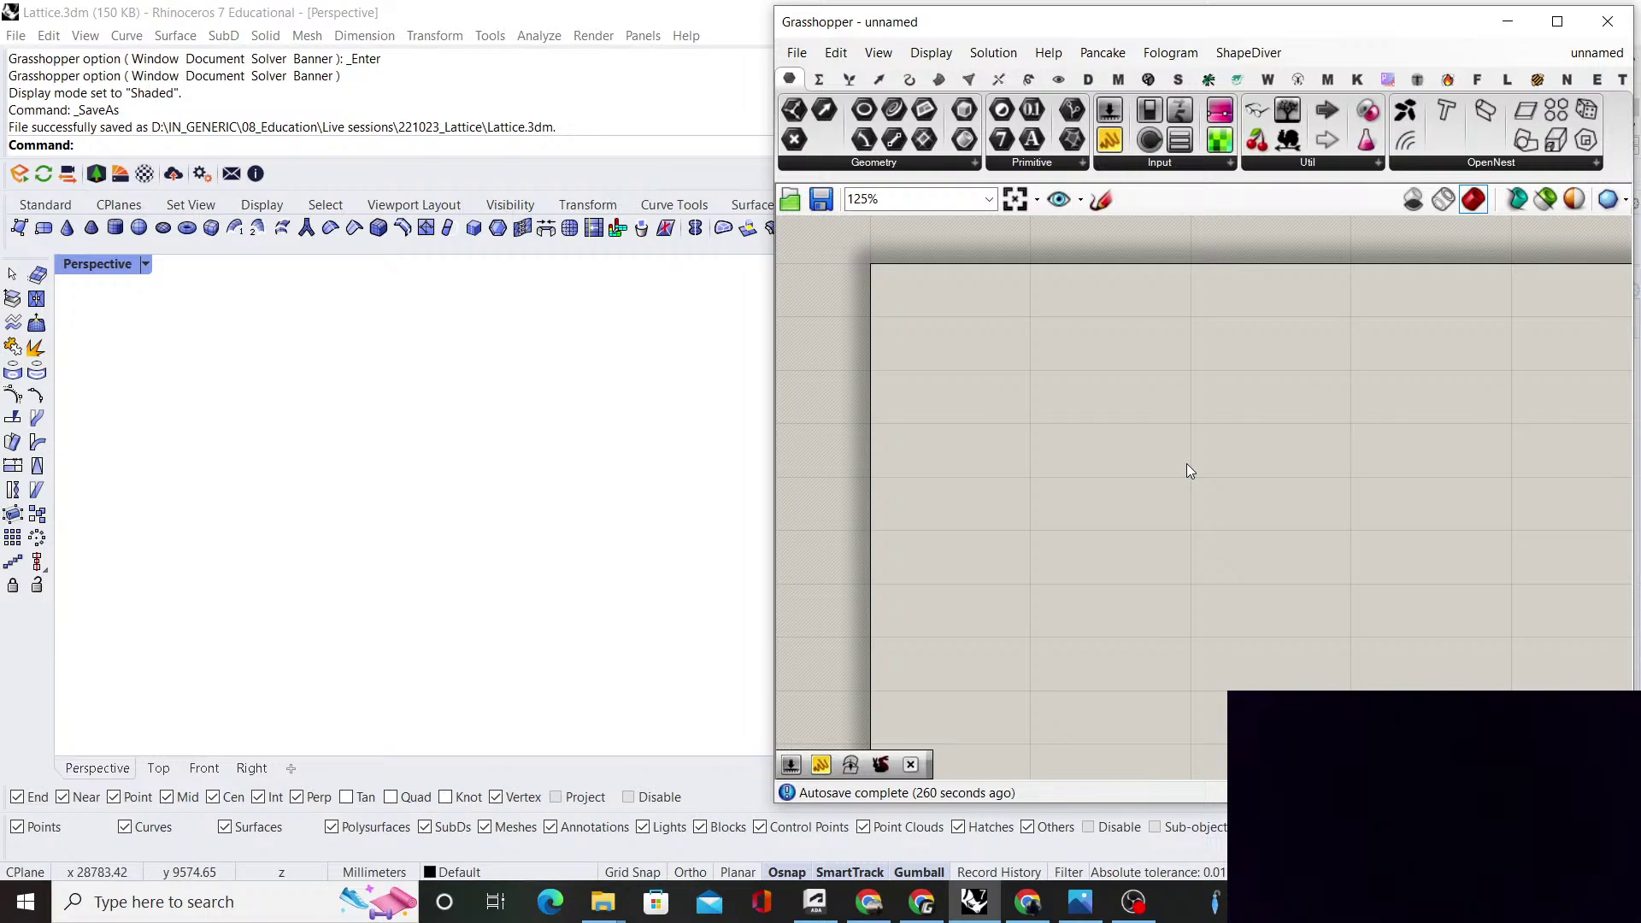
# Add a Bifocals component and place it just above the canvas's upper edge
pyautogui.scroll(4, 1039, 510)
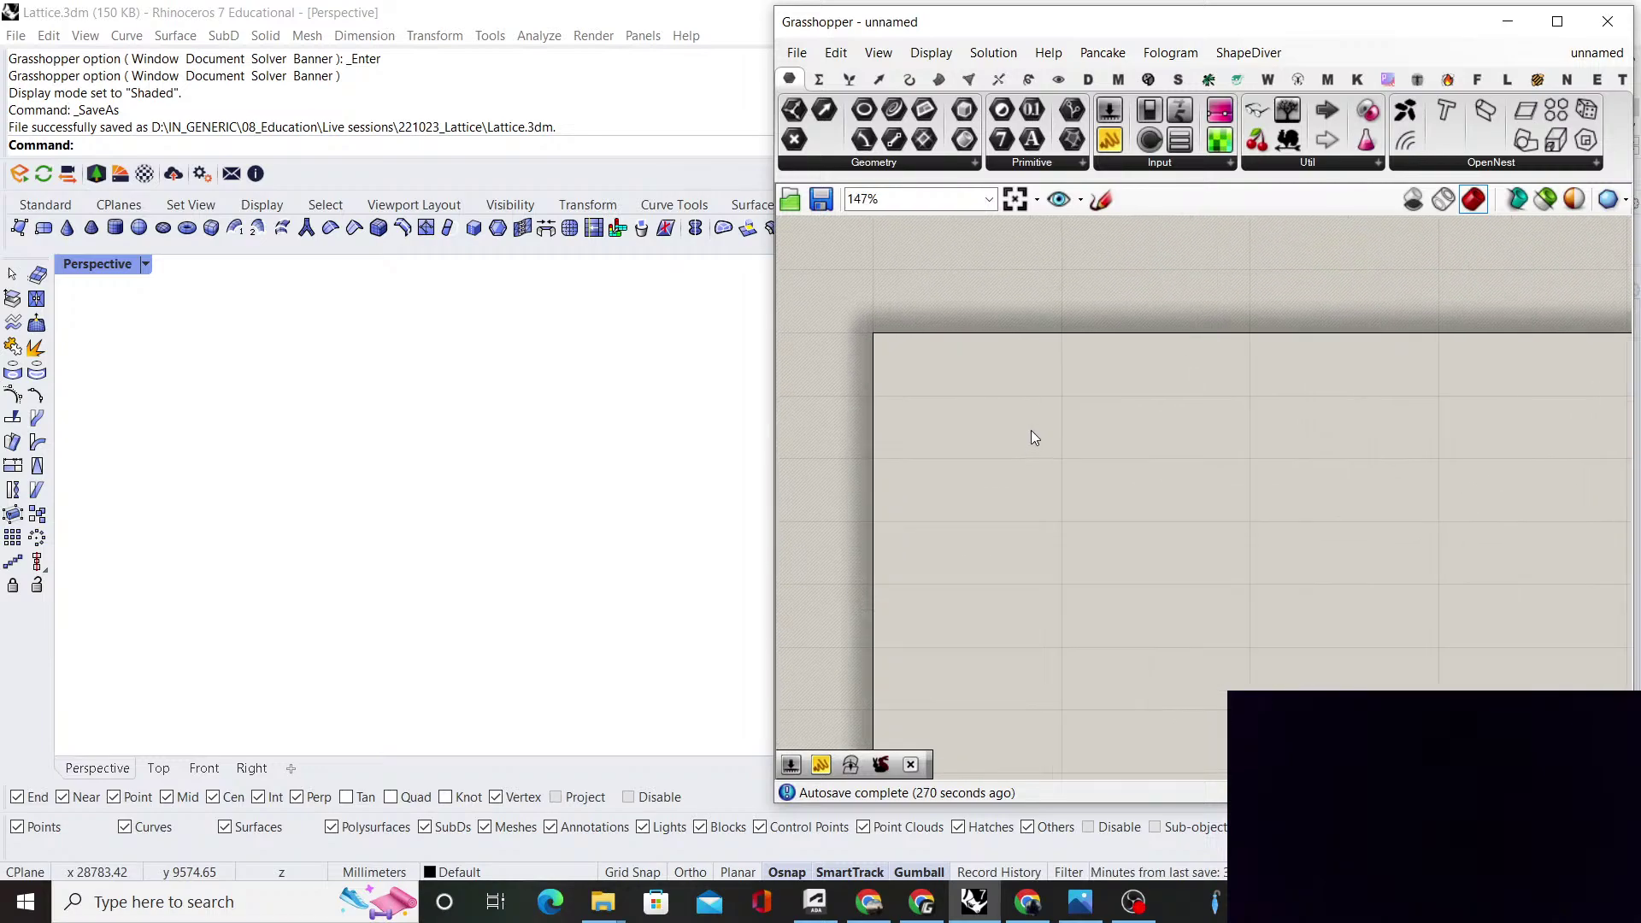
pyautogui.doubleClick(1032, 473)
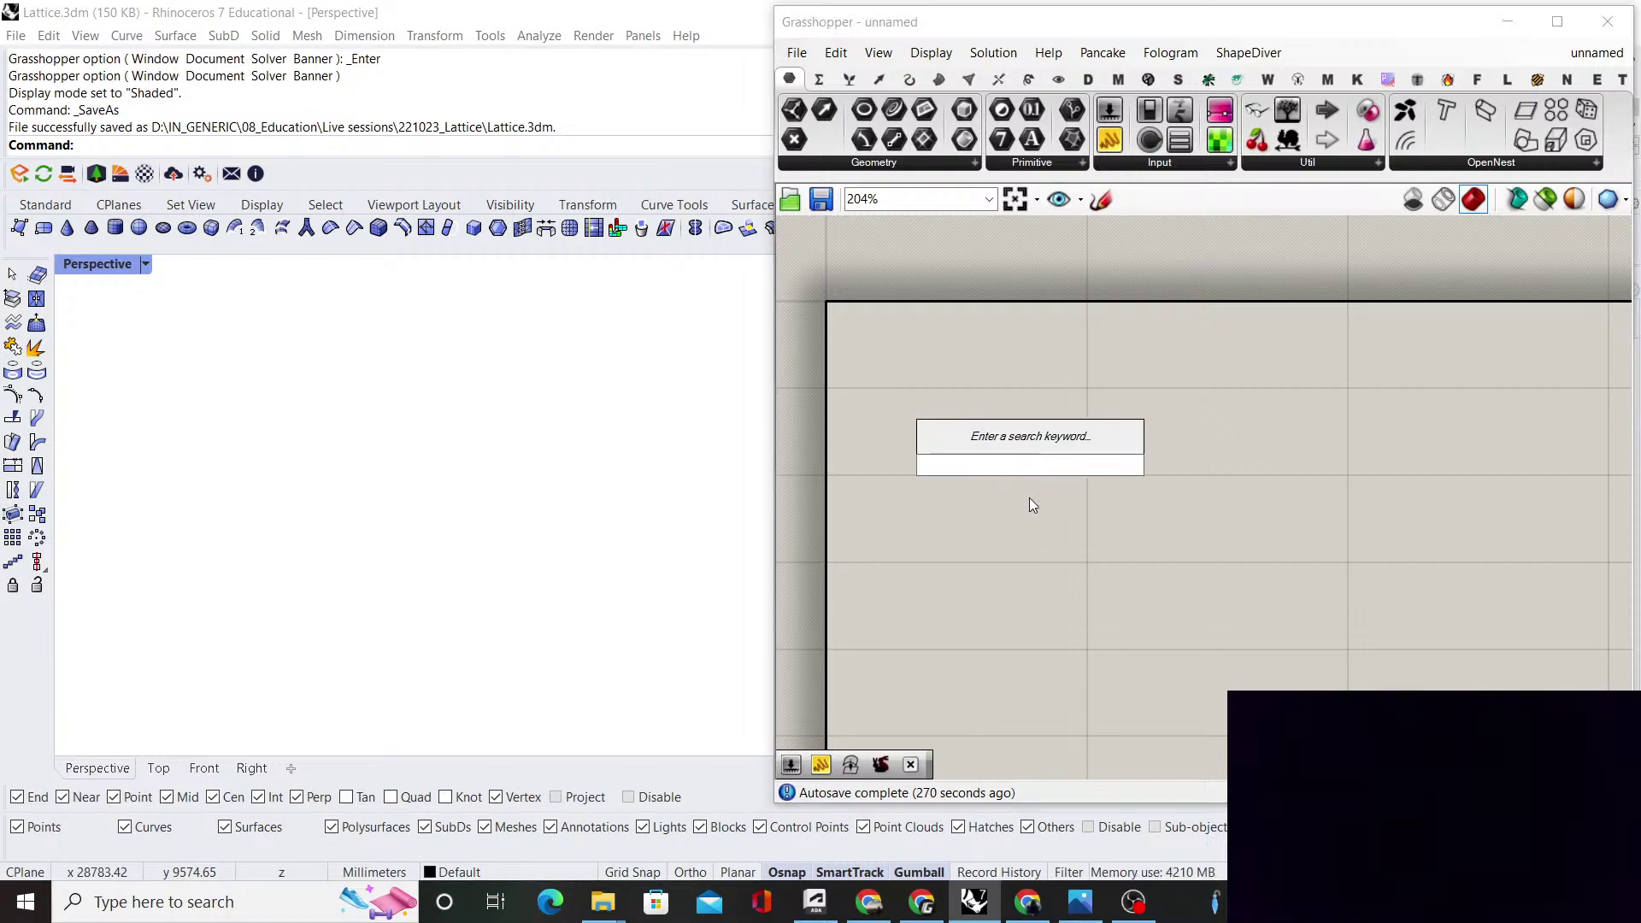
pyautogui.write('bifocal')
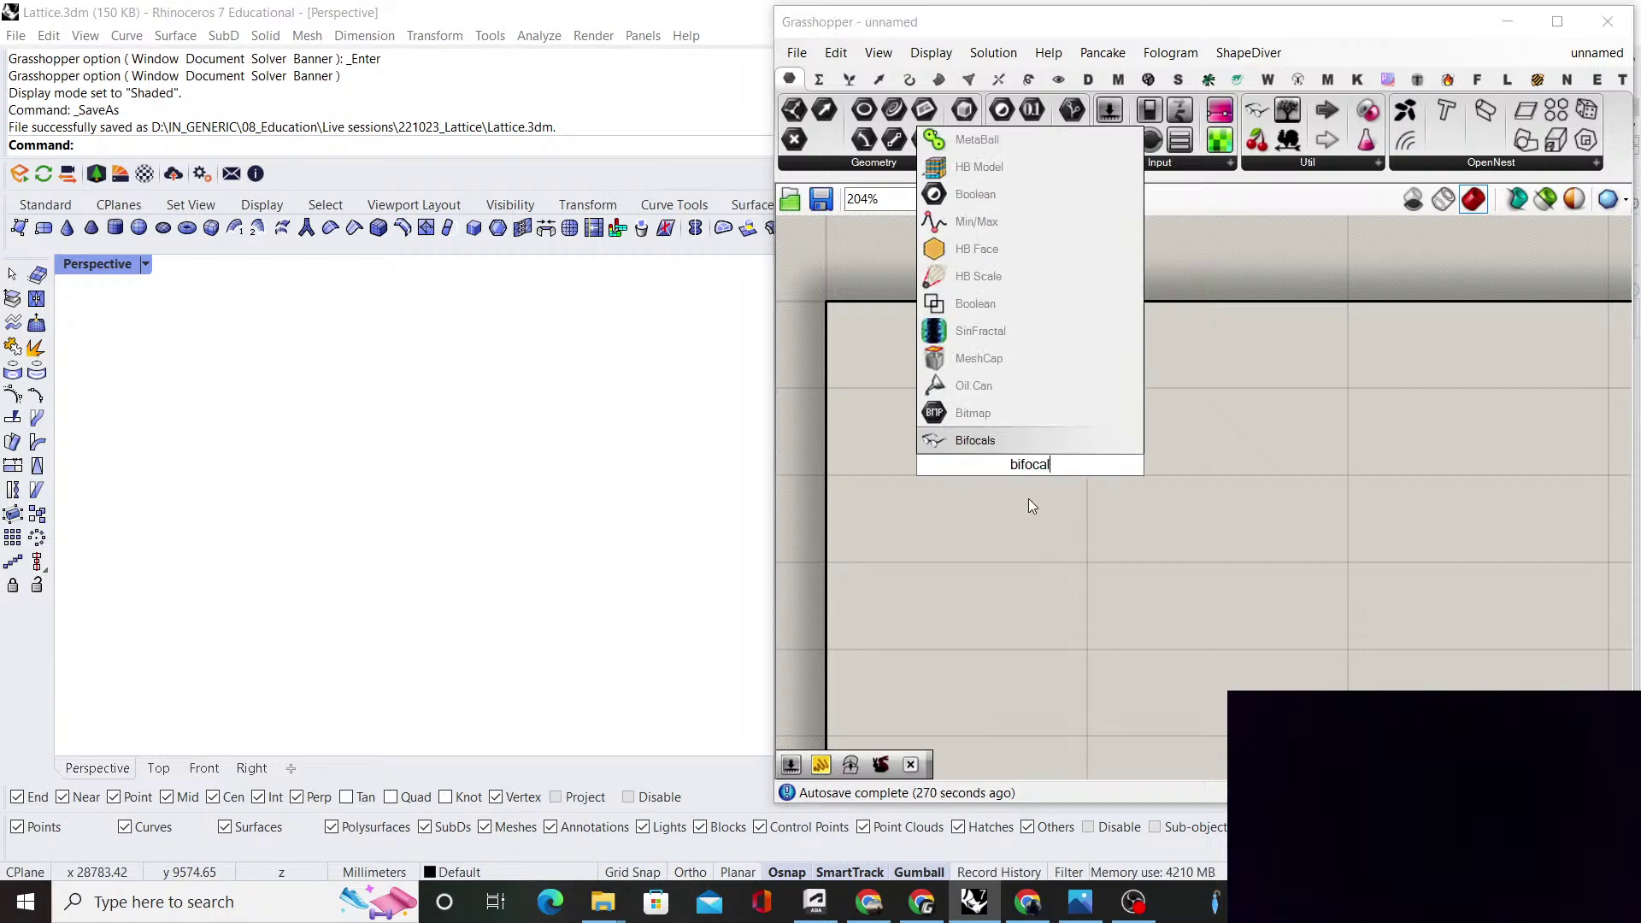
pyautogui.press('Return')
pyautogui.scroll(-1, 1017, 530)
pyautogui.moveTo(1013, 541); pyautogui.dragTo(1014, 317)
pyautogui.click(1078, 498)
pyautogui.scroll(-4, 1079, 500)
pyautogui.scroll(3, 1056, 505)
pyautogui.click(1156, 433)
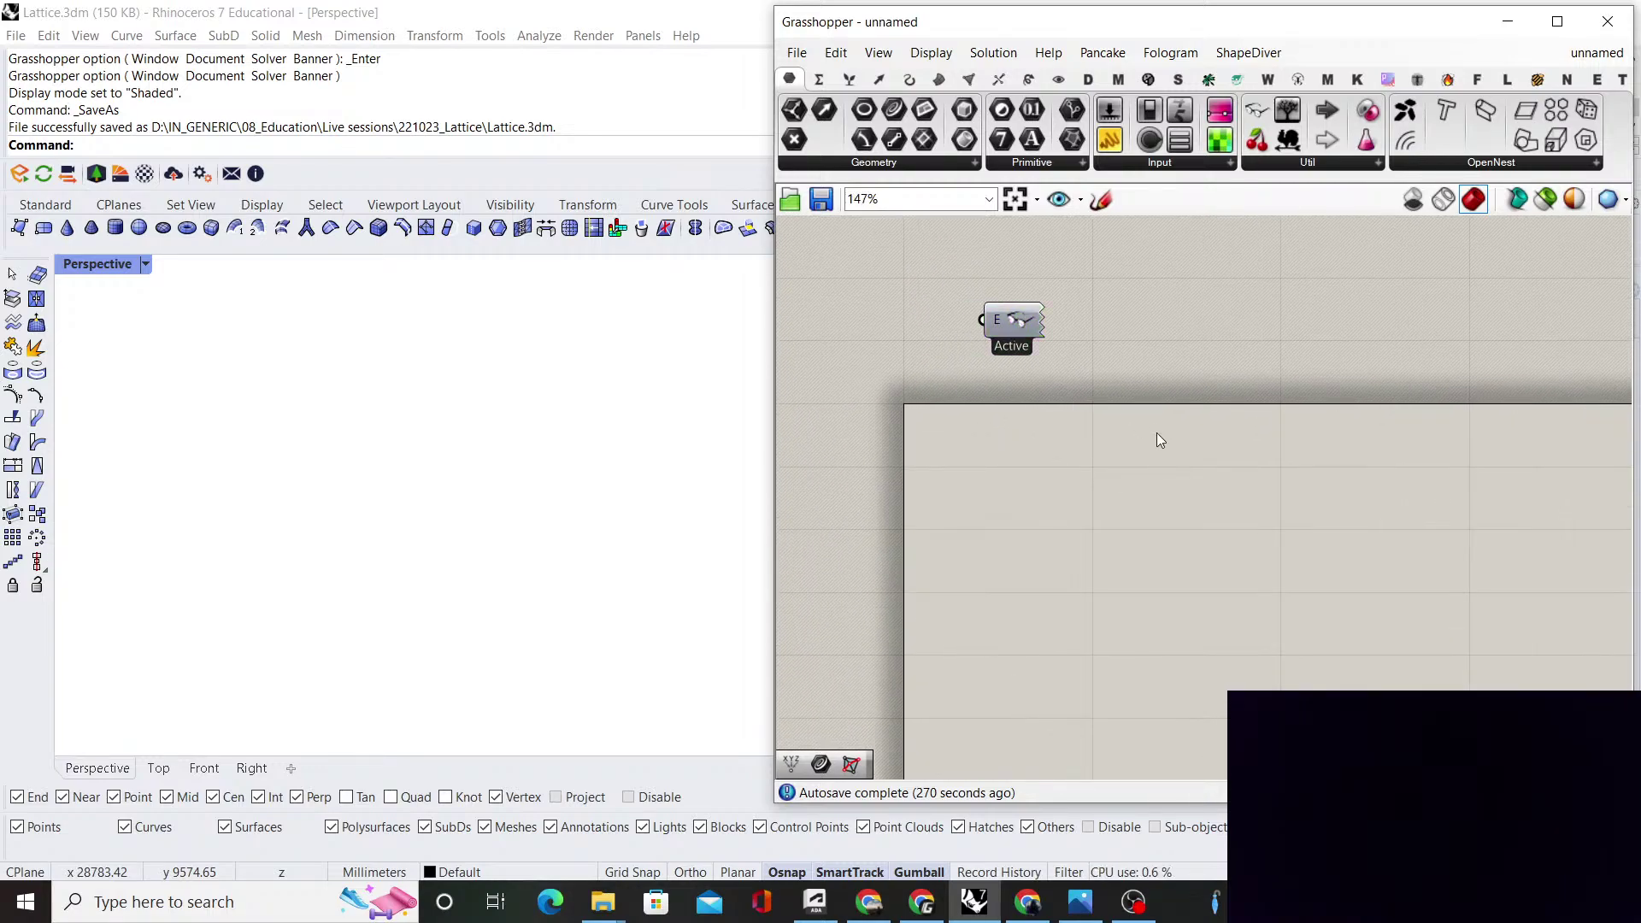
# Add a Construct Point component on an empty area of the canvas
pyautogui.scroll(-1, 1145, 466)
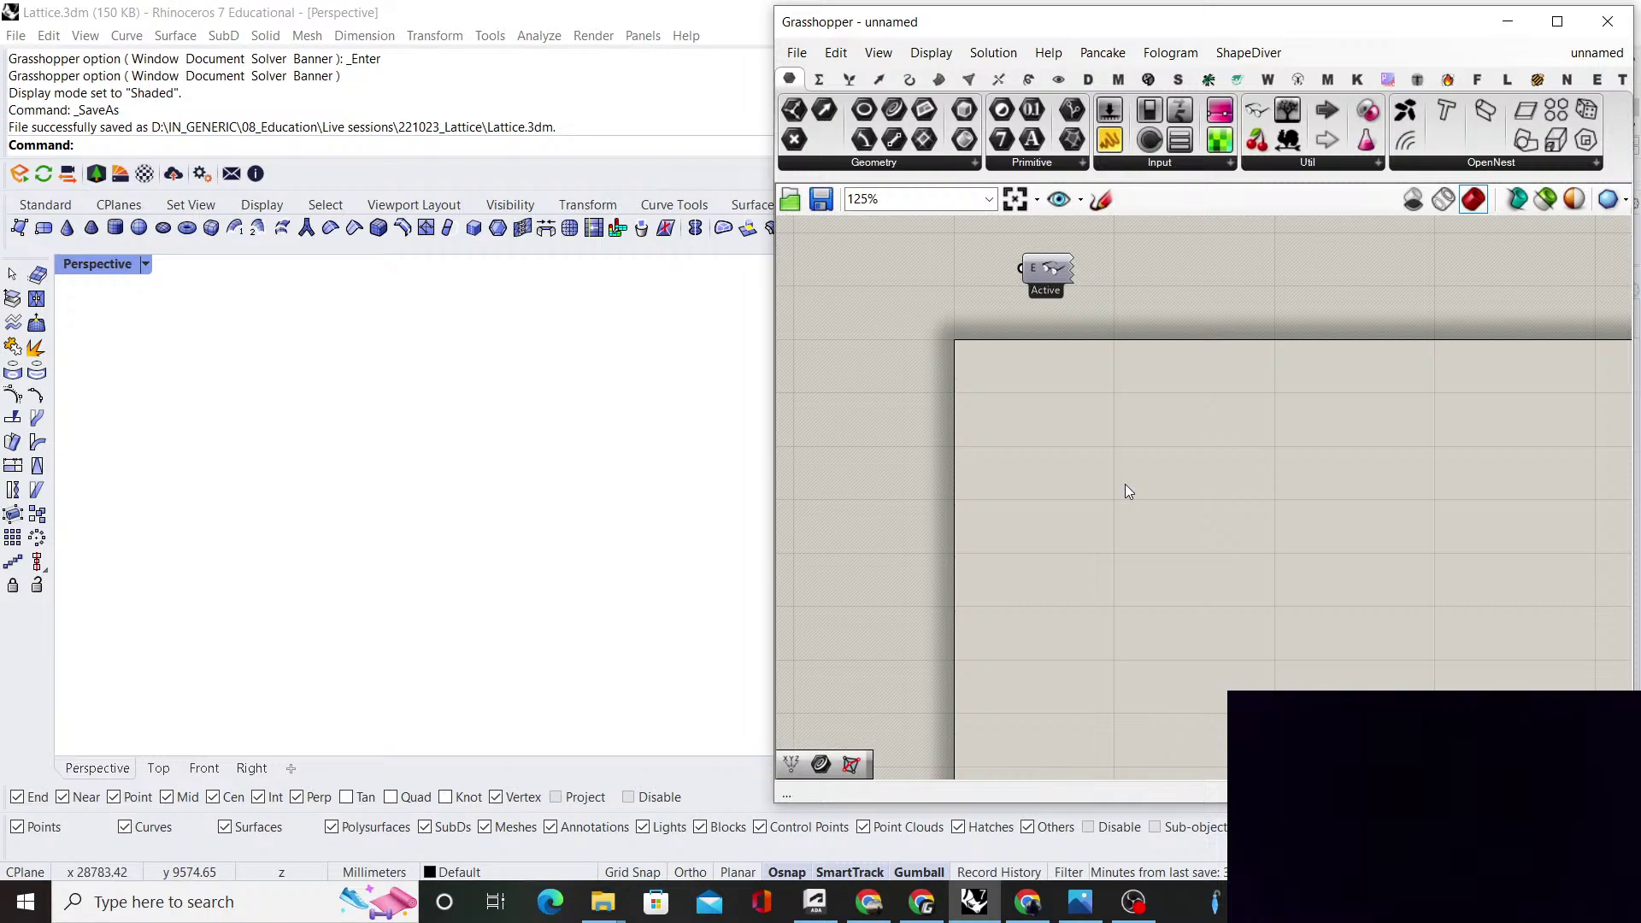
pyautogui.scroll(-2, 1119, 503)
pyautogui.scroll(2, 1112, 502)
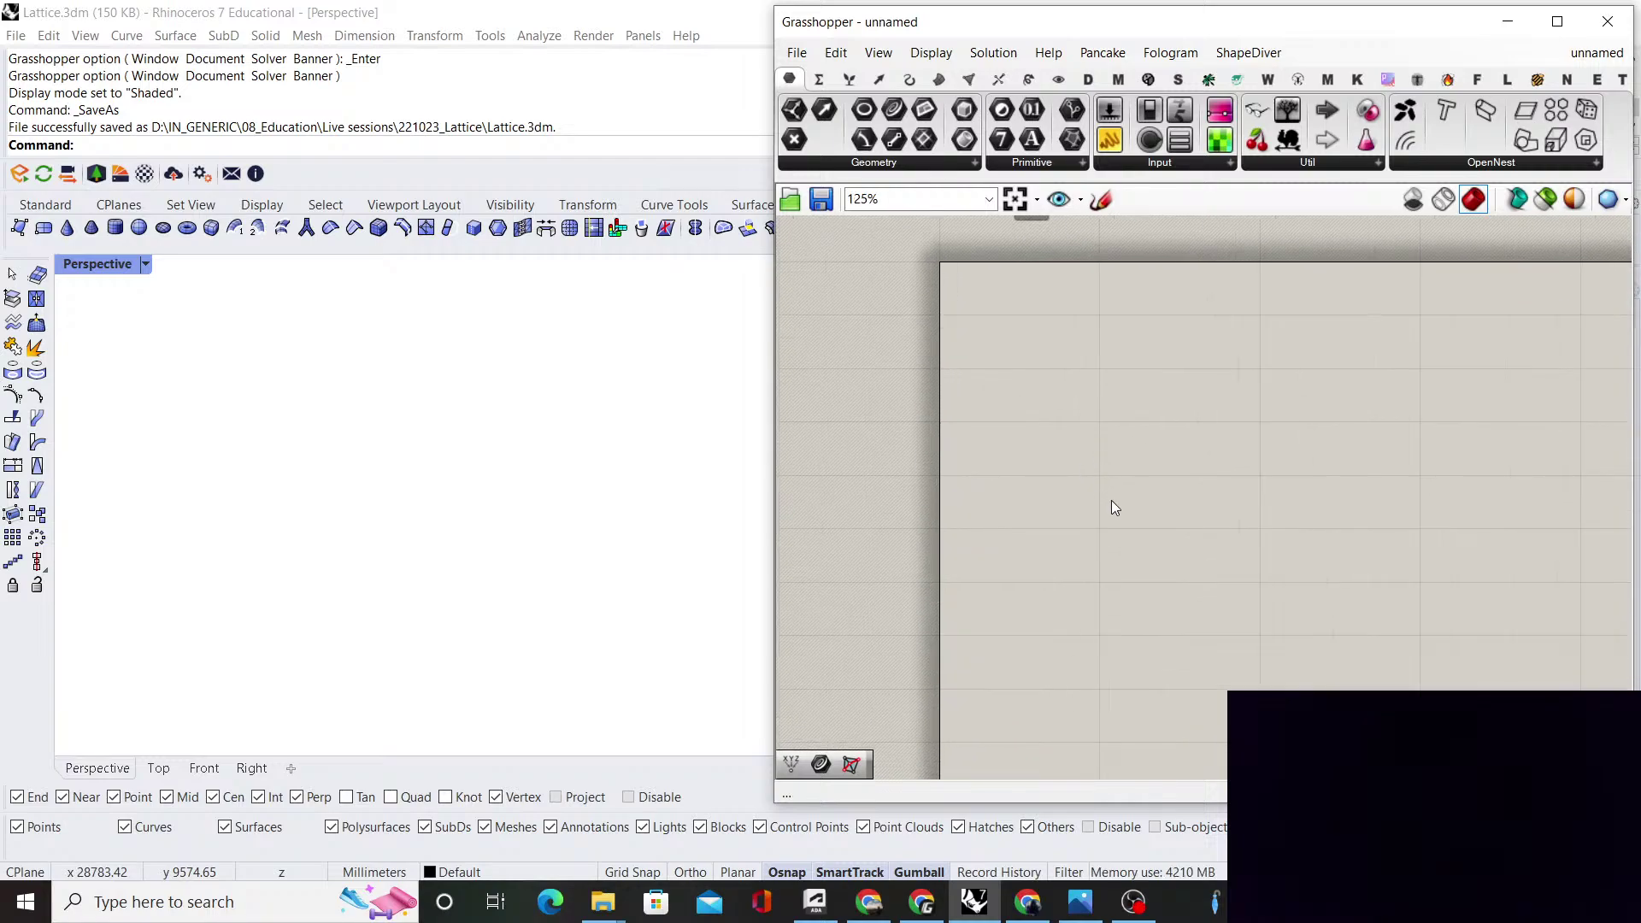
pyautogui.moveTo(1115, 507); pyautogui.dragTo(1082, 542, button='right')
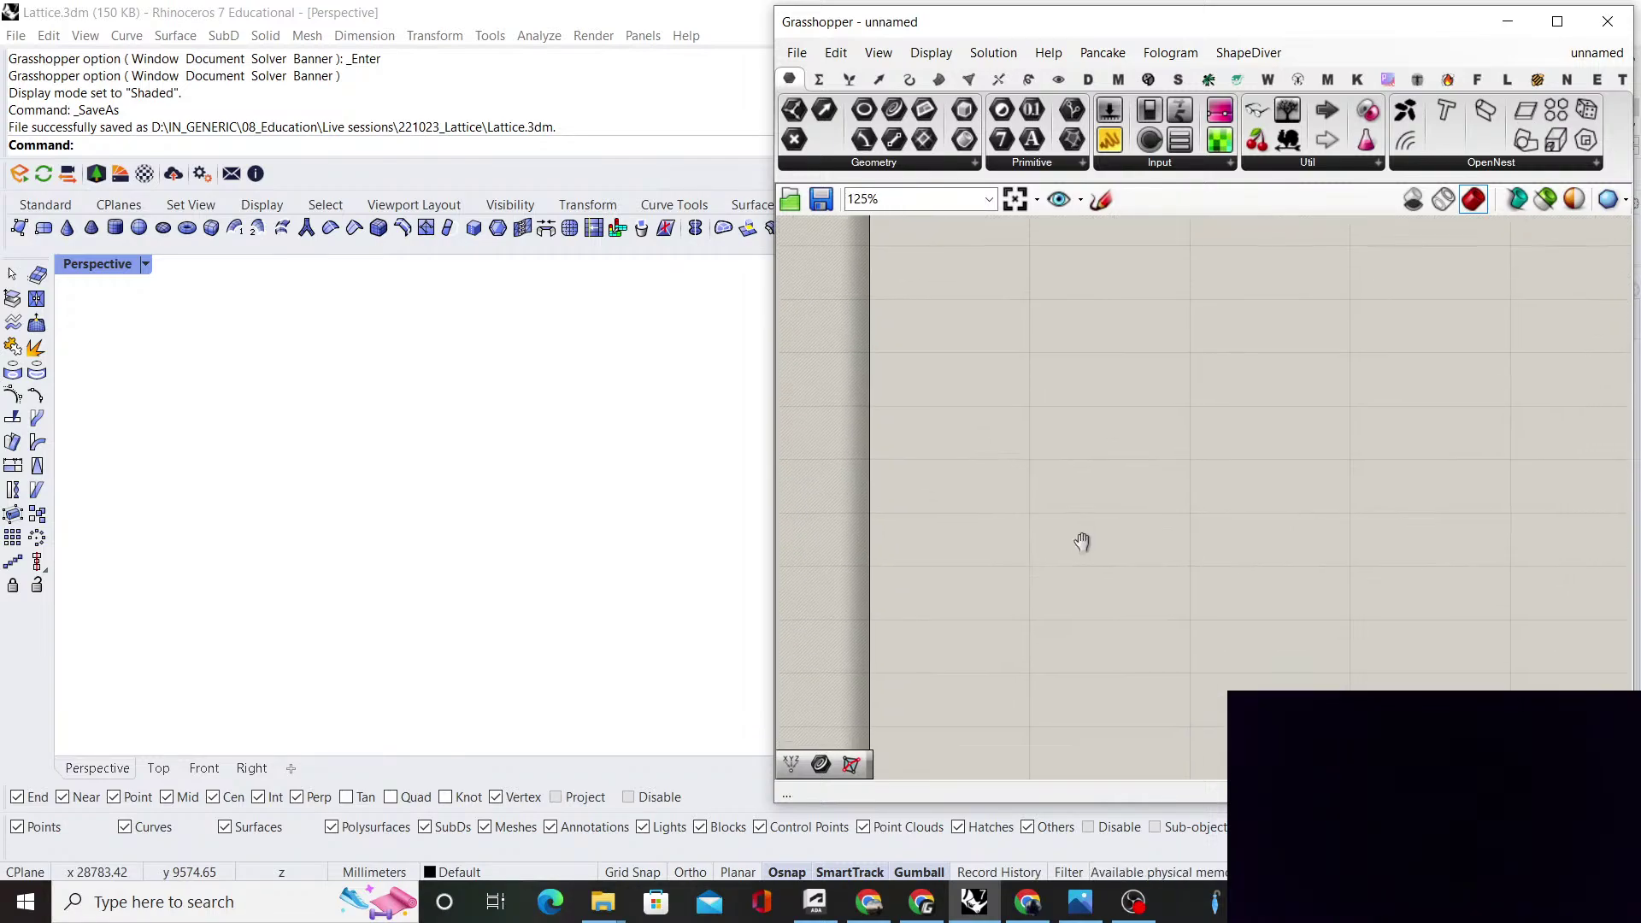
pyautogui.moveTo(1173, 584); pyautogui.dragTo(1126, 586, button='right')
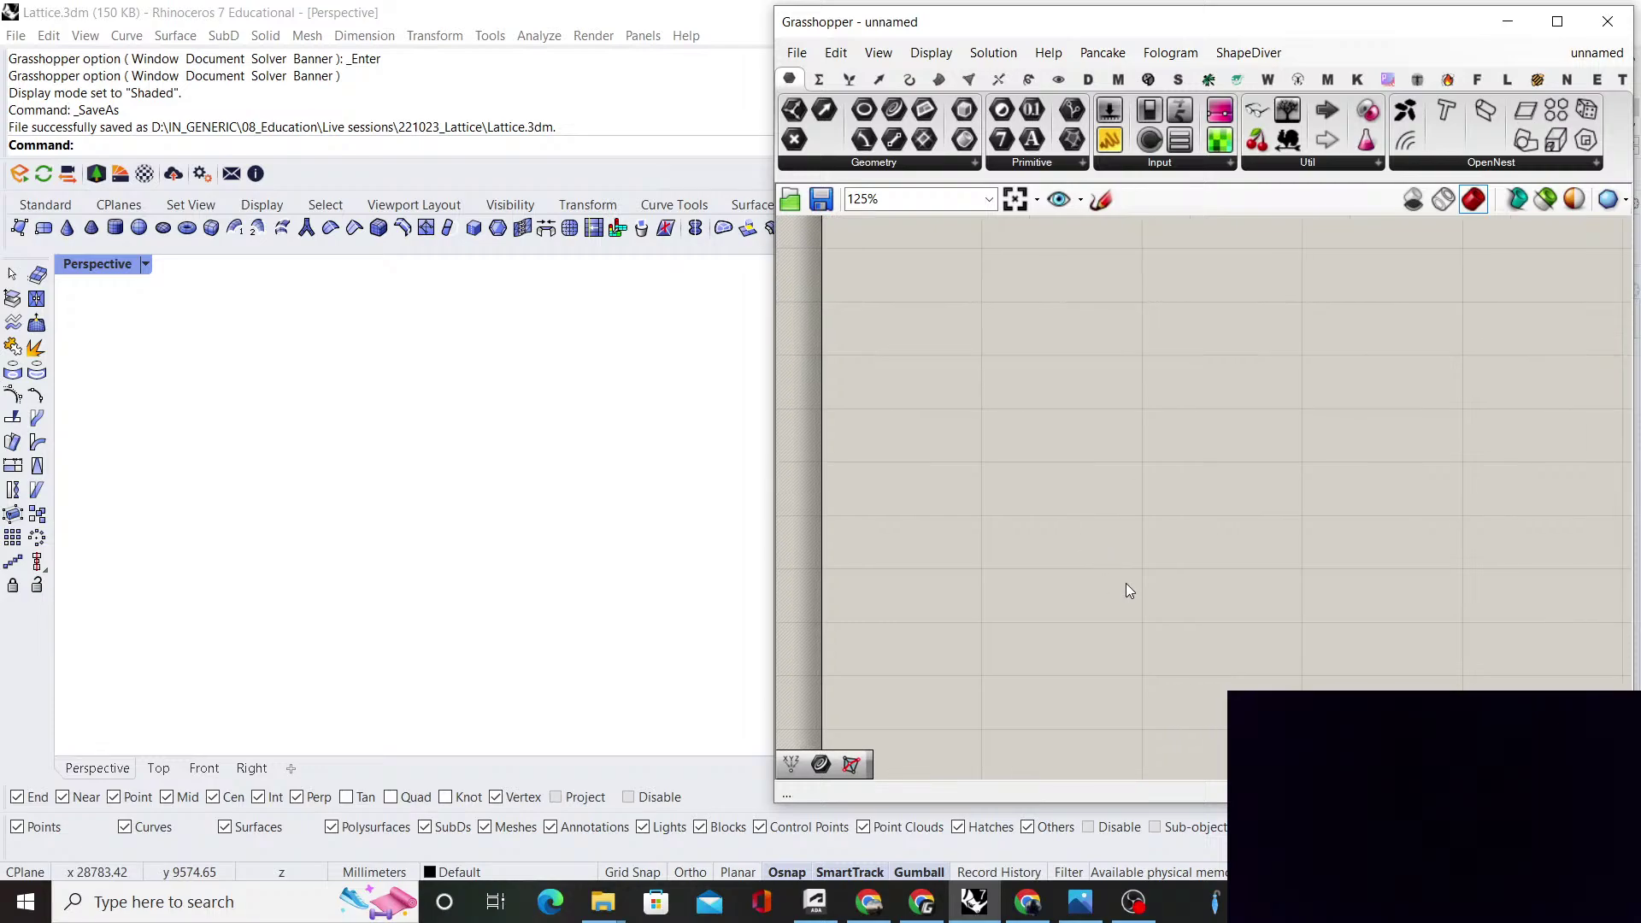
pyautogui.doubleClick(1071, 591)
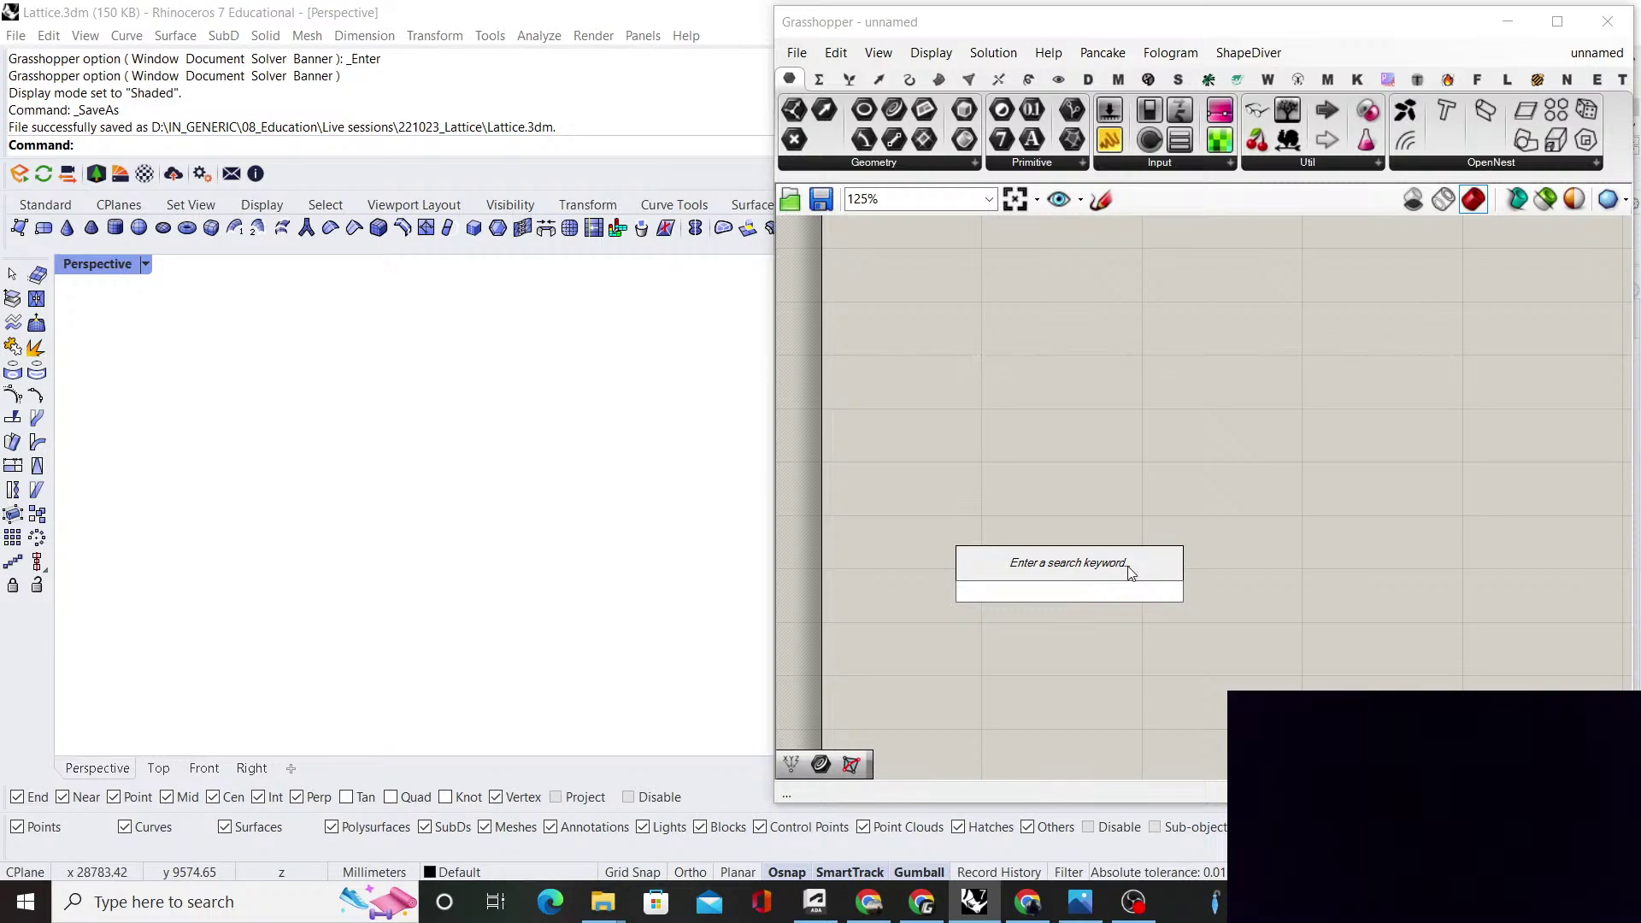
pyautogui.write('co')
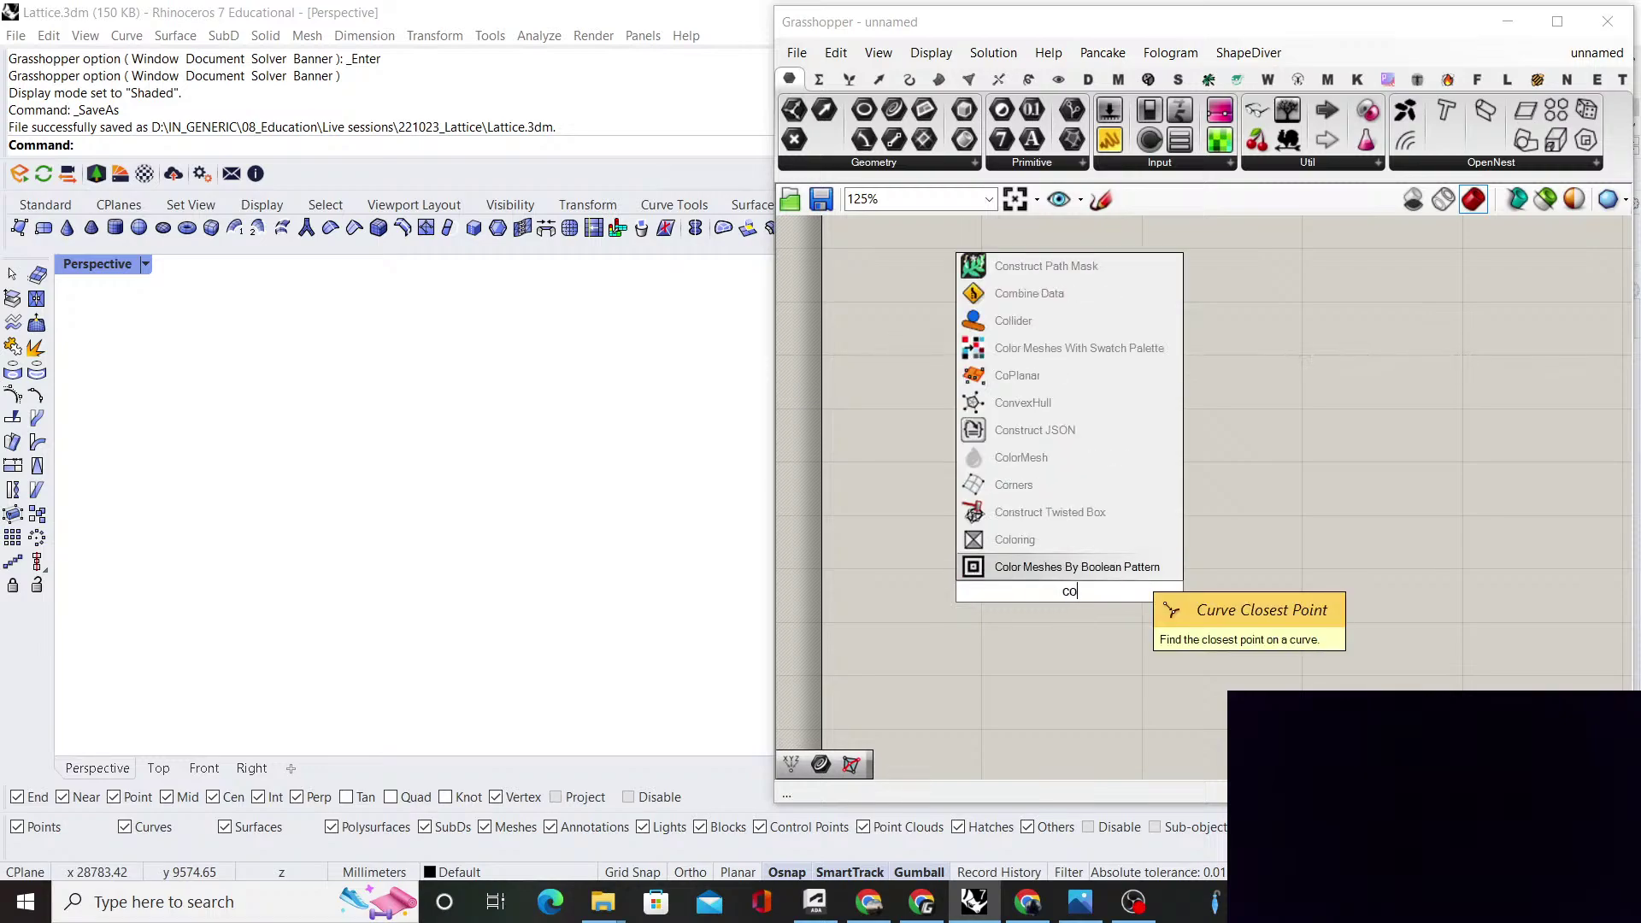
pyautogui.write('nstruct ')
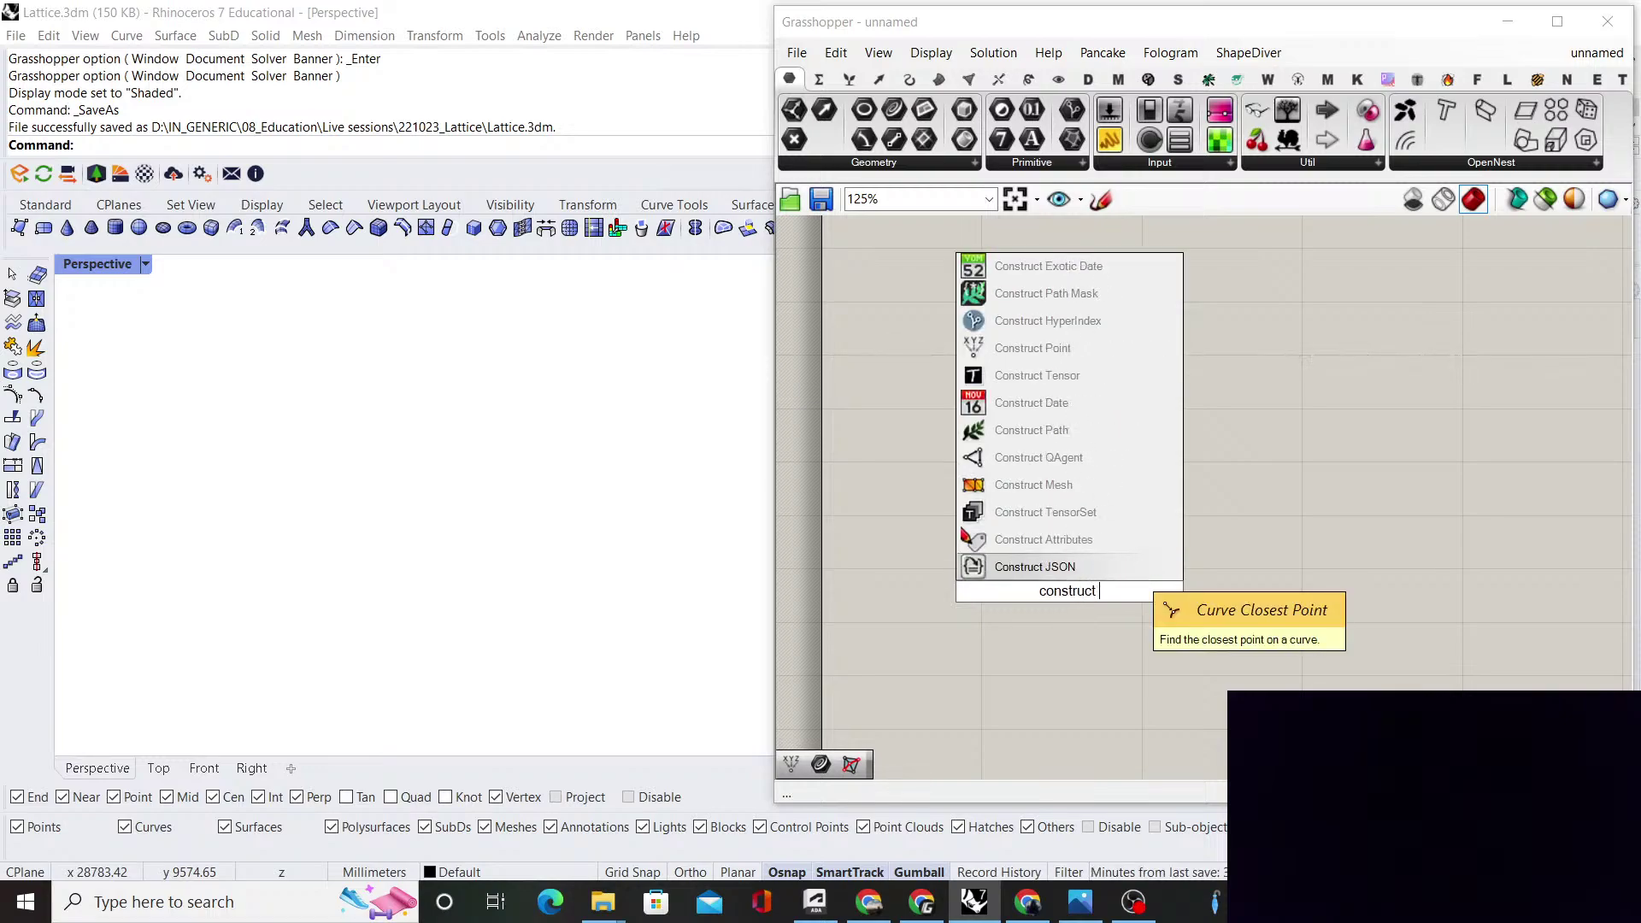
pyautogui.write('point')
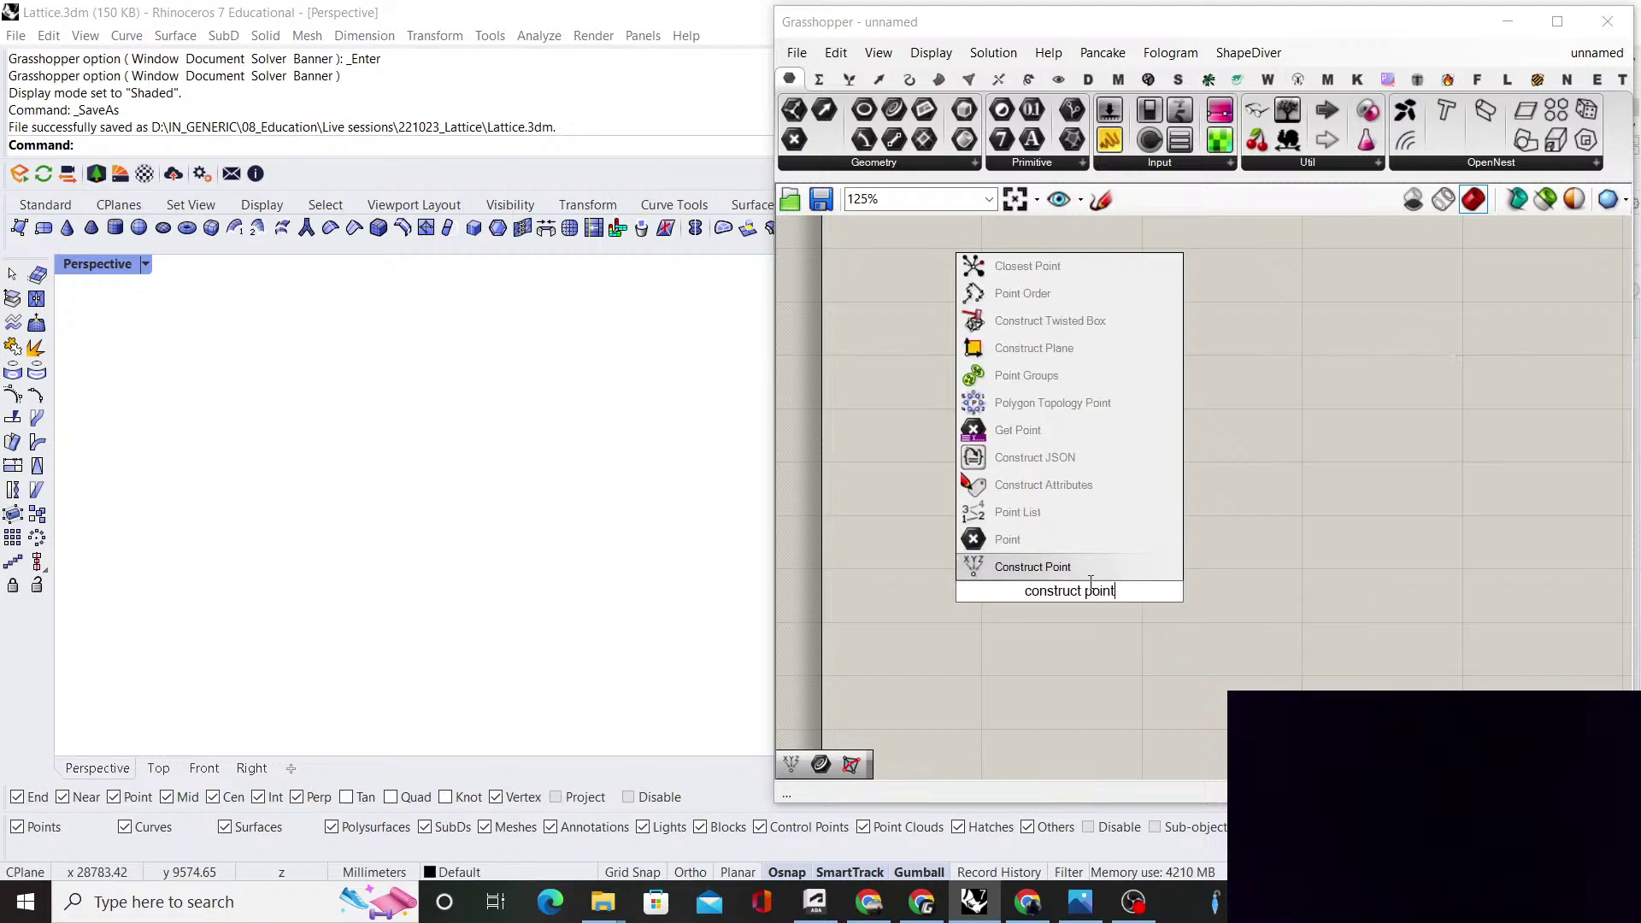
pyautogui.press('Return')
pyautogui.moveTo(1071, 590); pyautogui.dragTo(1054, 603)
# Zoom the Perspective viewport to the constructed point
pyautogui.middleClick(1116, 493)
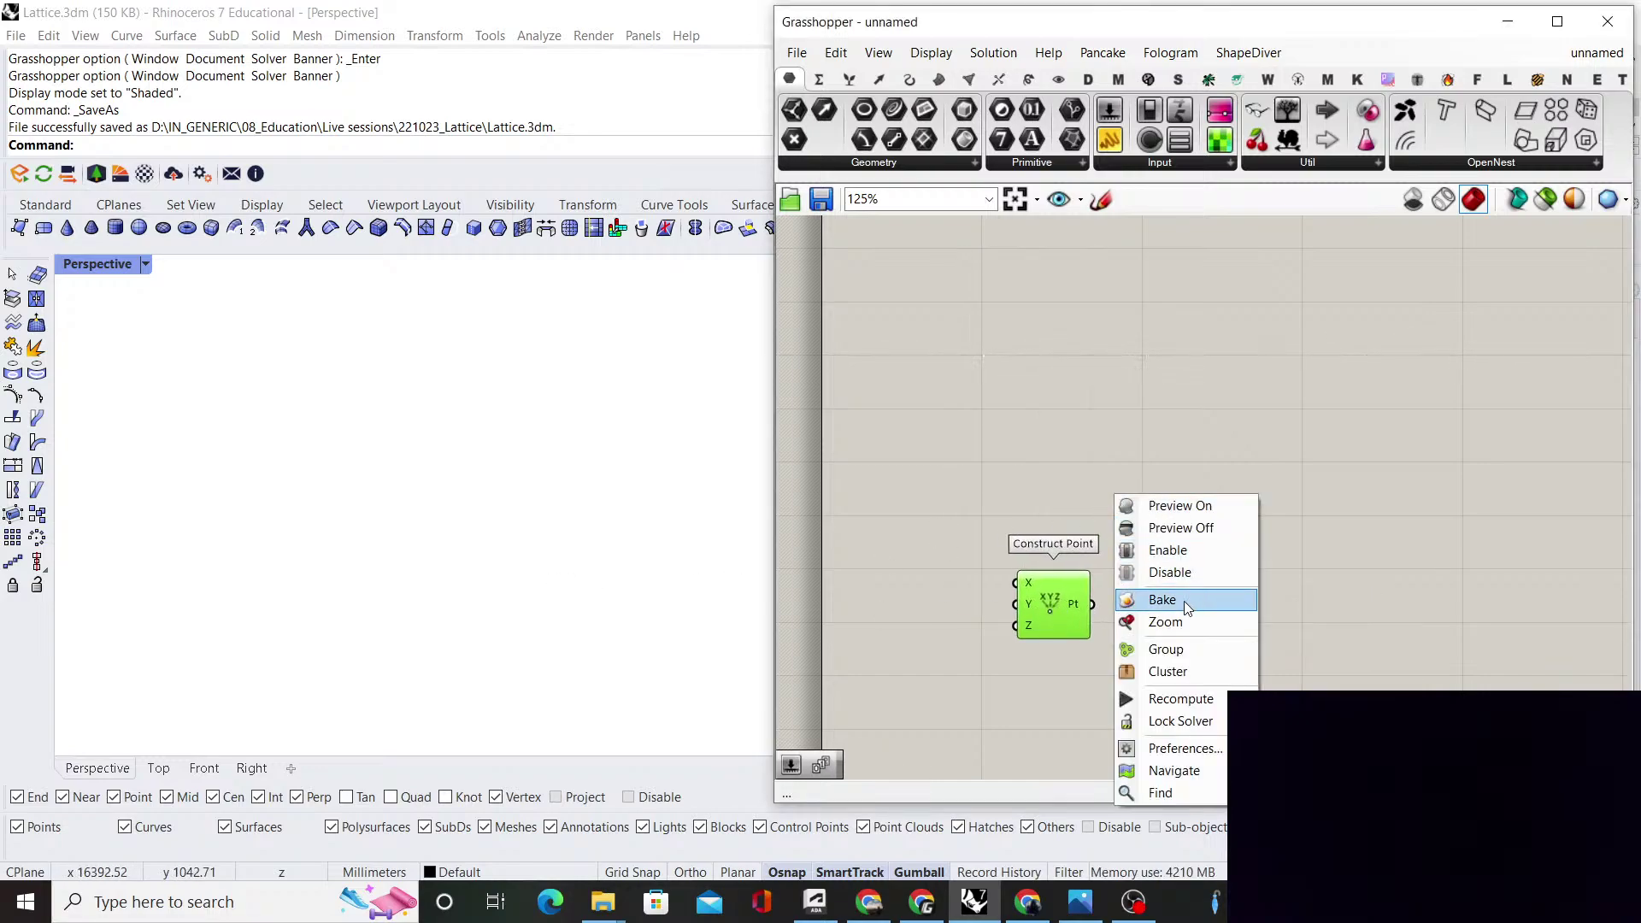
pyautogui.click(1178, 622)
pyautogui.scroll(-6, 486, 522)
pyautogui.moveTo(486, 523); pyautogui.dragTo(632, 557, button='right')
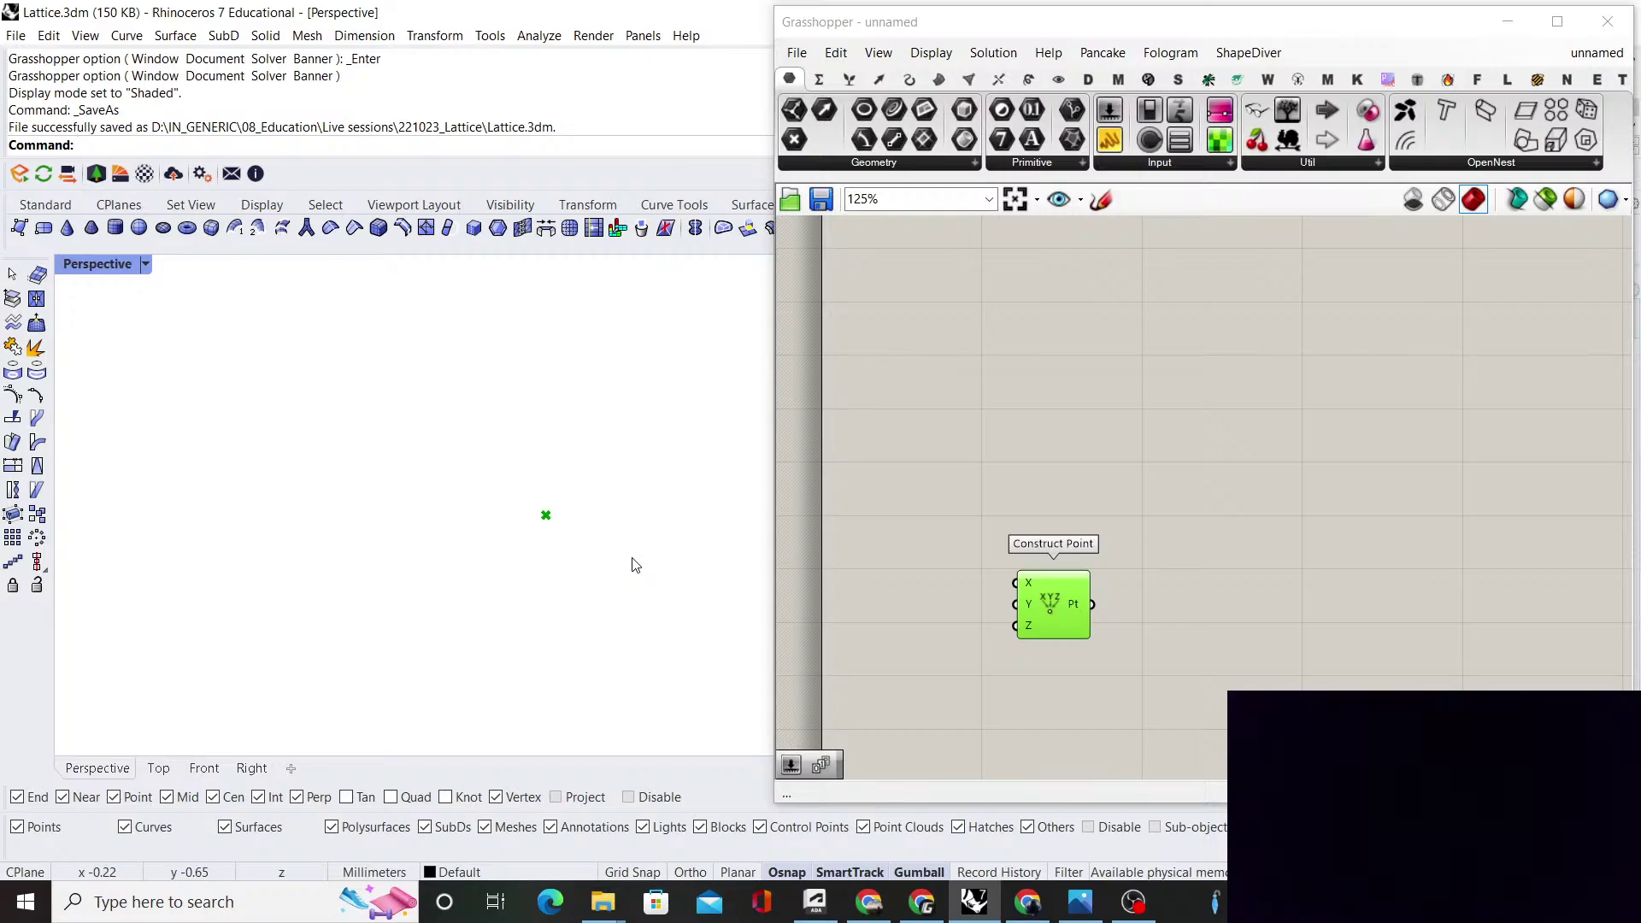
# Check the point's location against the Perspective viewport's grid and leave the grid hidden
pyautogui.press('F7')
pyautogui.scroll(-12, 482, 526)
pyautogui.moveTo(468, 518); pyautogui.dragTo(524, 510, button='right')
pyautogui.scroll(-4, 631, 568)
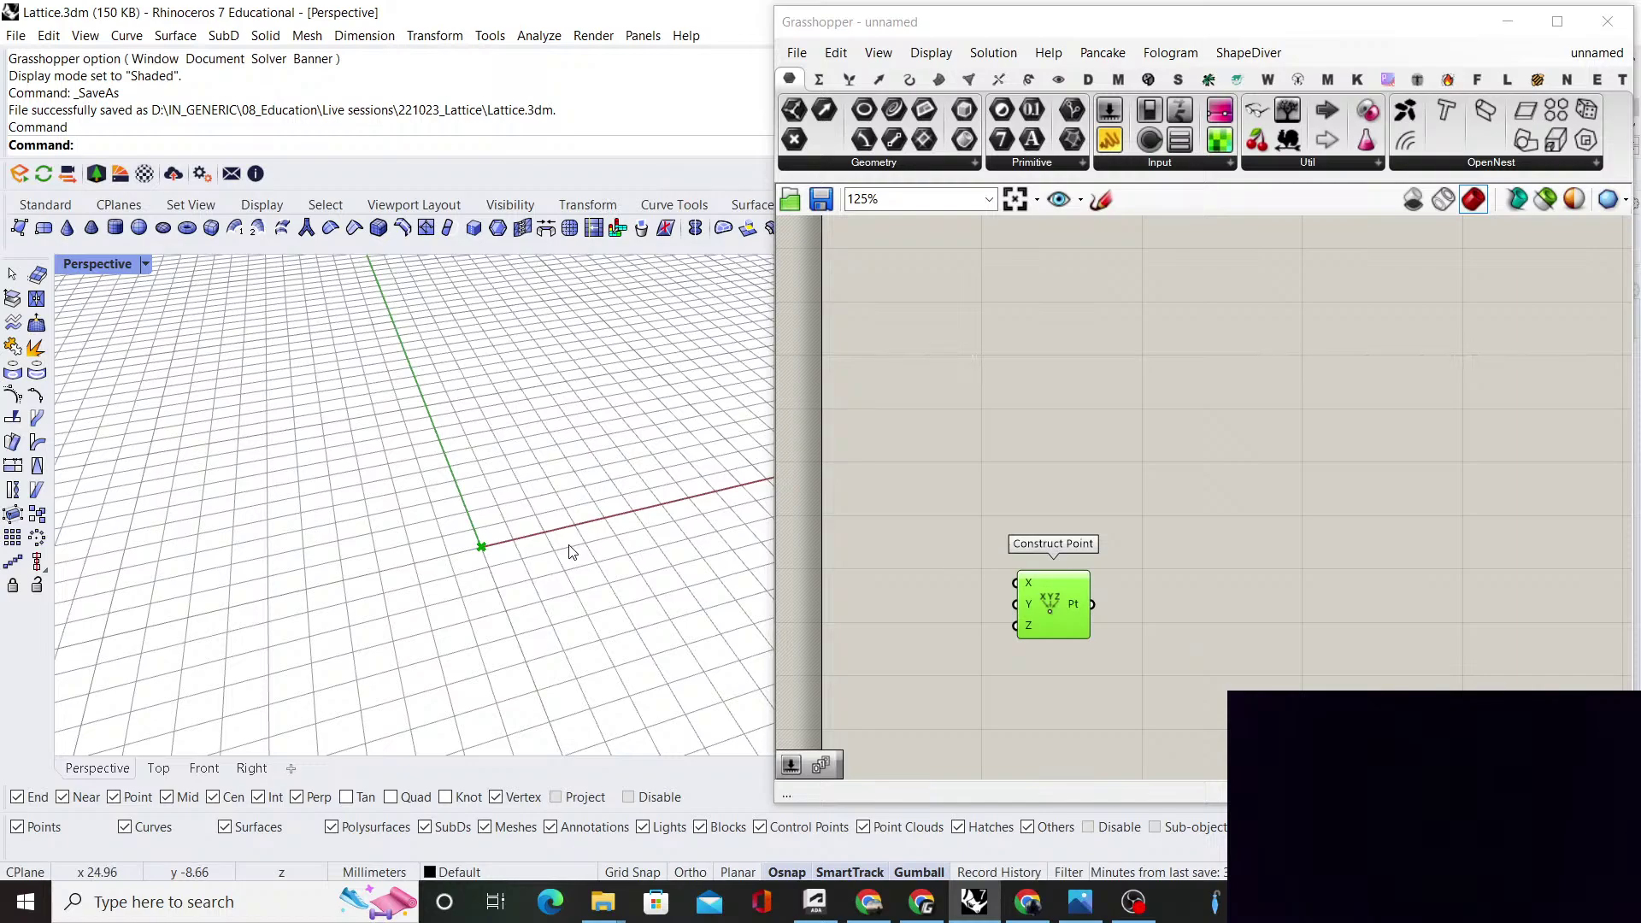
pyautogui.press('F7')
pyautogui.press('F7')
pyautogui.press('F7')
pyautogui.press('F7')
pyautogui.press('F7')
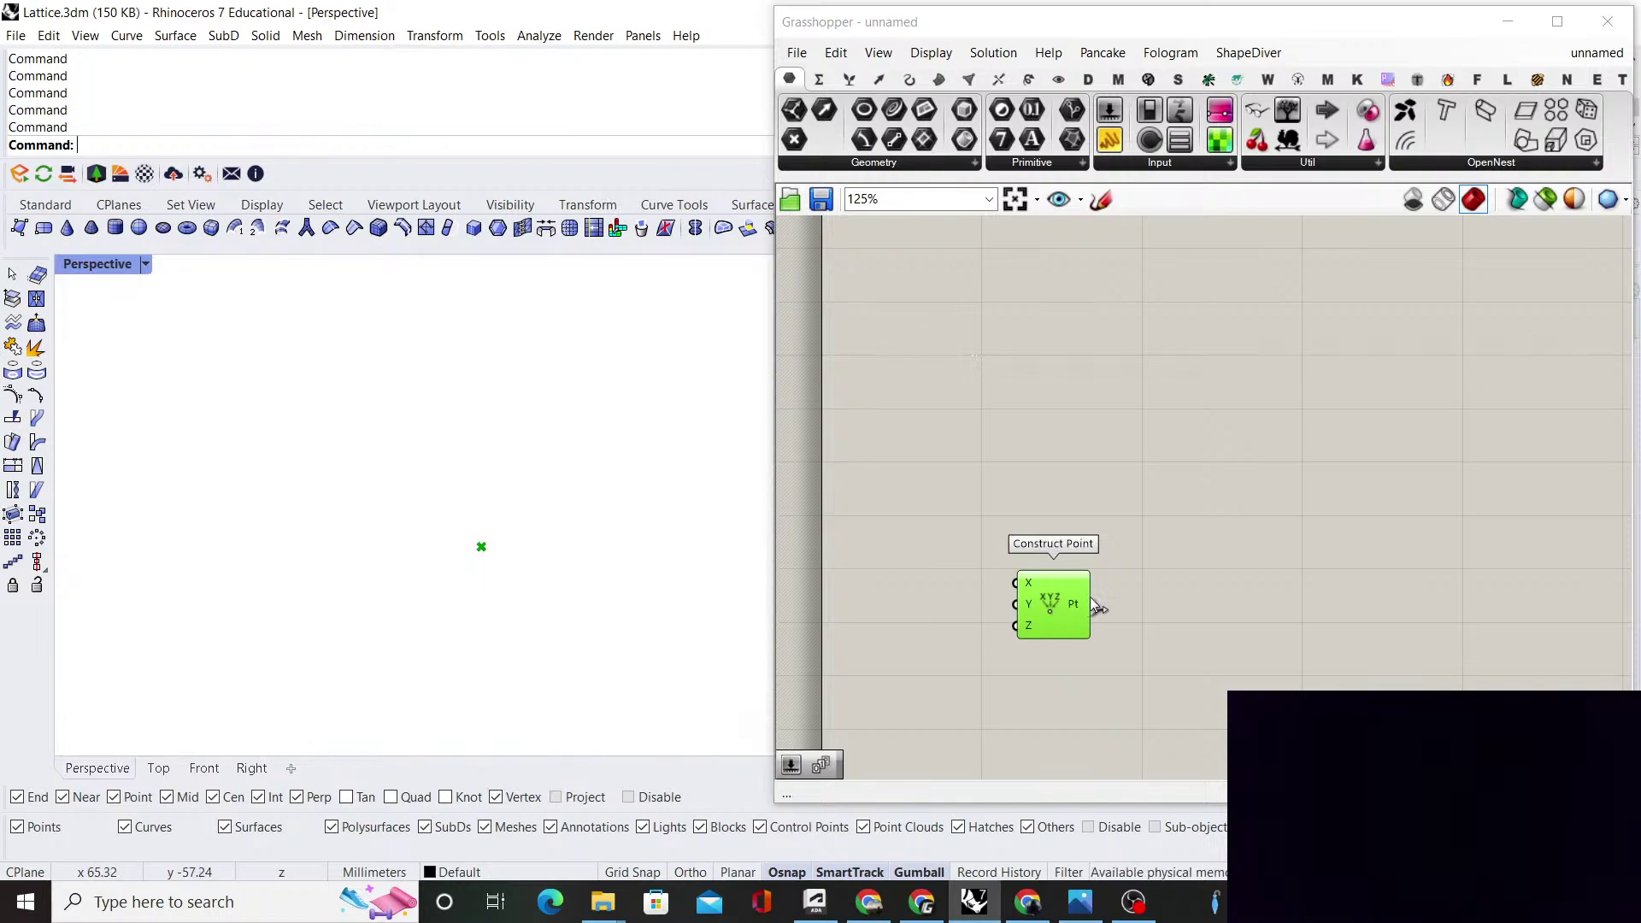
# Add a Line SDL component and connect the Construct Point output to its start input
pyautogui.scroll(2, 1081, 603)
pyautogui.moveTo(1042, 608); pyautogui.dragTo(1025, 617)
pyautogui.doubleClick(1325, 610)
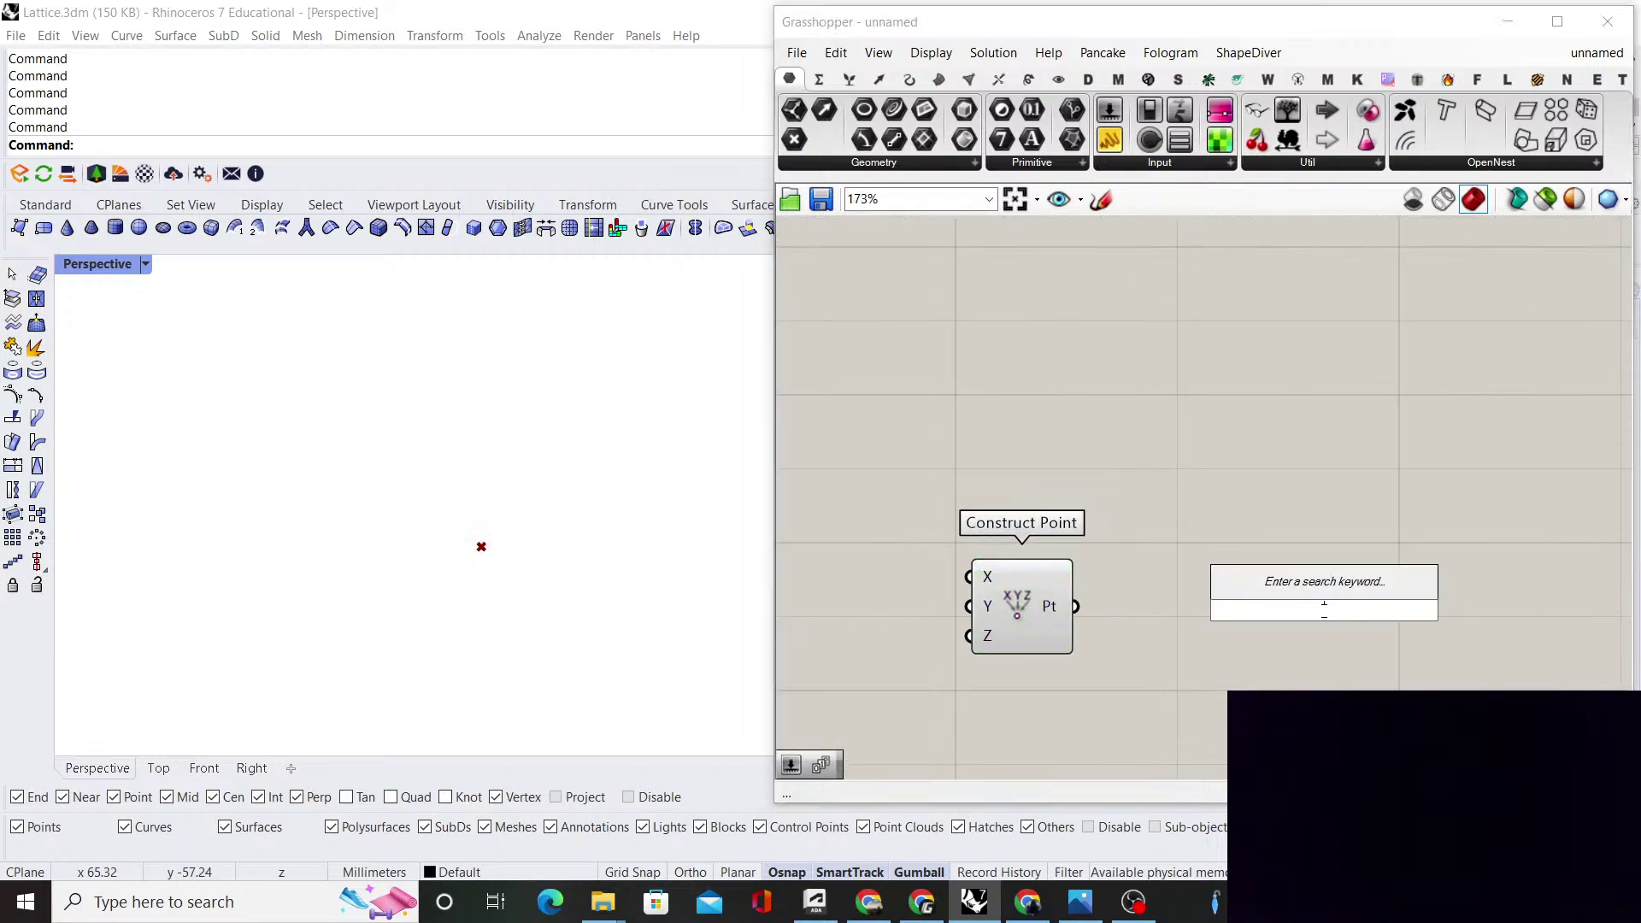
pyautogui.write('line sdl')
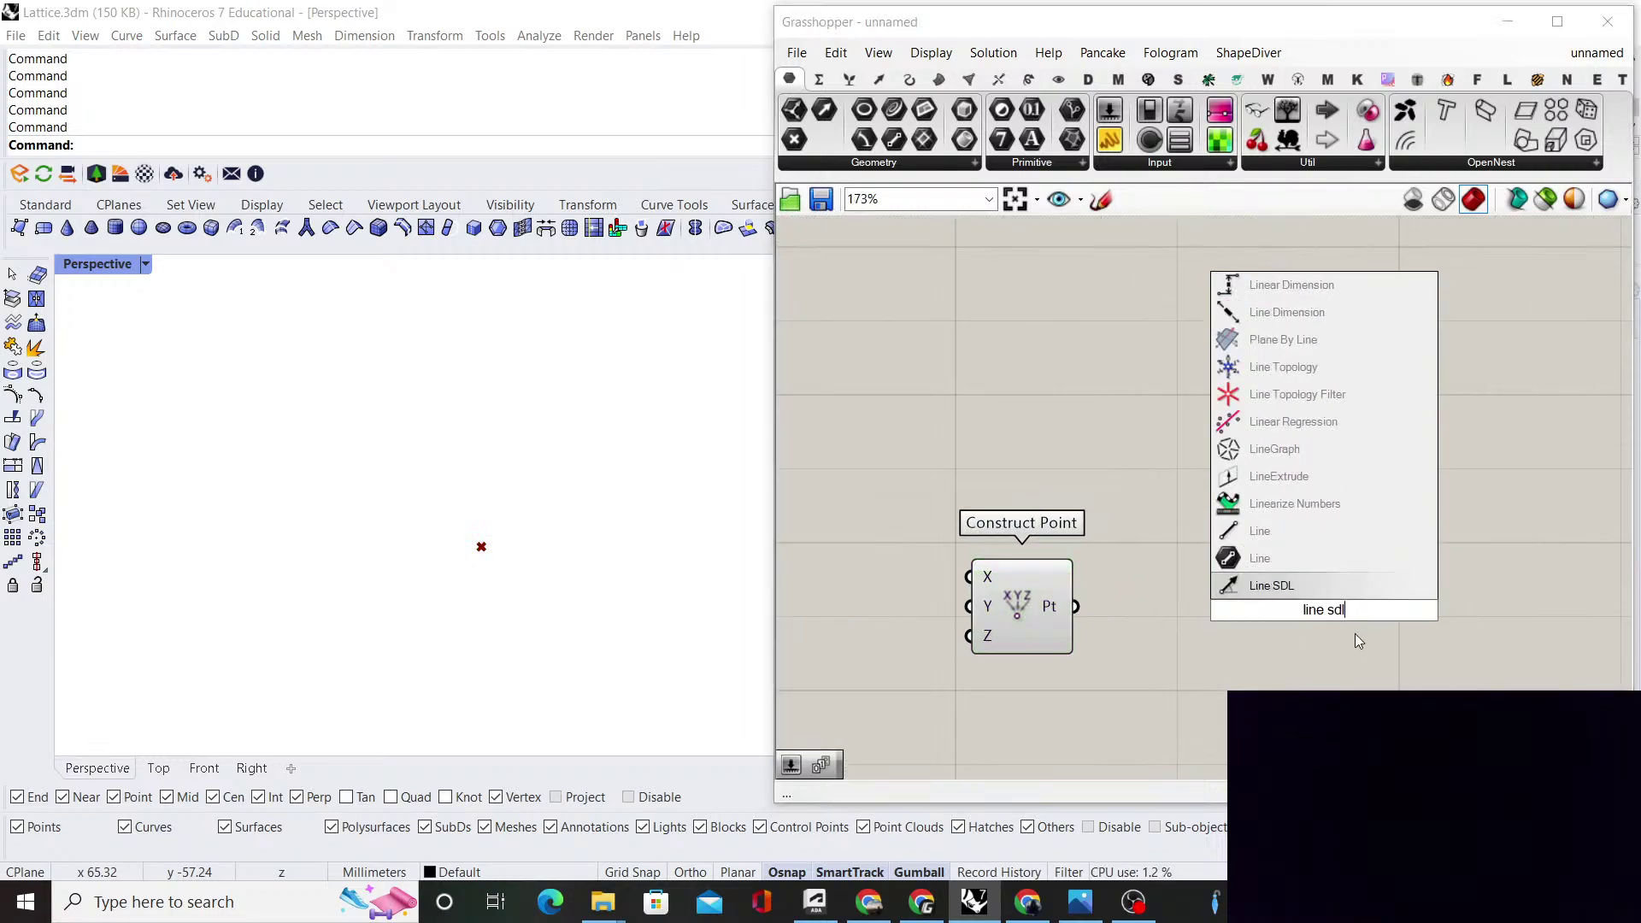
pyautogui.press('Return')
pyautogui.moveTo(1075, 606); pyautogui.dragTo(1480, 619)
# Add a Unit X vector, connect it to Line SDL's direction input and place it beside that component
pyautogui.click(1241, 689)
pyautogui.doubleClick(1241, 689)
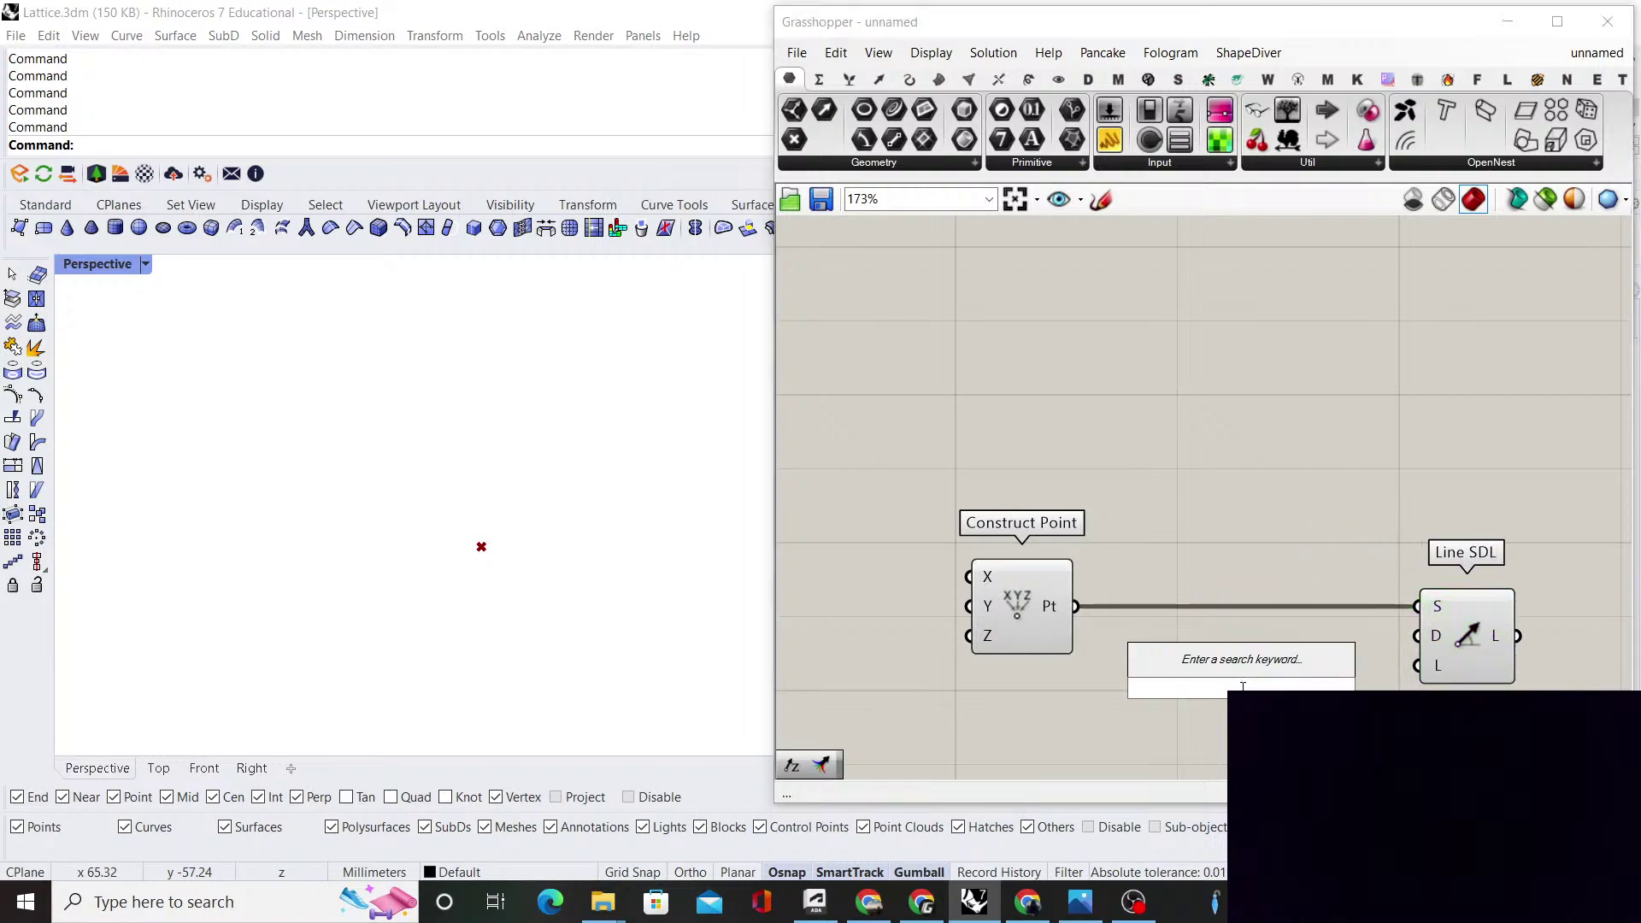
pyautogui.write('x')
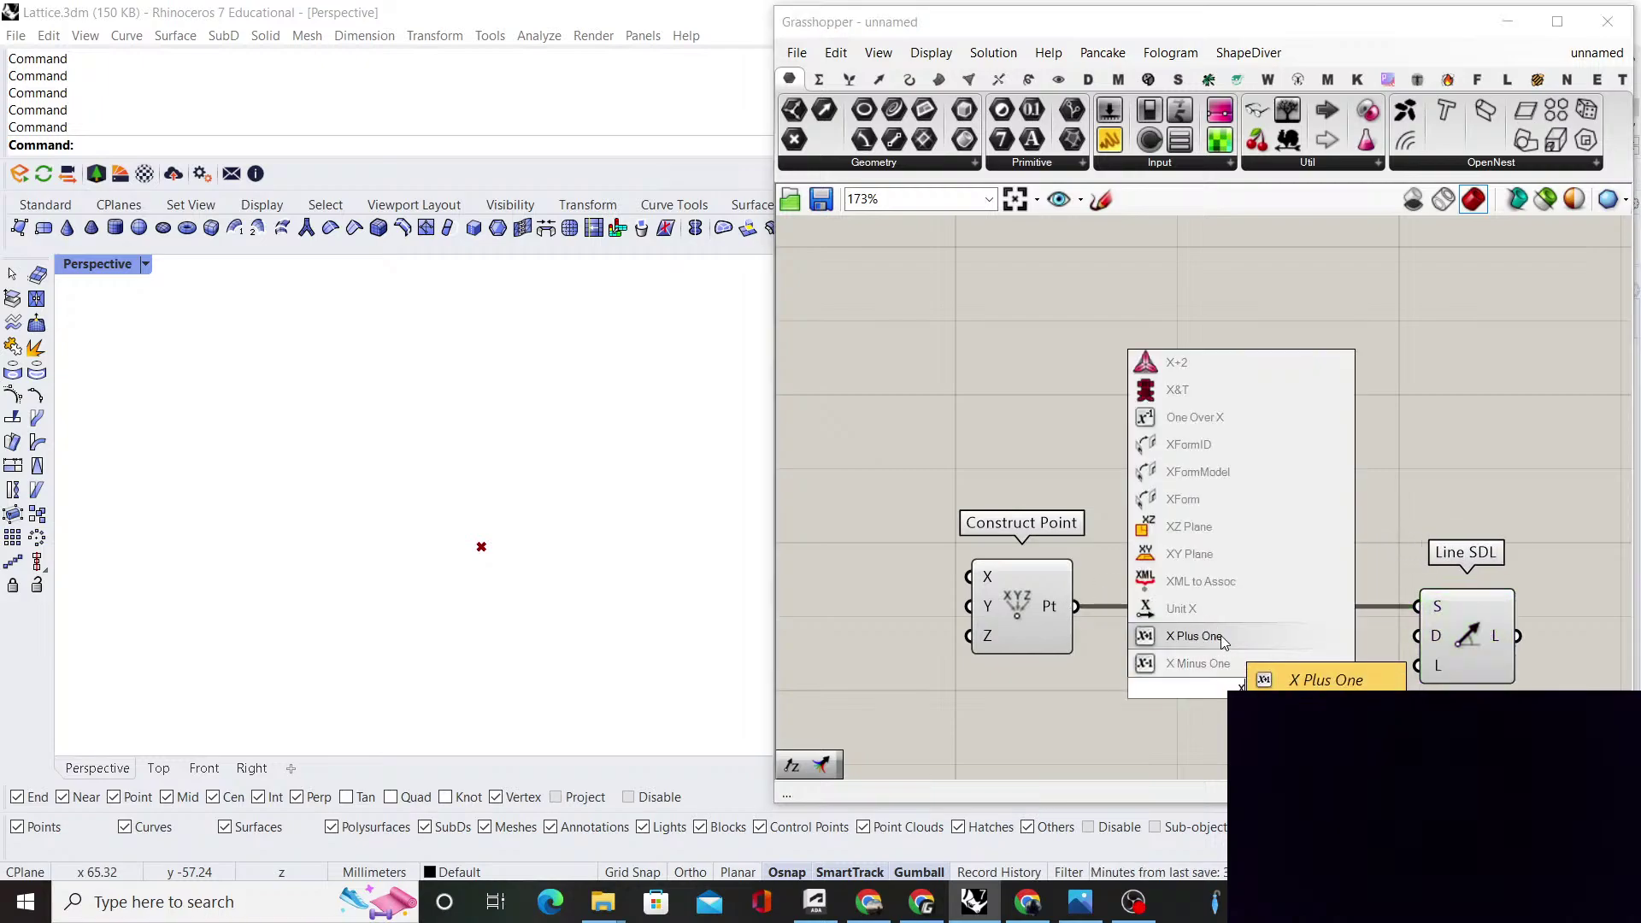
pyautogui.click(1221, 608)
pyautogui.moveTo(1290, 688); pyautogui.dragTo(1404, 640)
pyautogui.moveTo(1237, 683); pyautogui.dragTo(1326, 632)
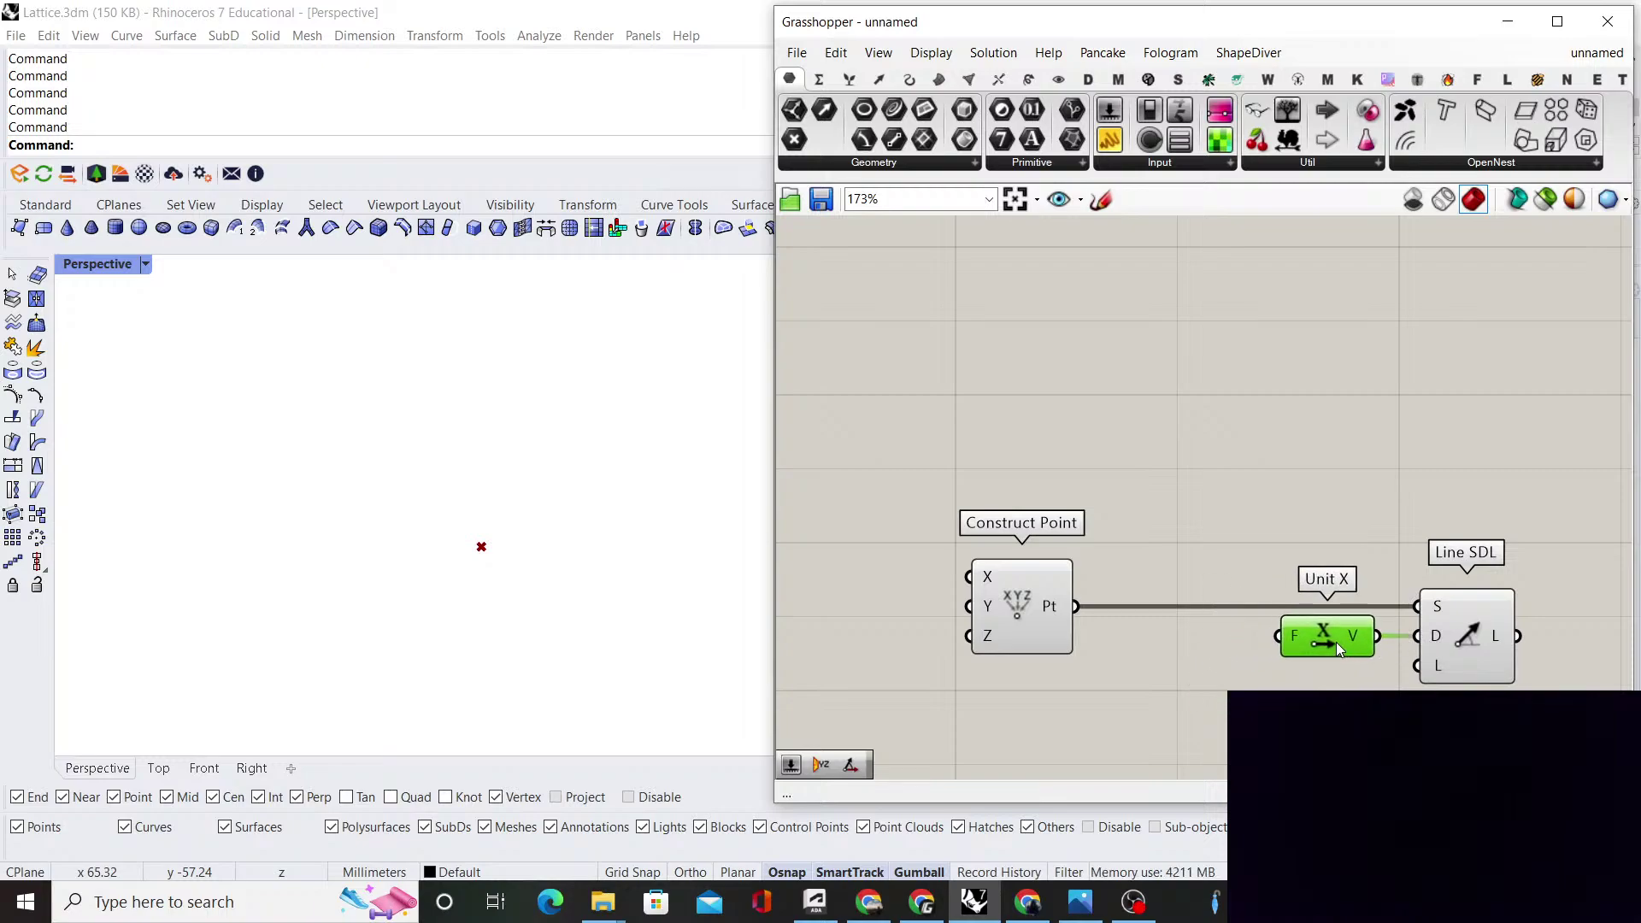
pyautogui.scroll(-1, 1269, 659)
pyautogui.scroll(1, 1194, 671)
# Add a number slider with the value 900 and connect it to Line SDL's length input
pyautogui.doubleClick(1191, 668)
pyautogui.write('slider')
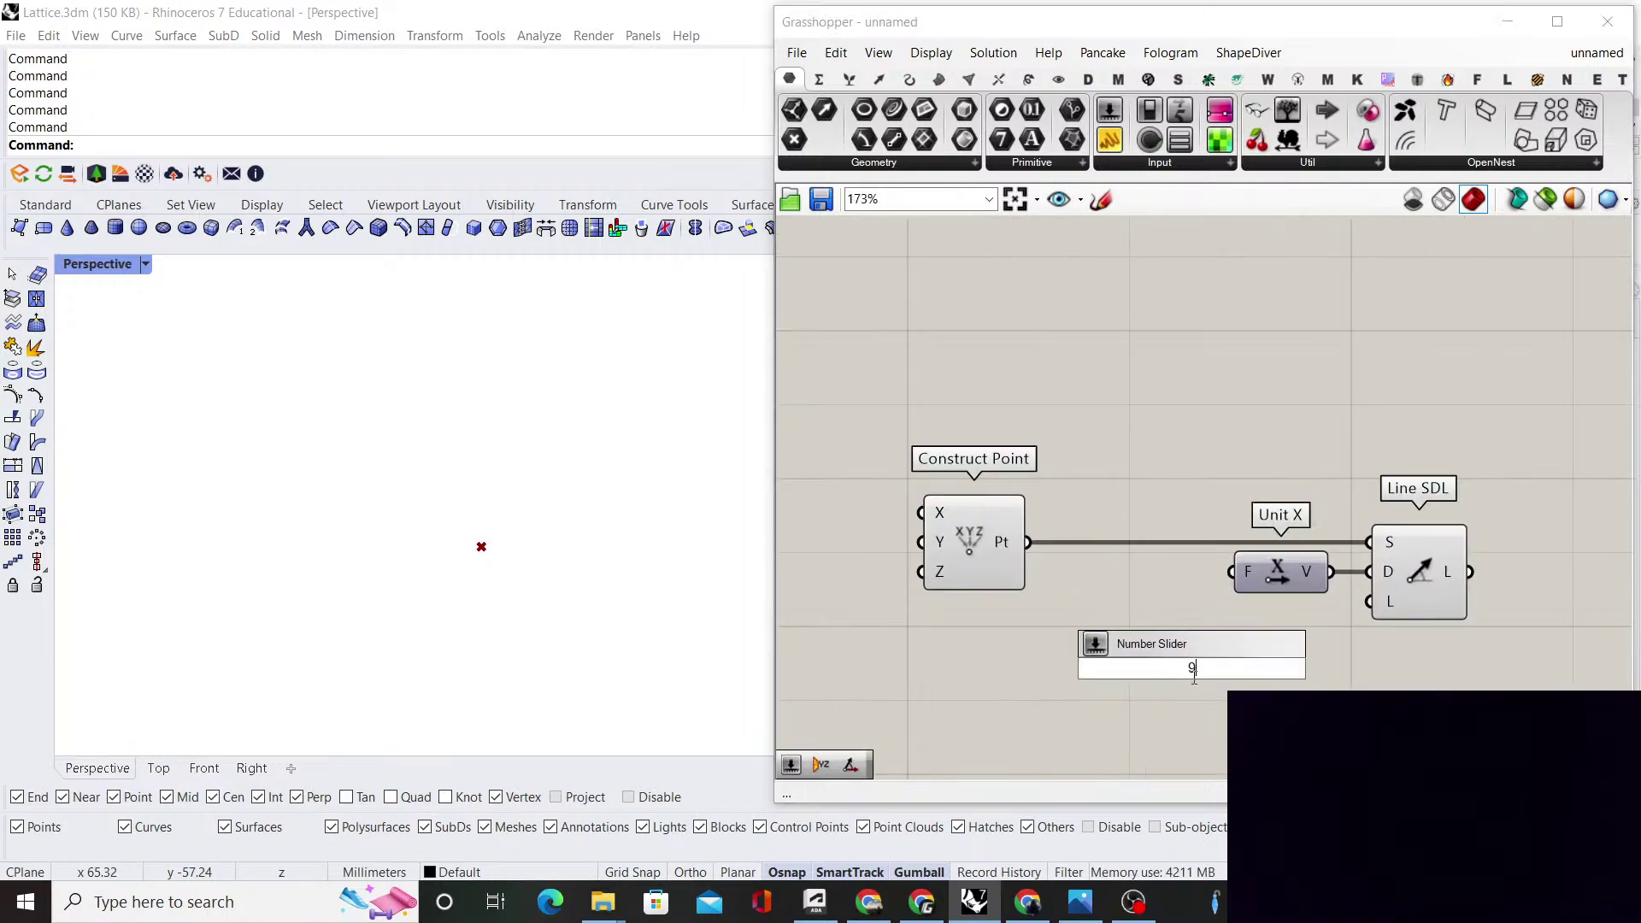
pyautogui.press('Return')
pyautogui.moveTo(1317, 672); pyautogui.dragTo(1392, 607)
pyautogui.click(1415, 581)
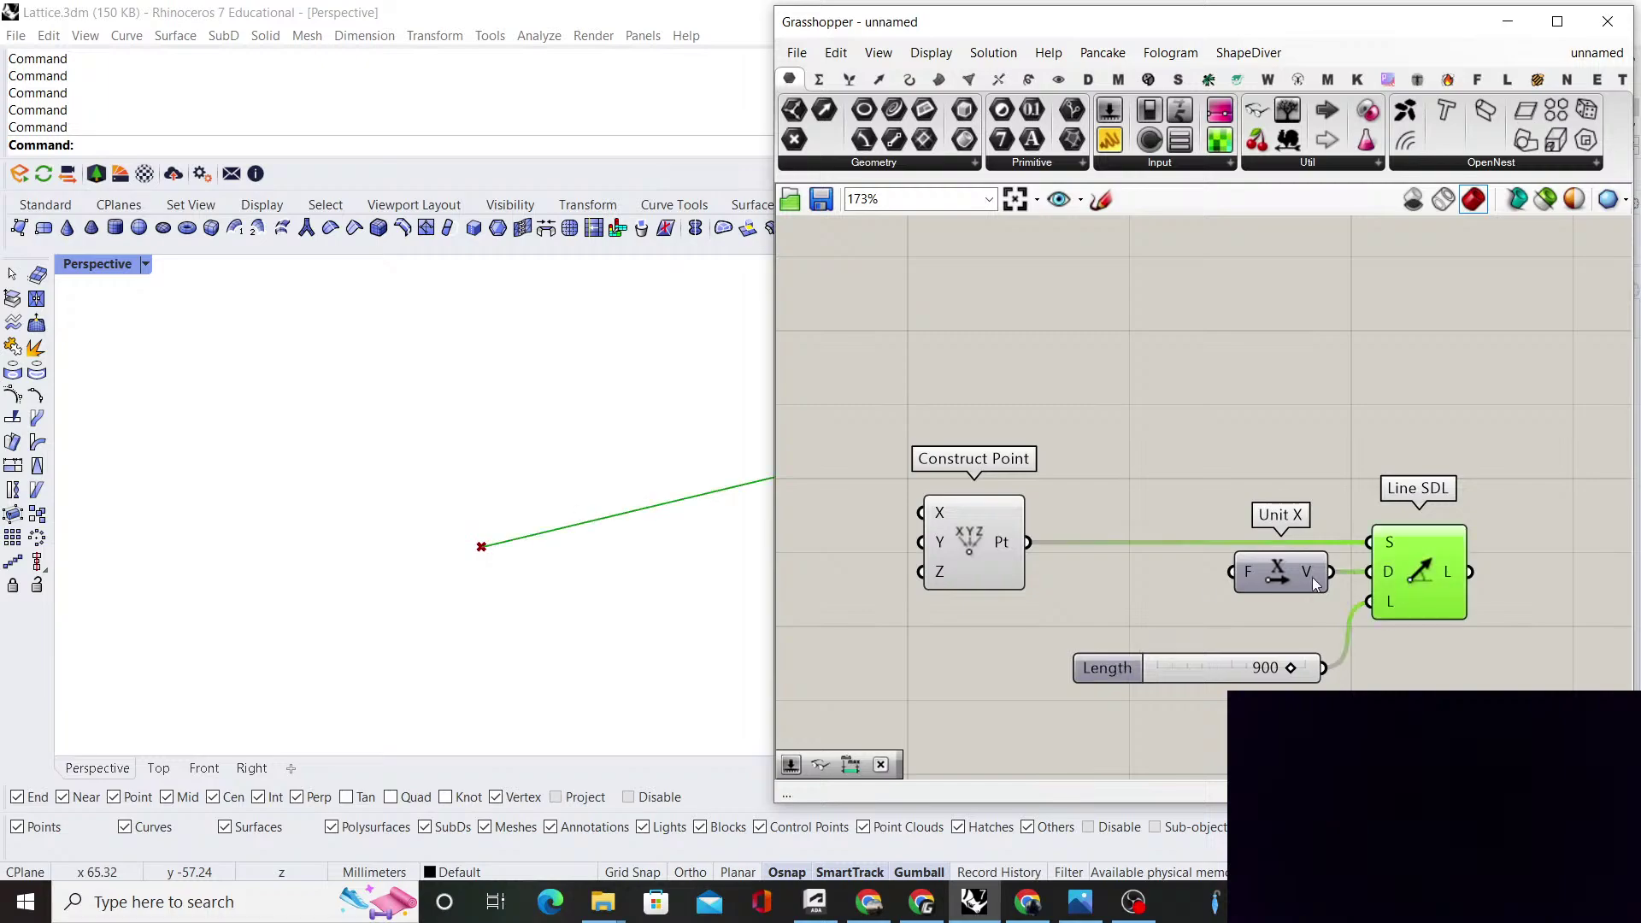
# Place the Length slider directly below Unit X and shift Construct Point slightly away from it
pyautogui.scroll(-10, 344, 606)
pyautogui.keyDown('shift'); pyautogui.moveTo(429, 601); pyautogui.dragTo(517, 641, button='right'); pyautogui.keyUp('shift')
pyautogui.scroll(8, 557, 575)
pyautogui.moveTo(1263, 668); pyautogui.dragTo(1244, 603)
pyautogui.click(1291, 660)
pyautogui.moveTo(1290, 660); pyautogui.dragTo(1219, 513)
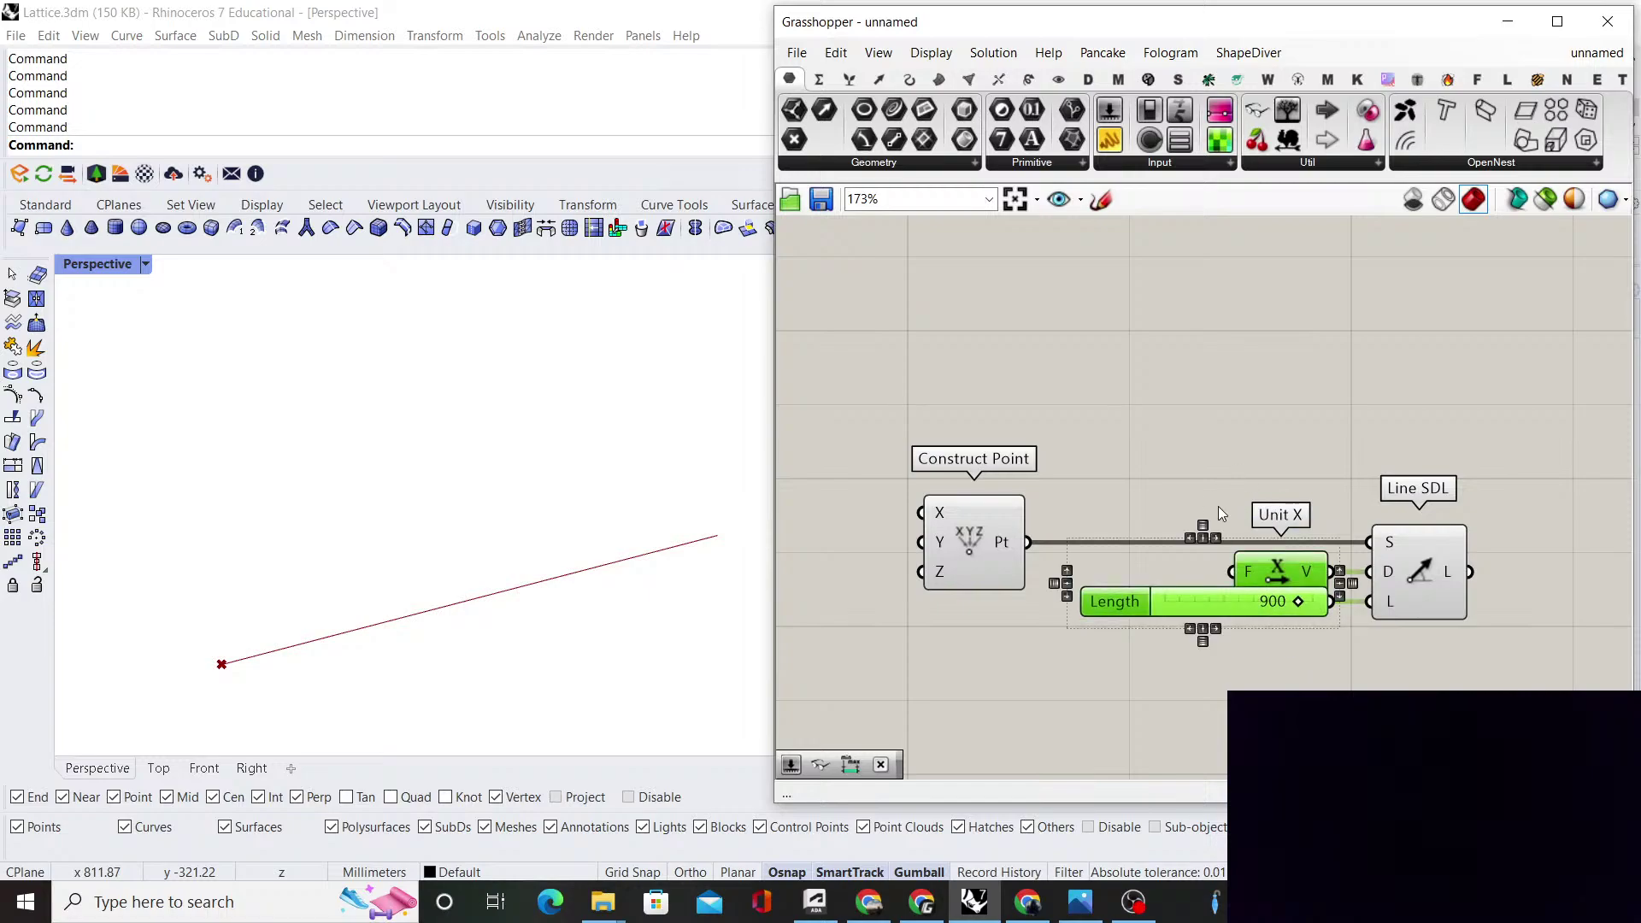
pyautogui.click(1272, 497)
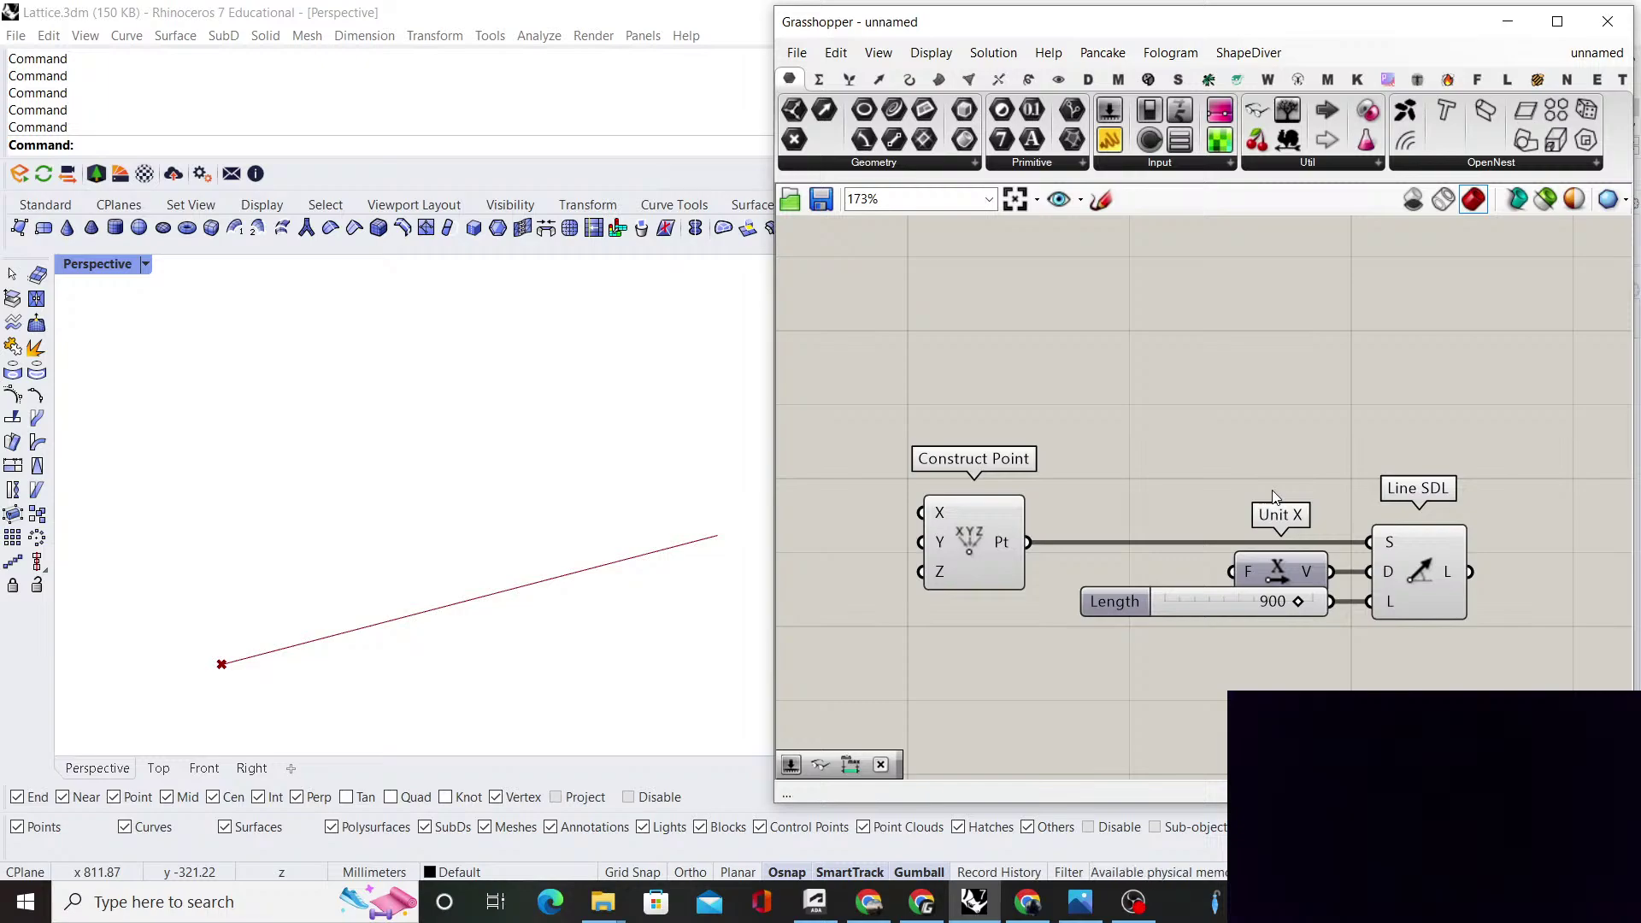
pyautogui.moveTo(961, 500); pyautogui.dragTo(945, 498)
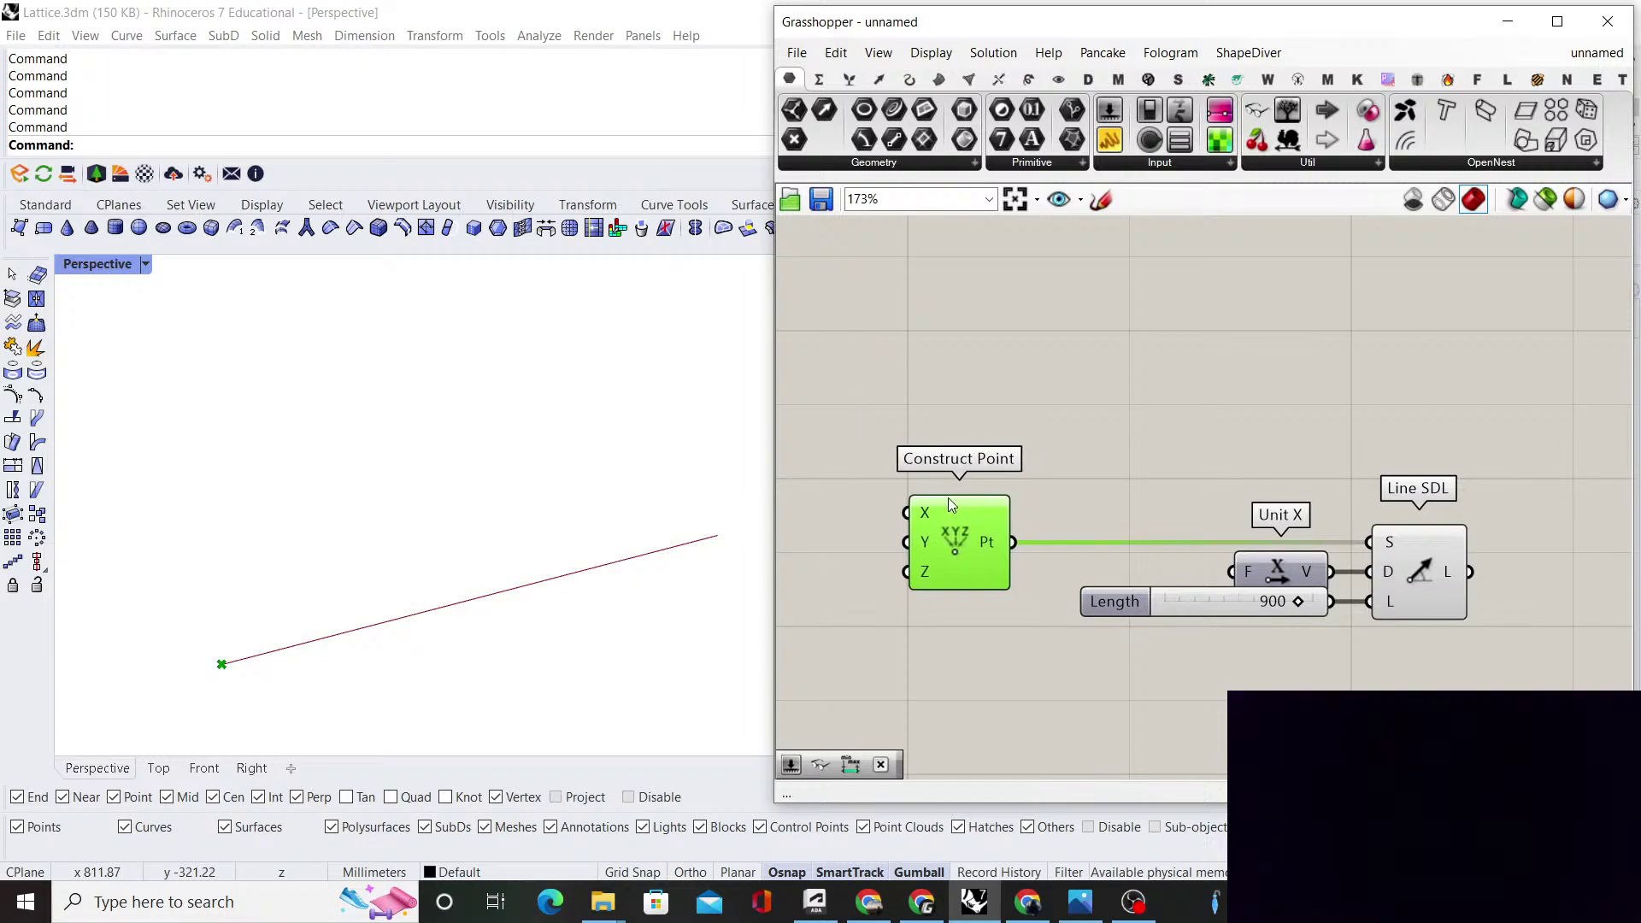
pyautogui.click(1044, 470)
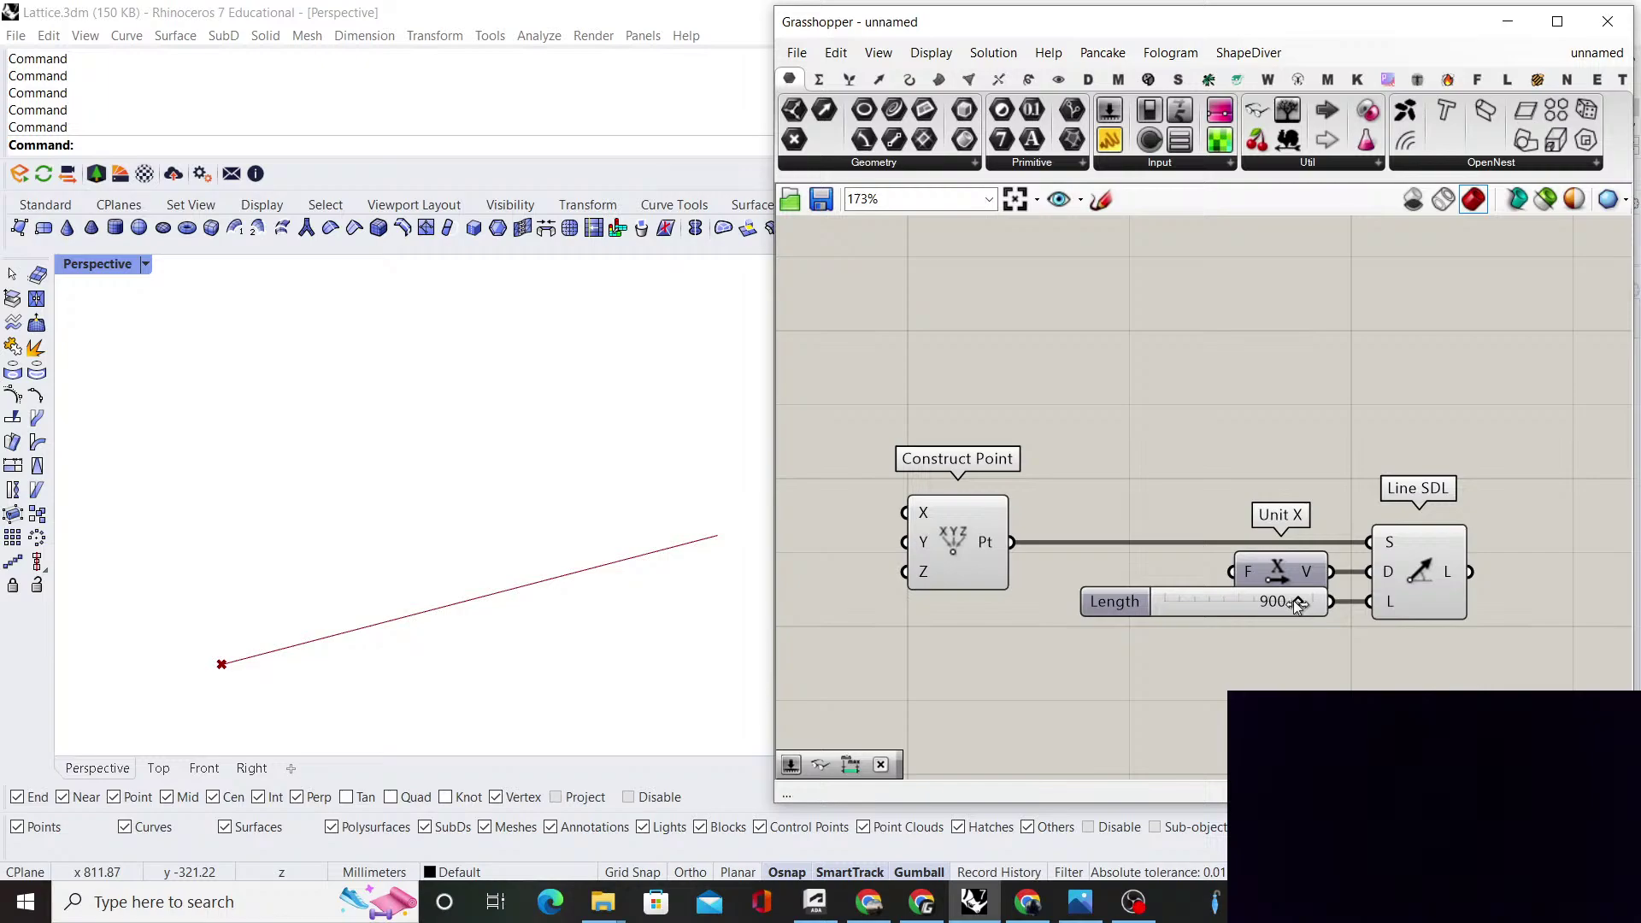
pyautogui.scroll(1, 1294, 600)
pyautogui.click(1289, 564)
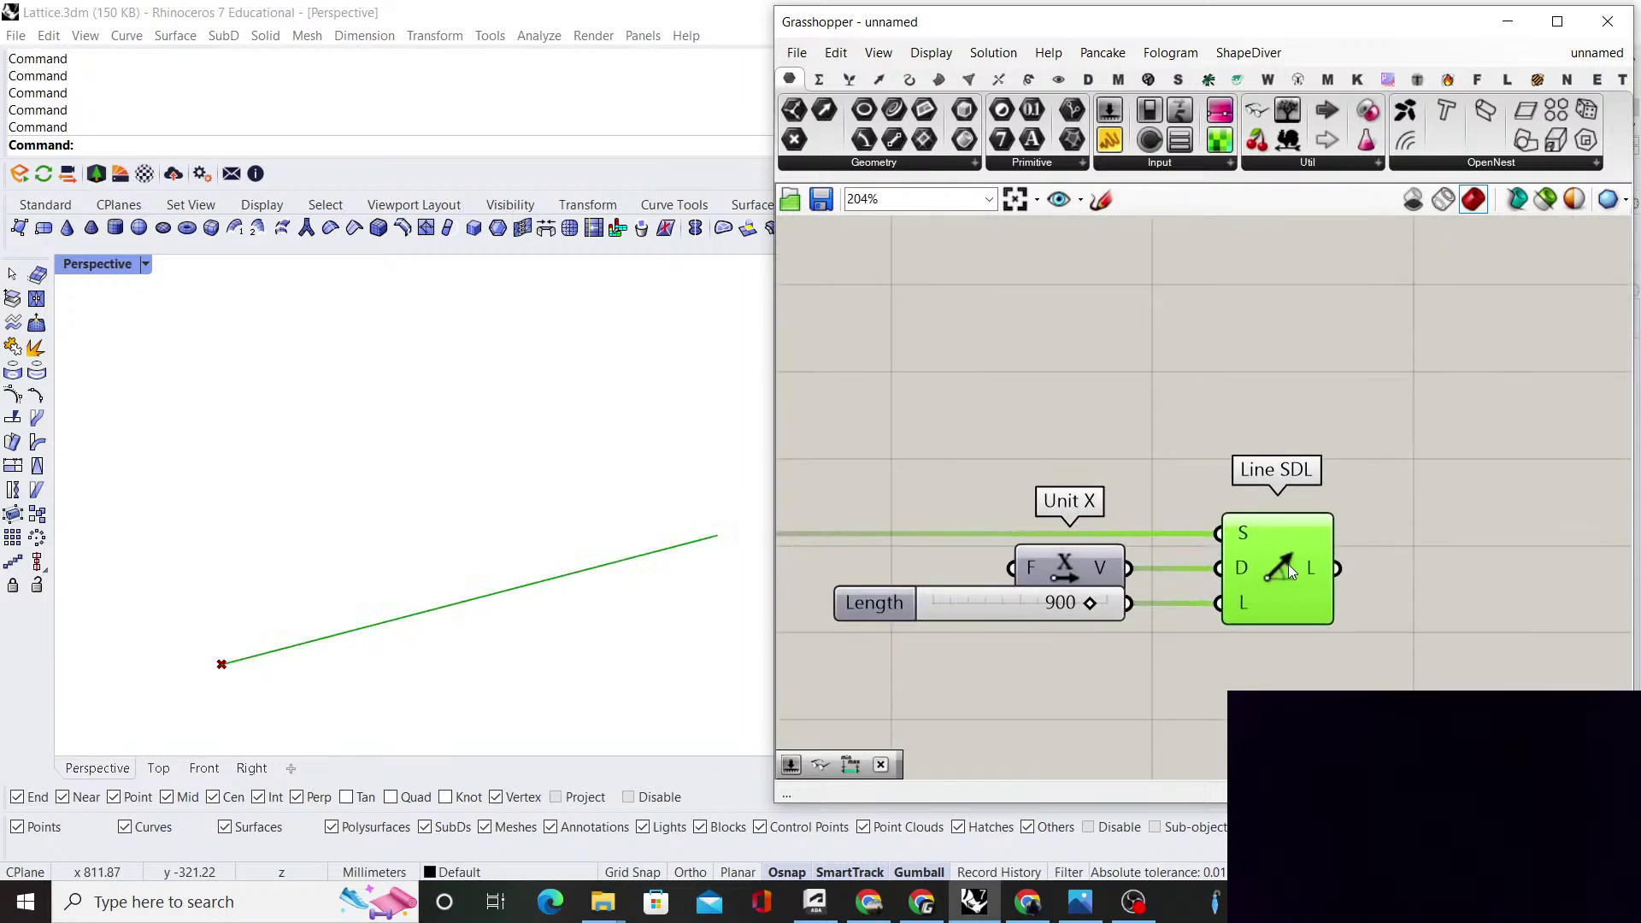
pyautogui.moveTo(1289, 564); pyautogui.dragTo(1290, 565)
pyautogui.moveTo(1143, 459); pyautogui.dragTo(1065, 598)
pyautogui.click(990, 538)
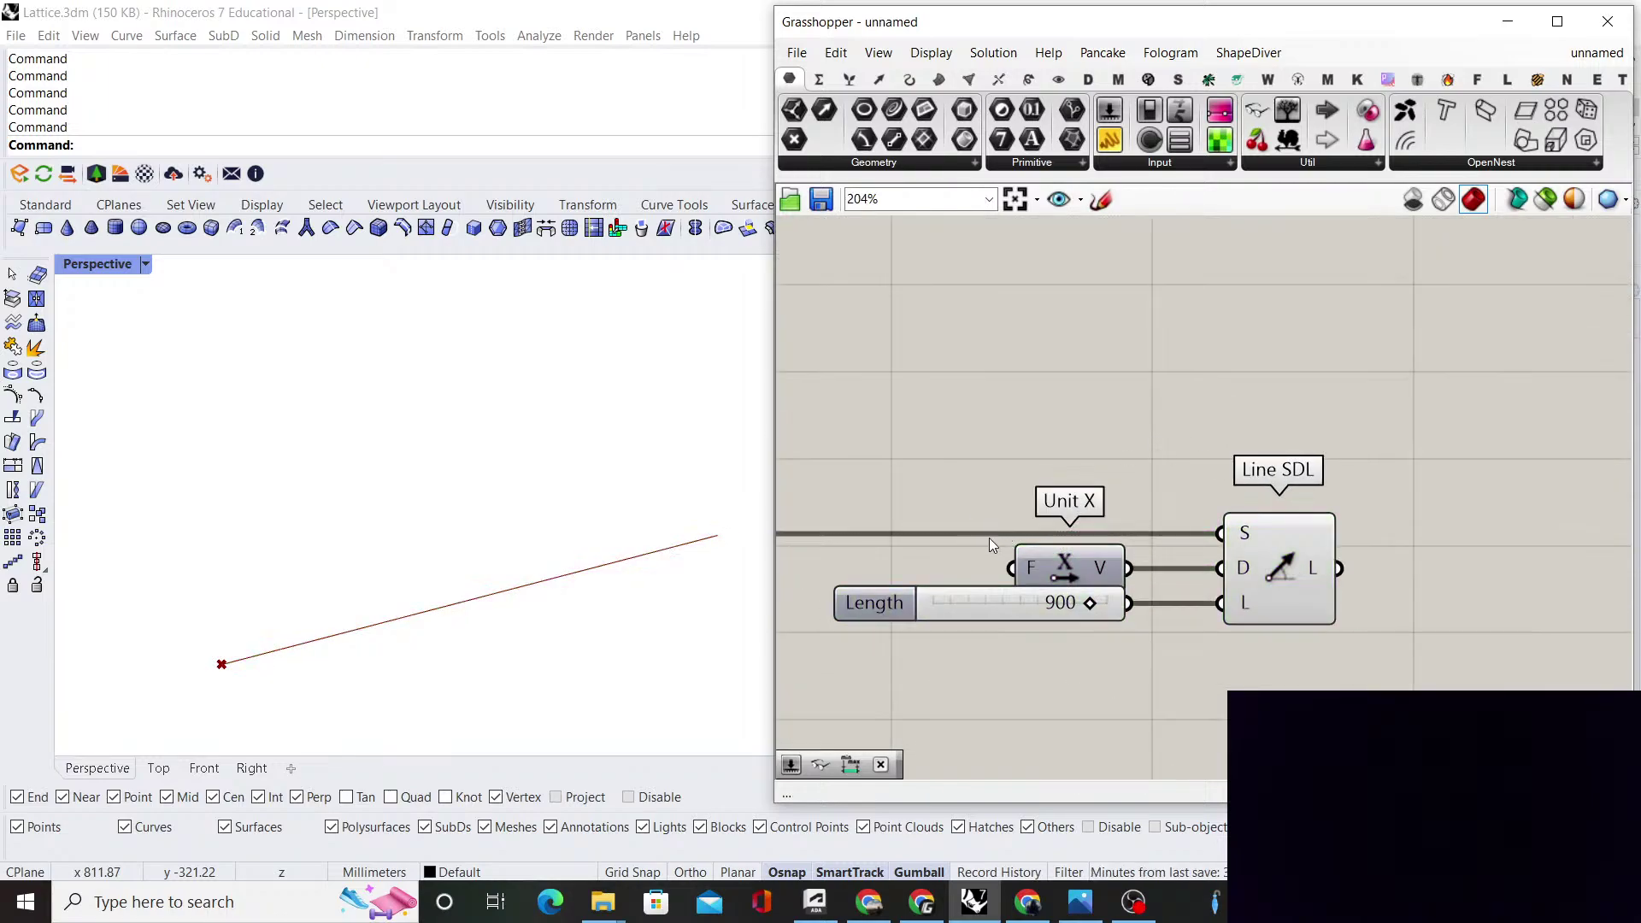
pyautogui.moveTo(1125, 680); pyautogui.dragTo(1017, 517)
pyautogui.scroll(2, 1017, 516)
pyautogui.moveTo(1107, 578); pyautogui.dragTo(1147, 580)
pyautogui.click(1212, 489)
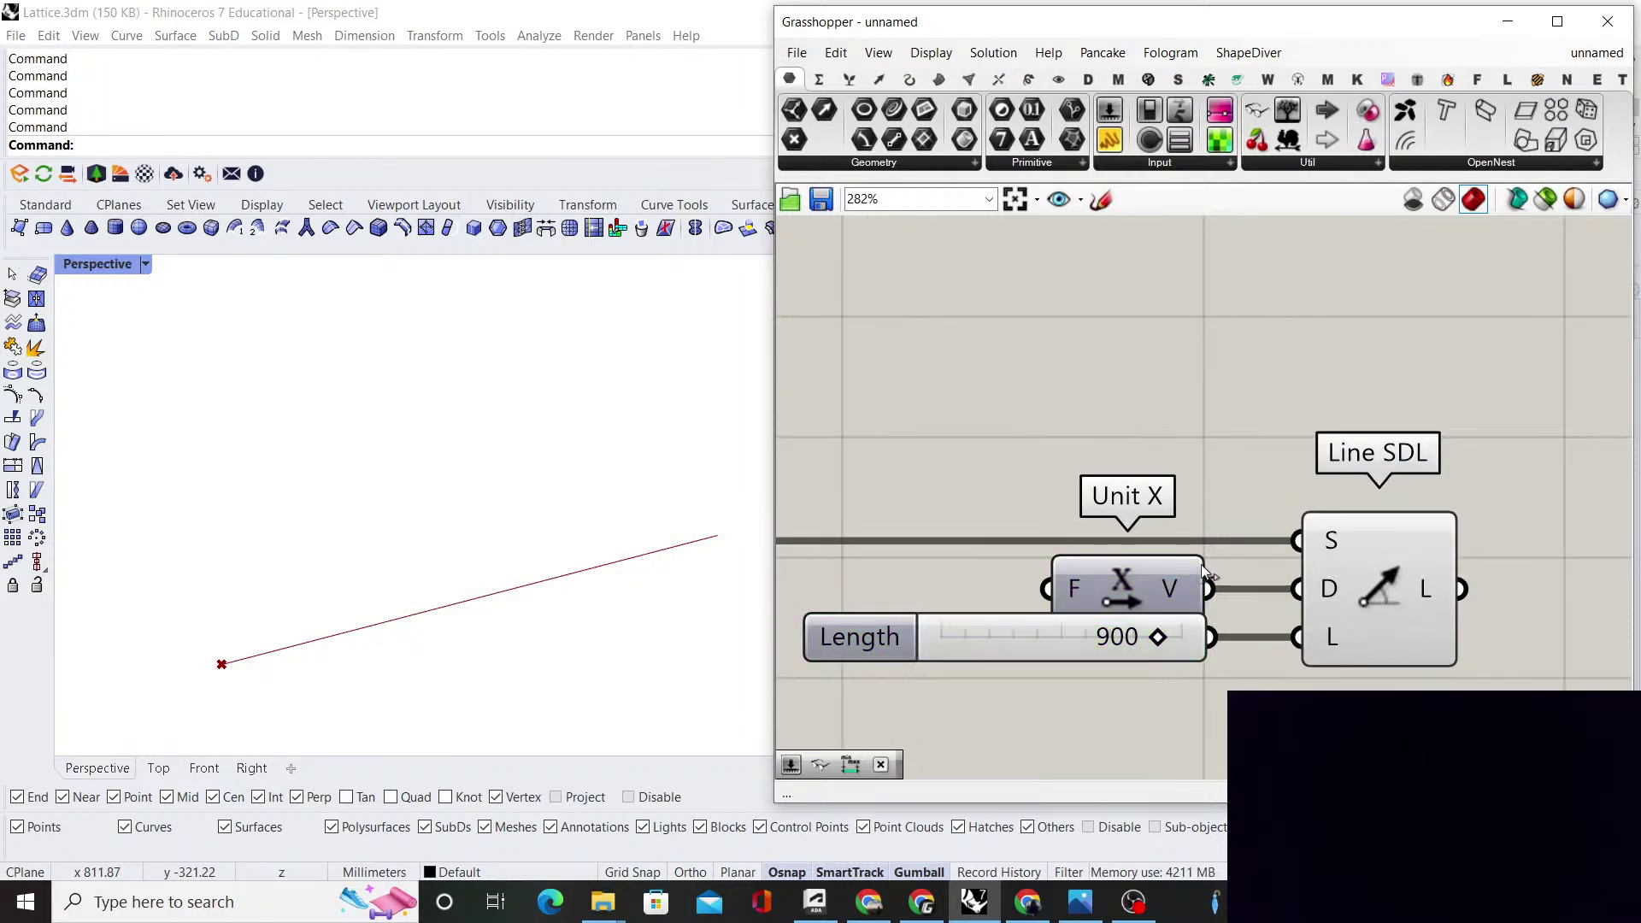
pyautogui.scroll(-4, 1203, 571)
pyautogui.scroll(2, 1232, 542)
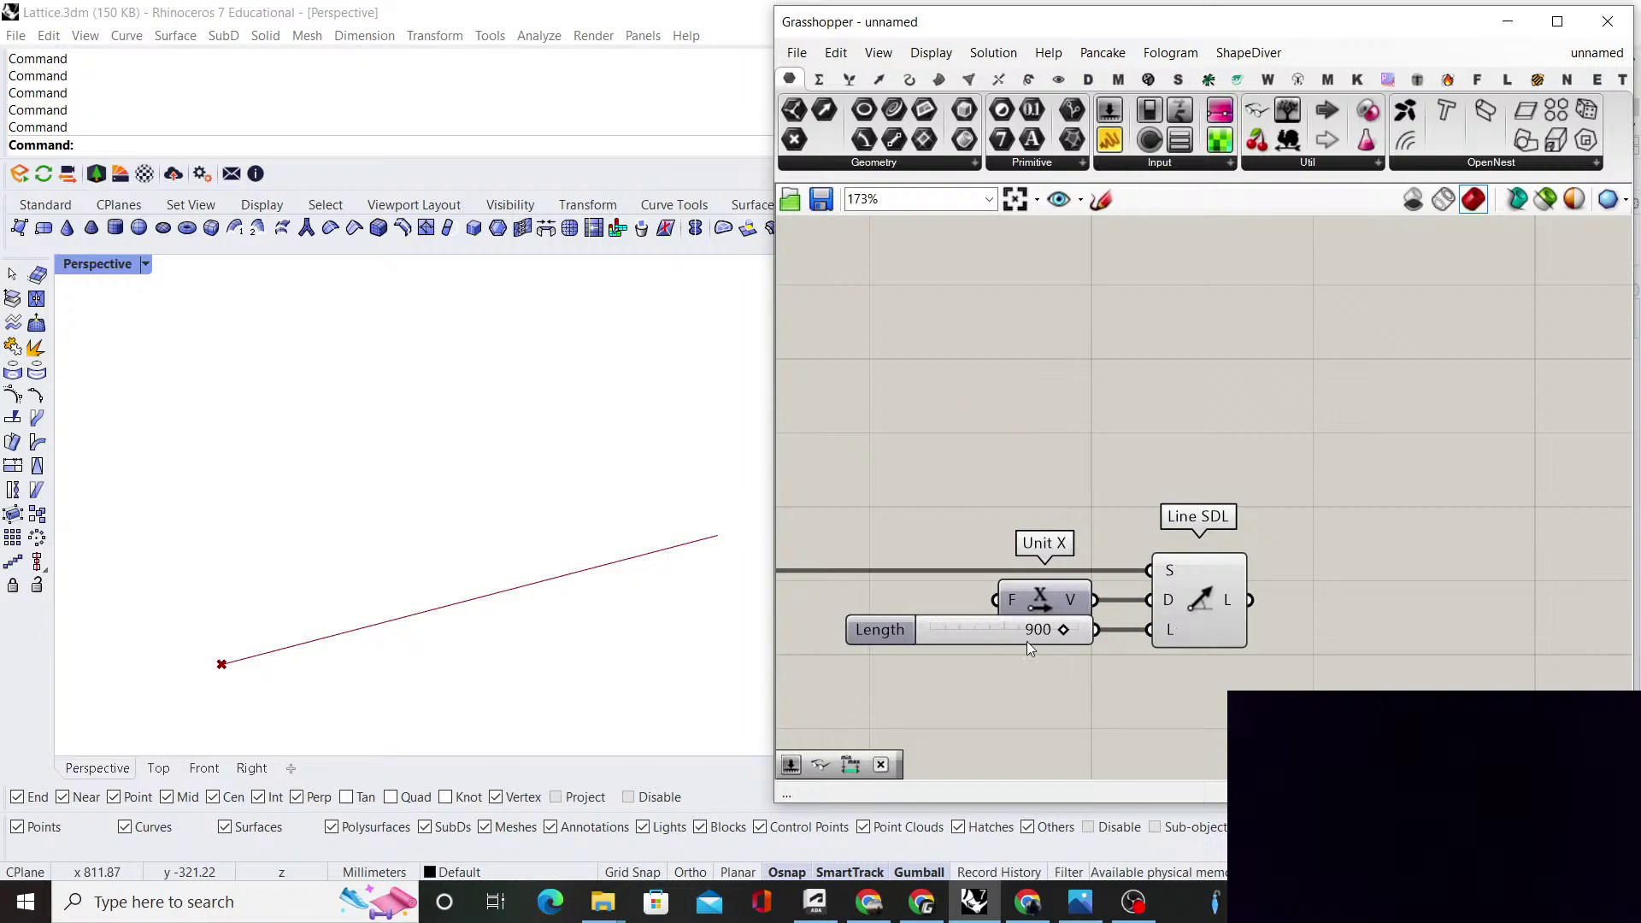
pyautogui.scroll(-2, 1274, 592)
pyautogui.scroll(2, 1177, 623)
pyautogui.click(1132, 572)
pyautogui.click(1325, 527)
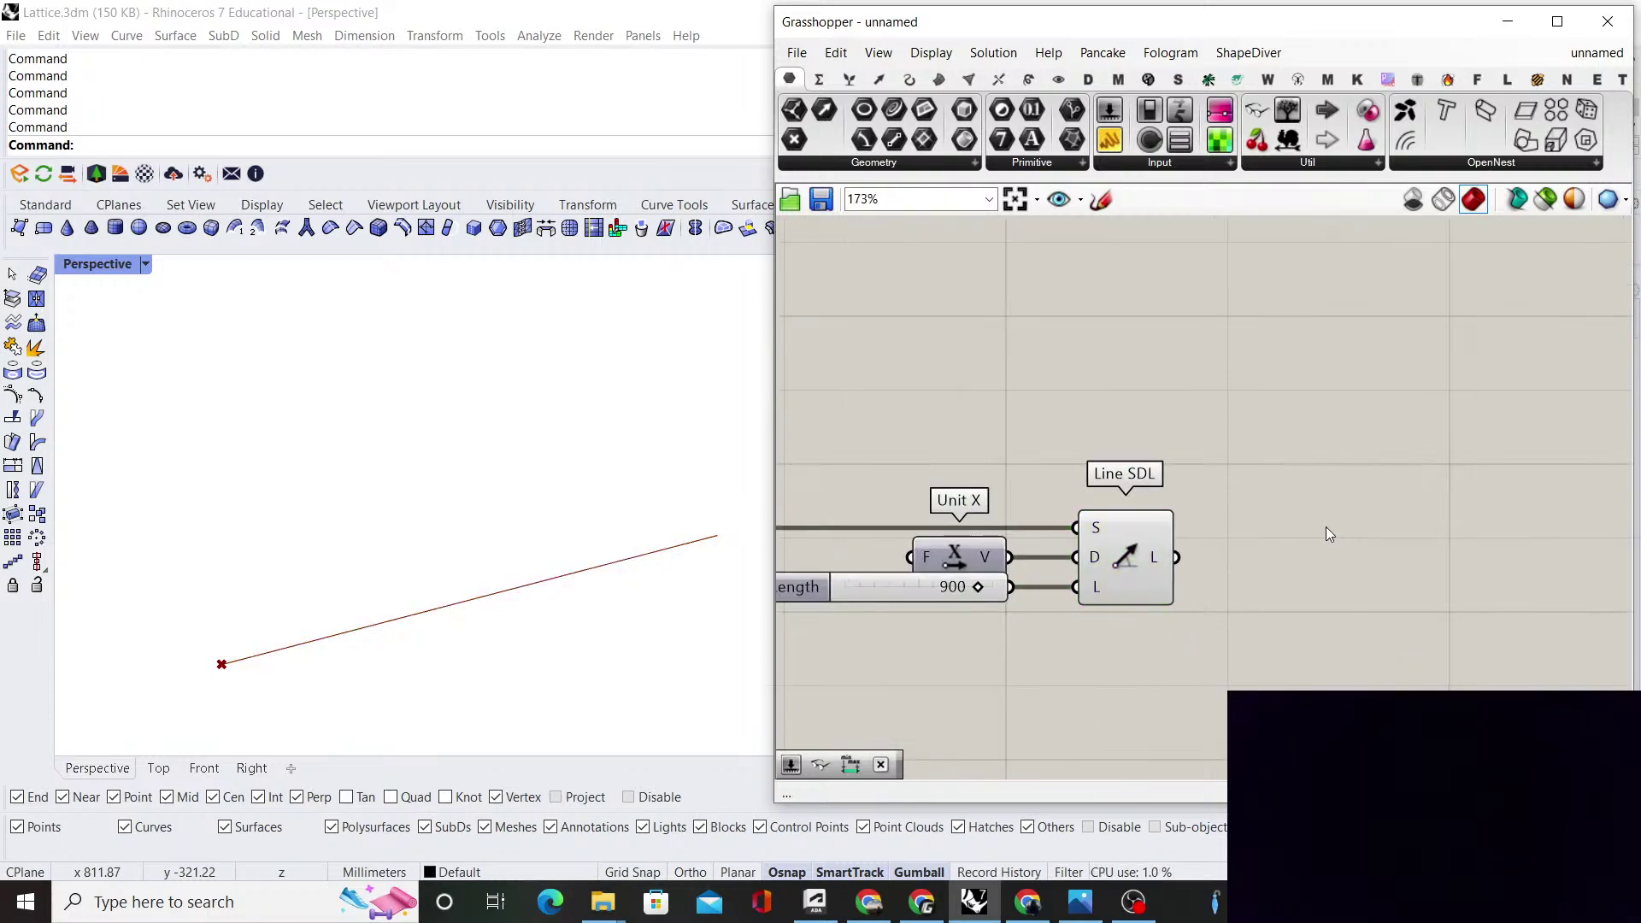
# Move the Line SDL component slightly closer to Unit X and the Length slider
pyautogui.moveTo(1291, 540); pyautogui.dragTo(1251, 547, button='right')
pyautogui.moveTo(1116, 560)
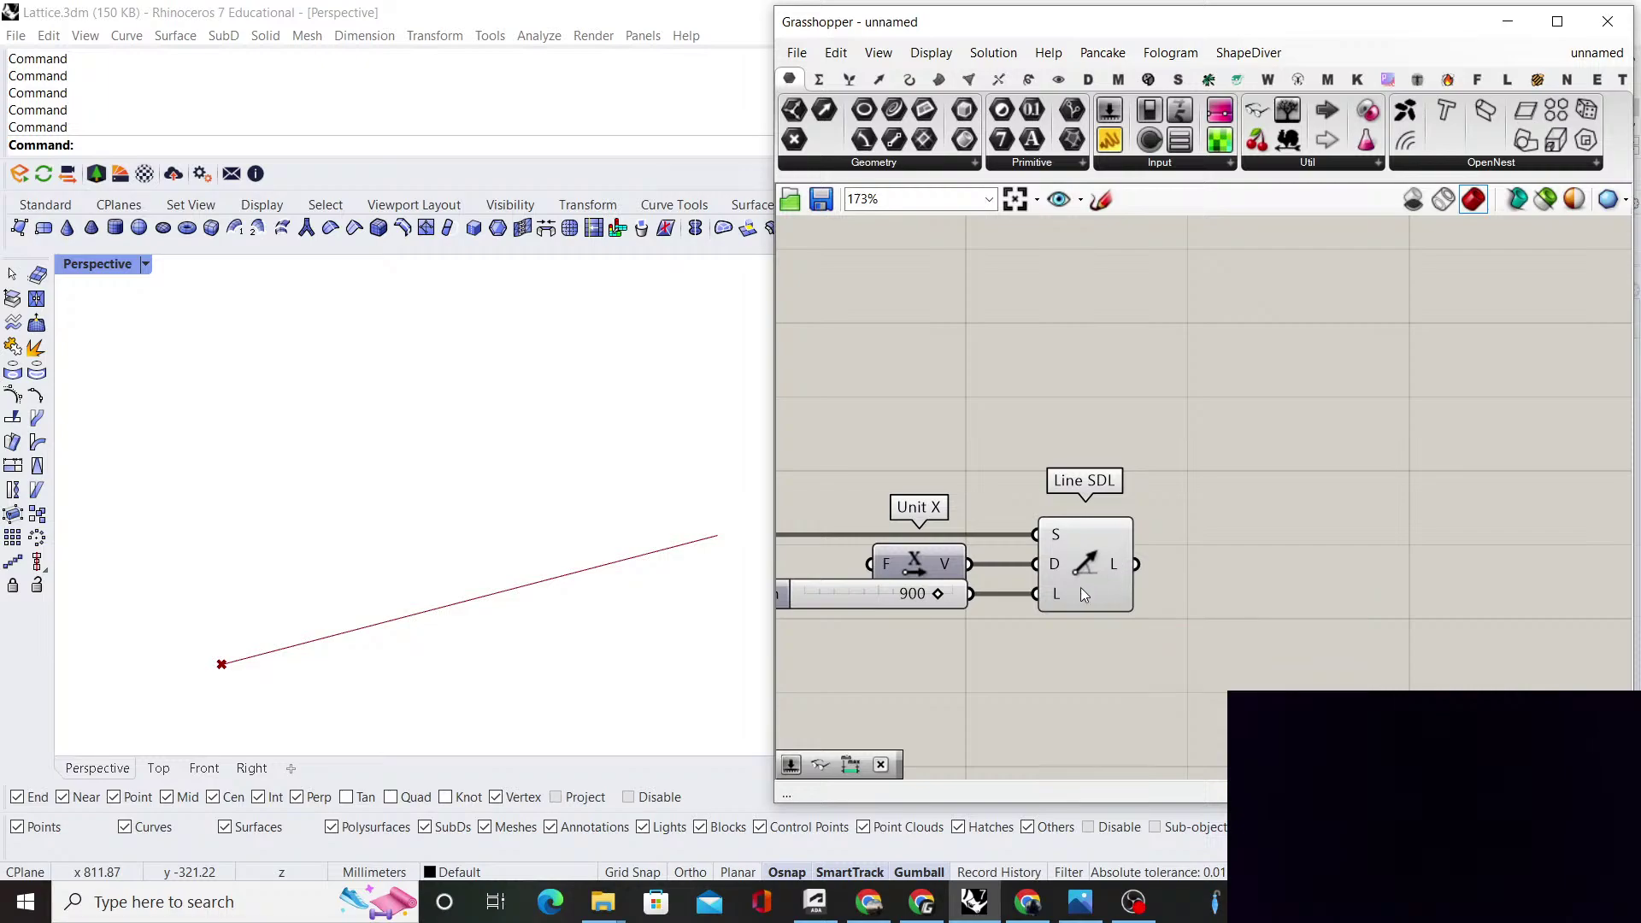
pyautogui.moveTo(1097, 564); pyautogui.dragTo(1089, 564)
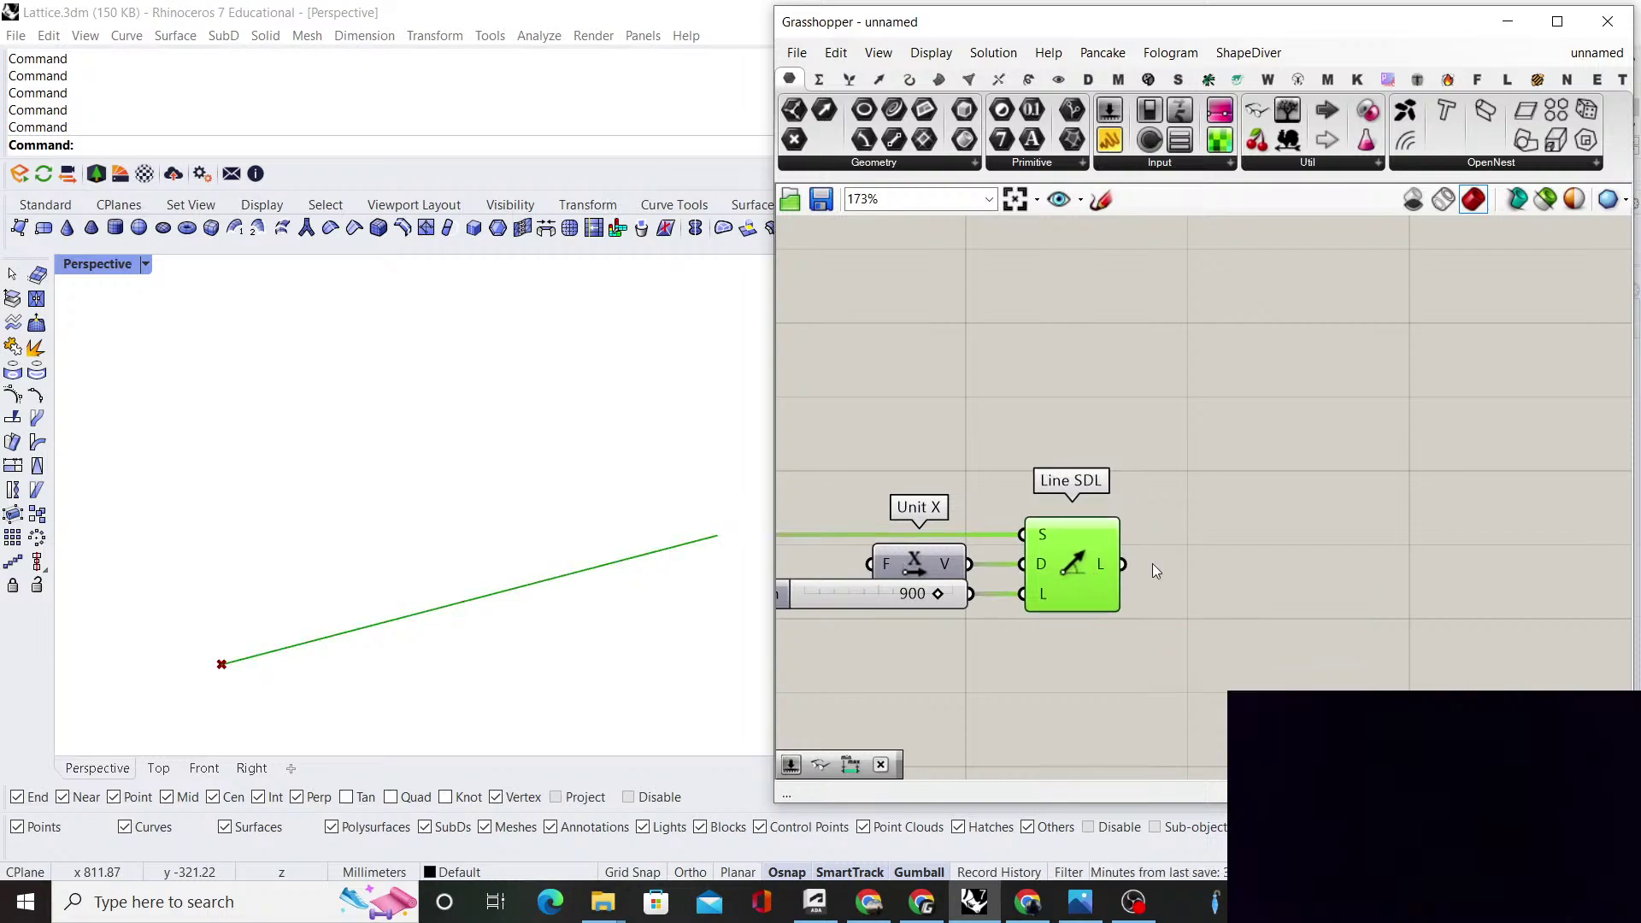
# Add an Extrude component and connect the Line SDL output to its base input
pyautogui.doubleClick(1277, 502)
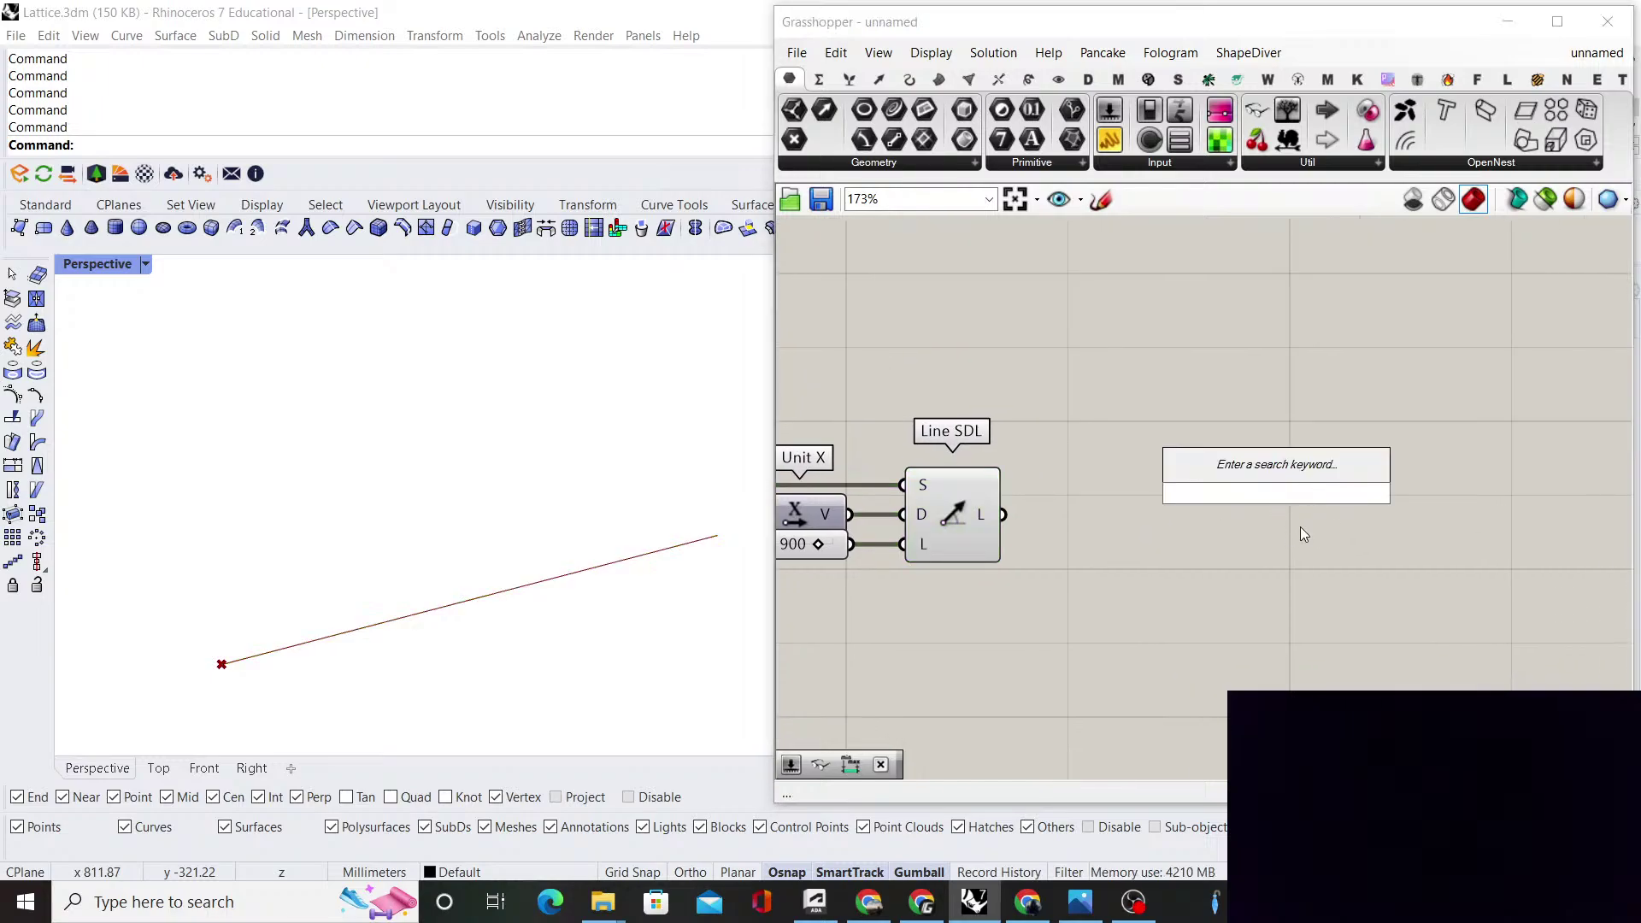
pyautogui.write('extud')
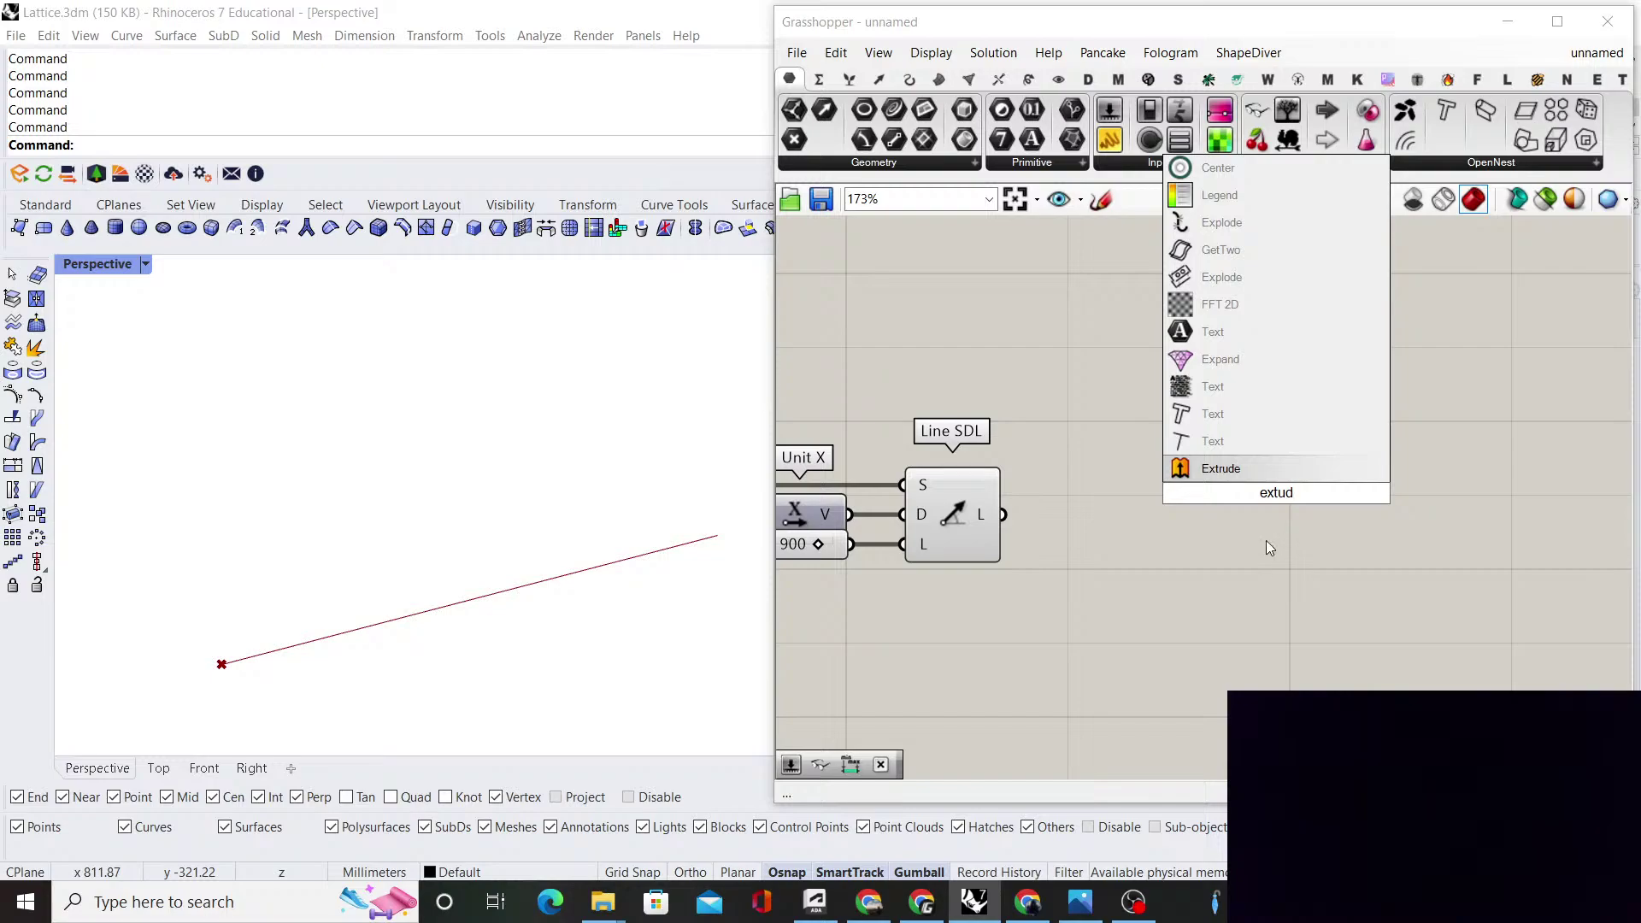
pyautogui.click(1222, 469)
pyautogui.click(973, 528)
pyautogui.moveTo(1002, 514); pyautogui.dragTo(1378, 539)
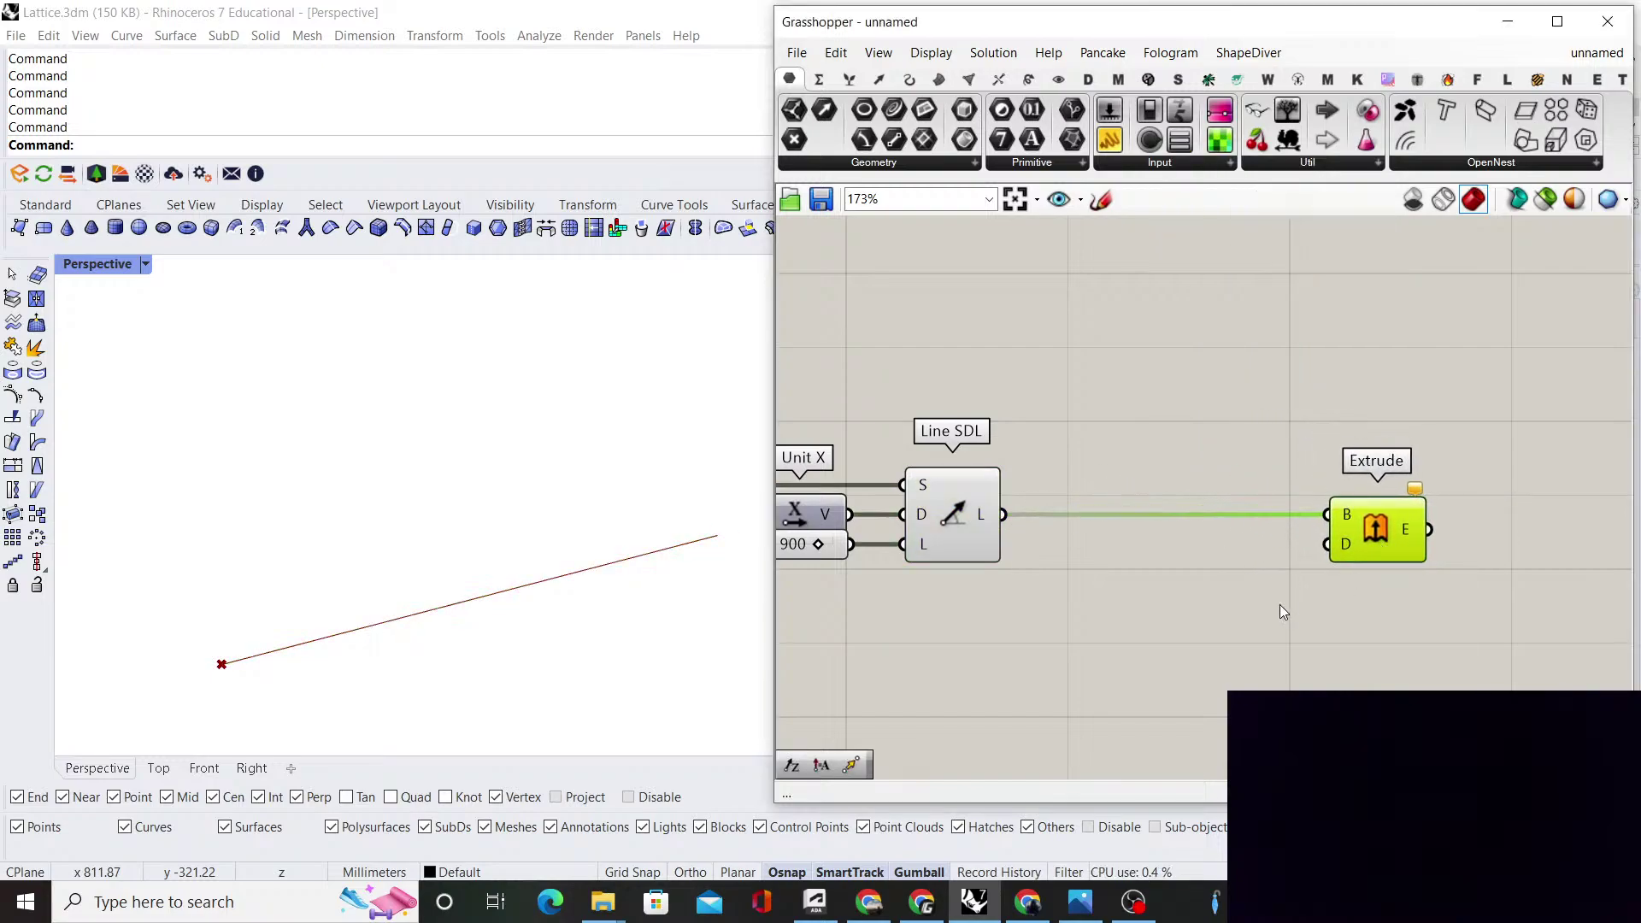
# Add a Unit Z vector below the line wire and connect it to Extrude's direction input
pyautogui.doubleClick(1203, 639)
pyautogui.write('z')
pyautogui.click(1195, 617)
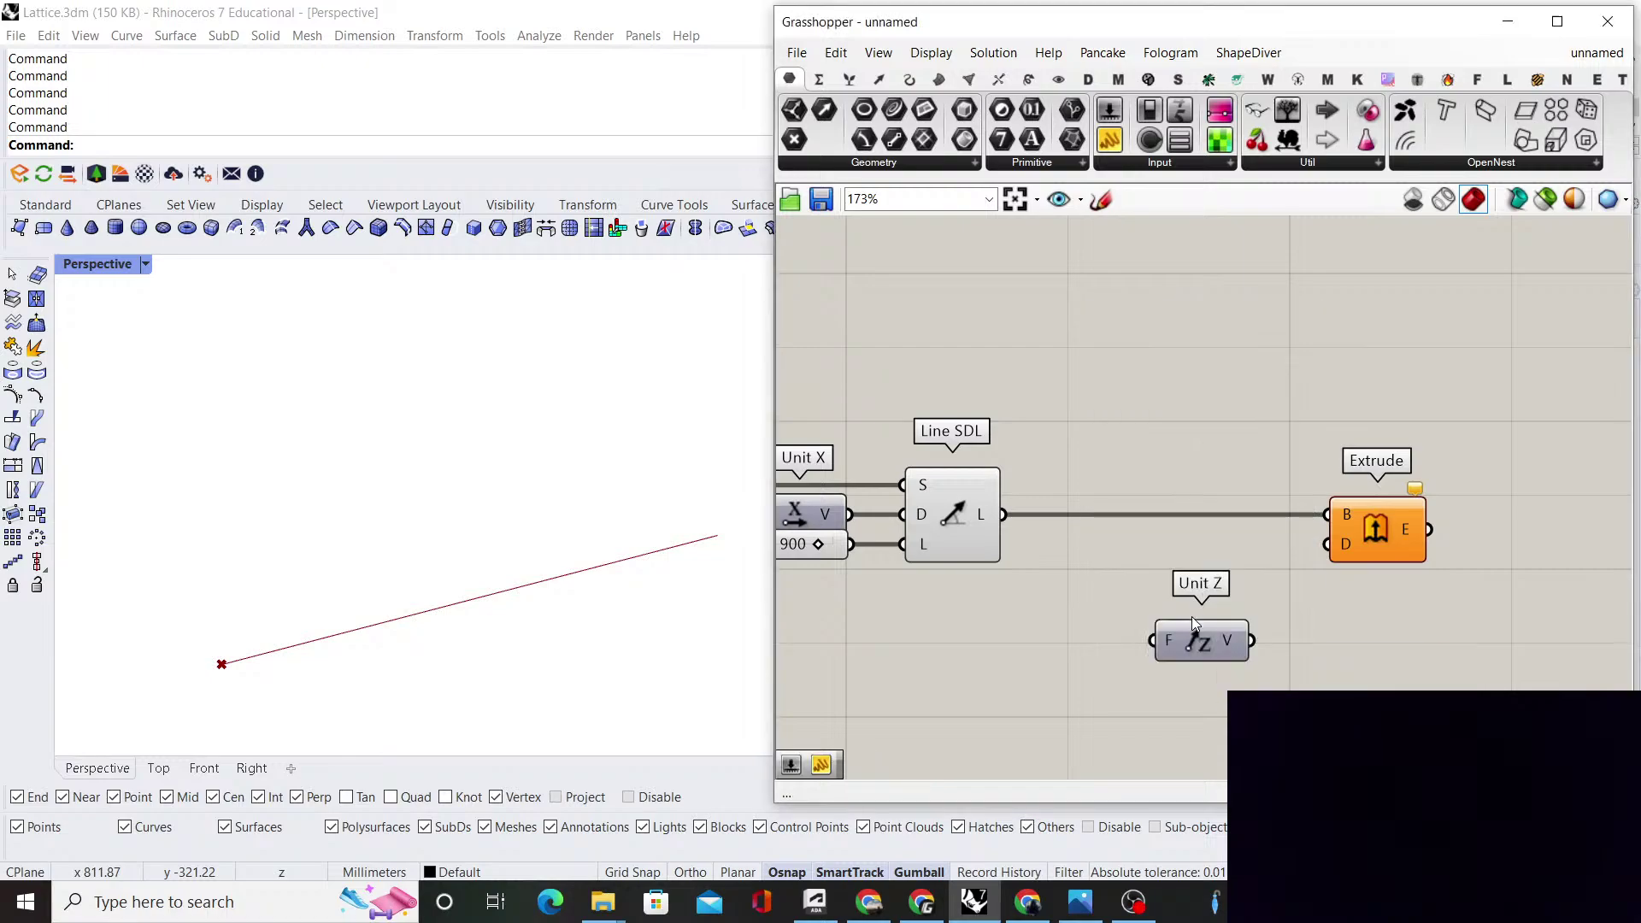
pyautogui.moveTo(1252, 640); pyautogui.dragTo(1327, 545)
# Add a Multiplication component below Line SDL and connect the Length slider to its A input
pyautogui.moveTo(1024, 657); pyautogui.dragTo(1156, 586, button='right')
pyautogui.doubleClick(1145, 586)
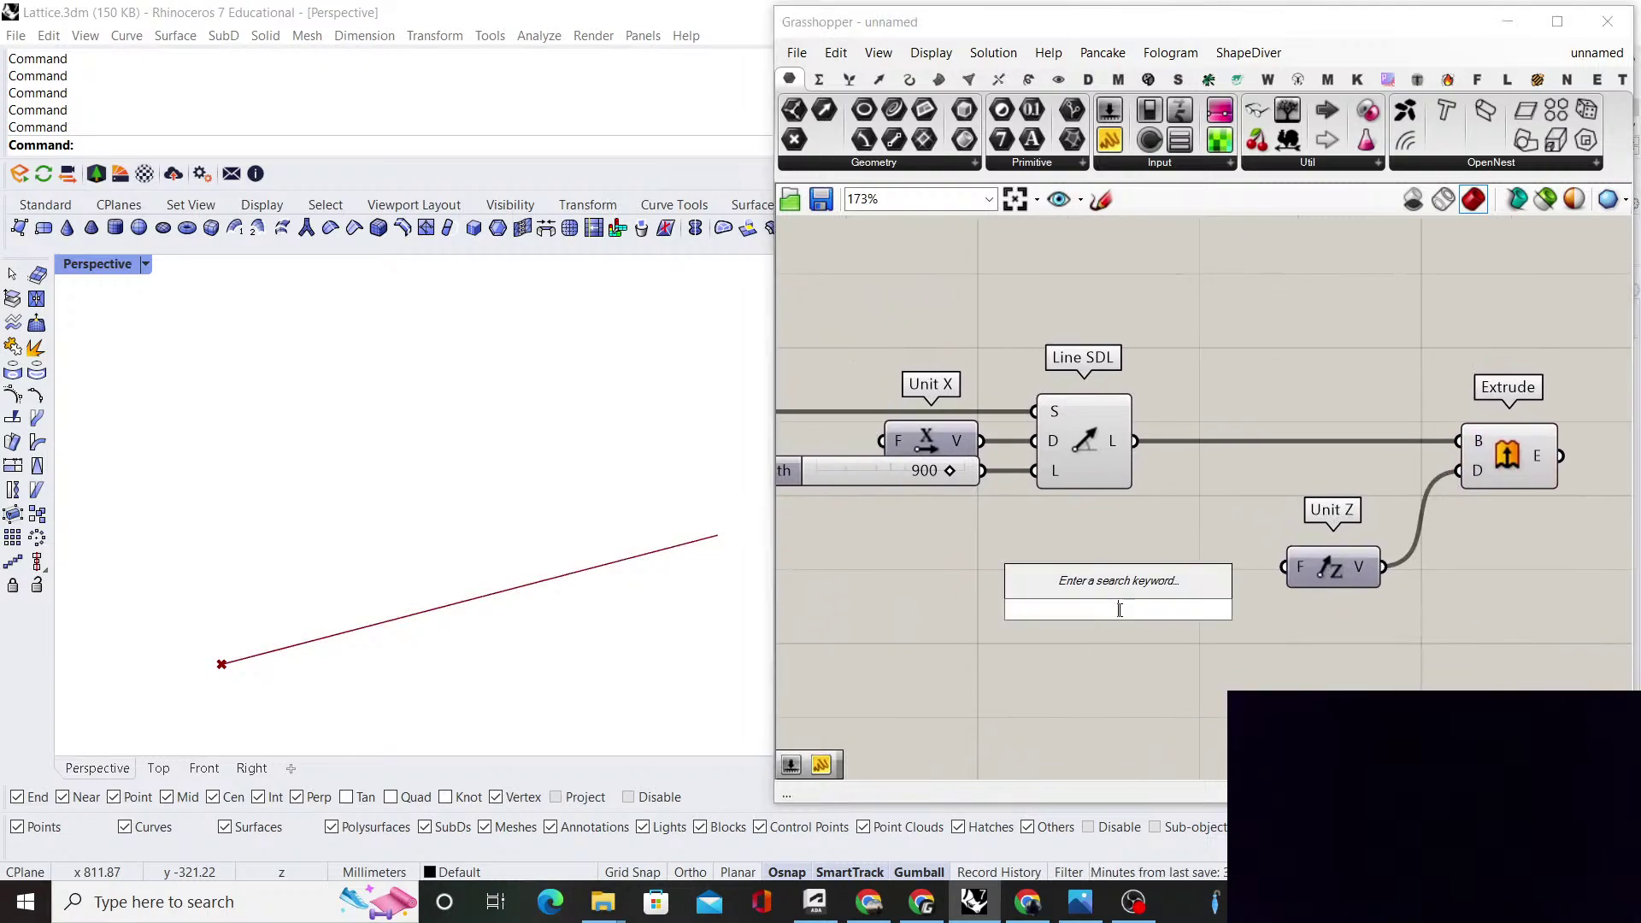
pyautogui.press('Escape')
pyautogui.moveTo(1110, 666); pyautogui.dragTo(1215, 644, button='right')
pyautogui.doubleClick(1154, 626)
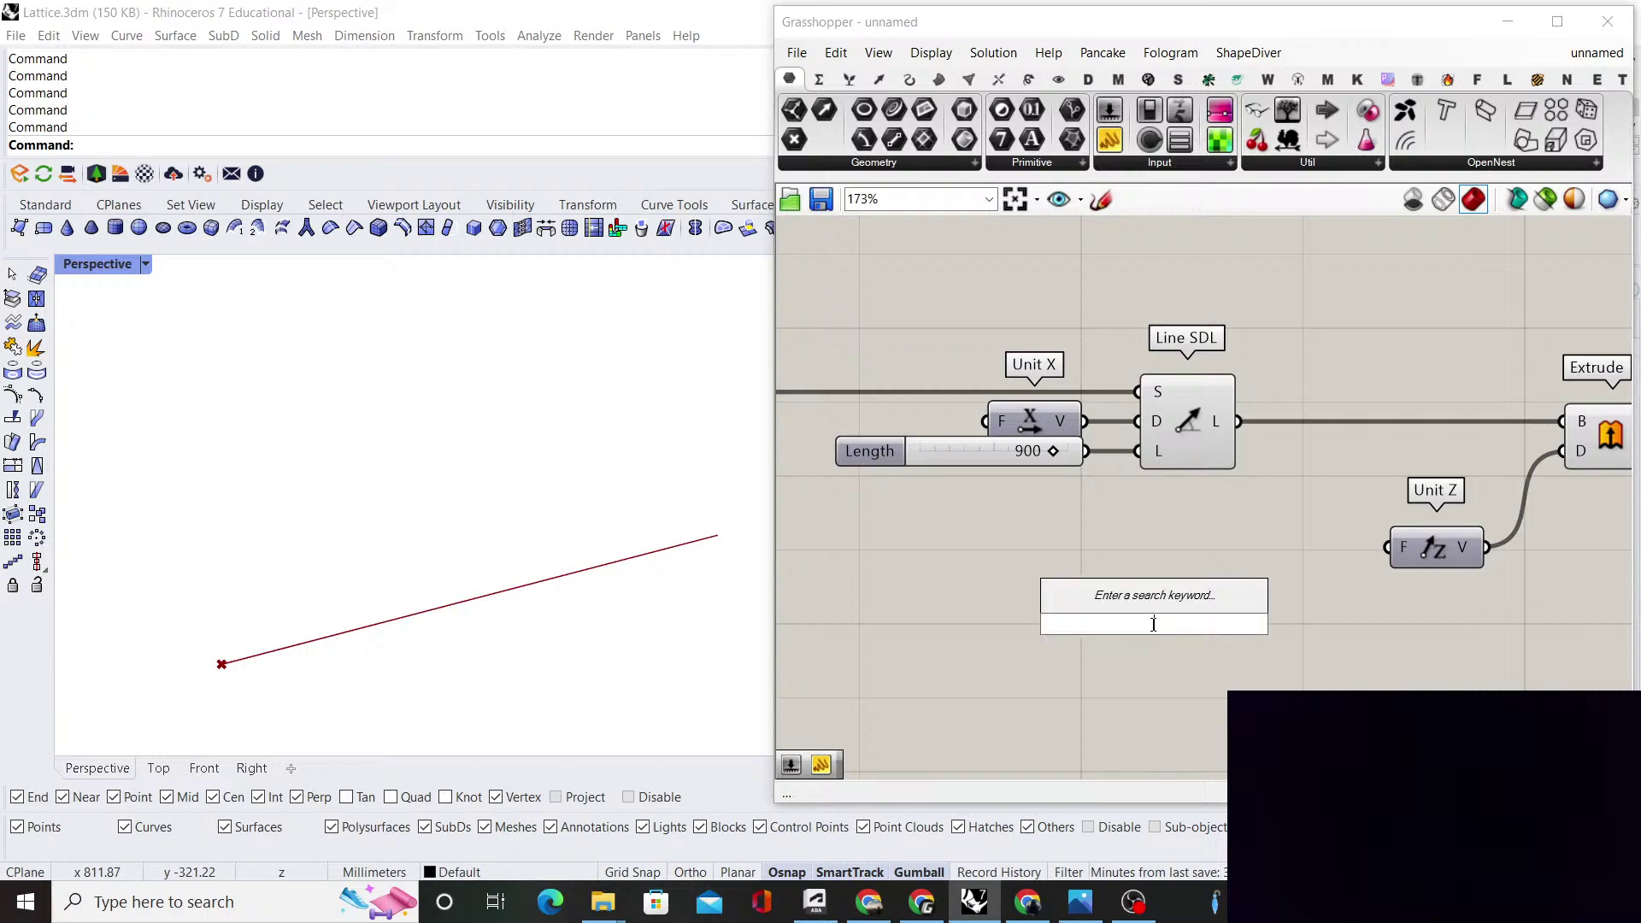
pyautogui.write('multiplicat')
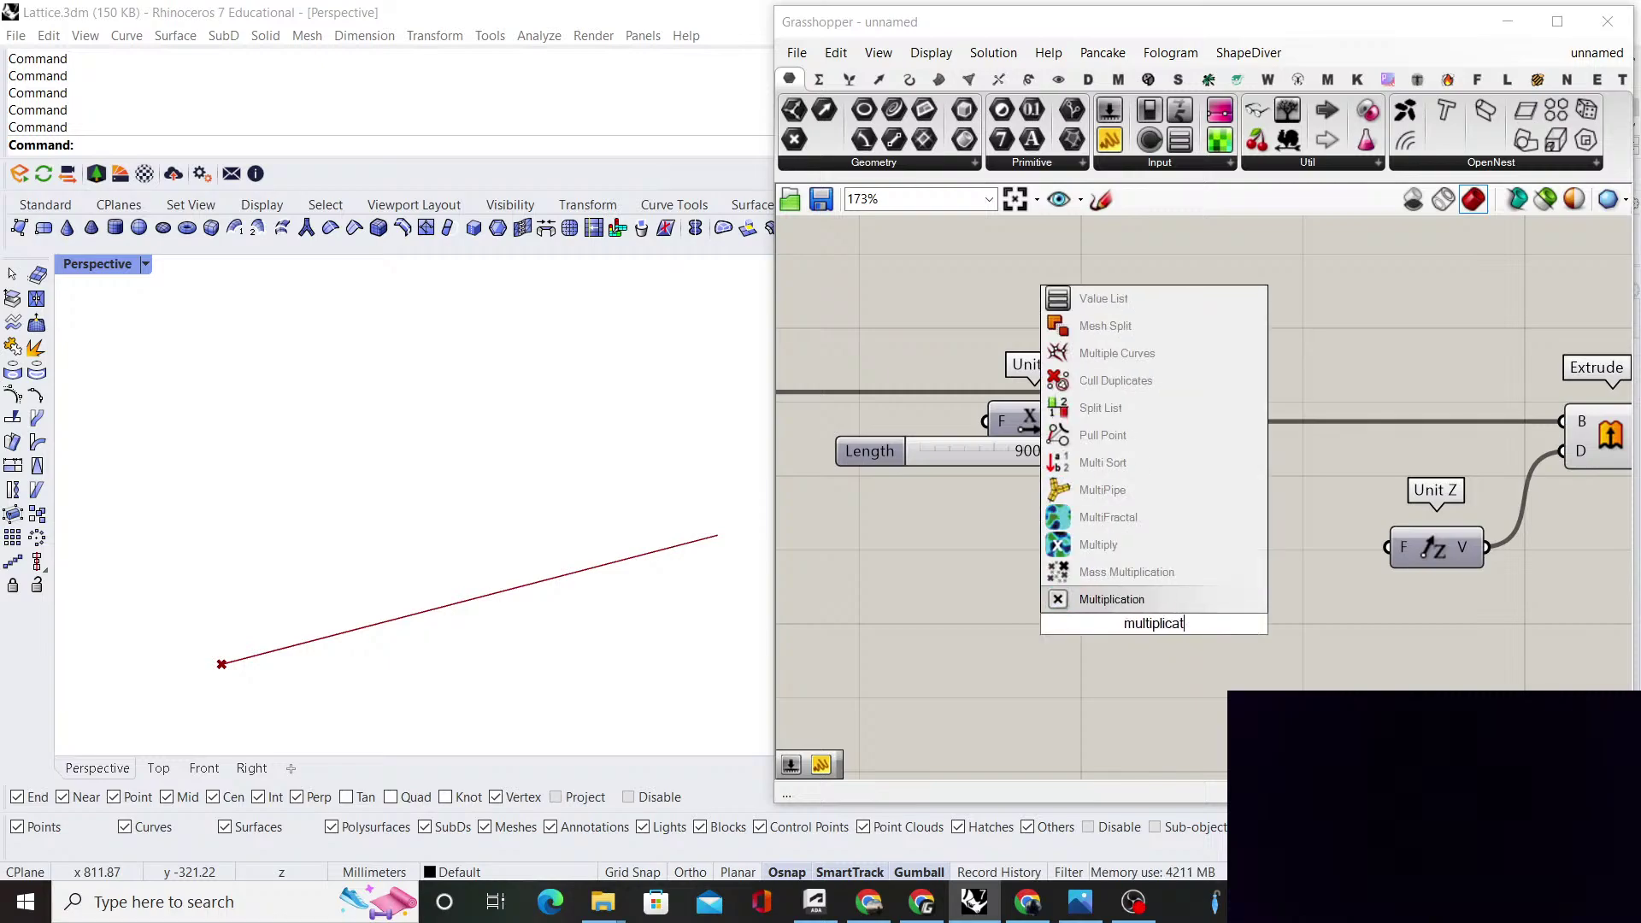
pyautogui.press('Return')
pyautogui.moveTo(1085, 451); pyautogui.dragTo(1142, 559)
# Add a number slider with the value 0.45, connect it to Multiplication's B input and place it beside that component
pyautogui.doubleClick(1032, 643)
pyautogui.write('0.')
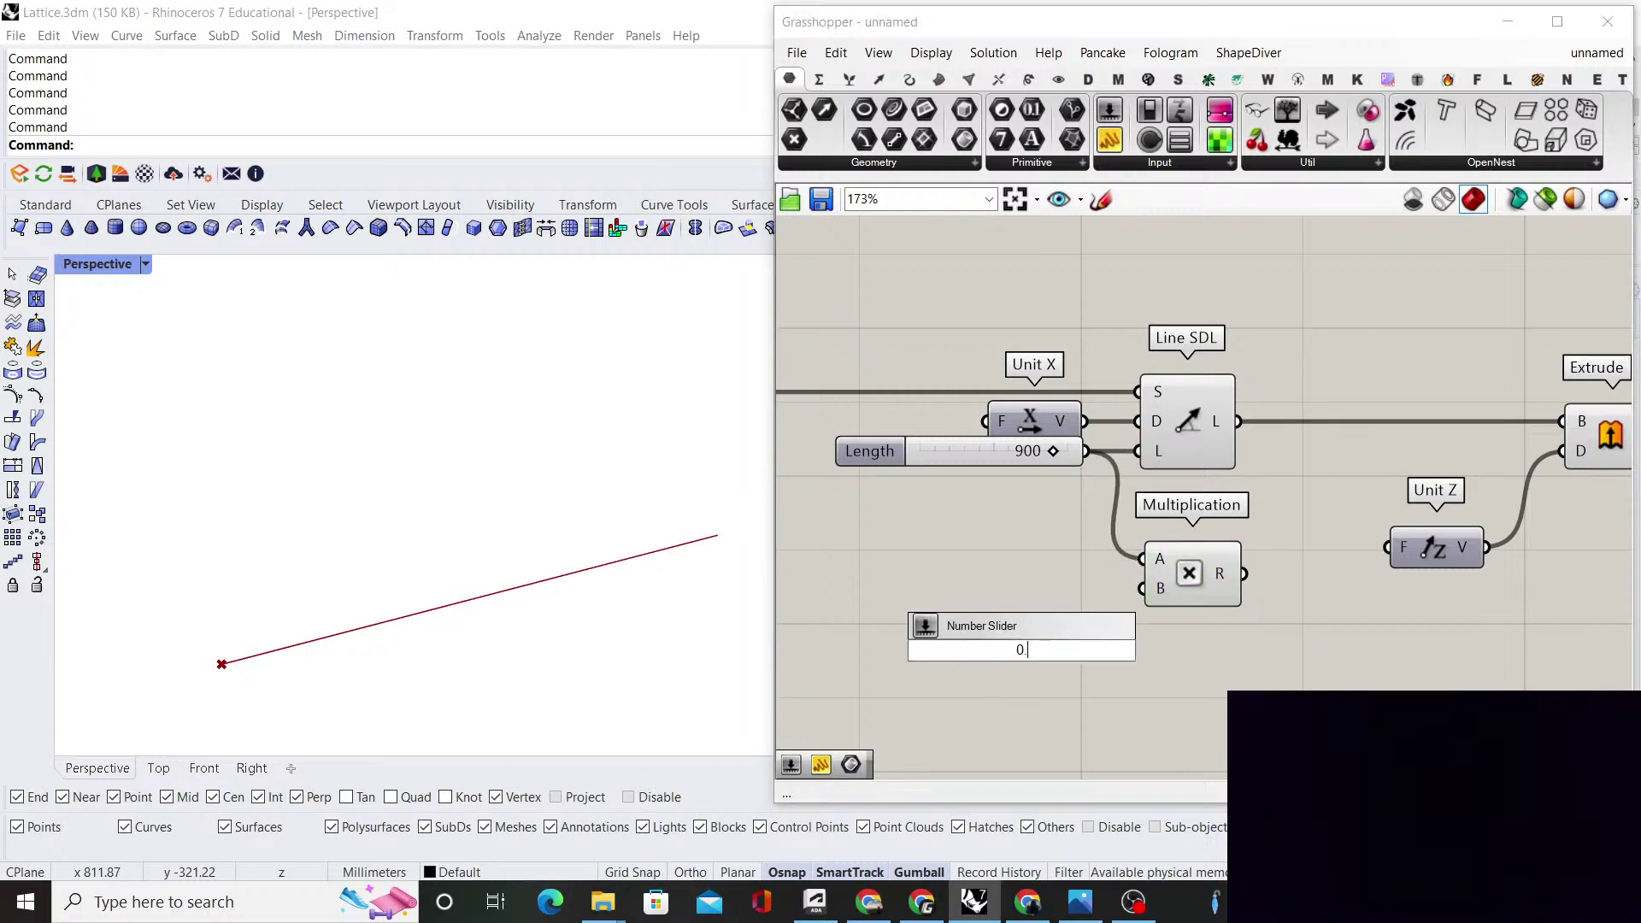
pyautogui.write('45')
pyautogui.press('Return')
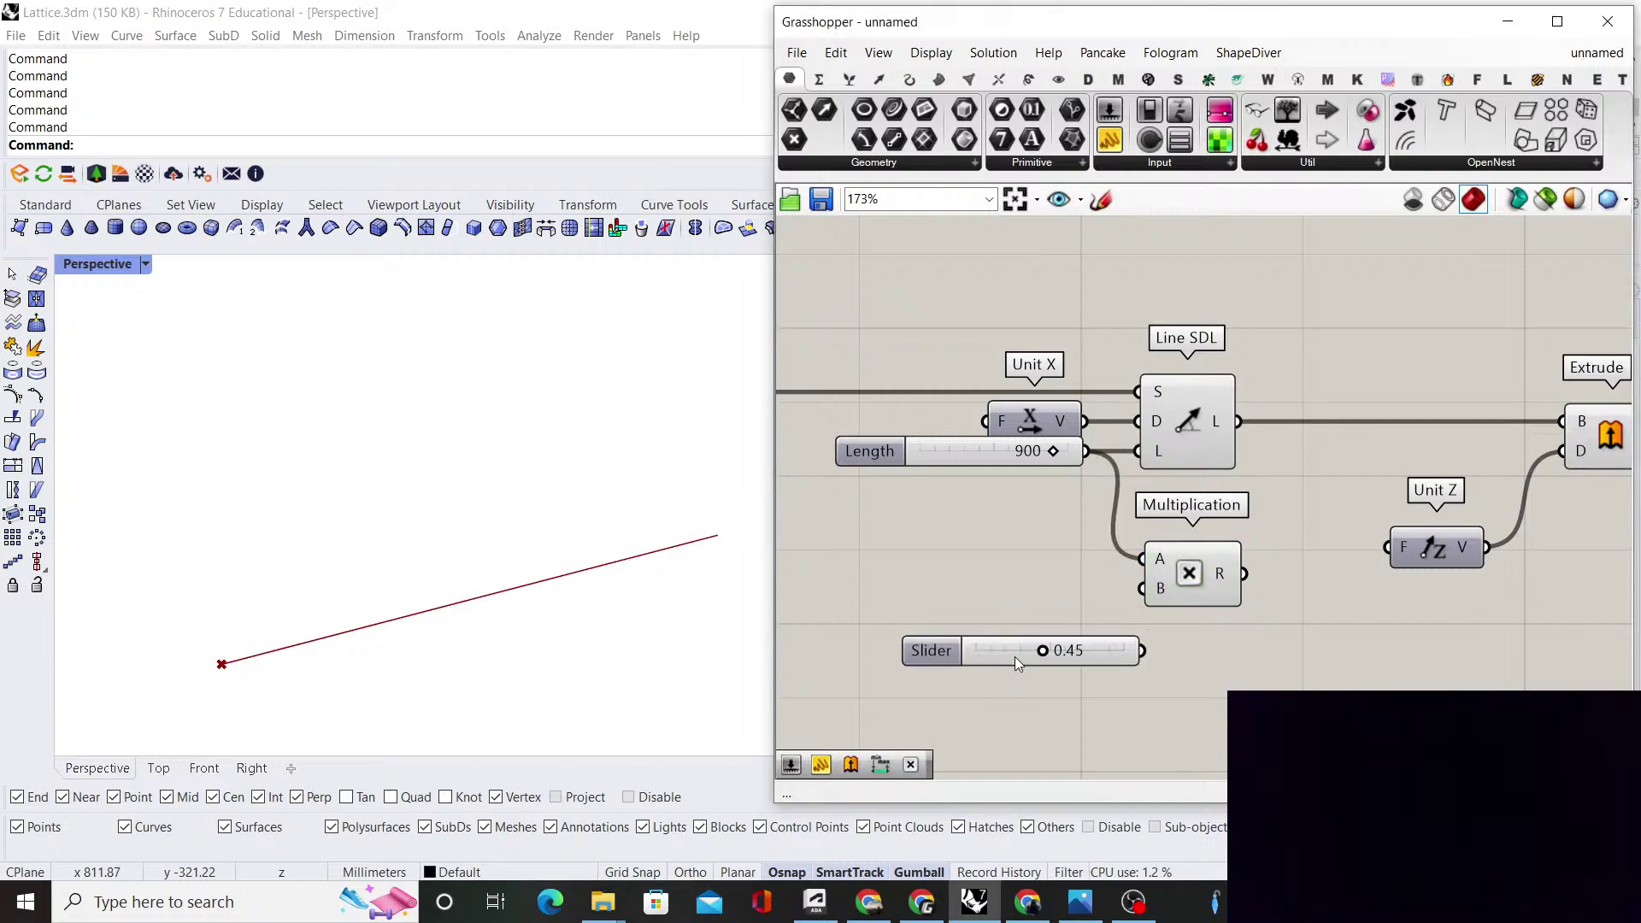
pyautogui.doubleClick(1109, 654)
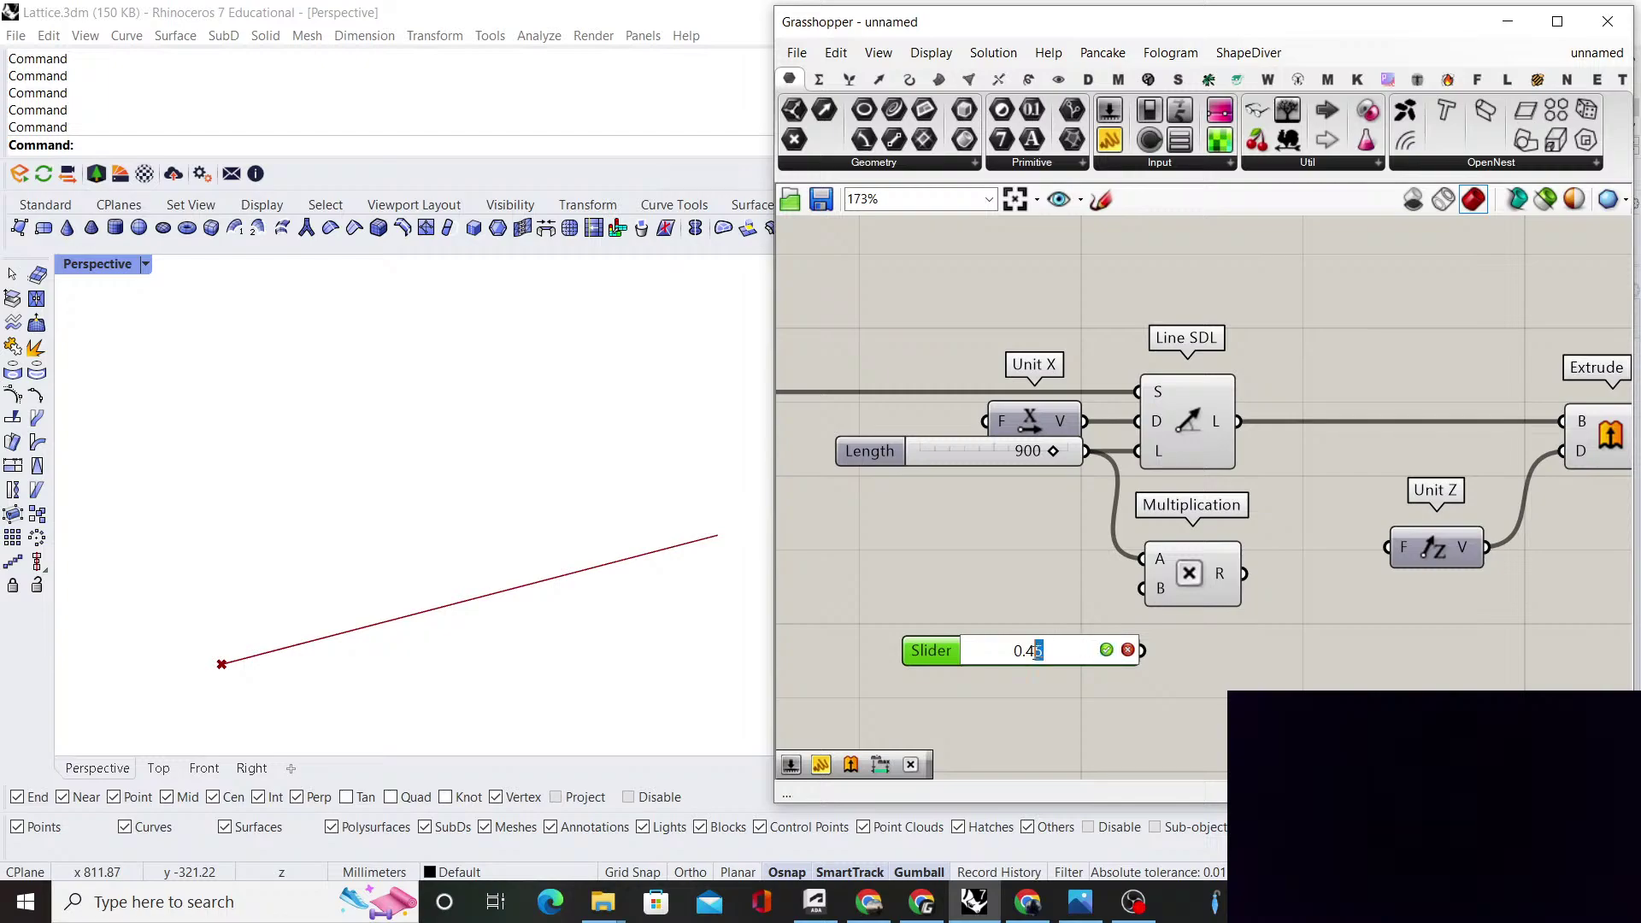
pyautogui.click(1108, 651)
pyautogui.moveTo(1099, 650); pyautogui.dragTo(1205, 592)
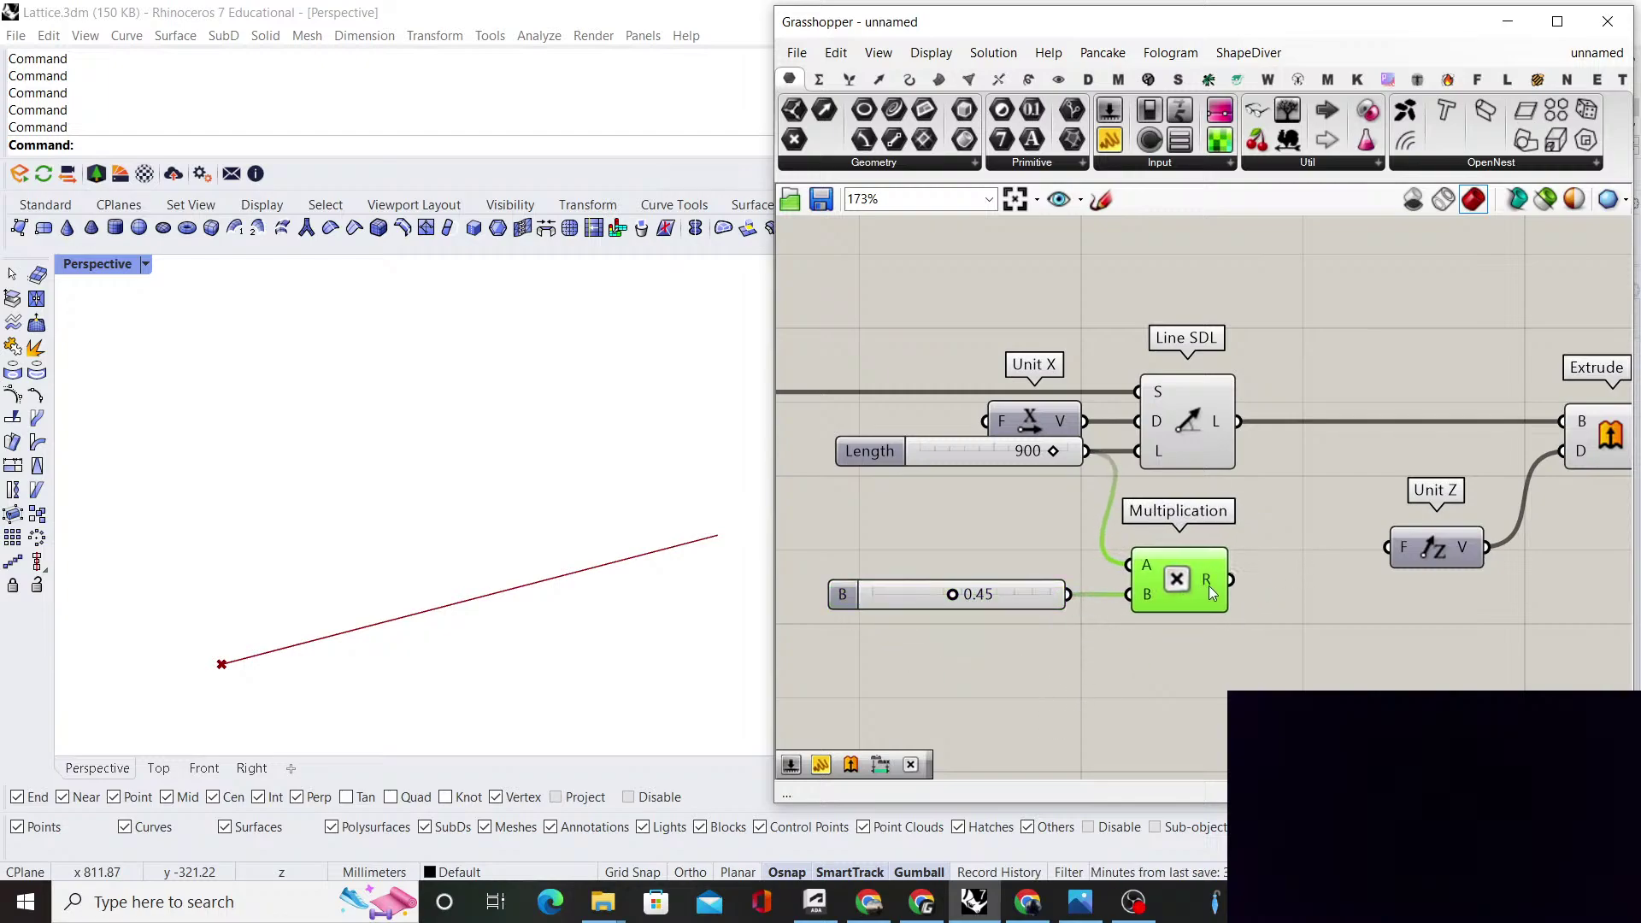
# Connect the Multiplication result to Unit Z's factor input and line Unit Z up with Multiplication
pyautogui.moveTo(1252, 594); pyautogui.dragTo(1228, 608, button='right')
pyautogui.moveTo(1207, 595); pyautogui.dragTo(1406, 596)
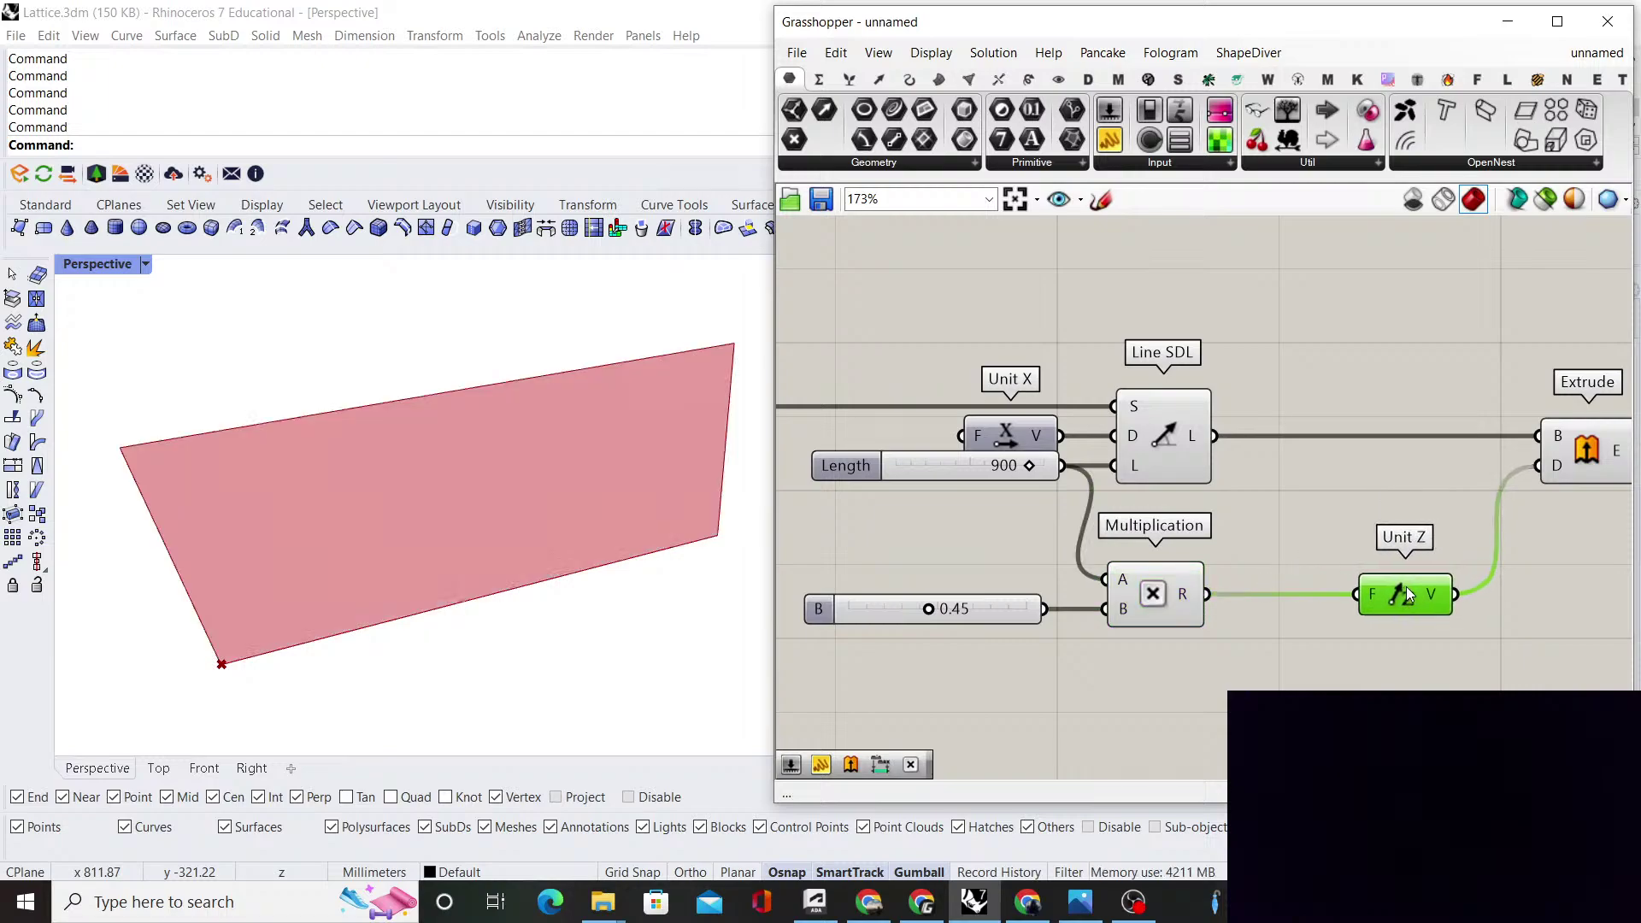
pyautogui.moveTo(429, 520)
pyautogui.mouseDown(button='right')
pyautogui.moveTo(487, 447)
pyautogui.moveTo(568, 440)
pyautogui.moveTo(513, 524)
pyautogui.moveTo(458, 505)
pyautogui.mouseUp(button='right')
pyautogui.moveTo(453, 492); pyautogui.dragTo(653, 530, button='right')
# Set the slider feeding Multiplication's B input to 0.70
pyautogui.scroll(4, 980, 625)
pyautogui.moveTo(881, 595); pyautogui.dragTo(971, 595)
pyautogui.moveTo(1056, 387)
pyautogui.mouseDown()
pyautogui.moveTo(1039, 389)
pyautogui.moveTo(1053, 389)
pyautogui.mouseUp()
pyautogui.doubleClick(1054, 390)
pyautogui.click(1019, 467)
pyautogui.scroll(-5, 1054, 526)
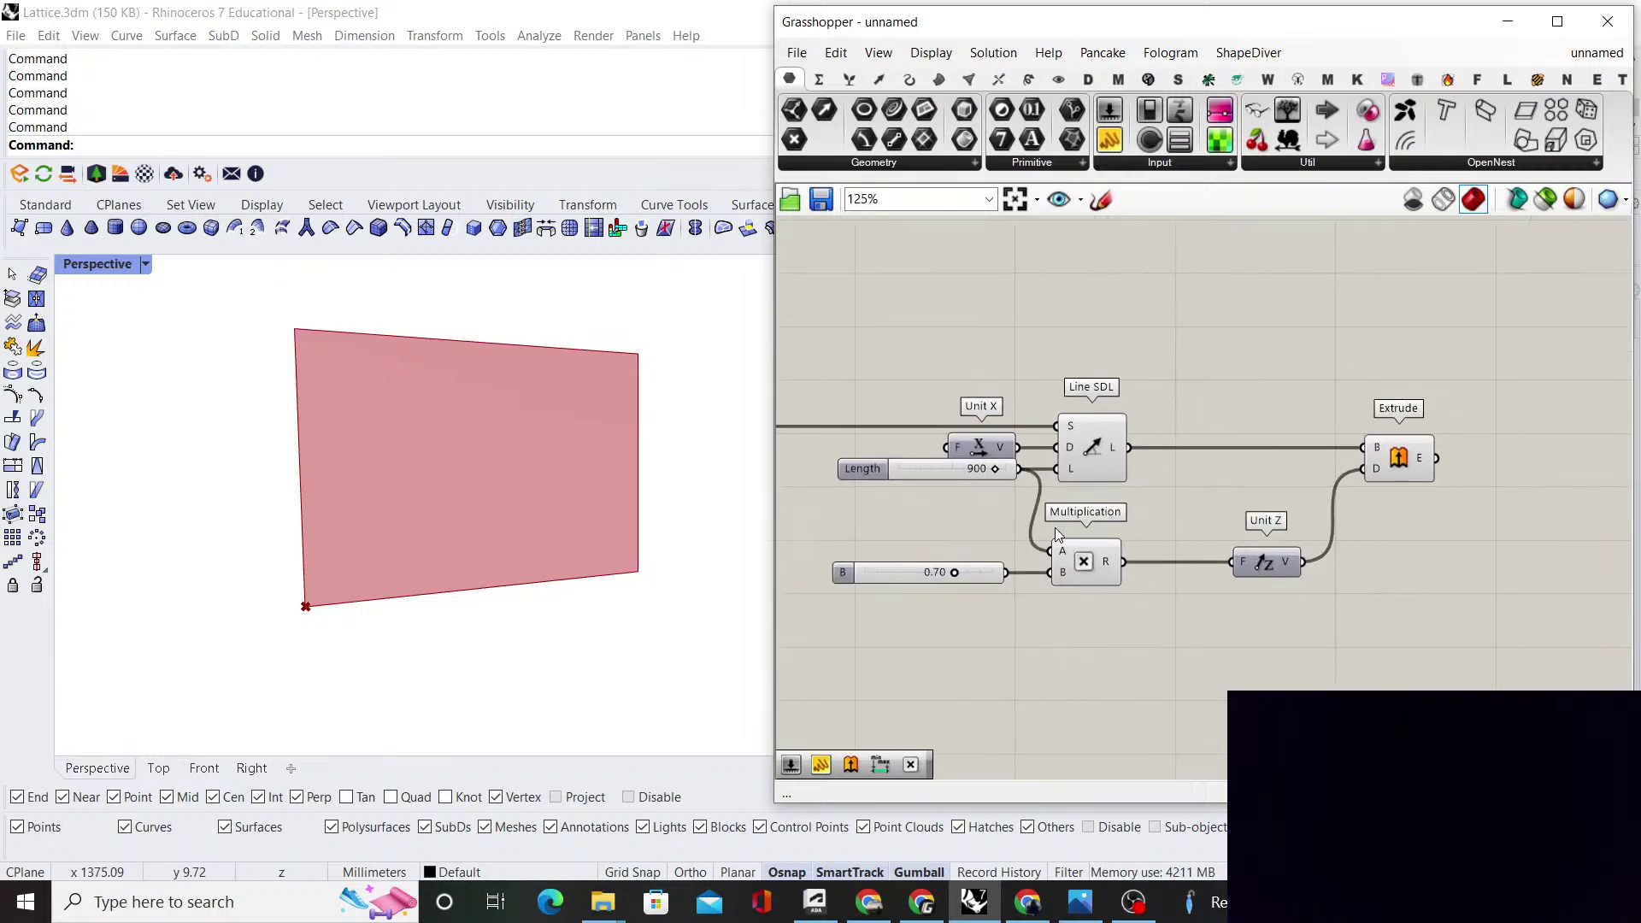
# Set the height factor slider on Multiplication's B input to 0.60
pyautogui.moveTo(453, 518)
pyautogui.mouseDown(button='right')
pyautogui.moveTo(417, 517)
pyautogui.moveTo(462, 513)
pyautogui.mouseUp(button='right')
pyautogui.scroll(4, 961, 588)
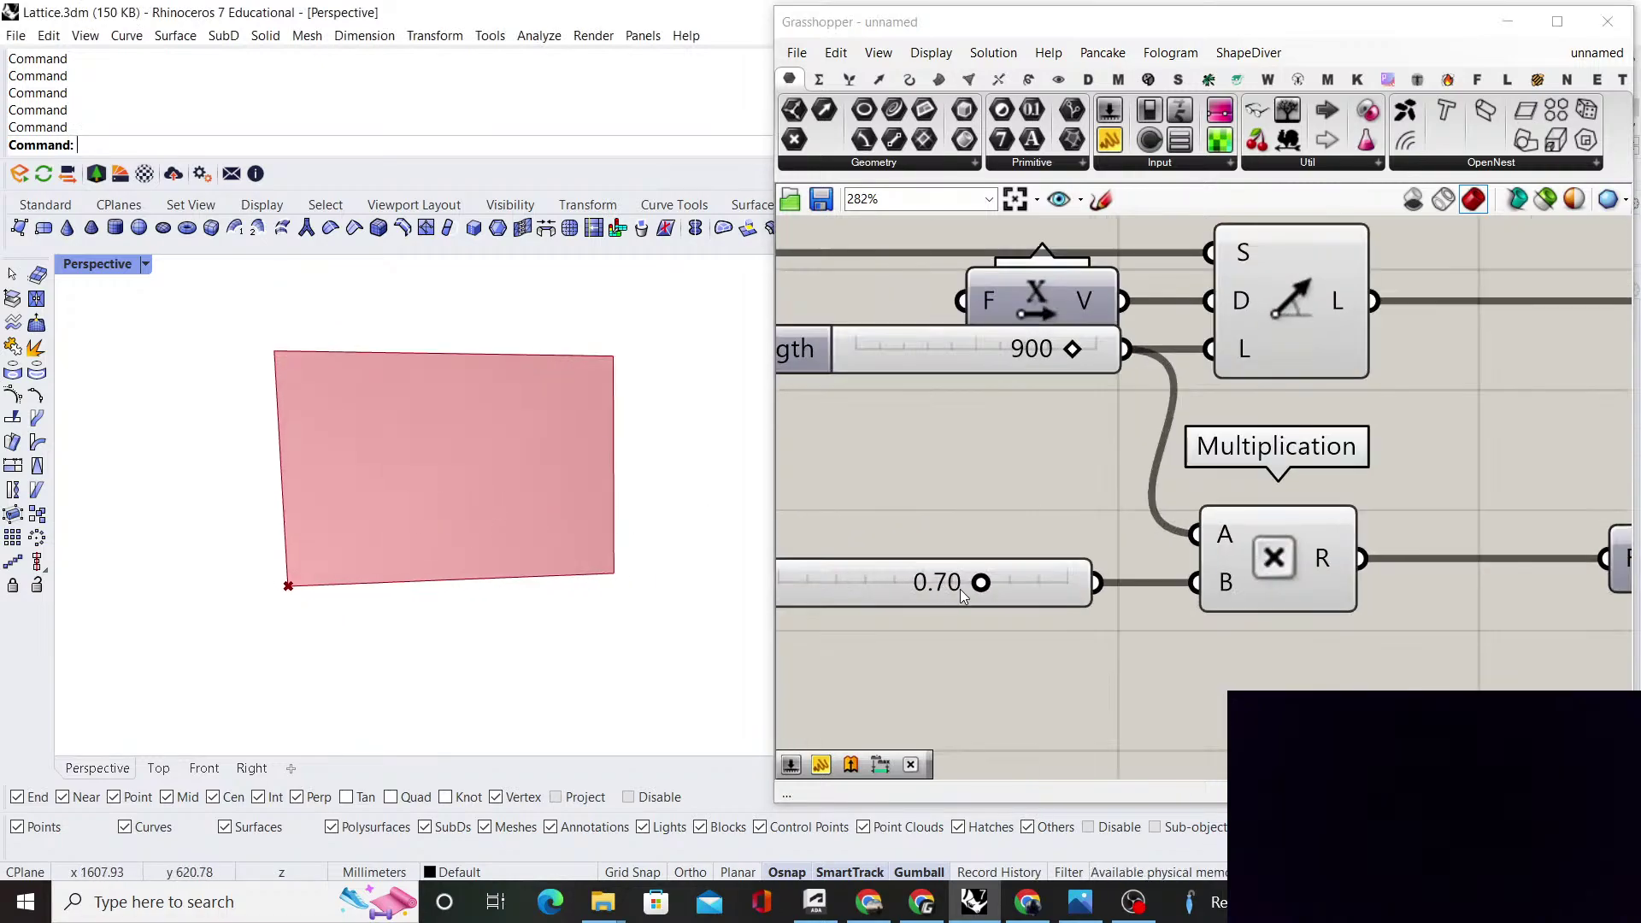
pyautogui.scroll(3, 960, 588)
pyautogui.moveTo(982, 581); pyautogui.dragTo(942, 583)
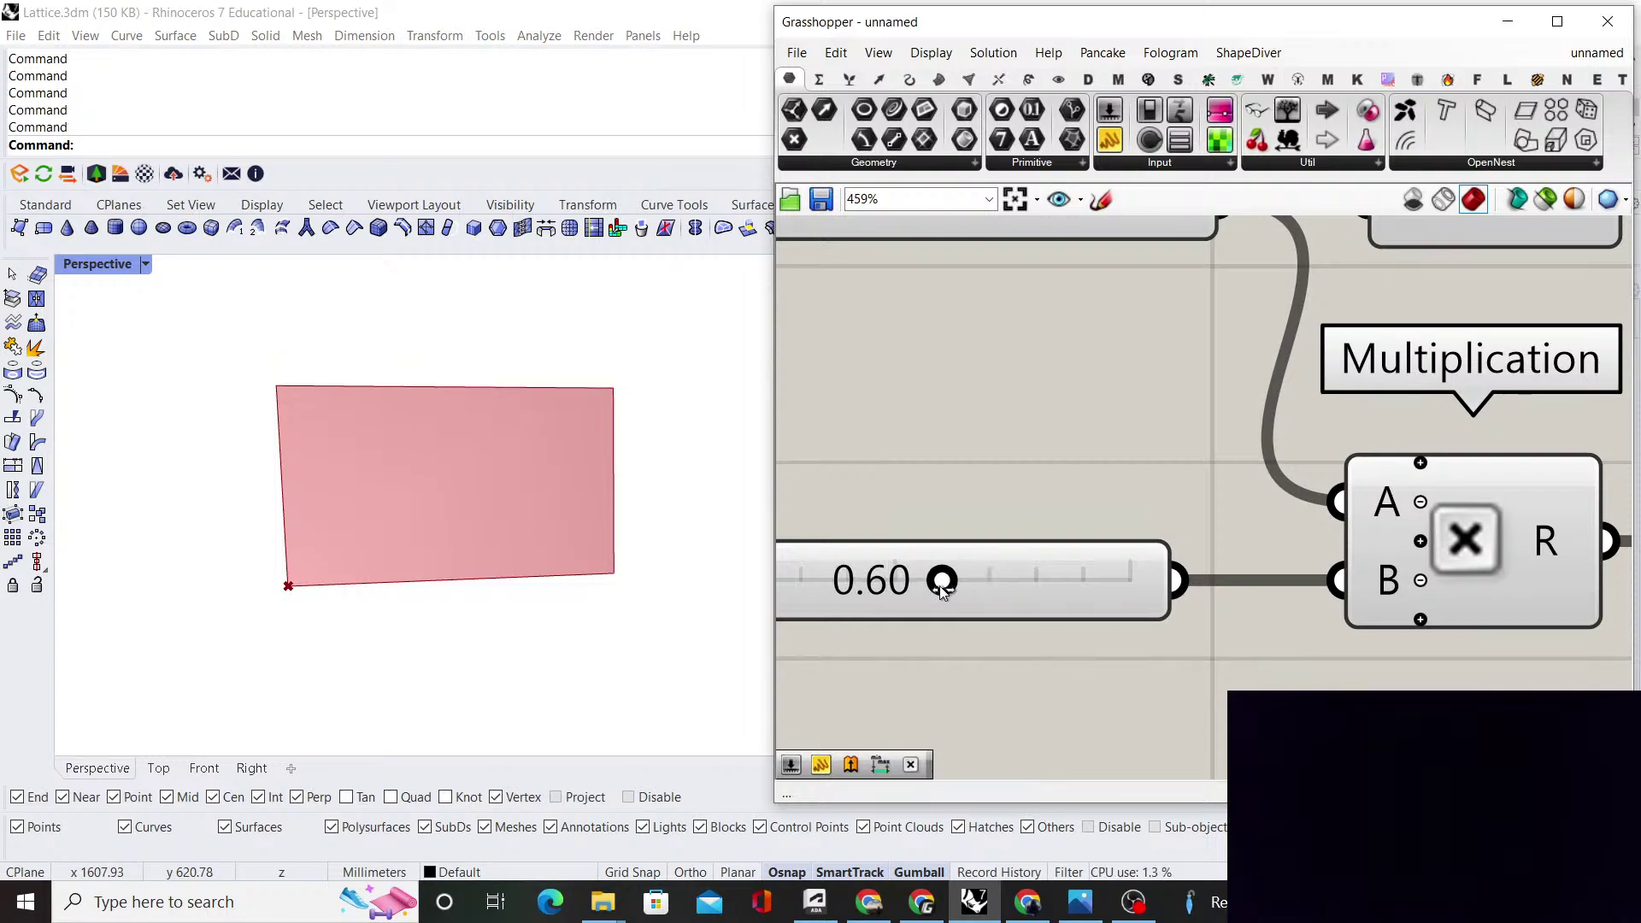
pyautogui.scroll(-9, 985, 429)
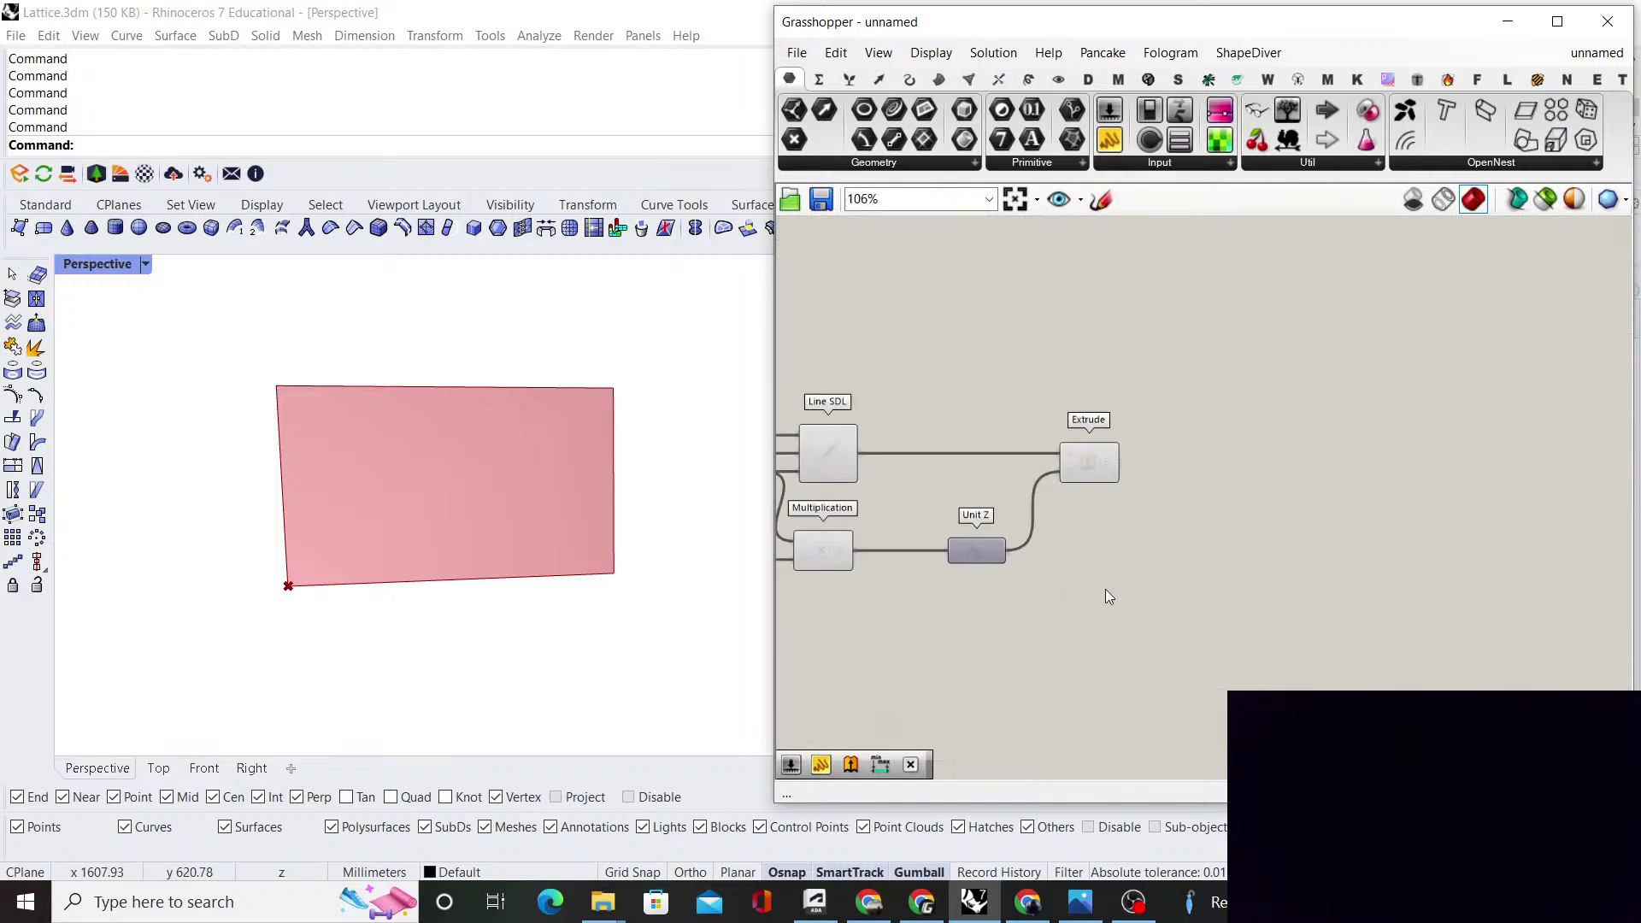
pyautogui.scroll(3, 1105, 588)
pyautogui.click(1076, 410)
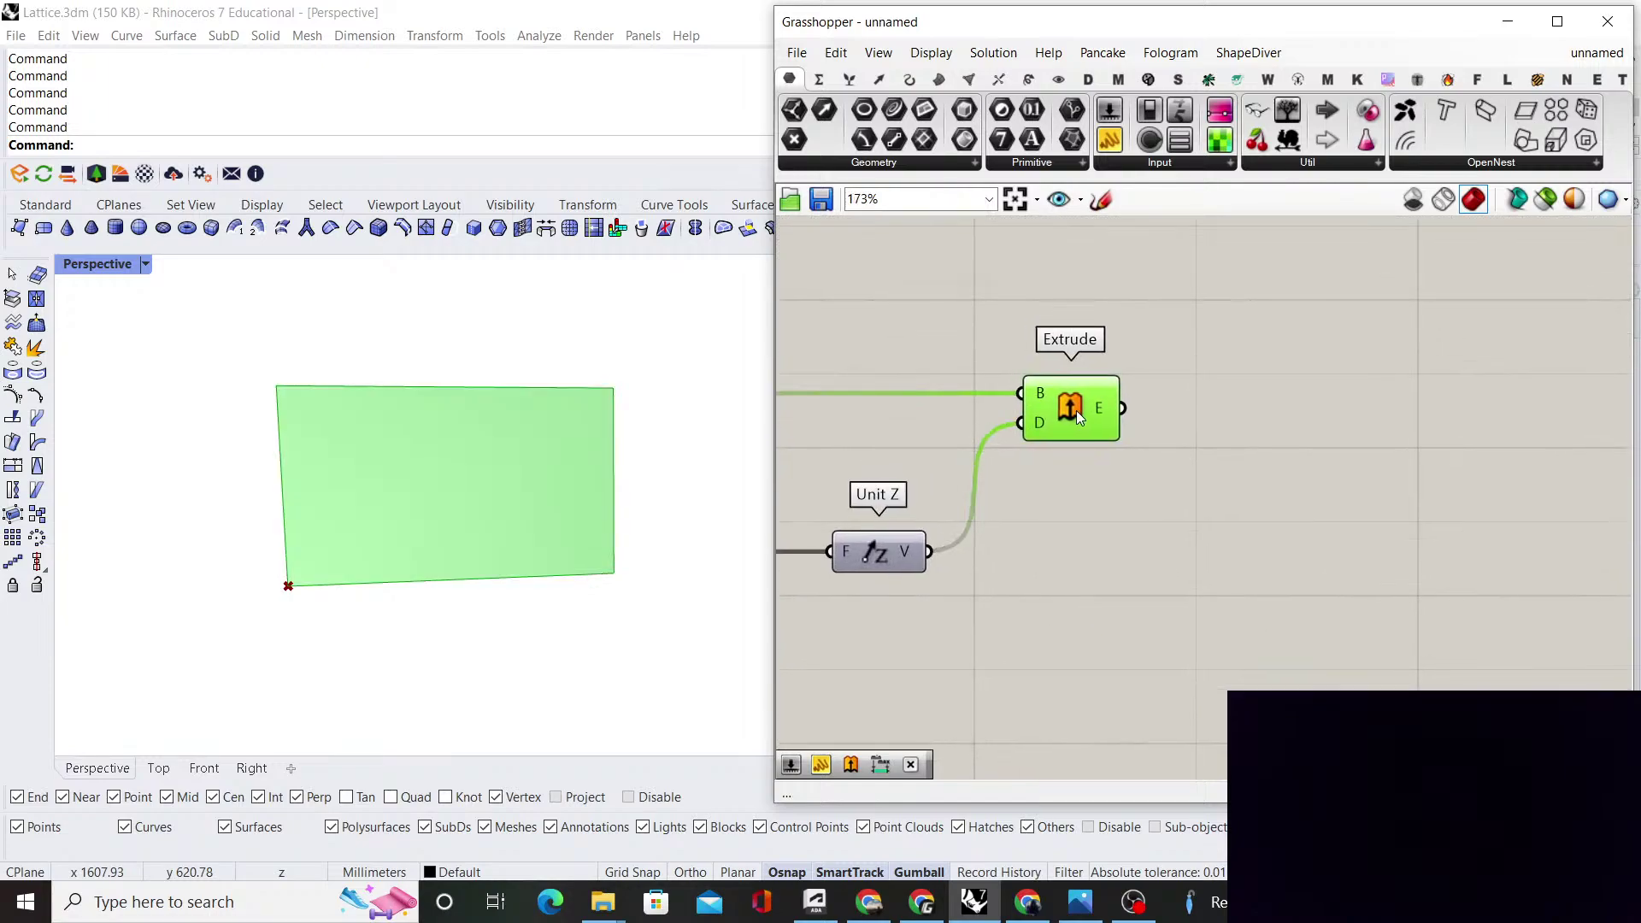
pyautogui.click(1186, 438)
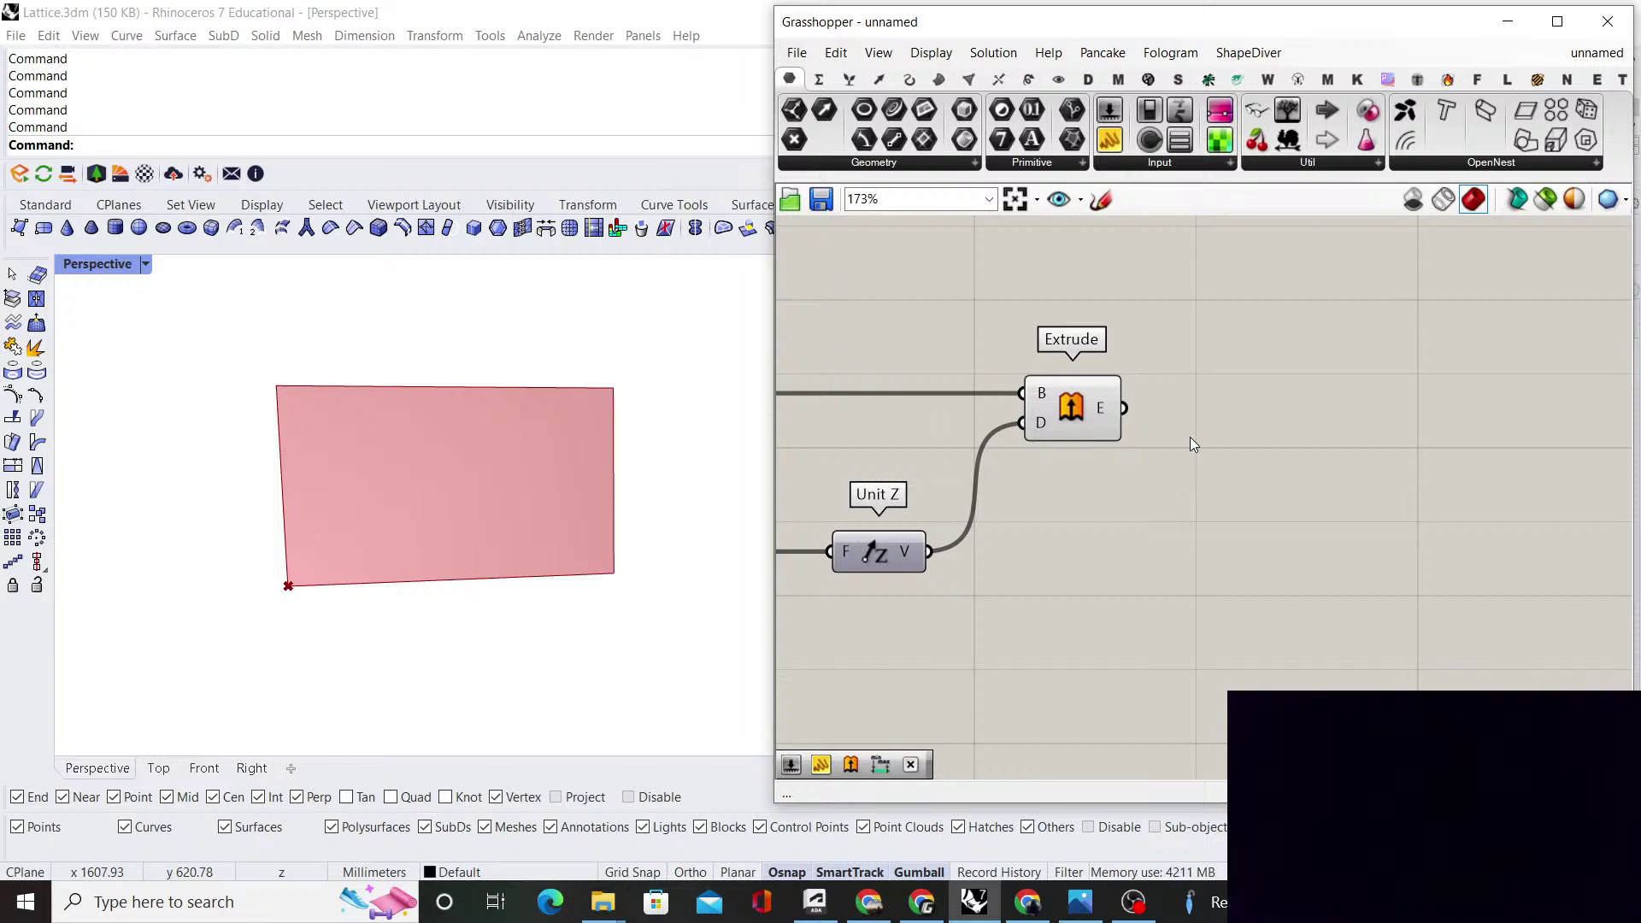
pyautogui.doubleClick(1377, 511)
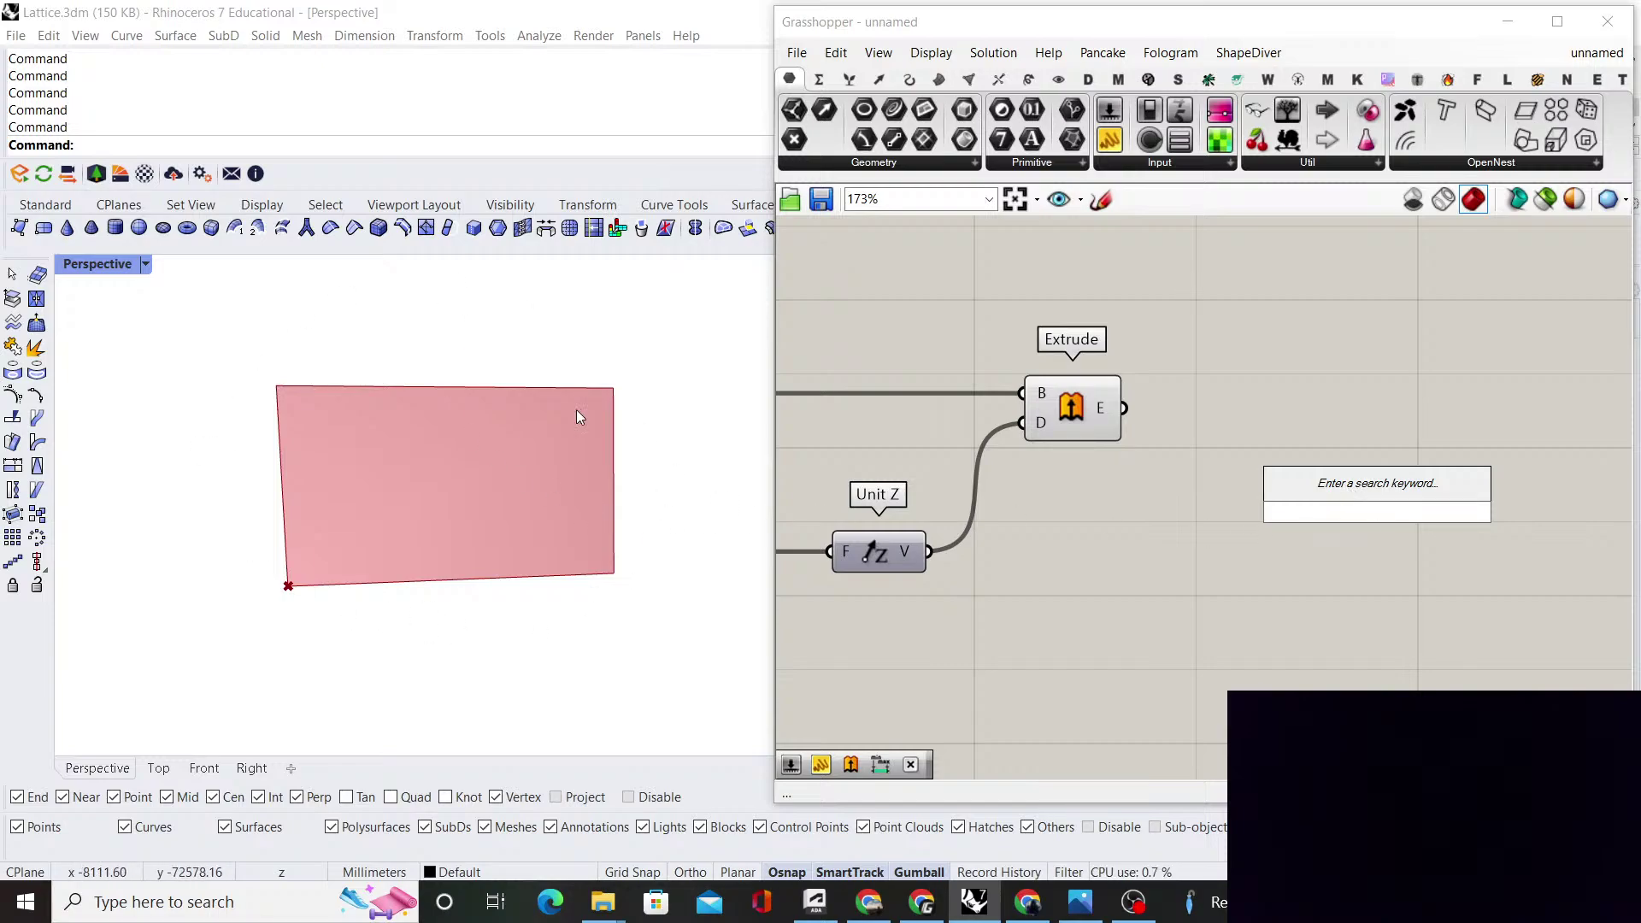
pyautogui.click(1194, 570)
# Add a Dimensions component, connect the Extrude output to its surface input and place it slightly closer to Extrude
pyautogui.doubleClick(1213, 576)
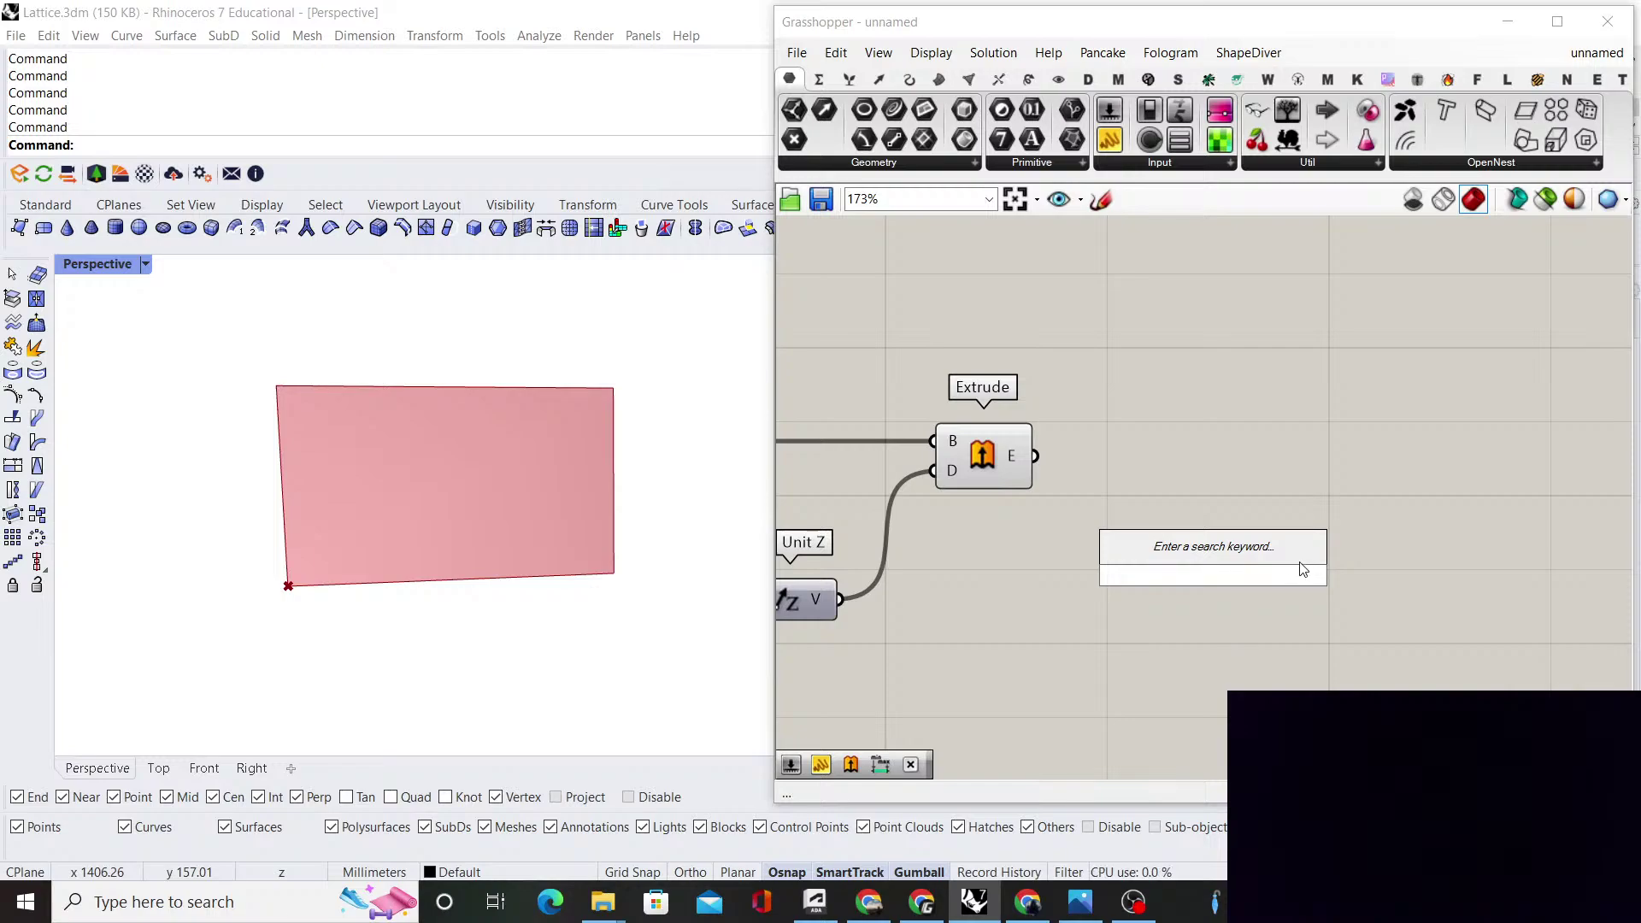
pyautogui.write('dimensions')
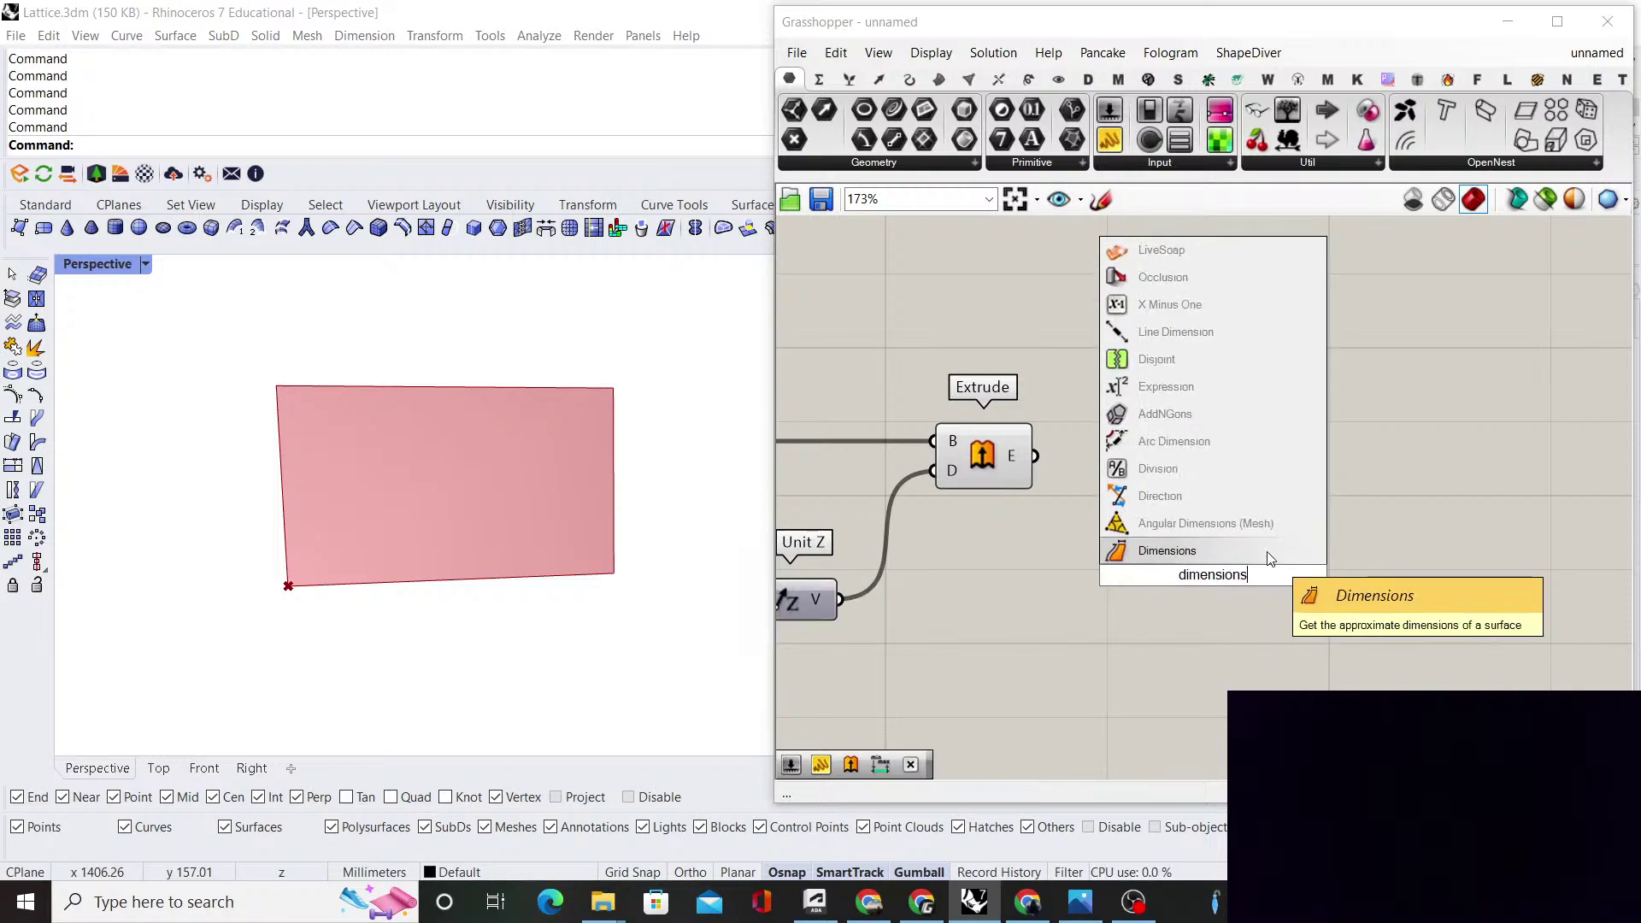
pyautogui.press('Return')
pyautogui.moveTo(1043, 459); pyautogui.dragTo(1210, 578)
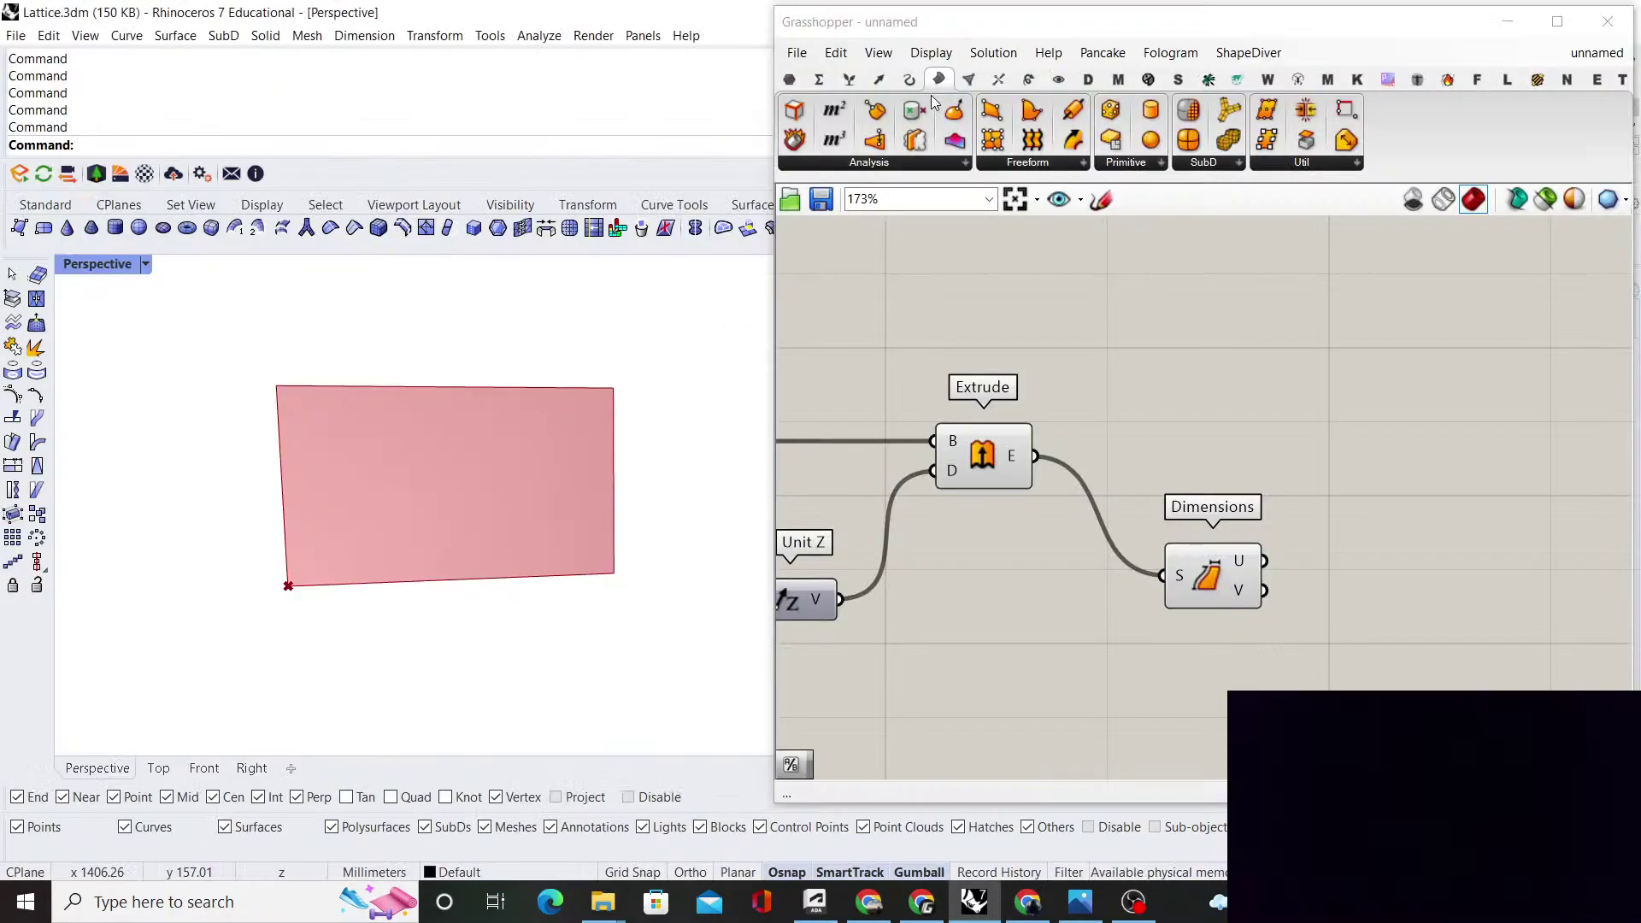
pyautogui.click(909, 161)
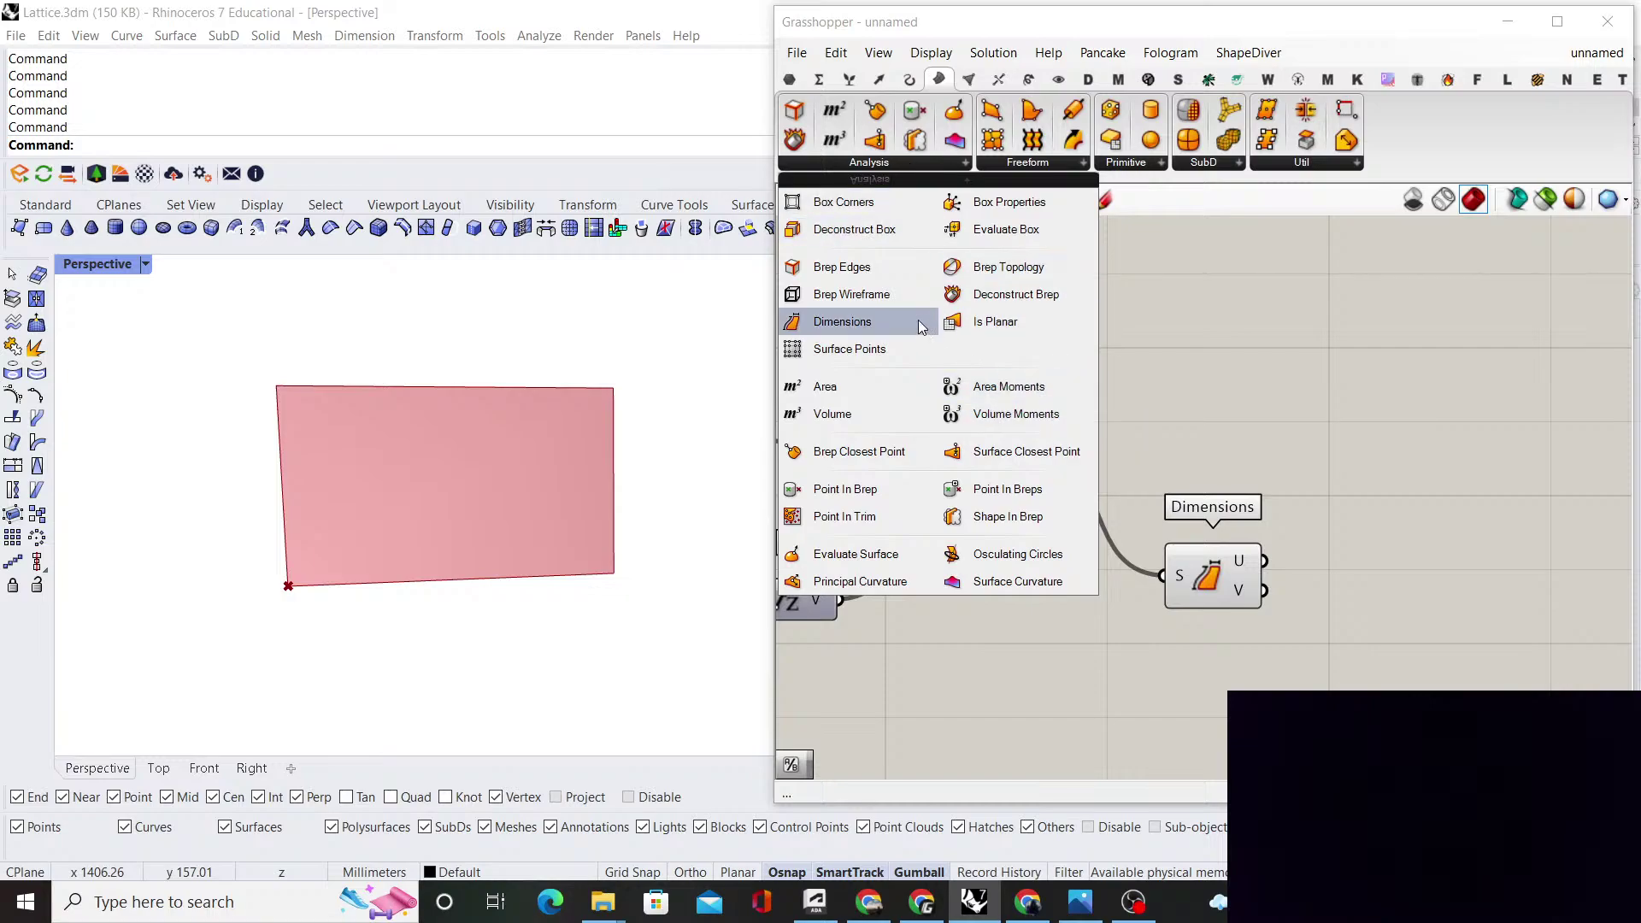
pyautogui.moveTo(1224, 574); pyautogui.dragTo(1198, 581)
# Add two Division components and connect Dimensions' U output to the A input of one and V to the A input of the other
pyautogui.moveTo(1290, 470); pyautogui.dragTo(1171, 437, button='right')
pyautogui.click(1269, 446)
pyautogui.doubleClick(1268, 444)
pyautogui.write('d')
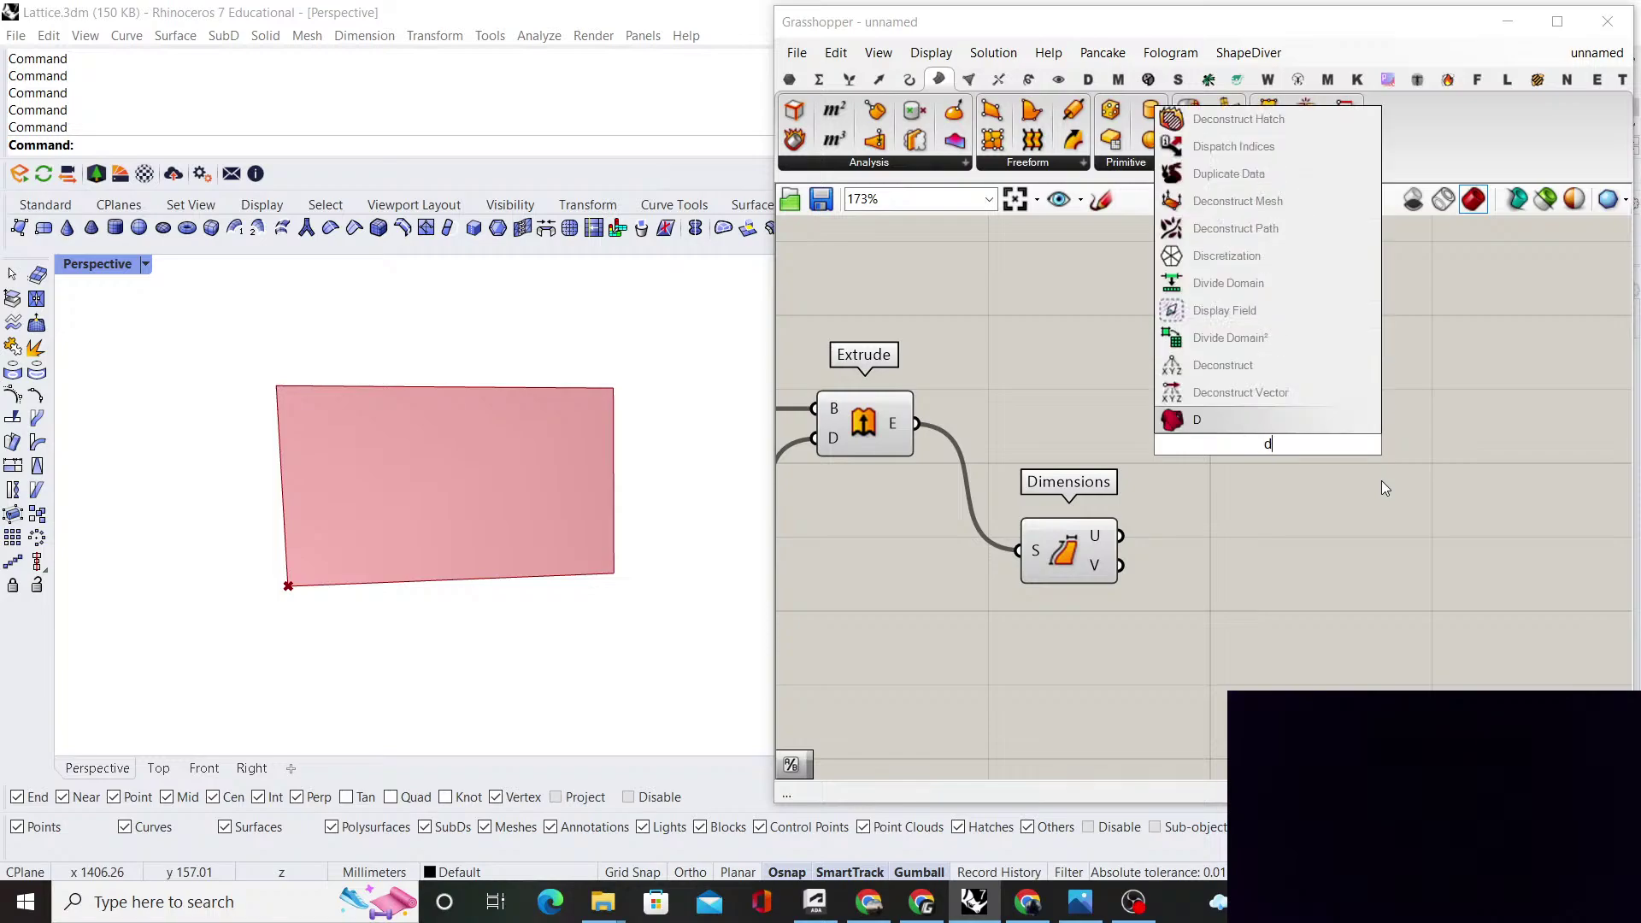
pyautogui.write('ivision')
pyautogui.click(1322, 419)
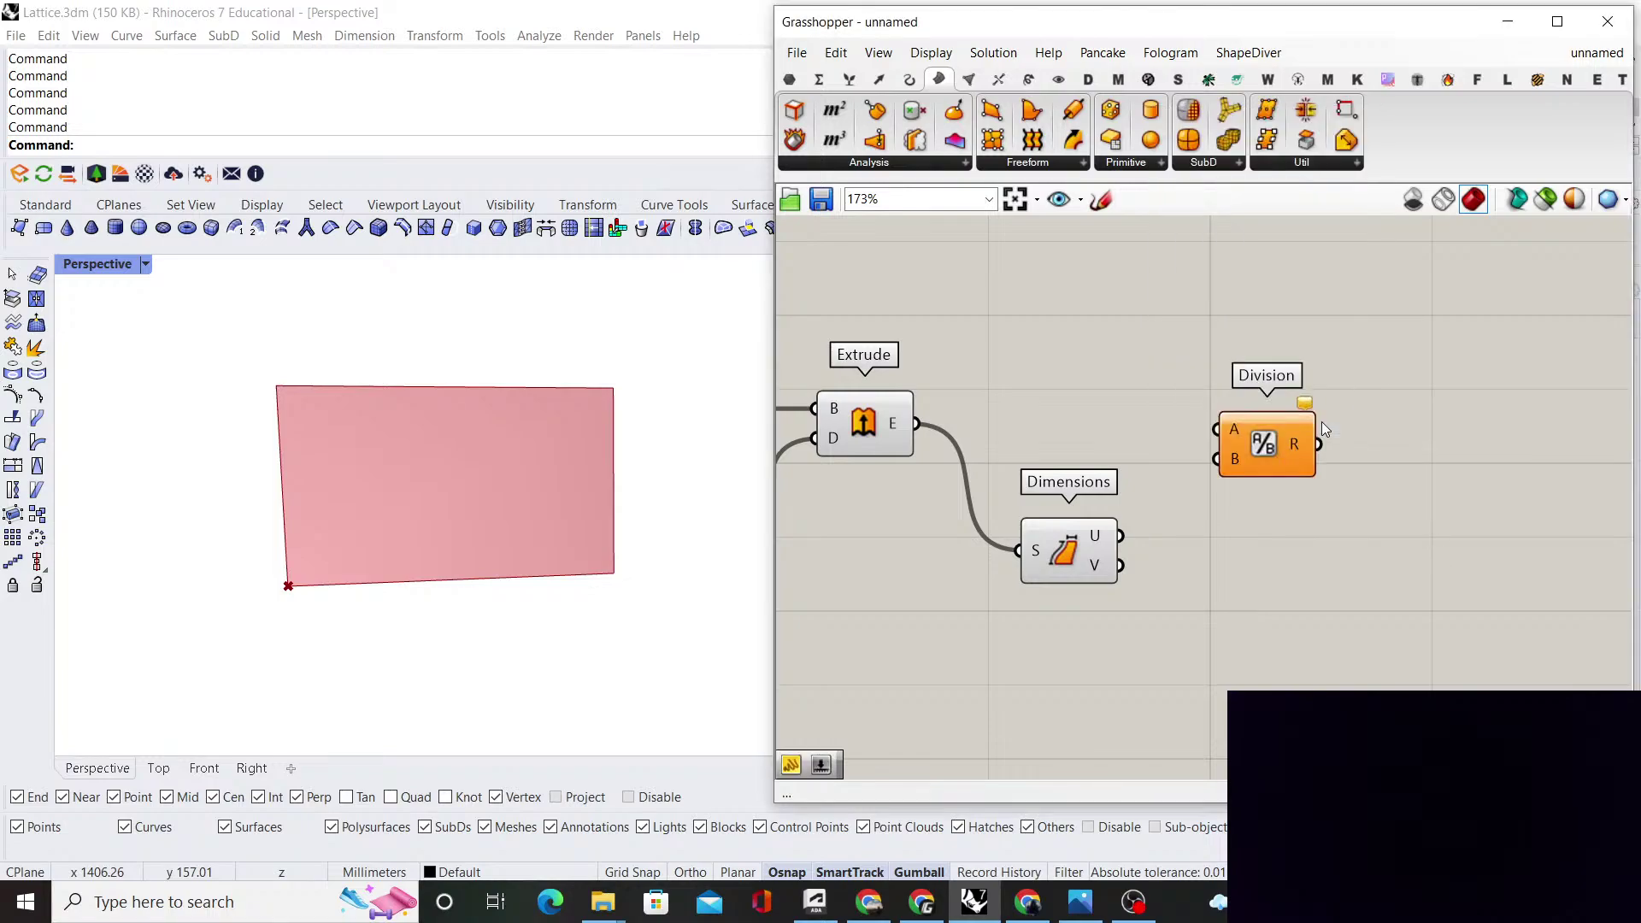
pyautogui.moveTo(1122, 536); pyautogui.dragTo(1330, 658)
pyautogui.moveTo(1120, 565); pyautogui.dragTo(1269, 621)
# Add a number slider with the value 30 and connect it to the B inputs of both Division components
pyautogui.doubleClick(1064, 700)
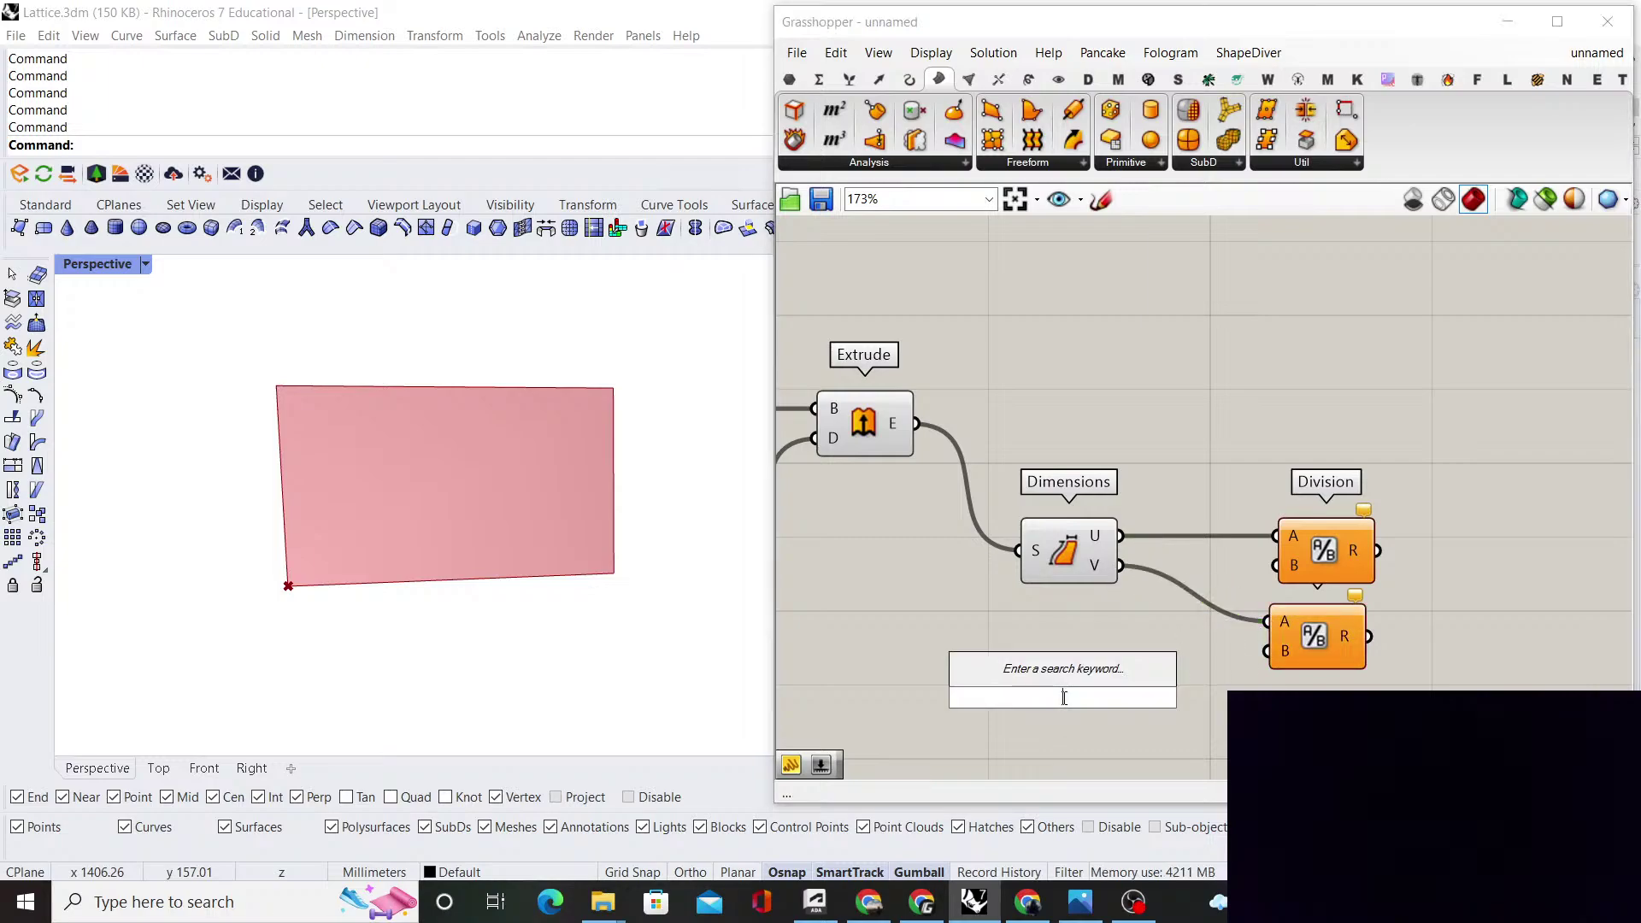
pyautogui.write('30')
pyautogui.press('Return')
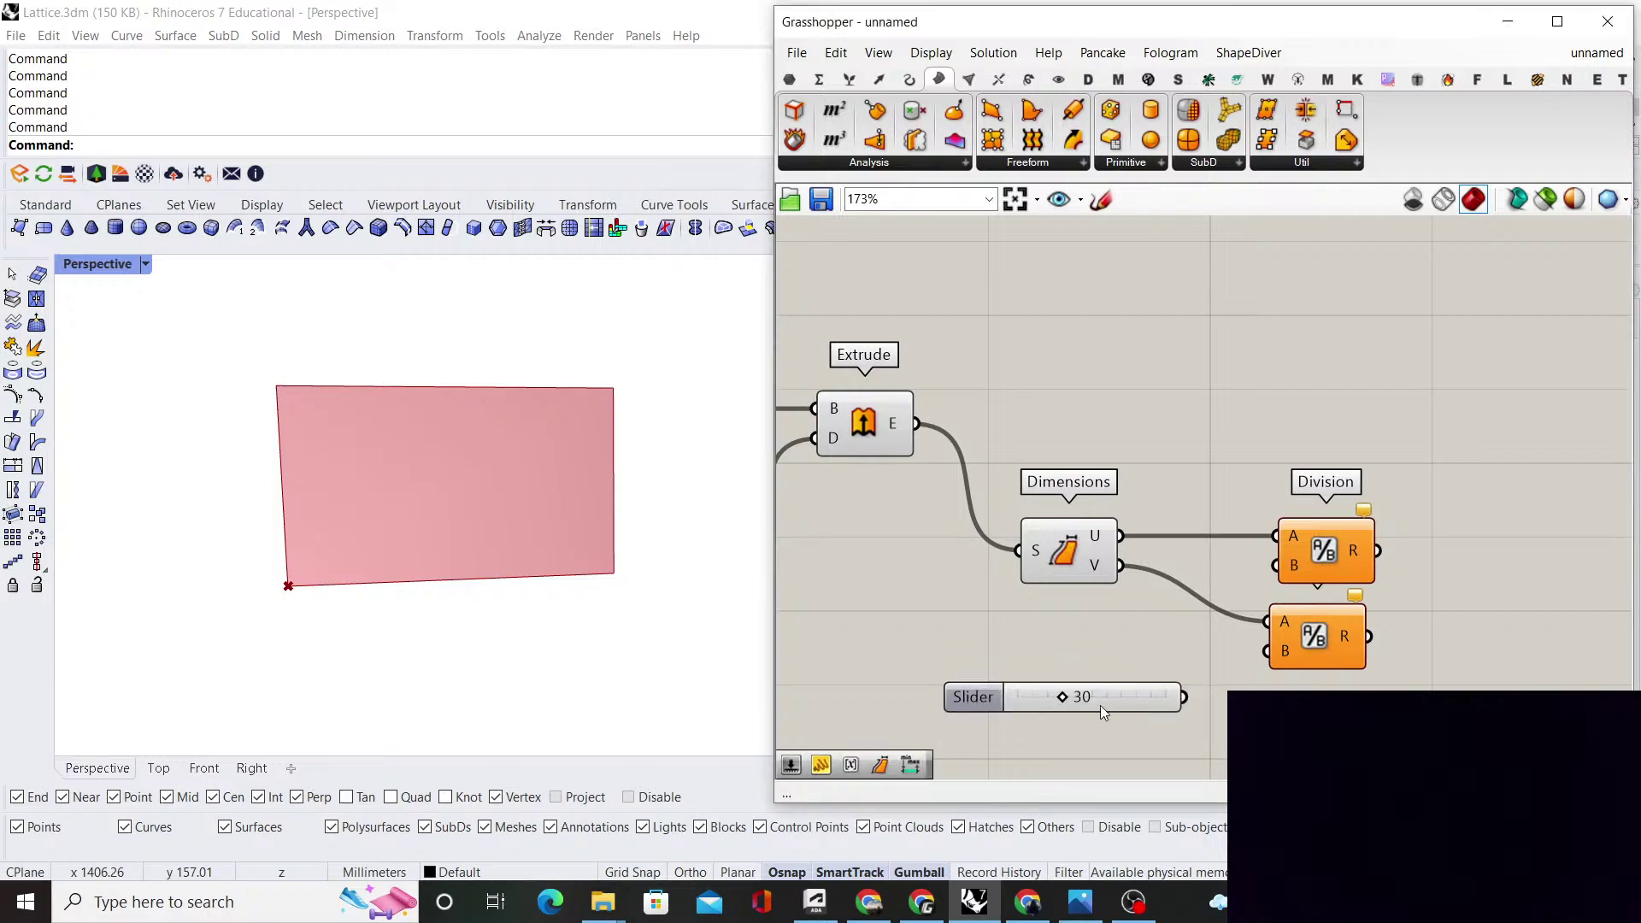
pyautogui.moveTo(1100, 705); pyautogui.dragTo(1268, 651)
pyautogui.click(1198, 577)
# Align the two Division components vertically and move the lower one together with the 30 slider up against the upper one
pyautogui.scroll(-2, 1170, 679)
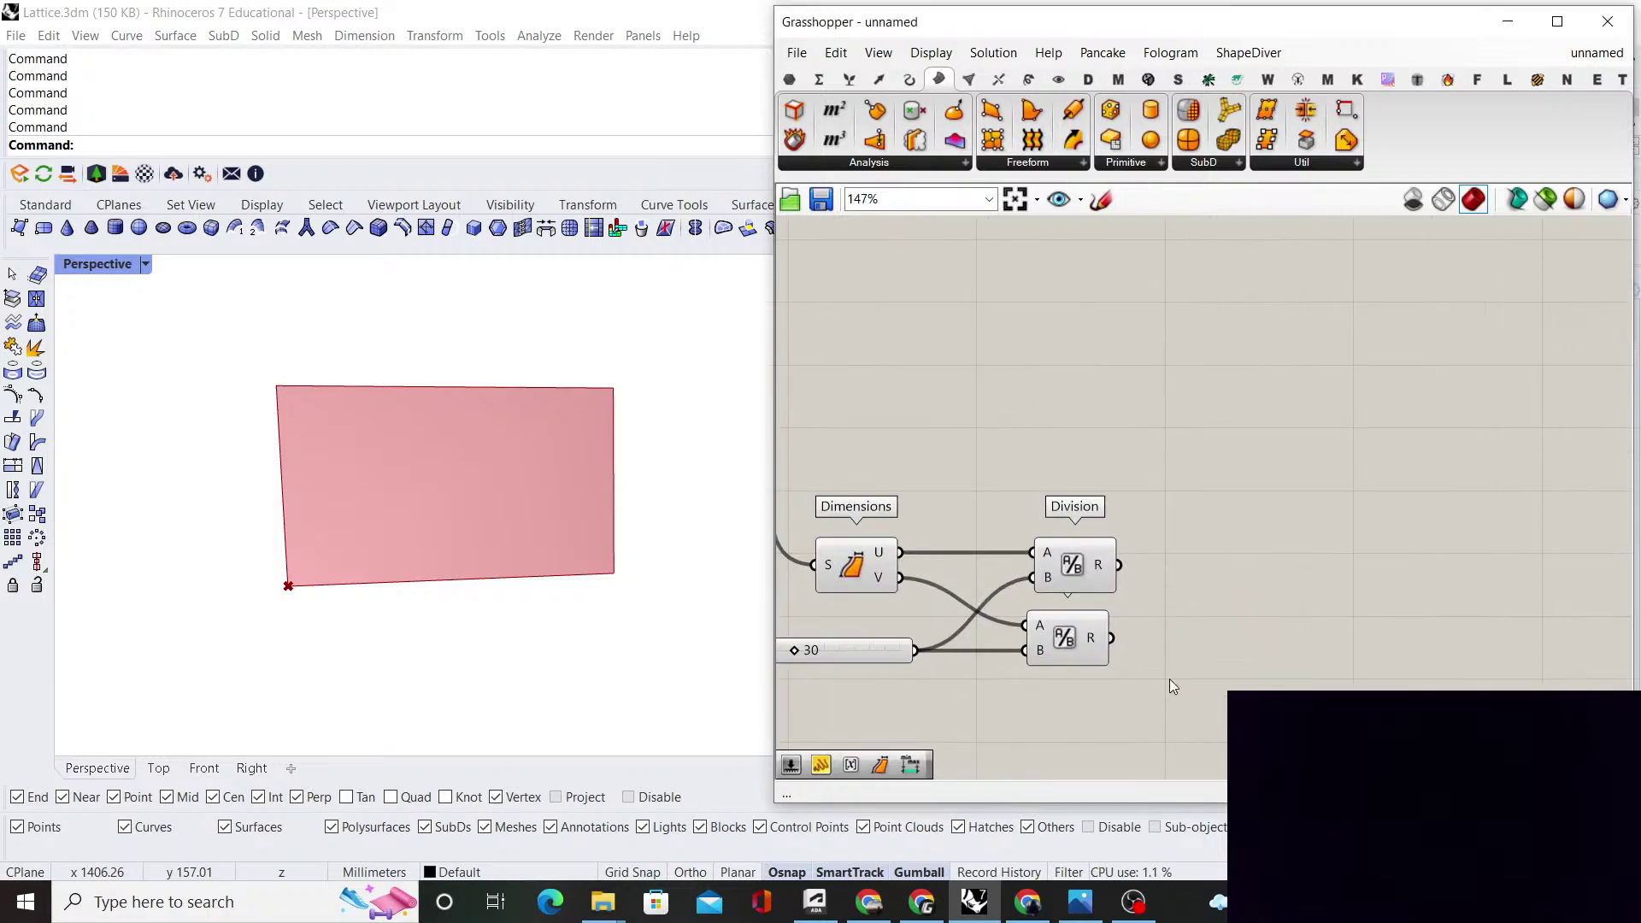
pyautogui.moveTo(1169, 678); pyautogui.dragTo(1004, 572)
pyautogui.scroll(2, 1073, 568)
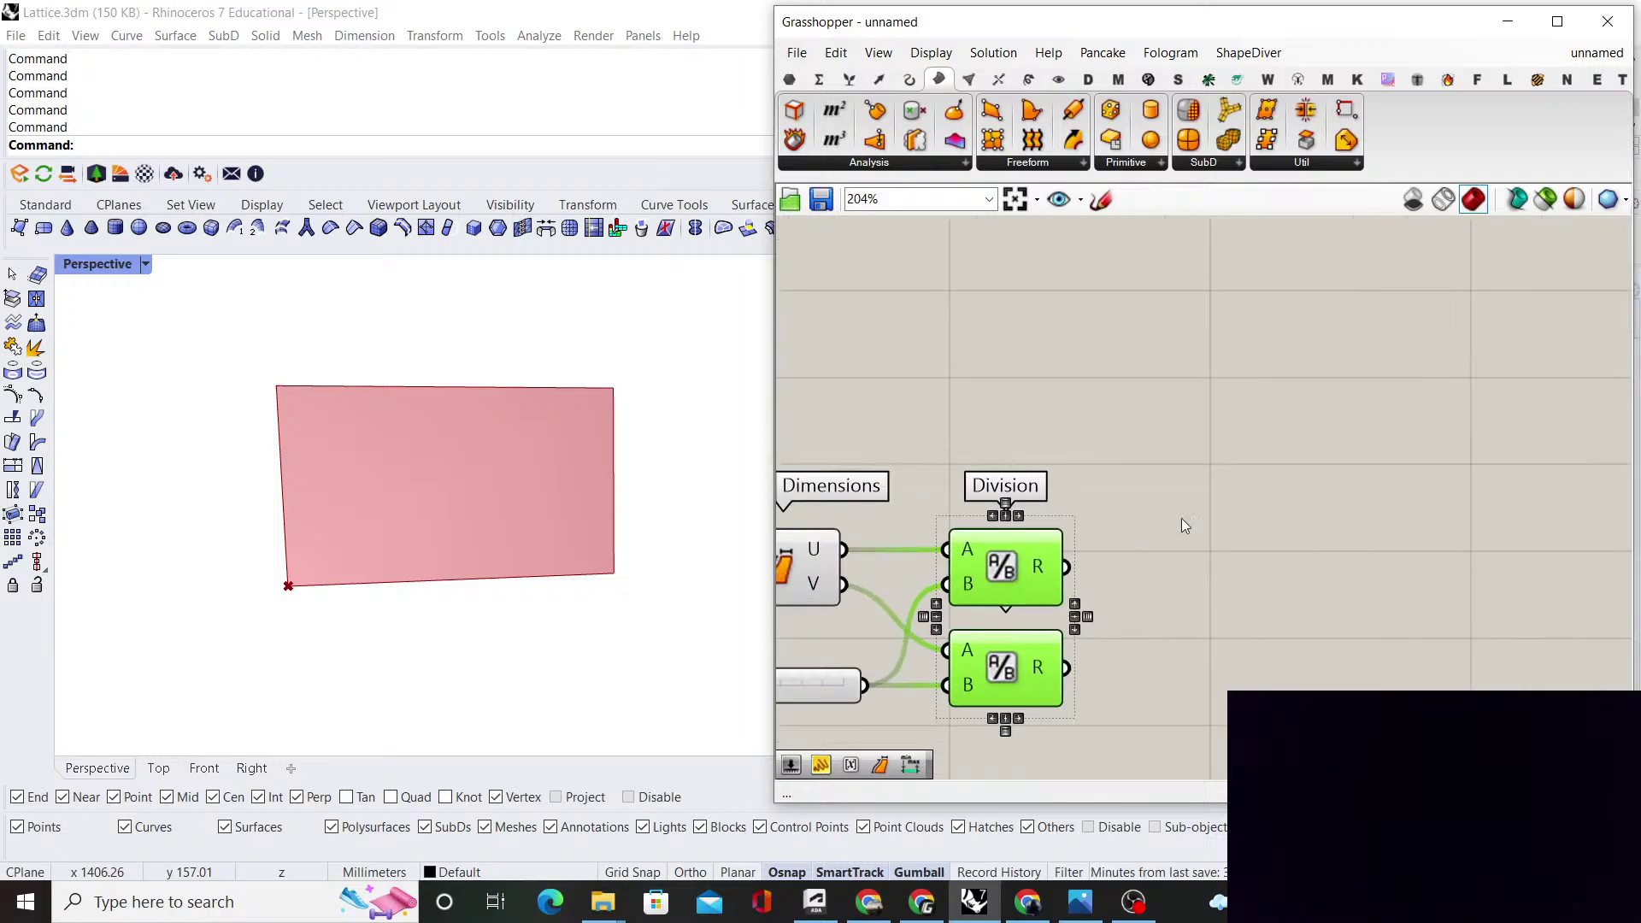
pyautogui.click(1184, 517)
pyautogui.scroll(-4, 1205, 470)
pyautogui.scroll(1, 1207, 468)
pyautogui.moveTo(1187, 684); pyautogui.dragTo(1003, 592)
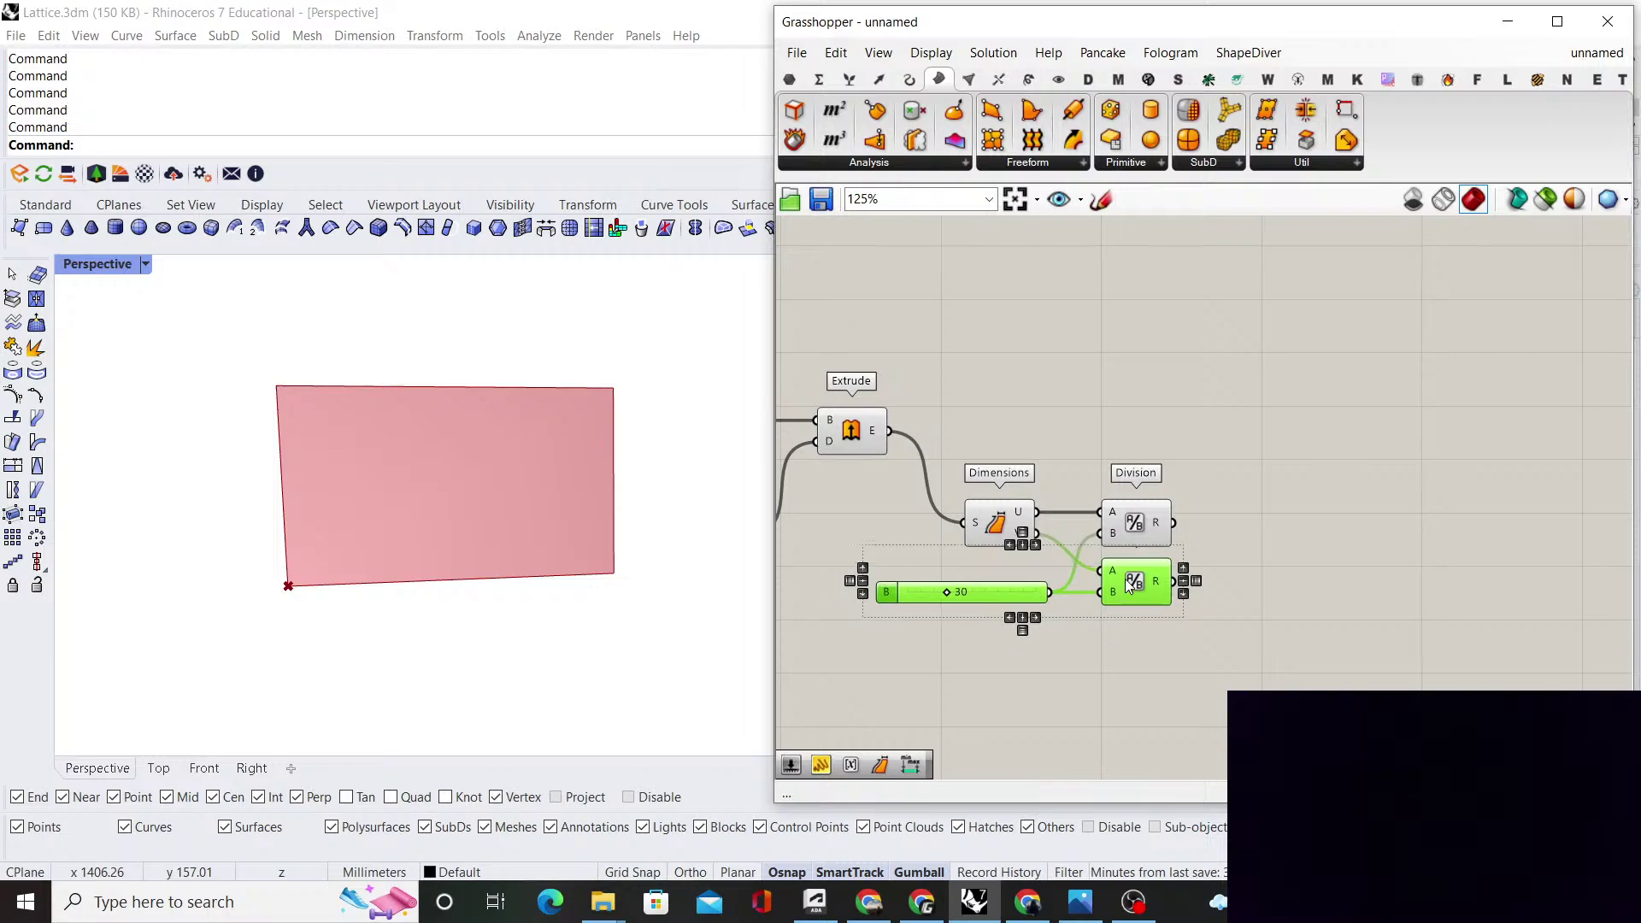
pyautogui.moveTo(1131, 584); pyautogui.dragTo(1131, 574)
# Add a Divide Surface component beside the two Division components
pyautogui.doubleClick(1300, 484)
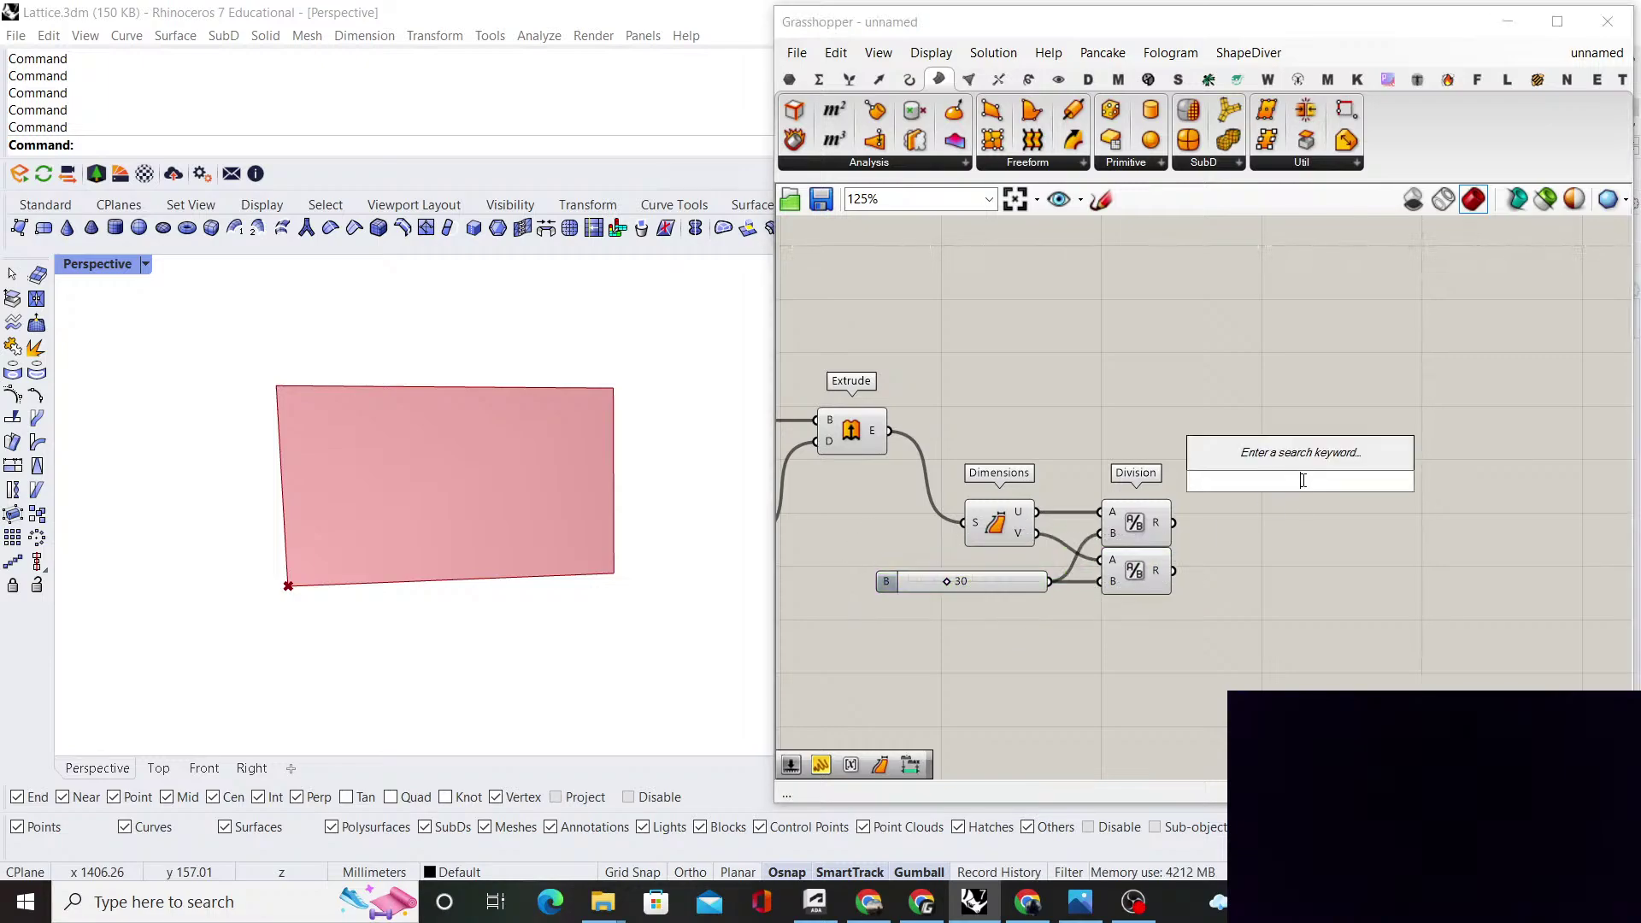
pyautogui.write('divide ')
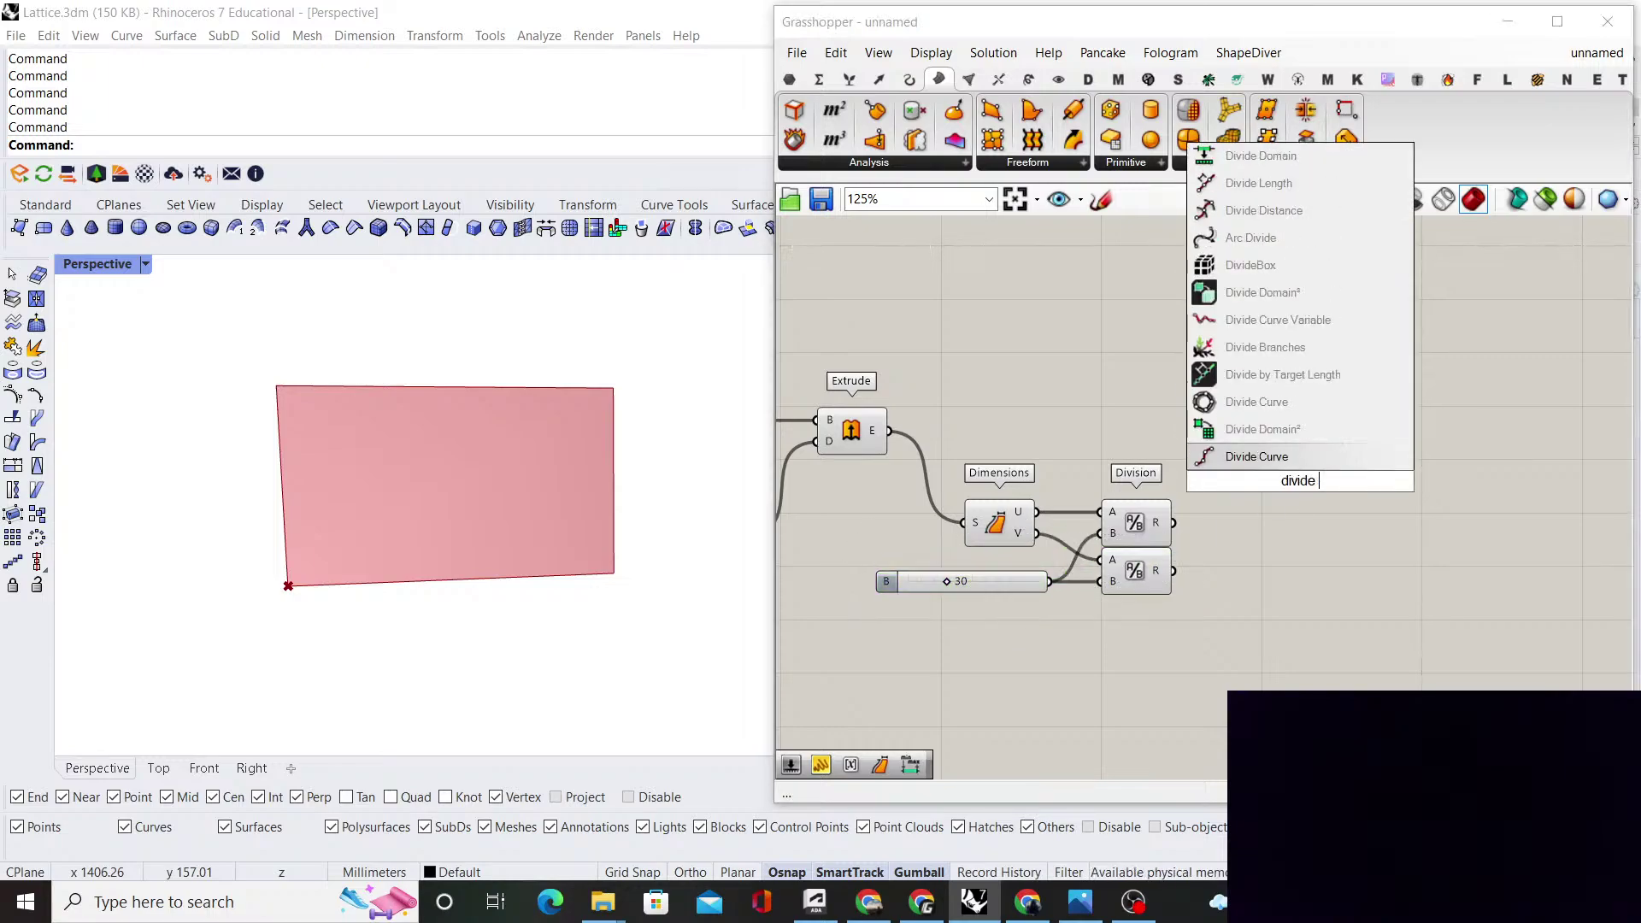
pyautogui.write('surface')
pyautogui.press('Return')
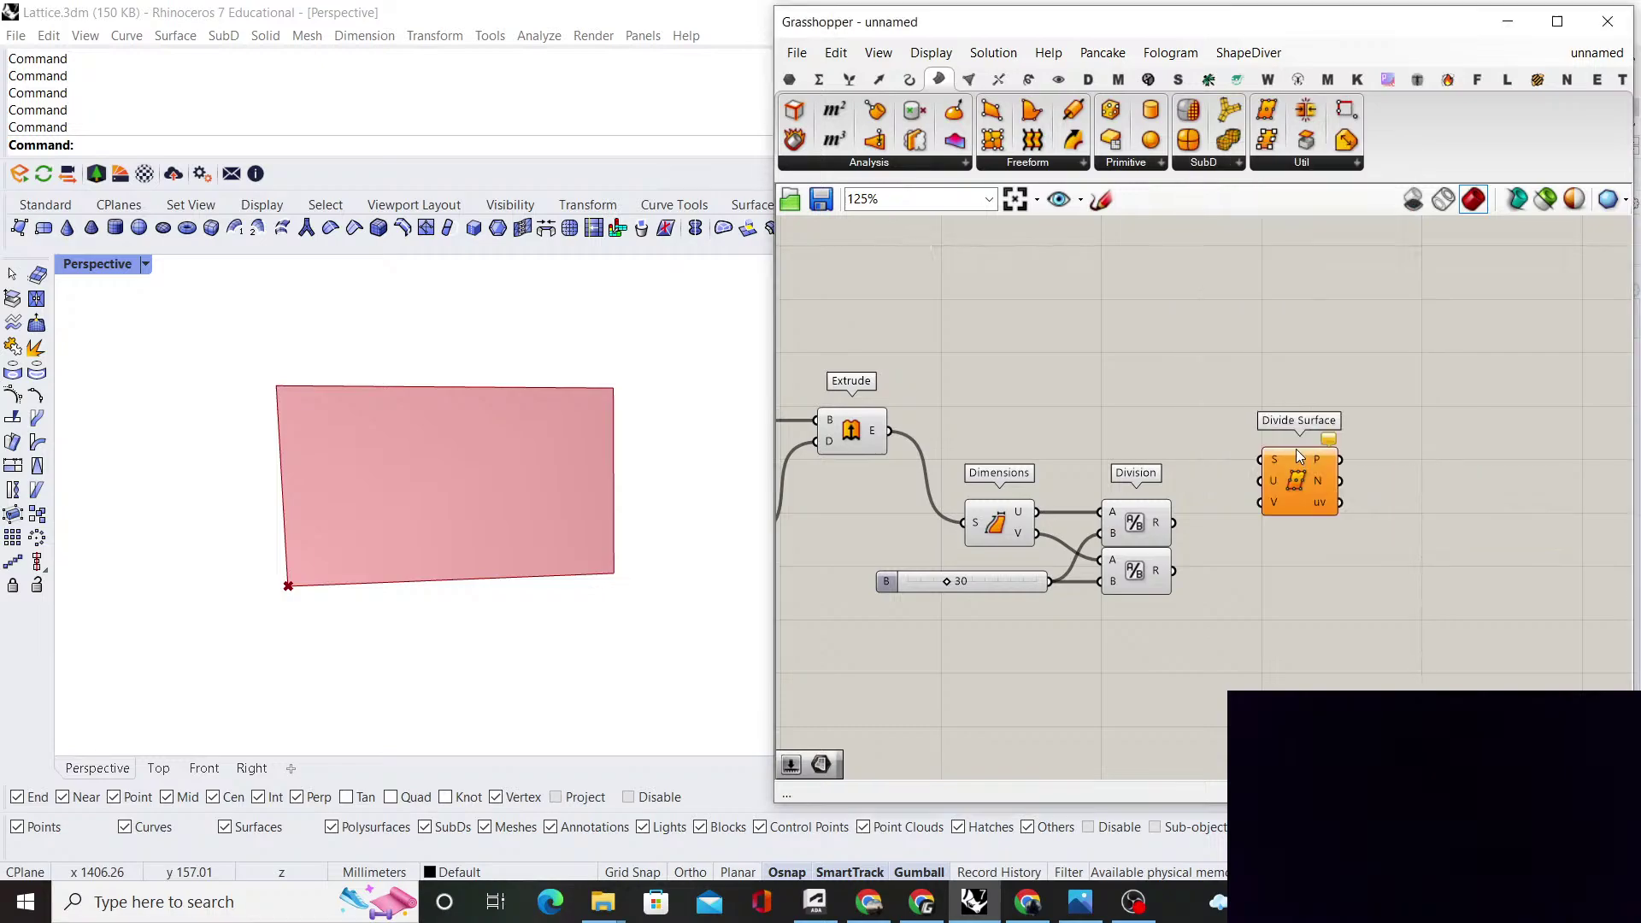
# Connect the R outputs of the upper and lower Division components to Divide Surface's U and V inputs respectively
pyautogui.scroll(2, 1152, 515)
pyautogui.moveTo(1162, 518); pyautogui.dragTo(1285, 460)
pyautogui.moveTo(1163, 584); pyautogui.dragTo(1330, 515)
pyautogui.click(1263, 407)
pyautogui.scroll(-3, 1111, 428)
# Connect Extrude's E output to Divide Surface's S input, with Divide Surface raised to Extrude's level
pyautogui.scroll(2, 1028, 441)
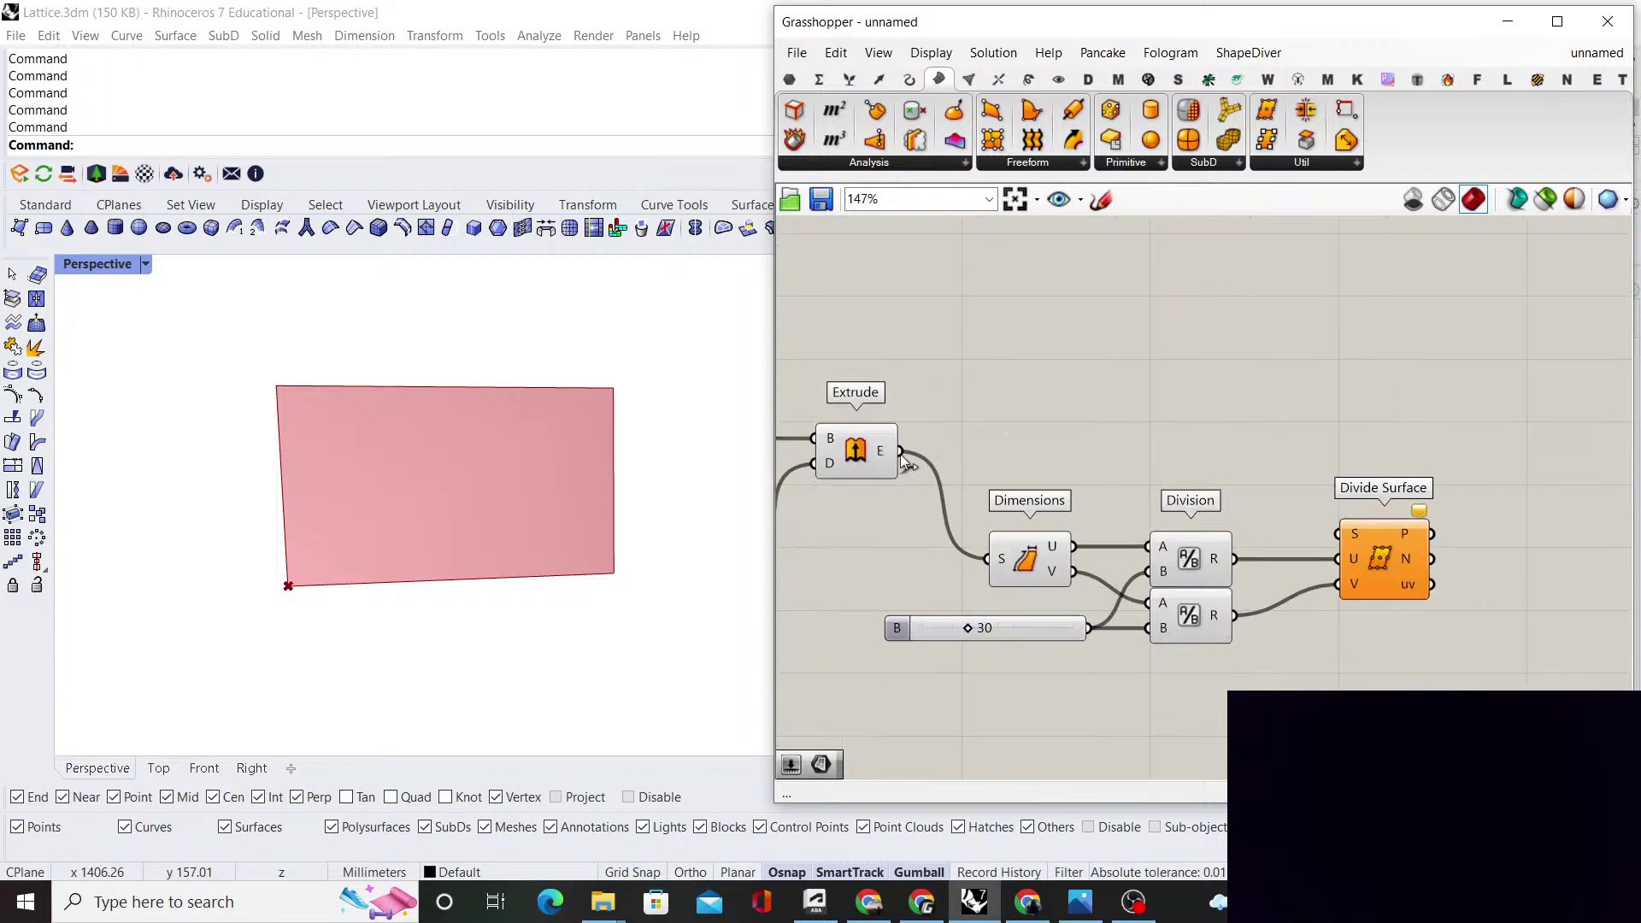
pyautogui.moveTo(900, 450); pyautogui.dragTo(1385, 470)
pyautogui.click(1111, 479)
pyautogui.scroll(3, 418, 489)
pyautogui.scroll(-2, 418, 489)
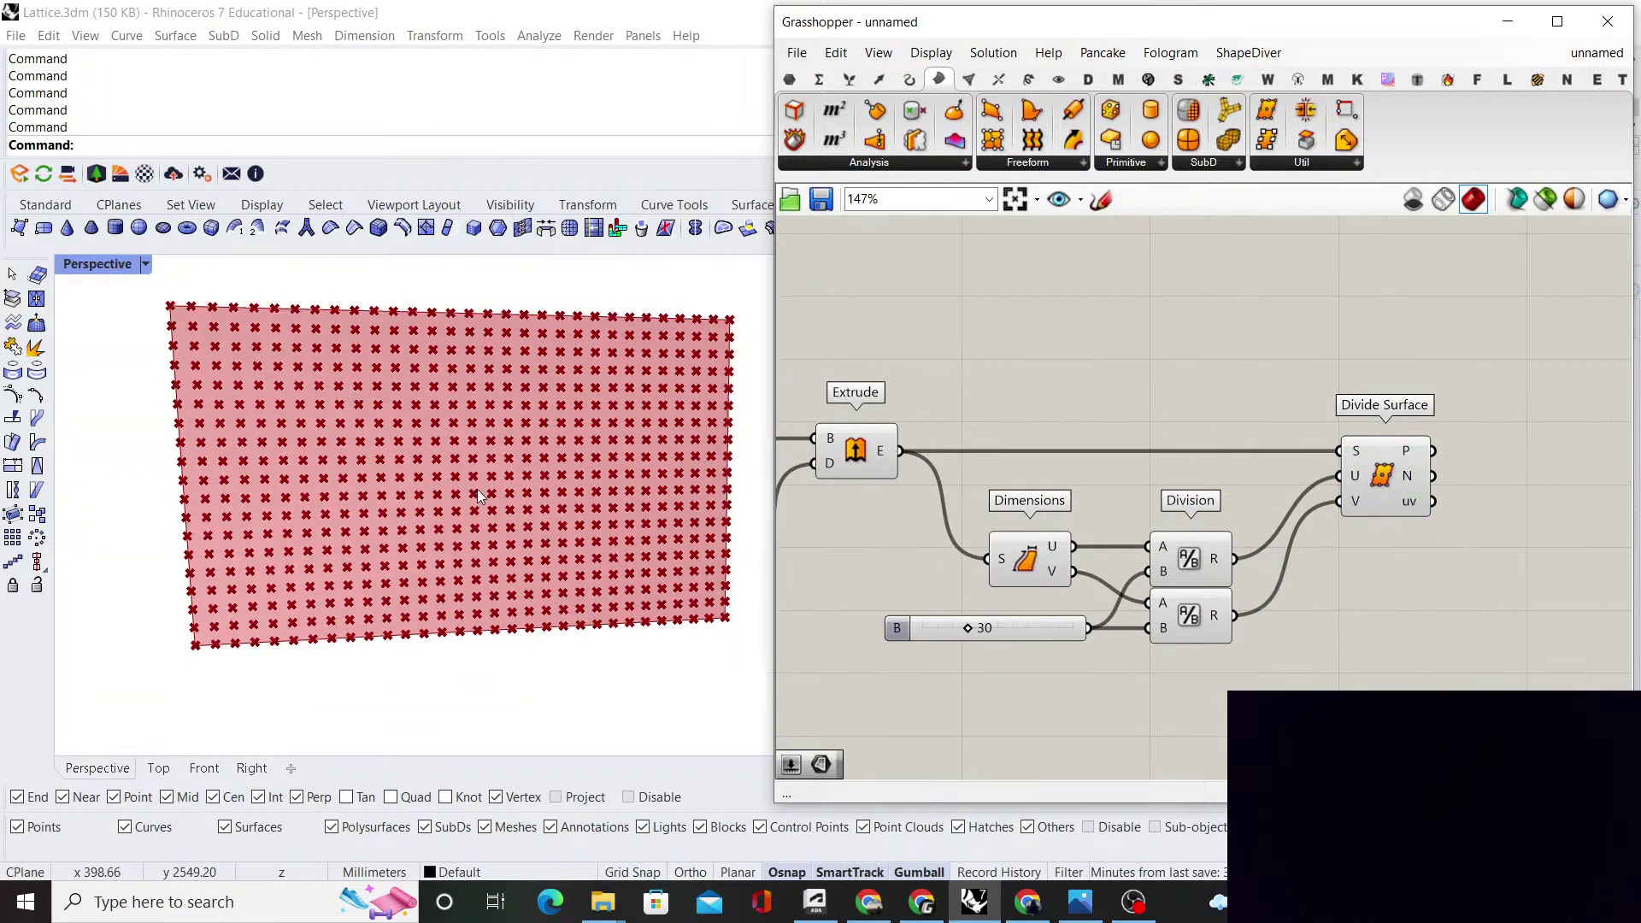
# Set the minimum of the number slider feeding the Division components' B inputs to 5
pyautogui.moveTo(1061, 558); pyautogui.dragTo(1154, 571, button='right')
pyautogui.scroll(5, 1111, 634)
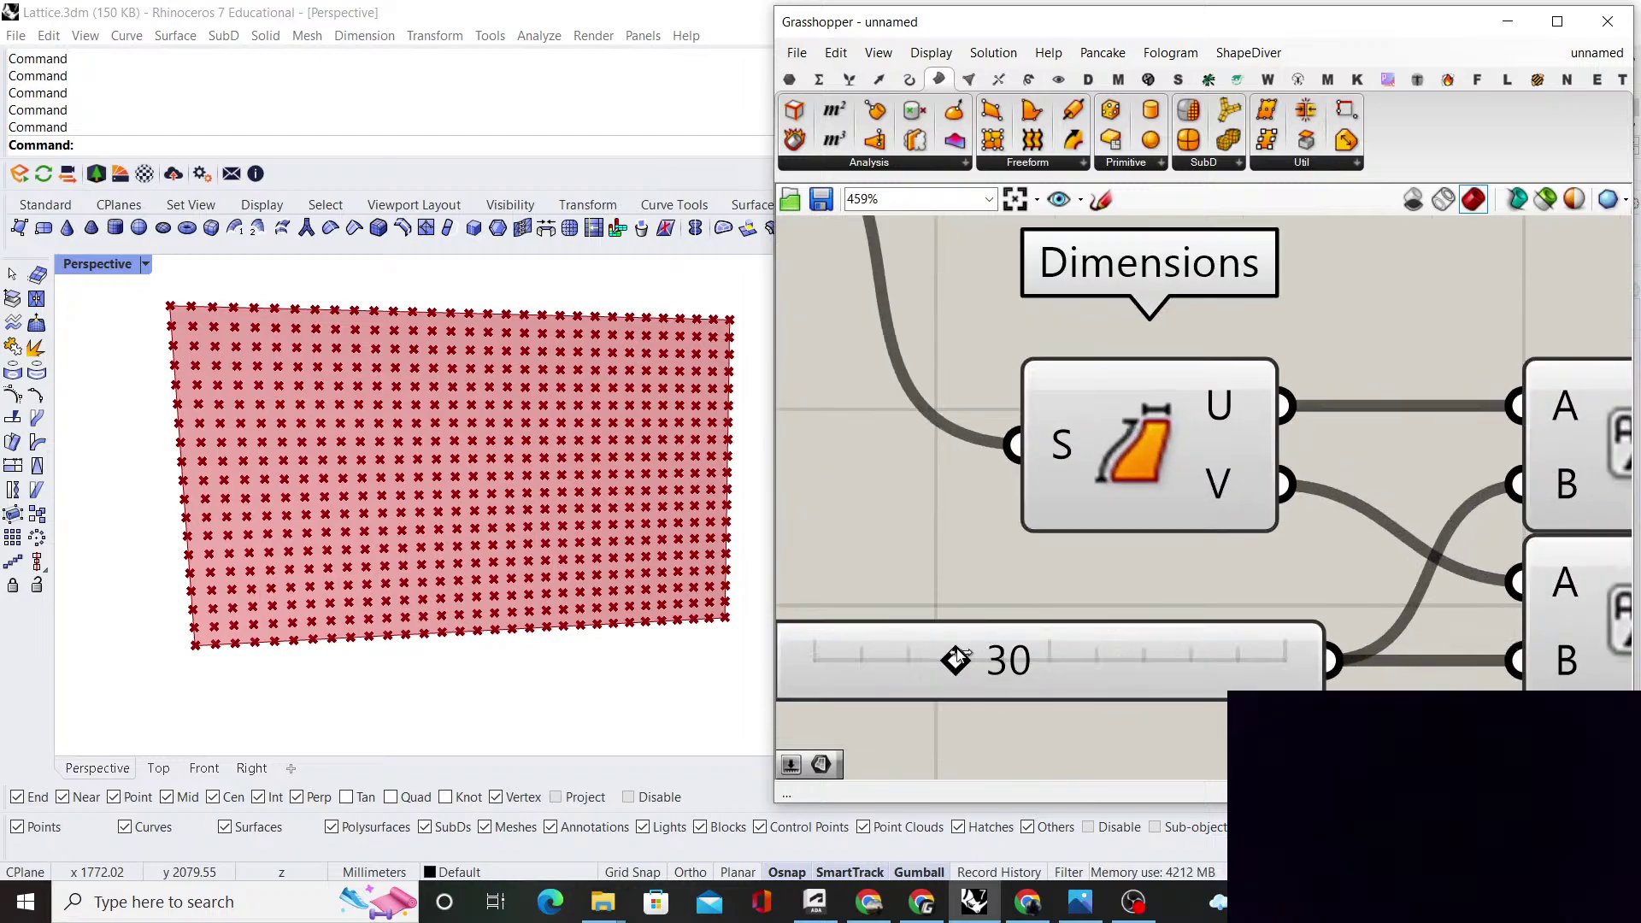
pyautogui.scroll(-4, 1052, 631)
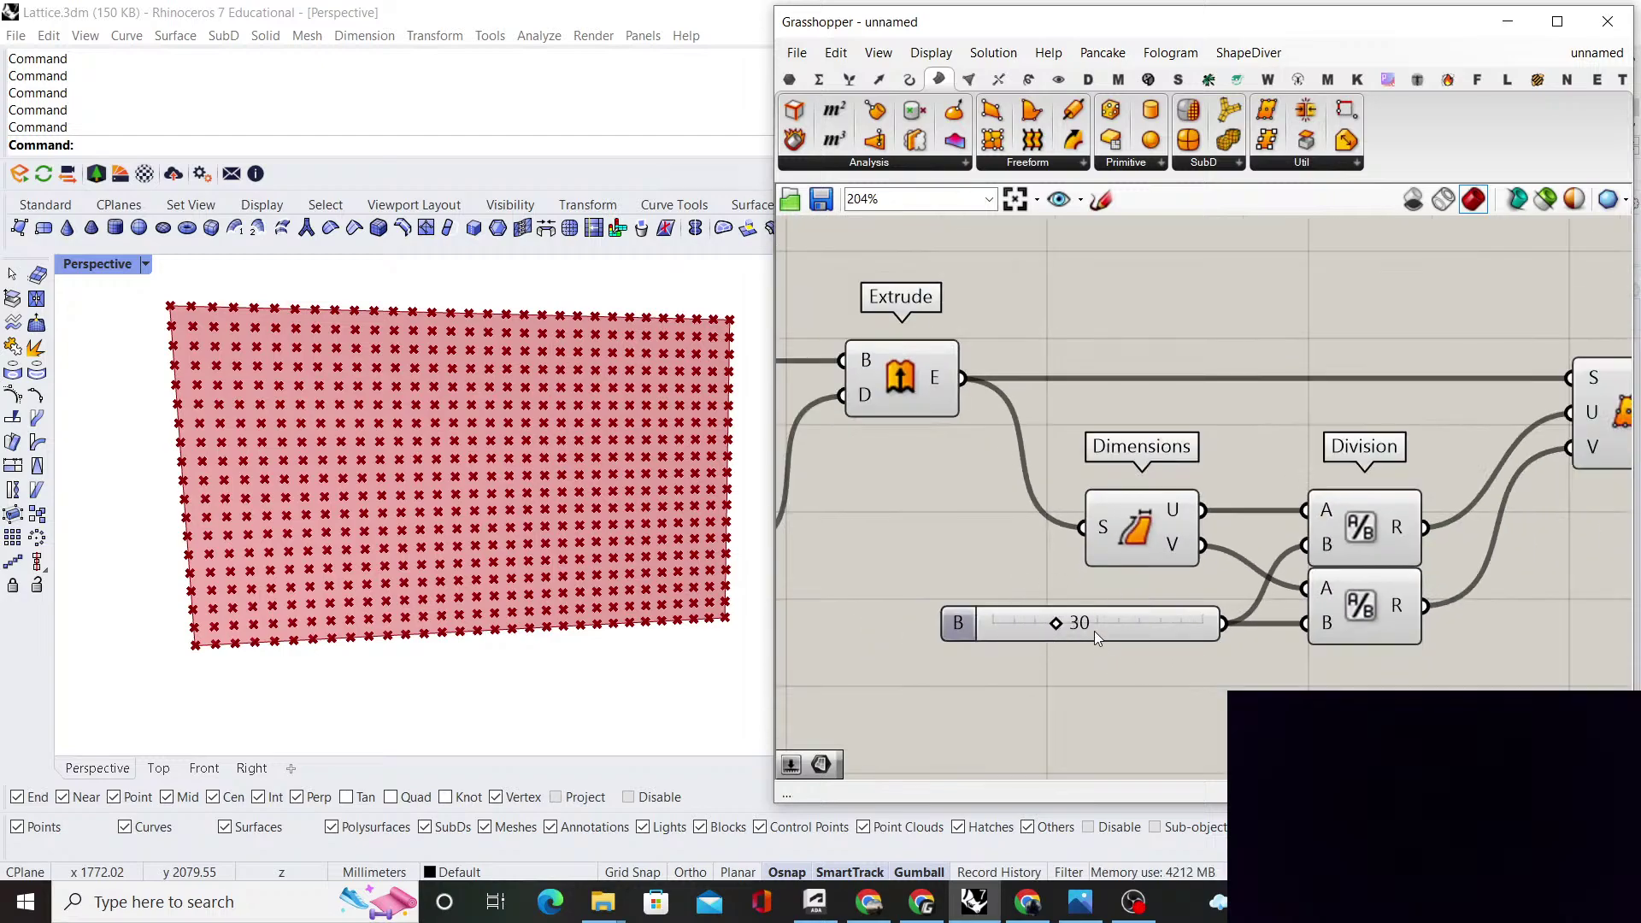
pyautogui.scroll(2, 1094, 631)
pyautogui.rightClick(1105, 623)
pyautogui.click(1178, 710)
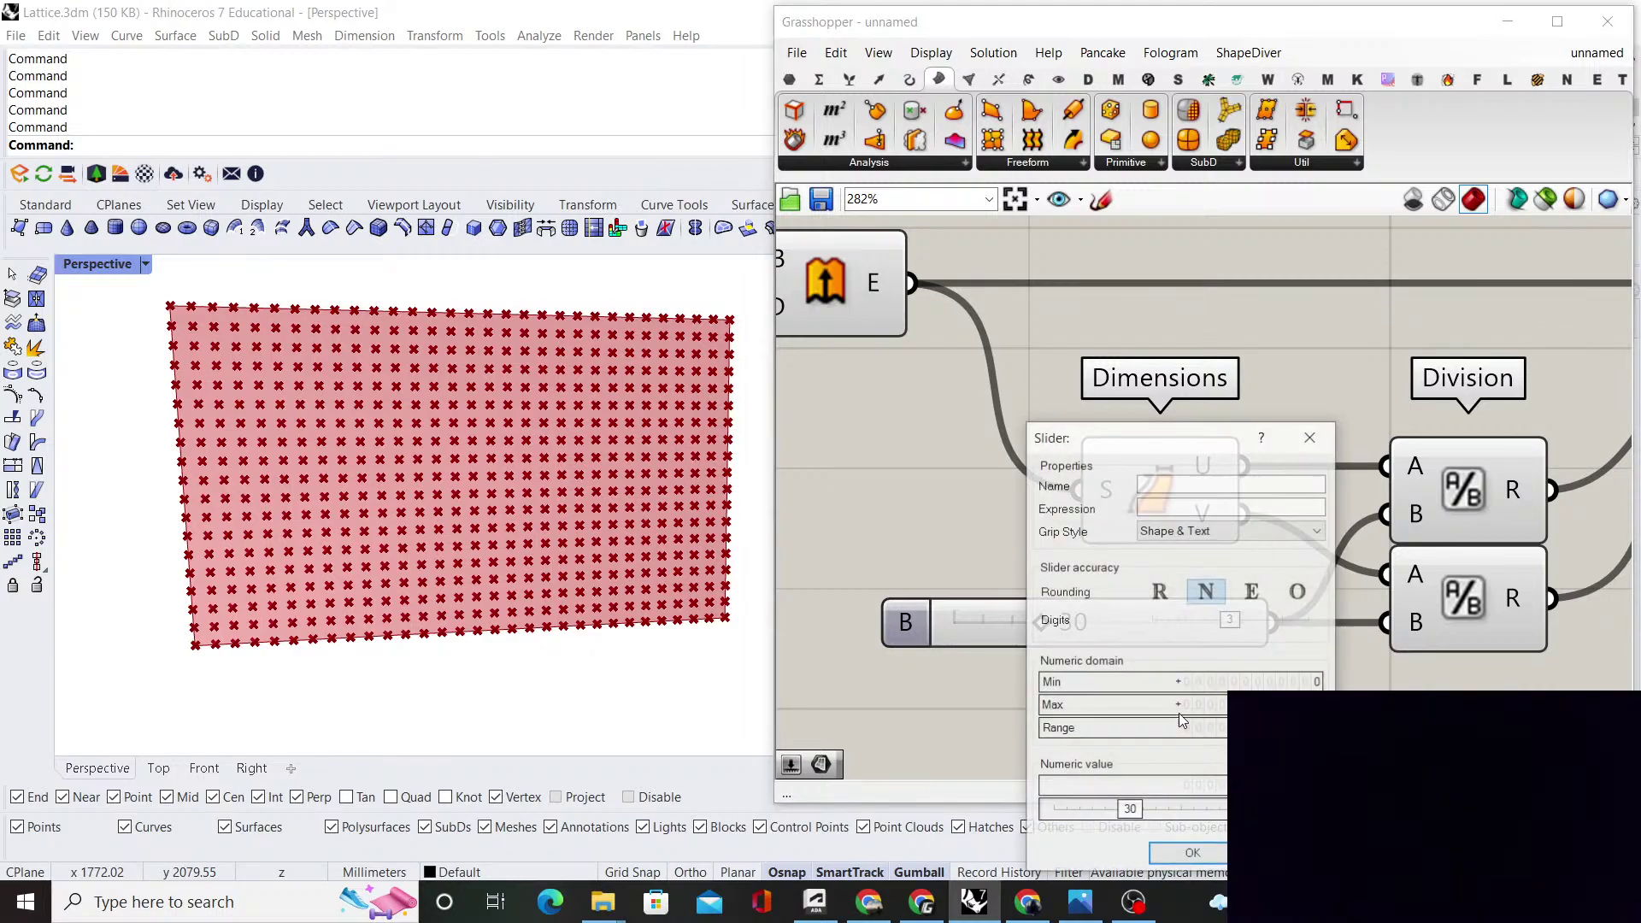
pyautogui.doubleClick(1178, 681)
pyautogui.write('5')
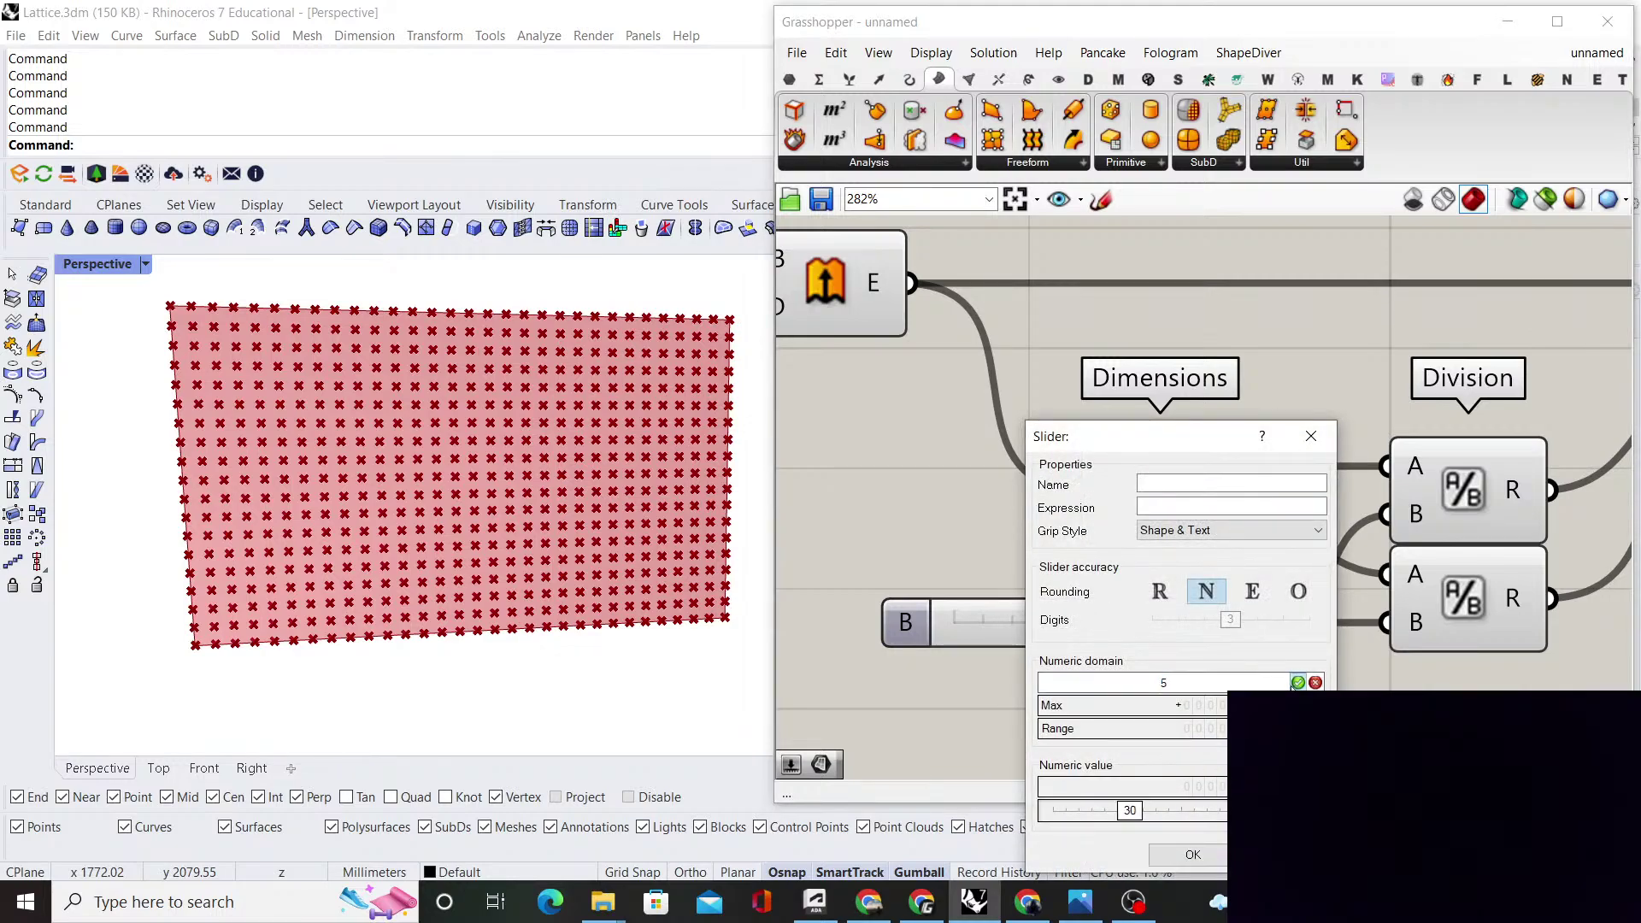
pyautogui.click(1297, 683)
pyautogui.click(1193, 855)
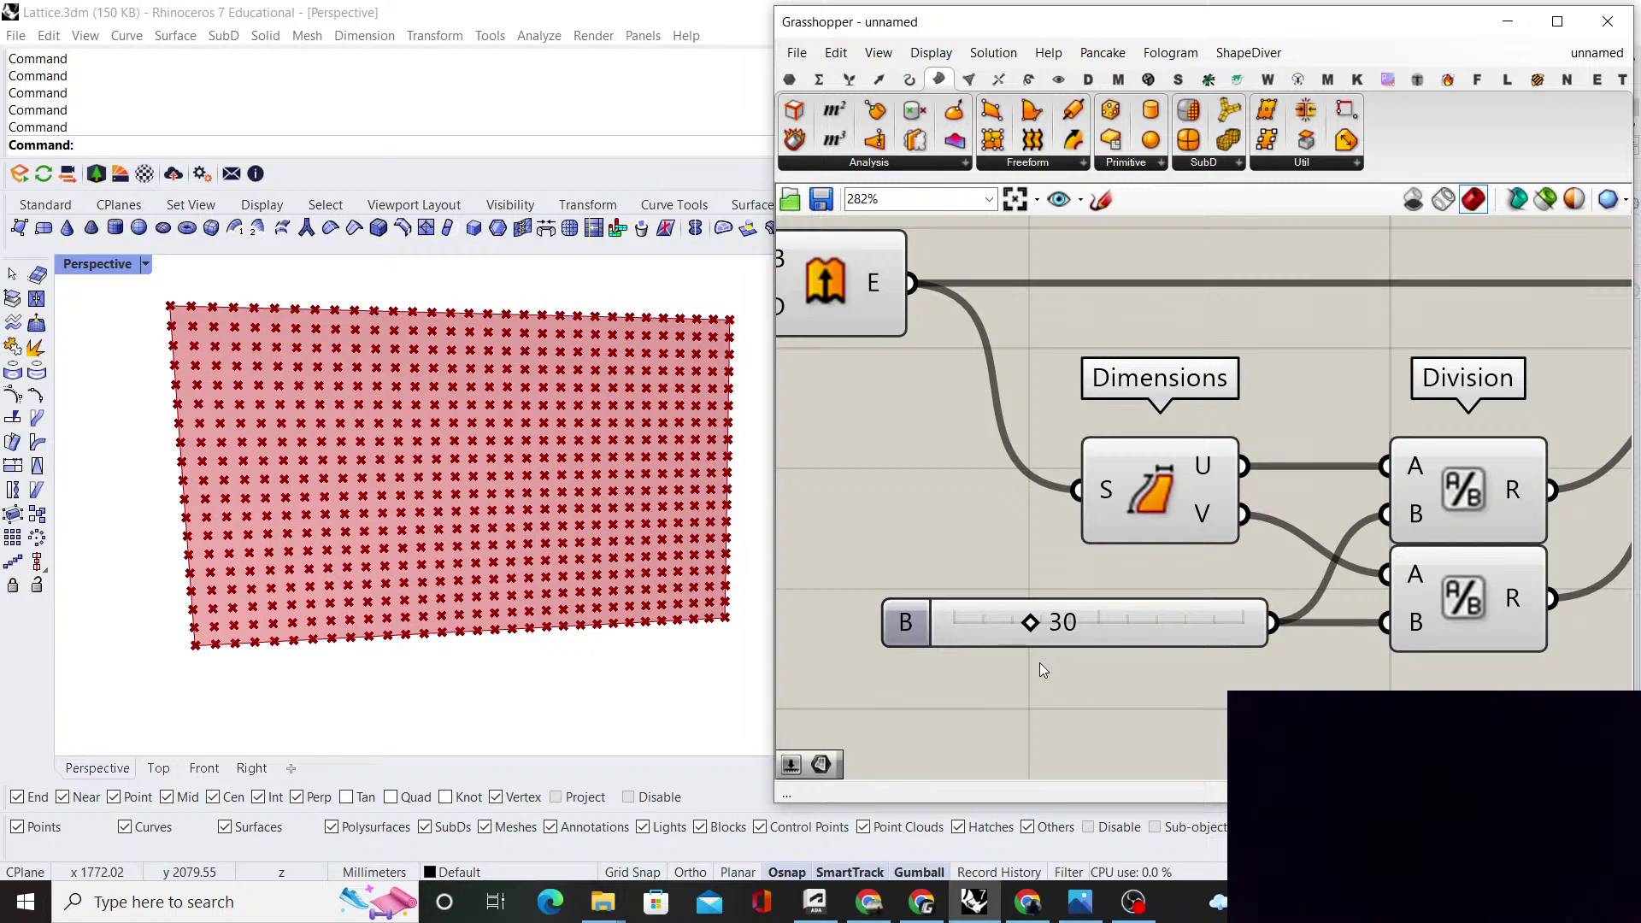
# Save the Grasshopper definition as "221023_Lattice demo" in the 221023_Lattice folder
pyautogui.click(797, 53)
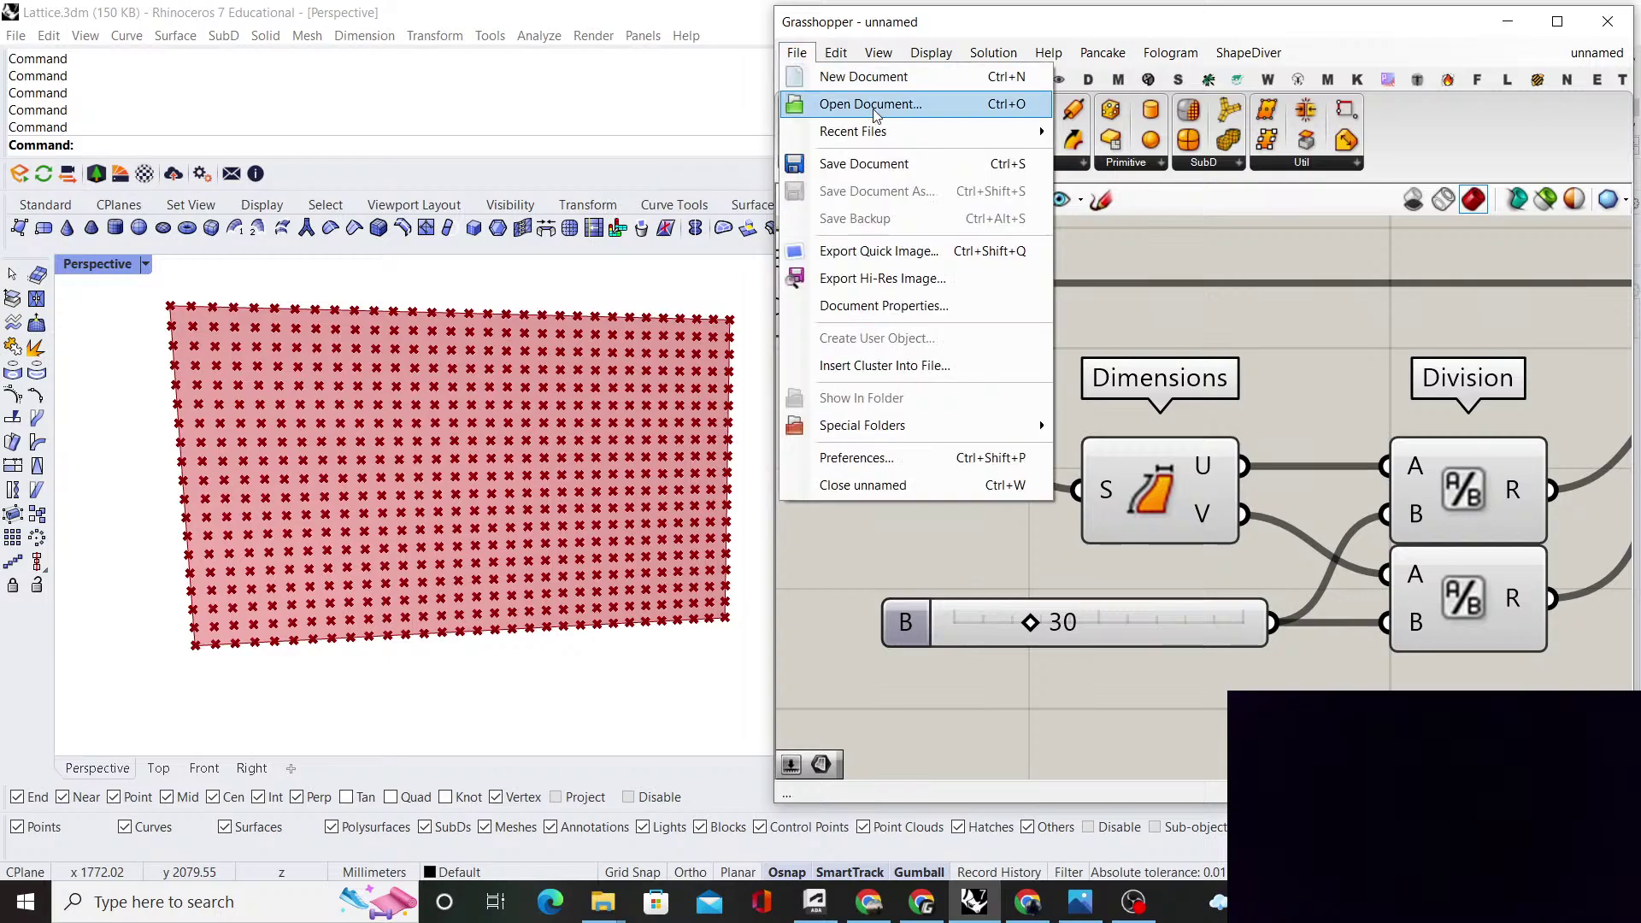
pyautogui.click(908, 175)
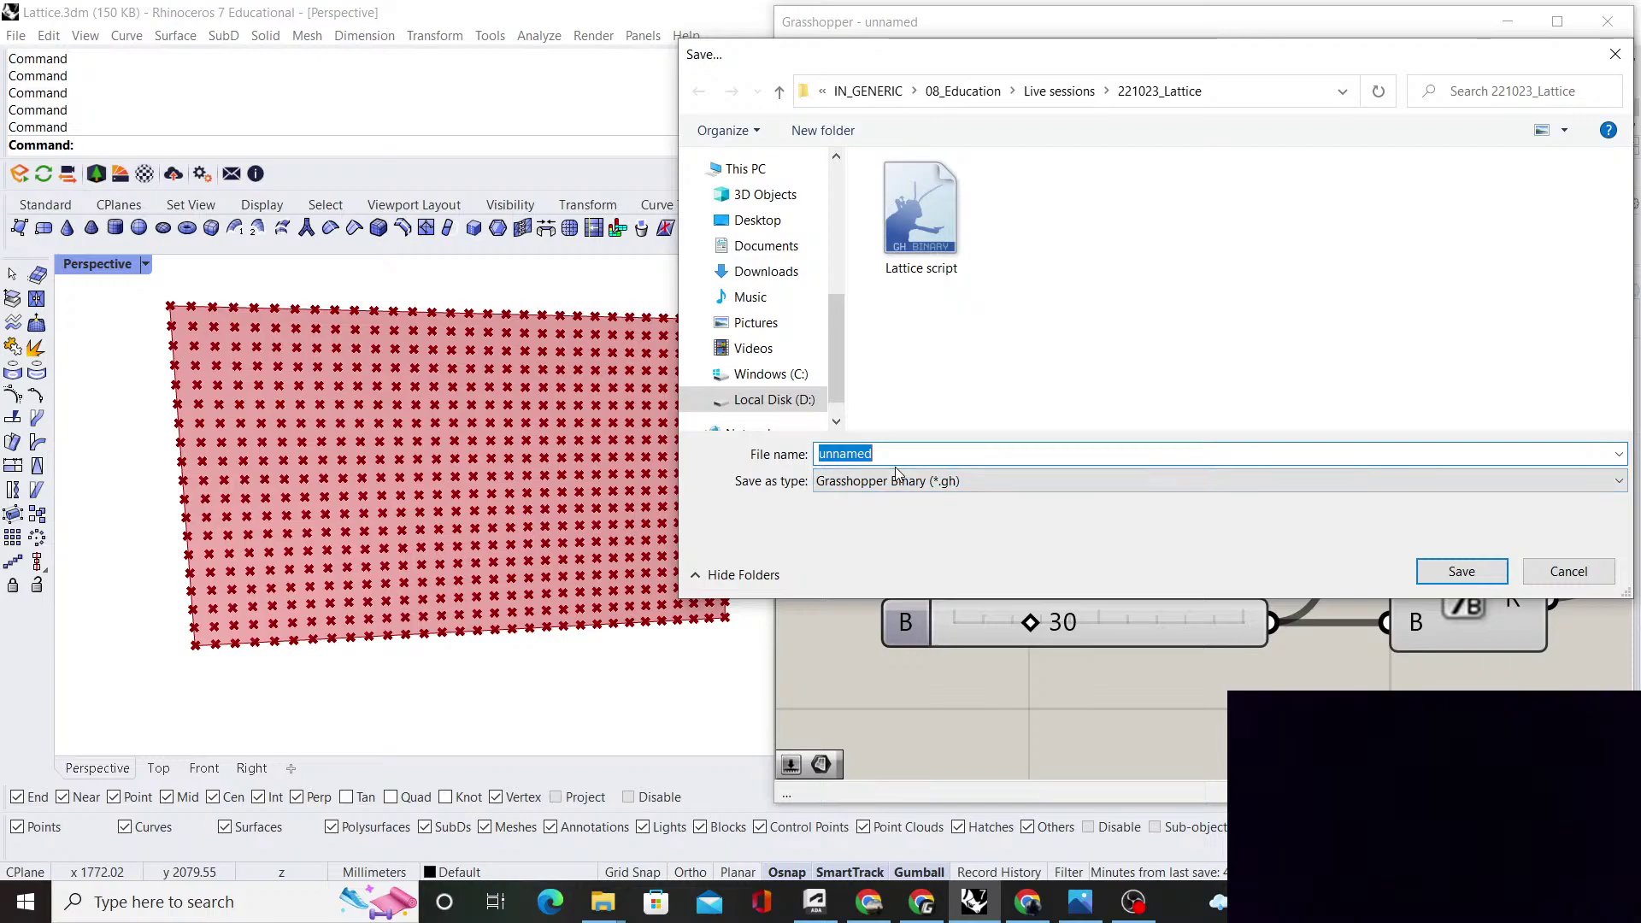
pyautogui.write('221023')
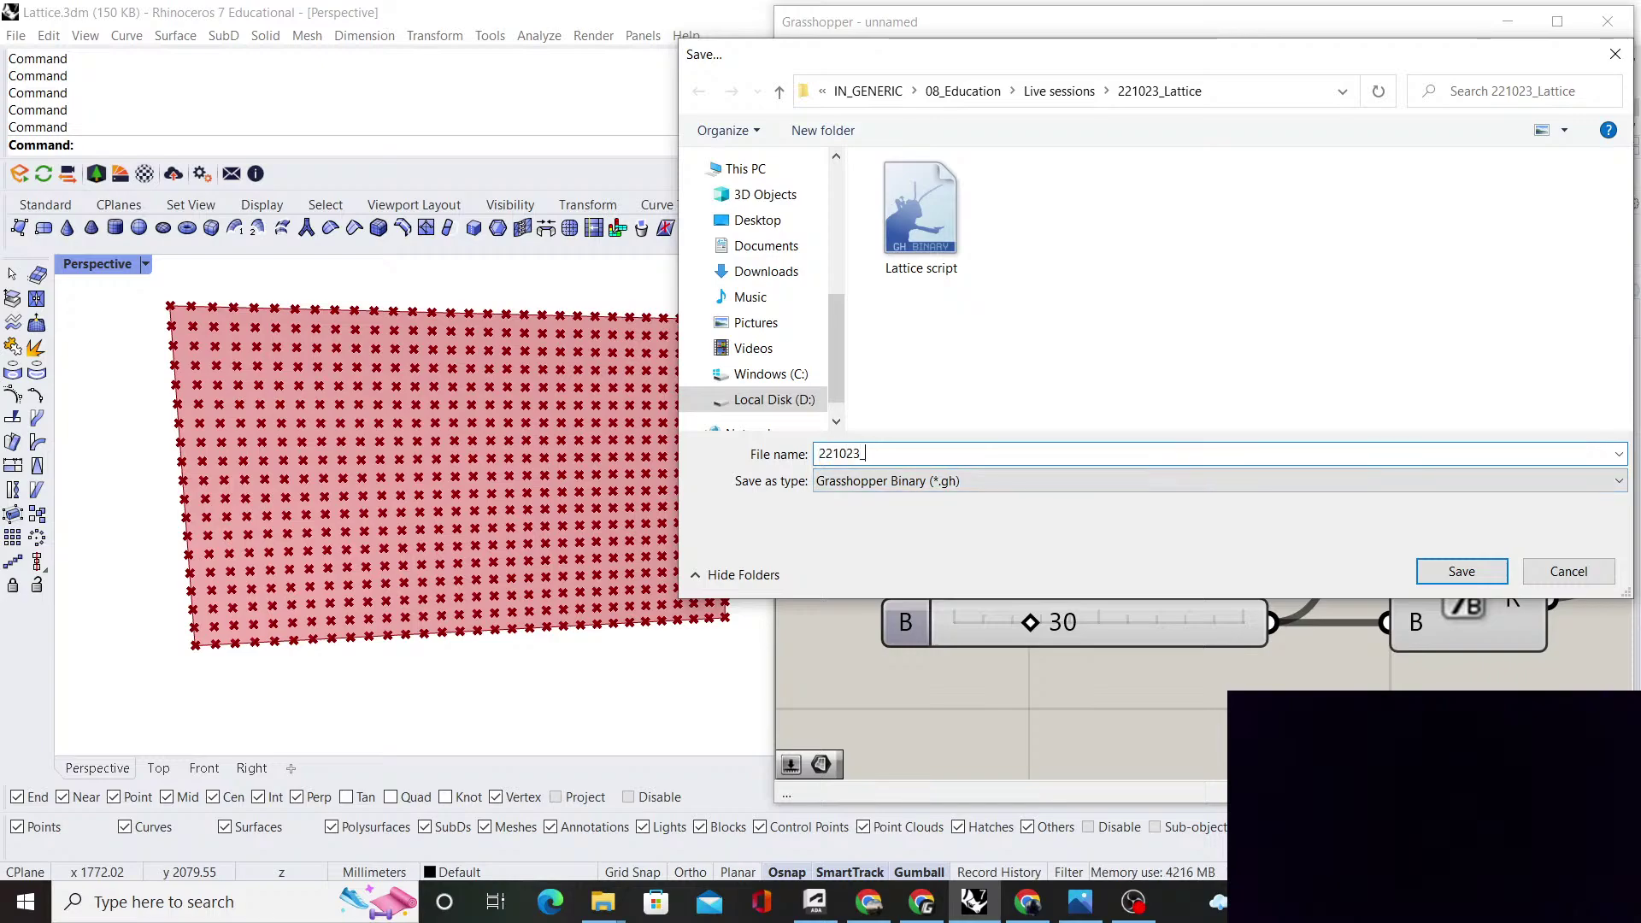
pyautogui.write('_Lattice demo')
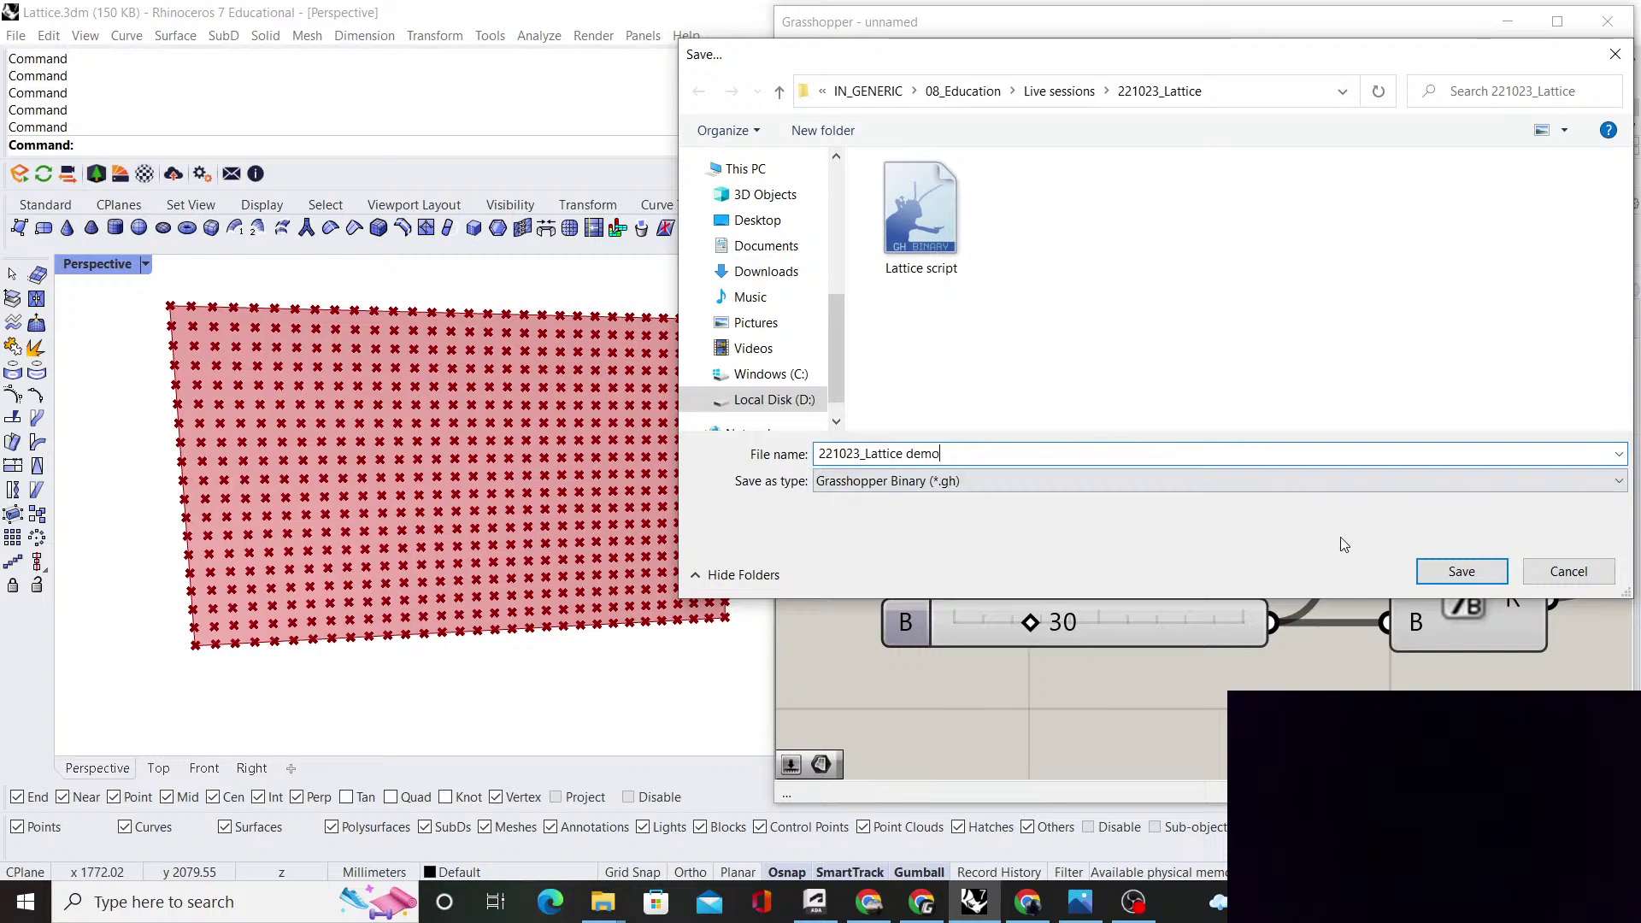
pyautogui.click(1453, 569)
# Set the B slider feeding both Division components to 15
pyautogui.scroll(-5, 1272, 384)
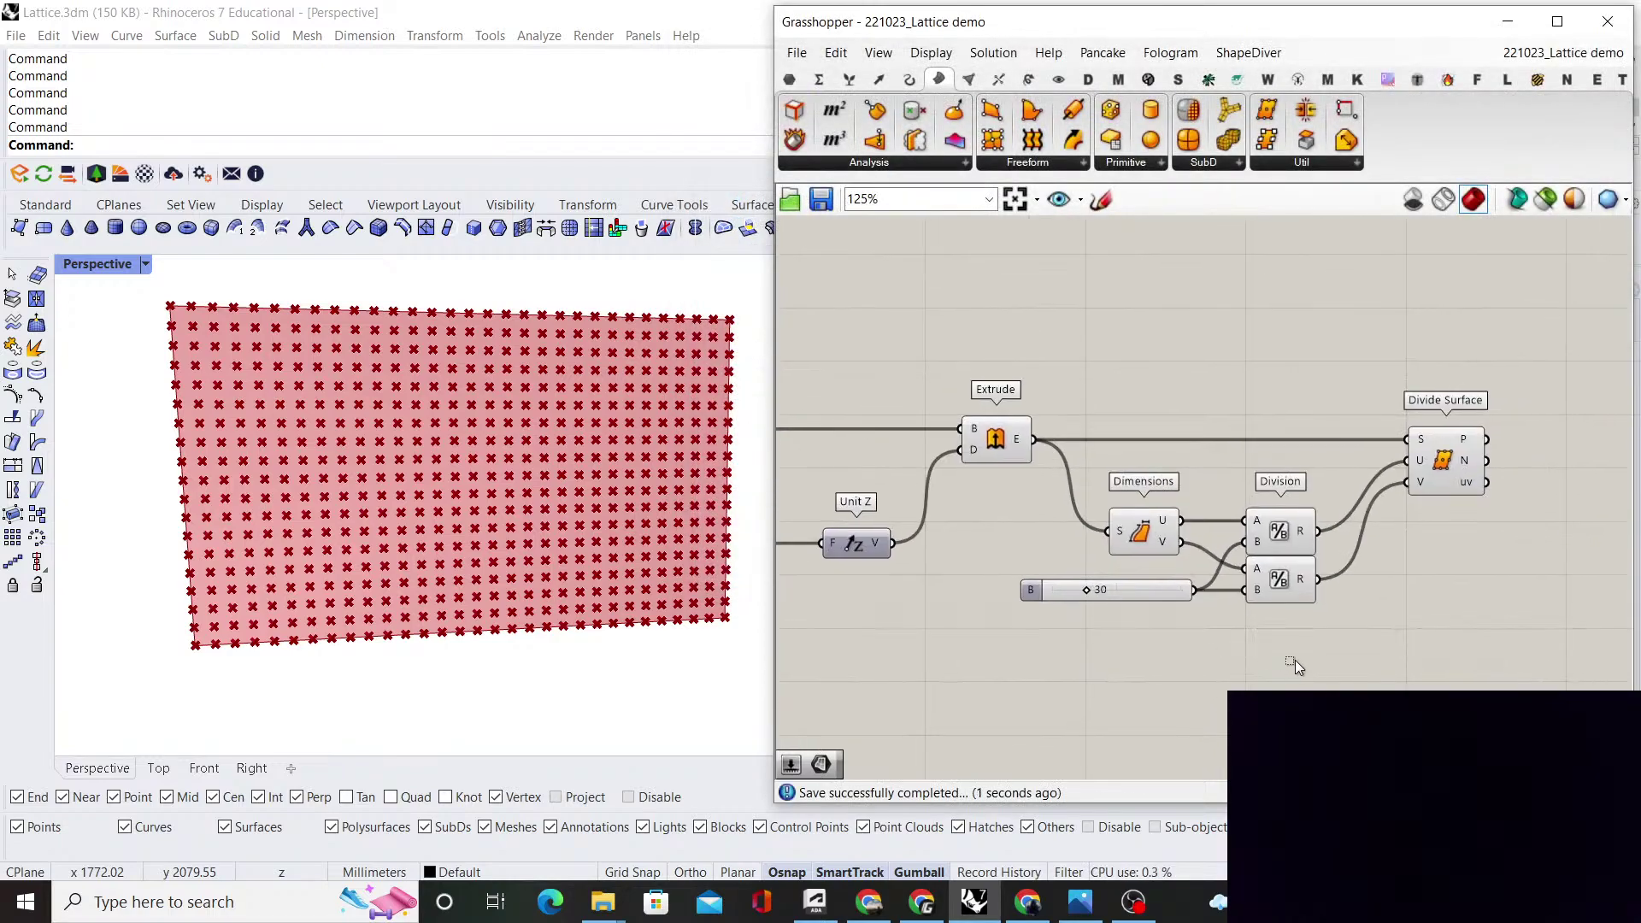
pyautogui.moveTo(1295, 660); pyautogui.dragTo(1060, 479)
pyautogui.scroll(5, 1111, 569)
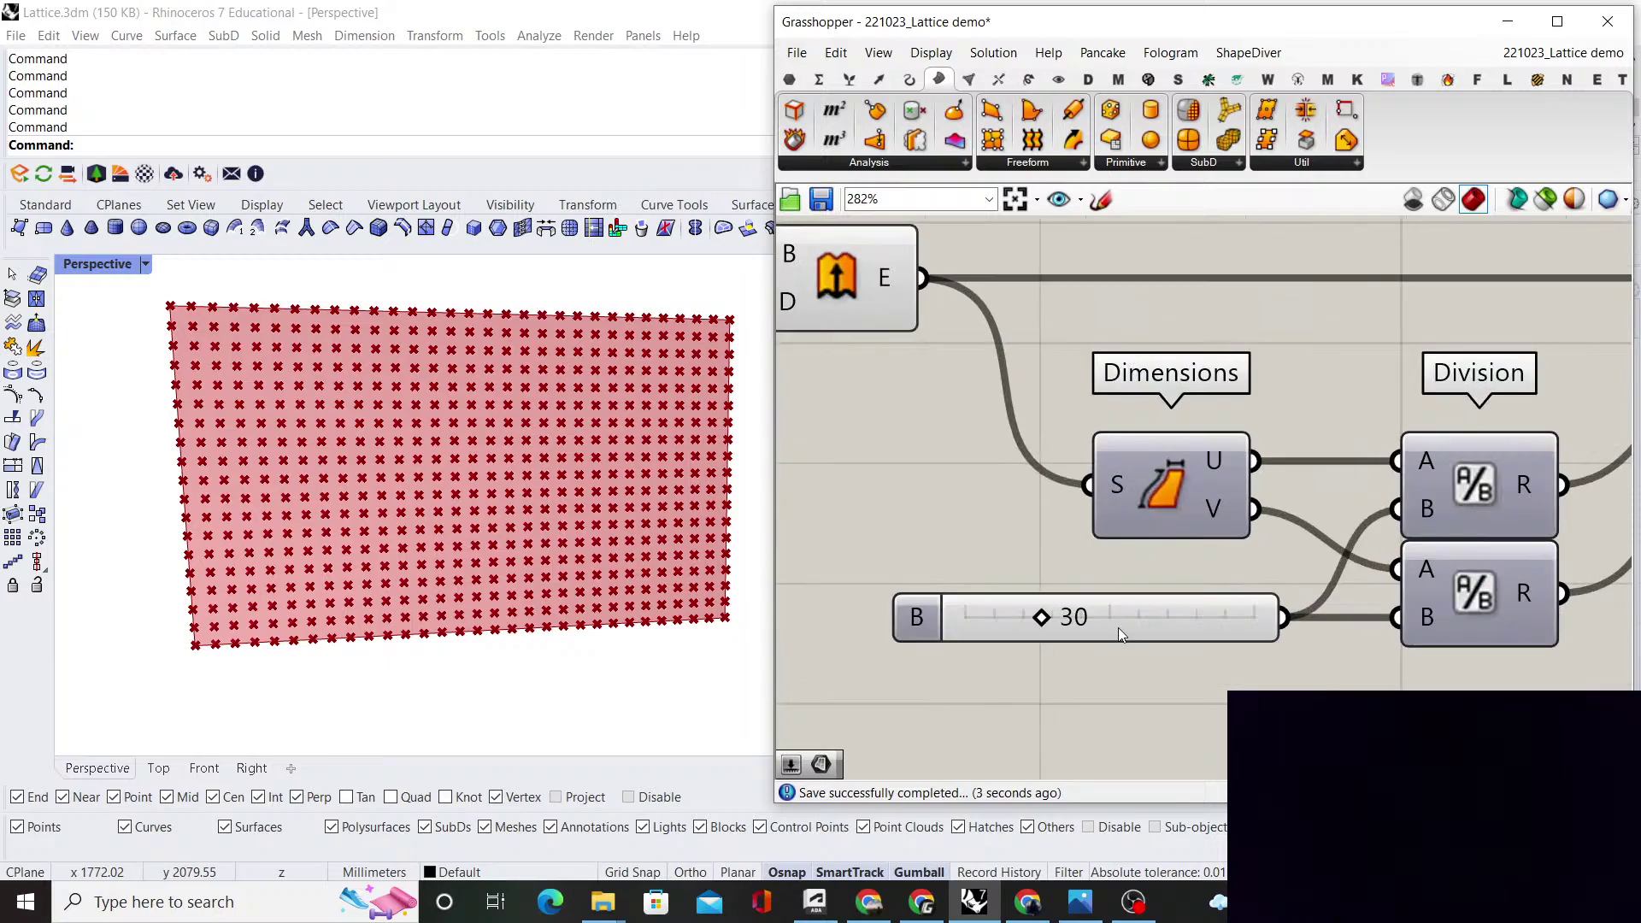
pyautogui.doubleClick(1118, 628)
pyautogui.write('15')
pyautogui.press('Return')
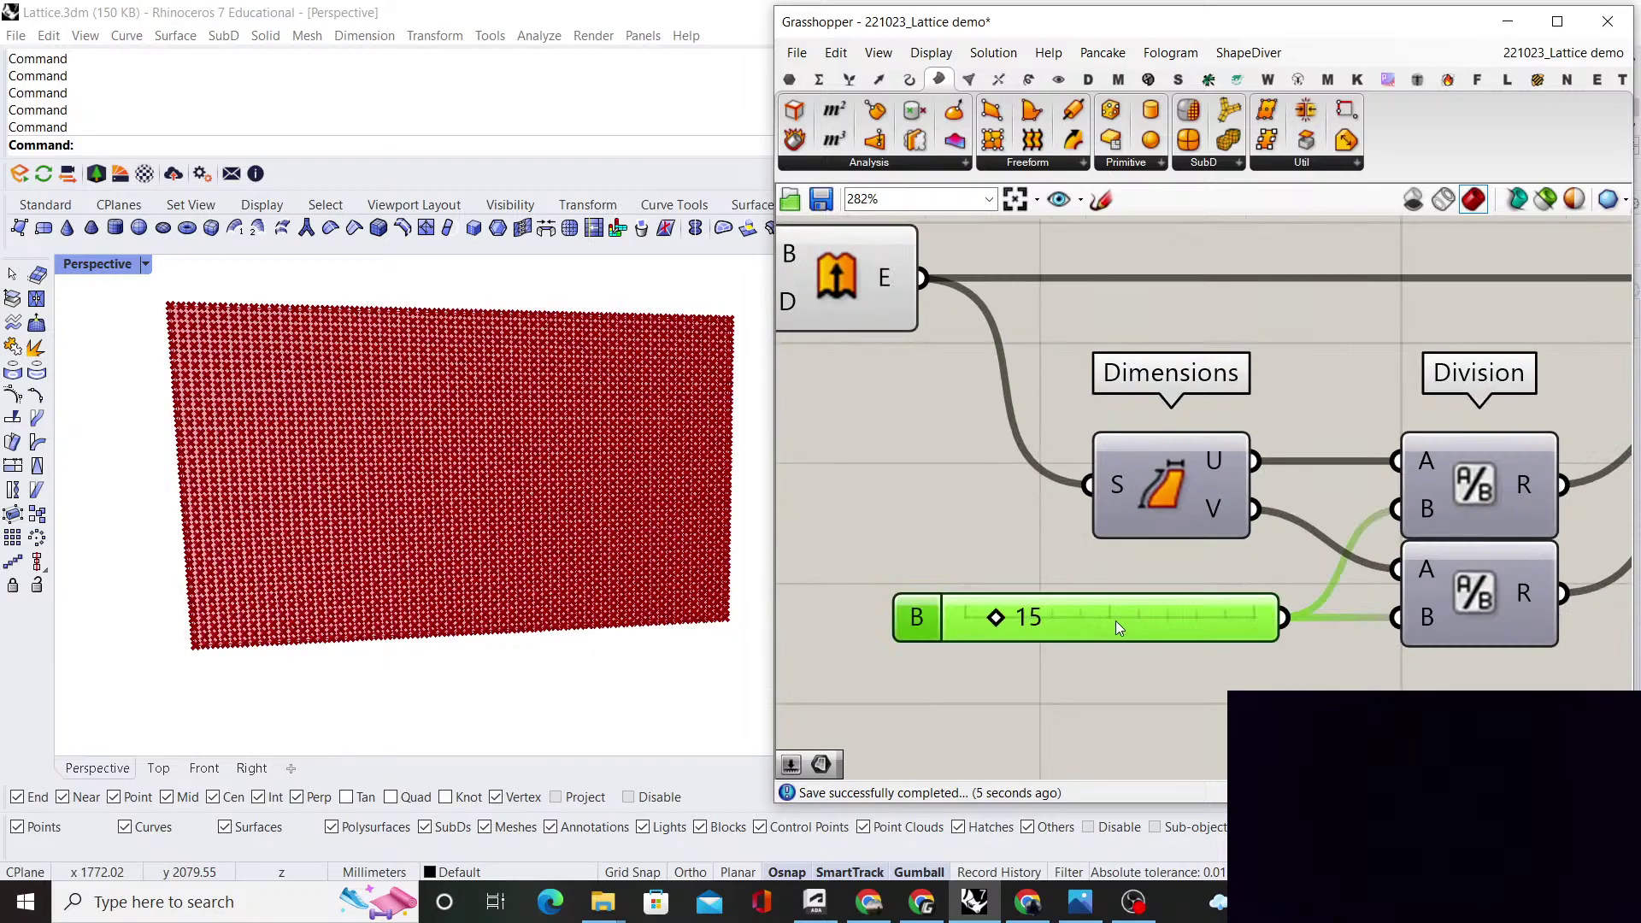
# Examine the denser point grid on the surface in the Perspective viewport and the Divide Surface component that produces it
pyautogui.click(326, 482)
pyautogui.scroll(5, 342, 474)
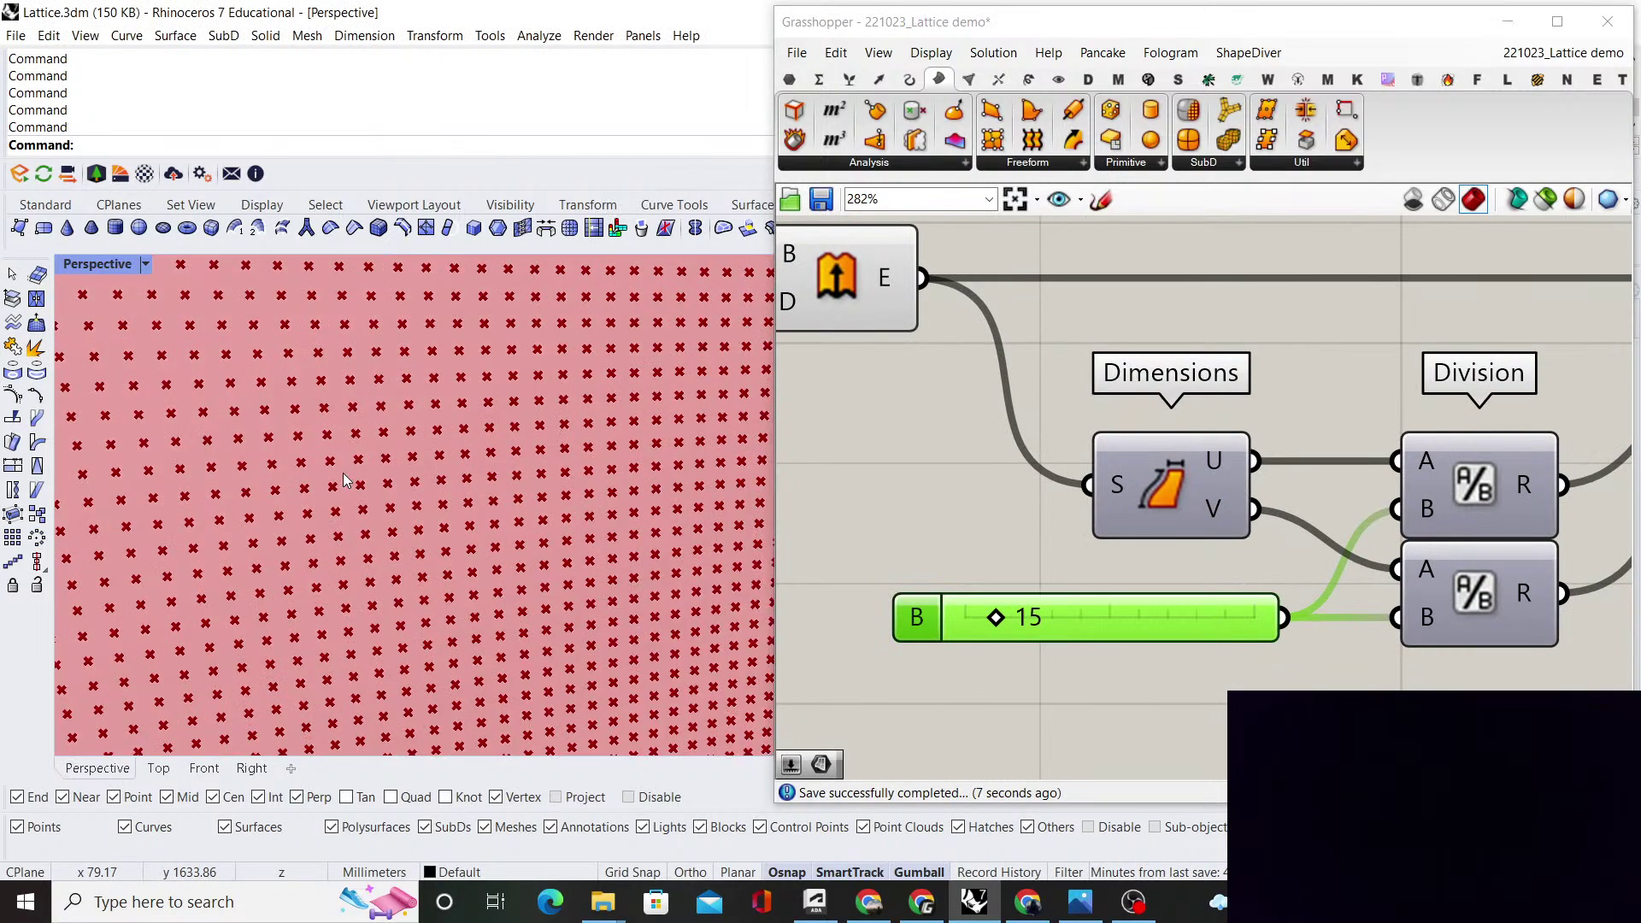
pyautogui.scroll(-8, 342, 473)
pyautogui.scroll(3, 484, 455)
pyautogui.moveTo(447, 465)
pyautogui.mouseDown(button='right')
pyautogui.moveTo(485, 456)
pyautogui.moveTo(476, 473)
pyautogui.mouseUp(button='right')
pyautogui.scroll(3, 476, 472)
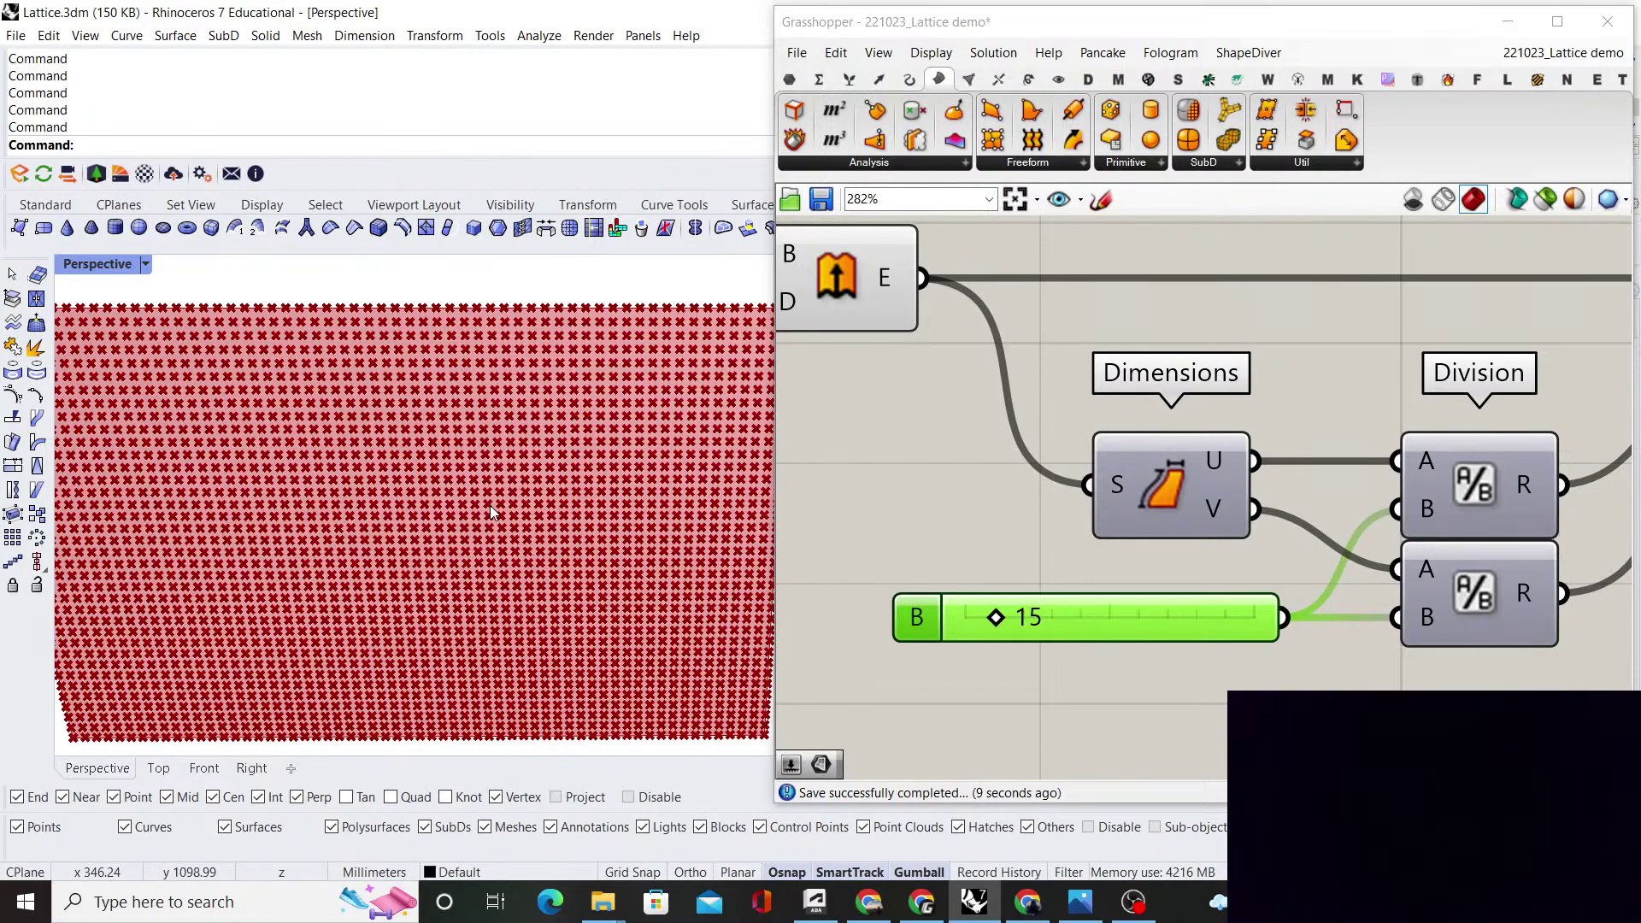
pyautogui.scroll(-1, 487, 494)
pyautogui.scroll(-5, 1077, 478)
pyautogui.scroll(3, 1039, 462)
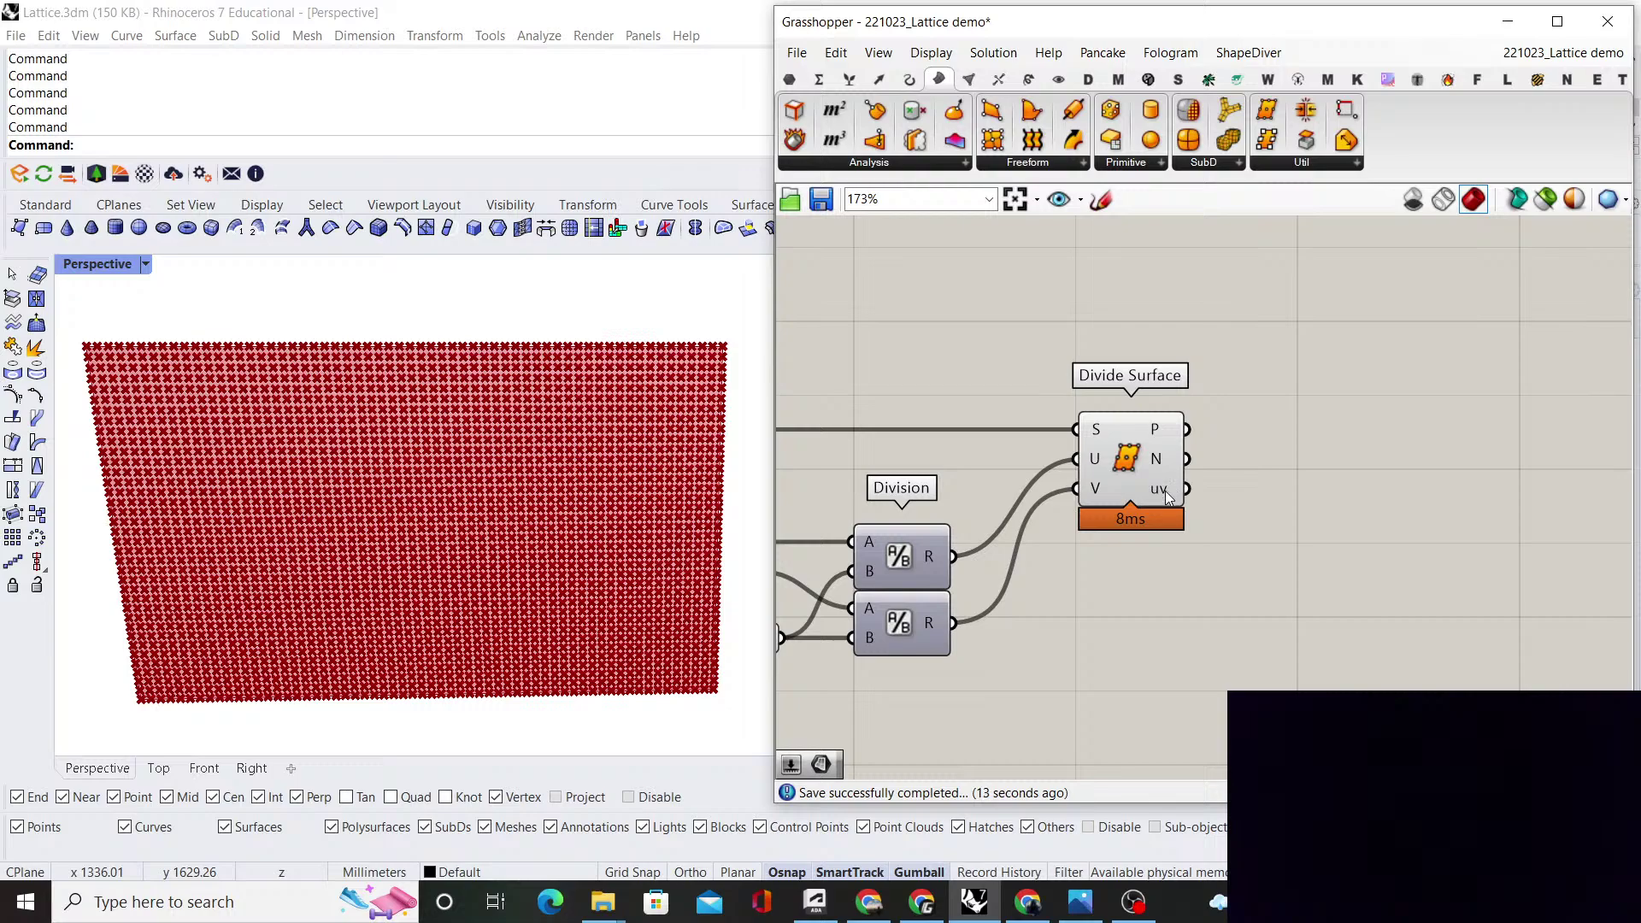
pyautogui.moveTo(884, 511); pyautogui.dragTo(864, 522, button='right')
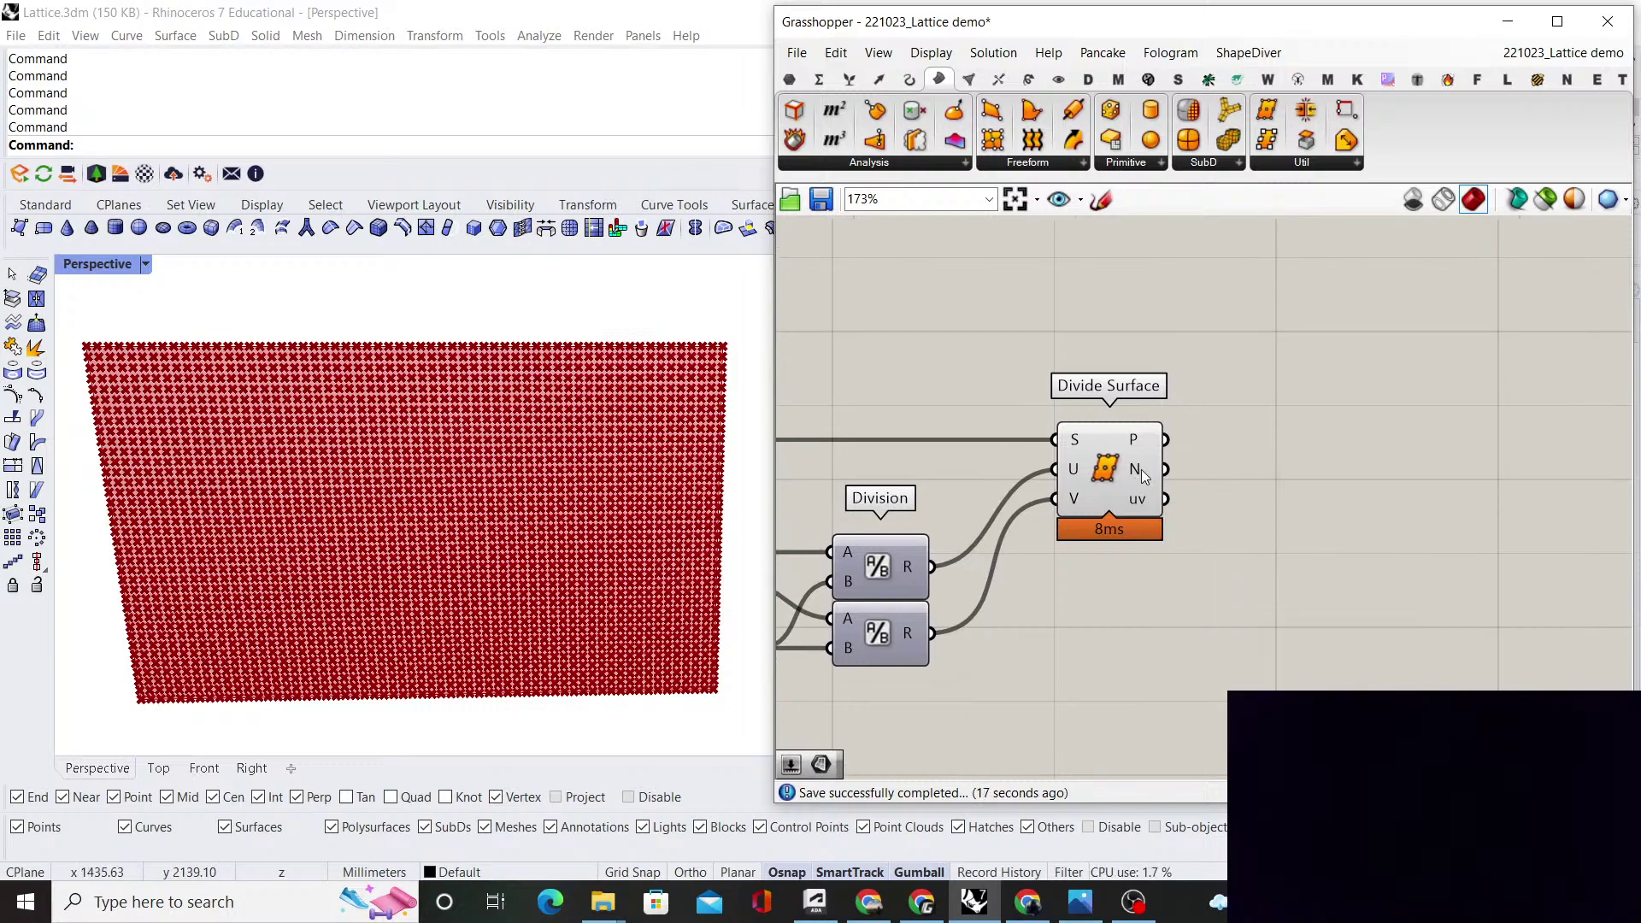
pyautogui.click(1115, 481)
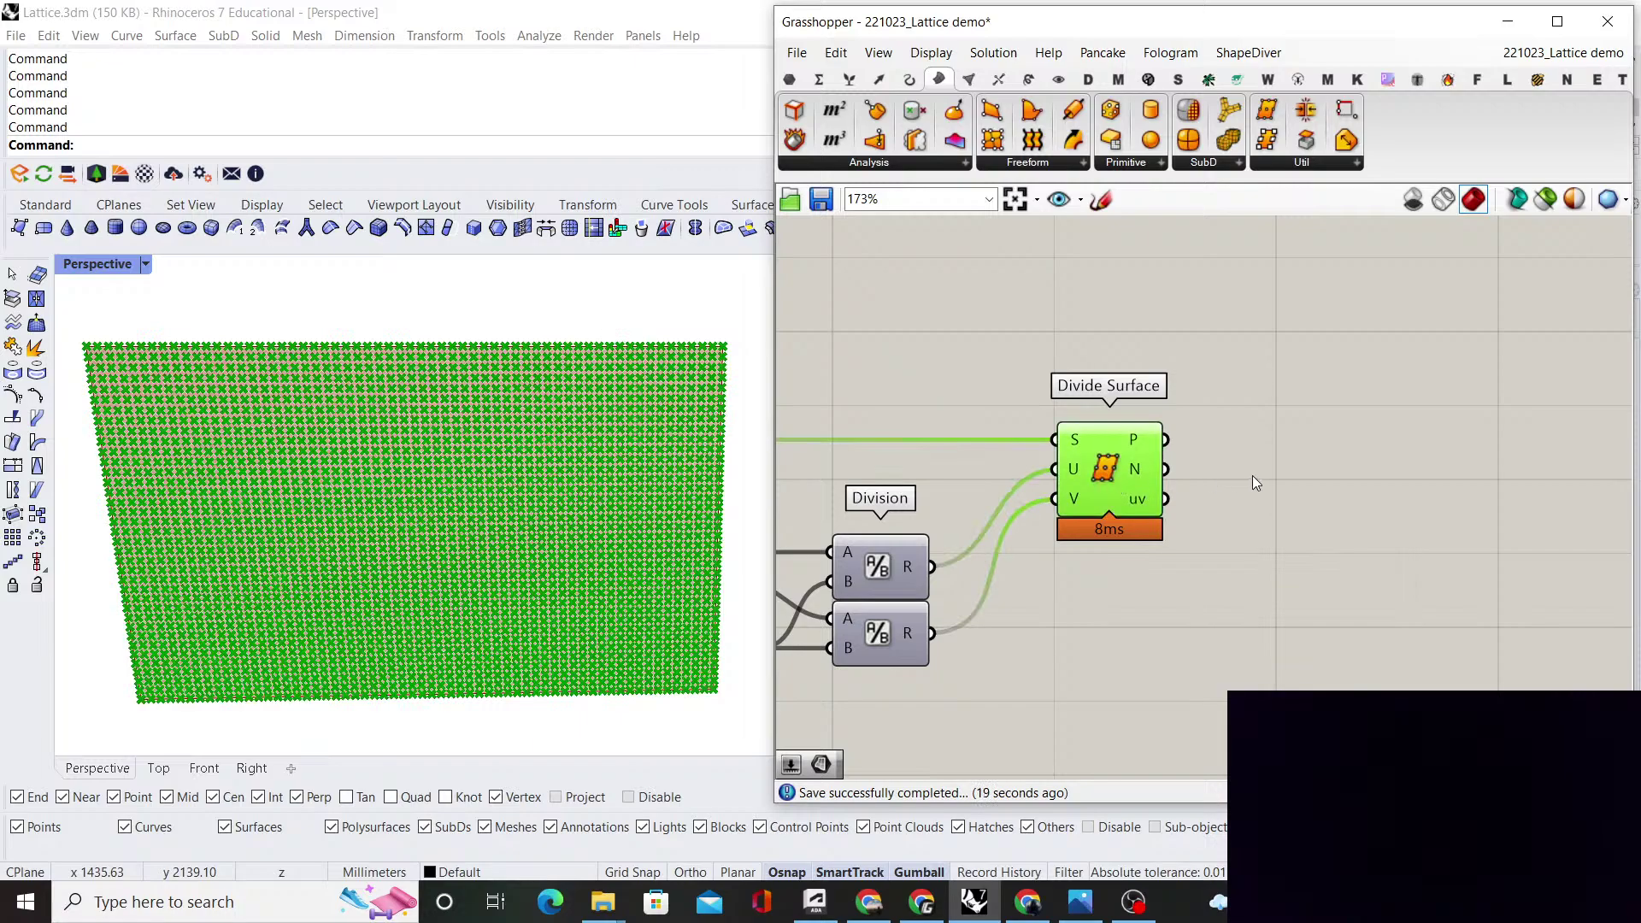
pyautogui.click(1253, 476)
pyautogui.scroll(-3, 1222, 485)
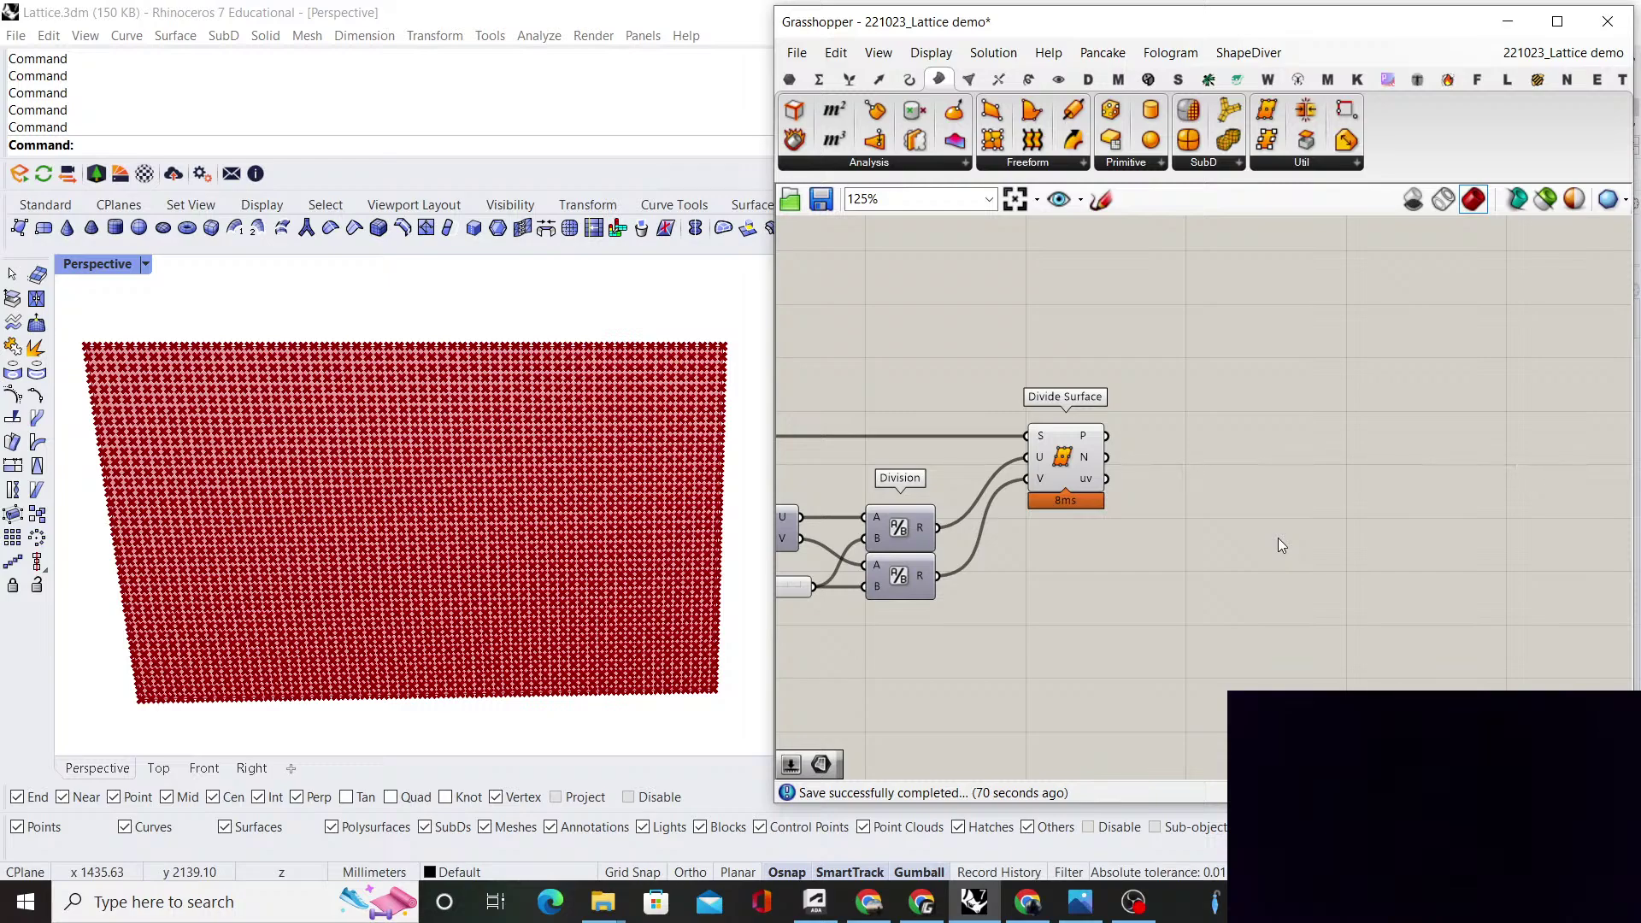
# Add a Graph Mapper component beyond the Divide Surface component on the canvas
pyautogui.scroll(2, 1111, 547)
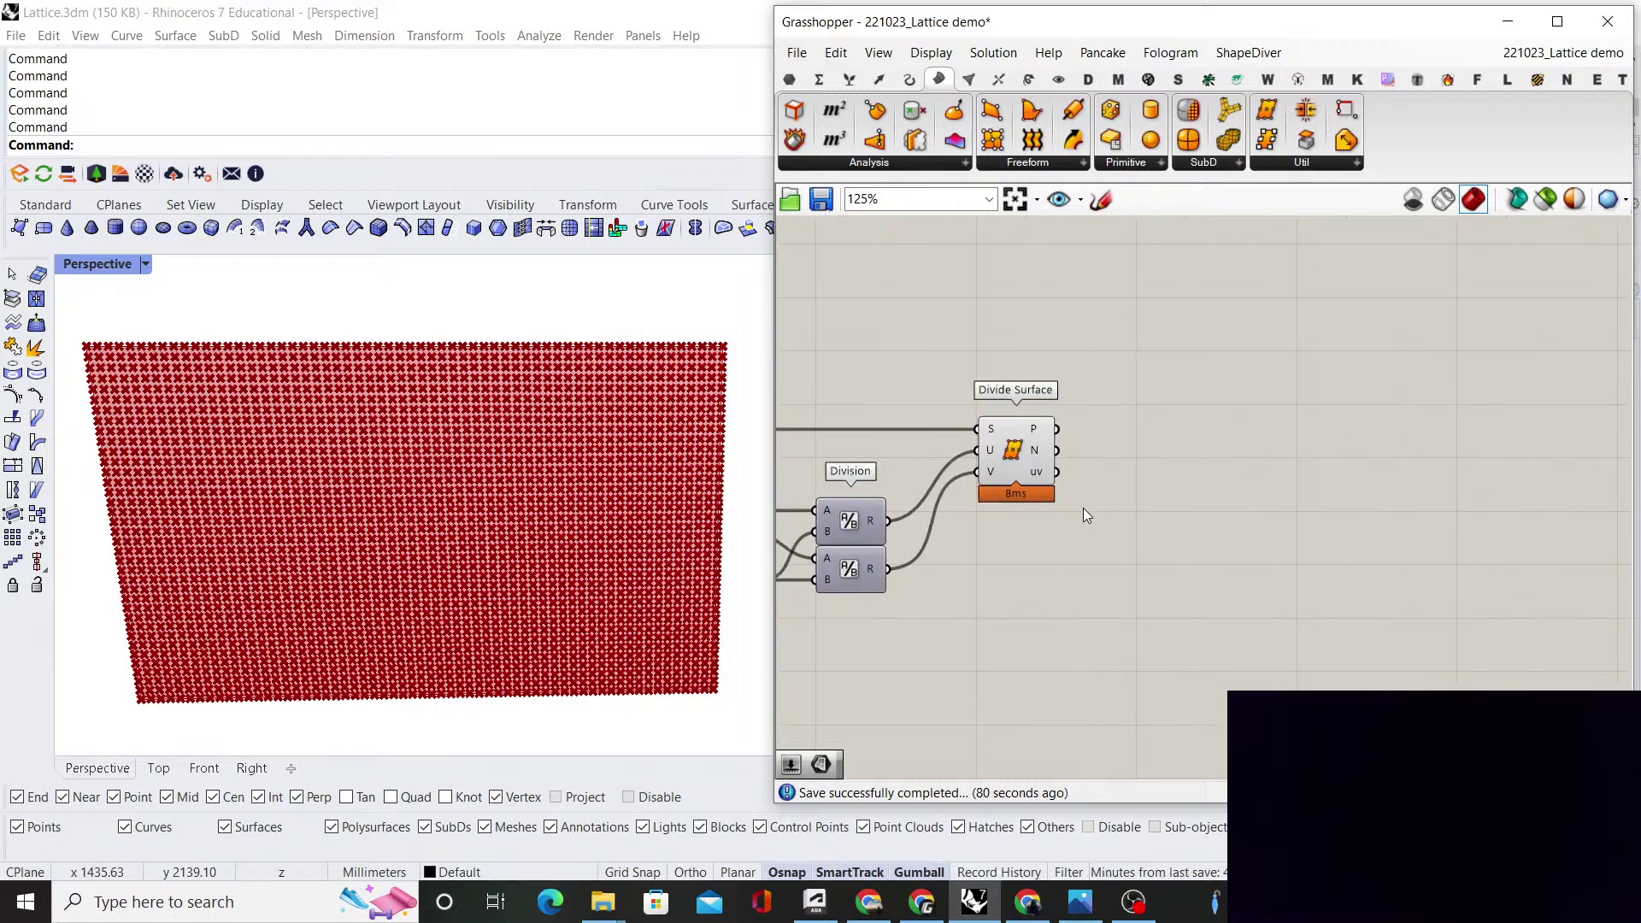
pyautogui.scroll(1, 1146, 530)
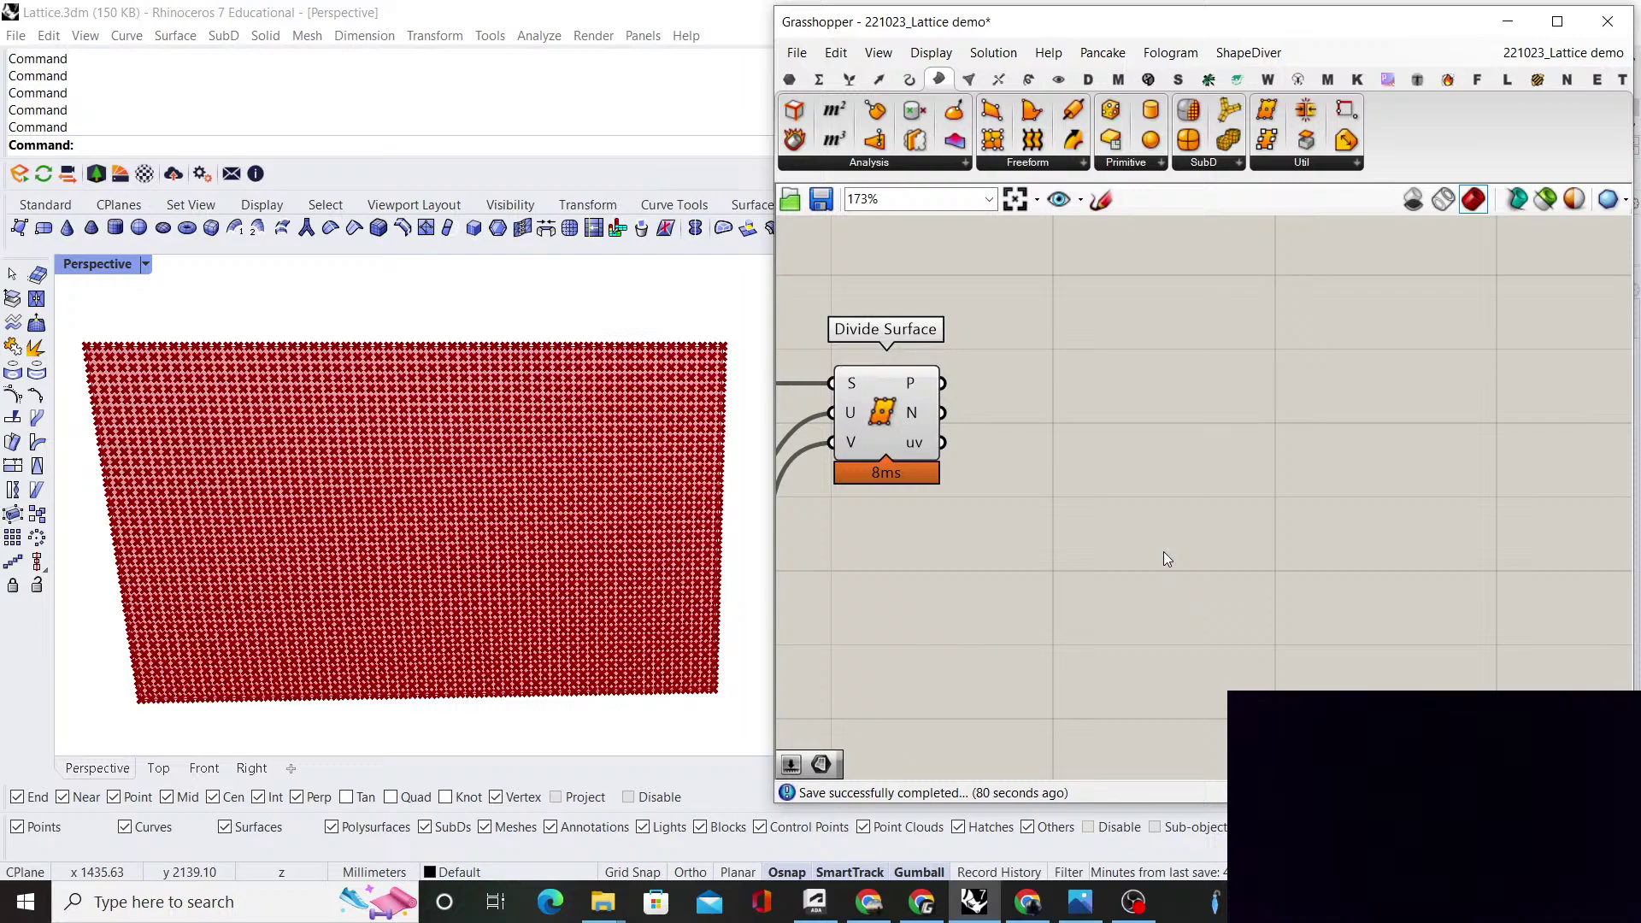
pyautogui.doubleClick(1163, 551)
pyautogui.write('grap')
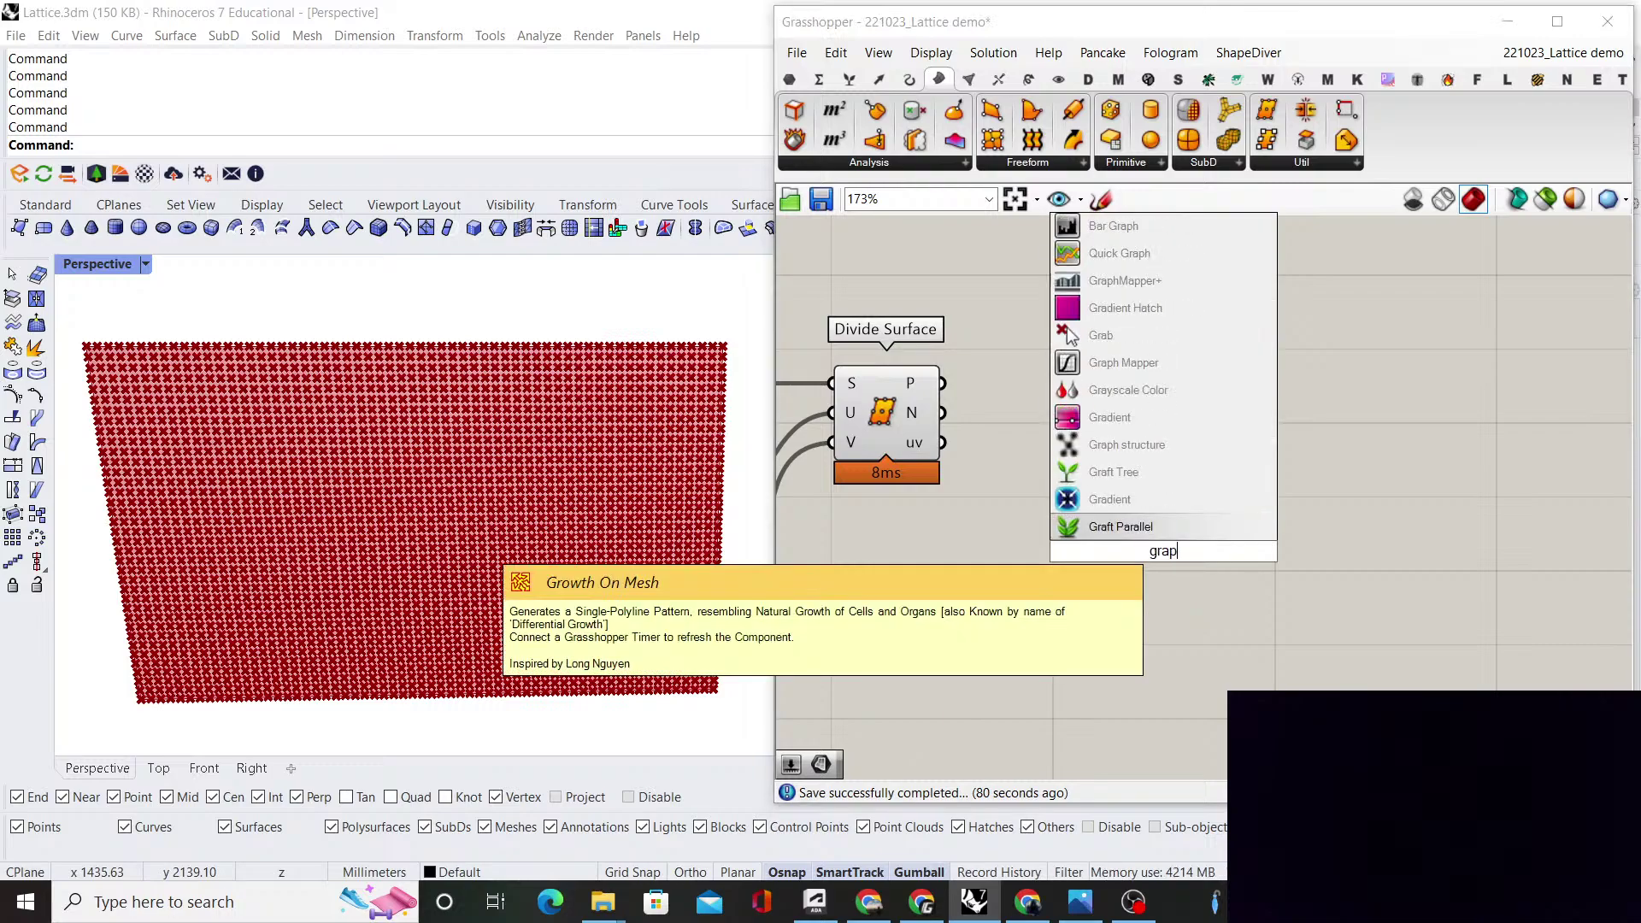
pyautogui.write('h map')
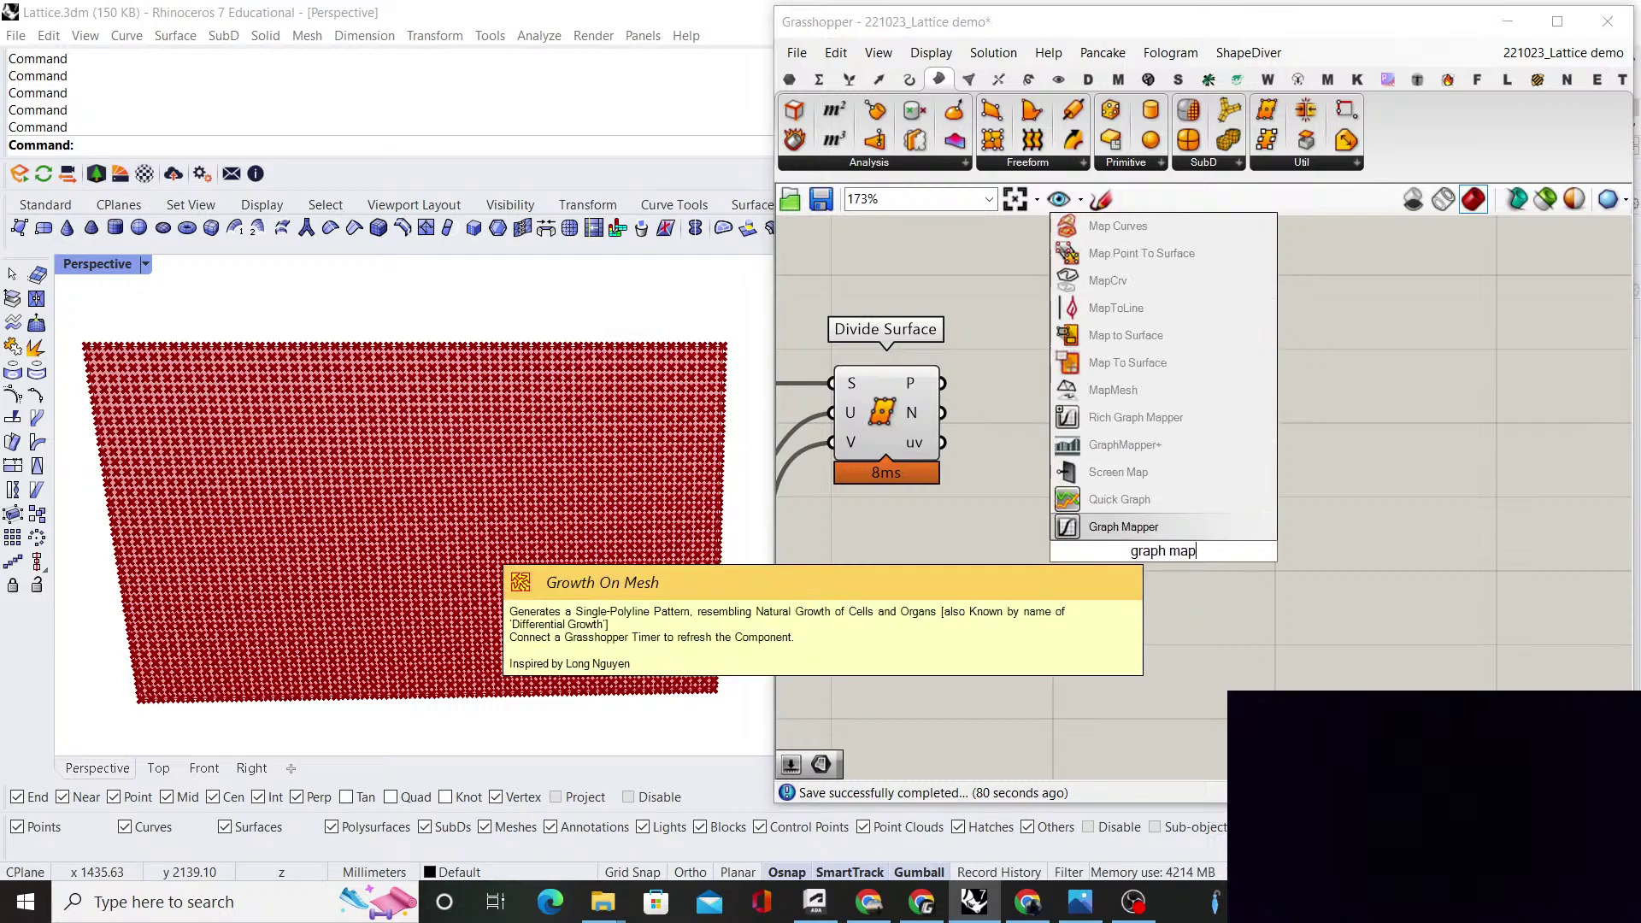
pyautogui.click(1160, 528)
pyautogui.scroll(-4, 1140, 518)
pyautogui.scroll(3, 1144, 529)
pyautogui.scroll(-2, 1228, 553)
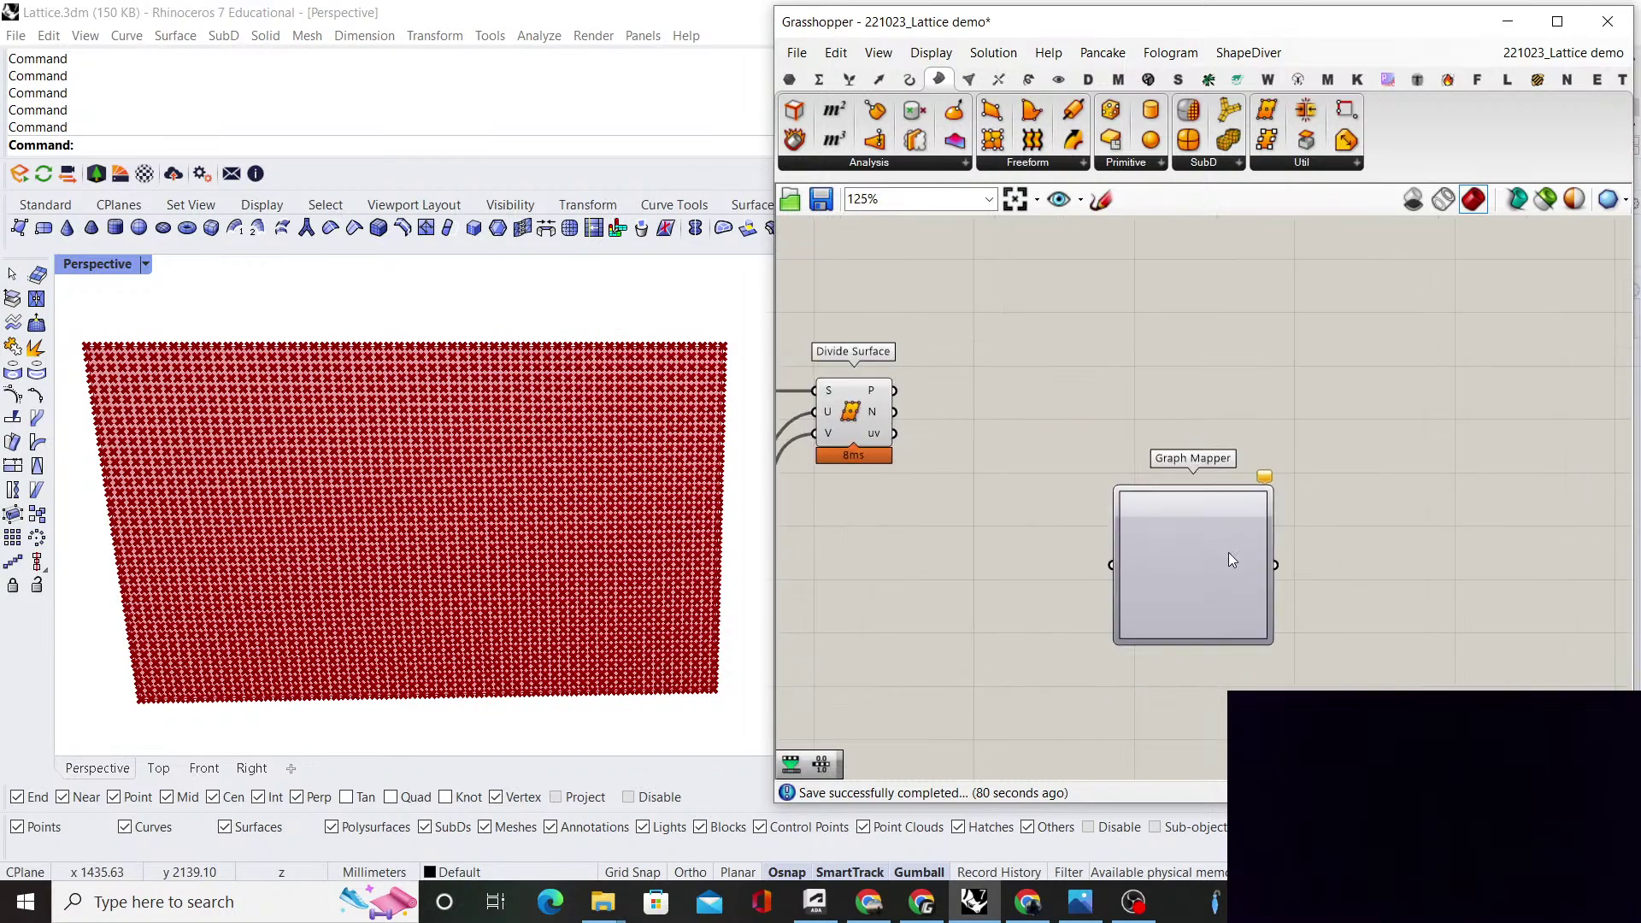
# Move the Graph Mapper lower on the canvas, clear of the Divide Surface outputs
pyautogui.scroll(1, 1174, 567)
pyautogui.moveTo(1172, 547)
pyautogui.mouseDown()
pyautogui.moveTo(1198, 566)
pyautogui.moveTo(1199, 535)
pyautogui.mouseUp()
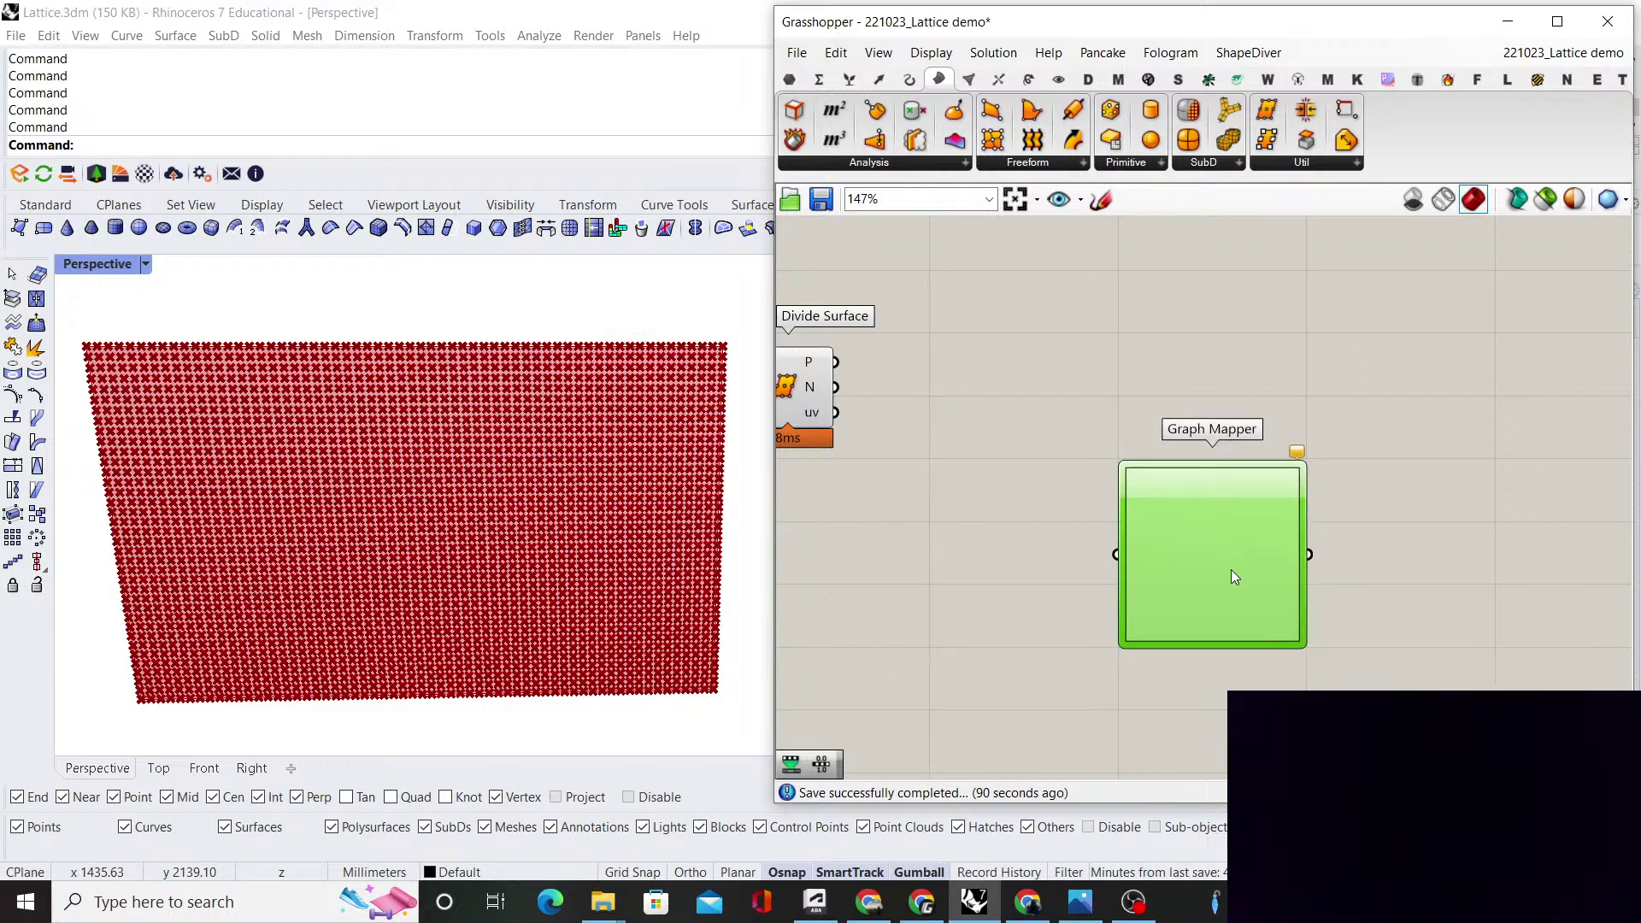
pyautogui.moveTo(1231, 569); pyautogui.dragTo(1184, 637)
pyautogui.click(1081, 429)
# Examine the Divide Surface outputs and how its points are laid out in rows and columns across the surface
pyautogui.scroll(-1, 1081, 432)
pyautogui.moveTo(1000, 446); pyautogui.dragTo(1087, 457, button='right')
pyautogui.scroll(1, 1073, 450)
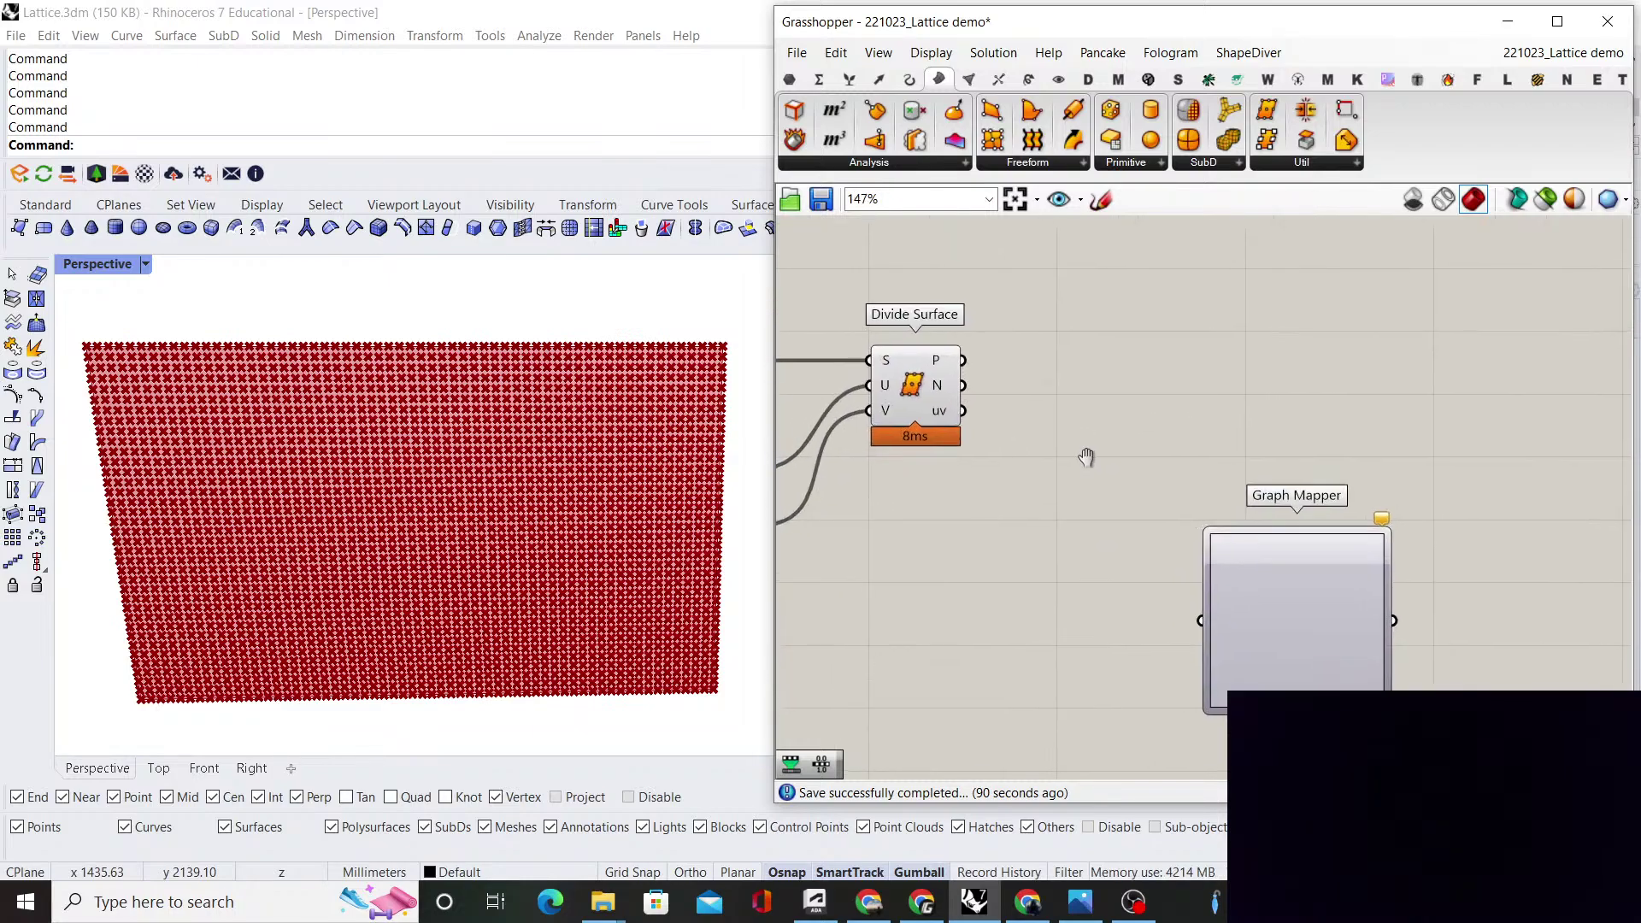
pyautogui.scroll(2, 1009, 489)
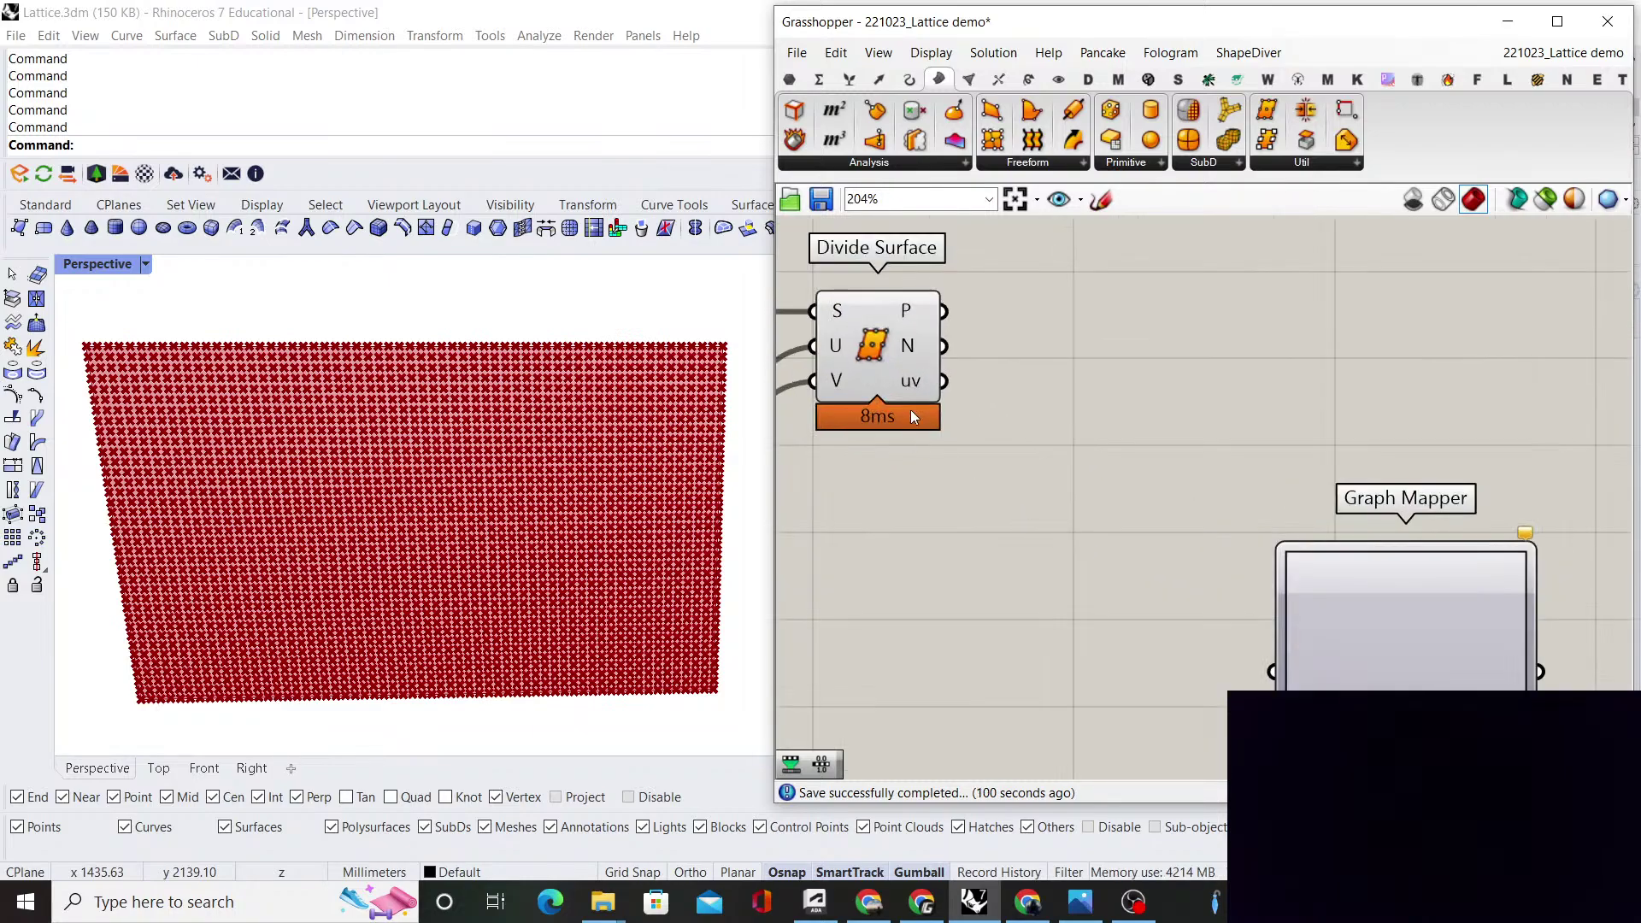
pyautogui.scroll(-2, 941, 385)
pyautogui.scroll(1, 971, 333)
pyautogui.moveTo(971, 333)
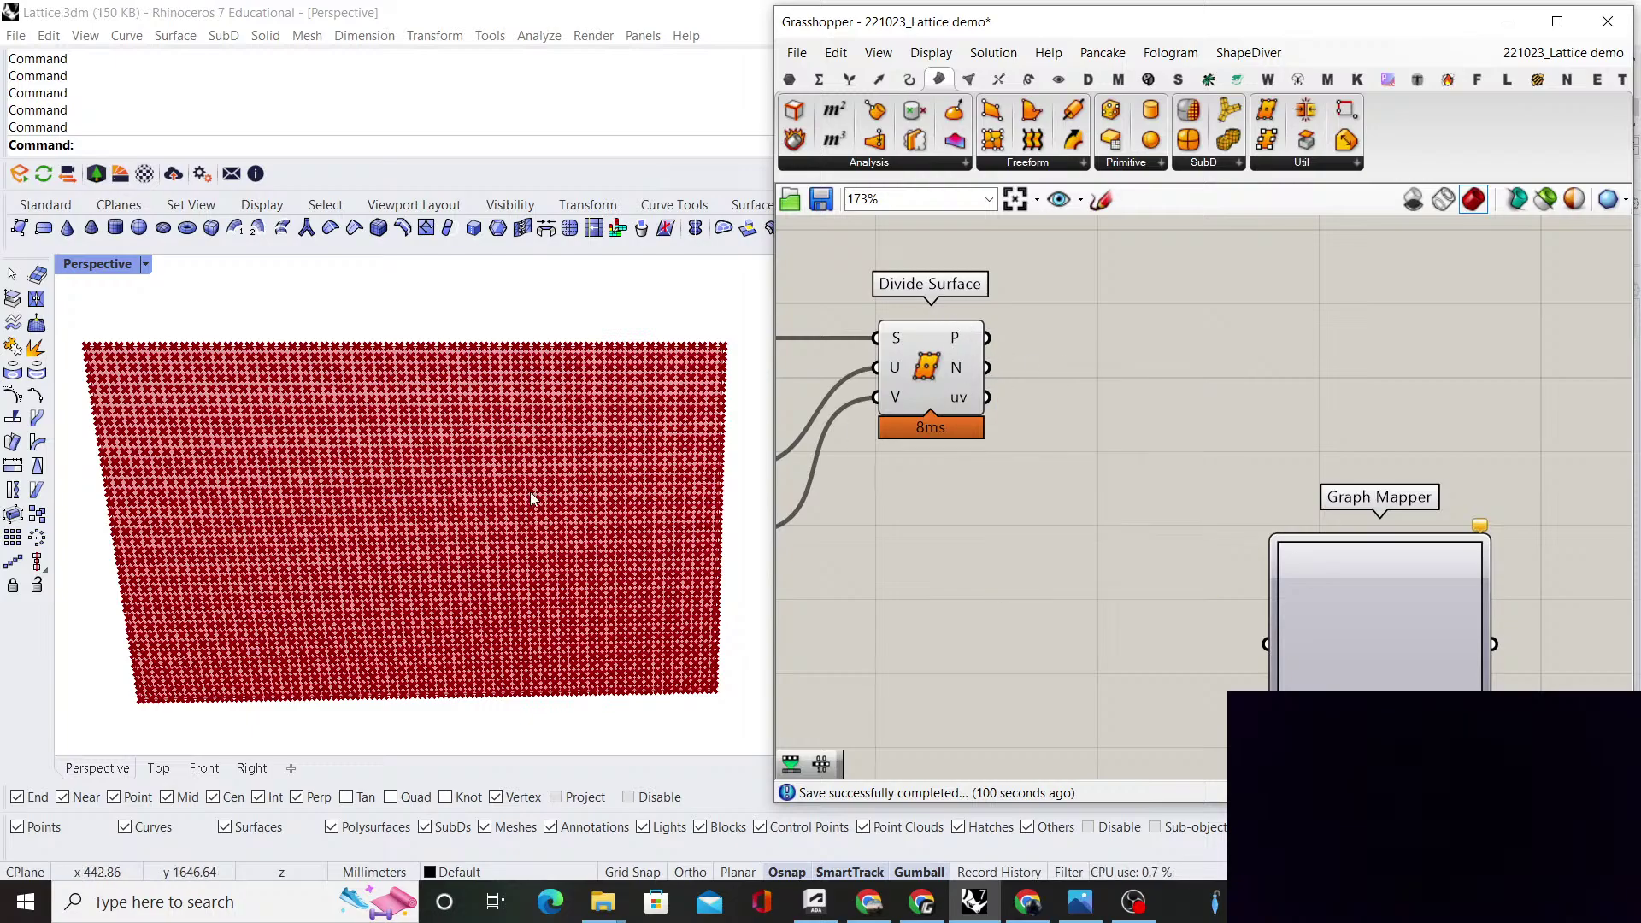
pyautogui.scroll(-3, 531, 495)
pyautogui.moveTo(532, 495); pyautogui.dragTo(577, 461, button='right')
pyautogui.scroll(5, 577, 462)
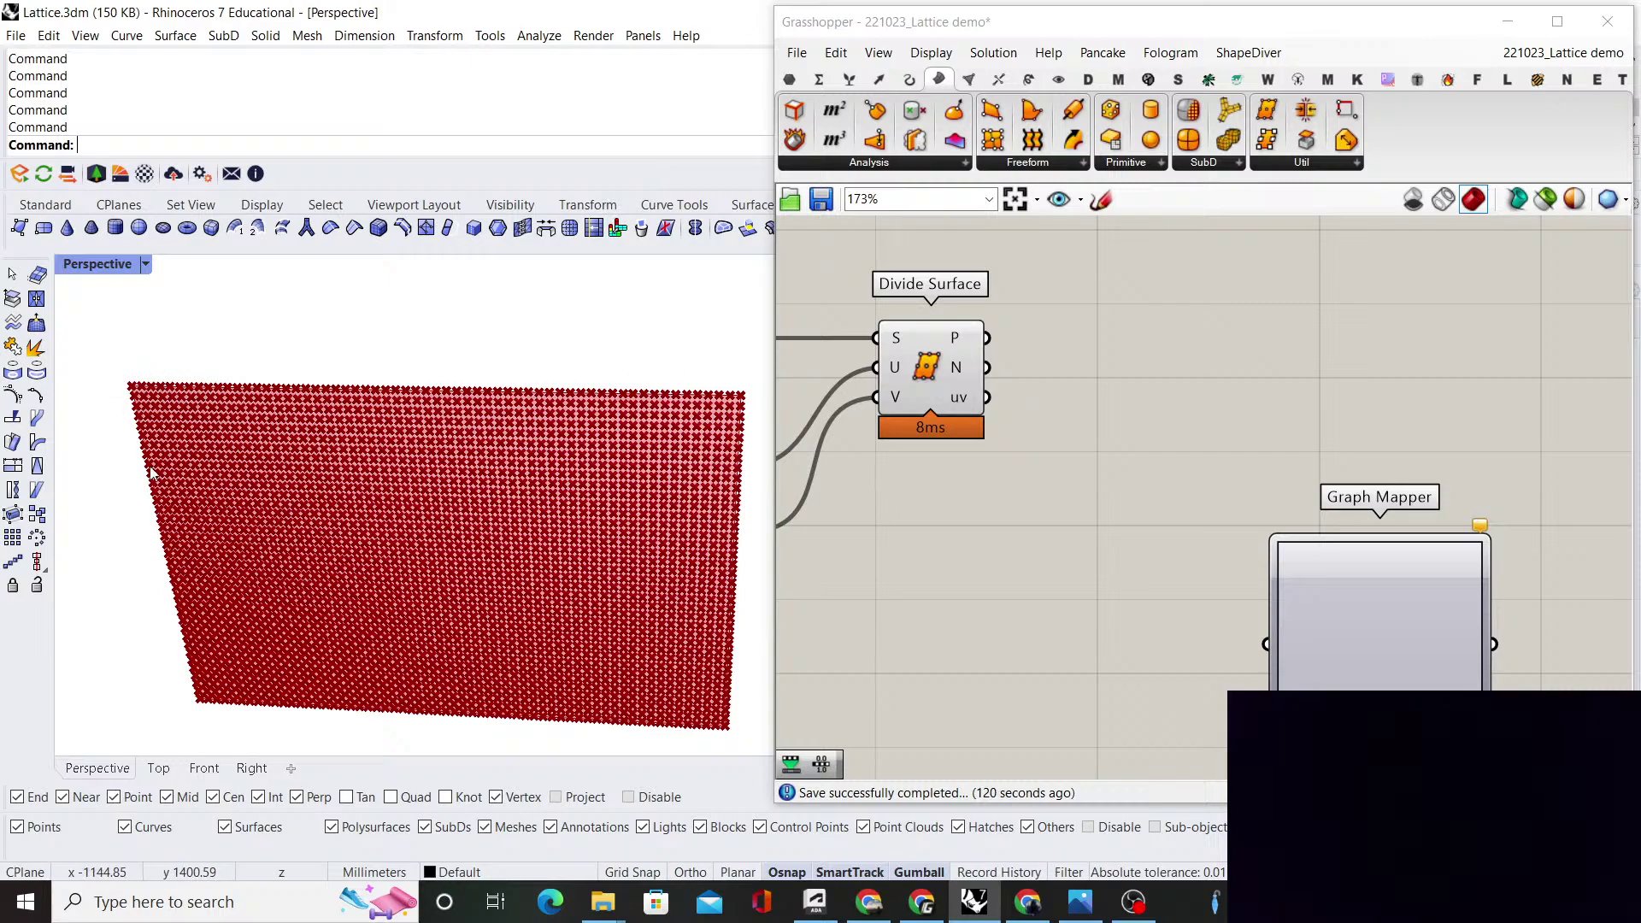
pyautogui.scroll(-4, 1034, 451)
pyautogui.moveTo(1034, 450); pyautogui.dragTo(1151, 436, button='right')
pyautogui.scroll(4, 1150, 435)
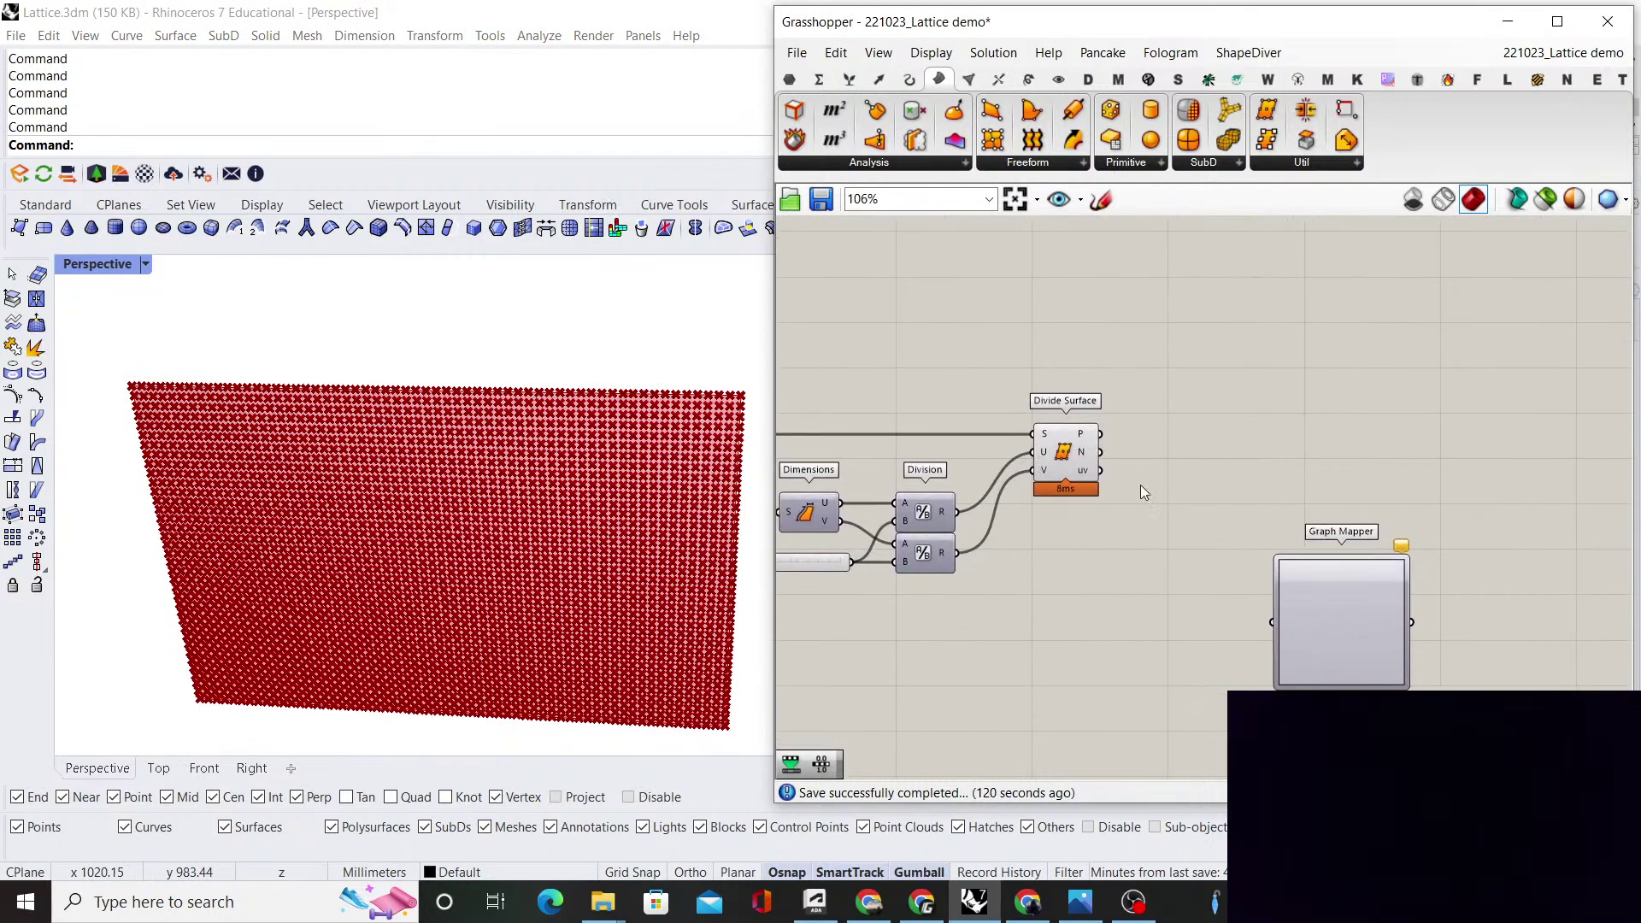
pyautogui.click(1047, 459)
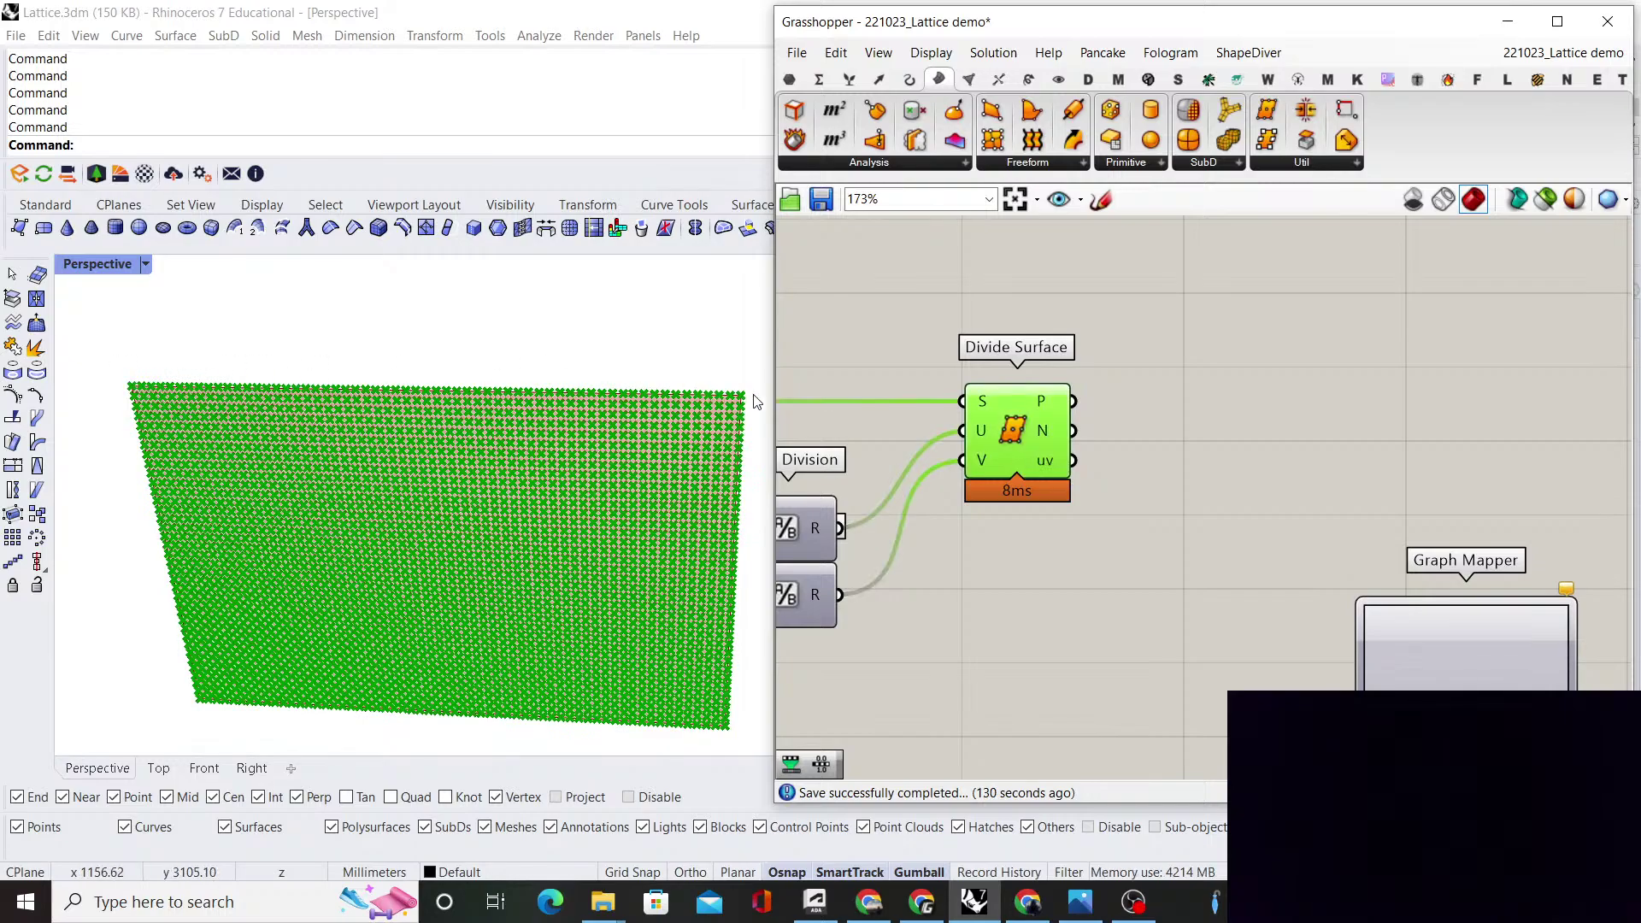
pyautogui.click(1229, 422)
pyautogui.scroll(-2, 1228, 421)
pyautogui.moveTo(1228, 421); pyautogui.dragTo(1090, 483, button='right')
pyautogui.scroll(3, 940, 448)
pyautogui.click(894, 422)
pyautogui.click(1096, 484)
# Add a Tree Statistics component and connect Divide Surface's P output to its T input
pyautogui.doubleClick(1163, 459)
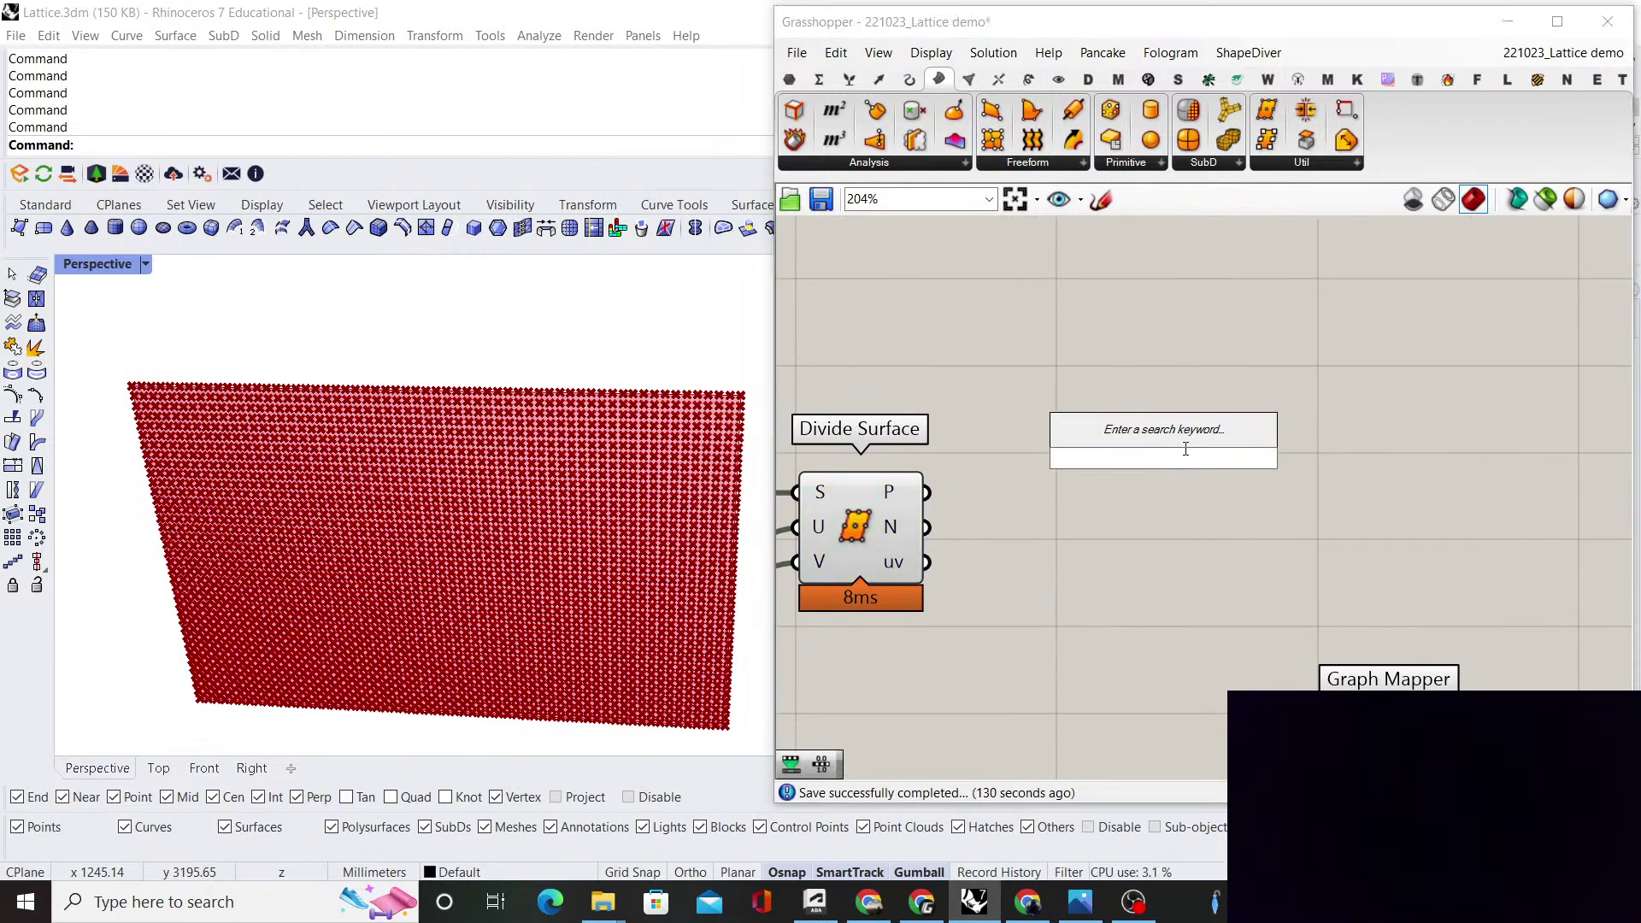
pyautogui.write('tree stat')
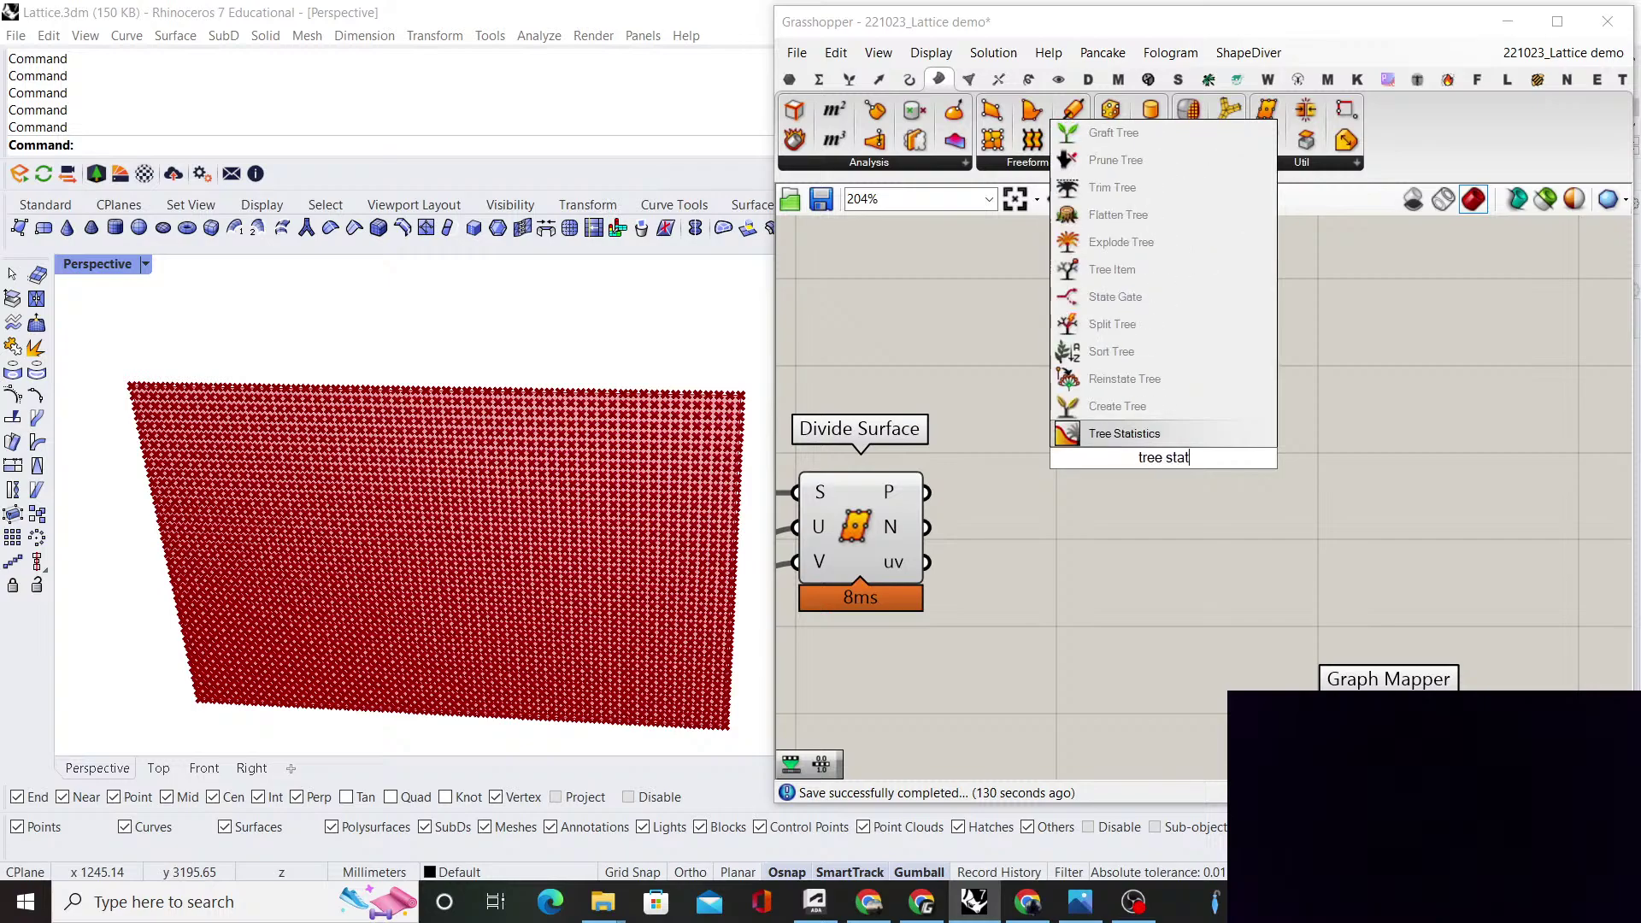
pyautogui.press('Return')
pyautogui.moveTo(927, 492); pyautogui.dragTo(1089, 358)
pyautogui.moveTo(1088, 358); pyautogui.dragTo(978, 457, button='right')
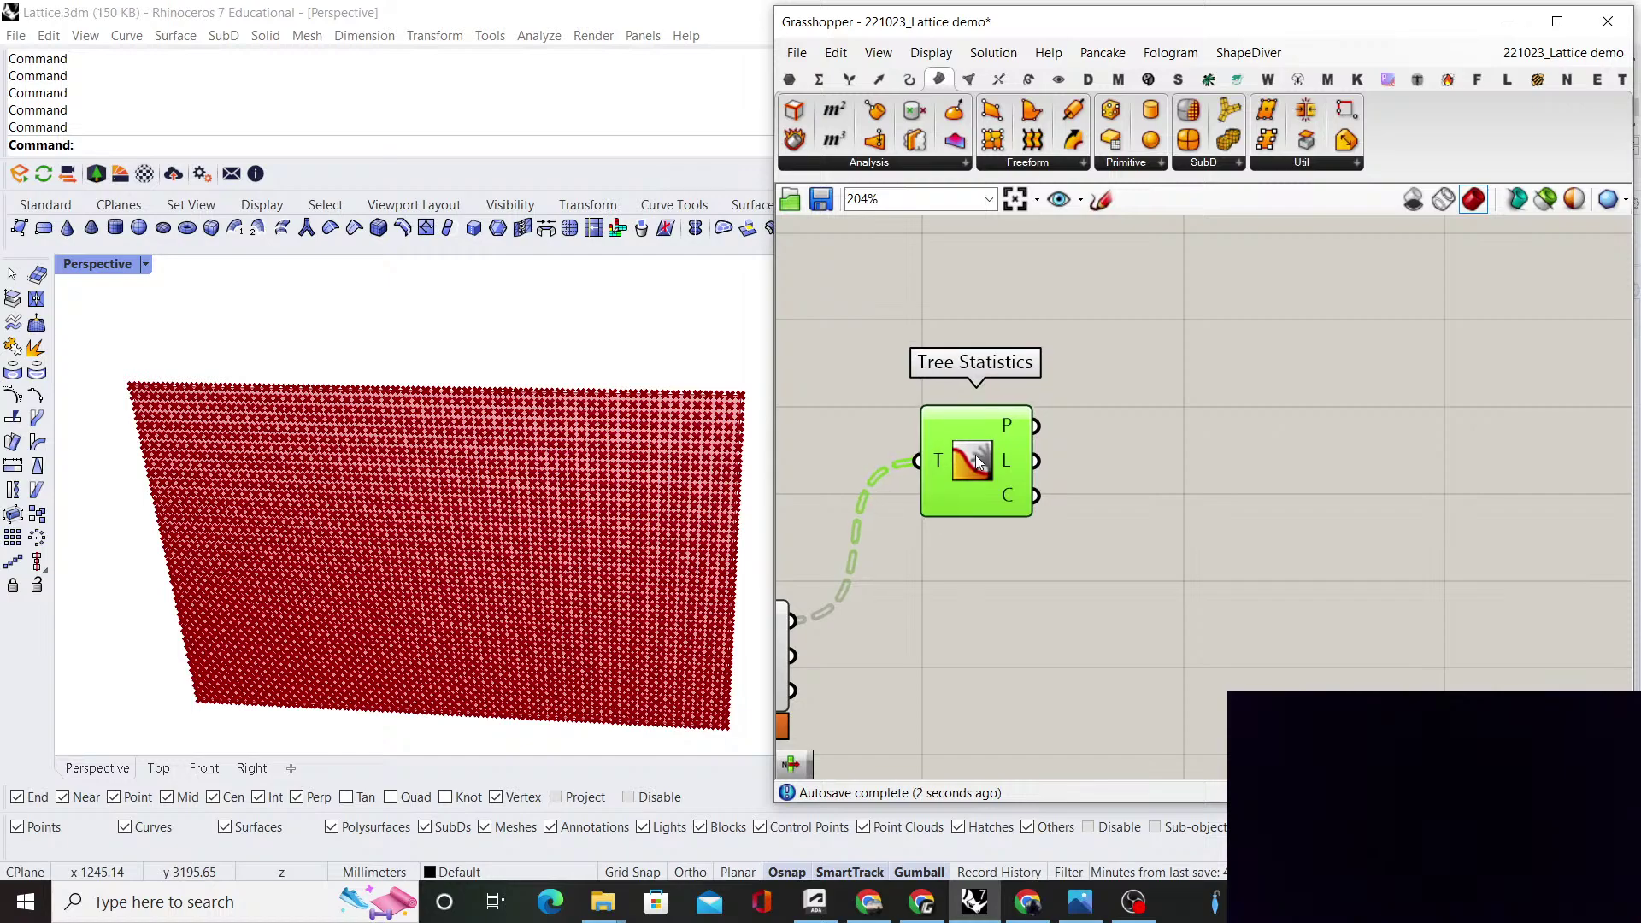
# Add a Tree Branch component and feed its T input with Divide Surface's points through a Relay on the Tree Statistics wire
pyautogui.doubleClick(1176, 445)
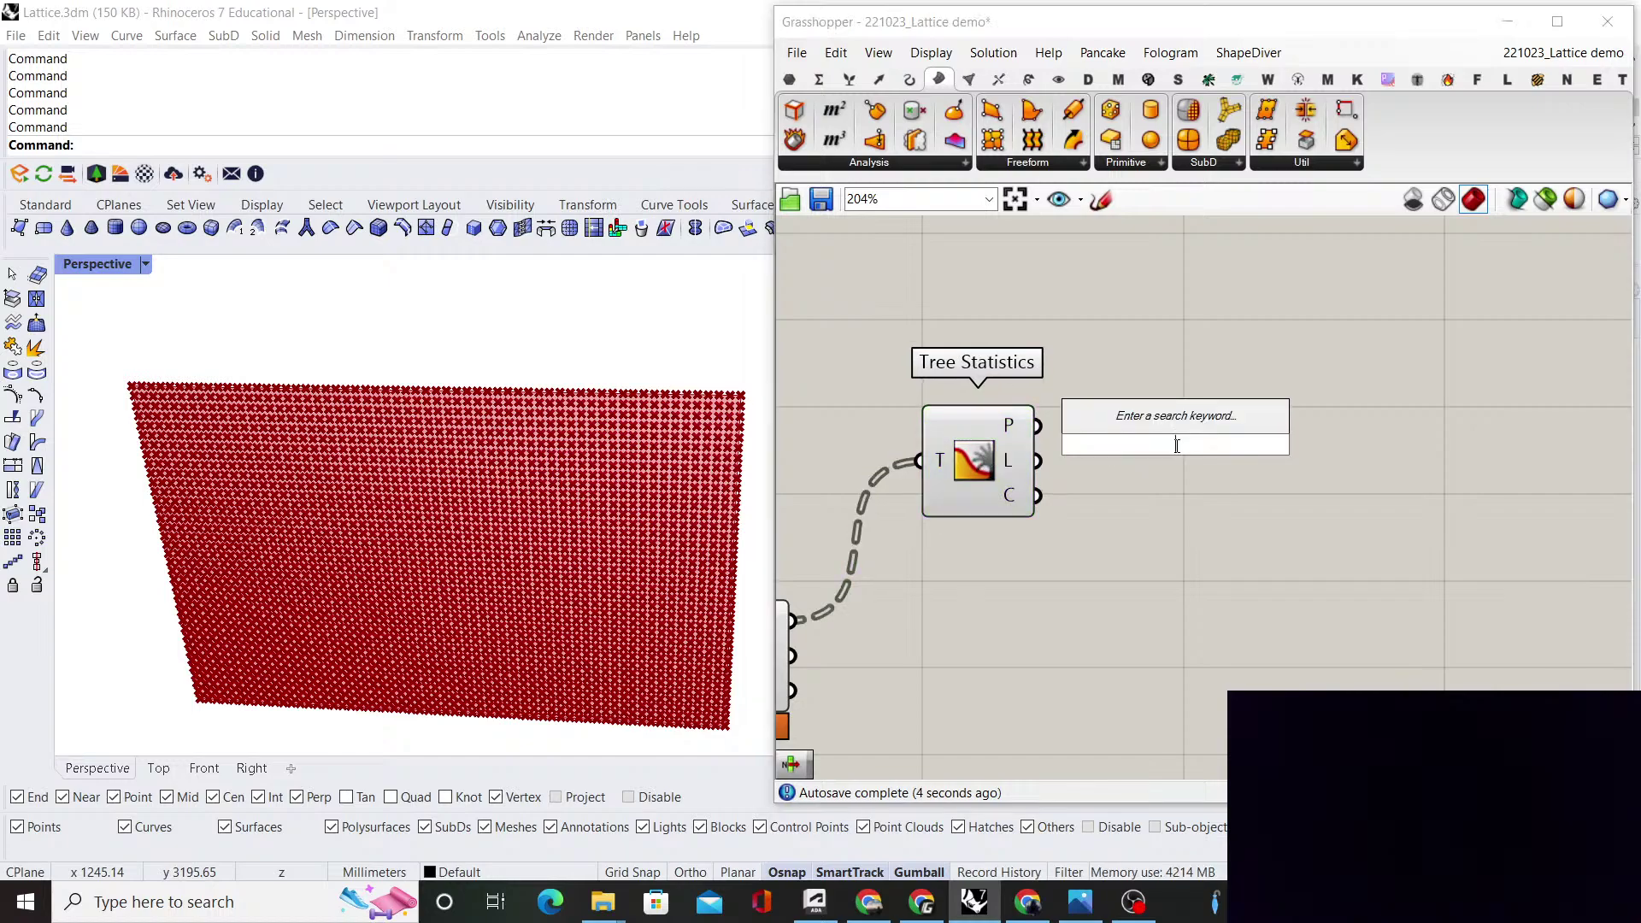
pyautogui.write('tree branch')
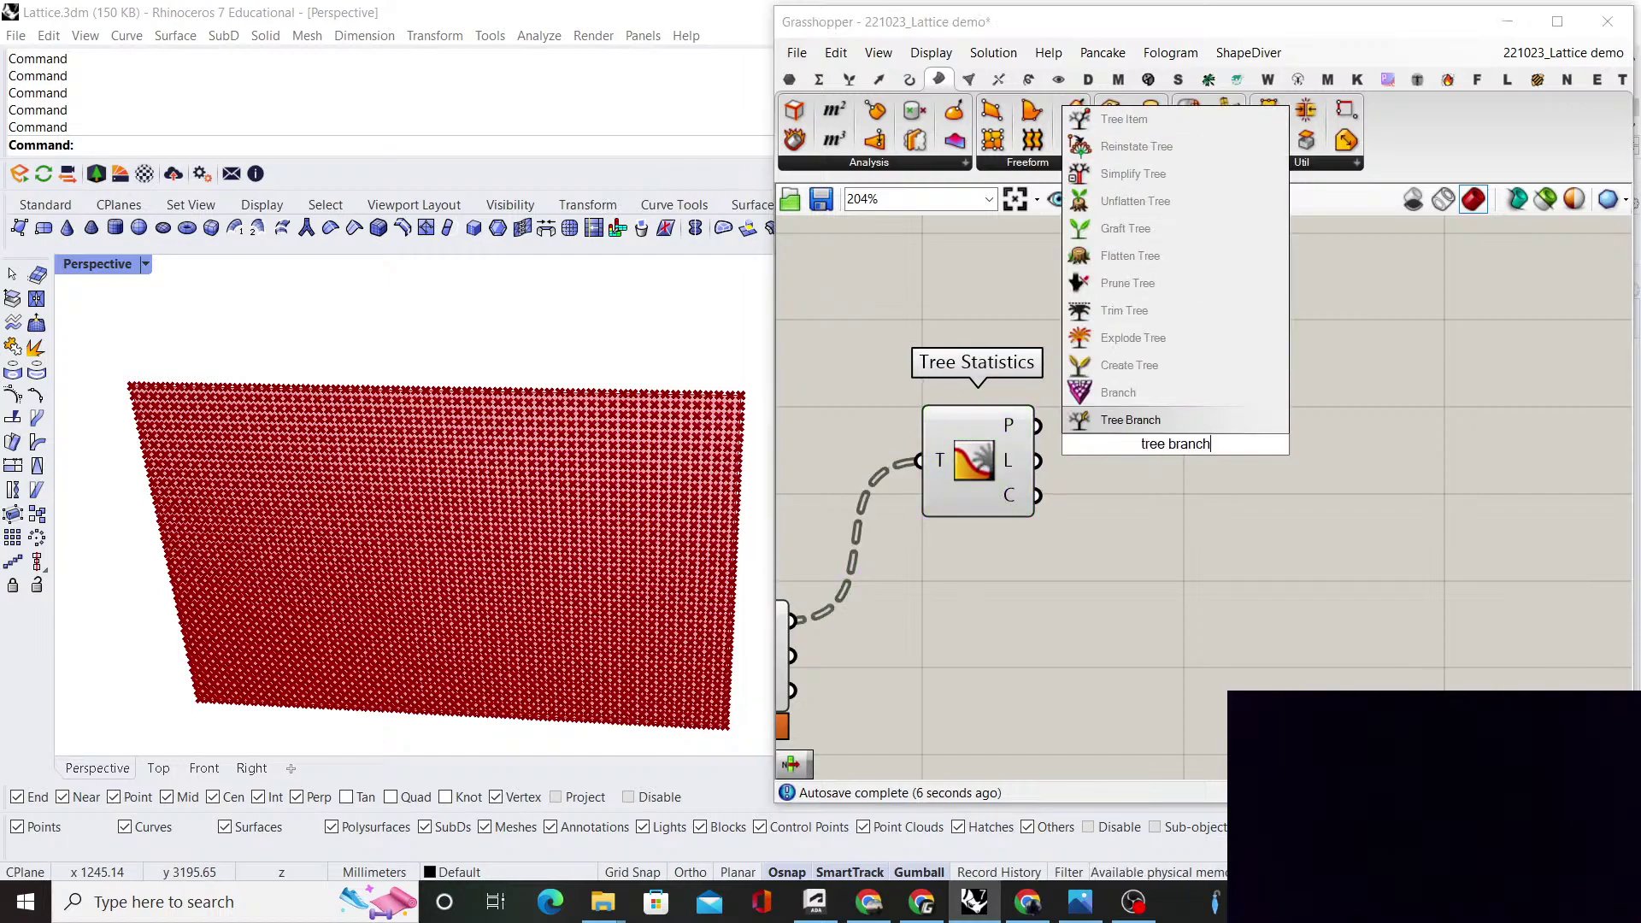
pyautogui.press('Return')
pyautogui.scroll(2, 1079, 454)
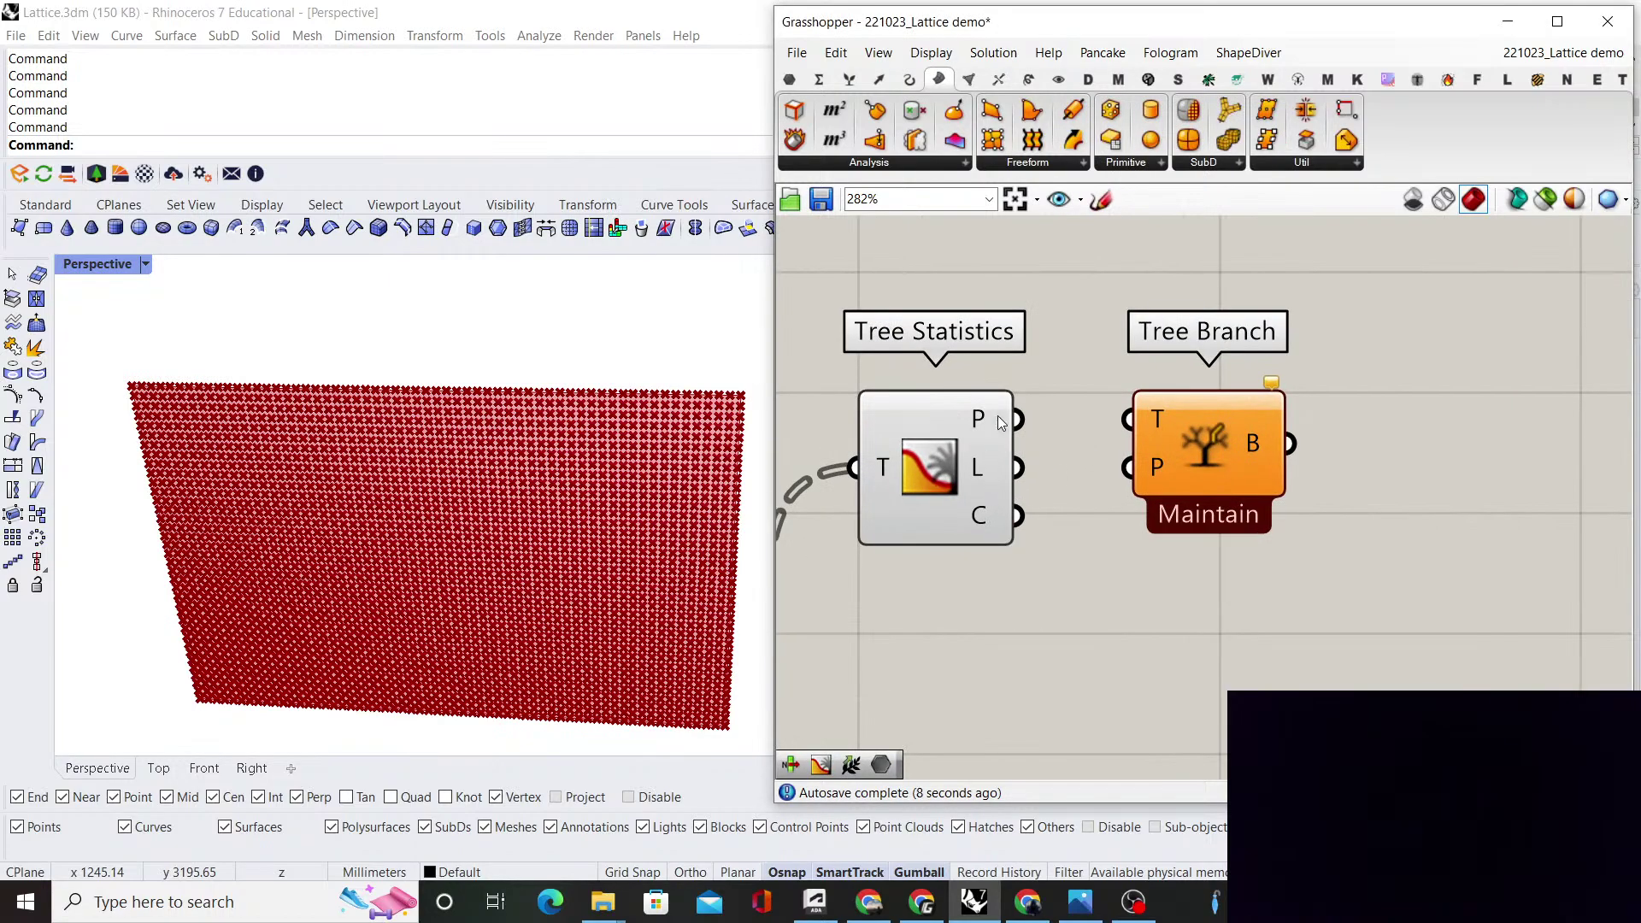
pyautogui.scroll(-3, 1000, 418)
pyautogui.doubleClick(991, 475)
pyautogui.moveTo(992, 475); pyautogui.dragTo(1324, 431)
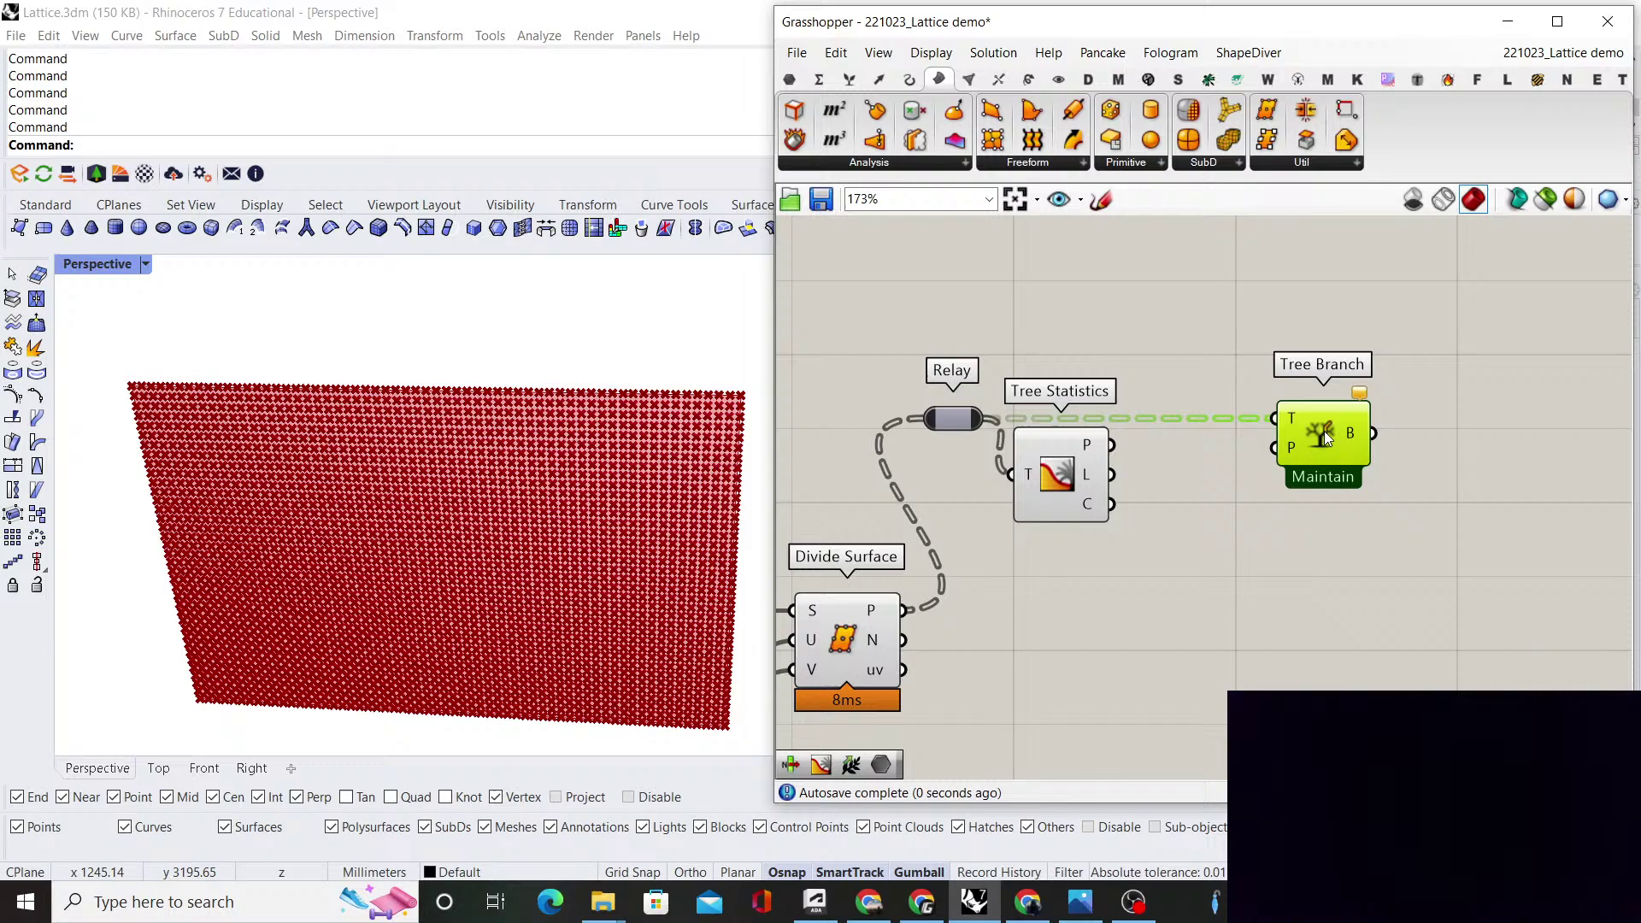
# Add a List Item component, connecting Tree Statistics' P output to its L input and its i output to Tree Branch's P input
pyautogui.doubleClick(1199, 378)
pyautogui.write('list item')
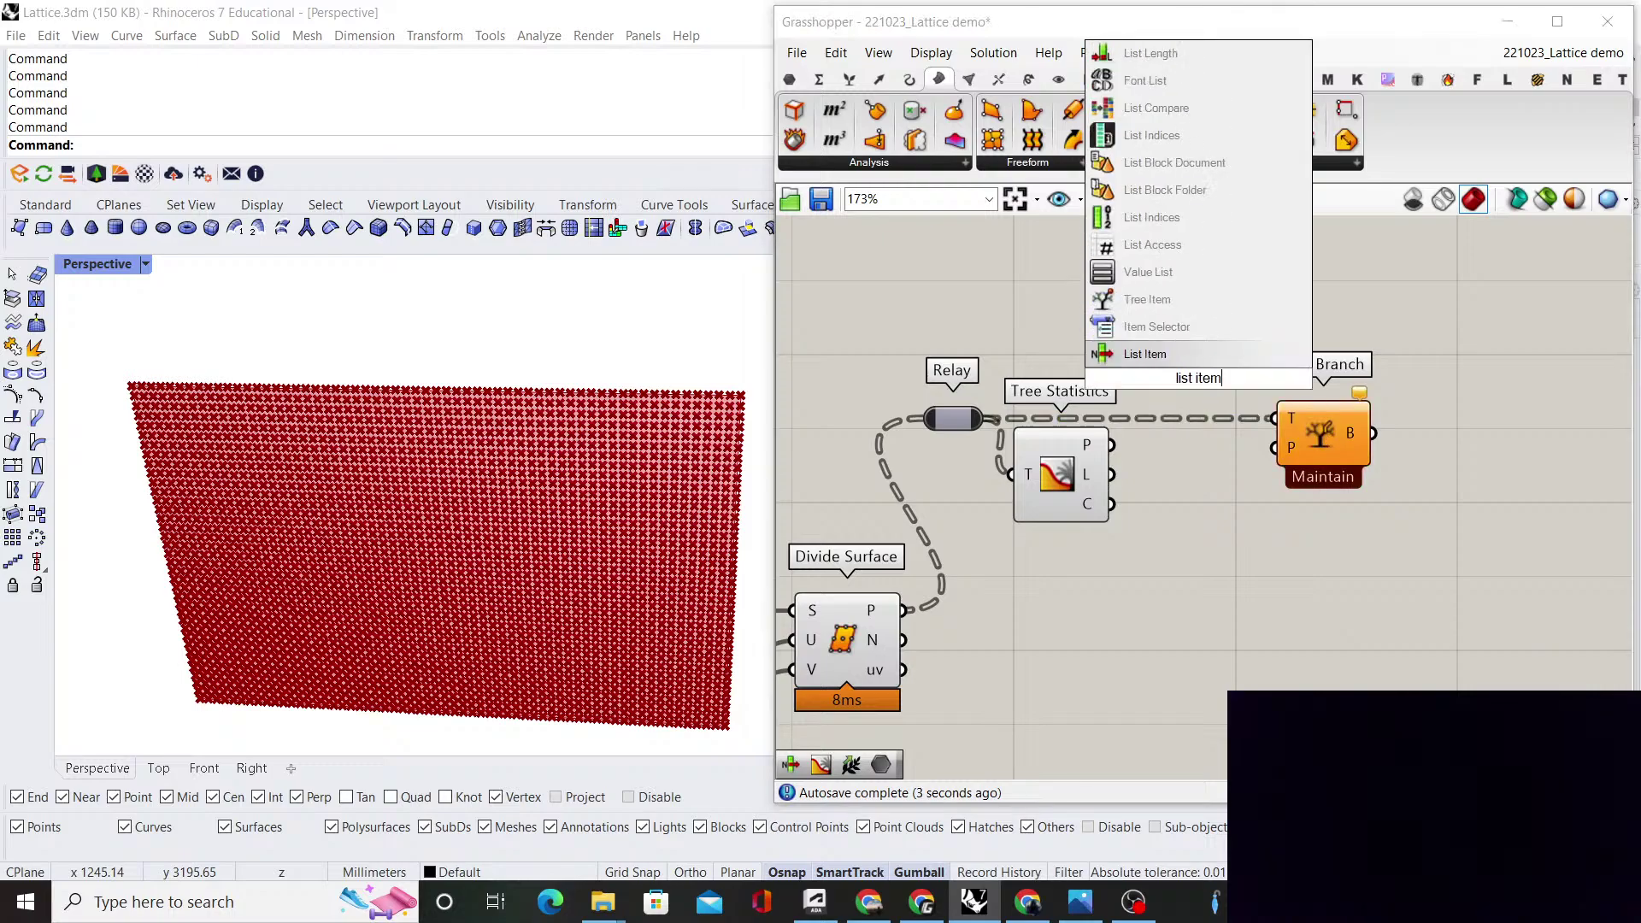
pyautogui.press('Return')
pyautogui.moveTo(1186, 363); pyautogui.dragTo(1274, 447)
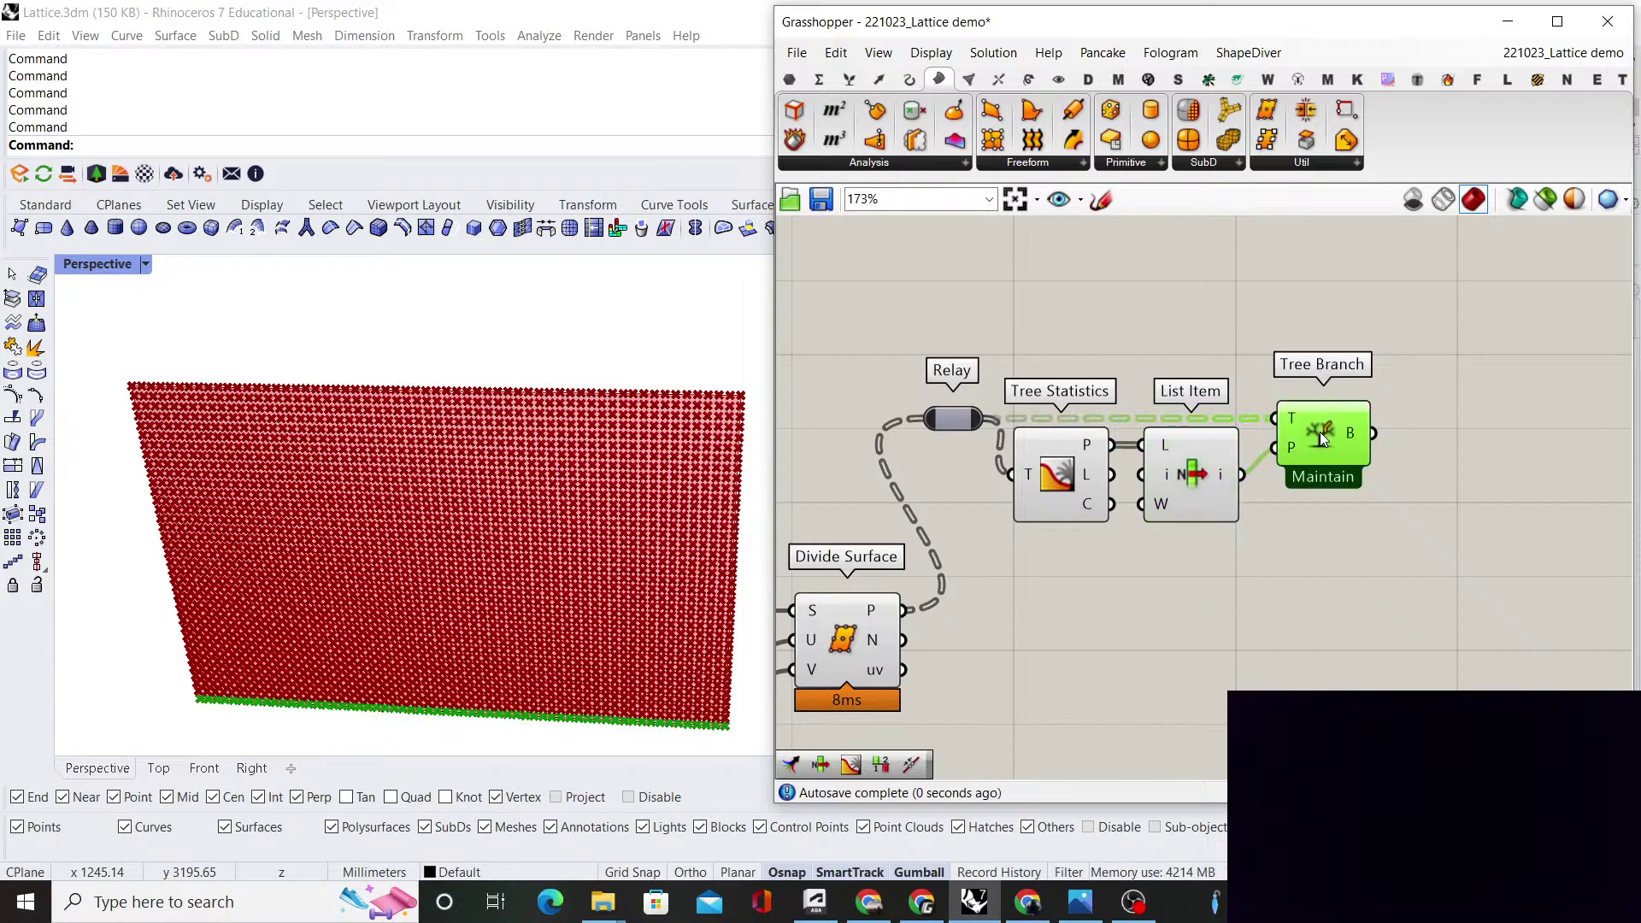
# Examine which points of the surface grid the Tree Branch component extracts in the viewport
pyautogui.scroll(-3, 575, 538)
pyautogui.moveTo(575, 538); pyautogui.dragTo(525, 634, button='right')
pyautogui.scroll(5, 428, 628)
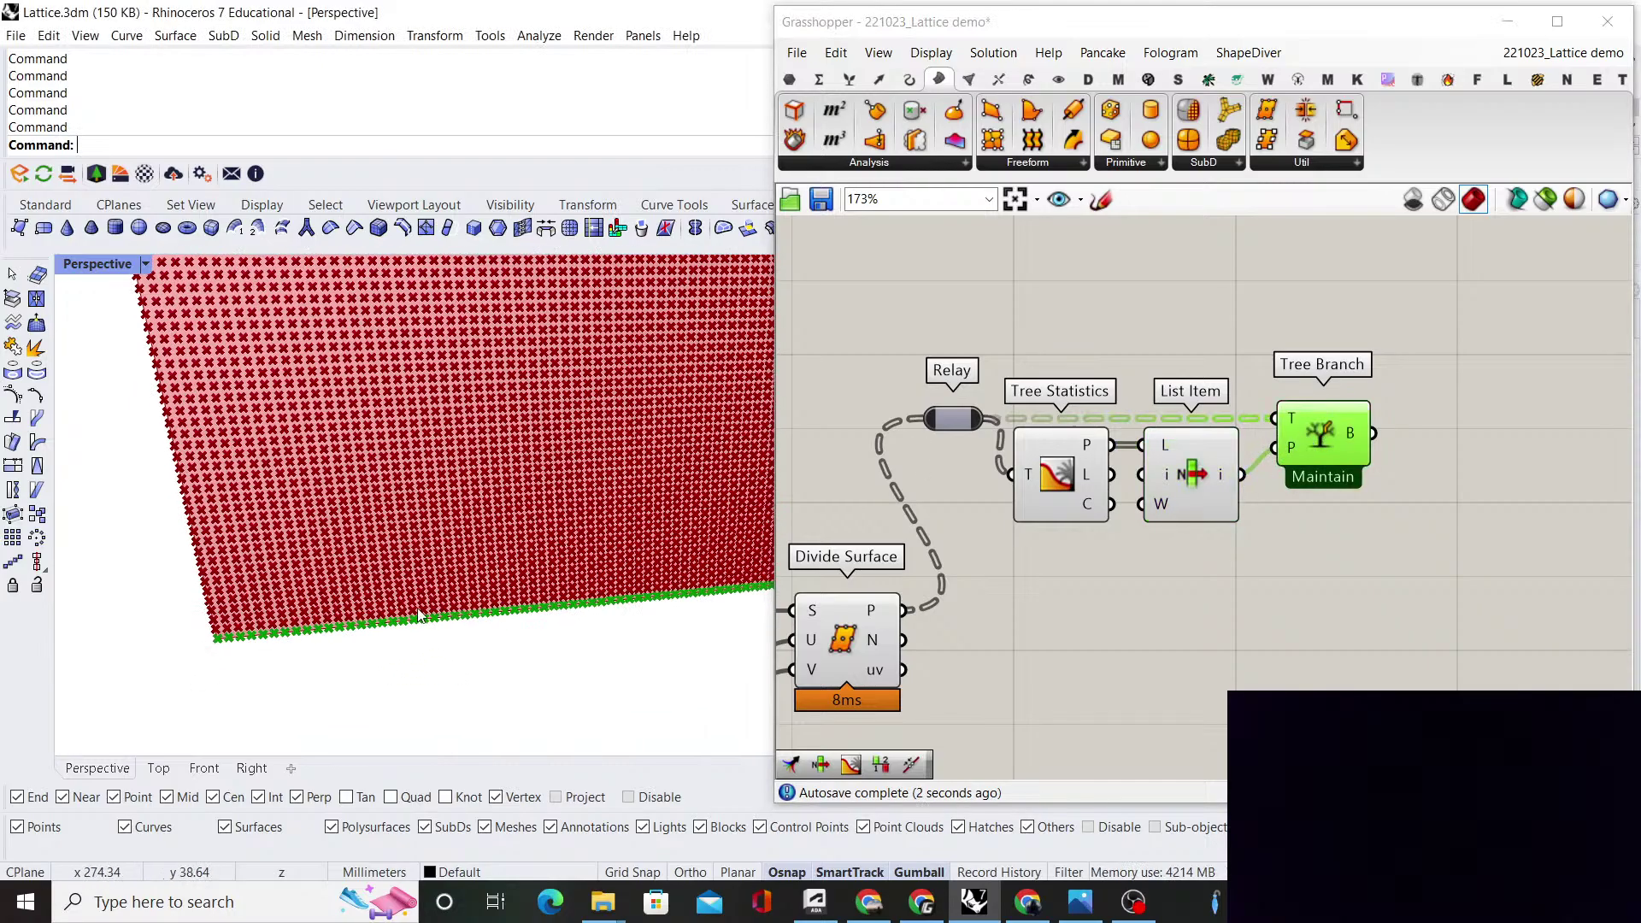
pyautogui.moveTo(422, 616); pyautogui.dragTo(465, 587, button='right')
pyautogui.scroll(-5, 342, 690)
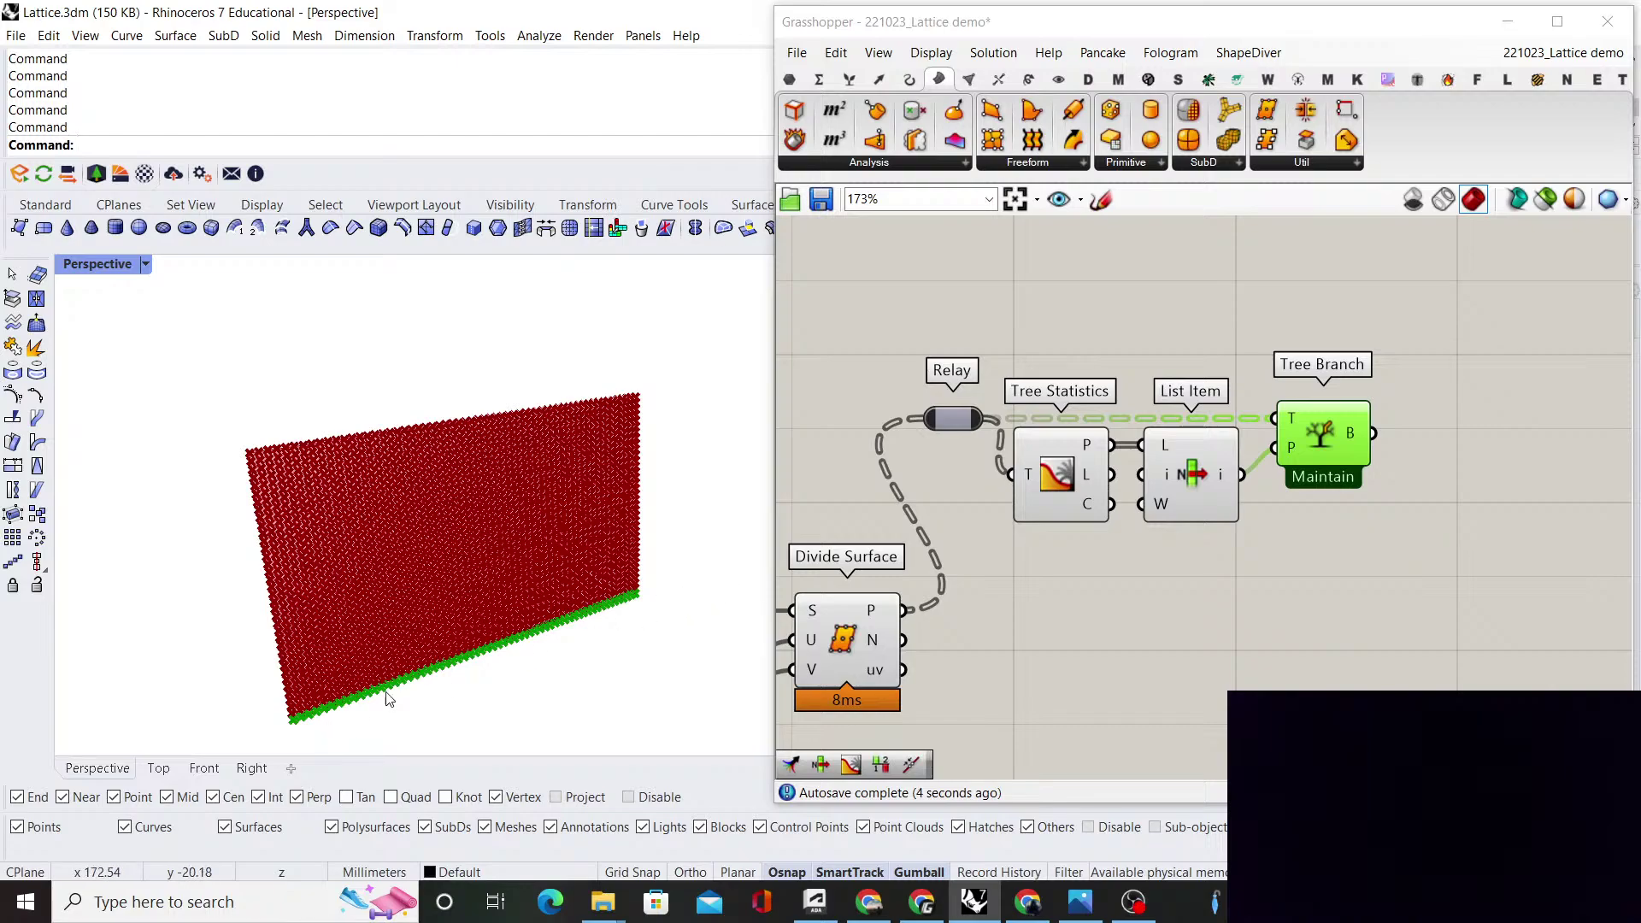
pyautogui.click(1207, 587)
pyautogui.scroll(-2, 1090, 578)
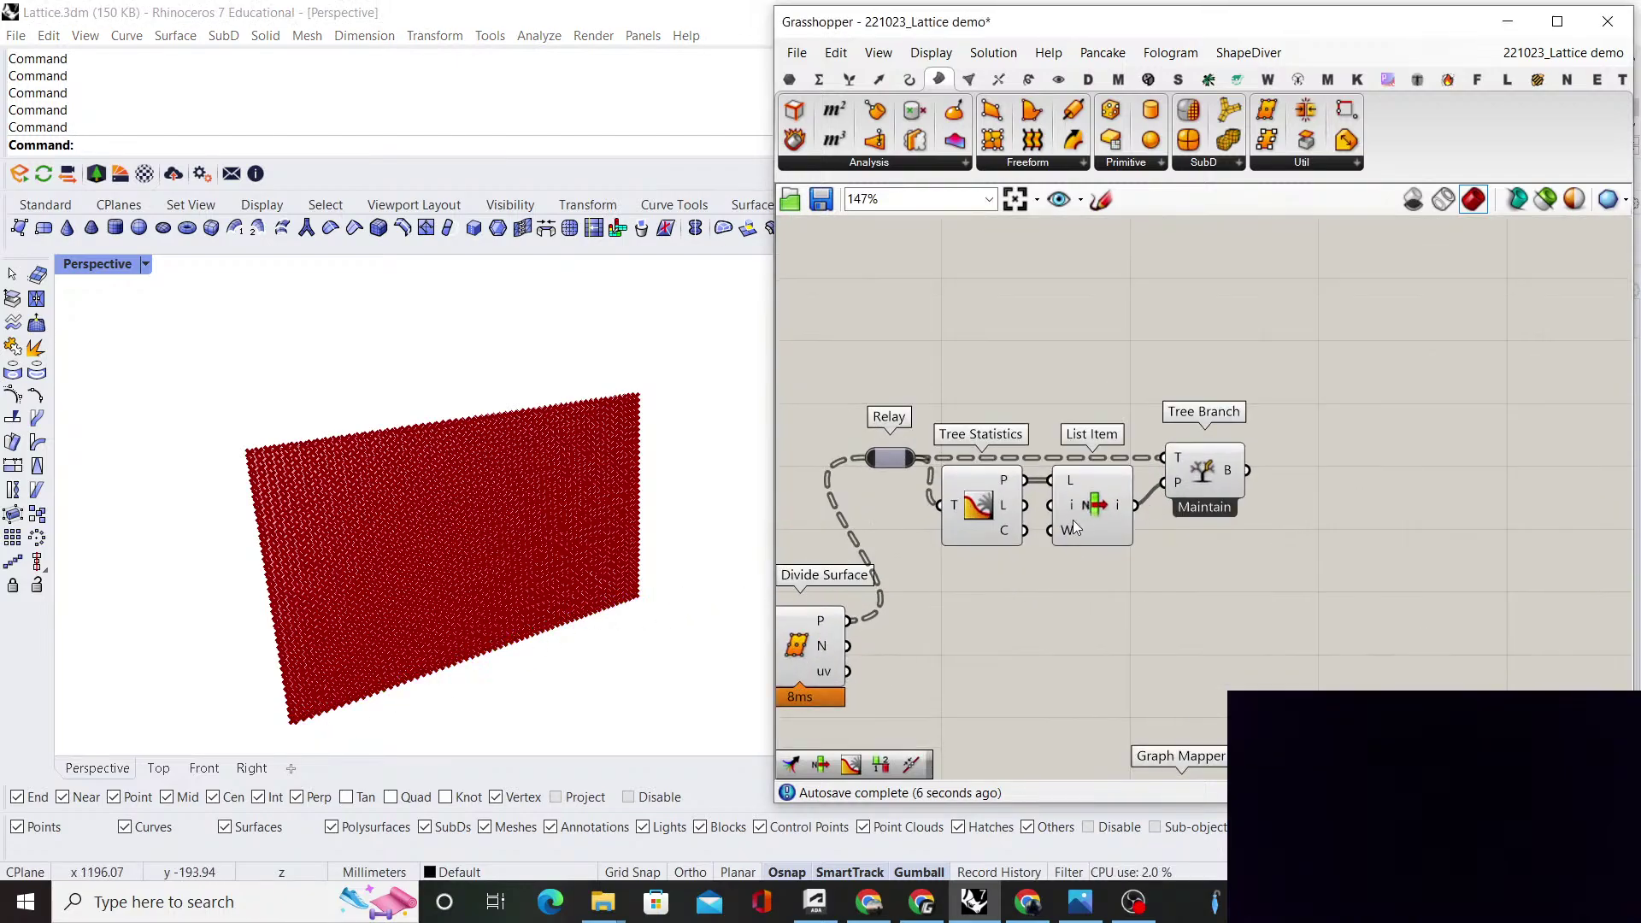
pyautogui.click(1230, 483)
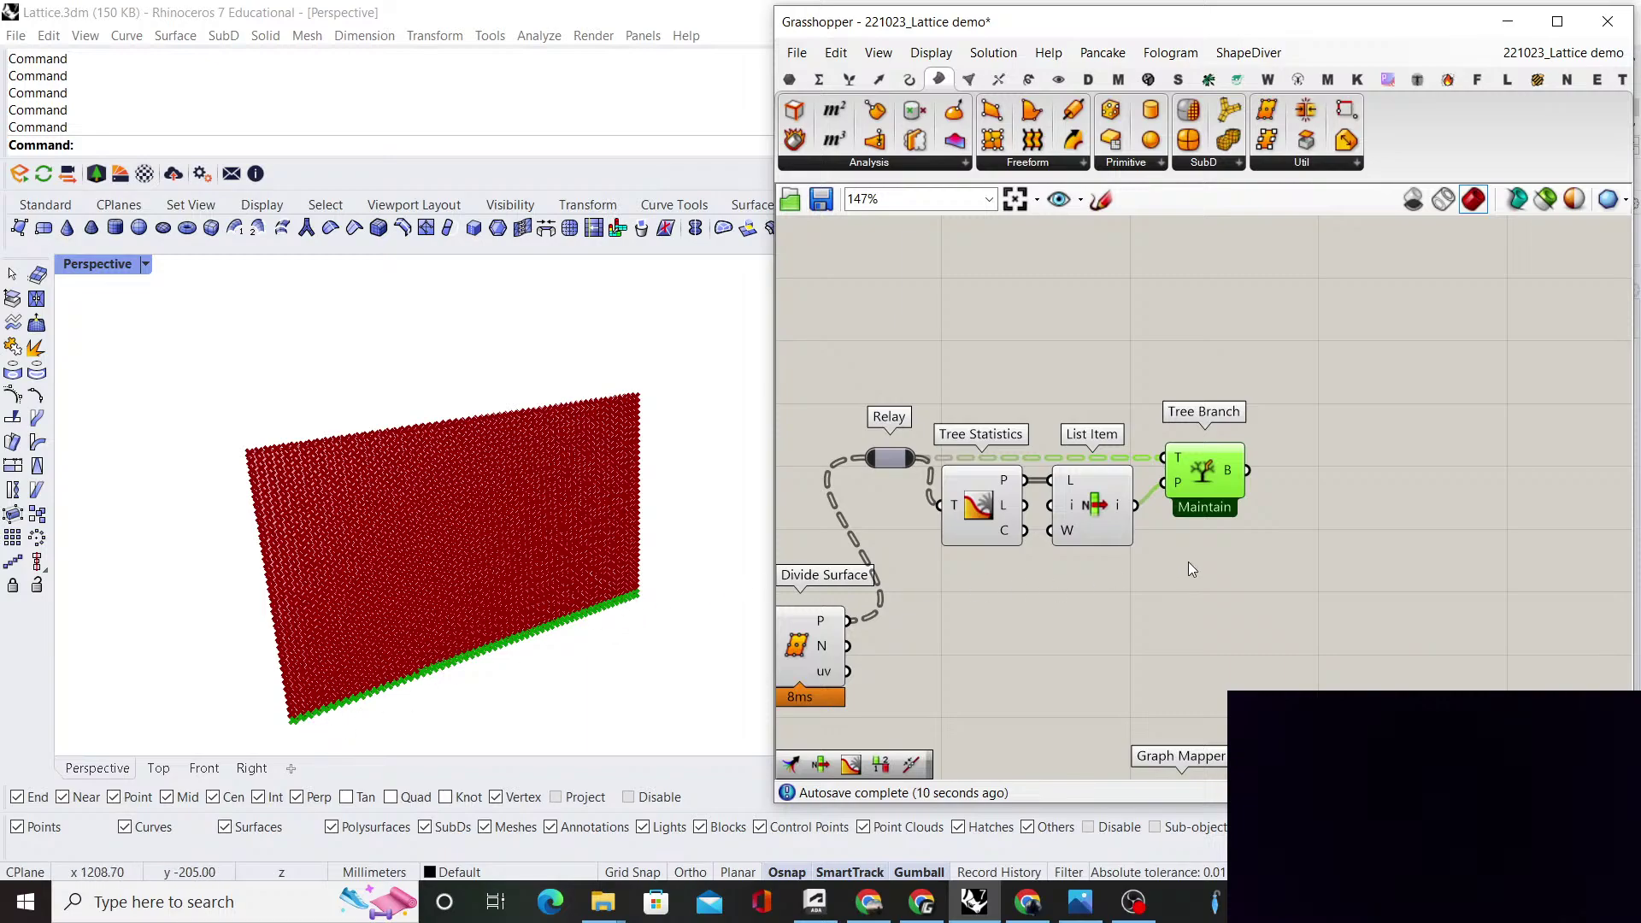
pyautogui.scroll(-2, 1186, 560)
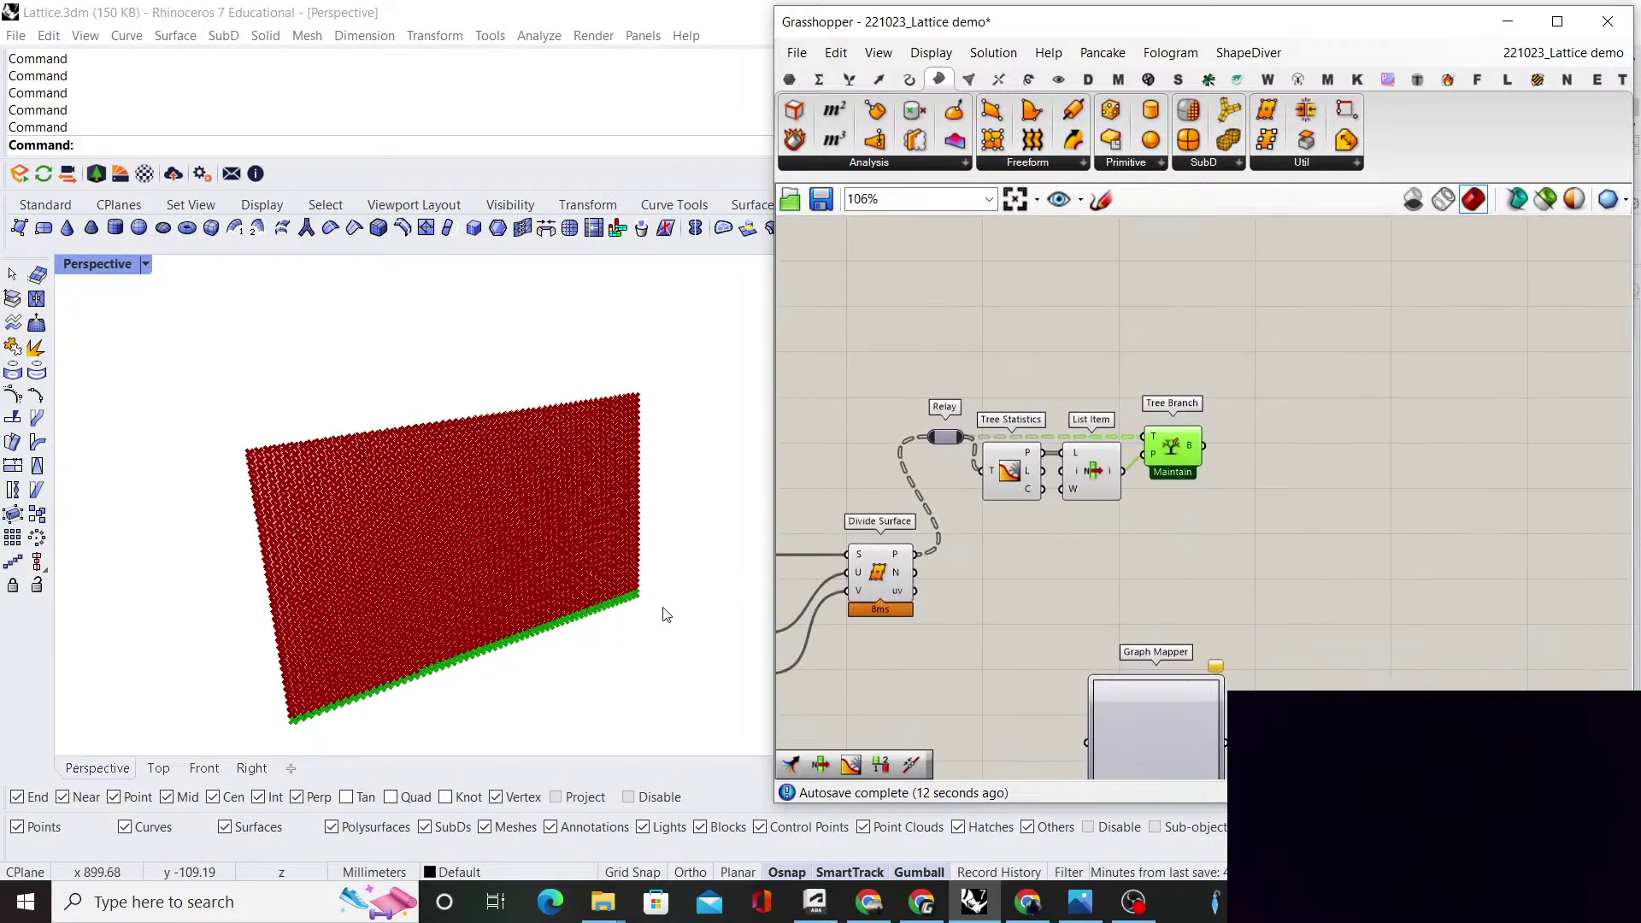
pyautogui.scroll(-2, 1063, 556)
pyautogui.click(1017, 620)
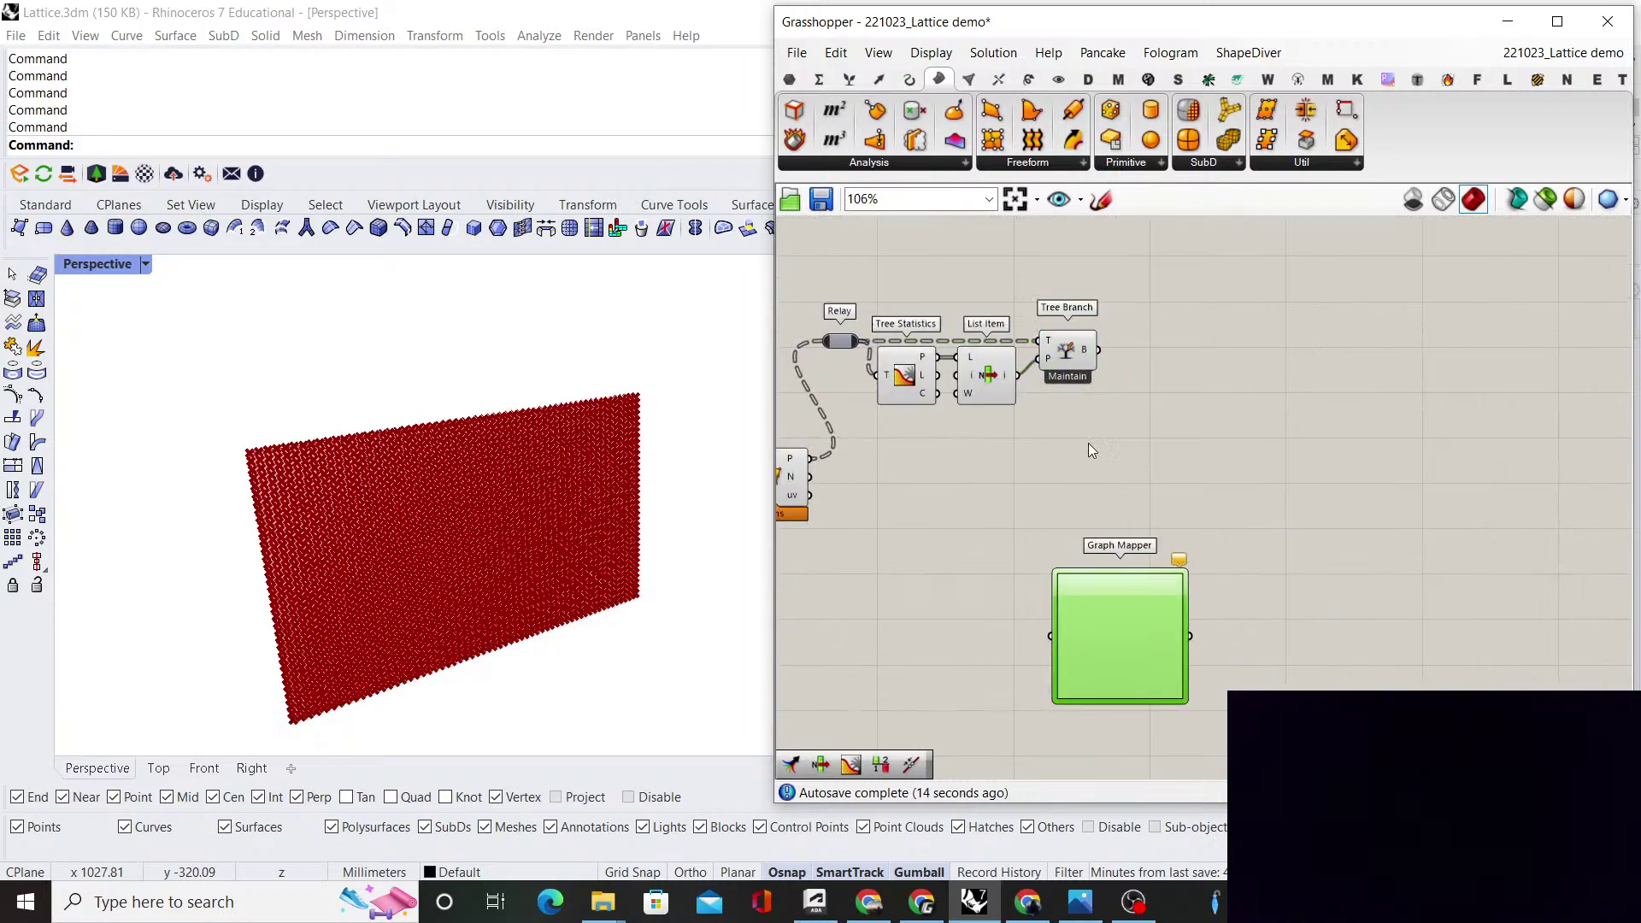
# Move the Relay, Tree Statistics, List Item and Tree Branch group higher on the canvas and turn off its preview
pyautogui.scroll(2, 1089, 444)
pyautogui.moveTo(1183, 522); pyautogui.dragTo(901, 408)
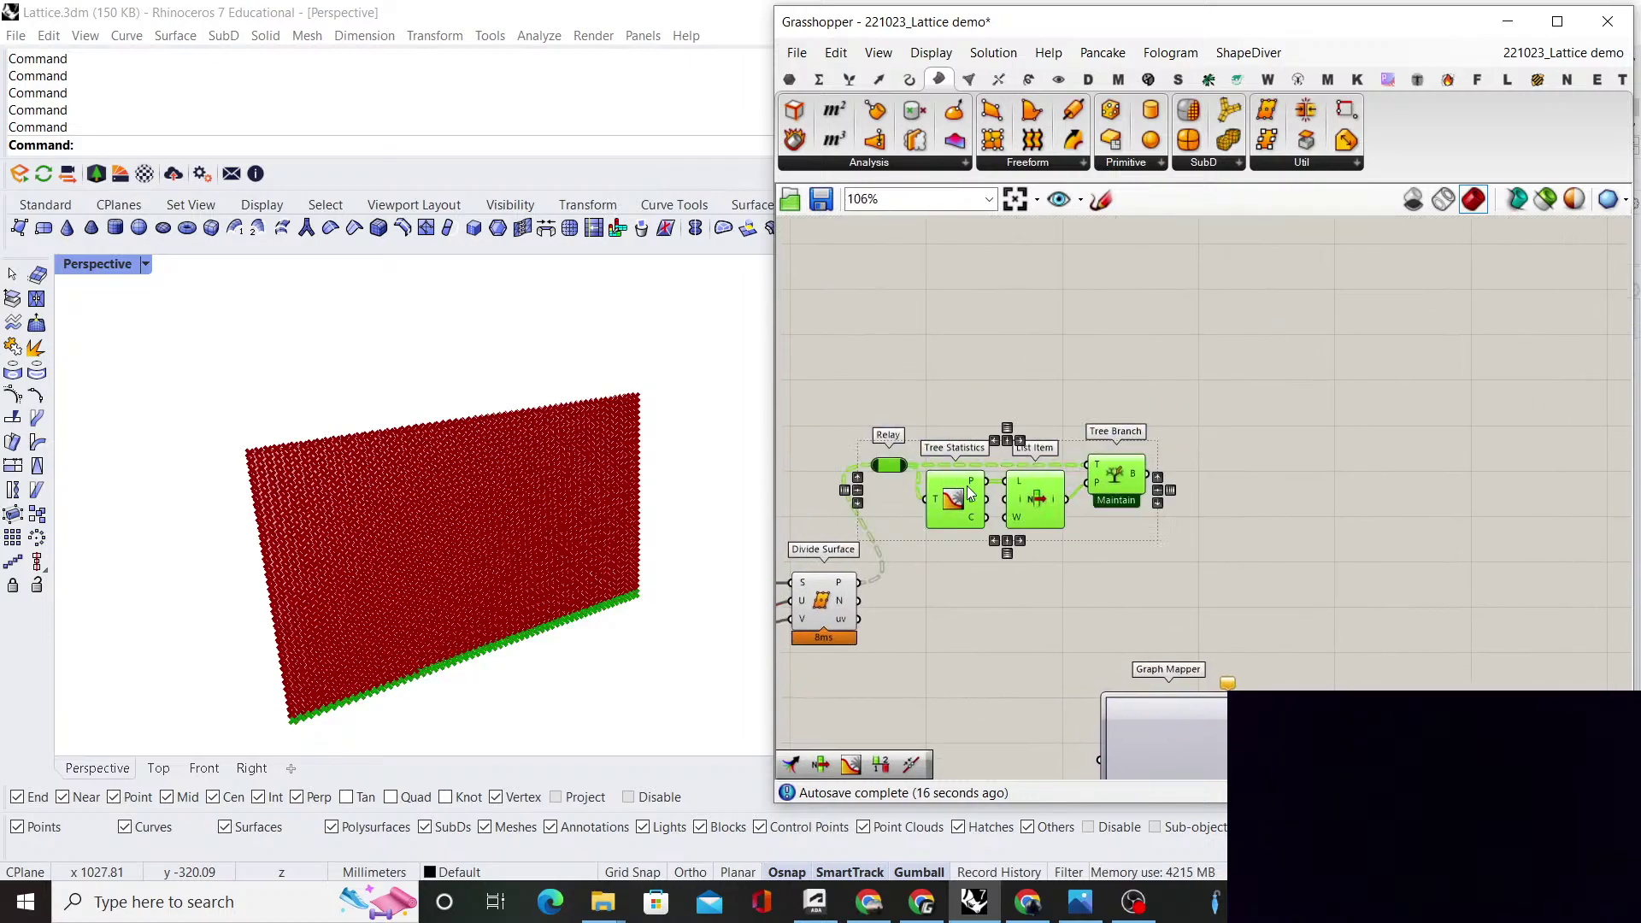
pyautogui.moveTo(1041, 487); pyautogui.dragTo(1066, 369)
pyautogui.rightClick(1311, 370)
pyautogui.click(1351, 402)
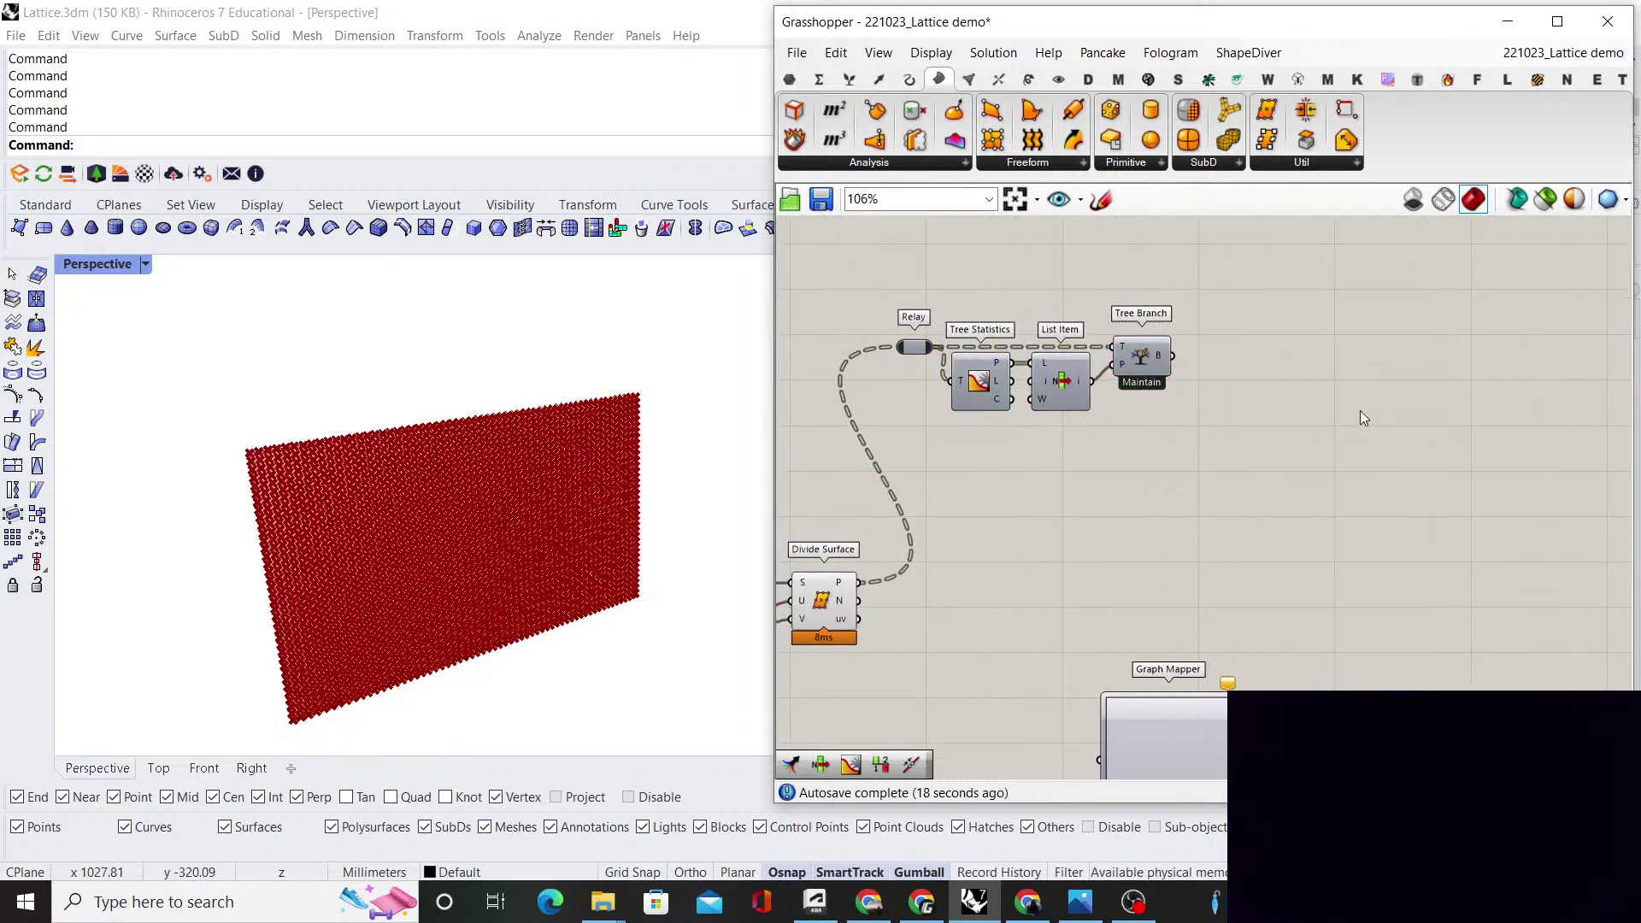
# Duplicate Tree Statistics below the original, wired from Divide Surface's P output, and move the Graph Mapper farther away from it
pyautogui.scroll(-4, 1351, 413)
pyautogui.scroll(4, 1231, 441)
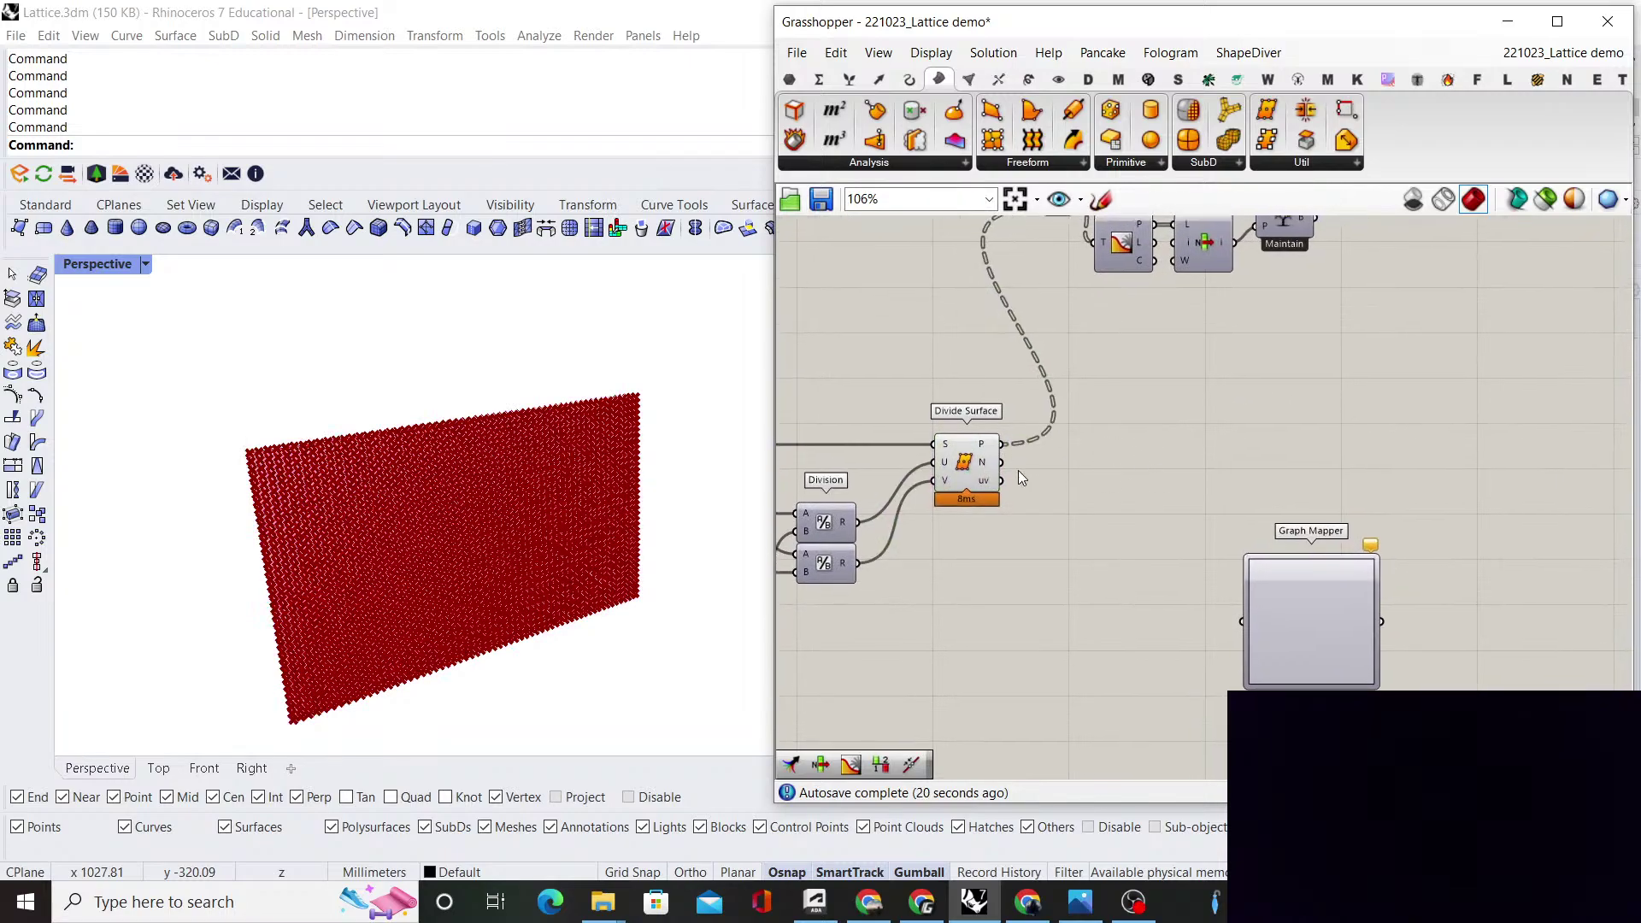
pyautogui.moveTo(1128, 256); pyautogui.dragTo(1116, 353, button='right')
pyautogui.keyDown('alt'); pyautogui.moveTo(1117, 353); pyautogui.dragTo(1128, 582); pyautogui.keyUp('alt')
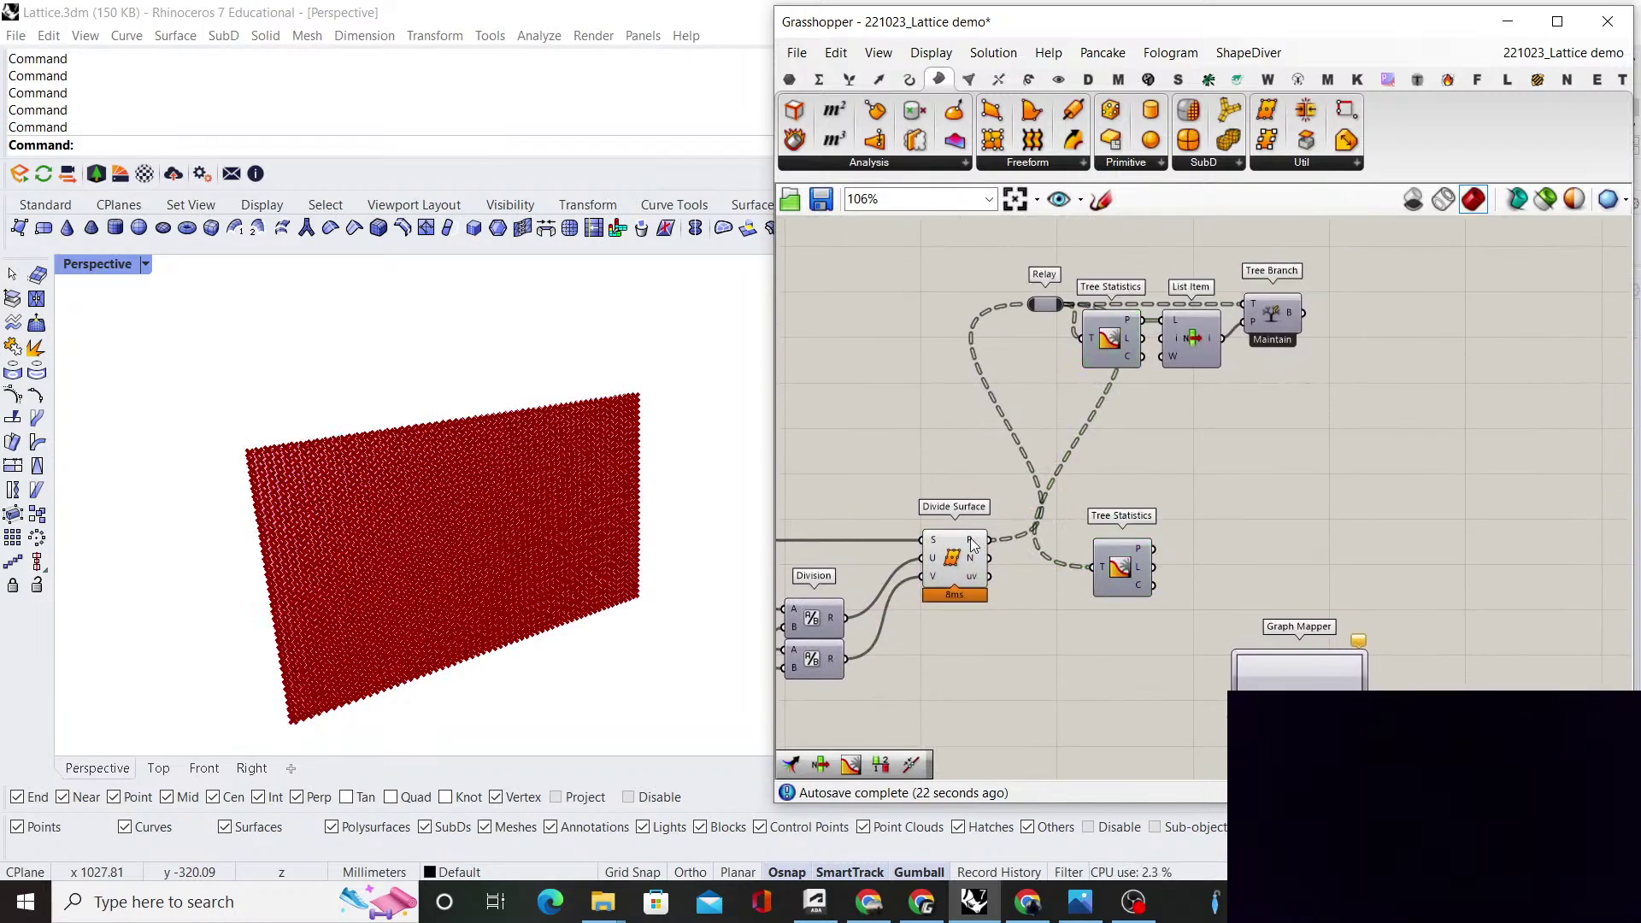
pyautogui.moveTo(972, 540); pyautogui.dragTo(1087, 642)
pyautogui.moveTo(1164, 594); pyautogui.dragTo(1087, 500, button='right')
pyautogui.moveTo(1223, 590); pyautogui.dragTo(1300, 569)
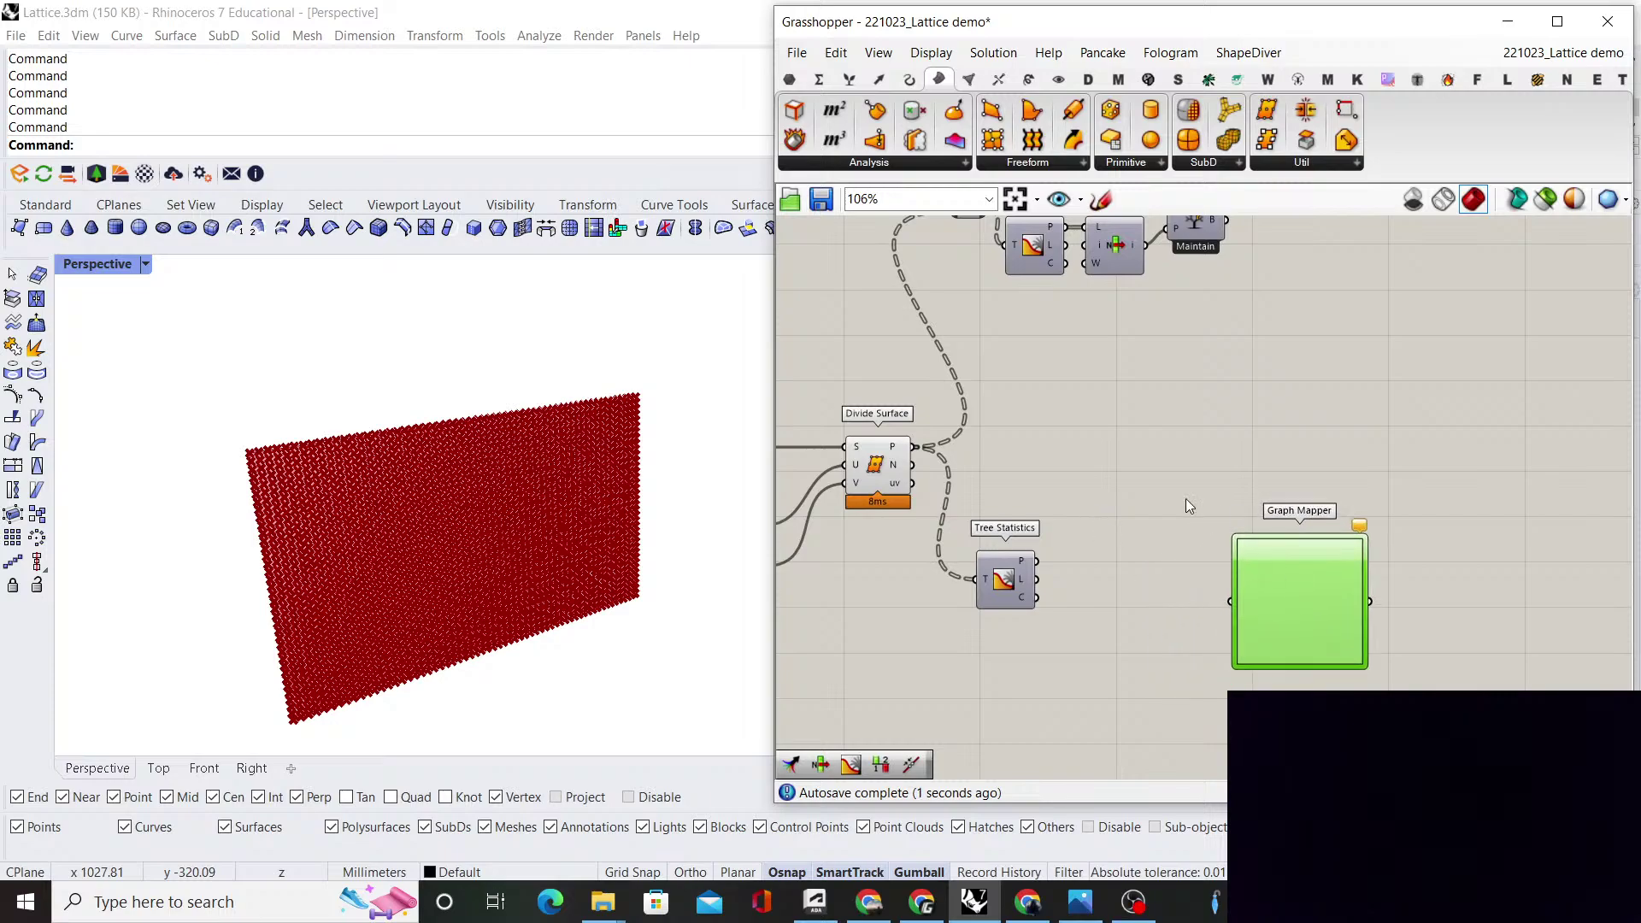
pyautogui.click(1186, 499)
# Add a Range component between the duplicated Tree Statistics and the Graph Mapper
pyautogui.scroll(2, 1017, 598)
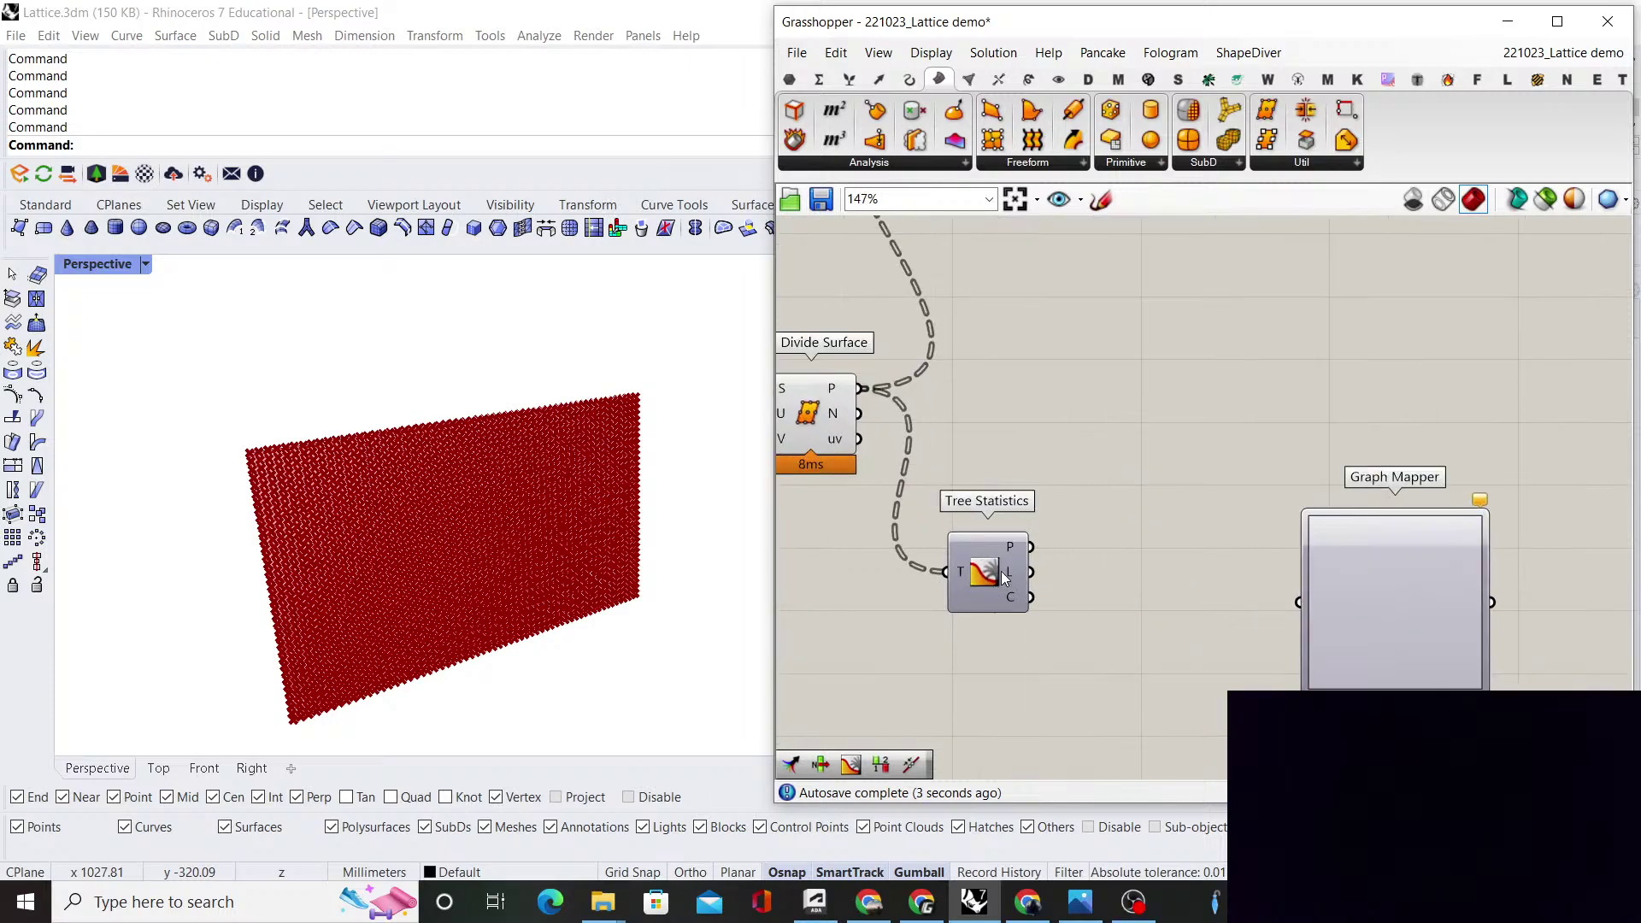
pyautogui.moveTo(1021, 600)
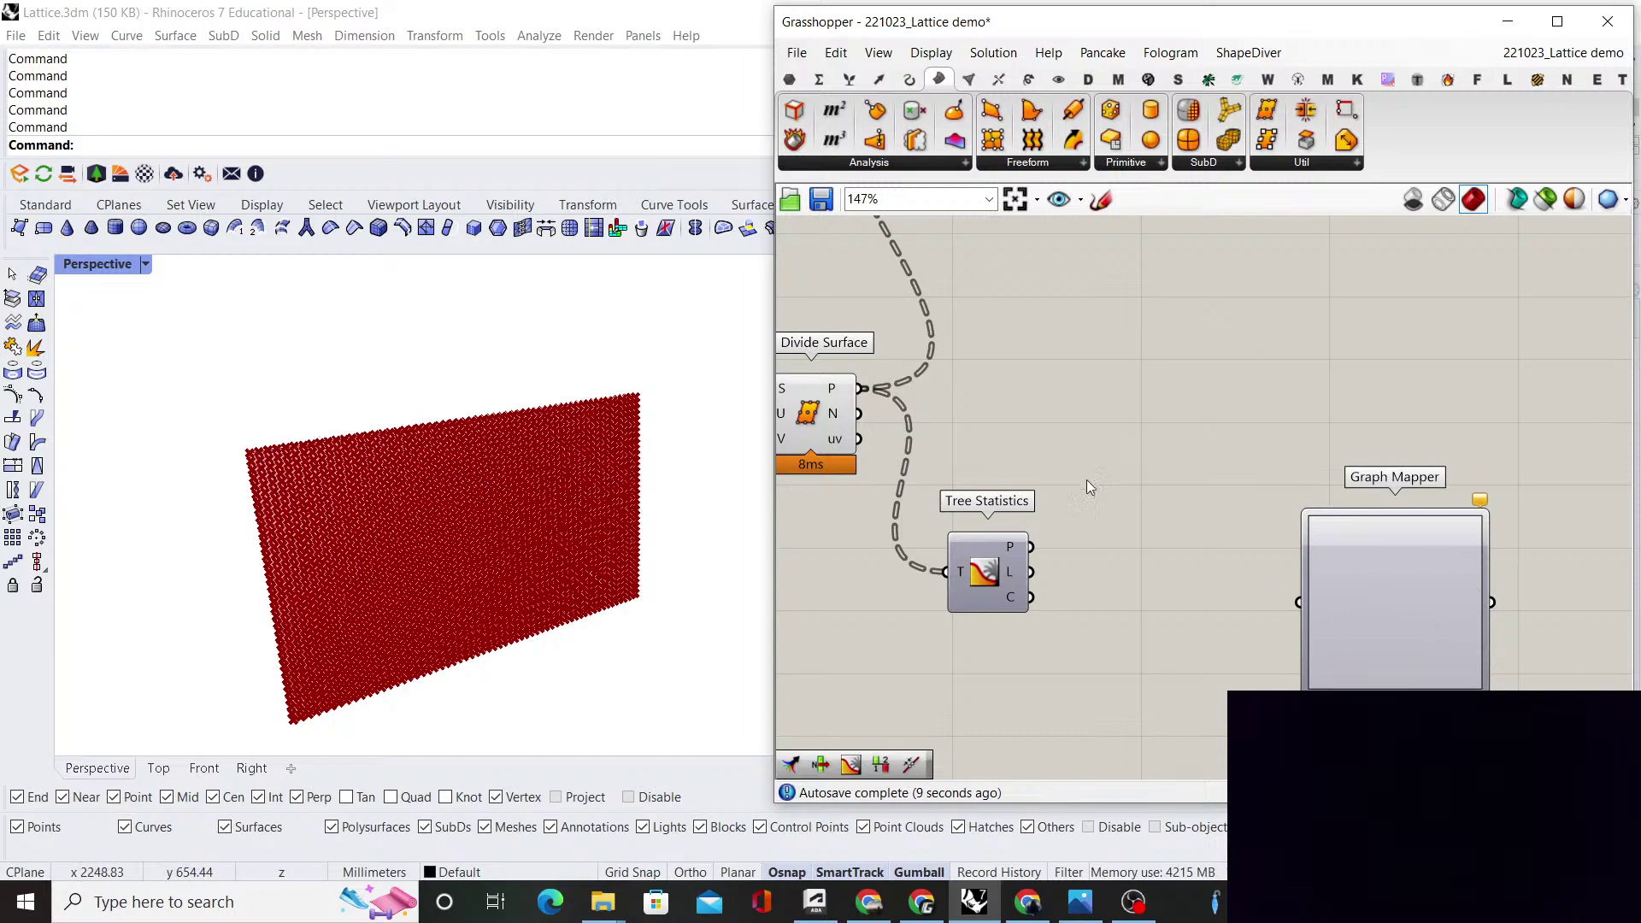
pyautogui.doubleClick(1112, 486)
pyautogui.write('range')
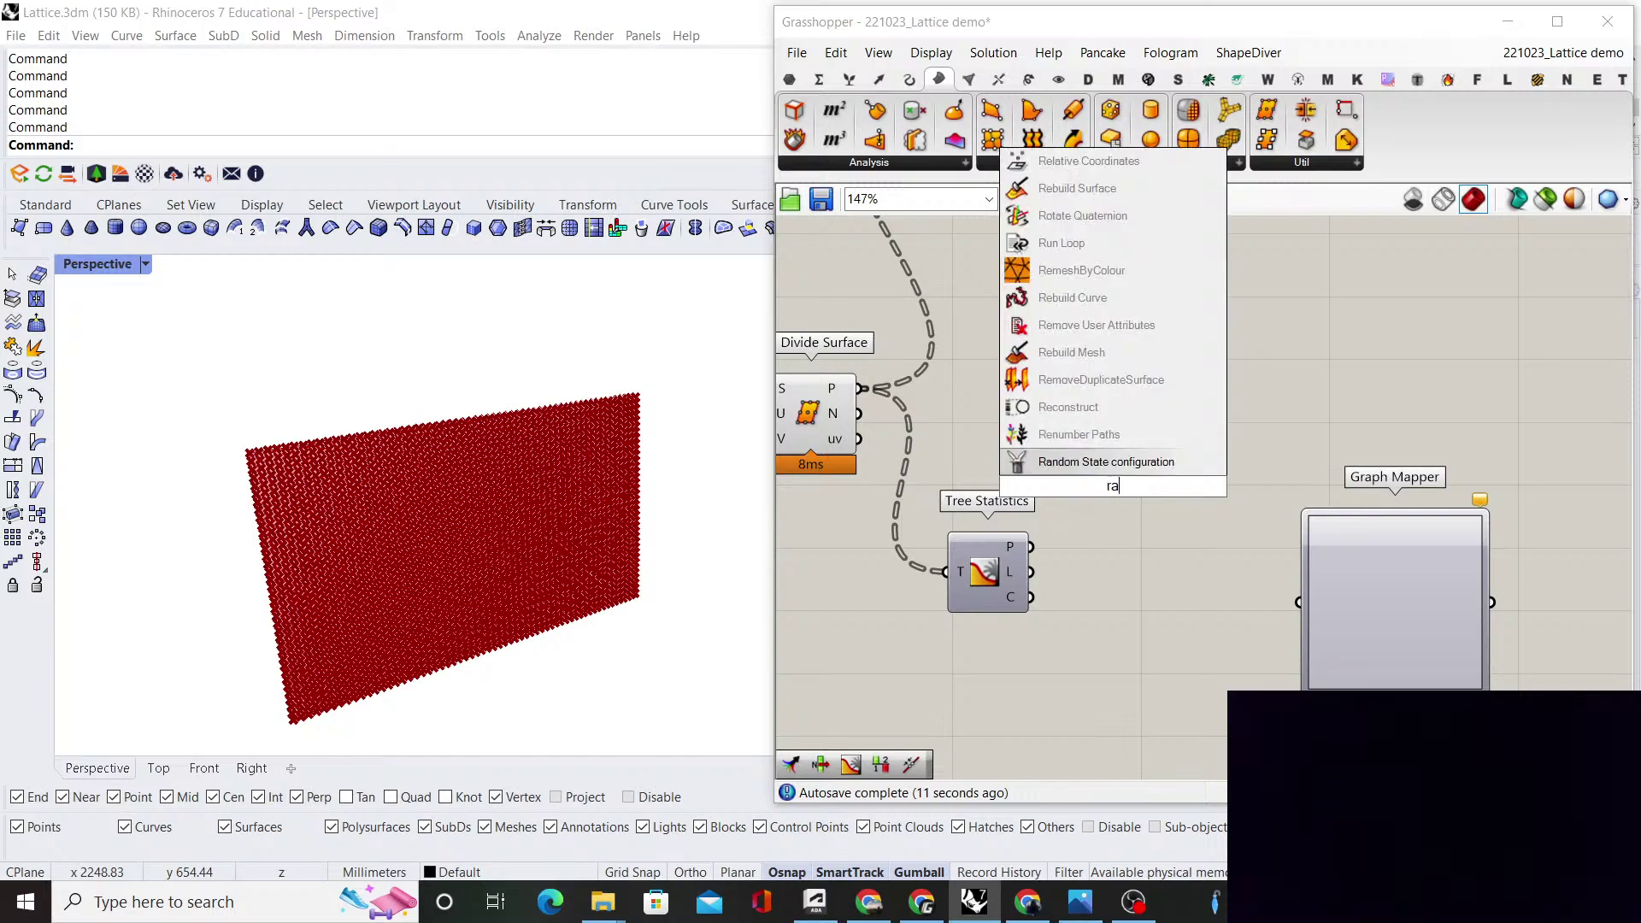
pyautogui.press('Return')
pyautogui.moveTo(1100, 472); pyautogui.dragTo(1233, 612)
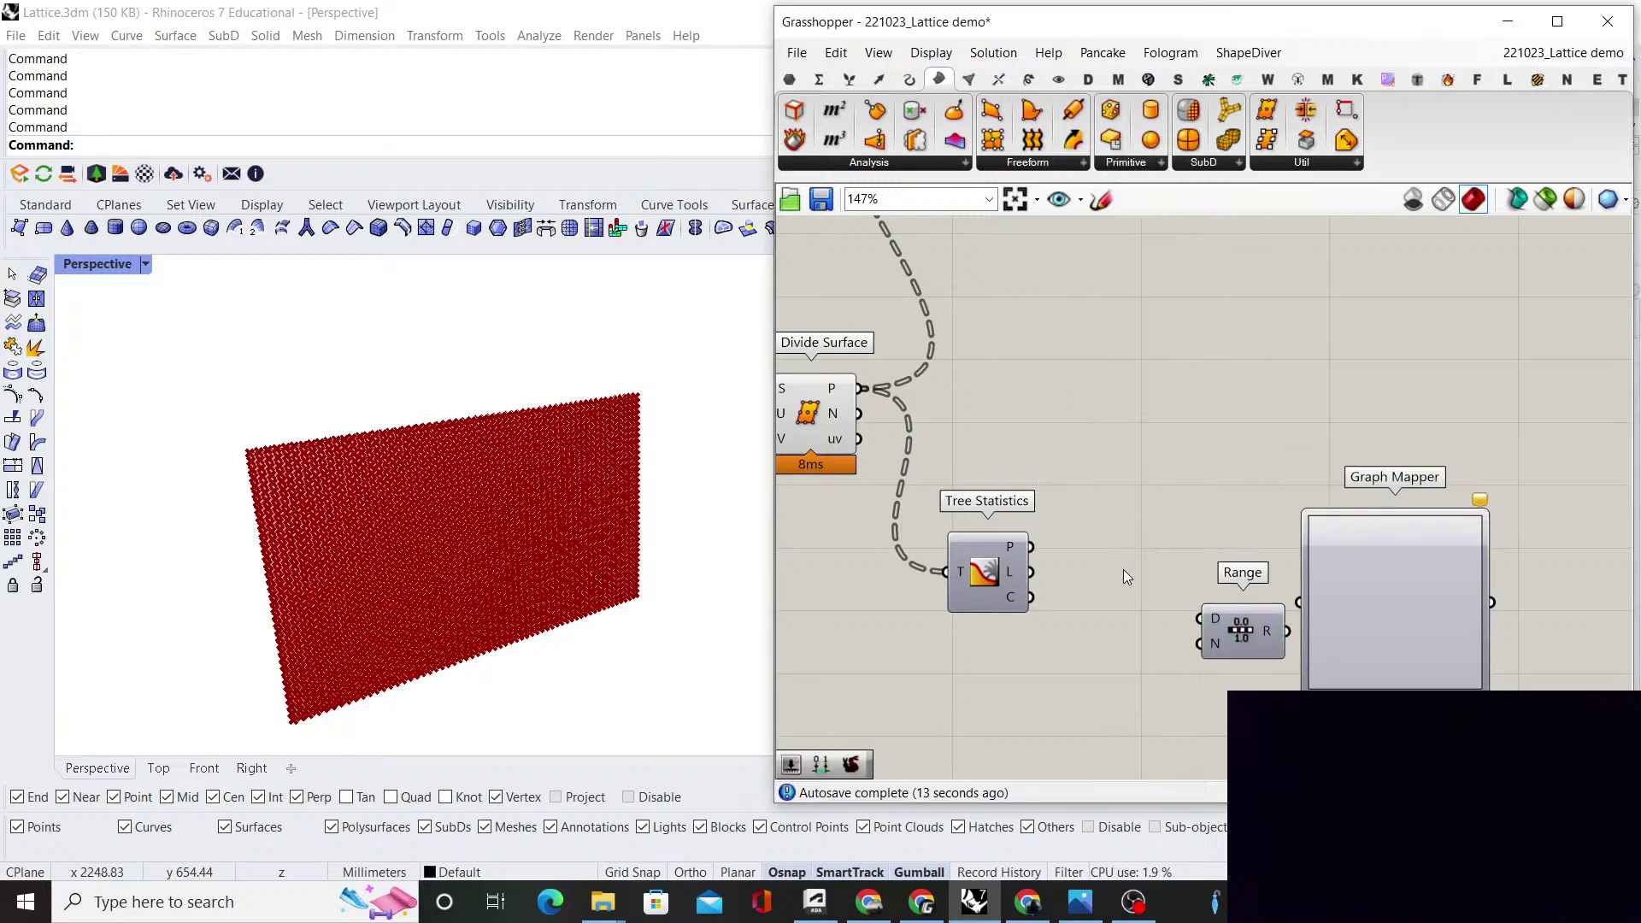
# Apply the expression x-1 to Range's N input and connect Tree Statistics' C output to it, aligning Range along the wire
pyautogui.scroll(4, 1220, 624)
pyautogui.rightClick(1217, 627)
pyautogui.moveTo(1239, 695)
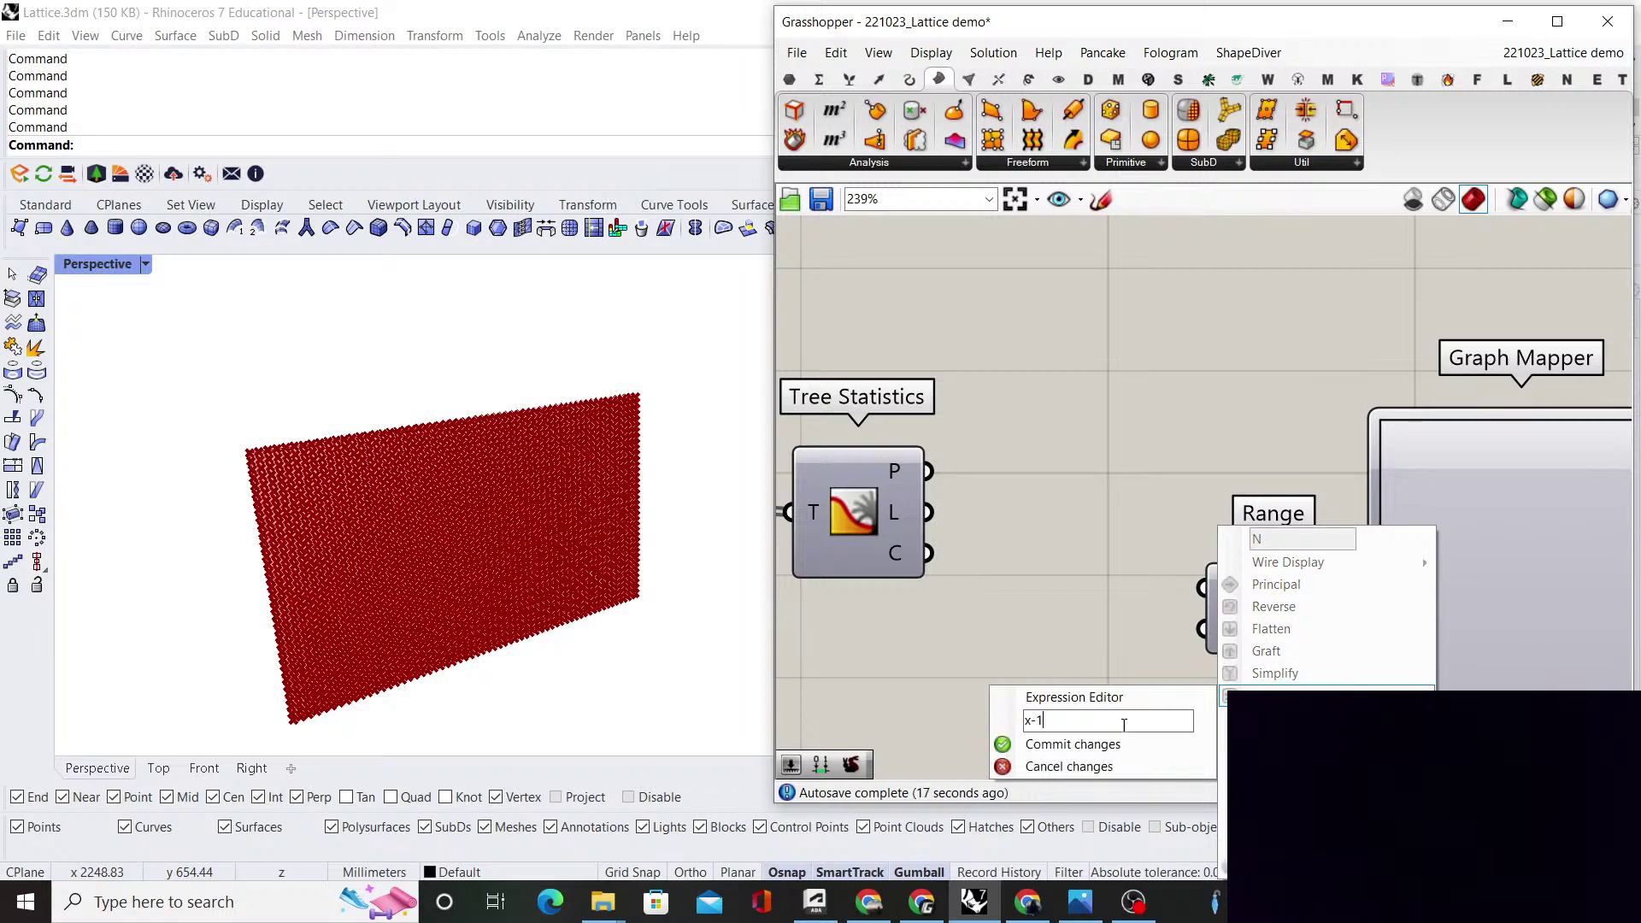
pyautogui.write('-1')
pyautogui.click(1073, 744)
pyautogui.moveTo(929, 553); pyautogui.dragTo(1180, 631)
pyautogui.moveTo(1255, 585)
pyautogui.mouseDown()
pyautogui.moveTo(1201, 551)
pyautogui.moveTo(1185, 503)
pyautogui.mouseUp()
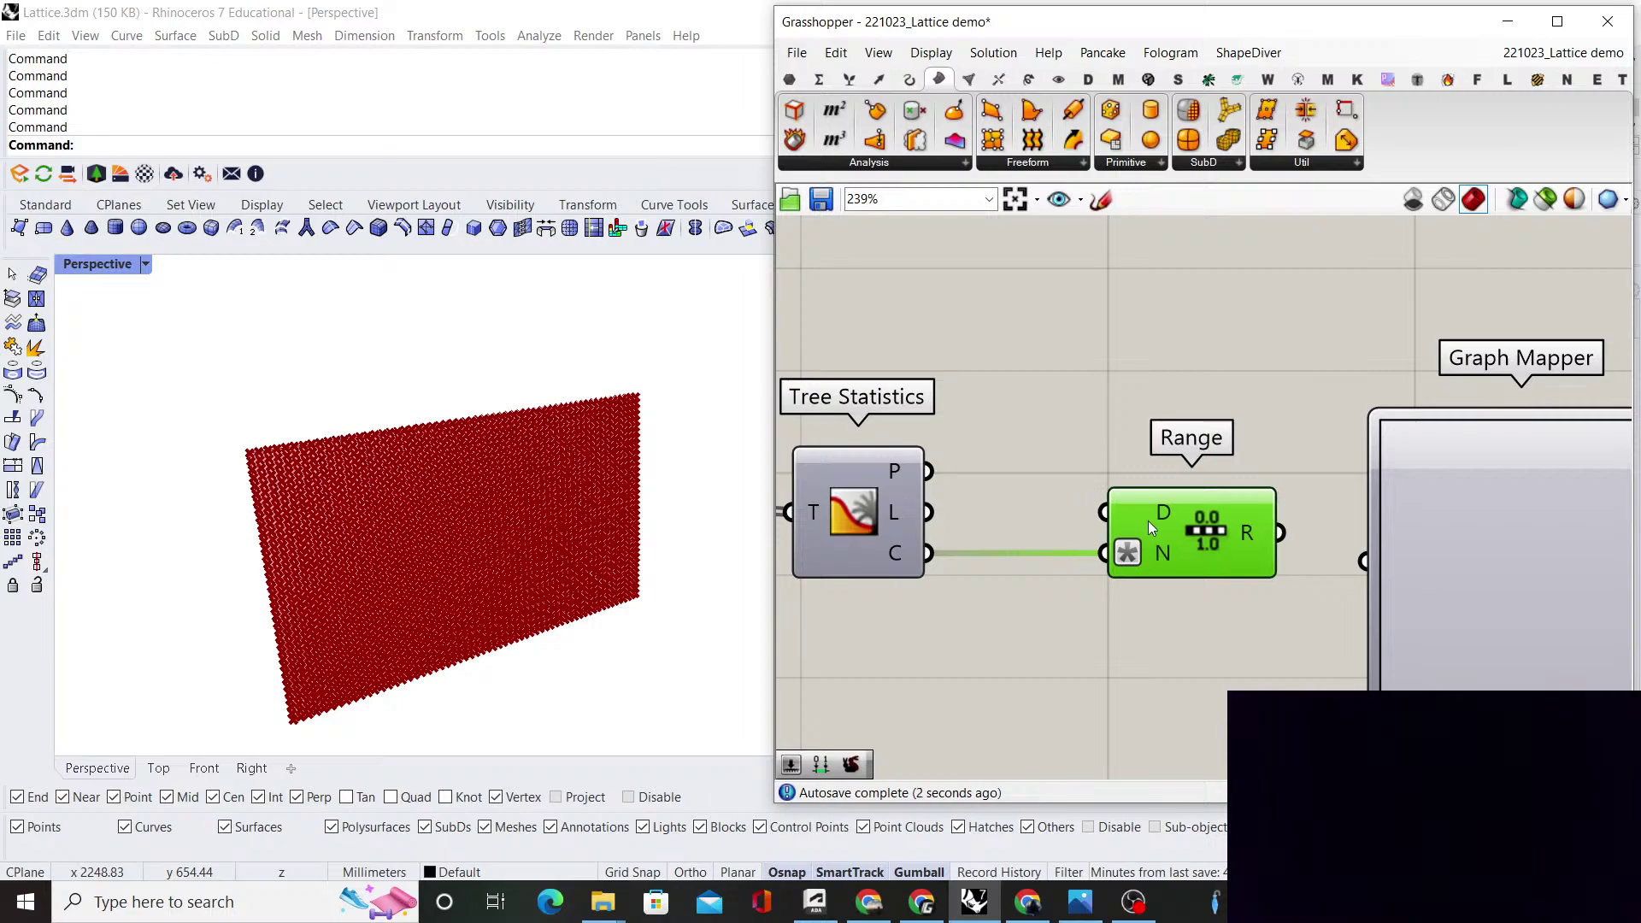
# Connect Range's R output to the Graph Mapper's input and align the Graph Mapper with Range
pyautogui.moveTo(1161, 552)
pyautogui.click(883, 536)
pyautogui.moveTo(881, 532); pyautogui.dragTo(887, 531)
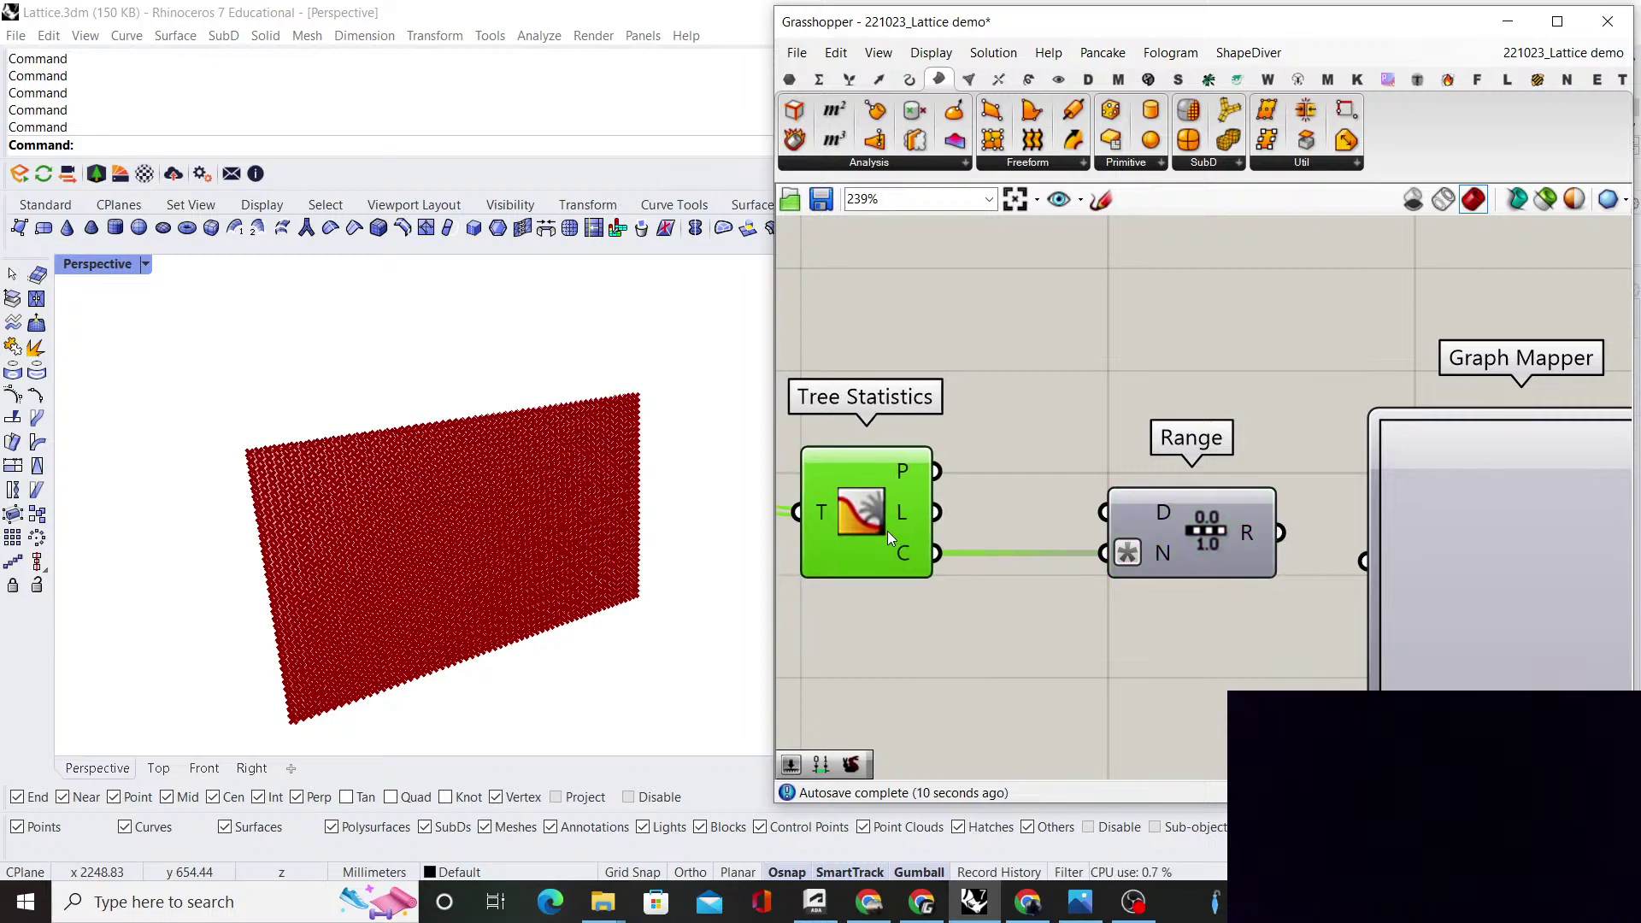
pyautogui.moveTo(1256, 527)
pyautogui.scroll(-2, 1236, 512)
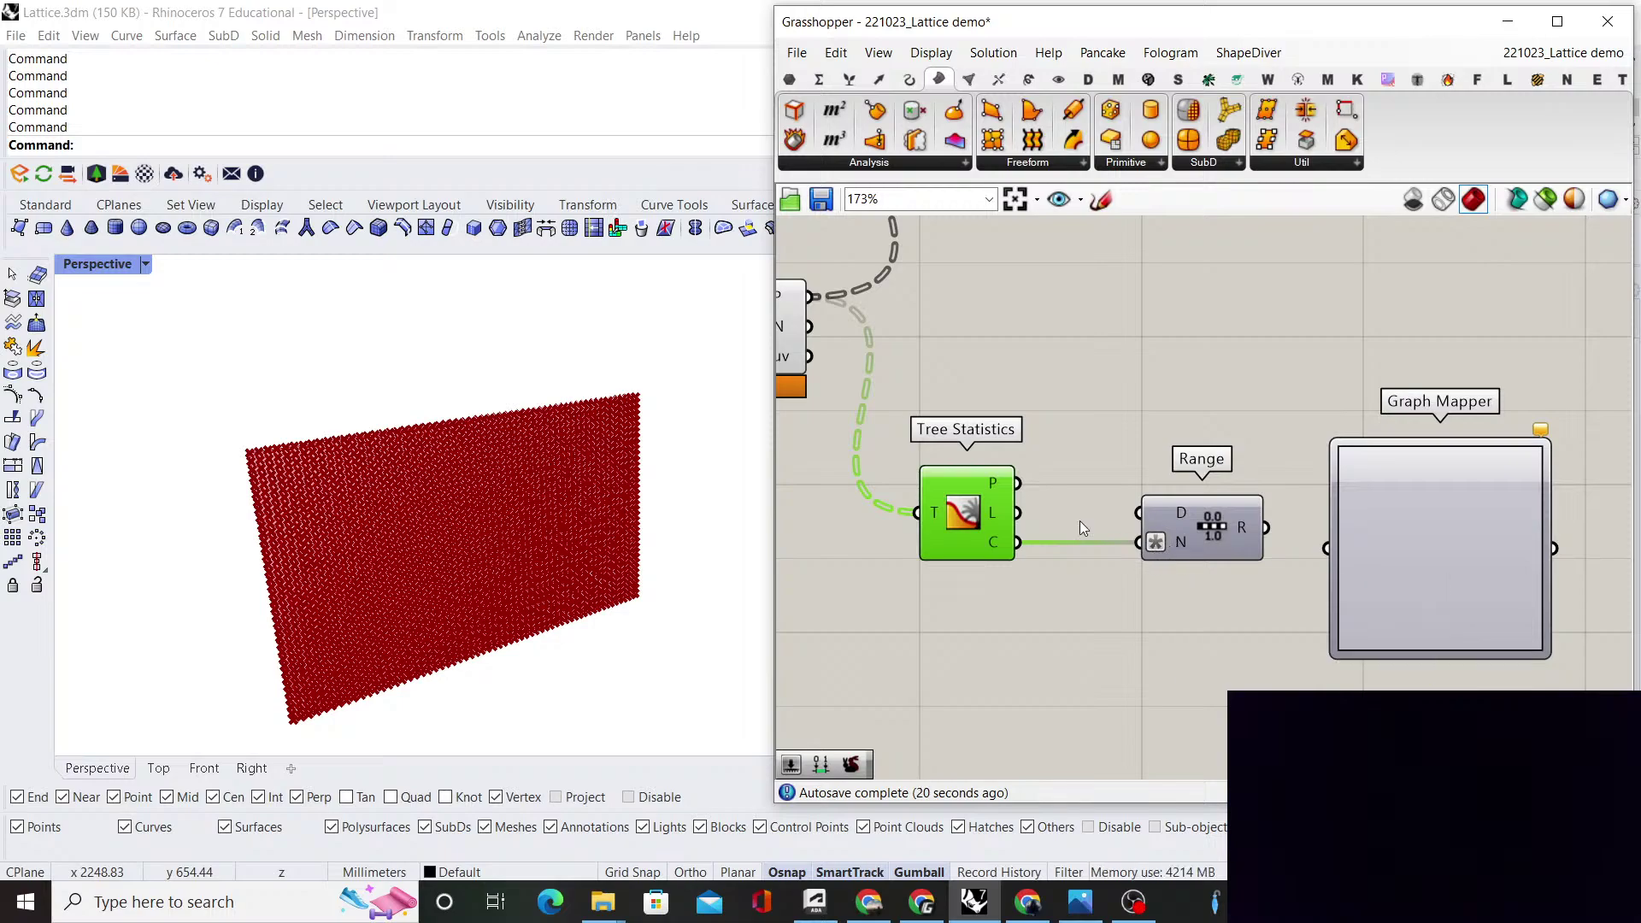
pyautogui.scroll(2, 1306, 524)
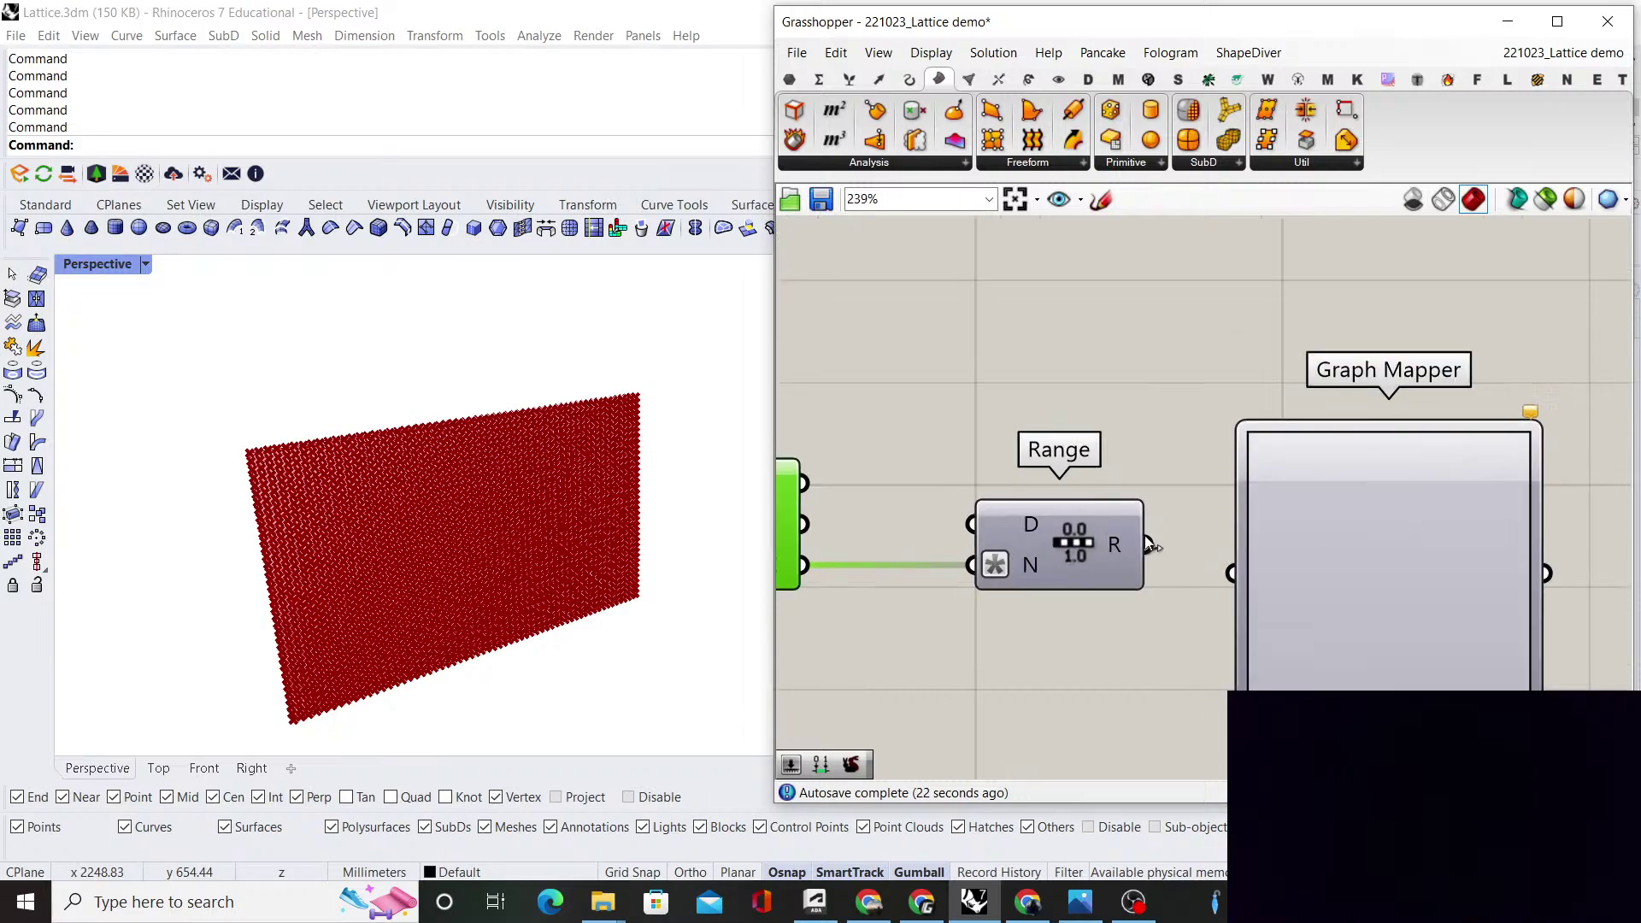
pyautogui.moveTo(1150, 545); pyautogui.dragTo(1372, 546)
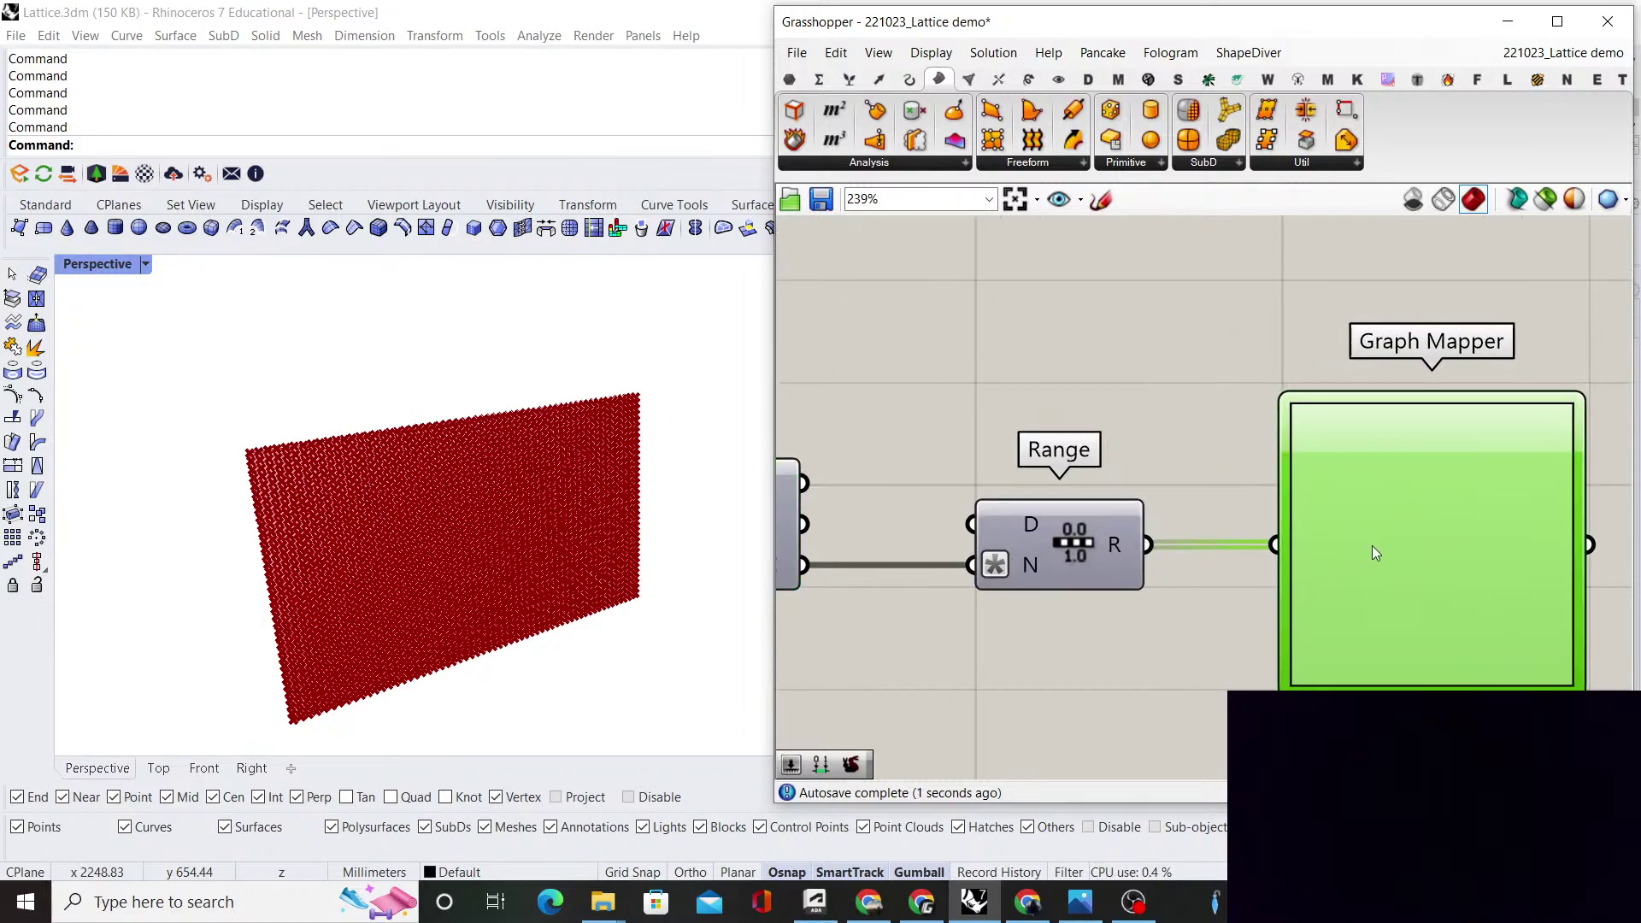
# Assign a sine graph to the Graph Mapper and shift its upper handle inward so the peak falls before the end
pyautogui.scroll(-5, 1261, 491)
pyautogui.scroll(4, 1263, 551)
pyautogui.rightClick(1263, 550)
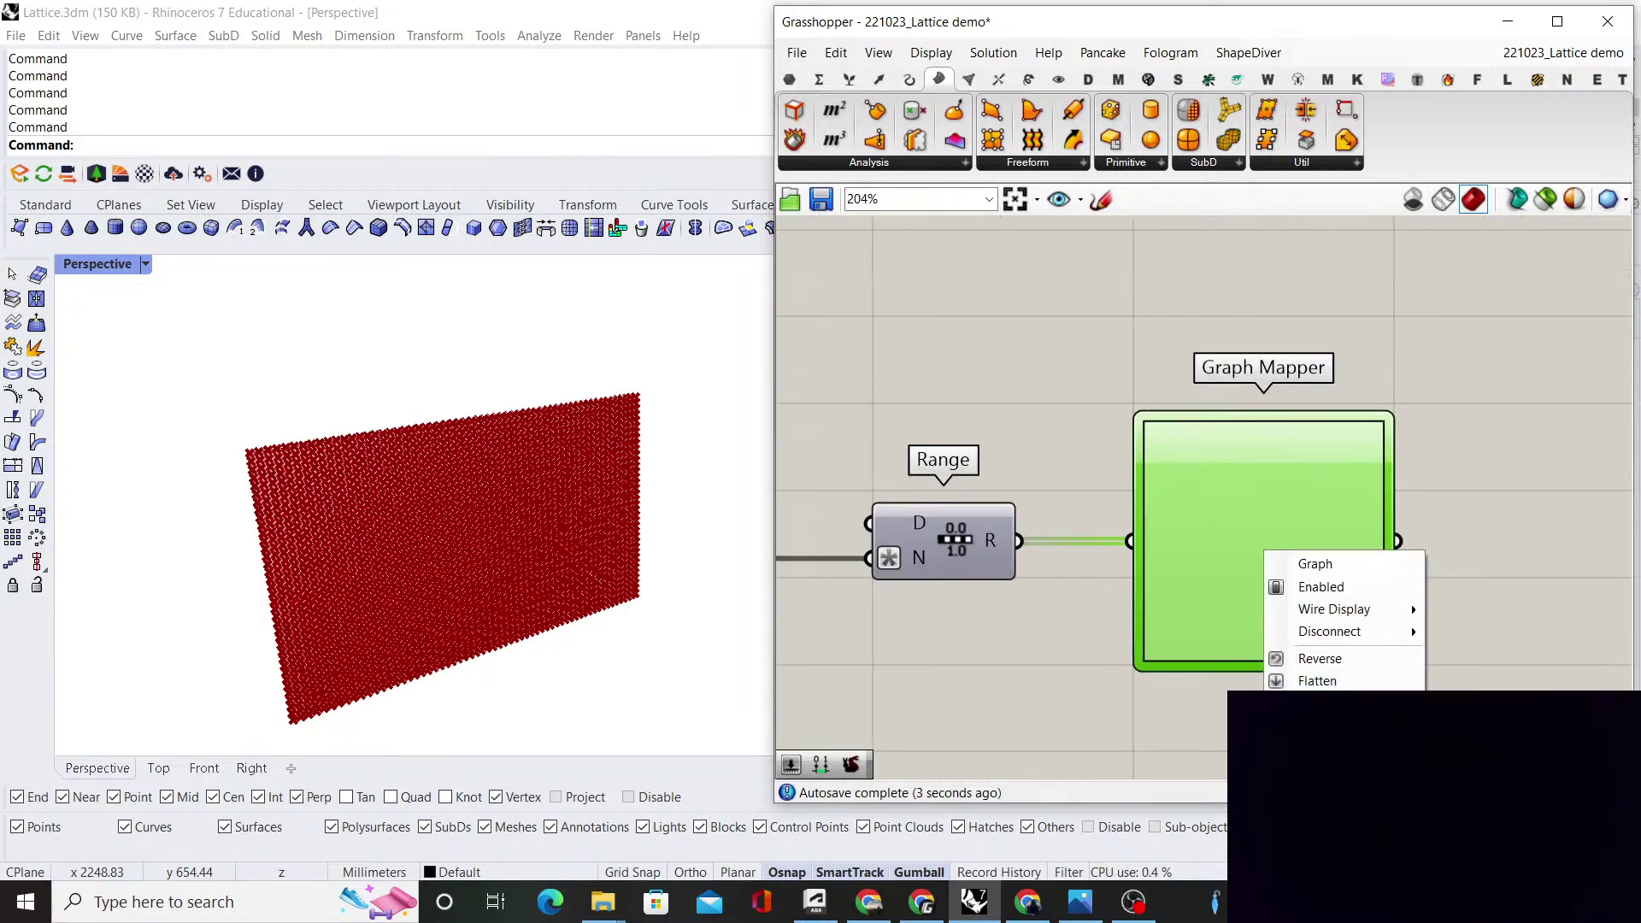
pyautogui.moveTo(1315, 563)
pyautogui.click(1476, 755)
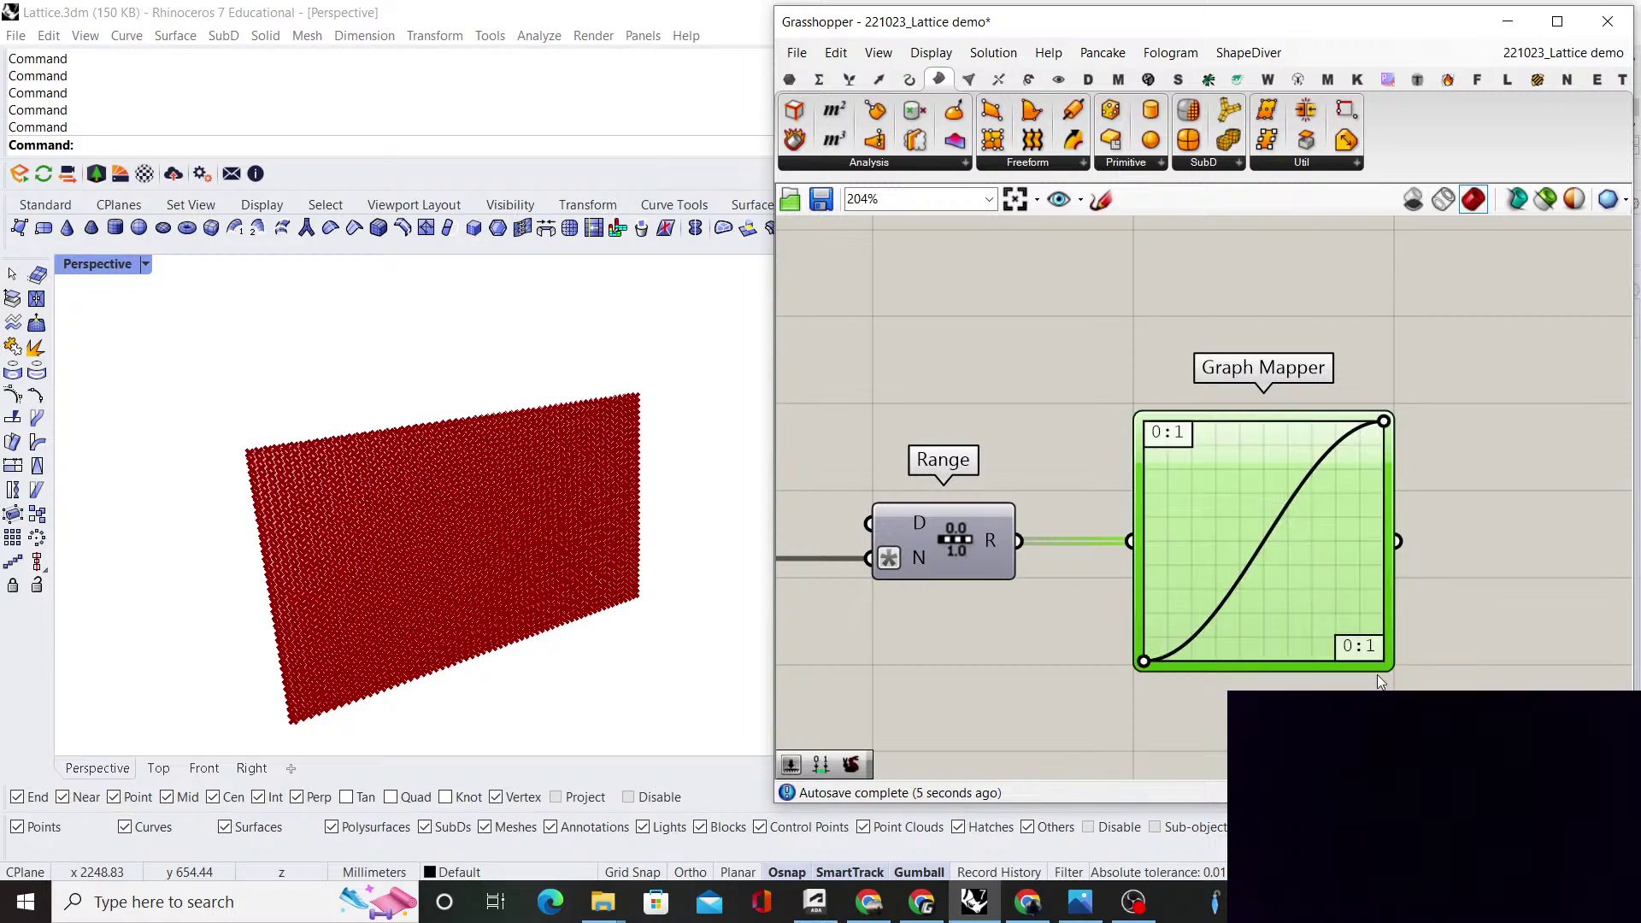
pyautogui.moveTo(1383, 421); pyautogui.dragTo(1312, 421)
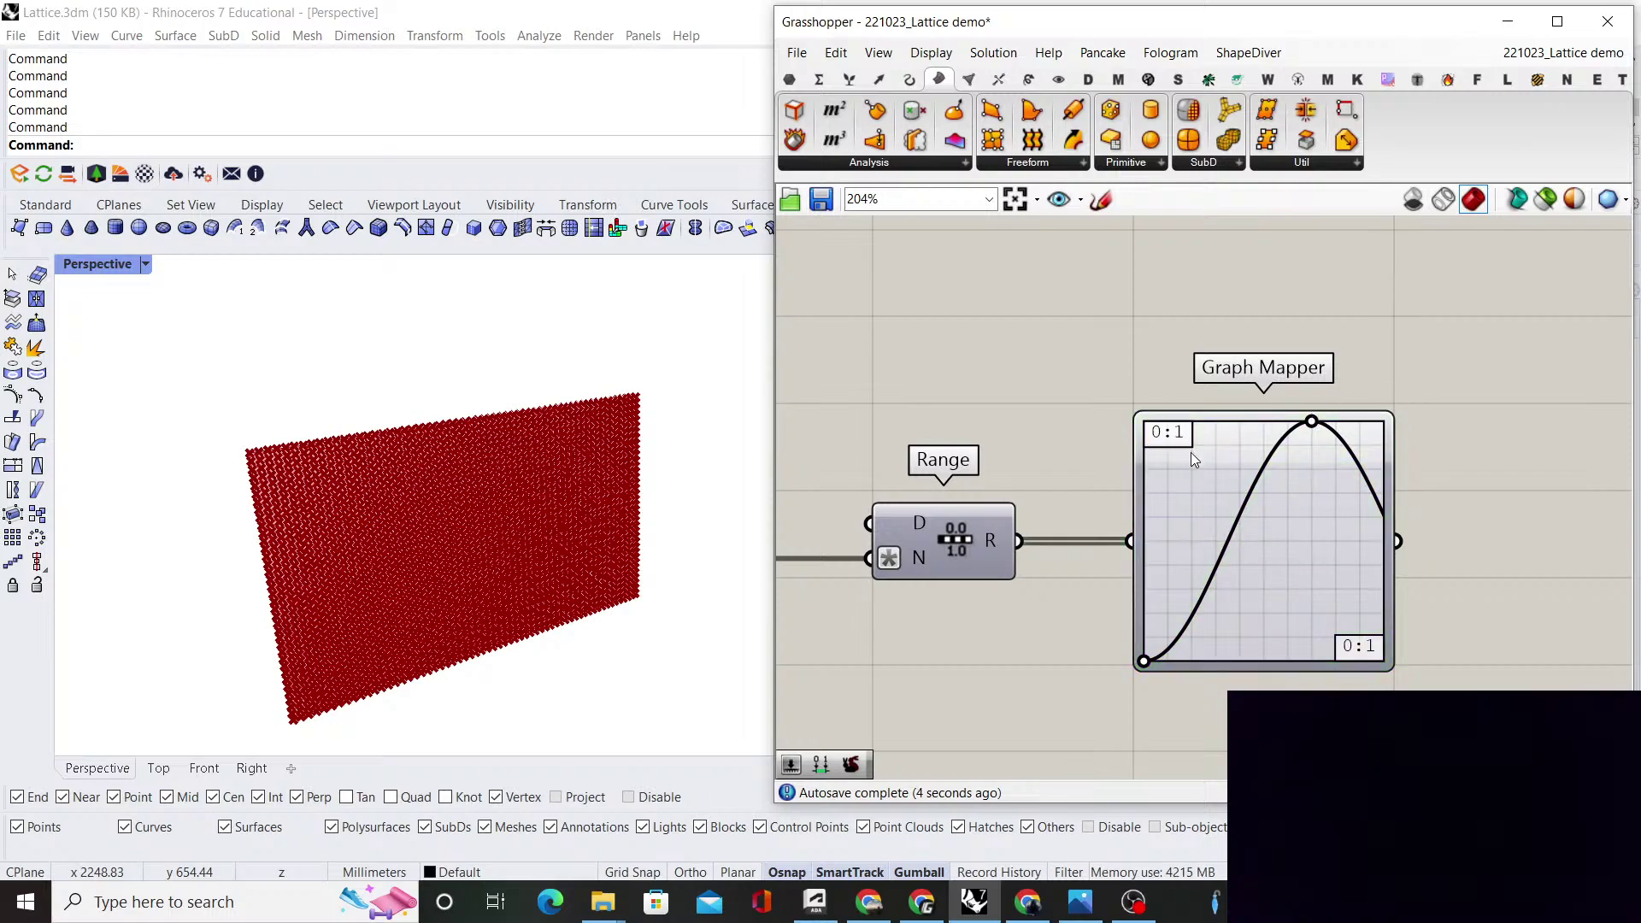
# Add a Bounds component and connect the Graph Mapper's output to its N input, placing it just beyond the graph
pyautogui.scroll(-3, 1233, 494)
pyautogui.scroll(3, 1231, 494)
pyautogui.doubleClick(1311, 480)
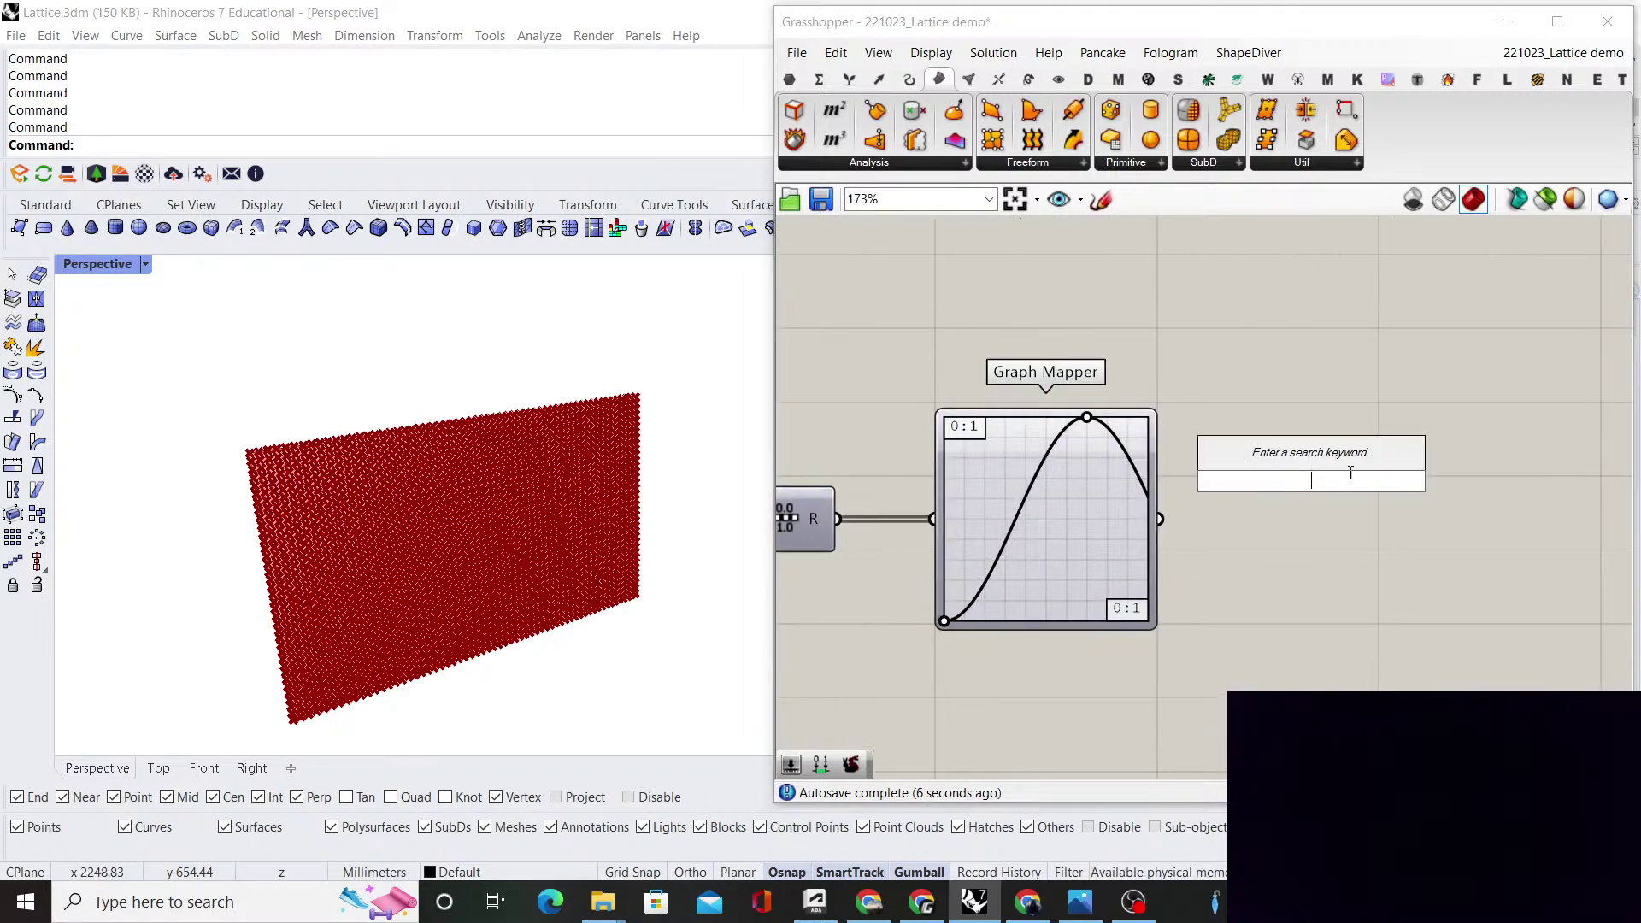
pyautogui.write('bounds')
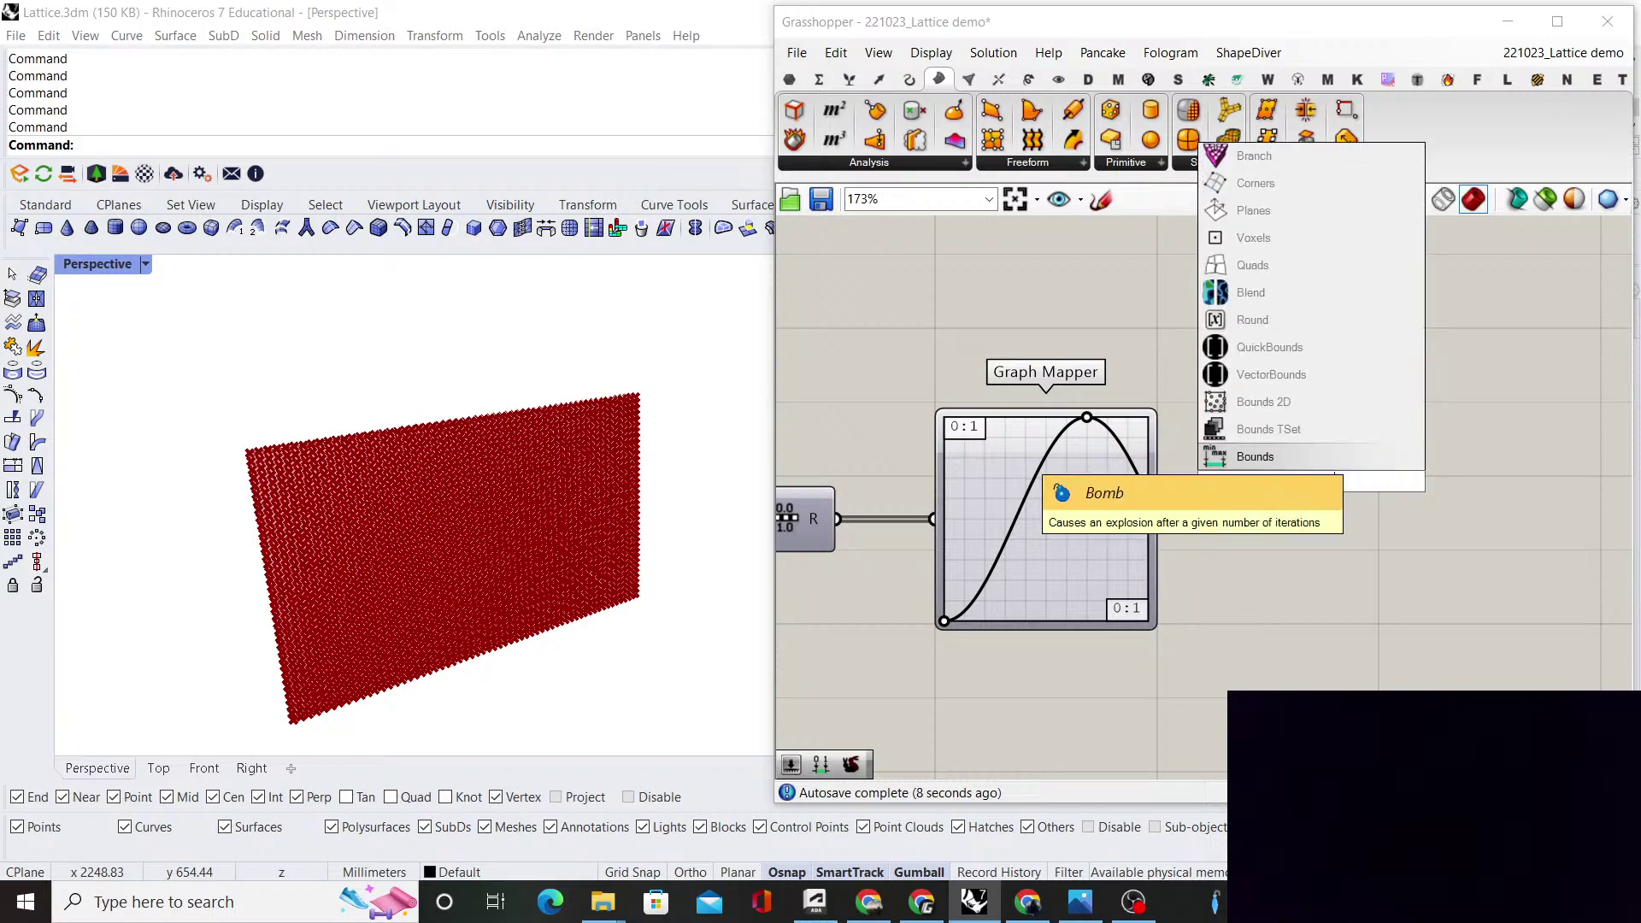
pyautogui.press('Return')
pyautogui.scroll(1, 1183, 532)
pyautogui.moveTo(1268, 475); pyautogui.dragTo(1271, 474)
pyautogui.moveTo(1299, 469); pyautogui.dragTo(1235, 554)
pyautogui.moveTo(1277, 455); pyautogui.dragTo(1204, 470, button='right')
# Add a Remap Numbers component, wire Graph Mapper to V and Bounds' I output to S, and align both components
pyautogui.doubleClick(1309, 466)
pyautogui.write('remap')
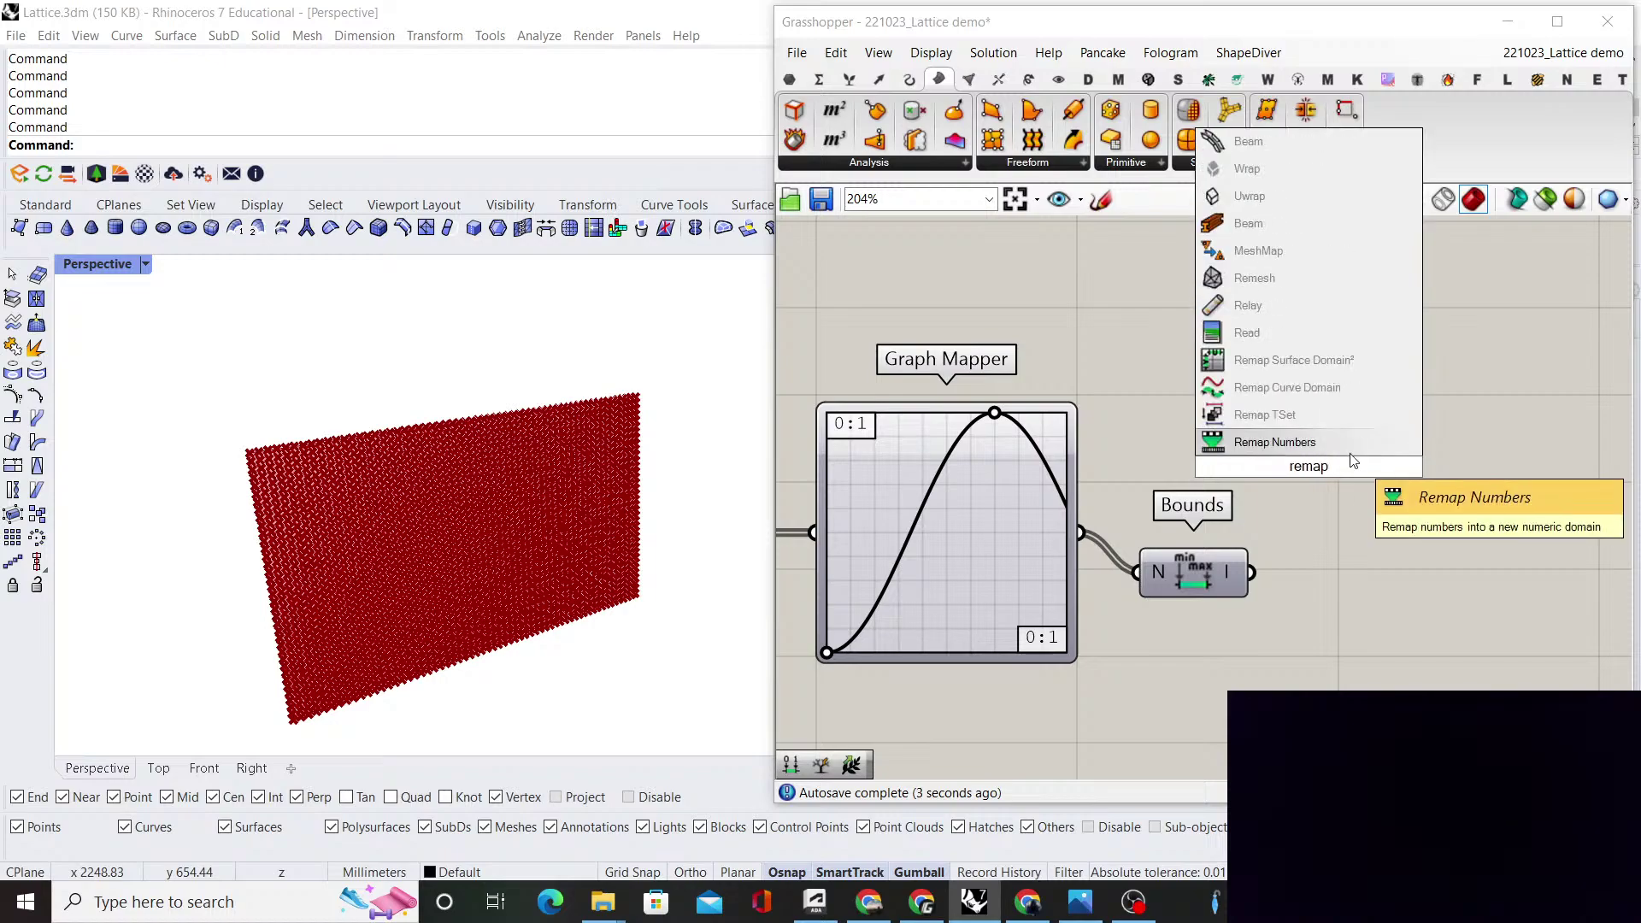
pyautogui.press('Return')
pyautogui.moveTo(1082, 533)
pyautogui.mouseDown()
pyautogui.moveTo(1248, 432)
pyautogui.moveTo(1385, 562)
pyautogui.mouseUp()
pyautogui.click(1265, 579)
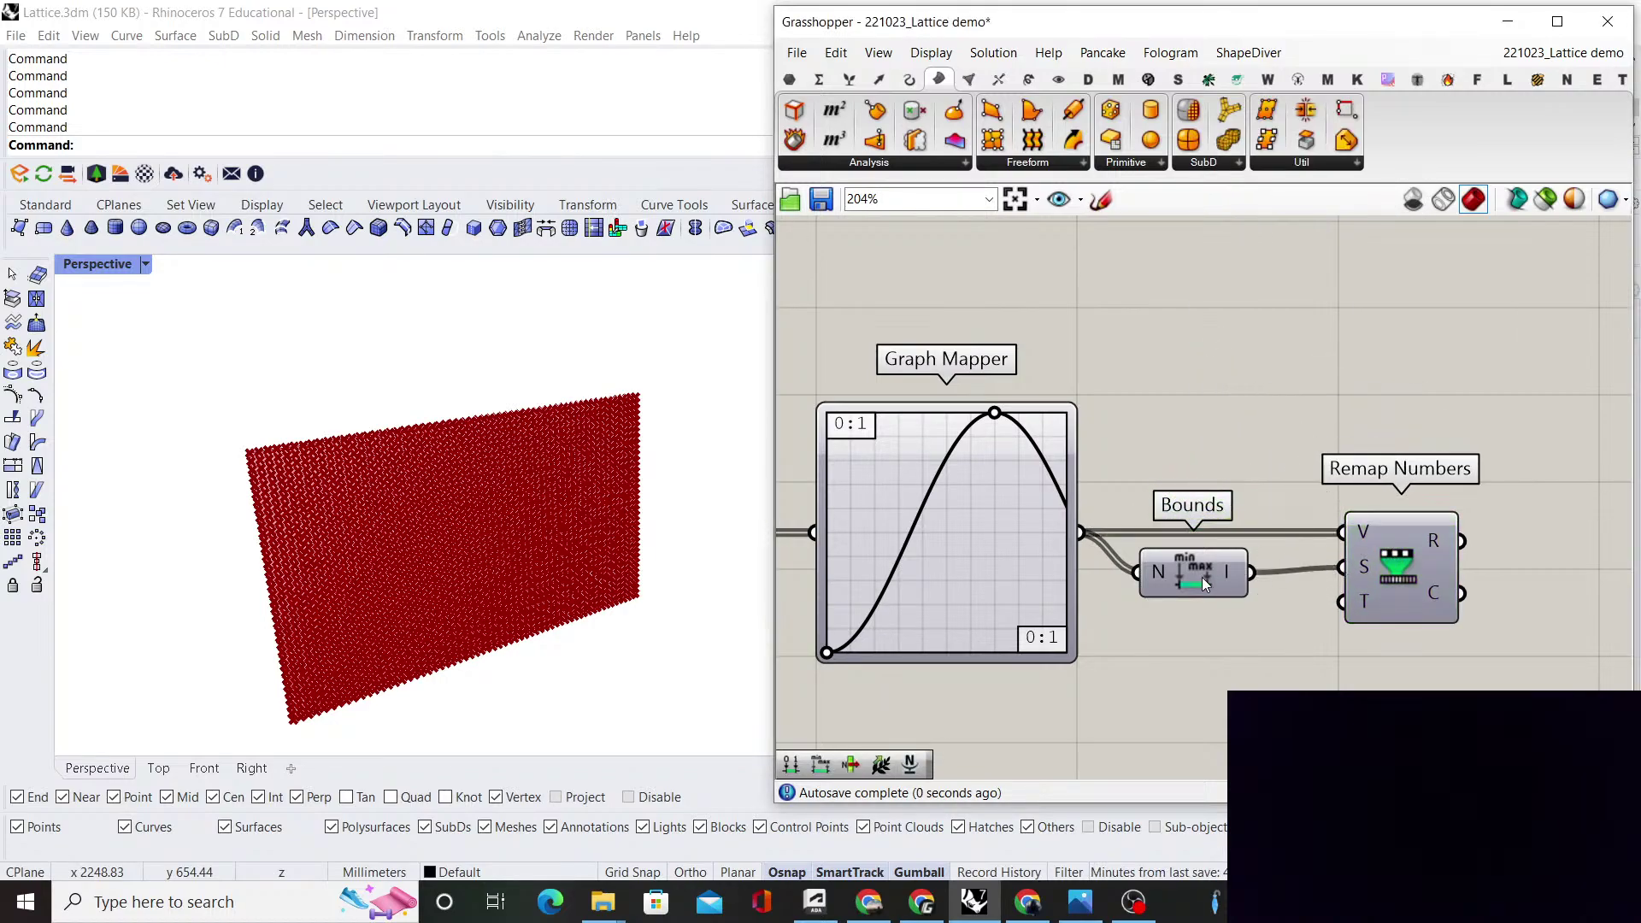
pyautogui.moveTo(1203, 584); pyautogui.dragTo(1220, 578)
pyautogui.click(1299, 633)
pyautogui.moveTo(1397, 548); pyautogui.dragTo(1392, 548)
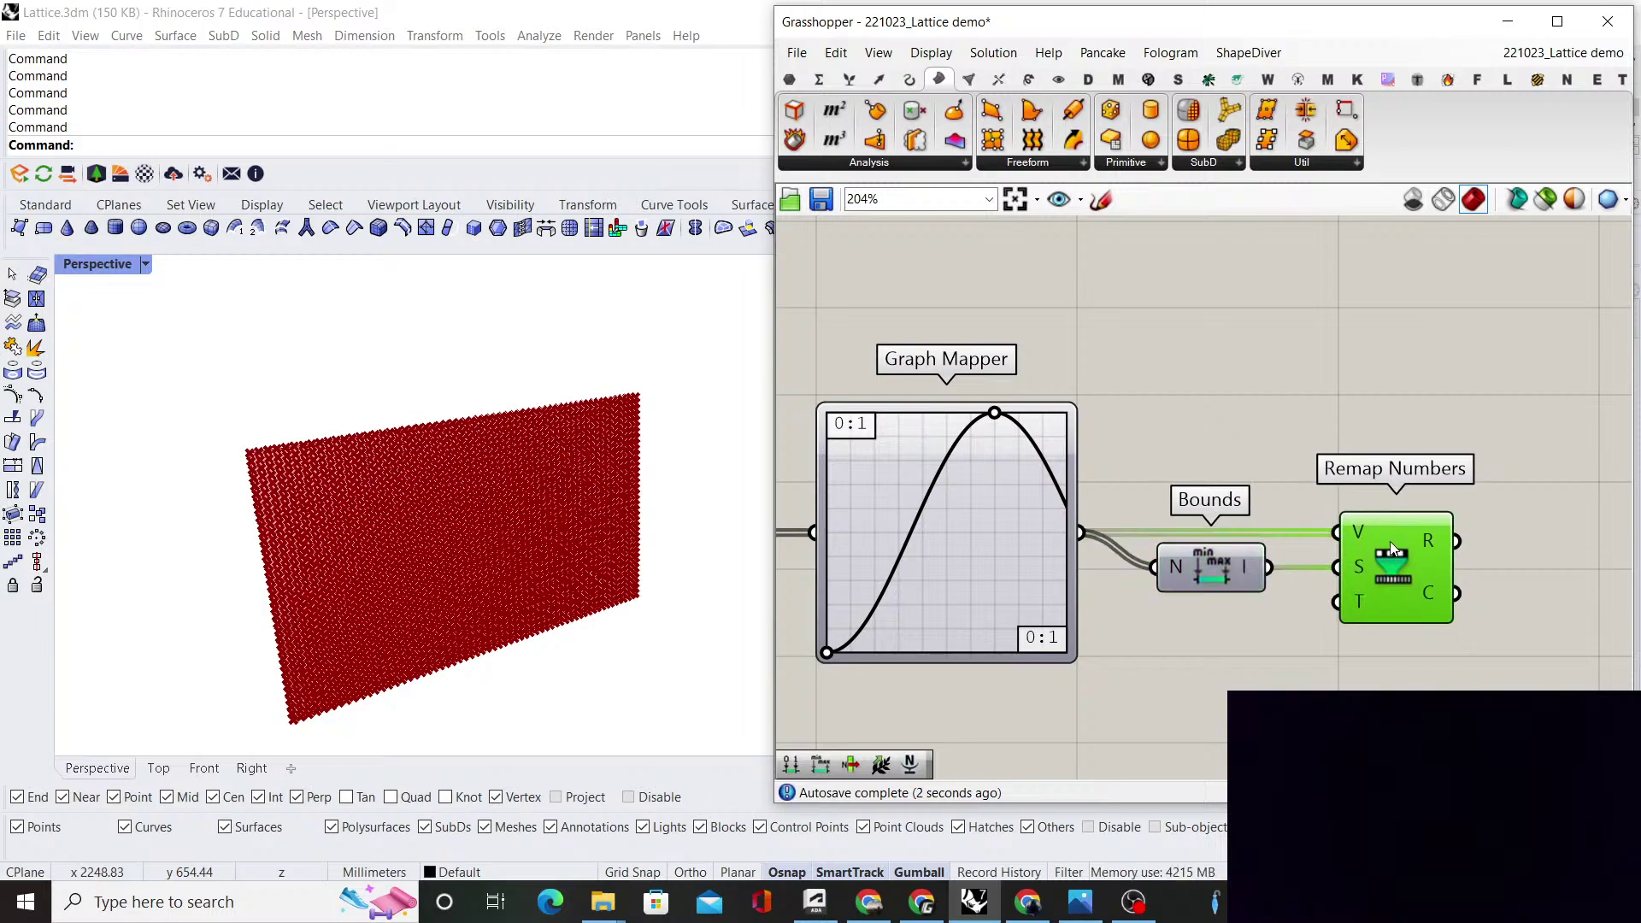
# Add a Construct Domain component below the Bounds component
pyautogui.scroll(-3, 1392, 548)
pyautogui.scroll(1, 1387, 516)
pyautogui.click(1210, 634)
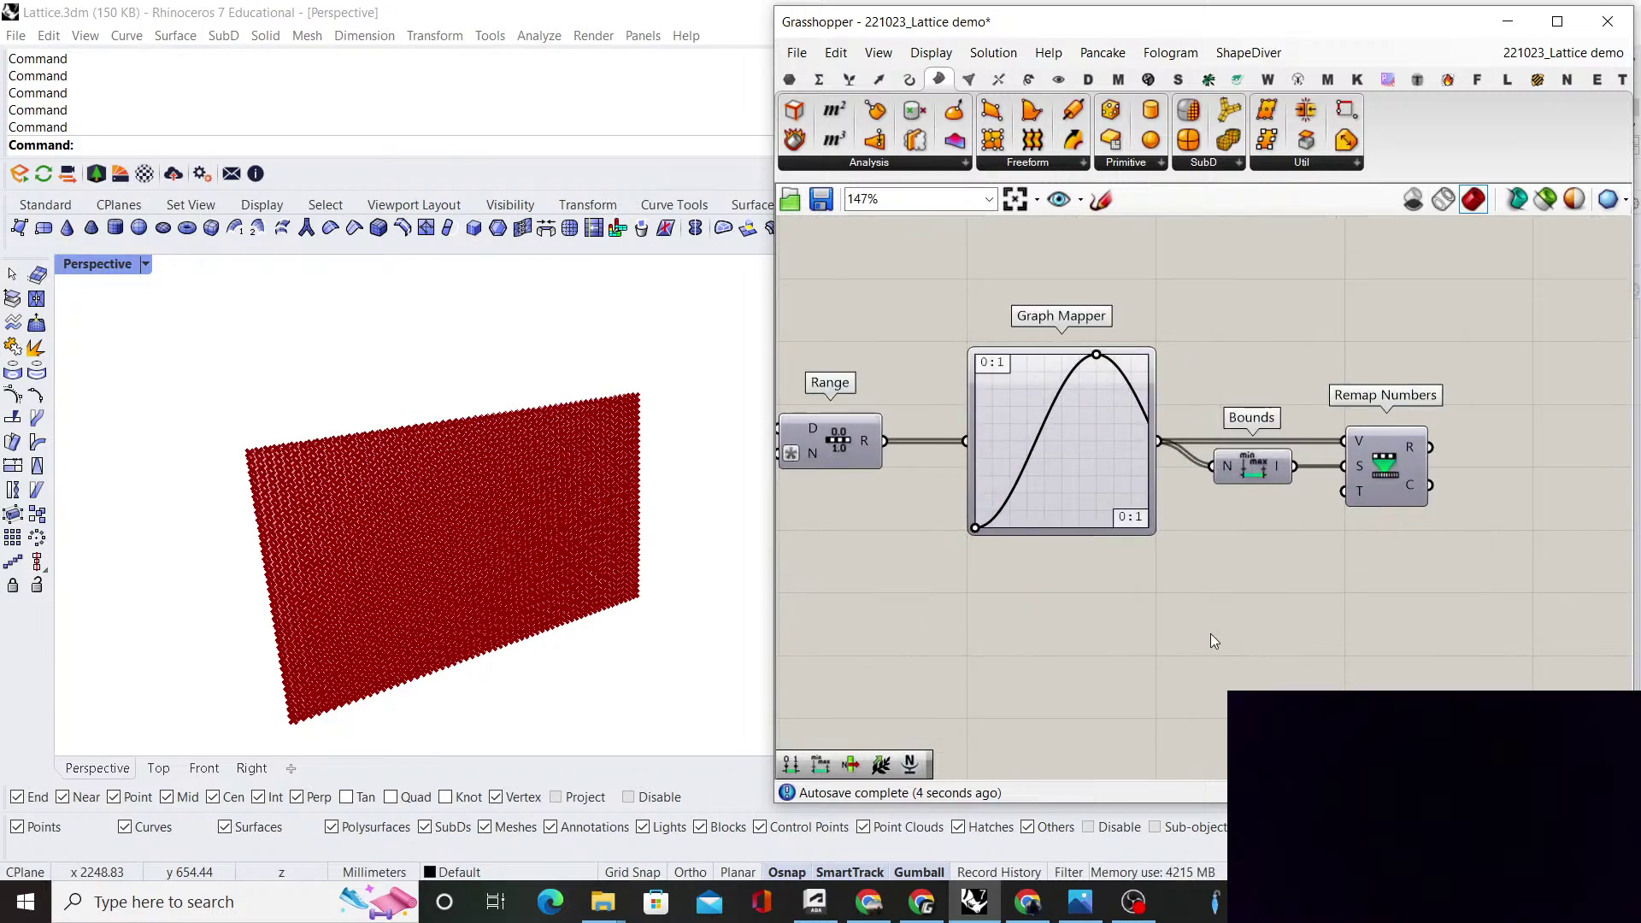
pyautogui.doubleClick(1210, 633)
pyautogui.write('constru')
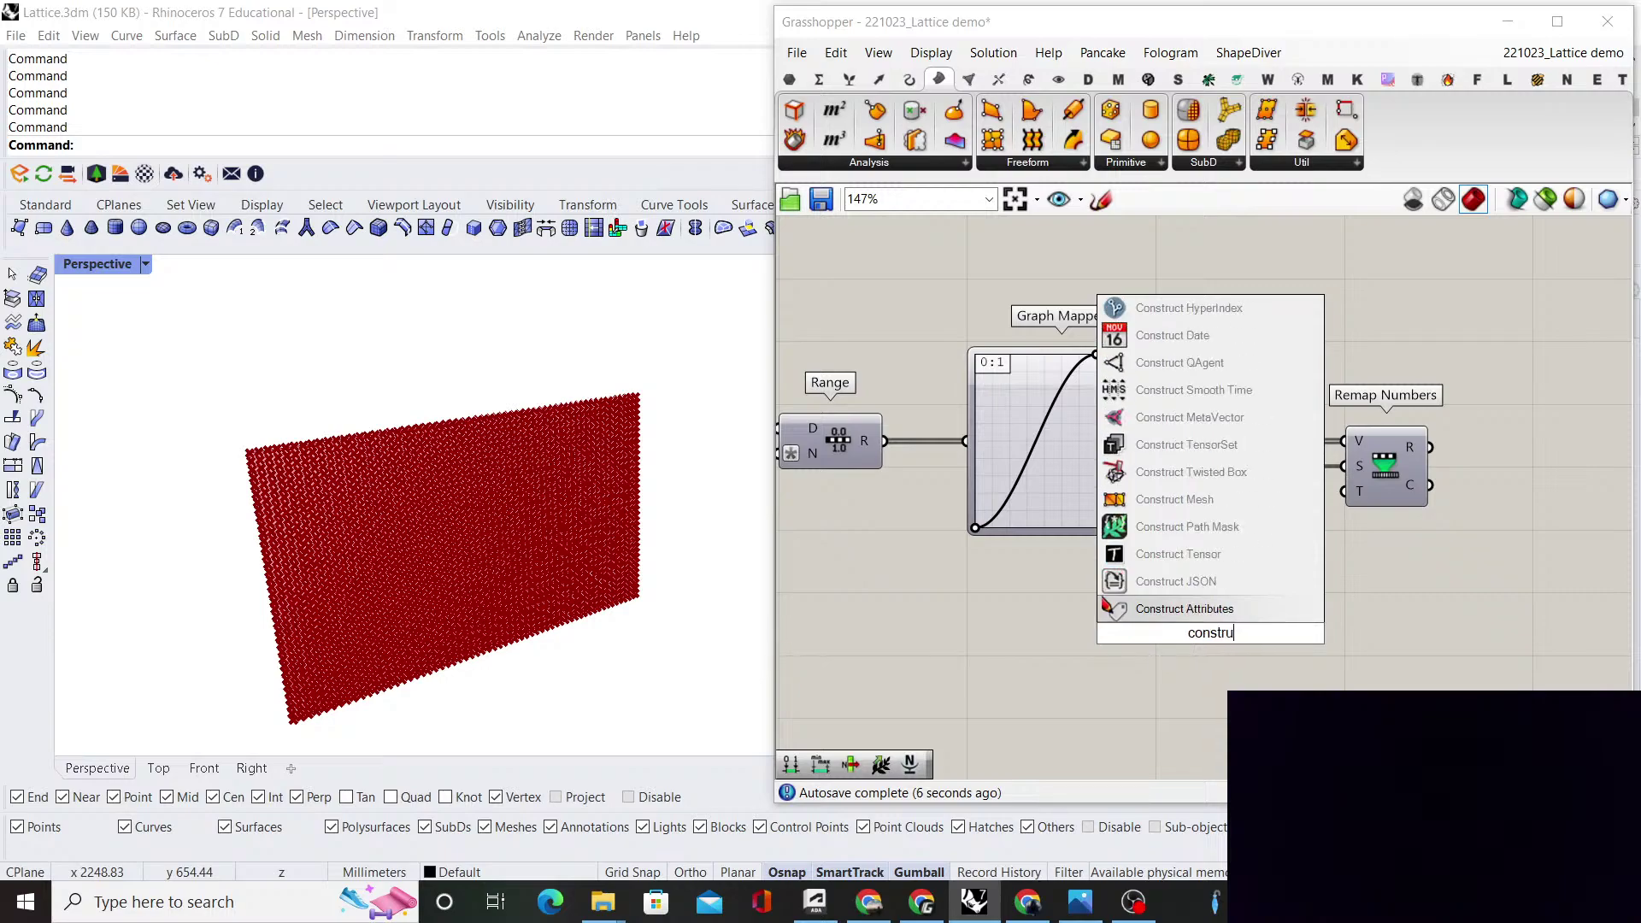
pyautogui.write('ct domain')
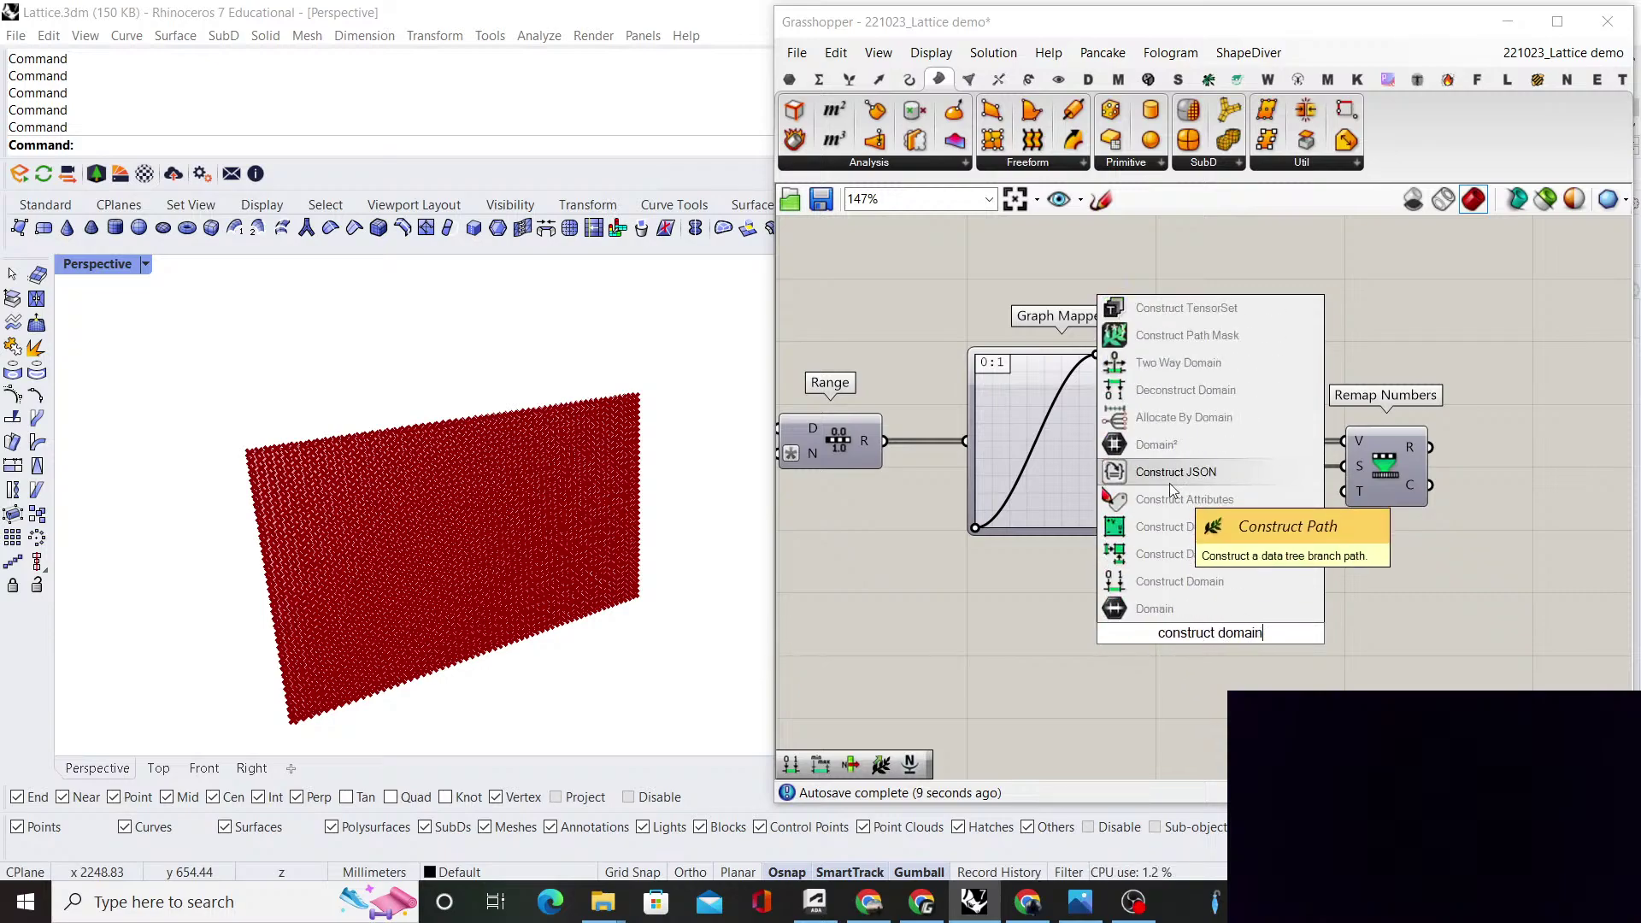
pyautogui.press('Return')
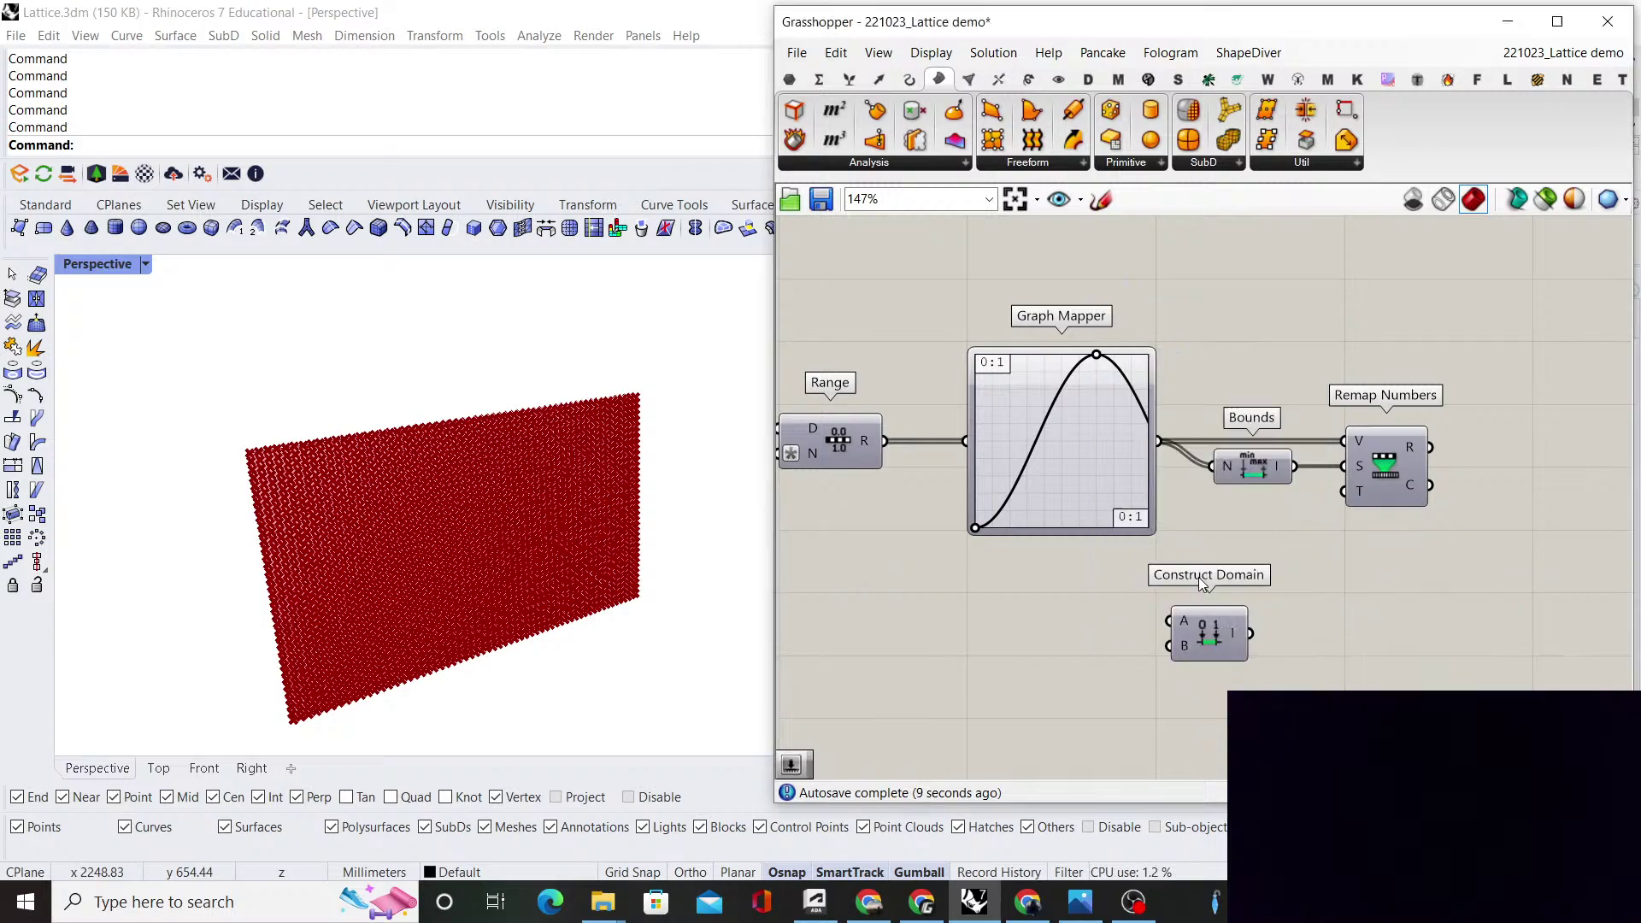
# Add a number slider set to 1.2, wire it to Construct Domain's A input and align the two
pyautogui.doubleClick(1103, 601)
pyautogui.write('1.2')
pyautogui.press('Return')
pyautogui.scroll(3, 1094, 605)
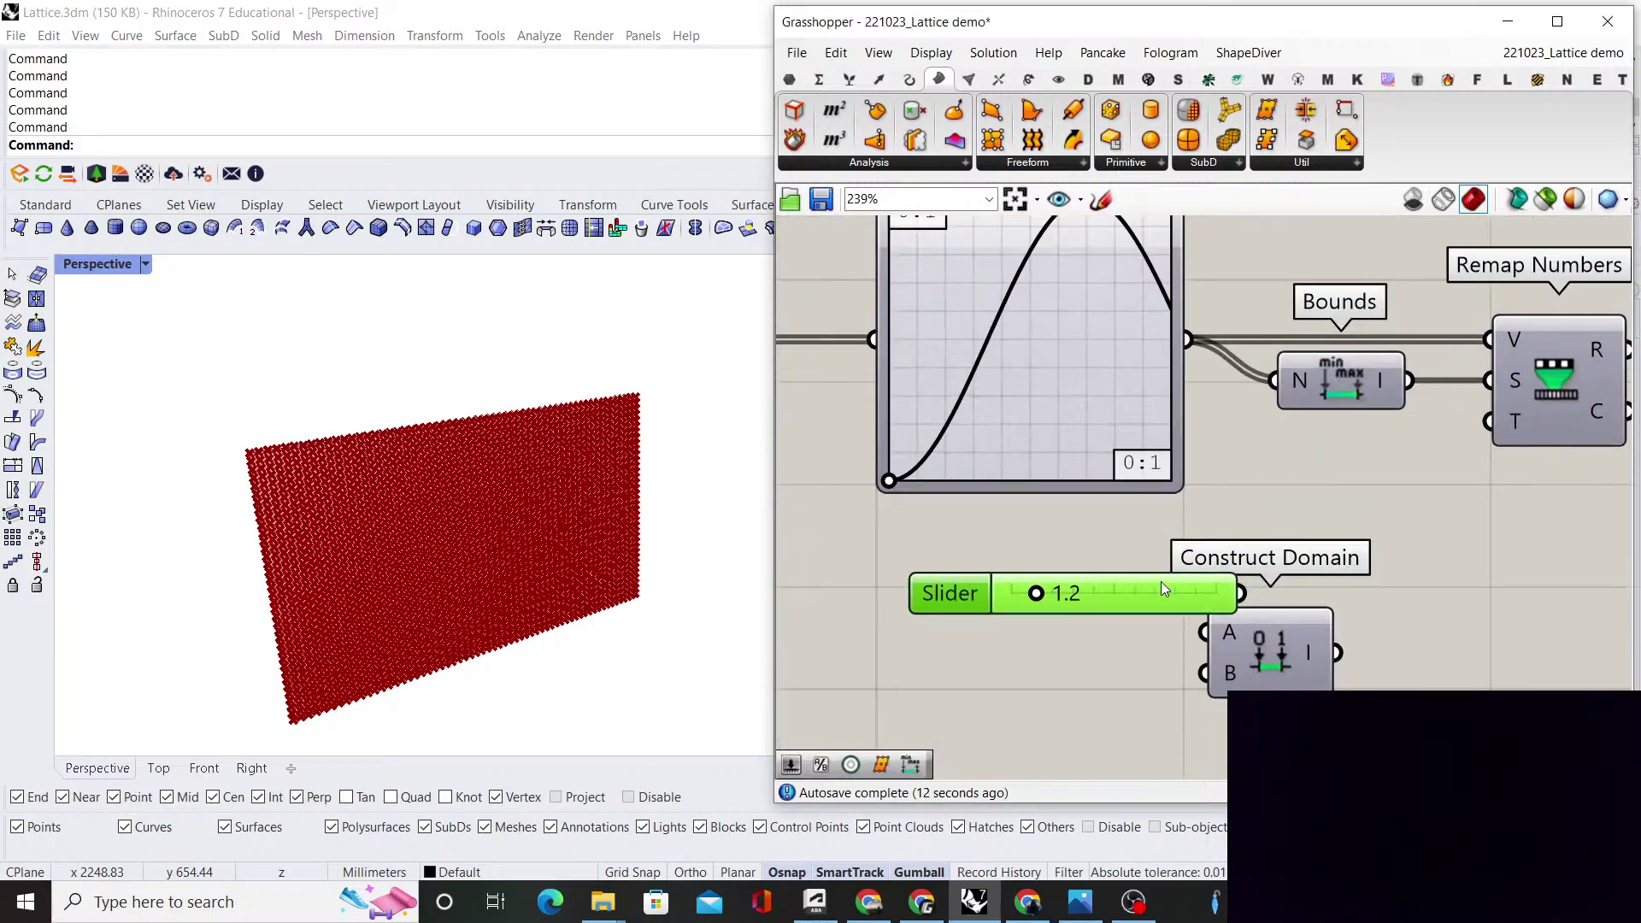
pyautogui.moveTo(1214, 614); pyautogui.dragTo(1131, 556)
# Add a panel containing 0, connect it to Construct Domain's B input and place it directly under the slider
pyautogui.click(1118, 695)
pyautogui.doubleClick(1118, 695)
pyautogui.write('//')
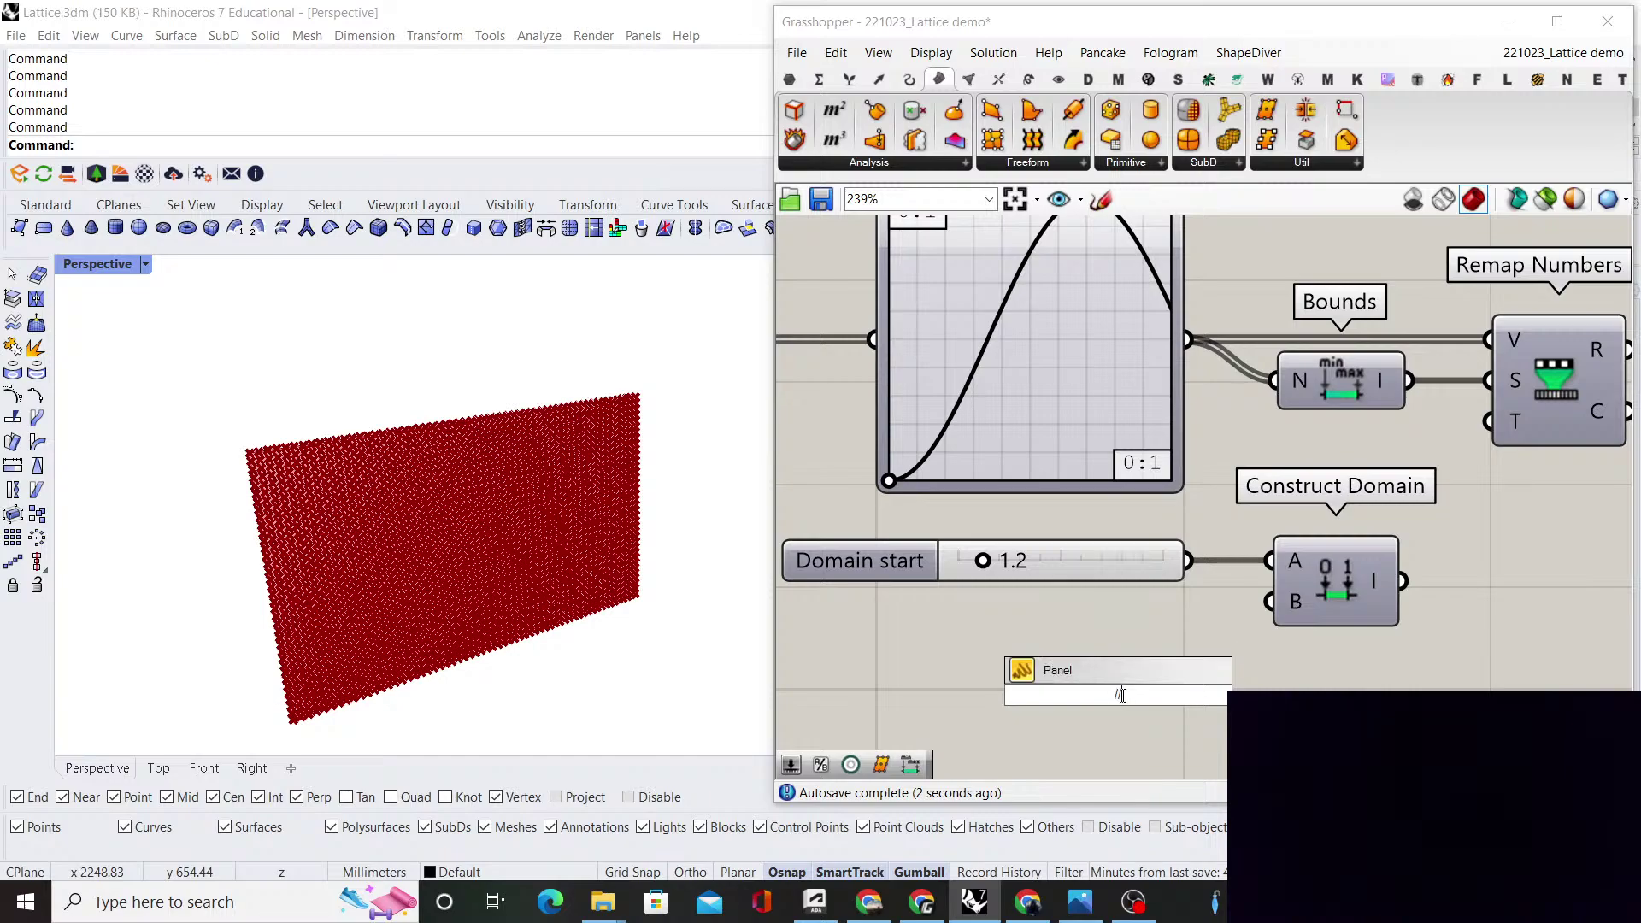
pyautogui.write('0')
pyautogui.press('Return')
pyautogui.moveTo(1156, 694); pyautogui.dragTo(1268, 603)
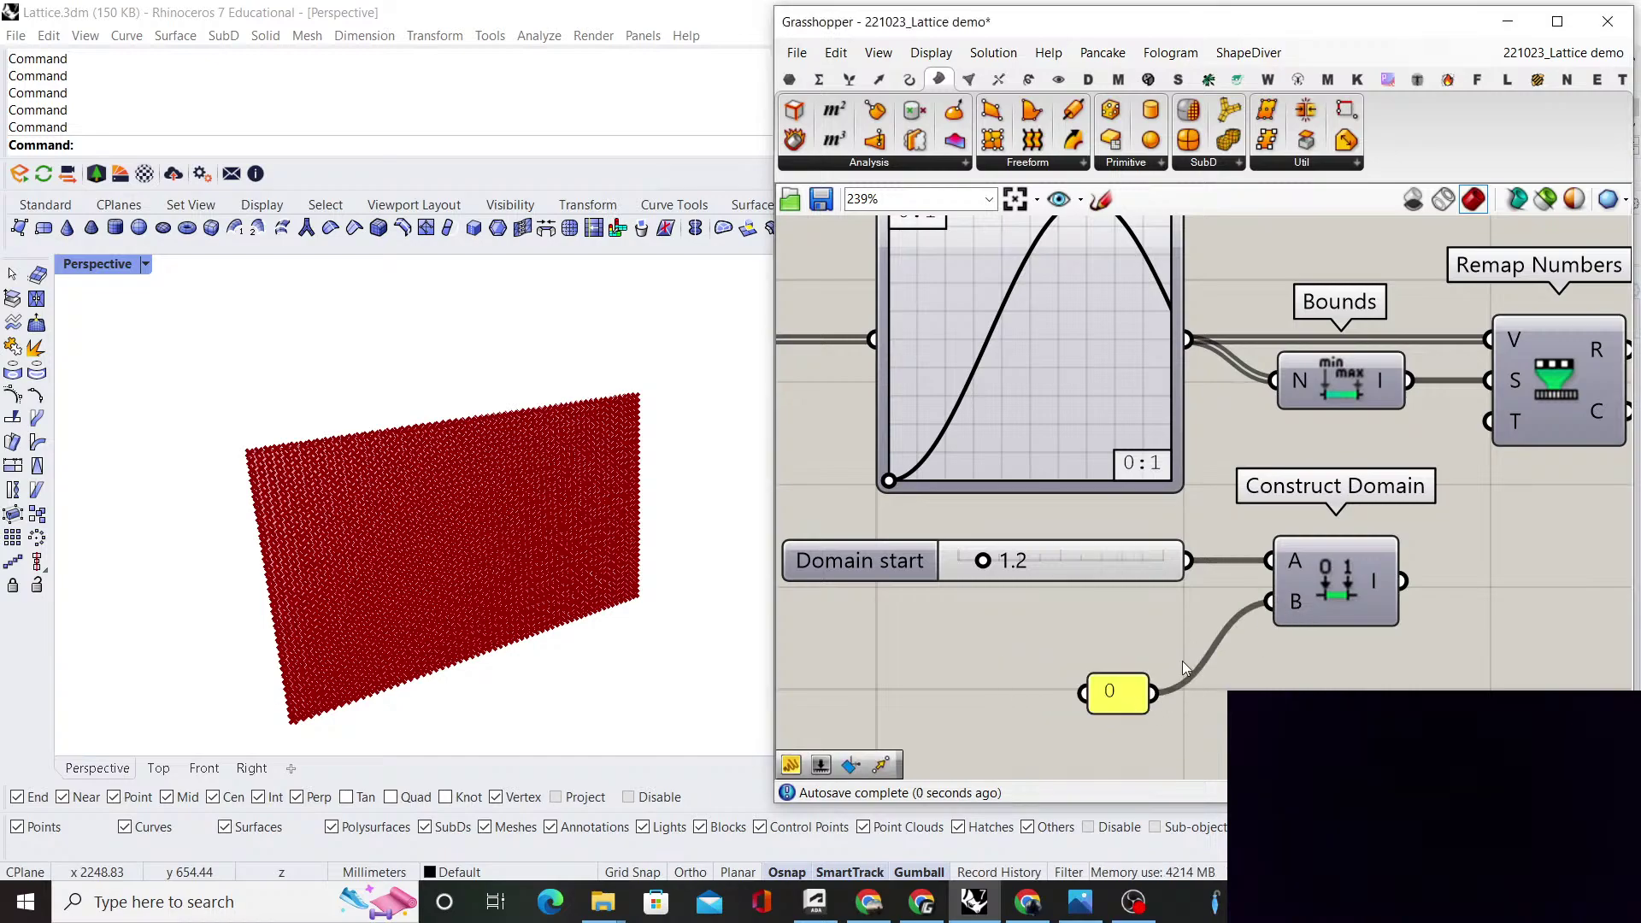
pyautogui.moveTo(1123, 689); pyautogui.dragTo(1144, 617)
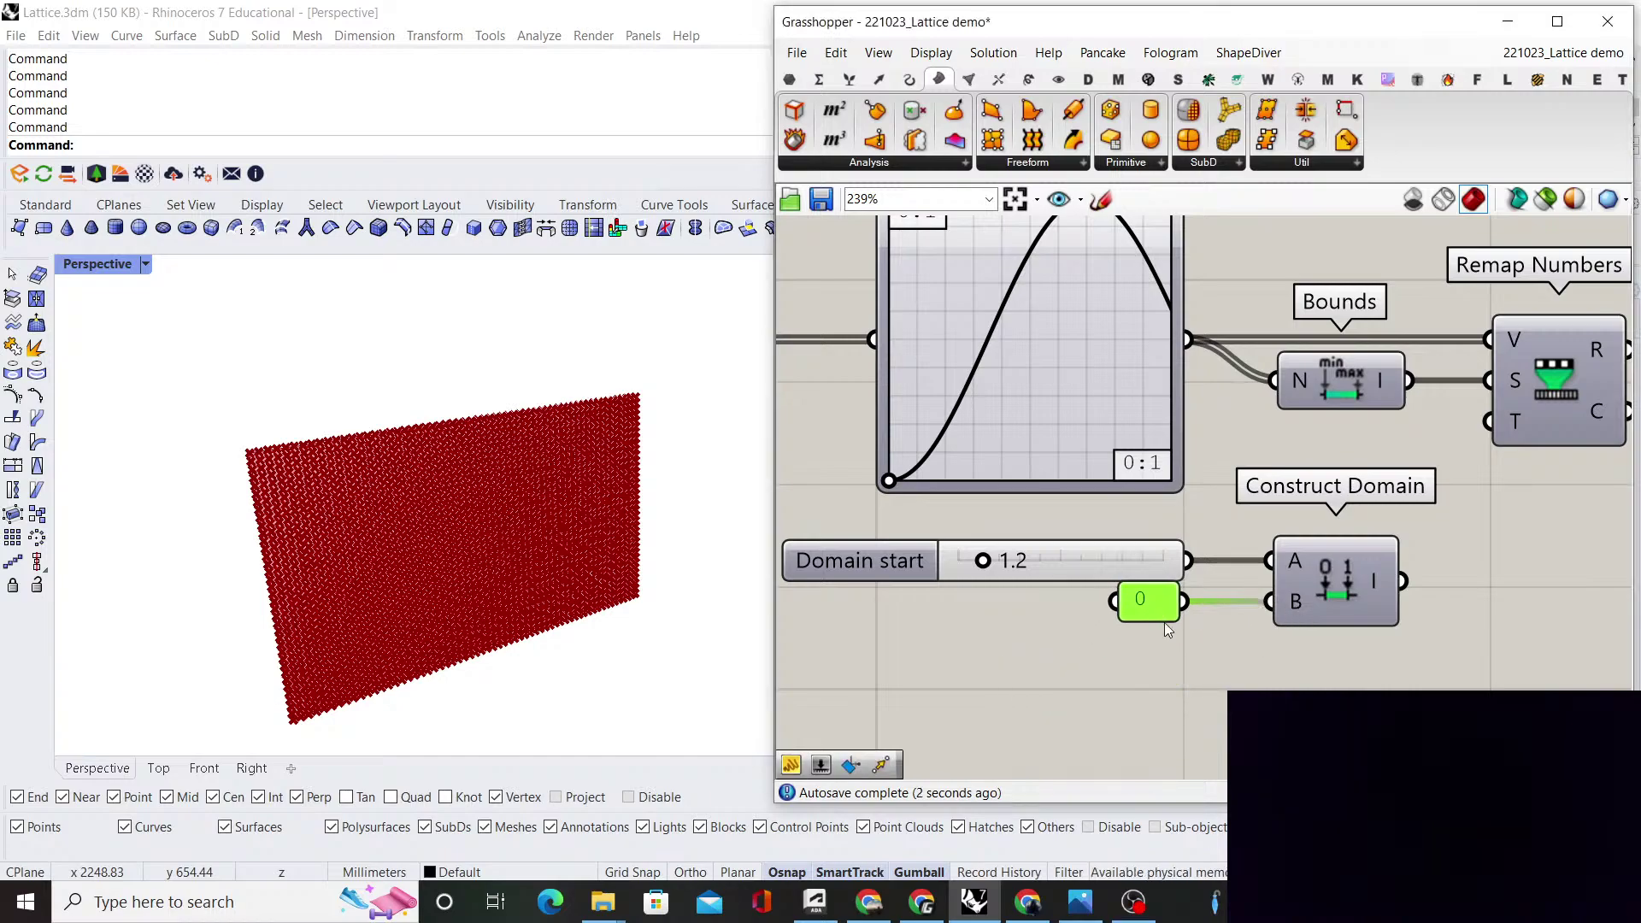
# Connect Construct Domain's I output to the T input of Remap Numbers
pyautogui.click(1168, 630)
pyautogui.scroll(-2, 1210, 593)
pyautogui.scroll(-8, 1311, 585)
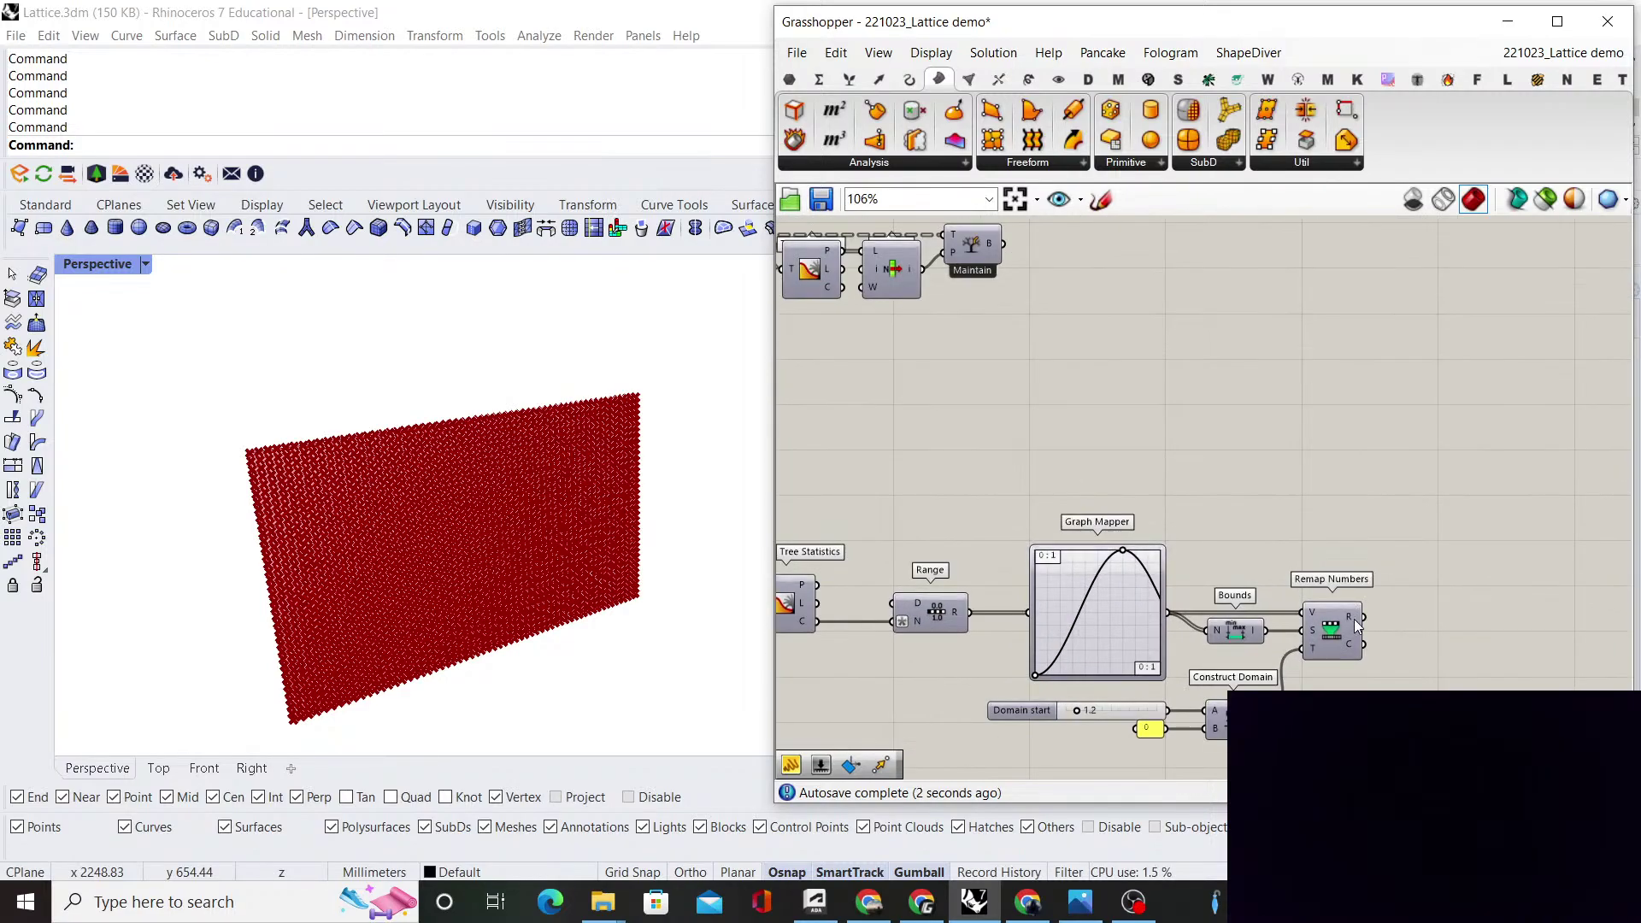
pyautogui.moveTo(1356, 625)
pyautogui.scroll(6, 1378, 579)
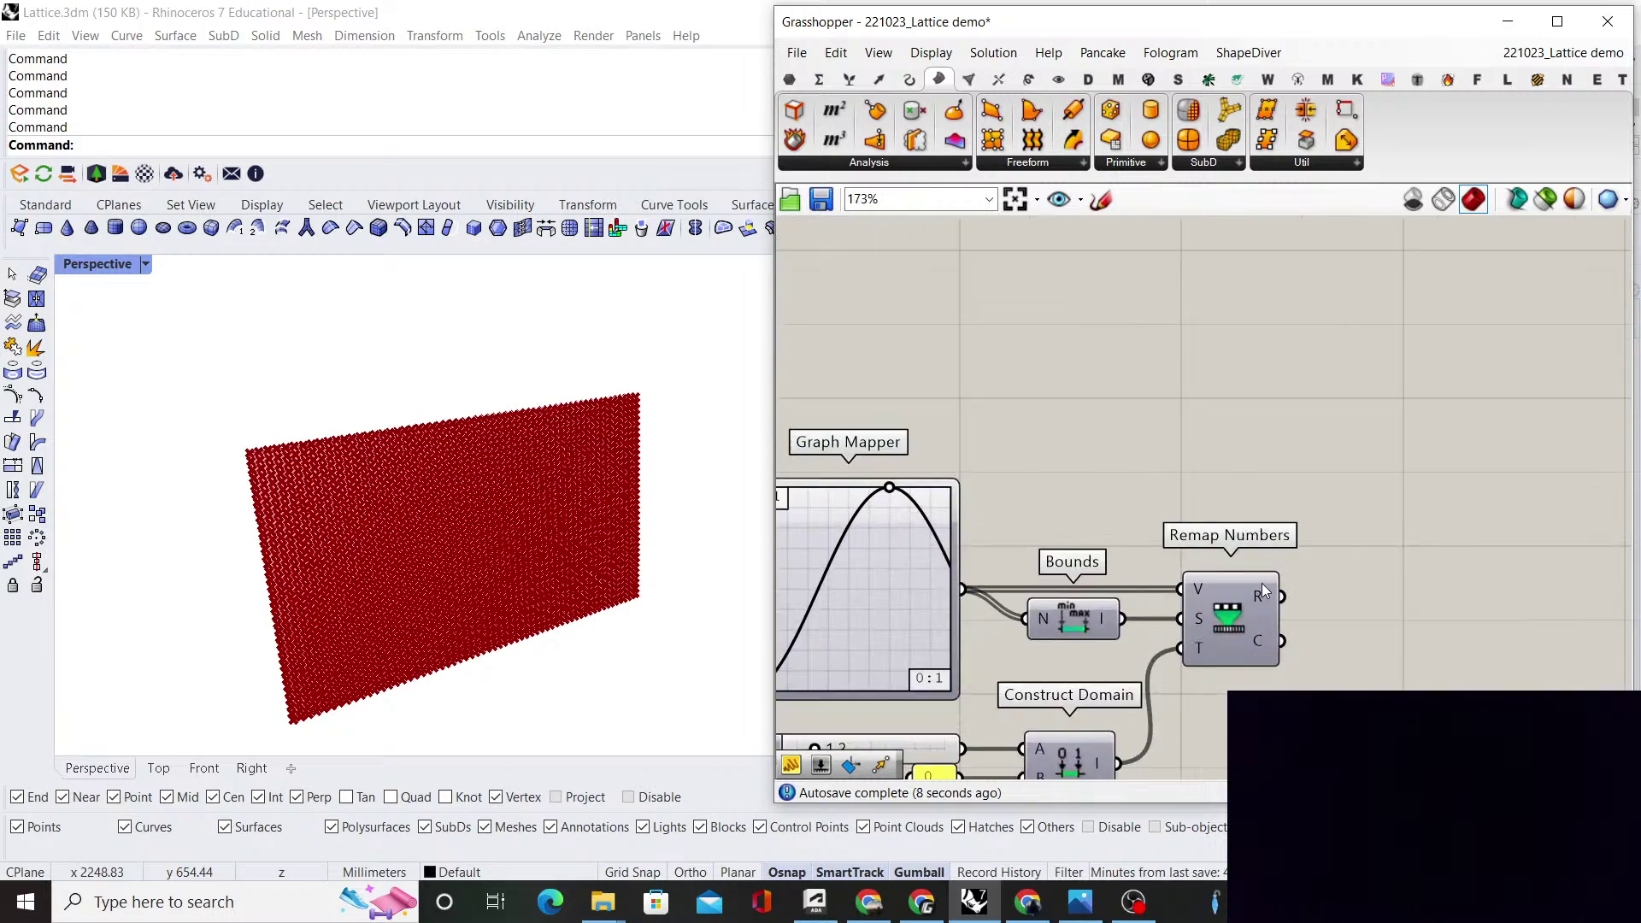
# Add a Move component to the canvas above and beyond Remap Numbers
pyautogui.scroll(-7, 1261, 583)
pyautogui.doubleClick(1304, 537)
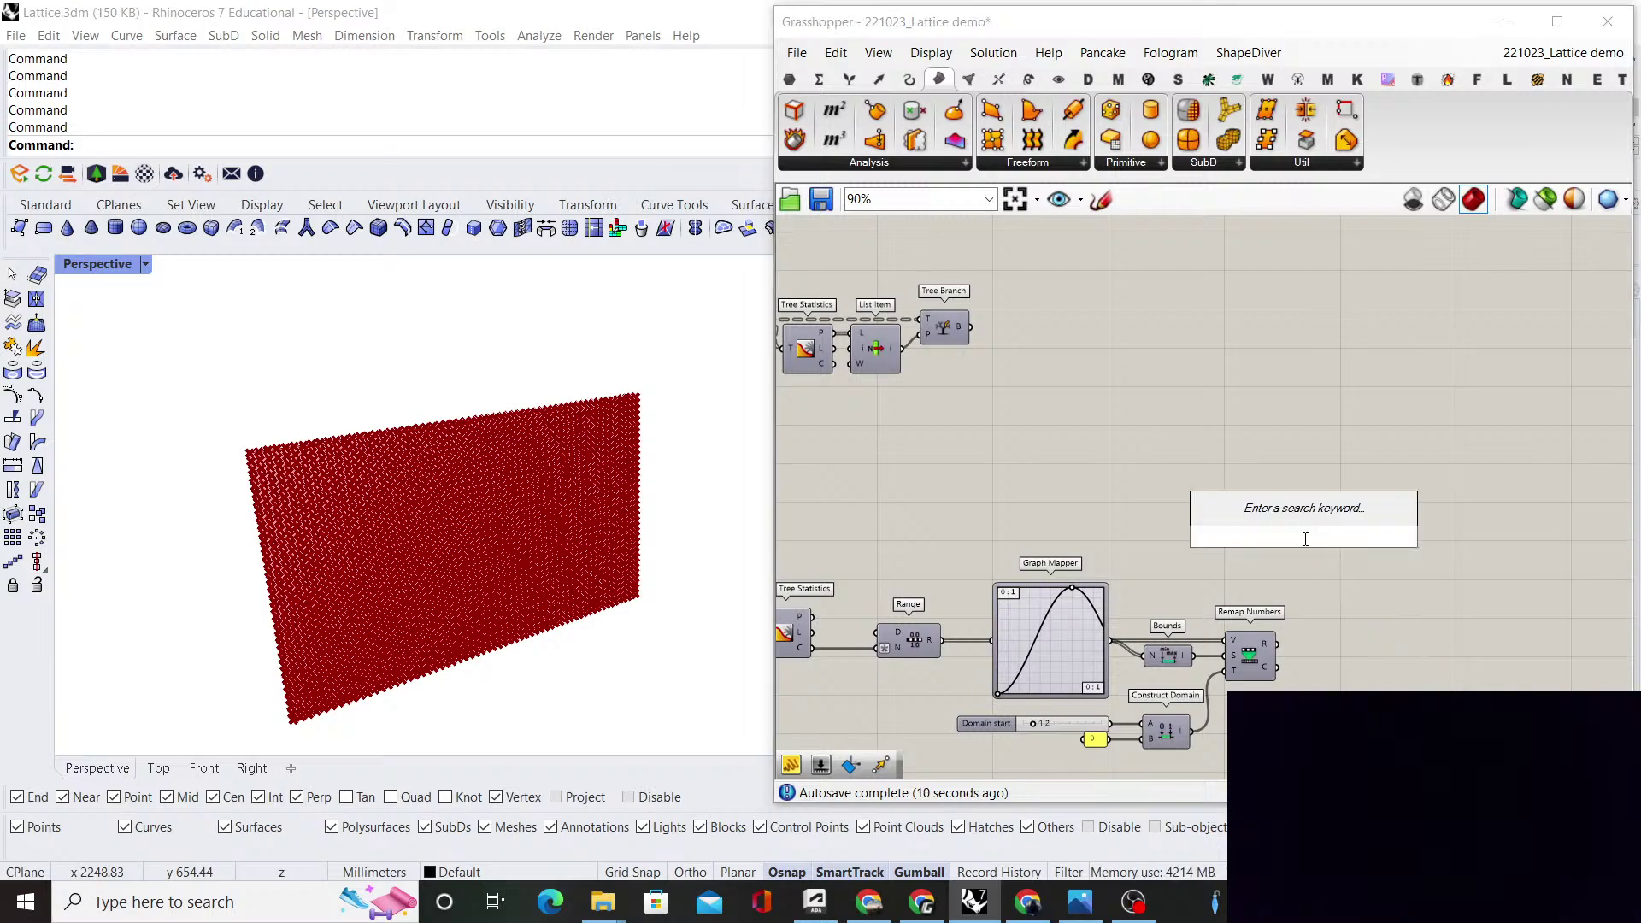
pyautogui.write('move')
pyautogui.click(1297, 510)
pyautogui.moveTo(1301, 534); pyautogui.dragTo(1448, 527)
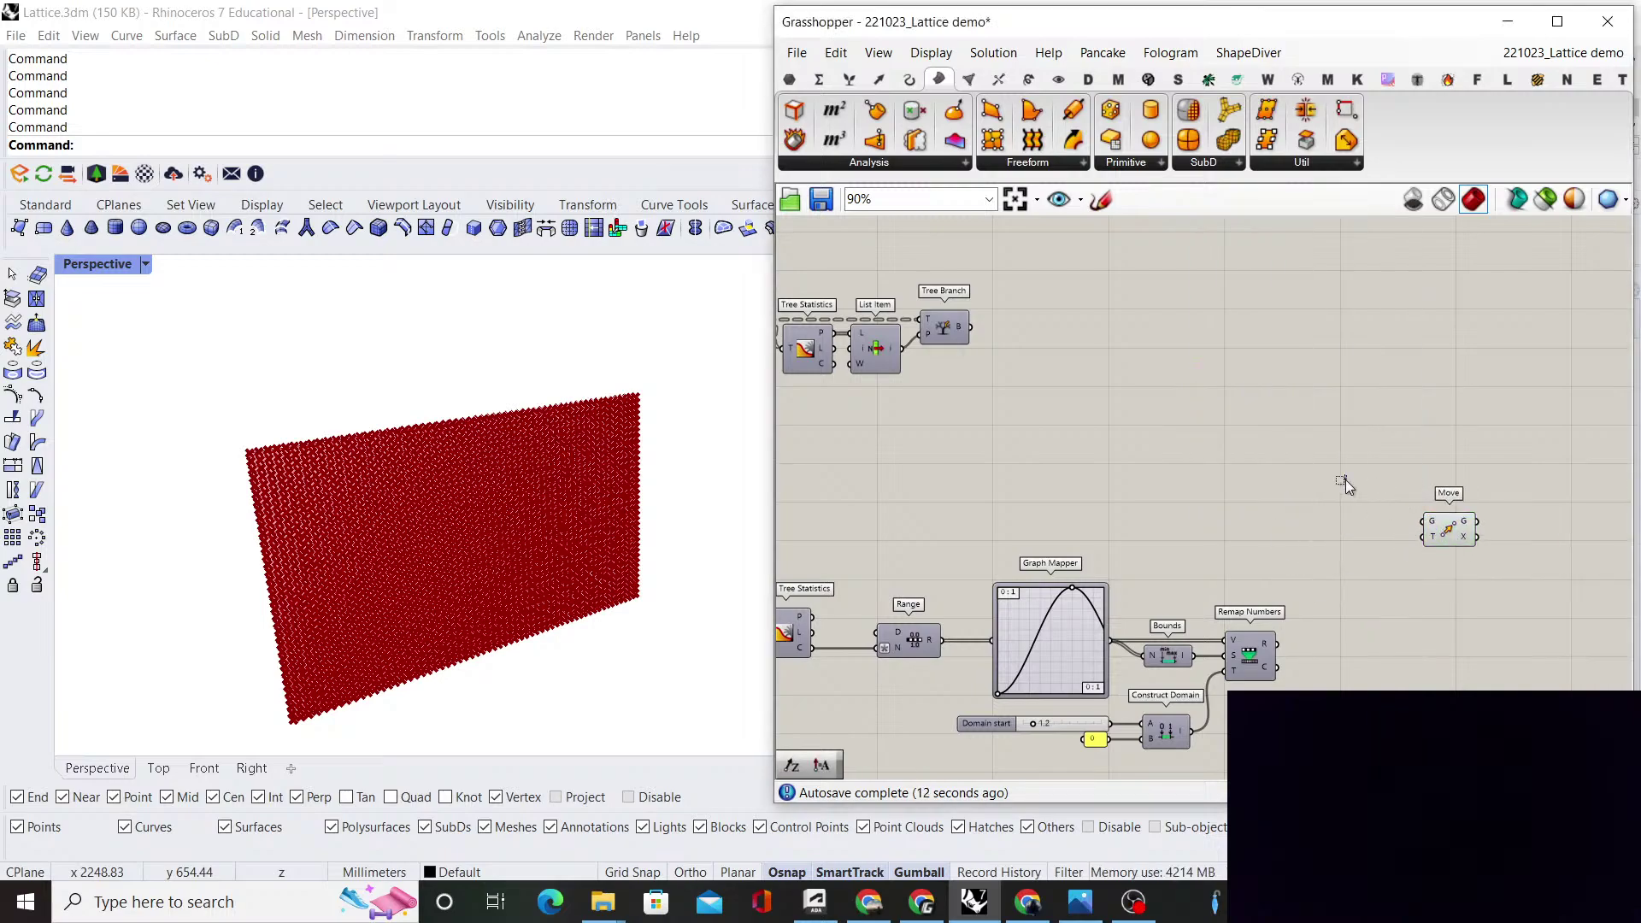
# Connect Divide Surface's P output to Move's G input and straighten the wire between them
pyautogui.scroll(-4, 1302, 517)
pyautogui.moveTo(1123, 500); pyautogui.dragTo(1295, 496, button='right')
pyautogui.scroll(7, 1152, 519)
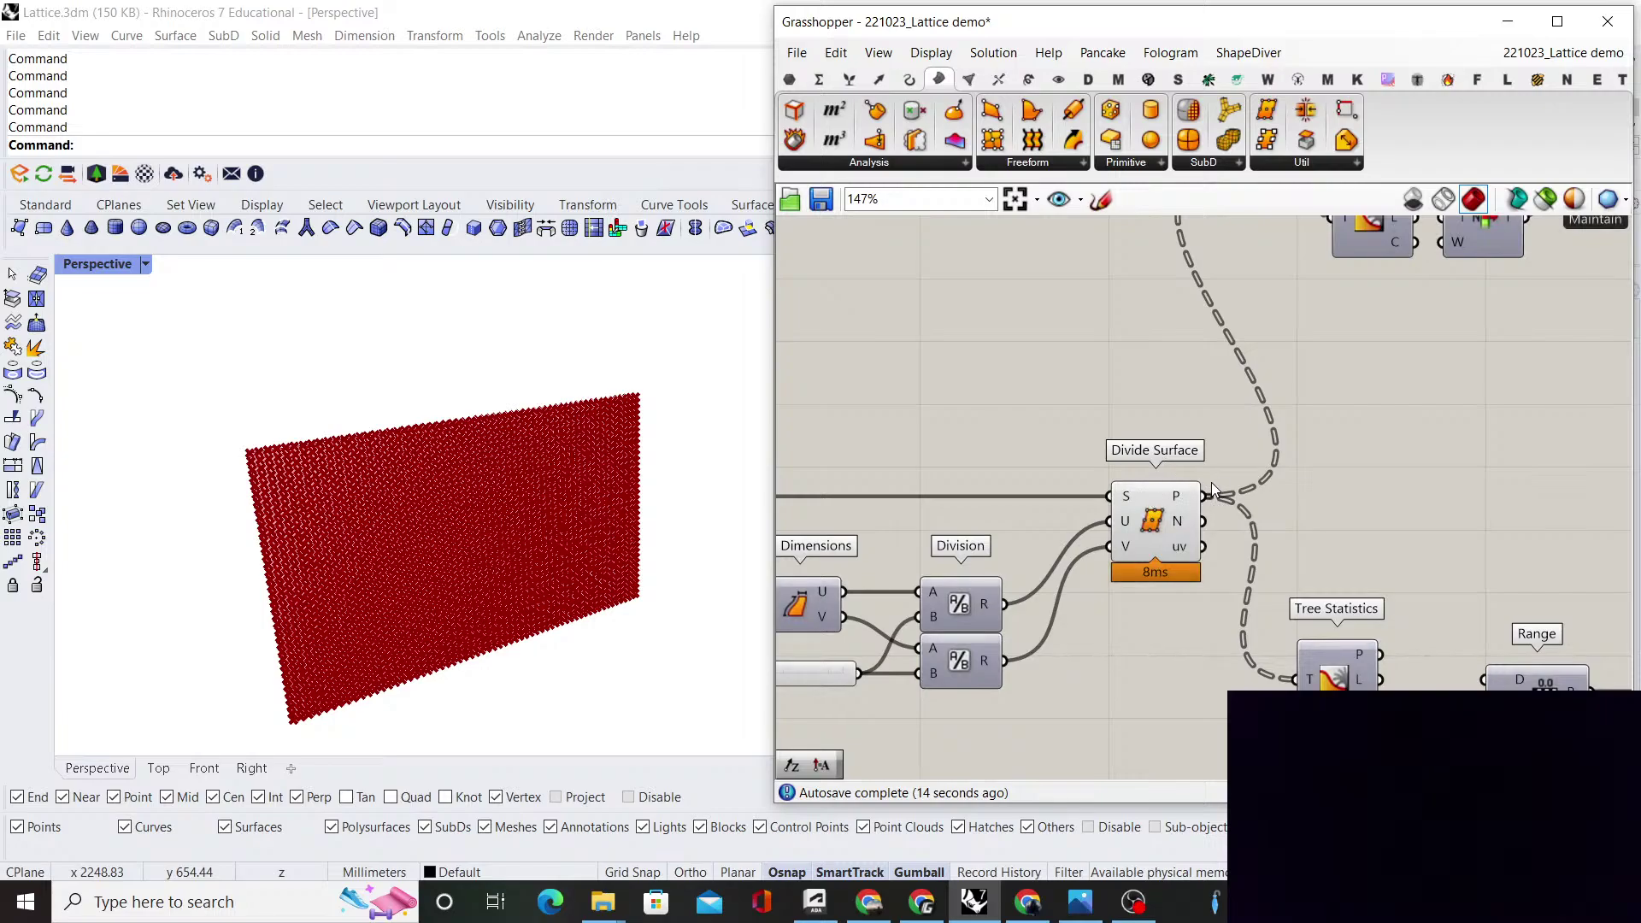
pyautogui.moveTo(1205, 496); pyautogui.dragTo(1457, 462)
pyautogui.scroll(-7, 1008, 405)
pyautogui.scroll(5, 1444, 443)
pyautogui.click(1394, 453)
pyautogui.scroll(-1, 1237, 487)
pyautogui.moveTo(1236, 486); pyautogui.dragTo(1346, 505, button='right')
pyautogui.scroll(2, 1361, 524)
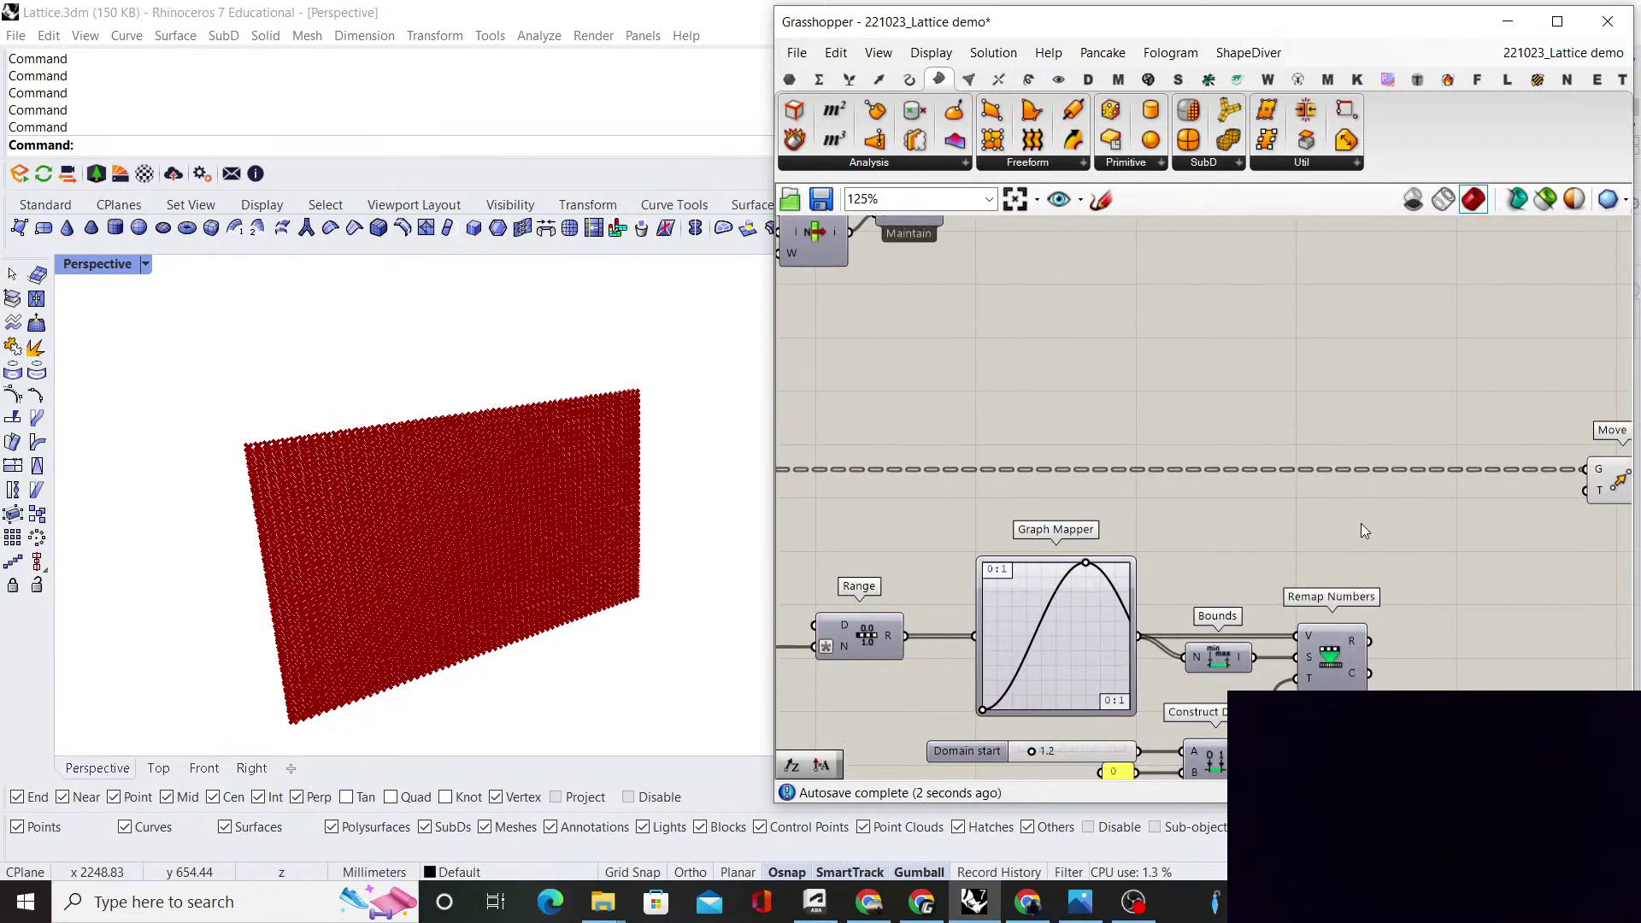
# Add an Amplitude component before Move and connect Divide Surface's N output to its V input
pyautogui.doubleClick(1361, 523)
pyautogui.write('amplitude')
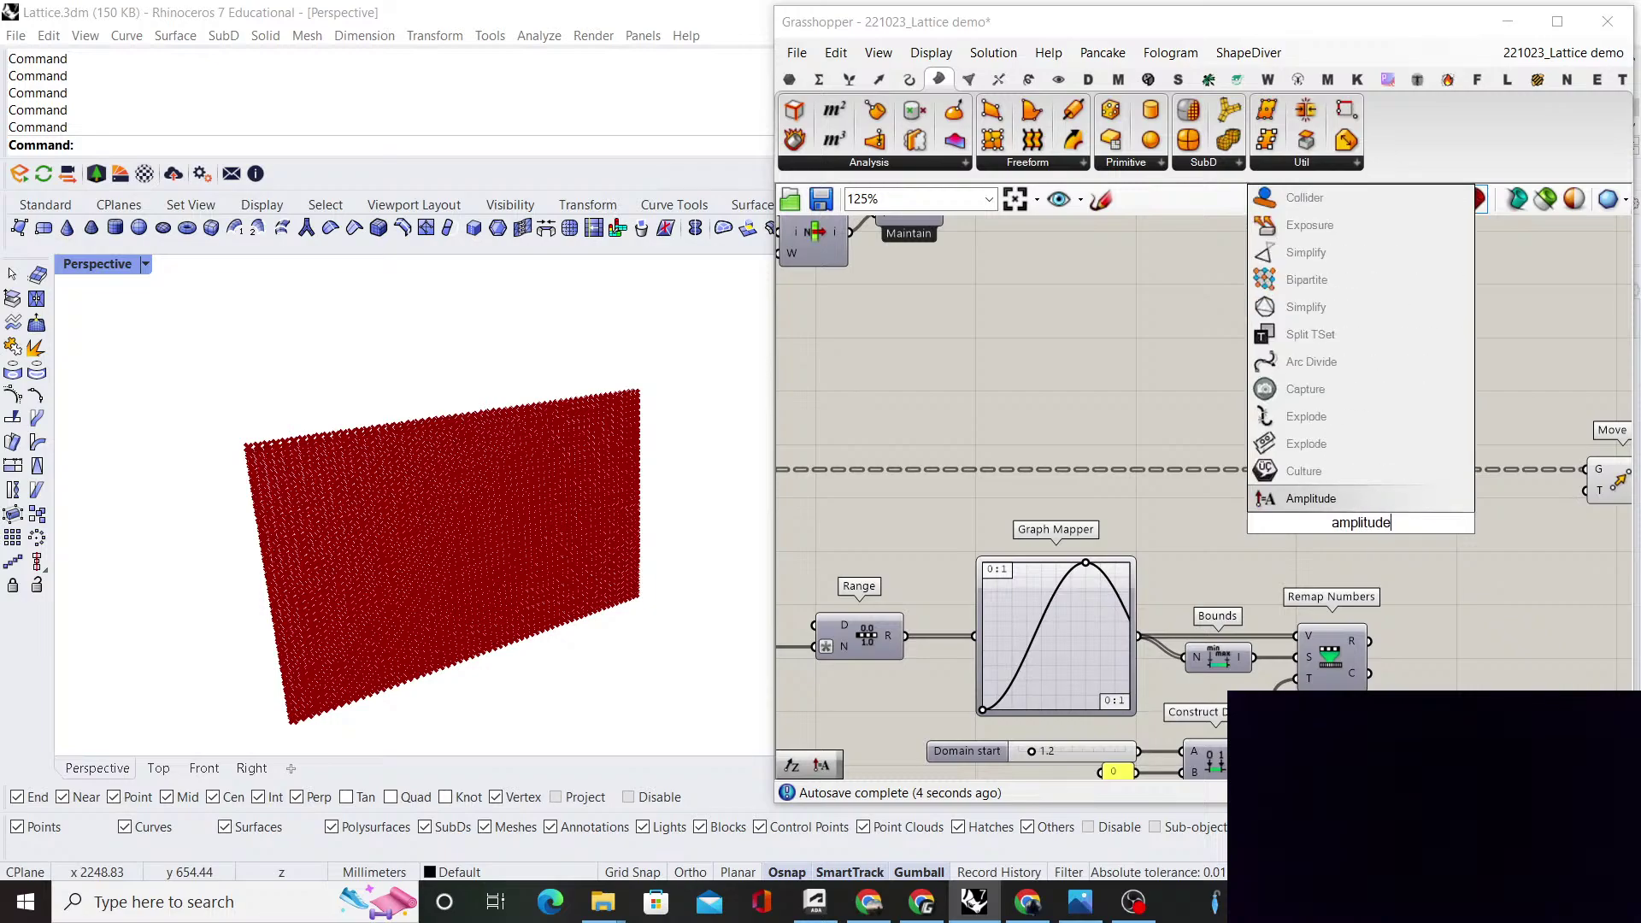
pyautogui.press('Return')
pyautogui.scroll(-3, 1173, 502)
pyautogui.scroll(3, 940, 480)
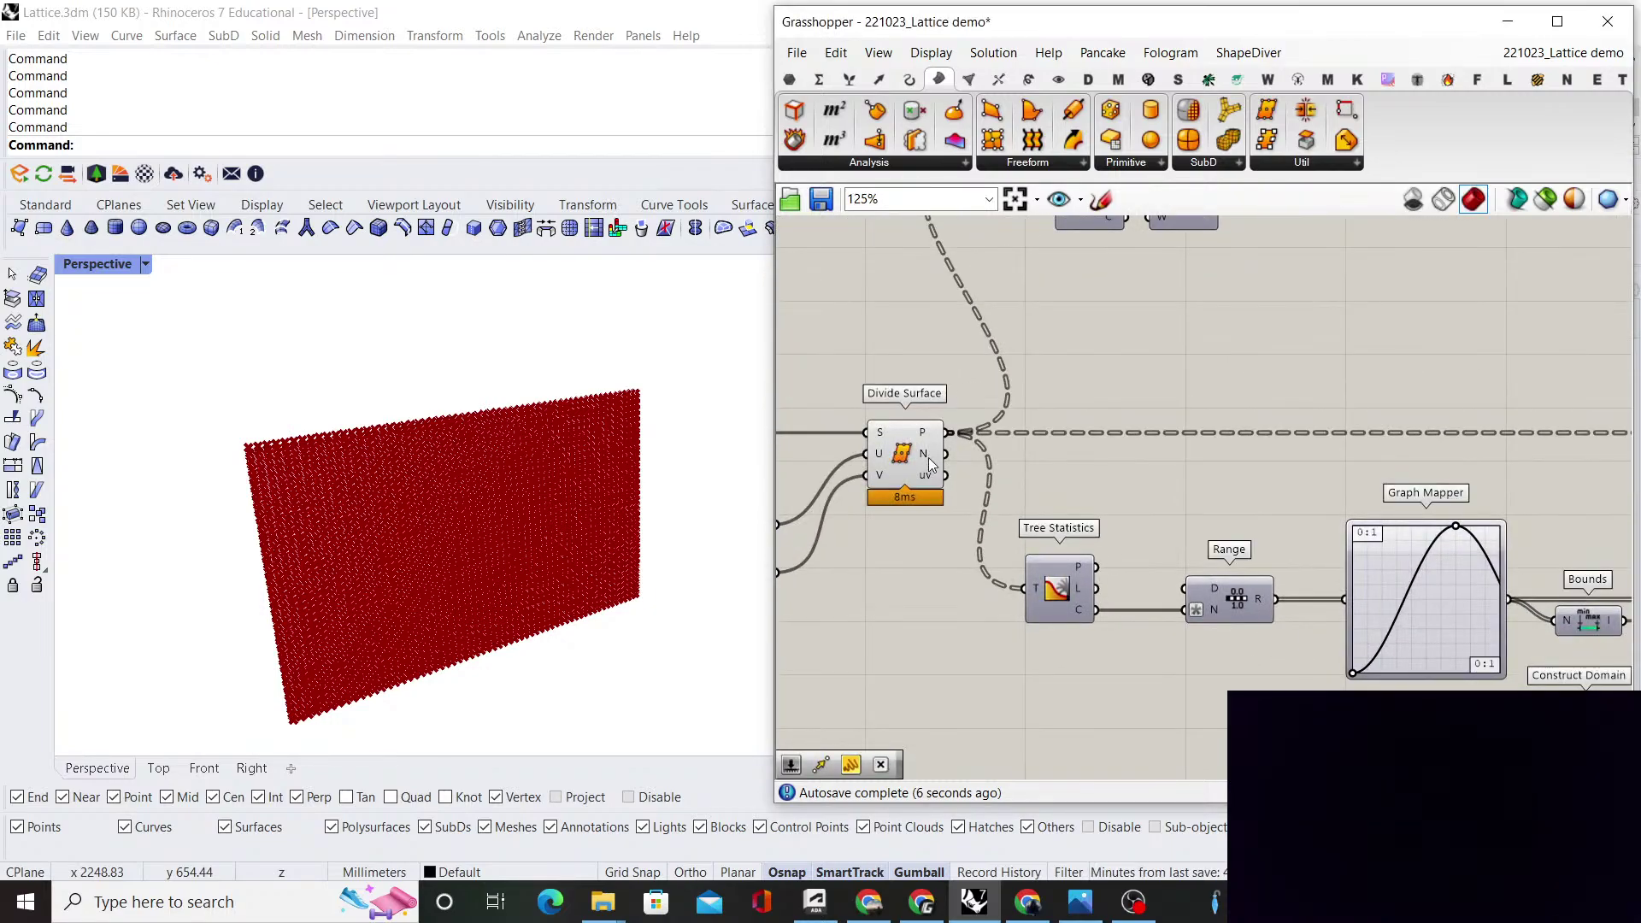
pyautogui.moveTo(945, 454); pyautogui.dragTo(1352, 481)
pyautogui.scroll(-3, 991, 513)
pyautogui.scroll(3, 1265, 470)
pyautogui.scroll(1, 1326, 484)
pyautogui.click(1289, 566)
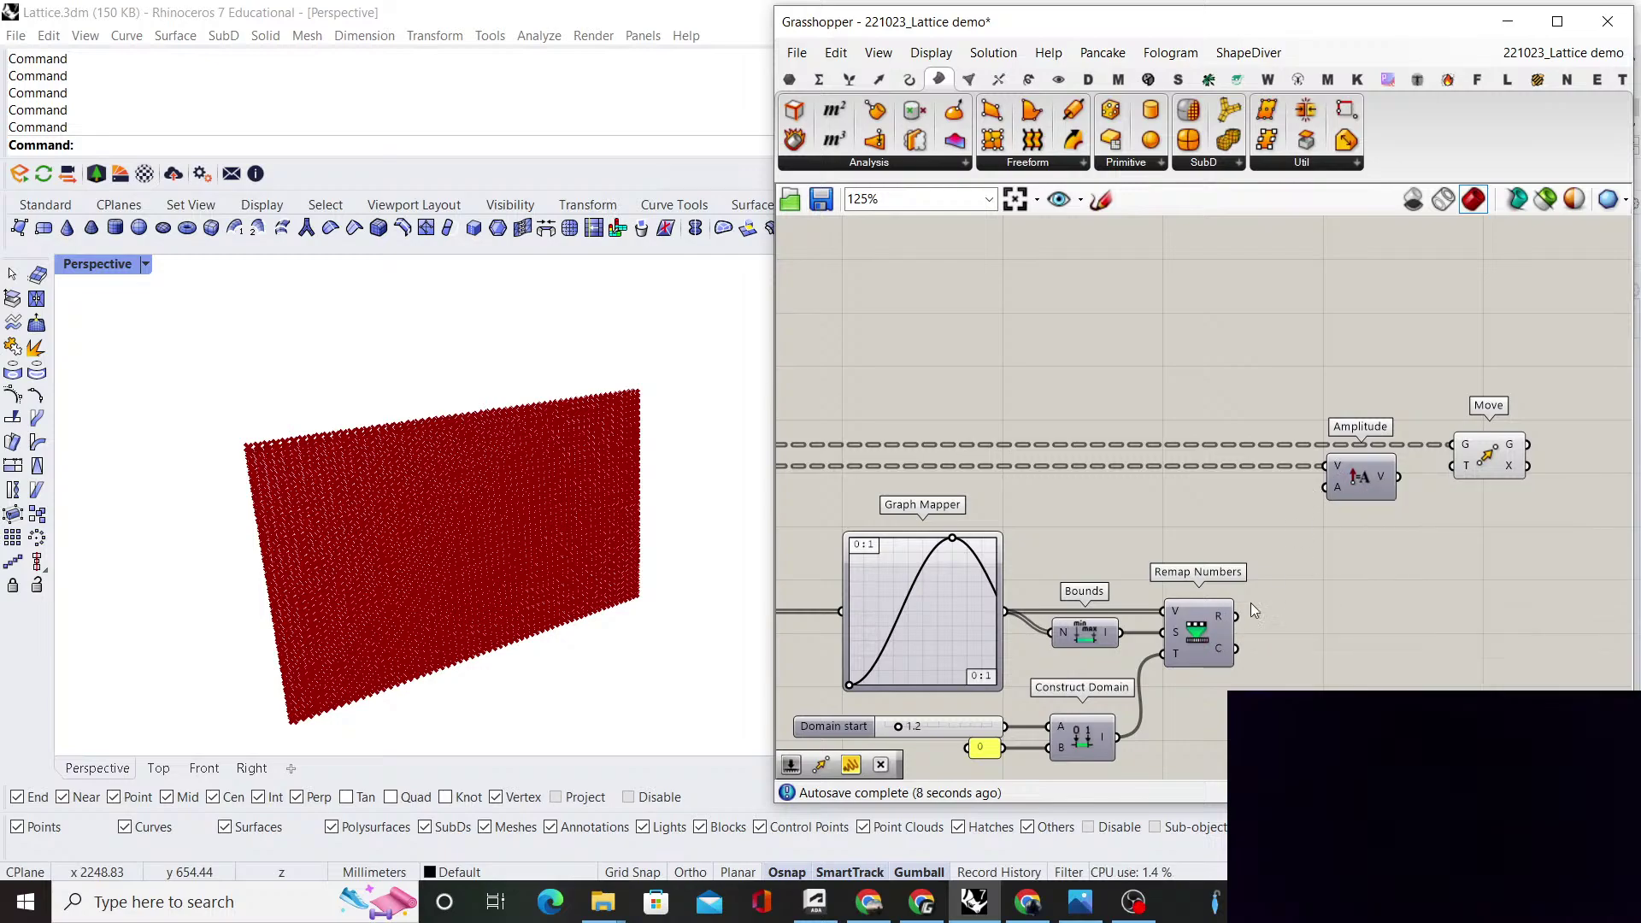
# Add a Graft Tree component and feed it the R output of Remap Numbers
pyautogui.doubleClick(1349, 591)
pyautogui.write('graft')
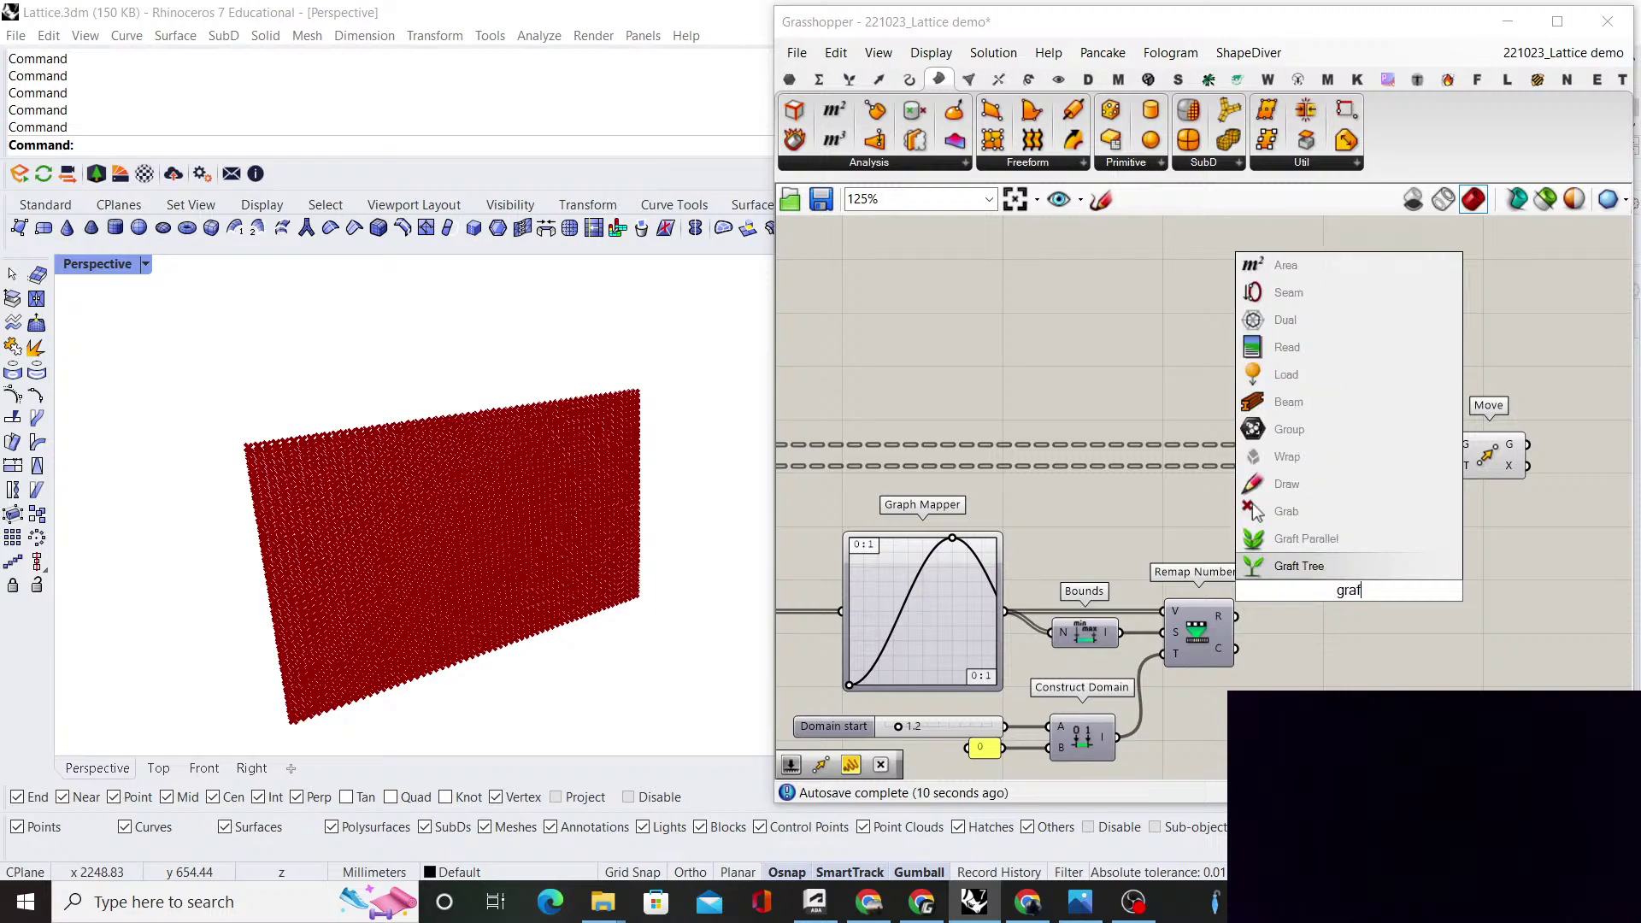
pyautogui.click(1337, 566)
pyautogui.scroll(2, 1305, 600)
pyautogui.moveTo(1211, 623); pyautogui.dragTo(1329, 442)
# Connect Graft Tree's output to Amplitude's A input and line up the Graft Tree, Amplitude and Move components
pyautogui.scroll(-5, 1282, 504)
pyautogui.scroll(5, 1279, 505)
pyautogui.moveTo(1454, 425); pyautogui.dragTo(1544, 425)
pyautogui.moveTo(1272, 459); pyautogui.dragTo(1395, 454)
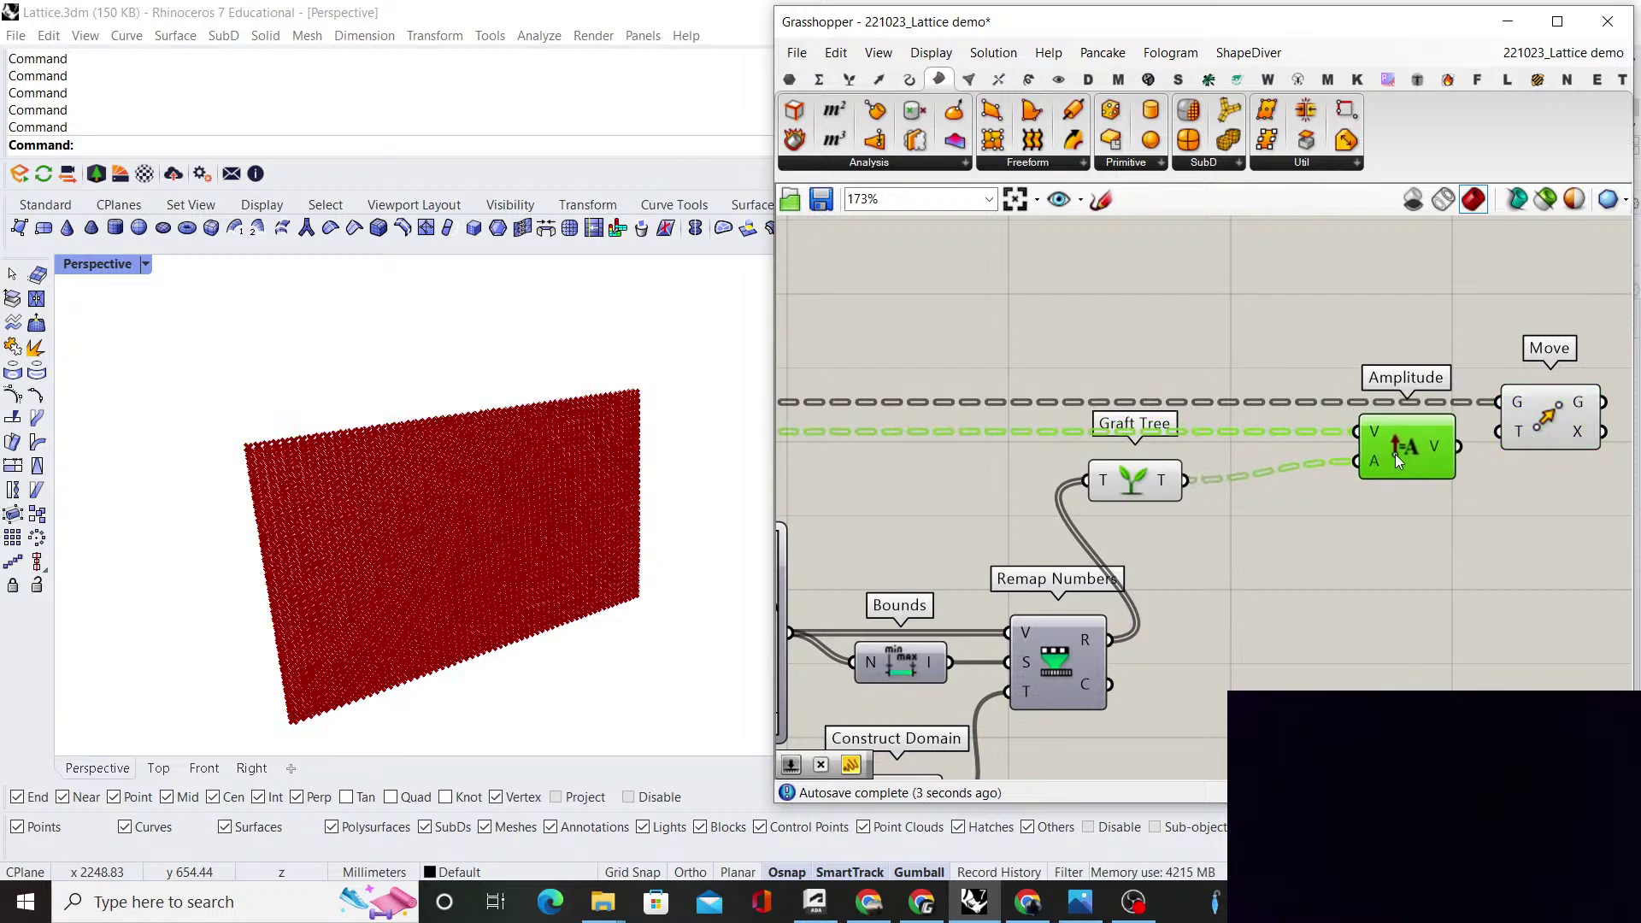
pyautogui.moveTo(1133, 480); pyautogui.dragTo(1182, 463)
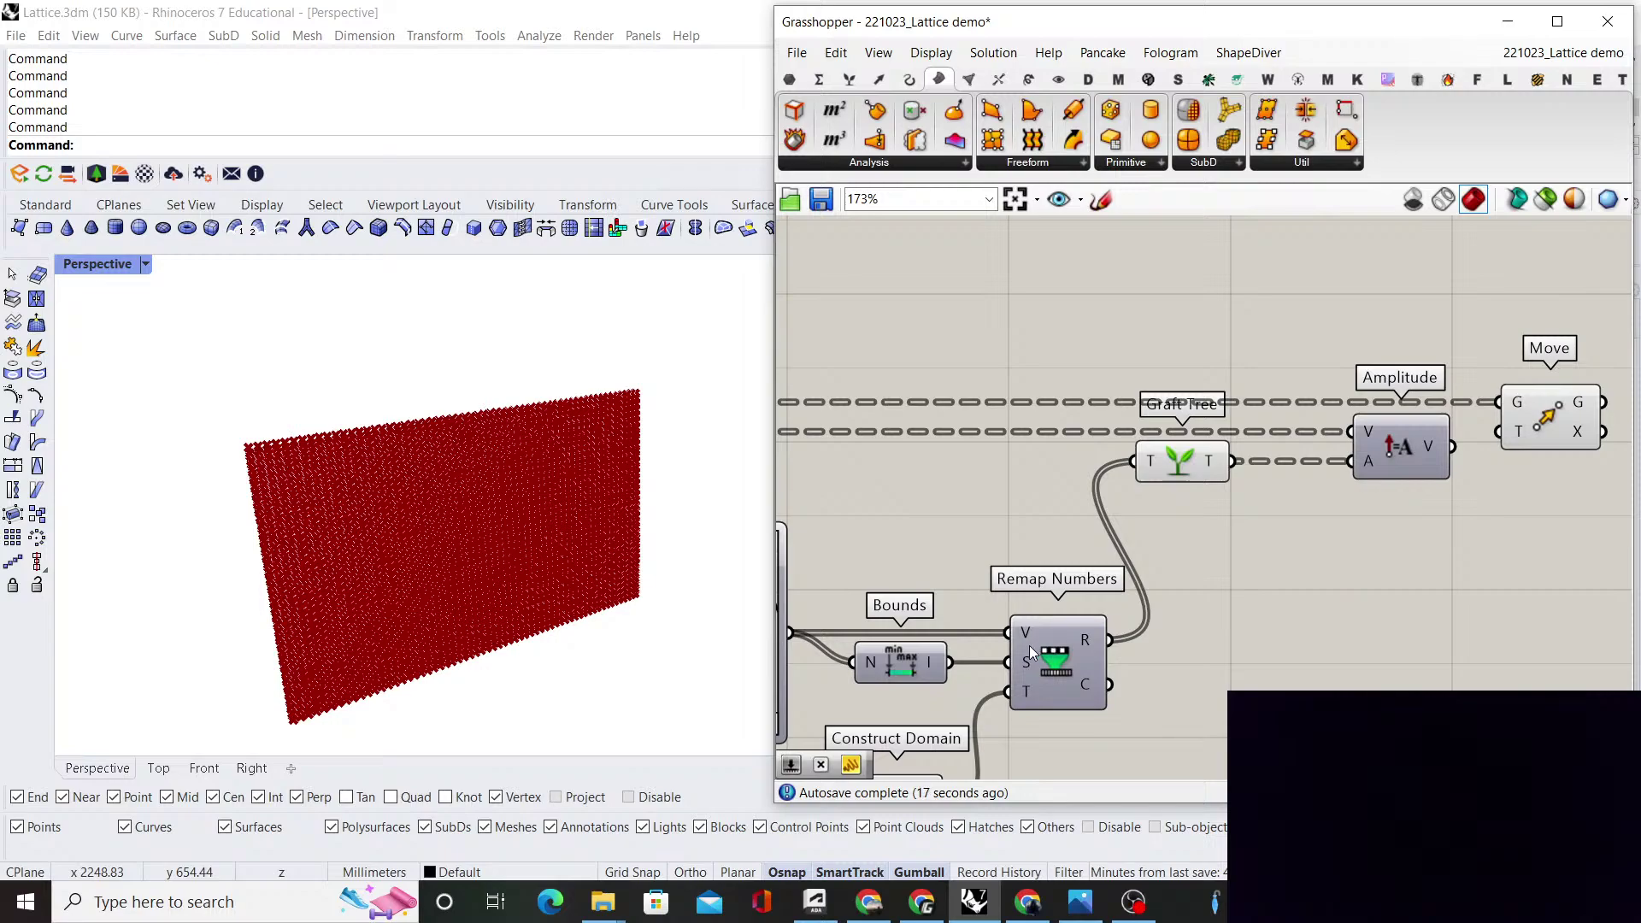
# Connect Amplitude's V output to Move's T input
pyautogui.moveTo(1031, 652)
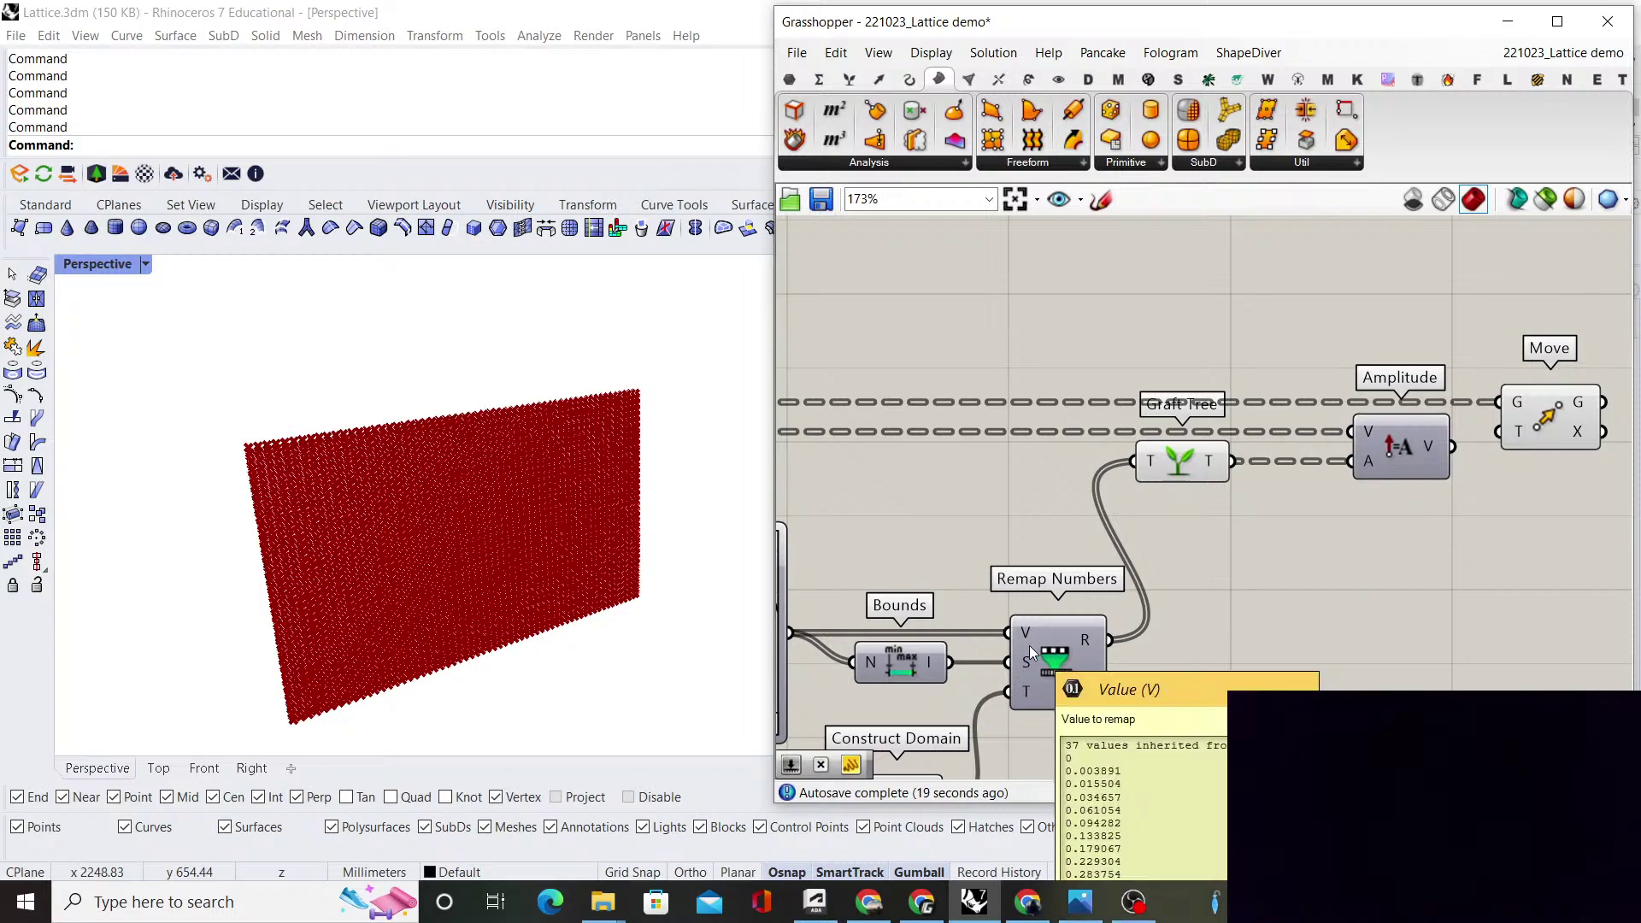
pyautogui.click(1177, 466)
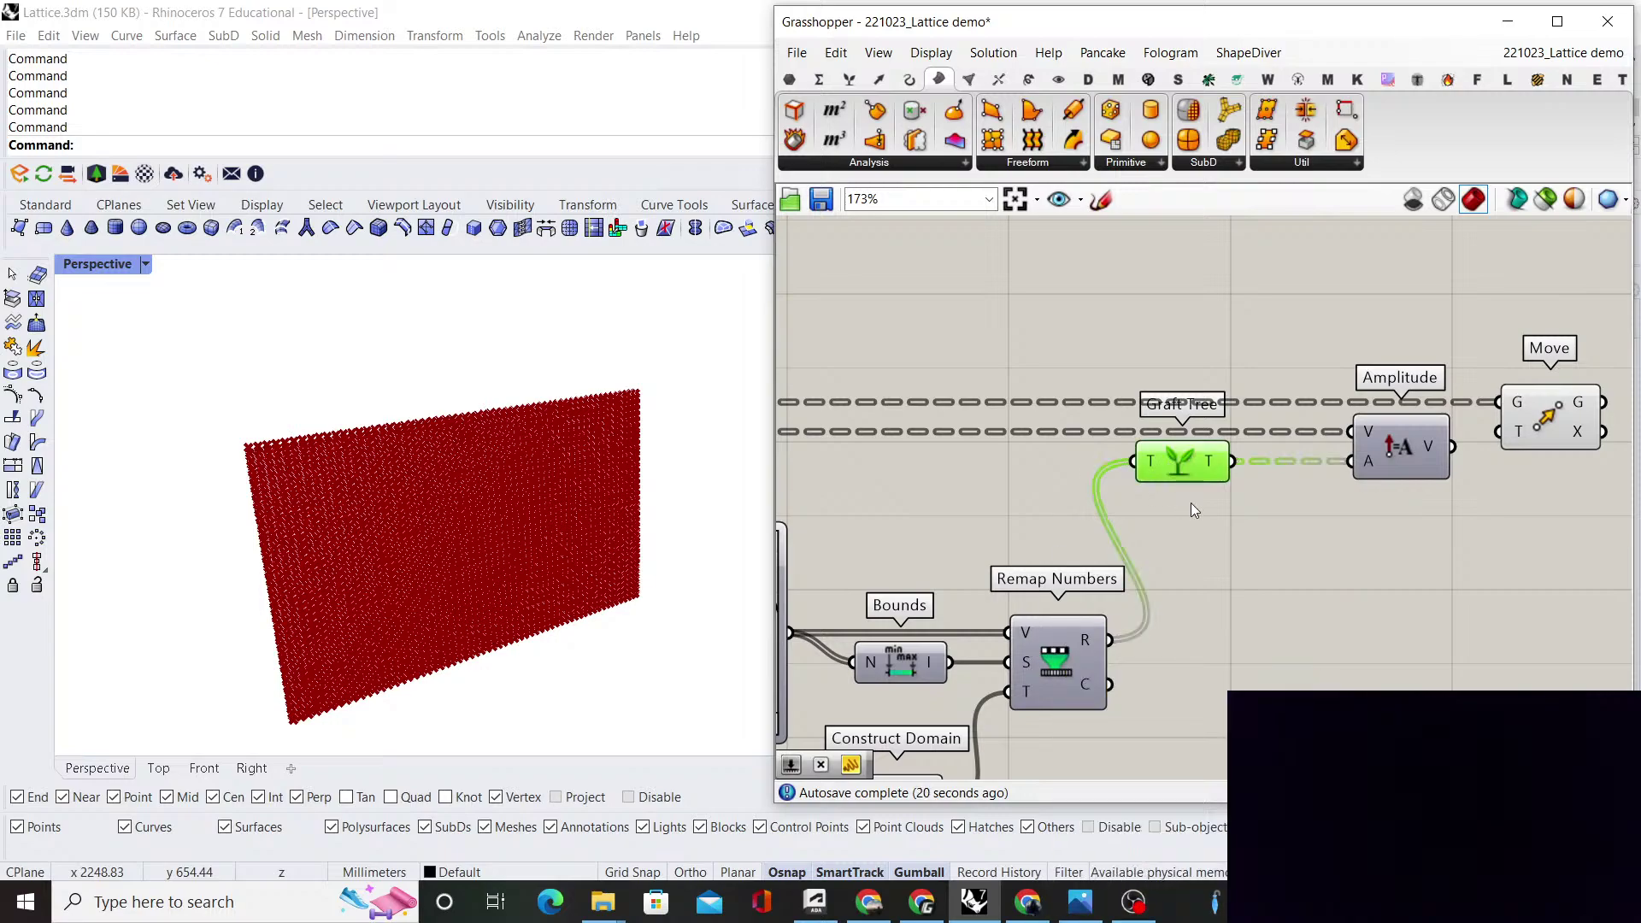
pyautogui.rightClick(1256, 544)
pyautogui.click(1295, 576)
pyautogui.click(1363, 544)
pyautogui.moveTo(1377, 537); pyautogui.dragTo(1209, 537, button='right')
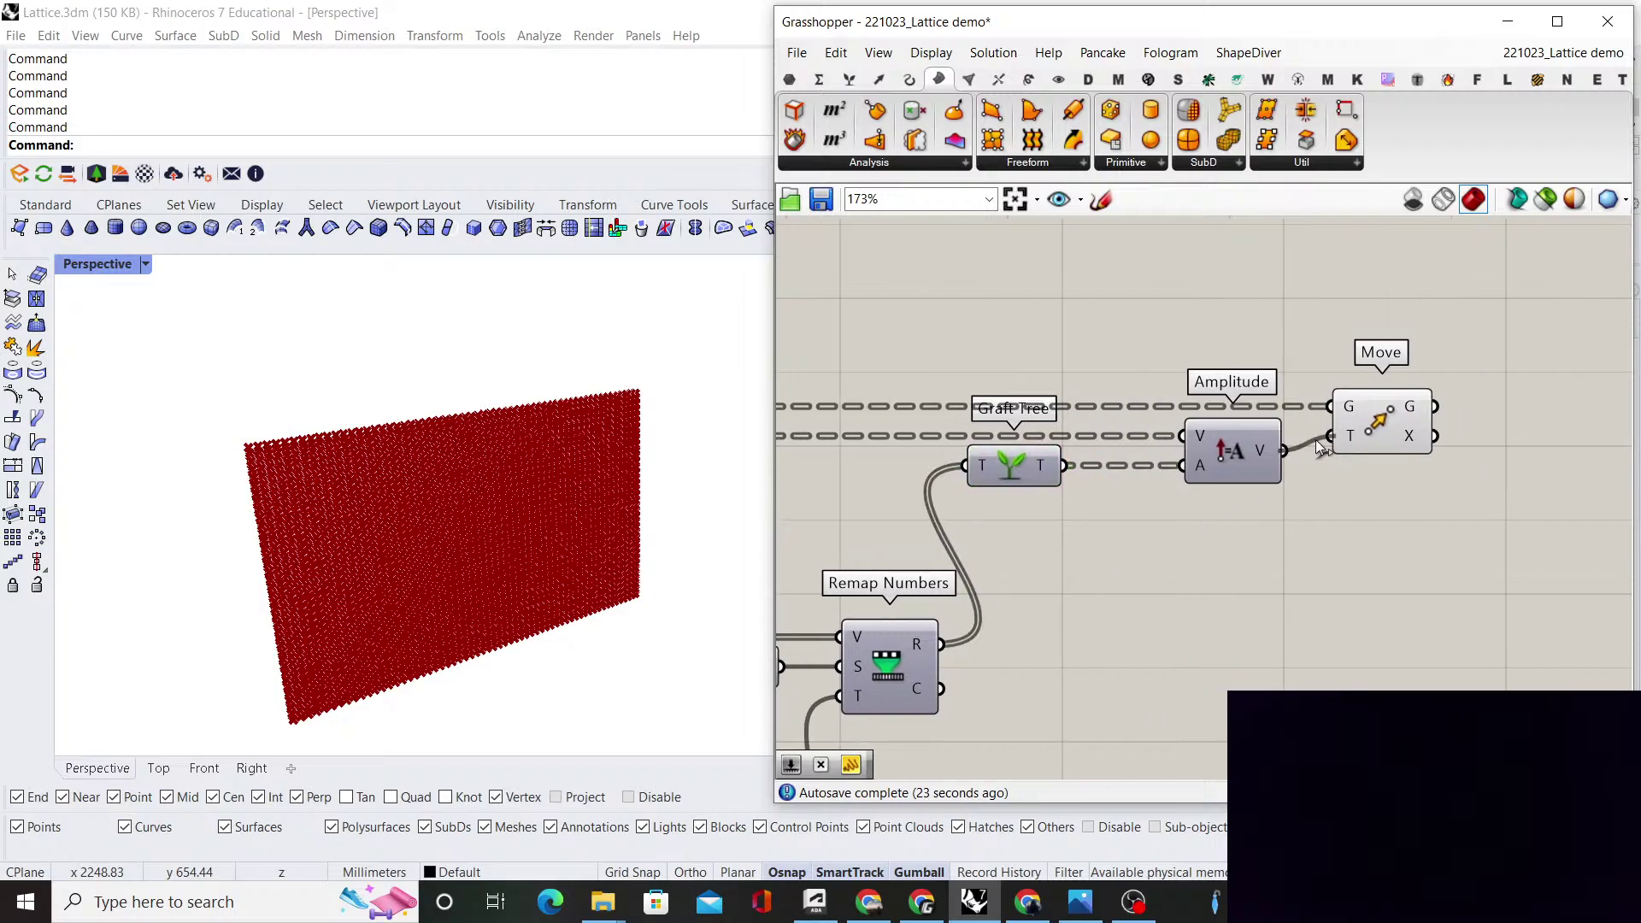
# Turn off the preview of the components feeding Move, keeping the Move preview on
pyautogui.click(1382, 418)
pyautogui.moveTo(633, 427); pyautogui.dragTo(447, 571, button='right')
pyautogui.scroll(-6, 1239, 531)
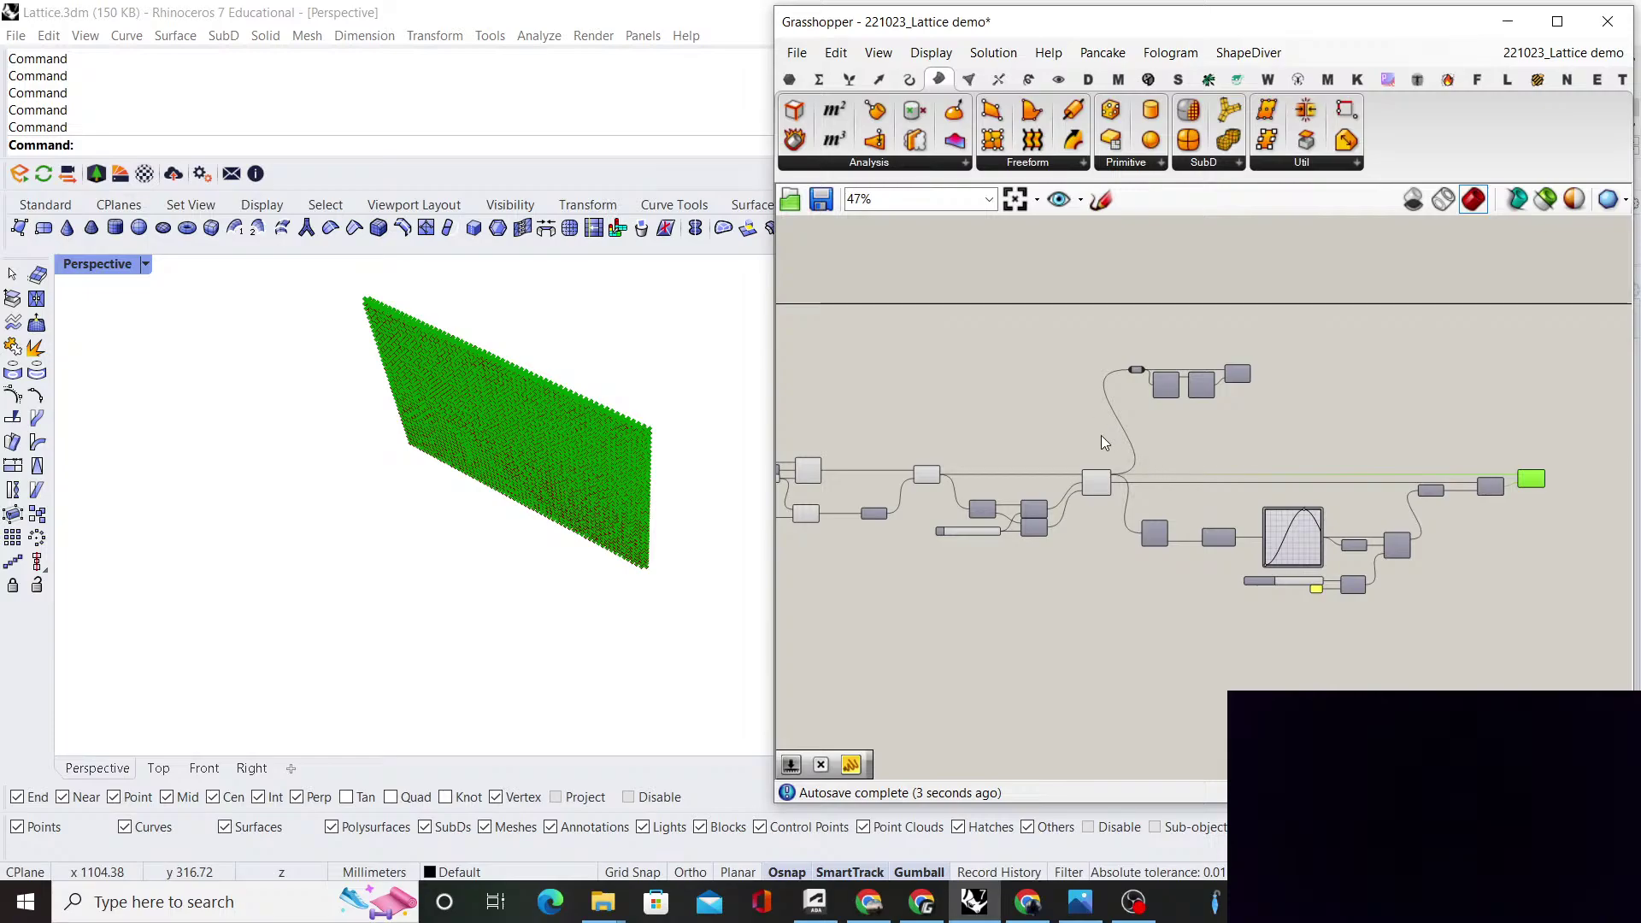
pyautogui.moveTo(1102, 436); pyautogui.dragTo(790, 542)
pyautogui.rightClick(902, 377)
pyautogui.click(932, 409)
pyautogui.click(1016, 388)
# Examine the displacement of the moved points in the Top view and return to the Perspective view
pyautogui.moveTo(616, 479); pyautogui.dragTo(450, 449, button='right')
pyautogui.click(158, 768)
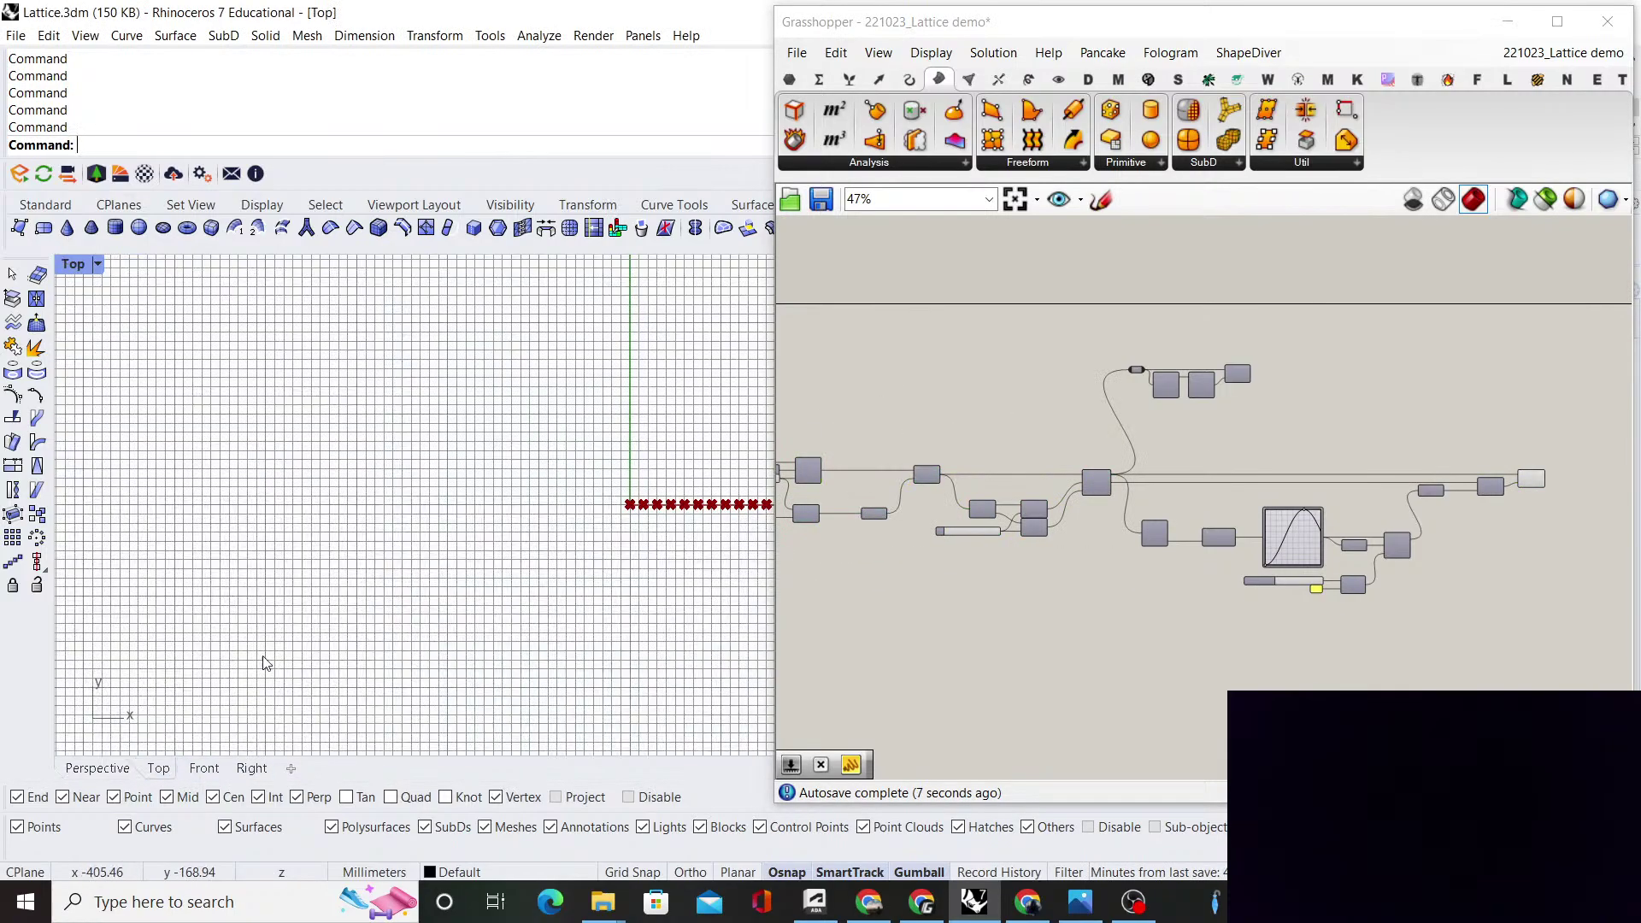
pyautogui.scroll(5, 462, 549)
pyautogui.scroll(1, 418, 585)
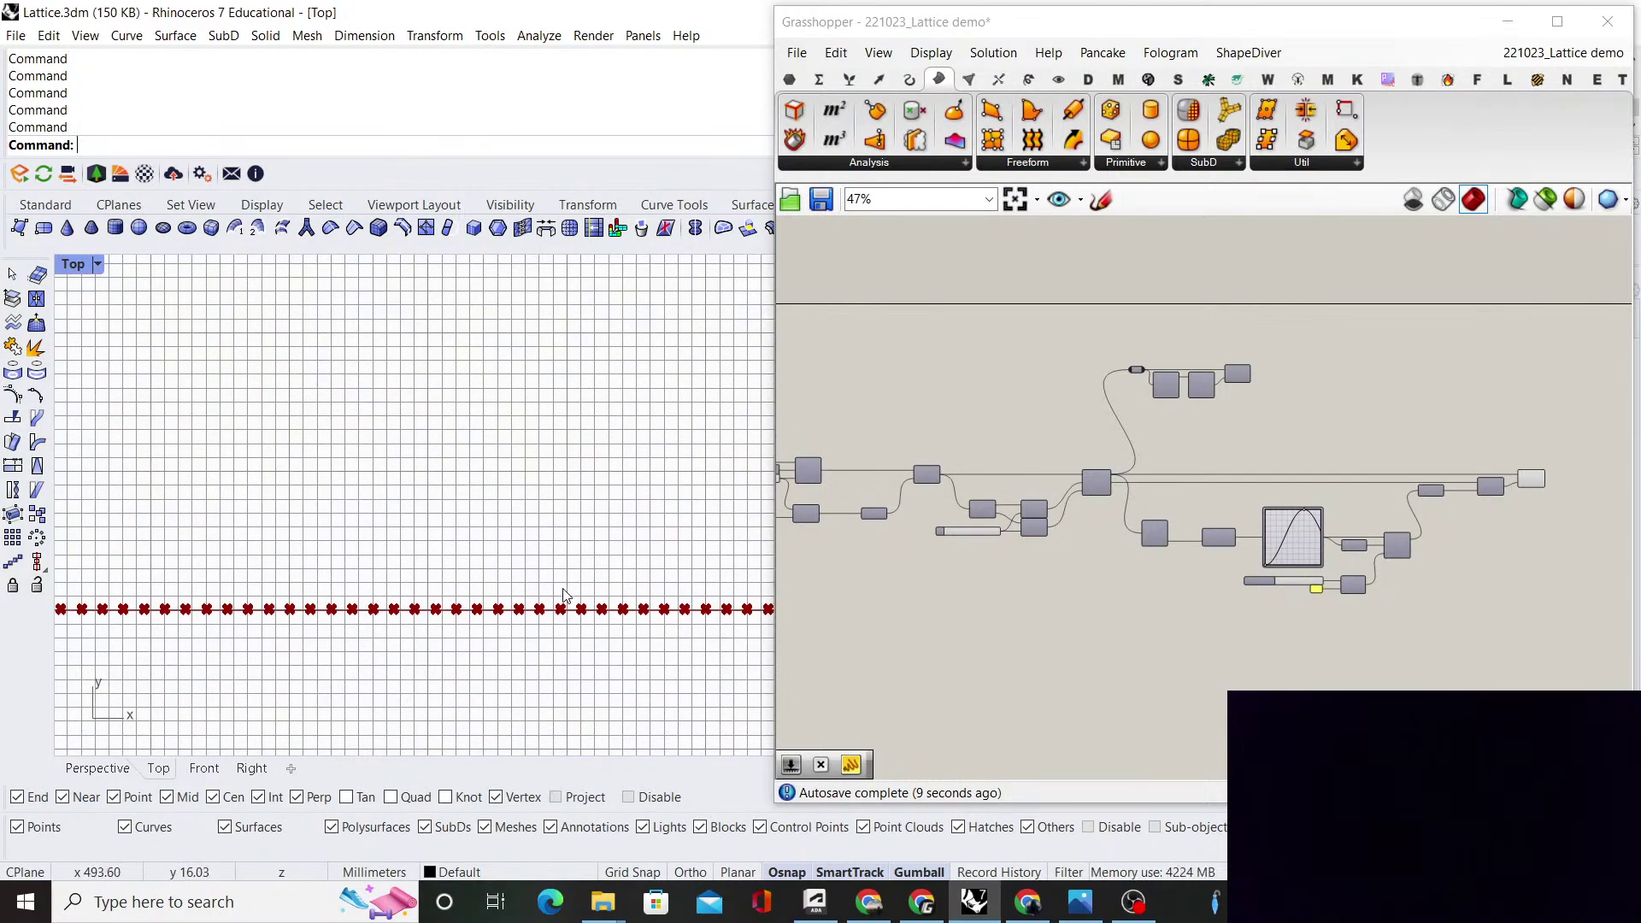
pyautogui.scroll(10, 563, 595)
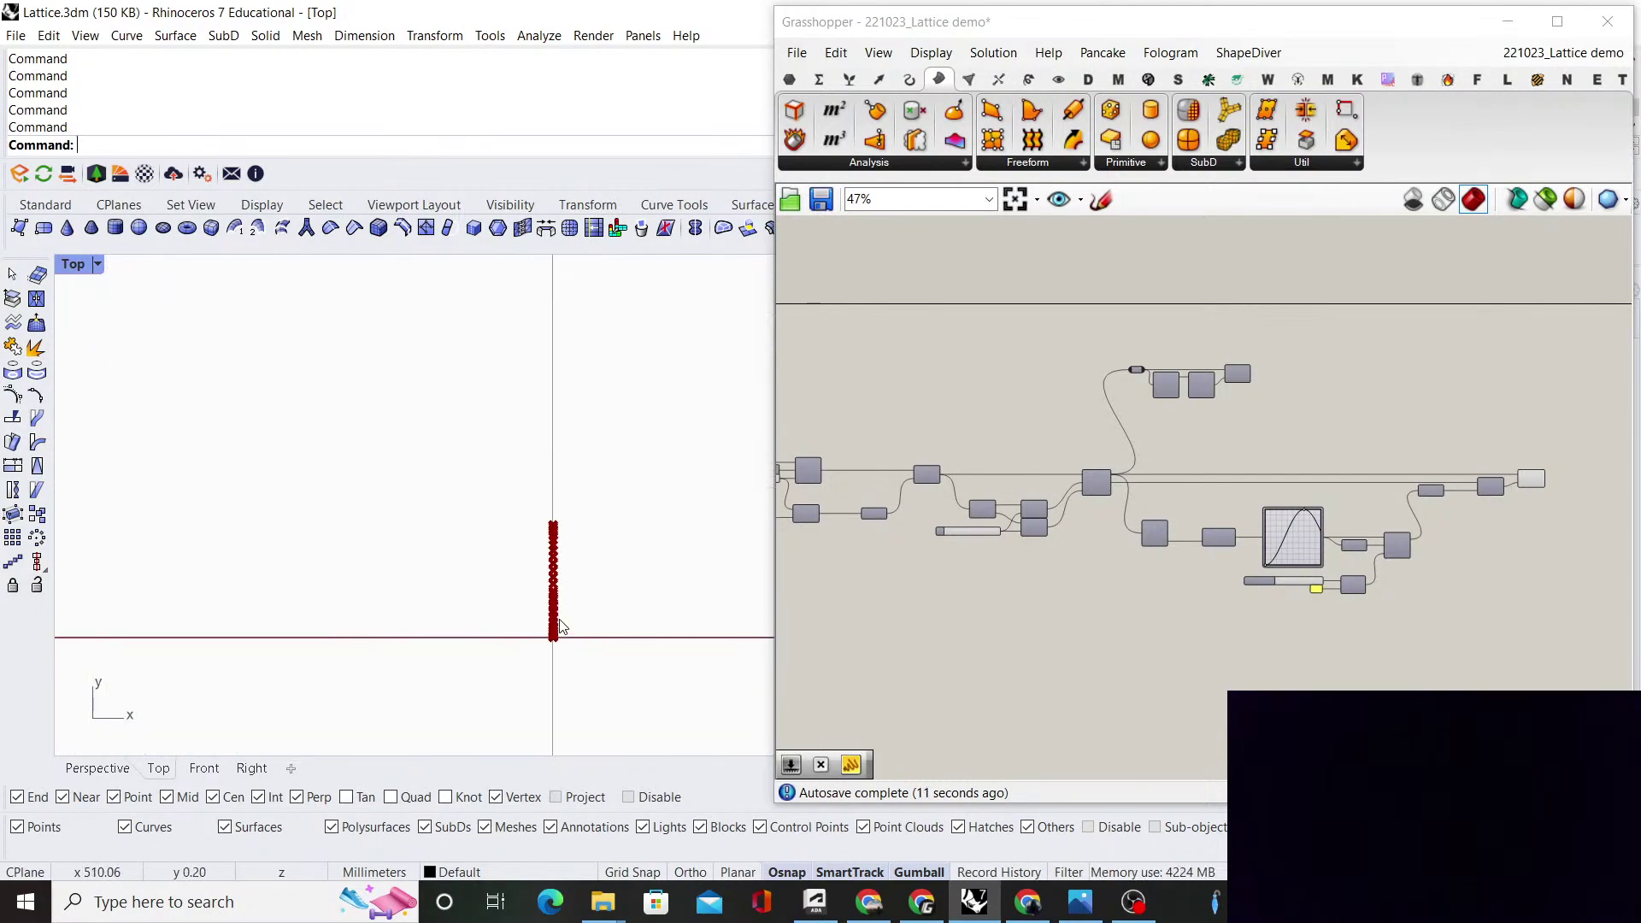
pyautogui.scroll(3, 551, 596)
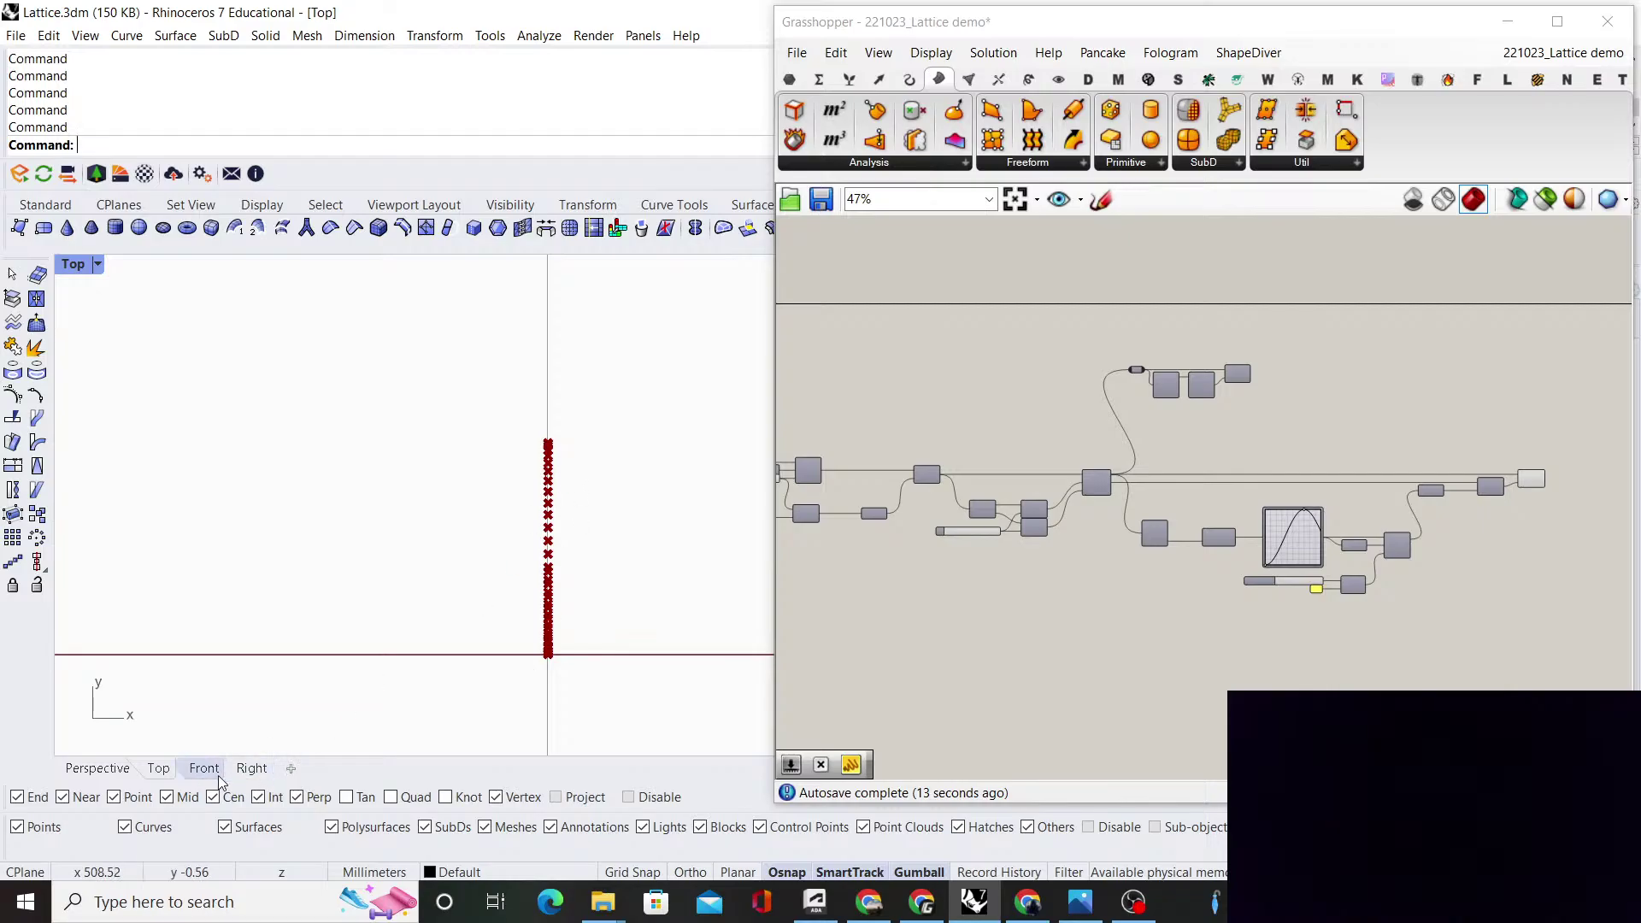
pyautogui.click(128, 774)
pyautogui.moveTo(421, 513); pyautogui.dragTo(551, 534, button='right')
# Raise the domain start slider to 10.0 to increase the displacement of the points
pyautogui.moveTo(1530, 503); pyautogui.dragTo(1332, 484, button='right')
pyautogui.scroll(6, 1332, 484)
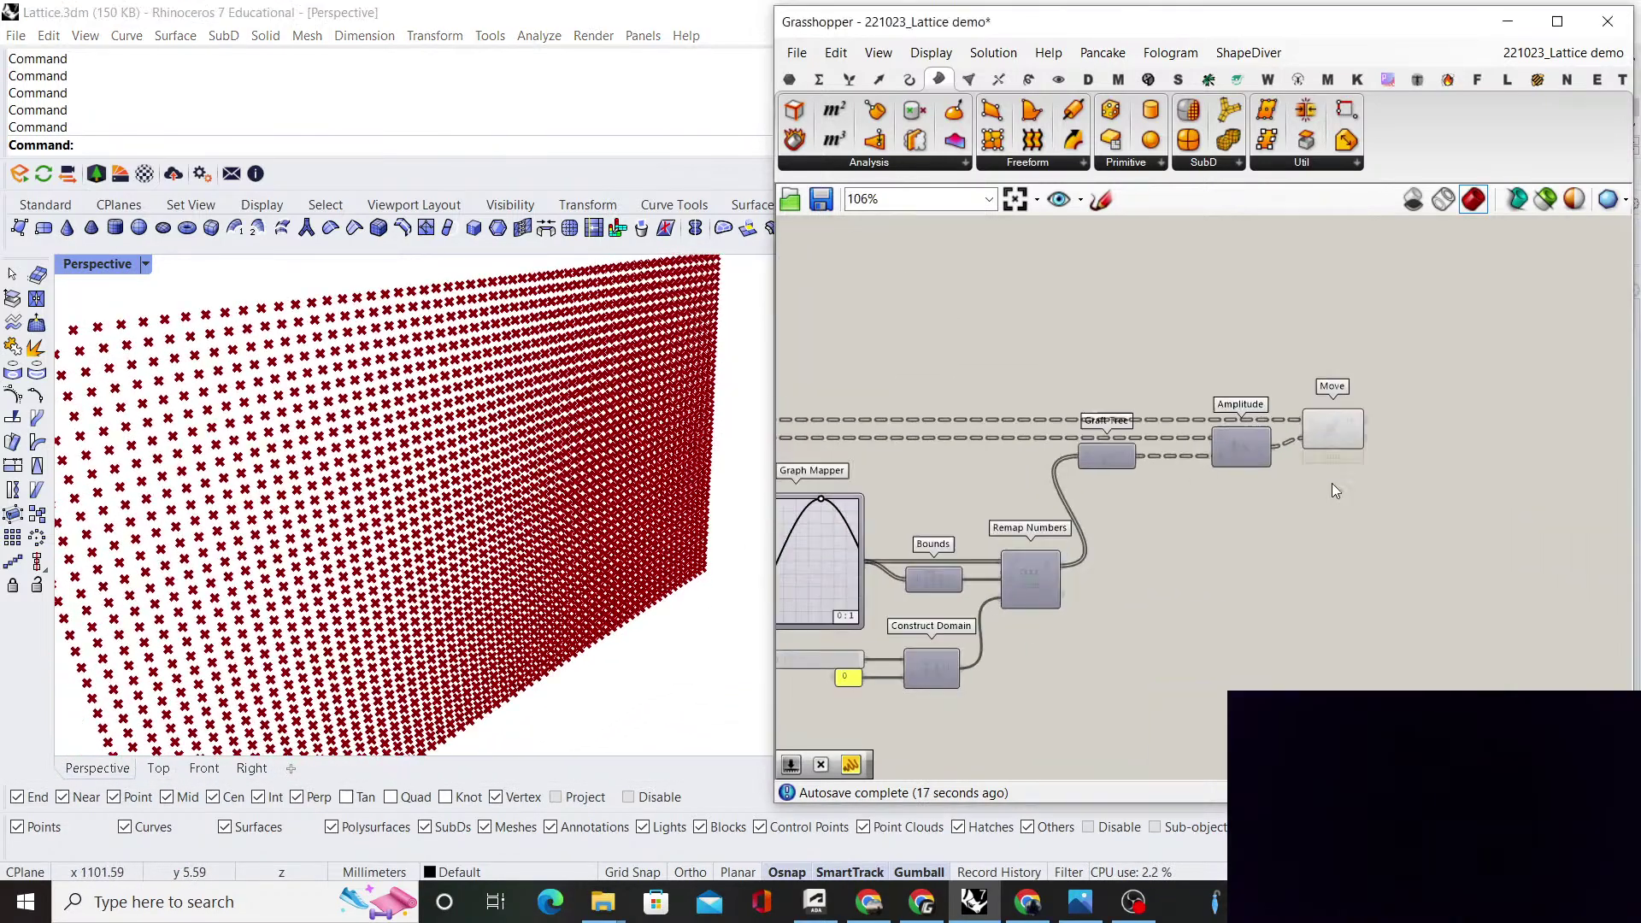
pyautogui.scroll(-2, 1022, 566)
pyautogui.moveTo(1006, 573); pyautogui.dragTo(1272, 470, button='right')
pyautogui.scroll(2, 1065, 568)
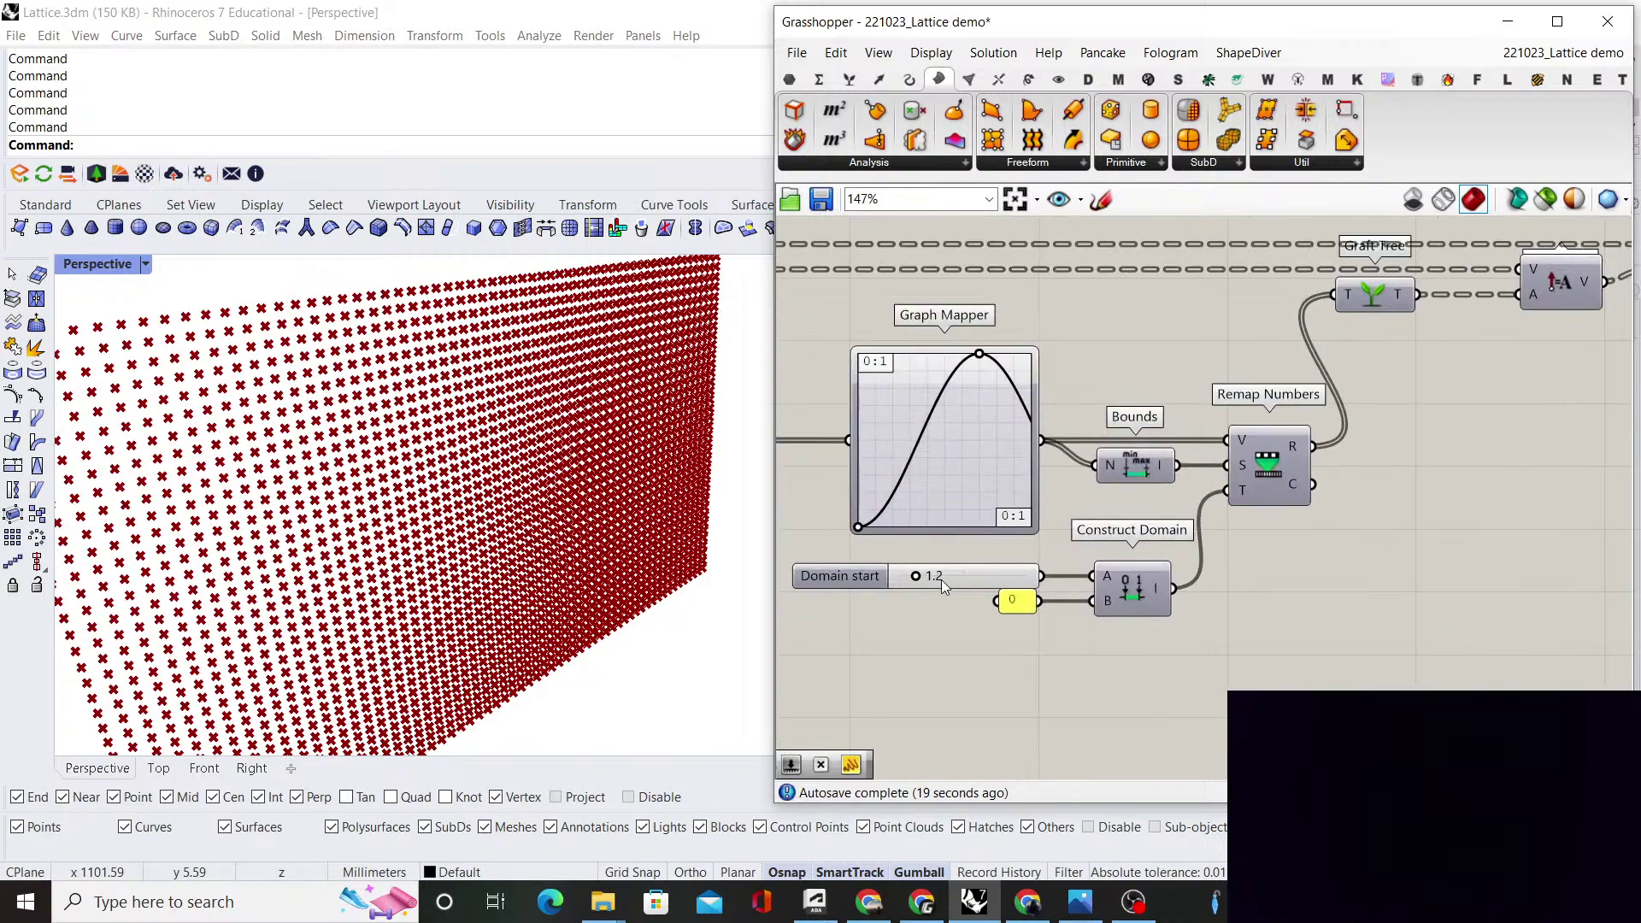
pyautogui.moveTo(914, 576); pyautogui.dragTo(1058, 578)
# Turn off the preview of the remaining source point so only the moved points are displayed
pyautogui.moveTo(507, 536); pyautogui.dragTo(644, 593, button='right')
pyautogui.scroll(-6, 1318, 583)
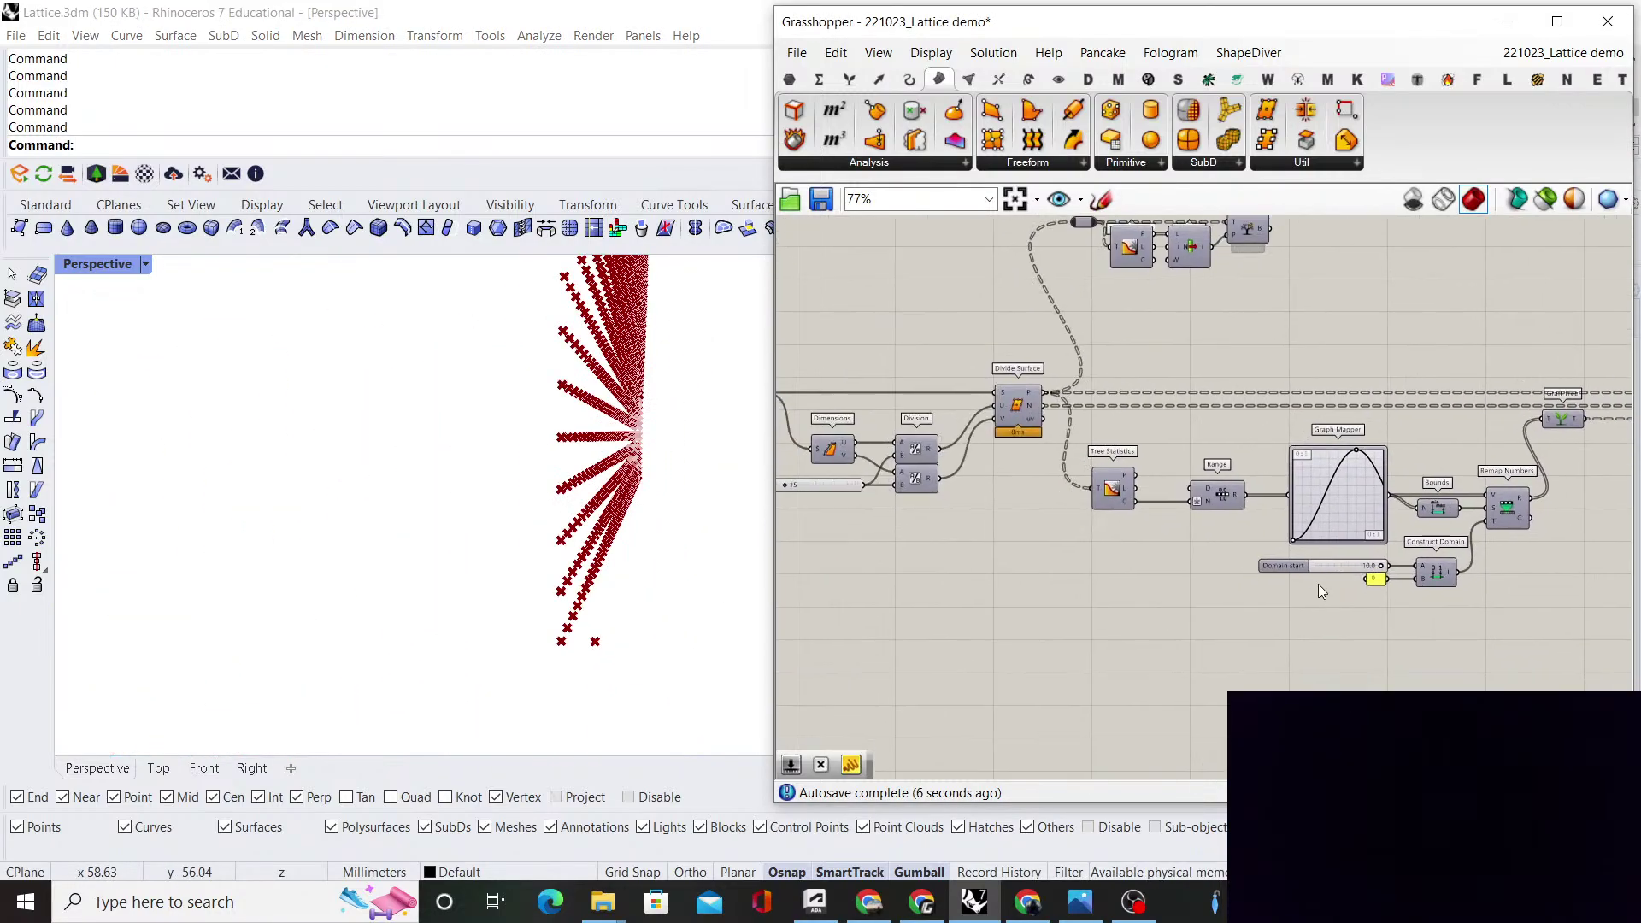
pyautogui.rightClick(1184, 489)
pyautogui.click(1252, 524)
pyautogui.click(1316, 598)
pyautogui.moveTo(1419, 597); pyautogui.dragTo(1220, 564, button='right')
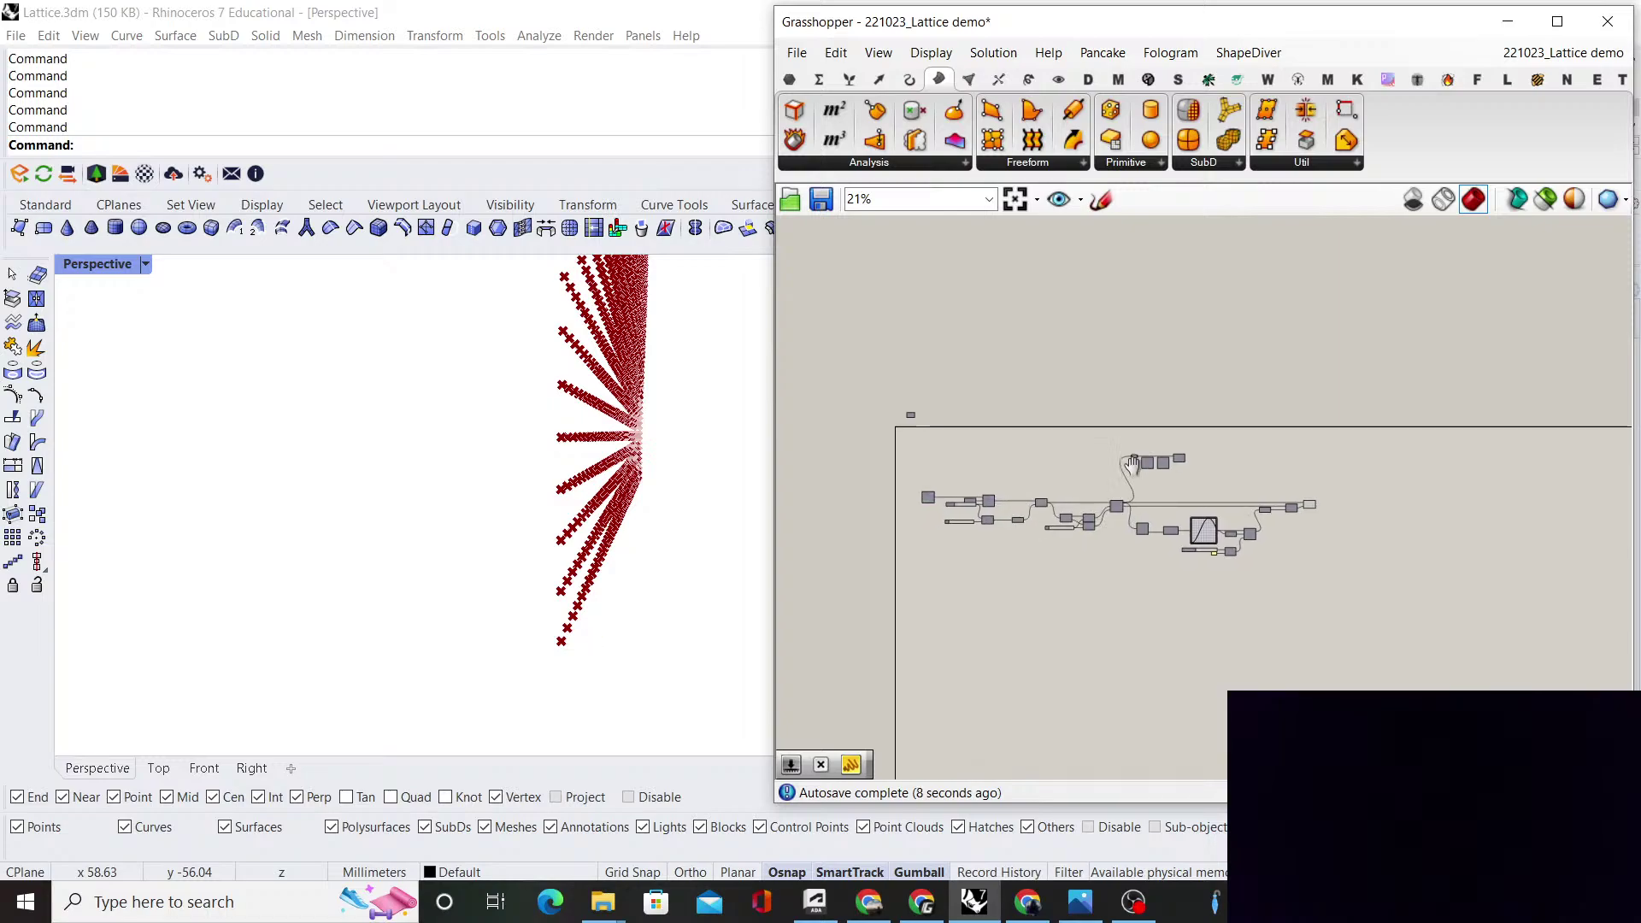
# Add a number slider of 100 and connect it to Construct Domain's A input in place of the existing slider
pyautogui.scroll(7, 1220, 560)
pyautogui.doubleClick(993, 607)
pyautogui.write('slider')
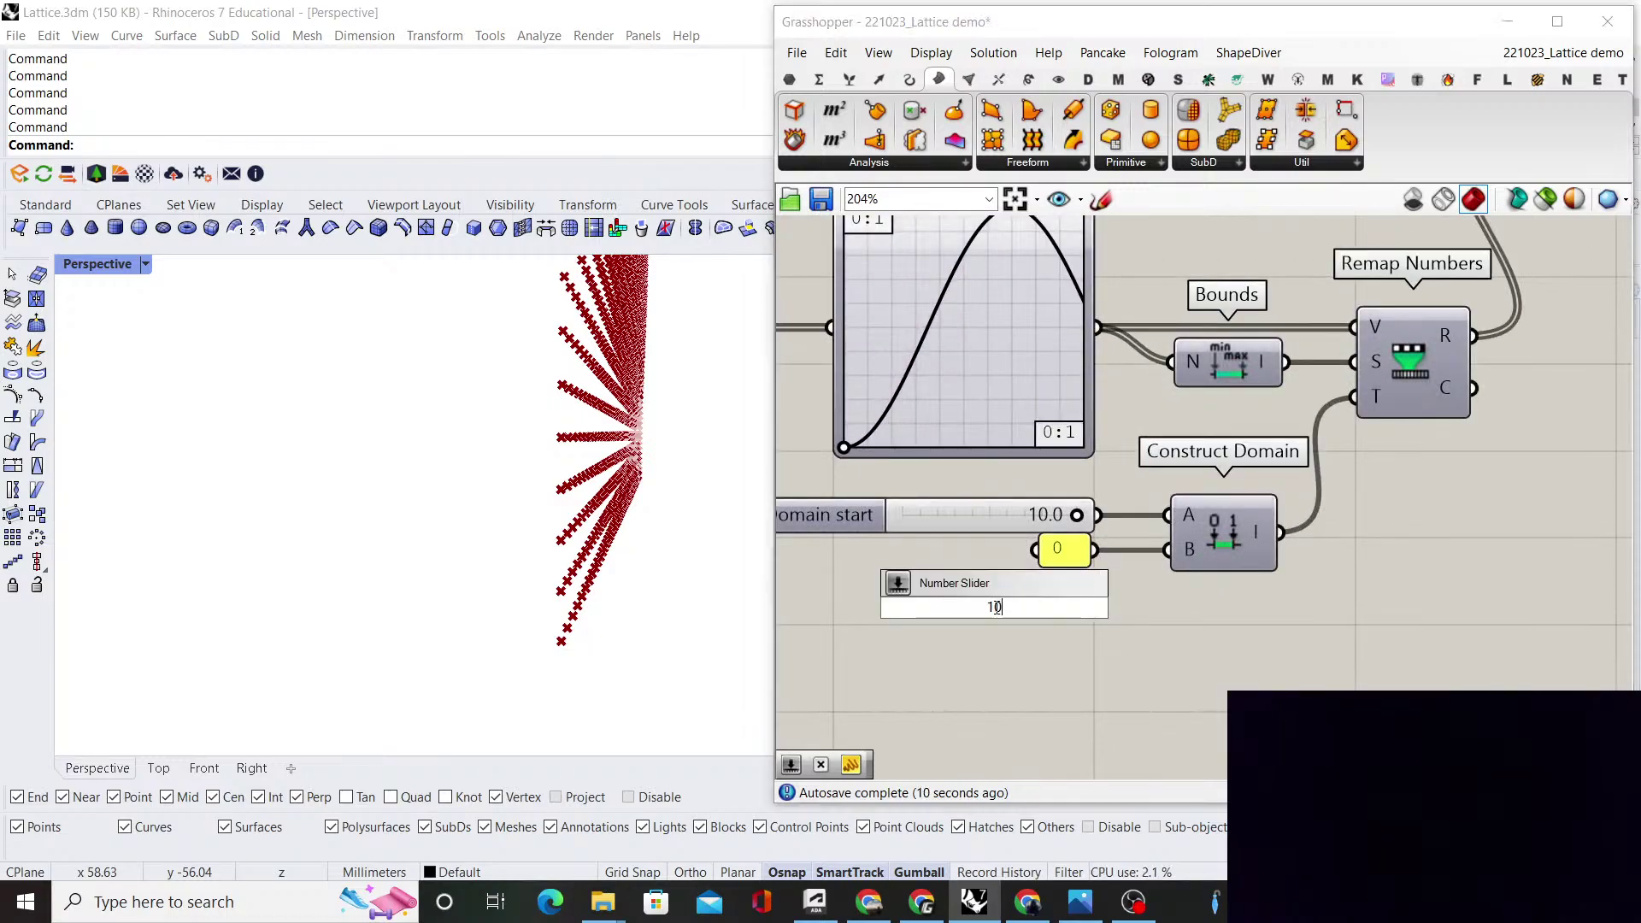
pyautogui.press('Return')
pyautogui.keyDown('shift'); pyautogui.moveTo(1136, 608); pyautogui.dragTo(1167, 549); pyautogui.keyUp('shift')
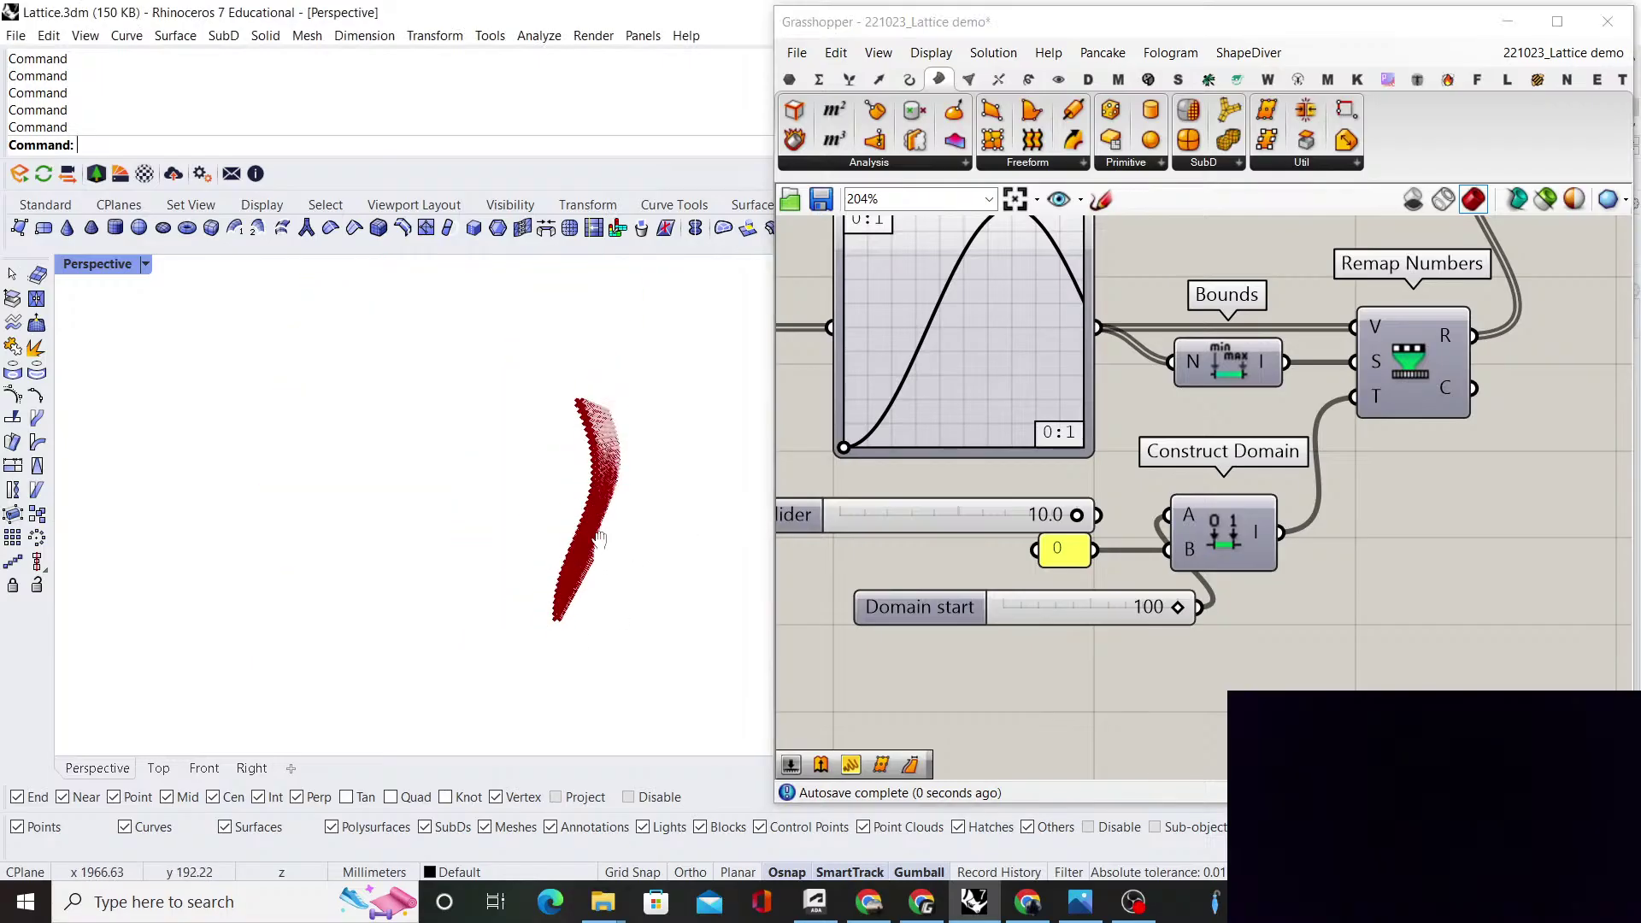
pyautogui.moveTo(588, 466)
pyautogui.mouseDown(button='right')
pyautogui.moveTo(612, 472)
pyautogui.moveTo(191, 479)
pyautogui.moveTo(512, 454)
pyautogui.moveTo(597, 465)
pyautogui.moveTo(602, 491)
pyautogui.mouseUp(button='right')
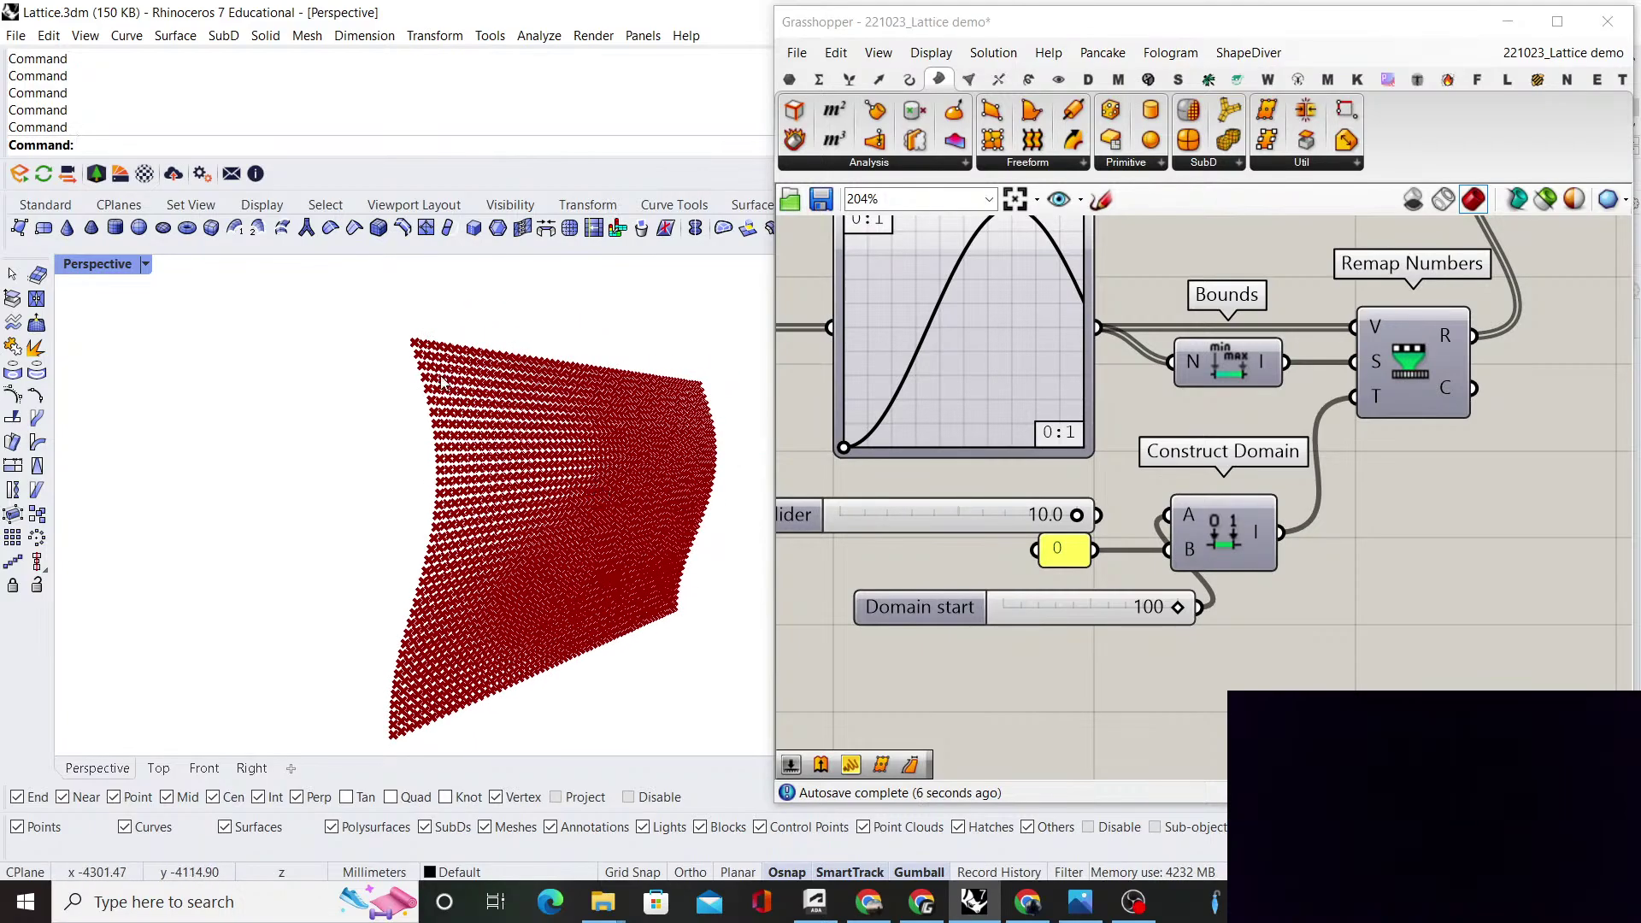
# Shift the peak handle of the Graph Mapper curve towards the middle of the graph and inspect the reshaped point surface
pyautogui.scroll(-3, 1096, 418)
pyautogui.scroll(5, 1068, 325)
pyautogui.moveTo(1078, 313)
pyautogui.mouseDown()
pyautogui.moveTo(957, 289)
pyautogui.moveTo(1088, 288)
pyautogui.mouseUp()
pyautogui.moveTo(598, 465); pyautogui.dragTo(466, 493, button='right')
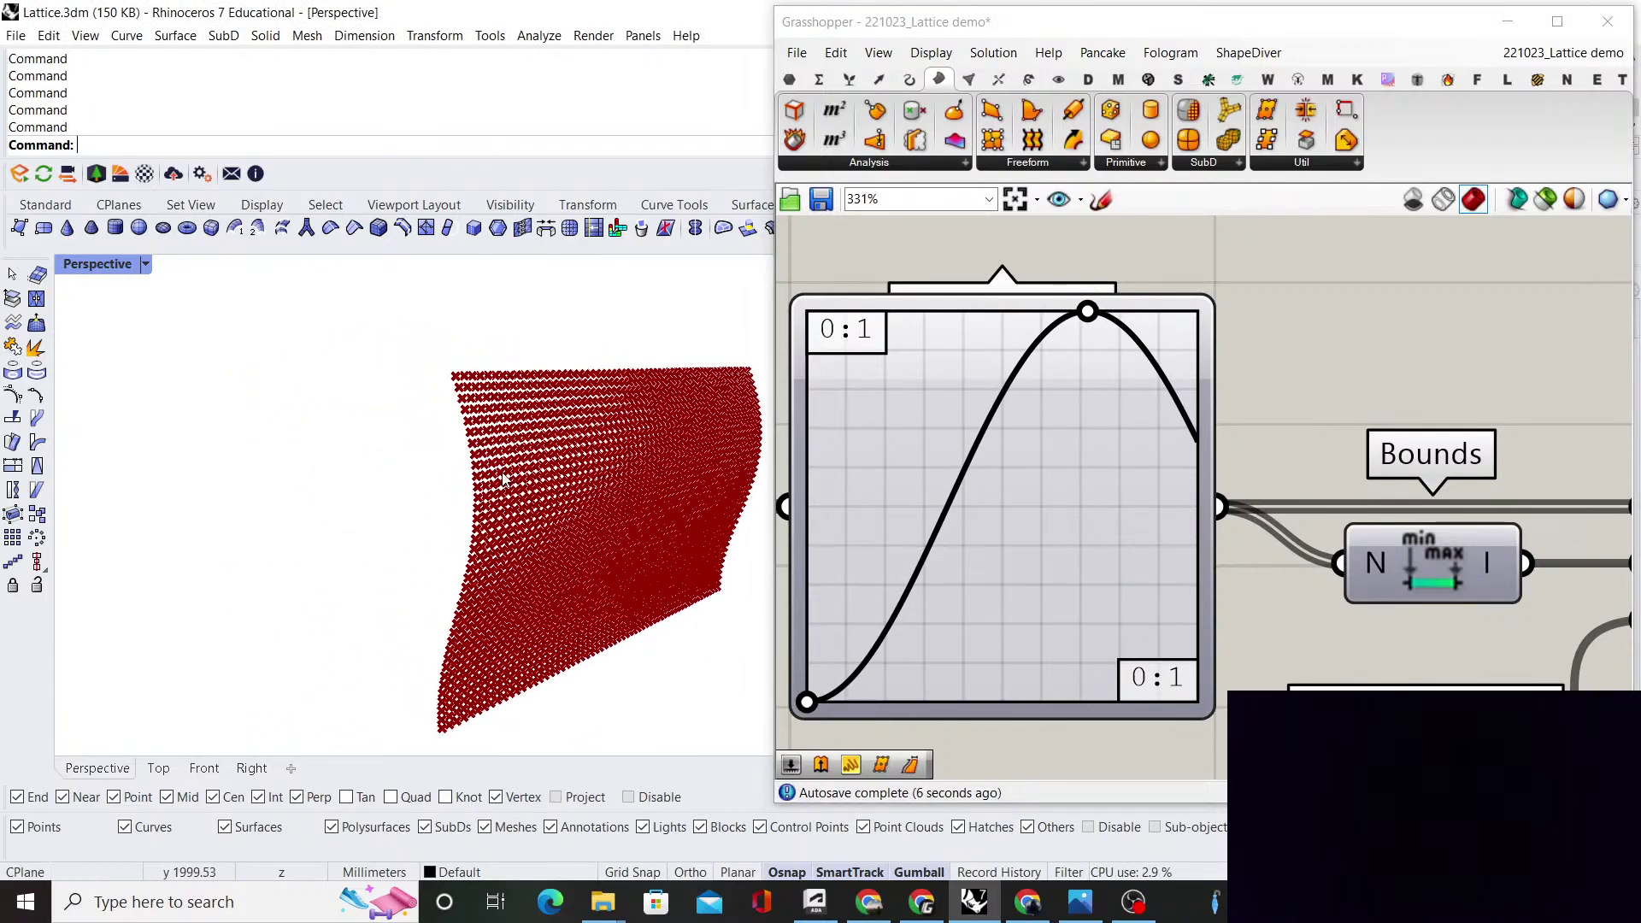
pyautogui.moveTo(621, 525); pyautogui.dragTo(578, 503, button='right')
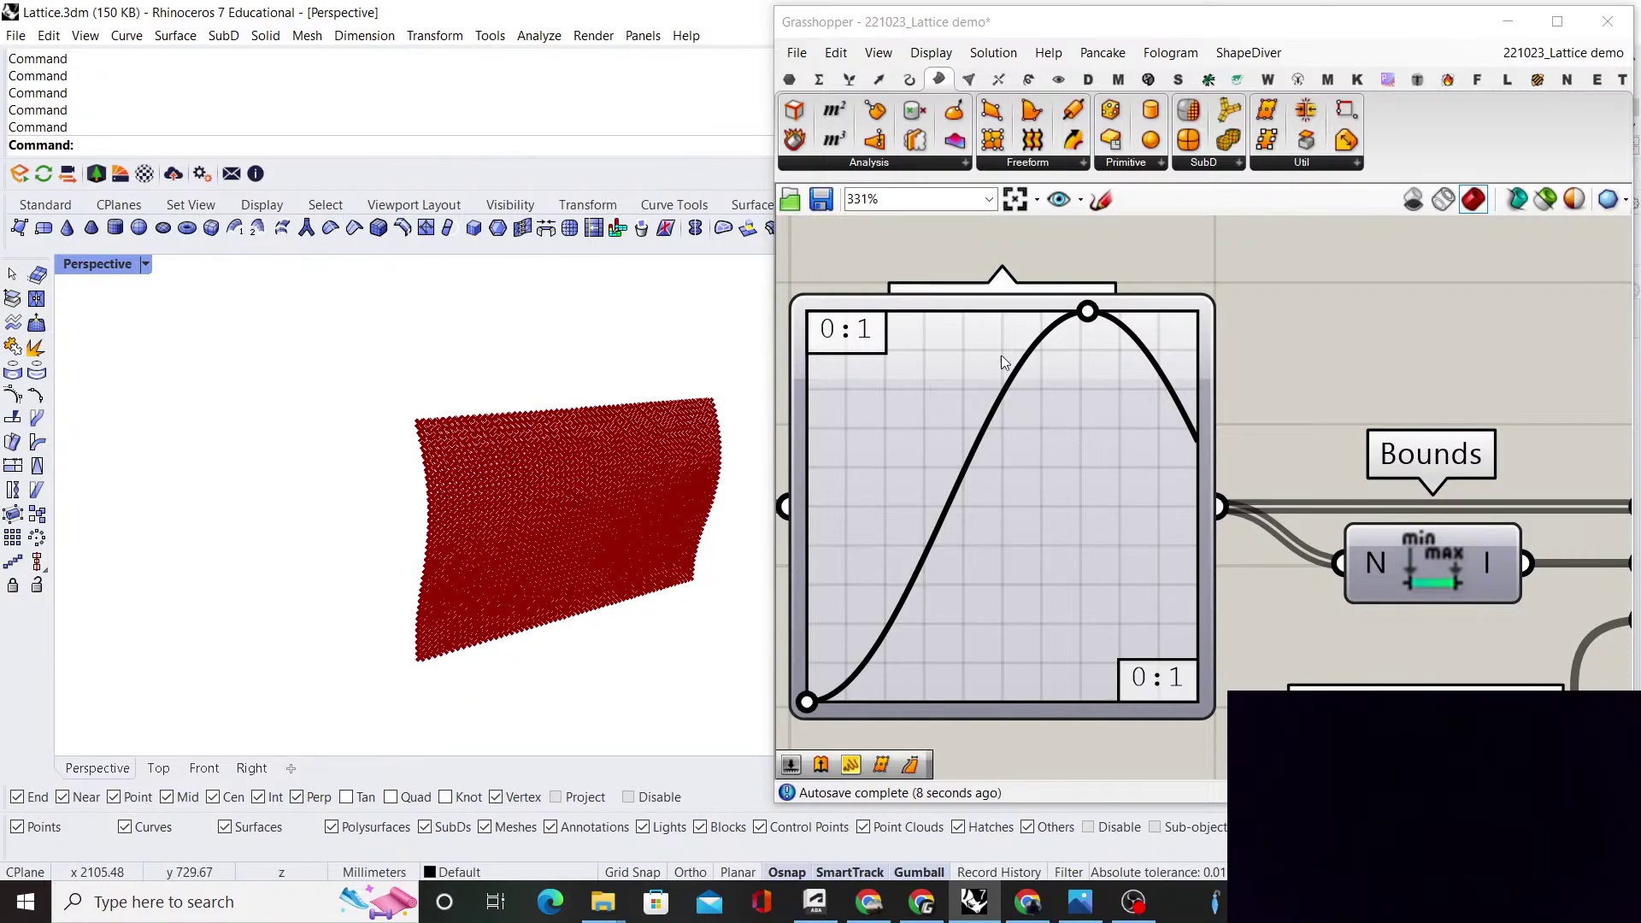
pyautogui.moveTo(462, 489); pyautogui.dragTo(641, 440, button='right')
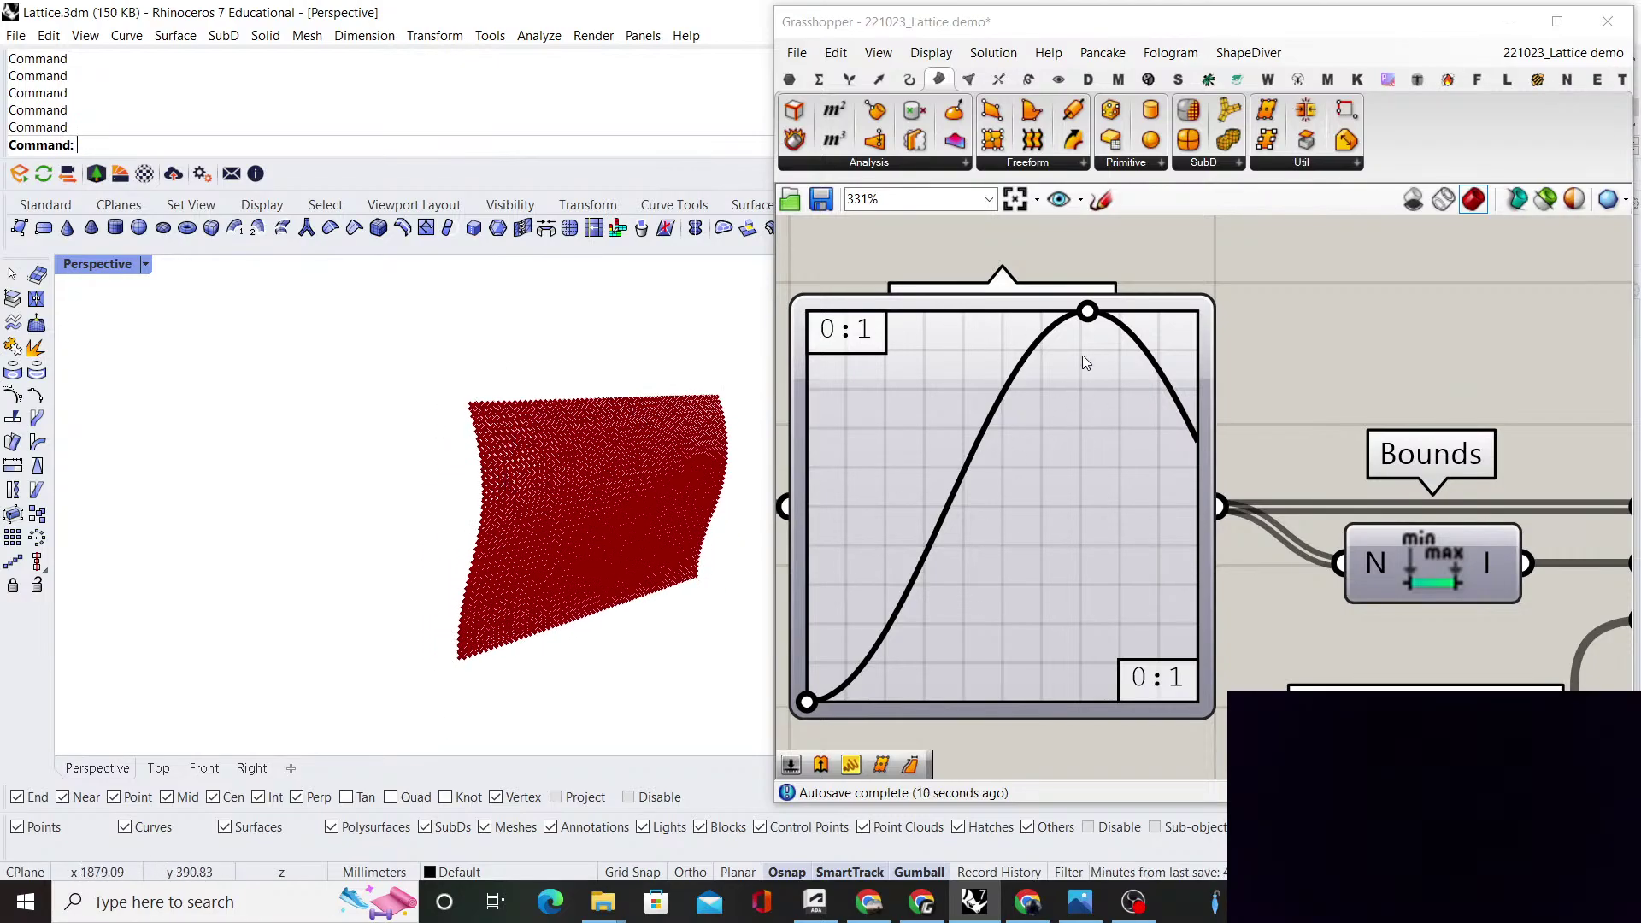
pyautogui.moveTo(1081, 322); pyautogui.dragTo(1040, 322)
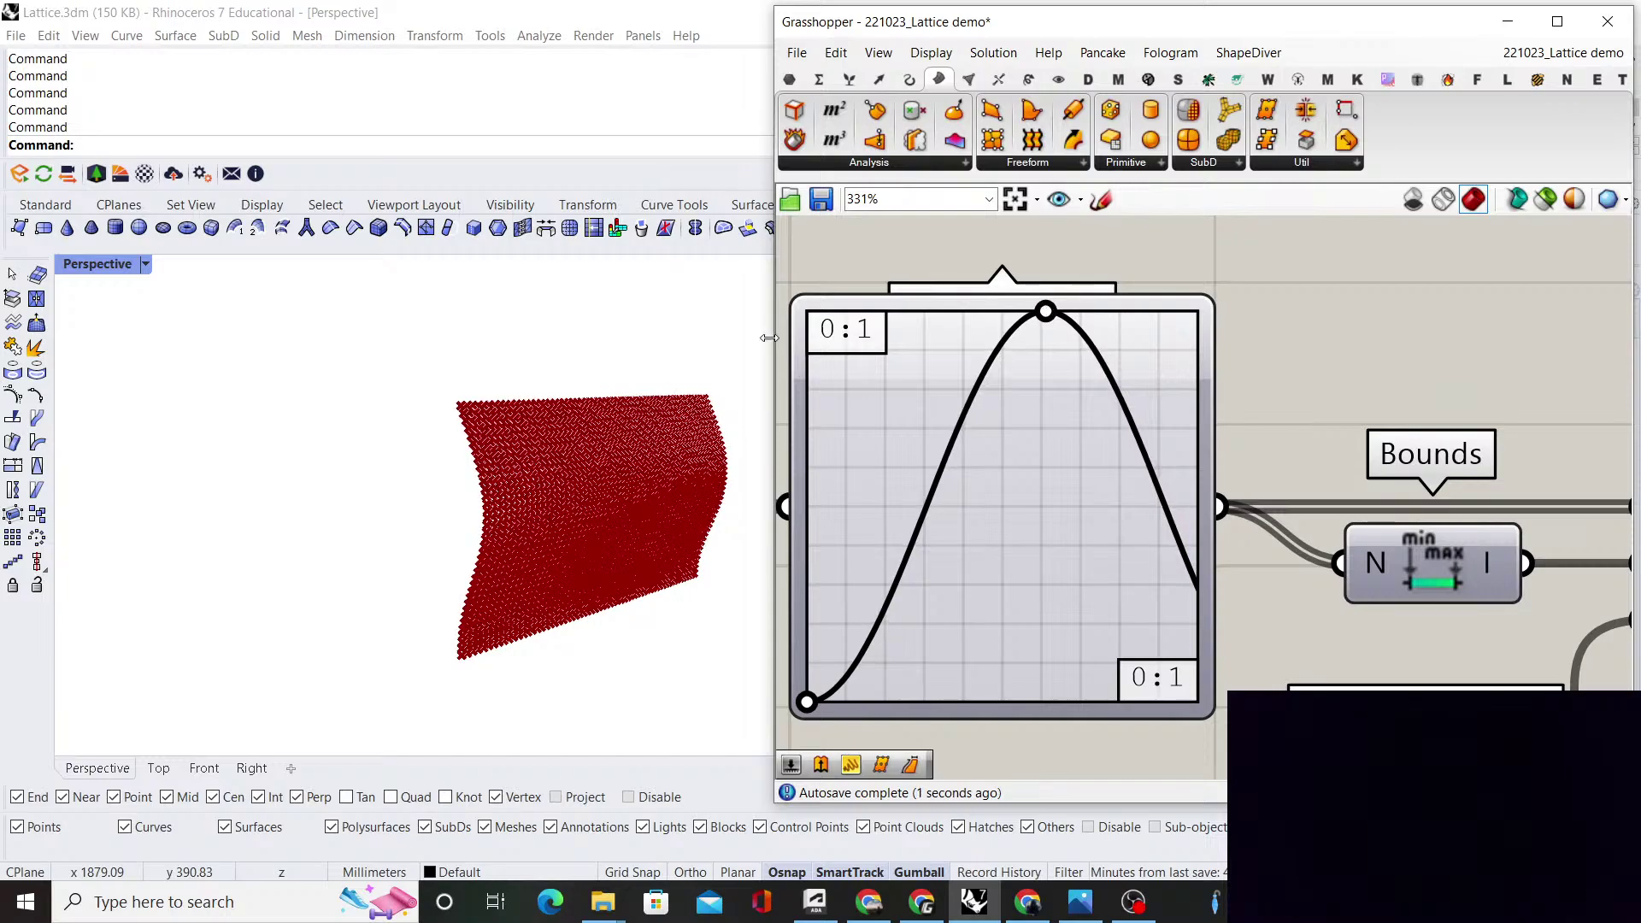
pyautogui.moveTo(610, 429); pyautogui.dragTo(663, 535, button='right')
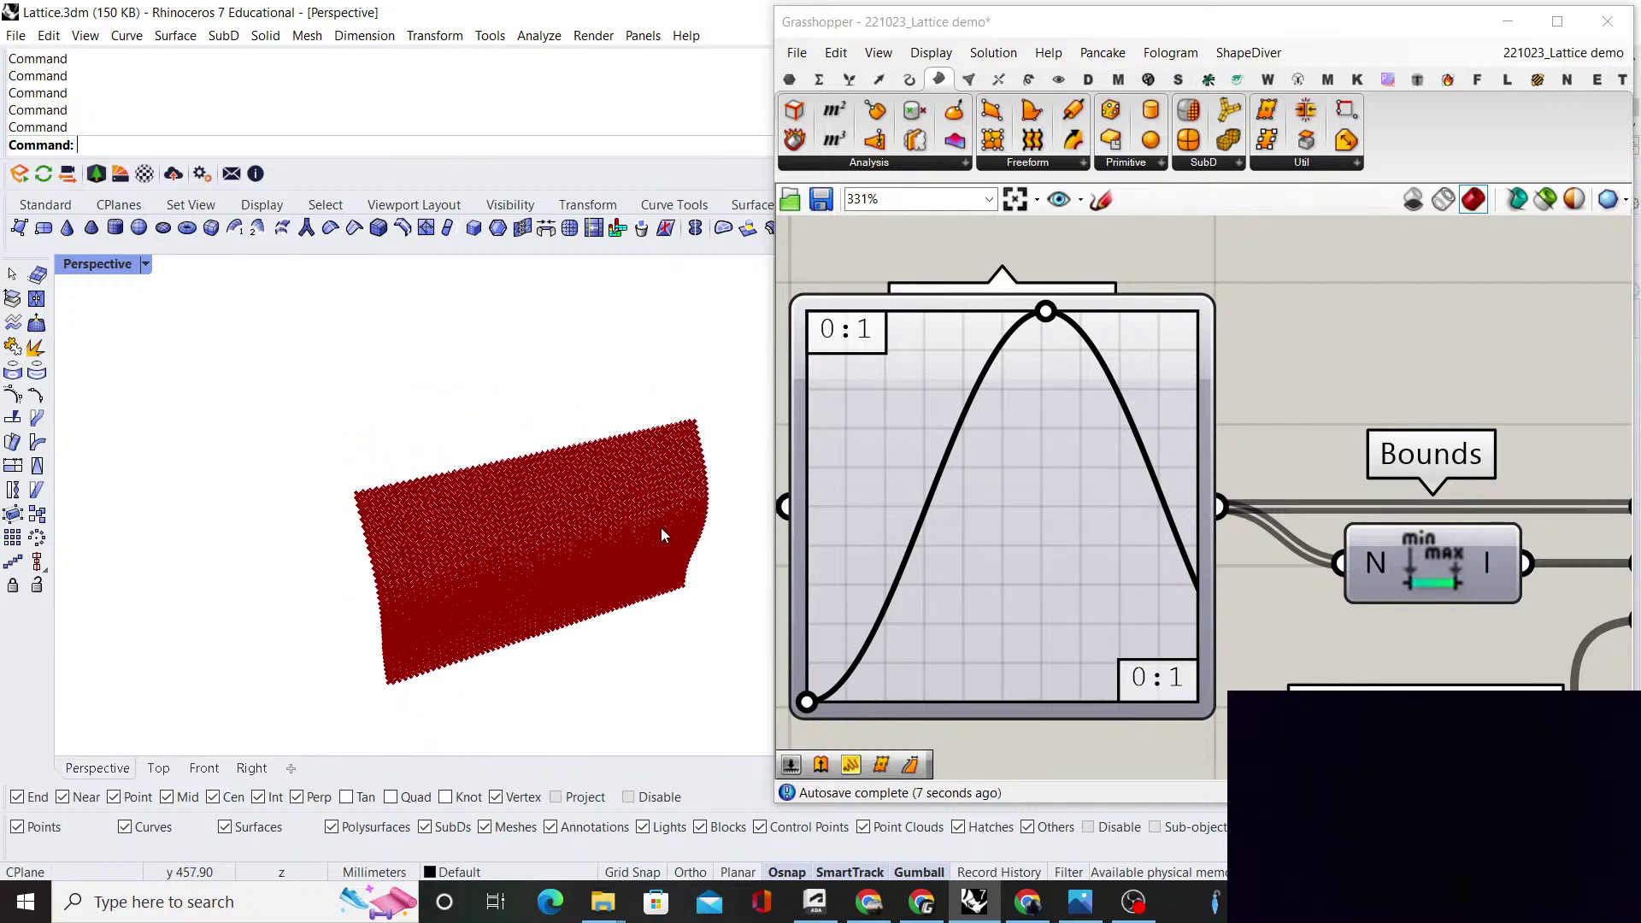
# Move the Graft Tree, Amplitude and Move components farther from Remap Numbers to free canvas space between them
pyautogui.scroll(-5, 1244, 471)
pyautogui.scroll(3, 1244, 471)
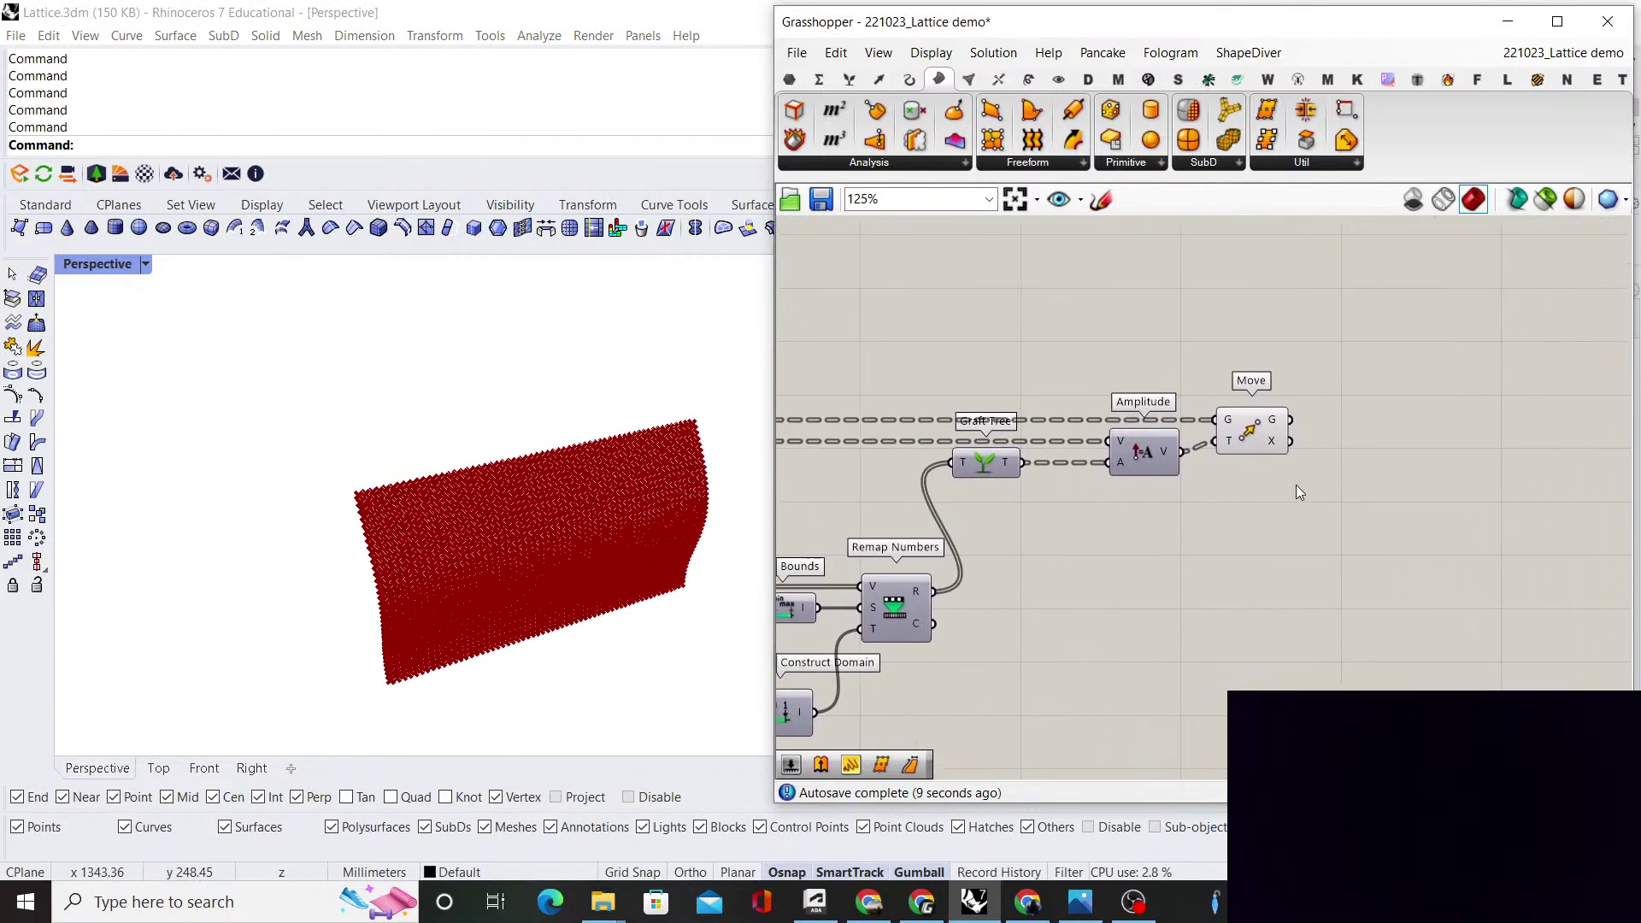
pyautogui.moveTo(1318, 476); pyautogui.dragTo(1485, 413)
pyautogui.scroll(1, 1043, 422)
pyautogui.click(1416, 369)
pyautogui.scroll(-4, 1415, 369)
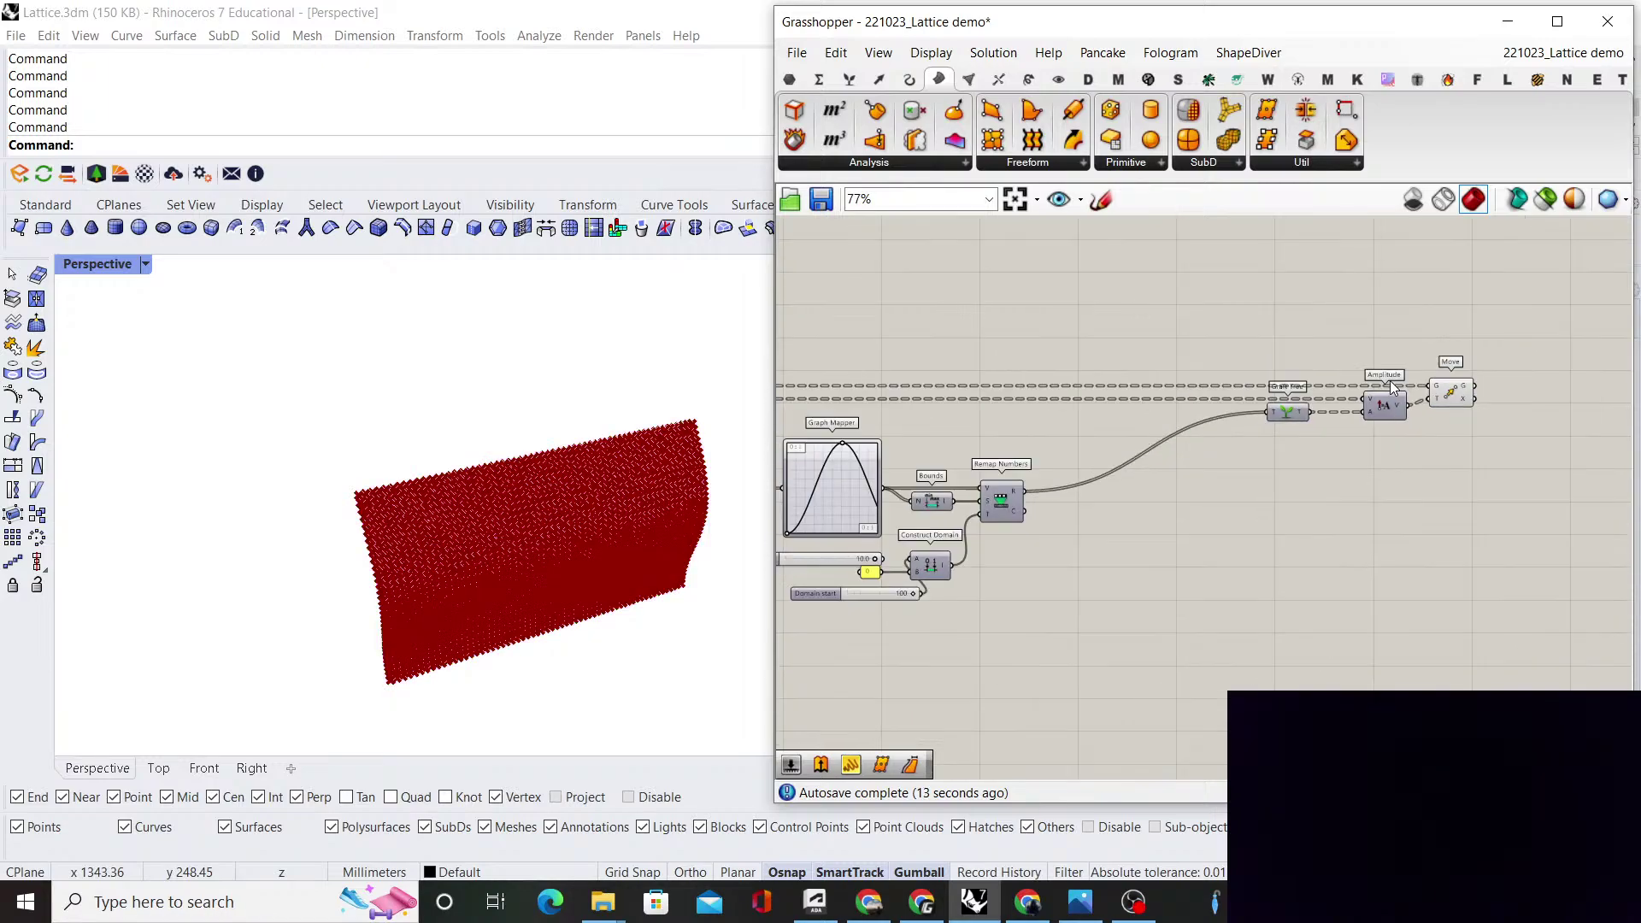
pyautogui.moveTo(992, 504); pyautogui.dragTo(1048, 484, button='right')
pyautogui.scroll(2, 1048, 484)
pyautogui.scroll(3, 1048, 484)
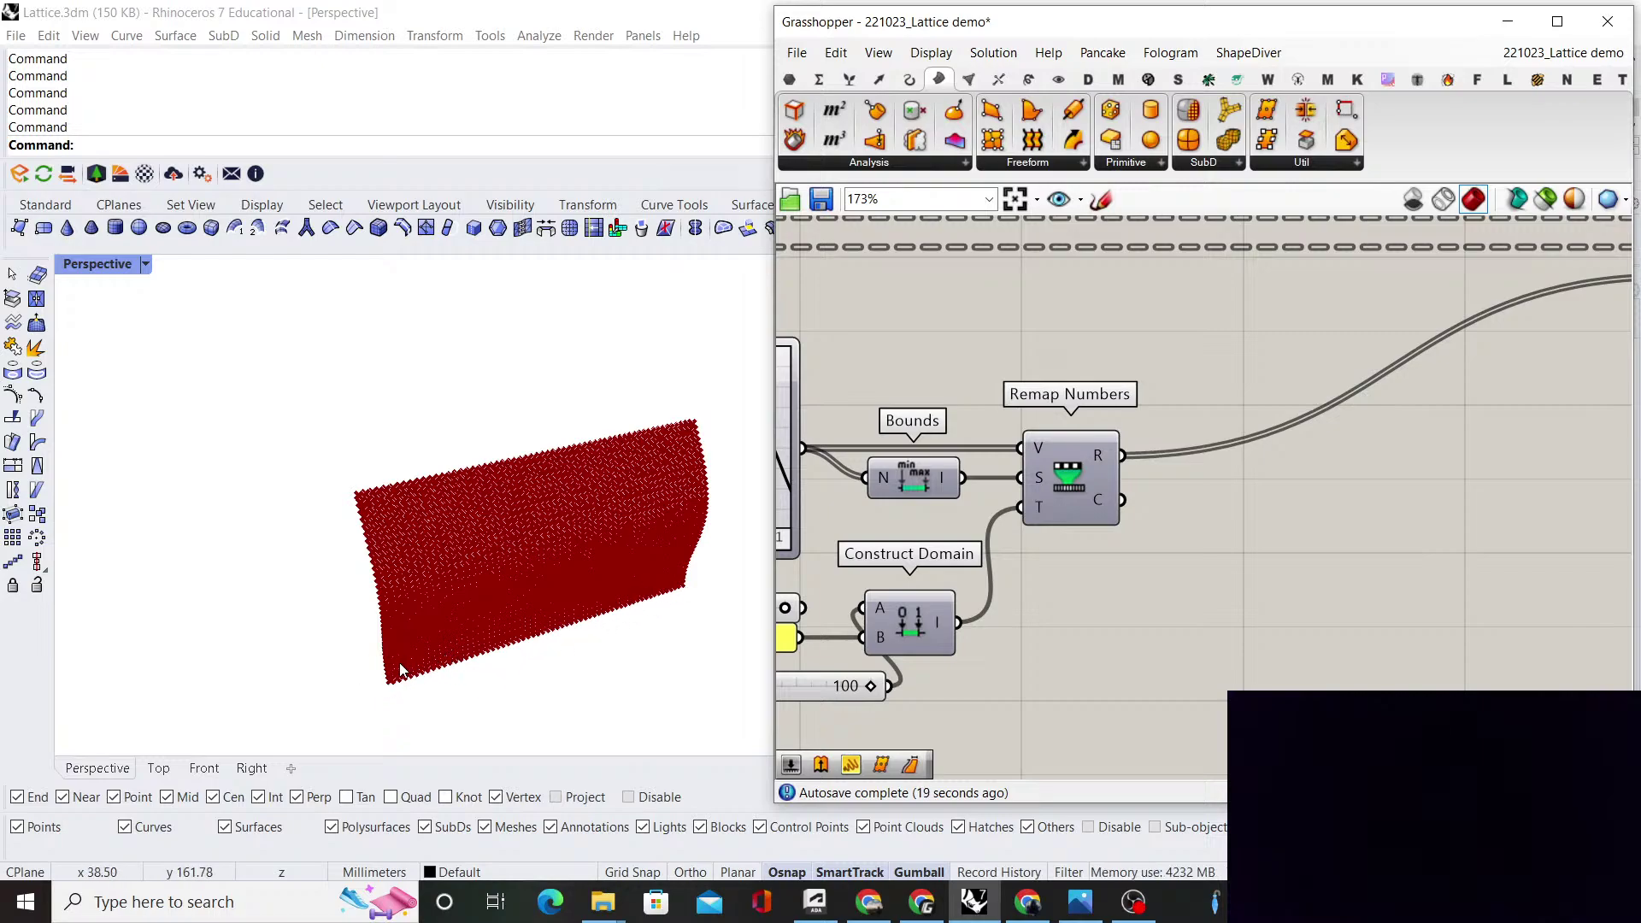
pyautogui.scroll(-4, 1198, 578)
pyautogui.scroll(3, 1091, 587)
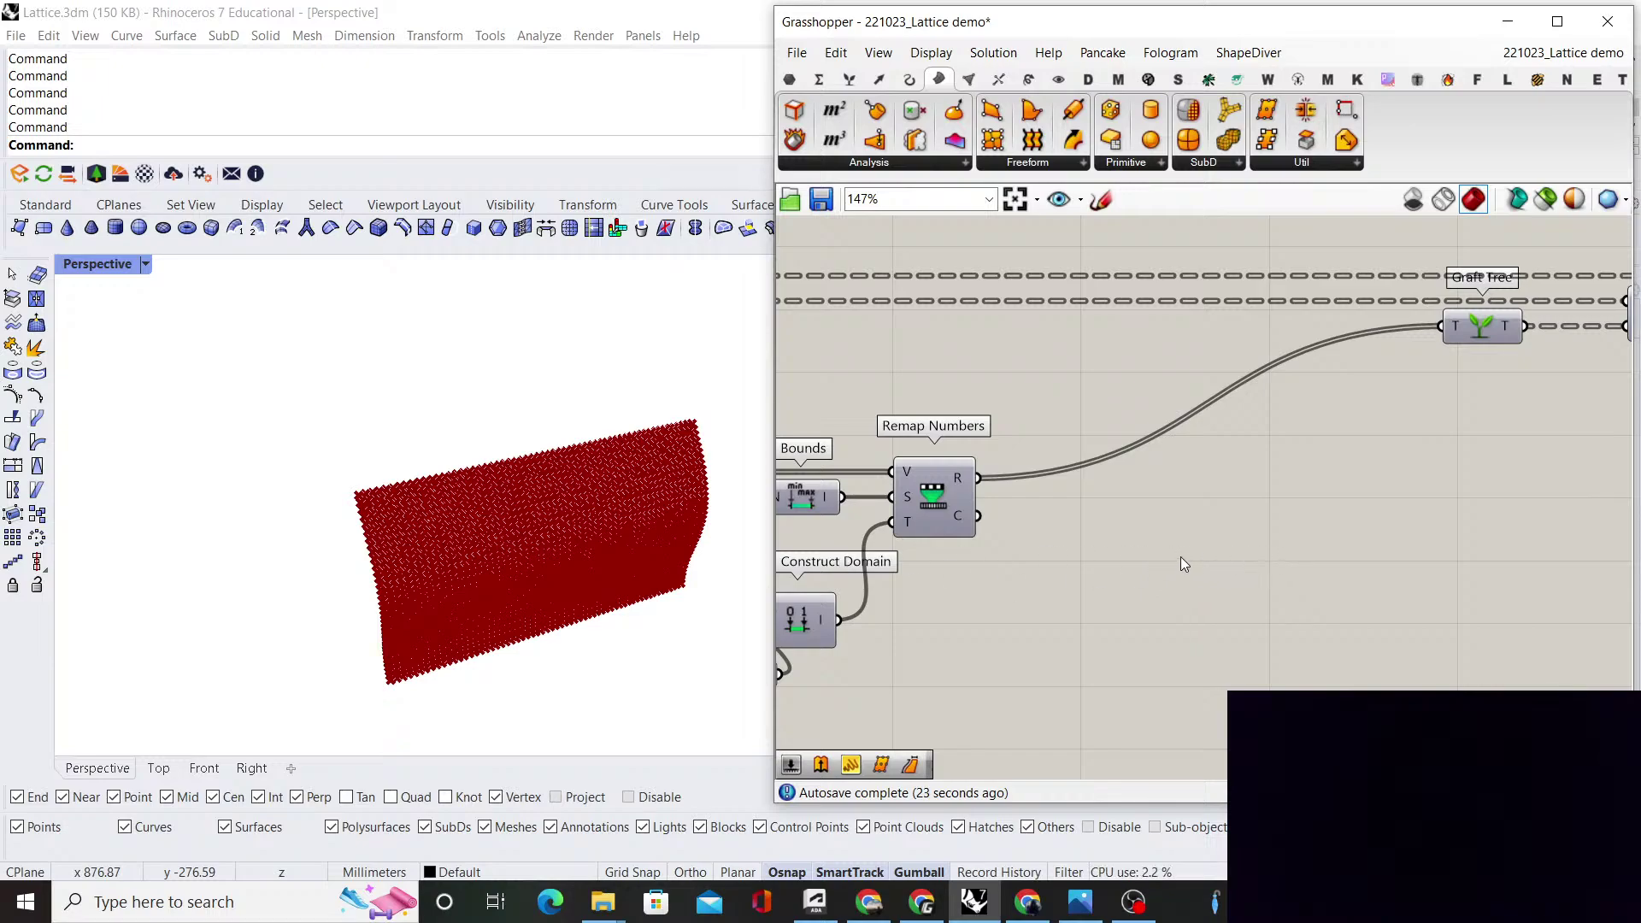
# Add an Expression component in the free space between Remap Numbers and Graft Tree
pyautogui.doubleClick(1270, 536)
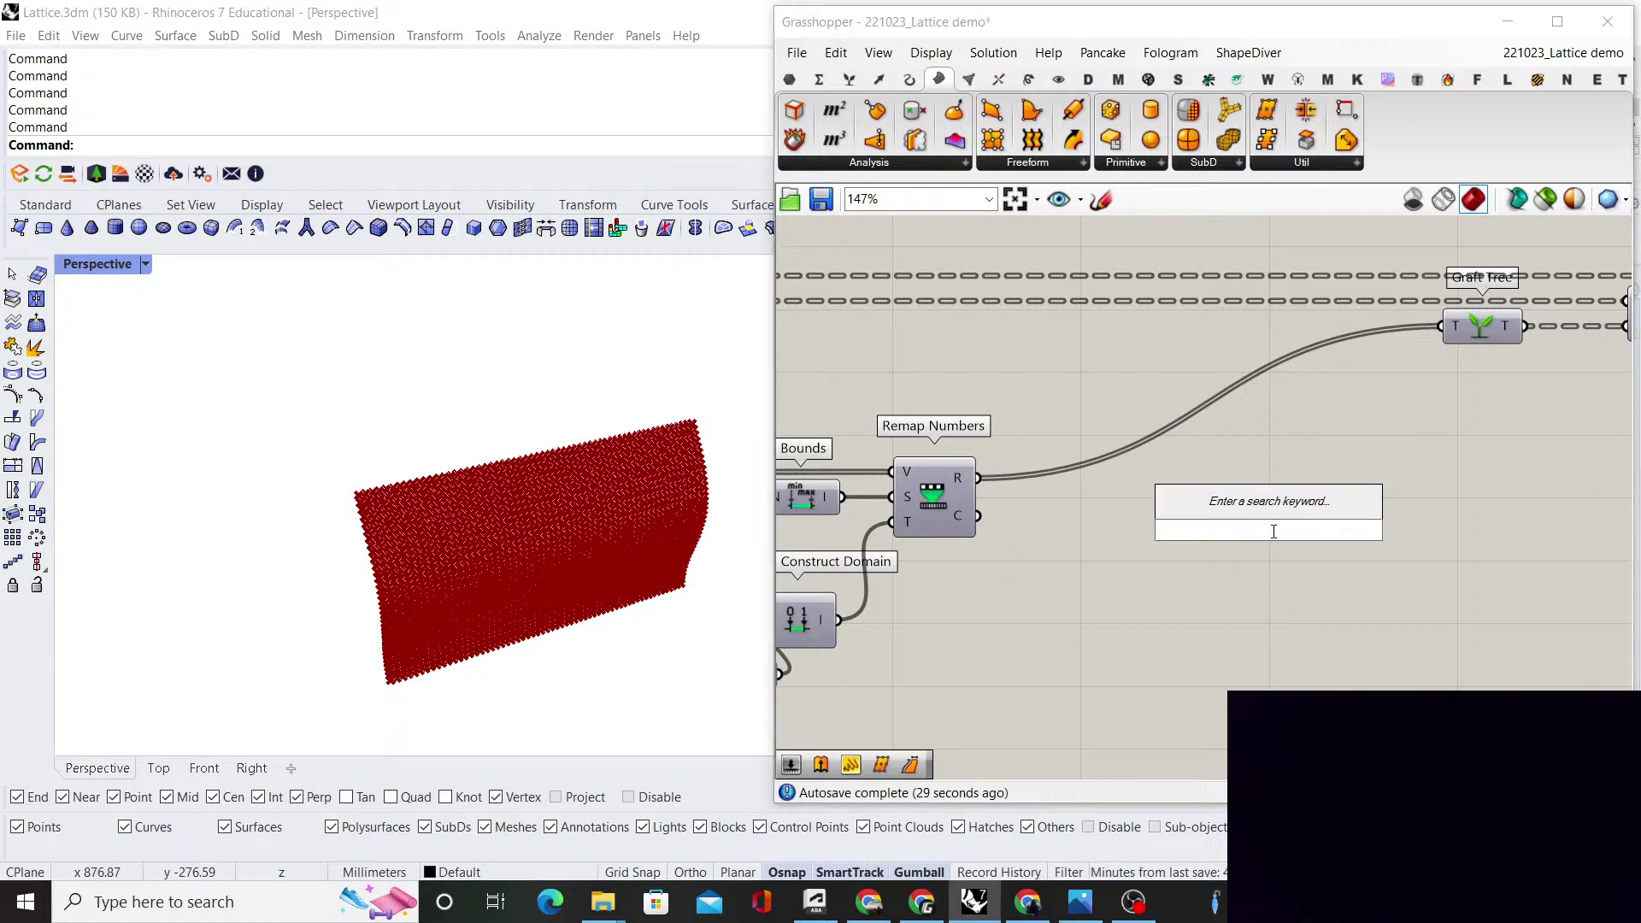
pyautogui.write('expres')
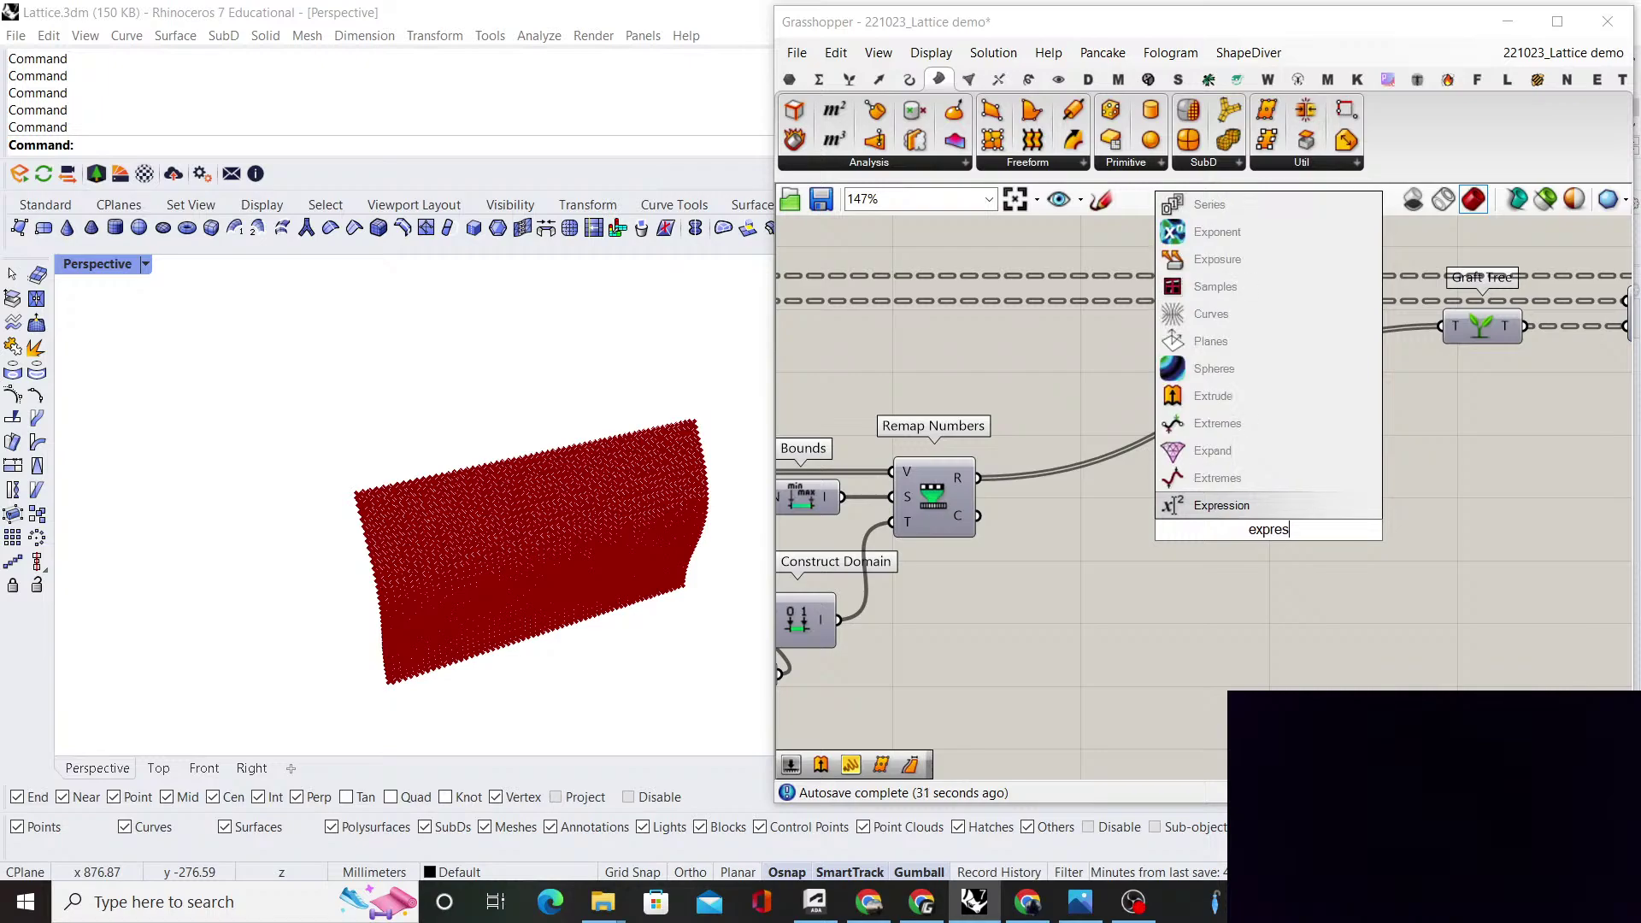
pyautogui.press('Return')
pyautogui.scroll(3, 1273, 542)
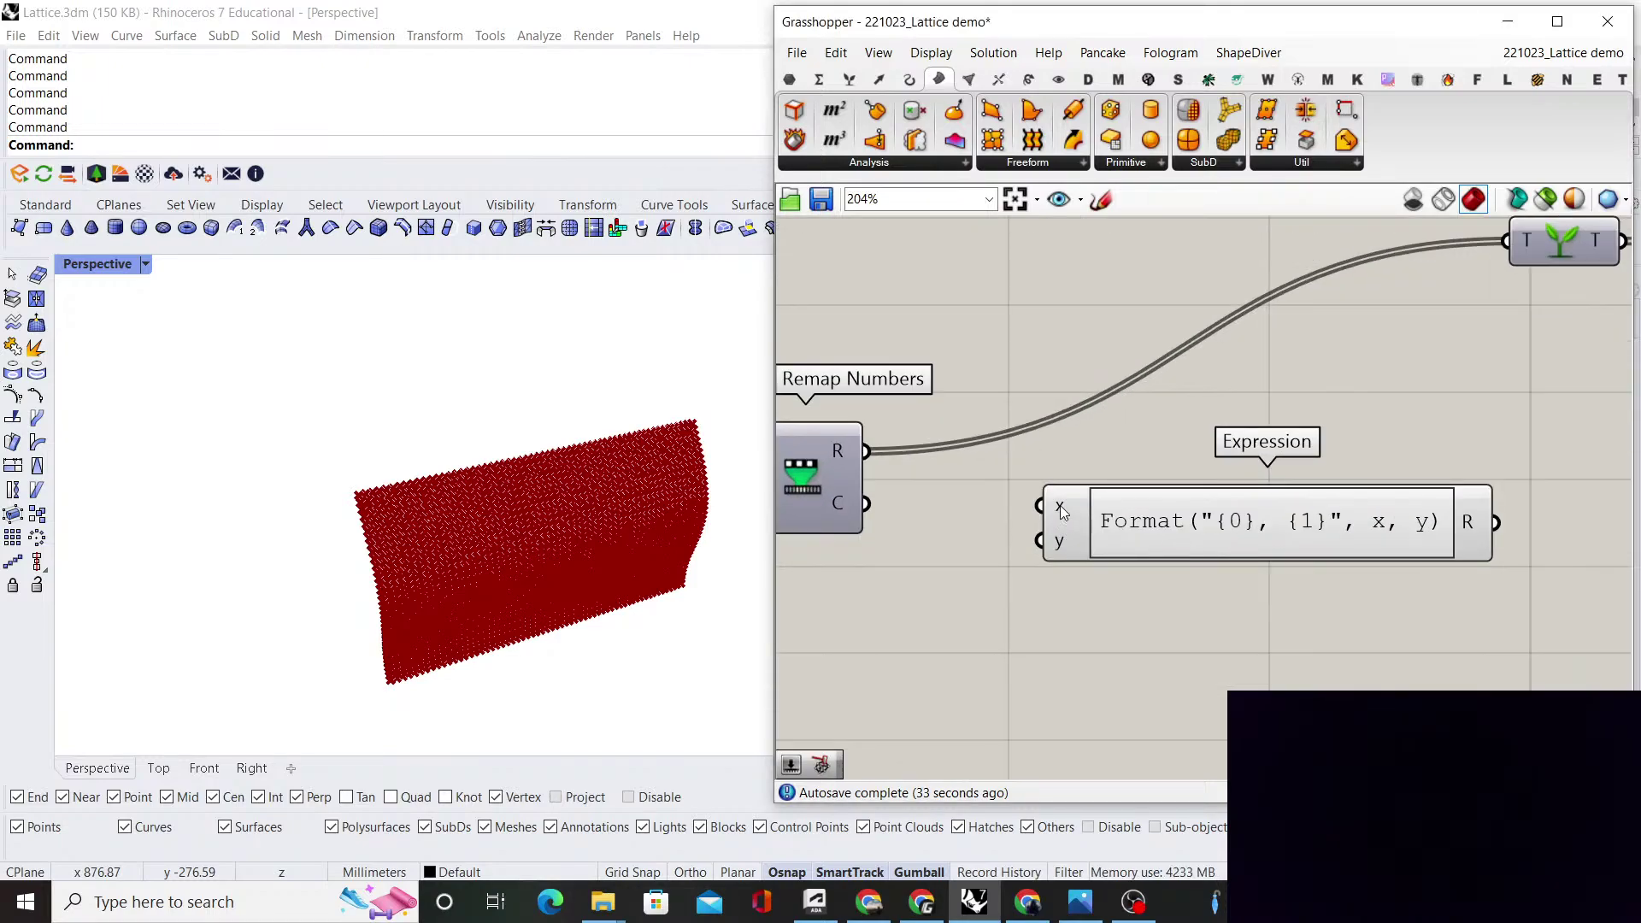
# Rename the Expression component's y input to A, leaving the x input's name as it is
pyautogui.rightClick(1063, 511)
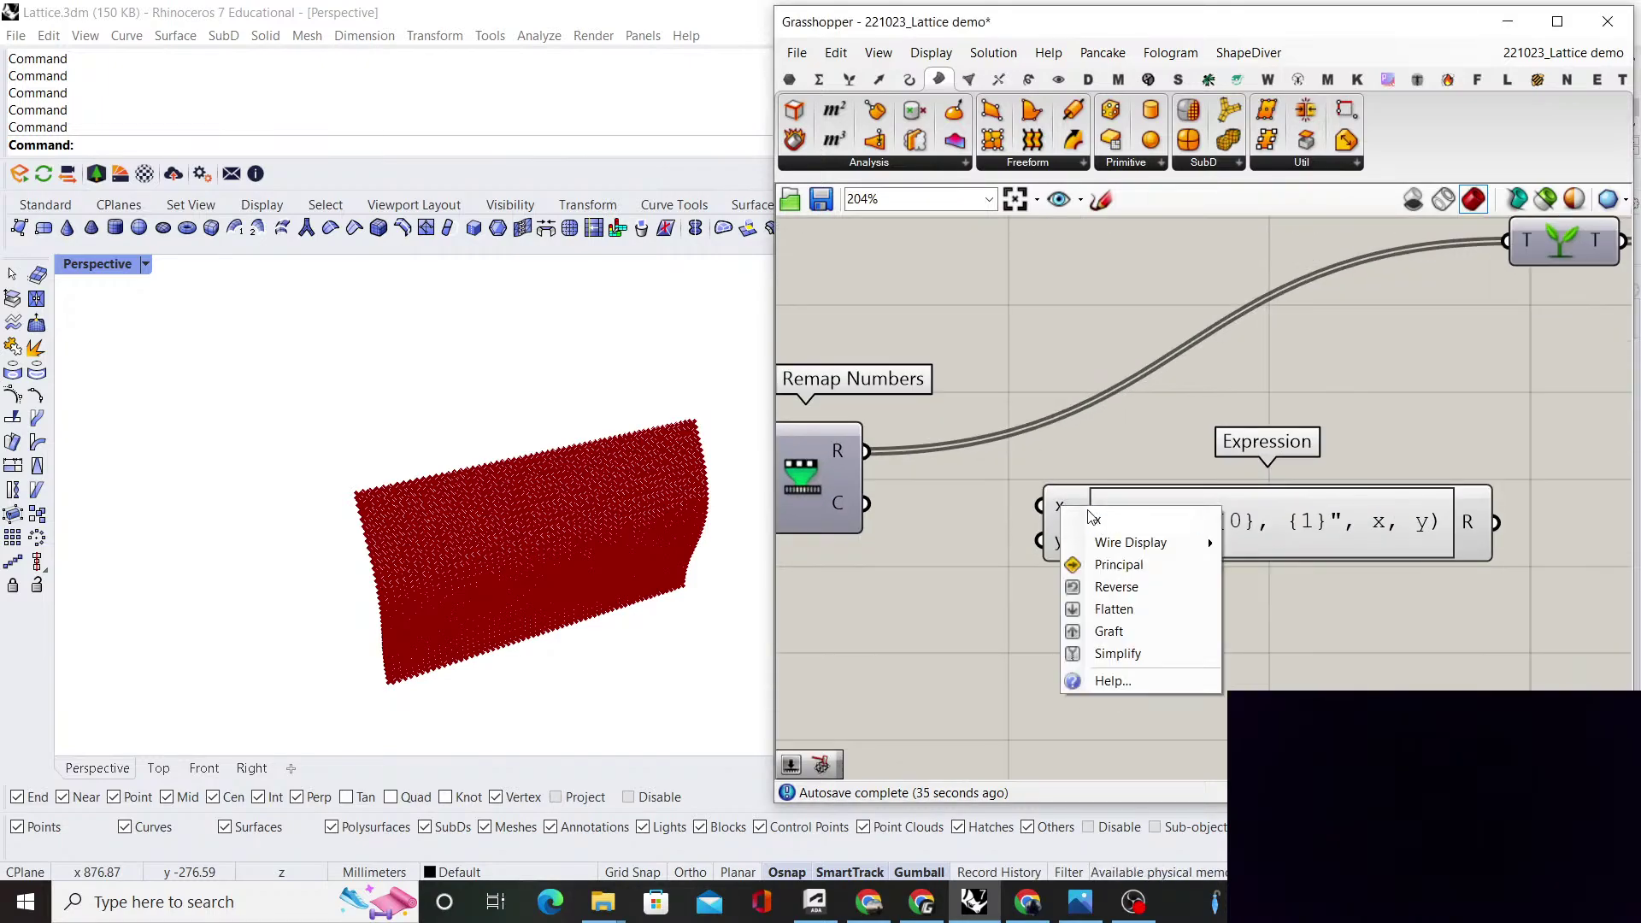
pyautogui.click(1080, 470)
pyautogui.rightClick(1061, 542)
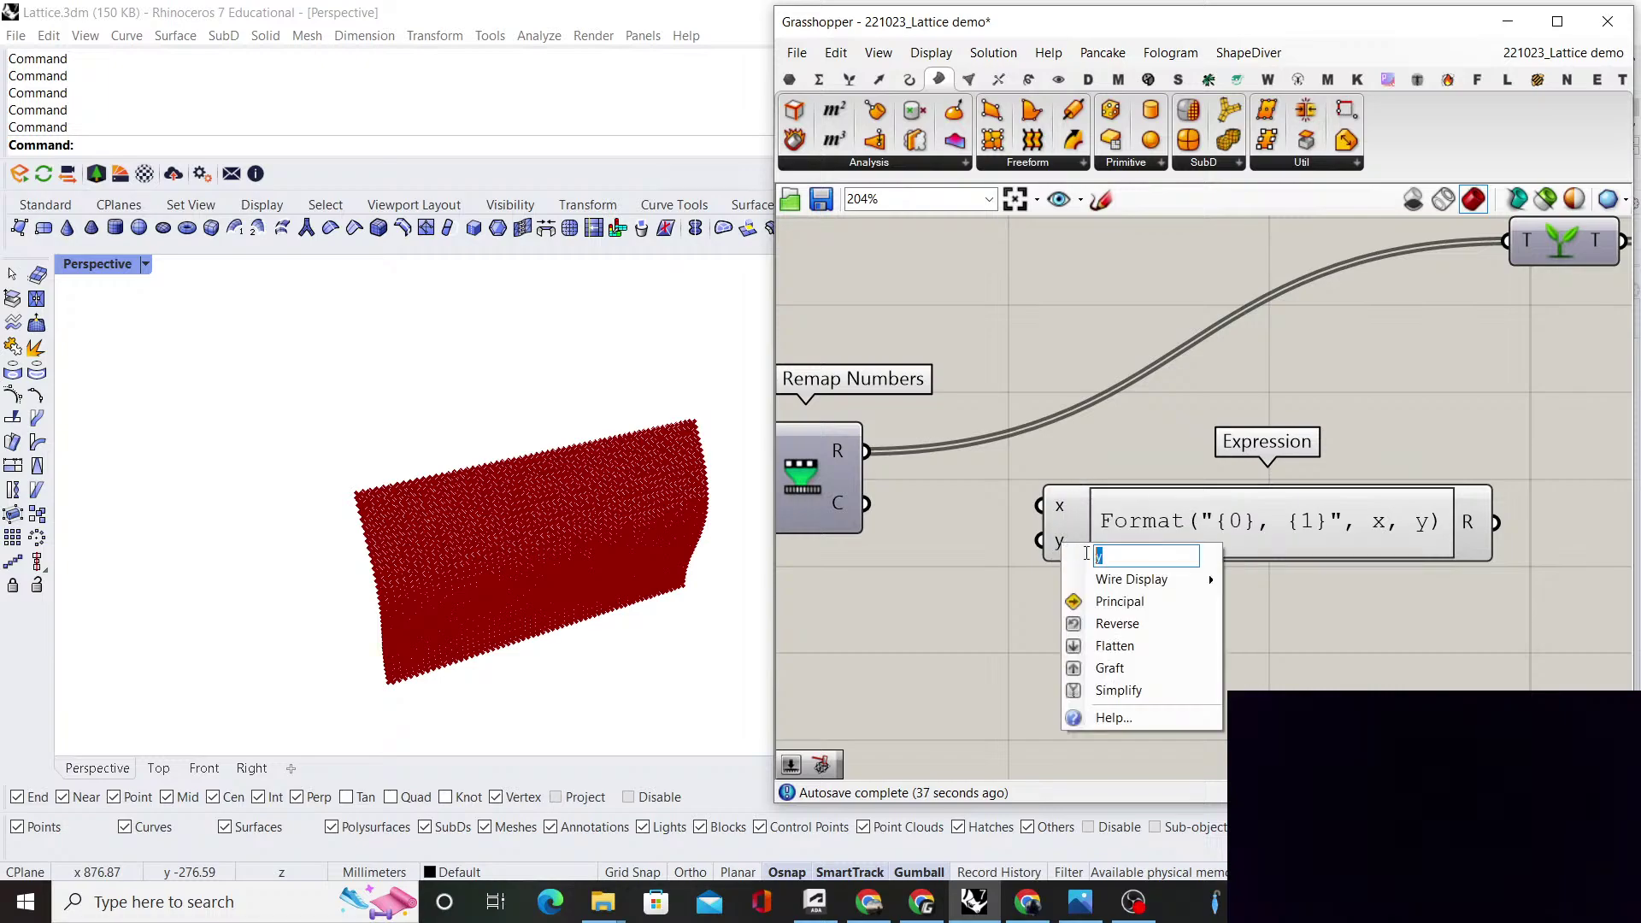
pyautogui.write('A')
pyautogui.press('Return')
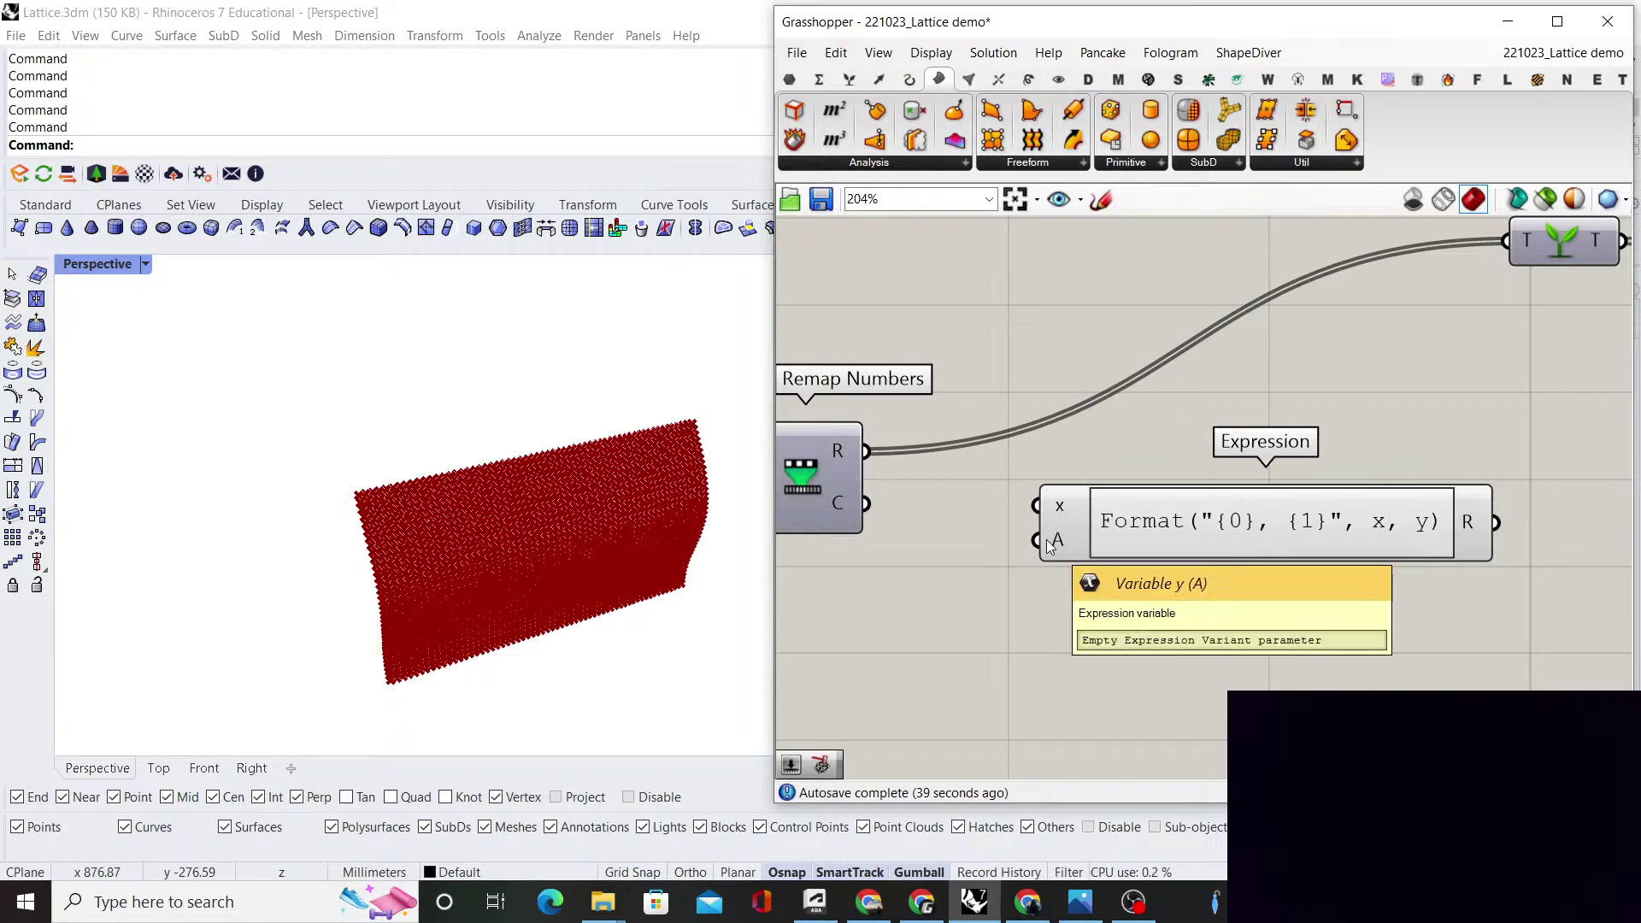
# Replace the Expression component's default formula with A*sin(x)
pyautogui.doubleClick(1156, 531)
pyautogui.moveTo(1253, 563); pyautogui.dragTo(869, 579)
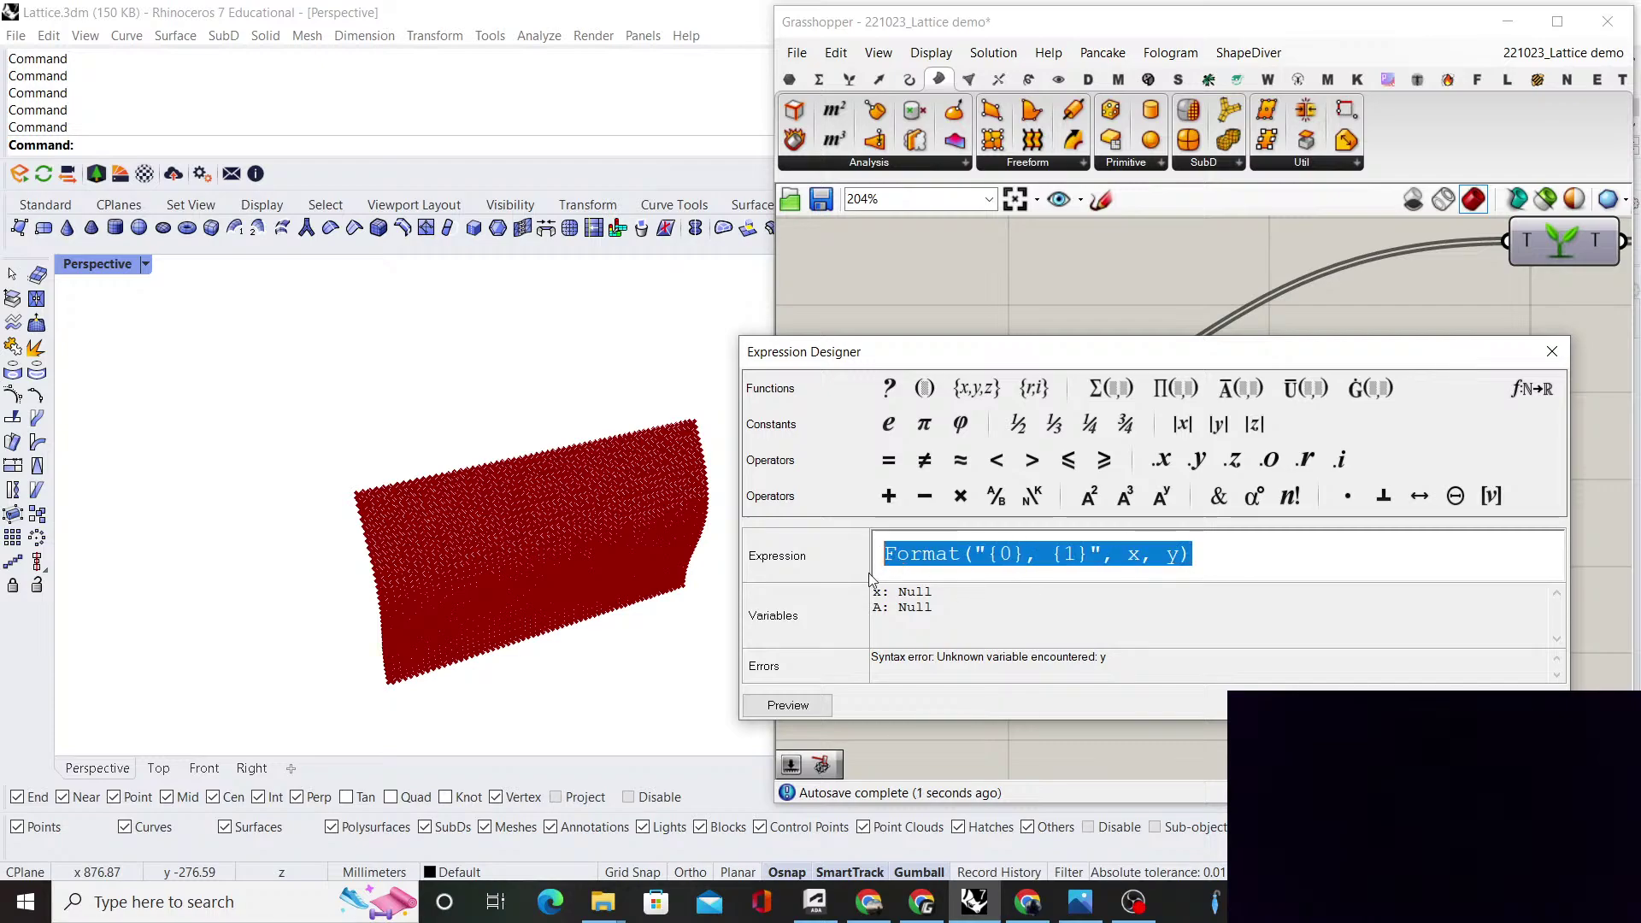
pyautogui.write('y')
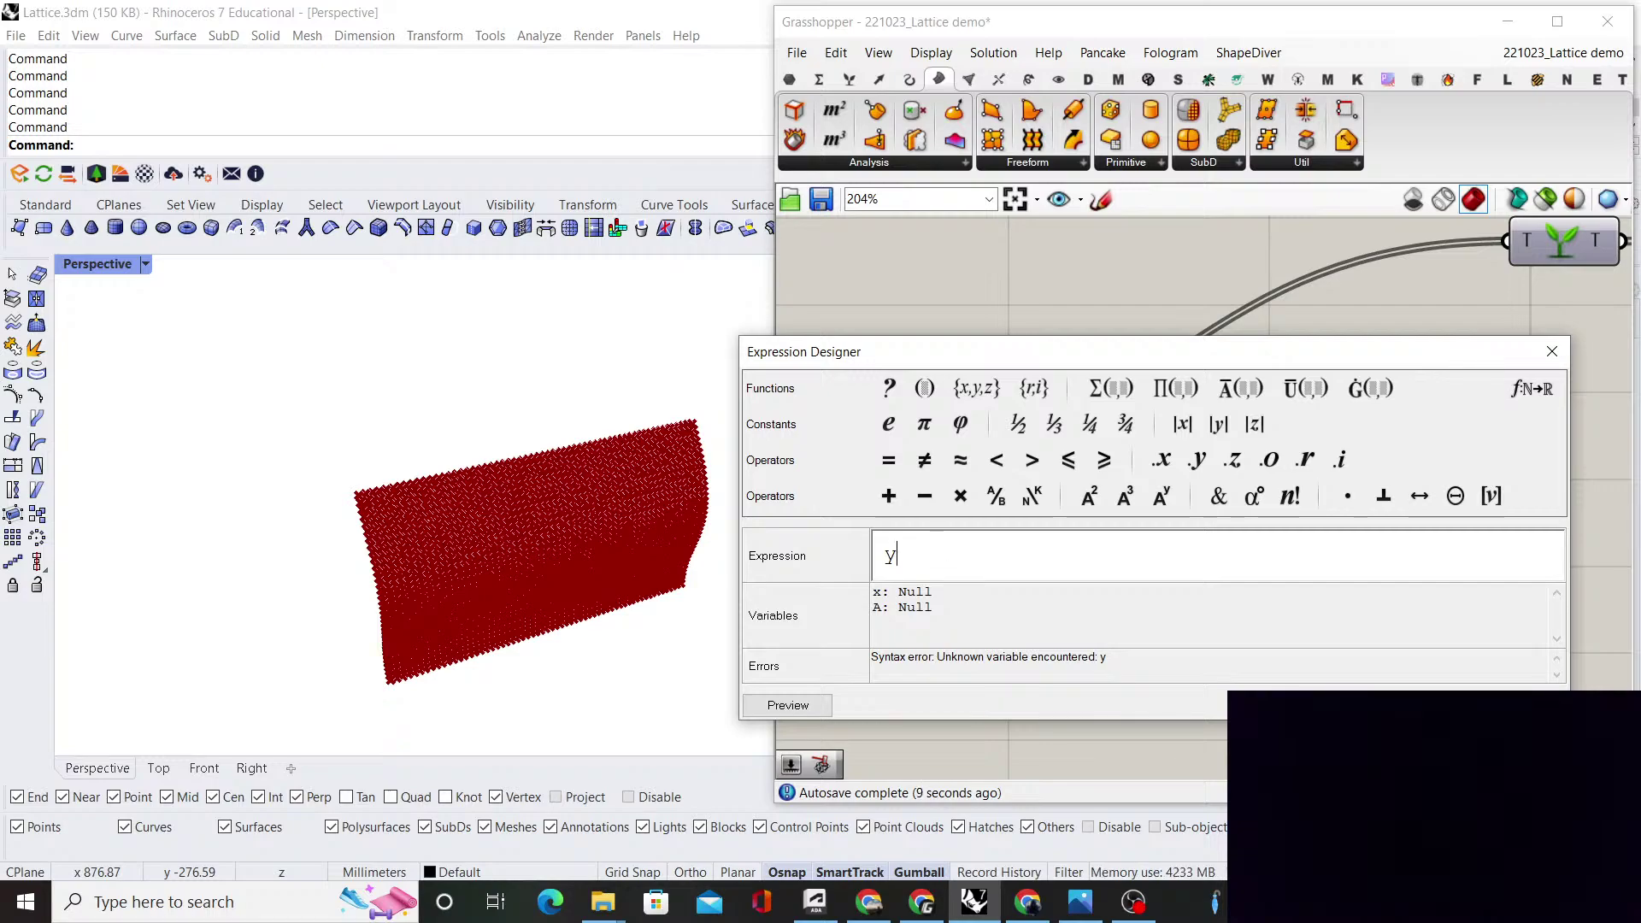
pyautogui.press('BackSpace')
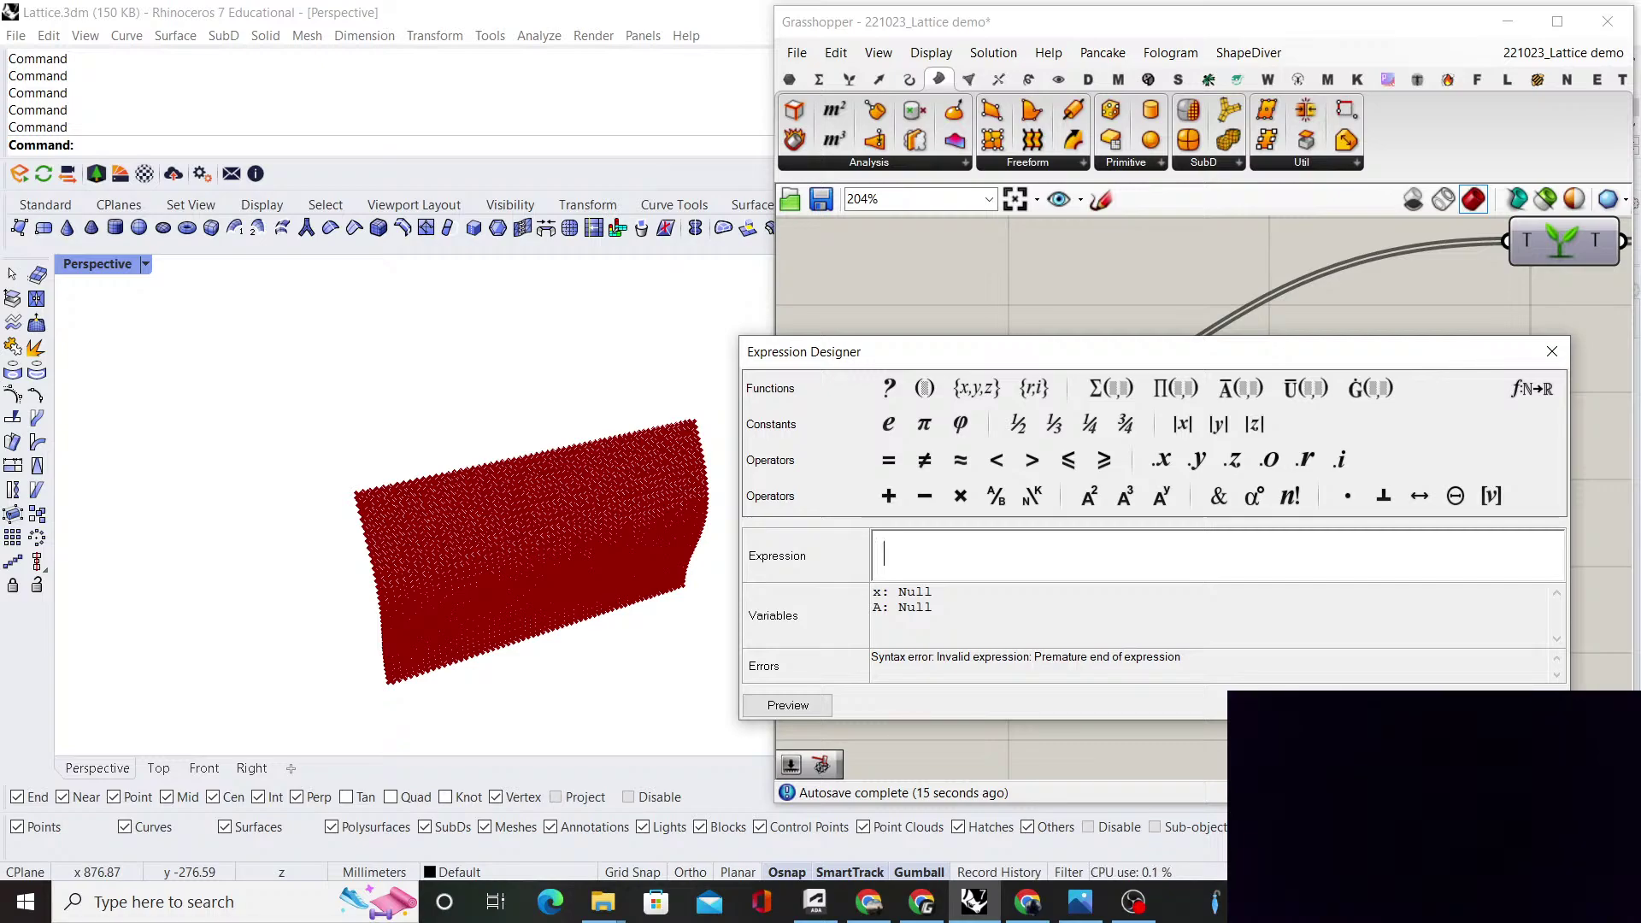
pyautogui.write('A')
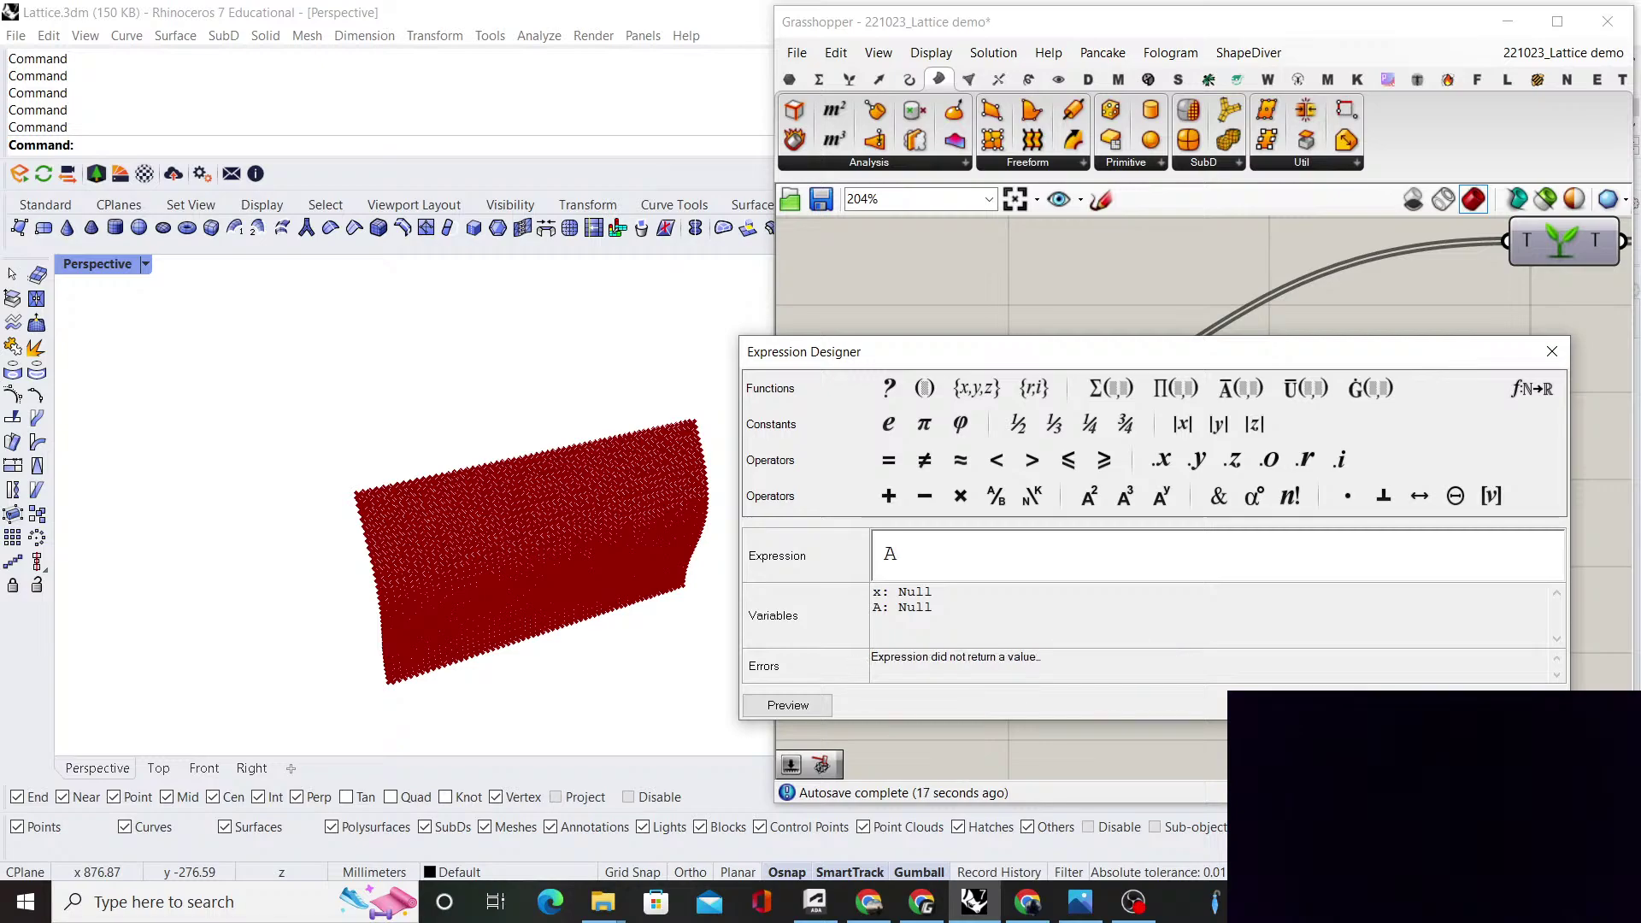
pyautogui.write('*si')
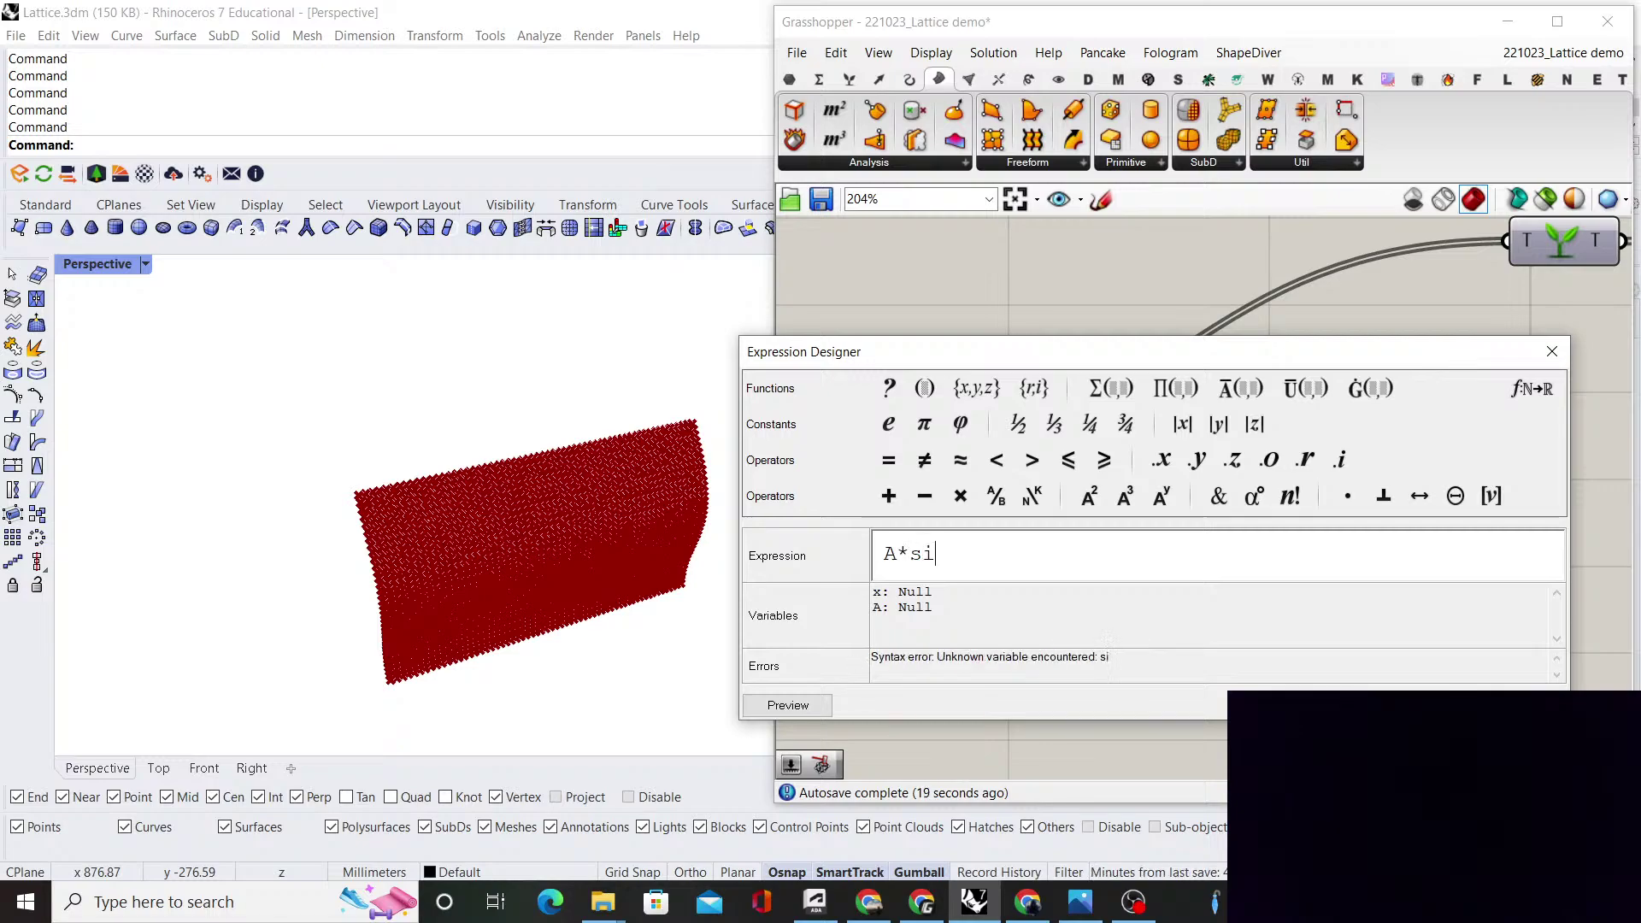
pyautogui.write('n(x)')
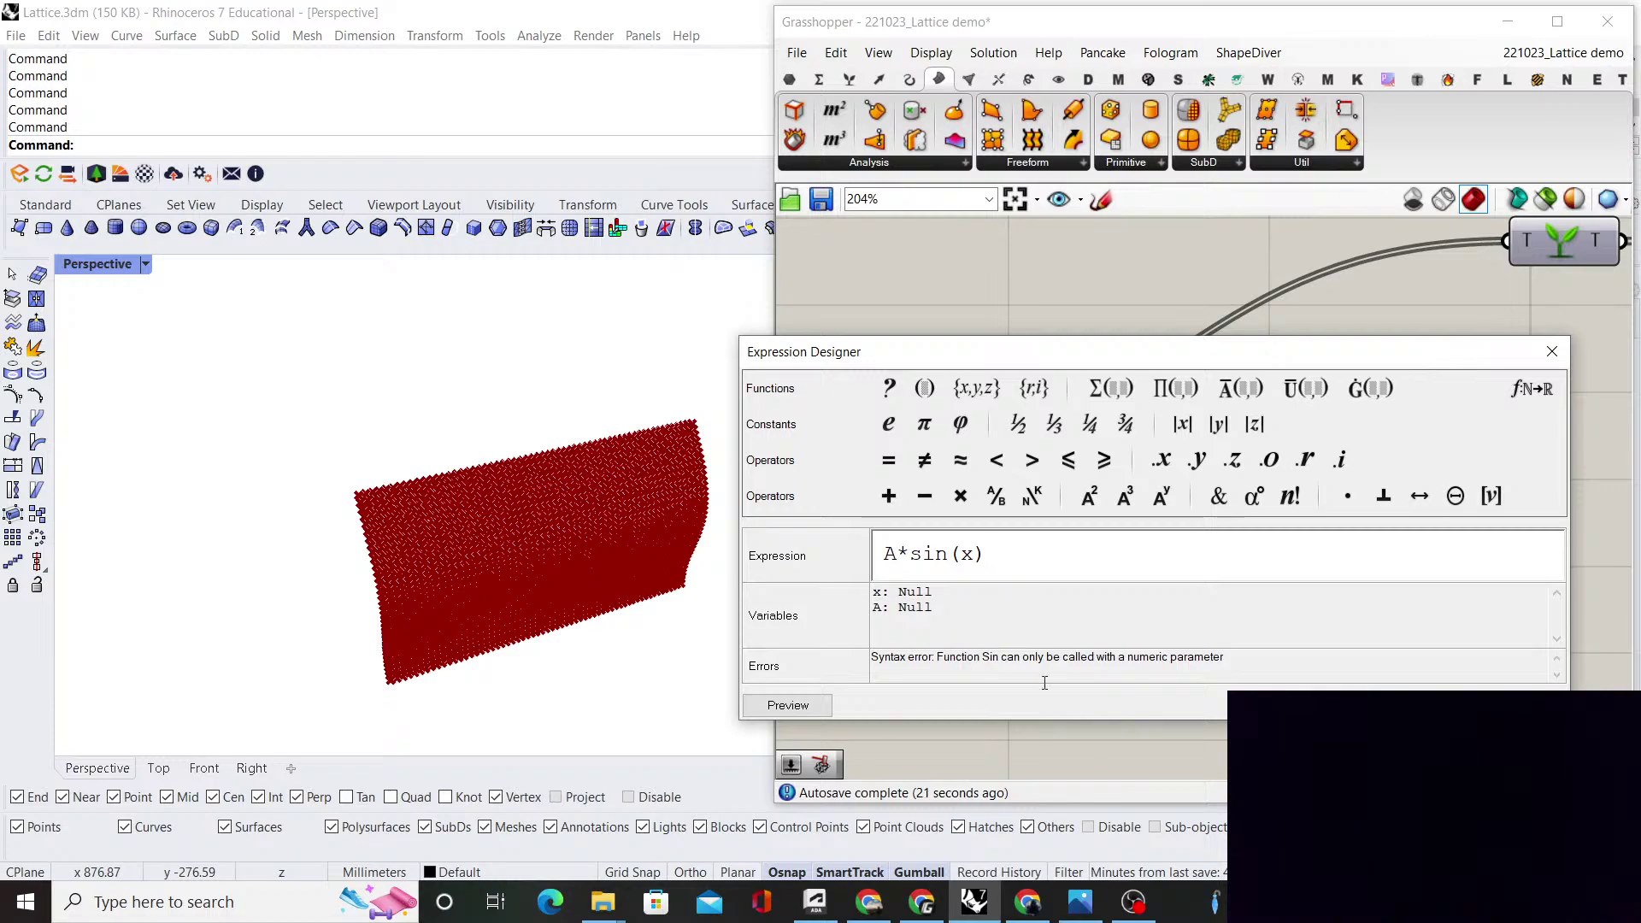
pyautogui.press('Return')
pyautogui.moveTo(1370, 483)
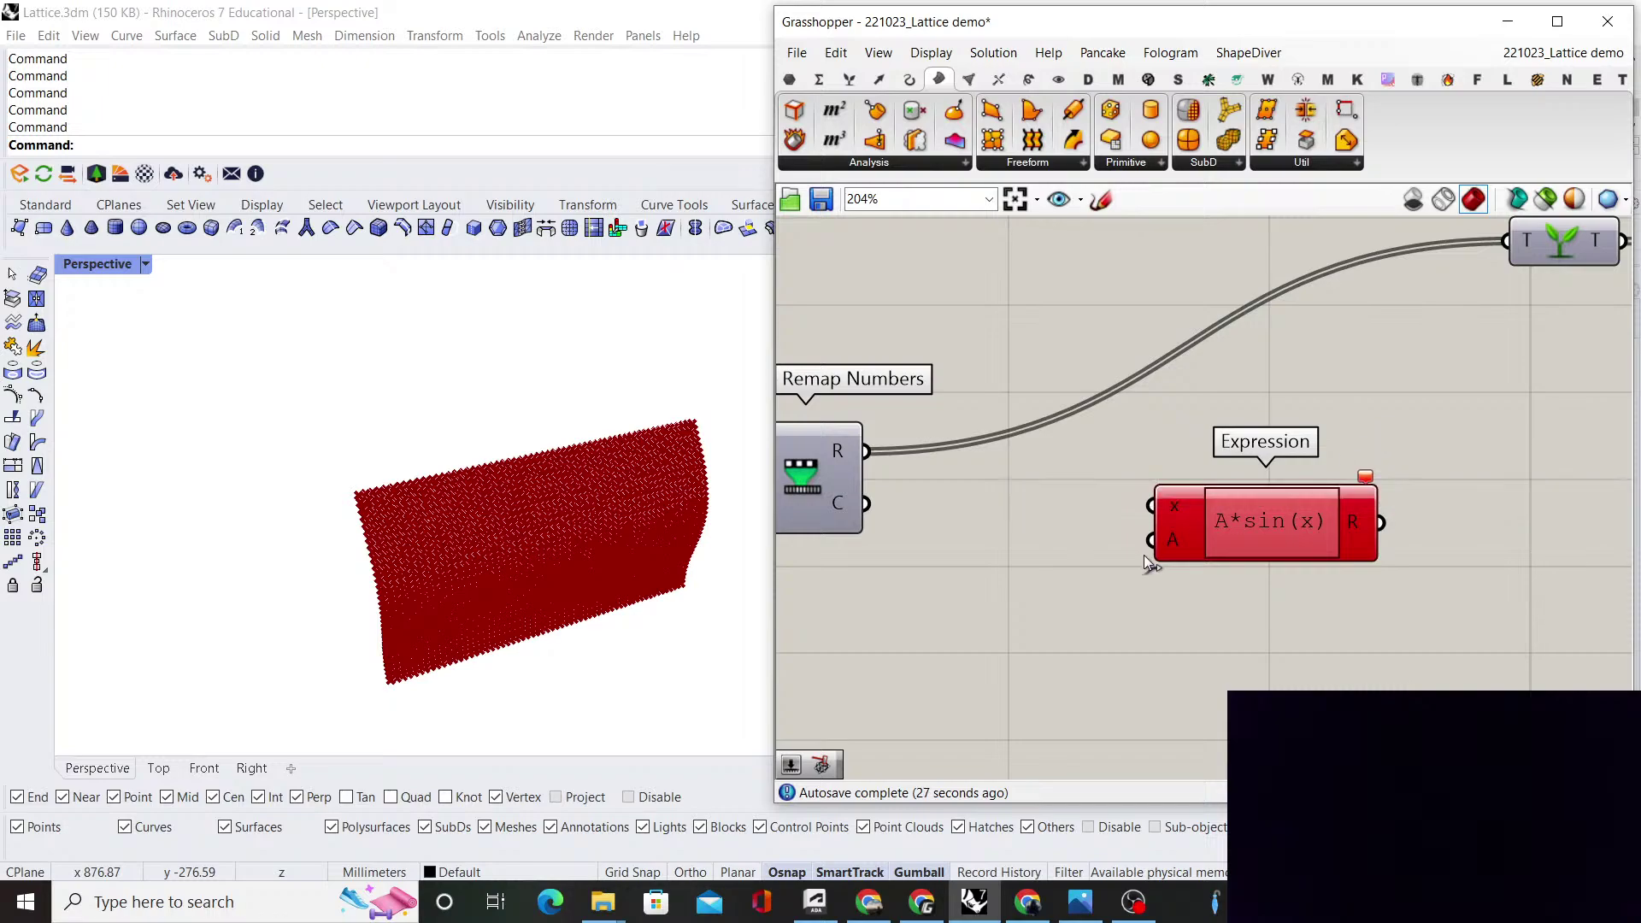
# Add a number slider of 12 and connect it to the Expression component's A input
pyautogui.doubleClick(1141, 619)
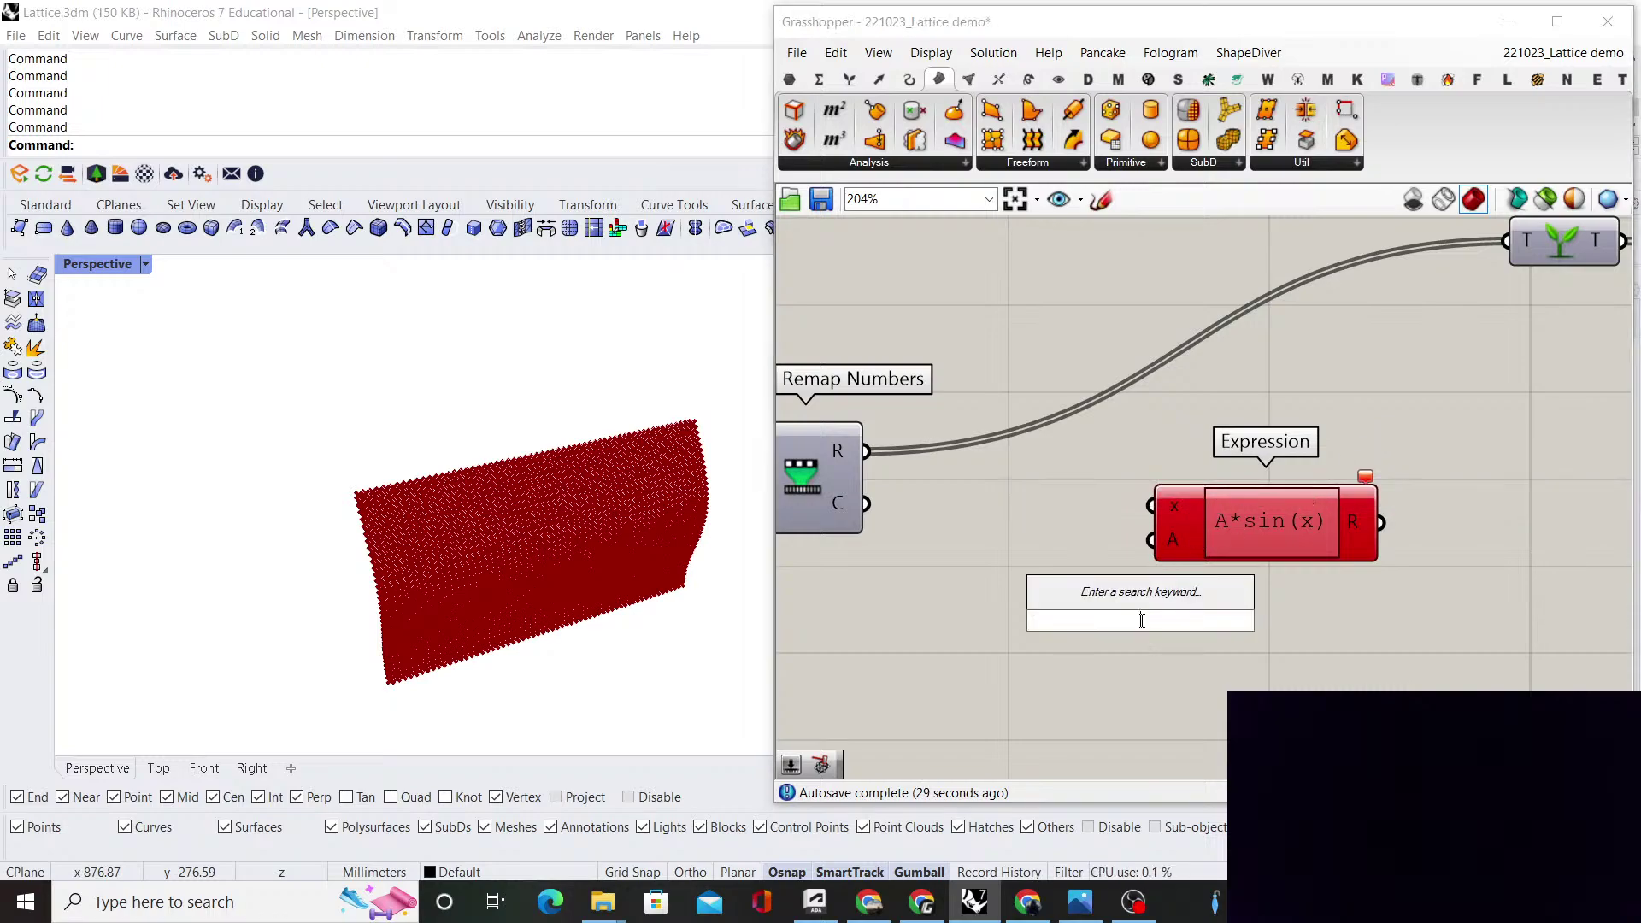
pyautogui.scroll(-2, 1096, 641)
pyautogui.scroll(1, 1094, 601)
pyautogui.doubleClick(1059, 649)
pyautogui.write('12')
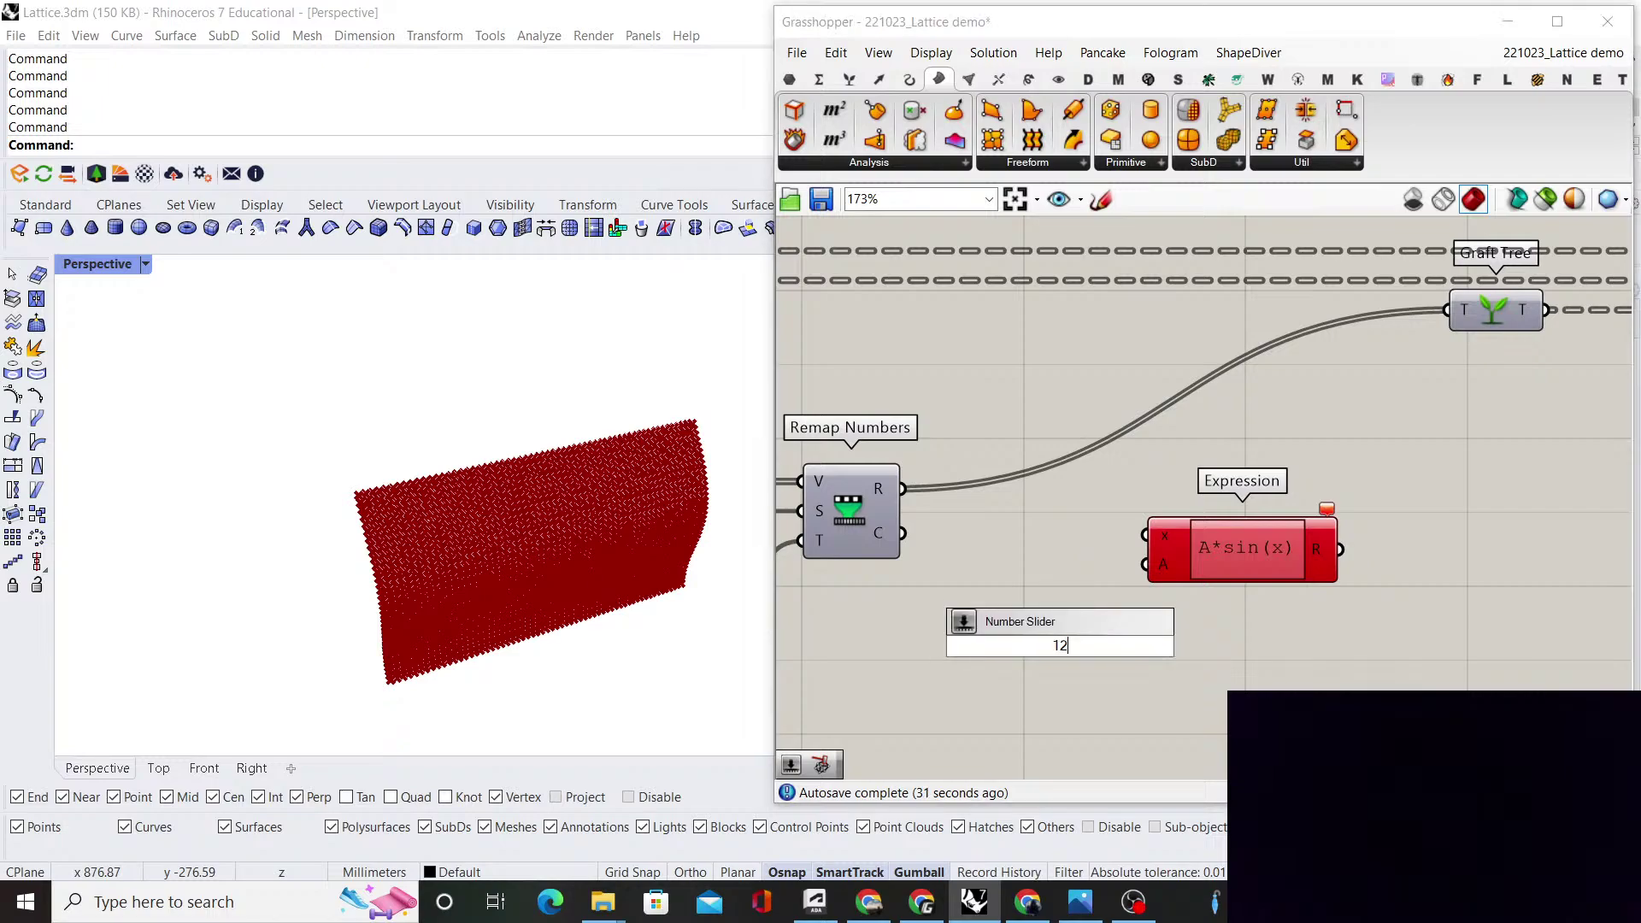
pyautogui.press('Return')
pyautogui.moveTo(1127, 647); pyautogui.dragTo(1145, 564)
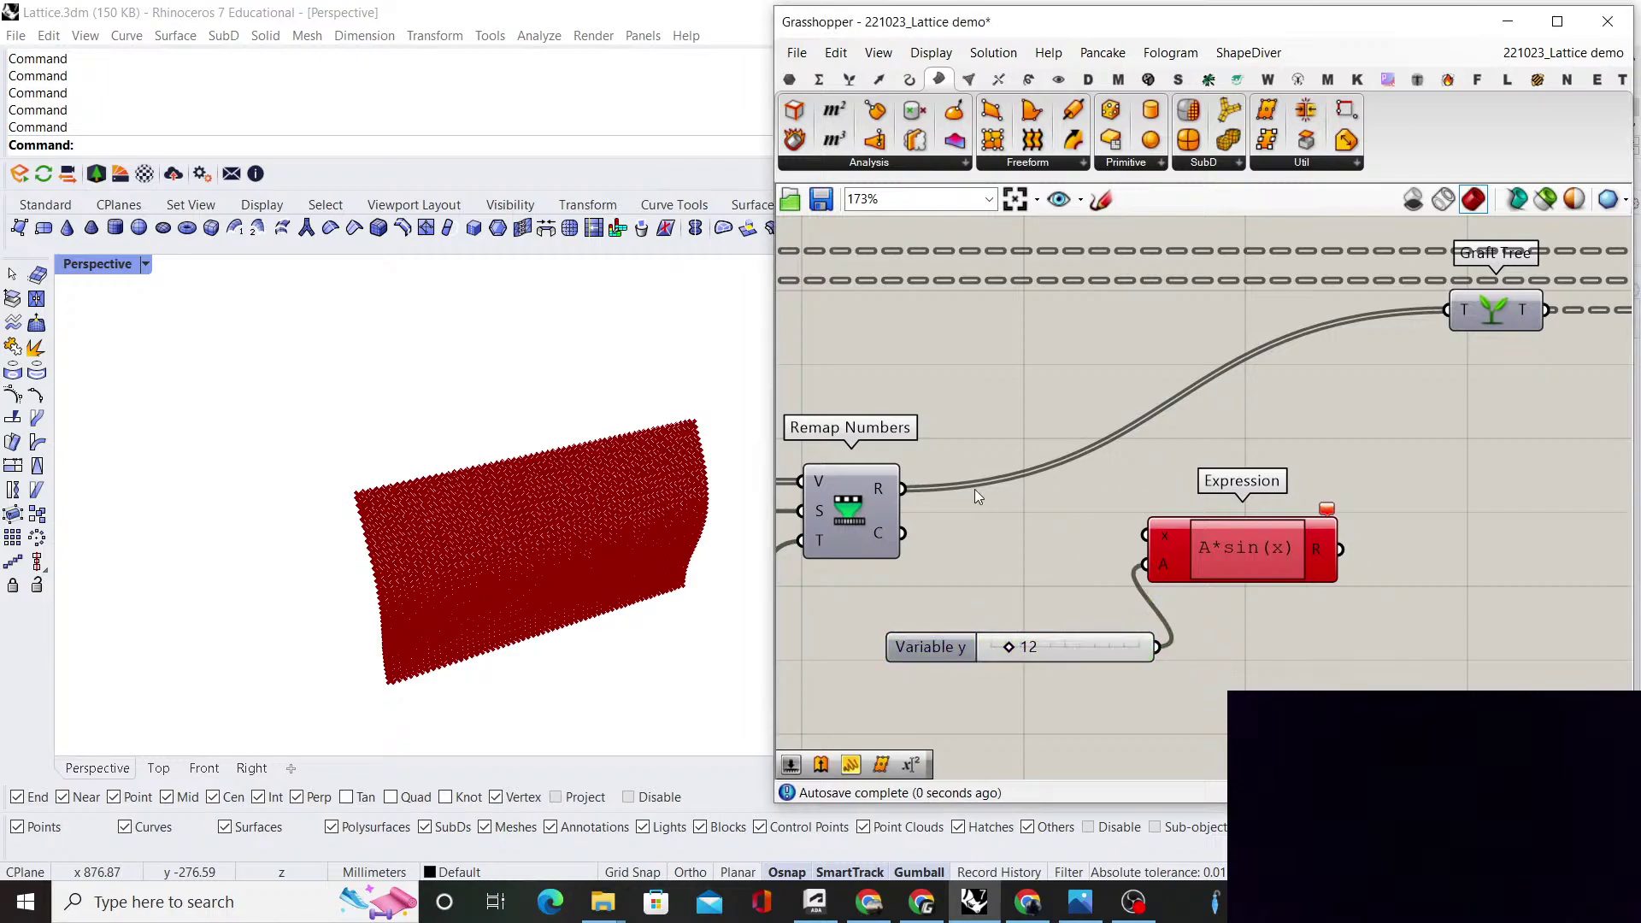
# Connect the Remap Numbers R output to the Expression's x input and move the Expression component farther from Remap Numbers
pyautogui.moveTo(902, 488); pyautogui.dragTo(1277, 511)
pyautogui.click(1244, 457)
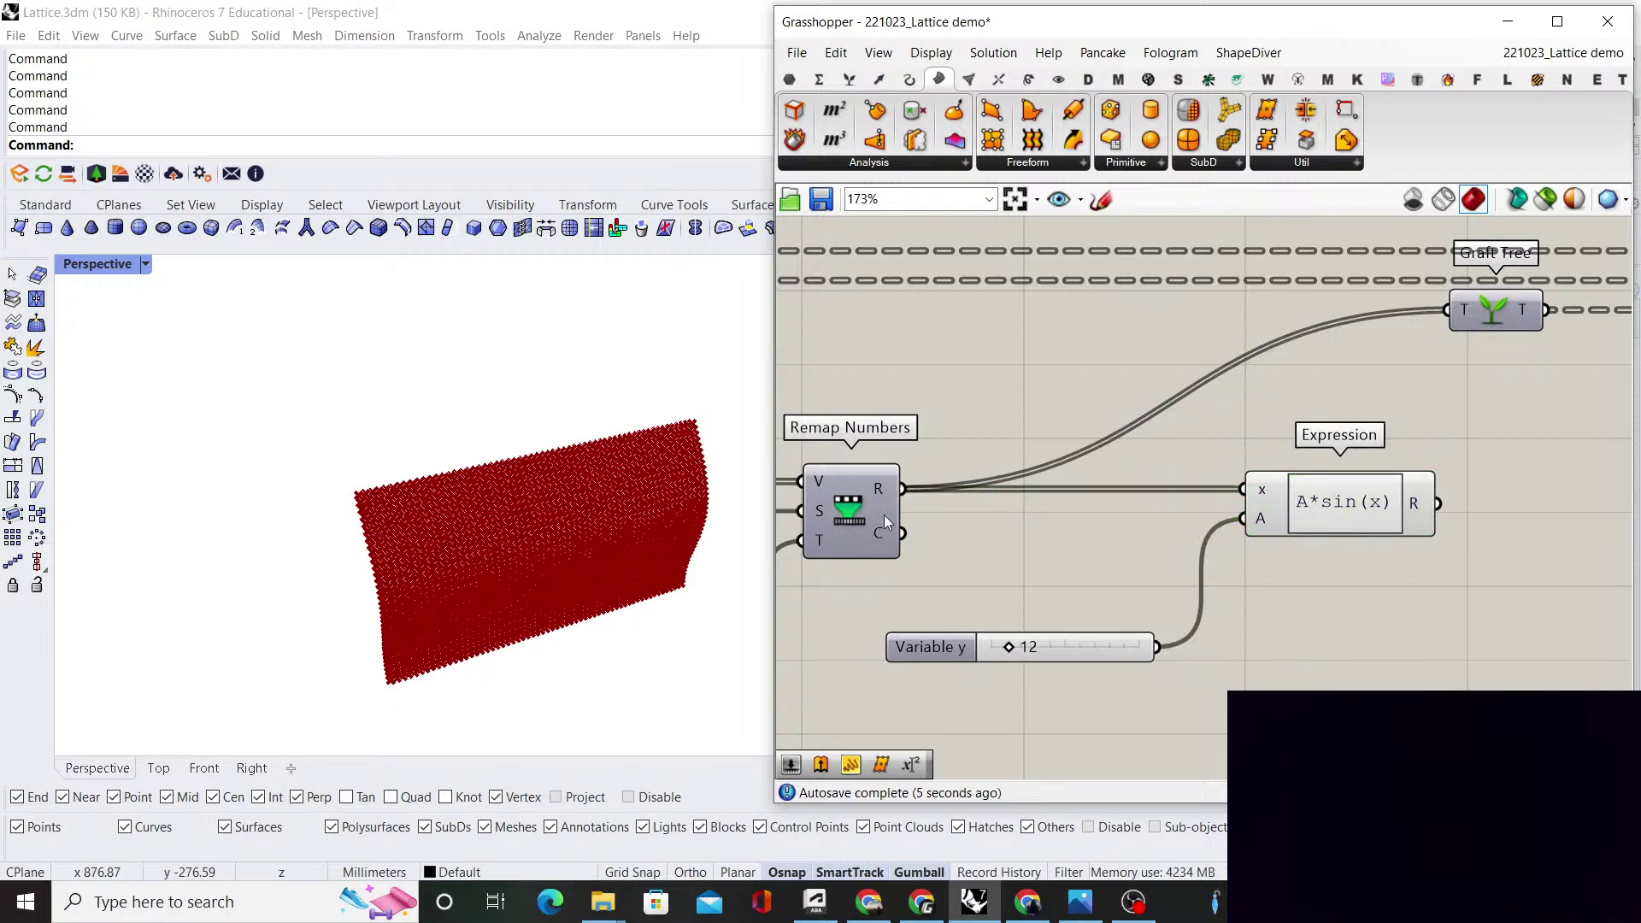
pyautogui.moveTo(884, 487)
# Delete the Domain start slider of 100 that feeds Construct Domain
pyautogui.scroll(-3, 1121, 465)
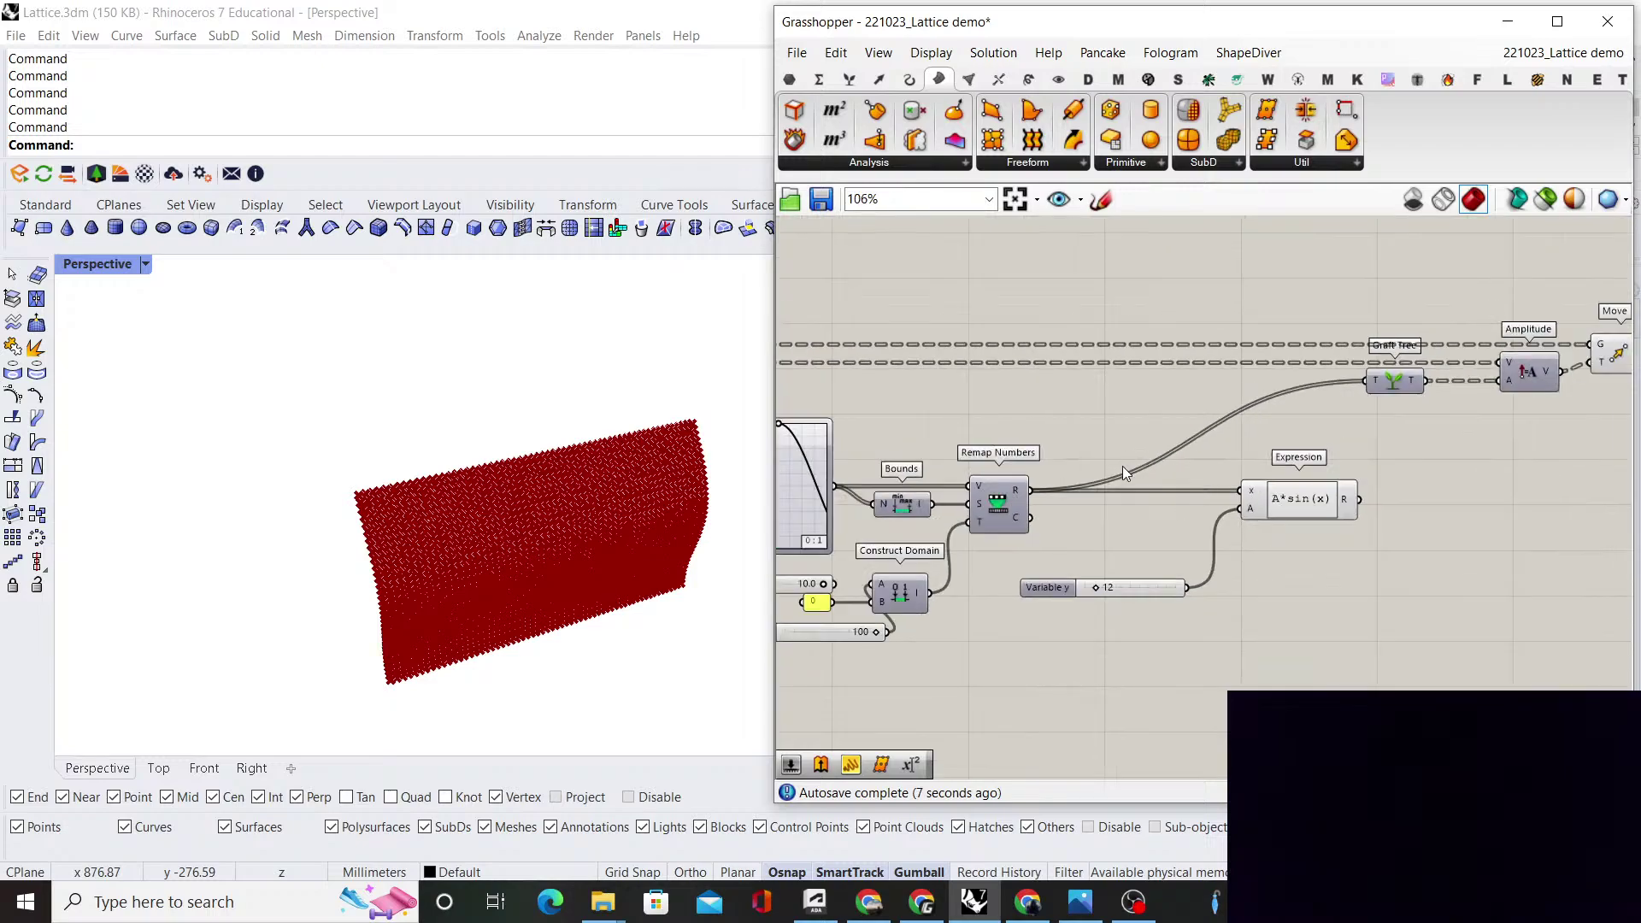
pyautogui.scroll(5, 1101, 616)
pyautogui.click(1111, 623)
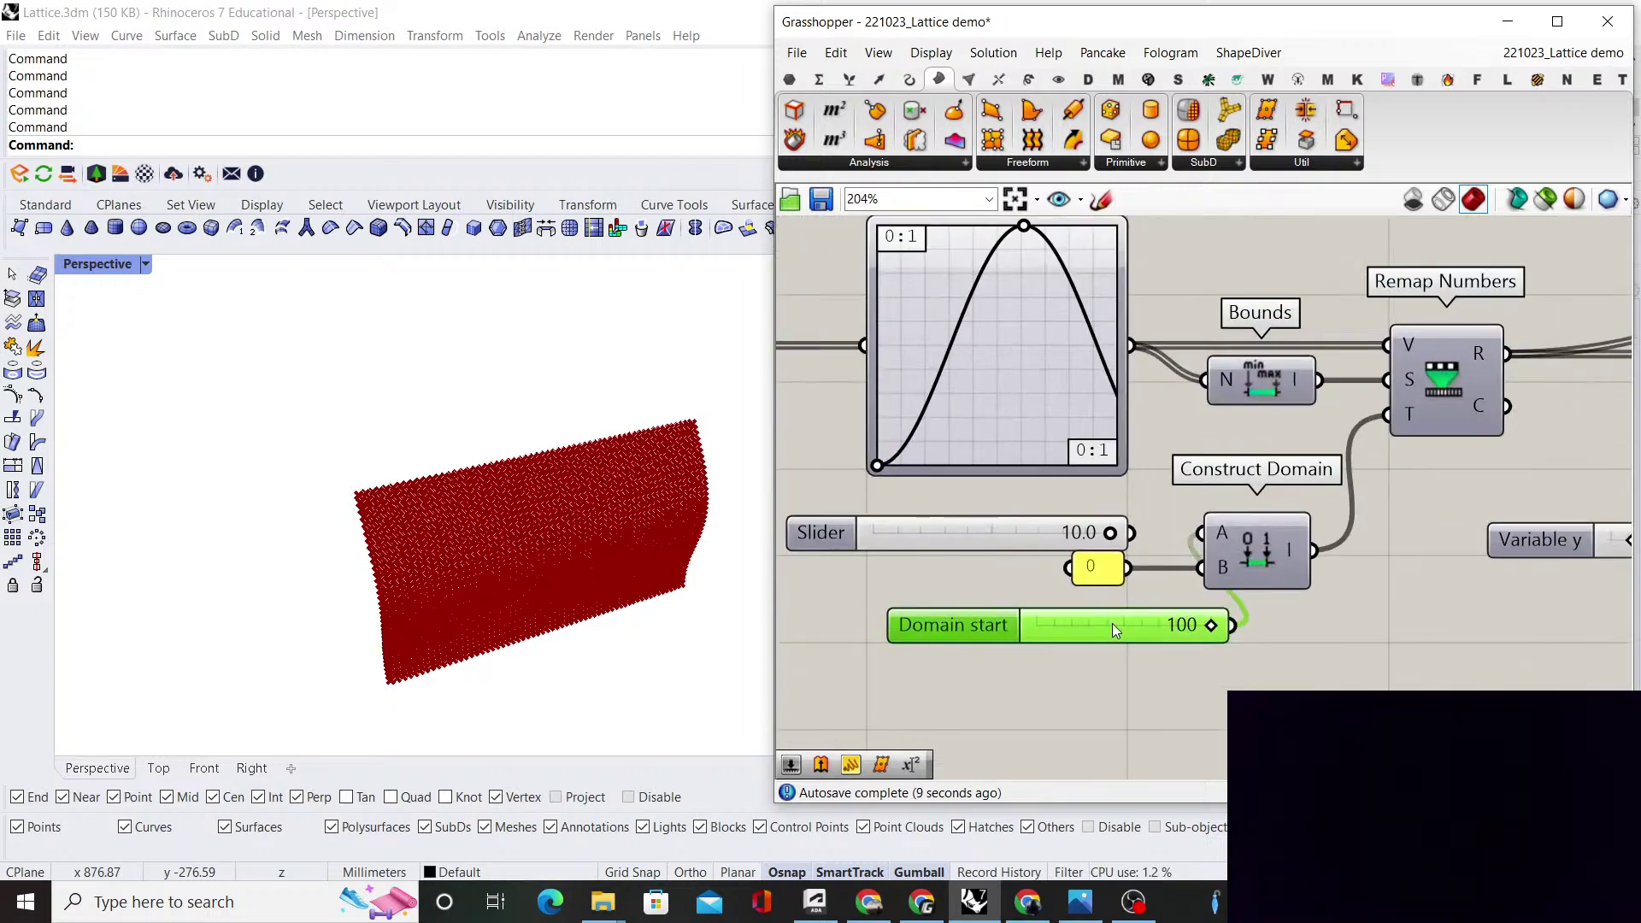
pyautogui.press('Delete')
# Set the remaining decimal slider beside Construct Domain to 1.2 and connect it to the A input
pyautogui.doubleClick(1019, 523)
pyautogui.write('1')
pyautogui.press('Return')
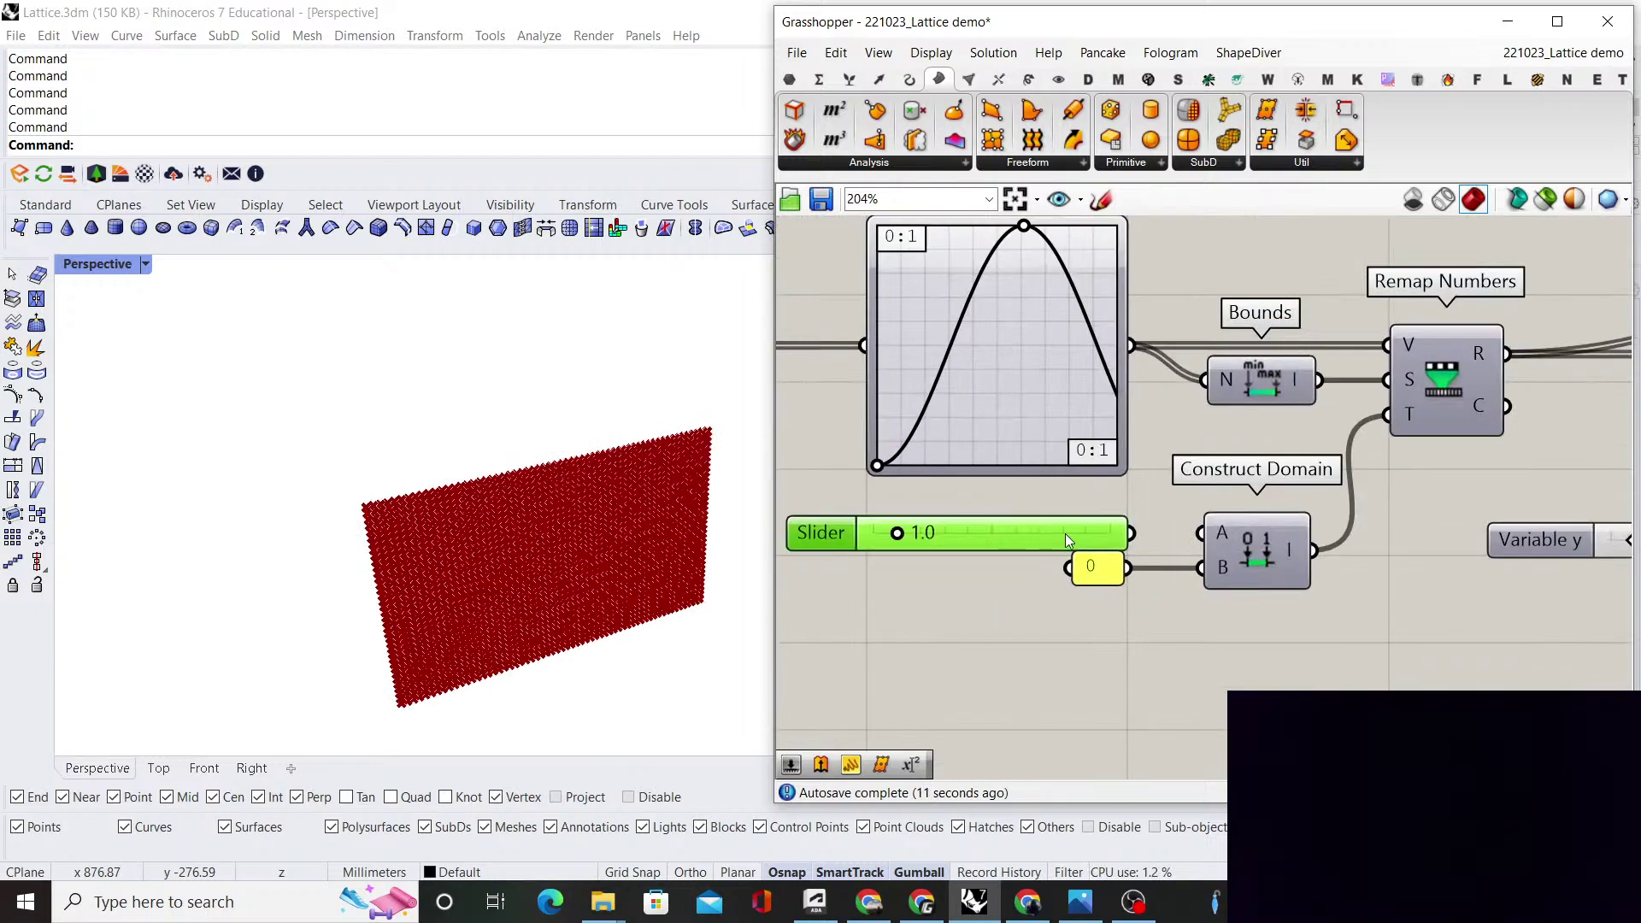
pyautogui.doubleClick(1069, 528)
pyautogui.write('1.2')
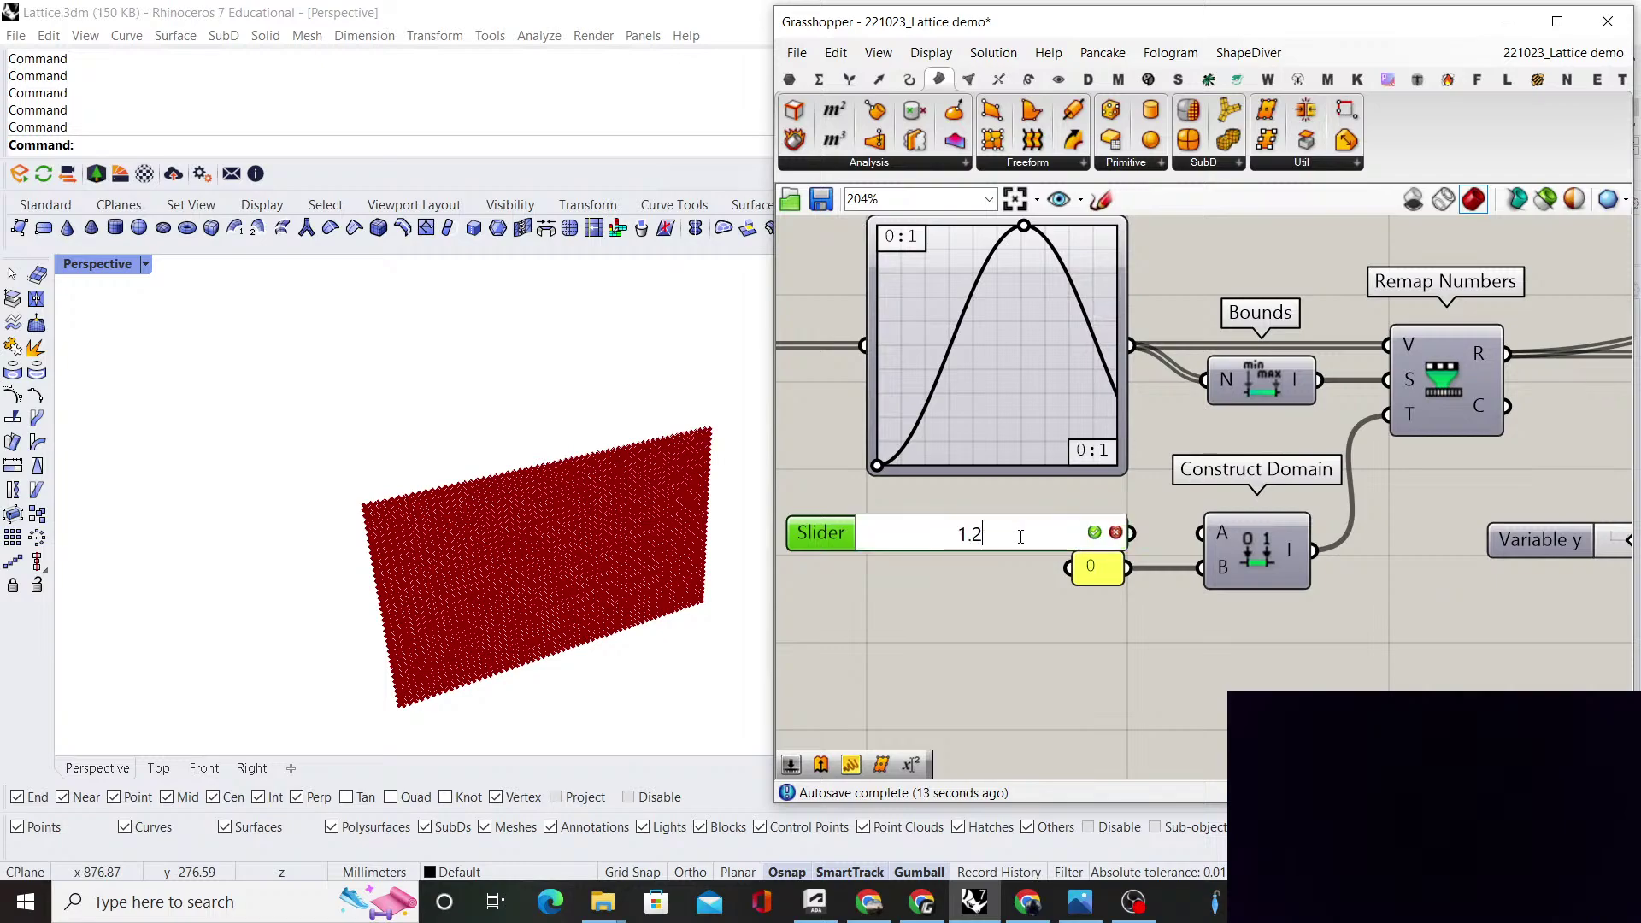
pyautogui.click(1094, 531)
pyautogui.moveTo(1142, 534); pyautogui.dragTo(1201, 533)
# Raise the slider feeding the Expression component's A input to 78
pyautogui.scroll(-5, 1099, 570)
pyautogui.scroll(5, 1239, 567)
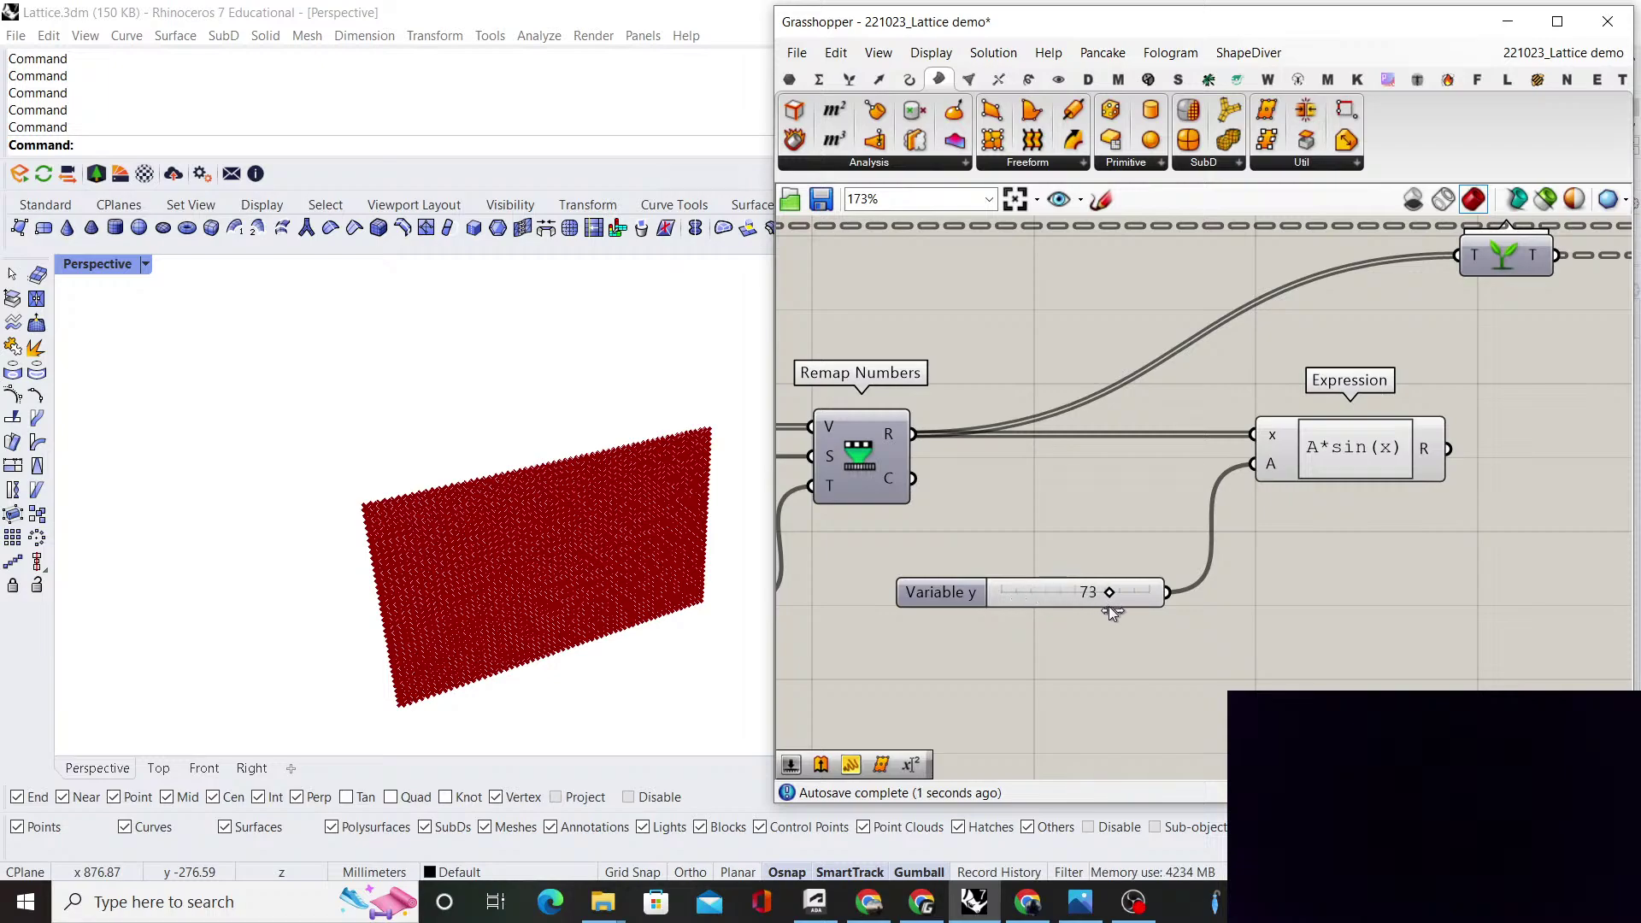
pyautogui.moveTo(1111, 608); pyautogui.dragTo(1116, 608)
# Add a number slider ranging from 0 to 150 with a value of 120 below the existing slider
pyautogui.doubleClick(1044, 650)
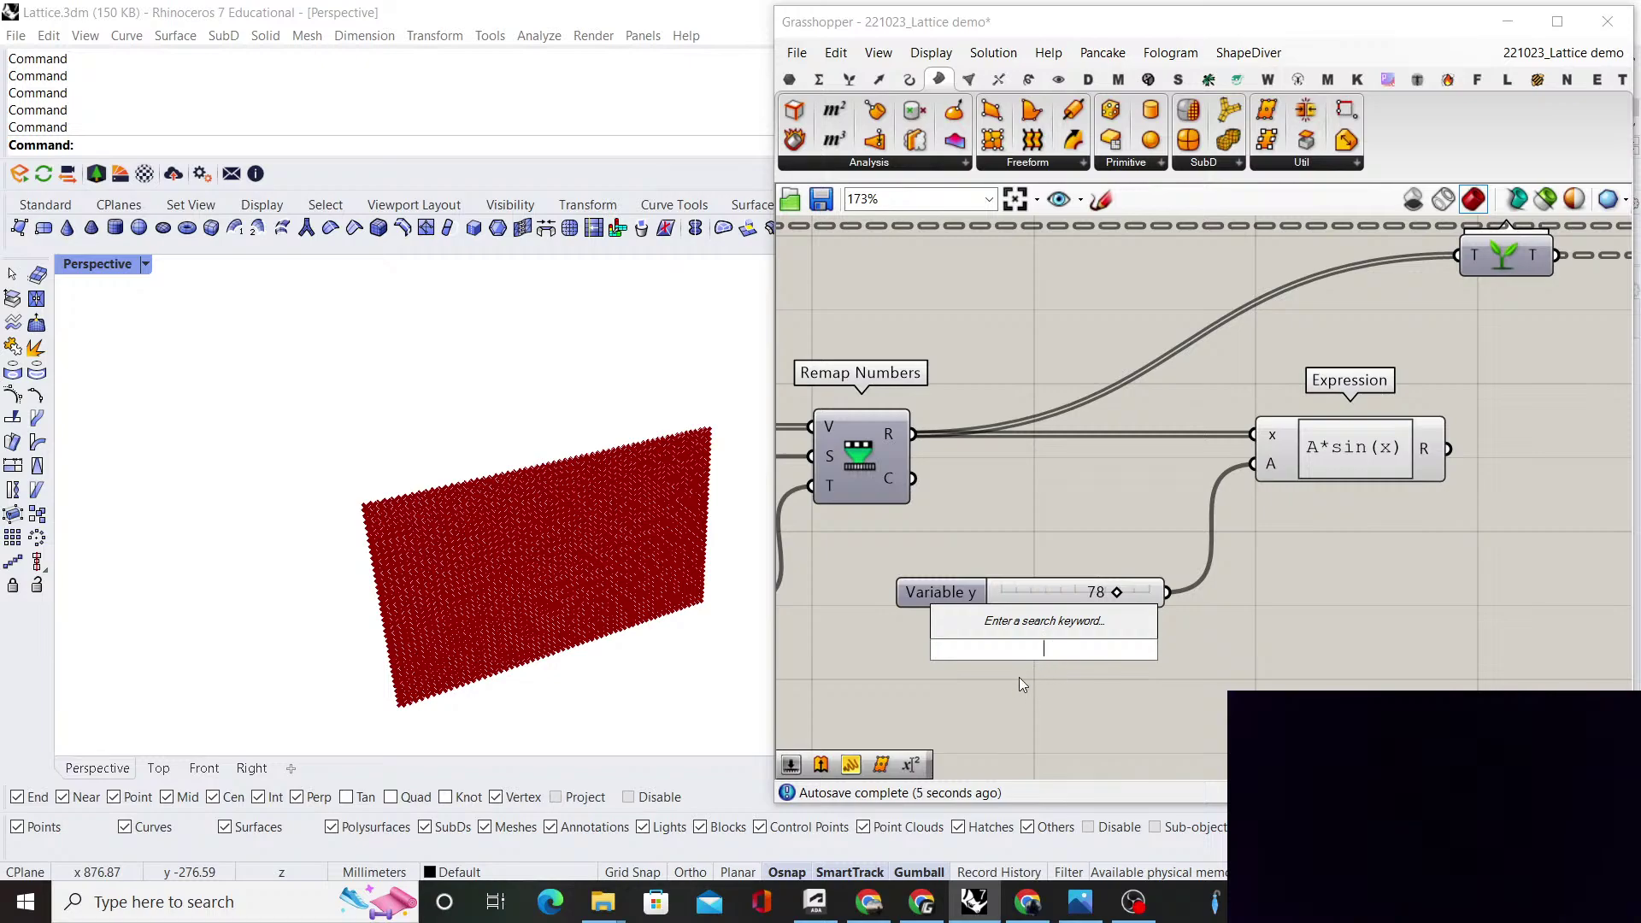
pyautogui.write('0')
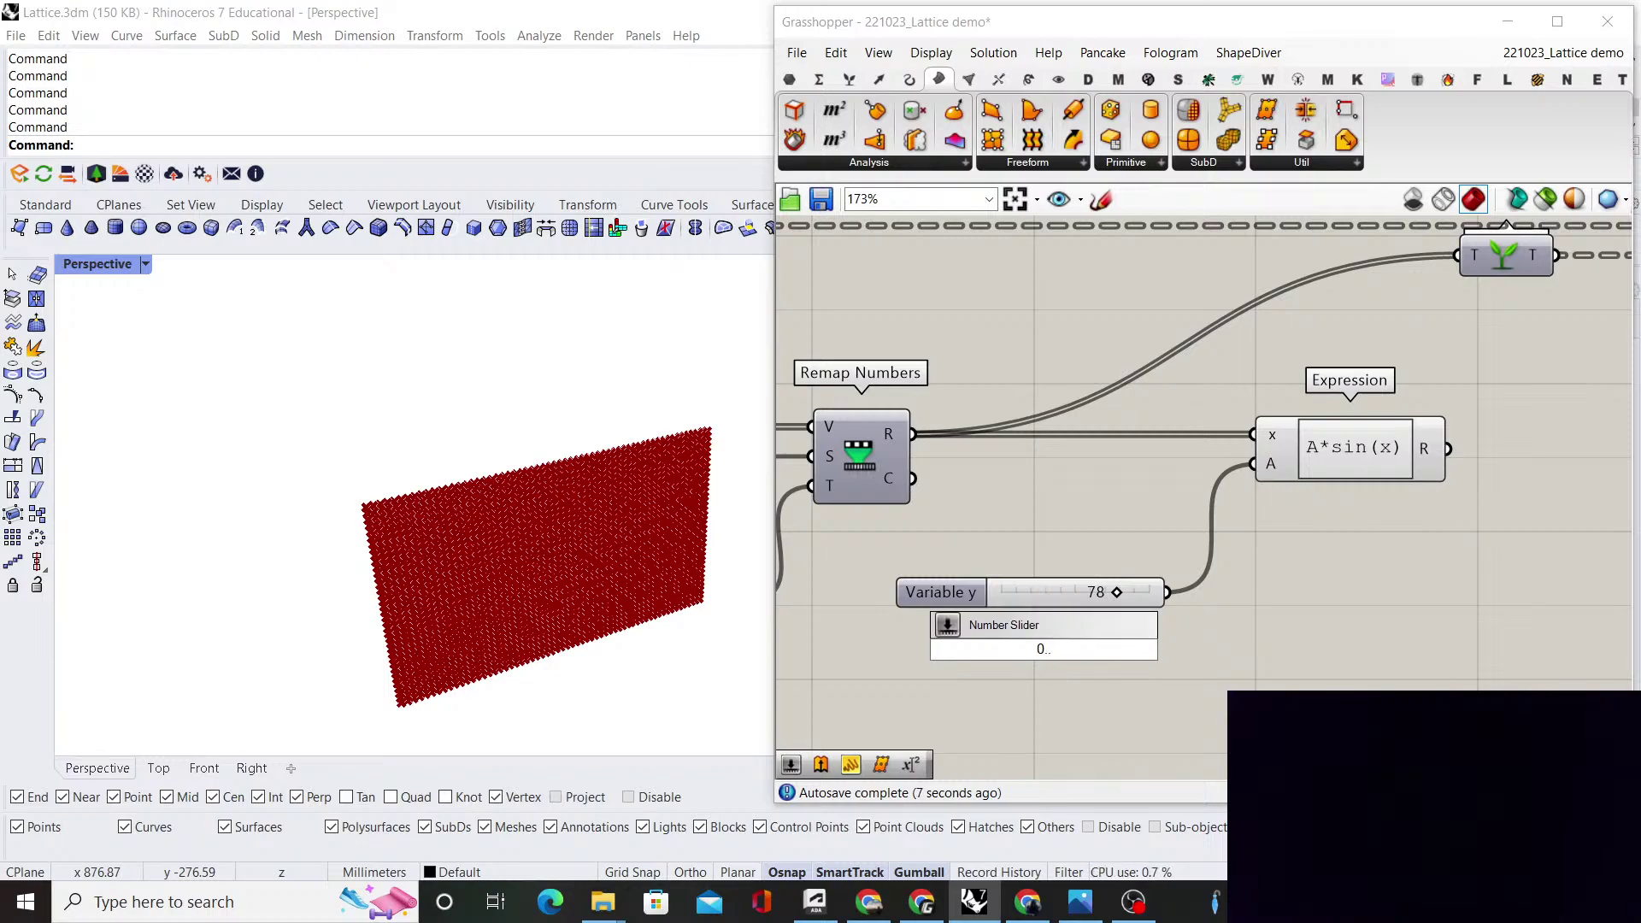
pyautogui.write('..120')
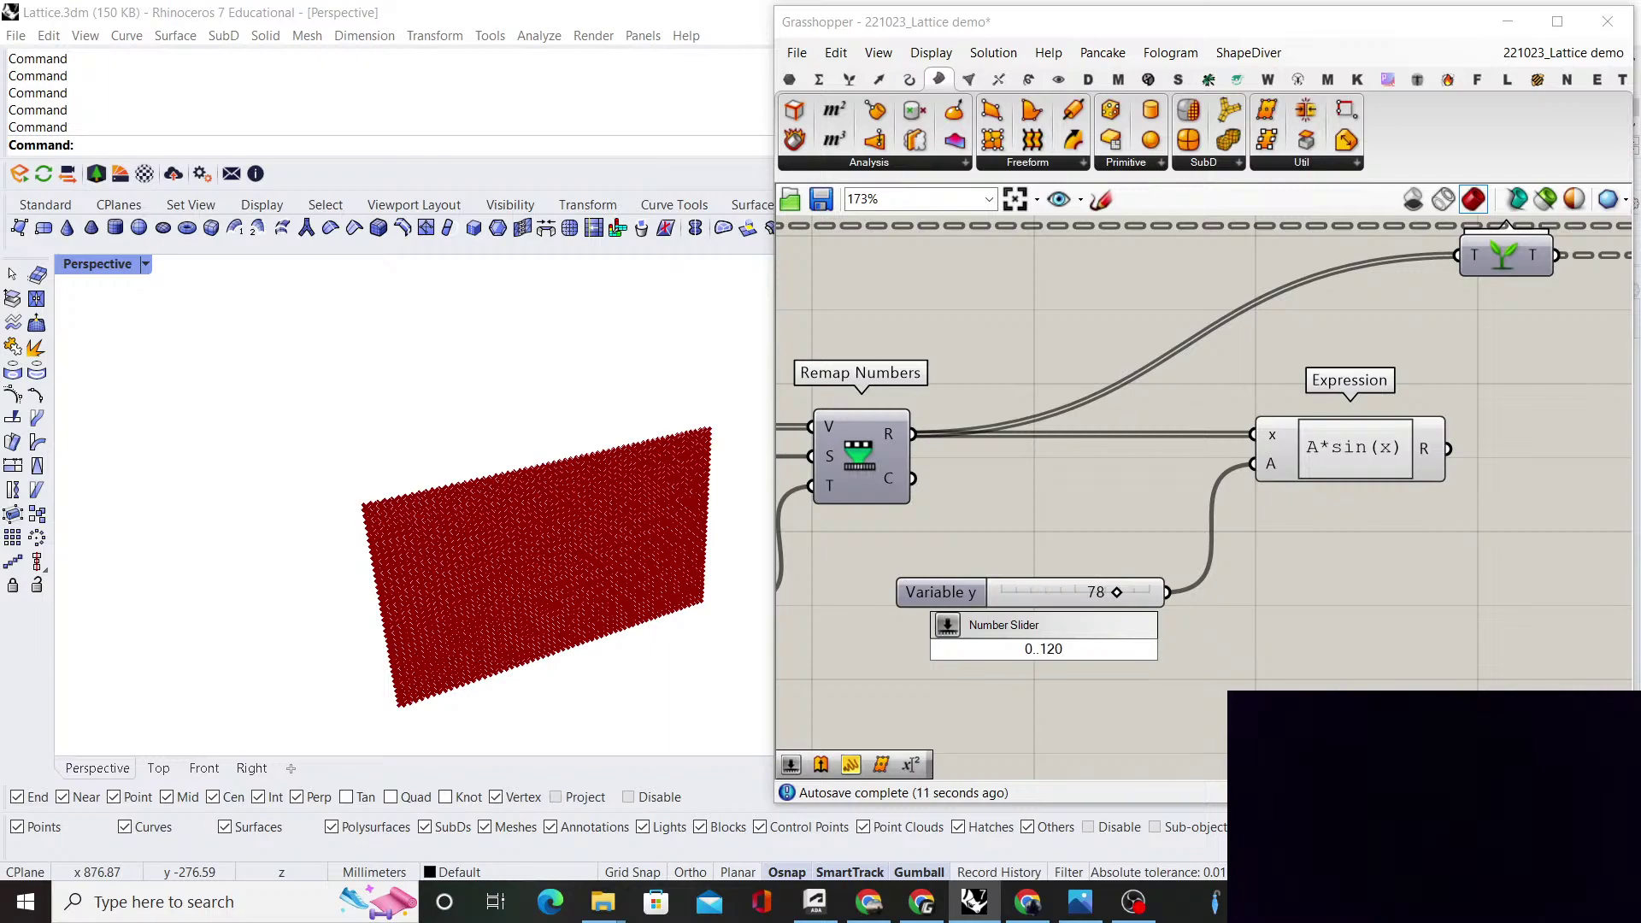
pyautogui.write('..150')
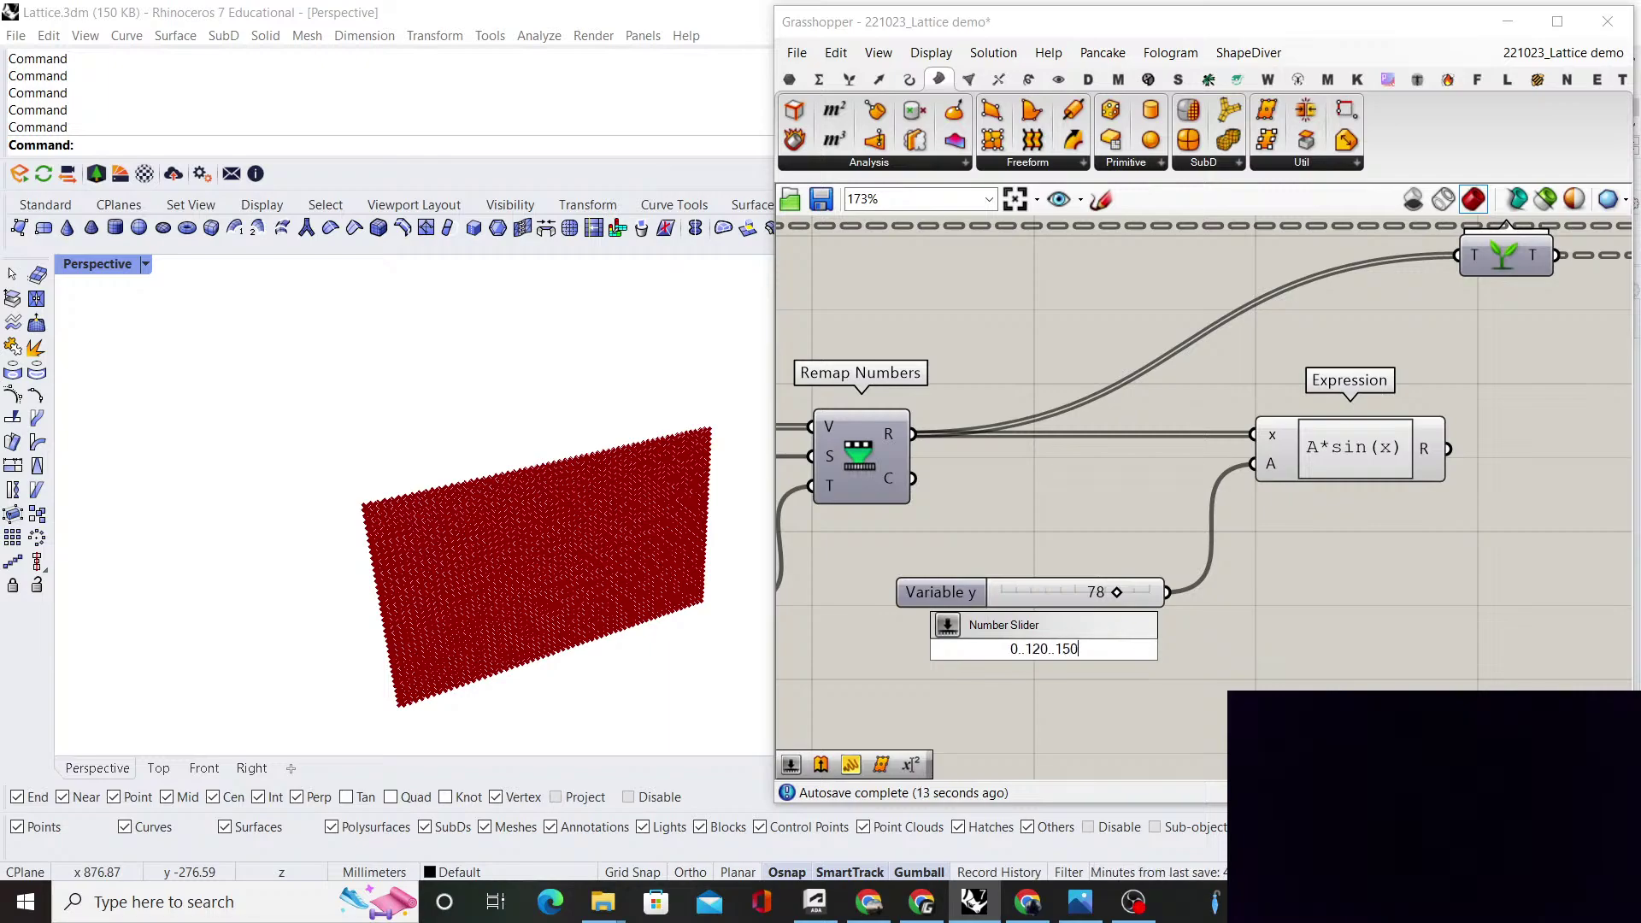
pyautogui.press('Return')
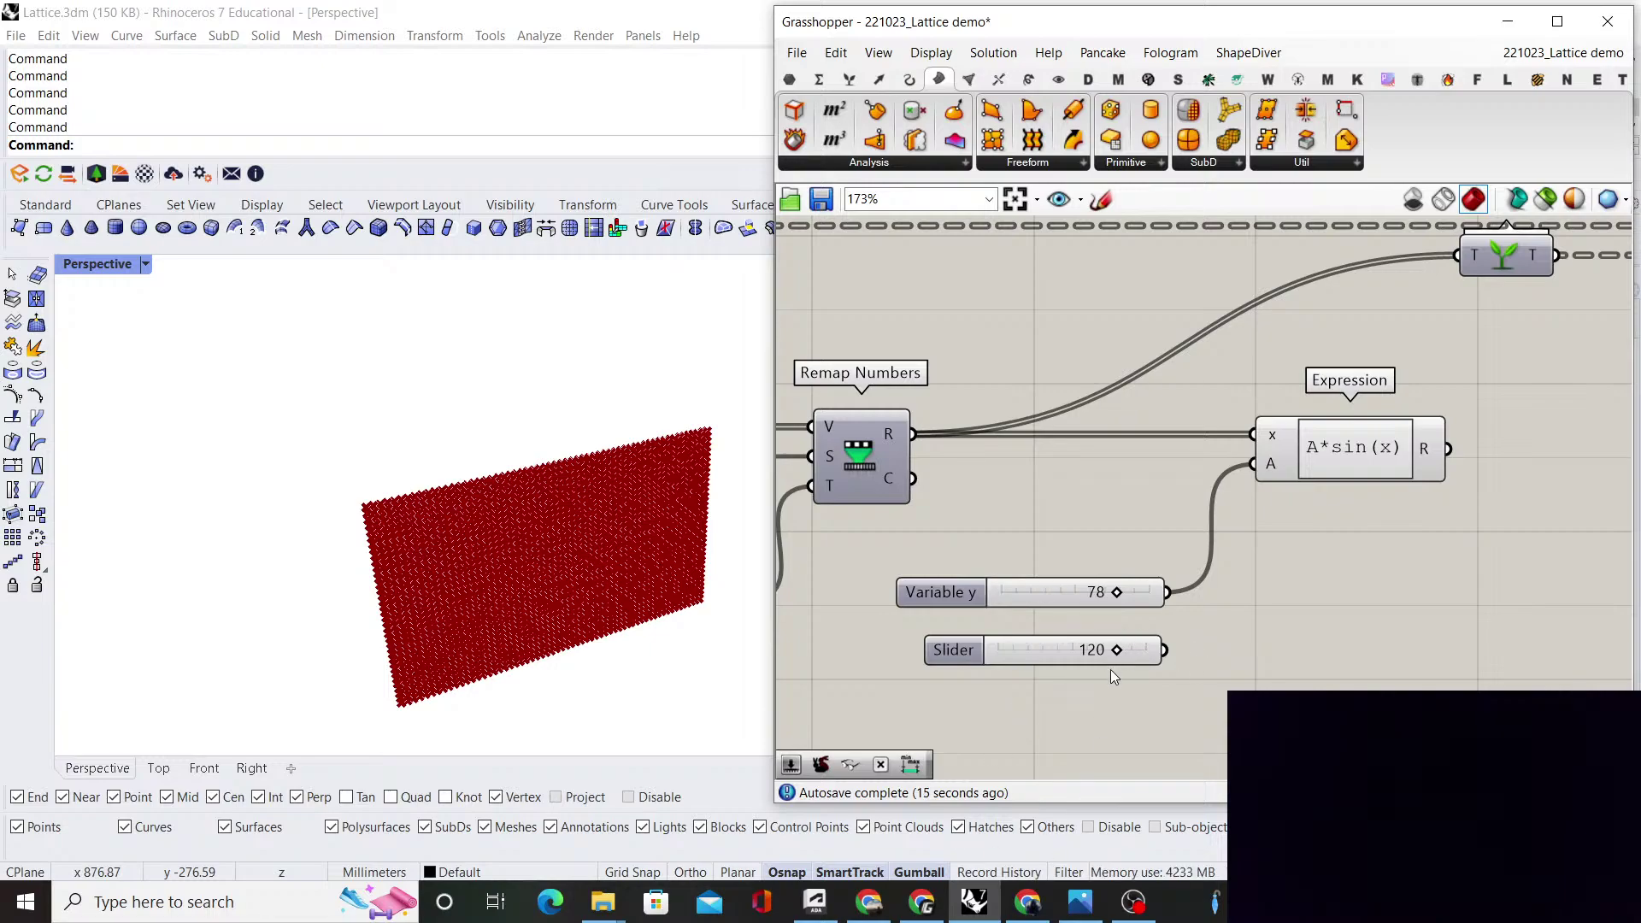
pyautogui.moveTo(1077, 639); pyautogui.dragTo(1109, 581, button='right')
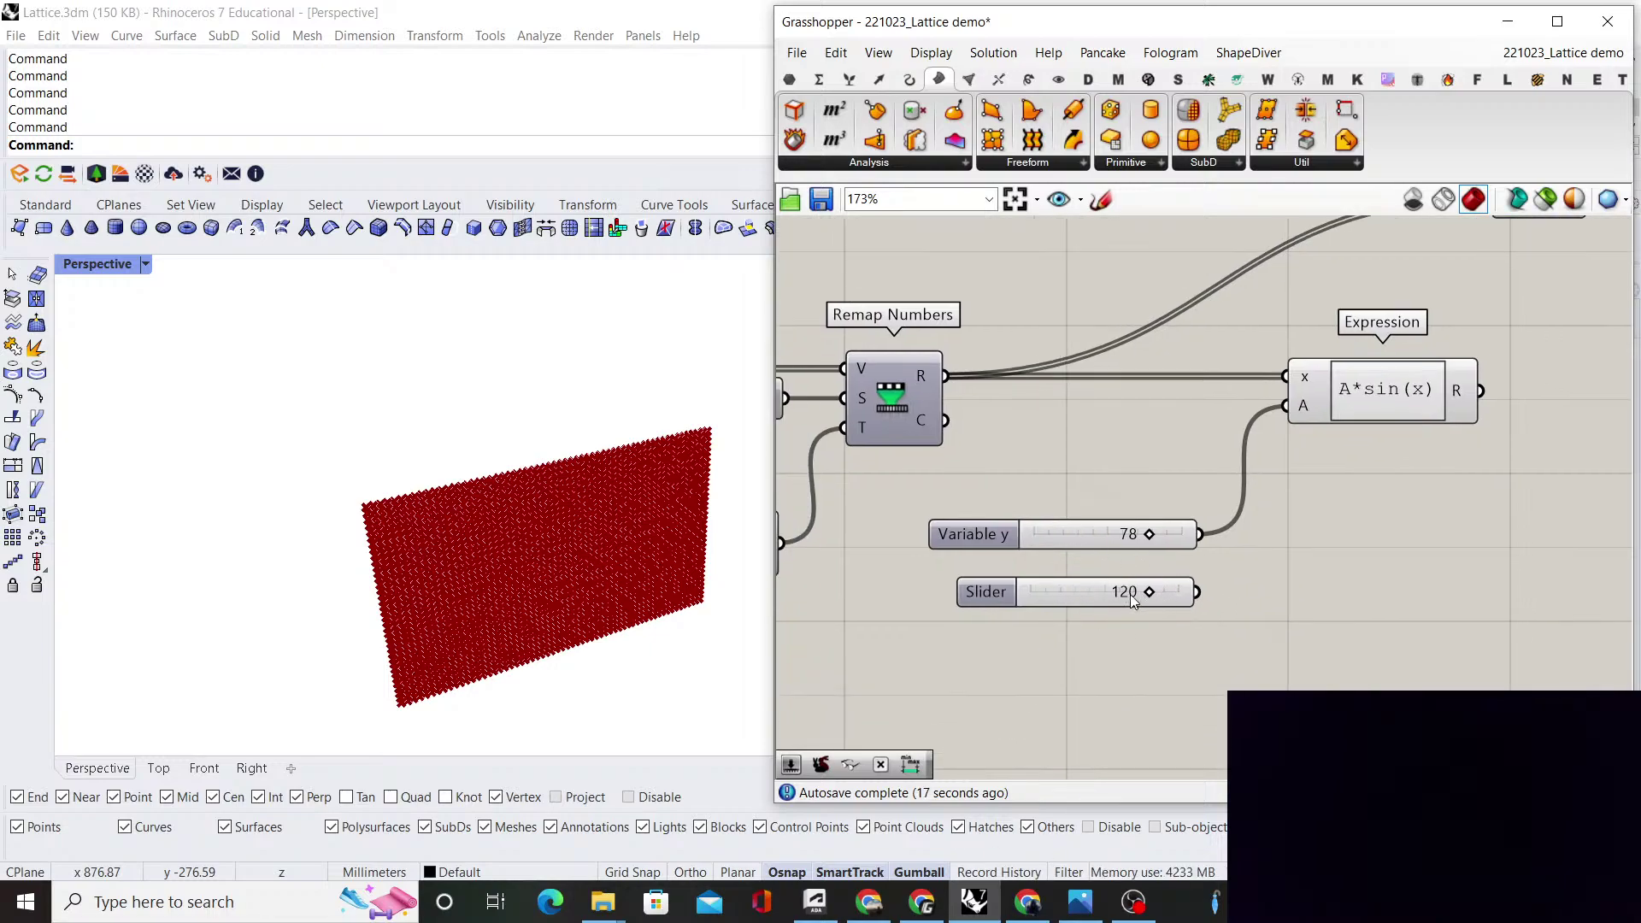
pyautogui.rightClick(1133, 601)
pyautogui.click(1163, 678)
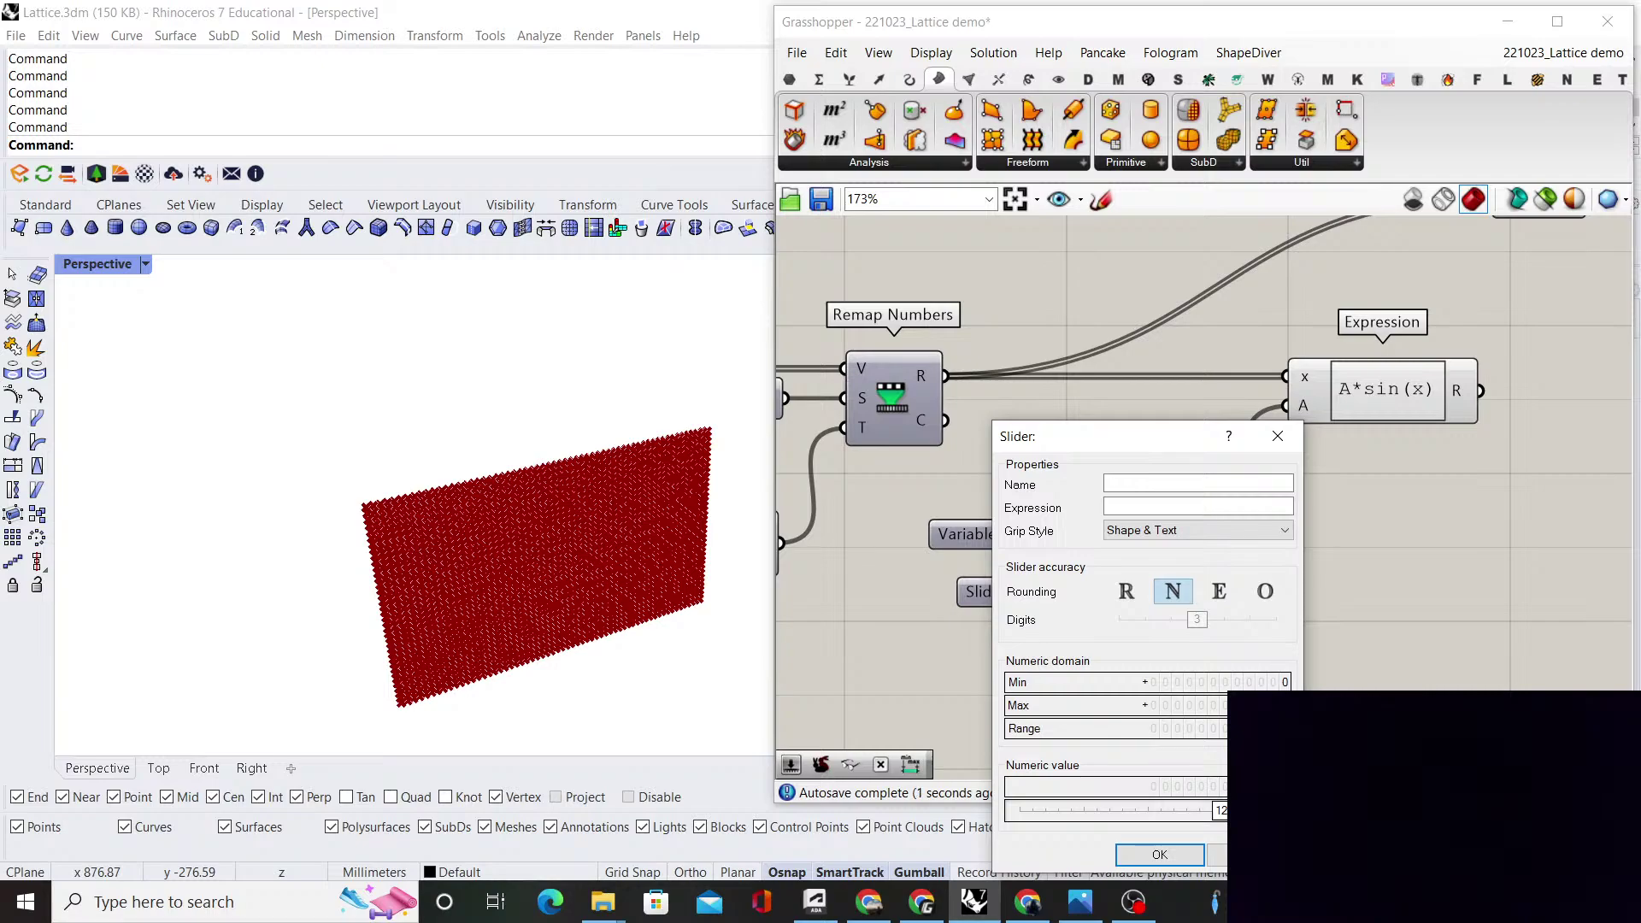
pyautogui.click(1283, 440)
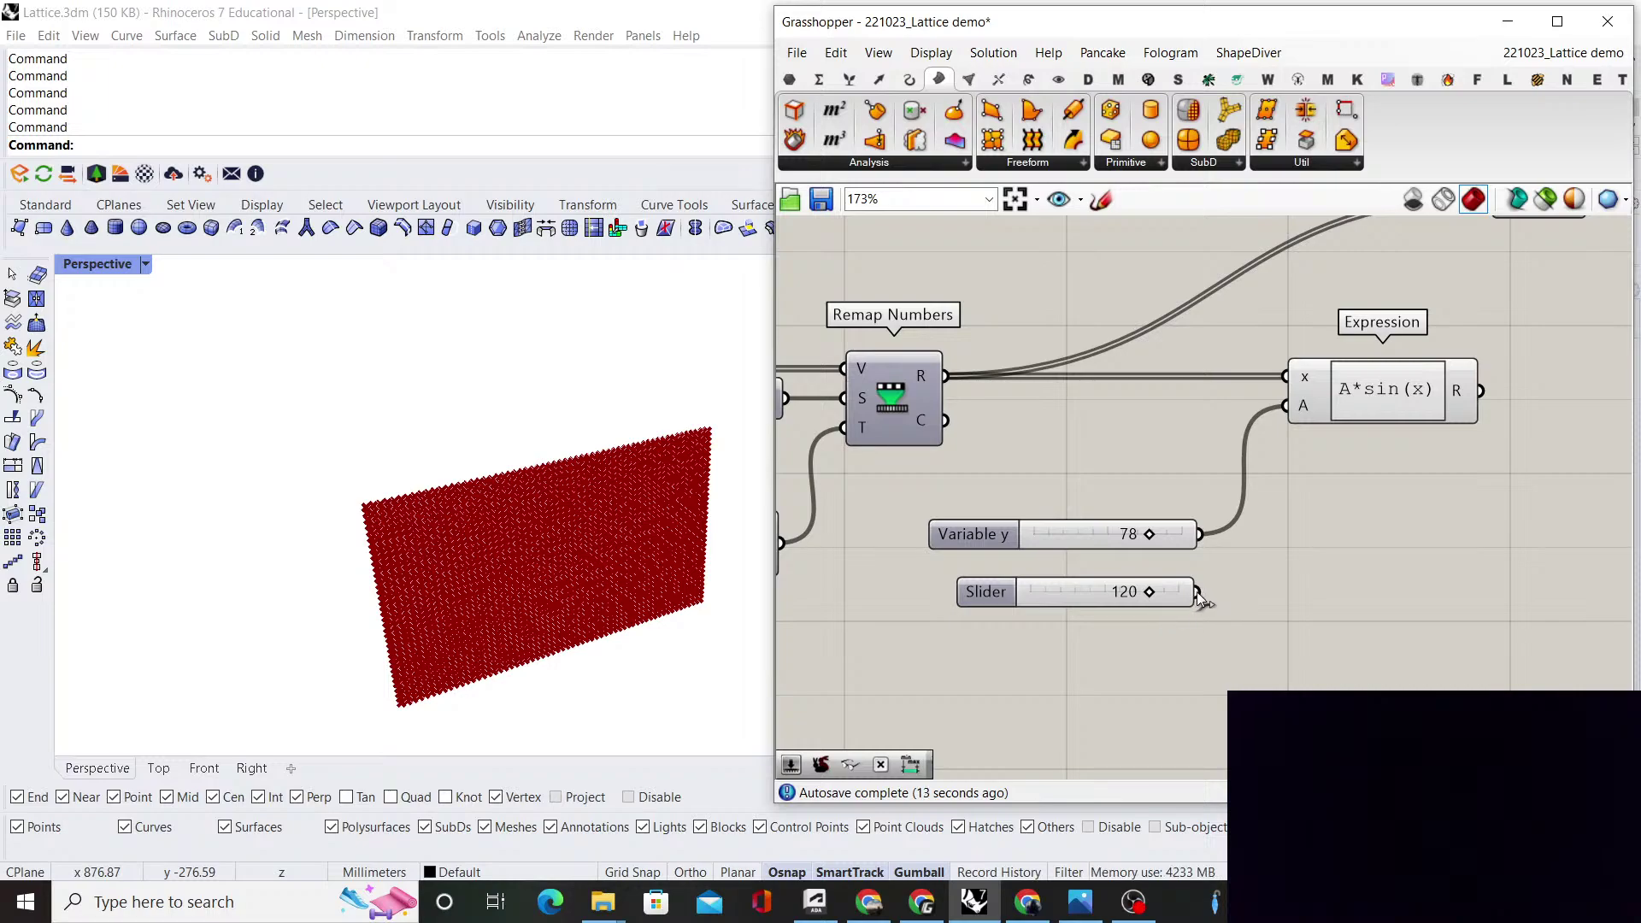
# Connect the 120 slider to the Expression's A input in place of the 78 slider and delete the 78 slider
pyautogui.moveTo(1196, 596); pyautogui.dragTo(1287, 407)
pyautogui.click(983, 535)
pyautogui.press('Delete')
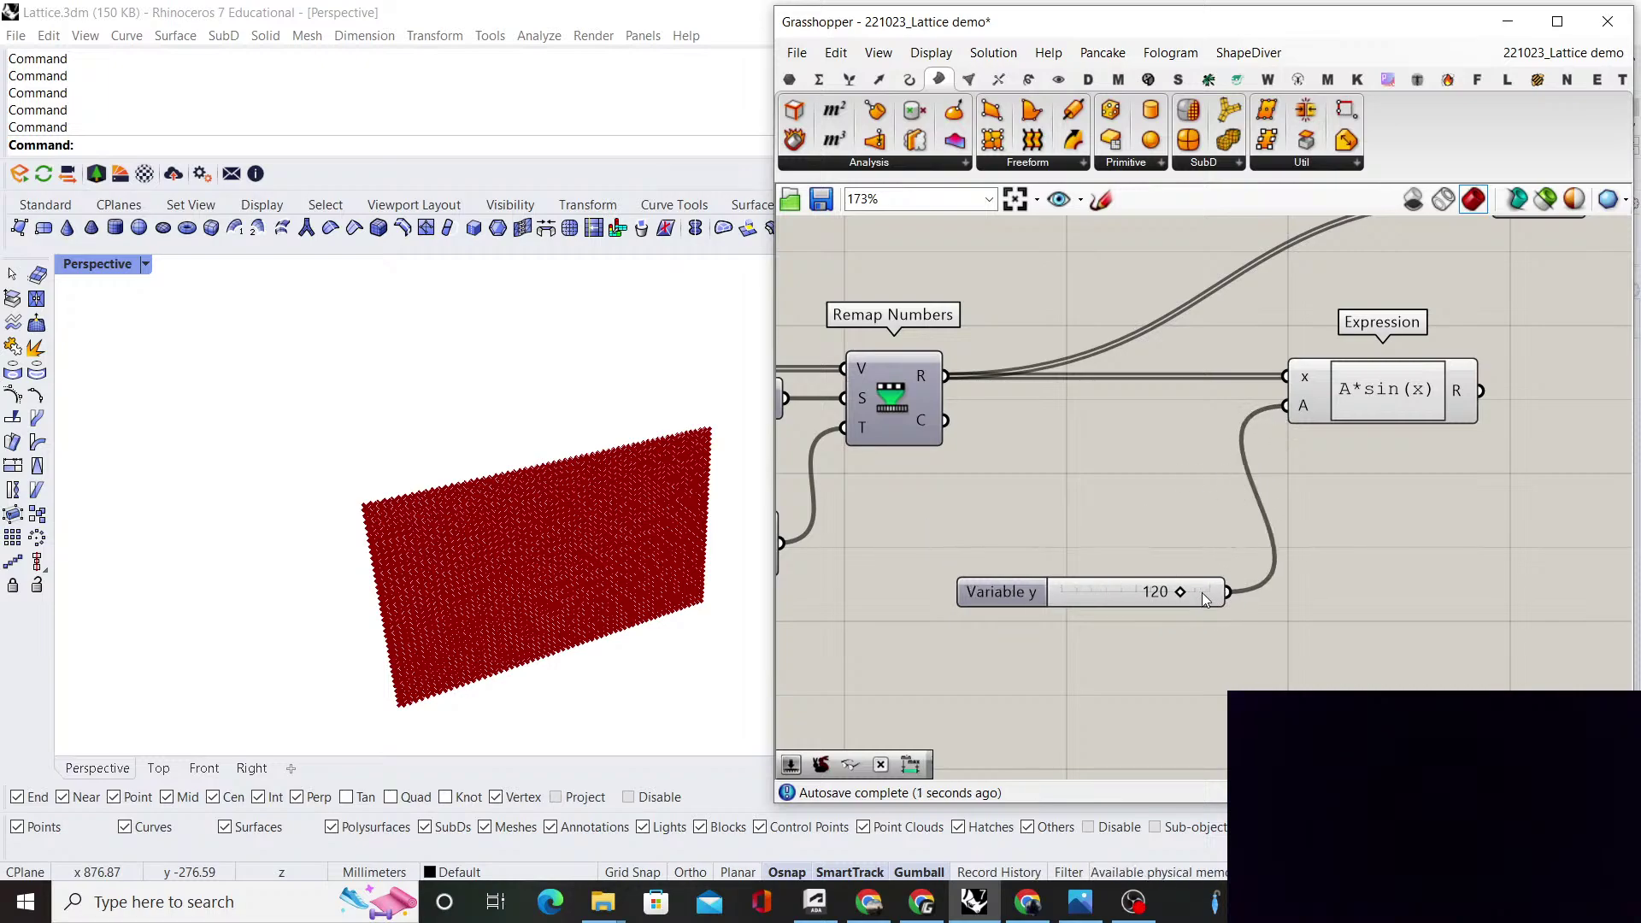
# Try feeding the Expression's R output into the Graft Tree before Amplitude, inspect the deformed points, and undo the connection
pyautogui.moveTo(1205, 598)
pyautogui.mouseDown()
pyautogui.moveTo(1159, 513)
pyautogui.moveTo(1184, 517)
pyautogui.moveTo(1201, 354)
pyautogui.mouseUp()
pyautogui.scroll(-3, 1197, 517)
pyautogui.scroll(3, 1217, 519)
pyautogui.moveTo(598, 526); pyautogui.dragTo(1299, 426, button='right')
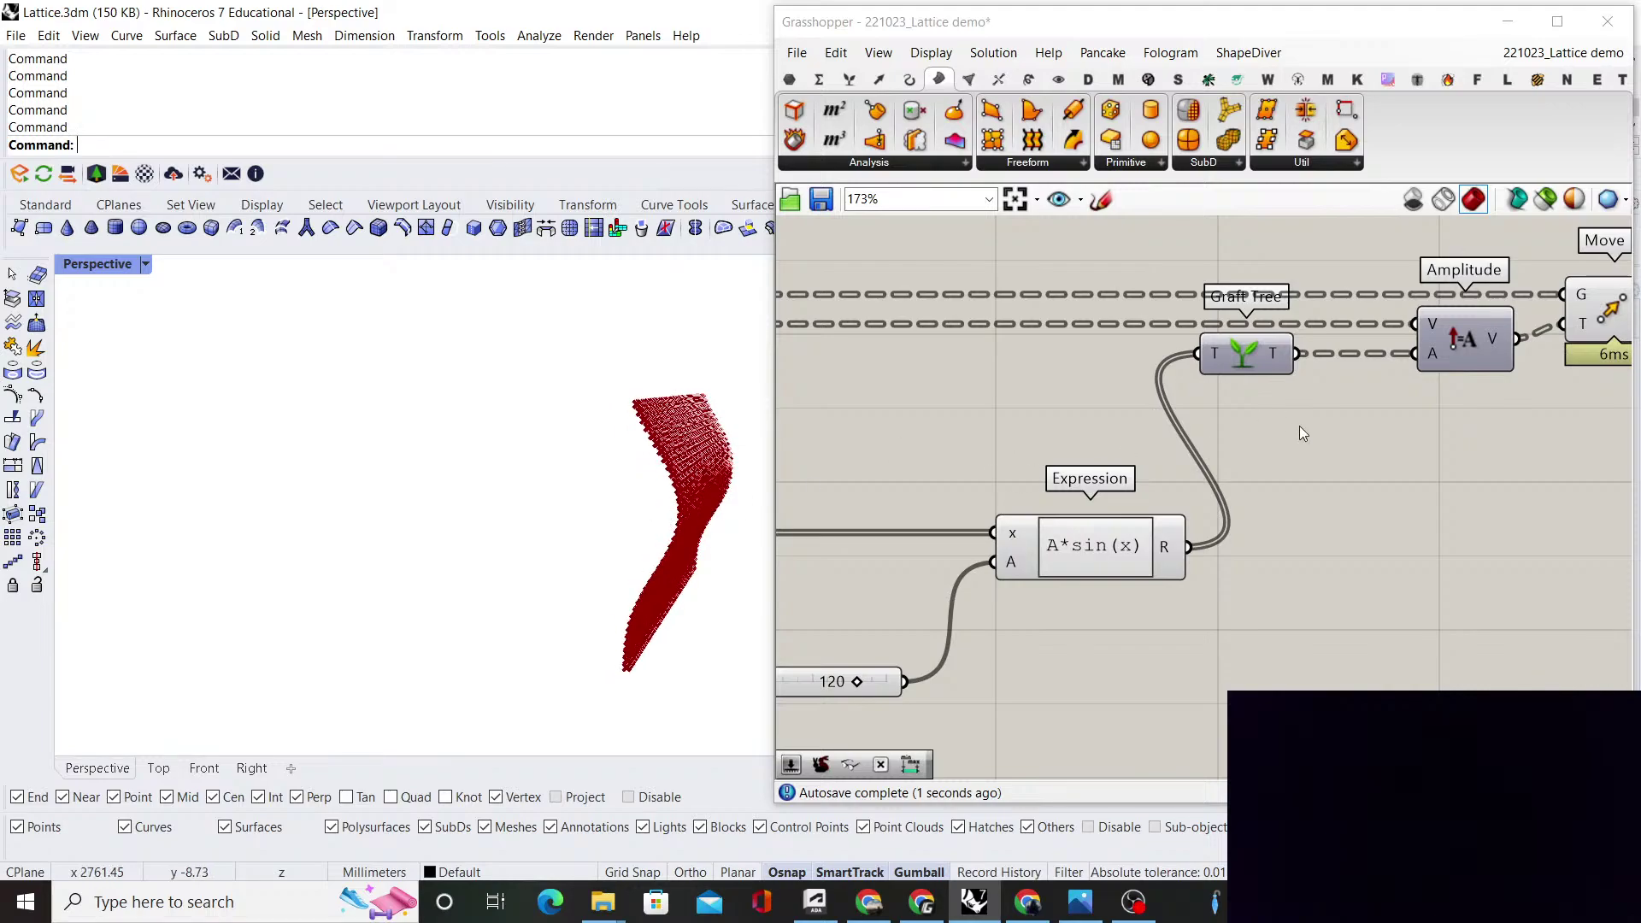
pyautogui.scroll(-3, 1299, 426)
pyautogui.scroll(3, 1121, 527)
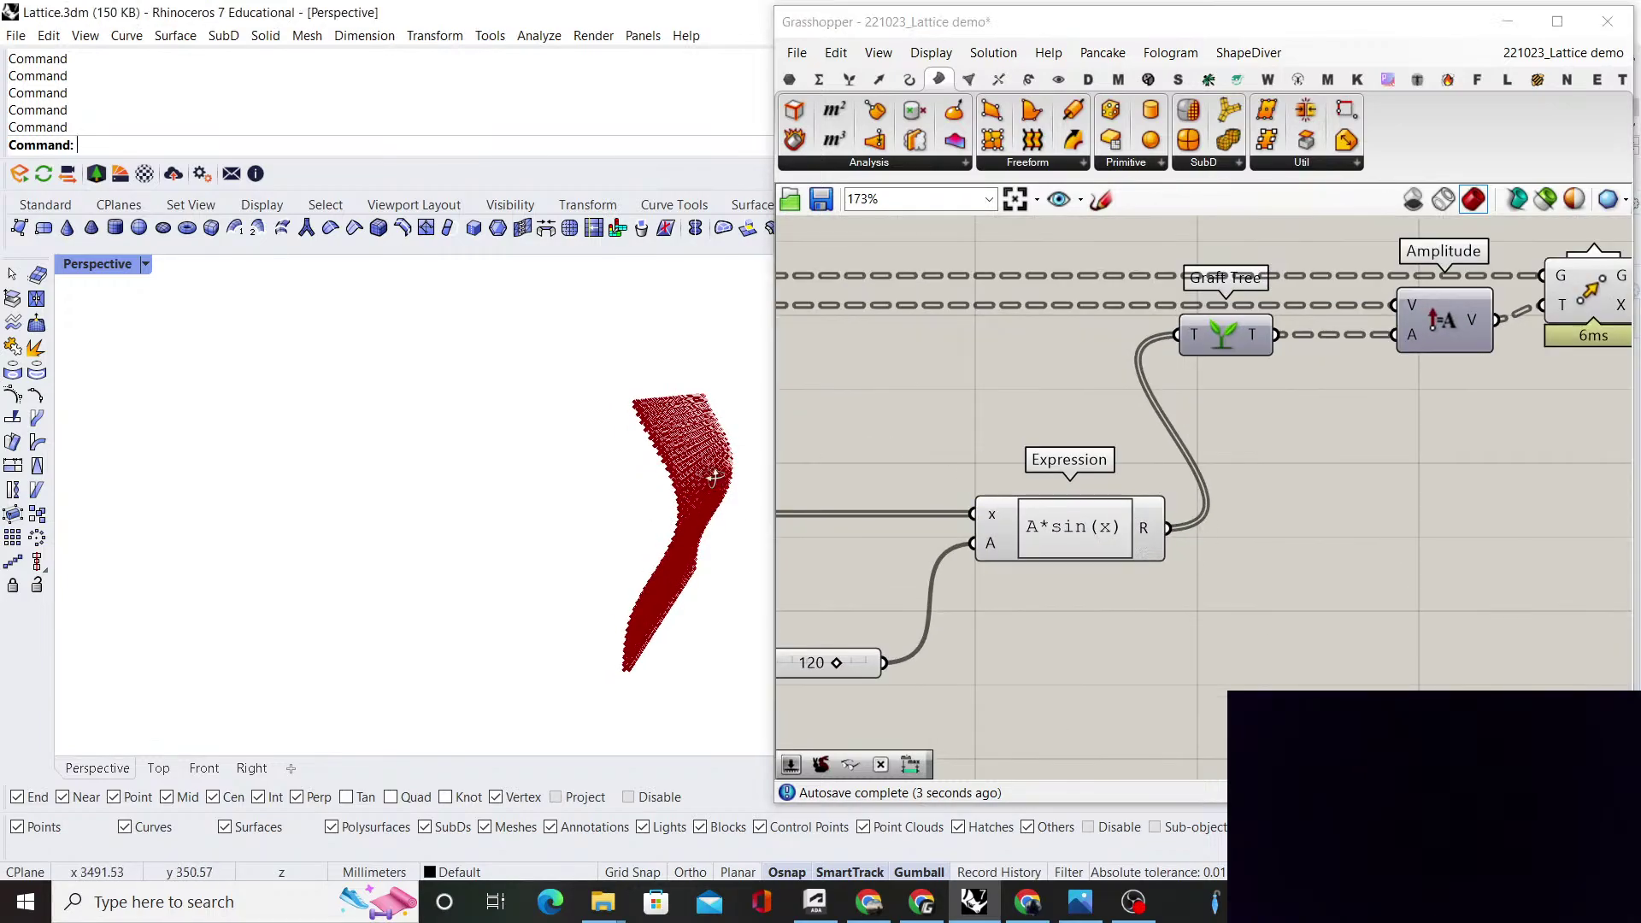
pyautogui.hotkey('ctrl', 'z')
# Add a Graft Tree component between the Remap Numbers R output and the Expression's x input
pyautogui.scroll(-4, 1252, 491)
pyautogui.scroll(2, 1157, 530)
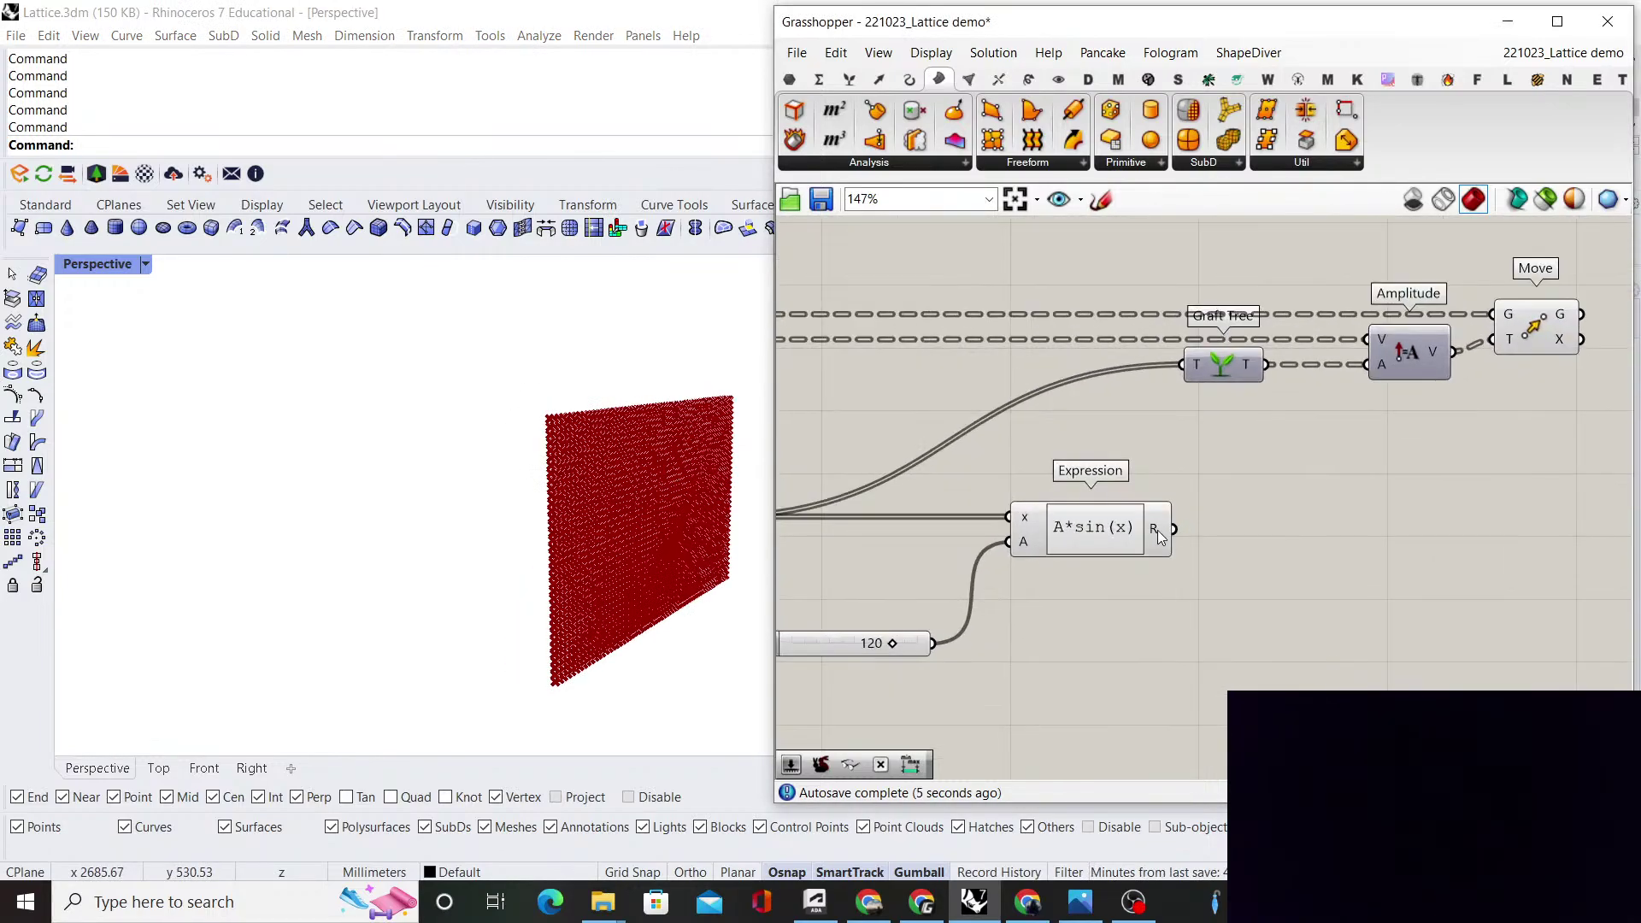
pyautogui.scroll(-1, 1178, 453)
pyautogui.scroll(1, 1173, 513)
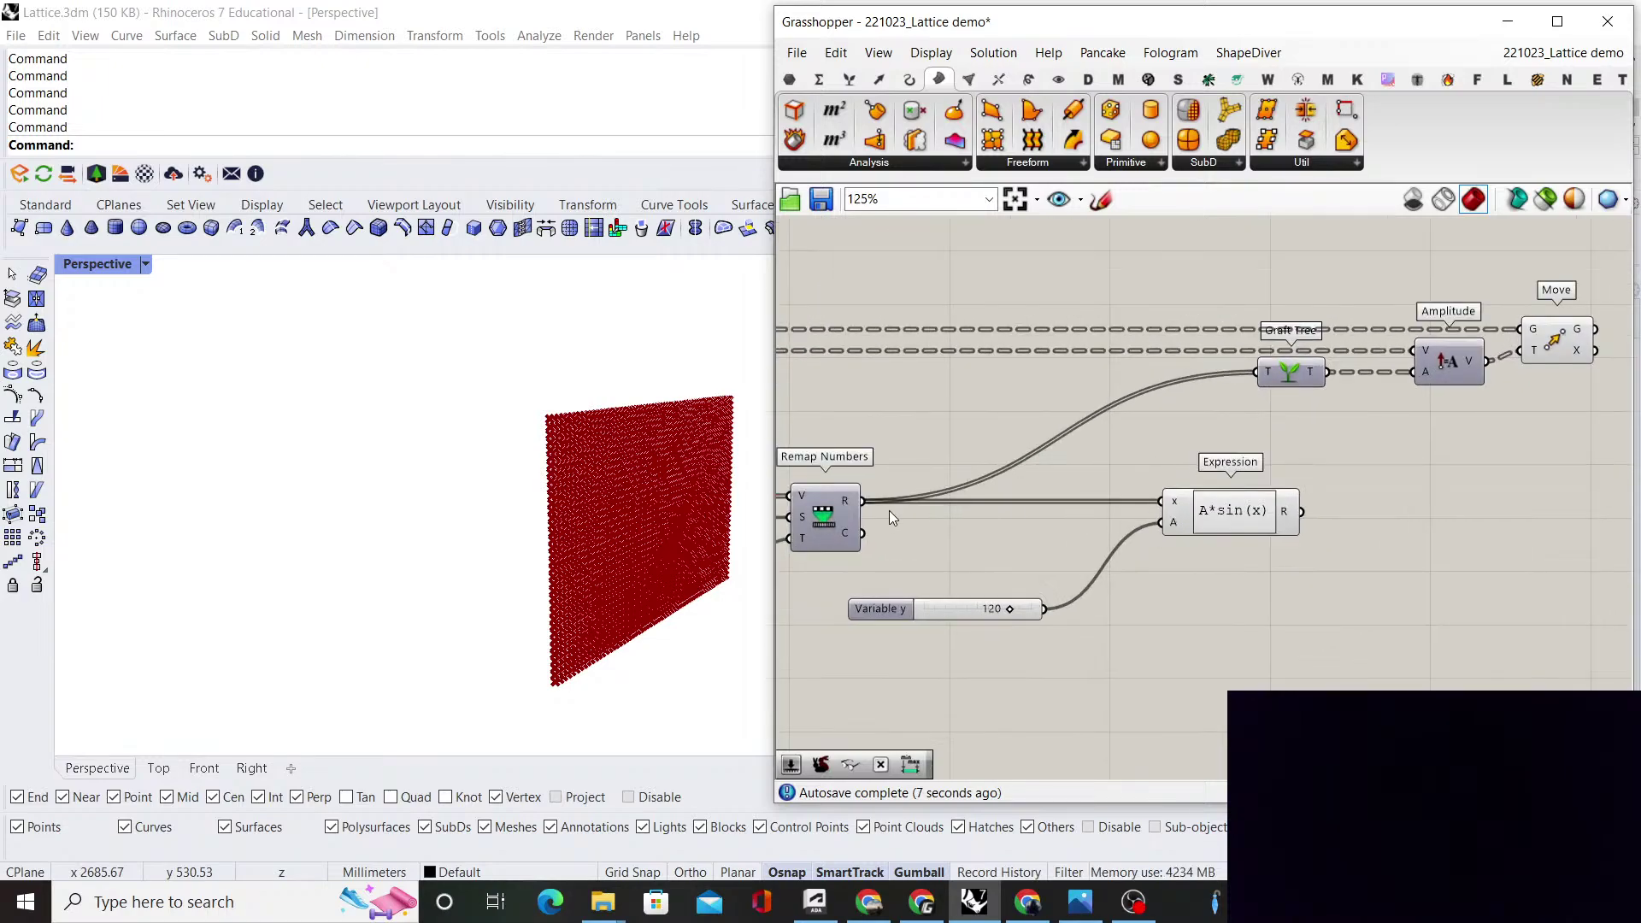
pyautogui.doubleClick(976, 537)
pyautogui.write('grft')
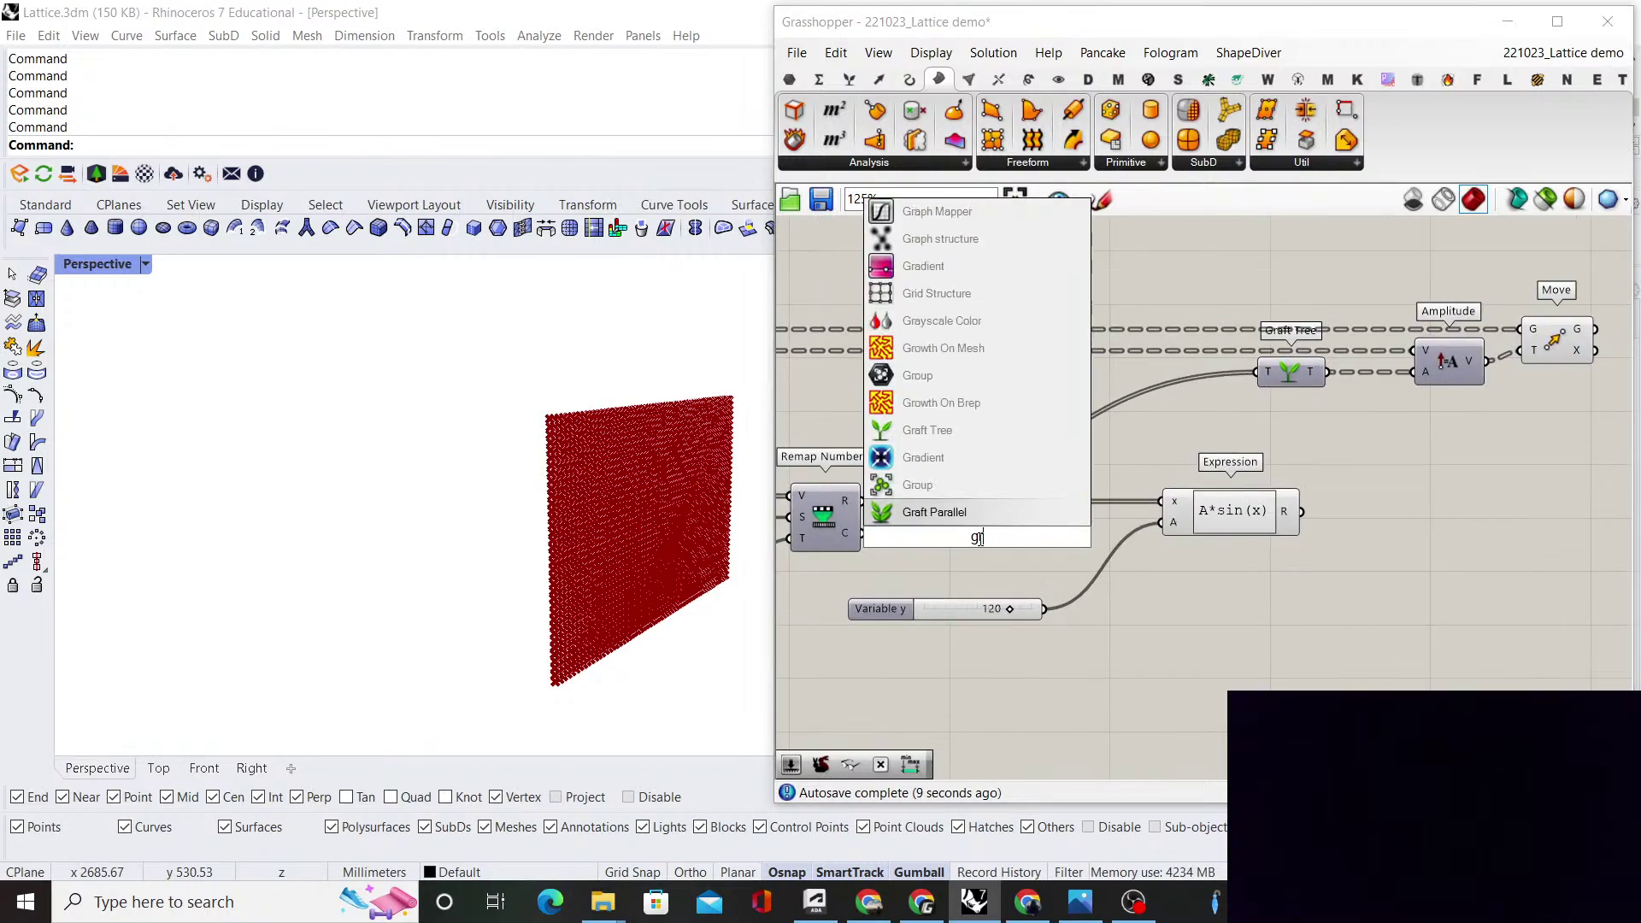
pyautogui.click(993, 560)
pyautogui.doubleClick(993, 560)
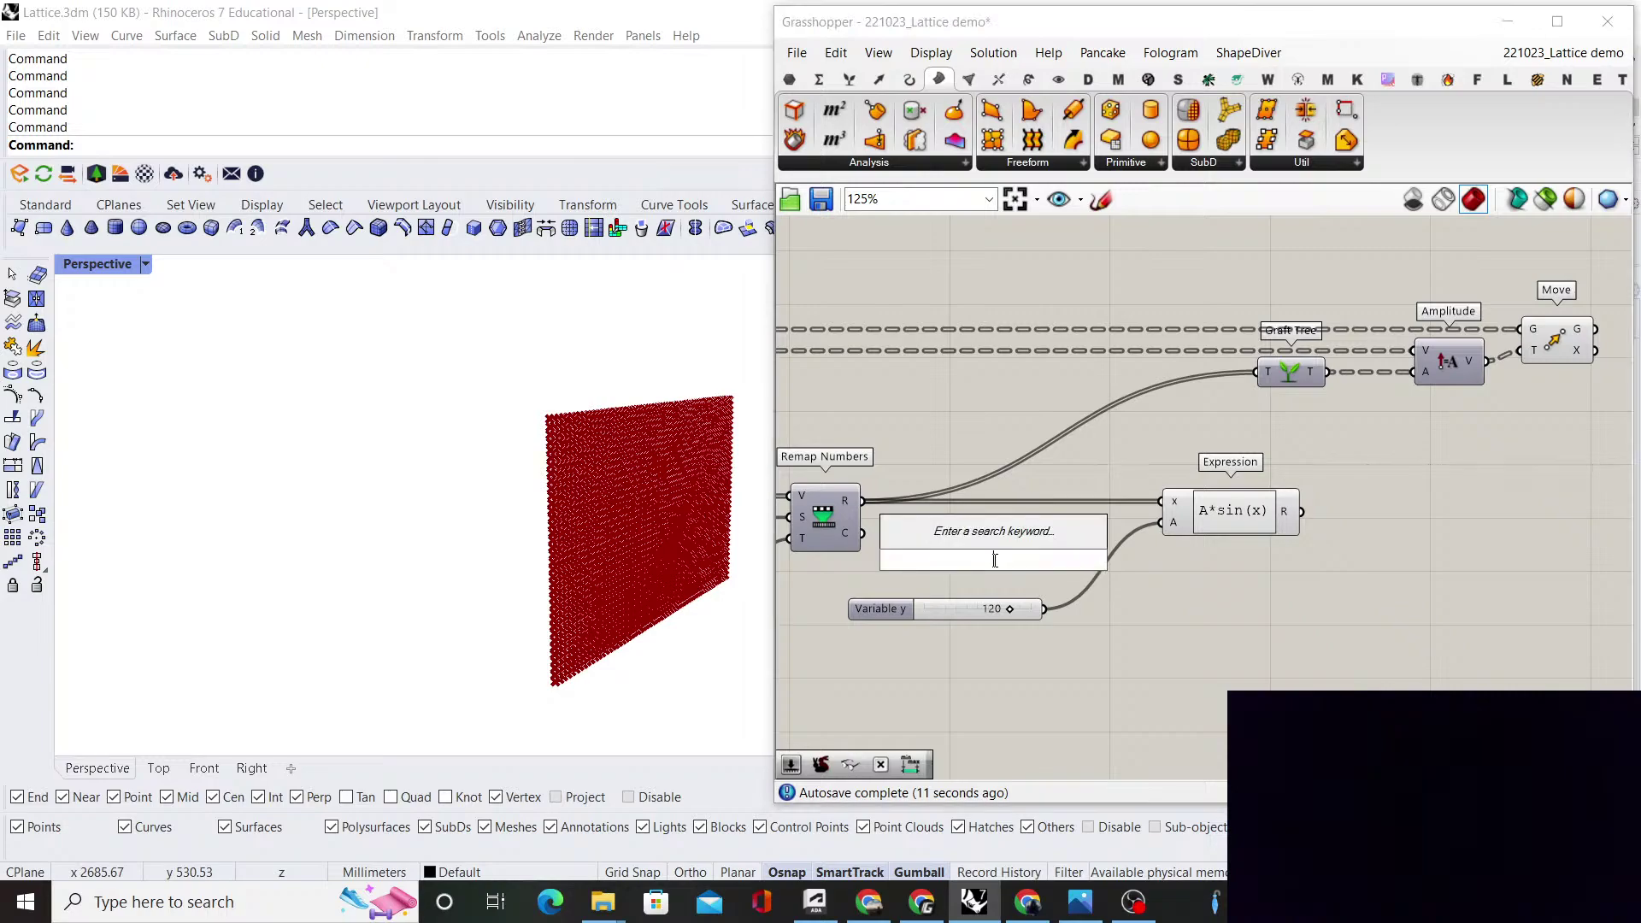
pyautogui.write('graft')
pyautogui.press('Return')
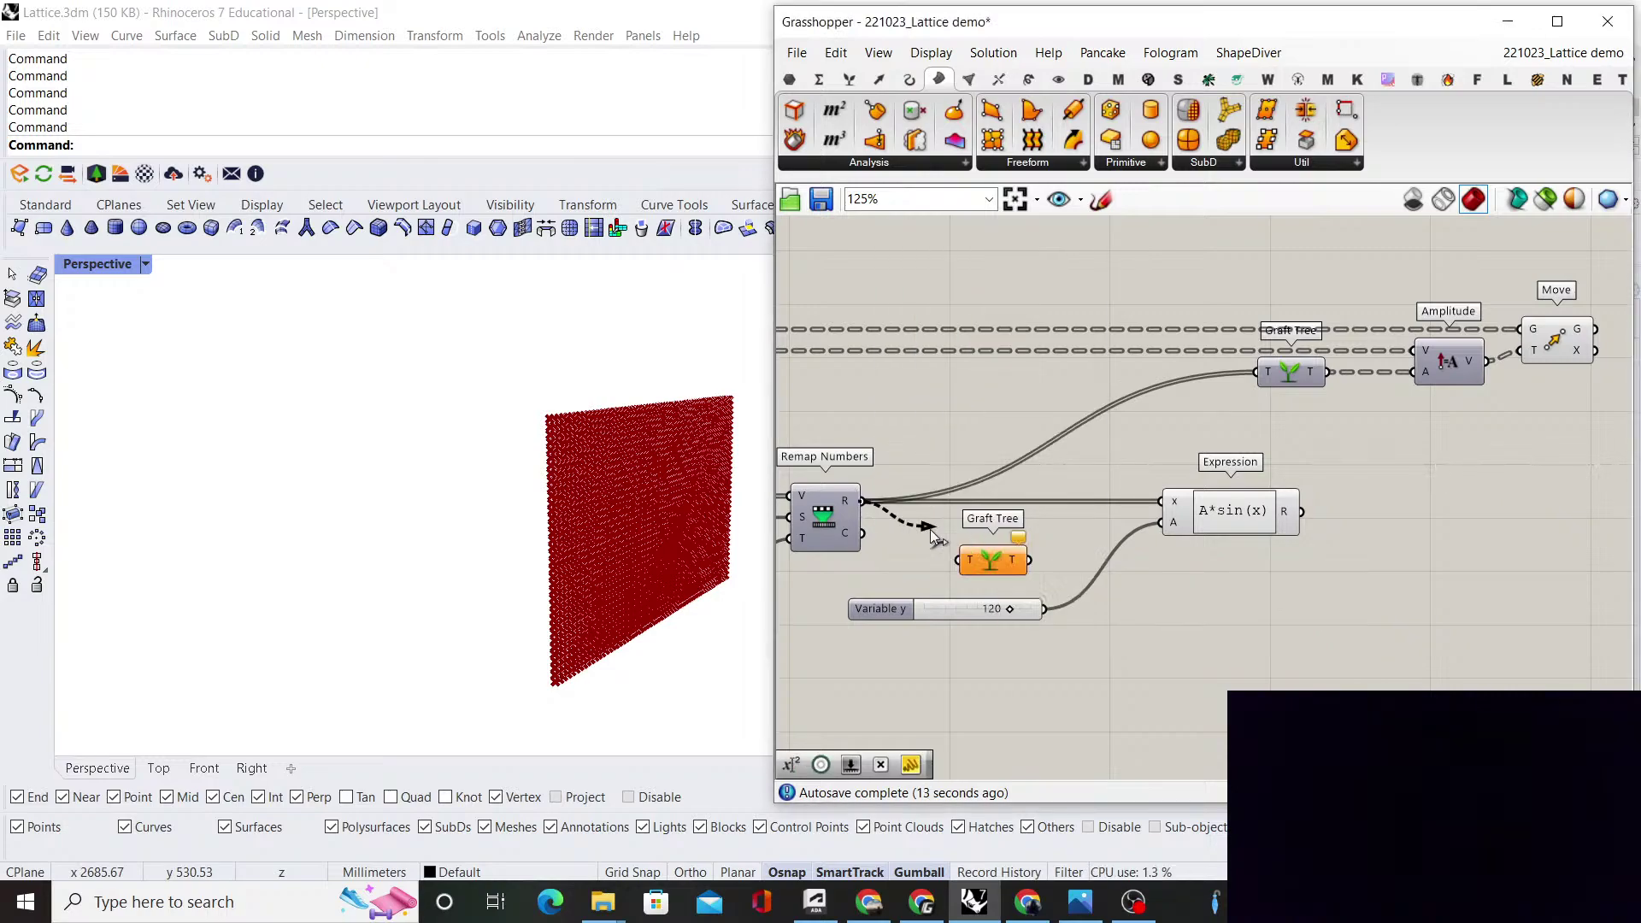
pyautogui.moveTo(991, 557); pyautogui.dragTo(1160, 503)
pyautogui.click(1258, 437)
# Try connecting the Expression's R output directly to the Amplitude component's A input, and undo the connection
pyautogui.moveTo(1258, 437); pyautogui.dragTo(1140, 483, button='right')
pyautogui.moveTo(1184, 561); pyautogui.dragTo(1296, 417)
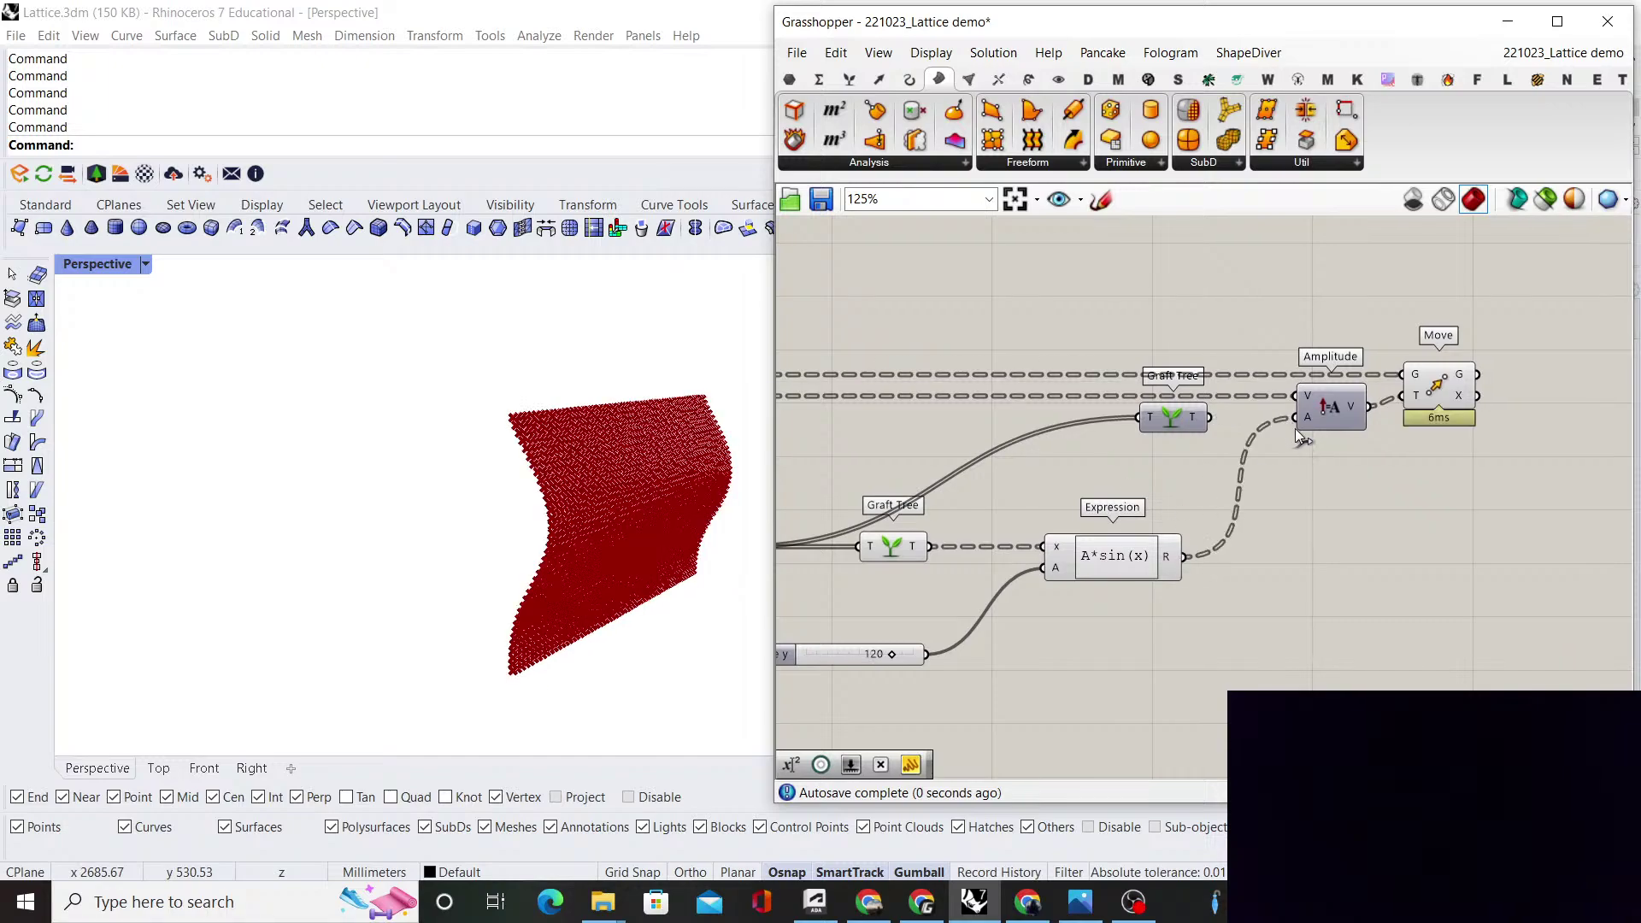
pyautogui.hotkey('ctrl', 'z')
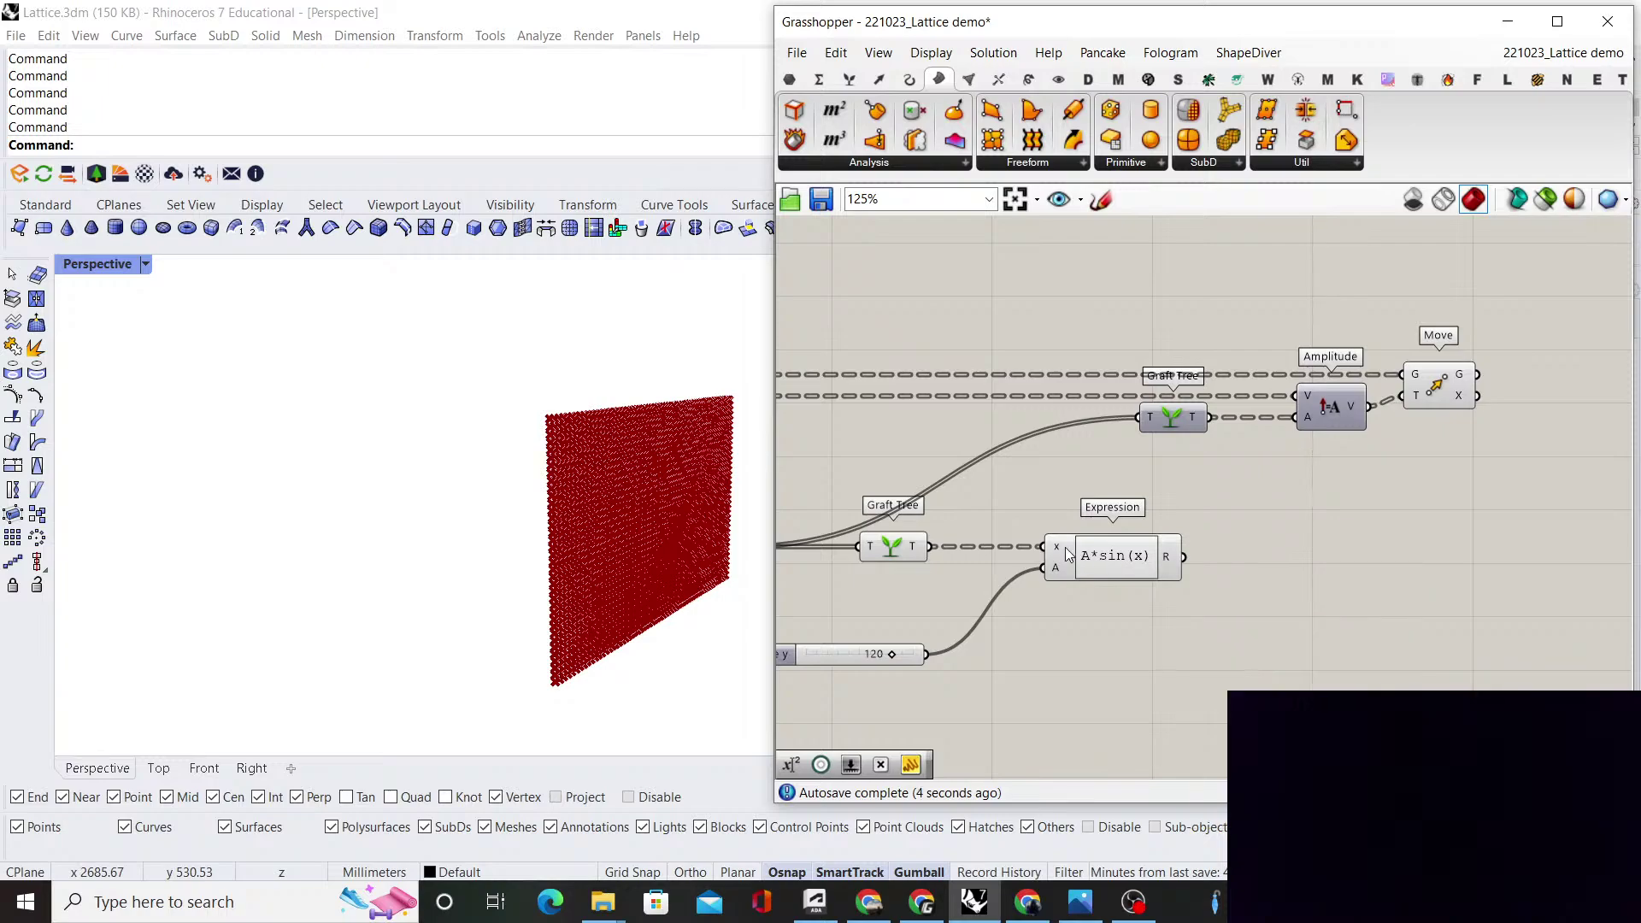
# Examine the Graph Mapper, Remap Numbers and Range components in the Lattice script definition and return to the 221023_Lattice demo definition
pyautogui.scroll(-3, 1064, 551)
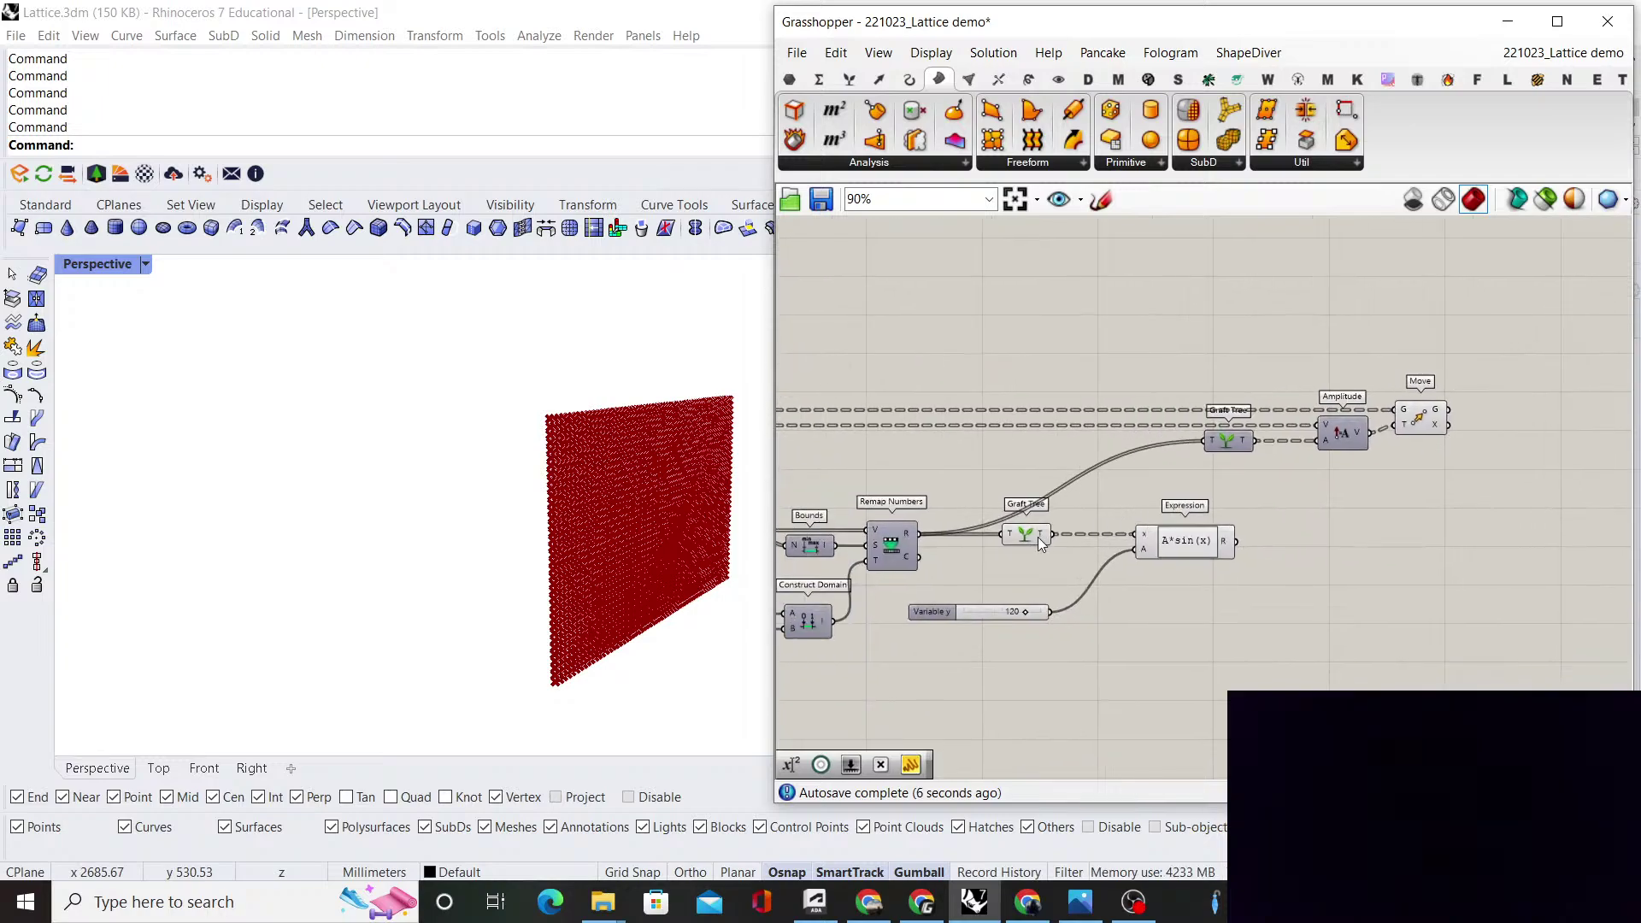
pyautogui.moveTo(1114, 519); pyautogui.dragTo(1092, 519, button='right')
pyautogui.scroll(1, 1162, 554)
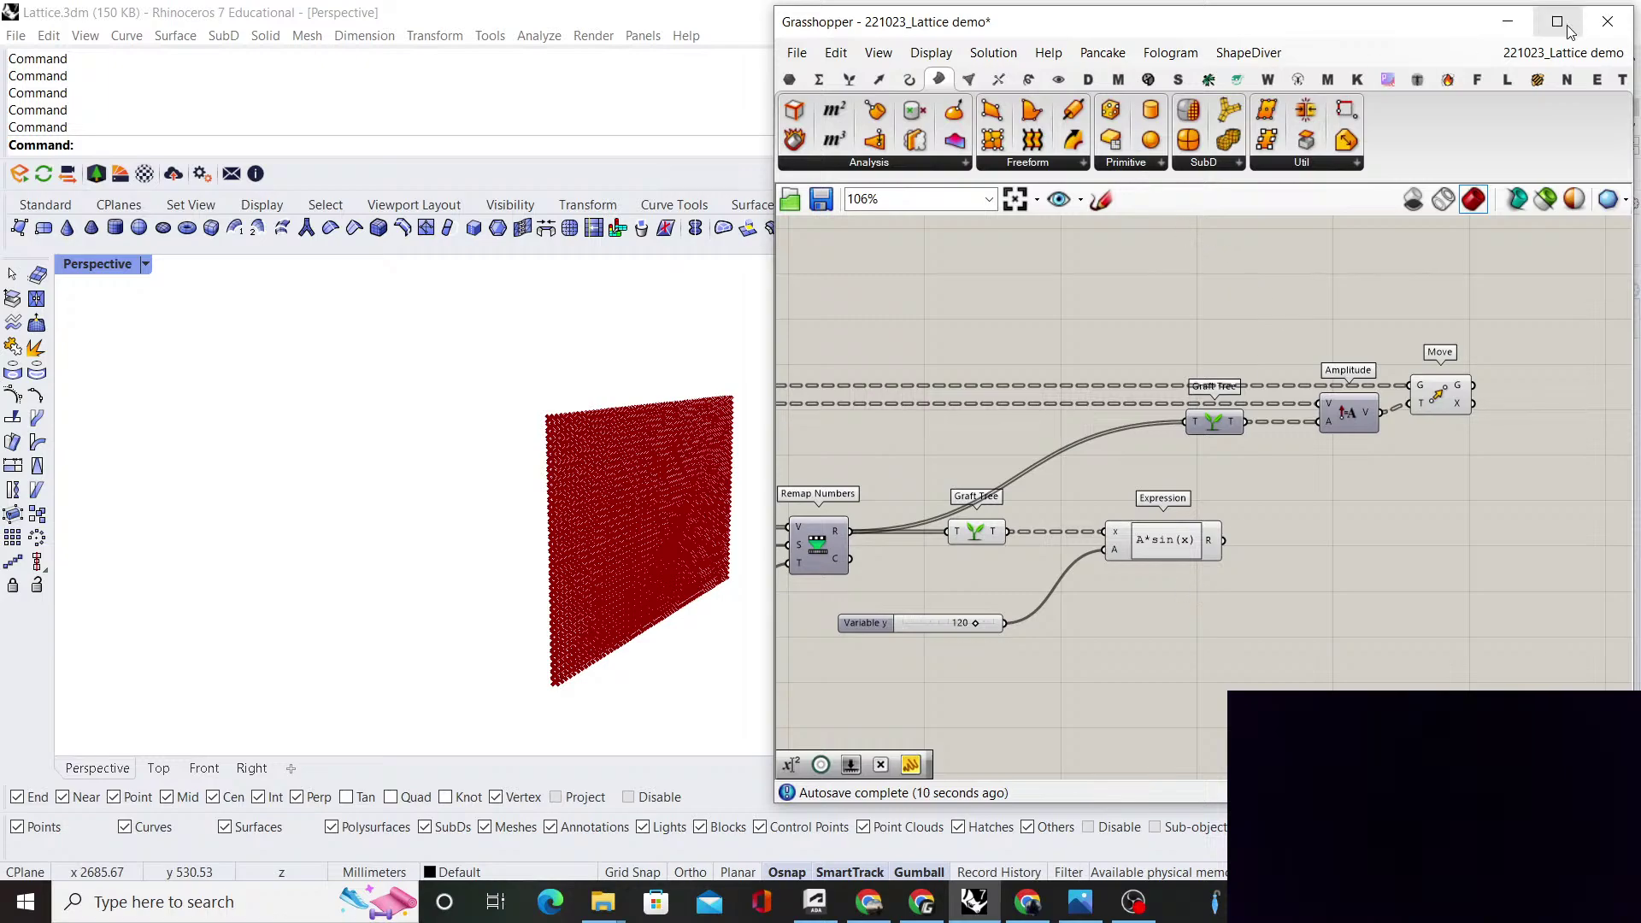
pyautogui.click(1563, 52)
pyautogui.click(1523, 257)
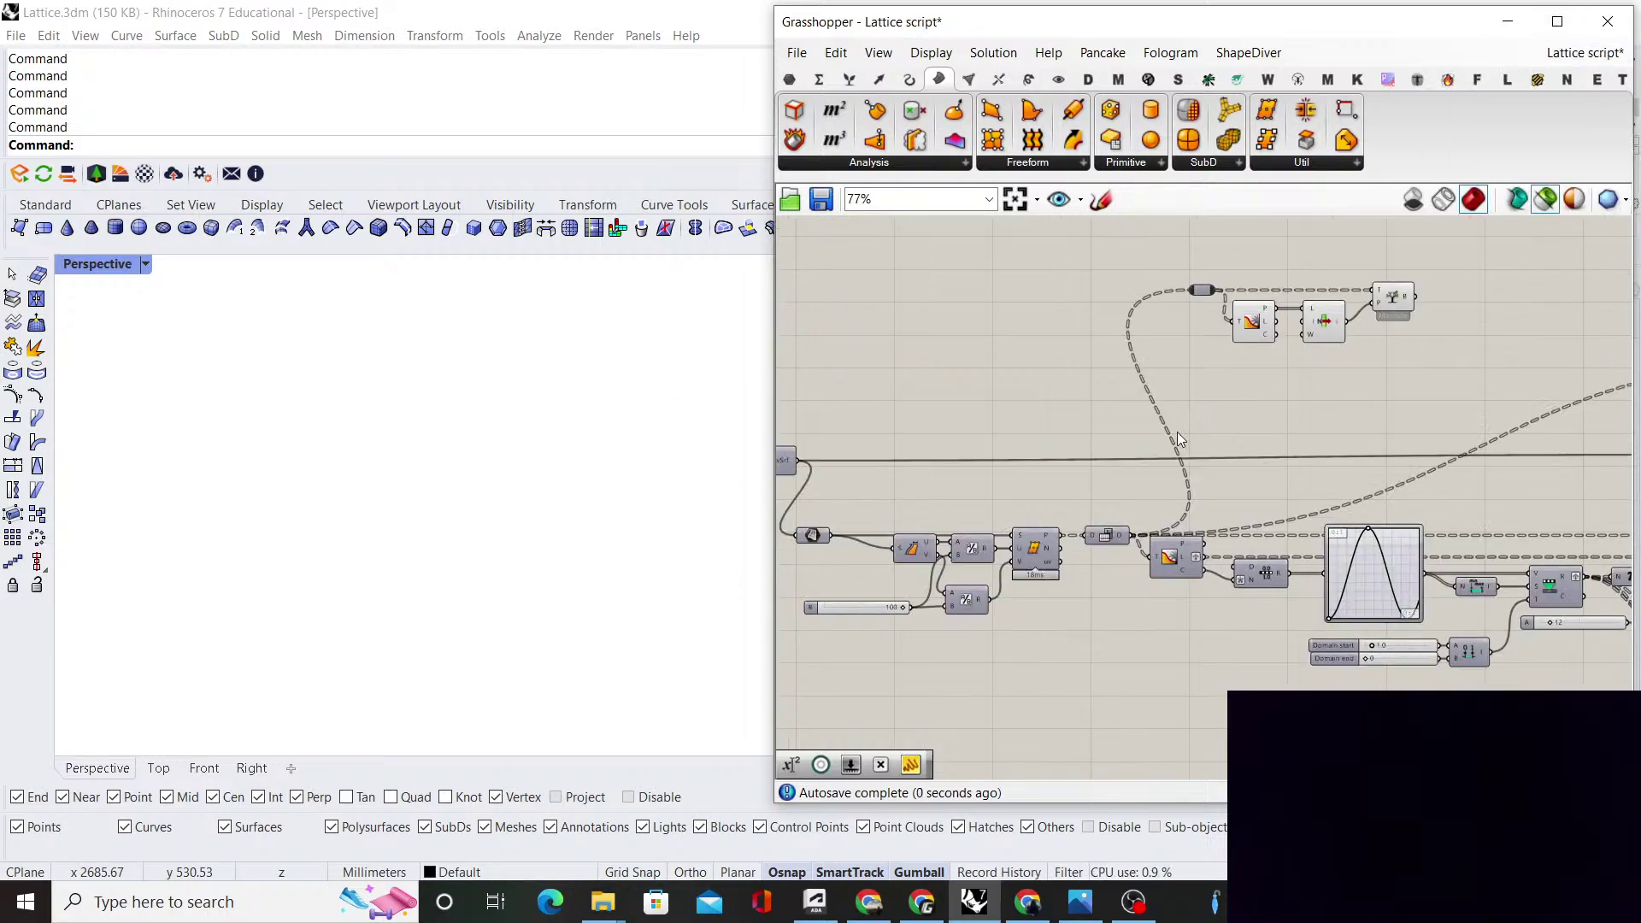
pyautogui.moveTo(1453, 513); pyautogui.dragTo(1133, 429, button='right')
pyautogui.moveTo(1359, 495); pyautogui.dragTo(1316, 502, button='right')
pyautogui.scroll(3, 1319, 509)
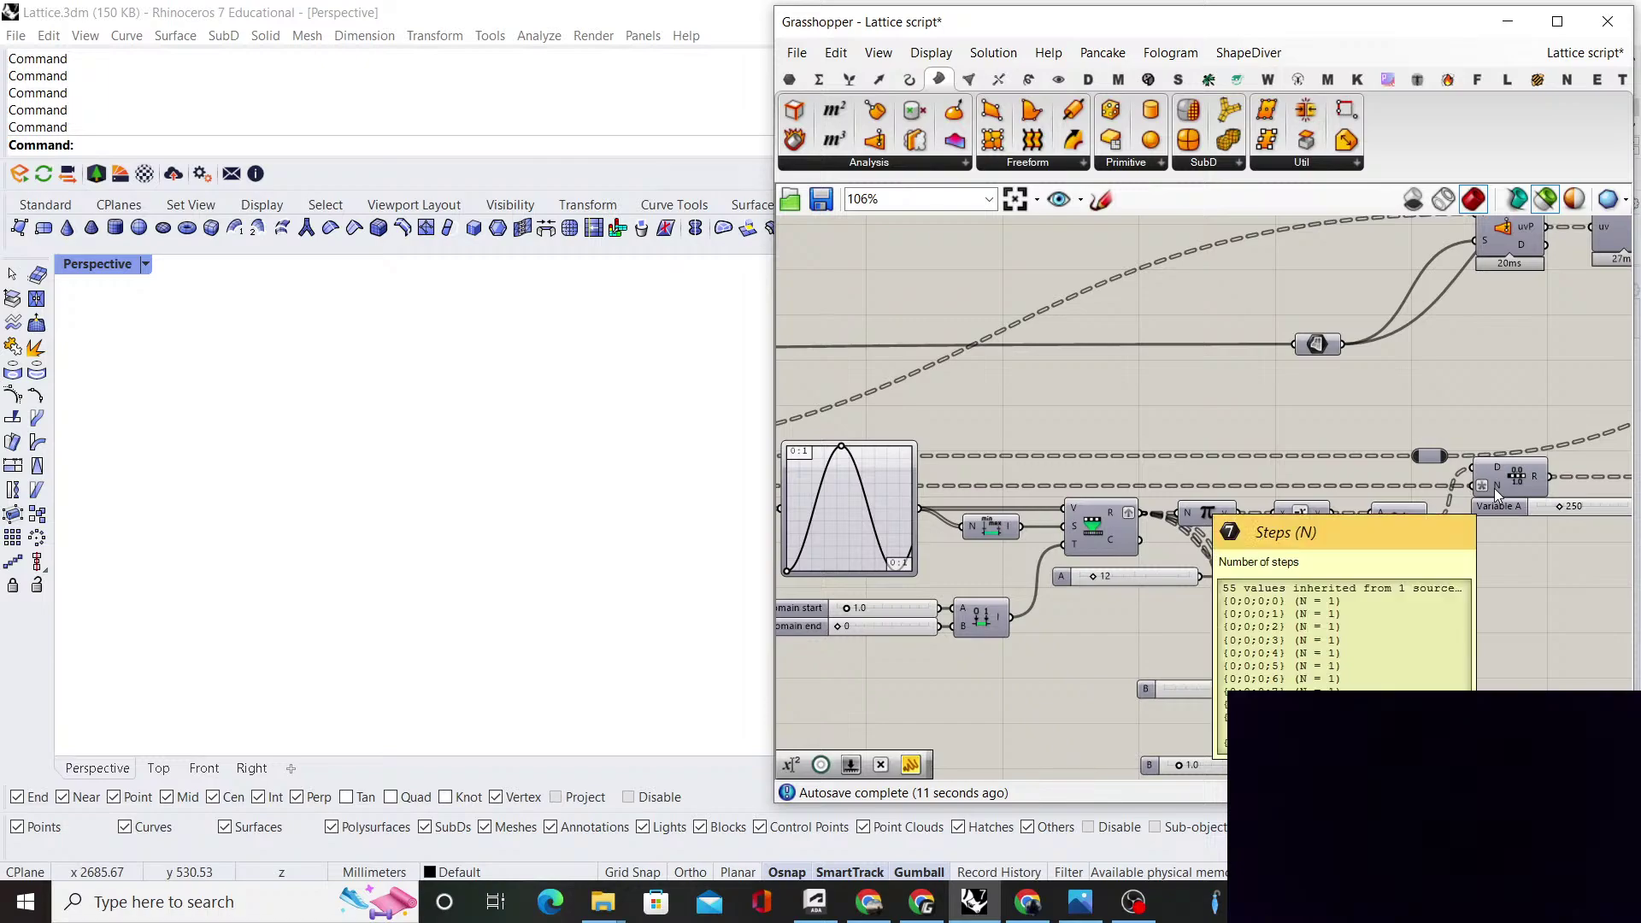
pyautogui.scroll(-8, 1494, 489)
pyautogui.scroll(9, 1244, 478)
pyautogui.scroll(-3, 1131, 455)
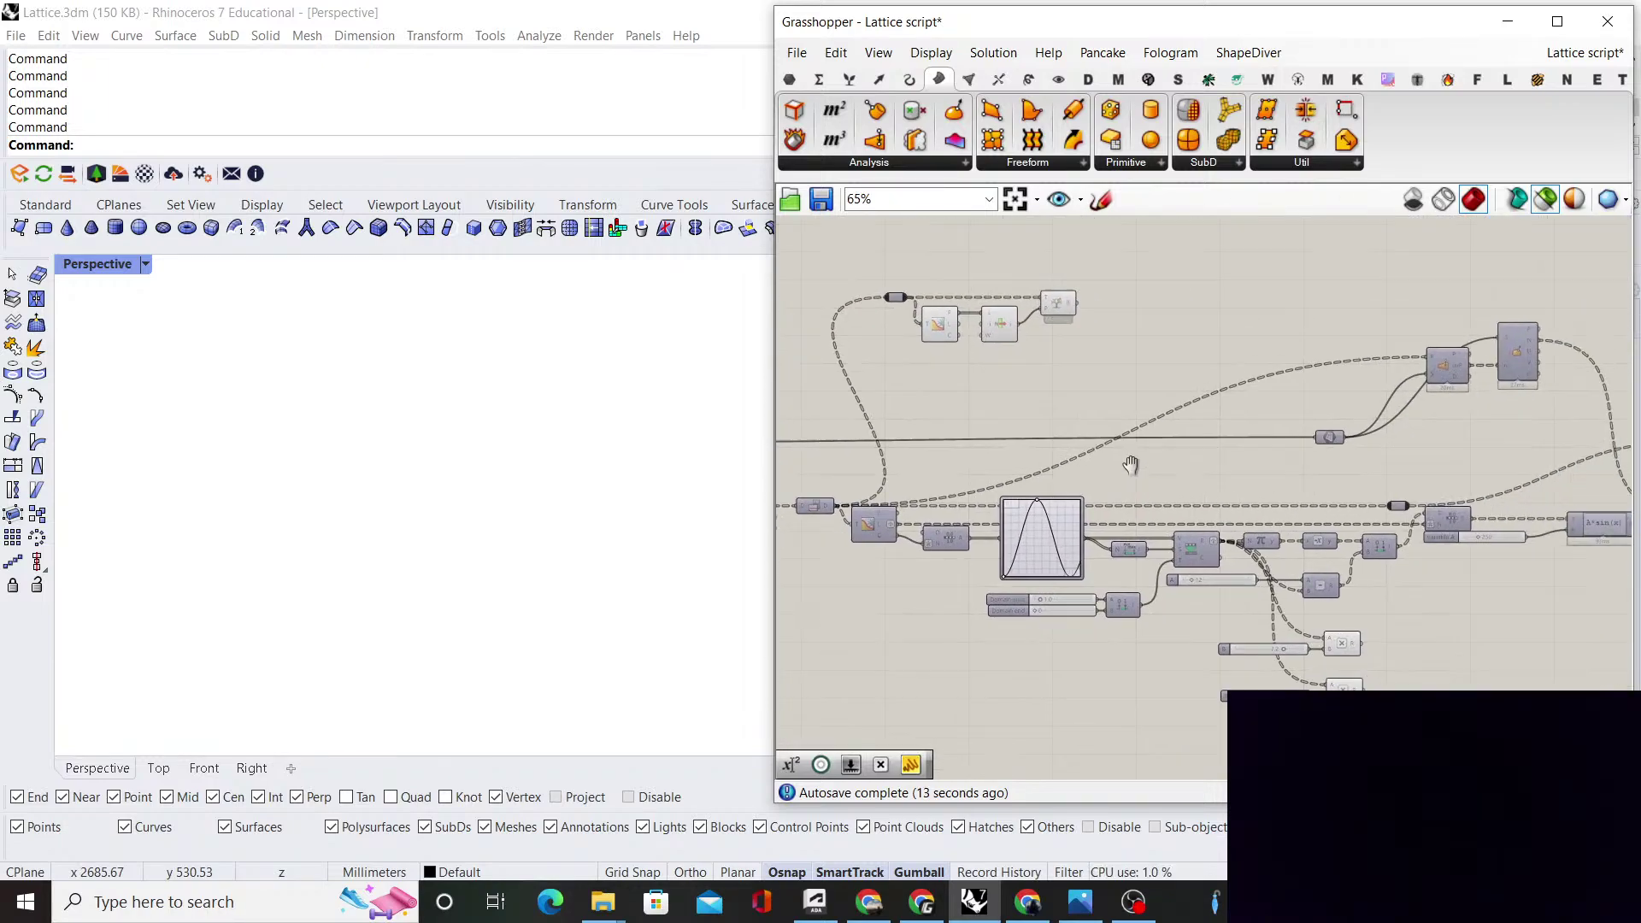
pyautogui.click(1586, 54)
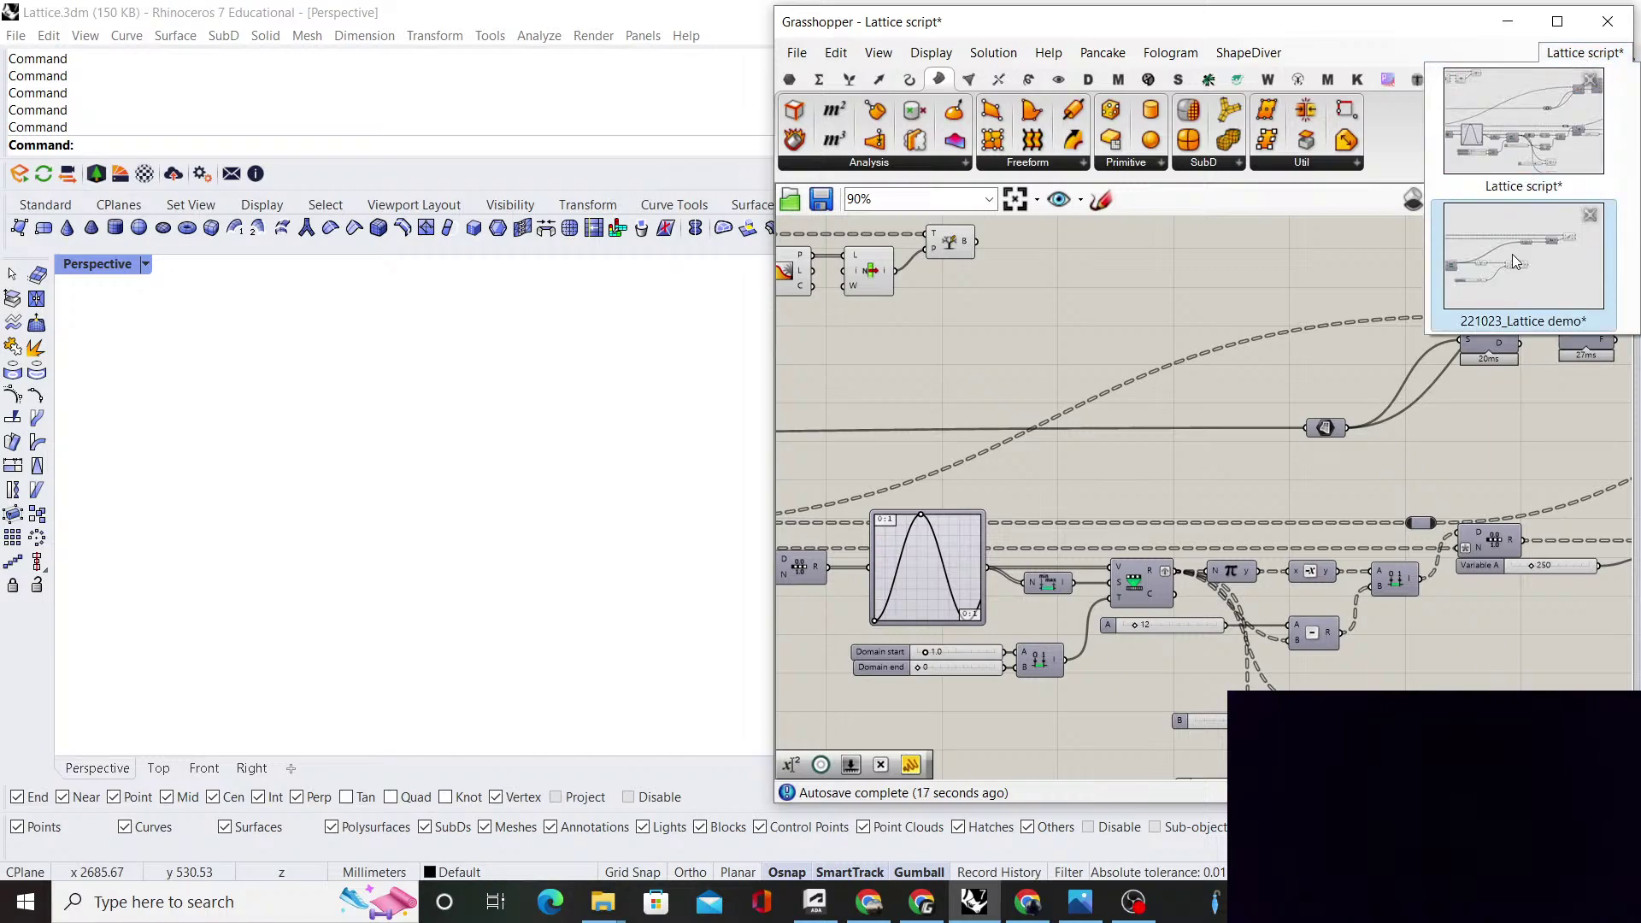
pyautogui.click(1527, 141)
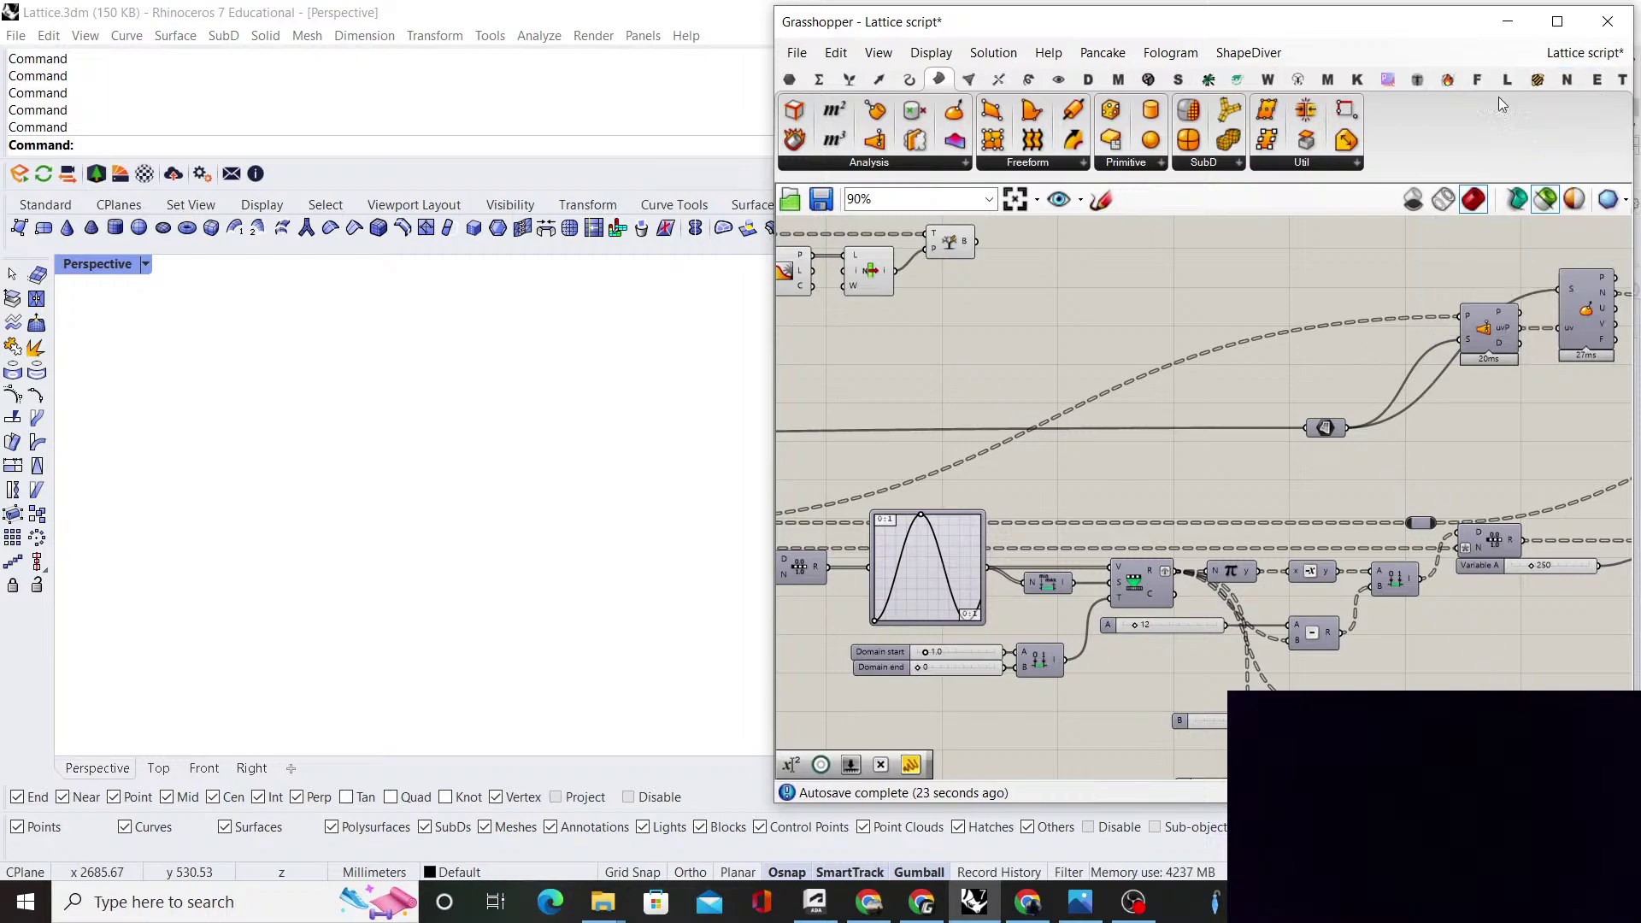
pyautogui.click(1559, 53)
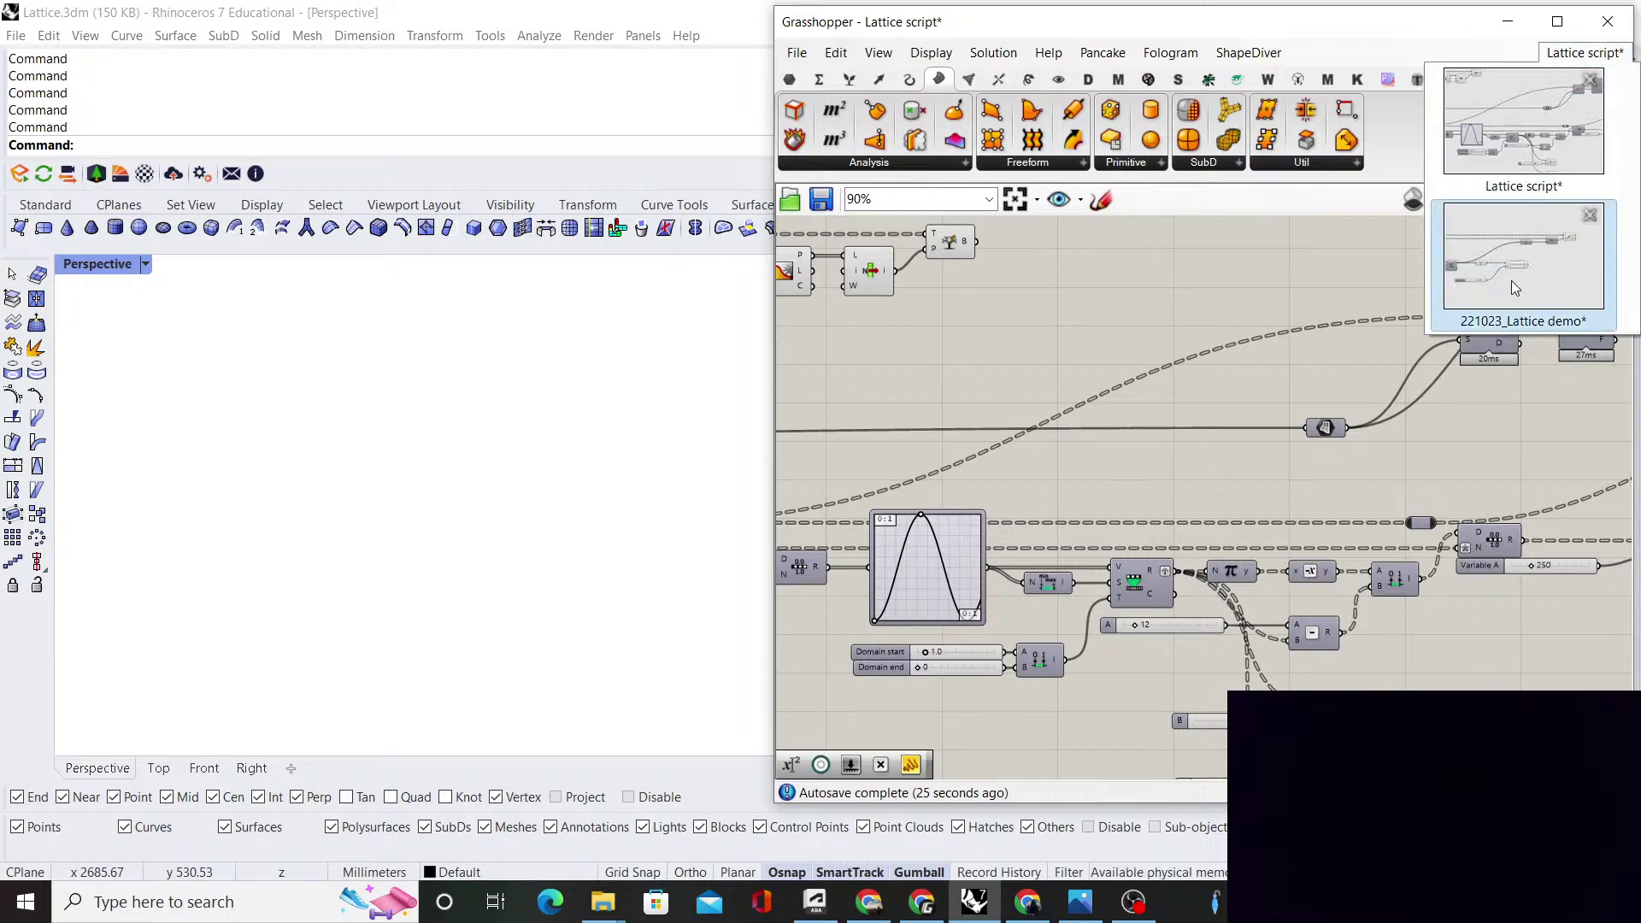
pyautogui.click(1512, 282)
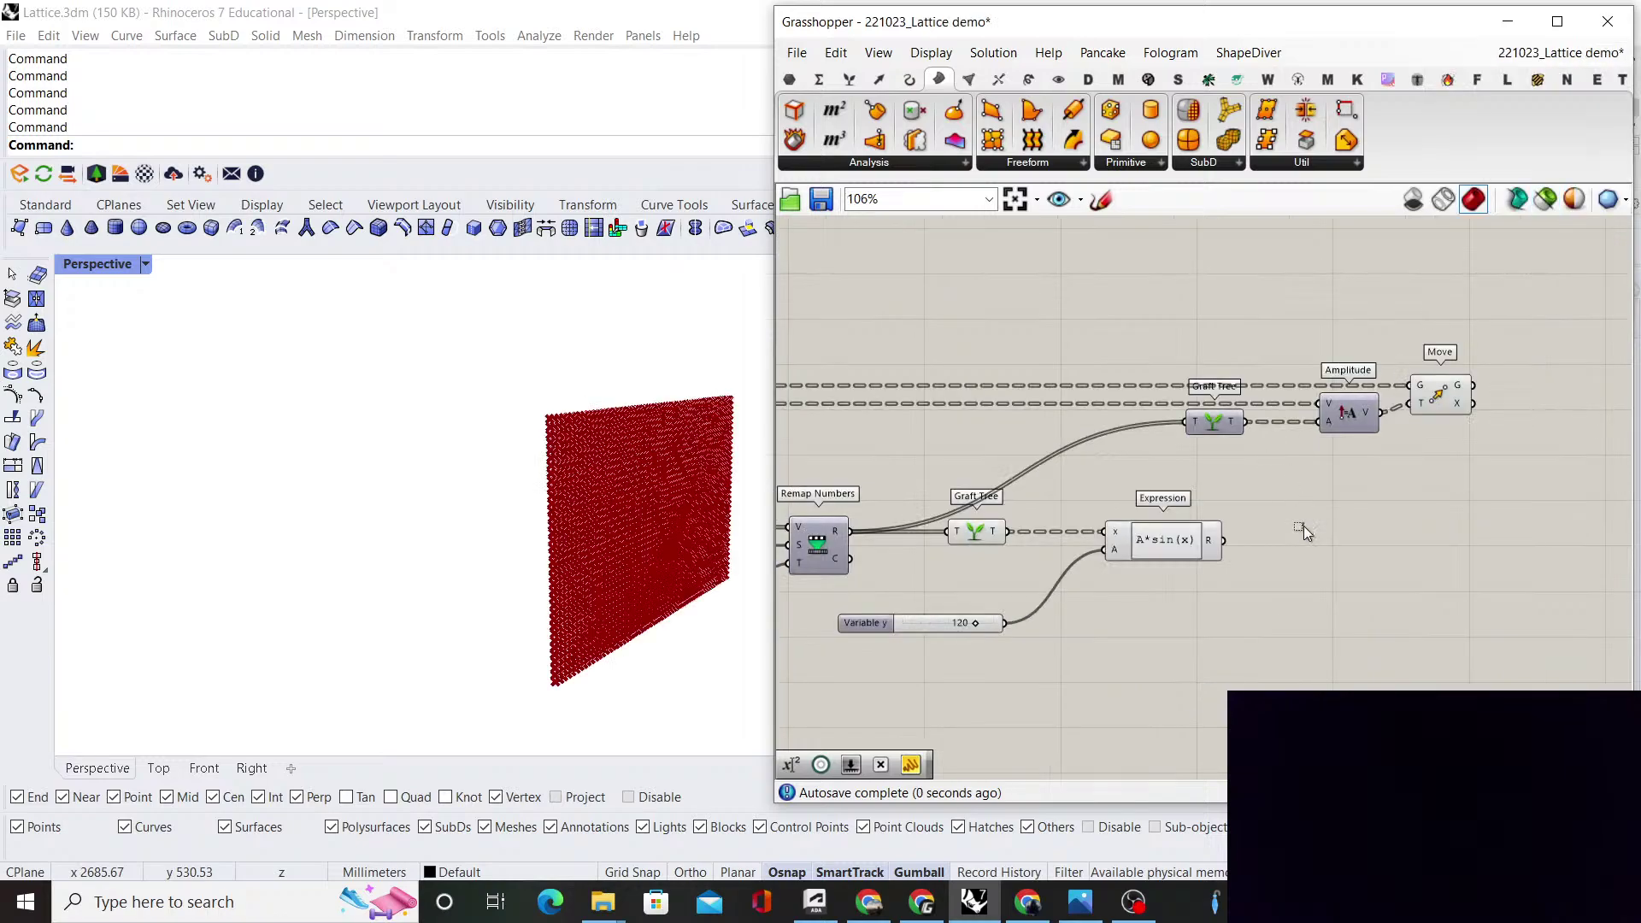
# Graft the R output of the Remap Numbers component
pyautogui.scroll(-2, 1305, 525)
pyautogui.moveTo(1143, 511); pyautogui.dragTo(1233, 483, button='right')
pyautogui.scroll(2, 1120, 491)
pyautogui.rightClick(1023, 510)
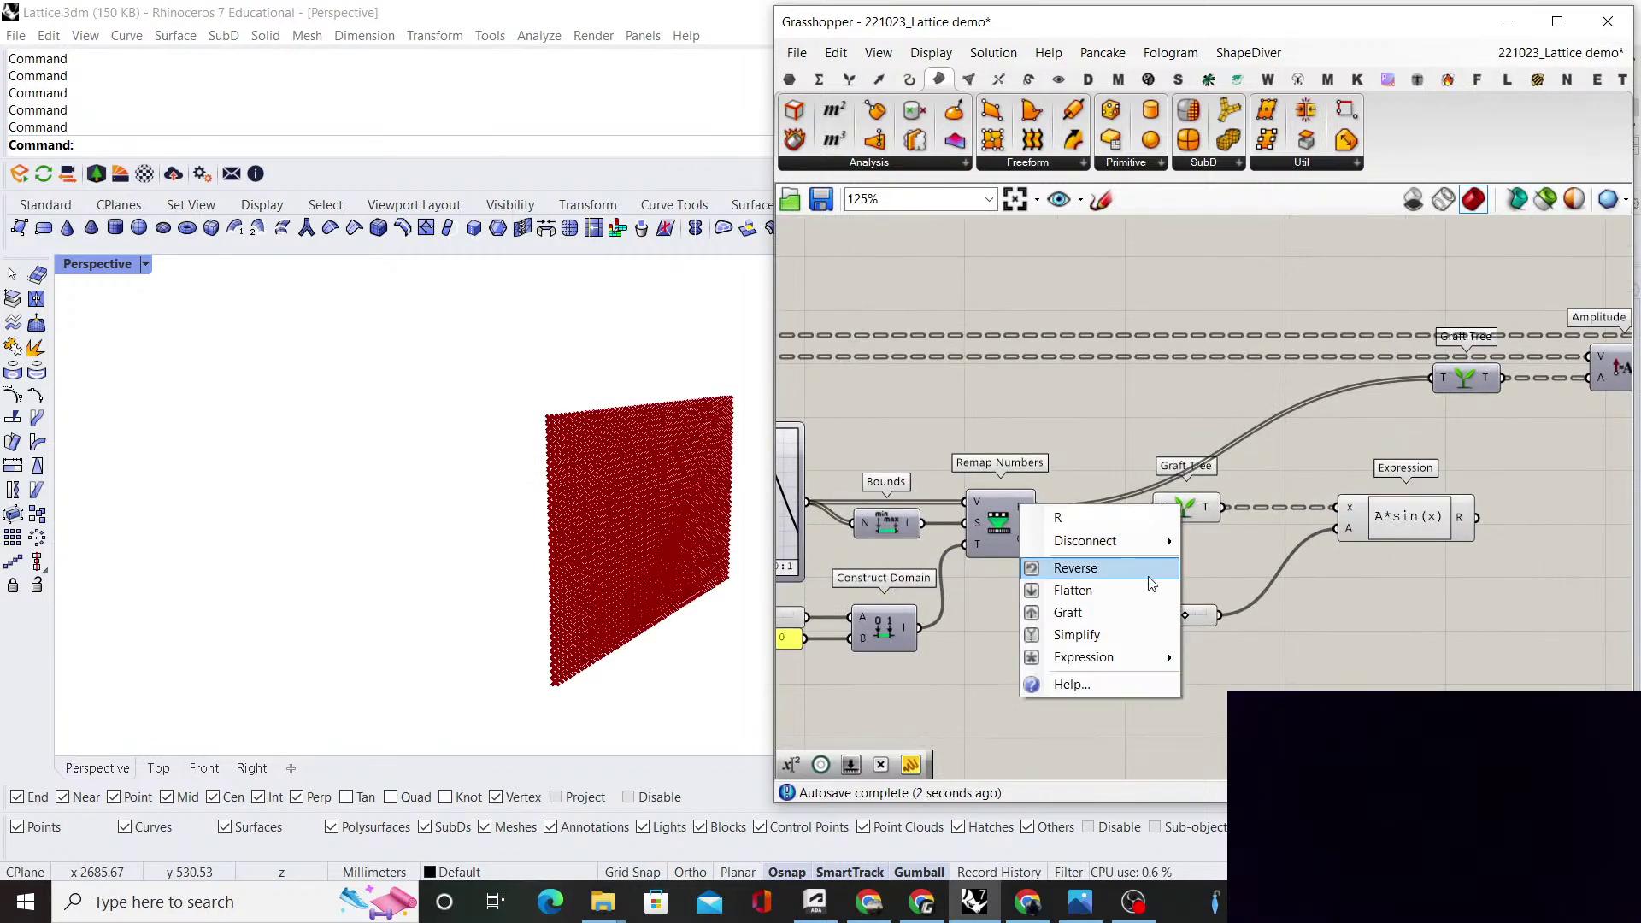
pyautogui.click(1121, 608)
pyautogui.moveTo(1222, 571); pyautogui.dragTo(1155, 574, button='right')
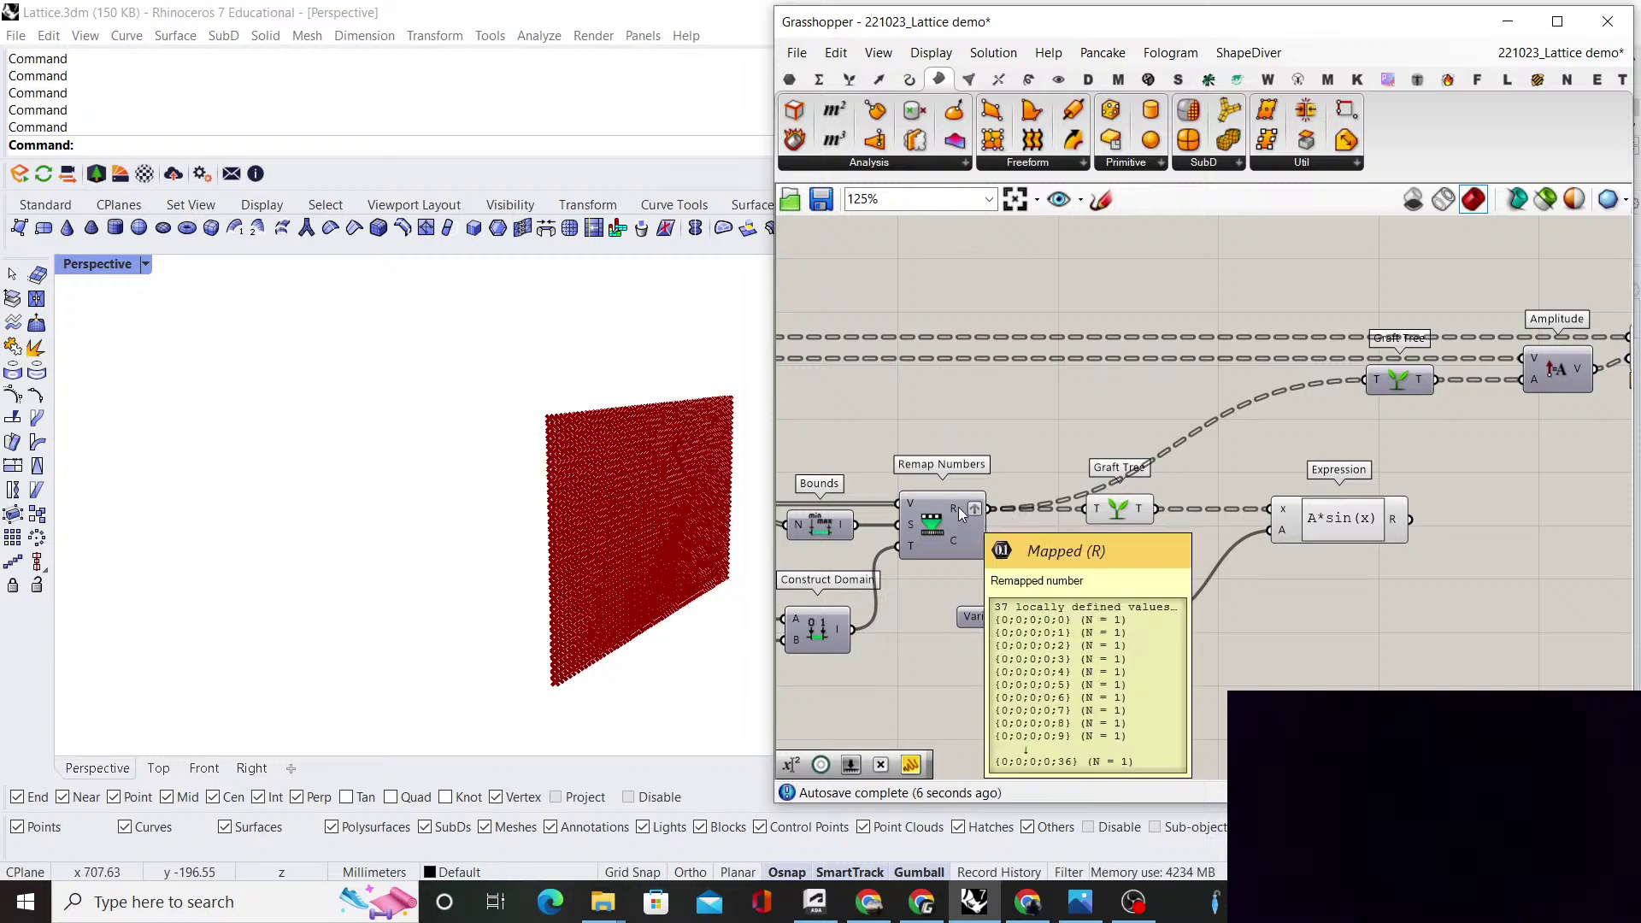
# Move the Expression, its Graft Tree and its slider together lower on the canvas, clearing space beside Remap Numbers
pyautogui.scroll(-2, 1260, 438)
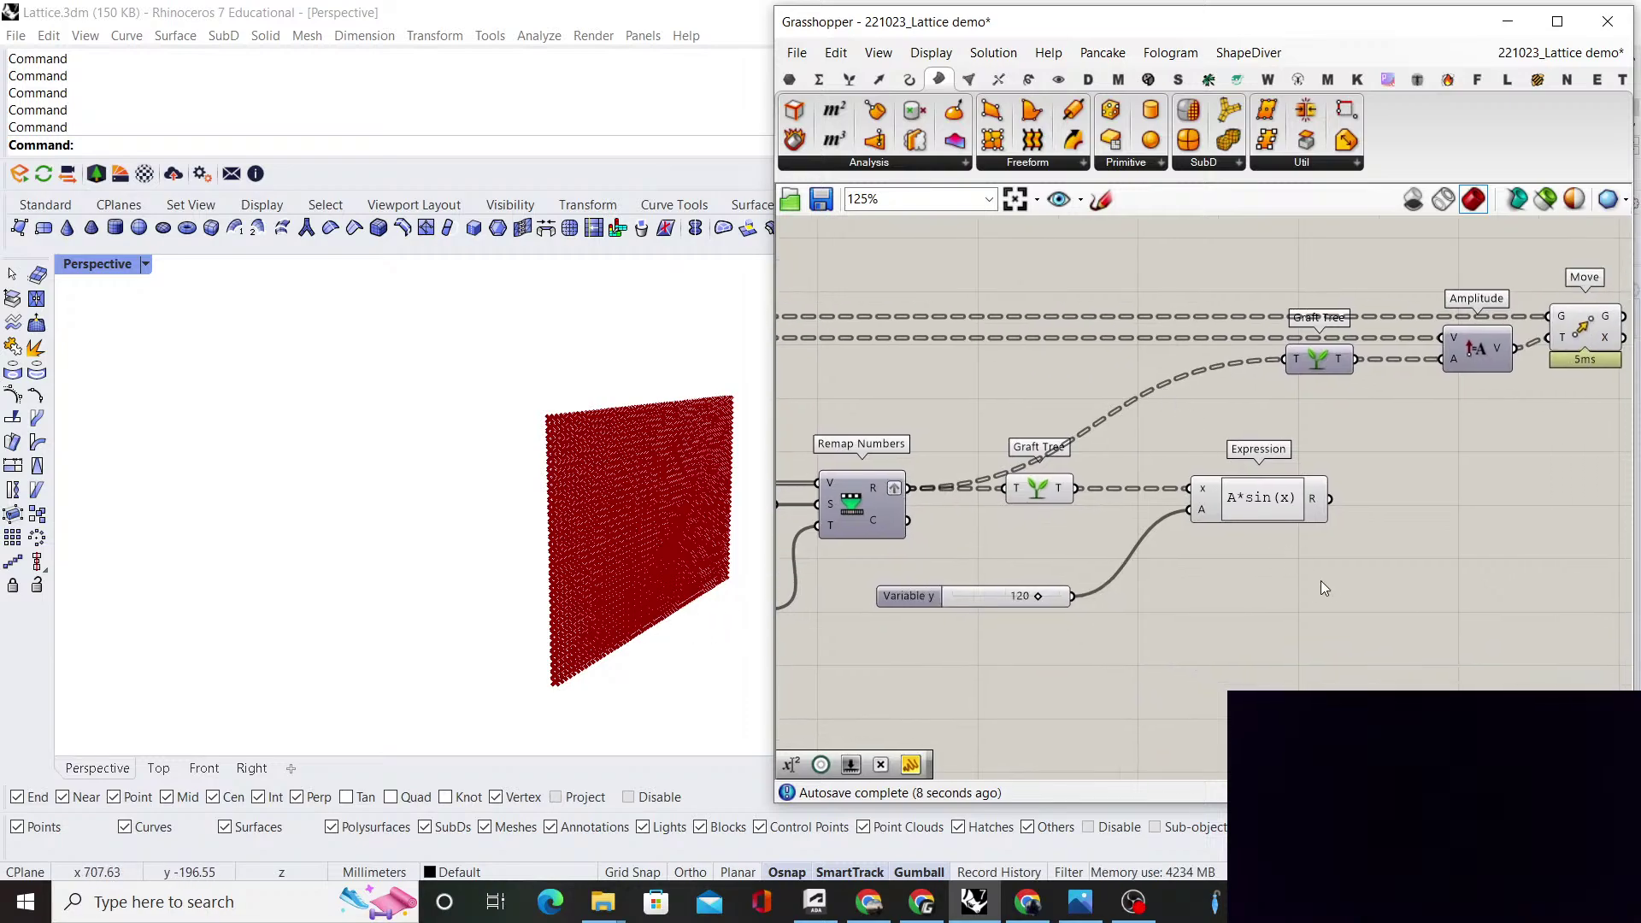
pyautogui.moveTo(1326, 602); pyautogui.dragTo(941, 467)
pyautogui.moveTo(1041, 501); pyautogui.dragTo(1041, 661)
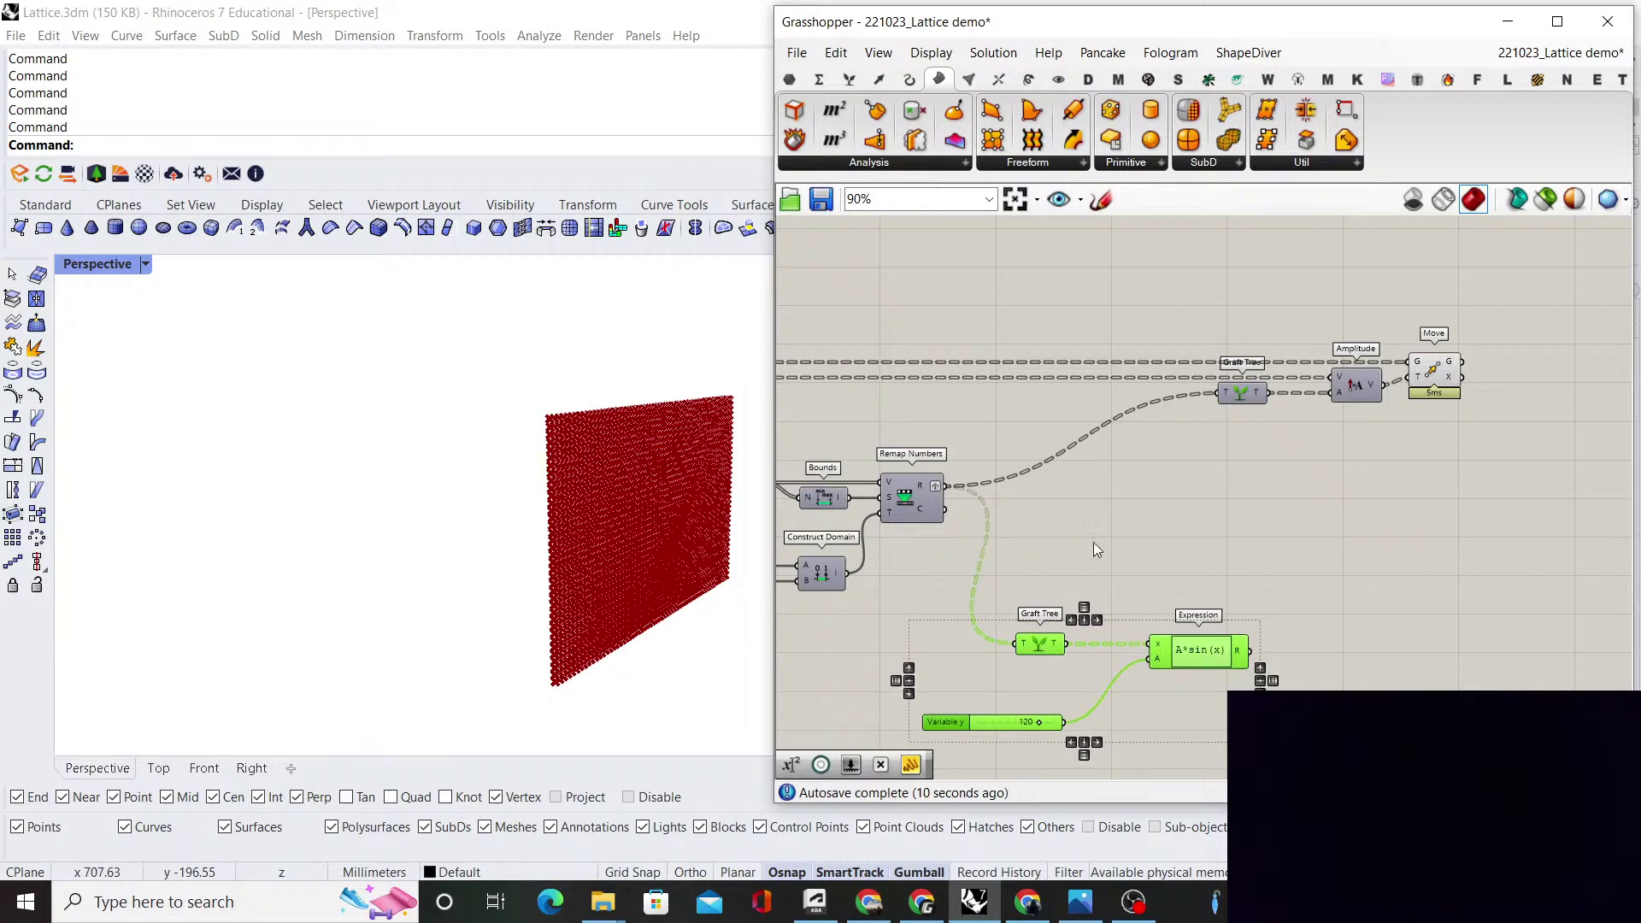
pyautogui.rightClick(1094, 541)
pyautogui.click(1014, 485)
pyautogui.scroll(1, 924, 493)
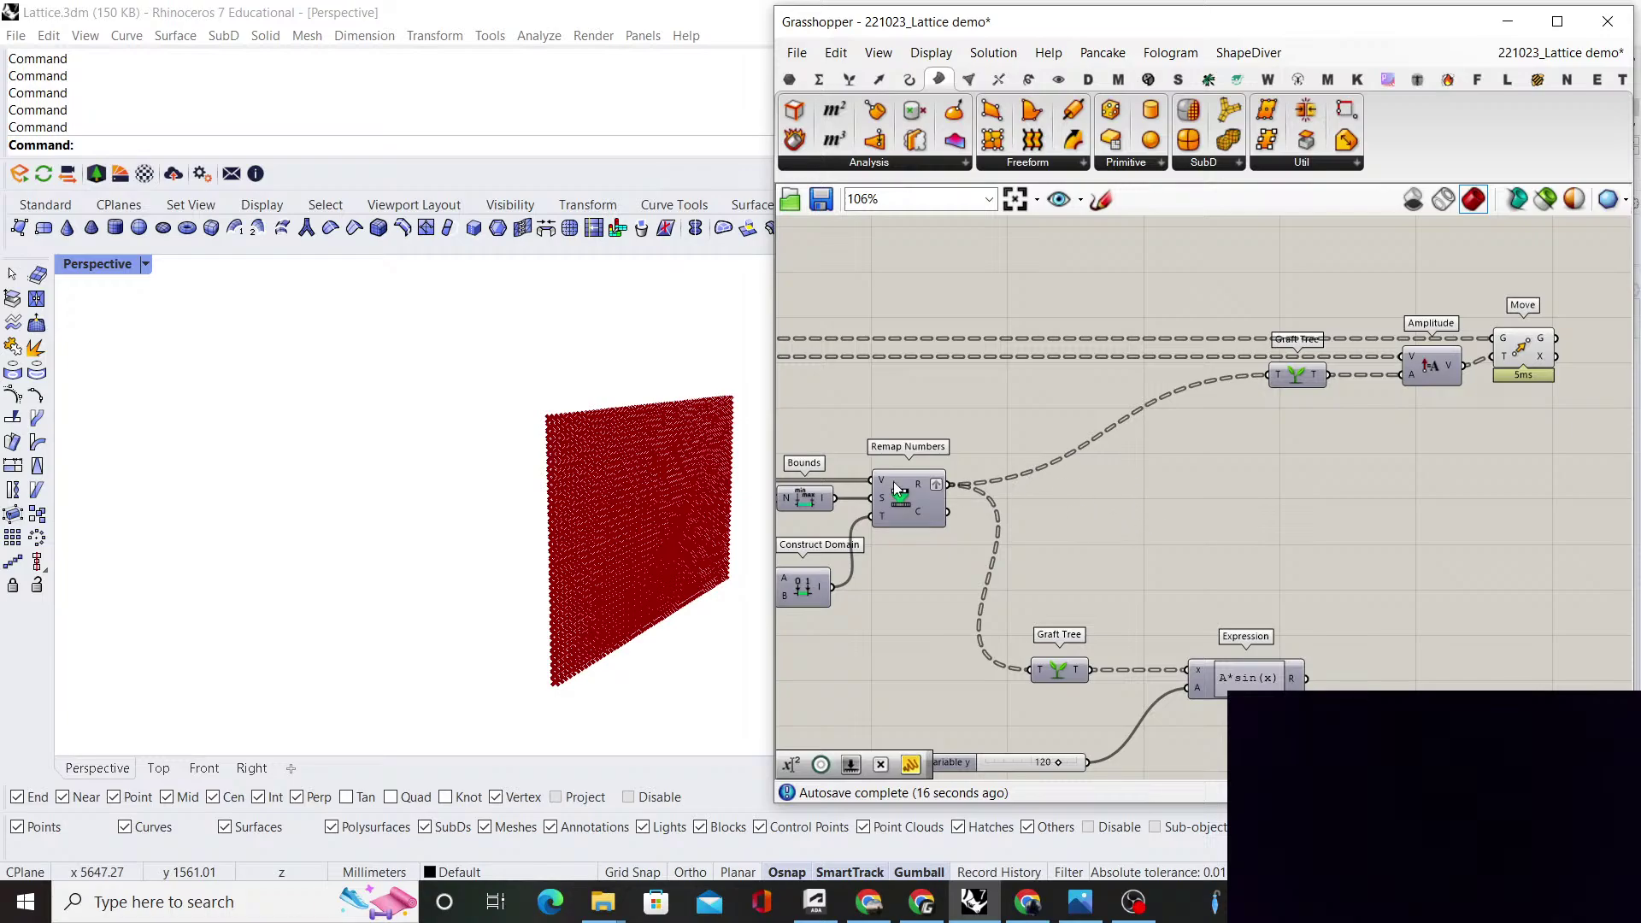
# Add a Construct Domain component in the empty space between Remap Numbers and the A*sin(x) Expression
pyautogui.moveTo(650, 543); pyautogui.dragTo(562, 483, button='right')
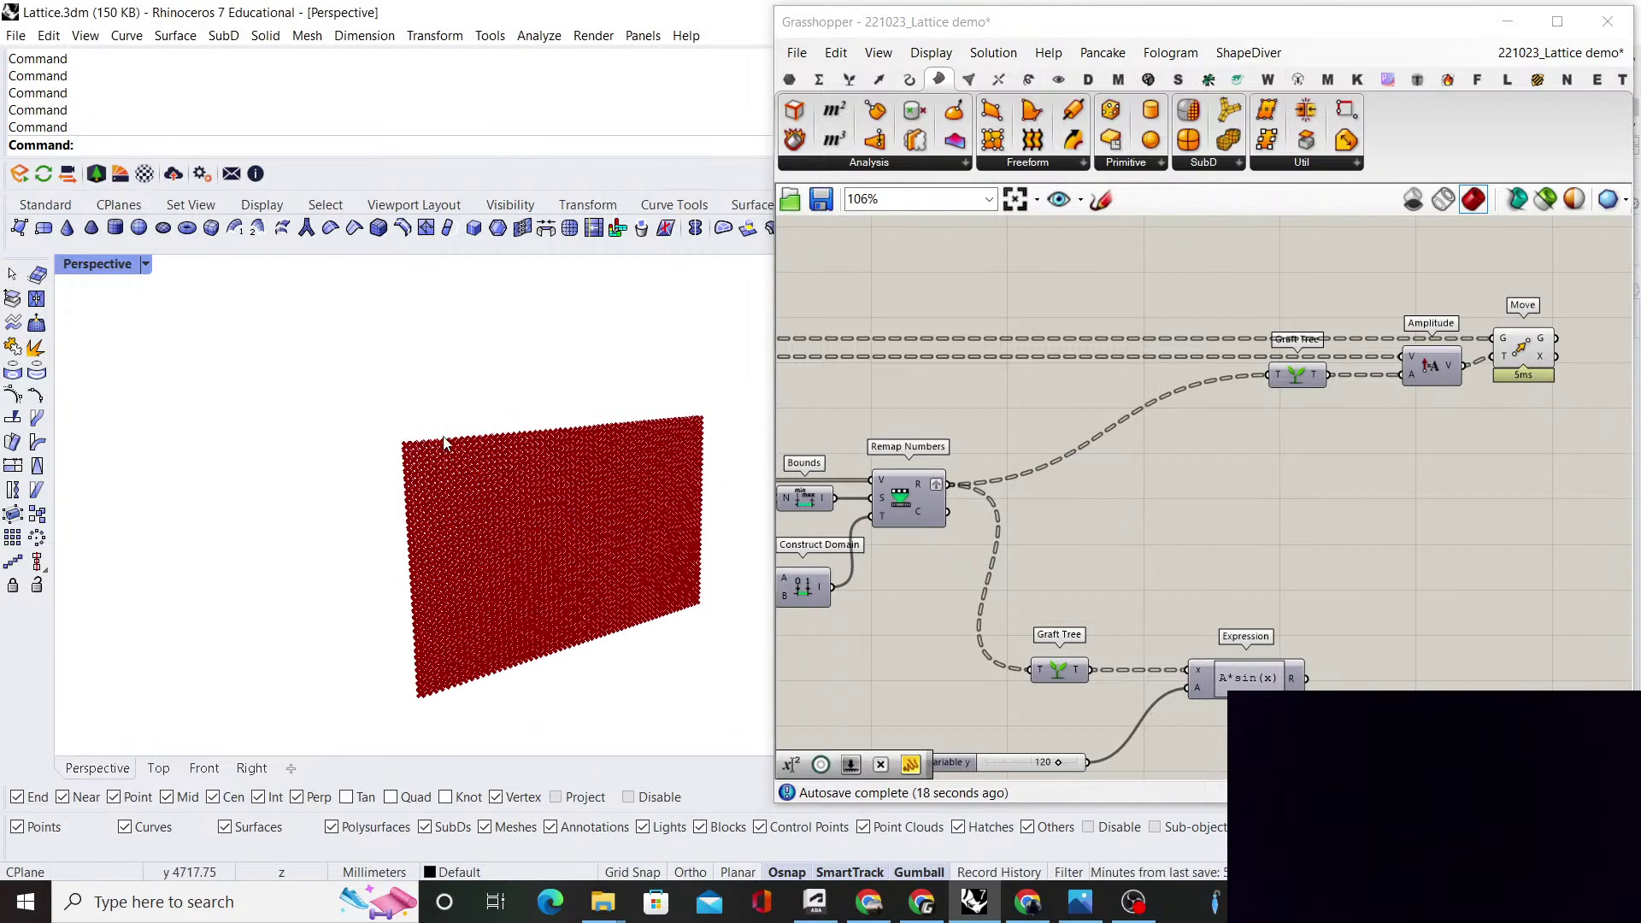
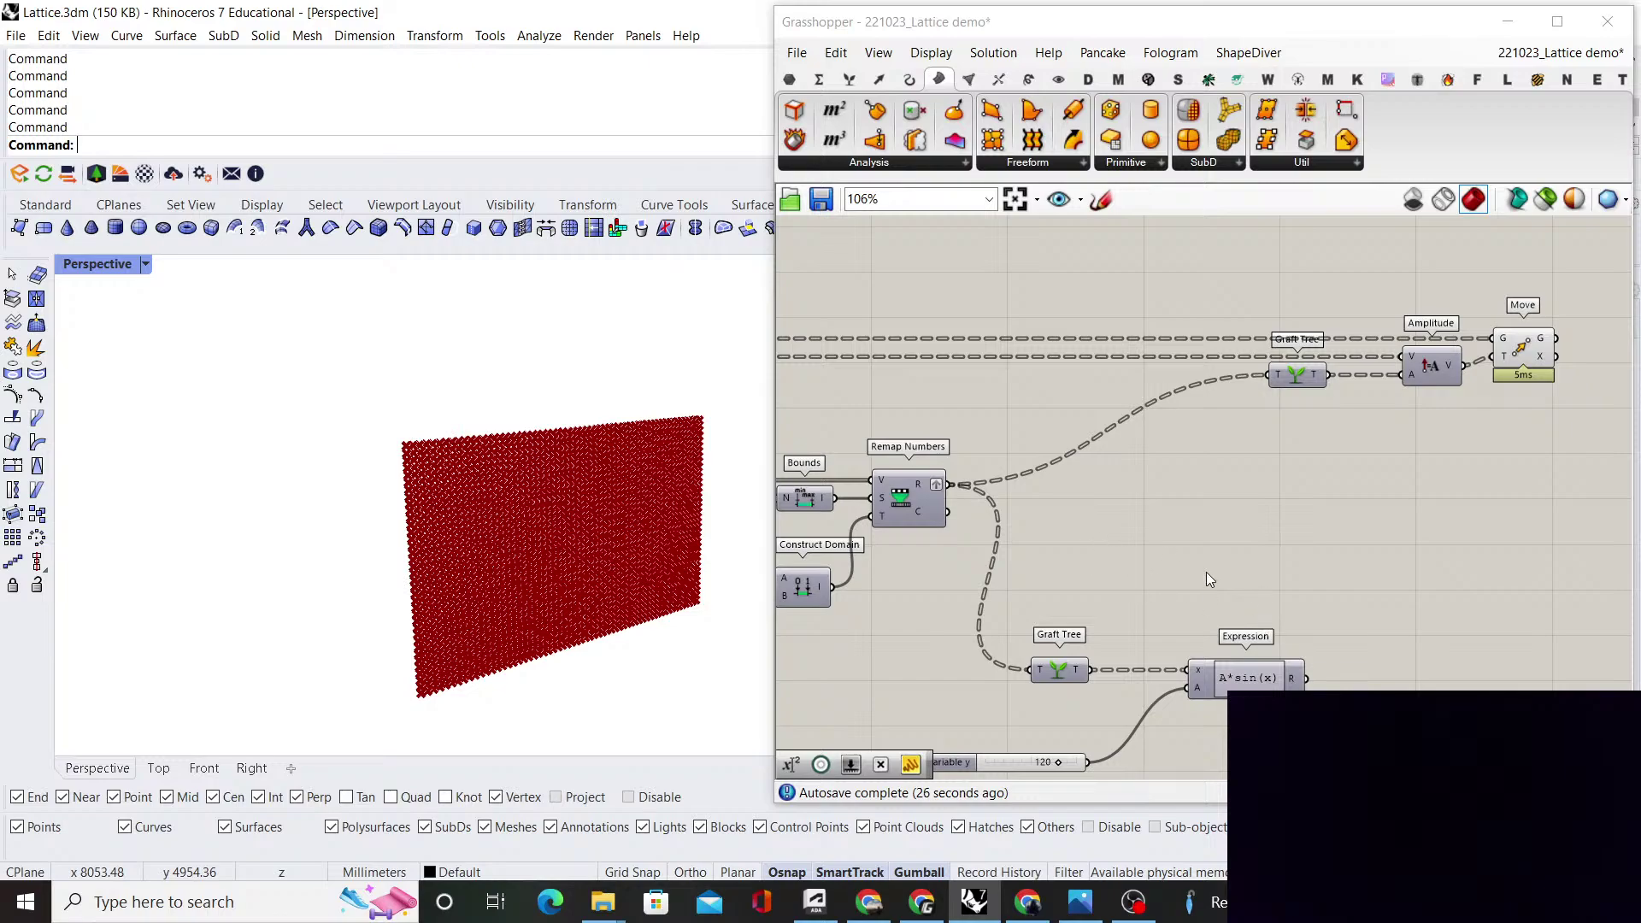
pyautogui.doubleClick(1194, 547)
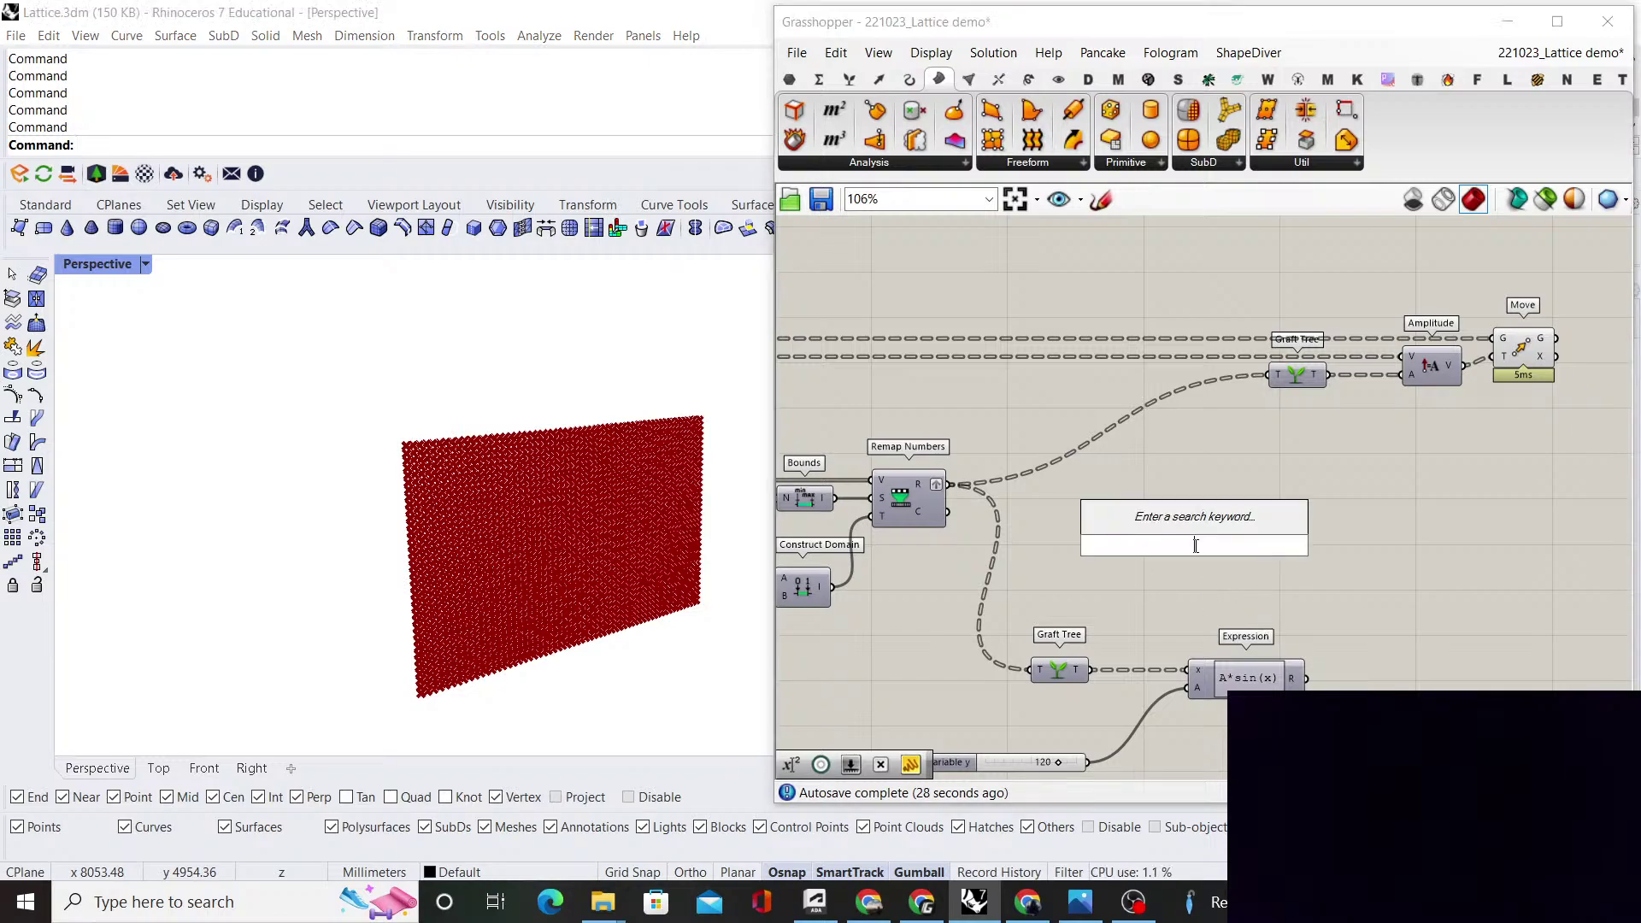
pyautogui.write('construct domain')
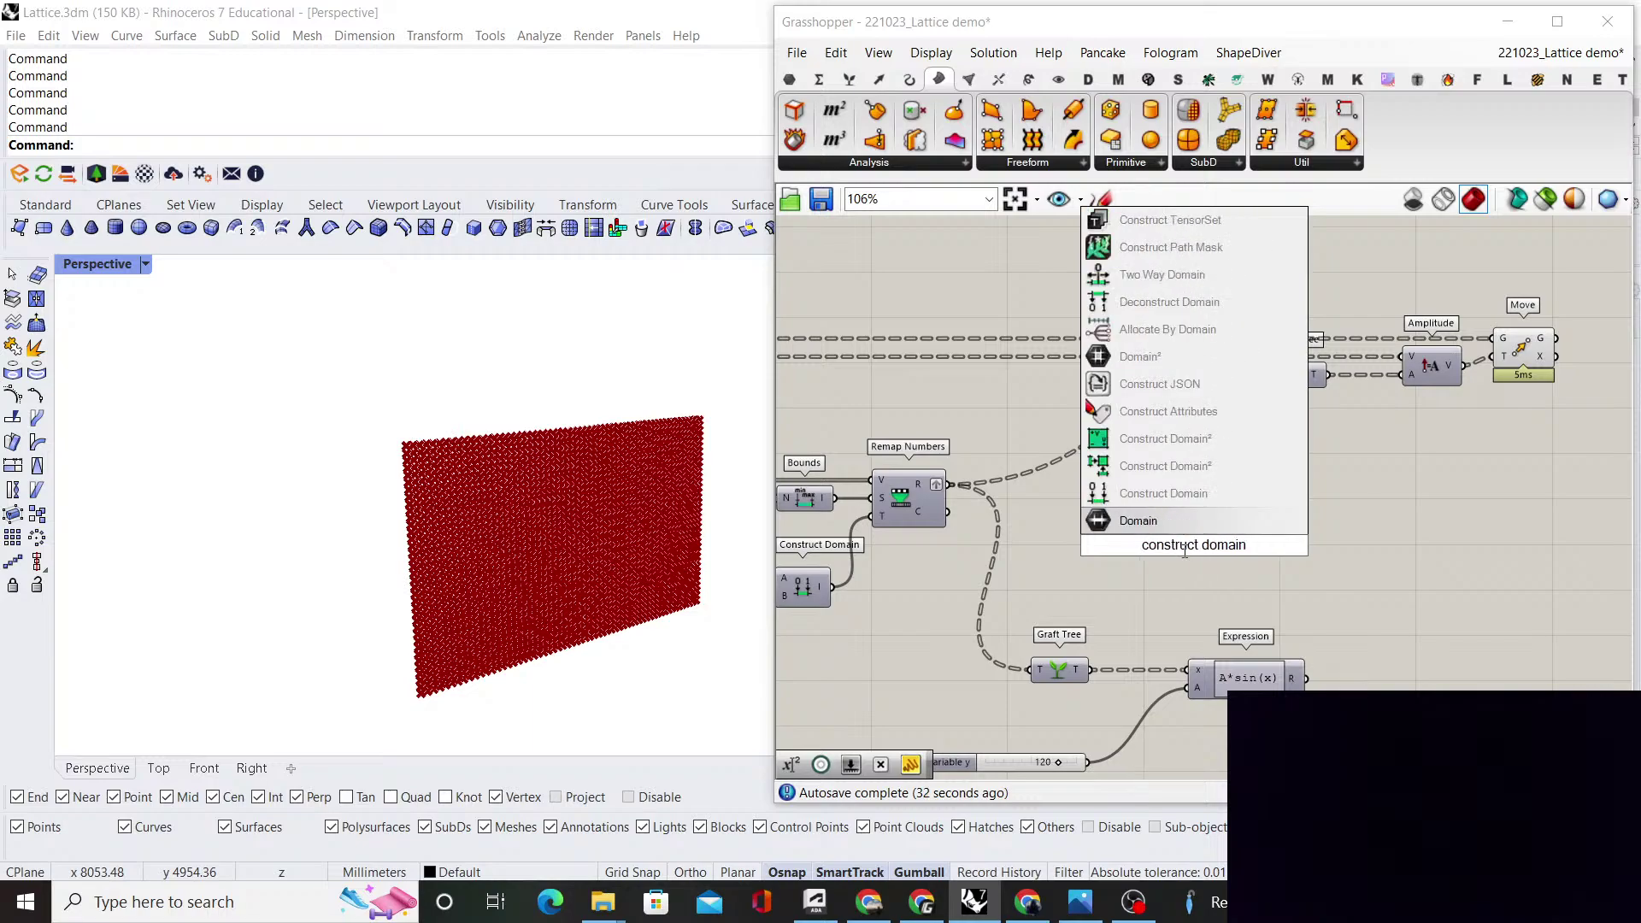
pyautogui.click(1217, 496)
pyautogui.scroll(3, 1112, 547)
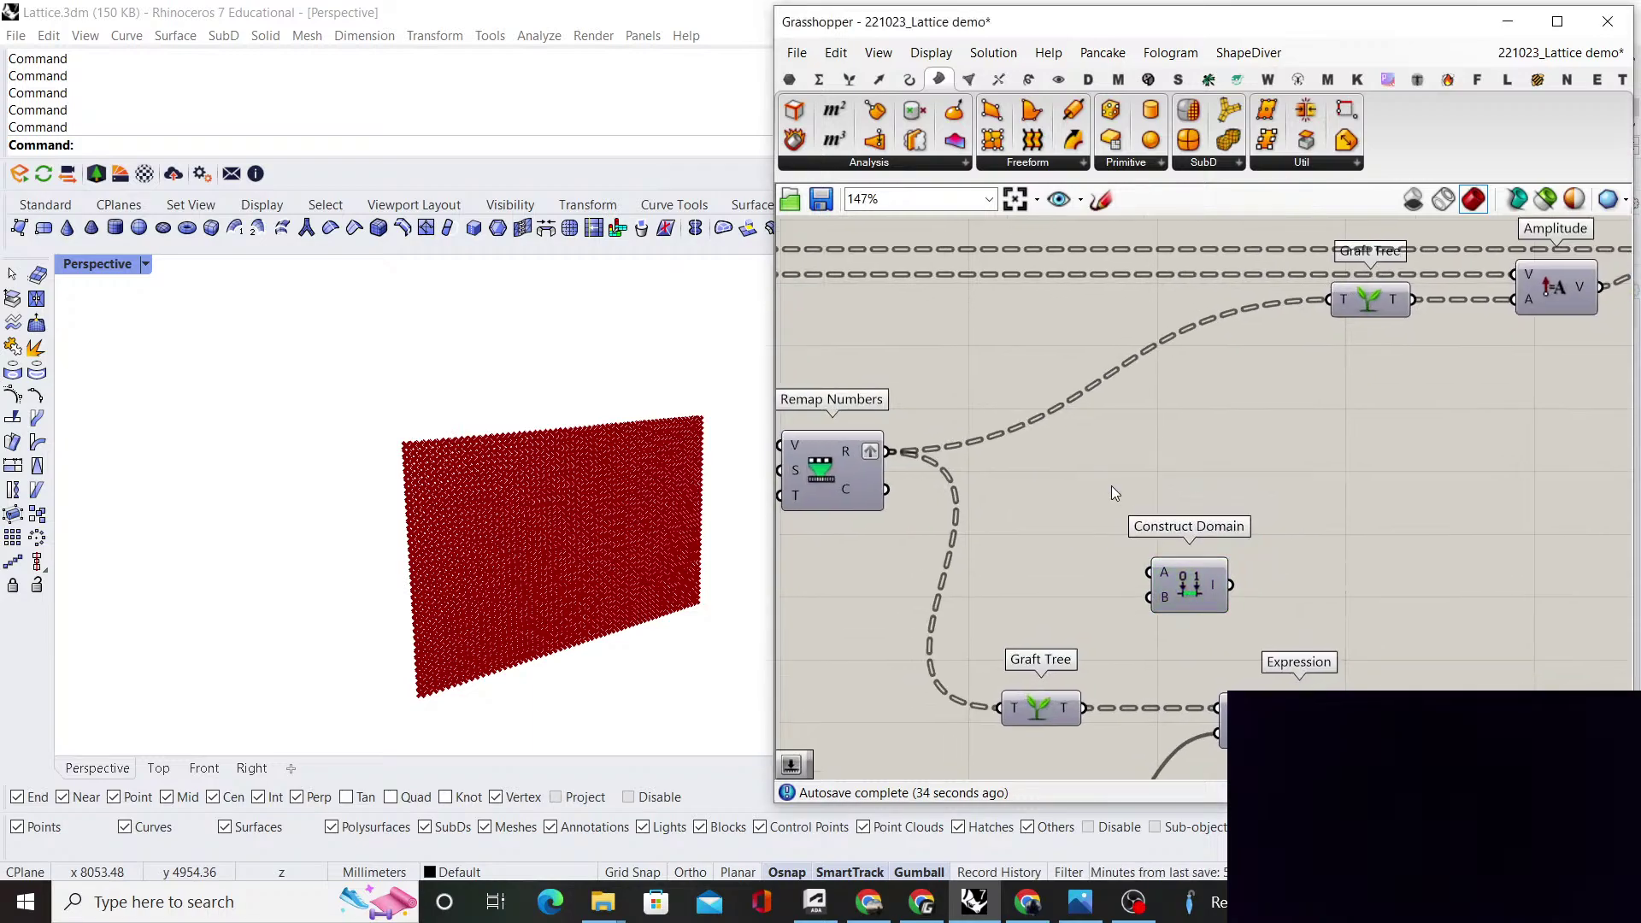
pyautogui.scroll(2, 1113, 492)
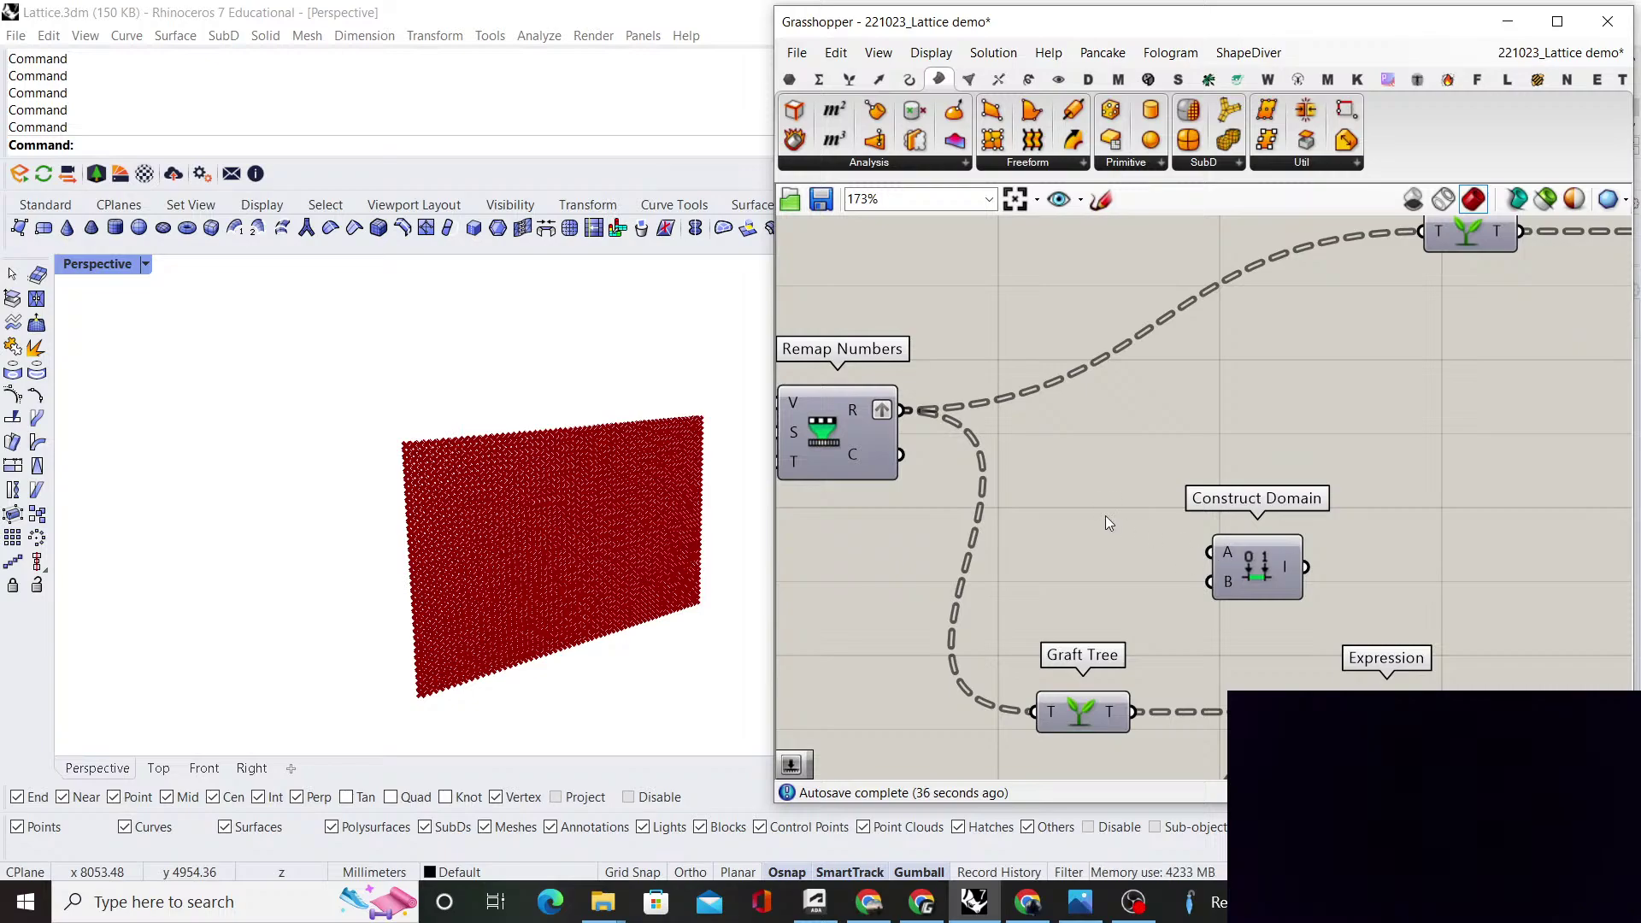
pyautogui.scroll(-2, 1105, 515)
# Add a Range component near the new Construct Domain and give its N input the expression x-1
pyautogui.doubleClick(1297, 495)
pyautogui.write('range')
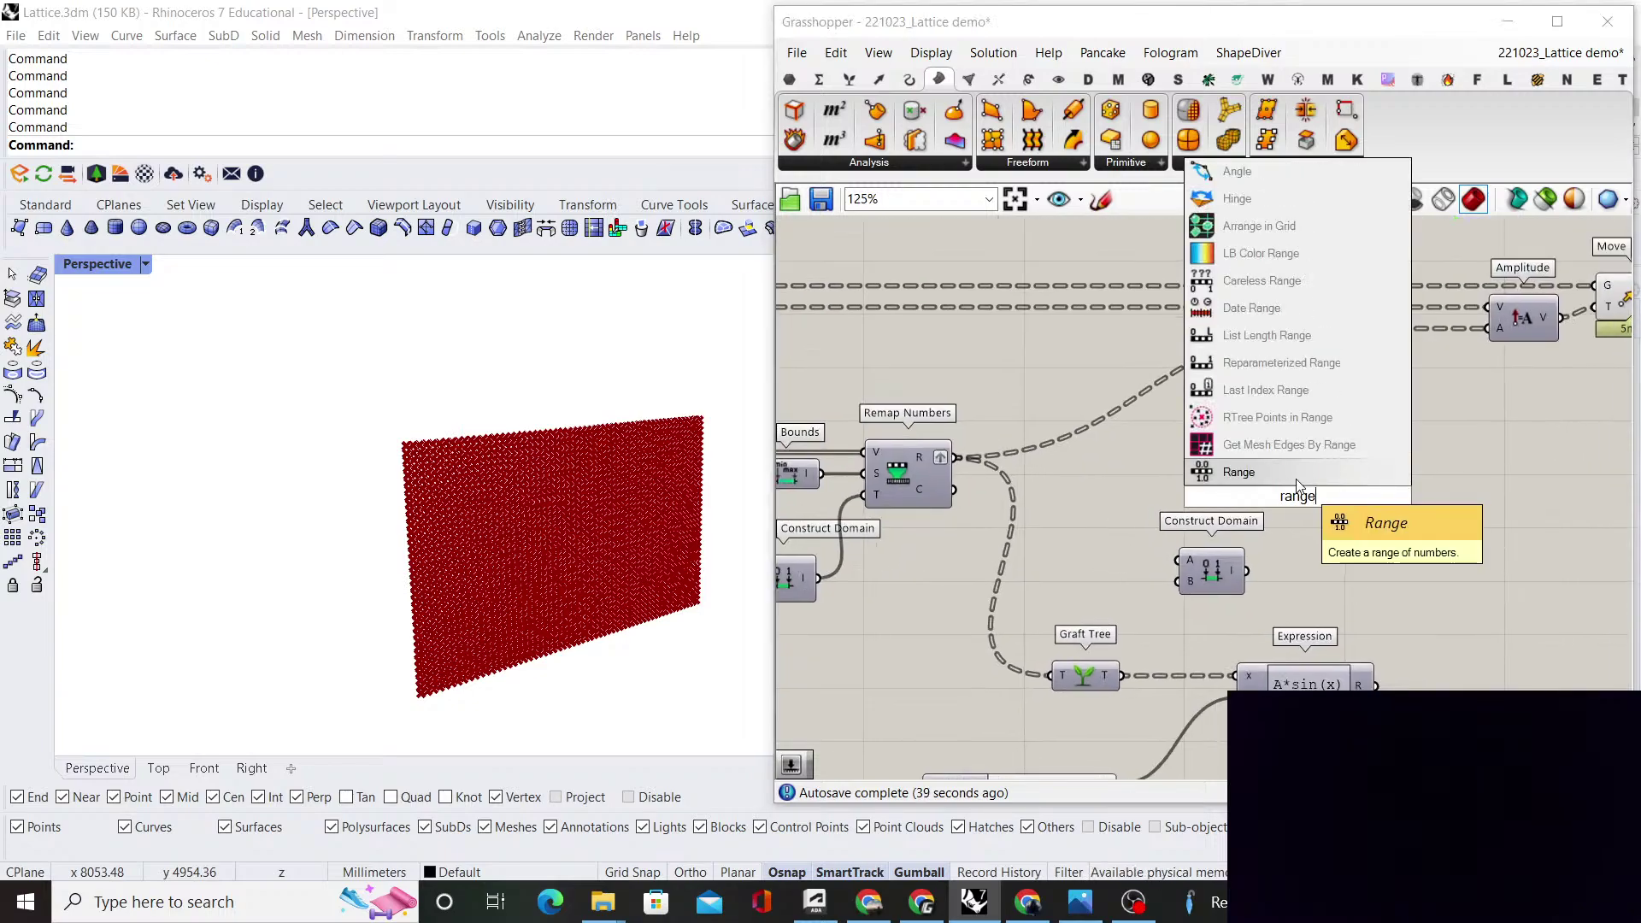
pyautogui.press('Return')
pyautogui.rightClick(1272, 507)
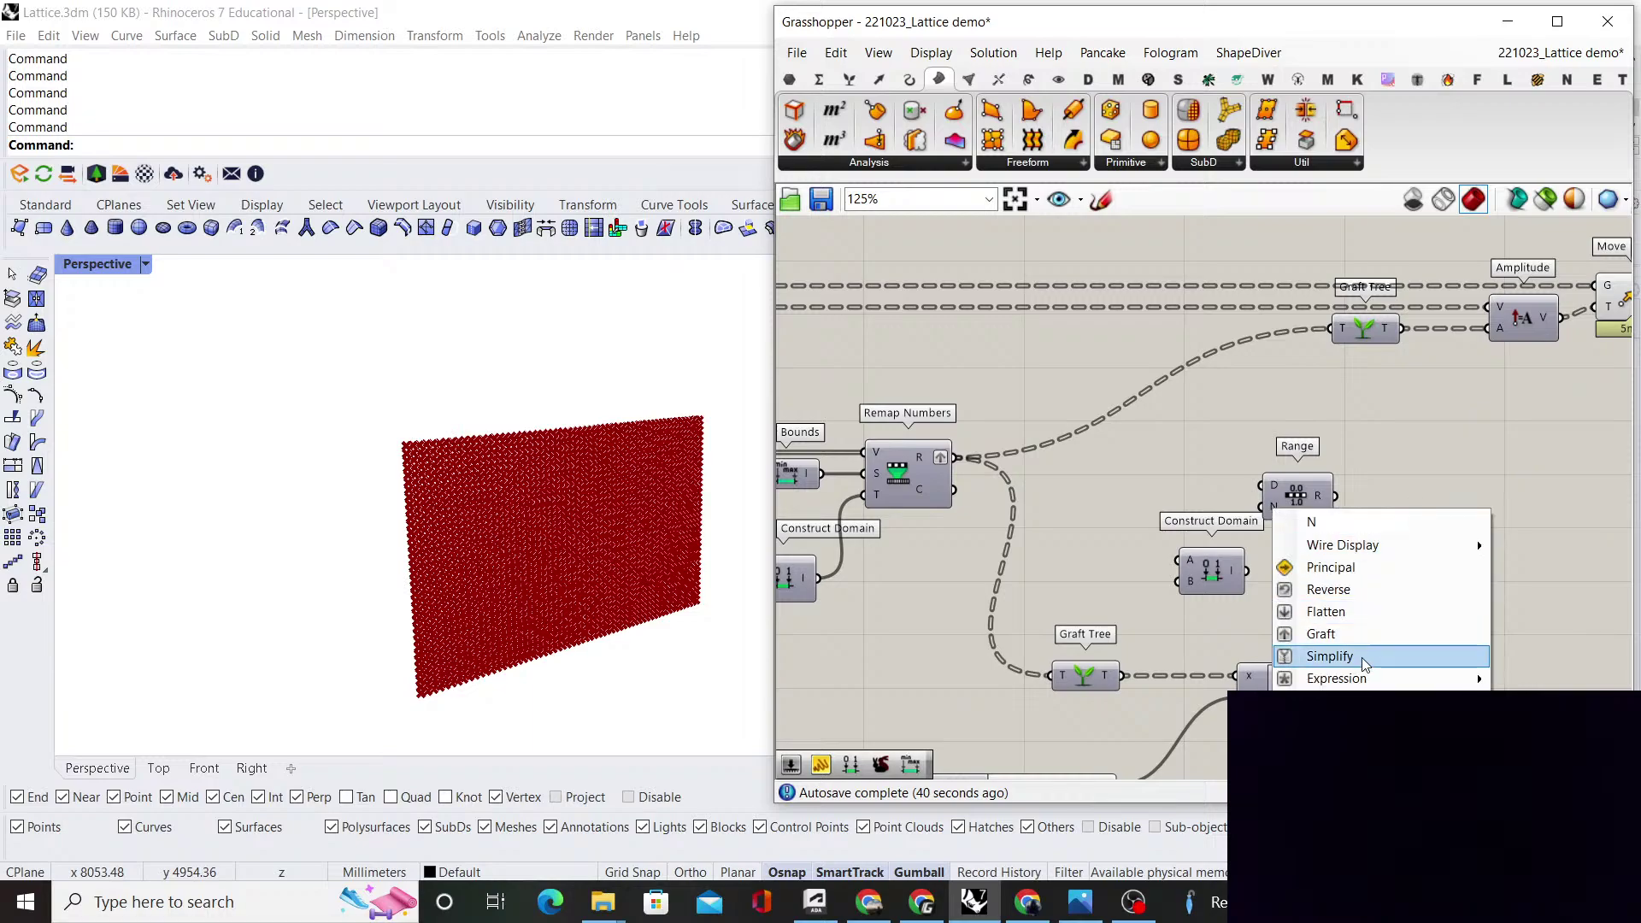
pyautogui.moveTo(1370, 678)
pyautogui.click(1221, 699)
pyautogui.write('x-1')
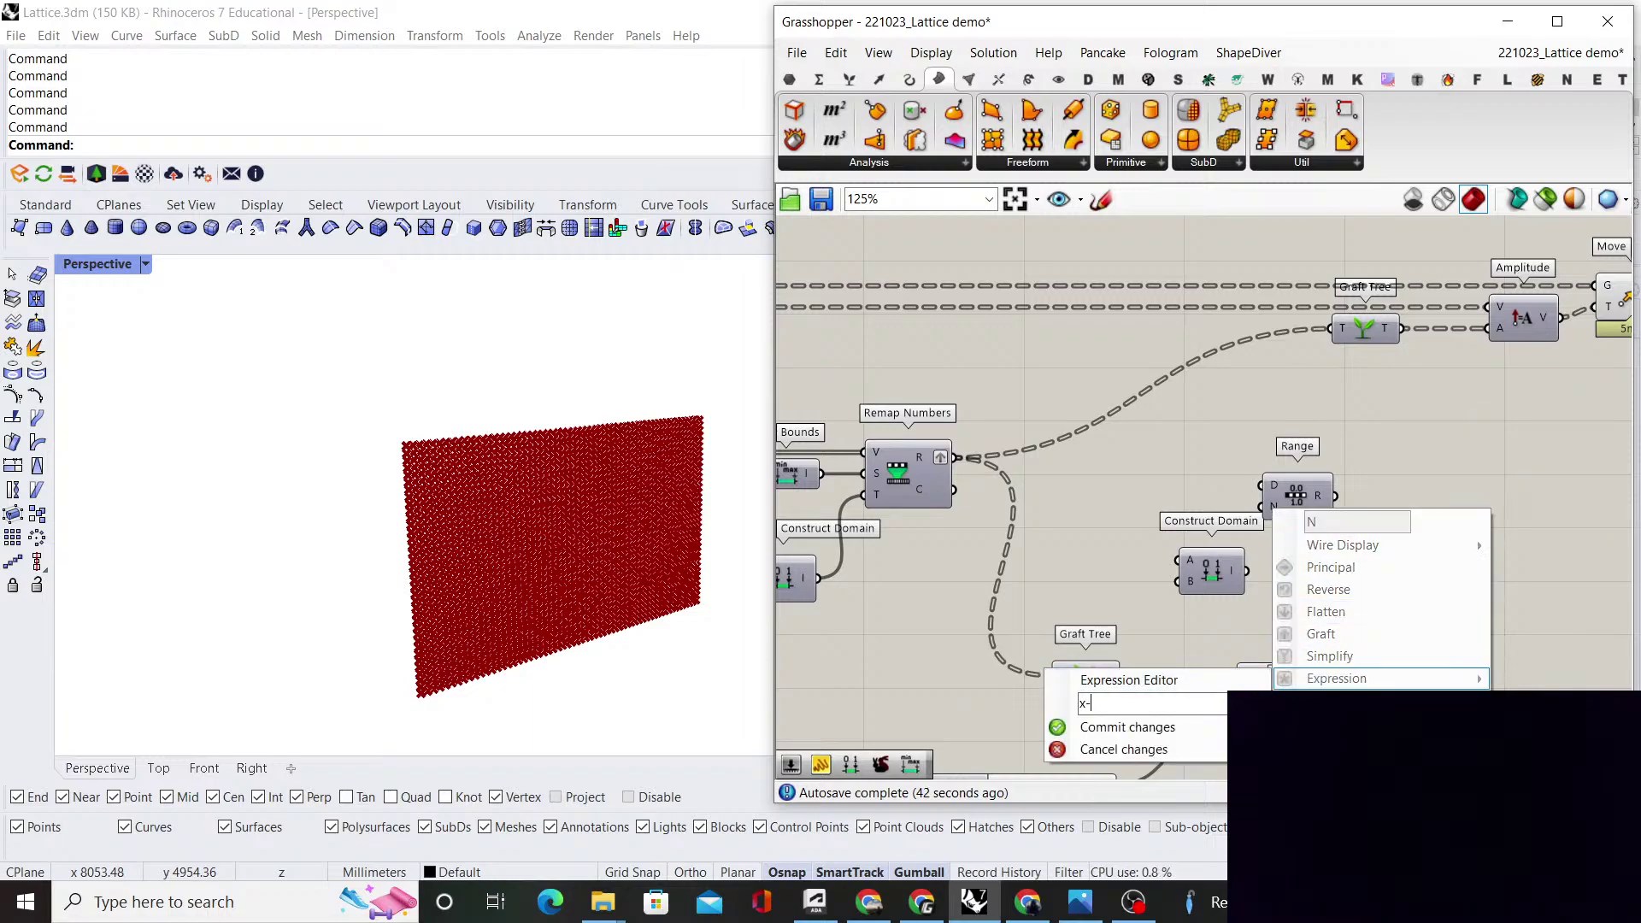
pyautogui.click(1208, 726)
# Graft the L output of Tree Statistics and connect it to the new Range's N input, placing that Range higher on the canvas
pyautogui.scroll(-4, 1214, 547)
pyautogui.moveTo(1125, 479); pyautogui.dragTo(1257, 475, button='right')
pyautogui.scroll(2, 914, 481)
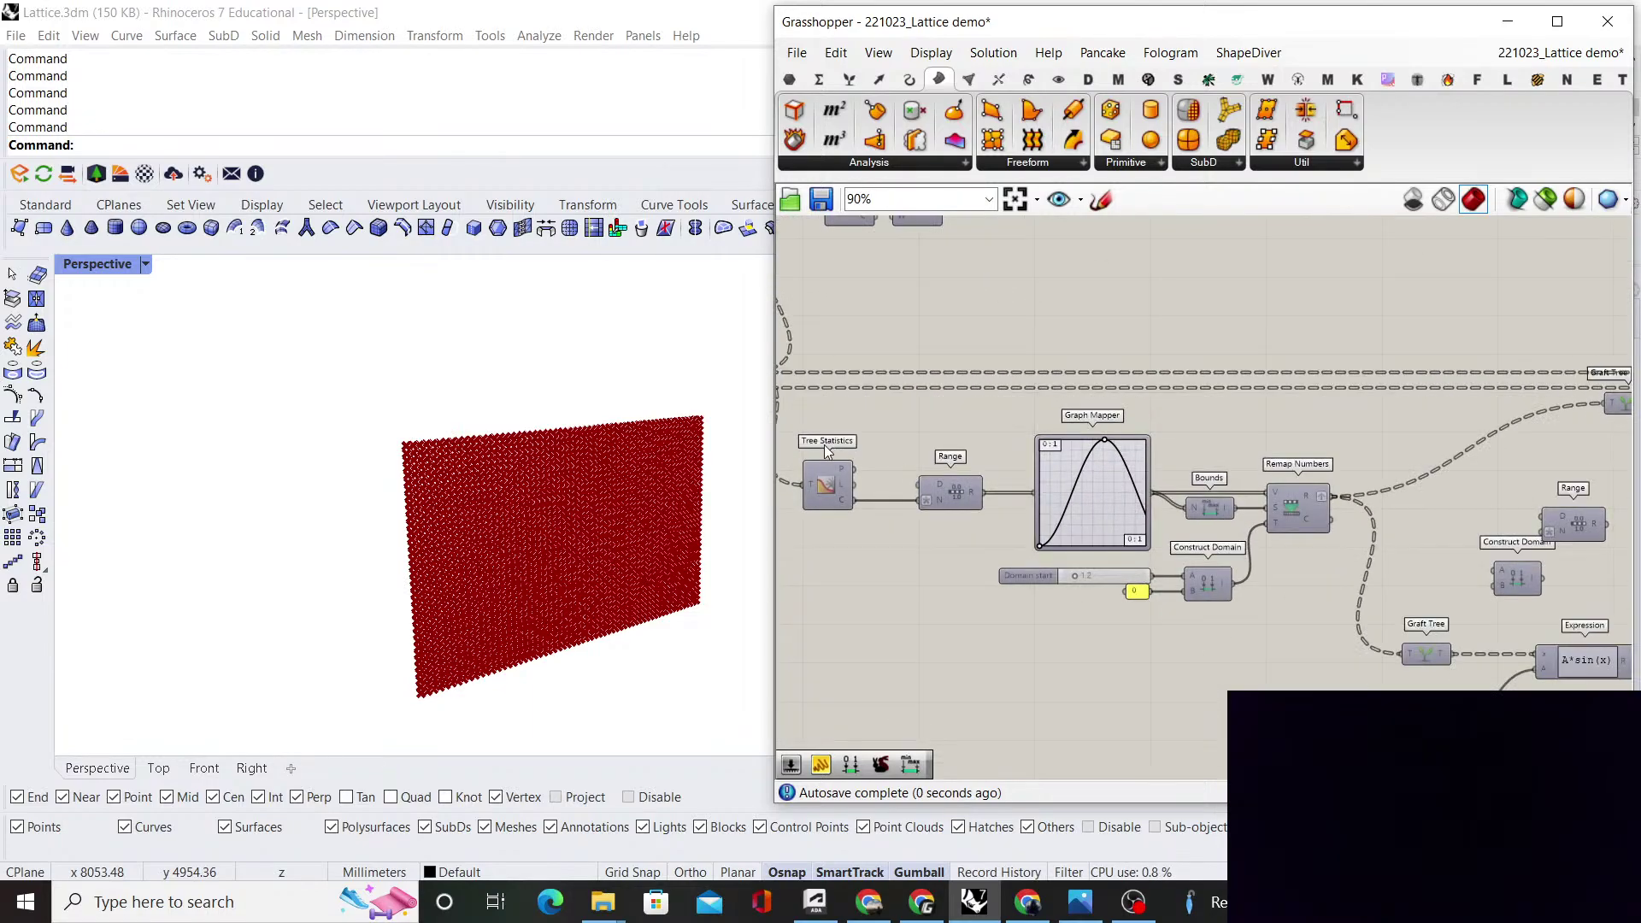
pyautogui.moveTo(897, 484); pyautogui.dragTo(929, 486, button='right')
pyautogui.scroll(1, 910, 489)
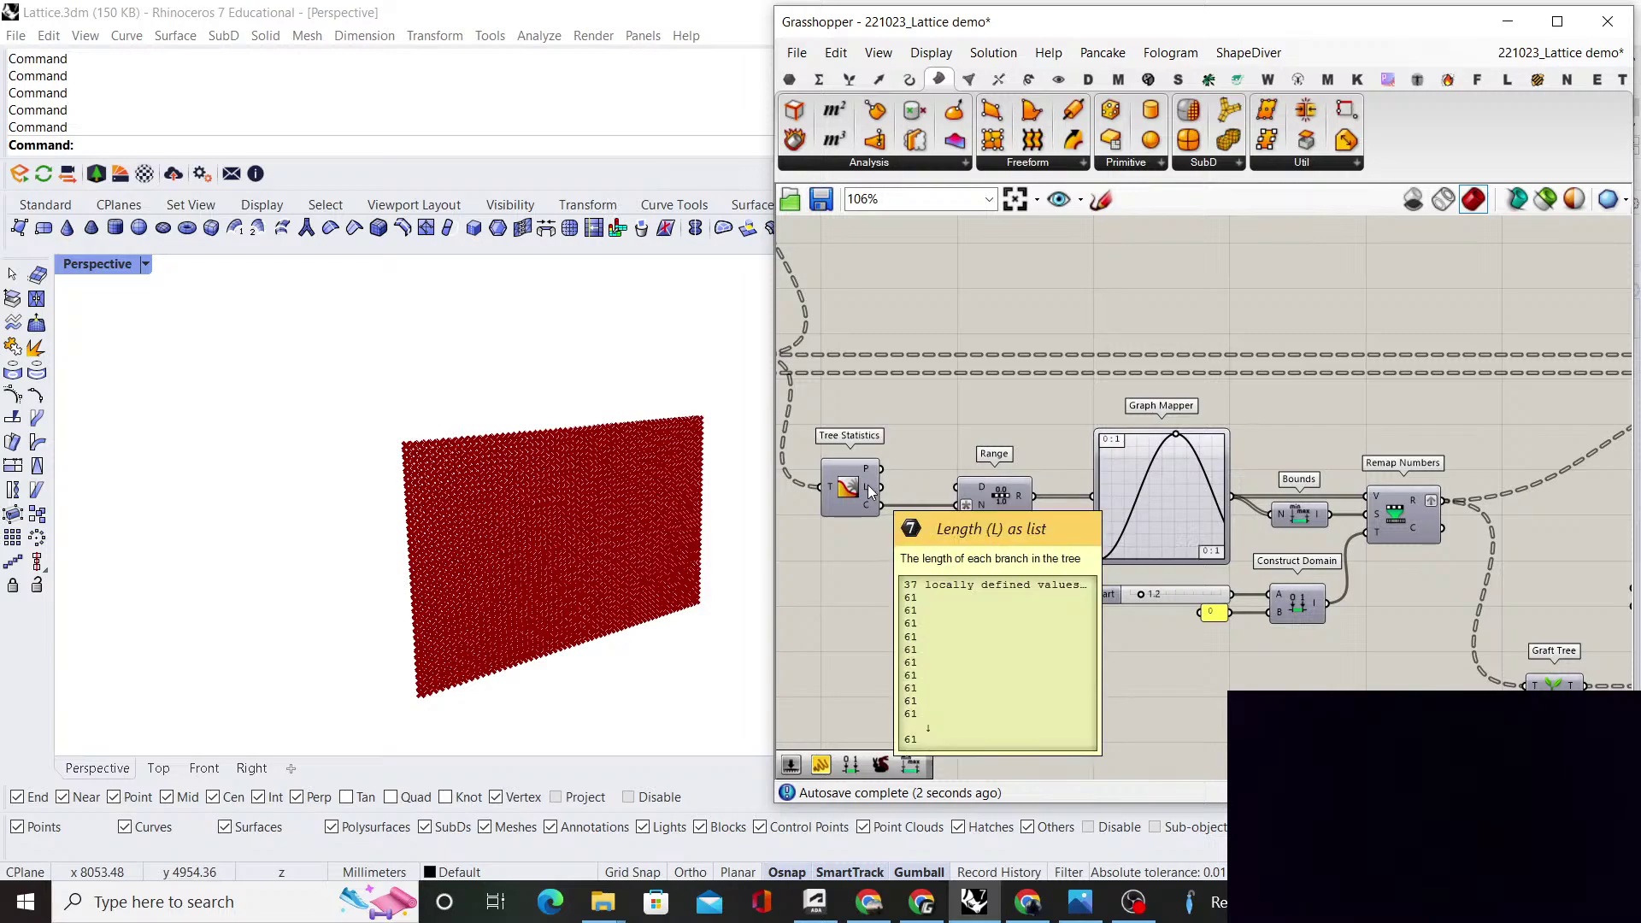
pyautogui.rightClick(870, 493)
pyautogui.click(913, 561)
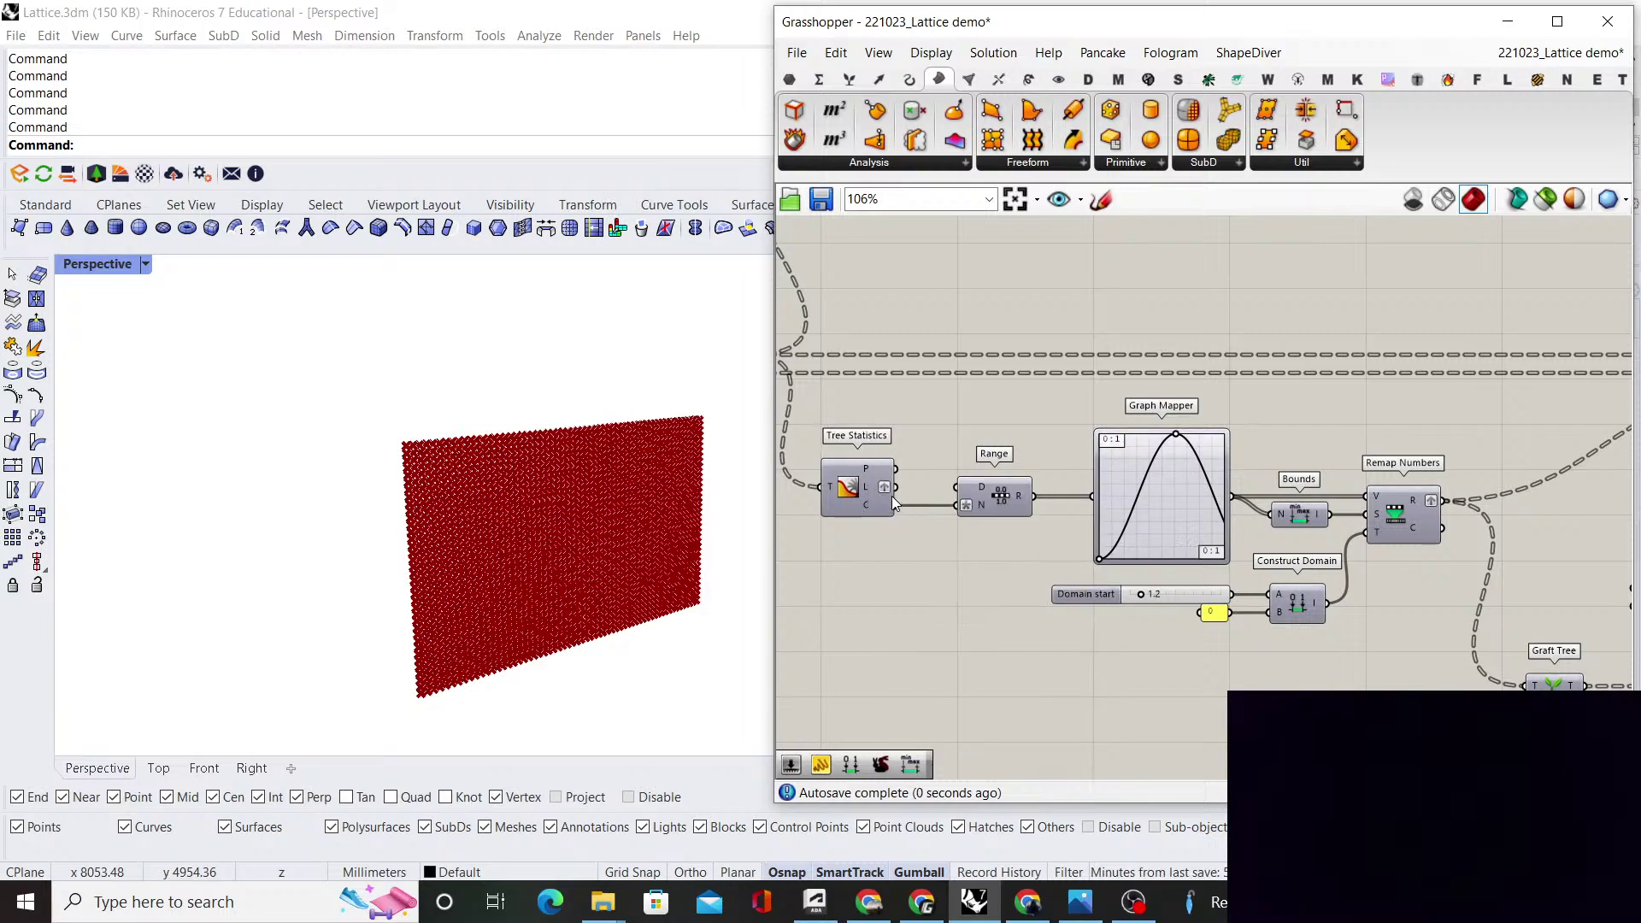
pyautogui.moveTo(895, 487); pyautogui.dragTo(1235, 515)
pyautogui.scroll(-4, 880, 436)
pyautogui.scroll(4, 1368, 478)
pyautogui.moveTo(1268, 493); pyautogui.dragTo(1302, 443)
# Move the first Range, Graph Mapper, Bounds, Construct Domain with its inputs, and Remap Numbers together lower, clear of the new grafted wire
pyautogui.scroll(-3, 1285, 454)
pyautogui.moveTo(1129, 462); pyautogui.dragTo(1245, 462, button='right')
pyautogui.scroll(1, 1177, 568)
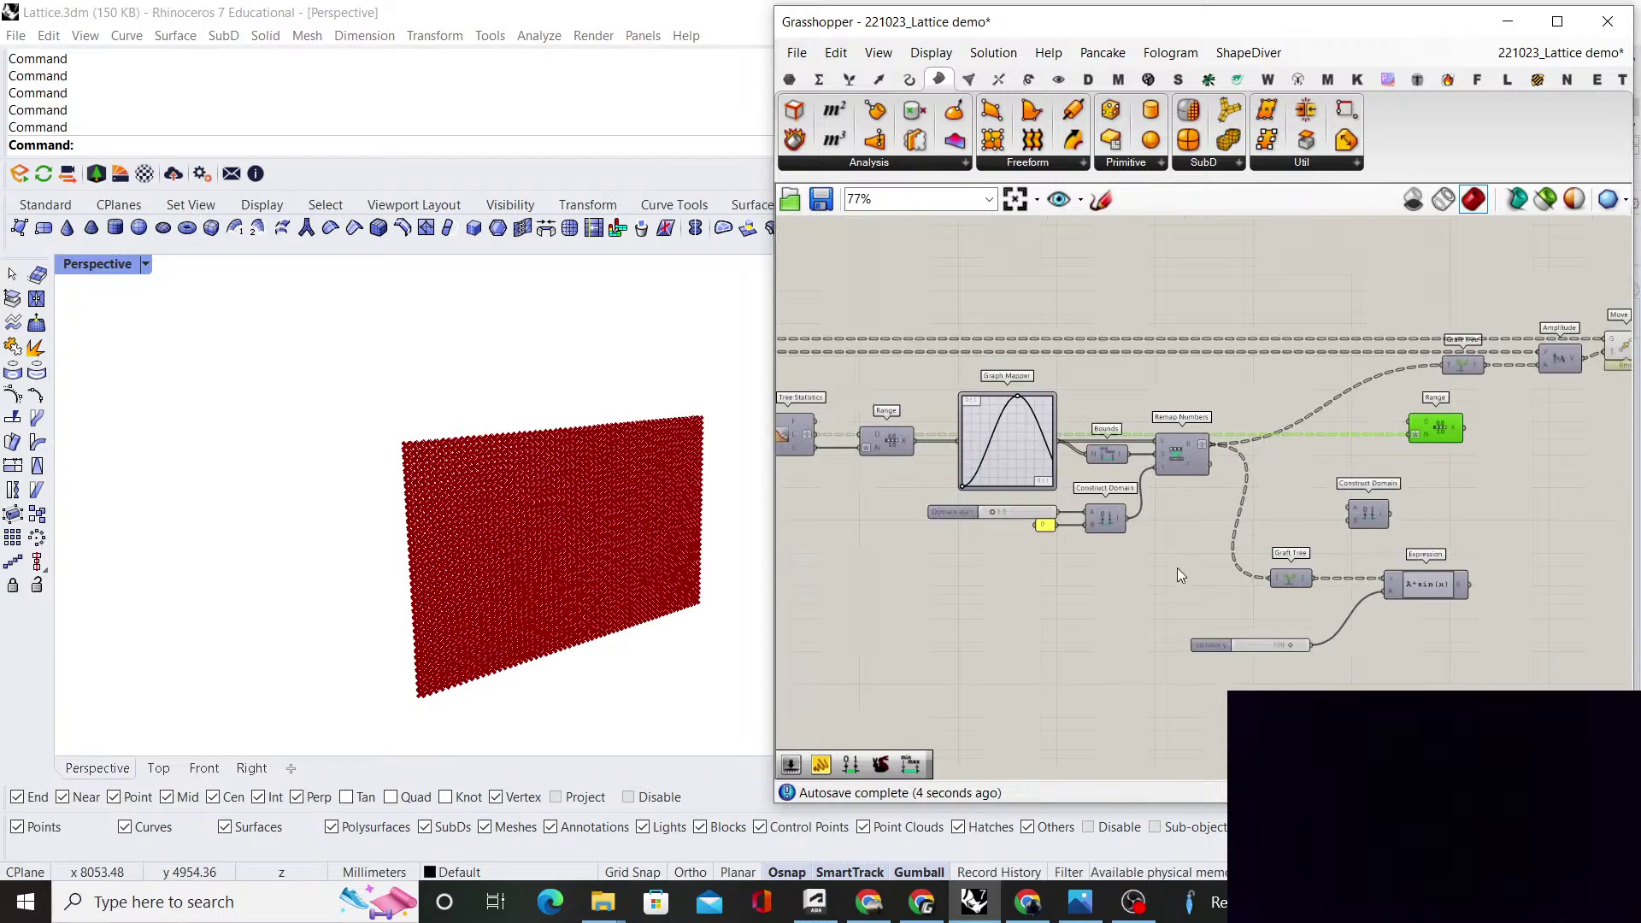
pyautogui.scroll(-1, 1177, 567)
pyautogui.moveTo(1179, 560); pyautogui.dragTo(926, 458)
pyautogui.moveTo(930, 459); pyautogui.dragTo(931, 510)
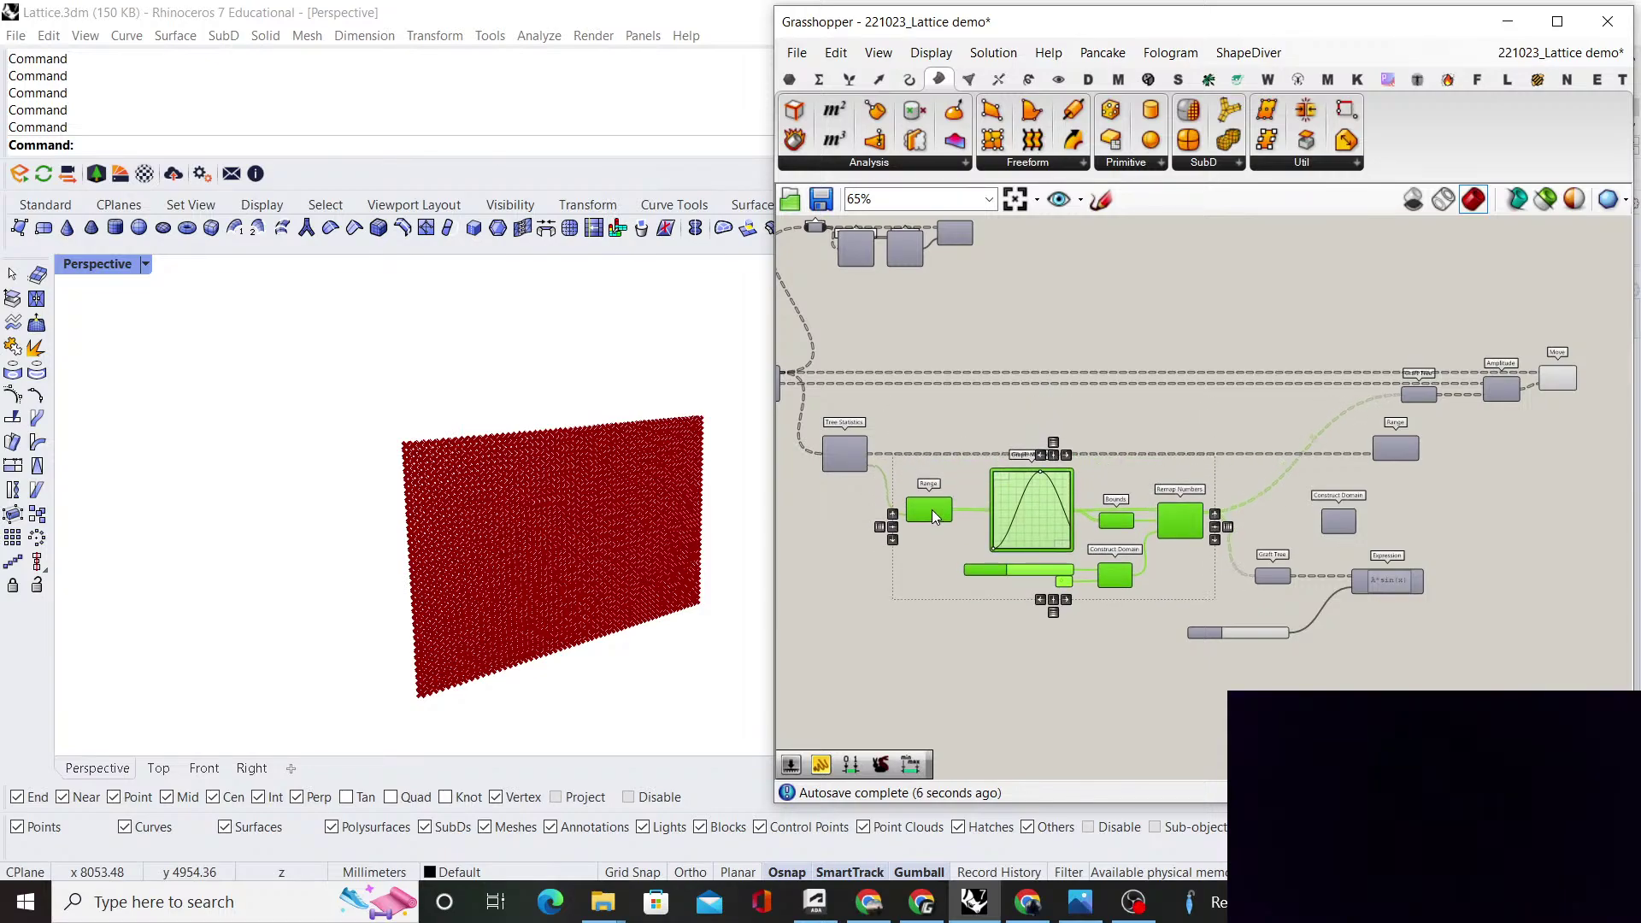
pyautogui.click(1254, 446)
# Delete the Graft Tree component that feeds the Amplitude's A input
pyautogui.moveTo(1255, 447); pyautogui.dragTo(1200, 433, button='right')
pyautogui.scroll(4, 1333, 440)
pyautogui.moveTo(1311, 402)
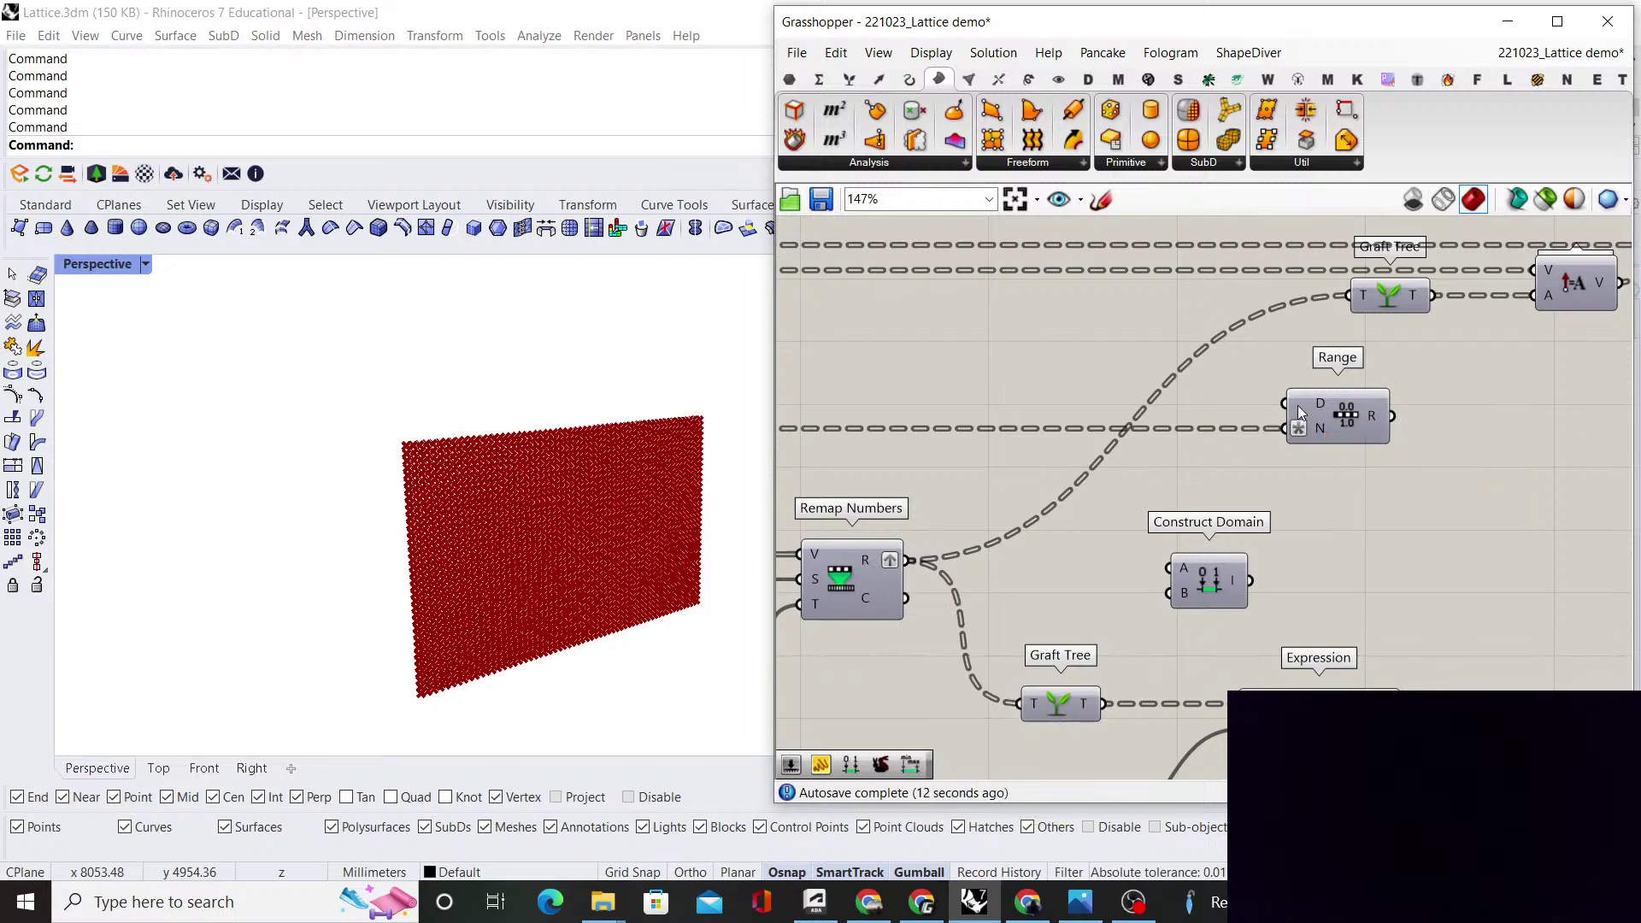
pyautogui.moveTo(1338, 354); pyautogui.dragTo(1180, 438, button='right')
pyautogui.scroll(-1, 1179, 438)
pyautogui.moveTo(1271, 412); pyautogui.dragTo(1201, 438, button='right')
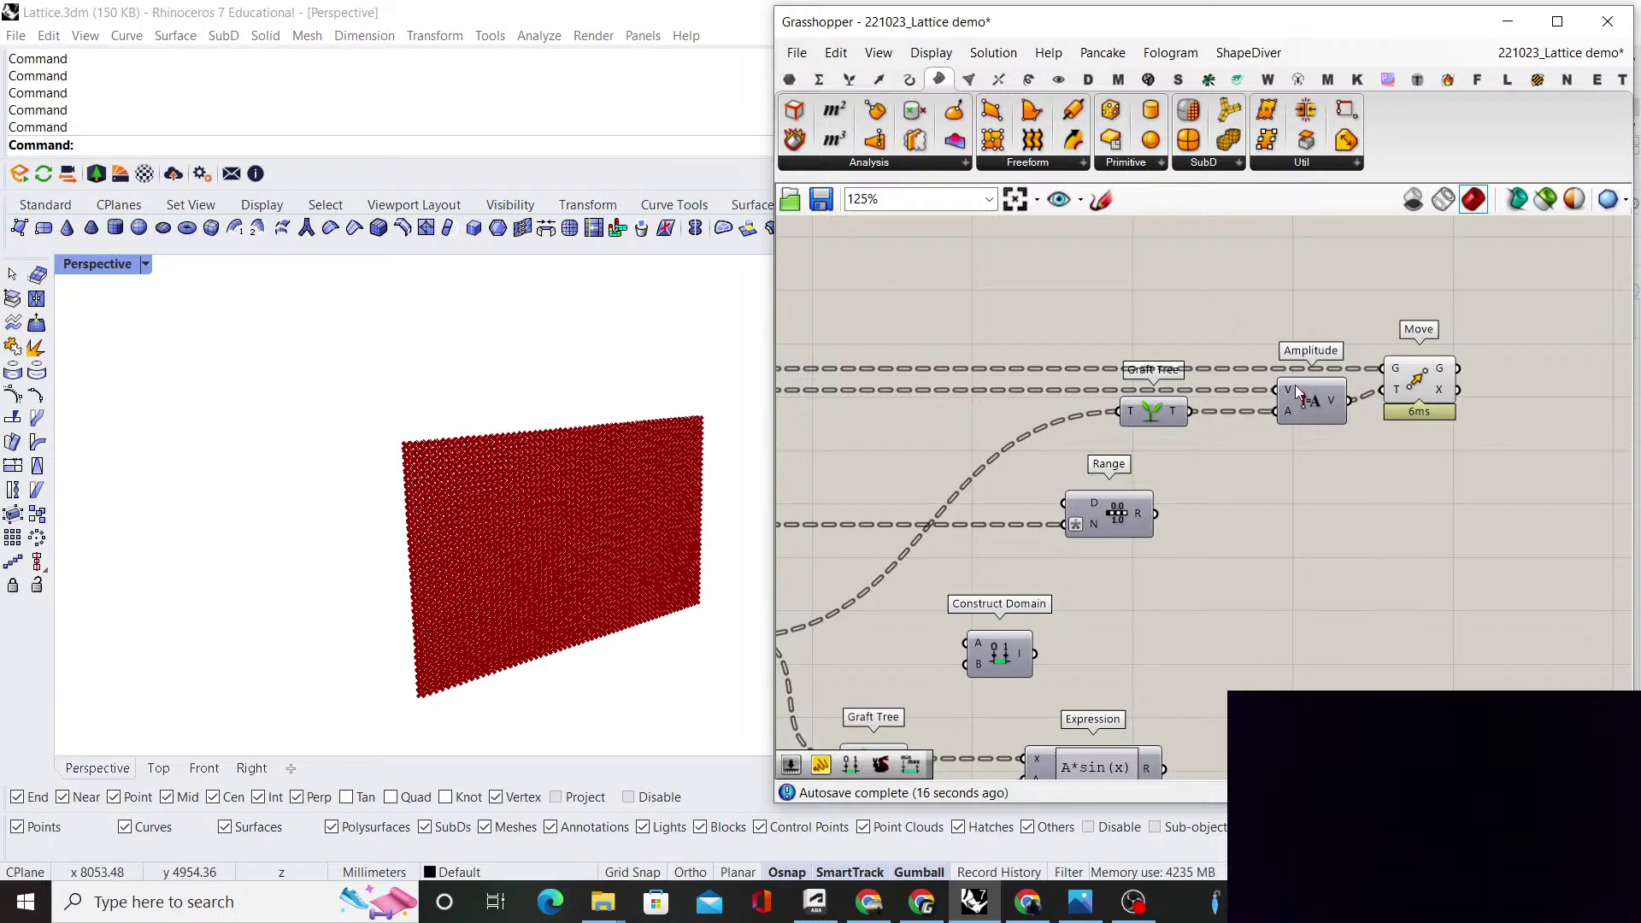
pyautogui.click(1166, 413)
pyautogui.press('Delete')
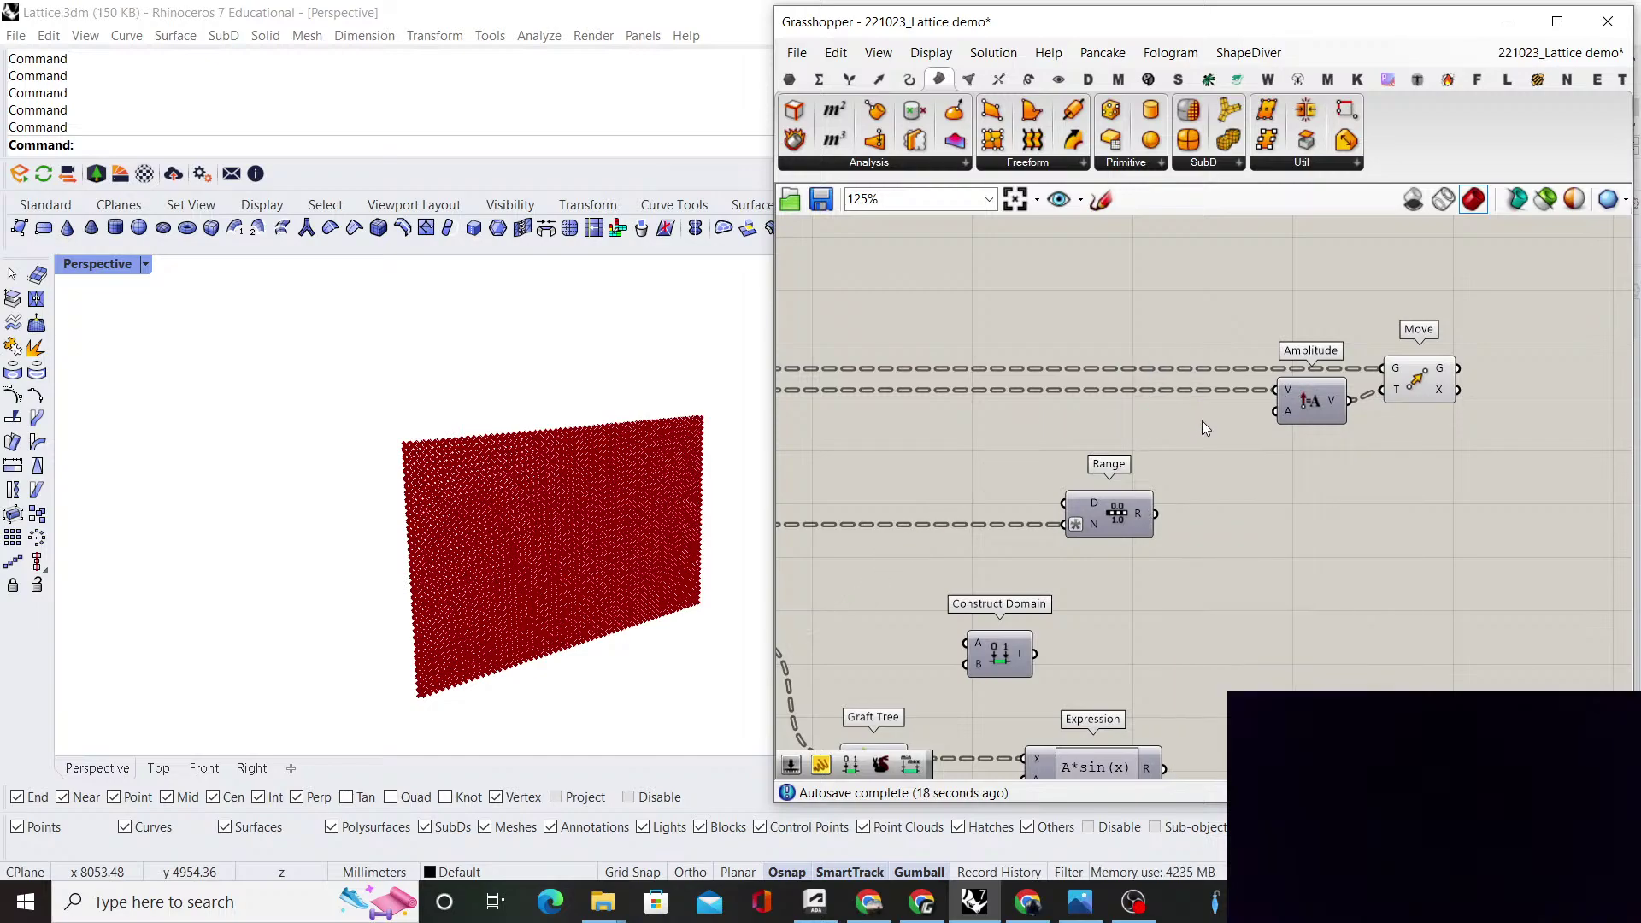
# Add number sliders of 0 and 100 as the A and B inputs of the new Construct Domain
pyautogui.scroll(-2, 1197, 427)
pyautogui.scroll(4, 1151, 490)
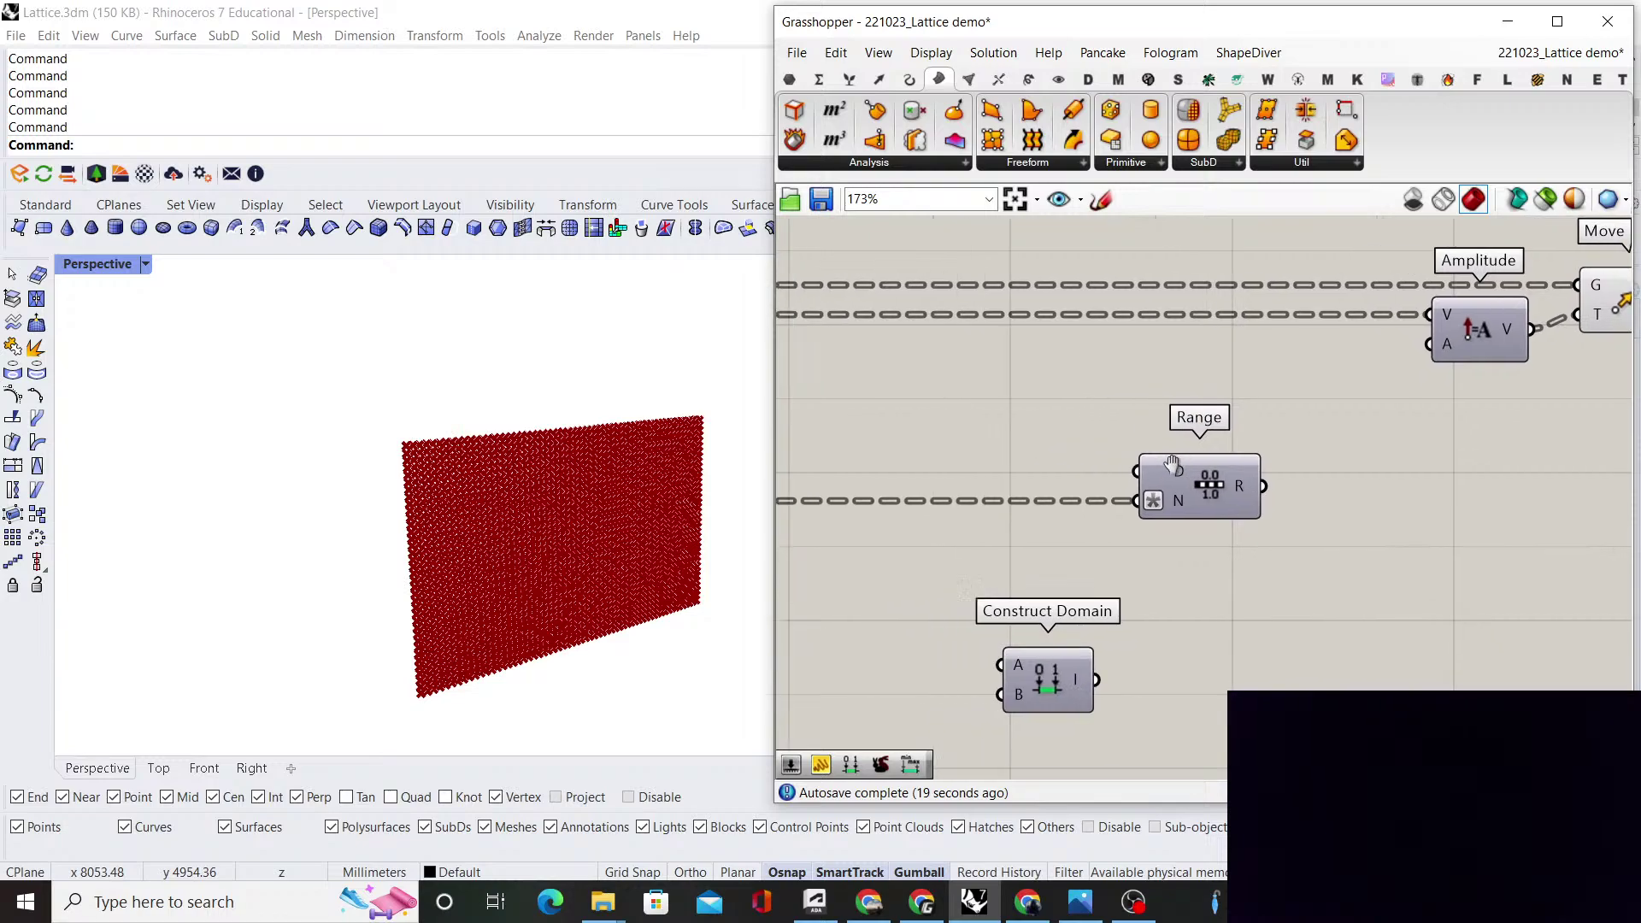
pyautogui.moveTo(1136, 669); pyautogui.dragTo(1109, 622)
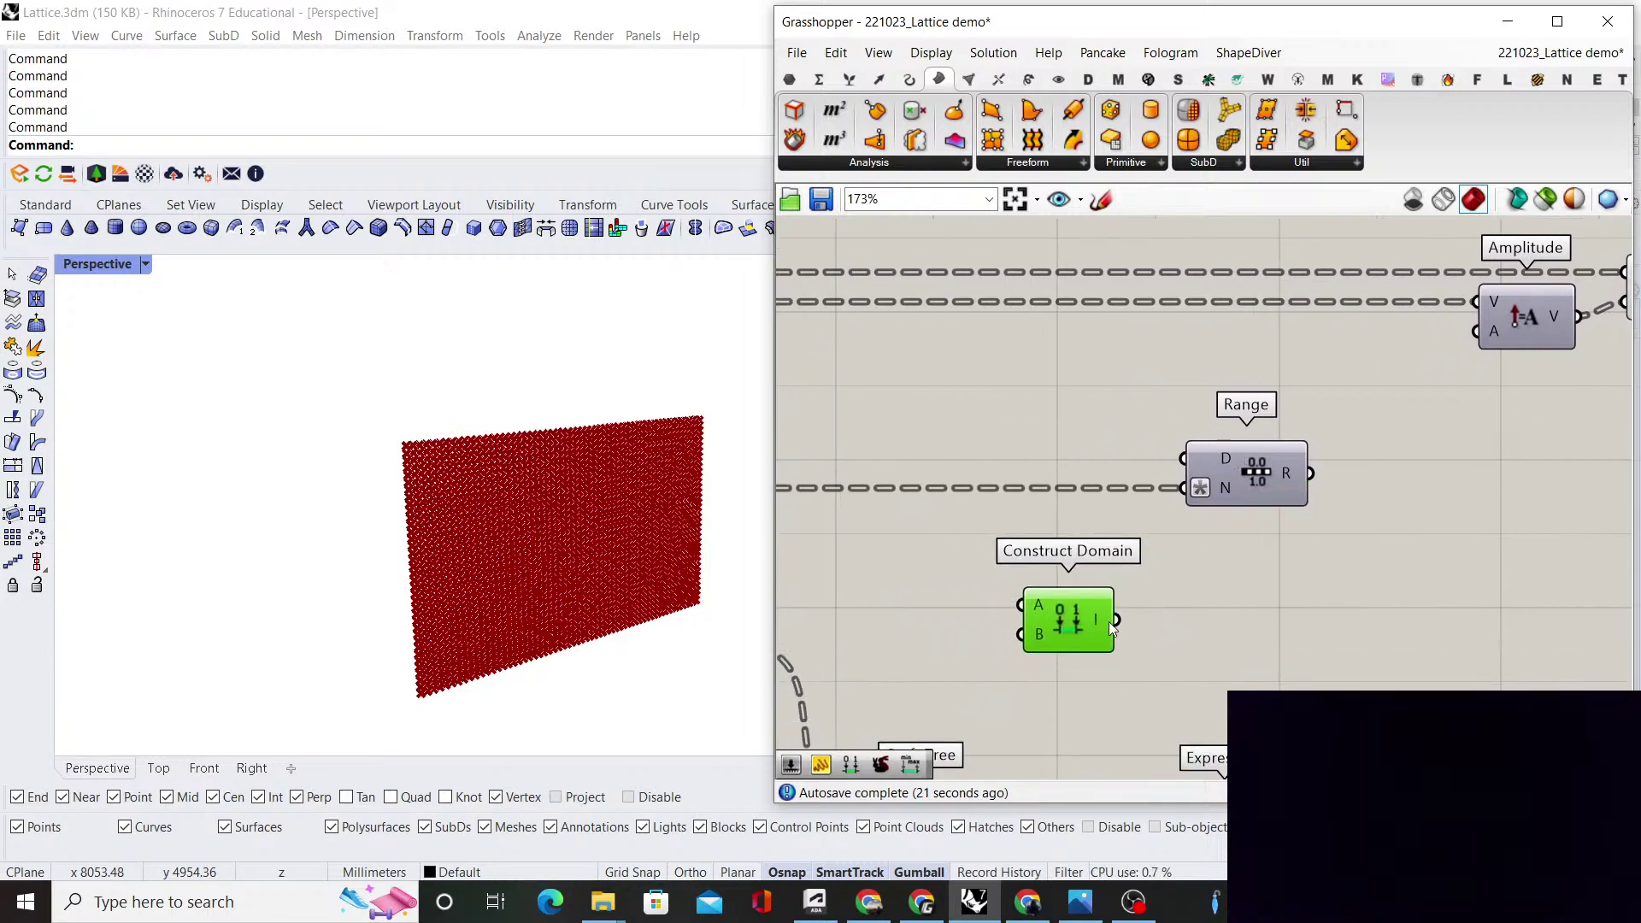
pyautogui.moveTo(1007, 467); pyautogui.dragTo(1148, 459, button='right')
pyautogui.doubleClick(1056, 573)
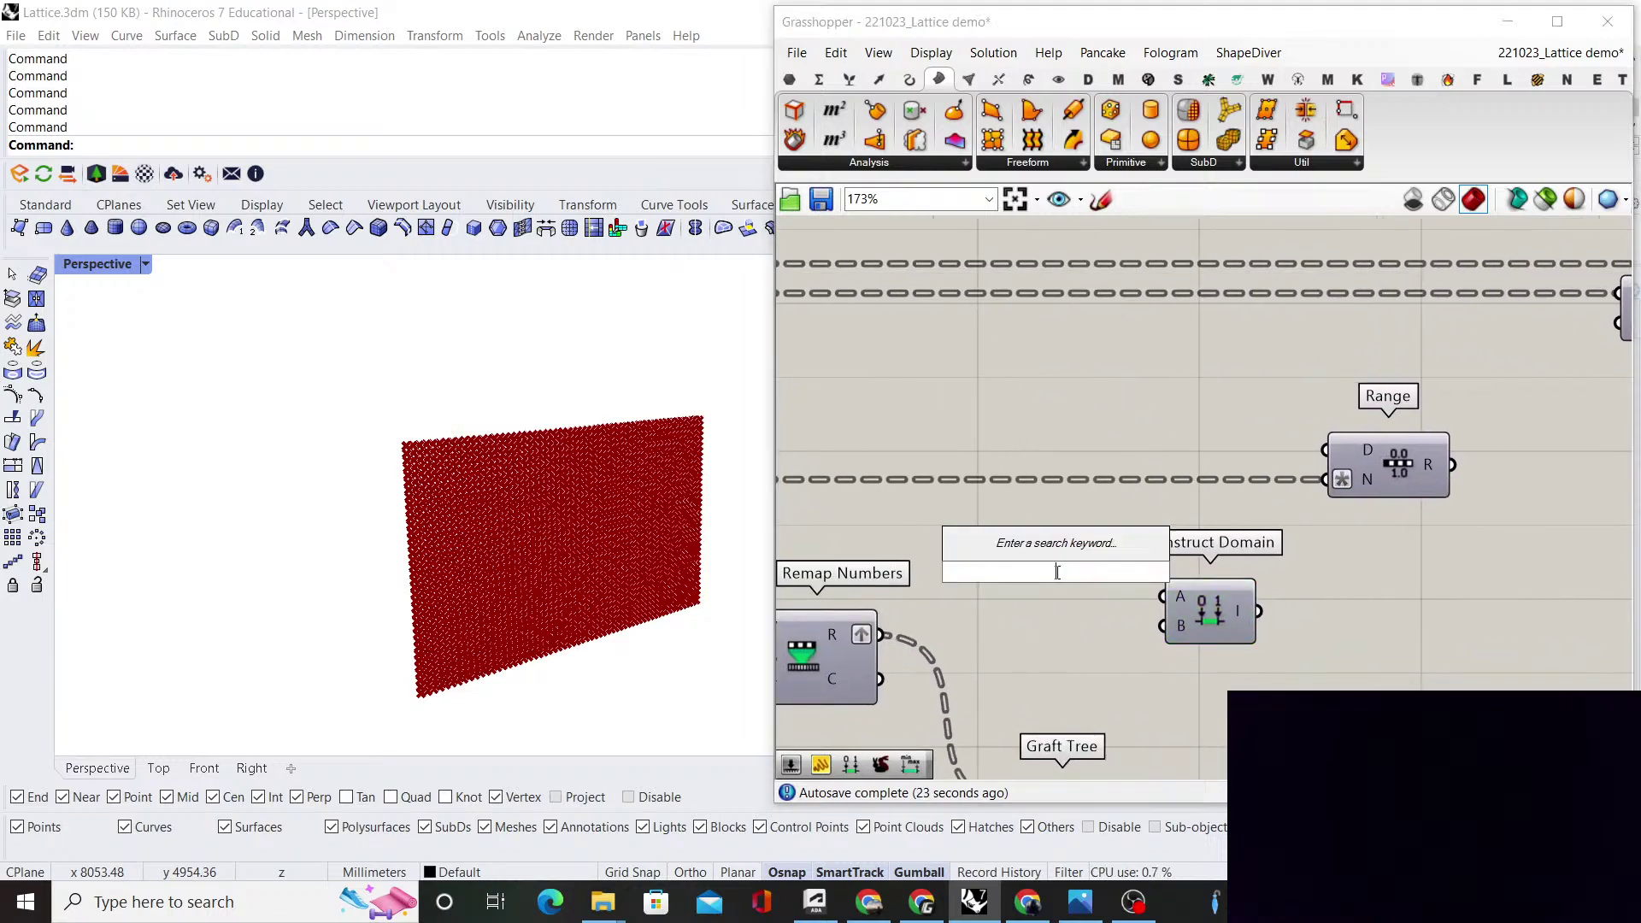
pyautogui.write('0')
pyautogui.press('Return')
pyautogui.doubleClick(1074, 623)
pyautogui.write('100')
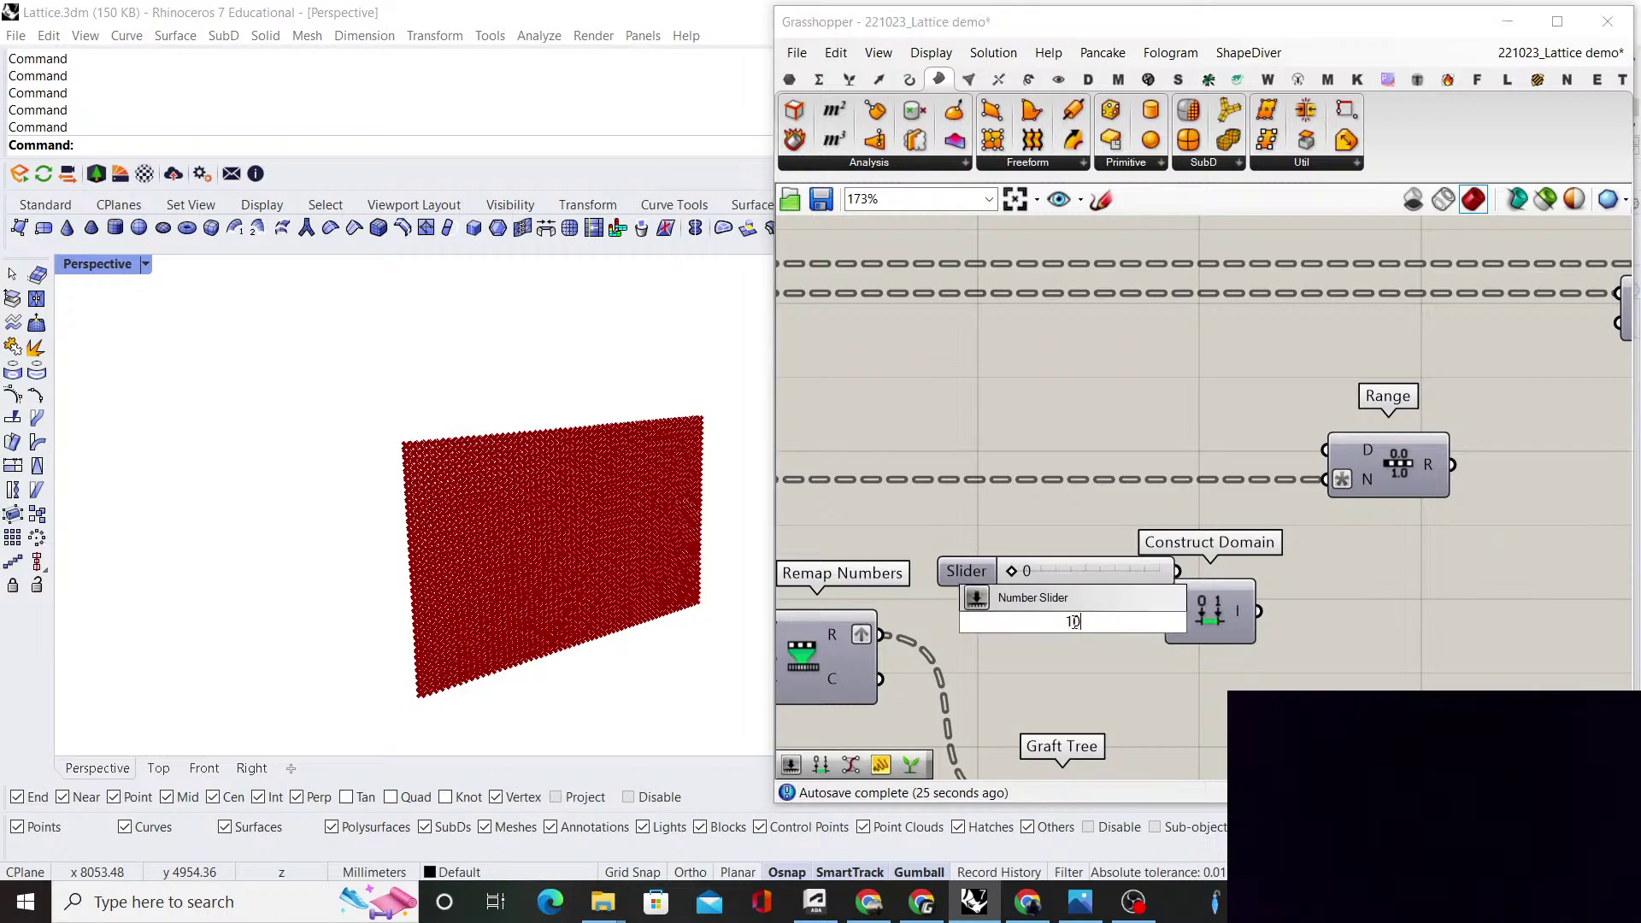
pyautogui.press('Return')
pyautogui.moveTo(1202, 594); pyautogui.dragTo(1292, 587)
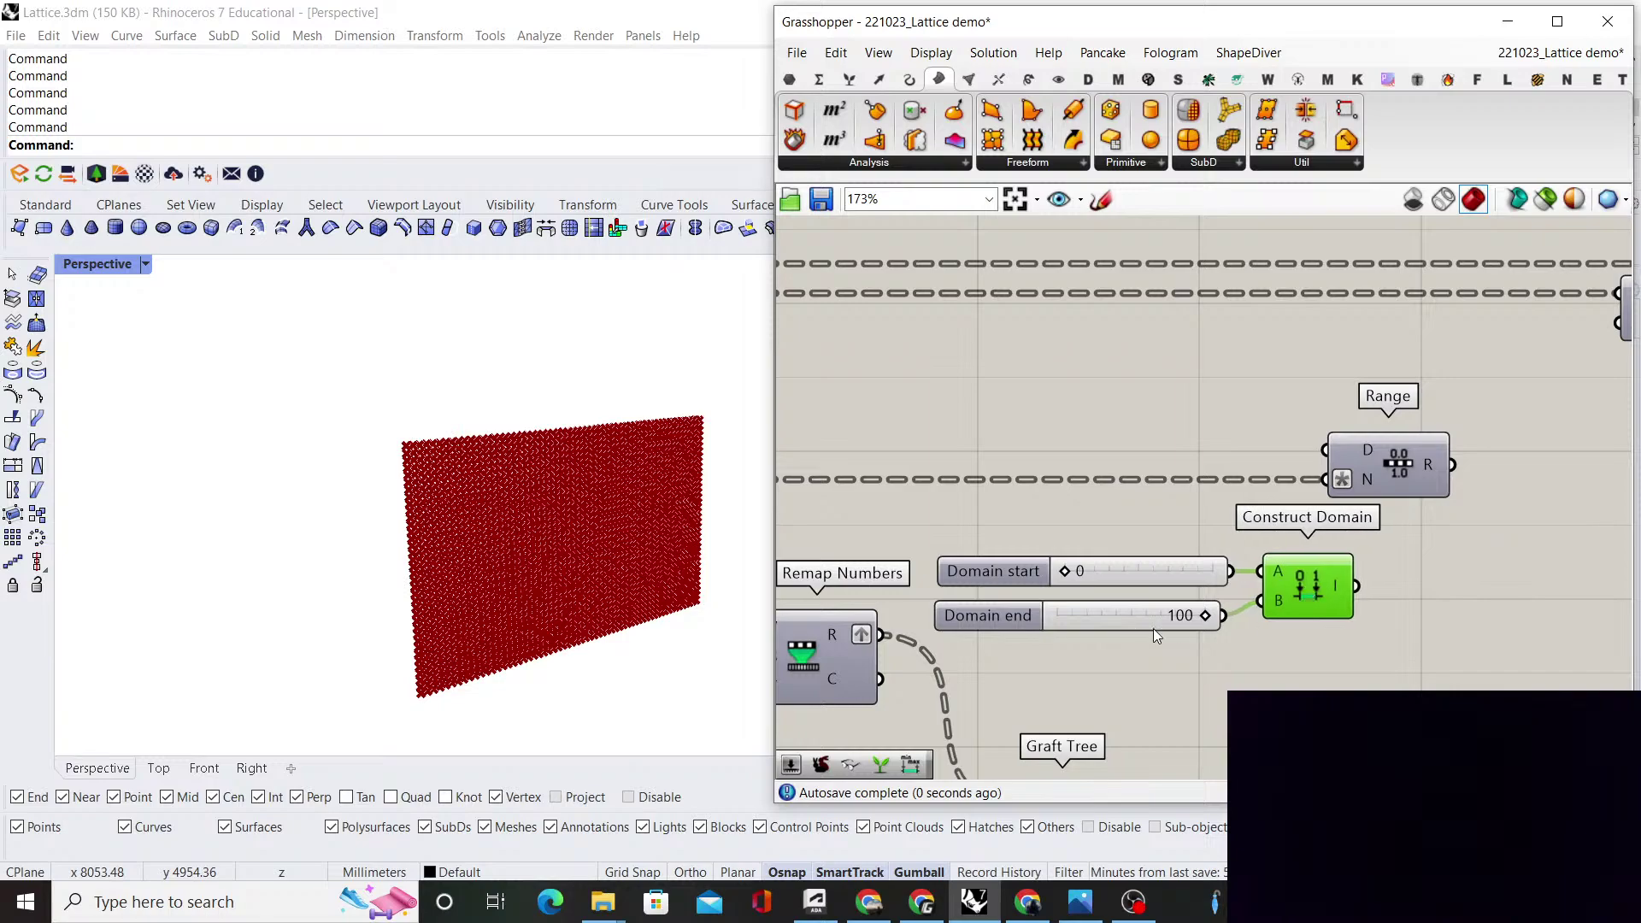
pyautogui.moveTo(1152, 628); pyautogui.dragTo(1149, 608)
pyautogui.click(1269, 481)
# Connect the new Construct Domain to the D input of the new Range and place it with its sliders above the grafted wire
pyautogui.scroll(-3, 1274, 477)
pyautogui.moveTo(1468, 393); pyautogui.dragTo(1398, 419, button='right')
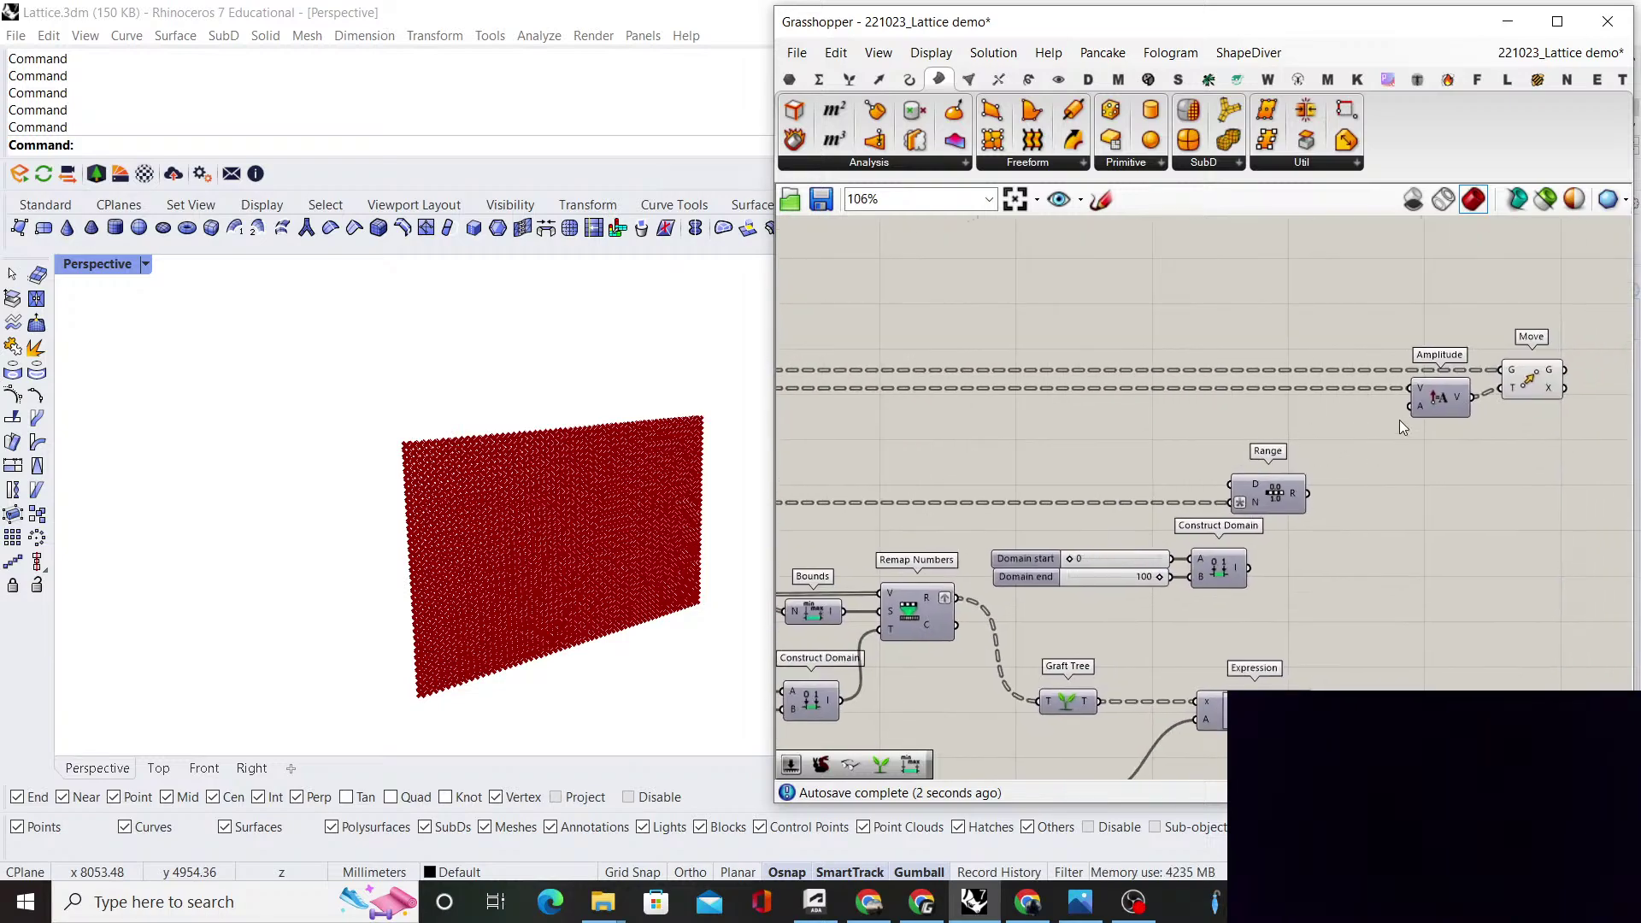
pyautogui.scroll(2, 1284, 498)
pyautogui.moveTo(1214, 654); pyautogui.dragTo(1116, 441)
pyautogui.click(1260, 407)
pyautogui.moveTo(1260, 406); pyautogui.dragTo(1194, 423, button='right')
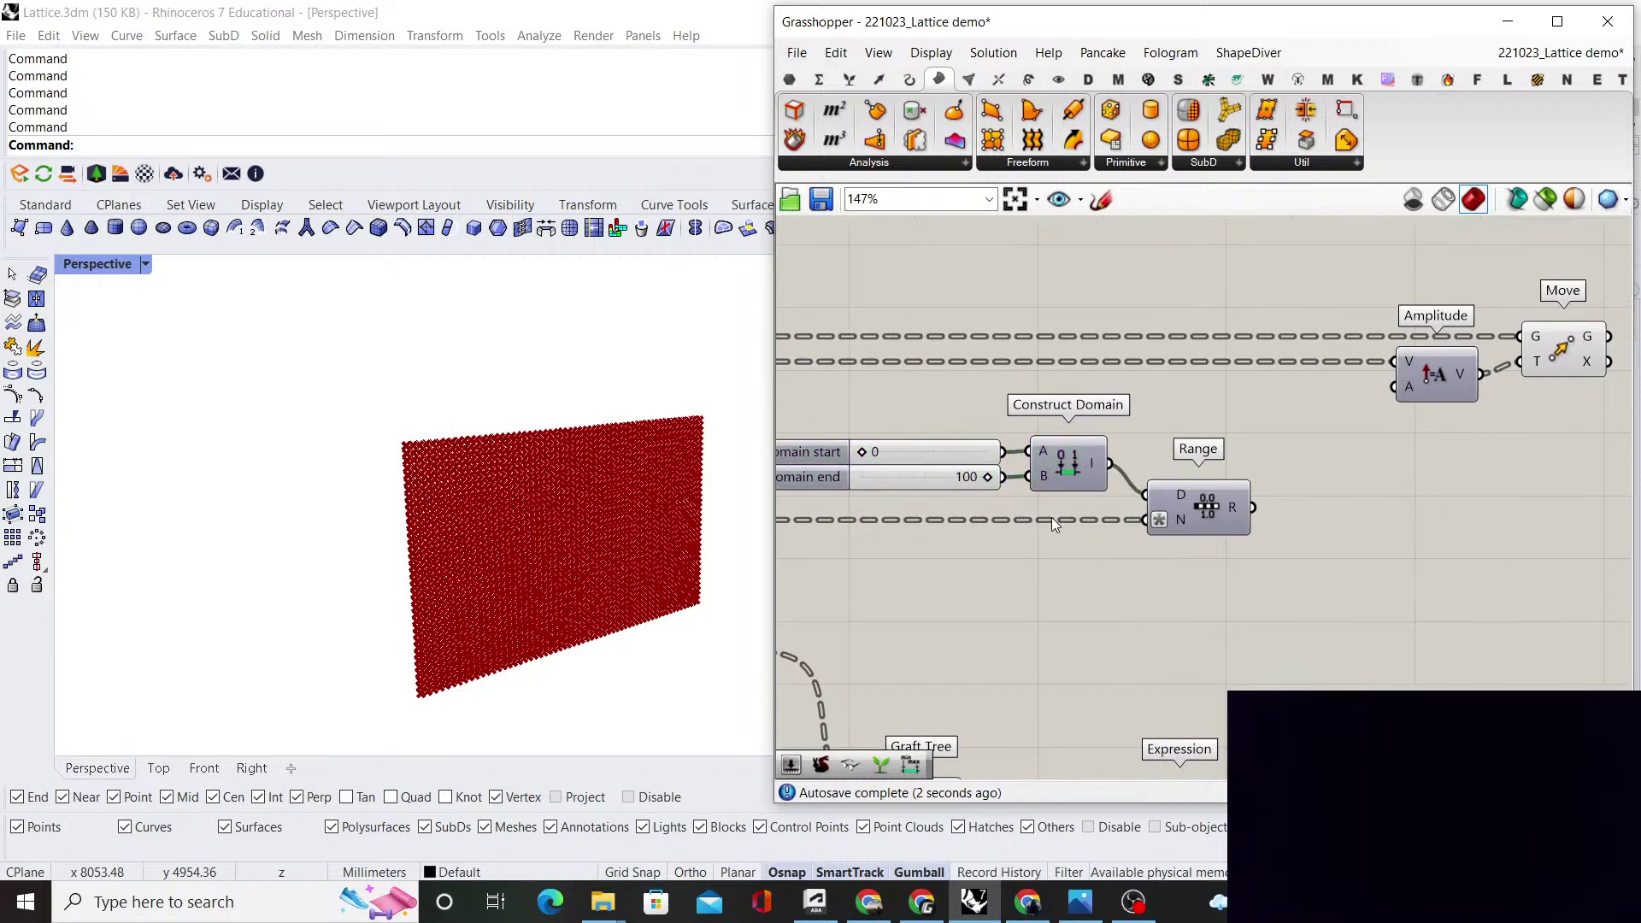
# Try connecting the new Range's R output to the Amplitude's A input
pyautogui.scroll(-3, 1054, 521)
pyautogui.moveTo(1199, 501); pyautogui.dragTo(1200, 462, button='right')
pyautogui.scroll(2, 1193, 560)
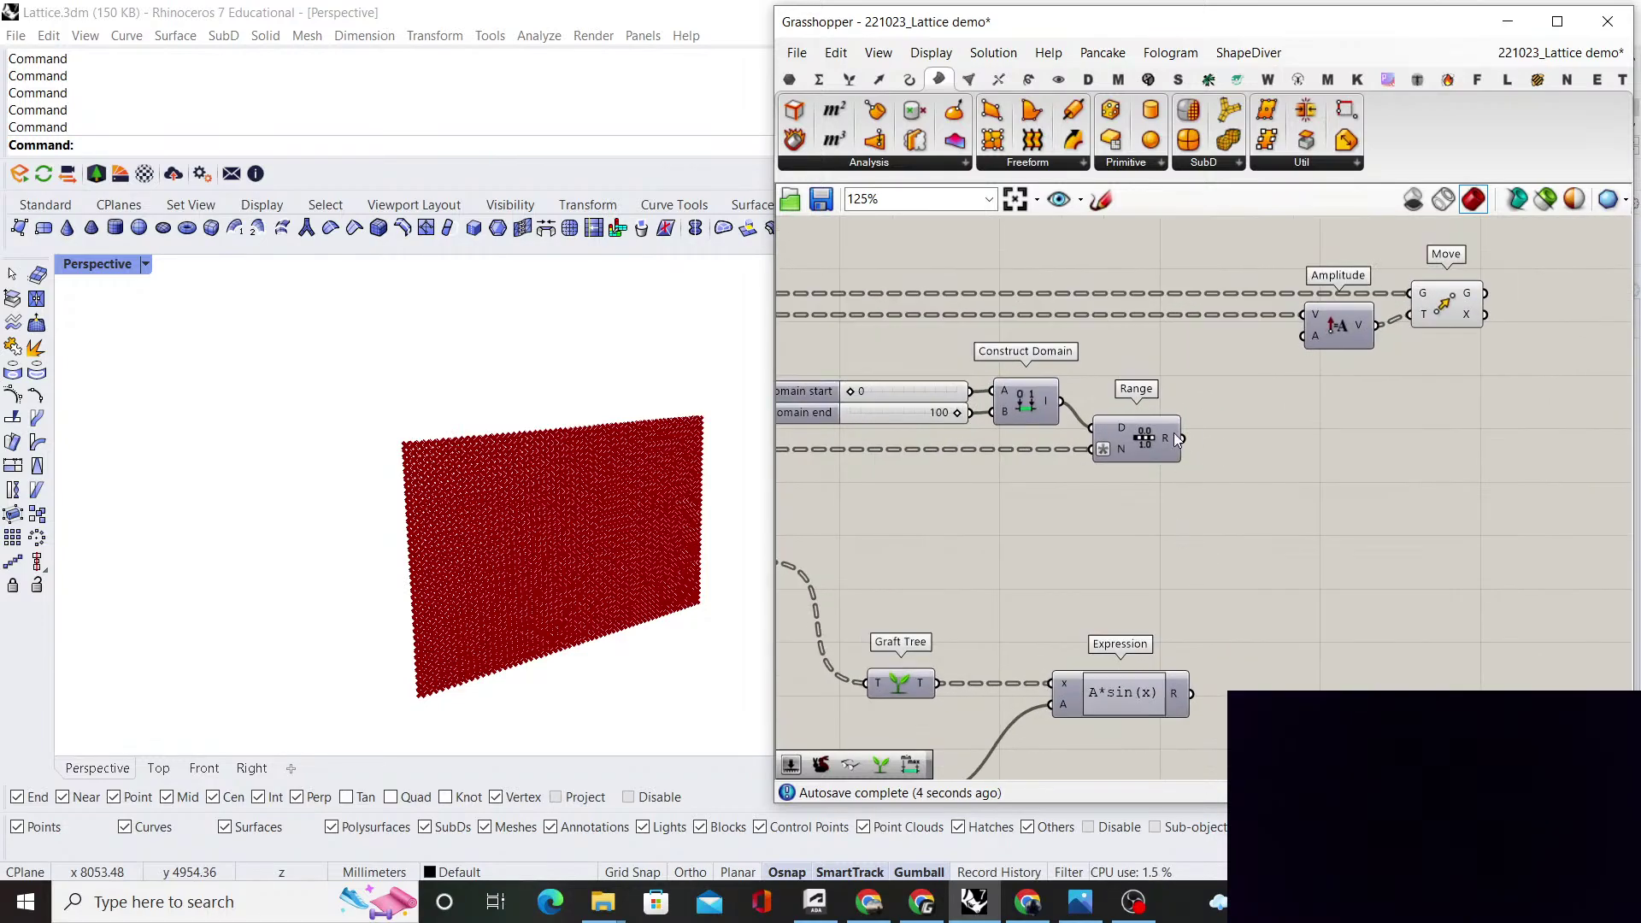
pyautogui.moveTo(1175, 439)
pyautogui.scroll(-4, 1169, 436)
pyautogui.moveTo(1064, 490); pyautogui.dragTo(1110, 496, button='right')
pyautogui.scroll(3, 1110, 496)
pyautogui.moveTo(1207, 455); pyautogui.dragTo(1198, 465, button='right')
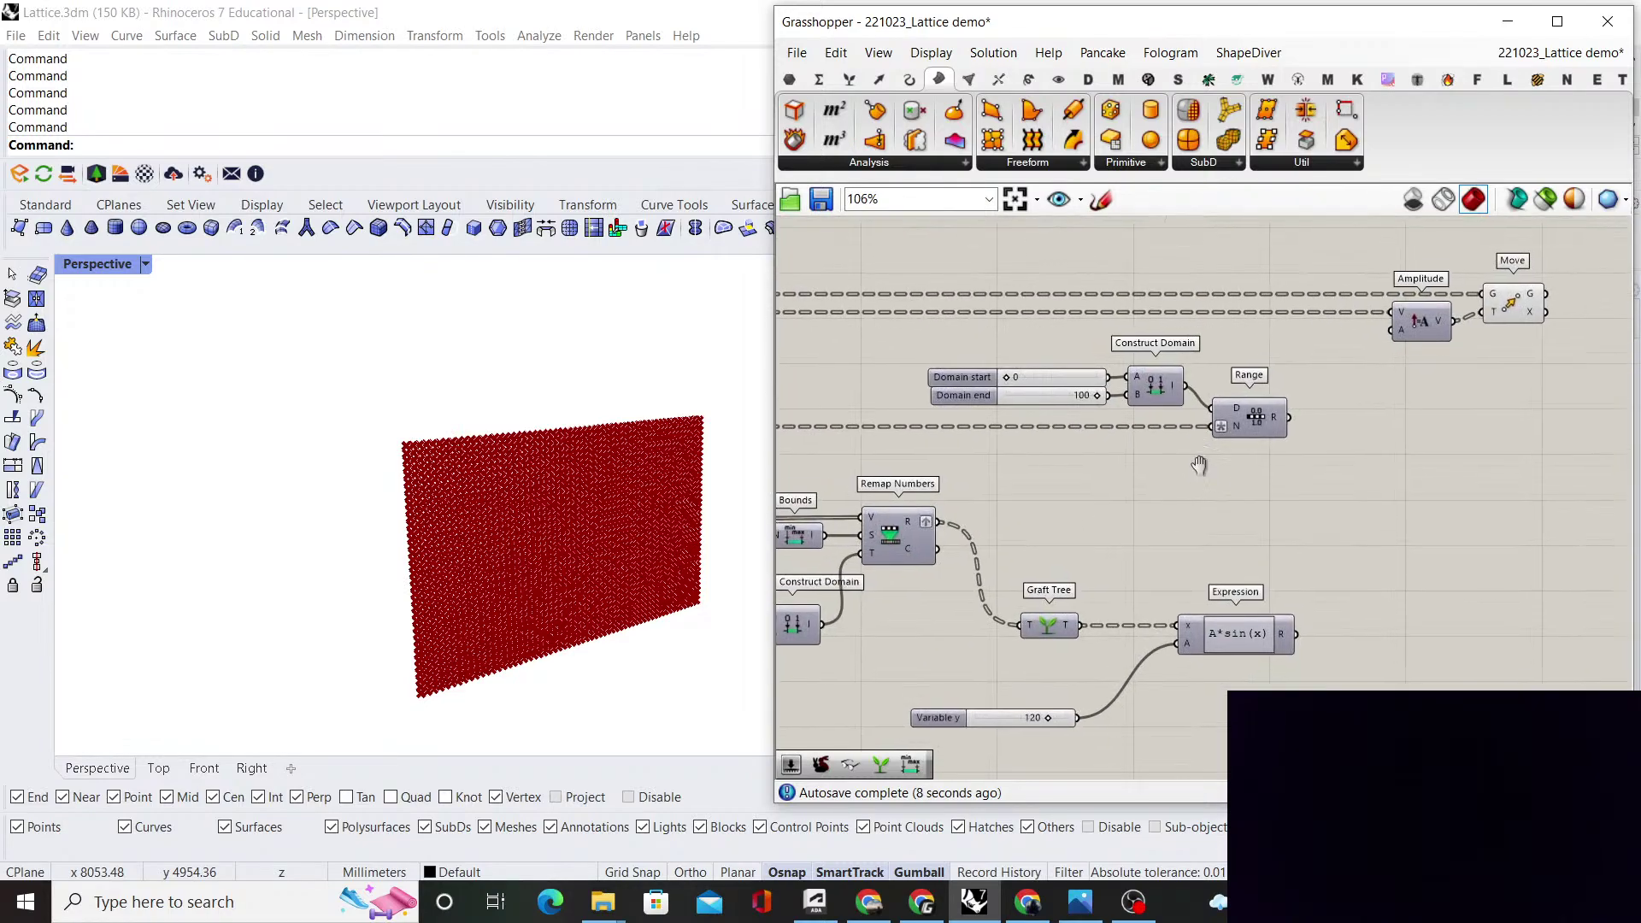
pyautogui.scroll(2, 1198, 408)
pyautogui.scroll(-1, 1198, 450)
pyautogui.moveTo(1208, 408); pyautogui.dragTo(1216, 424, button='right')
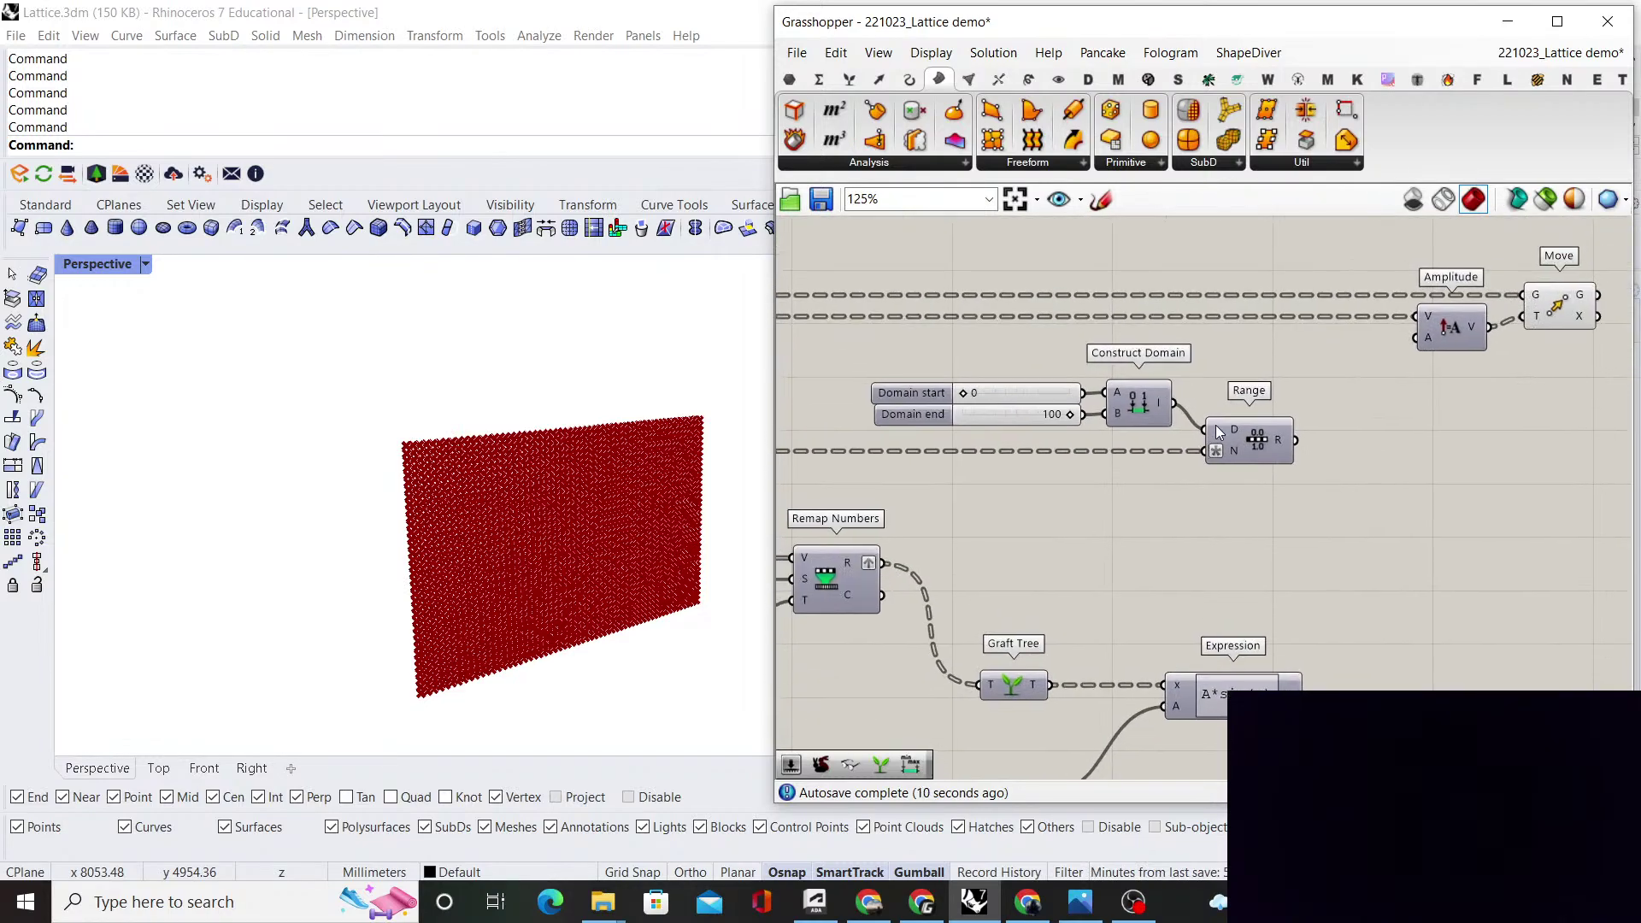
pyautogui.scroll(1, 1215, 426)
pyautogui.moveTo(1086, 451); pyautogui.dragTo(1276, 414, button='right')
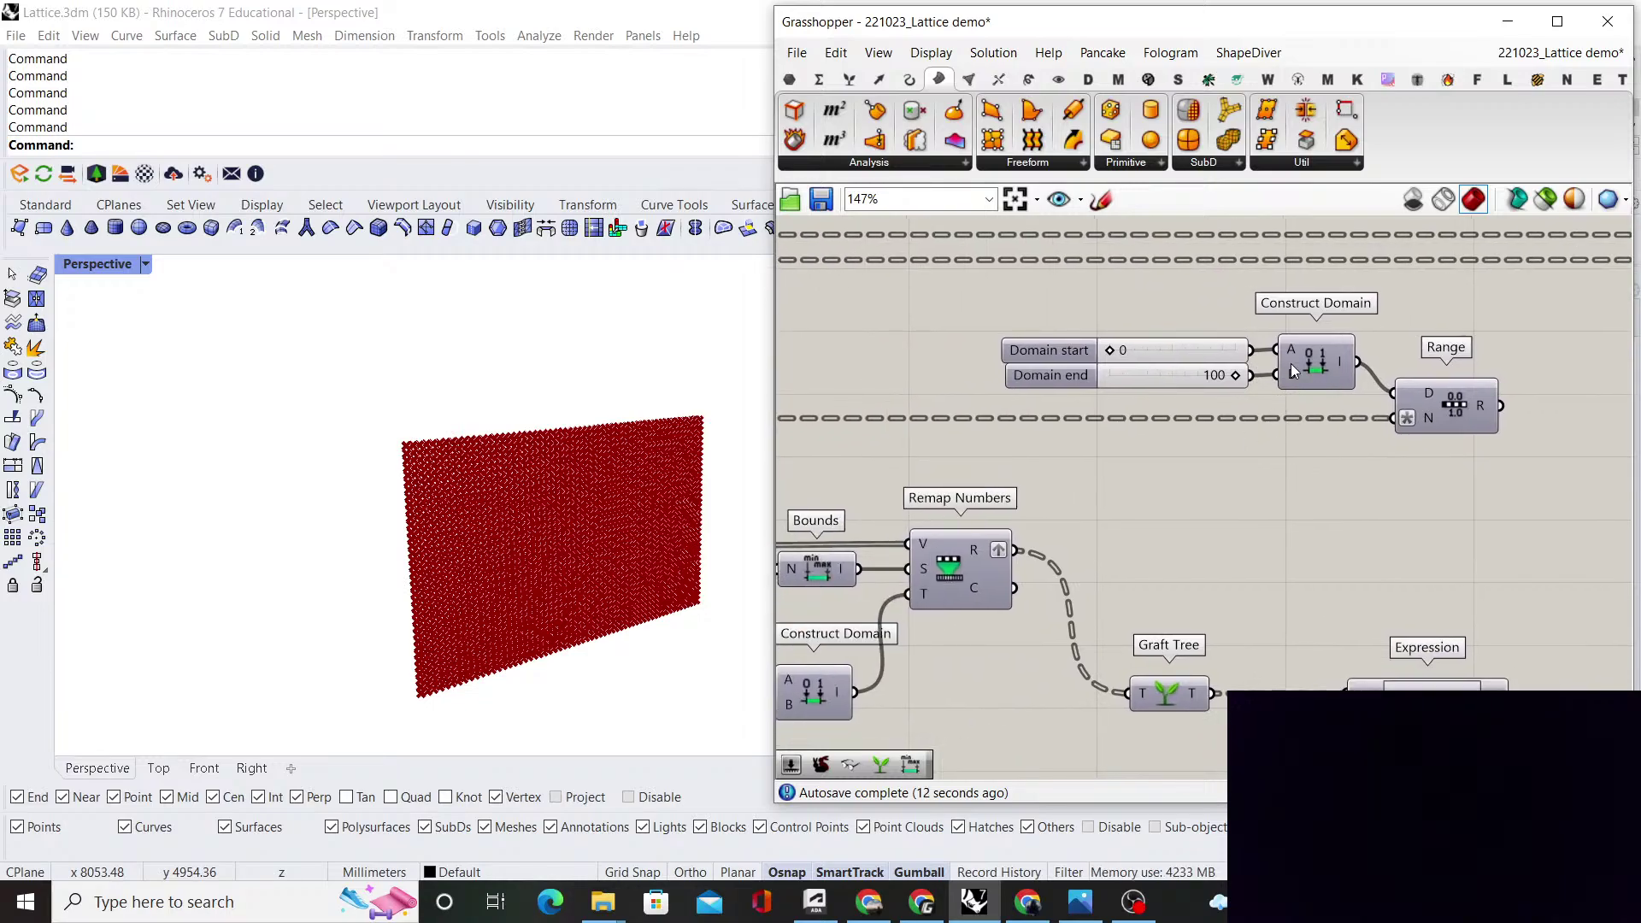
pyautogui.scroll(-2, 1291, 363)
pyautogui.scroll(3, 1261, 470)
pyautogui.moveTo(1436, 334); pyautogui.dragTo(1434, 328)
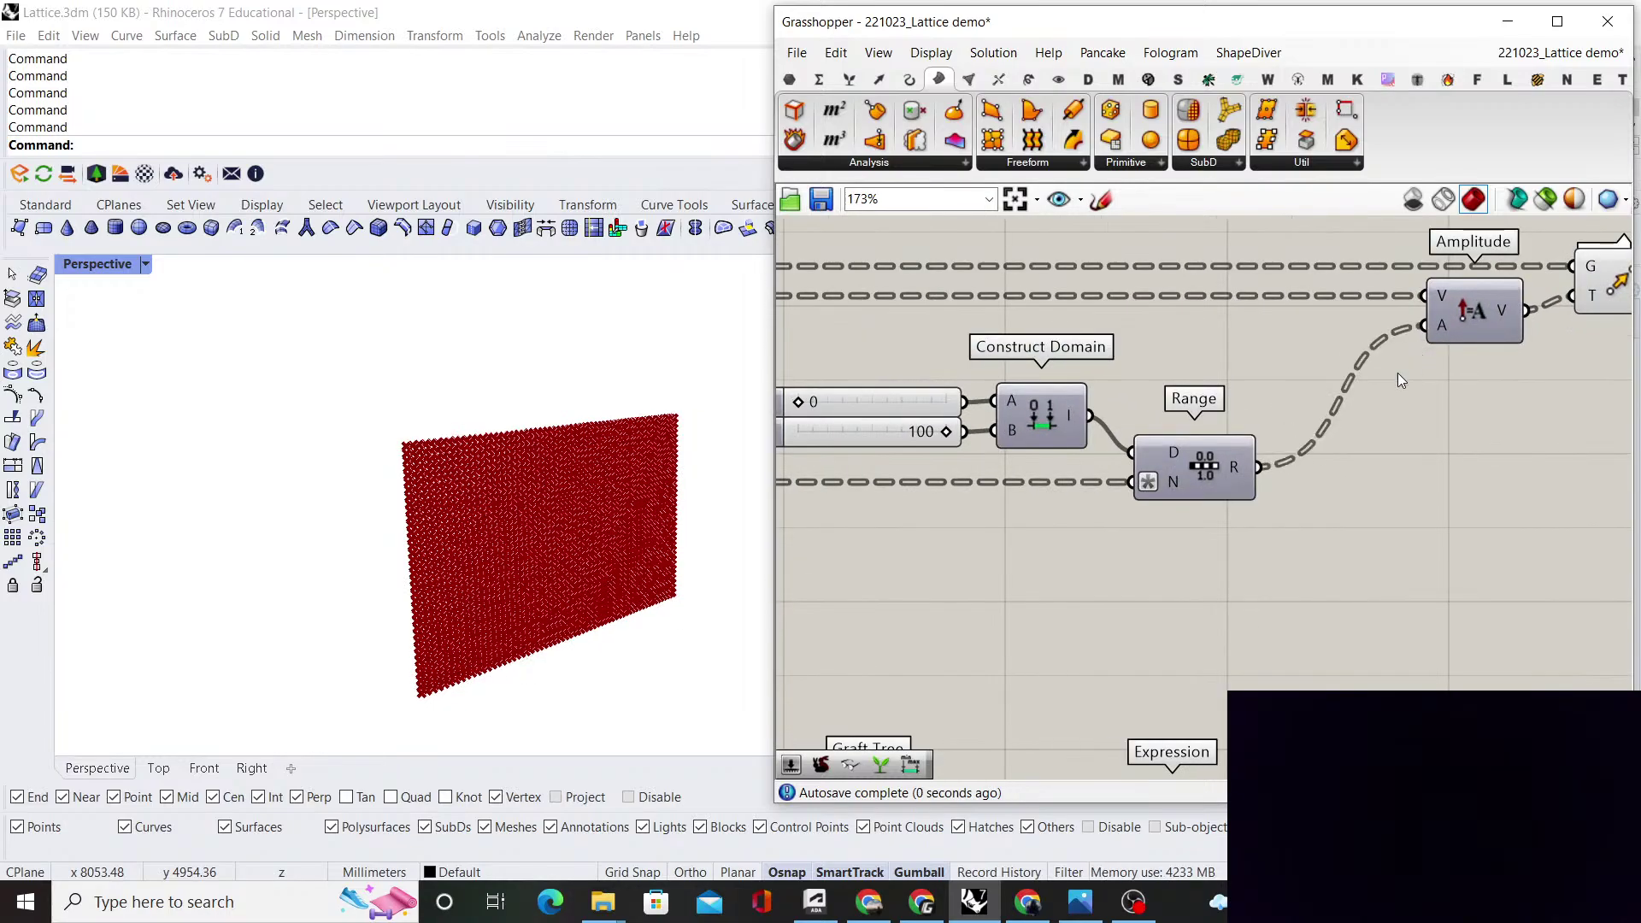
# Inspect the moved point grid from another angle and disconnect the Range from the Amplitude's A input
pyautogui.moveTo(599, 505); pyautogui.dragTo(549, 618, button='right')
pyautogui.scroll(-2, 1137, 459)
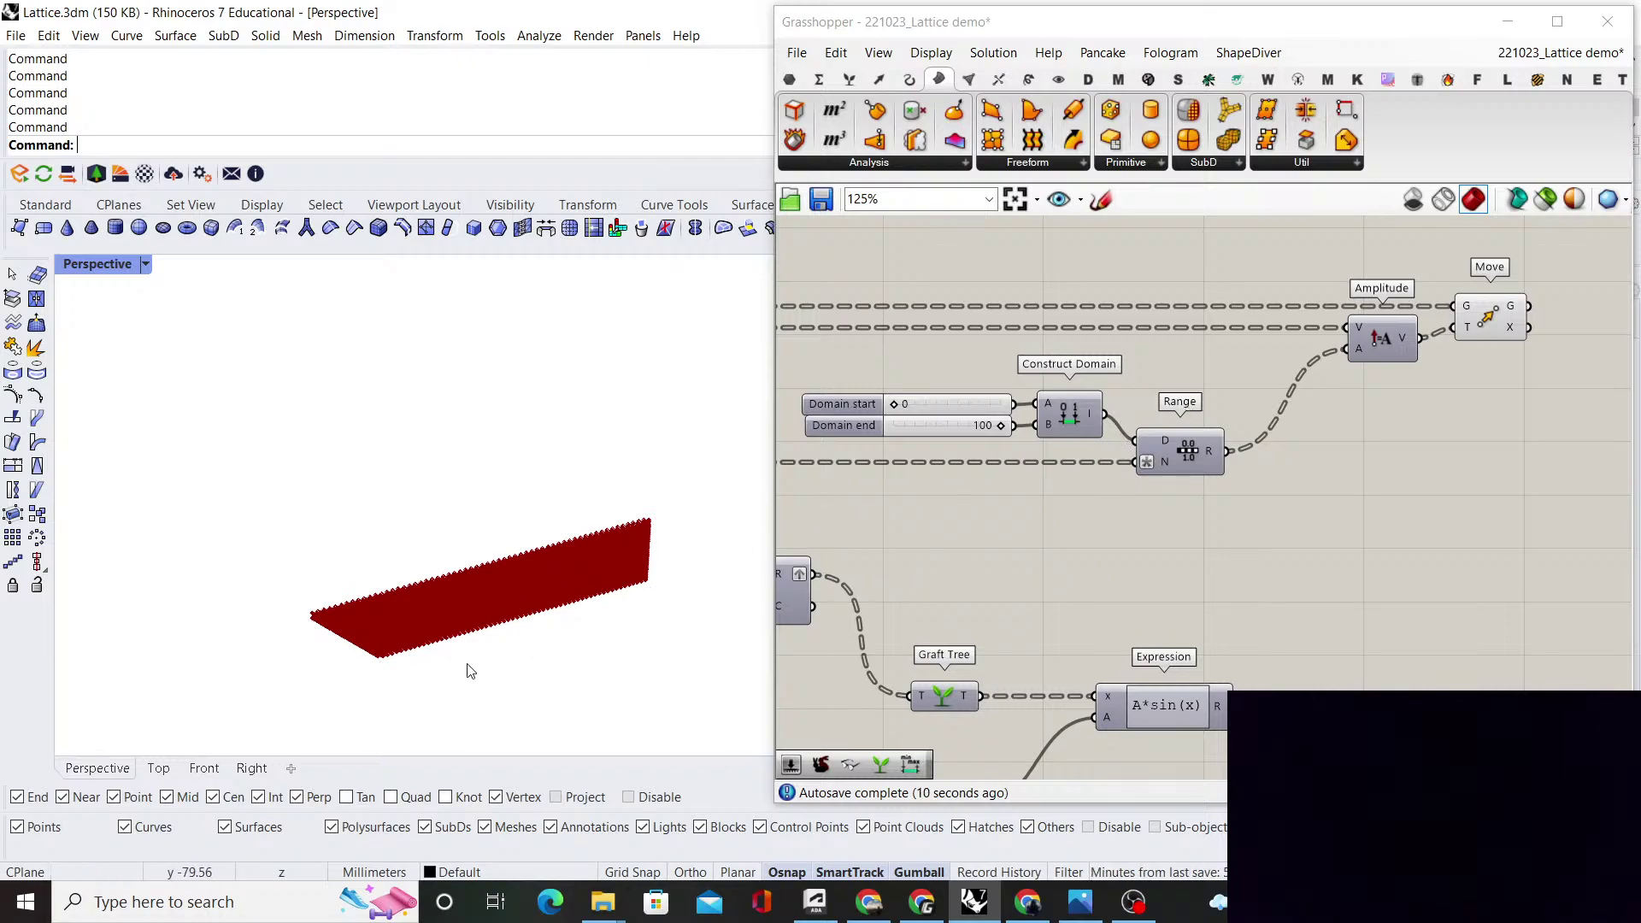
pyautogui.click(1231, 455)
pyautogui.moveTo(1359, 364); pyautogui.dragTo(1292, 453)
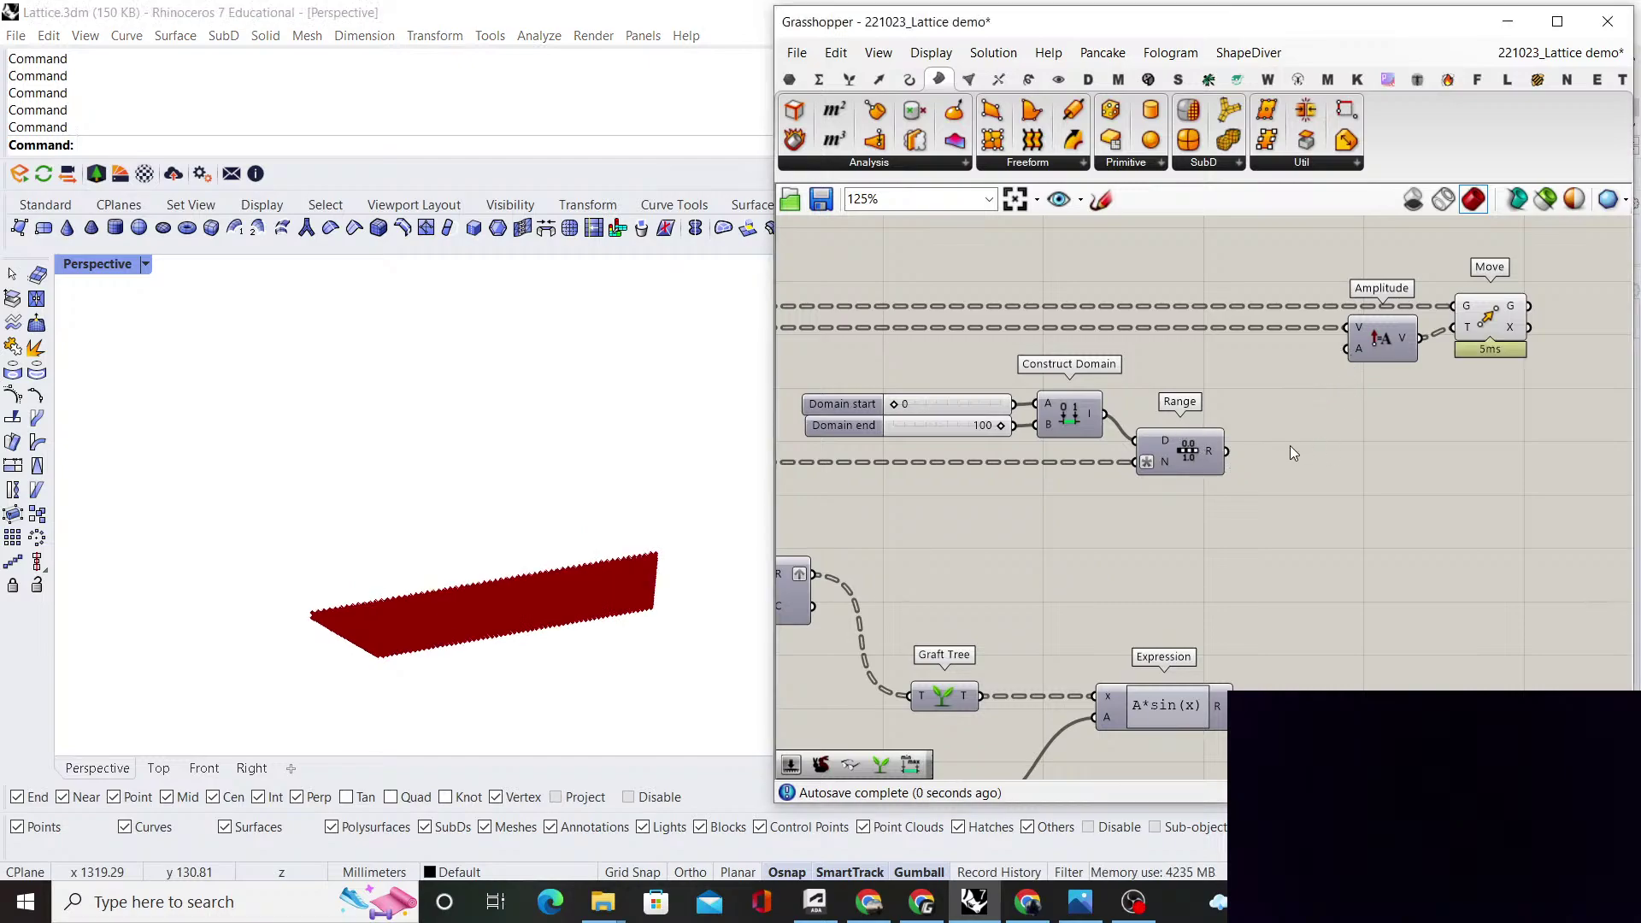
# Connect the Remap Numbers R output to the second Construct Domain's B input and delete the Domain end slider
pyautogui.scroll(-3, 1284, 505)
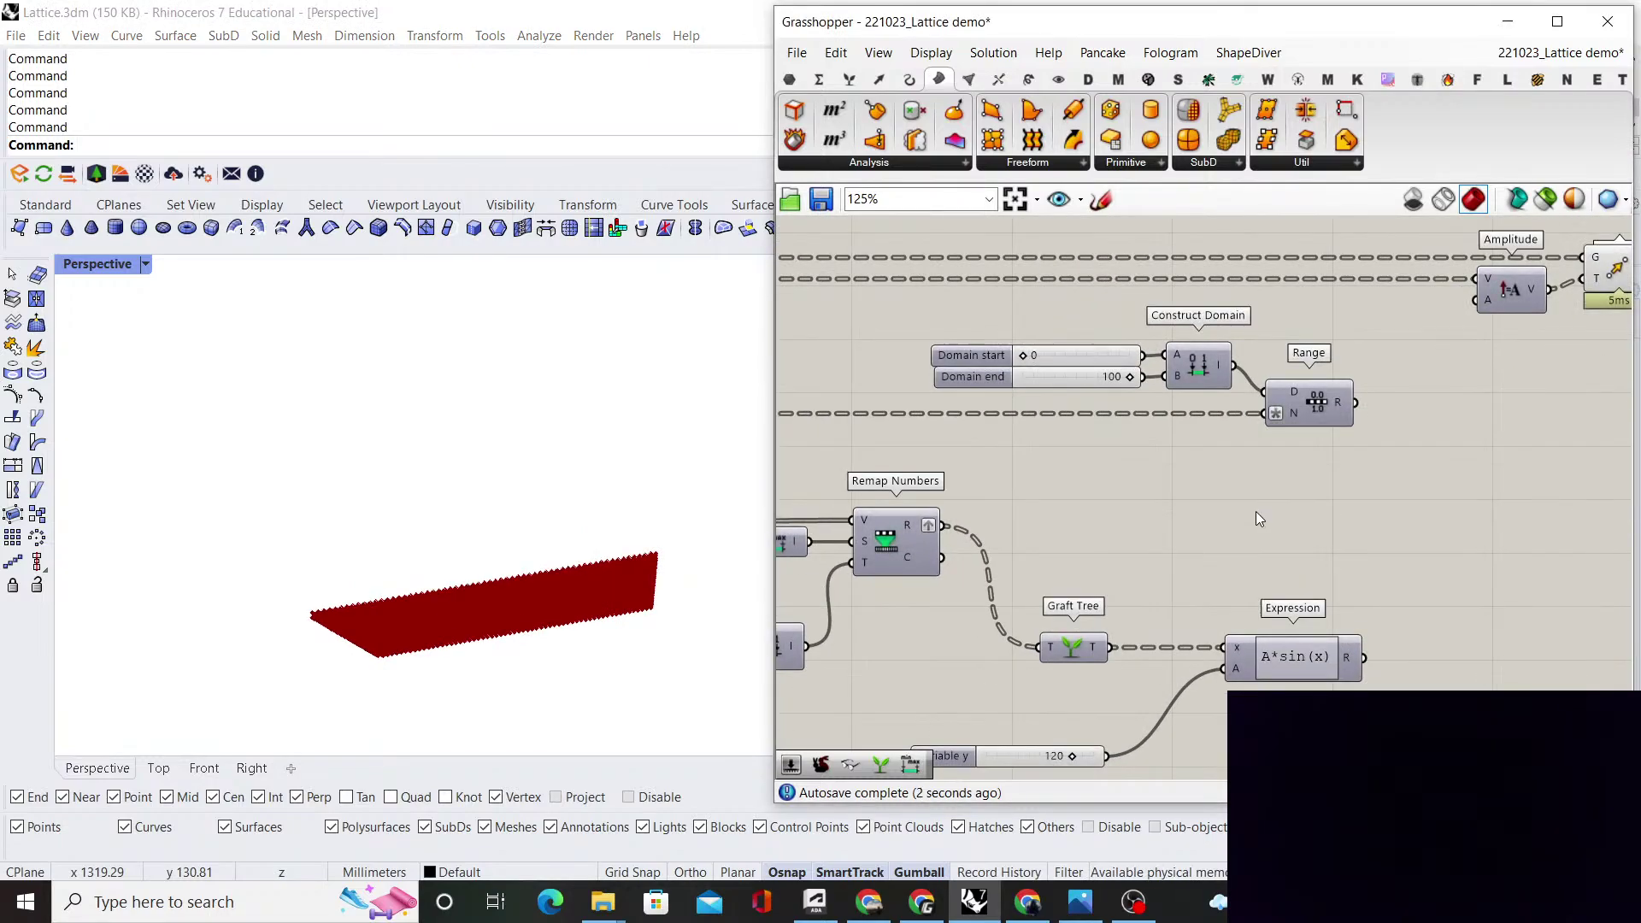
pyautogui.scroll(3, 1219, 539)
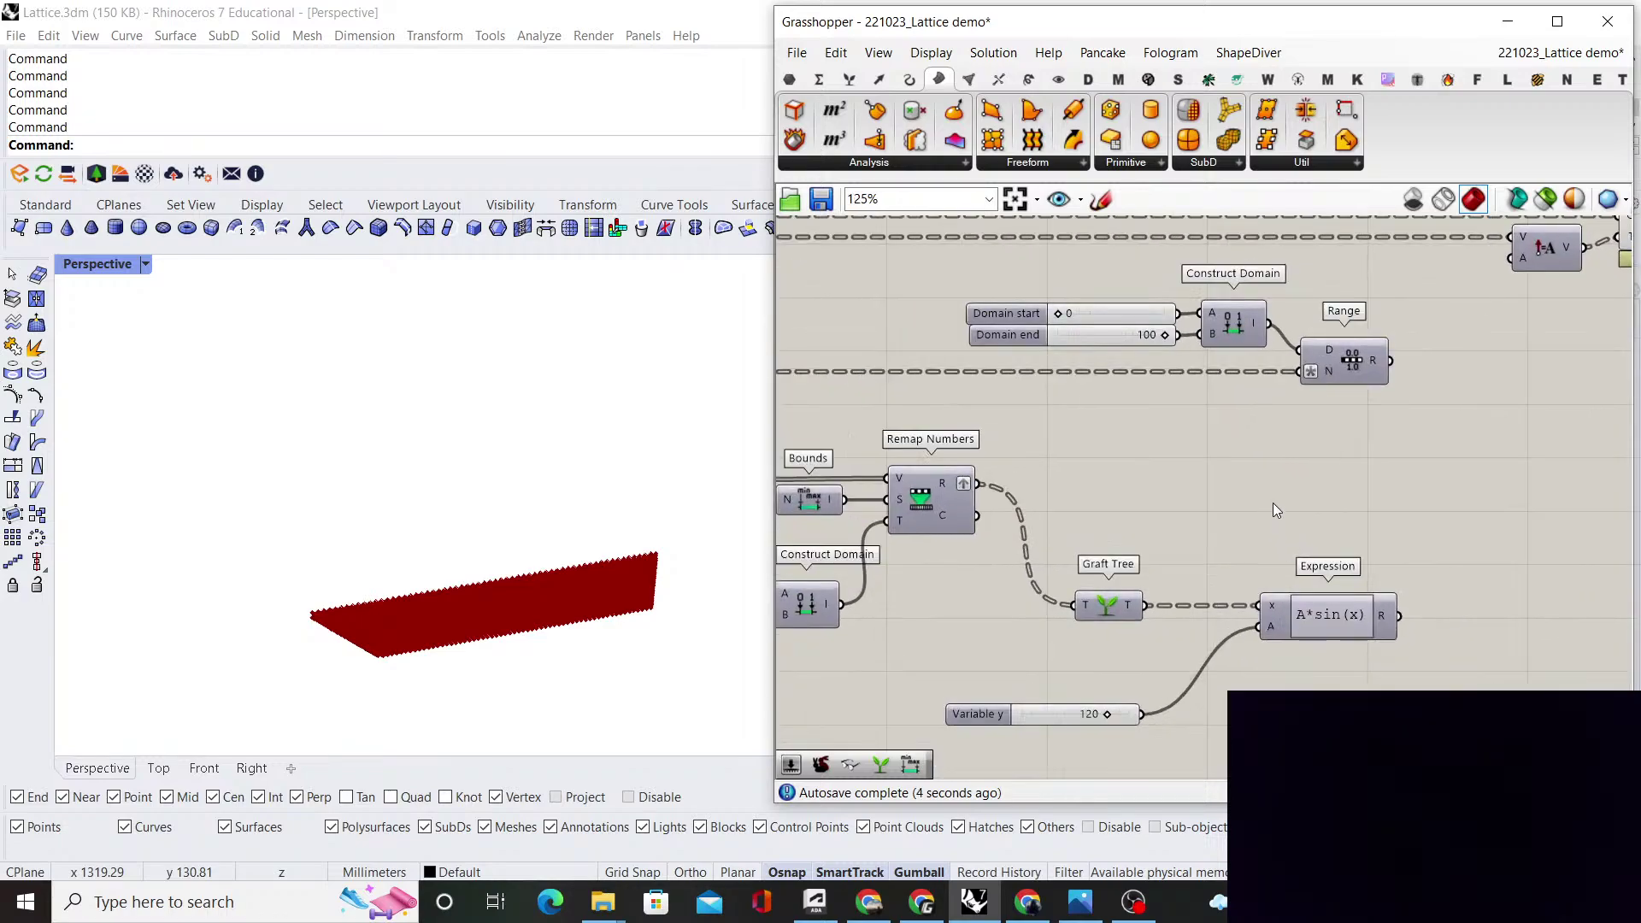
pyautogui.scroll(-1, 1268, 516)
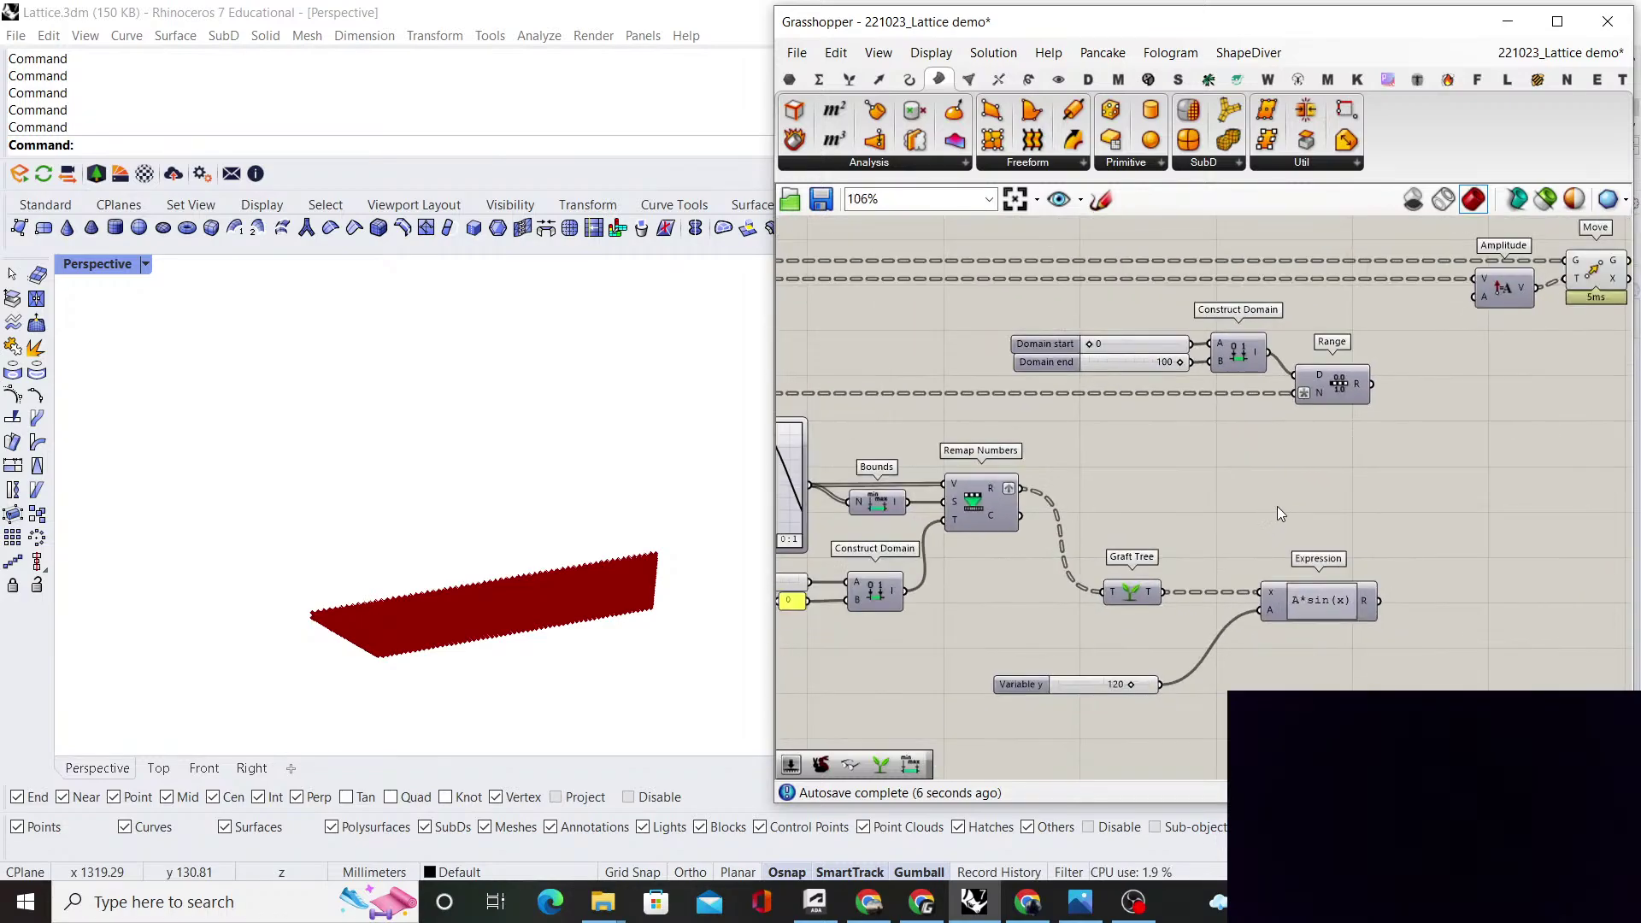
pyautogui.moveTo(1277, 506); pyautogui.dragTo(1263, 530, button='right')
pyautogui.scroll(1, 1263, 372)
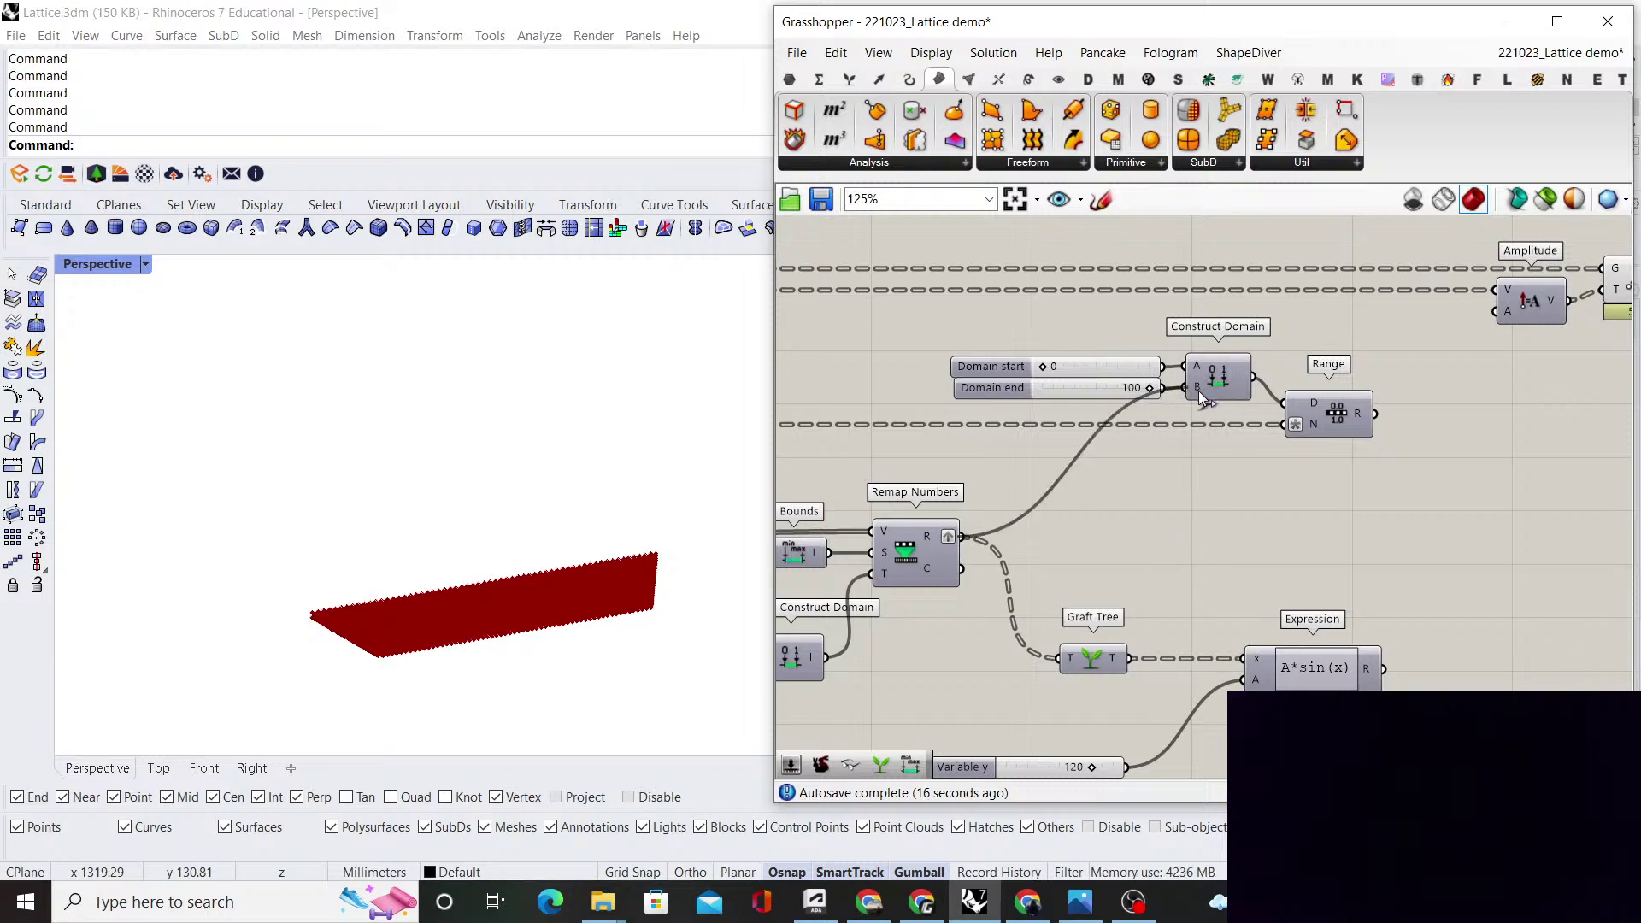
pyautogui.moveTo(1198, 391); pyautogui.dragTo(1197, 394)
pyautogui.click(1092, 393)
pyautogui.press('Delete')
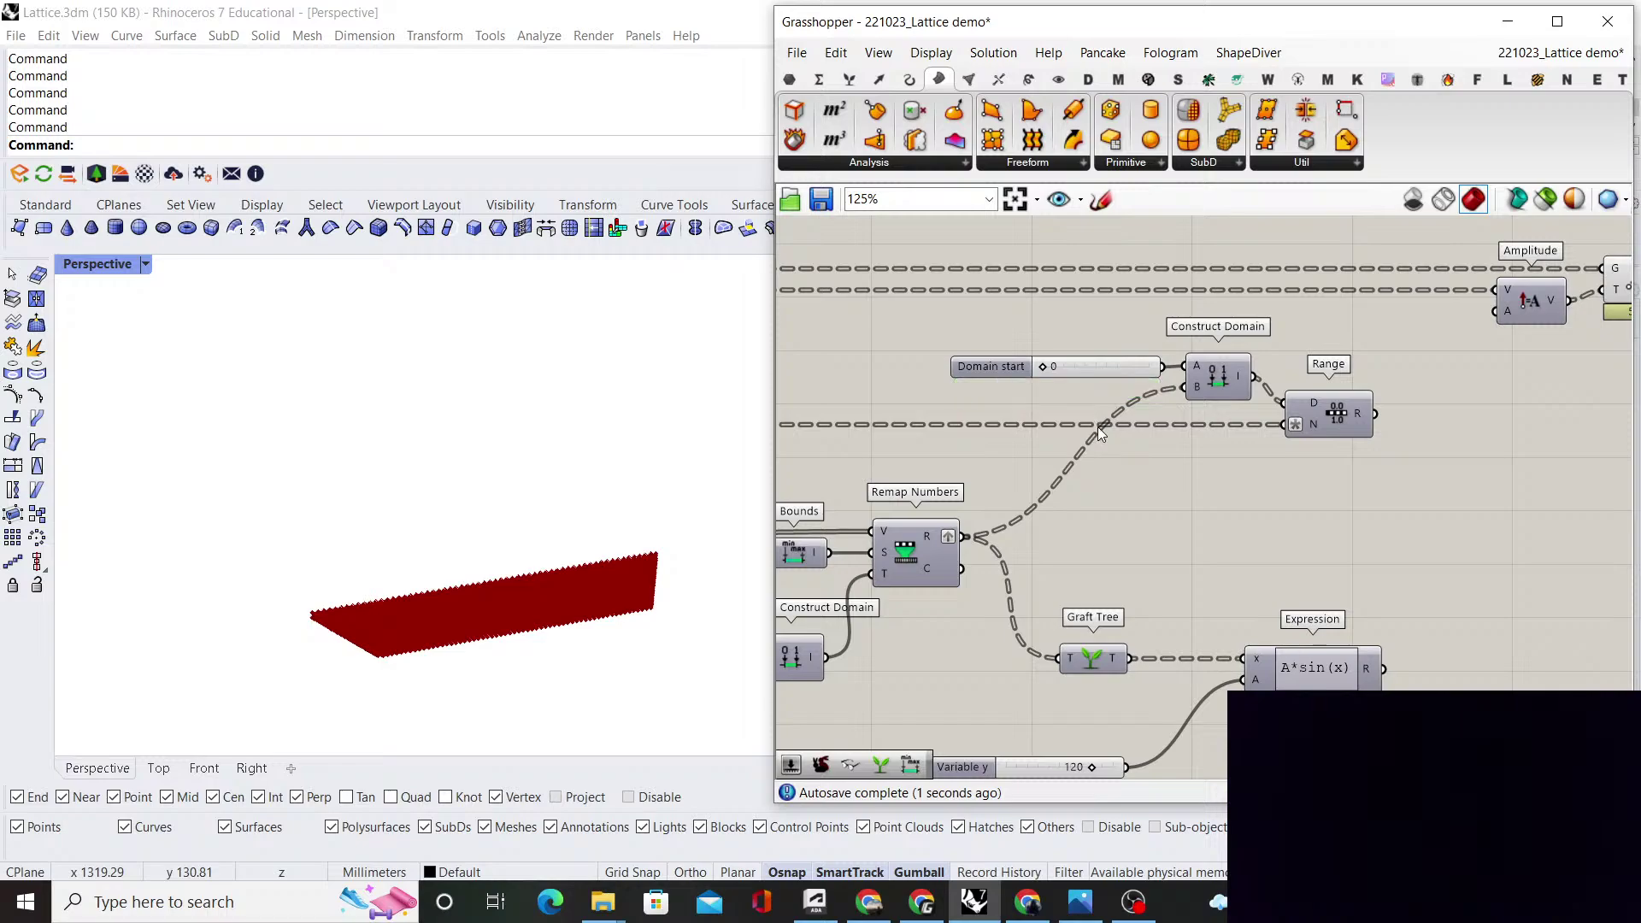
# Connect the Range's R output to the Amplitude's A input
pyautogui.scroll(2, 1098, 428)
pyautogui.scroll(-2, 1187, 479)
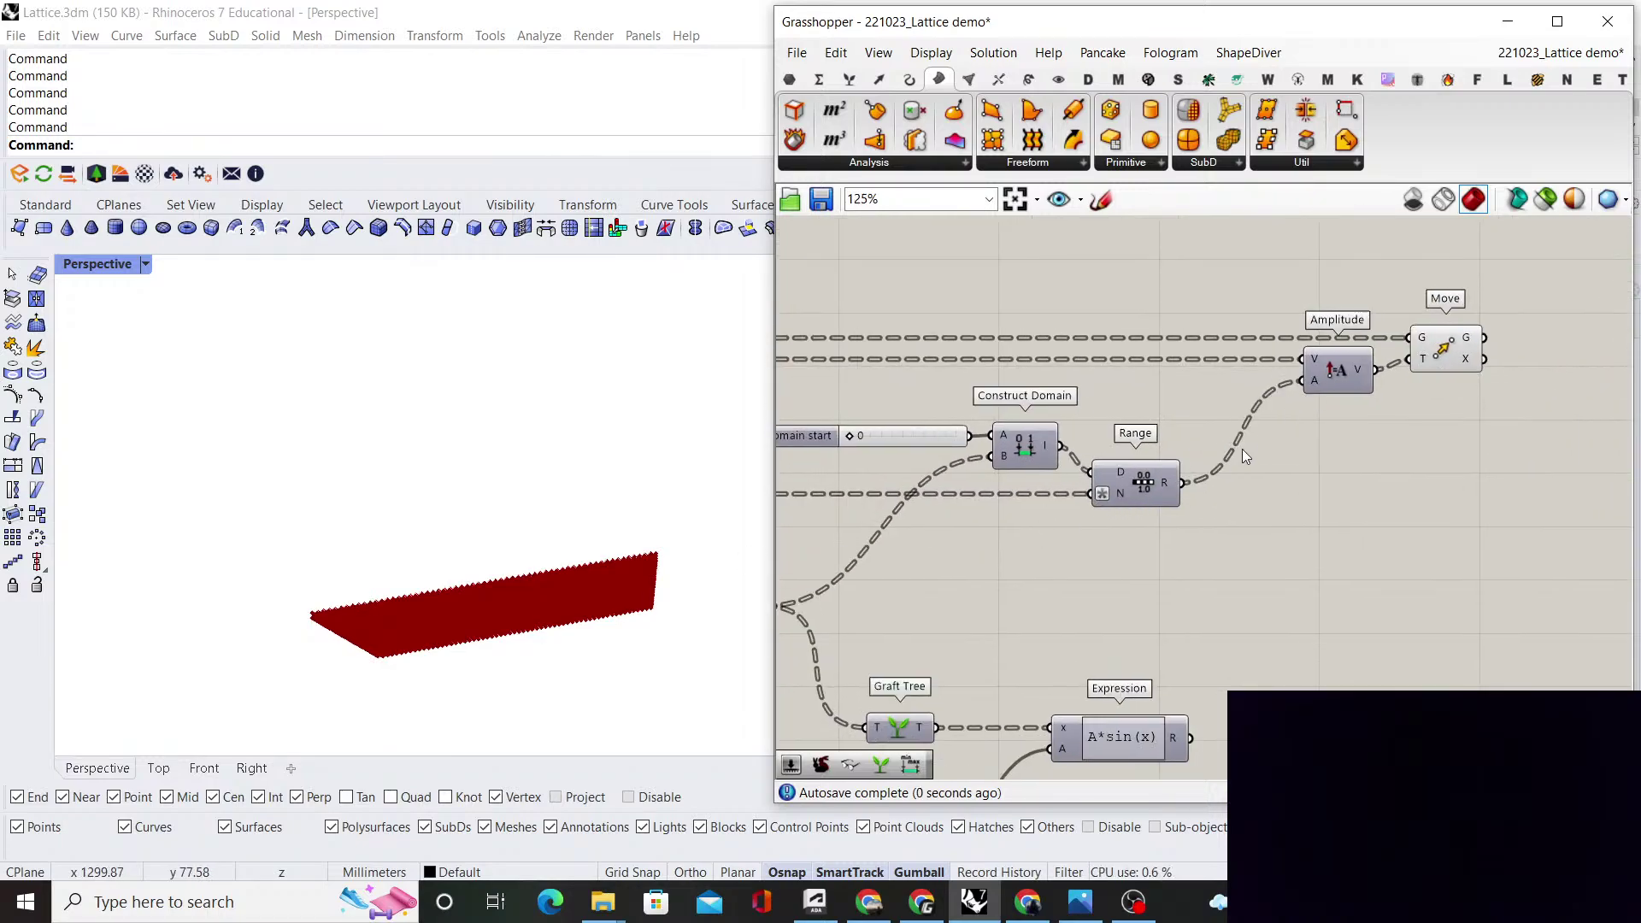
pyautogui.scroll(-3, 1214, 470)
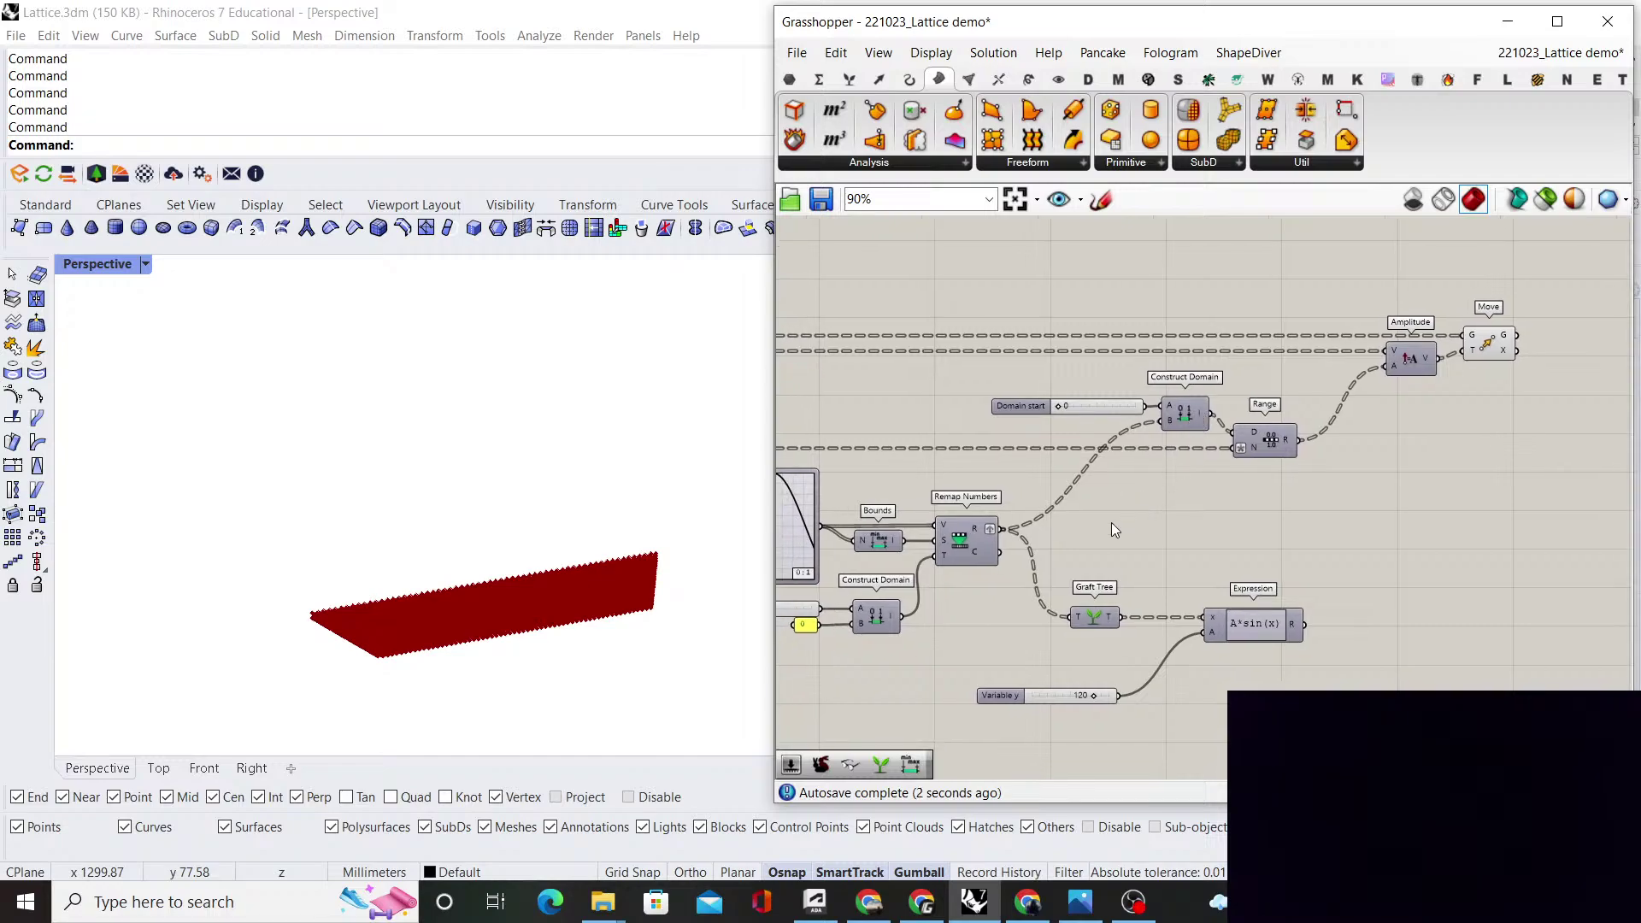
pyautogui.moveTo(1043, 535); pyautogui.dragTo(1207, 466, button='right')
pyautogui.scroll(1, 1208, 466)
pyautogui.moveTo(1551, 342); pyautogui.dragTo(1264, 424, button='right')
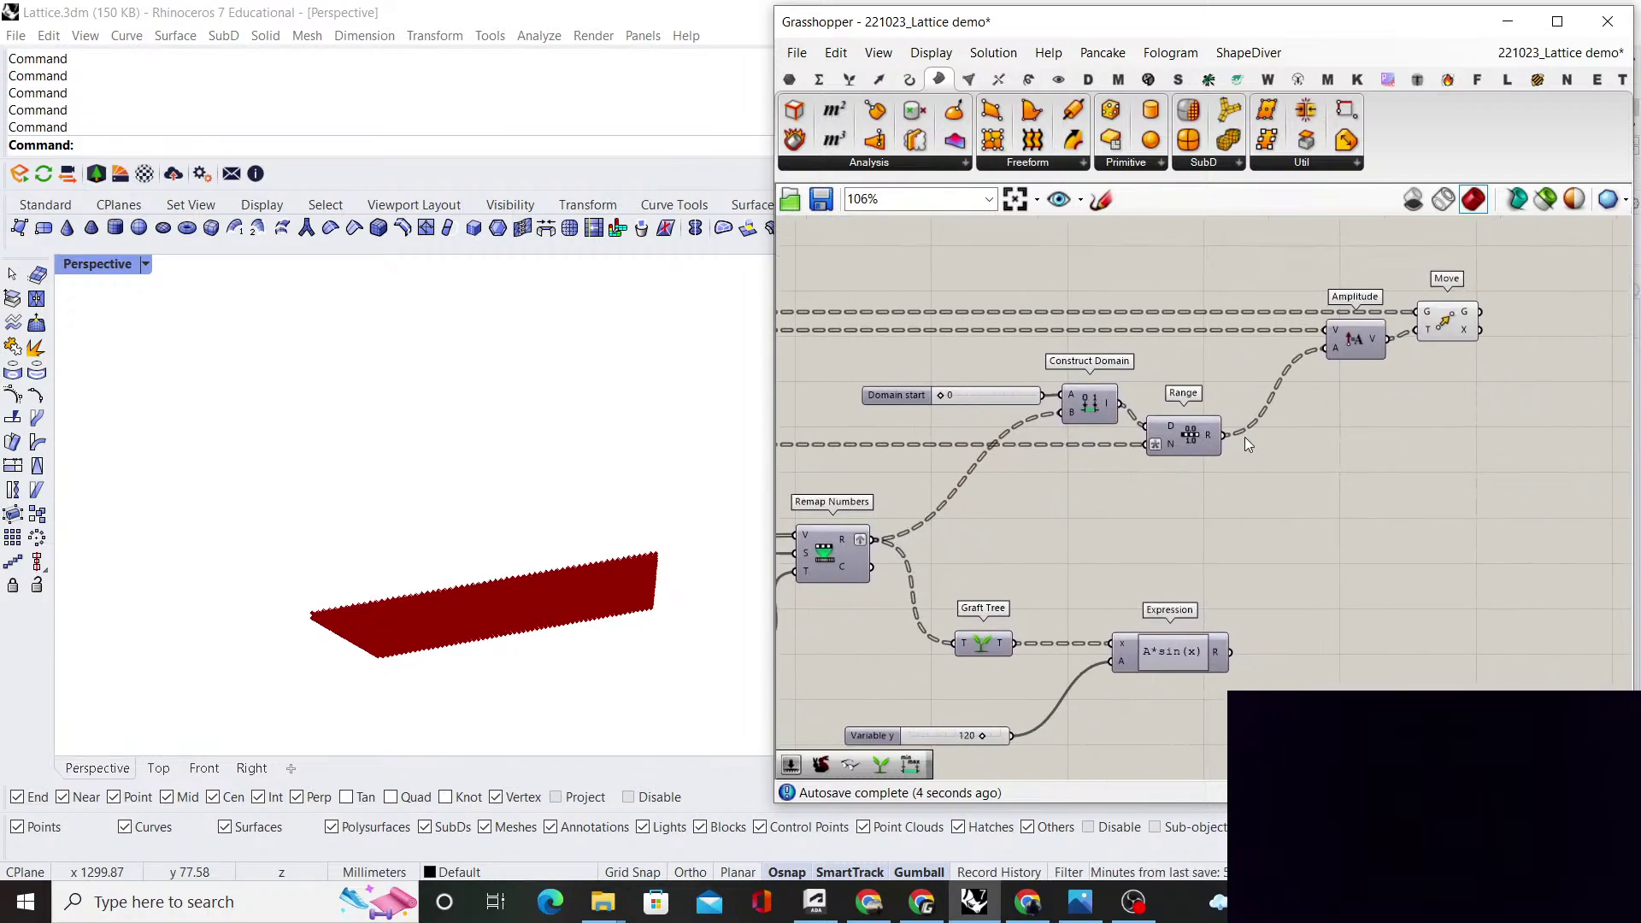
# Add a Multiplication of the Range's R output and the 120 slider, and feed its result into the Amplitude's A input
pyautogui.doubleClick(1315, 477)
pyautogui.write('m')
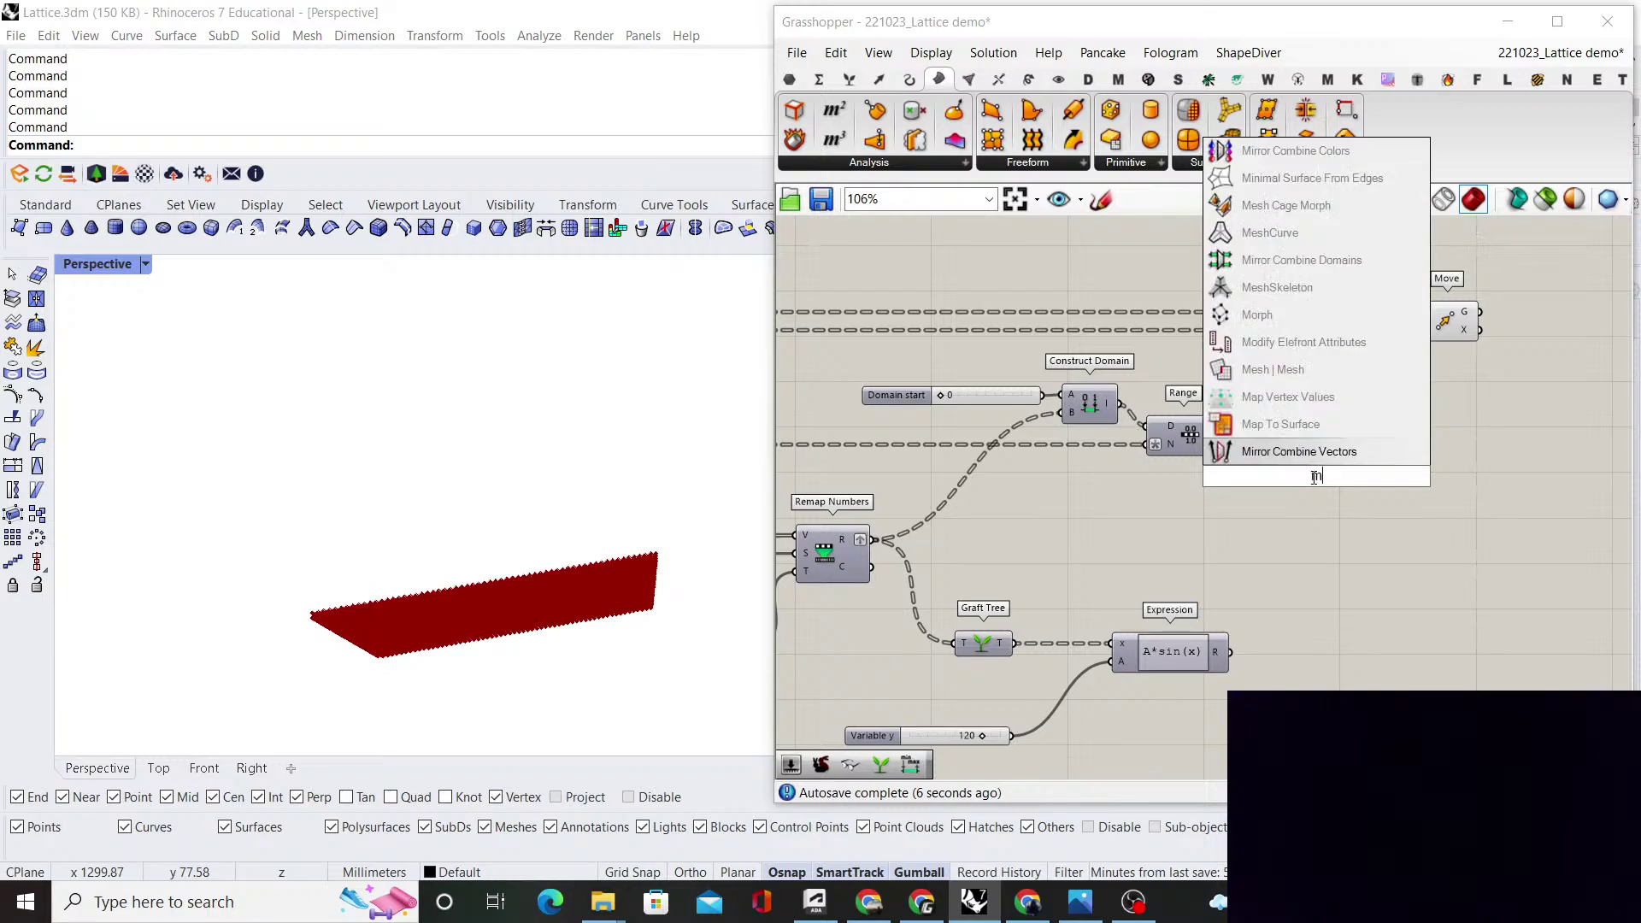
pyautogui.write('ultiplication')
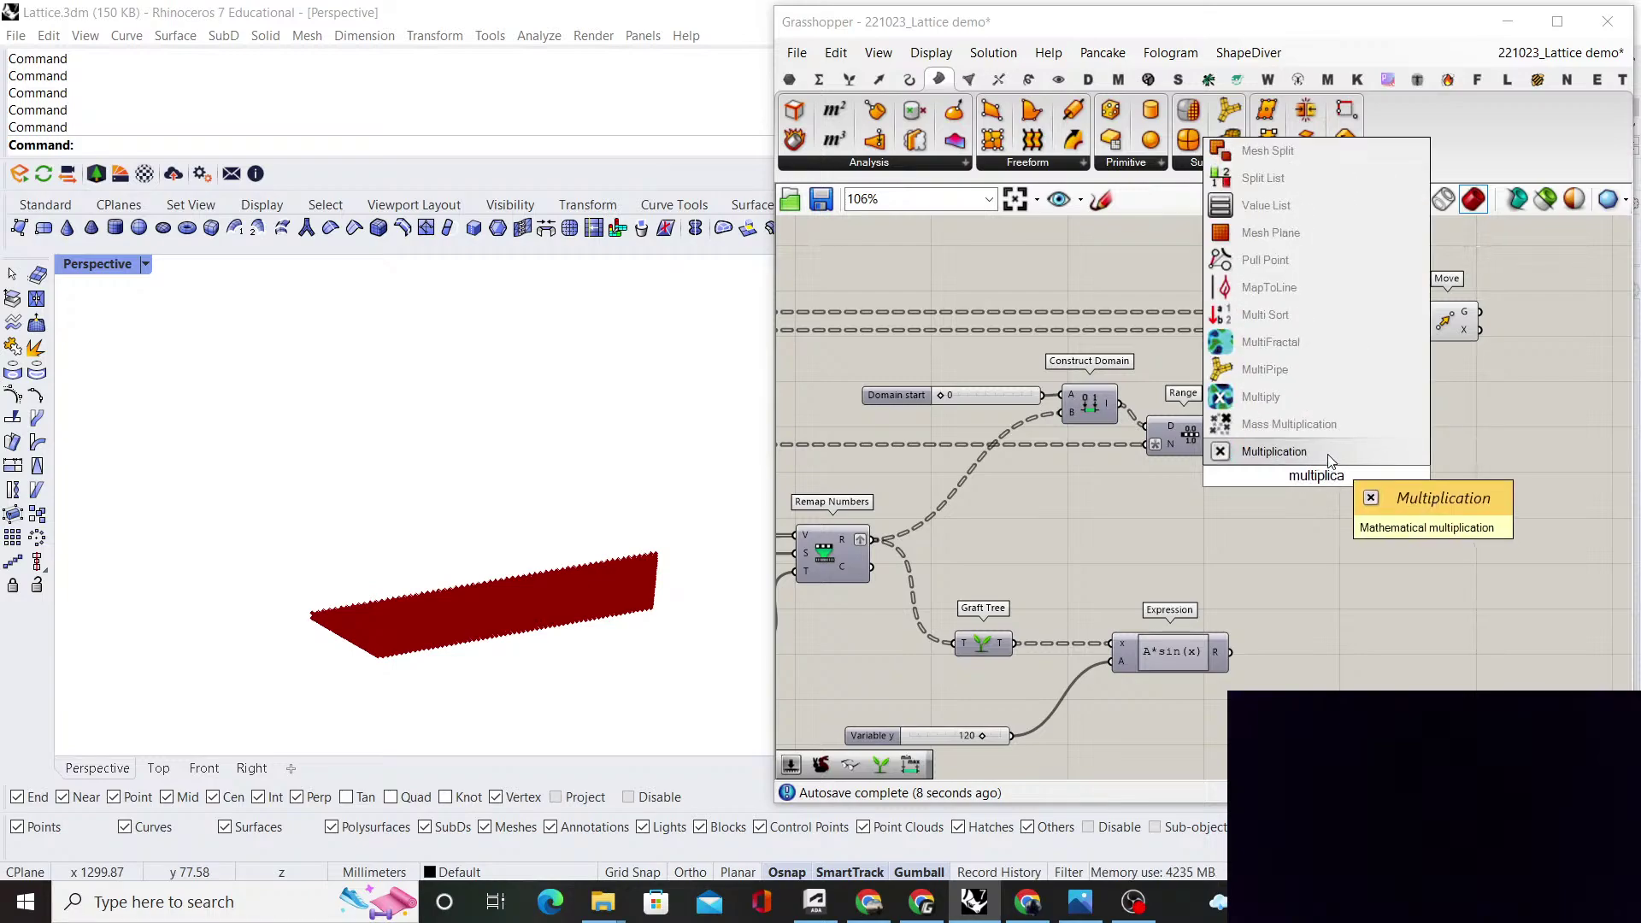
pyautogui.press('Return')
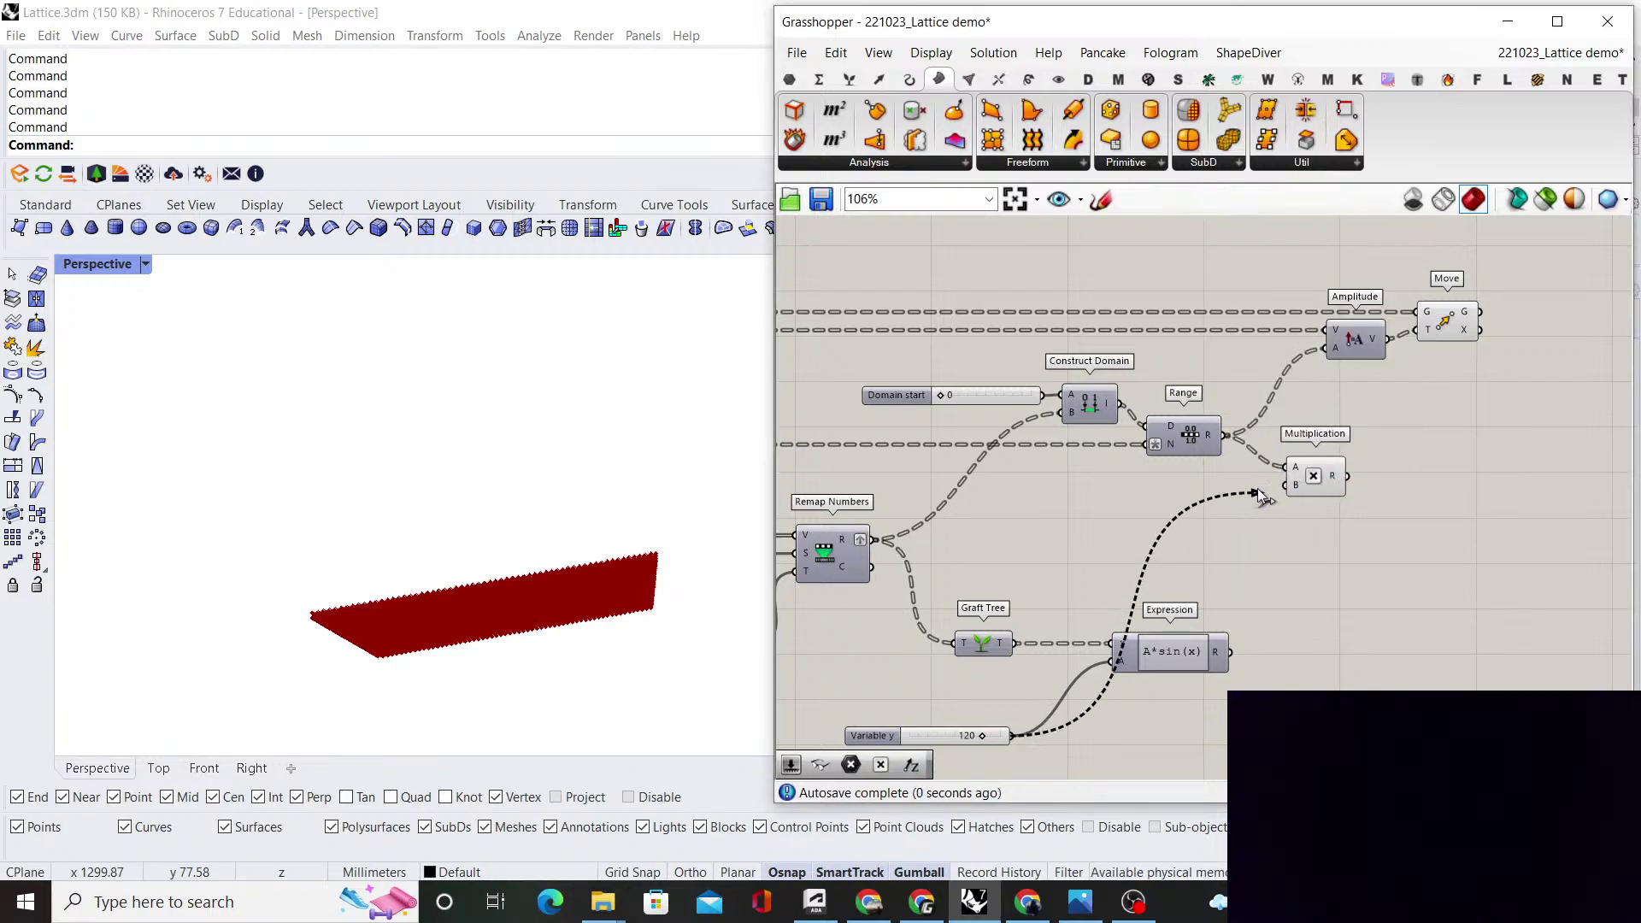
pyautogui.moveTo(1257, 495); pyautogui.dragTo(1285, 484)
pyautogui.moveTo(1316, 483); pyautogui.dragTo(1285, 450)
pyautogui.moveTo(1328, 366); pyautogui.dragTo(1329, 347)
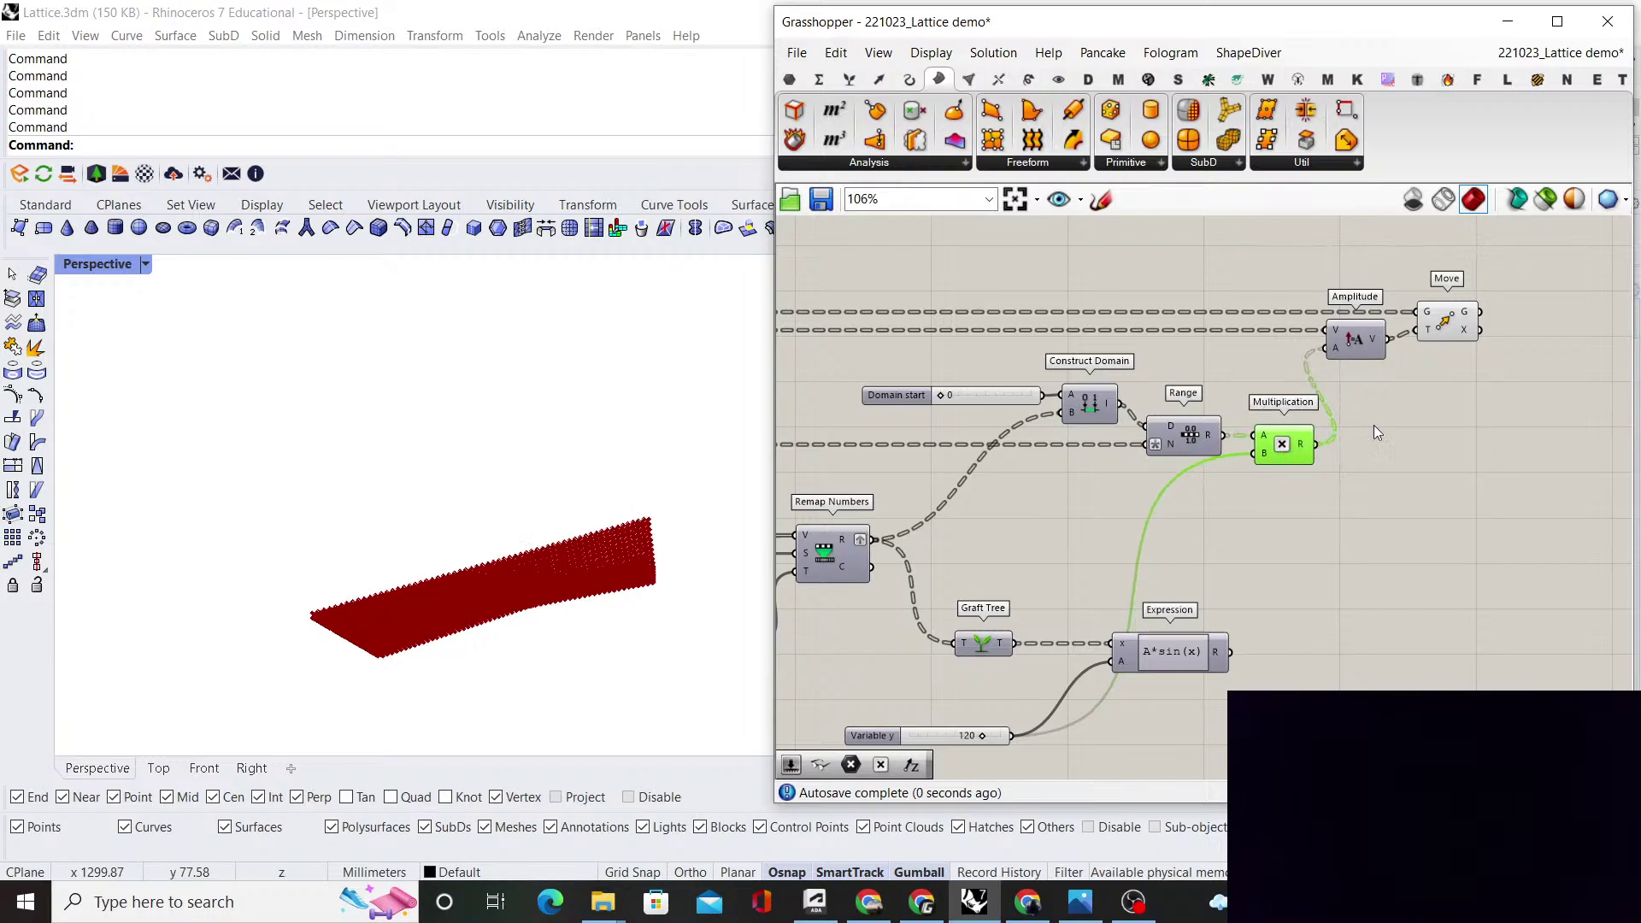
# Try a two-peak sine curve in the Graph Mapper and examine the moved point grid from several angles
pyautogui.click(1372, 424)
pyautogui.click(542, 542)
pyautogui.moveTo(489, 509); pyautogui.dragTo(561, 487, button='right')
pyautogui.scroll(-3, 1194, 502)
pyautogui.scroll(4, 1194, 502)
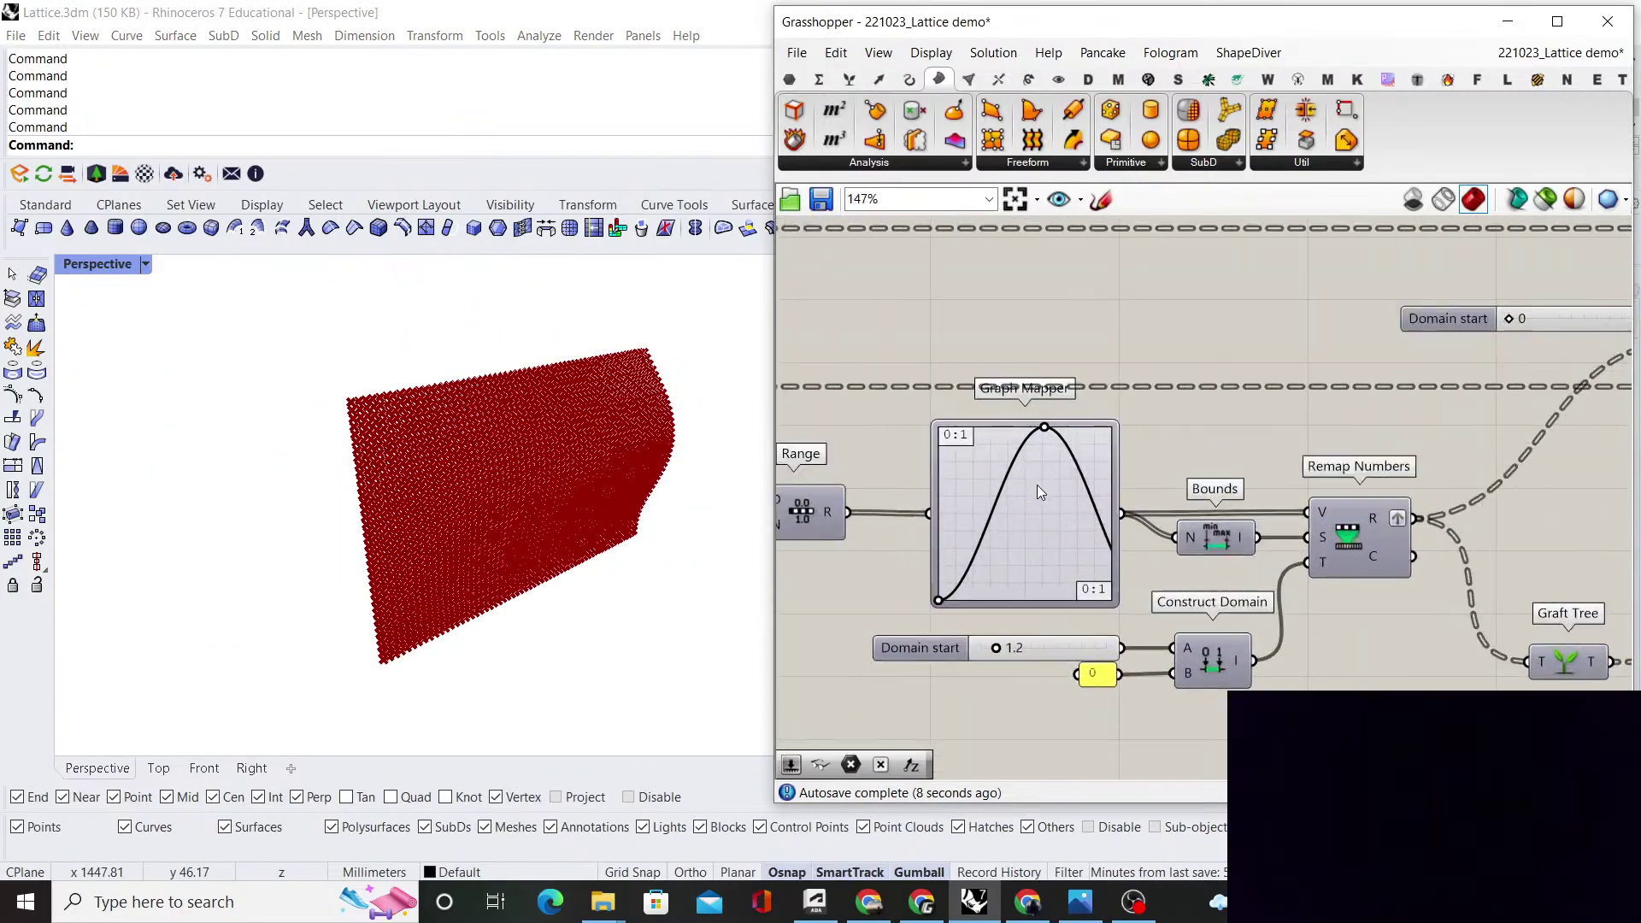
pyautogui.moveTo(1047, 432); pyautogui.dragTo(987, 428)
pyautogui.moveTo(586, 476); pyautogui.dragTo(401, 376, button='right')
pyautogui.scroll(4, 402, 376)
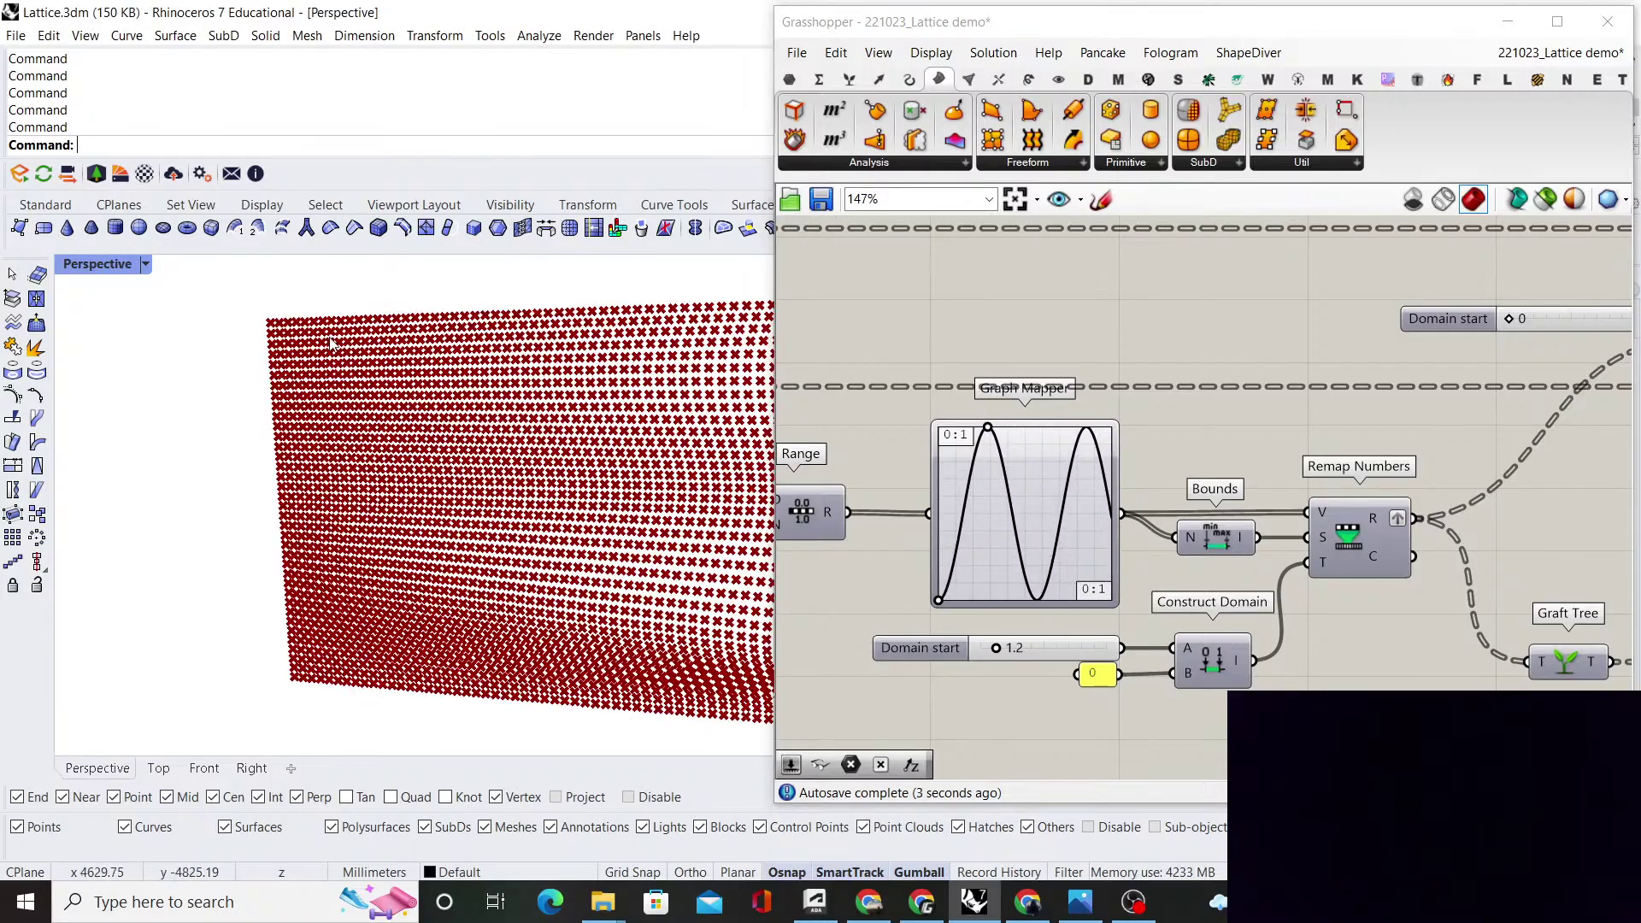
pyautogui.moveTo(264, 686)
pyautogui.mouseDown(button='right')
pyautogui.moveTo(458, 487)
pyautogui.moveTo(575, 476)
pyautogui.moveTo(634, 520)
pyautogui.moveTo(570, 569)
pyautogui.moveTo(393, 501)
pyautogui.moveTo(330, 593)
pyautogui.moveTo(374, 652)
pyautogui.moveTo(425, 557)
pyautogui.moveTo(671, 530)
pyautogui.moveTo(630, 484)
pyautogui.moveTo(531, 476)
pyautogui.moveTo(565, 451)
pyautogui.moveTo(588, 359)
pyautogui.moveTo(641, 542)
pyautogui.moveTo(548, 518)
pyautogui.moveTo(626, 495)
pyautogui.moveTo(672, 526)
pyautogui.moveTo(566, 486)
pyautogui.moveTo(418, 615)
pyautogui.mouseUp(button='right')
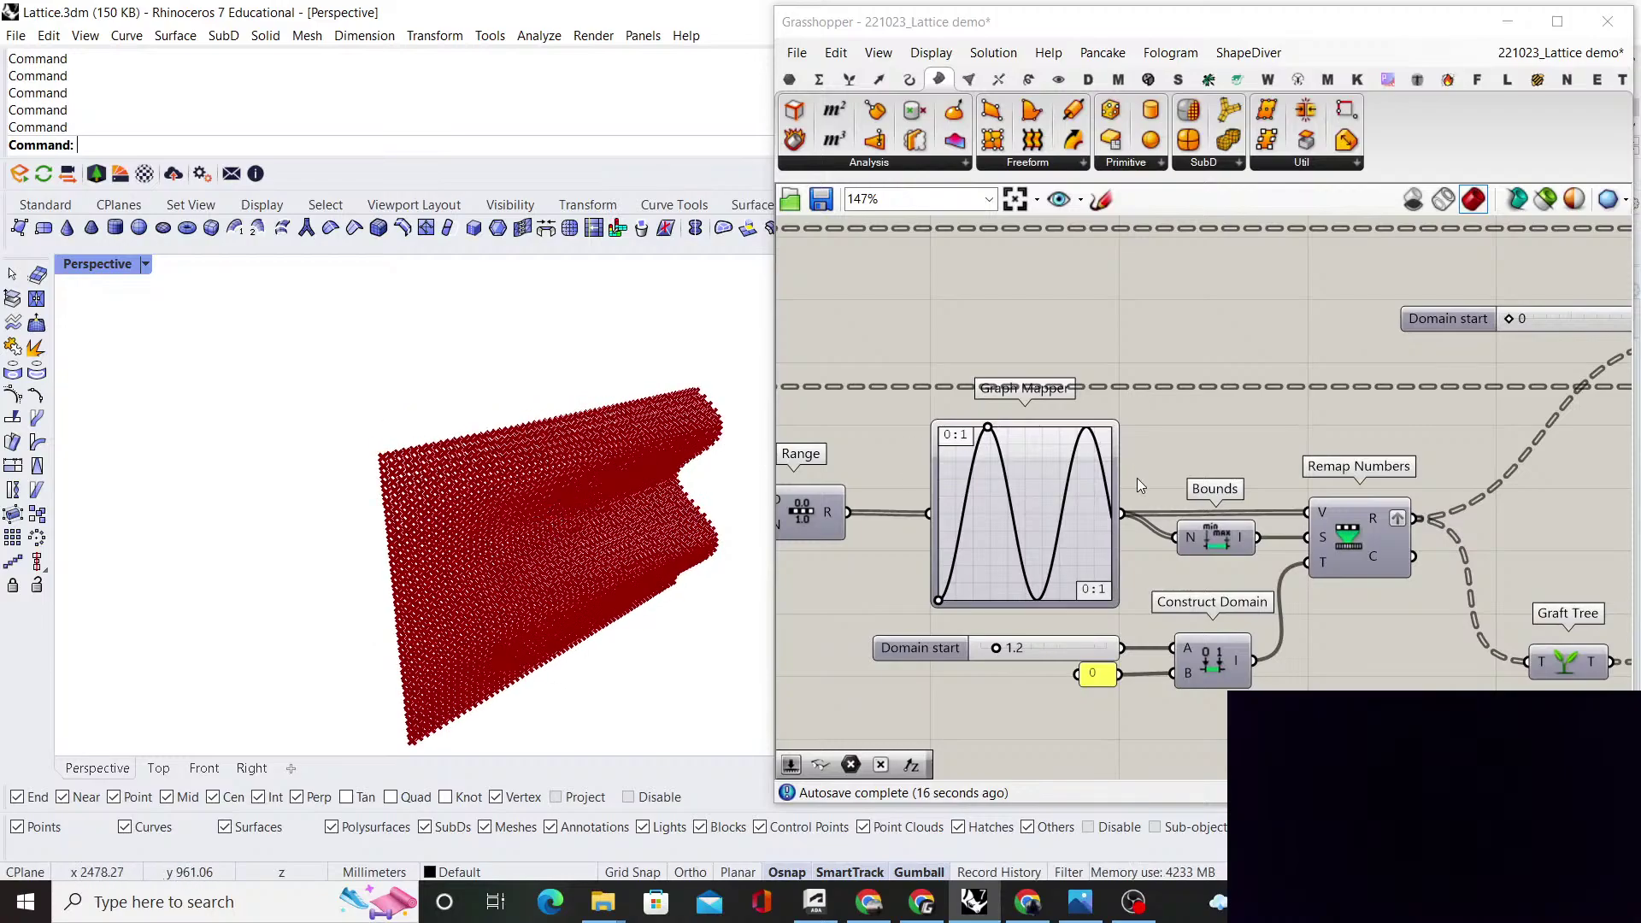
# Undo the last change to the Graph Mapper's curve
pyautogui.hotkey('ctrl', 'z')
pyautogui.moveTo(1204, 451); pyautogui.dragTo(1195, 473, button='right')
pyautogui.hotkey('ctrl', 'z')
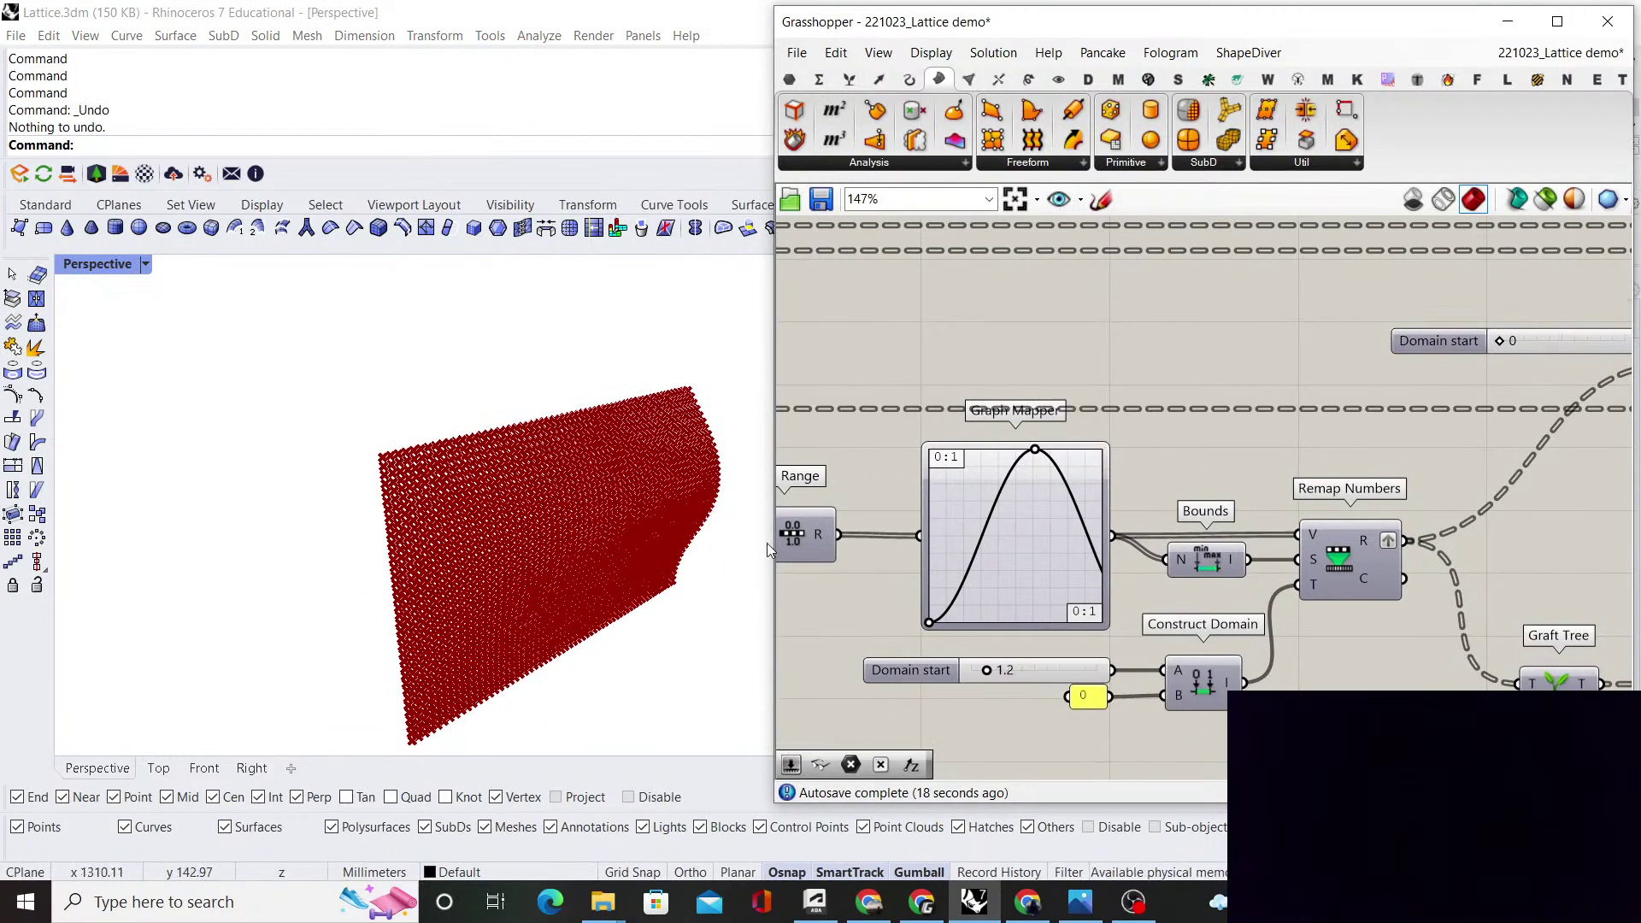
# Reposition the A*sin(x) Expression close beside the Graft Tree
pyautogui.scroll(-6, 1314, 474)
pyautogui.moveTo(1488, 519); pyautogui.dragTo(1417, 531, button='right')
pyautogui.scroll(4, 1417, 530)
pyautogui.moveTo(1498, 432); pyautogui.dragTo(1254, 505, button='right')
pyautogui.scroll(1, 1254, 505)
pyautogui.moveTo(1141, 618); pyautogui.dragTo(1274, 619)
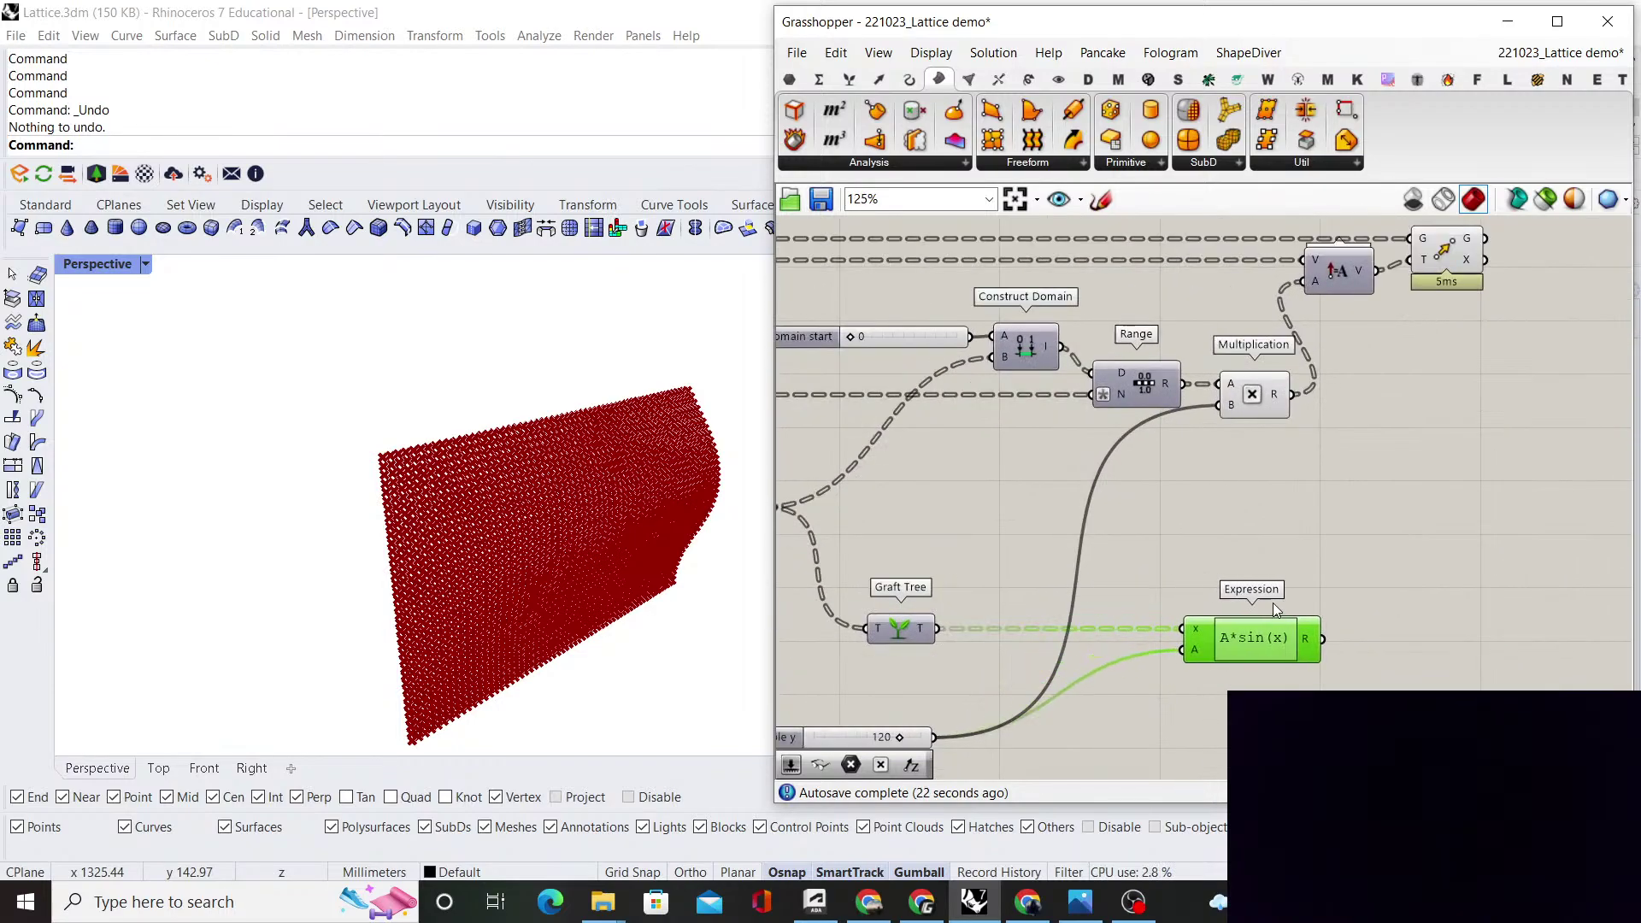
pyautogui.click(1275, 481)
pyautogui.moveTo(1275, 481); pyautogui.dragTo(1262, 488, button='right')
pyautogui.moveTo(1232, 636); pyautogui.dragTo(1049, 643)
pyautogui.click(945, 637)
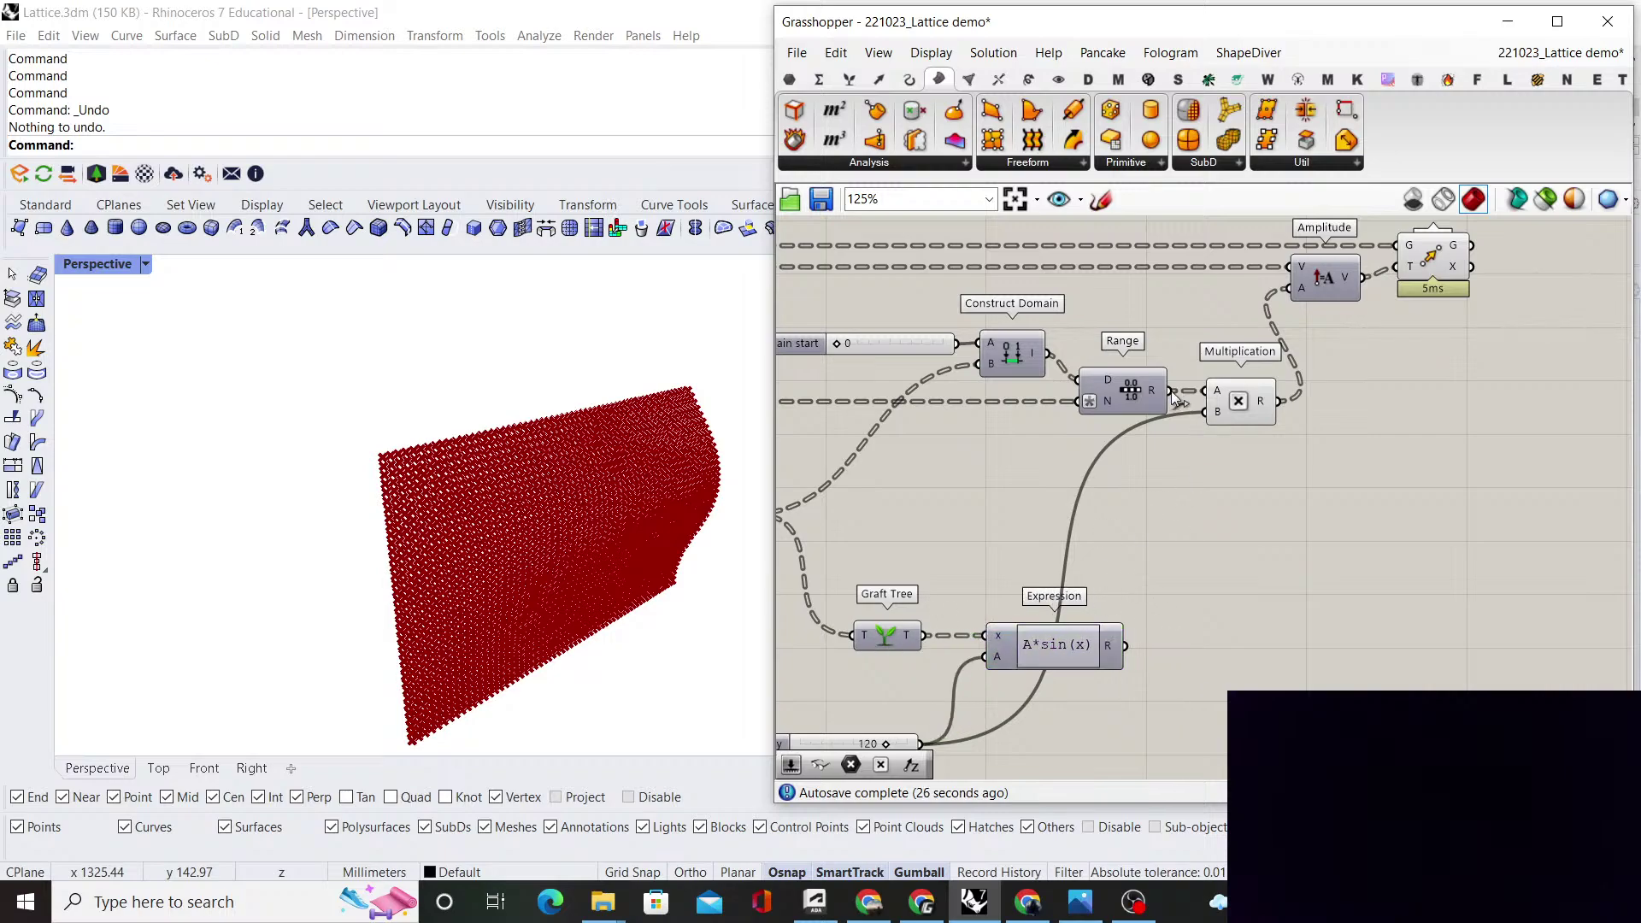
# Shift the Multiplication, Amplitude and Move components away from the Range to free space behind it
pyautogui.moveTo(1433, 381); pyautogui.dragTo(1362, 423, button='right')
pyautogui.moveTo(1419, 553); pyautogui.dragTo(1172, 286)
pyautogui.click(1300, 406)
pyautogui.moveTo(1424, 521); pyautogui.dragTo(1184, 274)
pyautogui.scroll(-3, 1260, 345)
pyautogui.click(1224, 352)
pyautogui.scroll(3, 1102, 530)
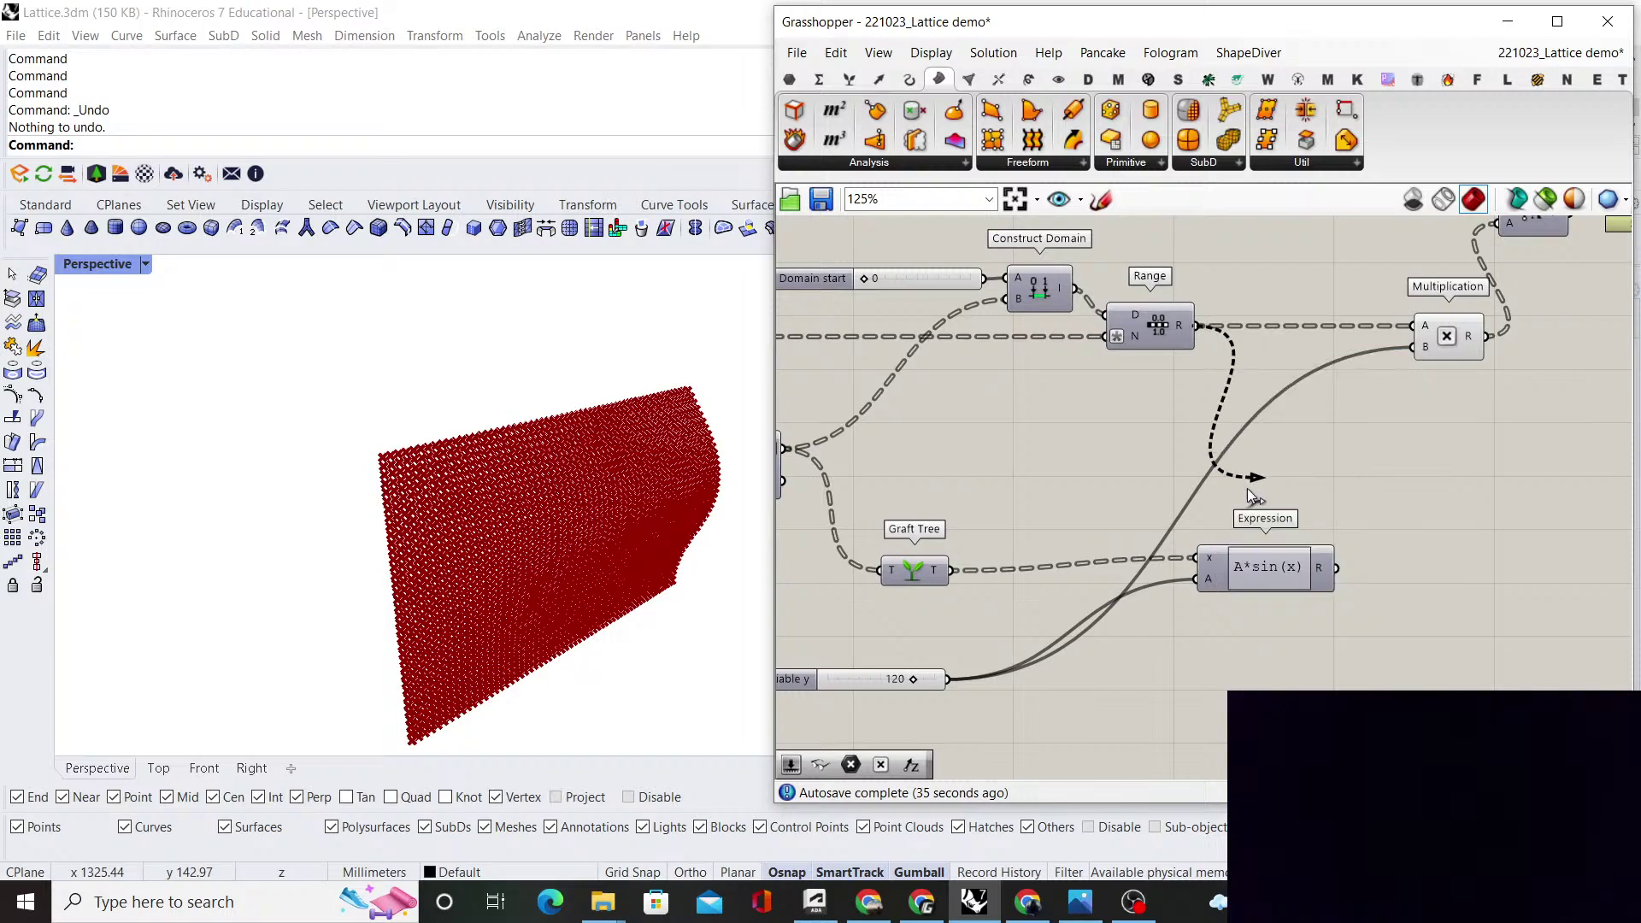
# Feed the Range's R output into the Expression's x input, placing the Expression beside the Range, and delete the Graft Tree
pyautogui.moveTo(1222, 566); pyautogui.dragTo(1268, 333)
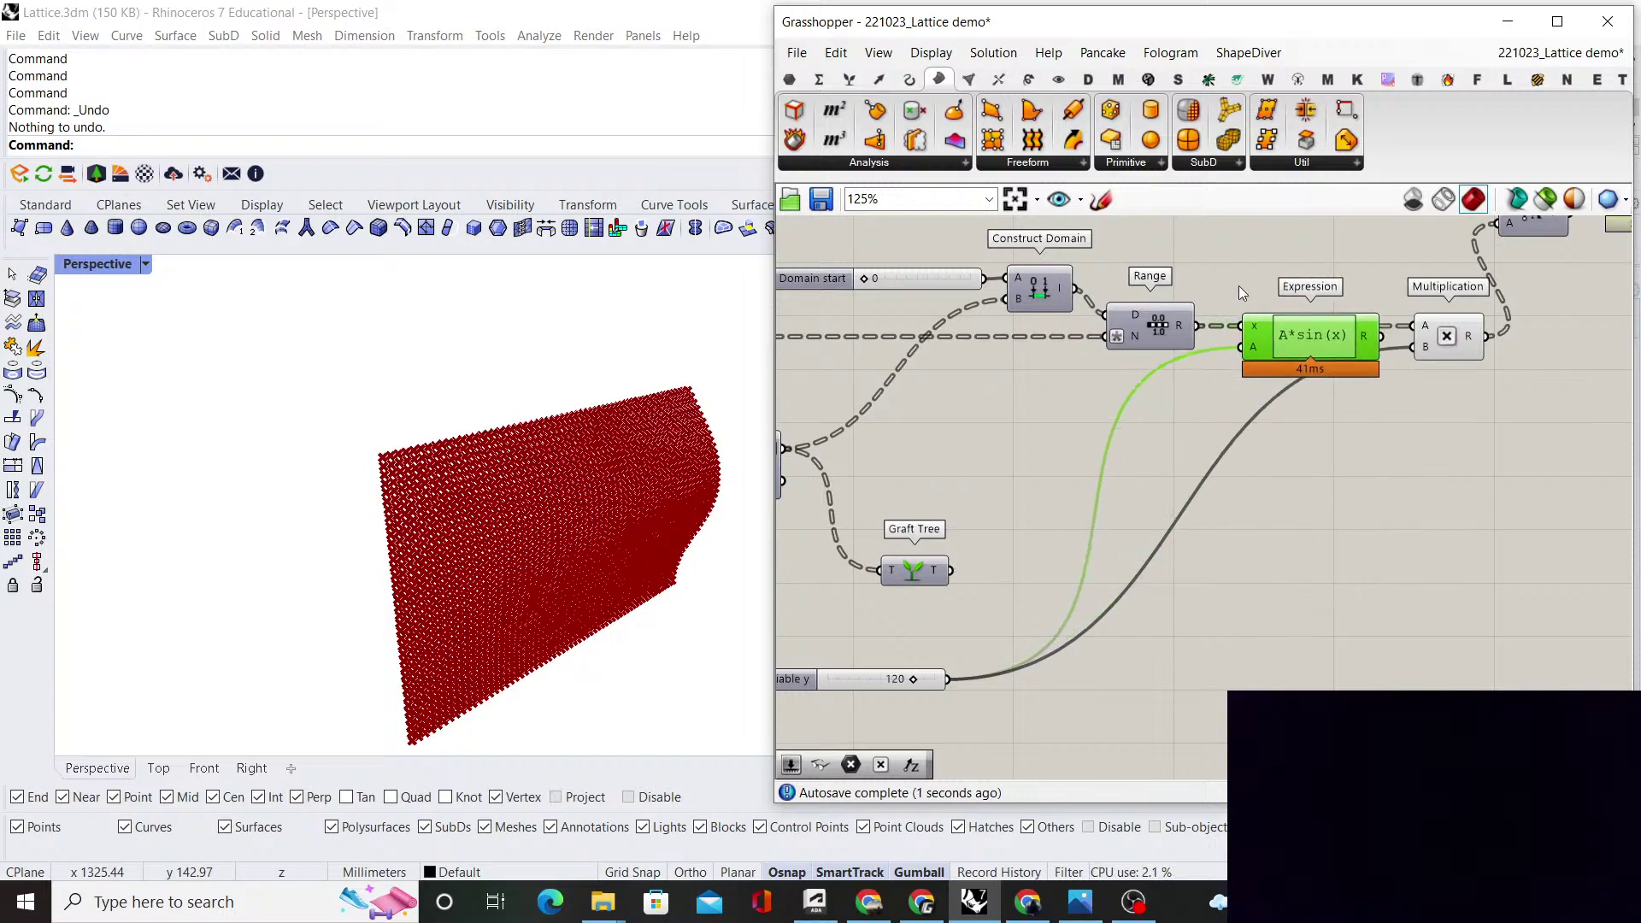
pyautogui.click(914, 571)
pyautogui.press('Delete')
# Pull the Multiplication component out of the chain and delete it
pyautogui.scroll(-5, 1128, 607)
pyautogui.scroll(5, 1385, 472)
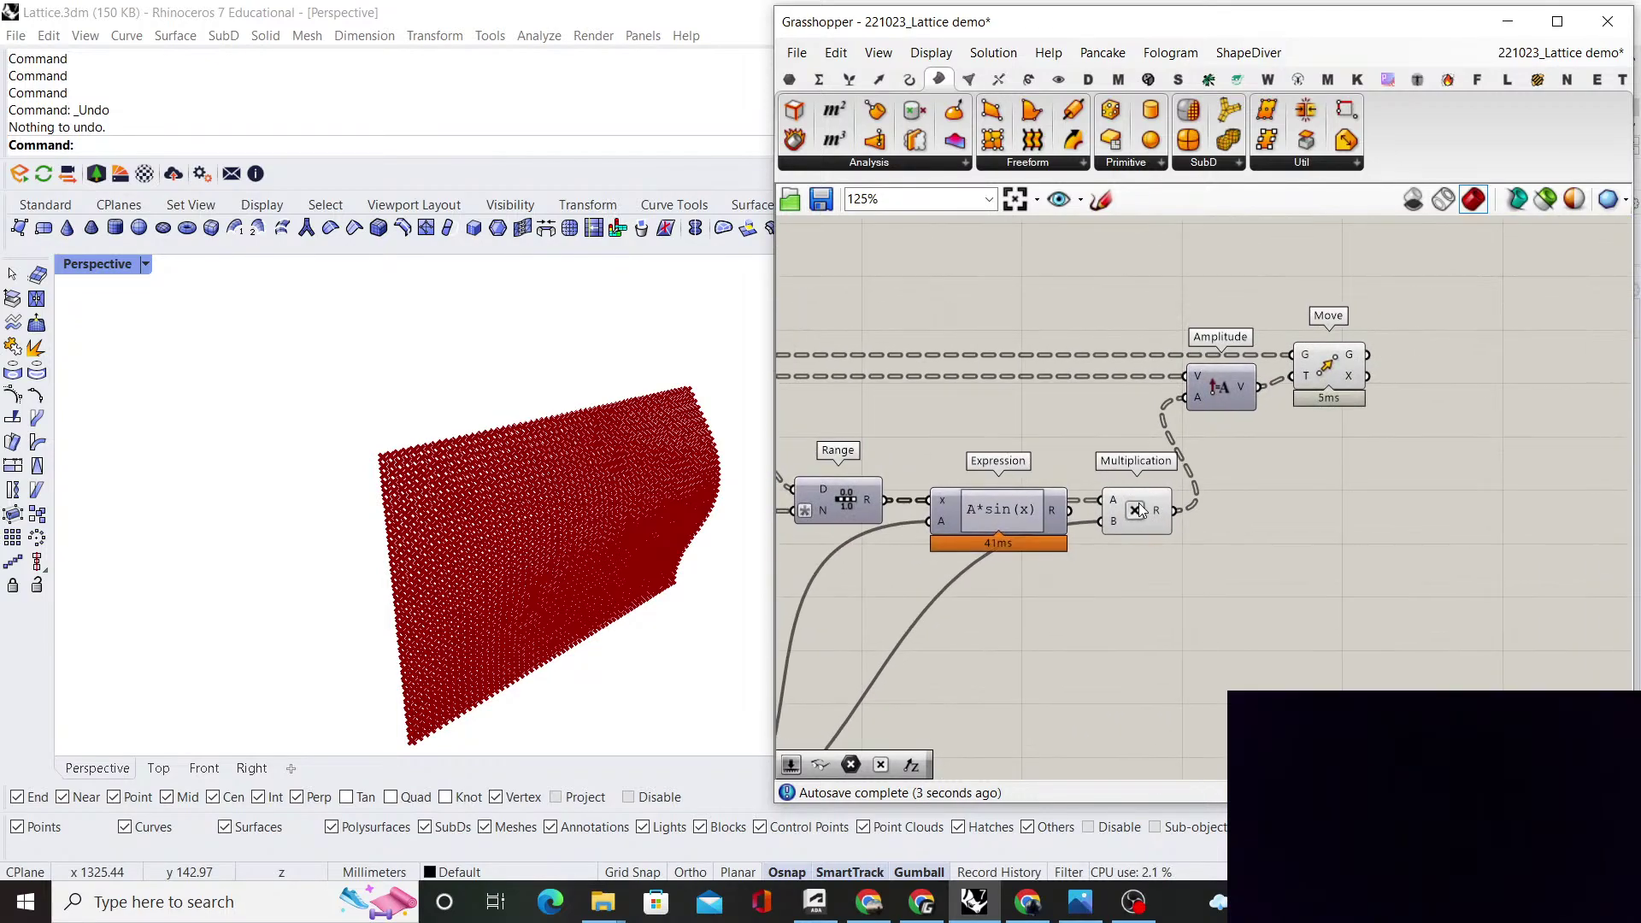
pyautogui.scroll(2, 1146, 508)
pyautogui.moveTo(1138, 533); pyautogui.dragTo(1166, 711)
pyautogui.scroll(-3, 1153, 647)
pyautogui.scroll(2, 1159, 676)
pyautogui.moveTo(1161, 683); pyautogui.dragTo(1193, 624, button='right')
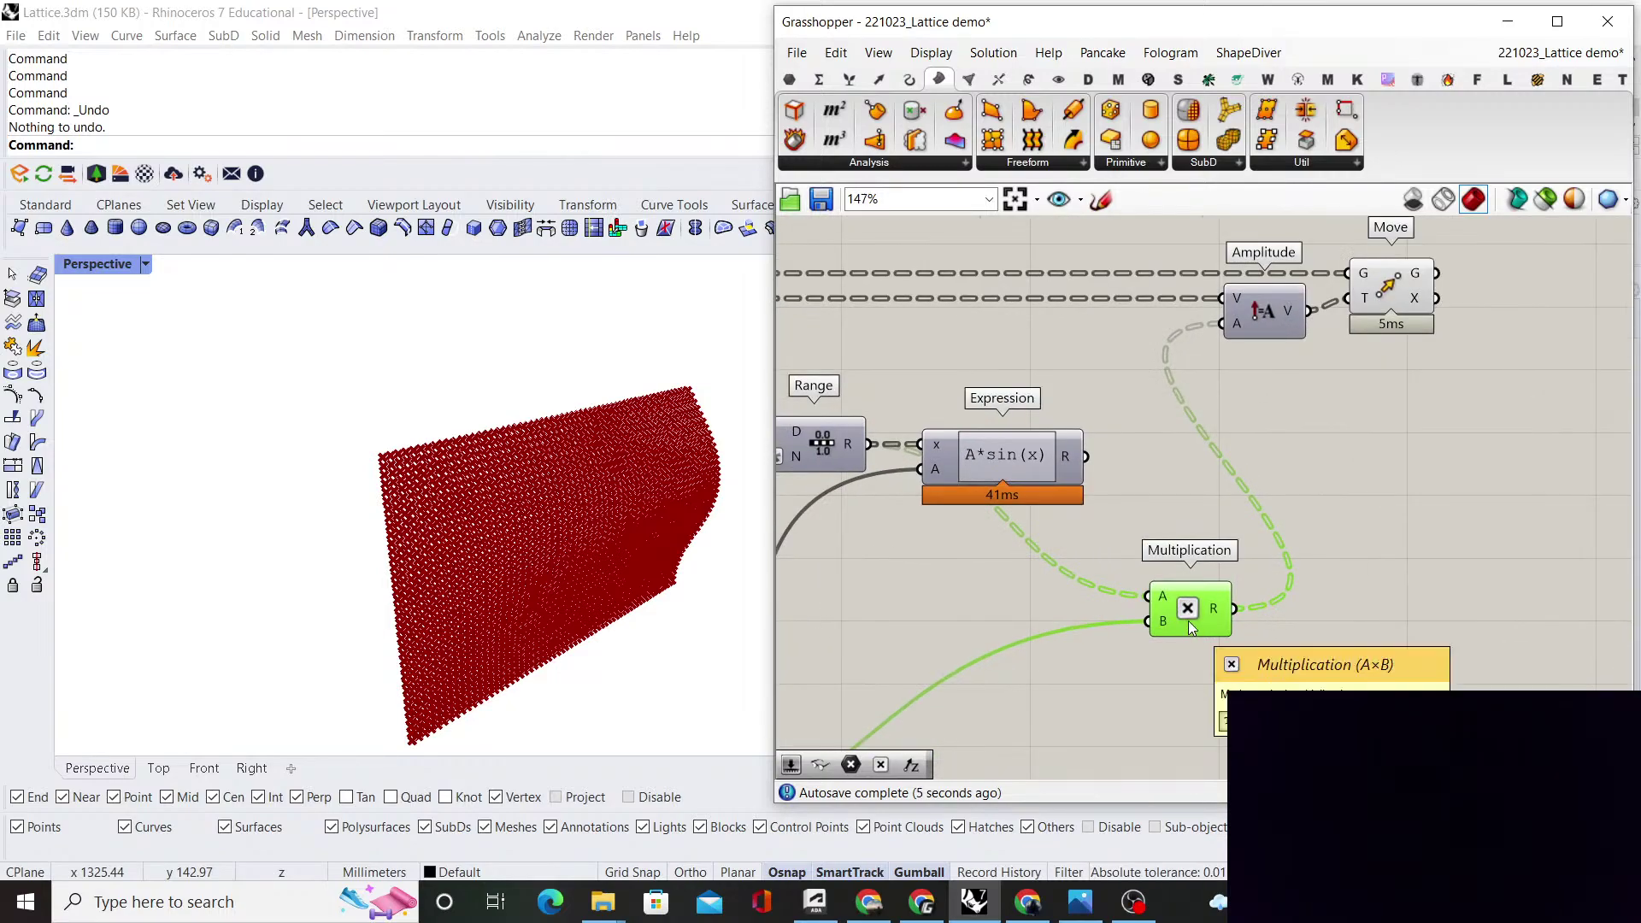
pyautogui.press('Delete')
# Place the 120 slider near the Expression and connect the Expression's R output to the Amplitude's A input
pyautogui.scroll(-3, 1111, 581)
pyautogui.moveTo(1031, 523); pyautogui.dragTo(1262, 414, button='right')
pyautogui.scroll(2, 940, 662)
pyautogui.moveTo(945, 634); pyautogui.dragTo(1177, 444)
pyautogui.moveTo(1244, 470); pyautogui.dragTo(1100, 595, button='right')
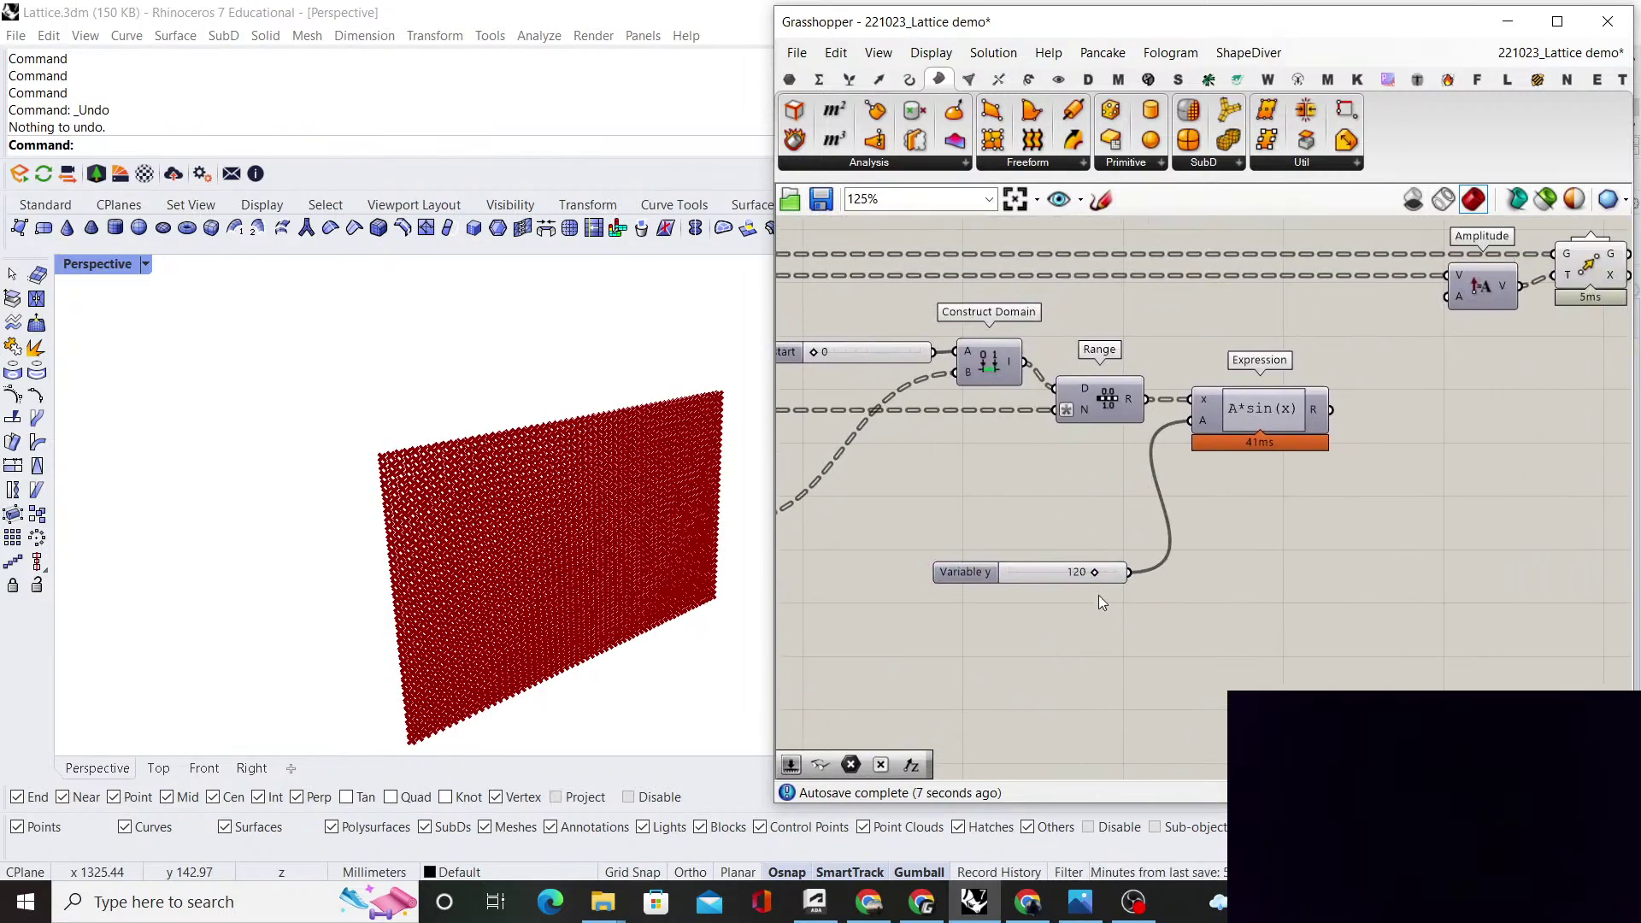
pyautogui.moveTo(1312, 463); pyautogui.dragTo(1148, 554, button='right')
pyautogui.moveTo(1241, 452); pyautogui.dragTo(1242, 447)
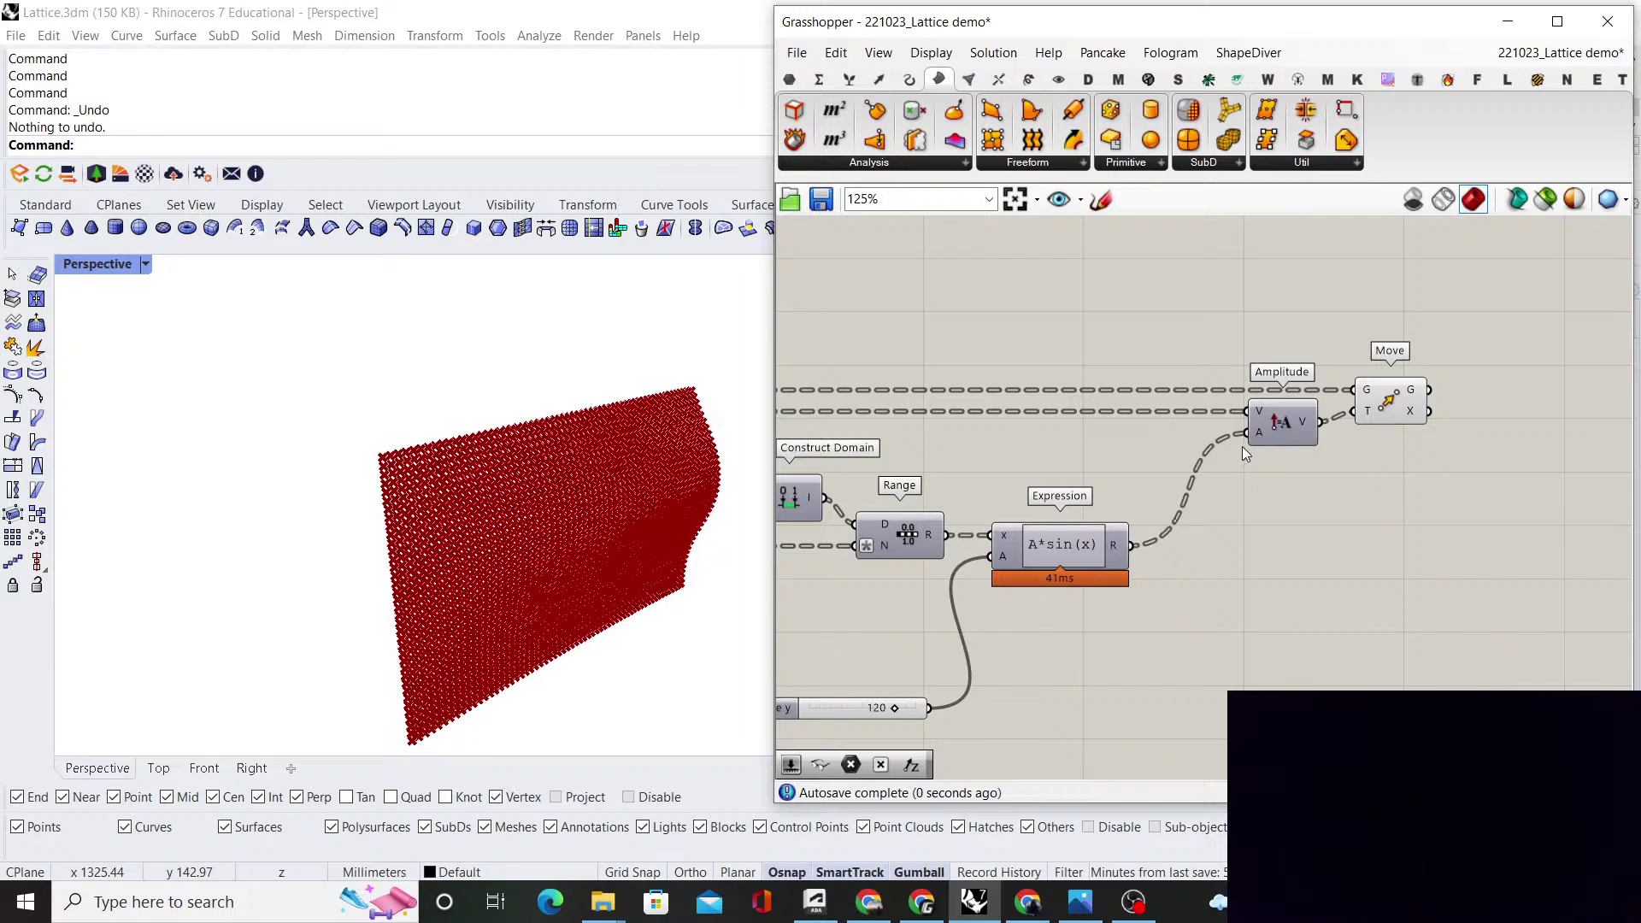
# Try a three-peak sine curve in the Graph Mapper, examine the rippled point grid, and undo the curve change
pyautogui.moveTo(763, 625); pyautogui.dragTo(308, 547, button='right')
pyautogui.scroll(-3, 1149, 530)
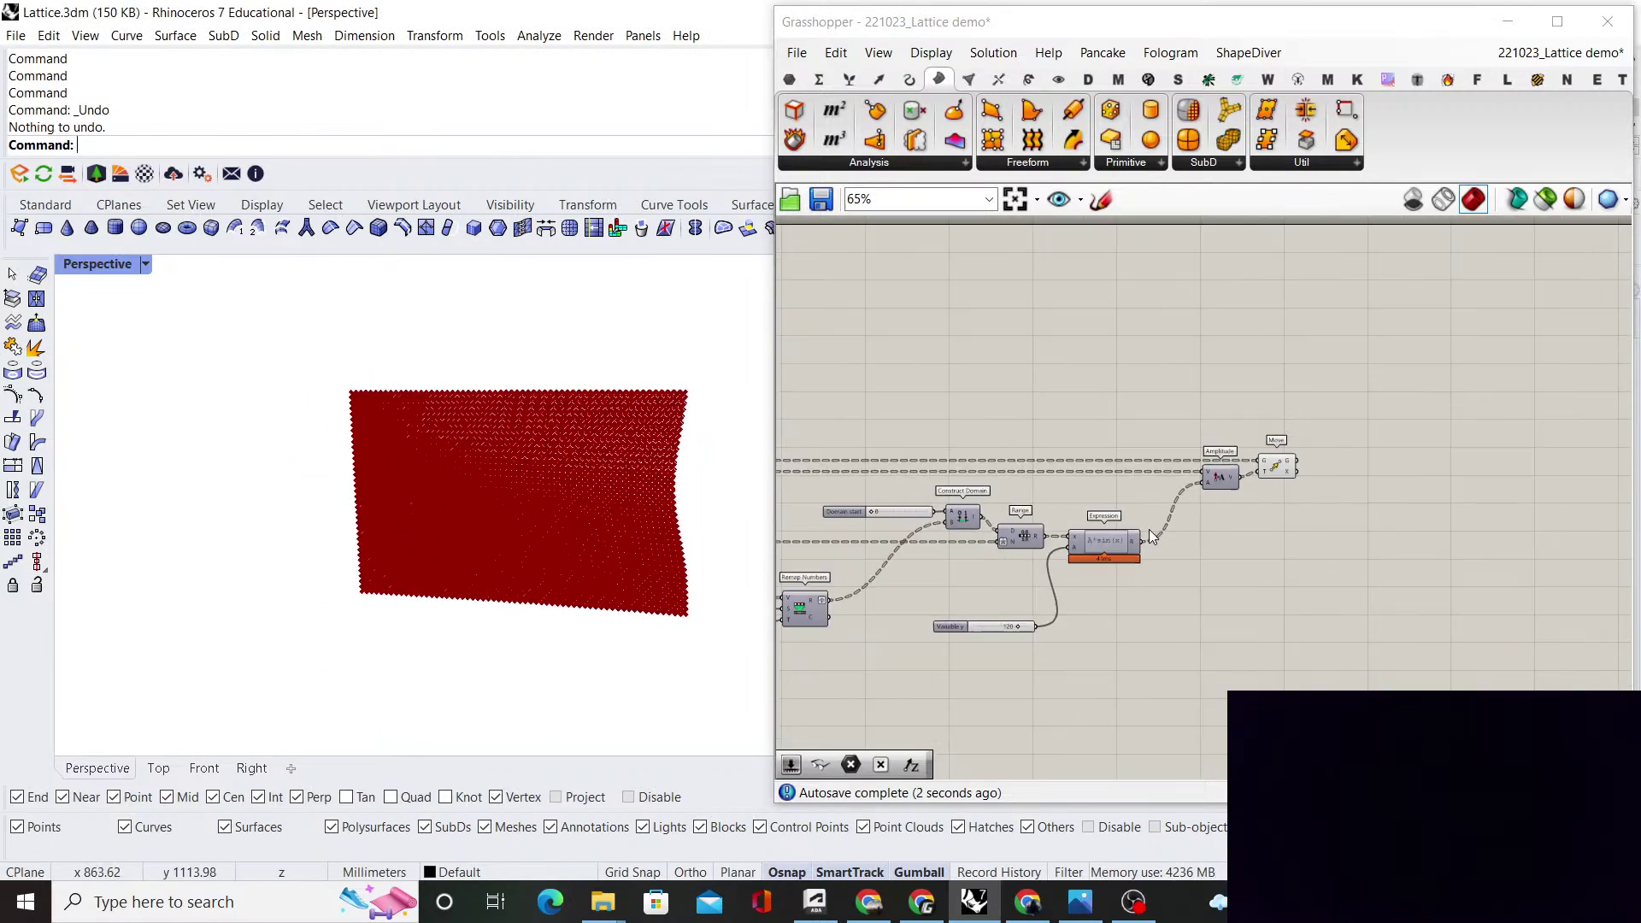
pyautogui.scroll(2, 1187, 532)
pyautogui.moveTo(1007, 563); pyautogui.dragTo(1243, 527, button='right')
pyautogui.scroll(-2, 1243, 527)
pyautogui.moveTo(849, 600); pyautogui.dragTo(997, 577, button='right')
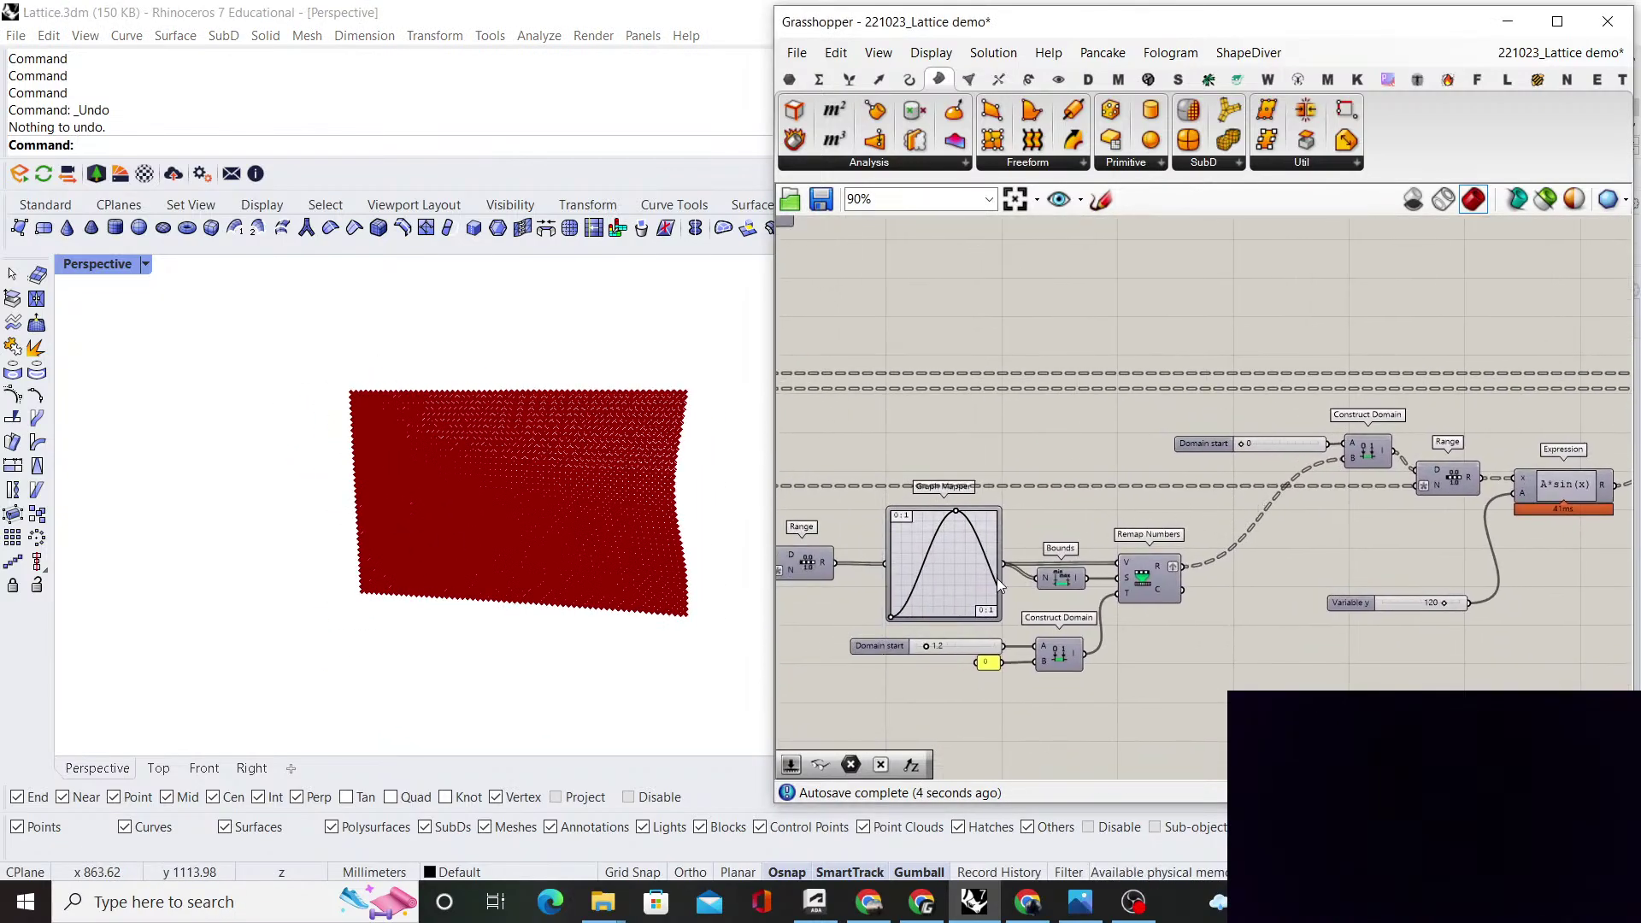
pyautogui.scroll(3, 948, 587)
pyautogui.scroll(2, 952, 547)
pyautogui.moveTo(985, 425); pyautogui.dragTo(879, 417)
pyautogui.moveTo(681, 432)
pyautogui.mouseDown(button='right')
pyautogui.moveTo(407, 458)
pyautogui.moveTo(444, 439)
pyautogui.moveTo(675, 427)
pyautogui.mouseUp(button='right')
pyautogui.scroll(-8, 1274, 523)
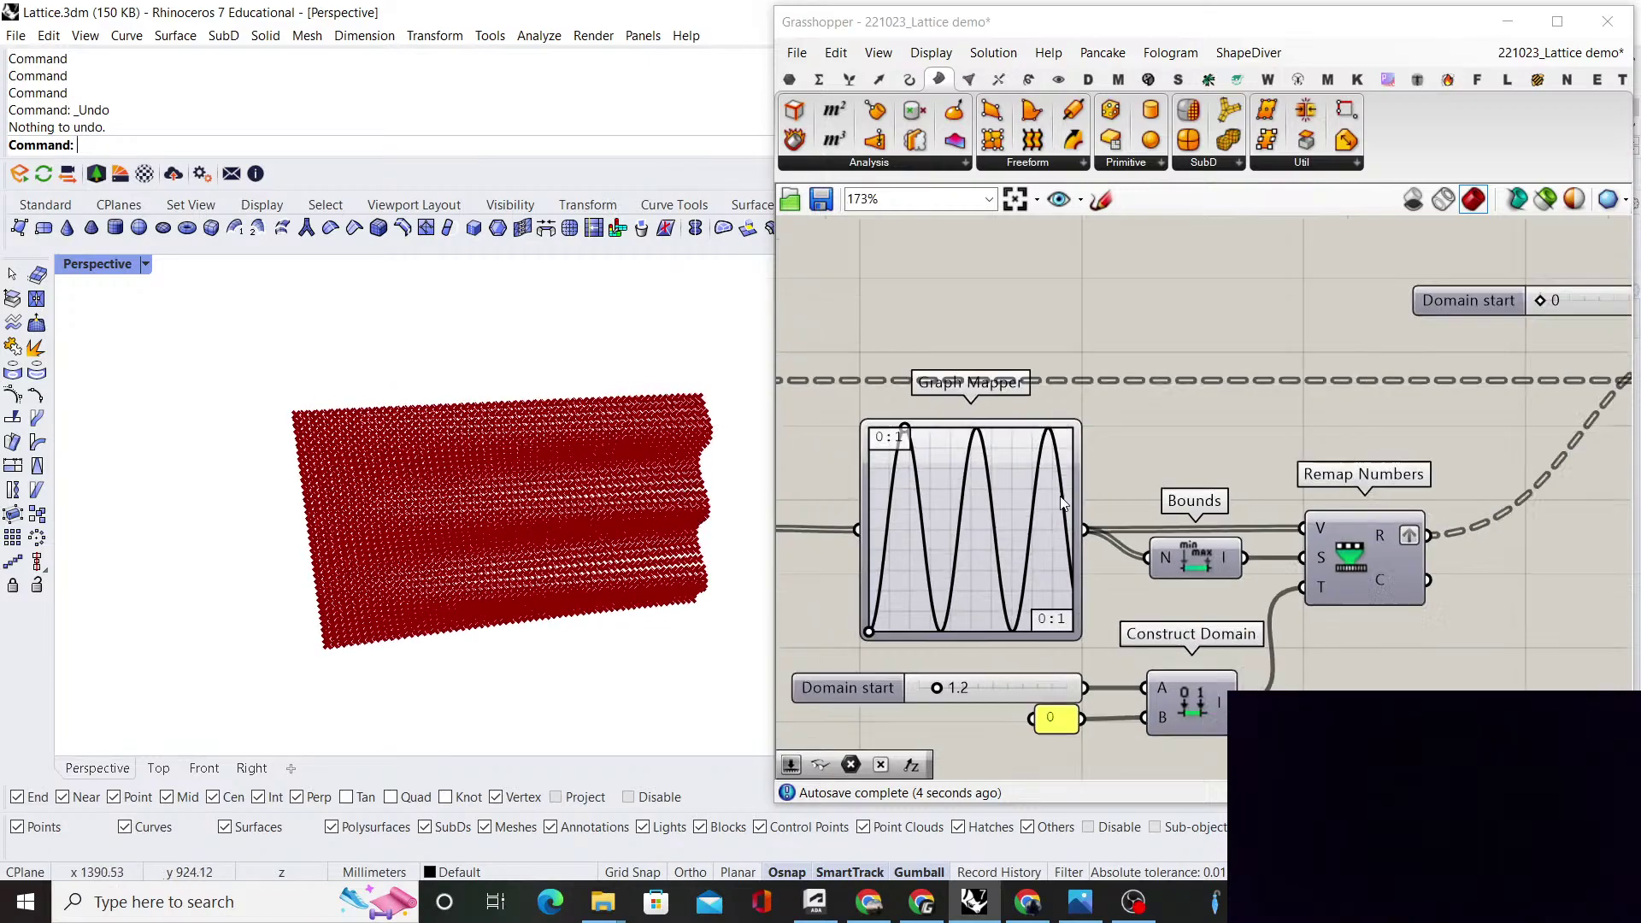
pyautogui.hotkey('ctrl', 'z')
# Move the Expression with its slider away from the Range, and shift the Amplitude and Move components along with them
pyautogui.scroll(5, 1273, 523)
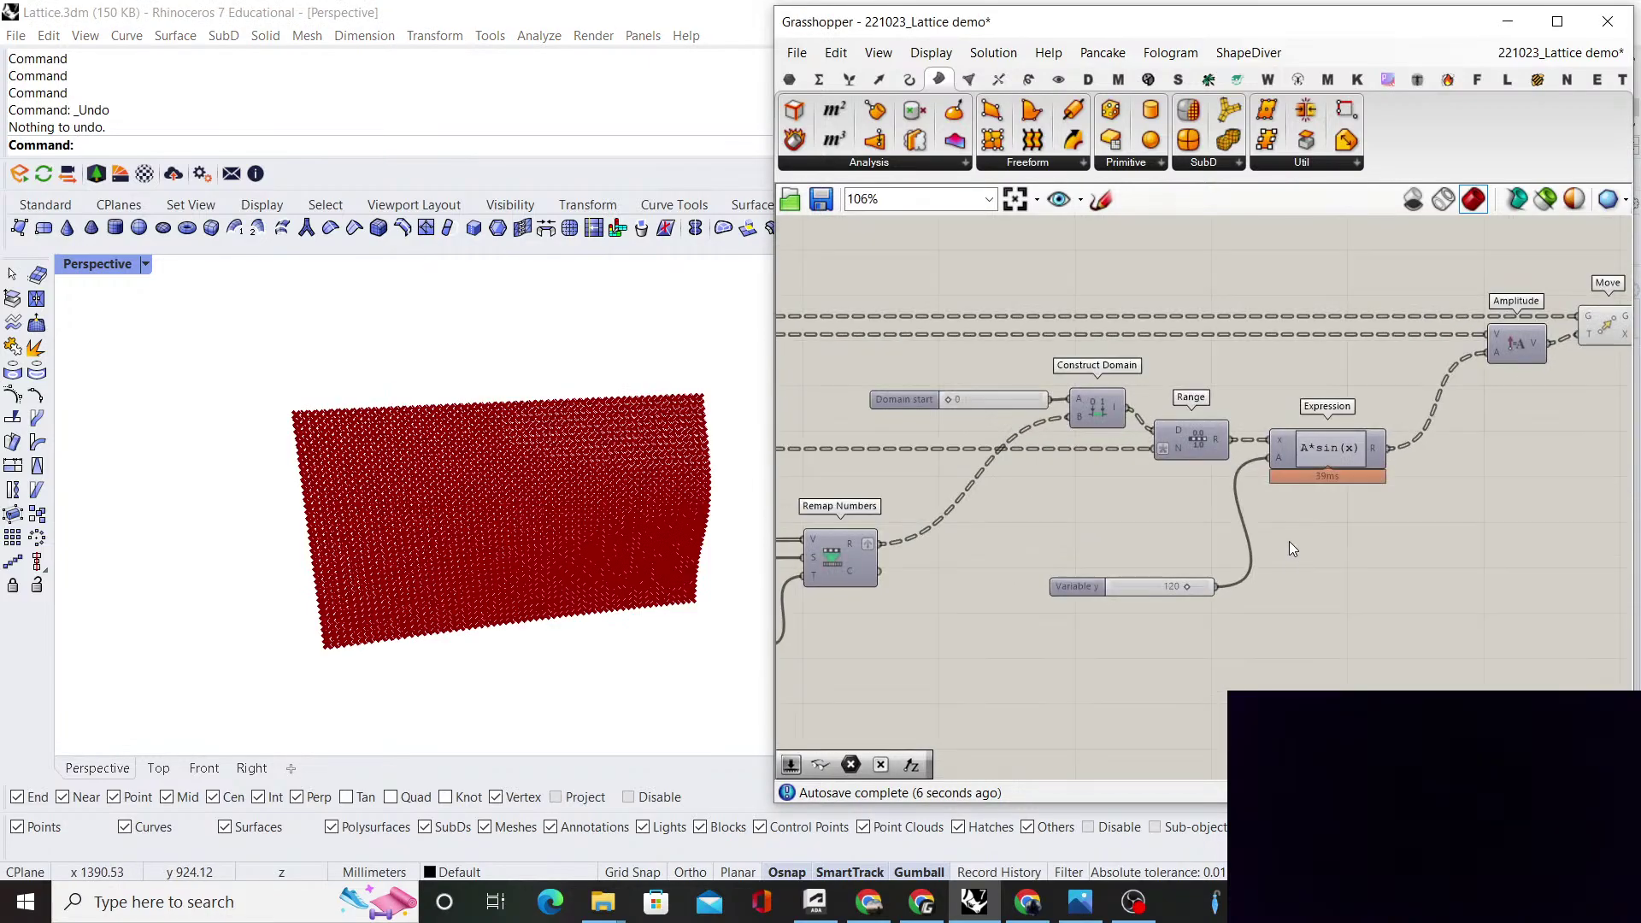
pyautogui.moveTo(1300, 663); pyautogui.dragTo(1219, 437)
pyautogui.moveTo(1231, 445); pyautogui.dragTo(1333, 452)
pyautogui.moveTo(1333, 451); pyautogui.dragTo(1146, 475, button='right')
pyautogui.moveTo(1406, 420); pyautogui.dragTo(1269, 339)
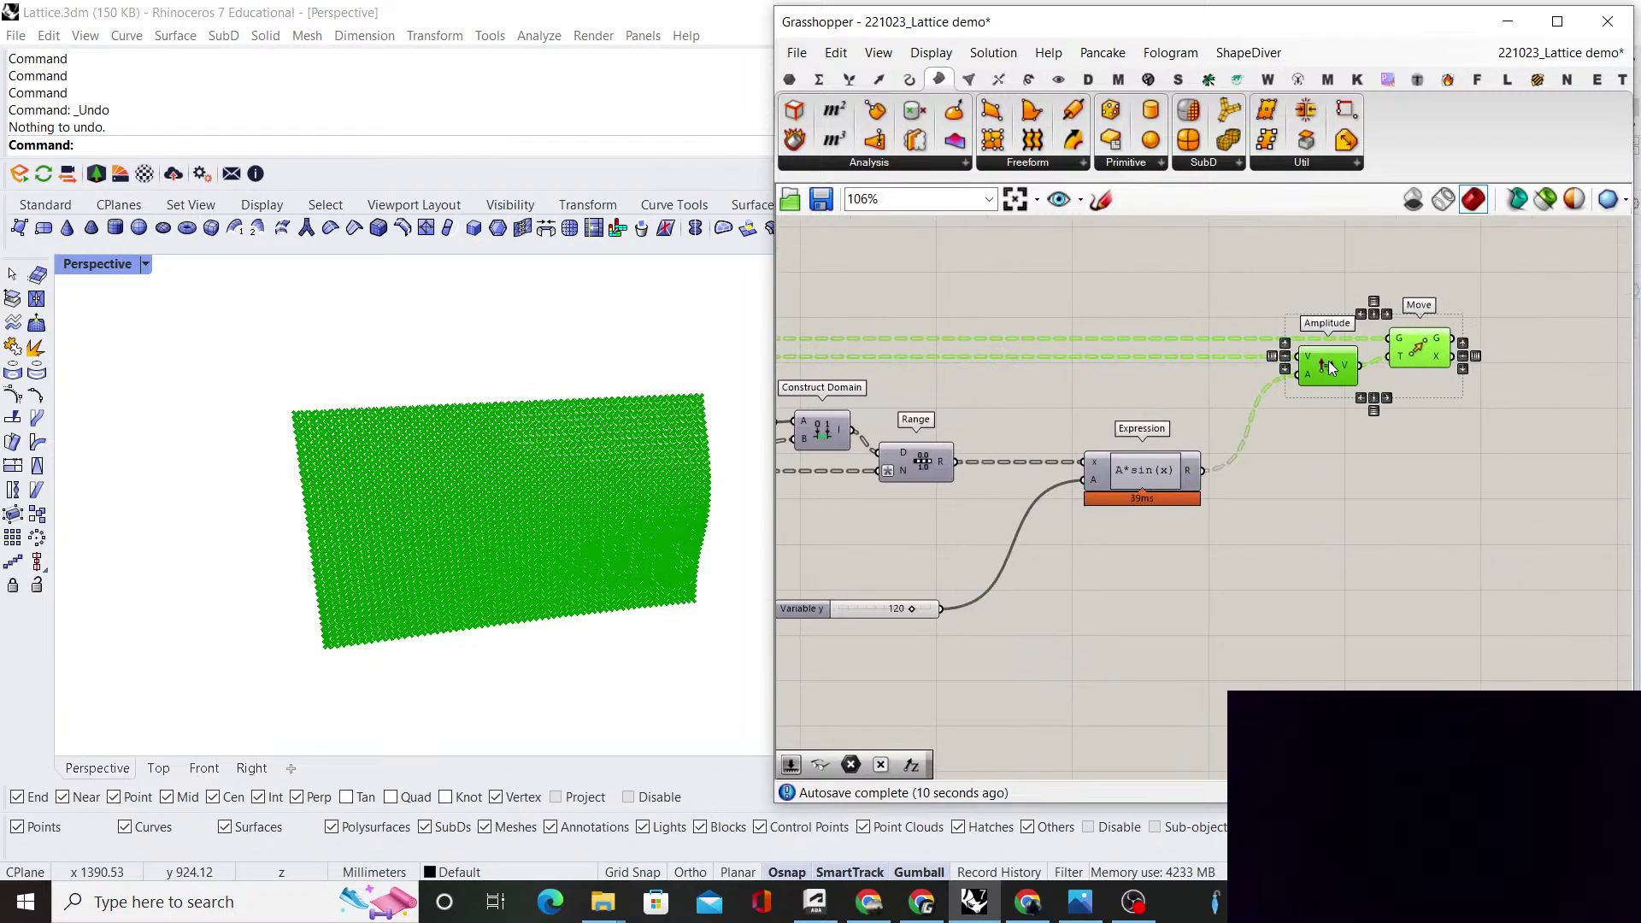
pyautogui.scroll(3, 1278, 376)
# Reposition the second Construct Domain and its Range to even out the spacing before the Expression
pyautogui.moveTo(1103, 475); pyautogui.dragTo(970, 373)
pyautogui.click(1090, 409)
pyautogui.scroll(1, 1137, 447)
pyautogui.moveTo(1116, 400); pyautogui.dragTo(1172, 400)
pyautogui.click(1248, 368)
pyautogui.scroll(-1, 1304, 386)
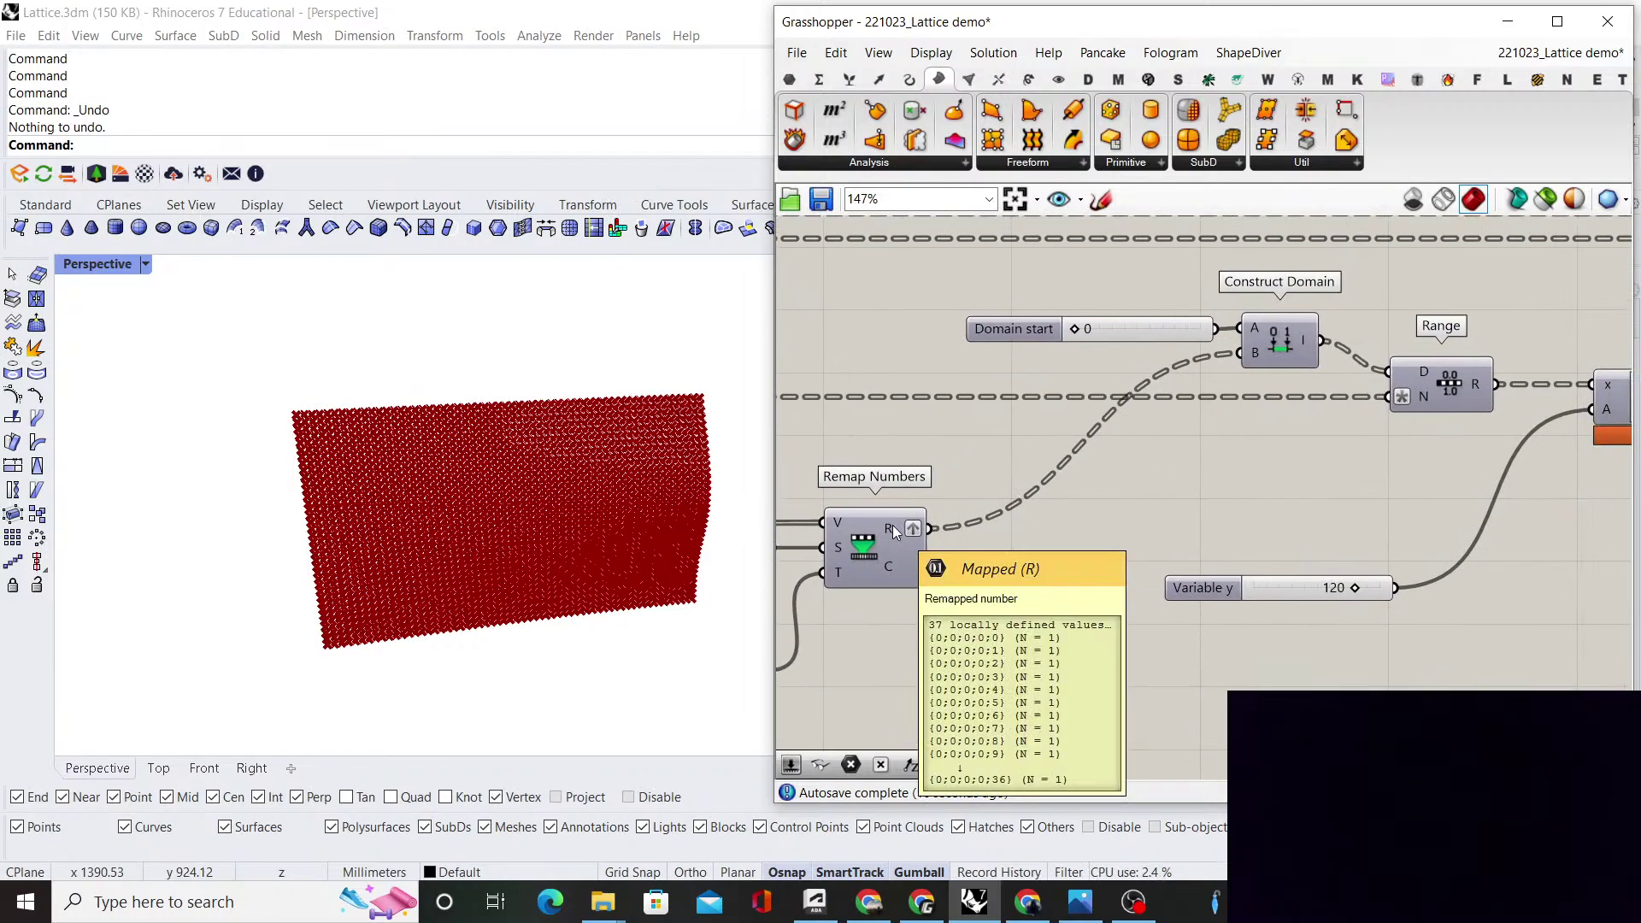
# Move the 120 slider closer to the Expression and check the outputs of the Range and Remap Numbers
pyautogui.moveTo(547, 535); pyautogui.dragTo(669, 494, button='right')
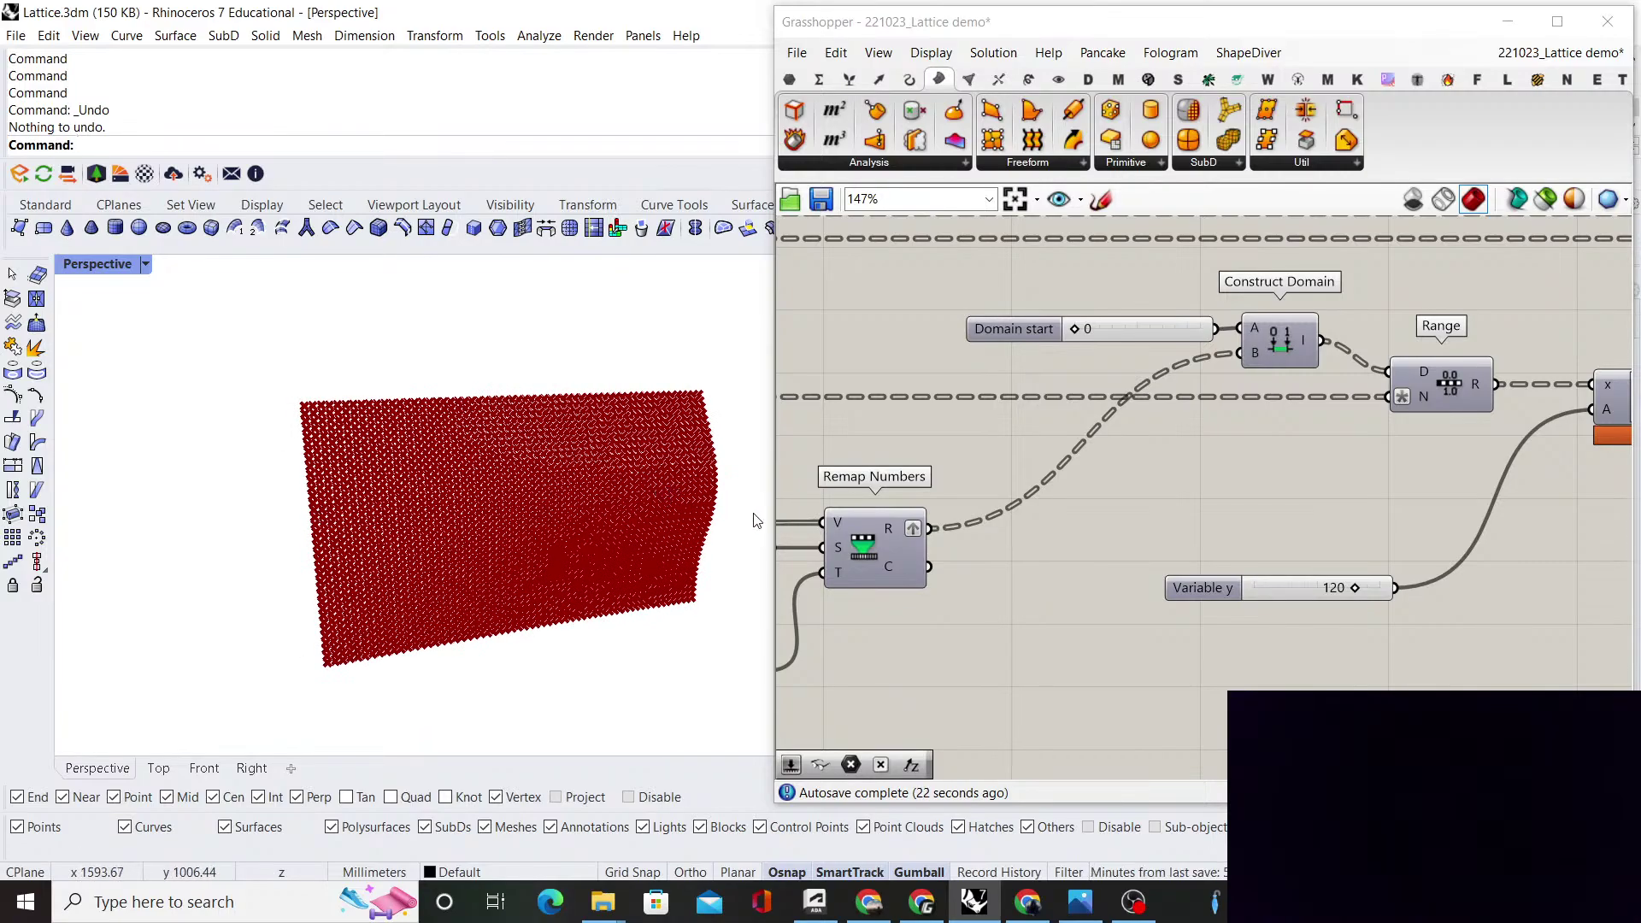
pyautogui.moveTo(1259, 607); pyautogui.dragTo(1234, 602, button='right')
pyautogui.moveTo(1234, 602); pyautogui.dragTo(1280, 545)
pyautogui.moveTo(1281, 546); pyautogui.dragTo(1167, 560, button='right')
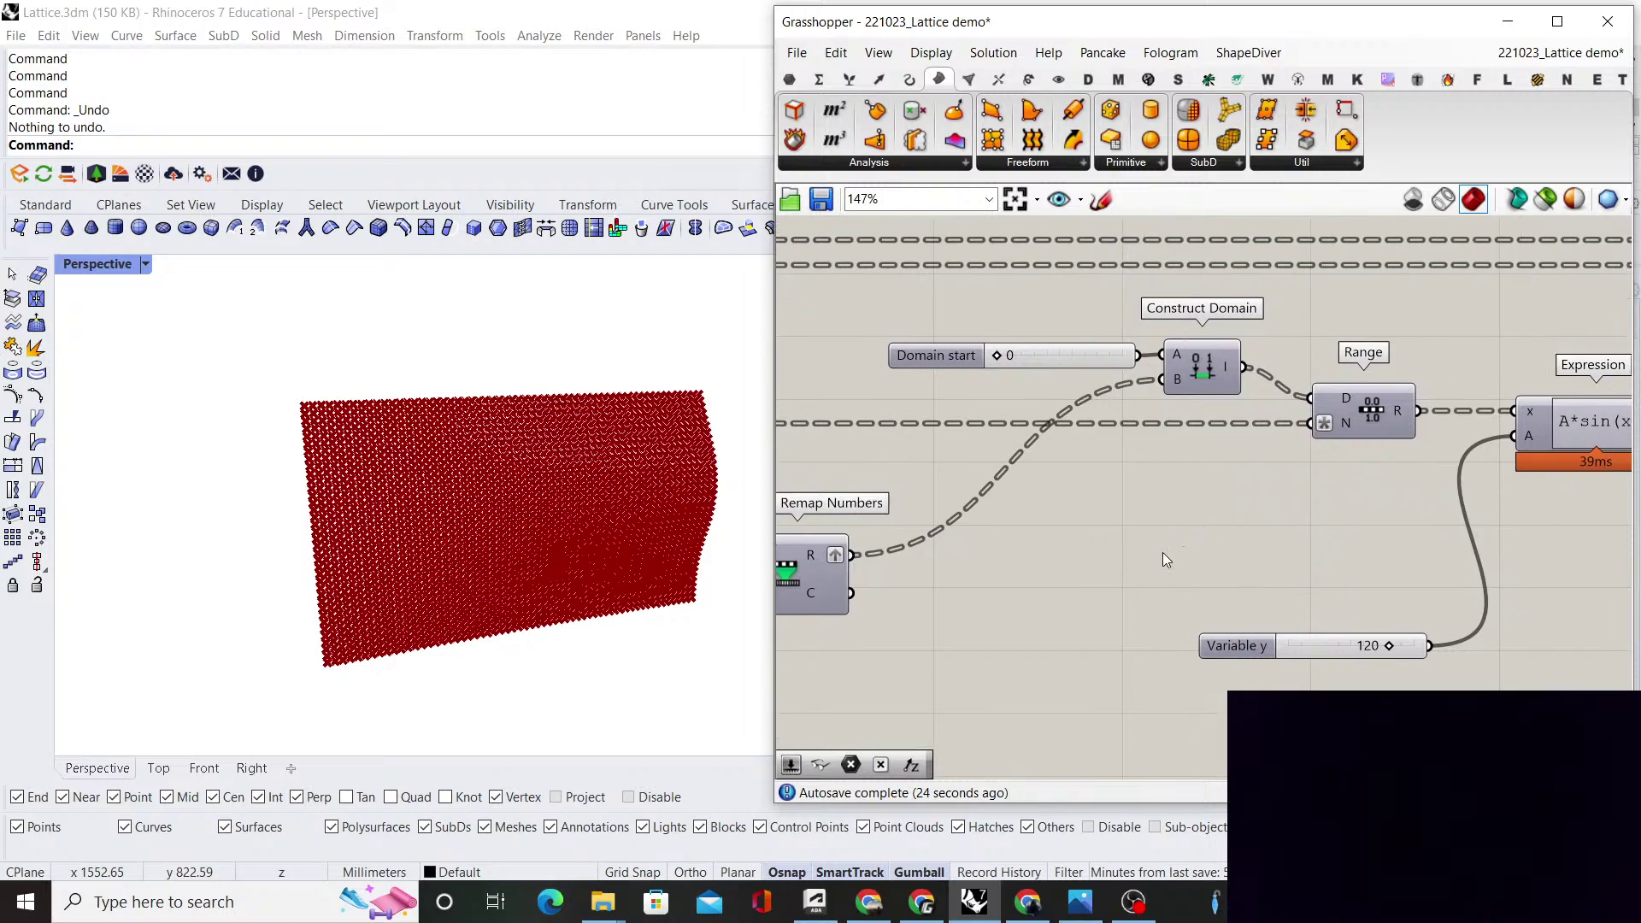
pyautogui.scroll(-3, 1156, 516)
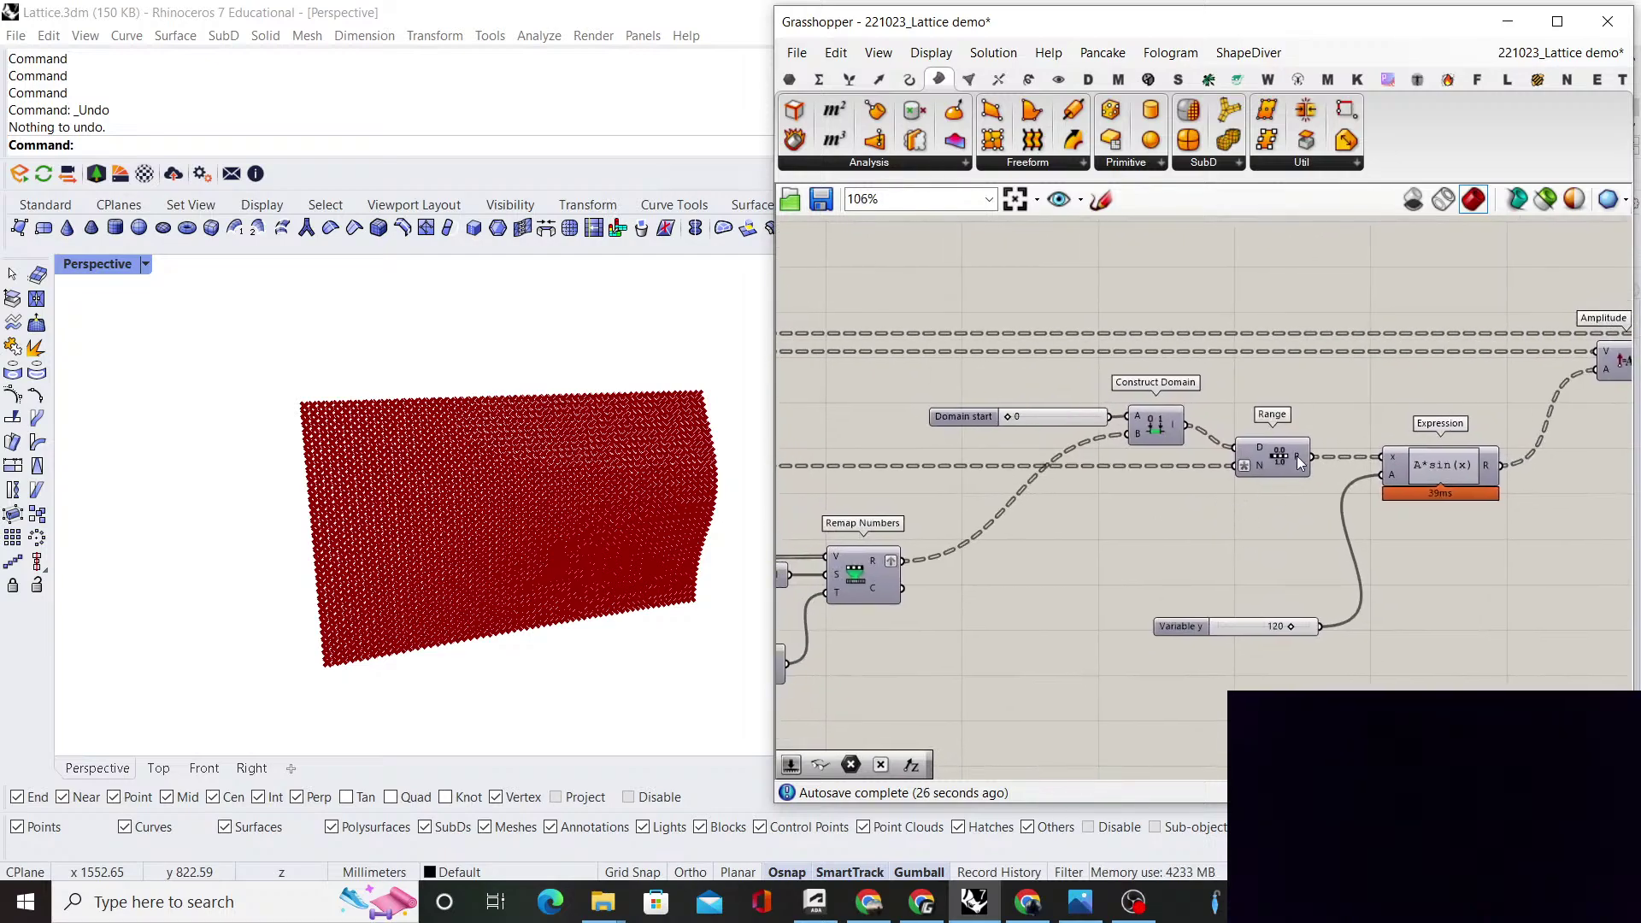
pyautogui.moveTo(1299, 462)
pyautogui.scroll(3, 1180, 526)
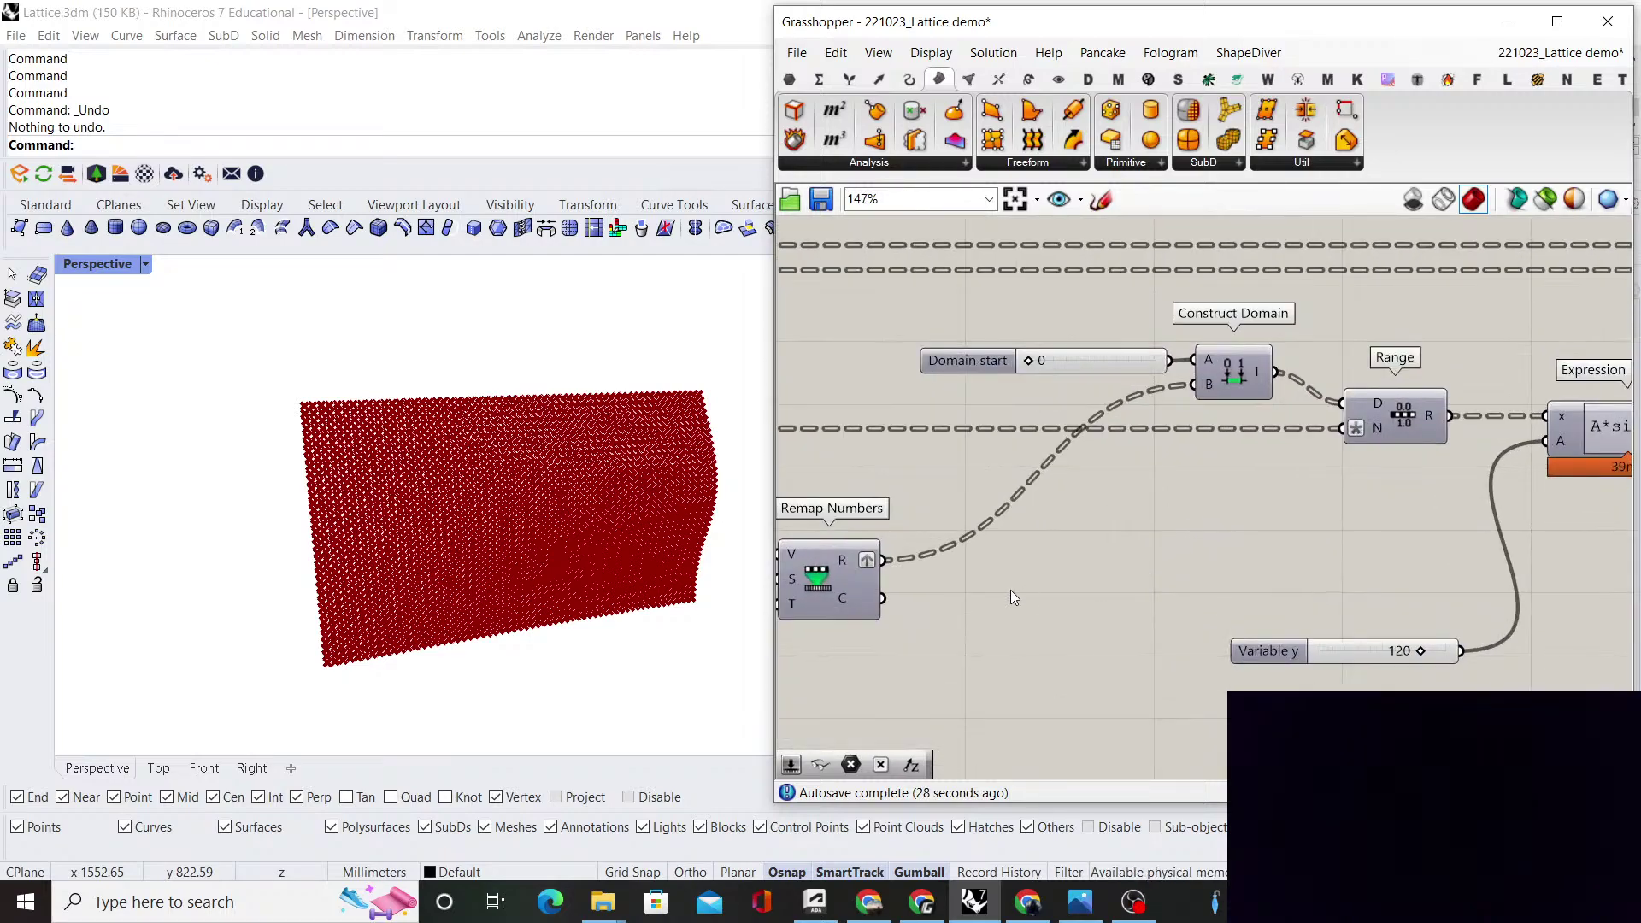
pyautogui.doubleClick(1157, 602)
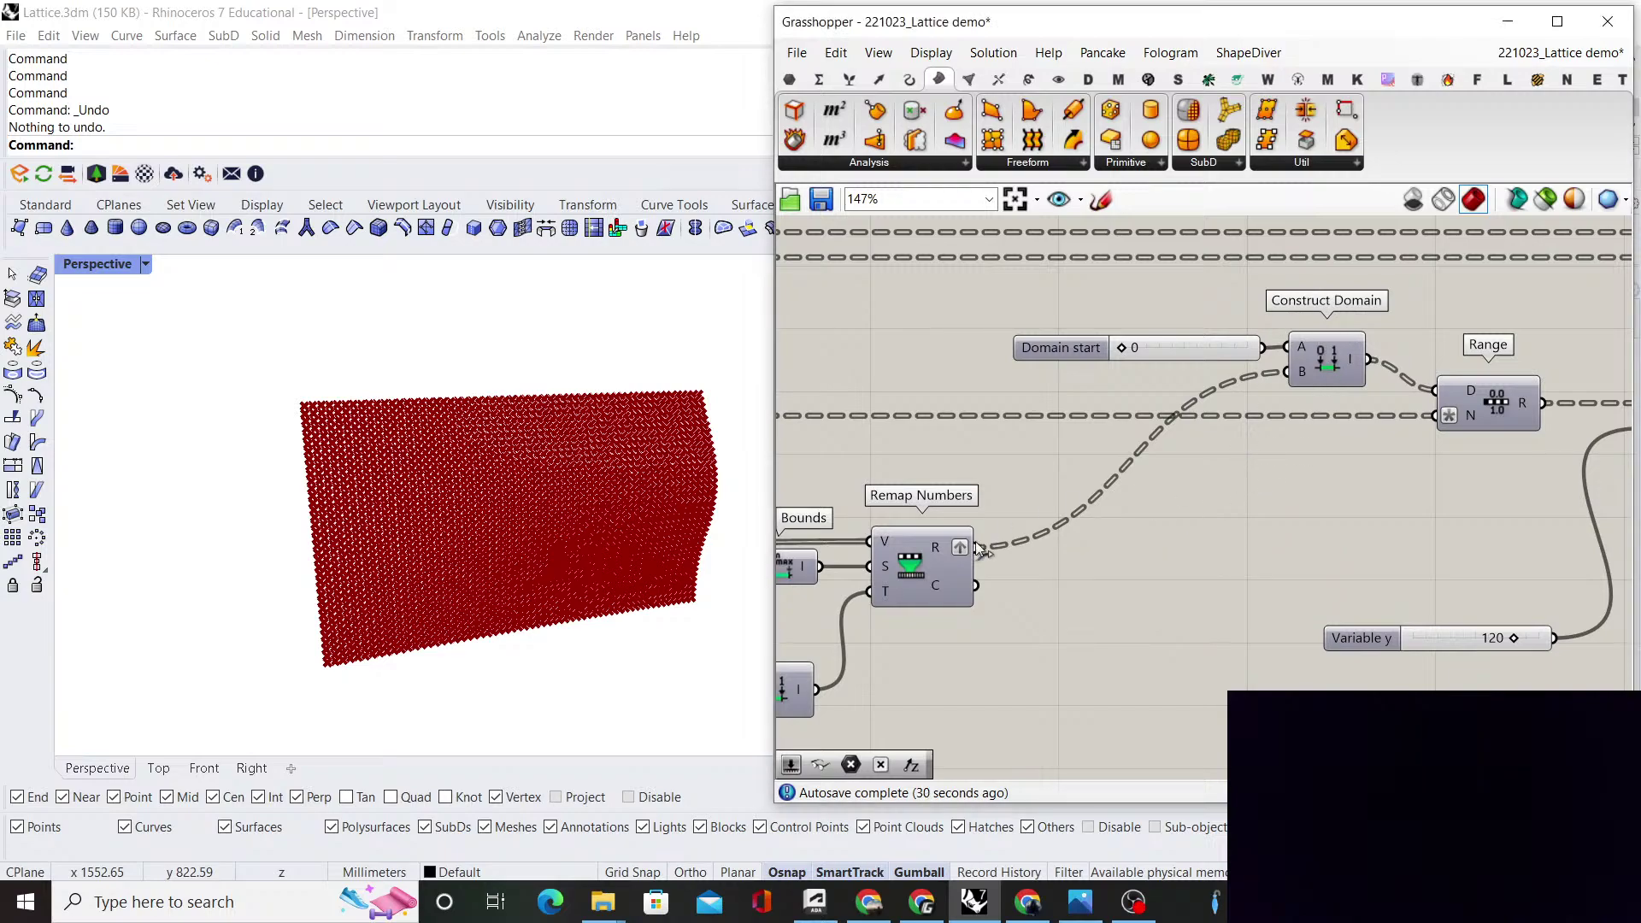
# Add a Pi component beside Remap Numbers and feed it the remapped values
pyautogui.doubleClick(1140, 570)
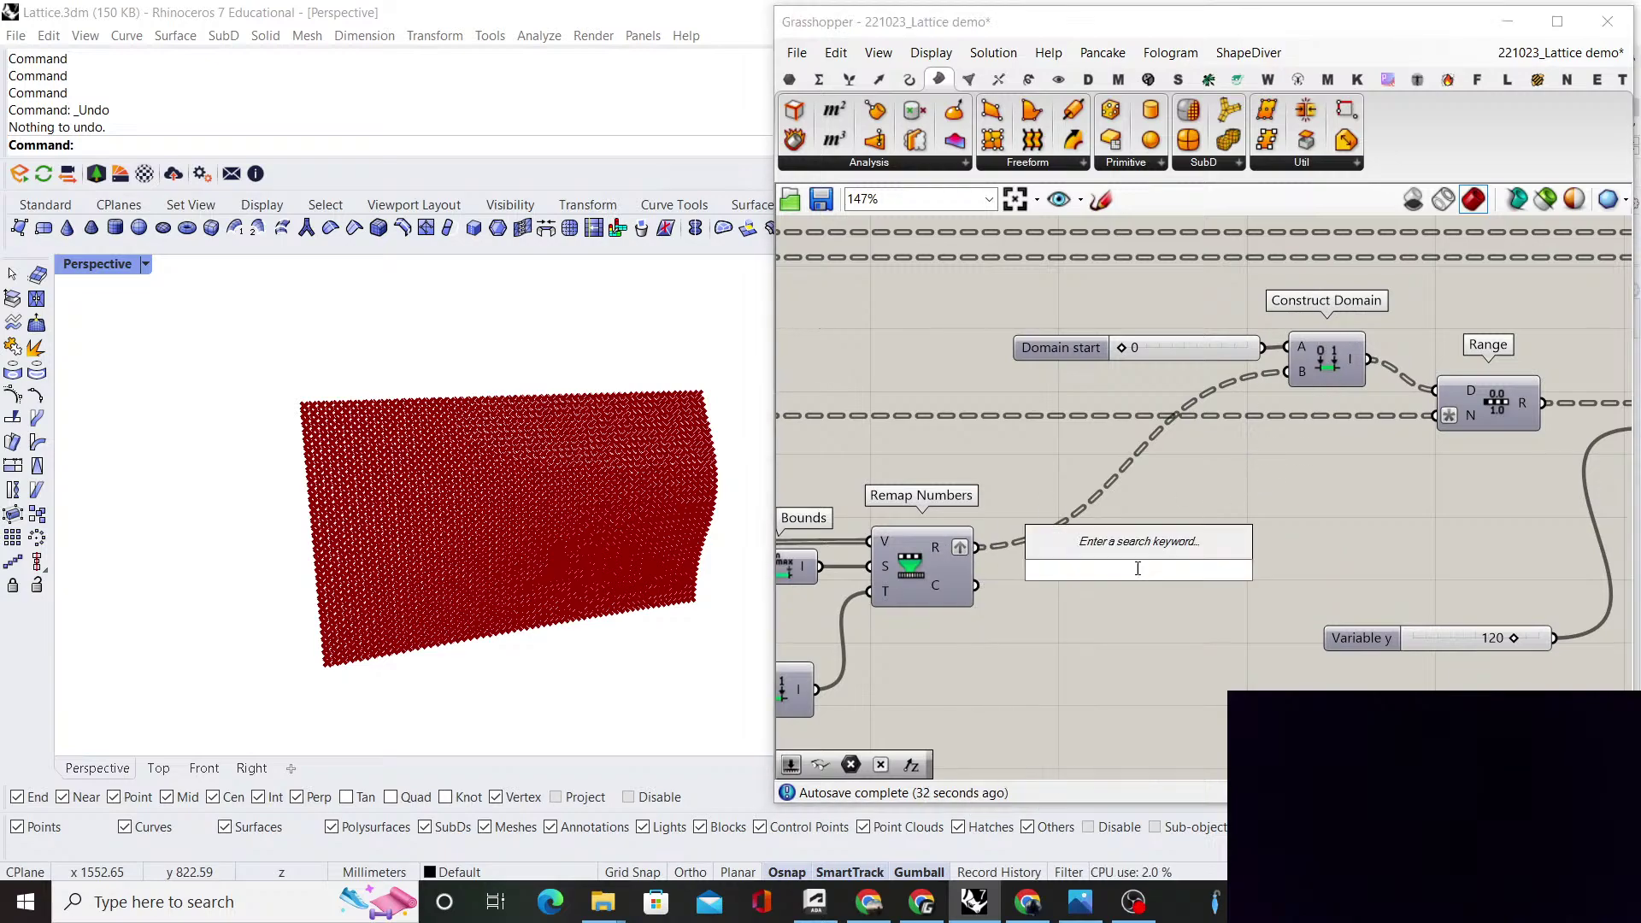
pyautogui.write('pi')
pyautogui.click(1109, 548)
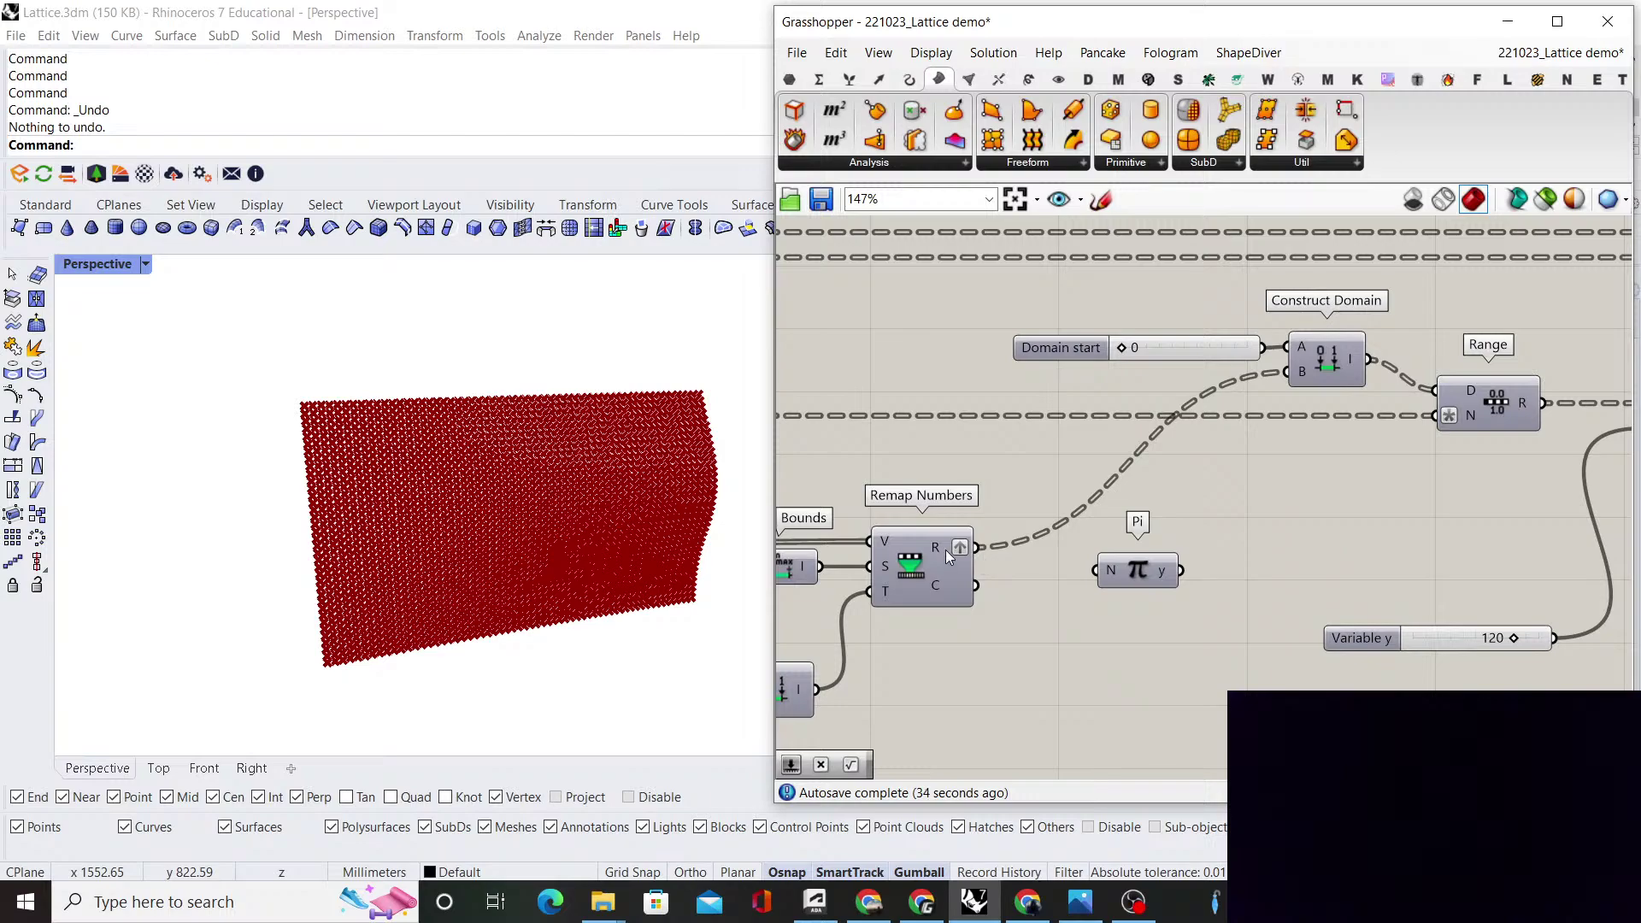
pyautogui.moveTo(1106, 570)
pyautogui.mouseDown()
pyautogui.moveTo(1154, 550)
pyautogui.moveTo(1115, 548)
pyautogui.mouseUp()
# Add a Negative component after Pi and connect Pi's output to it
pyautogui.doubleClick(1268, 531)
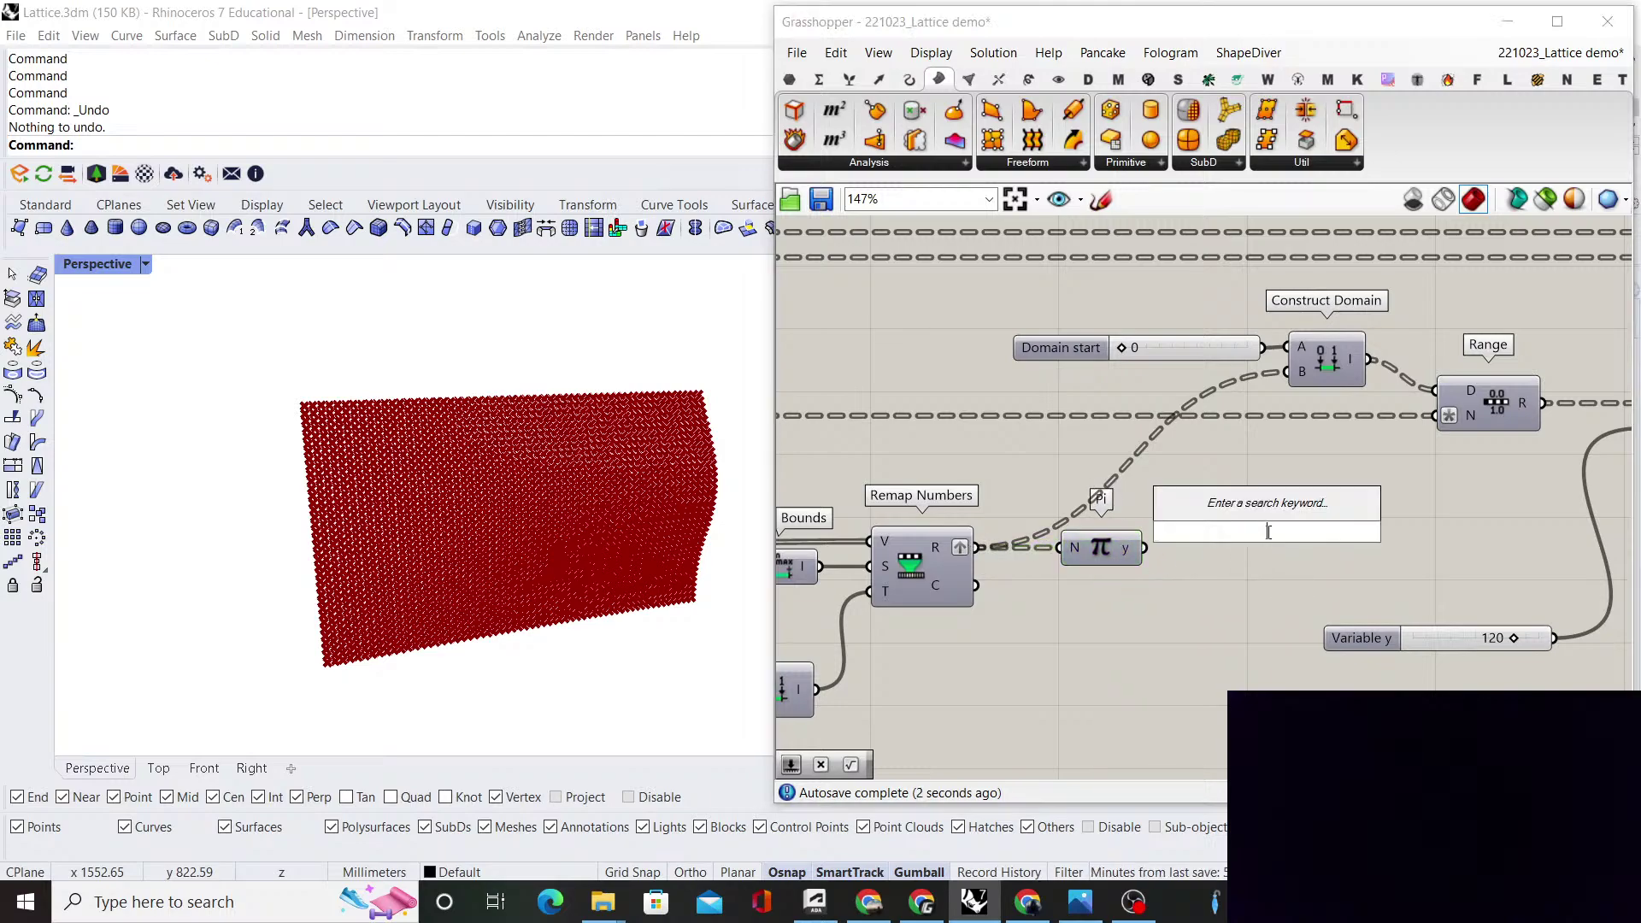
pyautogui.write('negati')
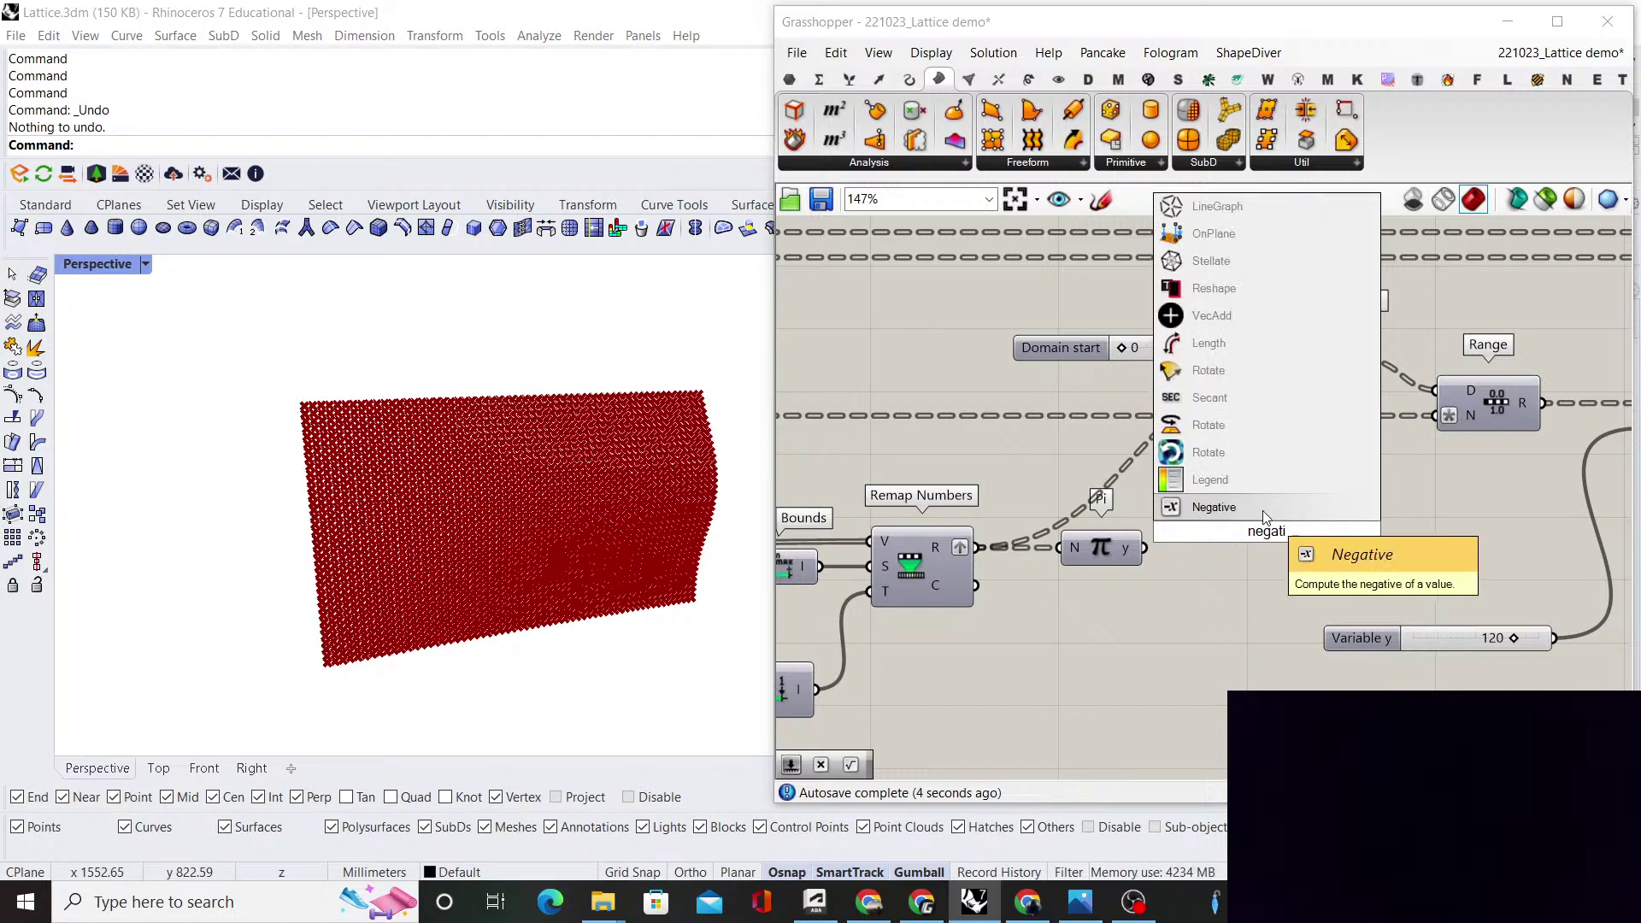
pyautogui.click(1214, 507)
pyautogui.moveTo(1144, 548); pyautogui.dragTo(1222, 546)
pyautogui.click(1297, 504)
pyautogui.moveTo(1209, 546); pyautogui.dragTo(1198, 530, button='right')
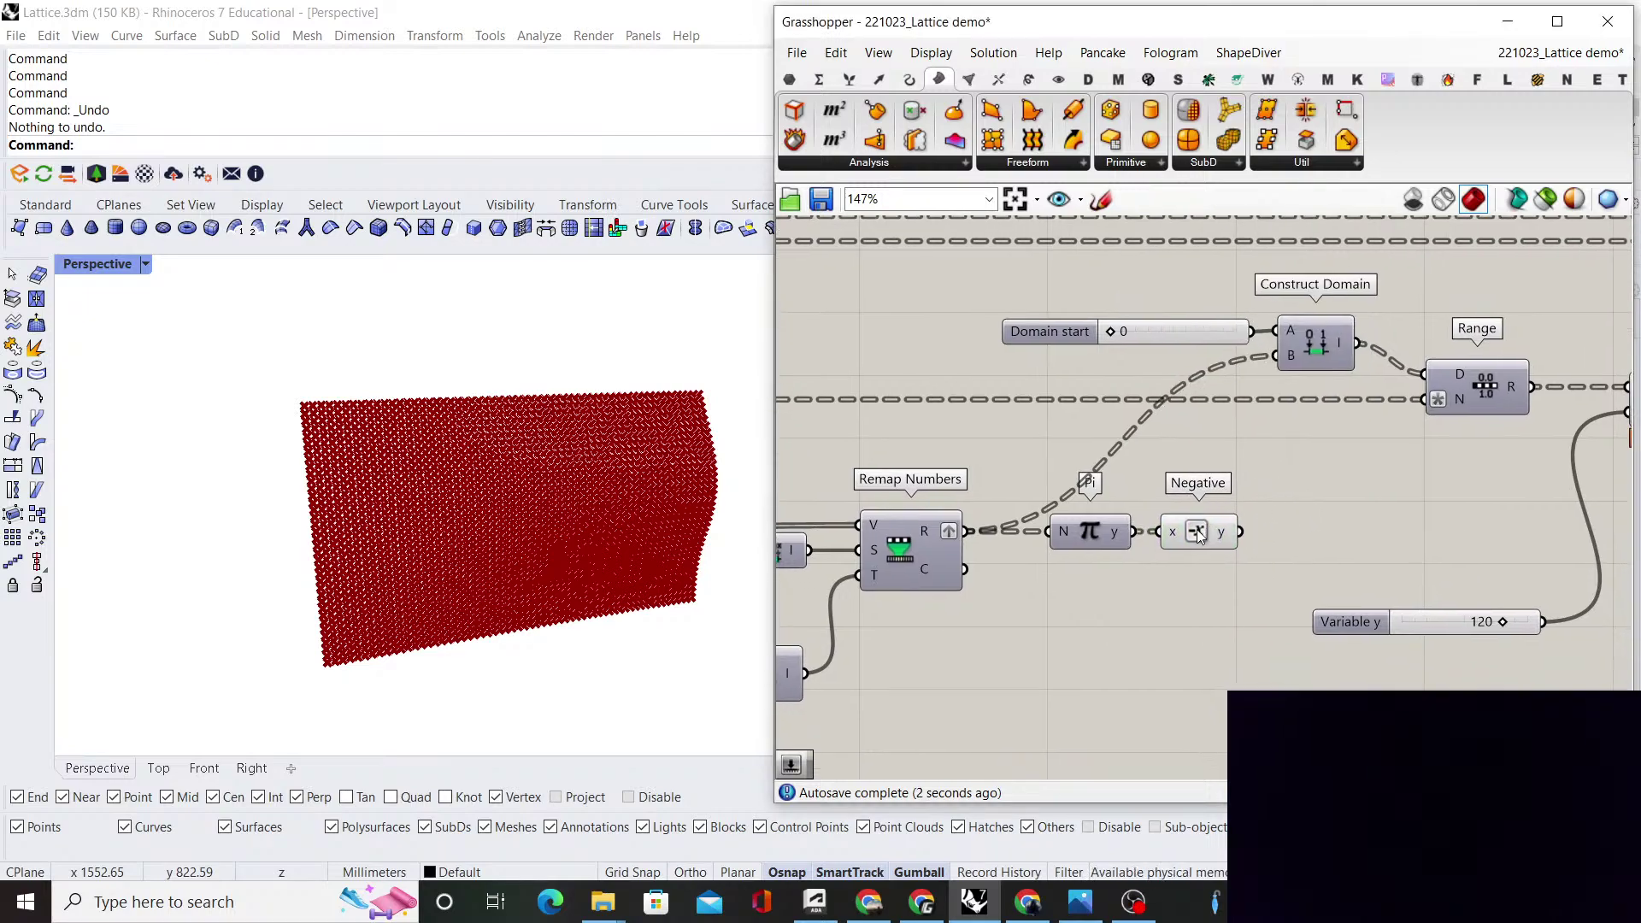
# Add a number slider with value 12 below the Pi component
pyautogui.moveTo(1130, 624); pyautogui.dragTo(1089, 606, button='right')
pyautogui.doubleClick(1122, 637)
pyautogui.write('12')
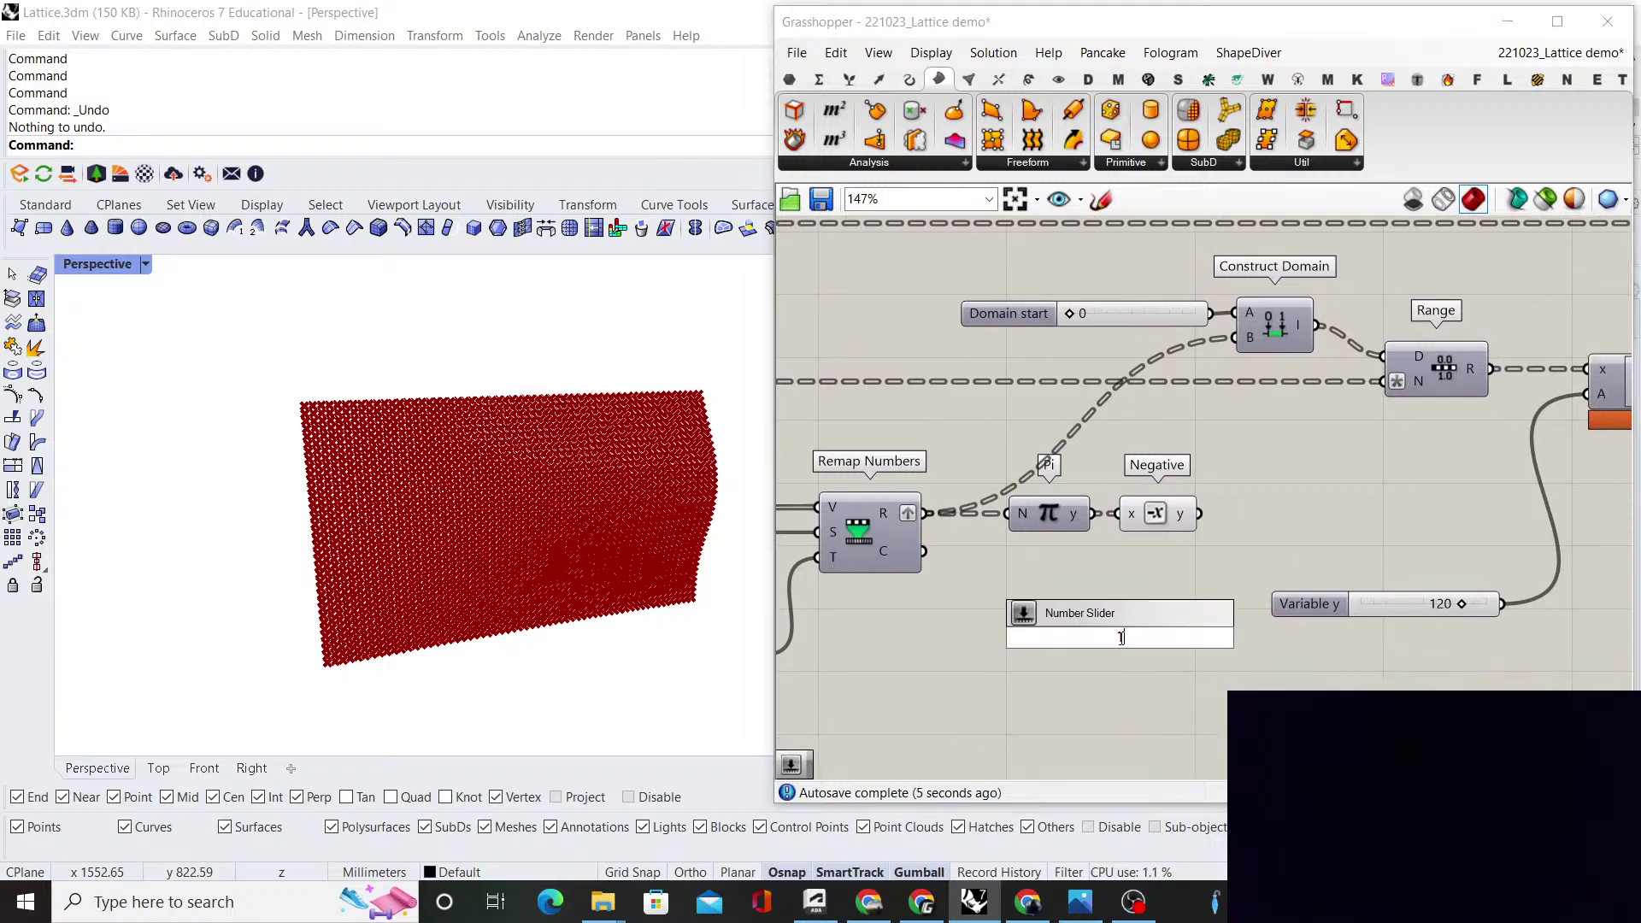
pyautogui.press('Return')
pyautogui.moveTo(1154, 645); pyautogui.dragTo(1113, 623)
pyautogui.click(1240, 522)
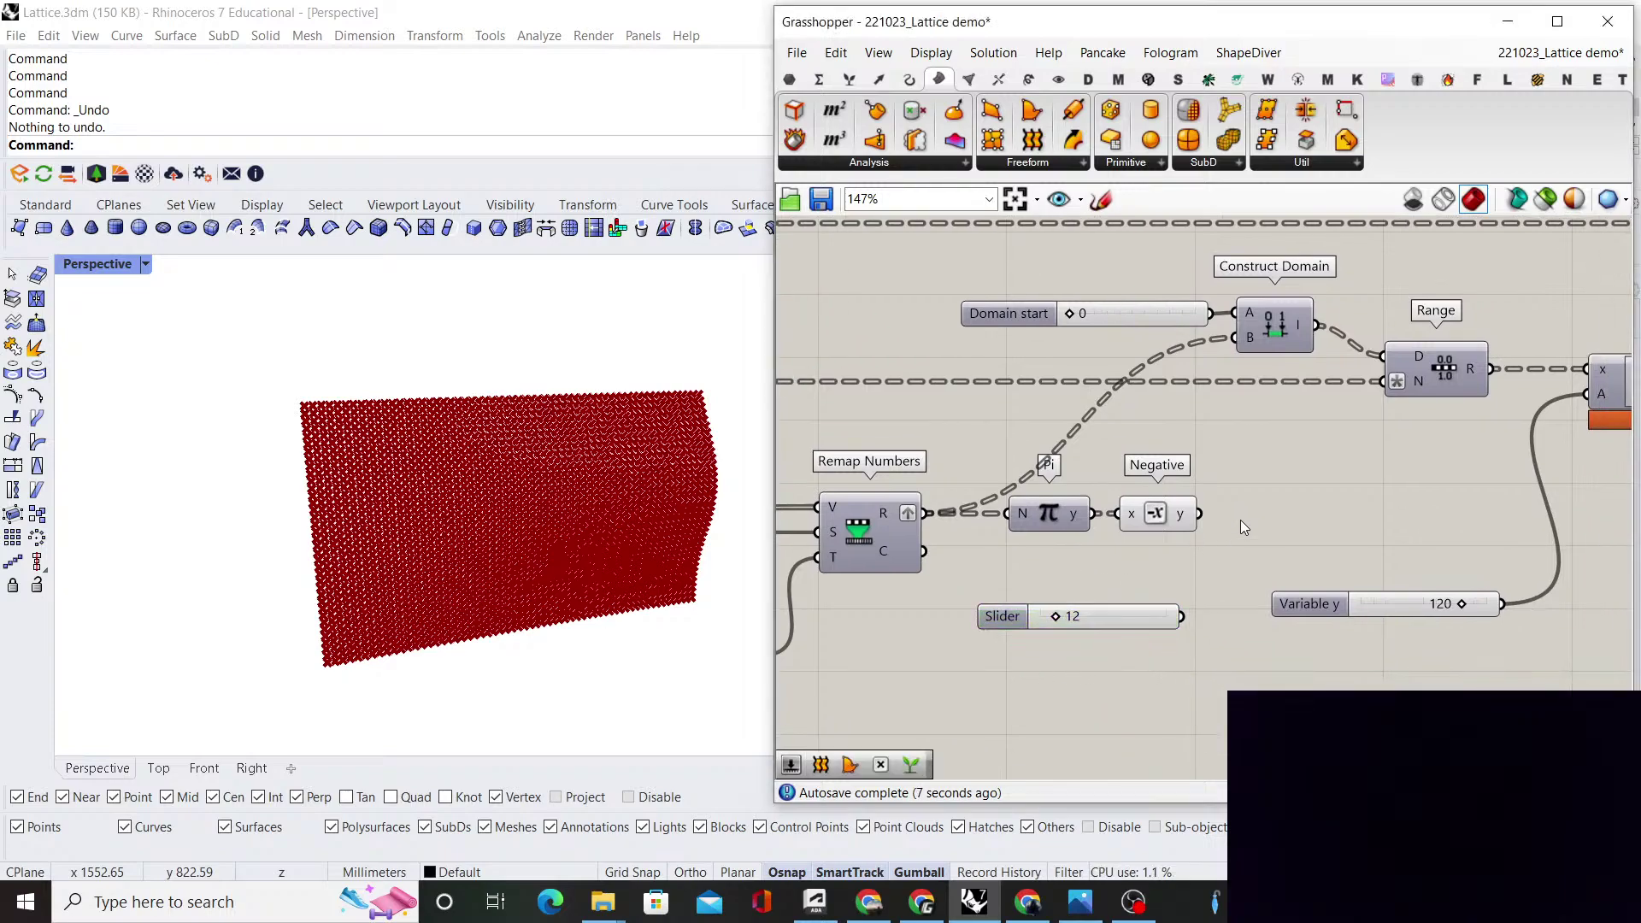
# Add a Subtraction component with the remapped values as A and the 12 slider as B
pyautogui.moveTo(1235, 538); pyautogui.dragTo(1157, 551, button='right')
pyautogui.doubleClick(1149, 580)
pyautogui.write('subtra')
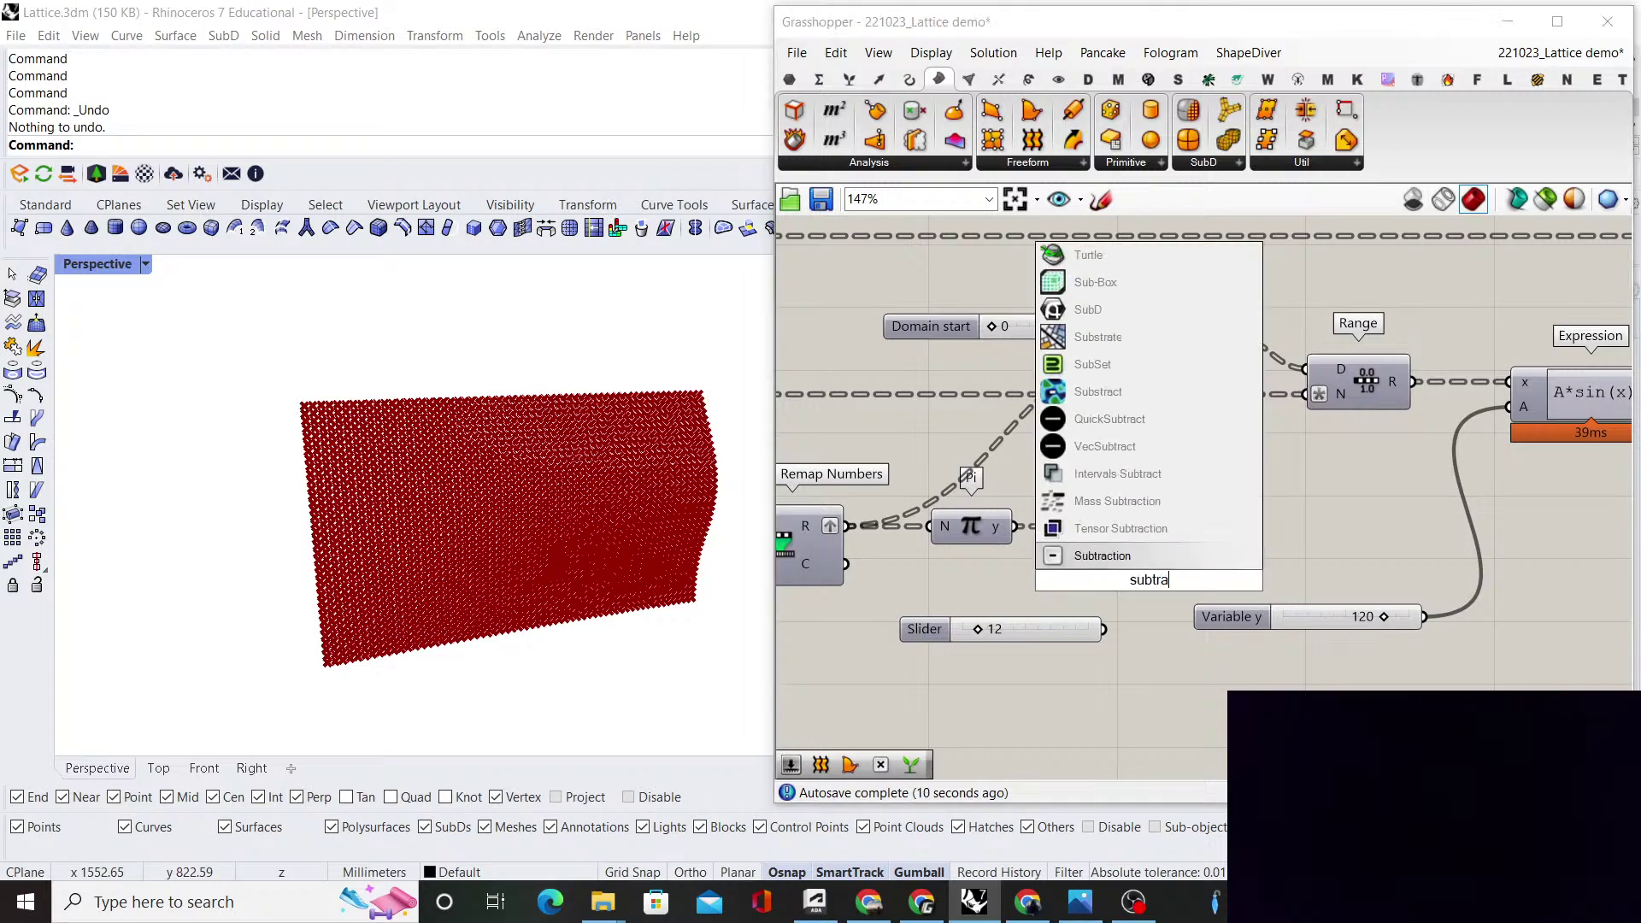
pyautogui.press('Return')
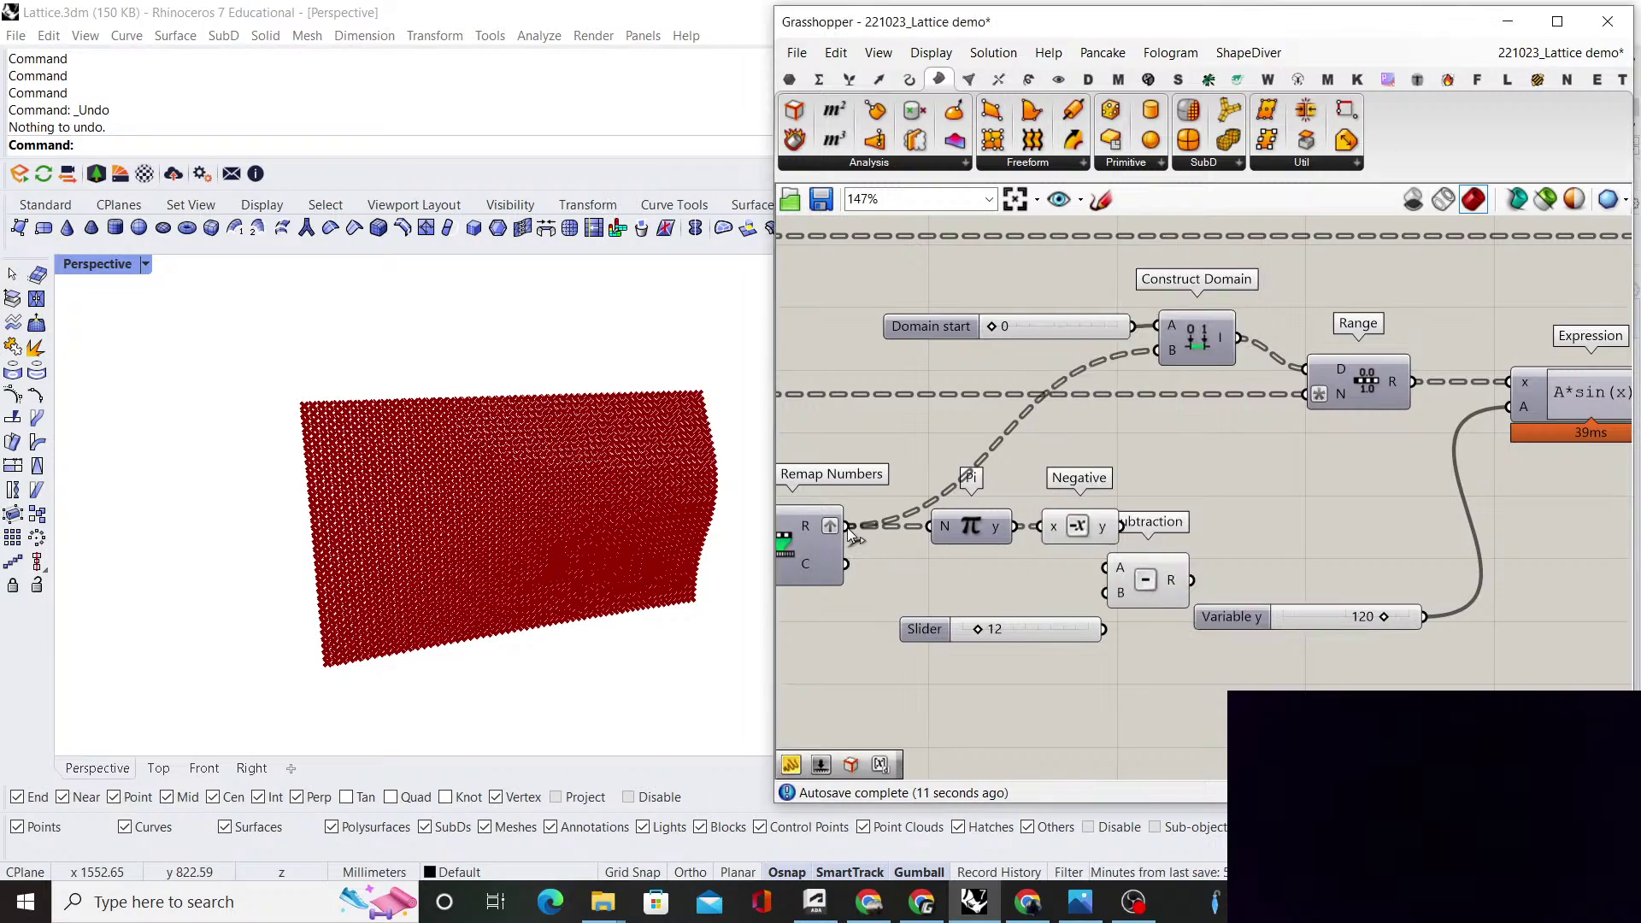
pyautogui.moveTo(1093, 563); pyautogui.dragTo(1104, 568)
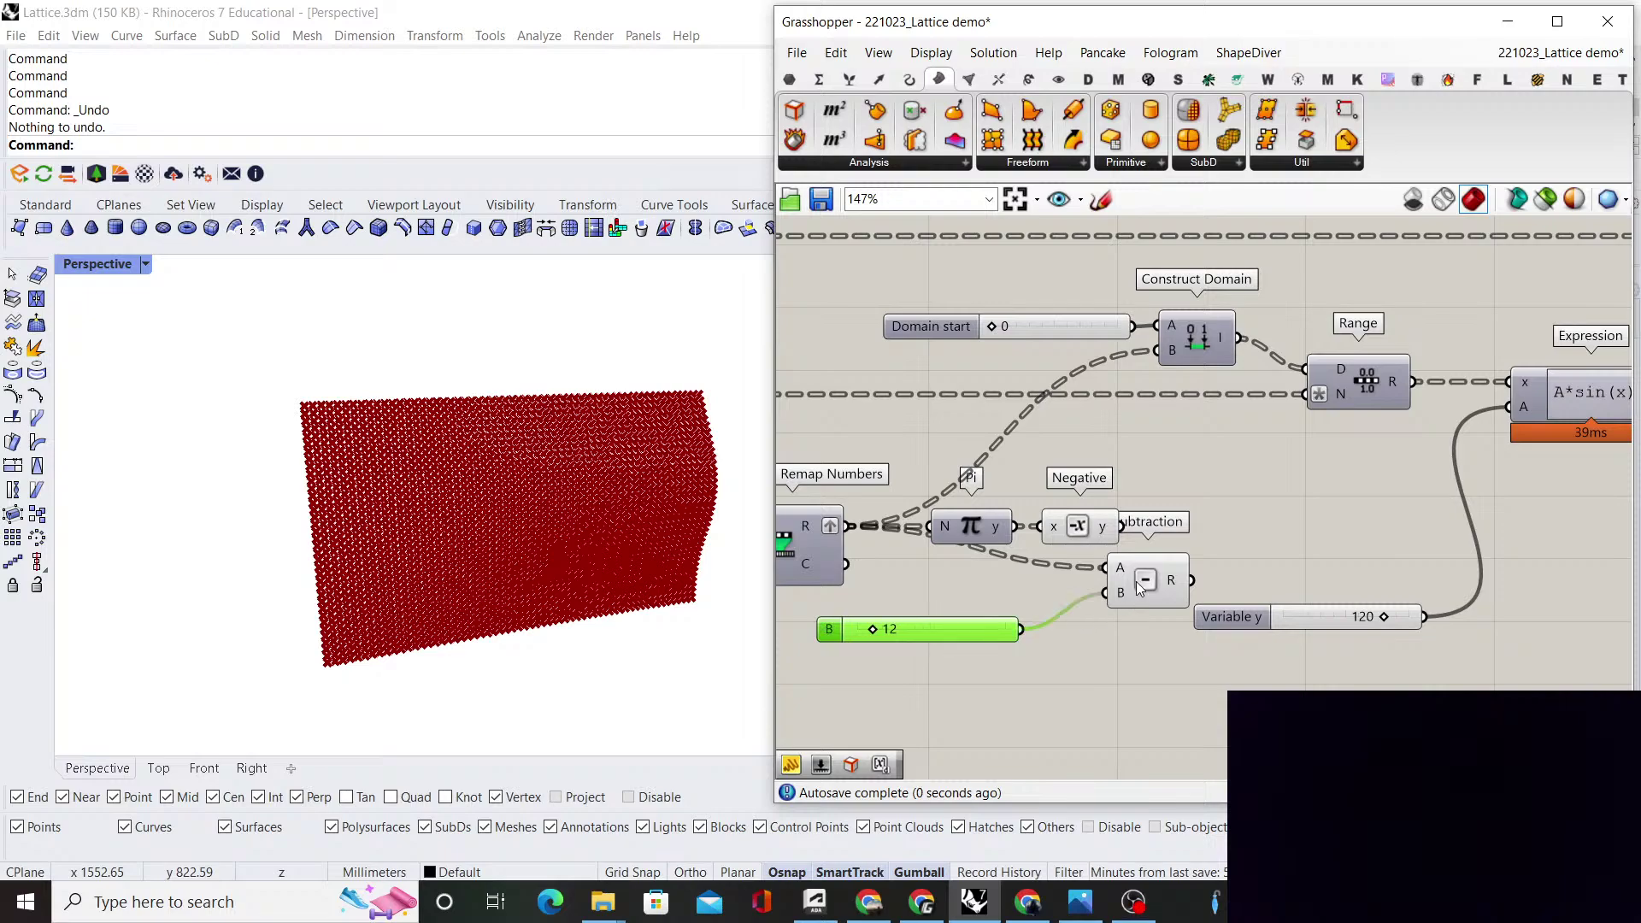
pyautogui.moveTo(1139, 586); pyautogui.dragTo(1100, 624)
# Set the Subtraction's B slider to 8 and line the Subtraction up beneath Negative
pyautogui.scroll(3, 915, 632)
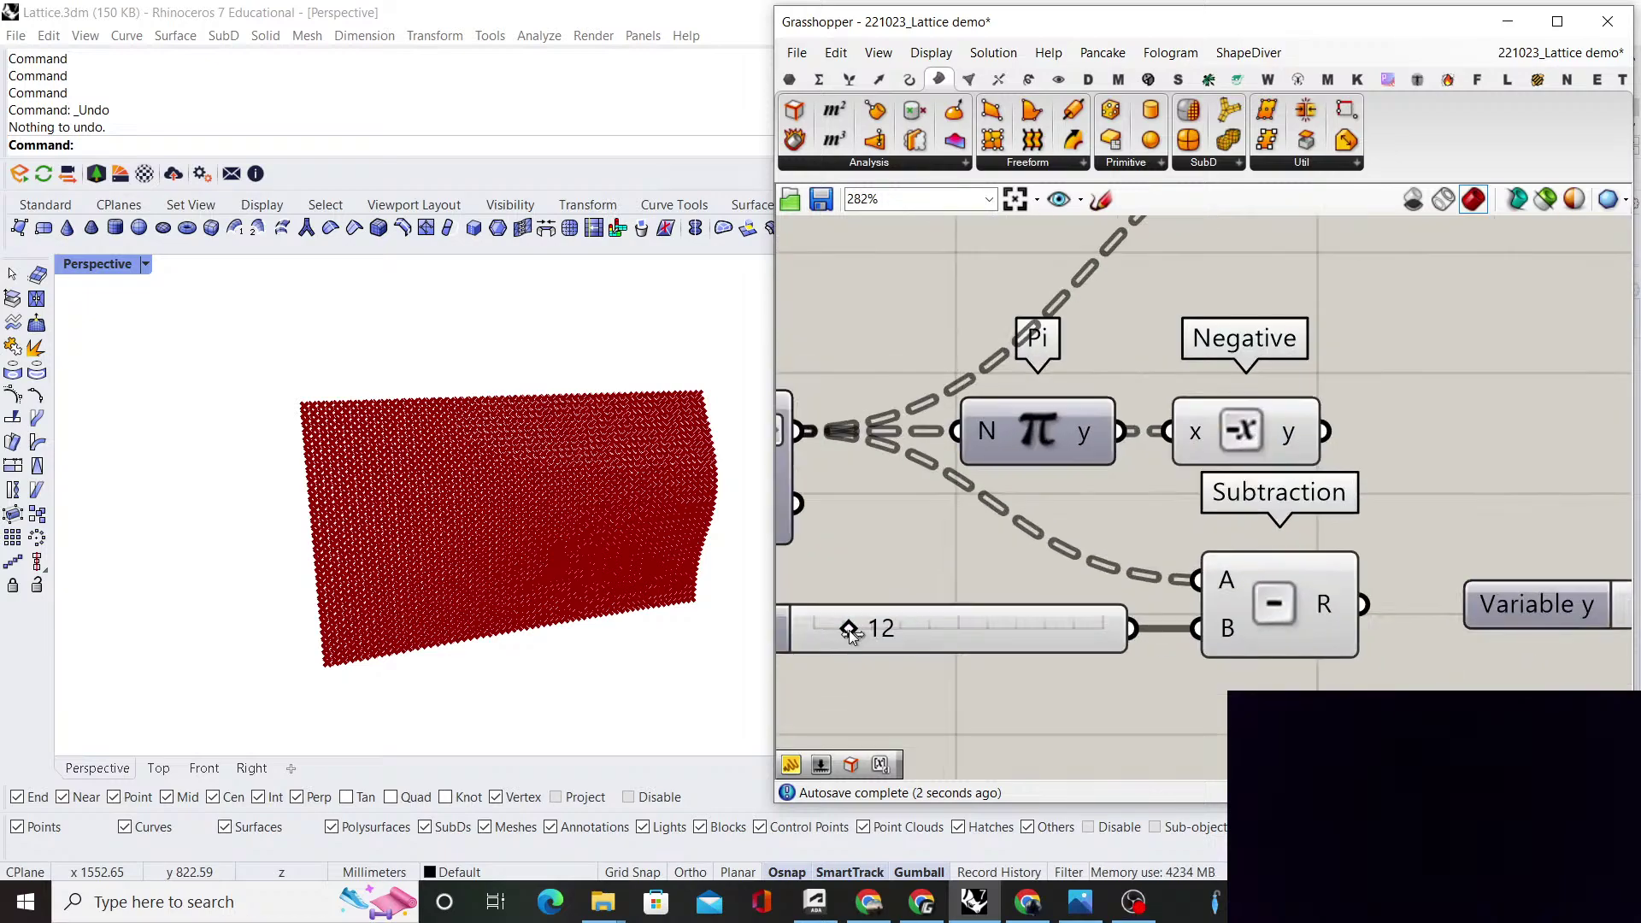
pyautogui.scroll(-3, 874, 584)
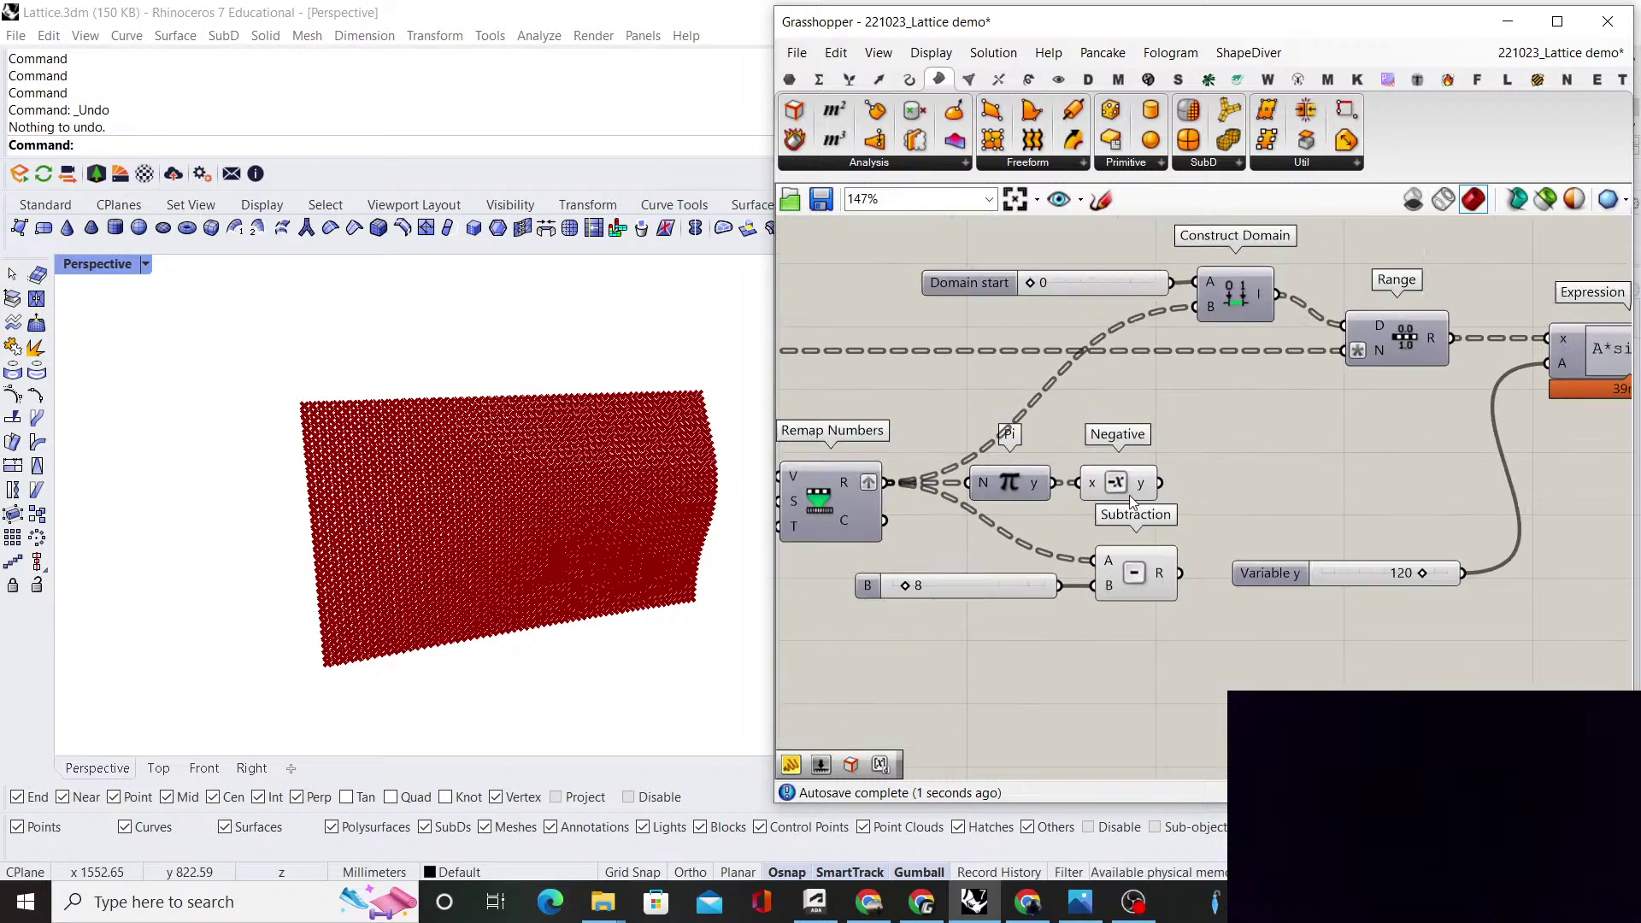
pyautogui.scroll(2, 1130, 495)
pyautogui.moveTo(1089, 591); pyautogui.dragTo(1084, 468)
pyautogui.click(1073, 479)
pyautogui.scroll(-2, 1220, 432)
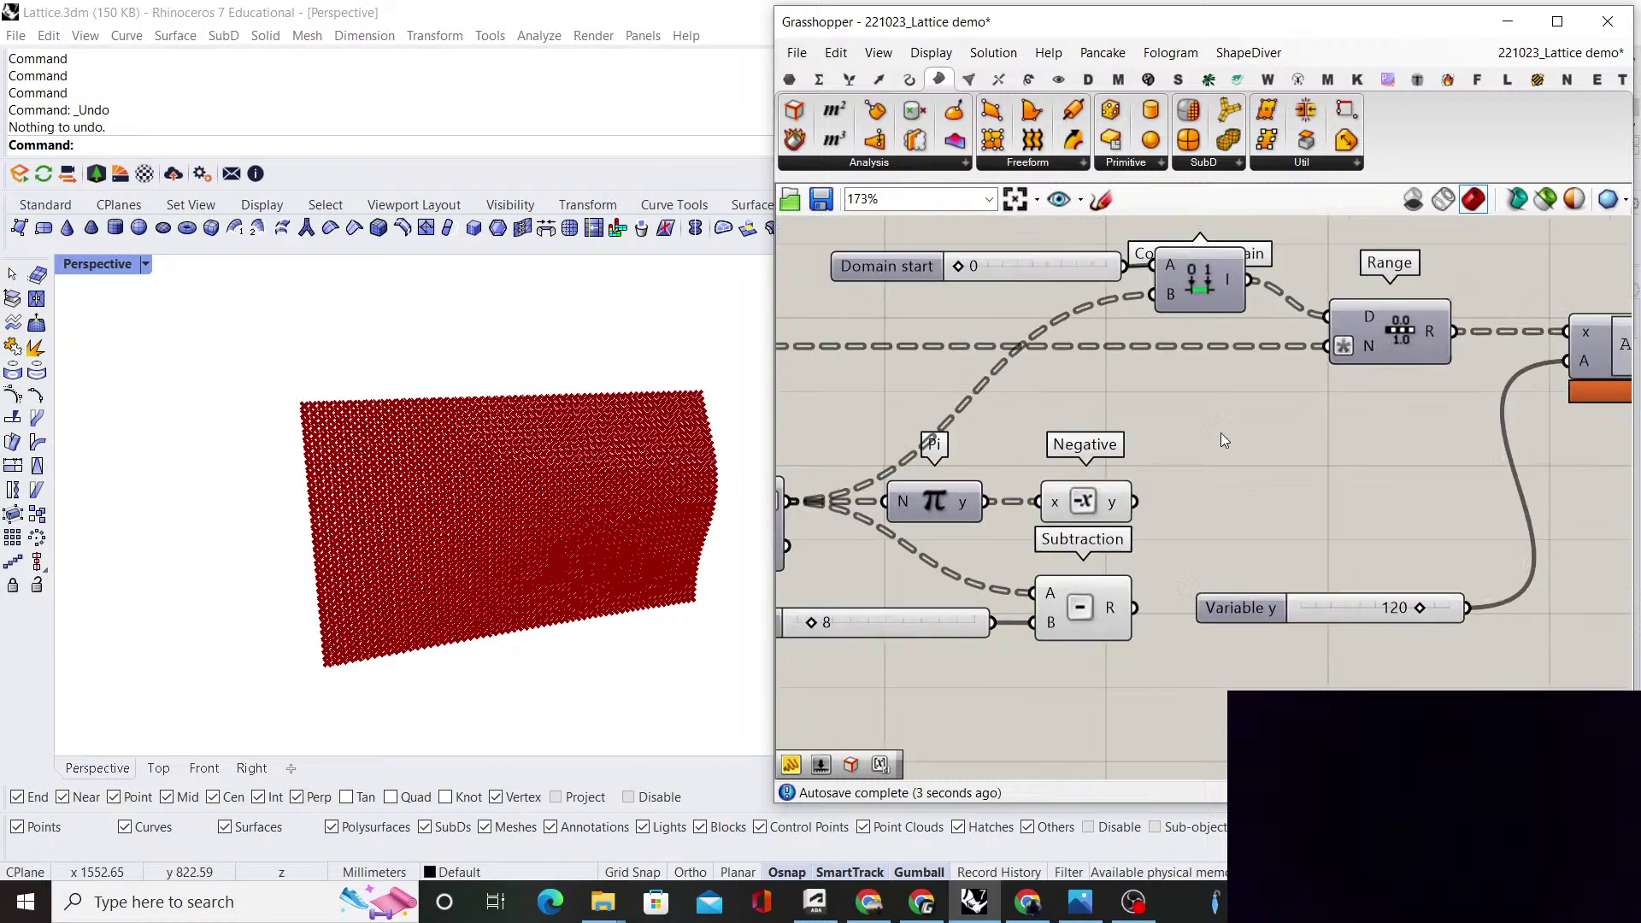
# Feed Construct Domain's A from Negative and its B from Subtraction, and inspect the deformed point grid
pyautogui.moveTo(1115, 366); pyautogui.dragTo(1112, 340)
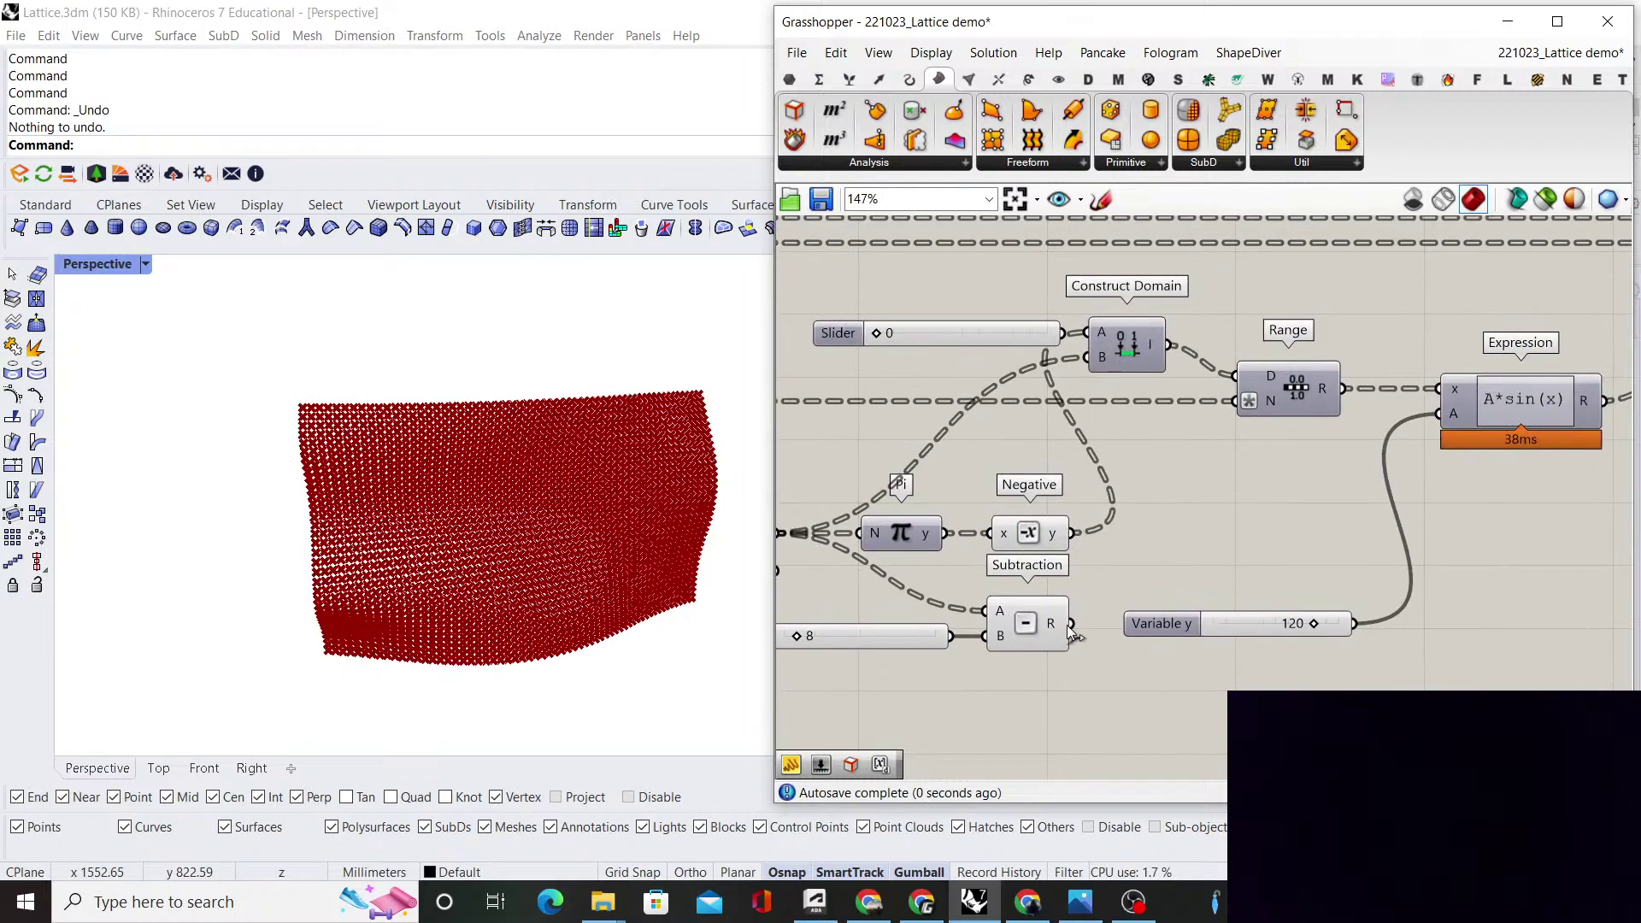
pyautogui.moveTo(1111, 421); pyautogui.dragTo(1090, 366)
pyautogui.moveTo(495, 561); pyautogui.dragTo(599, 526, button='right')
# Delete the unused 0 slider and place Construct Domain directly after Negative and Subtraction
pyautogui.click(1013, 339)
pyautogui.press('Delete')
pyautogui.moveTo(1124, 359); pyautogui.dragTo(1171, 548)
pyautogui.click(1149, 468)
# Set the Expression's amplitude slider to 77
pyautogui.scroll(-3, 1205, 585)
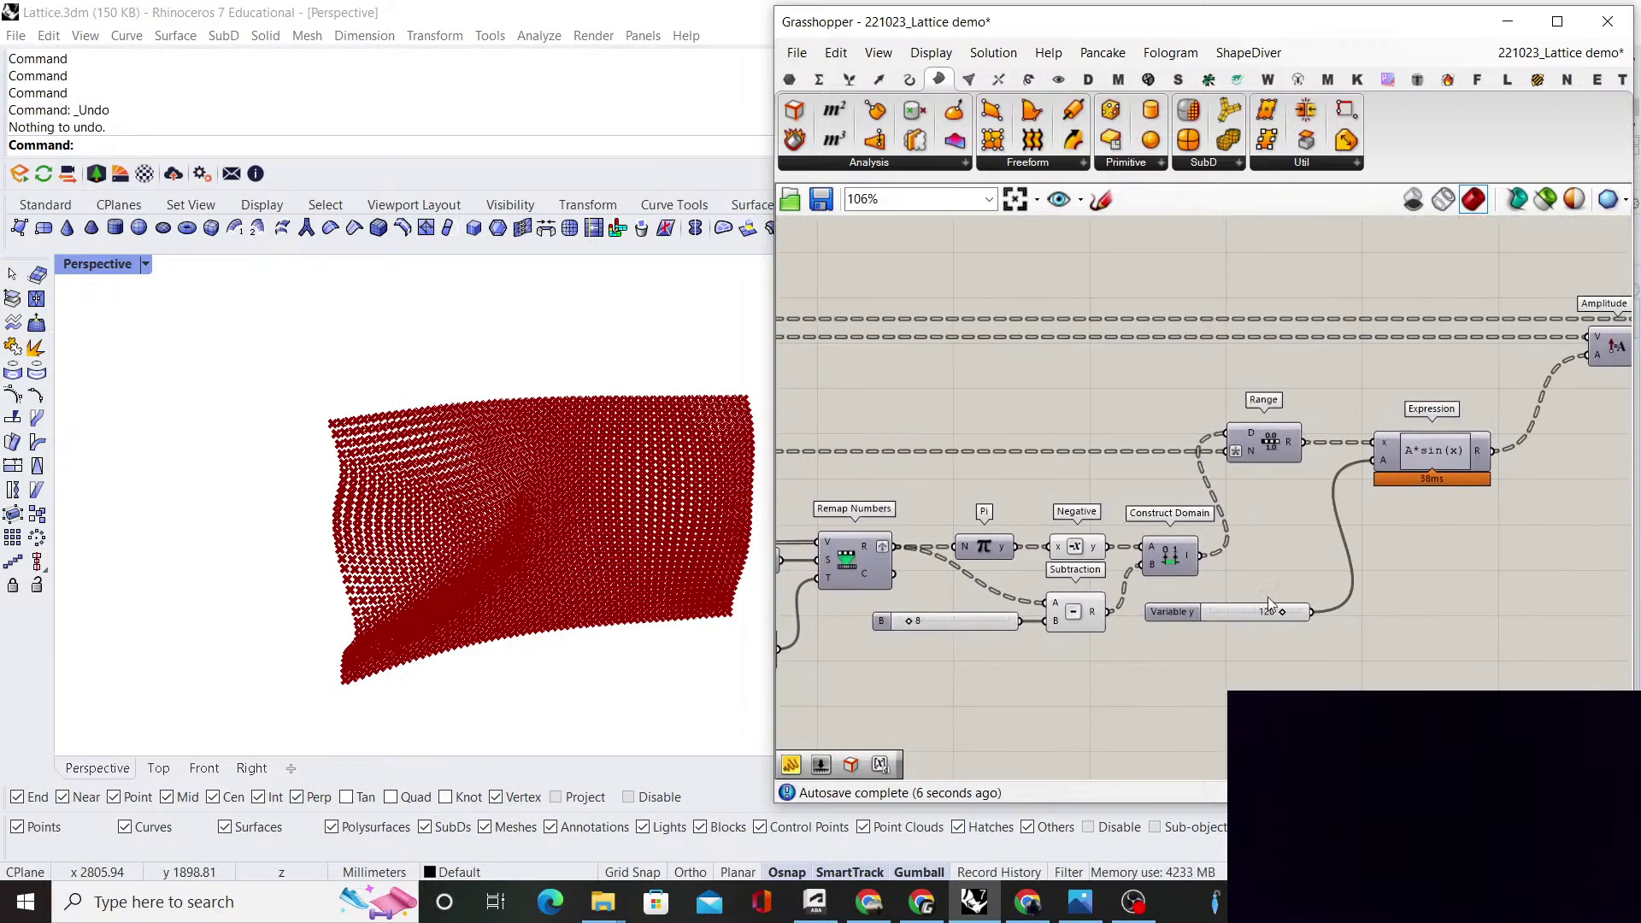
pyautogui.scroll(4, 1194, 699)
pyautogui.moveTo(1227, 591); pyautogui.dragTo(1171, 605)
pyautogui.scroll(-3, 1171, 605)
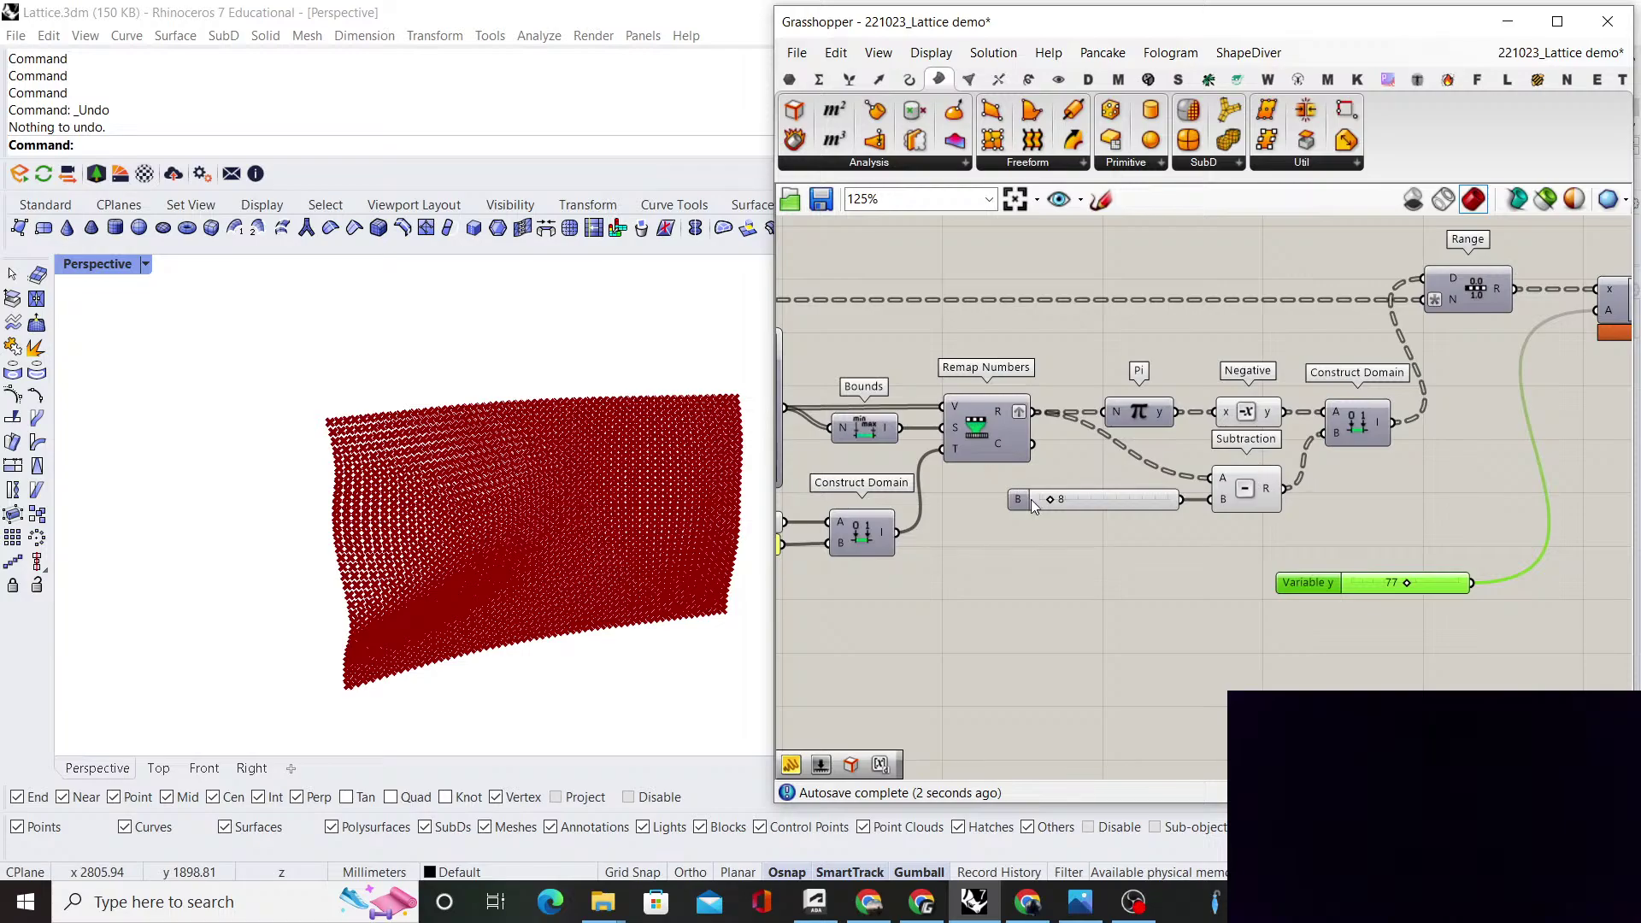
# Set the Subtraction's B slider to 19 and inspect the wave pattern of the points
pyautogui.scroll(4, 1051, 523)
pyautogui.moveTo(1042, 521); pyautogui.dragTo(1075, 519)
pyautogui.moveTo(513, 504); pyautogui.dragTo(467, 392, button='right')
pyautogui.scroll(-4, 1164, 494)
pyautogui.moveTo(893, 518); pyautogui.dragTo(1070, 504, button='right')
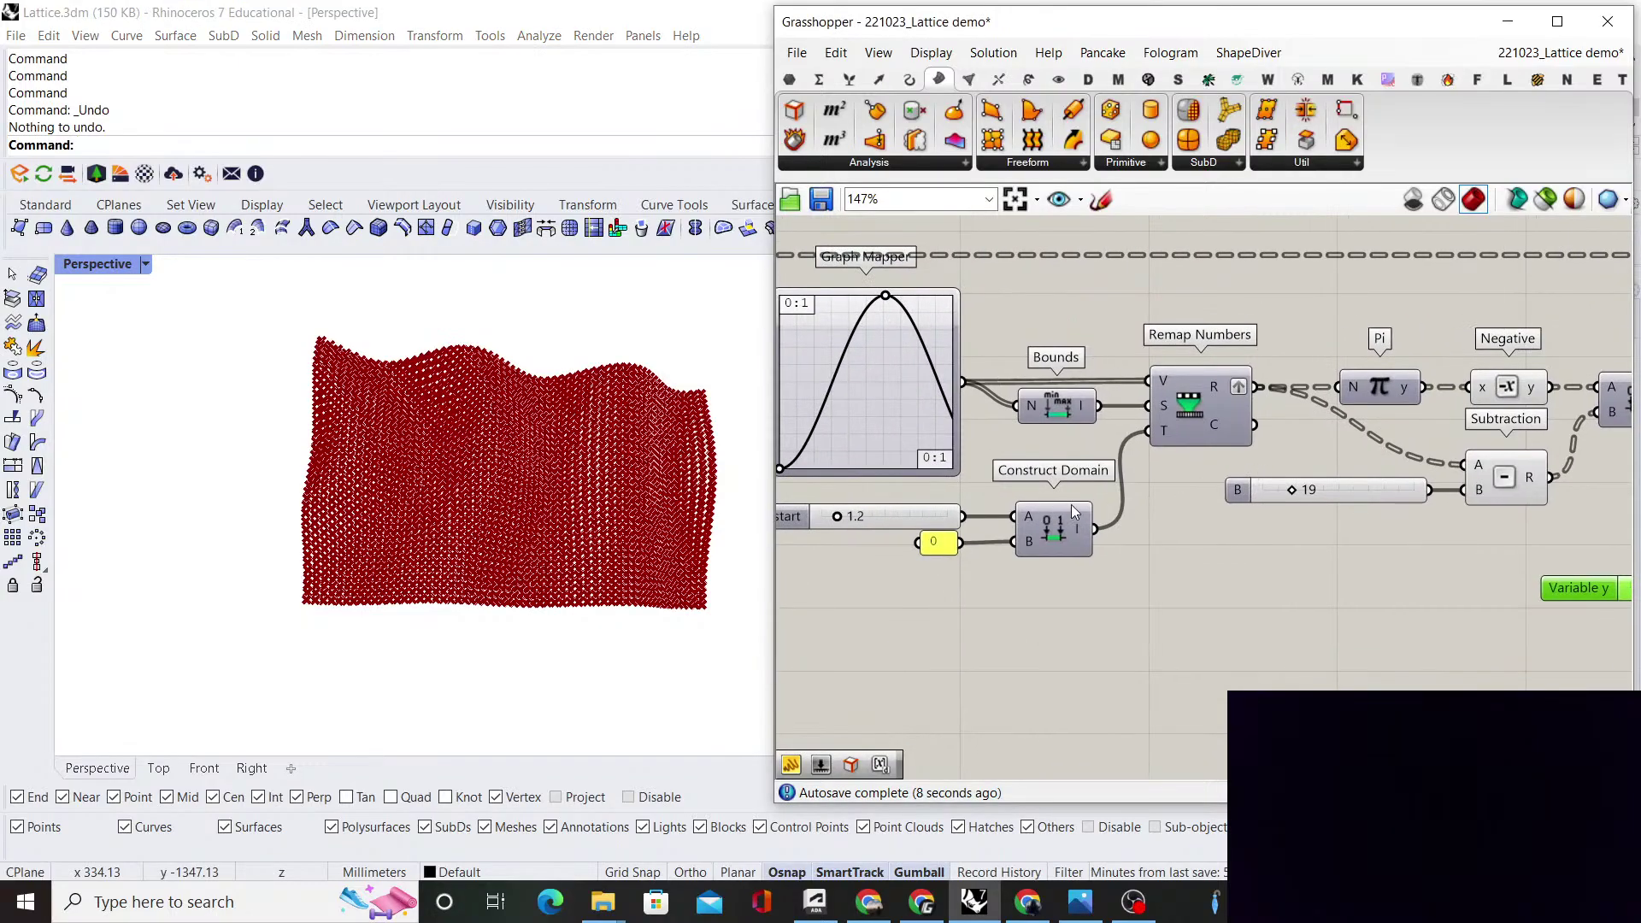
# Try 5.9 on the Domain start slider, inspect the point grid, and settle on 3.9
pyautogui.scroll(2, 923, 503)
pyautogui.moveTo(815, 519); pyautogui.dragTo(895, 527)
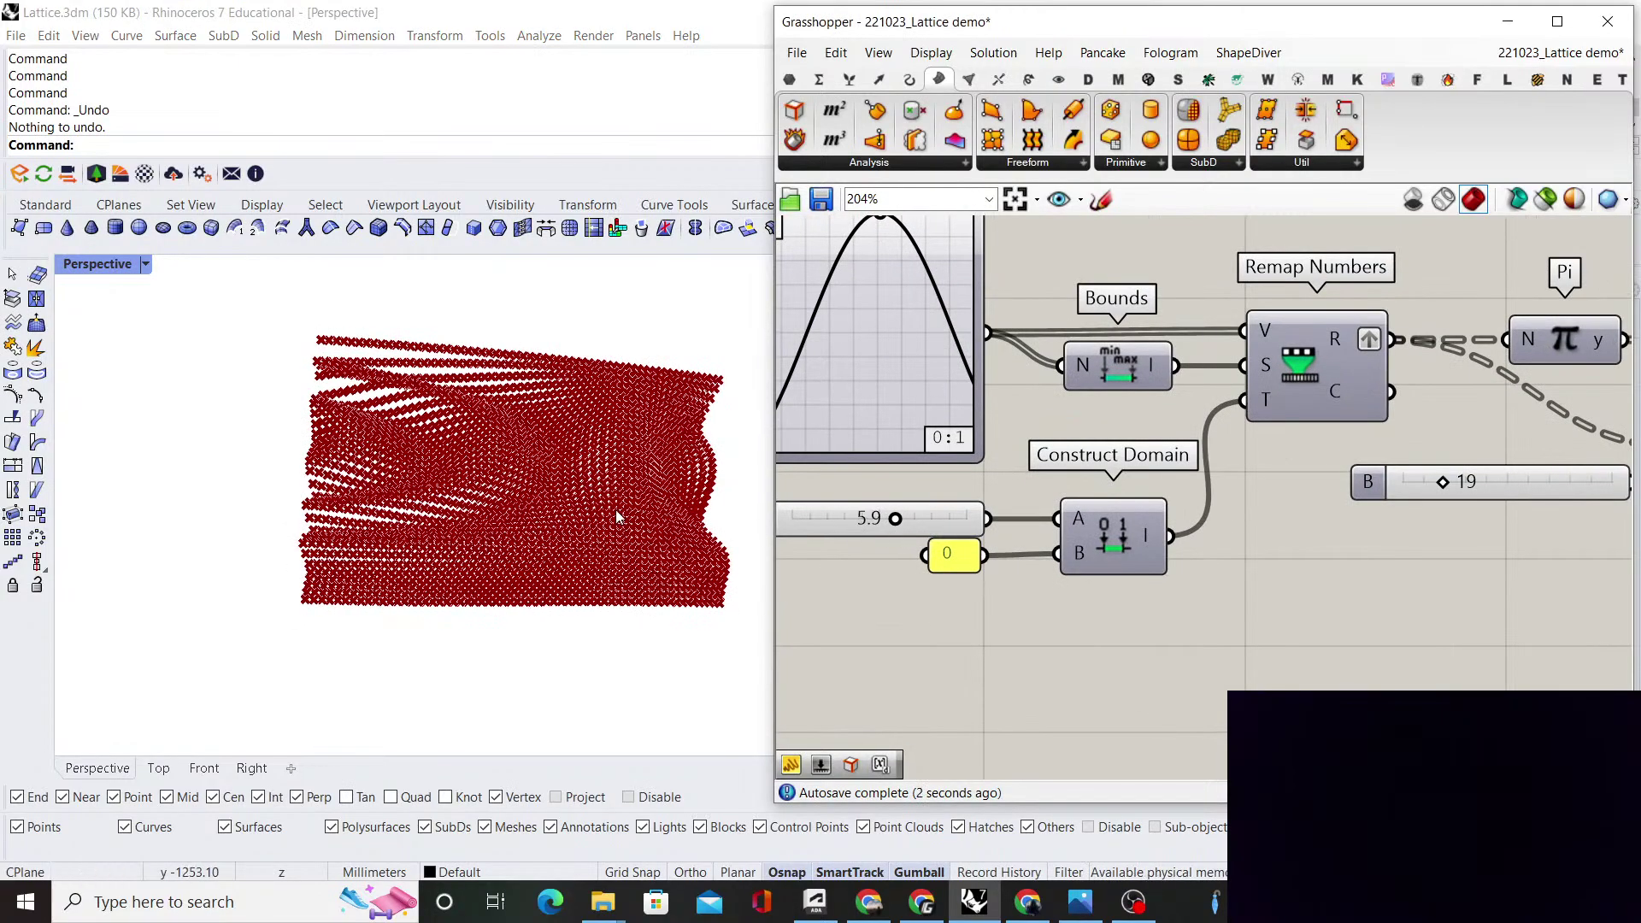
pyautogui.moveTo(615, 513); pyautogui.dragTo(467, 555, button='right')
pyautogui.scroll(3, 870, 534)
pyautogui.moveTo(871, 533); pyautogui.dragTo(1032, 518, button='right')
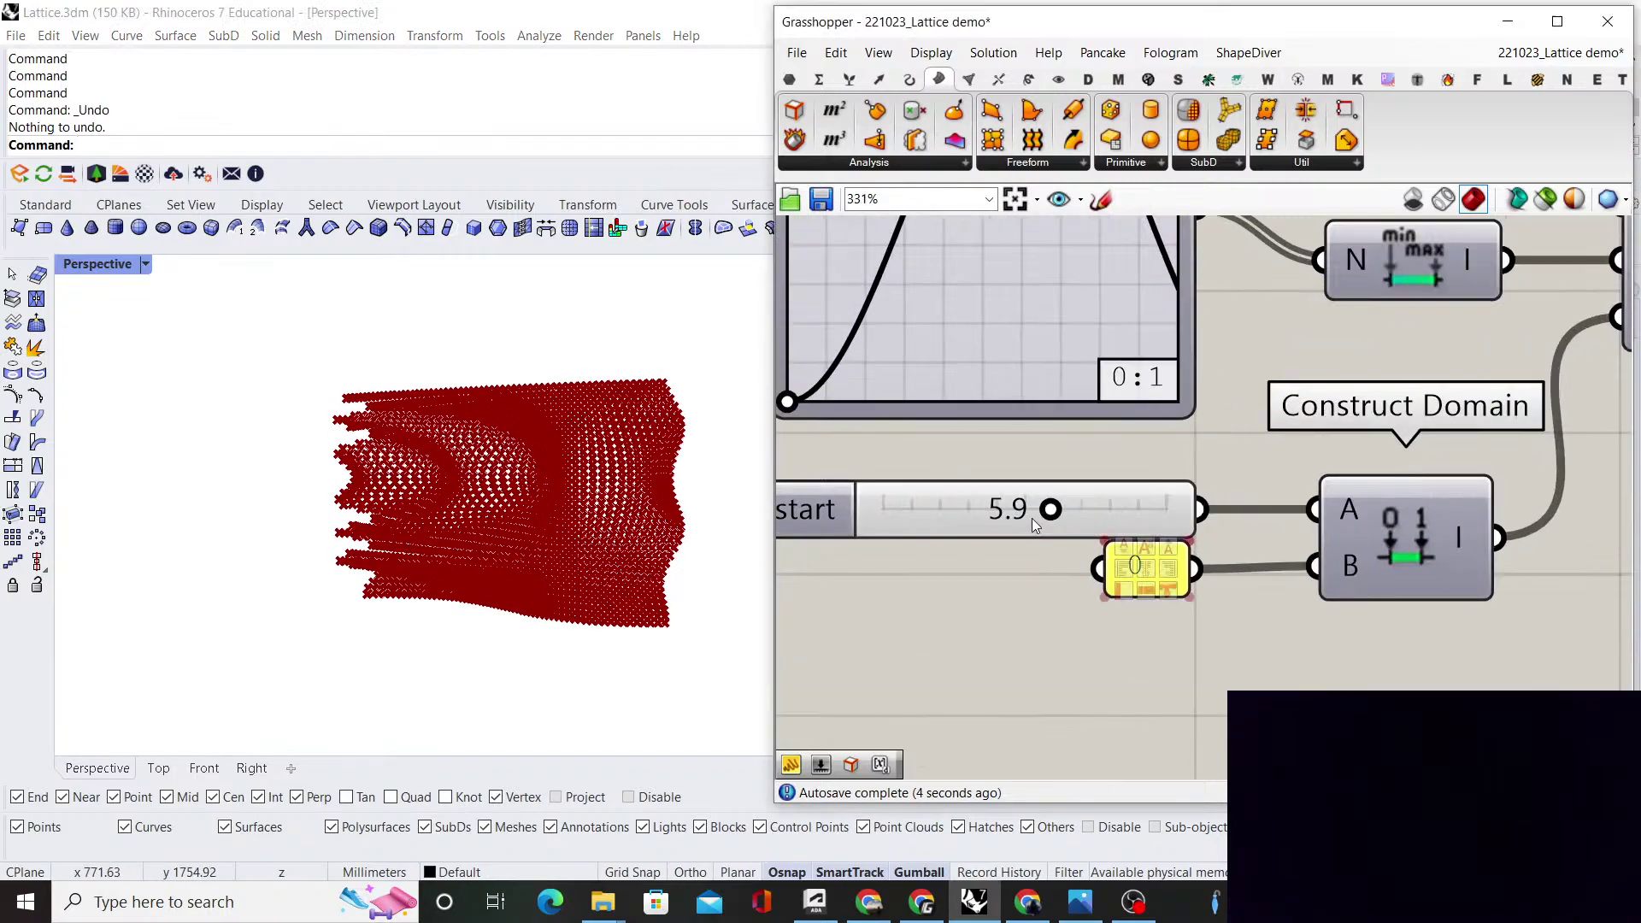
pyautogui.moveTo(1032, 518); pyautogui.dragTo(985, 516)
# Shift the Graph Mapper curve's peak further along the horizontal axis
pyautogui.scroll(-5, 987, 517)
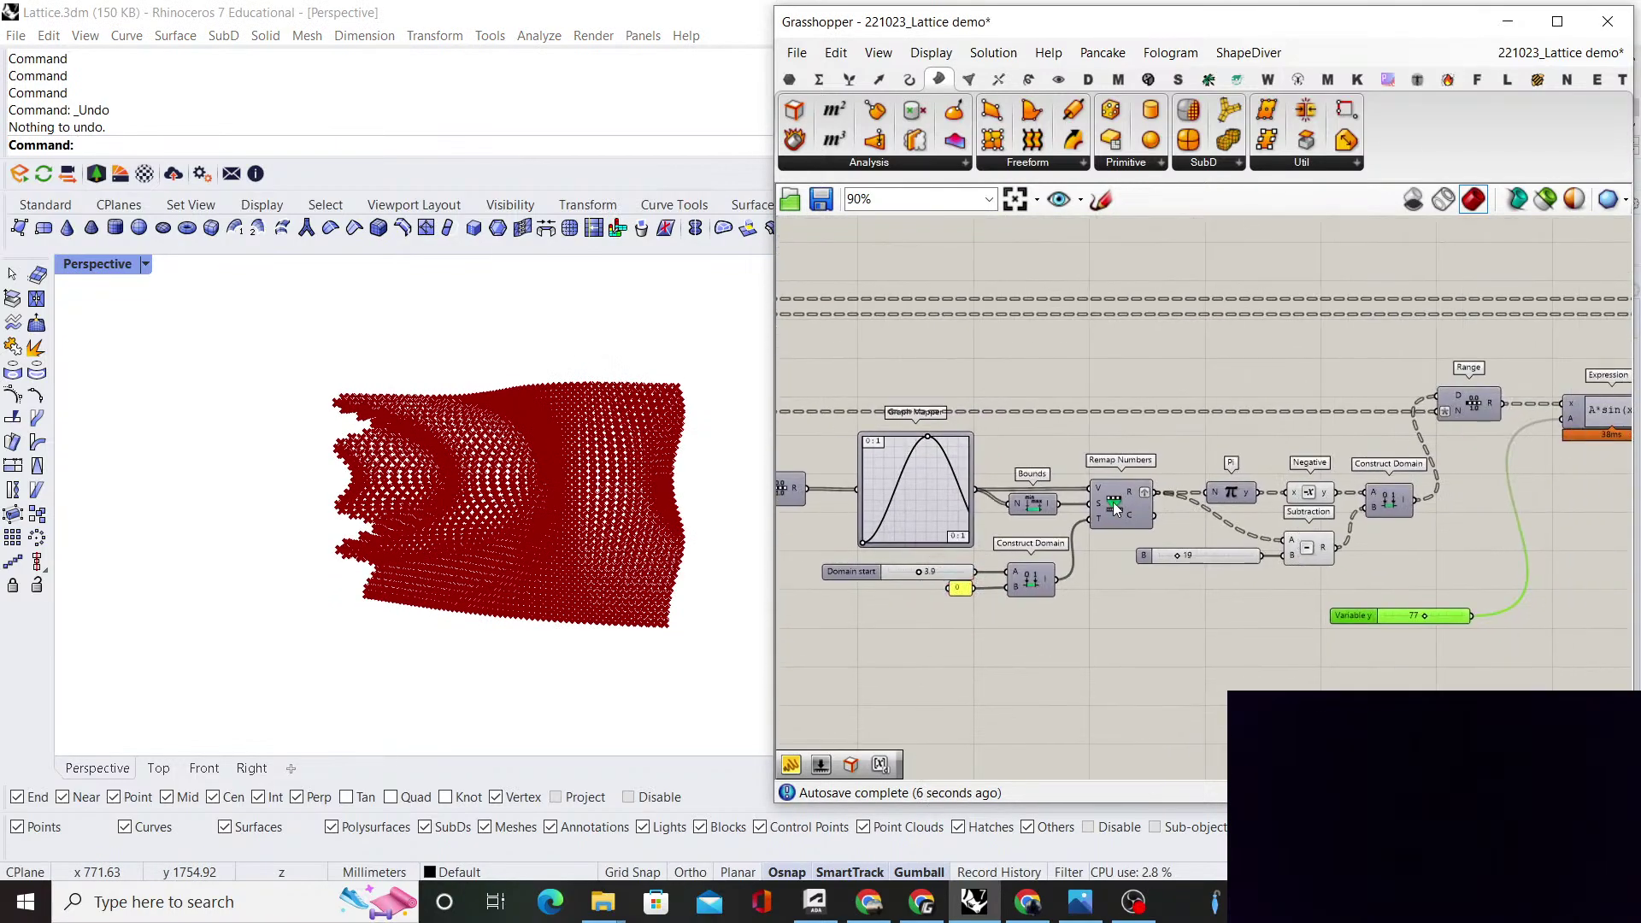
pyautogui.scroll(5, 884, 448)
pyautogui.moveTo(984, 422); pyautogui.dragTo(1012, 421)
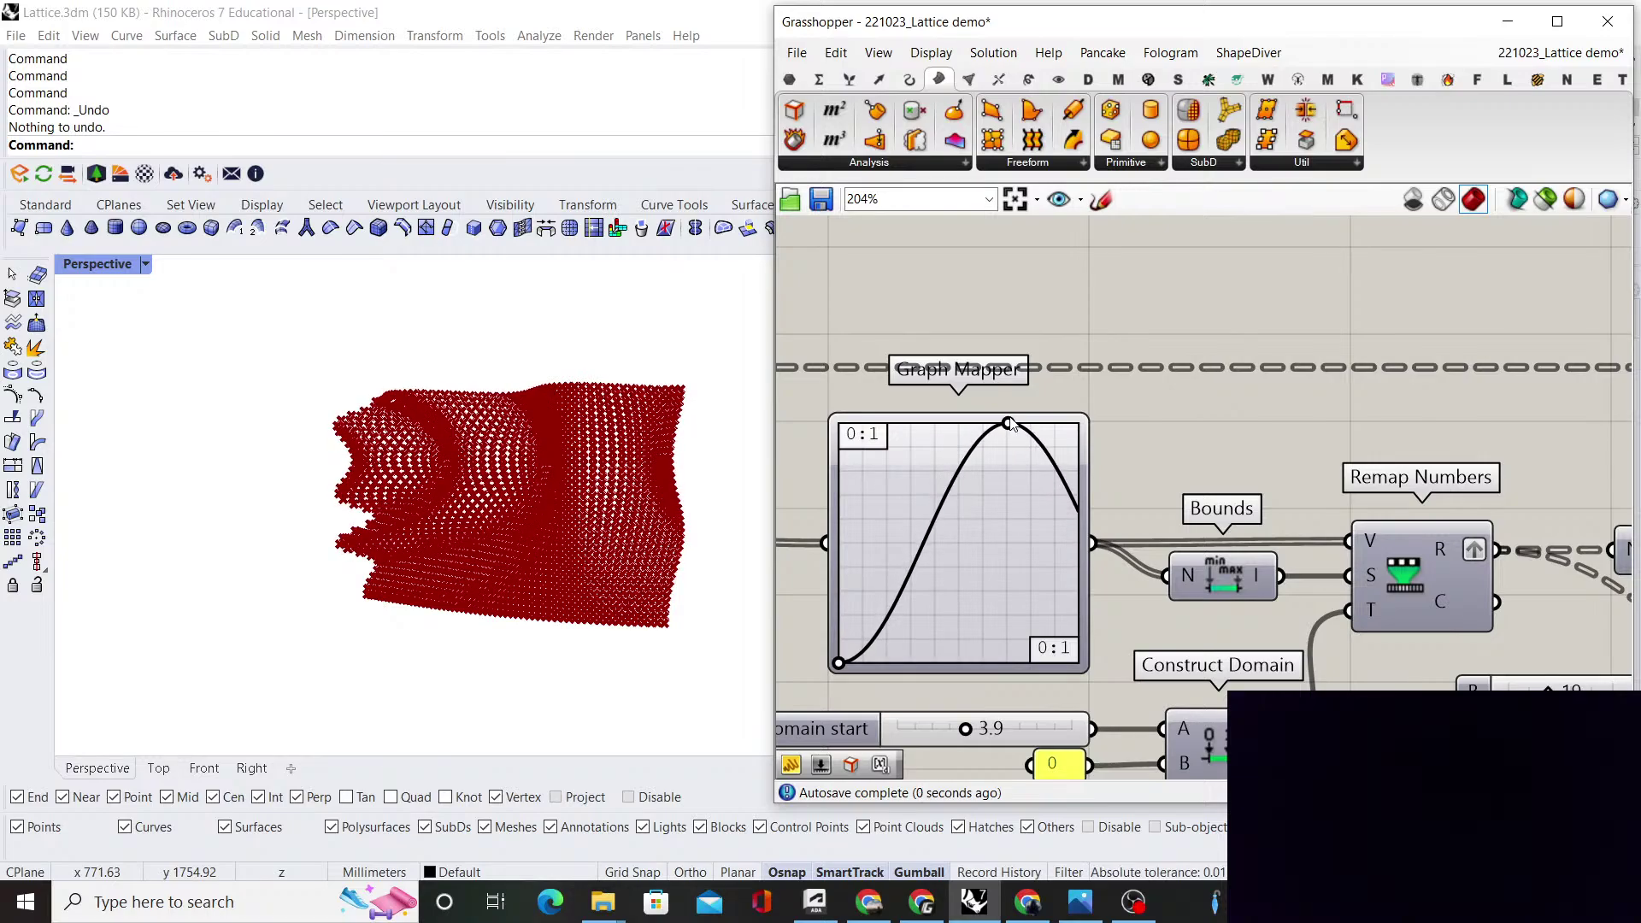
pyautogui.scroll(-7, 1112, 453)
# Open the Lattice script definition and examine how its Pi, Negative, Subtraction, Construct Domain and Expression components are wired
pyautogui.scroll(6, 1349, 464)
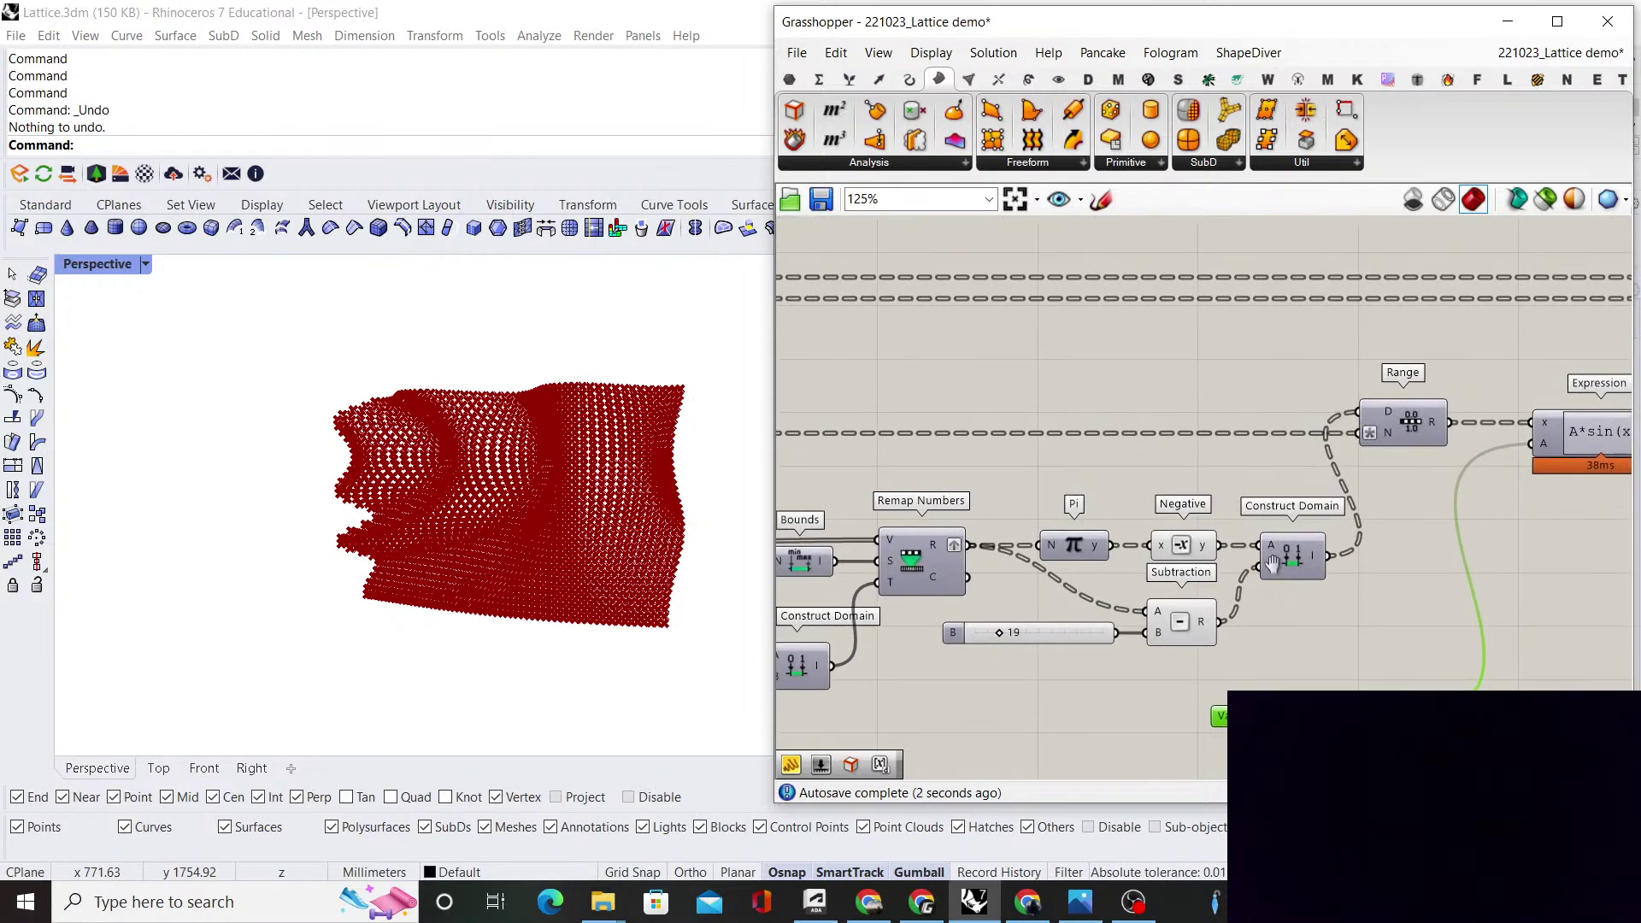
pyautogui.moveTo(1563, 53)
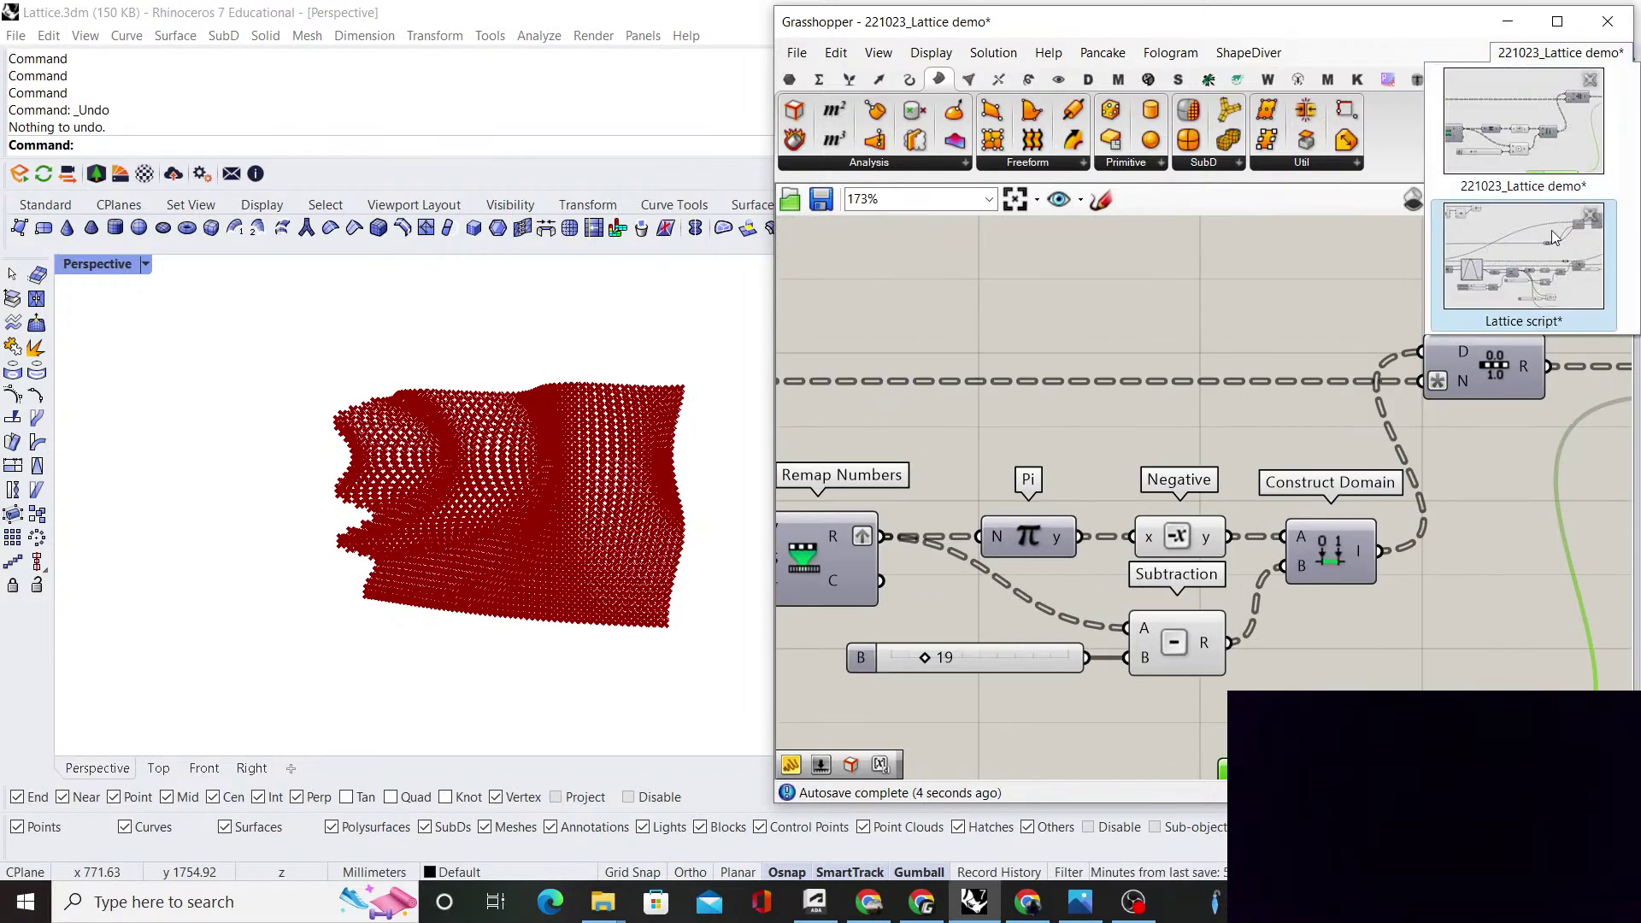
pyautogui.click(1539, 296)
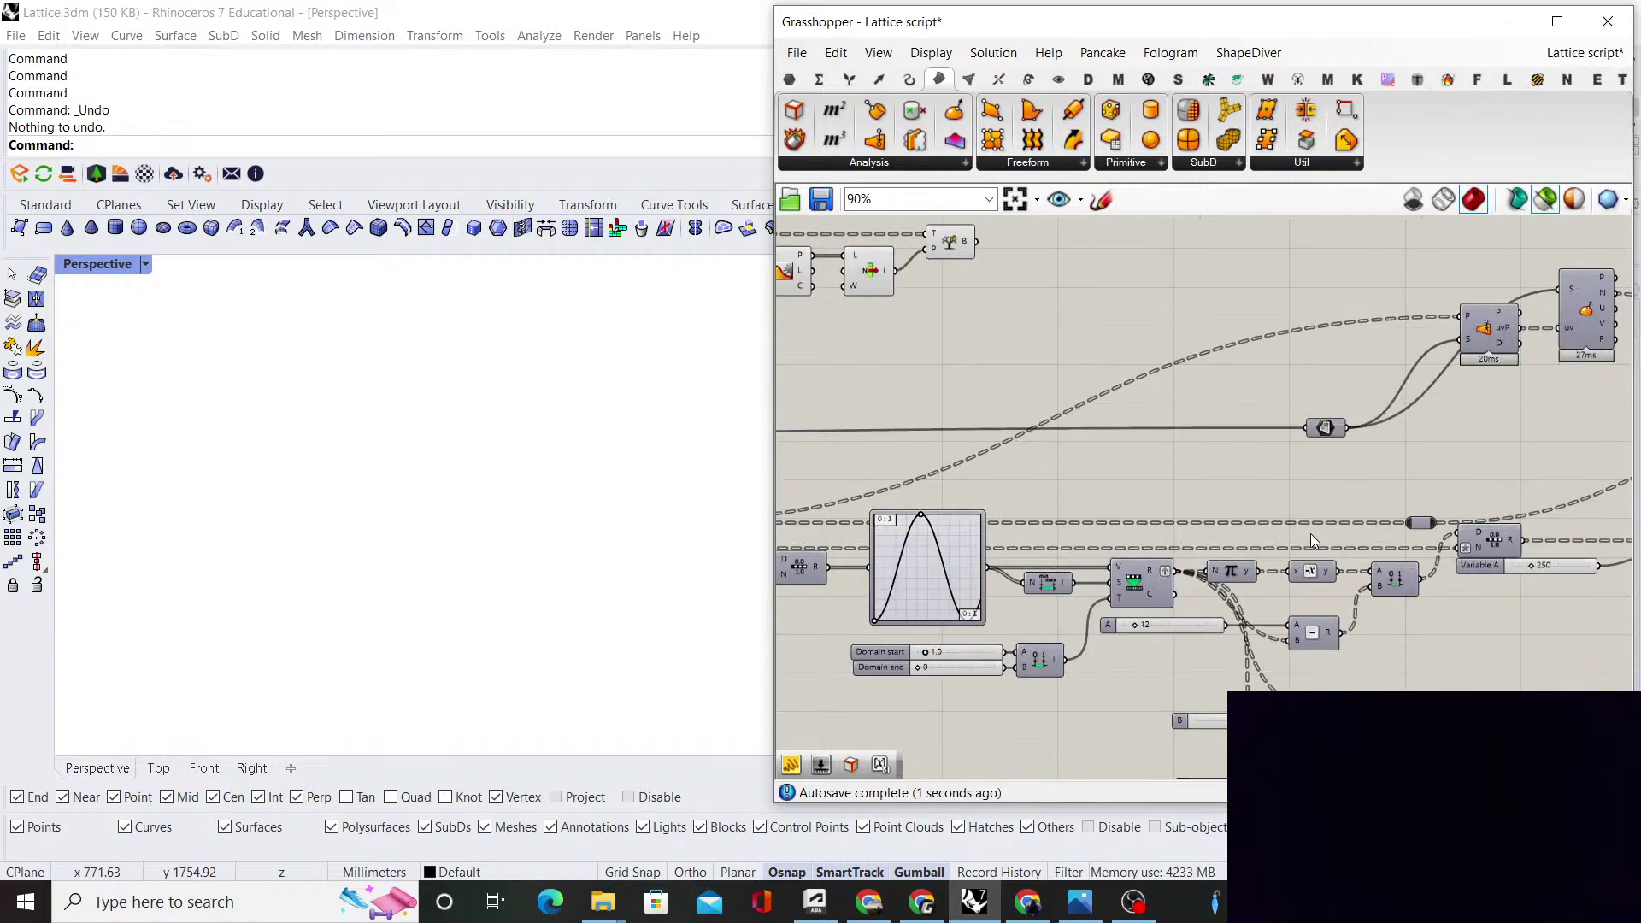
pyautogui.scroll(-1, 1310, 533)
pyautogui.scroll(2, 1262, 547)
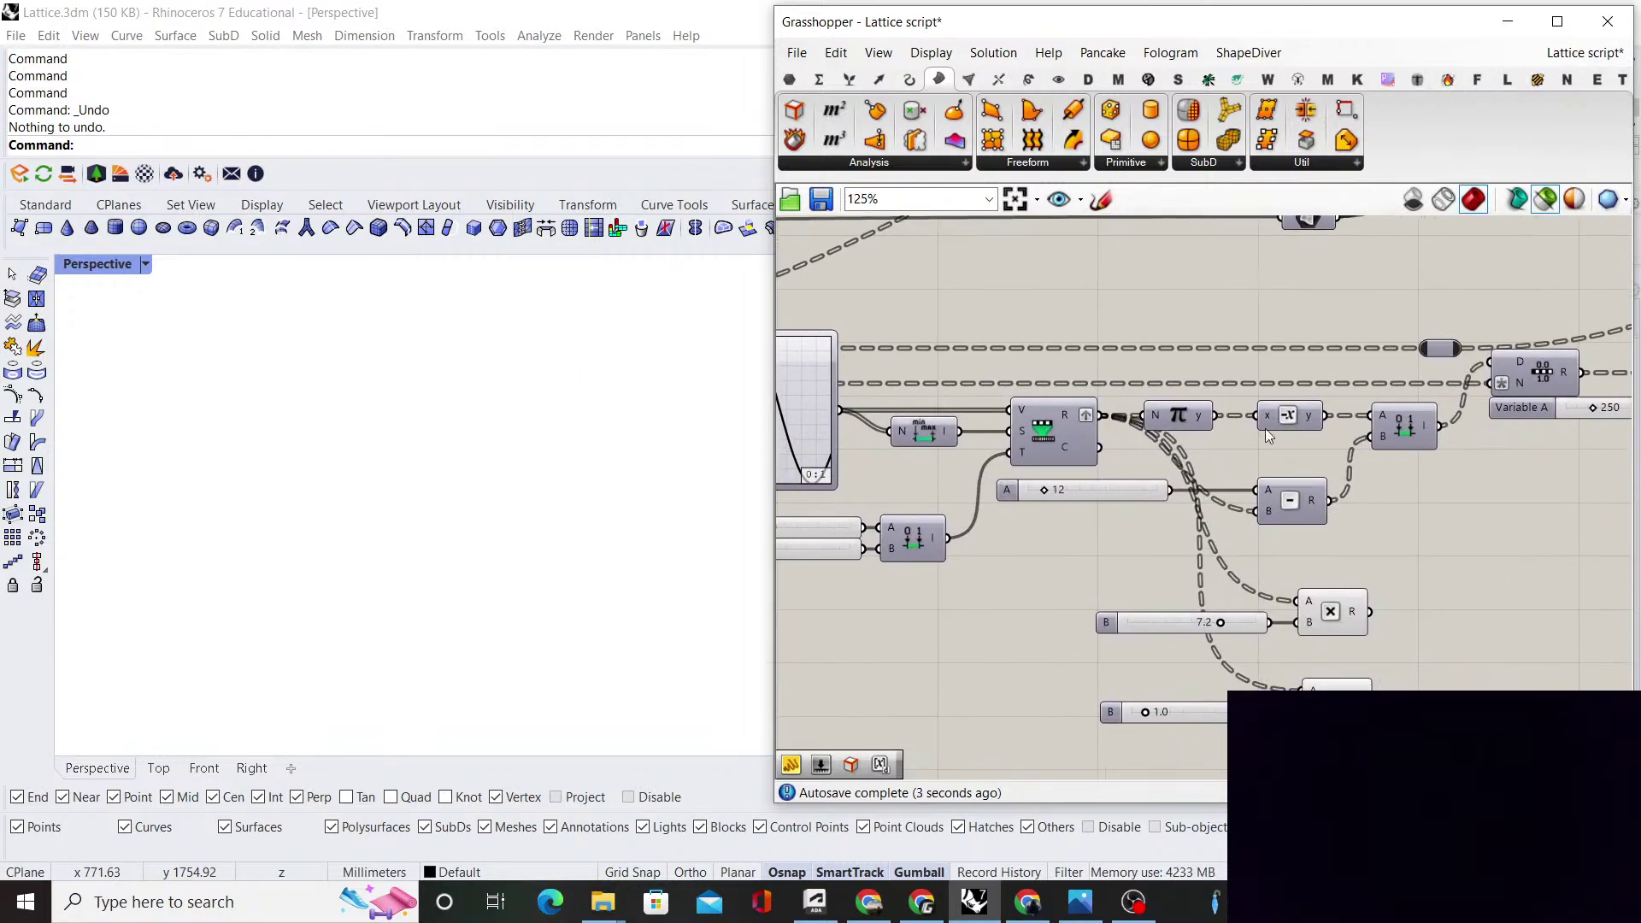
pyautogui.moveTo(1277, 533)
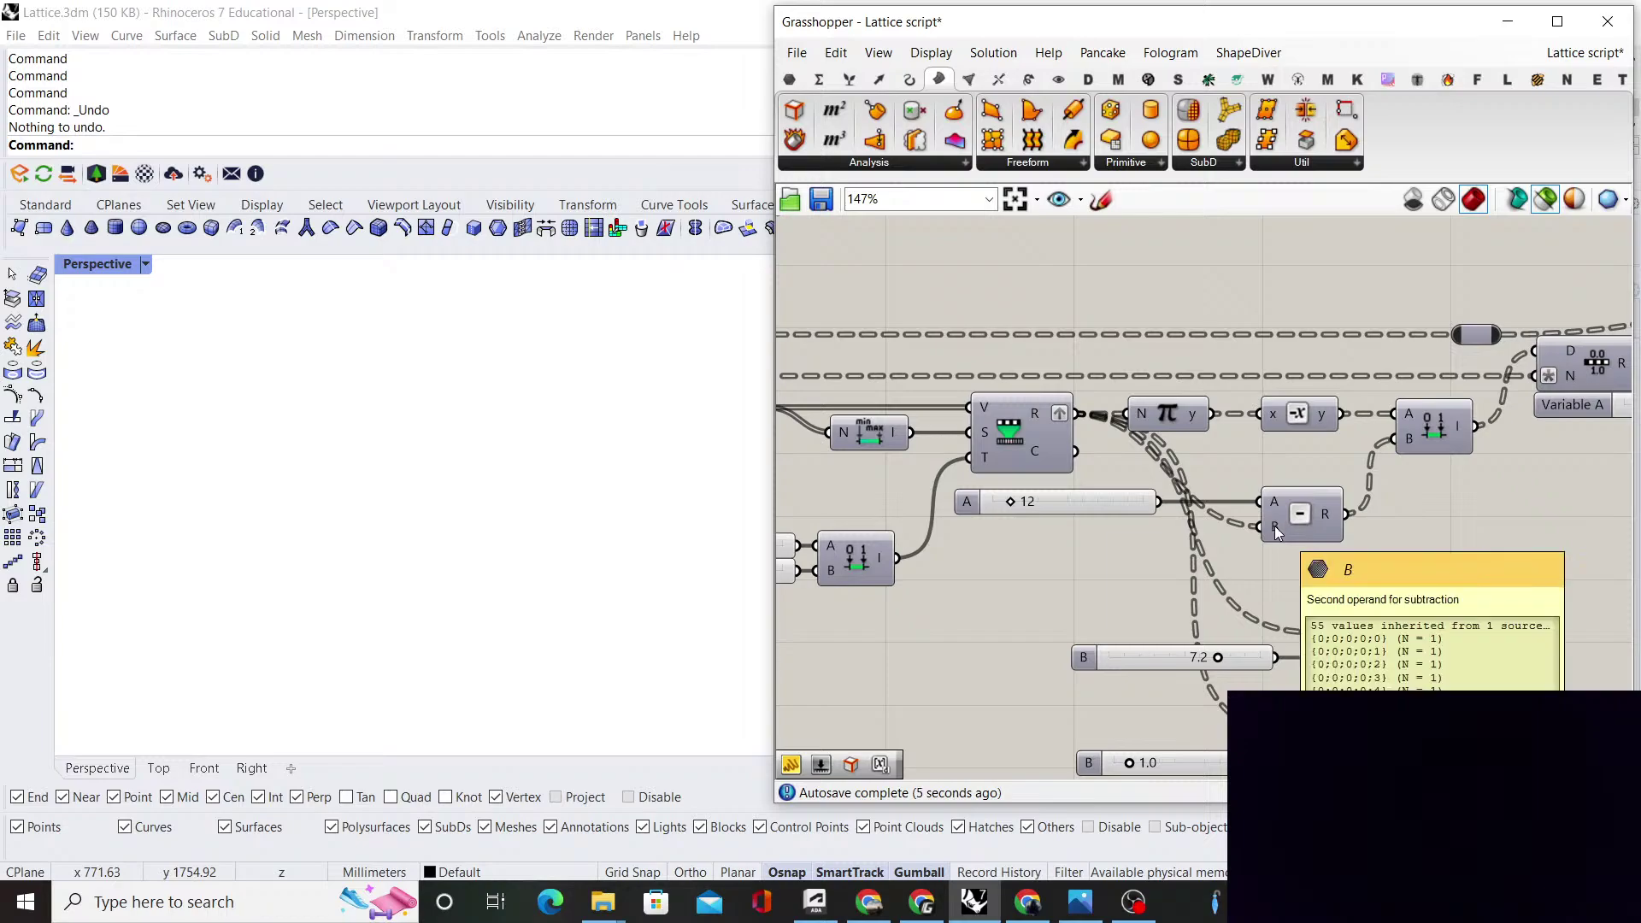
pyautogui.scroll(-2, 1374, 505)
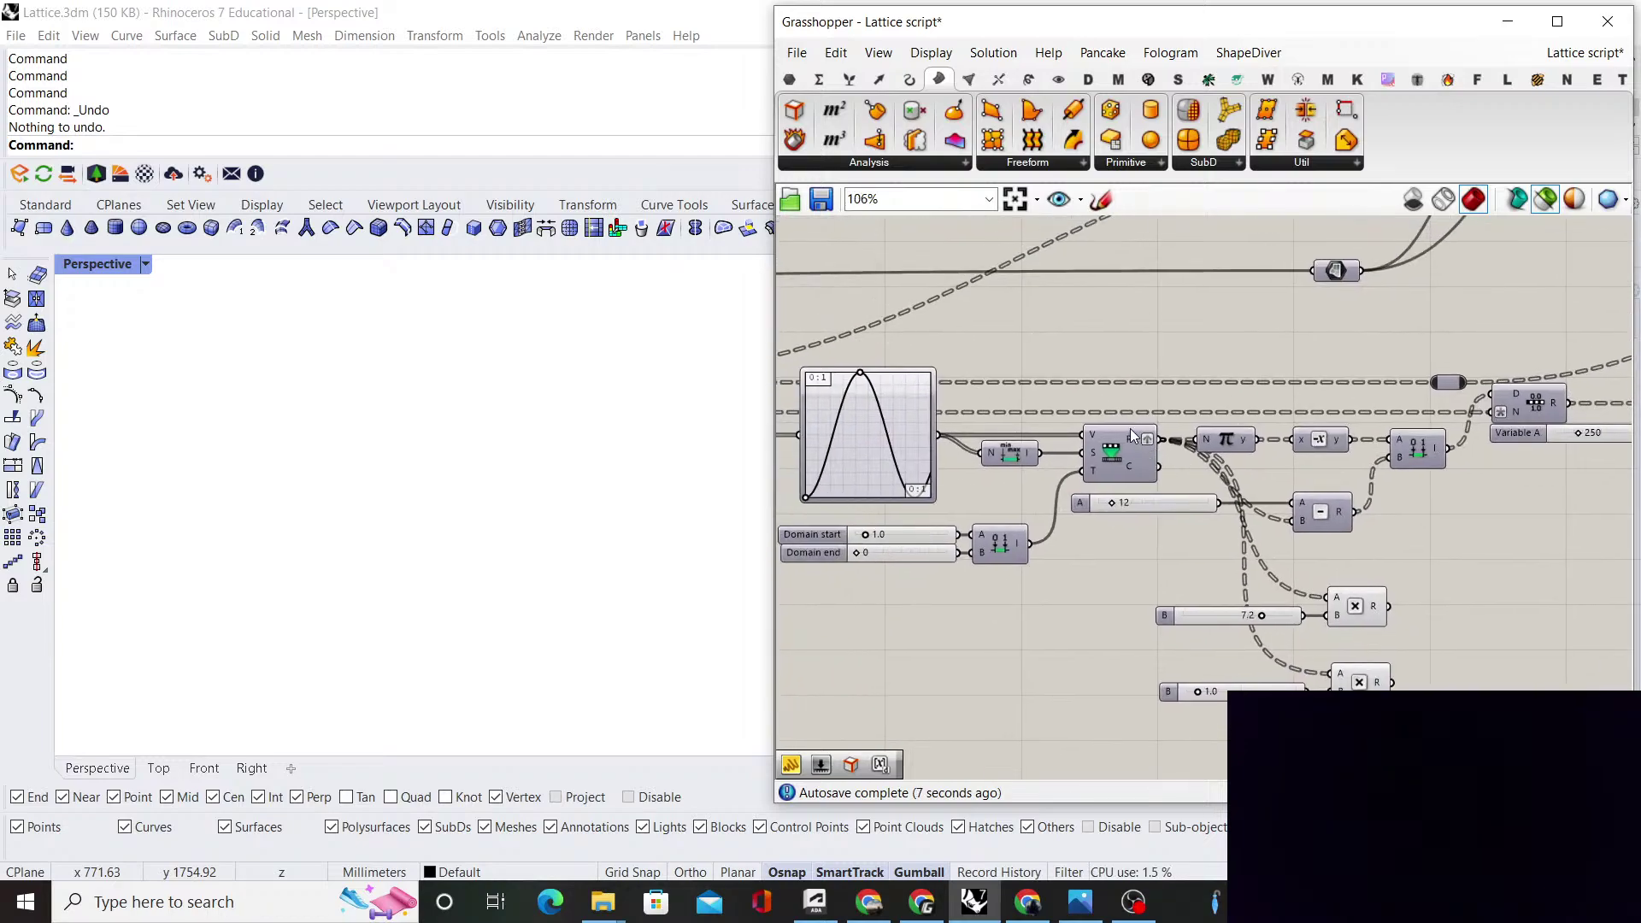
pyautogui.scroll(-1, 1131, 430)
pyautogui.scroll(1, 1390, 429)
pyautogui.moveTo(1390, 428); pyautogui.dragTo(1150, 492, button='right')
pyautogui.moveTo(1213, 471)
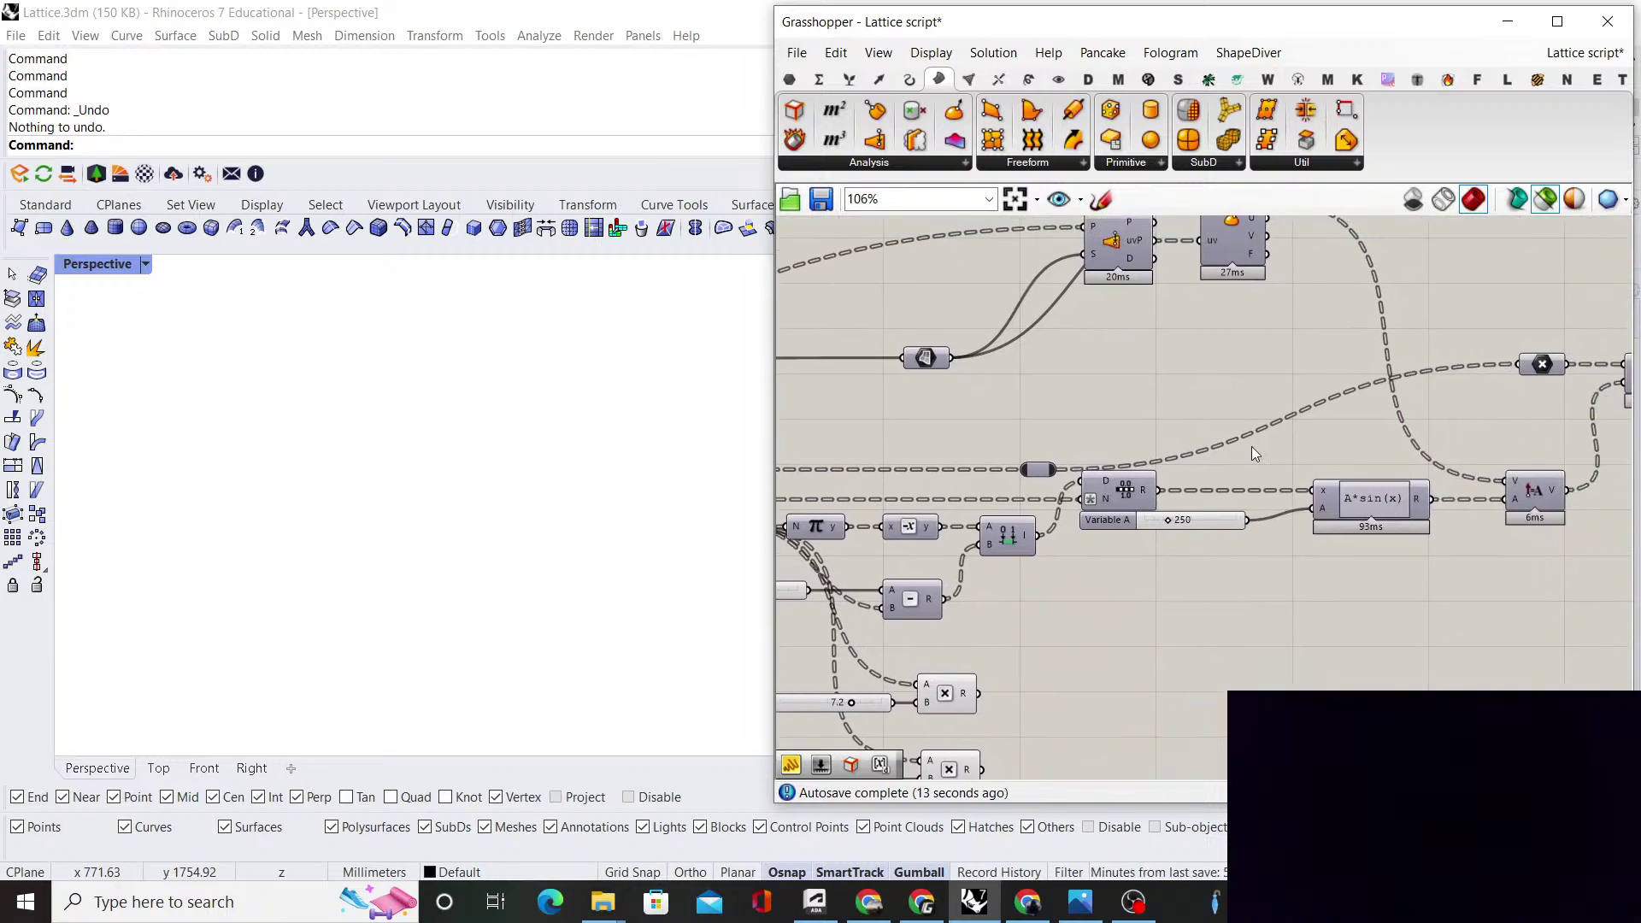
pyautogui.moveTo(1331, 466); pyautogui.dragTo(1285, 519, button='right')
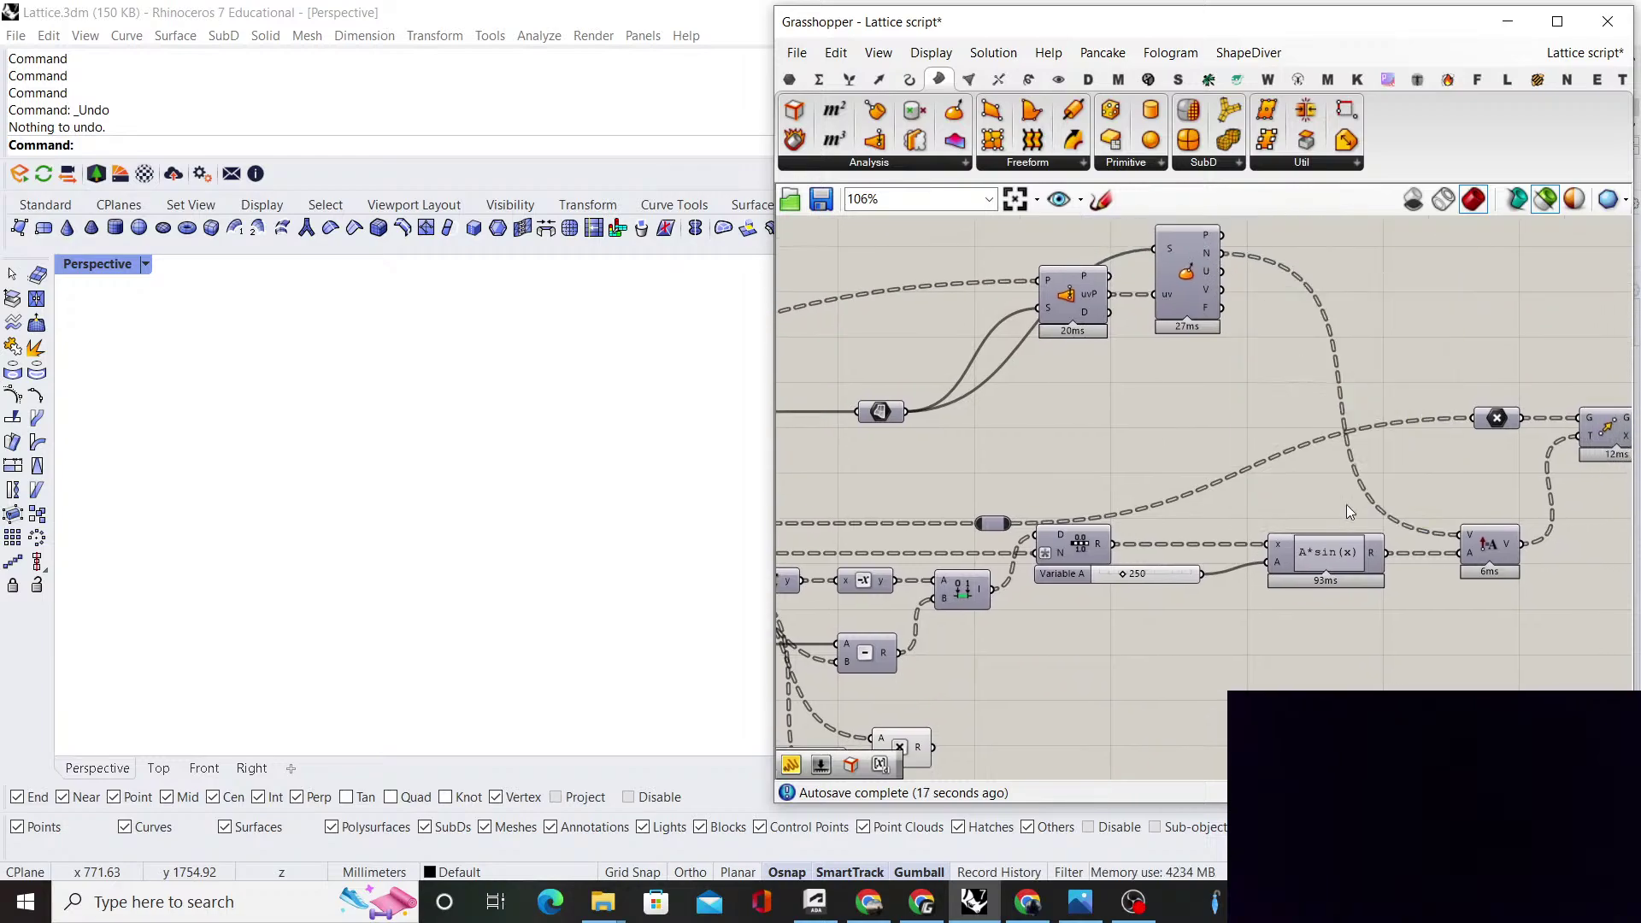
pyautogui.moveTo(1280, 569); pyautogui.dragTo(1382, 486, button='right')
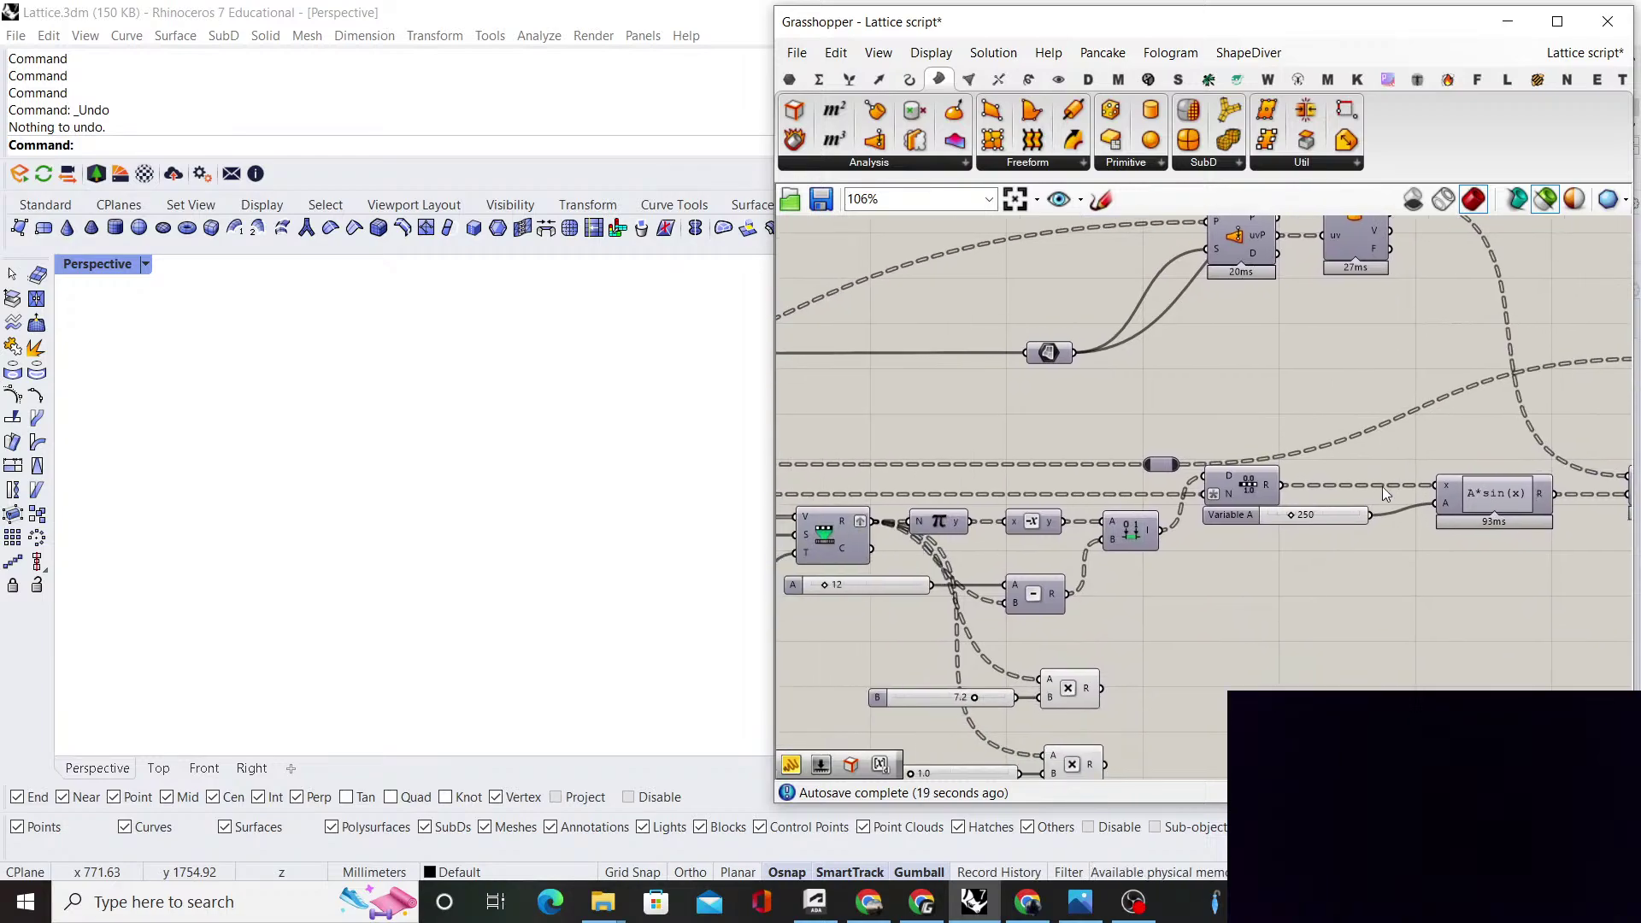
pyautogui.moveTo(1163, 504)
pyautogui.mouseDown(button='right')
pyautogui.moveTo(1338, 508)
pyautogui.moveTo(1336, 526)
pyautogui.mouseUp(button='right')
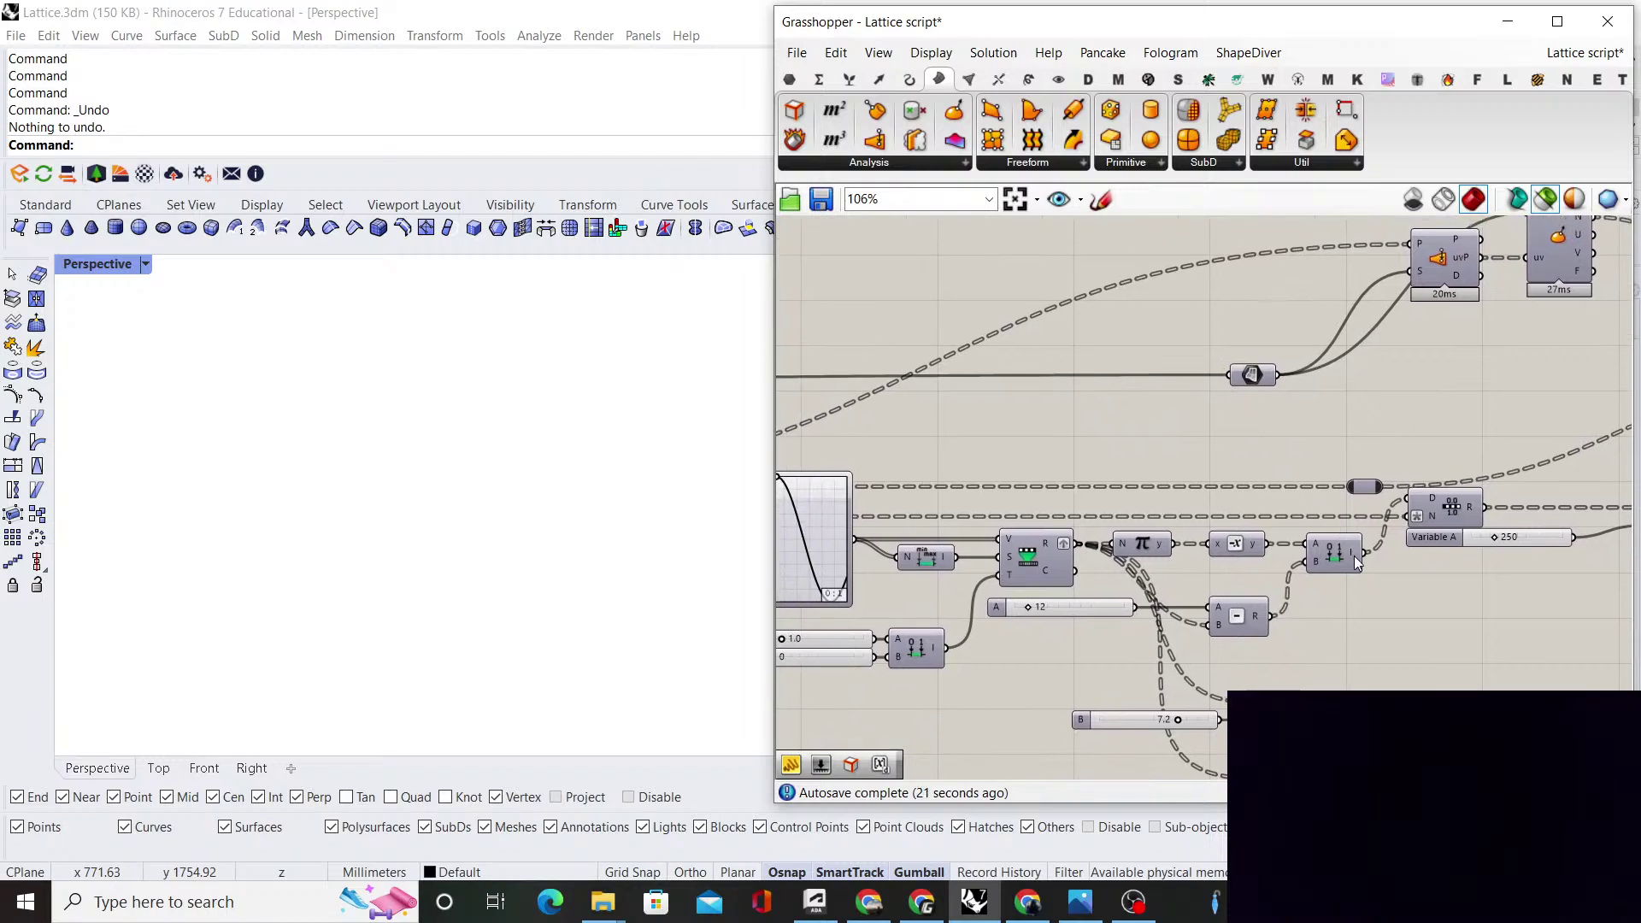
pyautogui.moveTo(1354, 561)
# Return to the 221023_Lattice demo definition and rewire Subtraction with the 19 slider as A and the remapped values as B
pyautogui.click(1571, 54)
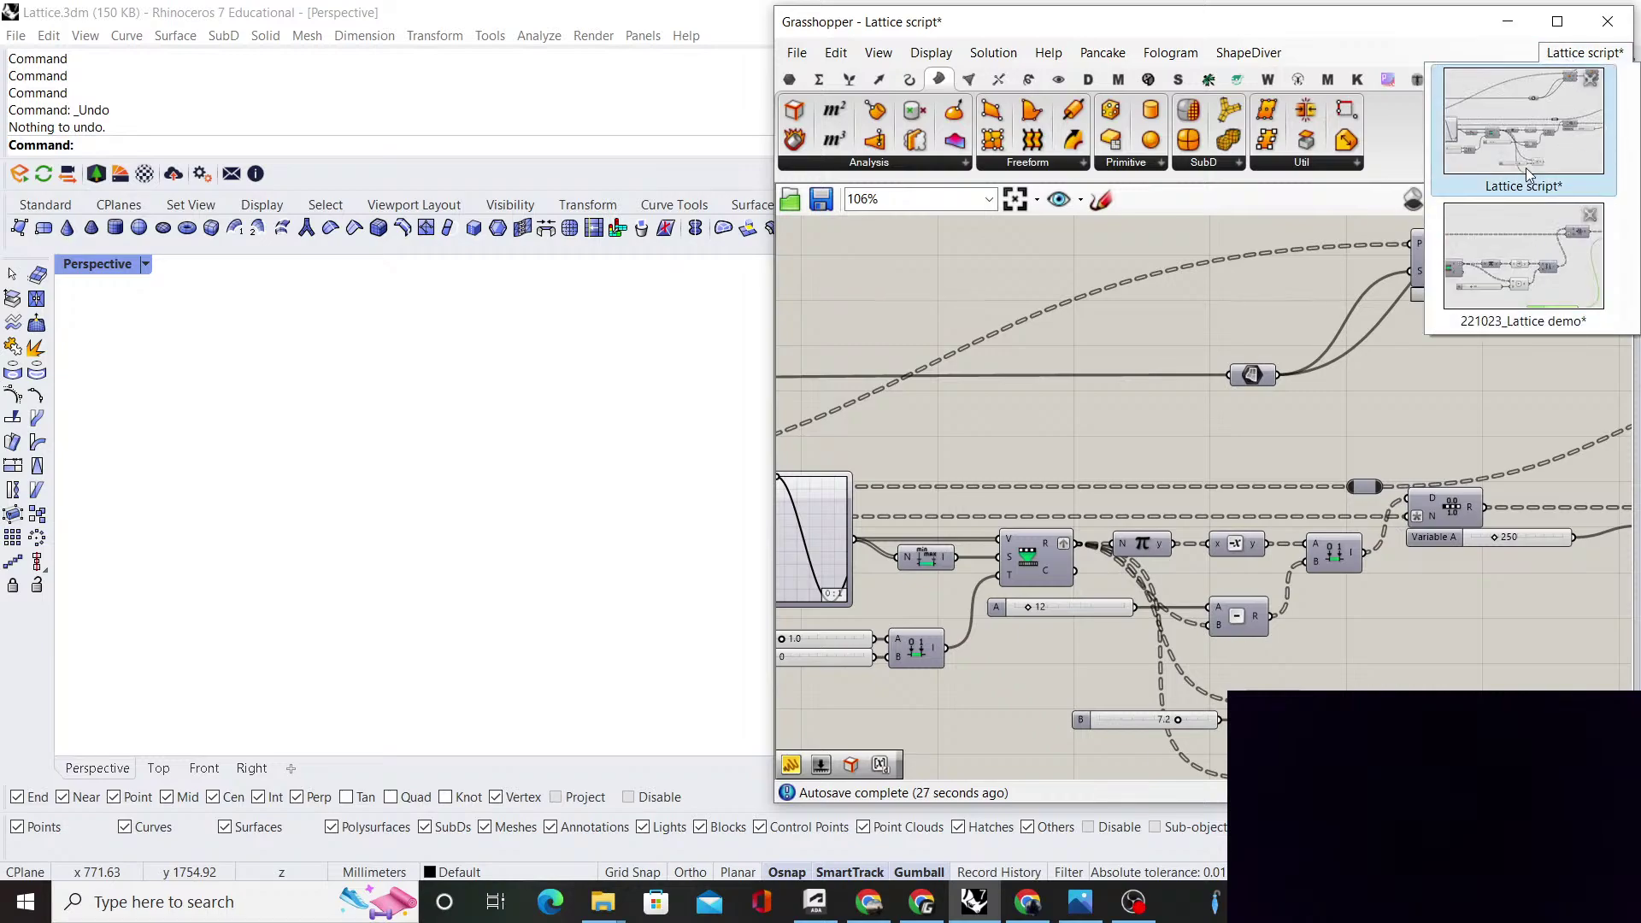
pyautogui.click(1517, 256)
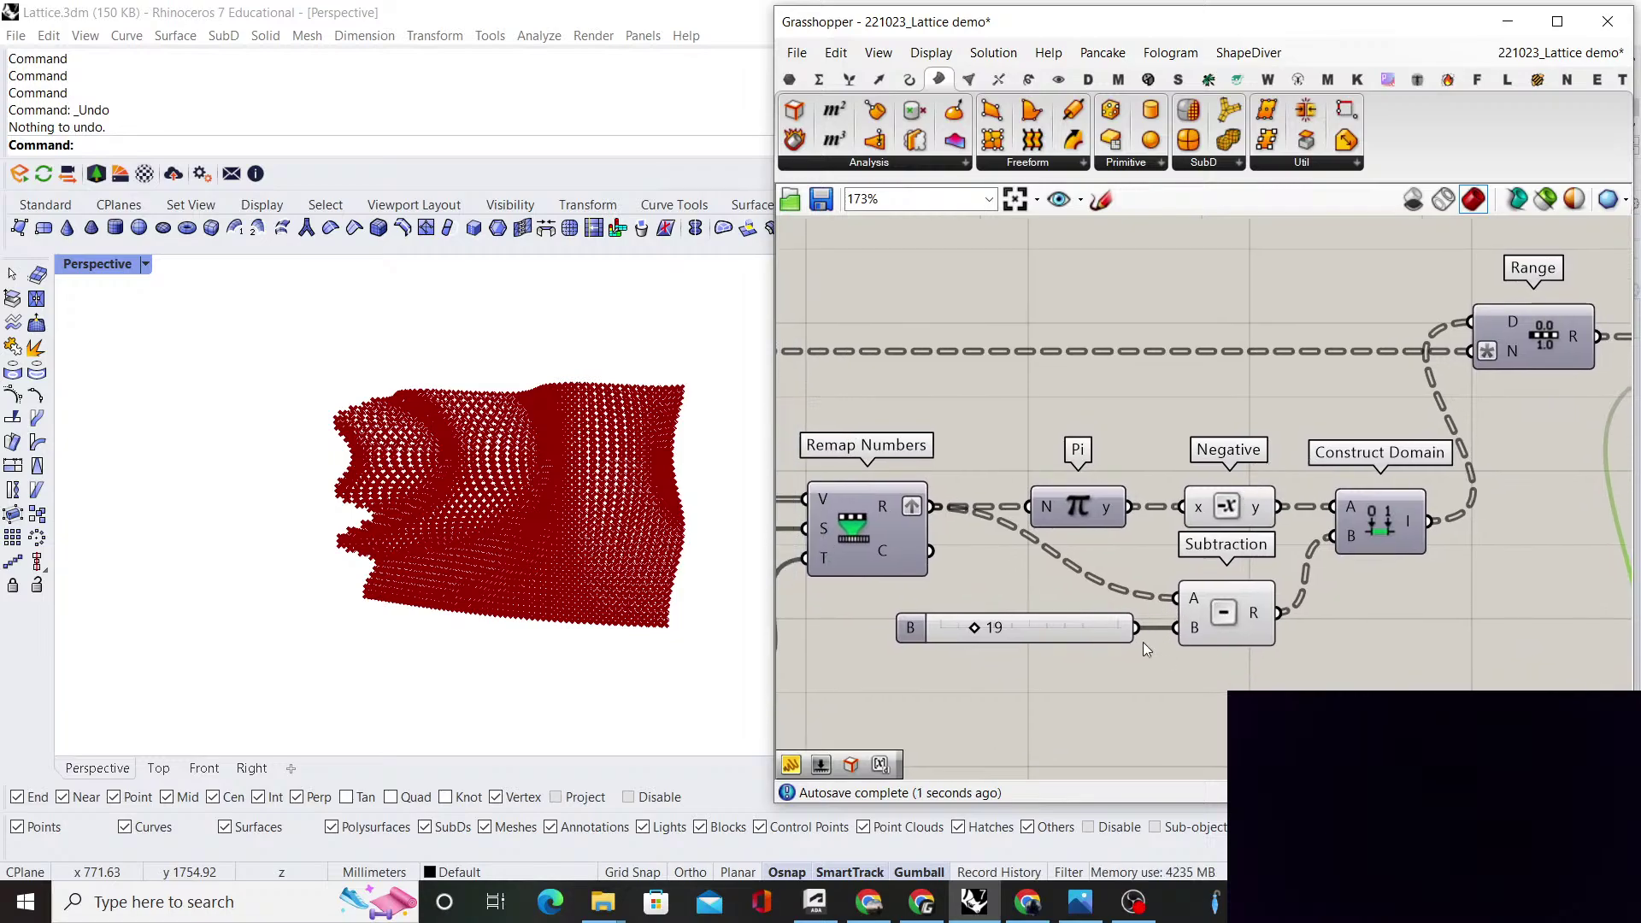
pyautogui.keyDown('ctrl'); pyautogui.moveTo(1174, 595); pyautogui.dragTo(931, 502); pyautogui.keyUp('ctrl')
pyautogui.moveTo(1204, 631); pyautogui.dragTo(1201, 633)
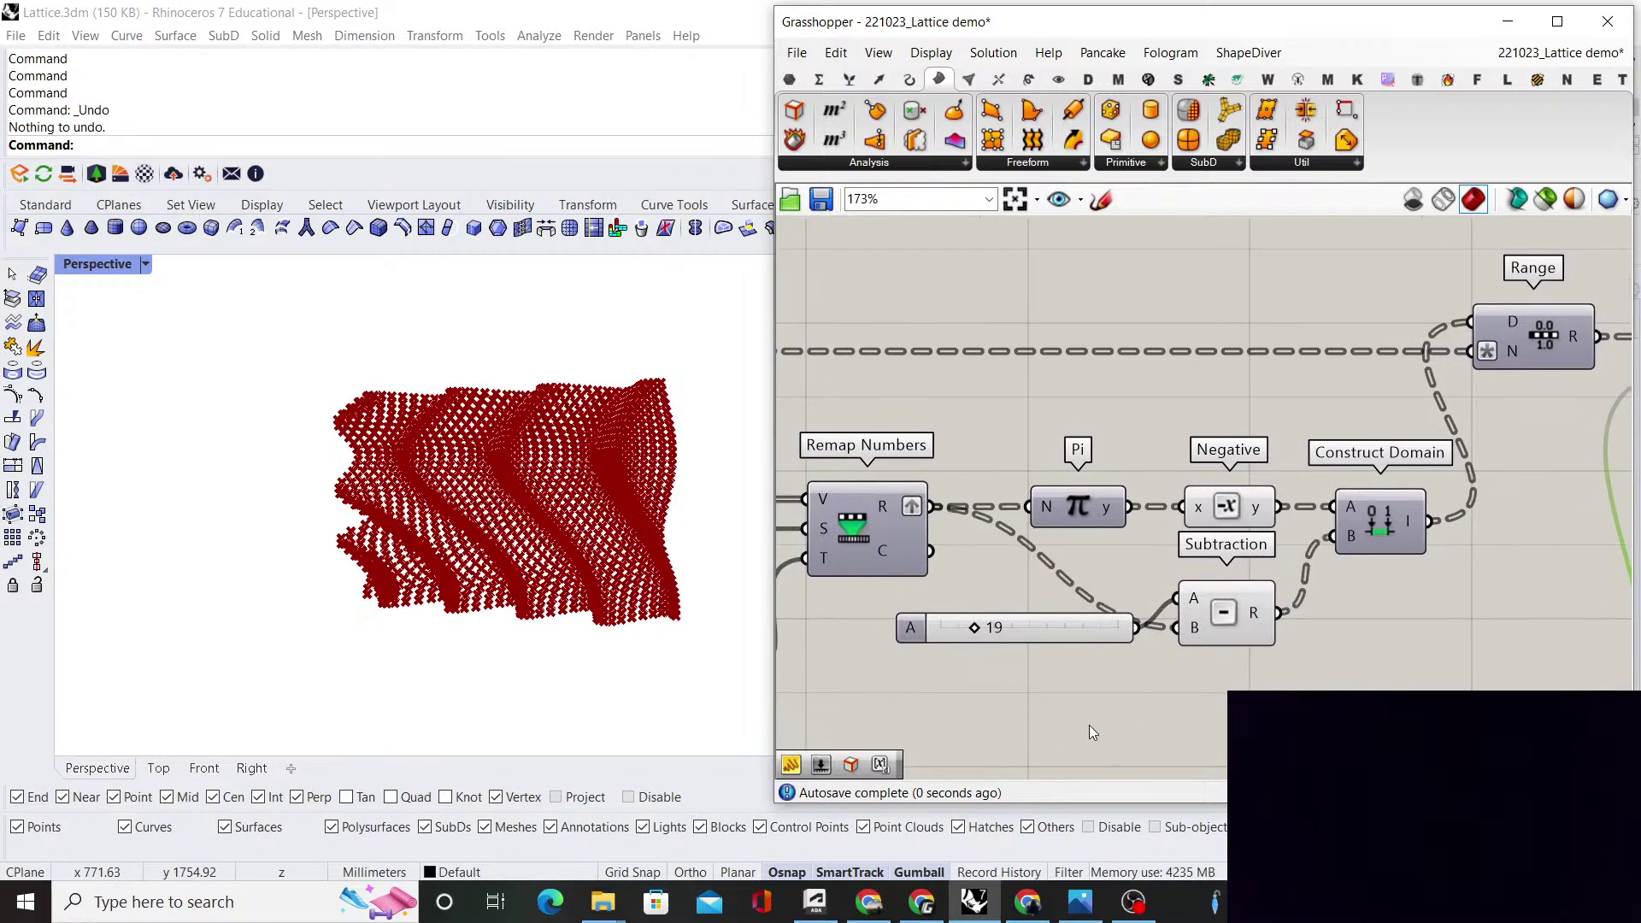
pyautogui.moveTo(623, 633); pyautogui.dragTo(530, 551, button='right')
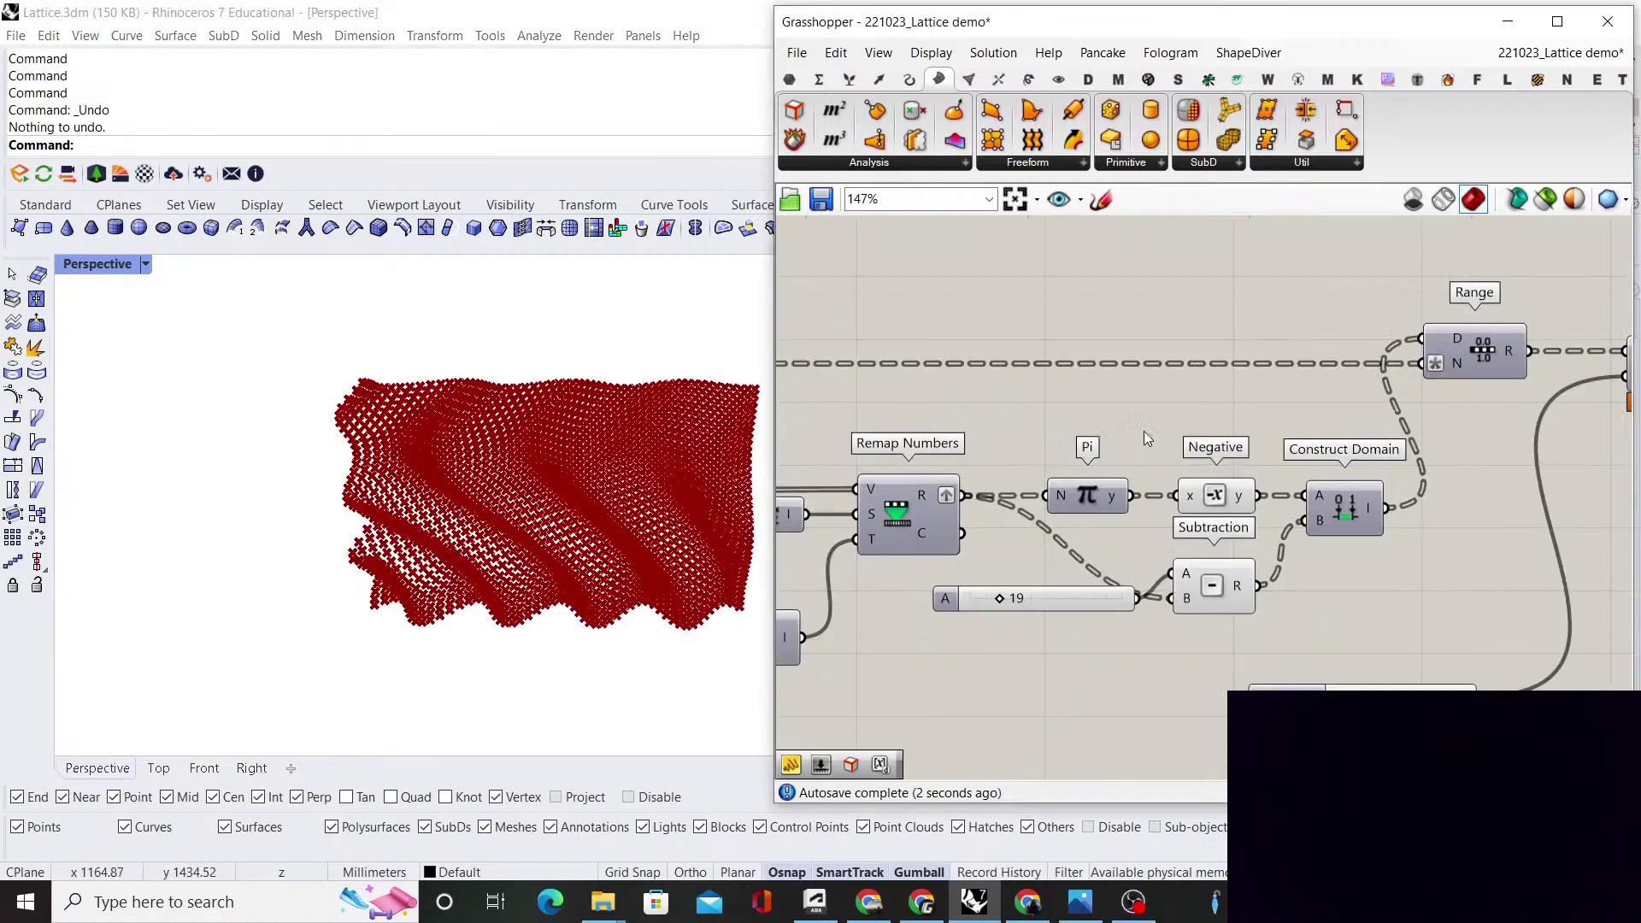
# Move the Subtraction component slightly down so its A input lines up with the A slider, and inspect the point grid
pyautogui.scroll(2, 1150, 512)
pyautogui.moveTo(1214, 555); pyautogui.dragTo(1203, 597)
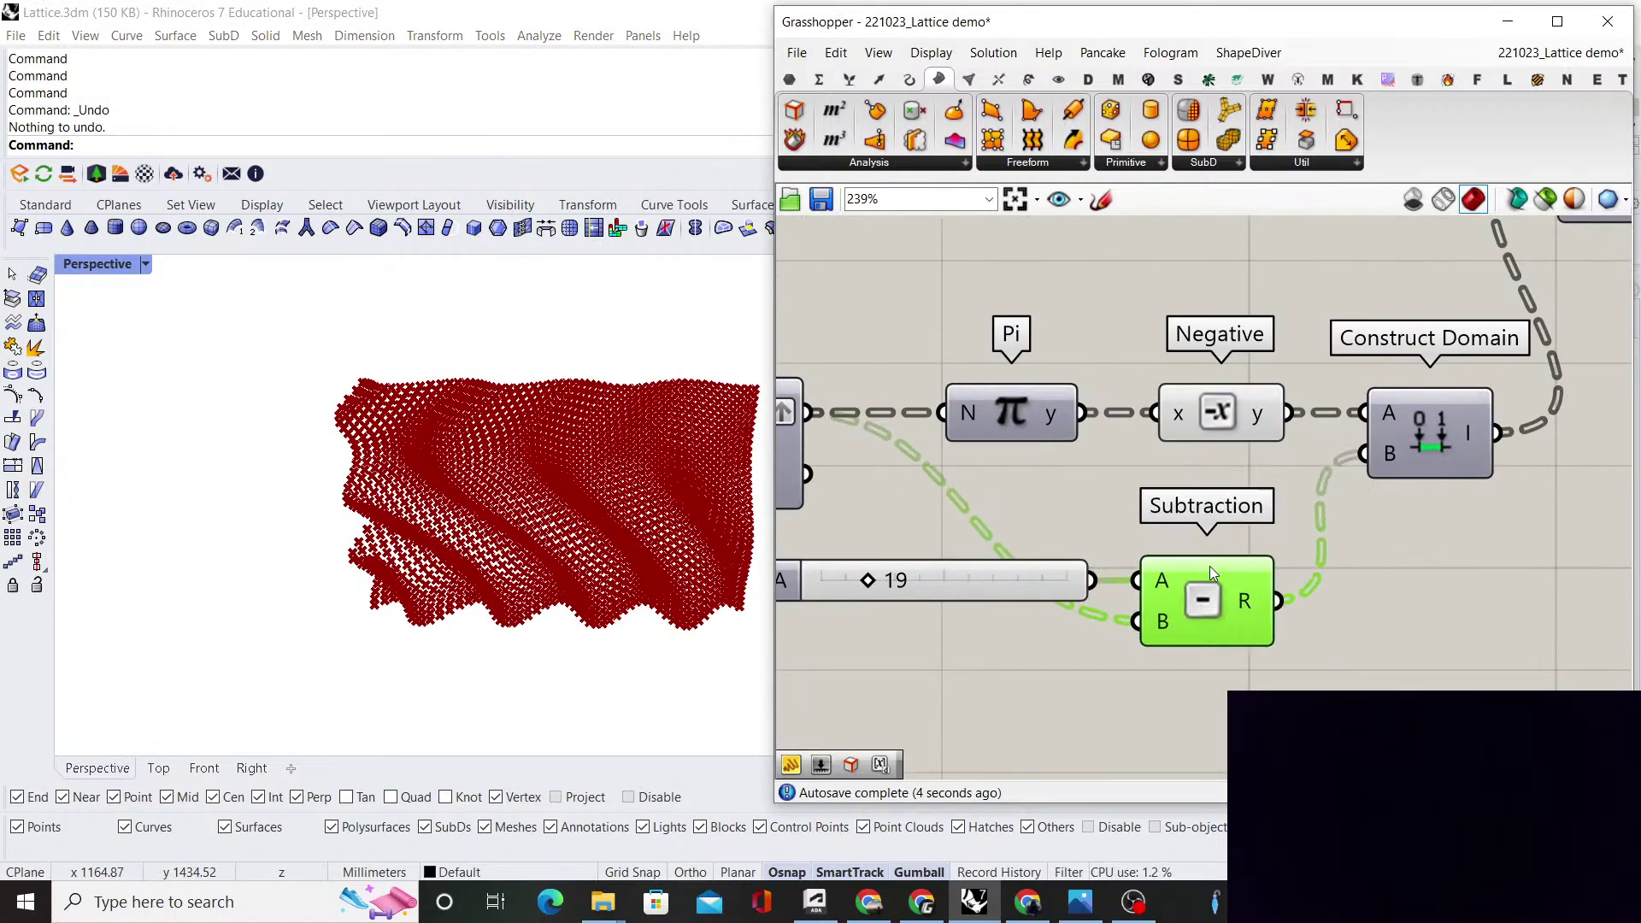
pyautogui.click(869, 476)
pyautogui.moveTo(598, 478); pyautogui.dragTo(555, 457, button='right')
pyautogui.scroll(5, 561, 473)
pyautogui.scroll(-1, 1111, 461)
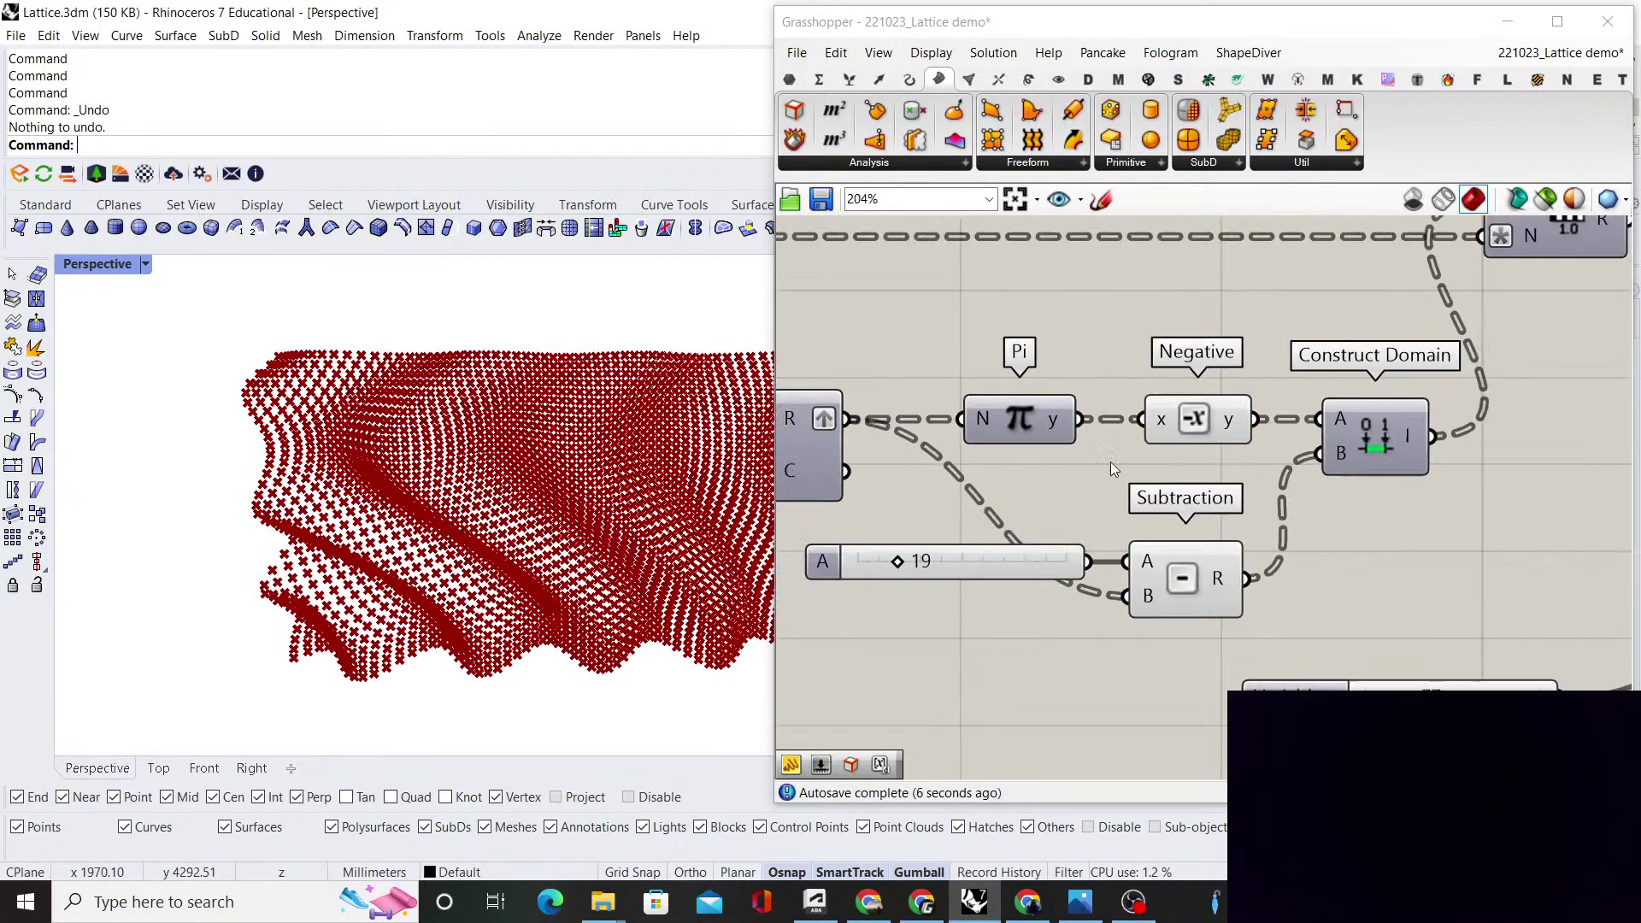
# Set the A slider feeding the Subtraction component to 15
pyautogui.moveTo(1111, 462); pyautogui.dragTo(1178, 462, button='right')
pyautogui.scroll(-3, 1171, 466)
pyautogui.scroll(9, 1064, 532)
pyautogui.moveTo(1017, 504); pyautogui.dragTo(995, 505)
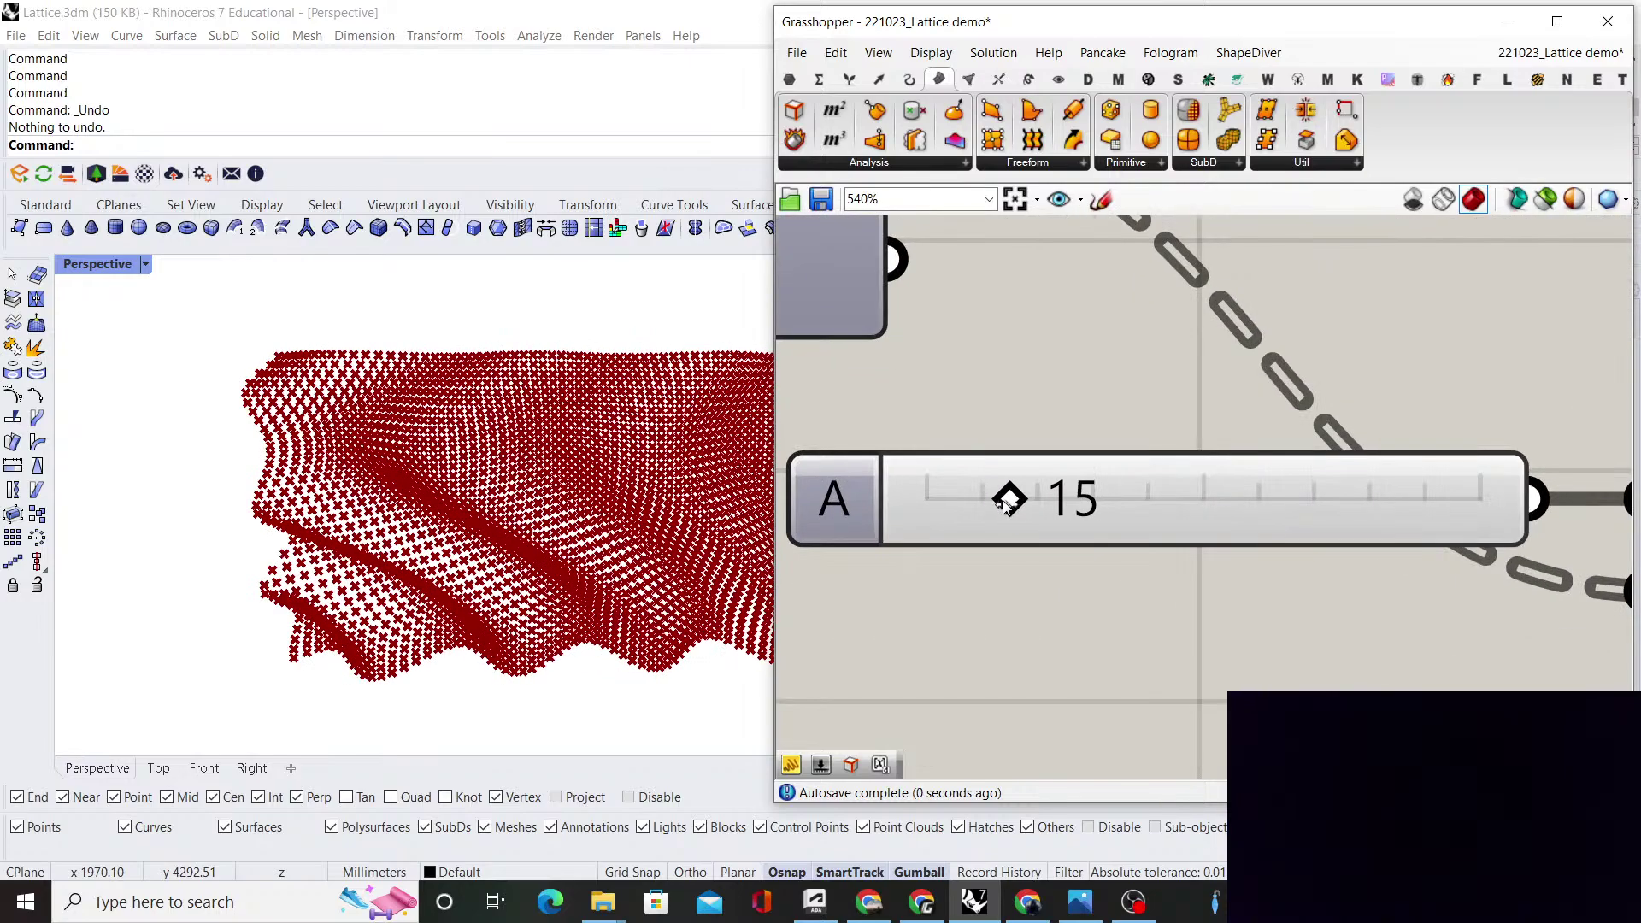
# Lower the Variable y slider to 60 to reshape the displaced point grid
pyautogui.scroll(-8, 995, 530)
pyautogui.scroll(5, 994, 553)
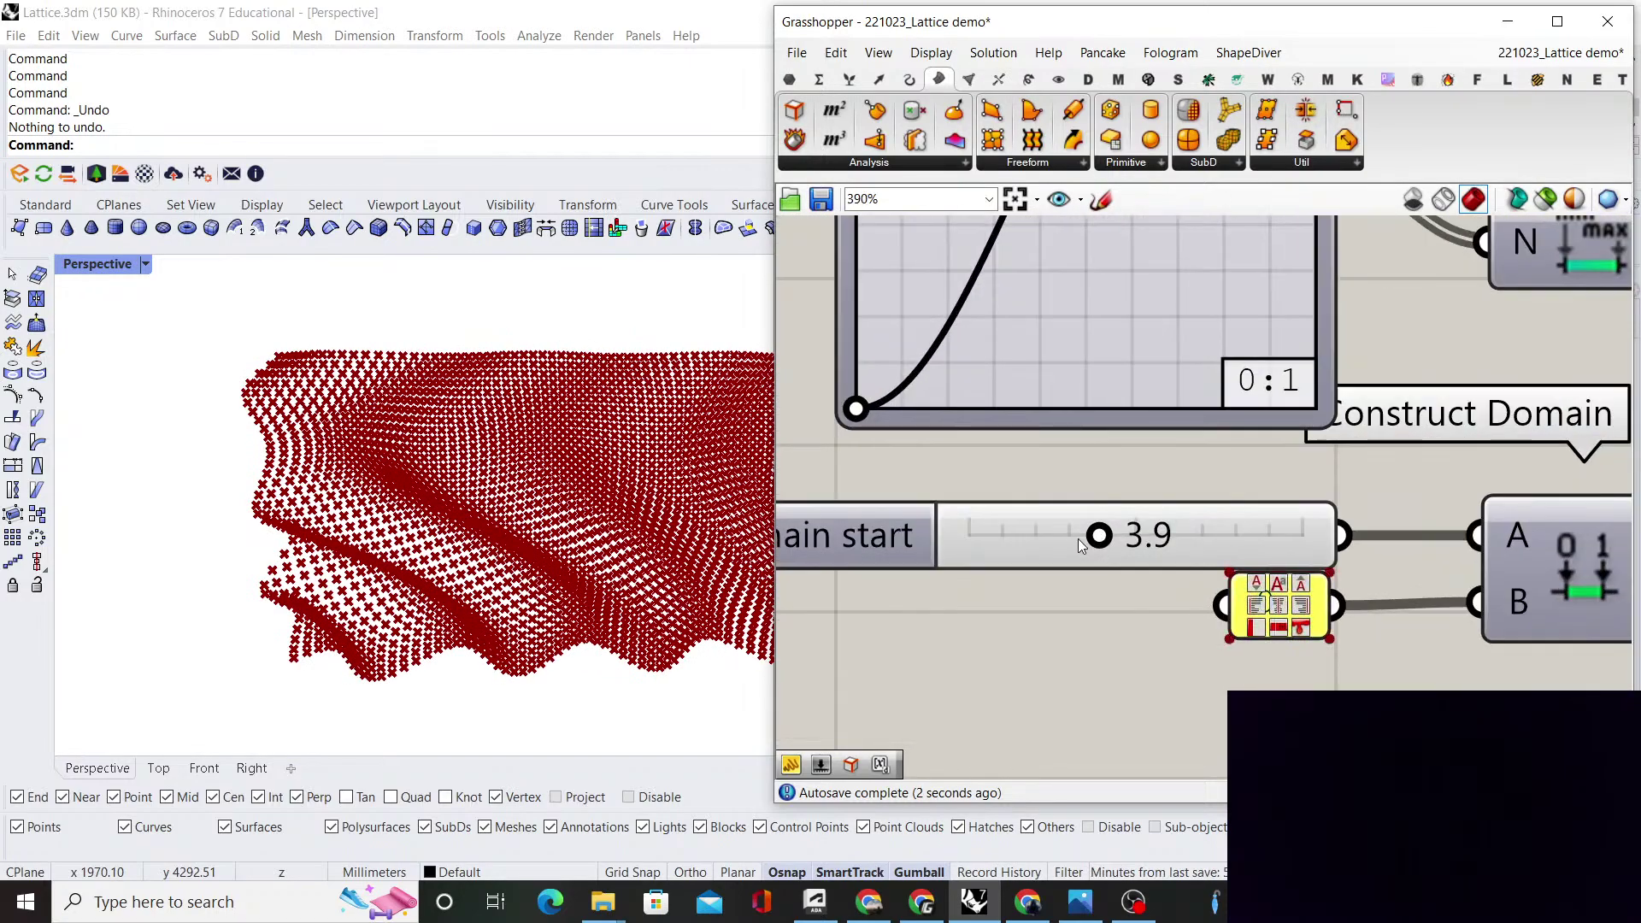
pyautogui.scroll(-7, 1078, 538)
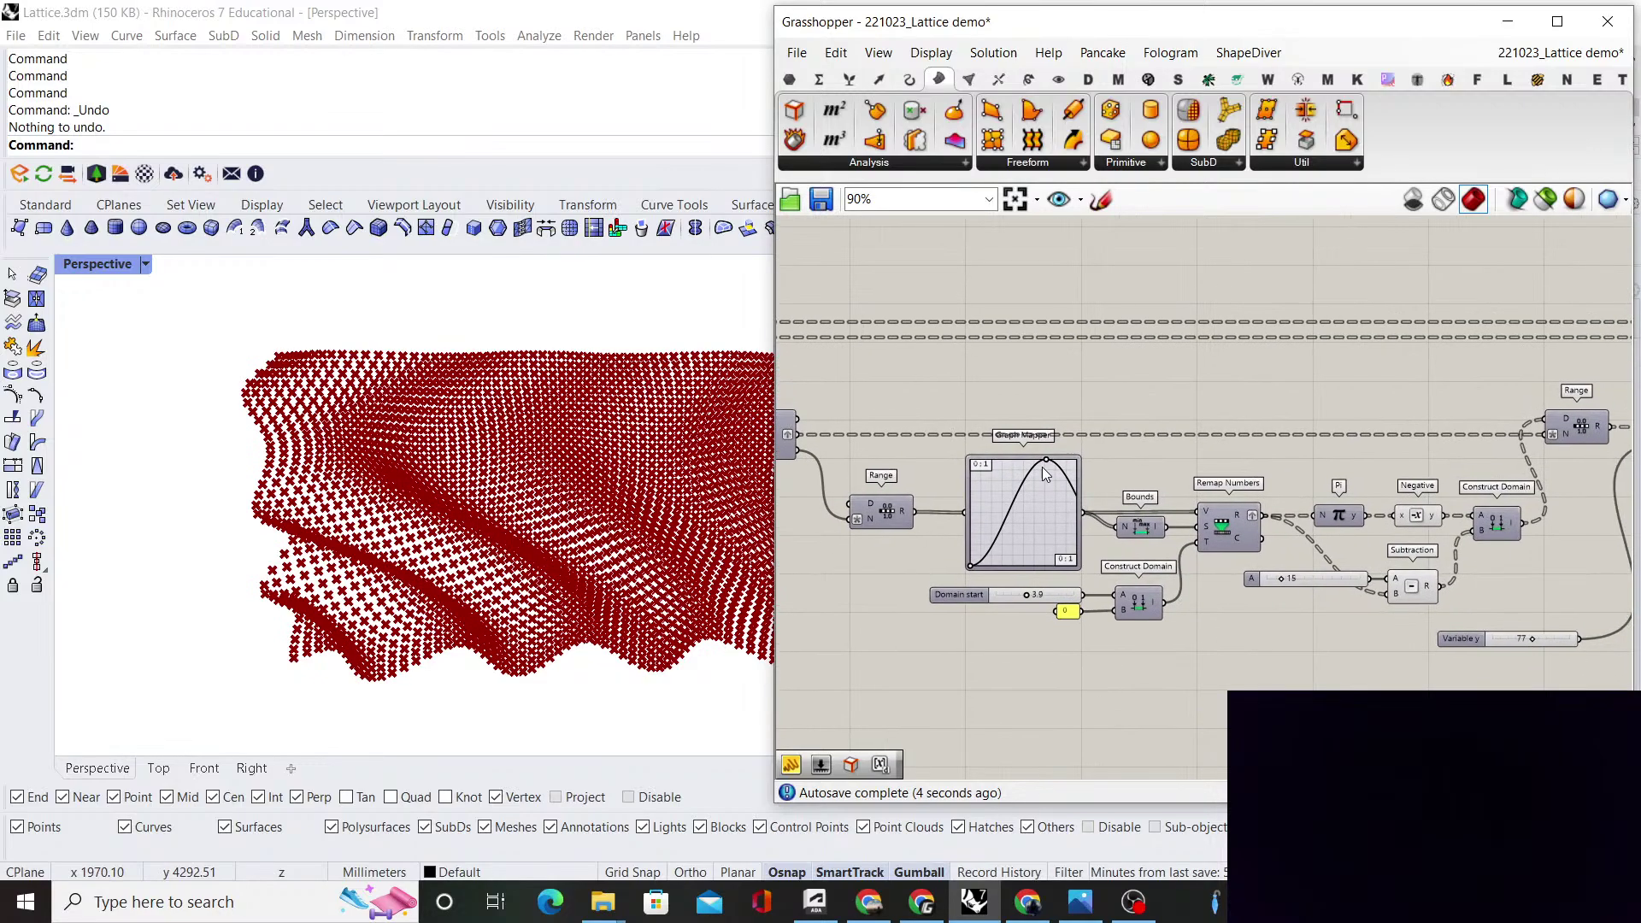
pyautogui.scroll(5, 1043, 466)
pyautogui.scroll(-6, 1090, 462)
pyautogui.moveTo(1589, 495); pyautogui.dragTo(1311, 459, button='right')
pyautogui.scroll(2, 1239, 571)
pyautogui.moveTo(513, 531); pyautogui.dragTo(312, 513, button='right')
pyautogui.scroll(8, 1261, 552)
pyautogui.moveTo(1163, 551); pyautogui.dragTo(1114, 557)
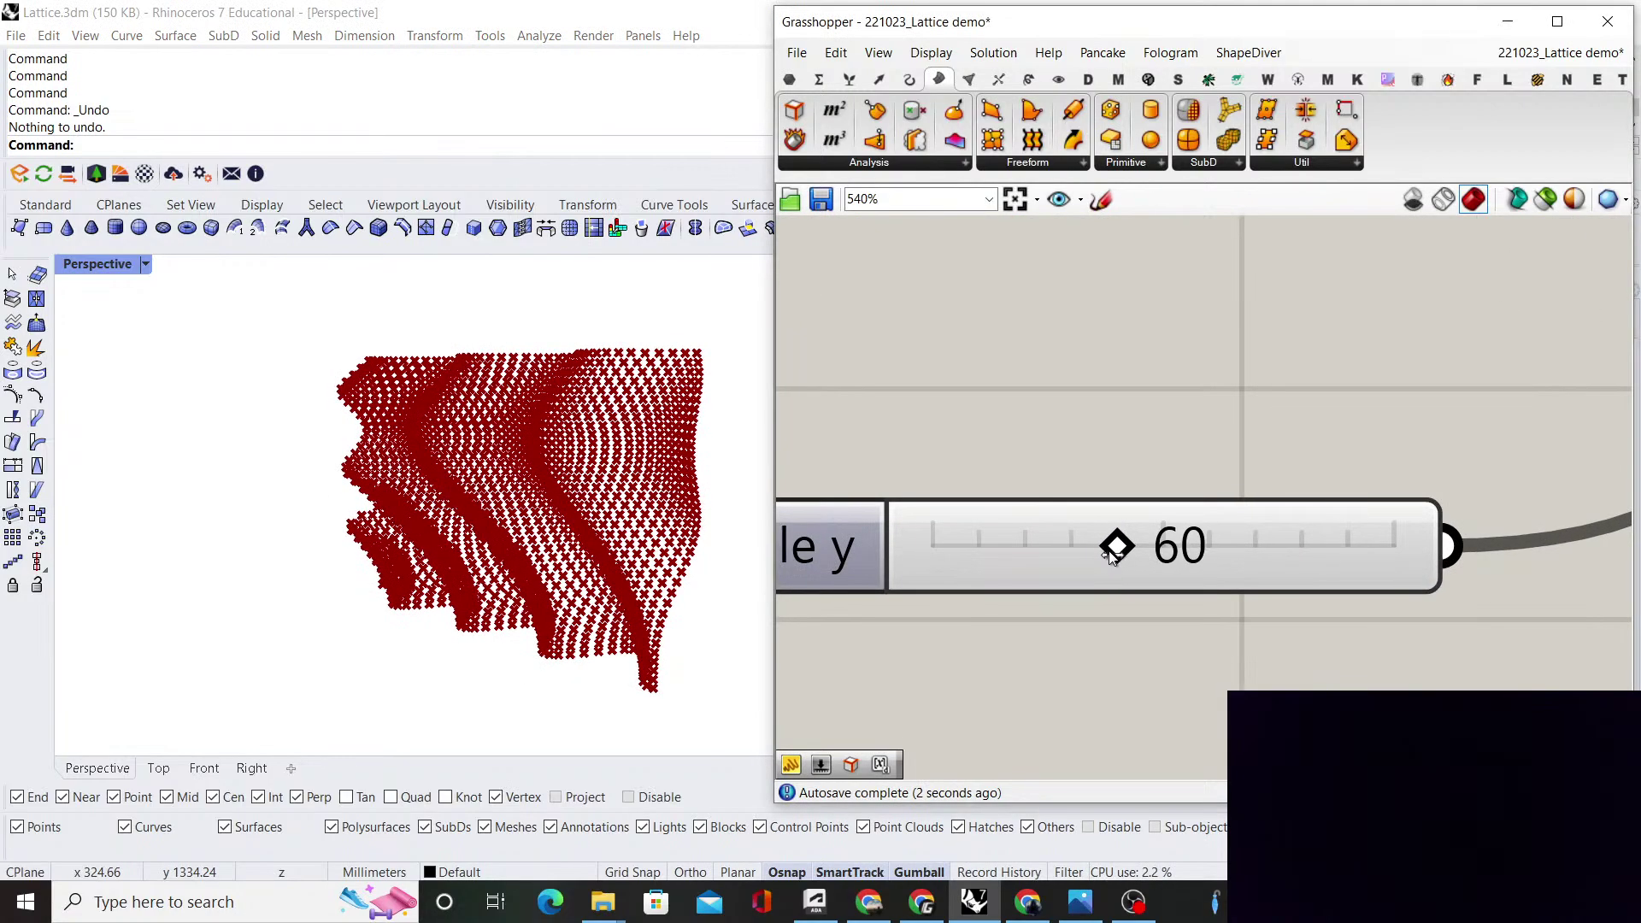
# Move the Graph Mapper's peak handle to about the middle of the graph width and inspect the point grid
pyautogui.moveTo(504, 547); pyautogui.dragTo(704, 502, button='right')
pyautogui.scroll(-6, 1180, 462)
pyautogui.moveTo(1144, 455); pyautogui.dragTo(1247, 494, button='right')
pyautogui.scroll(6, 971, 487)
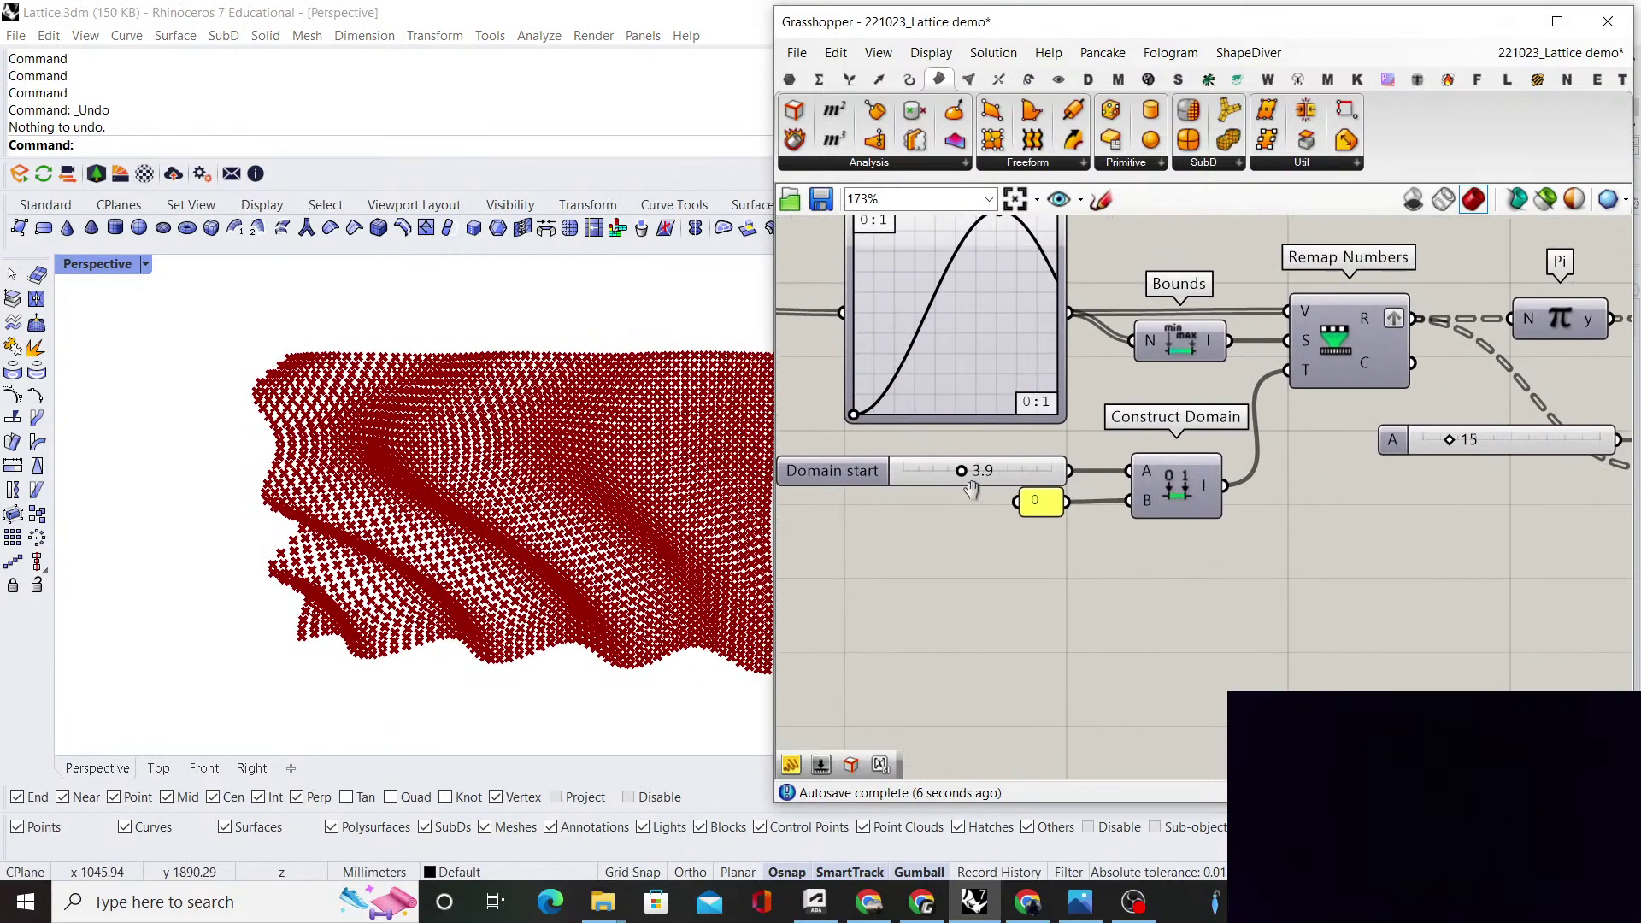
pyautogui.moveTo(929, 481); pyautogui.dragTo(894, 532, button='right')
pyautogui.scroll(-6, 906, 530)
pyautogui.moveTo(885, 305); pyautogui.dragTo(978, 376, button='right')
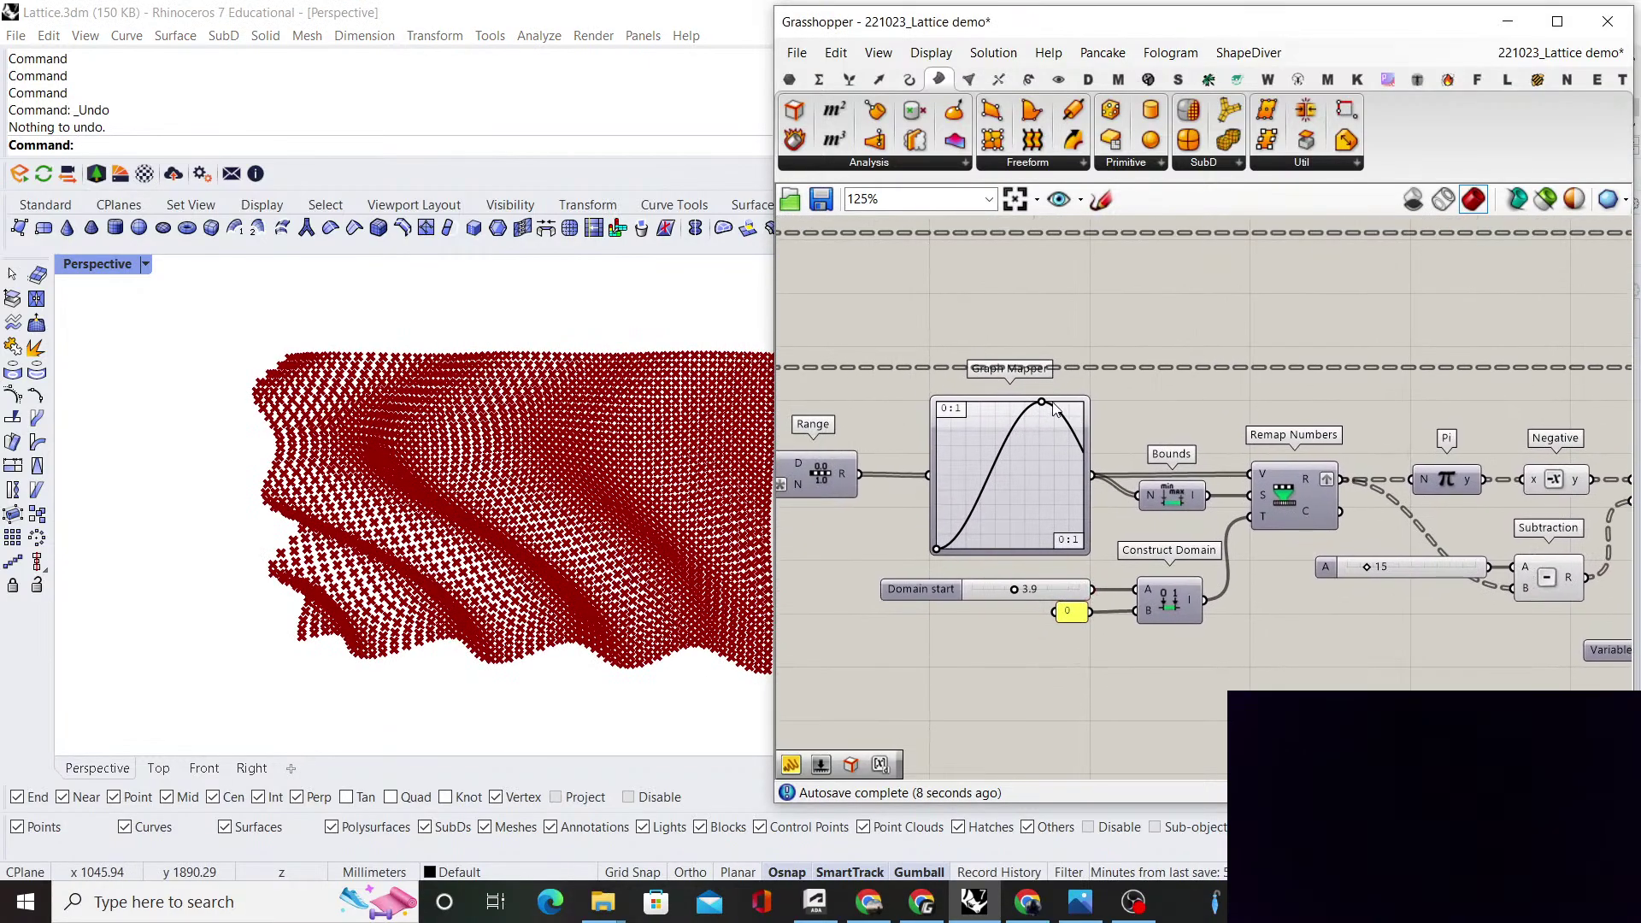
pyautogui.scroll(3, 1047, 405)
pyautogui.moveTo(1036, 402); pyautogui.dragTo(991, 389)
pyautogui.moveTo(479, 410); pyautogui.dragTo(407, 402, button='right')
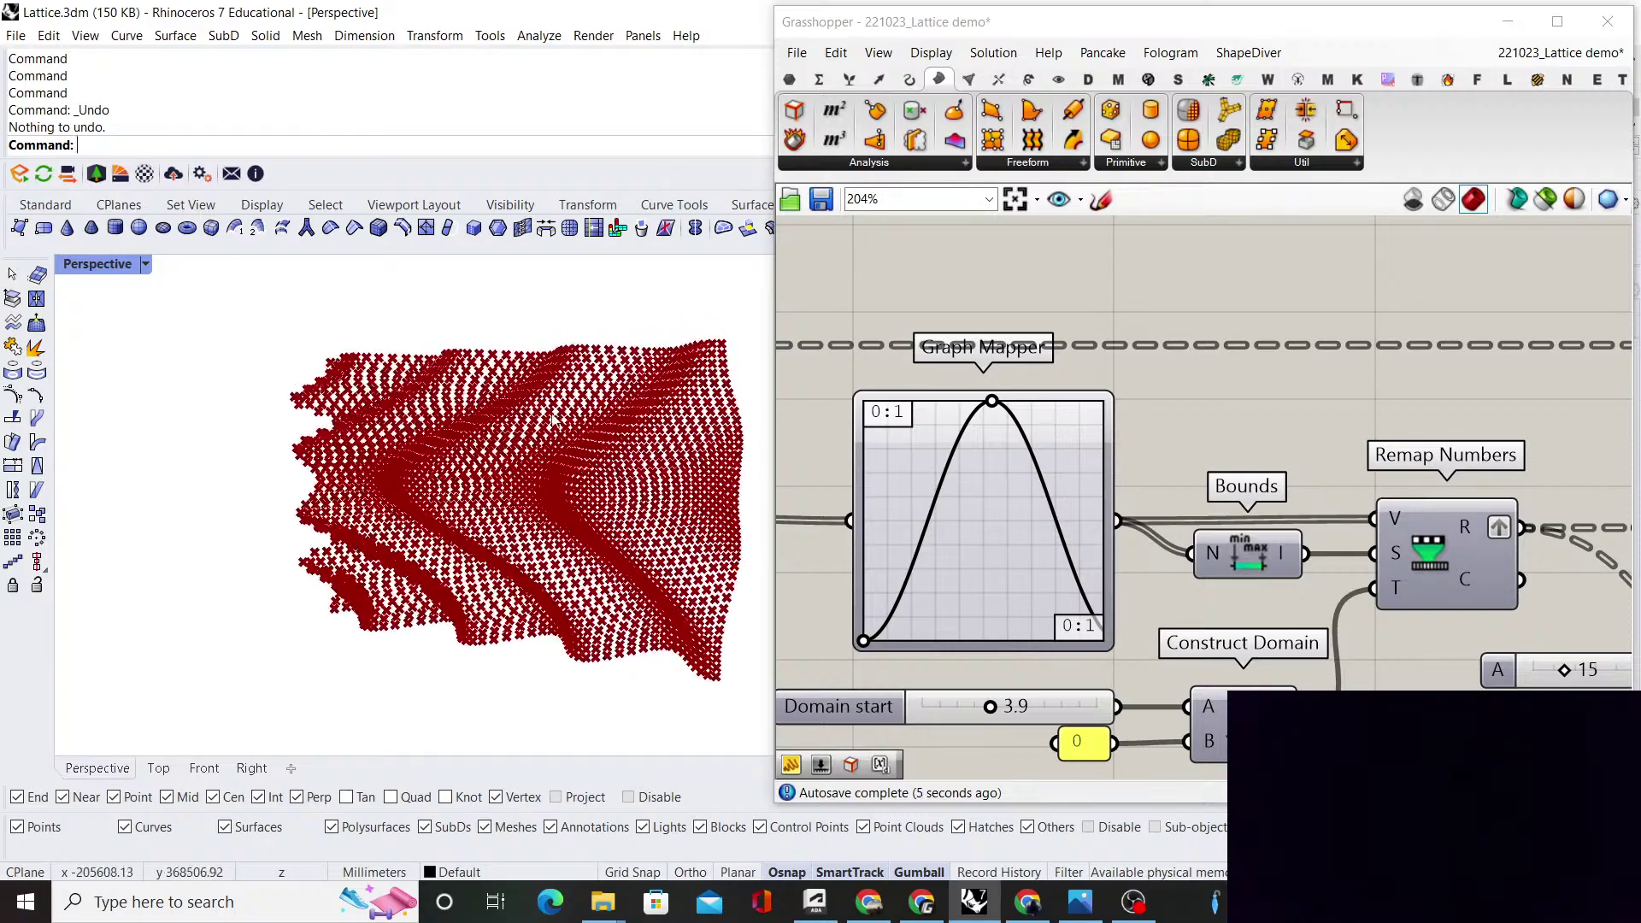
# Shift the Graph Mapper's peak handle to about four fifths of the graph width and inspect the wave pattern
pyautogui.moveTo(993, 399); pyautogui.dragTo(1062, 393)
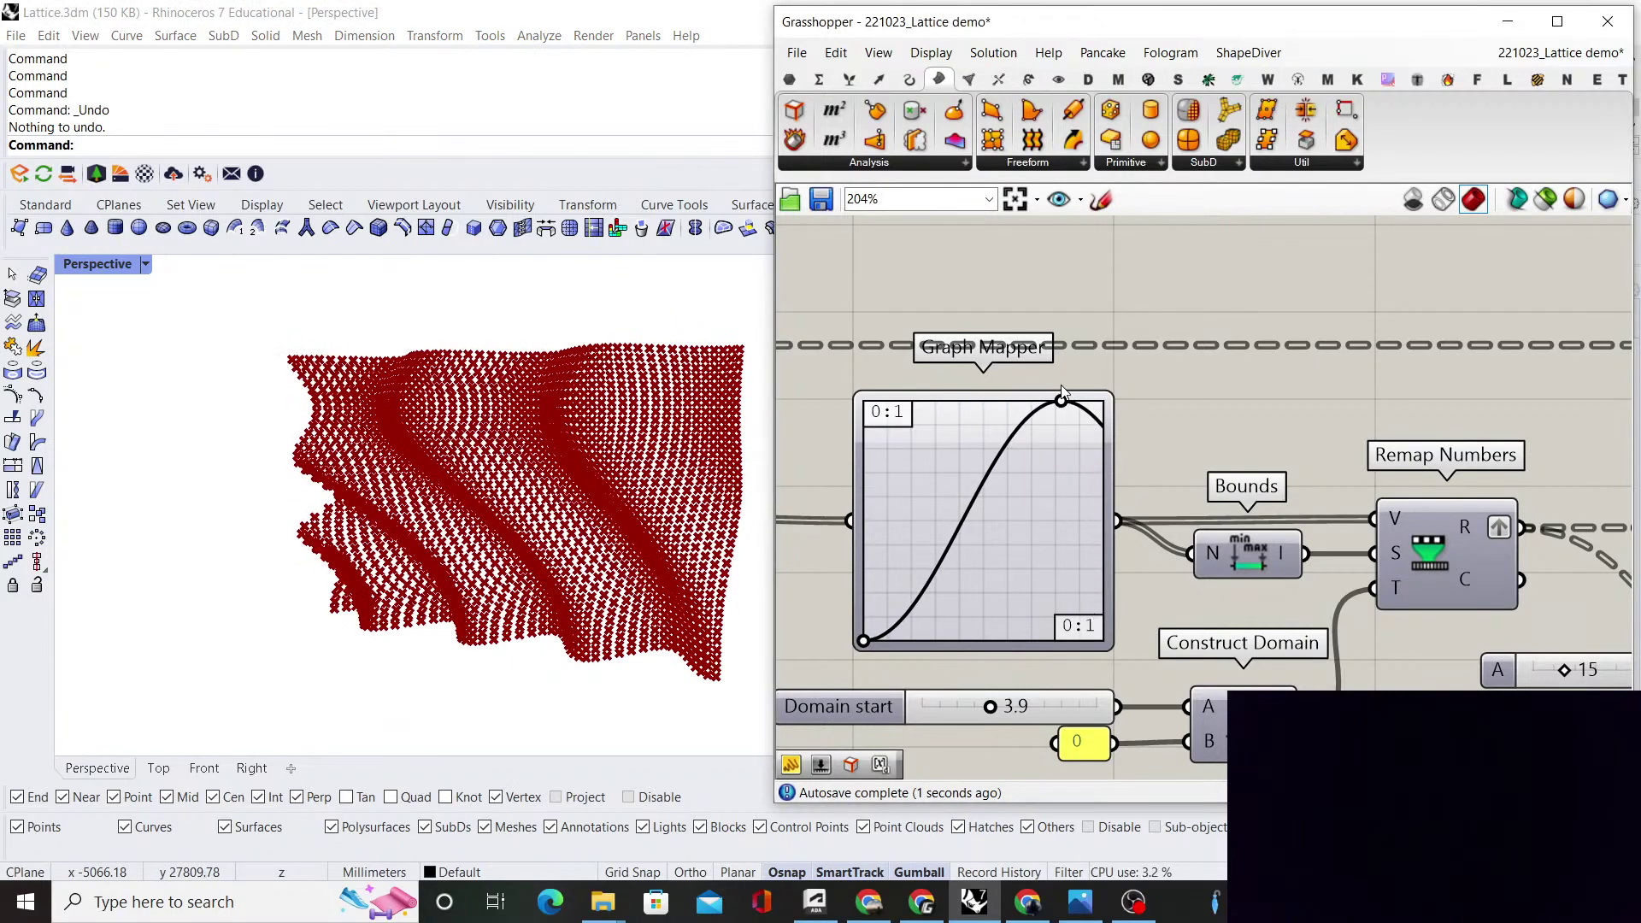
pyautogui.moveTo(394, 411); pyautogui.dragTo(583, 453, button='right')
pyautogui.scroll(-2, 1094, 540)
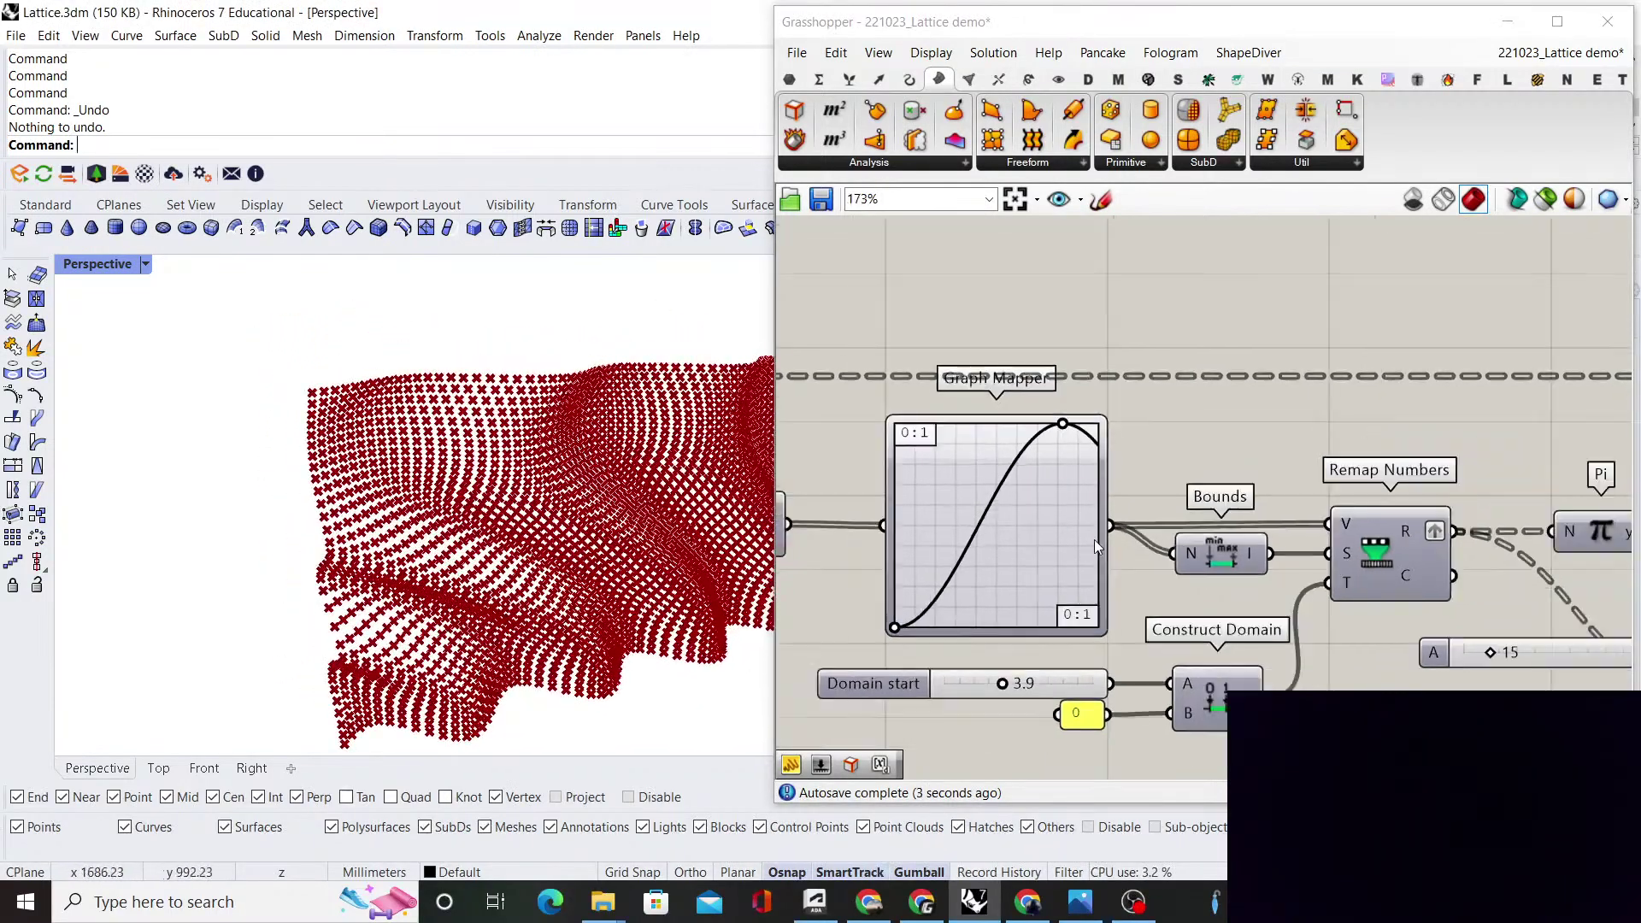
# Set the Domain start slider feeding the Construct Domain component to 1.4
pyautogui.moveTo(1125, 629); pyautogui.dragTo(1092, 605, button='right')
pyautogui.scroll(5, 1004, 650)
pyautogui.moveTo(752, 555); pyautogui.dragTo(946, 628, button='right')
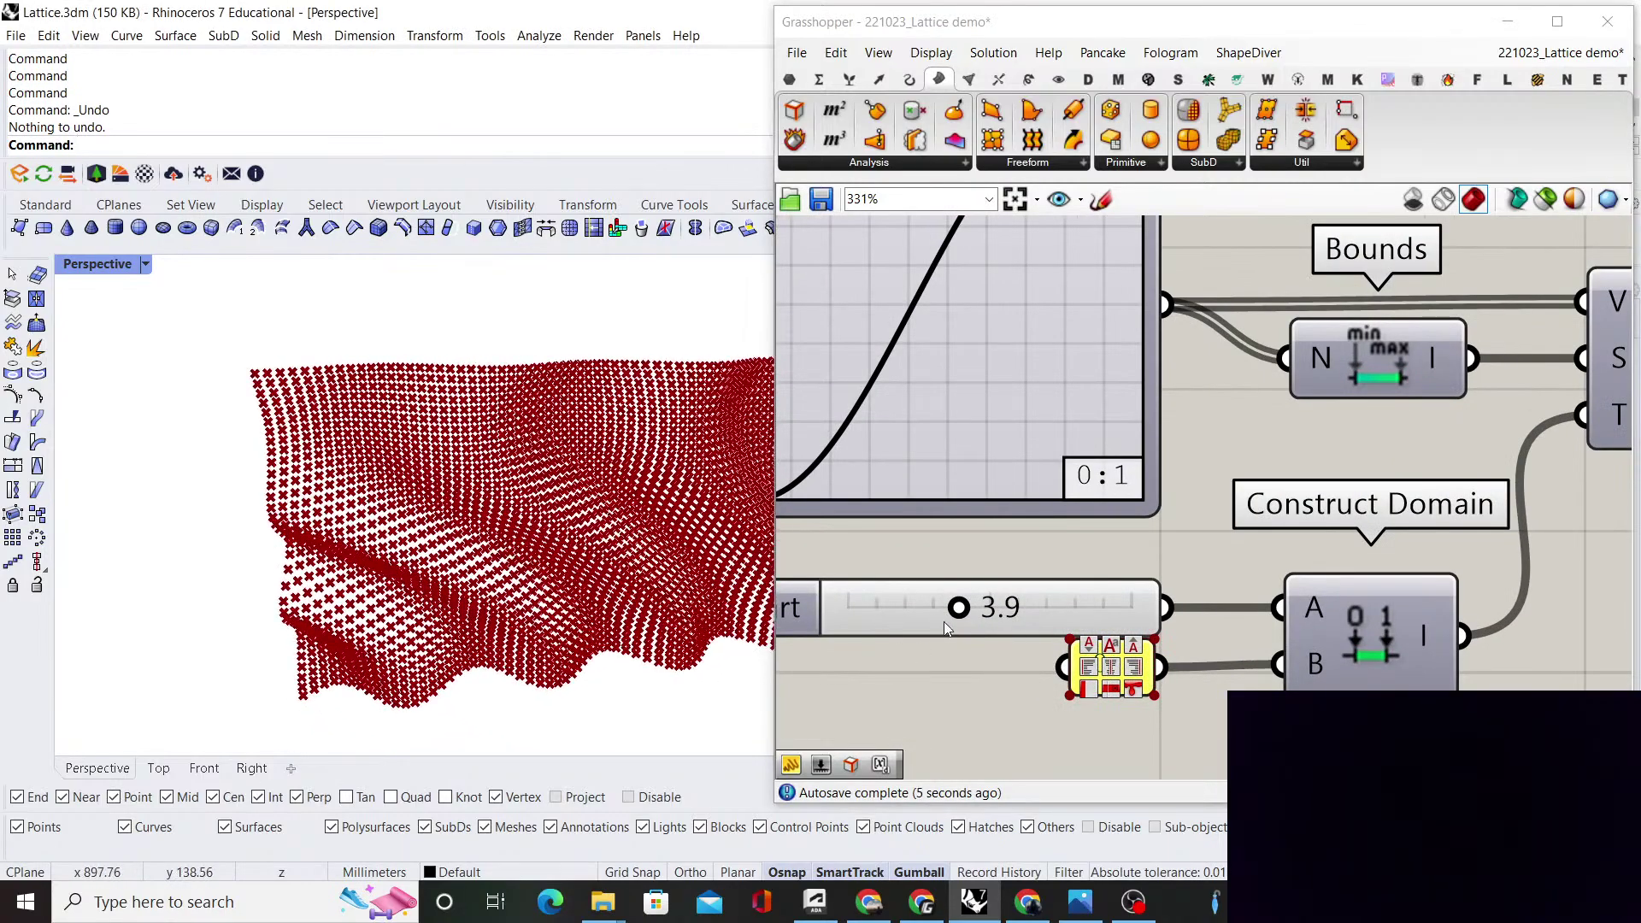
pyautogui.moveTo(966, 617); pyautogui.dragTo(893, 616)
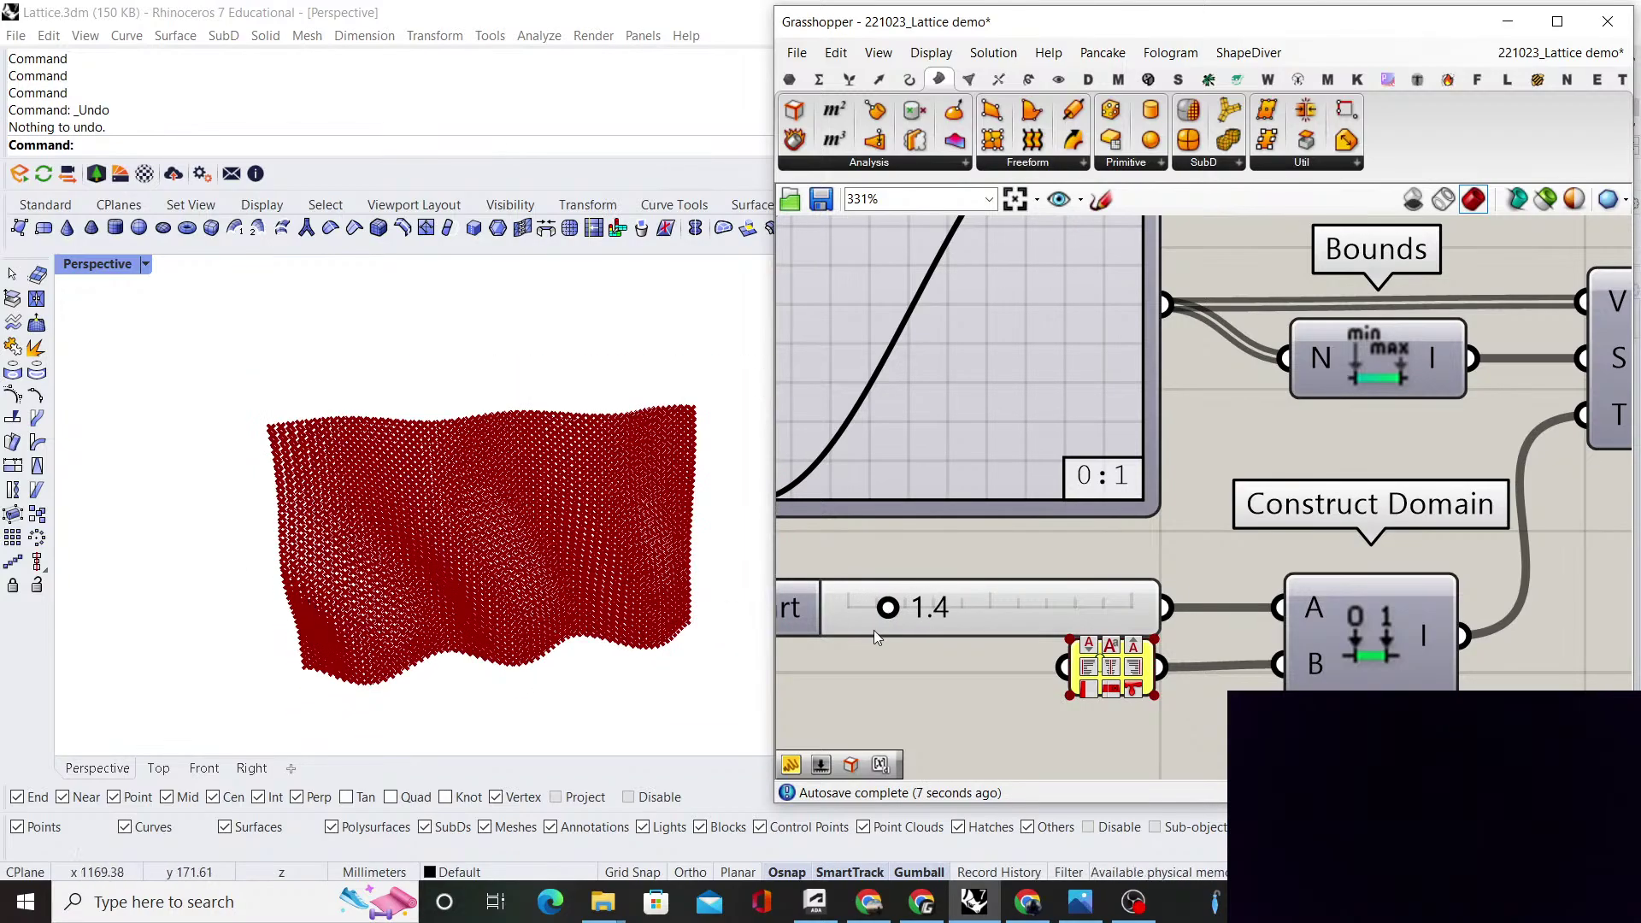
# Raise the Domain start slider to 4.0, inspect the points, and lower it to 2.4
pyautogui.moveTo(885, 615); pyautogui.dragTo(965, 615)
pyautogui.scroll(5, 352, 519)
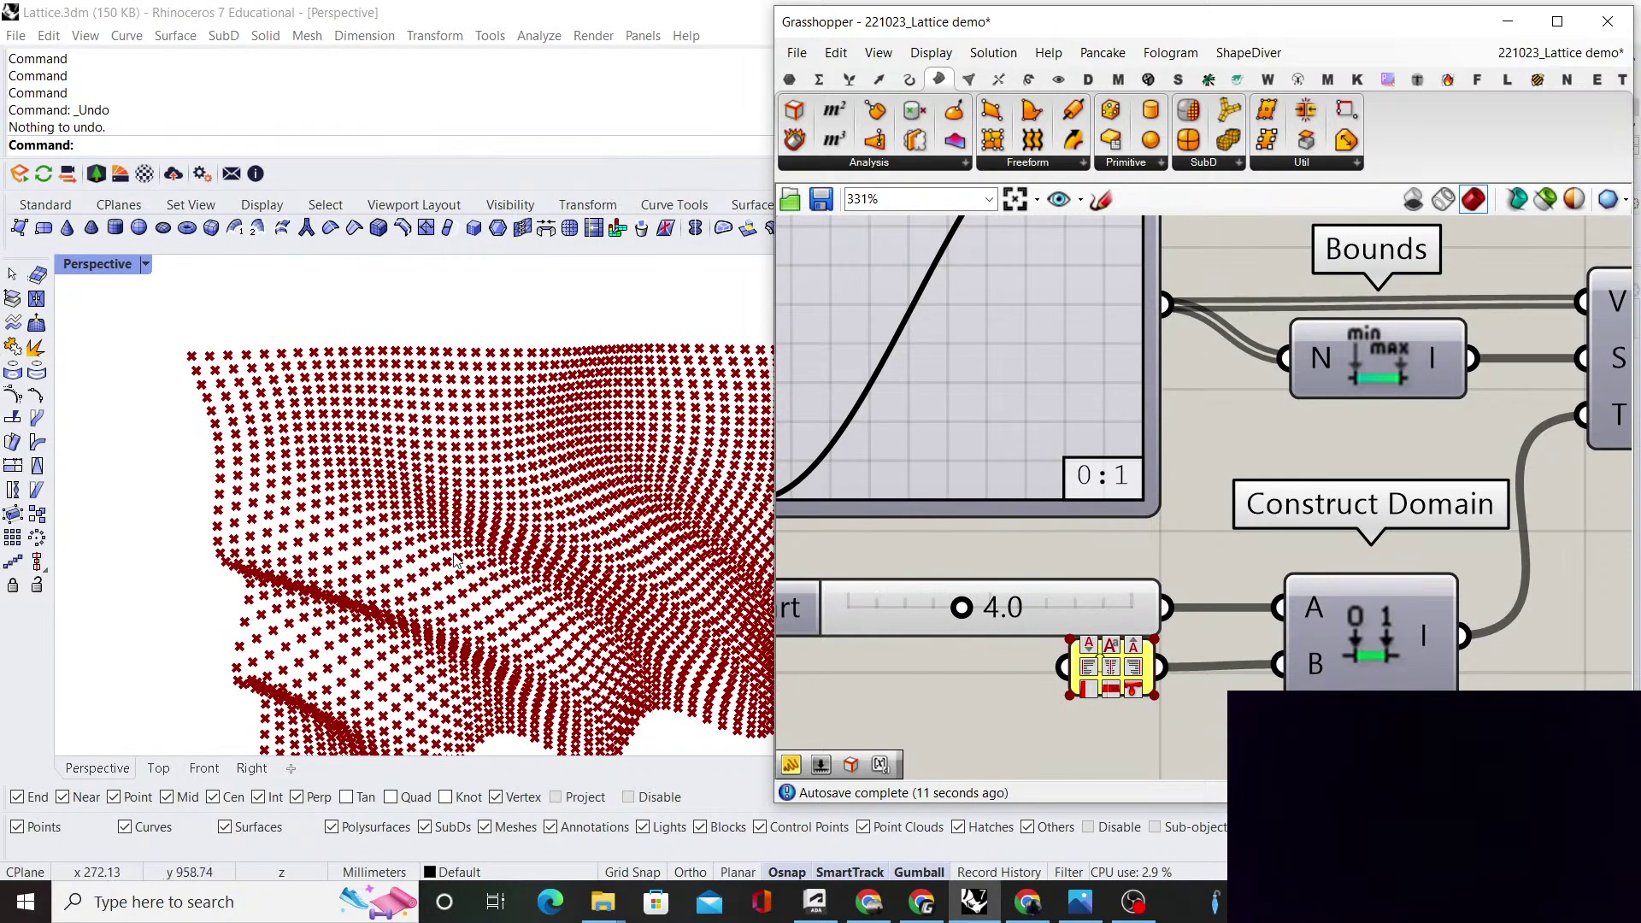
pyautogui.scroll(-5, 391, 551)
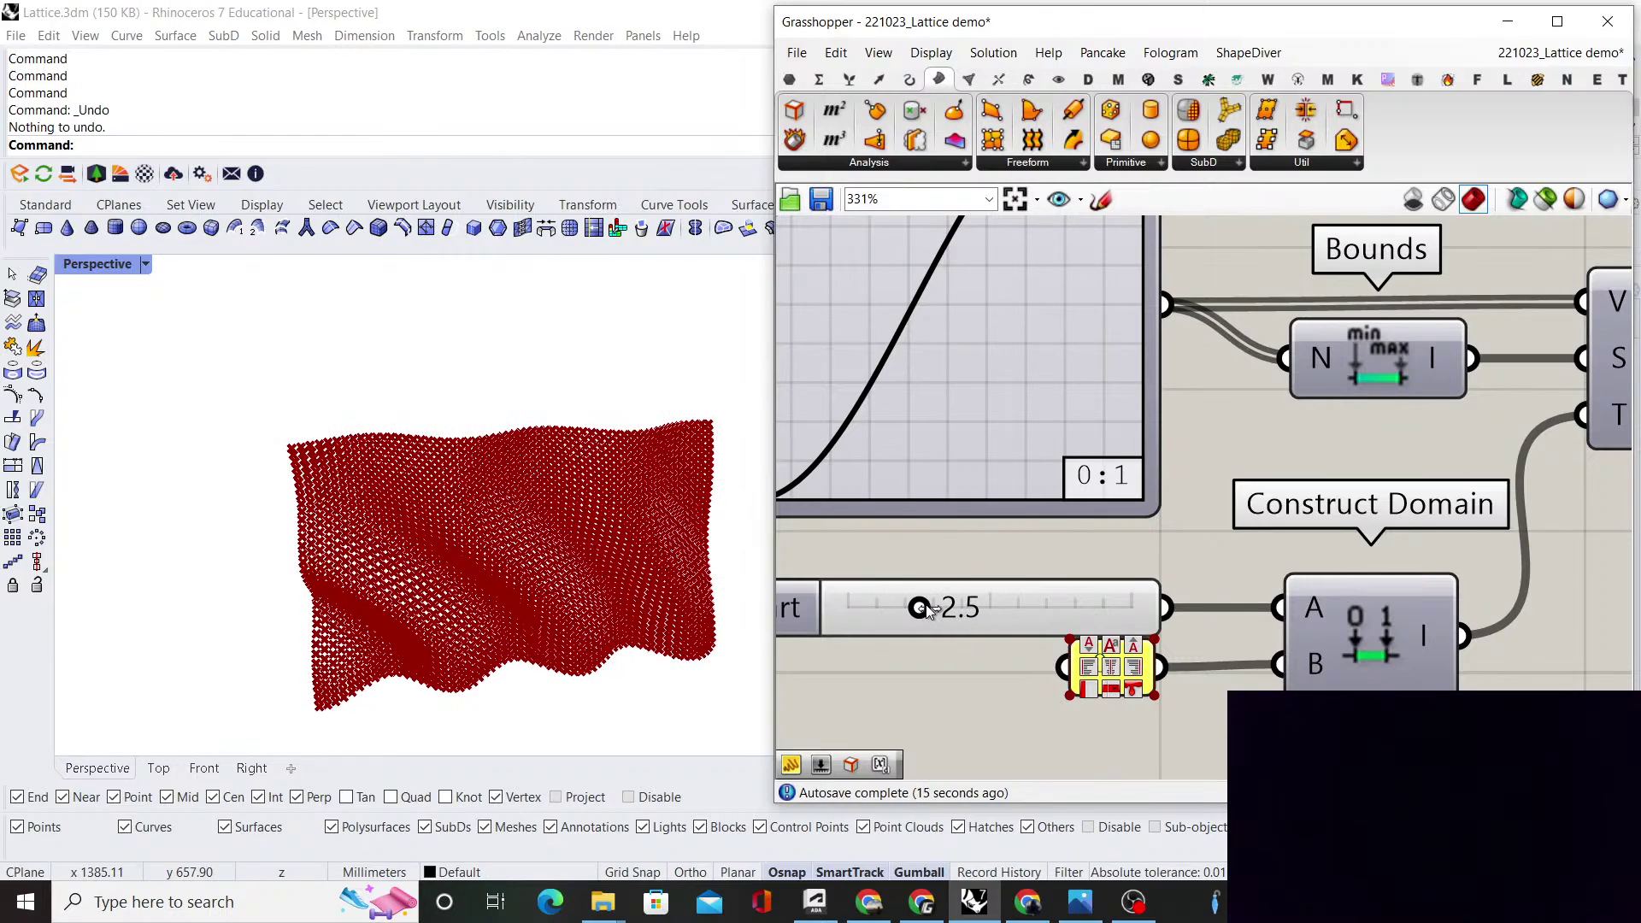
pyautogui.moveTo(923, 608); pyautogui.dragTo(924, 607)
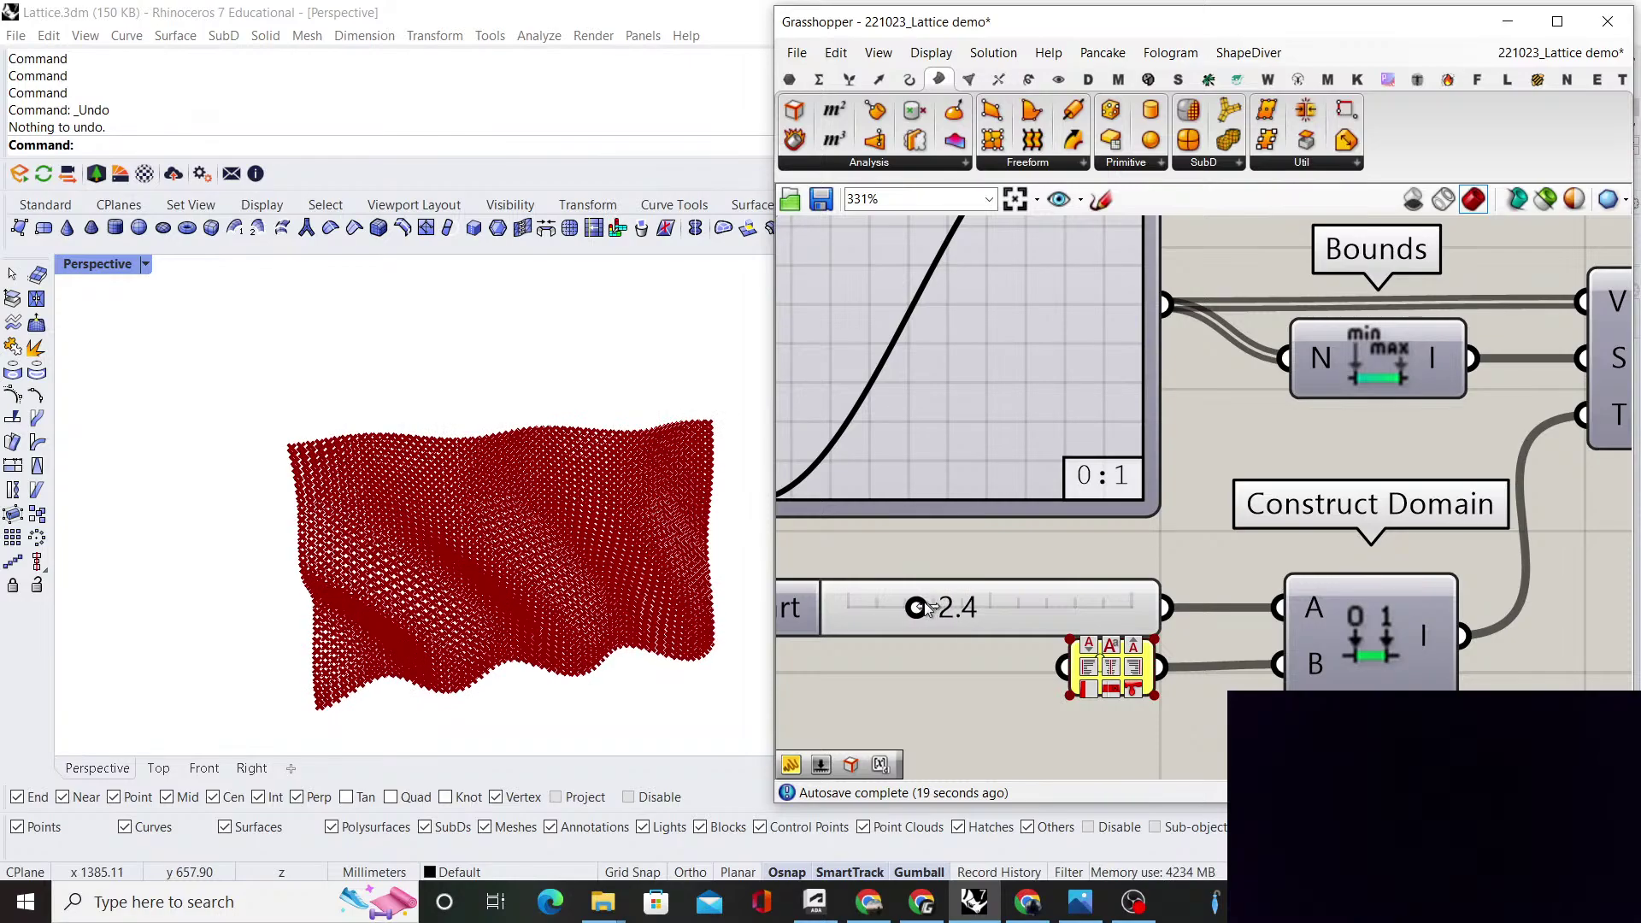
# Set slider A feeding the Subtraction component to 31
pyautogui.scroll(-6, 1109, 567)
pyautogui.scroll(3, 1222, 611)
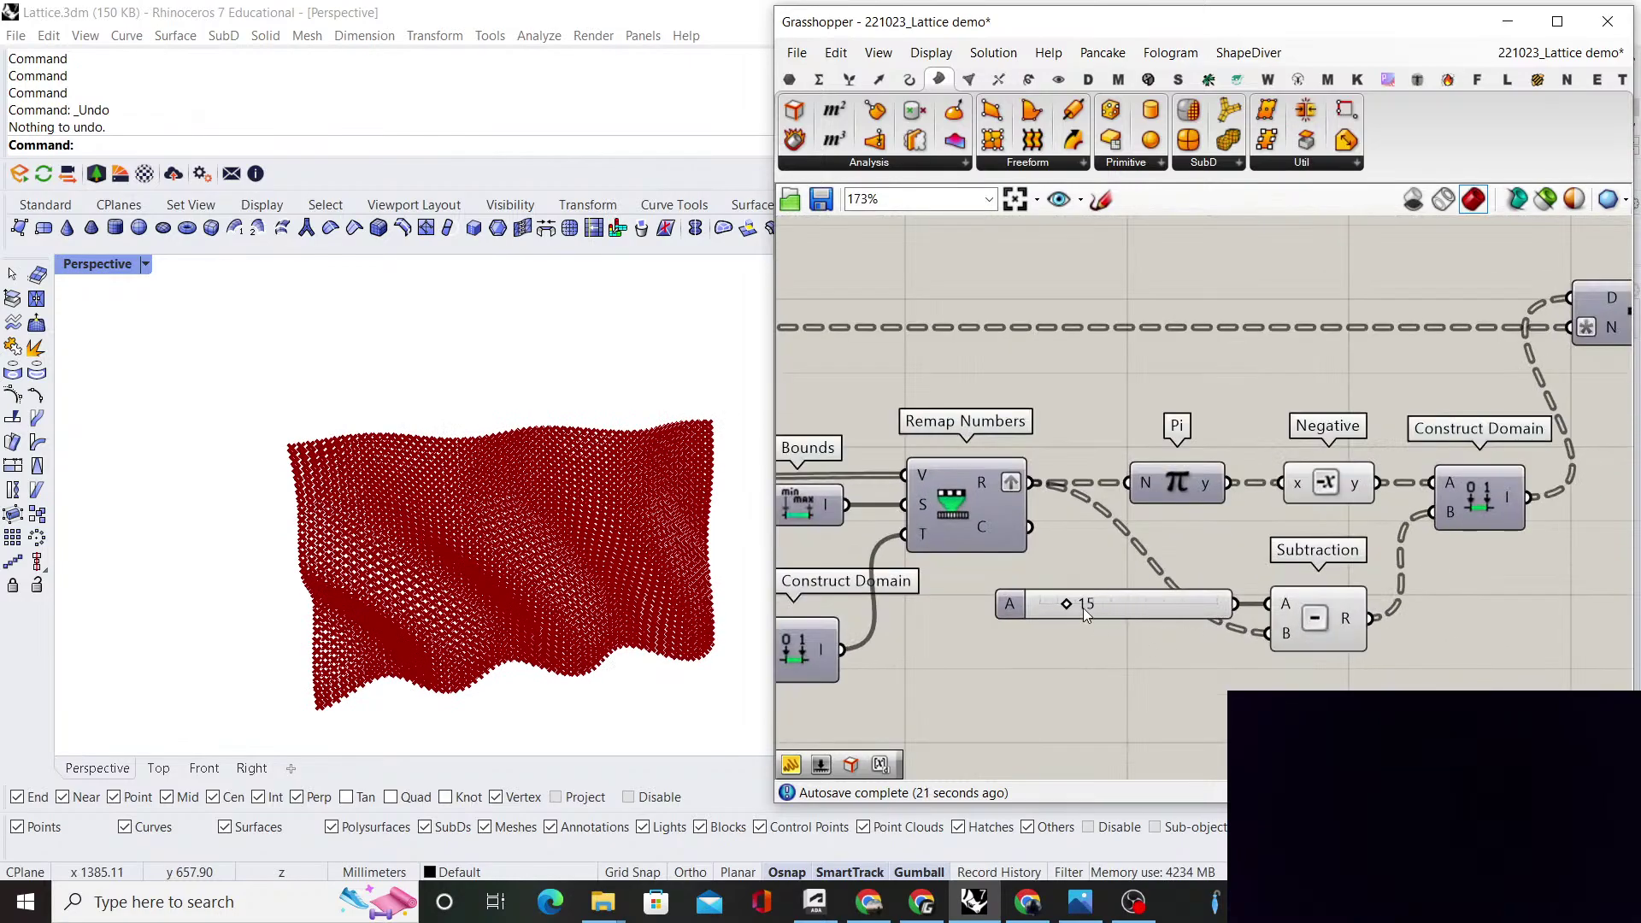
pyautogui.scroll(4, 1084, 608)
pyautogui.moveTo(1005, 616); pyautogui.dragTo(1023, 613)
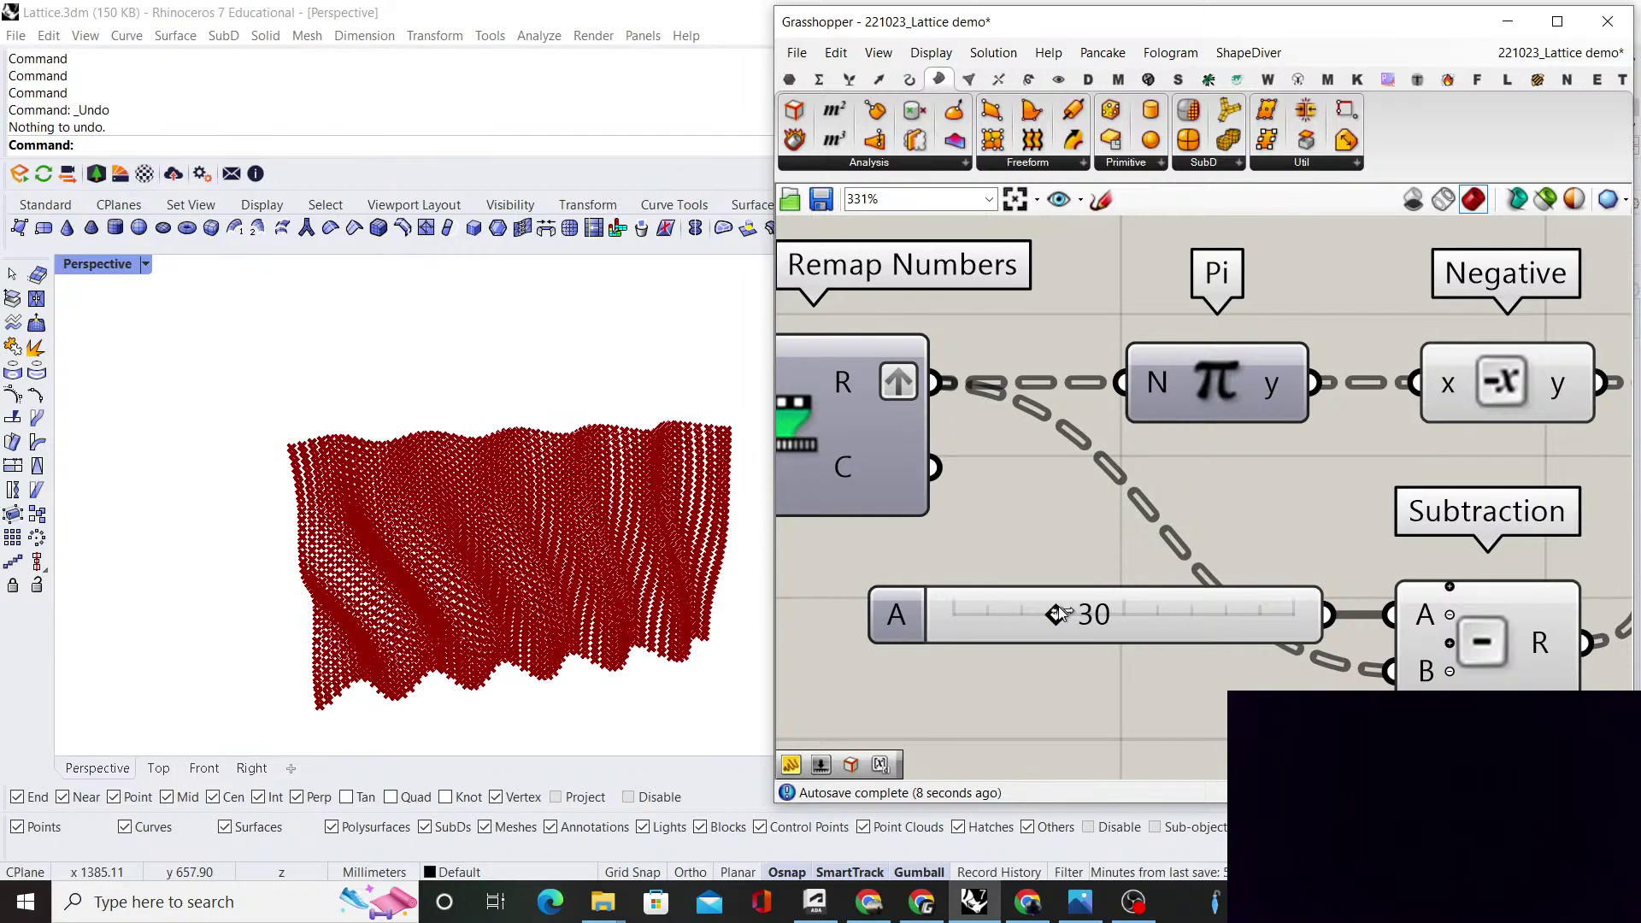
pyautogui.moveTo(1058, 614); pyautogui.dragTo(1061, 614)
pyautogui.scroll(-4, 1207, 513)
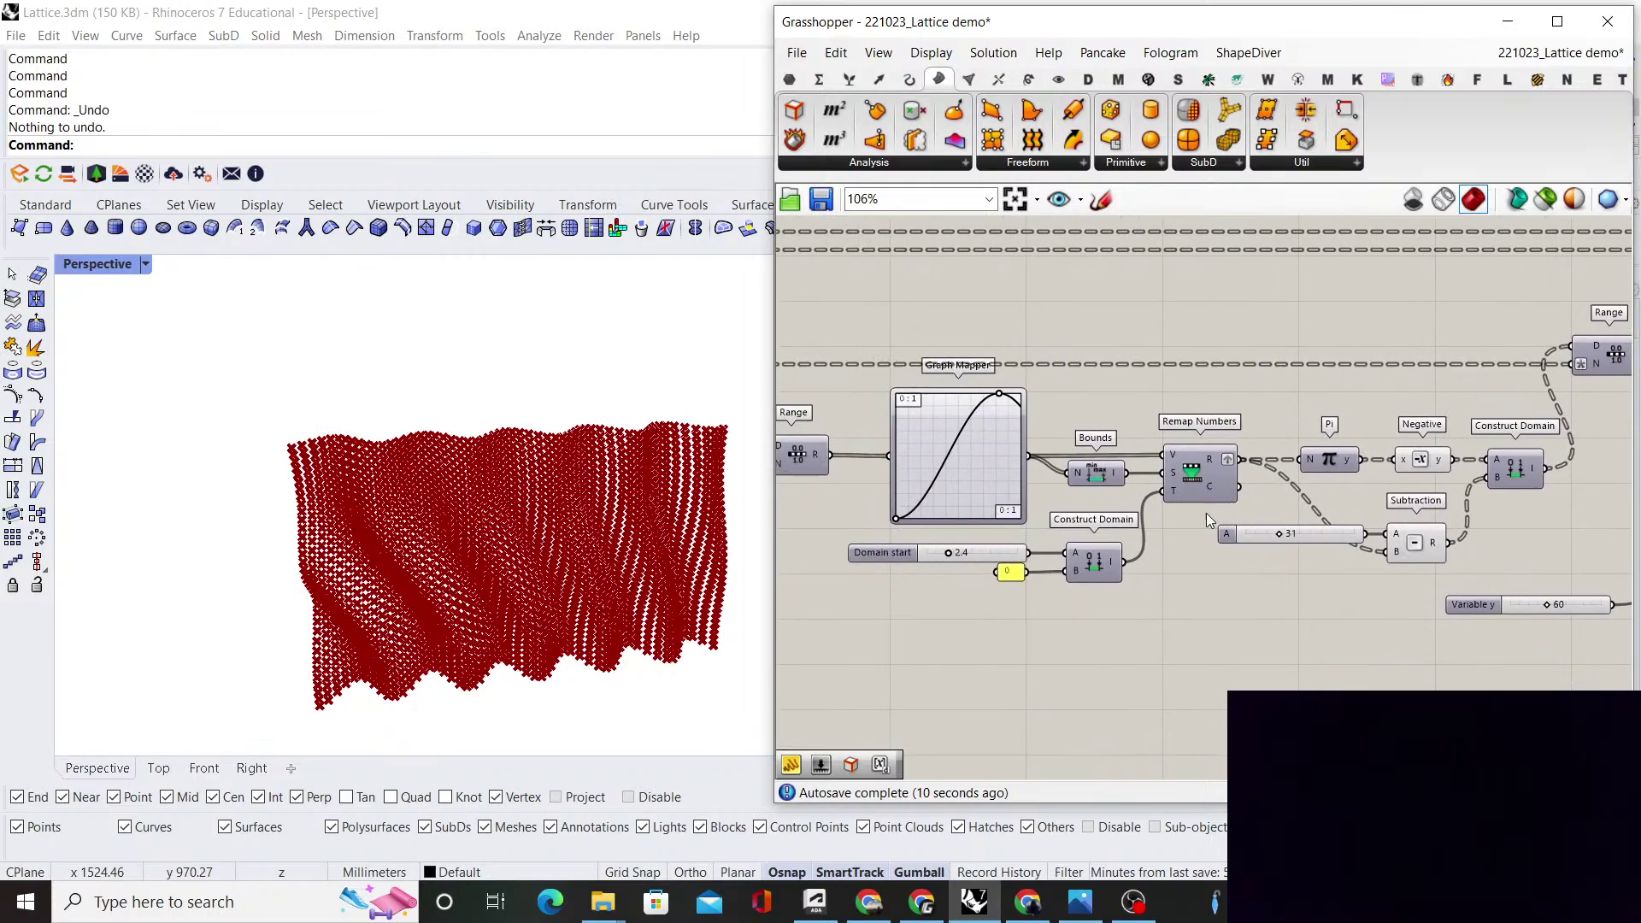
# Set the Domain start slider to 7.9 and inspect the point grid from a new angle
pyautogui.scroll(6, 992, 513)
pyautogui.moveTo(1002, 511); pyautogui.dragTo(1212, 509)
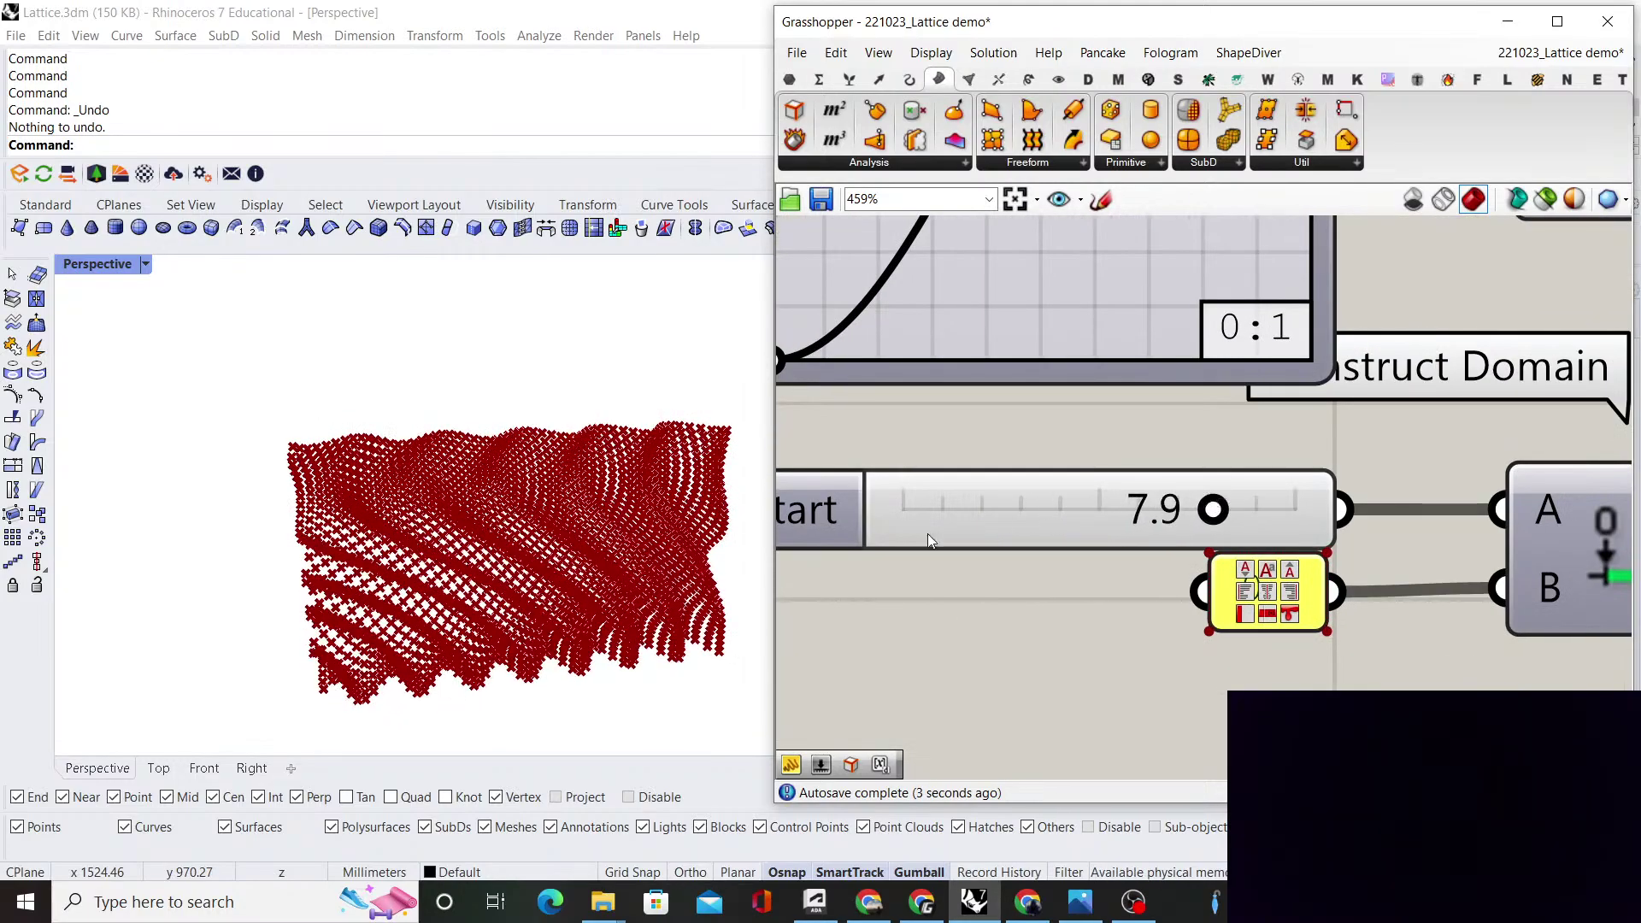
pyautogui.moveTo(599, 513); pyautogui.dragTo(509, 507, button='right')
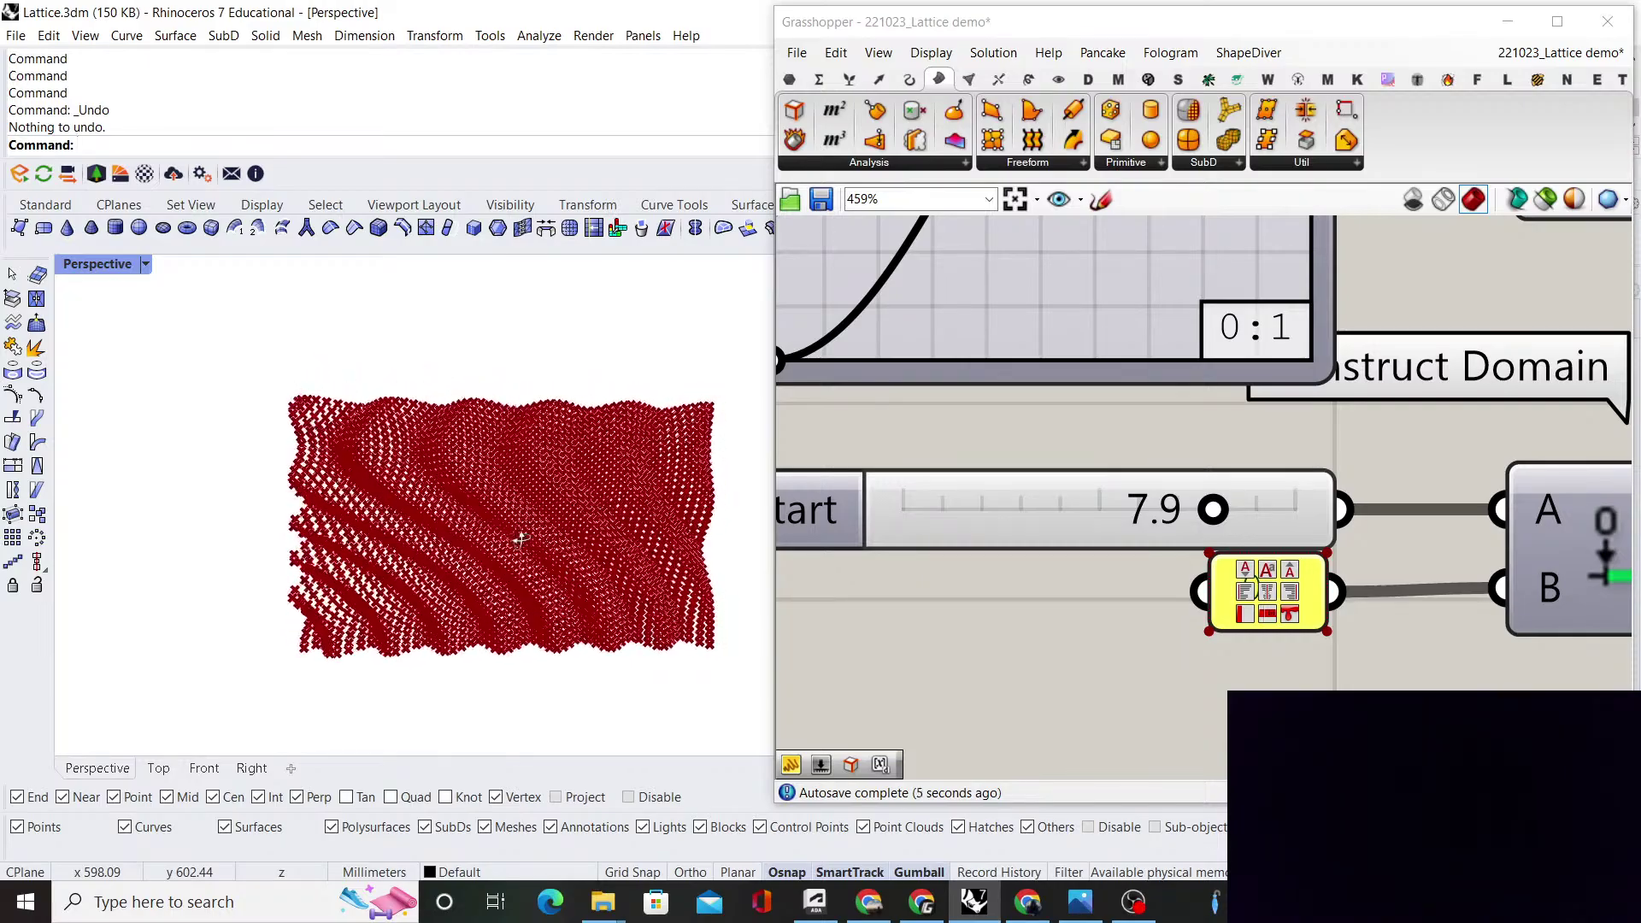
# Set the Domain start slider to 1.8 and slider A of the Subtraction component to 12
pyautogui.moveTo(1205, 516); pyautogui.dragTo(974, 523)
pyautogui.scroll(-5, 975, 523)
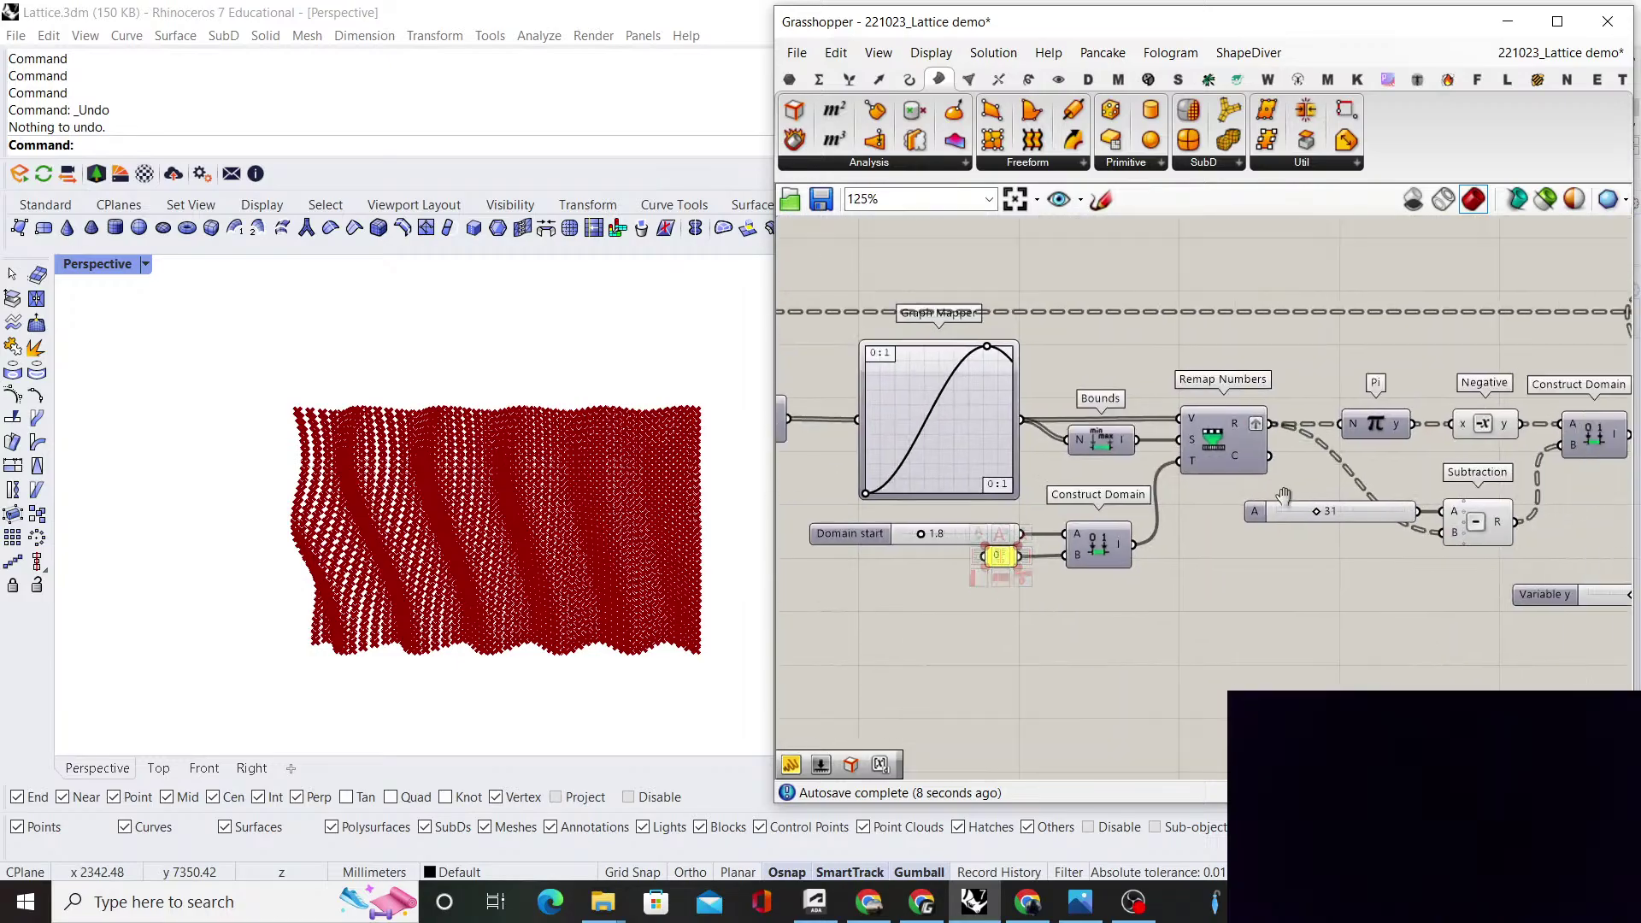
pyautogui.scroll(5, 1094, 589)
pyautogui.moveTo(1096, 588); pyautogui.dragTo(1017, 595)
pyautogui.moveTo(673, 573); pyautogui.dragTo(513, 483, button='right')
# Examine the definition from the Range and Expression components through Amplitude to the final Move component
pyautogui.scroll(-8, 1171, 500)
pyautogui.scroll(3, 1354, 445)
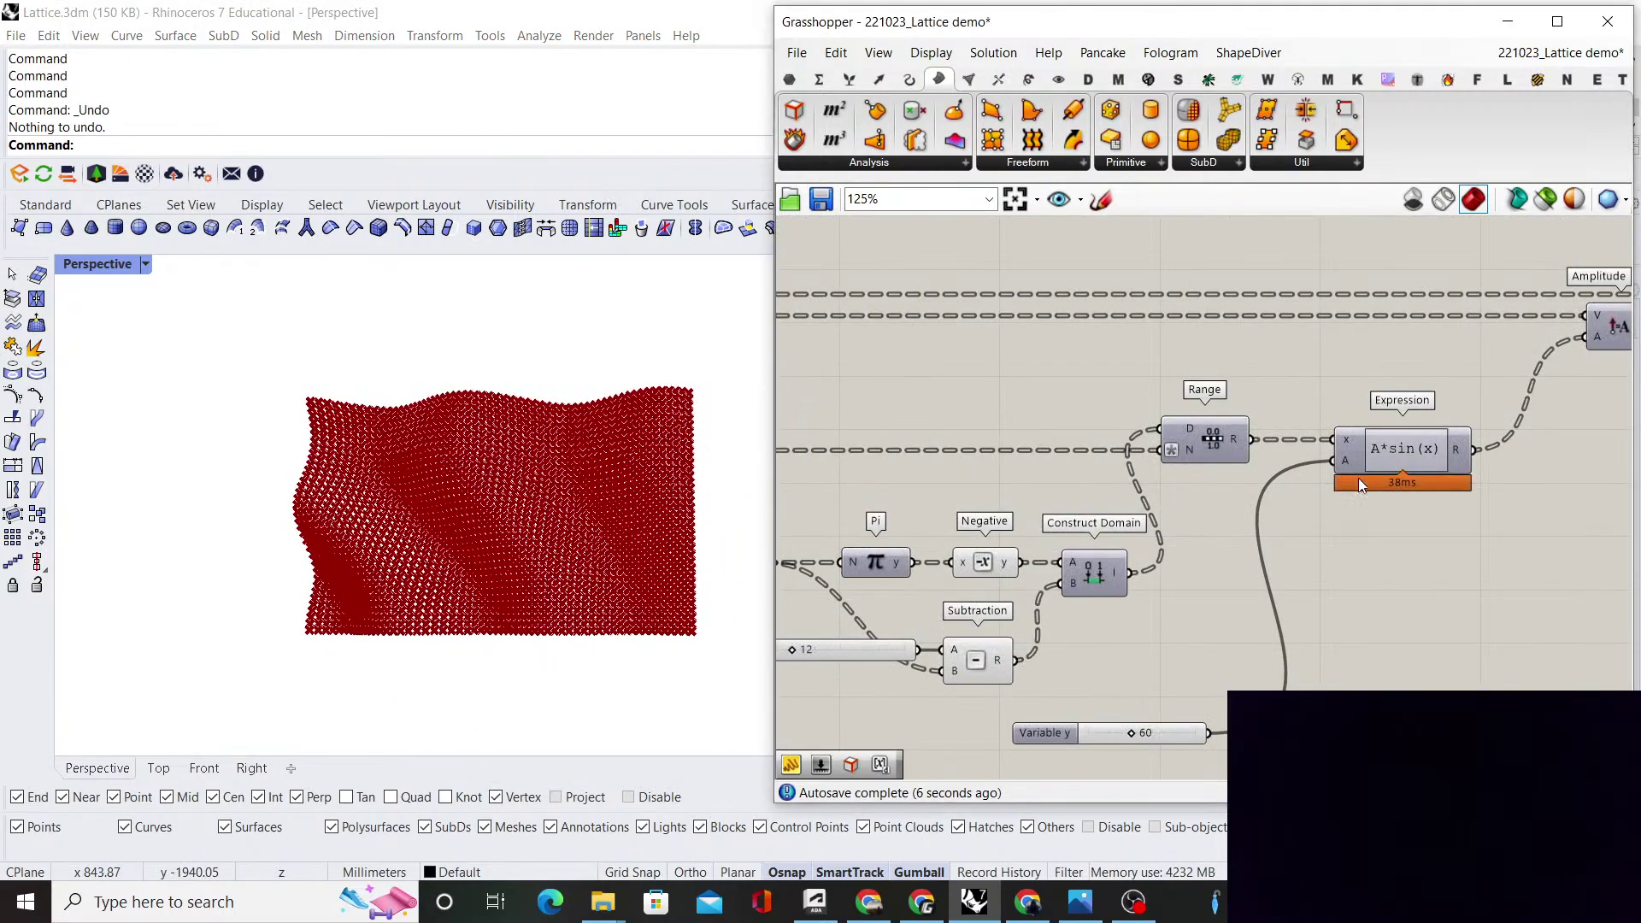
pyautogui.scroll(-2, 1280, 559)
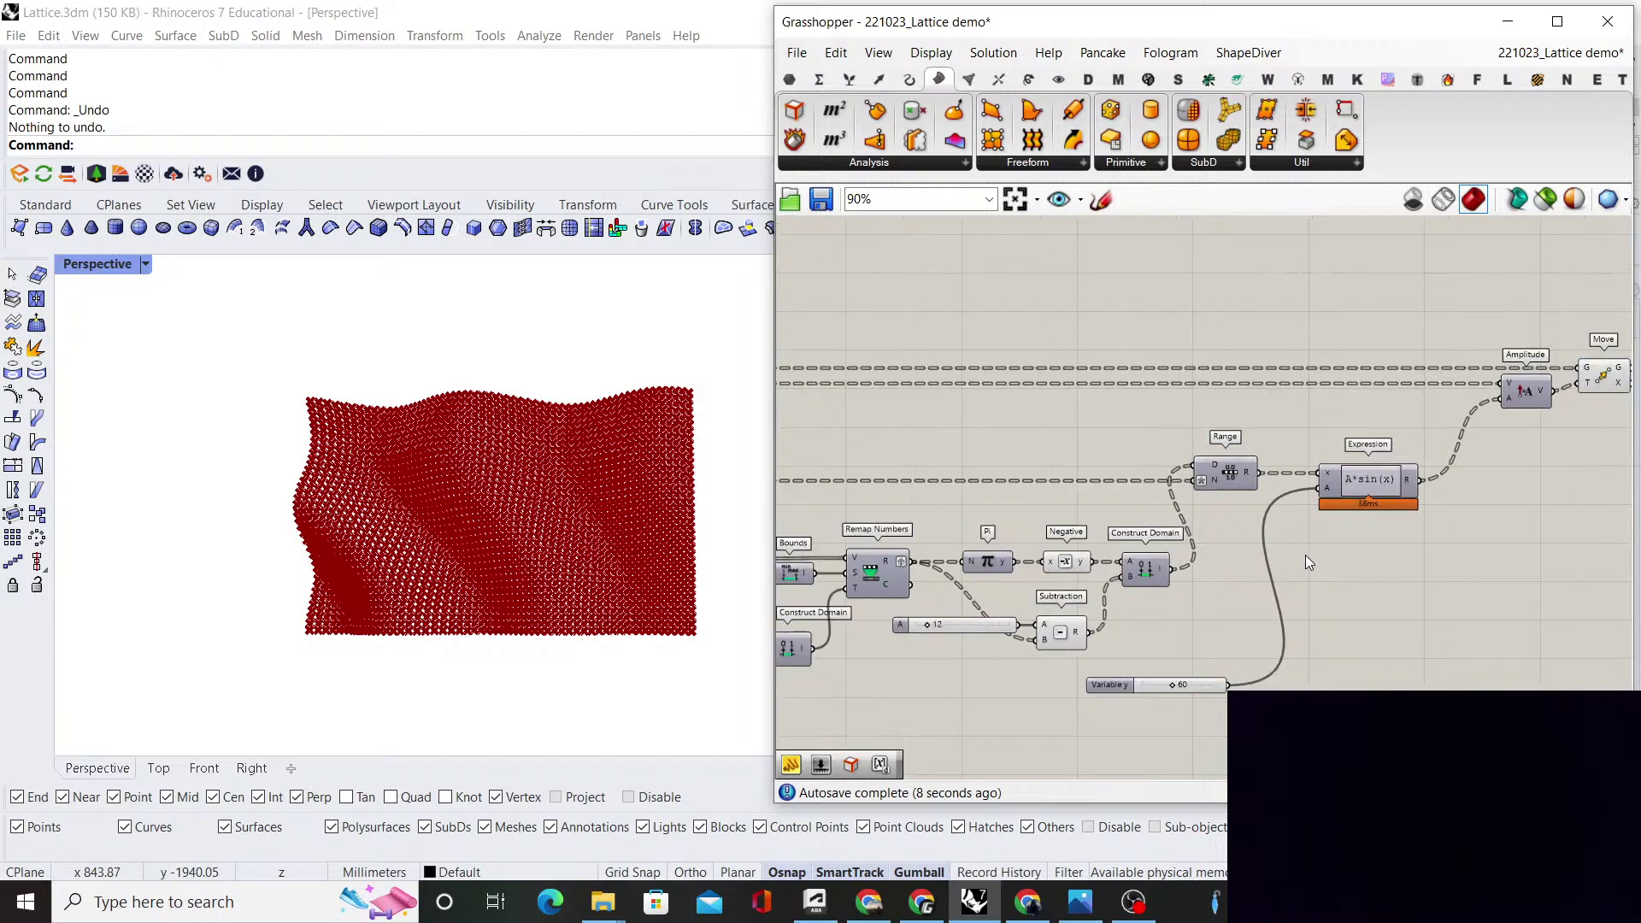
pyautogui.moveTo(1306, 556); pyautogui.dragTo(1238, 545, button='right')
pyautogui.scroll(1, 1239, 545)
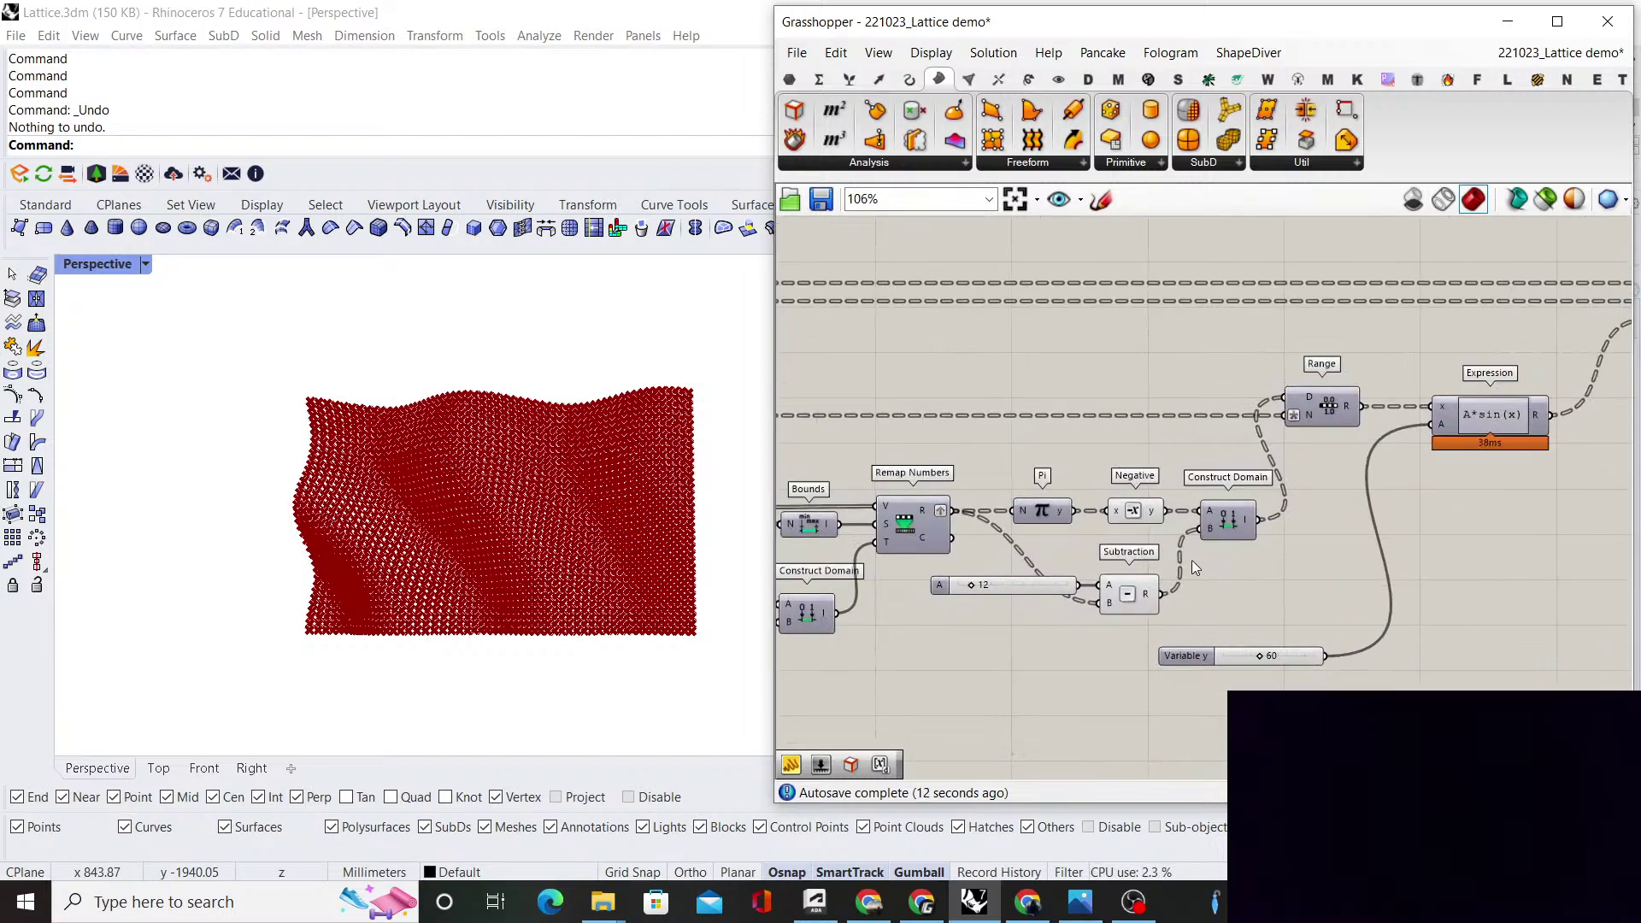
pyautogui.scroll(-4, 1192, 561)
pyautogui.moveTo(1185, 553); pyautogui.dragTo(1104, 688, button='right')
pyautogui.scroll(5, 1305, 508)
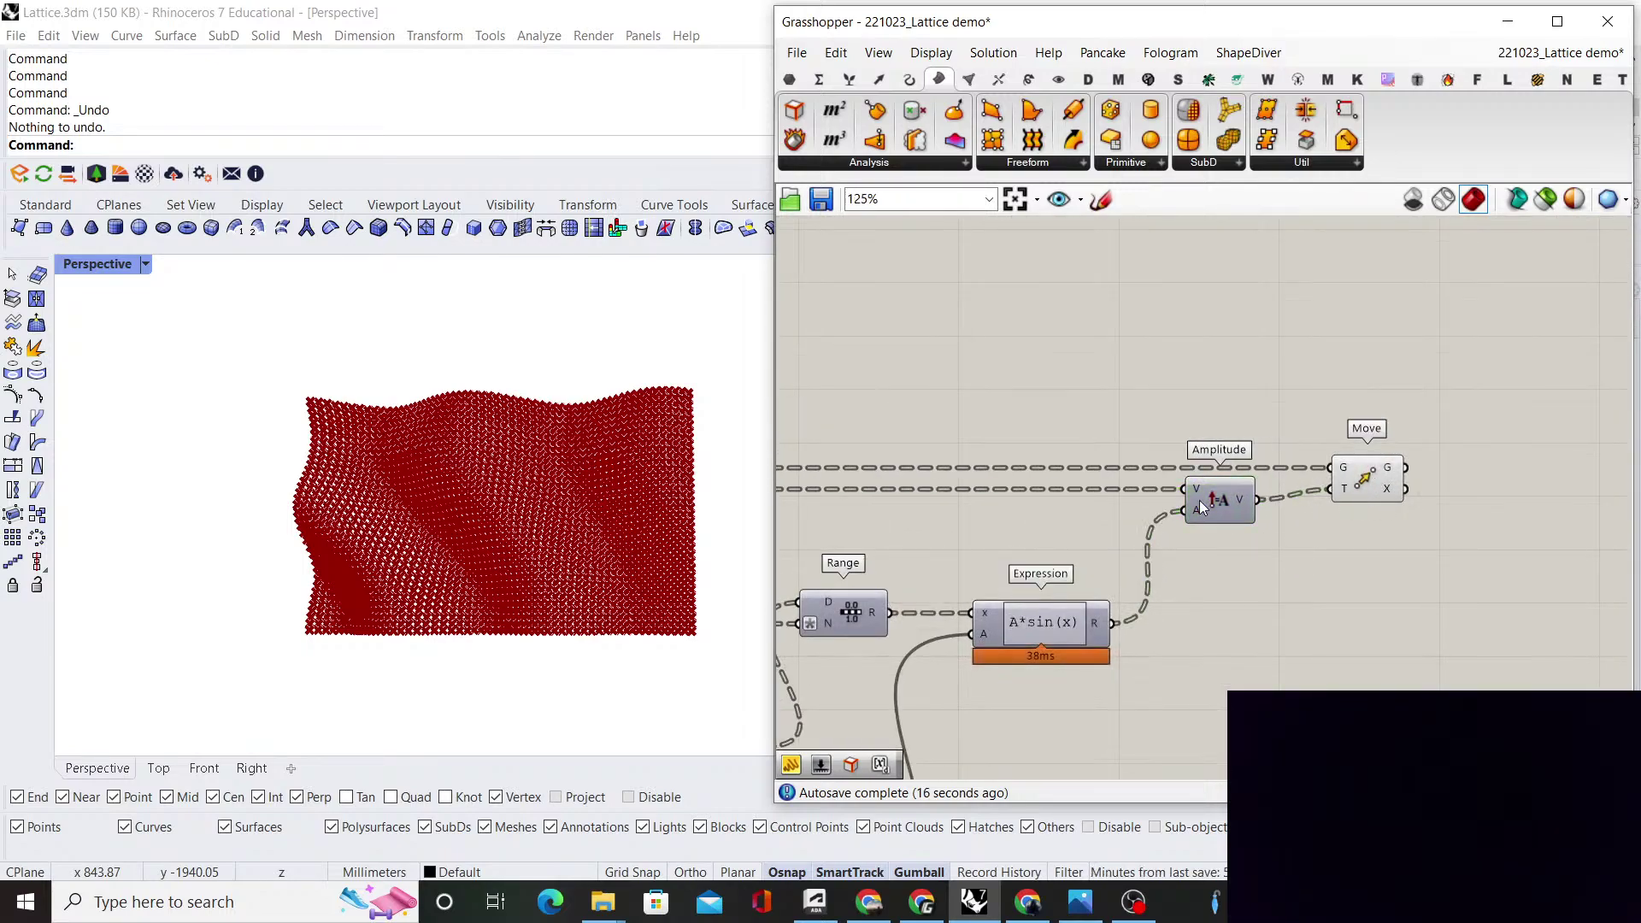
pyautogui.click(1328, 554)
pyautogui.scroll(-7, 1334, 555)
pyautogui.moveTo(1326, 552); pyautogui.dragTo(1426, 514, button='right')
pyautogui.scroll(4, 1330, 543)
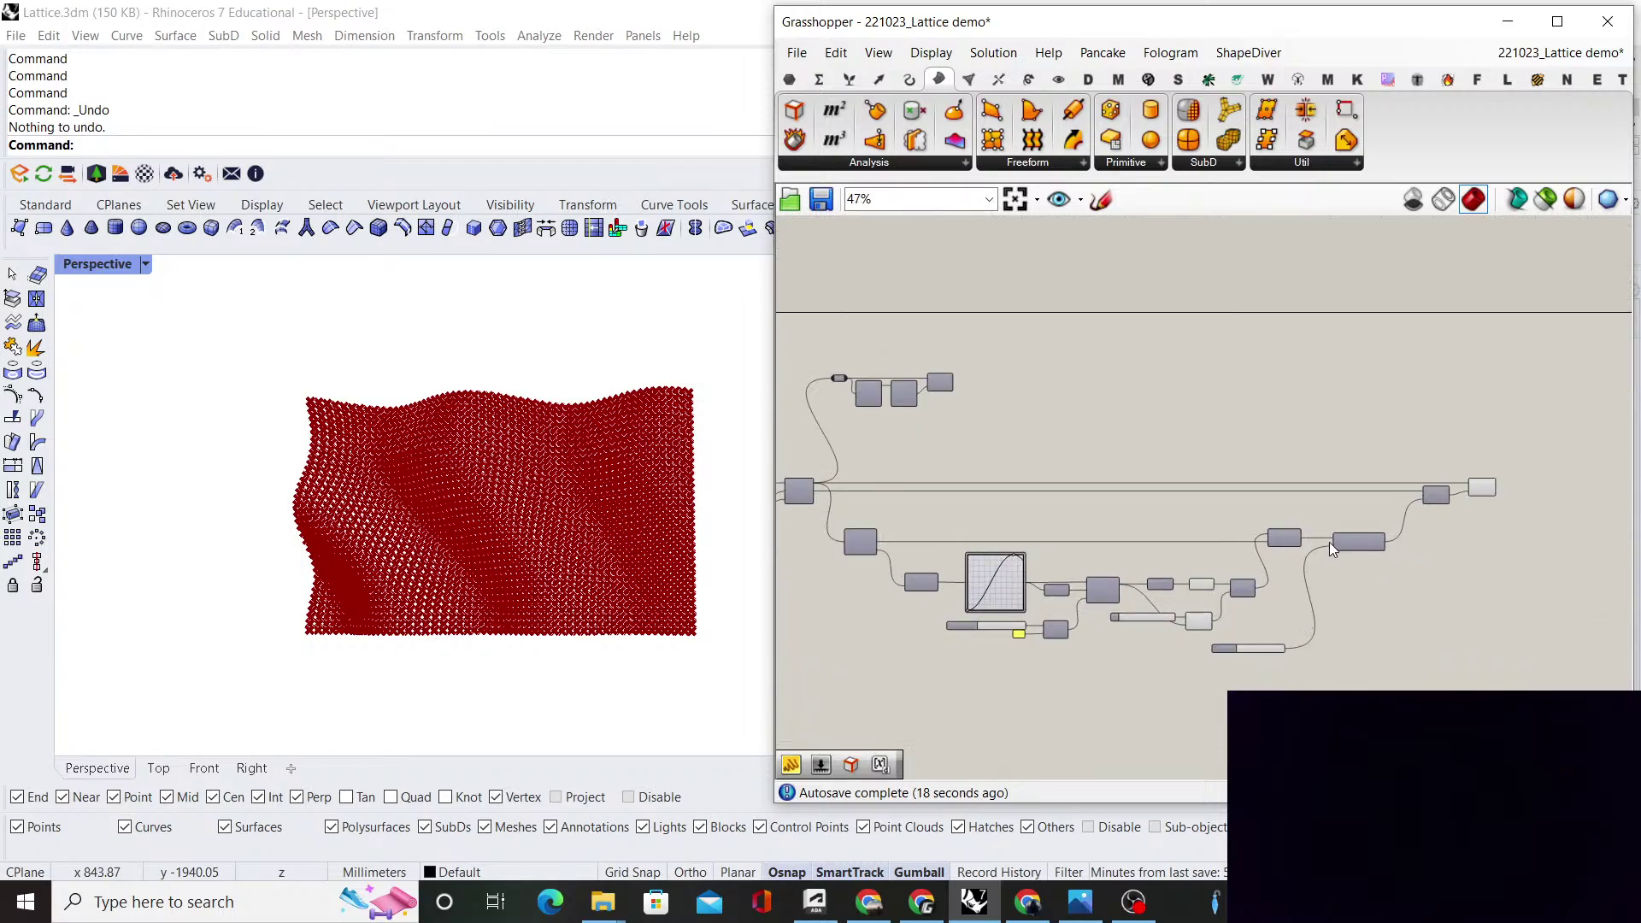
# Maximize the Grasshopper window and shift the lower component group, from Range through the Variable y slider, slightly down
pyautogui.click(1555, 22)
pyautogui.moveTo(696, 484); pyautogui.dragTo(1358, 473, button='right')
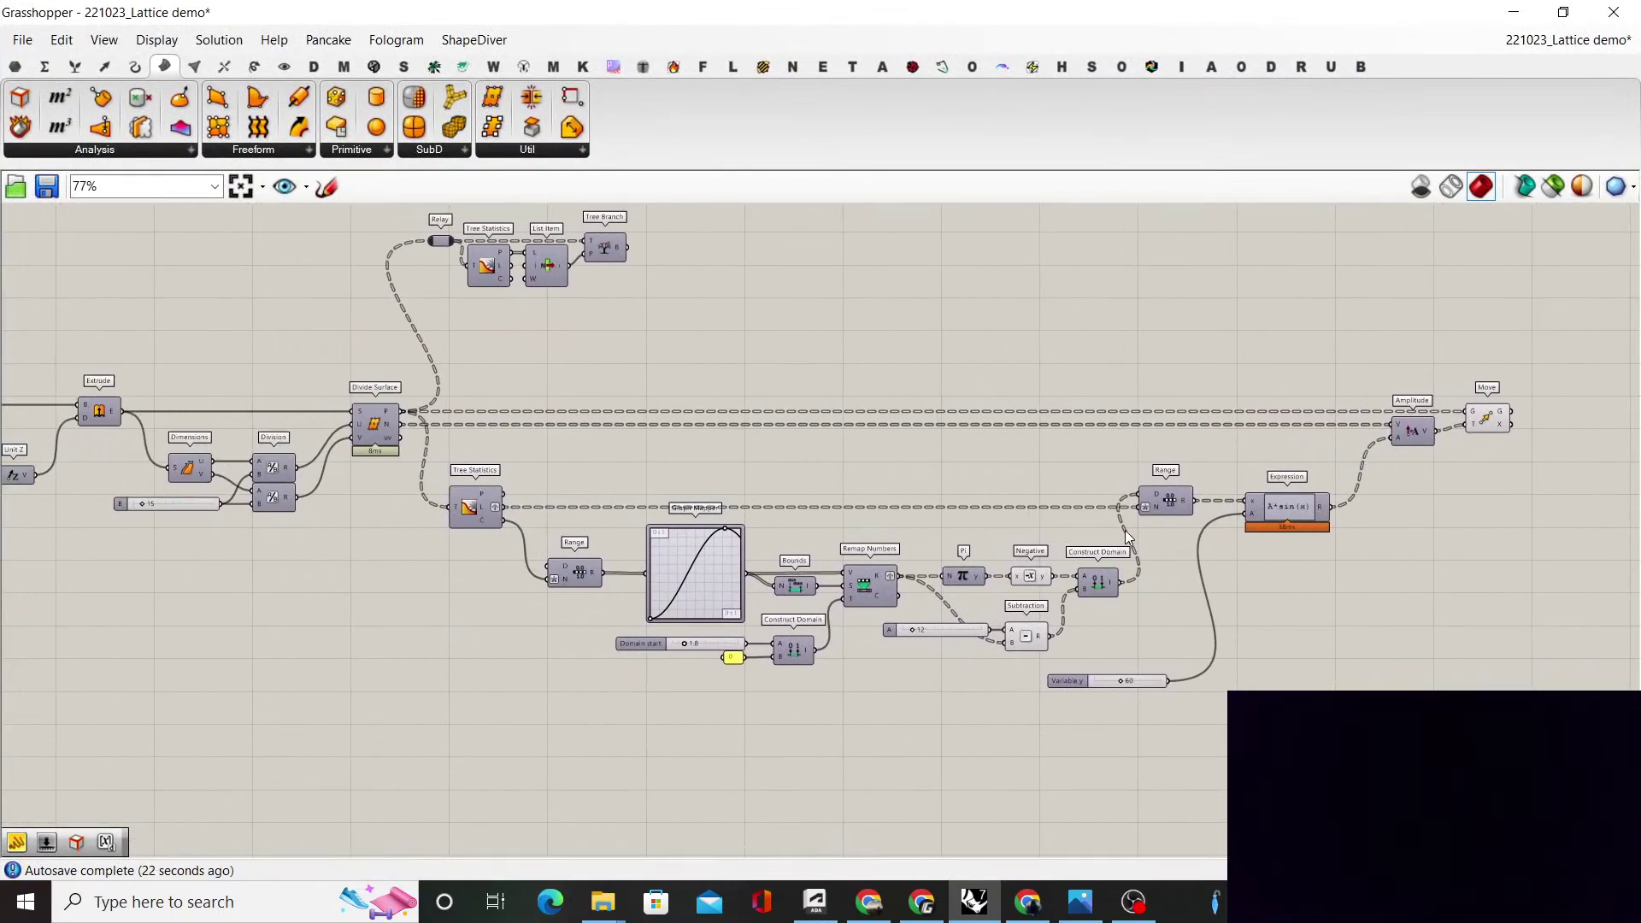
pyautogui.scroll(-1, 1171, 549)
pyautogui.scroll(2, 1128, 494)
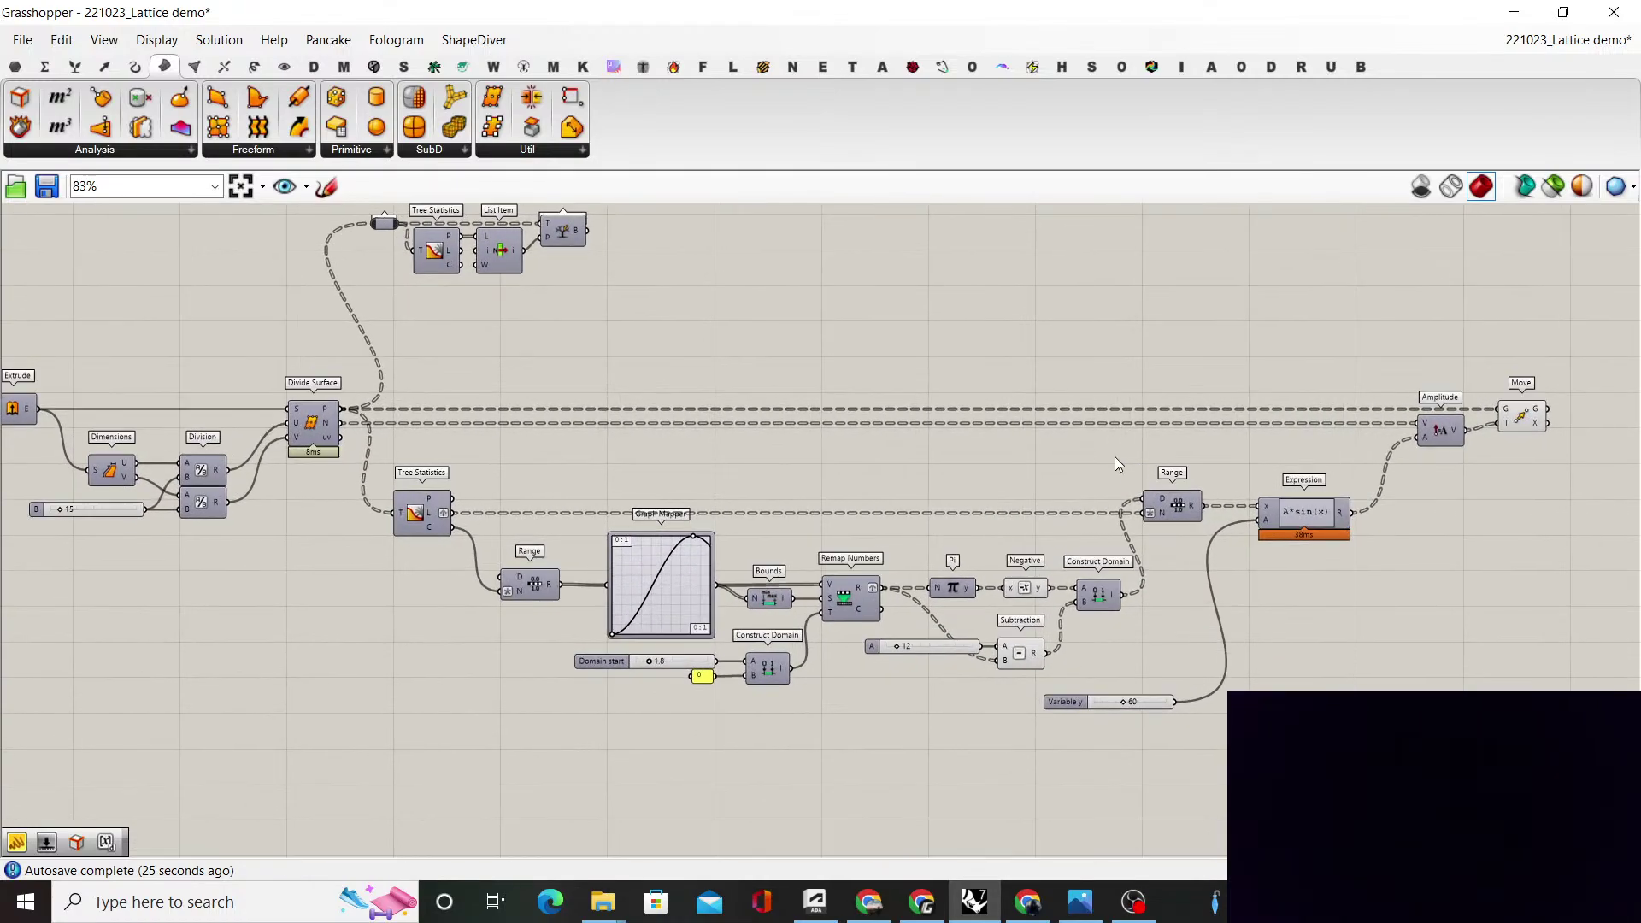
pyautogui.moveTo(1074, 446); pyautogui.dragTo(1082, 499, button='right')
pyautogui.scroll(1, 1009, 661)
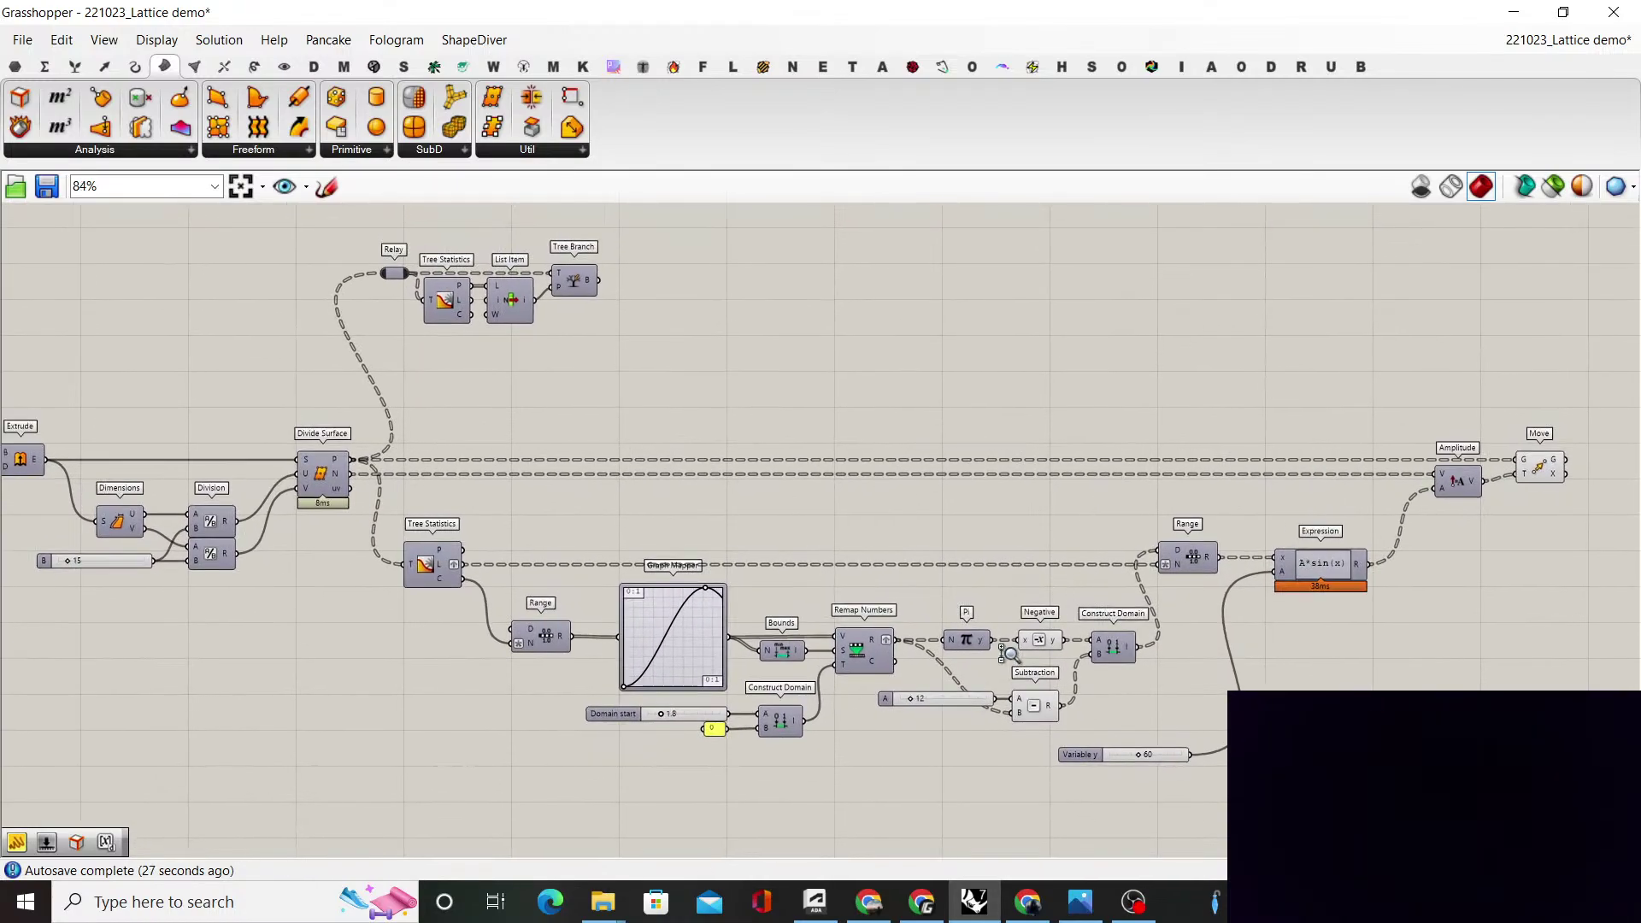
pyautogui.moveTo(978, 665); pyautogui.dragTo(912, 607, button='right')
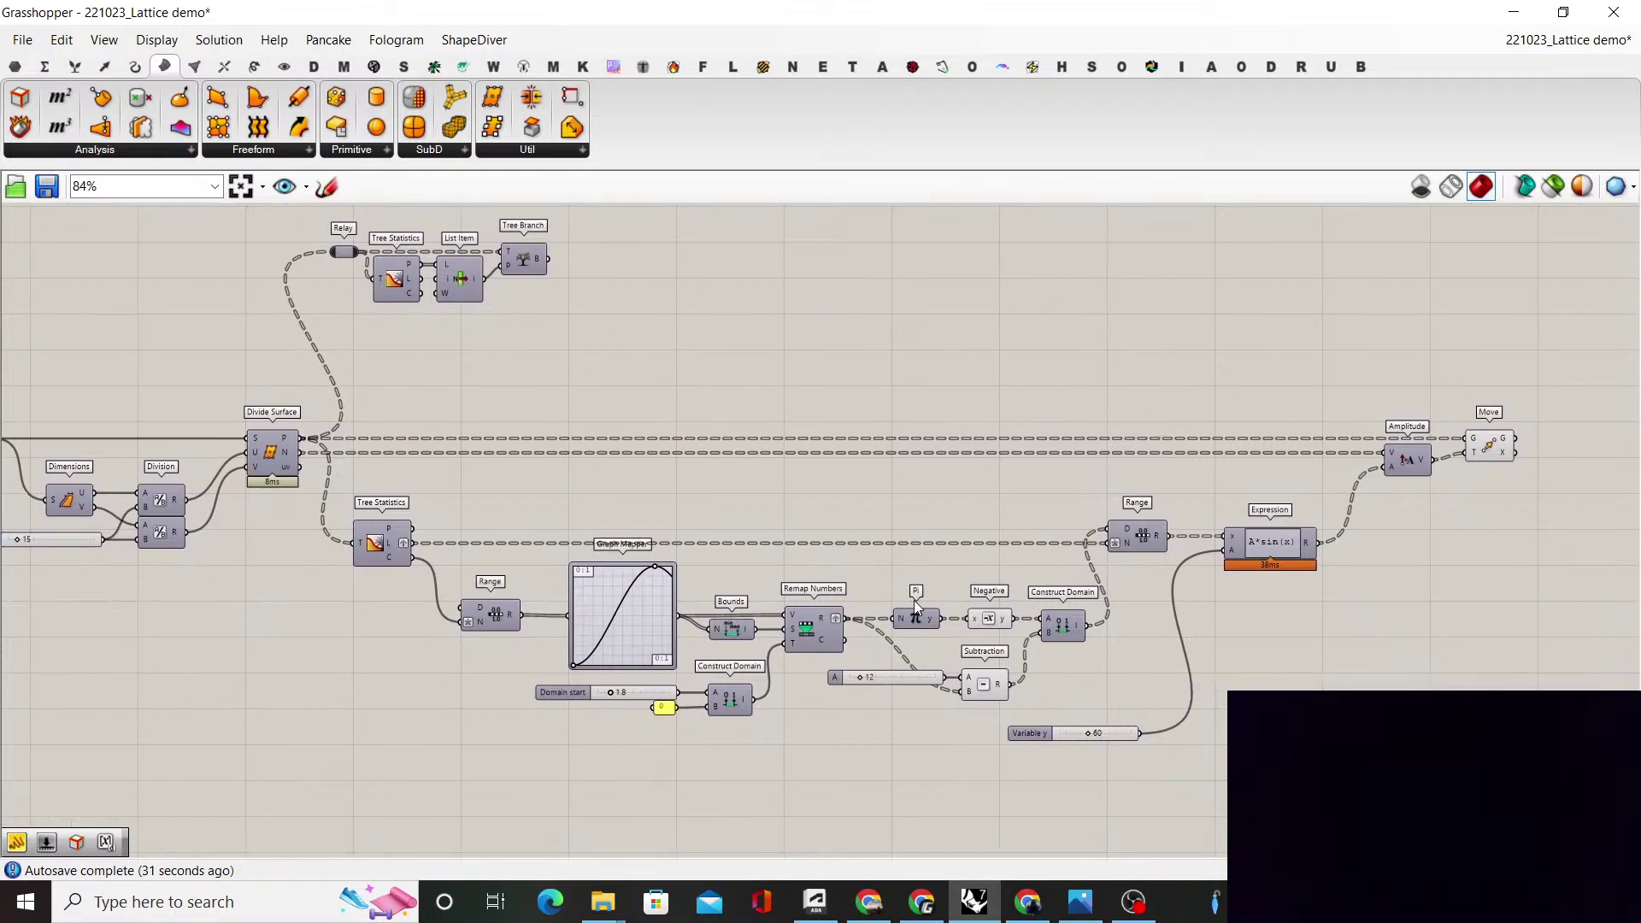
pyautogui.moveTo(1103, 773); pyautogui.dragTo(453, 555)
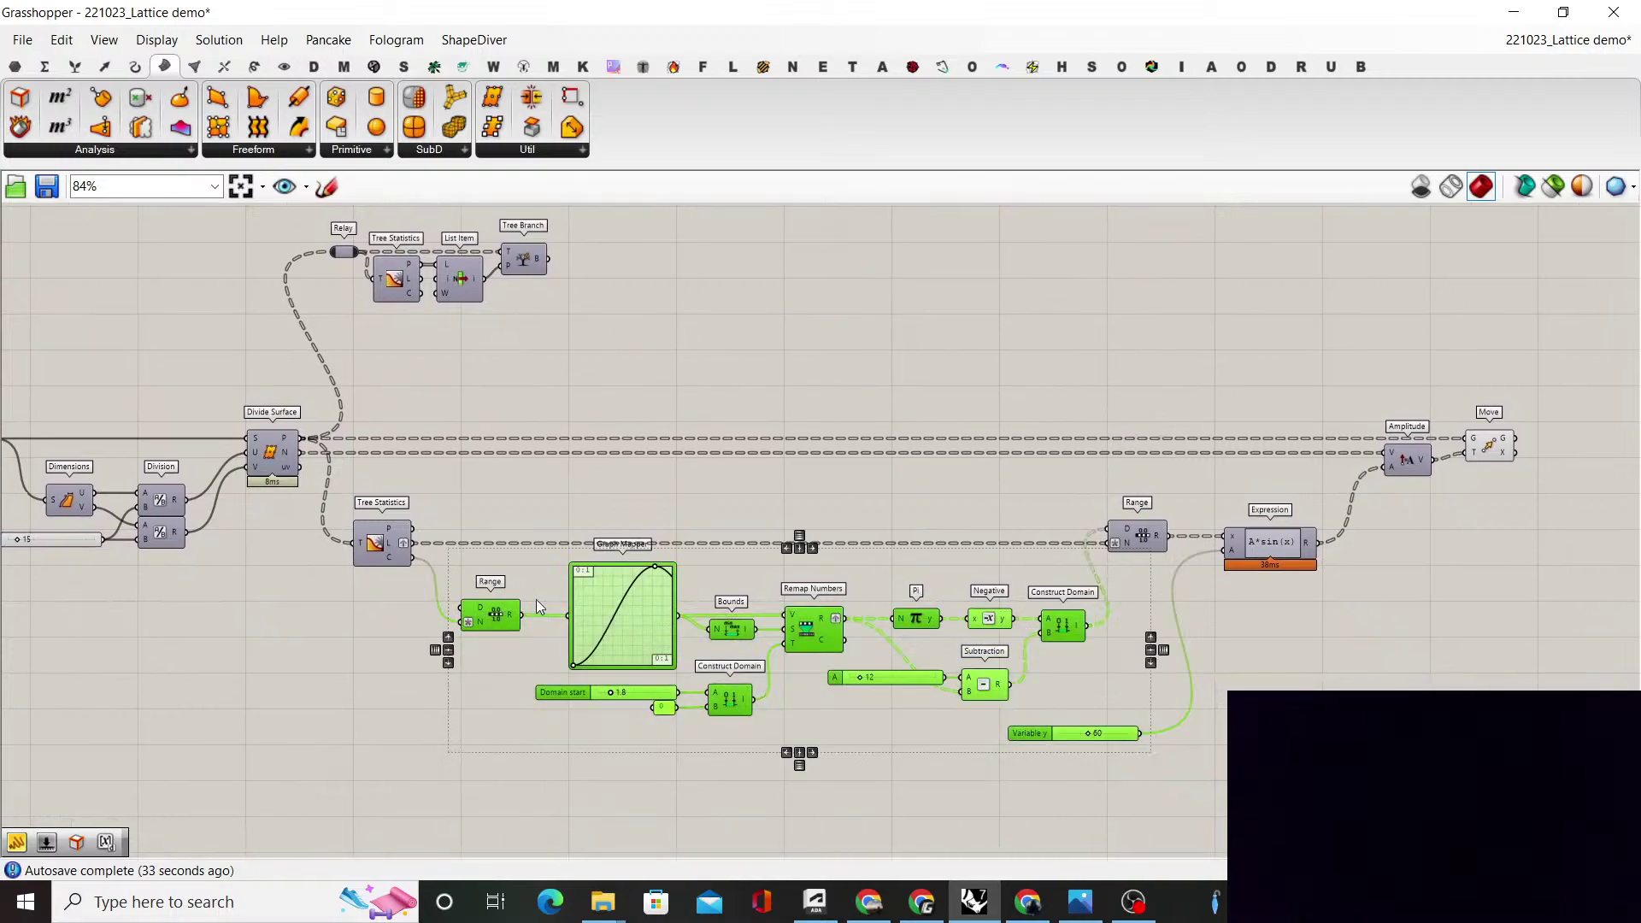
pyautogui.moveTo(616, 588); pyautogui.dragTo(612, 598)
pyautogui.click(889, 581)
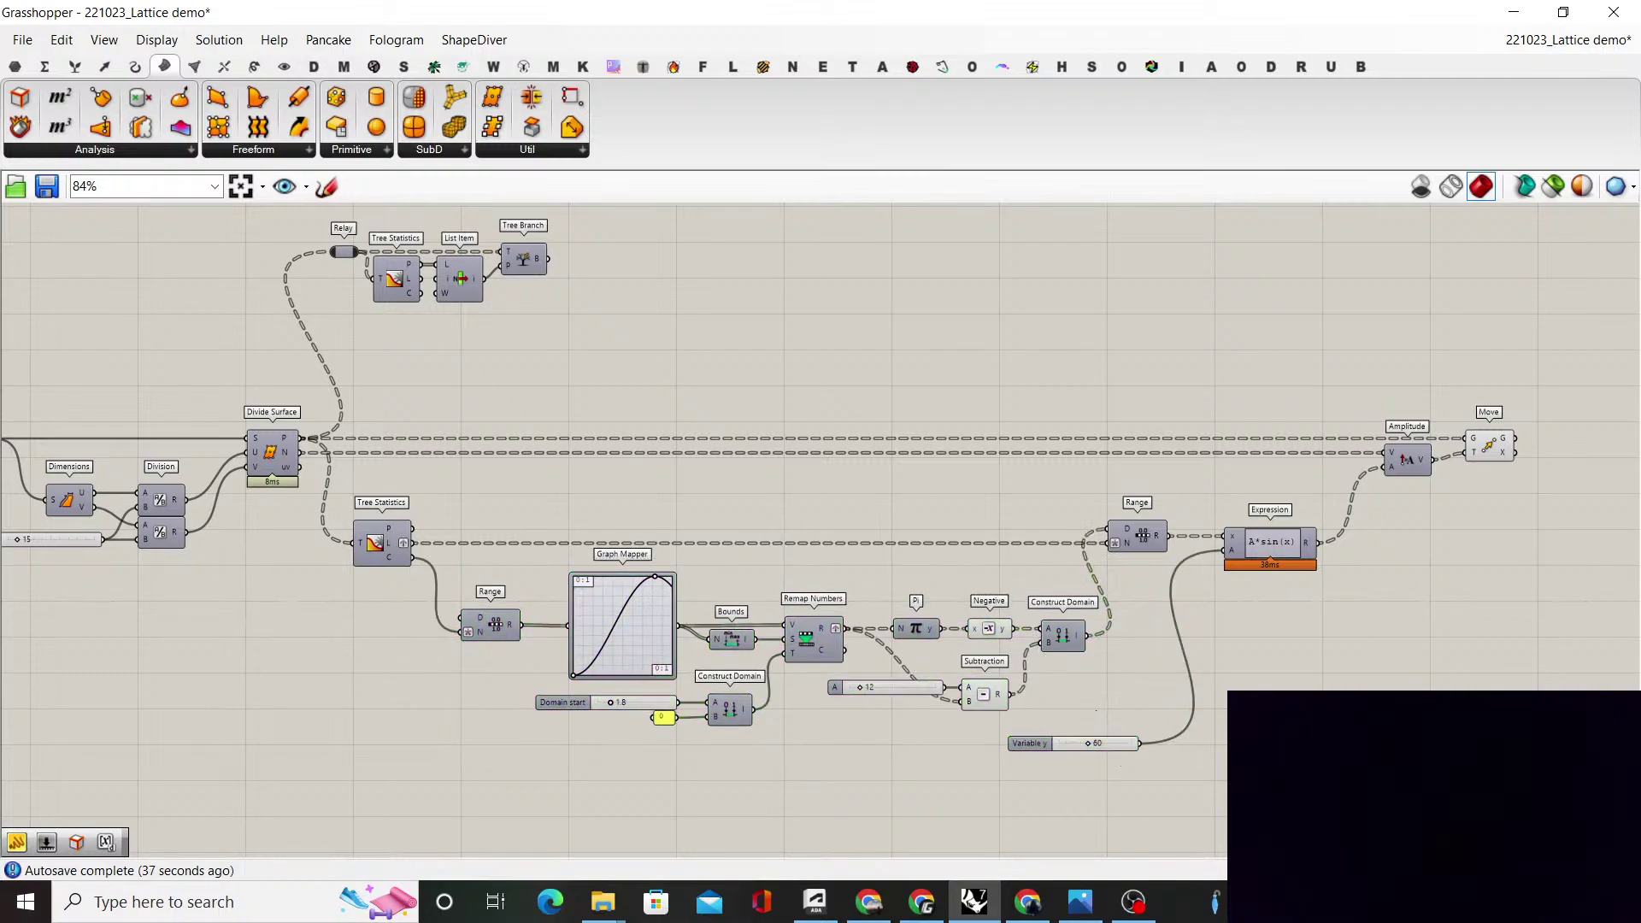
# Move Expression, Amplitude and Move farther from Range, and place the Variable y slider beside the Expression's A input
pyautogui.moveTo(1319, 611); pyautogui.dragTo(1236, 604, button='right')
pyautogui.moveTo(1365, 495); pyautogui.dragTo(1120, 395)
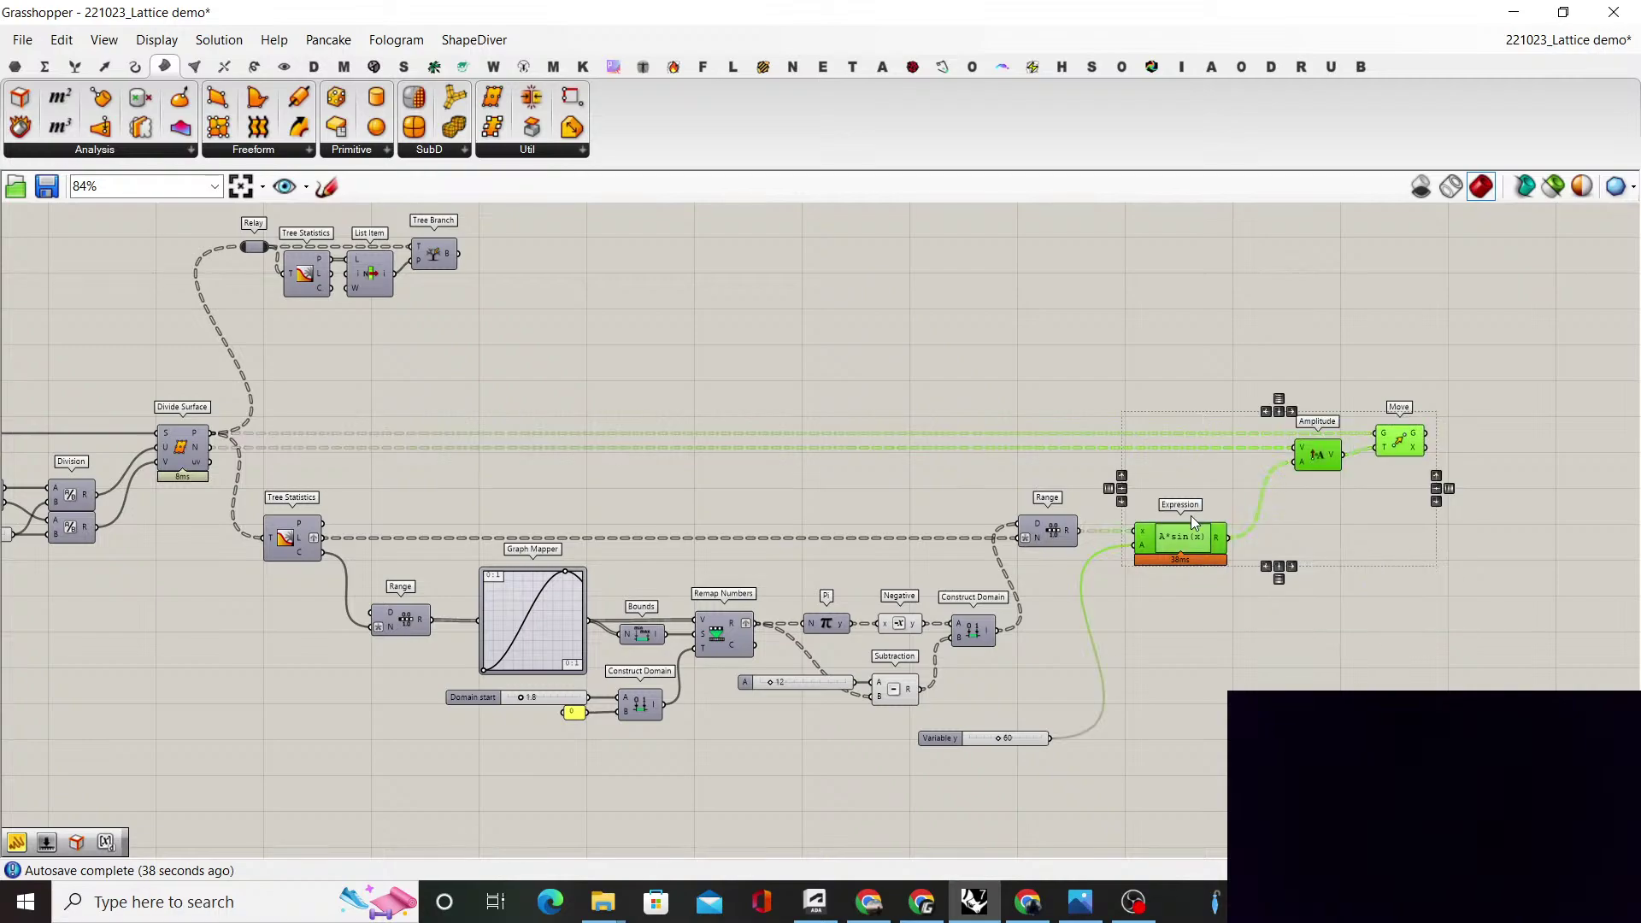
pyautogui.moveTo(1195, 540); pyautogui.dragTo(1403, 543)
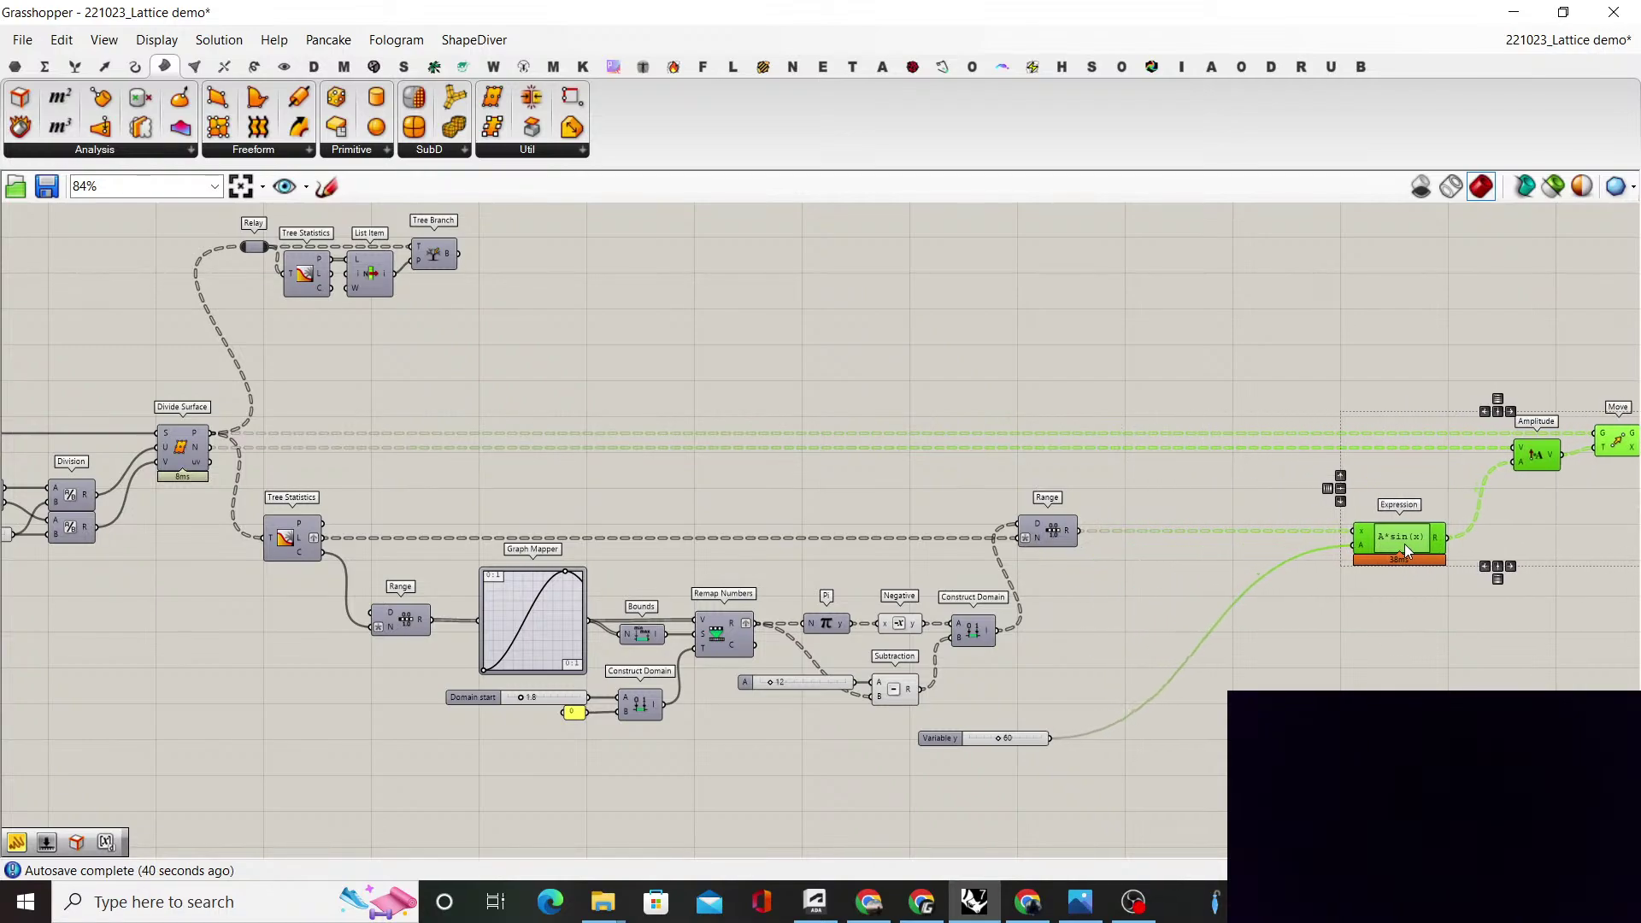
pyautogui.click(1383, 520)
pyautogui.moveTo(1030, 739); pyautogui.dragTo(1319, 546)
pyautogui.click(1310, 478)
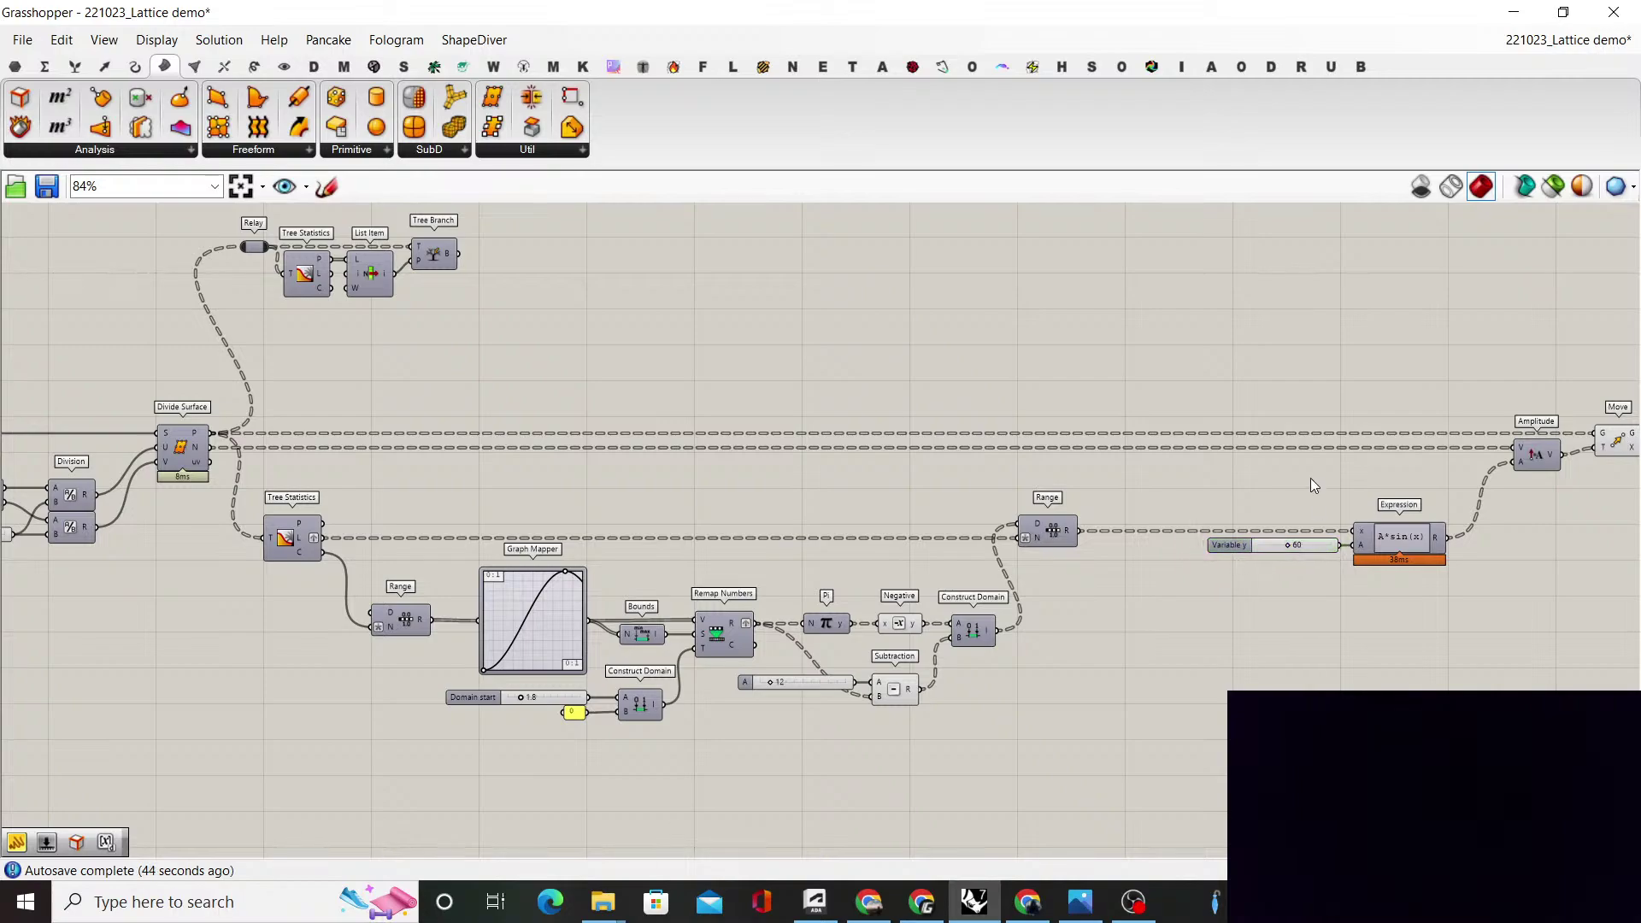
# Shift the Variable y slider, Expression, Amplitude and Move components together closer to the Range component
pyautogui.scroll(-5, 1239, 504)
pyautogui.scroll(4, 1124, 514)
pyautogui.moveTo(1253, 533); pyautogui.dragTo(1102, 539, button='right')
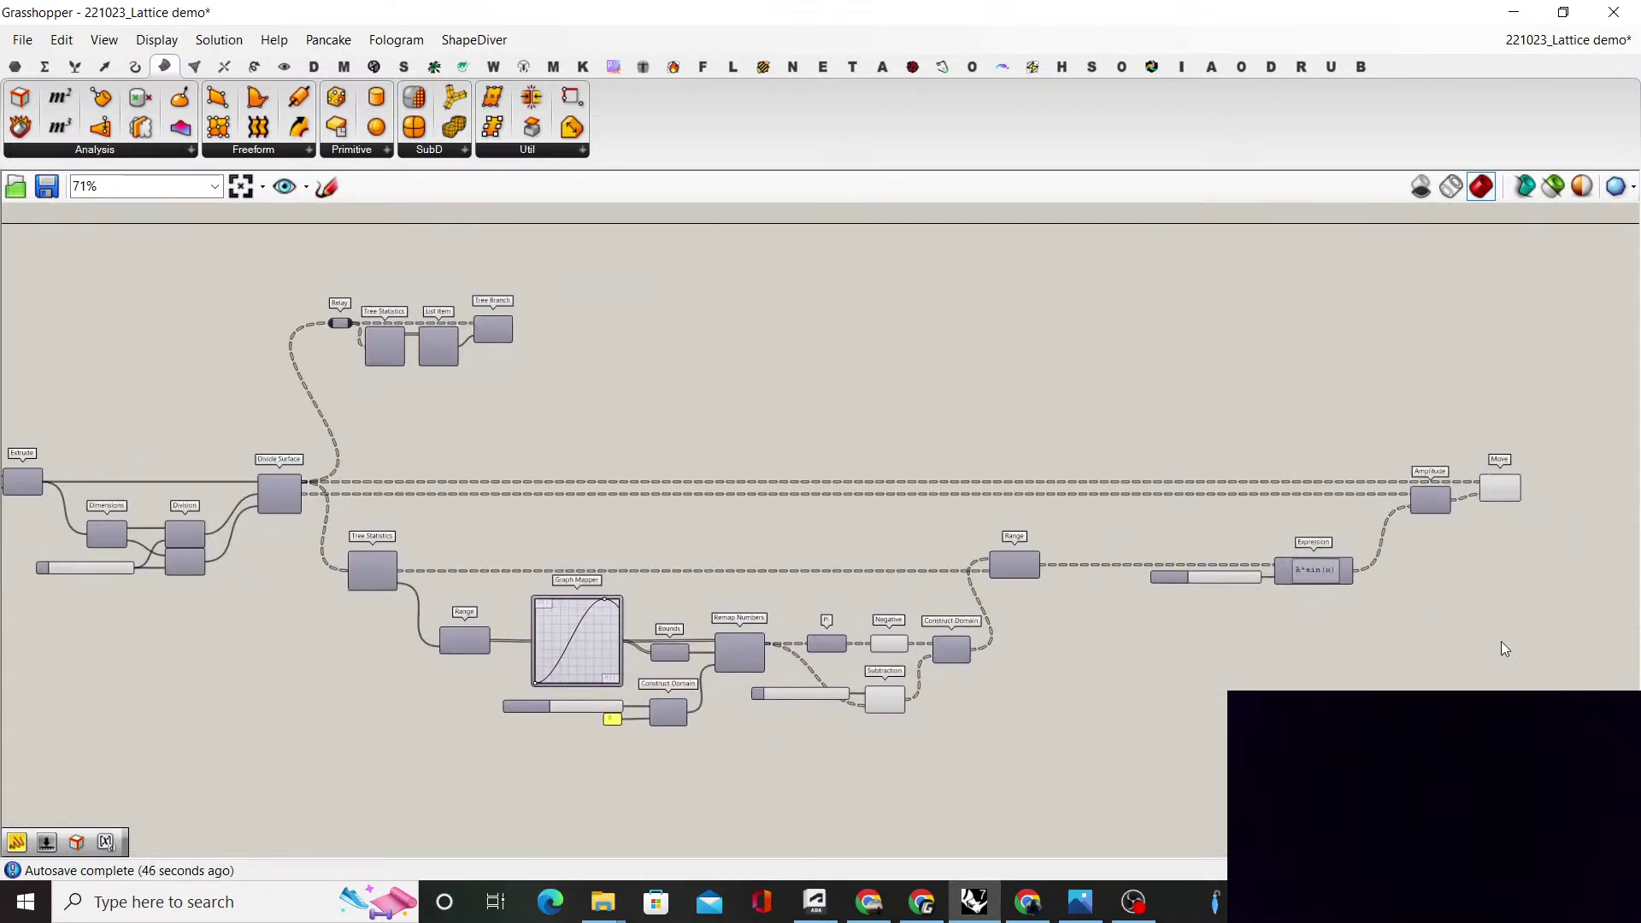
pyautogui.moveTo(1502, 647); pyautogui.dragTo(1201, 491)
pyautogui.scroll(3, 1231, 537)
pyautogui.moveTo(1347, 600); pyautogui.dragTo(1231, 601)
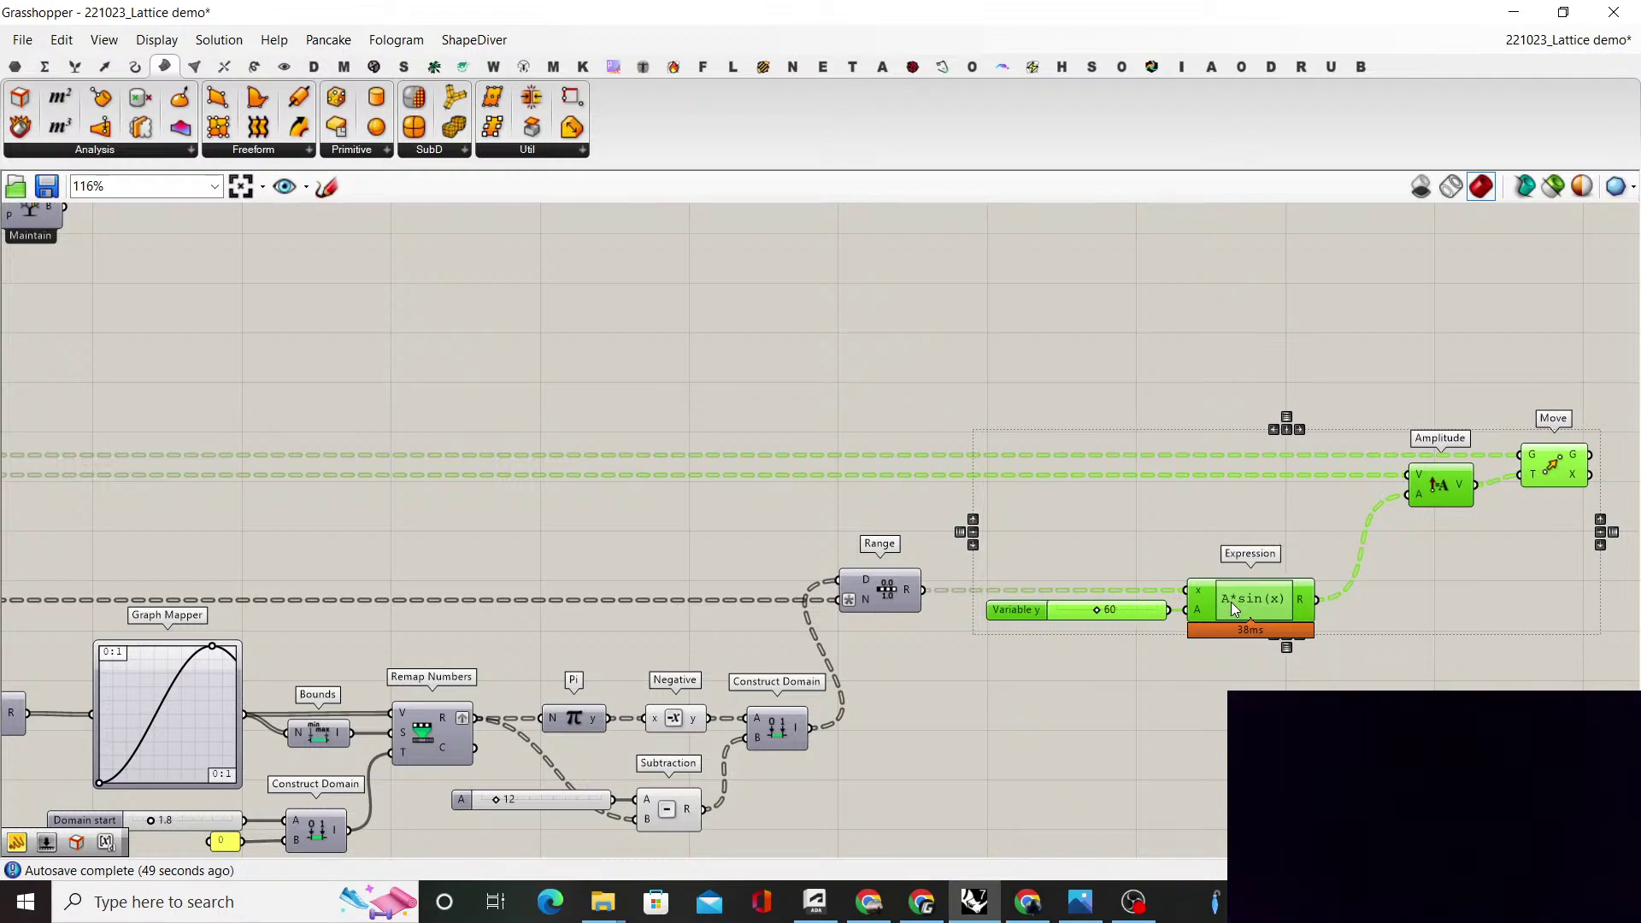
pyautogui.click(1265, 504)
# Restore the Grasshopper window beside the Rhino viewport and enlarge it slightly from its lower-left corner
pyautogui.scroll(-3, 1264, 506)
pyautogui.moveTo(1051, 509); pyautogui.dragTo(971, 484, button='right')
pyautogui.scroll(1, 997, 546)
pyautogui.scroll(1, 997, 546)
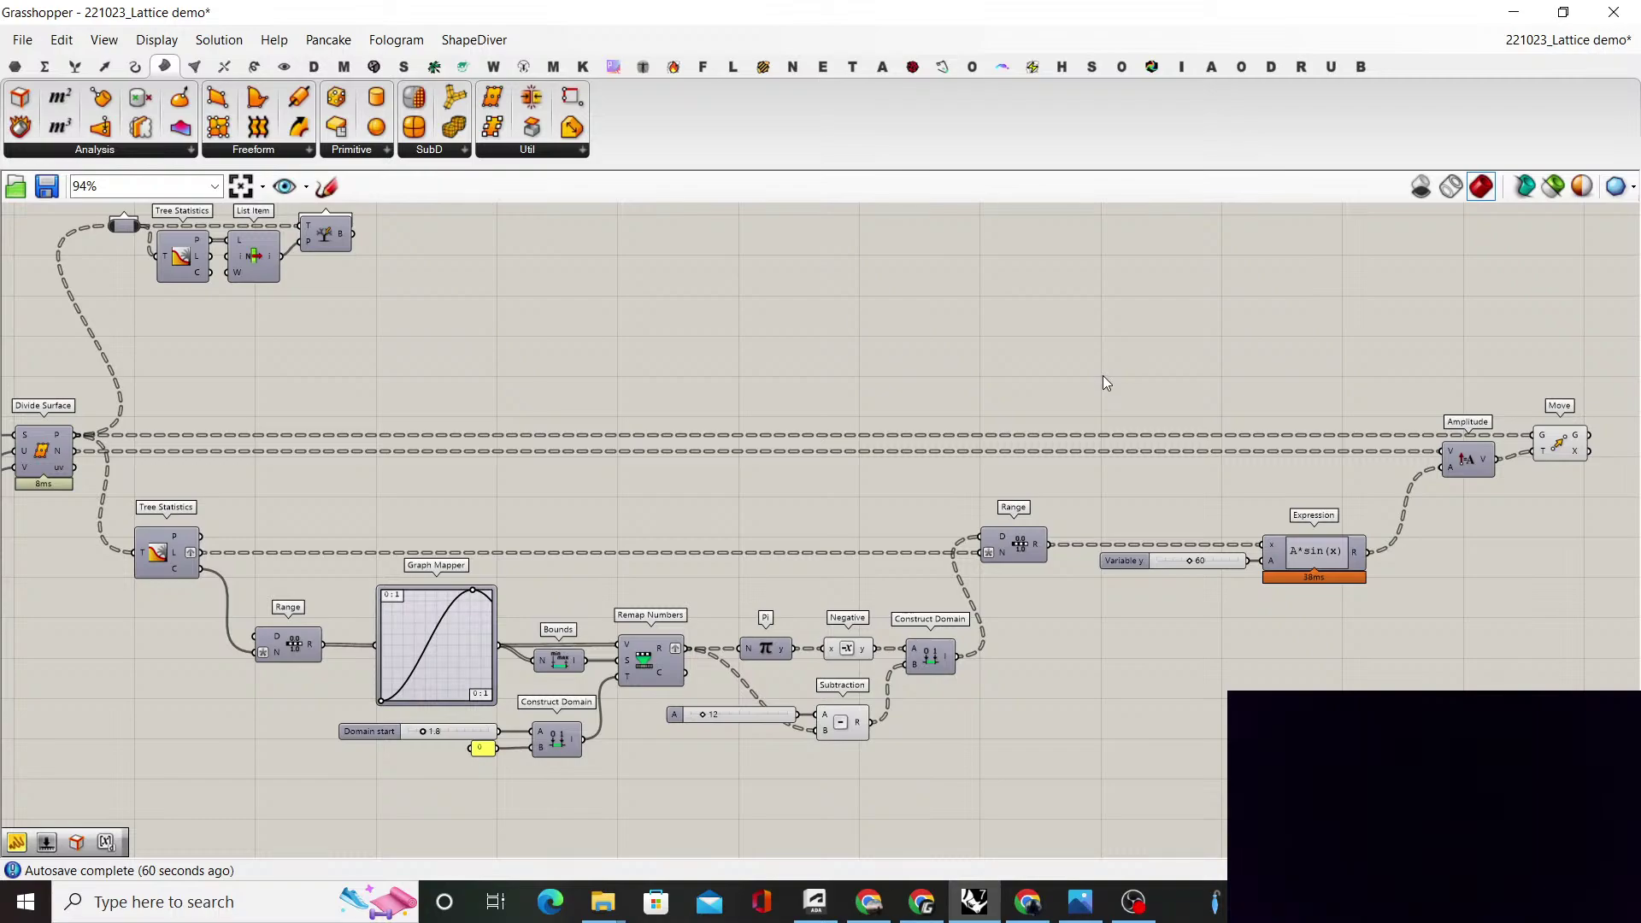
pyautogui.click(1564, 12)
pyautogui.moveTo(797, 808); pyautogui.dragTo(737, 844)
# Readjust a slider feeding the wave's domain and inspect the altered ripple pattern of the points in perspective
pyautogui.scroll(-5, 1130, 475)
pyautogui.scroll(8, 1079, 608)
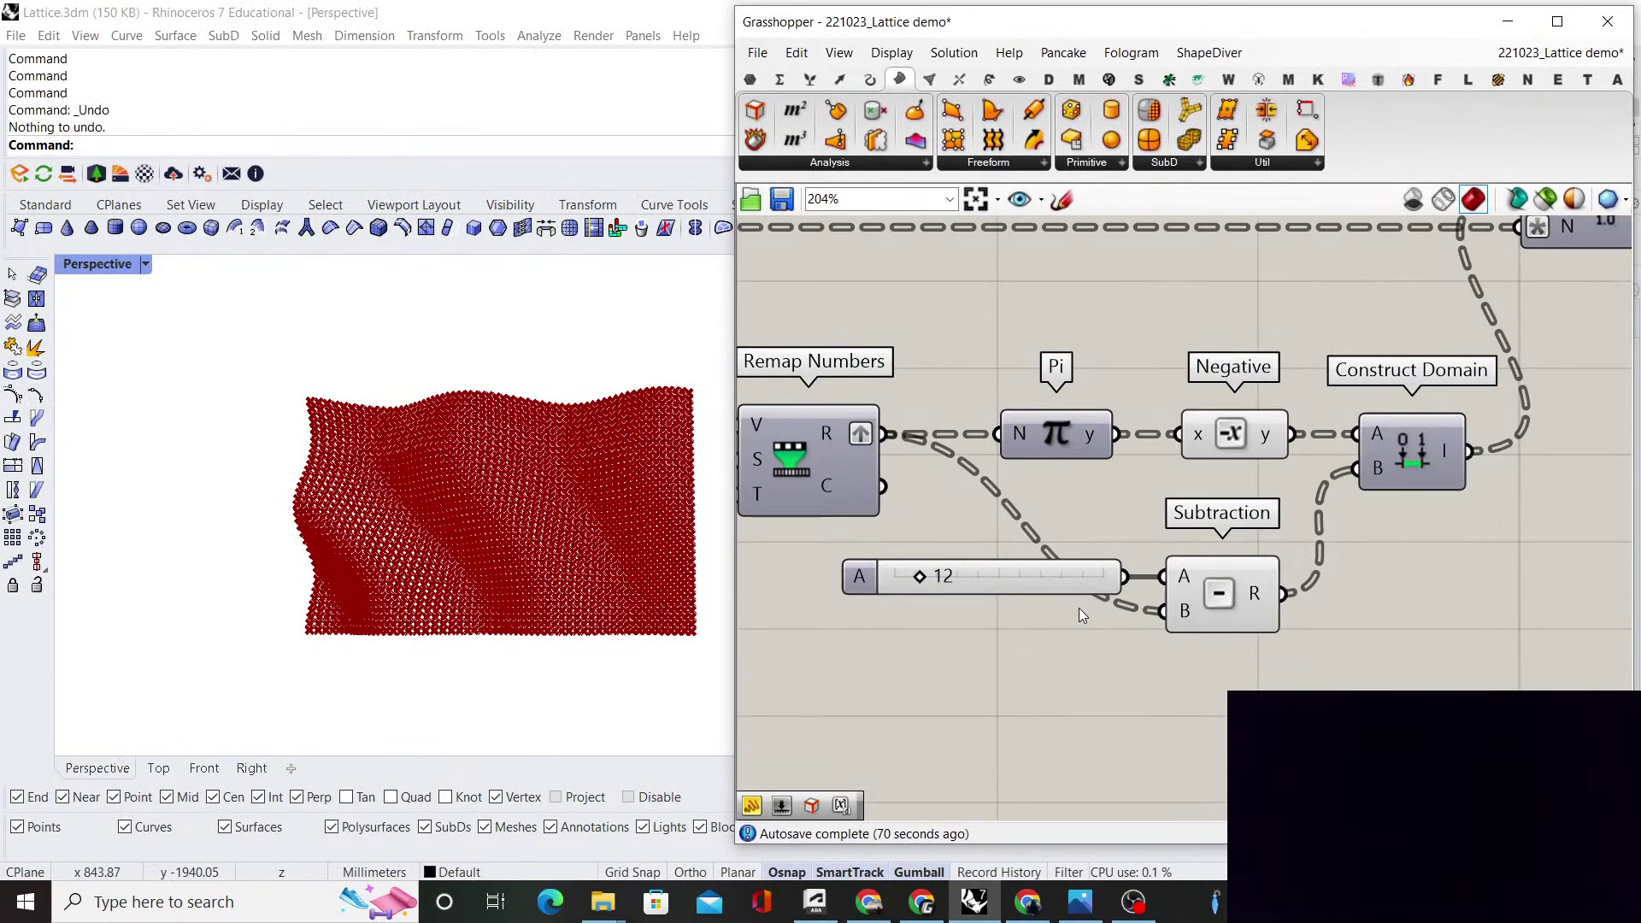
pyautogui.moveTo(872, 572); pyautogui.dragTo(836, 562)
pyautogui.scroll(-8, 874, 575)
pyautogui.scroll(8, 808, 571)
pyautogui.moveTo(367, 522); pyautogui.dragTo(407, 502, button='right')
pyautogui.scroll(-8, 1264, 456)
pyautogui.scroll(6, 1264, 457)
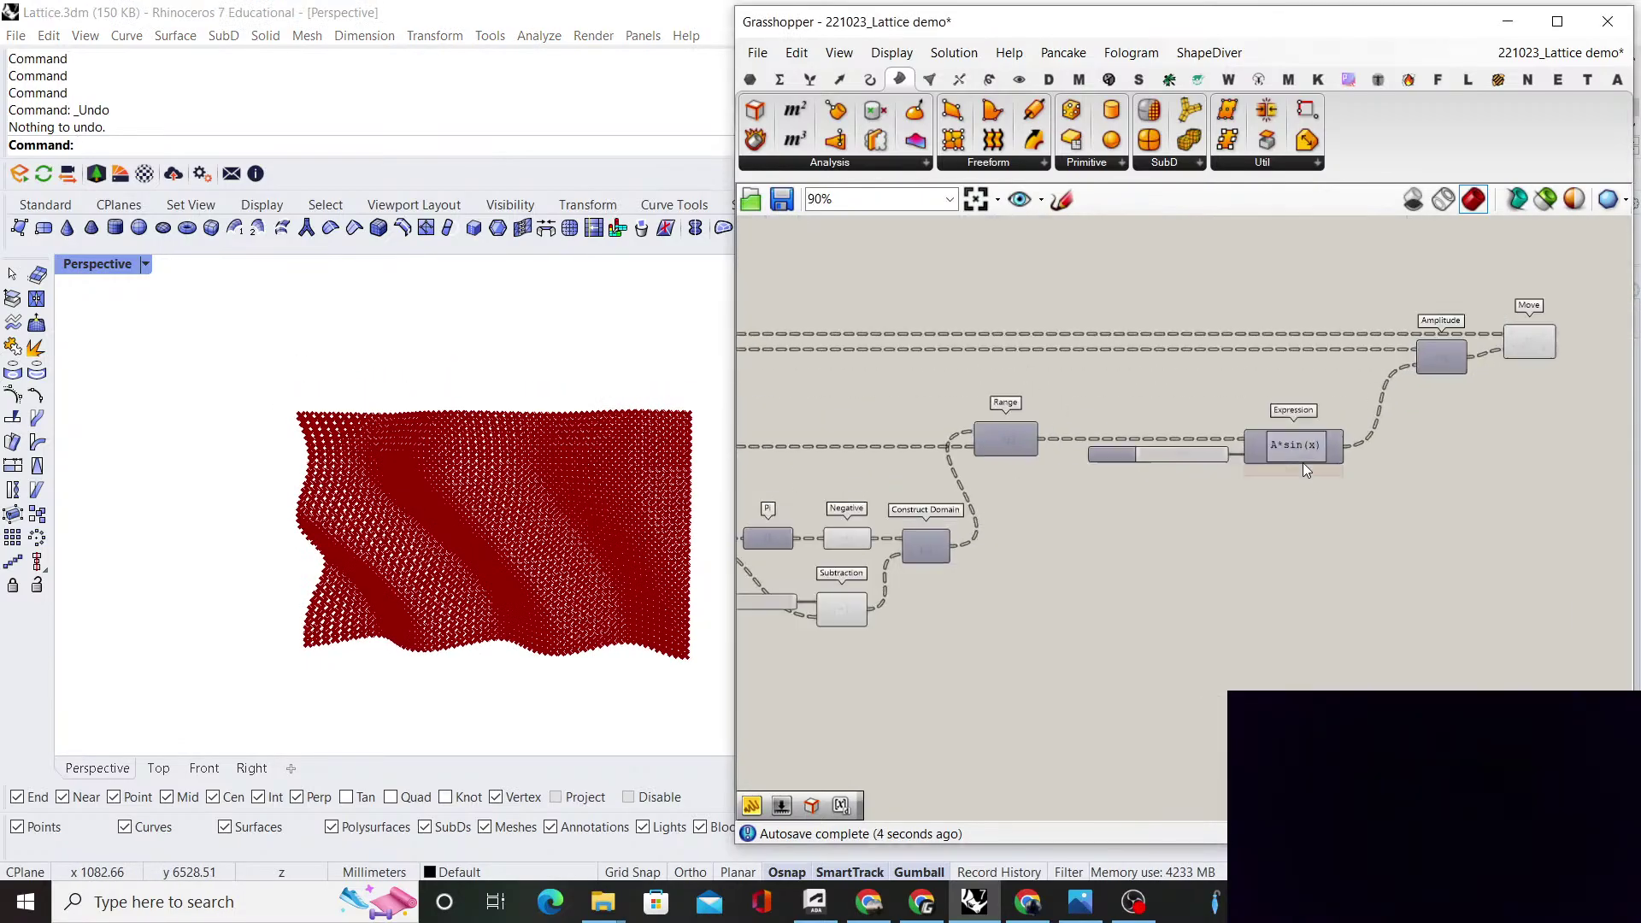
# Review the definition from the Graph Mapper and Range components through Expression, Amplitude and Move alongside the displaced points
pyautogui.moveTo(1179, 463); pyautogui.dragTo(1130, 460)
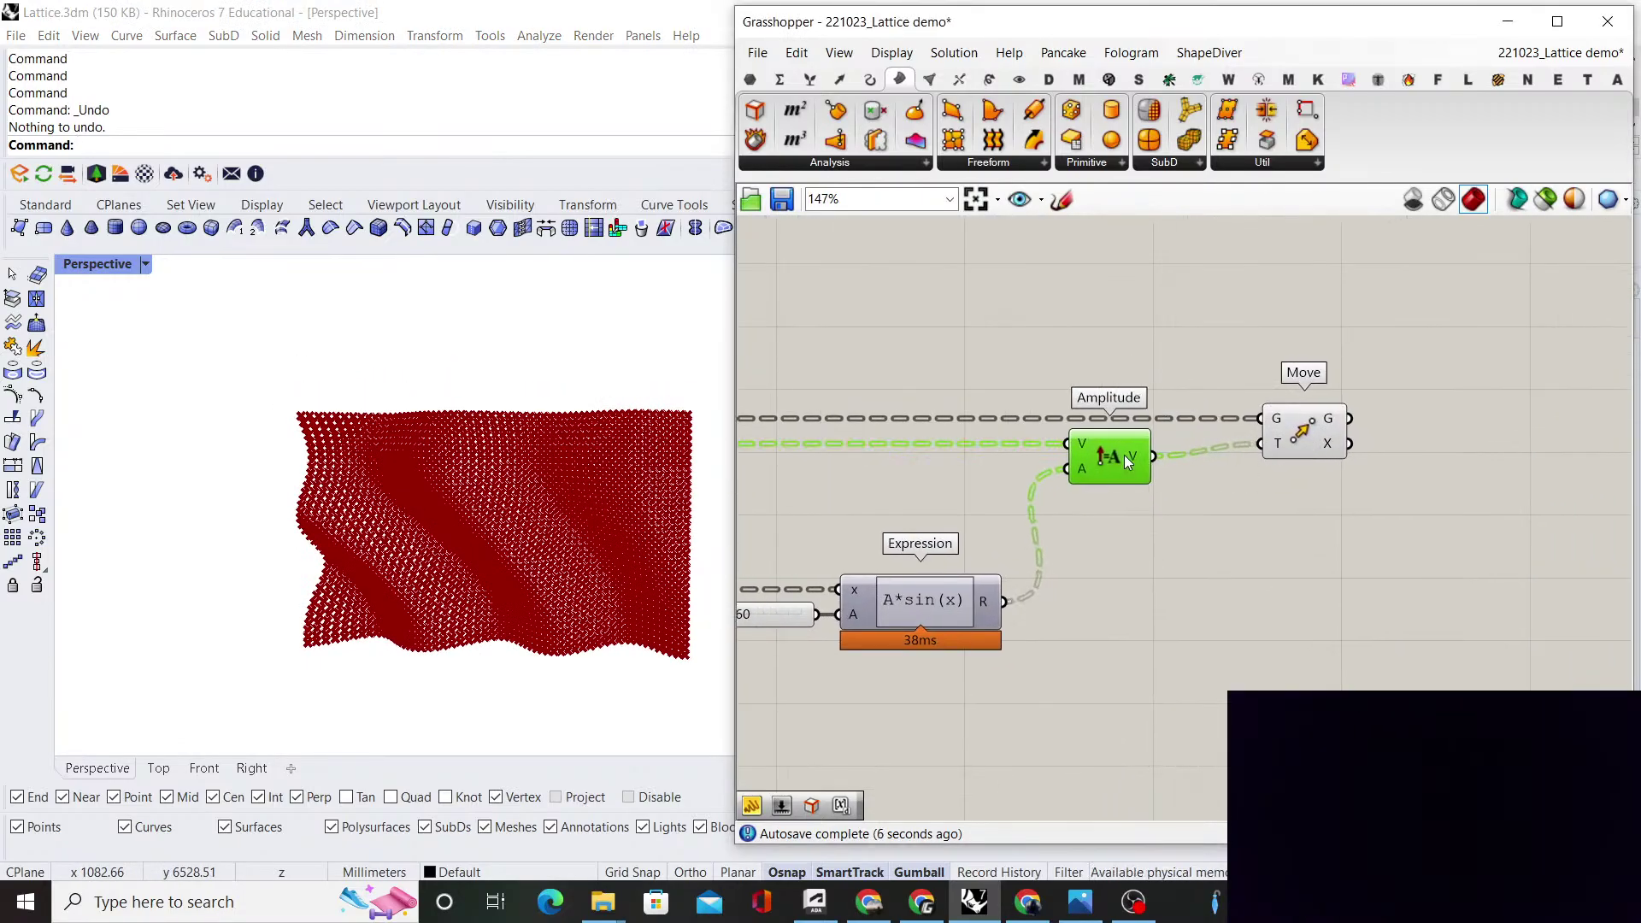
pyautogui.moveTo(1280, 343); pyautogui.dragTo(1262, 366, button='right')
pyautogui.scroll(3, 1262, 366)
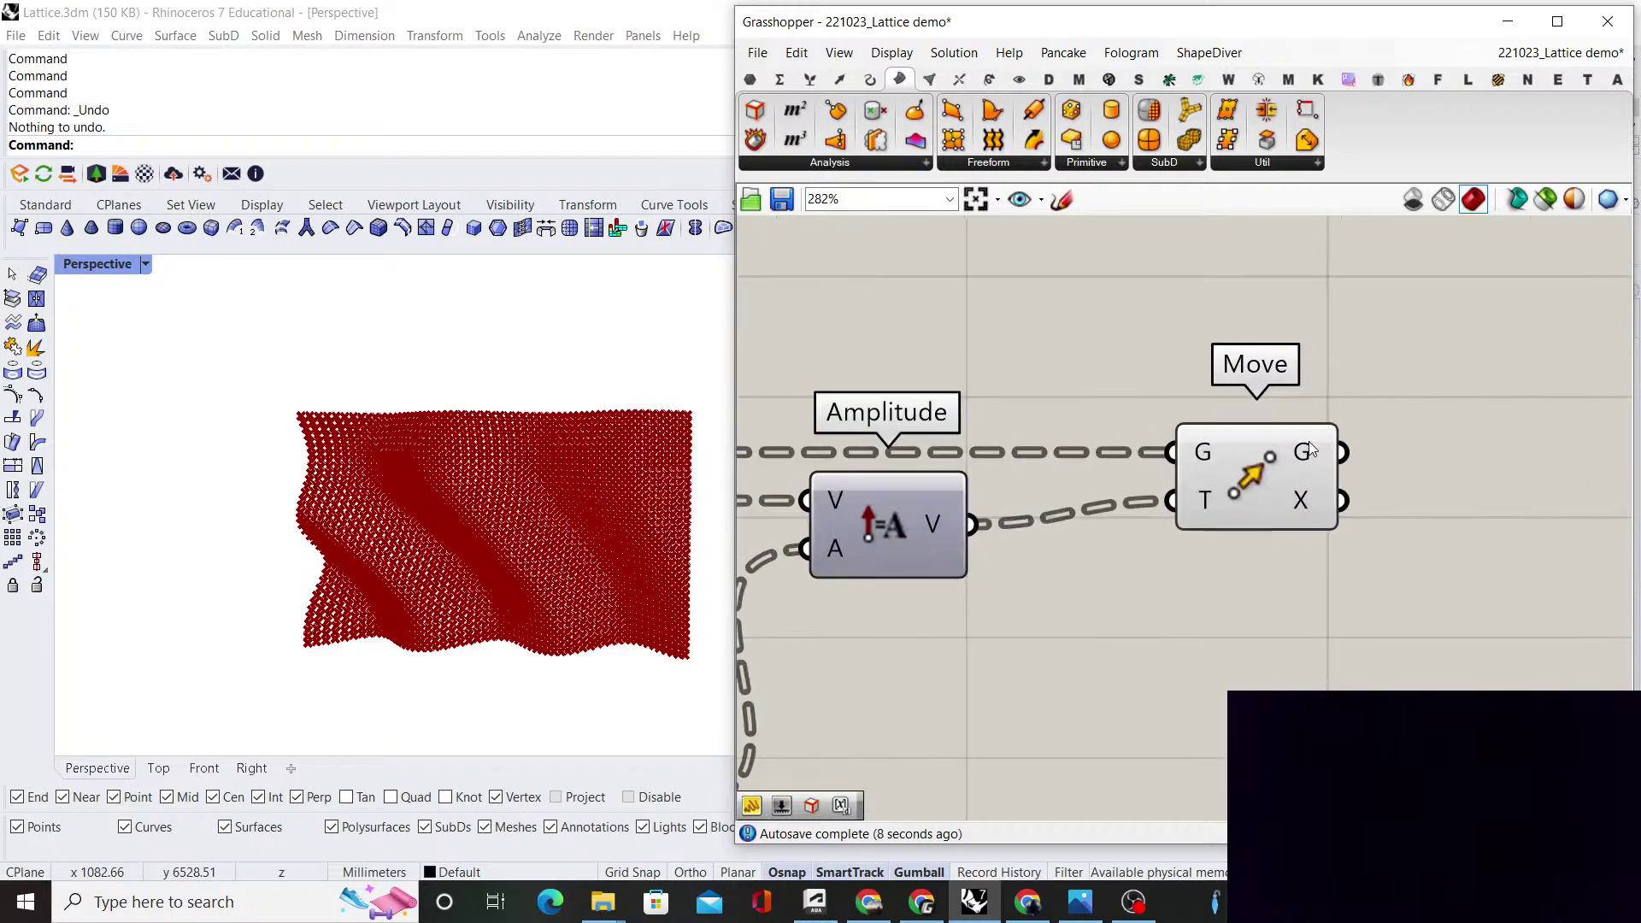
pyautogui.click(1276, 441)
pyautogui.click(1387, 381)
pyautogui.scroll(-5, 1387, 381)
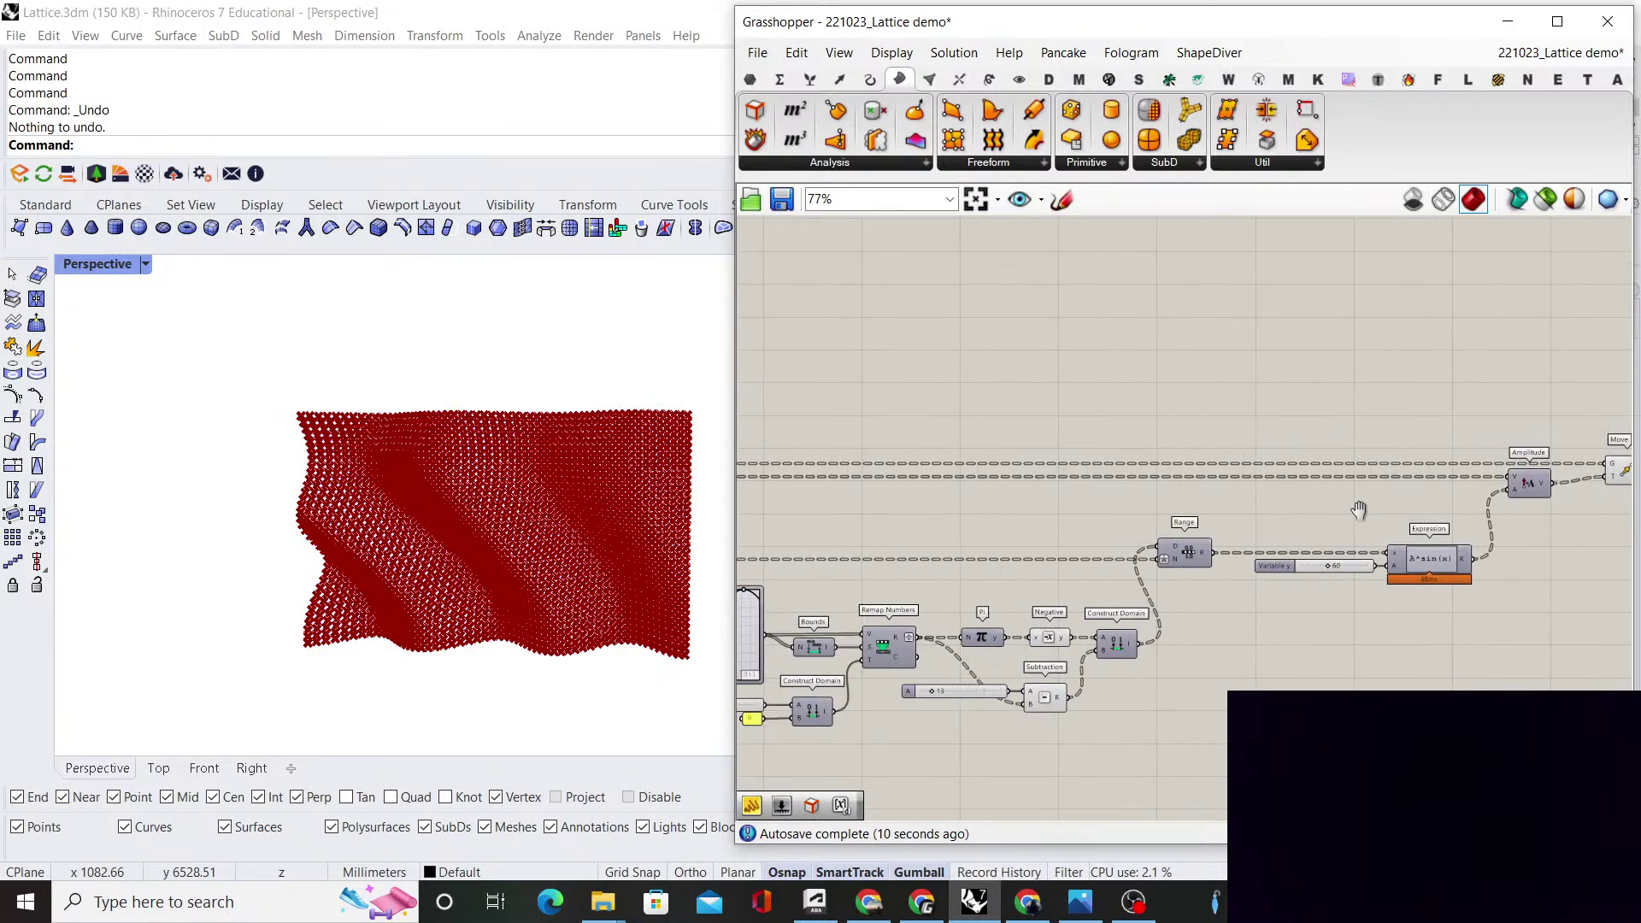
pyautogui.click(893, 591)
pyautogui.scroll(4, 891, 590)
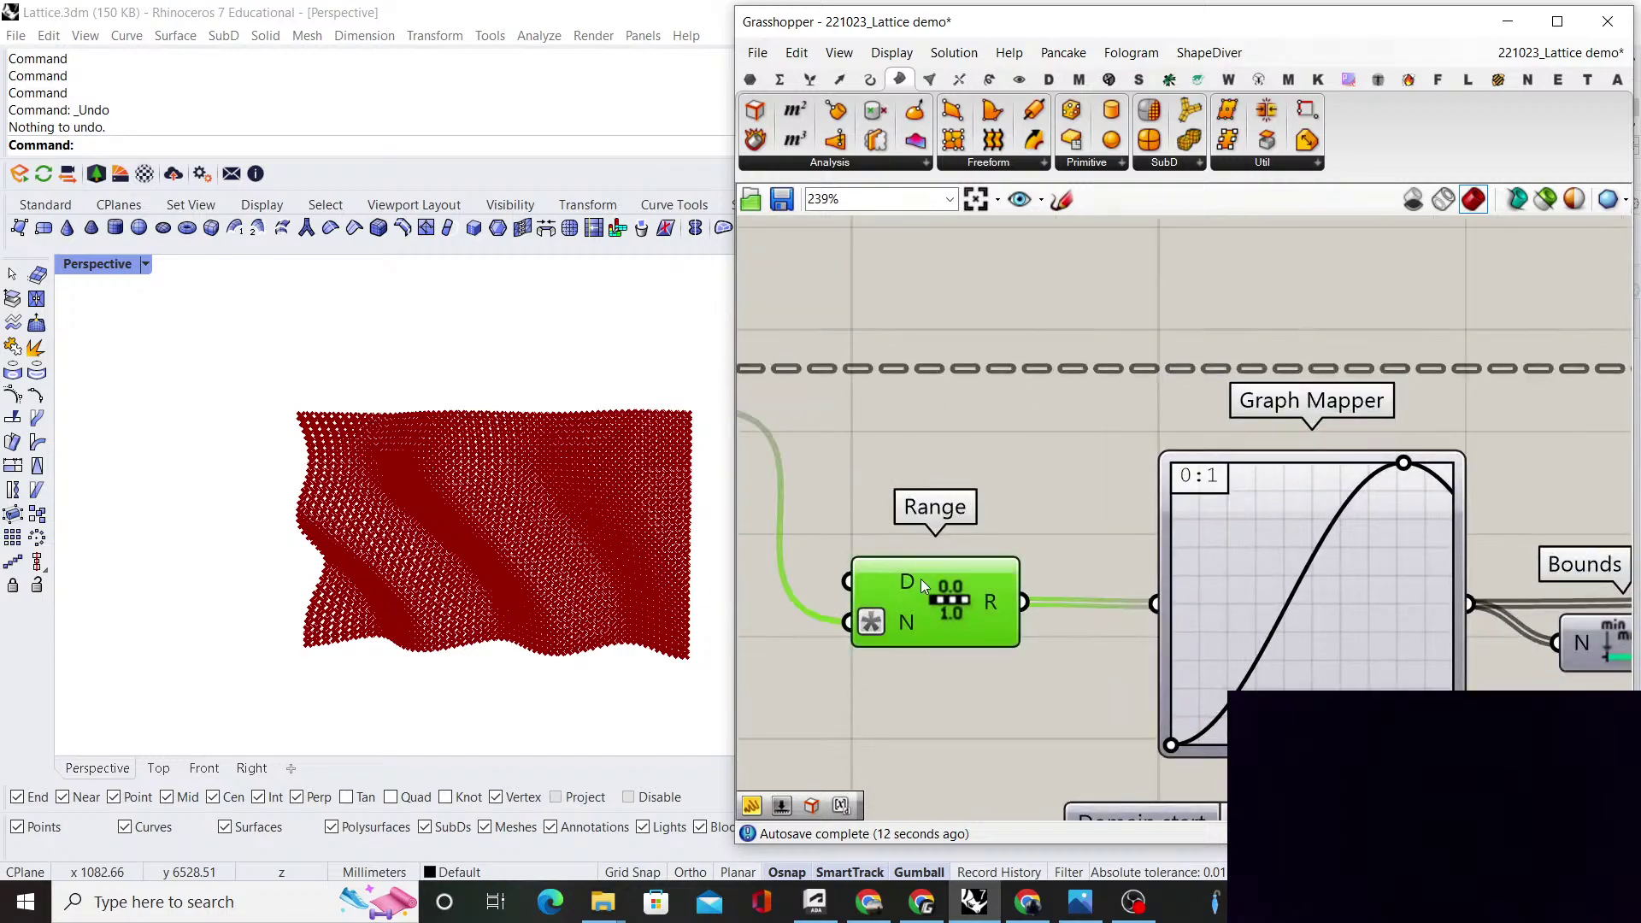
pyautogui.scroll(-2, 1091, 491)
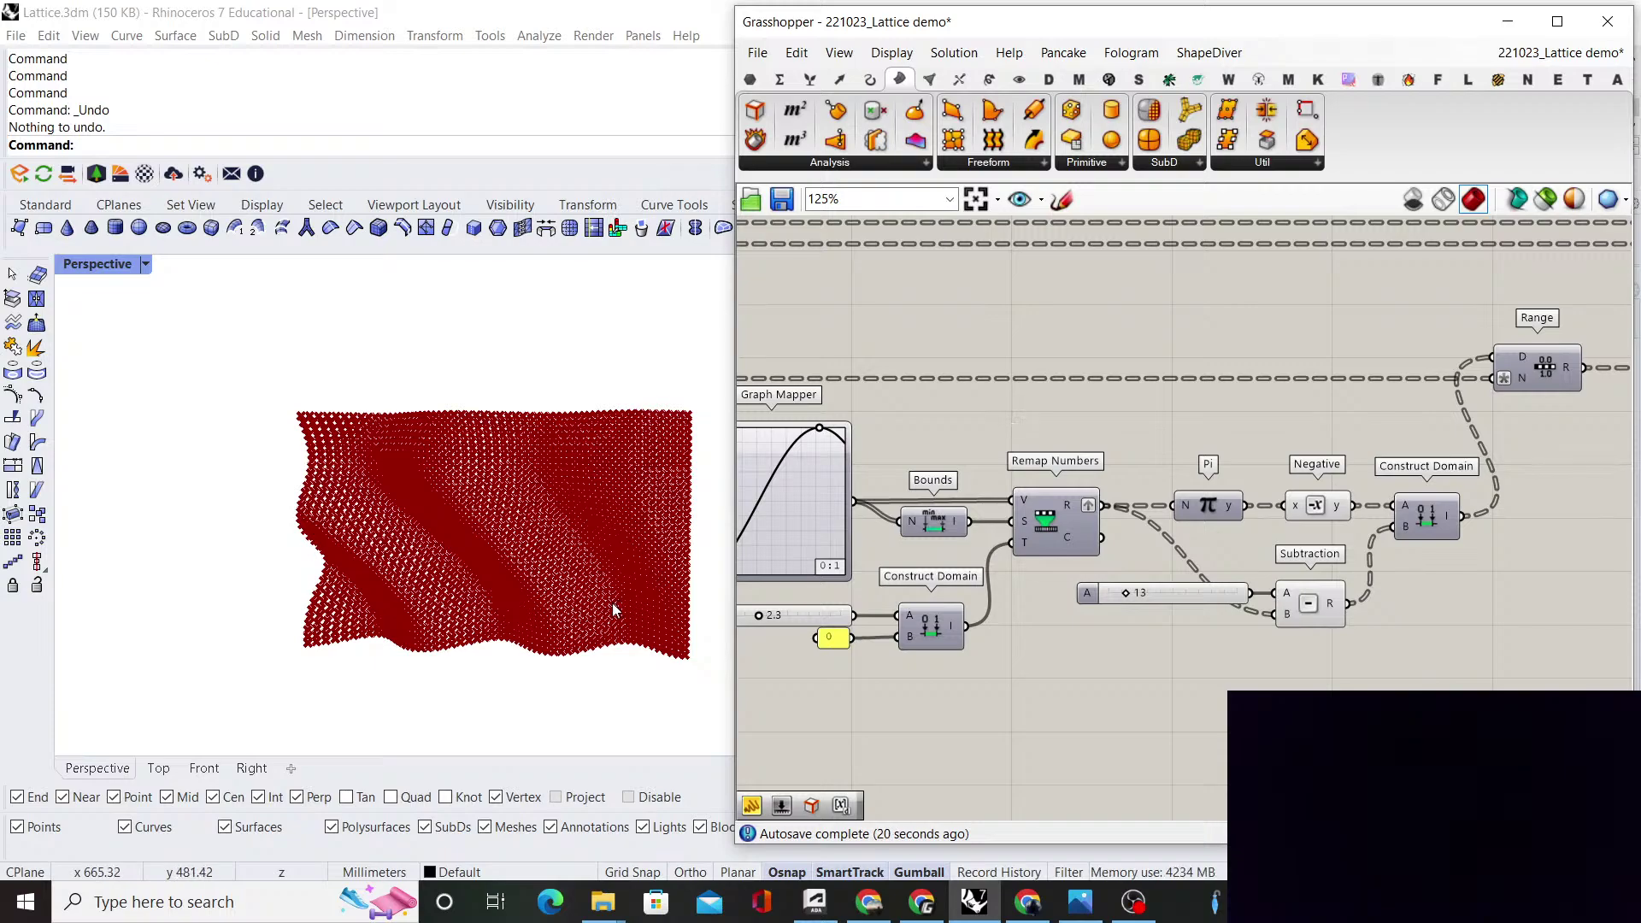
pyautogui.scroll(-3, 1402, 475)
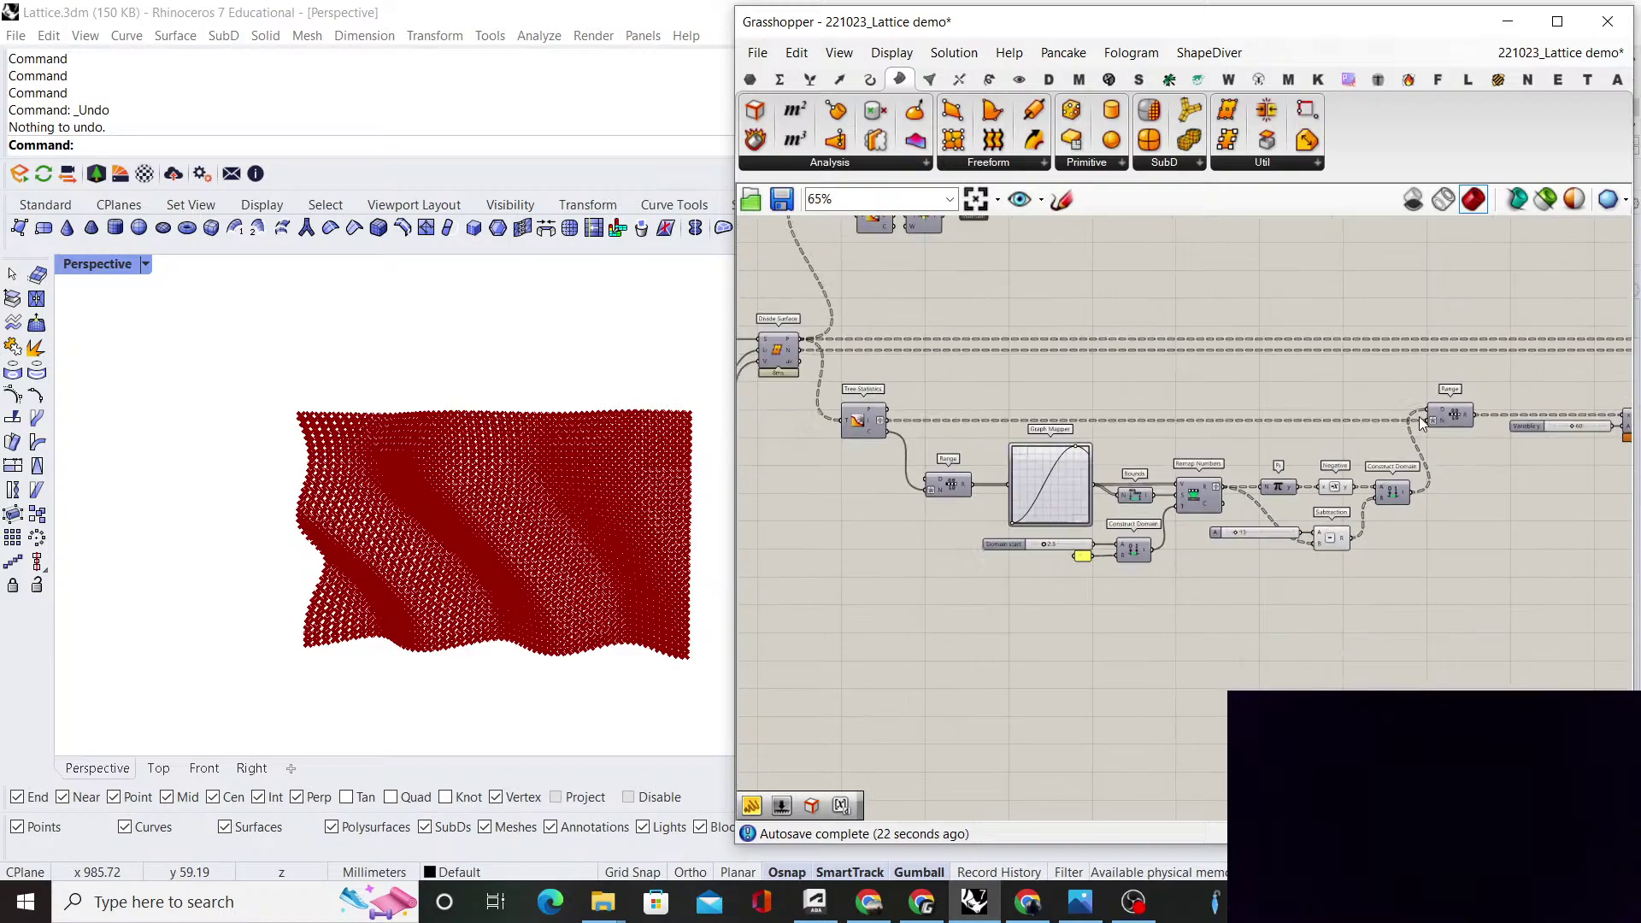
# Set the Variable y amplitude slider to 60 and the slider feeding Subtraction's A input to 12
pyautogui.moveTo(1581, 444); pyautogui.dragTo(1222, 581, button='right')
pyautogui.scroll(6, 1277, 593)
pyautogui.moveTo(1096, 530)
pyautogui.mouseDown()
pyautogui.moveTo(1029, 531)
pyautogui.moveTo(1123, 532)
pyautogui.moveTo(1095, 535)
pyautogui.mouseUp()
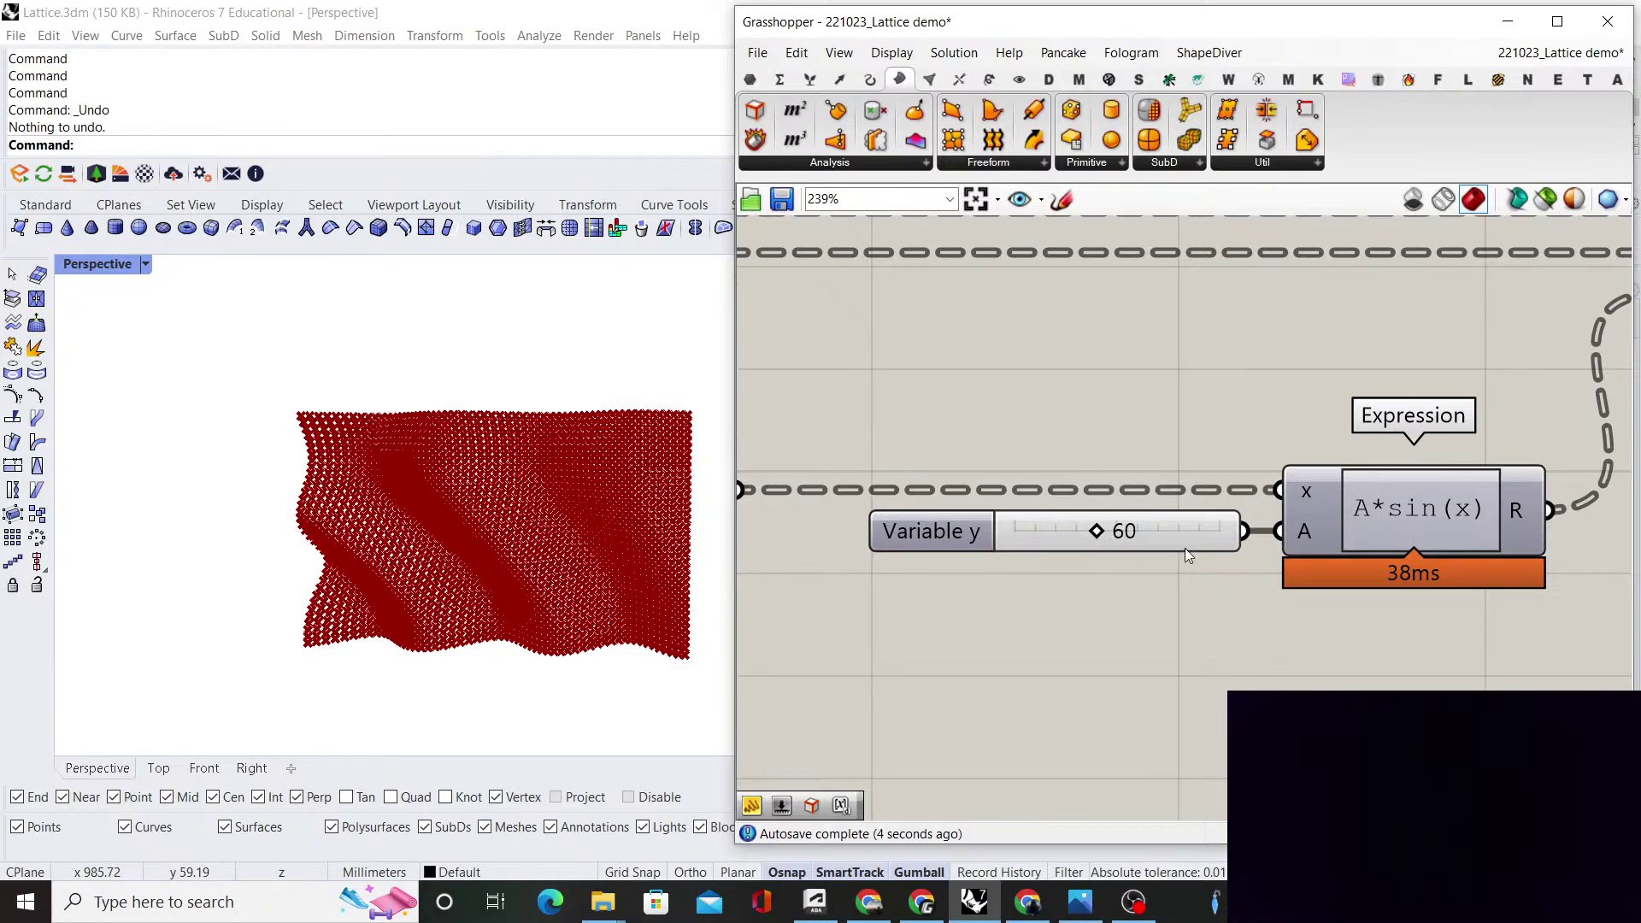
pyautogui.scroll(-4, 1184, 547)
pyautogui.scroll(3, 983, 577)
pyautogui.scroll(4, 983, 577)
pyautogui.moveTo(877, 614)
pyautogui.mouseDown()
pyautogui.moveTo(909, 628)
pyautogui.moveTo(870, 633)
pyautogui.mouseUp()
pyautogui.scroll(-10, 1002, 657)
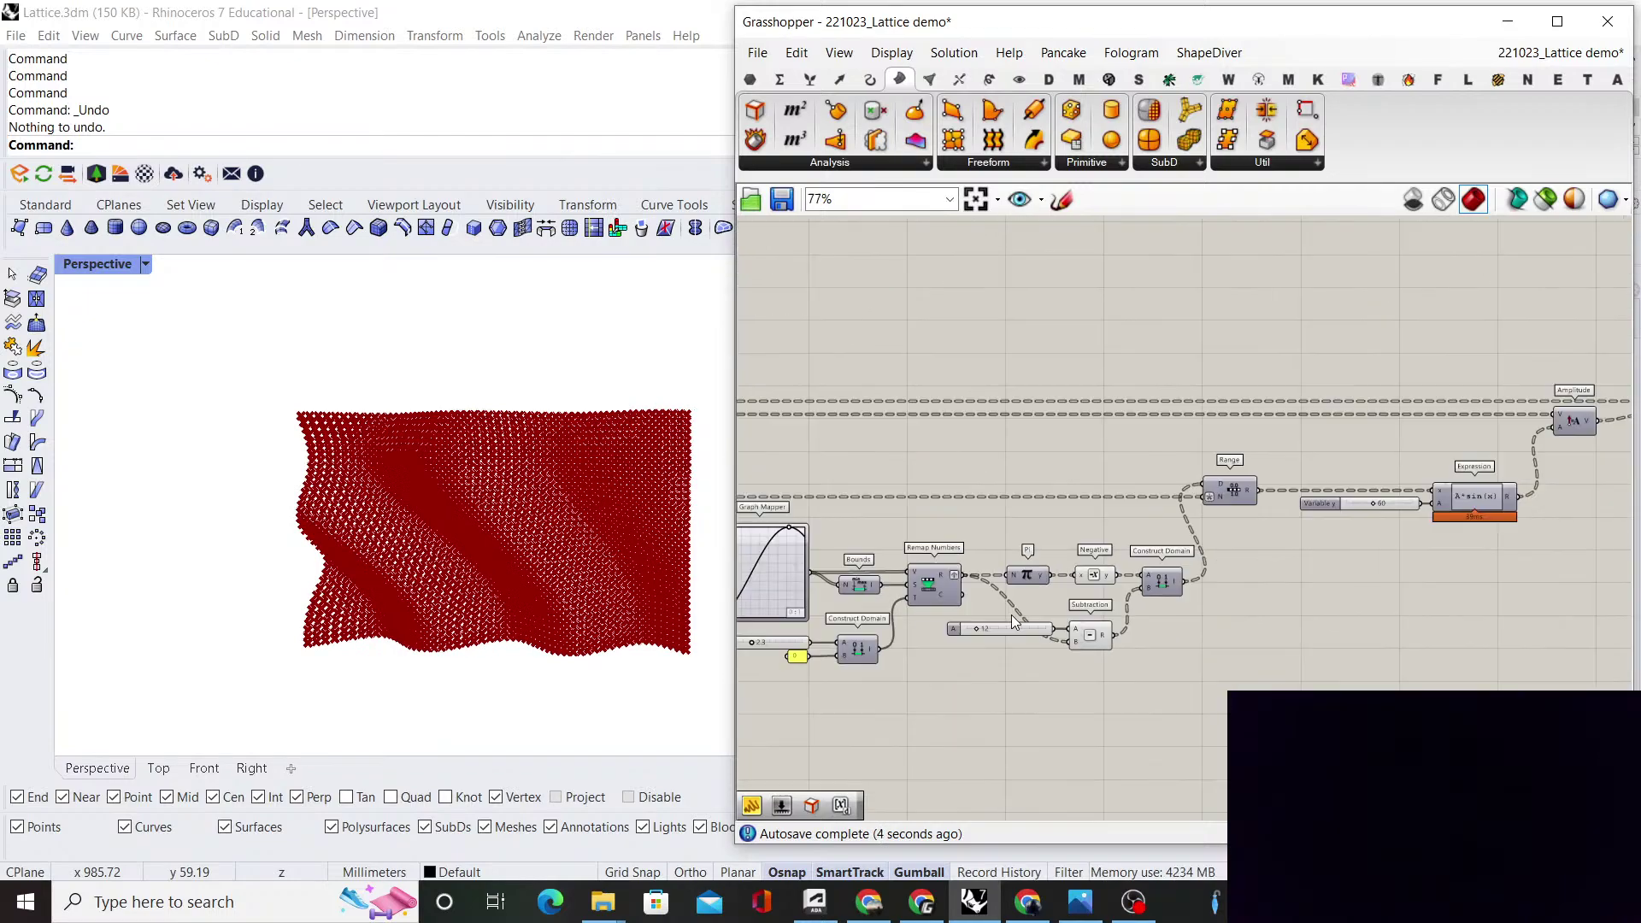
# Examine the Amplitude-to-Move end of the definition and inspect the moved grid of points in the perspective view
pyautogui.scroll(6, 1393, 514)
pyautogui.scroll(-3, 1227, 524)
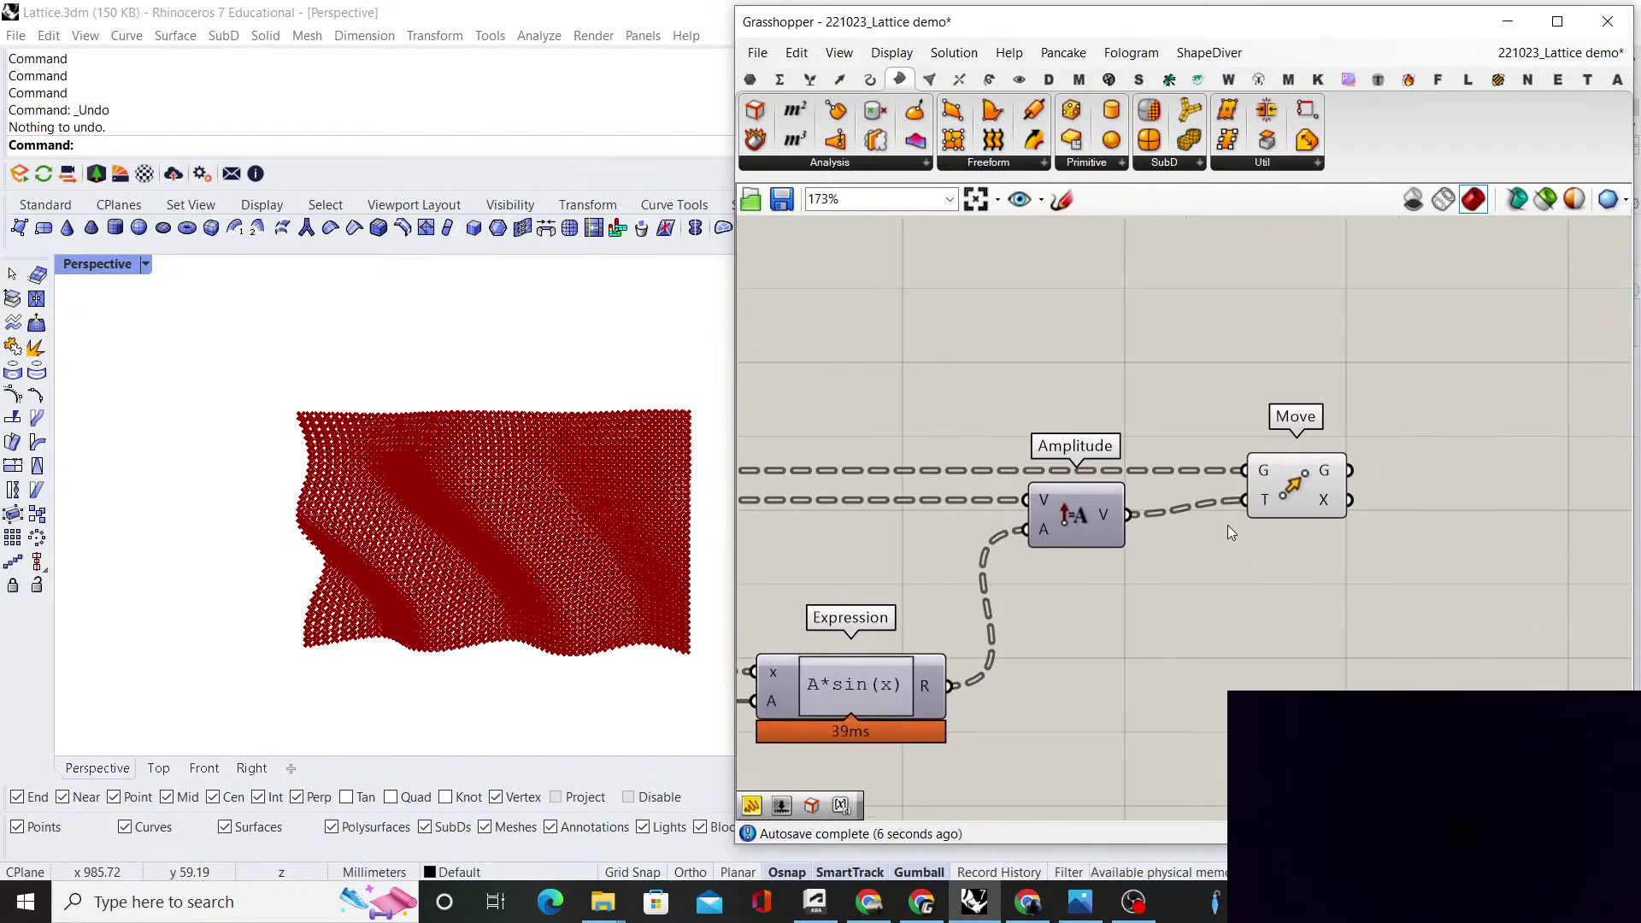
pyautogui.scroll(5, 1265, 581)
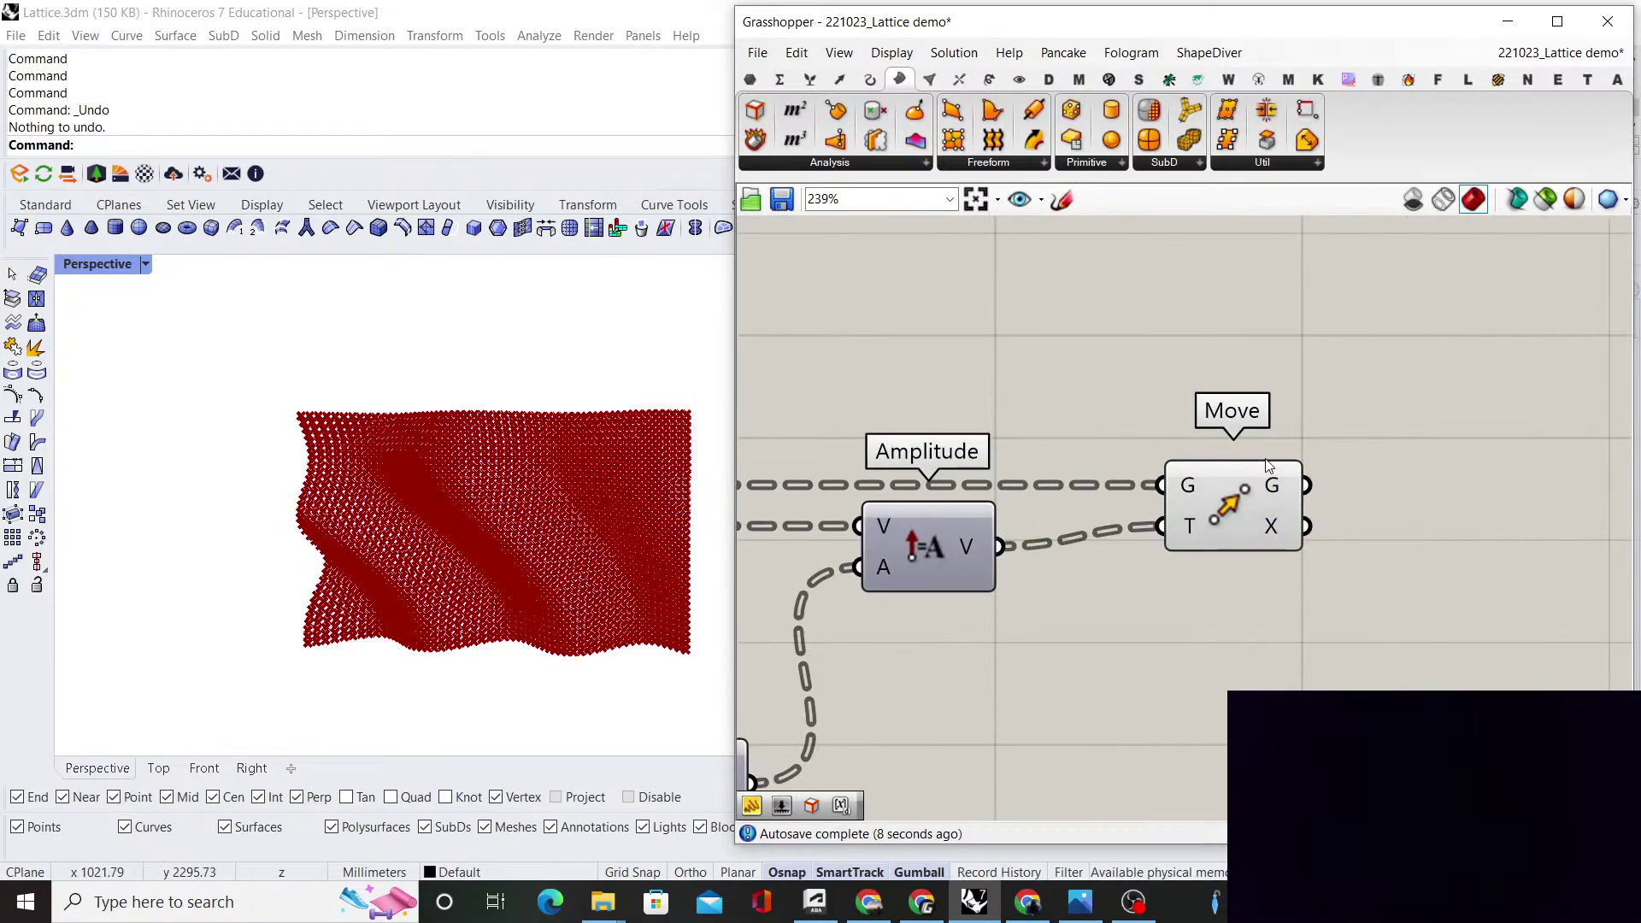
pyautogui.scroll(-1, 436, 486)
pyautogui.moveTo(436, 487)
pyautogui.mouseDown(button='right')
pyautogui.moveTo(263, 501)
pyautogui.moveTo(326, 476)
pyautogui.moveTo(495, 476)
pyautogui.moveTo(472, 516)
pyautogui.moveTo(484, 501)
pyautogui.moveTo(532, 536)
pyautogui.mouseUp(button='right')
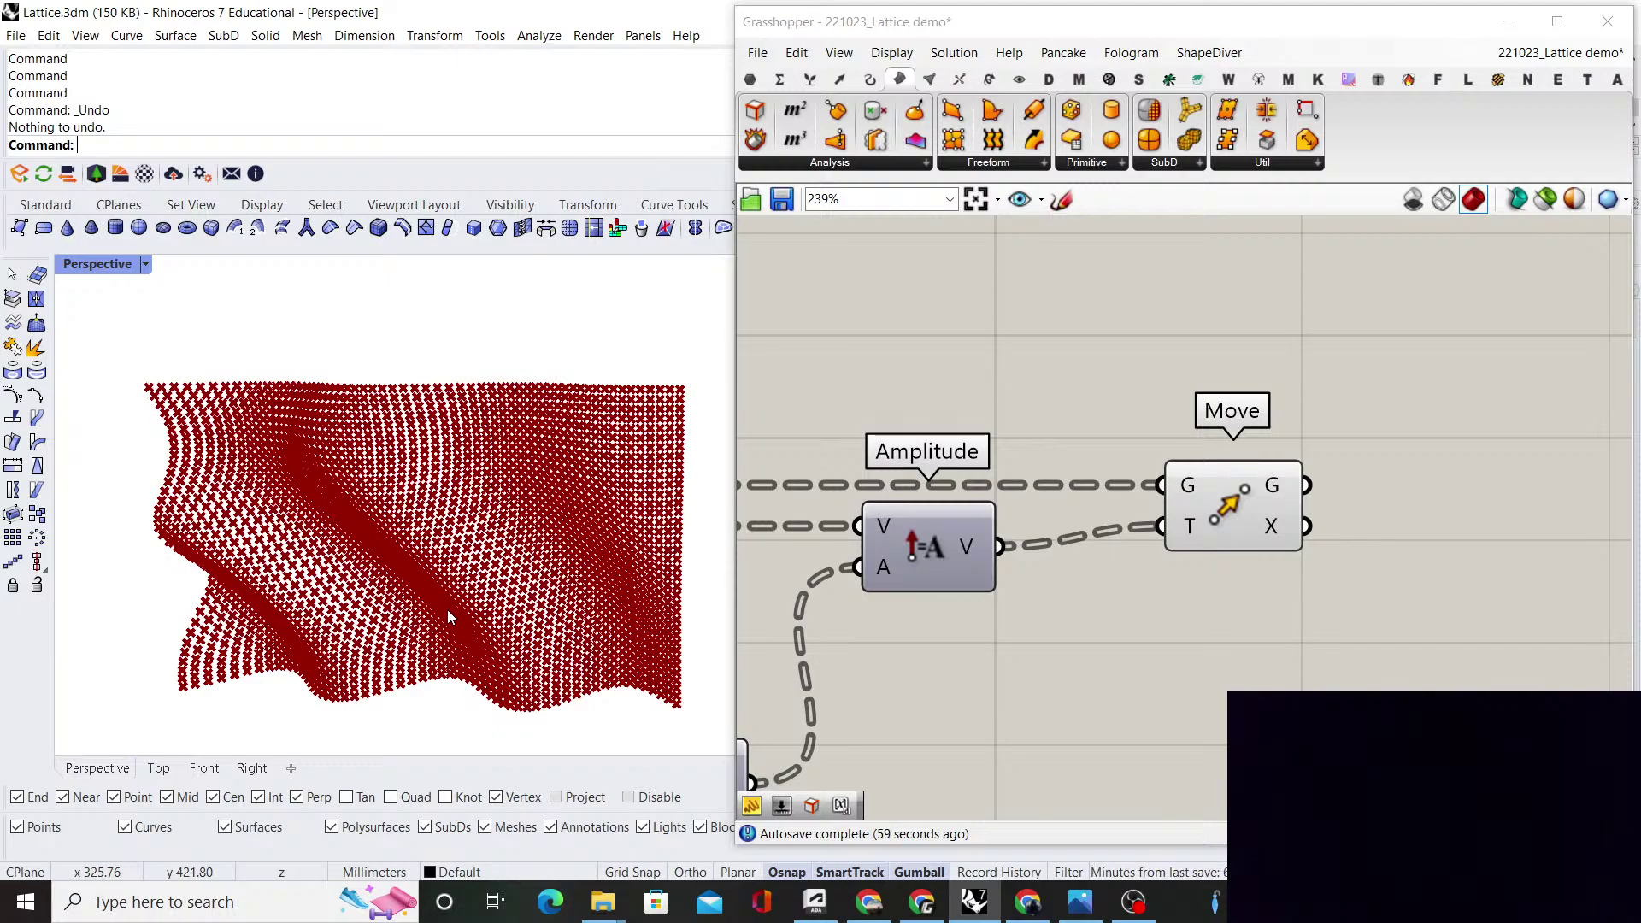
pyautogui.scroll(-4, 1179, 506)
pyautogui.moveTo(1267, 495); pyautogui.dragTo(1207, 514, button='right')
pyautogui.scroll(5, 1128, 513)
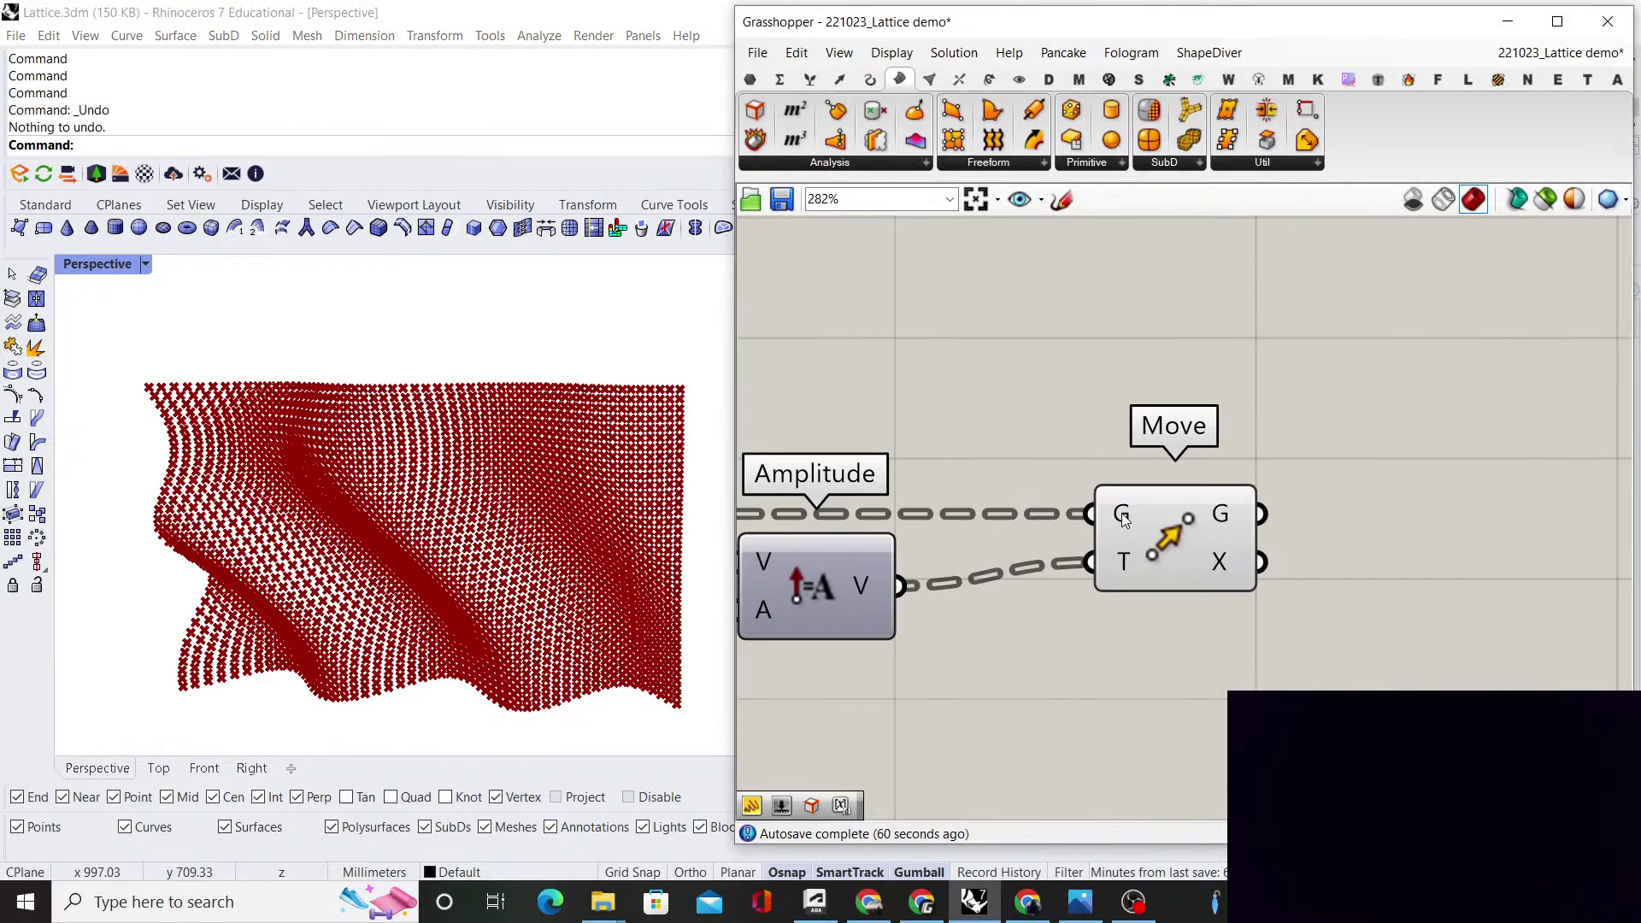
pyautogui.click(1125, 522)
pyautogui.click(1349, 460)
pyautogui.moveTo(1352, 464); pyautogui.dragTo(1150, 410, button='right')
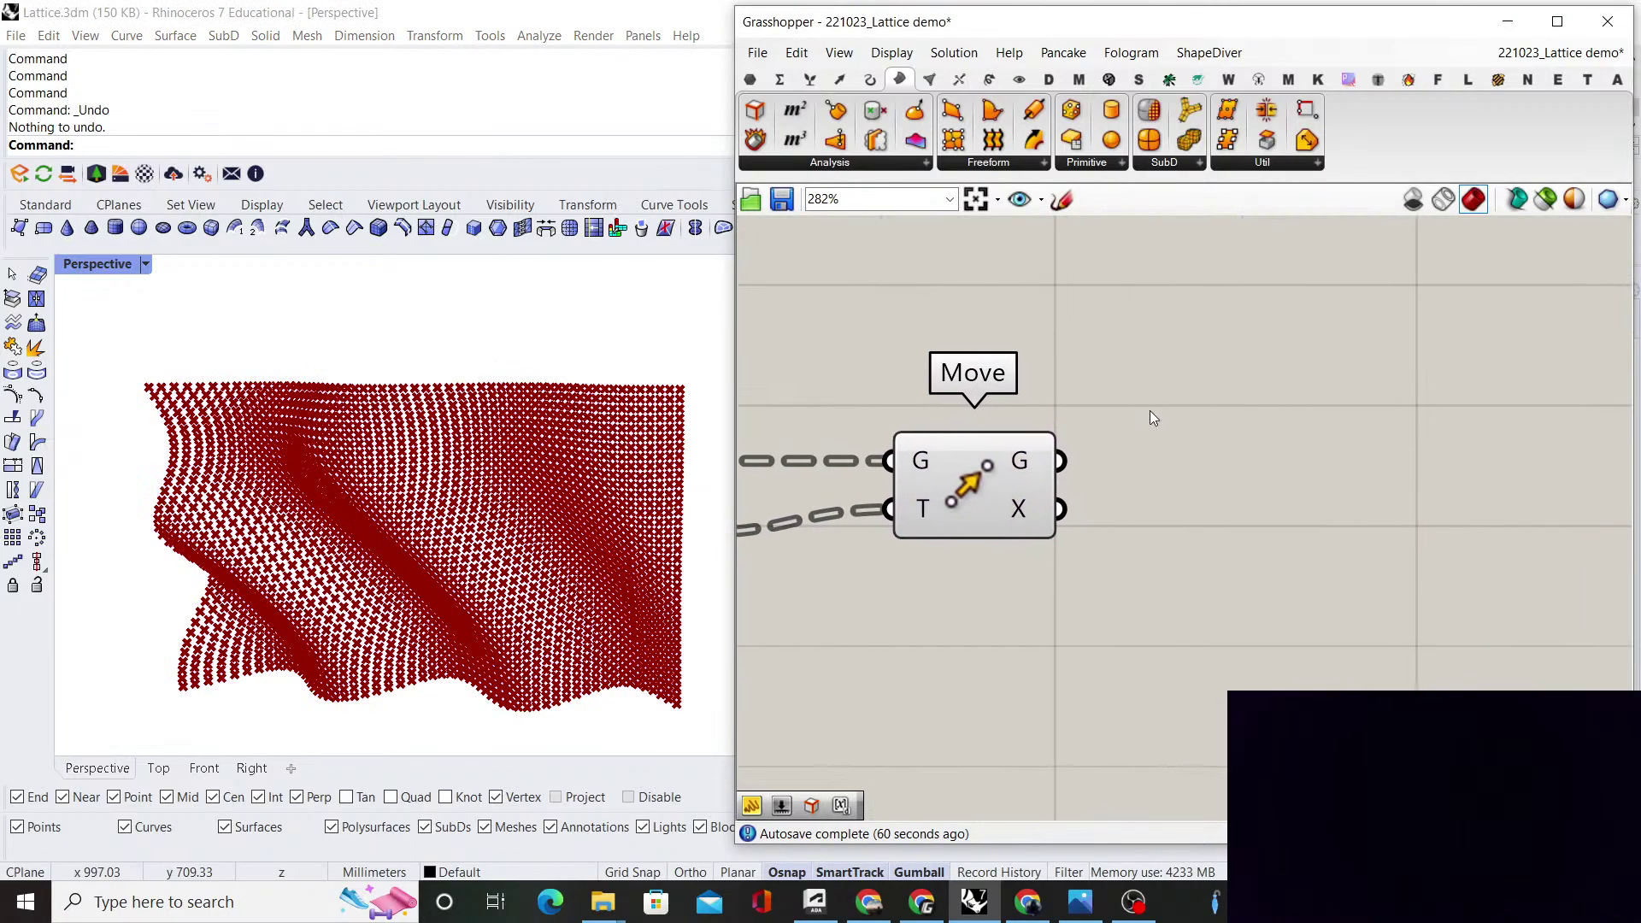
pyautogui.scroll(-3, 500, 447)
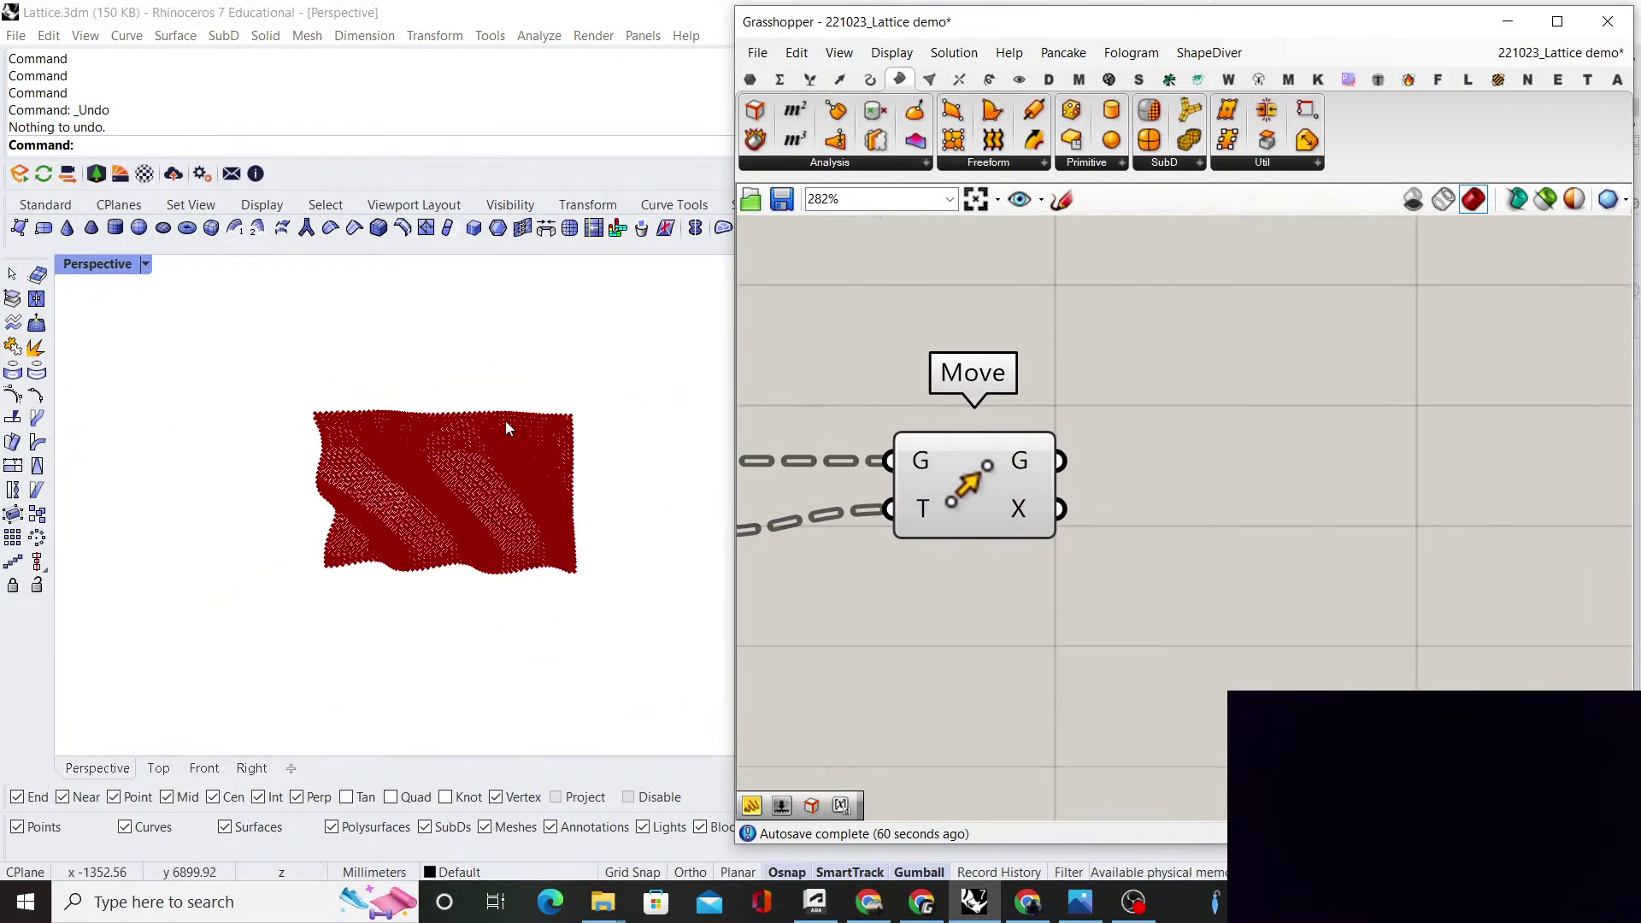
pyautogui.scroll(5, 500, 447)
# Add a Surface From Points component after Move and connect Move's G output to its P input
pyautogui.moveTo(1190, 477); pyautogui.dragTo(1152, 510, button='right')
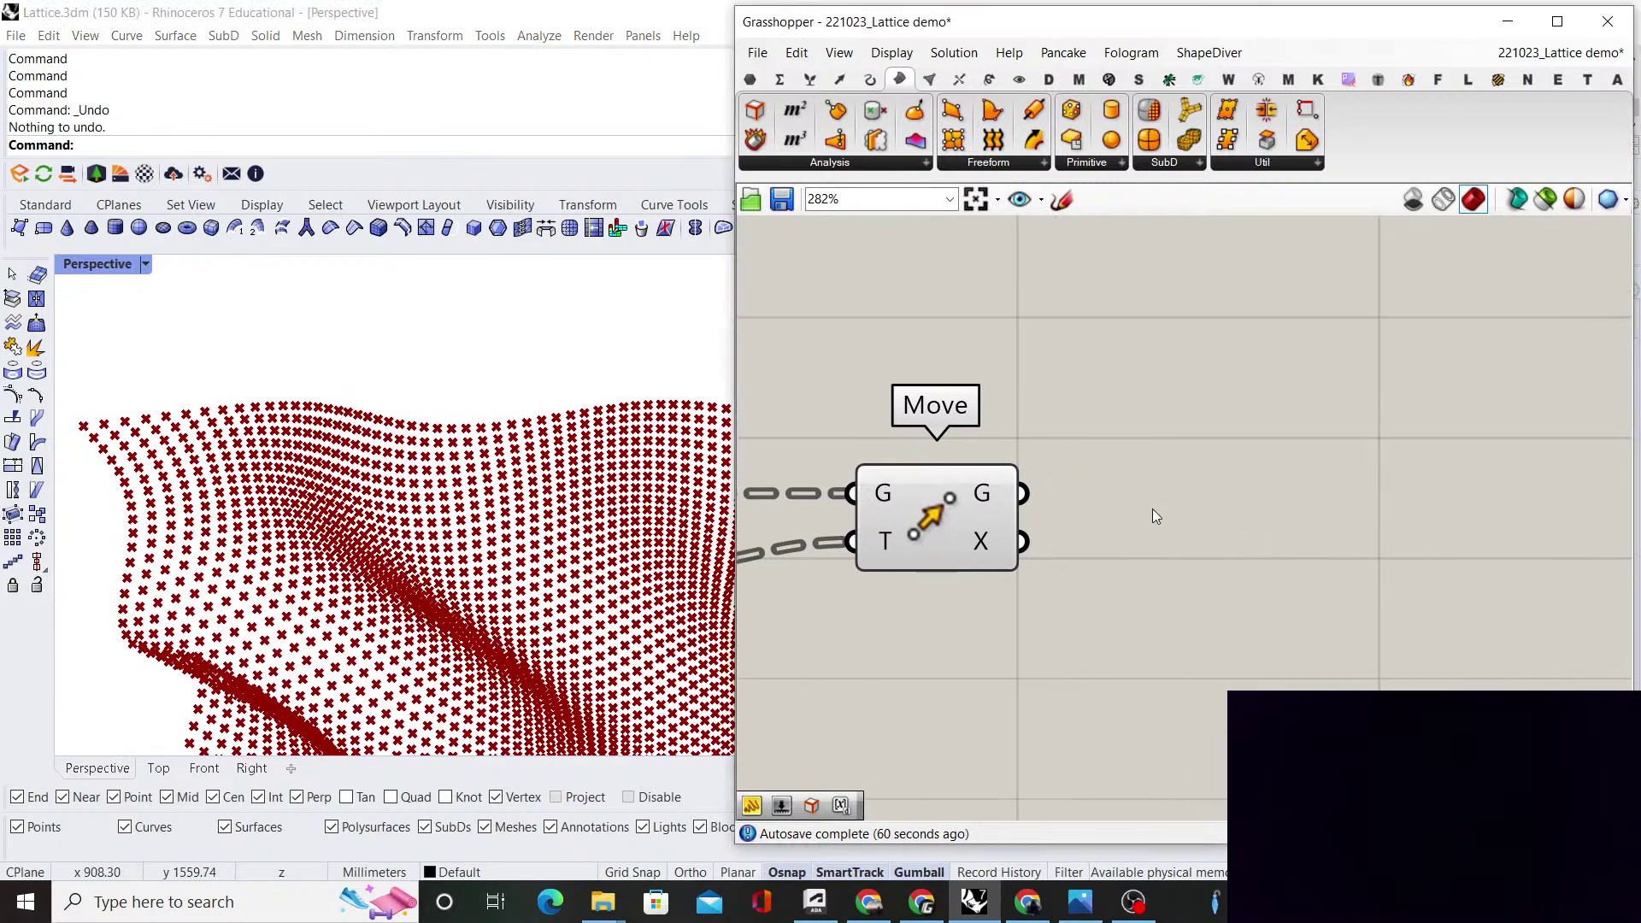
pyautogui.doubleClick(1307, 488)
pyautogui.write('c')
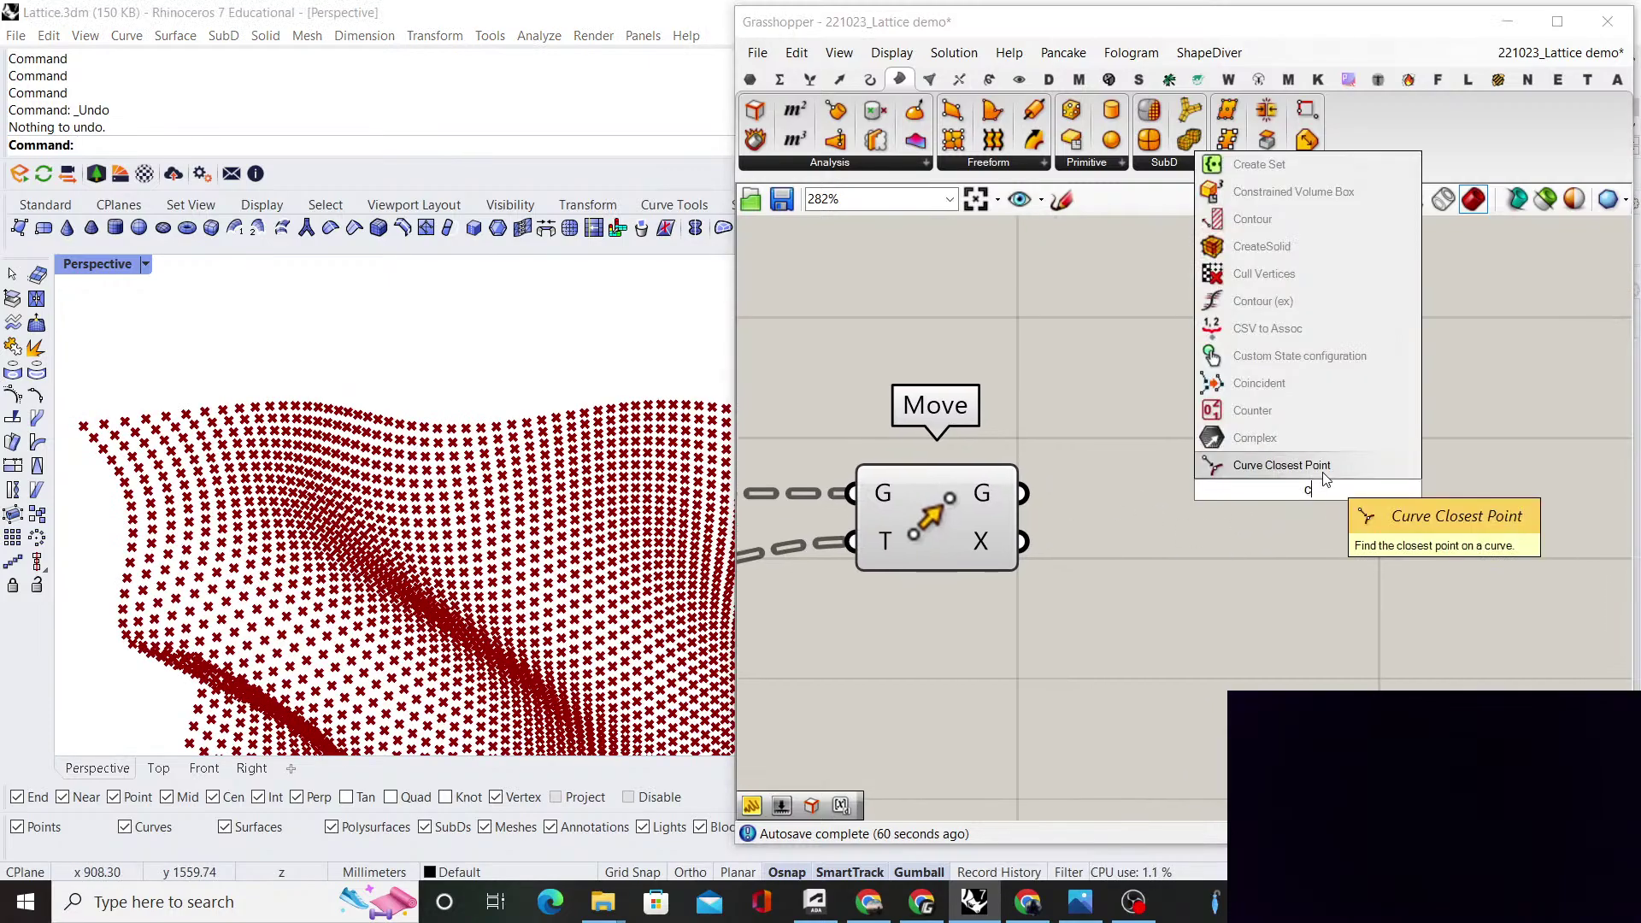
pyautogui.press('BackSpace')
pyautogui.write('surfa')
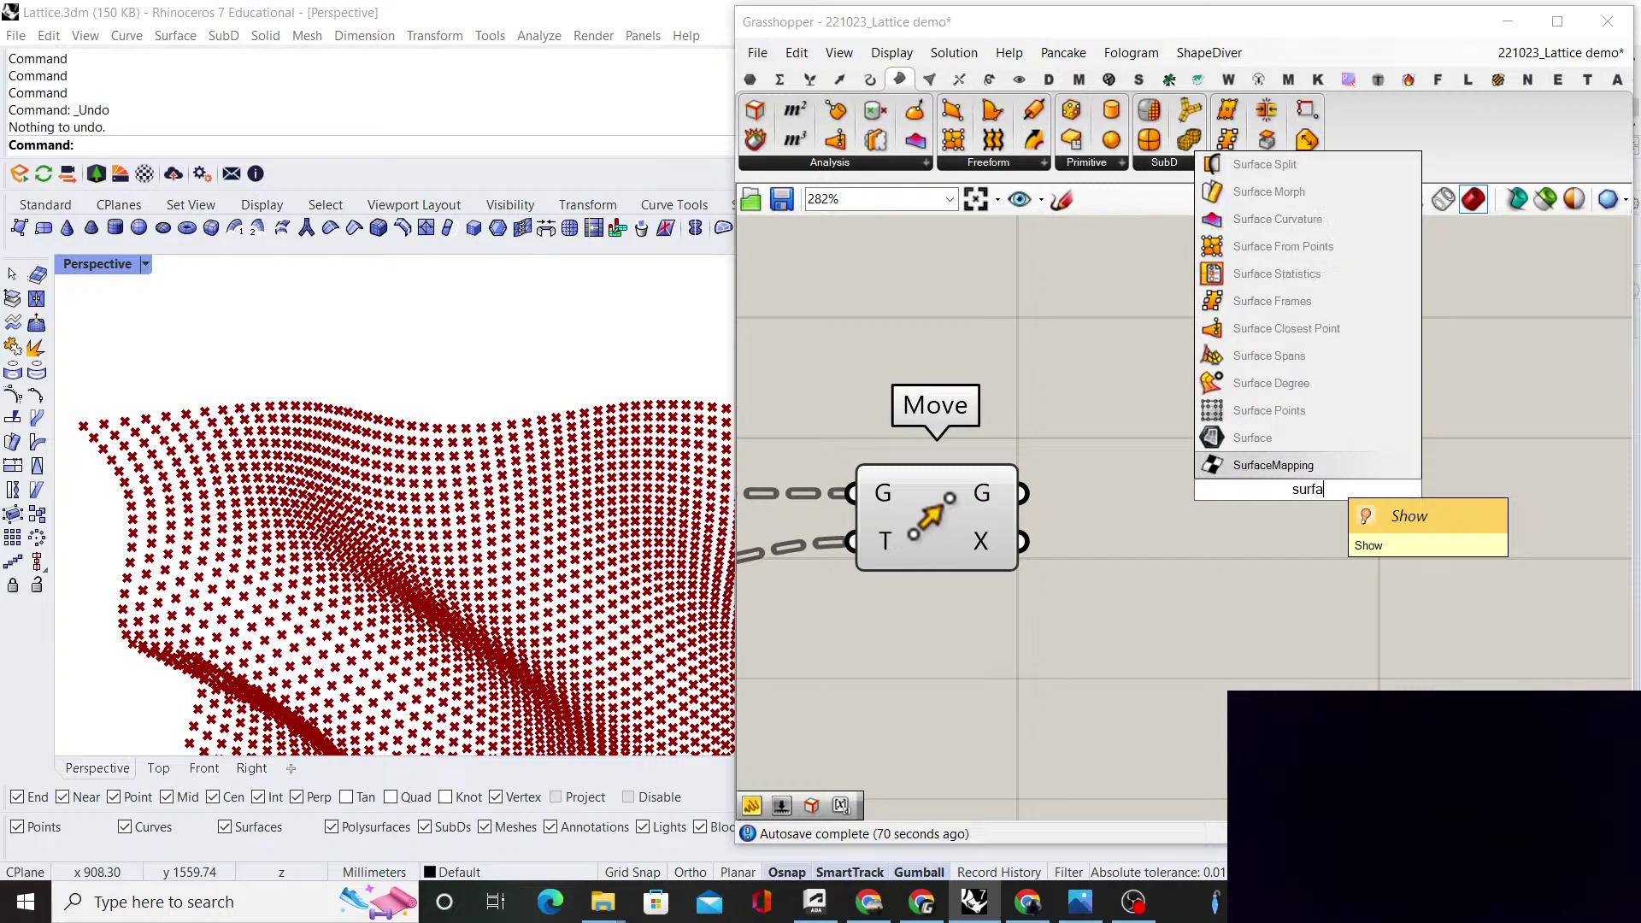
pyautogui.write('ce from points')
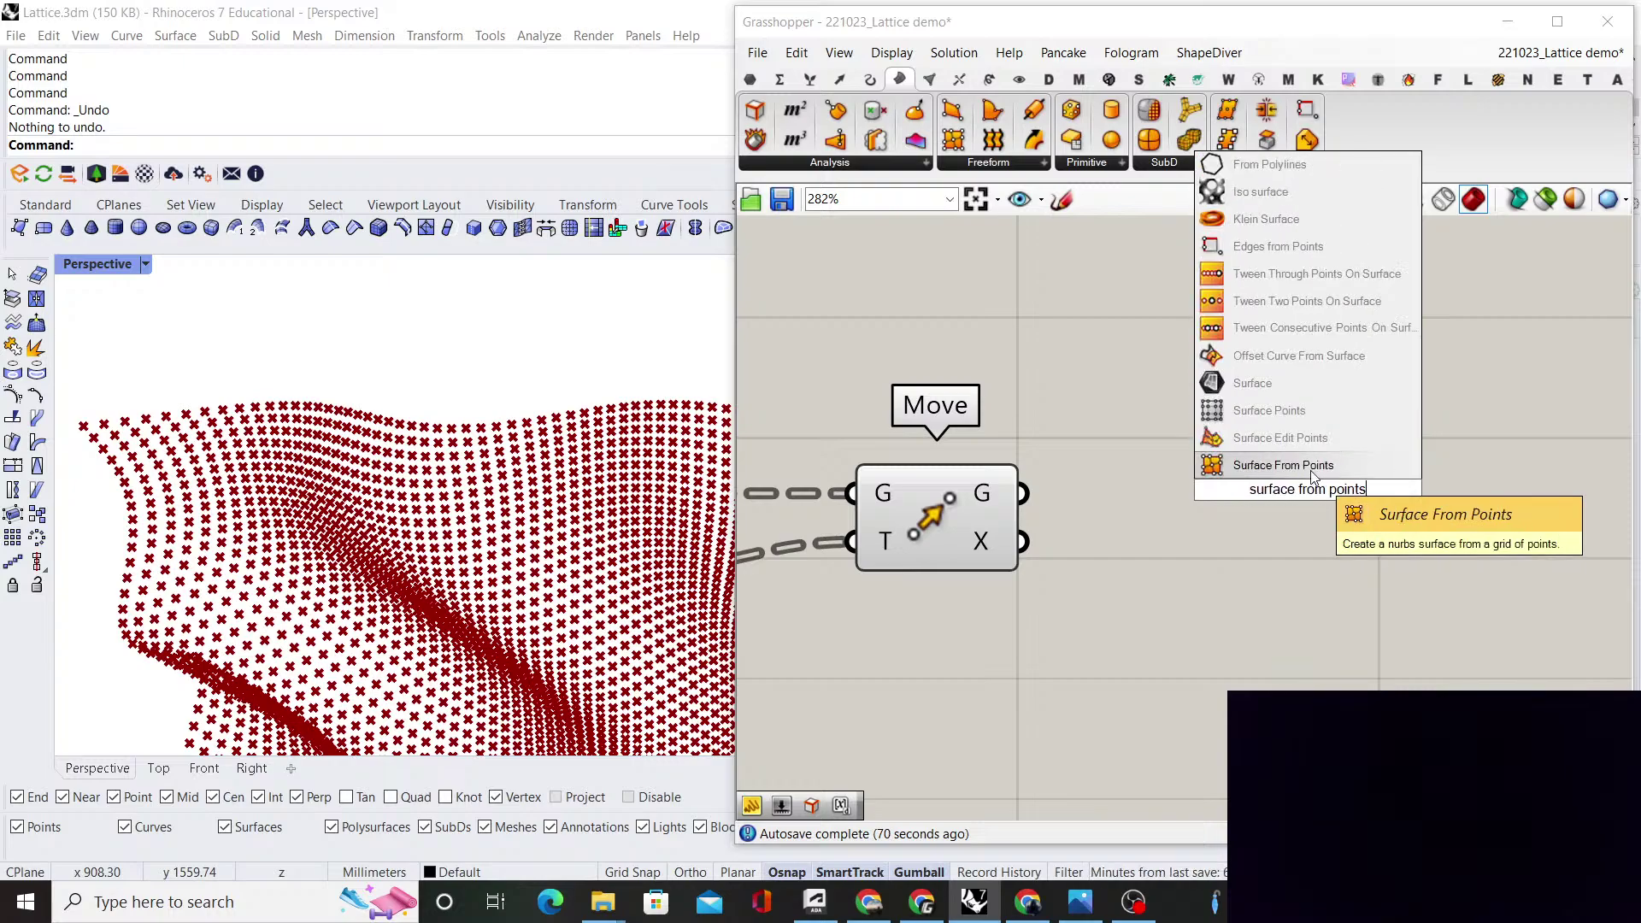
pyautogui.click(1256, 464)
pyautogui.moveTo(1024, 494); pyautogui.dragTo(1300, 496)
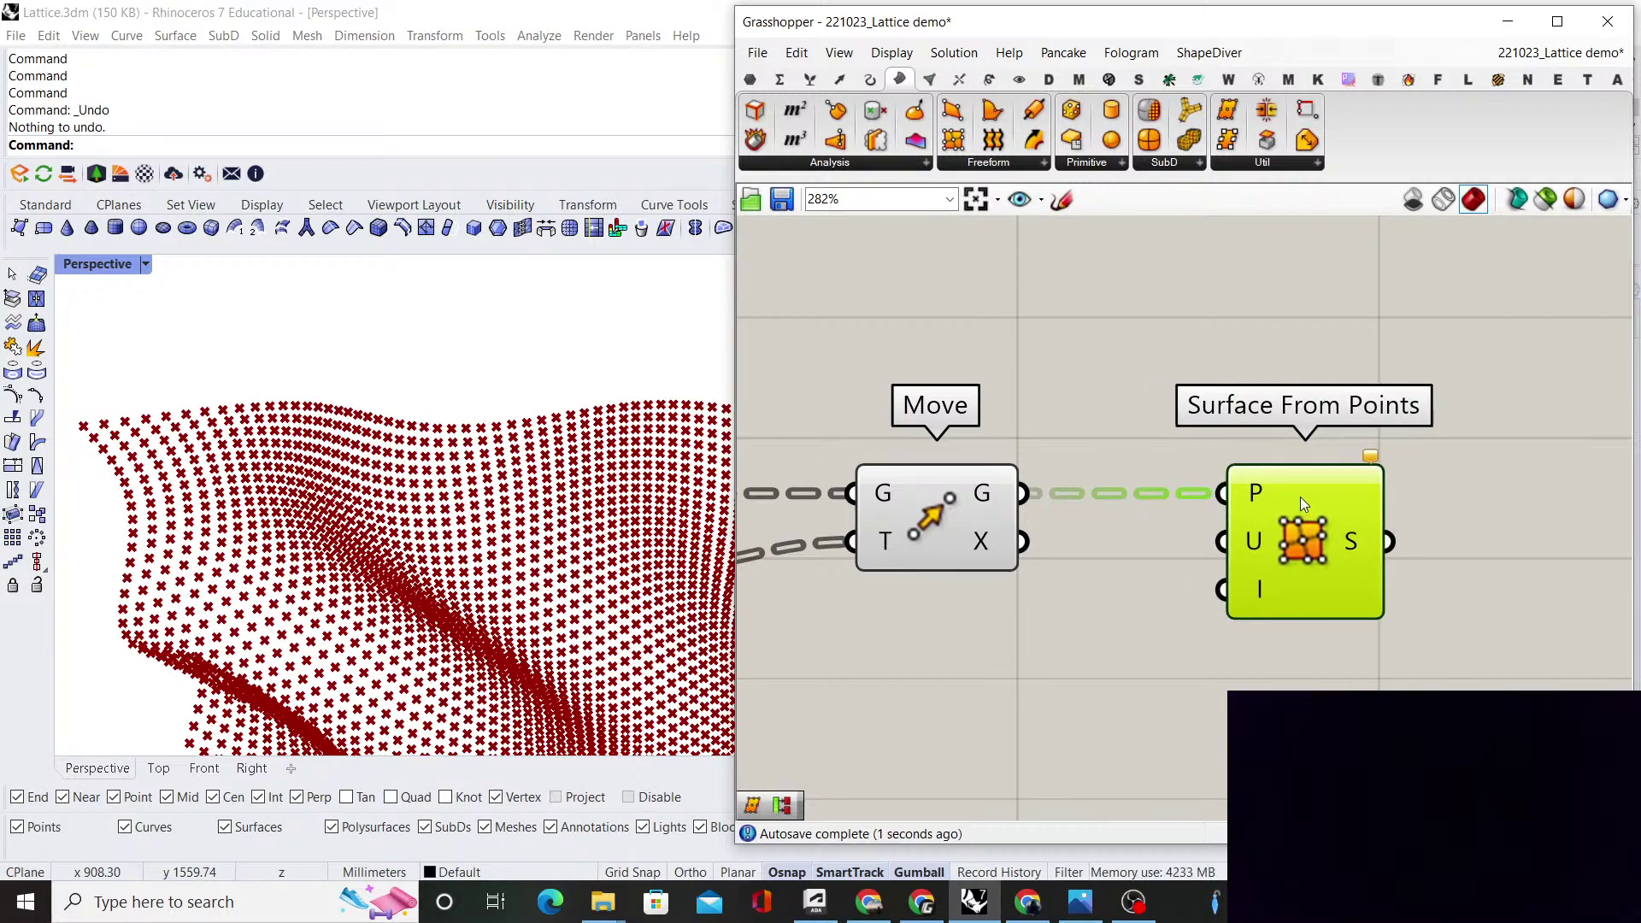
pyautogui.rightClick(1000, 491)
pyautogui.click(1049, 592)
pyautogui.click(965, 521)
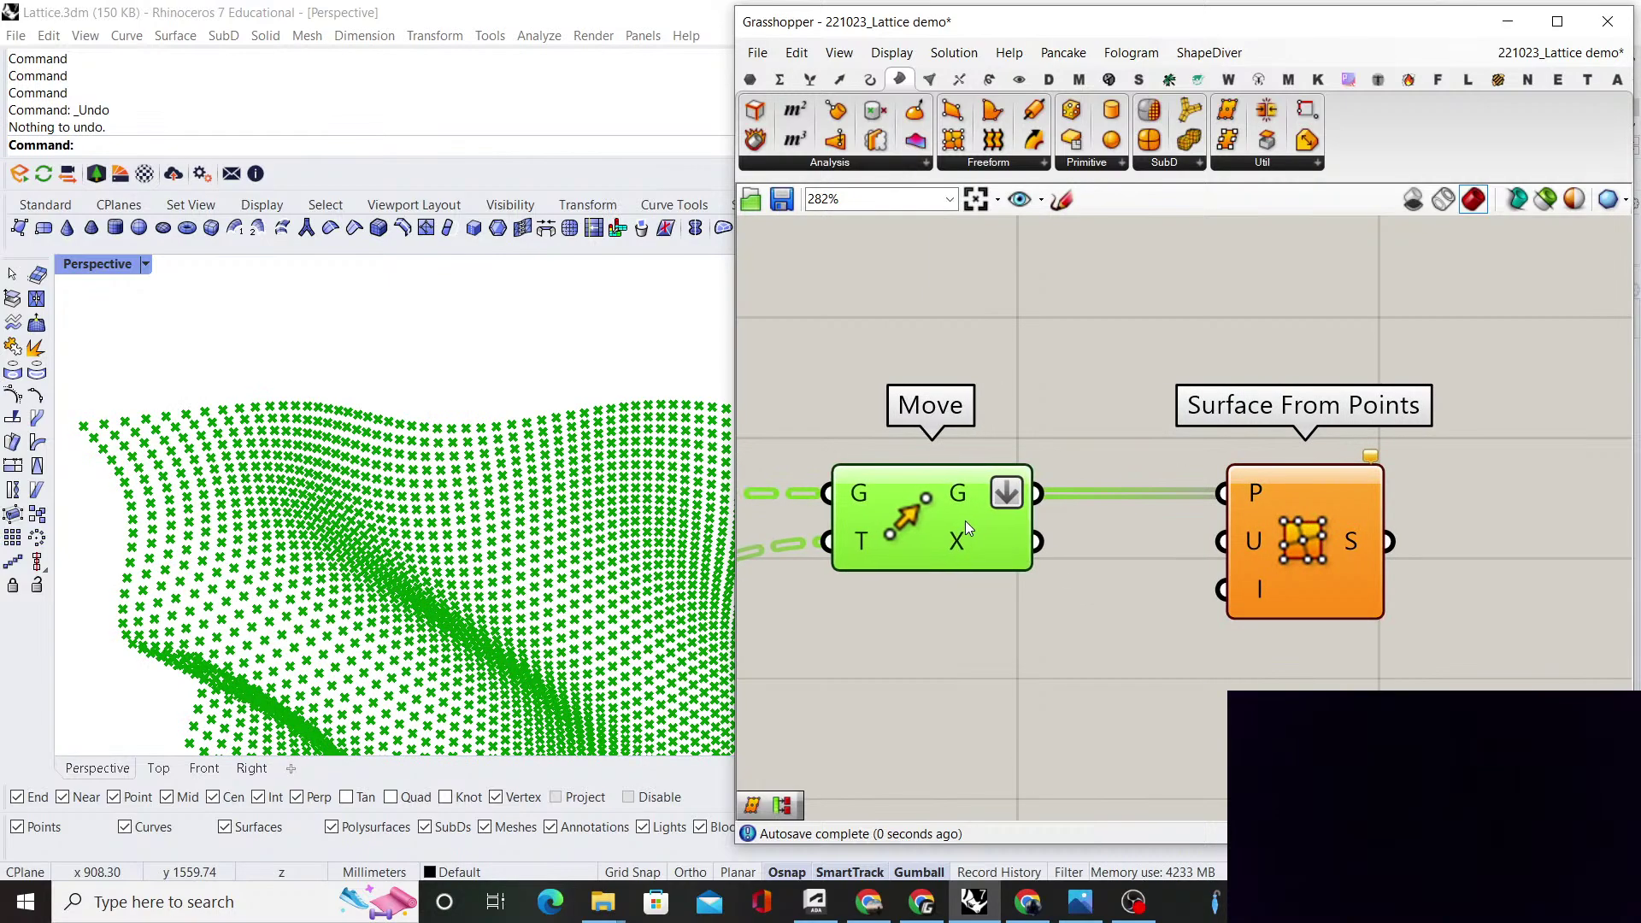
pyautogui.rightClick(997, 506)
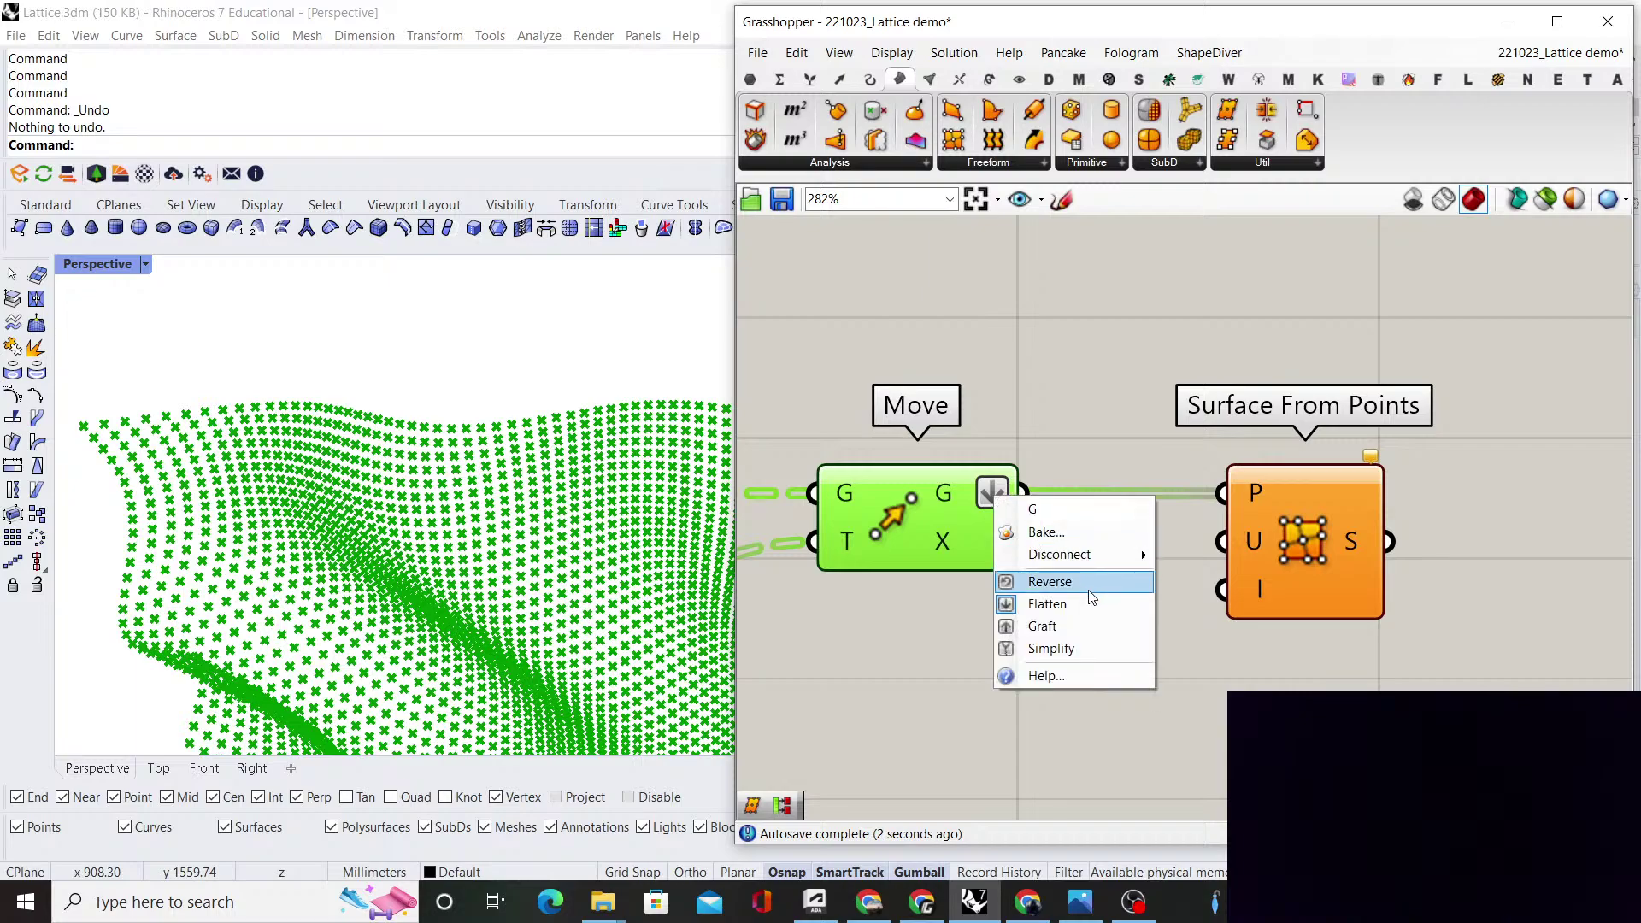
pyautogui.click(1049, 608)
# Flatten the P input of Surface From Points and place the component farther away from Move
pyautogui.rightClick(1253, 478)
pyautogui.click(1305, 629)
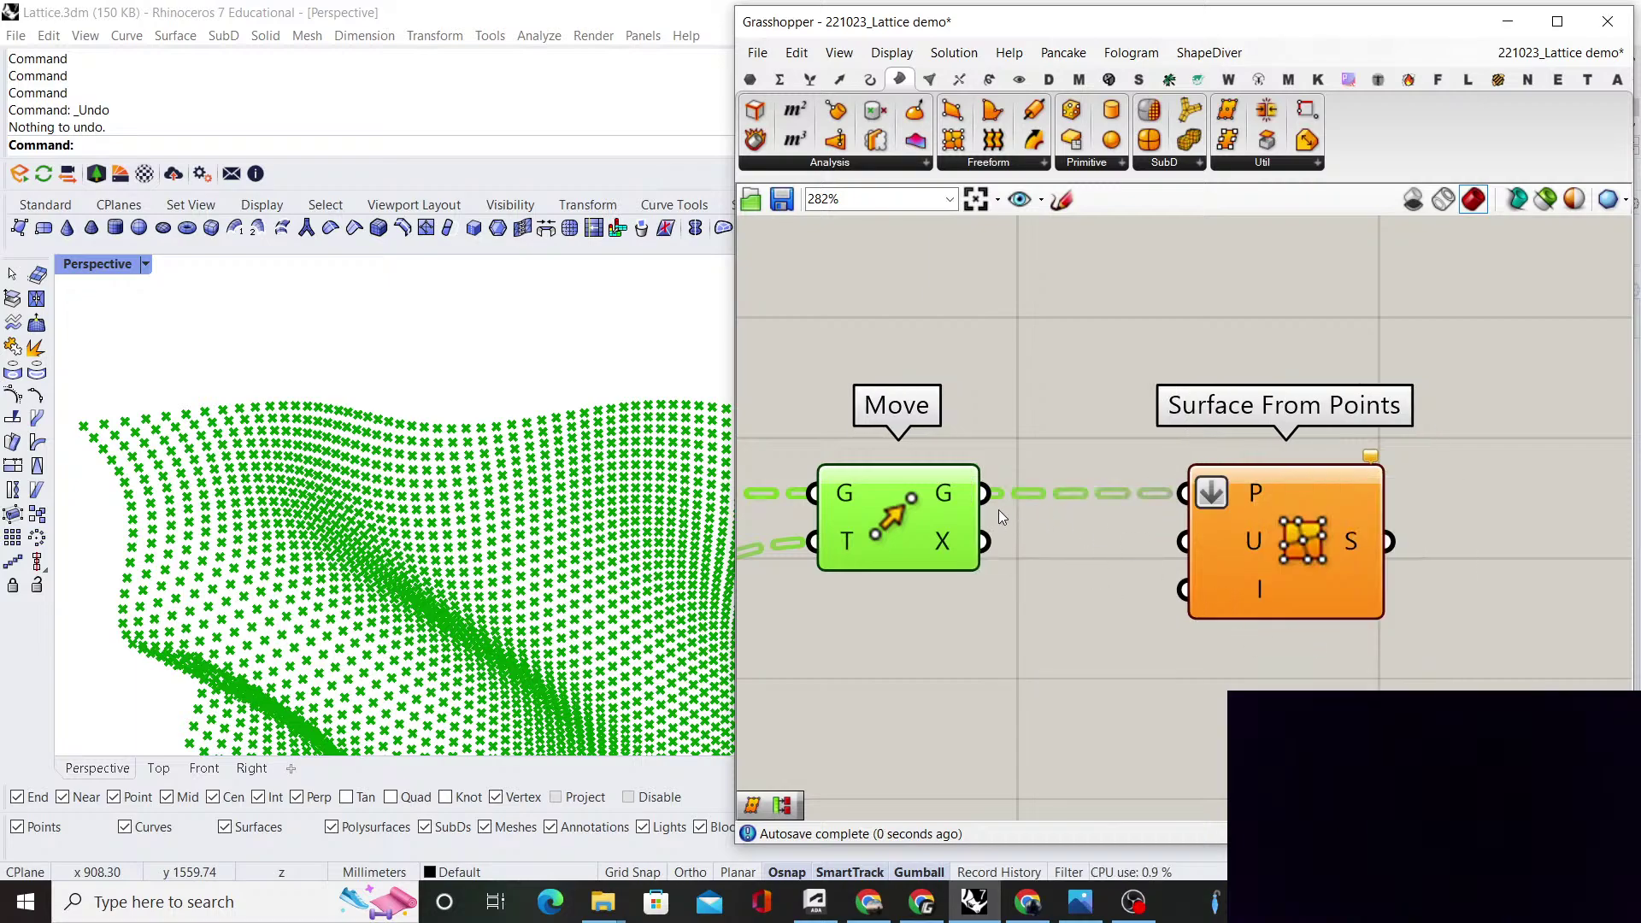
pyautogui.moveTo(931, 511); pyautogui.dragTo(970, 513)
pyautogui.click(1102, 530)
pyautogui.moveTo(1289, 505); pyautogui.dragTo(1127, 503, button='right')
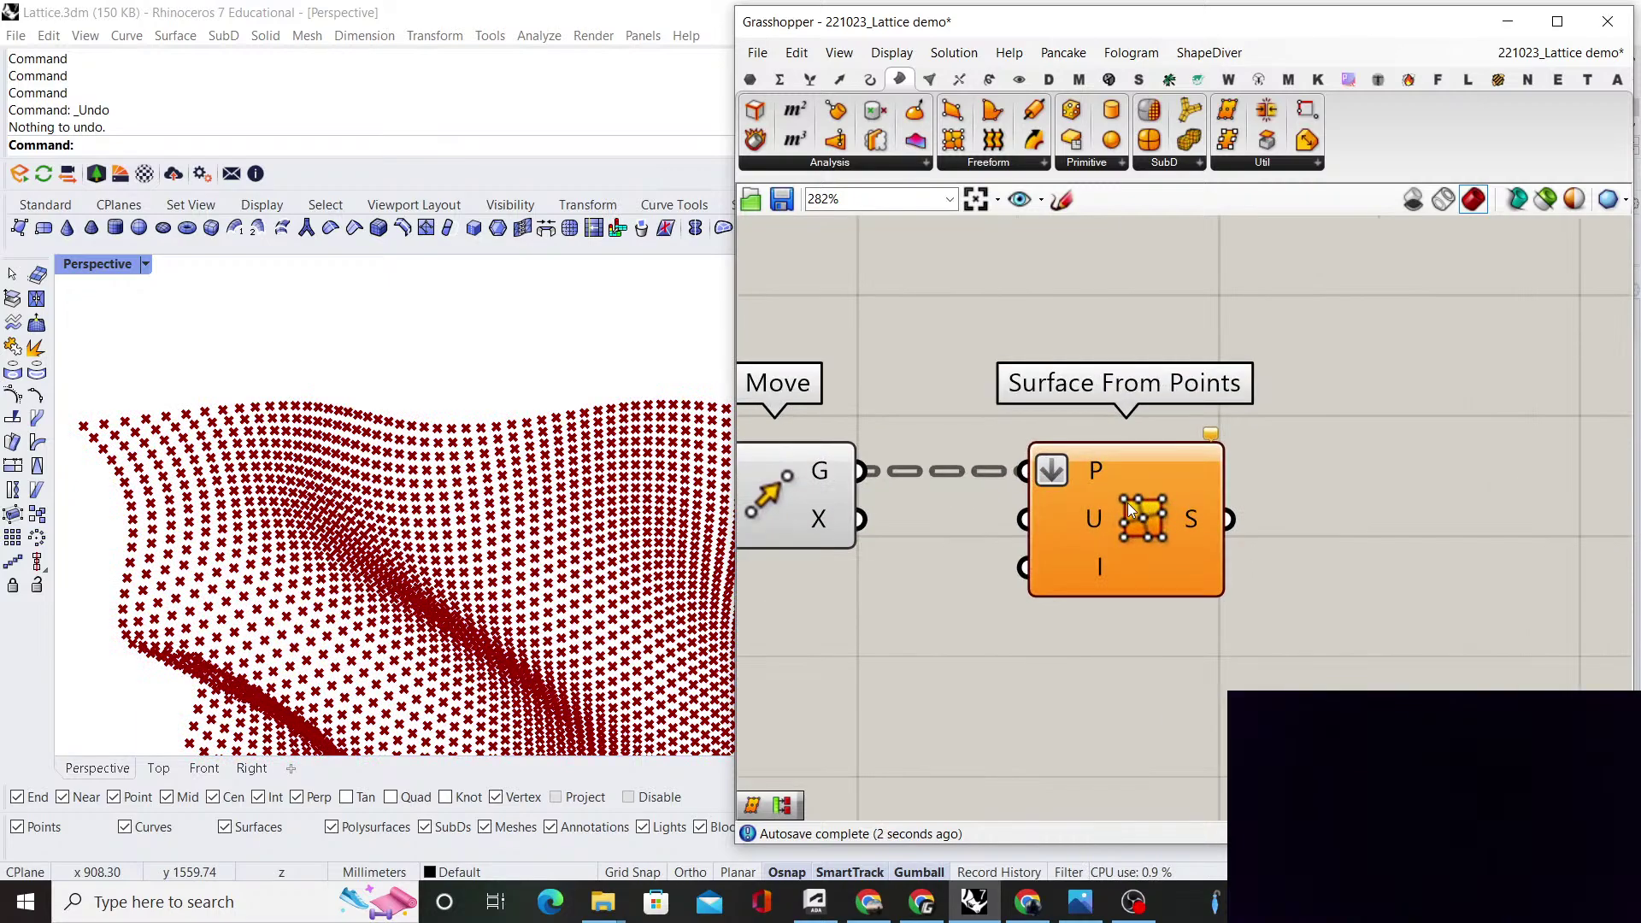
pyautogui.moveTo(1126, 502); pyautogui.dragTo(1332, 491)
pyautogui.click(1145, 593)
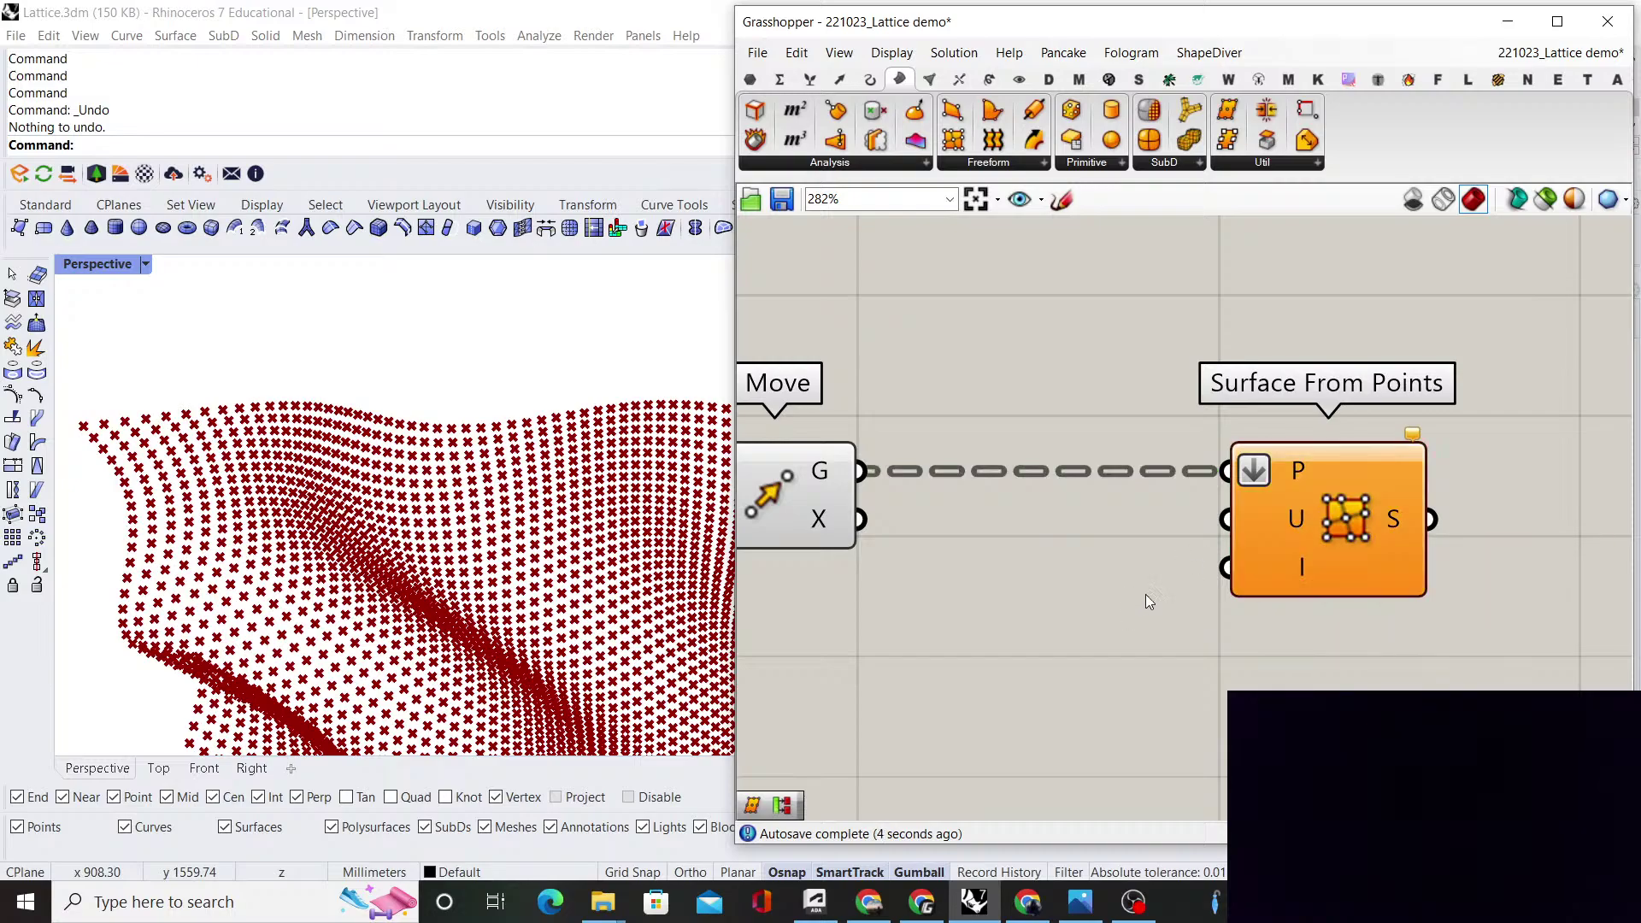
# Connect the upper Division result, which feeds Divide Surface's U input, to the U input of Surface From Points
pyautogui.scroll(-10, 1146, 593)
pyautogui.scroll(6, 1079, 523)
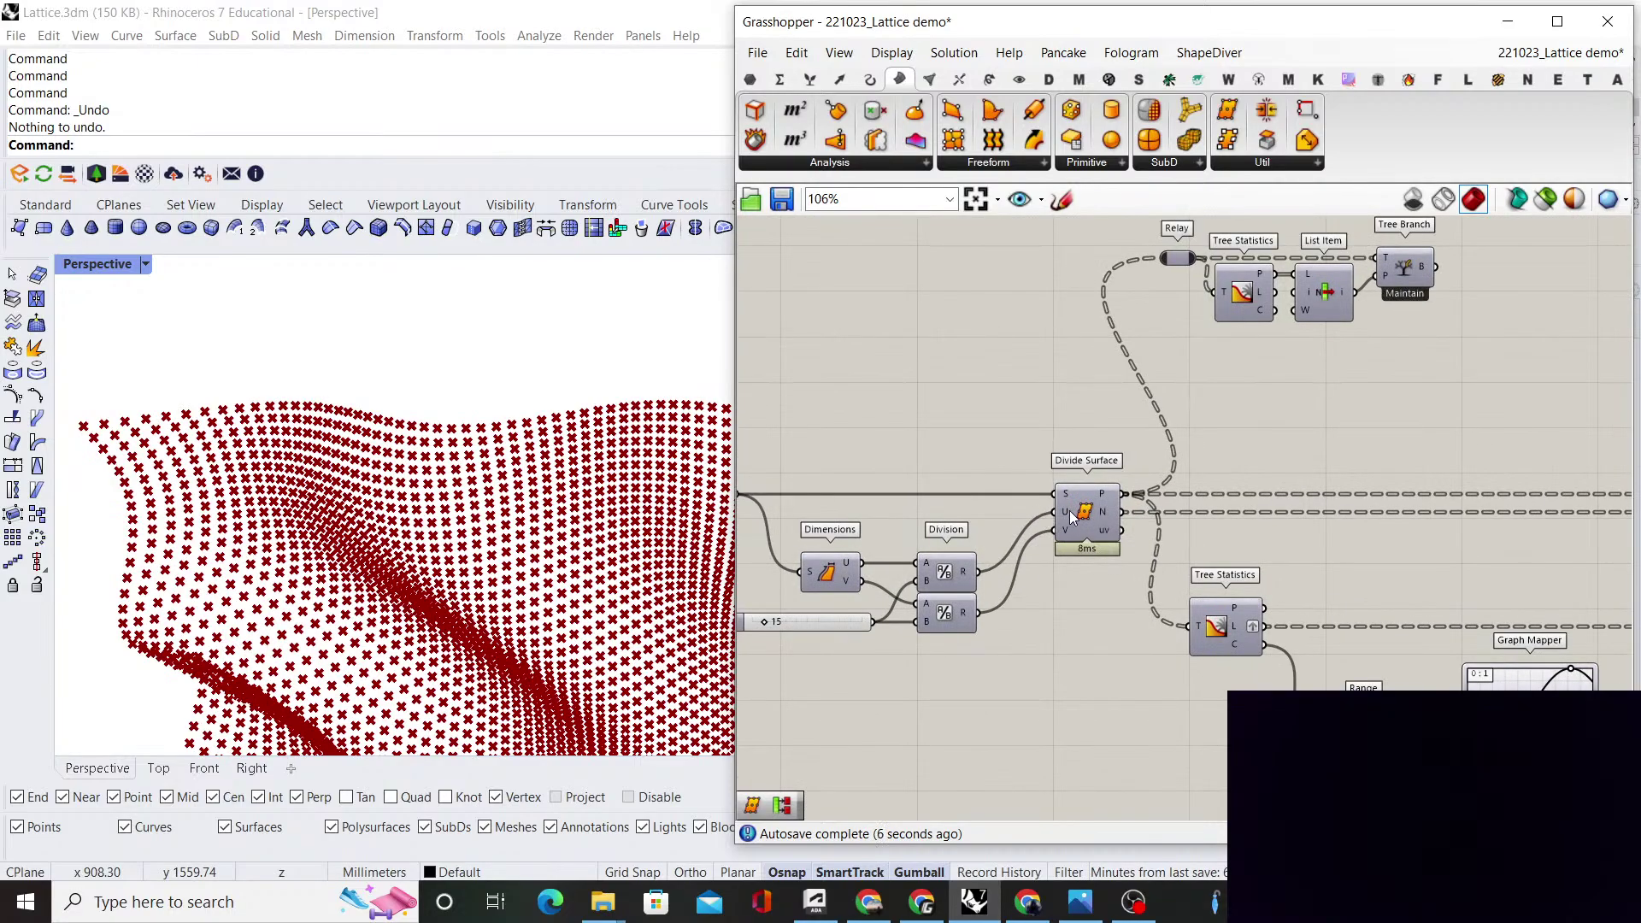
pyautogui.scroll(-5, 985, 584)
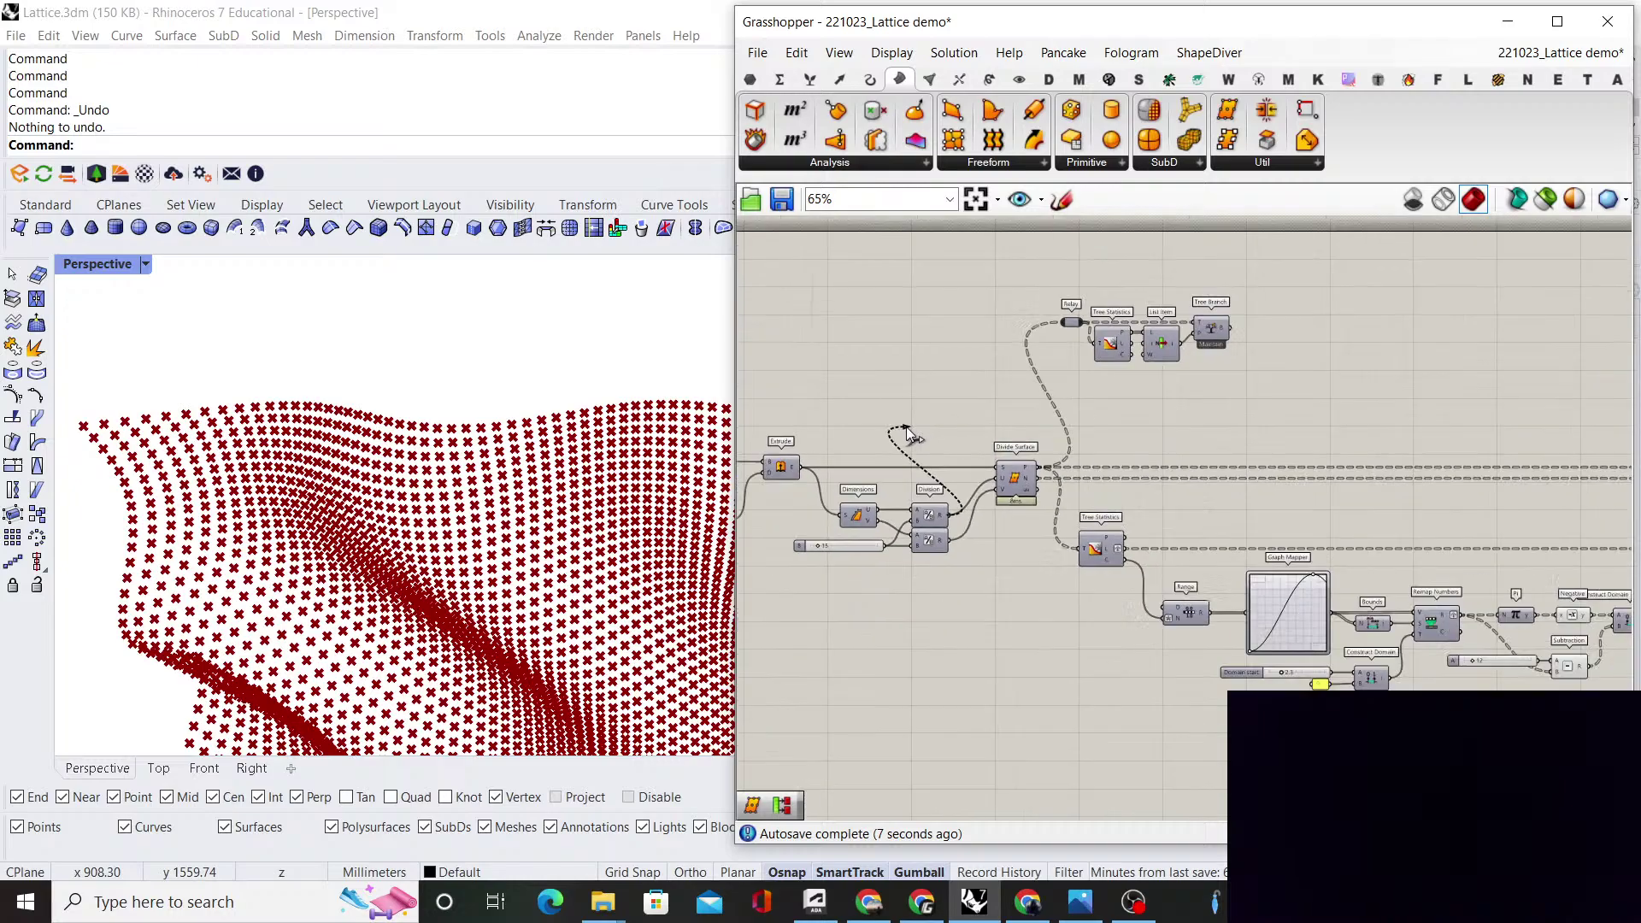
pyautogui.scroll(5, 1489, 429)
pyautogui.moveTo(1462, 380); pyautogui.dragTo(1310, 377, button='right')
pyautogui.scroll(4, 1208, 489)
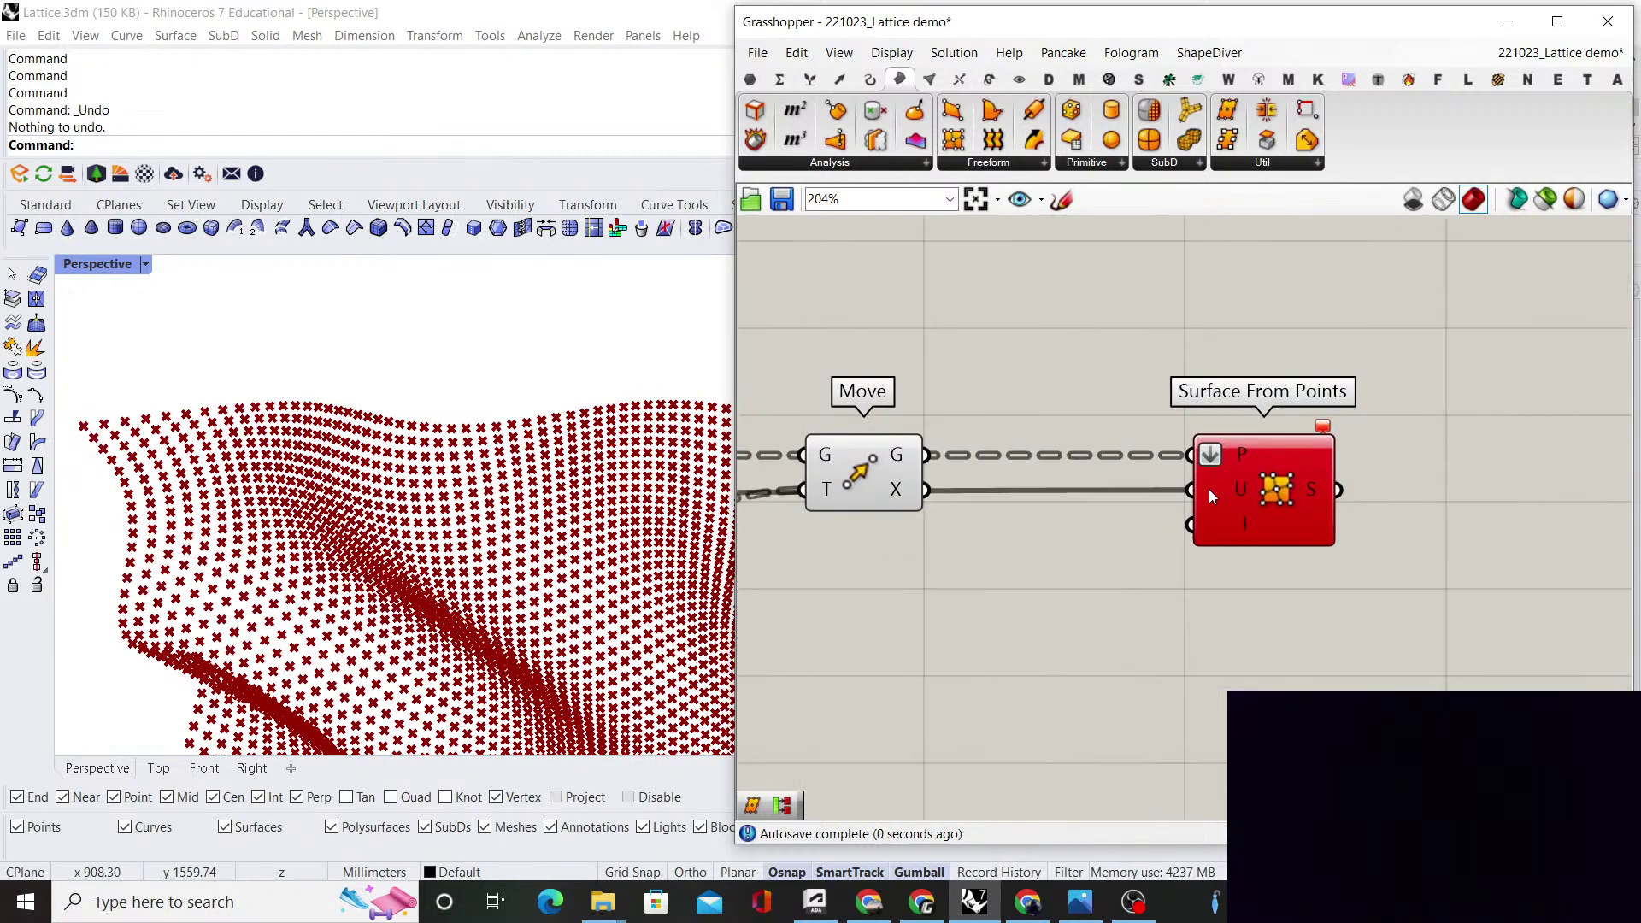
# Apply the expression x+1 to the U input of Surface From Points and check the geometry in perspective
pyautogui.rightClick(1197, 489)
pyautogui.moveTo(1312, 689)
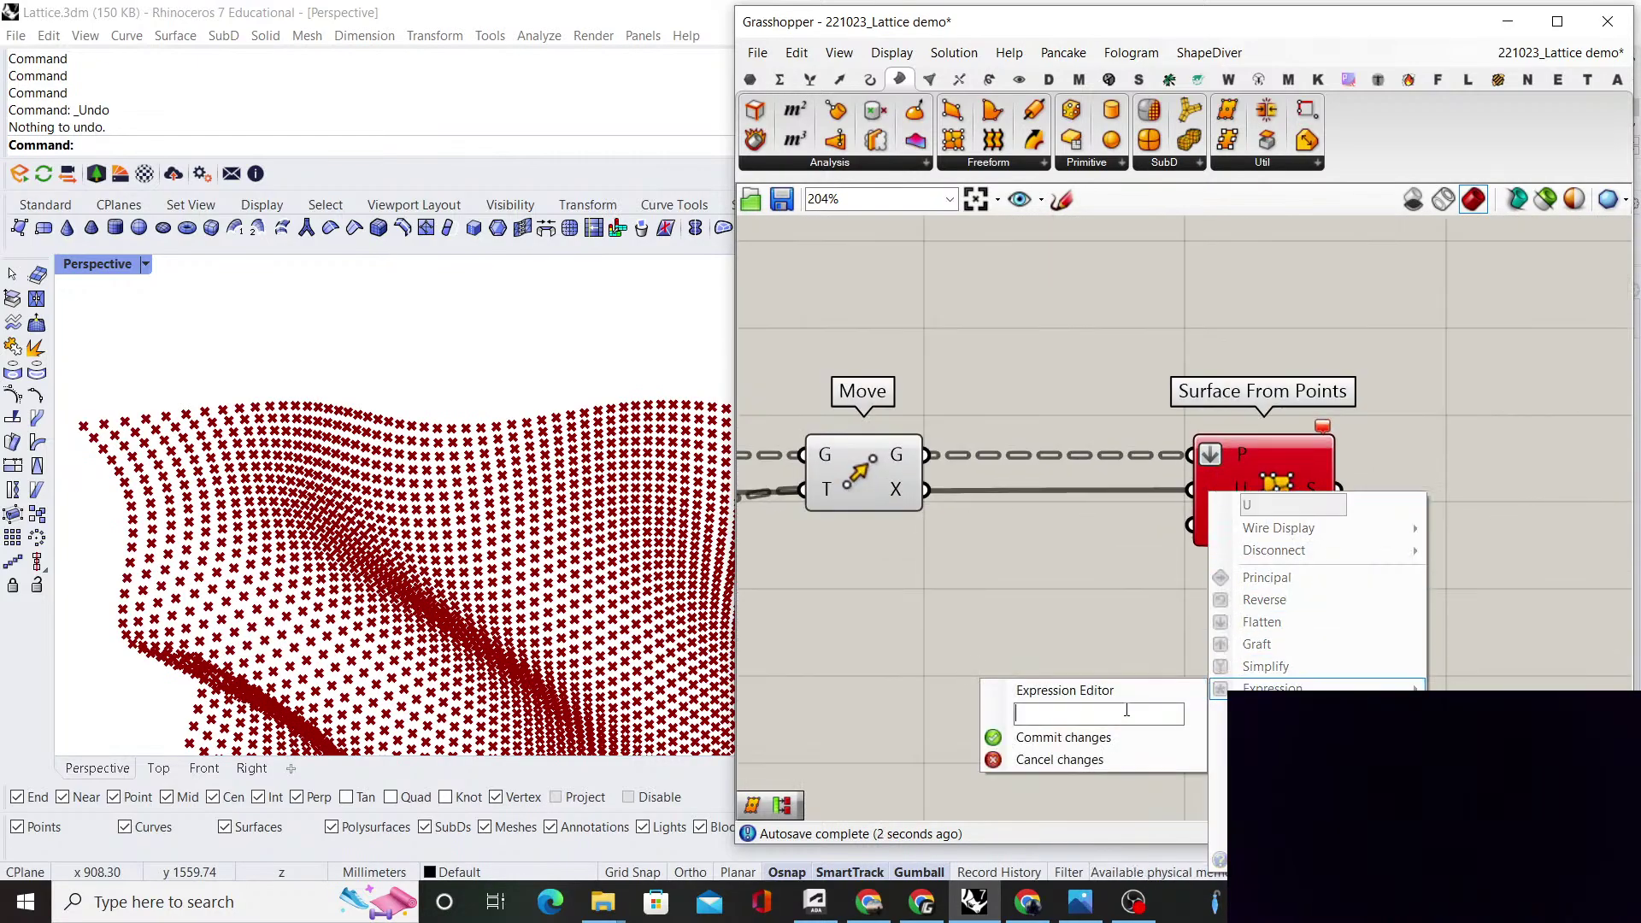
pyautogui.write('x+1')
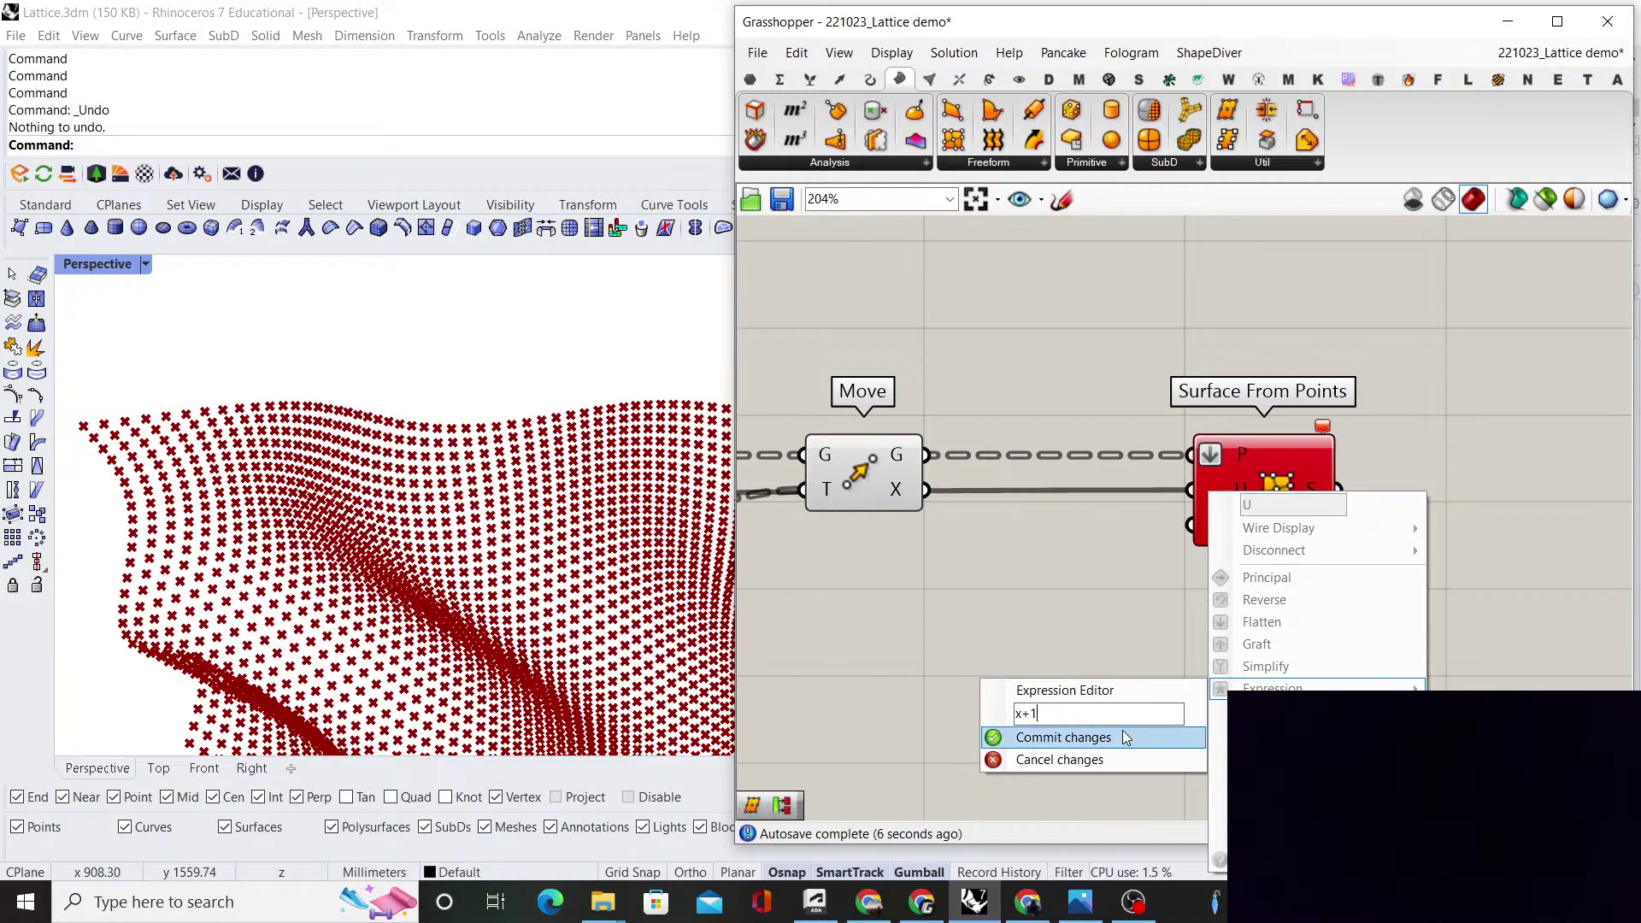
pyautogui.click(1125, 737)
pyautogui.moveTo(565, 405)
pyautogui.mouseDown(button='right')
pyautogui.moveTo(506, 376)
pyautogui.moveTo(550, 462)
pyautogui.moveTo(350, 447)
pyautogui.moveTo(450, 308)
pyautogui.moveTo(524, 422)
pyautogui.moveTo(458, 513)
pyautogui.moveTo(401, 515)
pyautogui.mouseUp(button='right')
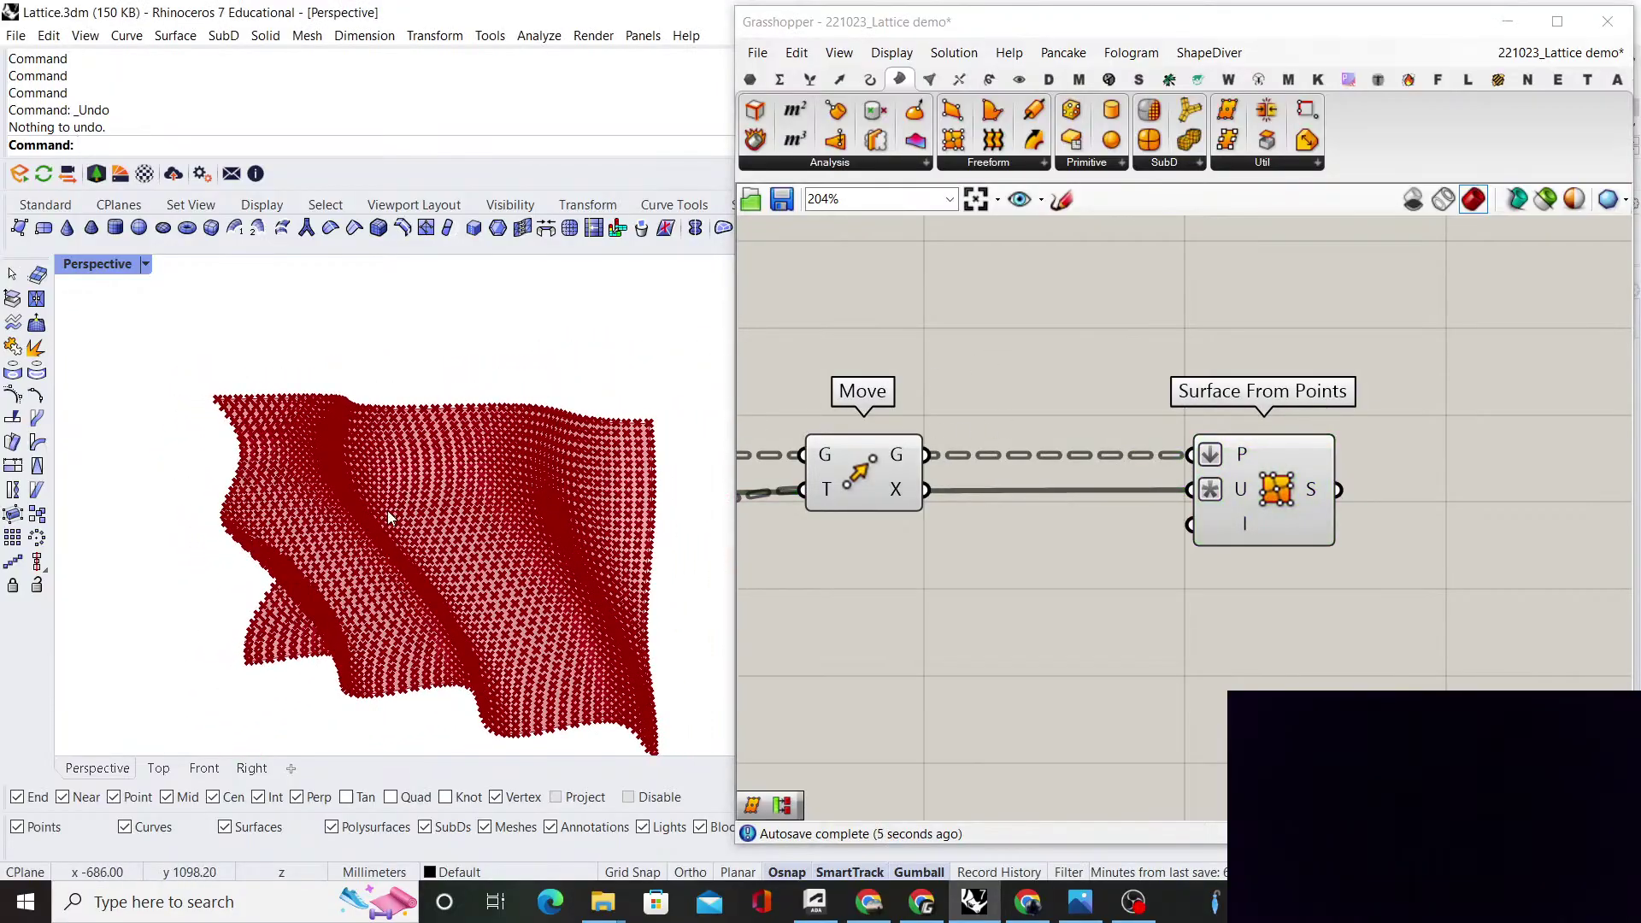
# Add an Interpolate curve component above Surface From Points and connect Move's G output to its V input
pyautogui.scroll(-2, 1056, 357)
pyautogui.scroll(4, 1038, 398)
pyautogui.doubleClick(1100, 424)
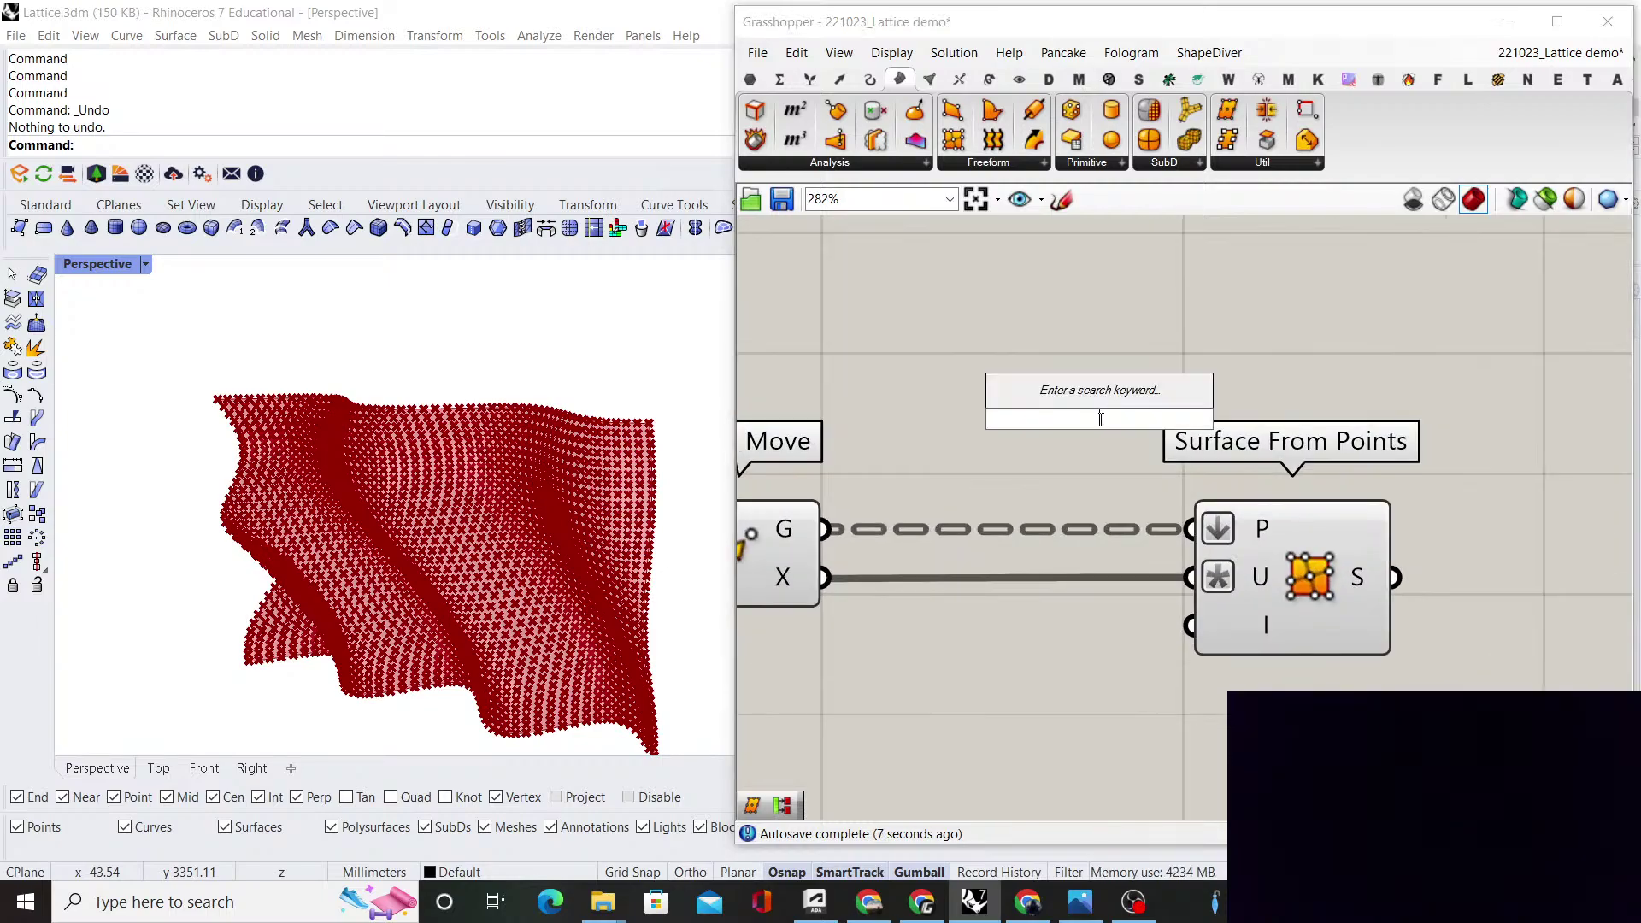
pyautogui.write('intrepol')
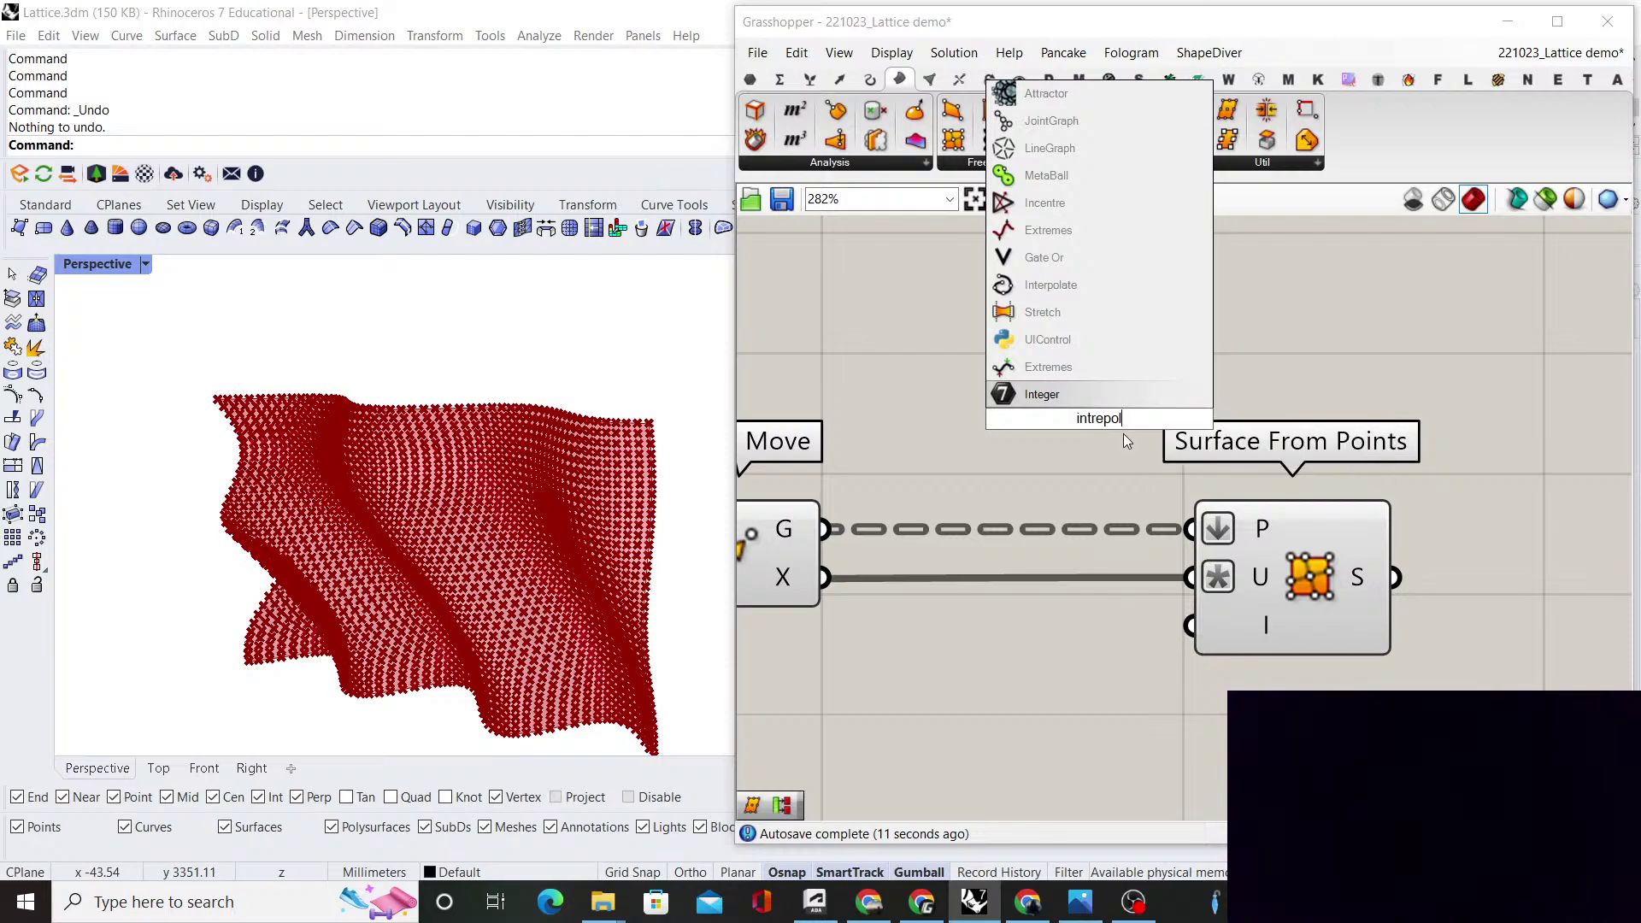
pyautogui.press('BackSpace')
pyautogui.press('BackSpace')
pyautogui.write('er')
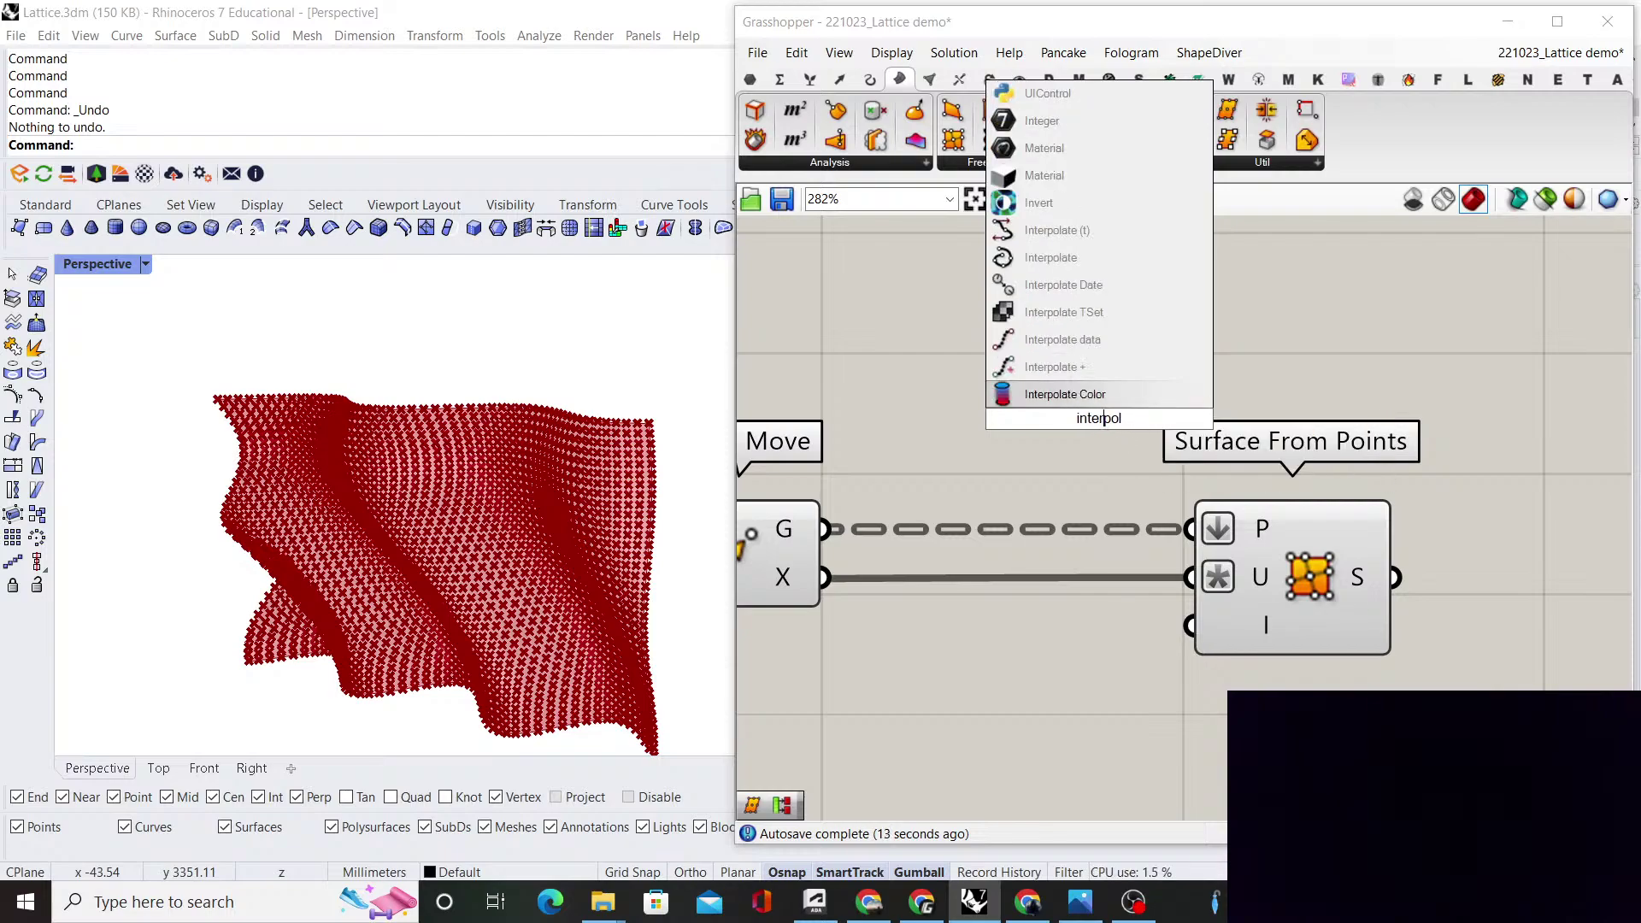
pyautogui.click(1051, 257)
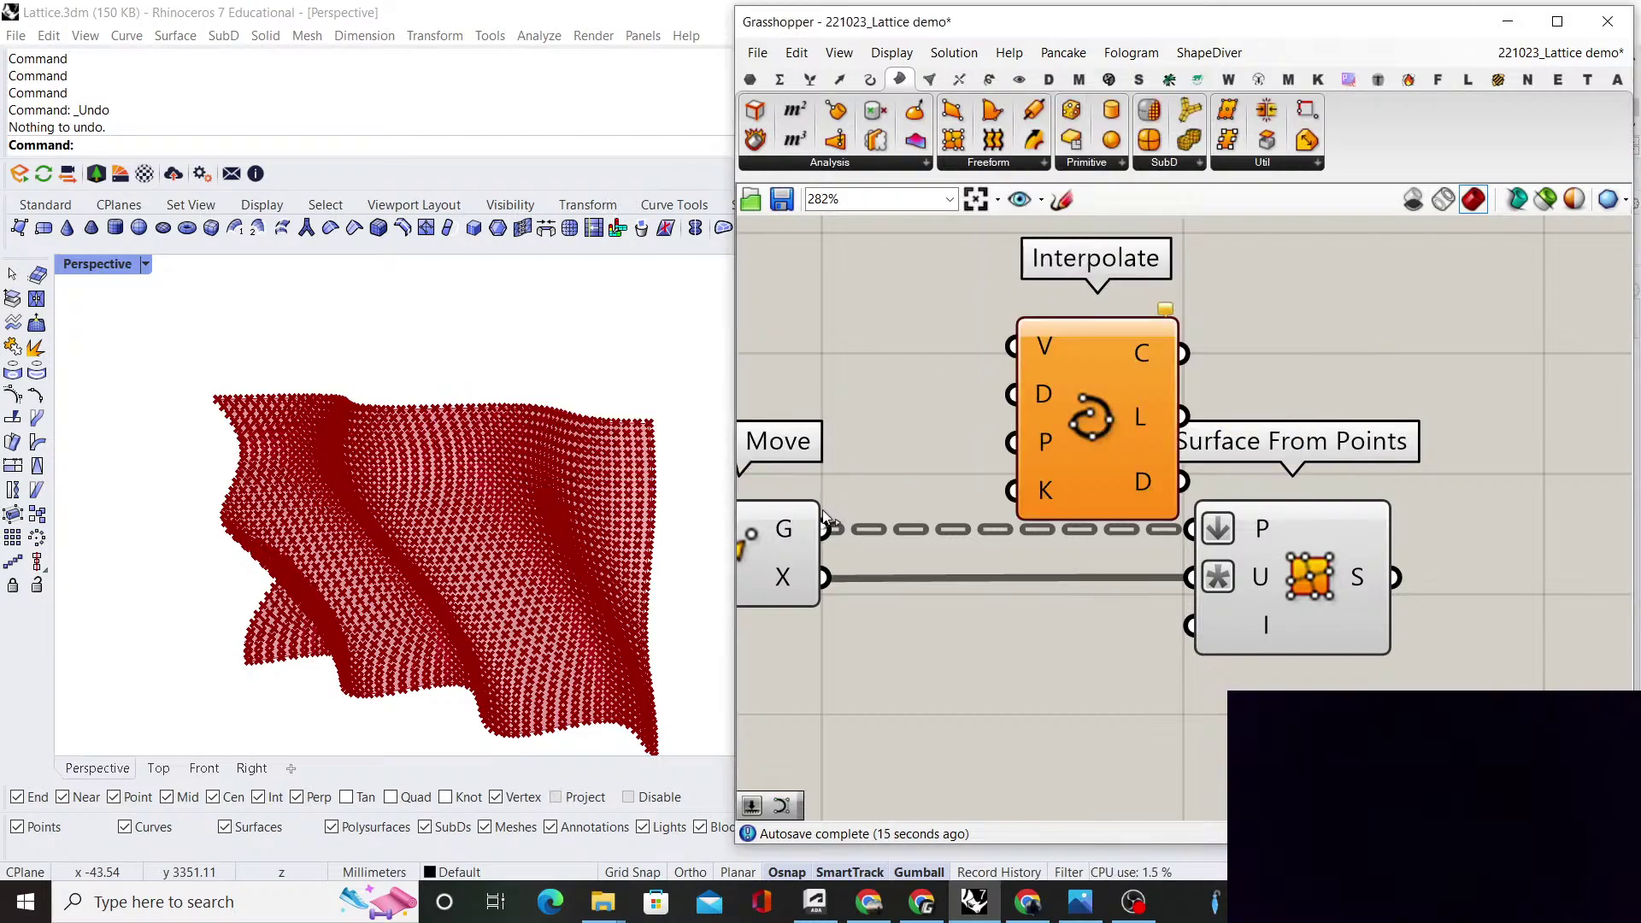
pyautogui.moveTo(824, 529); pyautogui.dragTo(1019, 340)
# Flatten the C output of the Interpolate component and place the component higher above Surface From Points
pyautogui.moveTo(1284, 328); pyautogui.dragTo(1072, 468, button='right')
pyautogui.rightClick(1005, 420)
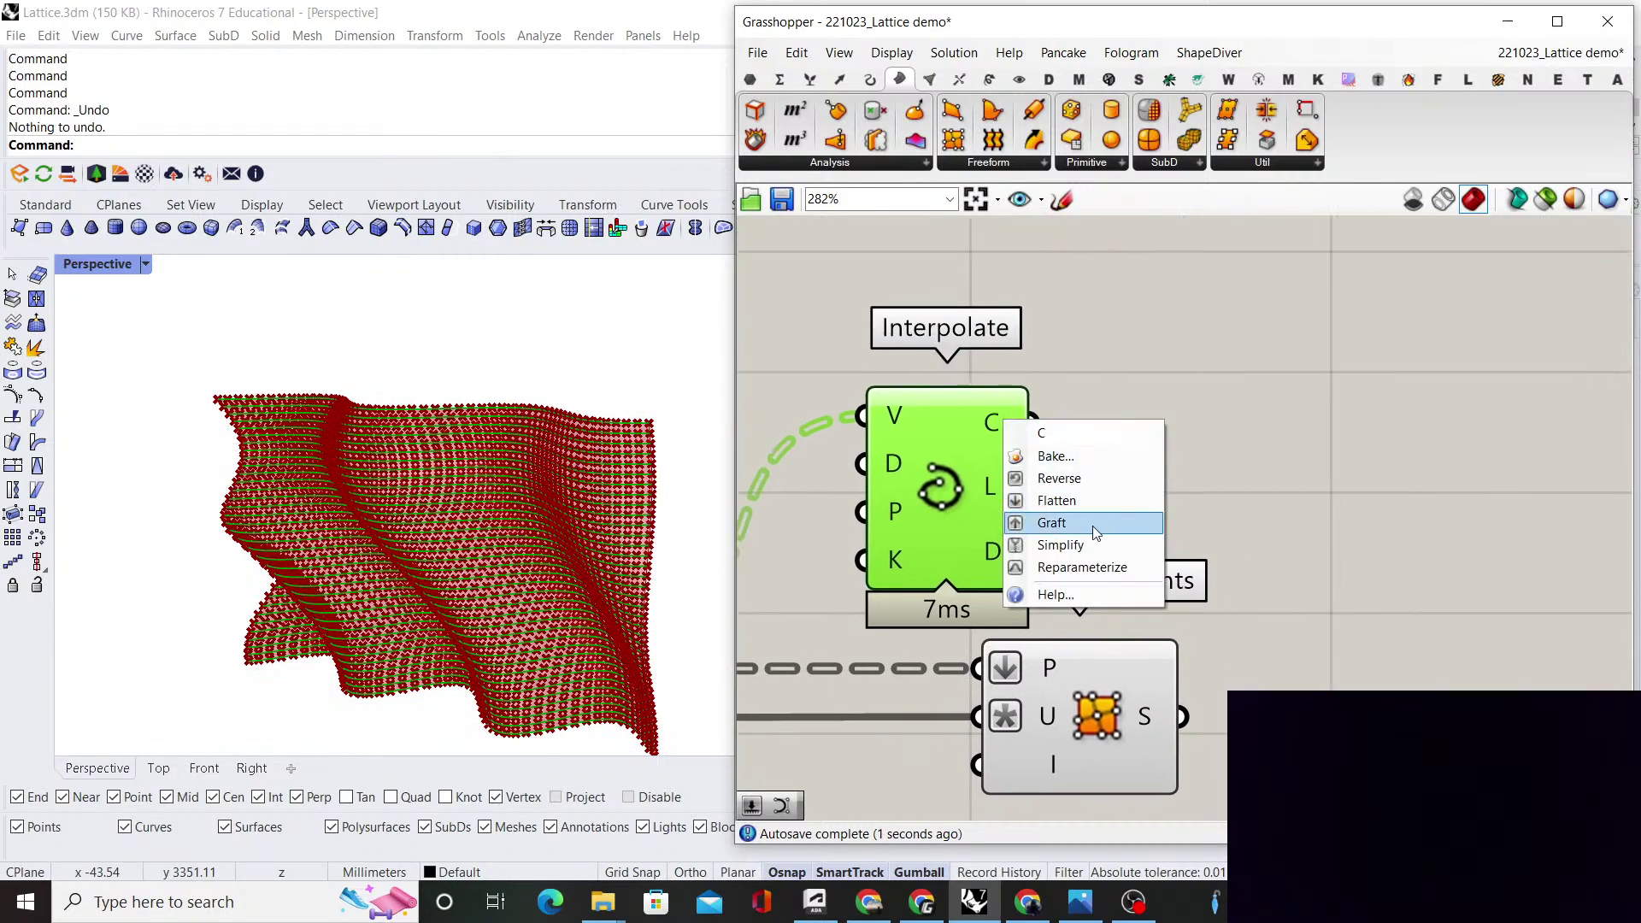
pyautogui.click(1075, 504)
pyautogui.moveTo(1075, 511); pyautogui.dragTo(1159, 488)
# Add a Loft component beside Interpolate and connect Interpolate's C output to its C input
pyautogui.doubleClick(1346, 424)
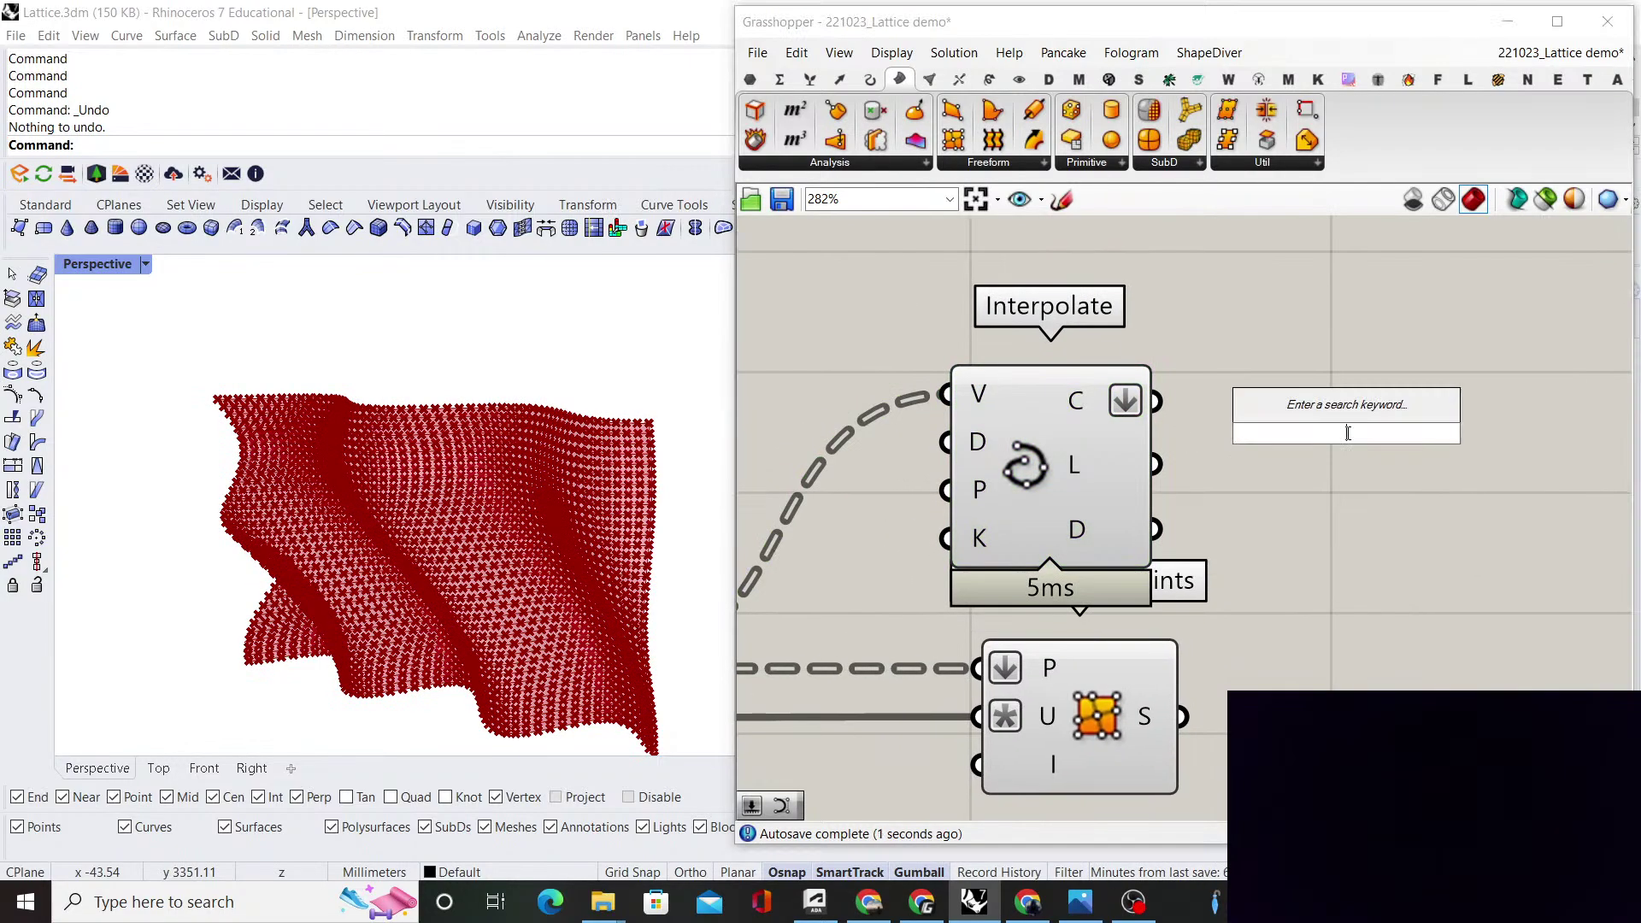
pyautogui.write('loft')
pyautogui.press('Return')
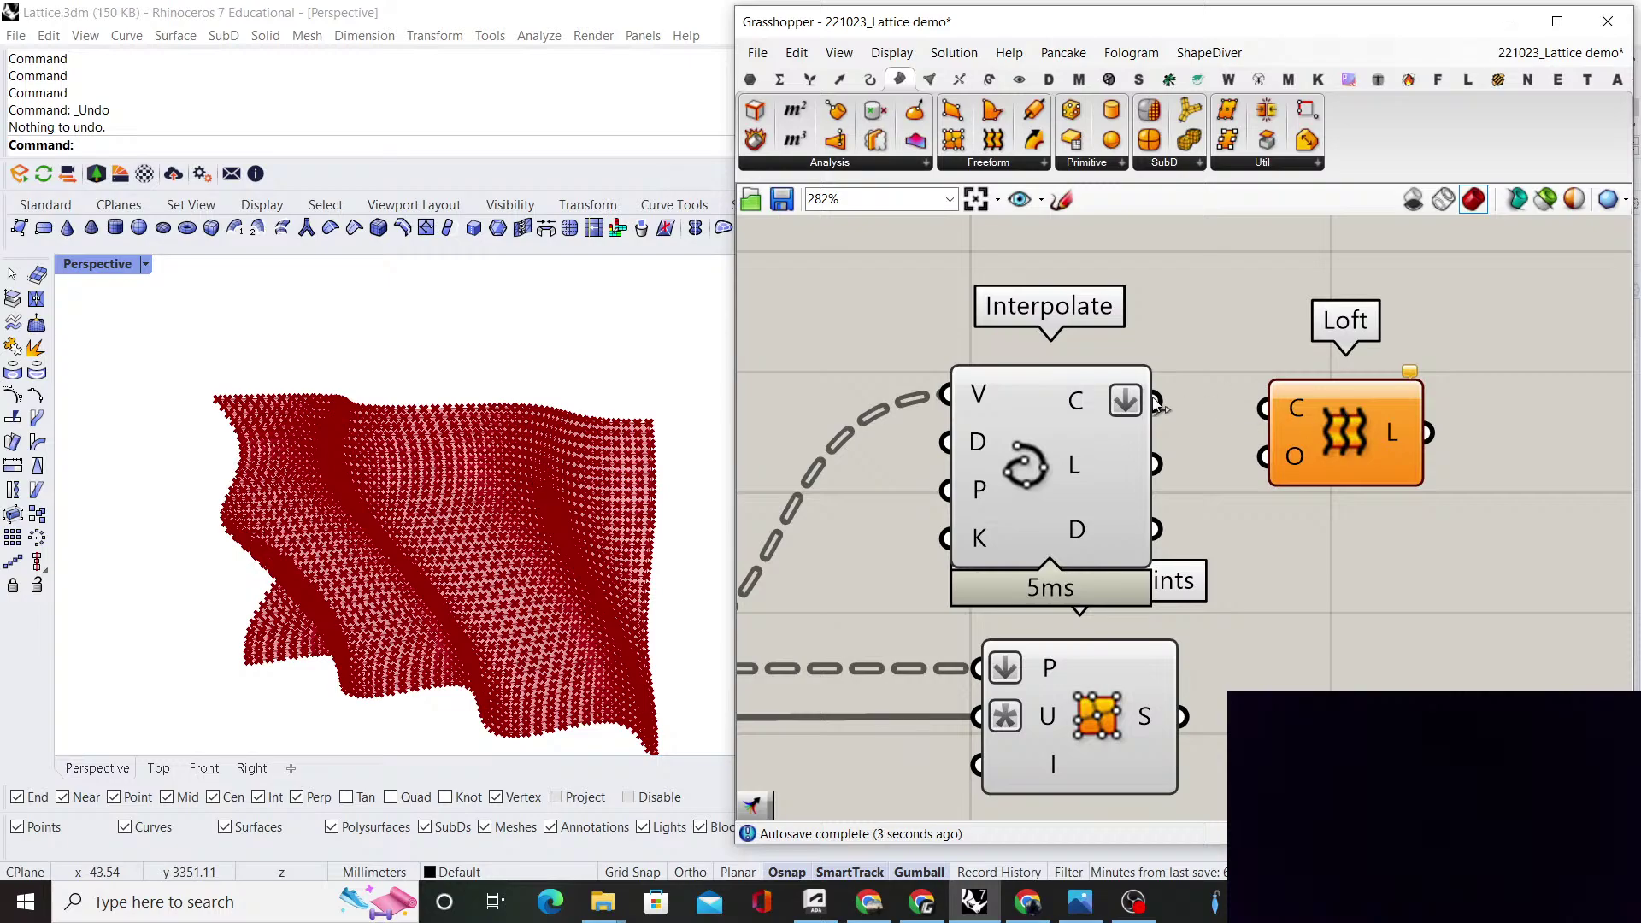
pyautogui.moveTo(1155, 401); pyautogui.dragTo(1394, 404)
pyautogui.click(1454, 592)
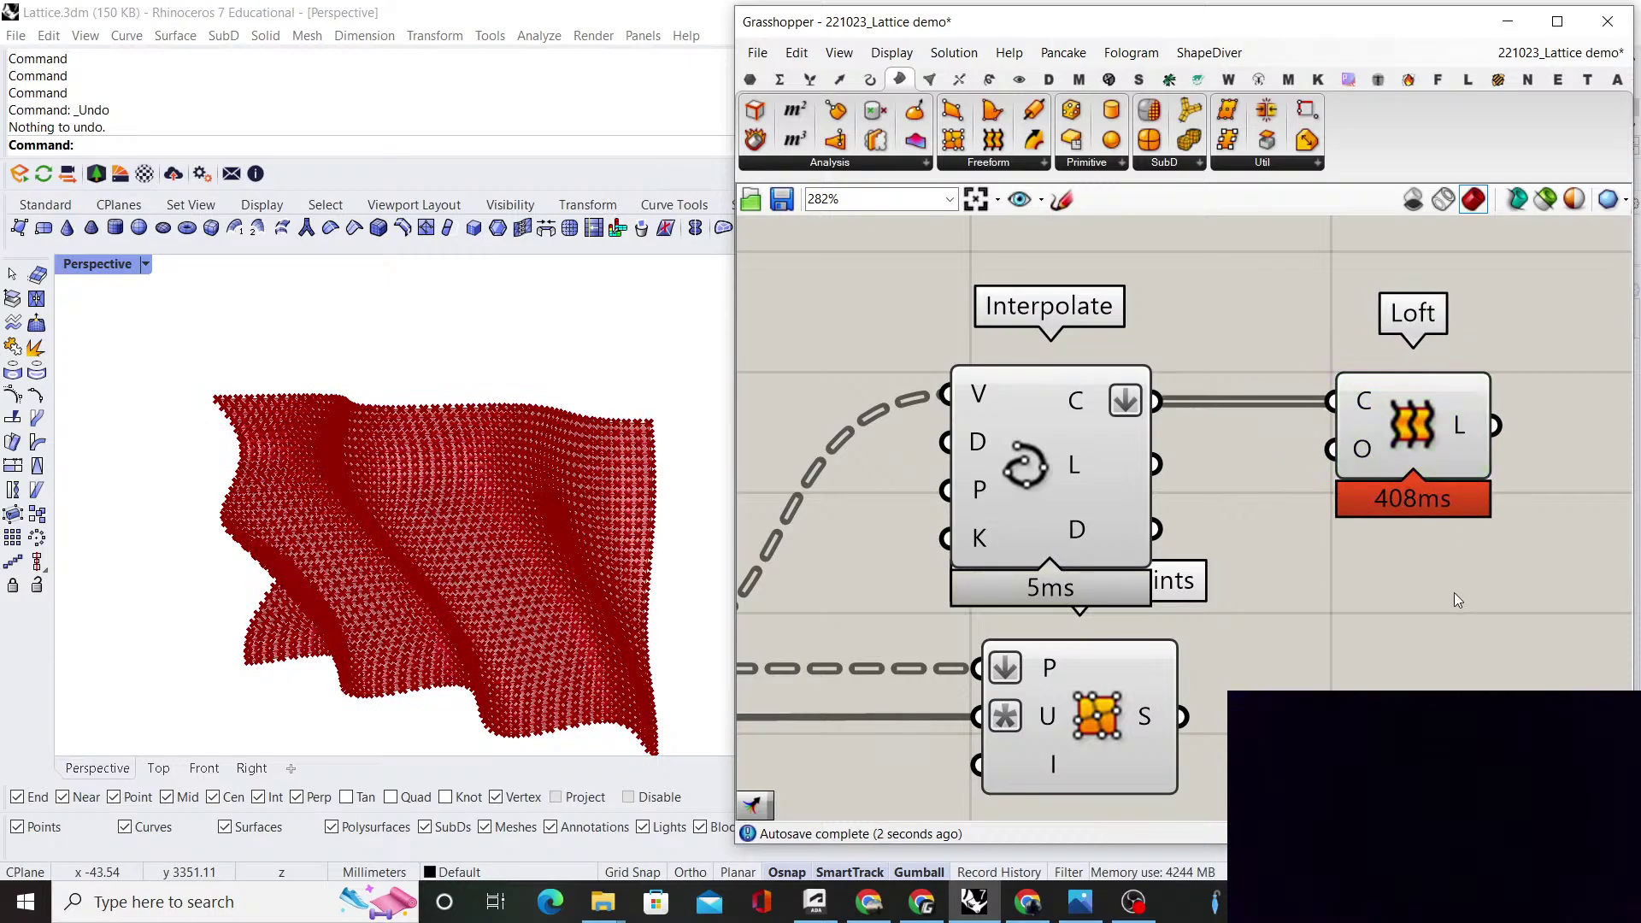
# Delete the Interpolate and Loft components
pyautogui.scroll(-3, 1233, 497)
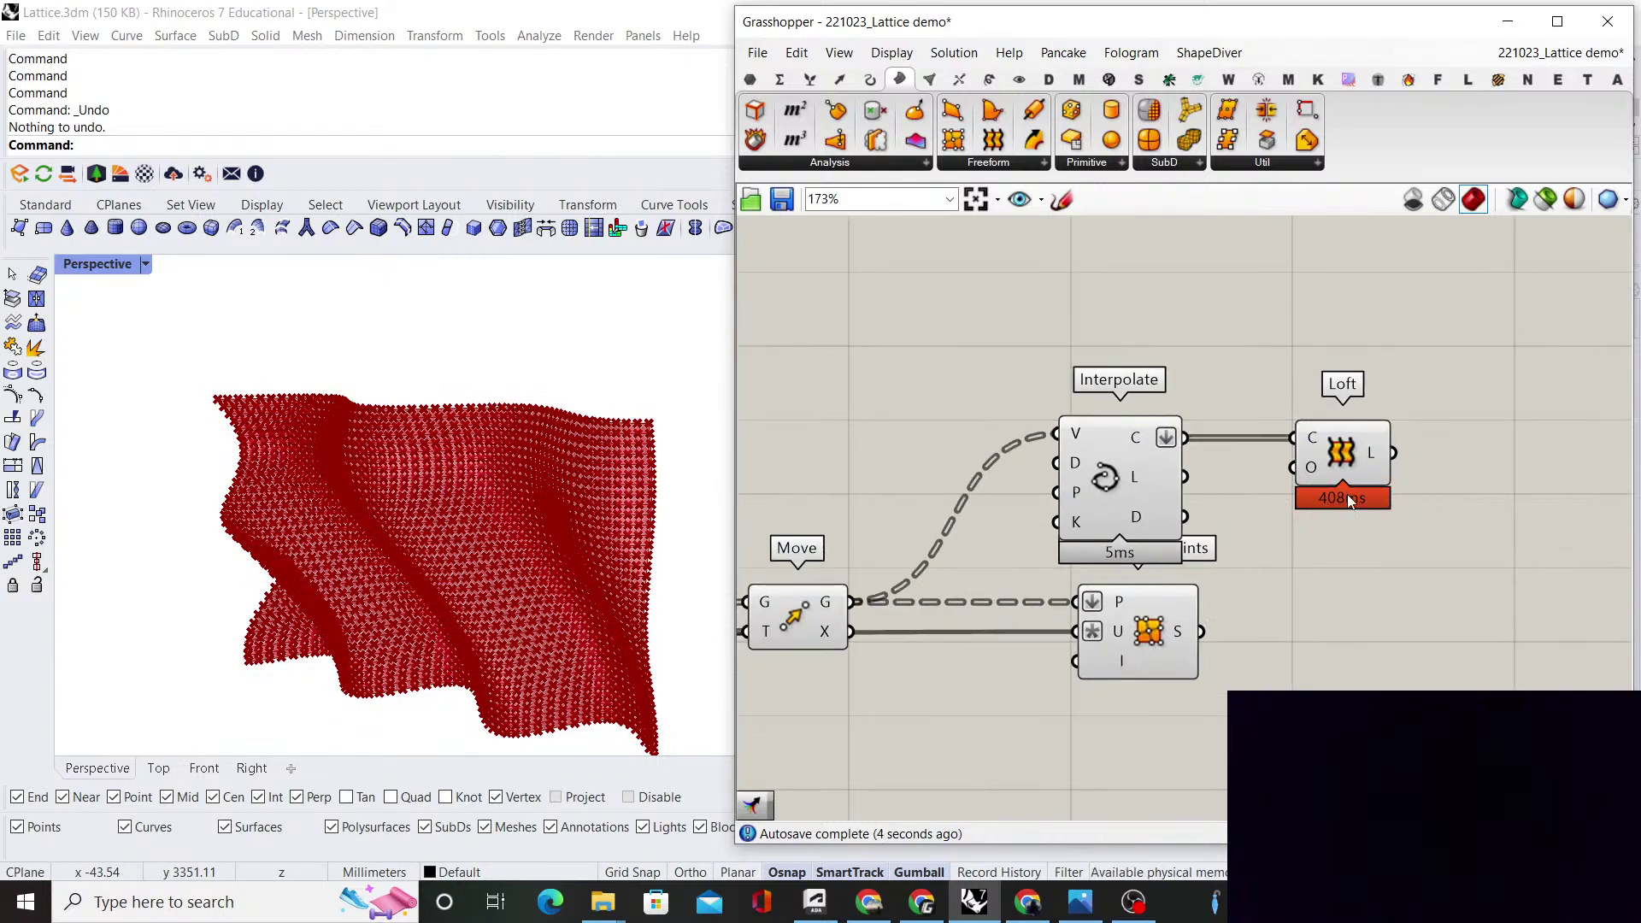
pyautogui.moveTo(1421, 569); pyautogui.dragTo(1094, 439)
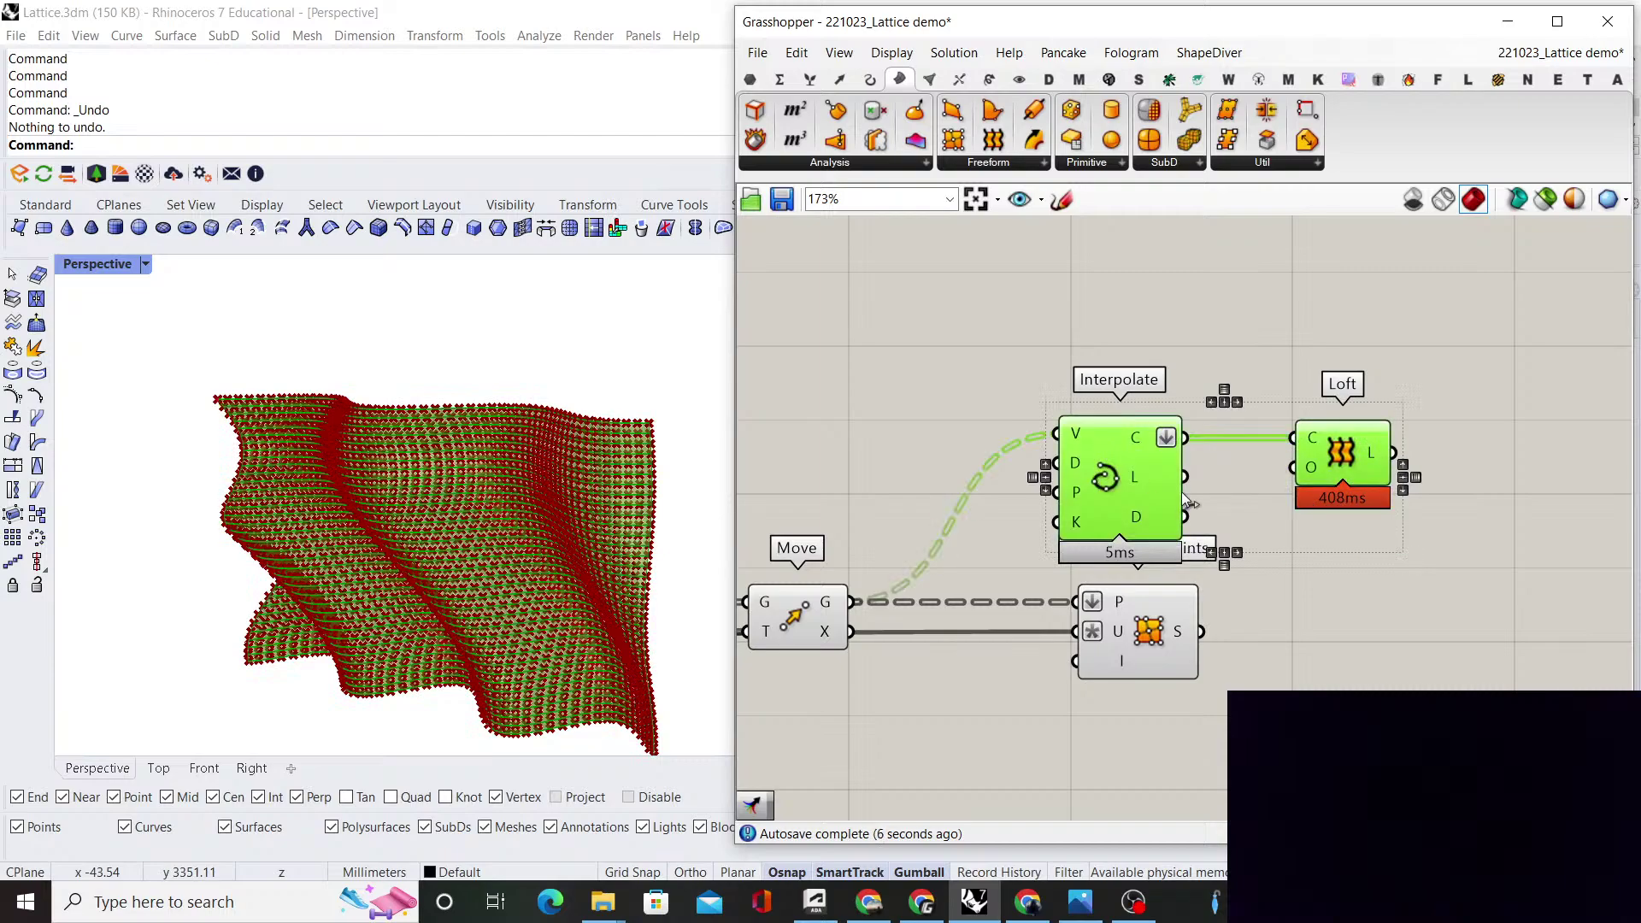
pyautogui.press('Delete')
# Turn off the preview of the Move component that feeds Surface From Points
pyautogui.scroll(-4, 1273, 520)
pyautogui.moveTo(1135, 496); pyautogui.dragTo(1264, 472, button='right')
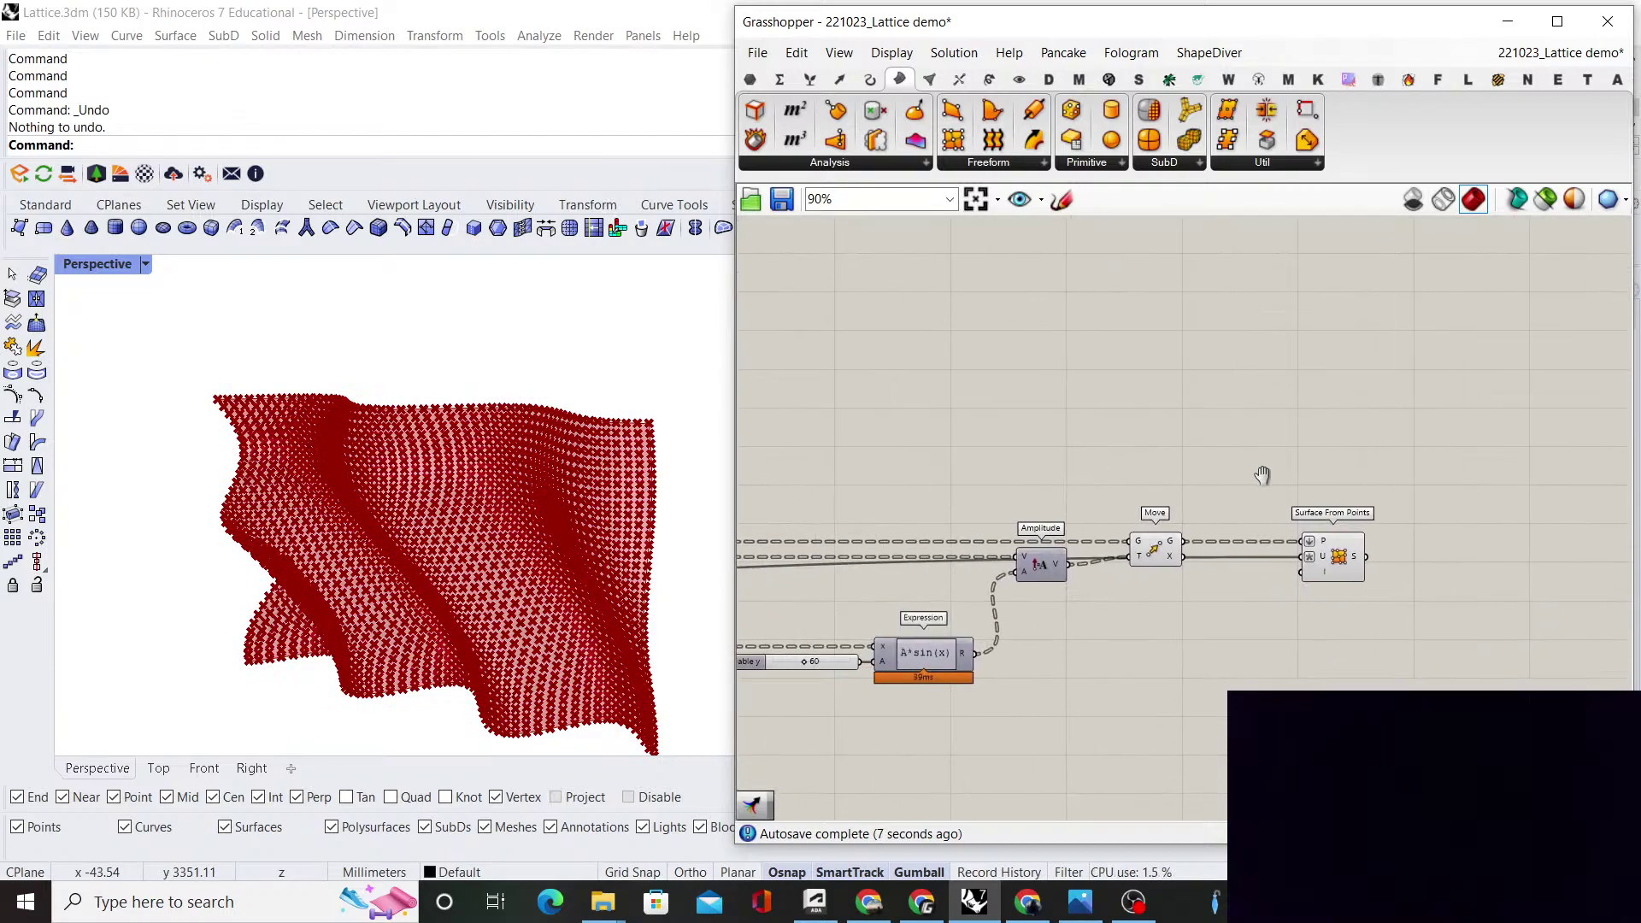
pyautogui.scroll(2, 1189, 594)
pyautogui.moveTo(1190, 592); pyautogui.dragTo(1096, 445)
pyautogui.rightClick(1095, 445)
# Examine the wavy surface in perspective and the remapping and domain components that shape its sine wave
pyautogui.moveTo(419, 502); pyautogui.dragTo(574, 526, button='right')
pyautogui.scroll(-5, 1285, 500)
pyautogui.scroll(9, 1083, 617)
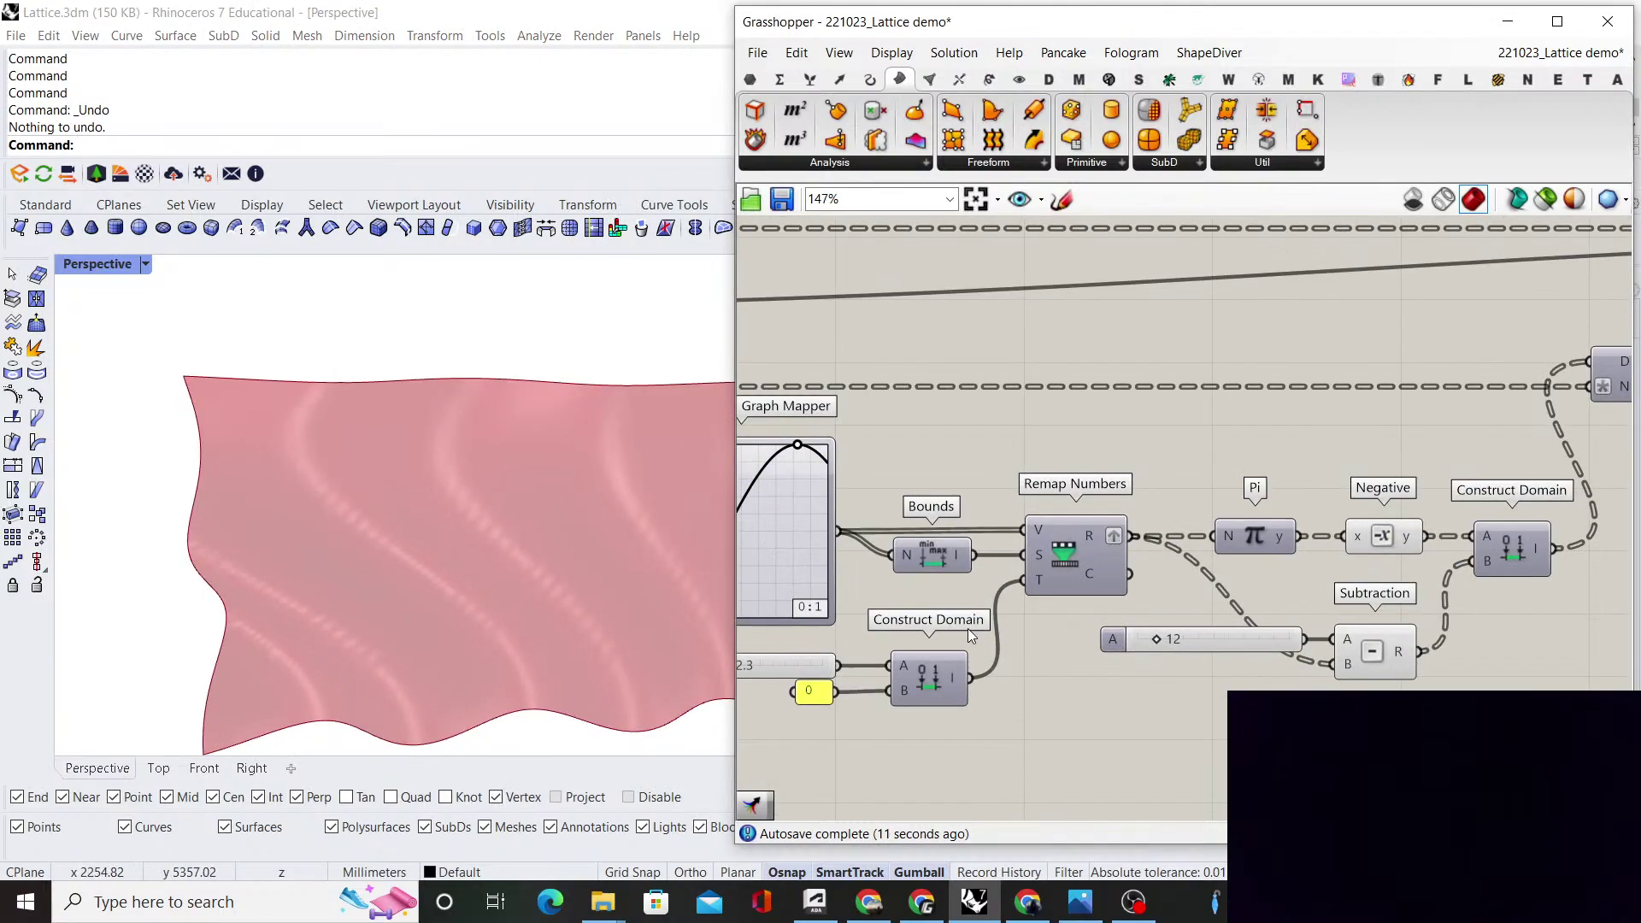
pyautogui.moveTo(1097, 582)
pyautogui.mouseDown()
pyautogui.moveTo(1159, 583)
pyautogui.moveTo(1098, 582)
pyautogui.mouseUp()
pyautogui.moveTo(547, 571); pyautogui.dragTo(425, 567, button='right')
pyautogui.scroll(-6, 1202, 525)
pyautogui.scroll(-4, 1474, 467)
pyautogui.scroll(10, 1192, 517)
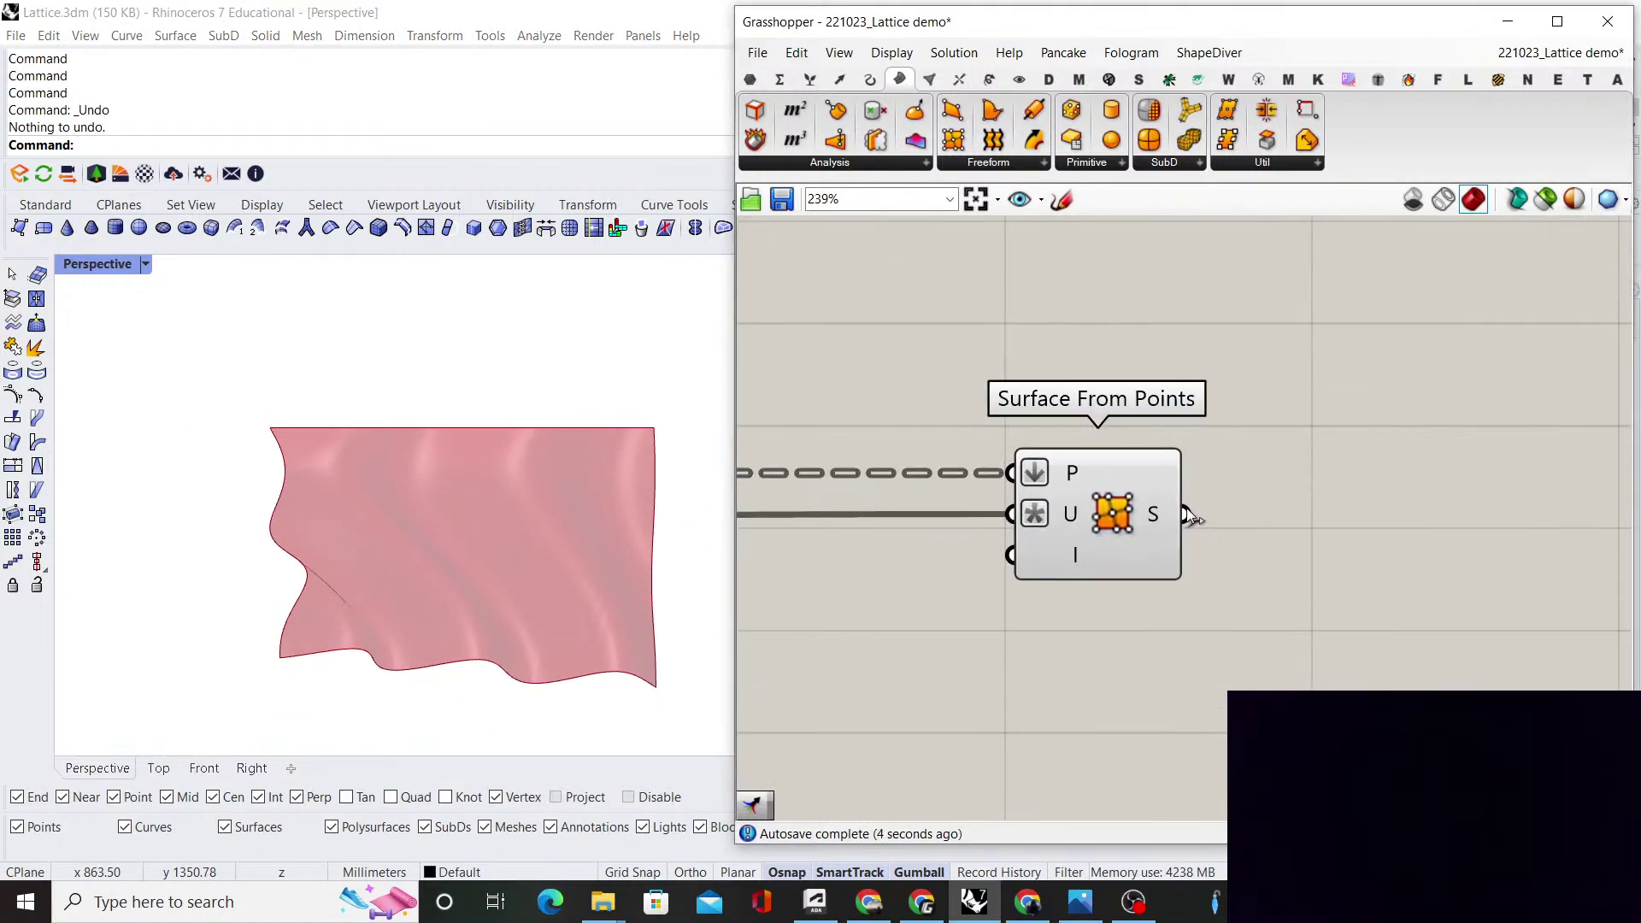
# Place the Surface From Points component closer to Move
pyautogui.moveTo(1036, 510); pyautogui.dragTo(1335, 507, button='right')
pyautogui.scroll(1, 1054, 487)
pyautogui.moveTo(1487, 491); pyautogui.dragTo(1280, 499)
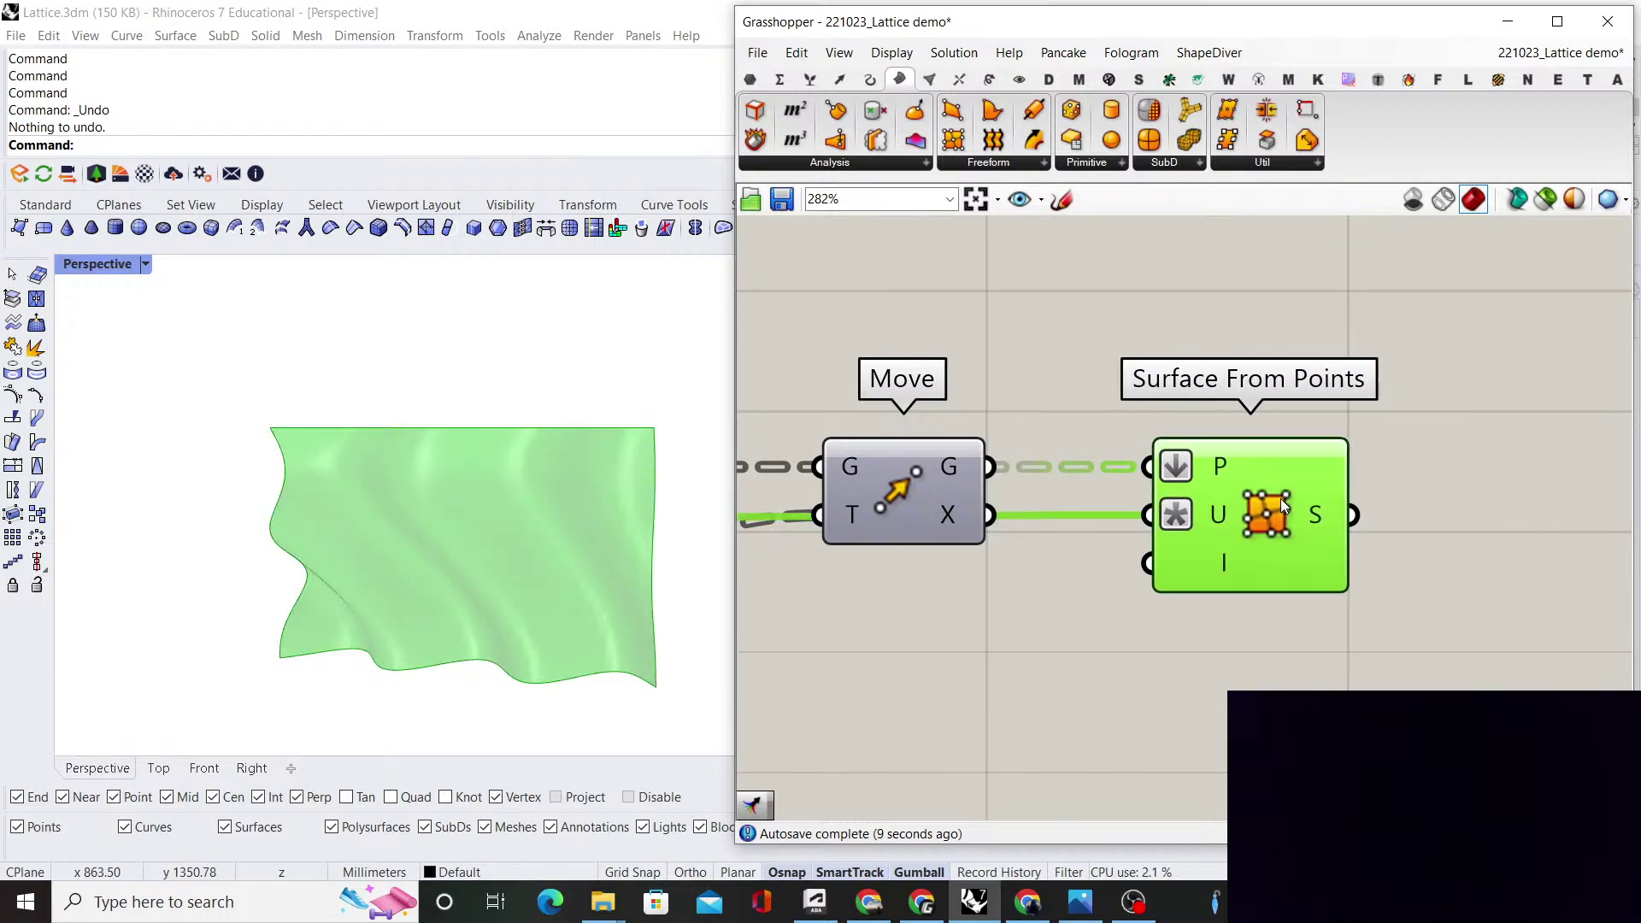
pyautogui.click(1406, 466)
pyautogui.scroll(-1, 1408, 463)
pyautogui.click(1330, 479)
pyautogui.click(1396, 472)
# Review the definition from Surface From Points back to Construct Point and inspect the wavy surface in perspective
pyautogui.scroll(-12, 1396, 472)
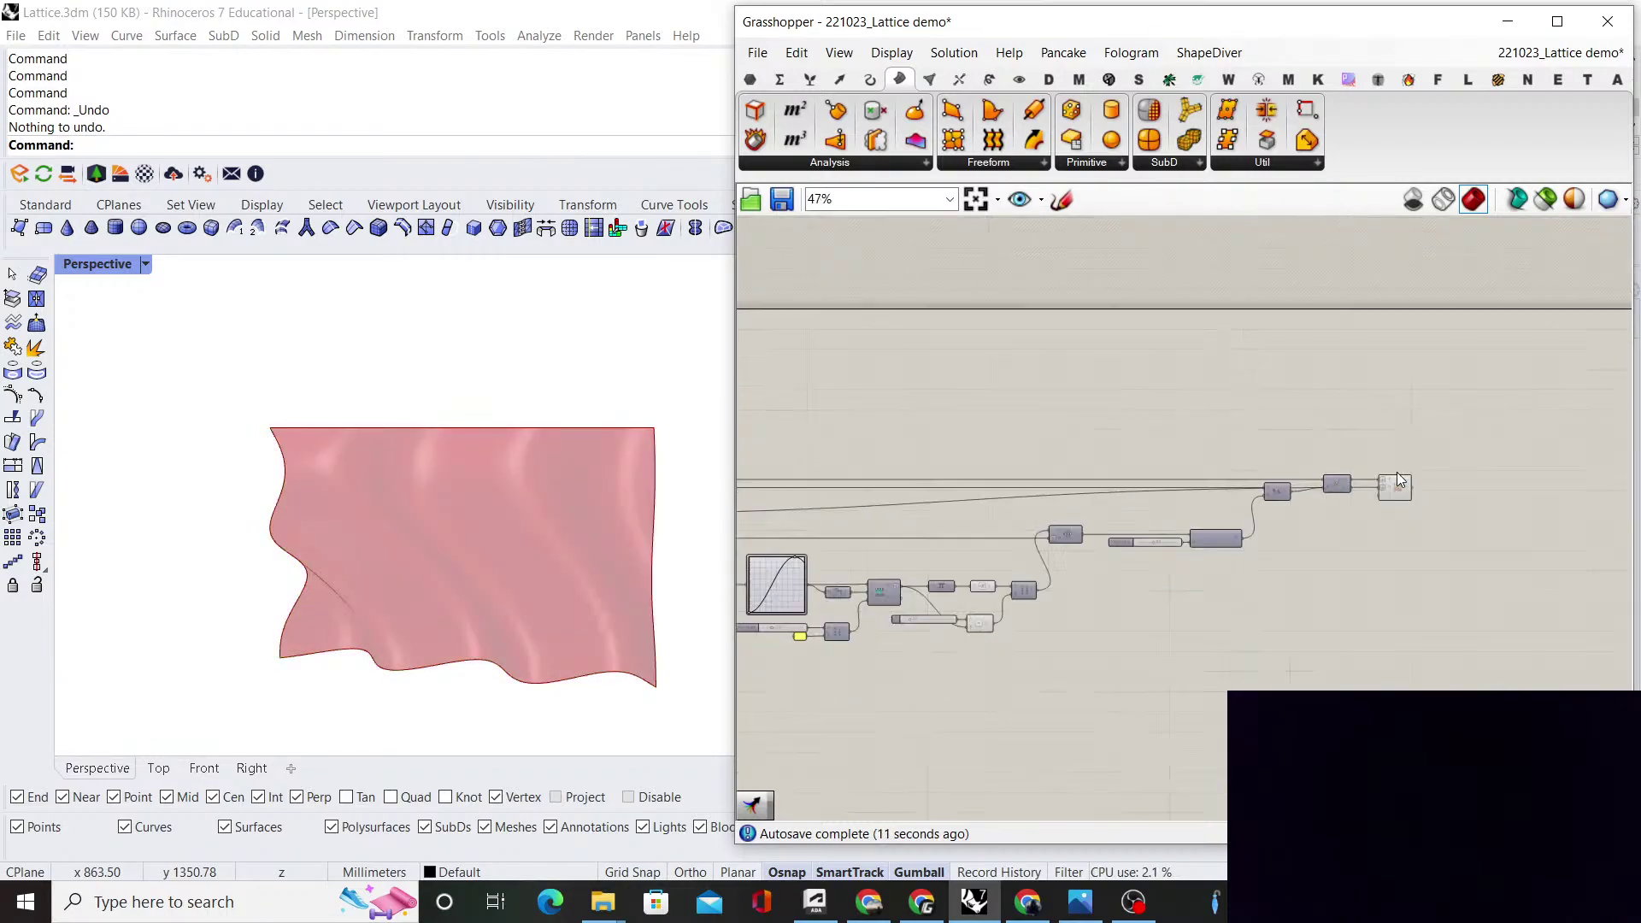
pyautogui.scroll(10, 1023, 516)
pyautogui.scroll(-9, 1045, 433)
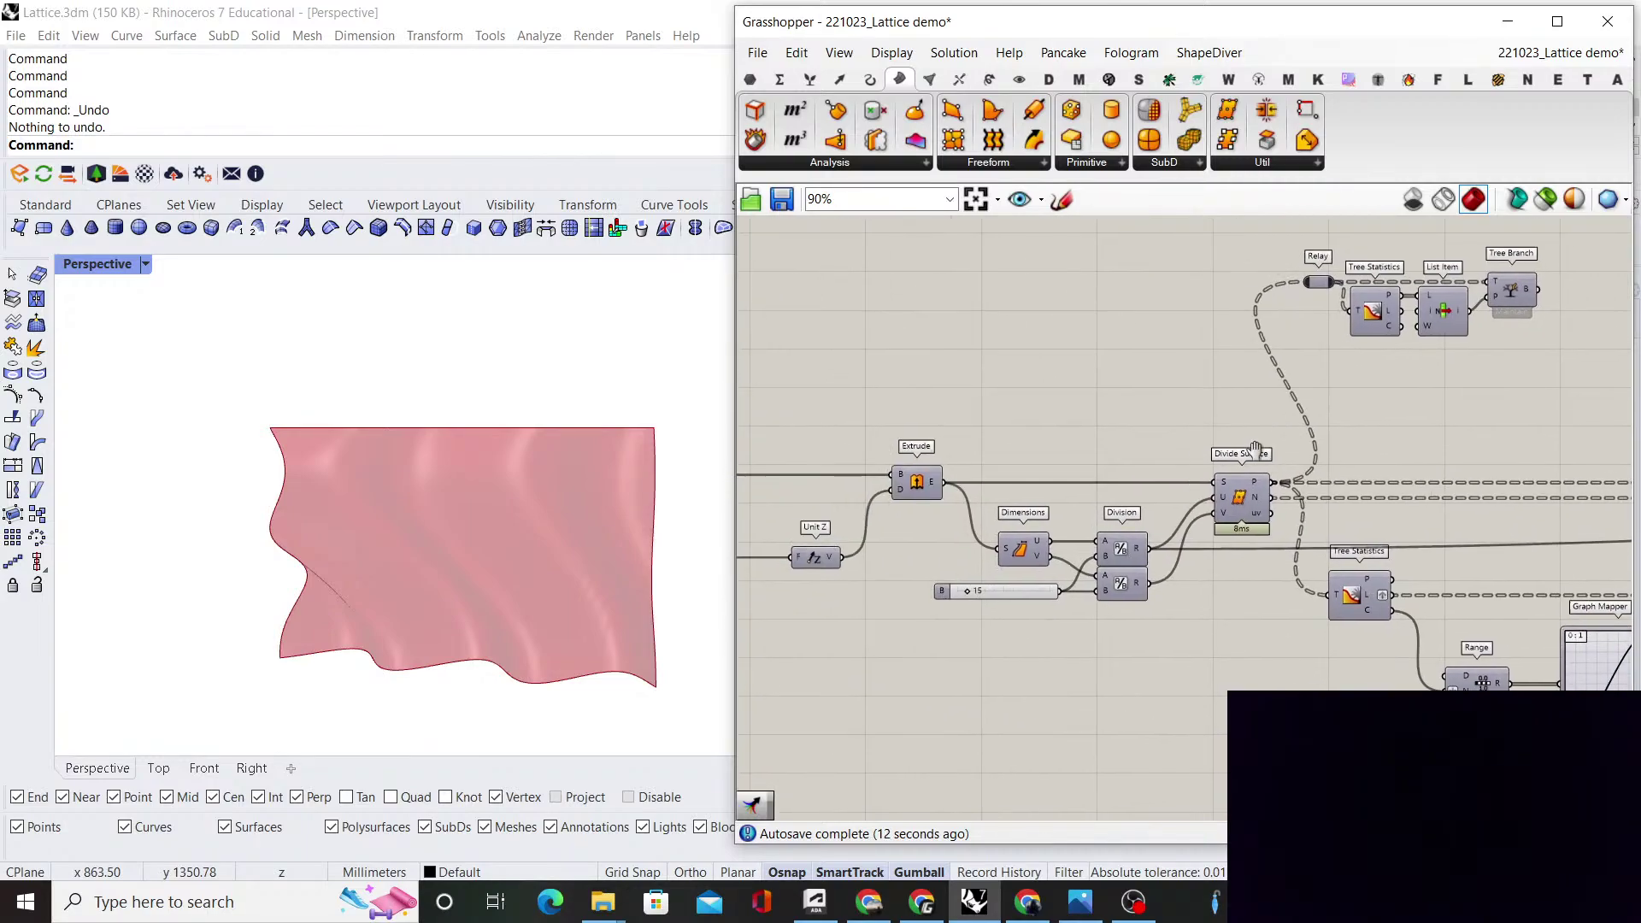
pyautogui.moveTo(1269, 539); pyautogui.dragTo(1442, 483, button='right')
pyautogui.scroll(4, 1377, 571)
pyautogui.scroll(4, 1155, 515)
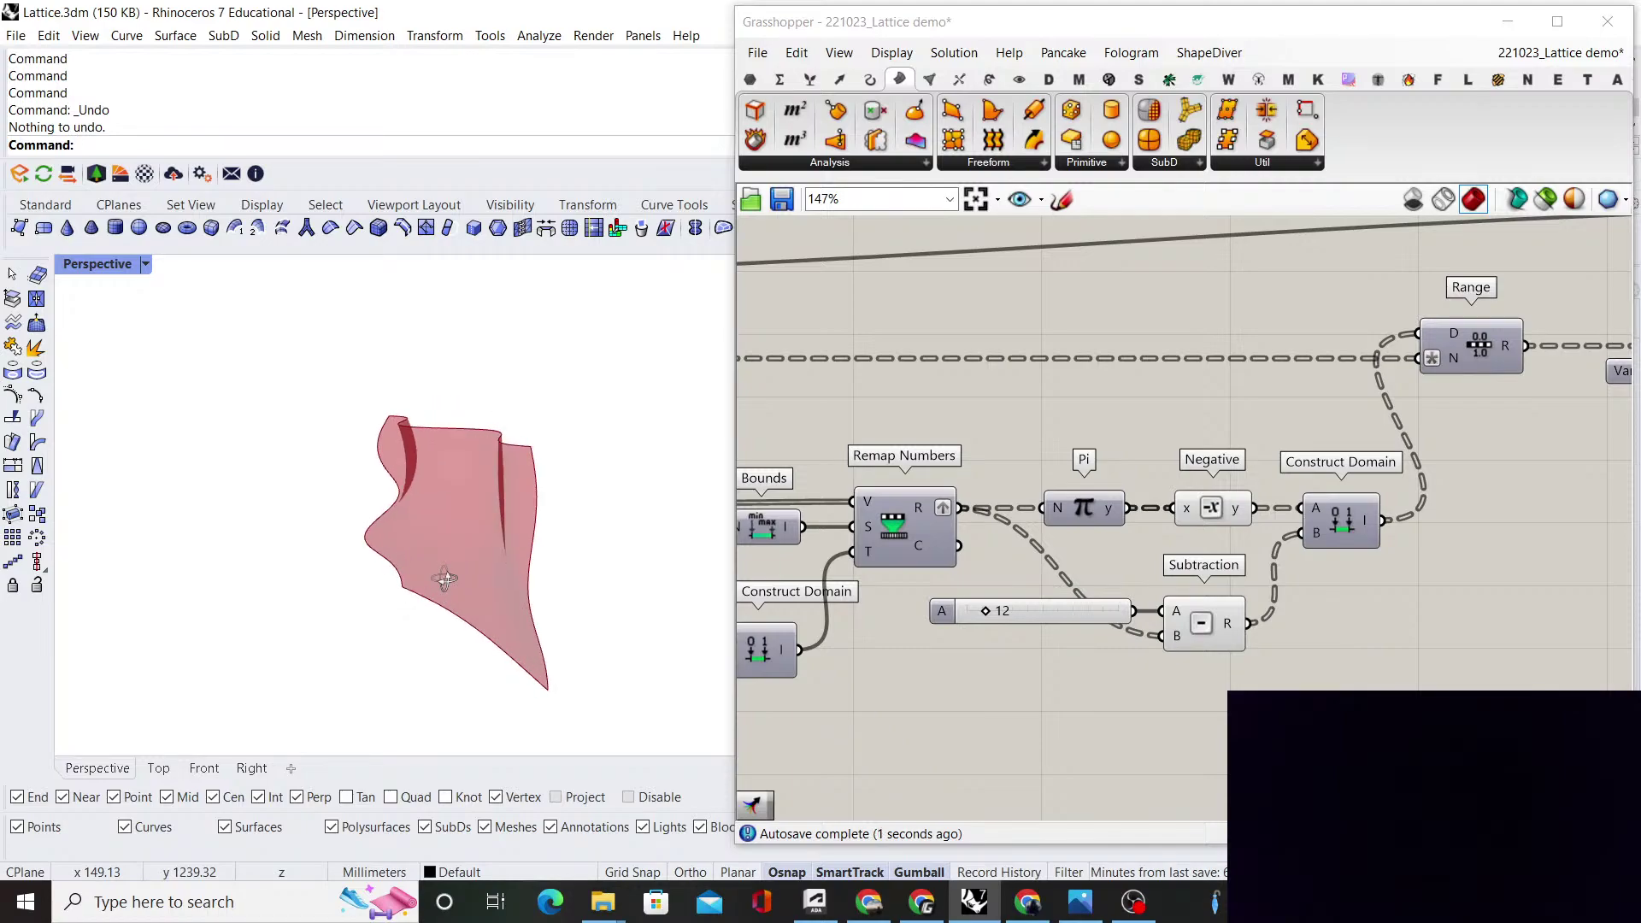
pyautogui.moveTo(1313, 443); pyautogui.dragTo(1344, 467, button='right')
pyautogui.scroll(-10, 1248, 459)
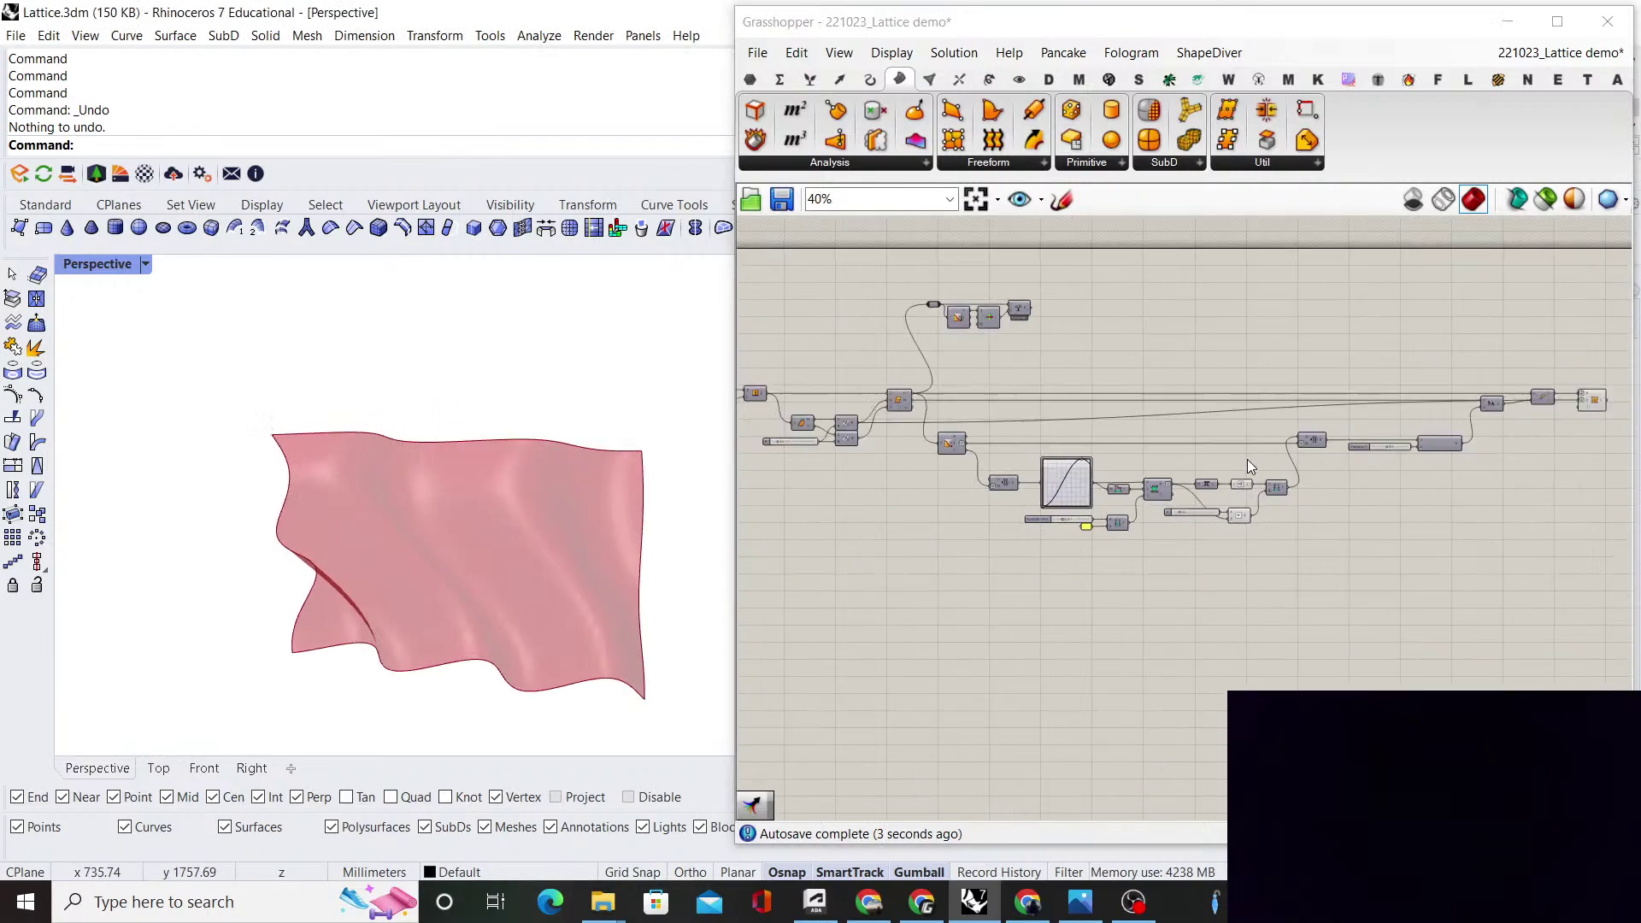
pyautogui.scroll(9, 1241, 460)
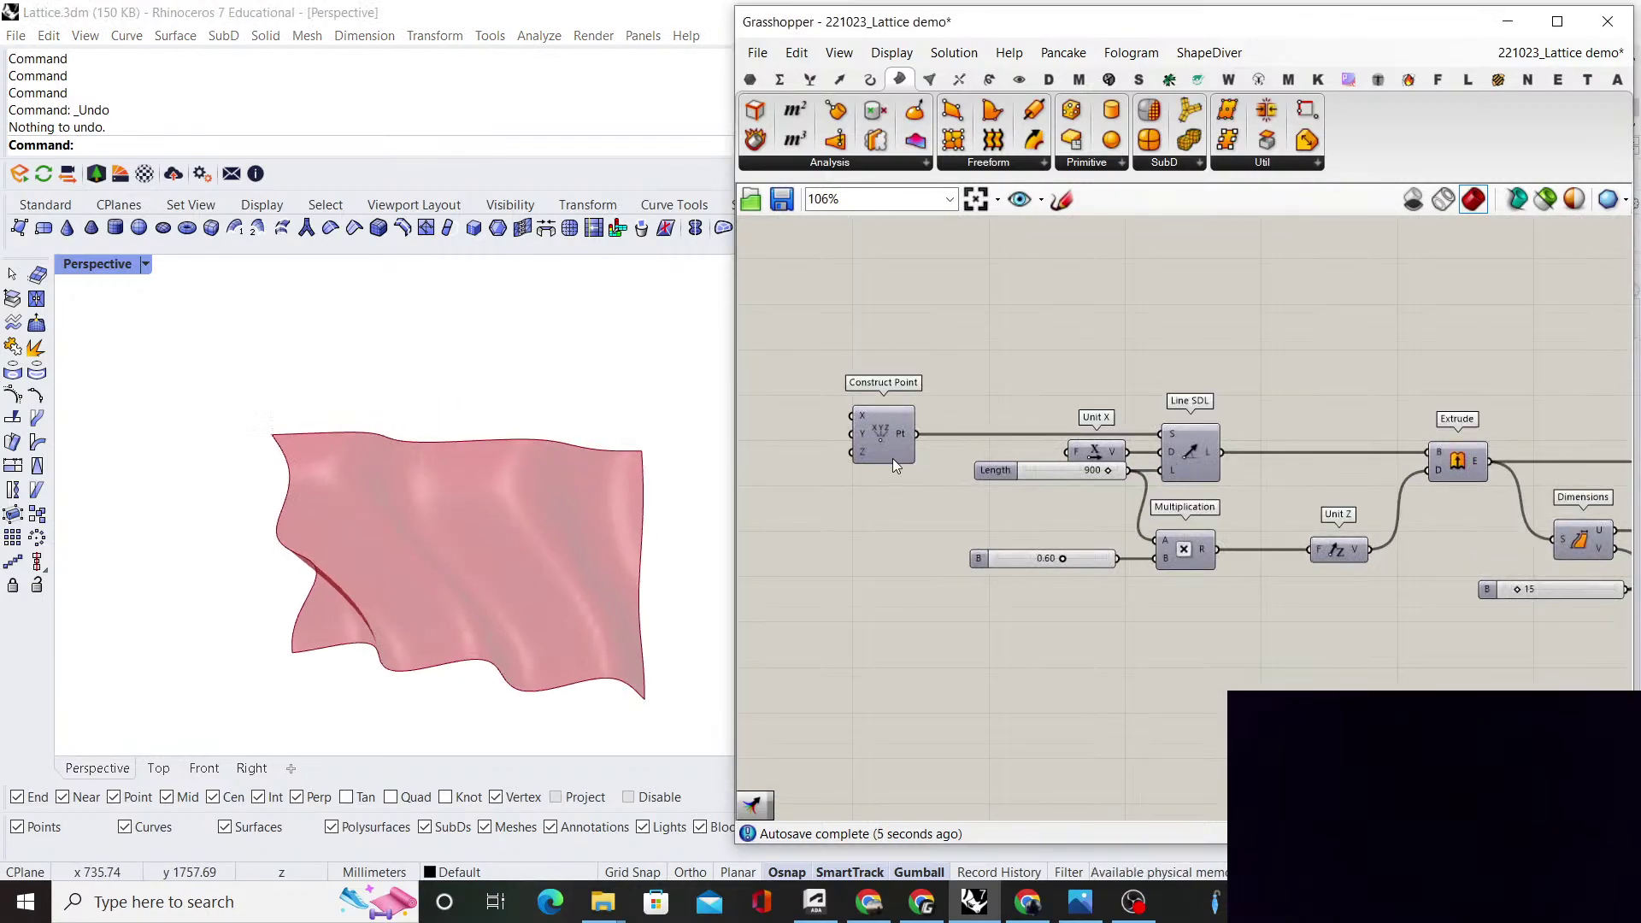
# Turn on the preview of the Extrude component and compare the flat surface with the wavy one
pyautogui.scroll(-4, 1126, 348)
pyautogui.scroll(6, 1122, 443)
pyautogui.click(1078, 411)
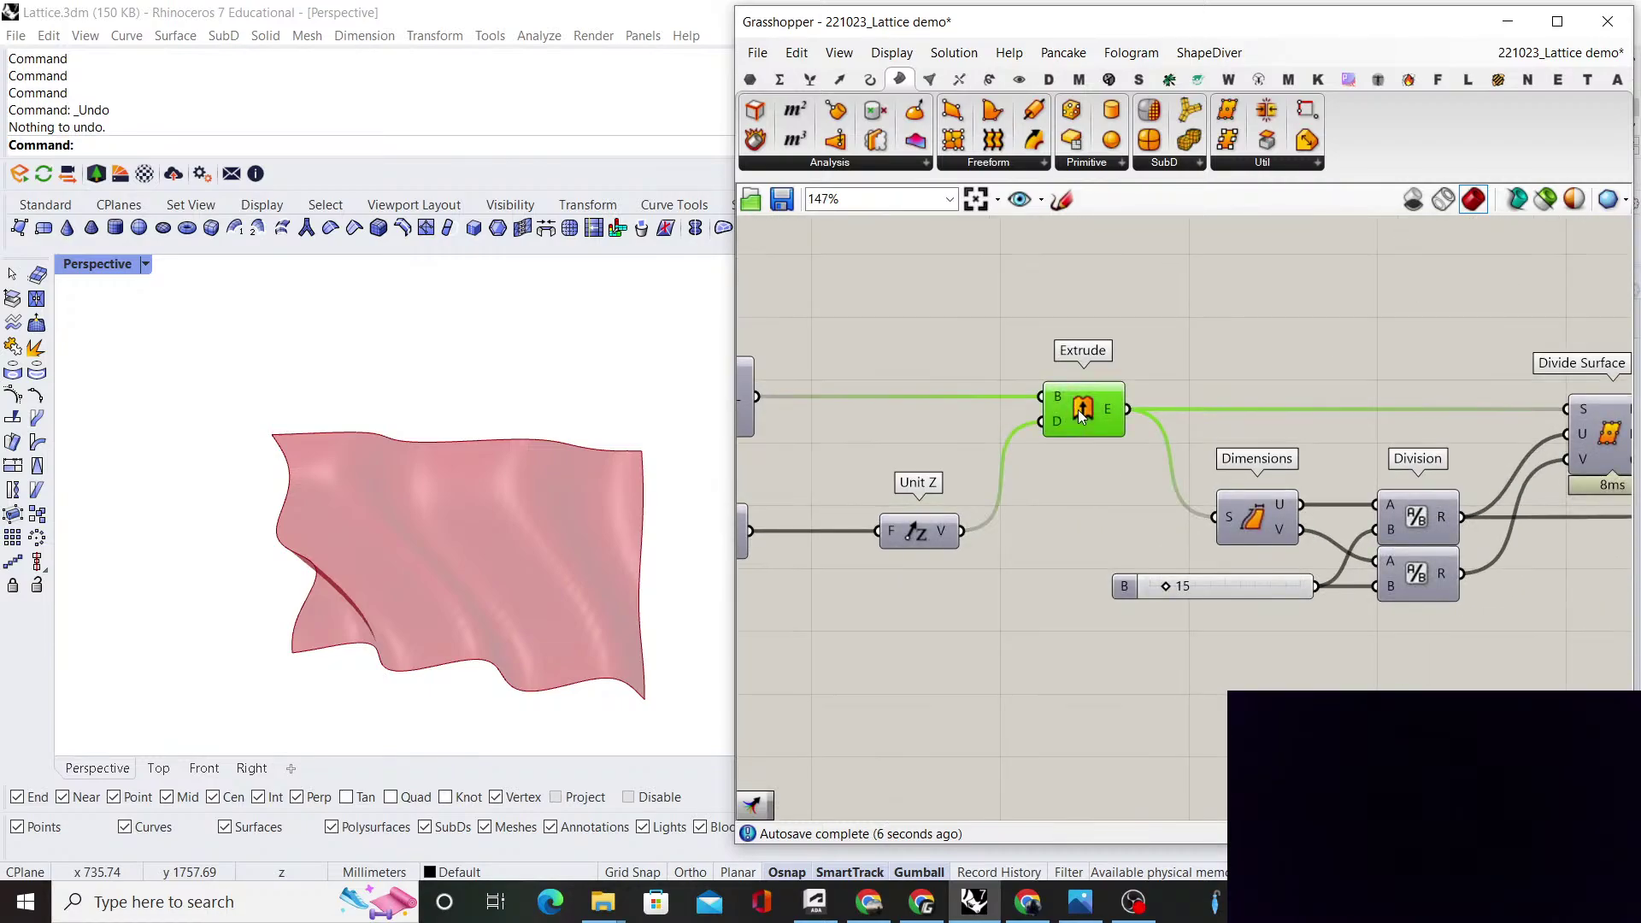
pyautogui.middleClick(1140, 327)
pyautogui.click(1159, 340)
pyautogui.moveTo(577, 443); pyautogui.dragTo(402, 479, button='right')
pyautogui.scroll(-1, 1238, 342)
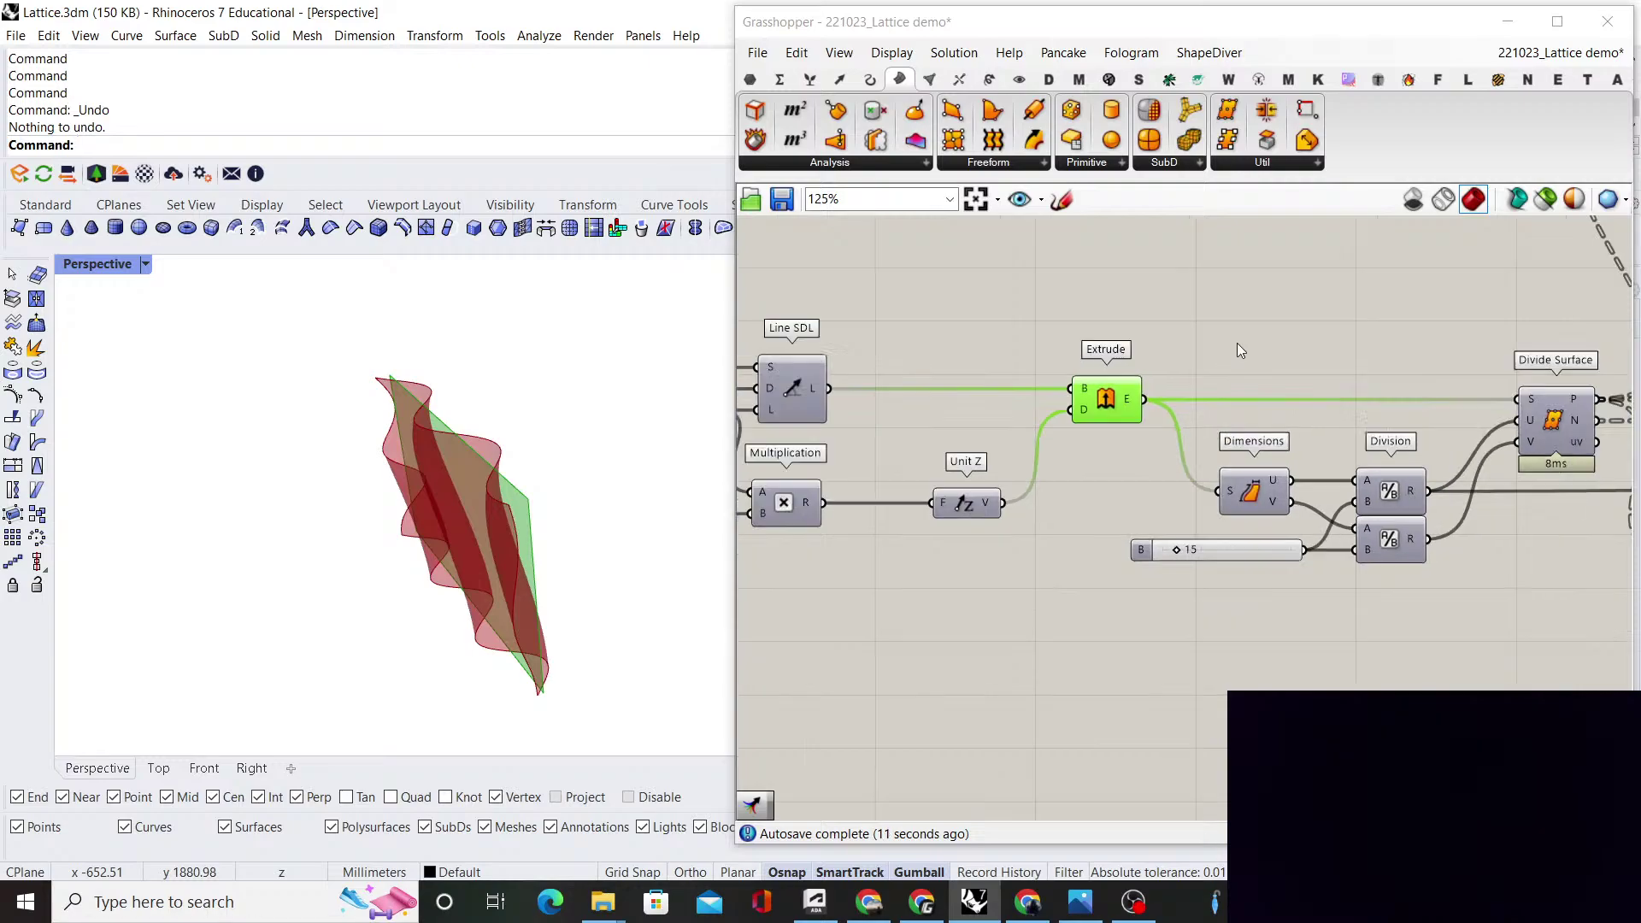
# Add a second Move component above Dimensions and connect Extrude's E output to its G input
pyautogui.scroll(-1, 1238, 342)
pyautogui.doubleClick(1182, 376)
pyautogui.write('move')
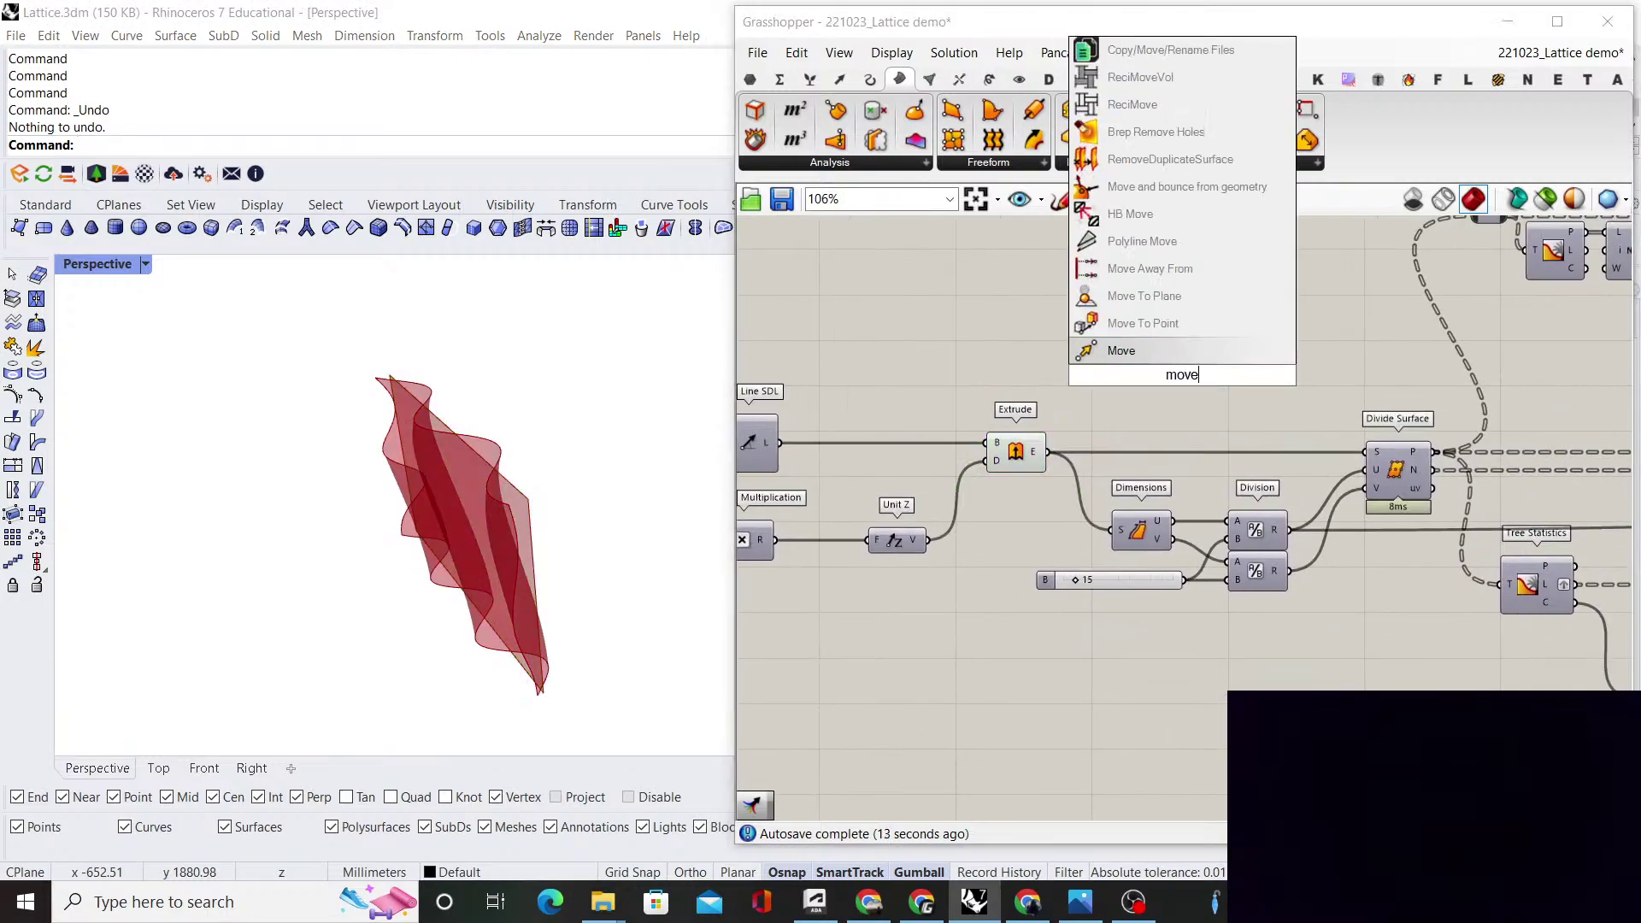
pyautogui.press('Return')
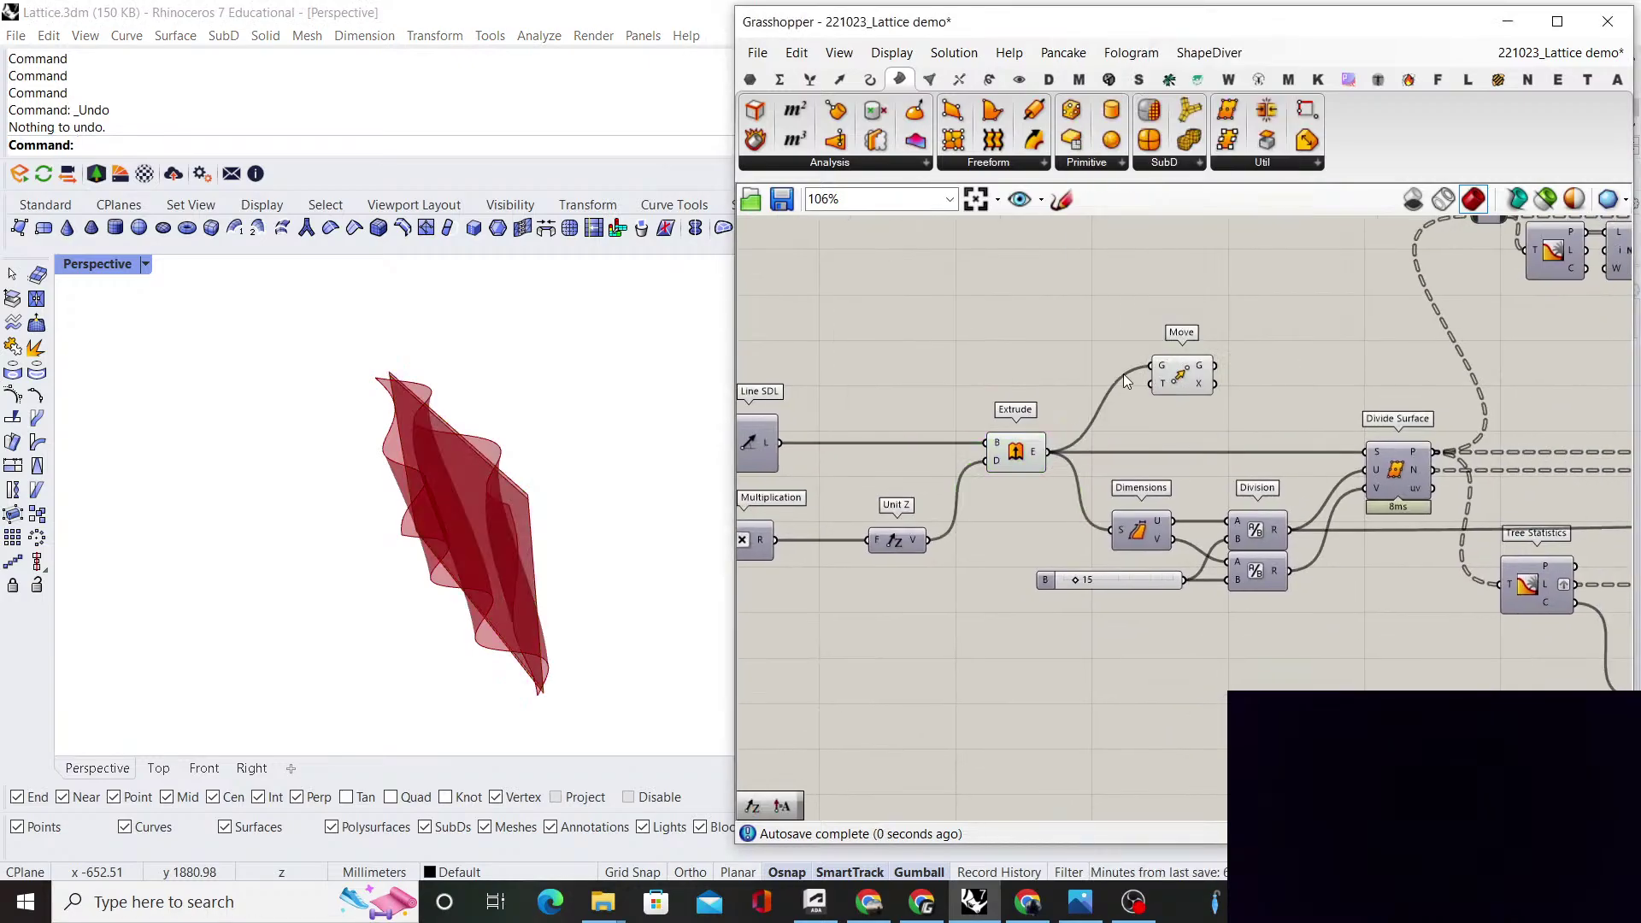
# Insert a relay in the wire from Extrude to the new Move and place that Move above Surface From Points
pyautogui.scroll(-5, 1111, 365)
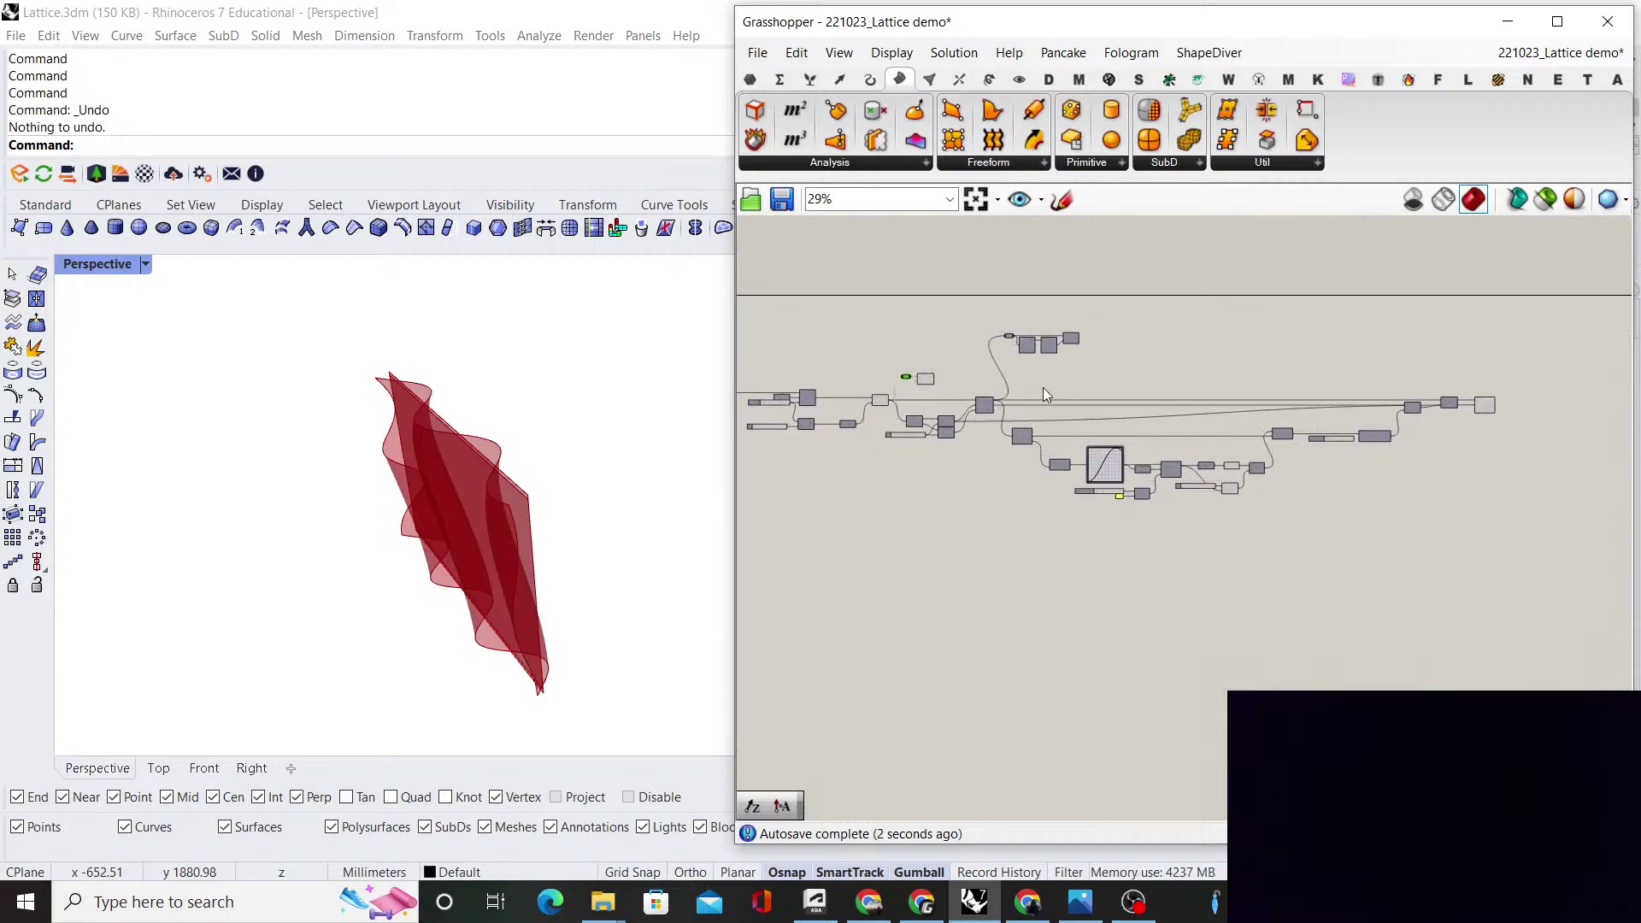
pyautogui.moveTo(914, 372); pyautogui.dragTo(1443, 398)
pyautogui.hotkey('ctrl', 'z')
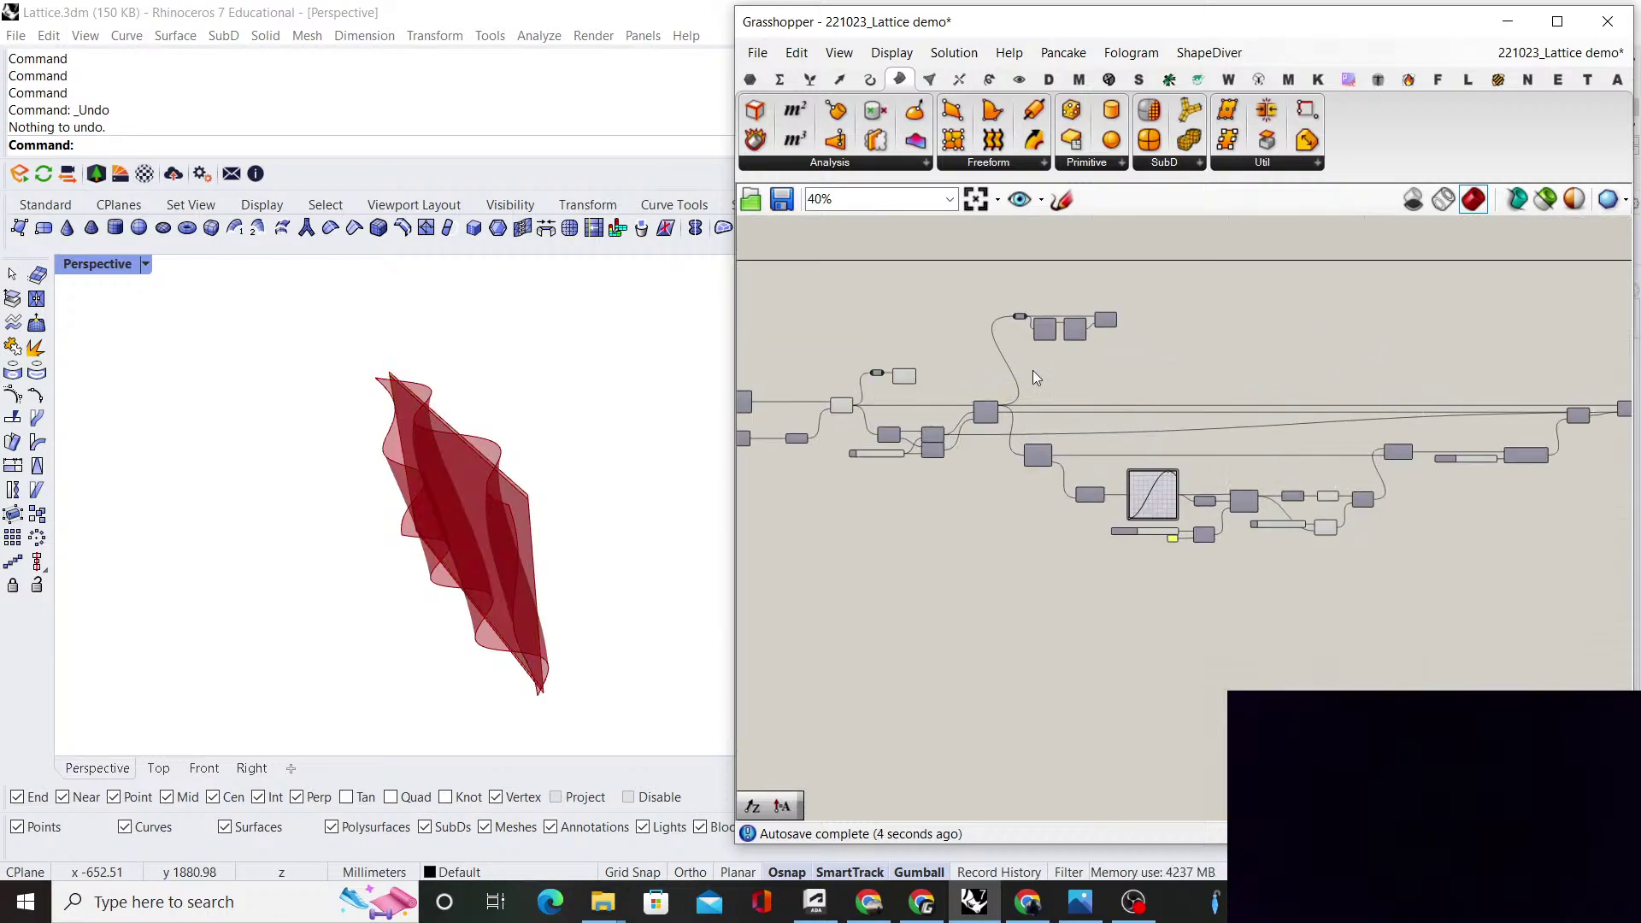
pyautogui.moveTo(913, 384); pyautogui.dragTo(1603, 381)
pyautogui.scroll(4, 1310, 388)
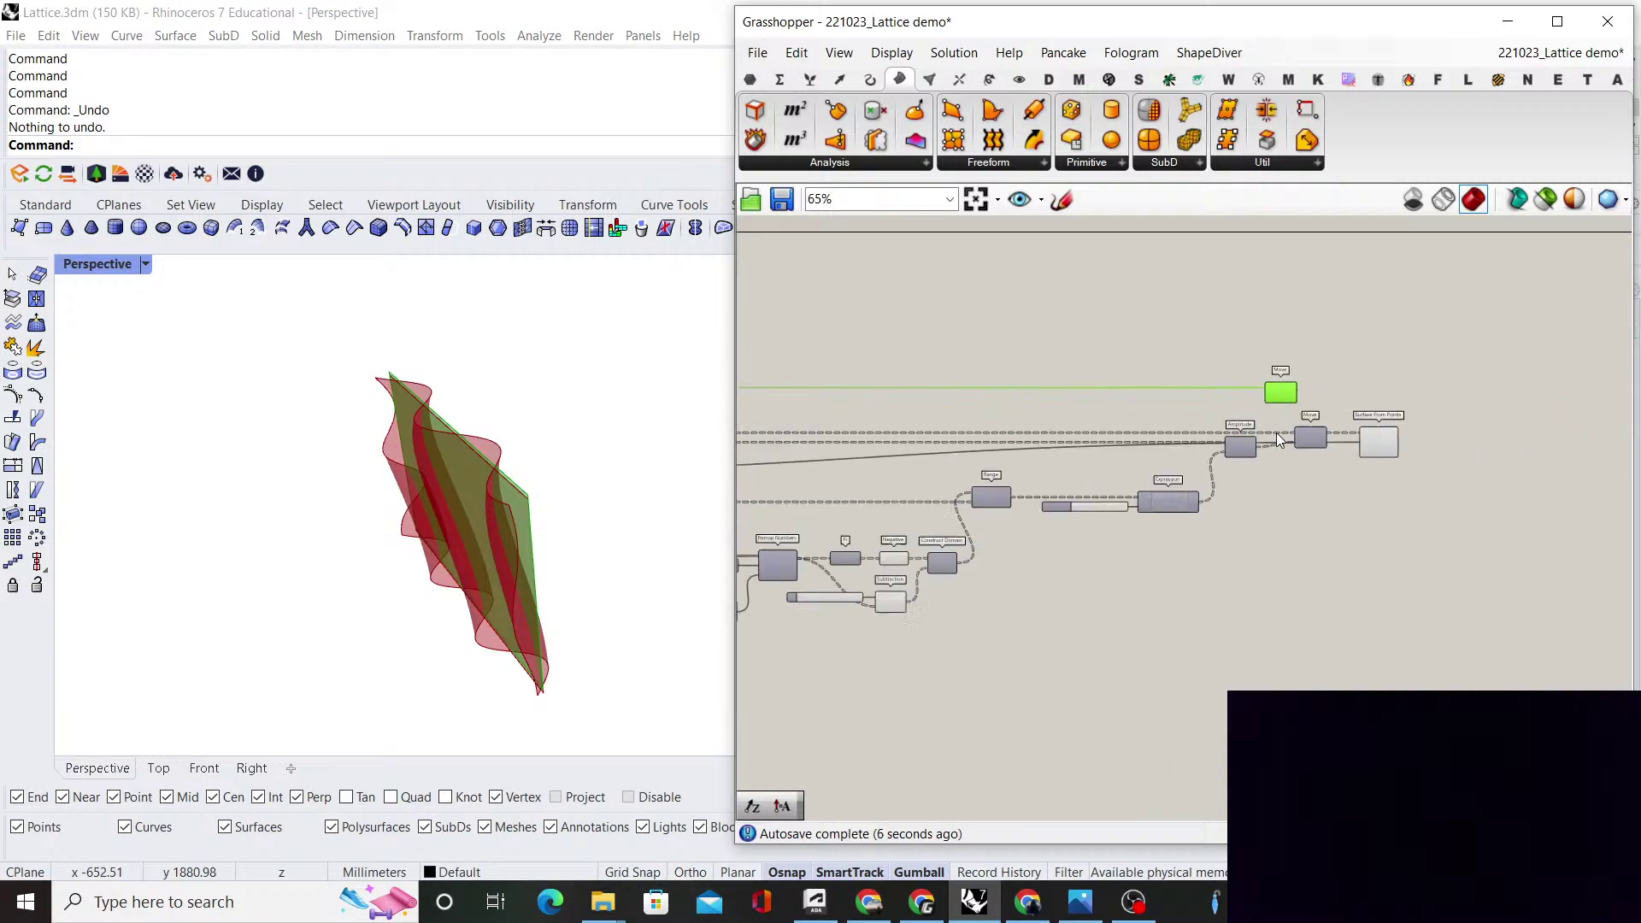
pyautogui.click(1309, 388)
pyautogui.moveTo(1290, 379); pyautogui.dragTo(1416, 379)
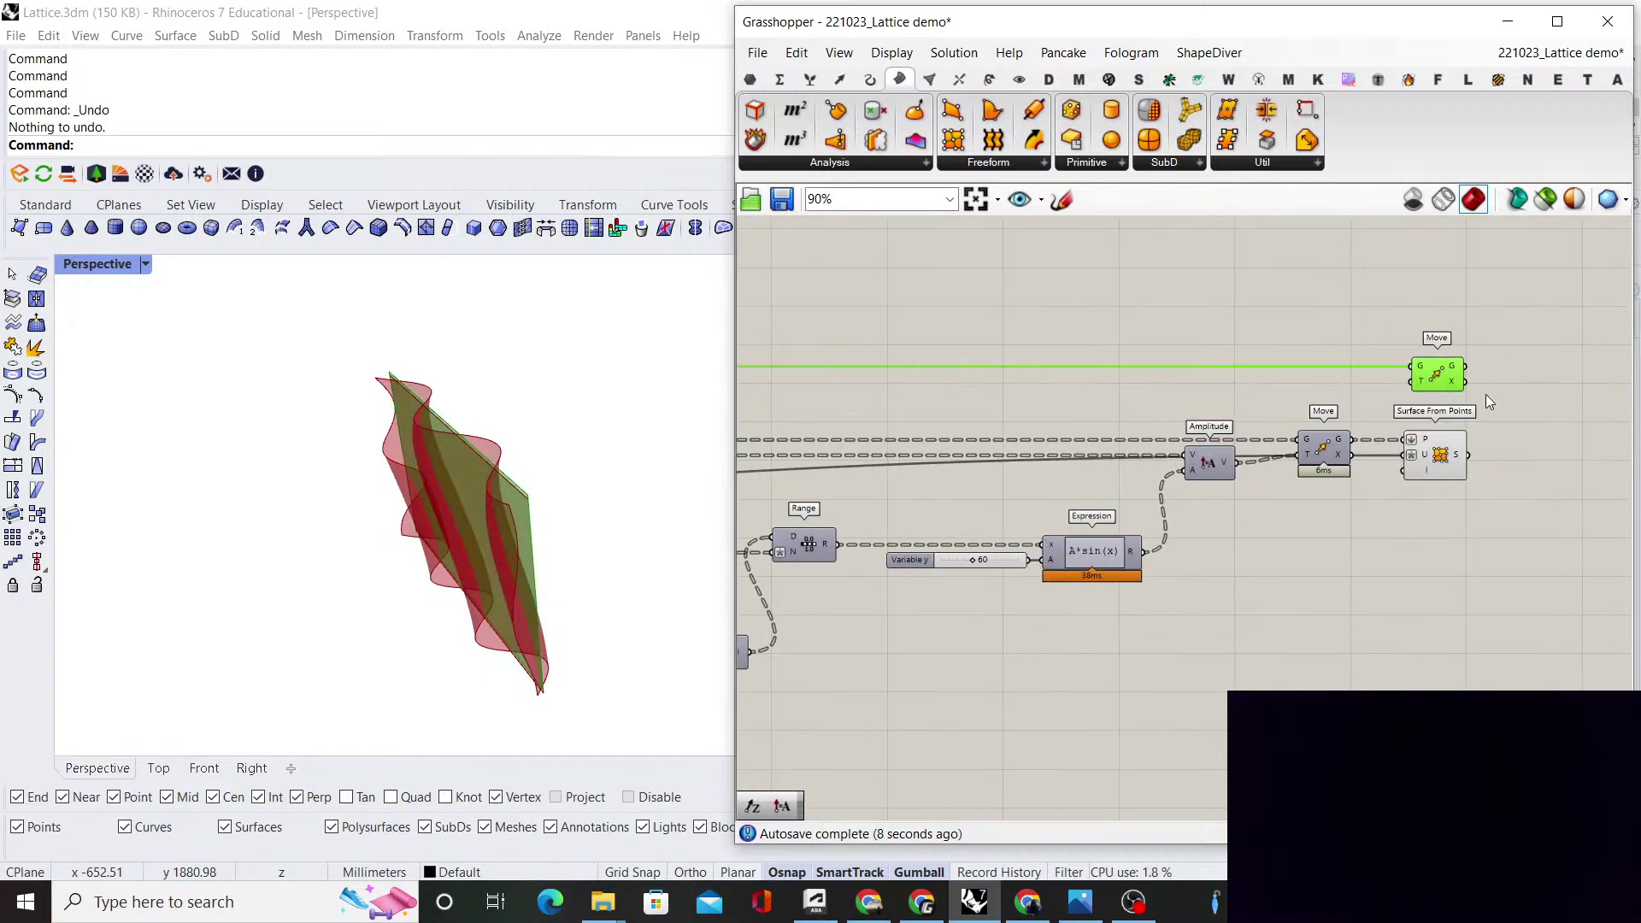
# Add a Multiplication component below the A*sin(x) Expression
pyautogui.doubleClick(1182, 638)
pyautogui.write('mu')
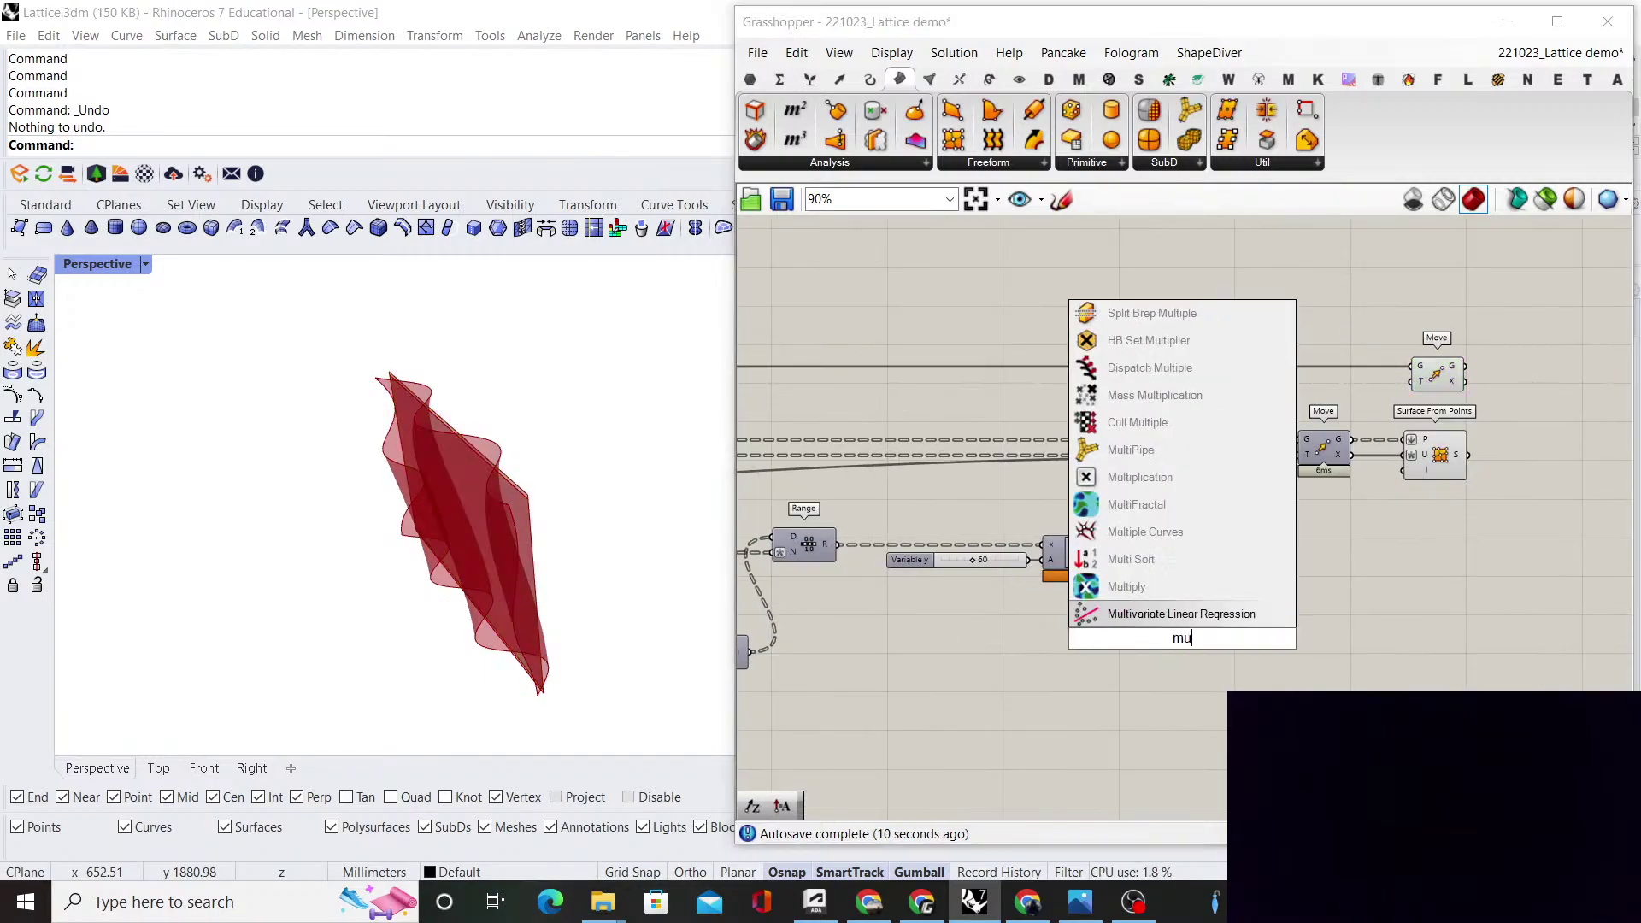
pyautogui.write('ltiplication')
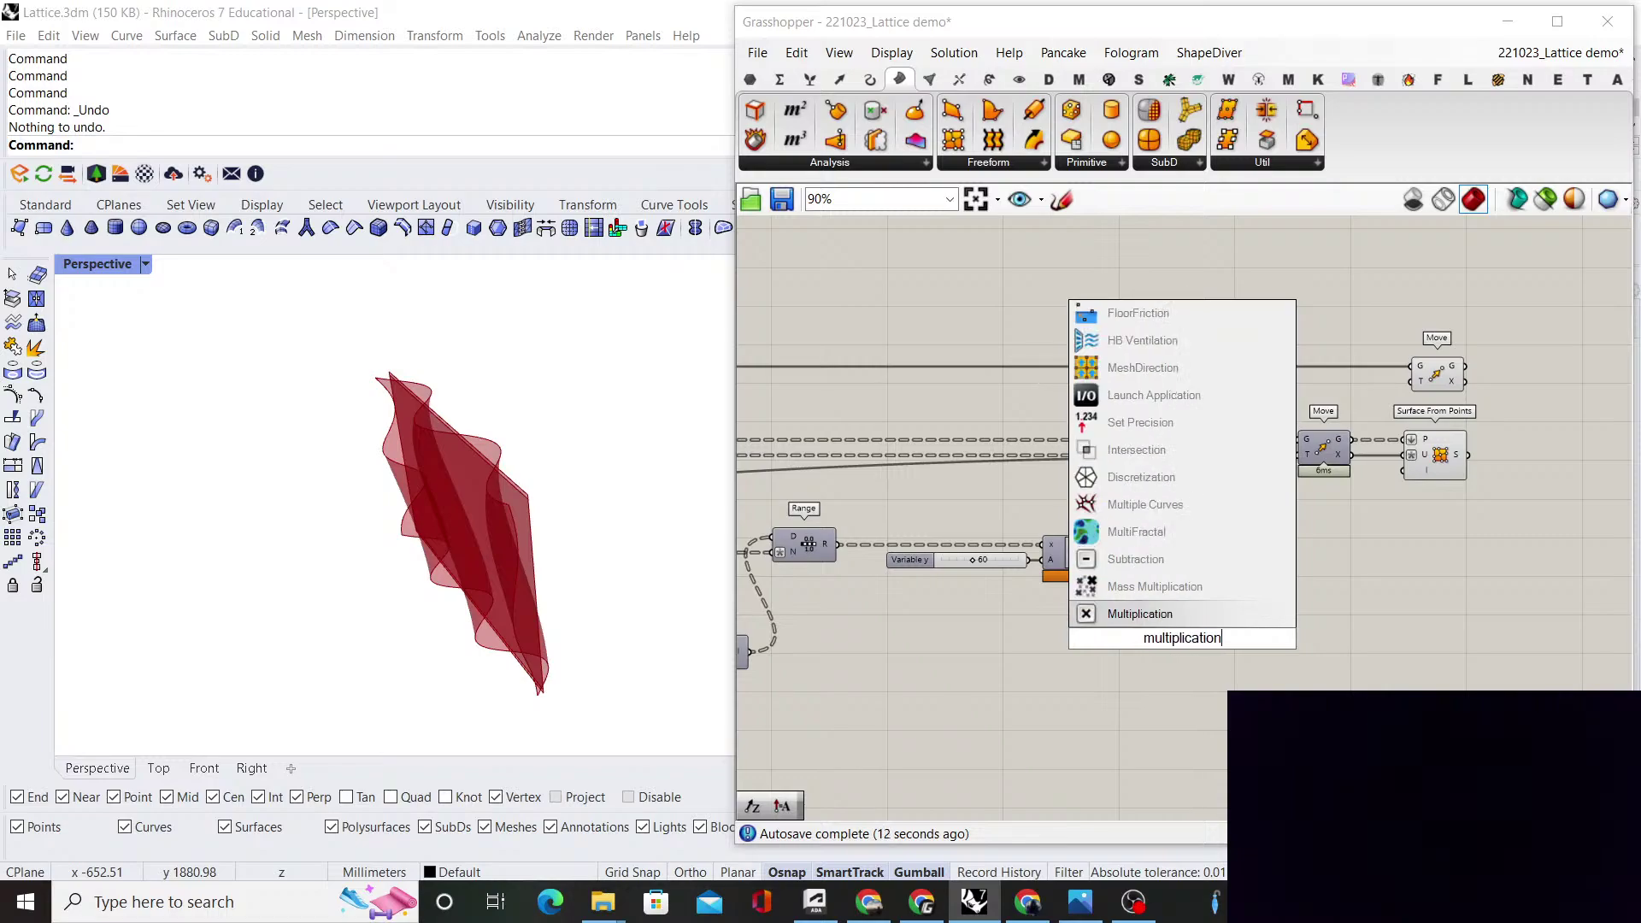
pyautogui.press('Return')
# Create a 1.20 number slider for Multiplication's B input and connect the Expression's amplitude slider to its A input
pyautogui.scroll(3, 1186, 636)
pyautogui.doubleClick(1074, 680)
pyautogui.write('1.2')
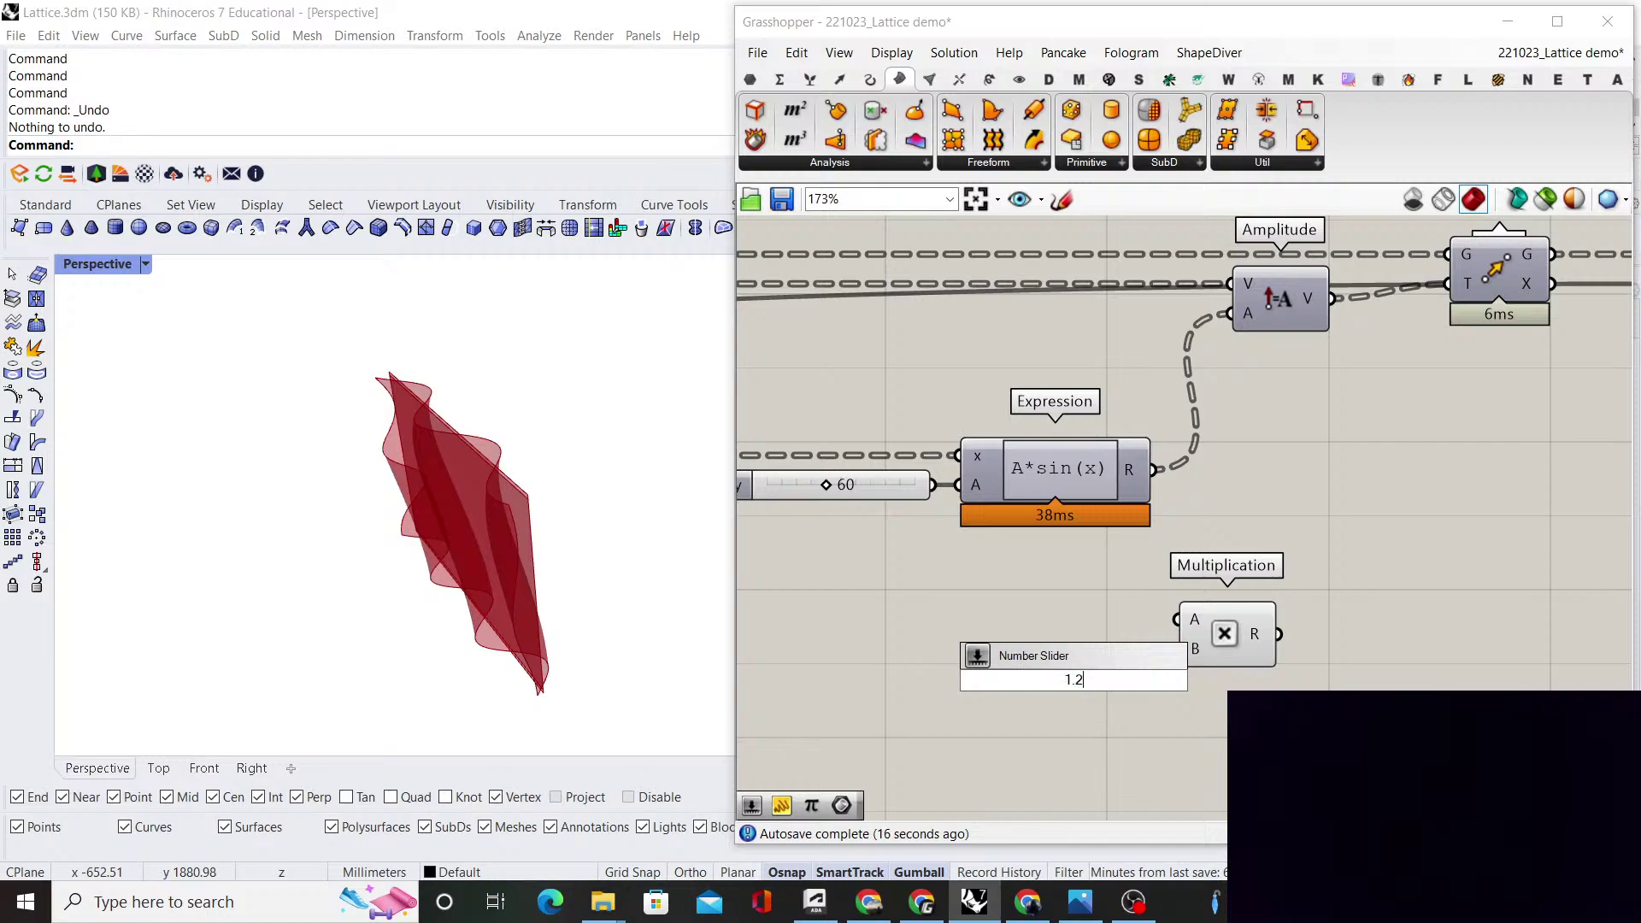
pyautogui.write('0')
pyautogui.press('Return')
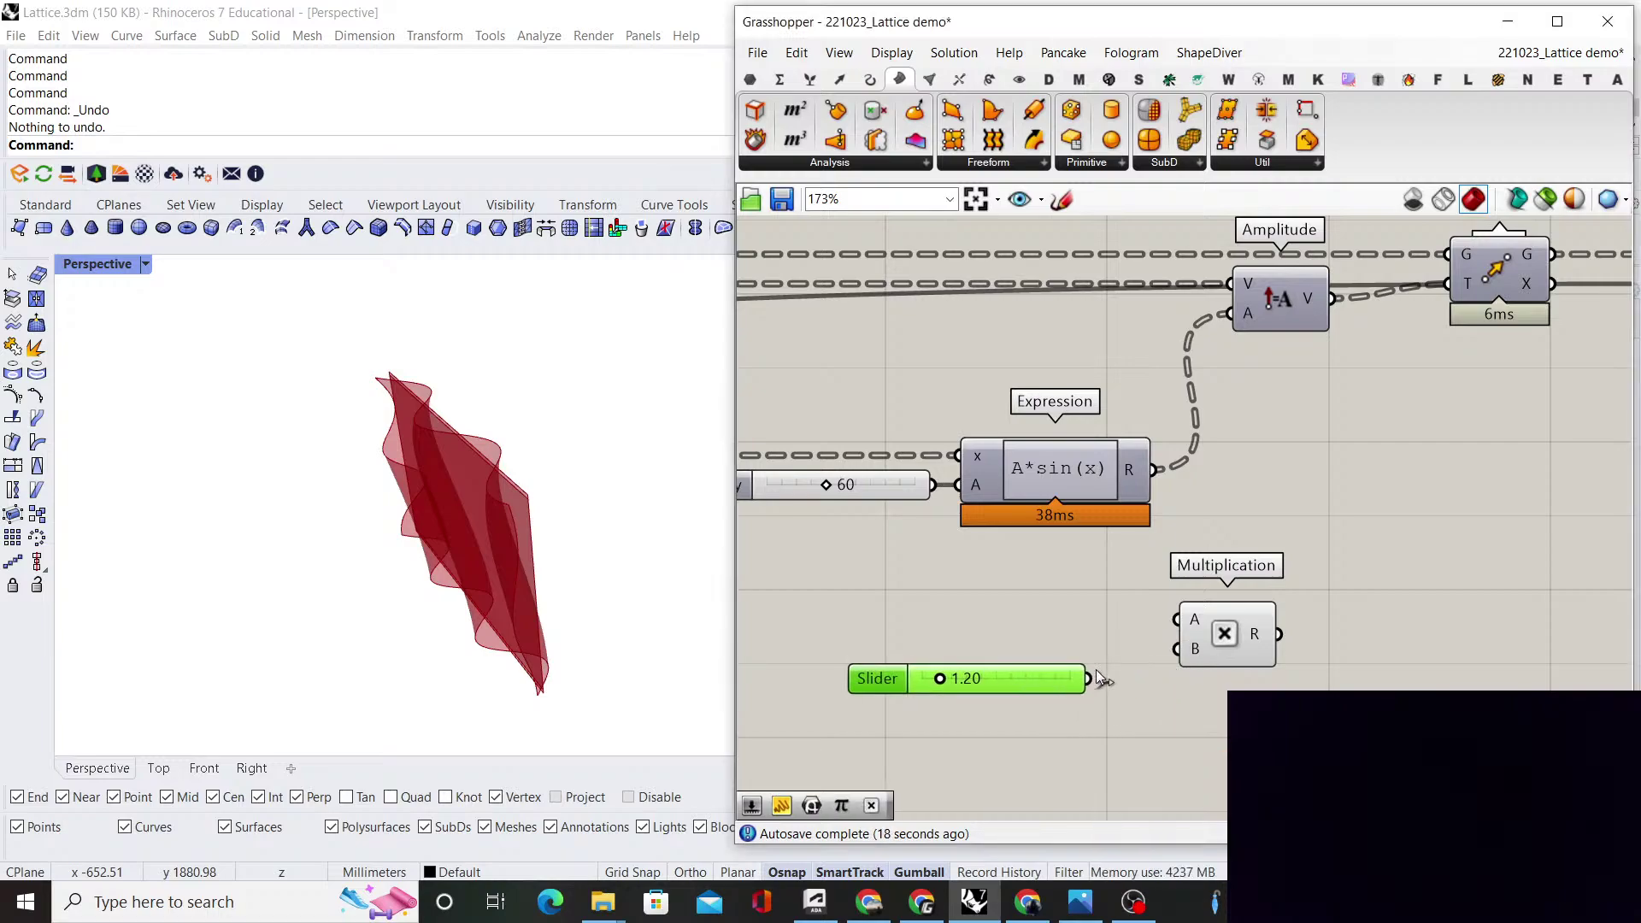
pyautogui.moveTo(1214, 645); pyautogui.dragTo(1184, 671)
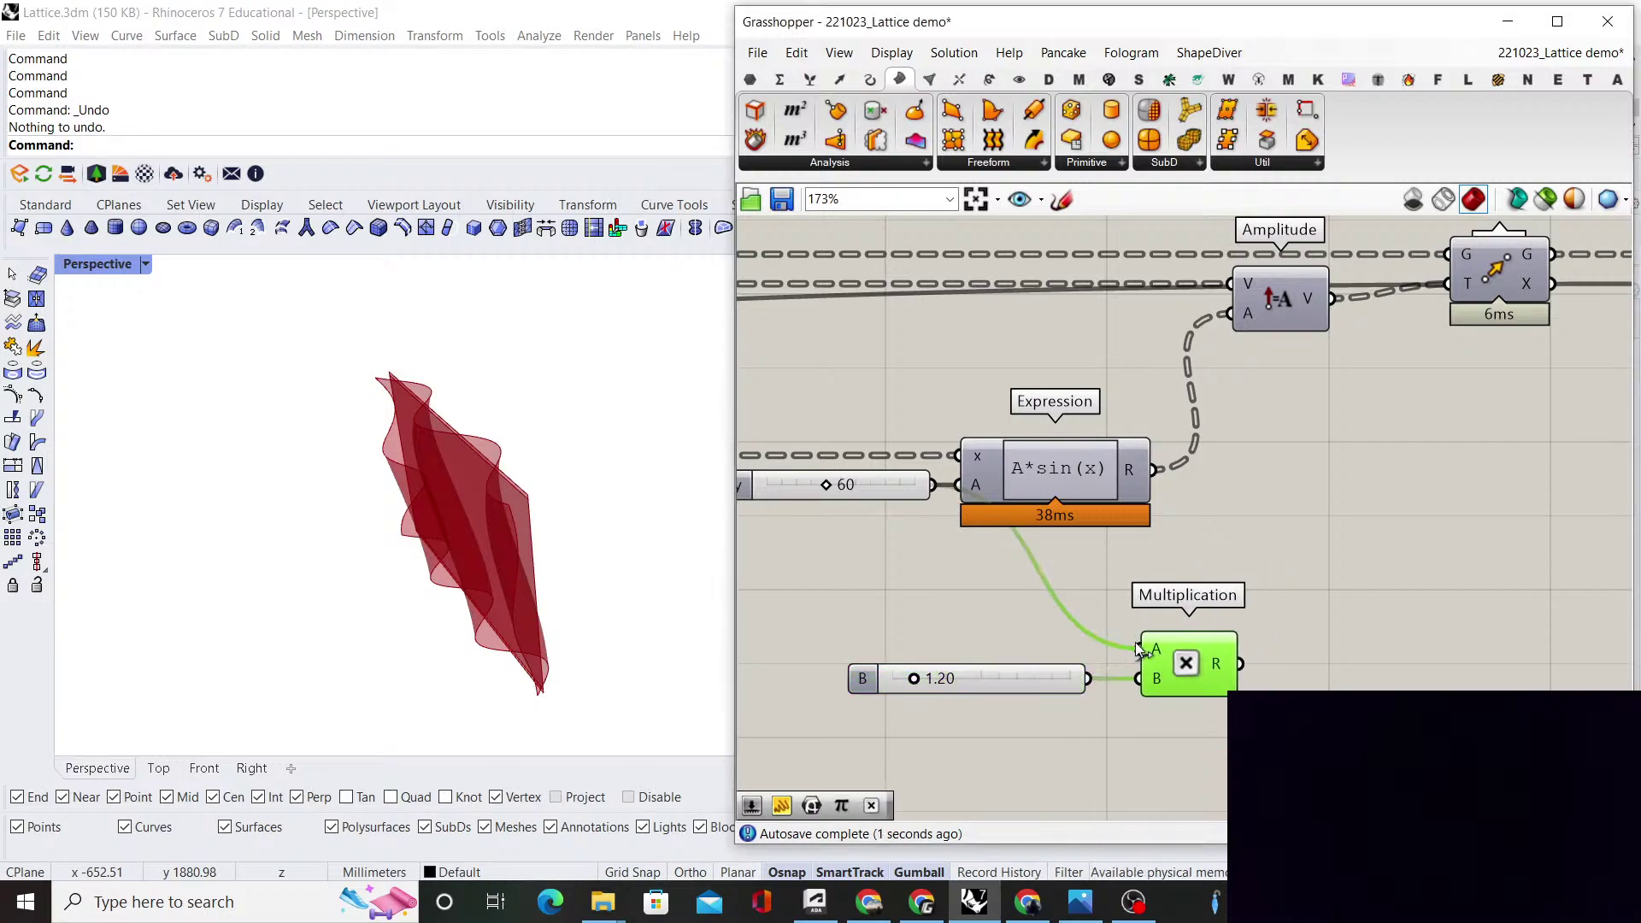
pyautogui.click(1256, 593)
# Add a Unit Y component, feed it Multiplication's R output, and connect its V output to the upper Move's T input
pyautogui.scroll(-3, 1124, 624)
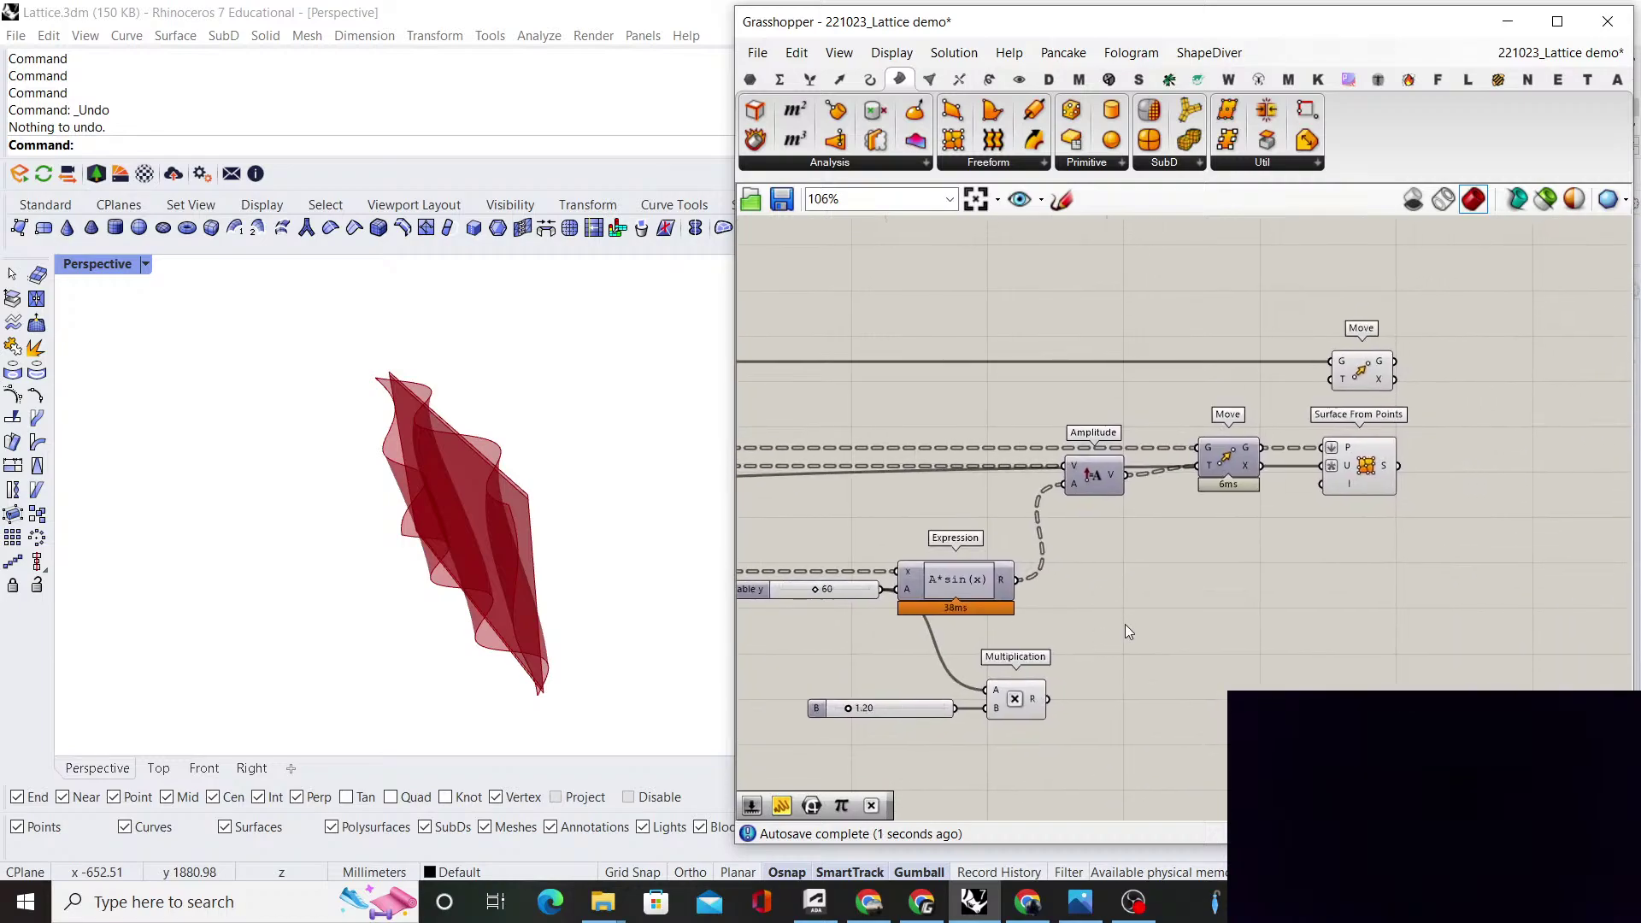
pyautogui.scroll(1, 1125, 624)
pyautogui.doubleClick(1199, 649)
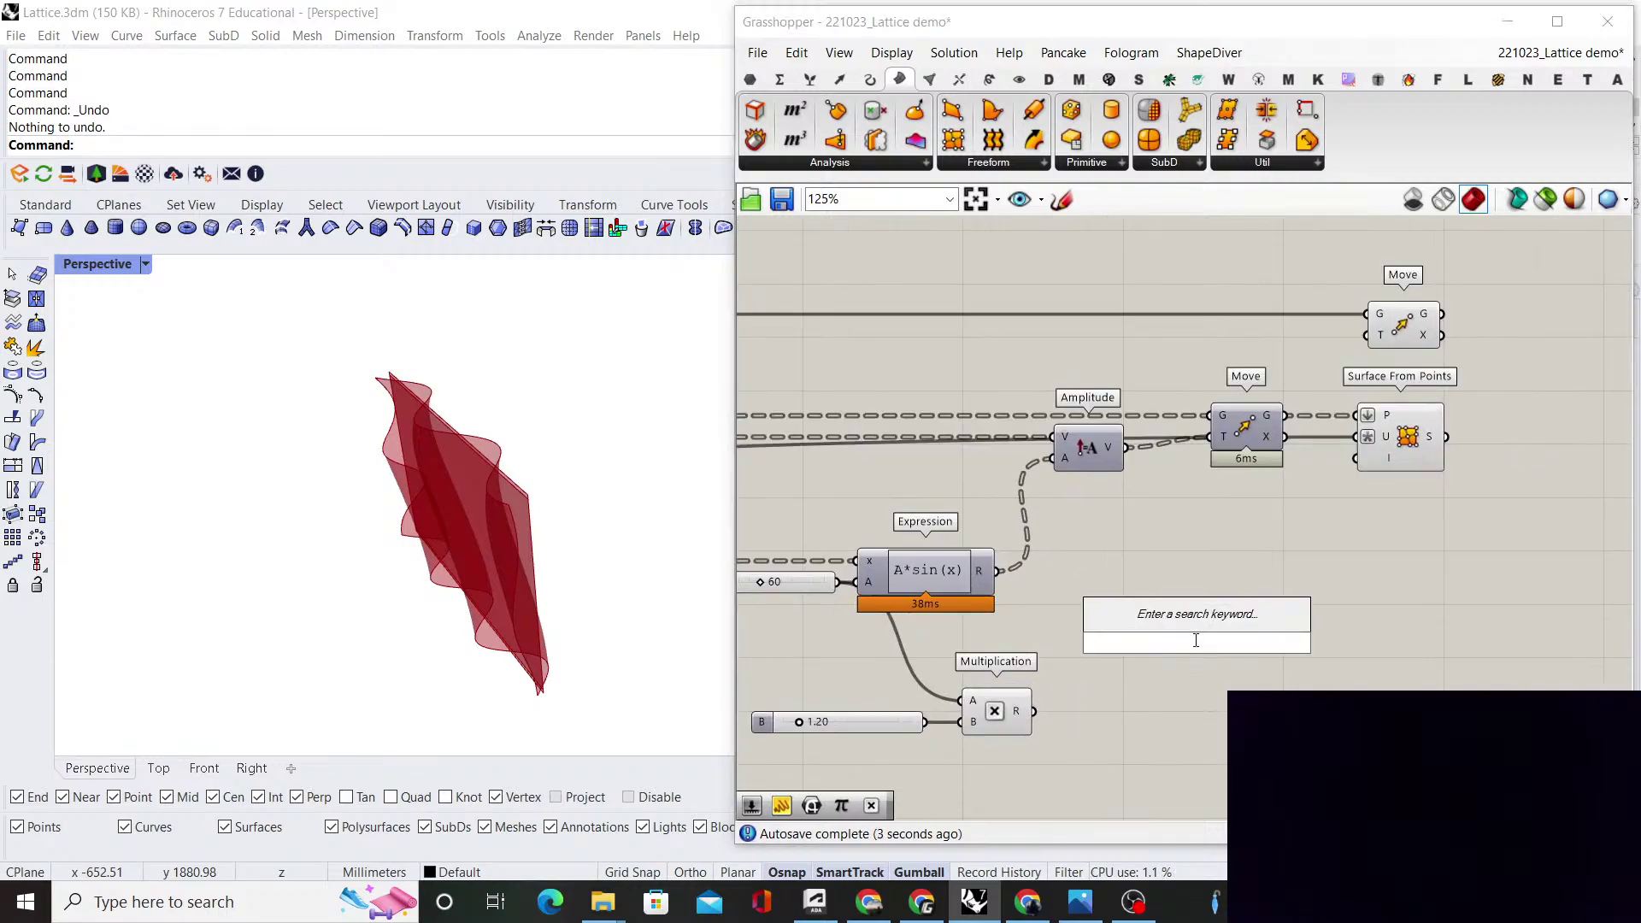
pyautogui.write('y')
pyautogui.click(1167, 624)
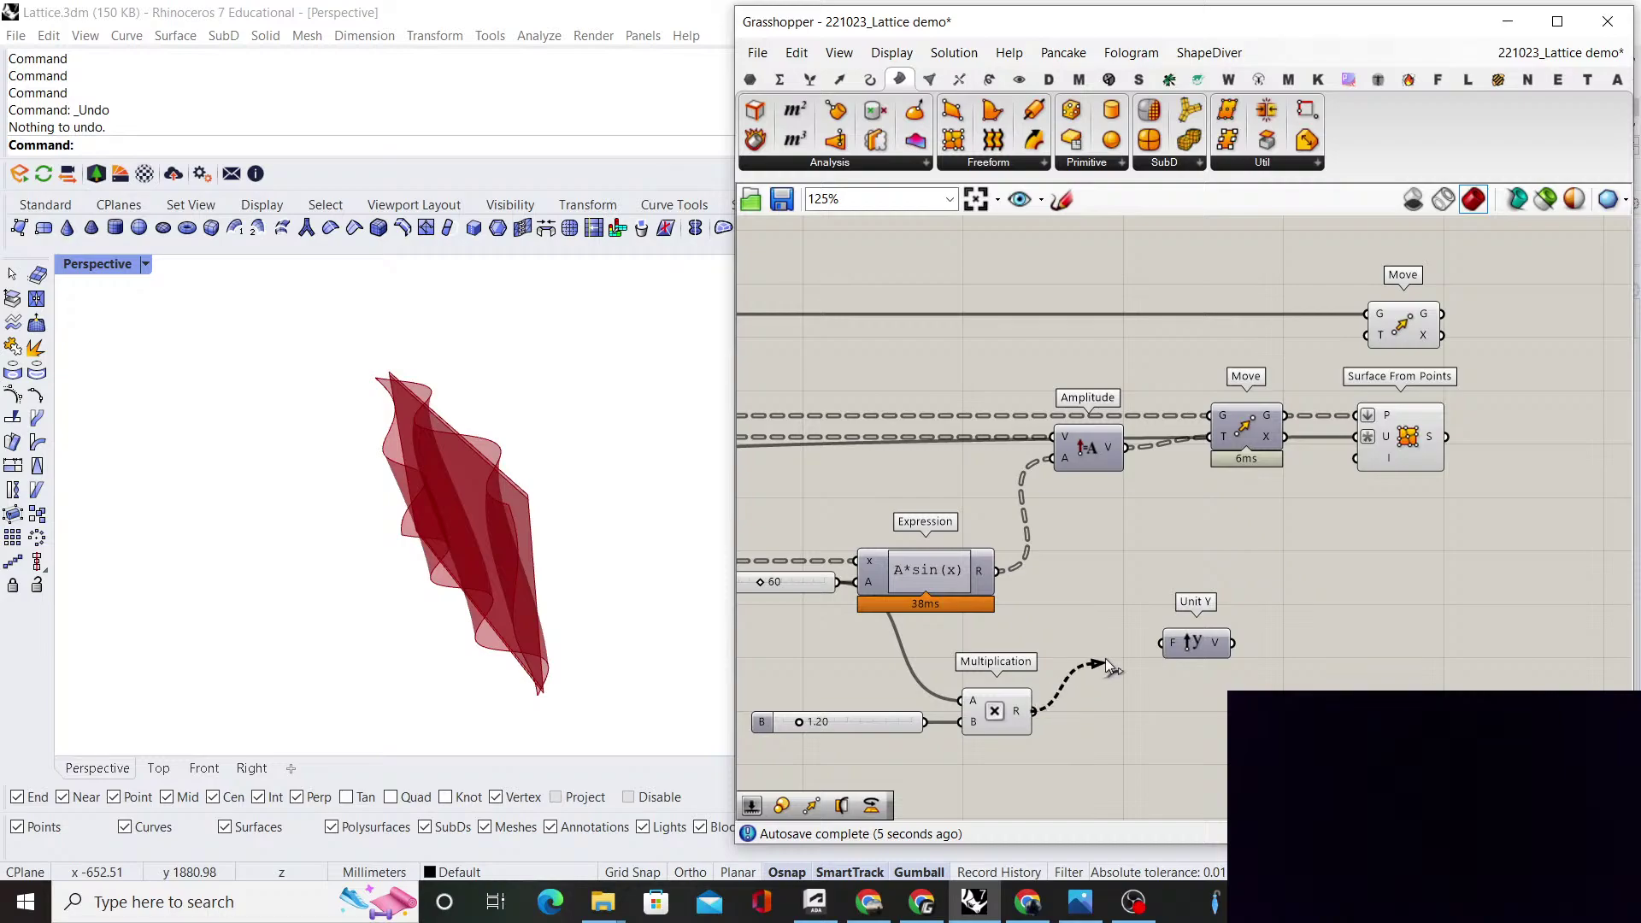
pyautogui.moveTo(1185, 654); pyautogui.dragTo(1095, 716)
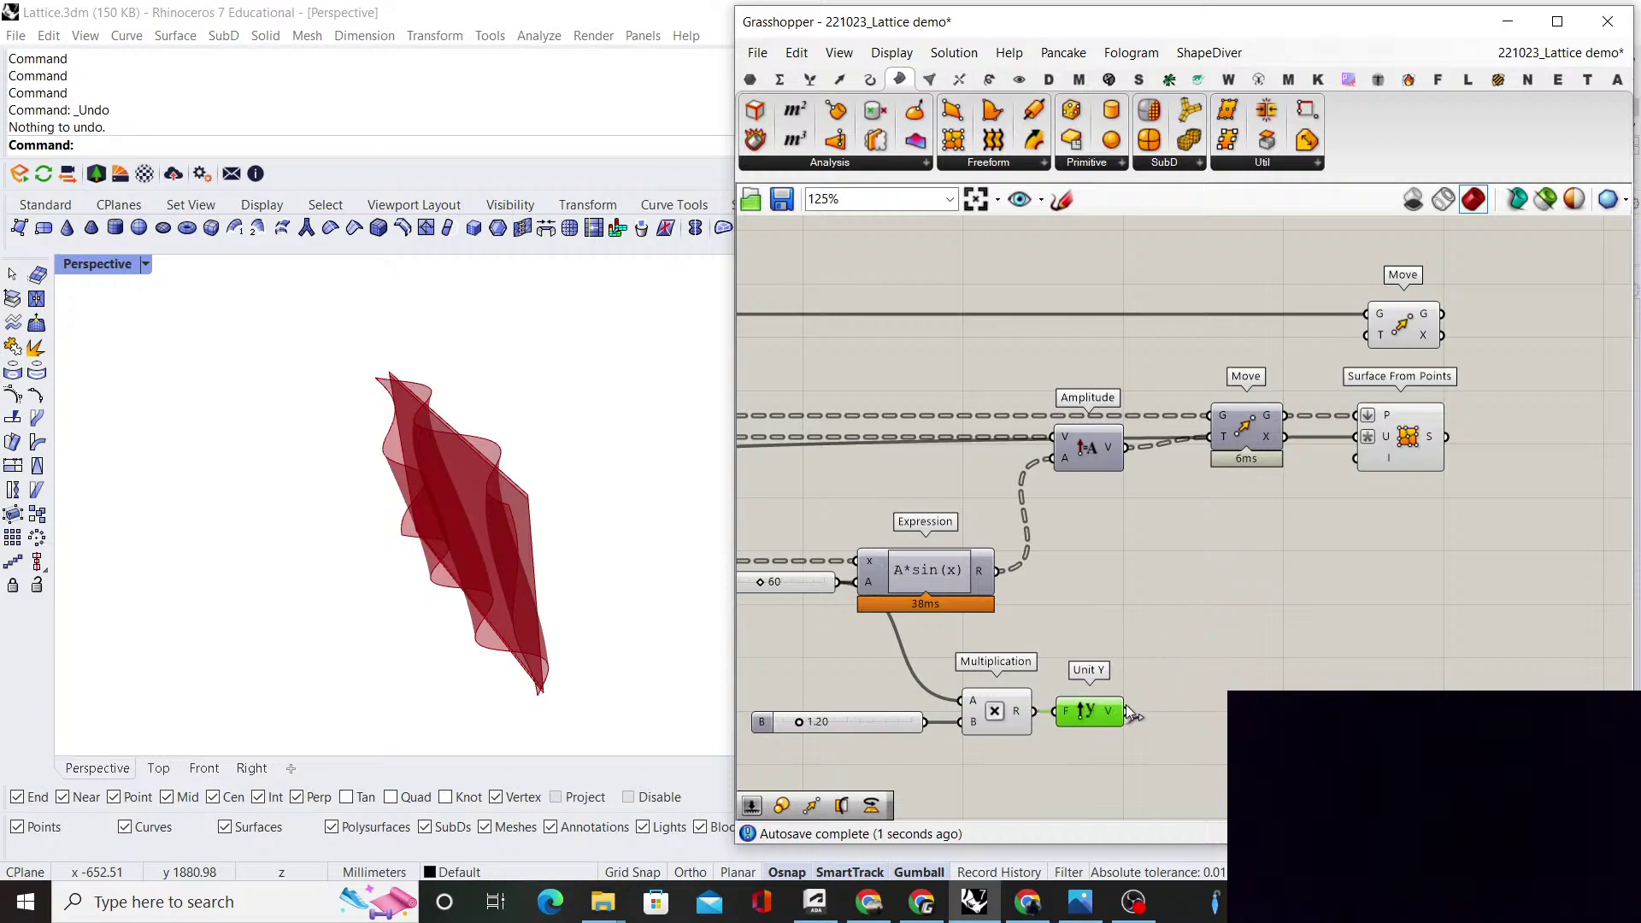
pyautogui.moveTo(1378, 363); pyautogui.dragTo(1374, 360)
pyautogui.moveTo(432, 561); pyautogui.dragTo(565, 526, button='right')
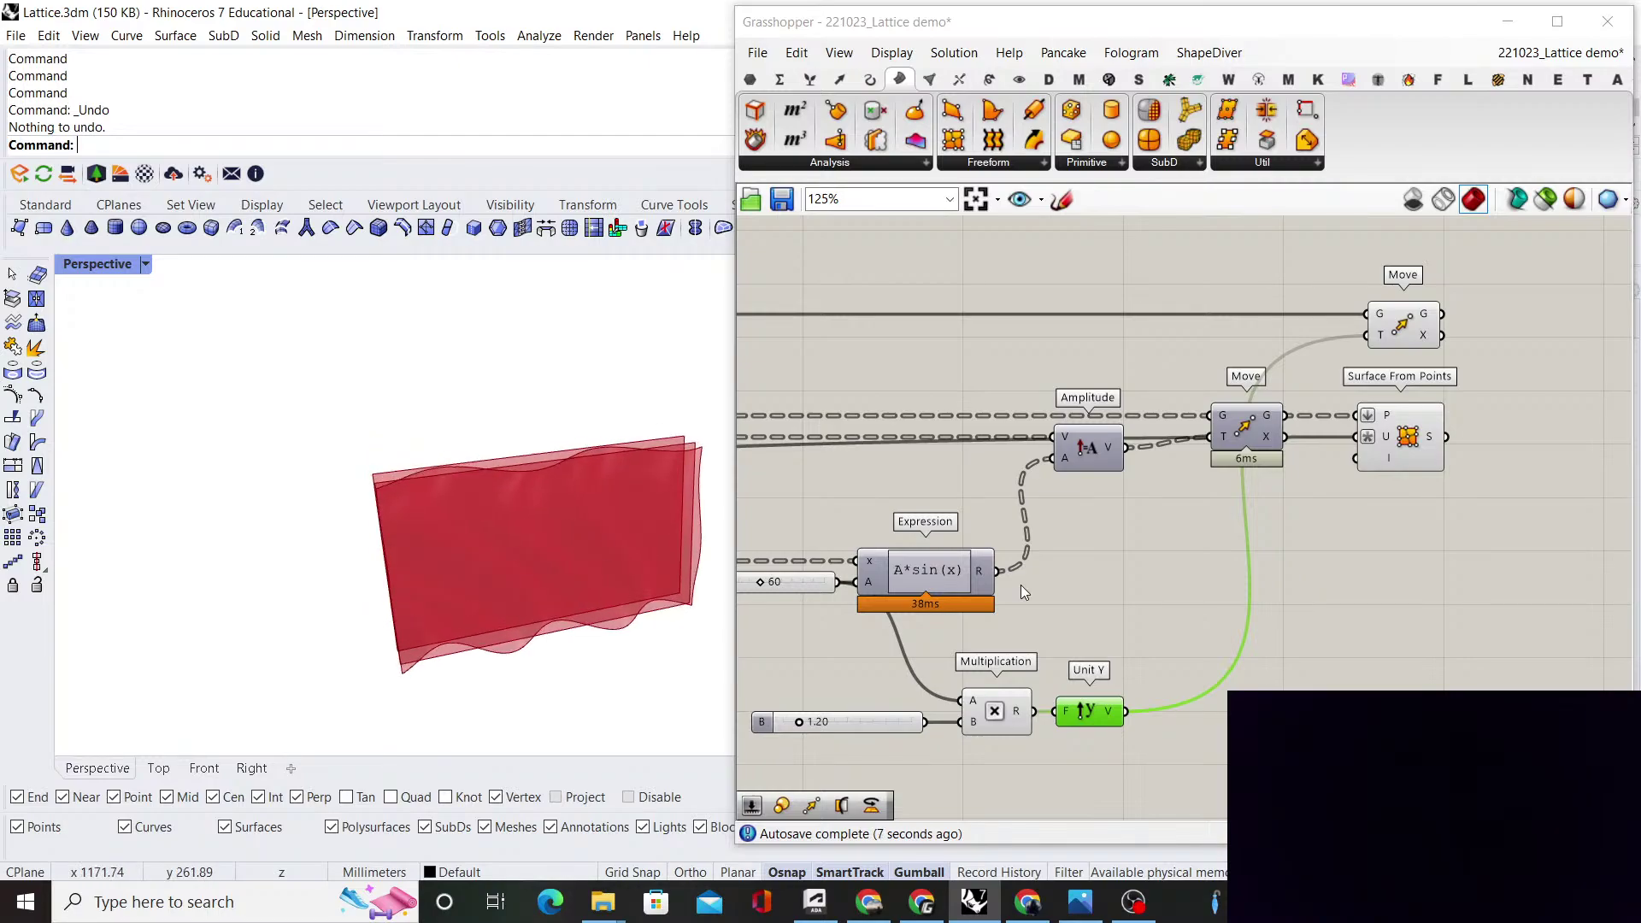
# Turn off the preview of the Extrude component and check the offset flat surface against the wavy surface
pyautogui.scroll(-8, 1069, 586)
pyautogui.moveTo(1064, 585); pyautogui.dragTo(1329, 555, button='right')
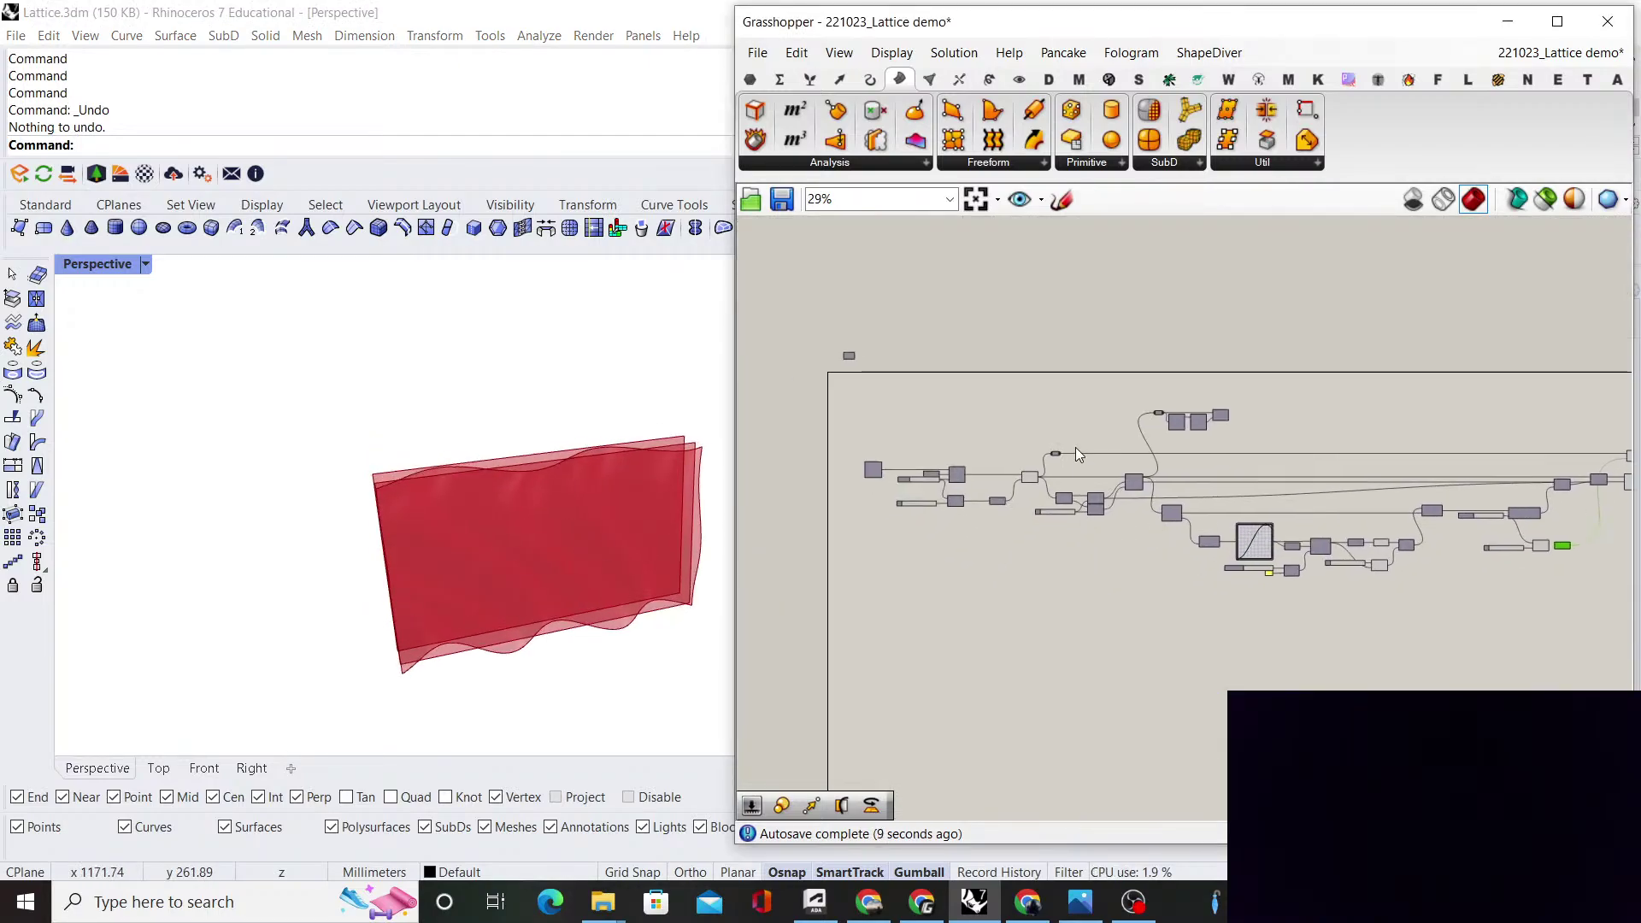
pyautogui.click(1031, 478)
pyautogui.middleClick(1044, 482)
pyautogui.rightClick(1034, 419)
pyautogui.click(1087, 453)
pyautogui.moveTo(541, 571); pyautogui.dragTo(476, 509, button='right')
pyautogui.scroll(3, 600, 512)
pyautogui.scroll(-3, 602, 512)
pyautogui.moveTo(602, 512)
pyautogui.mouseDown(button='right')
pyautogui.moveTo(322, 535)
pyautogui.moveTo(454, 479)
pyautogui.moveTo(641, 534)
pyautogui.moveTo(598, 530)
pyautogui.mouseUp(button='right')
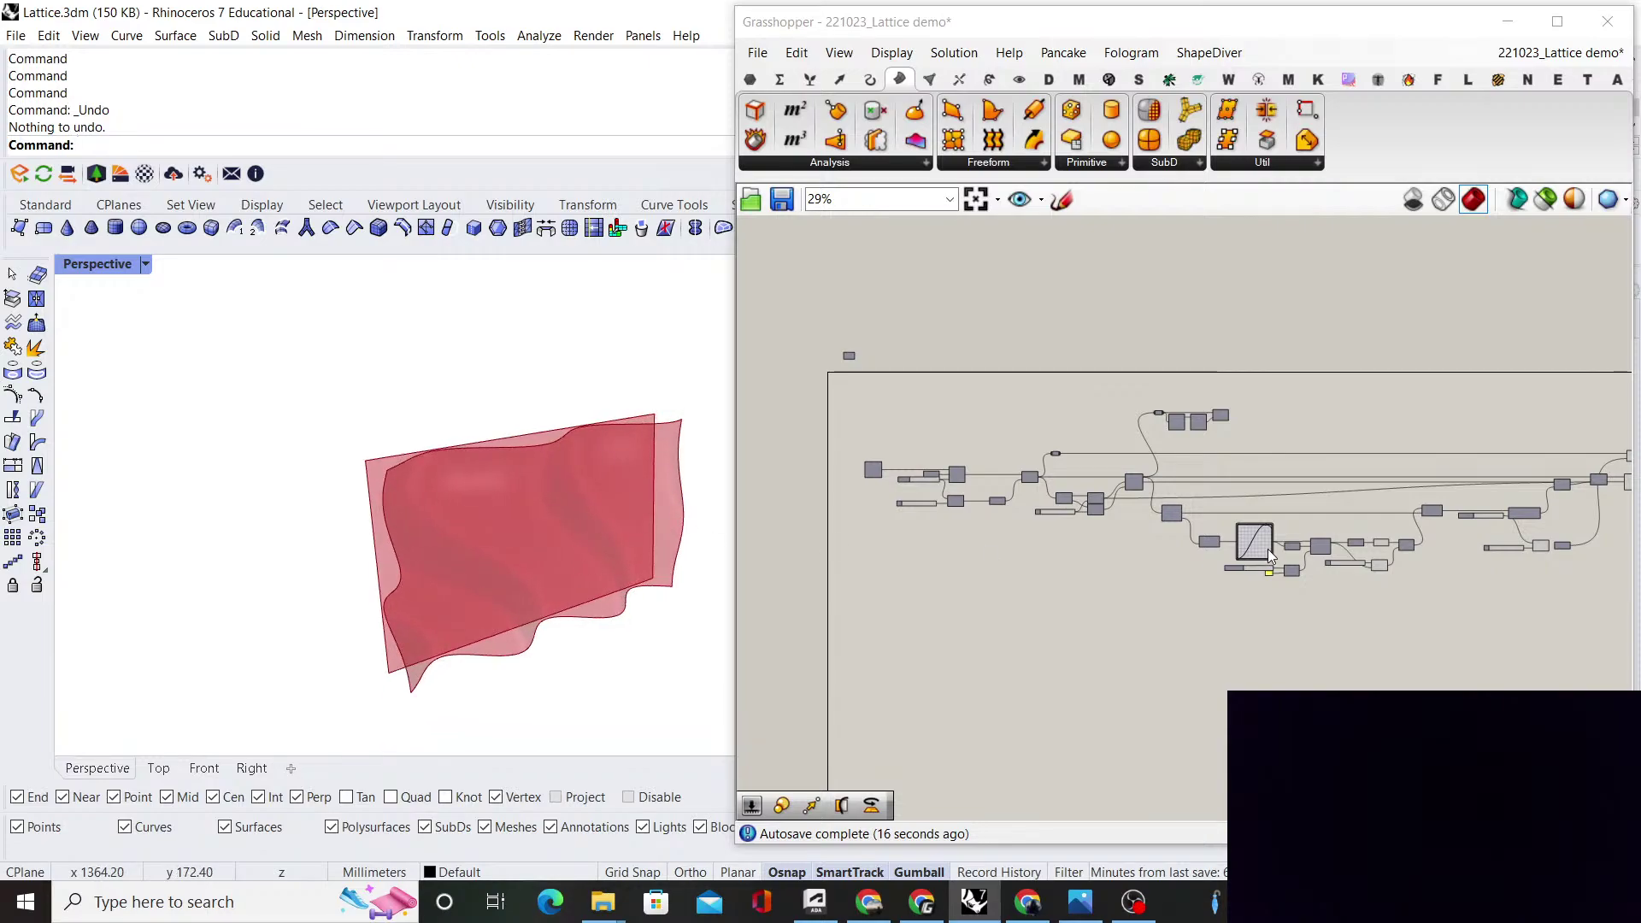
# Add a Twisted Box Two Surfaces component beside the upper Move and Surface From Points components
pyautogui.scroll(5, 1269, 549)
pyautogui.moveTo(1218, 555); pyautogui.dragTo(1147, 625, button='right')
pyautogui.moveTo(1147, 626); pyautogui.dragTo(1058, 419)
pyautogui.click(1082, 417)
pyautogui.scroll(2, 1118, 414)
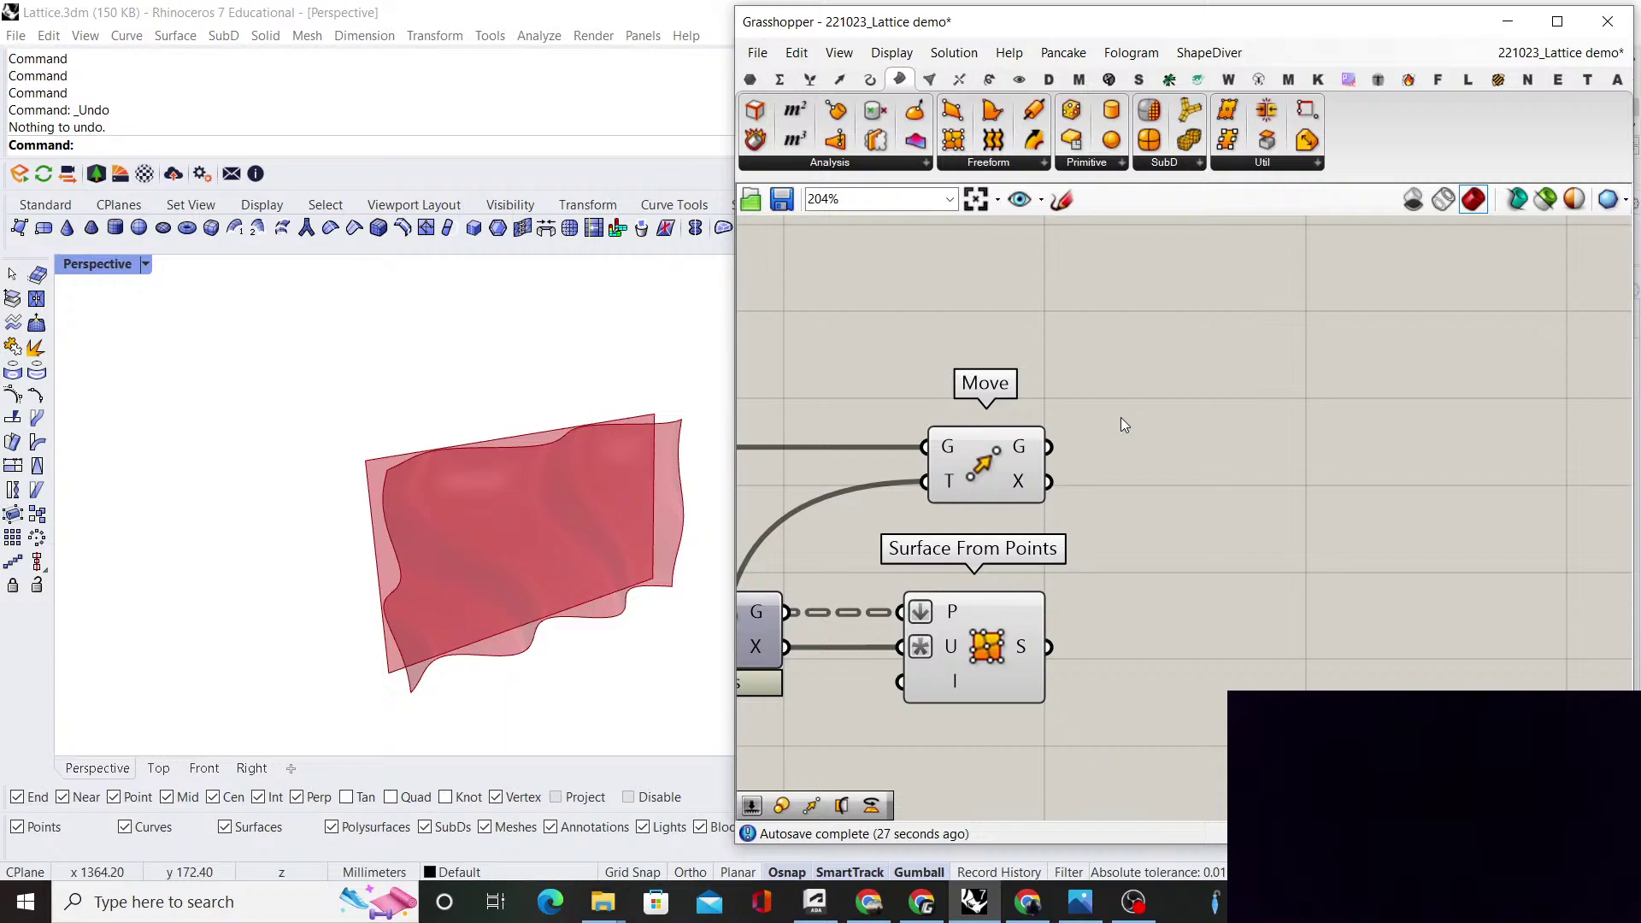
pyautogui.click(1198, 81)
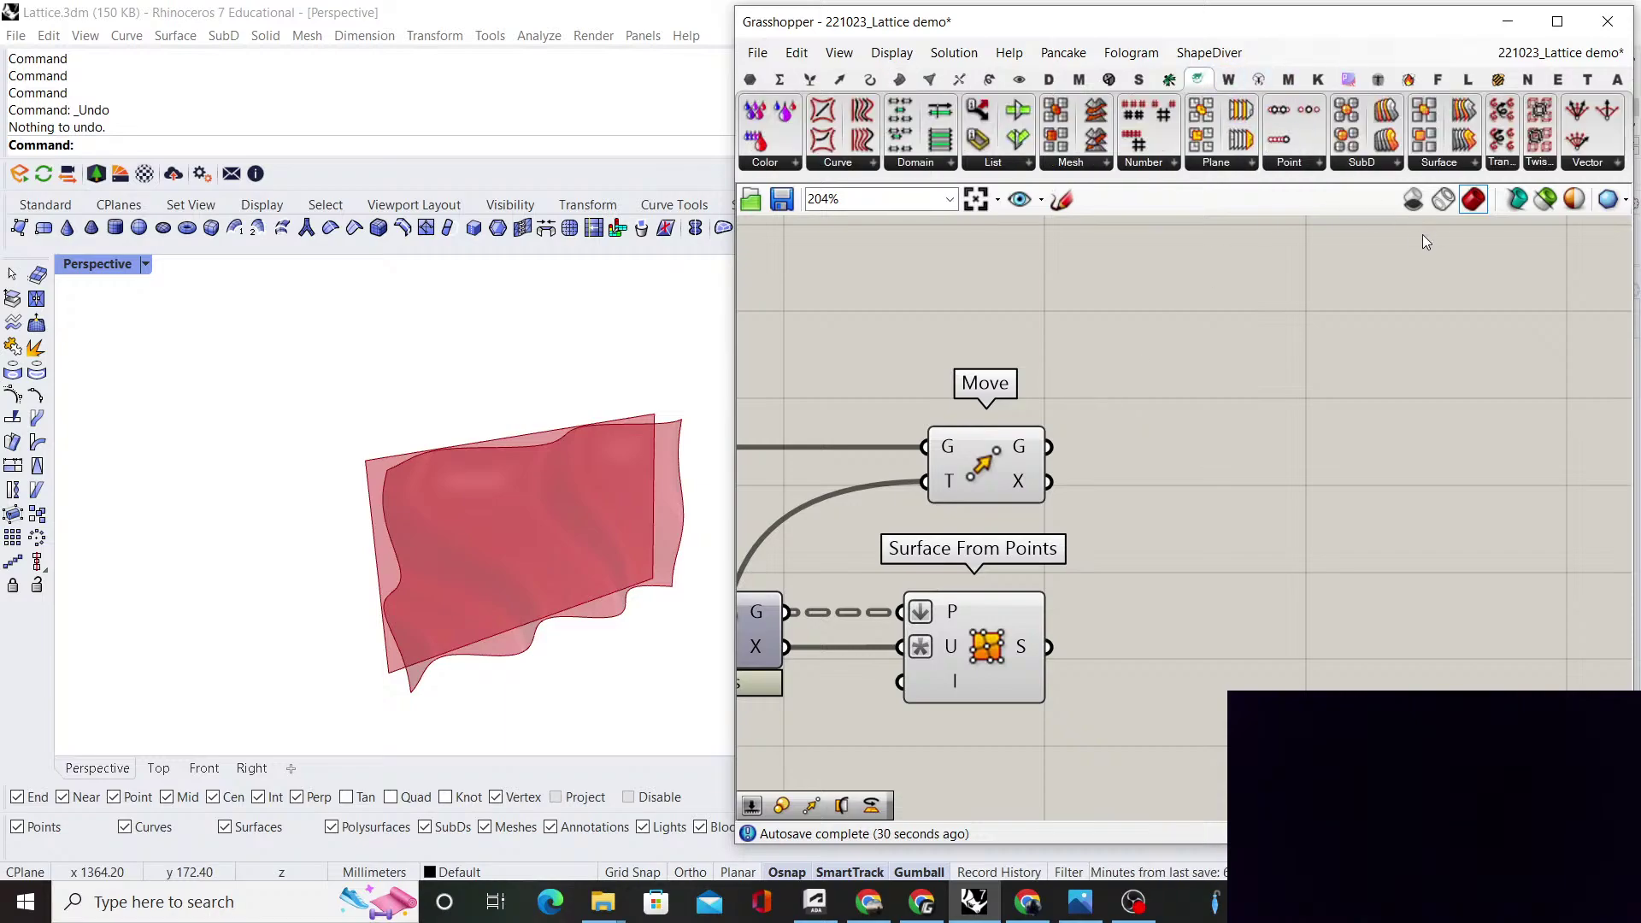
pyautogui.click(1539, 162)
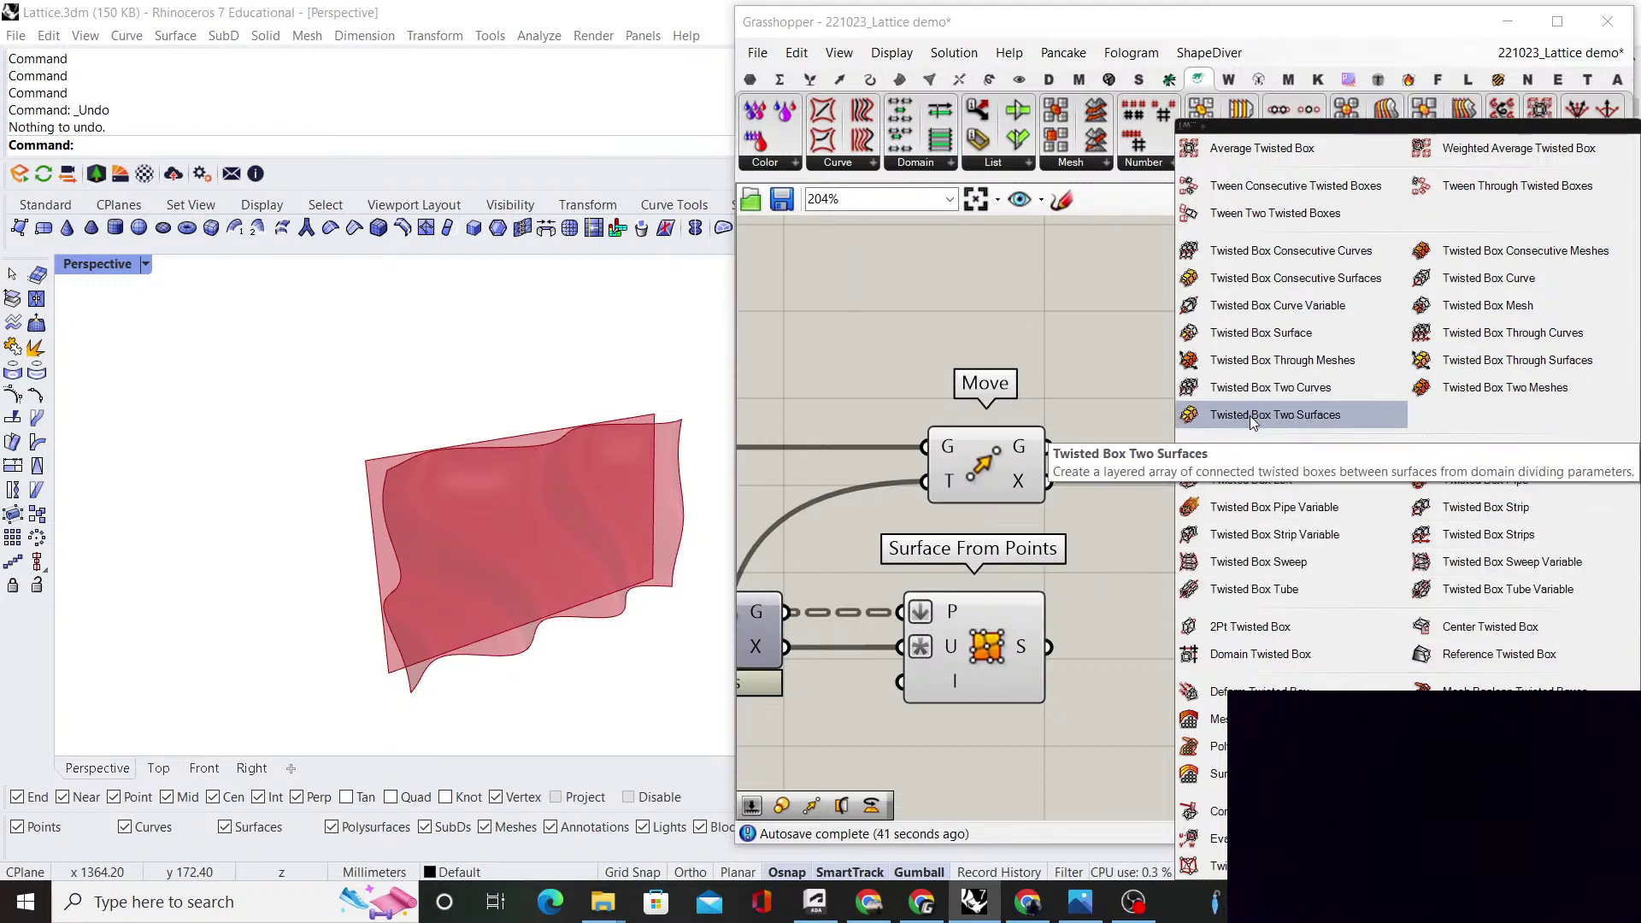
pyautogui.moveTo(1305, 419); pyautogui.dragTo(1289, 596)
pyautogui.scroll(-2, 1171, 520)
pyautogui.moveTo(1171, 521); pyautogui.dragTo(1072, 482, button='right')
pyautogui.scroll(2, 1071, 482)
pyautogui.moveTo(1191, 539); pyautogui.dragTo(1318, 556)
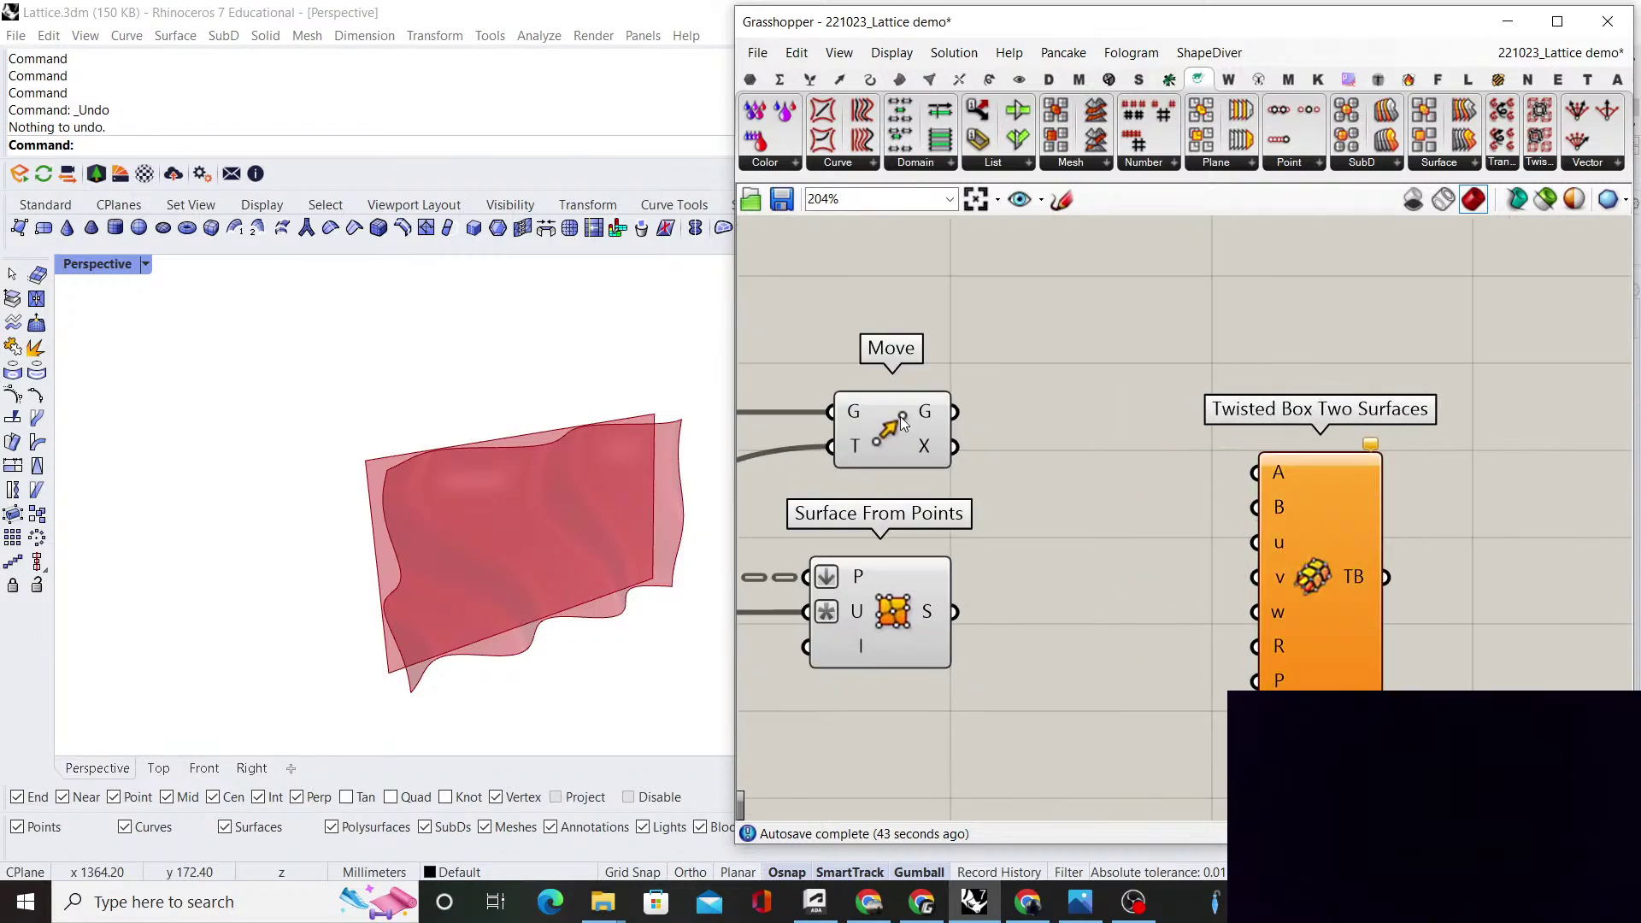
# Connect the upper Move's G output to Twisted Box Two Surfaces' A input and Surface From Points' S output to its B input
pyautogui.click(900, 416)
pyautogui.click(1008, 398)
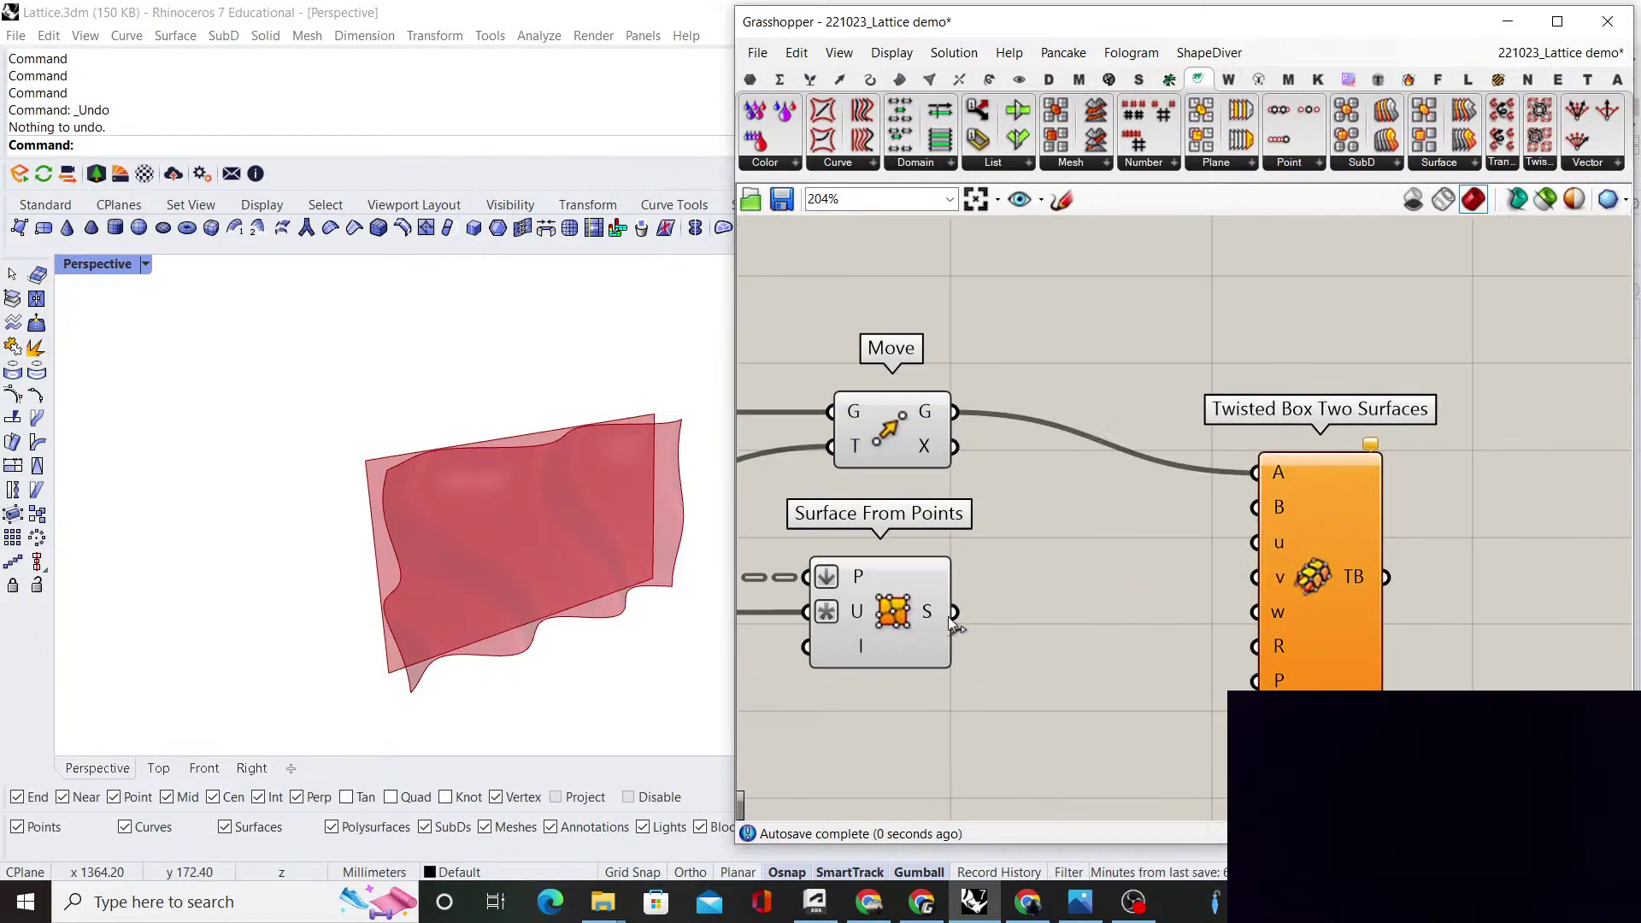
pyautogui.moveTo(1335, 531); pyautogui.dragTo(1392, 471)
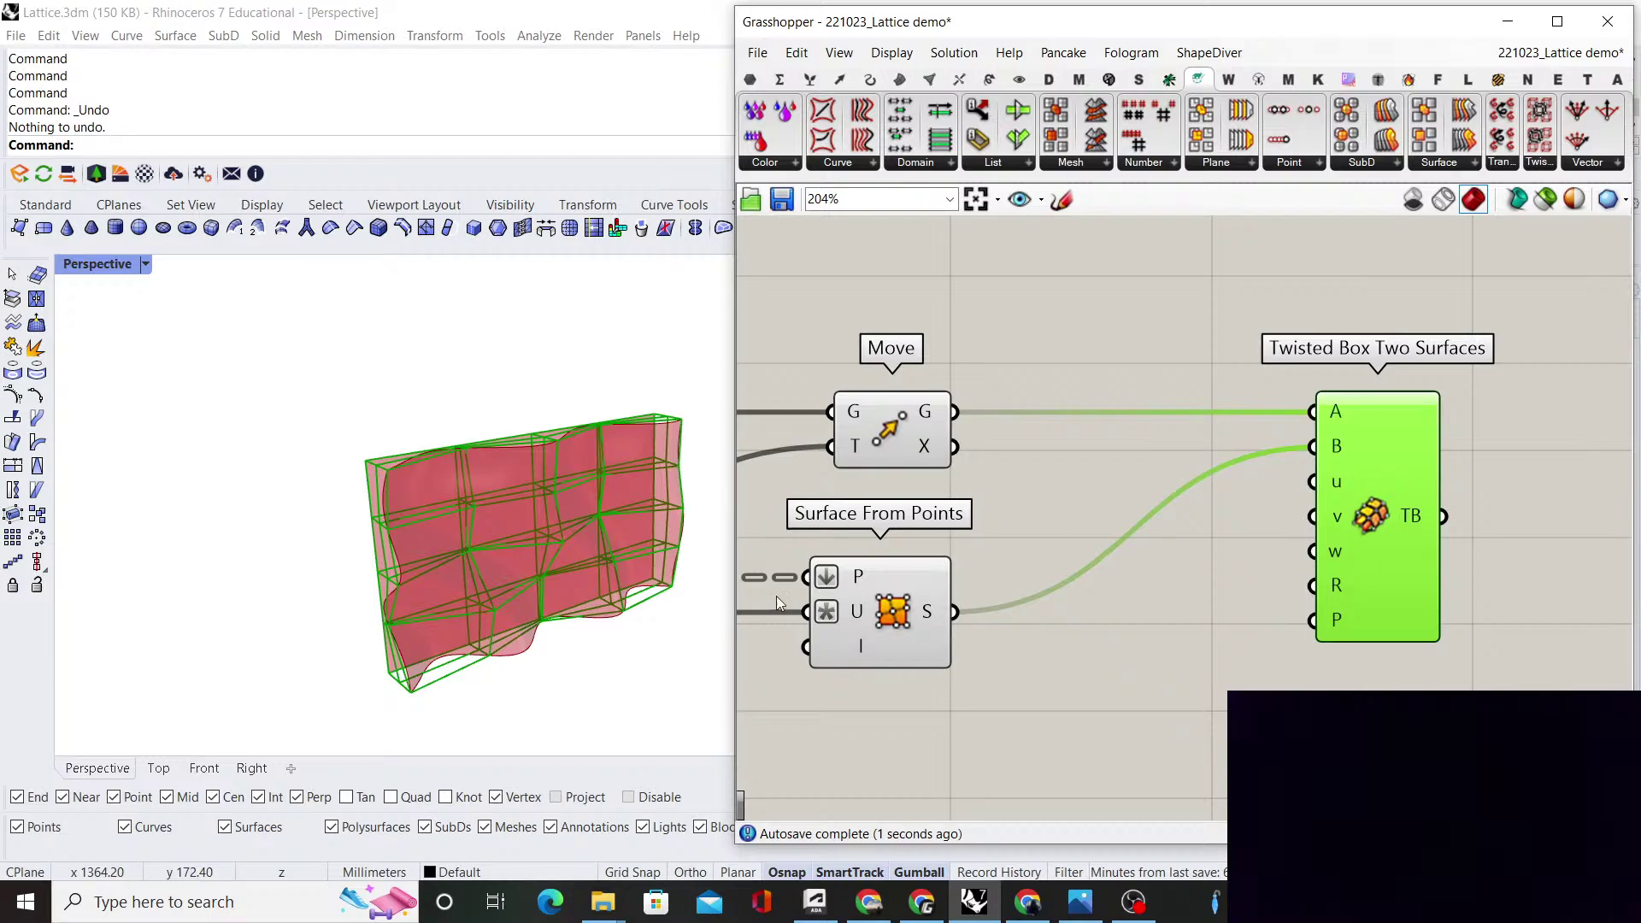
# Examine the twisted box grid in the Front view, checking how front and back box corners line up where cells meet
pyautogui.click(205, 768)
pyautogui.scroll(-3, 509, 545)
pyautogui.scroll(5, 509, 546)
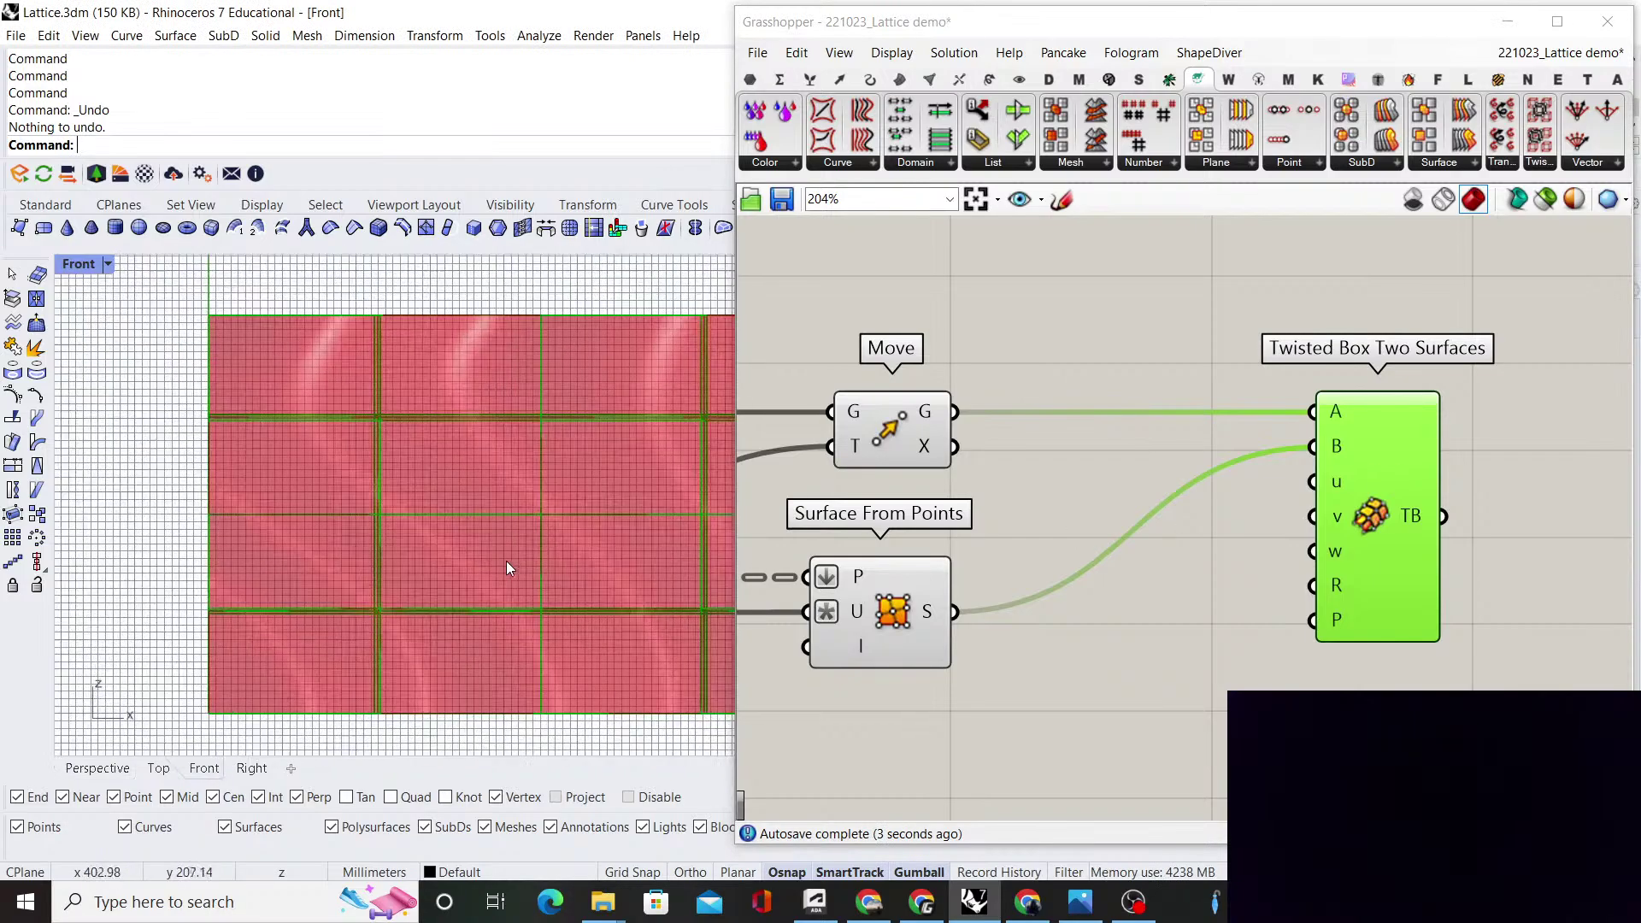
pyautogui.scroll(-3, 504, 576)
pyautogui.scroll(4, 547, 489)
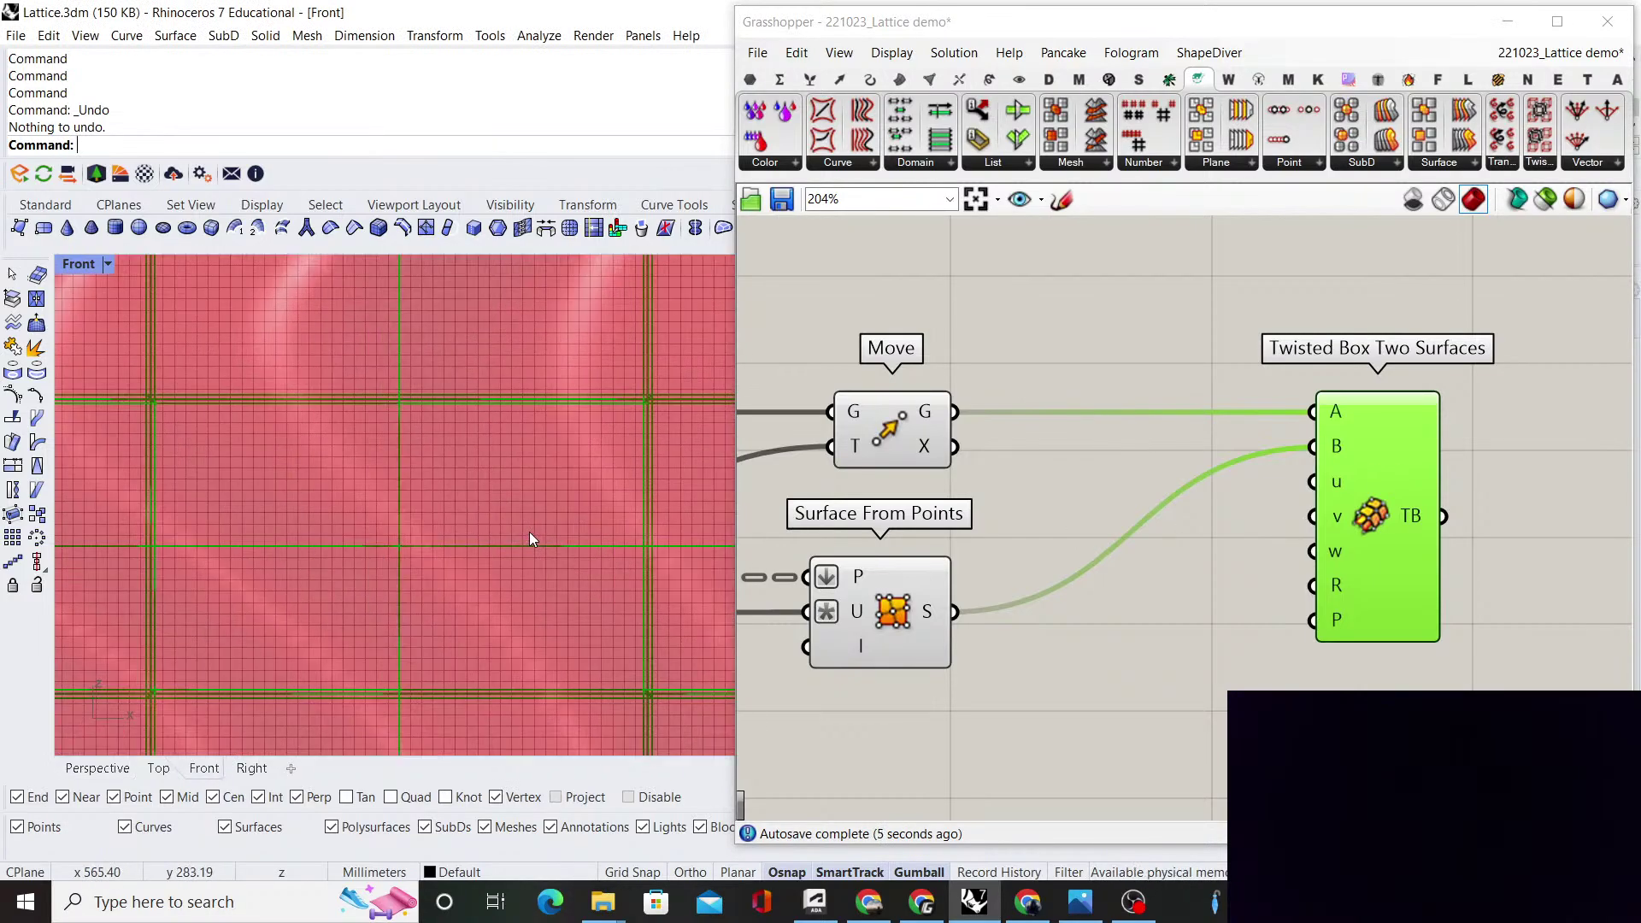
pyautogui.scroll(-2, 538, 530)
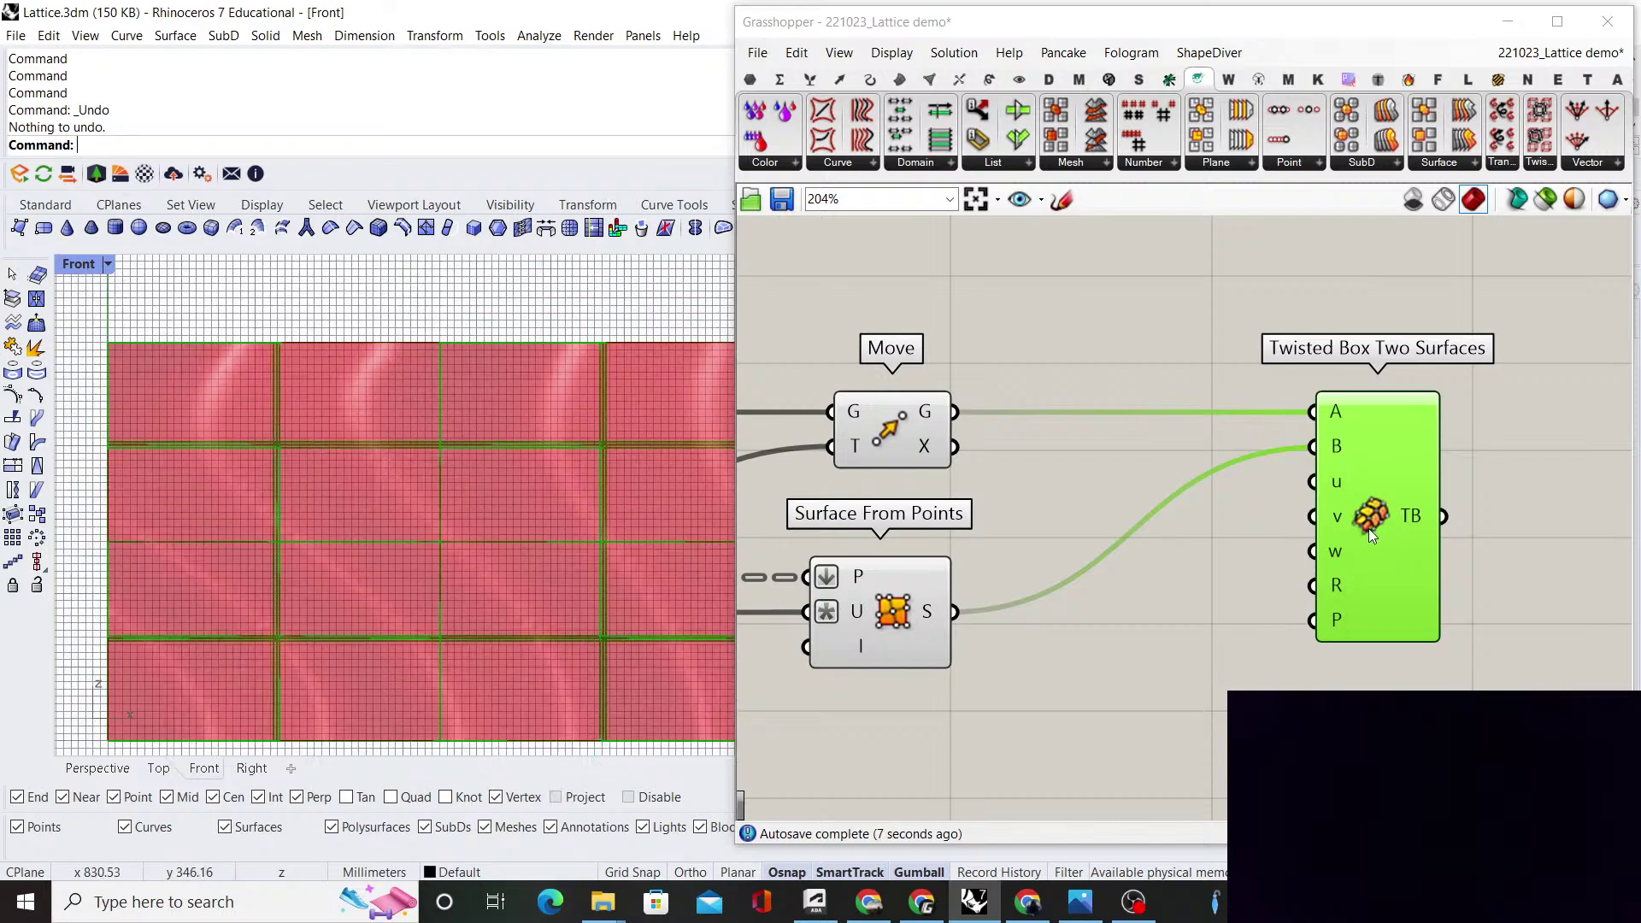
pyautogui.click(98, 767)
pyautogui.scroll(3, 366, 571)
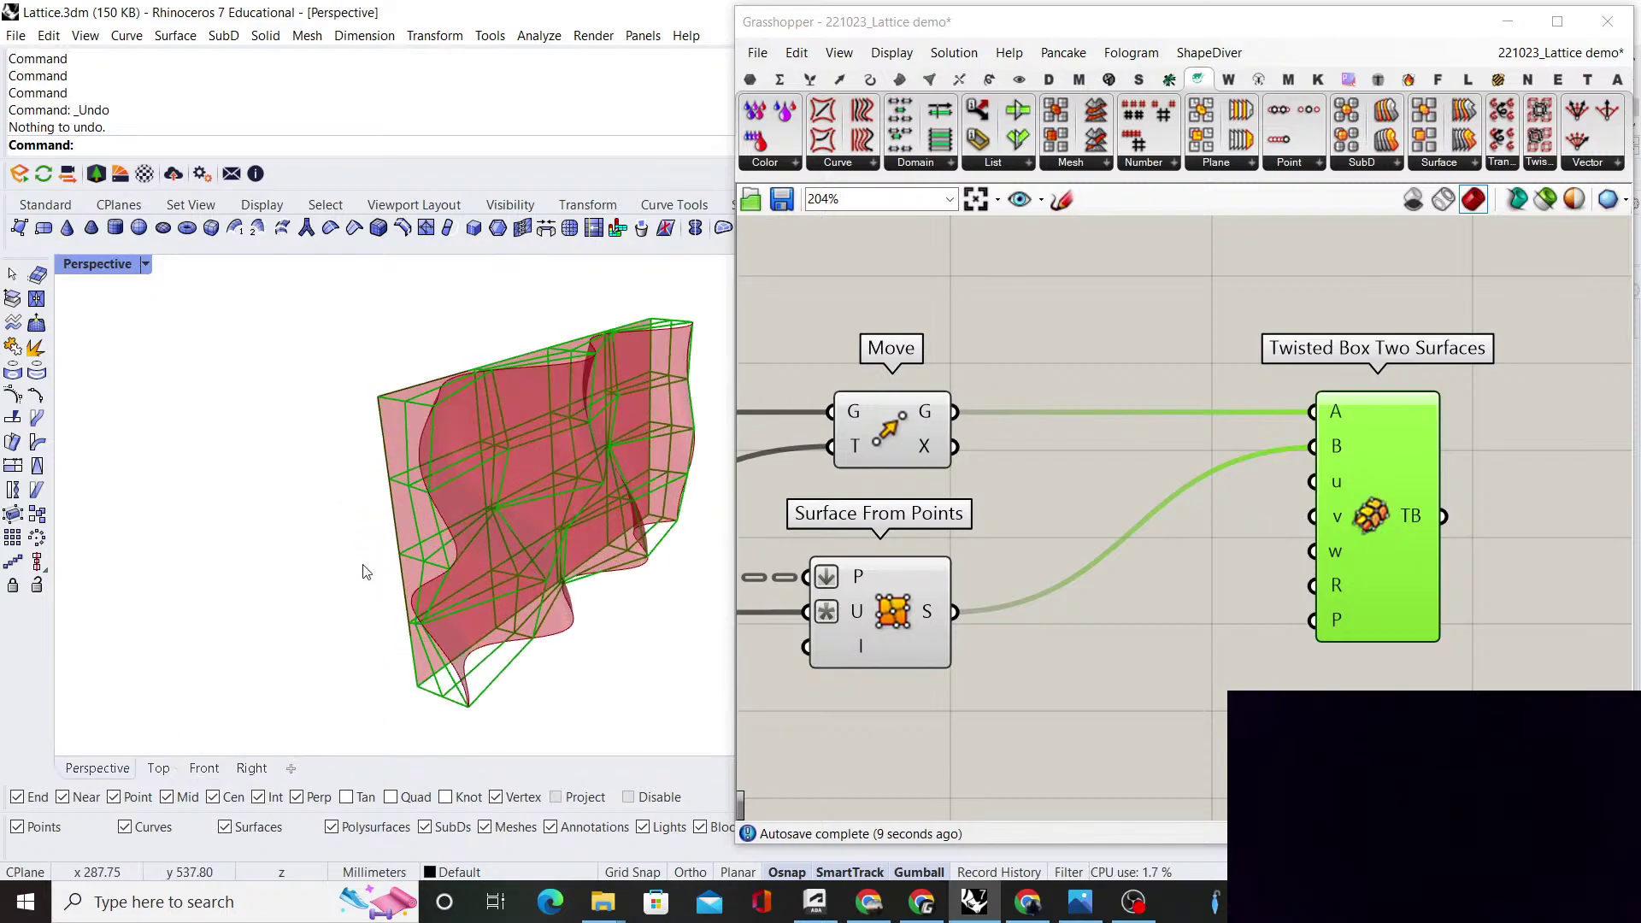
pyautogui.moveTo(380, 510); pyautogui.dragTo(359, 476, button='right')
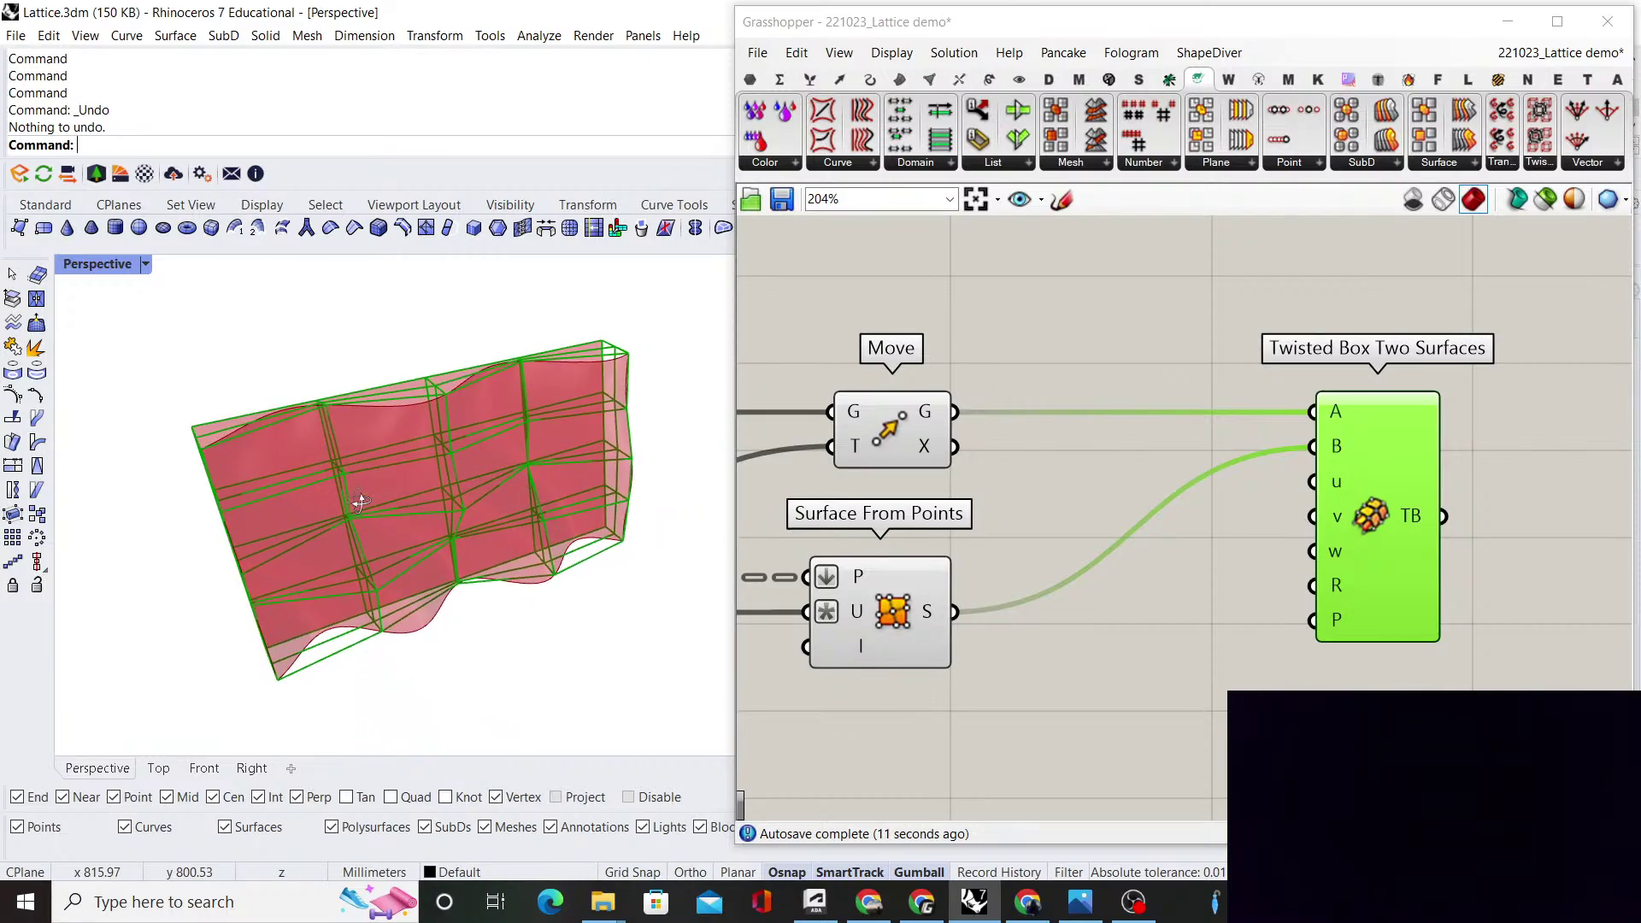
pyautogui.scroll(3, 405, 471)
pyautogui.click(204, 768)
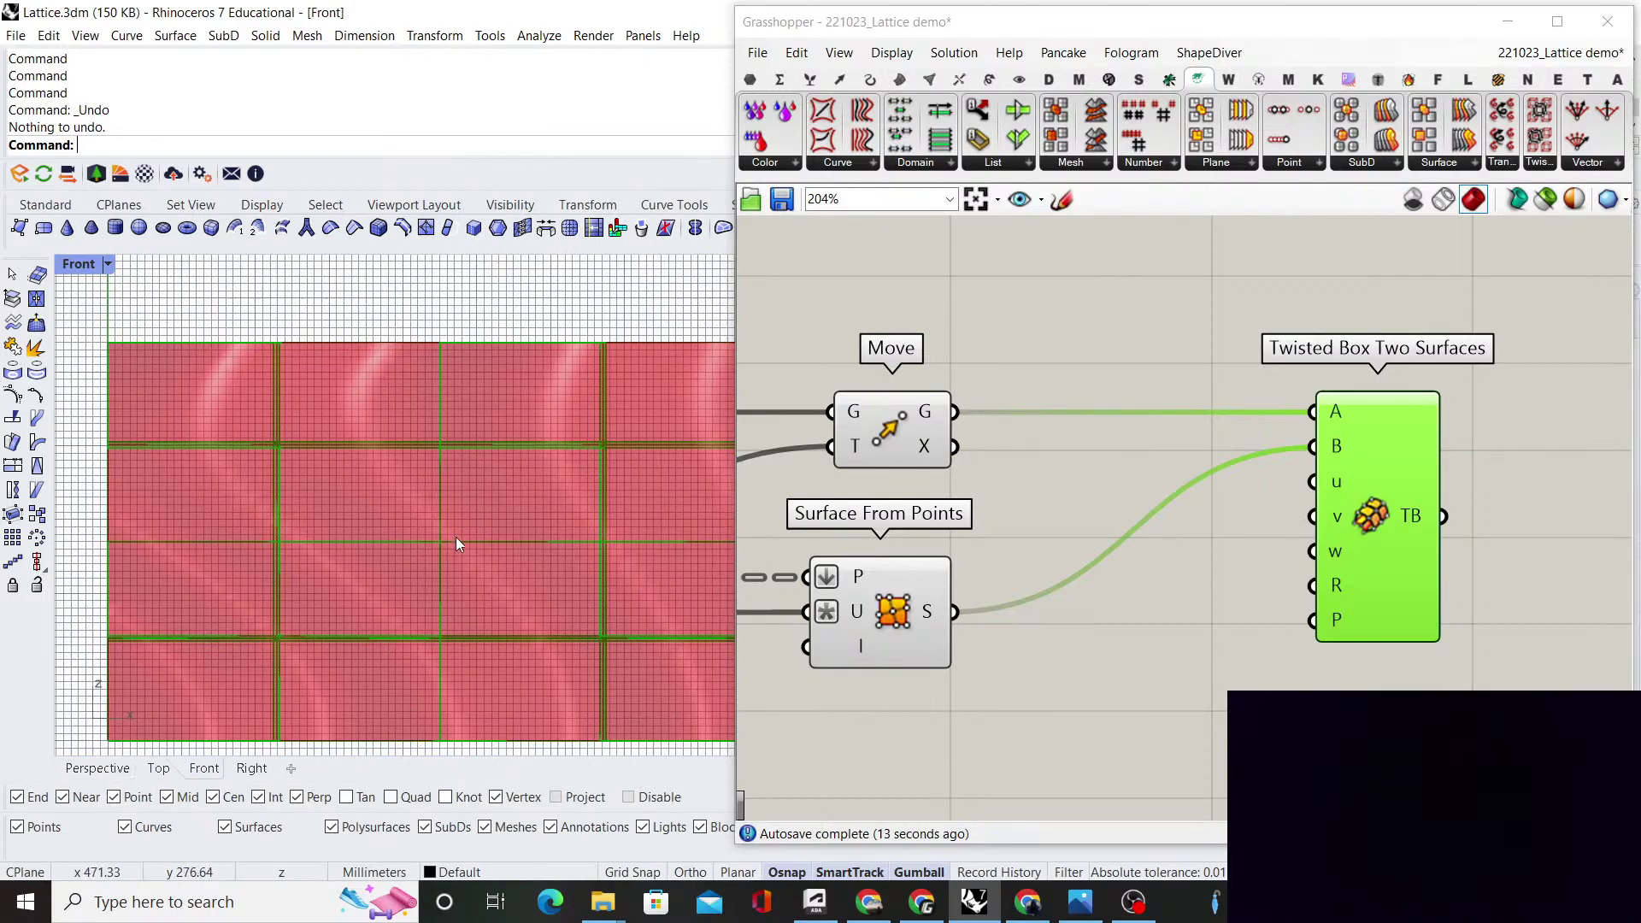
pyautogui.scroll(-3, 444, 521)
pyautogui.scroll(5, 428, 501)
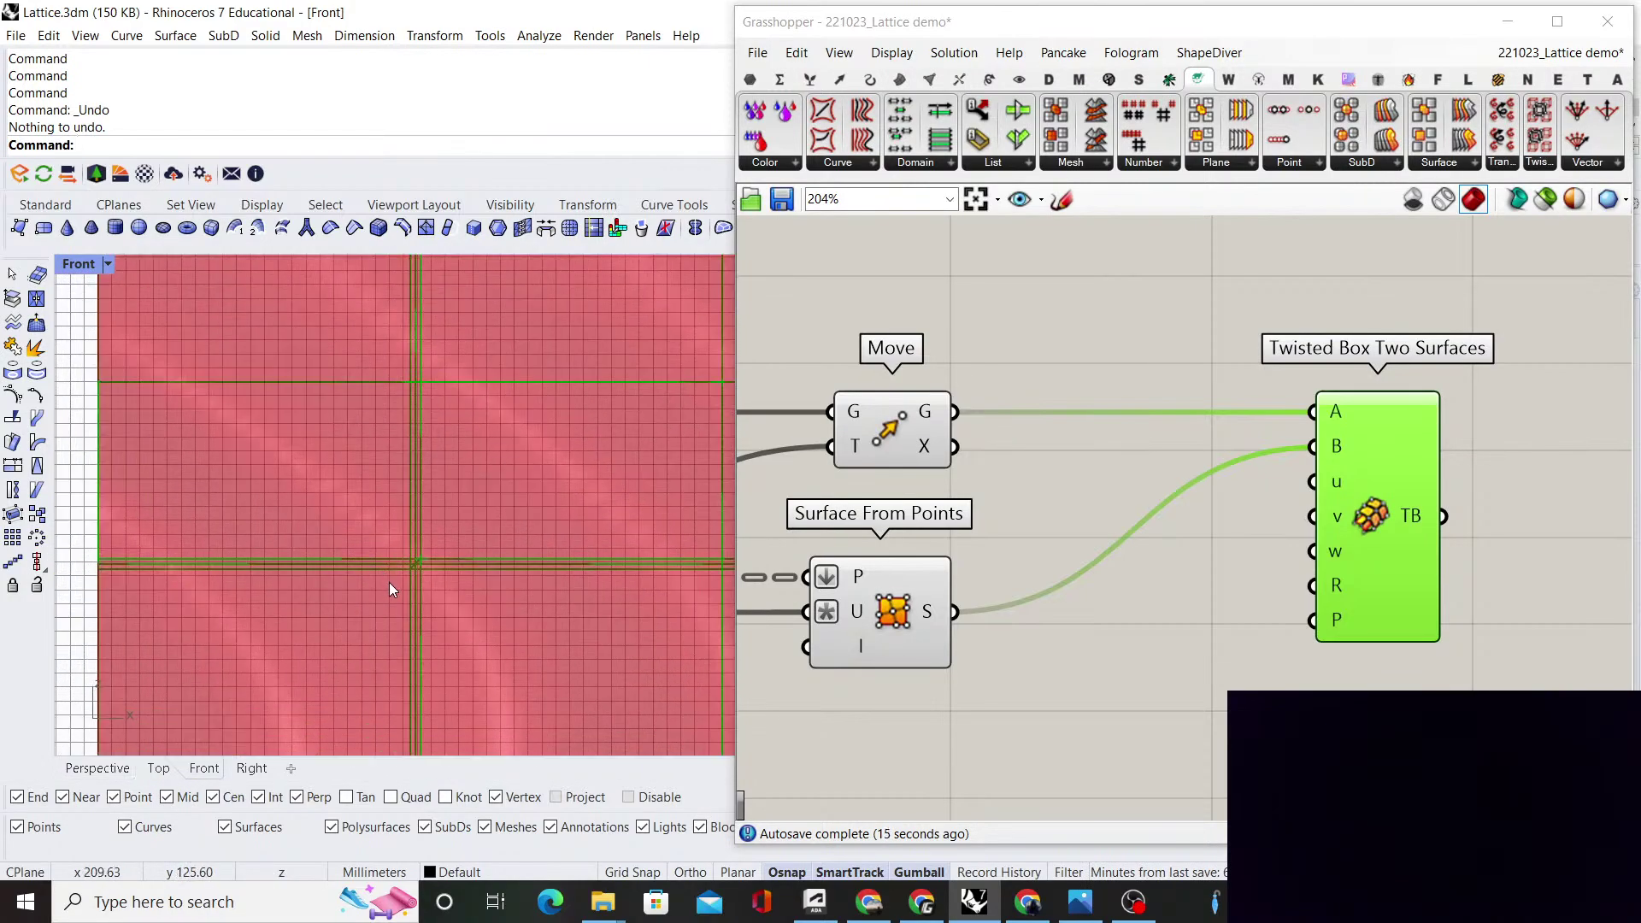
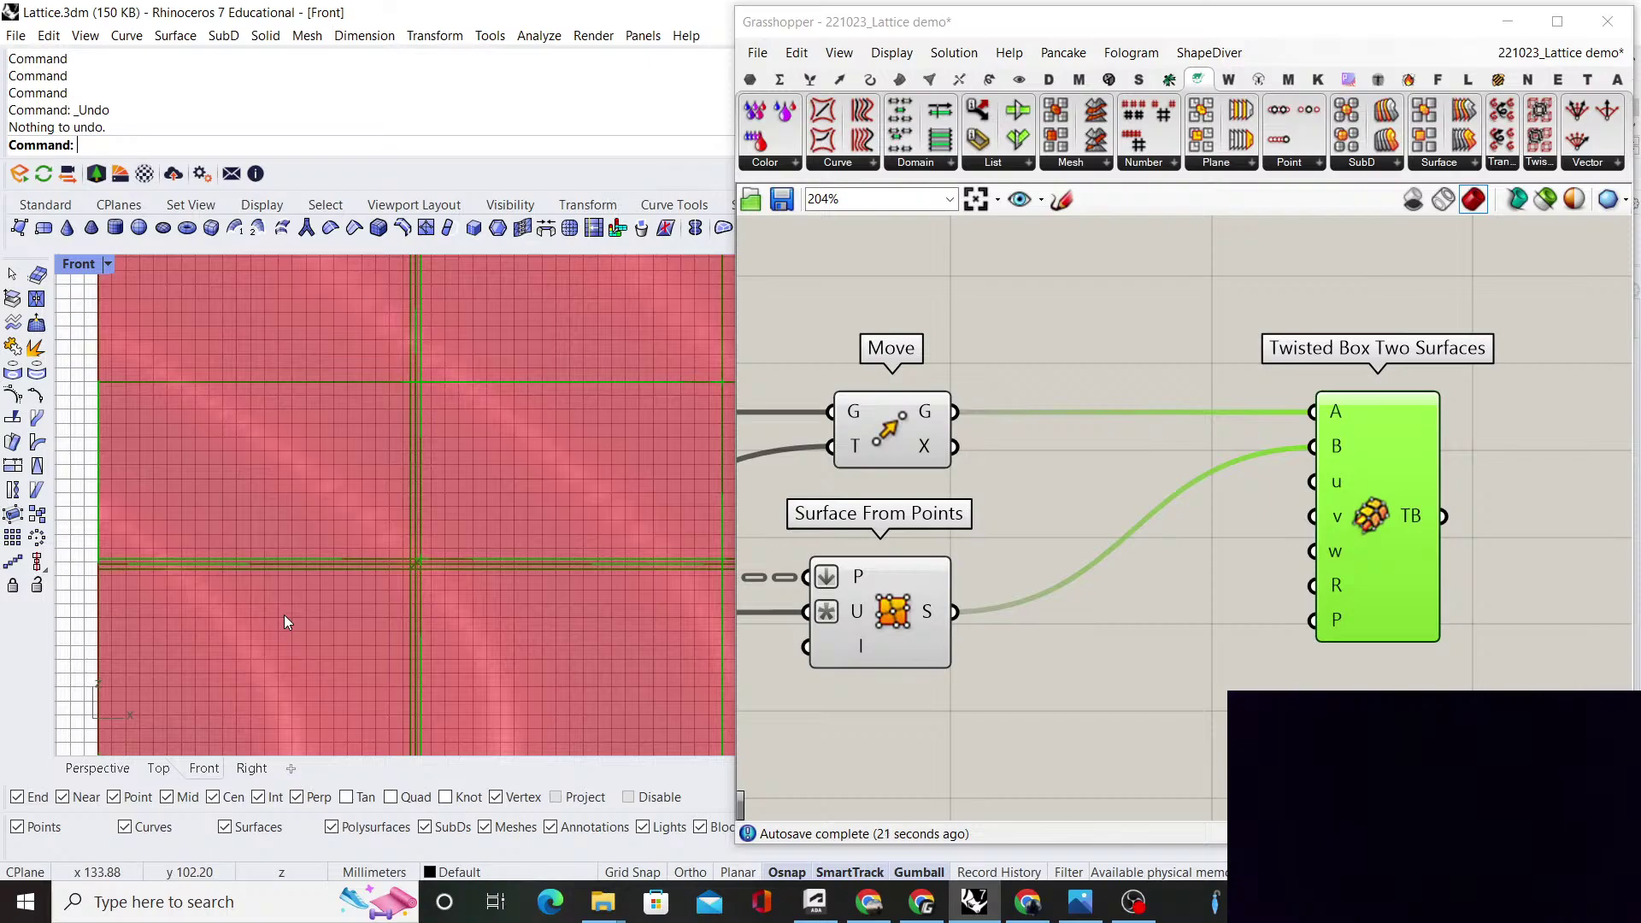
pyautogui.scroll(-2, 284, 609)
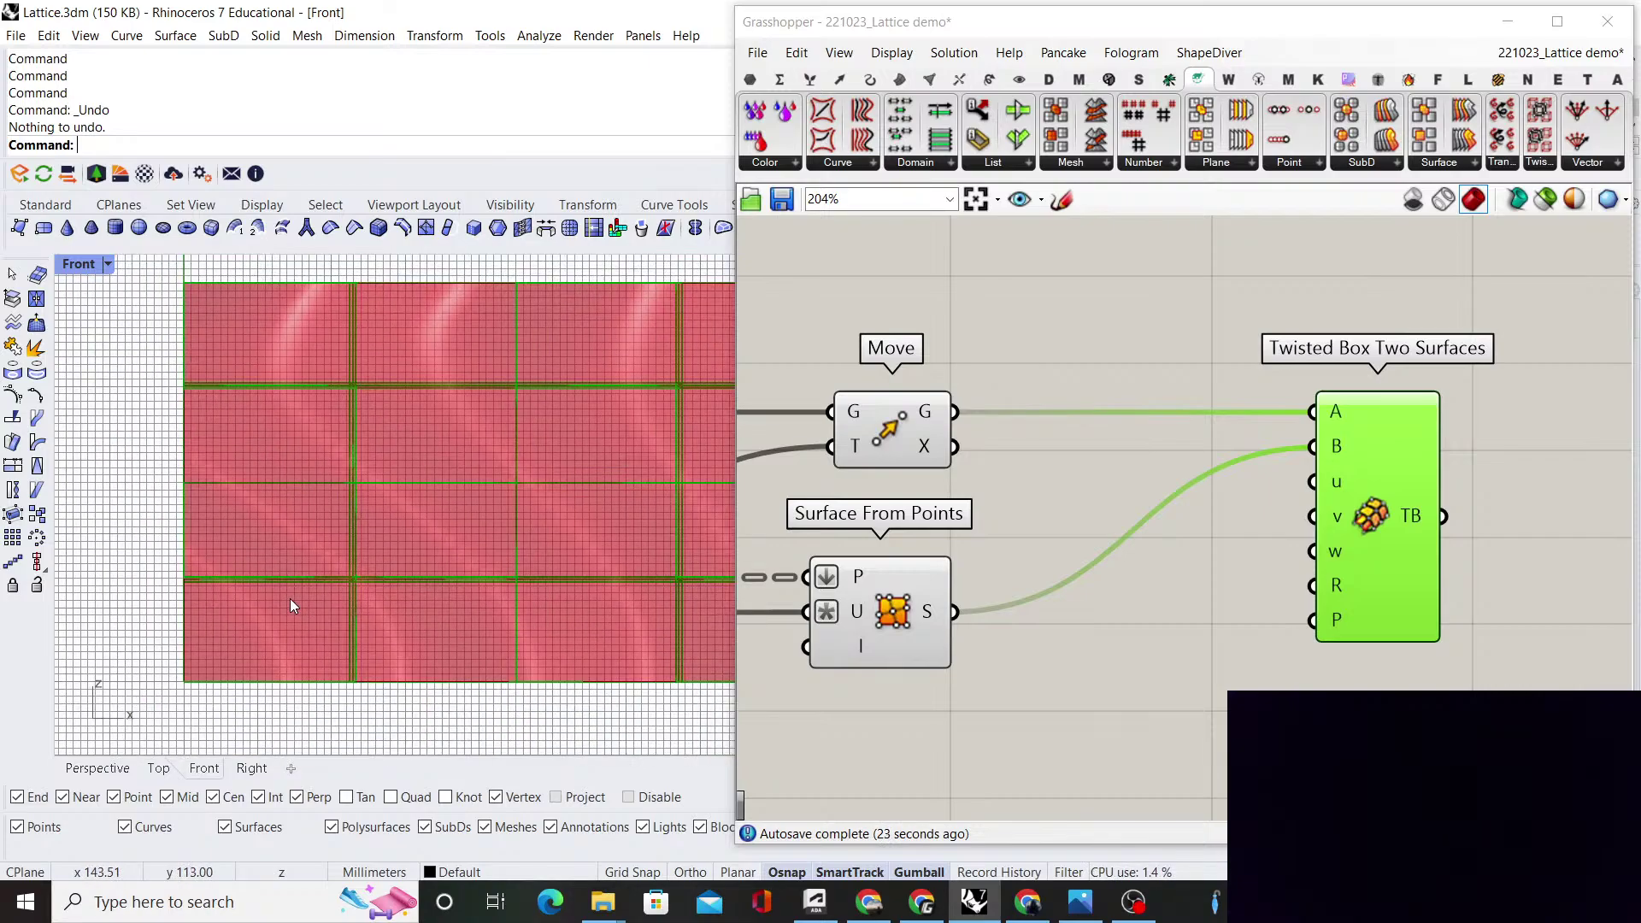
pyautogui.scroll(-1, 288, 616)
pyautogui.scroll(5, 516, 489)
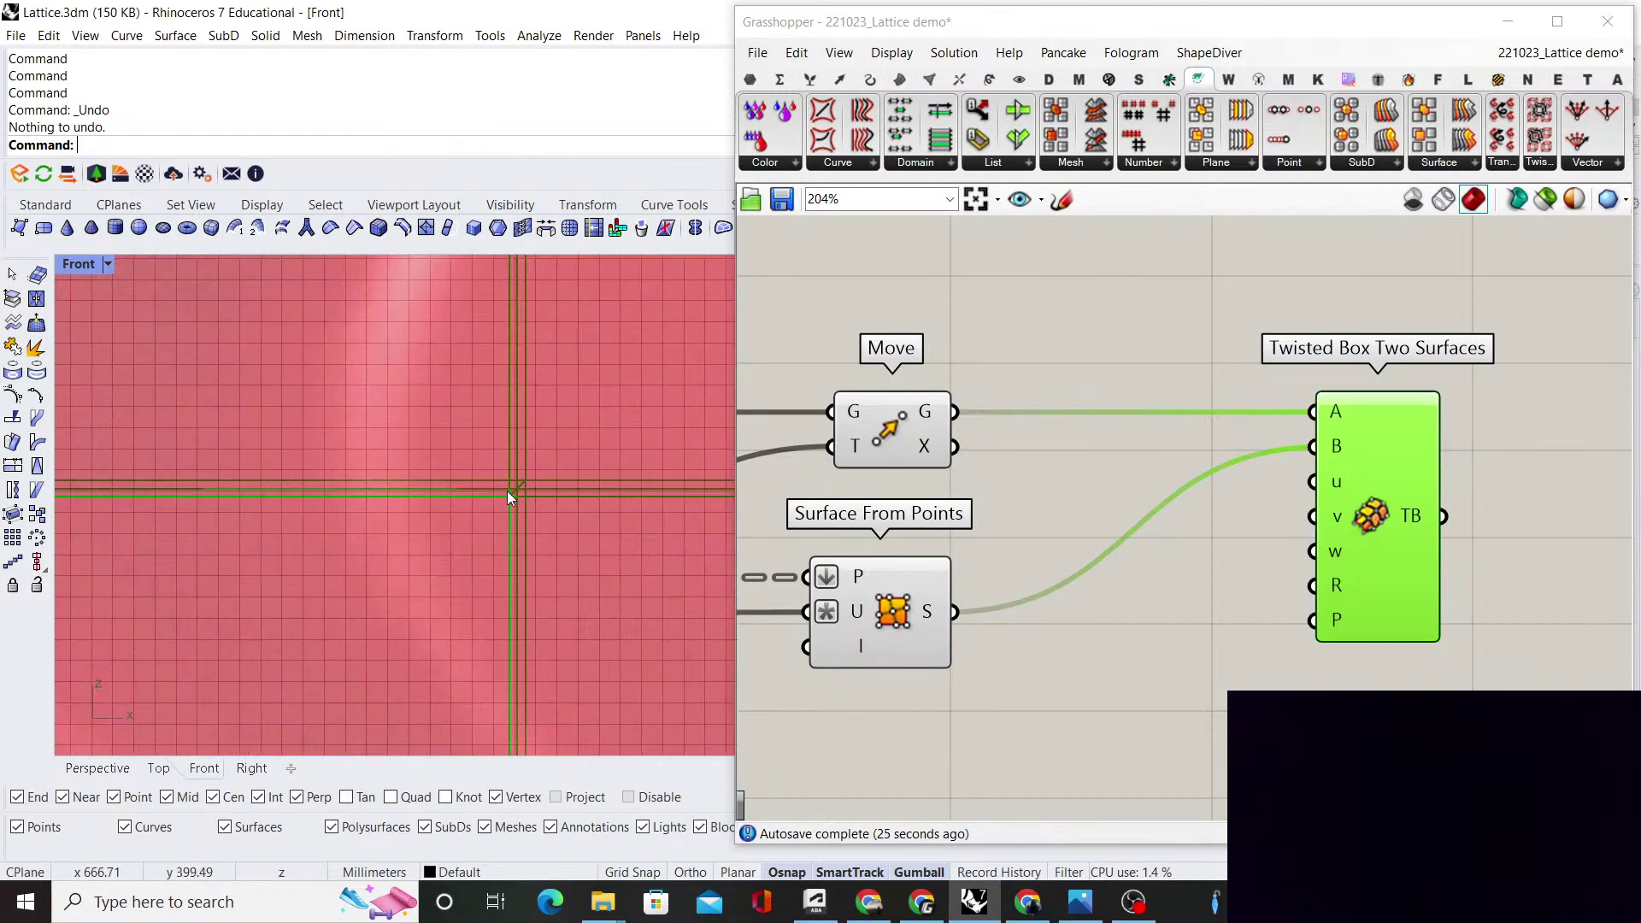
pyautogui.scroll(3, 533, 488)
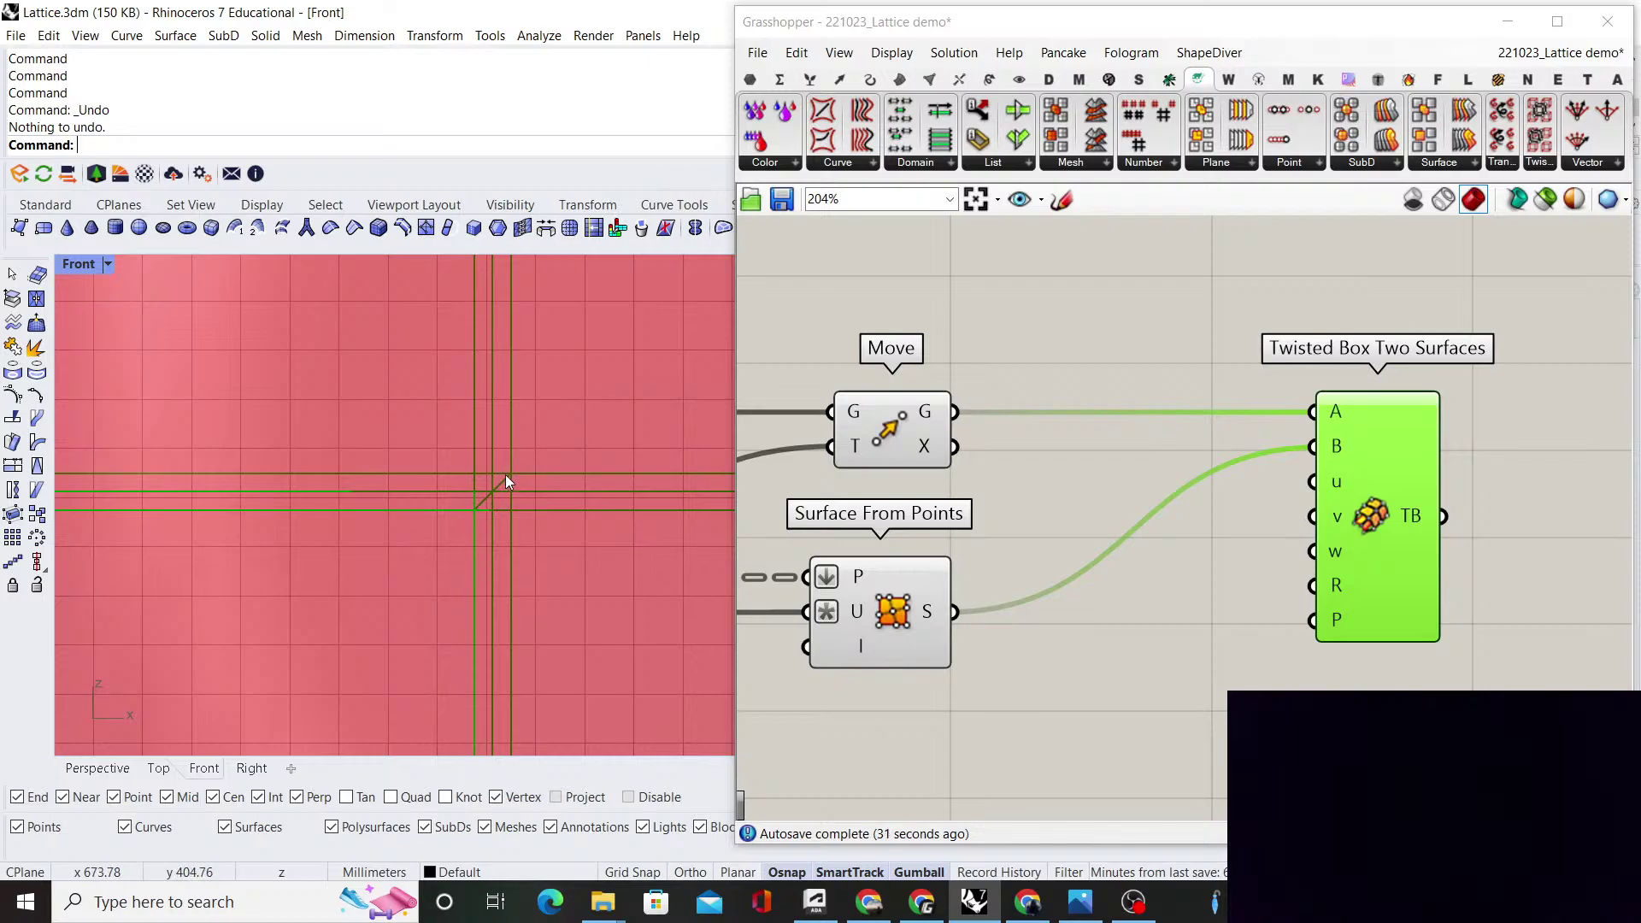
# Examine the twisted boxes in Perspective from several angles to see how they span the flat and wavy surfaces
pyautogui.click(97, 768)
pyautogui.moveTo(503, 540); pyautogui.dragTo(427, 400, button='right')
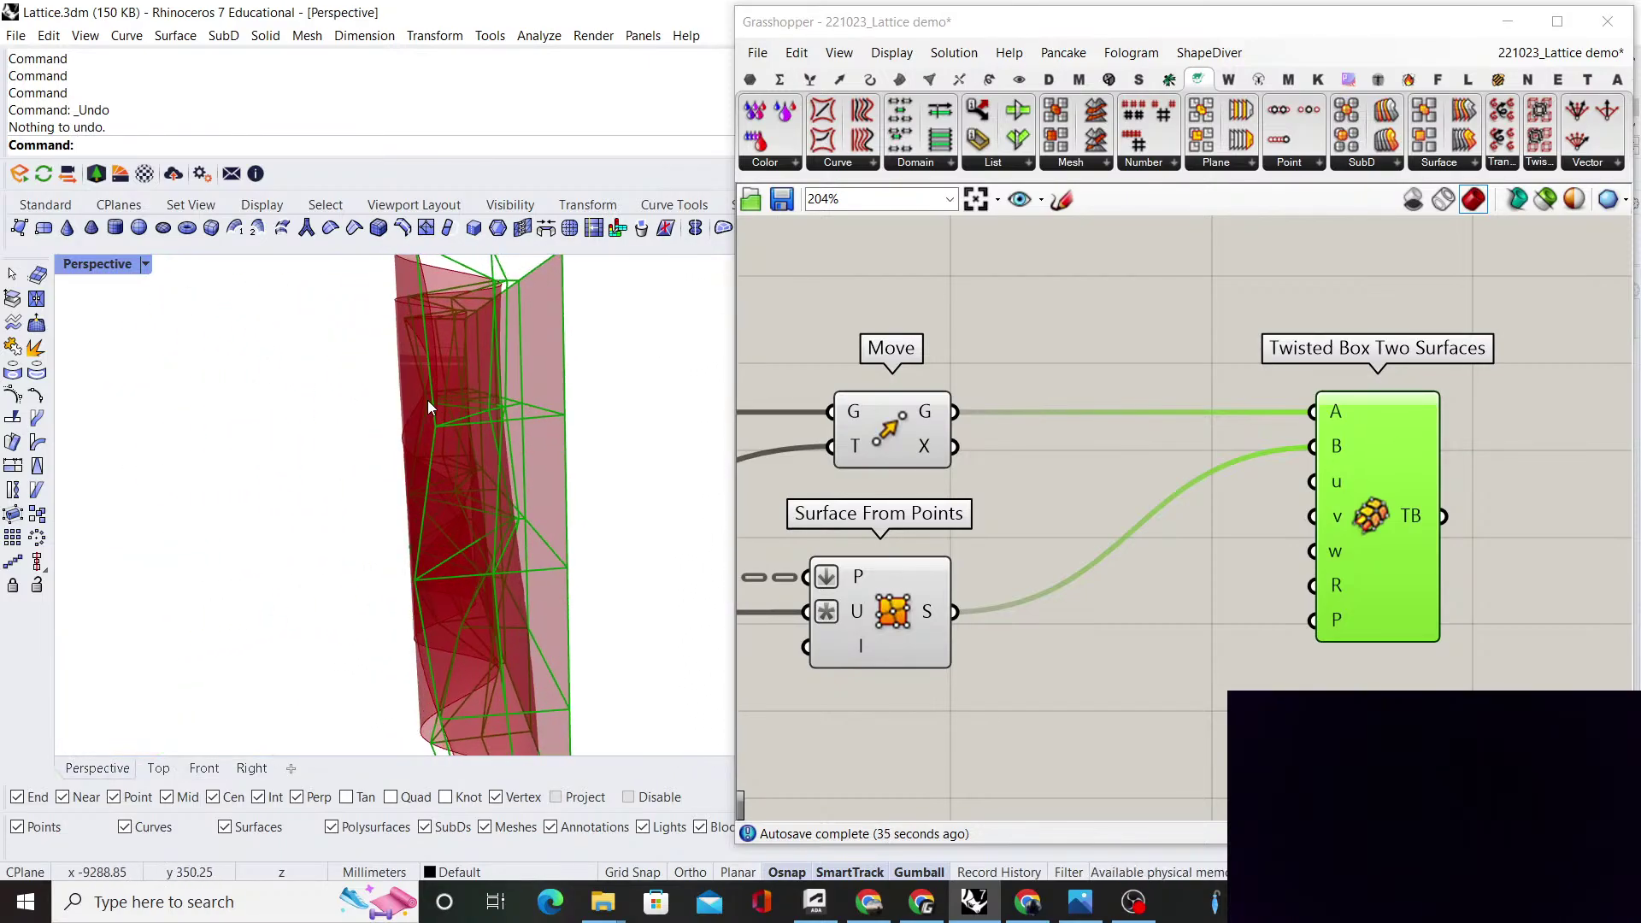
pyautogui.scroll(2, 478, 434)
pyautogui.scroll(-5, 531, 450)
pyautogui.moveTo(532, 450); pyautogui.dragTo(670, 461, button='right')
pyautogui.scroll(-7, 553, 450)
pyautogui.scroll(7, 671, 463)
pyautogui.moveTo(465, 489); pyautogui.dragTo(901, 516, button='right')
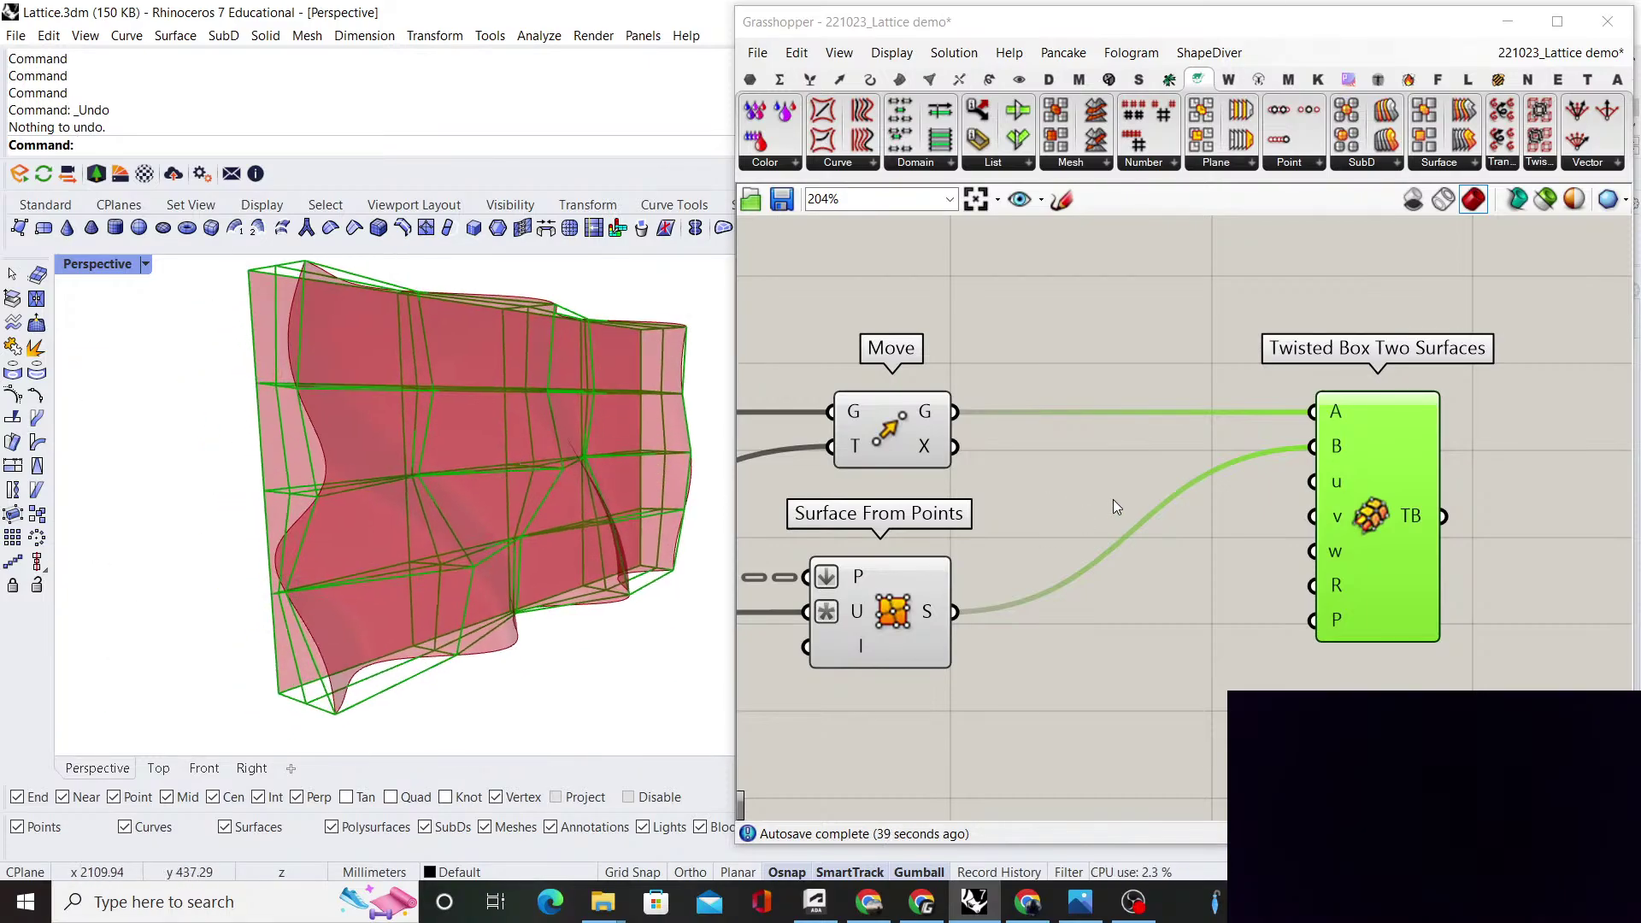
# Turn off the preview of the Twisted Box Two Surfaces component
pyautogui.click(1146, 469)
pyautogui.click(1417, 494)
pyautogui.rightClick(1295, 369)
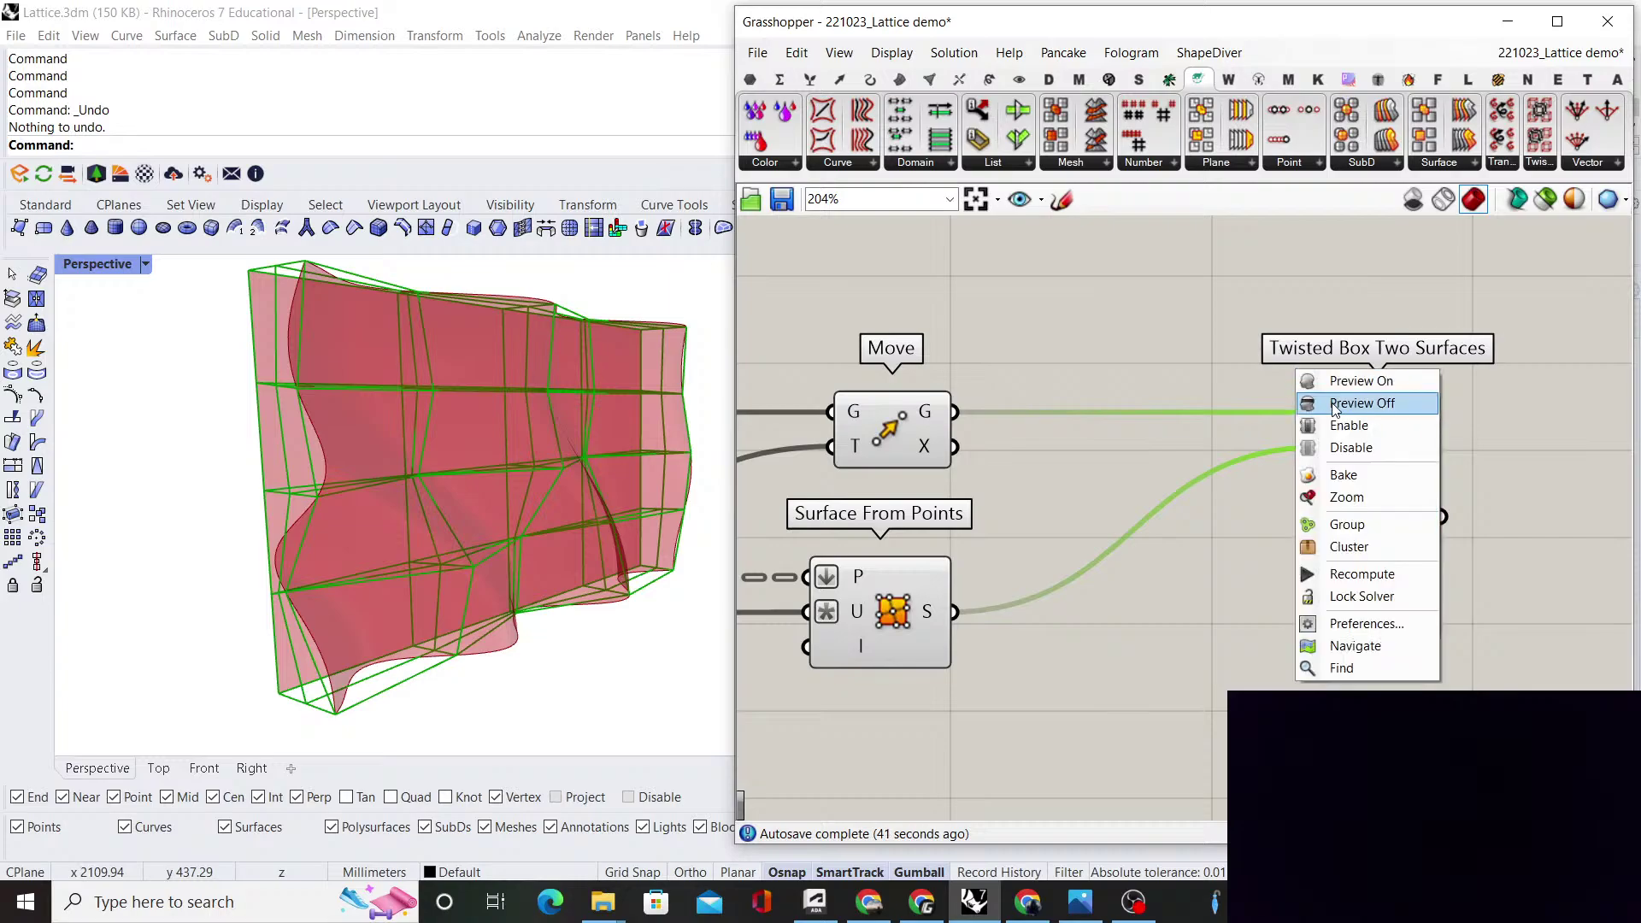
pyautogui.click(1335, 408)
pyautogui.scroll(-3, 1179, 359)
pyautogui.scroll(2, 1286, 474)
pyautogui.click(1191, 470)
pyautogui.click(1238, 417)
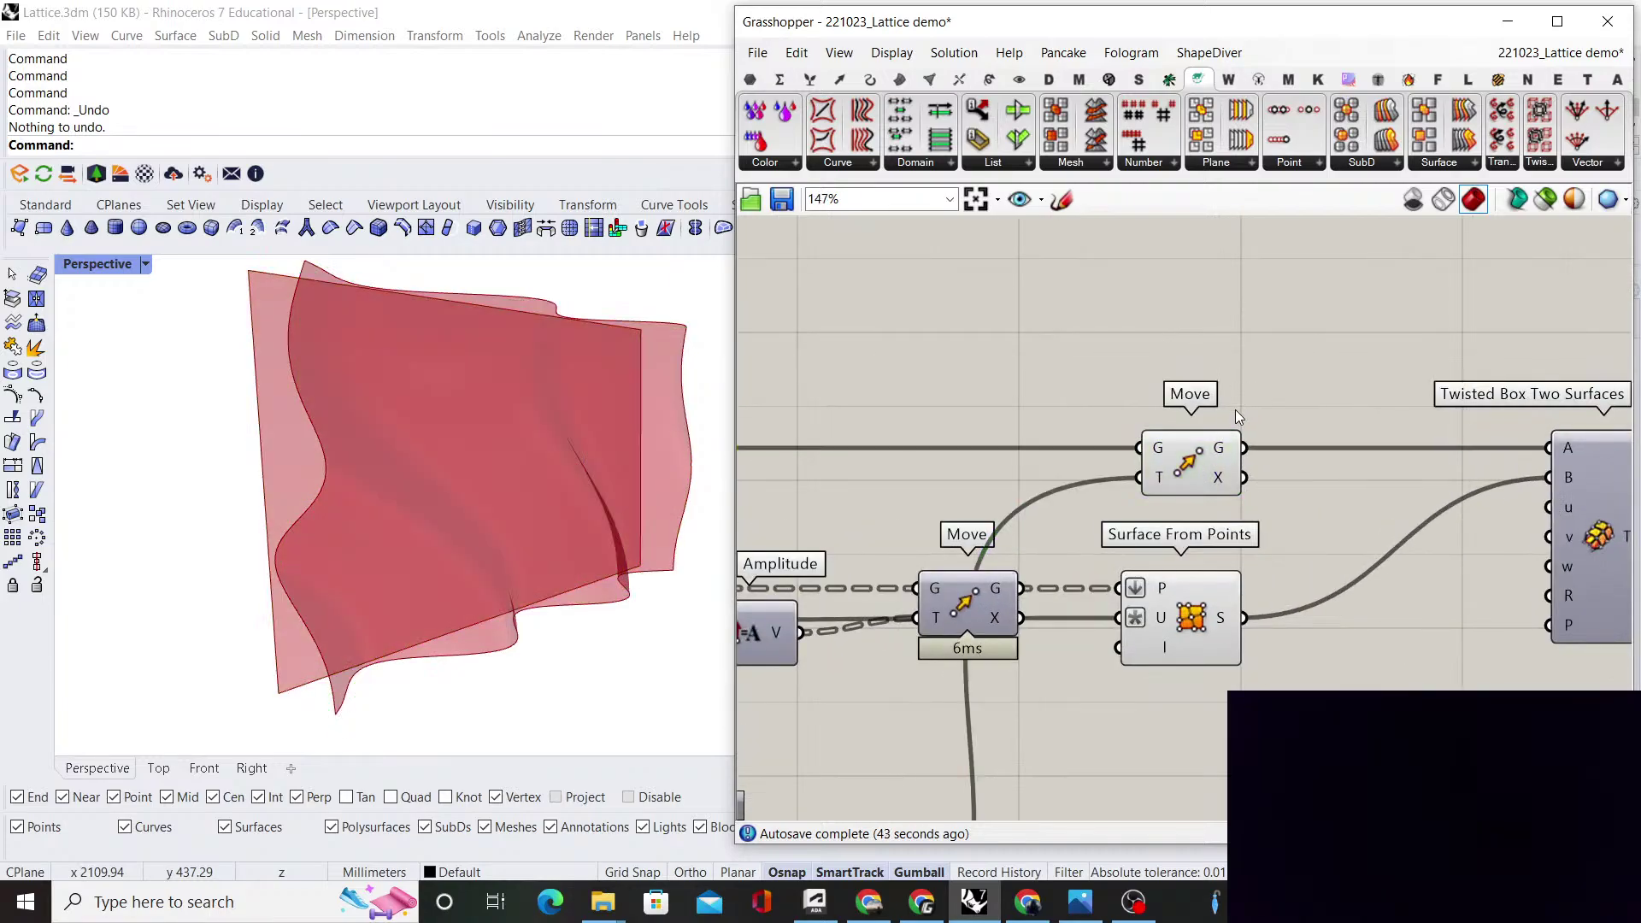
# Add an Interpolate component above the upper Move and connect the lower Move's G output to its V input
pyautogui.scroll(-2, 1239, 427)
pyautogui.scroll(1, 1251, 504)
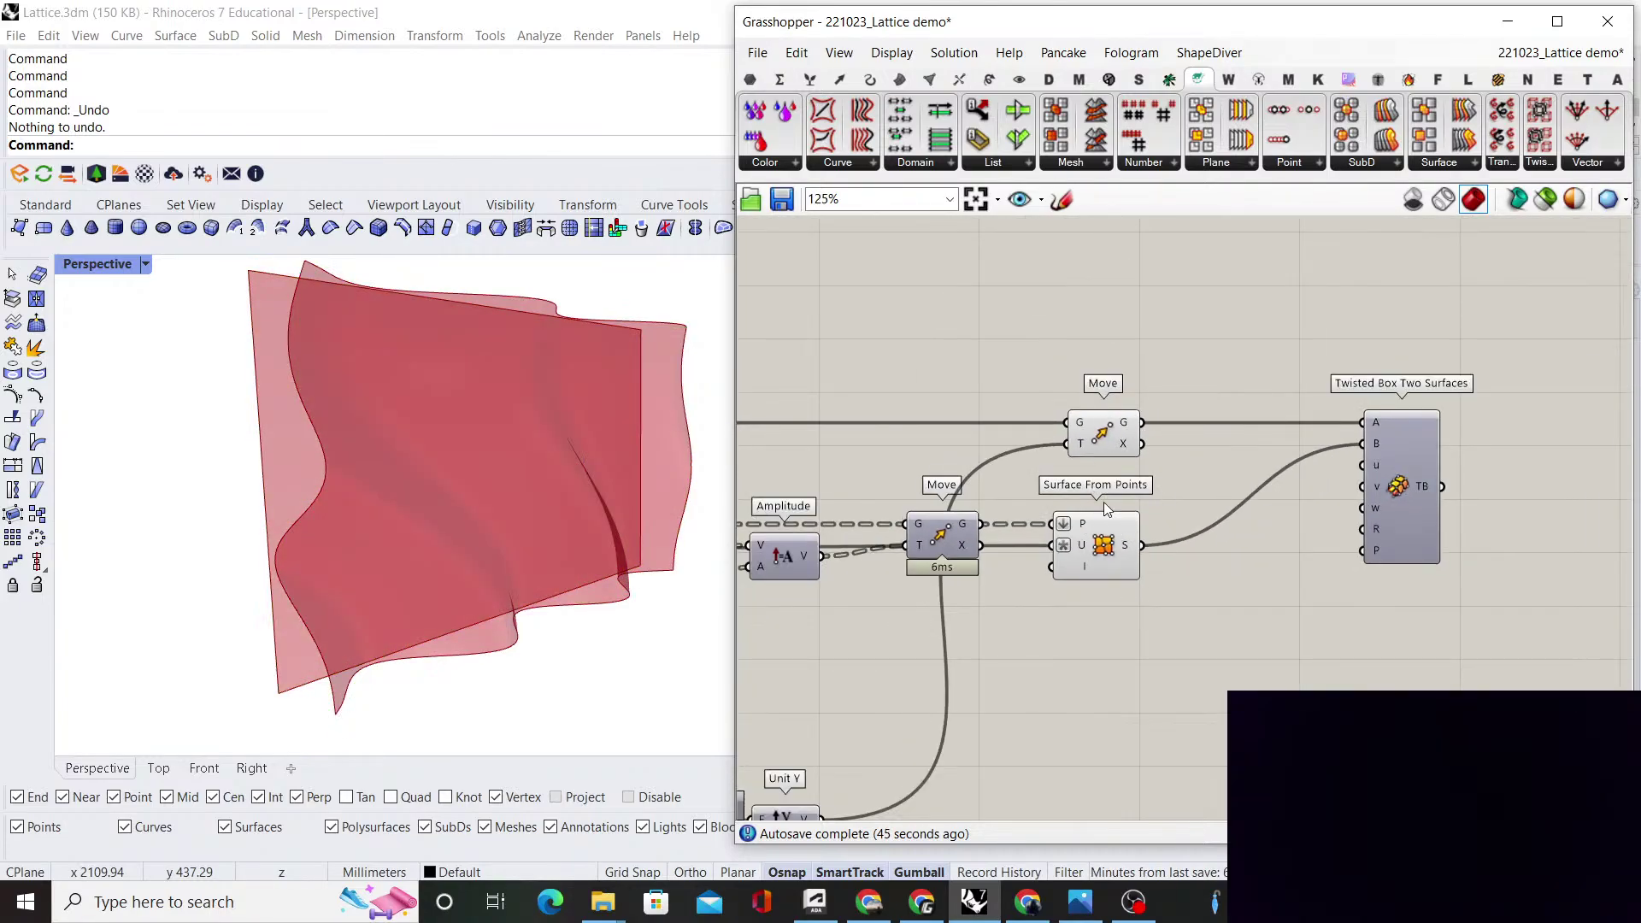
pyautogui.moveTo(1343, 463); pyautogui.dragTo(1022, 454, button='right')
pyautogui.doubleClick(1023, 454)
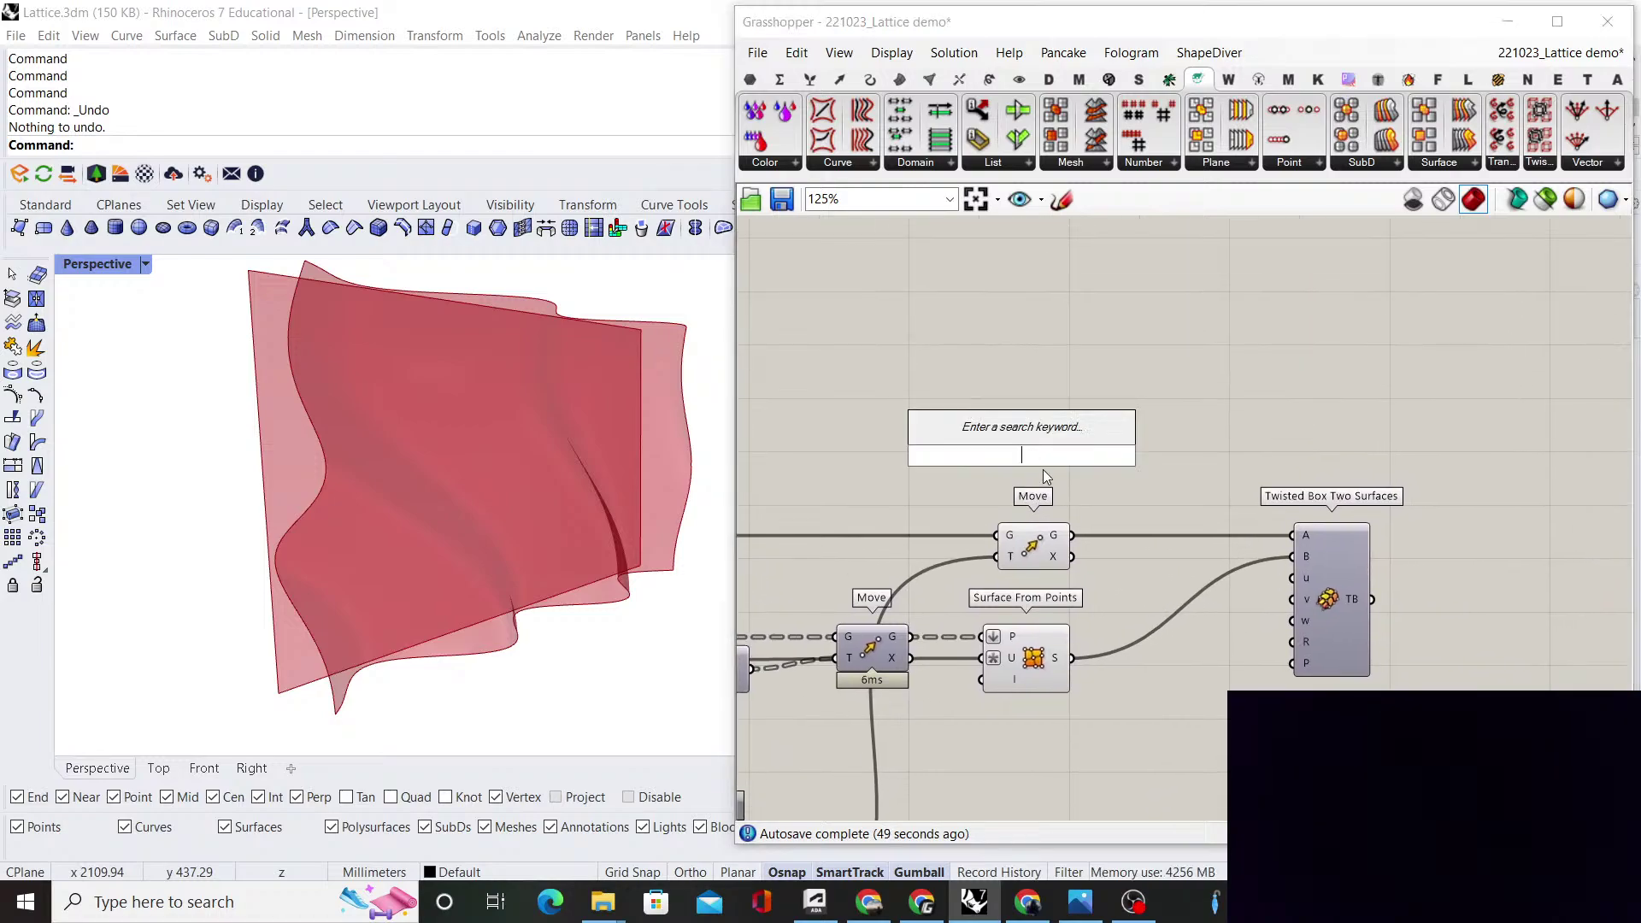
pyautogui.write('interpolate')
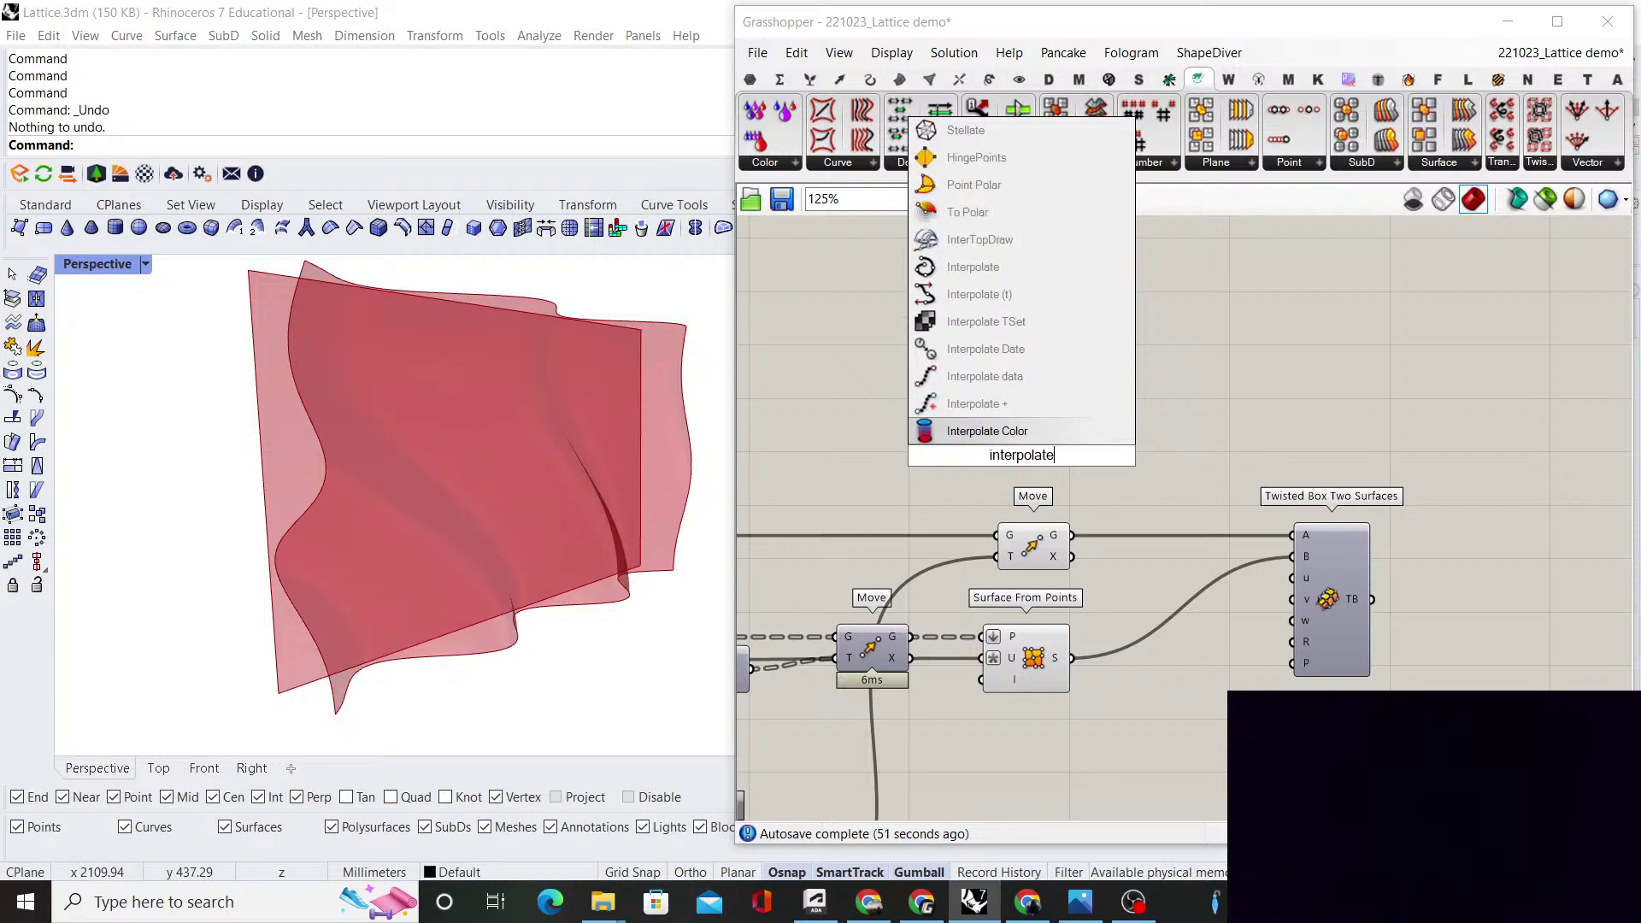
pyautogui.press('Return')
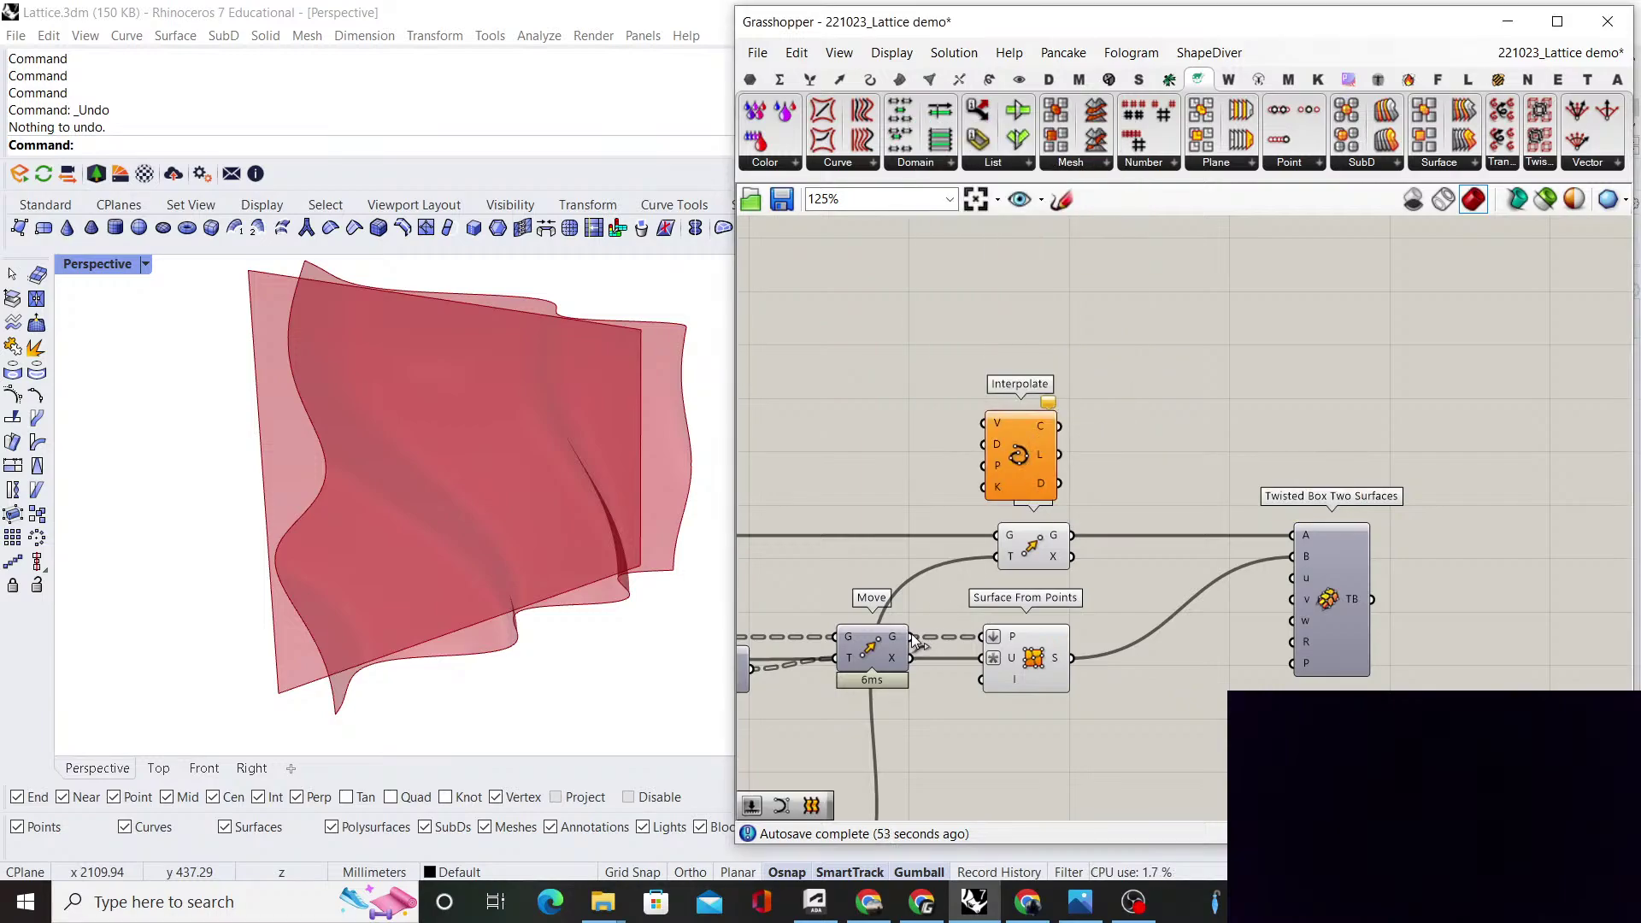
pyautogui.moveTo(1000, 424); pyautogui.dragTo(998, 424)
# Duplicate the Interpolate component directly above the original and connect Divide Surface's P output to the copy's V input
pyautogui.moveTo(1018, 452); pyautogui.dragTo(1030, 443)
pyautogui.moveTo(1033, 351); pyautogui.dragTo(1029, 348)
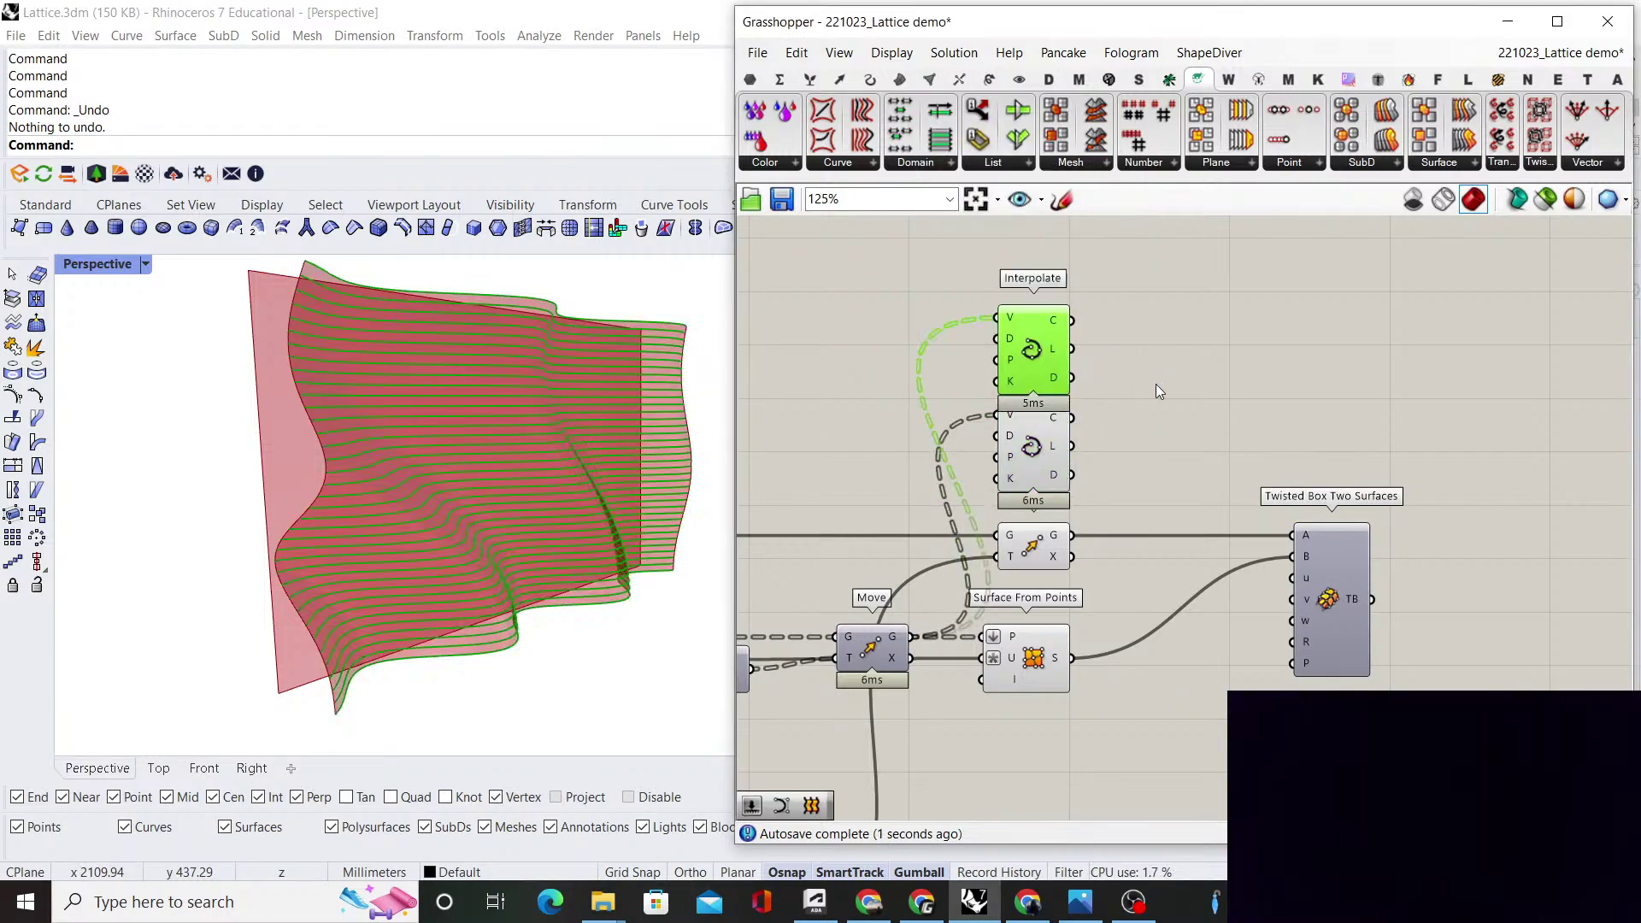
pyautogui.scroll(-5, 1155, 383)
pyautogui.scroll(5, 954, 568)
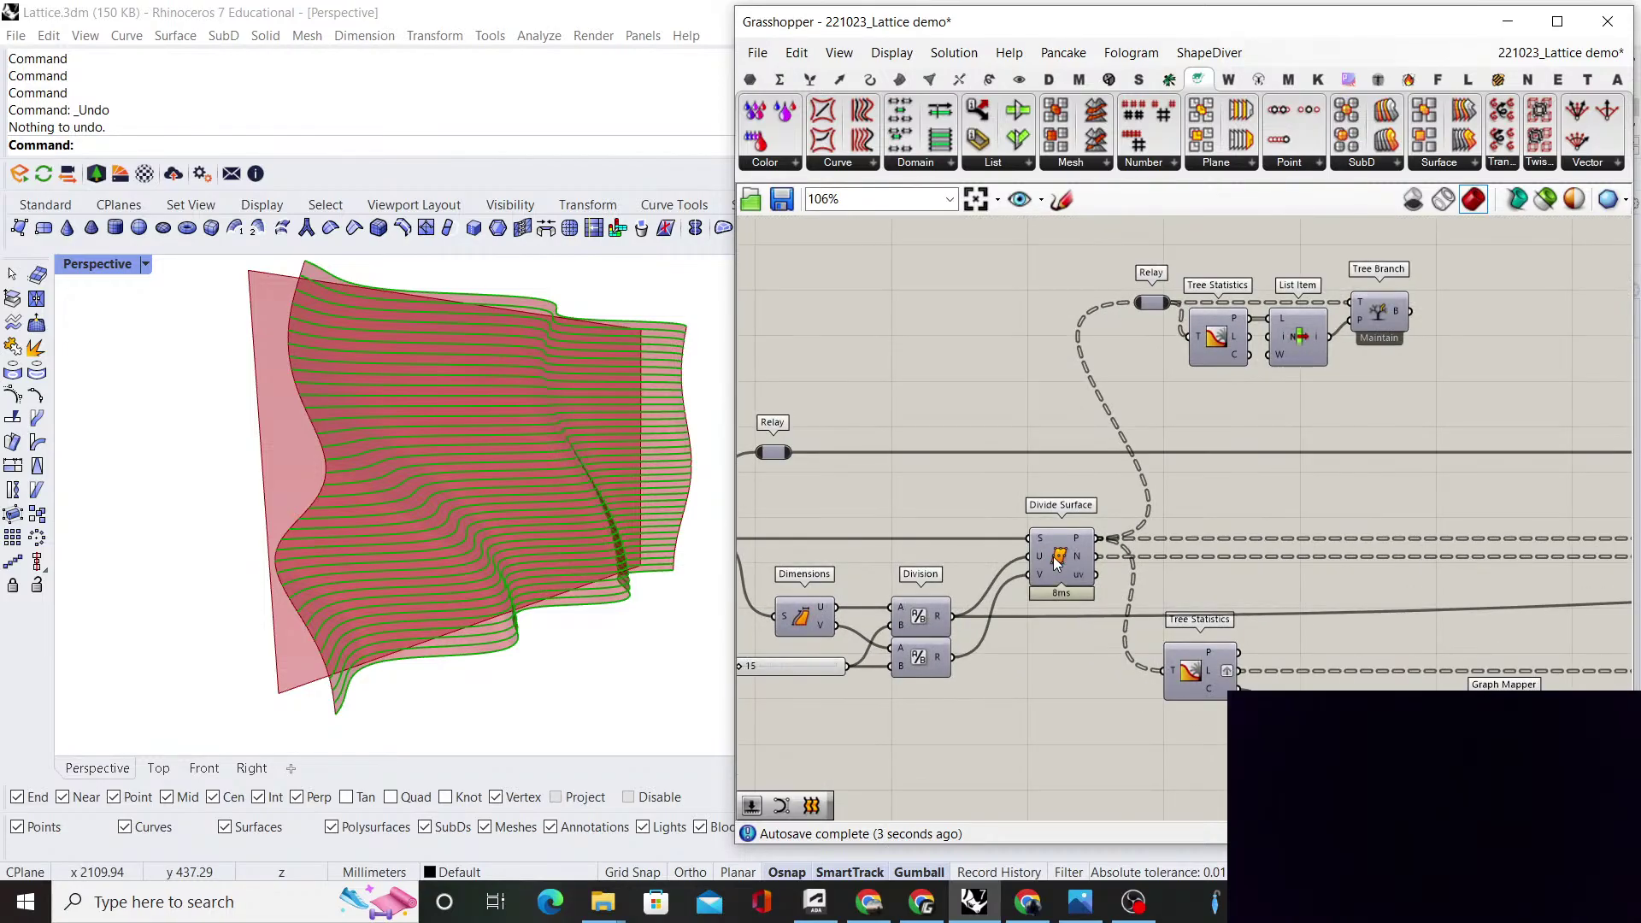
pyautogui.click(1079, 547)
pyautogui.scroll(-5, 1104, 546)
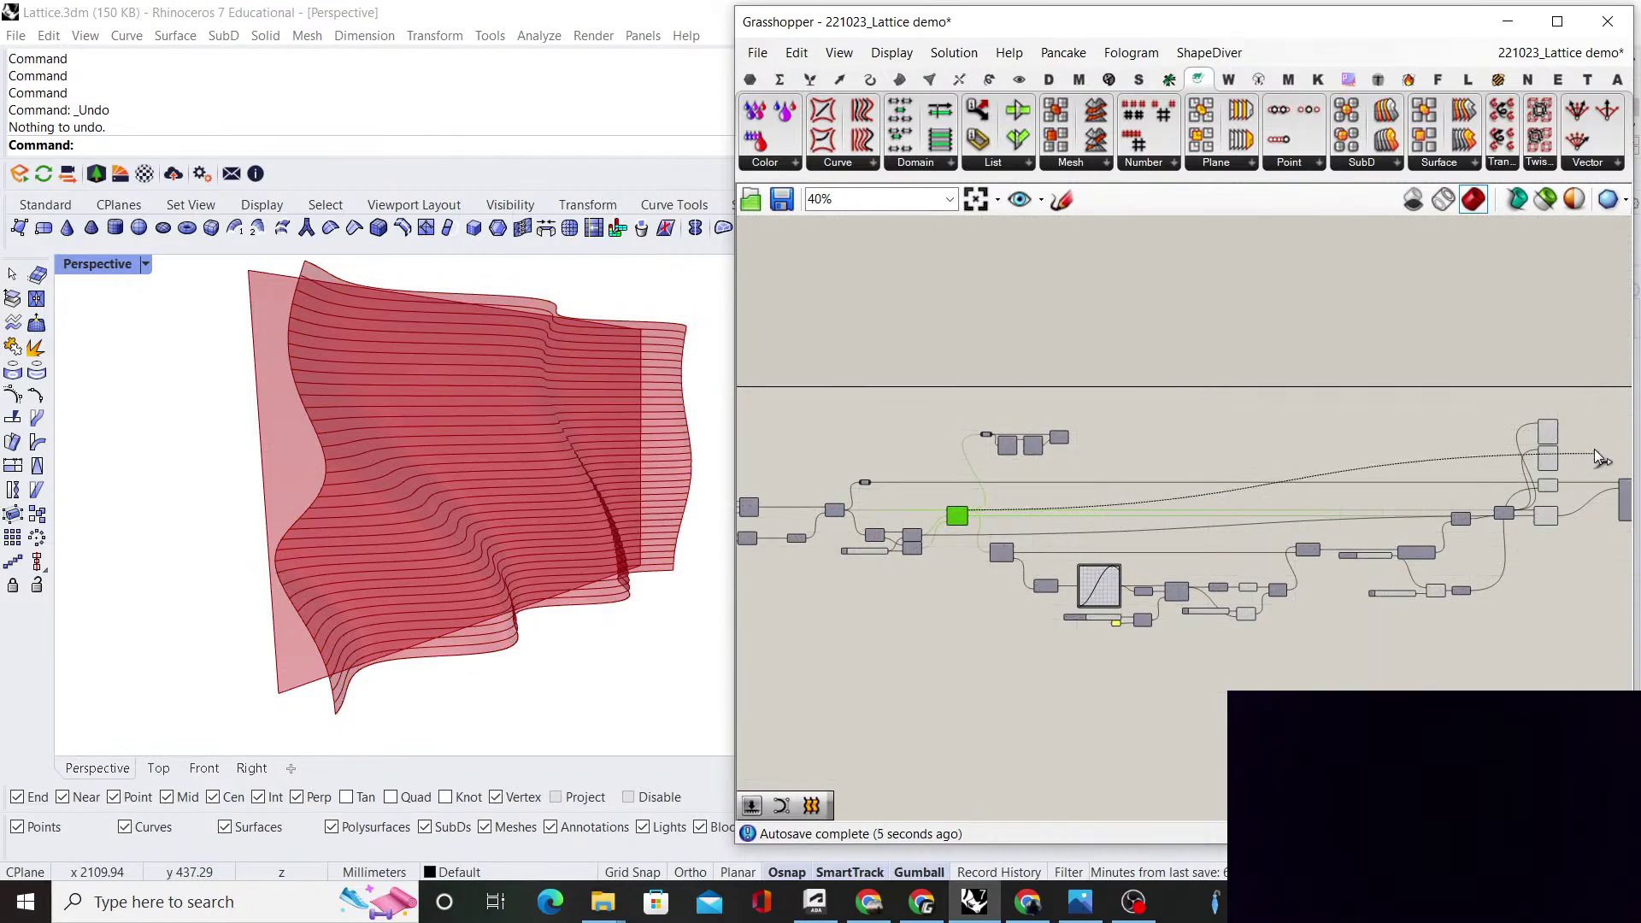
pyautogui.scroll(5, 1538, 428)
pyautogui.scroll(-5, 1367, 427)
pyautogui.scroll(6, 870, 501)
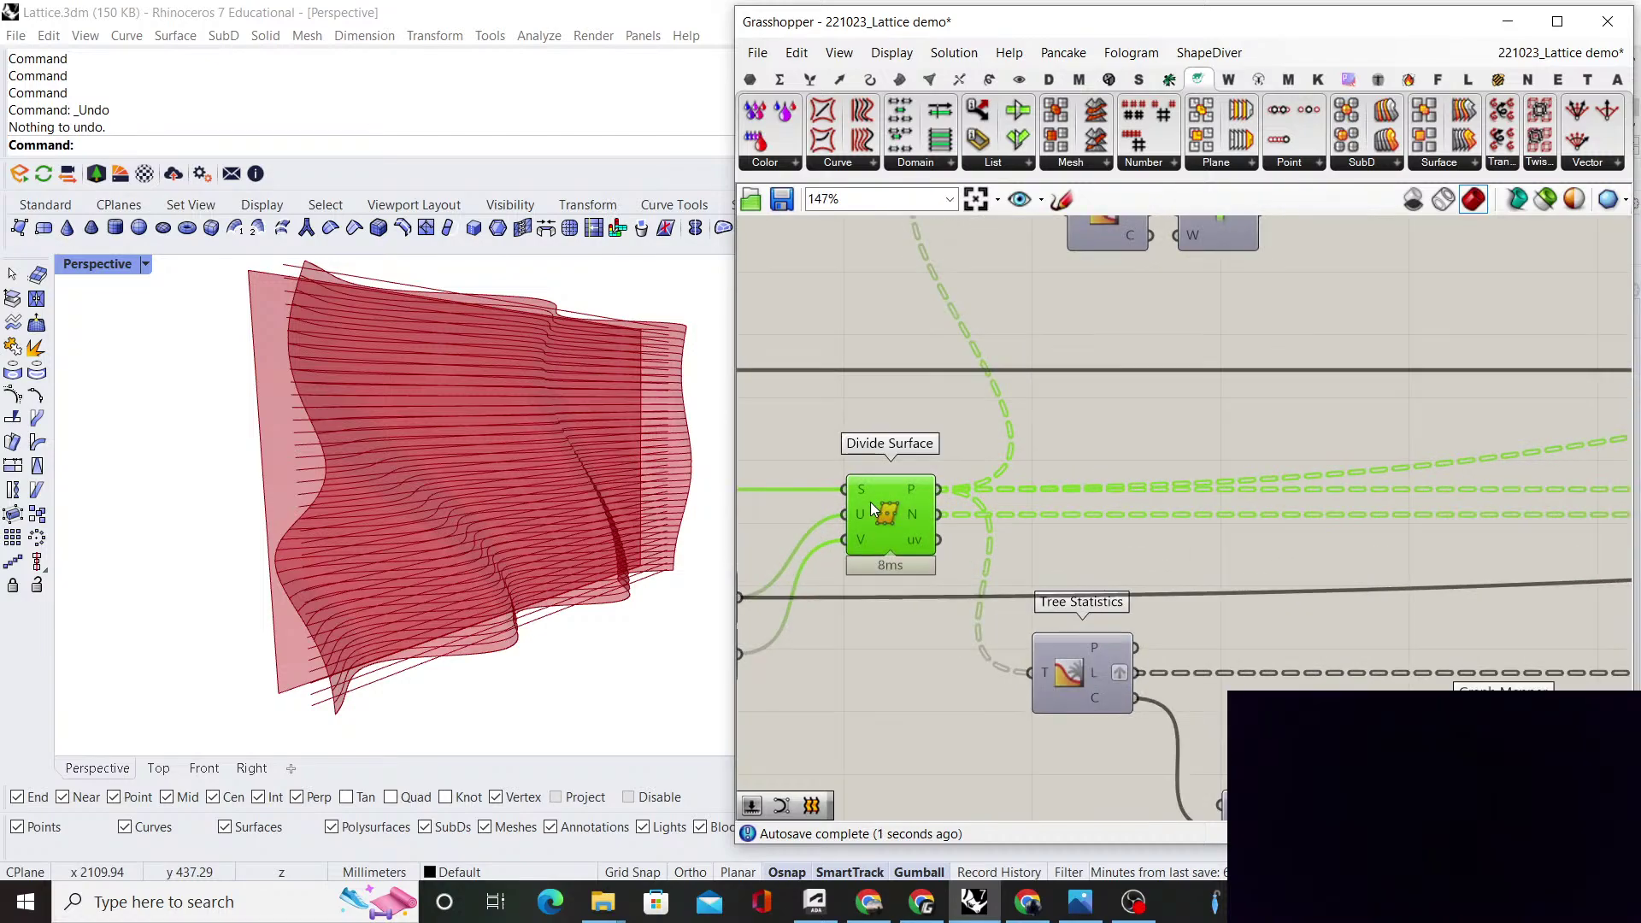
pyautogui.click(930, 430)
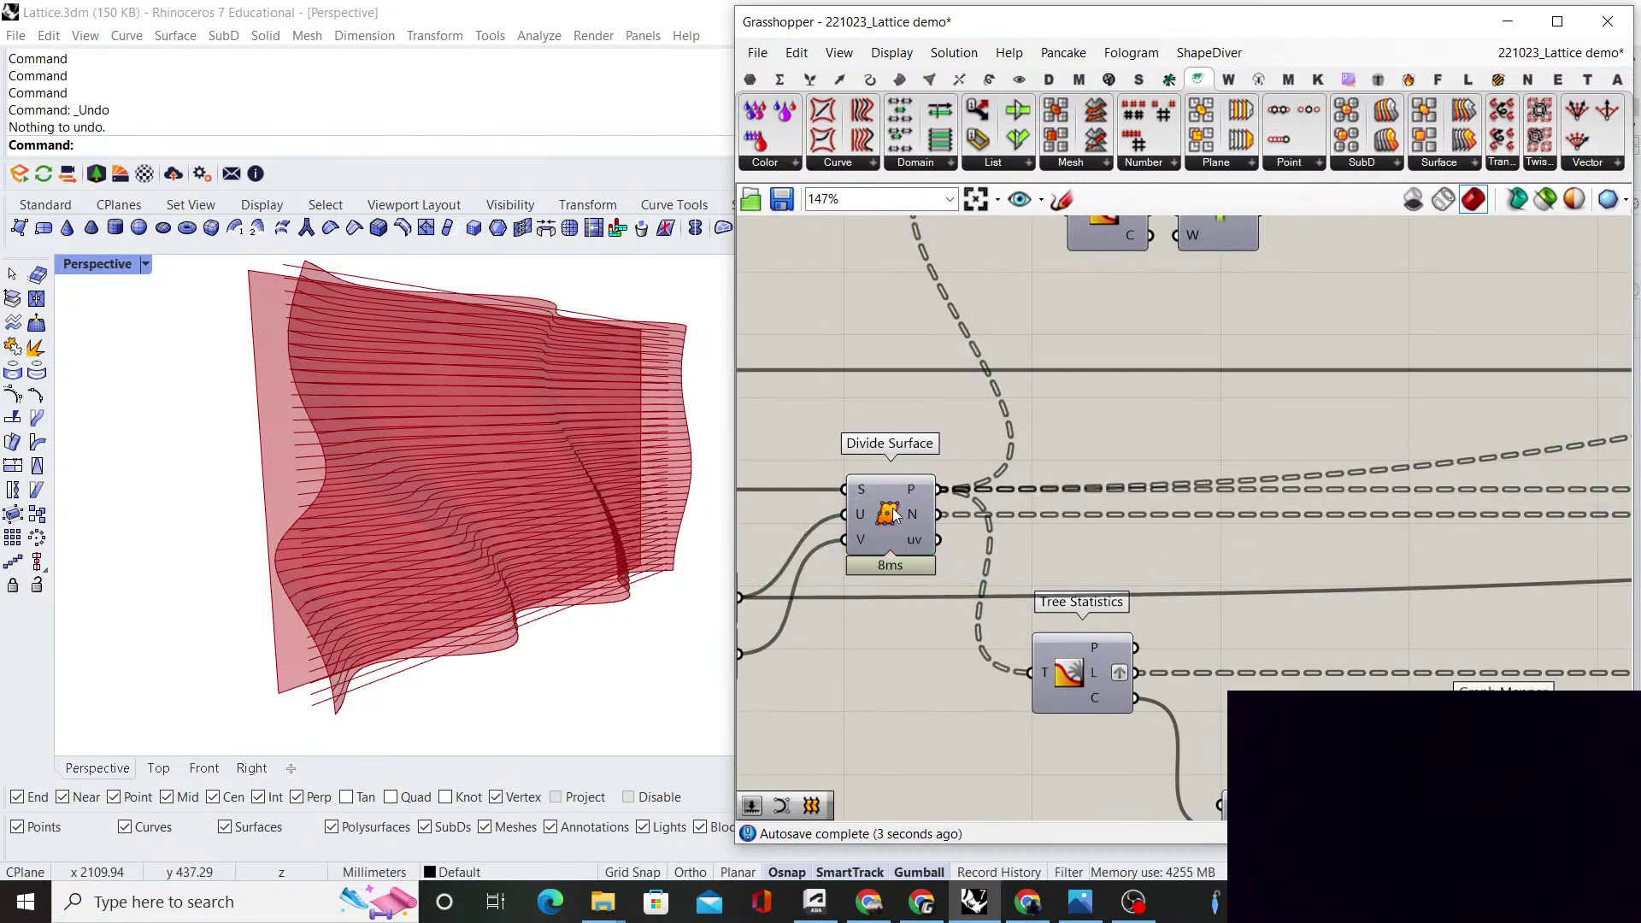
# Reposition the Interpolate component fed by Divide Surface, placing it above and slightly left of the Amplitude component
pyautogui.moveTo(445, 530)
pyautogui.mouseDown(button='right')
pyautogui.moveTo(384, 551)
pyautogui.moveTo(428, 547)
pyautogui.mouseUp(button='right')
pyautogui.scroll(-8, 859, 489)
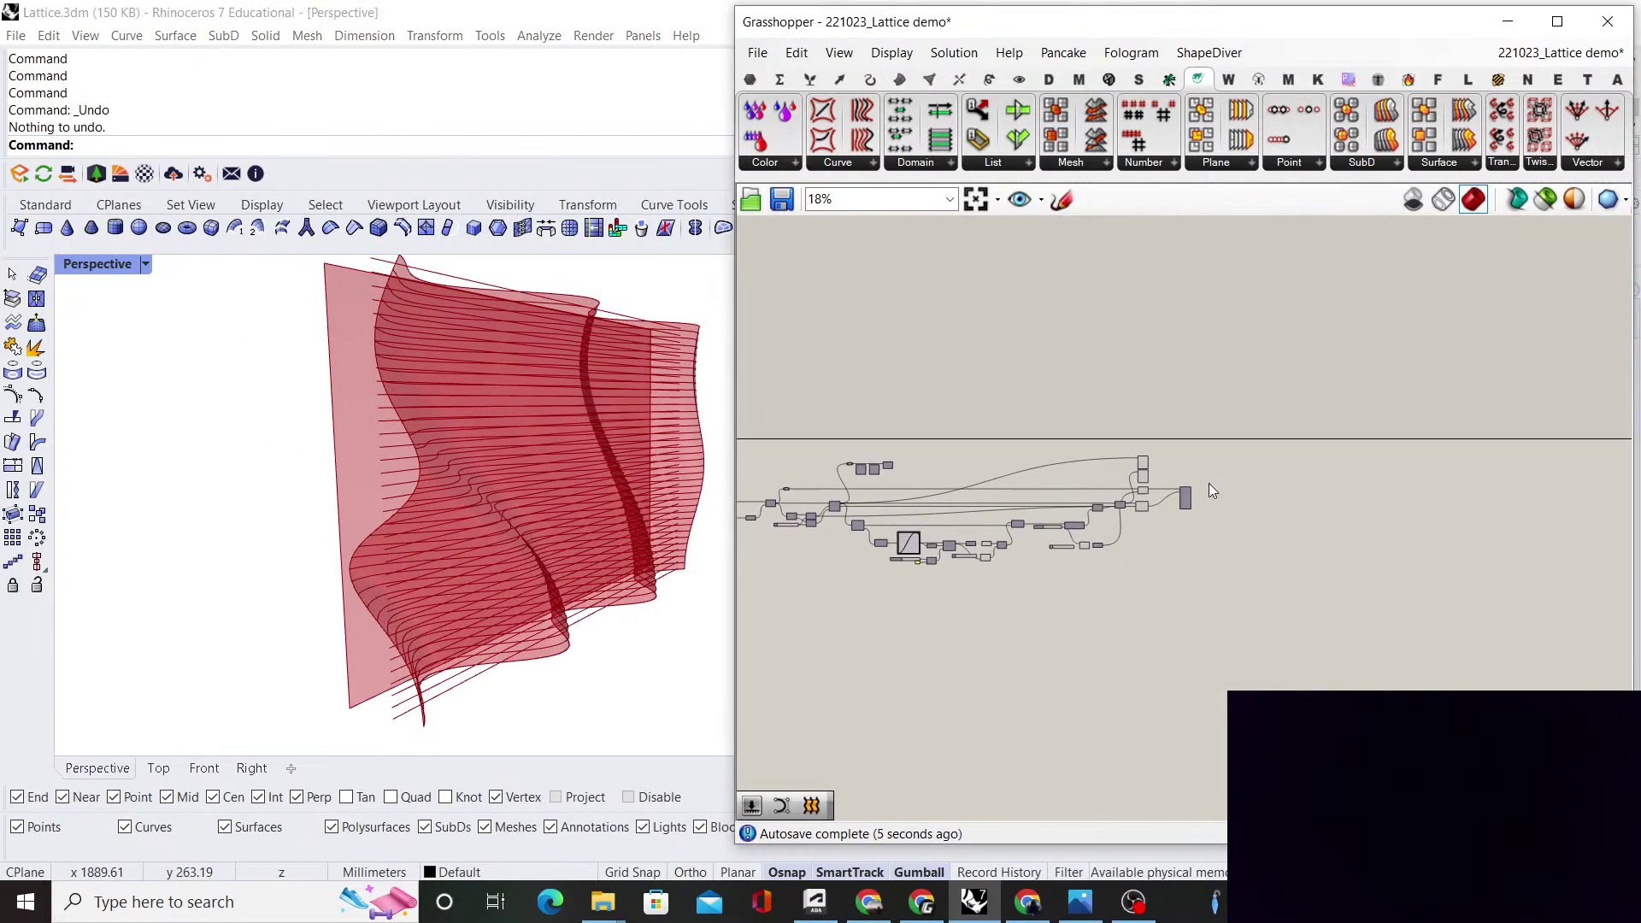
pyautogui.scroll(6, 1087, 537)
pyautogui.scroll(-6, 1154, 587)
pyautogui.scroll(5, 1224, 622)
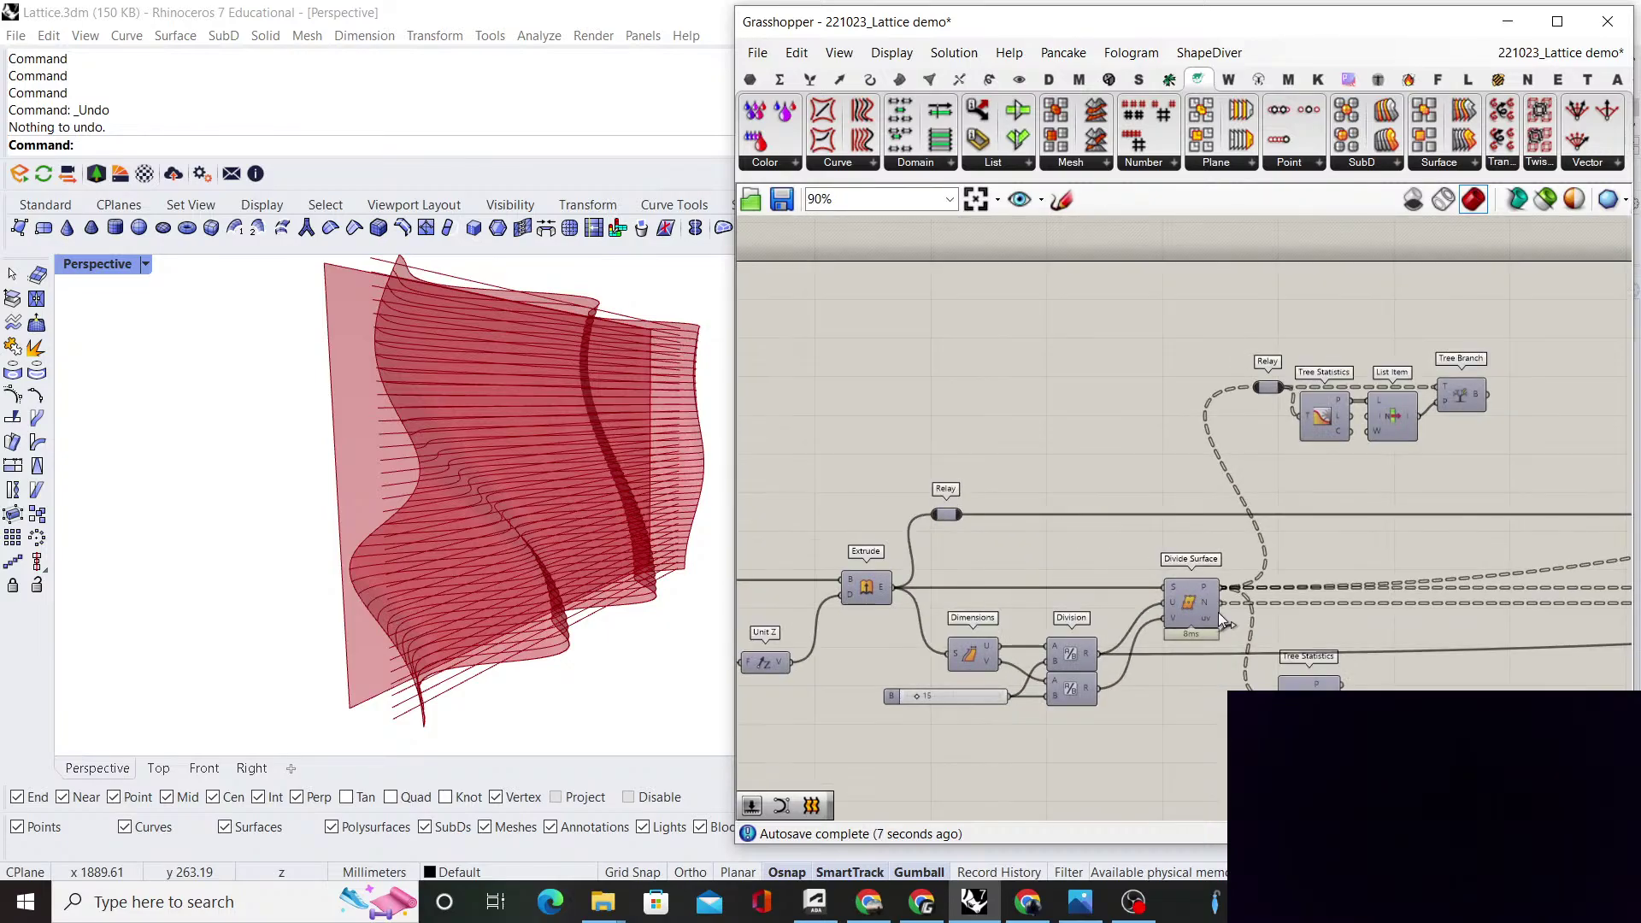
pyautogui.scroll(2, 1224, 623)
pyautogui.moveTo(1224, 622); pyautogui.dragTo(1135, 439, button='right')
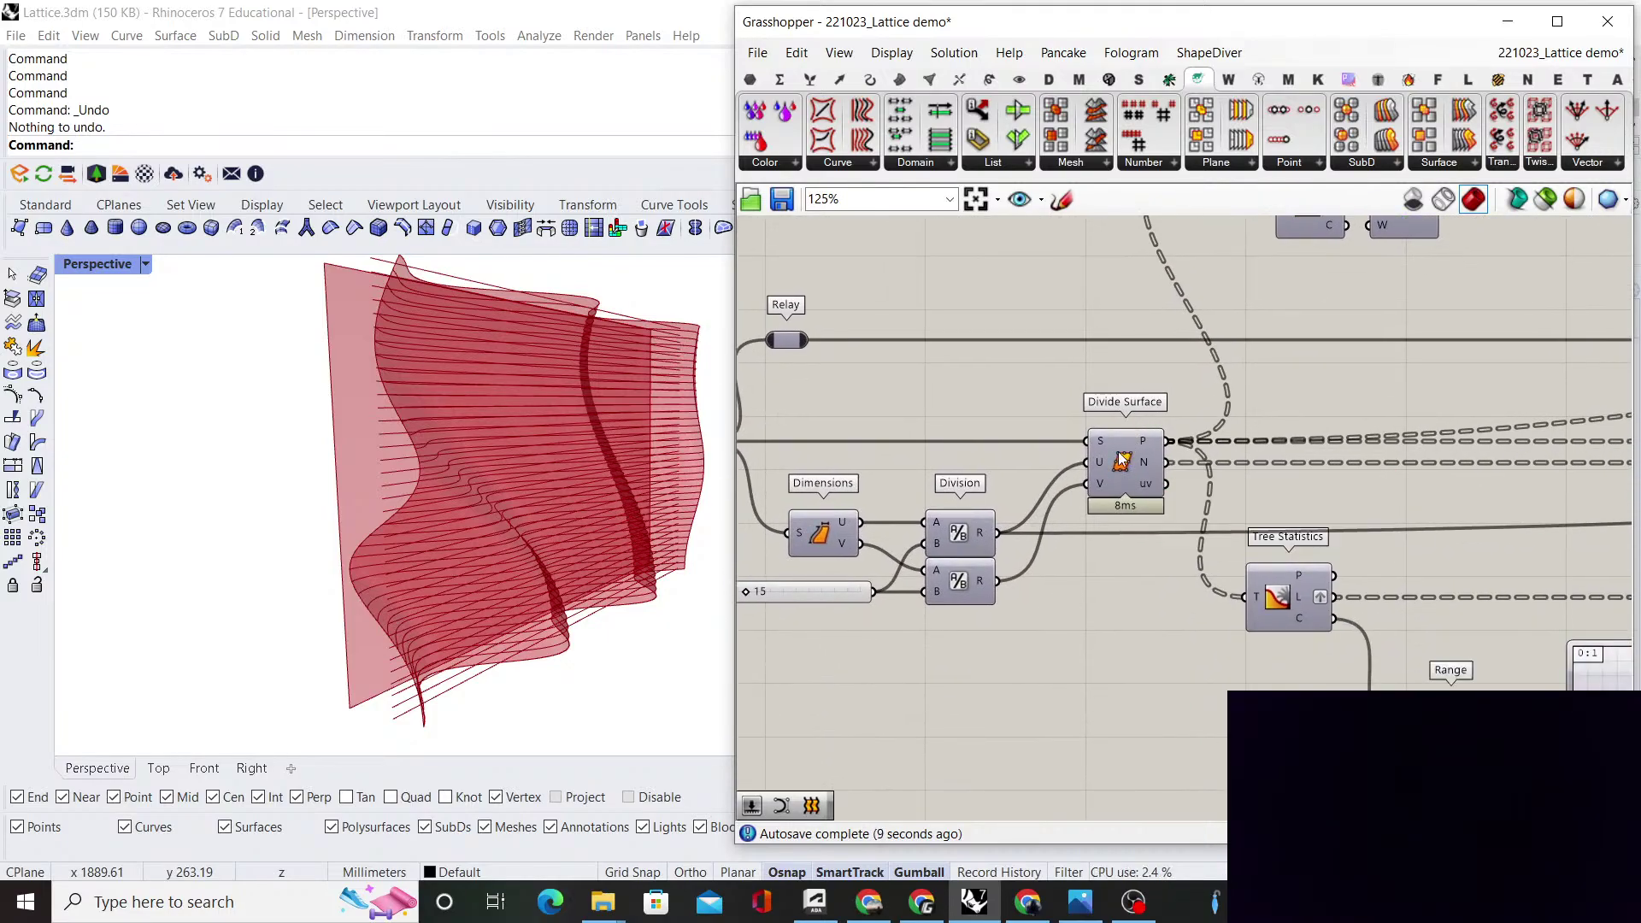
pyautogui.scroll(-5, 1122, 461)
pyautogui.scroll(4, 1437, 494)
pyautogui.click(1075, 576)
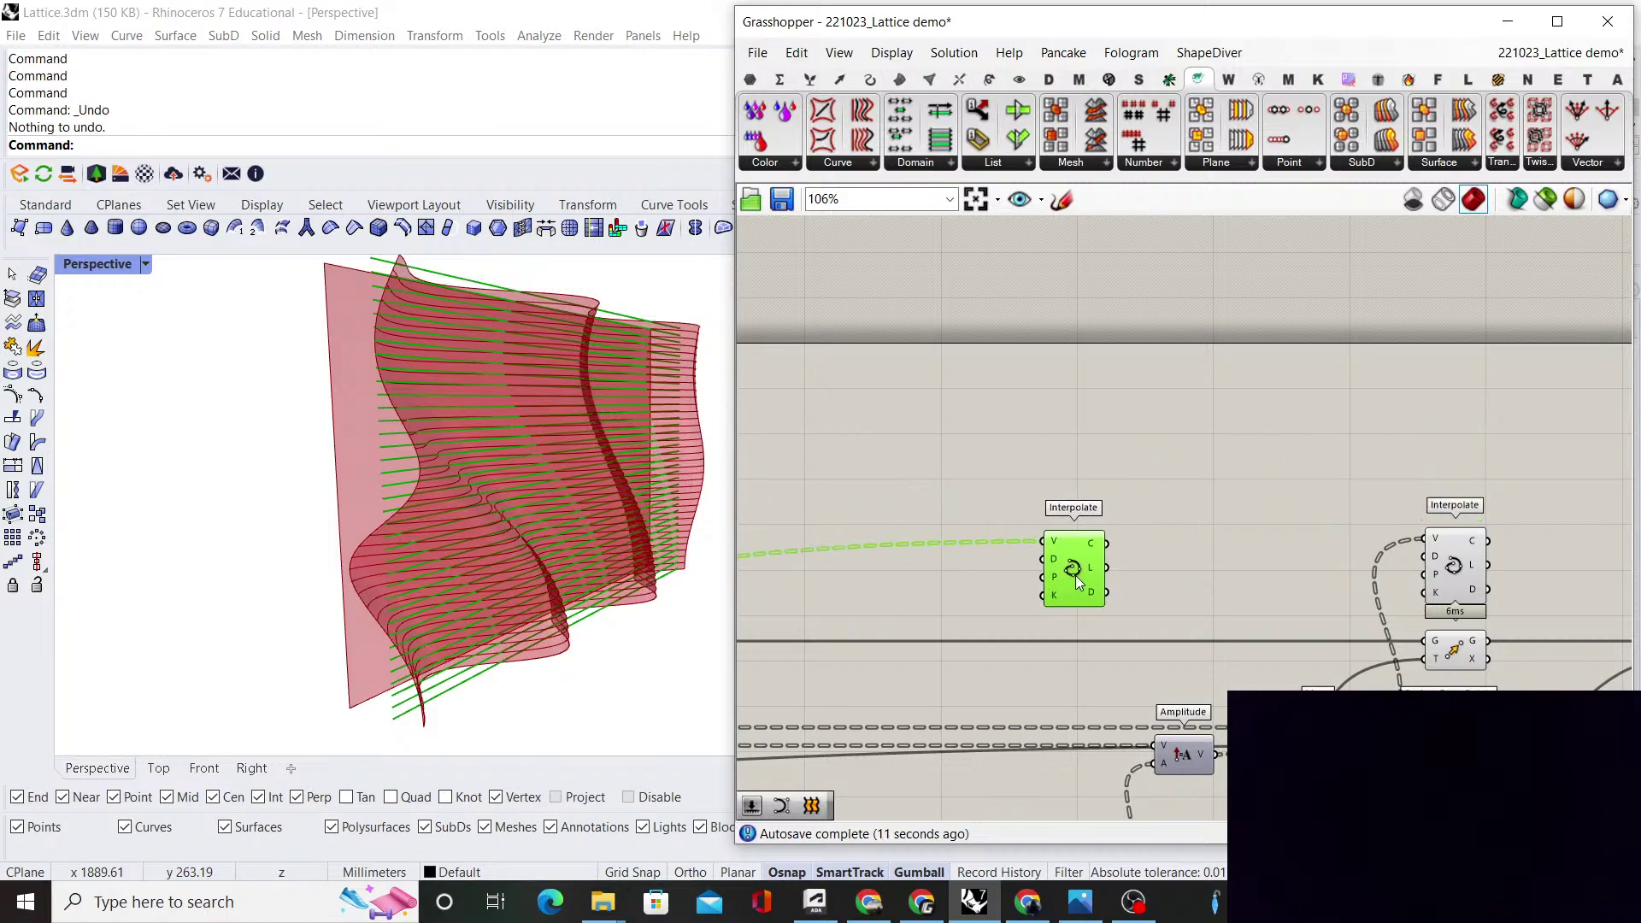
# Insert a Relay on the wire from Divide Surface just before the relocated Interpolate's V input
pyautogui.moveTo(1075, 576); pyautogui.dragTo(1249, 424, button='right')
pyautogui.scroll(2, 1203, 409)
pyautogui.doubleClick(1116, 378)
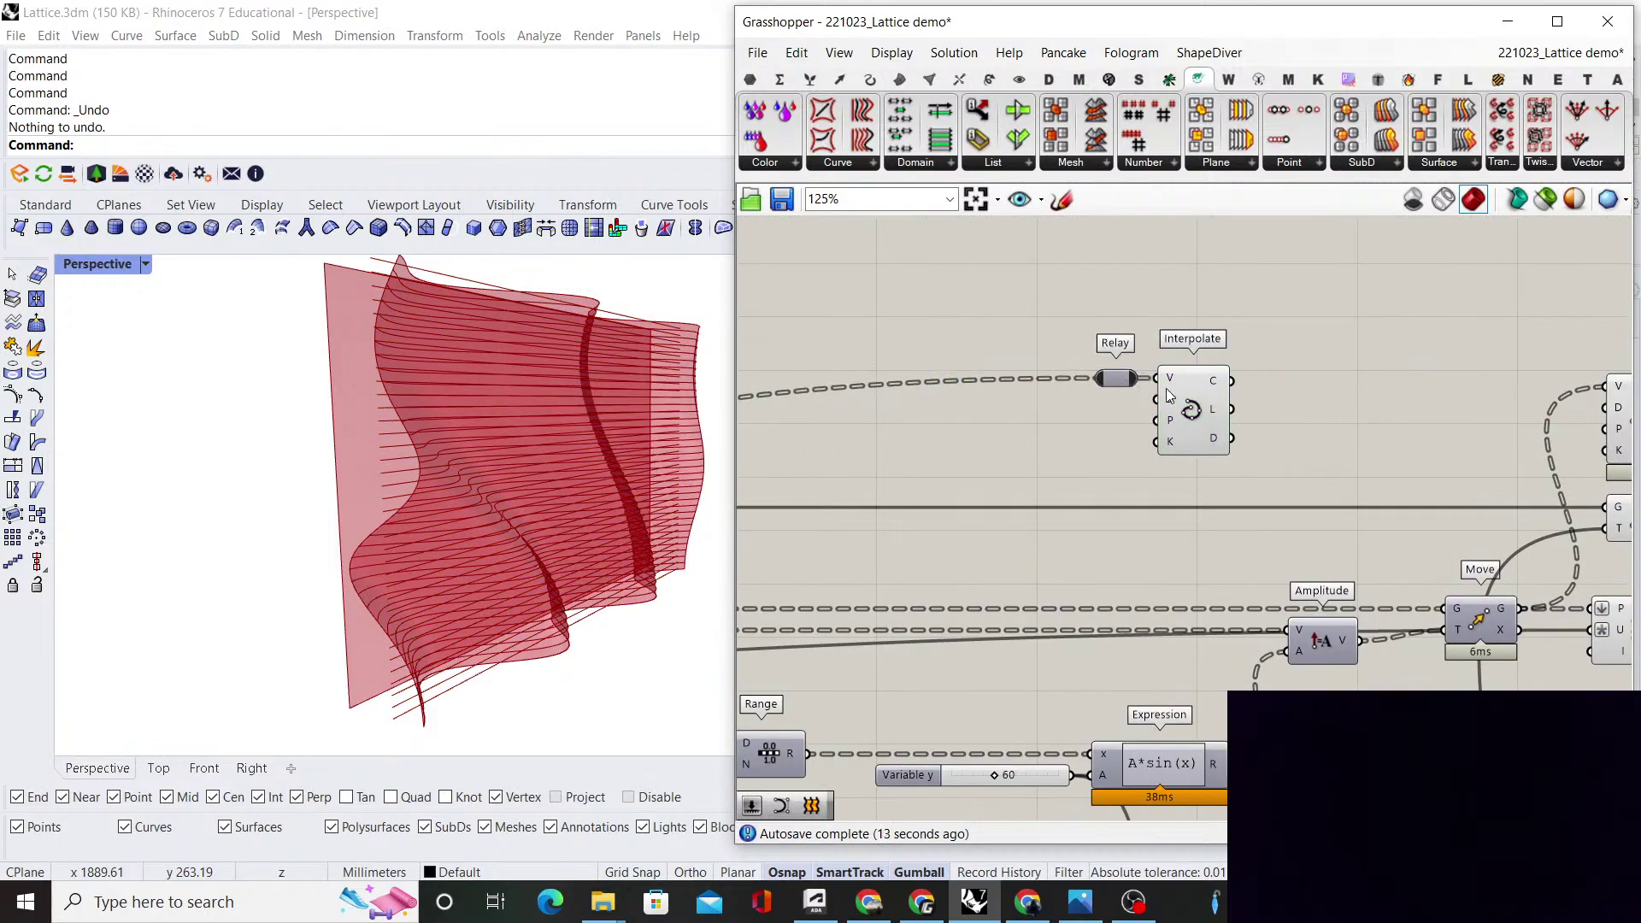
# Move the Relay and its connected Interpolate component up so they sit above the Interpolate fed by the lower Move
pyautogui.doubleClick(1198, 324)
pyautogui.press('Escape')
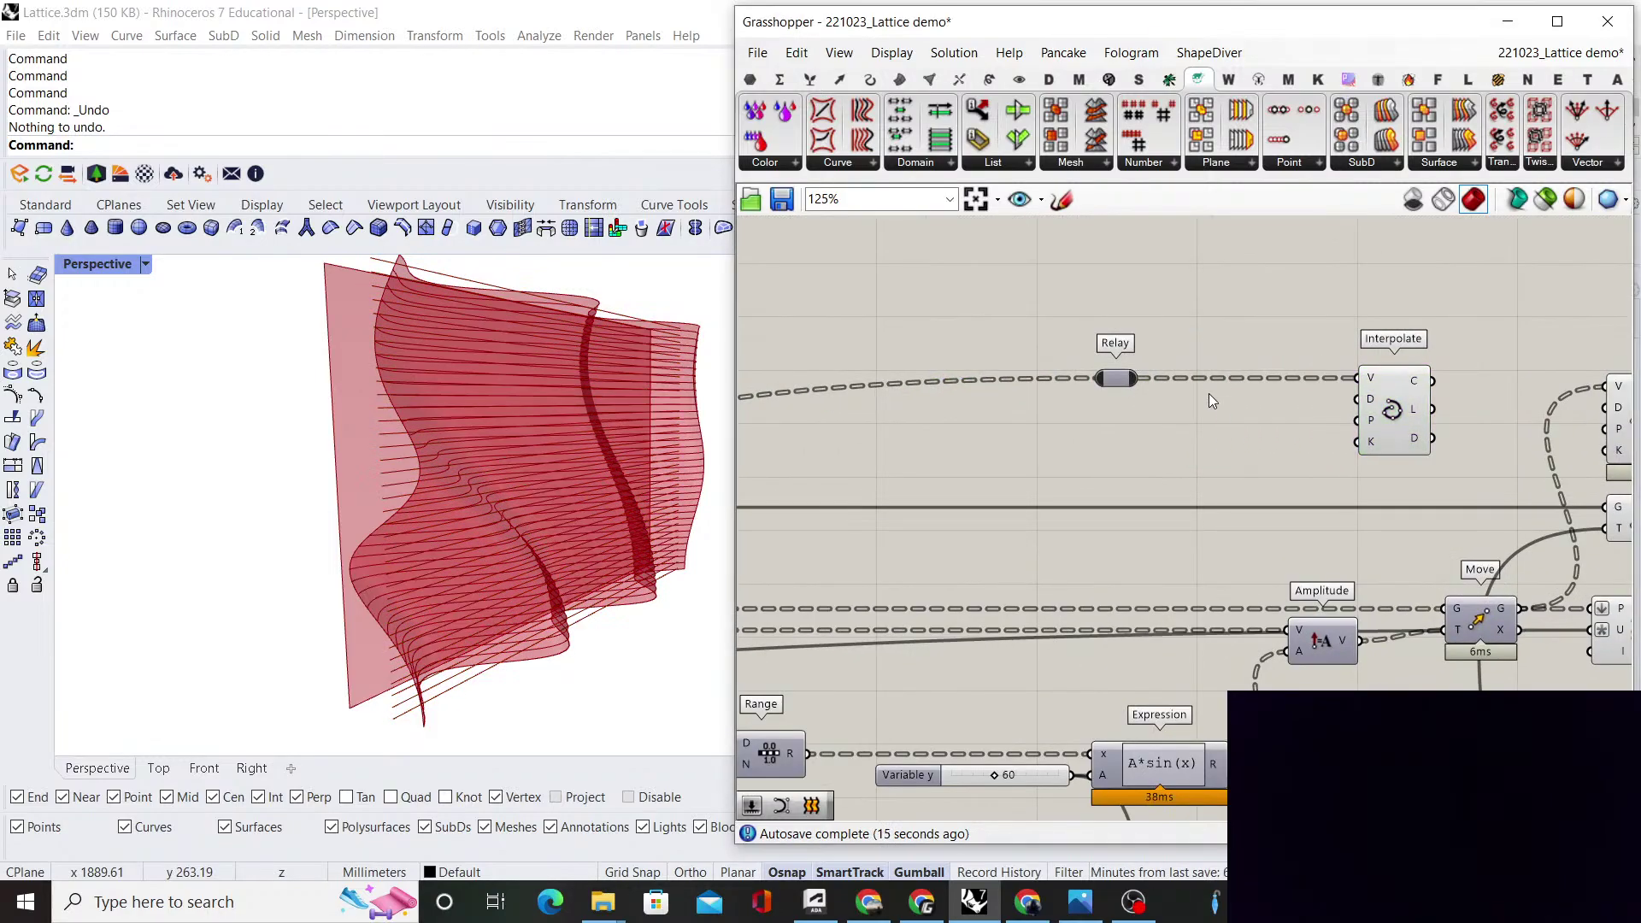
pyautogui.scroll(-6, 1209, 393)
pyautogui.moveTo(1315, 565); pyautogui.dragTo(1178, 638, button='right')
pyautogui.moveTo(1194, 434); pyautogui.dragTo(961, 408)
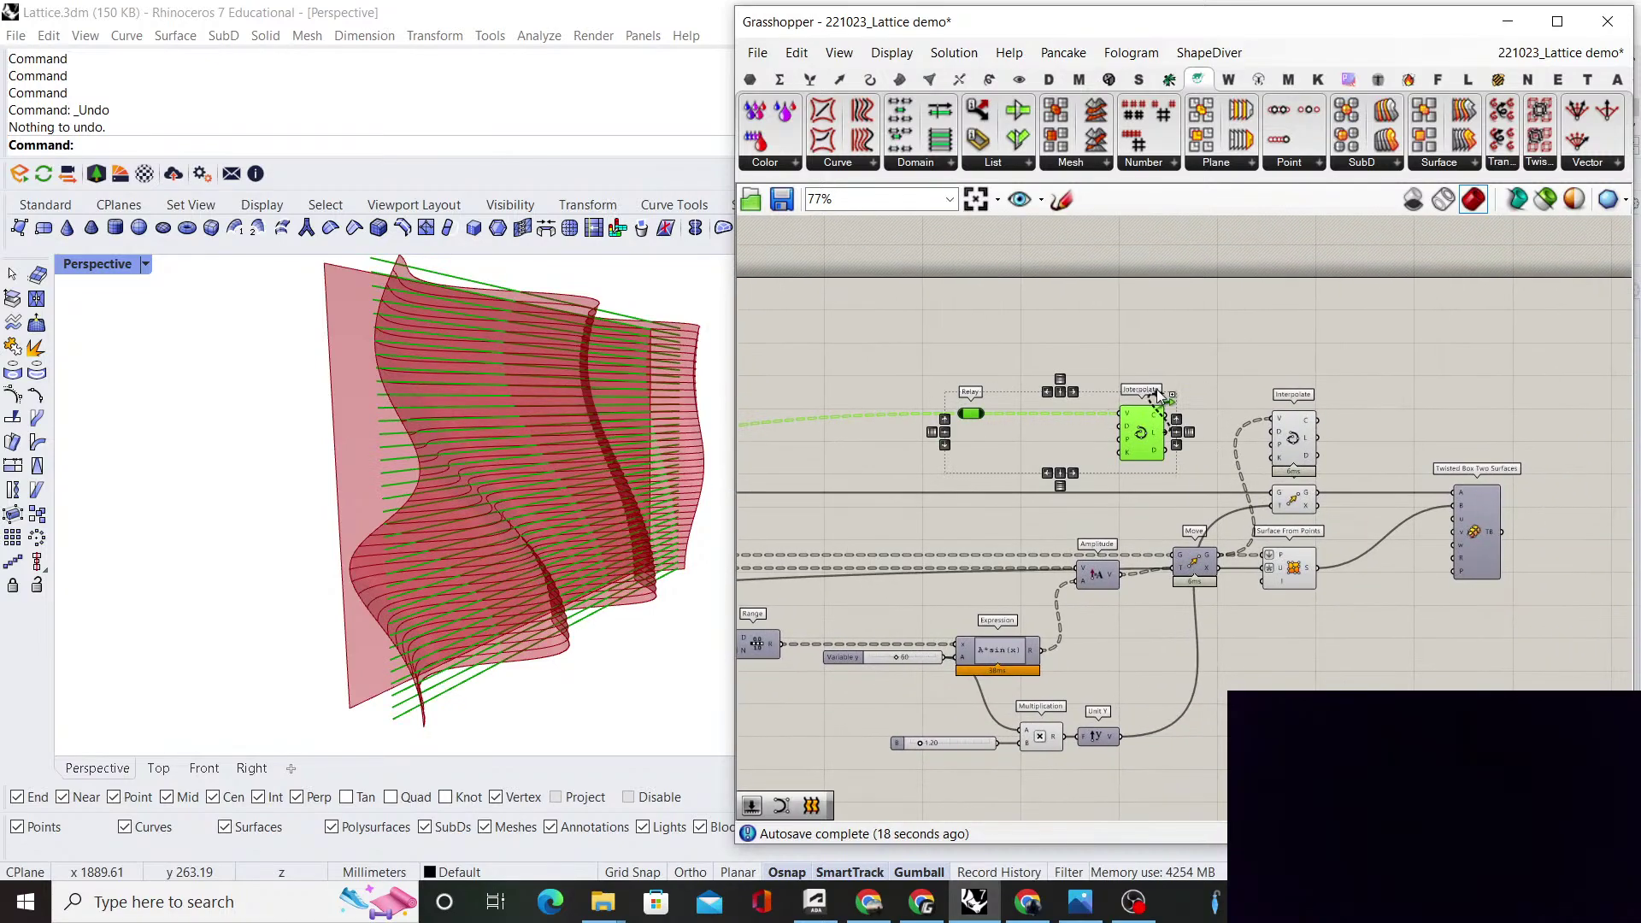
pyautogui.moveTo(1145, 438); pyautogui.dragTo(1292, 376)
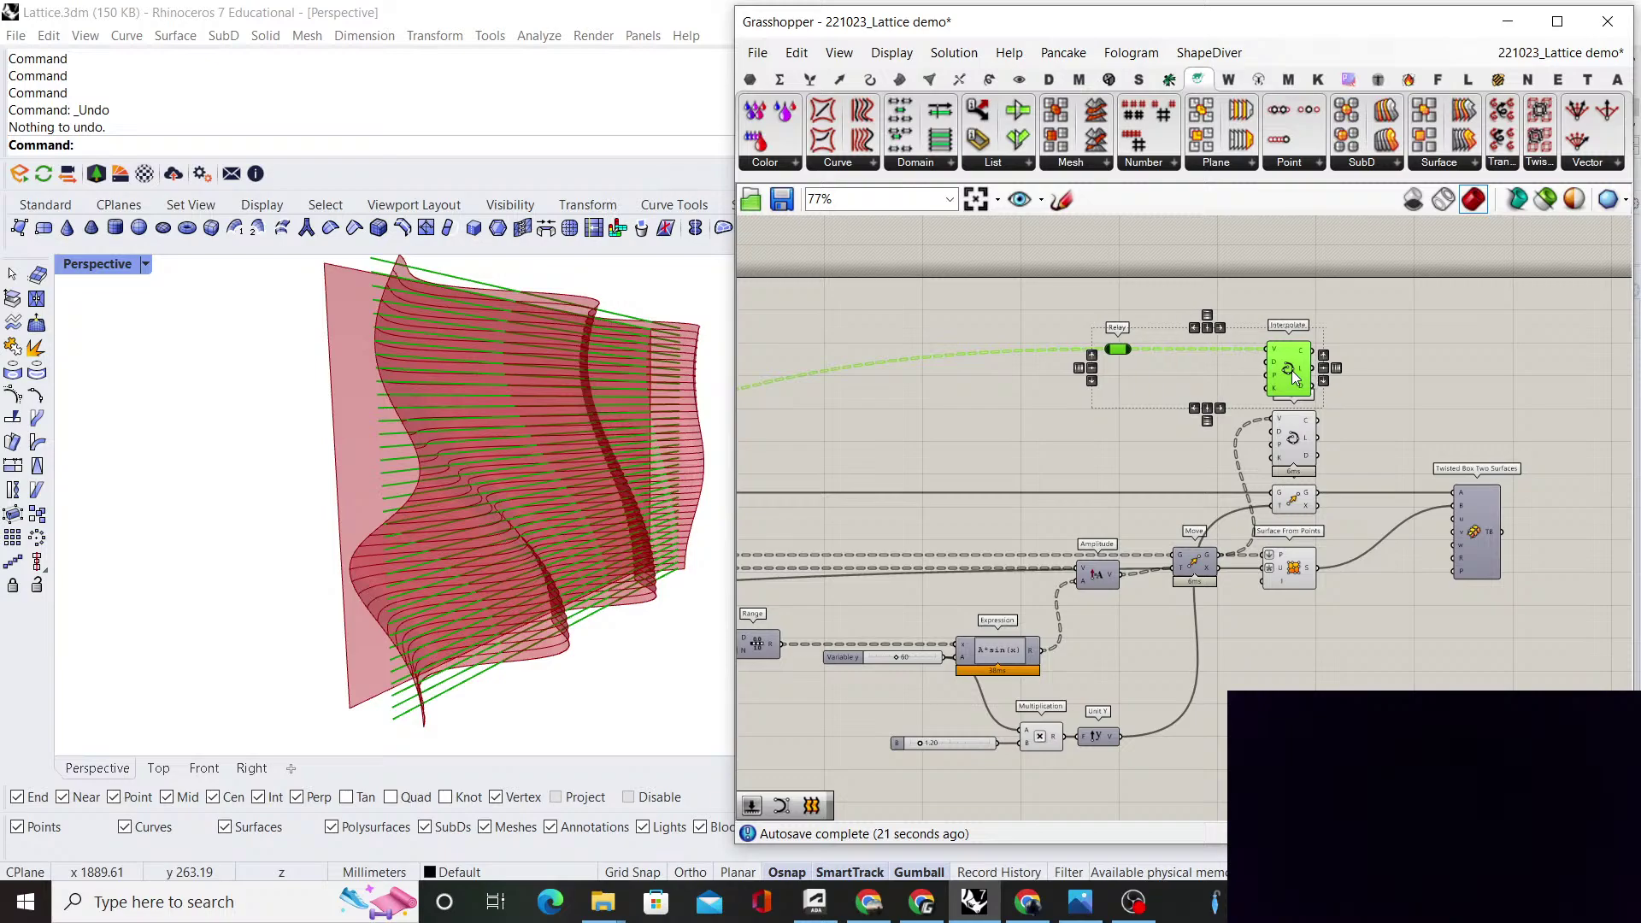
pyautogui.click(1159, 363)
# Duplicate the lower Move component near the Relay wire and shift both Interpolate components right to make room for it
pyautogui.scroll(2, 1282, 493)
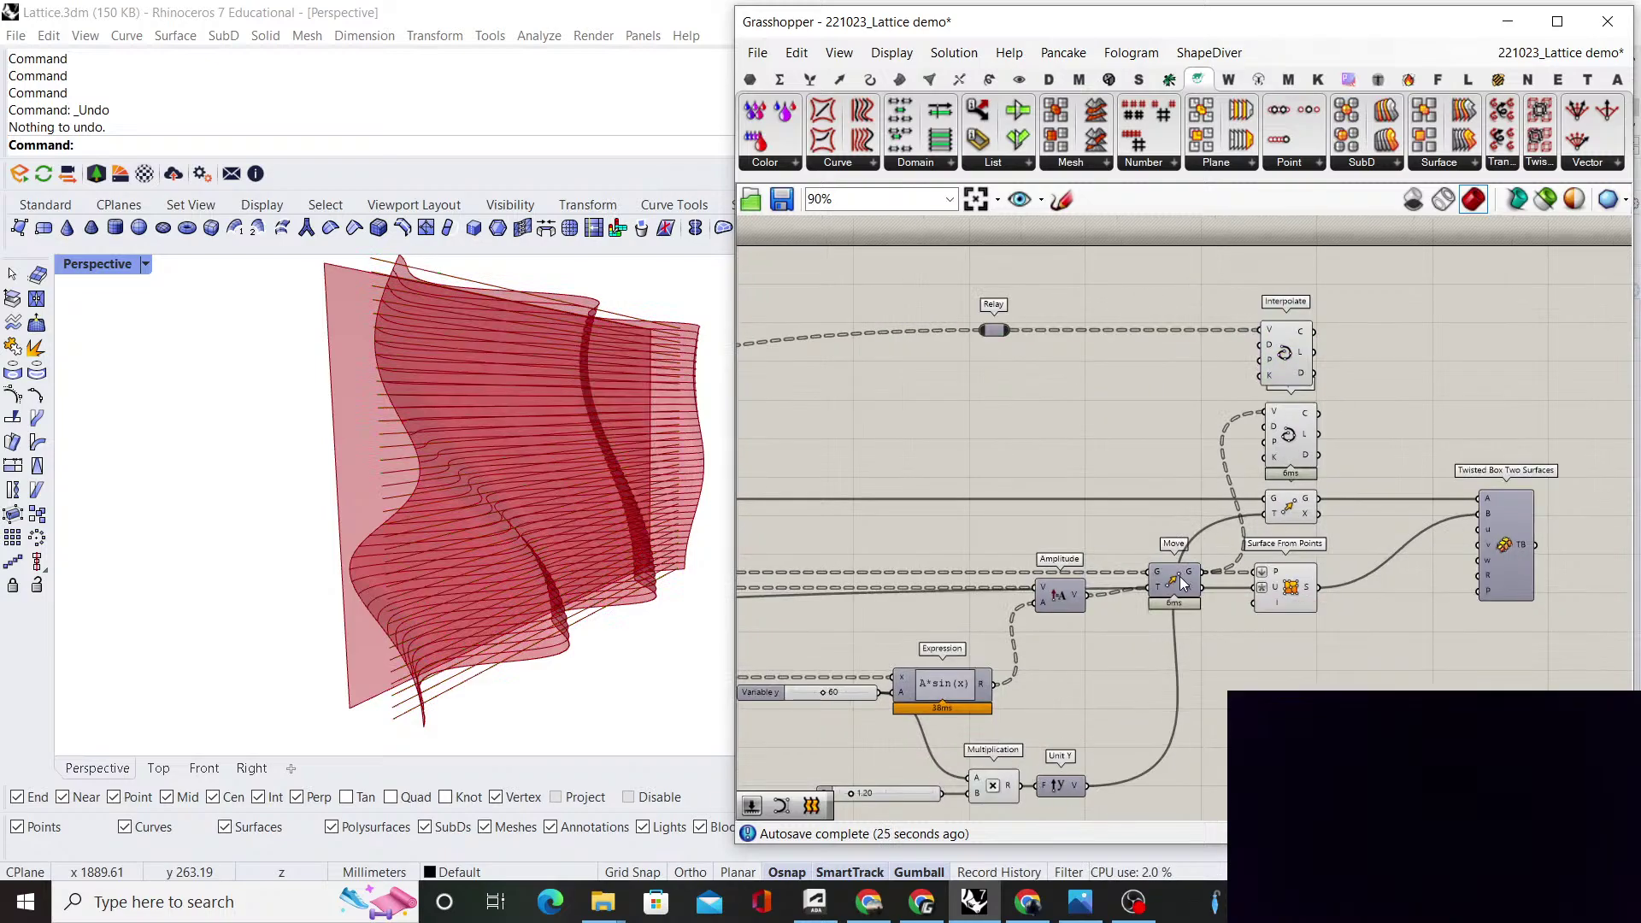
pyautogui.moveTo(1291, 438); pyautogui.dragTo(1401, 436)
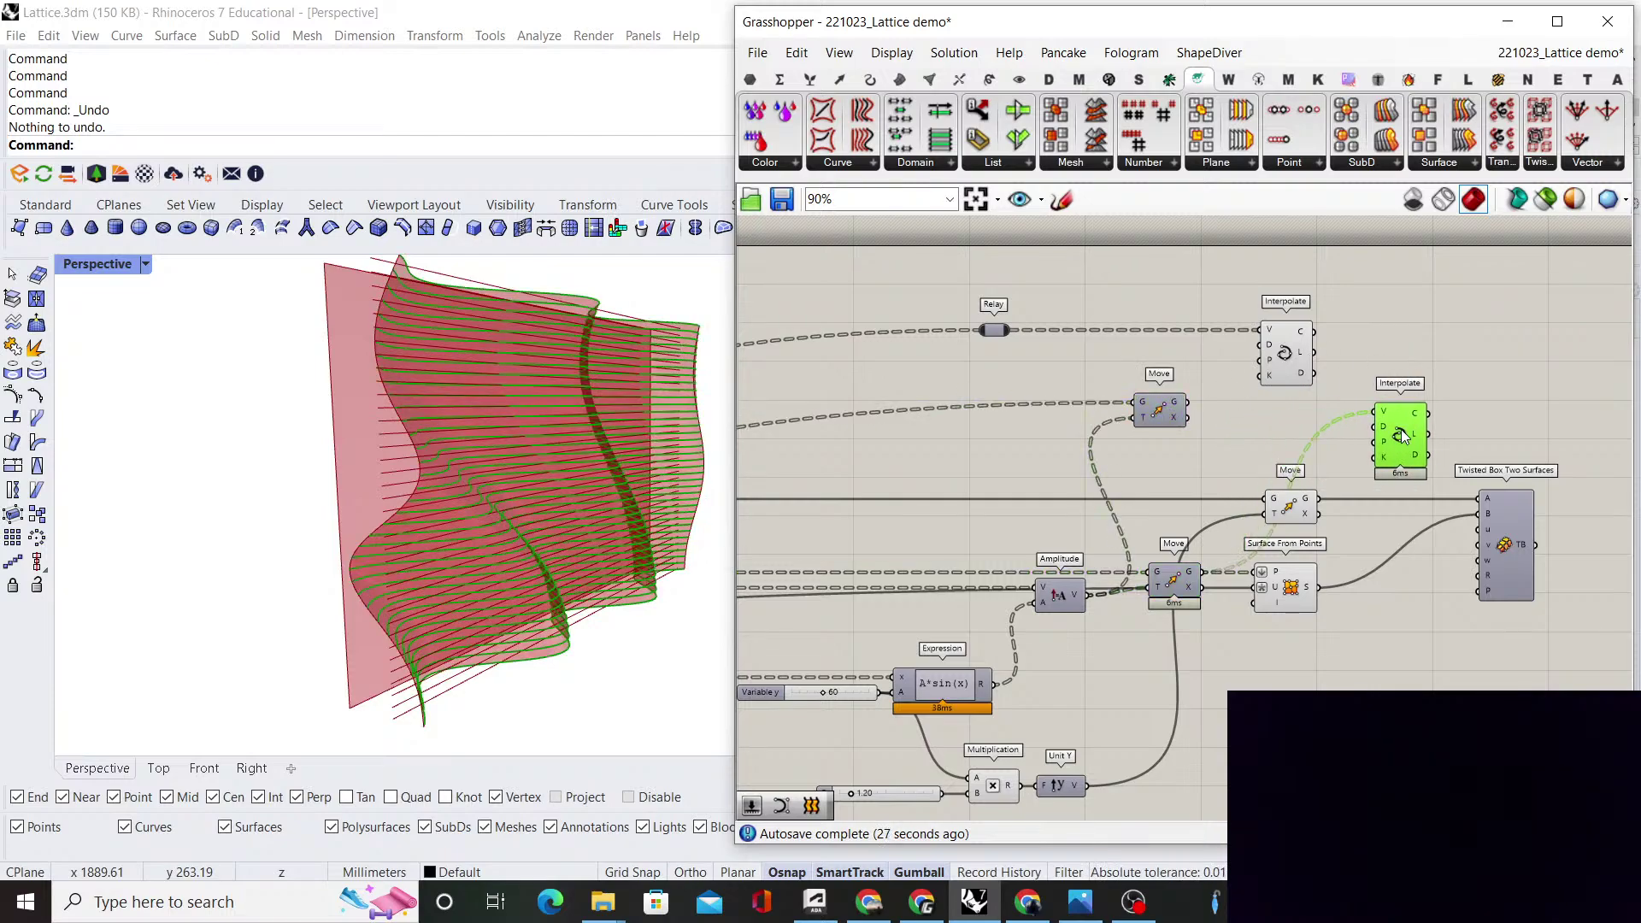
pyautogui.click(1481, 369)
pyautogui.moveTo(1300, 363); pyautogui.dragTo(1409, 363)
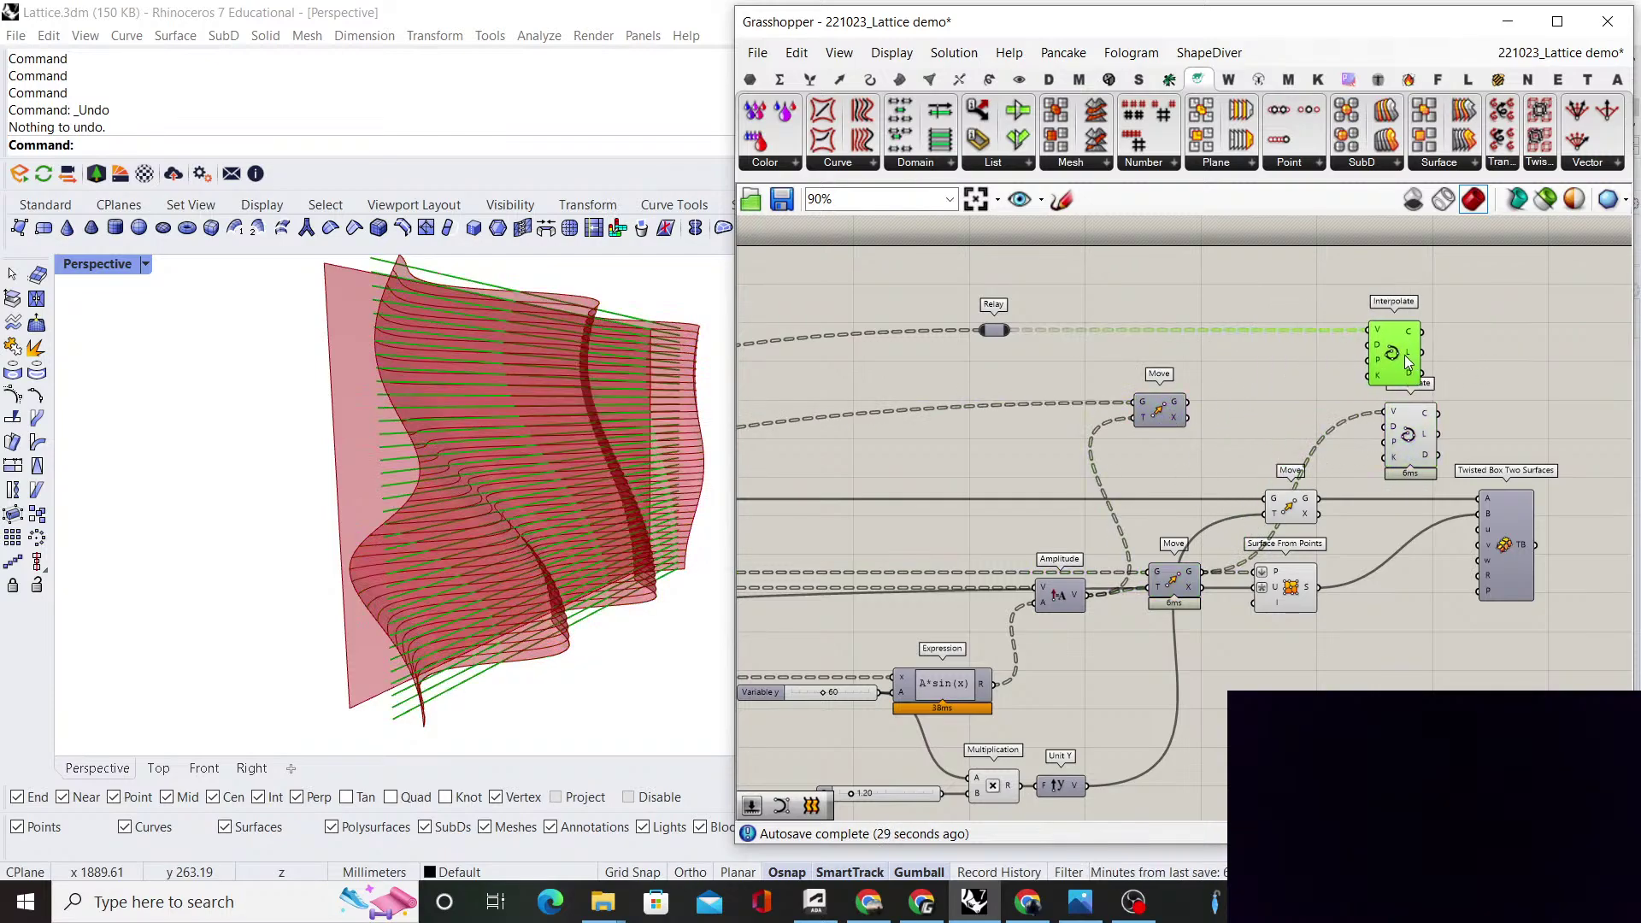
pyautogui.click(1460, 358)
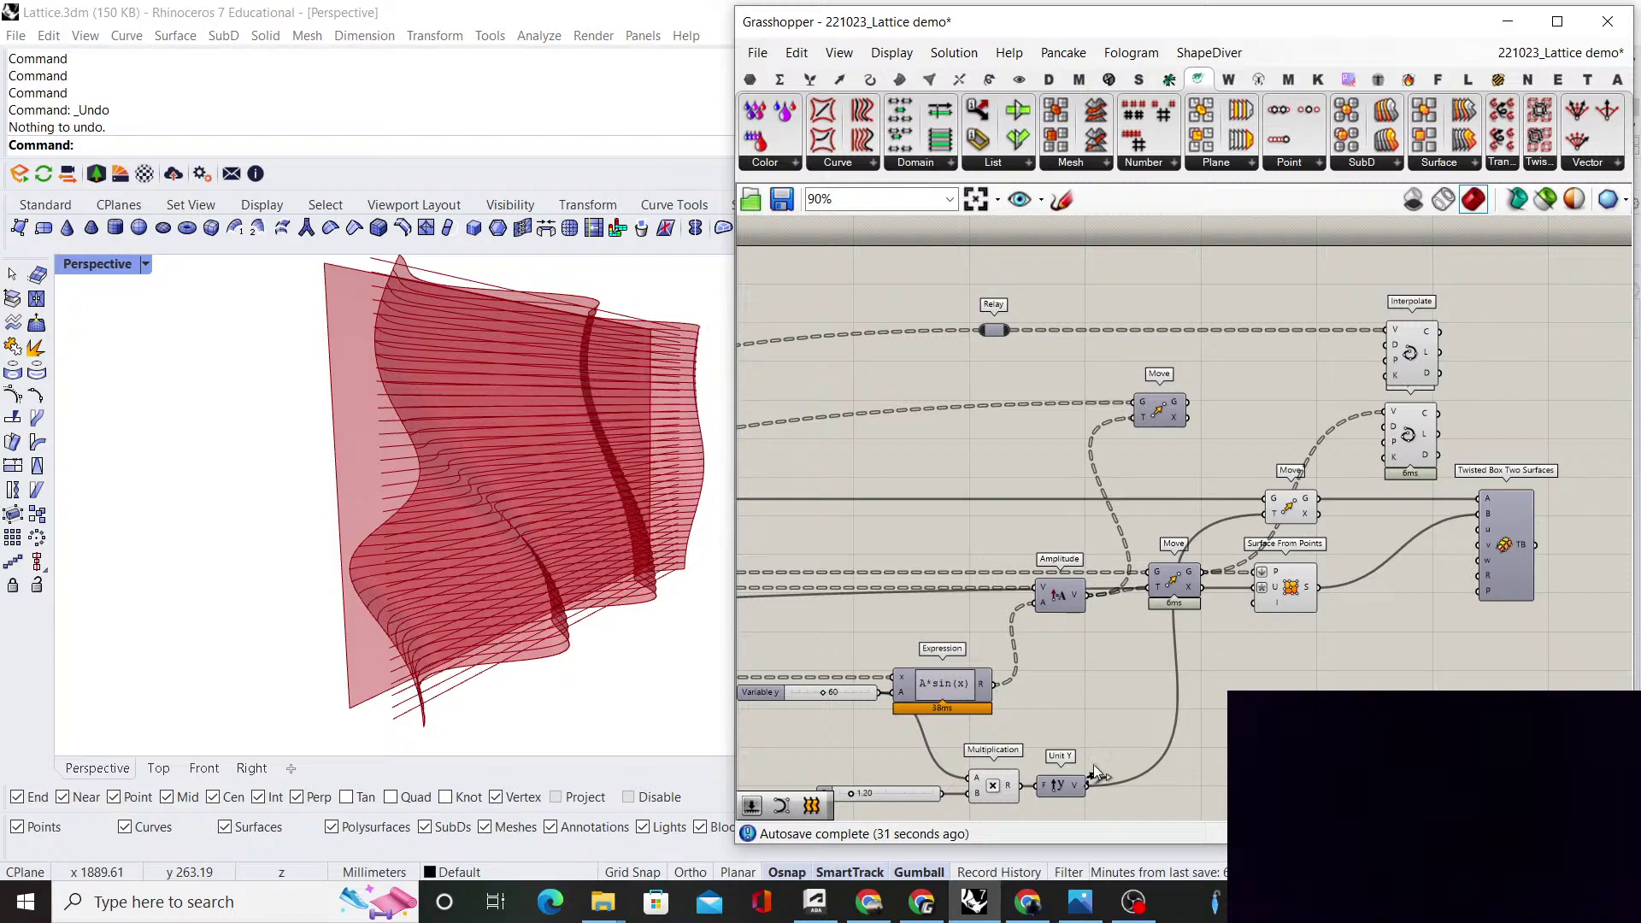
# Insert the duplicated Move between the Relay and upper Interpolate, with Unit Y's output feeding its T input and its G output feeding V
pyautogui.moveTo(1164, 416); pyautogui.dragTo(1180, 345)
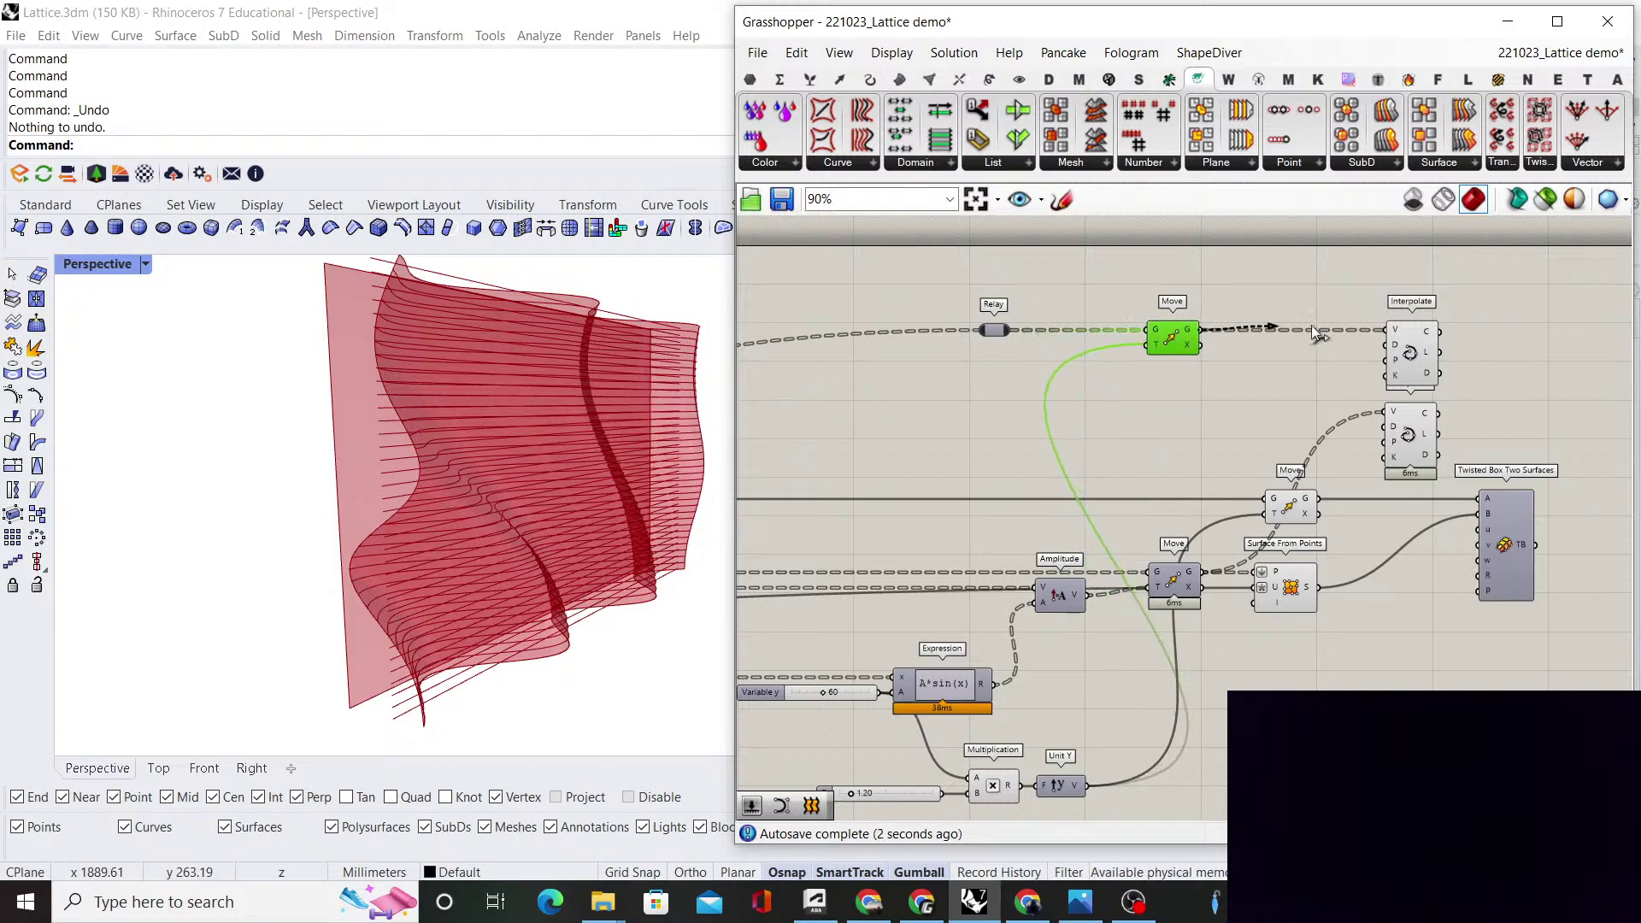
pyautogui.moveTo(1319, 333); pyautogui.dragTo(1402, 334)
pyautogui.click(1412, 352)
pyautogui.click(1412, 435)
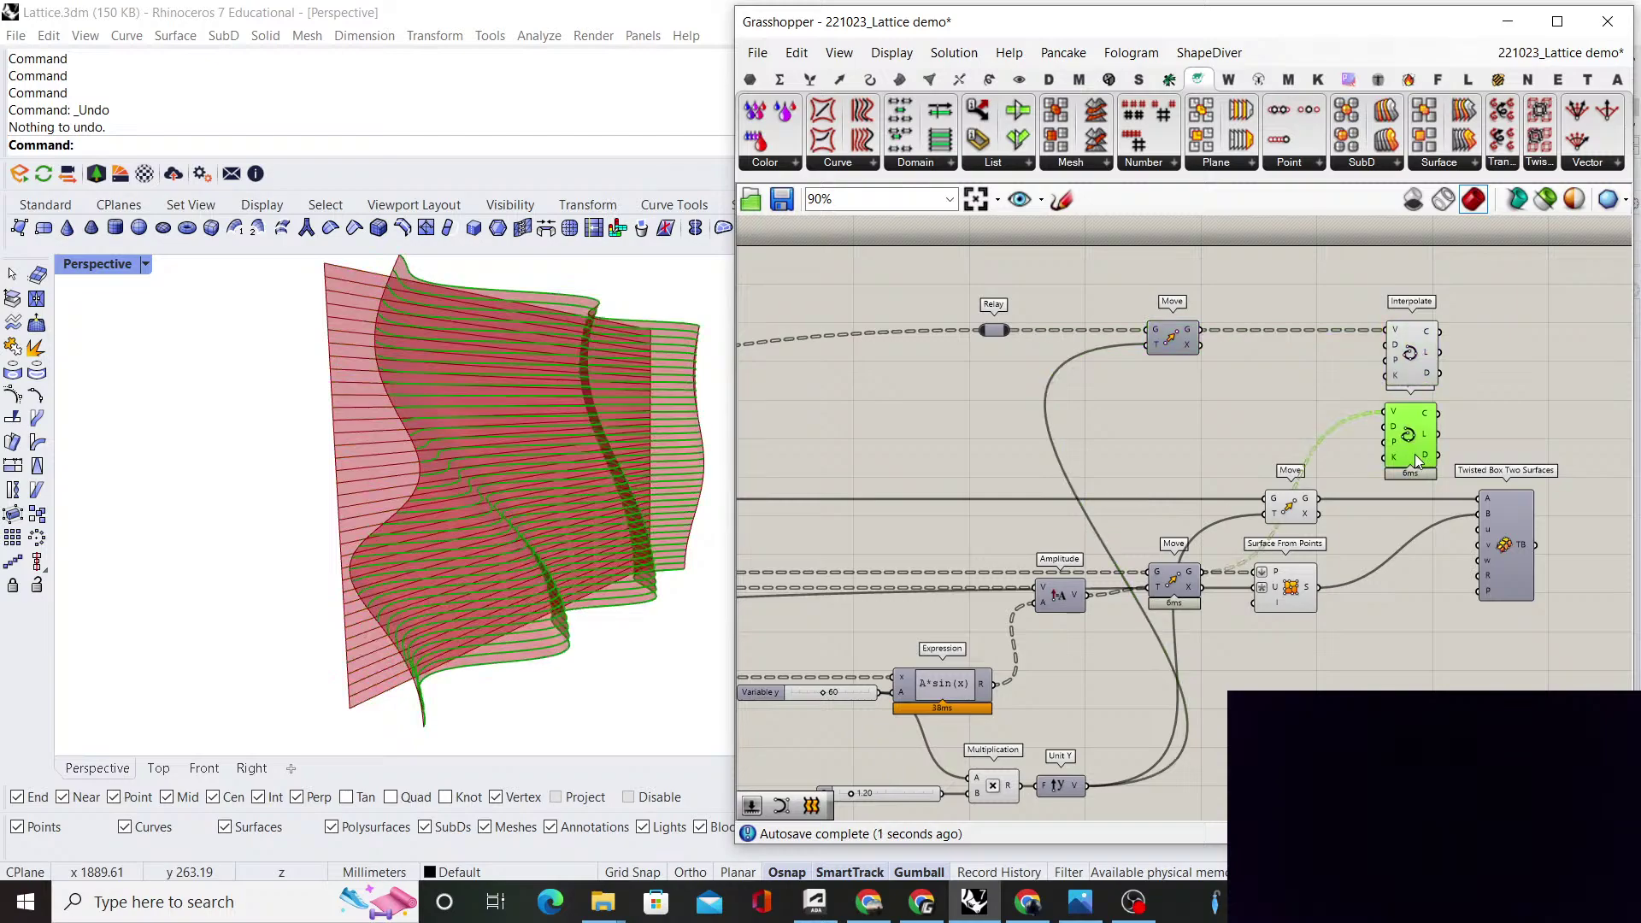
pyautogui.click(1468, 397)
# Examine both sets of interpolated curves on the flat and wavy surfaces from several angles in the Perspective viewport
pyautogui.moveTo(1484, 444); pyautogui.dragTo(1360, 451, button='right')
pyautogui.moveTo(1361, 450); pyautogui.dragTo(1203, 355)
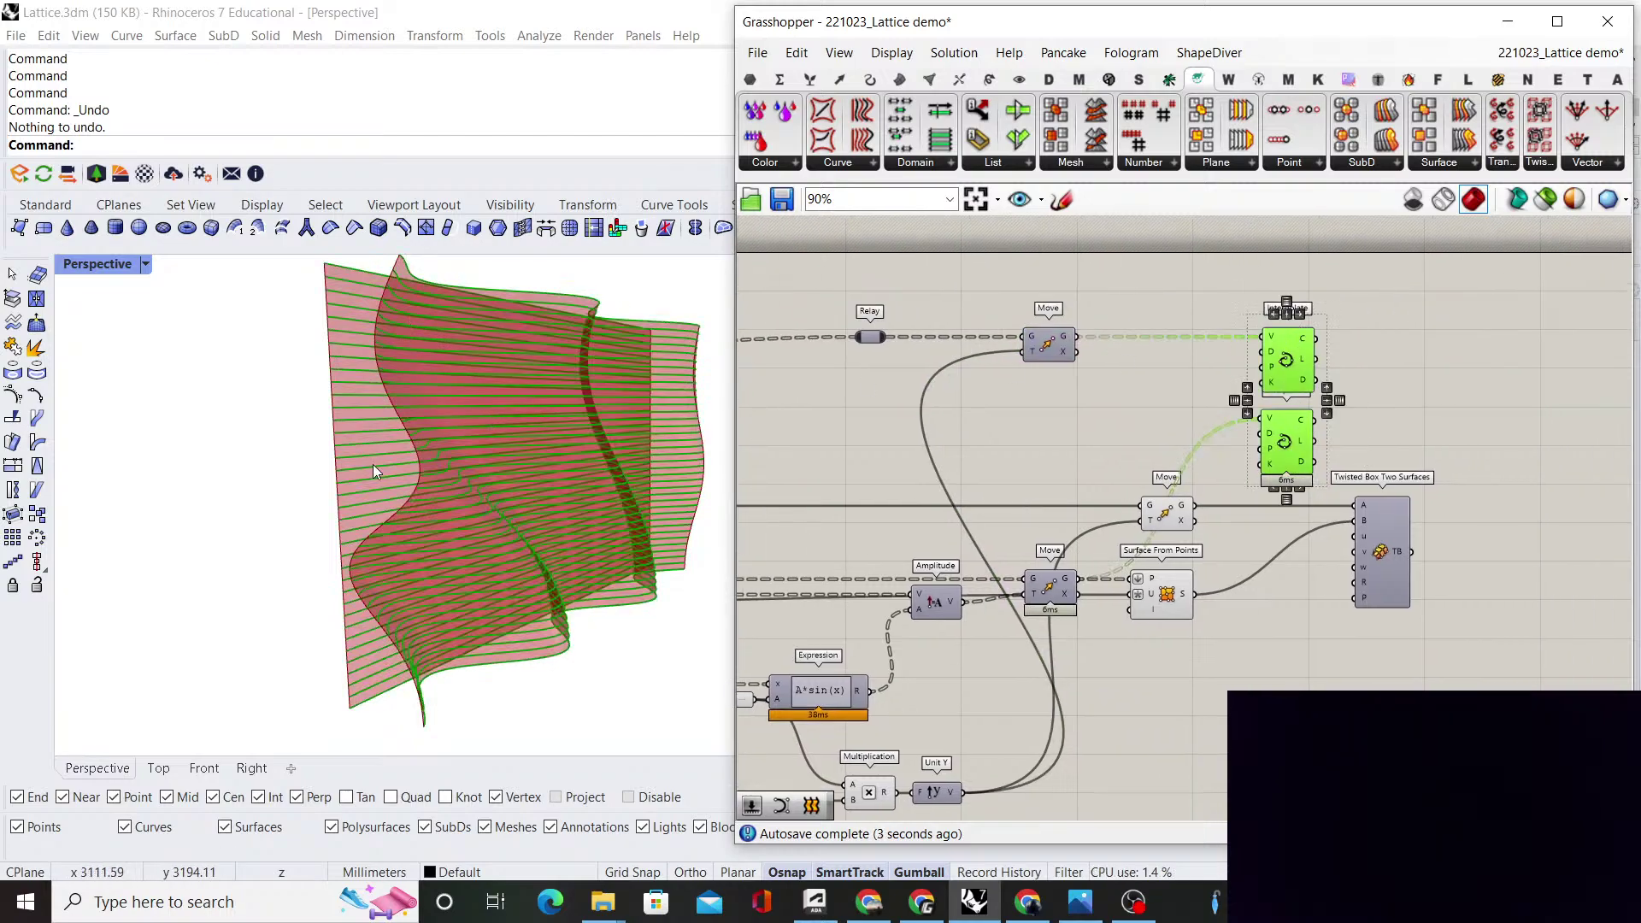
pyautogui.moveTo(373, 464); pyautogui.dragTo(464, 524, button='right')
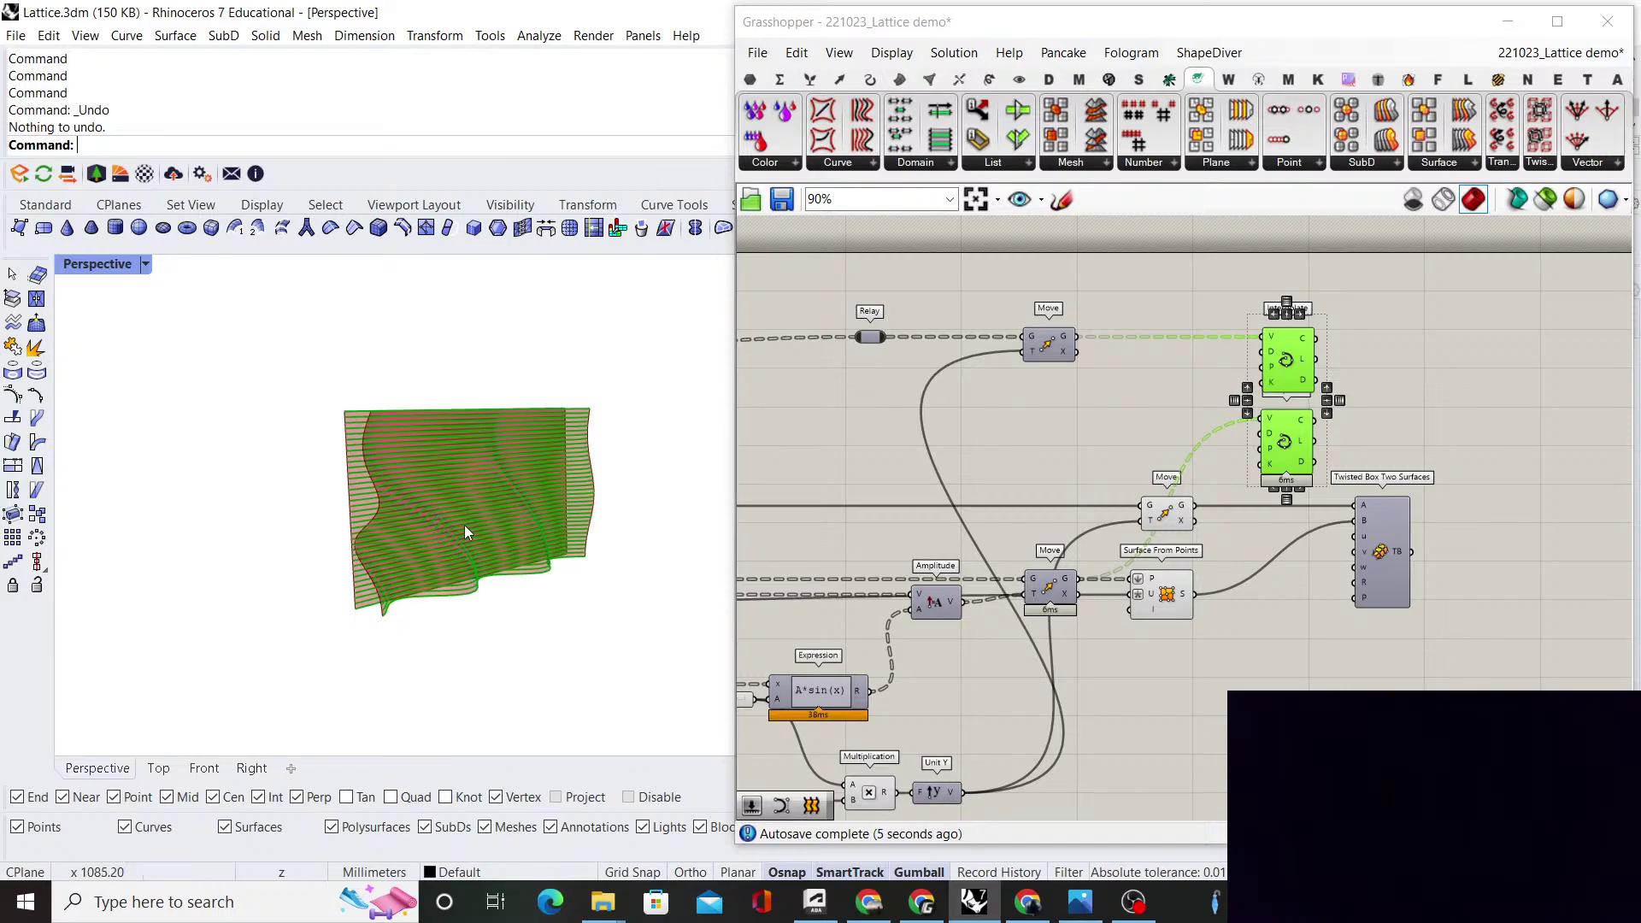
pyautogui.click(1538, 423)
pyautogui.moveTo(1538, 423); pyautogui.dragTo(1430, 459, button='right')
pyautogui.scroll(4, 488, 536)
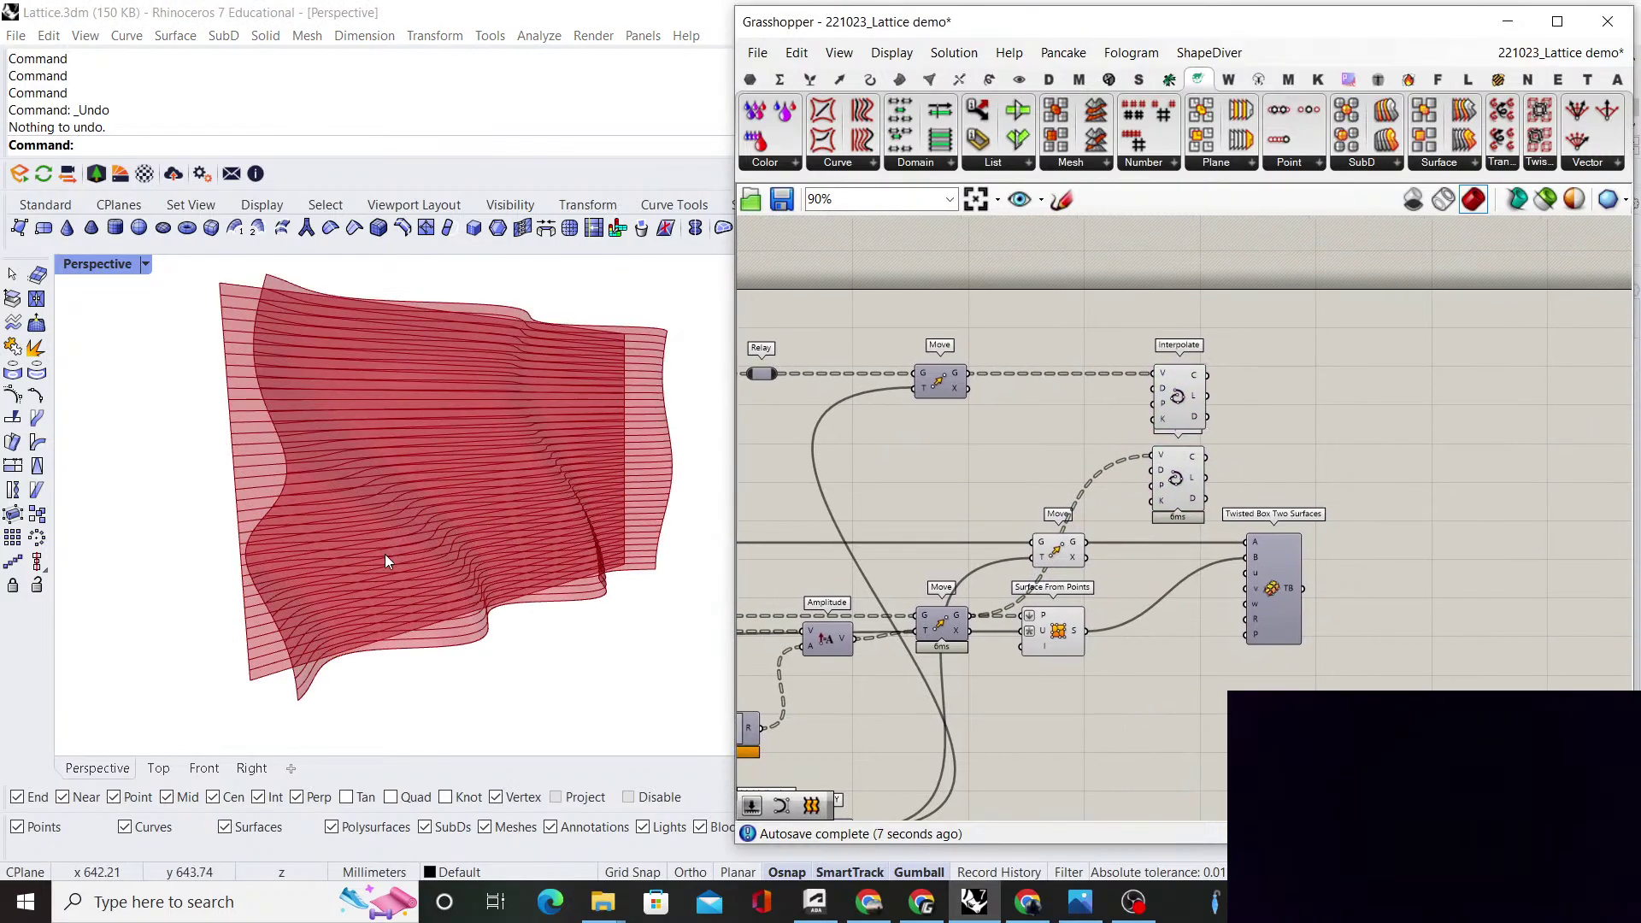
pyautogui.moveTo(383, 547); pyautogui.dragTo(530, 505, button='right')
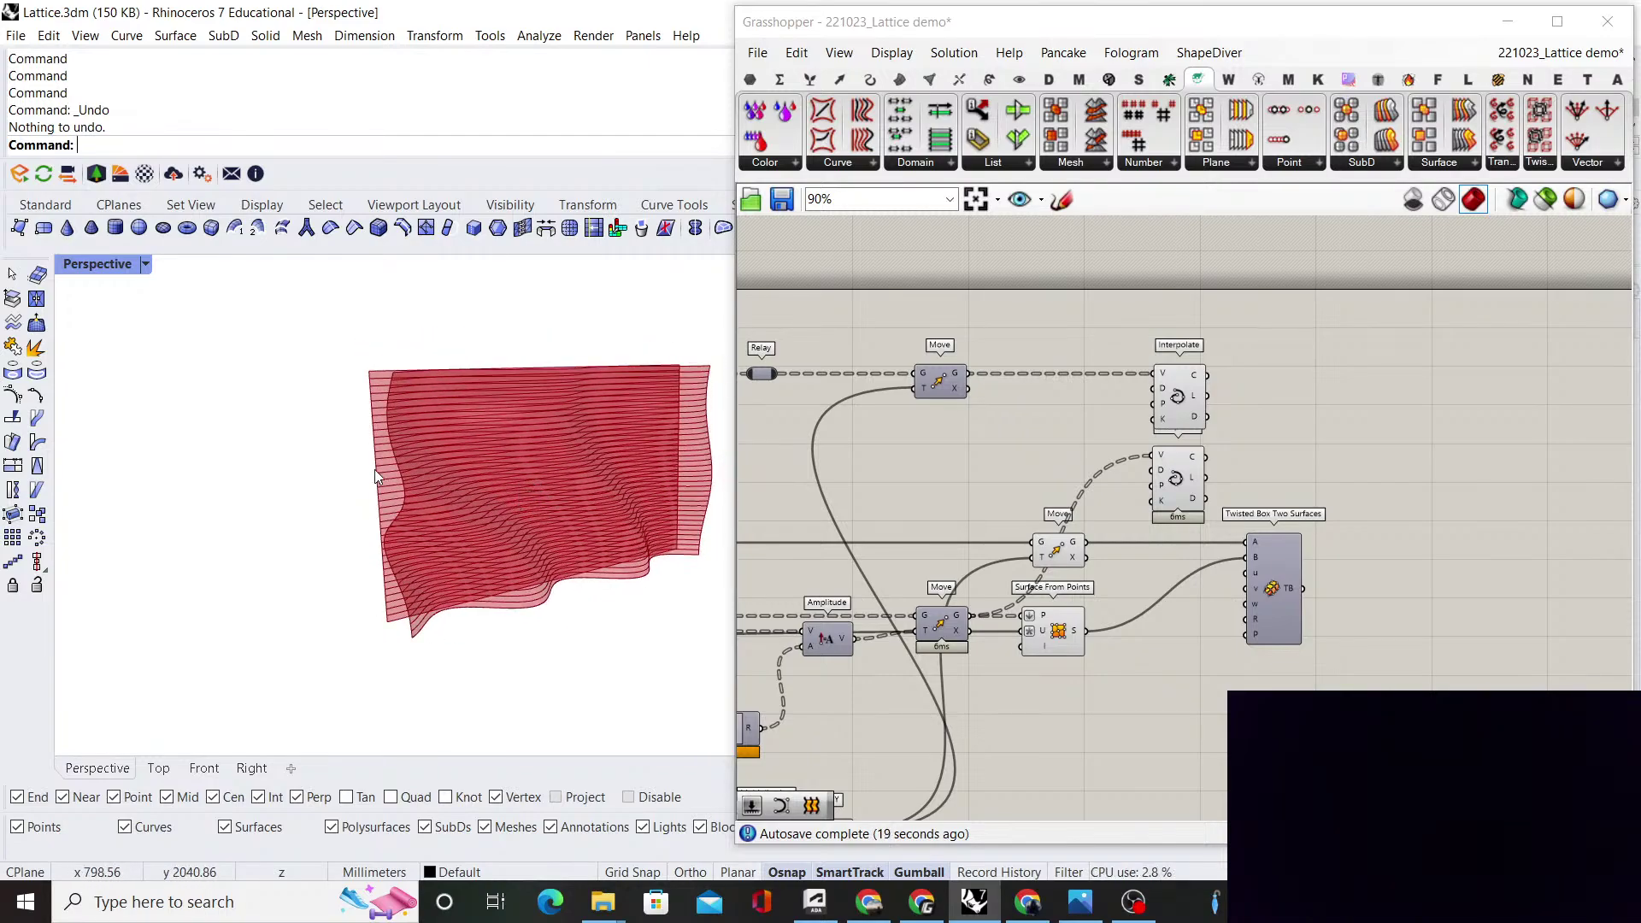
pyautogui.moveTo(530, 451); pyautogui.dragTo(465, 434, button='right')
pyautogui.scroll(5, 311, 359)
pyautogui.moveTo(311, 359); pyautogui.dragTo(505, 469, button='right')
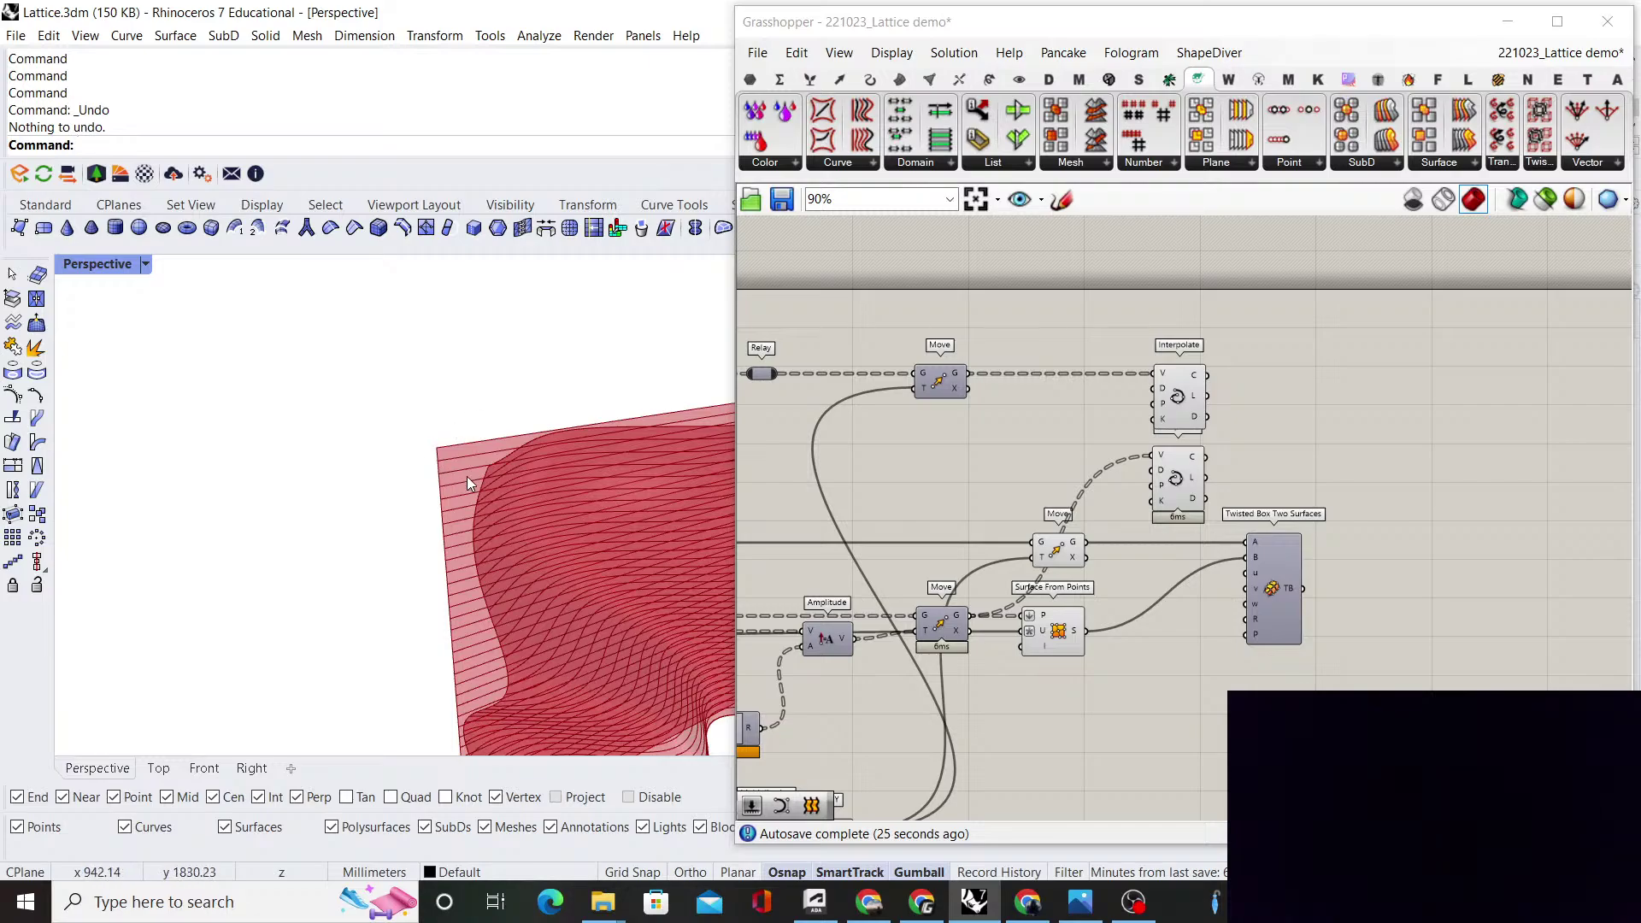
pyautogui.scroll(-5, 397, 423)
pyautogui.moveTo(397, 424)
pyautogui.mouseDown(button='right')
pyautogui.moveTo(446, 465)
pyautogui.moveTo(425, 436)
pyautogui.moveTo(393, 441)
pyautogui.mouseUp(button='right')
pyautogui.scroll(-3, 393, 441)
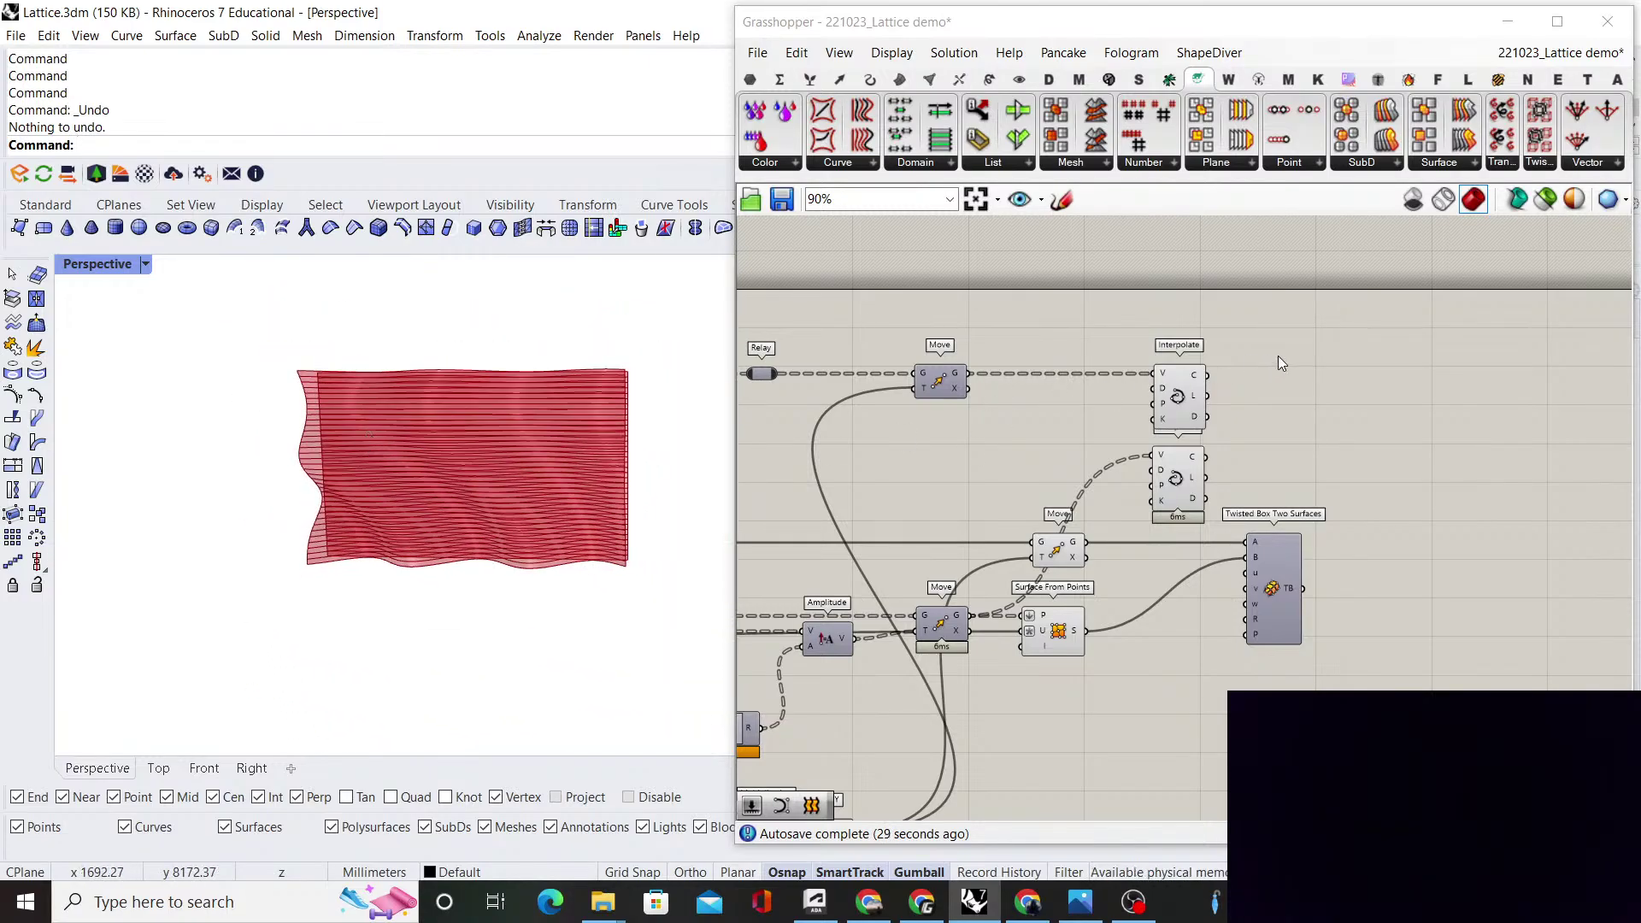
pyautogui.scroll(2, 1244, 392)
pyautogui.moveTo(1244, 410); pyautogui.dragTo(1178, 431, button='right')
pyautogui.scroll(3, 471, 460)
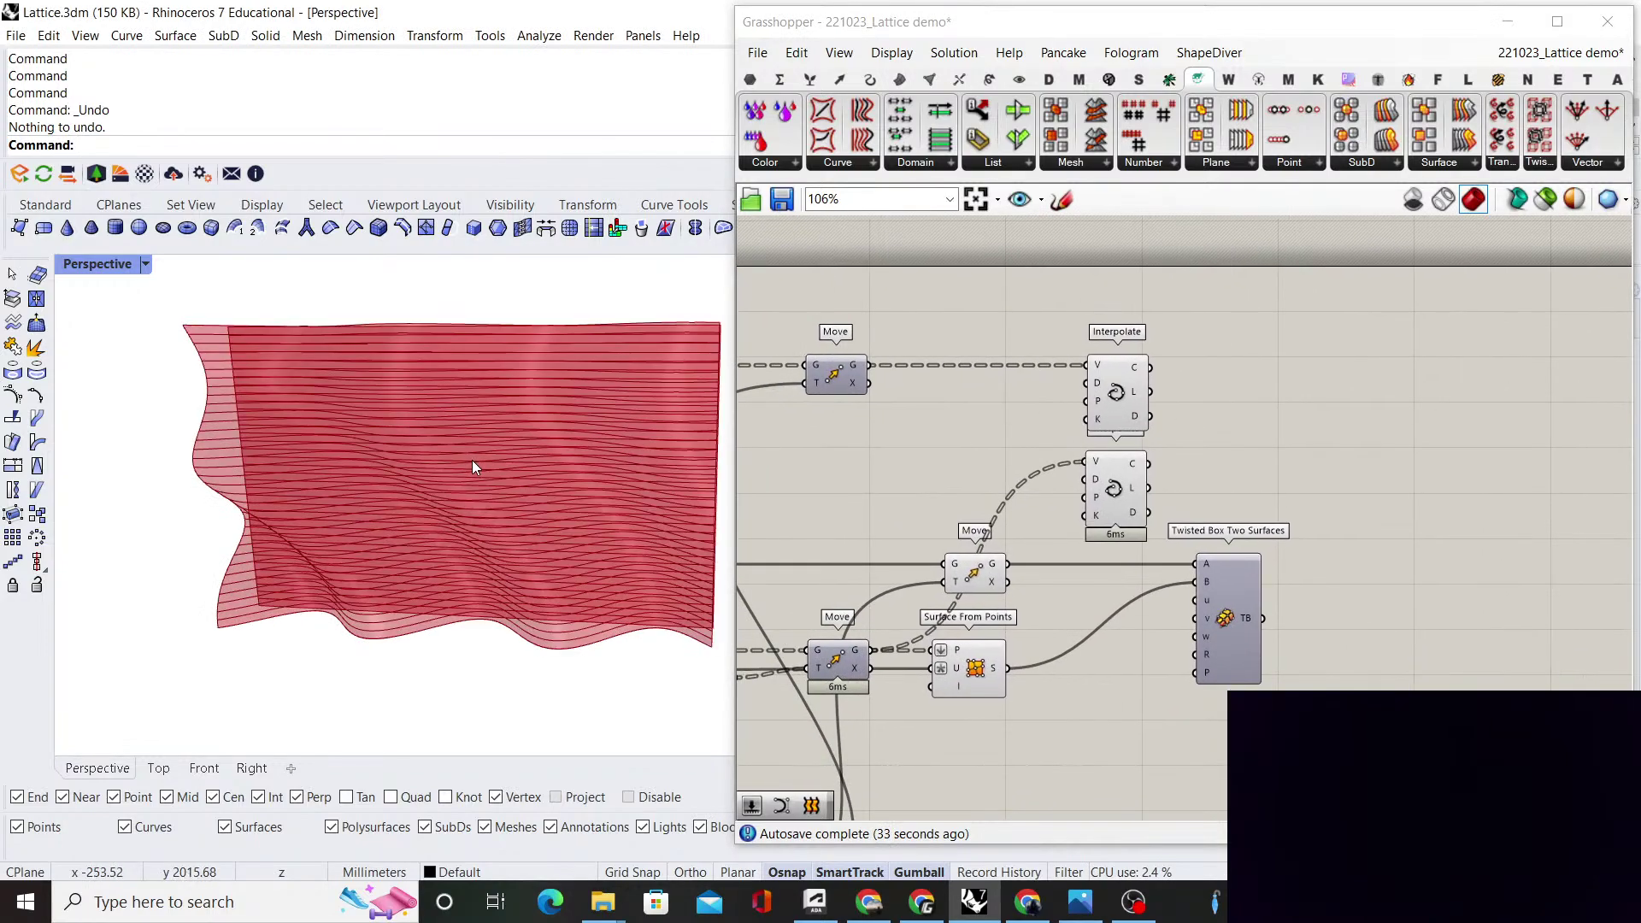
# Move Twisted Box Two Surfaces slightly right and line up both Interpolate components above it
pyautogui.moveTo(968, 484); pyautogui.dragTo(850, 533, button='right')
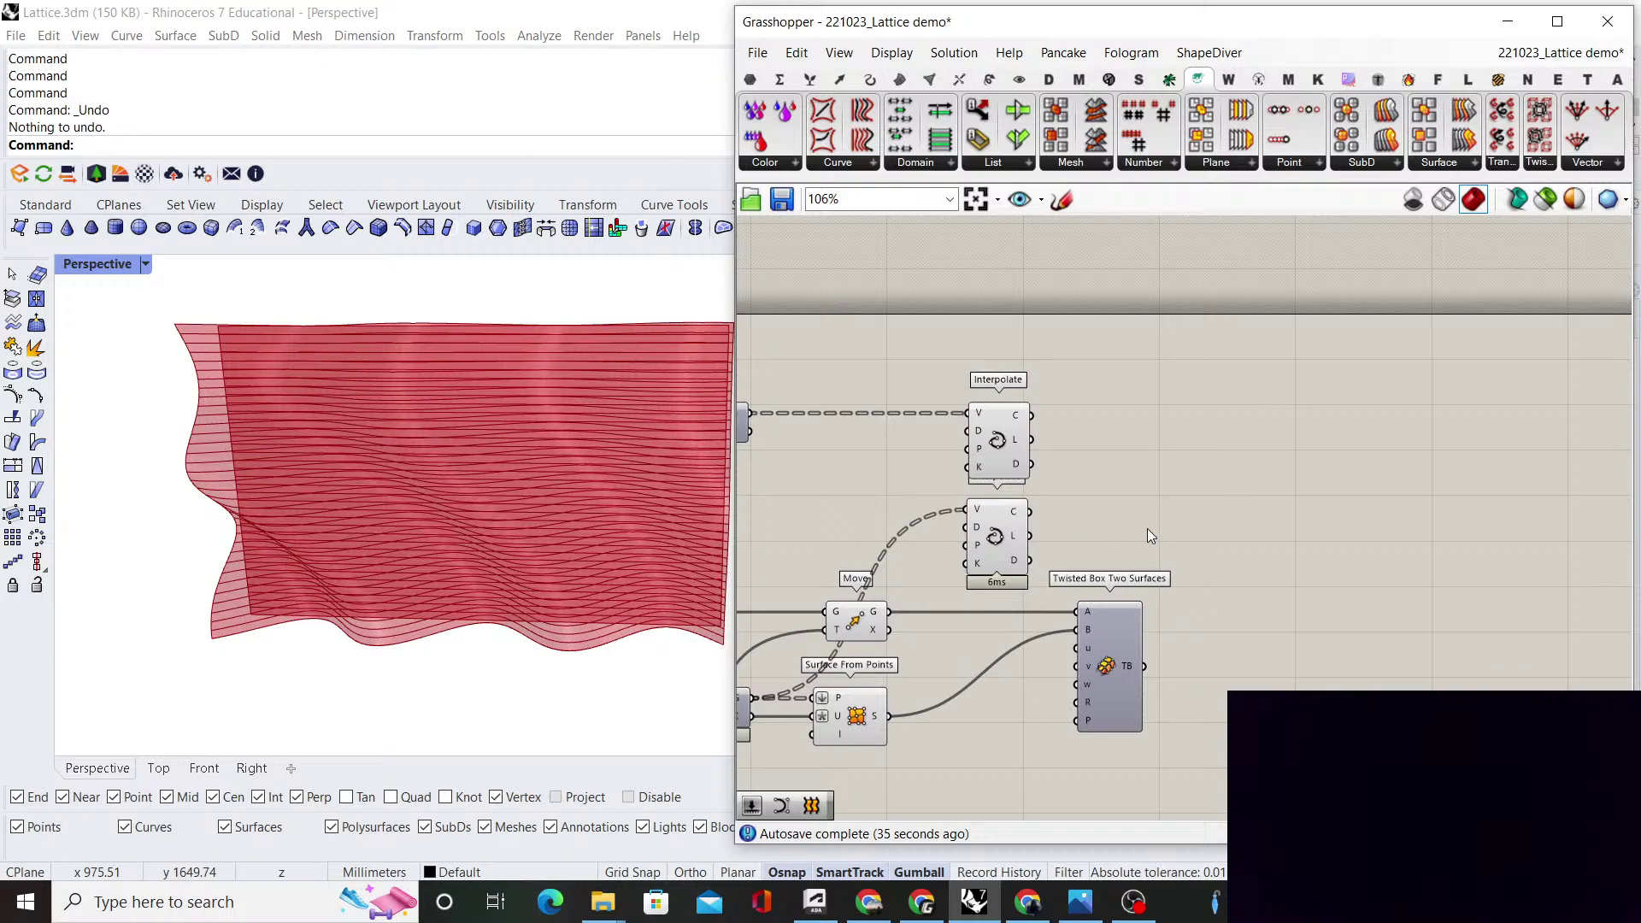
pyautogui.moveTo(1125, 675); pyautogui.dragTo(1142, 670)
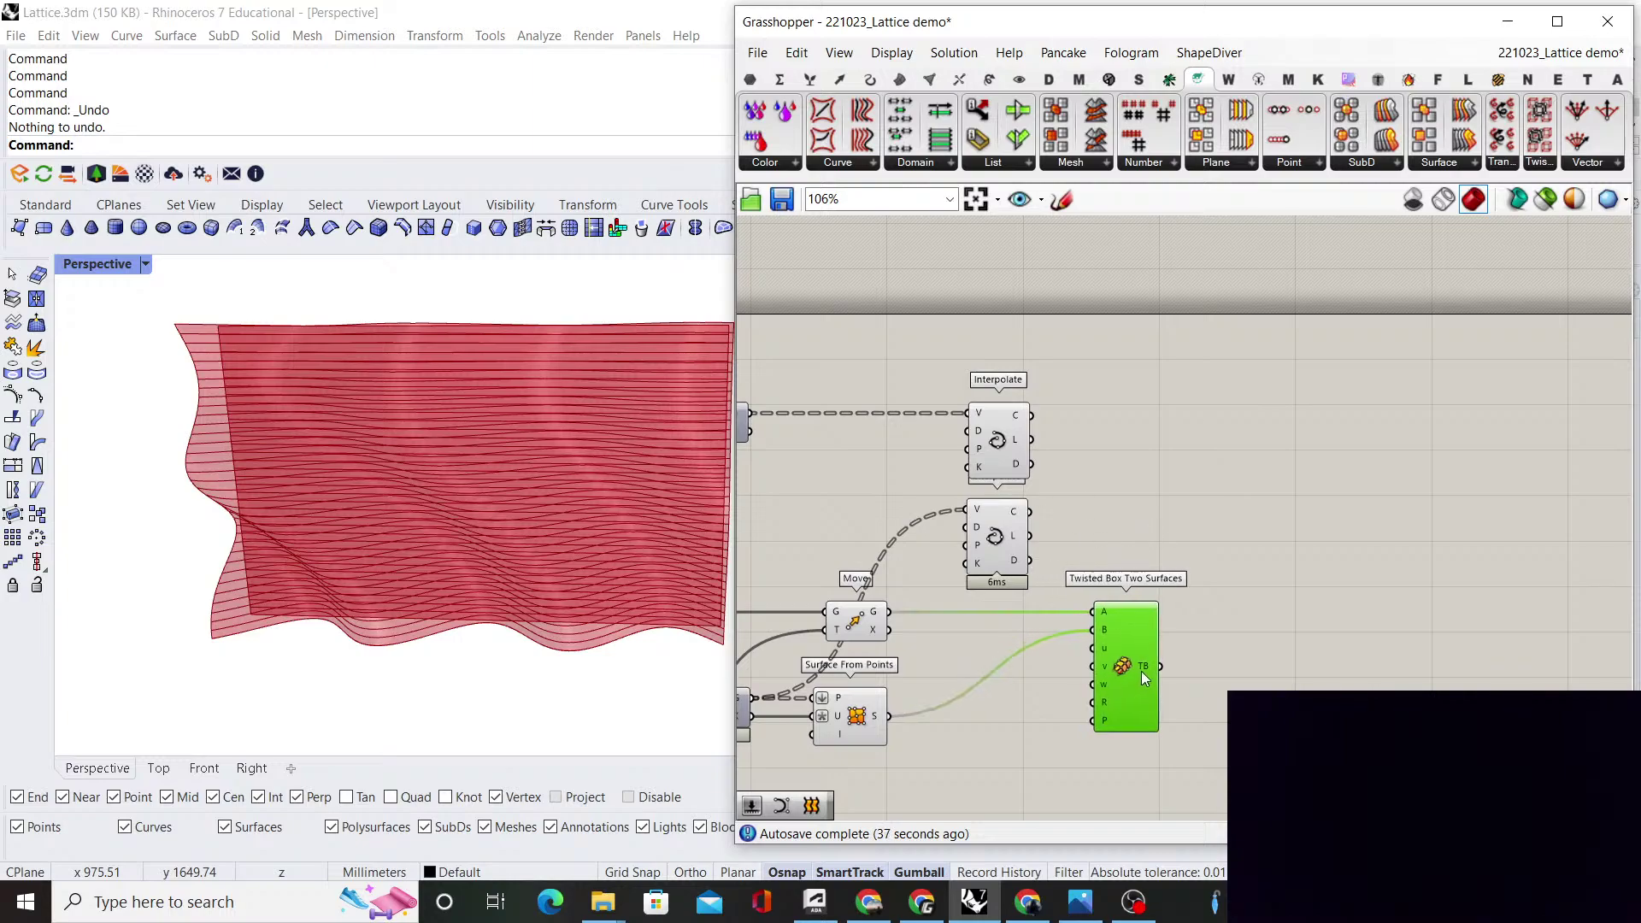
pyautogui.click(1212, 532)
pyautogui.moveTo(1104, 536); pyautogui.dragTo(1285, 550, button='right')
pyautogui.moveTo(1285, 551); pyautogui.dragTo(1302, 430)
pyautogui.click(1392, 429)
pyautogui.moveTo(948, 444); pyautogui.dragTo(1084, 423, button='right')
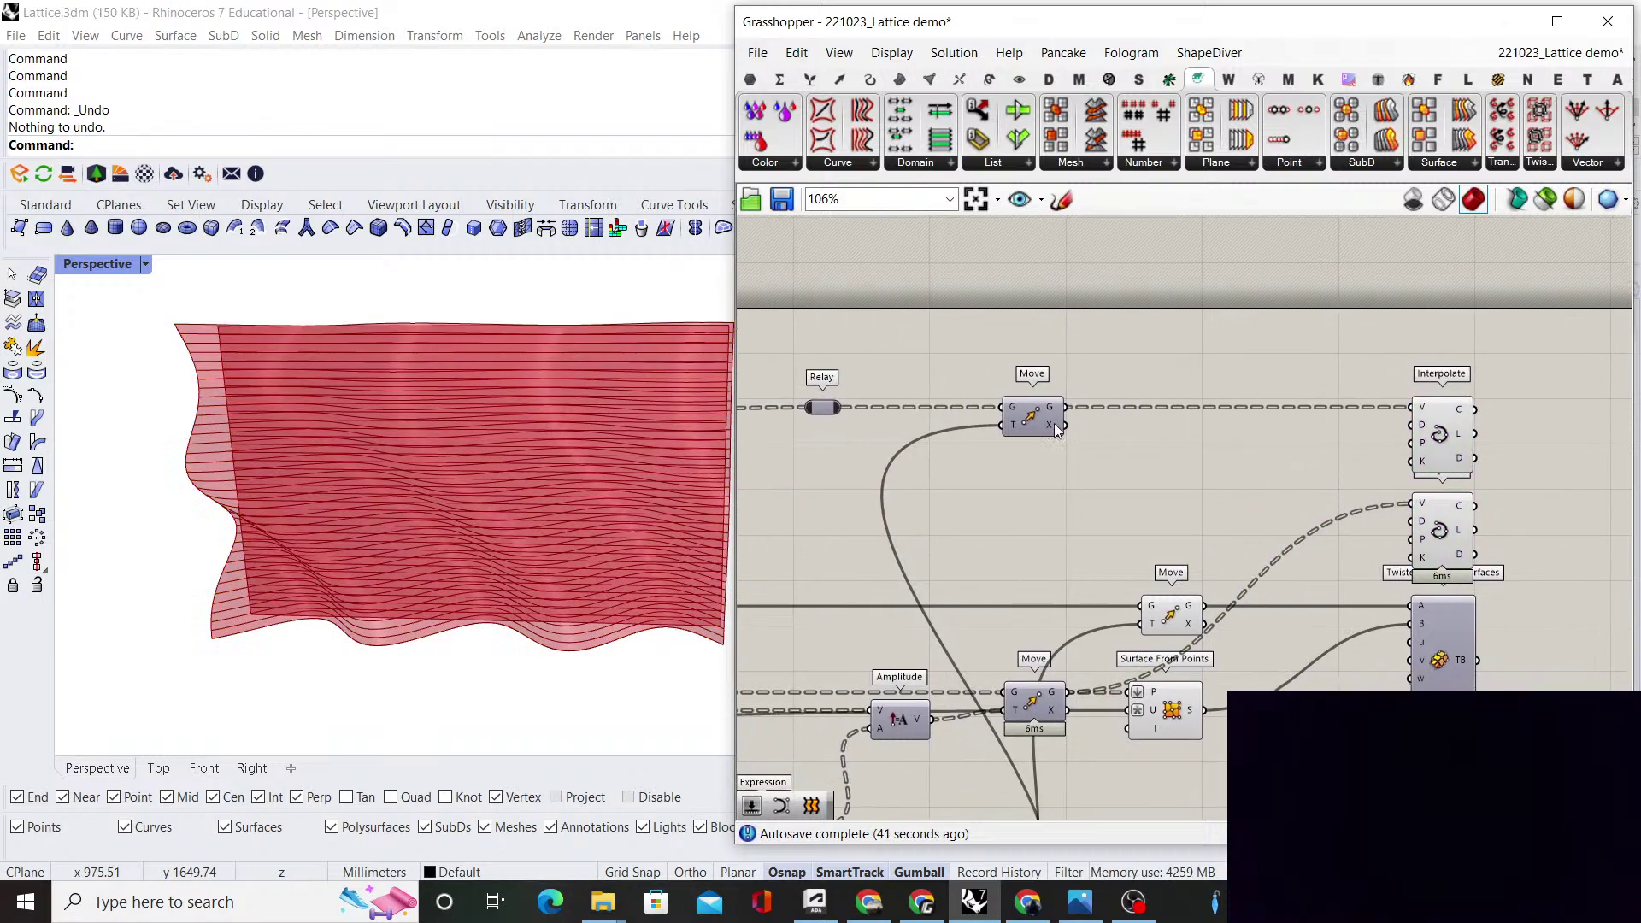
# Check the Move feeding the upper Interpolate and the Move feeding Twisted Box Two Surfaces
pyautogui.click(1052, 423)
pyautogui.click(1022, 479)
pyautogui.moveTo(1022, 478); pyautogui.dragTo(1235, 479, button='right')
pyautogui.scroll(-1, 1240, 488)
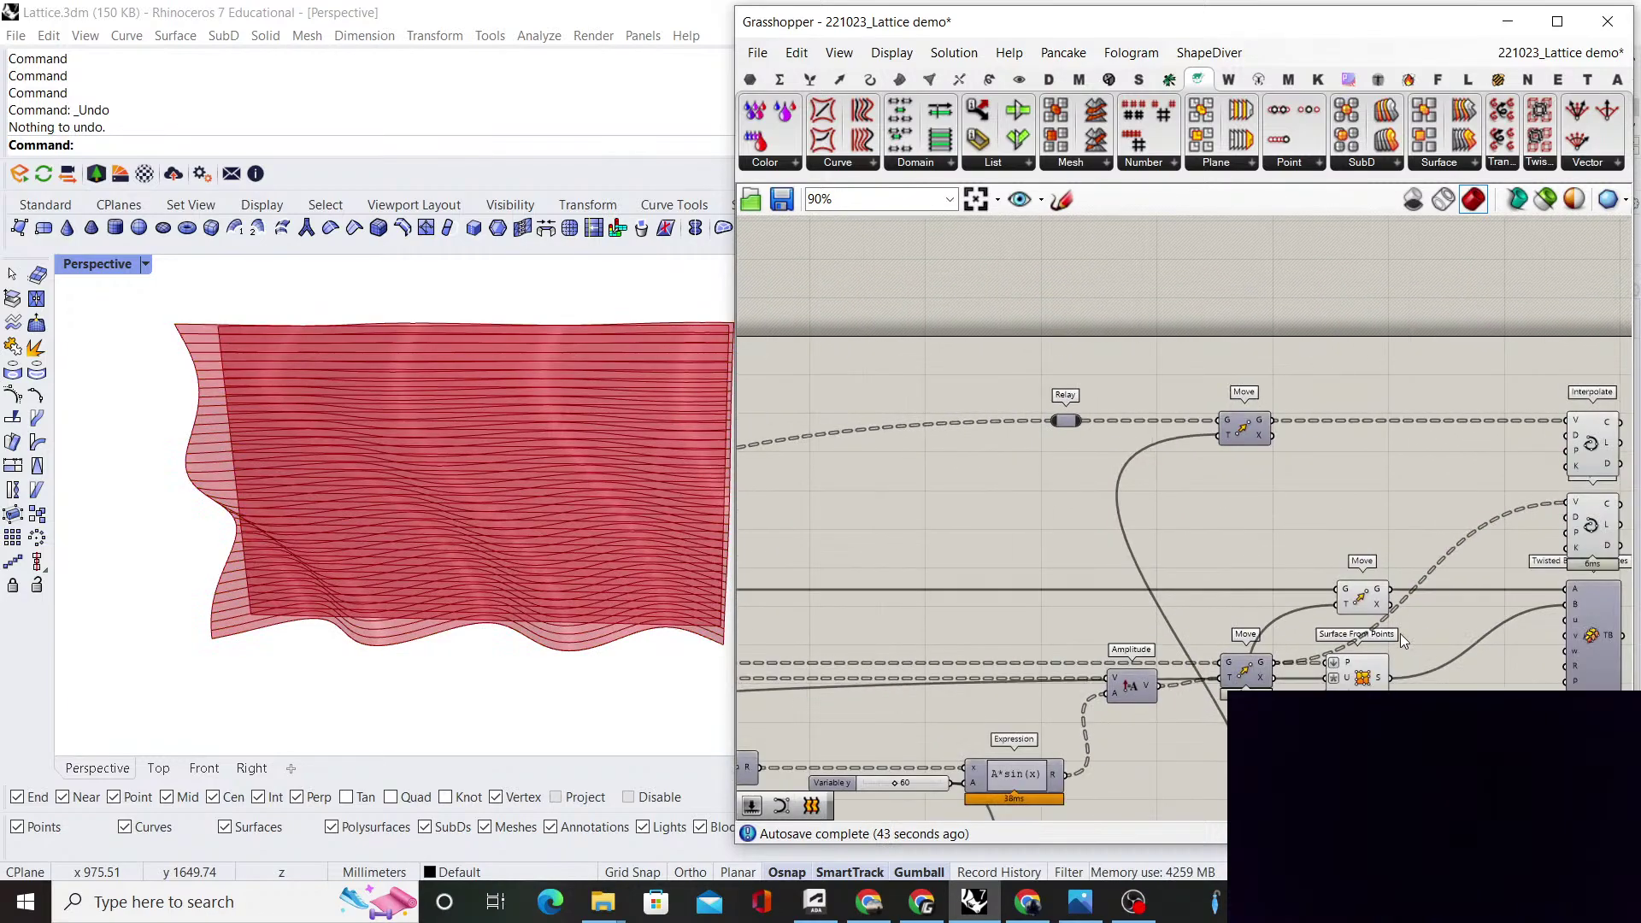
pyautogui.click(1366, 608)
pyautogui.click(1342, 513)
pyautogui.moveTo(1342, 513); pyautogui.dragTo(1065, 478, button='right')
pyautogui.scroll(-1, 1065, 478)
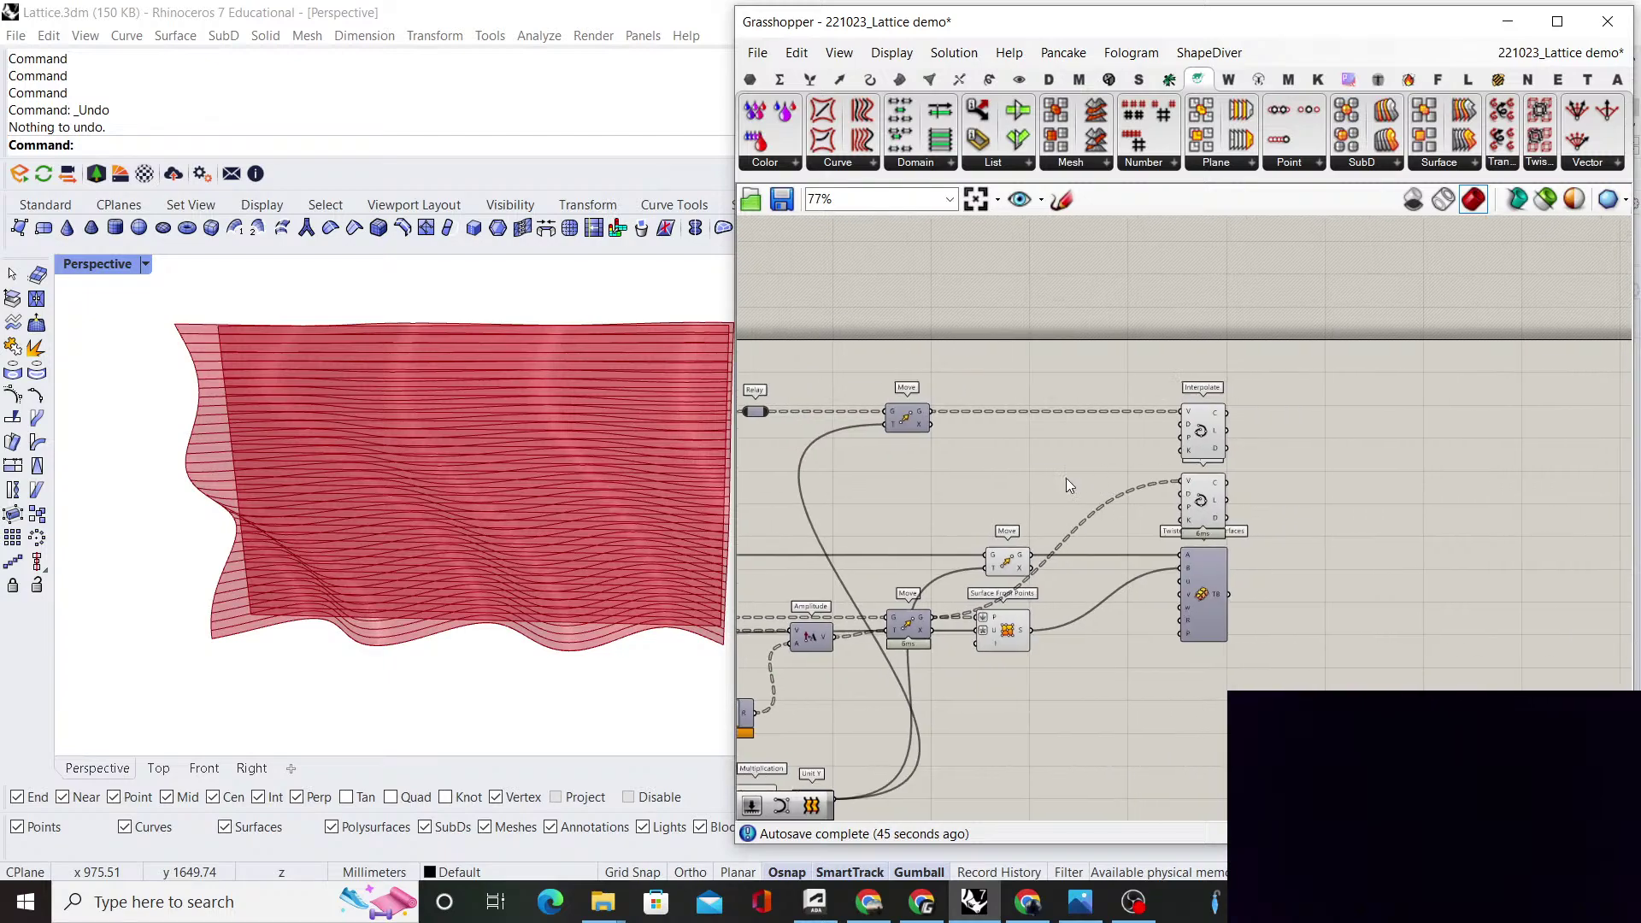
# Shift both Interpolate components and Twisted Box Two Surfaces together further right to free canvas space beside the Move components
pyautogui.moveTo(1283, 662); pyautogui.dragTo(1176, 398)
pyautogui.scroll(3, 1213, 453)
pyautogui.moveTo(1213, 453); pyautogui.dragTo(1362, 444)
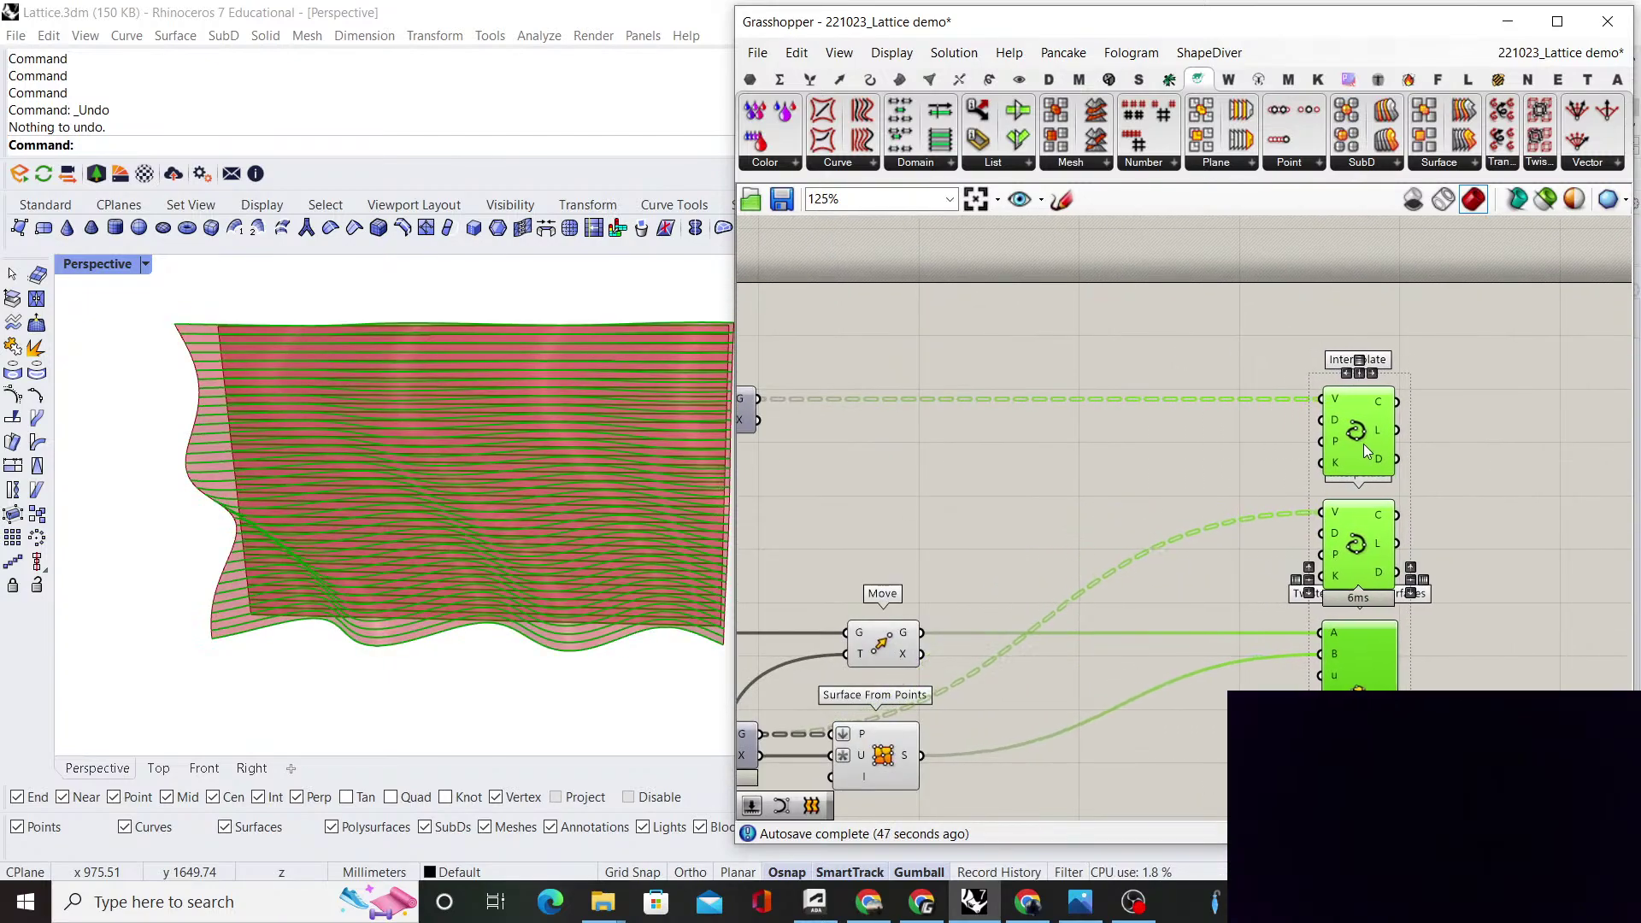
pyautogui.click(1107, 480)
pyautogui.moveTo(1108, 480); pyautogui.dragTo(1222, 442, button='right')
# Add a Divide Surface component and connect the G output of the Move feeding Twisted Box Two Surfaces to its S input
pyautogui.doubleClick(1118, 459)
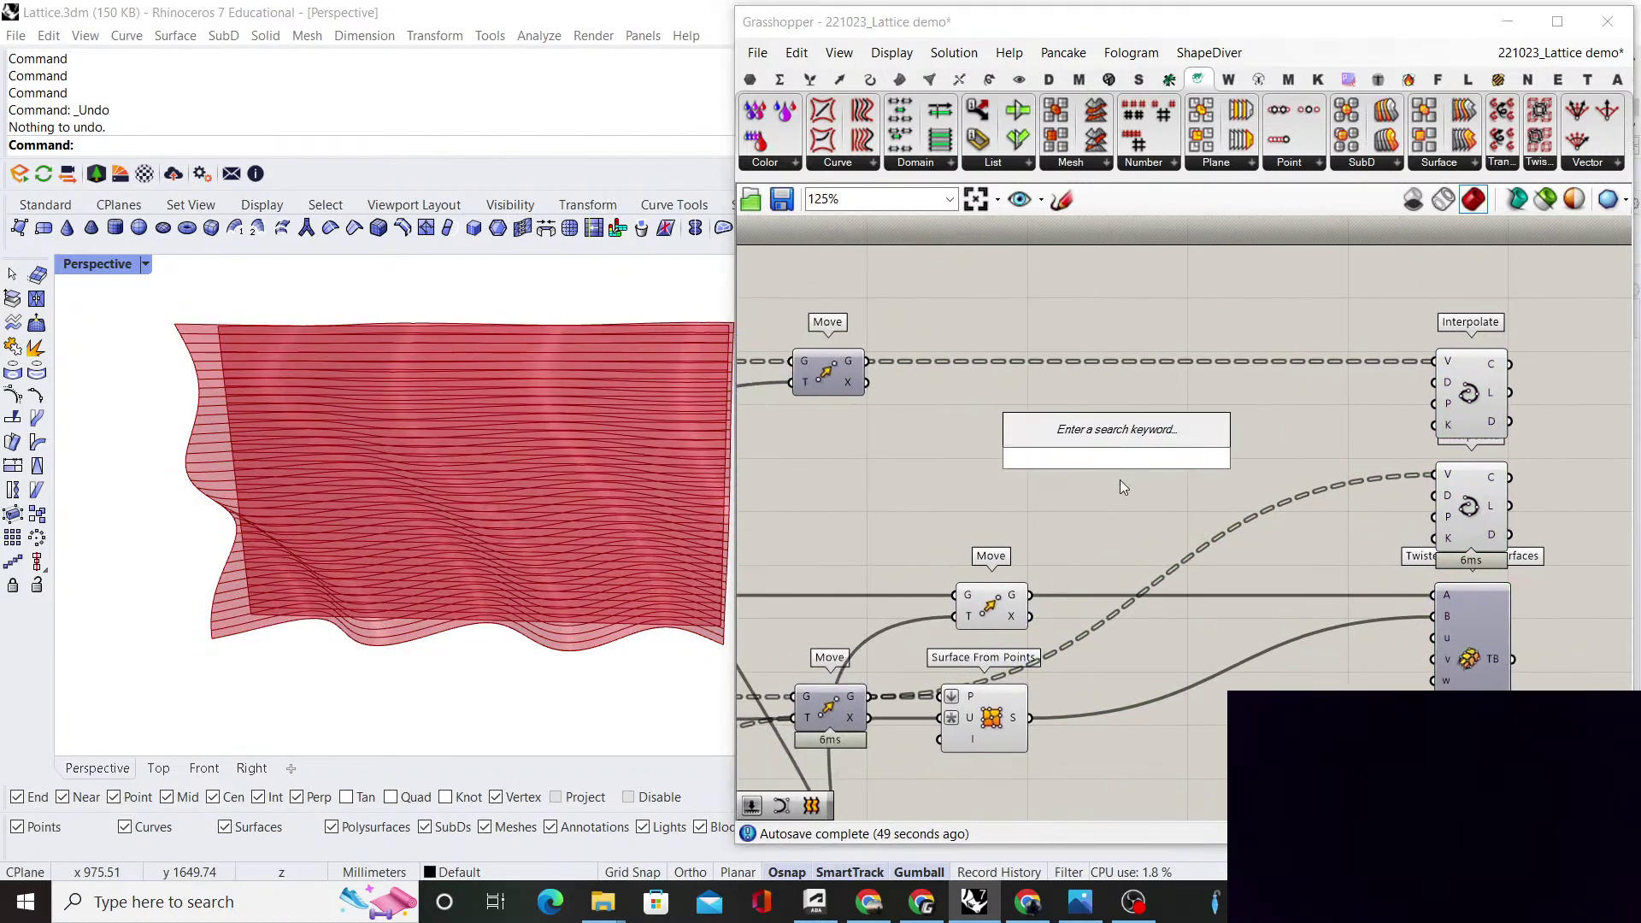
pyautogui.write('divide sur')
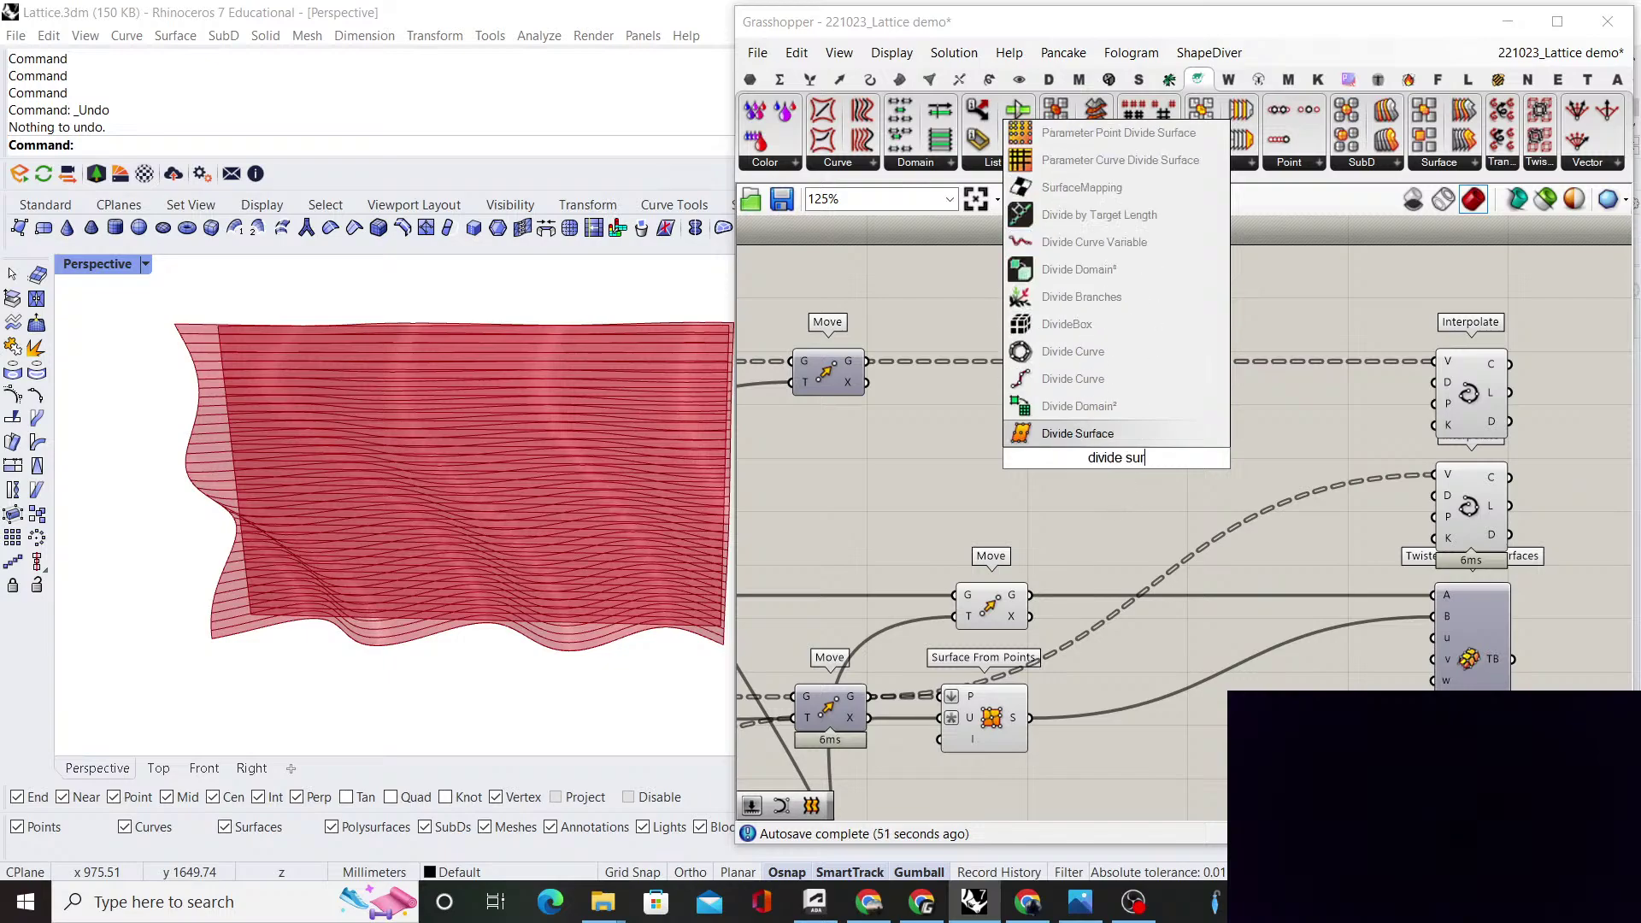
pyautogui.press('Return')
pyautogui.moveTo(1004, 546); pyautogui.dragTo(1007, 579, button='right')
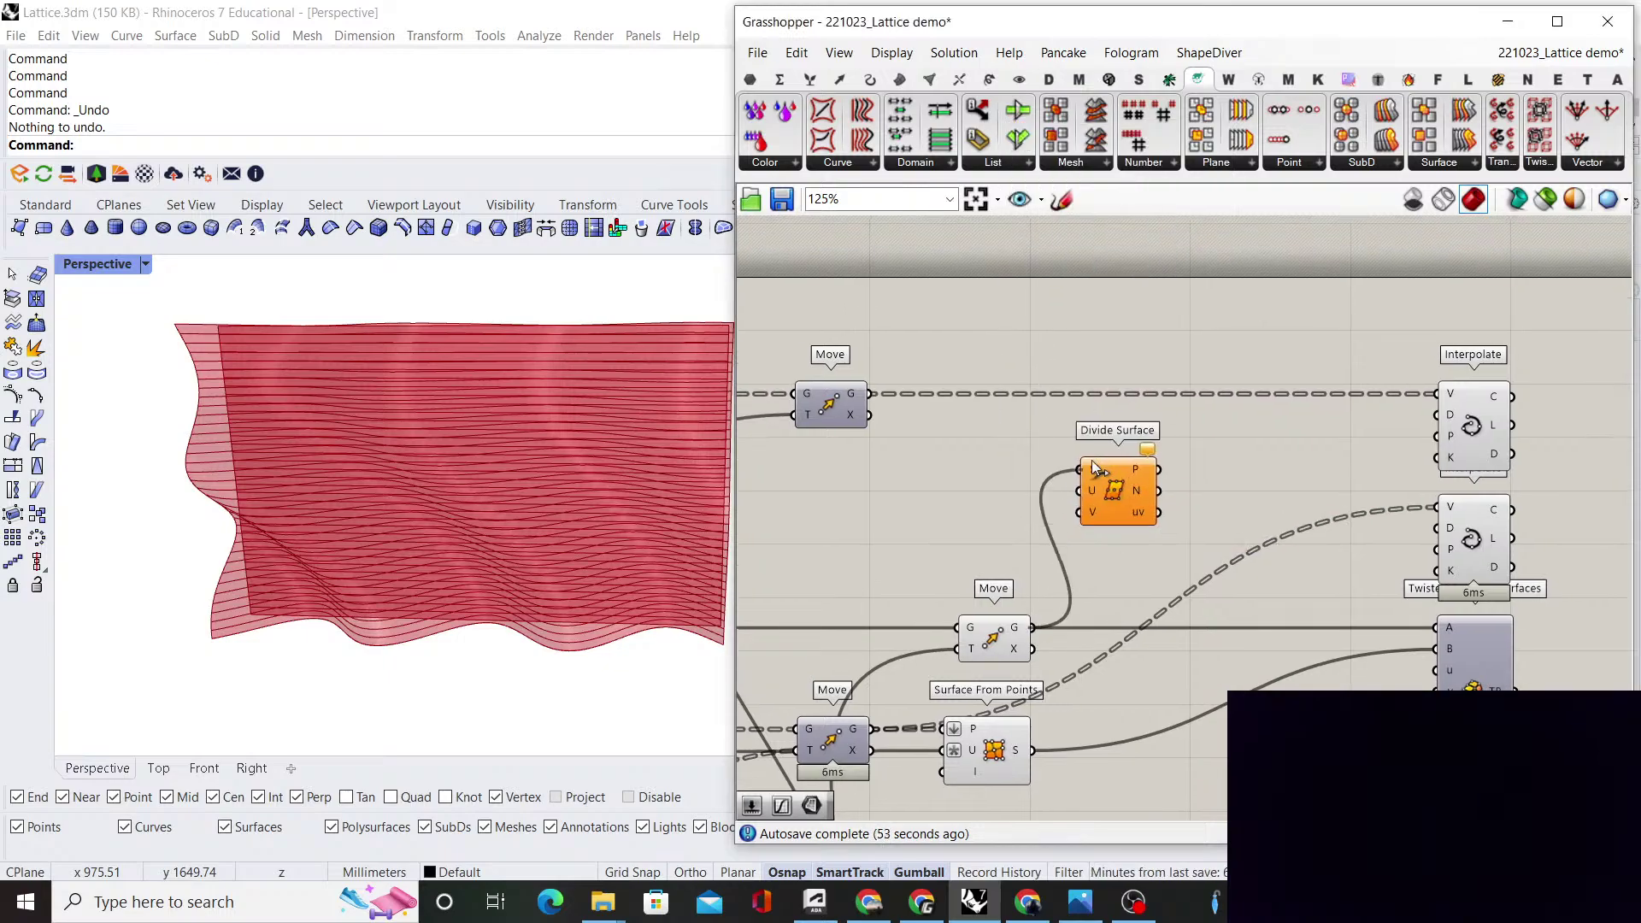
pyautogui.moveTo(1090, 464); pyautogui.dragTo(1168, 440)
# Add a surface Dimensions component above the Move feeding Divide Surface and connect that Move's G output to its S input
pyautogui.doubleClick(987, 474)
pyautogui.write('dim')
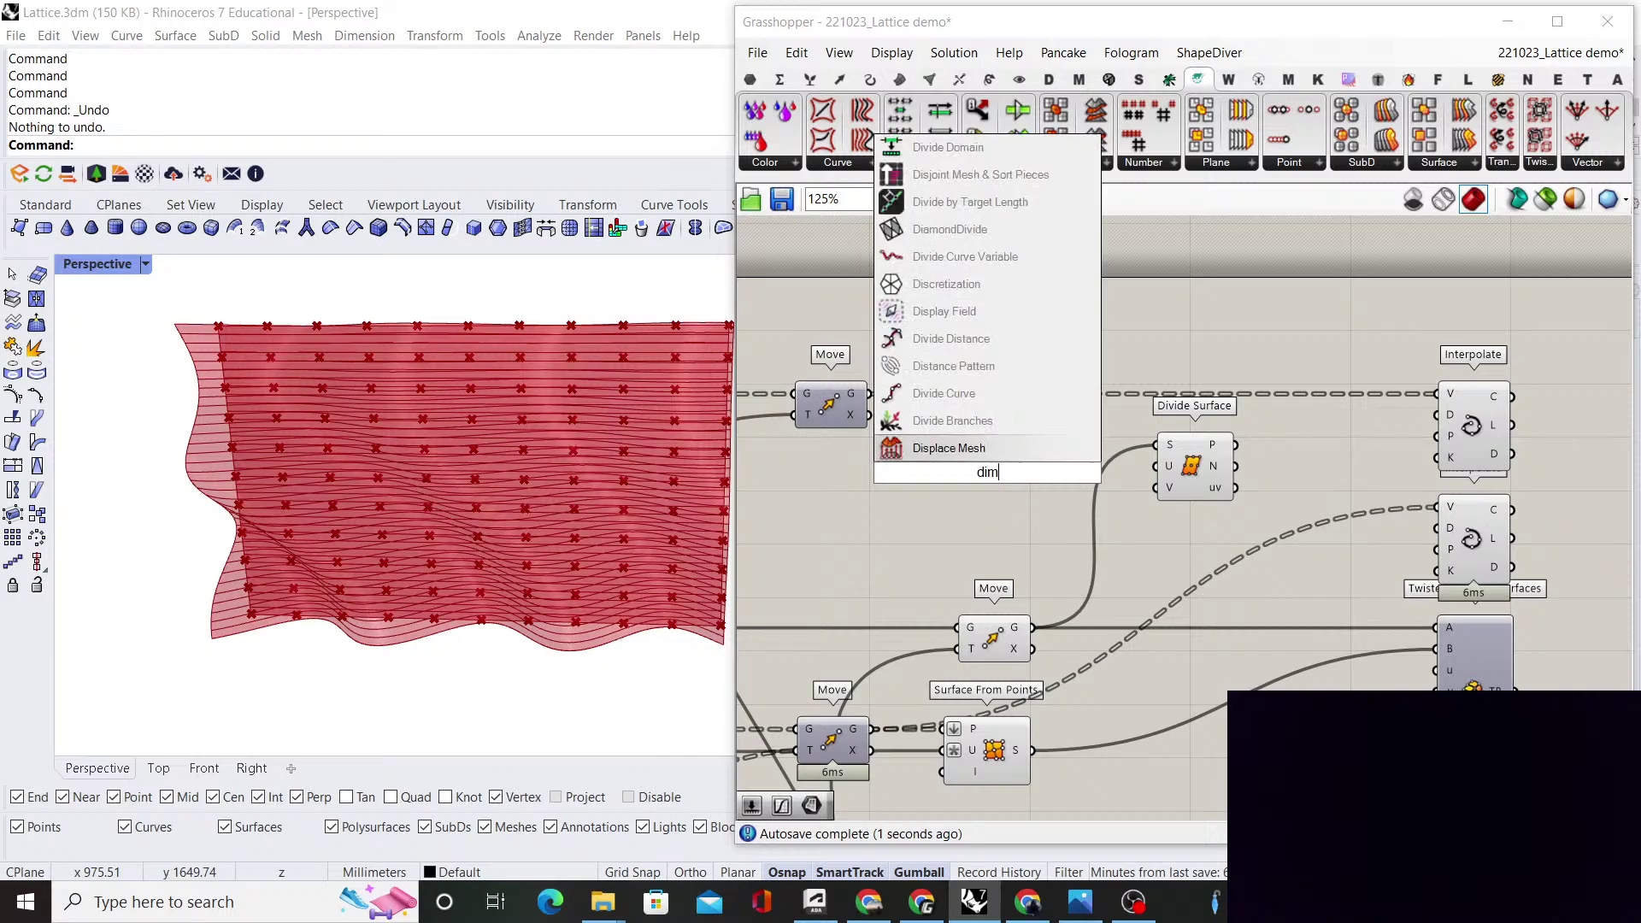
pyautogui.write('ensions')
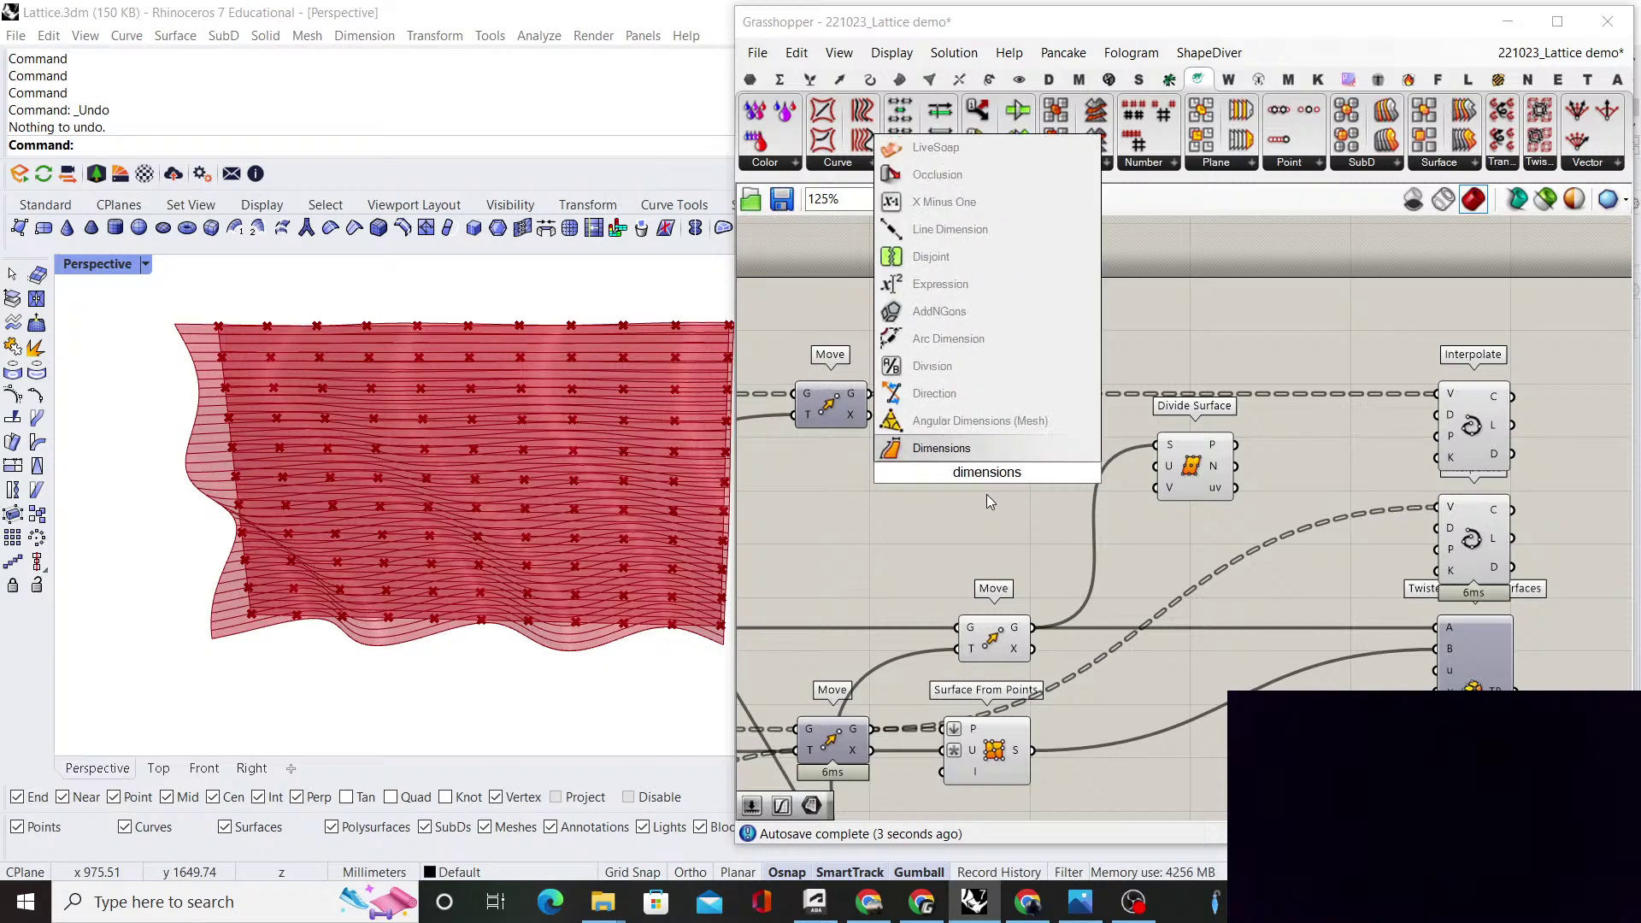
pyautogui.press('Return')
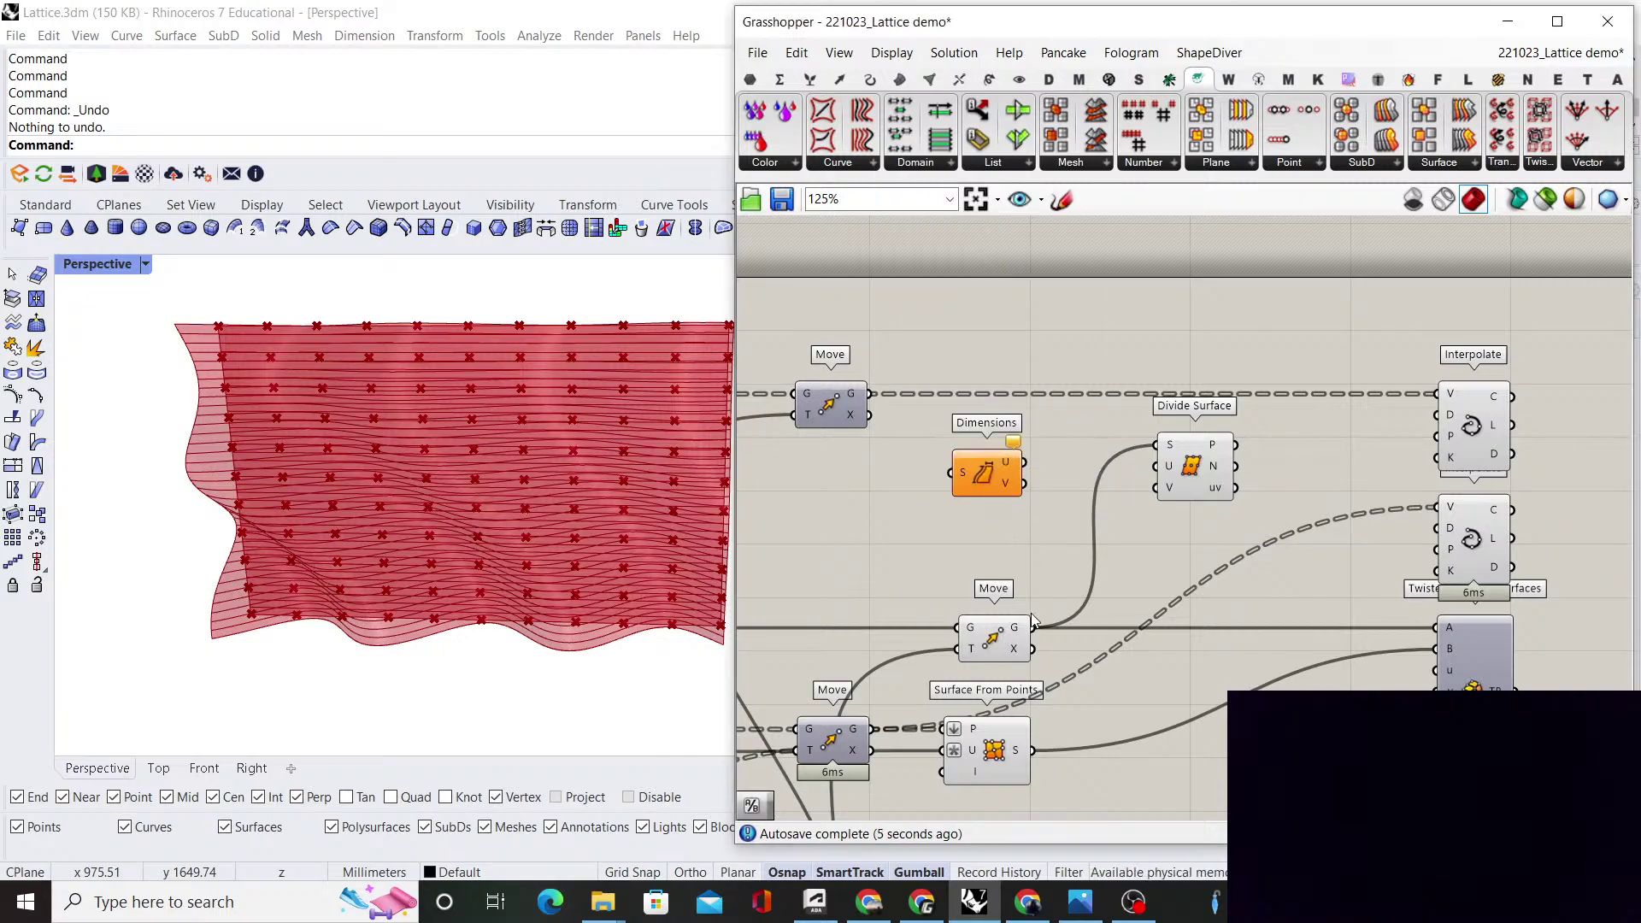
pyautogui.moveTo(985, 495); pyautogui.dragTo(956, 472)
pyautogui.scroll(-3, 1068, 512)
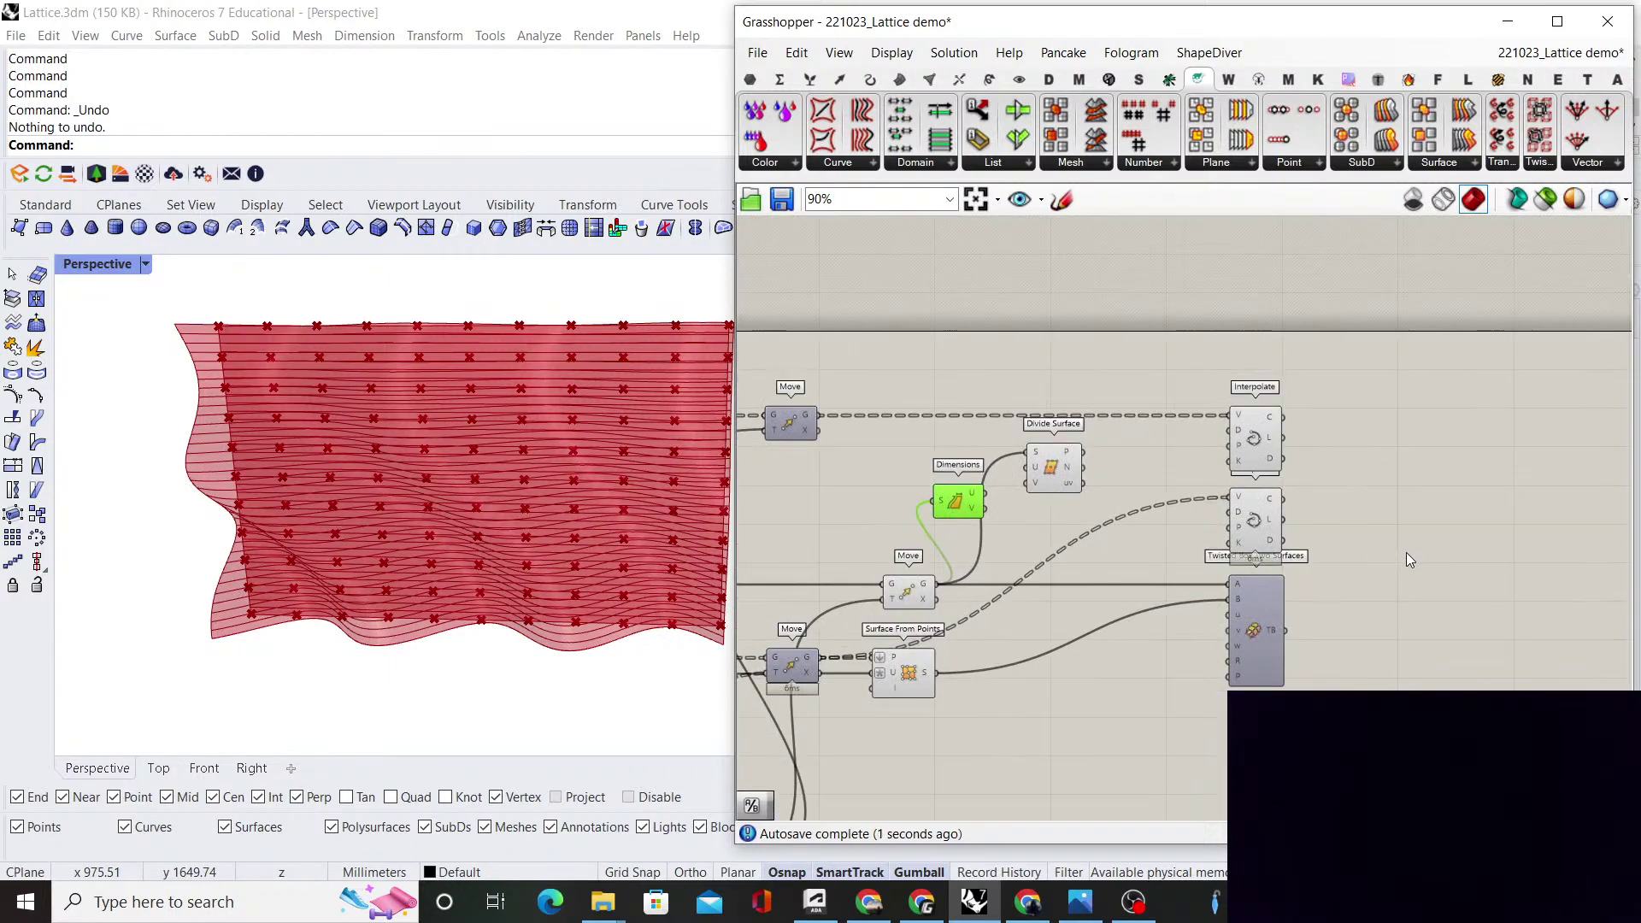
# Shift Divide Surface, both Interpolates and Twisted Box Two Surfaces right, and reposition Dimensions between the Move and Divide Surface
pyautogui.moveTo(1406, 549); pyautogui.dragTo(1078, 400)
pyautogui.moveTo(1258, 641); pyautogui.dragTo(1367, 643)
pyautogui.click(1314, 603)
pyautogui.click(919, 683)
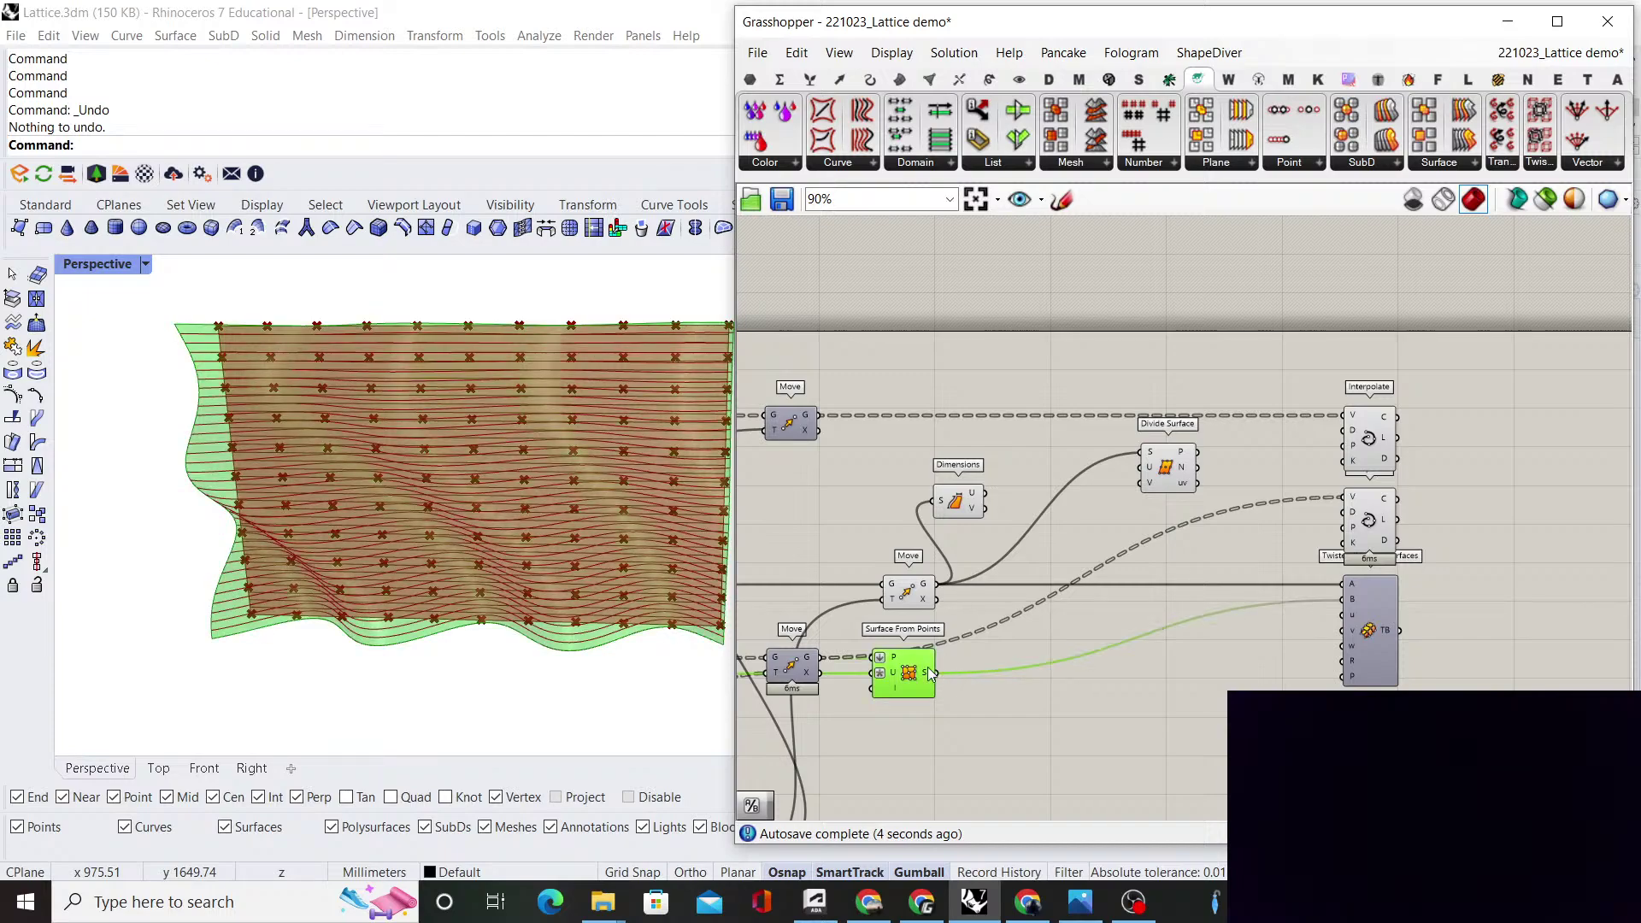
pyautogui.moveTo(957, 508); pyautogui.dragTo(989, 571)
pyautogui.scroll(2, 1008, 472)
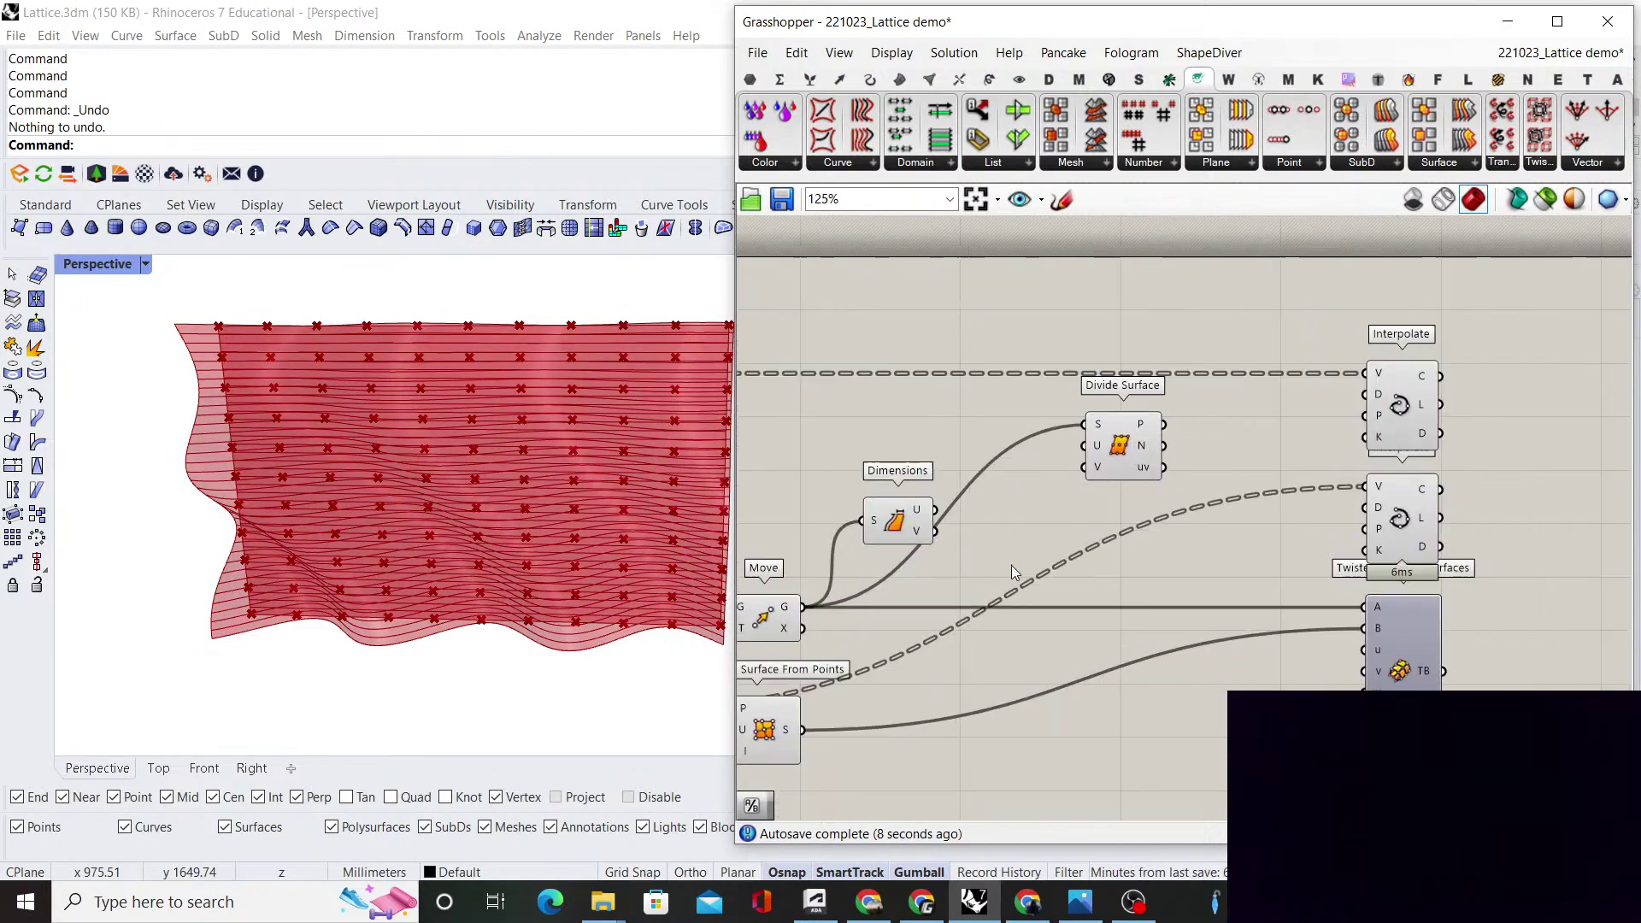
# Add a Division component beside Dimensions and connect Dimensions' U output to its A input
pyautogui.doubleClick(927, 441)
pyautogui.write('division')
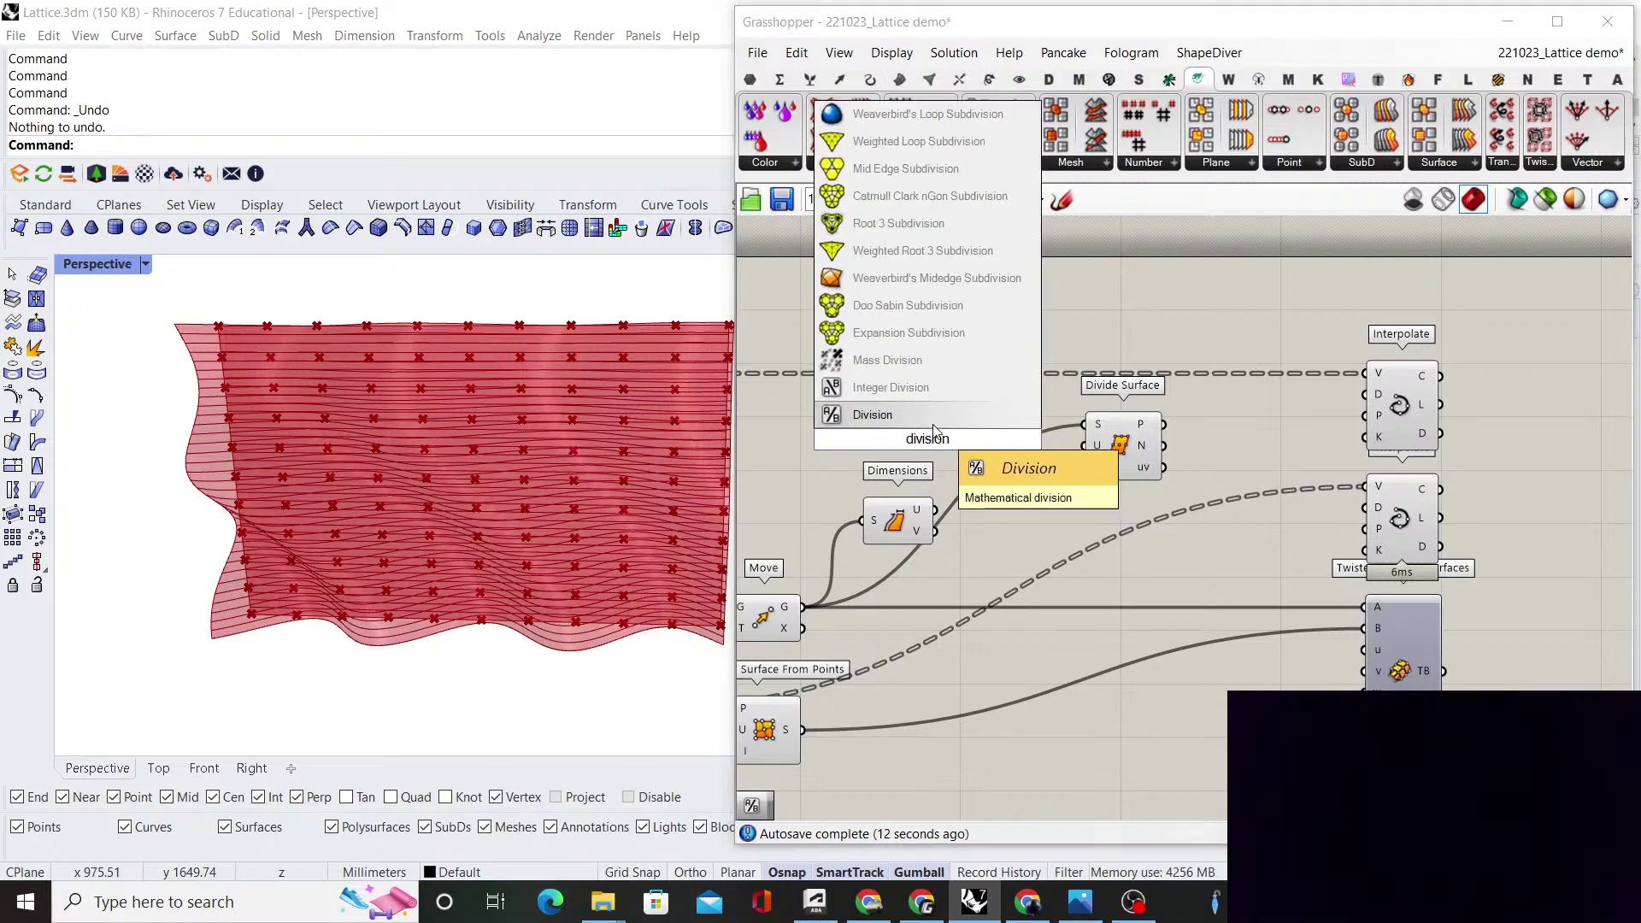
pyautogui.press('Return')
pyautogui.scroll(2, 920, 506)
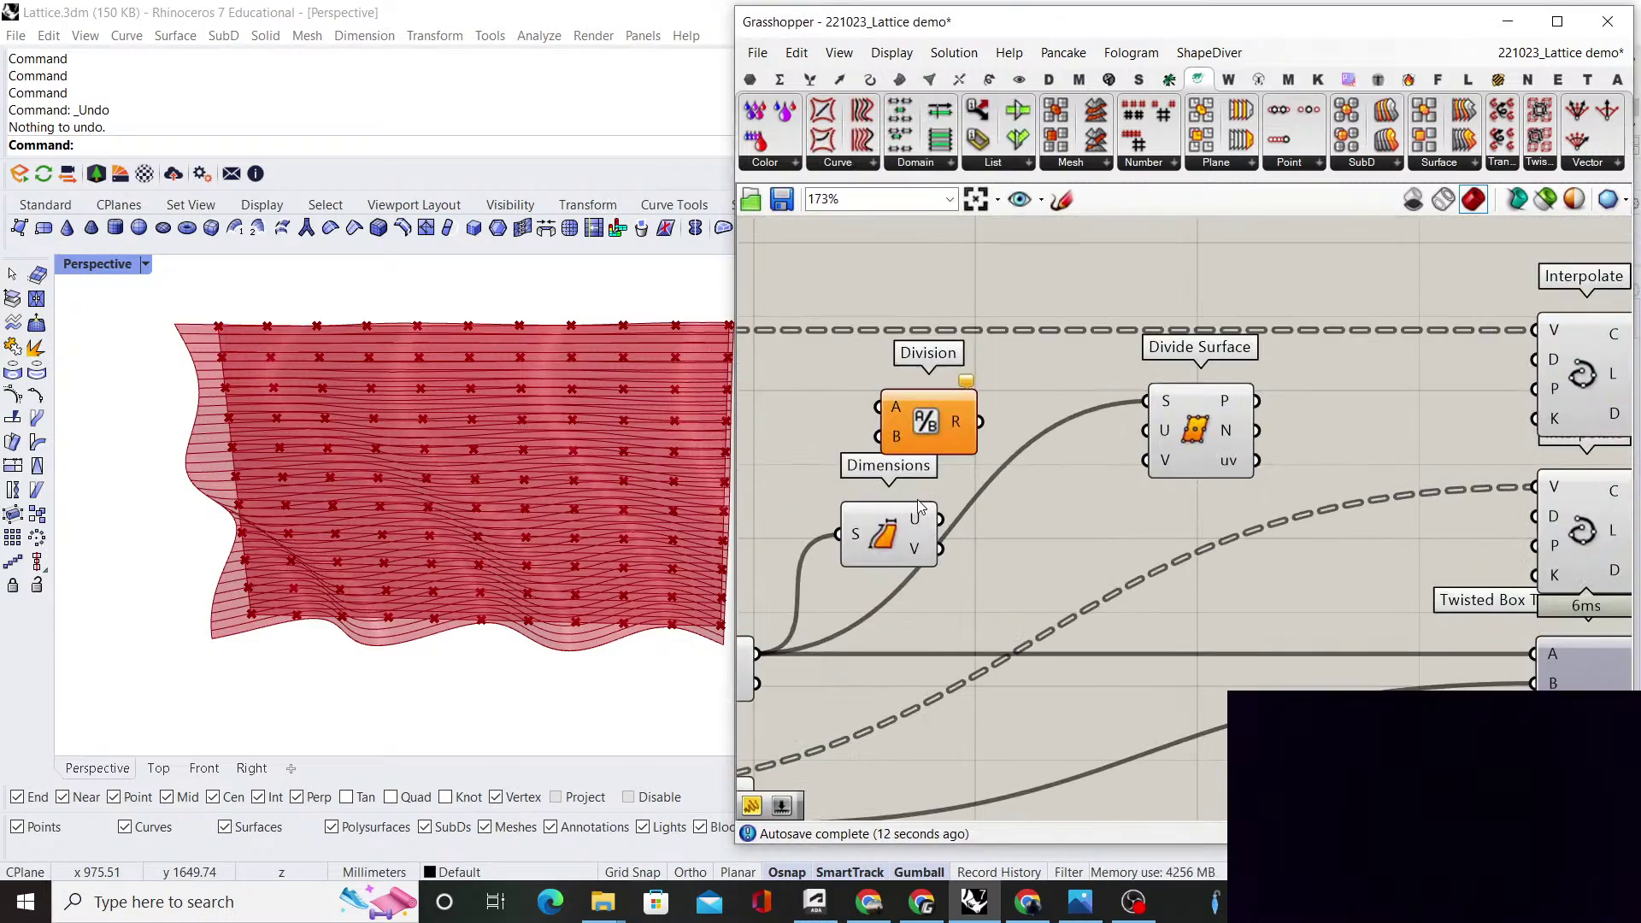
pyautogui.moveTo(903, 415); pyautogui.dragTo(1014, 511)
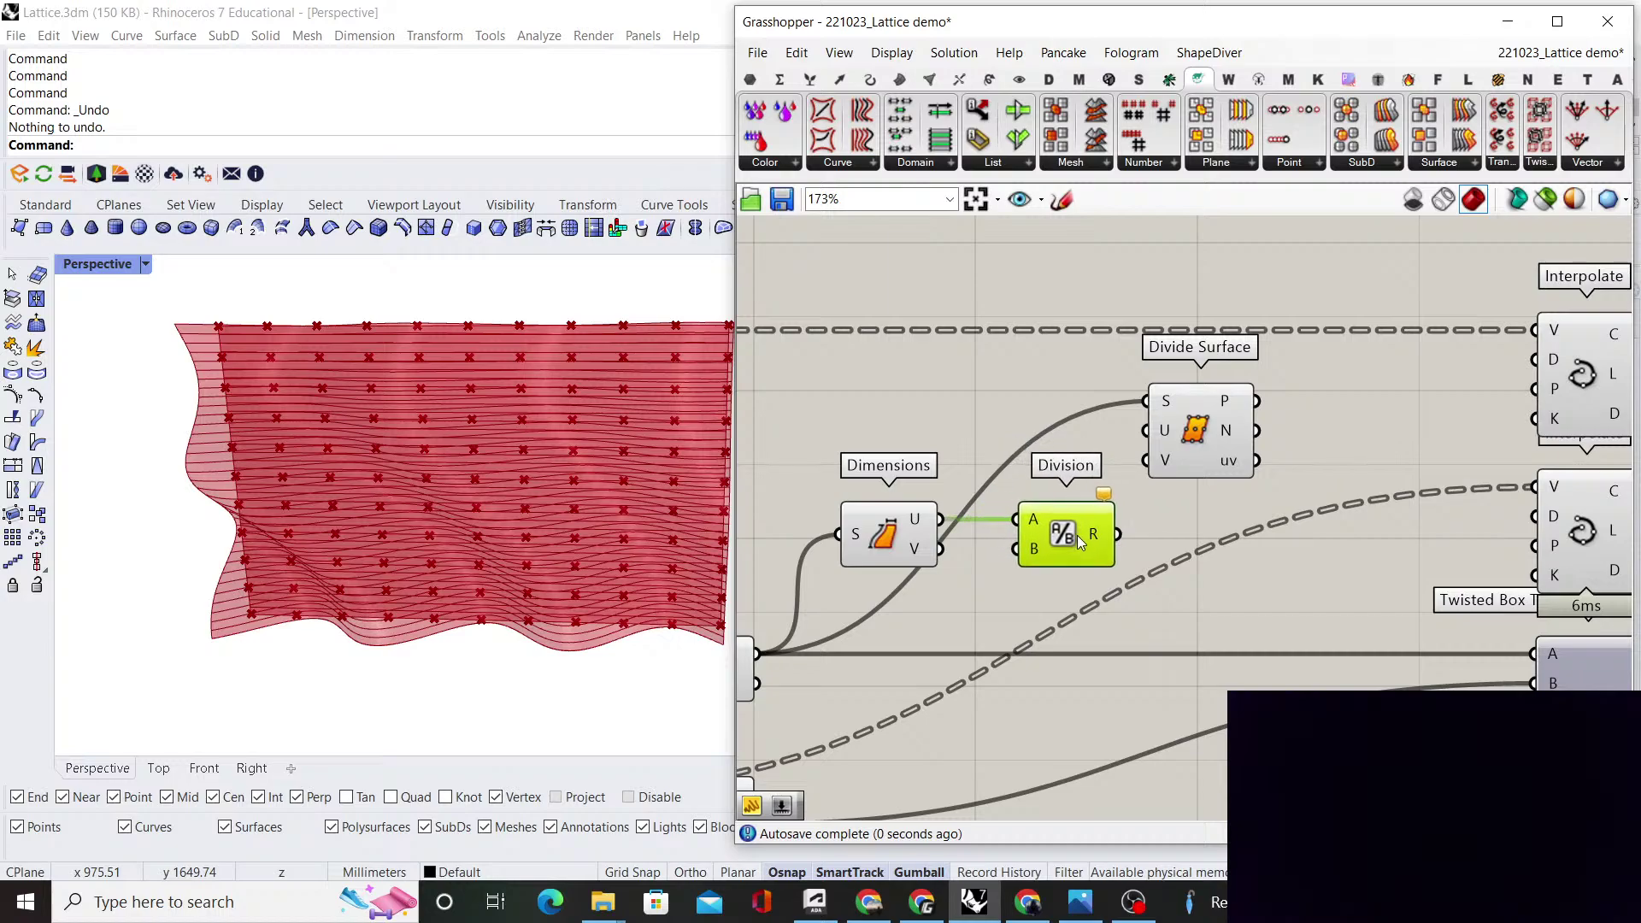
# Add a number slider set to 30 above Dimensions and connect it to Division's B input
pyautogui.doubleClick(930, 428)
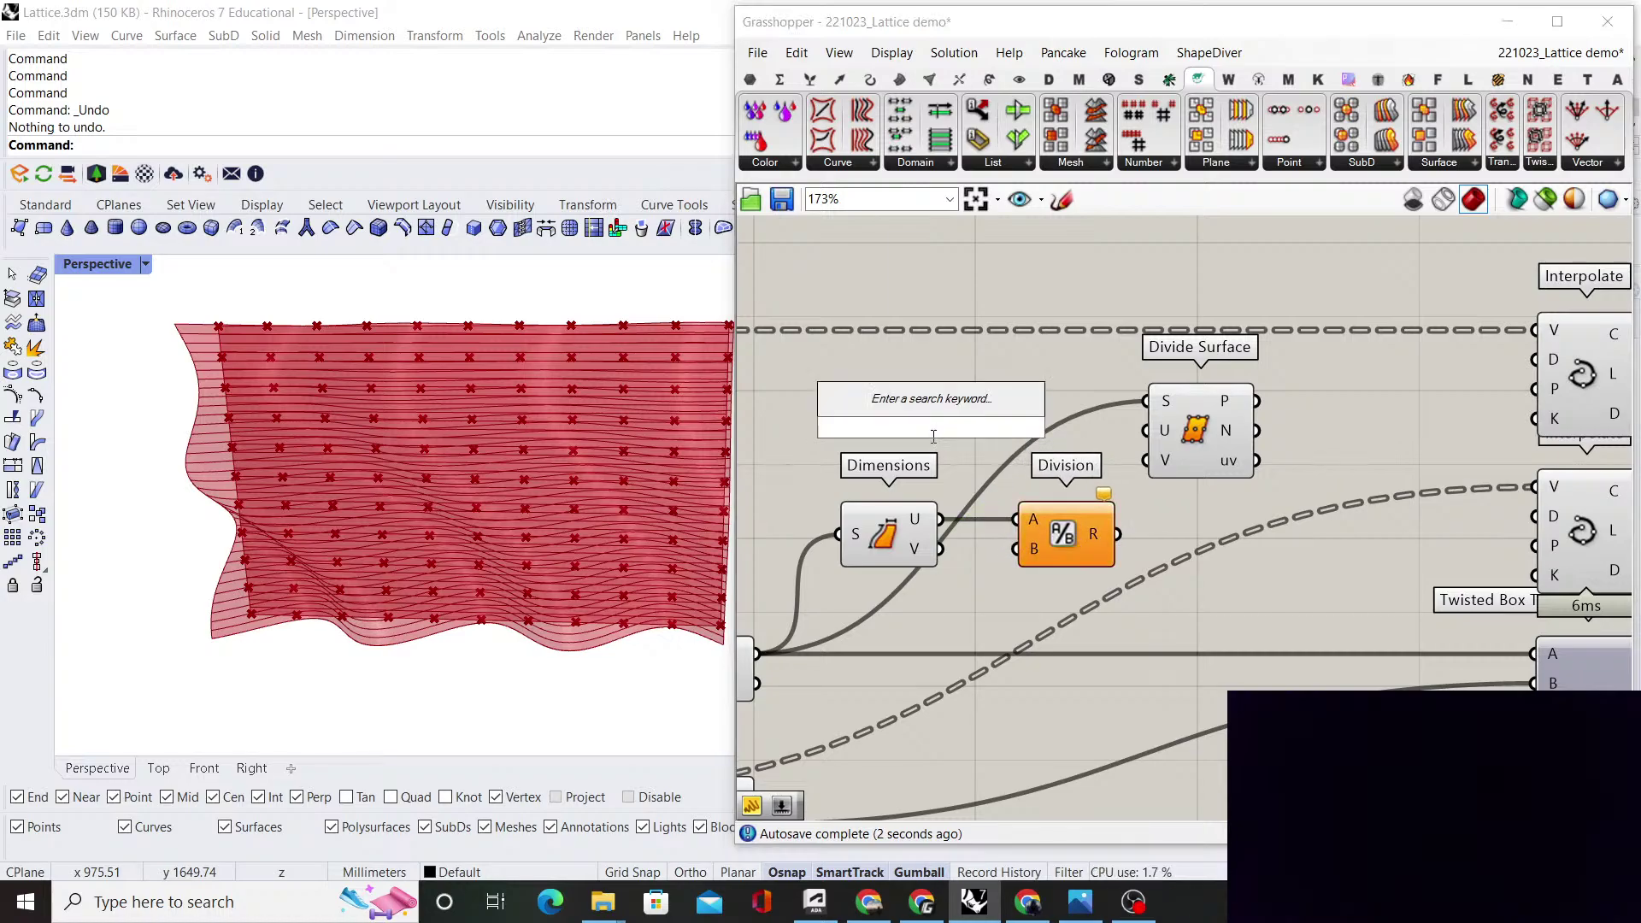
pyautogui.write('30')
pyautogui.press('Return')
pyautogui.scroll(1, 1012, 450)
pyautogui.moveTo(1012, 446); pyautogui.dragTo(972, 427)
pyautogui.scroll(-4, 1024, 564)
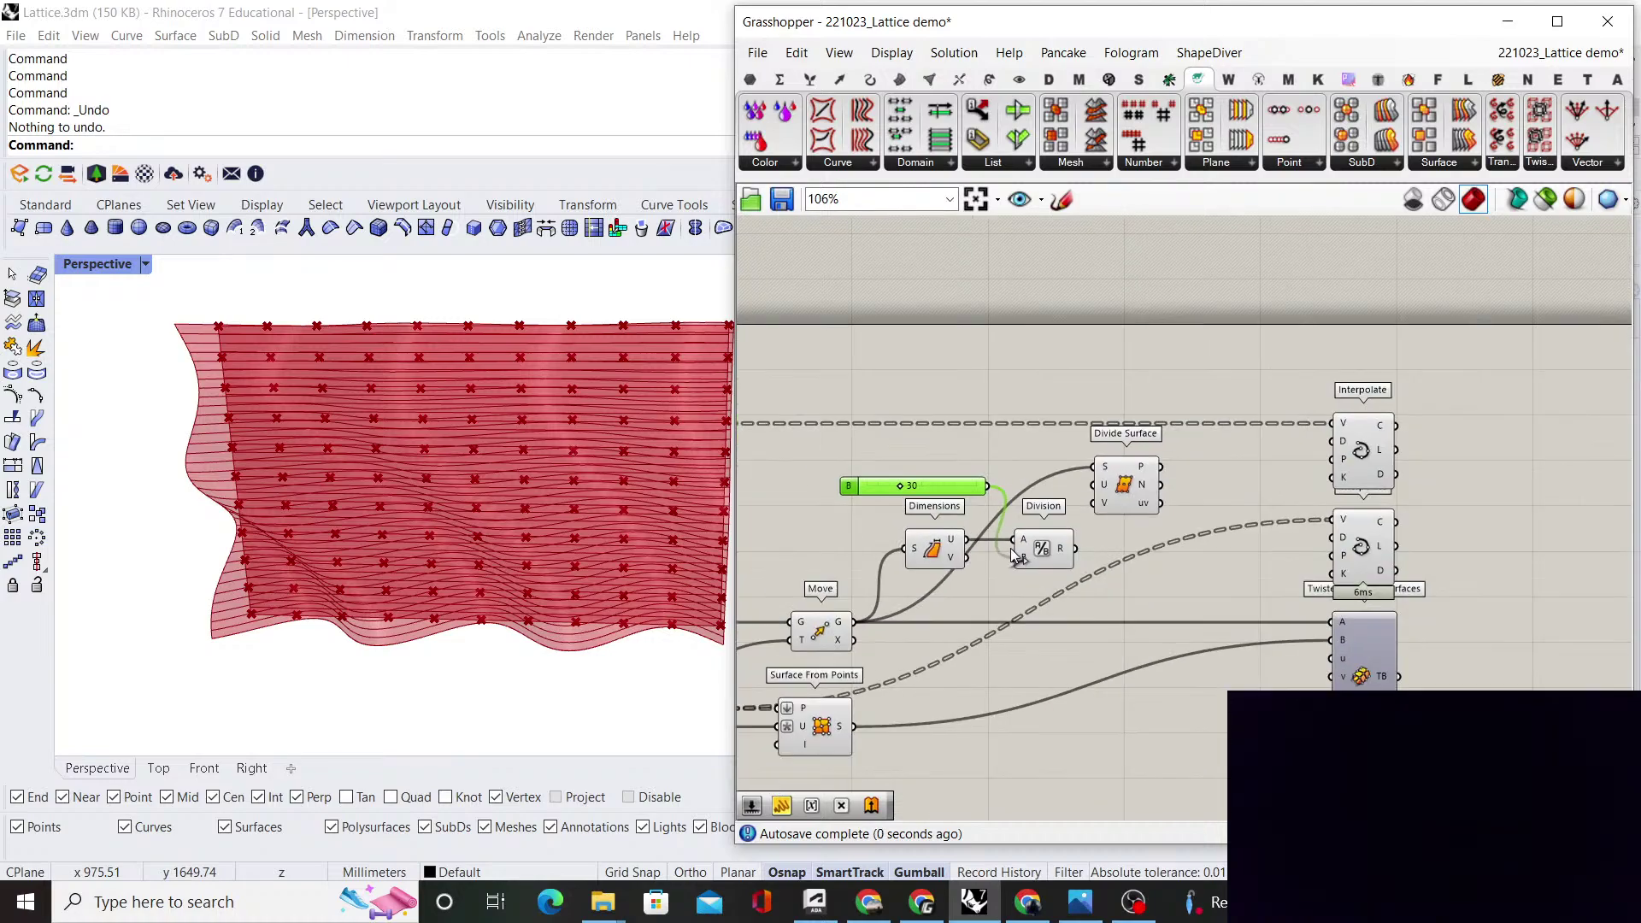
pyautogui.moveTo(1023, 562); pyautogui.dragTo(1038, 503, button='right')
pyautogui.scroll(2, 1039, 503)
# Duplicate Division for Dimensions' V output, and connect the two Division results to Divide Surface's U and V inputs
pyautogui.click(1080, 494)
pyautogui.hotkey('ctrl', 'c')
pyautogui.hotkey('ctrl', 'v')
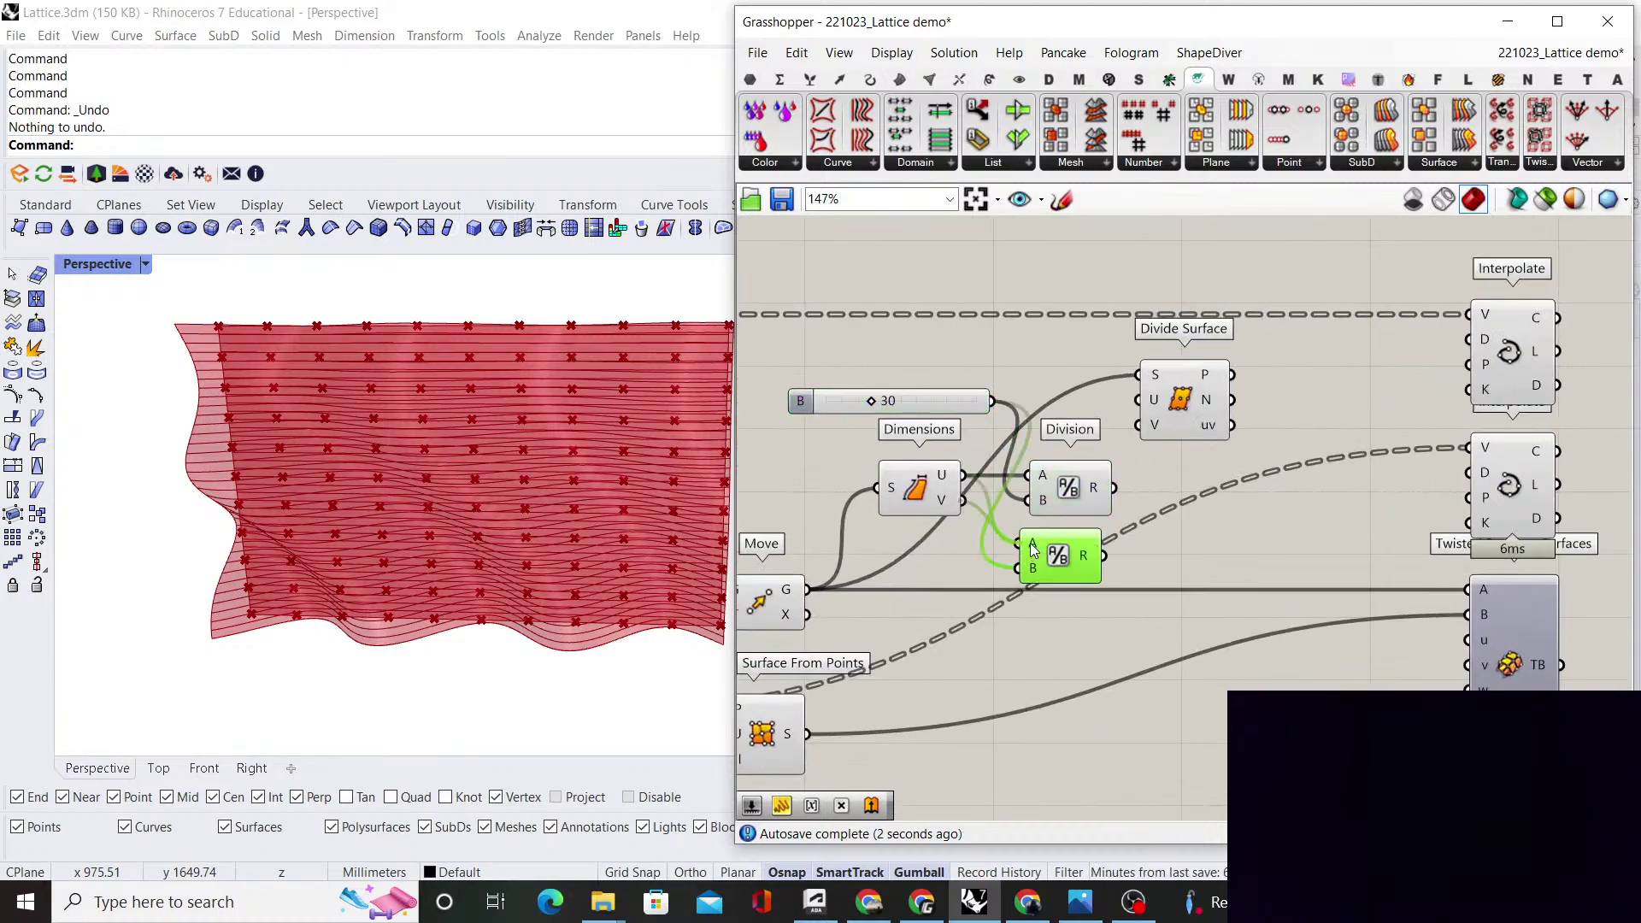
pyautogui.moveTo(1064, 550); pyautogui.dragTo(1070, 543)
pyautogui.click(1145, 470)
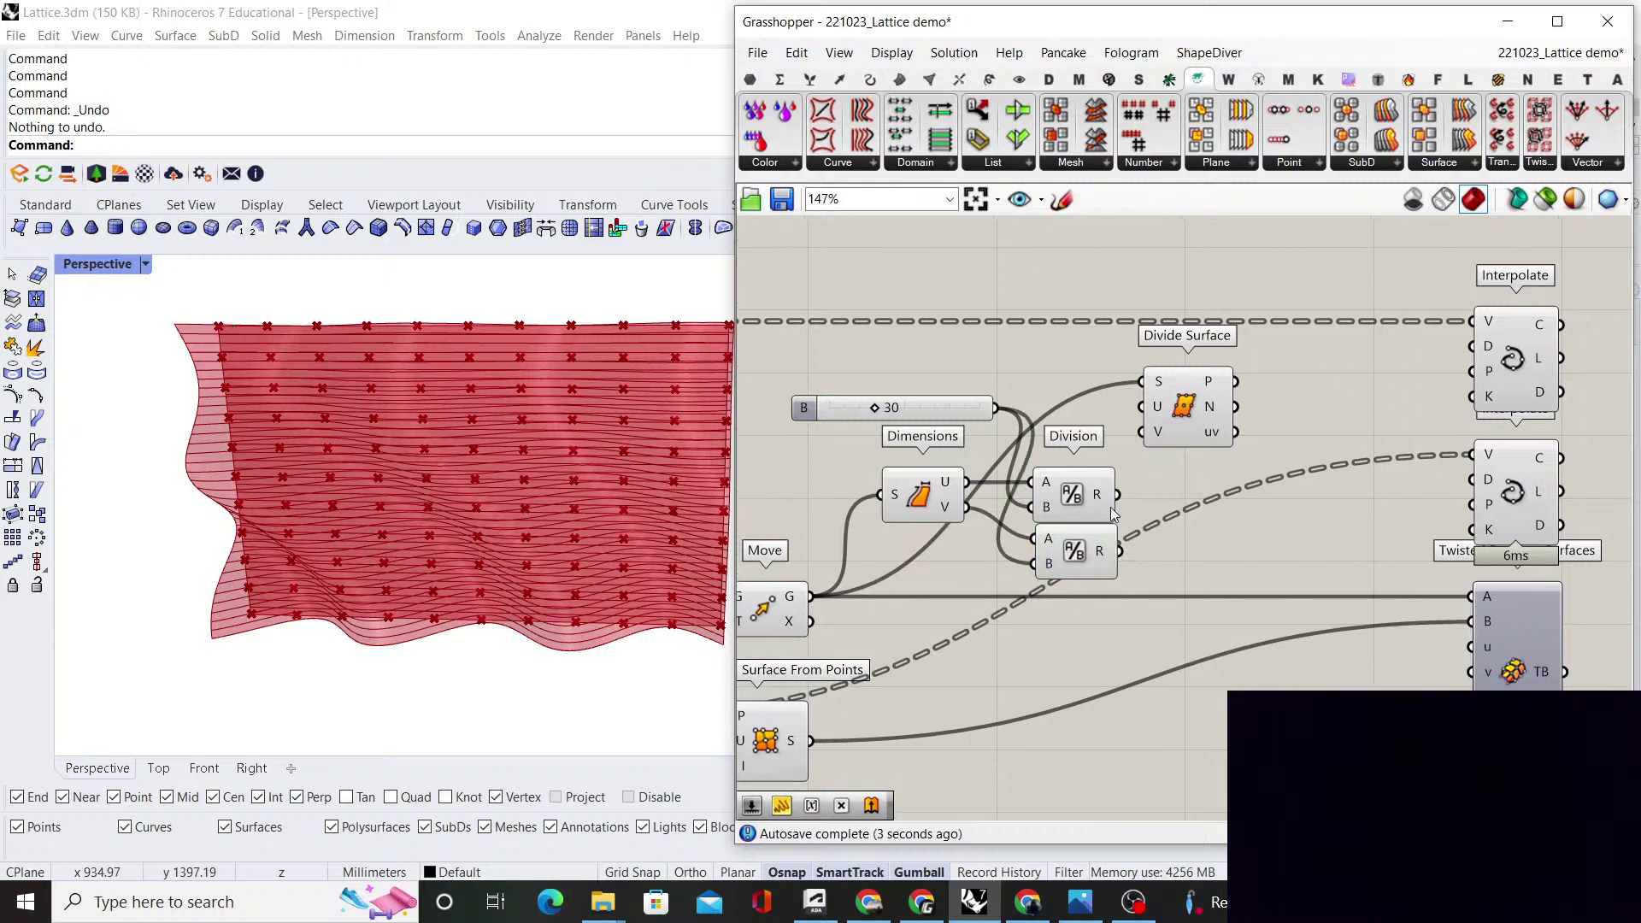
pyautogui.moveTo(1155, 412); pyautogui.dragTo(1220, 496)
# Set the slider feeding both Division components' B inputs to 50
pyautogui.scroll(4, 833, 376)
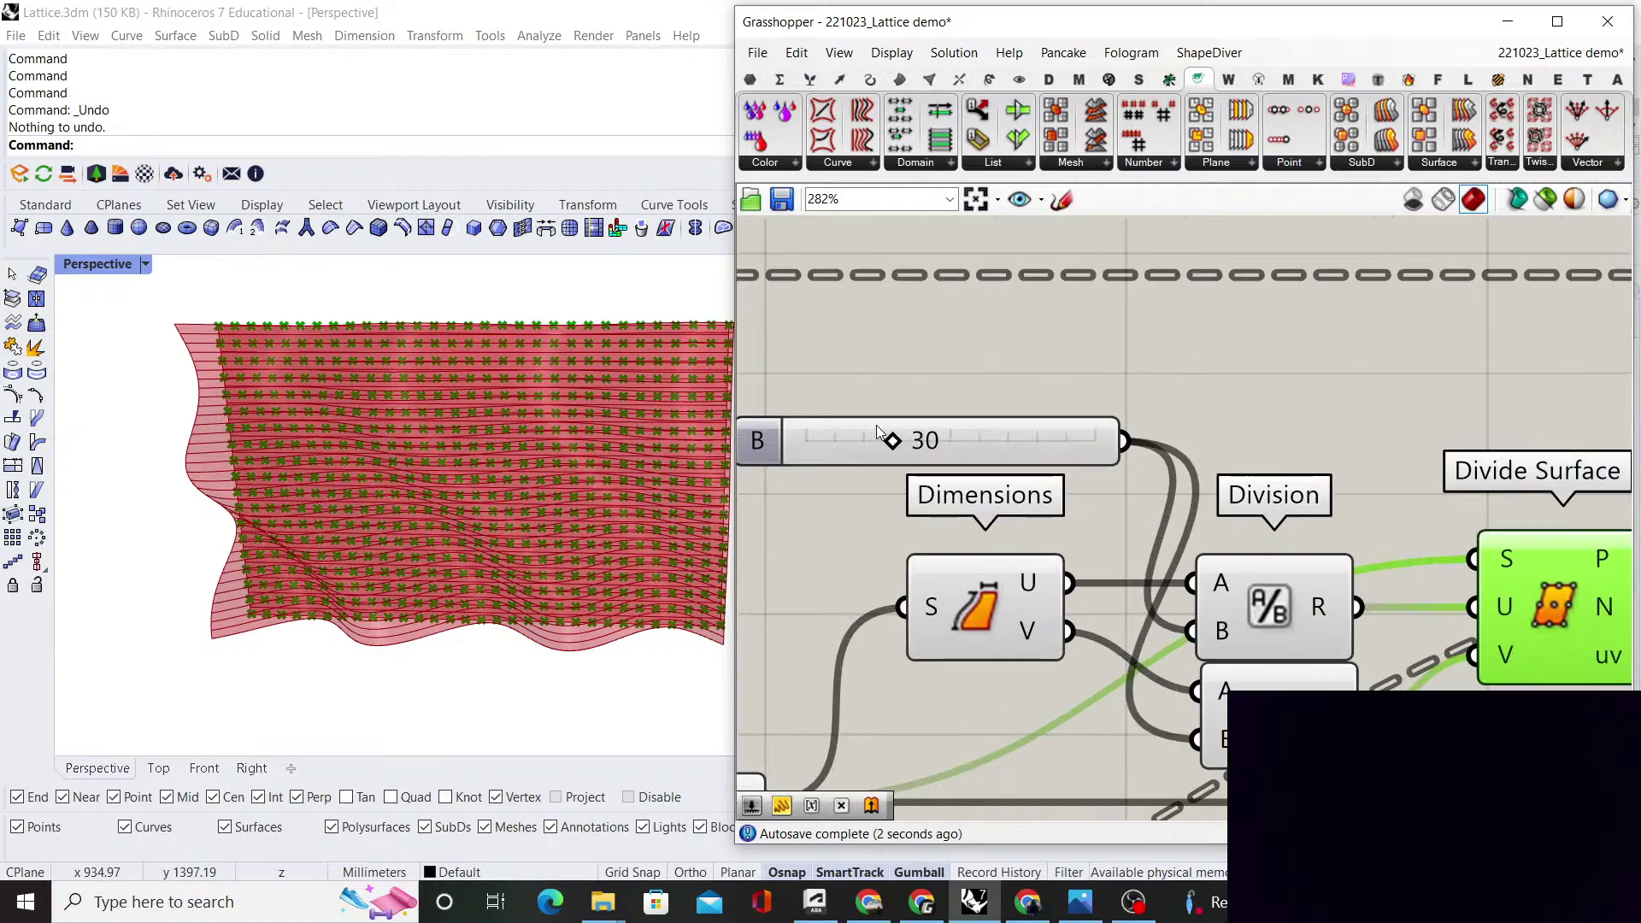
pyautogui.moveTo(898, 440); pyautogui.dragTo(952, 443)
pyautogui.scroll(-3, 385, 478)
pyautogui.click(461, 451)
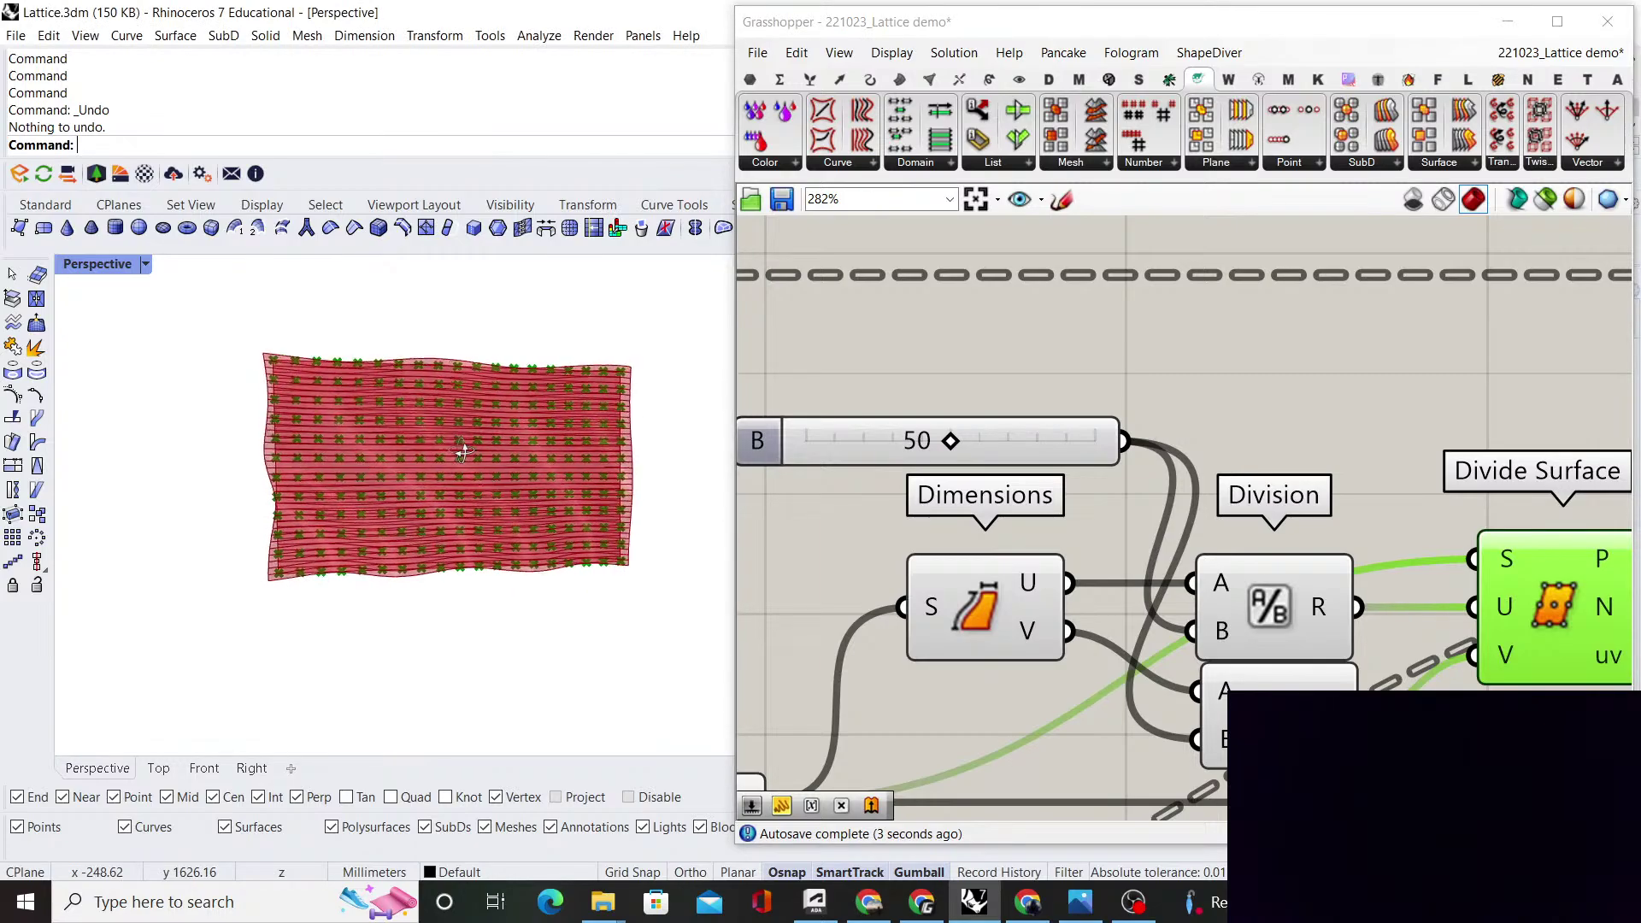
pyautogui.scroll(5, 414, 480)
pyautogui.scroll(-5, 1122, 467)
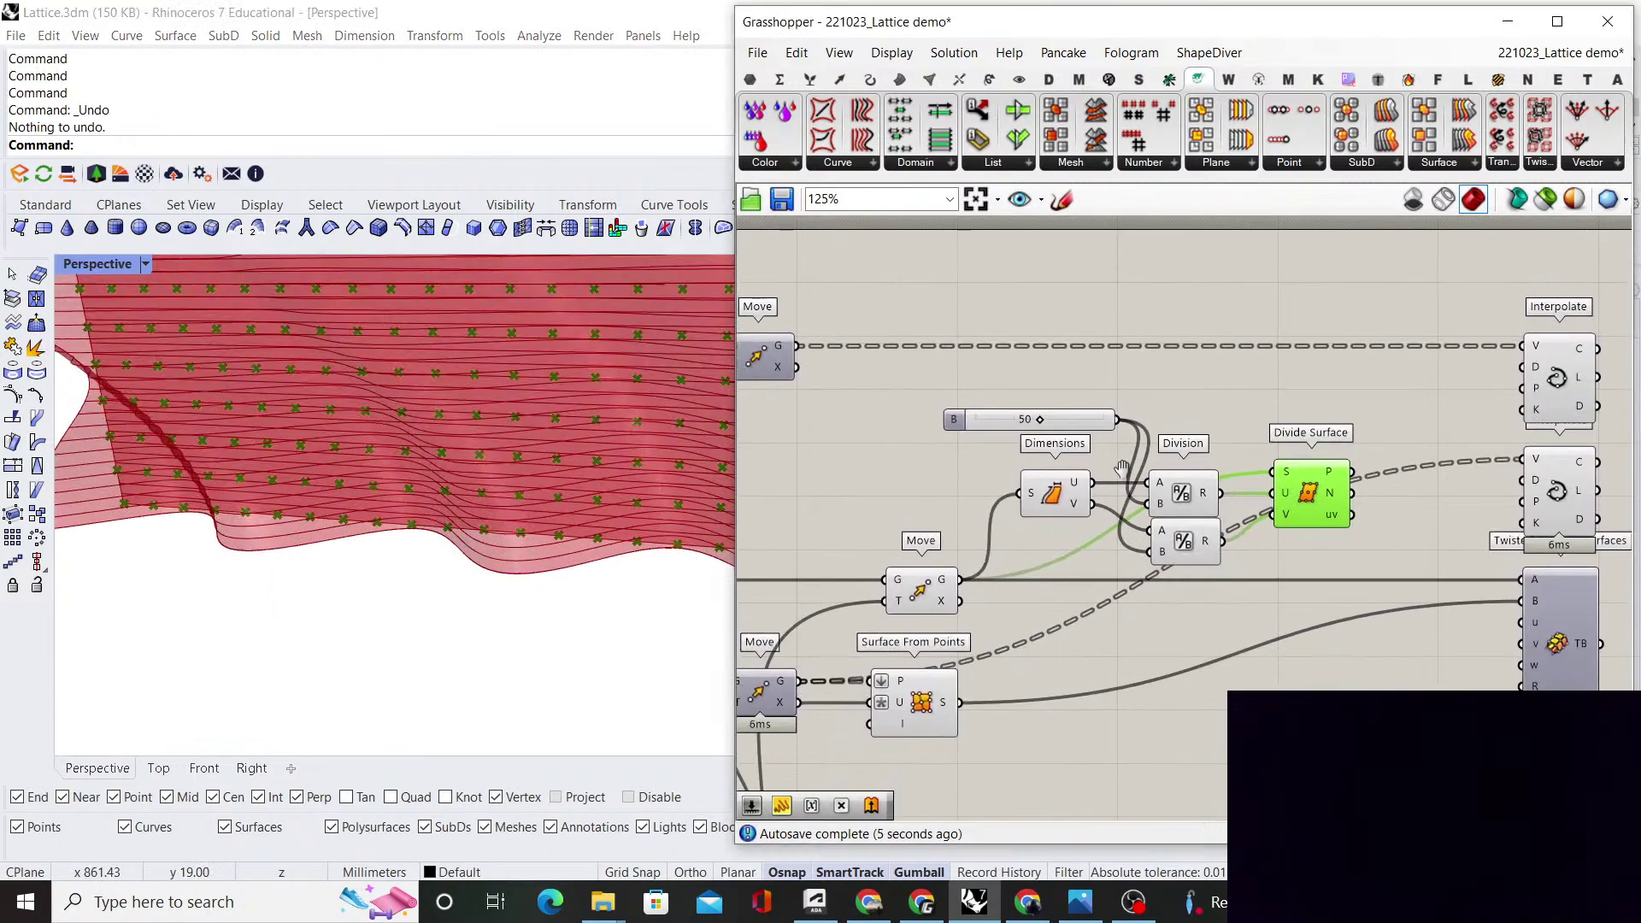
# Turn off the preview of the Move feeding Divide Surface, Surface From Points and Dimensions
pyautogui.scroll(-1, 1137, 581)
pyautogui.moveTo(1128, 504); pyautogui.dragTo(927, 742)
pyautogui.rightClick(848, 427)
pyautogui.click(936, 474)
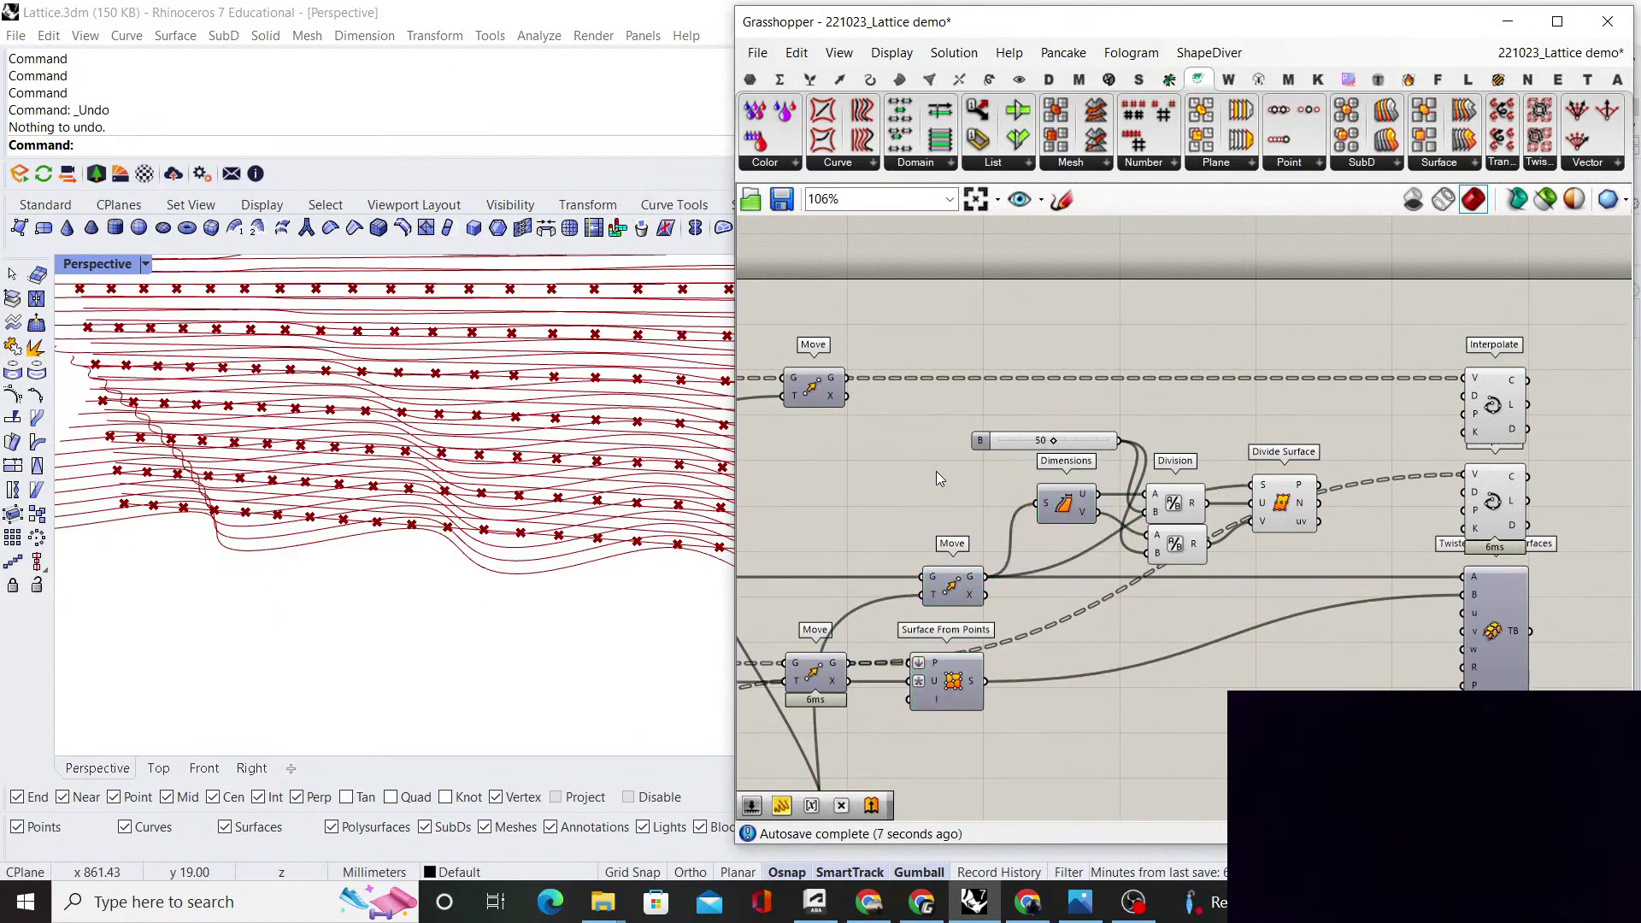
# Duplicate Divide Surface below the original and connect Surface From Points' S output to the copy's S input
pyautogui.scroll(1, 1096, 494)
pyautogui.keyDown('alt'); pyautogui.moveTo(1256, 500); pyautogui.dragTo(1276, 675); pyautogui.keyUp('alt')
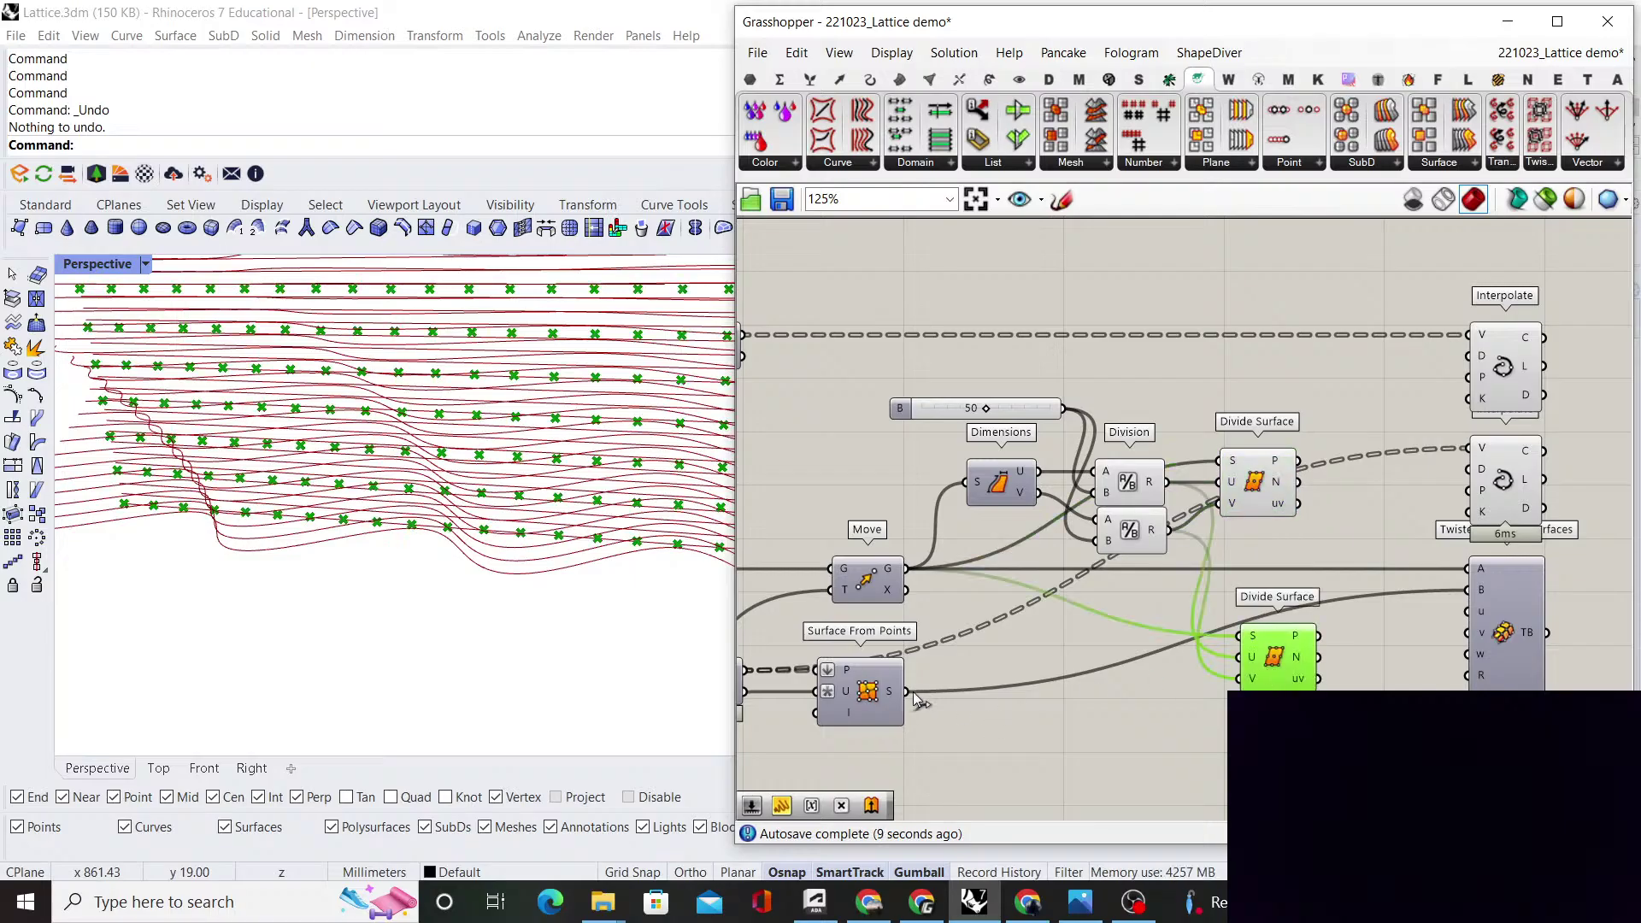
pyautogui.moveTo(1250, 617); pyautogui.dragTo(1257, 712)
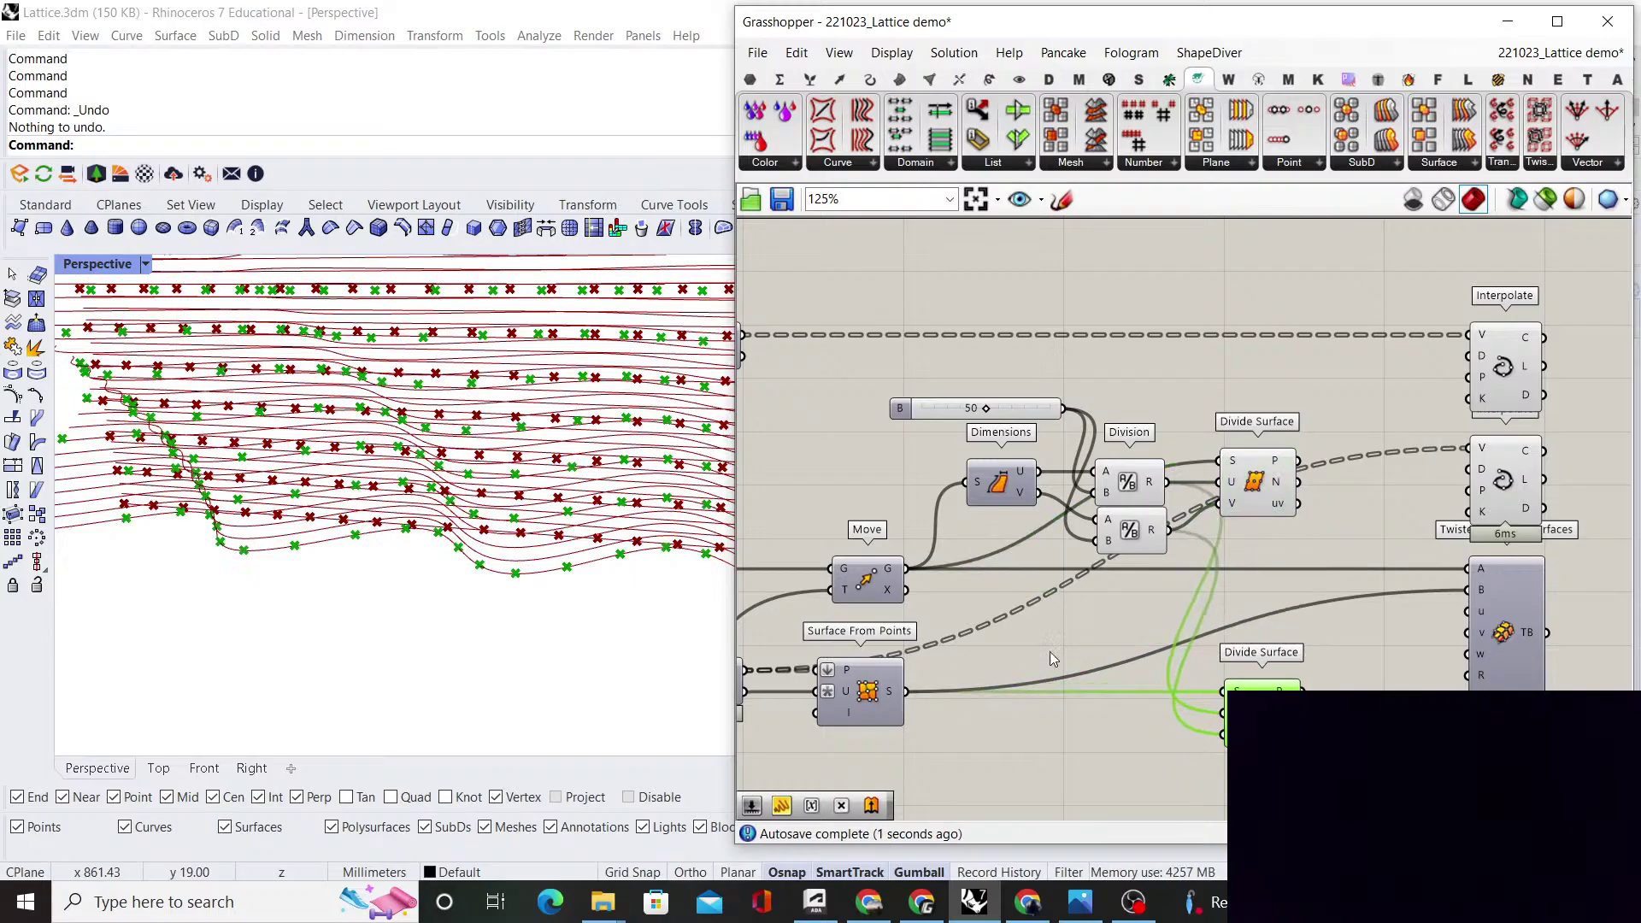
pyautogui.moveTo(473, 521); pyautogui.dragTo(590, 500, button='right')
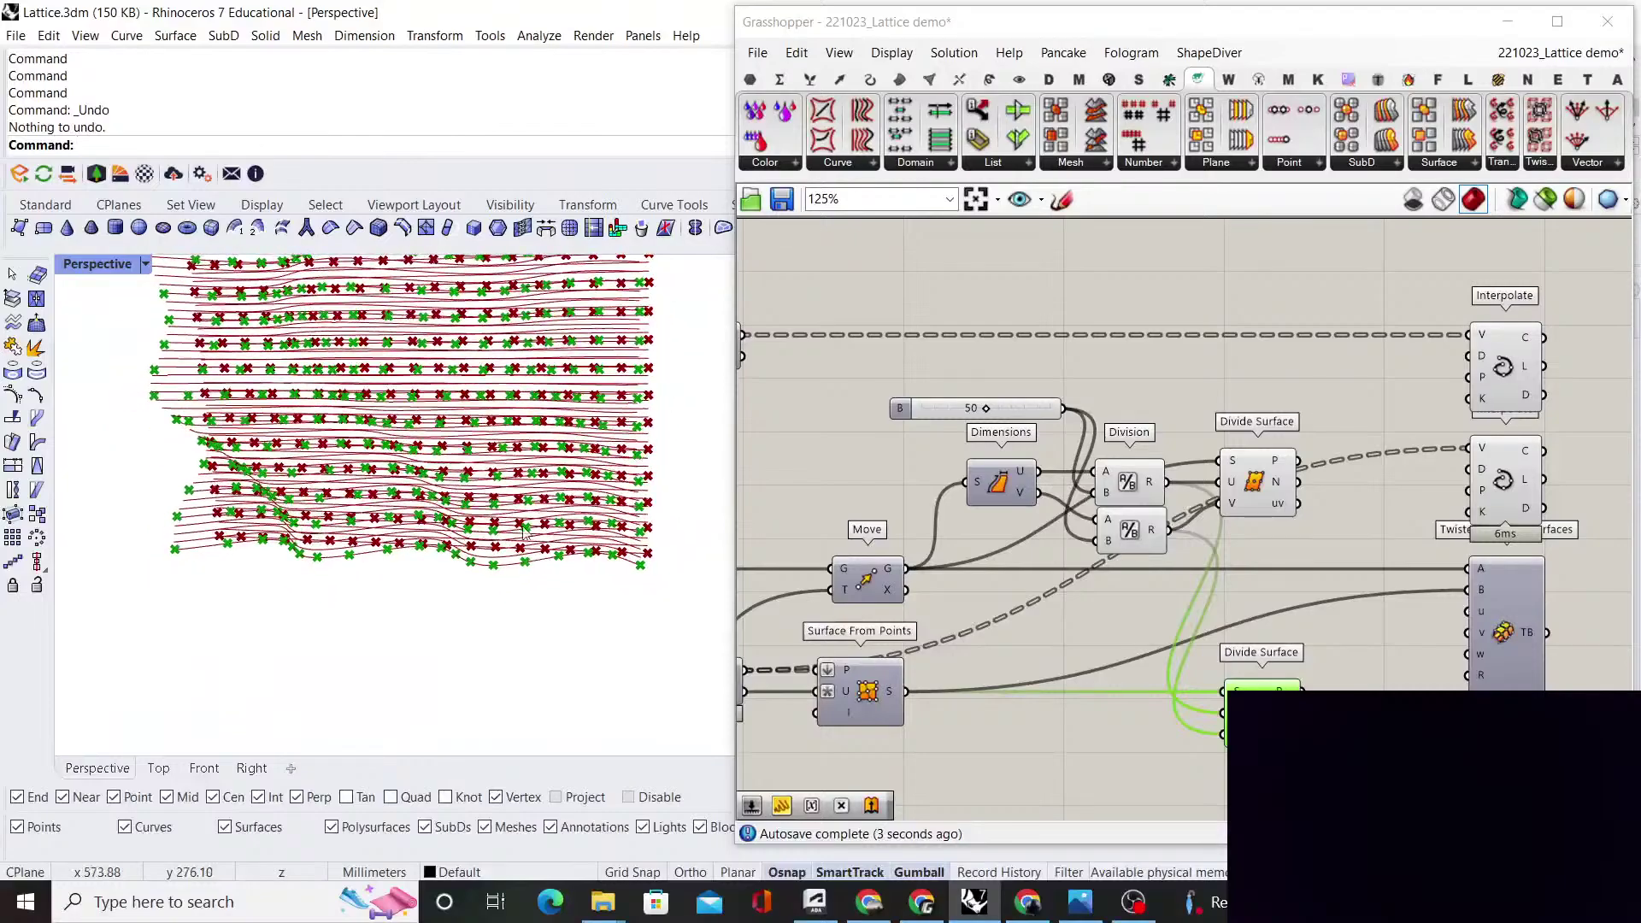
# Connect the upper Divide Surface's P output to the first Interpolate's V input and the lower one's P output to the second Interpolate's V
pyautogui.click(1382, 494)
pyautogui.moveTo(1383, 494); pyautogui.dragTo(1261, 510, button='right')
pyautogui.moveTo(1179, 476); pyautogui.dragTo(1349, 358)
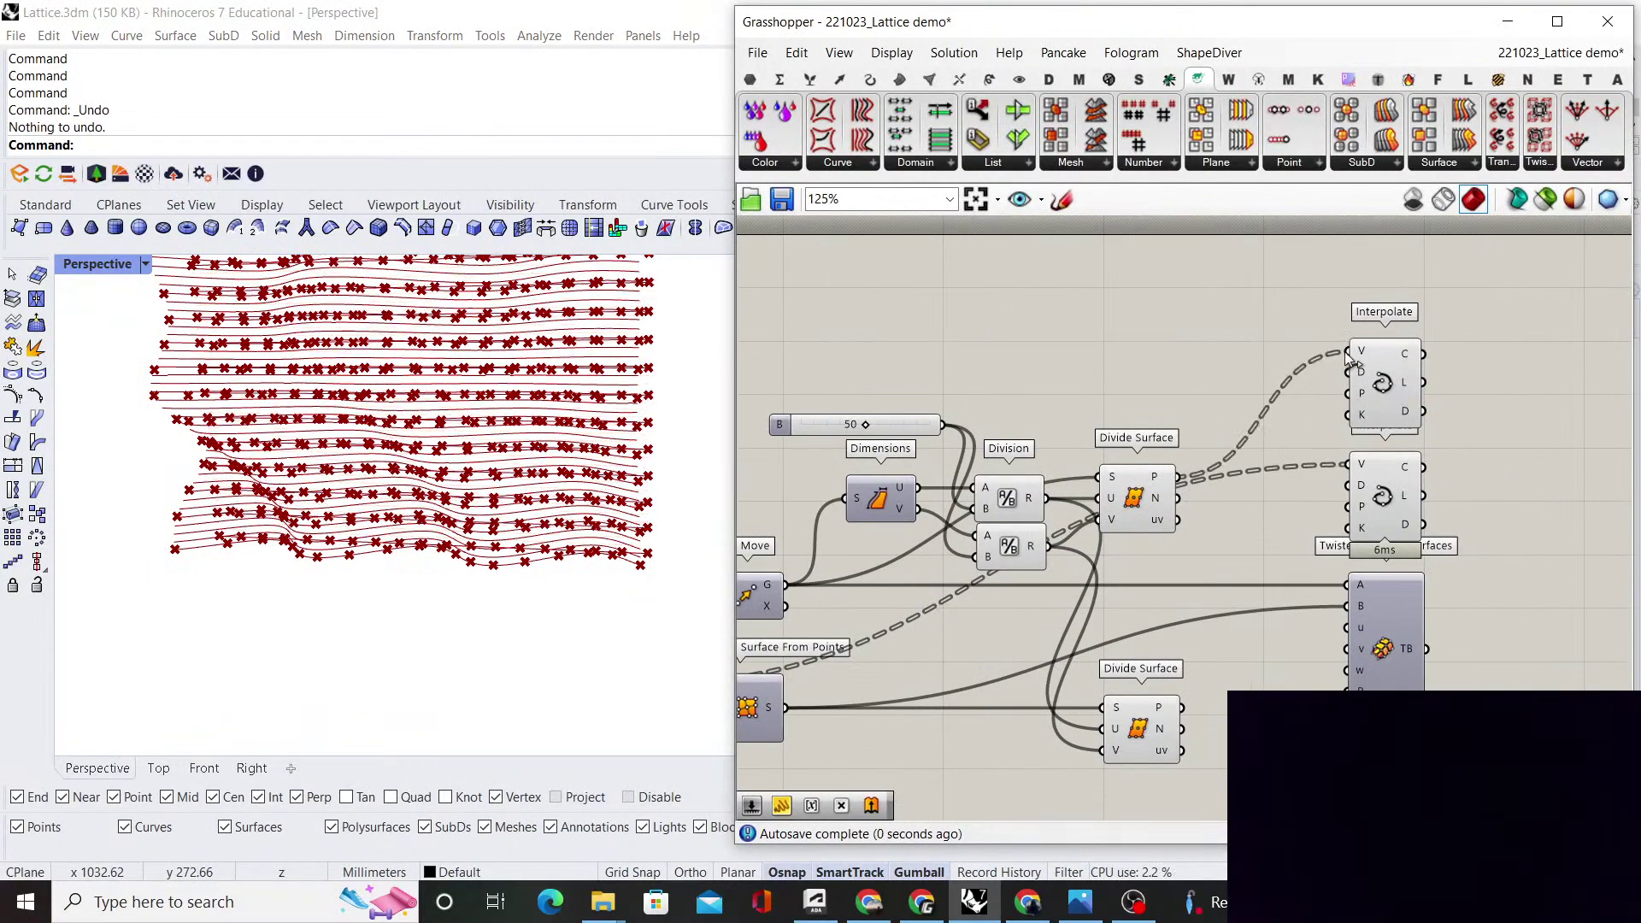
pyautogui.moveTo(1341, 471); pyautogui.dragTo(1348, 466)
# Examine how the division points of the flat and wavy surfaces align in the Front and Perspective views
pyautogui.moveTo(513, 586); pyautogui.dragTo(180, 733, button='right')
pyautogui.click(204, 768)
pyautogui.scroll(-5, 342, 633)
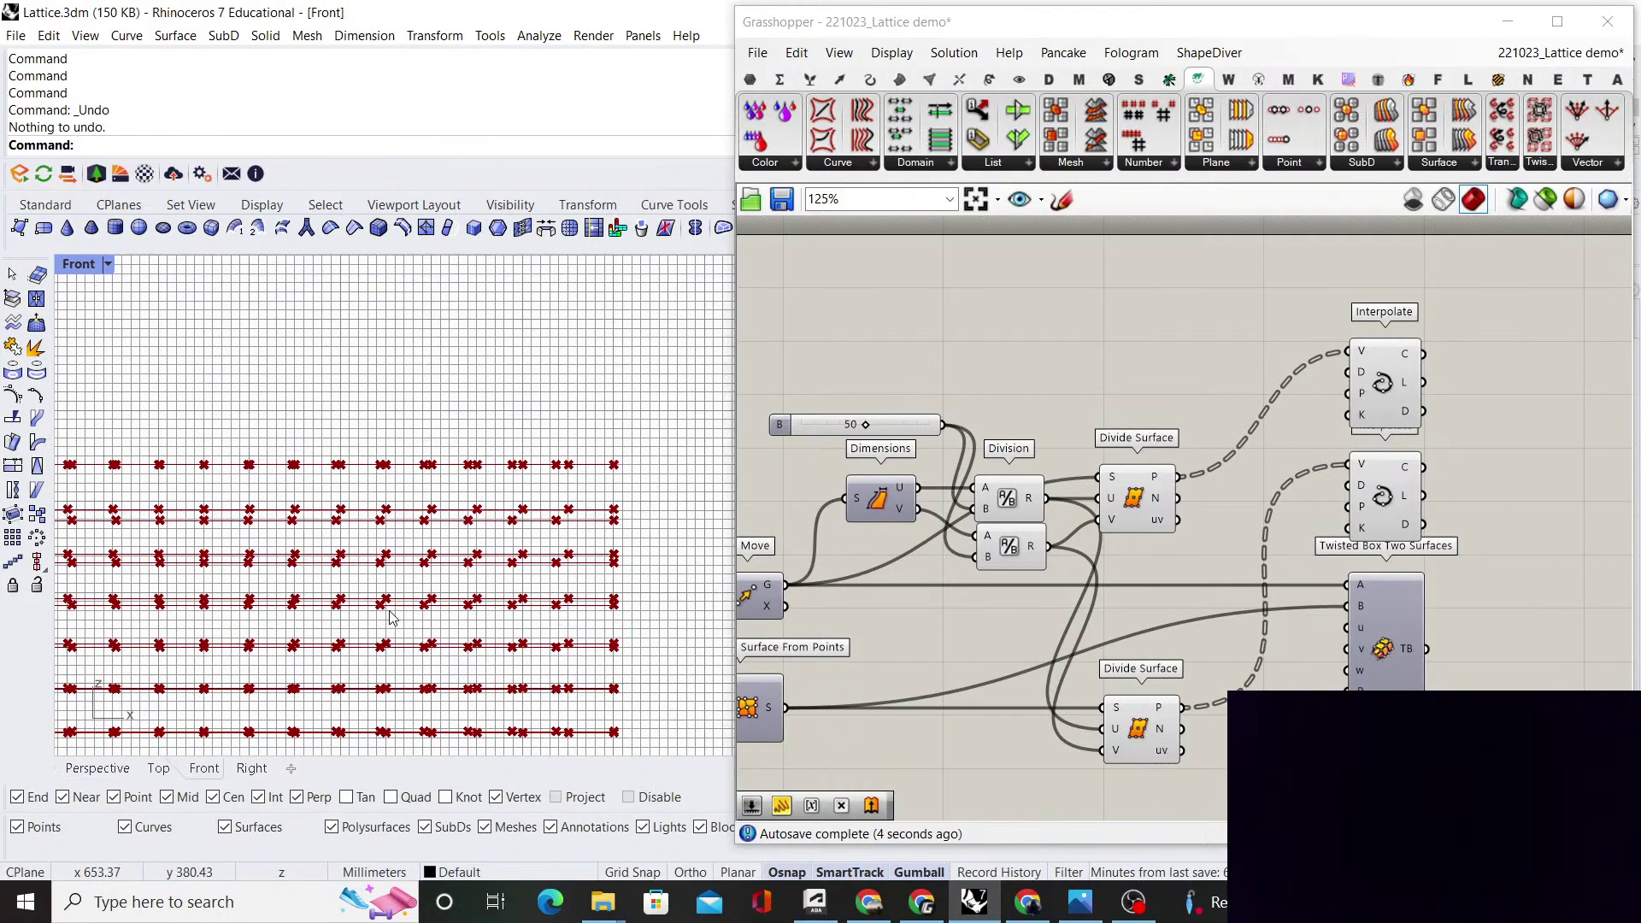
pyautogui.scroll(3, 400, 526)
pyautogui.moveTo(400, 526); pyautogui.dragTo(456, 475, button='right')
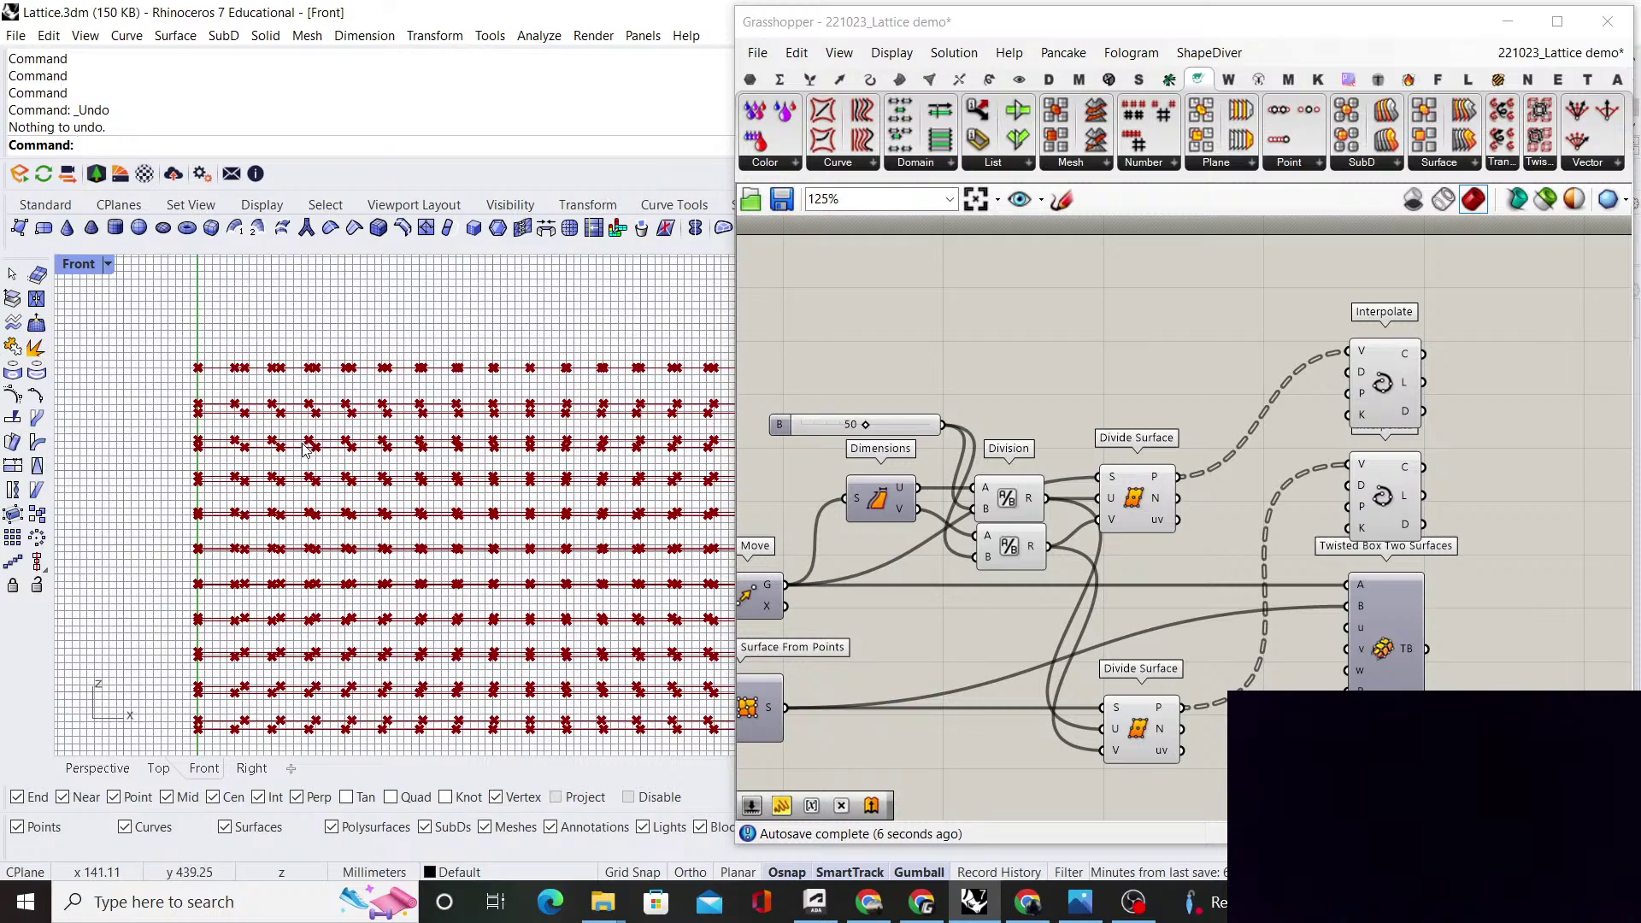
pyautogui.scroll(5, 299, 479)
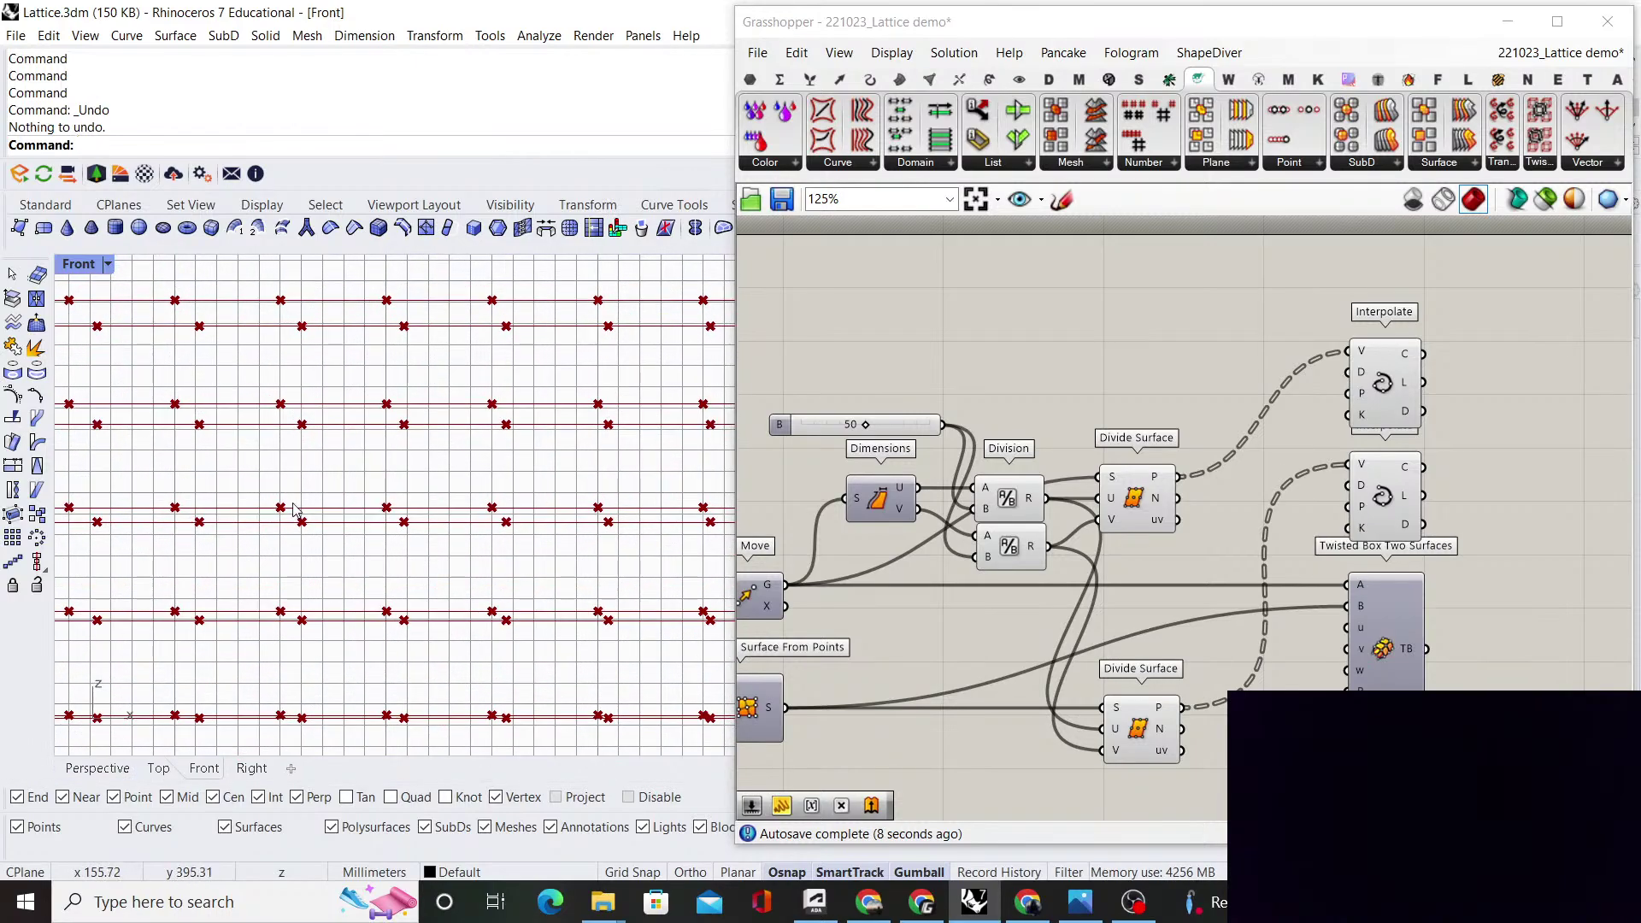
pyautogui.scroll(-3, 293, 509)
pyautogui.click(88, 767)
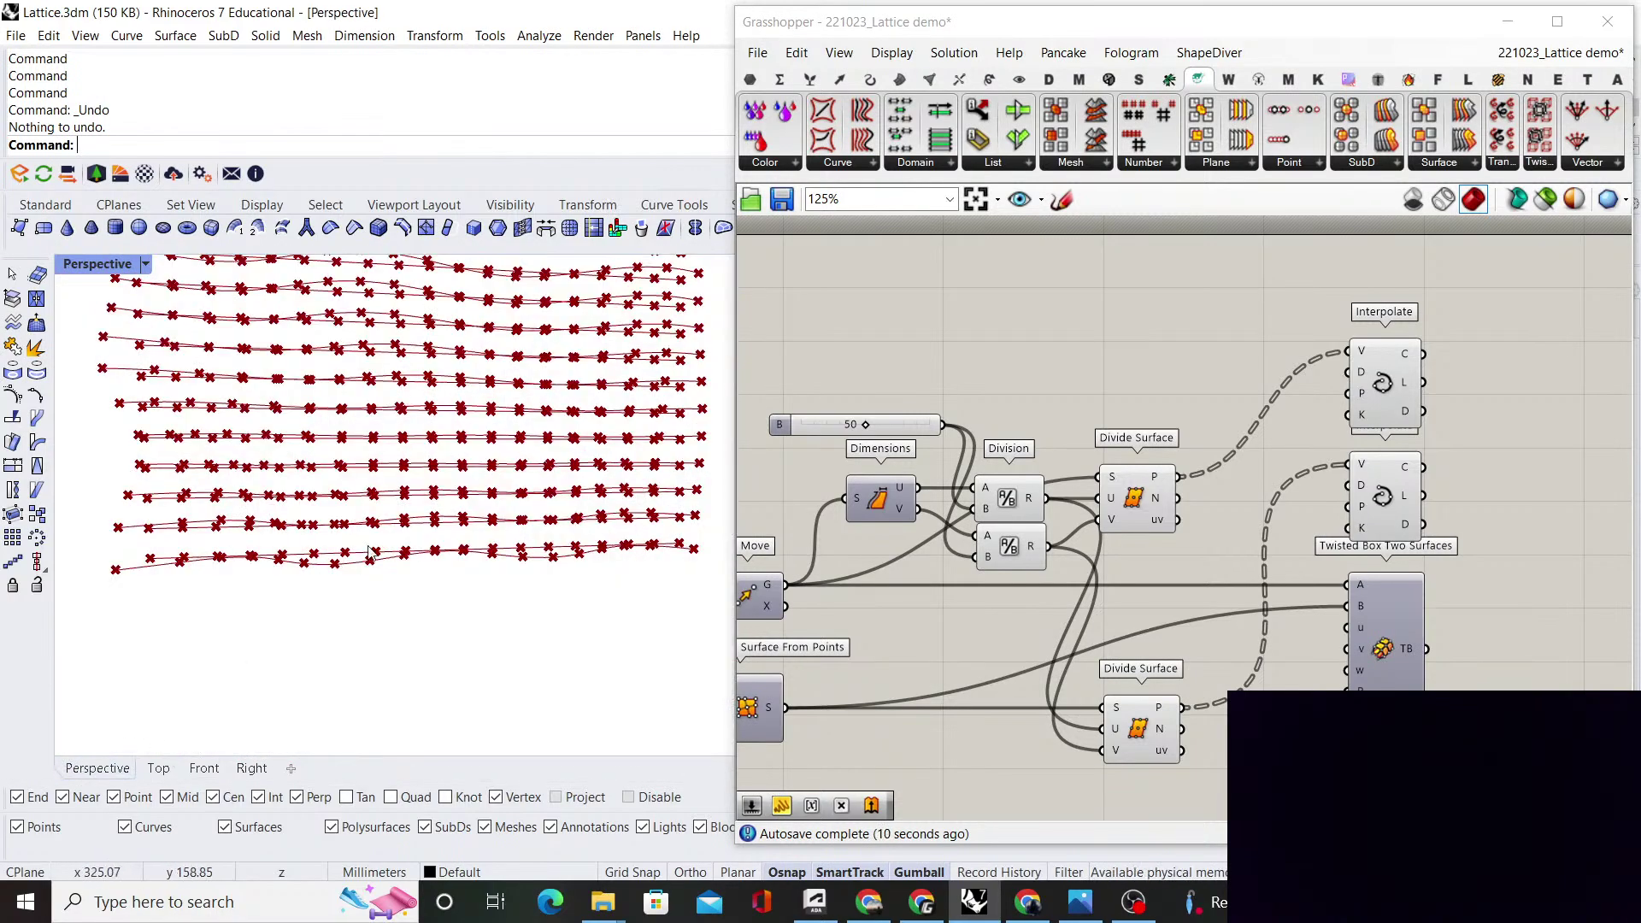
pyautogui.moveTo(445, 513); pyautogui.dragTo(504, 514, button='right')
pyautogui.scroll(4, 505, 514)
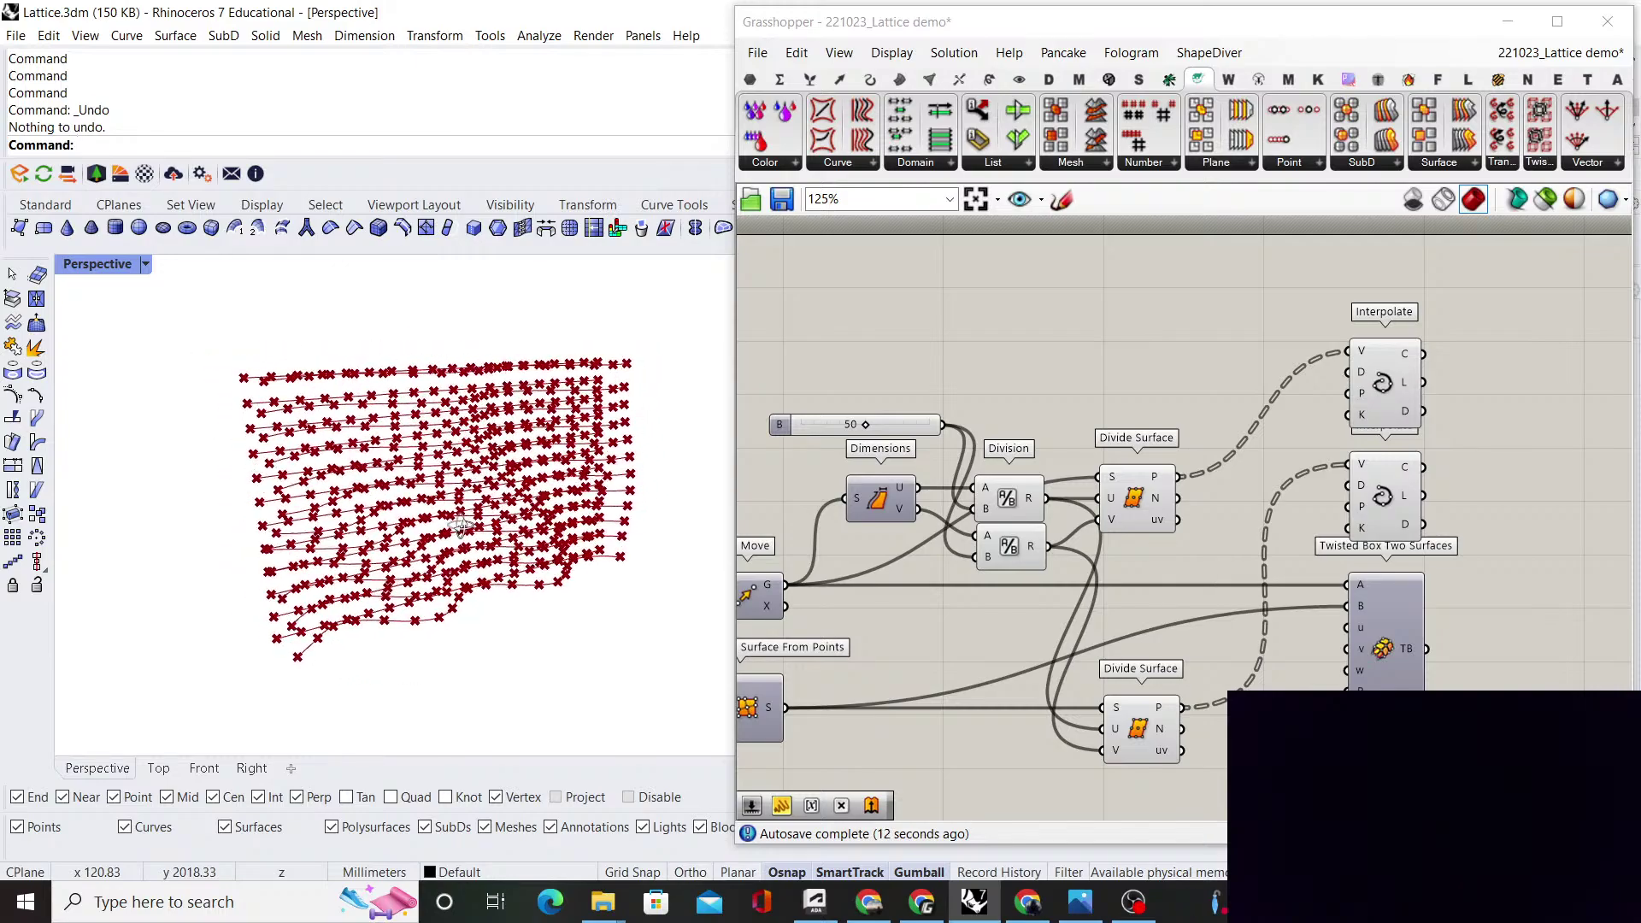
pyautogui.scroll(-2, 505, 514)
pyautogui.scroll(-4, 1064, 453)
pyautogui.scroll(3, 988, 608)
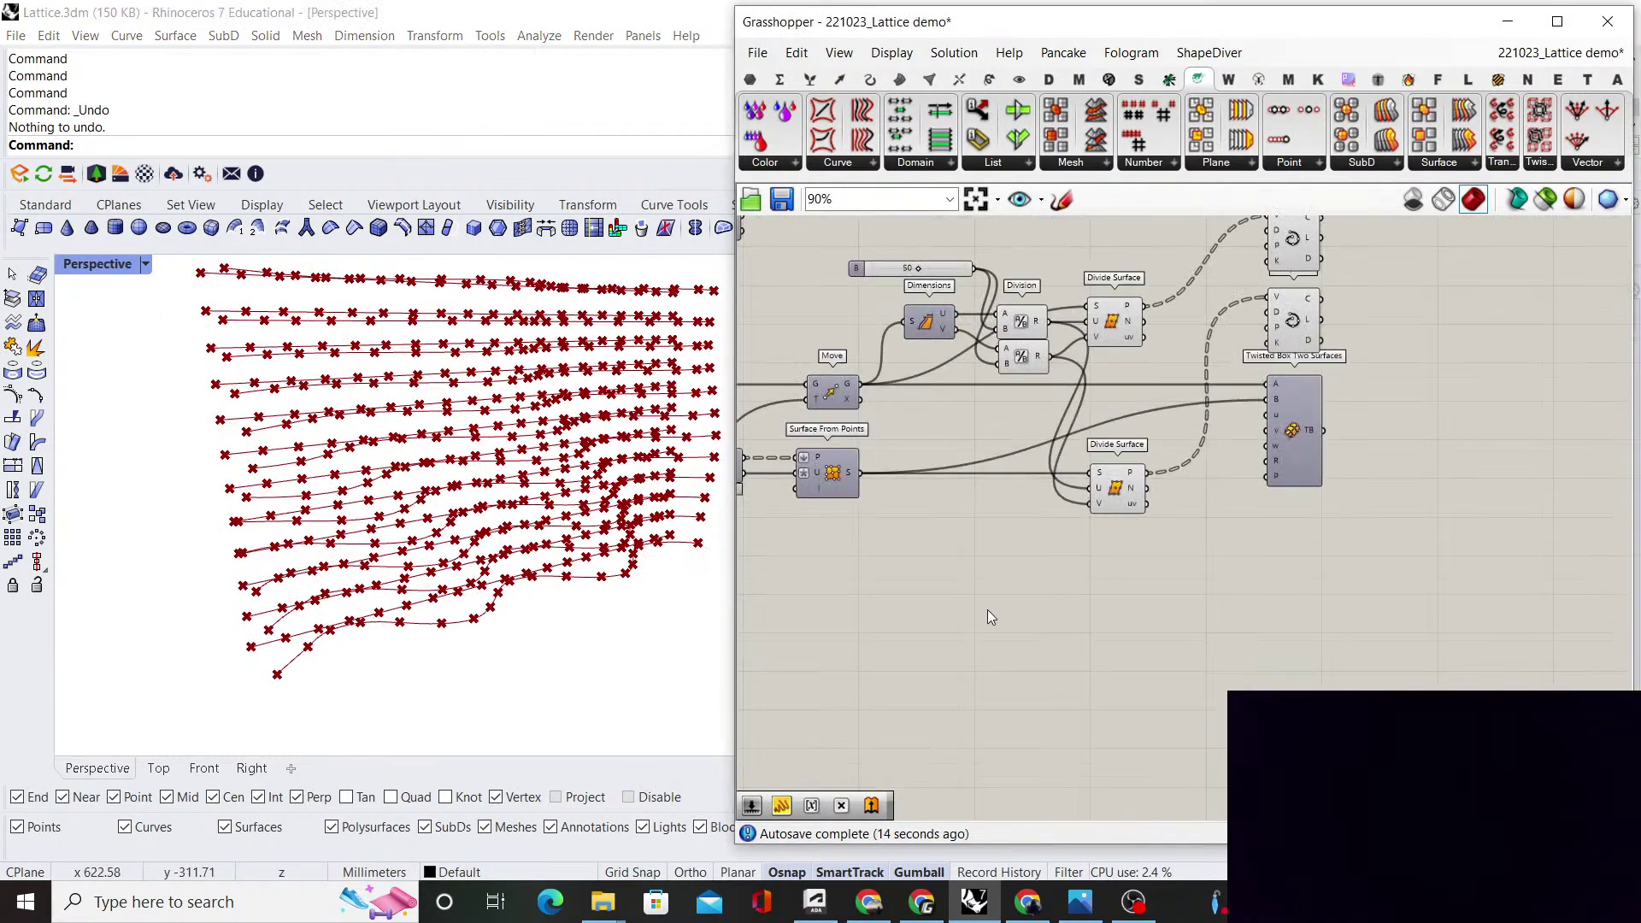
# Add a Rebuild Surface component beside Surface From Points and connect Surface From Points' S output to its S input
pyautogui.doubleClick(987, 608)
pyautogui.write('rebuil')
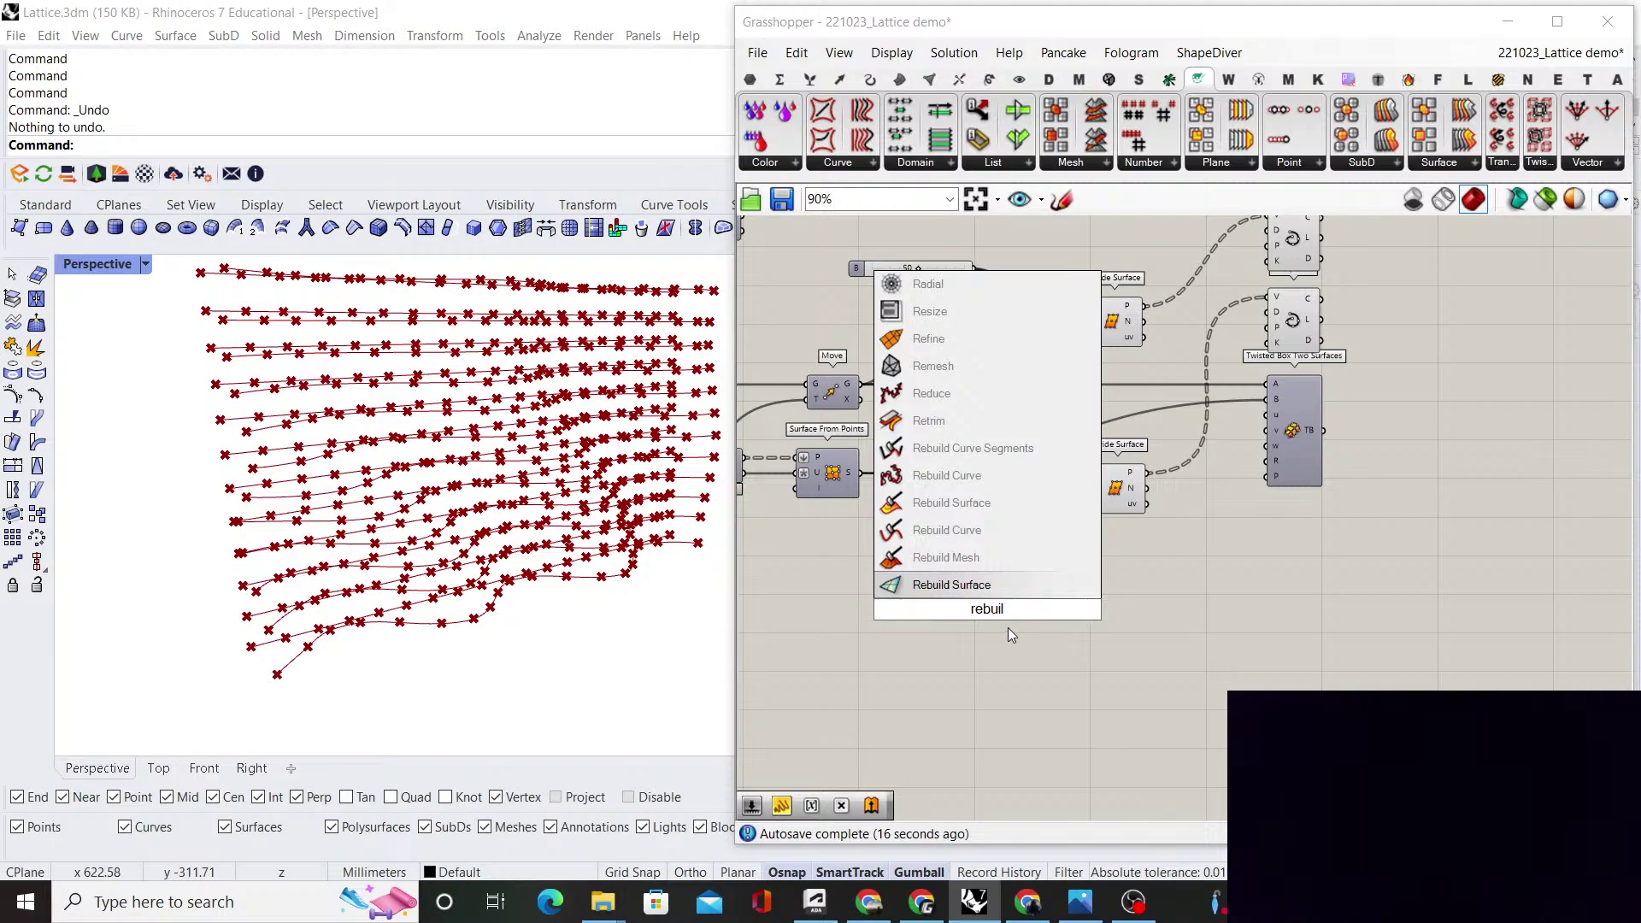
pyautogui.click(957, 585)
pyautogui.scroll(2, 857, 484)
pyautogui.moveTo(970, 605); pyautogui.dragTo(989, 594)
pyautogui.moveTo(1023, 609); pyautogui.dragTo(1009, 482)
# Connect Rebuild Surface's R output to the lower Divide Surface's S input
pyautogui.click(1061, 536)
pyautogui.moveTo(1056, 533); pyautogui.dragTo(1213, 556)
pyautogui.click(905, 528)
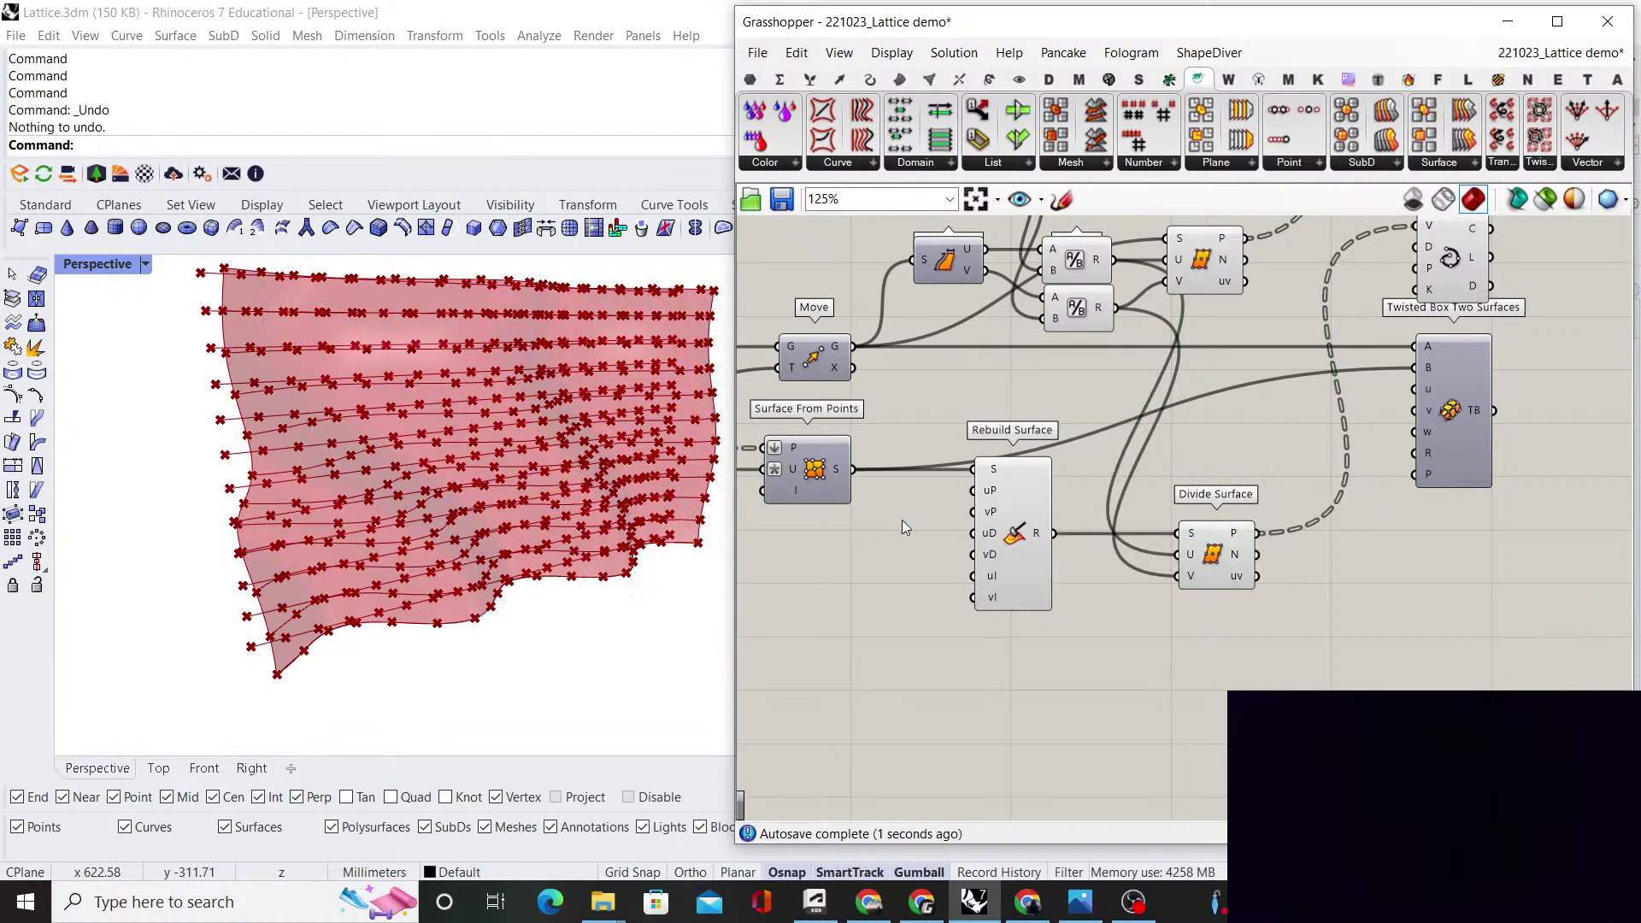
# Check the alignment of the rebuilt surface's division points in the Front and Perspective views
pyautogui.click(205, 769)
pyautogui.scroll(-5, 383, 571)
pyautogui.scroll(7, 448, 632)
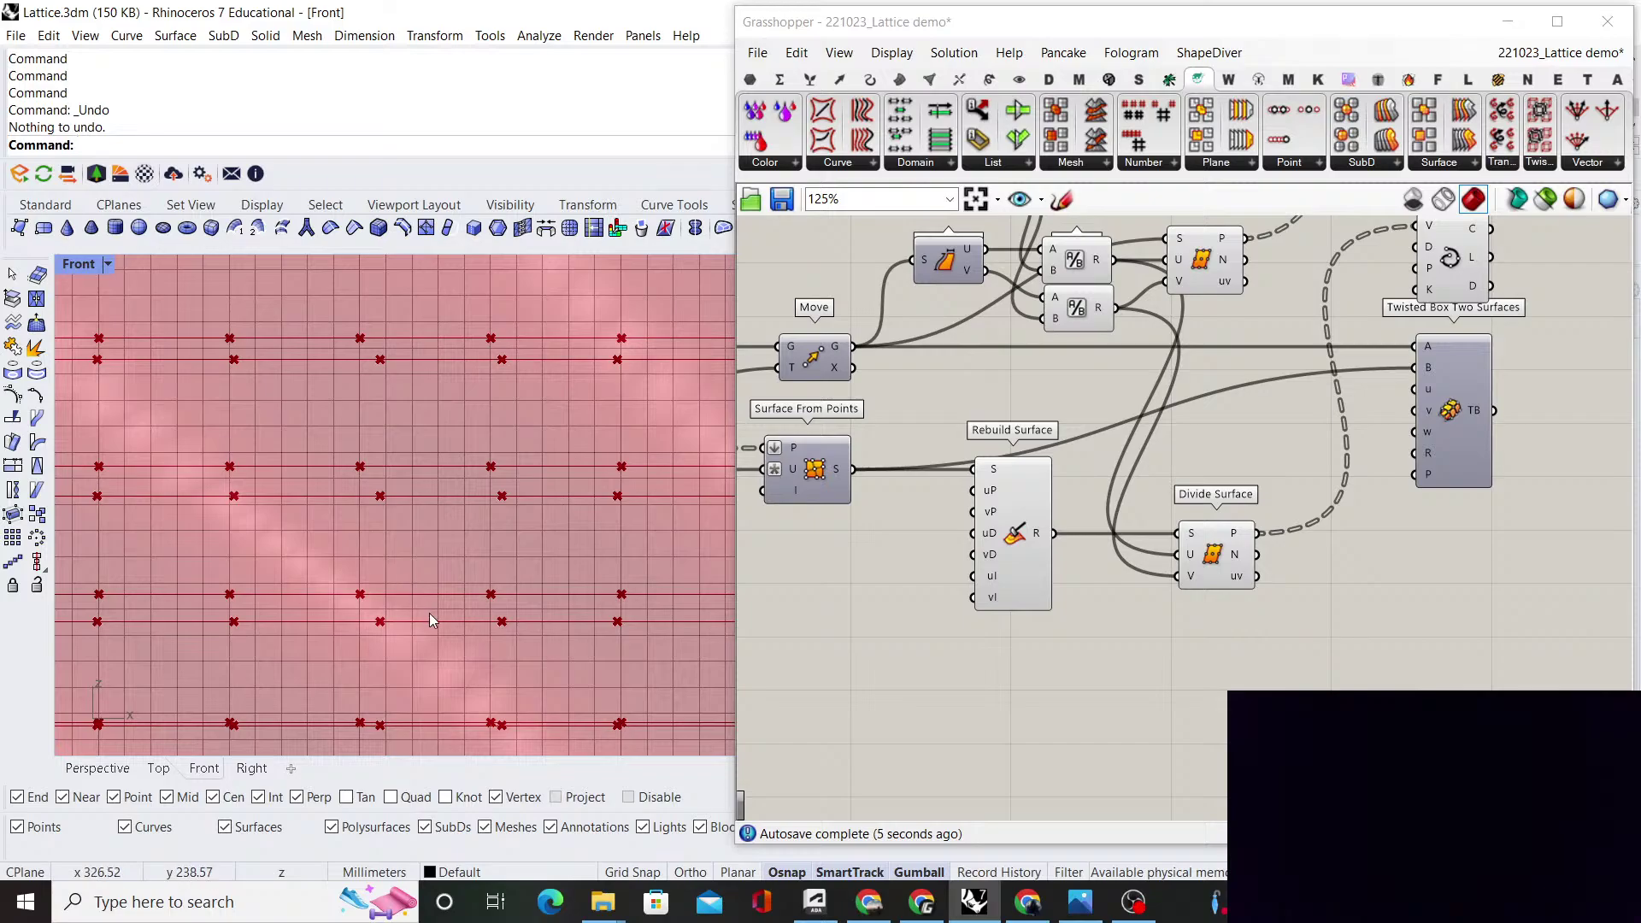
pyautogui.click(101, 770)
pyautogui.scroll(-7, 483, 508)
pyautogui.scroll(6, 402, 478)
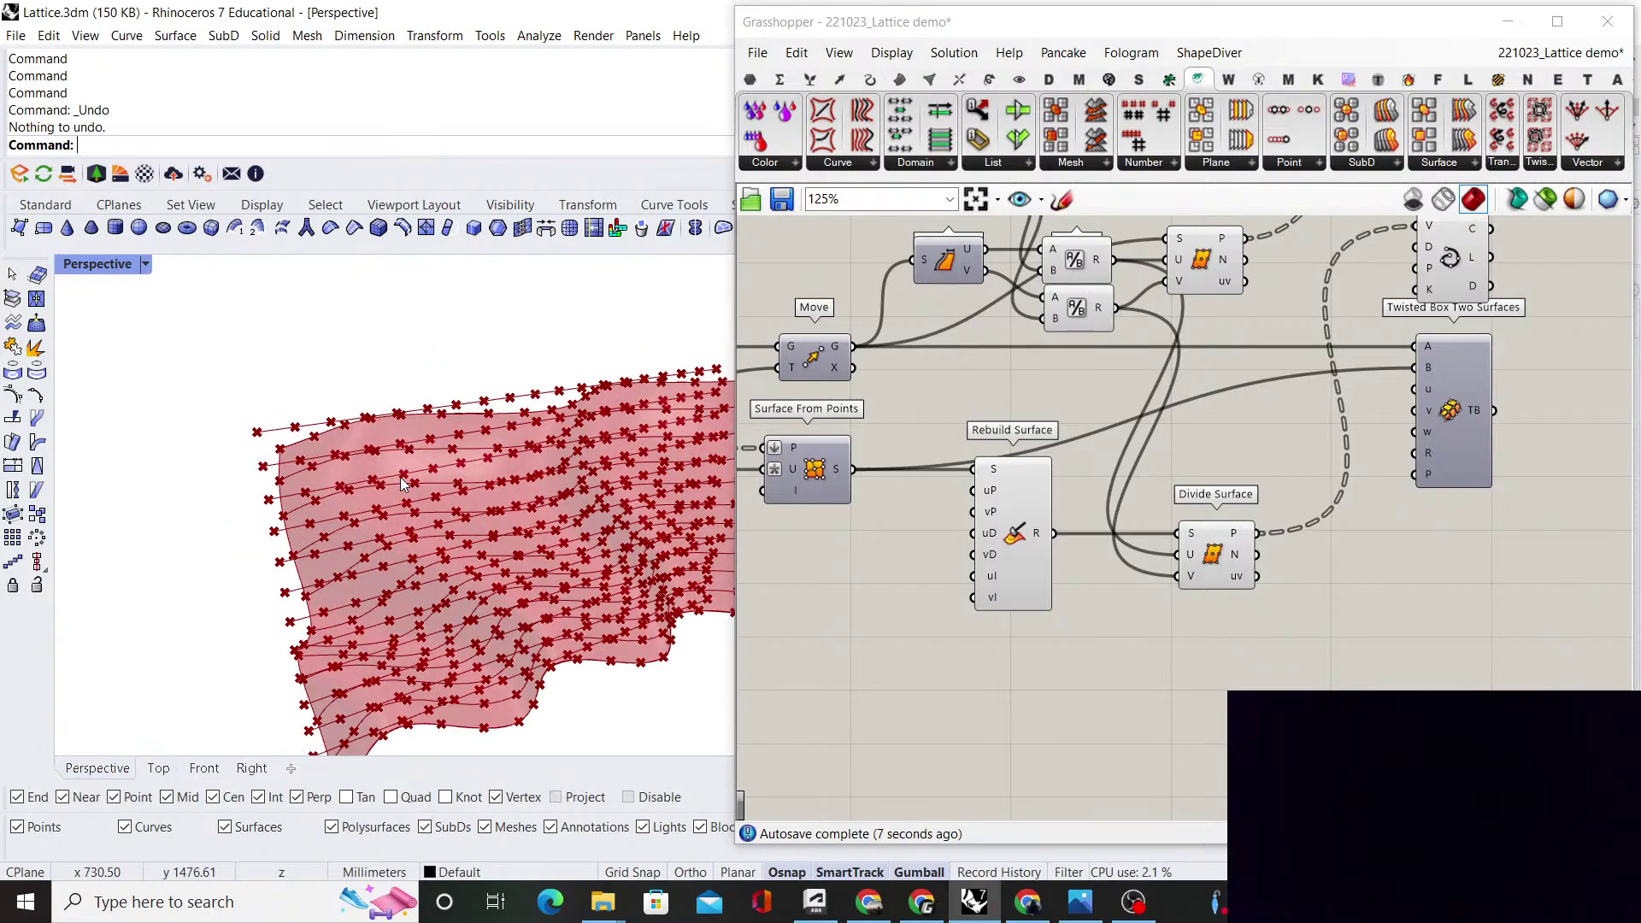
pyautogui.scroll(-2, 1189, 398)
# Turn off the preview of Rebuild Surface
pyautogui.moveTo(1188, 399); pyautogui.dragTo(1158, 489, button='right')
pyautogui.click(1014, 565)
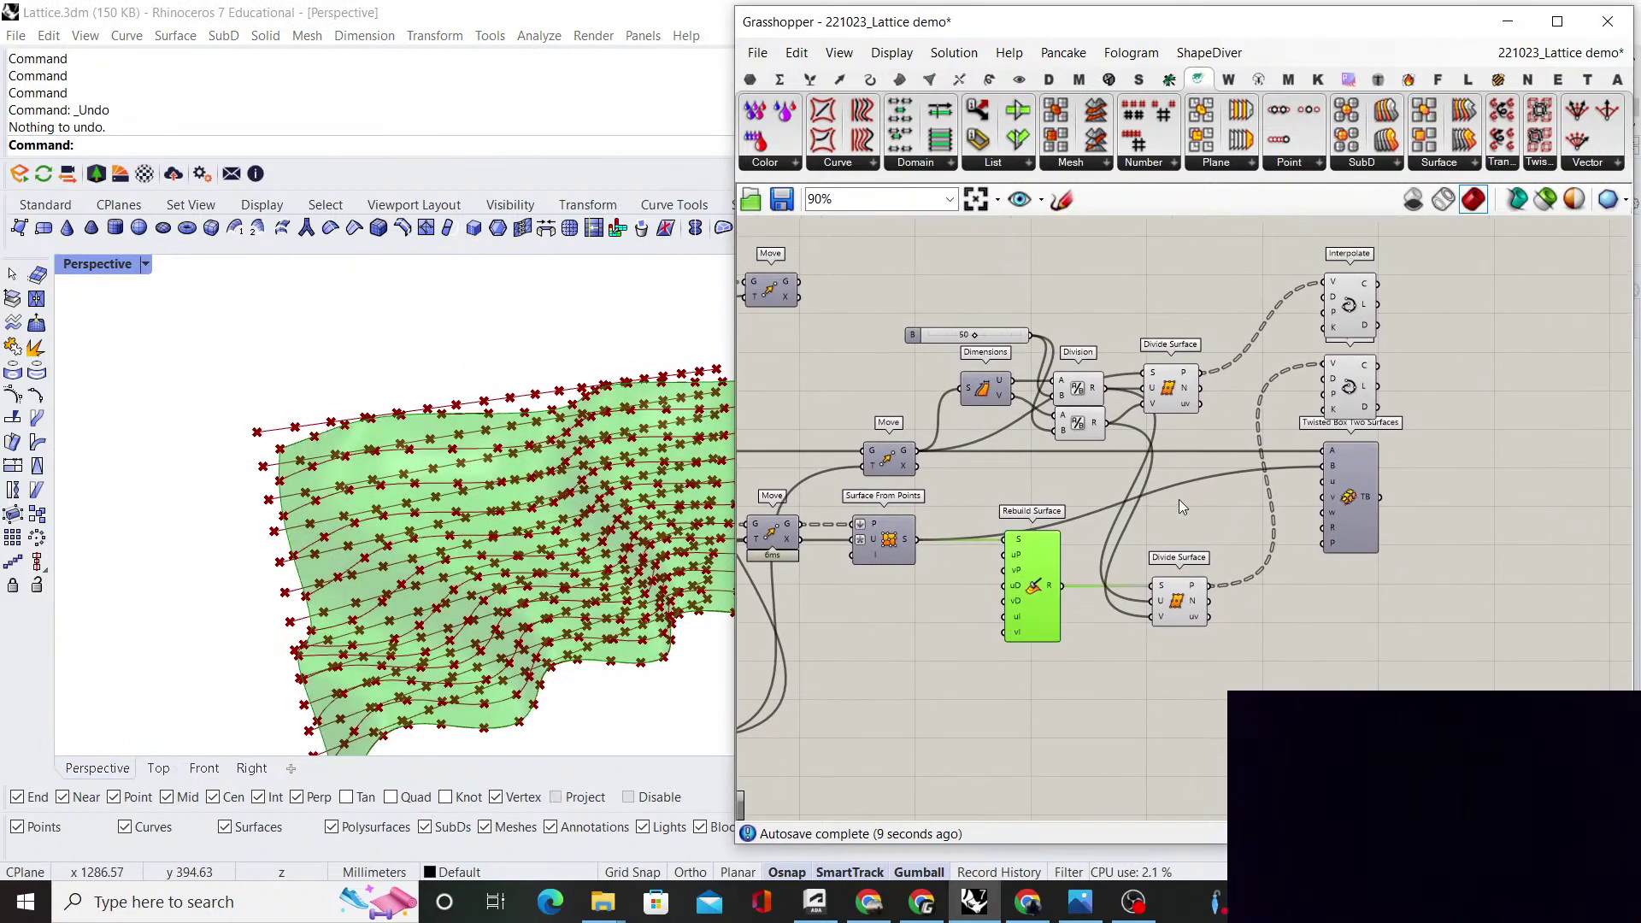
pyautogui.rightClick(1178, 499)
pyautogui.click(1212, 524)
# Add an Evaluate Curve component between the upper Divide Surface and the Interpolate components
pyautogui.scroll(3, 1000, 486)
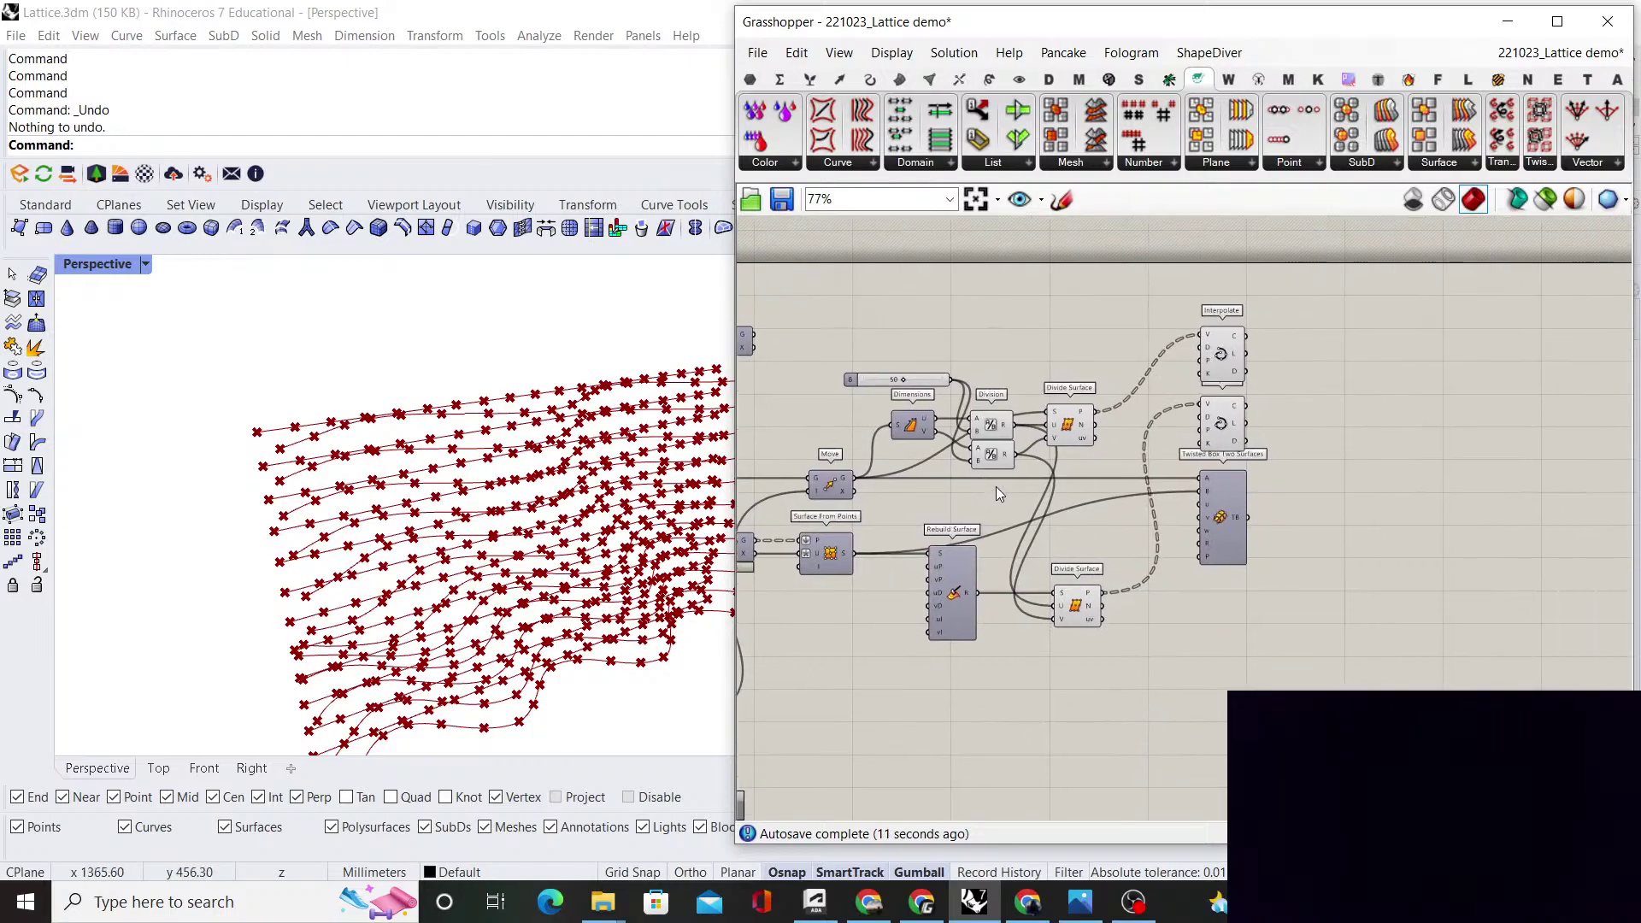
pyautogui.moveTo(1349, 684); pyautogui.dragTo(1391, 381)
pyautogui.click(1248, 429)
pyautogui.doubleClick(1138, 487)
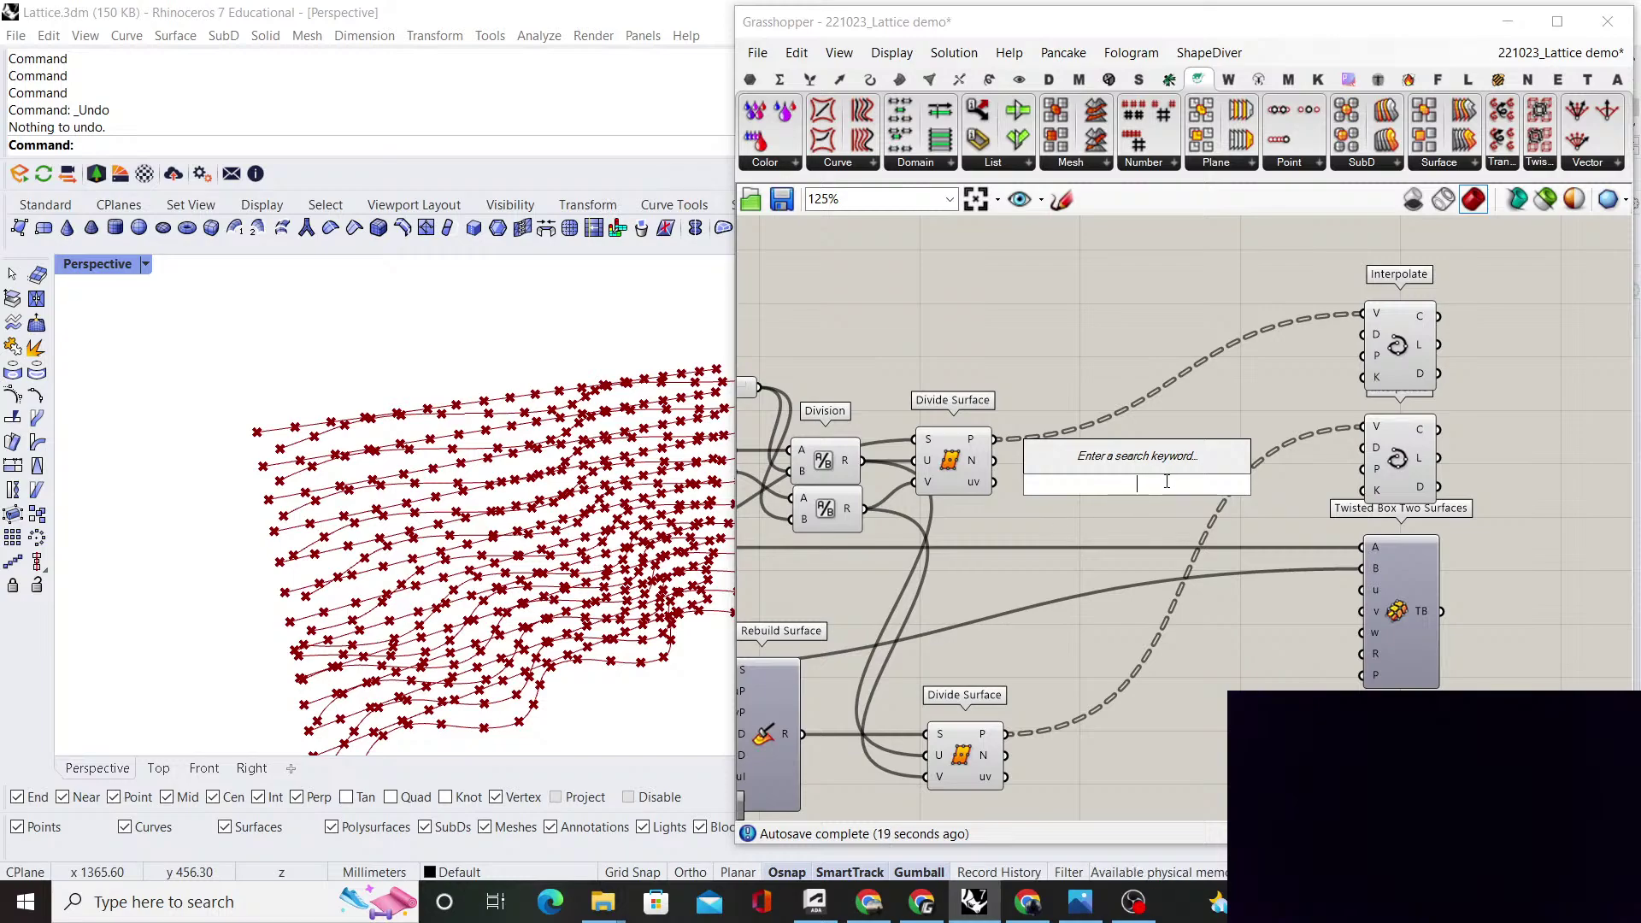
pyautogui.write('evaluate')
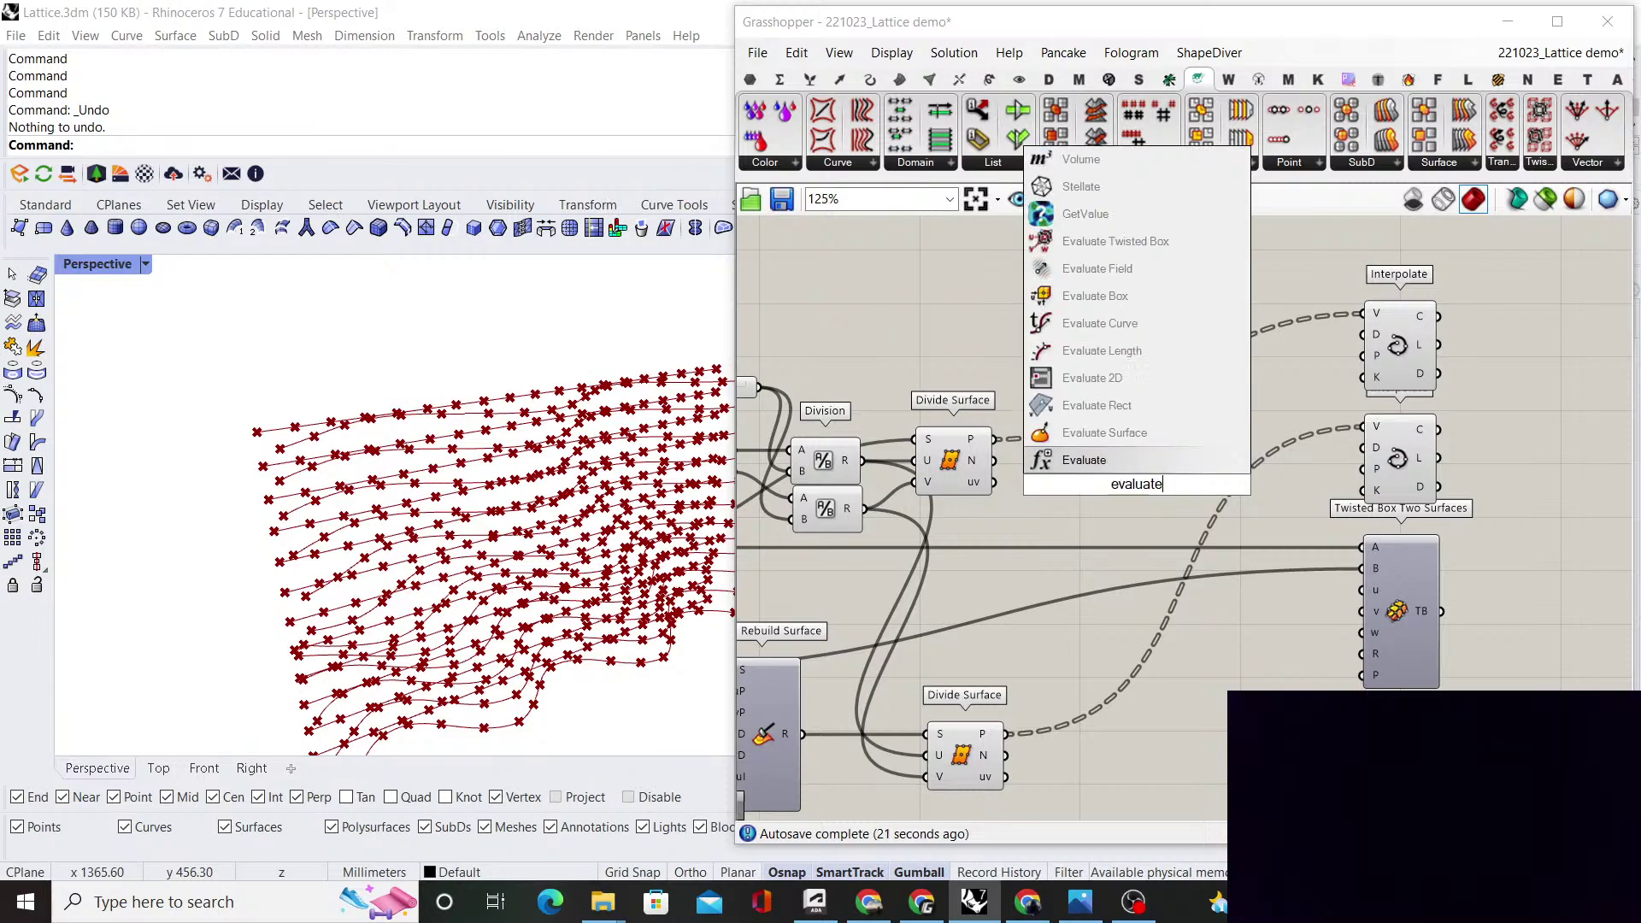
pyautogui.write(' curve')
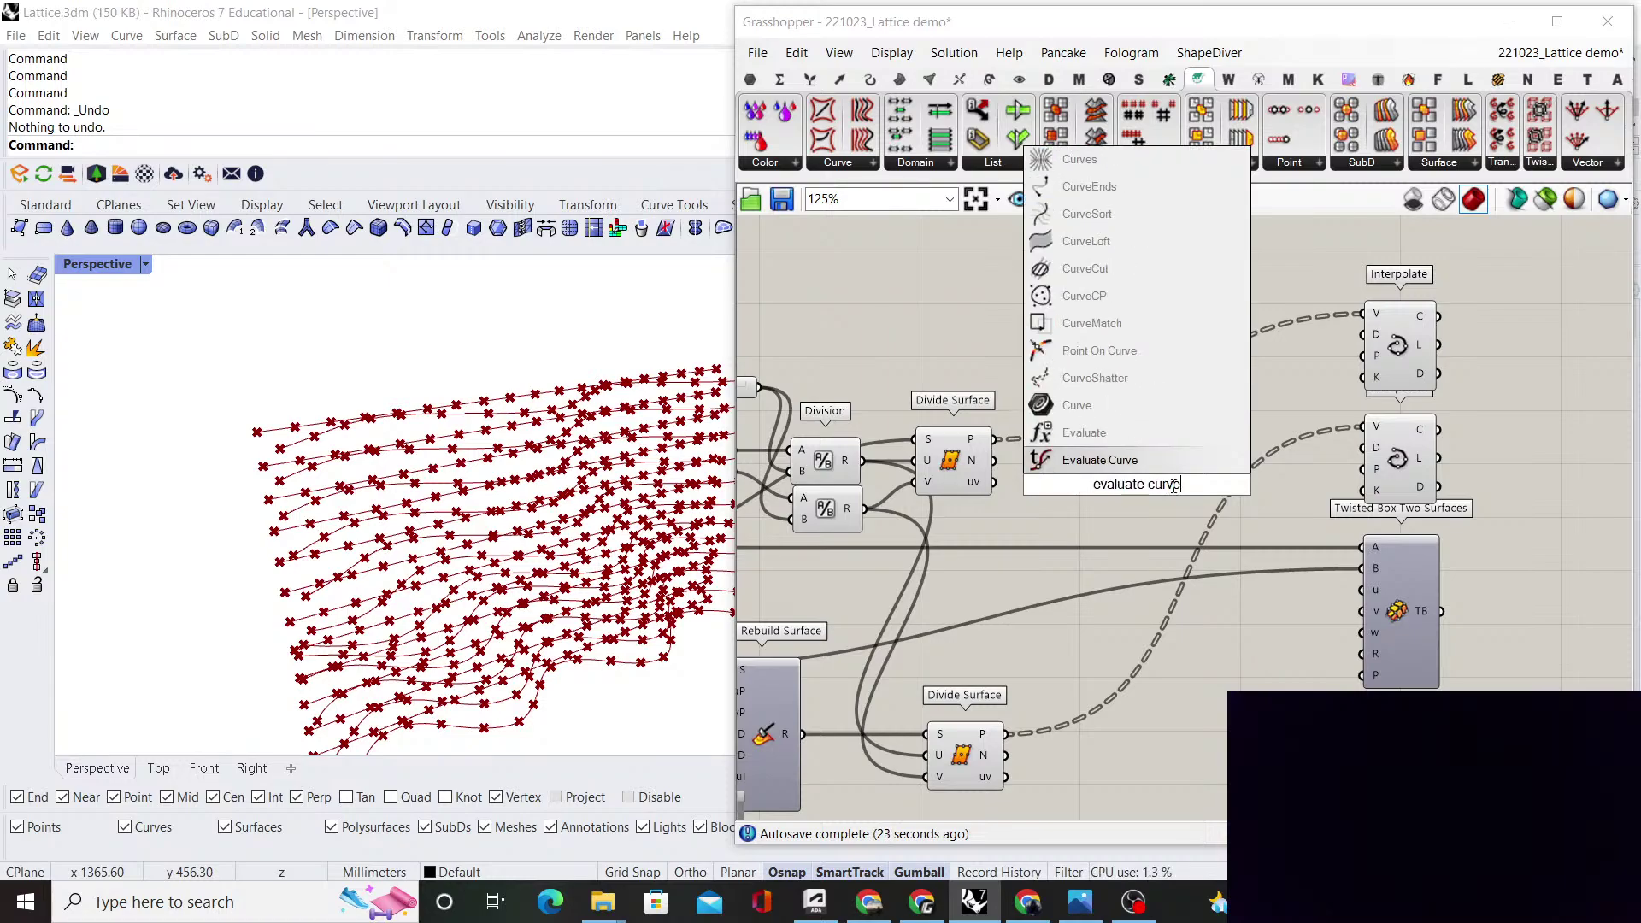
pyautogui.press('Return')
# Move the upper Interpolate left, just above and to the right of the upper Divide Surface
pyautogui.click(950, 462)
pyautogui.scroll(-2, 952, 356)
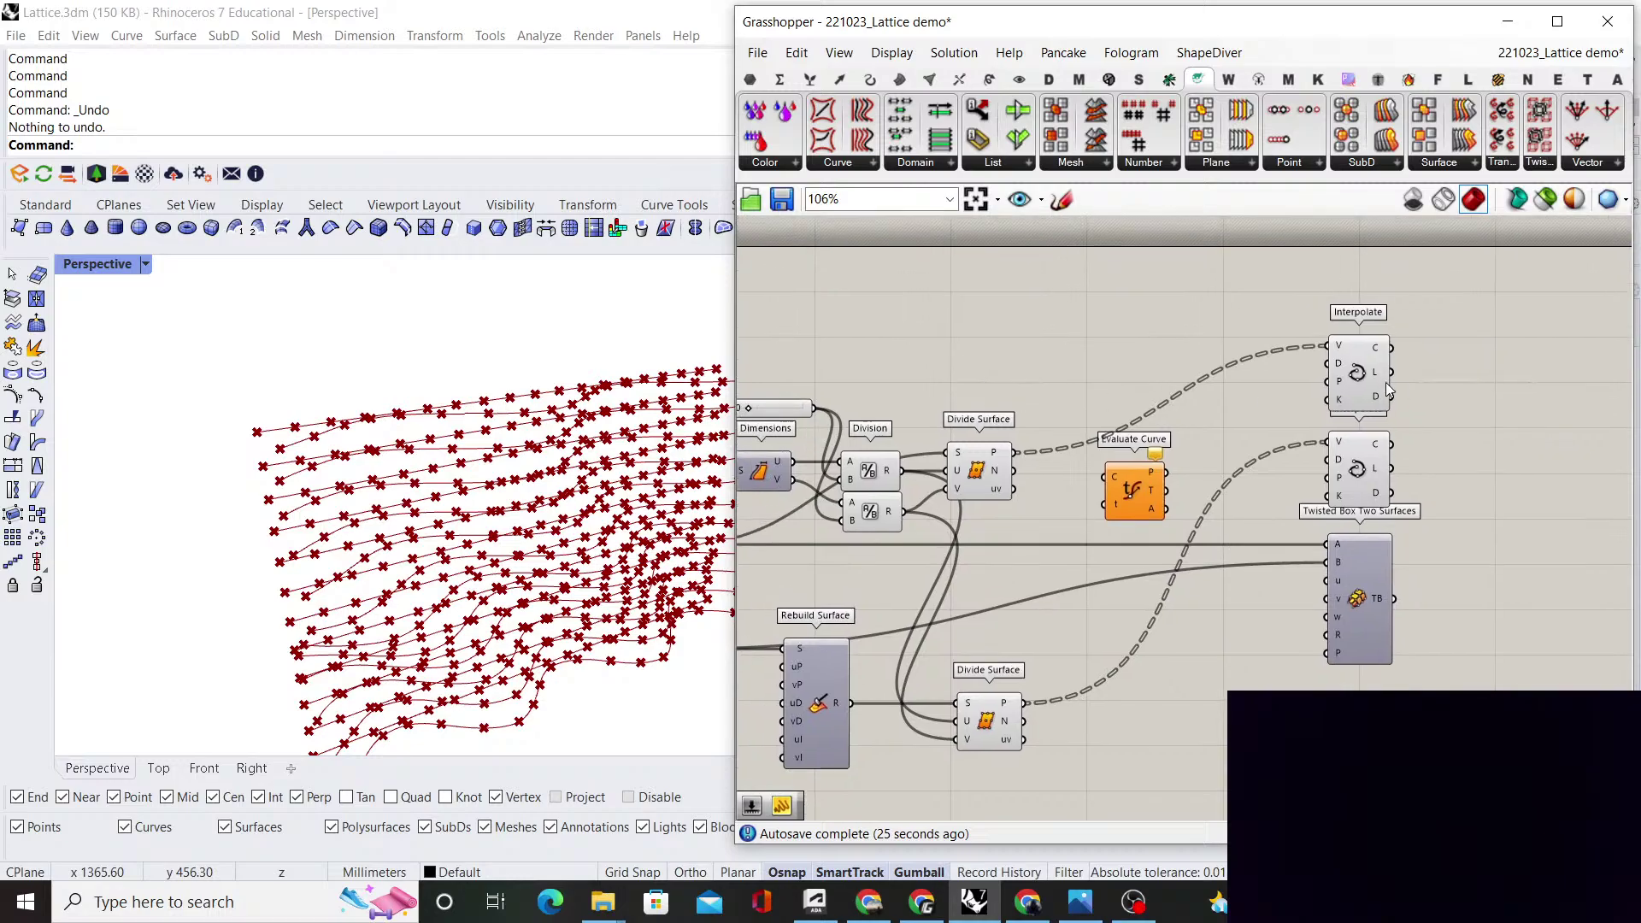
pyautogui.moveTo(1363, 376); pyautogui.dragTo(1093, 391)
pyautogui.scroll(-3, 1255, 531)
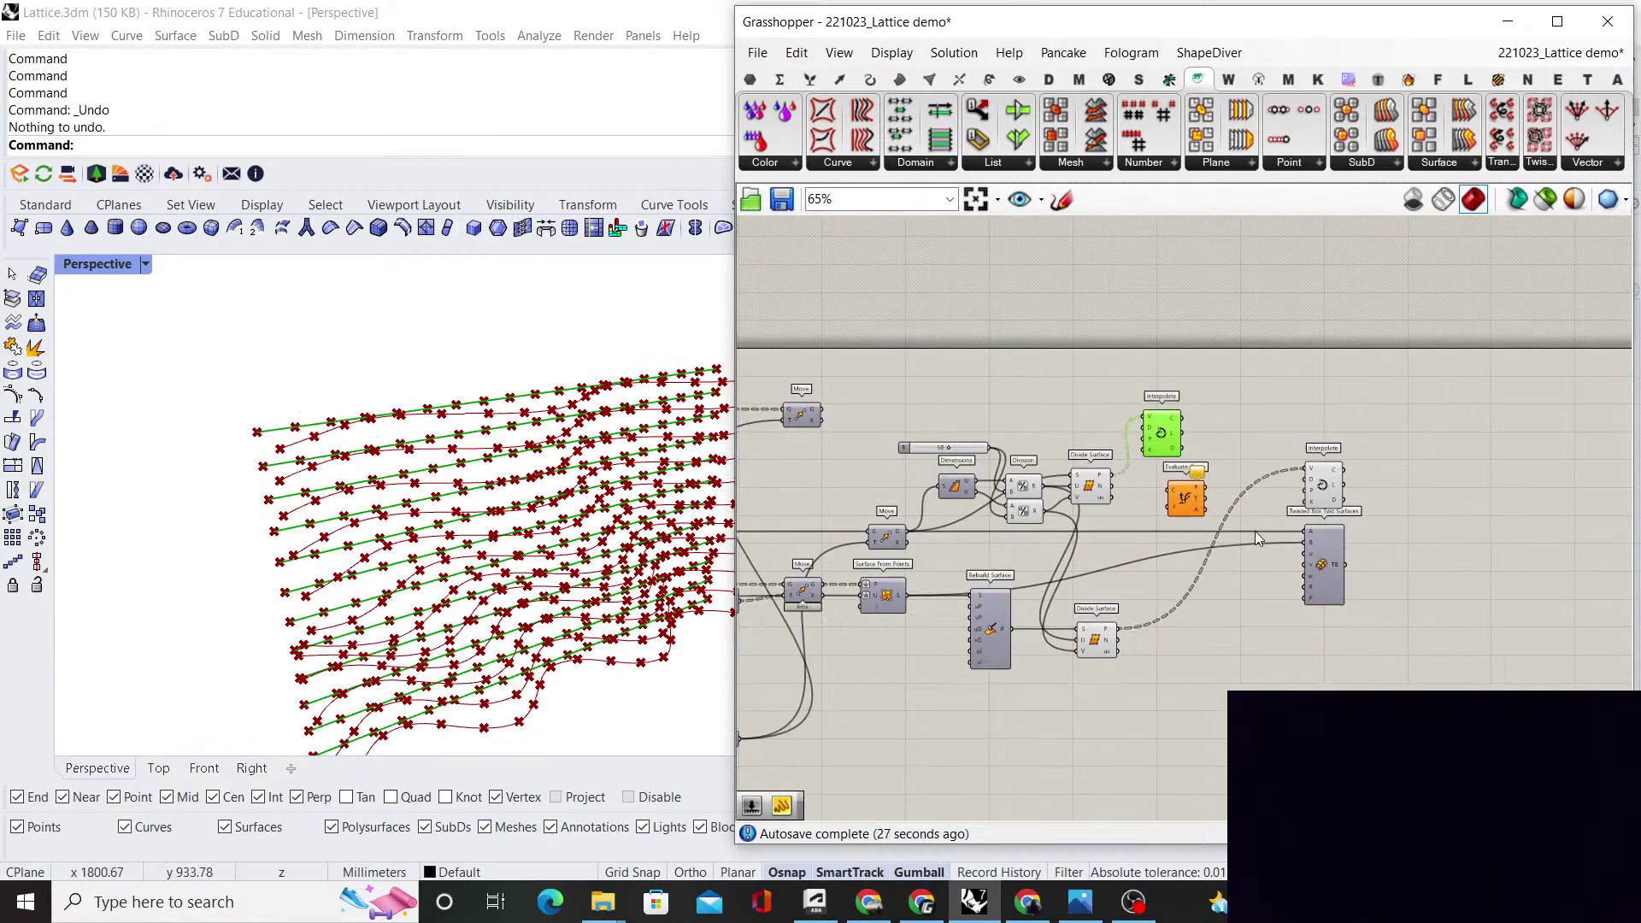
# Turn off the preview of both Divide Surface components
pyautogui.moveTo(1223, 715); pyautogui.dragTo(970, 476)
pyautogui.rightClick(962, 391)
pyautogui.click(1030, 428)
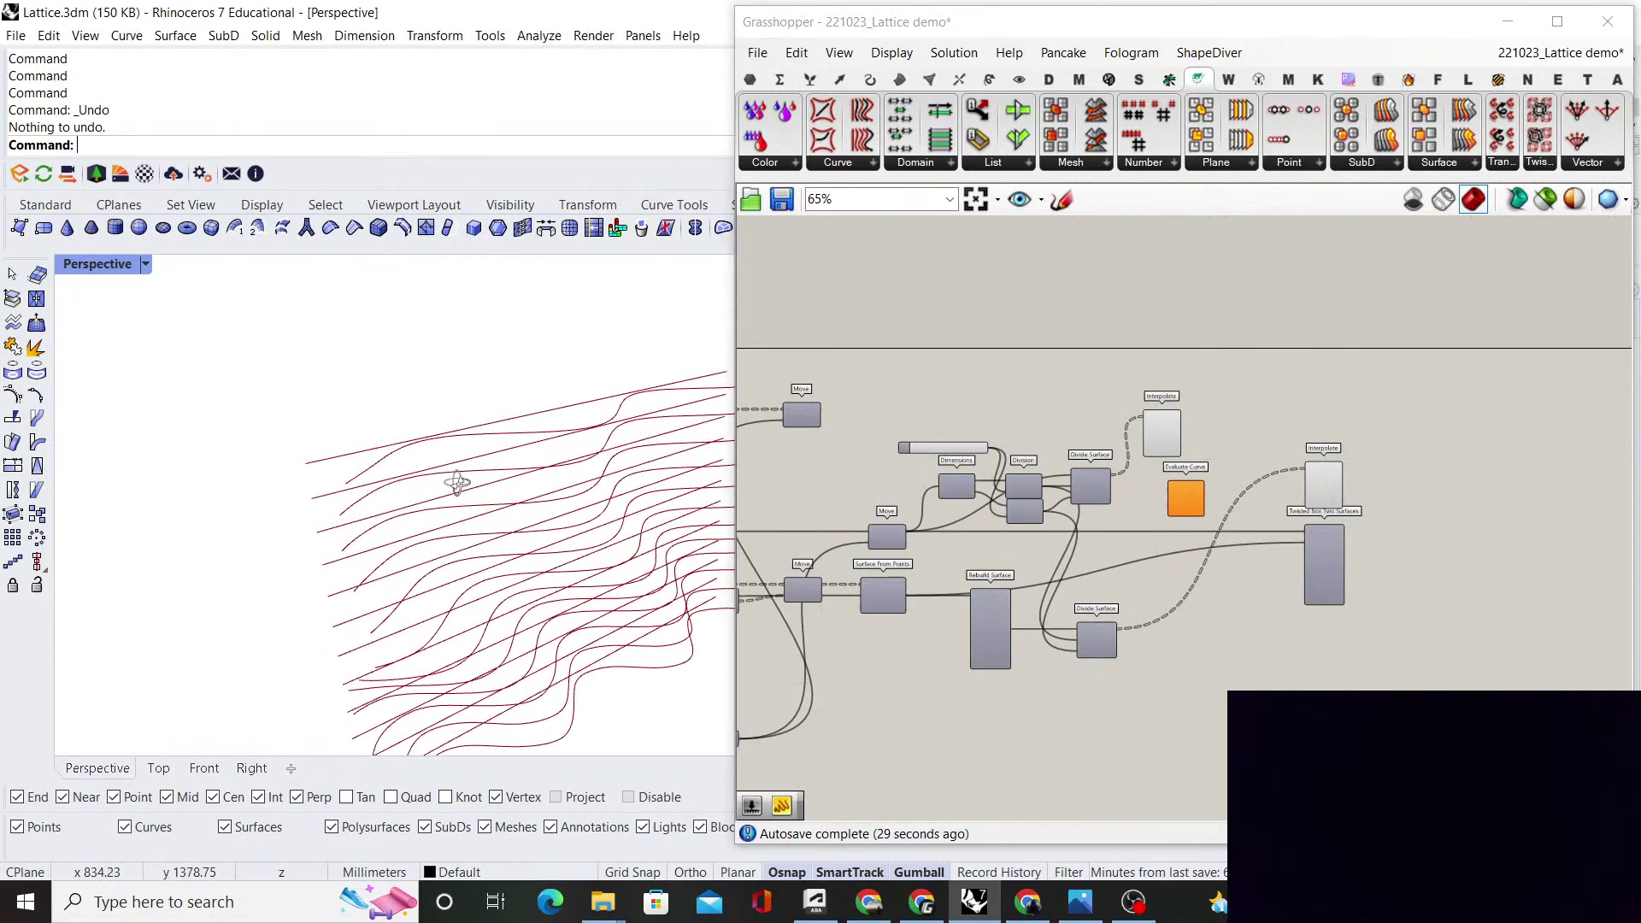
# Turn off the preview of the lower Interpolate and move it beside the lower Divide Surface
pyautogui.click(1320, 481)
pyautogui.rightClick(1426, 477)
pyautogui.click(1482, 512)
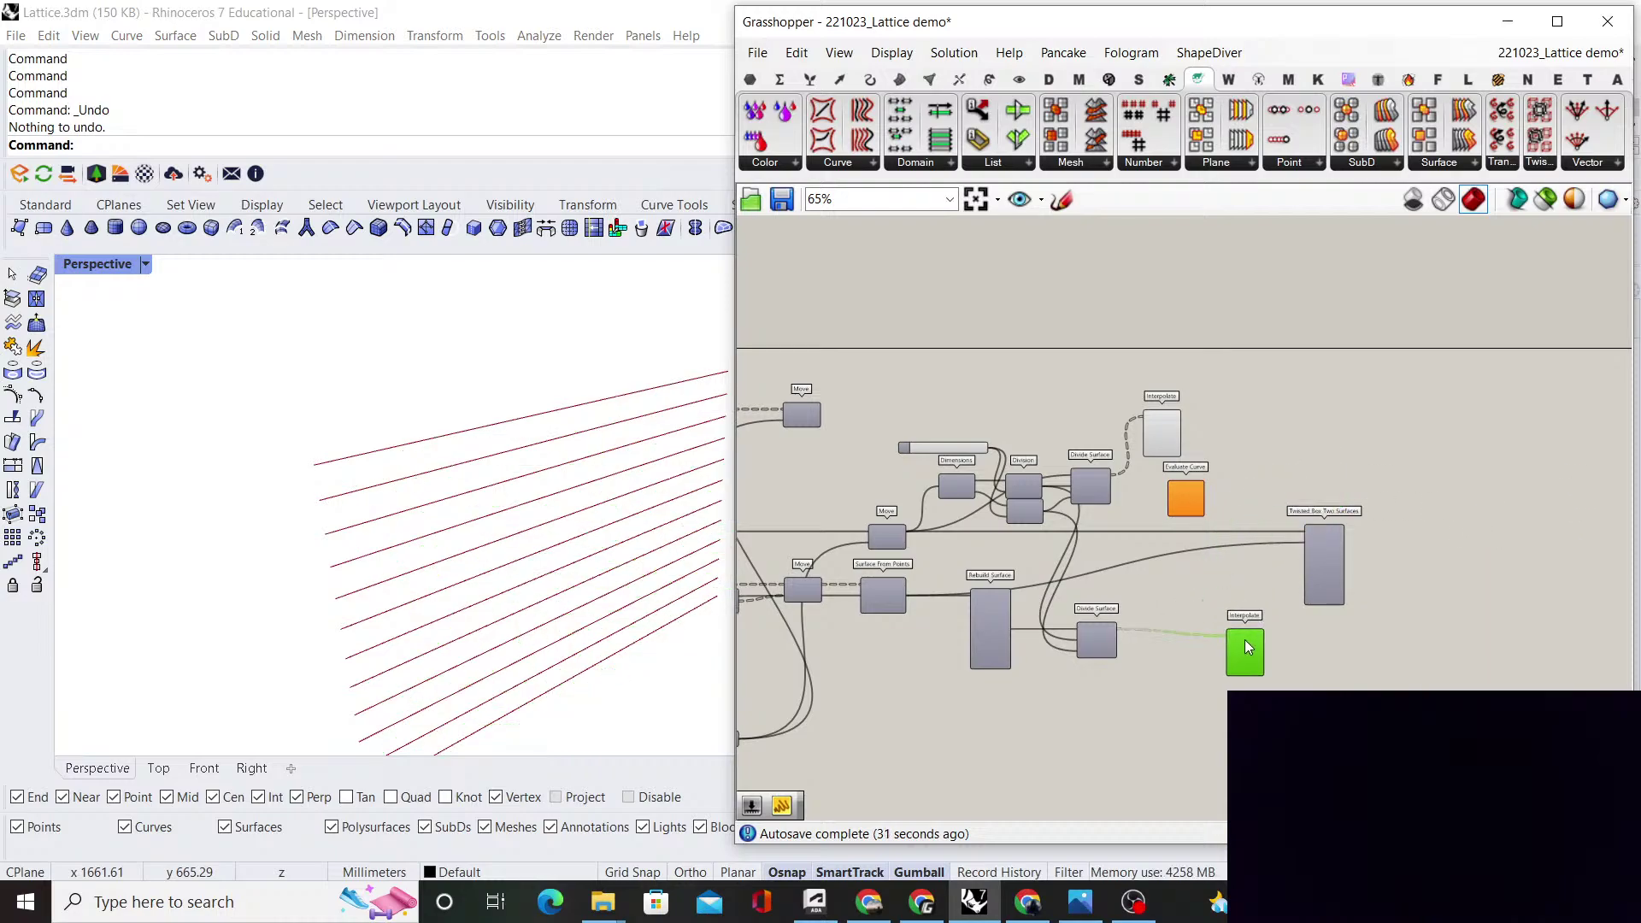
# Connect the upper Interpolate's C output to Evaluate Curve's C input, align Evaluate Curve beside it and reparameterize that input
pyautogui.scroll(5, 1147, 402)
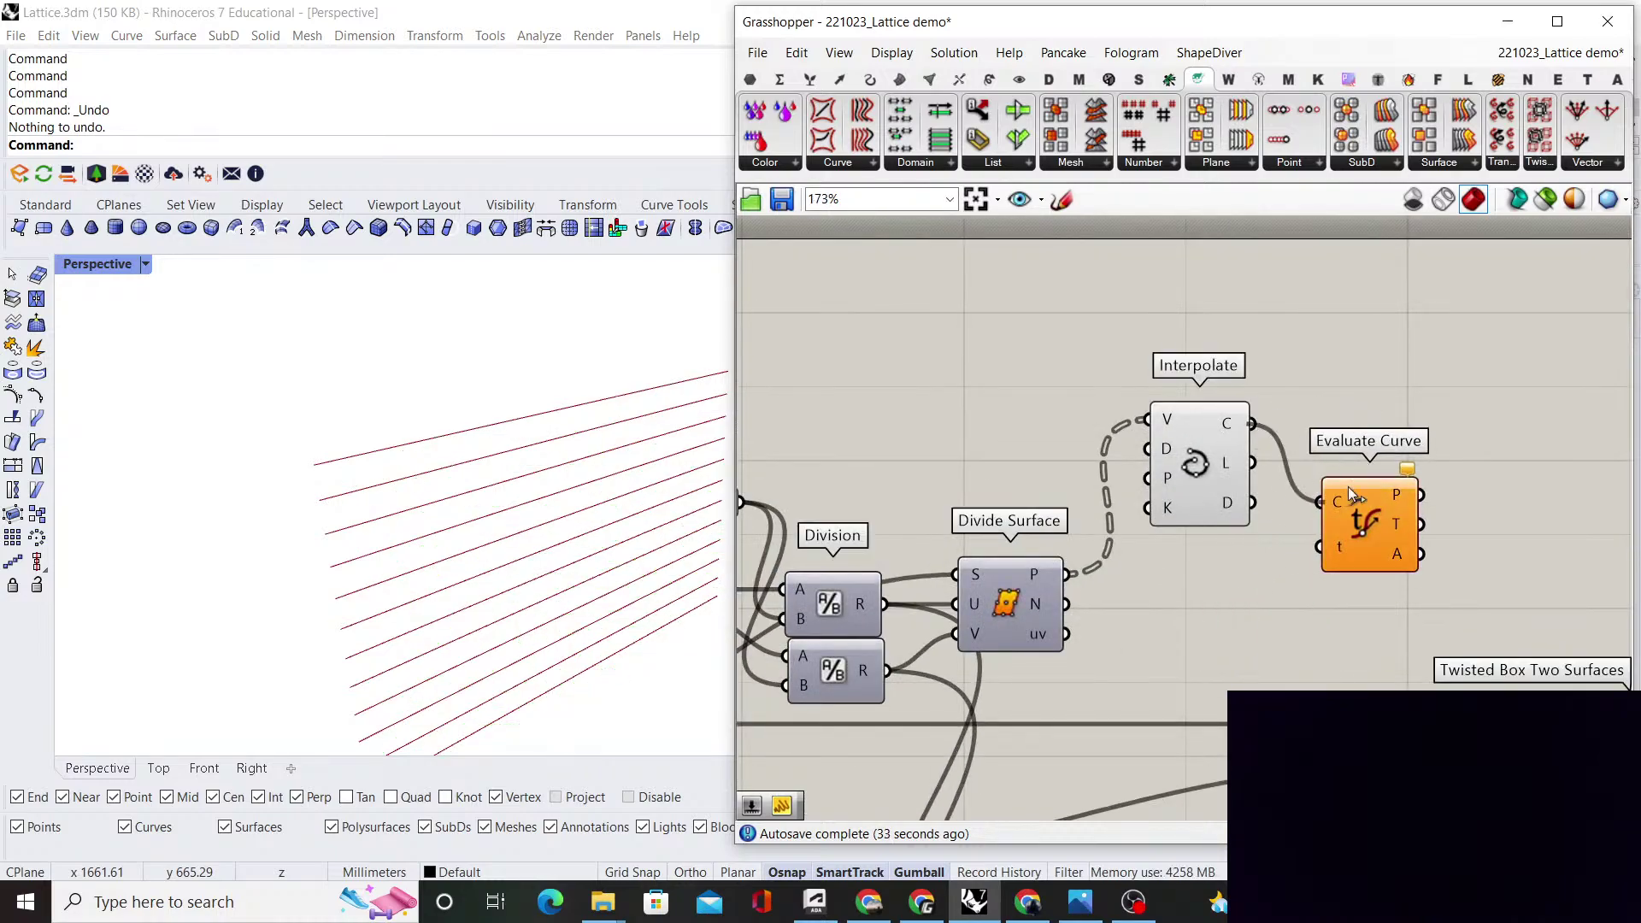
pyautogui.moveTo(1349, 494); pyautogui.dragTo(1332, 436)
pyautogui.rightClick(1320, 413)
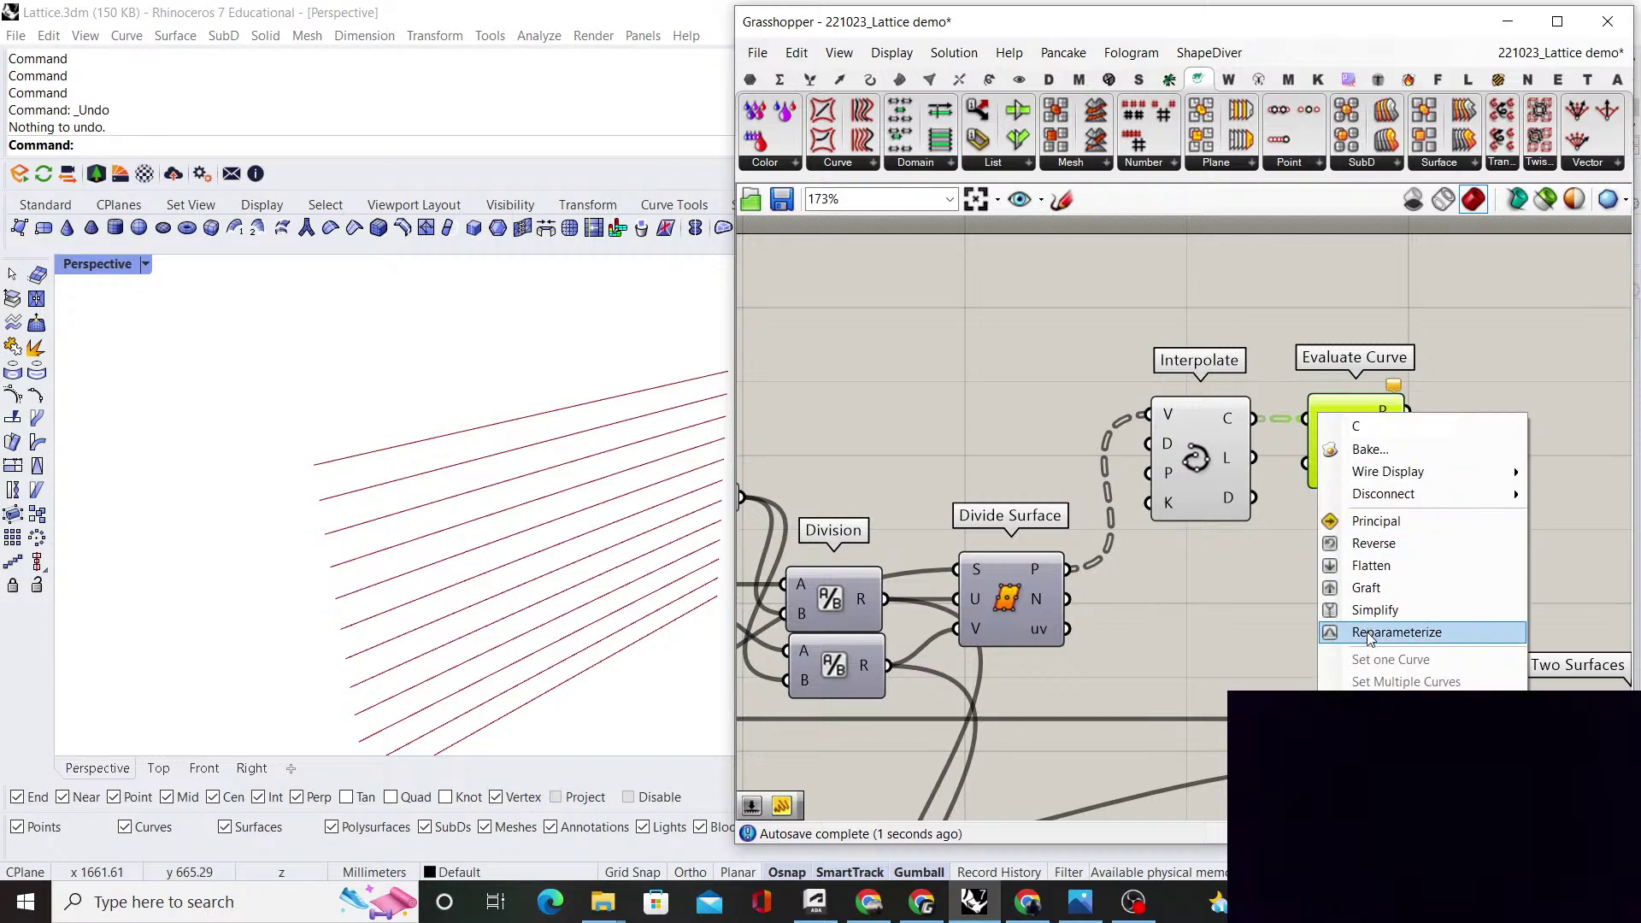
pyautogui.click(1376, 635)
# Set Evaluate Curve's t input to 0.5
pyautogui.rightClick(1316, 467)
pyautogui.moveTo(1405, 691)
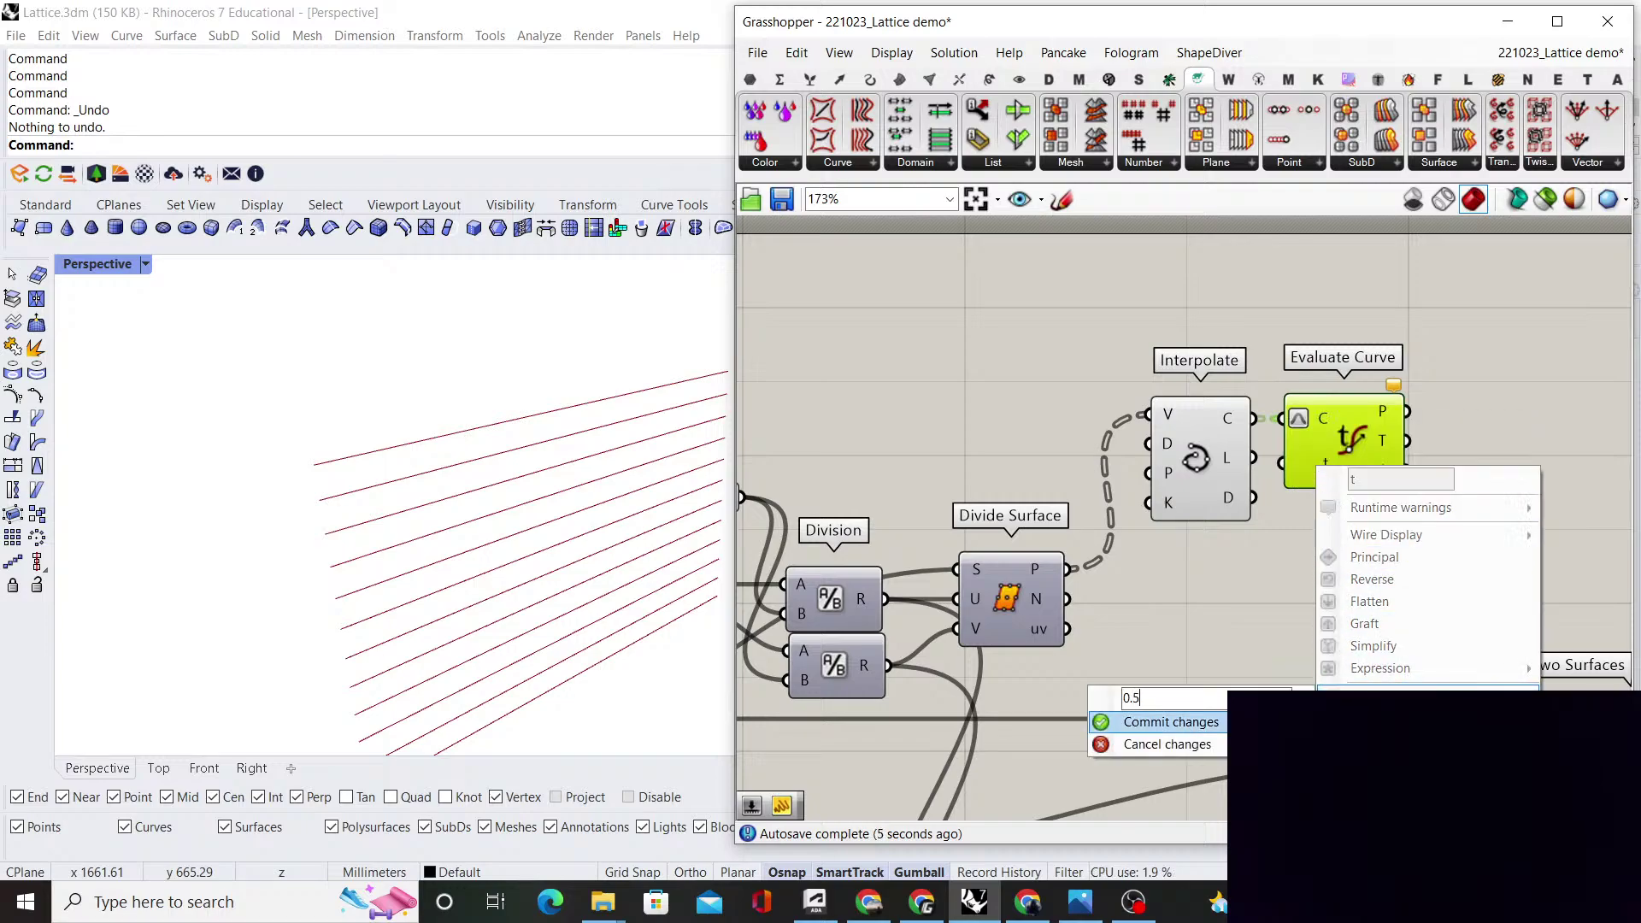
pyautogui.write('0.5')
pyautogui.press('Return')
pyautogui.scroll(-2, 1234, 563)
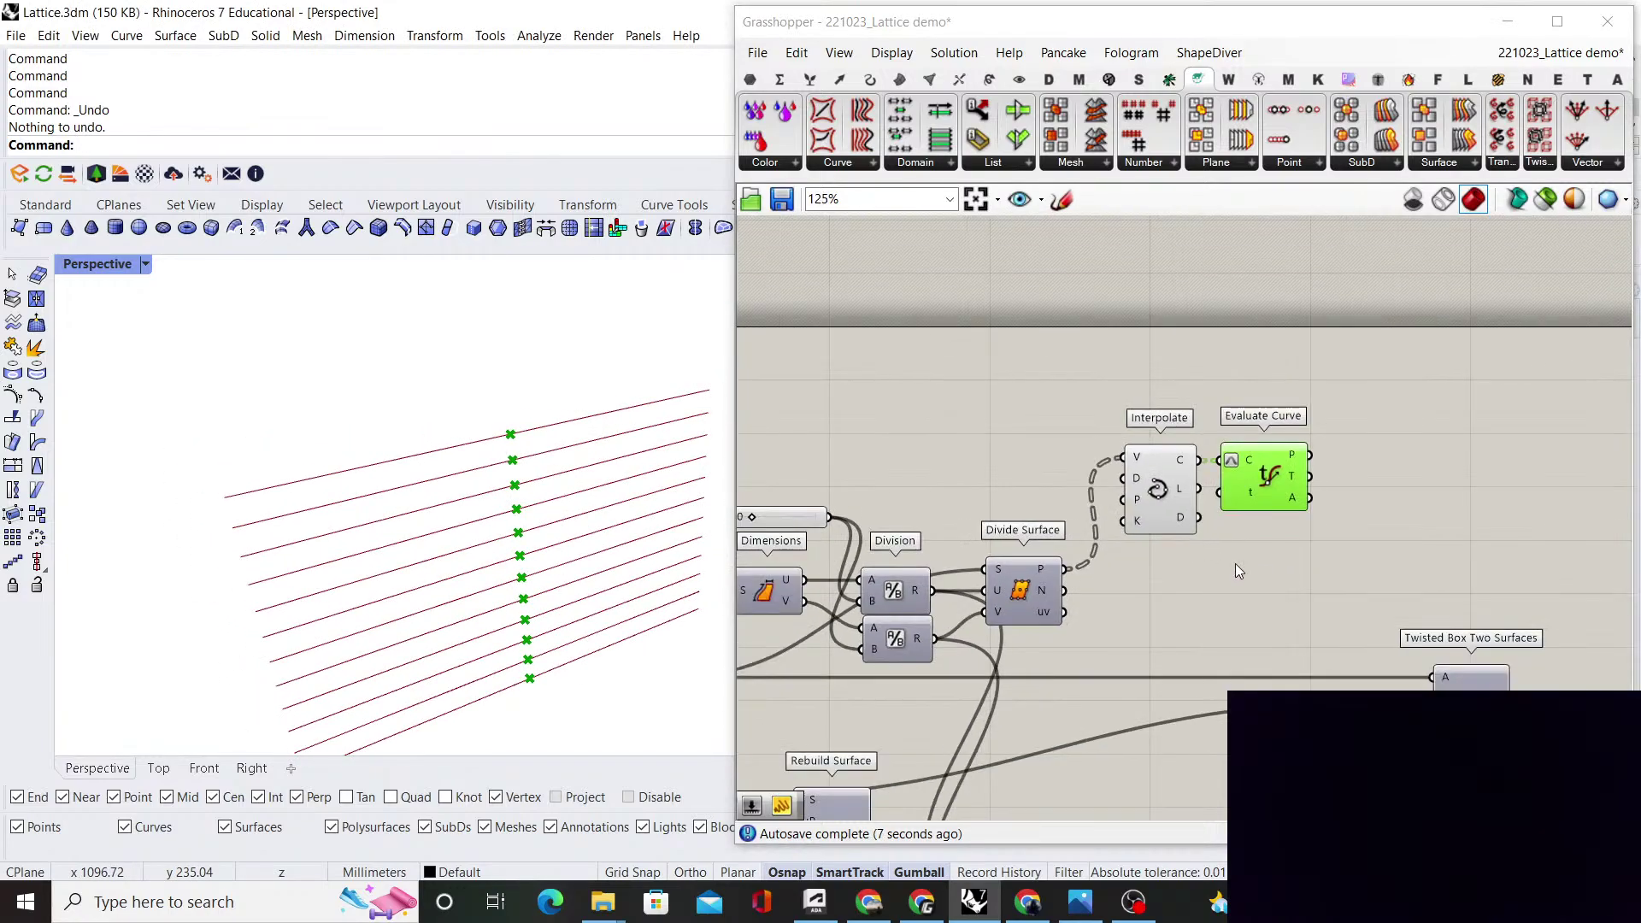
# Add an XY Plane component beside Evaluate Curve, with Evaluate Curve's P output connected to its O input
pyautogui.scroll(2, 1180, 500)
pyautogui.doubleClick(1300, 551)
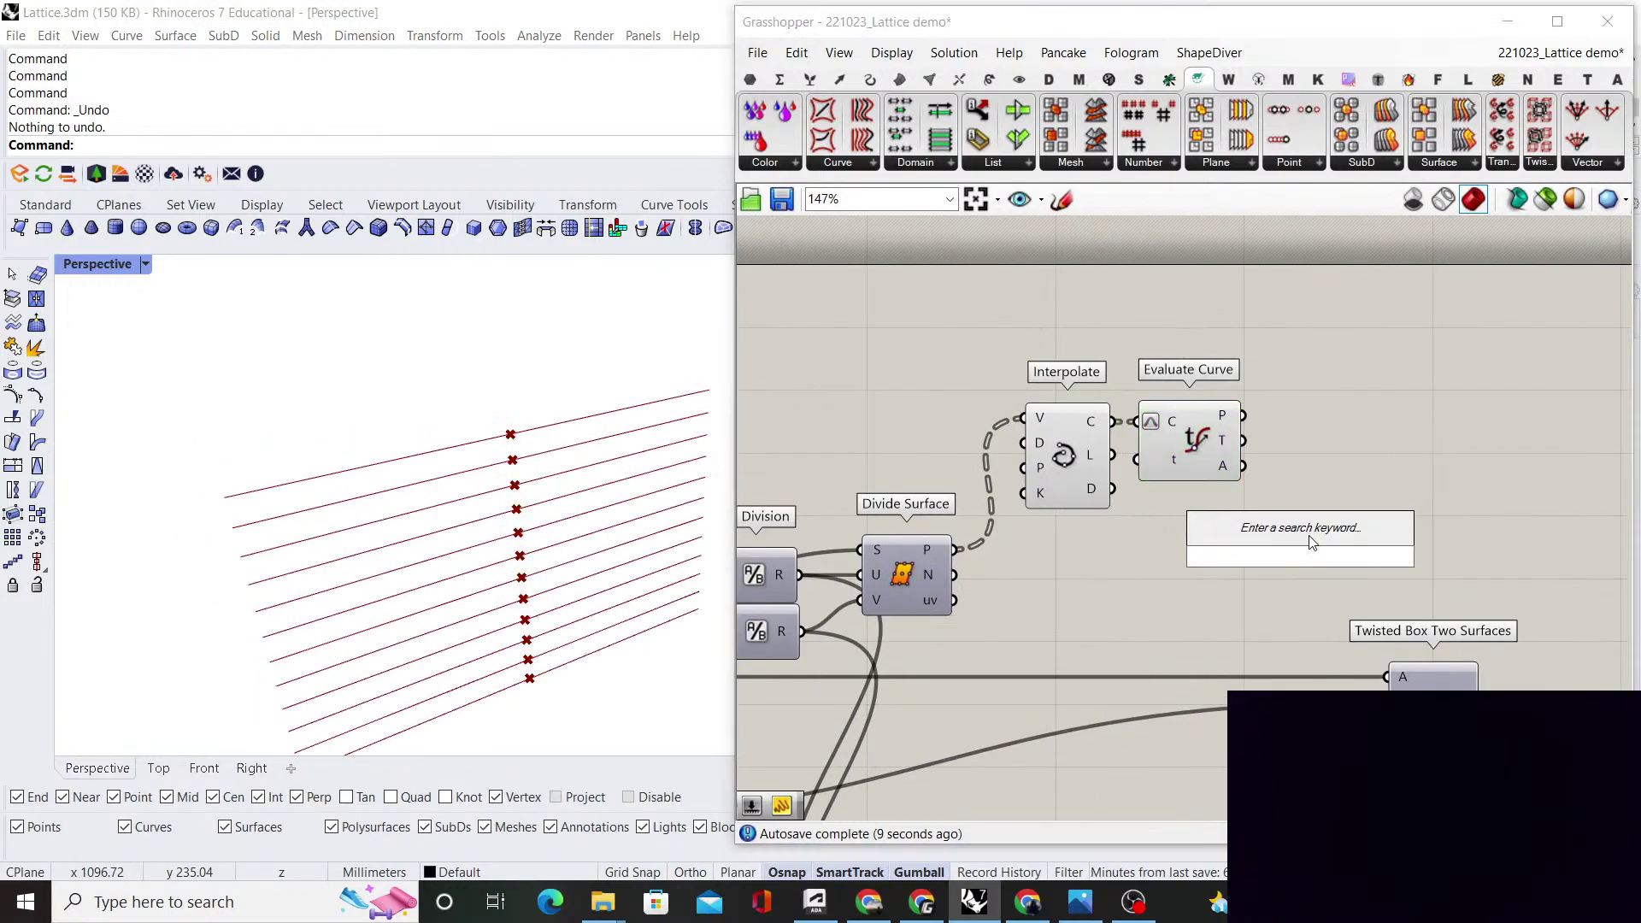
pyautogui.write('xy')
pyautogui.press('Return')
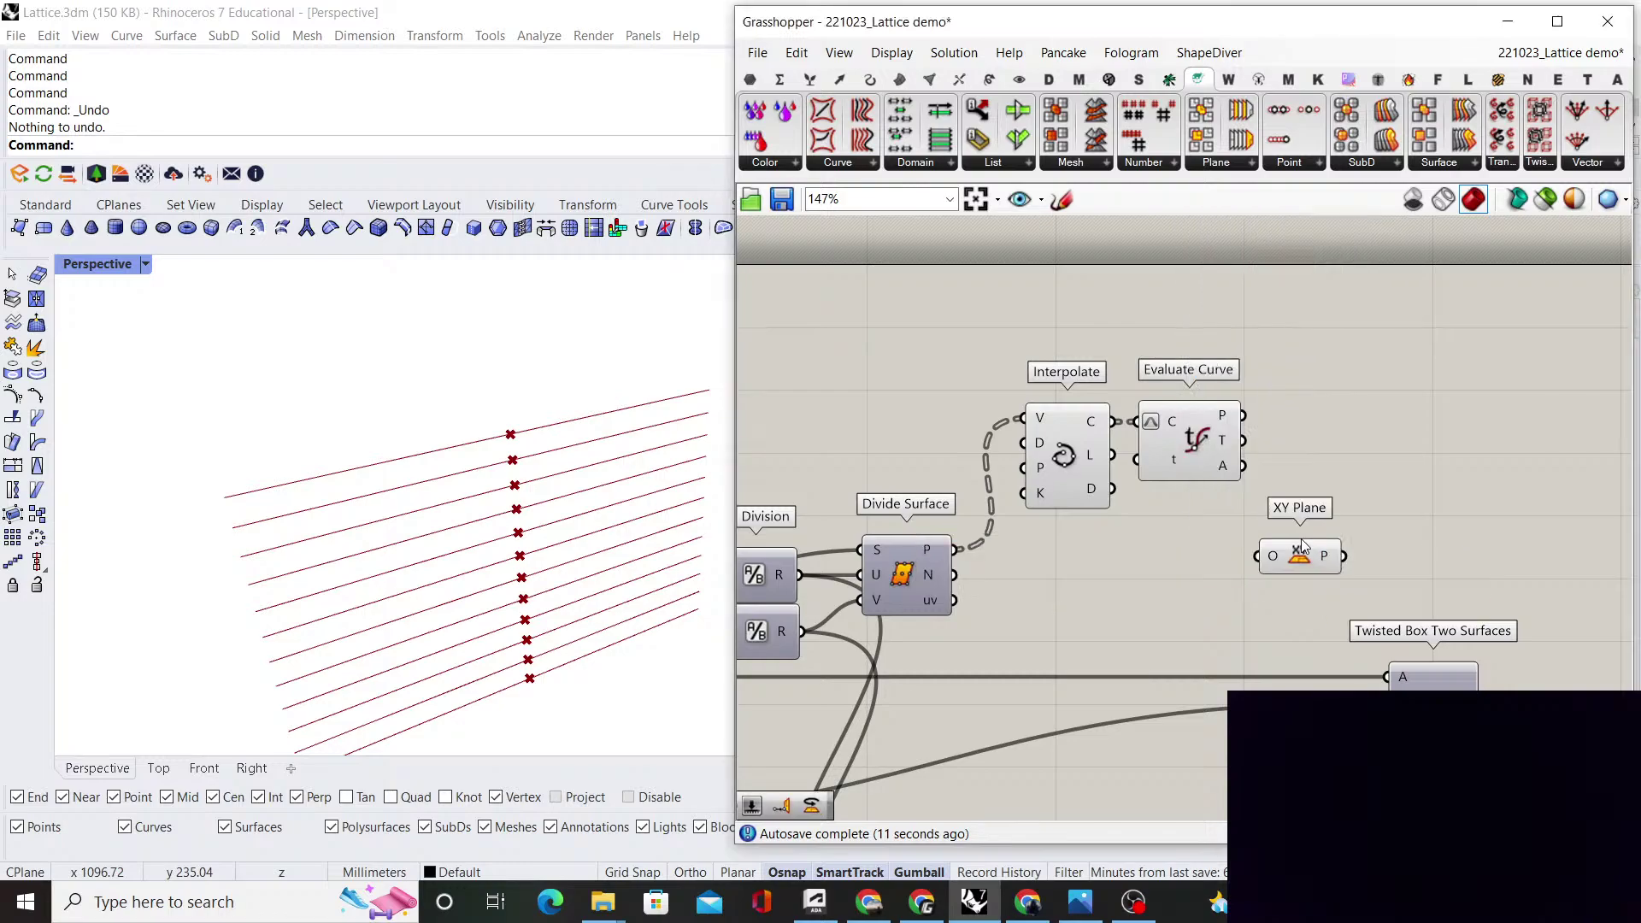
pyautogui.moveTo(1301, 569); pyautogui.dragTo(1338, 434)
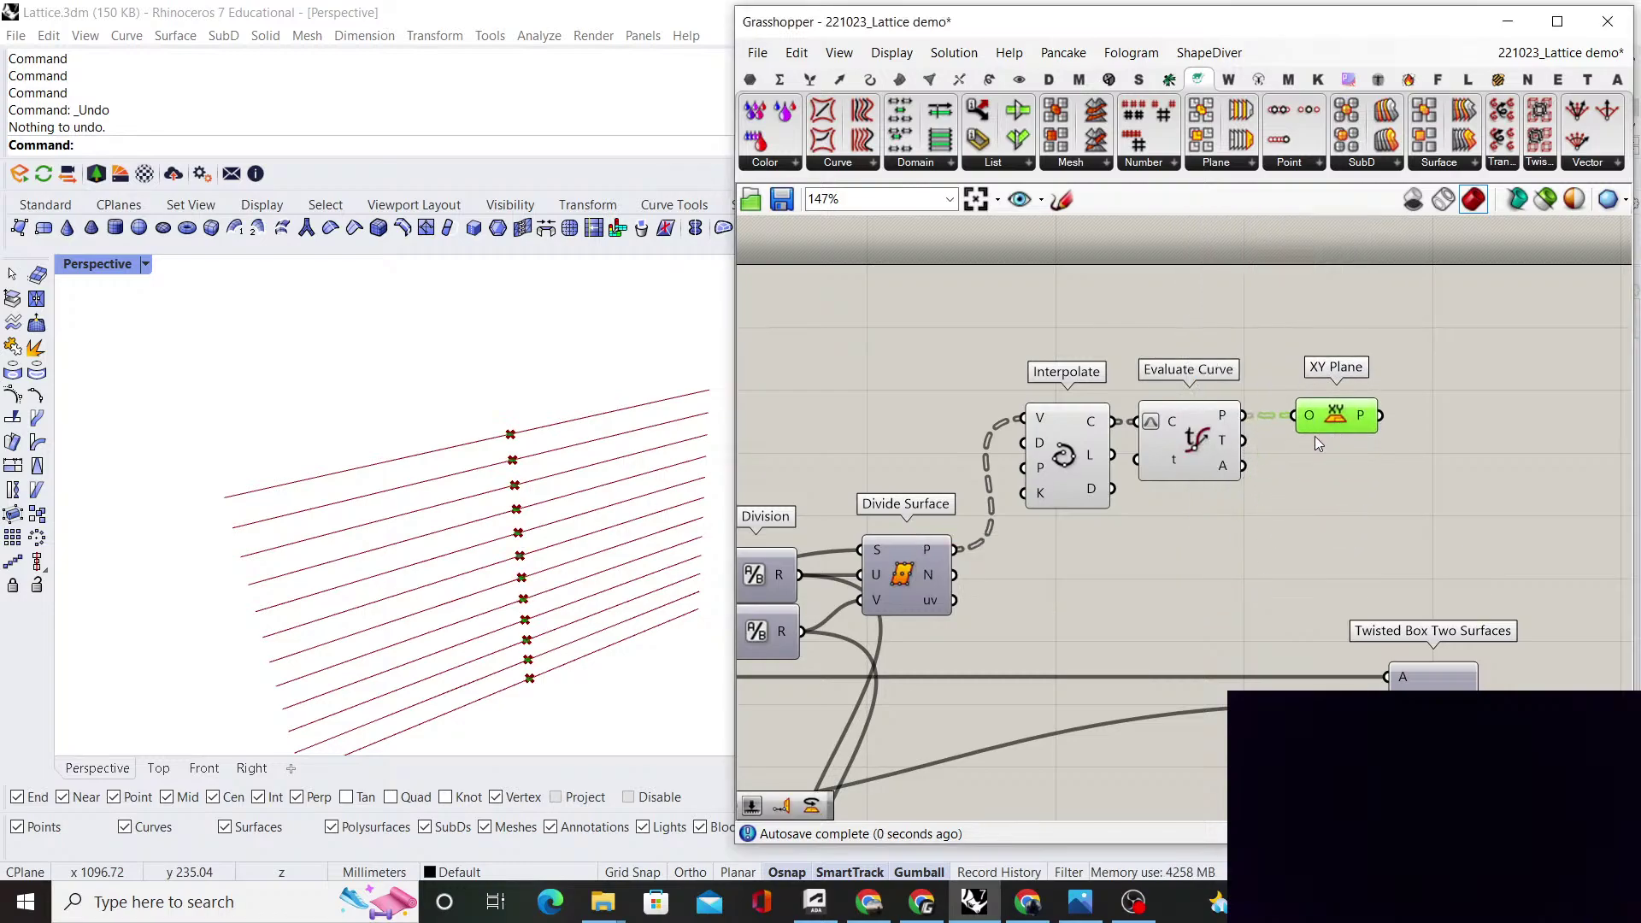
# Delete the lower Divide Surface, move Rebuild Surface into its place and turn on Rebuild Surface's preview
pyautogui.scroll(-2, 1128, 708)
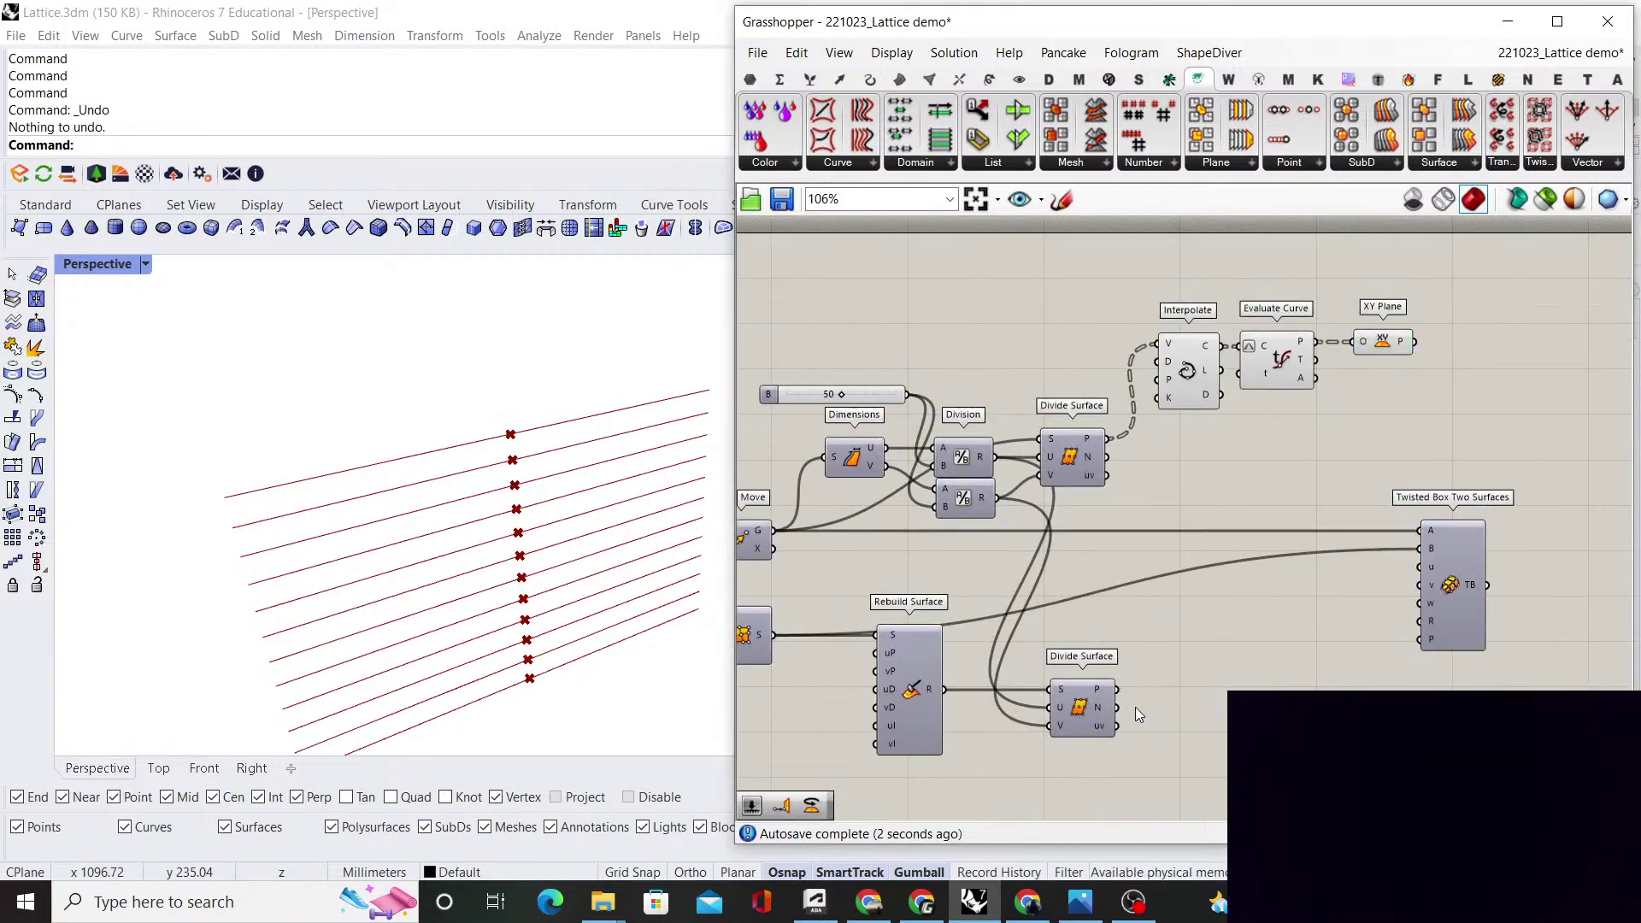
pyautogui.press('Delete')
pyautogui.moveTo(930, 692); pyautogui.dragTo(1130, 691)
pyautogui.rightClick(1198, 569)
pyautogui.click(1262, 579)
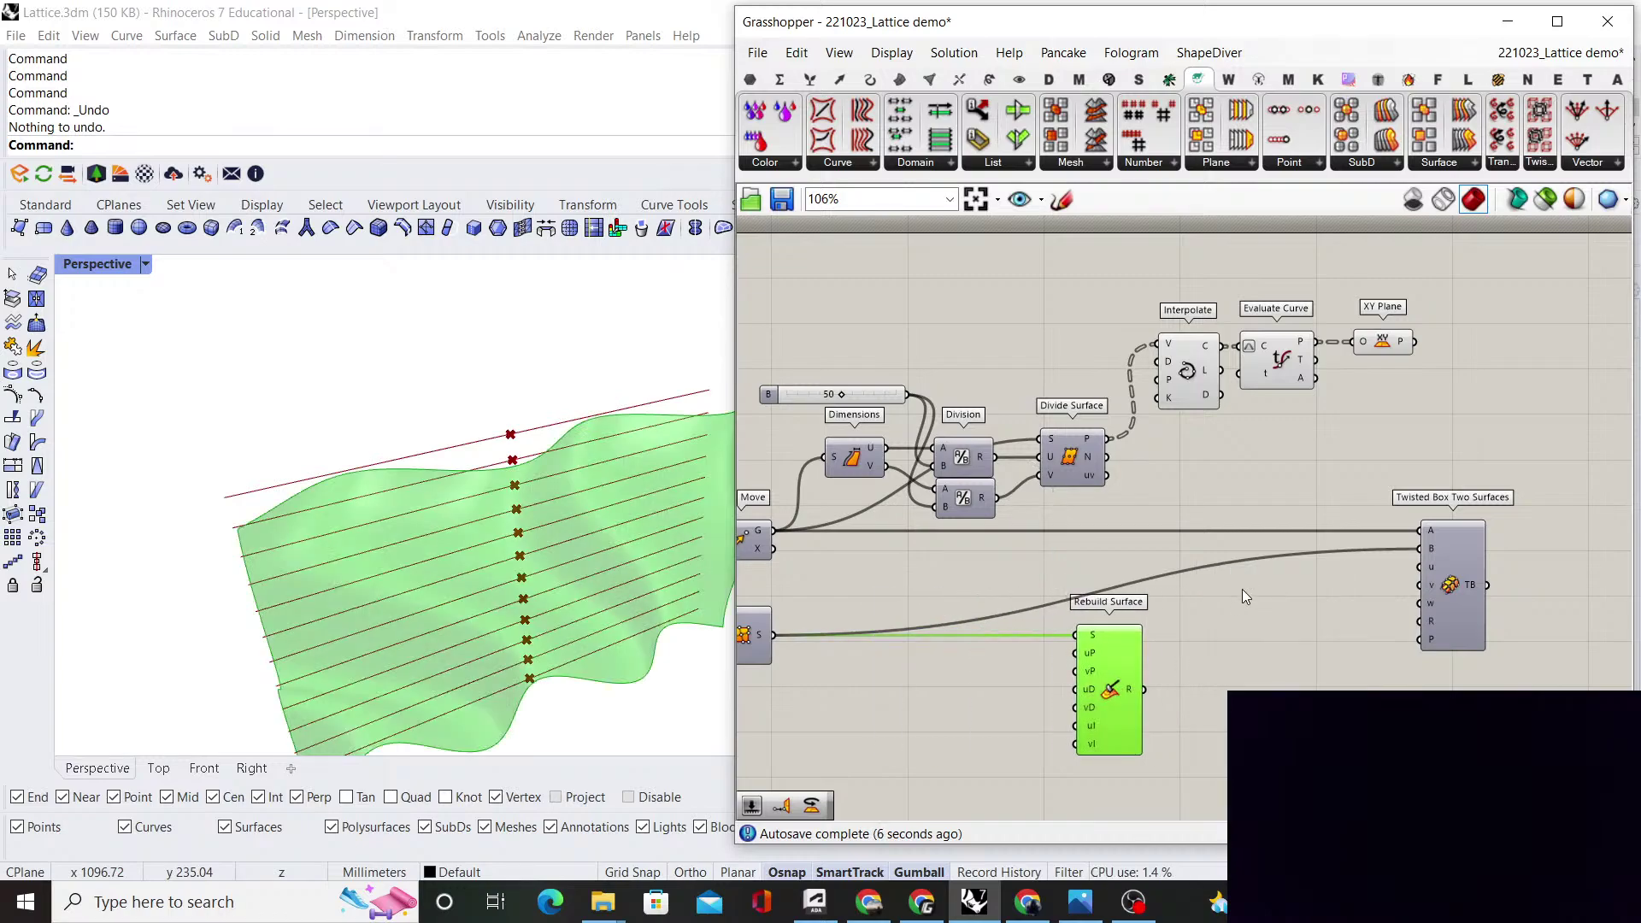
# Add a Brep | Plane component beside Rebuild Surface and connect Rebuild Surface's R output to its B input
pyautogui.doubleClick(1241, 598)
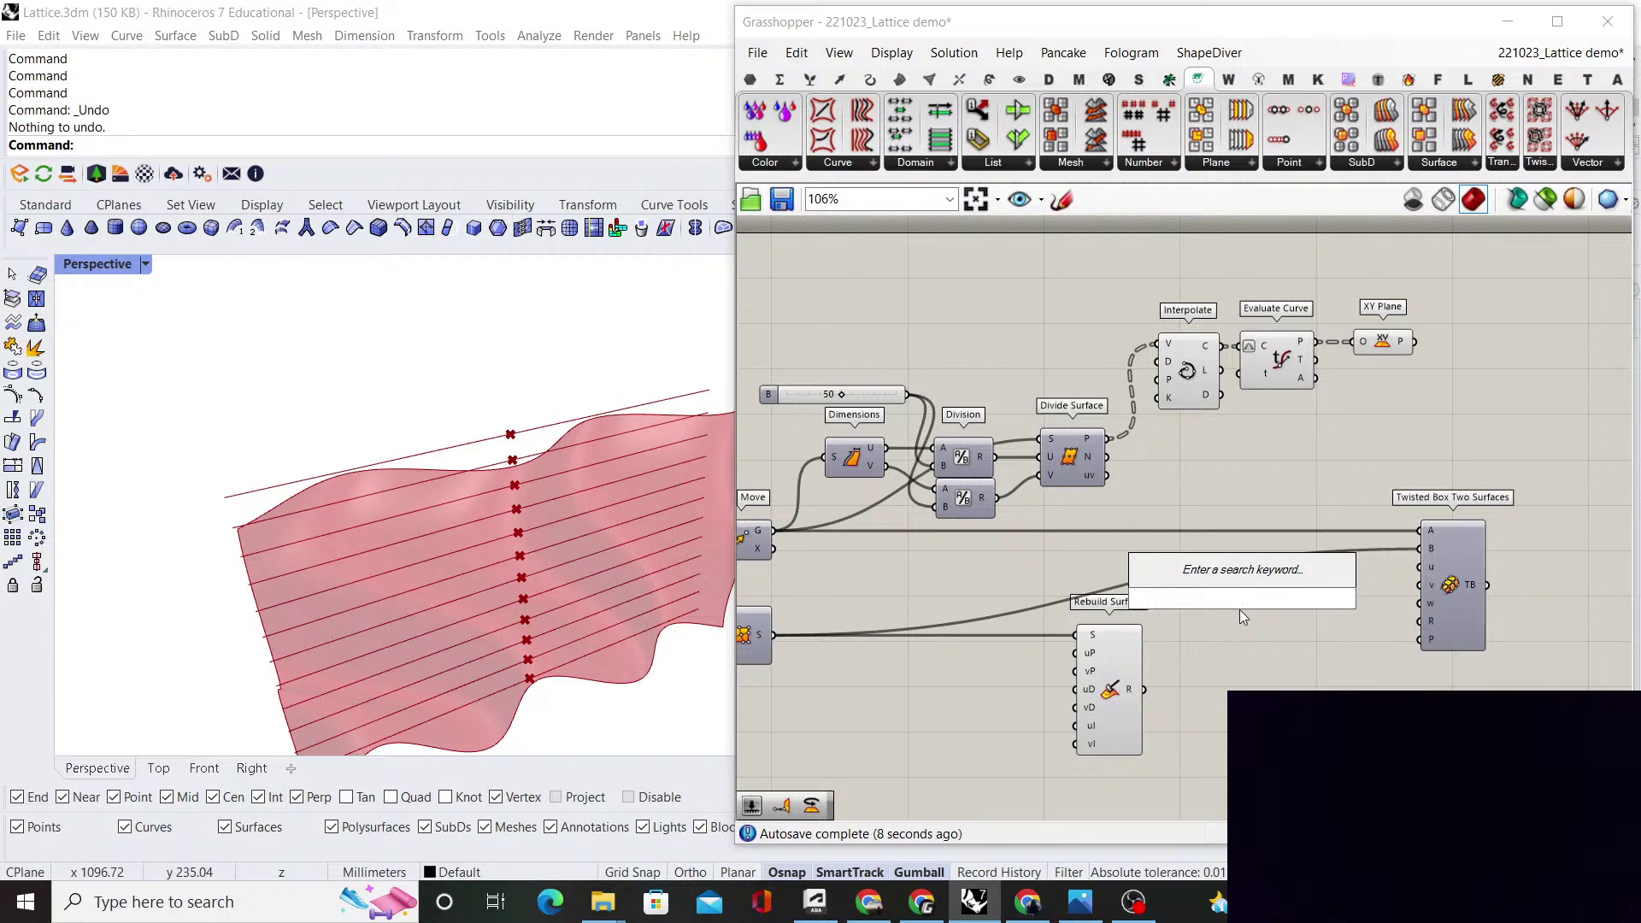
pyautogui.write('brep plane')
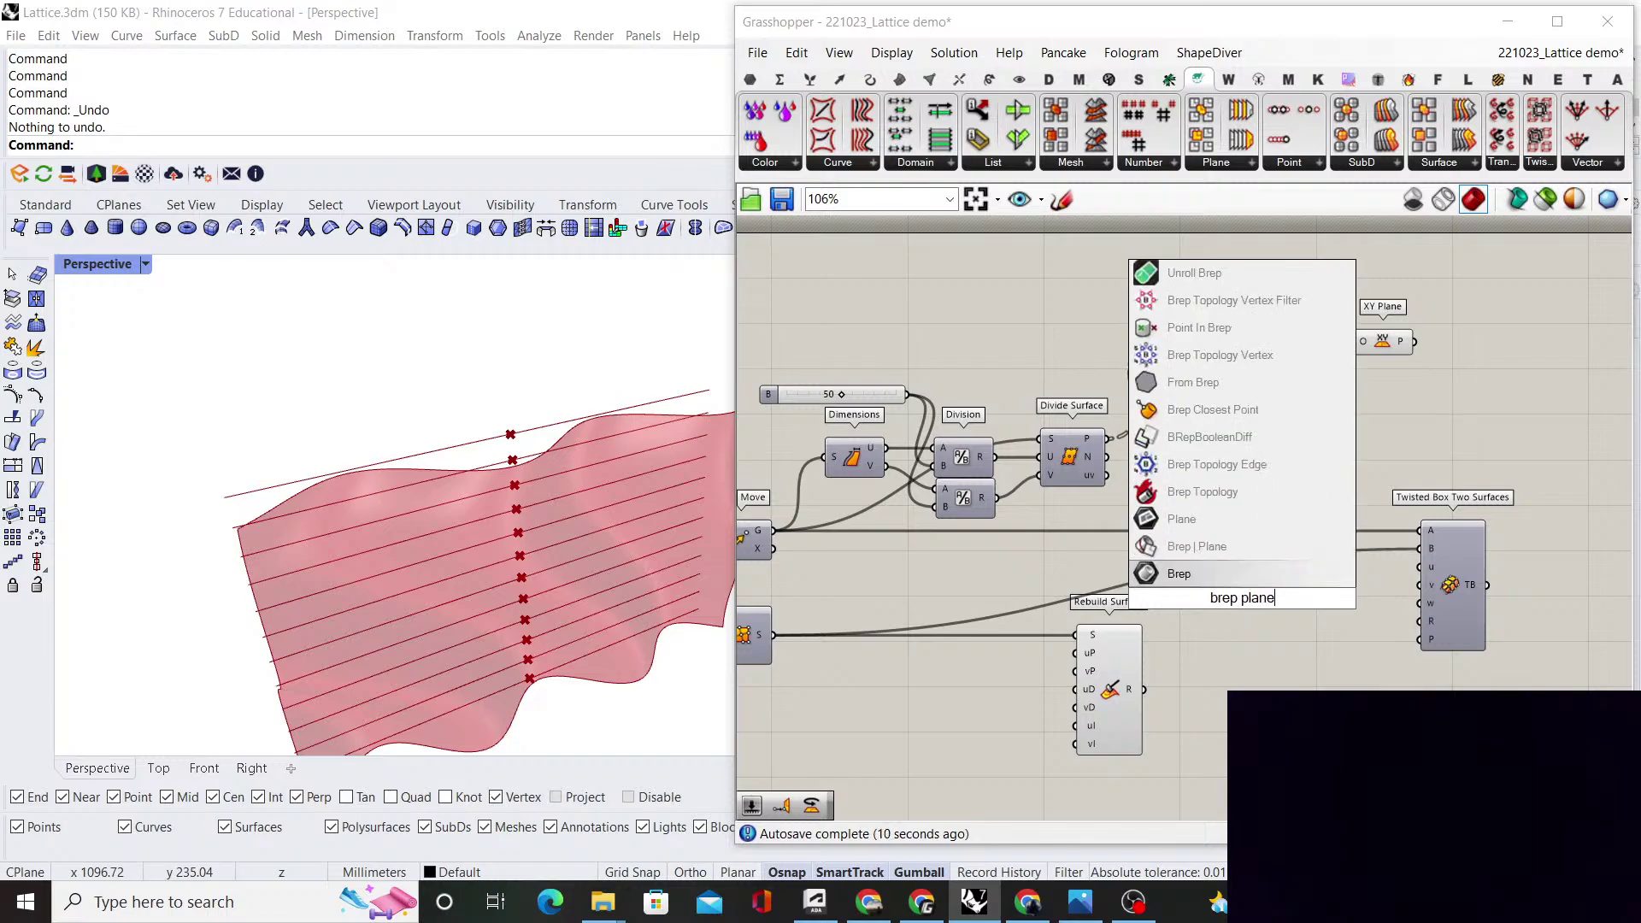
pyautogui.click(1234, 565)
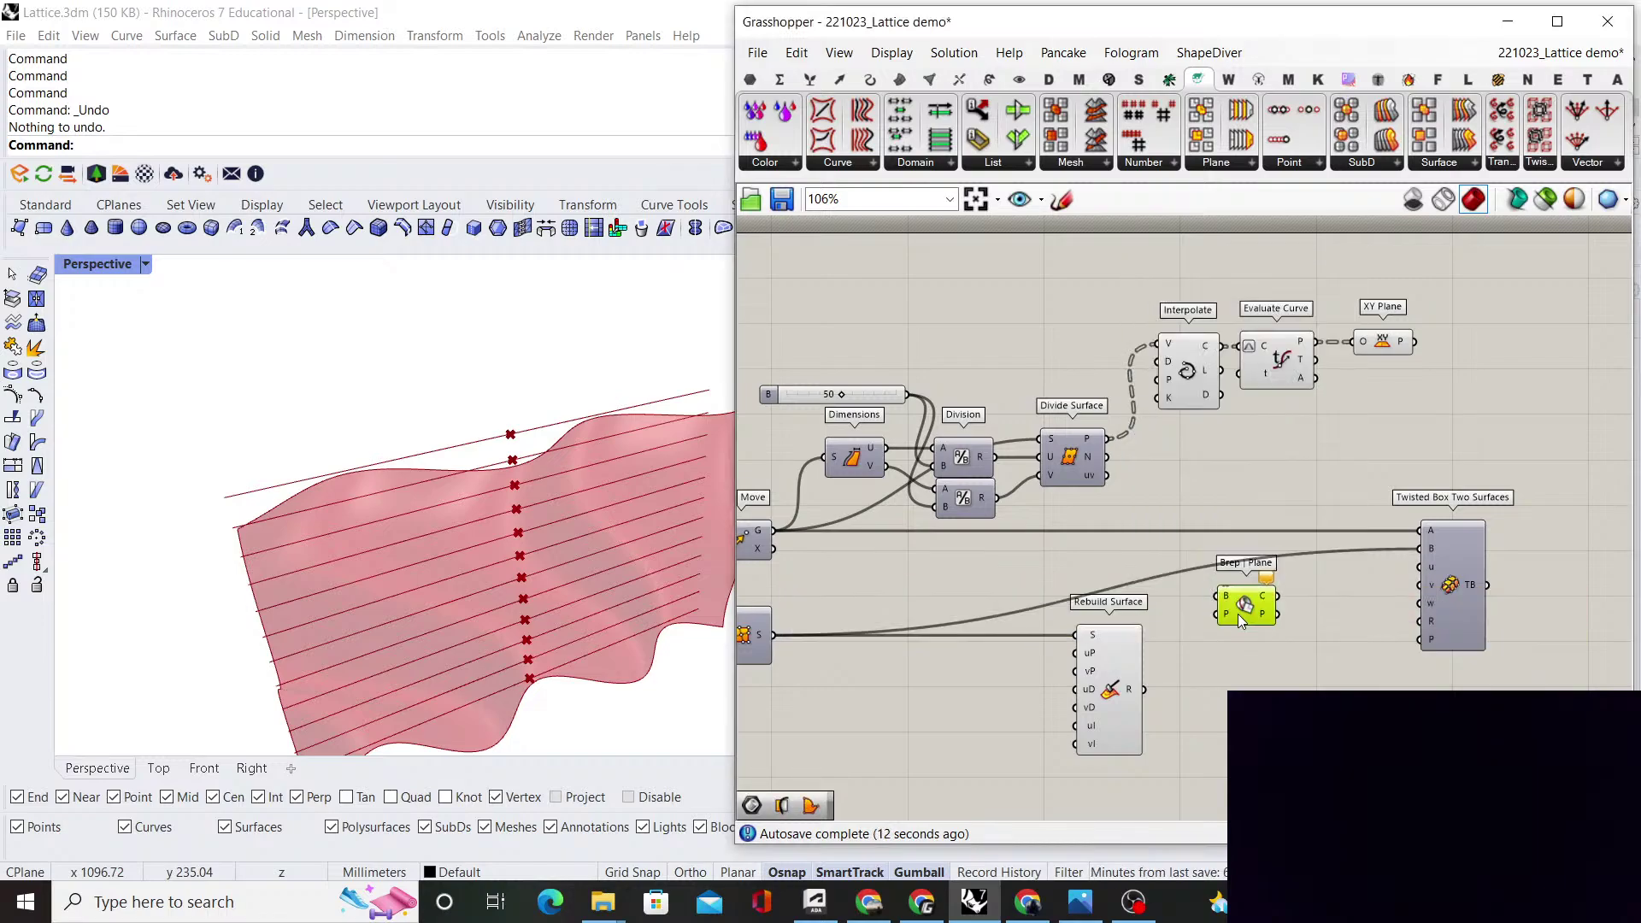
pyautogui.moveTo(1215, 588); pyautogui.dragTo(1231, 617)
pyautogui.moveTo(1260, 631); pyautogui.dragTo(1284, 704)
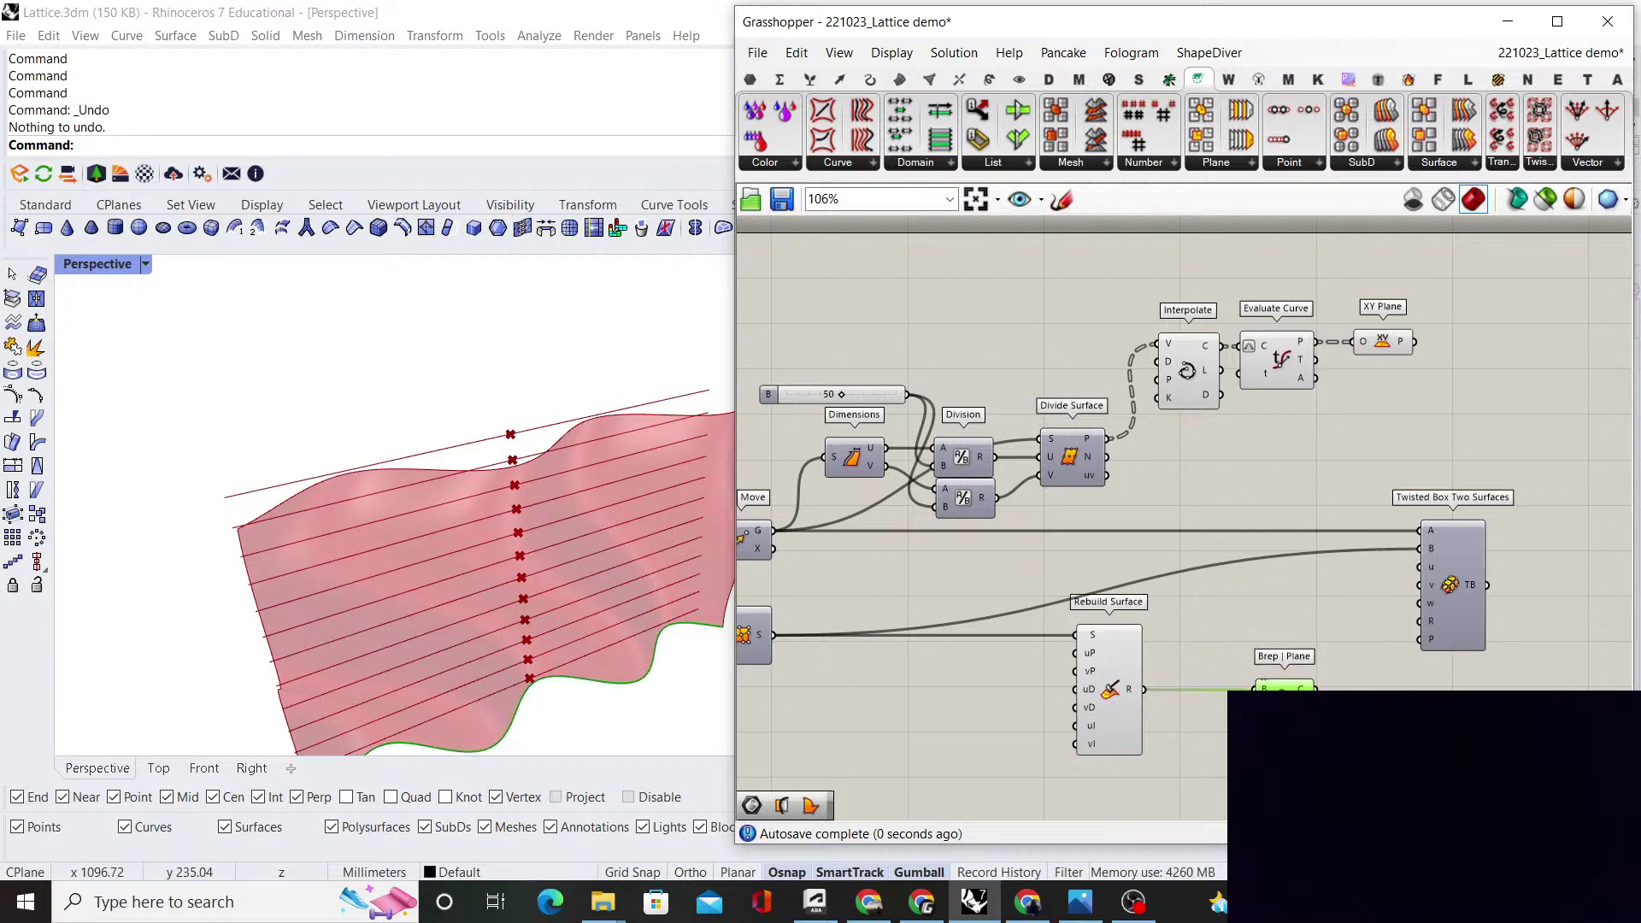
# Move Twisted Box Two Surfaces directly below Rebuild Surface and shift Brep | Plane farther away from Rebuild Surface
pyautogui.scroll(-3, 1202, 505)
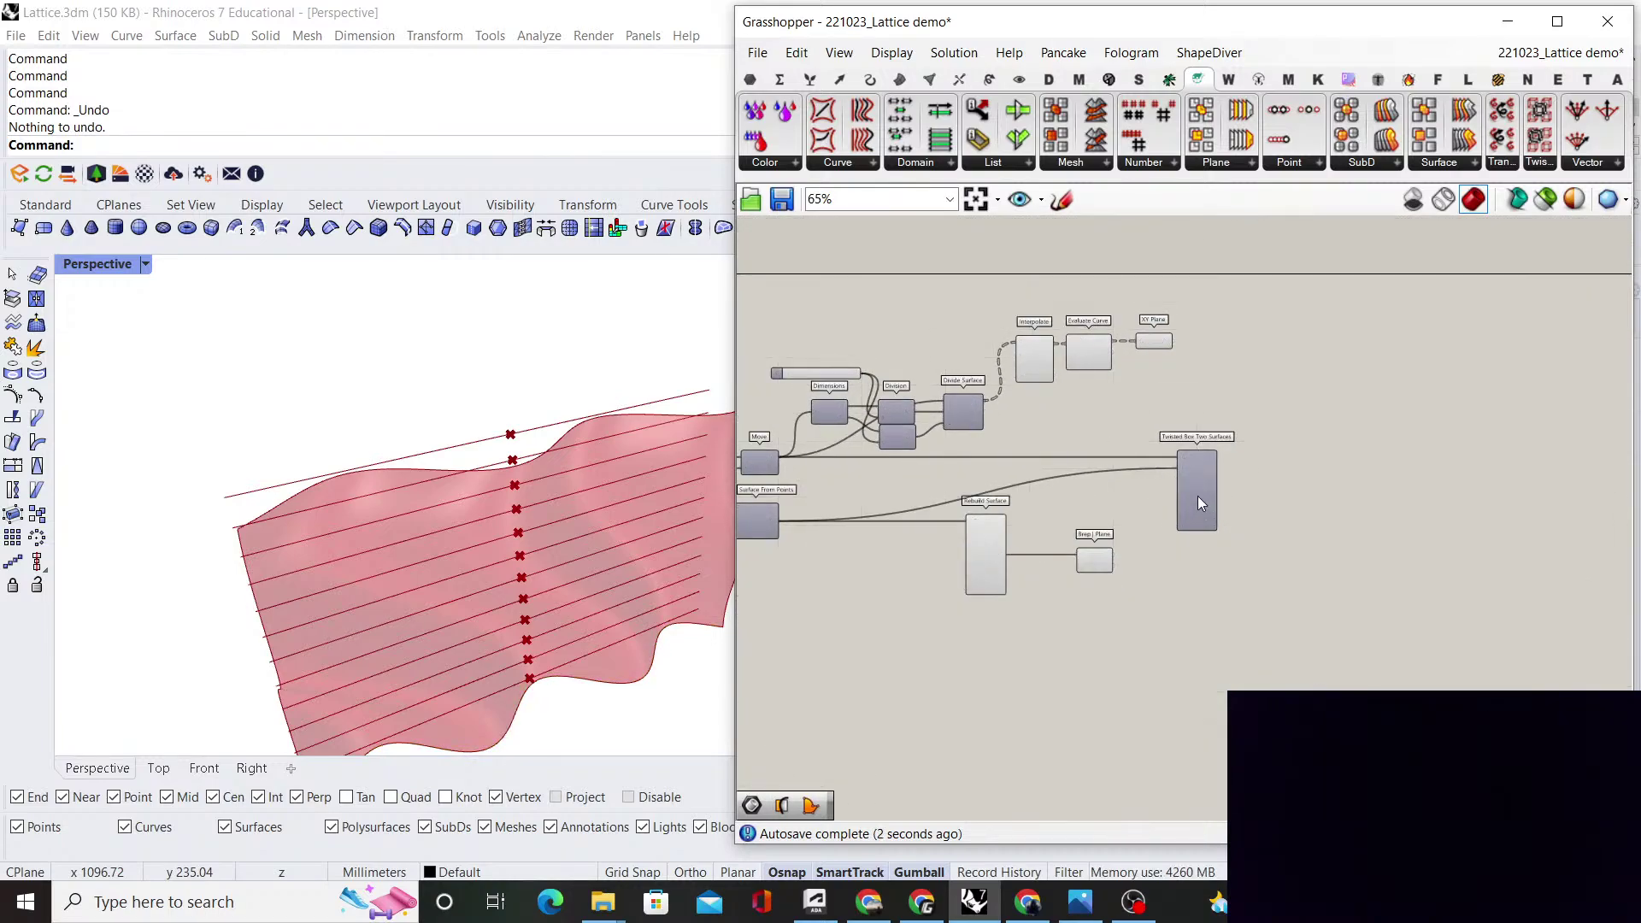
pyautogui.click(1197, 495)
pyautogui.moveTo(1198, 496); pyautogui.dragTo(1147, 645)
pyautogui.moveTo(1005, 672); pyautogui.dragTo(991, 677)
pyautogui.moveTo(1072, 630); pyautogui.dragTo(1069, 634, button='right')
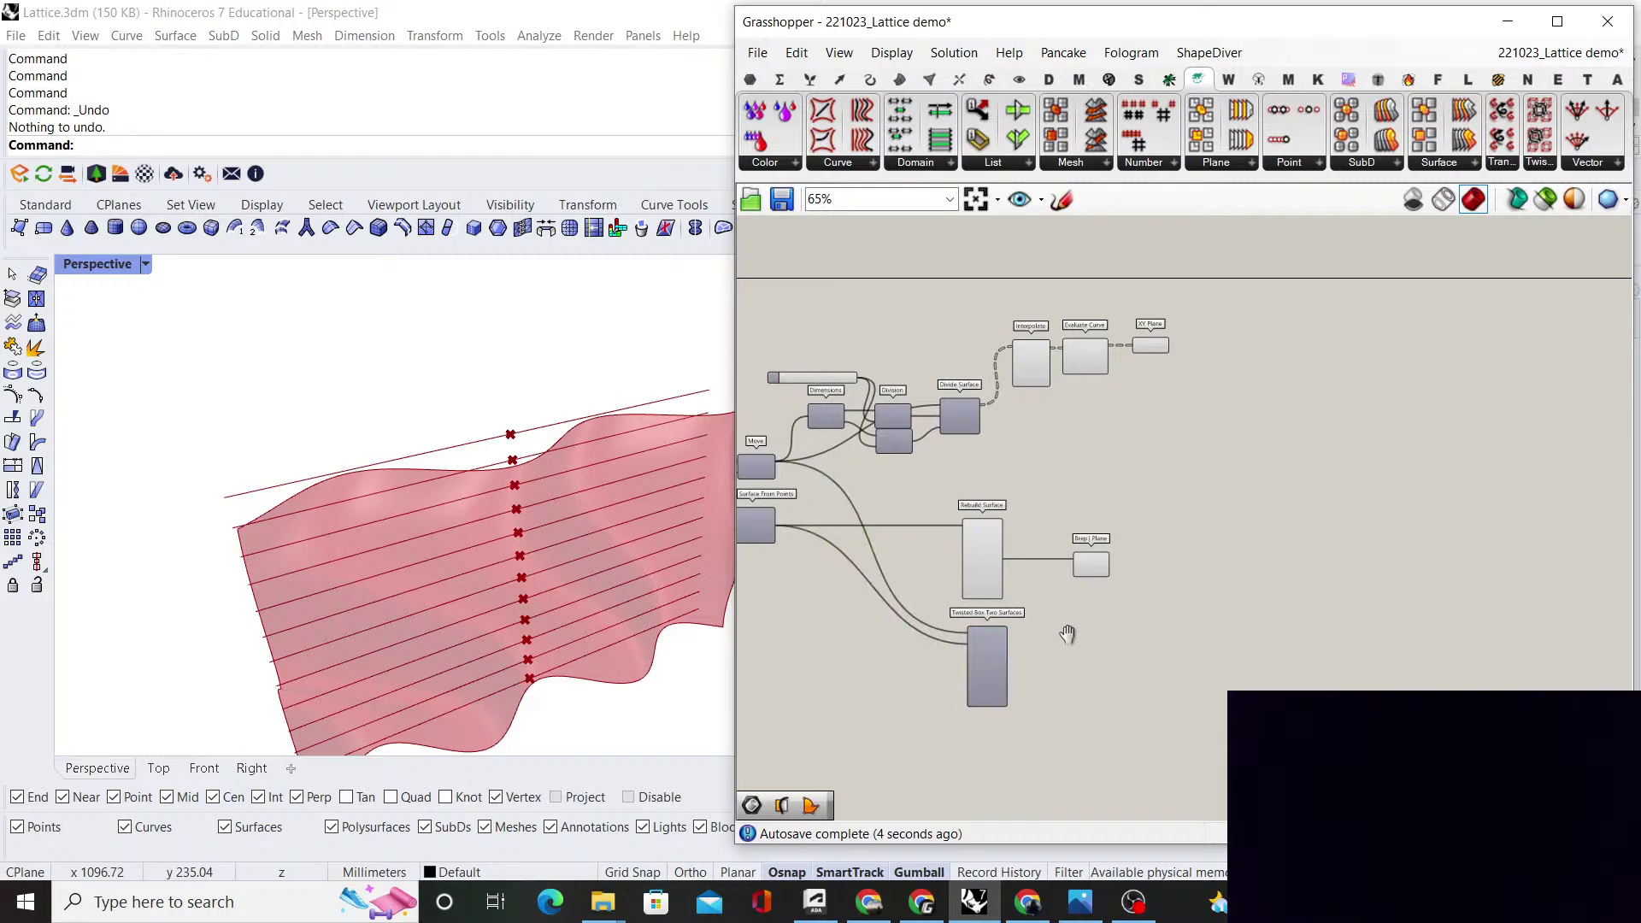
pyautogui.scroll(5, 1104, 560)
pyautogui.moveTo(1082, 572); pyautogui.dragTo(1204, 572)
pyautogui.moveTo(1175, 415); pyautogui.dragTo(1146, 447, button='right')
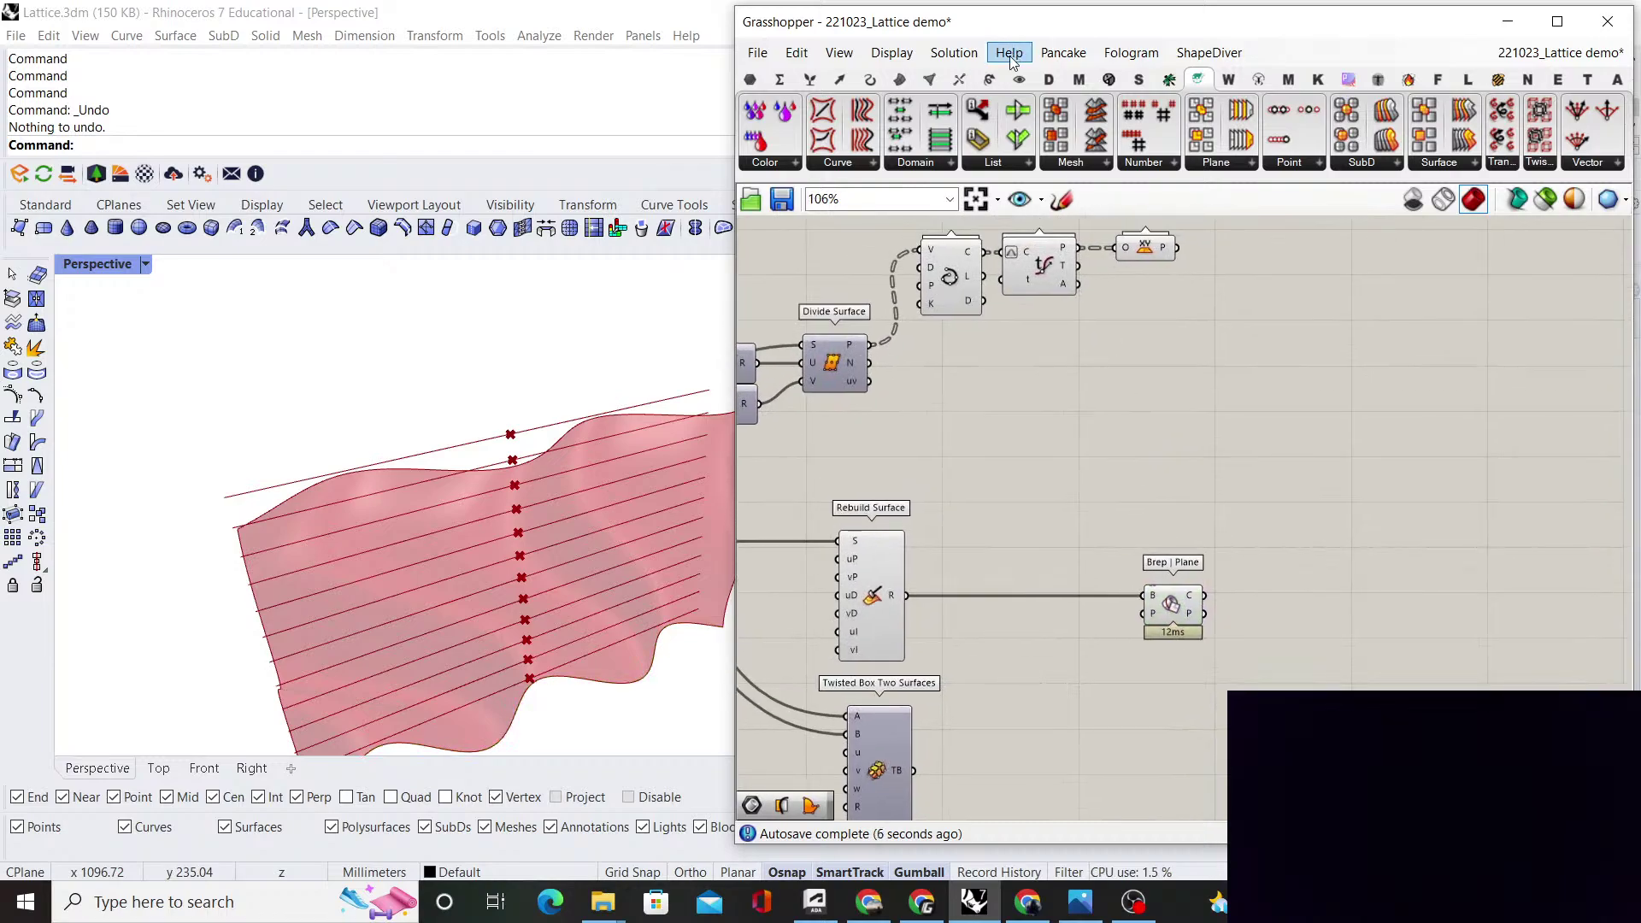
pyautogui.click(966, 80)
pyautogui.click(987, 164)
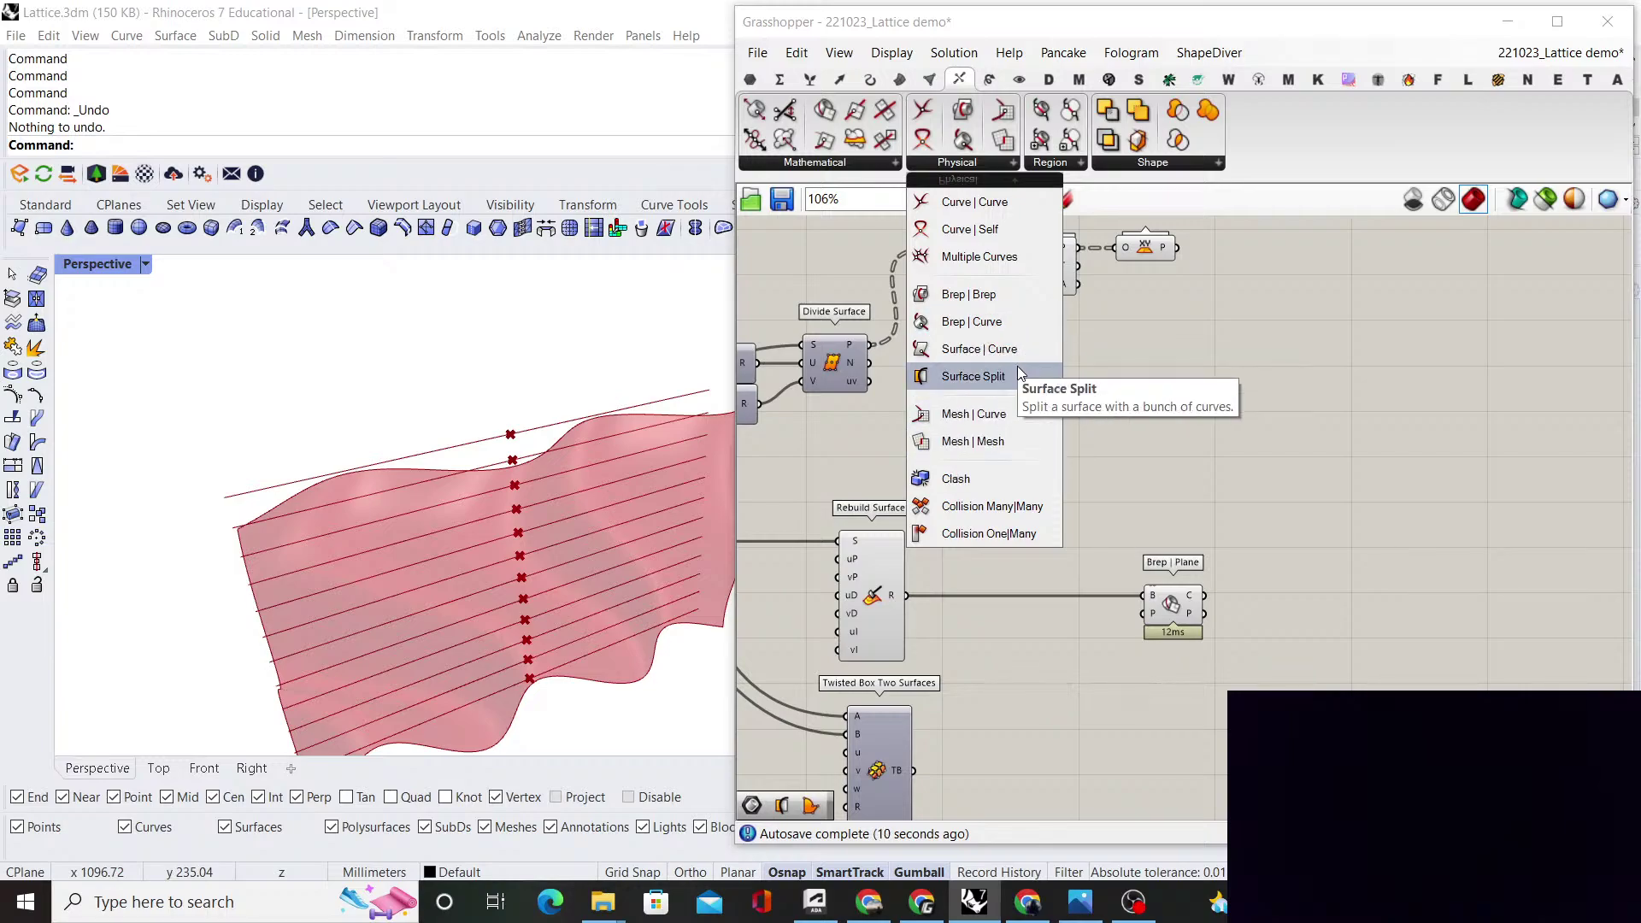
pyautogui.click(842, 164)
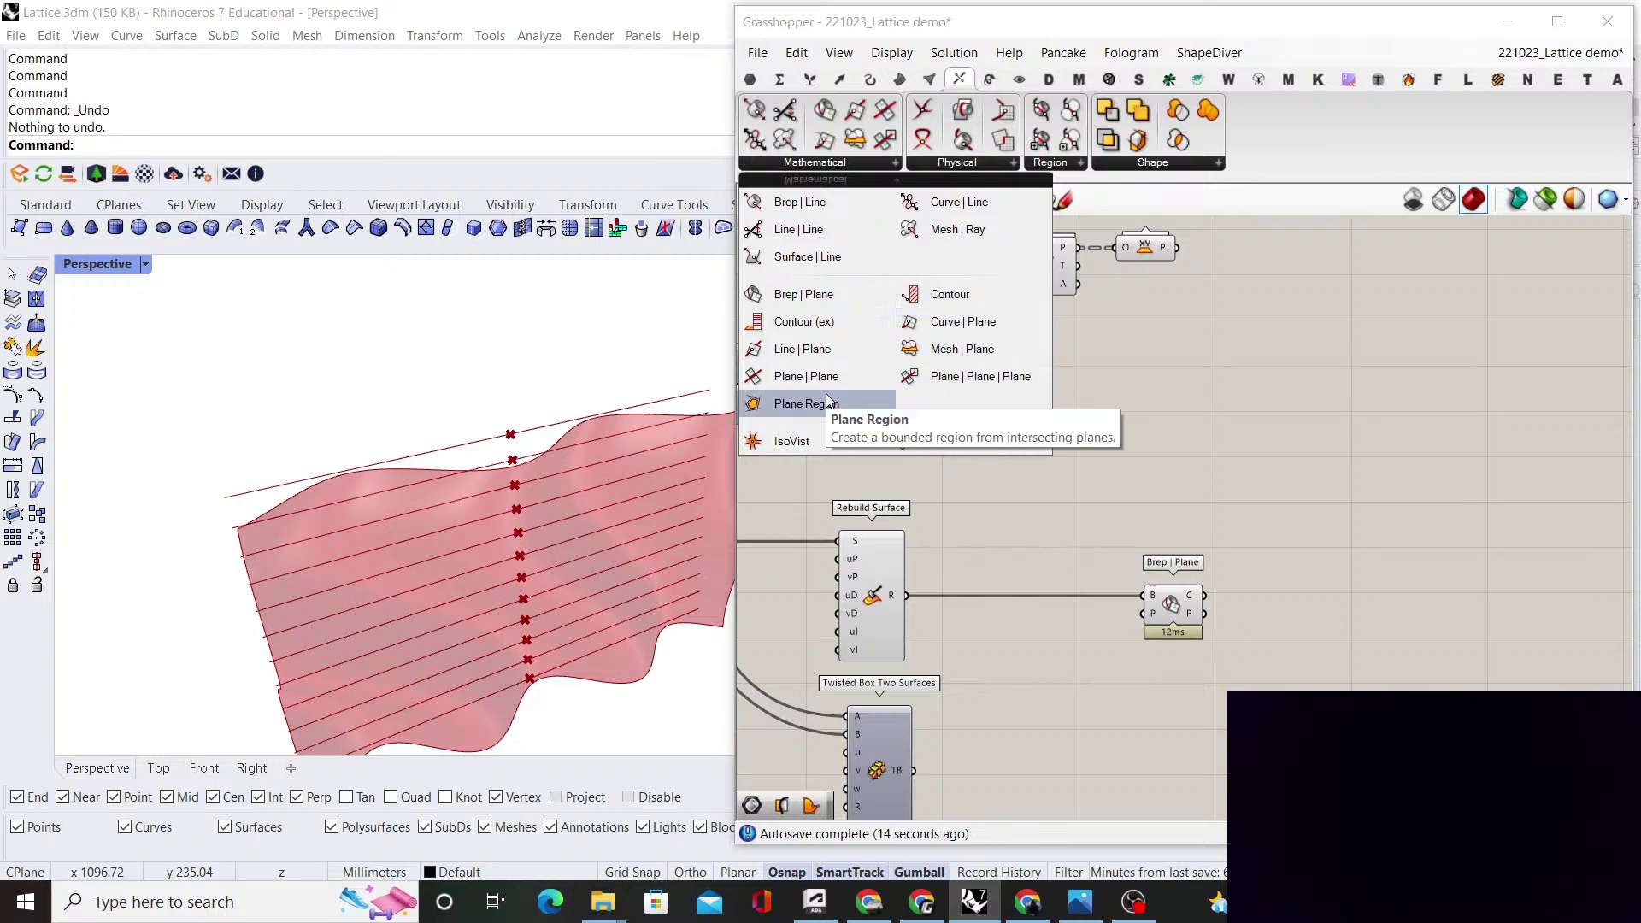
# Align Interpolate, Evaluate Curve and XY Plane in one row with the upper Divide Surface
pyautogui.moveTo(1231, 374); pyautogui.dragTo(971, 371)
pyautogui.scroll(2, 962, 352)
pyautogui.click(962, 353)
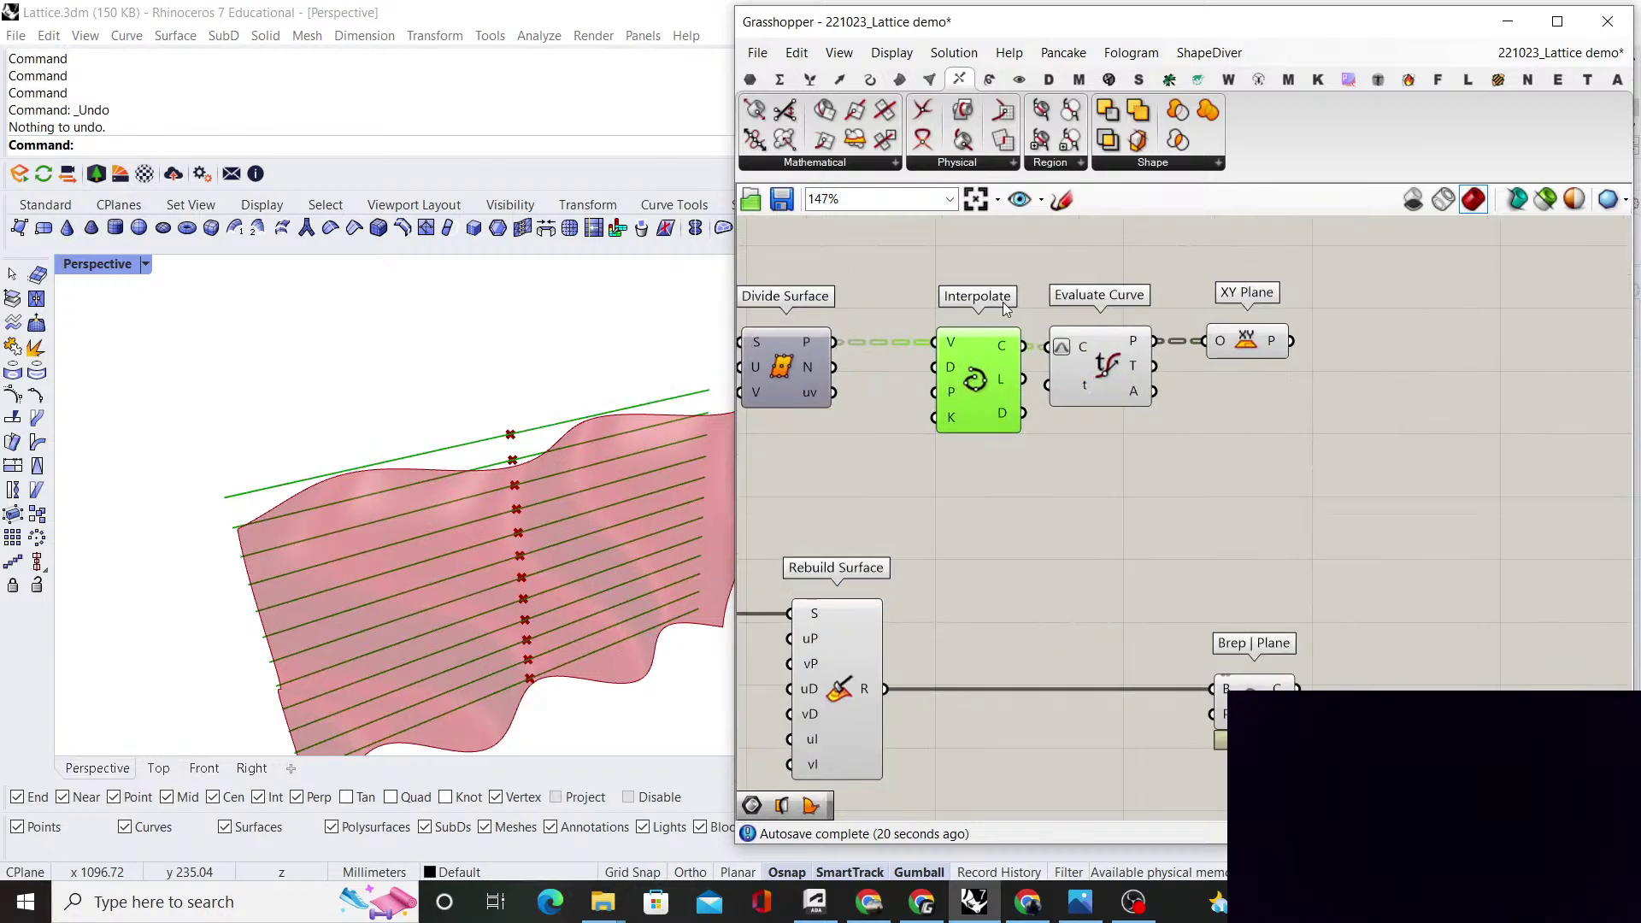
pyautogui.click(1092, 354)
pyautogui.click(1246, 342)
pyautogui.click(1218, 275)
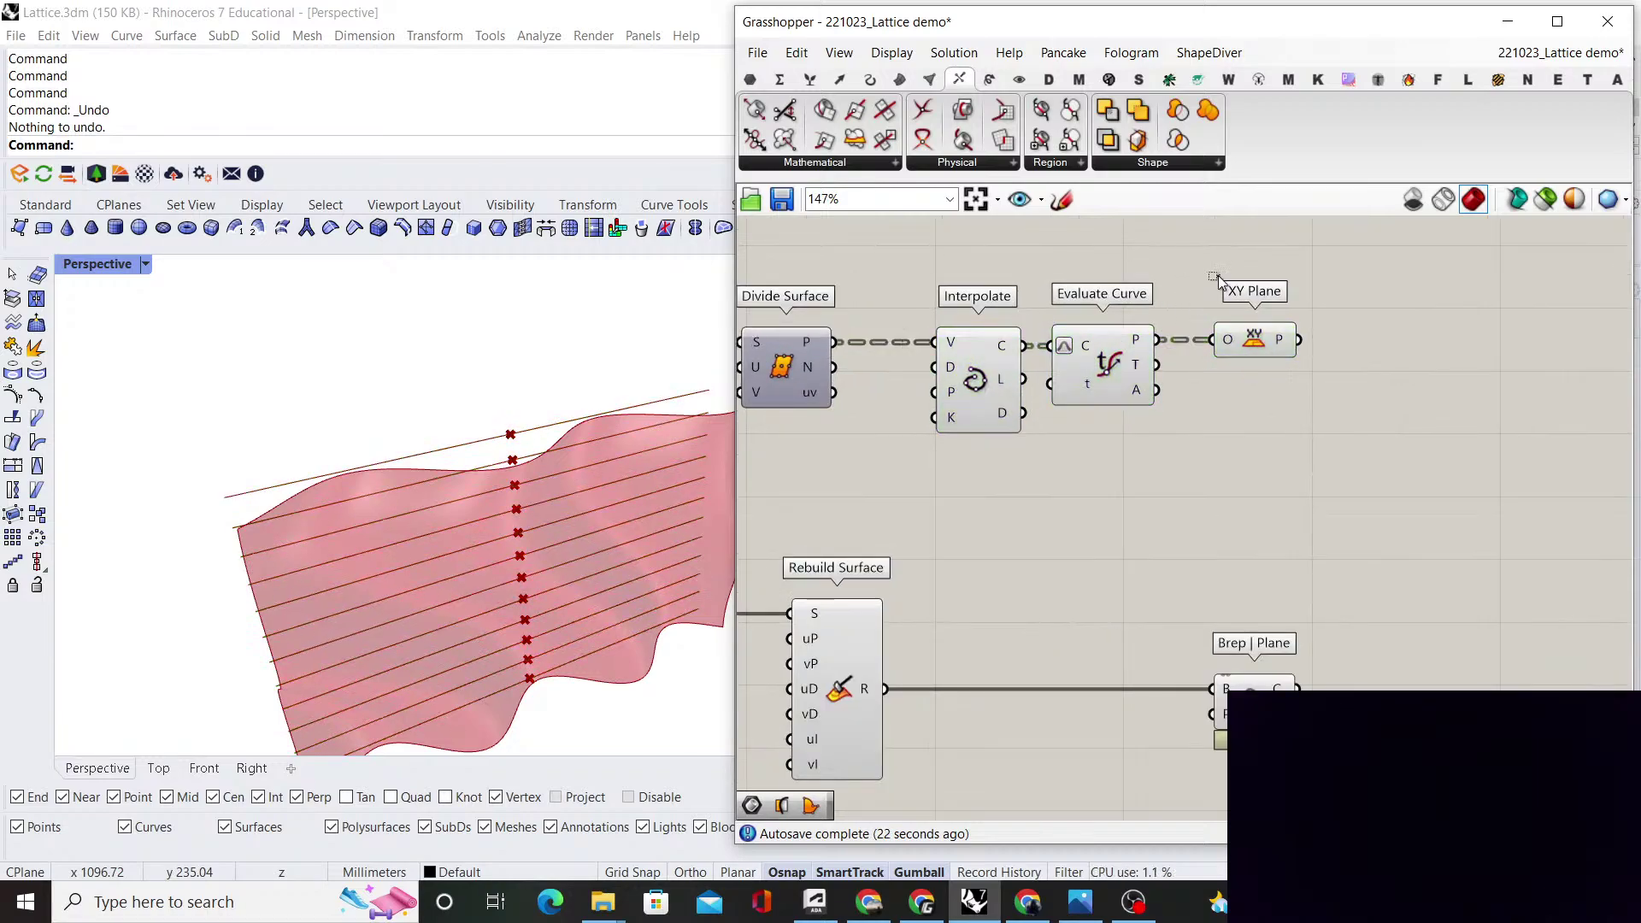
# Turn off the preview of Interpolate and Evaluate Curve
pyautogui.scroll(-2, 1100, 340)
pyautogui.moveTo(1120, 434); pyautogui.dragTo(915, 272)
pyautogui.rightClick(906, 255)
pyautogui.click(991, 266)
pyautogui.click(1128, 299)
pyautogui.moveTo(1135, 312); pyautogui.dragTo(1095, 306, button='right')
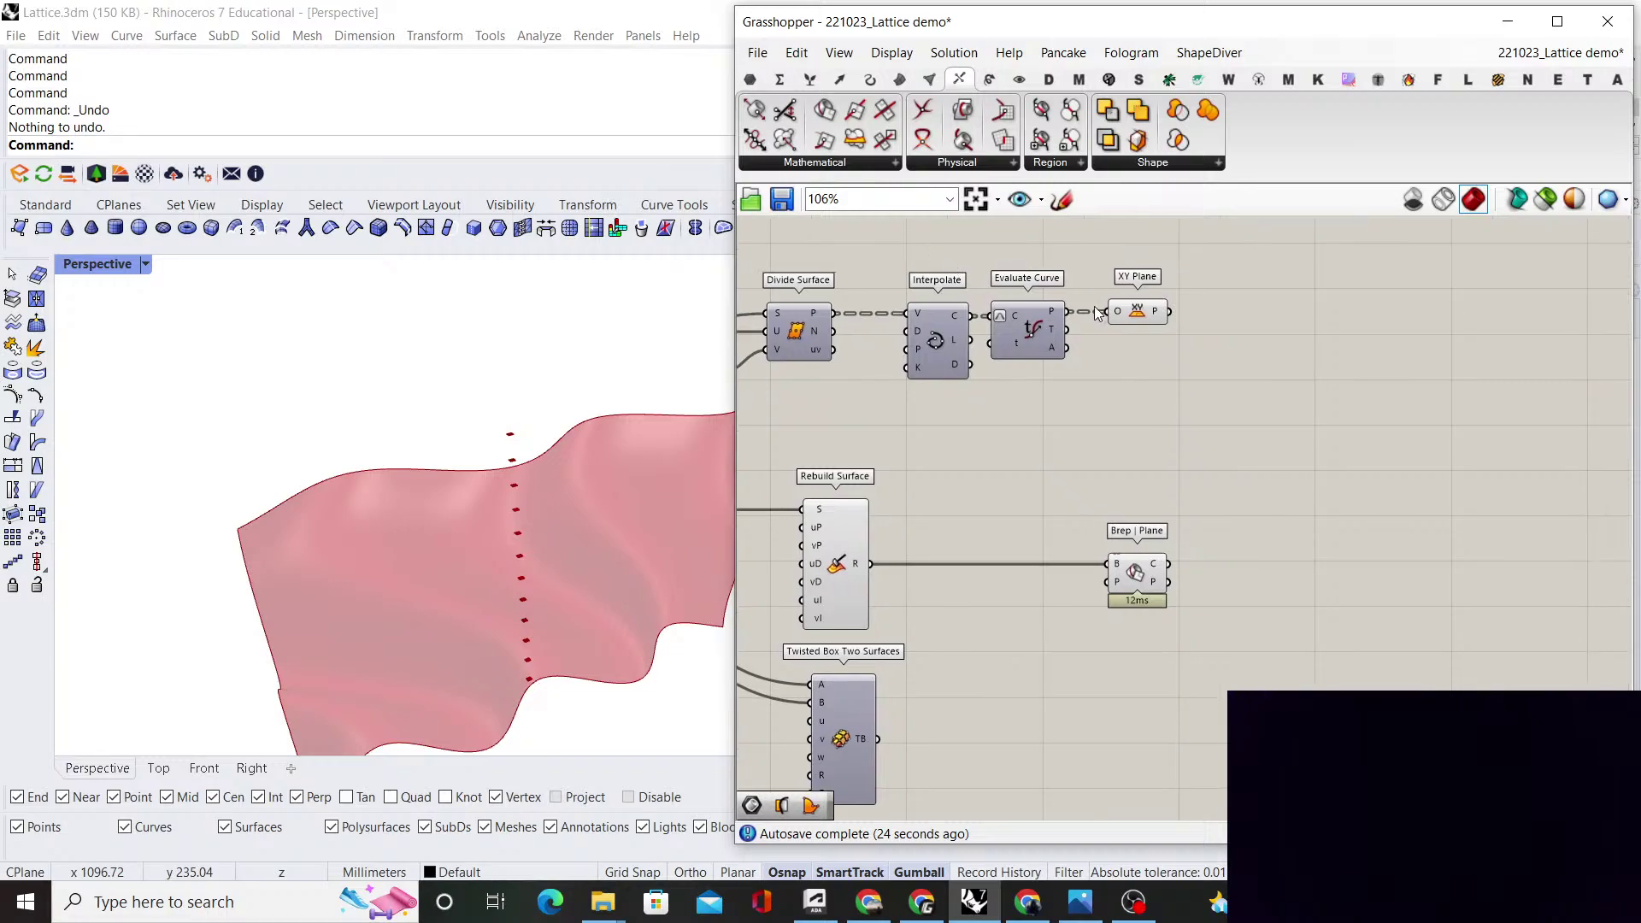
# Connect XY Plane's P output to Brep | Plane's P input and turn on the preview of Interpolate
pyautogui.moveTo(1170, 313); pyautogui.dragTo(1129, 584)
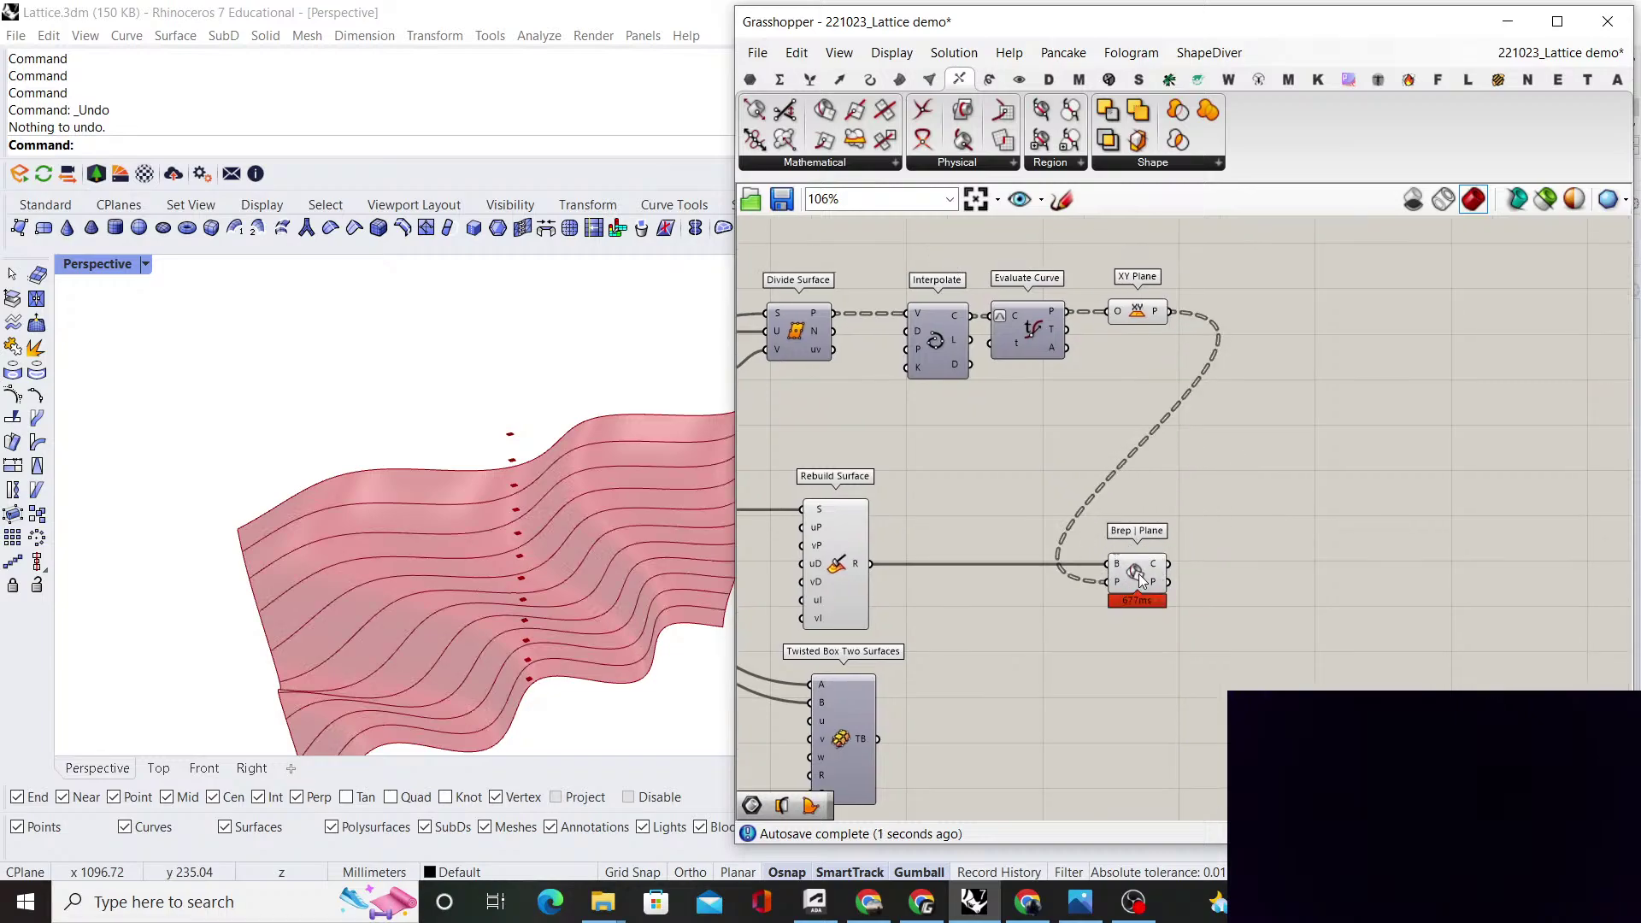
pyautogui.moveTo(516, 603); pyautogui.dragTo(478, 504, button='right')
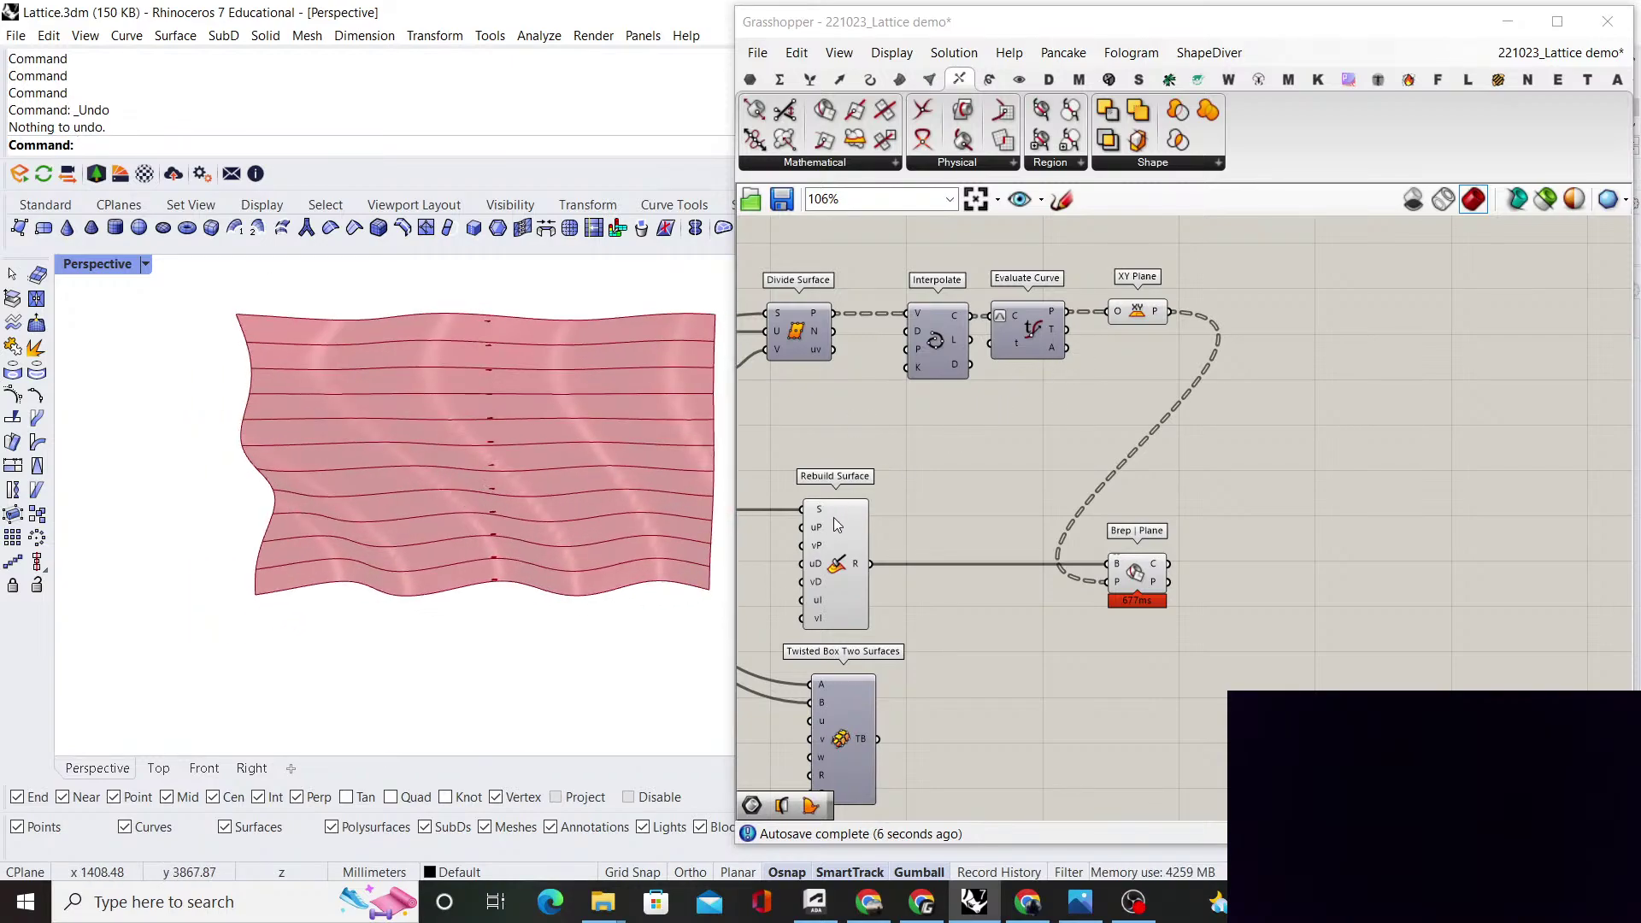
pyautogui.click(951, 361)
pyautogui.middleClick(999, 419)
pyautogui.click(1061, 432)
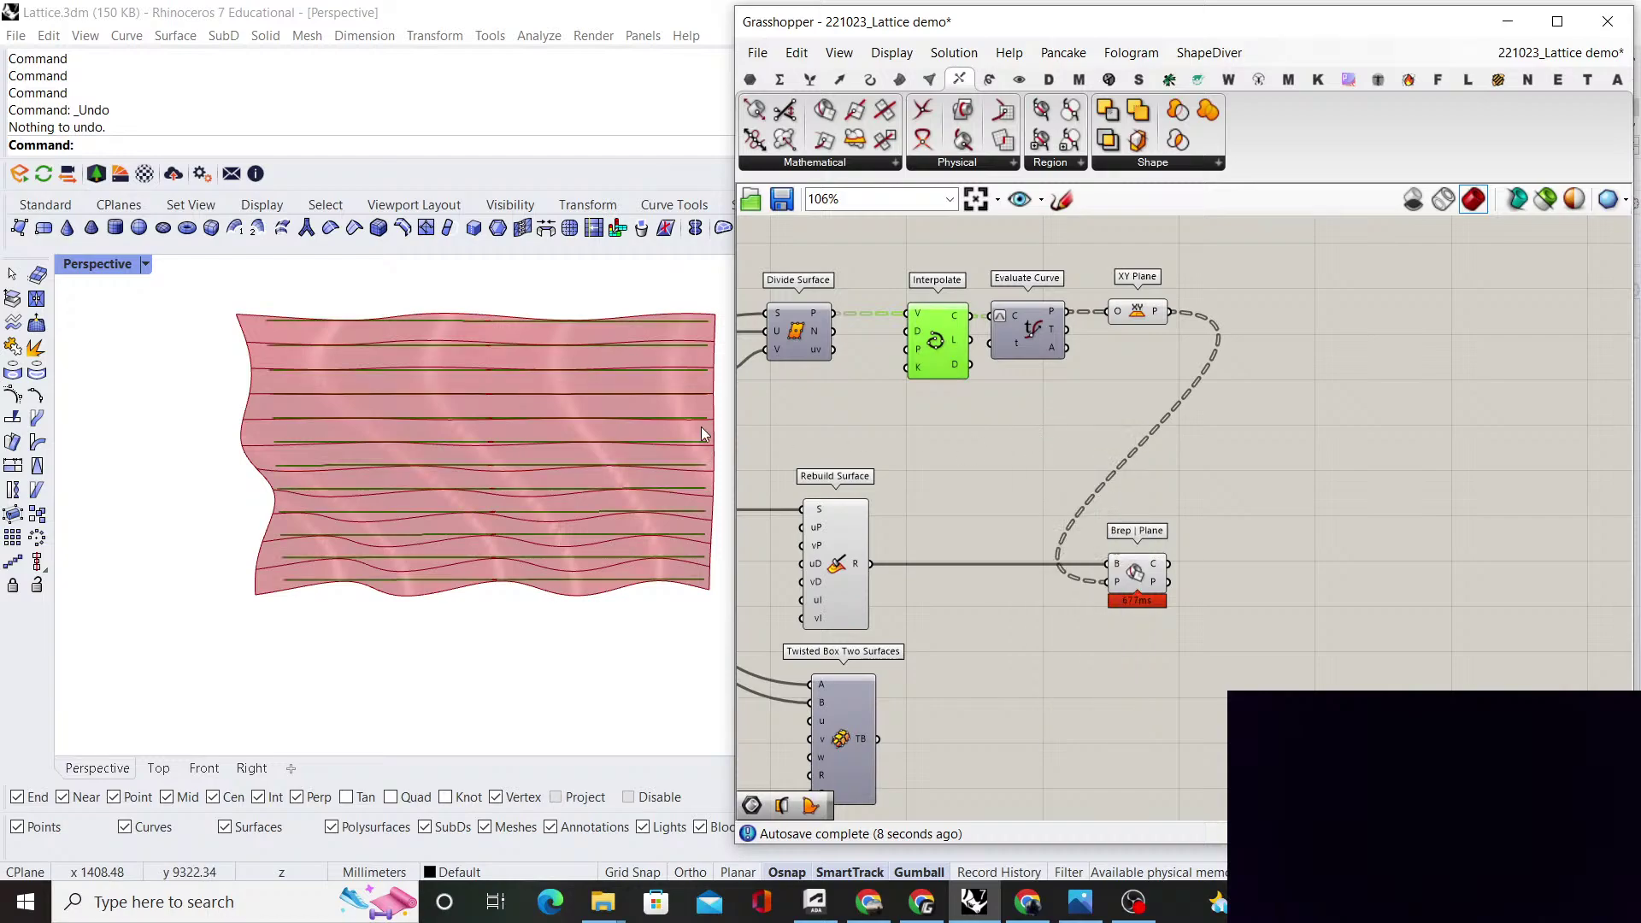
# Examine the interpolated curves against the Brep | Plane section curves in the Front and Perspective views
pyautogui.moveTo(466, 456); pyautogui.dragTo(555, 465, button='right')
pyautogui.hotkey('ctrl', 'F2')
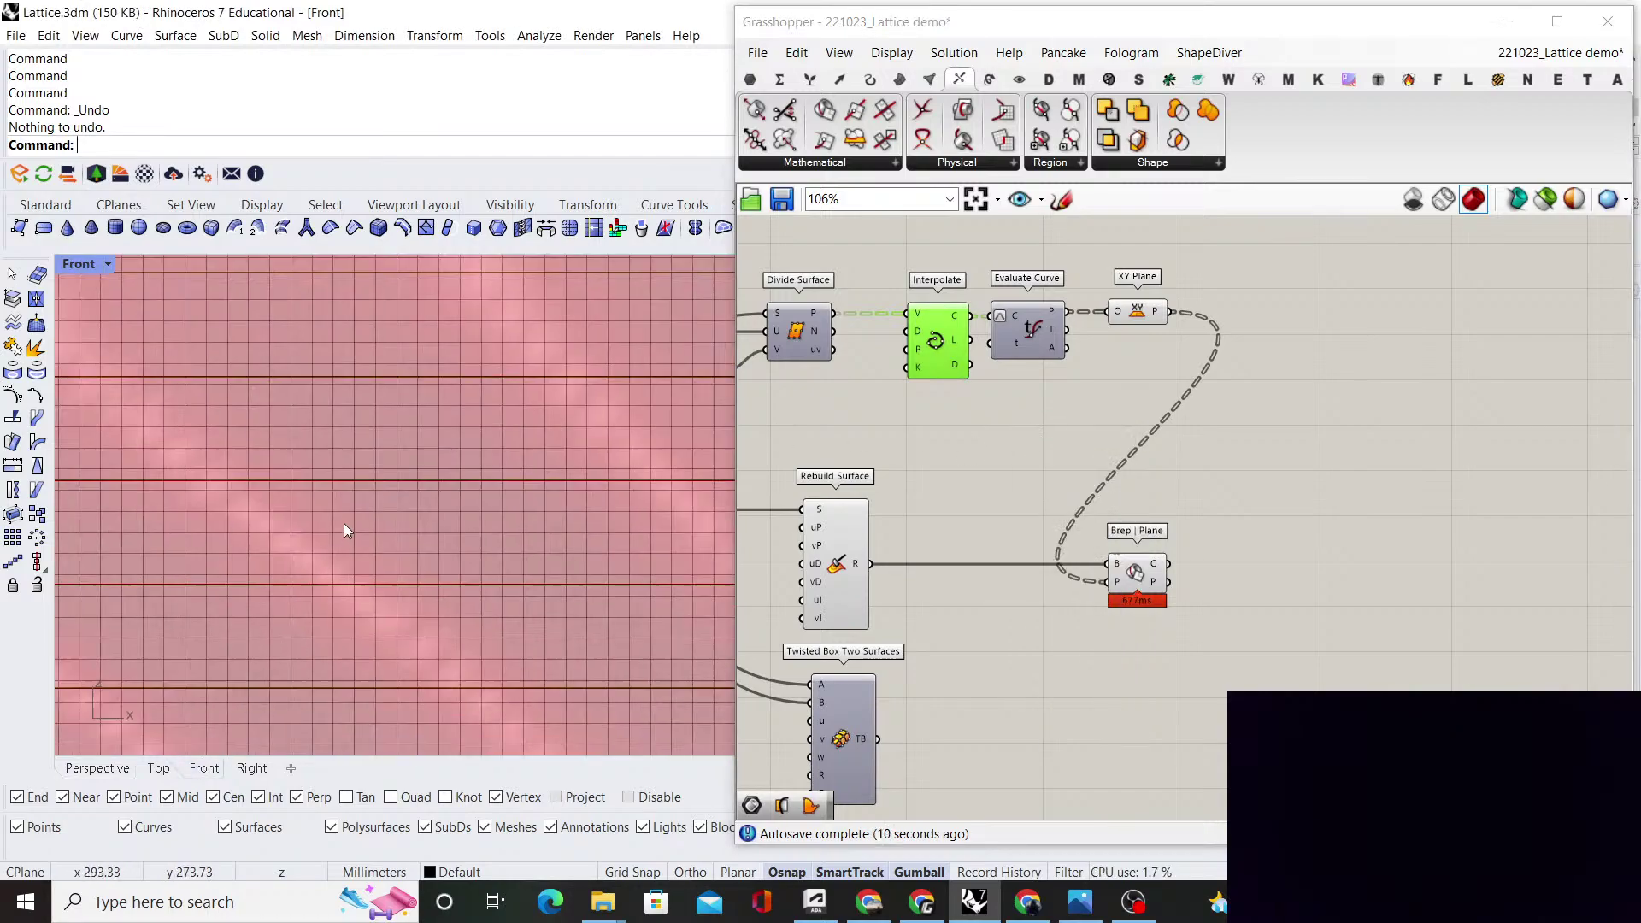
pyautogui.scroll(-3, 358, 512)
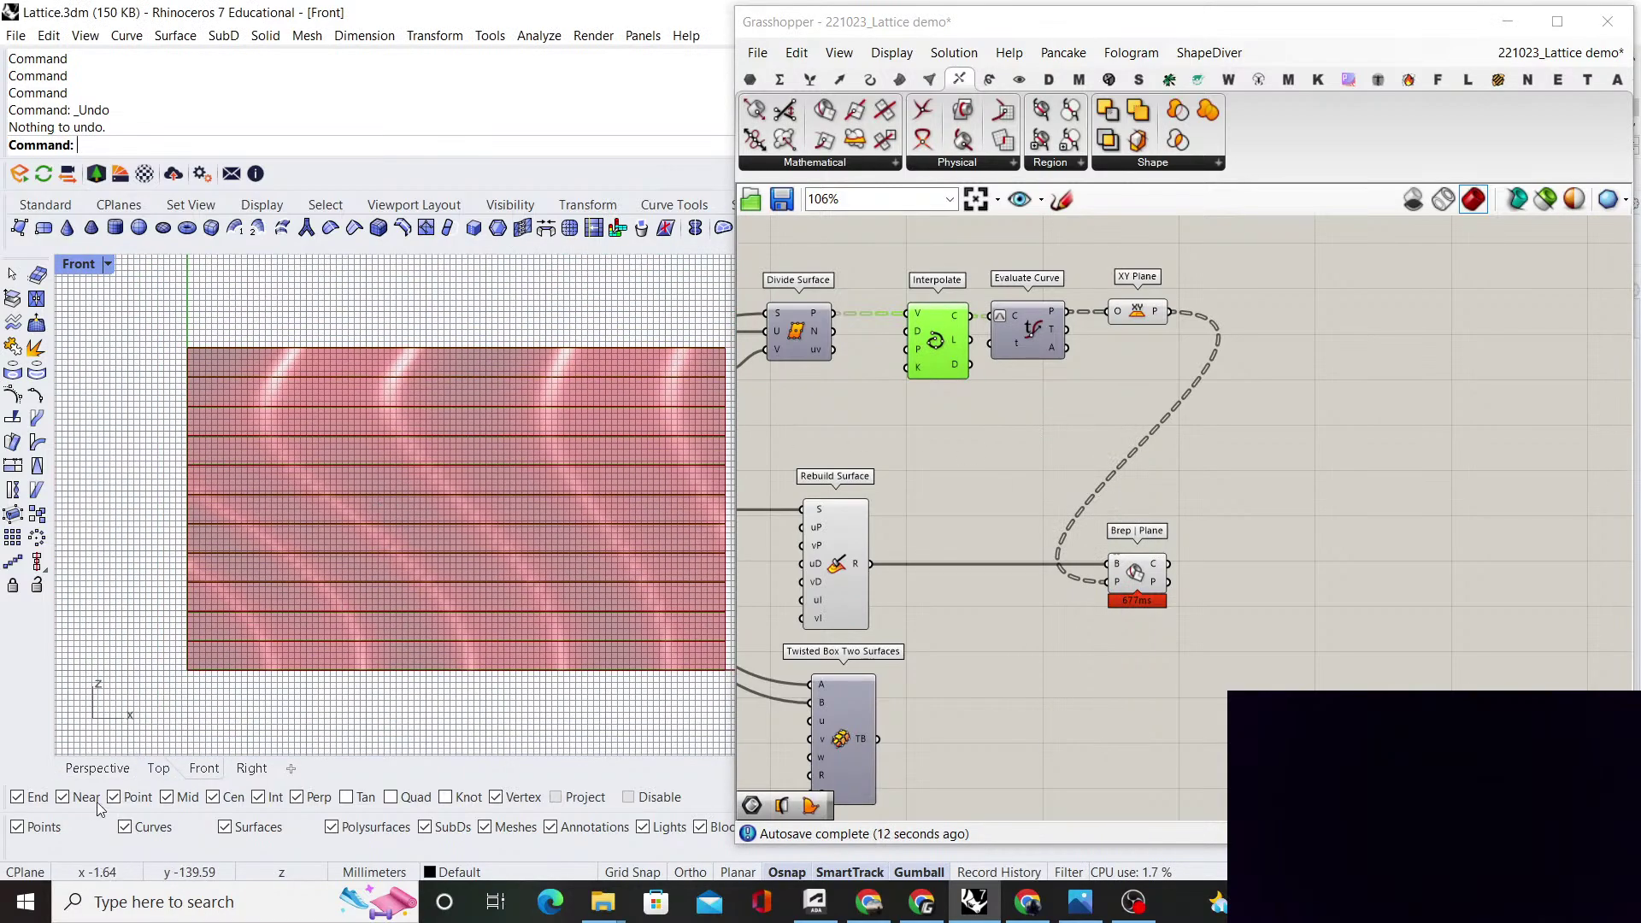
pyautogui.click(98, 771)
pyautogui.scroll(-6, 329, 571)
pyautogui.moveTo(363, 551); pyautogui.dragTo(453, 489, button='right')
pyautogui.click(1025, 445)
pyautogui.scroll(6, 455, 474)
pyautogui.moveTo(596, 515); pyautogui.dragTo(476, 488, button='right')
pyautogui.click(1164, 514)
pyautogui.scroll(-2, 1164, 514)
pyautogui.click(874, 476)
pyautogui.rightClick(874, 471)
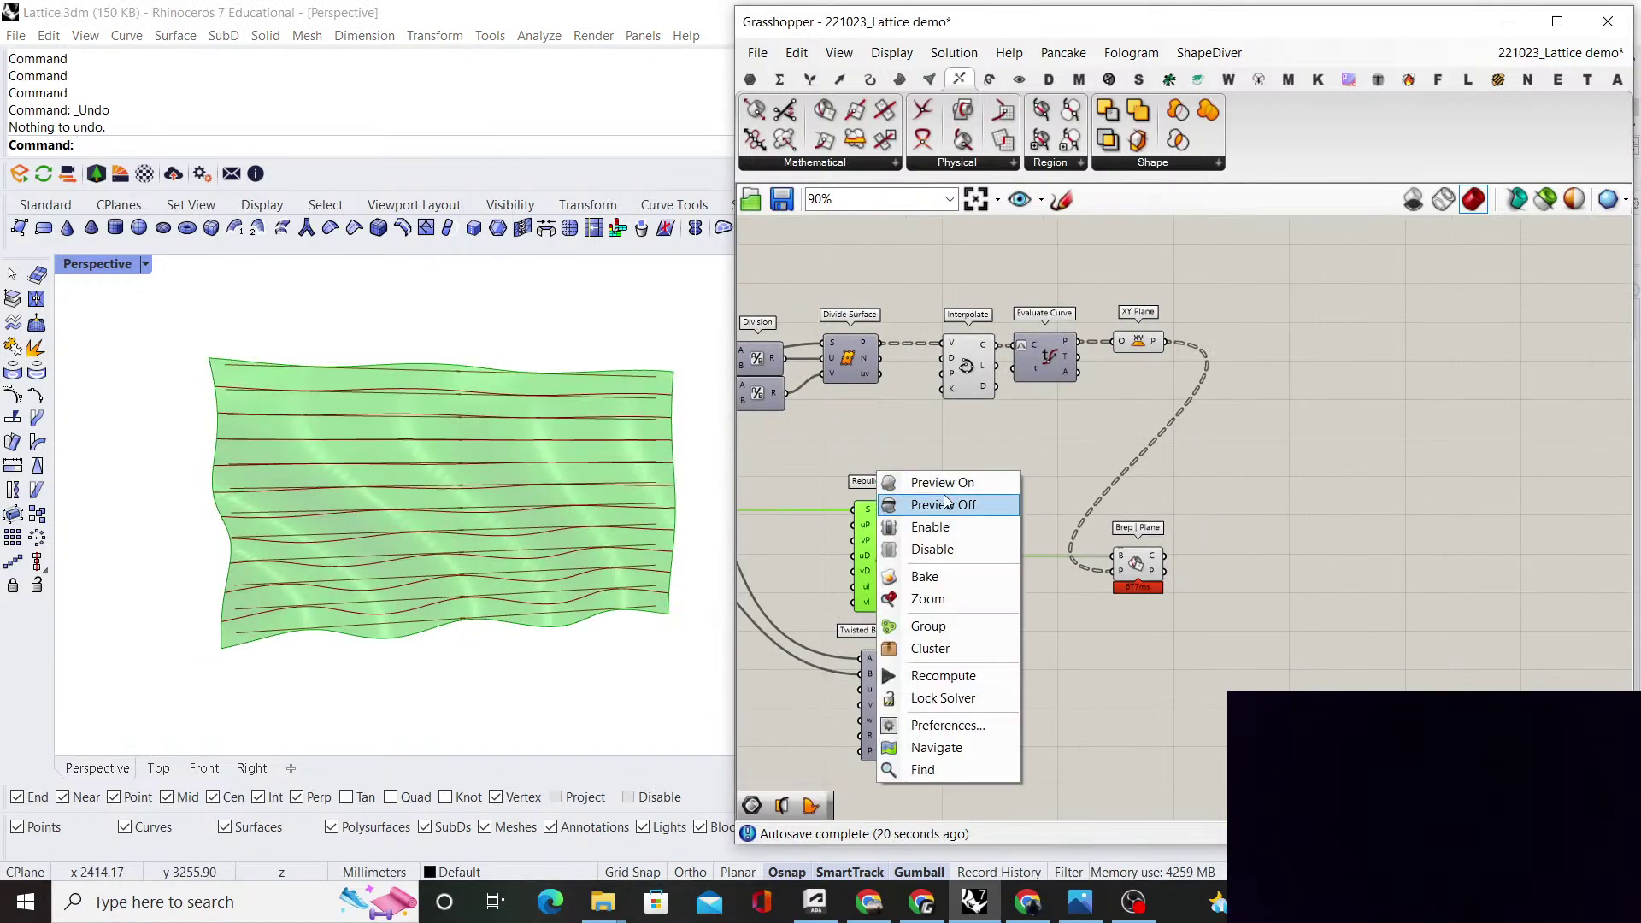
pyautogui.click(803, 472)
# Turn the preview of Interpolate and Evaluate Curve off and back on
pyautogui.moveTo(1047, 413); pyautogui.dragTo(1061, 468, button='right')
pyautogui.moveTo(1062, 468); pyautogui.dragTo(971, 353)
pyautogui.rightClick(971, 352)
pyautogui.click(1018, 377)
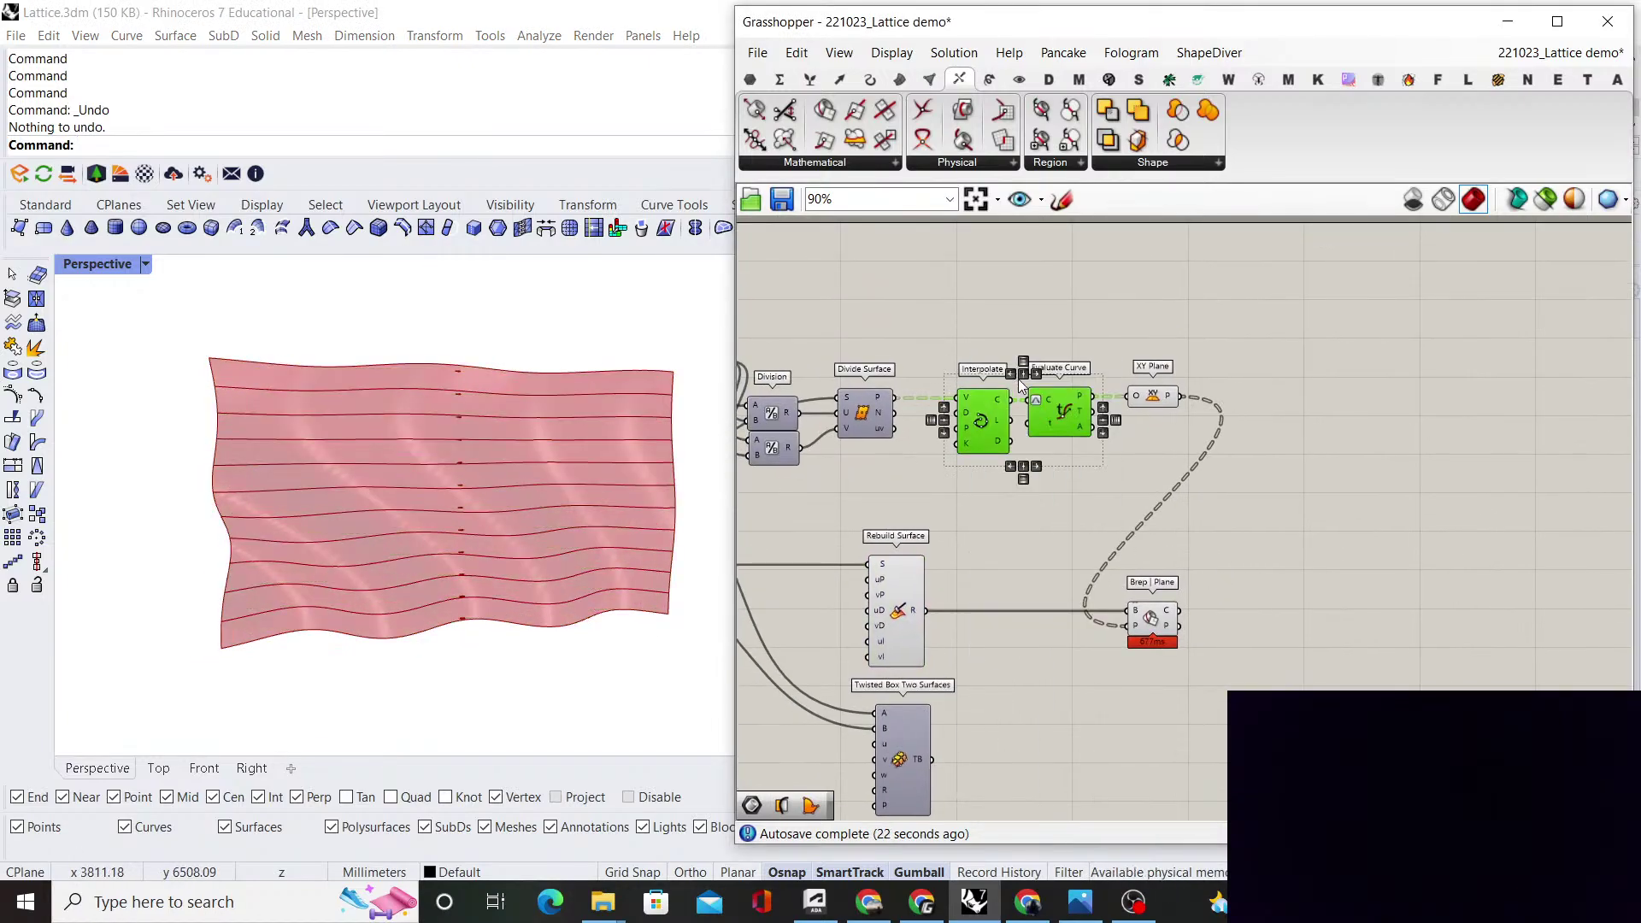
pyautogui.rightClick(1074, 305)
pyautogui.click(1113, 322)
pyautogui.click(1112, 320)
pyautogui.moveTo(1113, 321); pyautogui.dragTo(1092, 329, button='right')
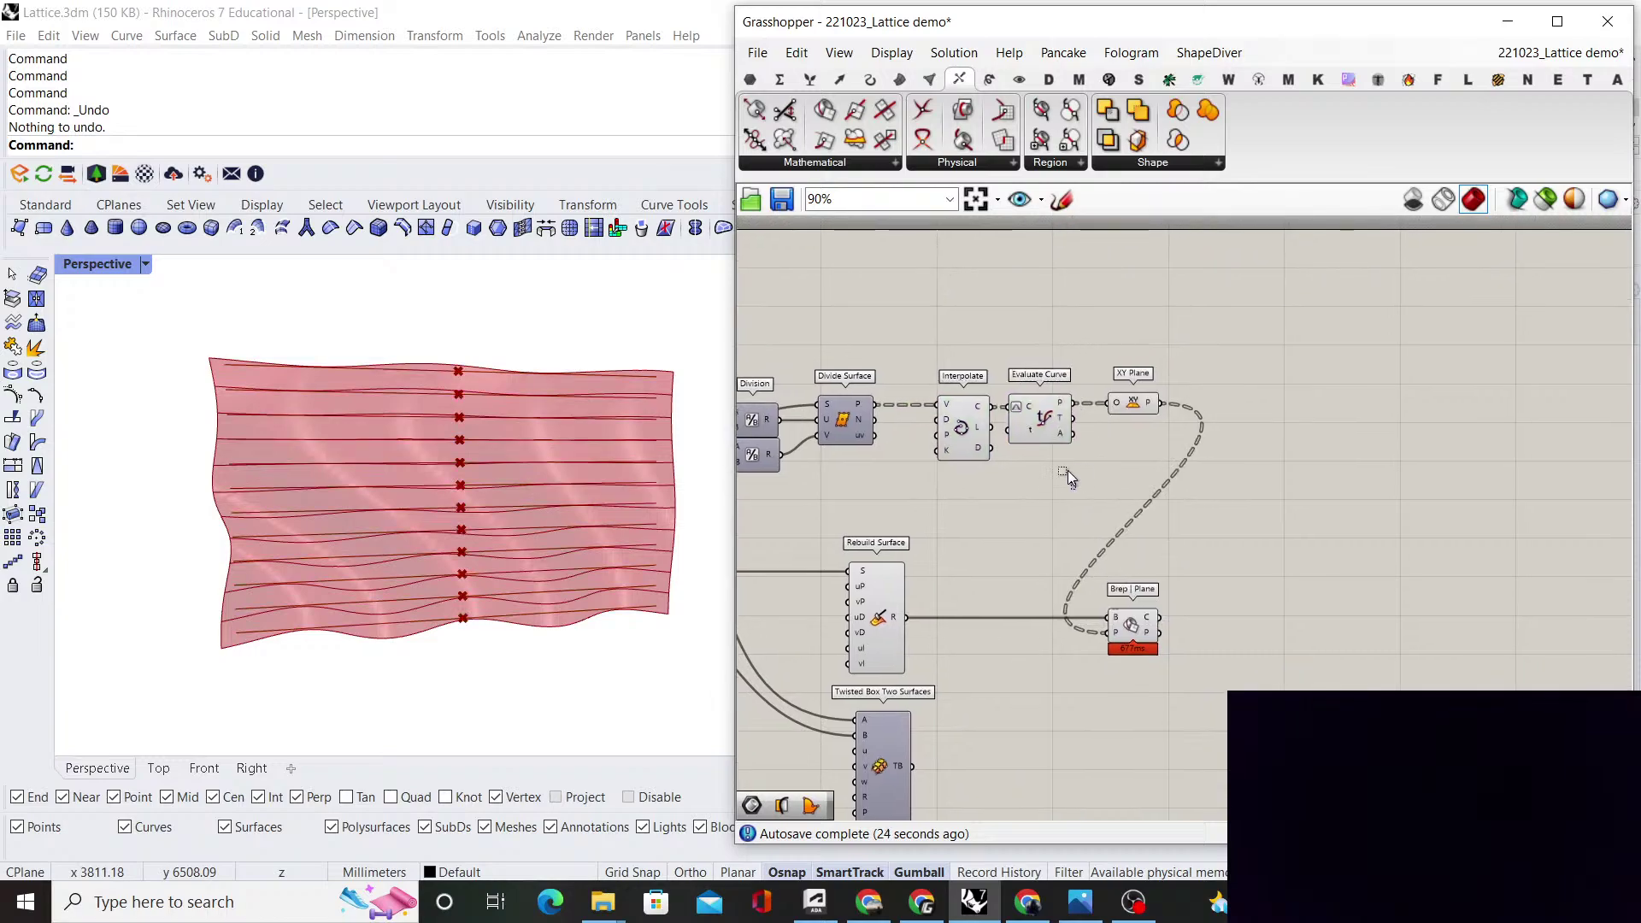
# Turn off the preview of Evaluate Curve and Rebuild Surface
pyautogui.moveTo(1069, 470); pyautogui.dragTo(1046, 358)
pyautogui.rightClick(1046, 357)
pyautogui.click(1086, 382)
pyautogui.click(872, 627)
pyautogui.rightClick(983, 529)
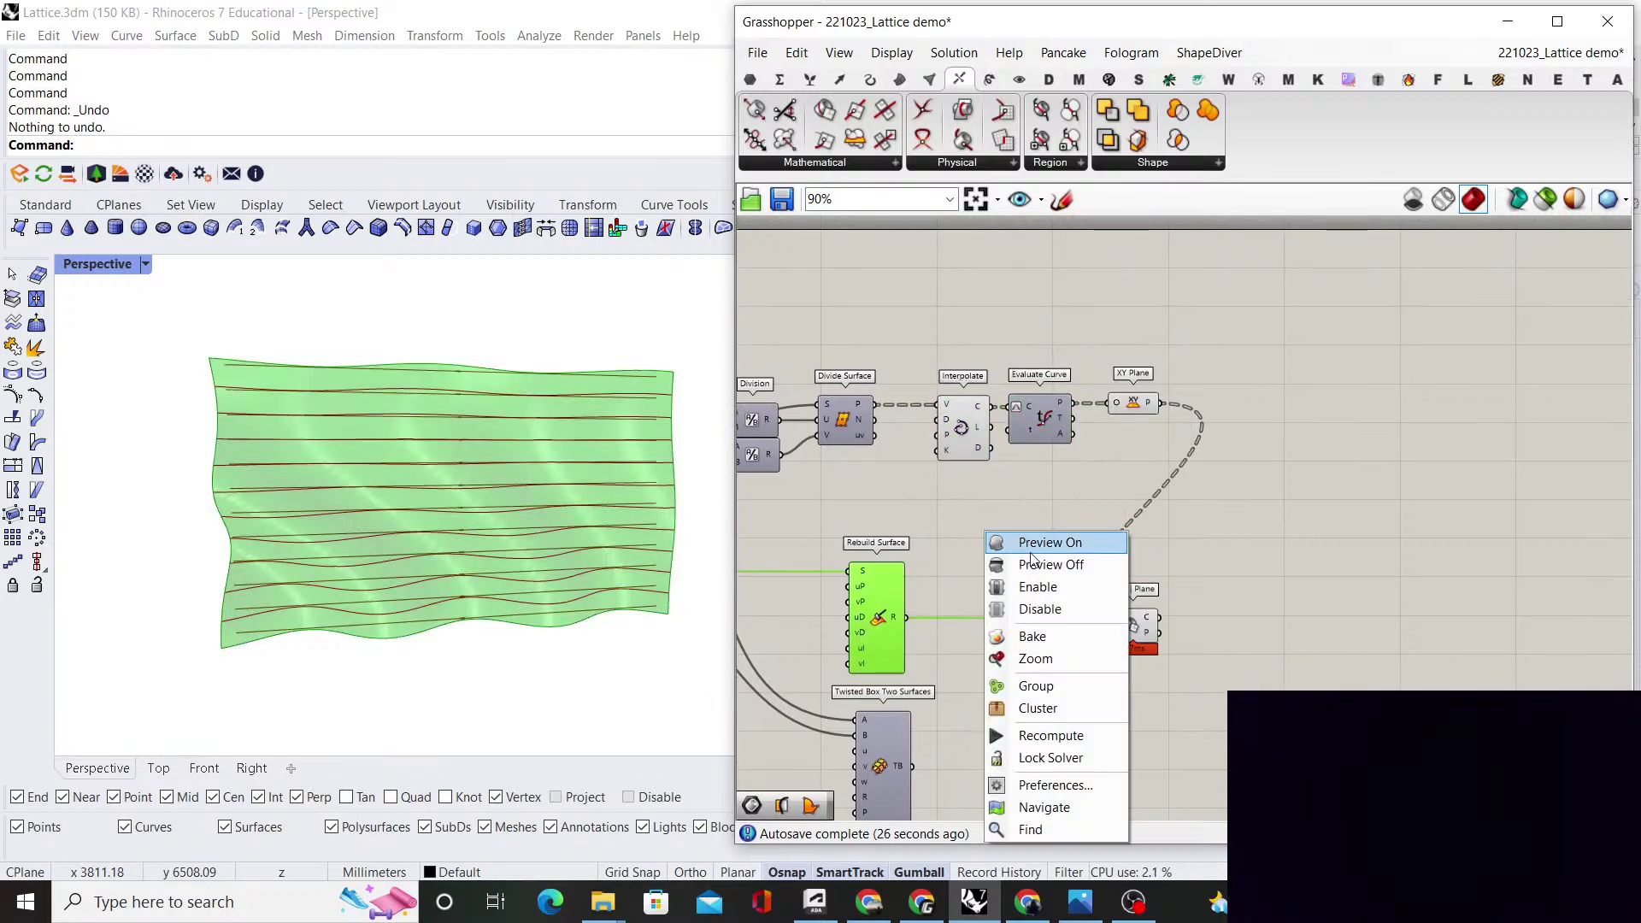
pyautogui.click(992, 564)
pyautogui.moveTo(499, 579); pyautogui.dragTo(496, 504, button='right')
pyautogui.scroll(3, 972, 414)
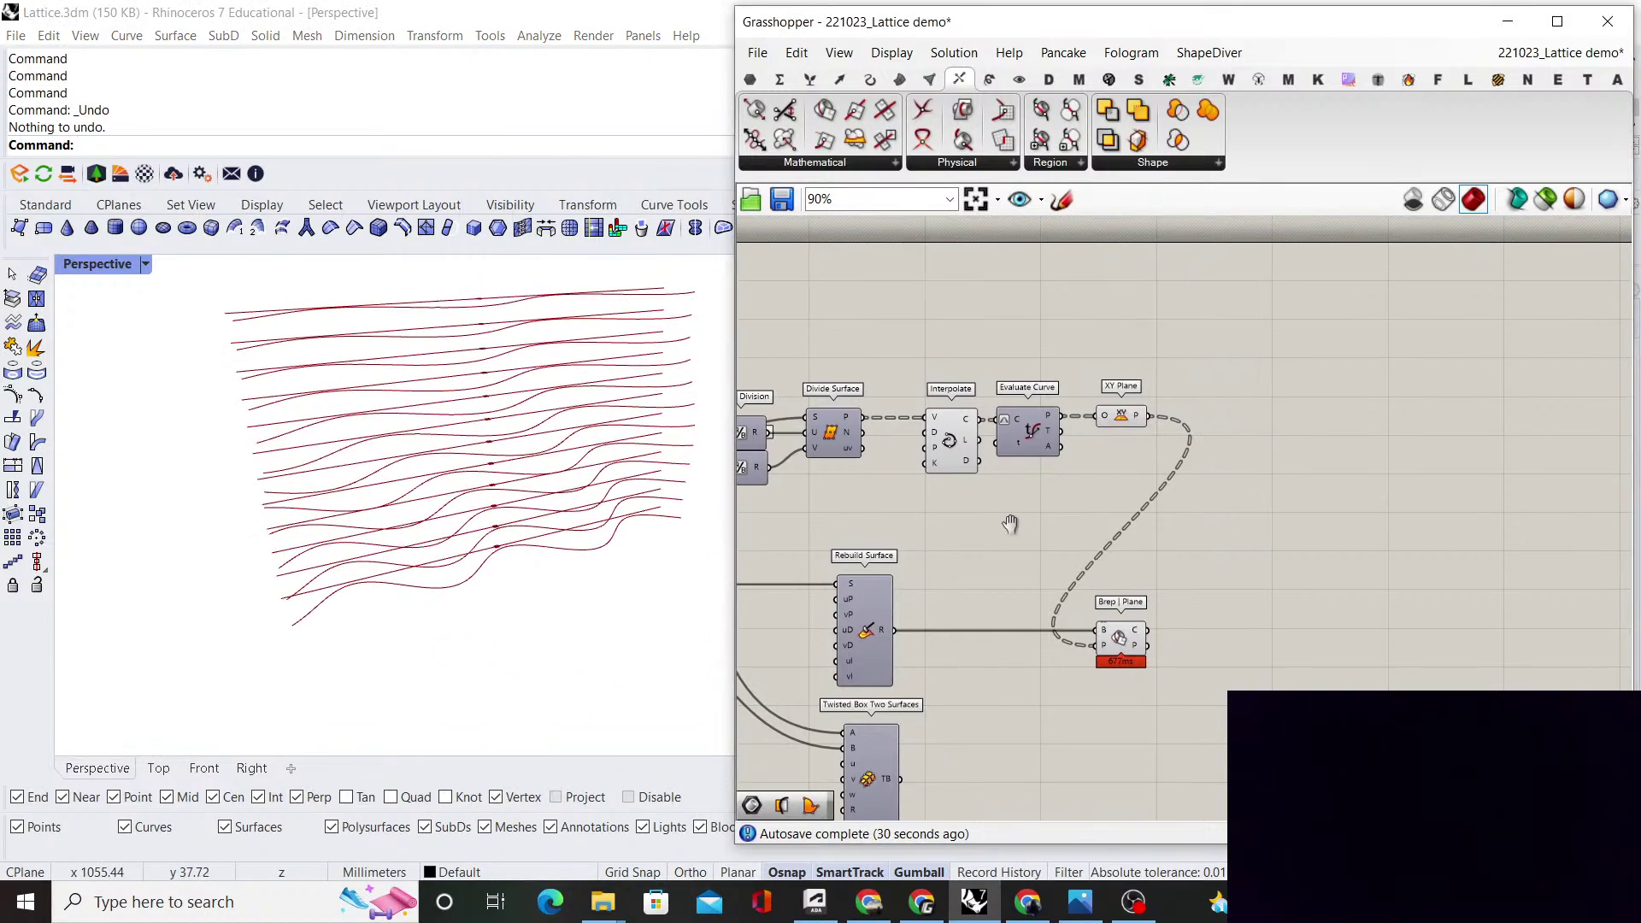
# Move Brep | Plane slightly farther along the row from Rebuild Surface
pyautogui.moveTo(961, 367); pyautogui.dragTo(847, 265, button='right')
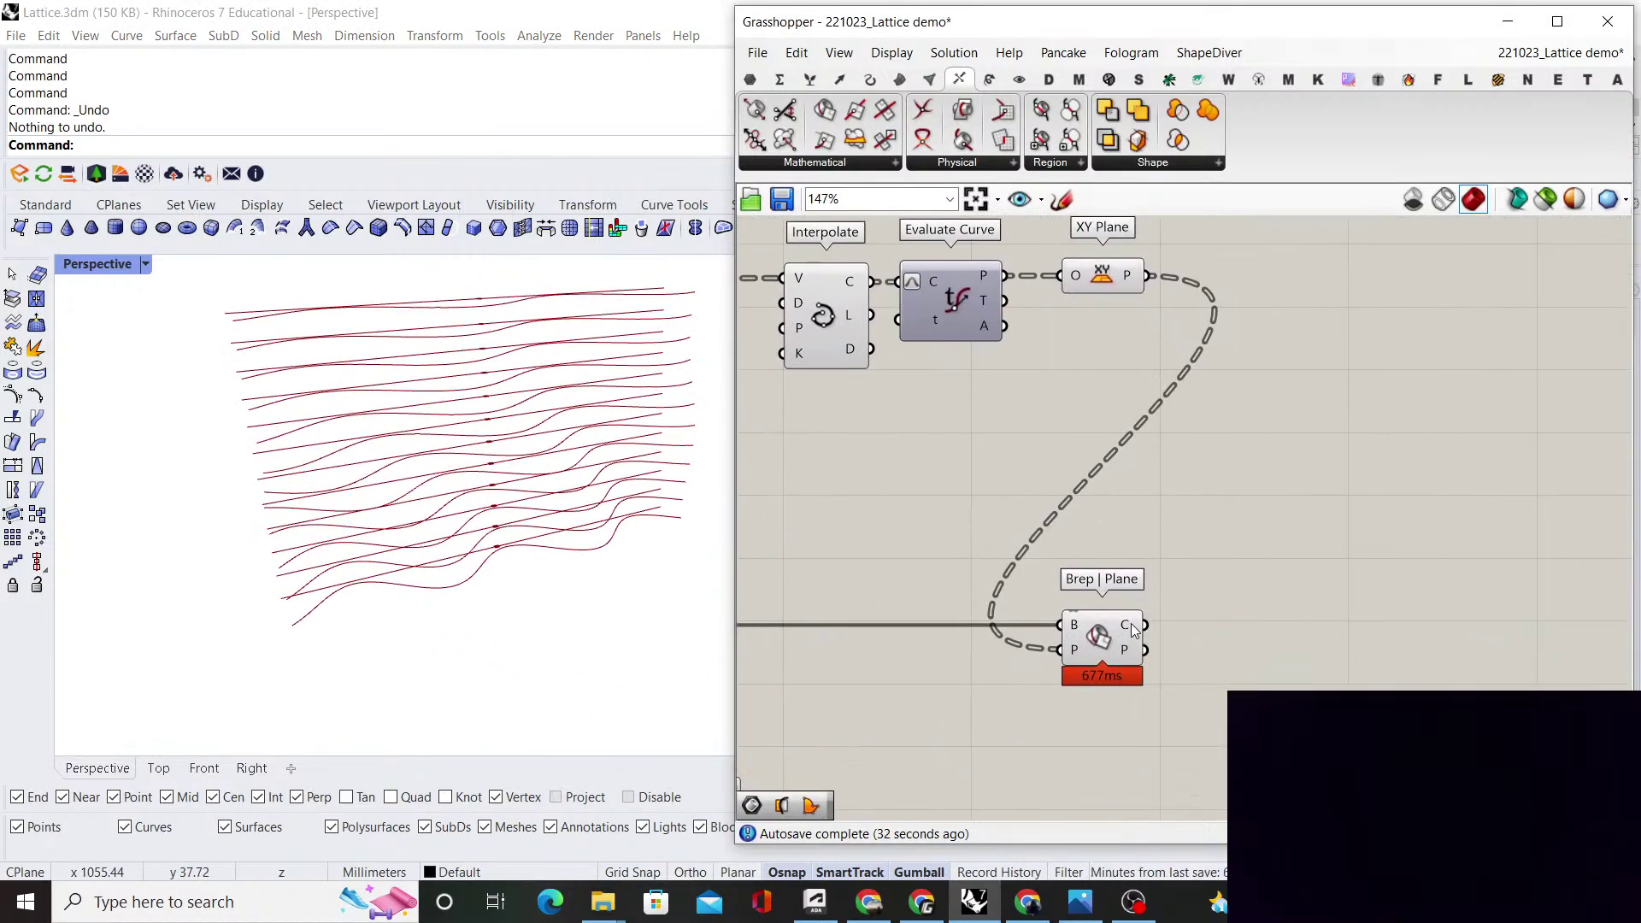
pyautogui.moveTo(1134, 630)
pyautogui.moveTo(1134, 630); pyautogui.dragTo(1232, 630)
pyautogui.click(1290, 566)
pyautogui.moveTo(1290, 566); pyautogui.dragTo(1246, 556, button='right')
pyautogui.scroll(-3, 1230, 475)
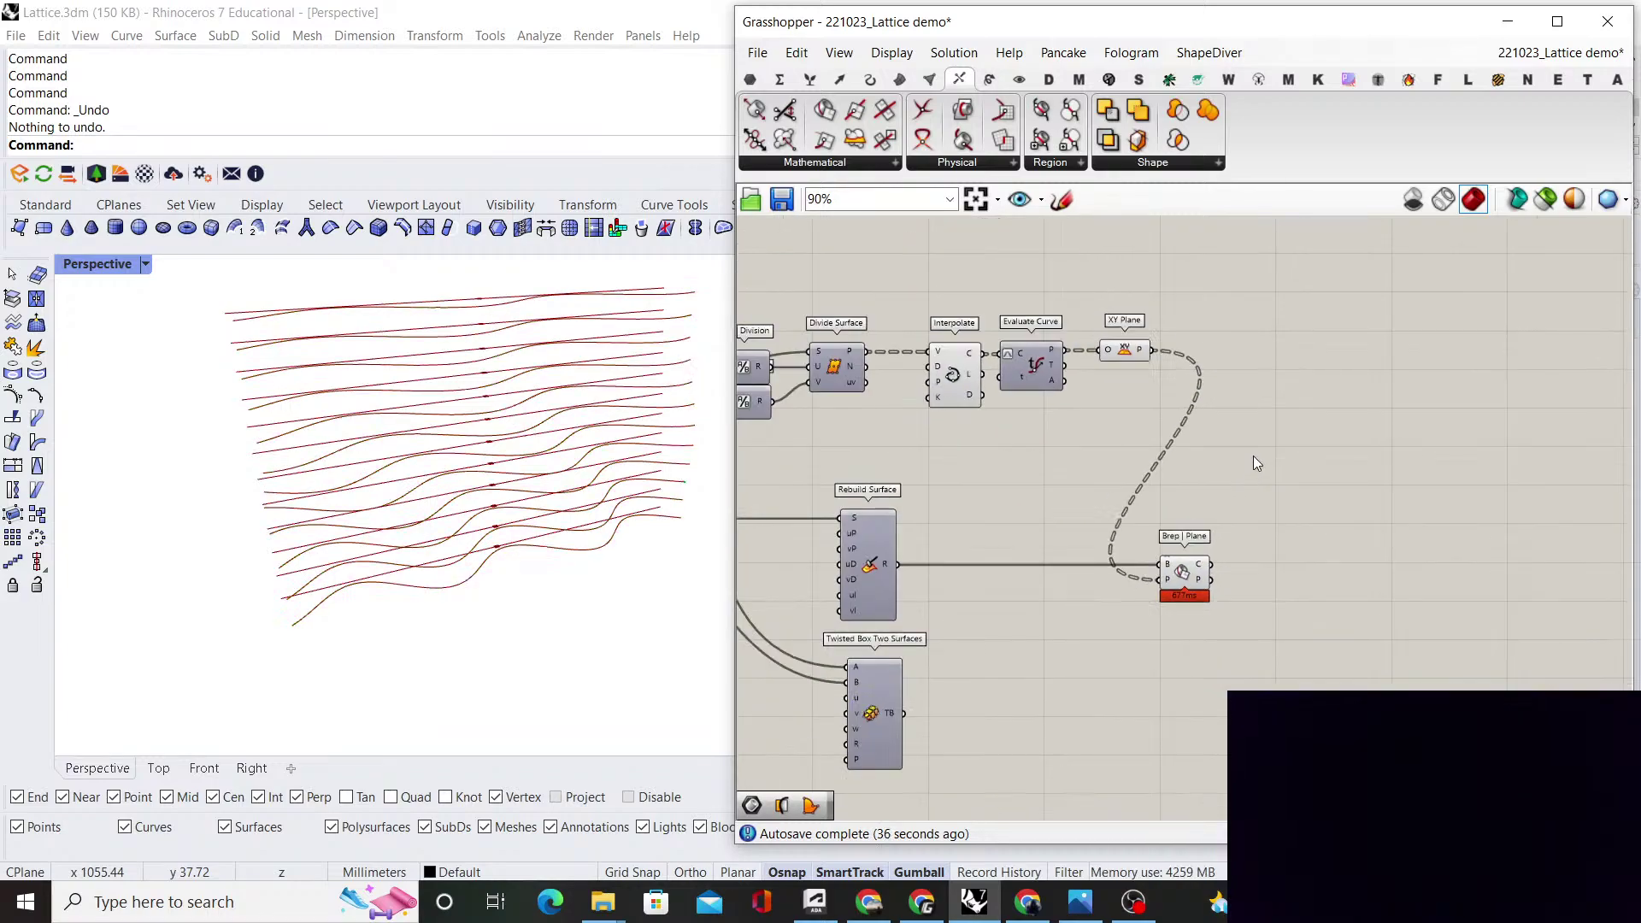
# Turn off the preview of XY Plane
pyautogui.moveTo(1253, 455); pyautogui.dragTo(1240, 517, button='right')
pyautogui.click(1113, 412)
pyautogui.rightClick(1120, 321)
pyautogui.click(1174, 355)
pyautogui.click(1265, 350)
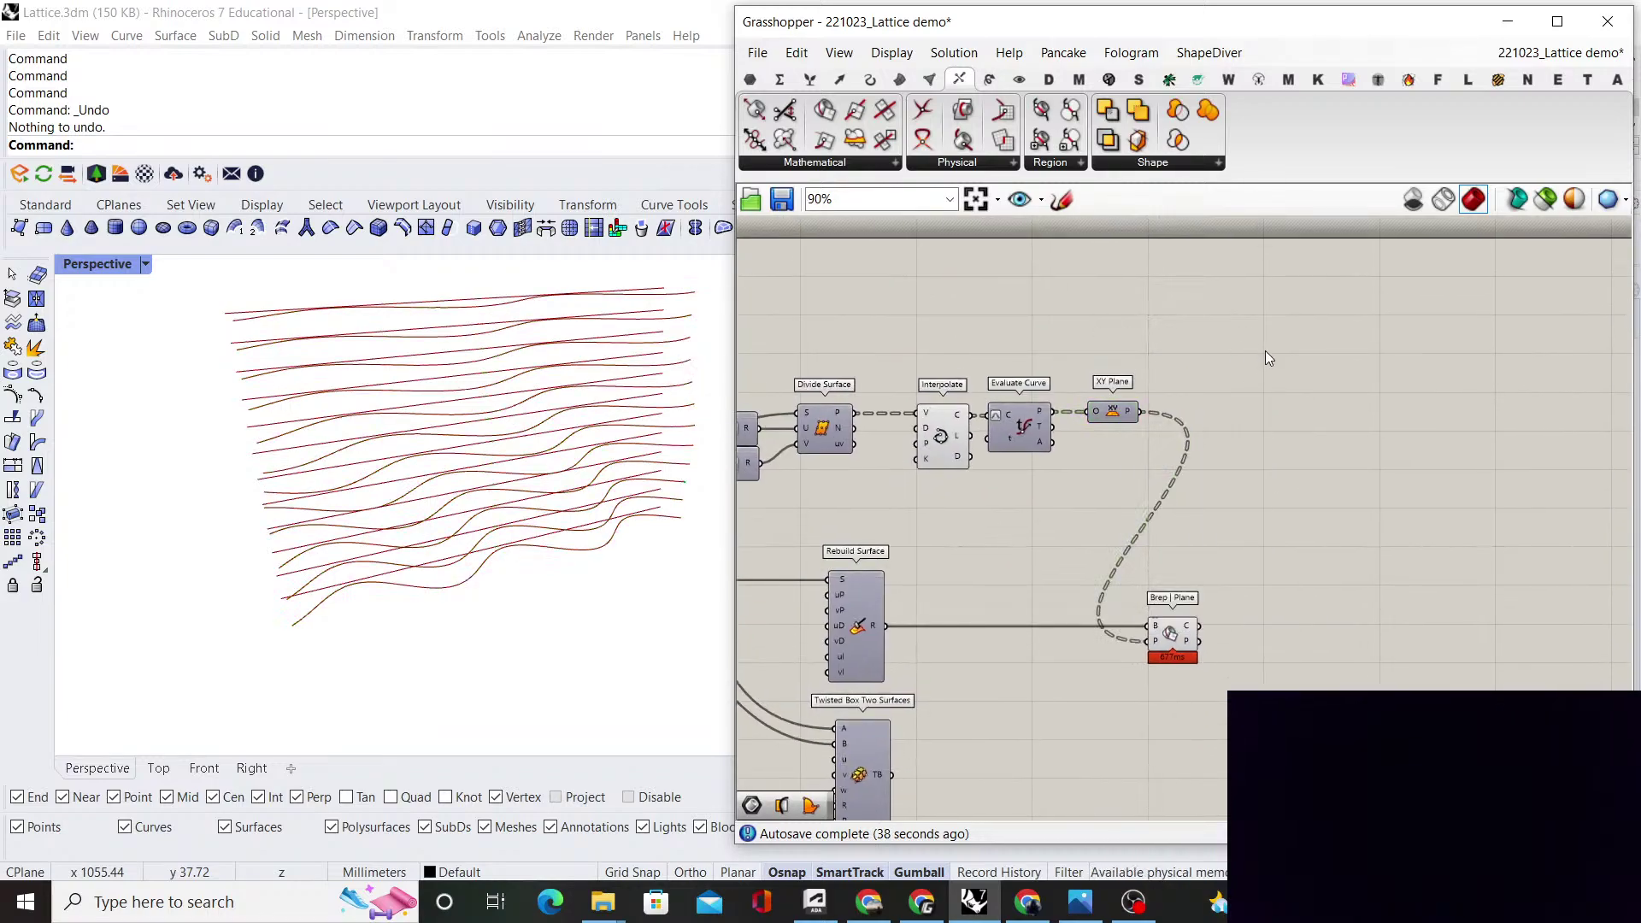
# Add a Trim Tree component beside Brep | Plane, with Brep | Plane's C output connected to its T input
pyautogui.doubleClick(1330, 443)
pyautogui.write('trim tre')
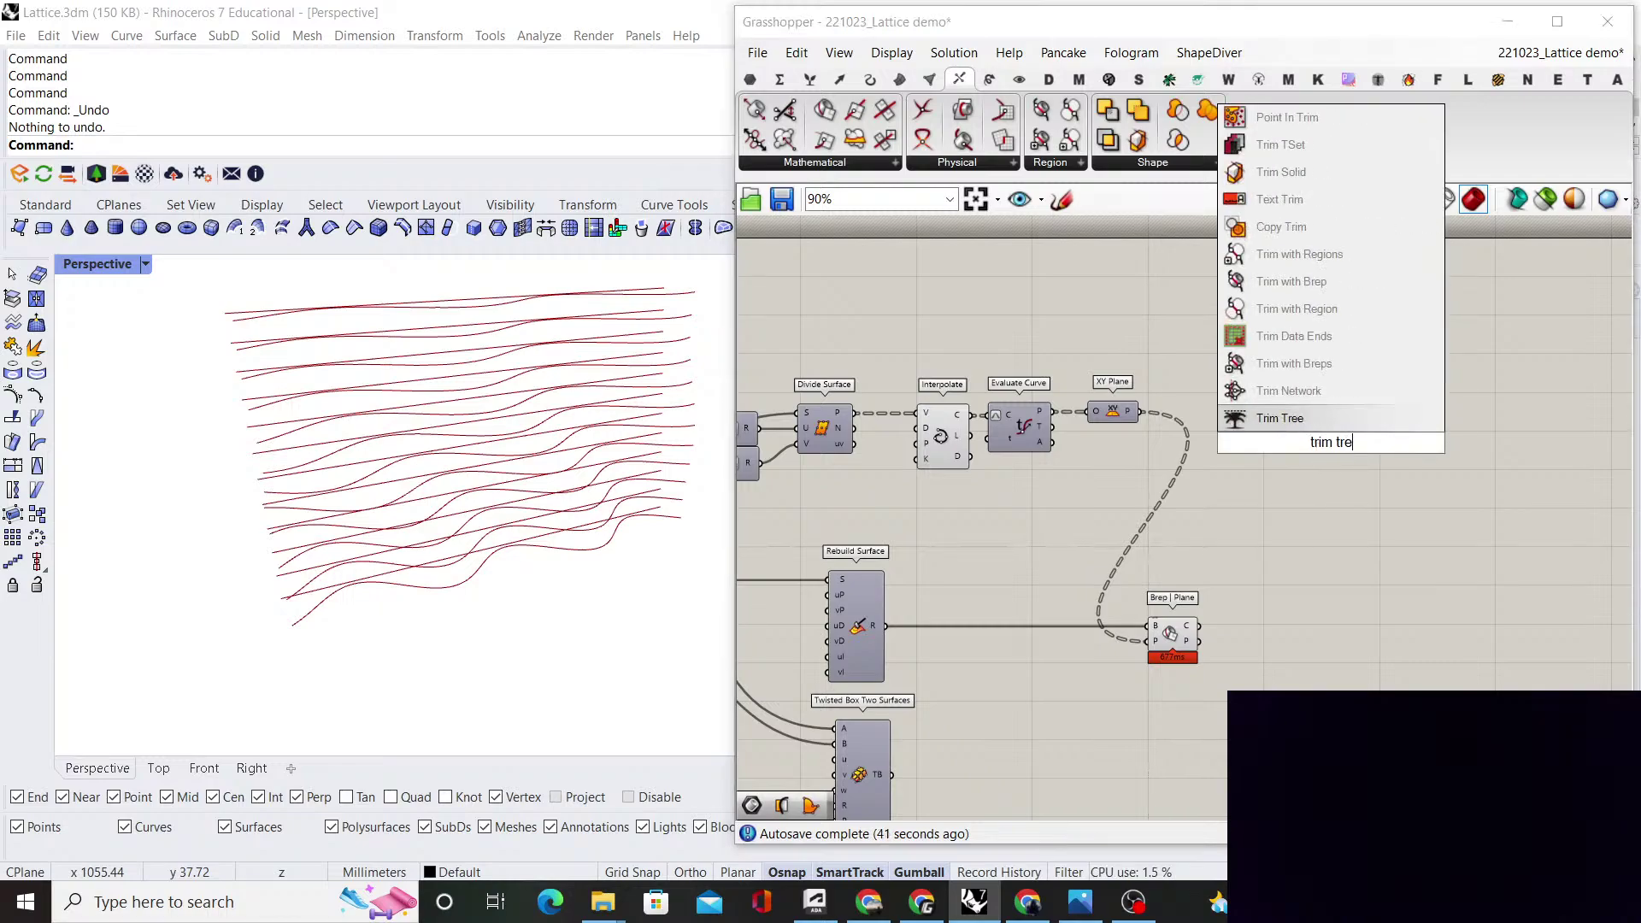
pyautogui.click(1316, 420)
pyautogui.scroll(2, 1231, 568)
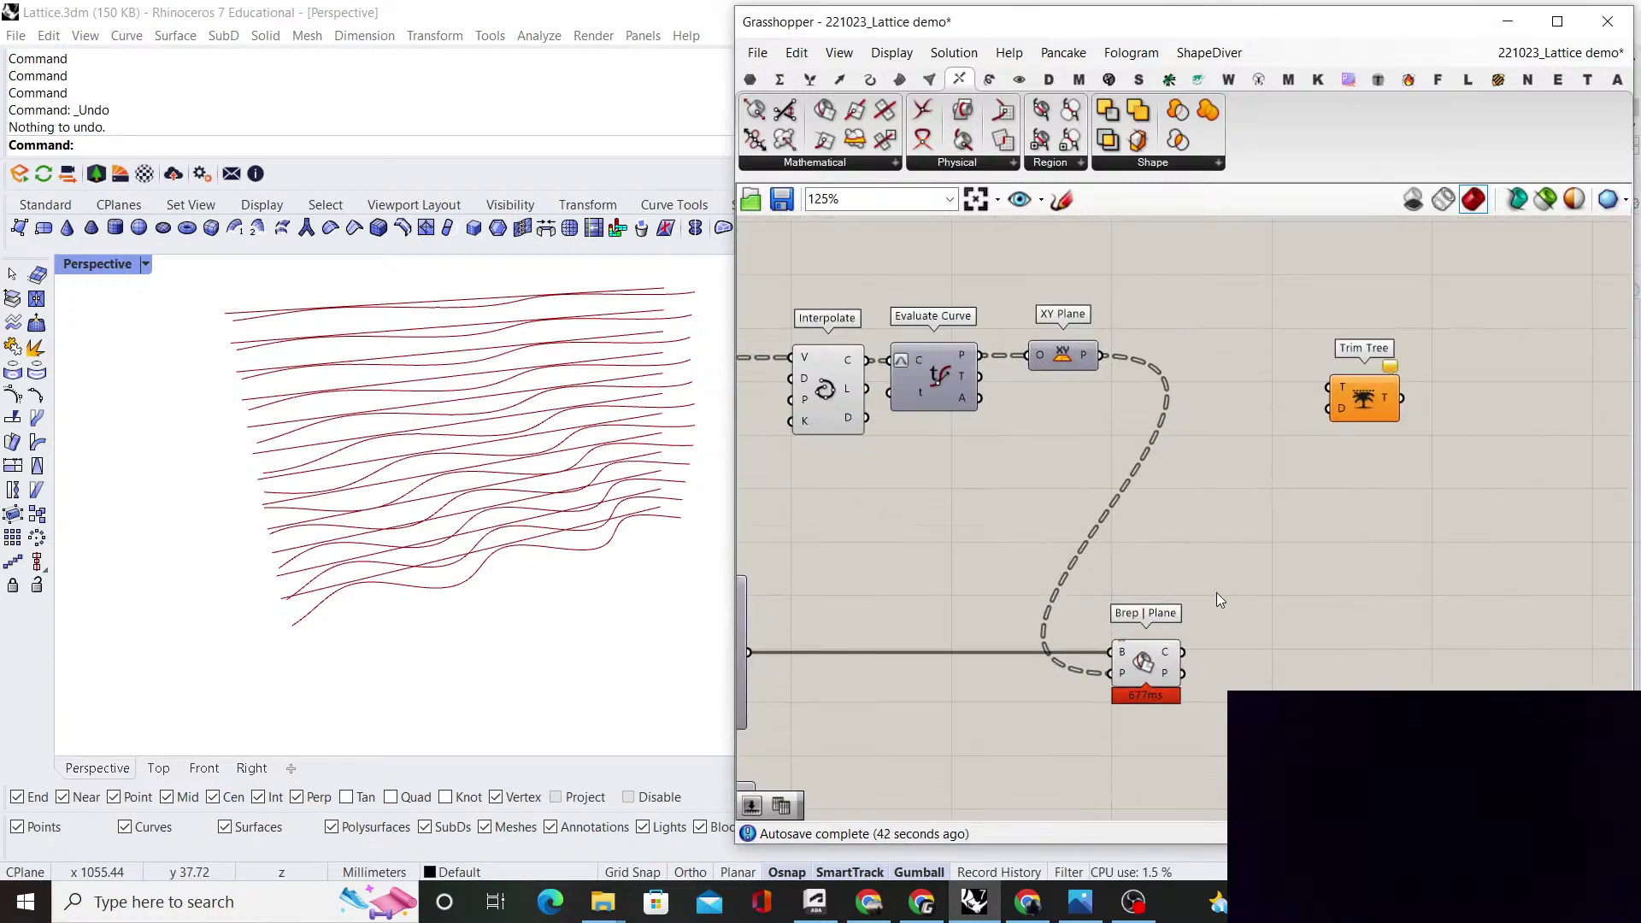
pyautogui.moveTo(1182, 651); pyautogui.dragTo(1333, 662)
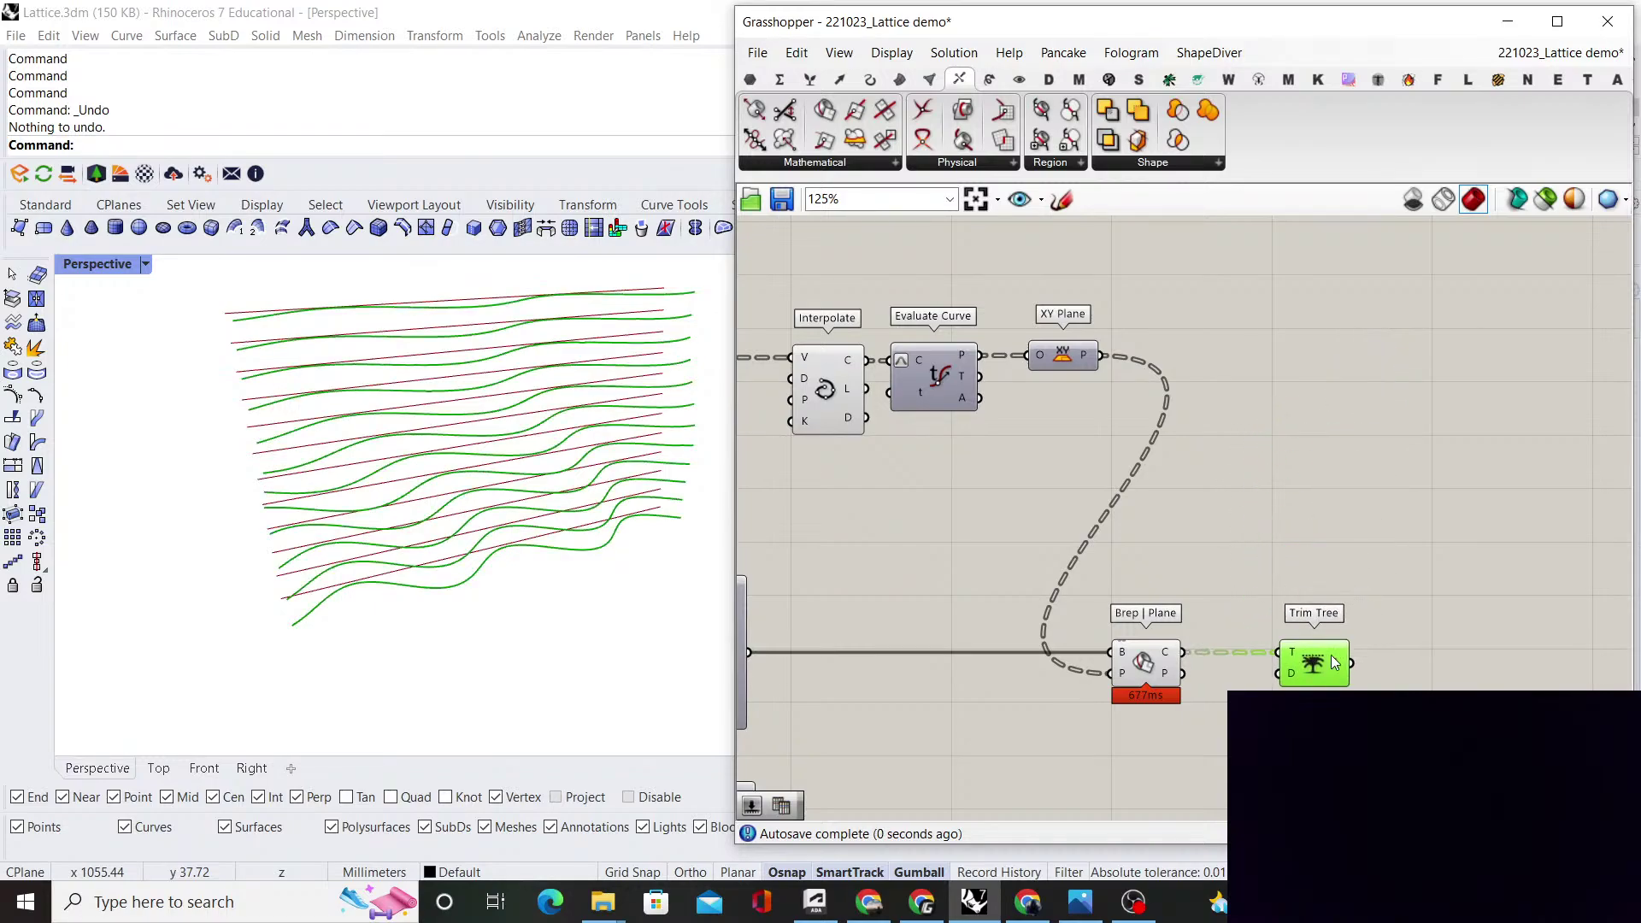
# Simplify Trim Tree's T input
pyautogui.moveTo(1339, 666)
pyautogui.rightClick(1289, 656)
pyautogui.click(1333, 681)
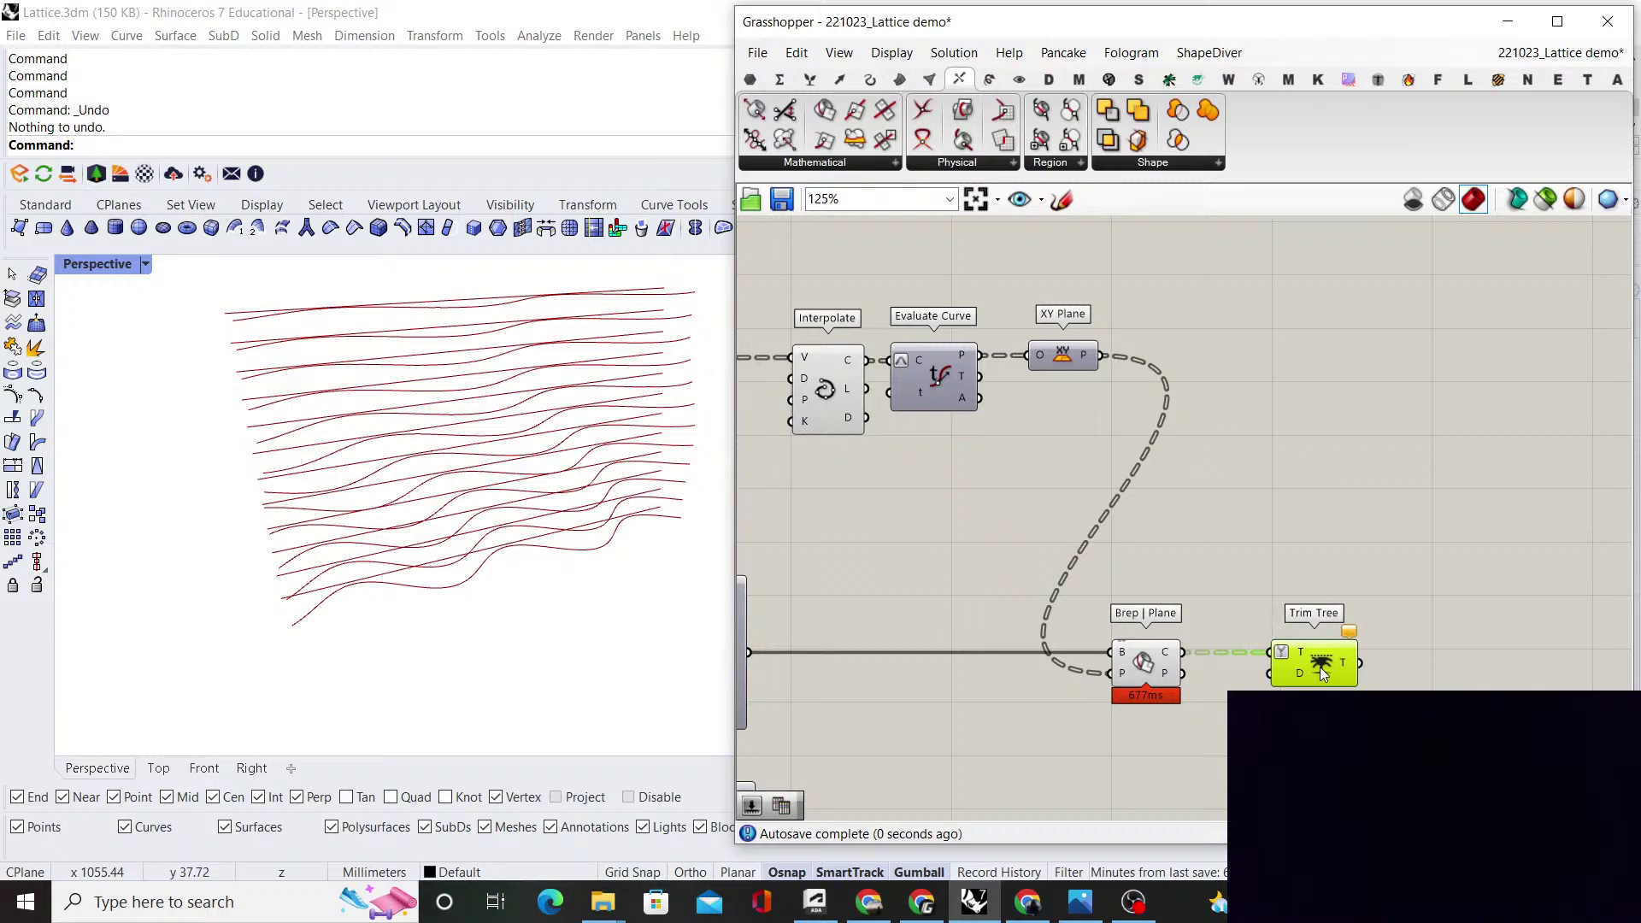
pyautogui.click(1362, 575)
pyautogui.click(1327, 661)
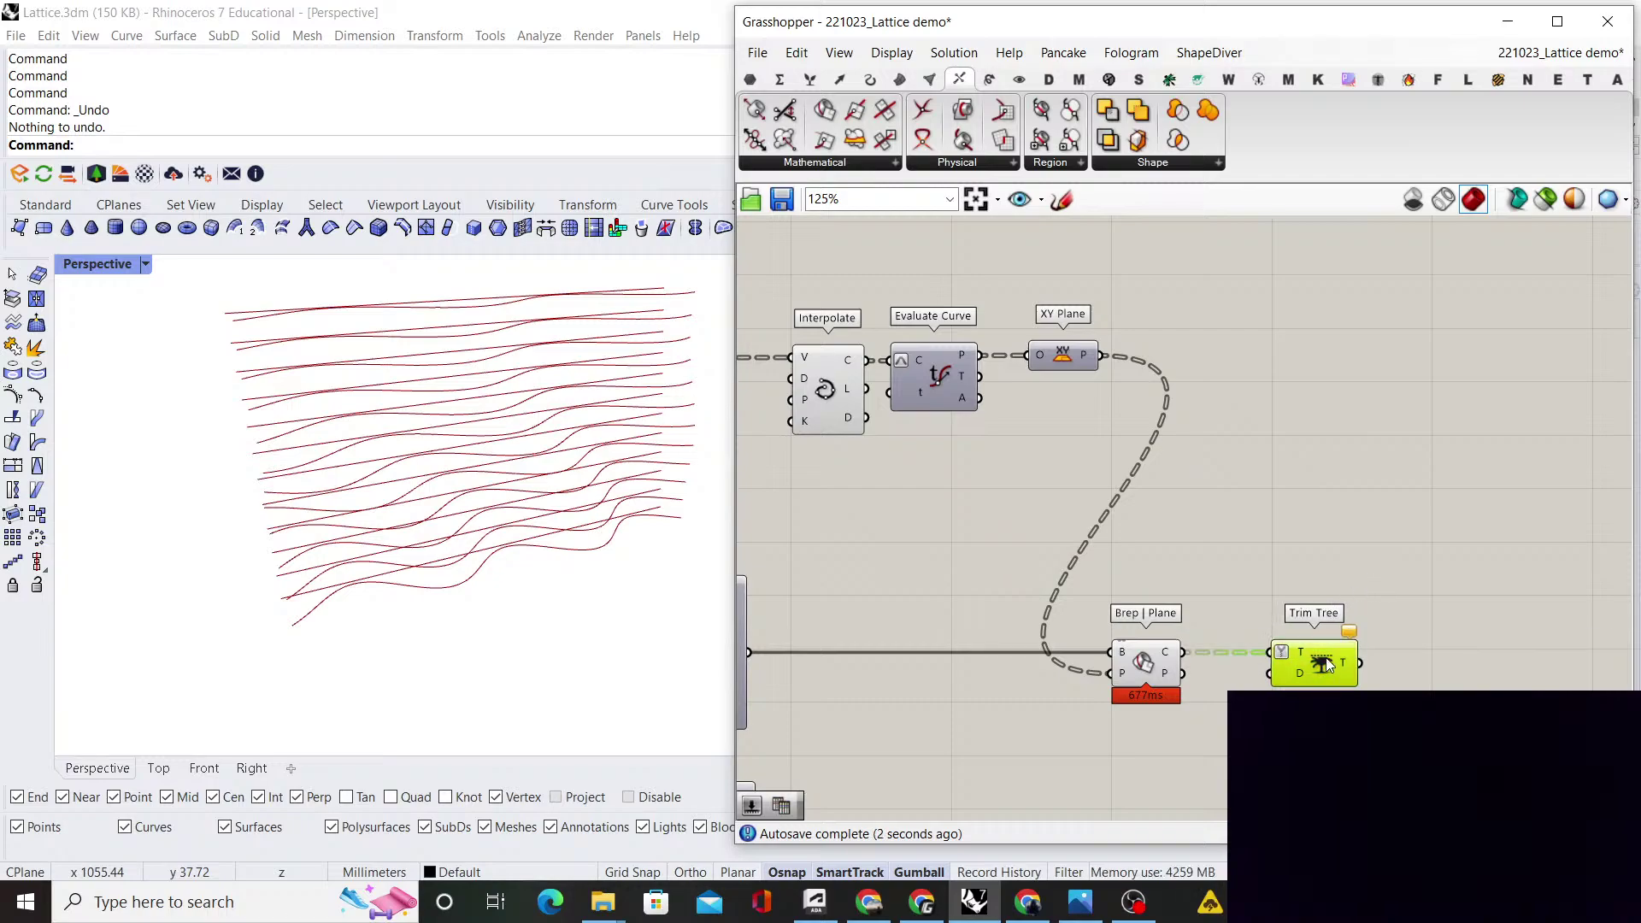
# Delete the Trim Tree component beside Brep | Plane
pyautogui.press('Delete')
pyautogui.doubleClick(1326, 641)
pyautogui.write('shift paths')
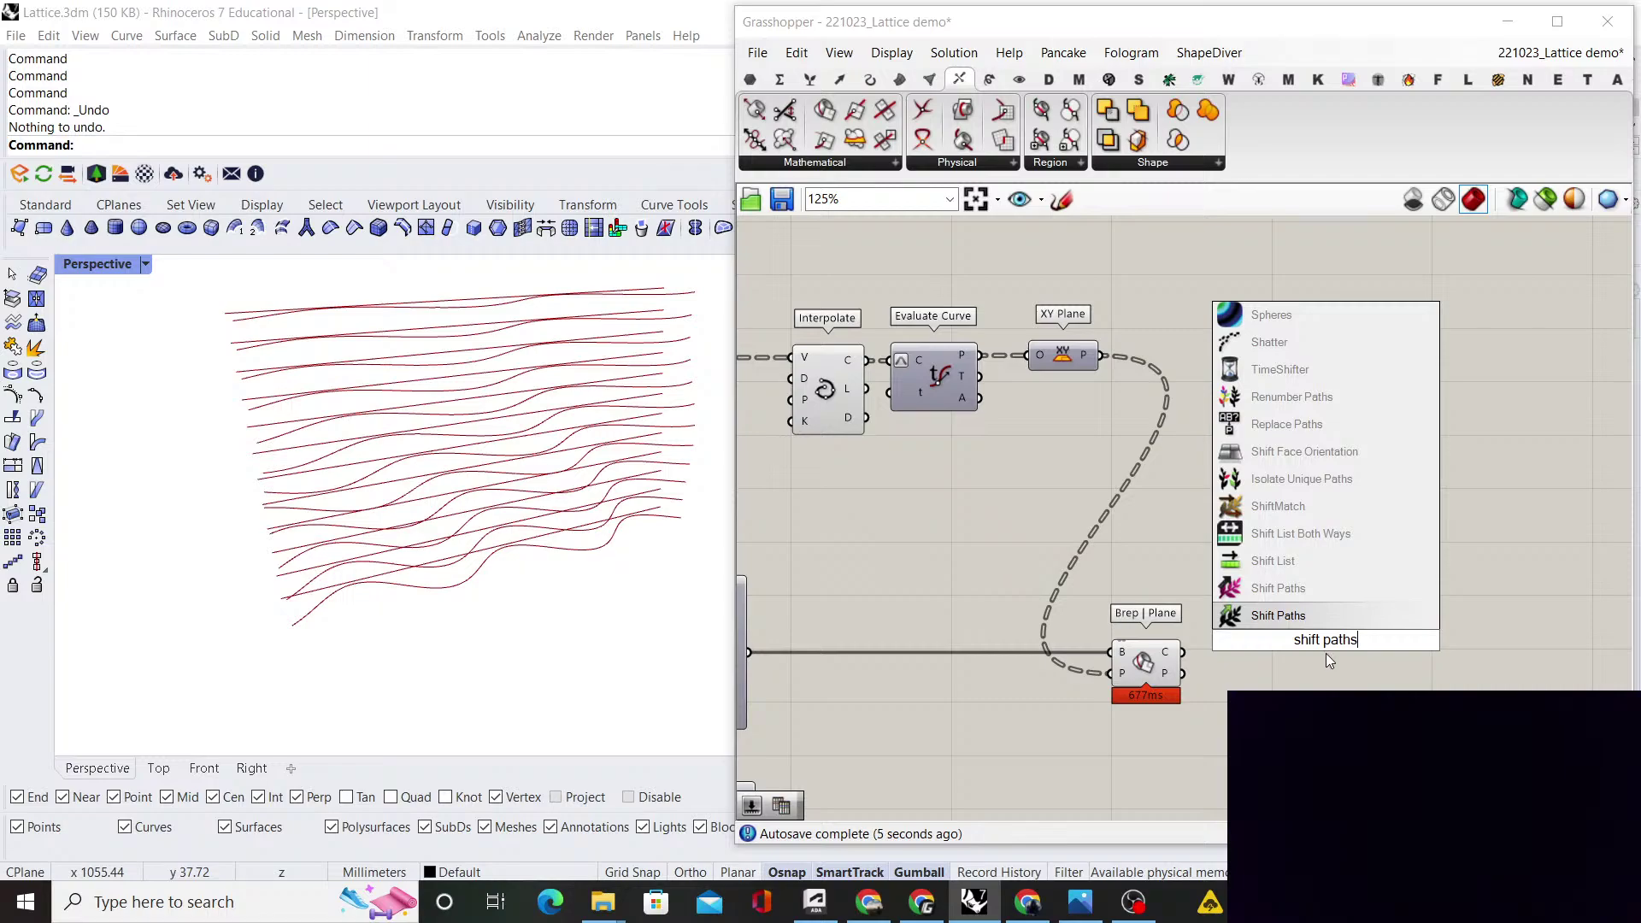
pyautogui.press('Return')
pyautogui.click(1325, 651)
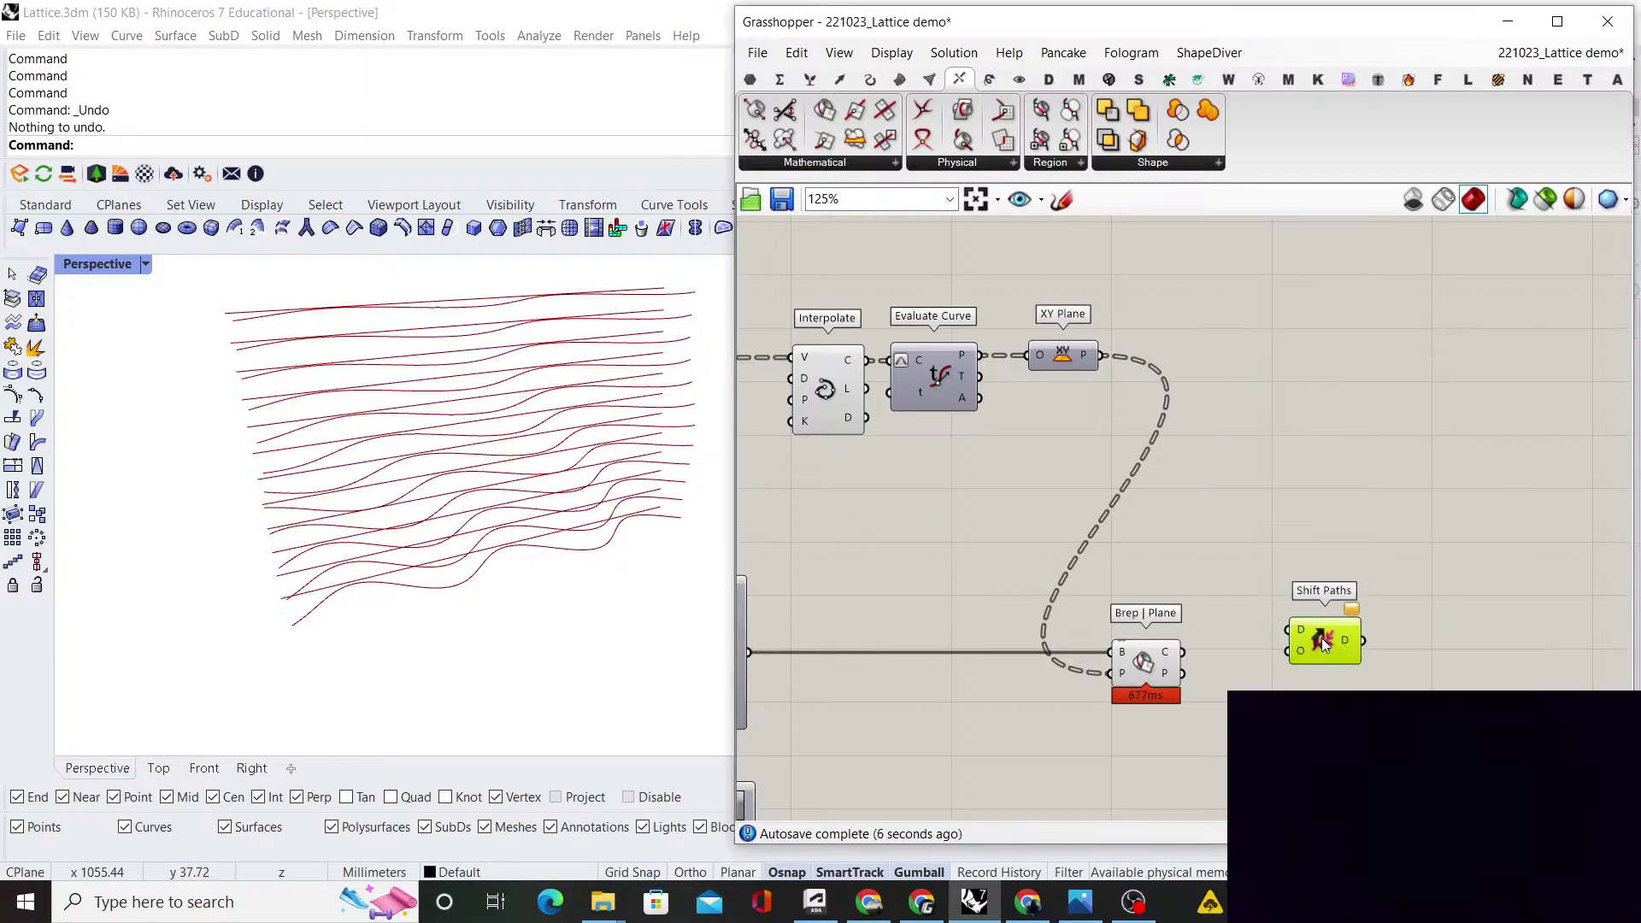
pyautogui.press('Delete')
# Add a Shift Paths component beside Brep | Plane, feed its D input from Brep | Plane's C output, and simplify that input
pyautogui.doubleClick(1323, 641)
pyautogui.write('shift')
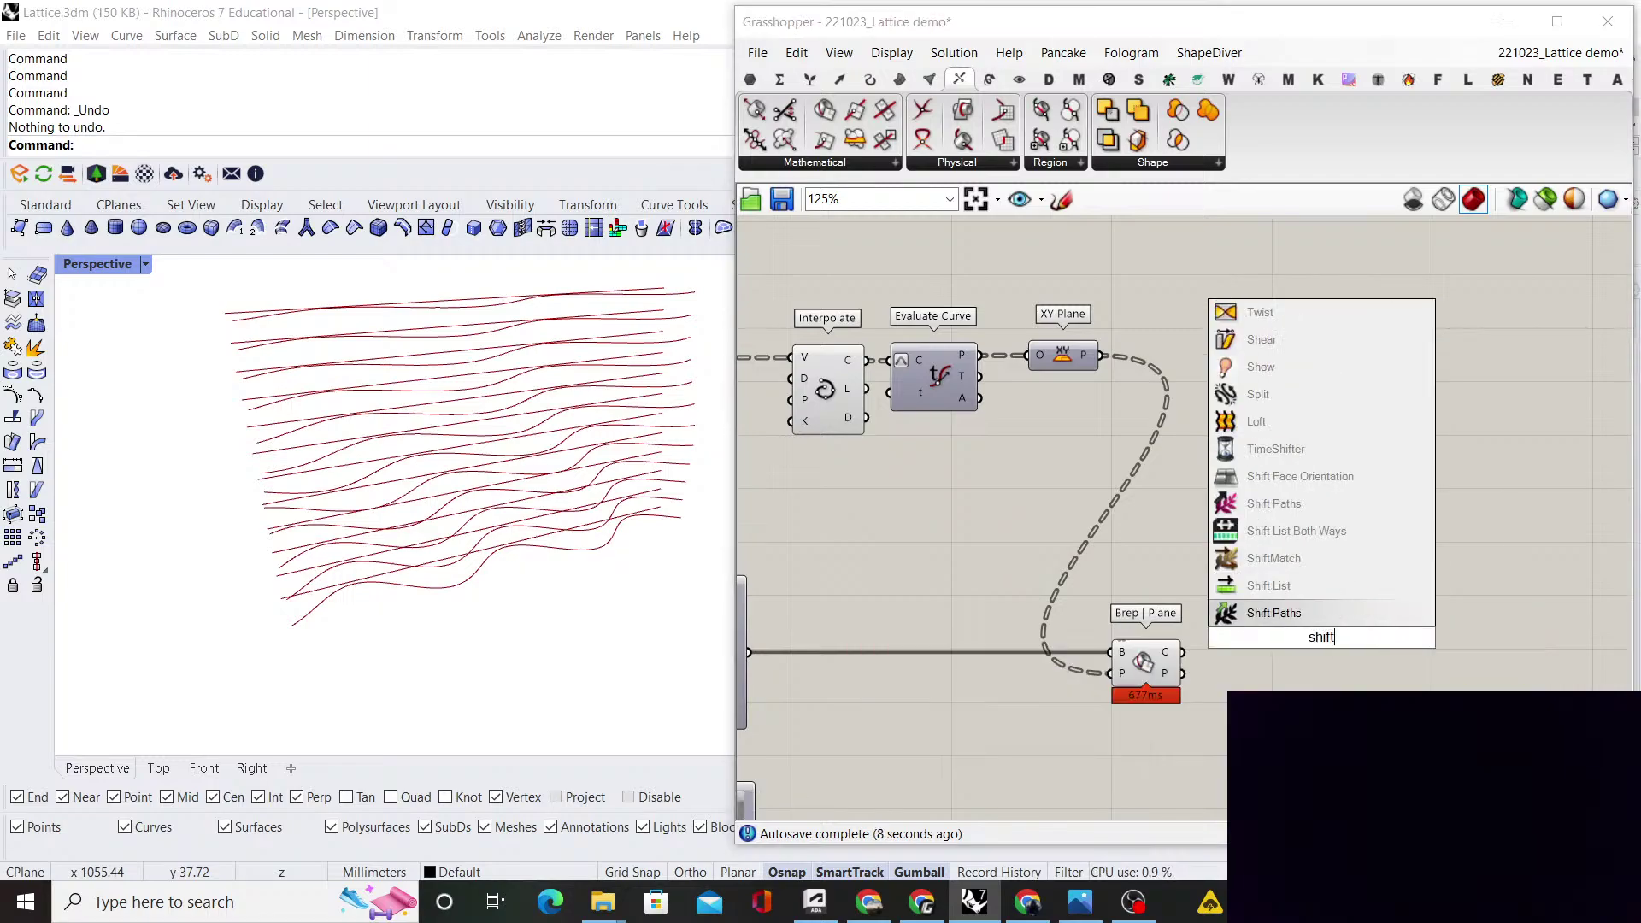
pyautogui.press('Return')
pyautogui.scroll(2, 1331, 637)
pyautogui.moveTo(1167, 651); pyautogui.dragTo(1292, 652)
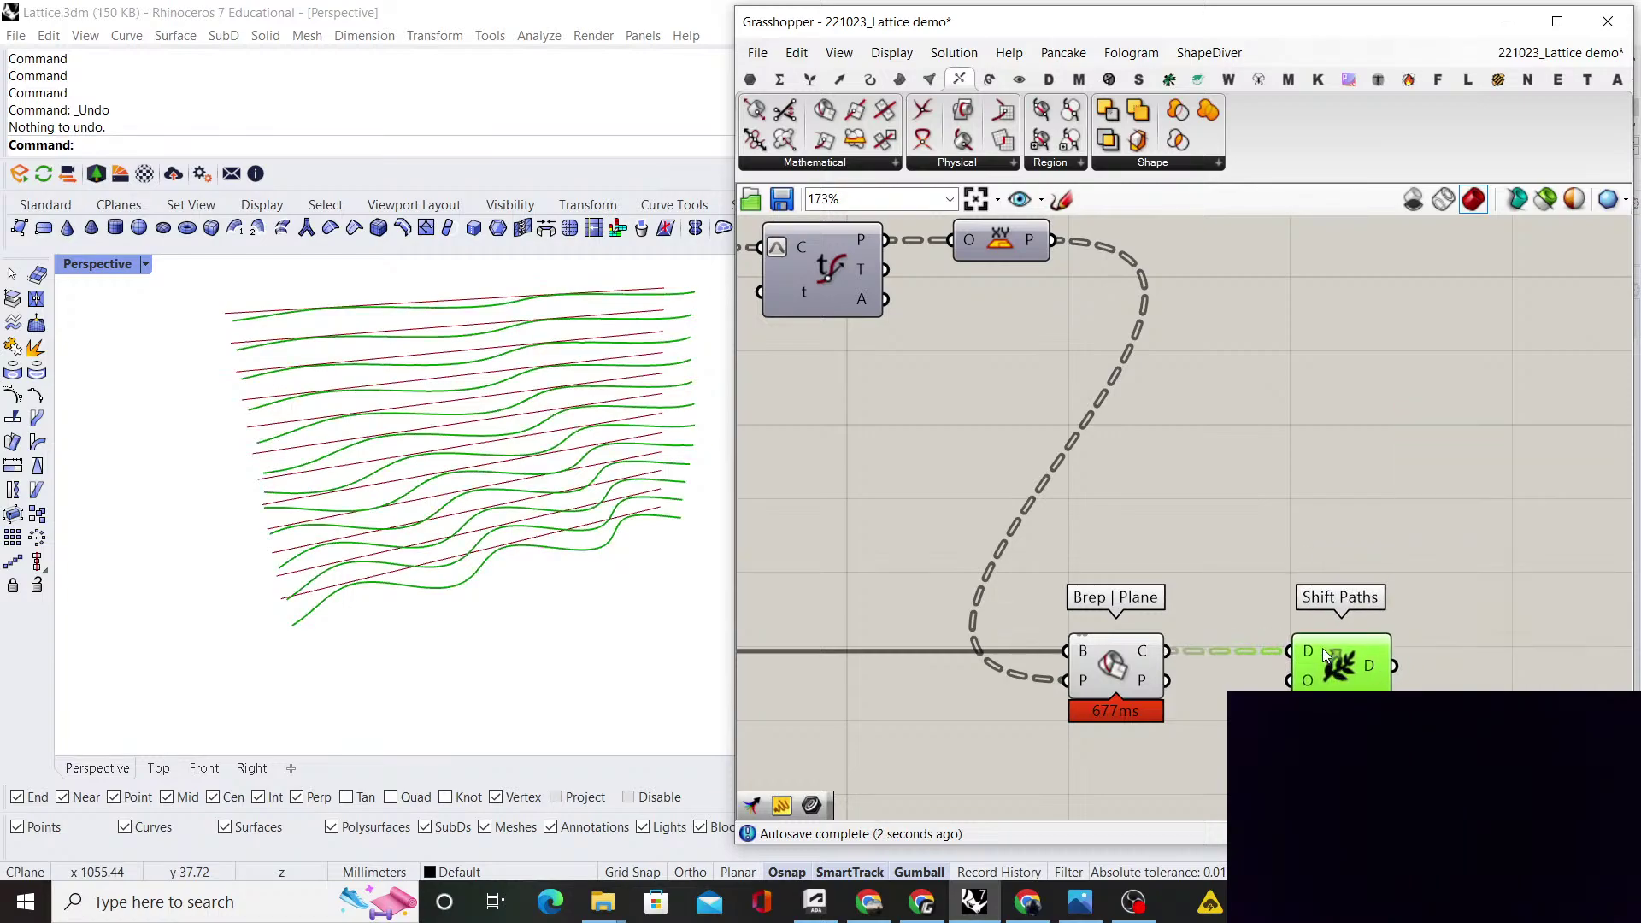
pyautogui.rightClick(1371, 667)
pyautogui.click(1367, 695)
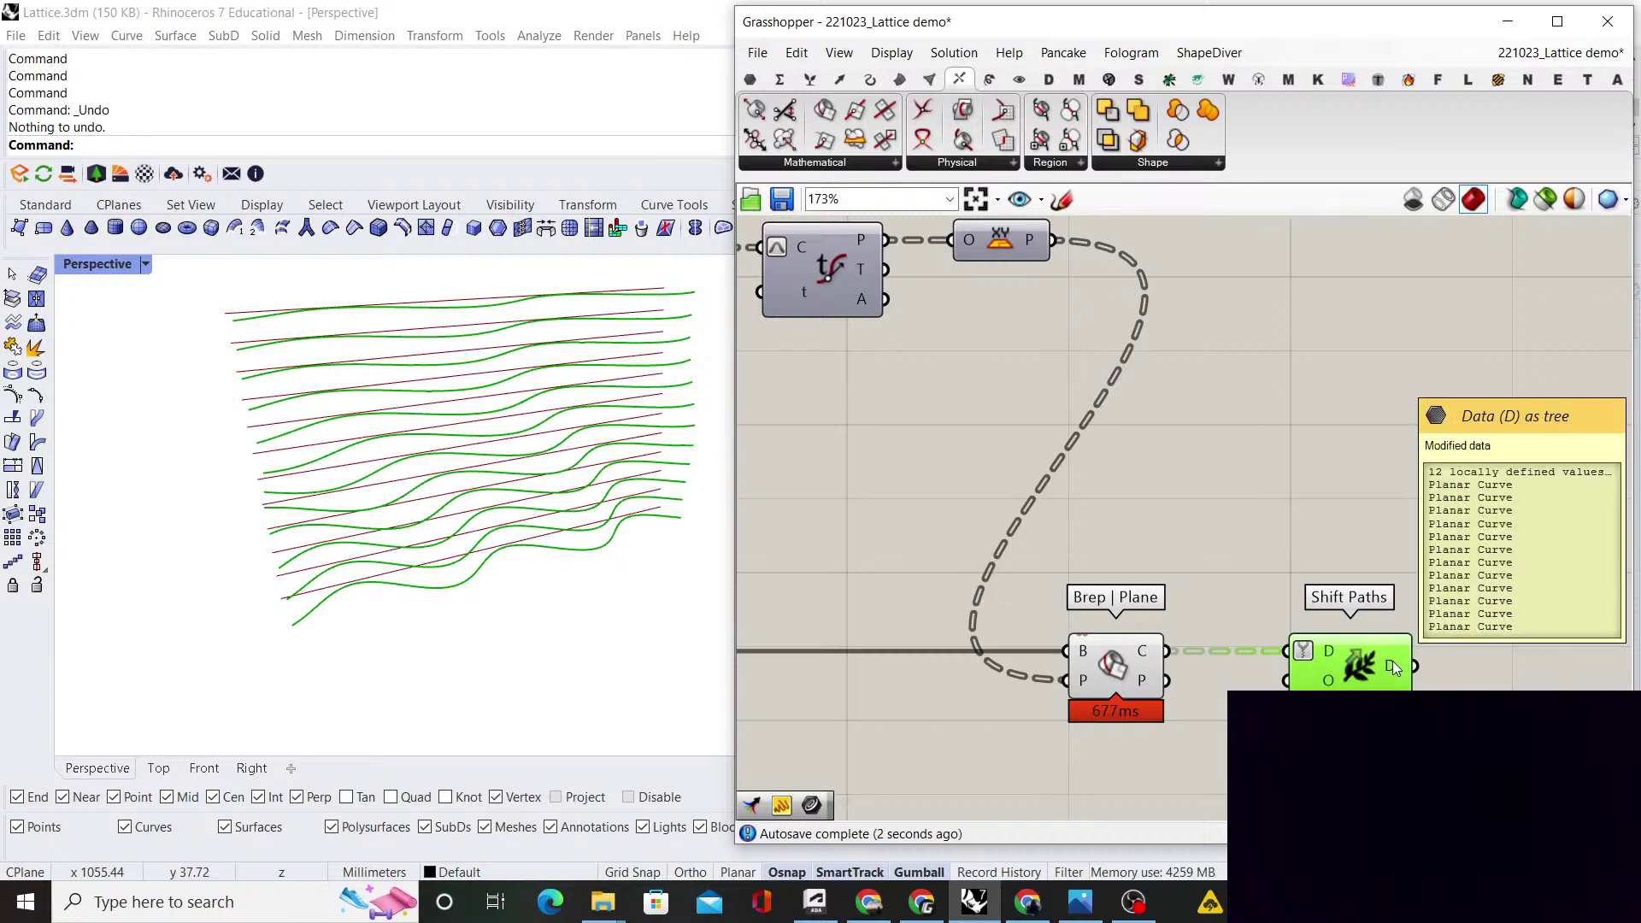
# Duplicate Shift Paths above the original and feed the copy's D input from Interpolate's C output instead
pyautogui.scroll(-1, 1392, 660)
pyautogui.keyDown('alt'); pyautogui.moveTo(1363, 670); pyautogui.dragTo(1363, 517); pyautogui.keyUp('alt')
pyautogui.scroll(-1, 1121, 352)
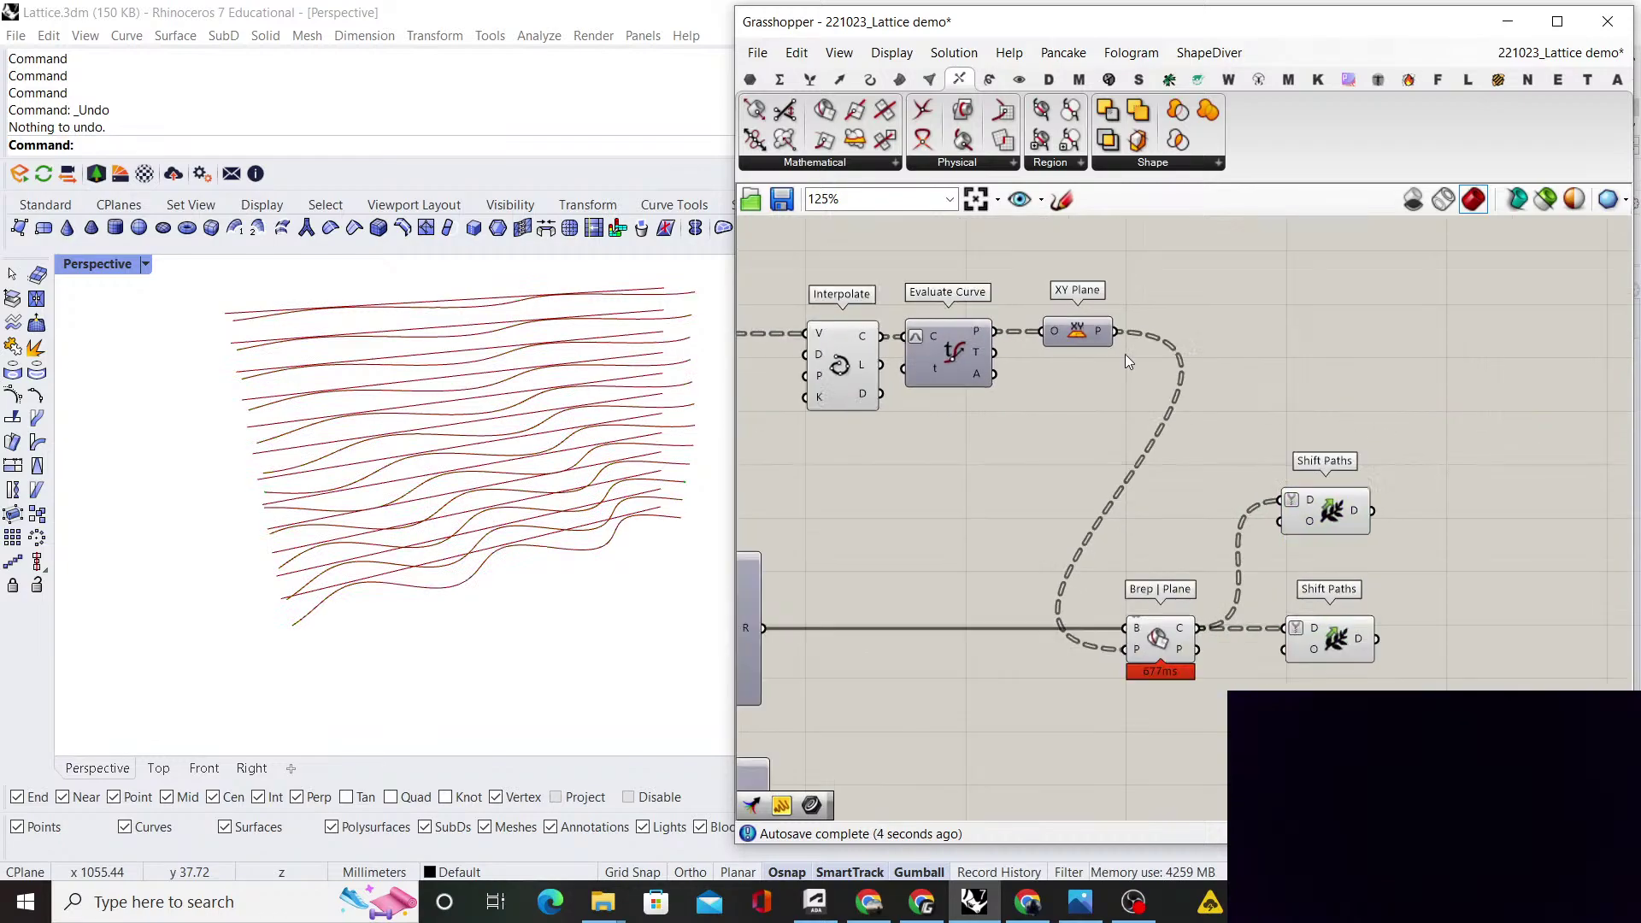
pyautogui.moveTo(1124, 353); pyautogui.dragTo(1125, 375, button='right')
pyautogui.moveTo(881, 360); pyautogui.dragTo(1283, 521)
pyautogui.moveTo(1334, 543); pyautogui.dragTo(1344, 475)
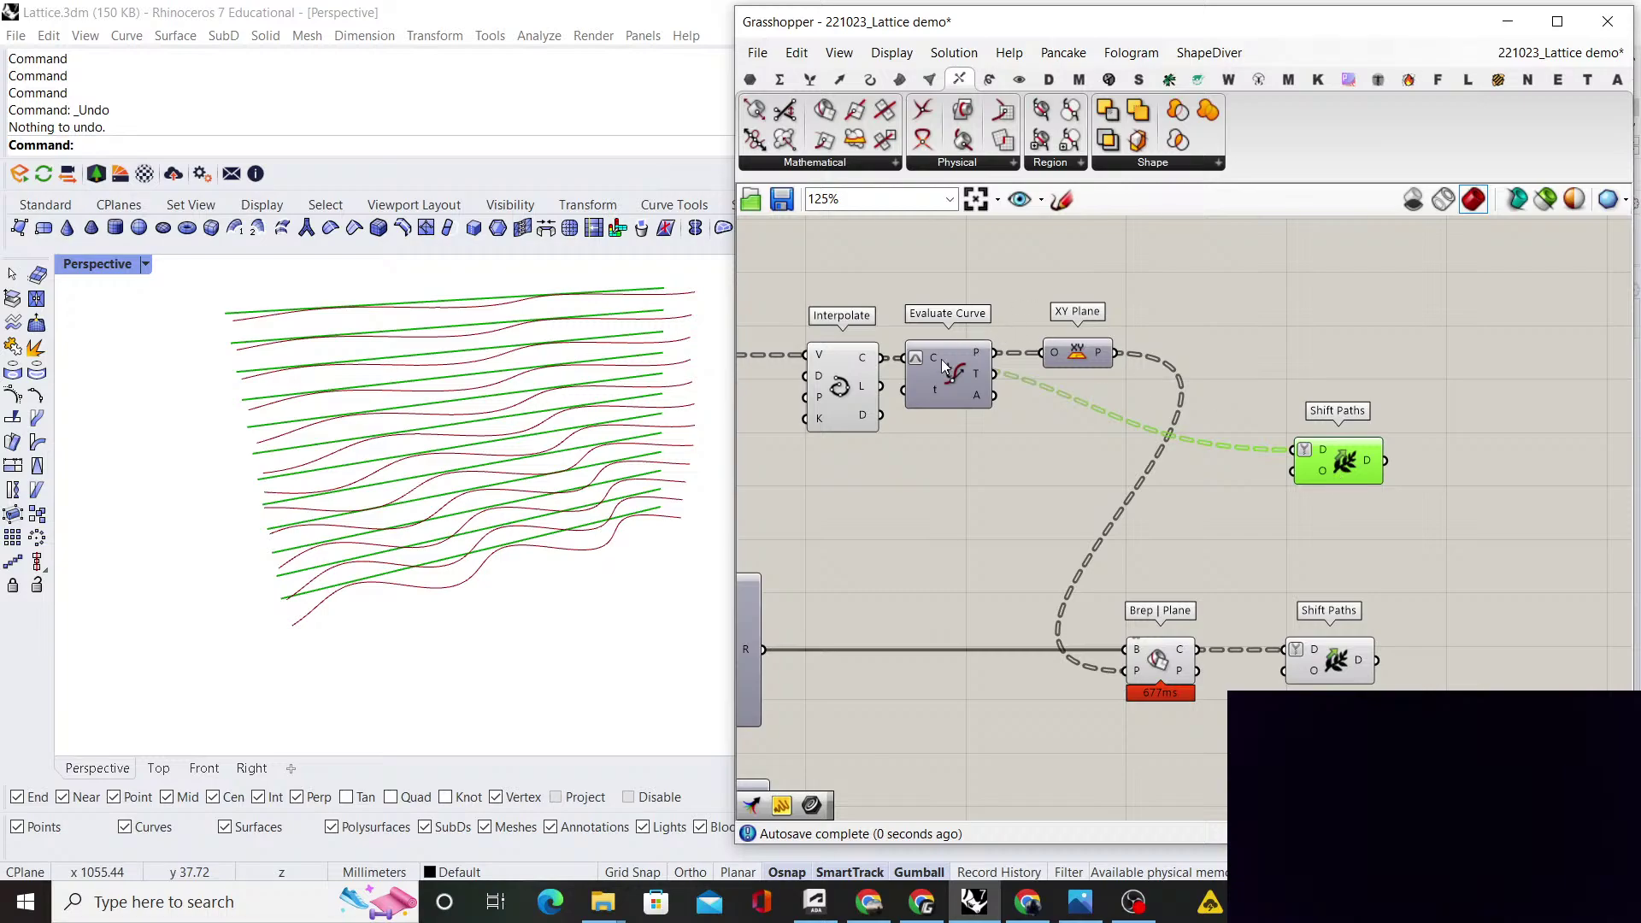
# Move Evaluate Curve and XY Plane down into the row just before Brep | Plane
pyautogui.moveTo(941, 359); pyautogui.dragTo(916, 573)
pyautogui.moveTo(1073, 357); pyautogui.dragTo(1053, 675)
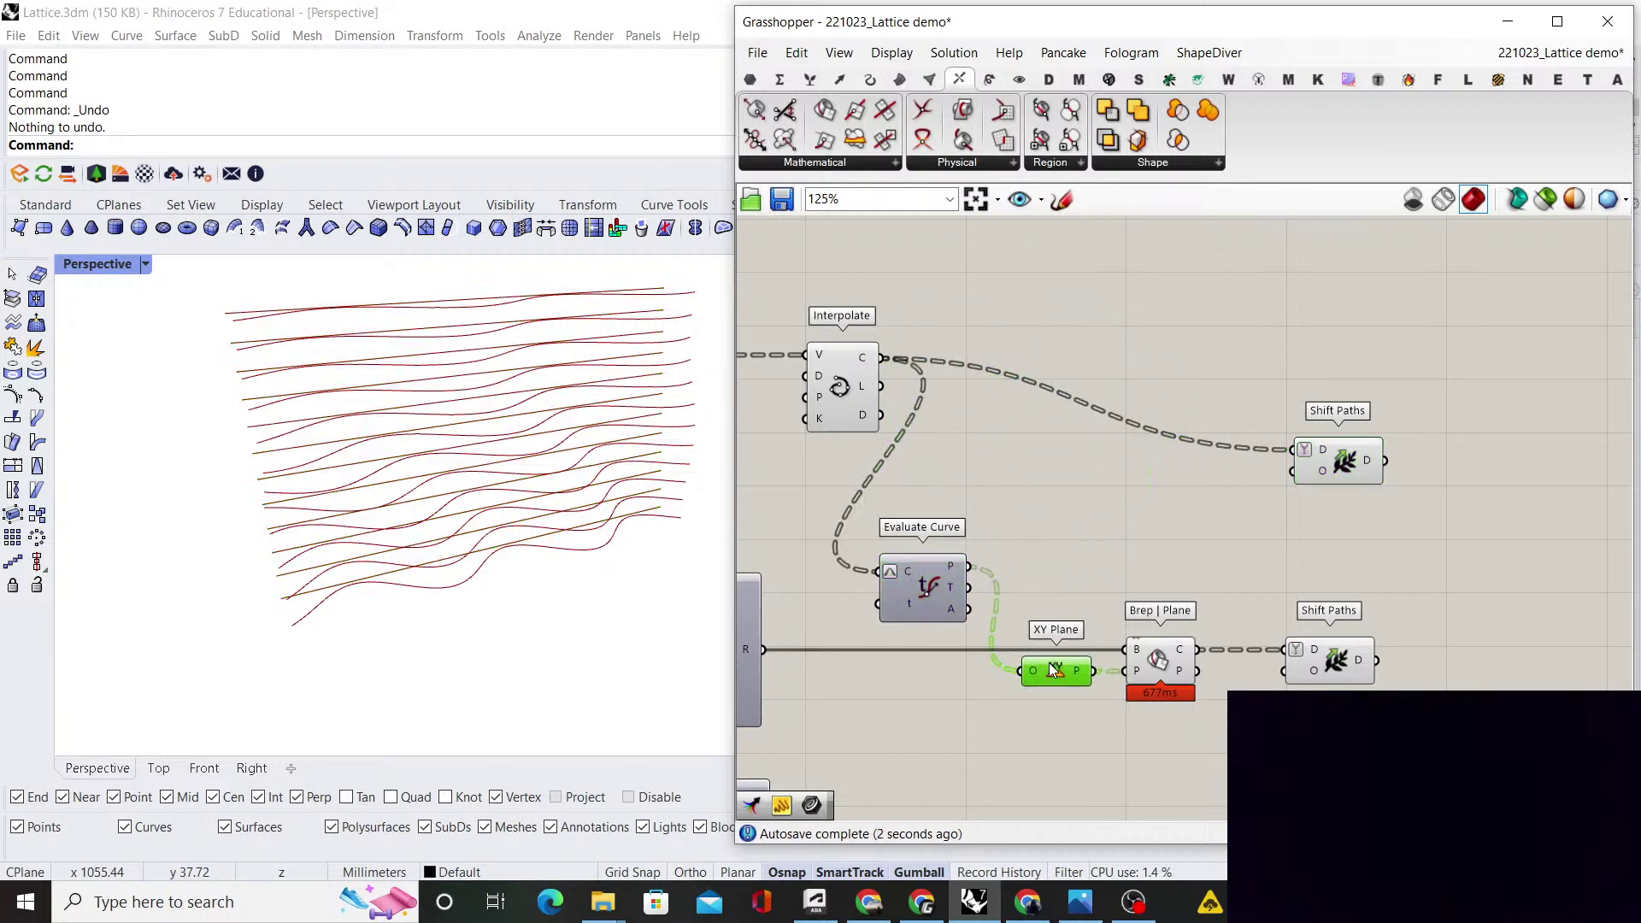
pyautogui.moveTo(1053, 676); pyautogui.dragTo(1191, 566, button='right')
pyautogui.moveTo(1058, 472); pyautogui.dragTo(1059, 573)
pyautogui.click(1200, 468)
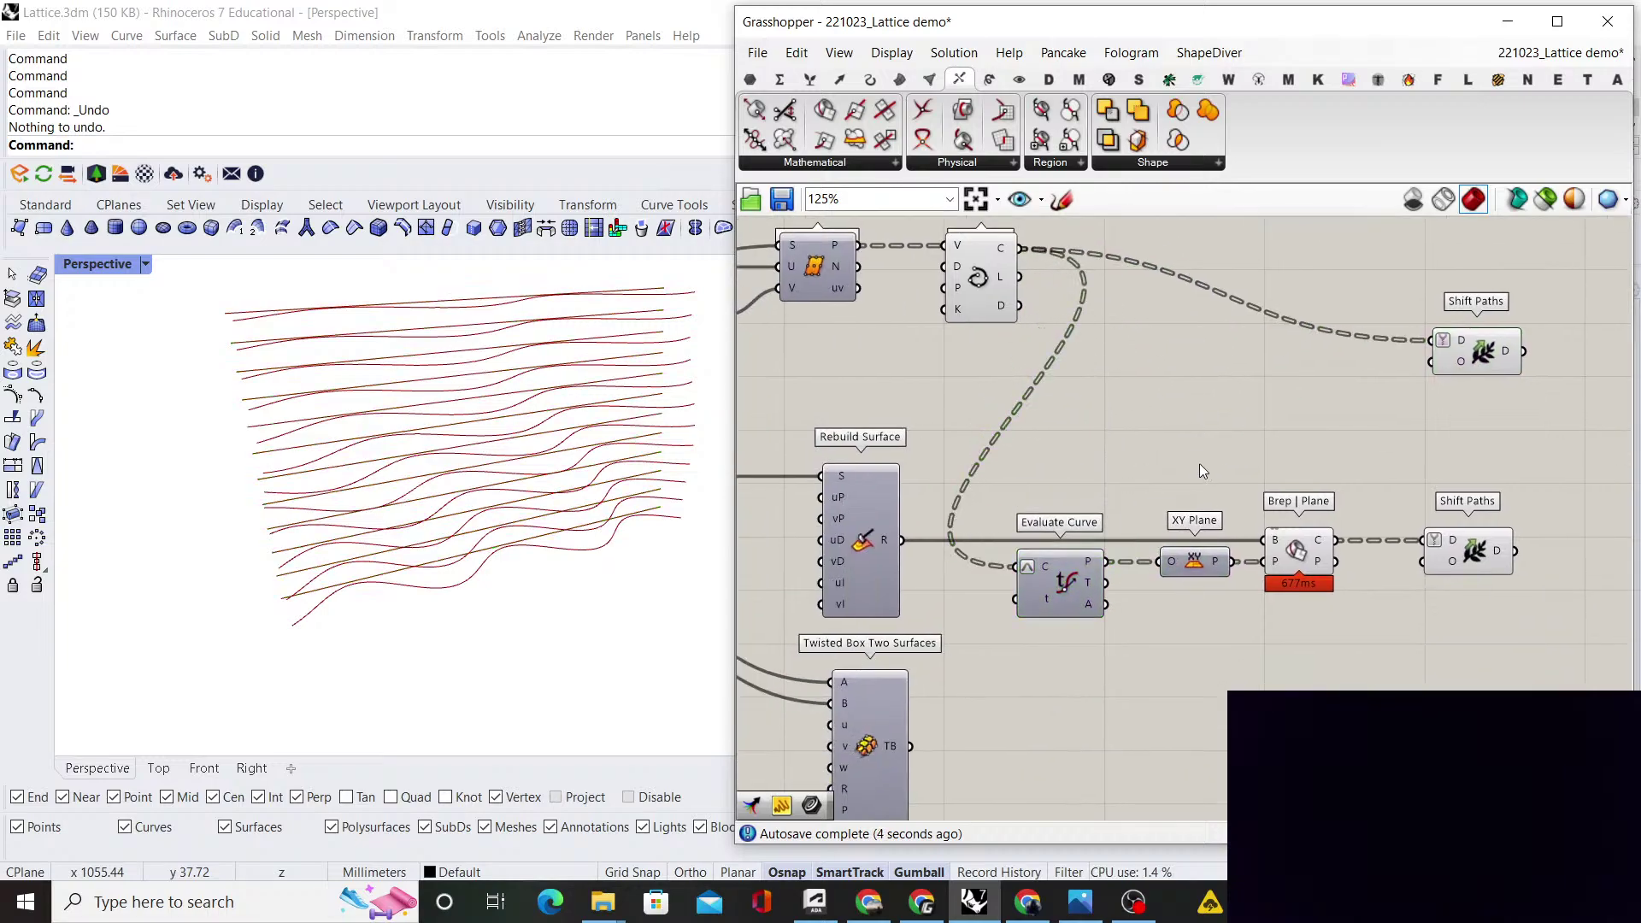
# Turn off the preview of Brep | Plane
pyautogui.moveTo(1201, 470); pyautogui.dragTo(1161, 477, button='right')
pyautogui.click(1256, 558)
pyautogui.rightClick(1253, 460)
pyautogui.click(1309, 497)
pyautogui.click(1282, 434)
# Move the upper Shift Paths component up in line with Interpolate's C output
pyautogui.moveTo(1281, 431); pyautogui.dragTo(1248, 497, button='right')
pyautogui.scroll(-2, 1248, 497)
pyautogui.moveTo(1350, 470); pyautogui.dragTo(1341, 417)
pyautogui.click(1262, 517)
# Turn off the preview of Interpolate
pyautogui.scroll(-2, 1258, 511)
pyautogui.click(1017, 459)
pyautogui.rightClick(974, 352)
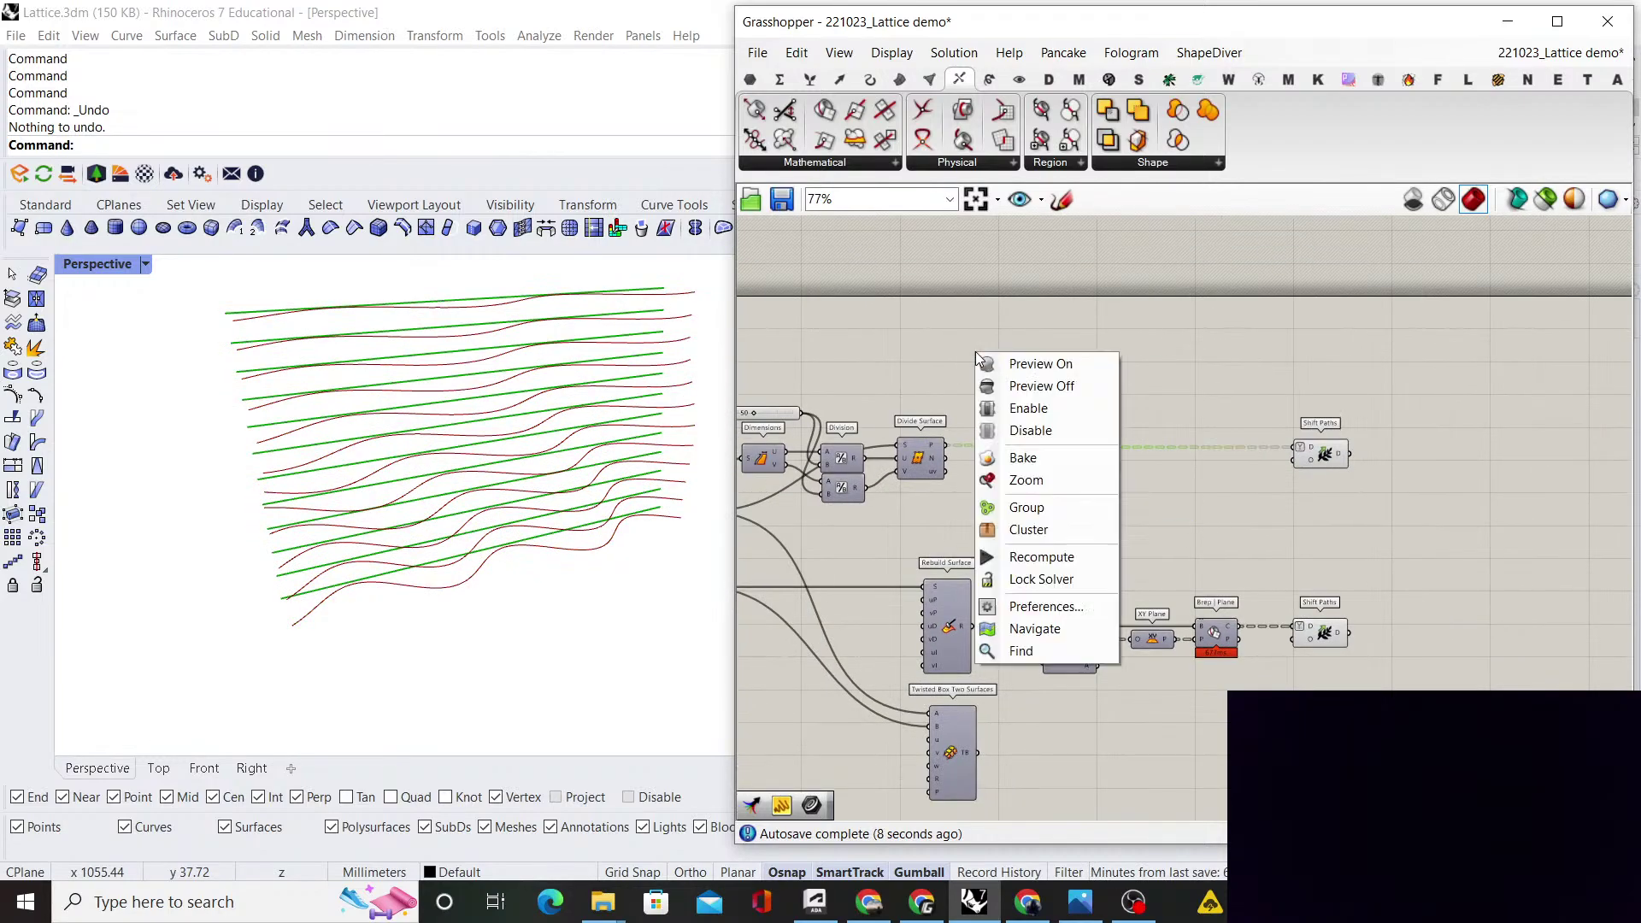
pyautogui.click(1038, 387)
pyautogui.click(1300, 518)
# Examine the curves and output data of the lower and upper Shift Paths components
pyautogui.scroll(2, 1301, 520)
pyautogui.moveTo(1301, 520); pyautogui.dragTo(1091, 462, button='right')
pyautogui.click(1118, 607)
pyautogui.click(1126, 378)
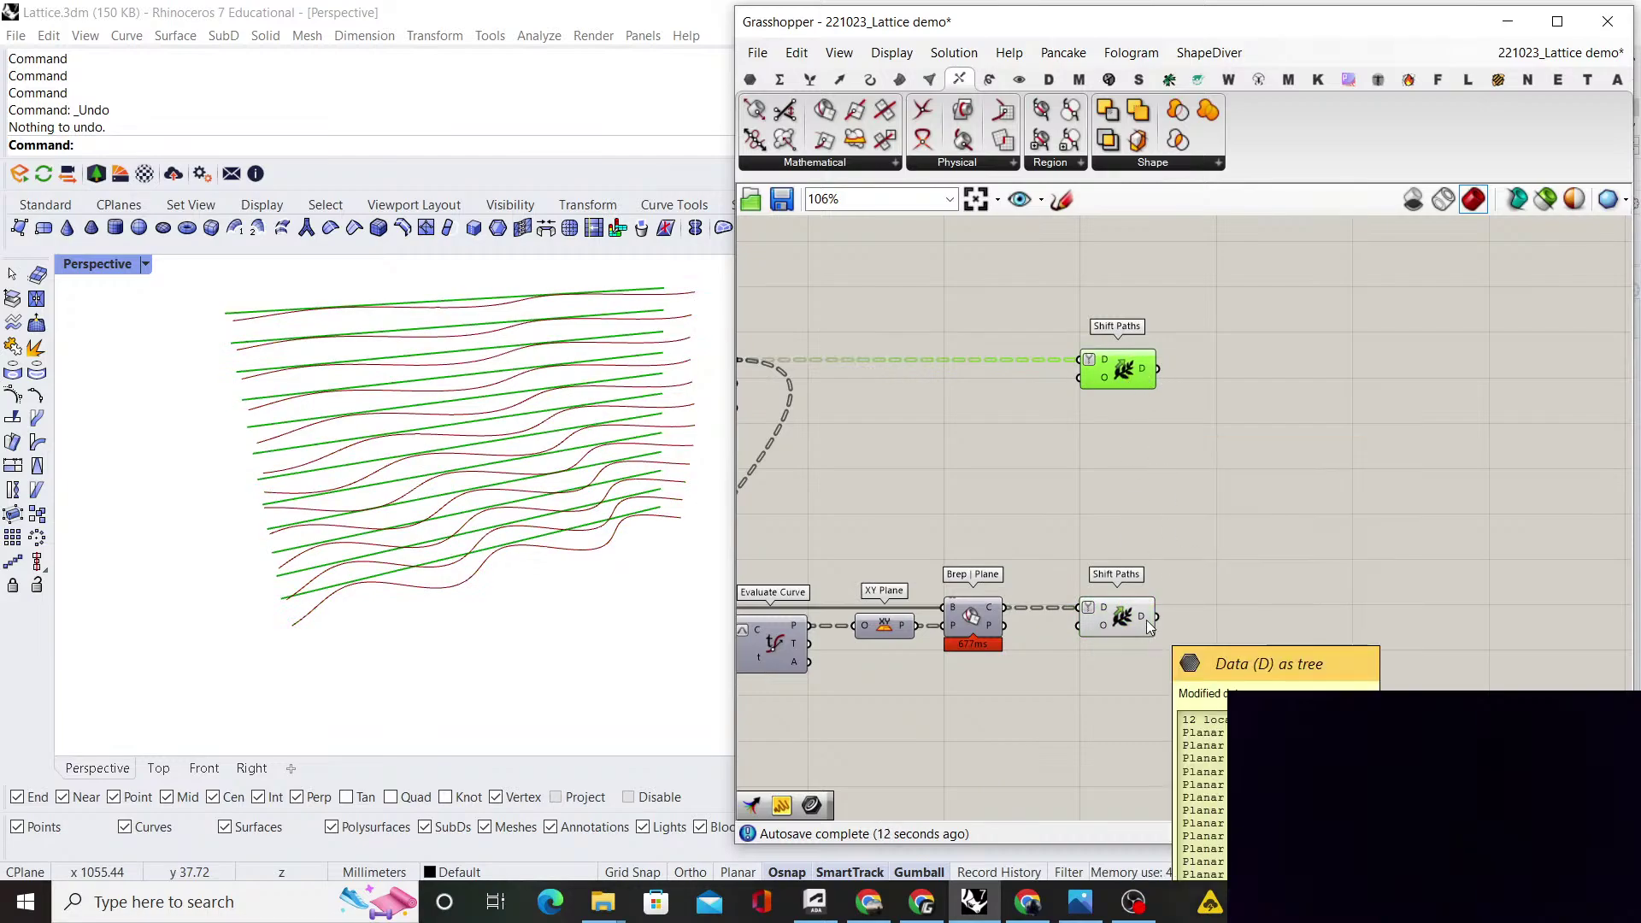
pyautogui.click(1218, 346)
pyautogui.moveTo(1218, 346); pyautogui.dragTo(1172, 366, button='right')
# Try a Twisted Box Tube Variable component beside the two Shift Paths components
pyautogui.click(1198, 78)
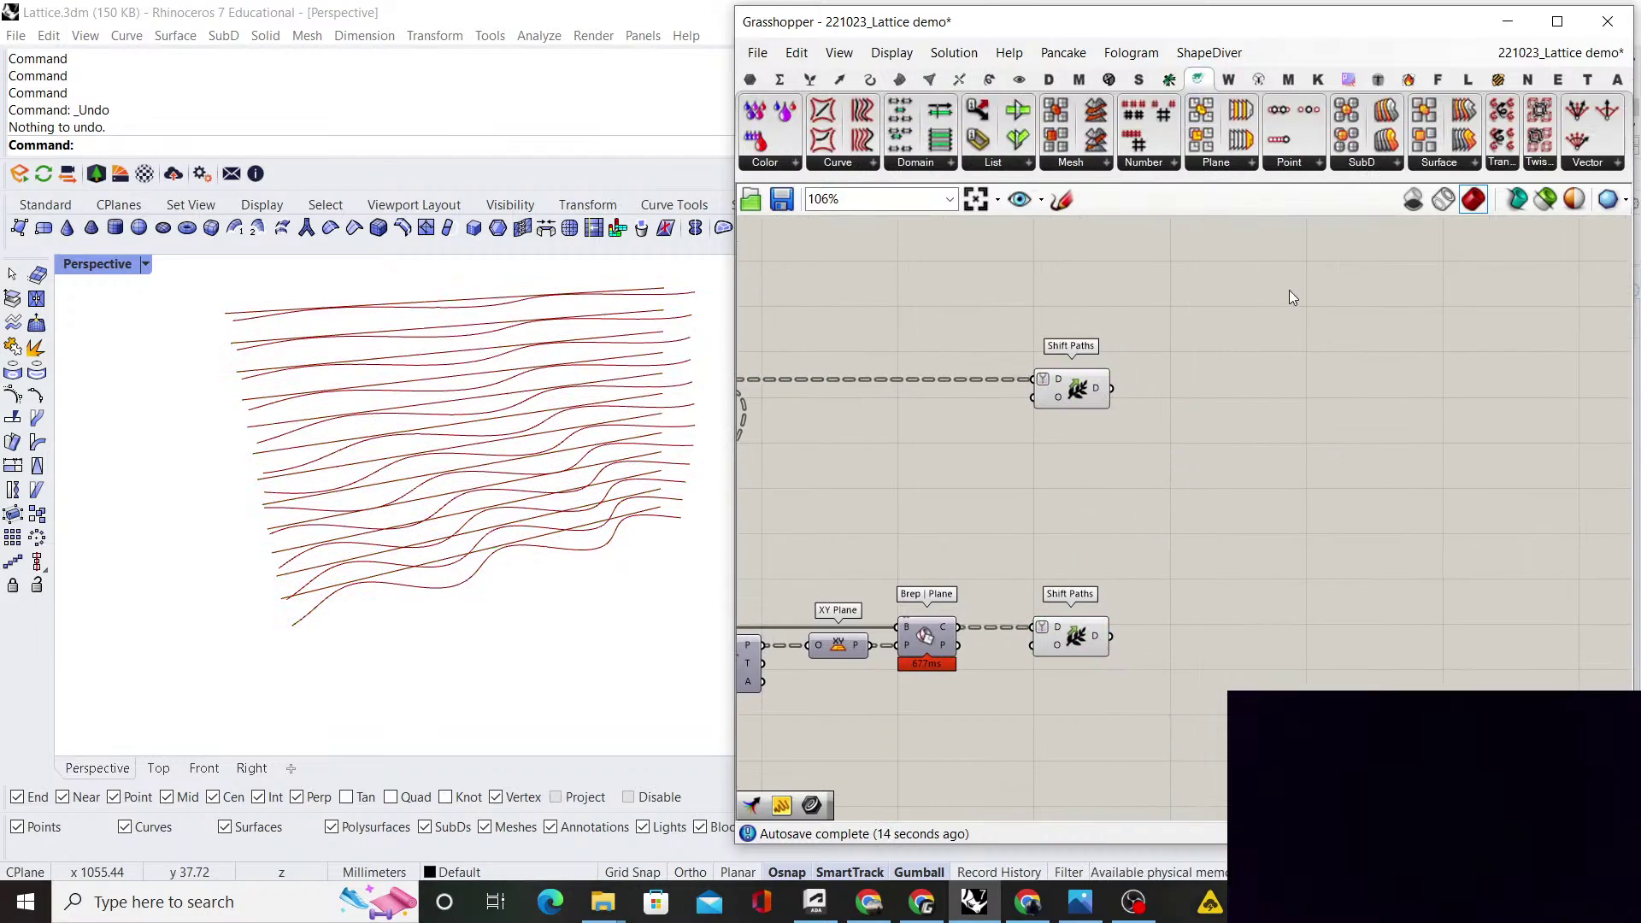
pyautogui.click(1530, 163)
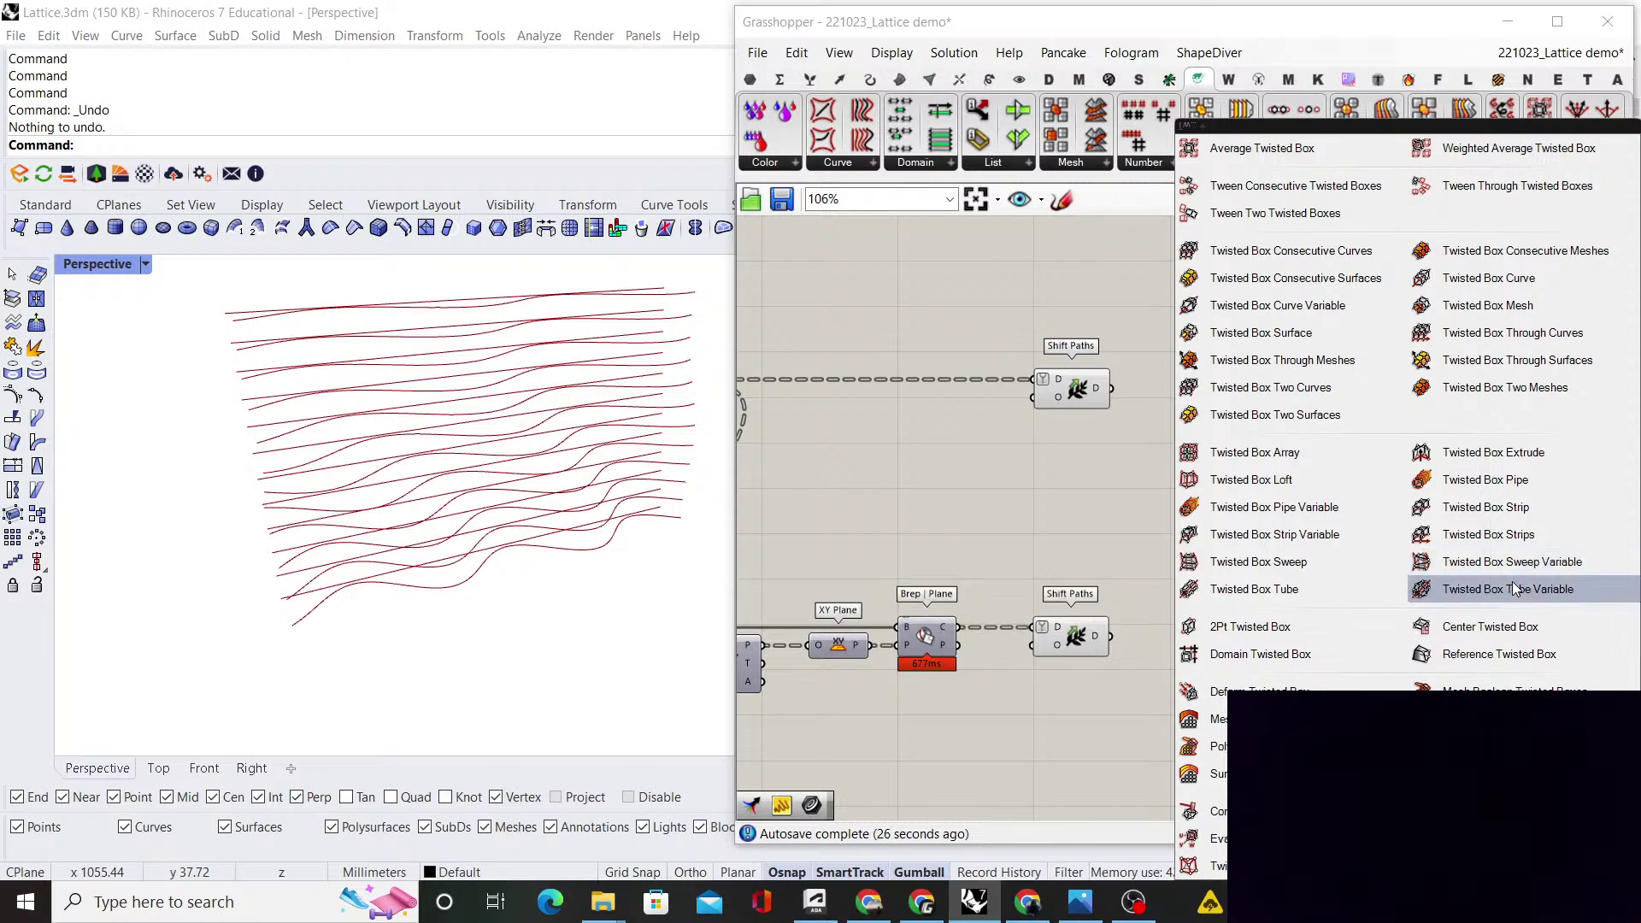
pyautogui.moveTo(1511, 586); pyautogui.dragTo(1326, 598)
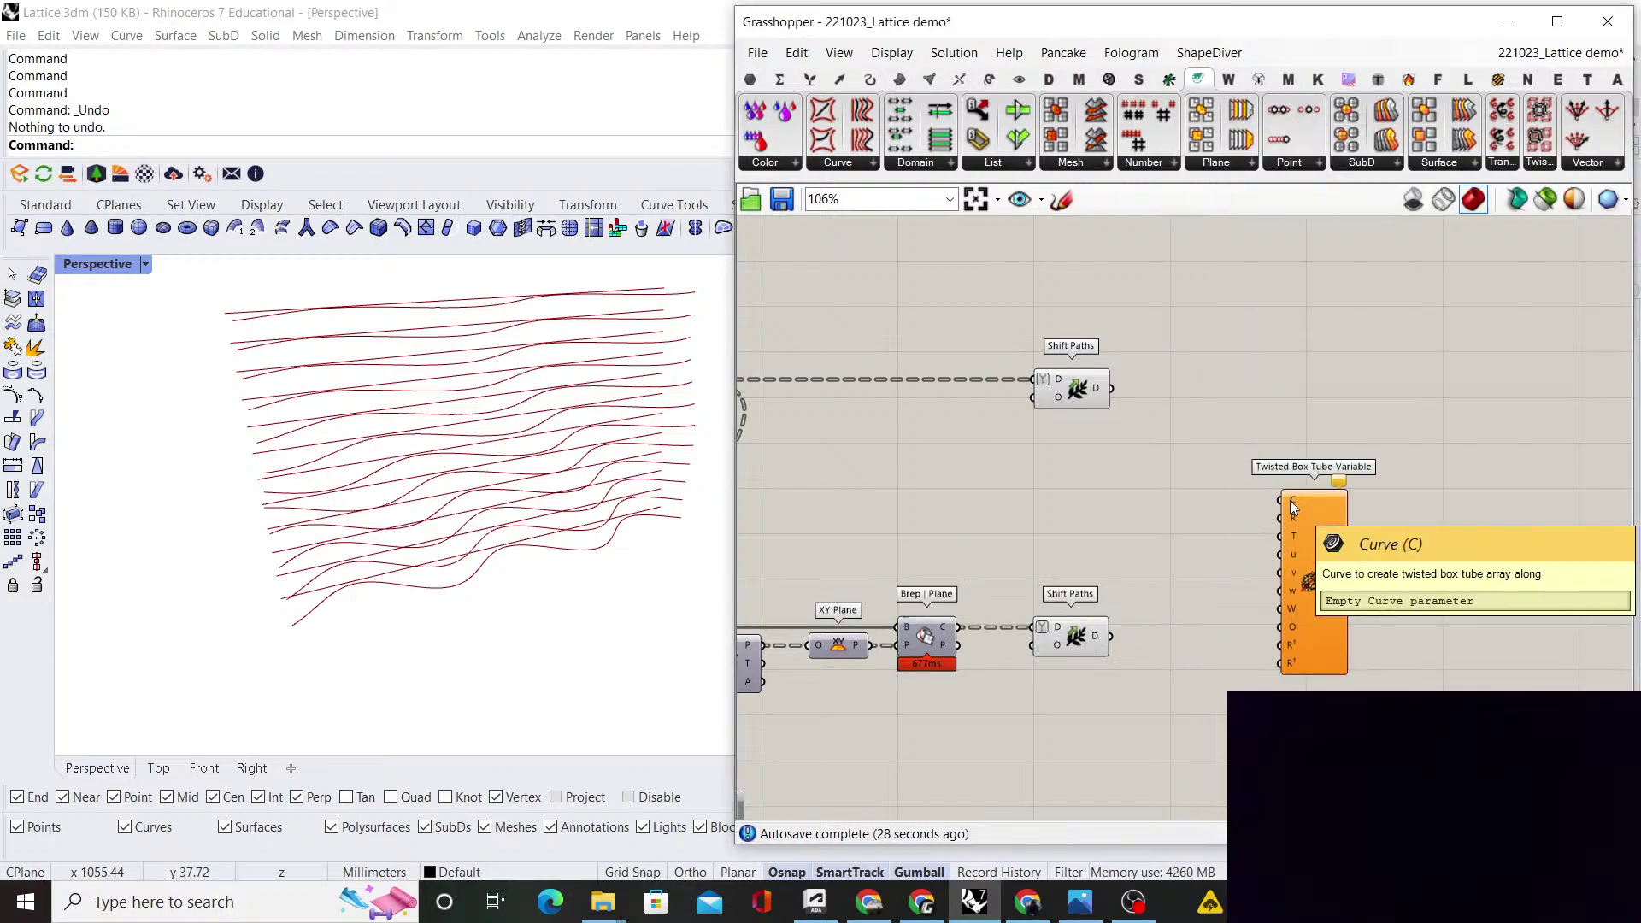
# Add a Twisted Box Sweep component beside the two Shift Paths components and delete Twisted Box Tube Variable
pyautogui.click(1533, 171)
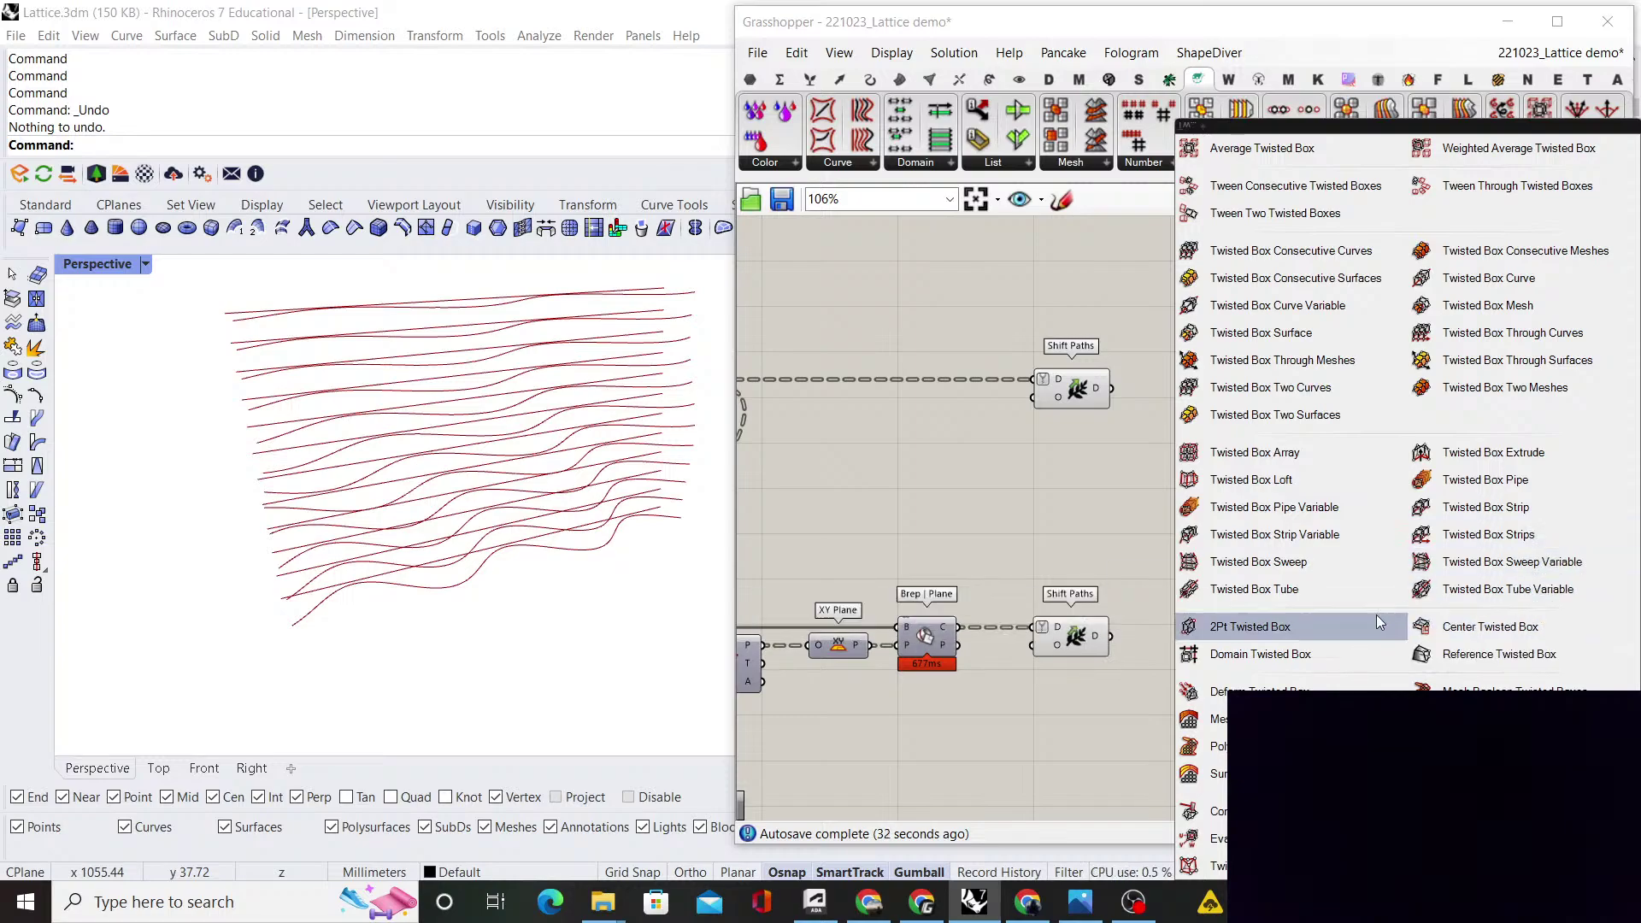
pyautogui.click(1285, 562)
pyautogui.click(1223, 506)
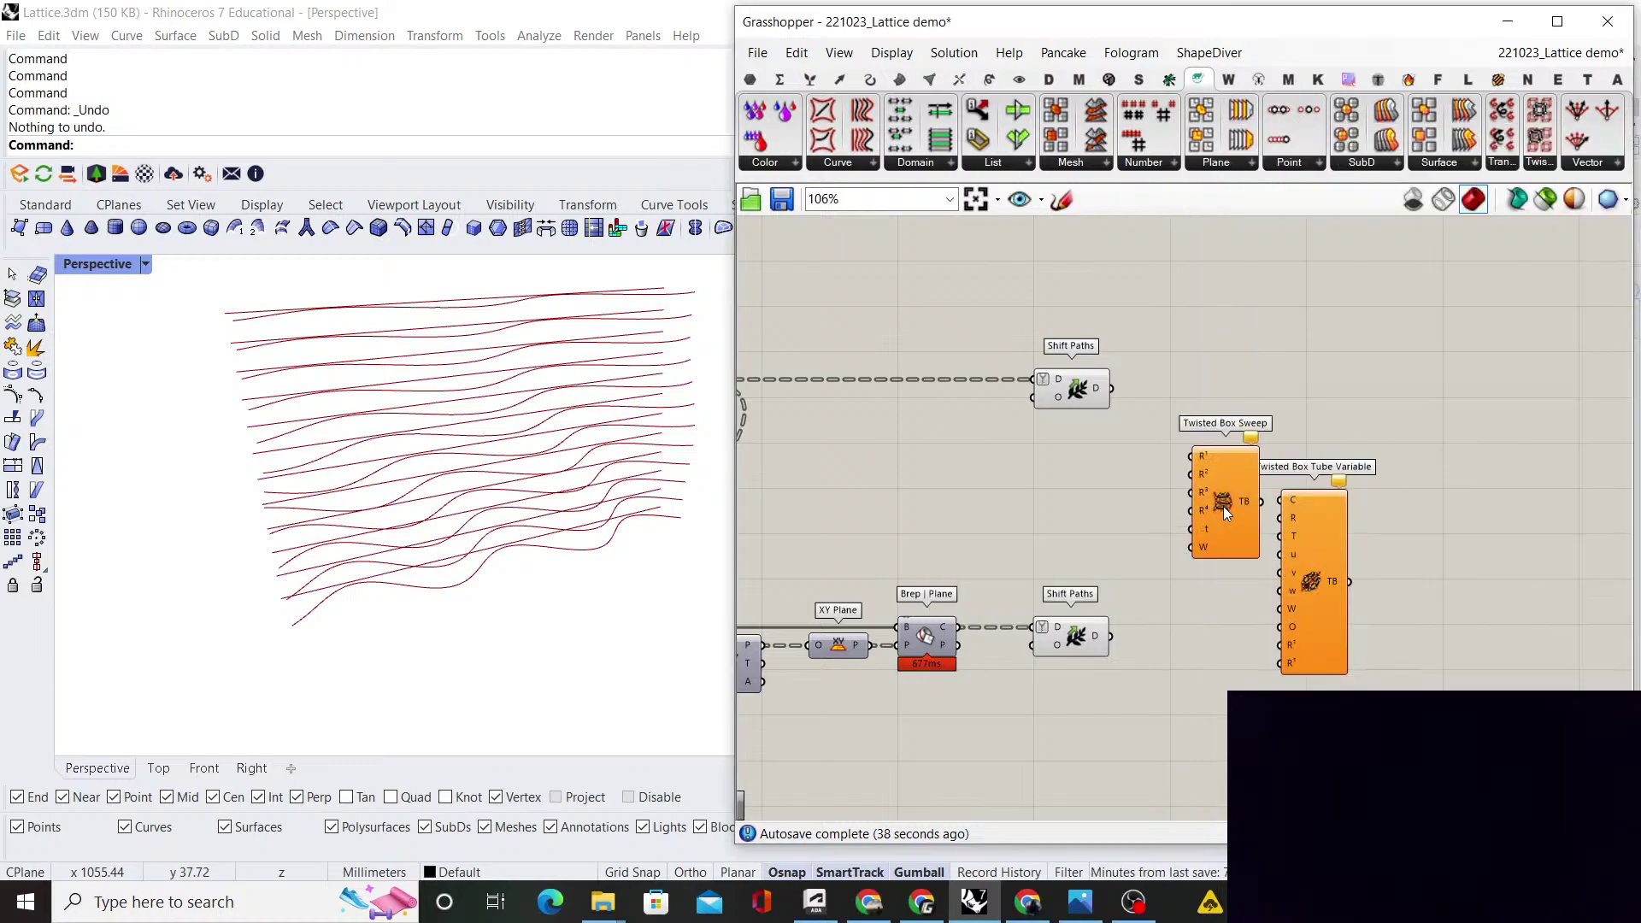
pyautogui.scroll(2, 1212, 468)
pyautogui.click(1318, 548)
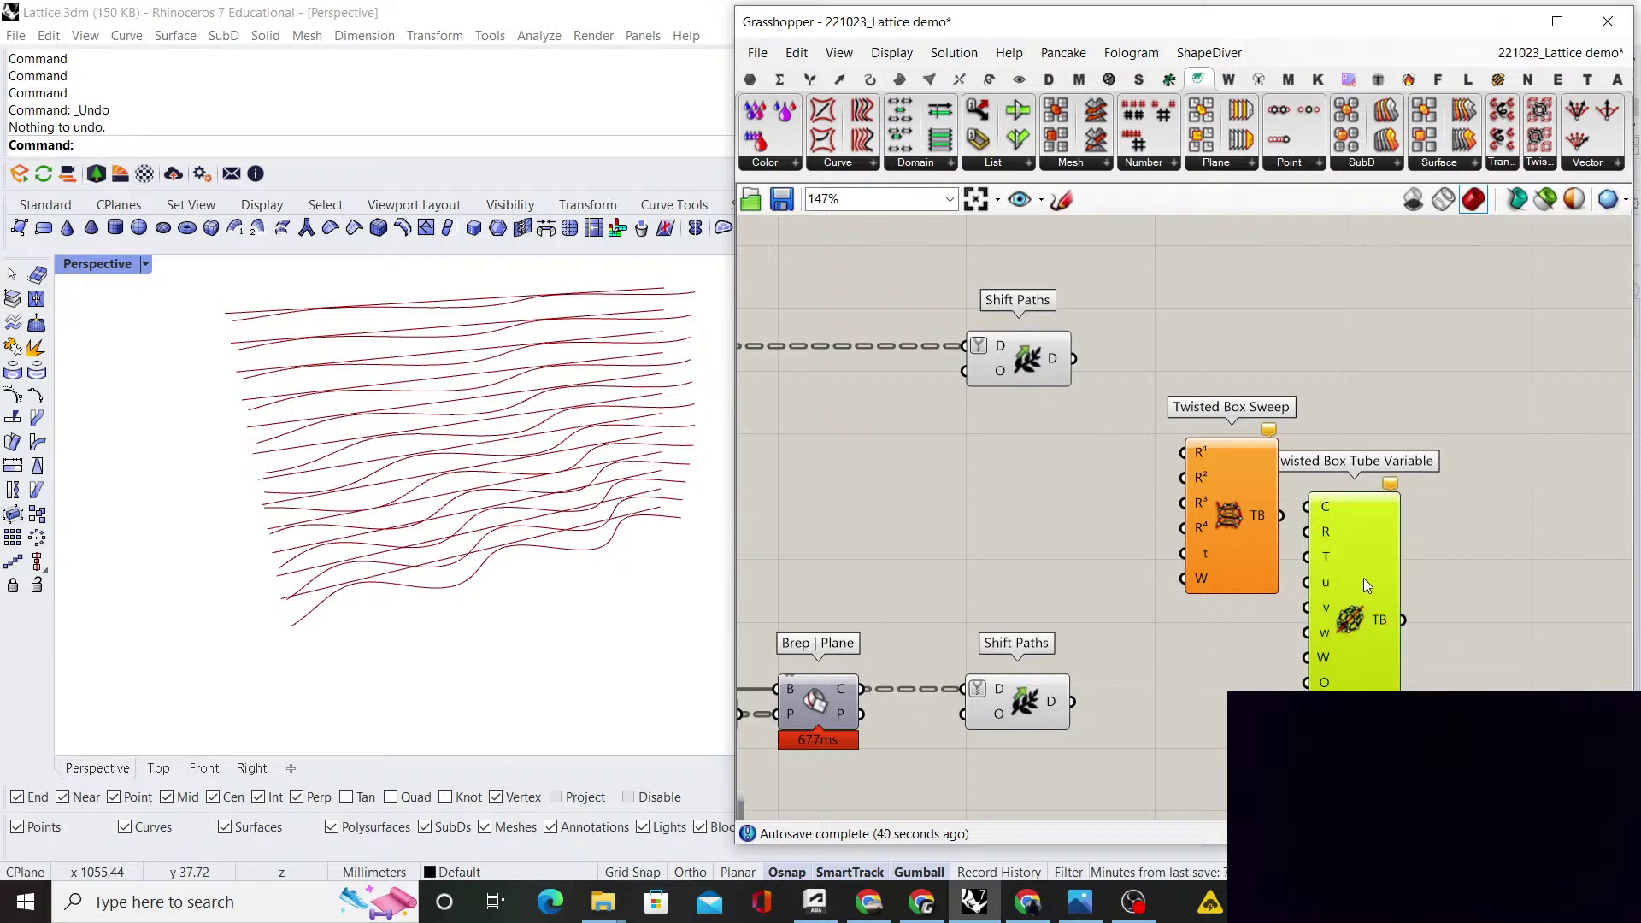
pyautogui.press('Delete')
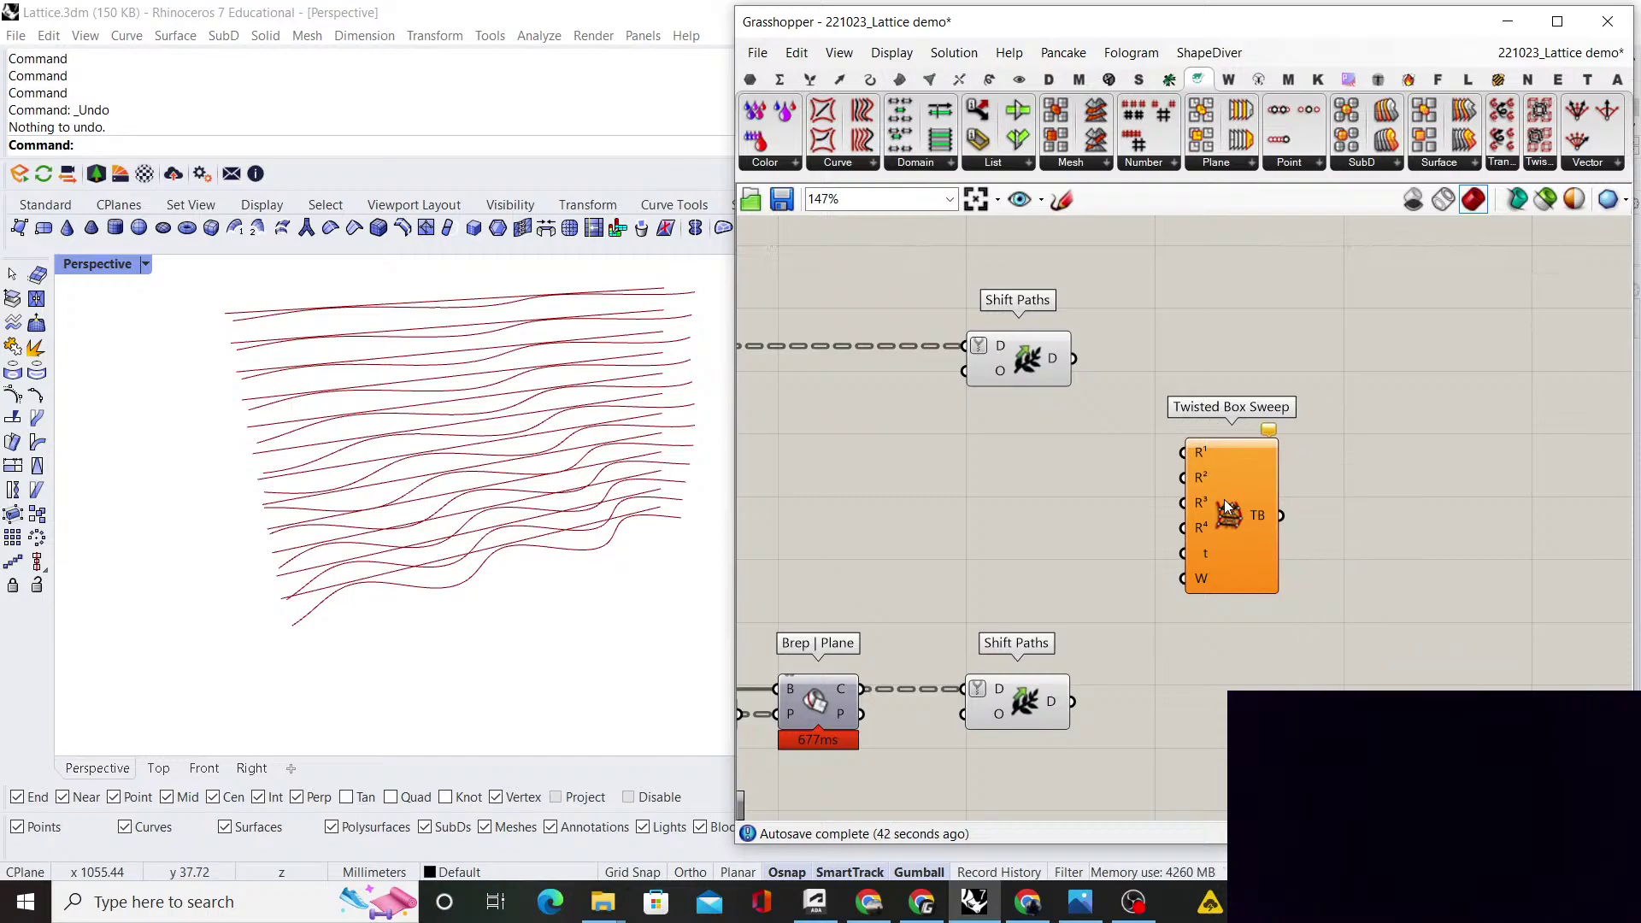
# Sketch four roughly parallel diagonal rail lines on the canvas beside Twisted Box Sweep
pyautogui.scroll(-4, 1034, 453)
pyautogui.moveTo(1034, 453); pyautogui.dragTo(1042, 527, button='right')
pyautogui.scroll(4, 1202, 544)
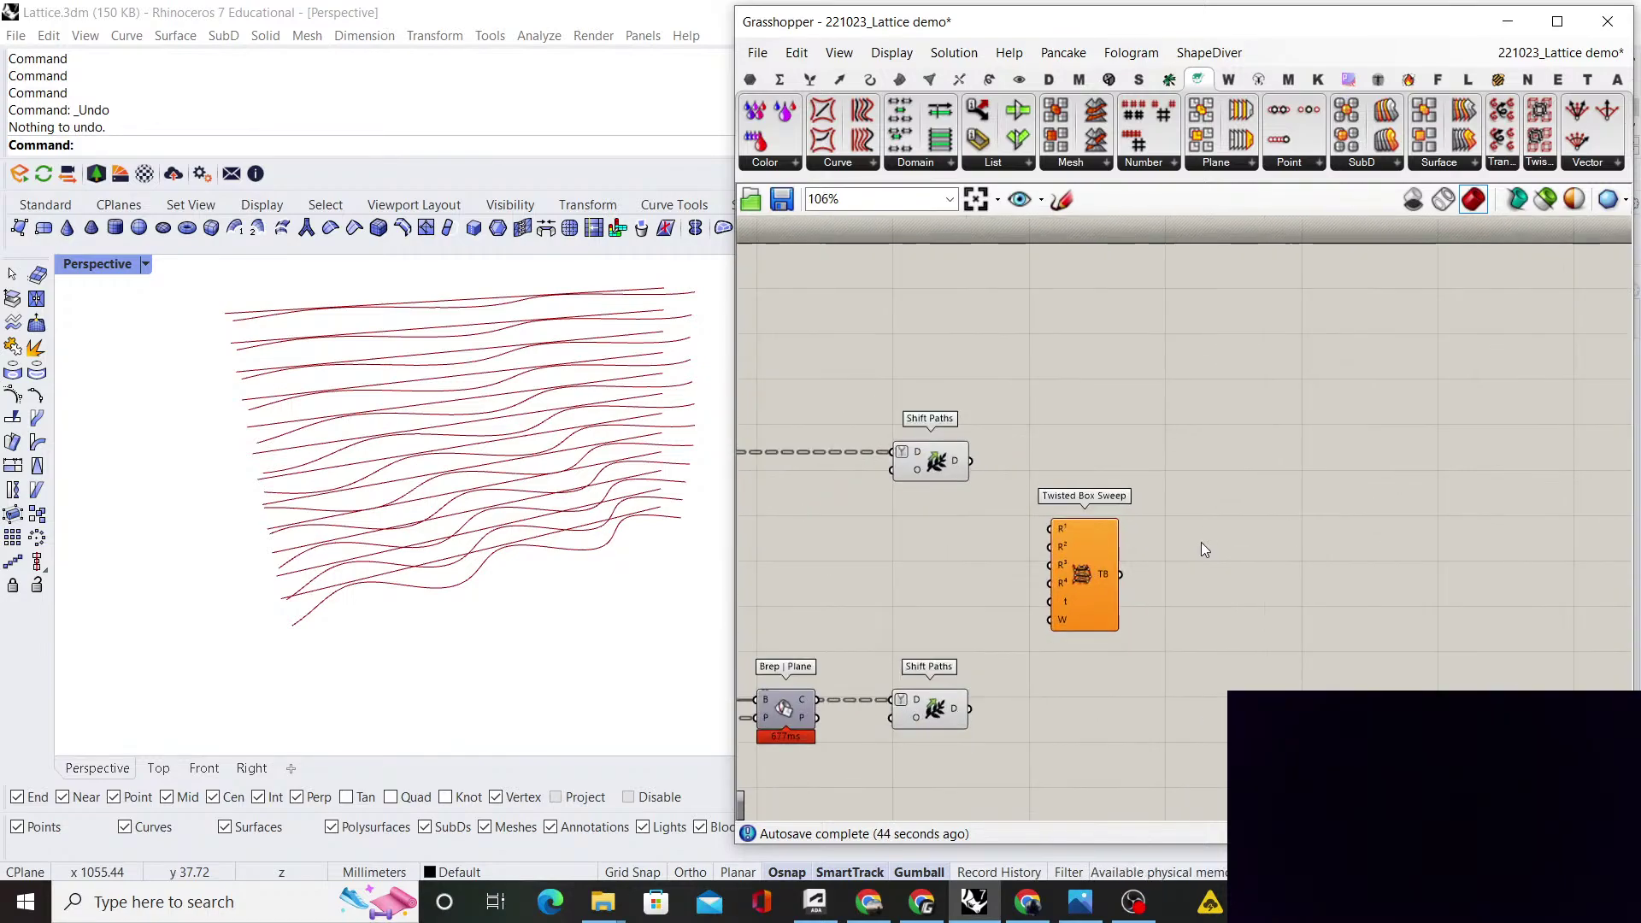
pyautogui.click(1062, 200)
pyautogui.scroll(-1, 1089, 466)
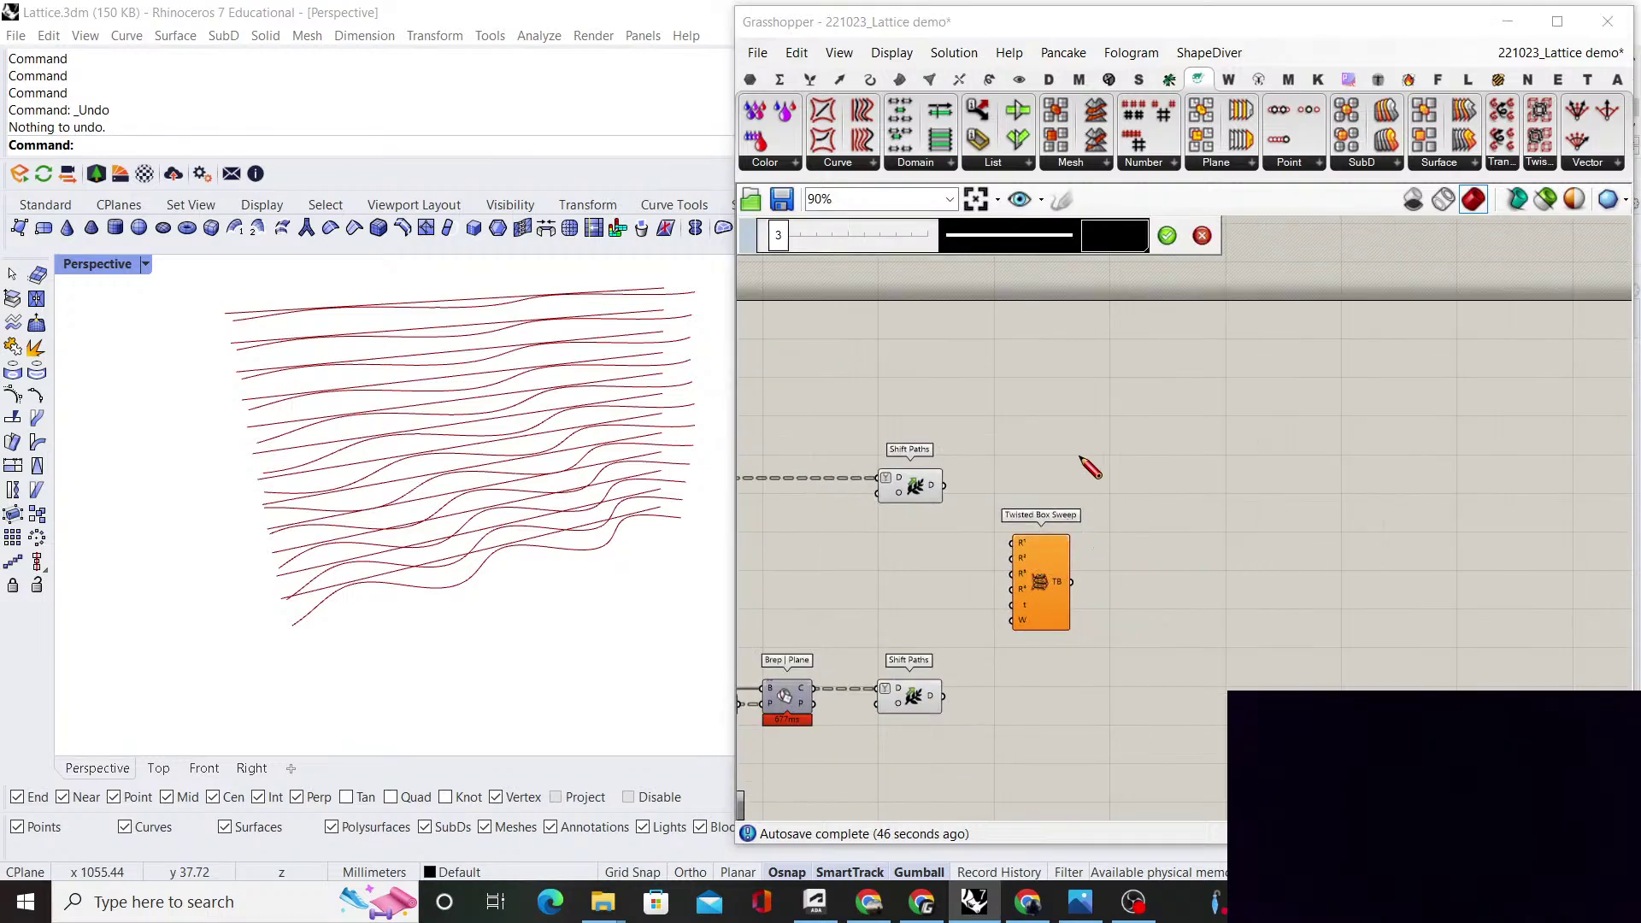
pyautogui.scroll(-7, 1050, 428)
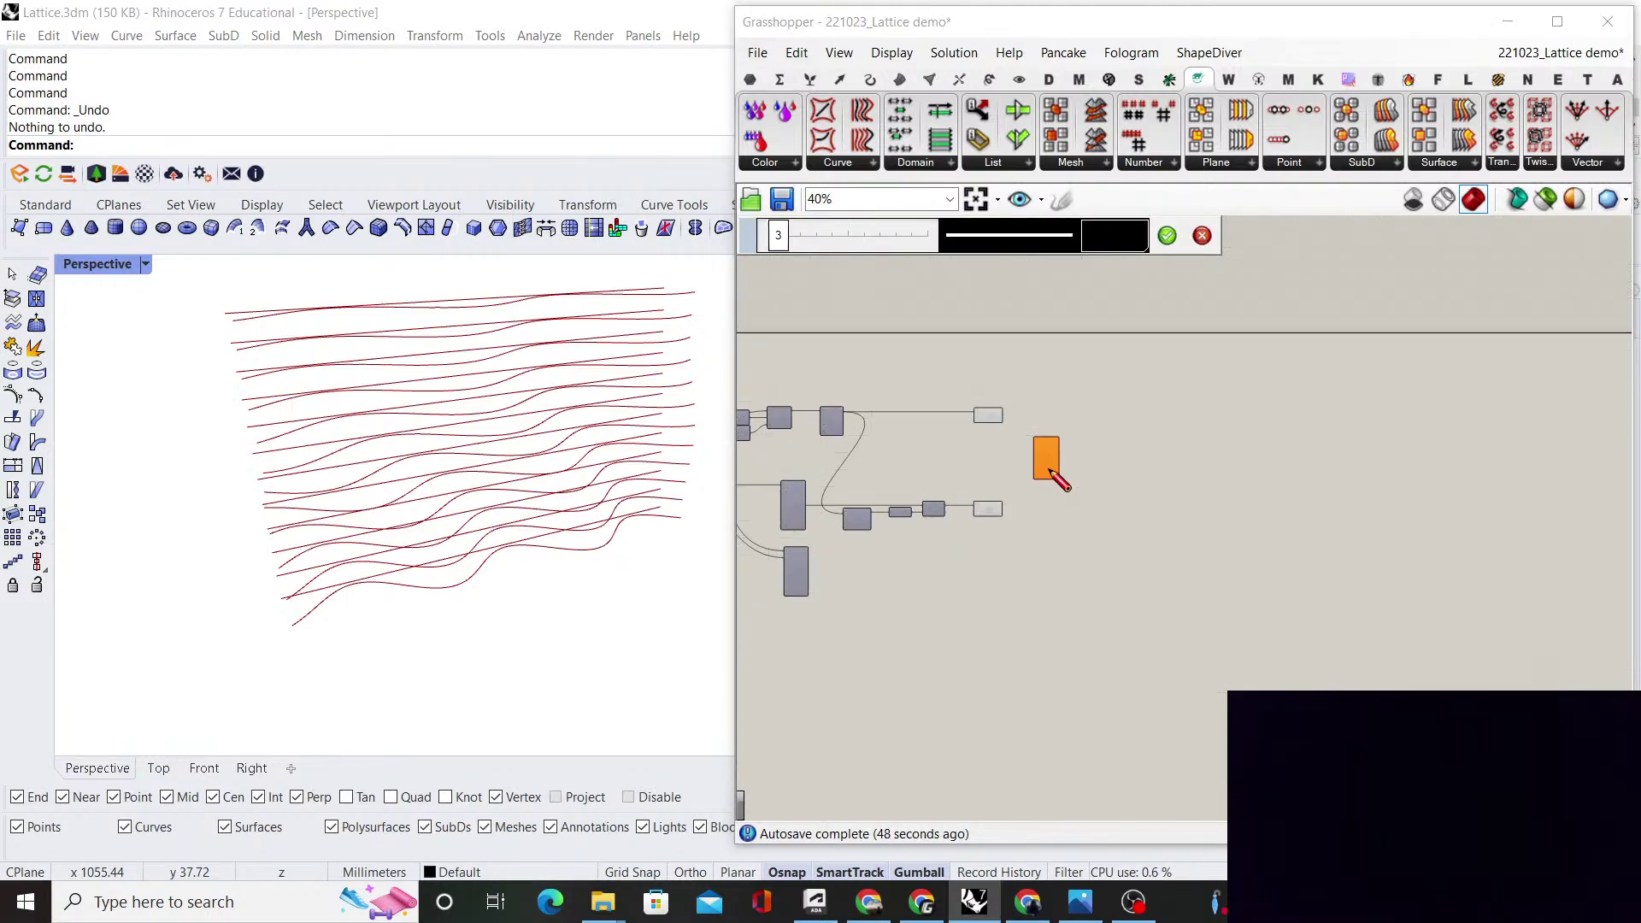
pyautogui.scroll(7, 1060, 453)
pyautogui.scroll(-4, 951, 490)
pyautogui.scroll(3, 1040, 498)
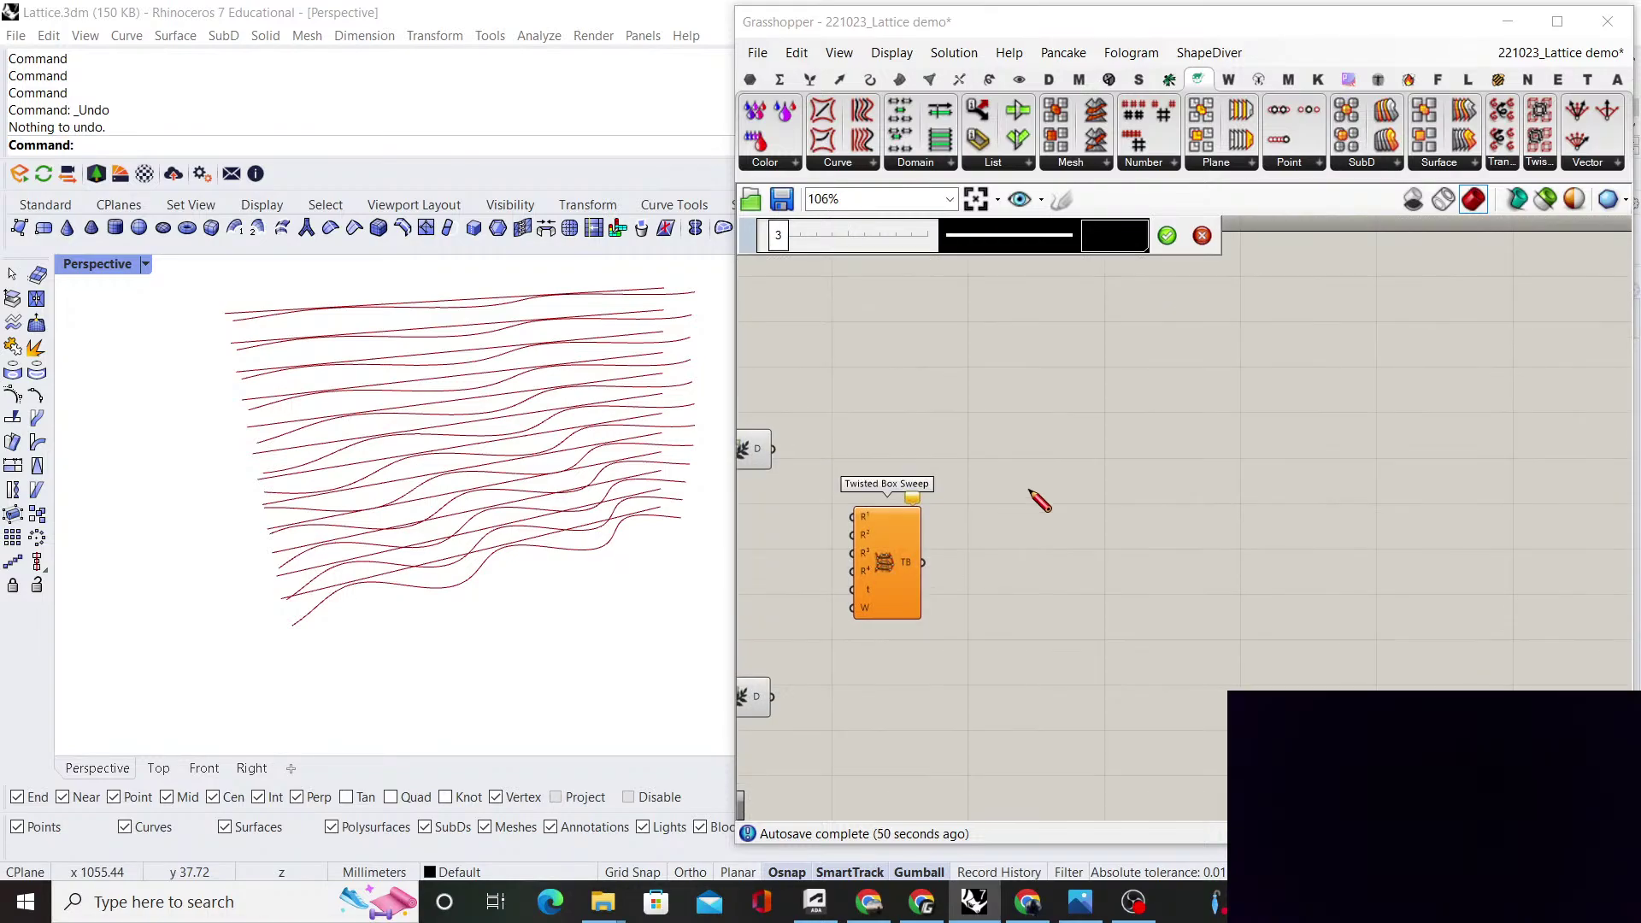
pyautogui.moveTo(963, 530); pyautogui.dragTo(1199, 393)
pyautogui.moveTo(955, 593); pyautogui.dragTo(1233, 438)
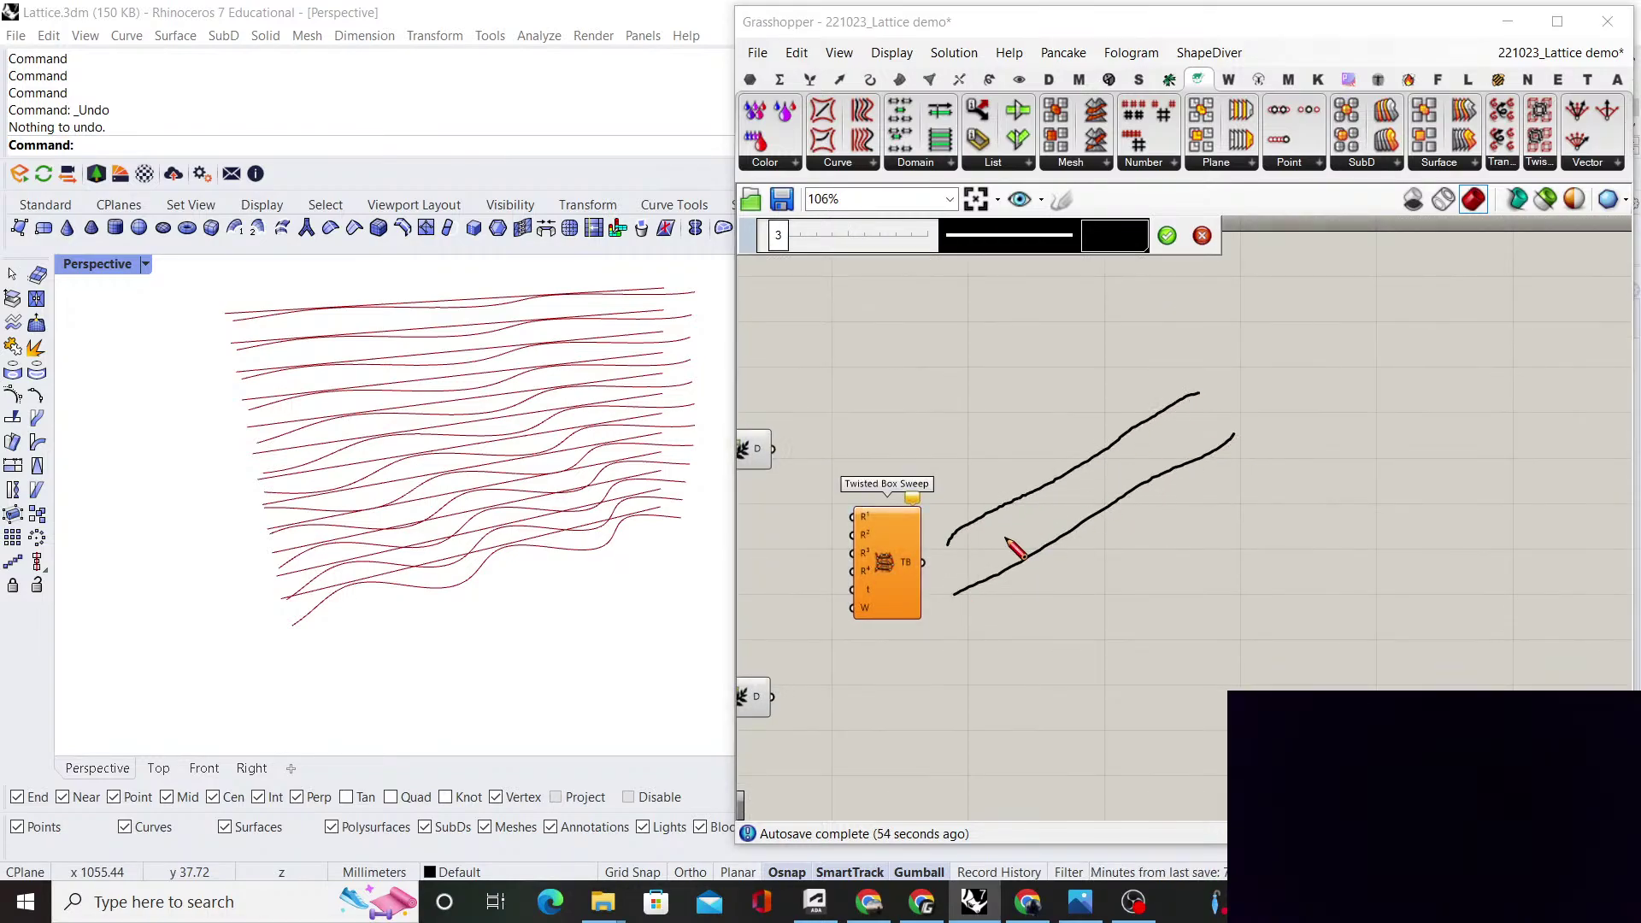
pyautogui.moveTo(981, 547); pyautogui.dragTo(1273, 376)
pyautogui.moveTo(999, 602); pyautogui.dragTo(1318, 429)
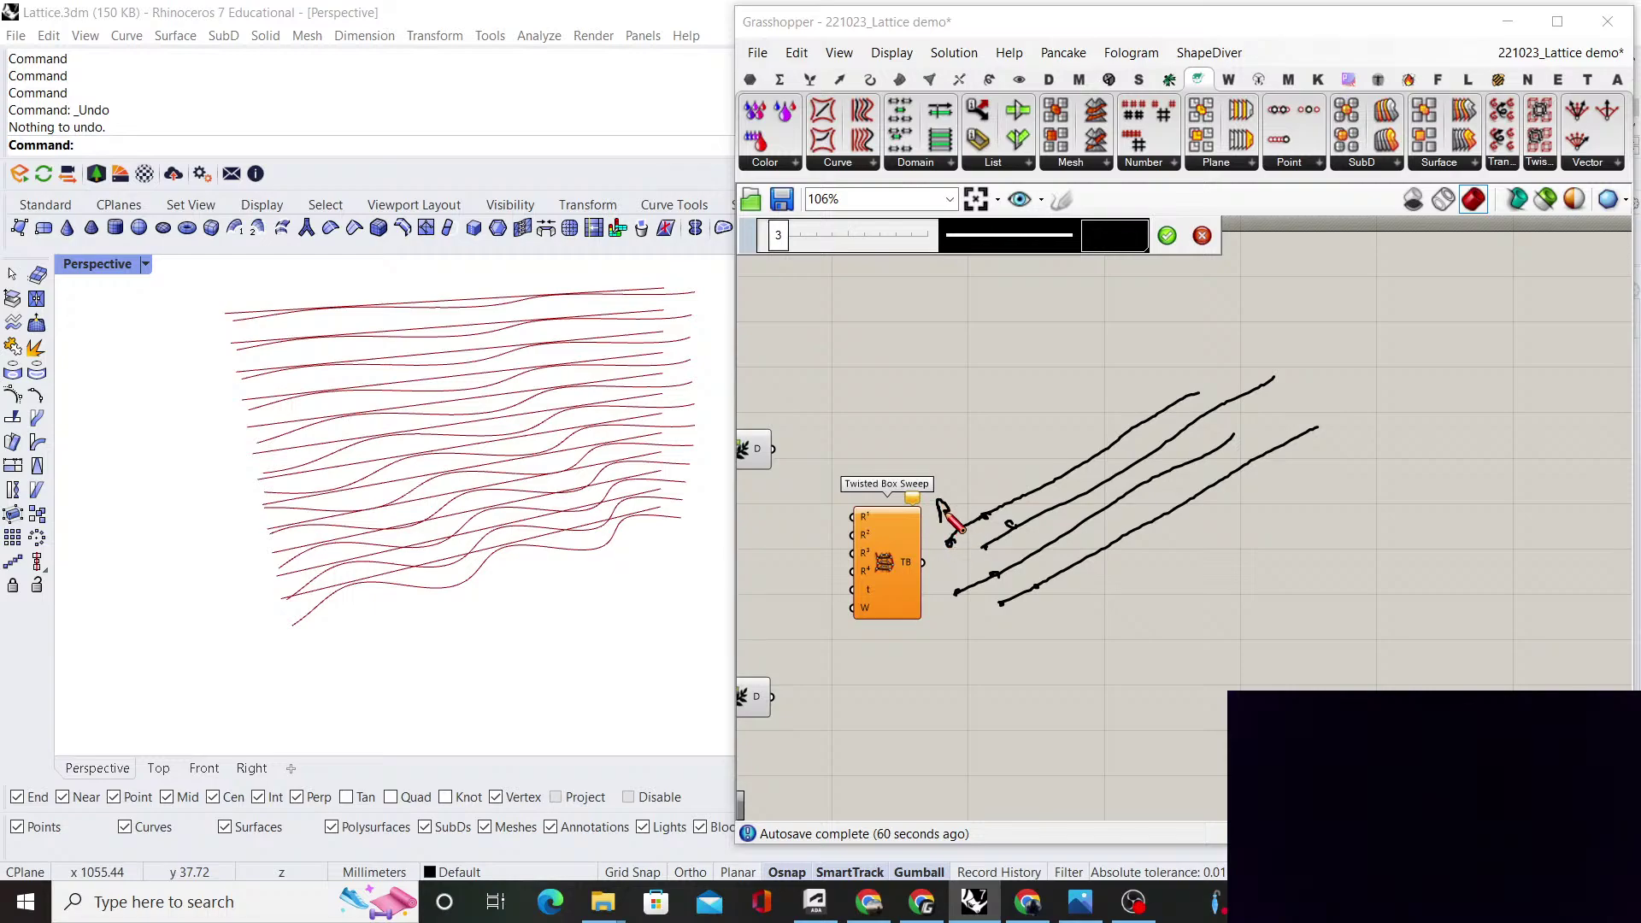
# Label the sketched rails R1, R2, R3 and R4, draw connecting box sections along them, and finish the sketch
pyautogui.moveTo(958, 509); pyautogui.dragTo(957, 517)
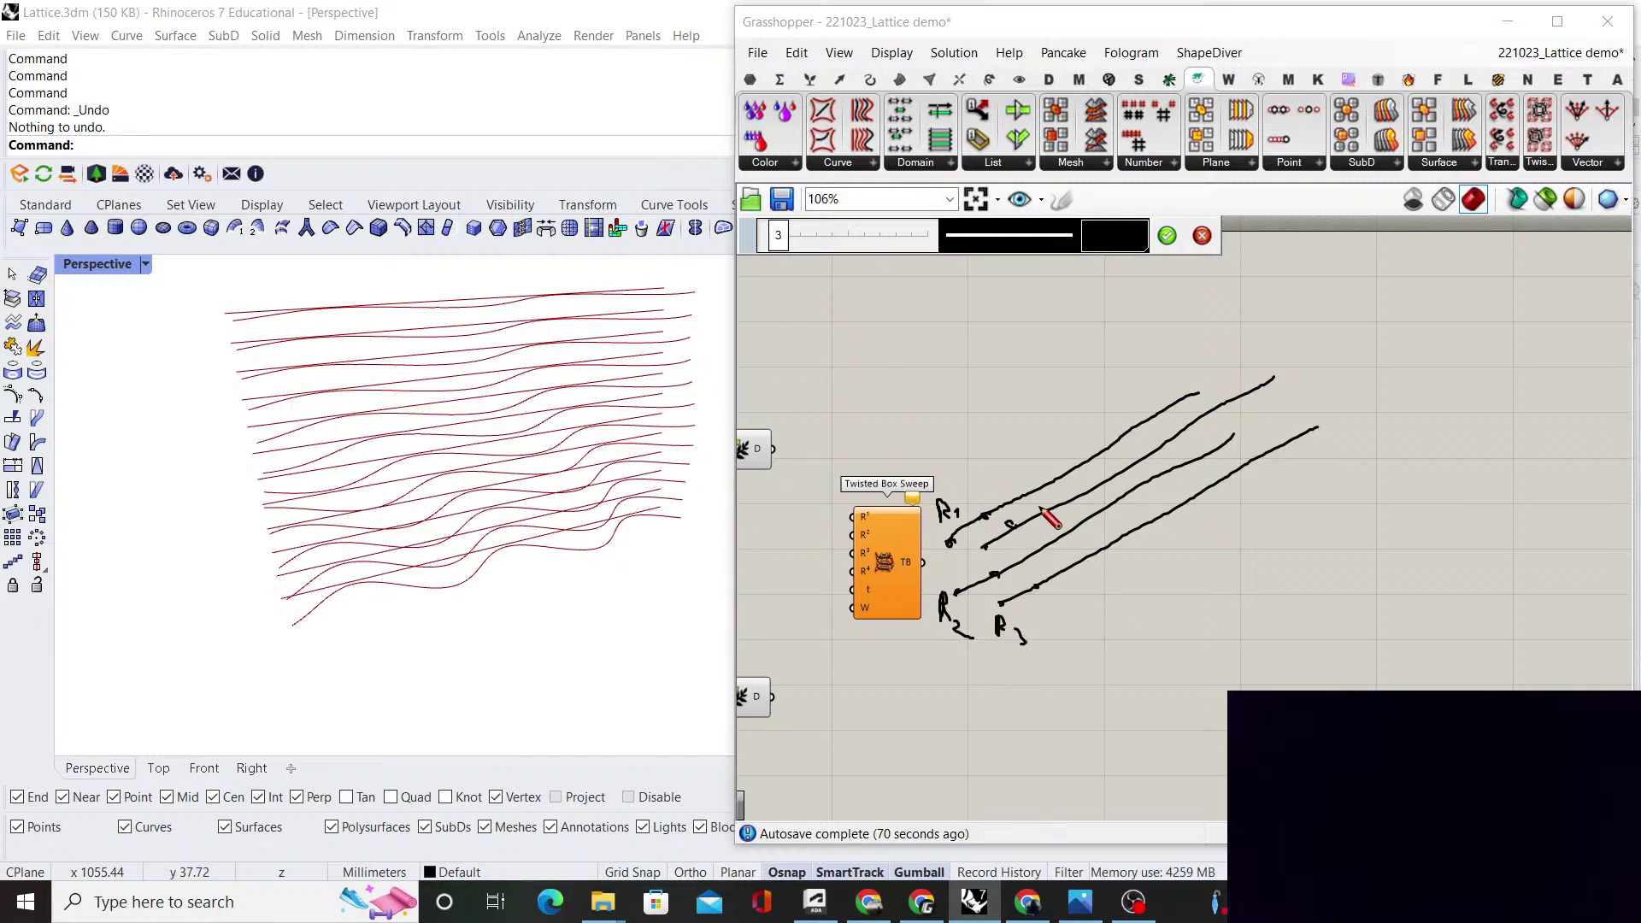
pyautogui.moveTo(1249, 371); pyautogui.dragTo(1250, 347)
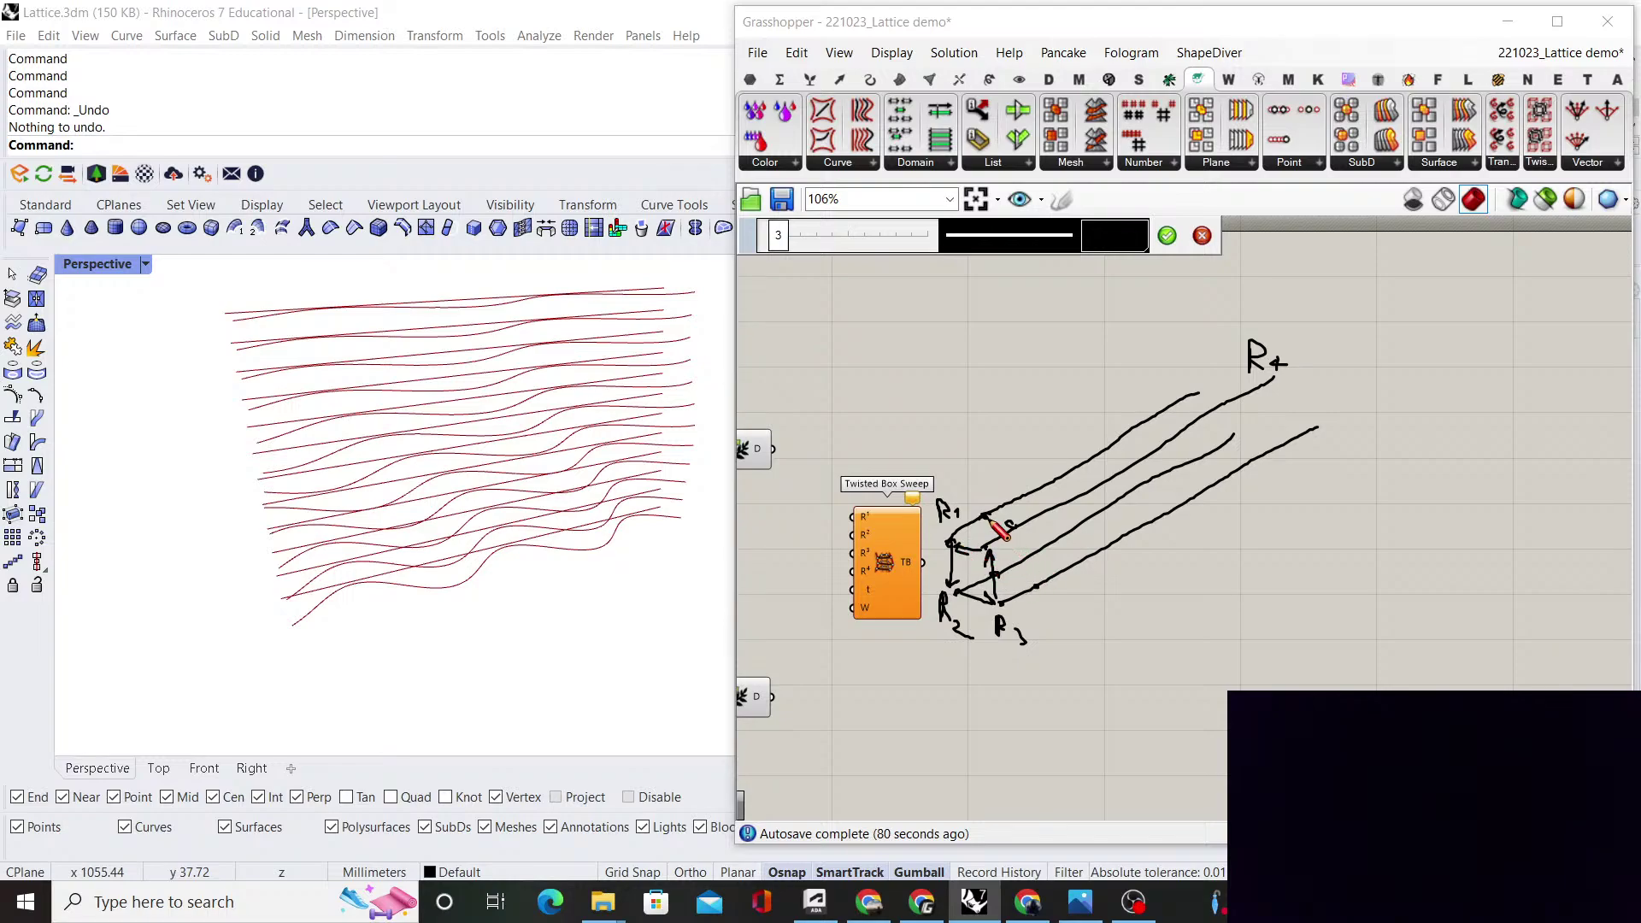
pyautogui.moveTo(992, 520)
pyautogui.mouseDown()
pyautogui.moveTo(998, 571)
pyautogui.moveTo(1033, 583)
pyautogui.mouseUp()
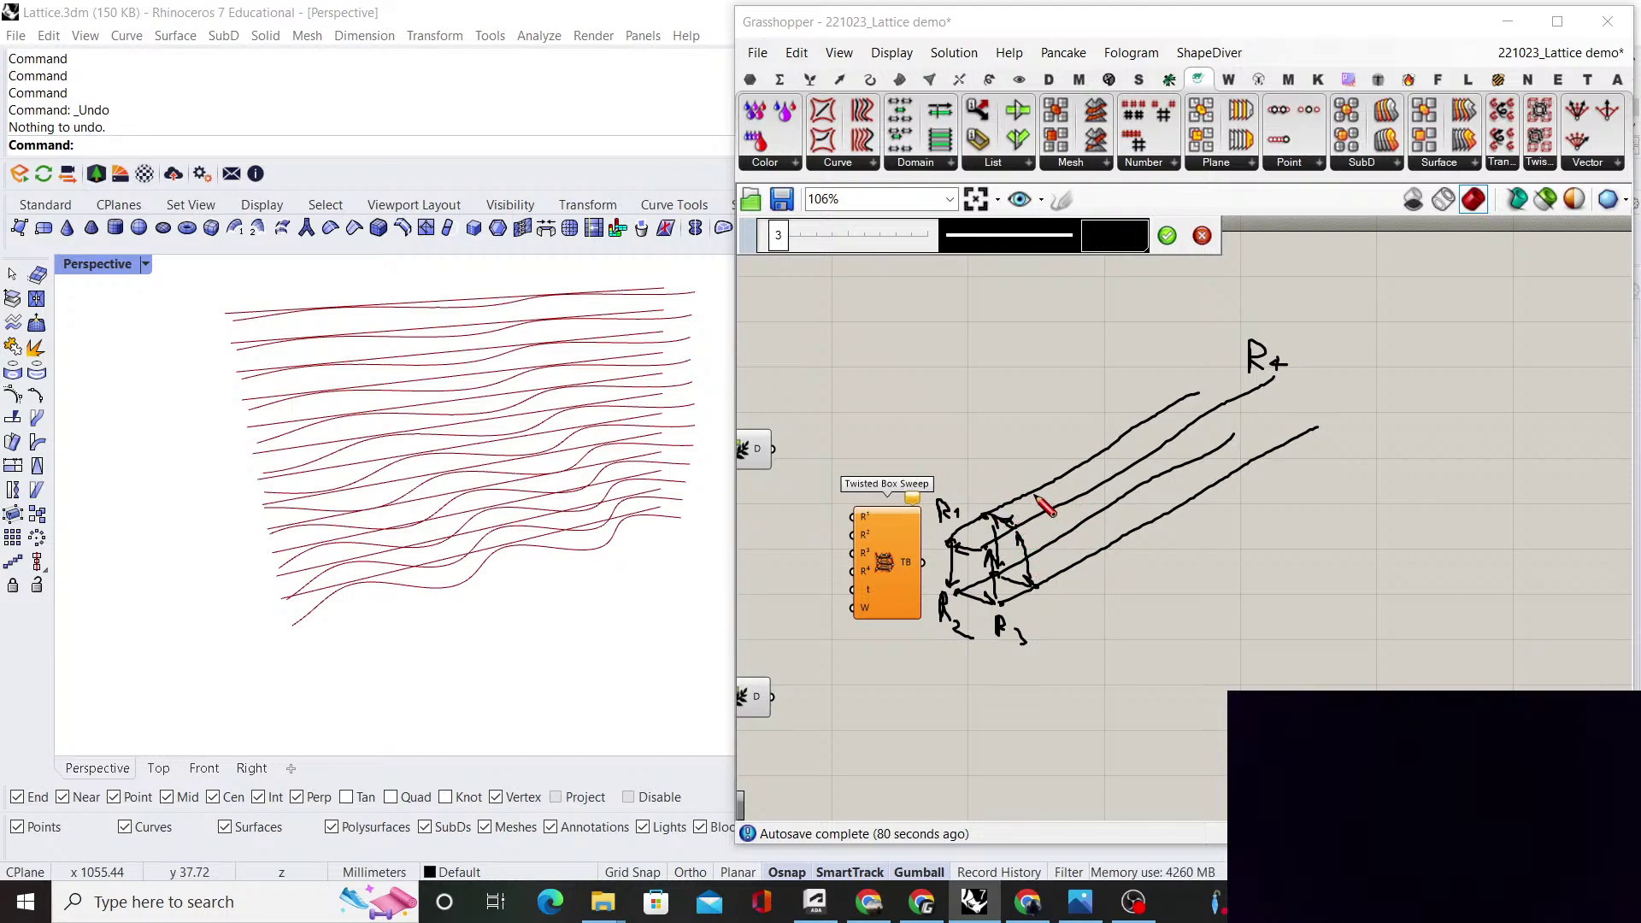
pyautogui.moveTo(1036, 495); pyautogui.dragTo(1063, 507)
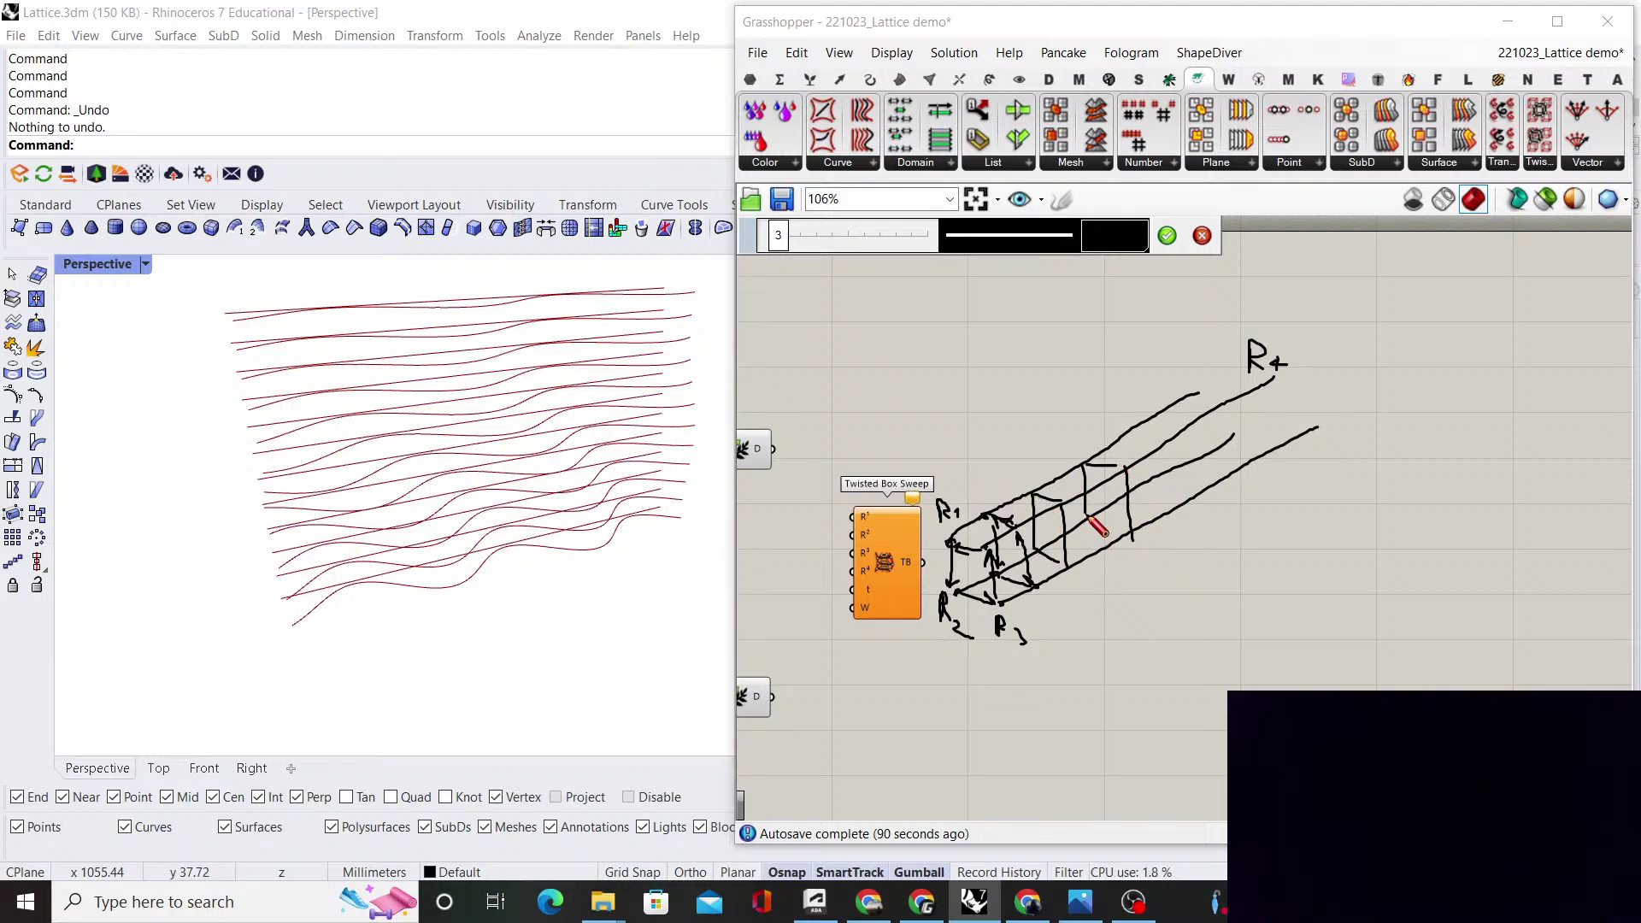
pyautogui.moveTo(1145, 423); pyautogui.dragTo(1179, 429)
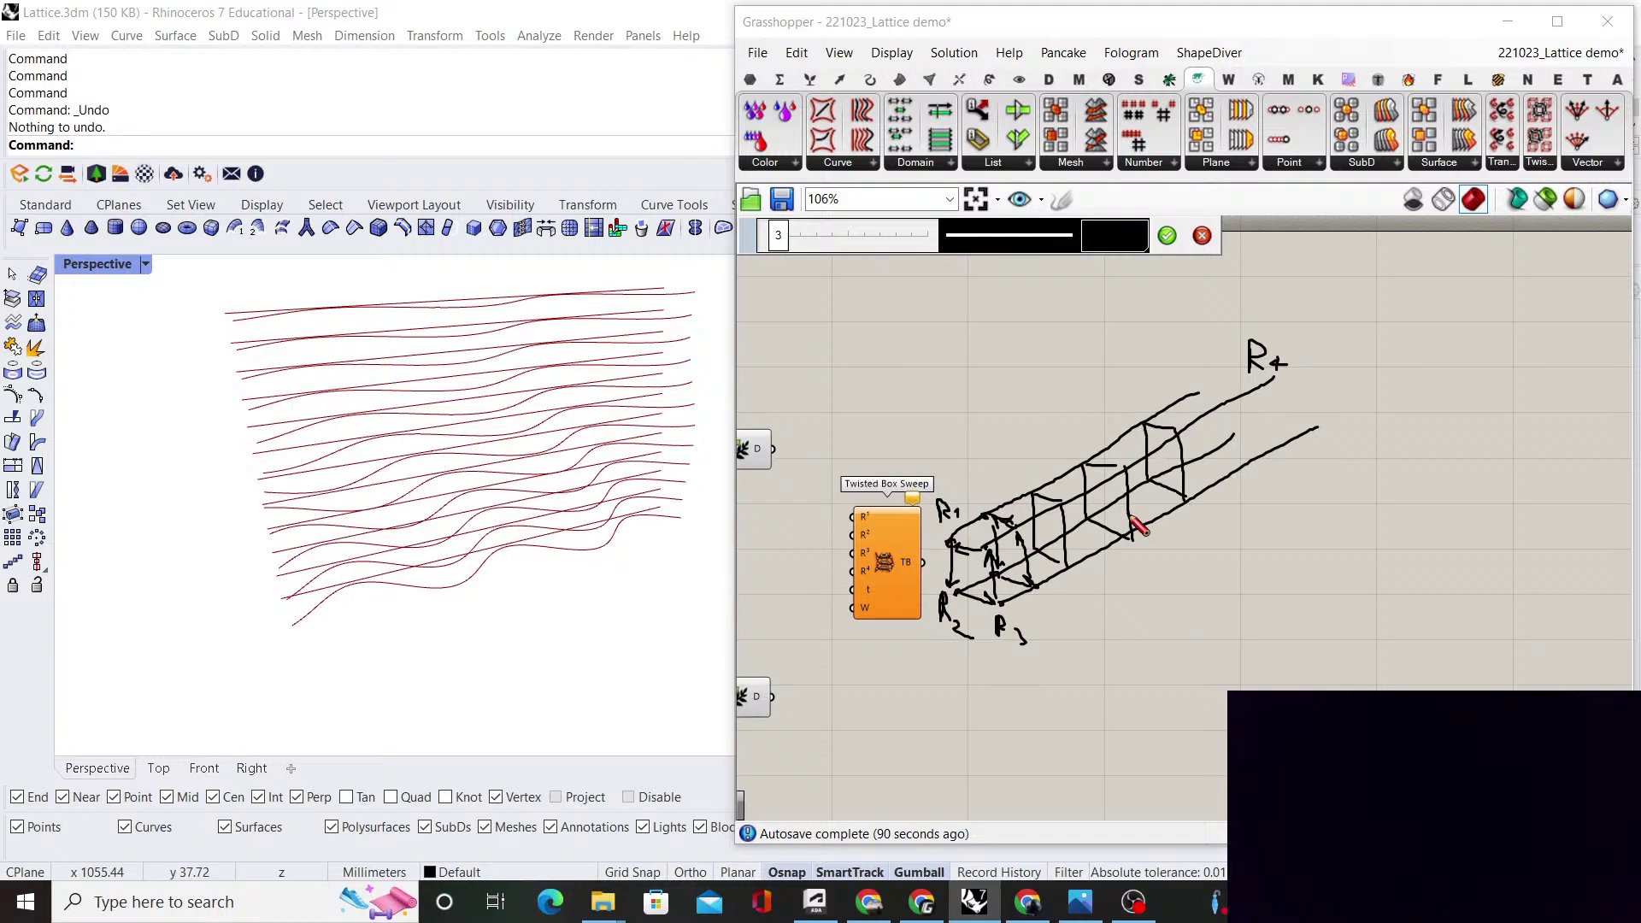
pyautogui.click(1166, 235)
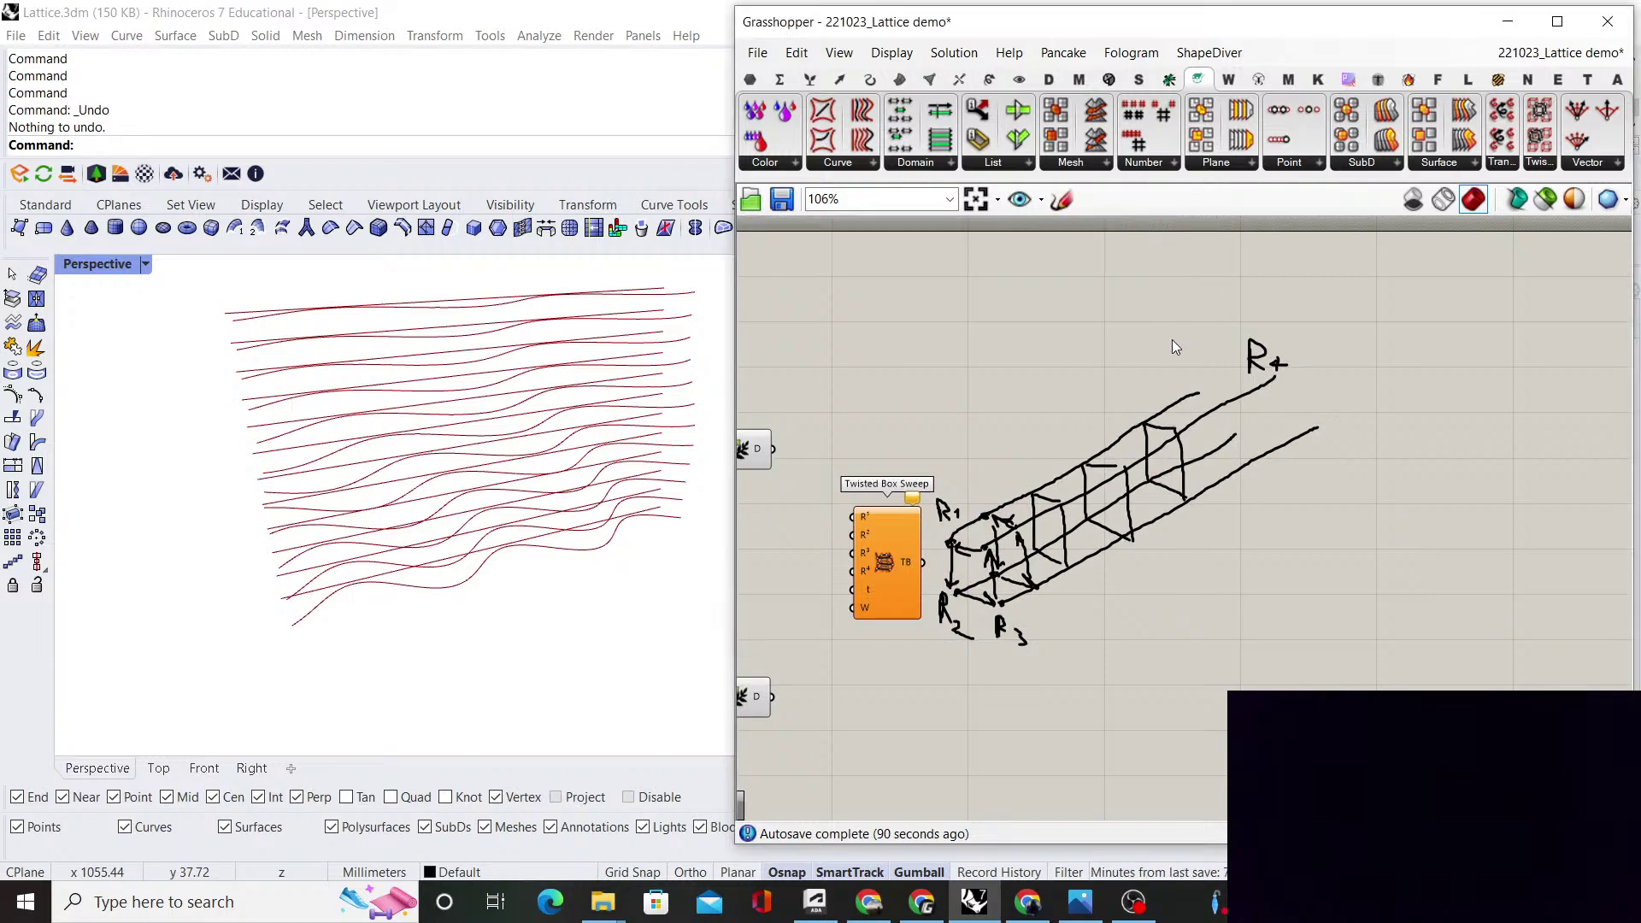
# Move the rail sketch to the empty area below the Shift Paths components and Twisted Box Sweep
pyautogui.scroll(-5, 1183, 393)
pyautogui.moveTo(1191, 516)
pyautogui.mouseDown()
pyautogui.moveTo(1178, 454)
pyautogui.moveTo(1192, 539)
pyautogui.moveTo(1043, 657)
pyautogui.mouseUp()
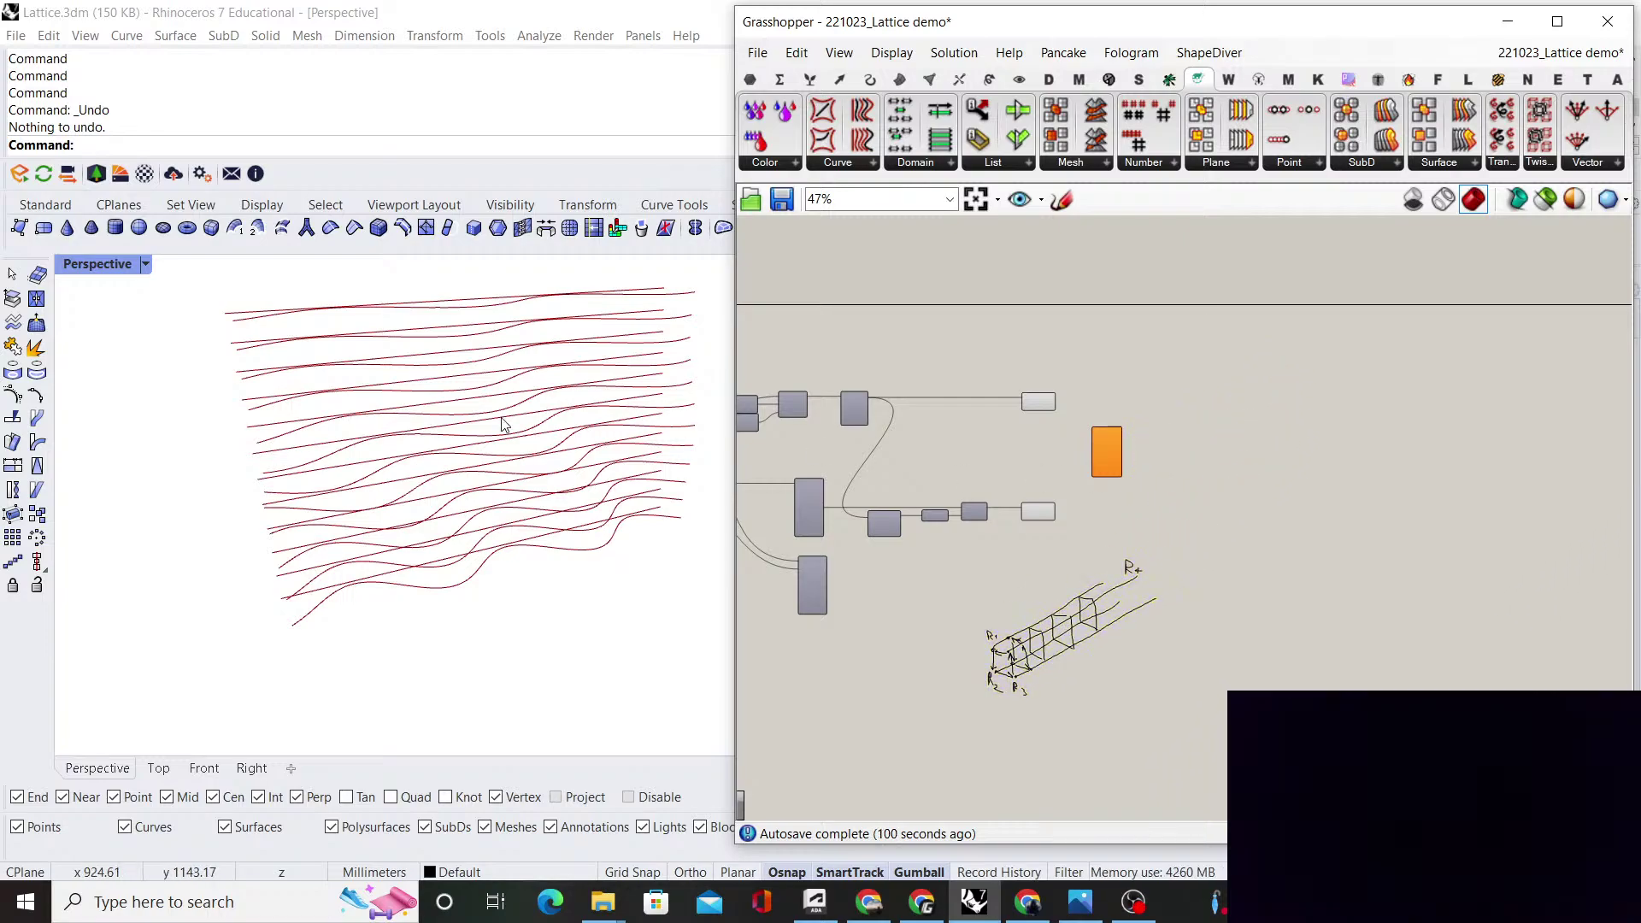
pyautogui.scroll(5, 1090, 506)
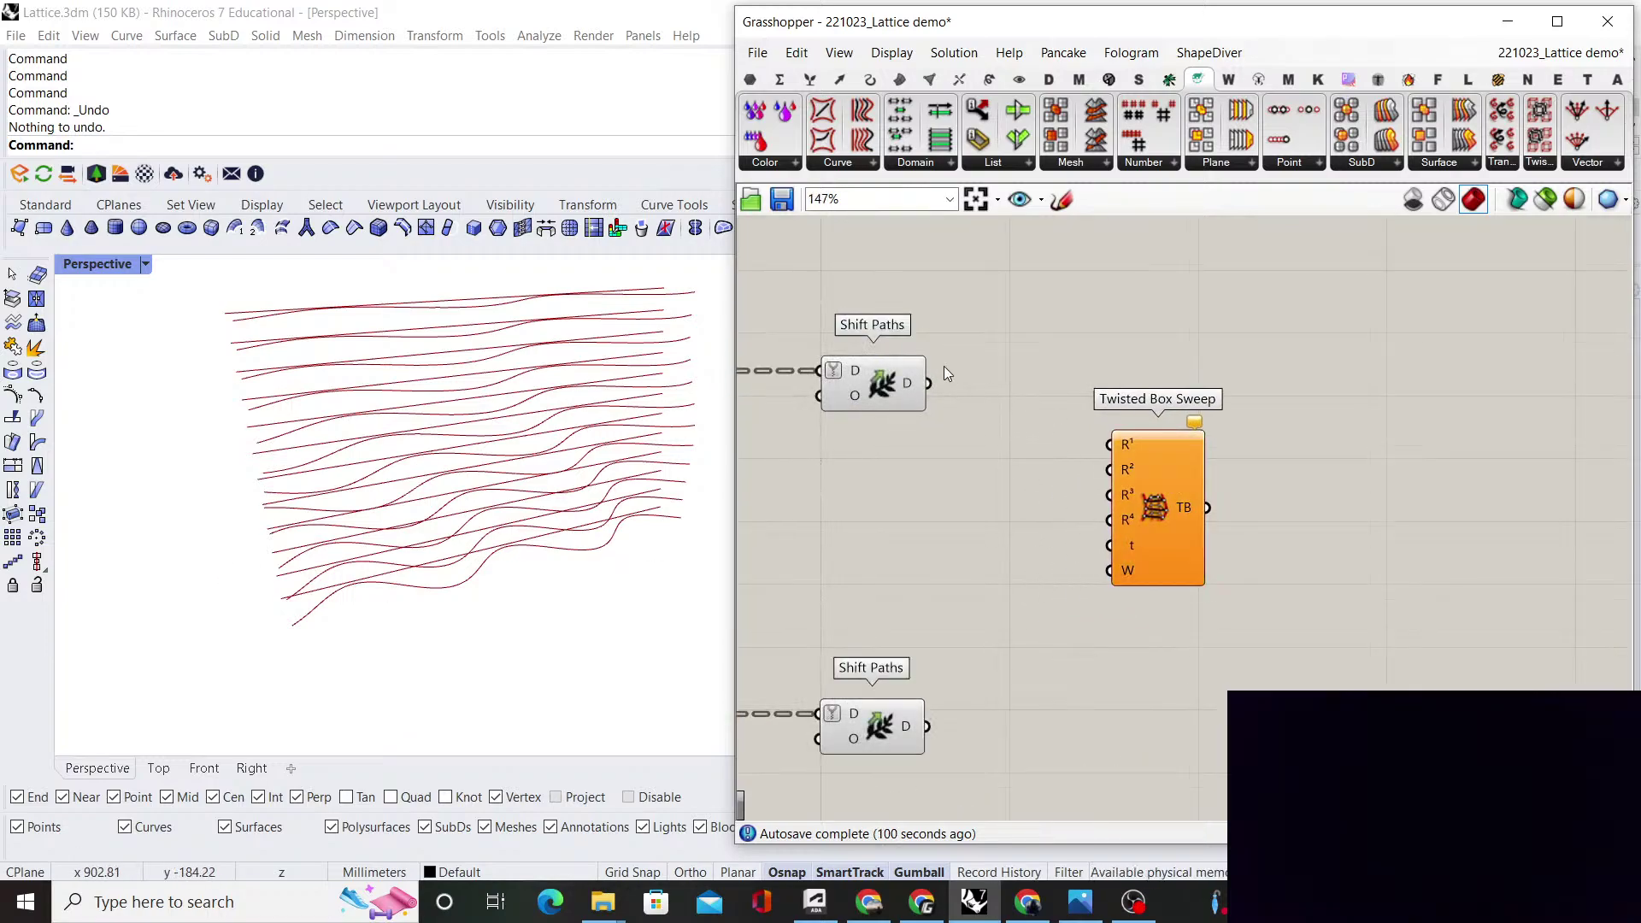
# Compare the curves from the upper and lower Shift Paths components and inspect them from another angle in the Rhino perspective view
pyautogui.click(917, 380)
pyautogui.click(976, 482)
pyautogui.click(919, 718)
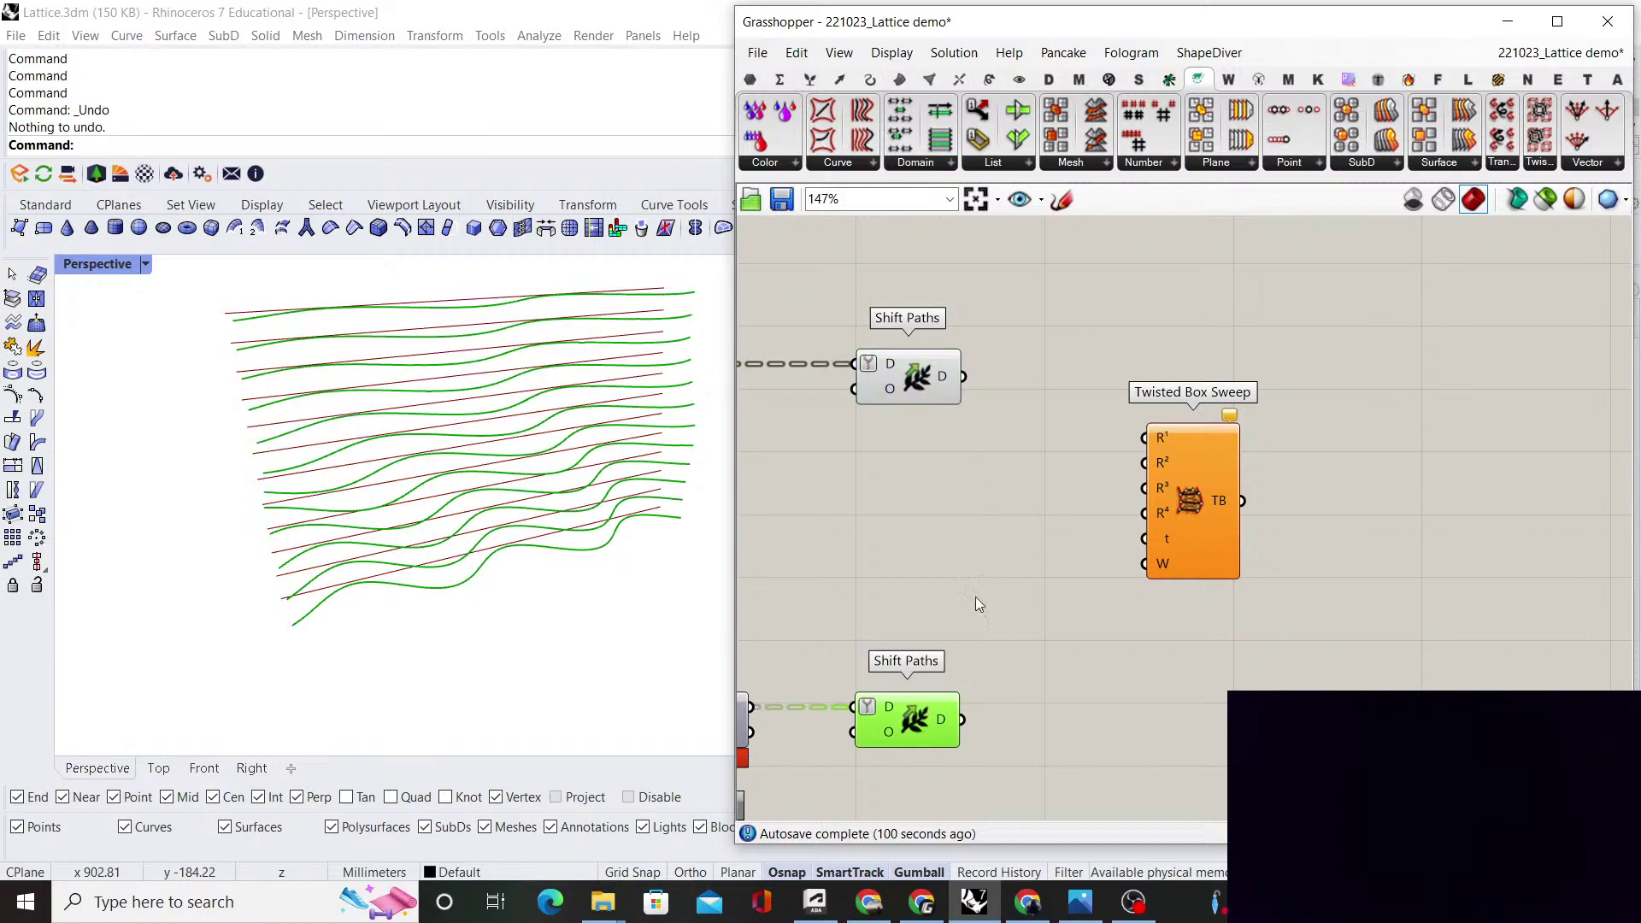
pyautogui.click(976, 597)
pyautogui.moveTo(982, 445); pyautogui.dragTo(966, 451, button='right')
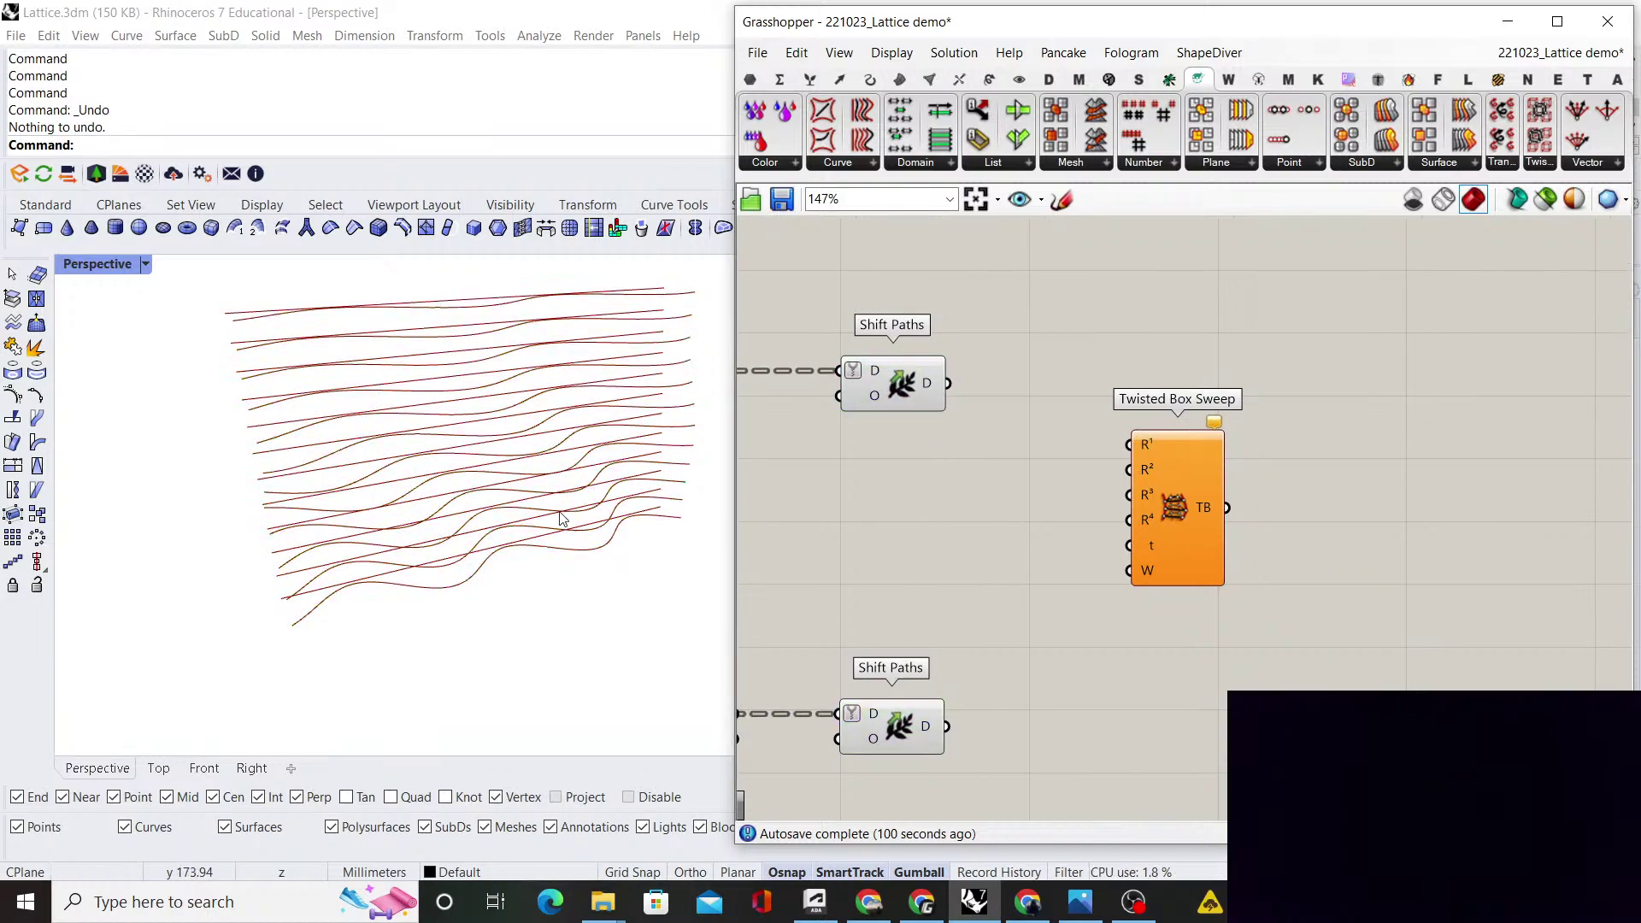
pyautogui.scroll(-6, 359, 516)
pyautogui.moveTo(332, 528); pyautogui.dragTo(442, 518, button='right')
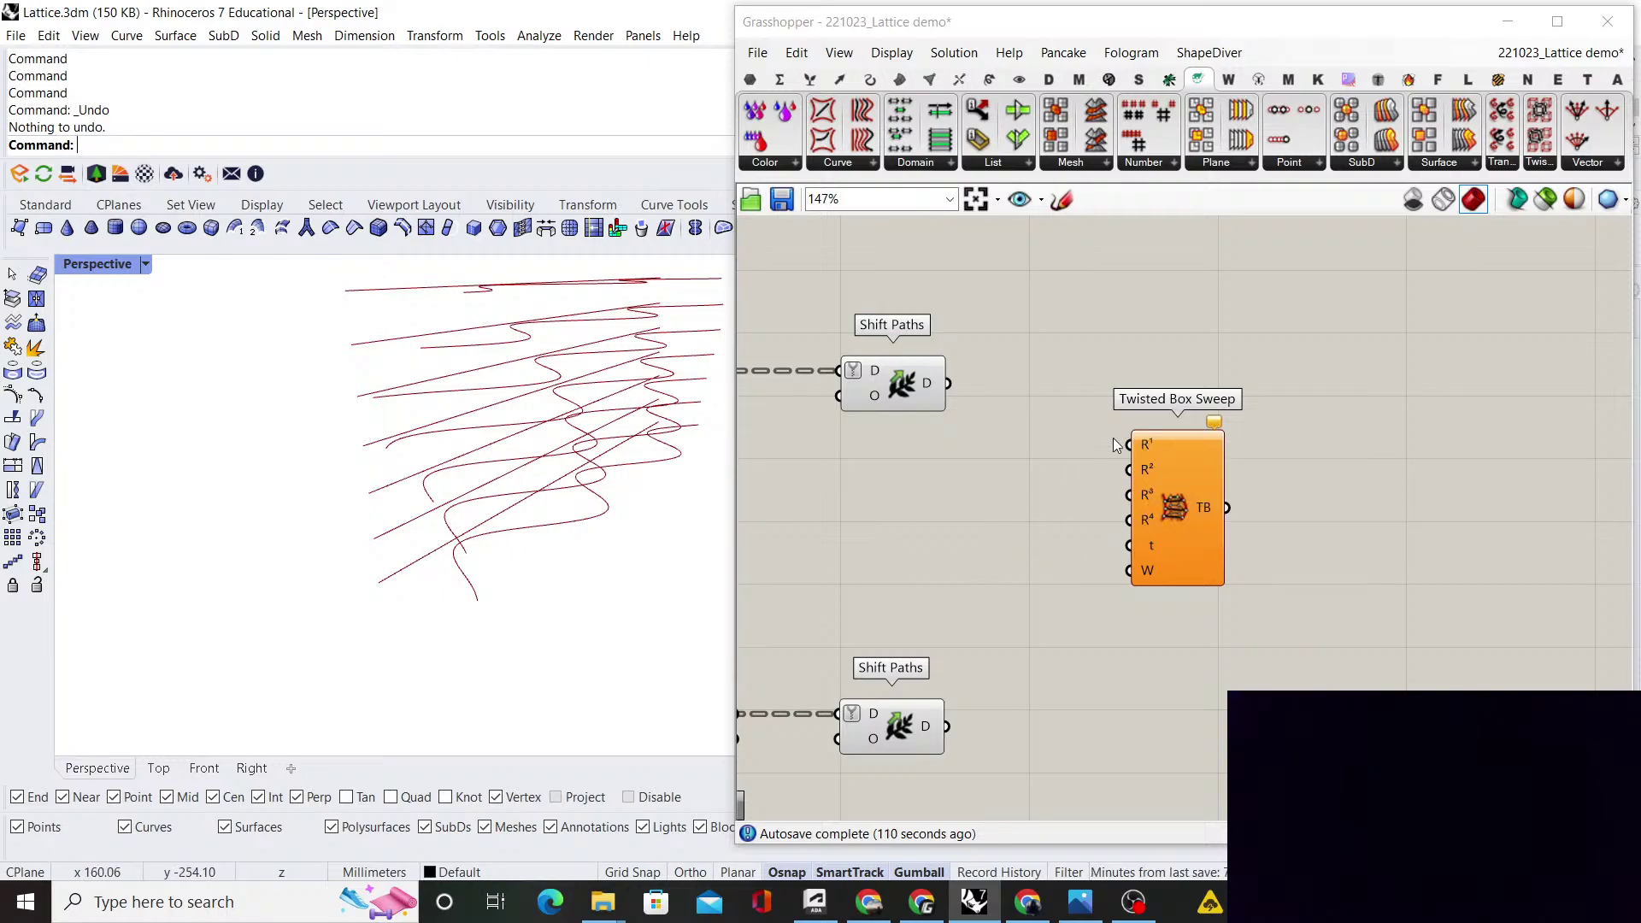
pyautogui.click(911, 385)
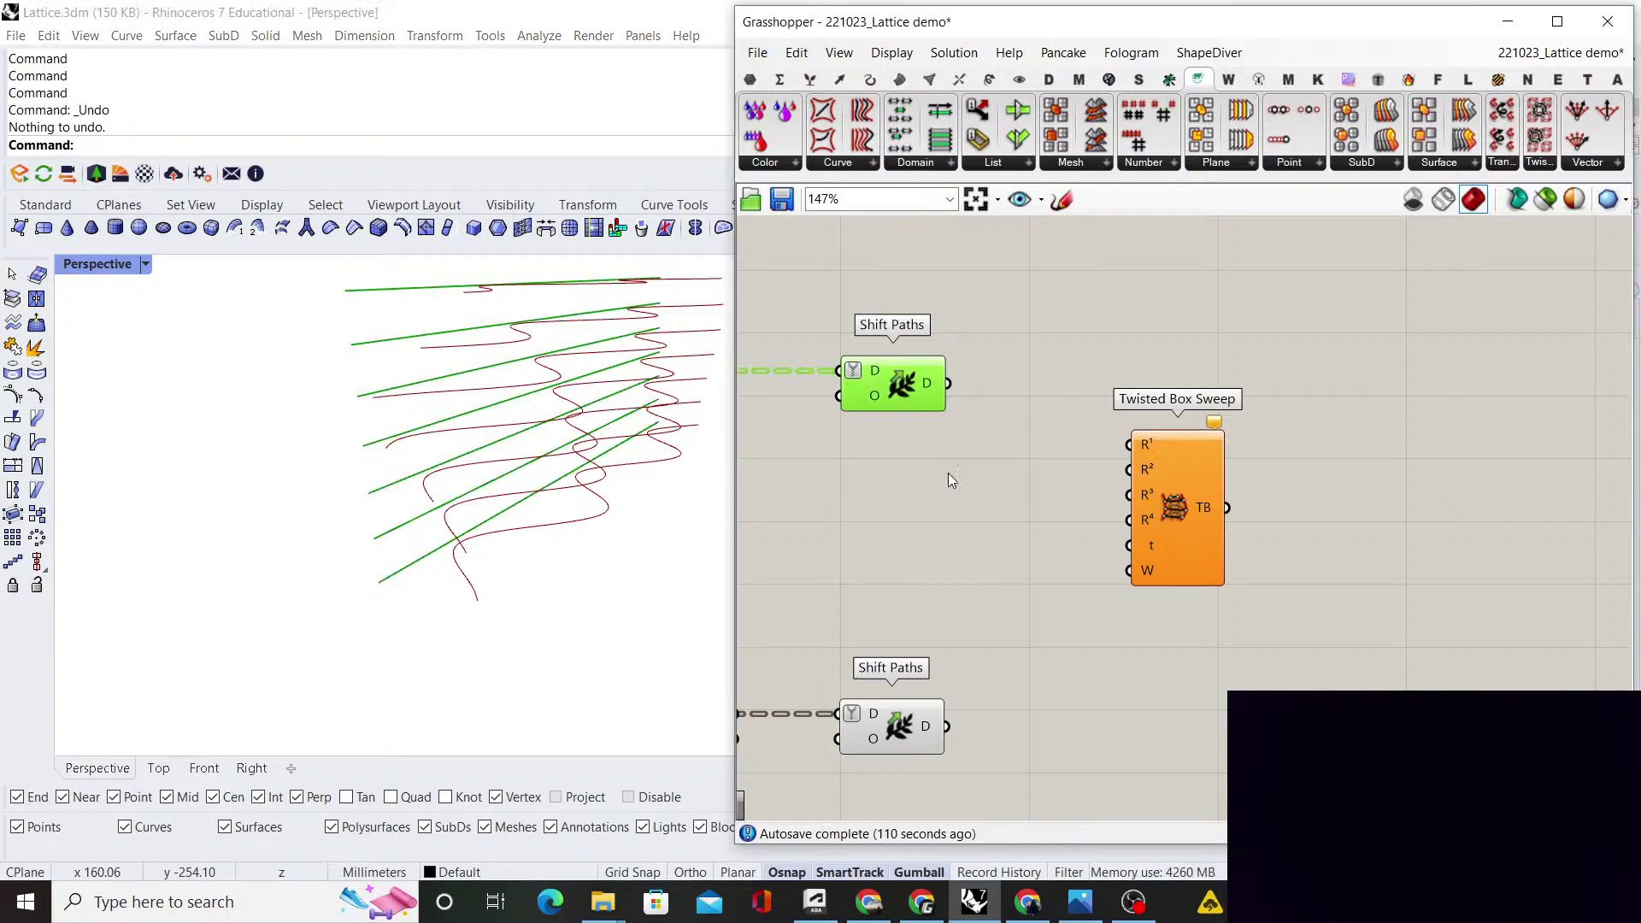
pyautogui.doubleClick(1024, 515)
pyautogui.write('shift l')
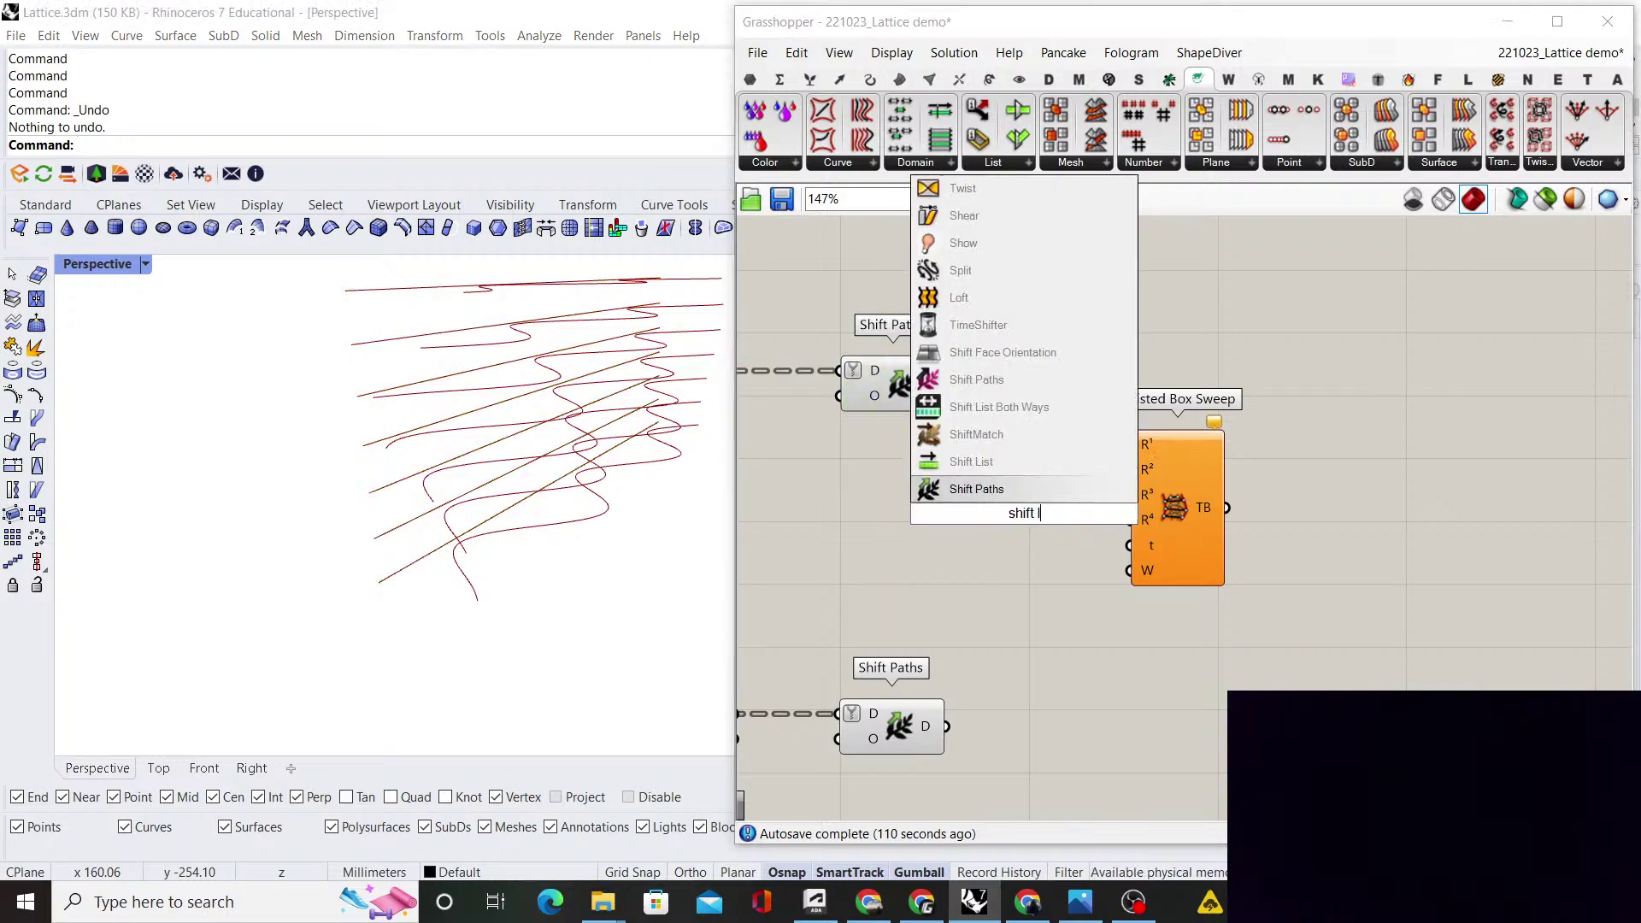
pyautogui.press('Escape')
# Add an End Points component and feed it the curves from the upper Shift Paths
pyautogui.scroll(-3, 1023, 520)
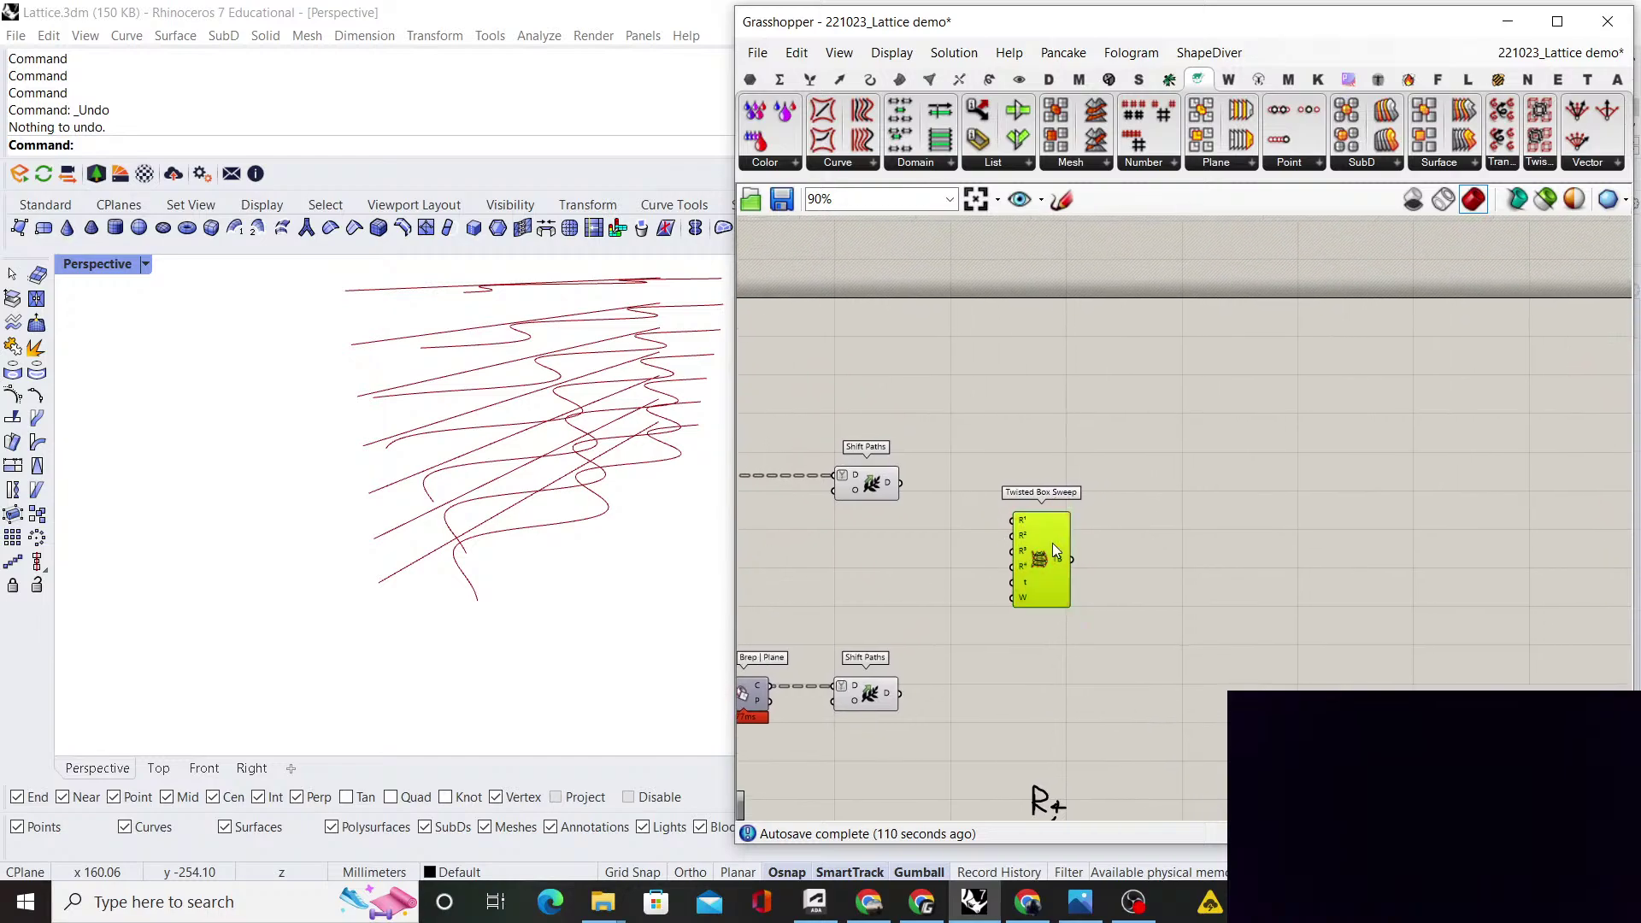
pyautogui.doubleClick(1016, 557)
pyautogui.write('end')
pyautogui.press('Return')
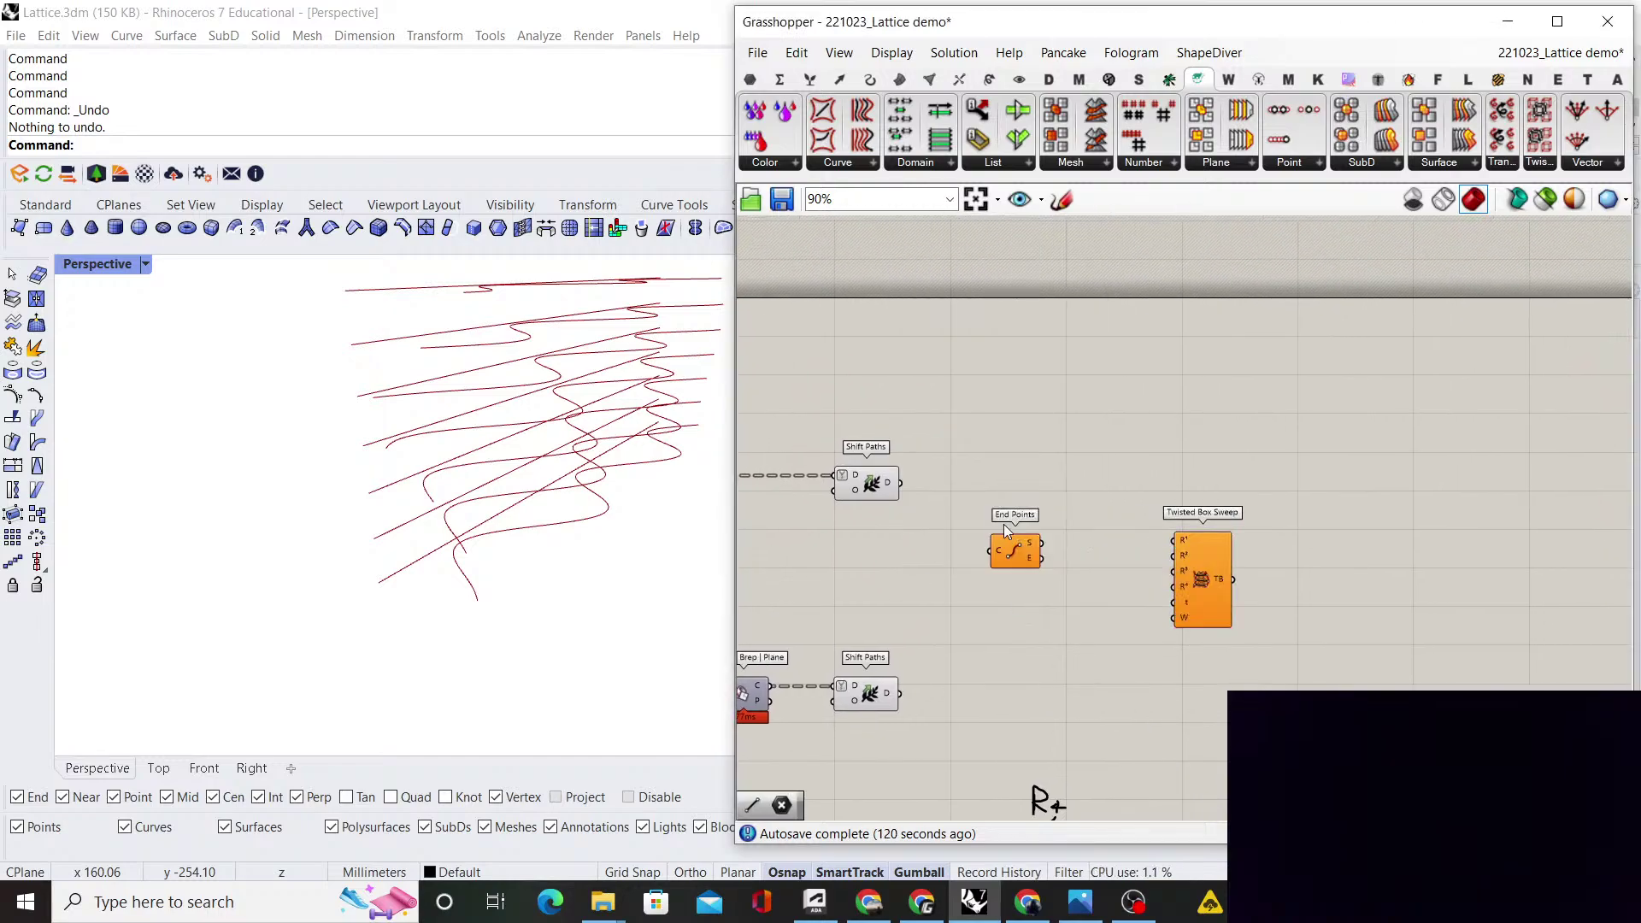
pyautogui.scroll(3, 919, 484)
pyautogui.moveTo(880, 481); pyautogui.dragTo(1000, 482)
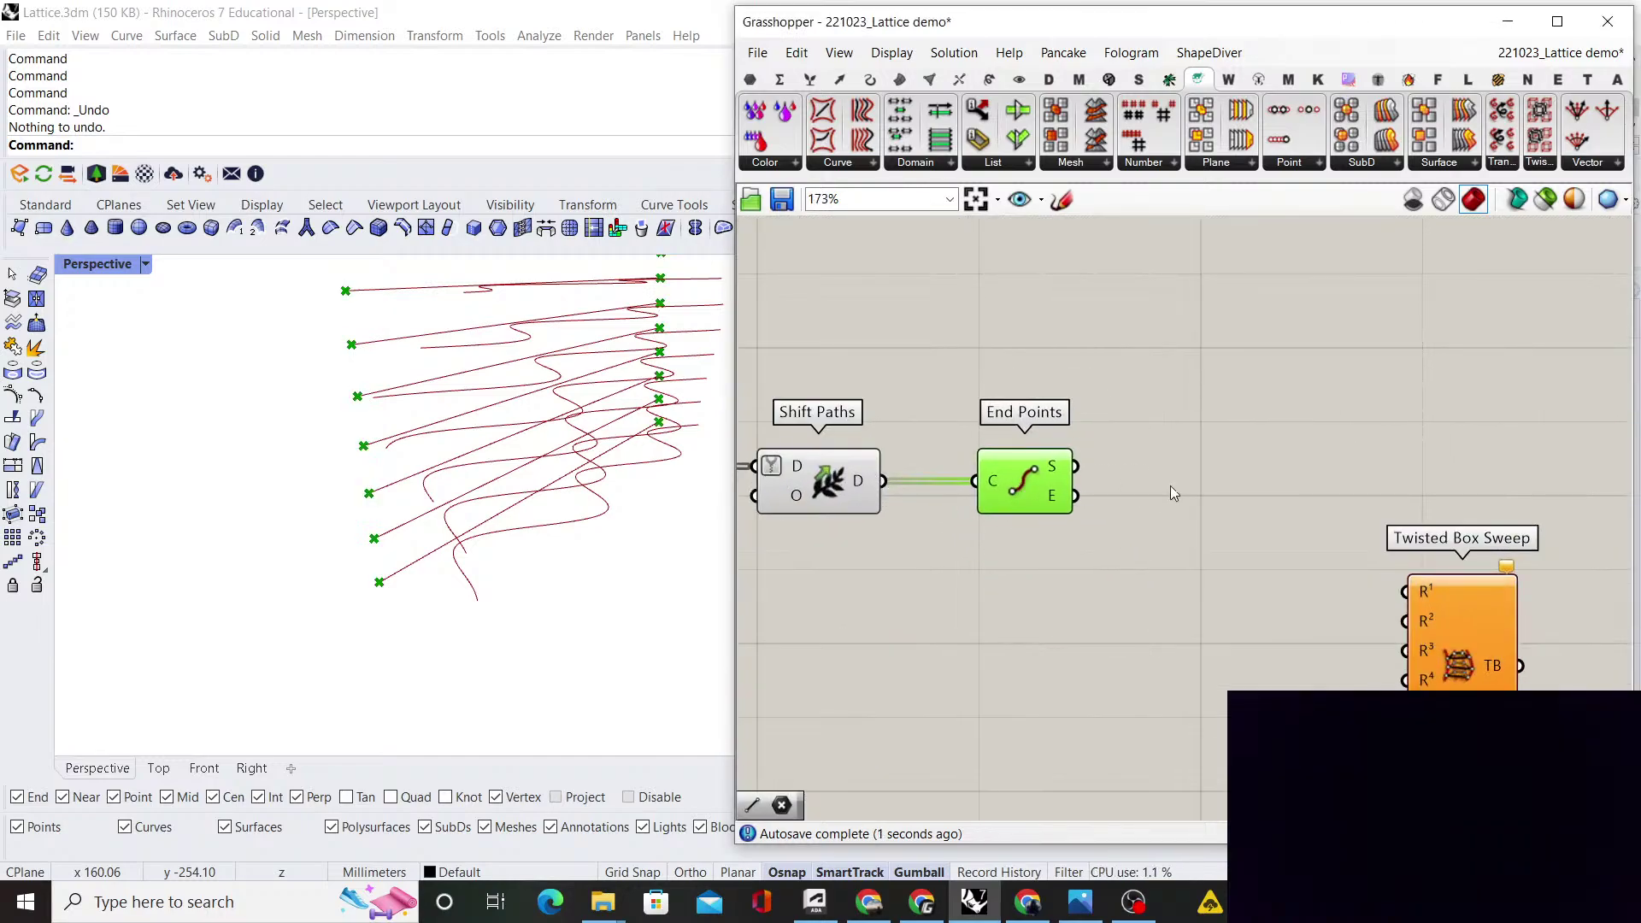
# Add a Point List numbering the End Points start points, with its size driven by a slider of 25, and inspect the numbering in Rhino
pyautogui.doubleClick(1172, 486)
pyautogui.write('point list')
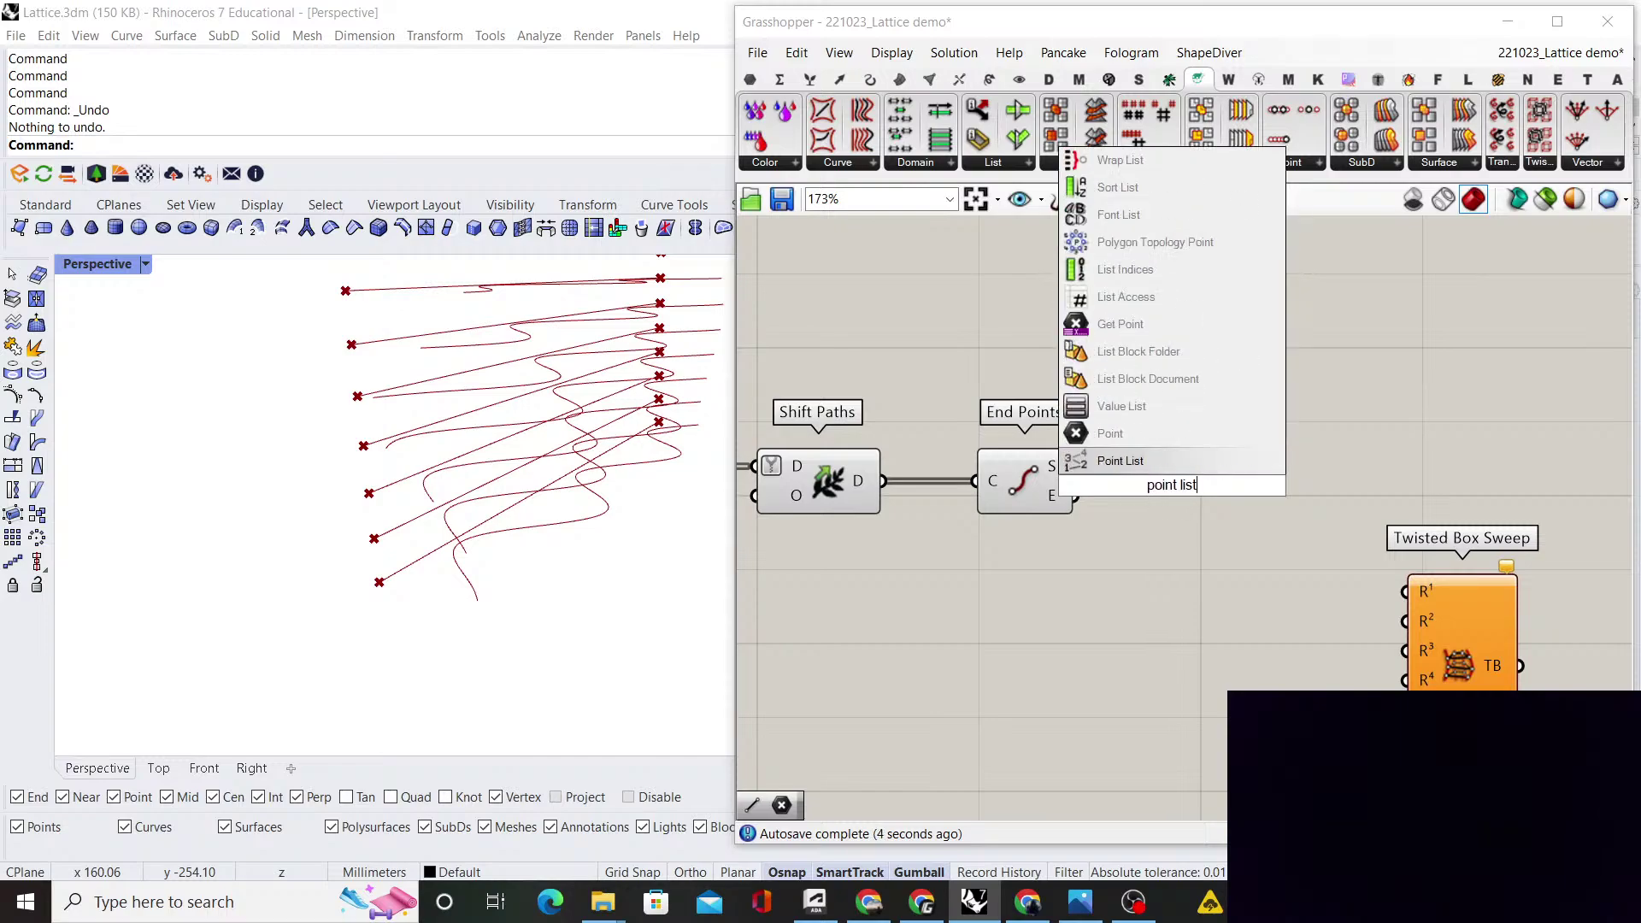
pyautogui.click(1121, 434)
pyautogui.doubleClick(1077, 583)
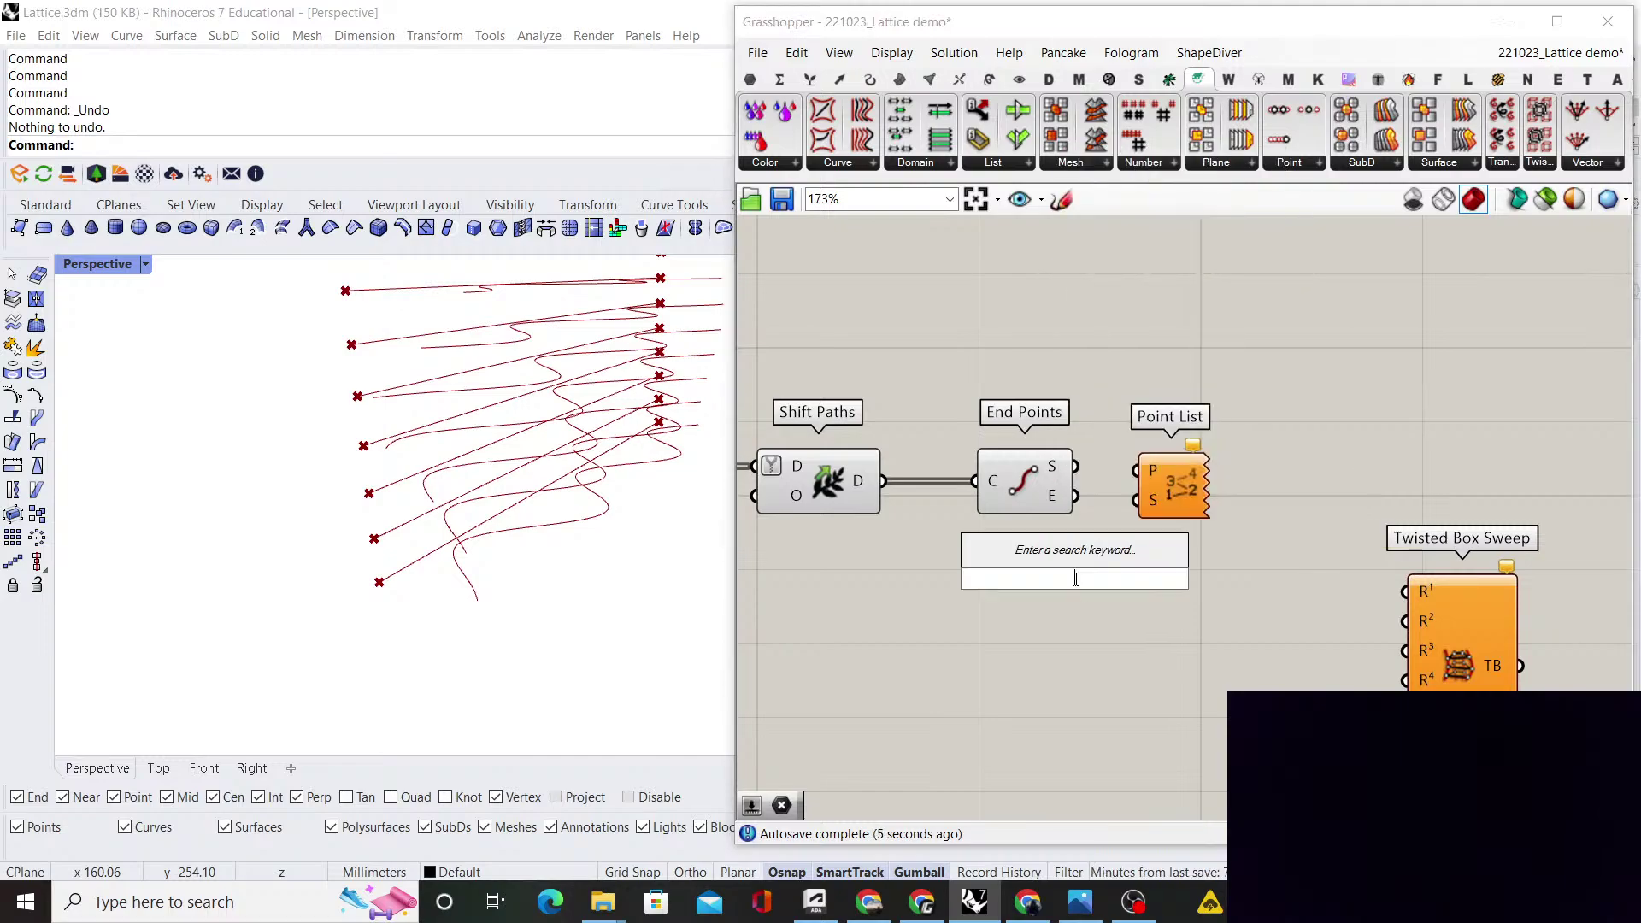
pyautogui.write('25')
pyautogui.press('Return')
pyautogui.moveTo(1091, 589); pyautogui.dragTo(1154, 469)
pyautogui.moveTo(1179, 469); pyautogui.dragTo(1198, 465)
pyautogui.scroll(-8, 374, 555)
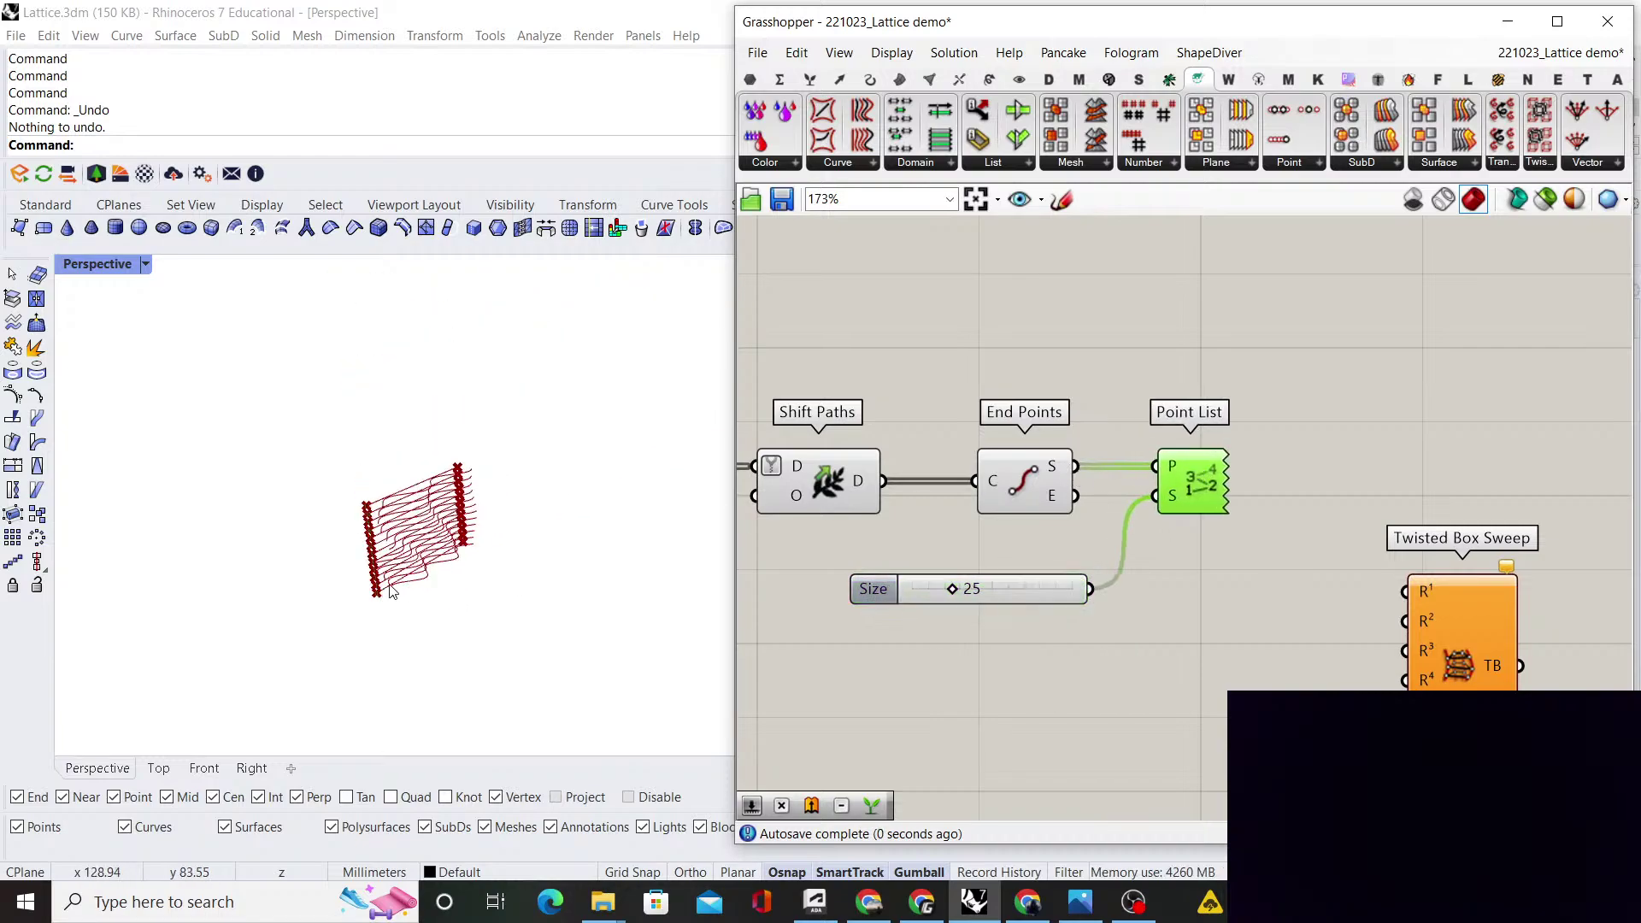
pyautogui.scroll(5, 367, 556)
pyautogui.moveTo(407, 575); pyautogui.dragTo(438, 656, button='right')
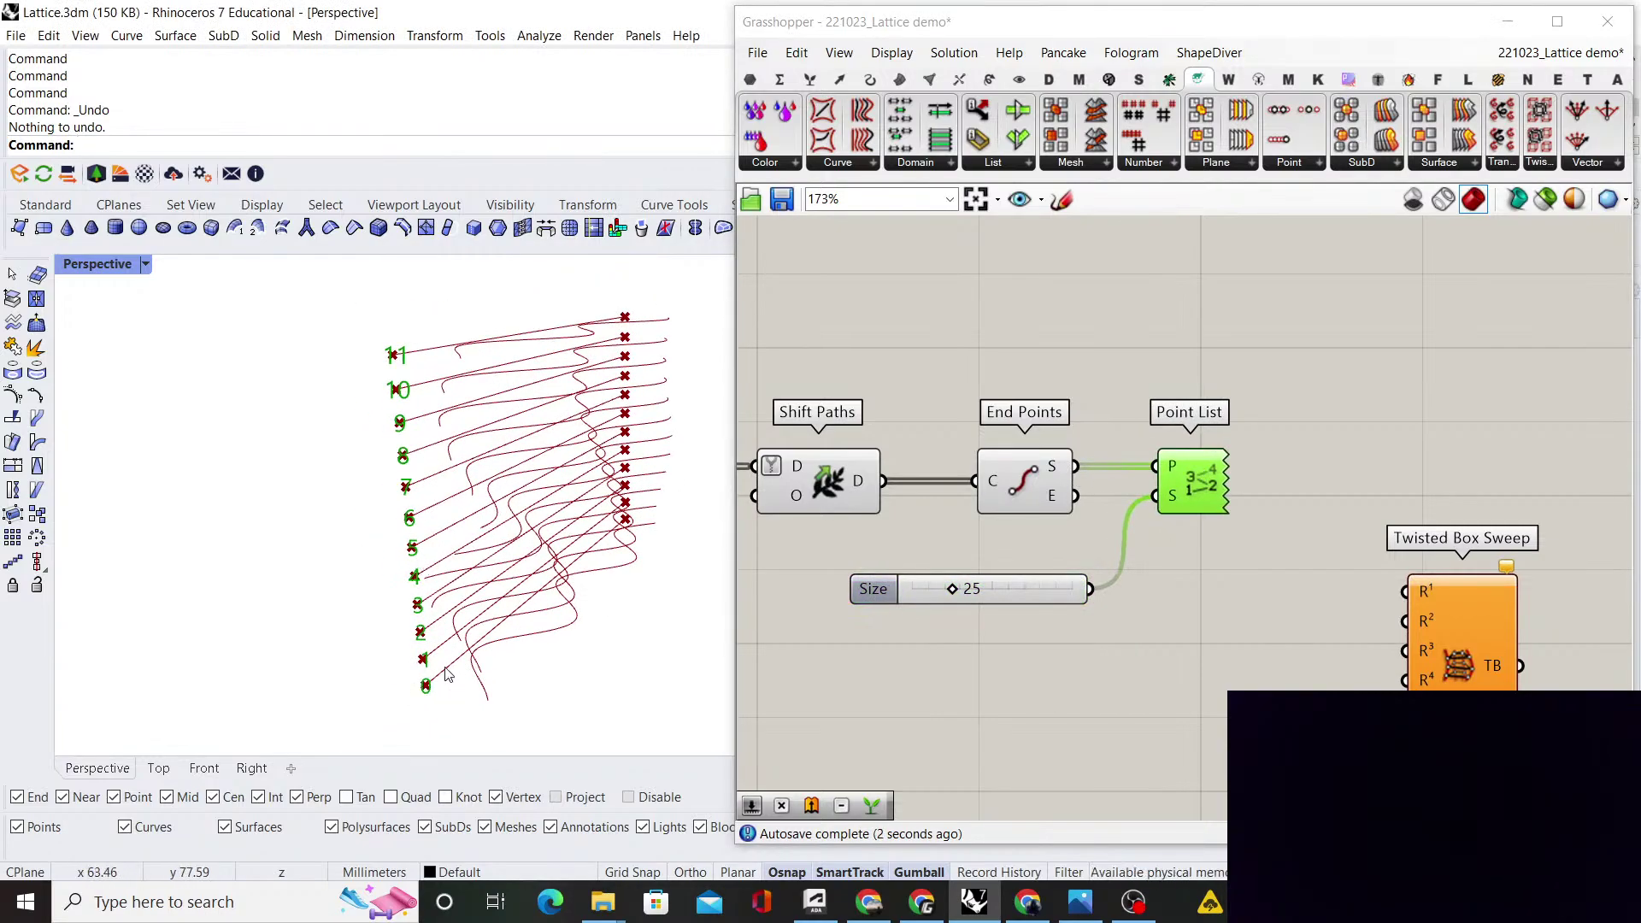
# Move the End Points, Point List and Size slider down to clear the space beside the upper Shift Paths
pyautogui.moveTo(1161, 551); pyautogui.dragTo(1187, 465, button='right')
pyautogui.scroll(-2, 1179, 464)
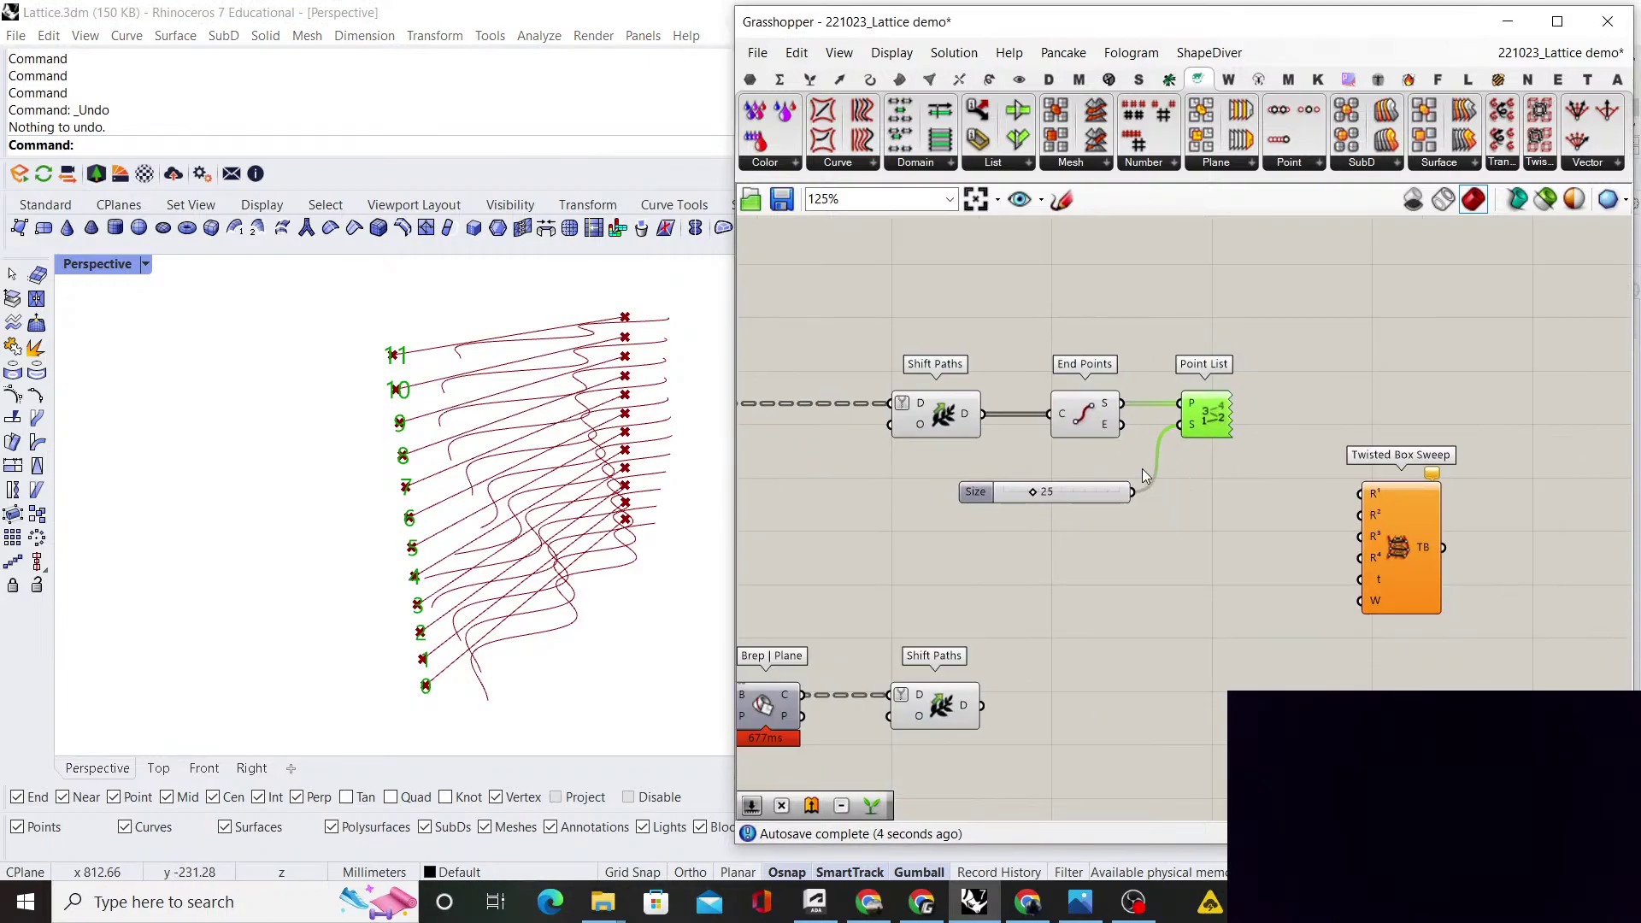
pyautogui.click(1143, 468)
pyautogui.moveTo(1226, 435)
pyautogui.mouseDown()
pyautogui.moveTo(1214, 424)
pyautogui.moveTo(1234, 459)
pyautogui.mouseUp()
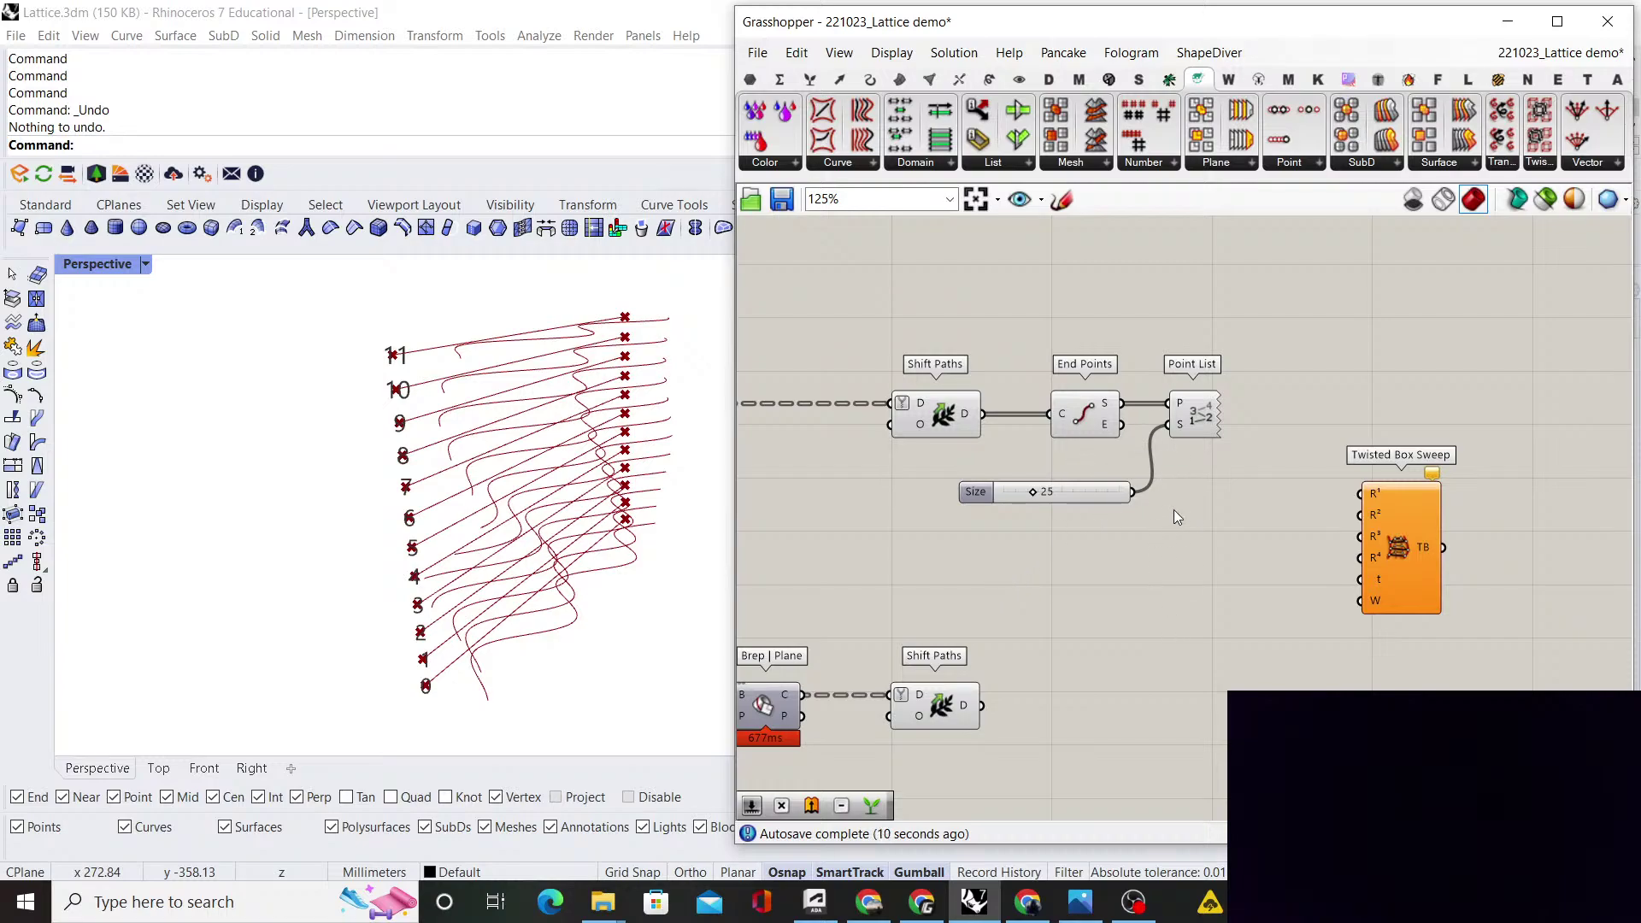
pyautogui.moveTo(1177, 517); pyautogui.dragTo(948, 350)
pyautogui.moveTo(1081, 415); pyautogui.dragTo(1081, 520)
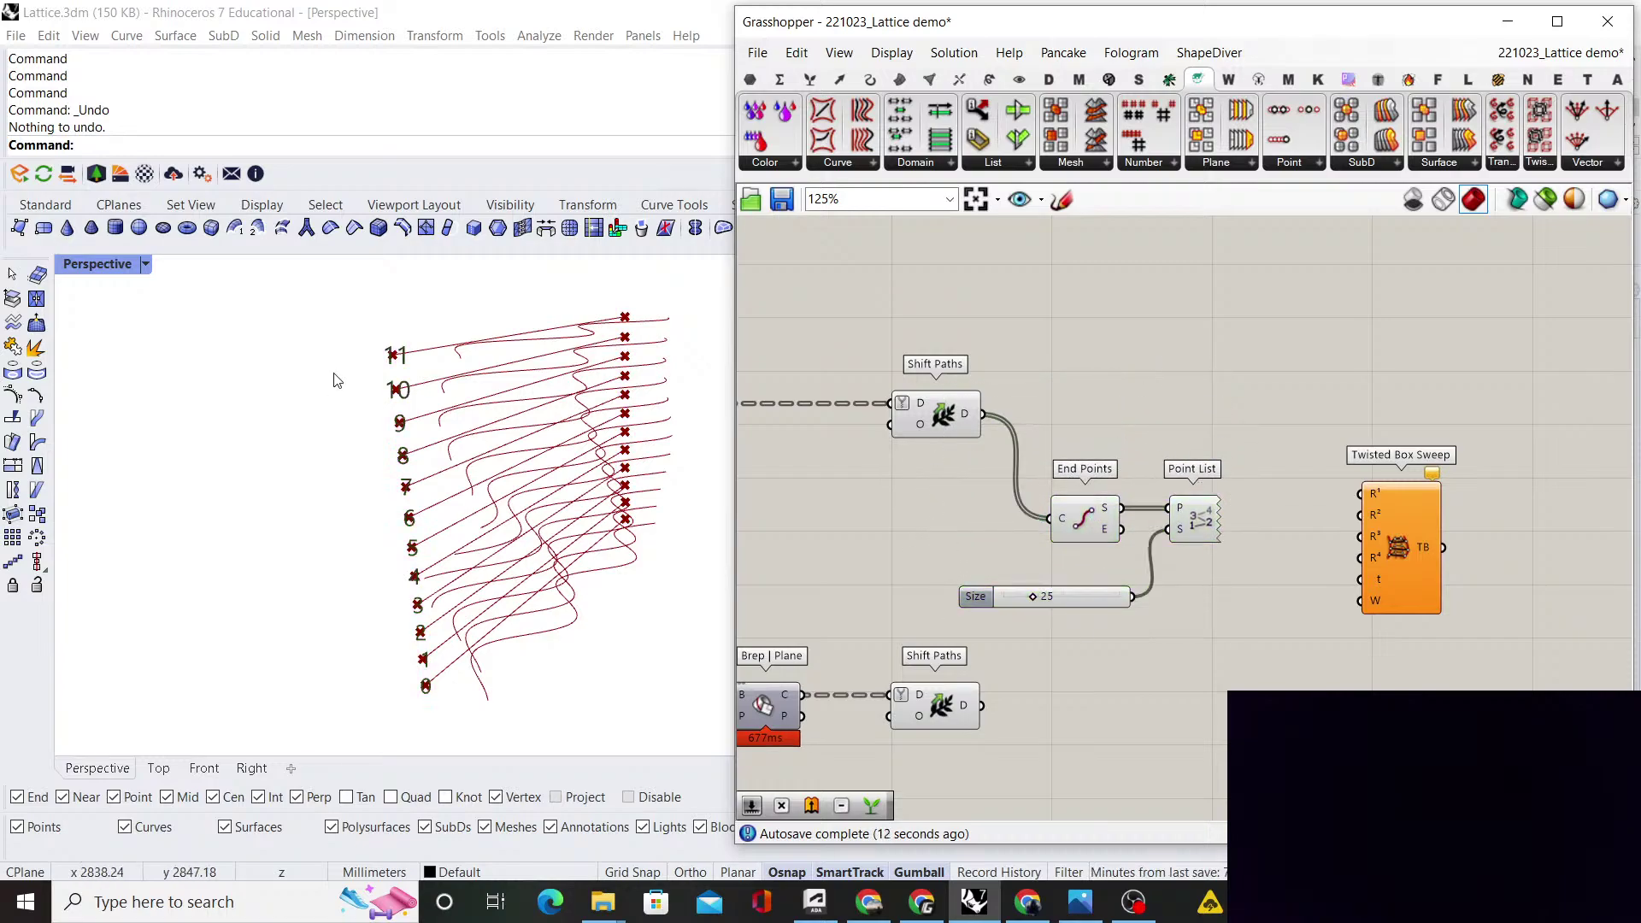
# Add a Shift List fed by the upper Shift Paths, invert its Wrap input, and examine its curves beside the numbered points
pyautogui.doubleClick(1154, 439)
pyautogui.write('shift list')
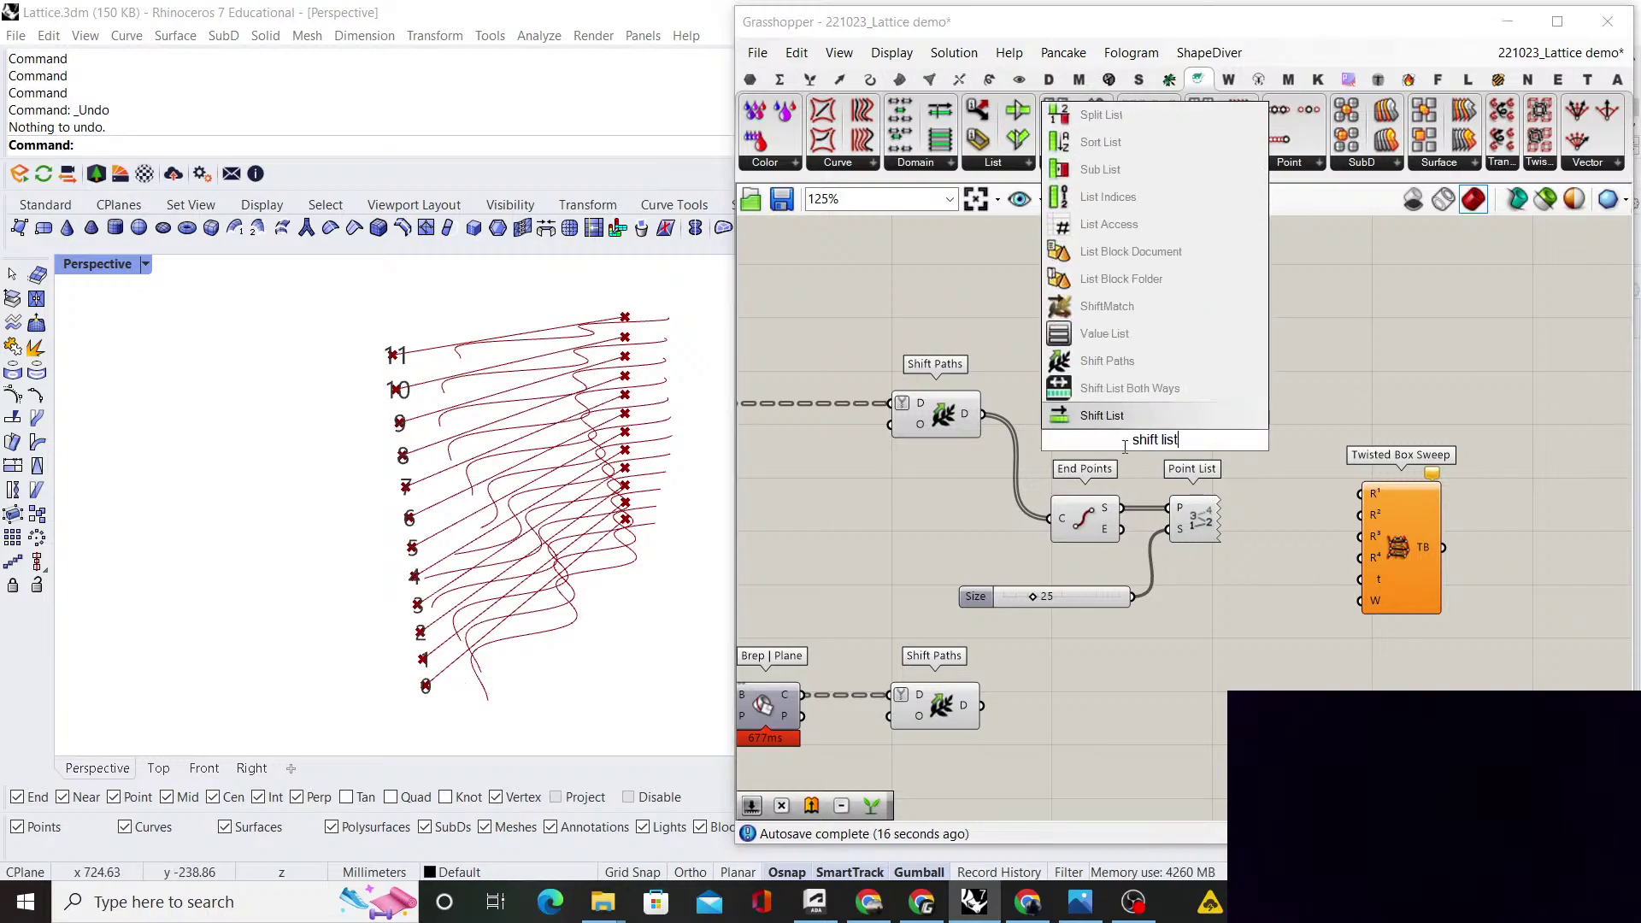
pyautogui.press('Return')
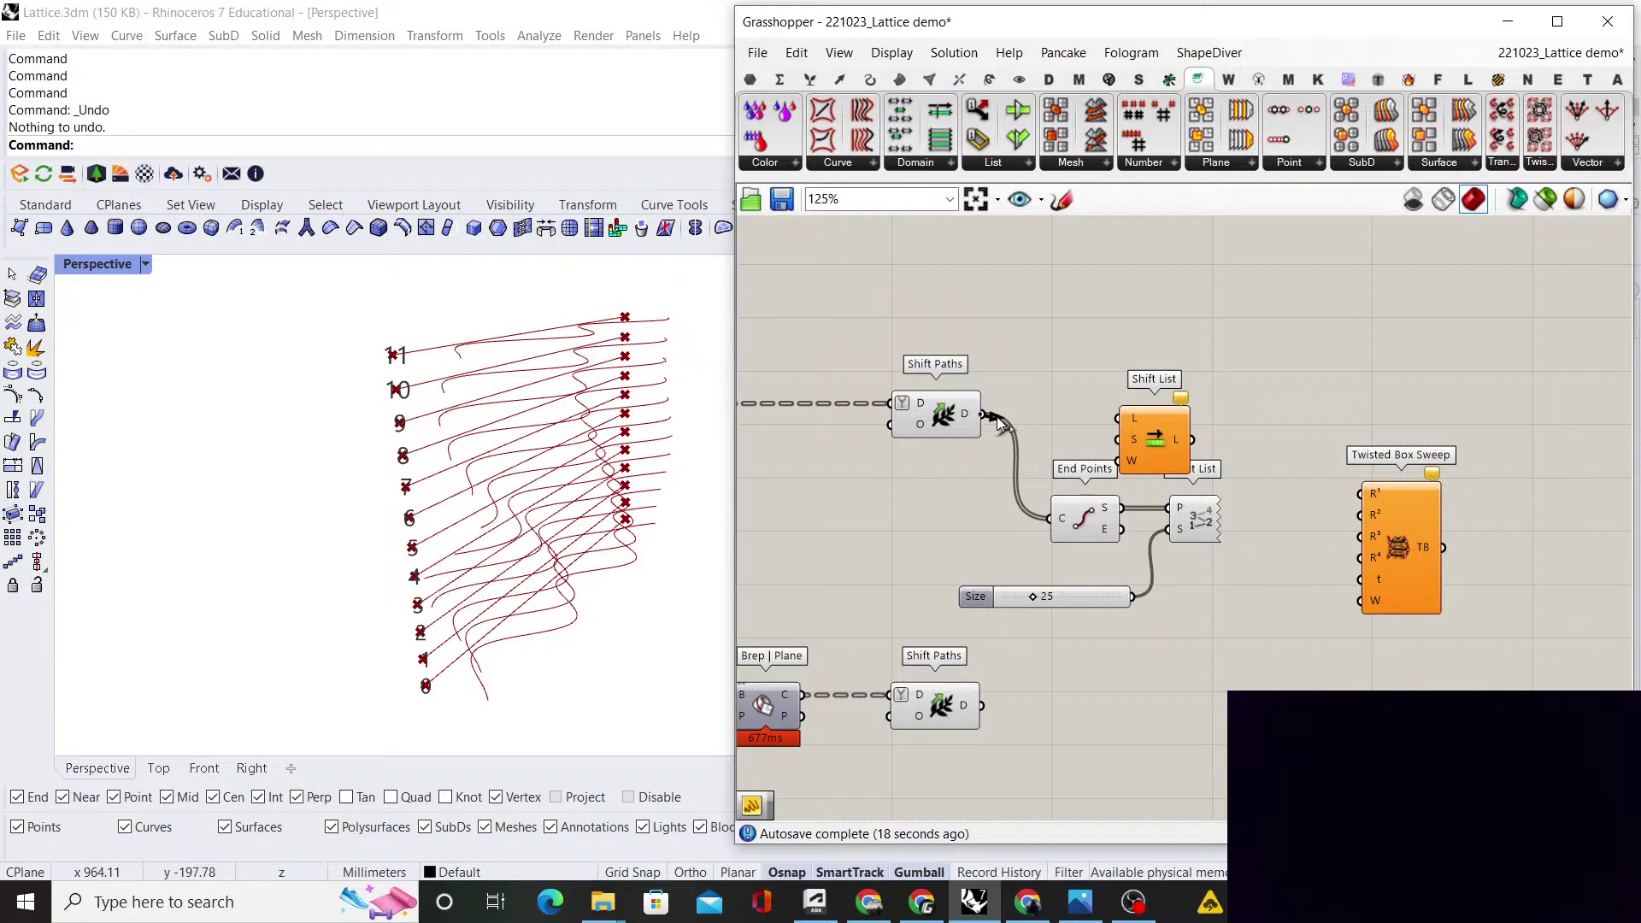
pyautogui.moveTo(999, 421); pyautogui.dragTo(1160, 436)
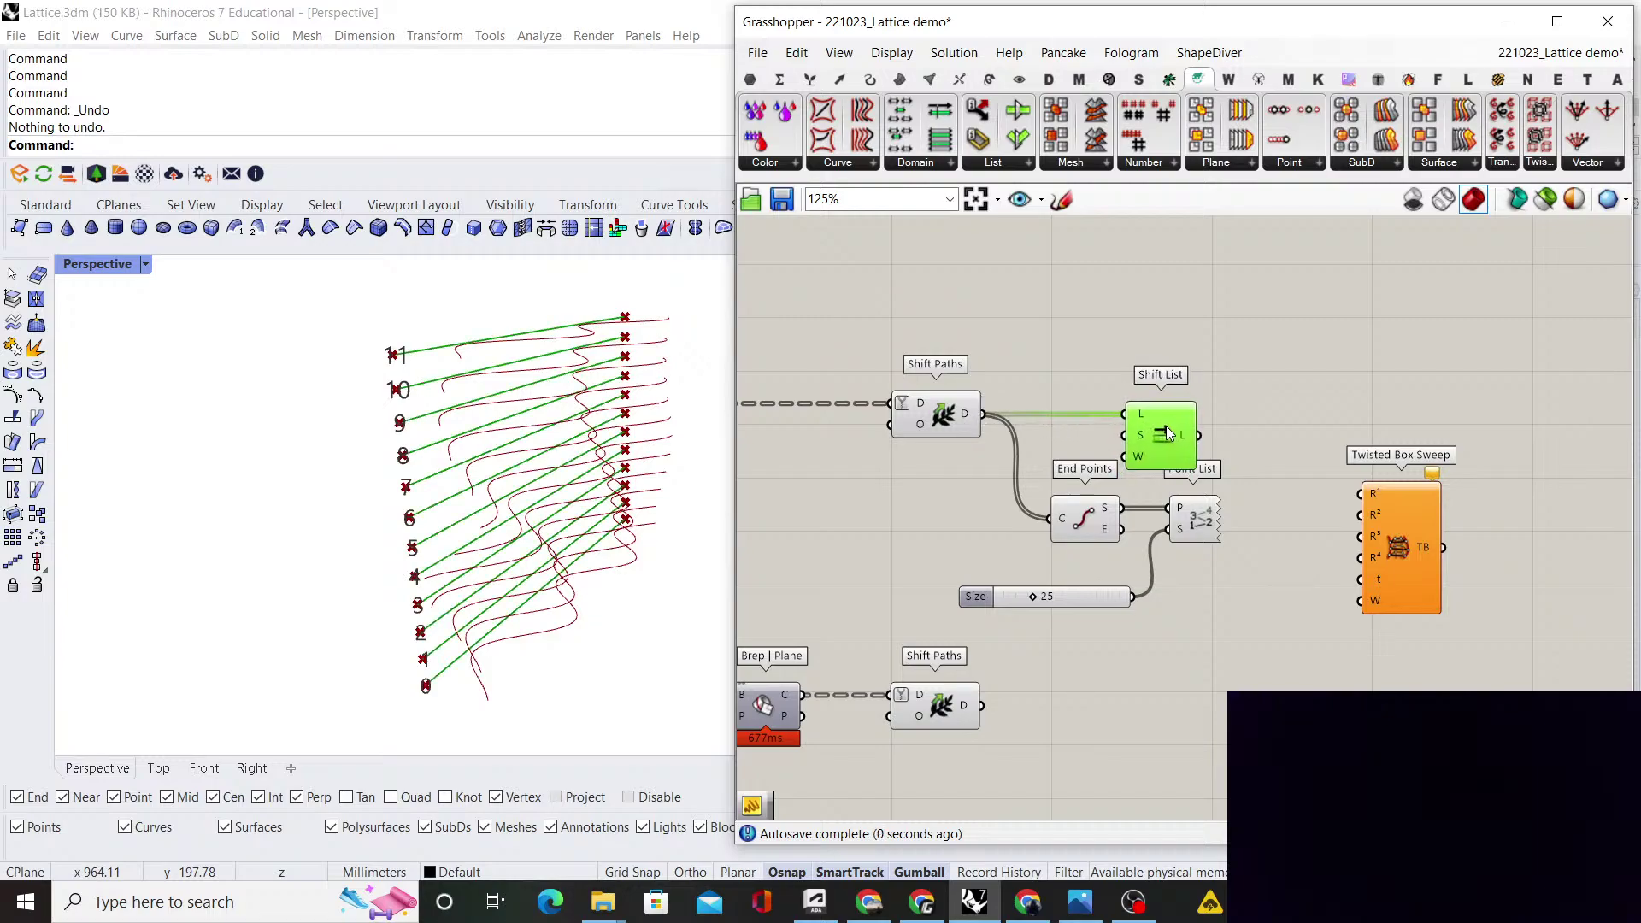
pyautogui.rightClick(1137, 459)
pyautogui.click(1203, 627)
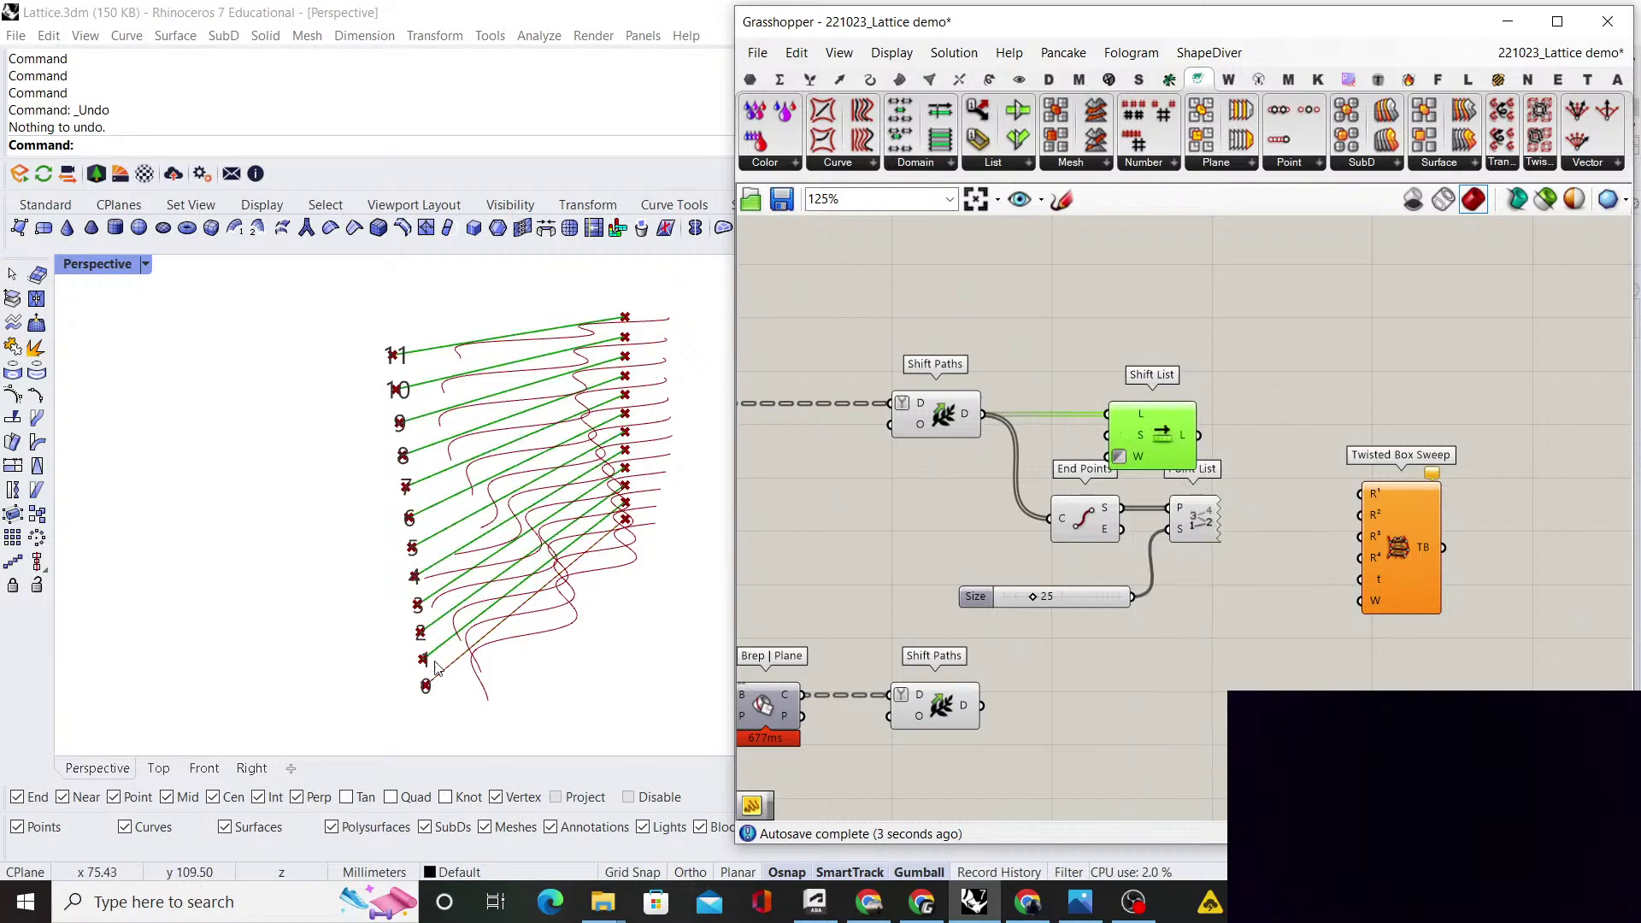
pyautogui.scroll(3, 430, 693)
pyautogui.scroll(2, 430, 693)
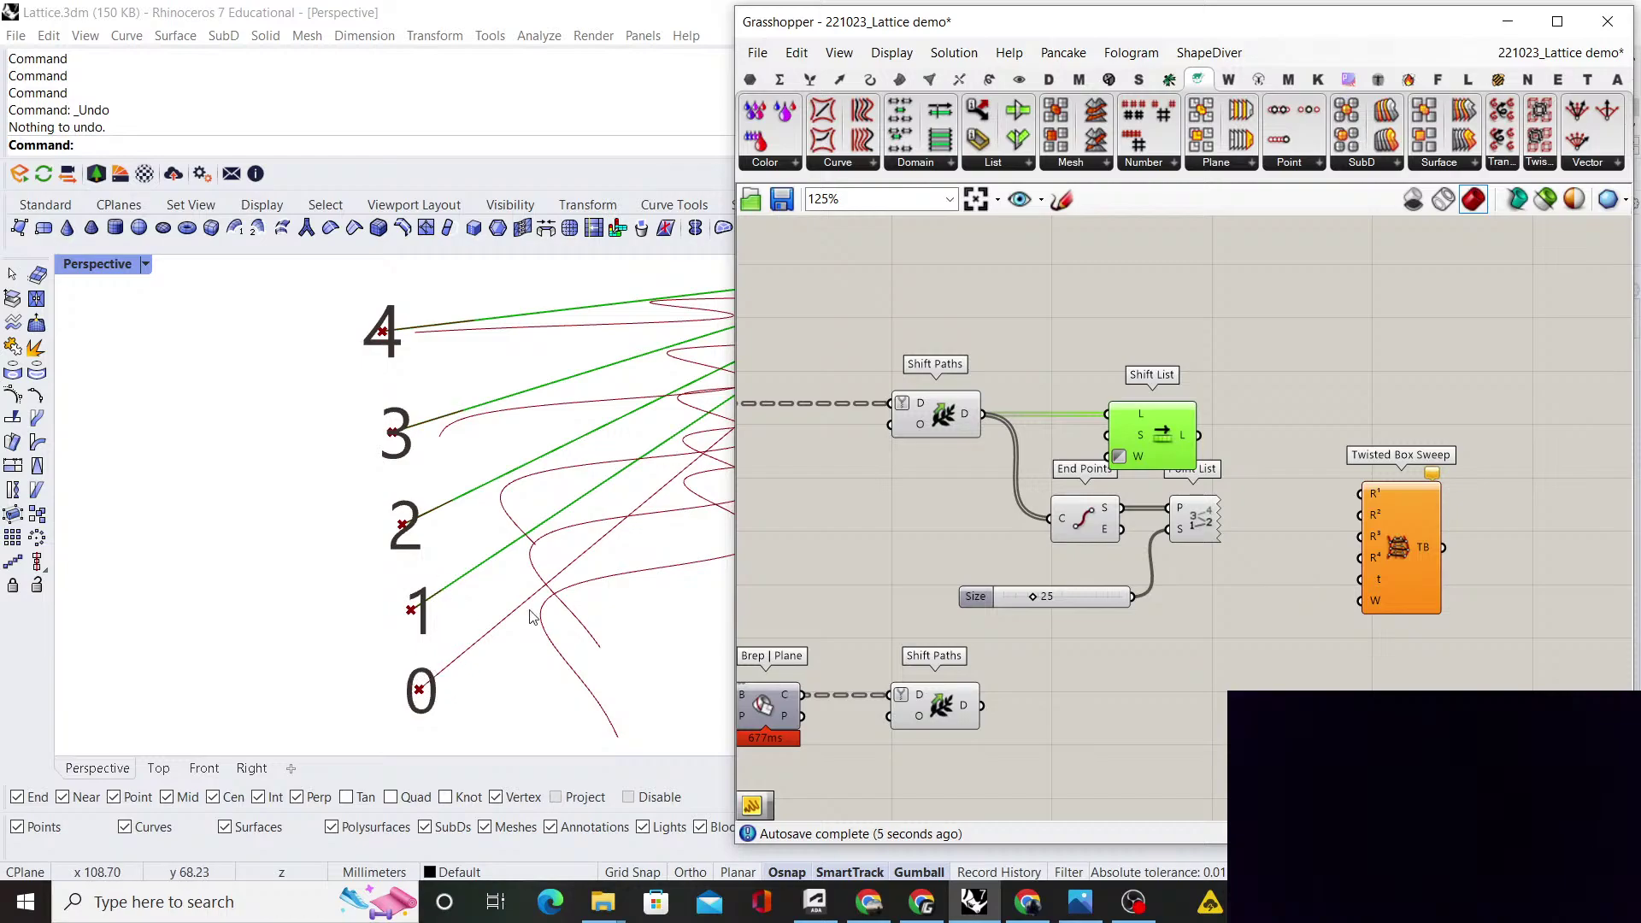
pyautogui.scroll(-3, 1060, 547)
# Move the point-numbering components above the upper Shift Paths and check which curves Shift List outputs
pyautogui.moveTo(1039, 462); pyautogui.dragTo(1046, 313)
pyautogui.scroll(-2, 1073, 532)
pyautogui.click(1068, 452)
pyautogui.scroll(3, 1068, 451)
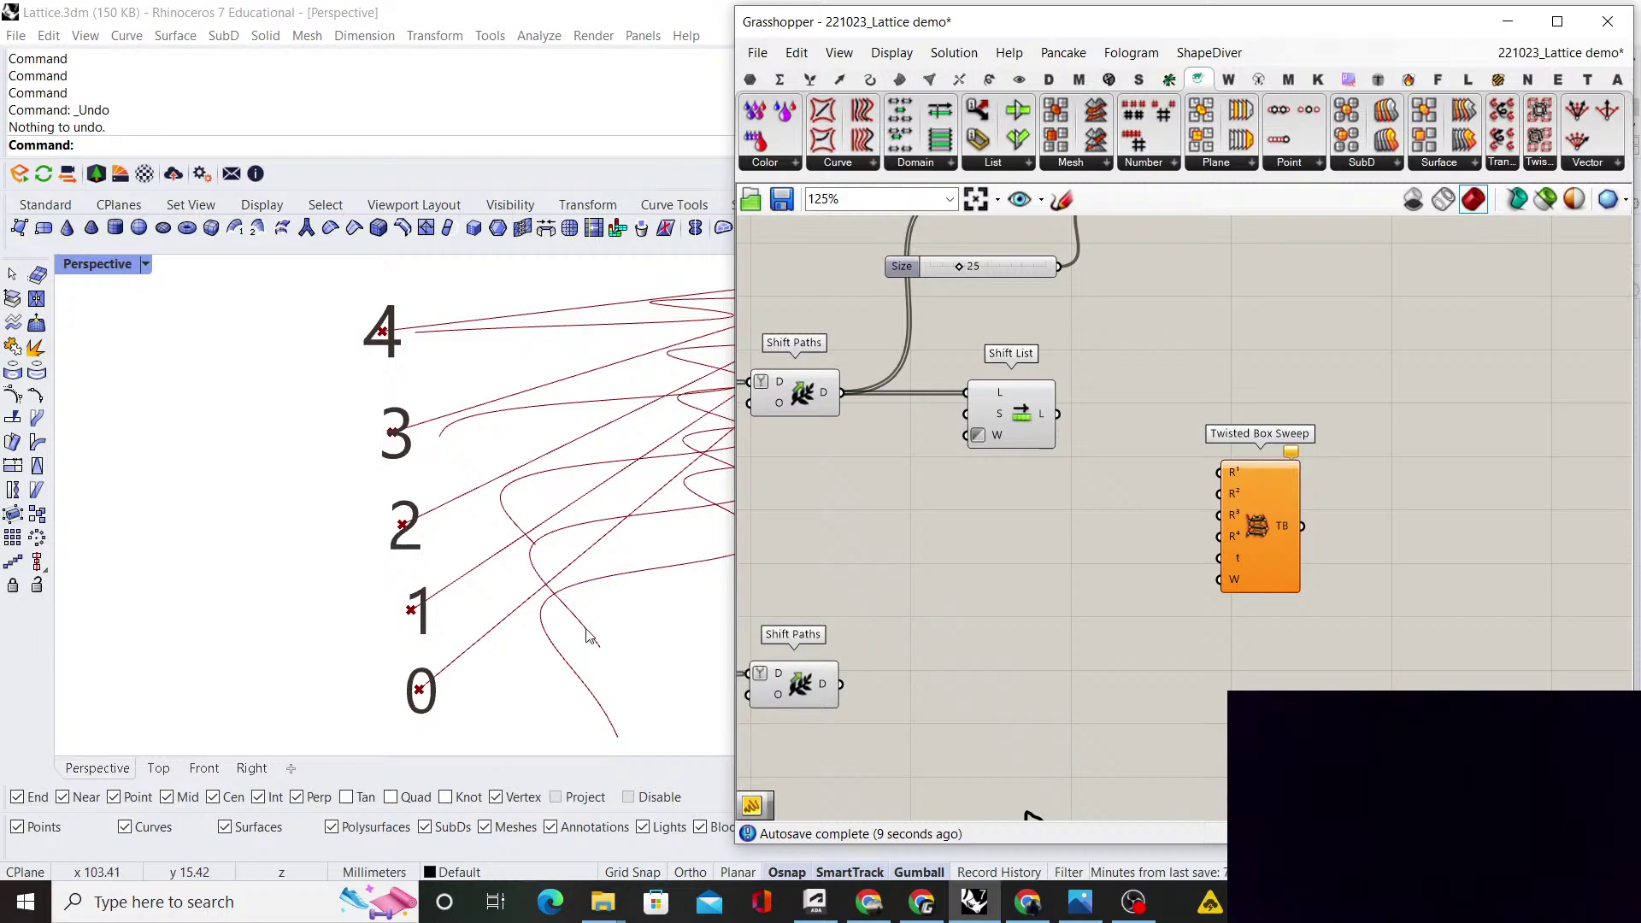
pyautogui.click(1026, 419)
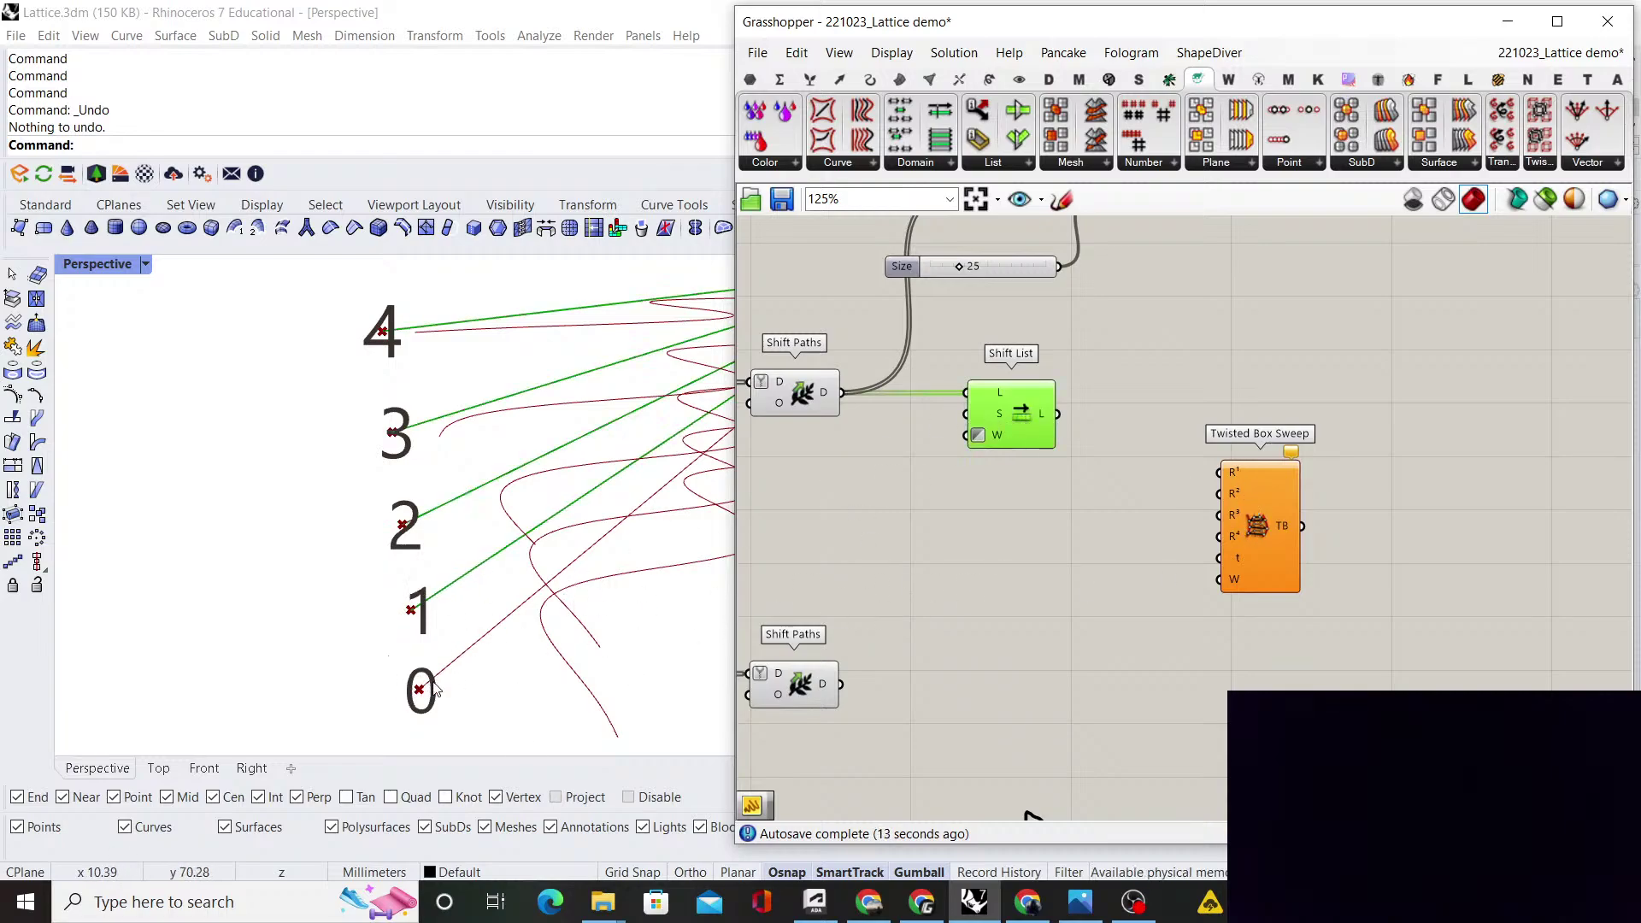
# Duplicate the Shift List below the original and feed both shift offset inputs from a panel containing 1
pyautogui.keyDown('alt'); pyautogui.moveTo(1017, 443); pyautogui.dragTo(1013, 517); pyautogui.keyUp('alt')
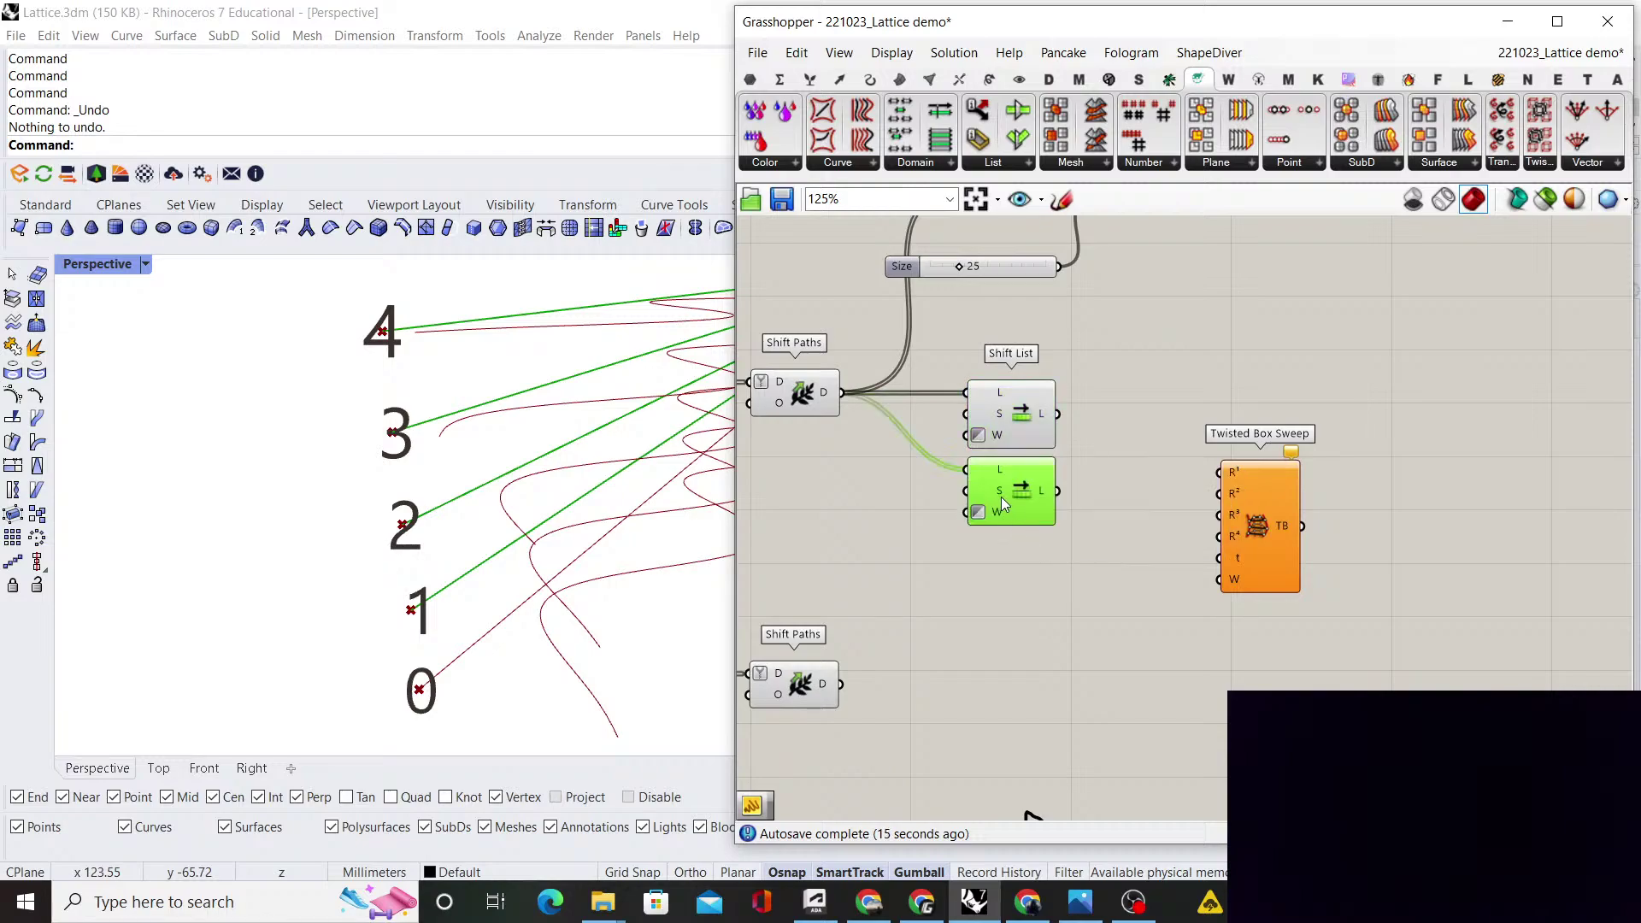
pyautogui.click(879, 549)
pyautogui.doubleClick(879, 548)
pyautogui.write('//')
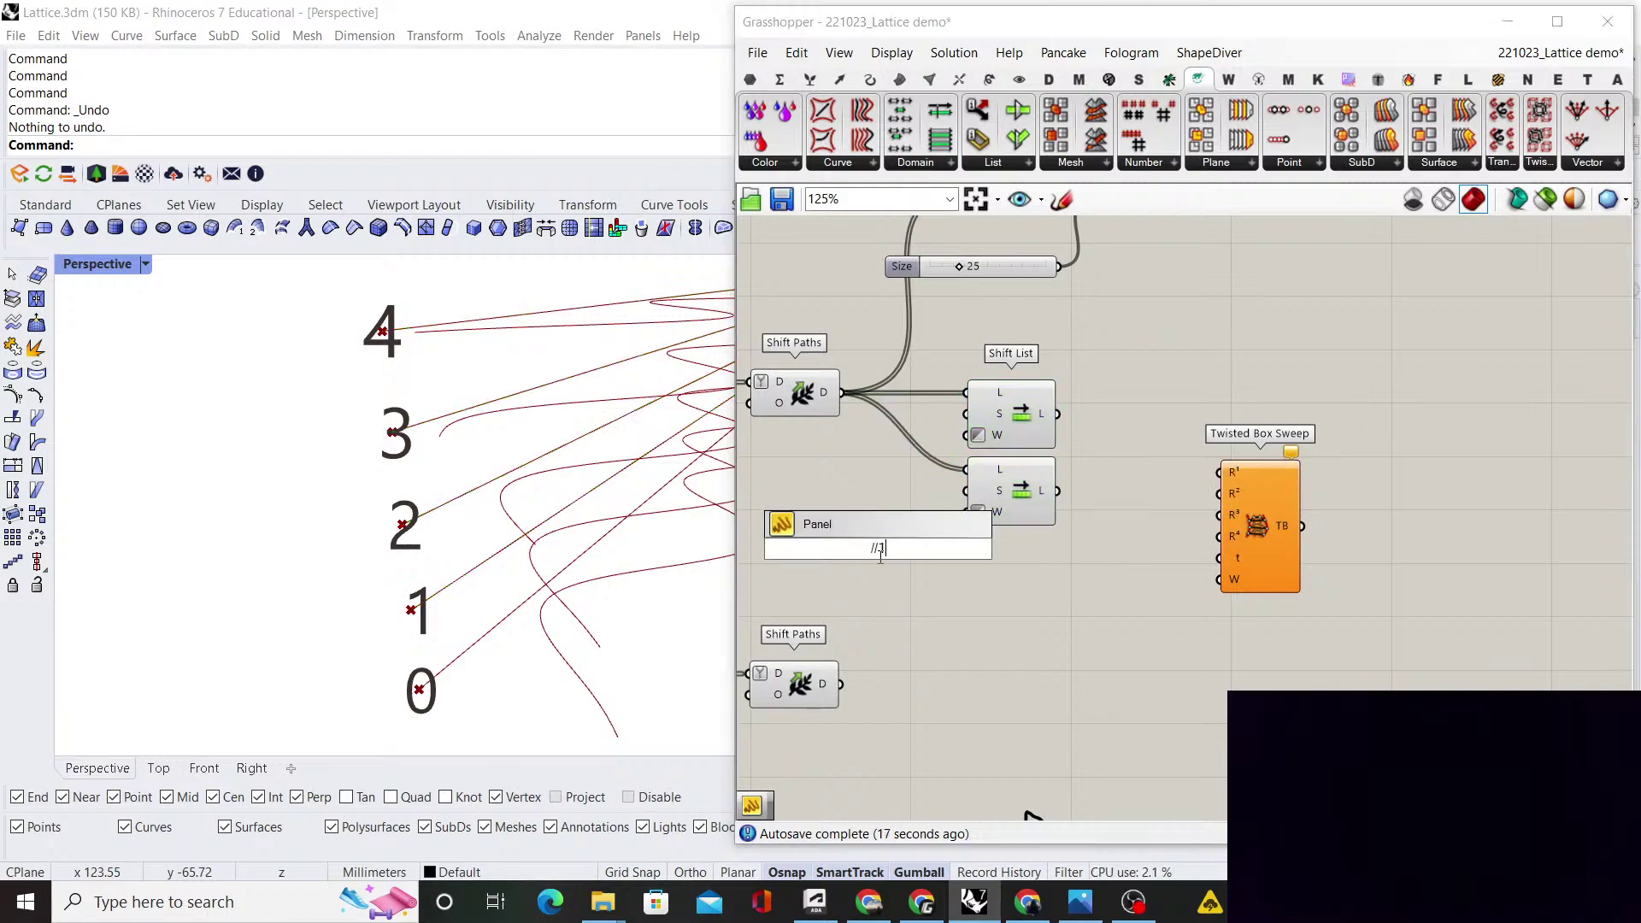
pyautogui.write('1')
pyautogui.press('Return')
pyautogui.scroll(2, 880, 551)
pyautogui.moveTo(894, 548); pyautogui.dragTo(977, 391)
pyautogui.moveTo(894, 548); pyautogui.dragTo(975, 481)
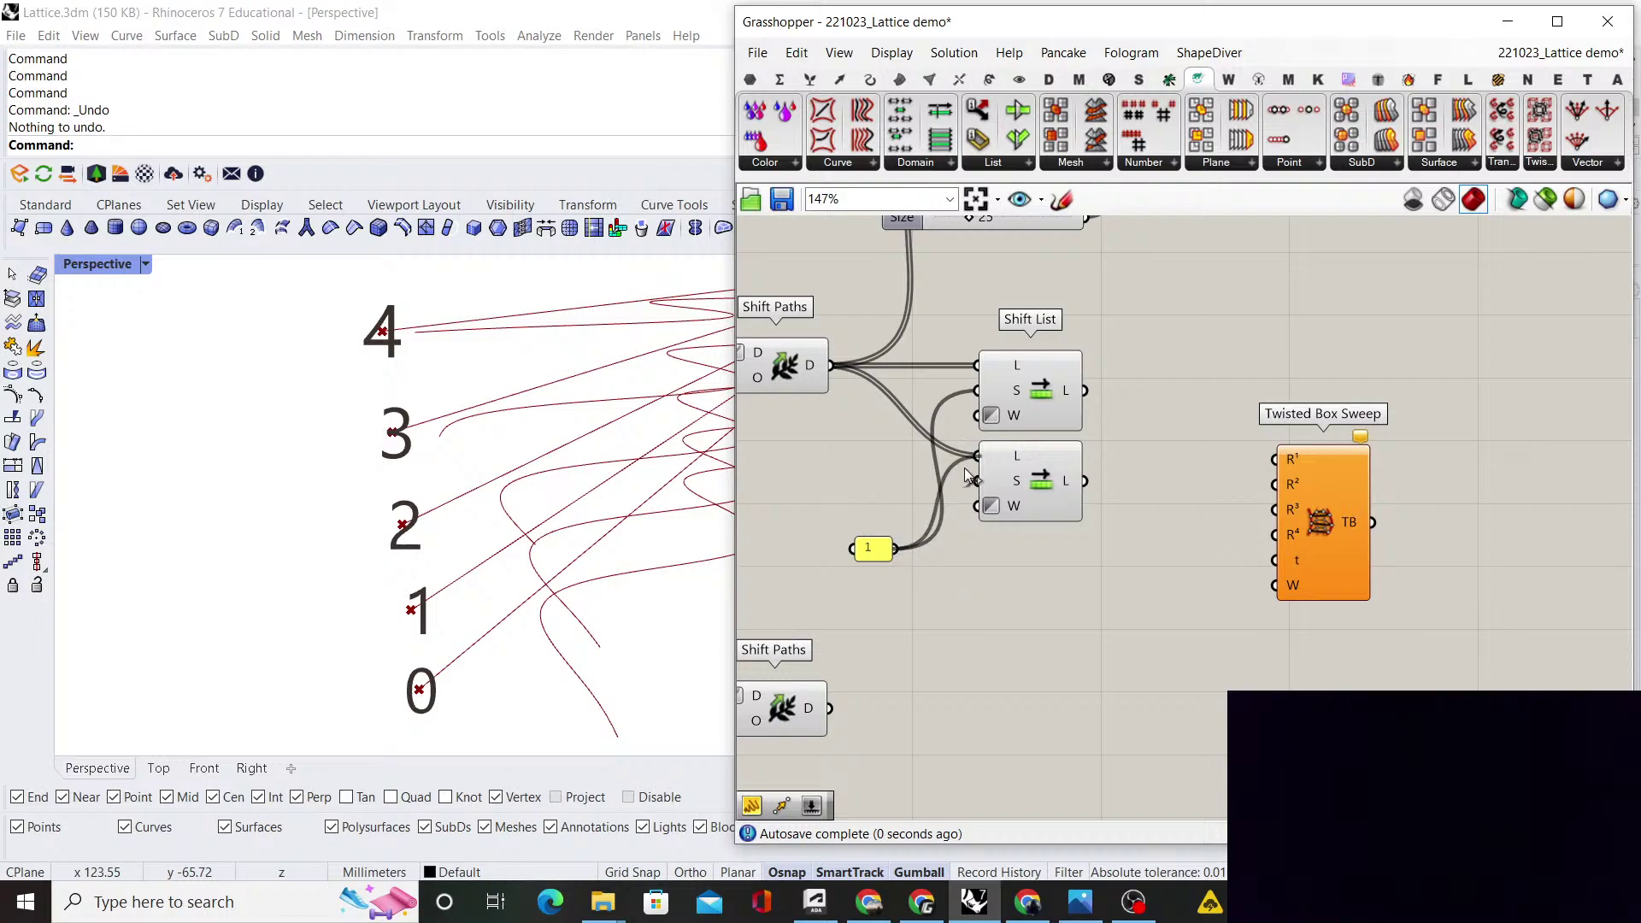
pyautogui.moveTo(877, 554); pyautogui.dragTo(851, 486)
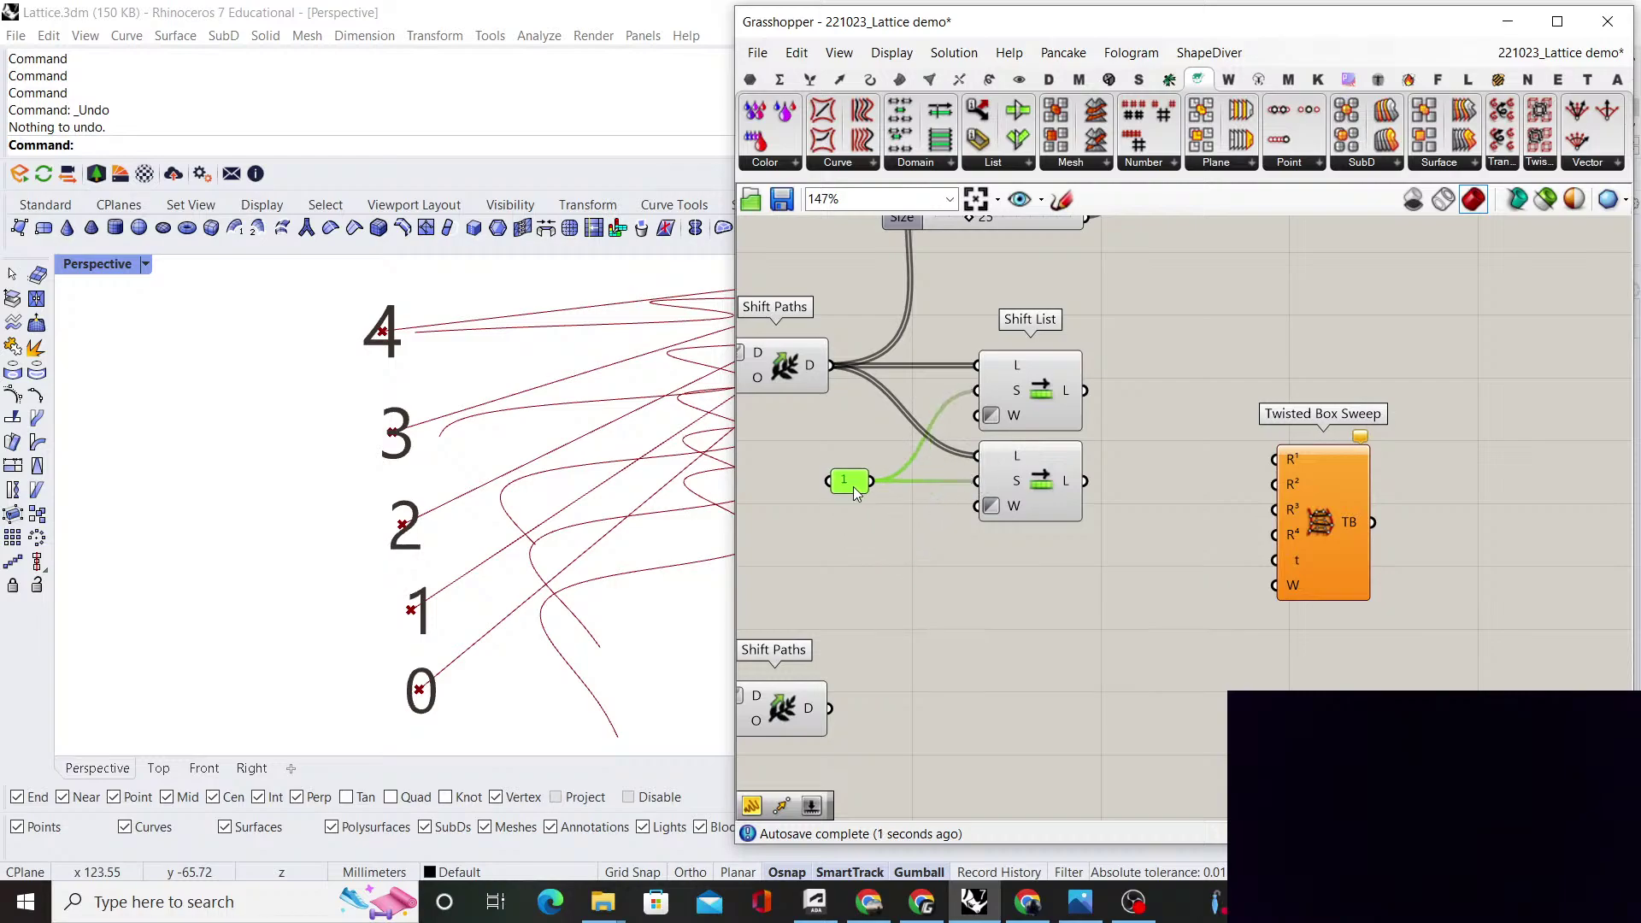
# Add an expression to the duplicated Shift List's shift offset input and check its curves at both ends of the numbered points
pyautogui.rightClick(984, 480)
pyautogui.moveTo(1103, 676)
pyautogui.click(1287, 690)
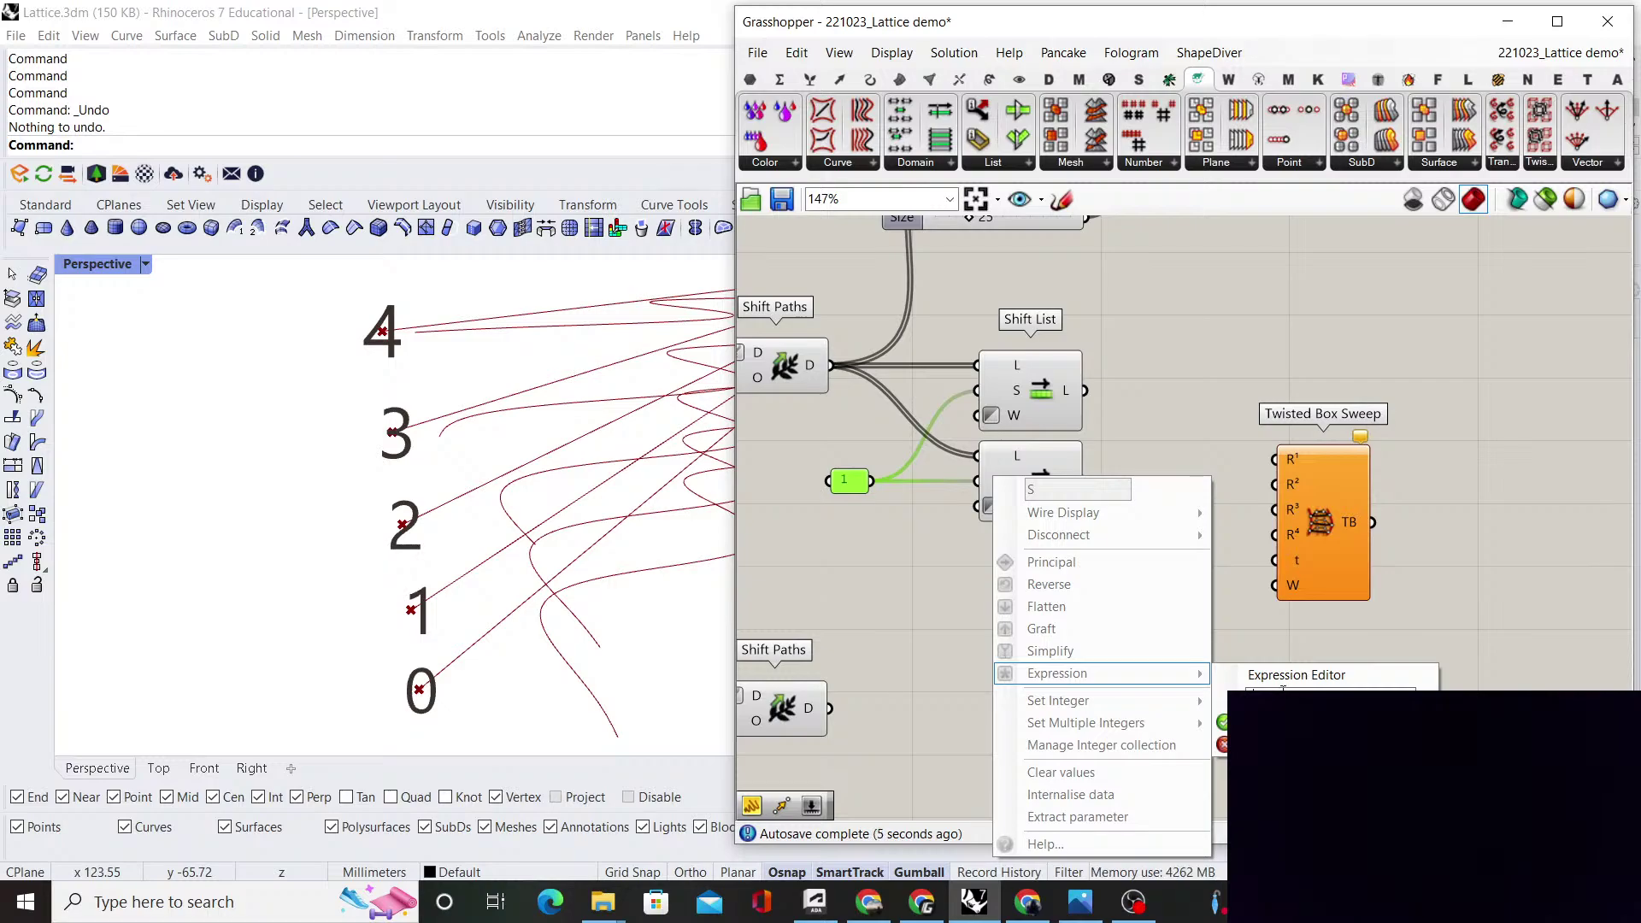
pyautogui.press('Return')
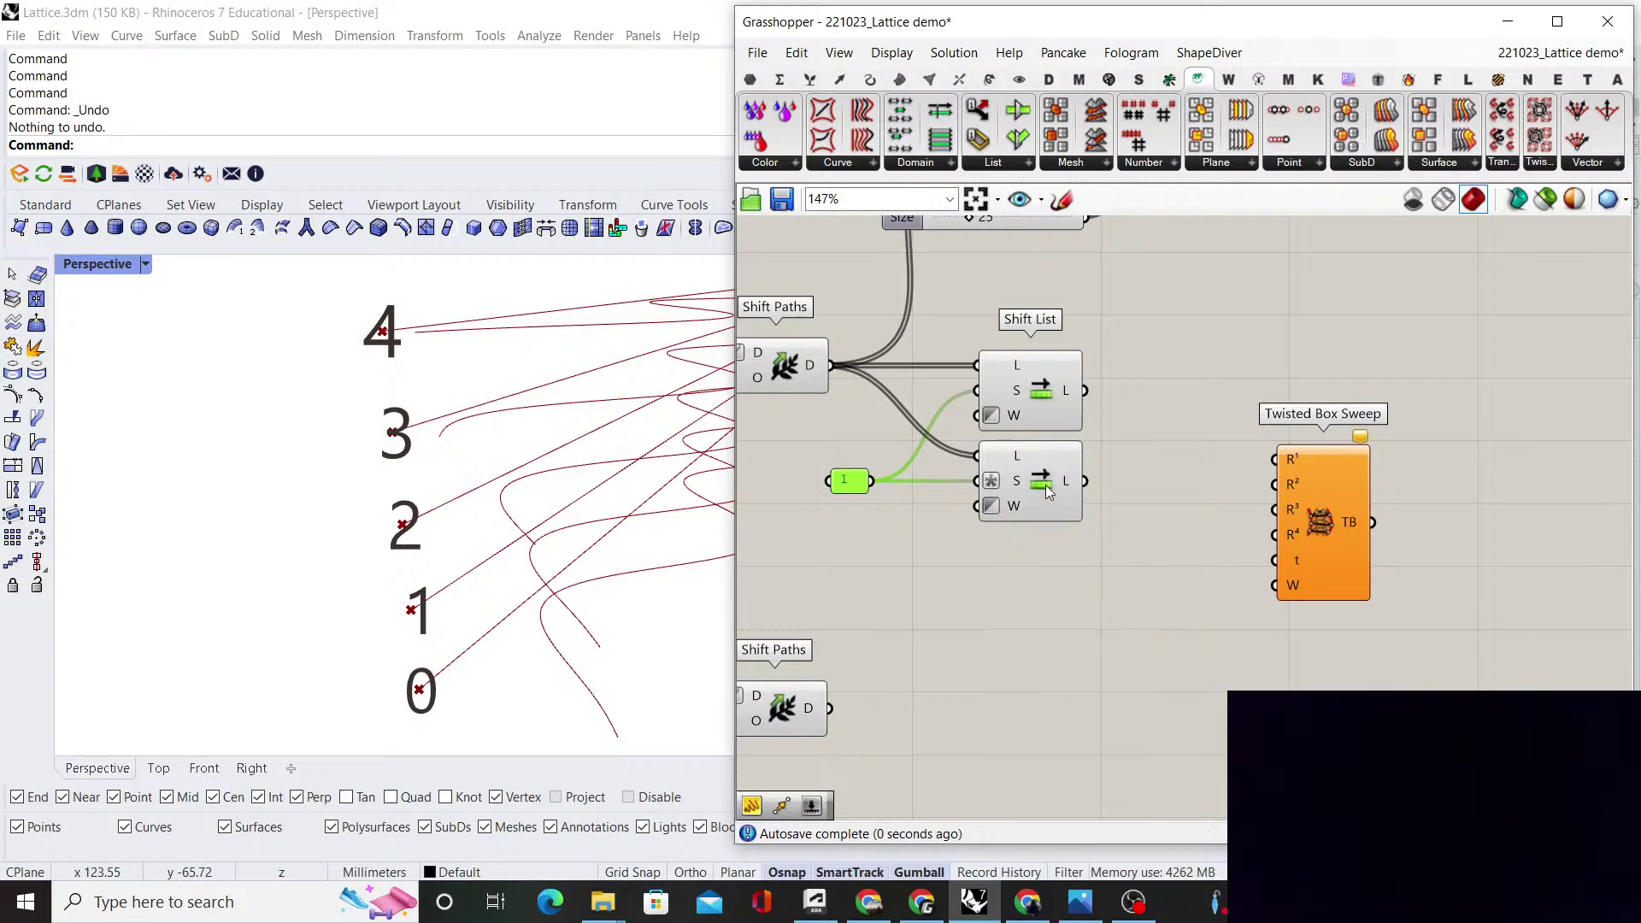
pyautogui.rightClick(992, 480)
pyautogui.moveTo(1103, 676)
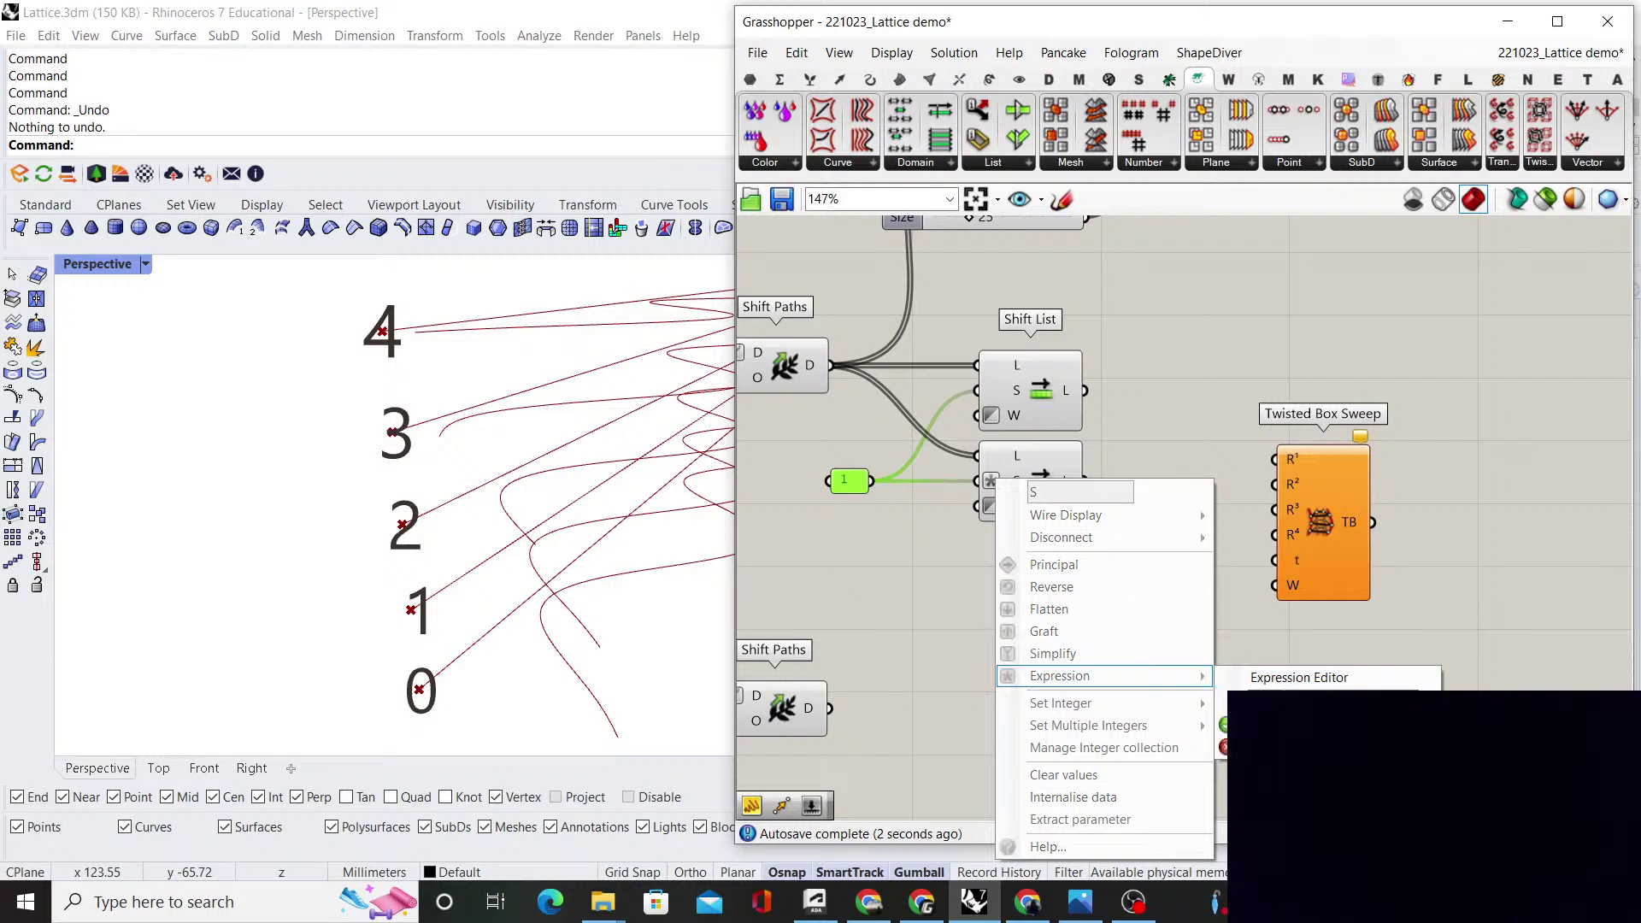
pyautogui.press('Escape')
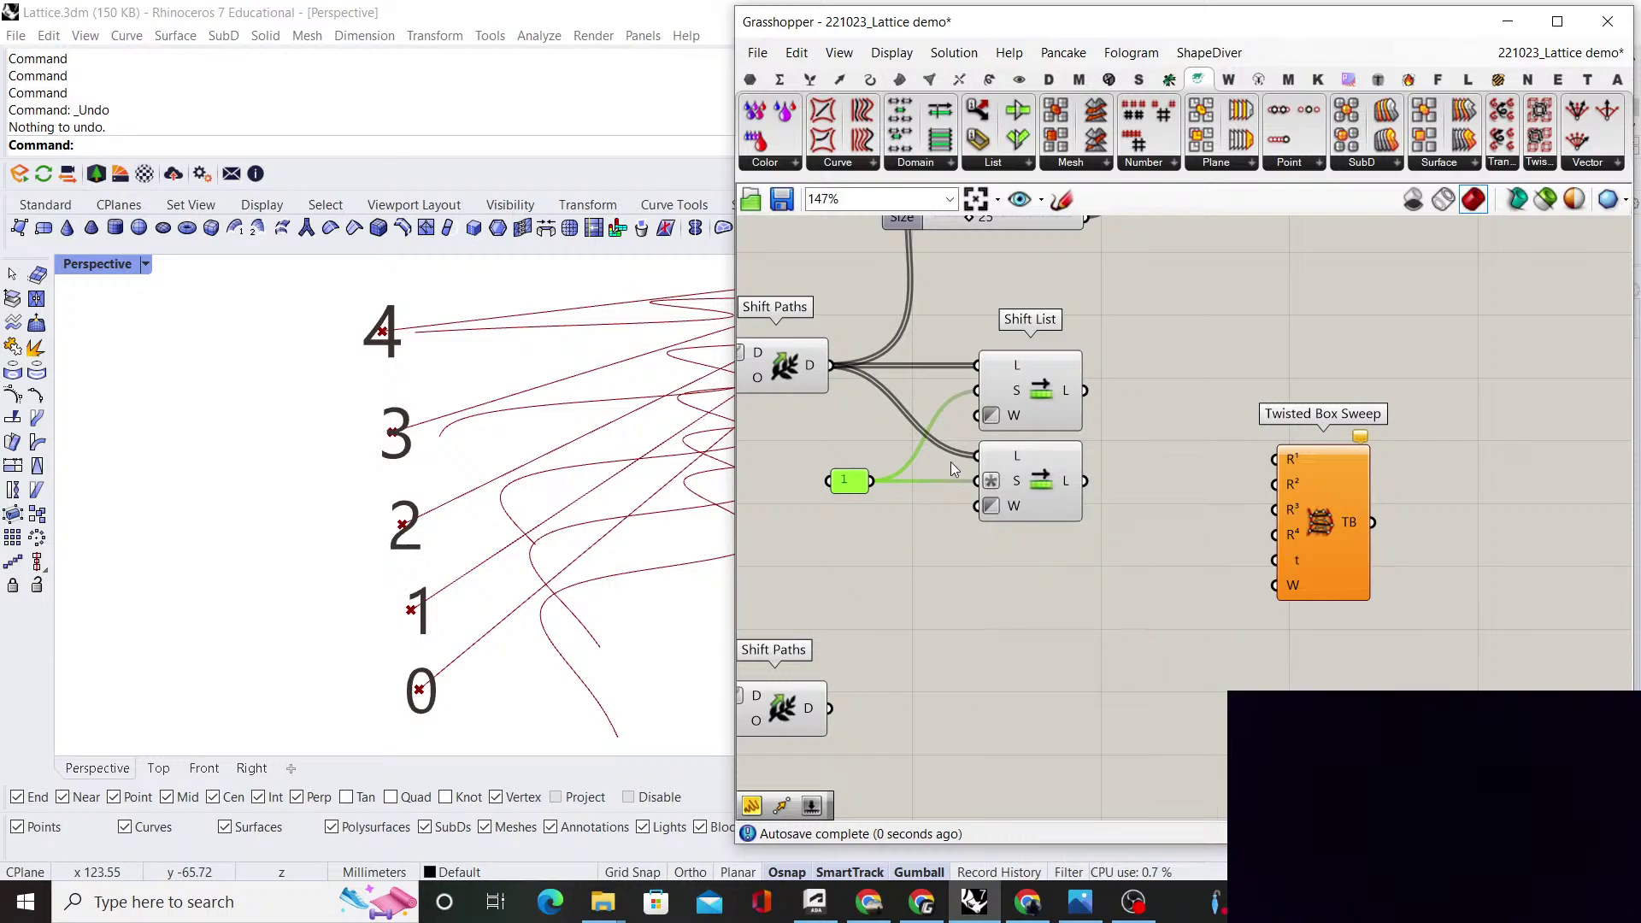
pyautogui.click(1030, 495)
pyautogui.scroll(5, 470, 470)
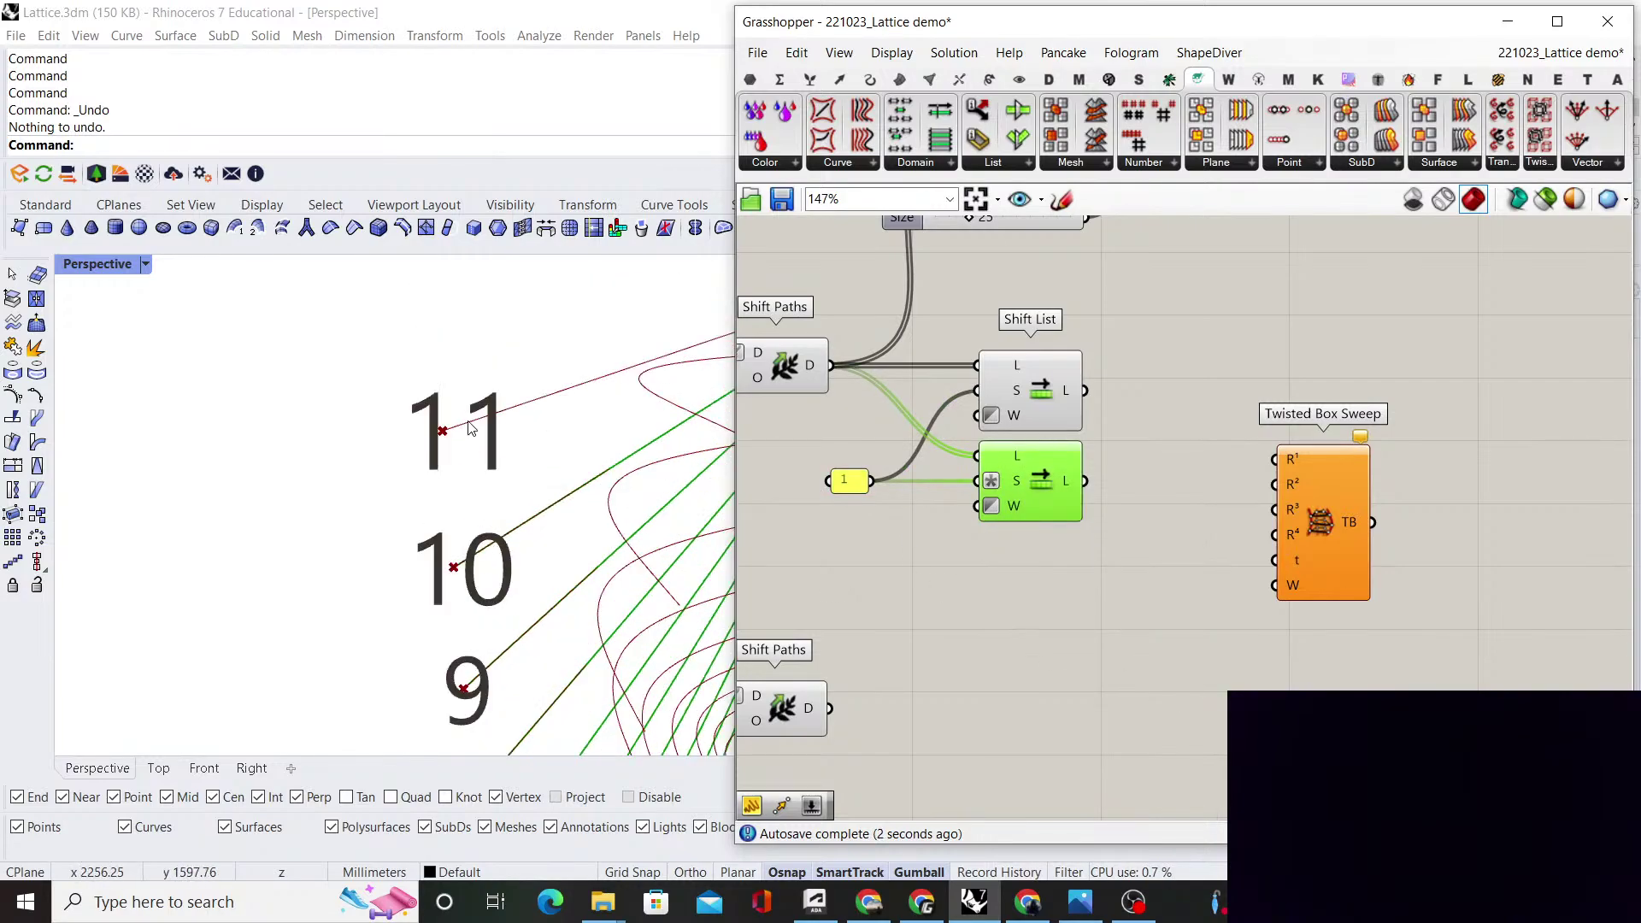
pyautogui.scroll(-5, 430, 422)
pyautogui.scroll(6, 456, 596)
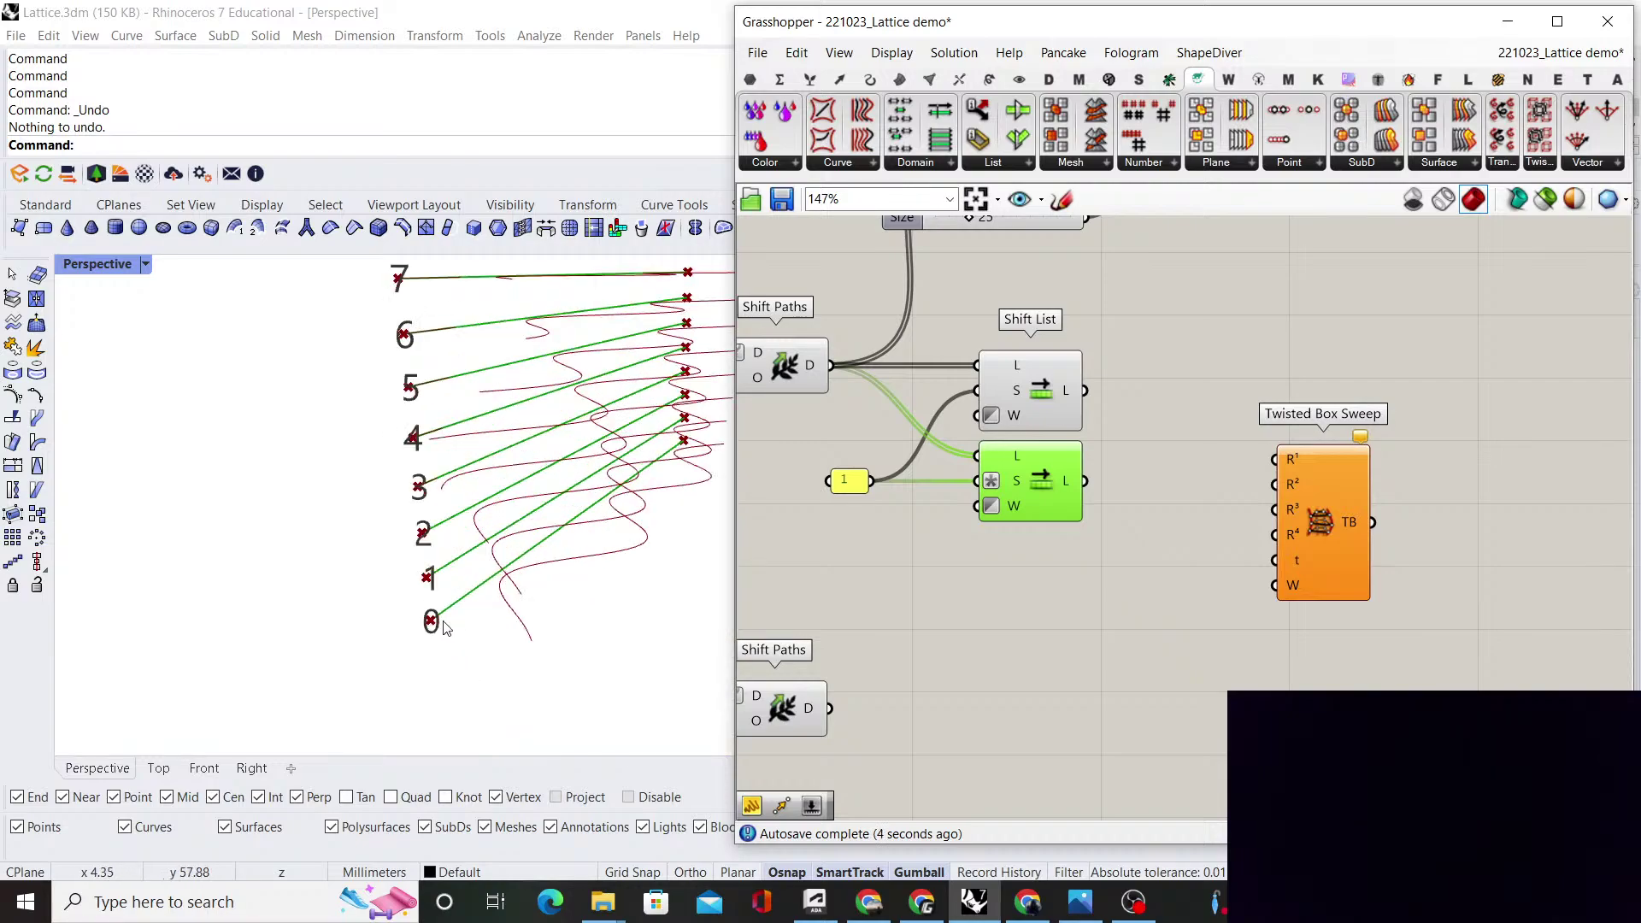
# Copy the first Shift List down beside the lower Shift Paths and feed it that component's curves
pyautogui.click(1111, 487)
pyautogui.moveTo(1121, 469); pyautogui.dragTo(1138, 515, button='right')
pyautogui.moveTo(1138, 525); pyautogui.dragTo(1092, 421)
pyautogui.click(1088, 780)
pyautogui.moveTo(1088, 780); pyautogui.dragTo(1132, 725, button='right')
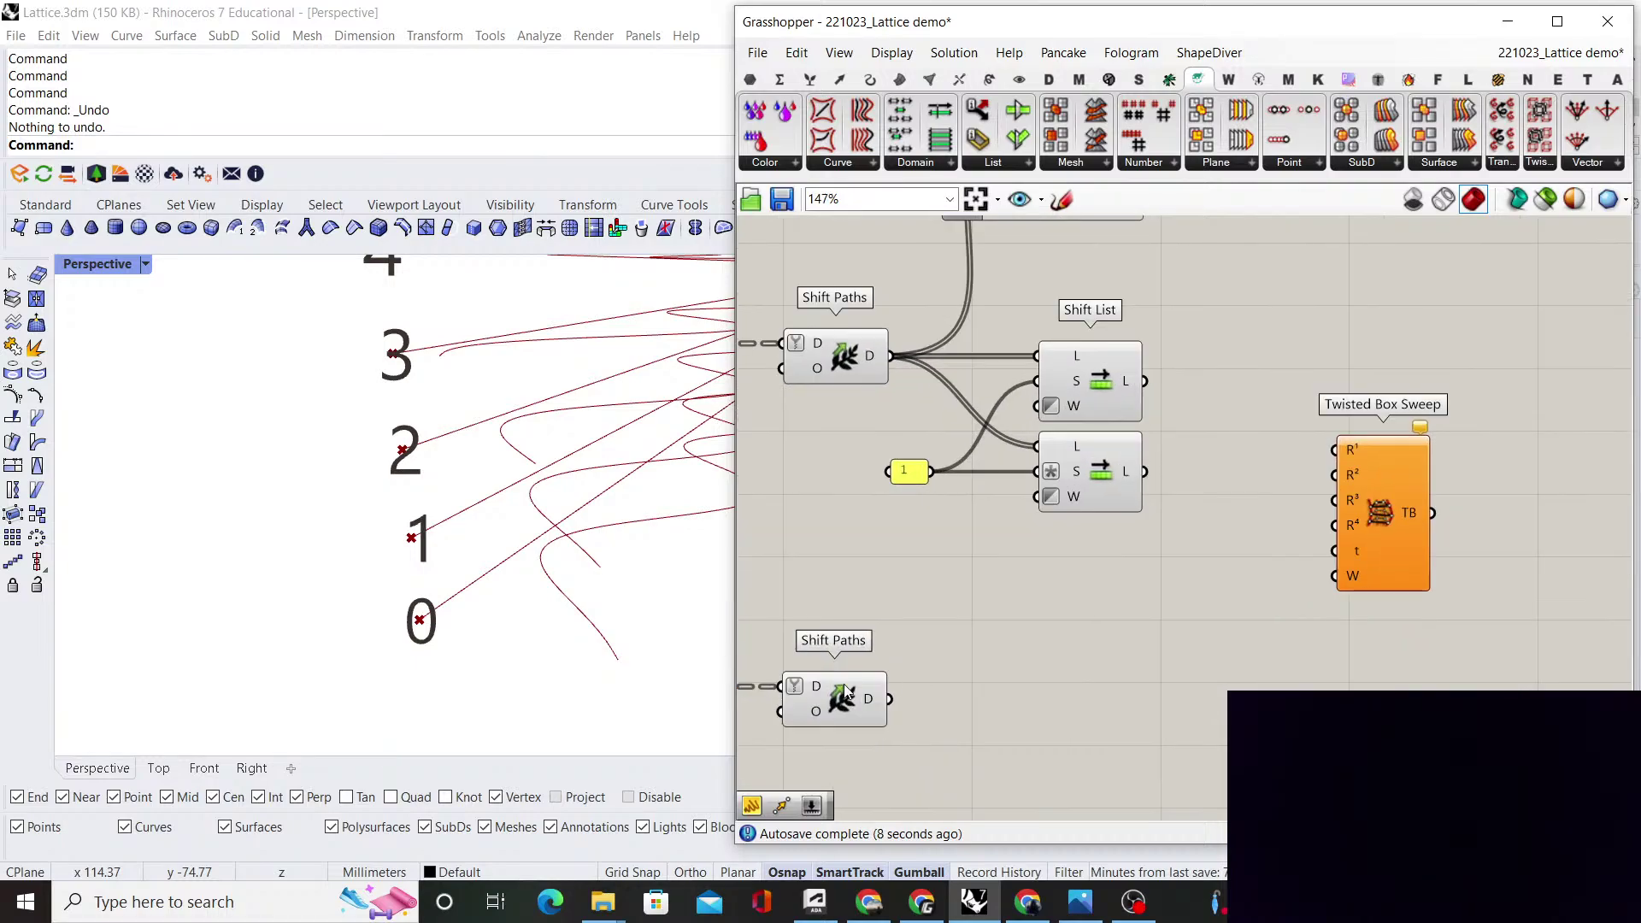
pyautogui.click(799, 697)
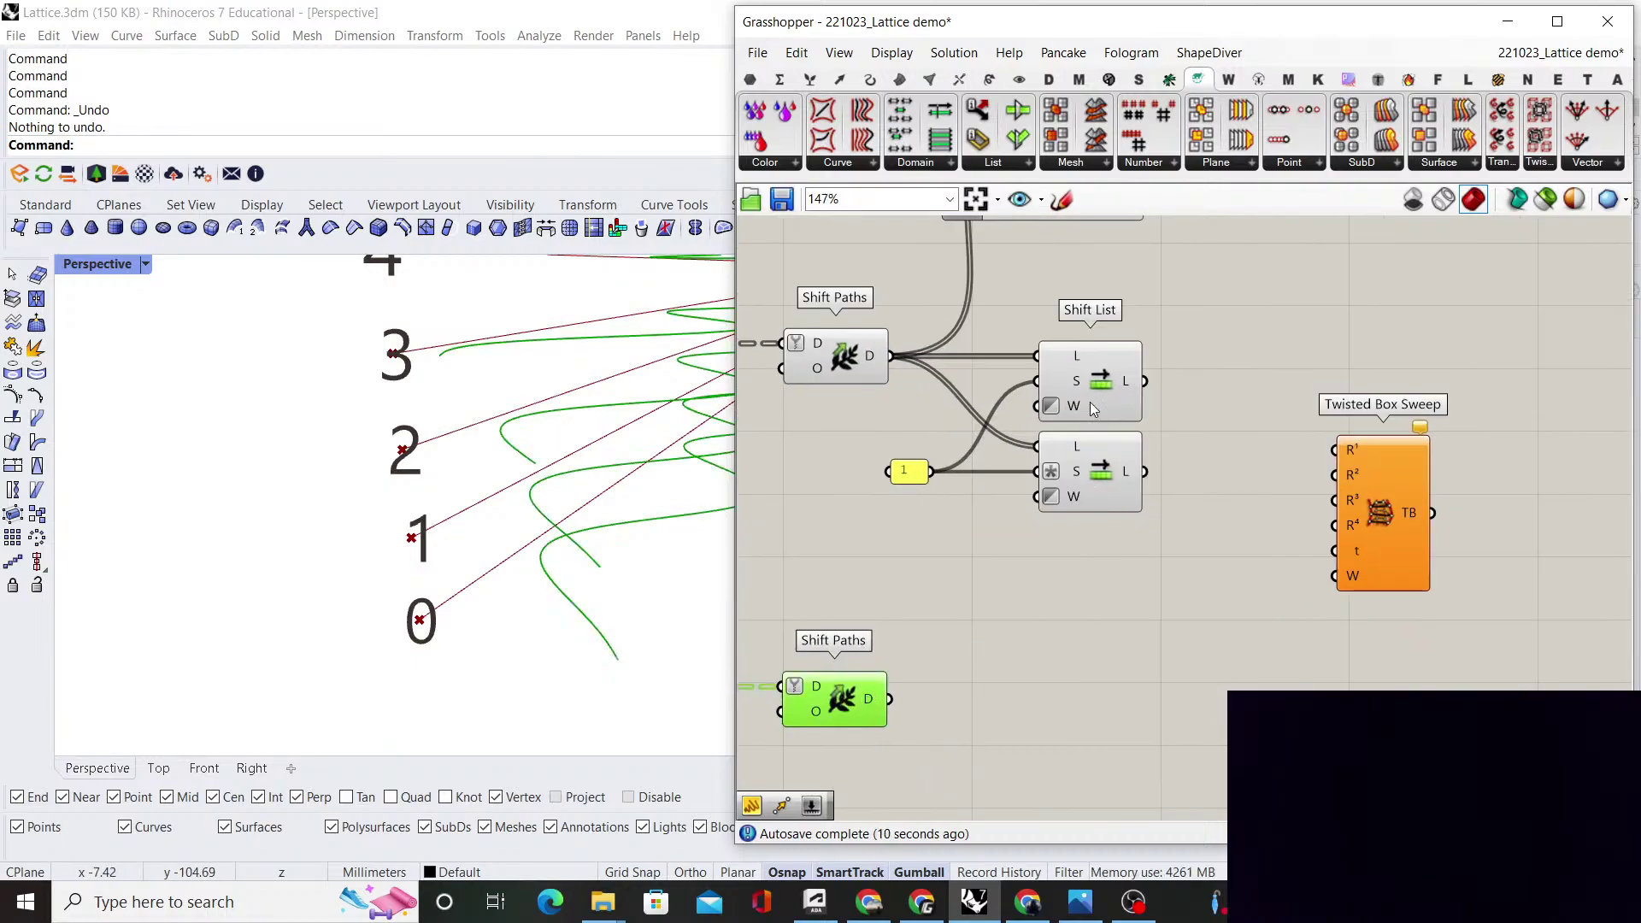
pyautogui.keyDown('alt'); pyautogui.moveTo(1090, 401); pyautogui.dragTo(1066, 600); pyautogui.keyUp('alt')
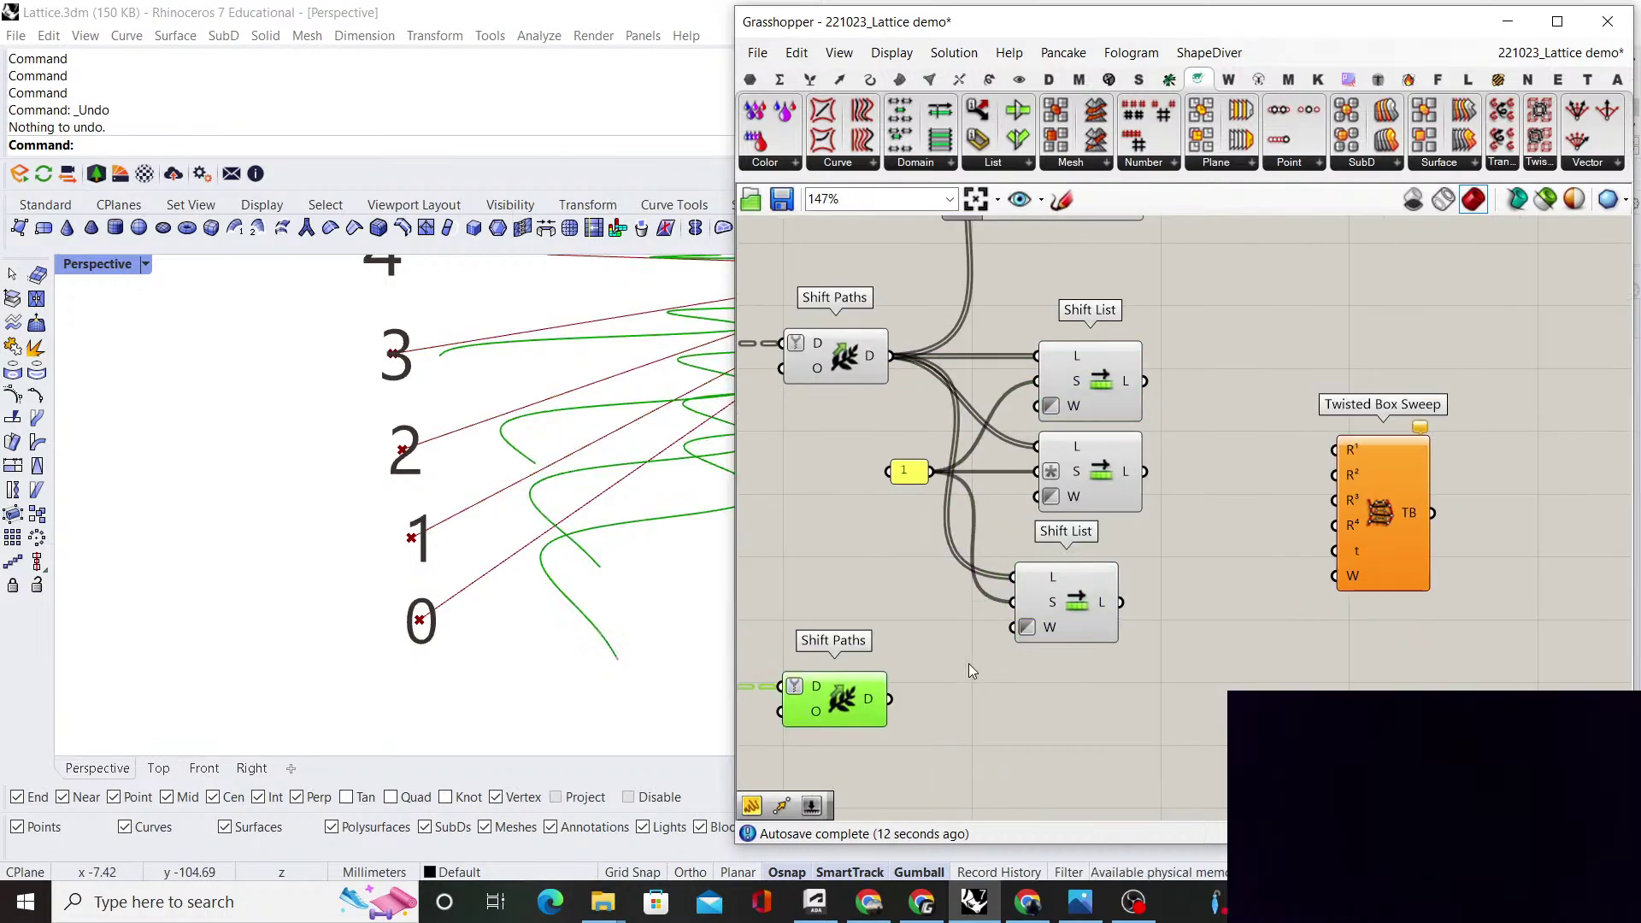
pyautogui.moveTo(889, 698); pyautogui.dragTo(1015, 578)
pyautogui.moveTo(1069, 600); pyautogui.dragTo(1084, 727)
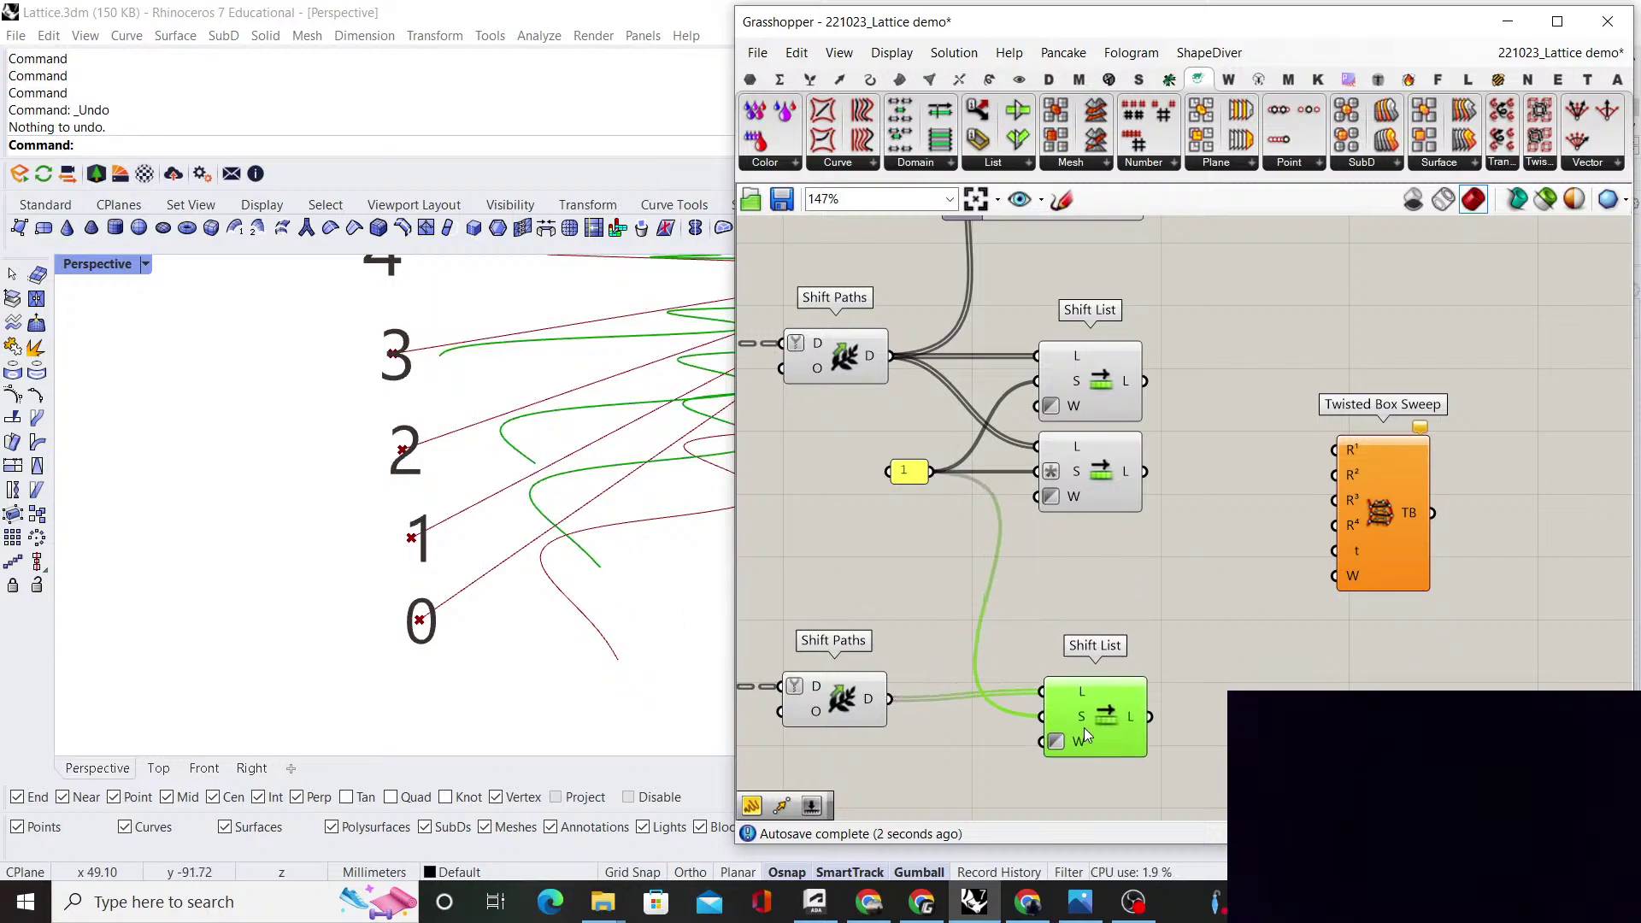
# Copy the Shift List that has the offset expression and connect the lower Shift Paths curves to the copy
pyautogui.click(1095, 628)
pyautogui.keyDown('alt'); pyautogui.moveTo(1071, 508); pyautogui.dragTo(1058, 634); pyautogui.keyUp('alt')
pyautogui.moveTo(889, 698); pyautogui.dragTo(1027, 572)
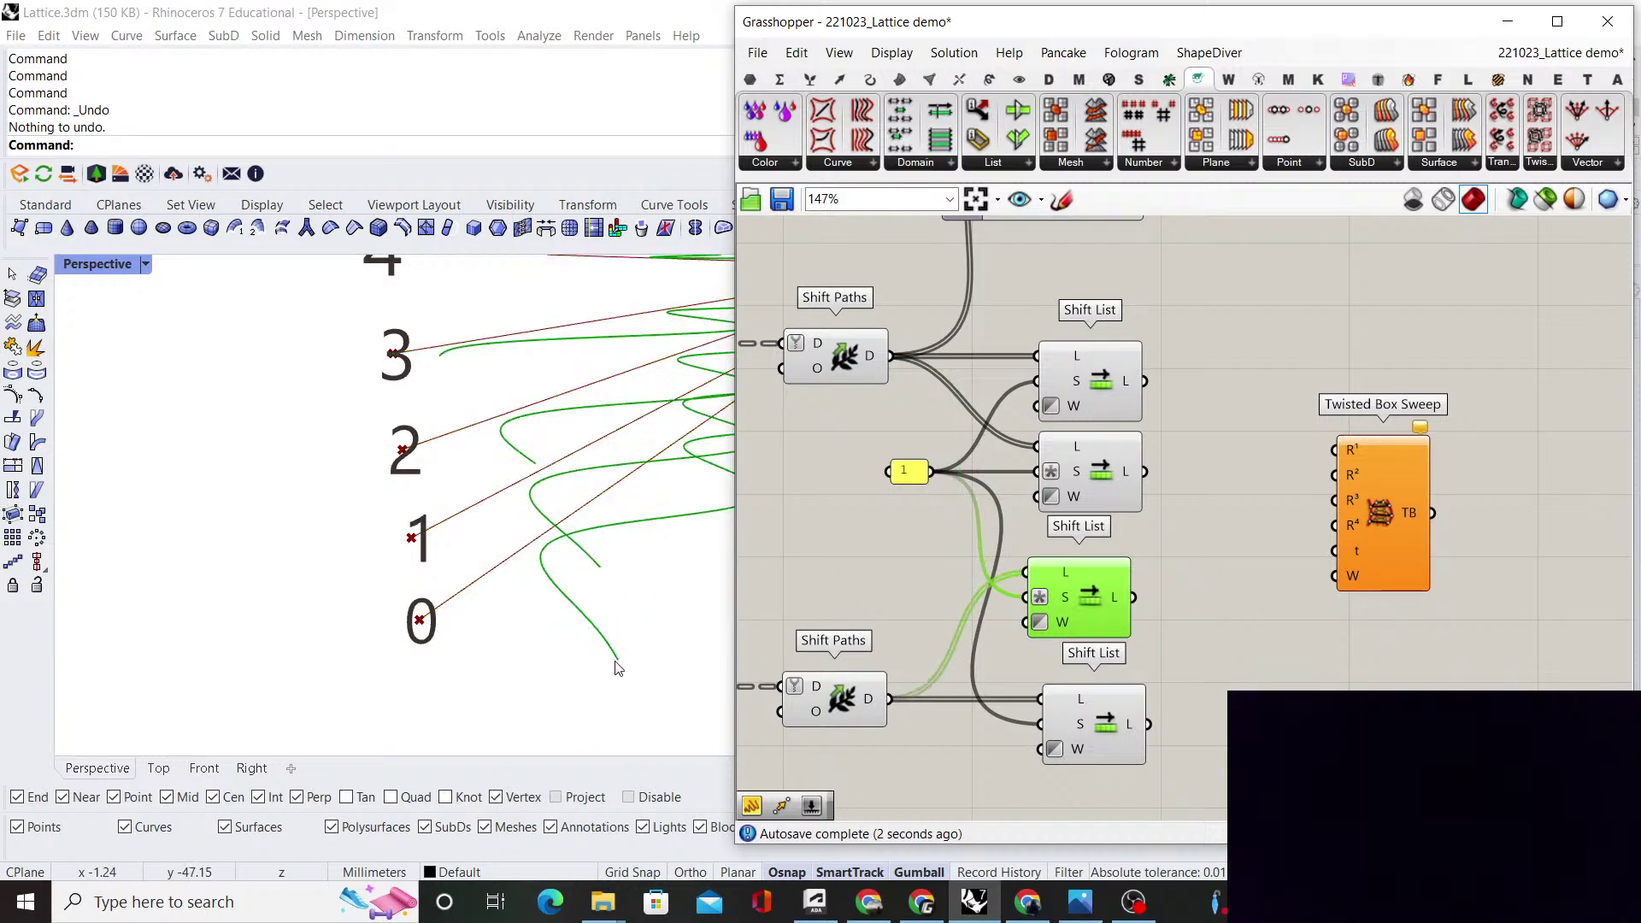
pyautogui.scroll(-3, 1025, 427)
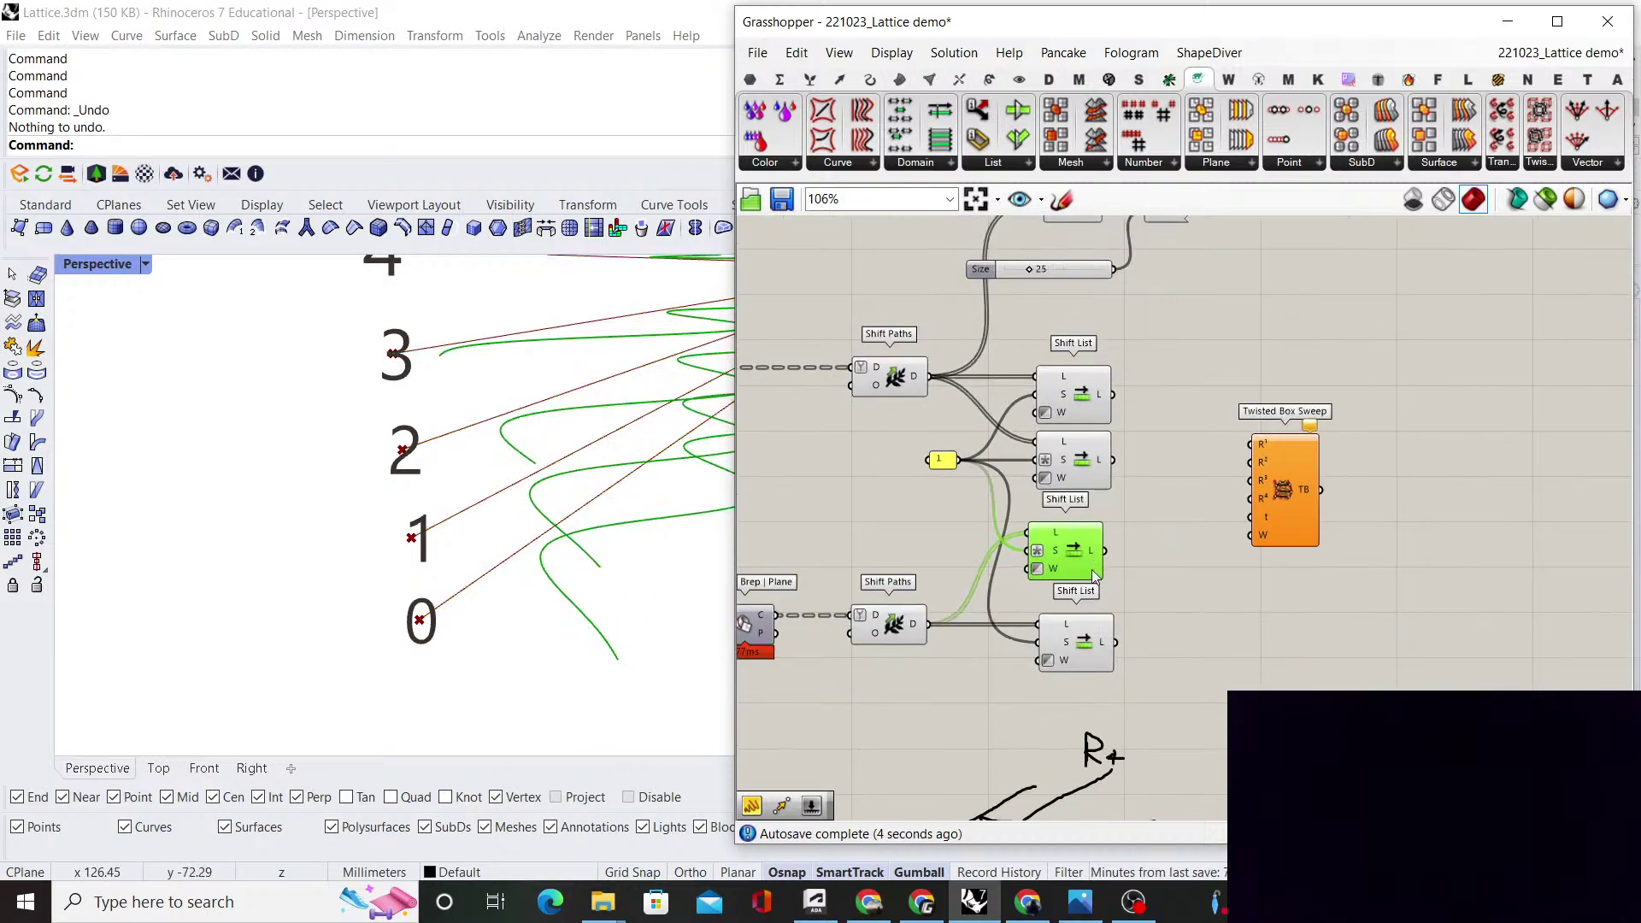
# Check the lowest Shift List's curves, and delete the point-numbering component above the Shift Lists together with its Size slider
pyautogui.click(1053, 639)
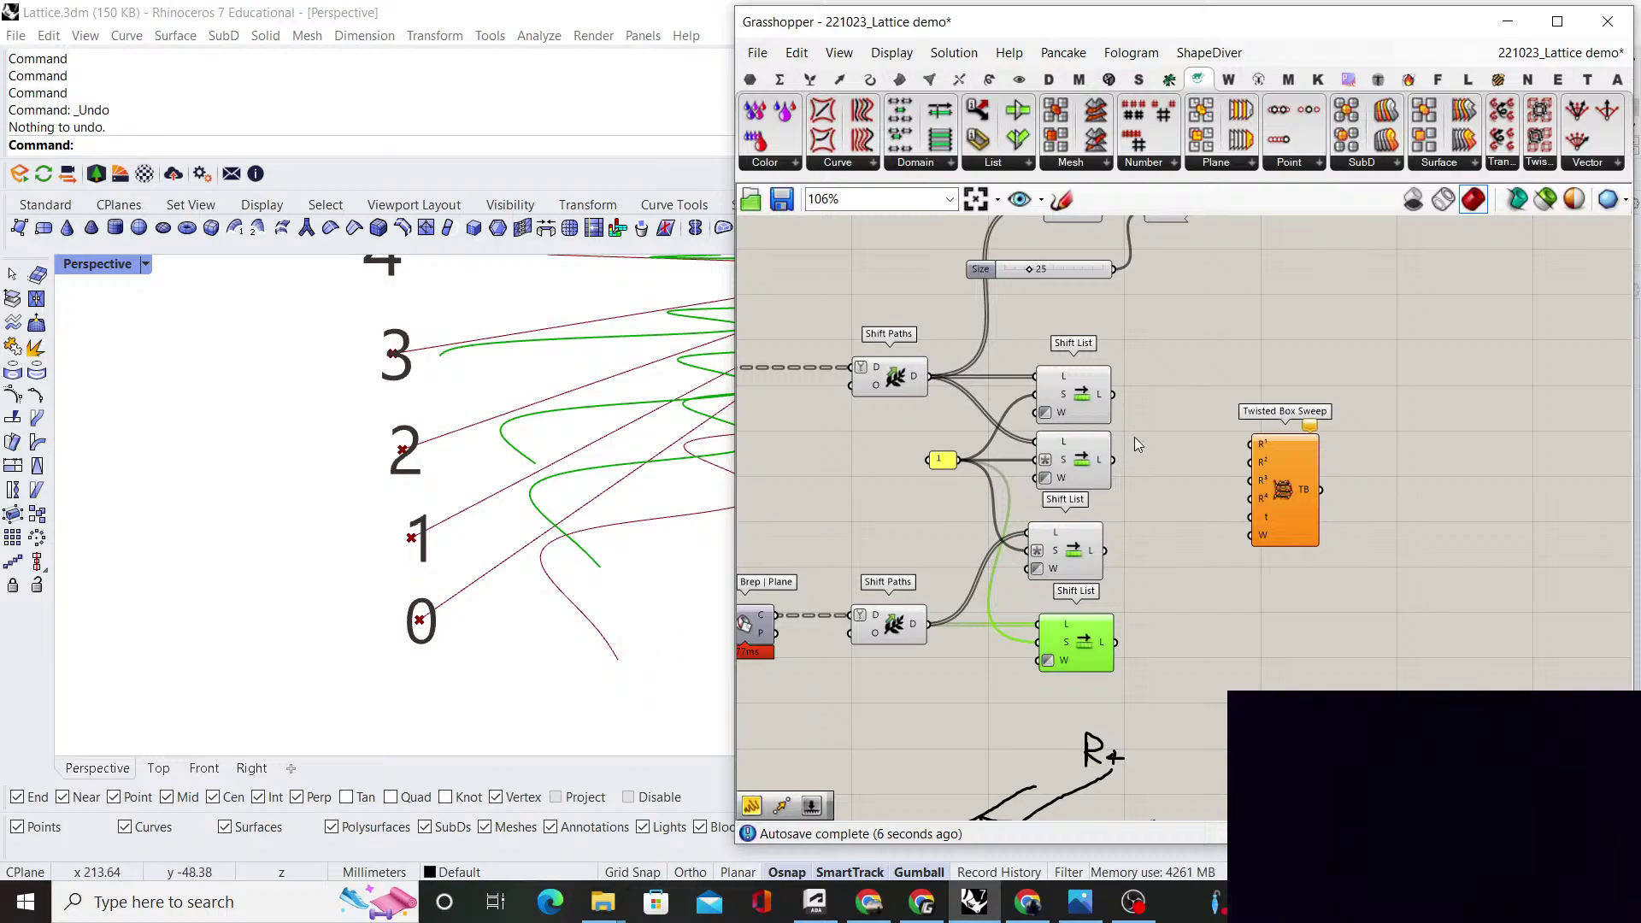
pyautogui.moveTo(1205, 295); pyautogui.dragTo(1196, 404, button='right')
pyautogui.moveTo(1196, 403); pyautogui.dragTo(1069, 290)
pyautogui.press('Delete')
pyautogui.scroll(-3, 1122, 384)
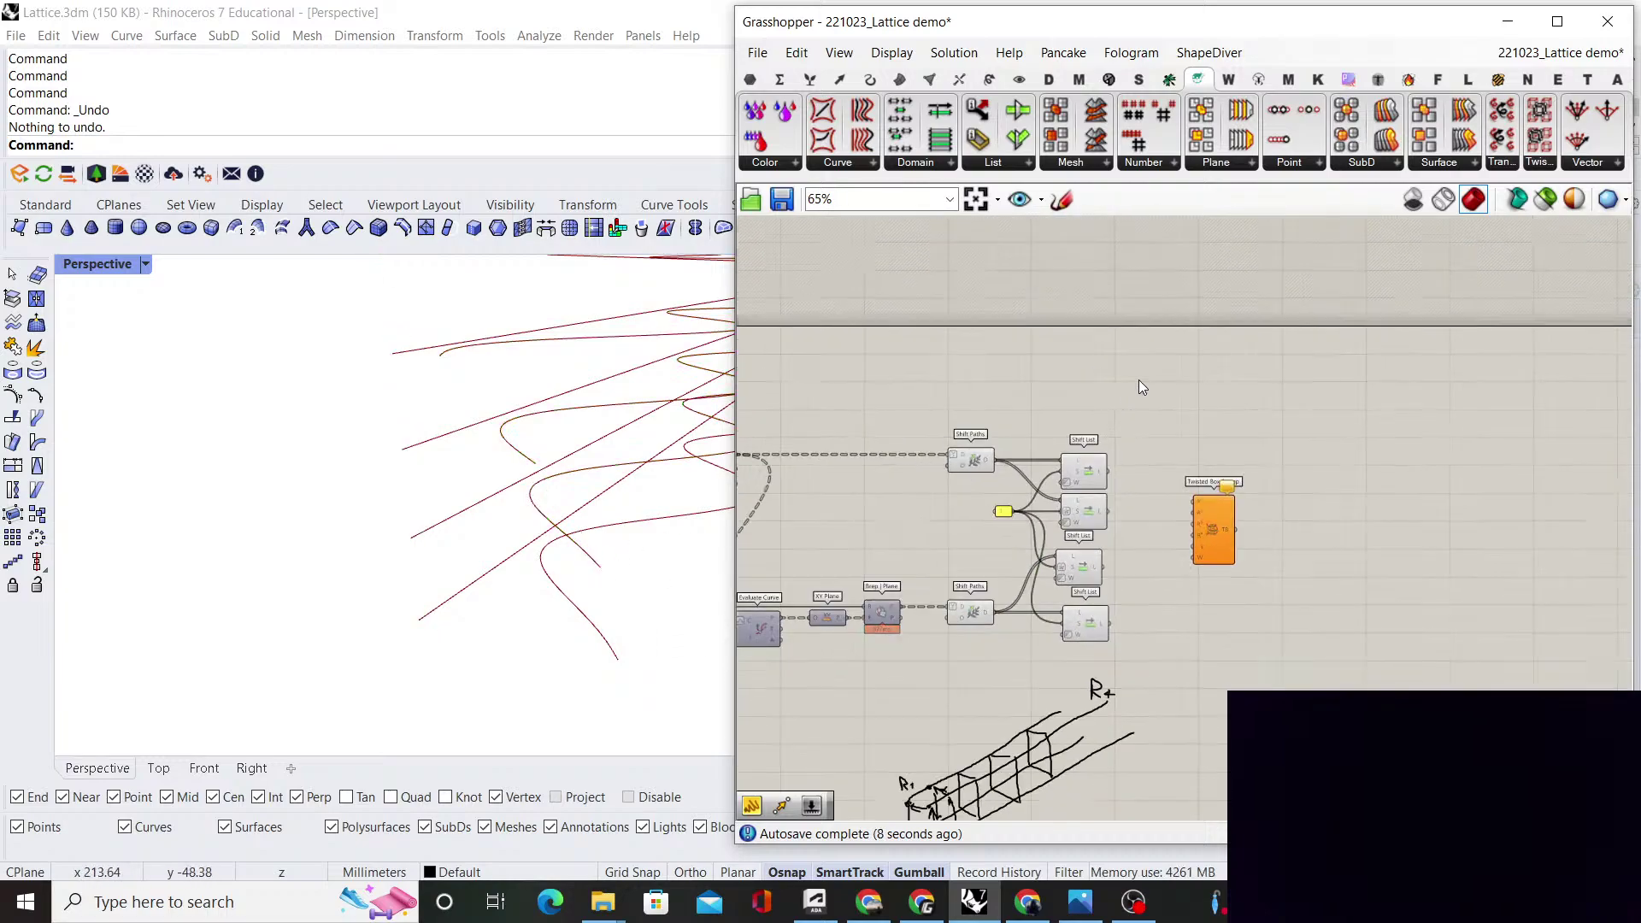
# Align the four Shift List components into one vertical column
pyautogui.scroll(3, 1139, 387)
pyautogui.moveTo(1220, 720); pyautogui.dragTo(1077, 313)
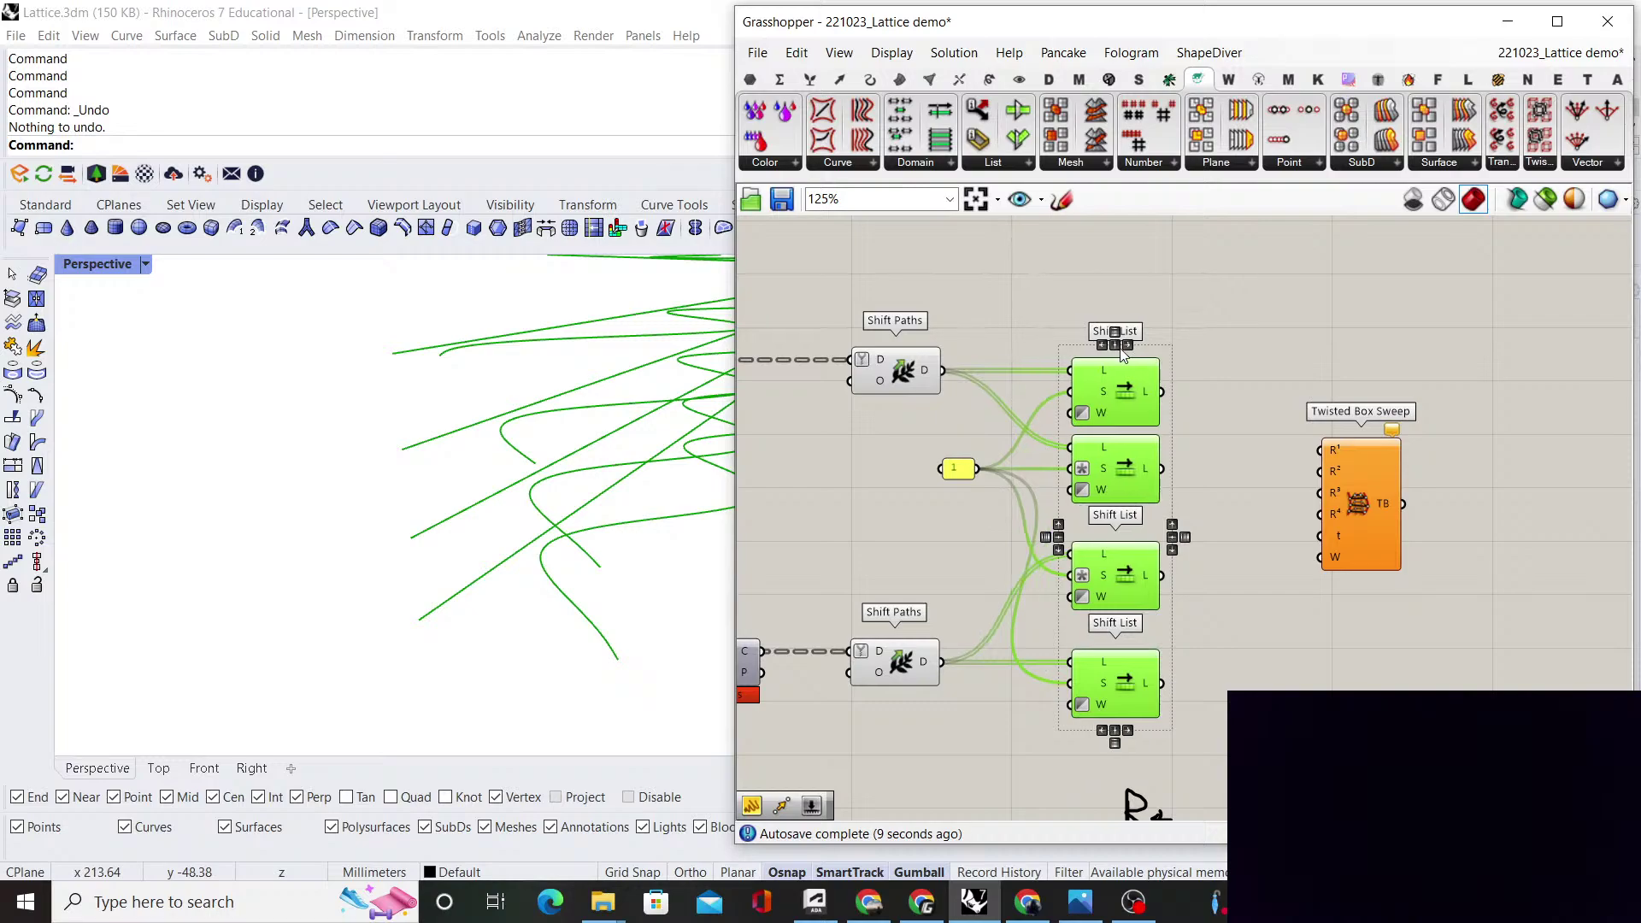
pyautogui.scroll(2, 1122, 355)
pyautogui.moveTo(1126, 407)
pyautogui.mouseDown()
pyautogui.moveTo(1161, 393)
pyautogui.moveTo(1141, 392)
pyautogui.mouseUp()
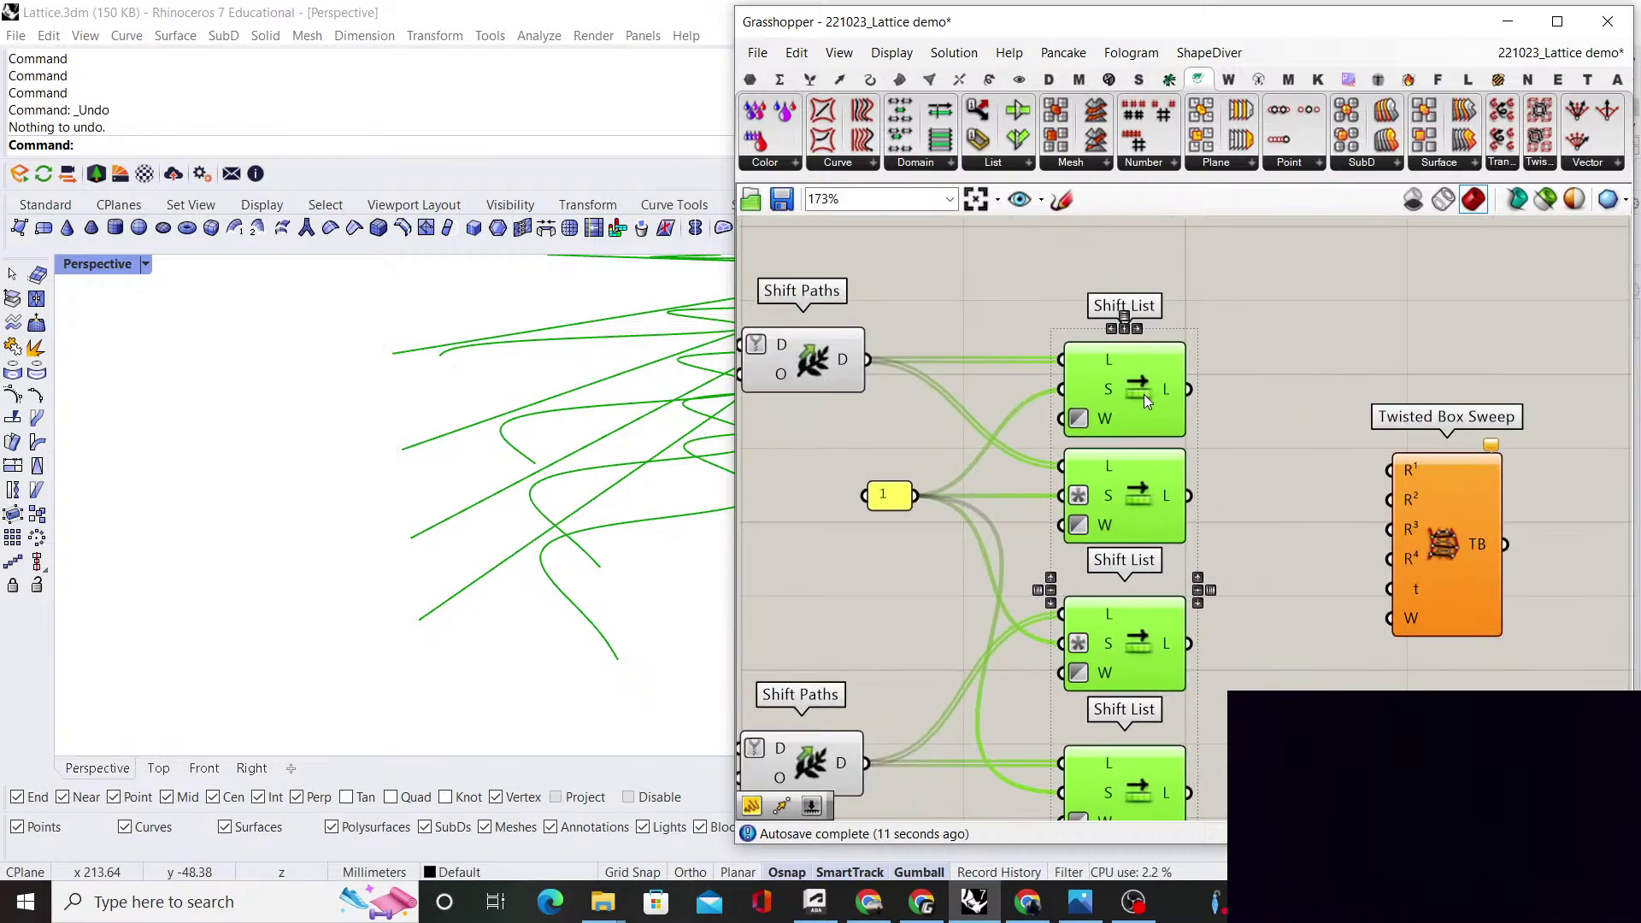
pyautogui.click(1218, 383)
# Turn off the preview of both Shift Paths components
pyautogui.scroll(-4, 1128, 442)
pyautogui.moveTo(1019, 637); pyautogui.dragTo(949, 337)
pyautogui.rightClick(952, 300)
pyautogui.click(999, 334)
pyautogui.click(1093, 319)
pyautogui.moveTo(1095, 319); pyautogui.dragTo(1032, 301, button='right')
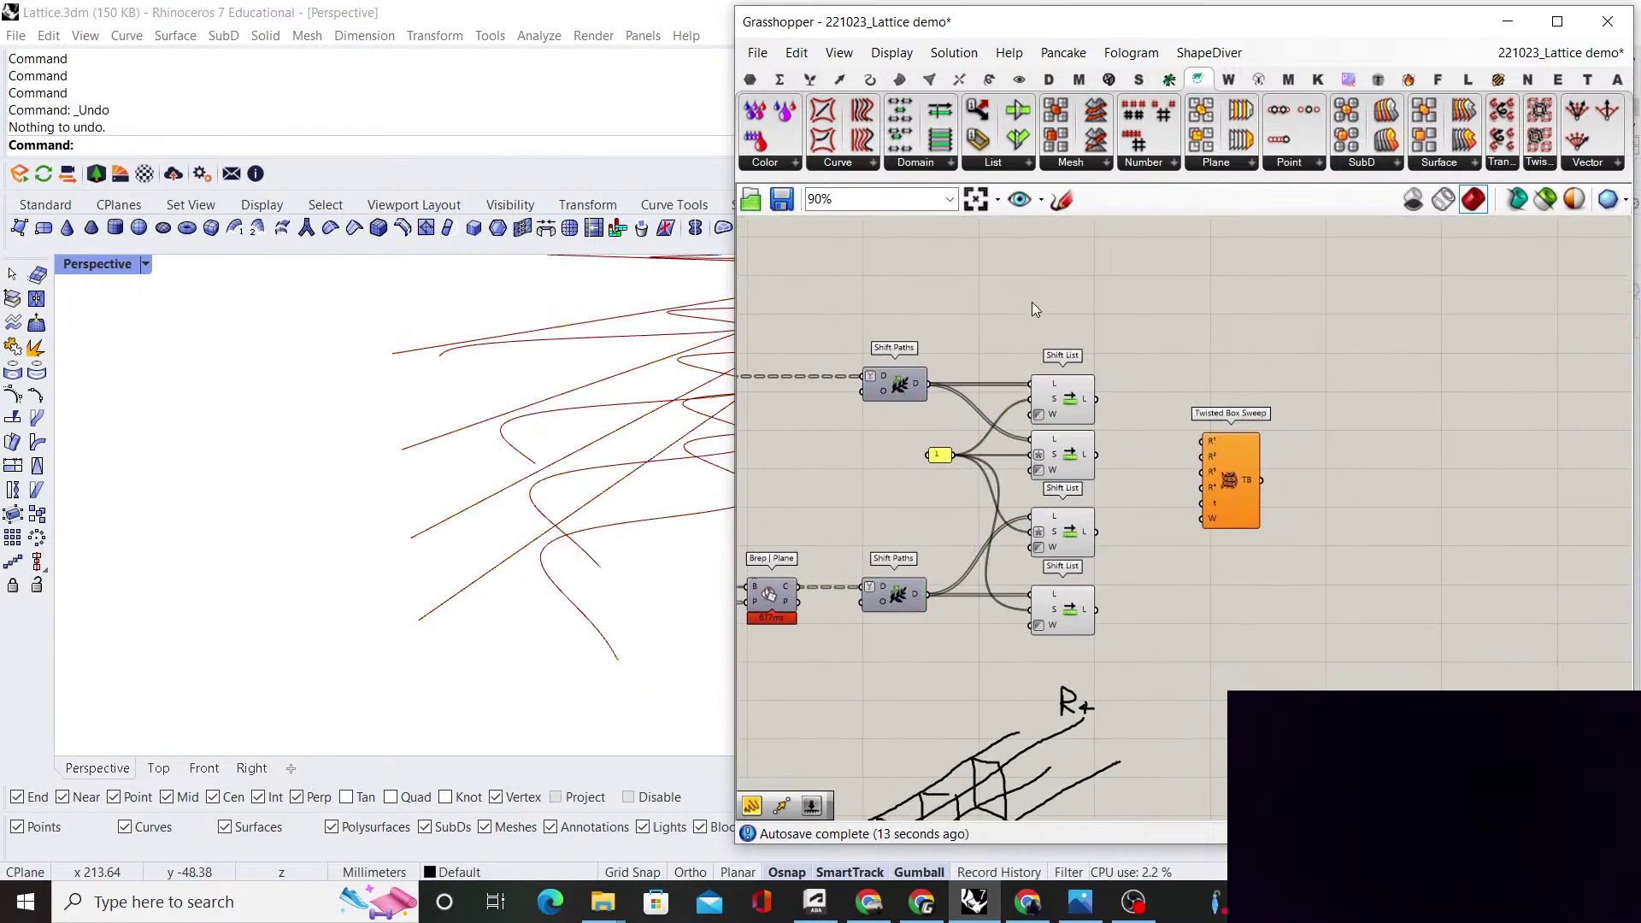
# Connect the four Shift List outputs in order to Twisted Box Sweep rails R1 to R4 and view the boxes in the perspective viewport
pyautogui.scroll(3, 1164, 429)
pyautogui.moveTo(1033, 371); pyautogui.dragTo(1238, 452)
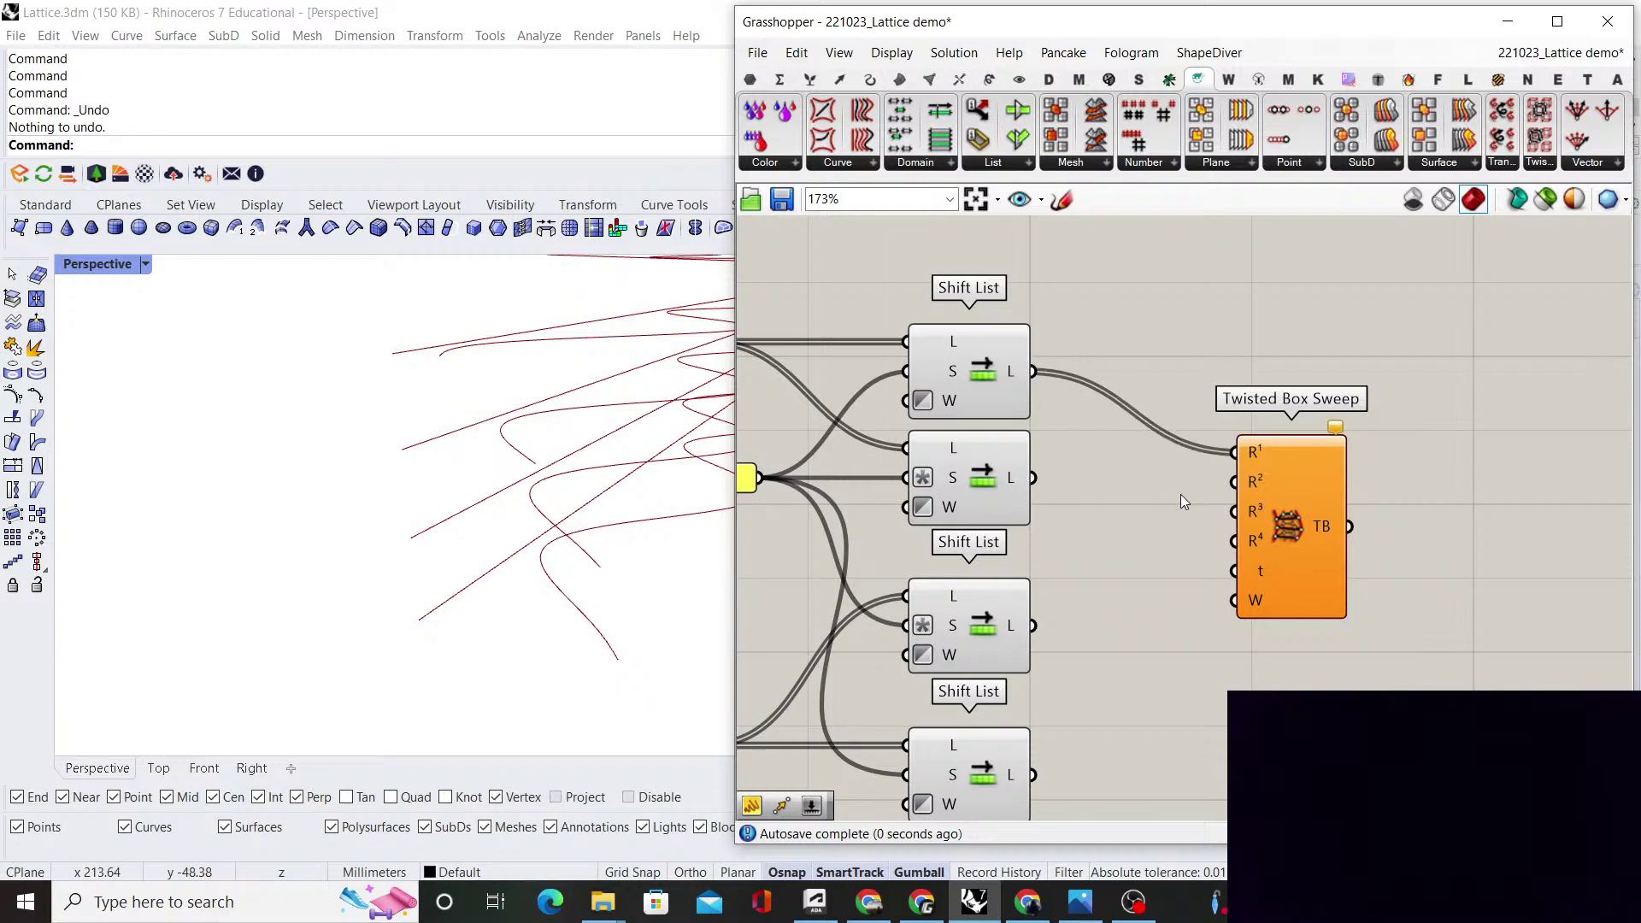
pyautogui.moveTo(1032, 478); pyautogui.dragTo(1234, 481)
pyautogui.moveTo(1032, 625); pyautogui.dragTo(1234, 512)
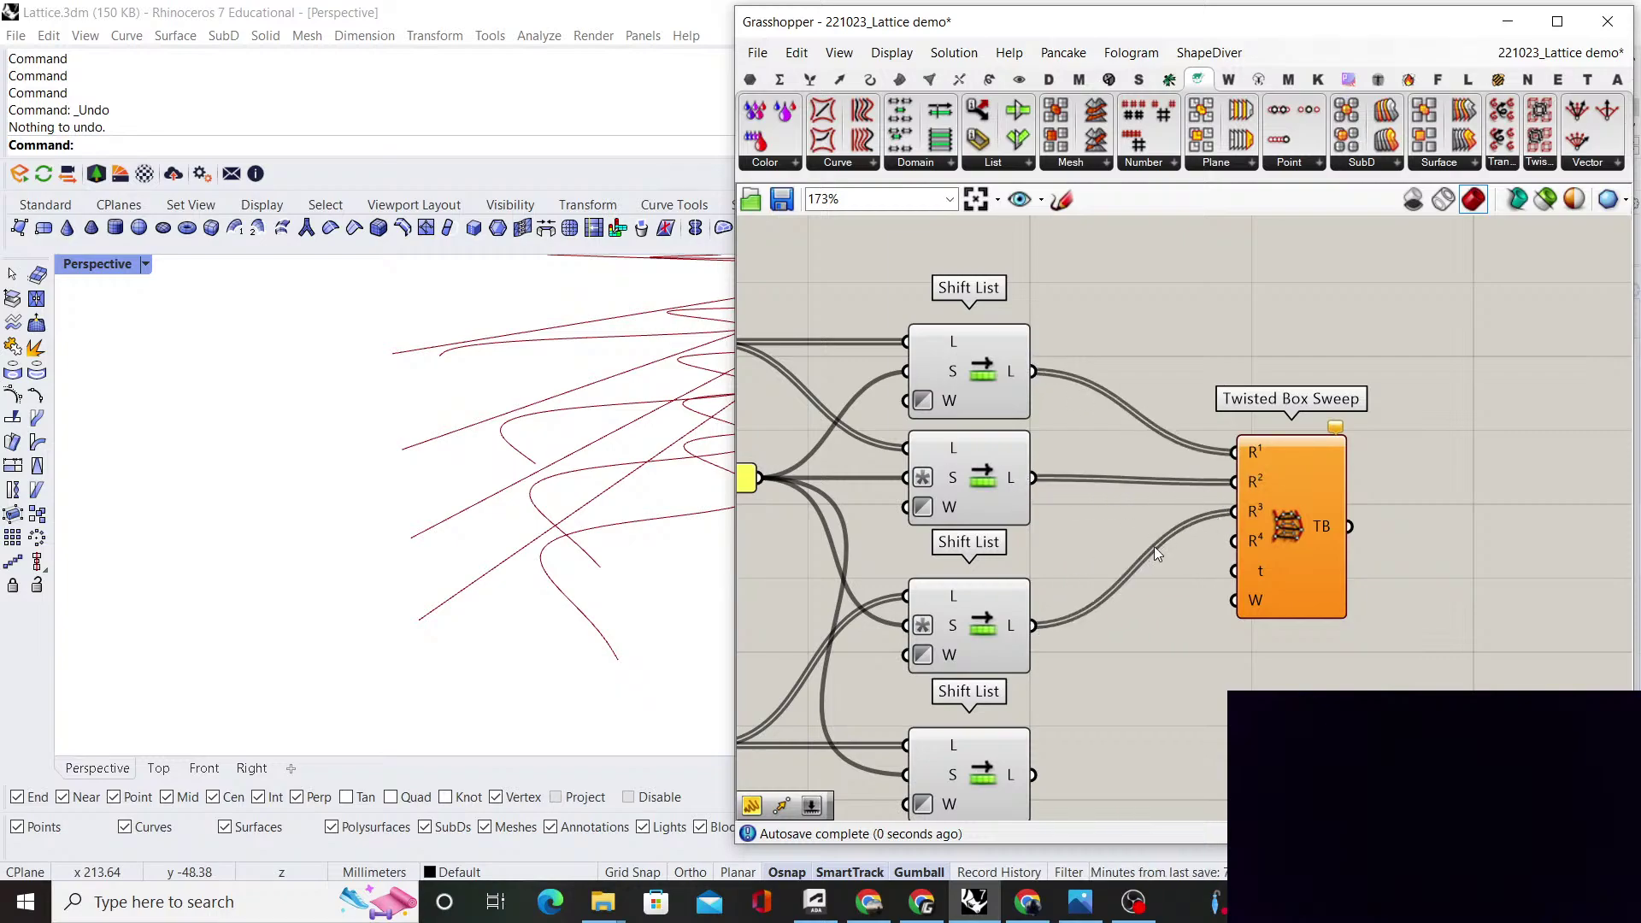
pyautogui.scroll(-2, 1150, 552)
pyautogui.moveTo(1064, 723); pyautogui.dragTo(1209, 550)
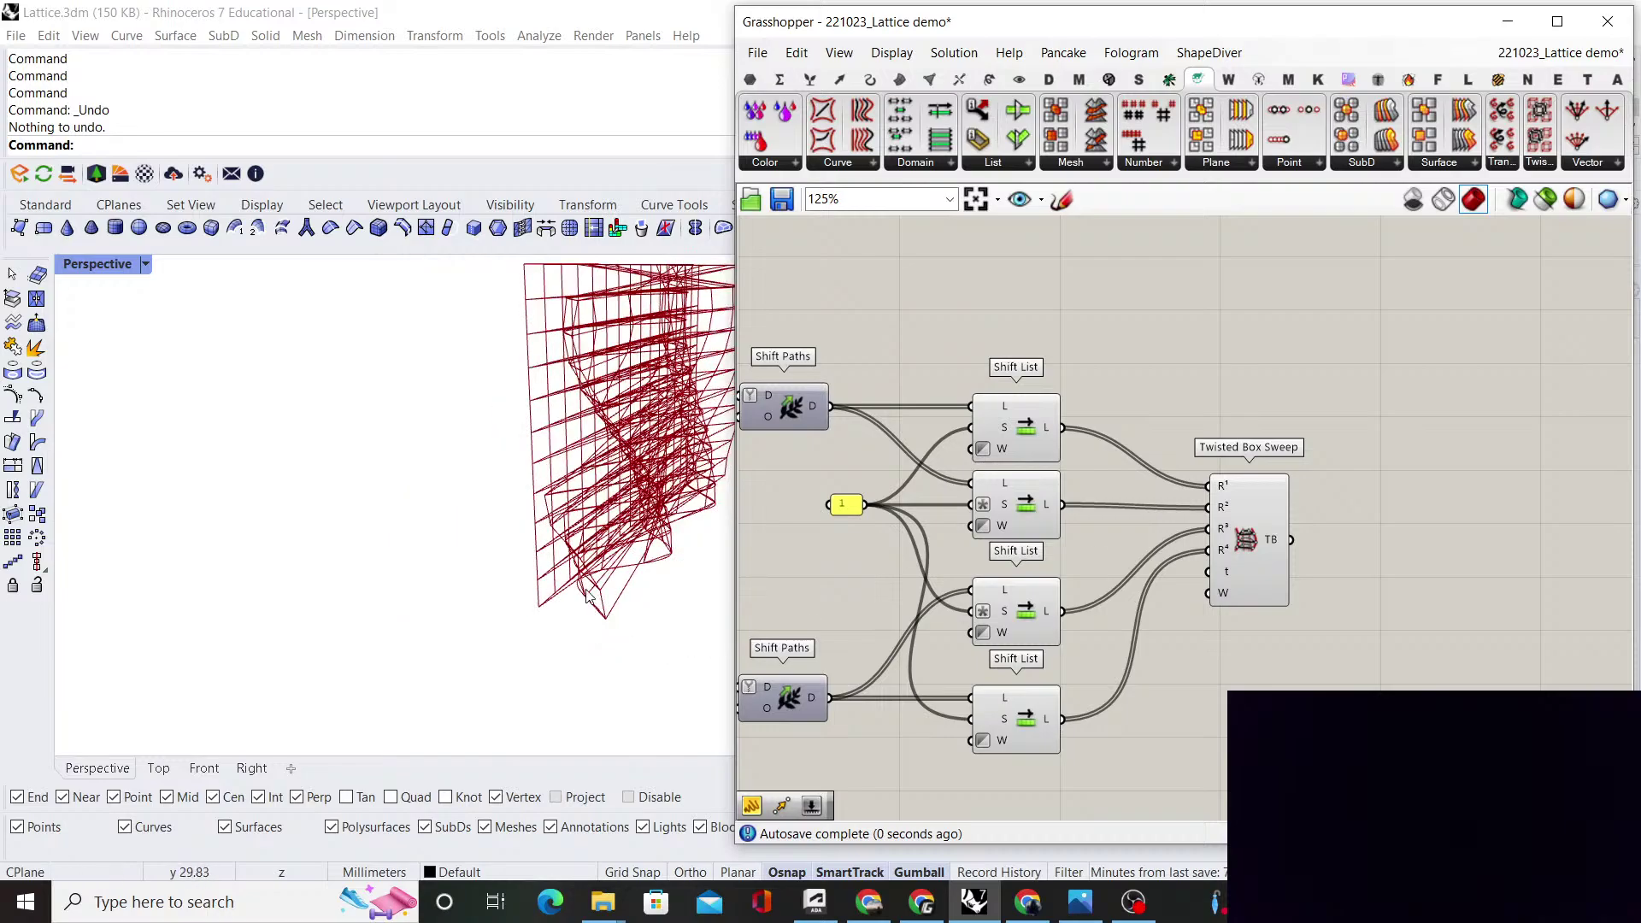
pyautogui.click(561, 500)
pyautogui.moveTo(562, 500); pyautogui.dragTo(523, 528, button='right')
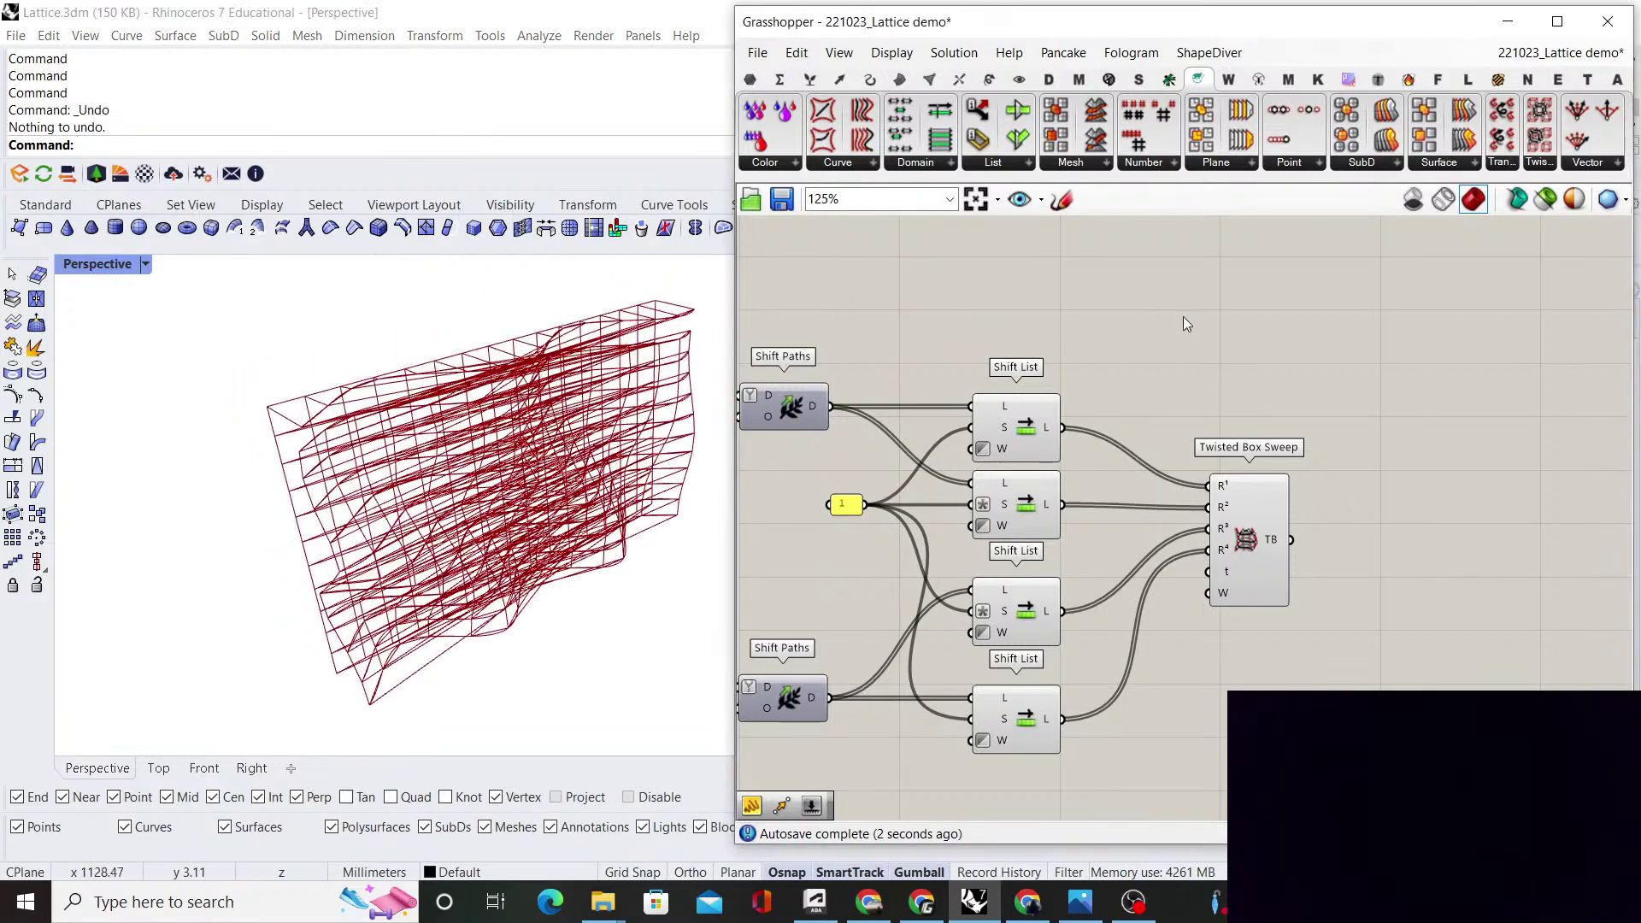
# Move Twisted Box Sweep so its R1 input lines up with the uppermost Shift List's output
pyautogui.scroll(-1, 1183, 316)
pyautogui.moveTo(1234, 501); pyautogui.dragTo(1154, 490, button='right')
pyautogui.click(1154, 490)
pyautogui.scroll(2, 1154, 489)
pyautogui.click(1362, 421)
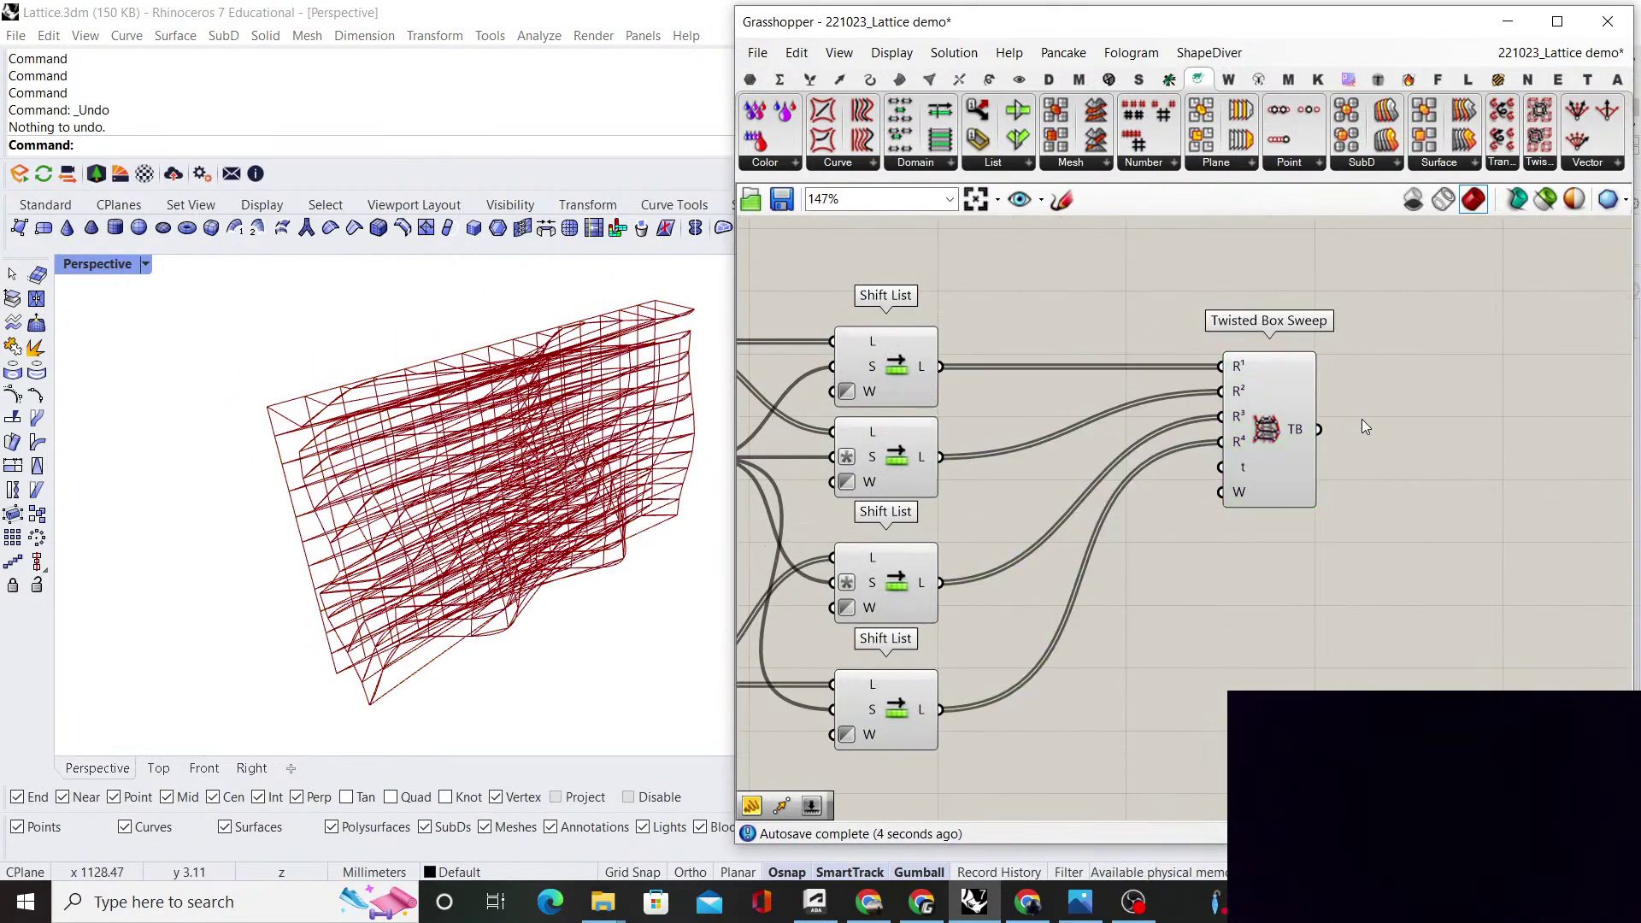
# Shift both Shift Paths, the panel, the four Shift Lists and Twisted Box Sweep away from Brep | Plane to make room
pyautogui.scroll(5, 445, 482)
pyautogui.scroll(-8, 1034, 448)
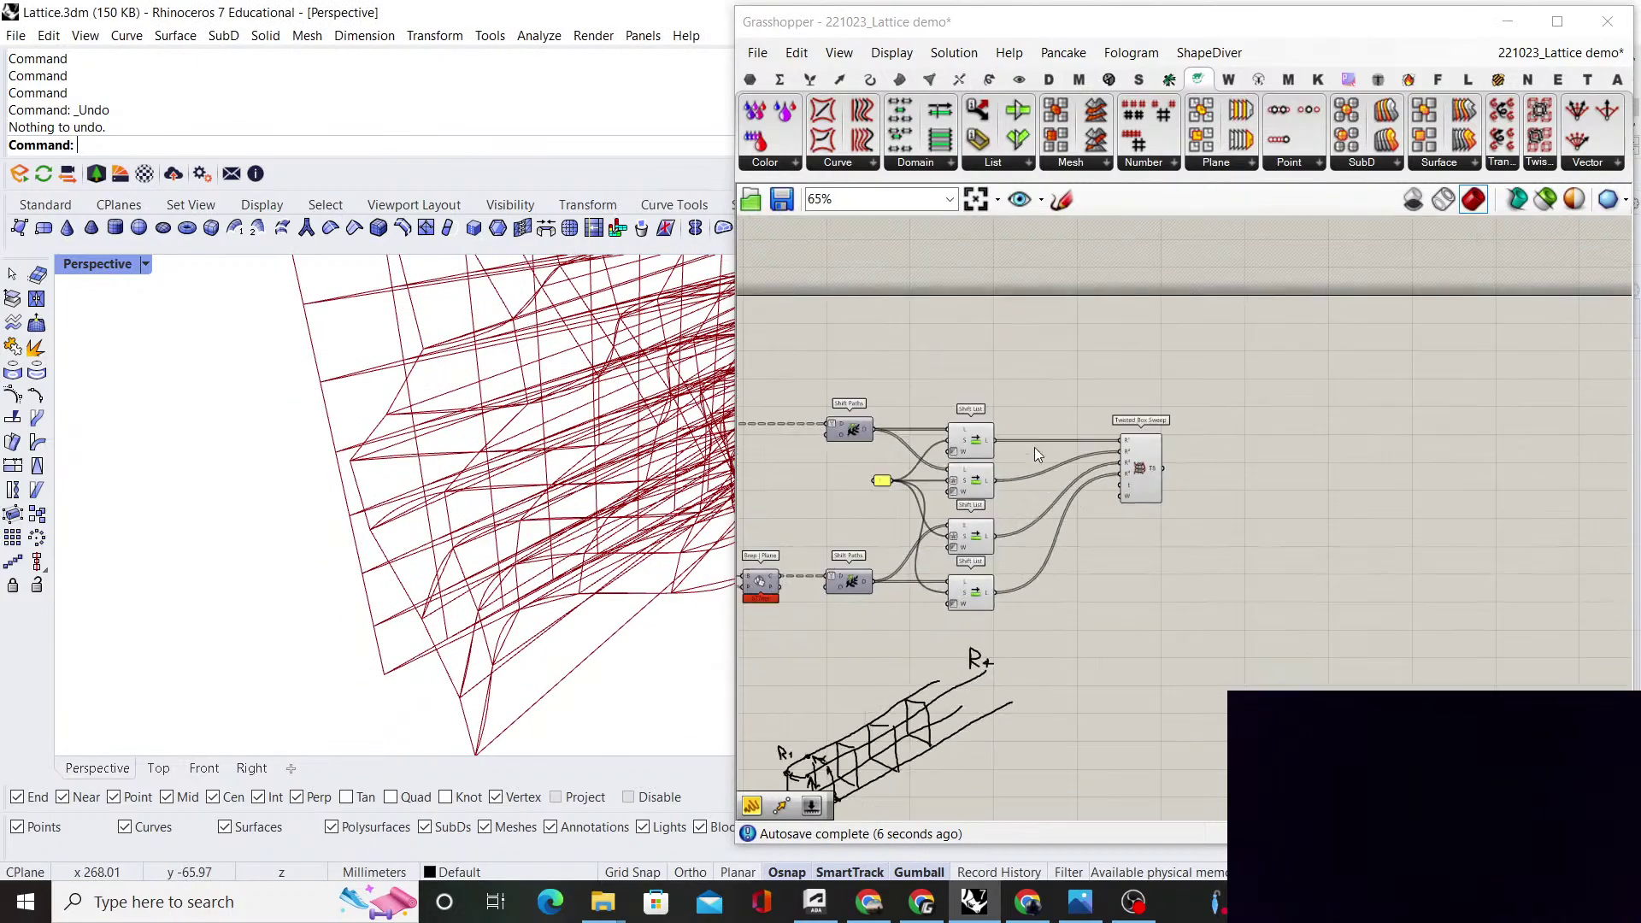
pyautogui.scroll(2, 1014, 439)
pyautogui.scroll(-3, 1013, 479)
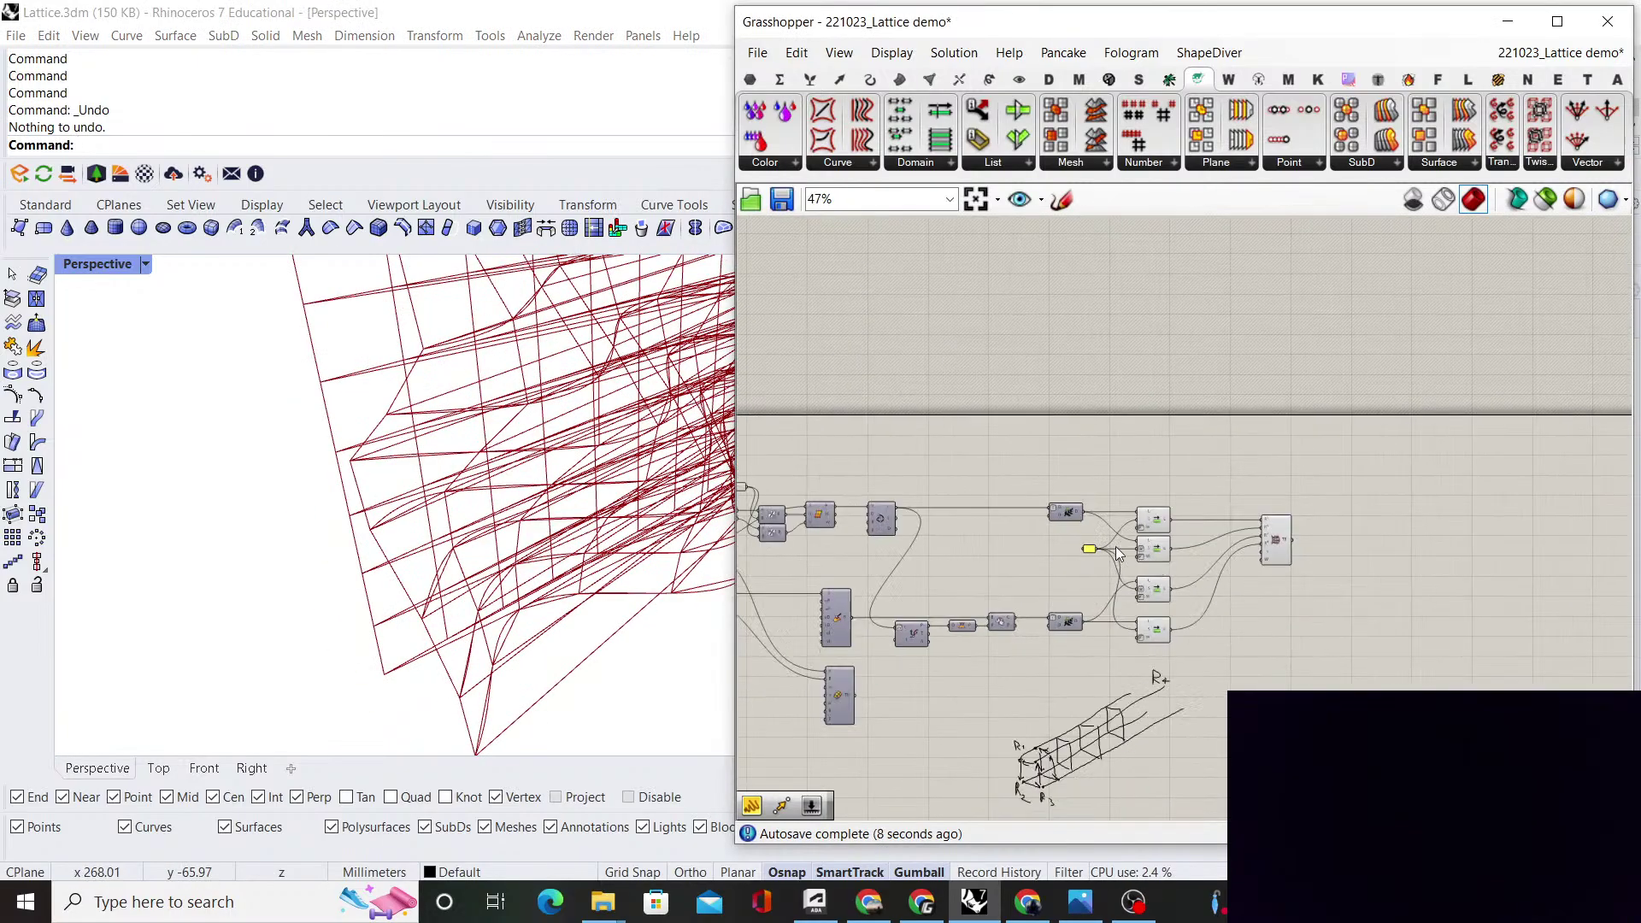
pyautogui.scroll(3, 1014, 497)
pyautogui.moveTo(1133, 501); pyautogui.dragTo(964, 442, button='right')
pyautogui.scroll(-1, 1065, 465)
pyautogui.moveTo(1065, 465); pyautogui.dragTo(971, 444, button='right')
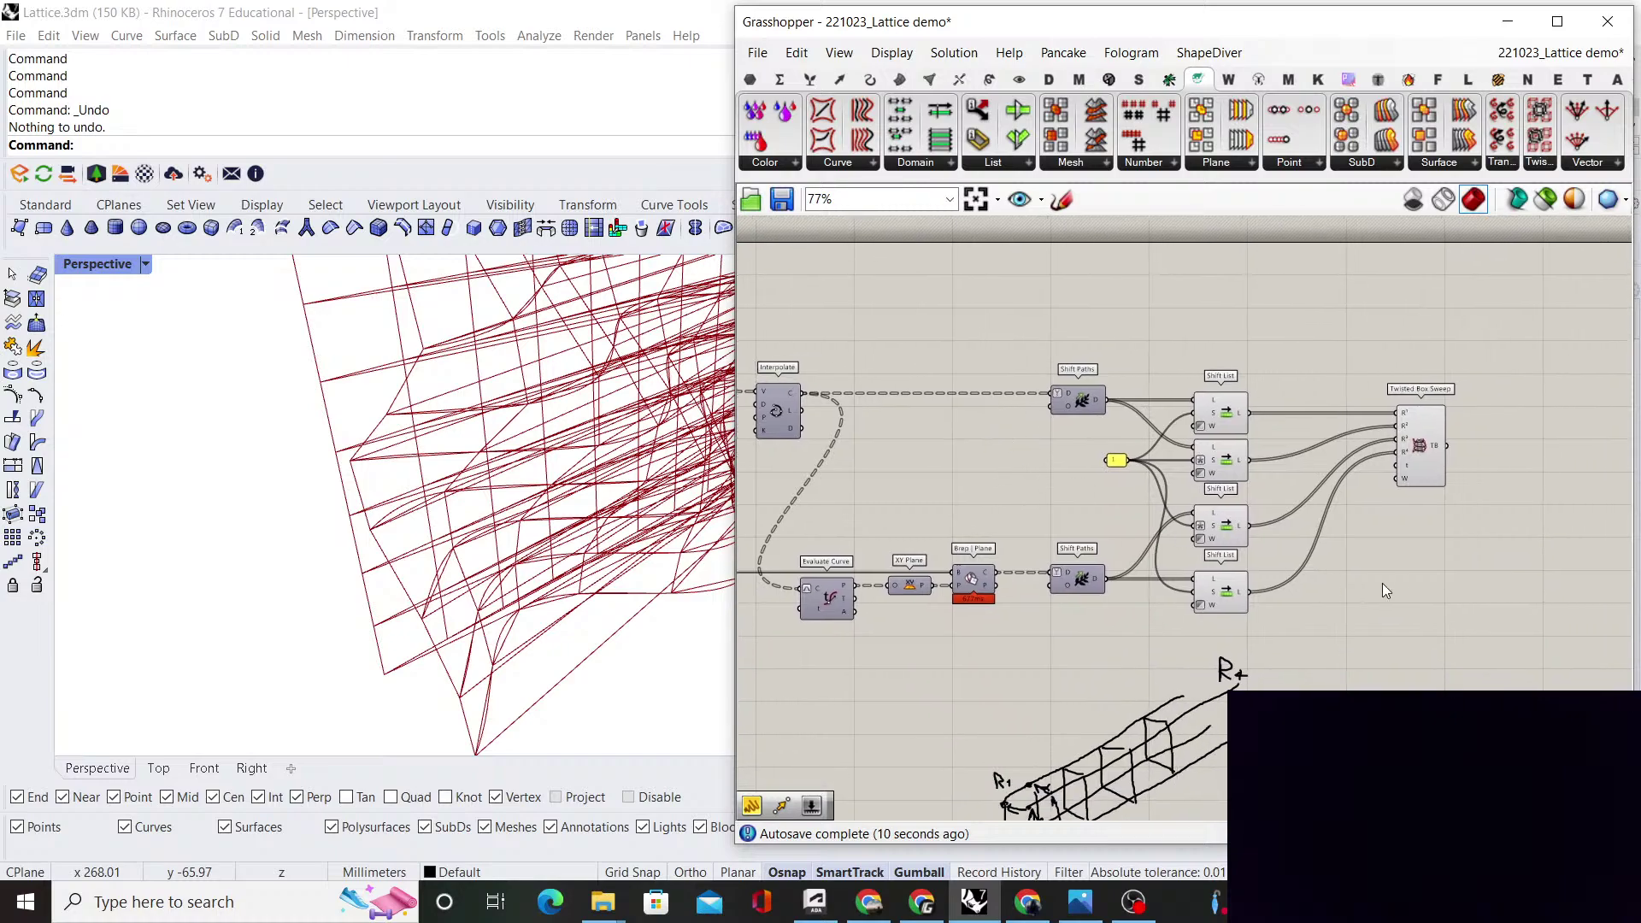
pyautogui.moveTo(1525, 610); pyautogui.dragTo(1068, 335)
pyautogui.moveTo(1081, 402); pyautogui.dragTo(1178, 402)
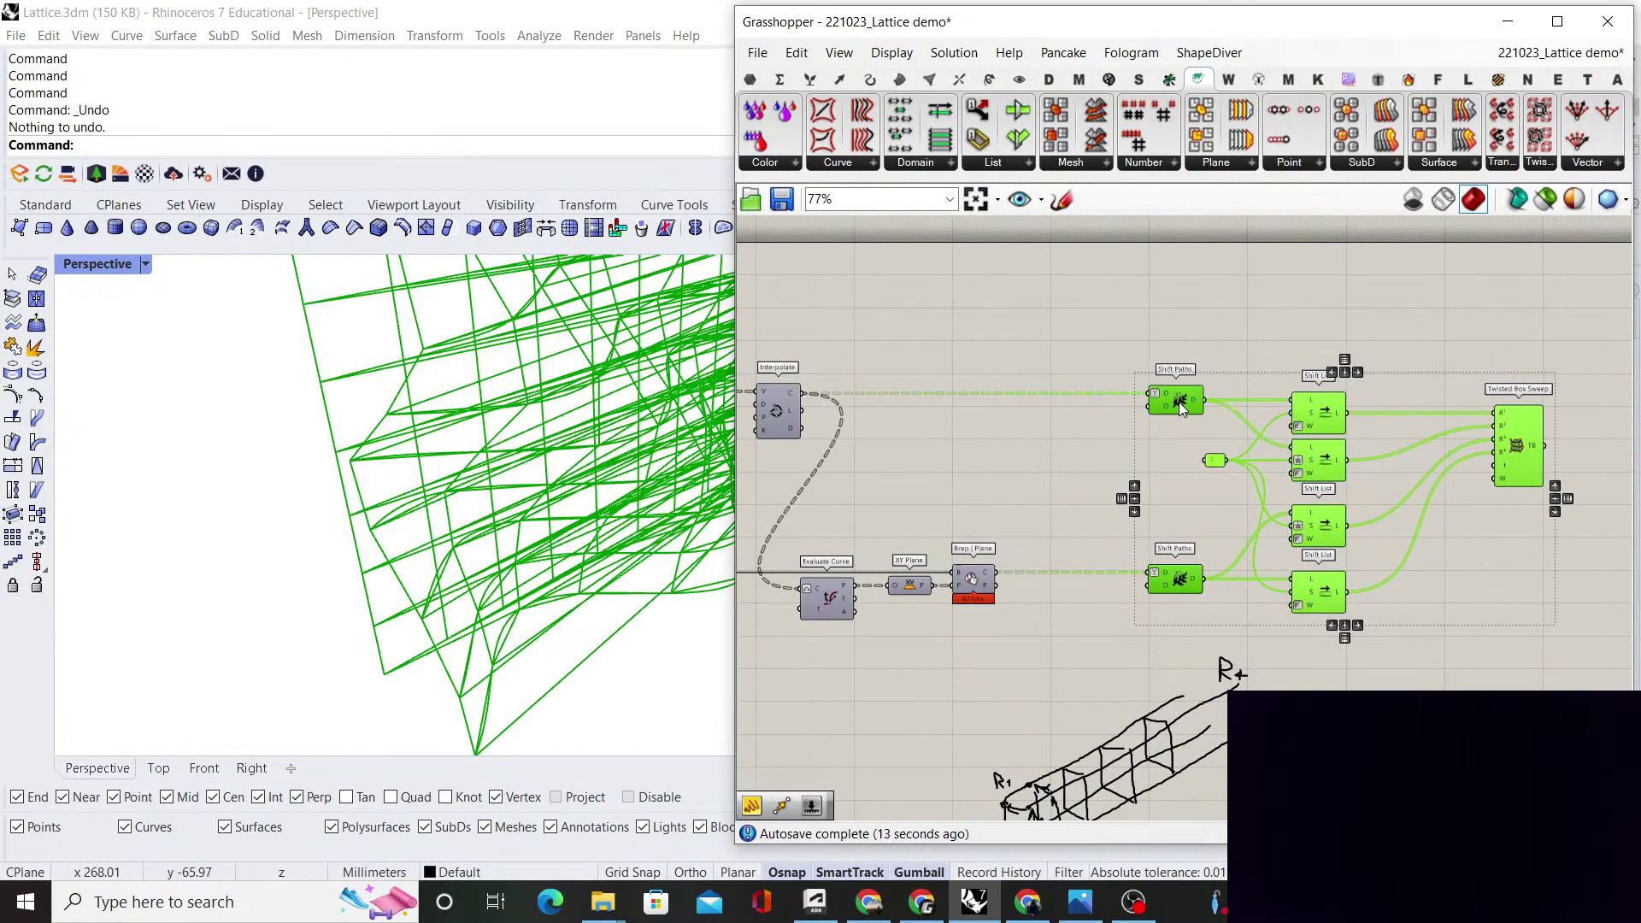
pyautogui.click(1193, 342)
# Add a Flip Curve beside Brep | Plane, feeding it the section curves with the Interpolate curves as guide
pyautogui.scroll(1, 1008, 434)
pyautogui.doubleClick(1057, 511)
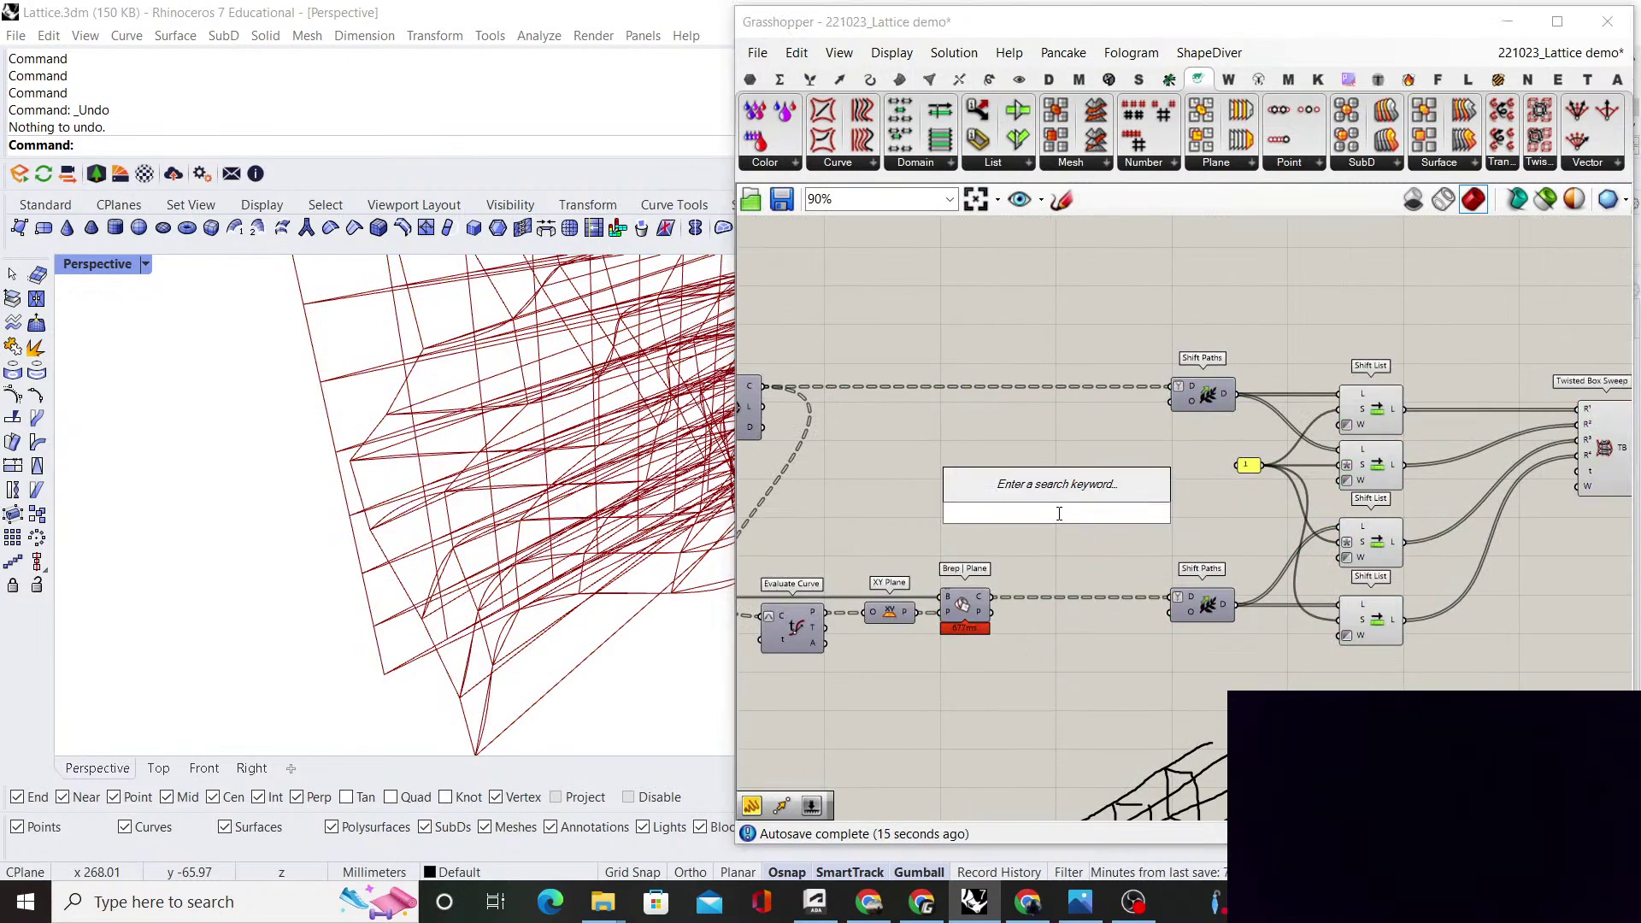
pyautogui.write('fli')
pyautogui.click(1007, 406)
pyautogui.scroll(1, 783, 387)
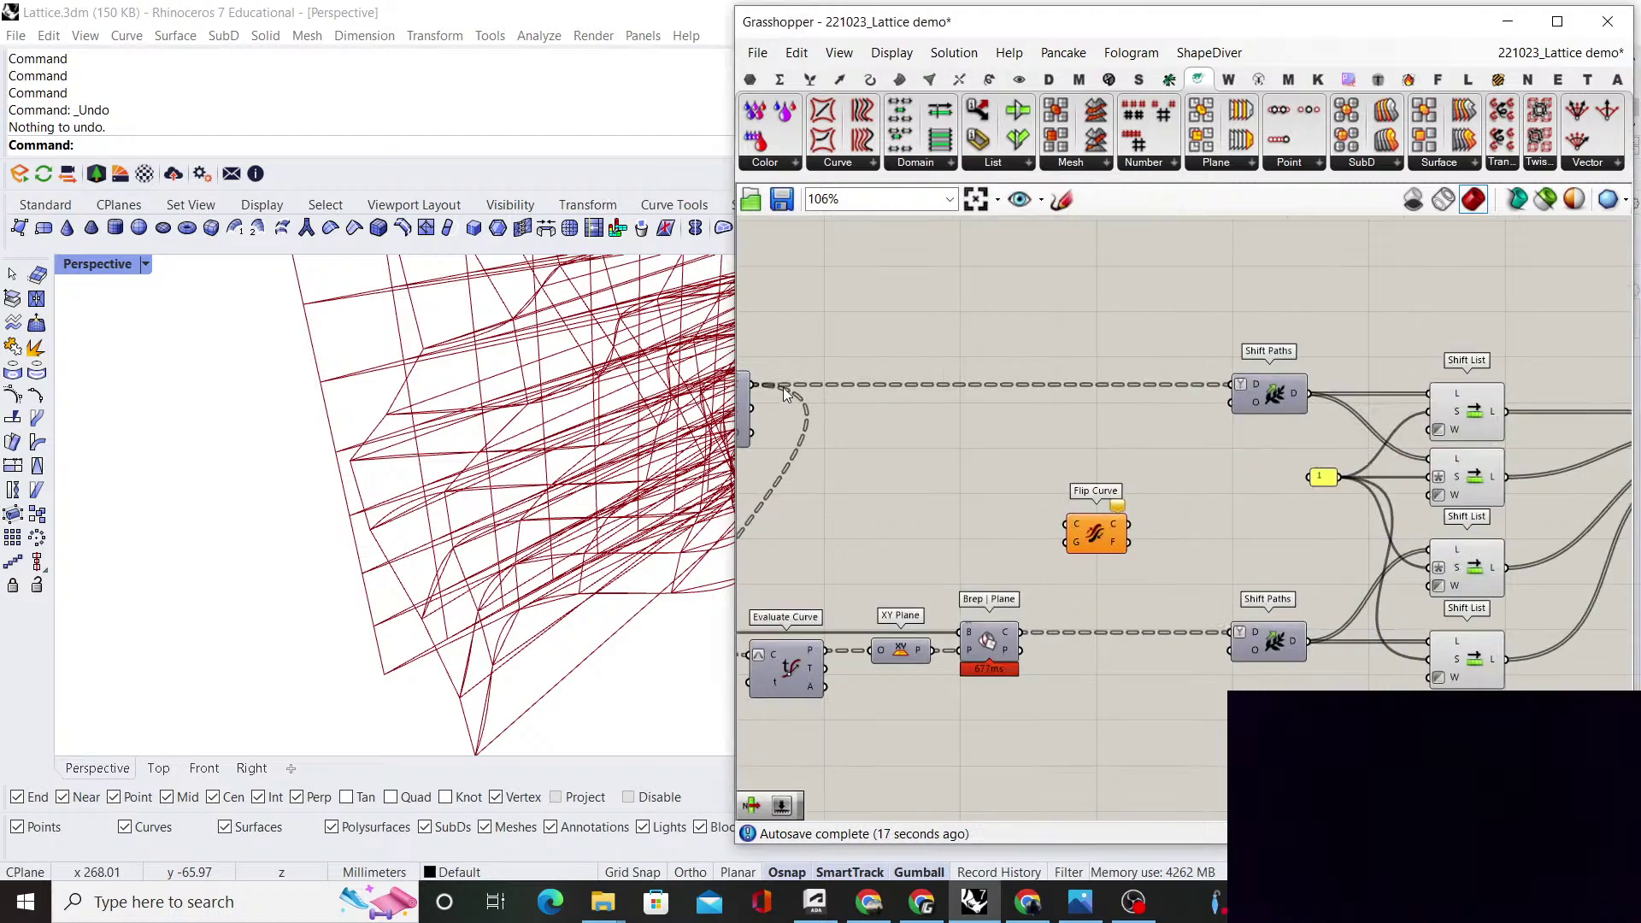
pyautogui.click(806, 399)
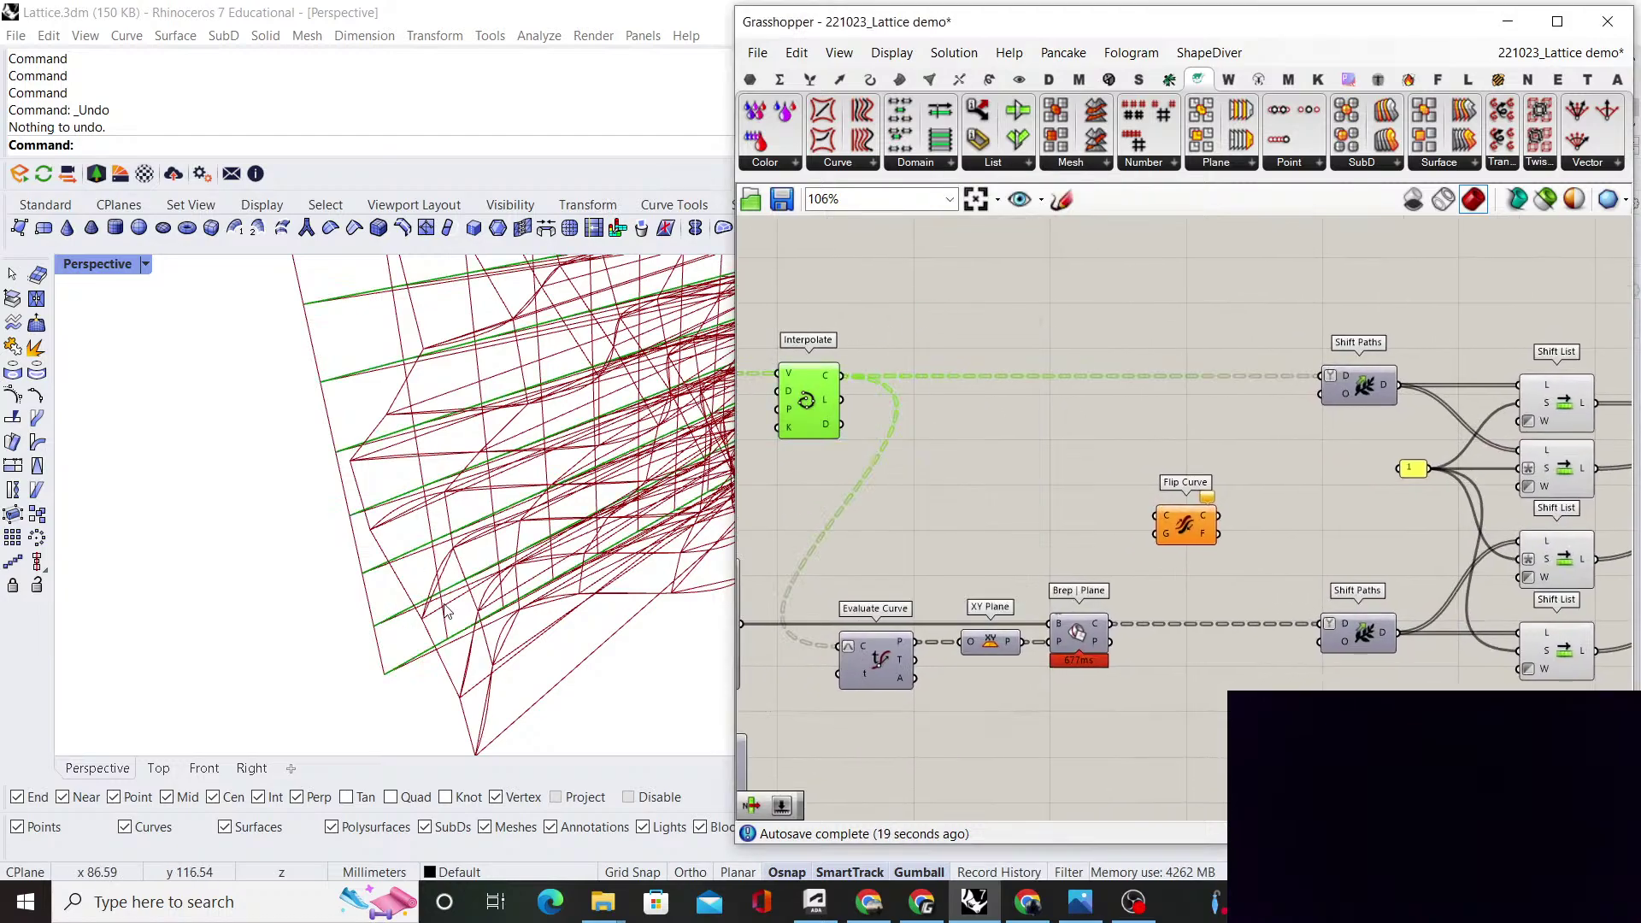
pyautogui.click(897, 348)
pyautogui.moveTo(850, 386); pyautogui.dragTo(1216, 638)
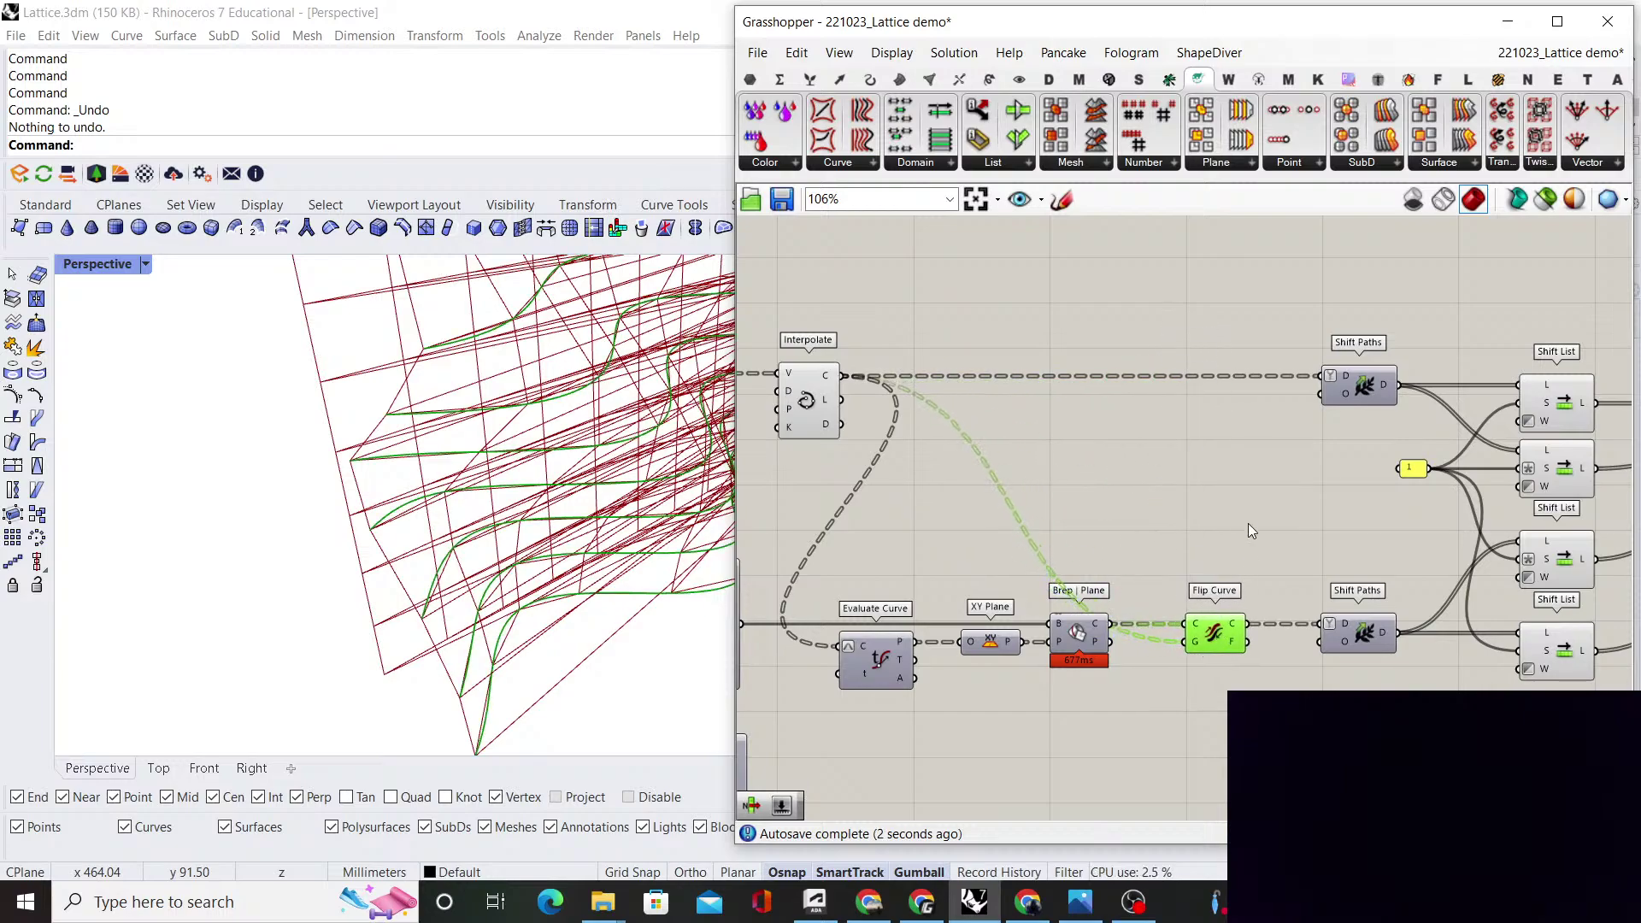
# Hide the Flip Curve's preview and connect its flipped curves to the lower Shift Paths
pyautogui.moveTo(1248, 523); pyautogui.dragTo(1130, 480, button='right')
pyautogui.rightClick(1130, 481)
pyautogui.click(1179, 516)
pyautogui.moveTo(1141, 571); pyautogui.dragTo(1080, 549, button='right')
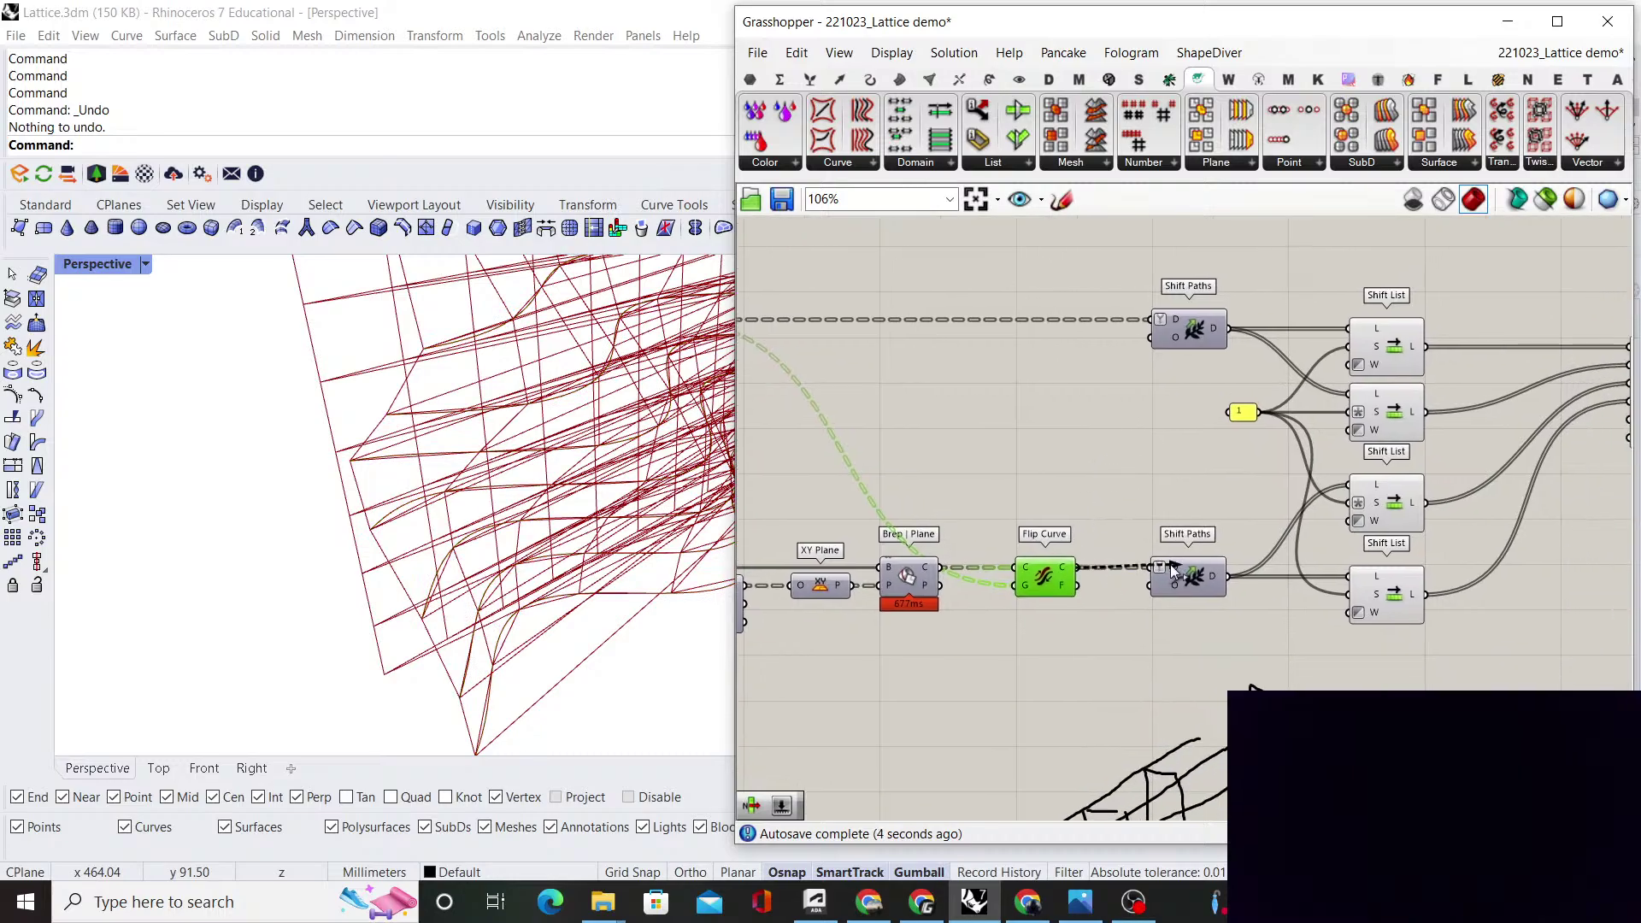
pyautogui.click(1147, 510)
# Examine the twisted box grid in the perspective viewport, zooming in on its upper corner
pyautogui.moveTo(376, 555)
pyautogui.mouseDown(button='right')
pyautogui.moveTo(360, 574)
pyautogui.moveTo(425, 528)
pyautogui.moveTo(521, 539)
pyautogui.moveTo(550, 584)
pyautogui.moveTo(513, 650)
pyautogui.moveTo(410, 641)
pyautogui.moveTo(456, 596)
pyautogui.moveTo(417, 560)
pyautogui.mouseUp(button='right')
pyautogui.scroll(-10, 410, 573)
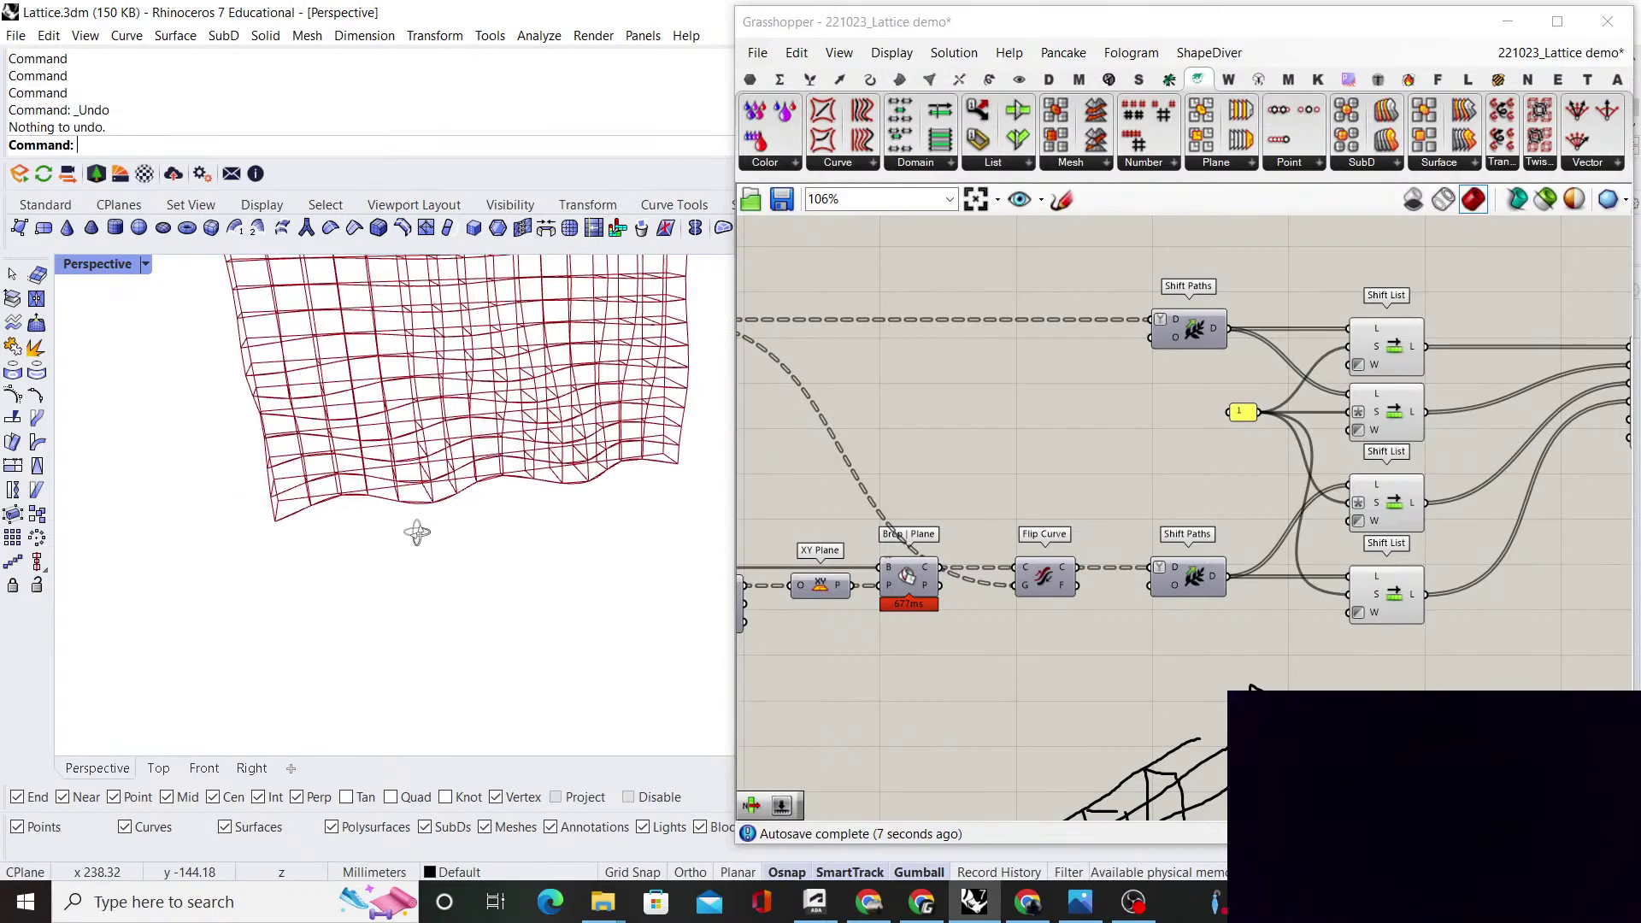
pyautogui.scroll(5, 342, 411)
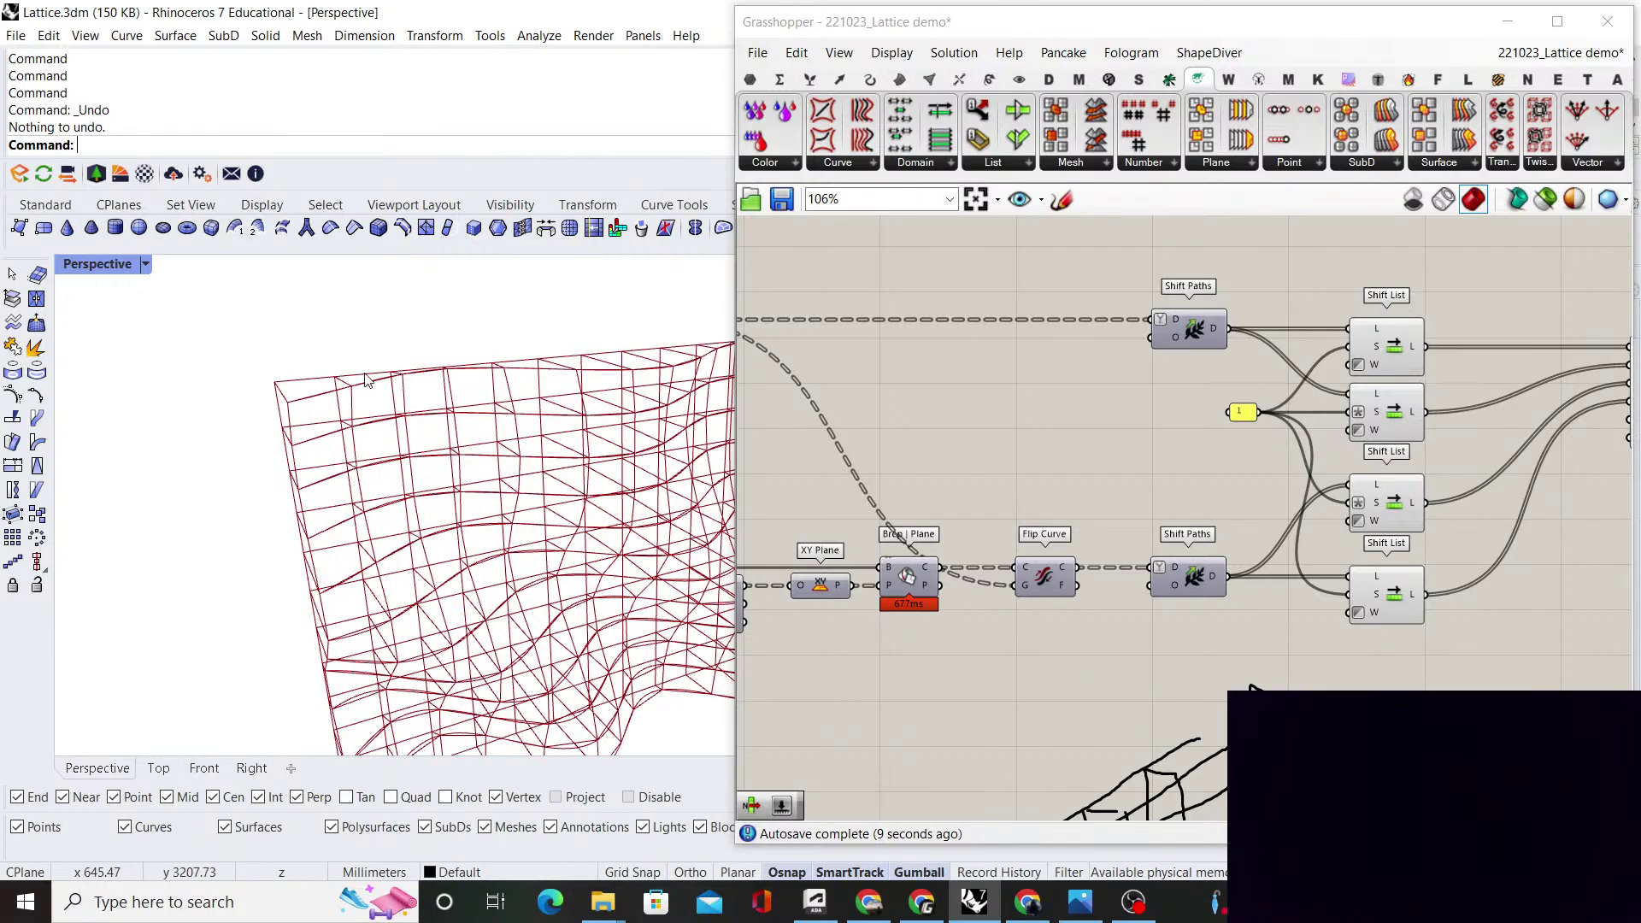
pyautogui.scroll(-4, 403, 385)
pyautogui.scroll(6, 330, 519)
pyautogui.scroll(2, 330, 518)
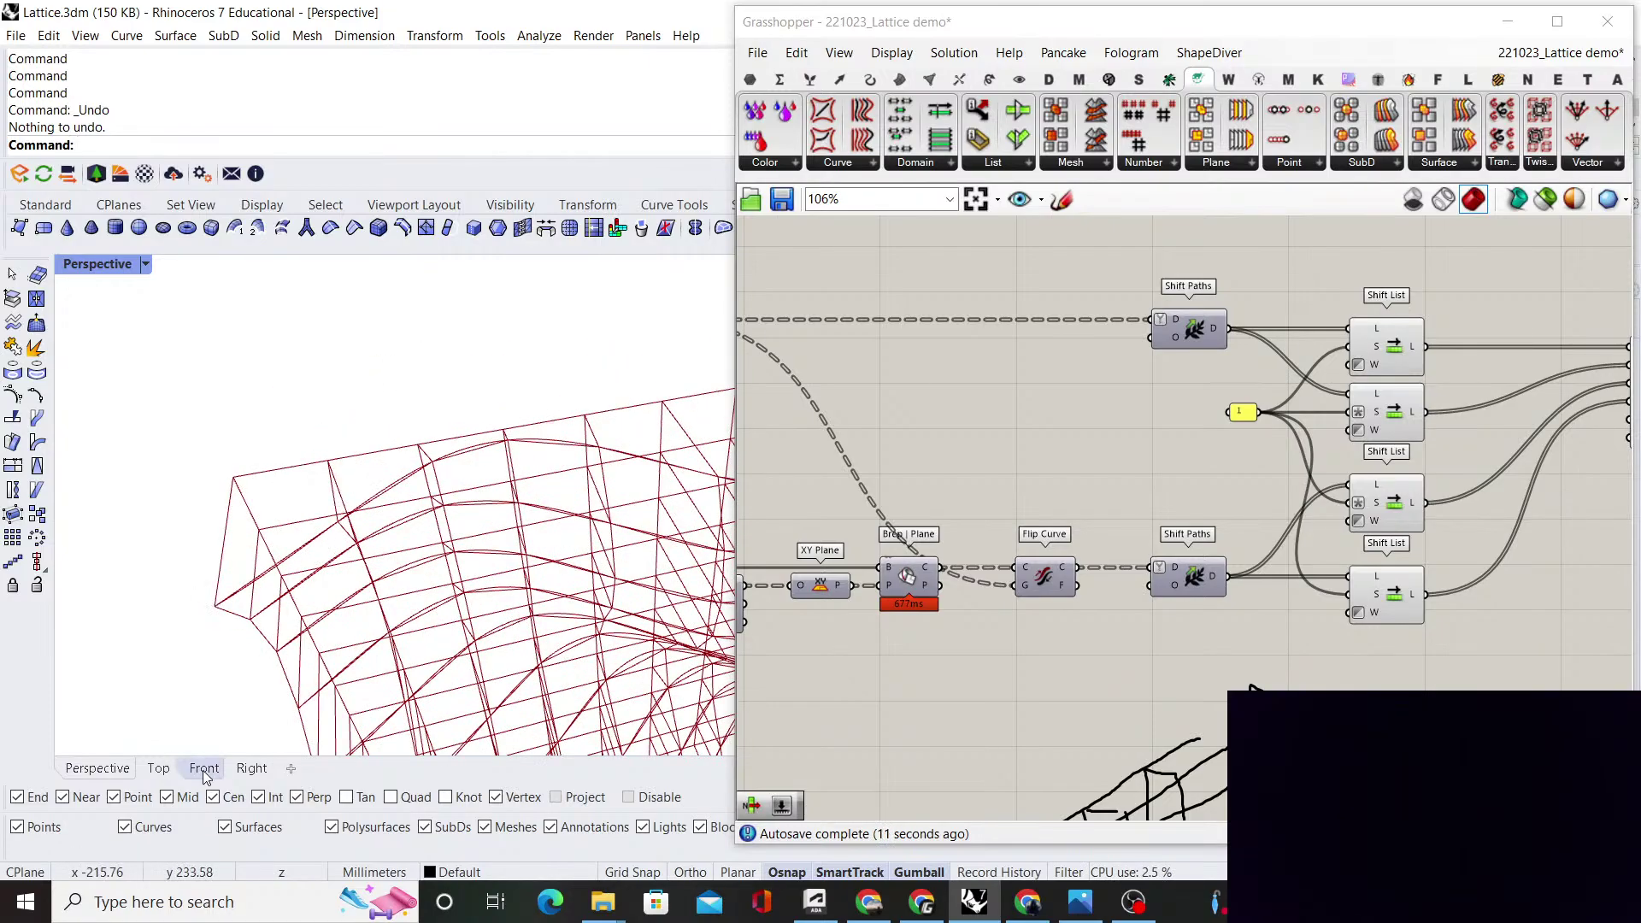
# Inspect the twisted boxes in the Top and Front views, and return to the Perspective view
pyautogui.click(159, 768)
pyautogui.scroll(-8, 507, 503)
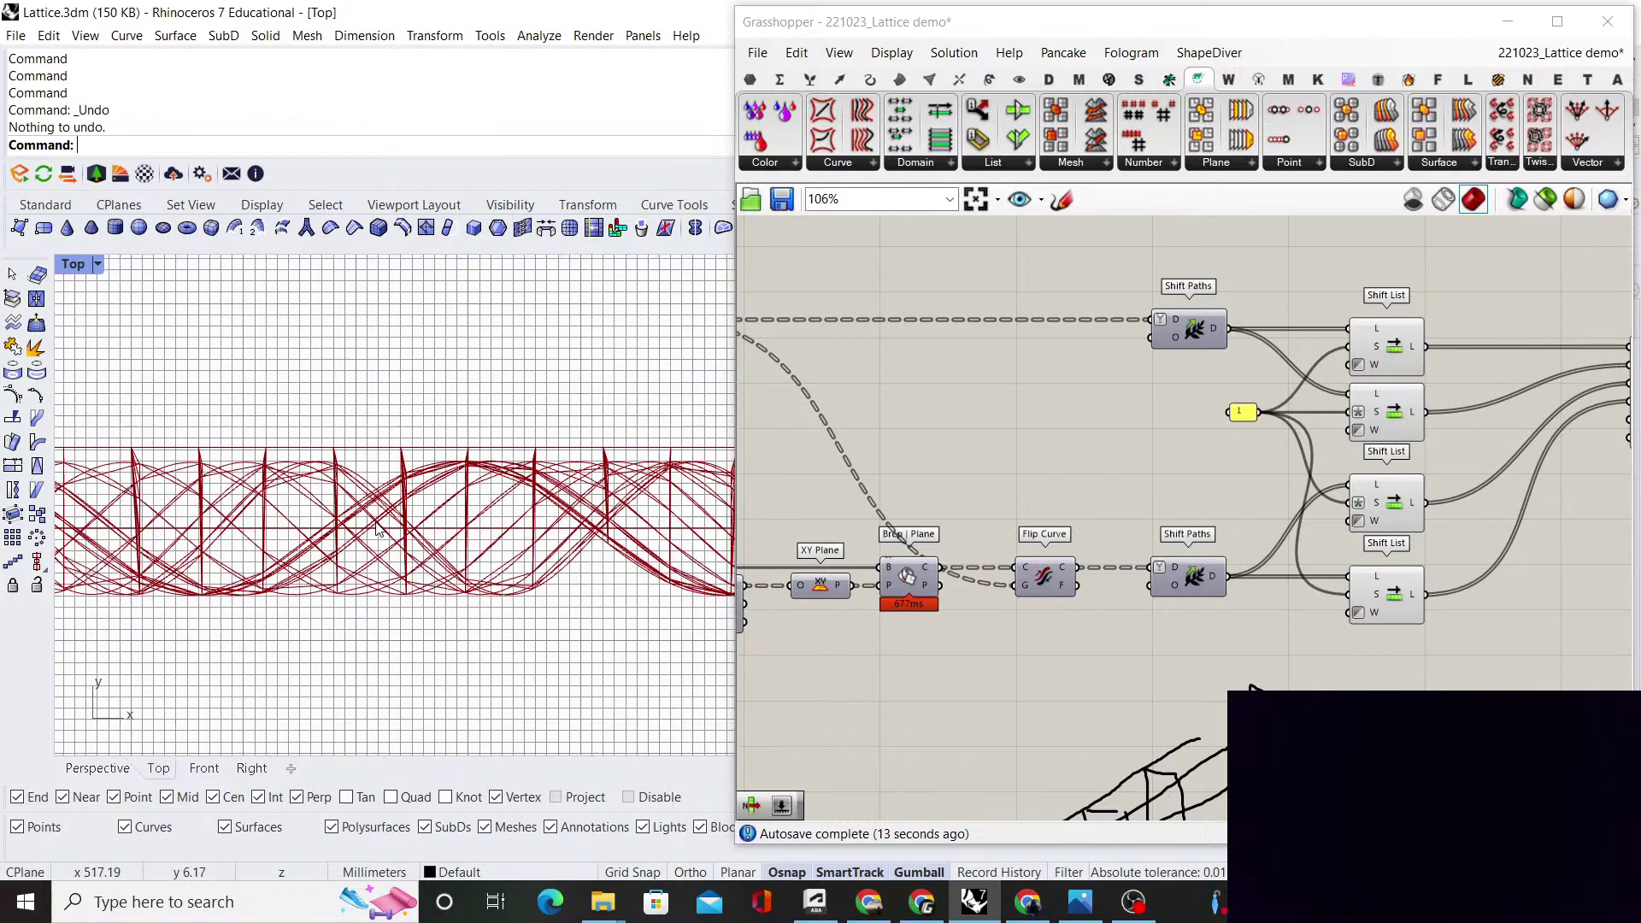
pyautogui.scroll(5, 299, 499)
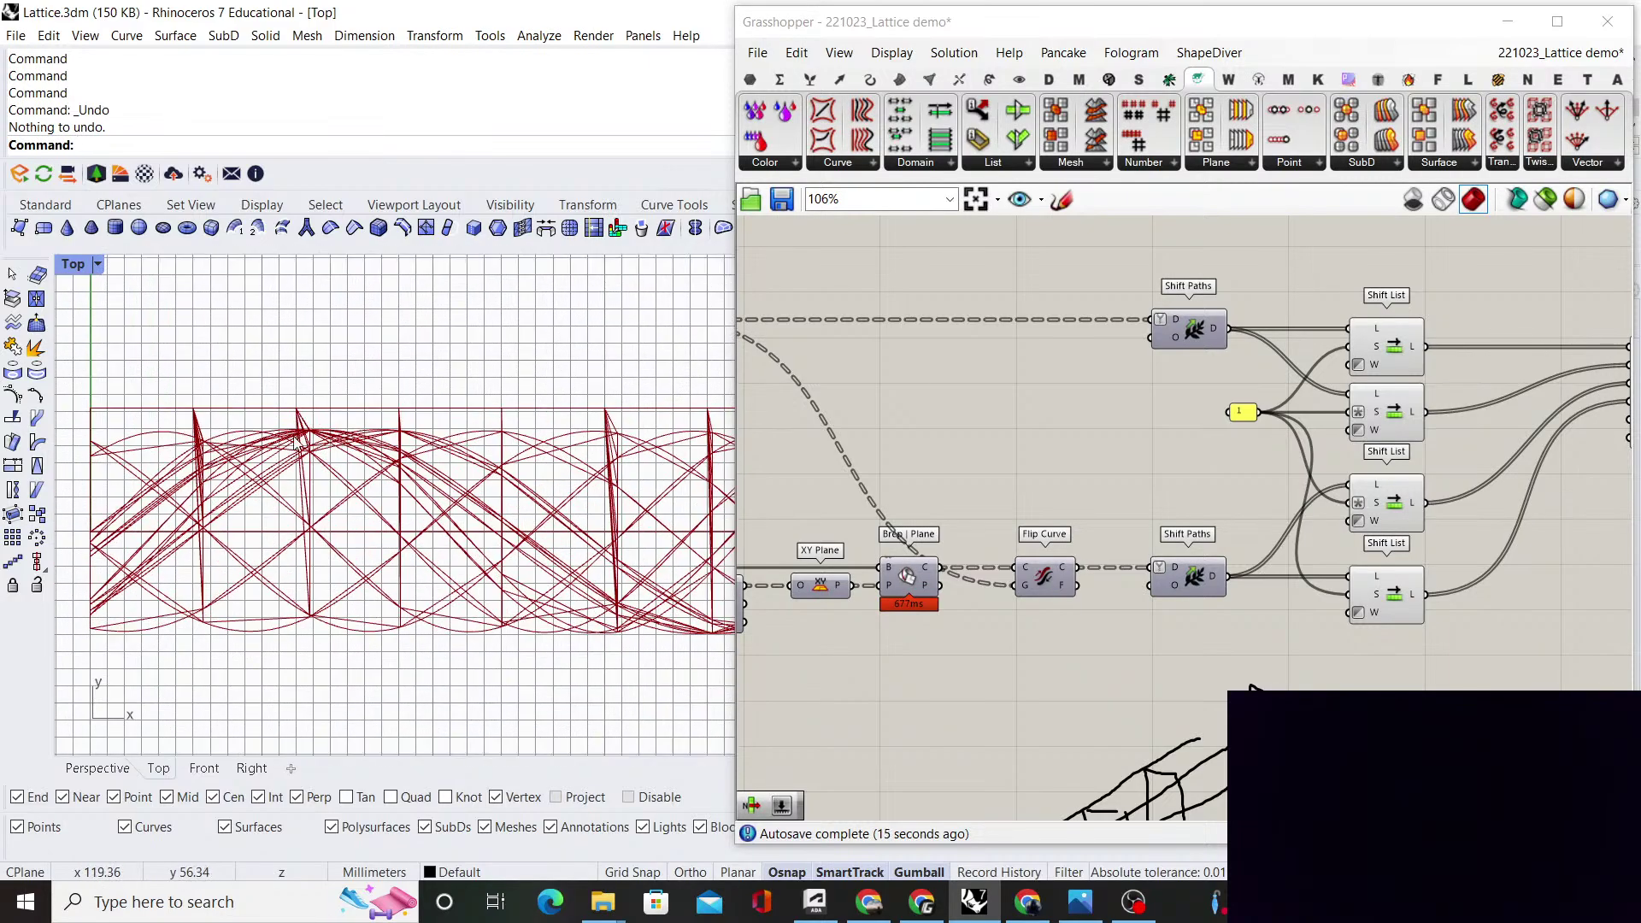
pyautogui.scroll(-5, 512, 599)
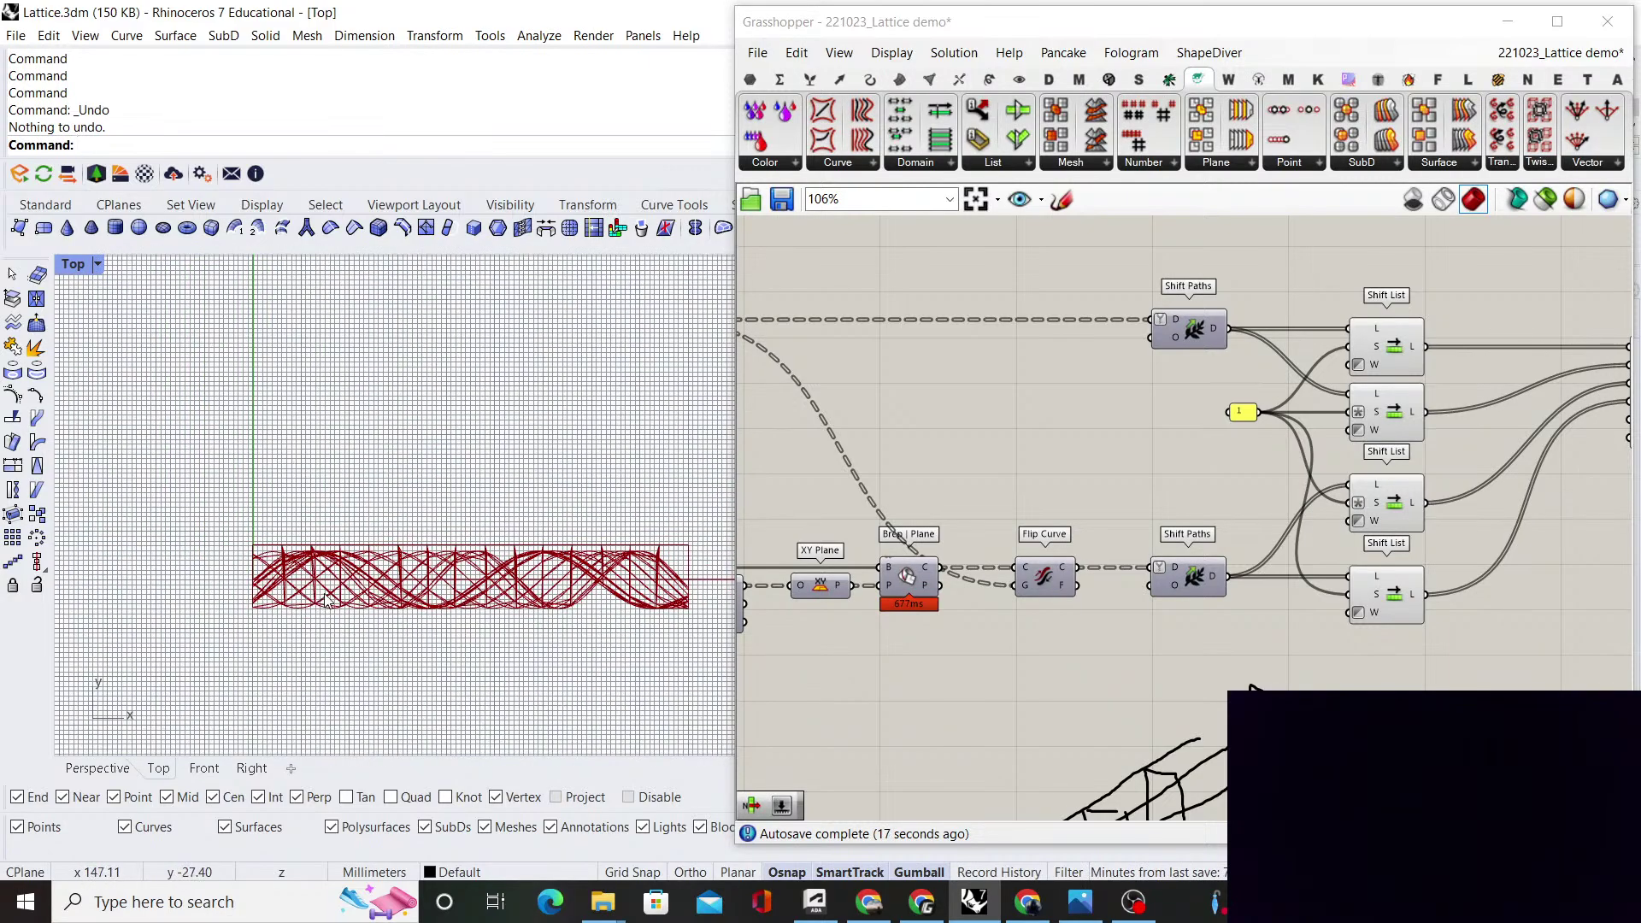
pyautogui.scroll(2, 551, 600)
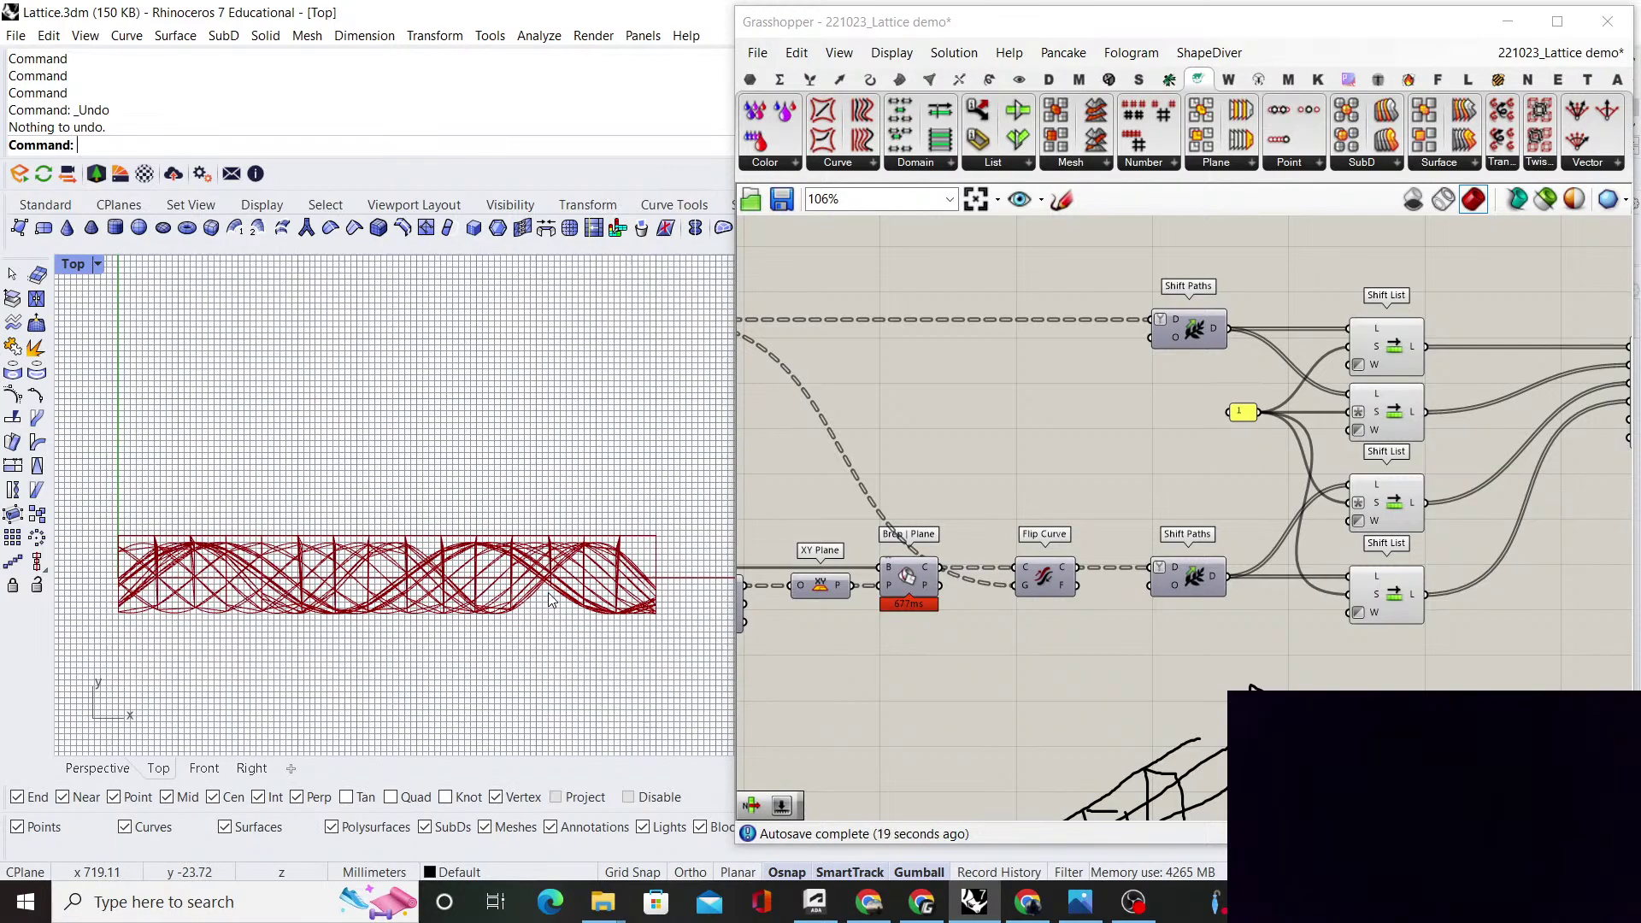
pyautogui.click(204, 768)
pyautogui.scroll(-3, 459, 586)
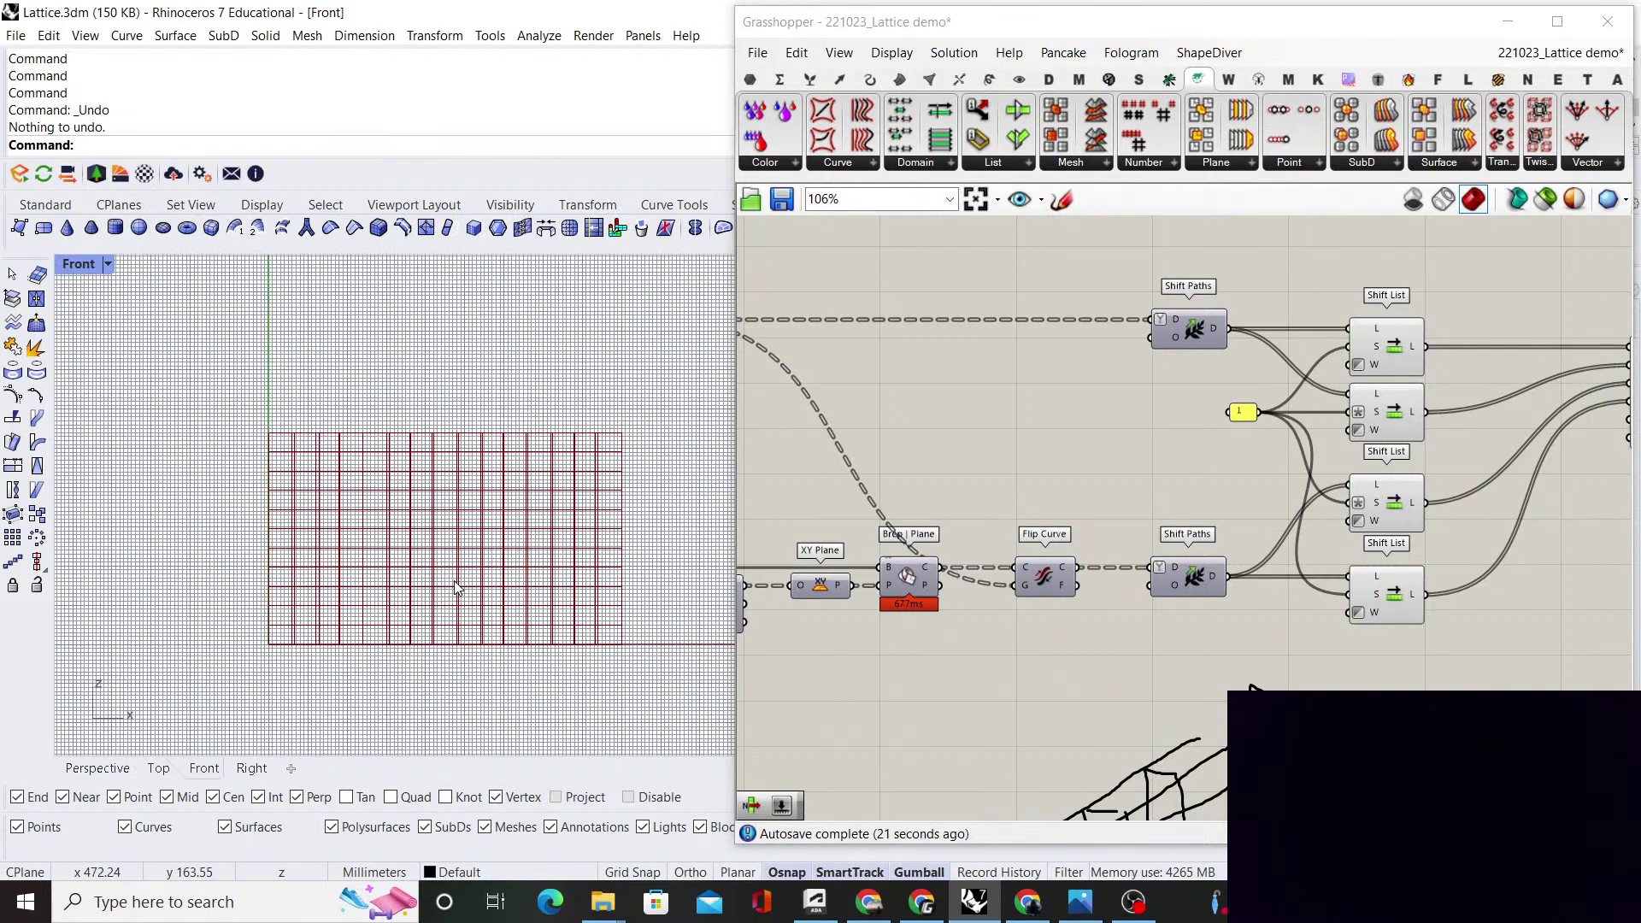
pyautogui.scroll(4, 263, 536)
pyautogui.scroll(-4, 264, 536)
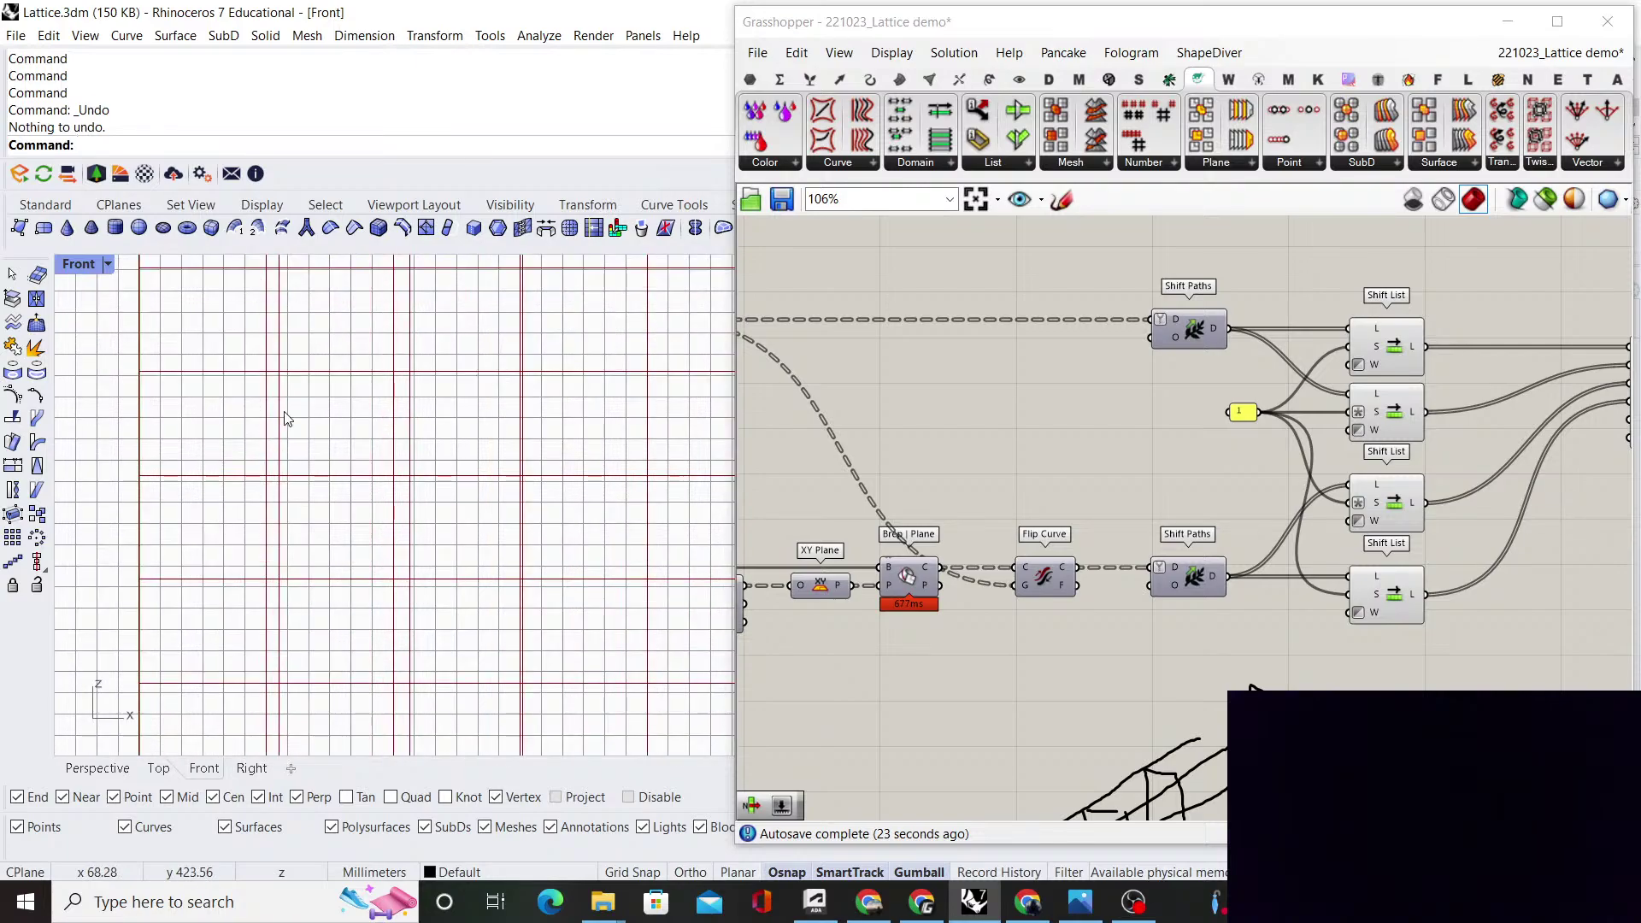
pyautogui.click(97, 768)
pyautogui.scroll(-4, 499, 513)
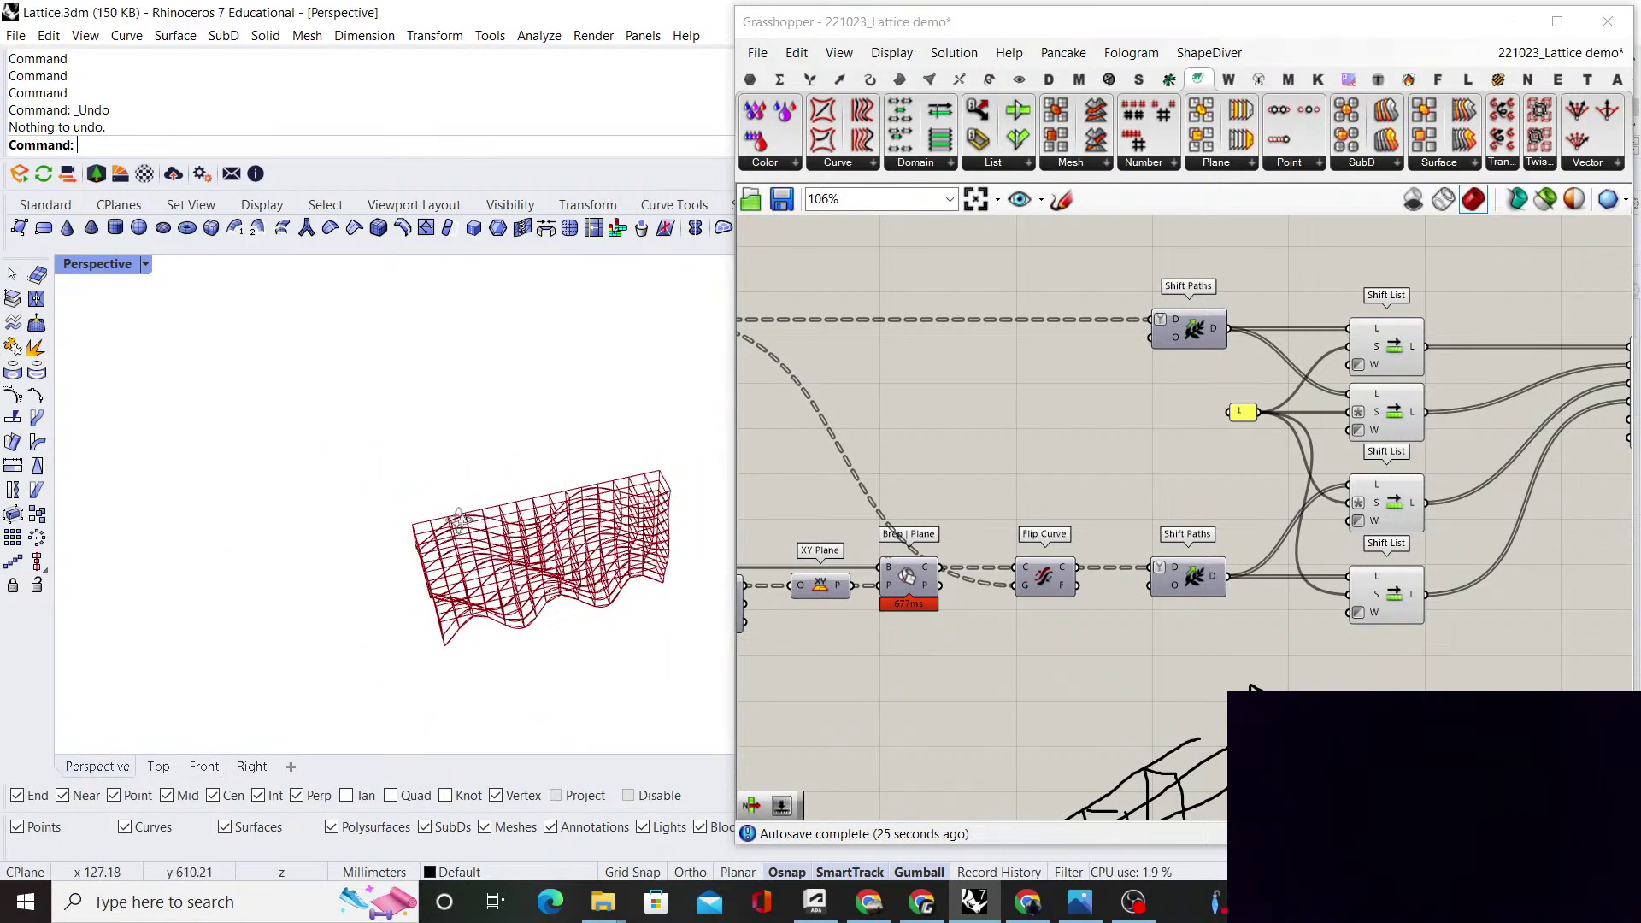
# Turn off the preview of the four Shift List components feeding the Twisted Box Sweep
pyautogui.scroll(4, 487, 547)
pyautogui.scroll(-4, 393, 579)
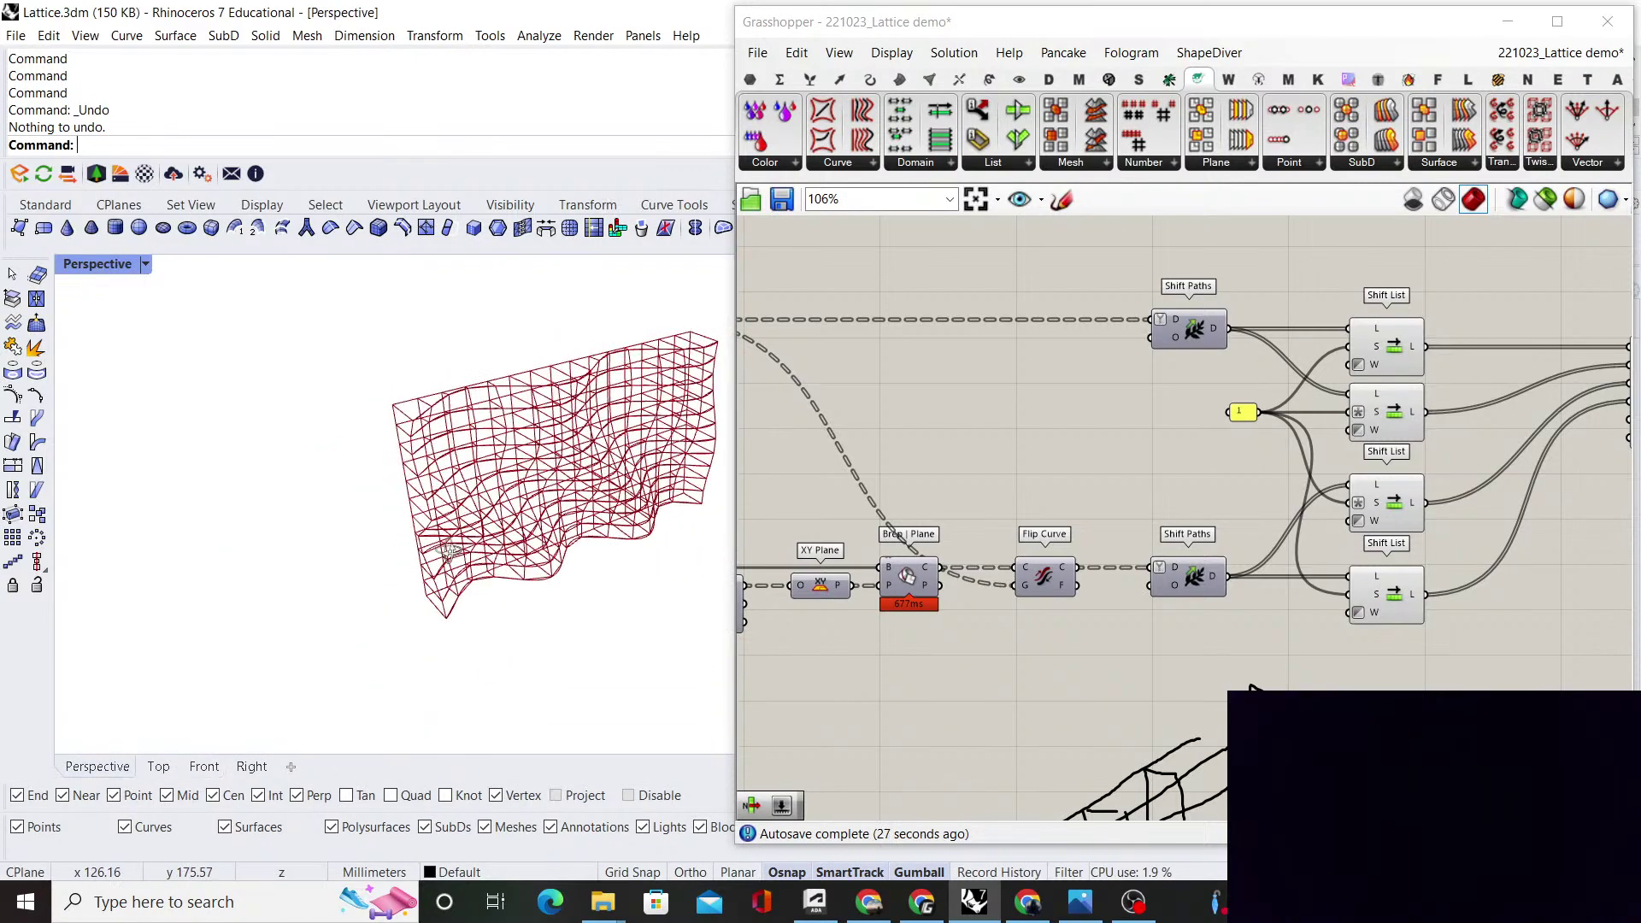
pyautogui.scroll(2, 477, 566)
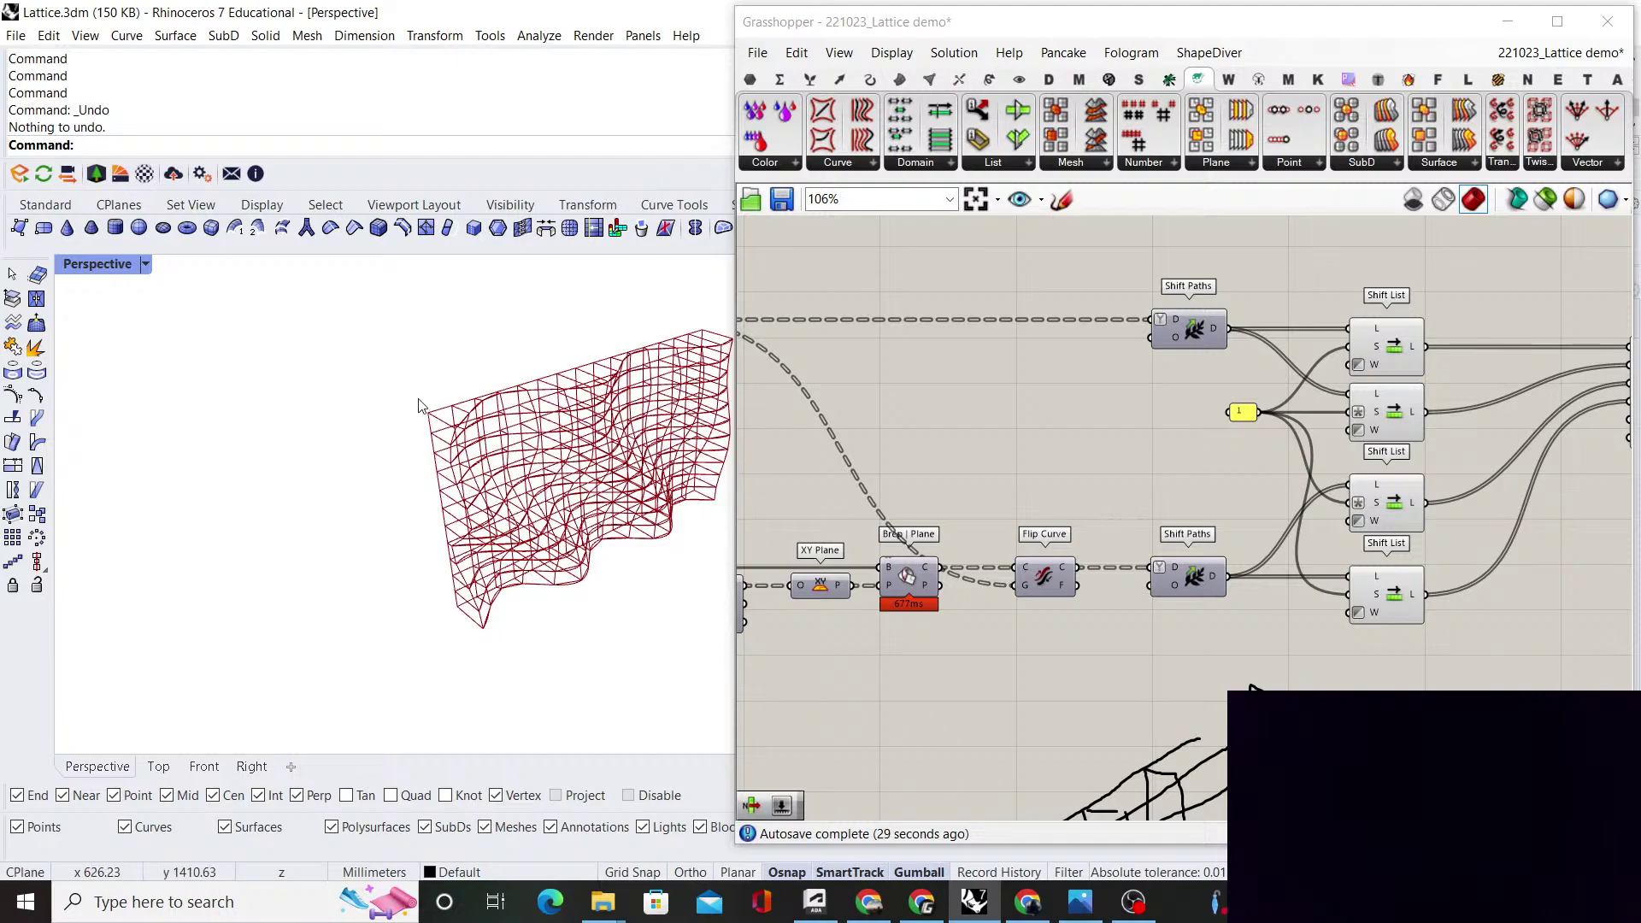
pyautogui.moveTo(418, 405); pyautogui.dragTo(453, 386, button='right')
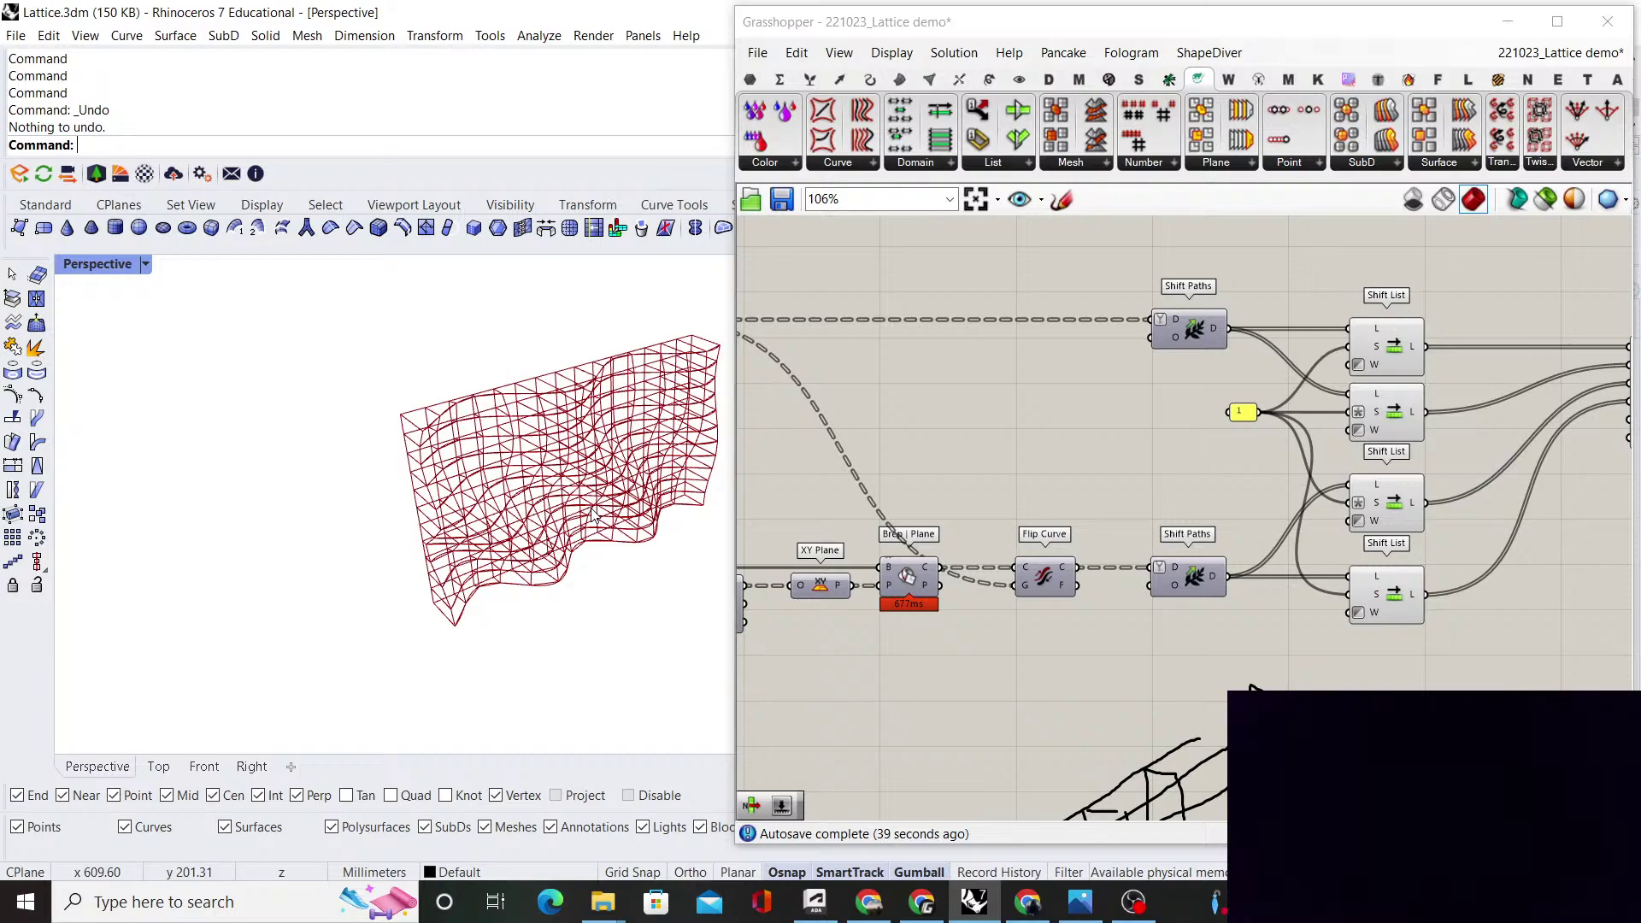
pyautogui.scroll(-4, 1128, 537)
pyautogui.scroll(3, 1326, 593)
pyautogui.moveTo(1327, 593); pyautogui.dragTo(1133, 660, button='right')
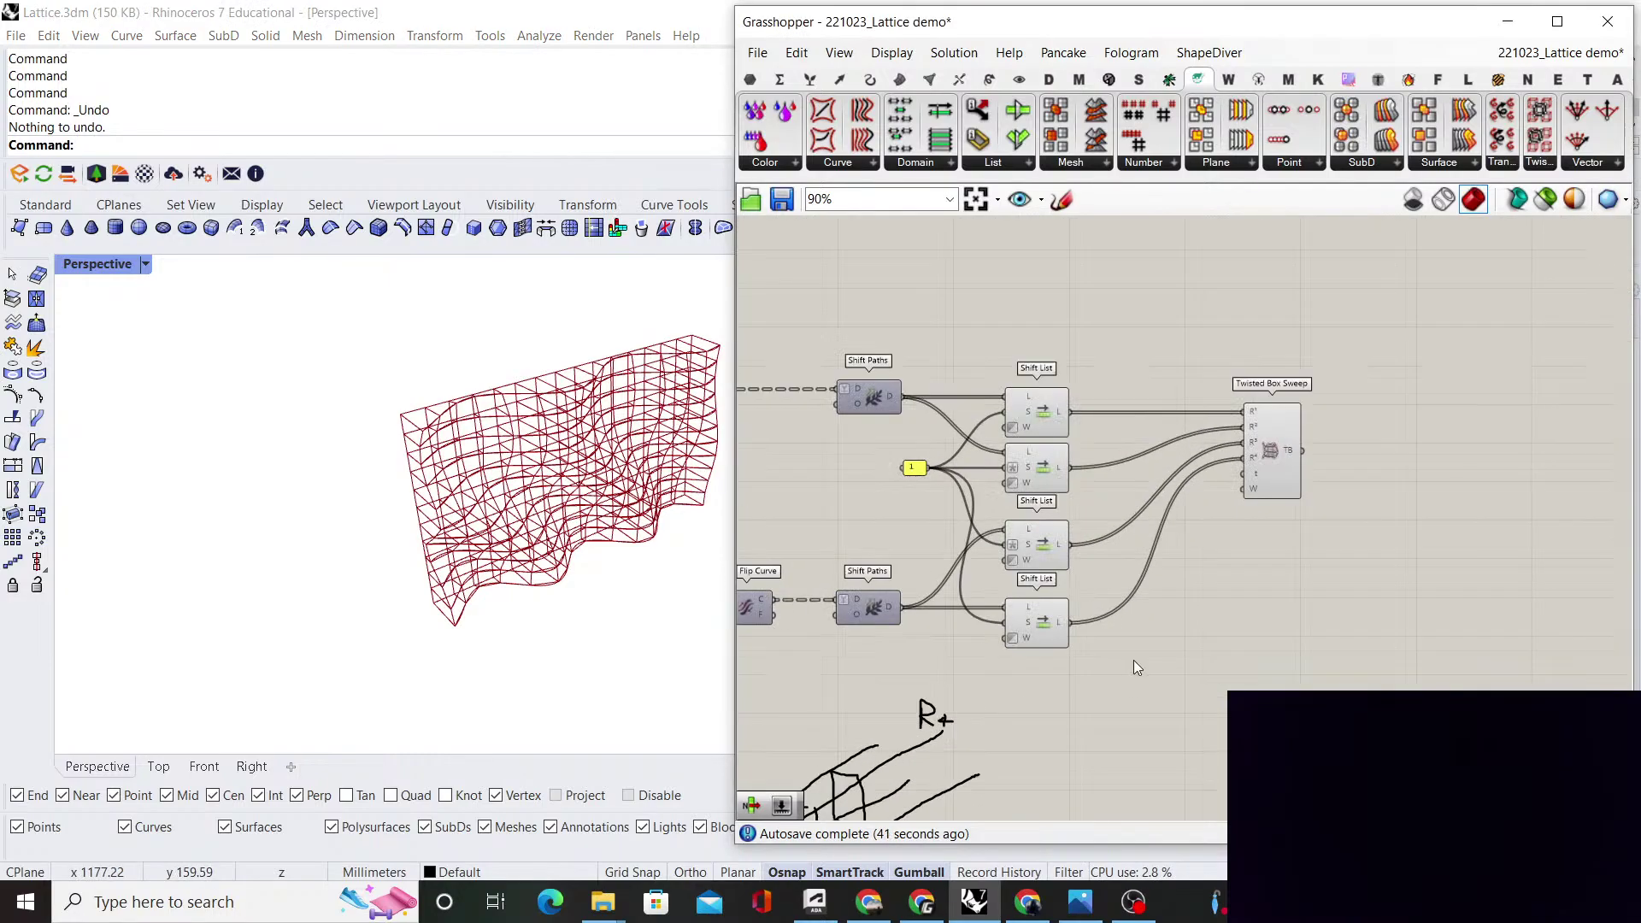
pyautogui.moveTo(1121, 690); pyautogui.dragTo(1034, 337)
pyautogui.rightClick(1085, 325)
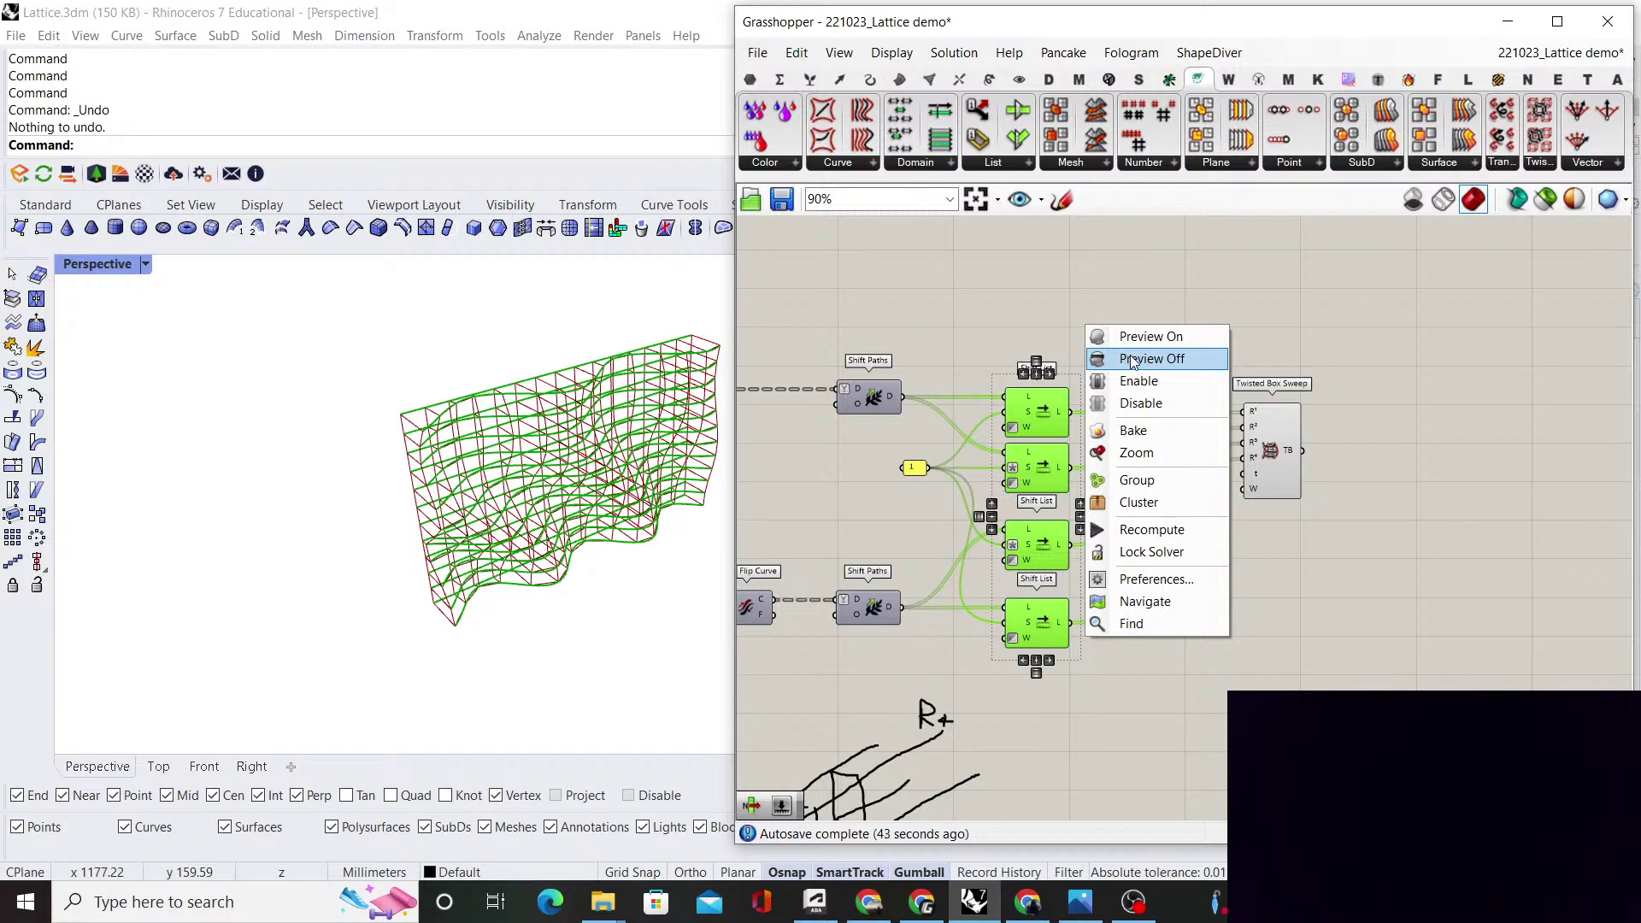
pyautogui.click(1130, 355)
pyautogui.click(1139, 351)
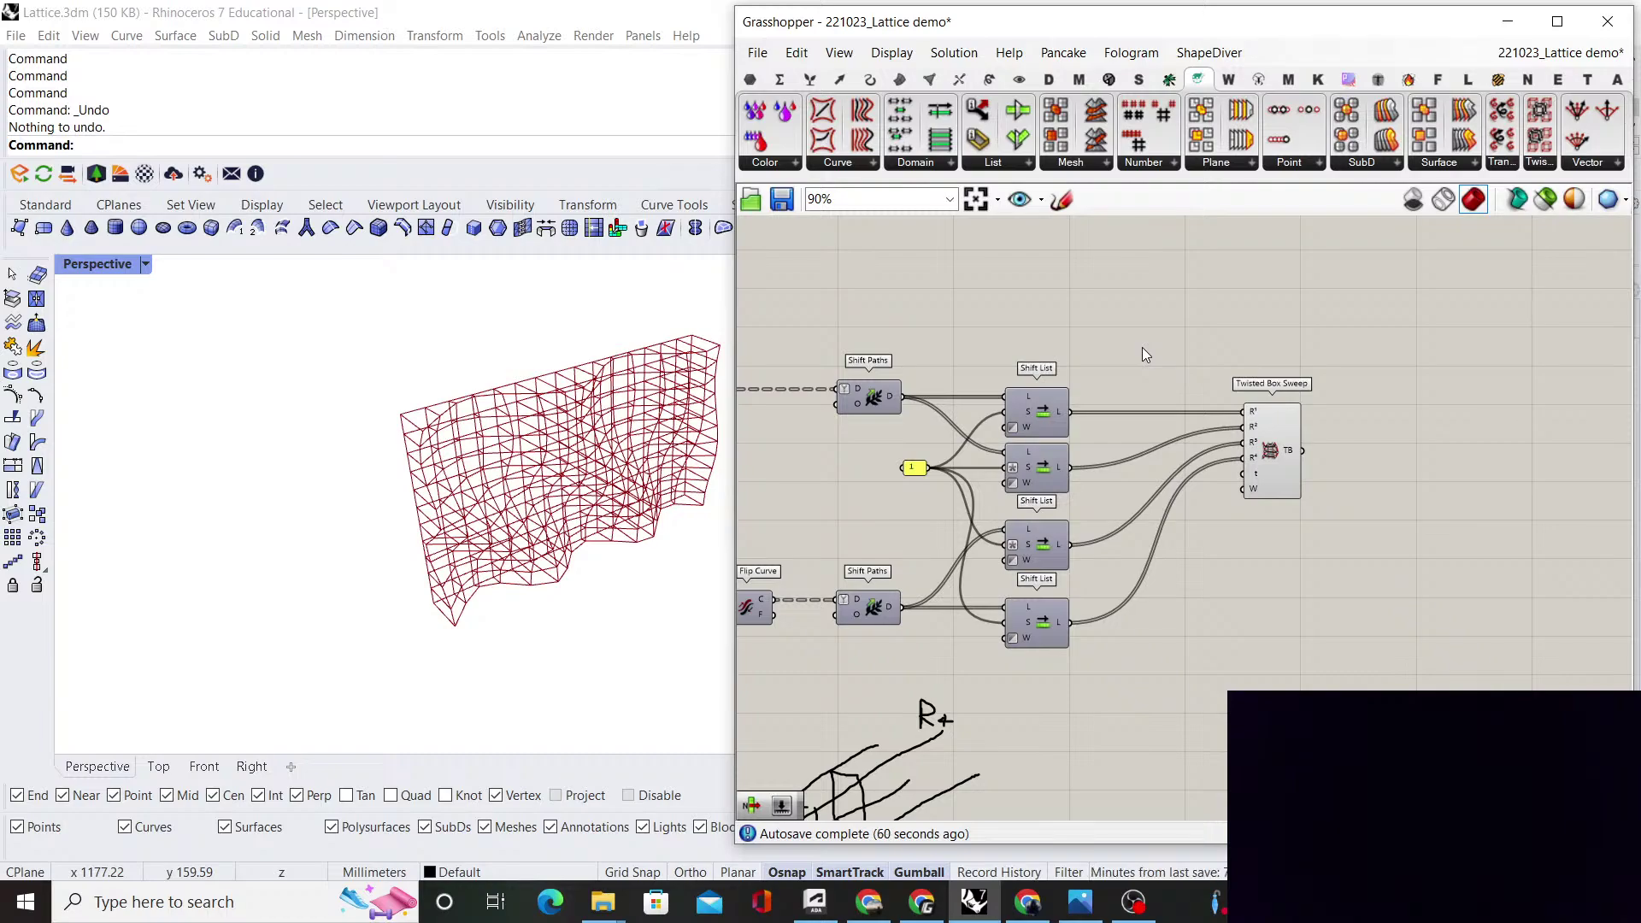
# Turn off the preview of the Interpolate component that follows Divide Surface
pyautogui.moveTo(1171, 429); pyautogui.dragTo(1111, 441, button='right')
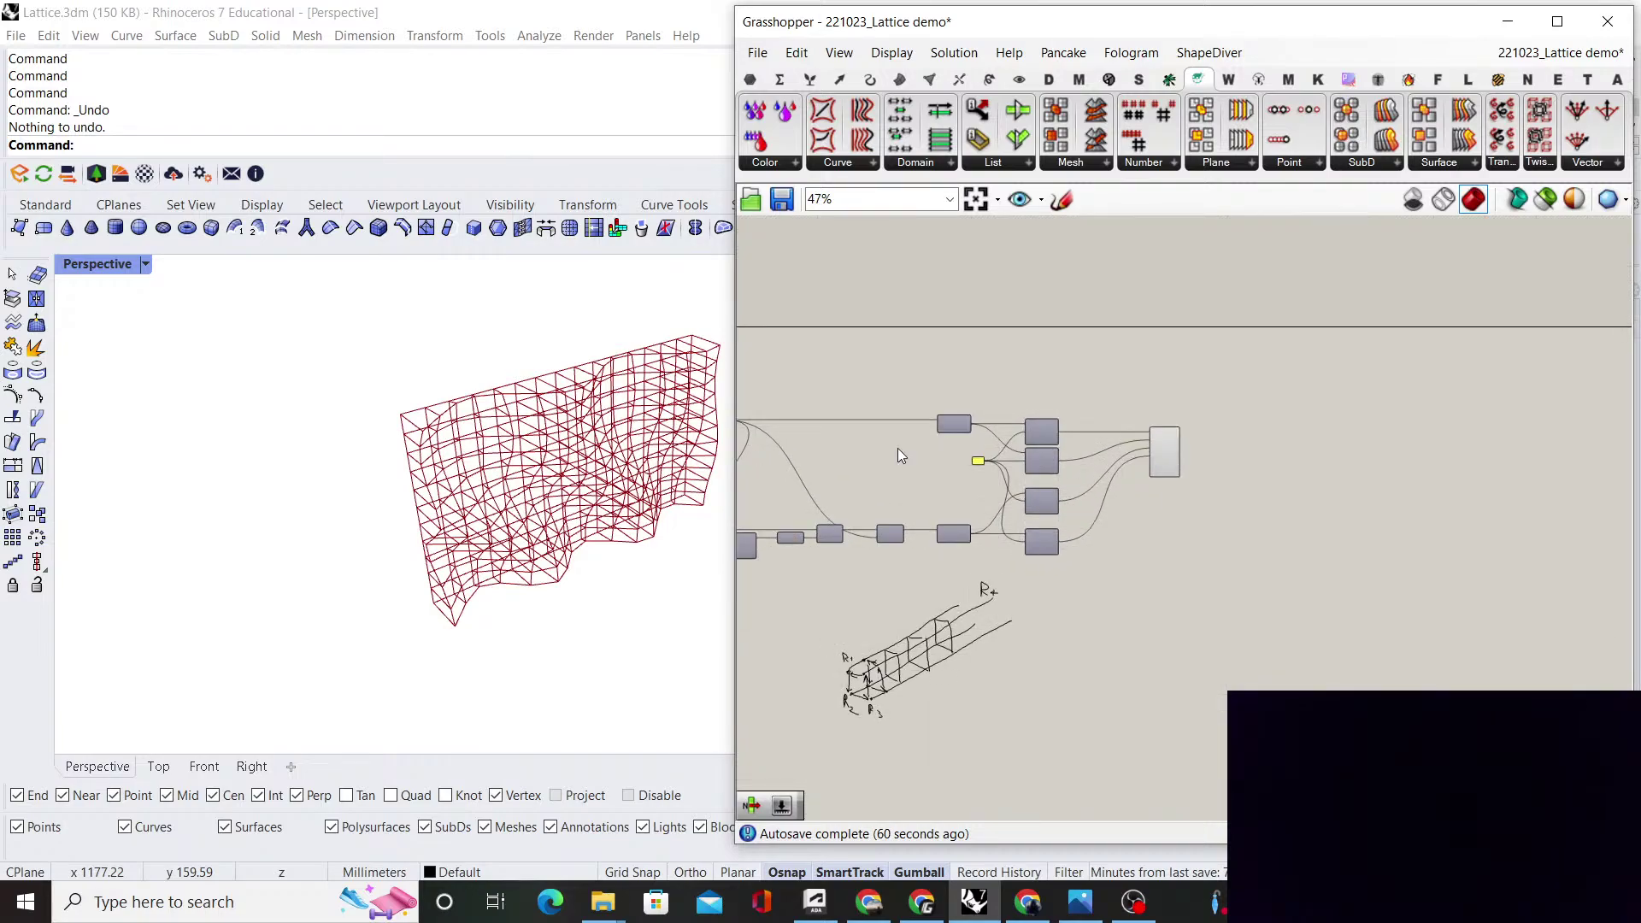
pyautogui.moveTo(760, 445); pyautogui.dragTo(1034, 426, button='right')
pyautogui.scroll(4, 1017, 426)
pyautogui.click(992, 417)
pyautogui.rightClick(1055, 337)
pyautogui.click(1114, 369)
pyautogui.click(1153, 319)
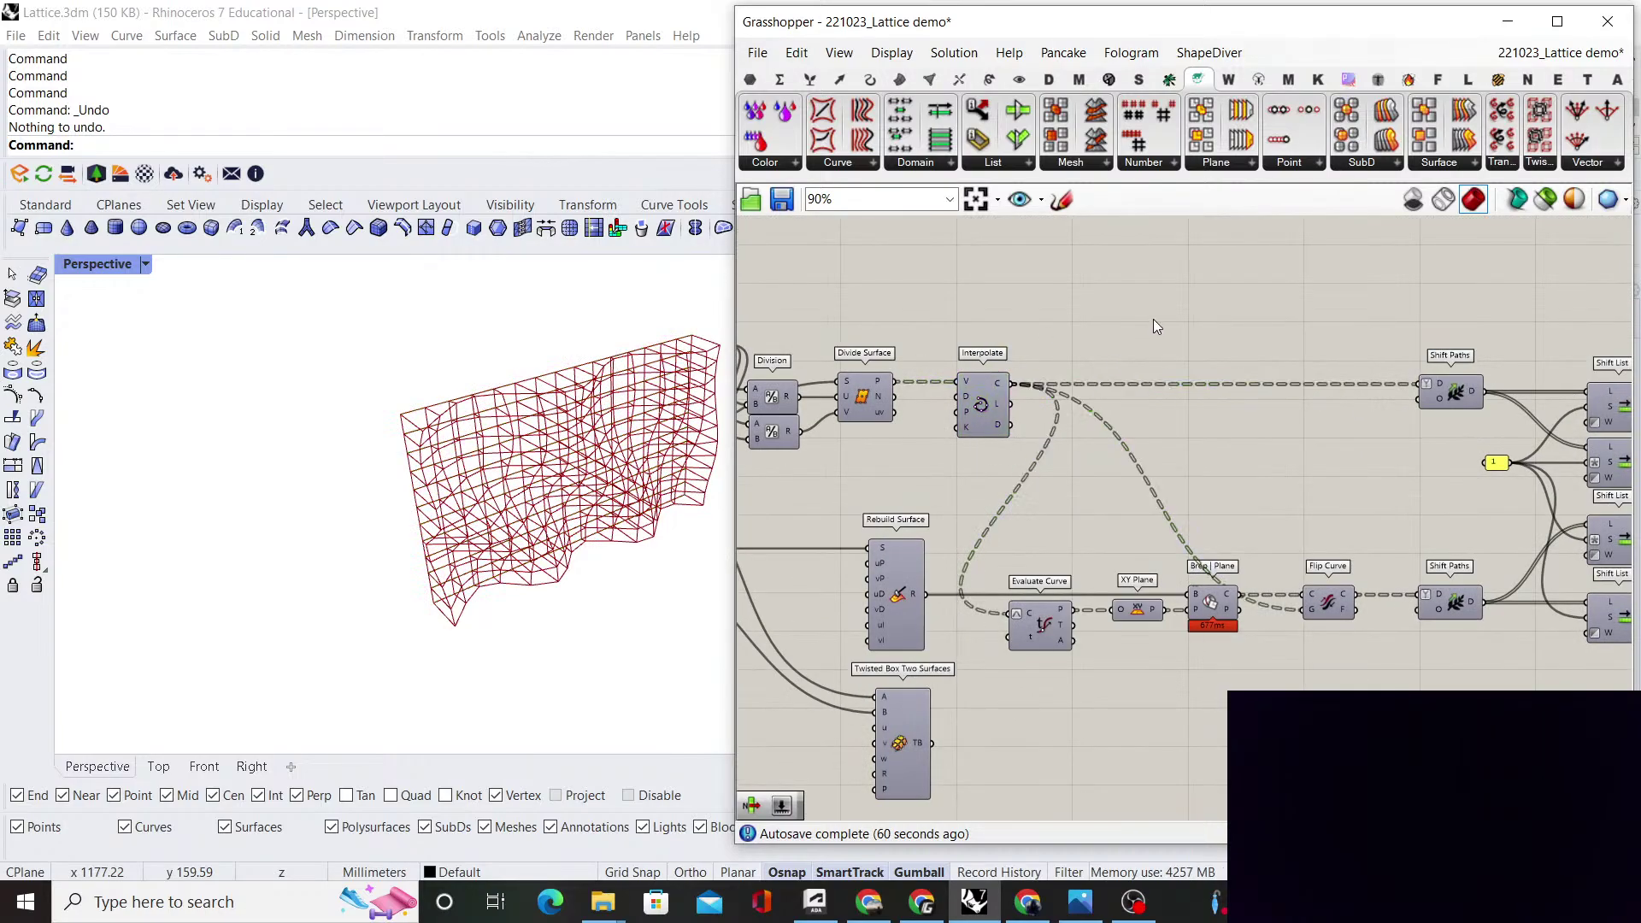
# Move the Twisted Box Sweep component farther away from the Shift List components
pyautogui.scroll(-4, 1047, 383)
pyautogui.moveTo(1485, 398); pyautogui.dragTo(1330, 414, button='right')
pyautogui.scroll(6, 1330, 414)
pyautogui.click(1320, 435)
pyautogui.moveTo(1321, 434); pyautogui.dragTo(1286, 432)
pyautogui.click(554, 506)
pyautogui.moveTo(554, 506); pyautogui.dragTo(585, 466, button='right')
pyautogui.click(1397, 525)
pyautogui.moveTo(1396, 524); pyautogui.dragTo(1180, 469, button='right')
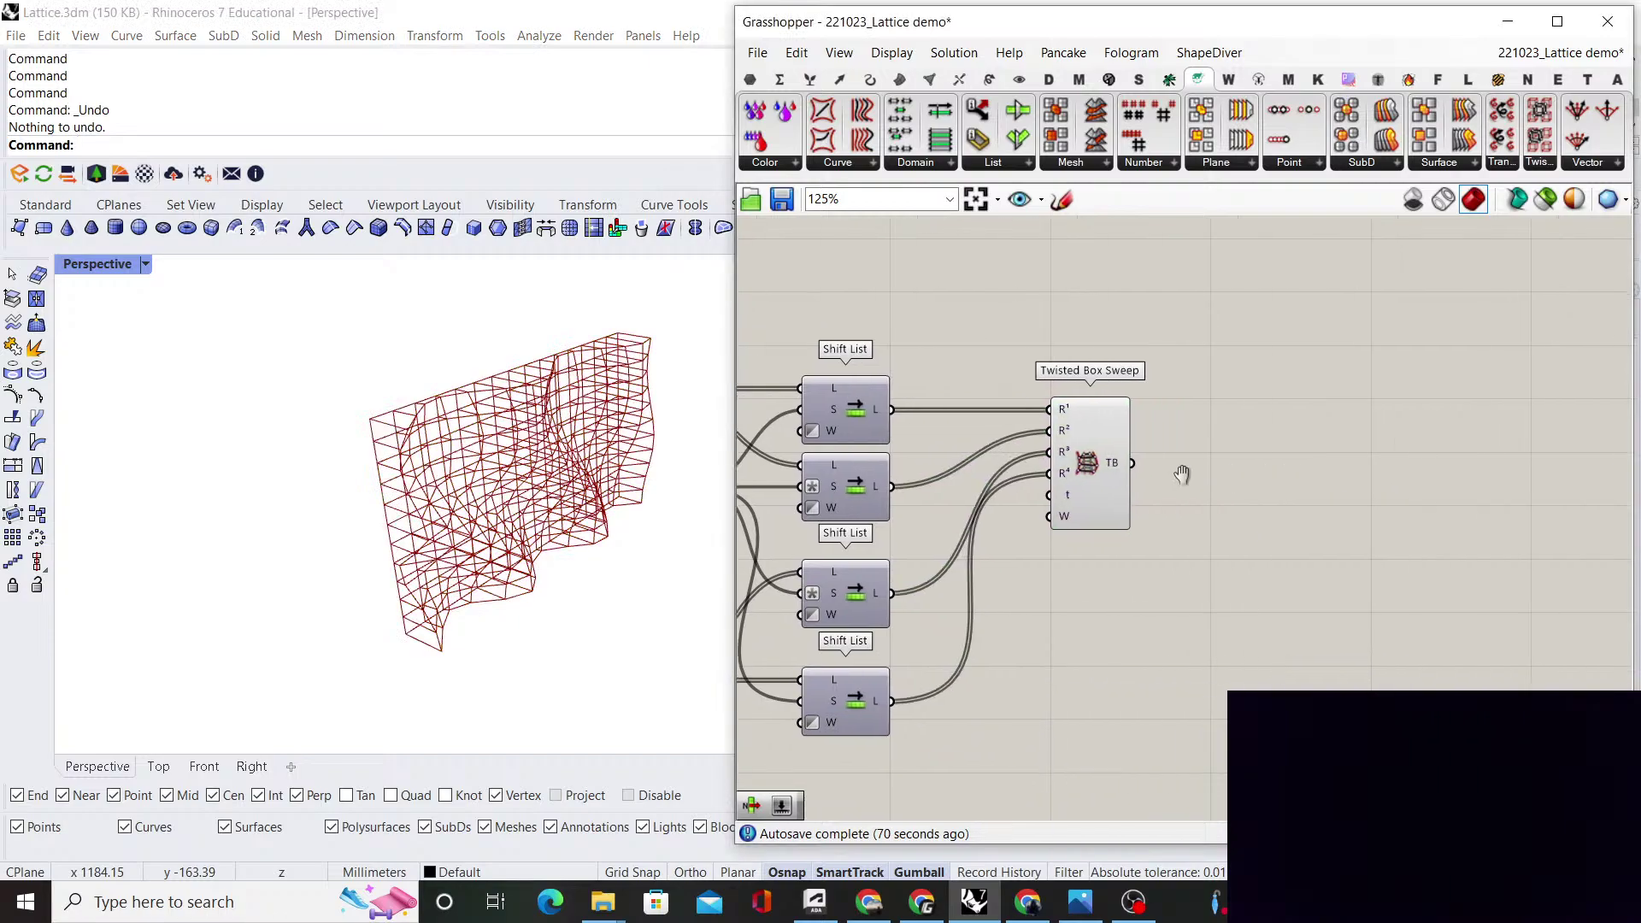
pyautogui.scroll(3, 1049, 513)
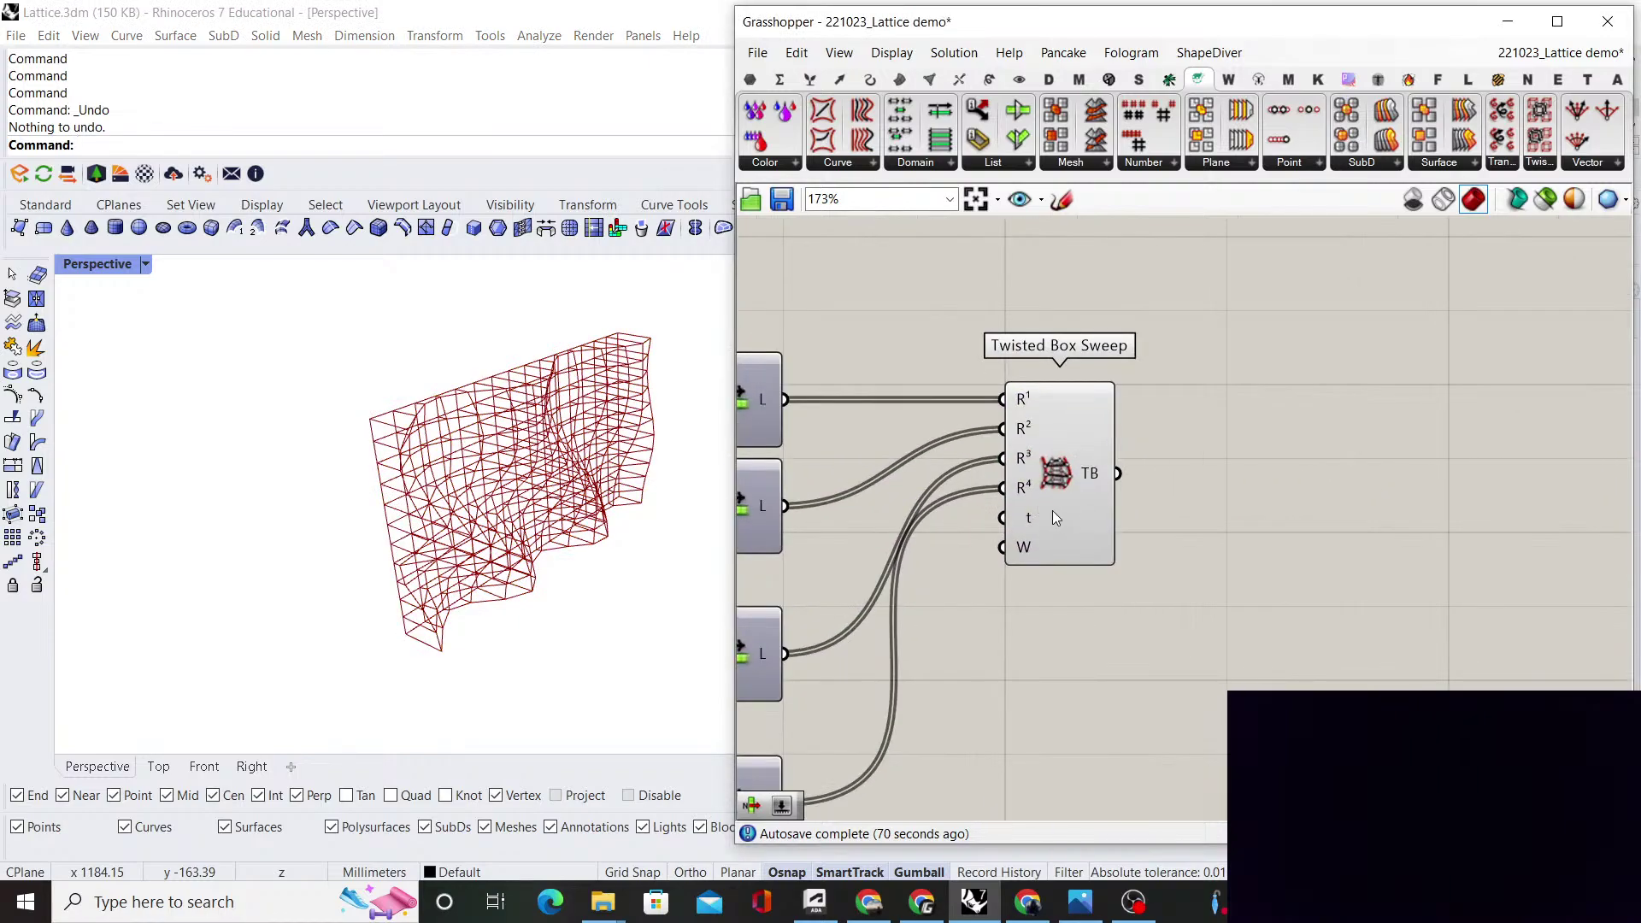
pyautogui.moveTo(1053, 510); pyautogui.dragTo(1165, 516)
pyautogui.click(1191, 378)
# Check the Twisted Box Sweep's t and W inputs, invert the Weighted (W) input and examine the lattice in the Front view
pyautogui.moveTo(1139, 524)
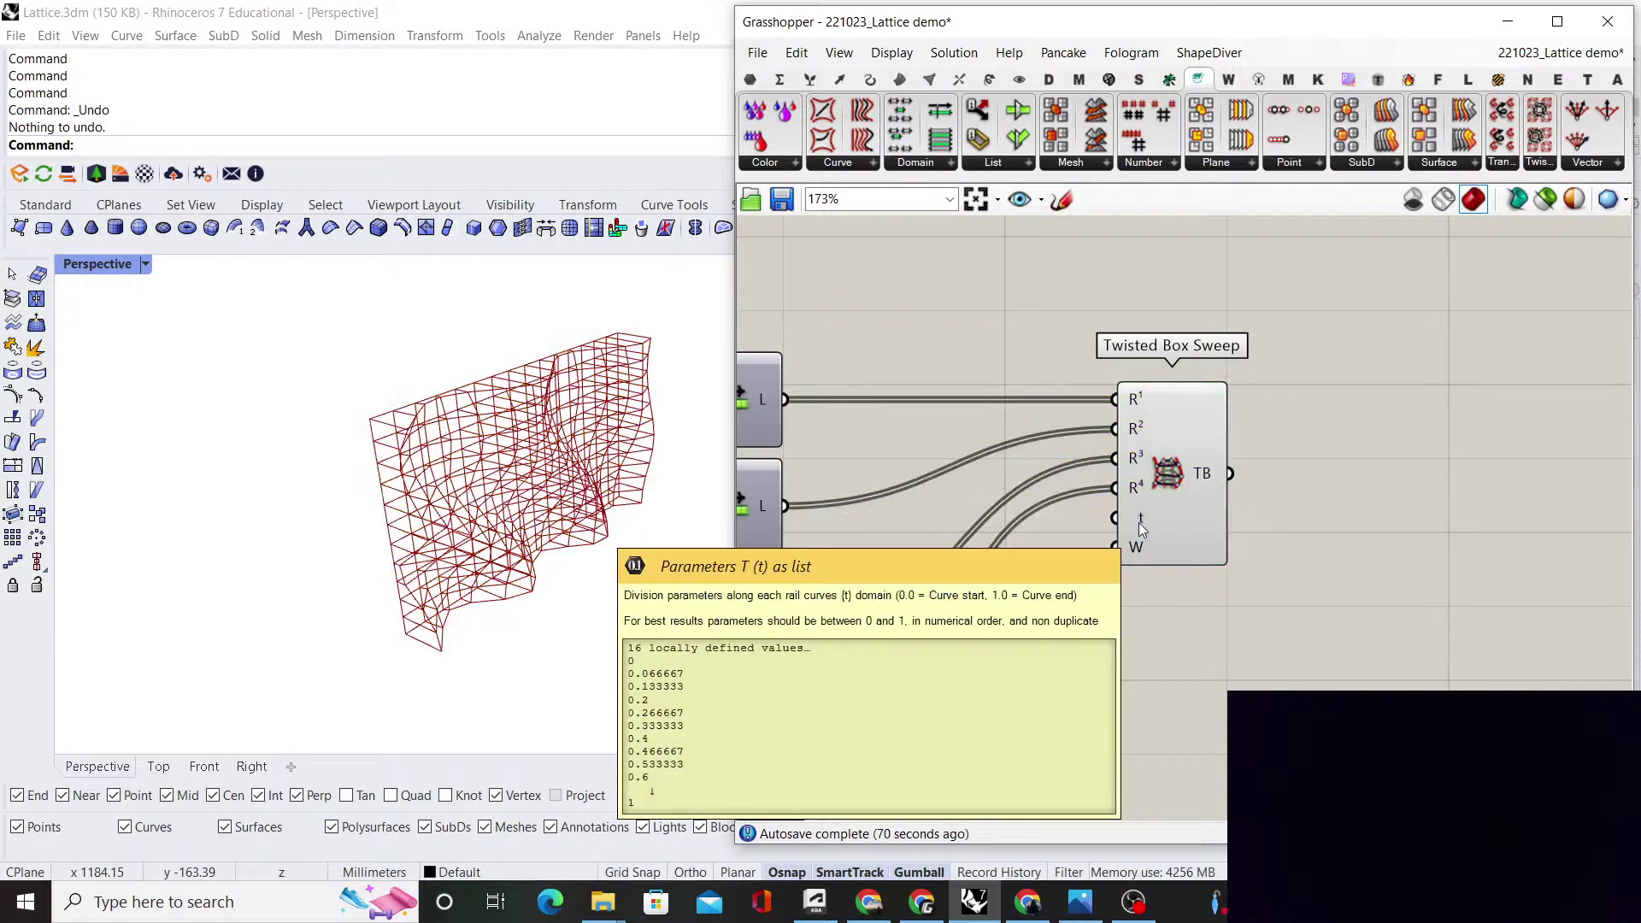
pyautogui.moveTo(1137, 558)
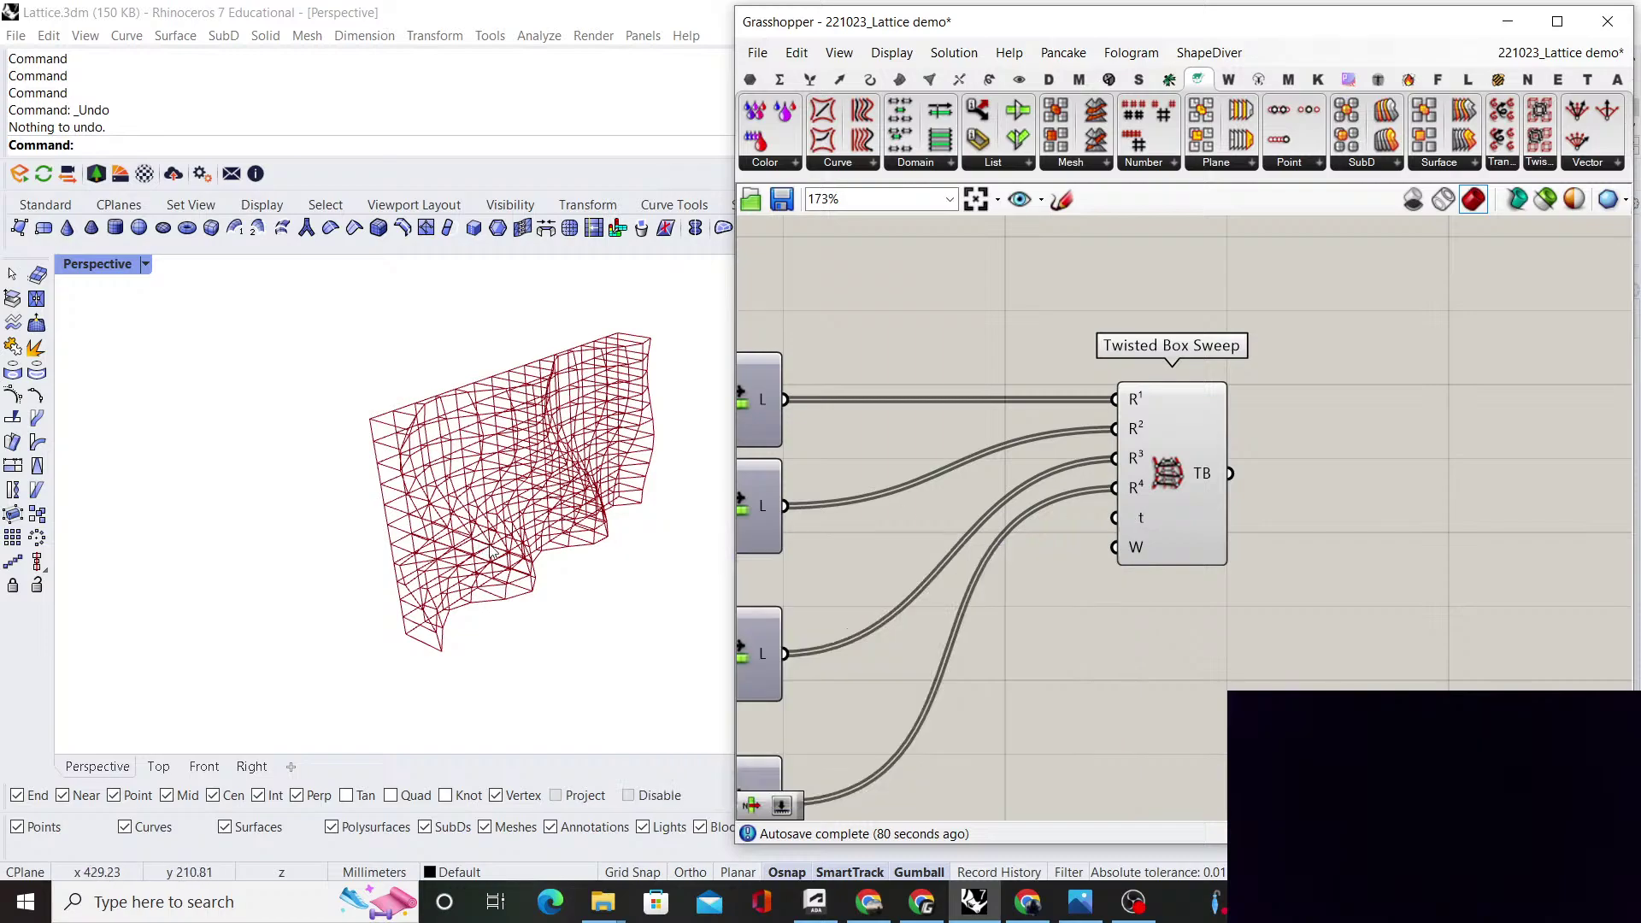
pyautogui.scroll(-3, 1195, 489)
pyautogui.scroll(3, 1195, 488)
pyautogui.moveTo(1208, 547)
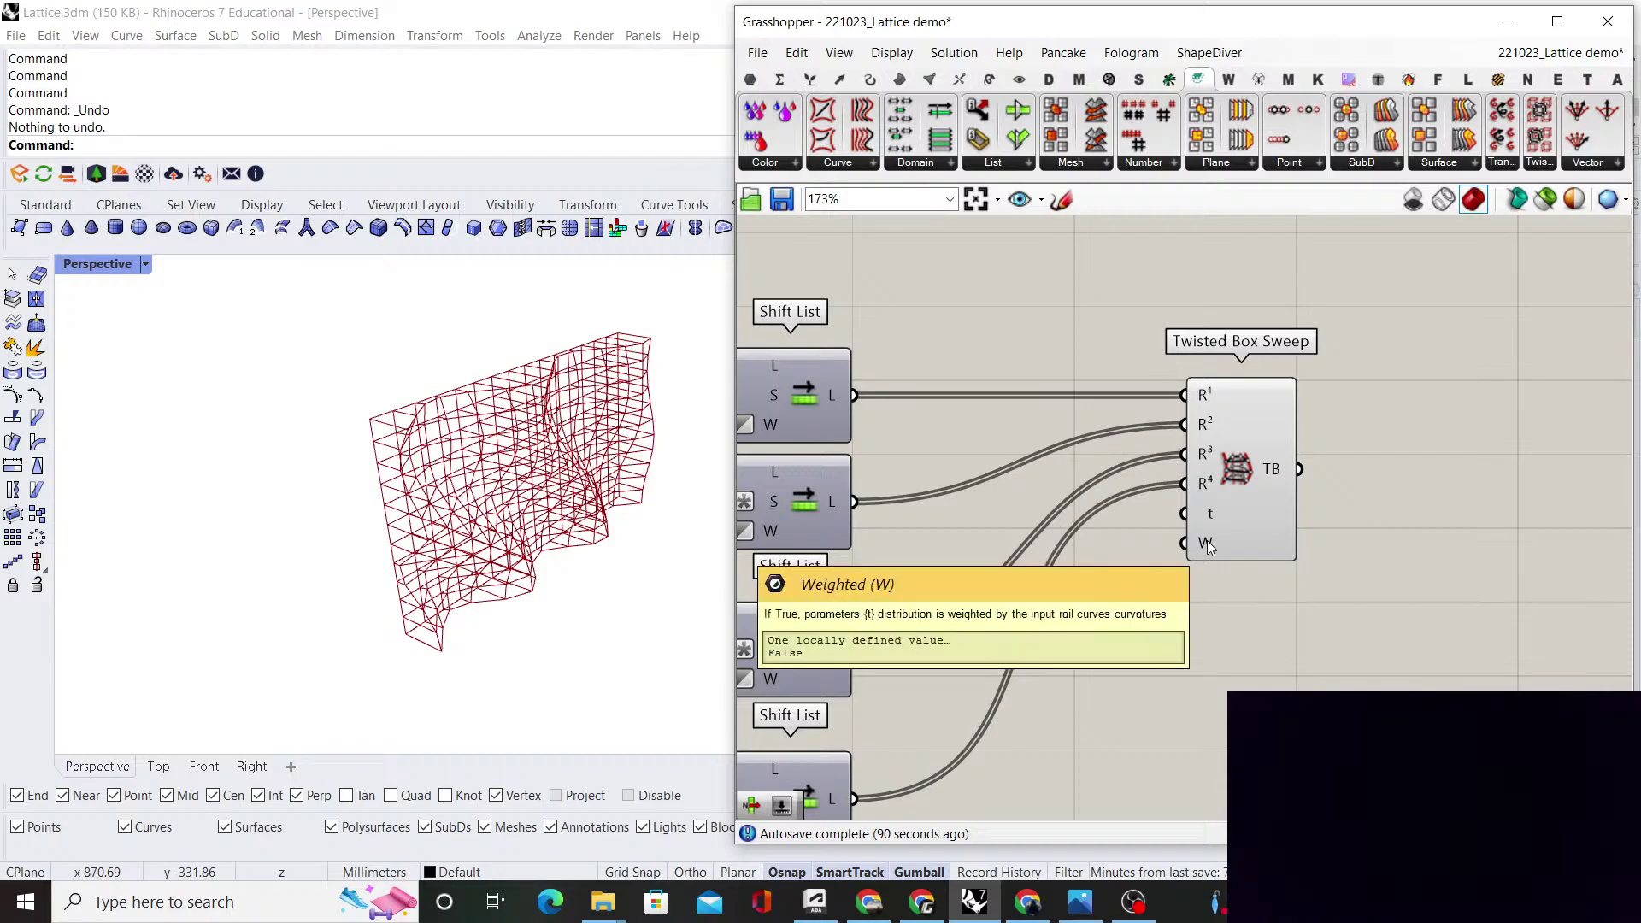
pyautogui.rightClick(1207, 544)
pyautogui.click(1222, 696)
pyautogui.moveTo(509, 634); pyautogui.dragTo(359, 560, button='right')
pyautogui.click(198, 764)
pyautogui.scroll(3, 312, 598)
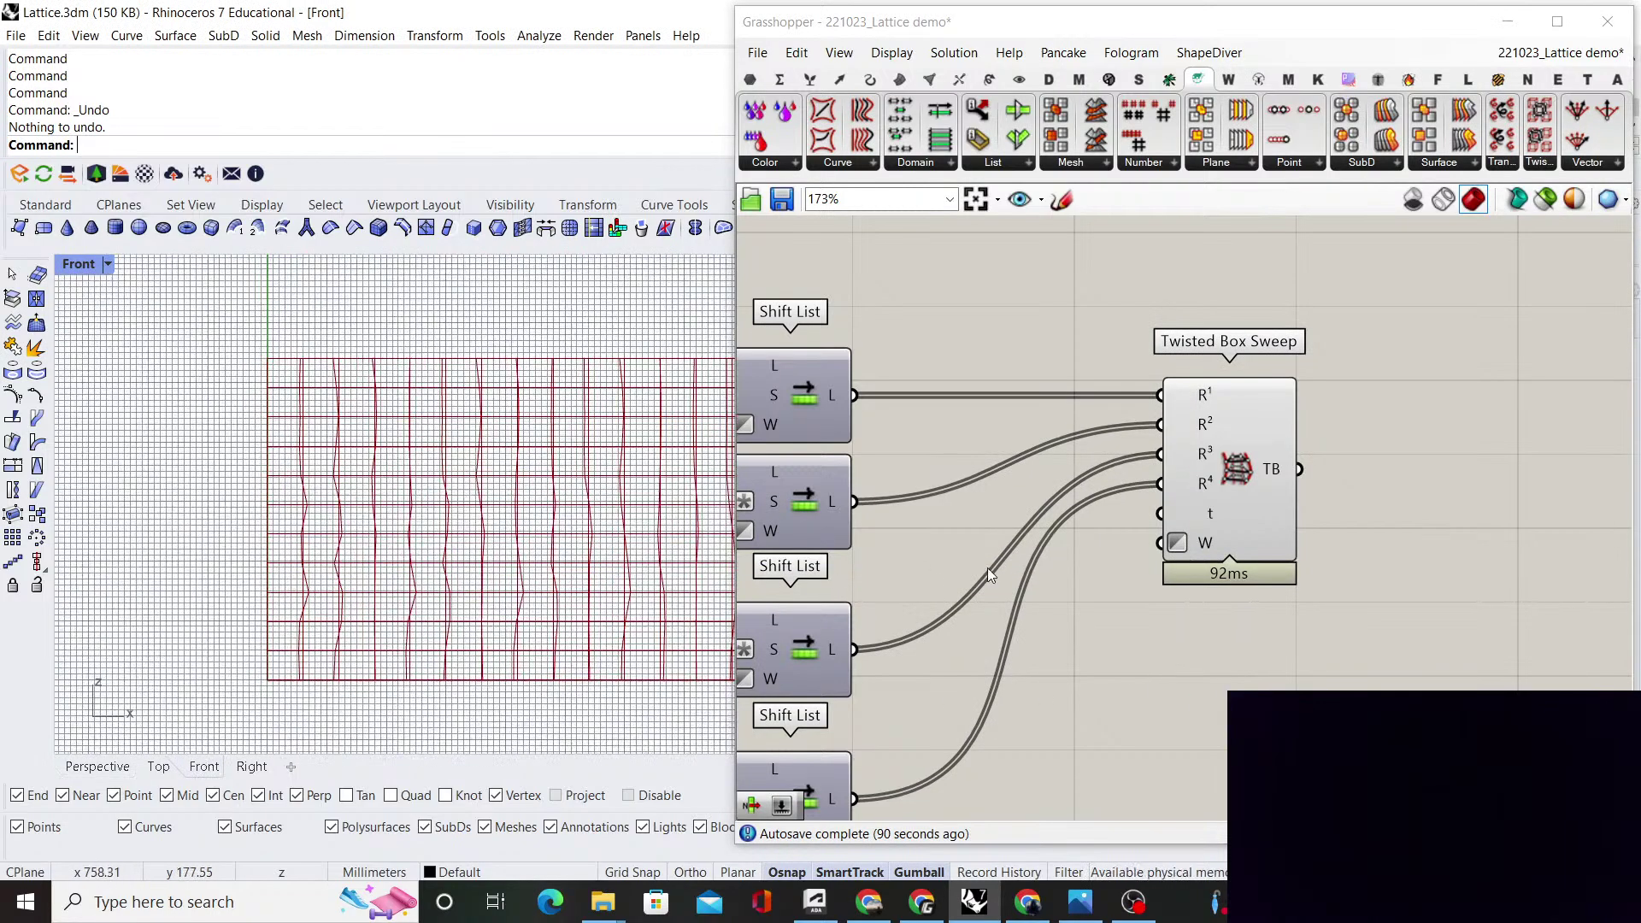
# Remove the inversion from the Twisted Box Sweep's Weighted (W) input and return to the Perspective view
pyautogui.rightClick(1195, 541)
pyautogui.click(1201, 688)
pyautogui.moveTo(1193, 666); pyautogui.dragTo(1183, 688, button='right')
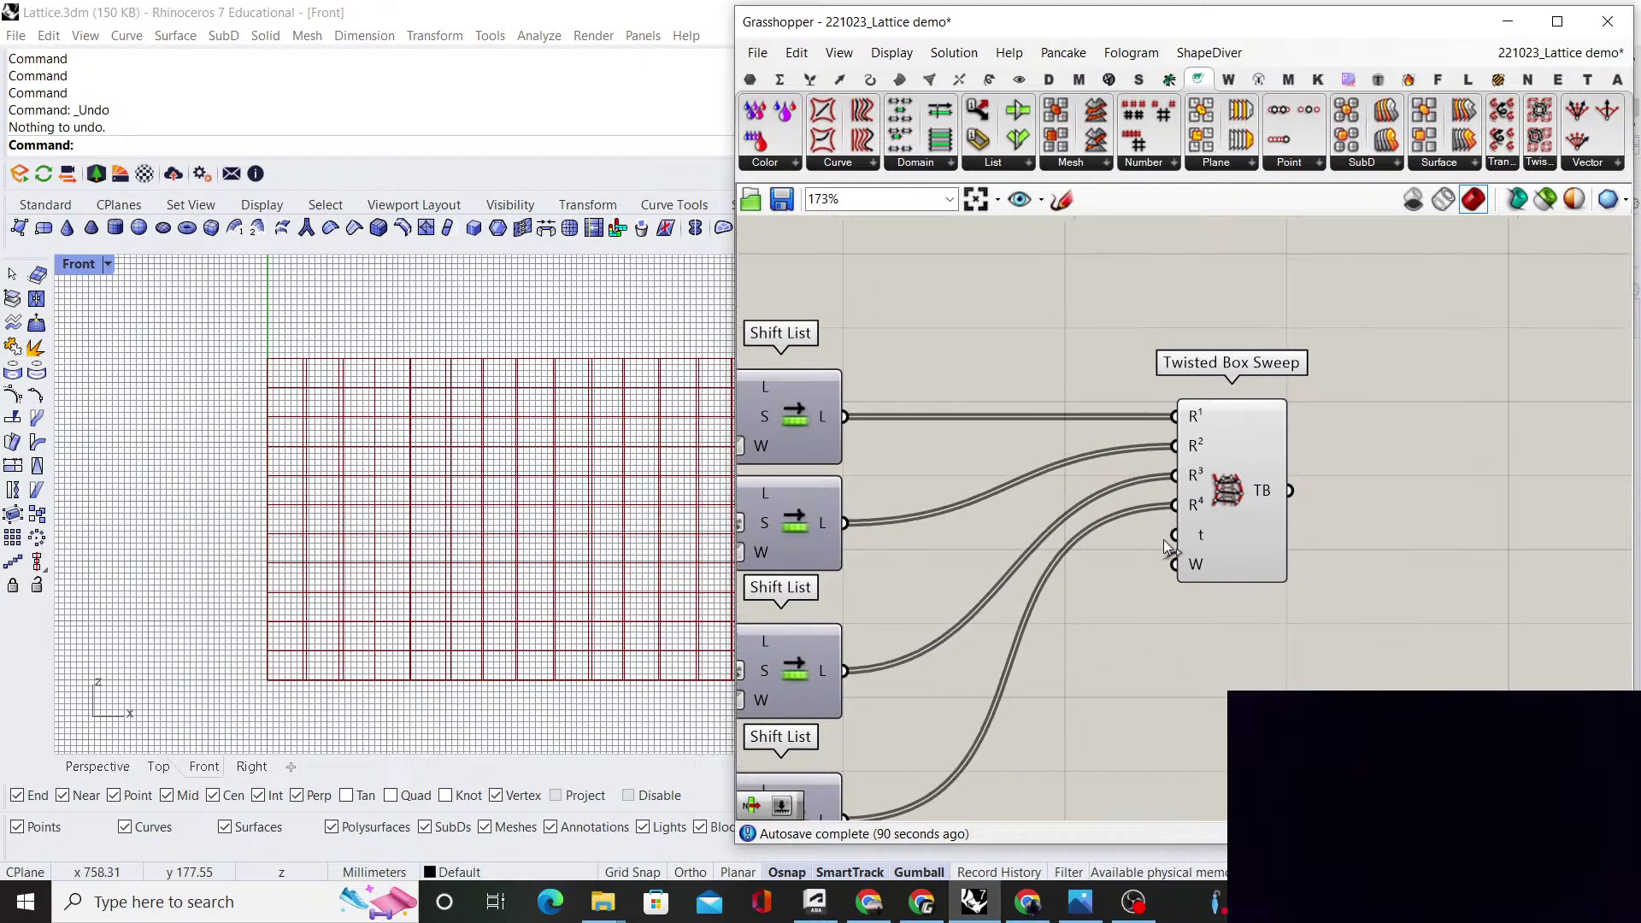
pyautogui.scroll(1, 1165, 547)
pyautogui.moveTo(1201, 542)
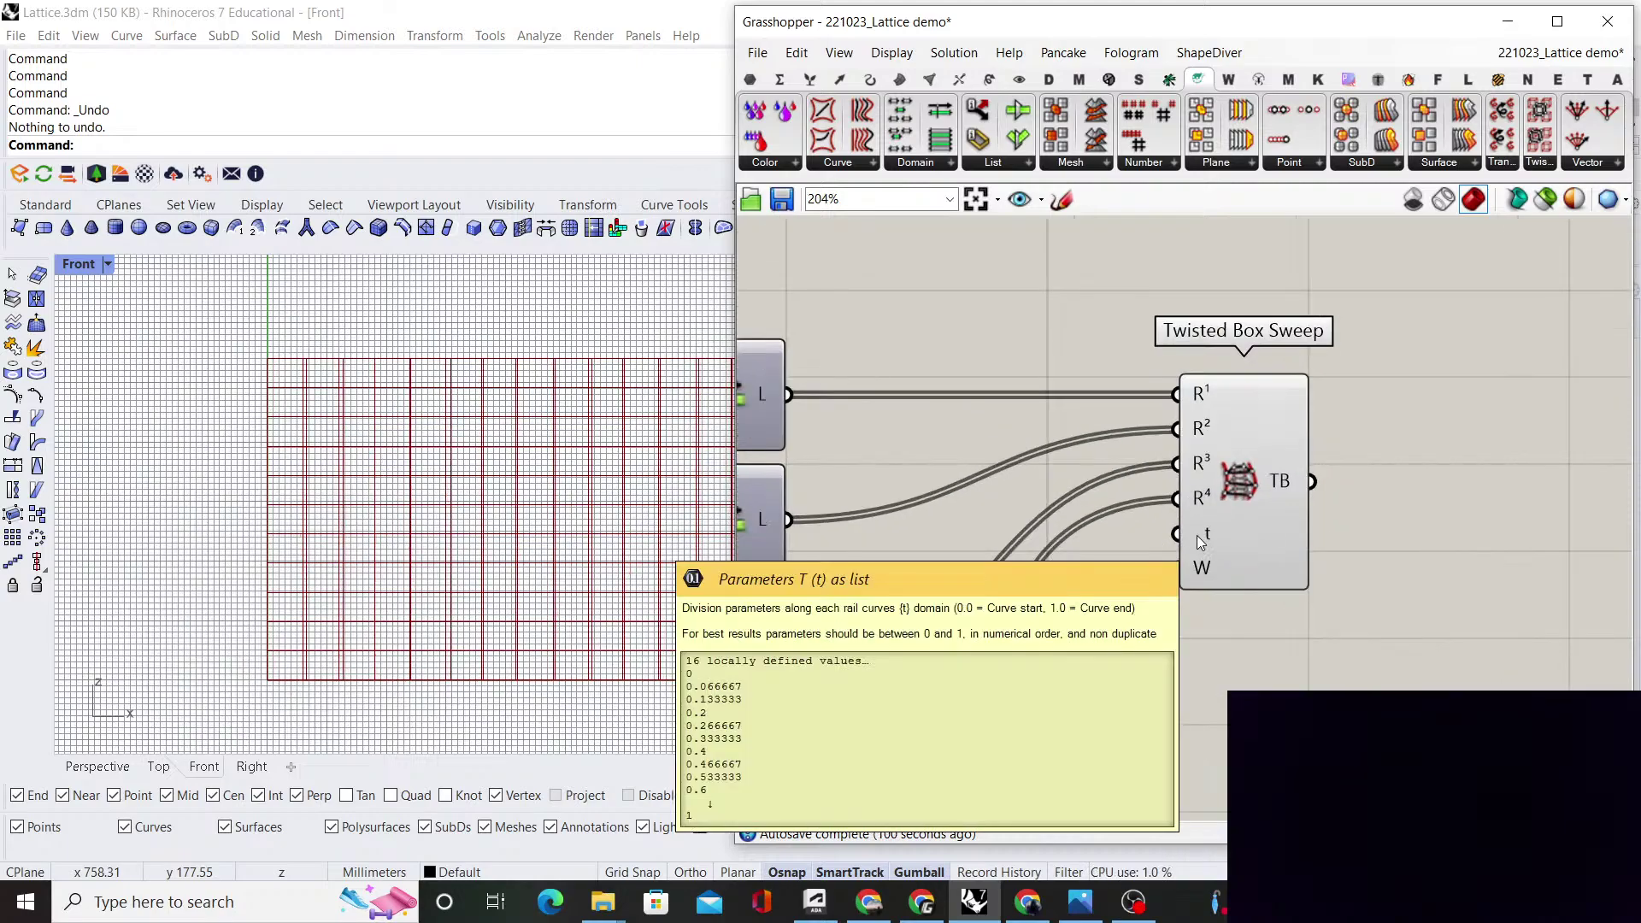
pyautogui.click(96, 765)
pyautogui.moveTo(359, 522); pyautogui.dragTo(485, 519, button='right')
pyautogui.scroll(-3, 1091, 469)
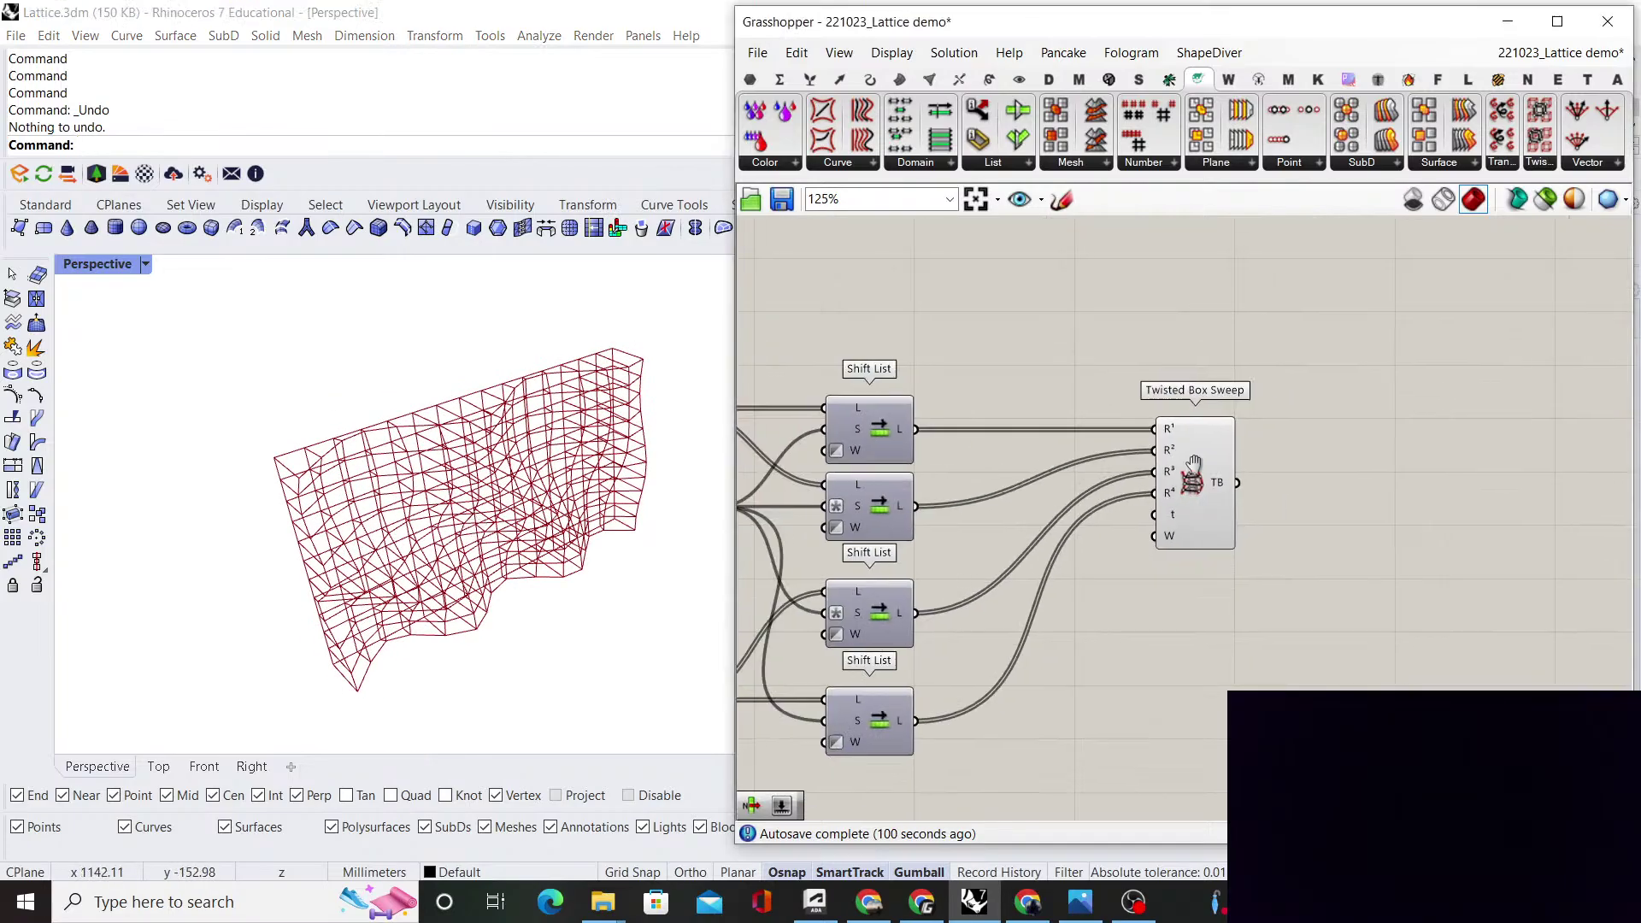
# Add a Range component below the Twisted Box Sweep
pyautogui.scroll(2, 1090, 468)
pyautogui.click(1091, 468)
pyautogui.moveTo(1181, 675); pyautogui.dragTo(1188, 583, button='right')
pyautogui.doubleClick(1187, 583)
pyautogui.write('range')
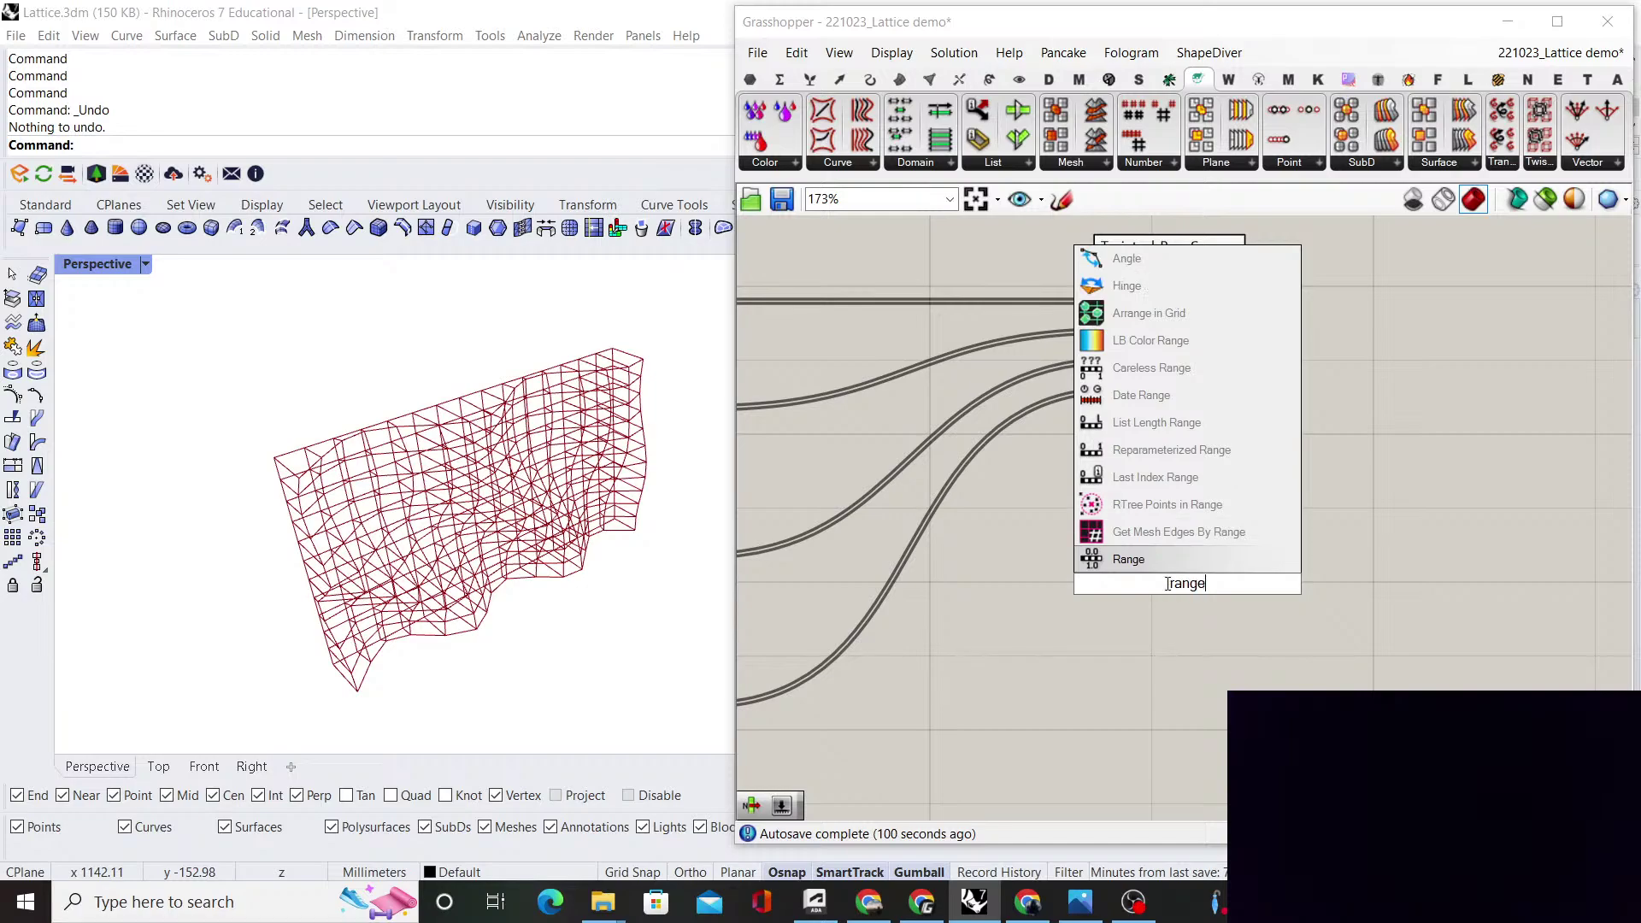
pyautogui.press('Return')
# Add a number slider set to 24 and connect it to the Range component's N (steps) input
pyautogui.scroll(-3, 1178, 597)
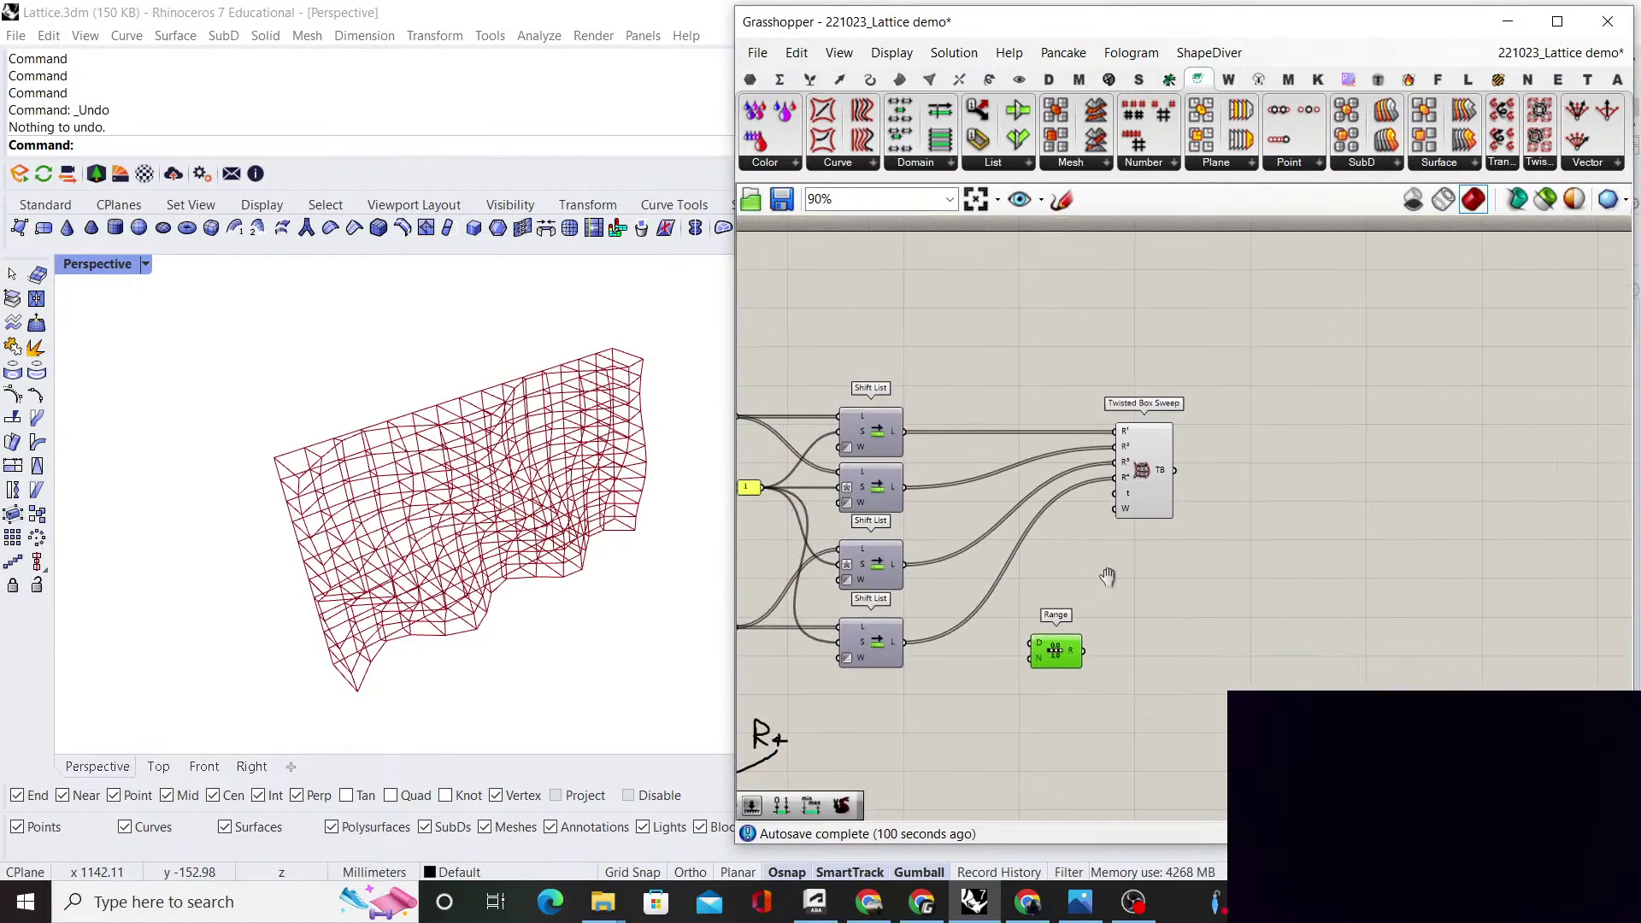
pyautogui.scroll(2, 1181, 609)
pyautogui.doubleClick(954, 726)
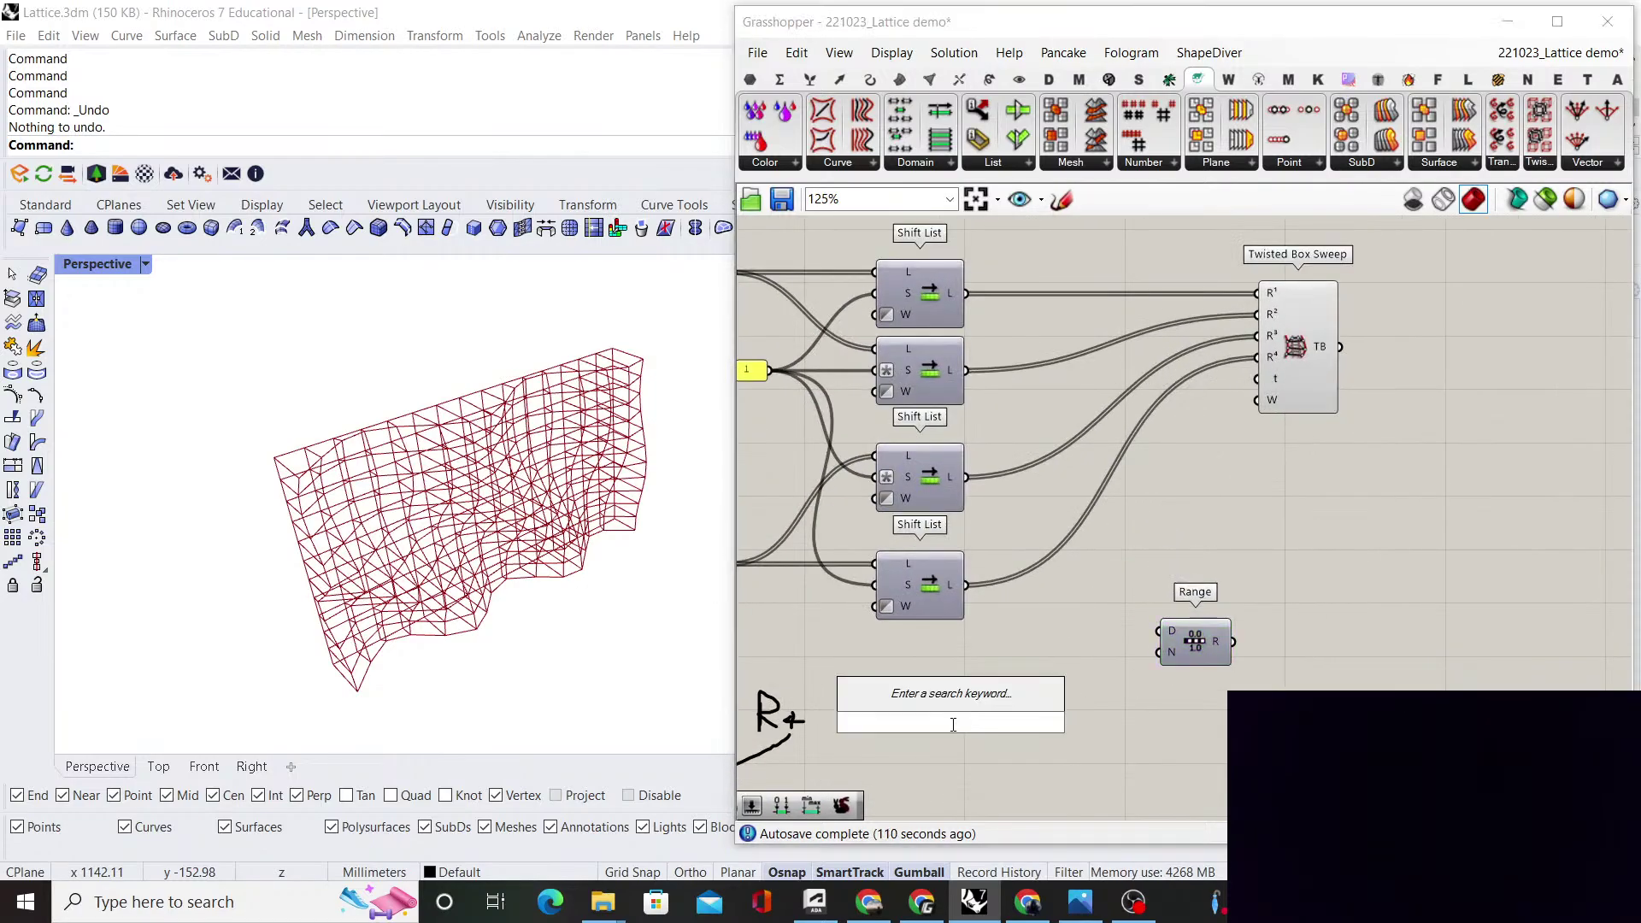
pyautogui.write('24')
pyautogui.press('Return')
pyautogui.scroll(2, 1050, 711)
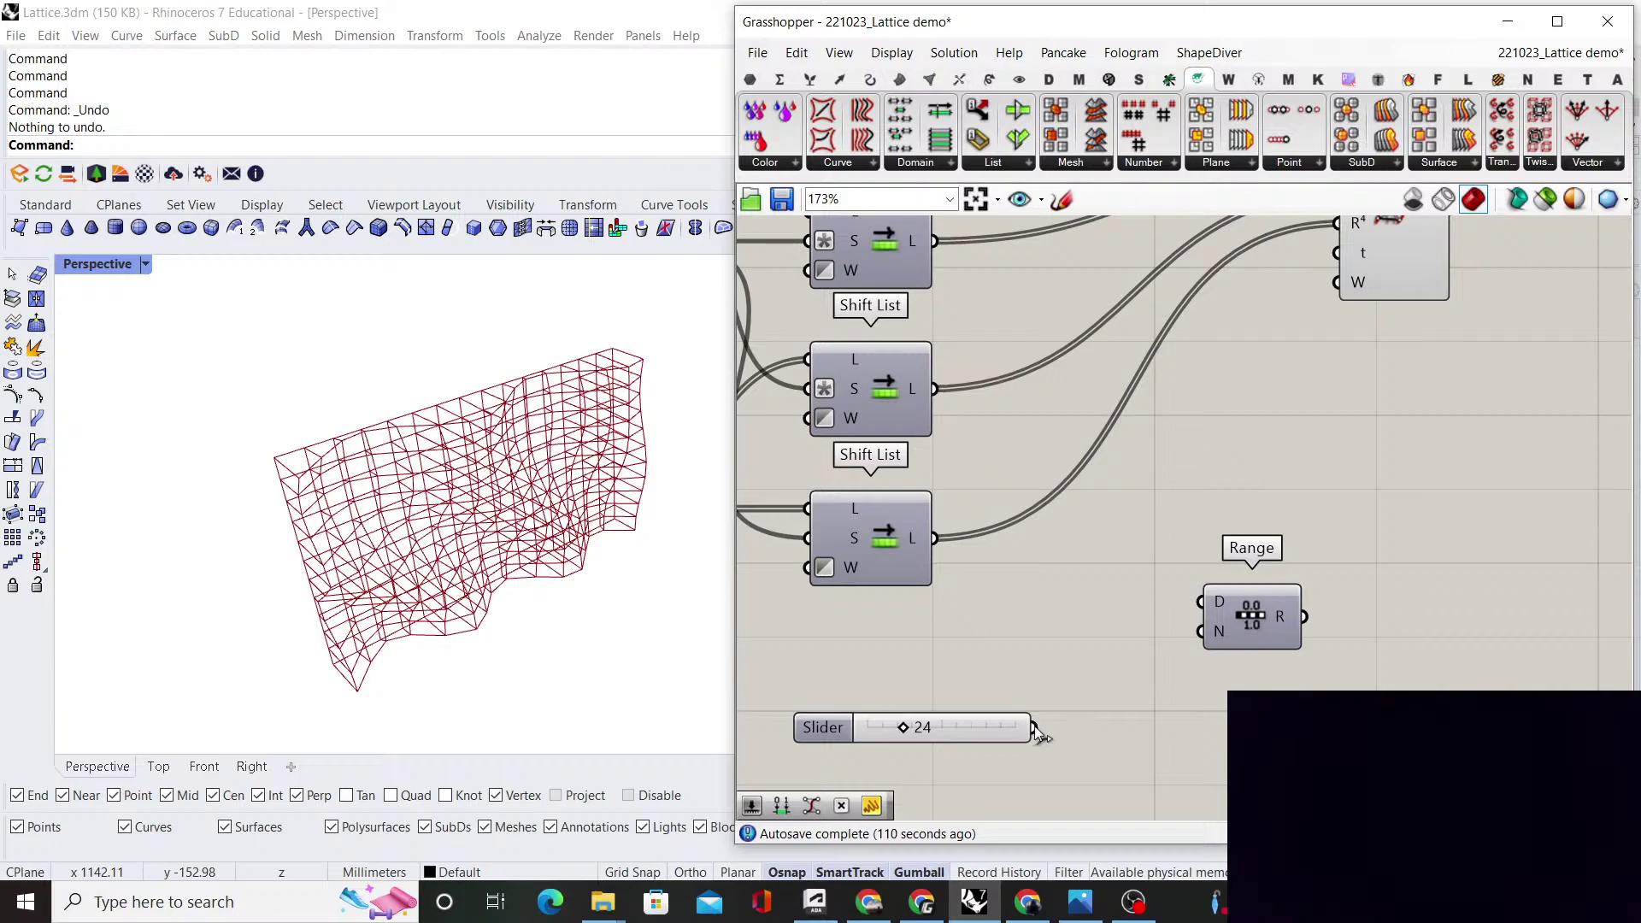
pyautogui.moveTo(1034, 727); pyautogui.dragTo(1200, 630)
pyautogui.scroll(-2, 1196, 702)
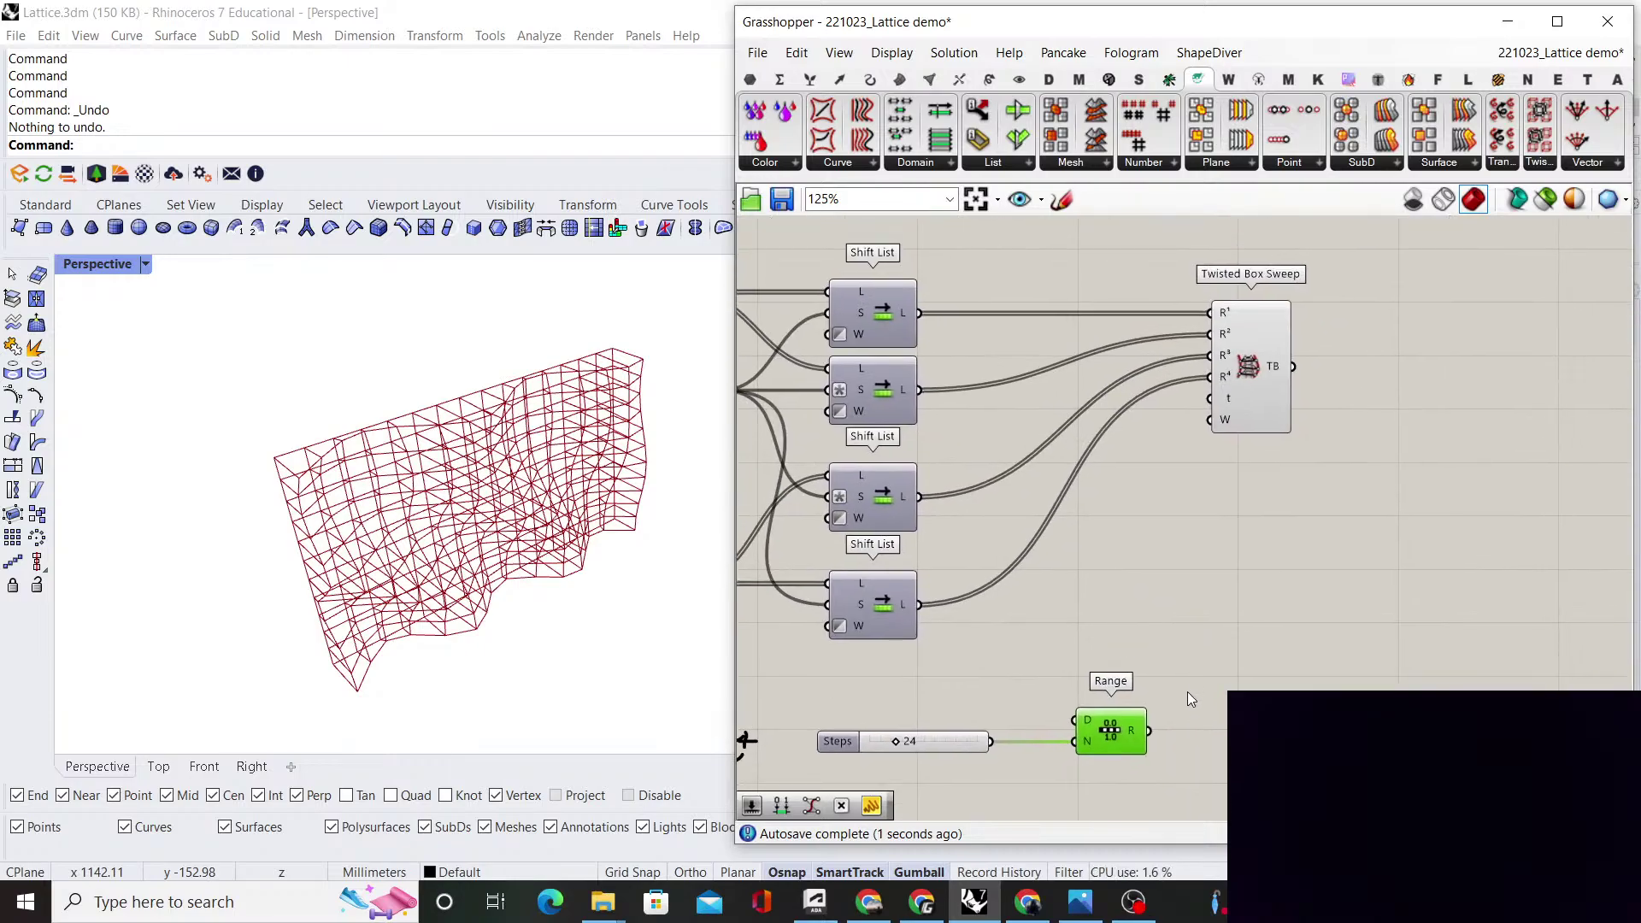
# Connect the Range output to the t input of the Twisted Box Sweep
pyautogui.moveTo(1204, 559); pyautogui.dragTo(1210, 398)
pyautogui.moveTo(367, 564); pyautogui.dragTo(404, 444, button='right')
pyautogui.scroll(6, 403, 442)
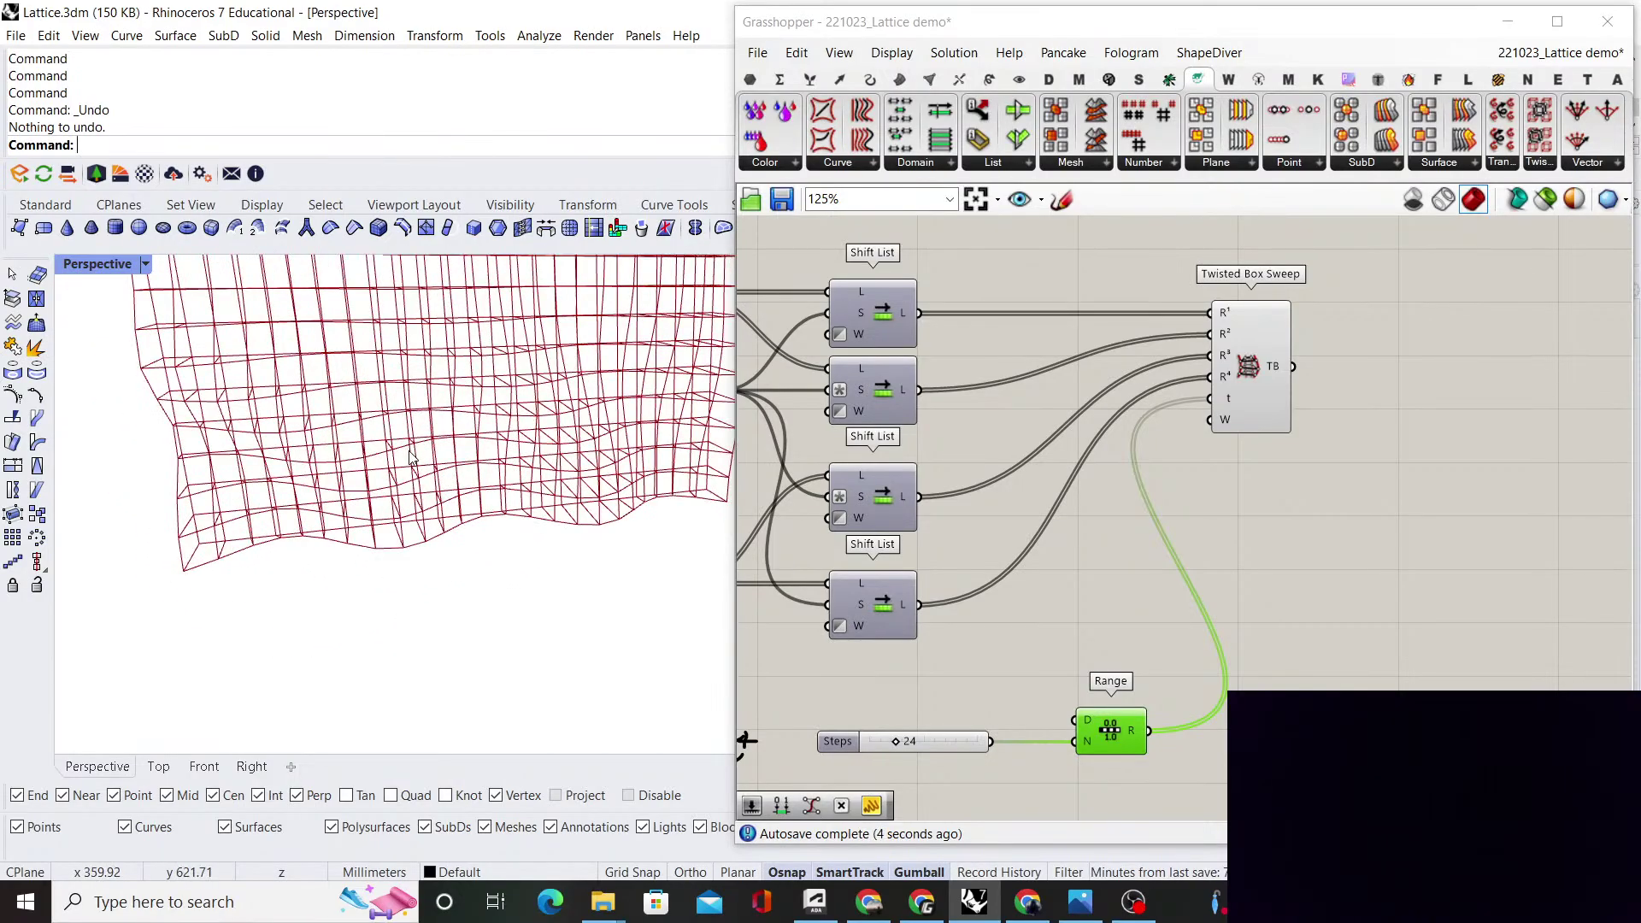
# Set the Steps slider of the Range to 19 and check the box divisions in the viewport
pyautogui.moveTo(1134, 681); pyautogui.dragTo(1218, 578, button='right')
pyautogui.scroll(4, 1034, 666)
pyautogui.moveTo(939, 603); pyautogui.dragTo(926, 604)
pyautogui.scroll(-3, 531, 576)
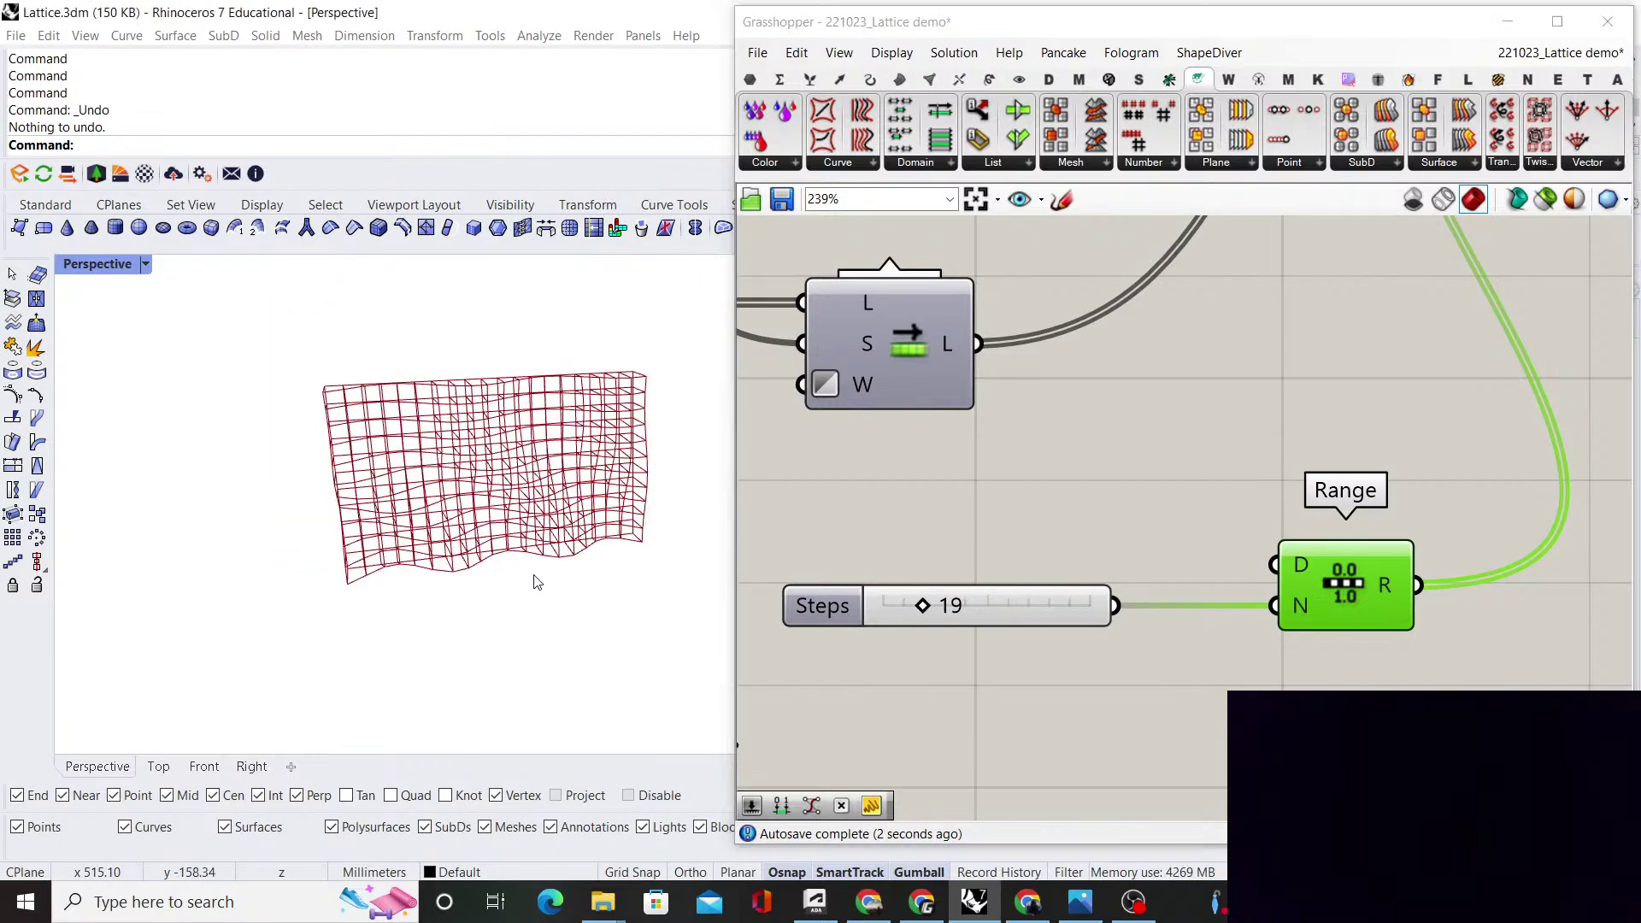
pyautogui.moveTo(531, 575)
pyautogui.mouseDown(button='right')
pyautogui.moveTo(497, 548)
pyautogui.moveTo(557, 544)
pyautogui.moveTo(533, 543)
pyautogui.mouseUp(button='right')
pyautogui.scroll(5, 1000, 658)
pyautogui.scroll(-3, 469, 525)
pyautogui.scroll(6, 557, 543)
pyautogui.scroll(-5, 1193, 440)
pyautogui.scroll(-4, 1043, 535)
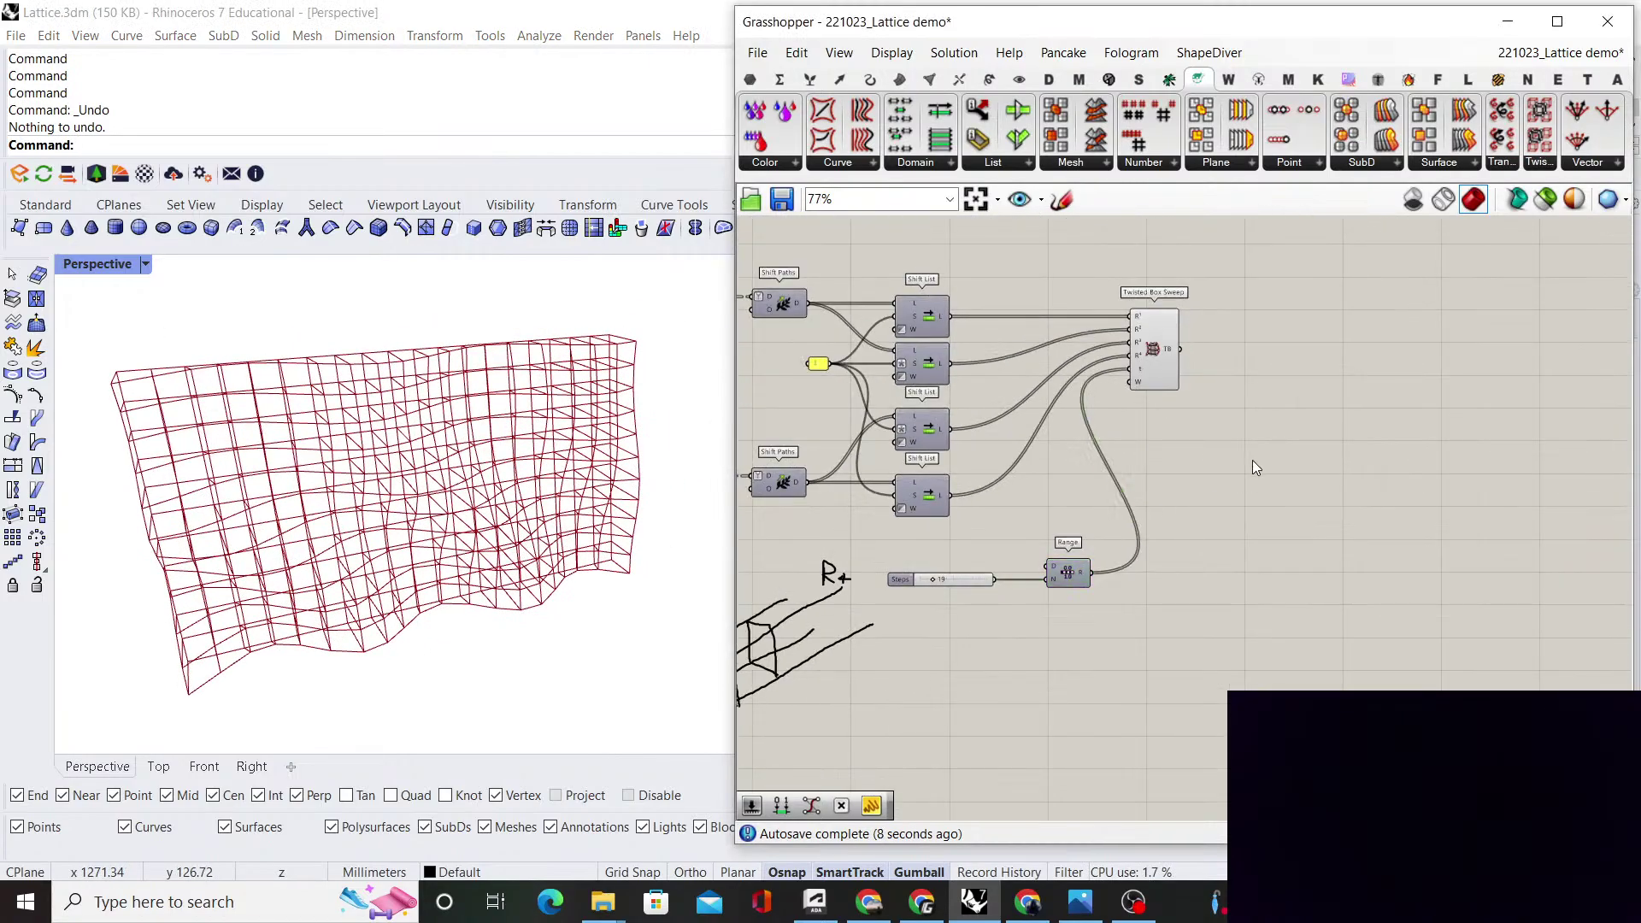
# Move the Twisted Box Sweep farther along the canvas to open up space after the Shift List components
pyautogui.scroll(-1, 1057, 525)
pyautogui.scroll(3, 1060, 461)
pyautogui.moveTo(1063, 369); pyautogui.dragTo(1234, 369)
pyautogui.click(1120, 513)
# Examine the twisted box lattice from several angles and distances in the Perspective view
pyautogui.scroll(-3, 445, 479)
pyautogui.moveTo(444, 479); pyautogui.dragTo(530, 528, button='right')
pyautogui.scroll(4, 371, 468)
pyautogui.scroll(-6, 377, 468)
pyautogui.scroll(2, 326, 407)
pyautogui.scroll(-3, 308, 440)
pyautogui.scroll(4, 440, 575)
pyautogui.scroll(-3, 530, 528)
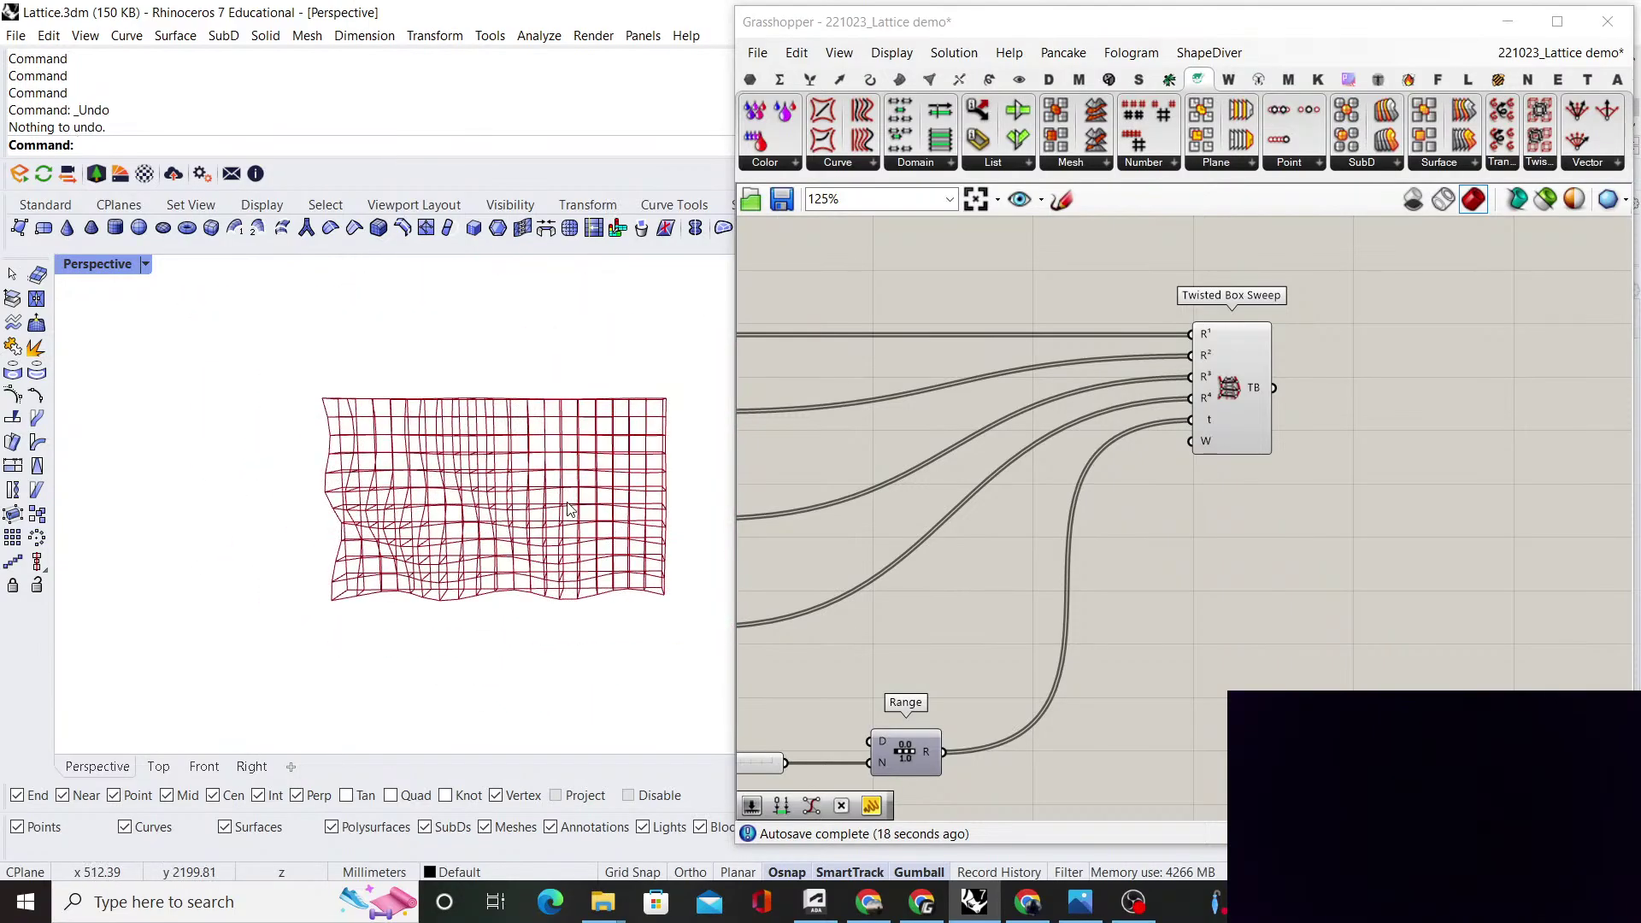
pyautogui.scroll(3, 516, 530)
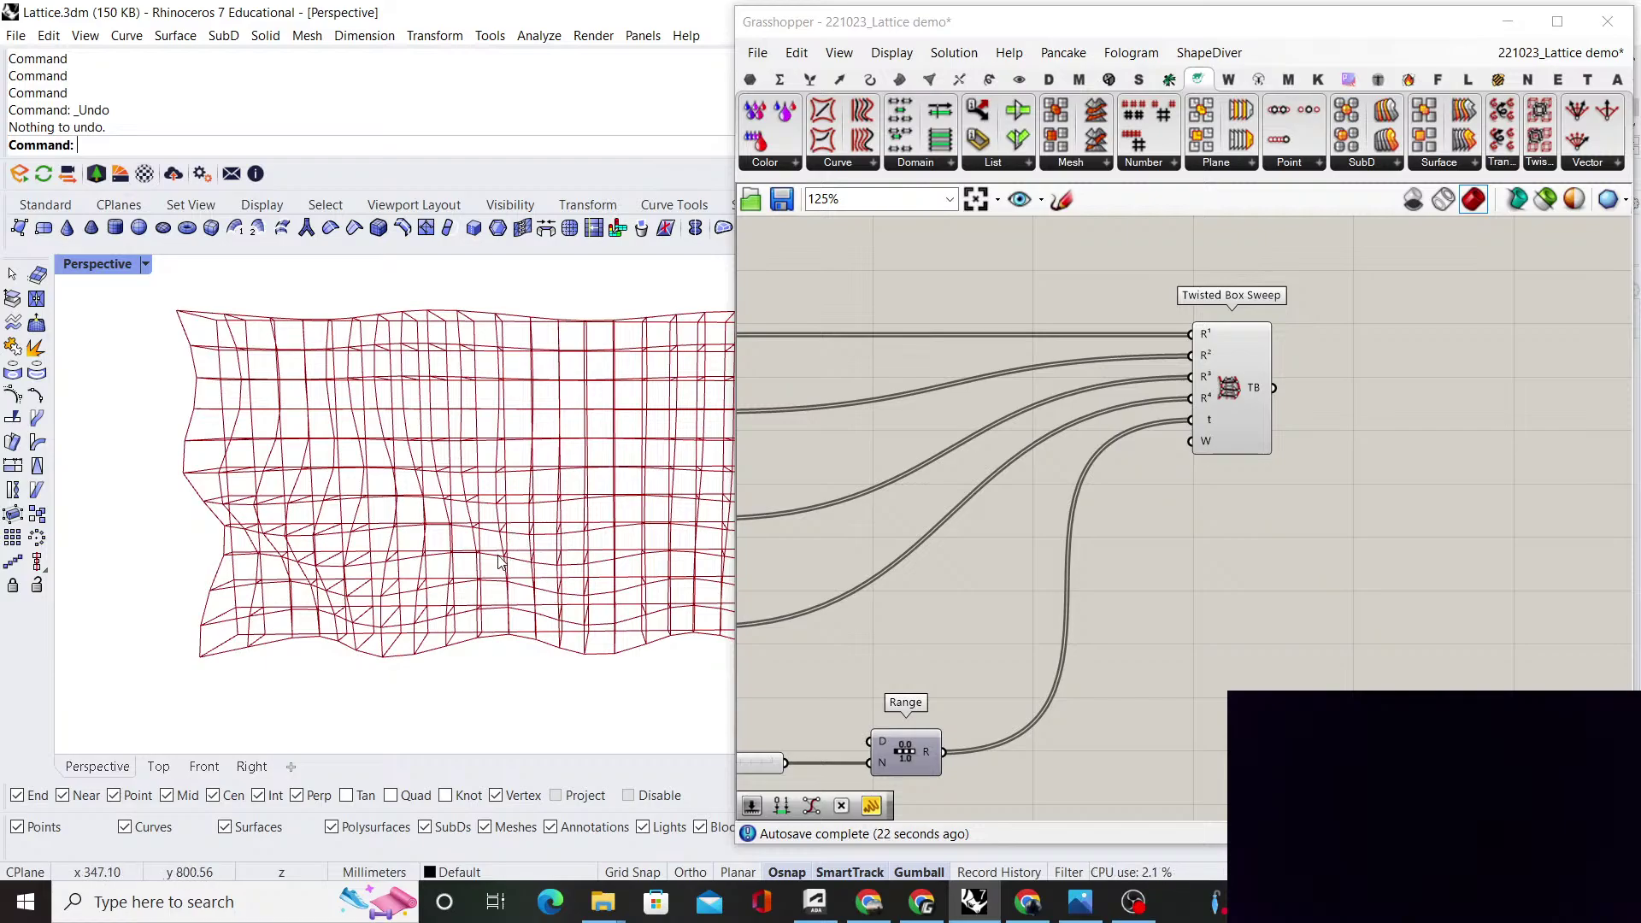
pyautogui.scroll(-3, 470, 525)
pyautogui.moveTo(470, 525); pyautogui.dragTo(530, 547, button='right')
pyautogui.scroll(-5, 1190, 560)
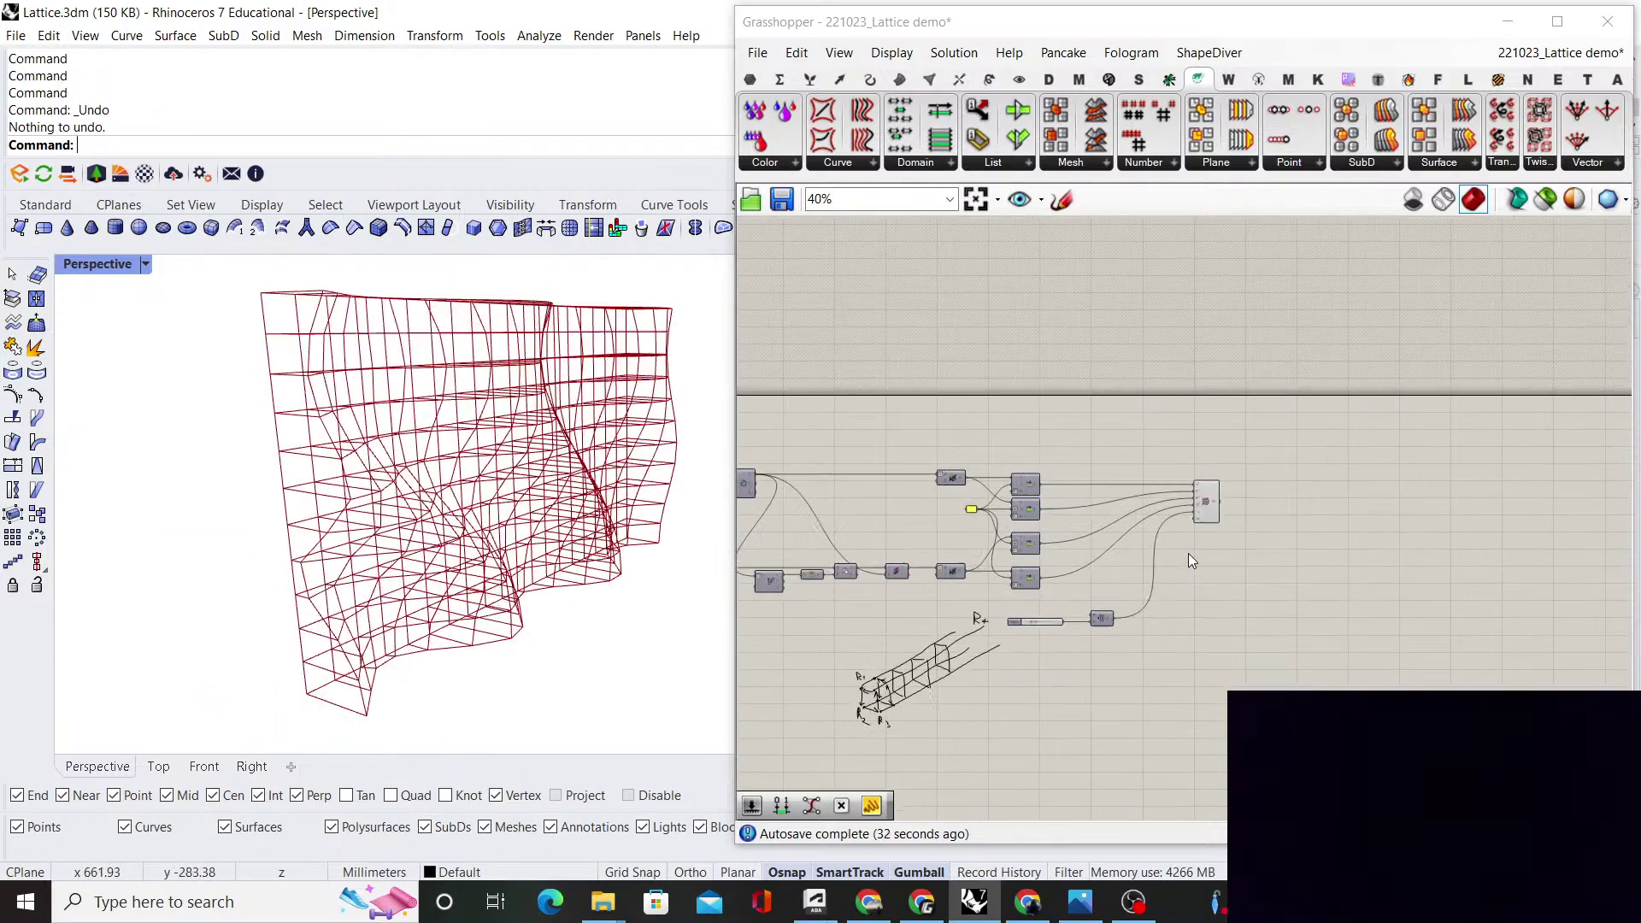
# Add a Move component below the 0.60 slider near the start of the definition
pyautogui.scroll(4, 1193, 560)
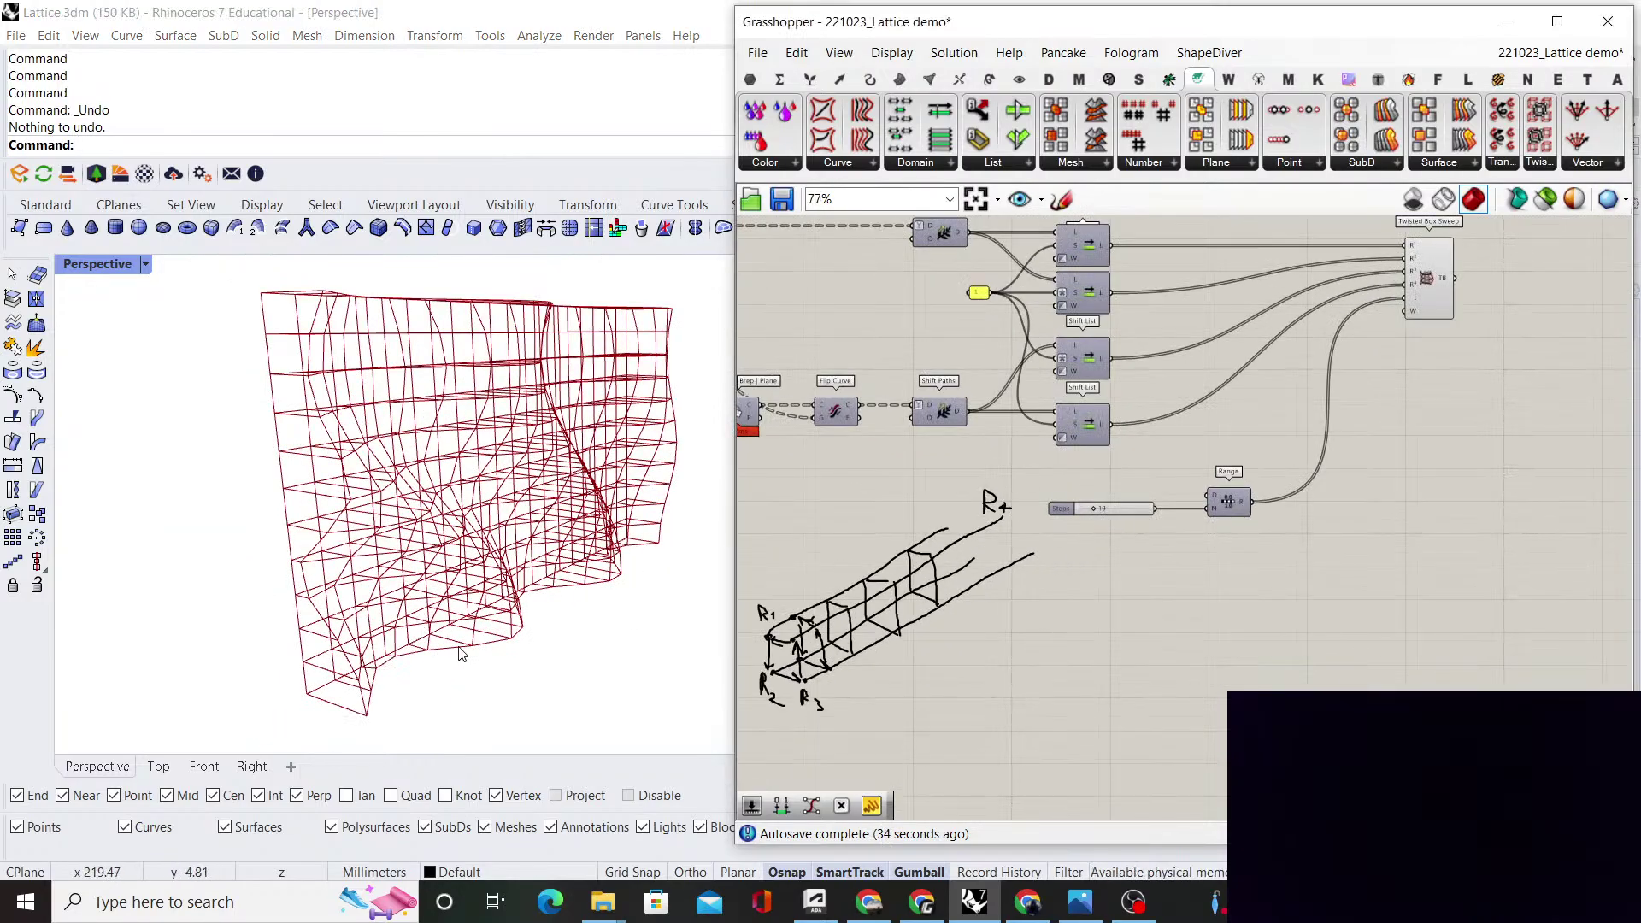
pyautogui.scroll(-4, 461, 654)
pyautogui.scroll(4, 419, 622)
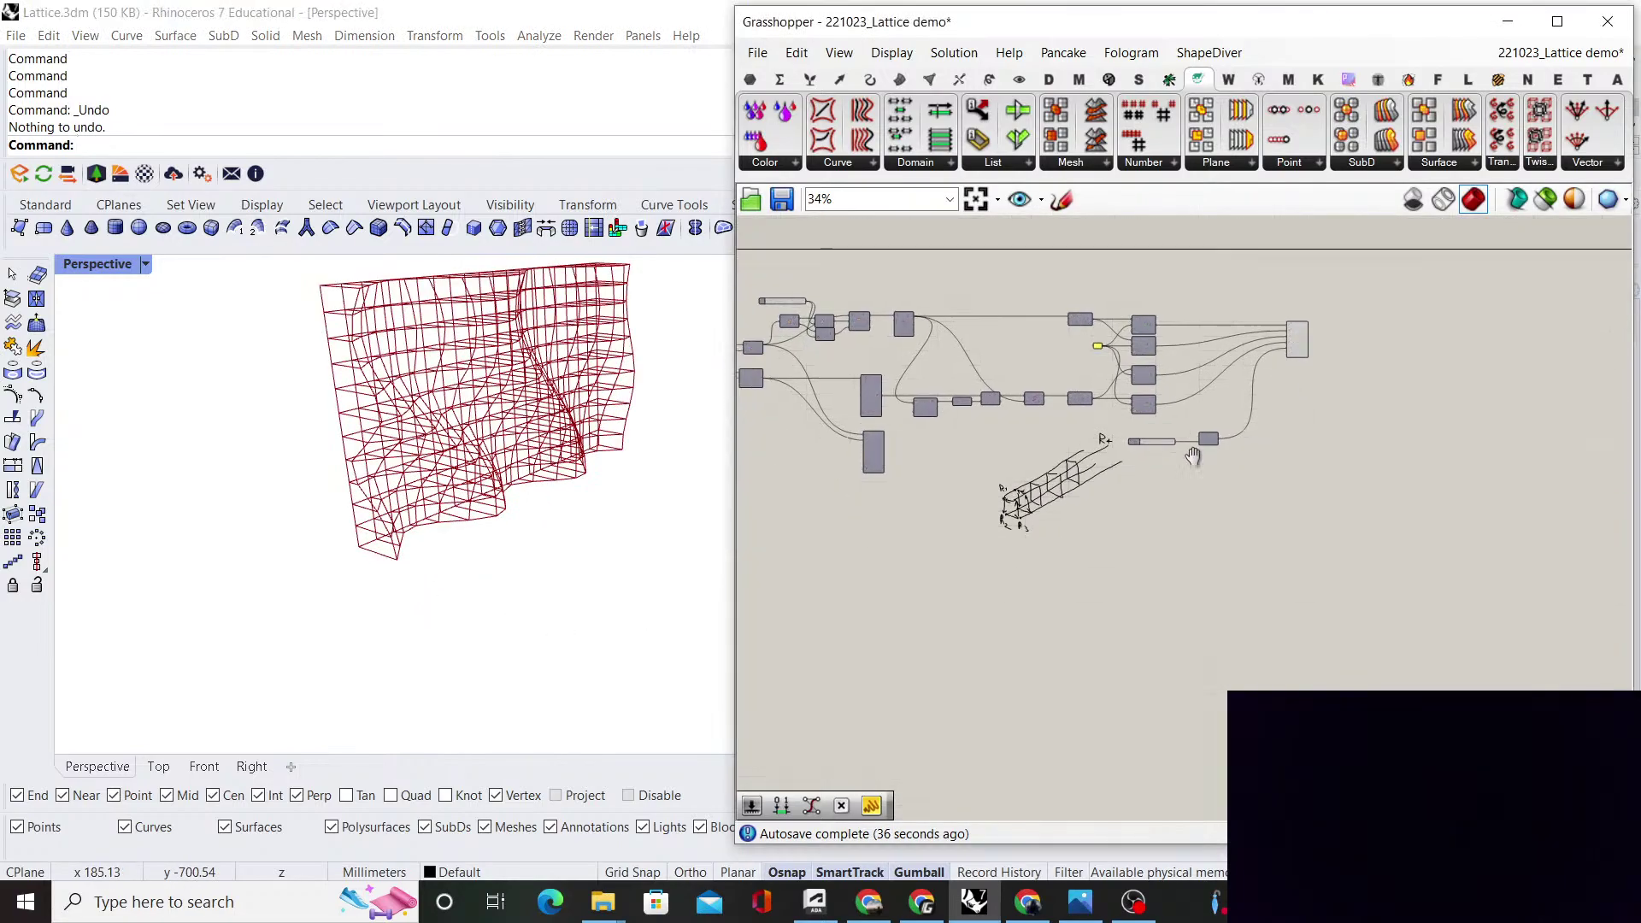
pyautogui.scroll(4, 1190, 459)
pyautogui.moveTo(1126, 569); pyautogui.dragTo(1119, 576, button='right')
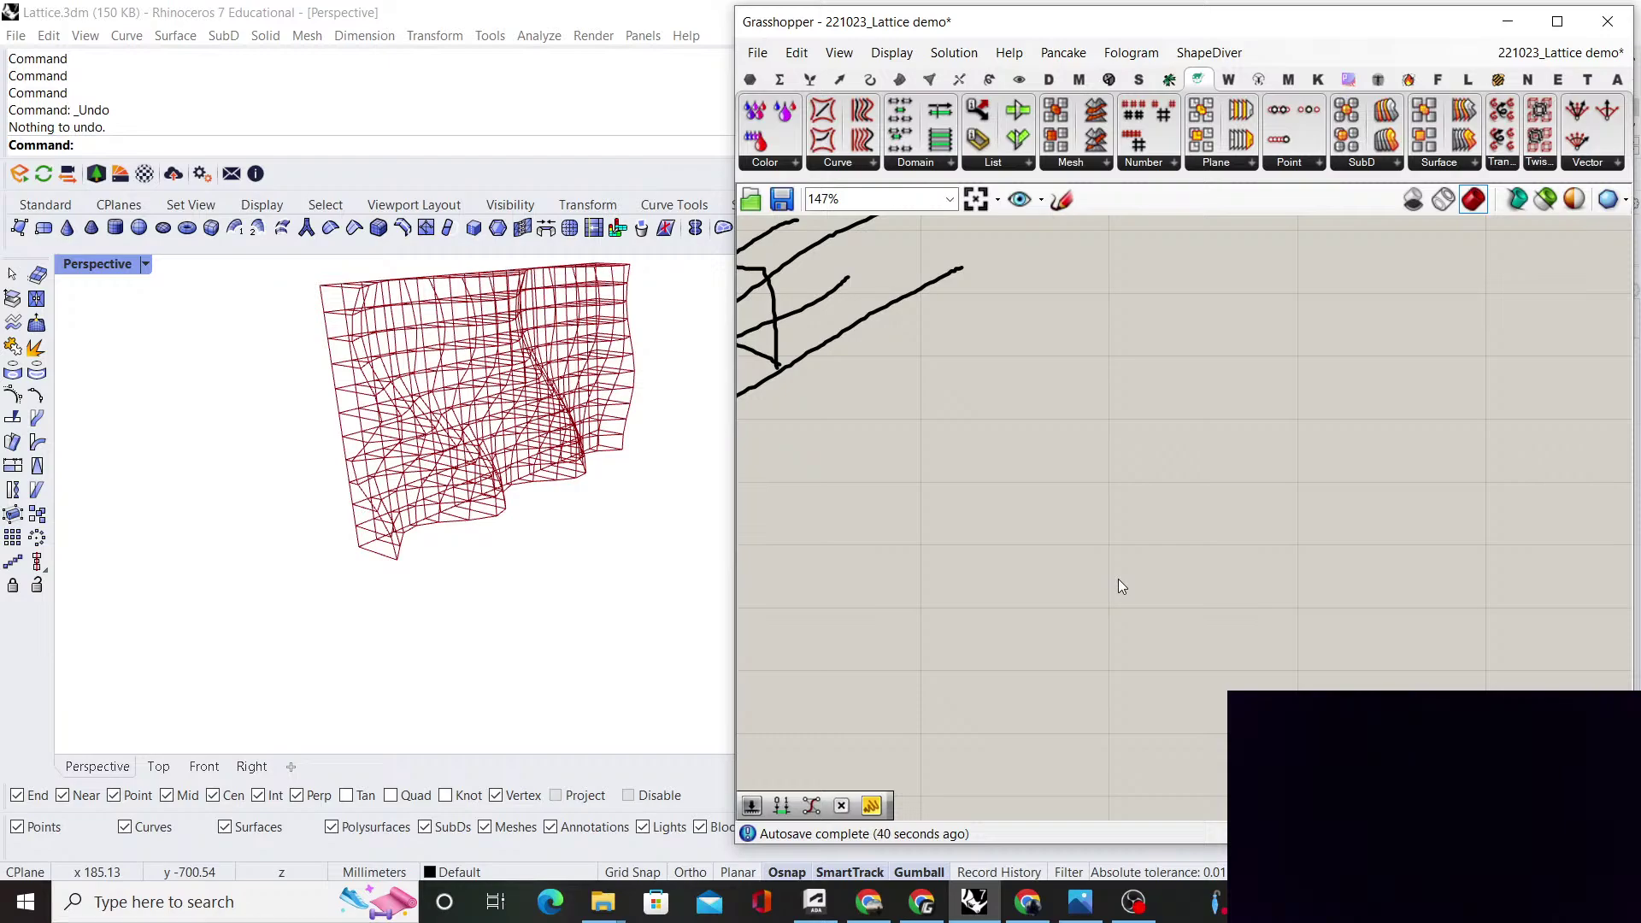
pyautogui.scroll(-6, 1116, 578)
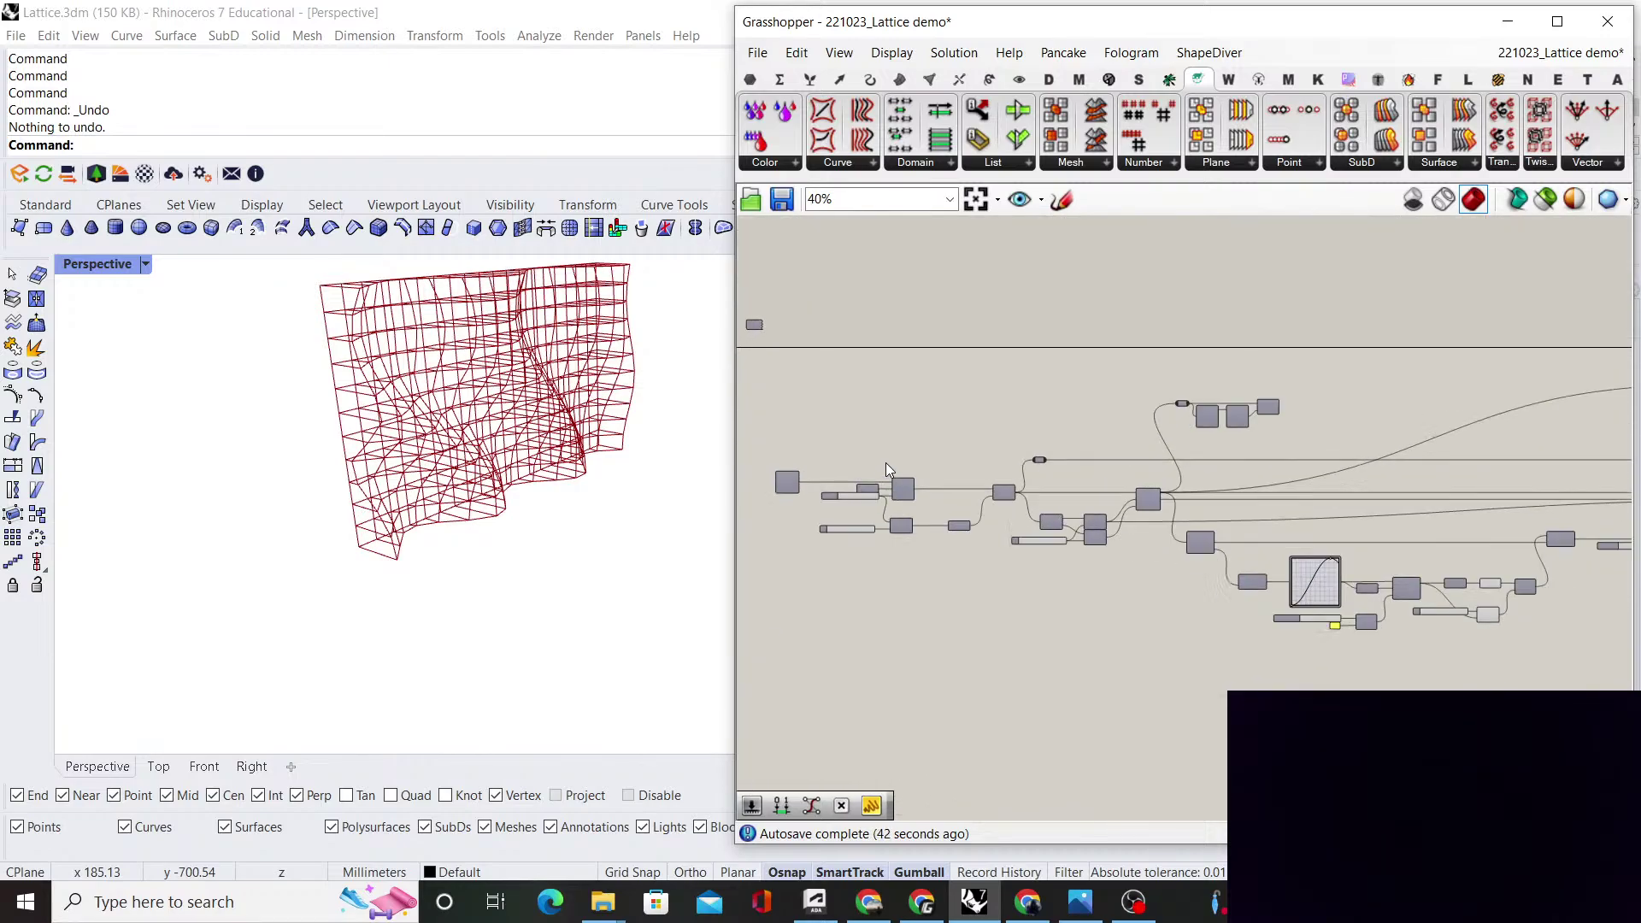
pyautogui.scroll(5, 821, 481)
pyautogui.click(752, 482)
pyautogui.moveTo(819, 431); pyautogui.dragTo(961, 420, button='right')
pyautogui.doubleClick(1004, 689)
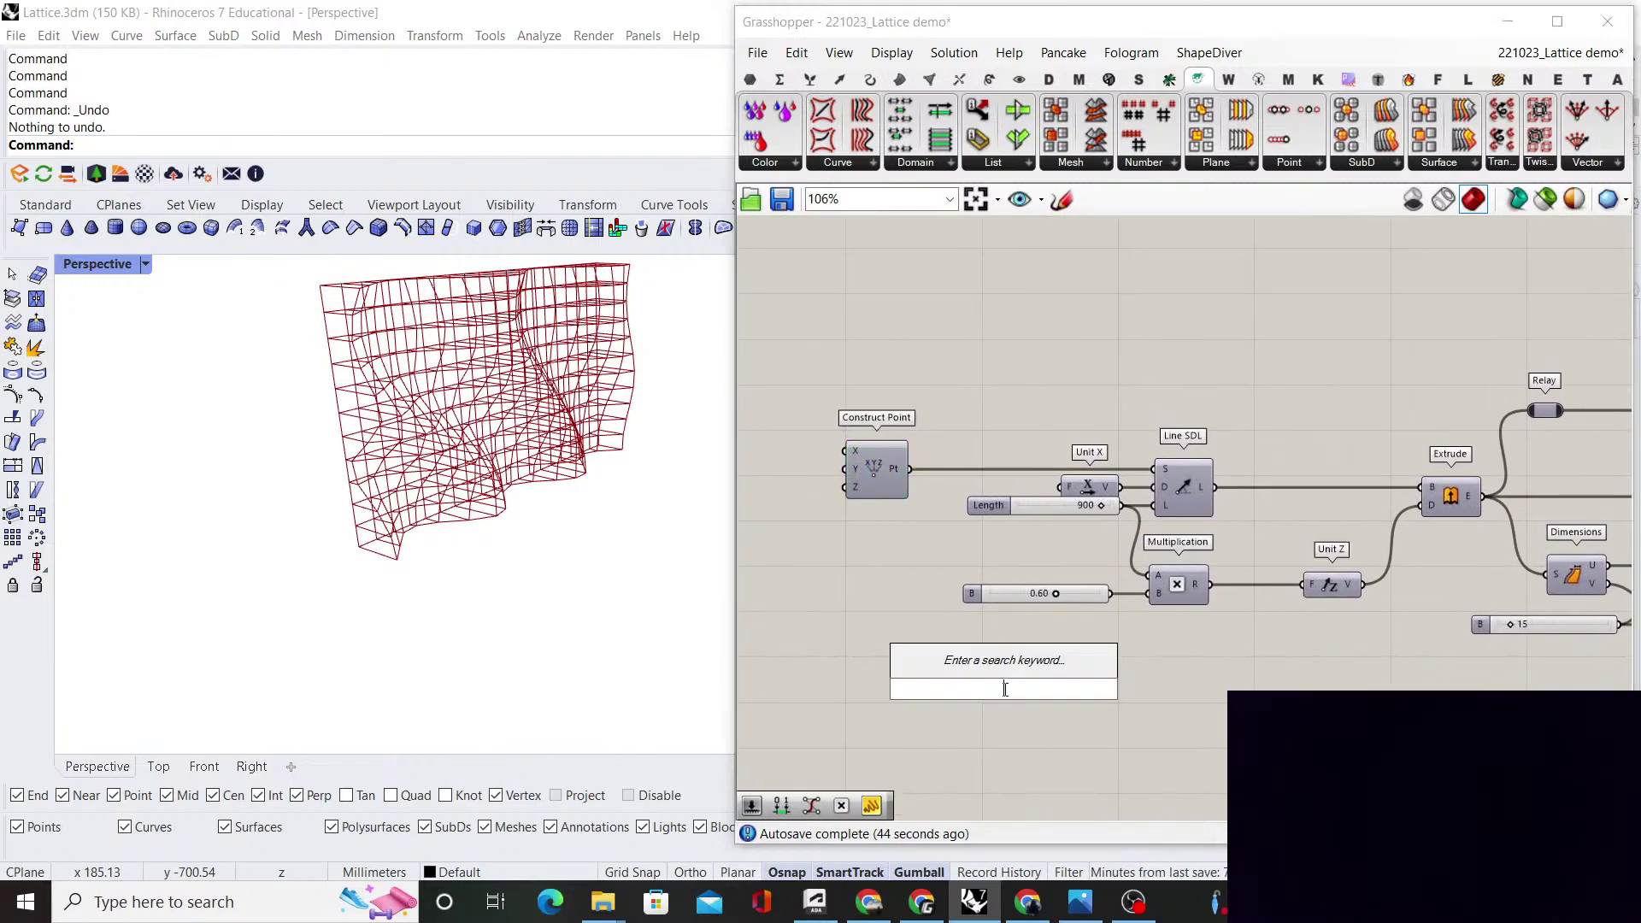
pyautogui.doubleClick(981, 732)
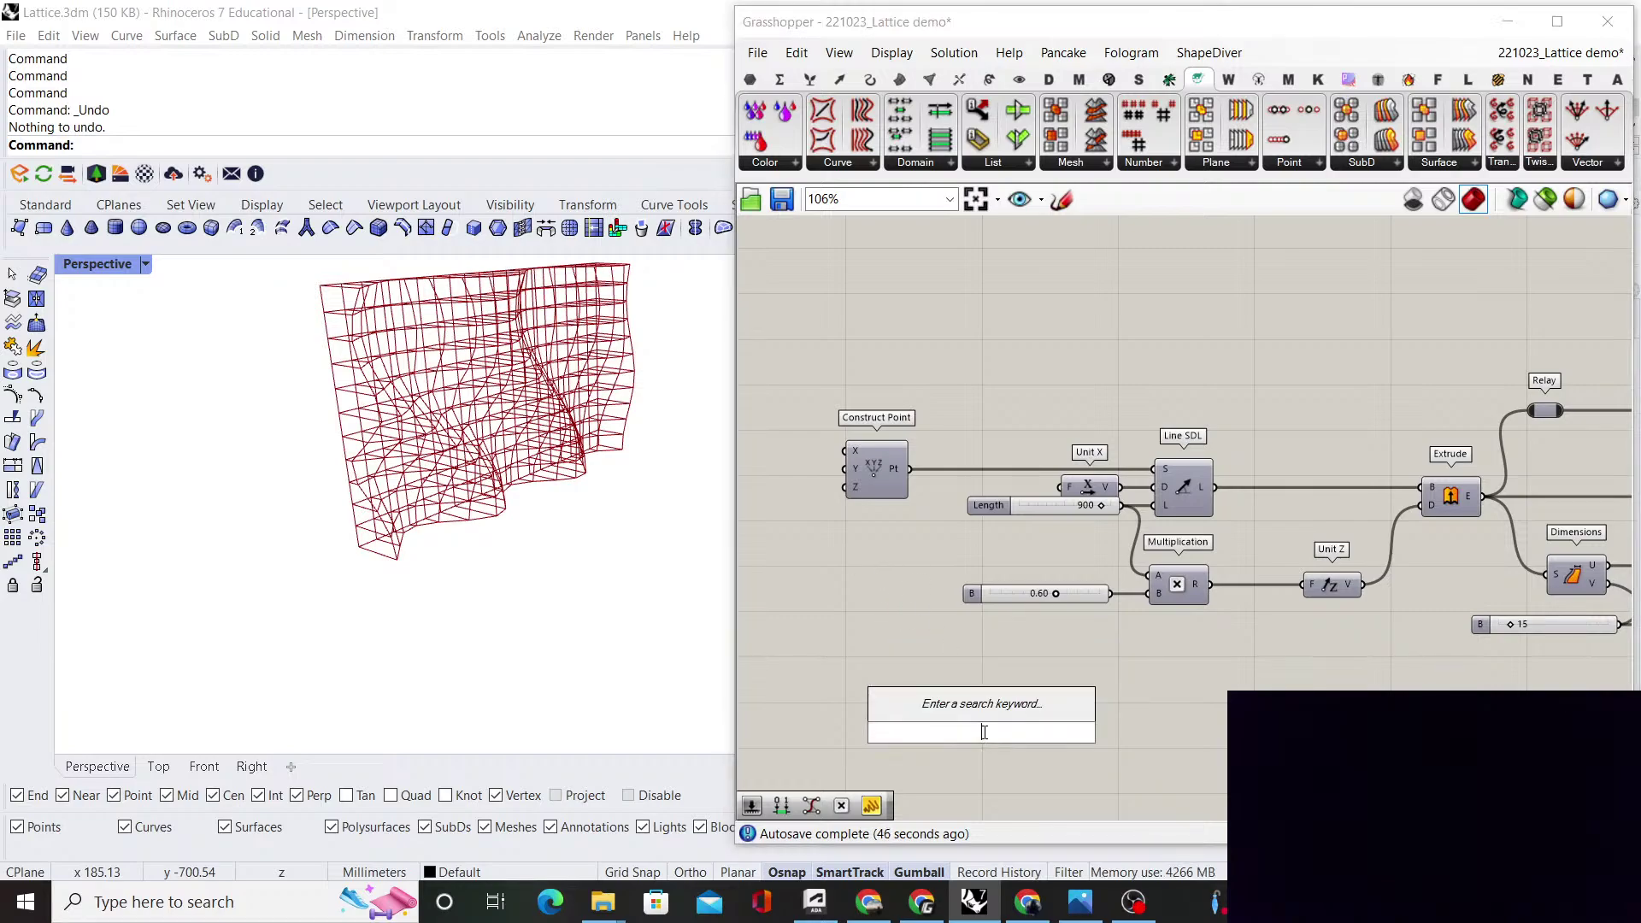
pyautogui.write('move')
pyautogui.click(954, 701)
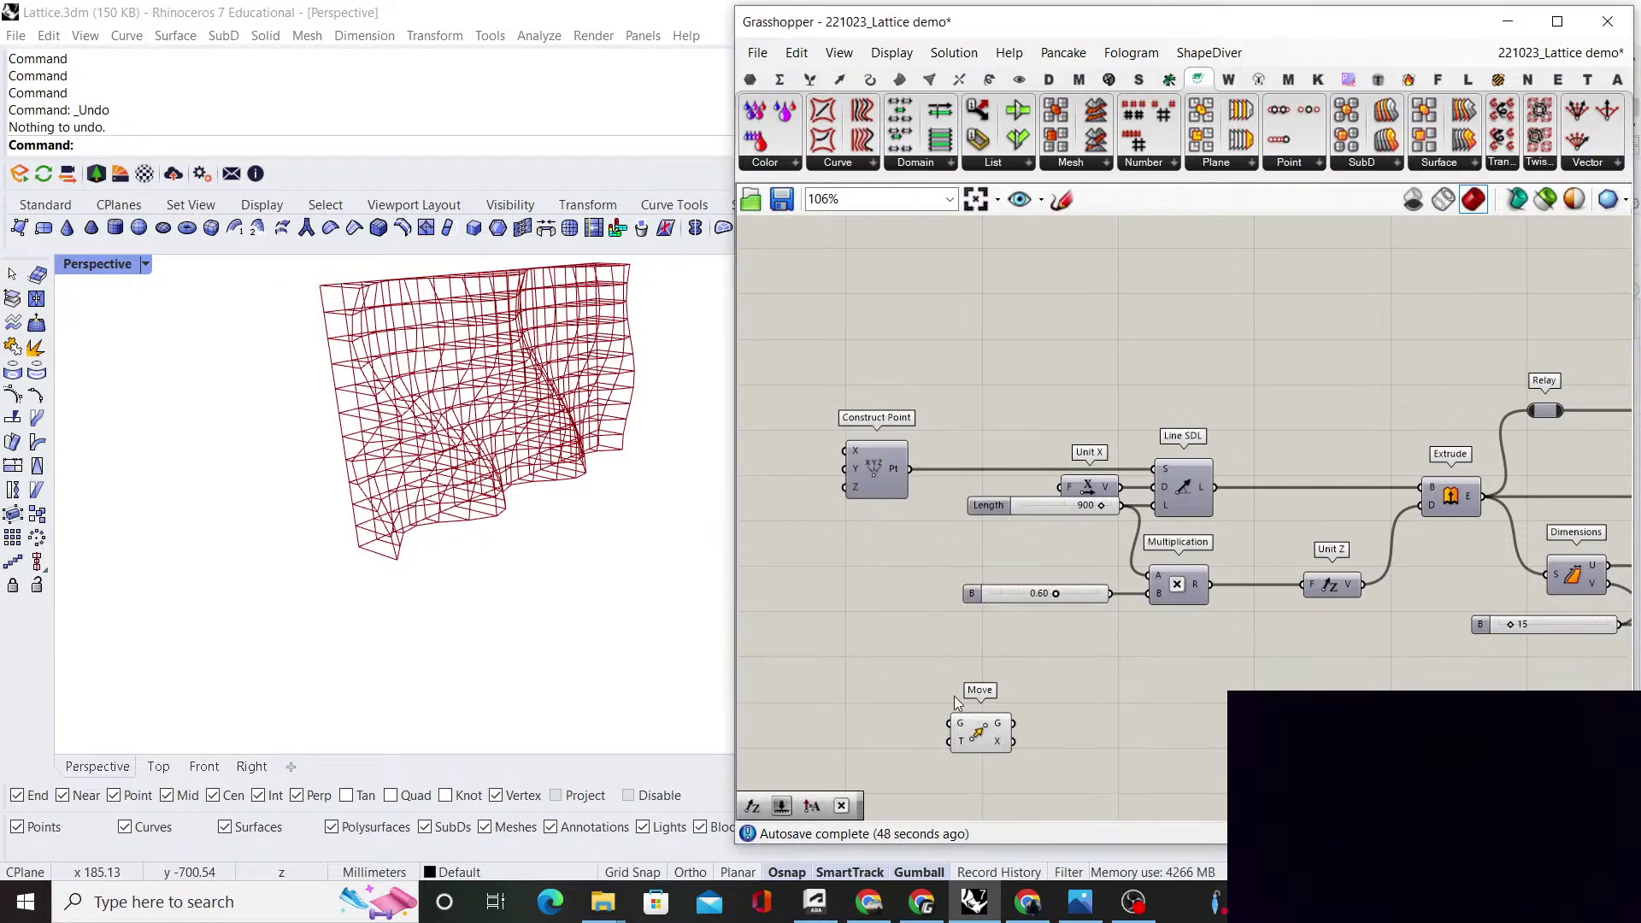
# Feed the Construct Point output into the Move component's geometry and drive its translation with a new Unit Y vector
pyautogui.moveTo(913, 470); pyautogui.dragTo(1128, 637)
pyautogui.doubleClick(1010, 685)
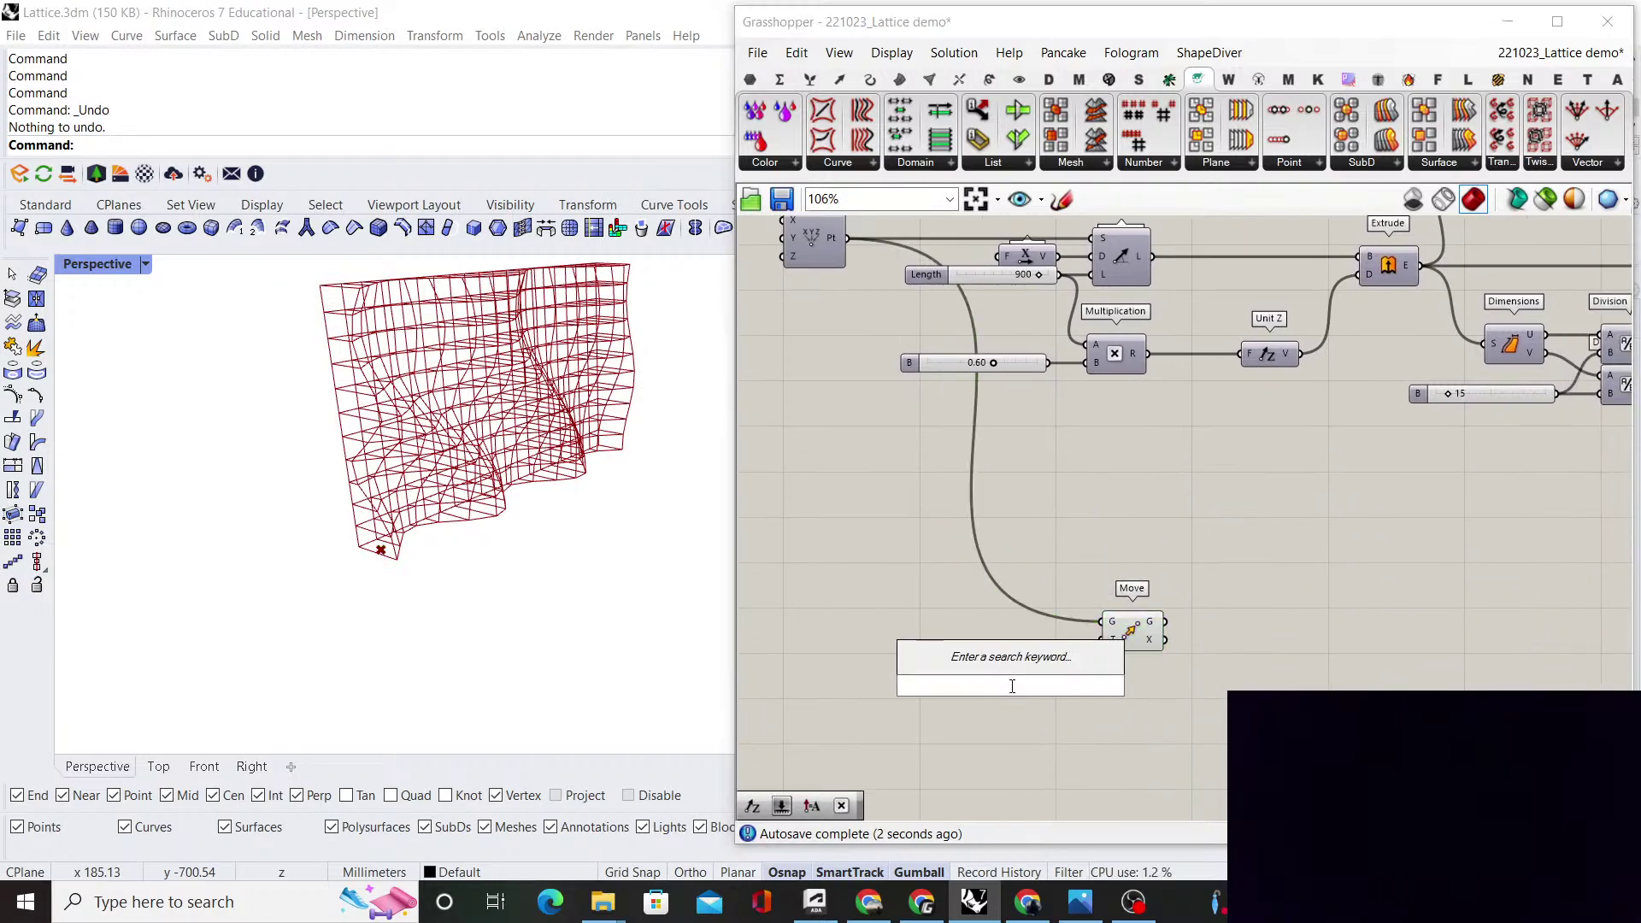
pyautogui.write('y')
pyautogui.press('Return')
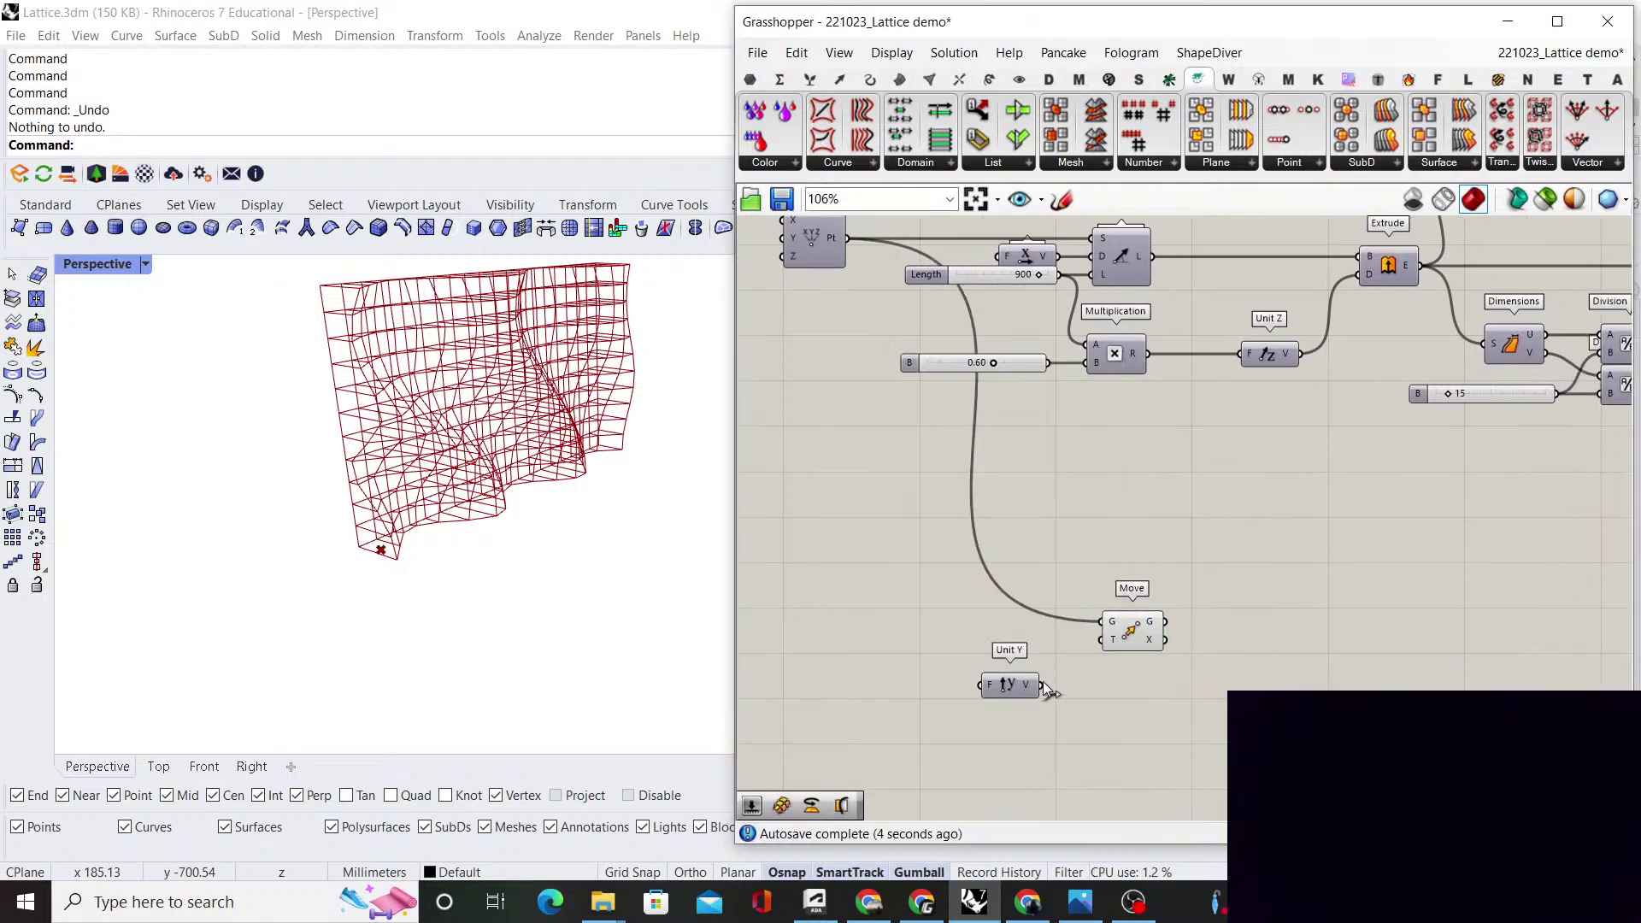
pyautogui.moveTo(1041, 685); pyautogui.dragTo(1103, 639)
pyautogui.moveTo(1127, 630); pyautogui.dragTo(1135, 675)
# Add a number slider to the Unit Y factor and set it to 200
pyautogui.doubleClick(1043, 744)
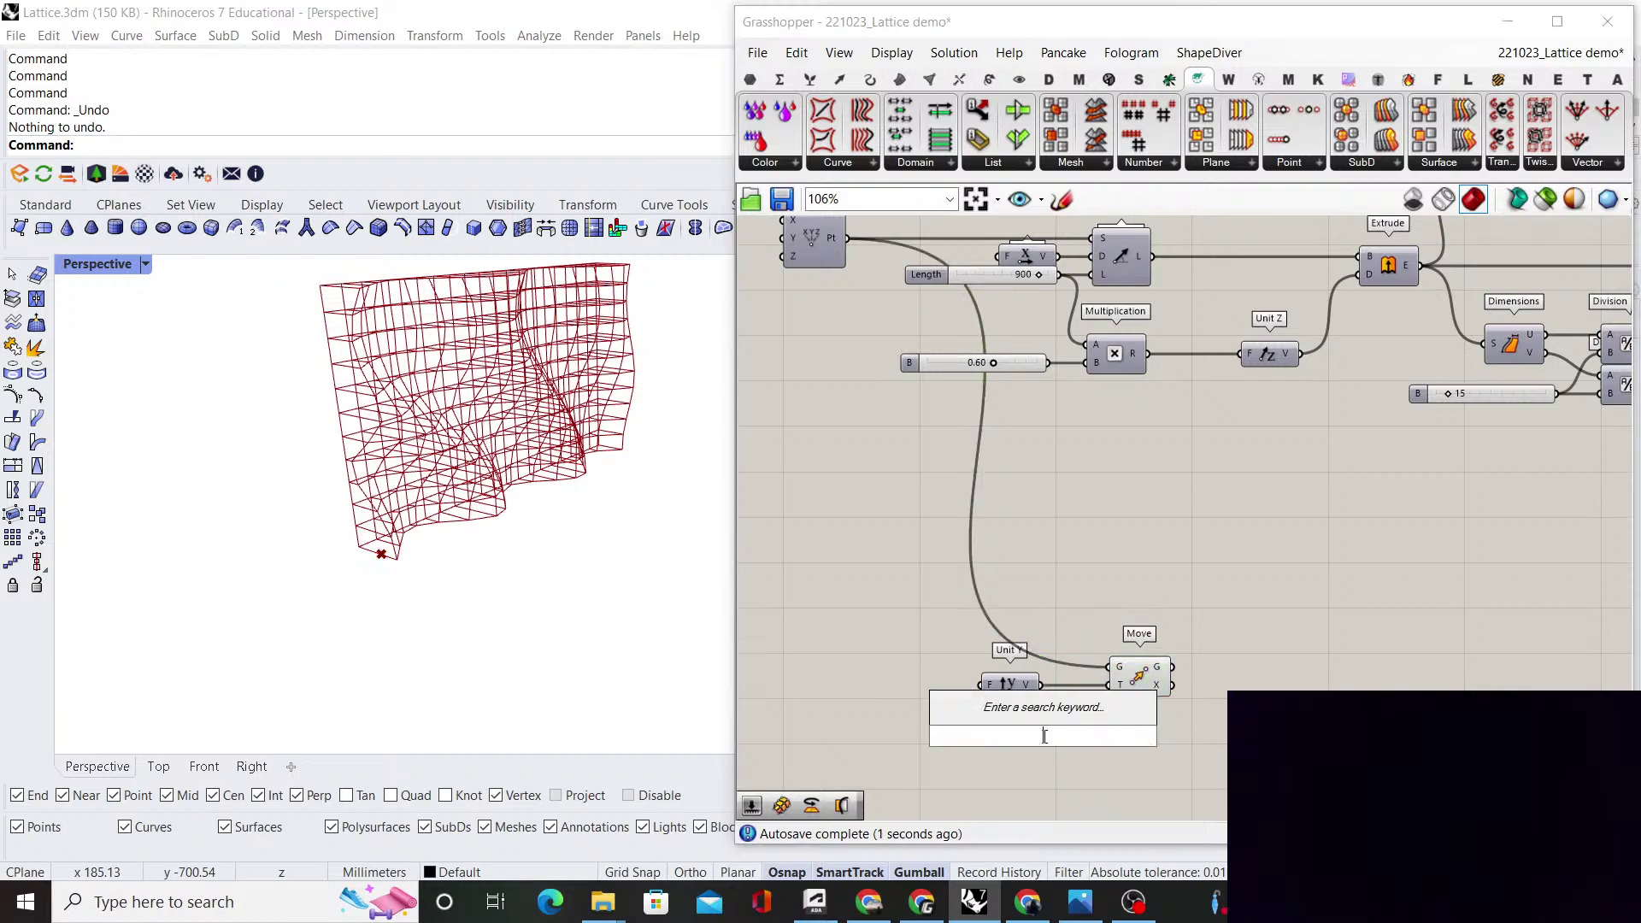
pyautogui.press('Escape')
pyautogui.scroll(-2, 1017, 658)
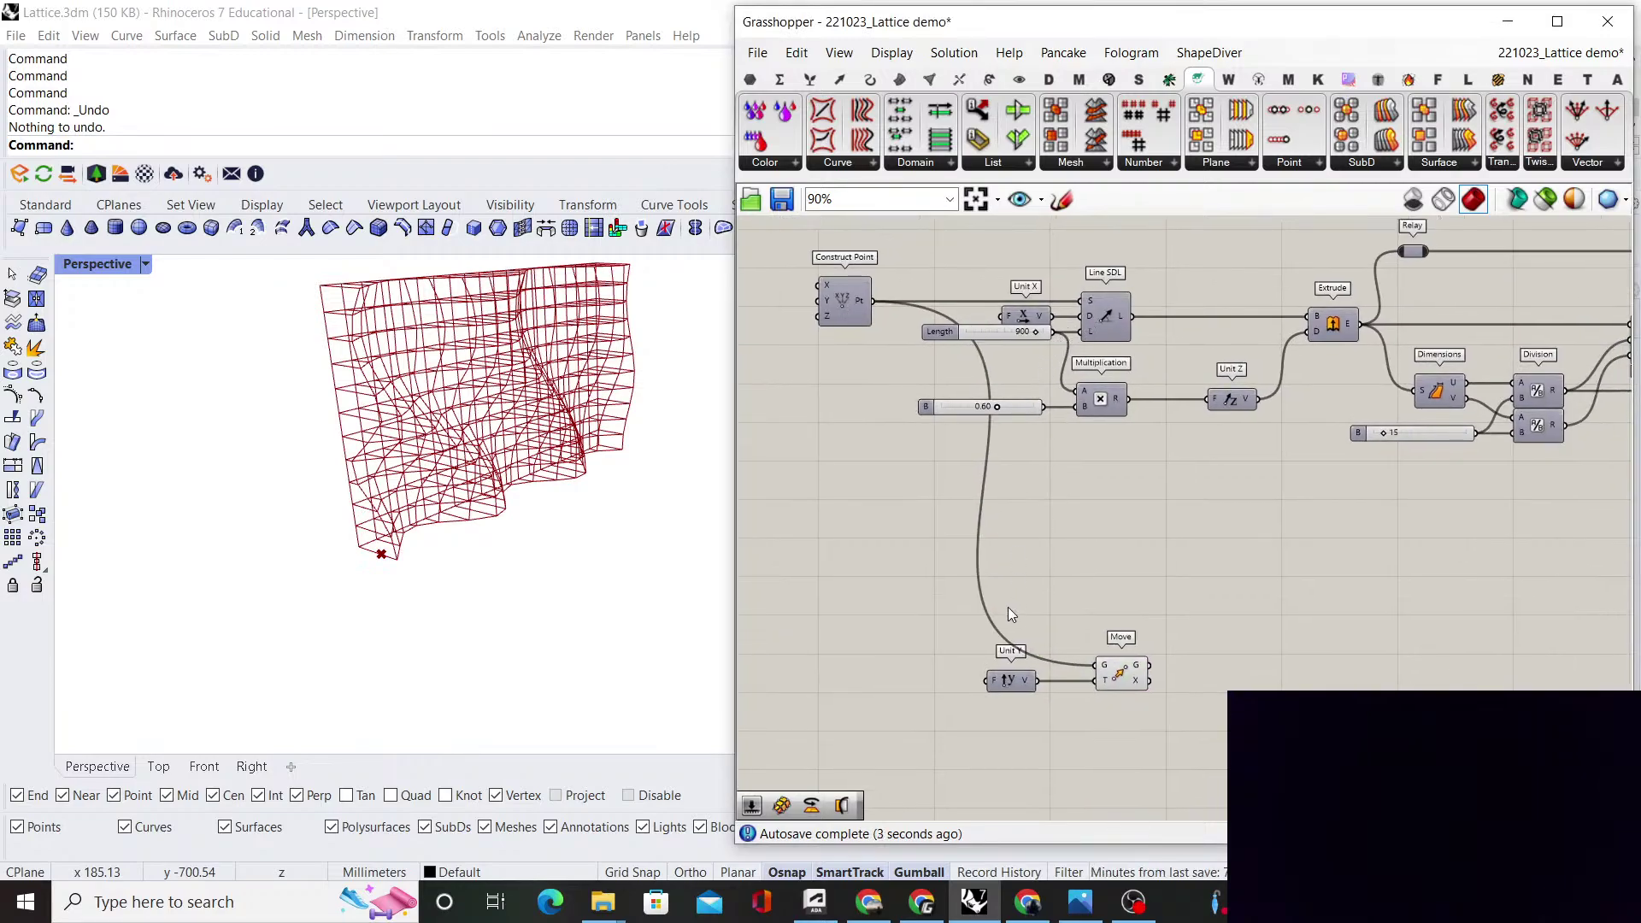
pyautogui.doubleClick(942, 648)
pyautogui.write('400')
pyautogui.press('Return')
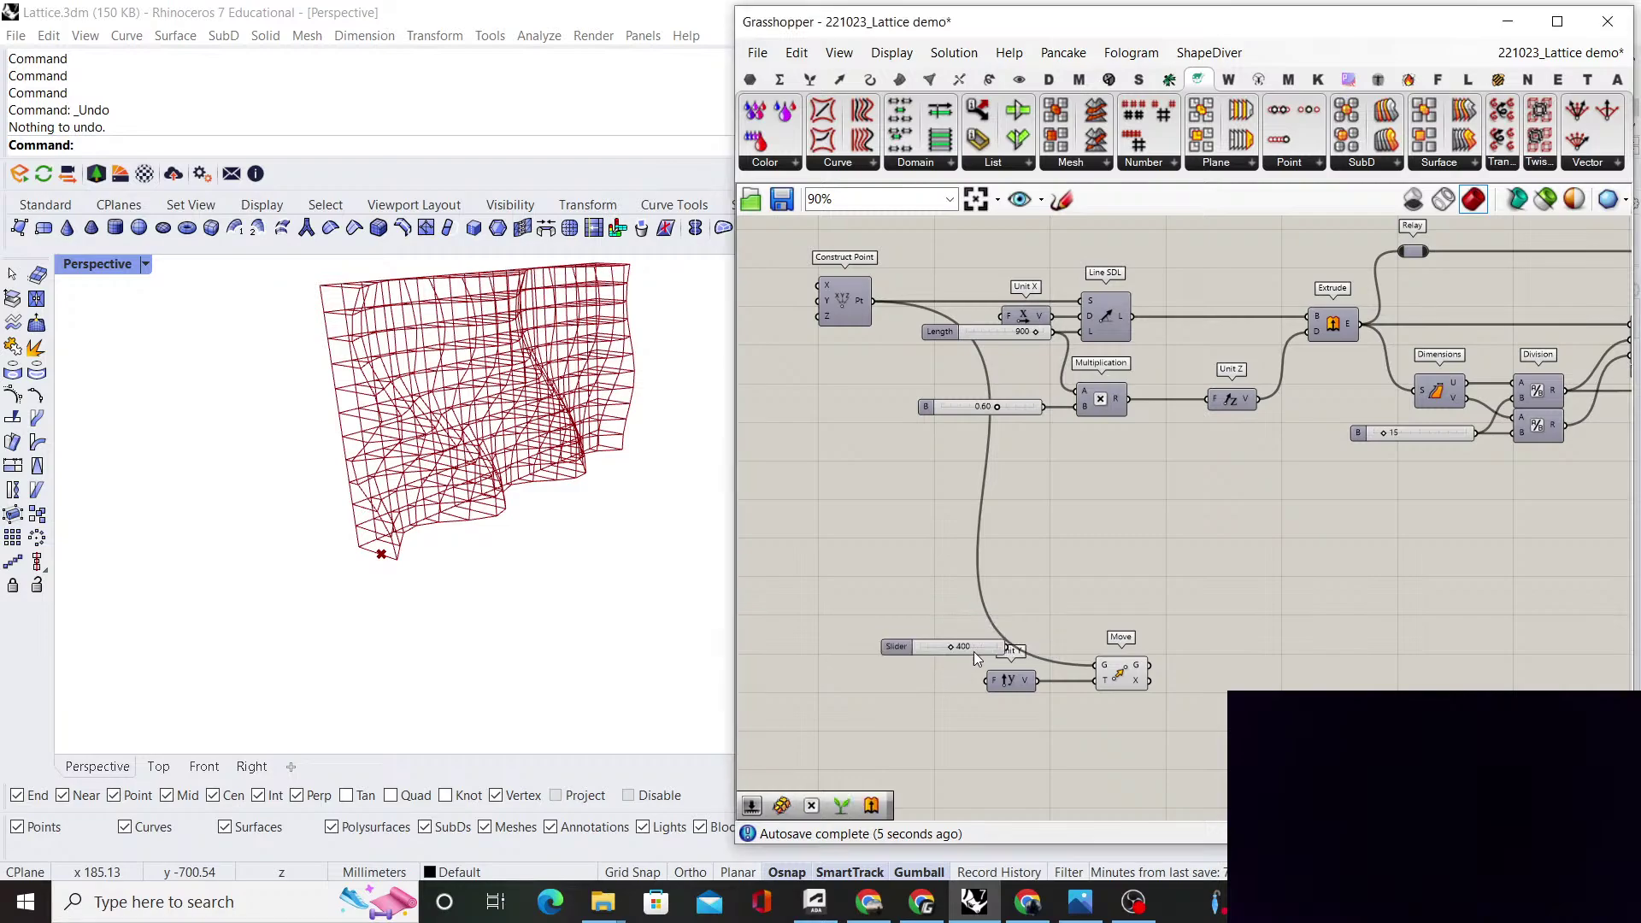
pyautogui.scroll(2, 973, 651)
pyautogui.moveTo(973, 651); pyautogui.dragTo(1010, 684)
pyautogui.doubleClick(929, 680)
pyautogui.write('200')
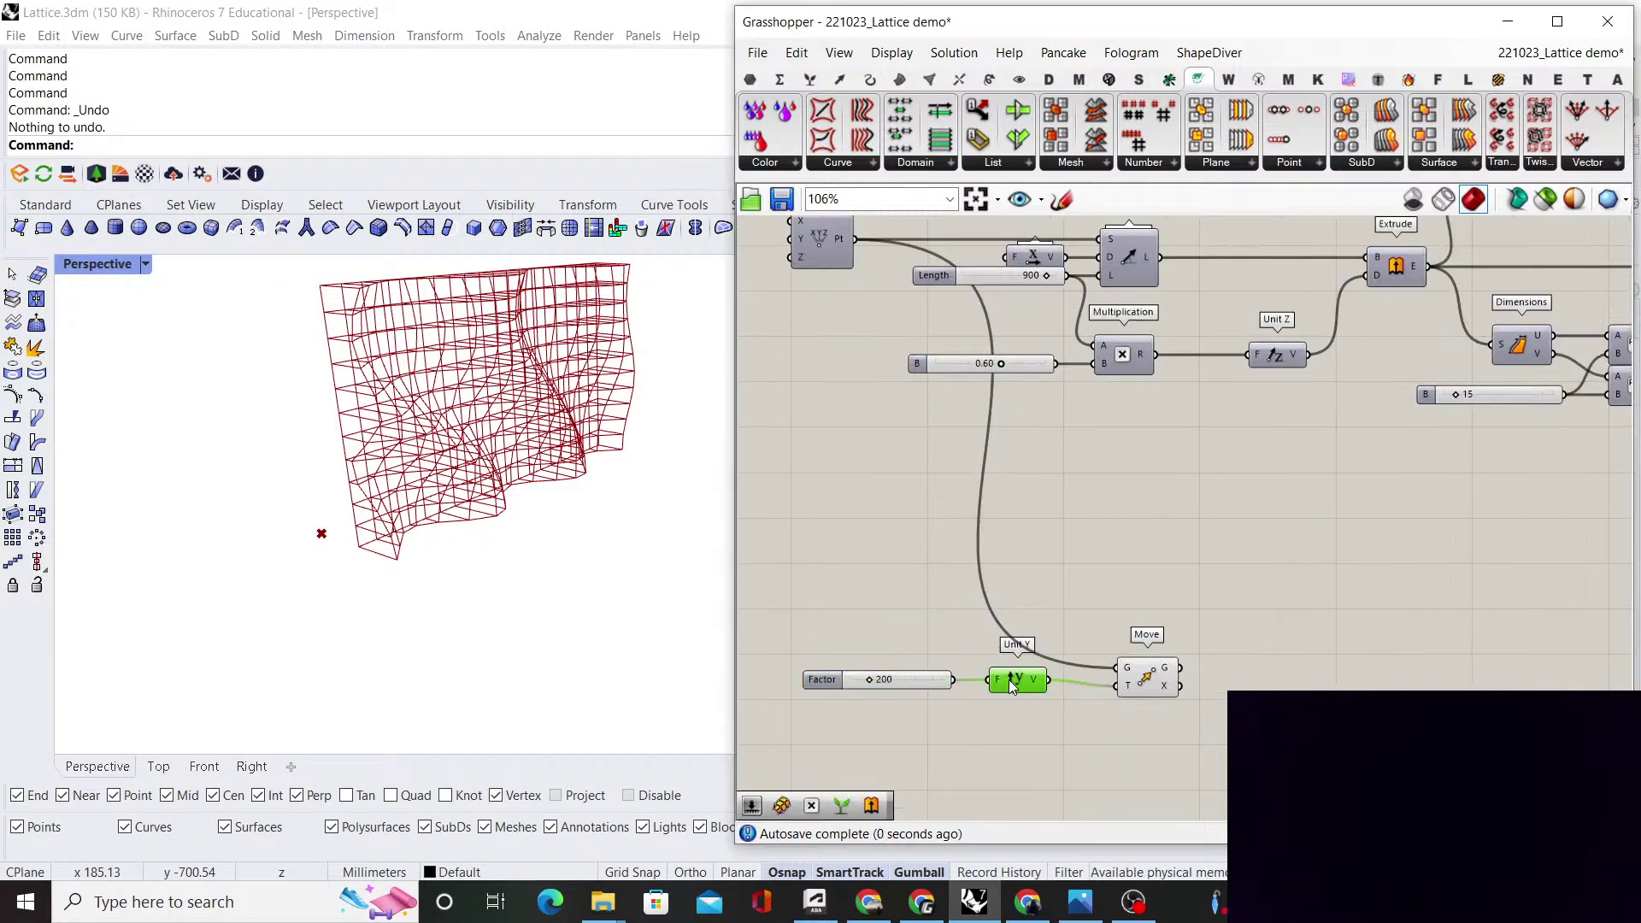
# Add an expression to the Move component's translation input that reverses the direction of the move
pyautogui.rightClick(1125, 681)
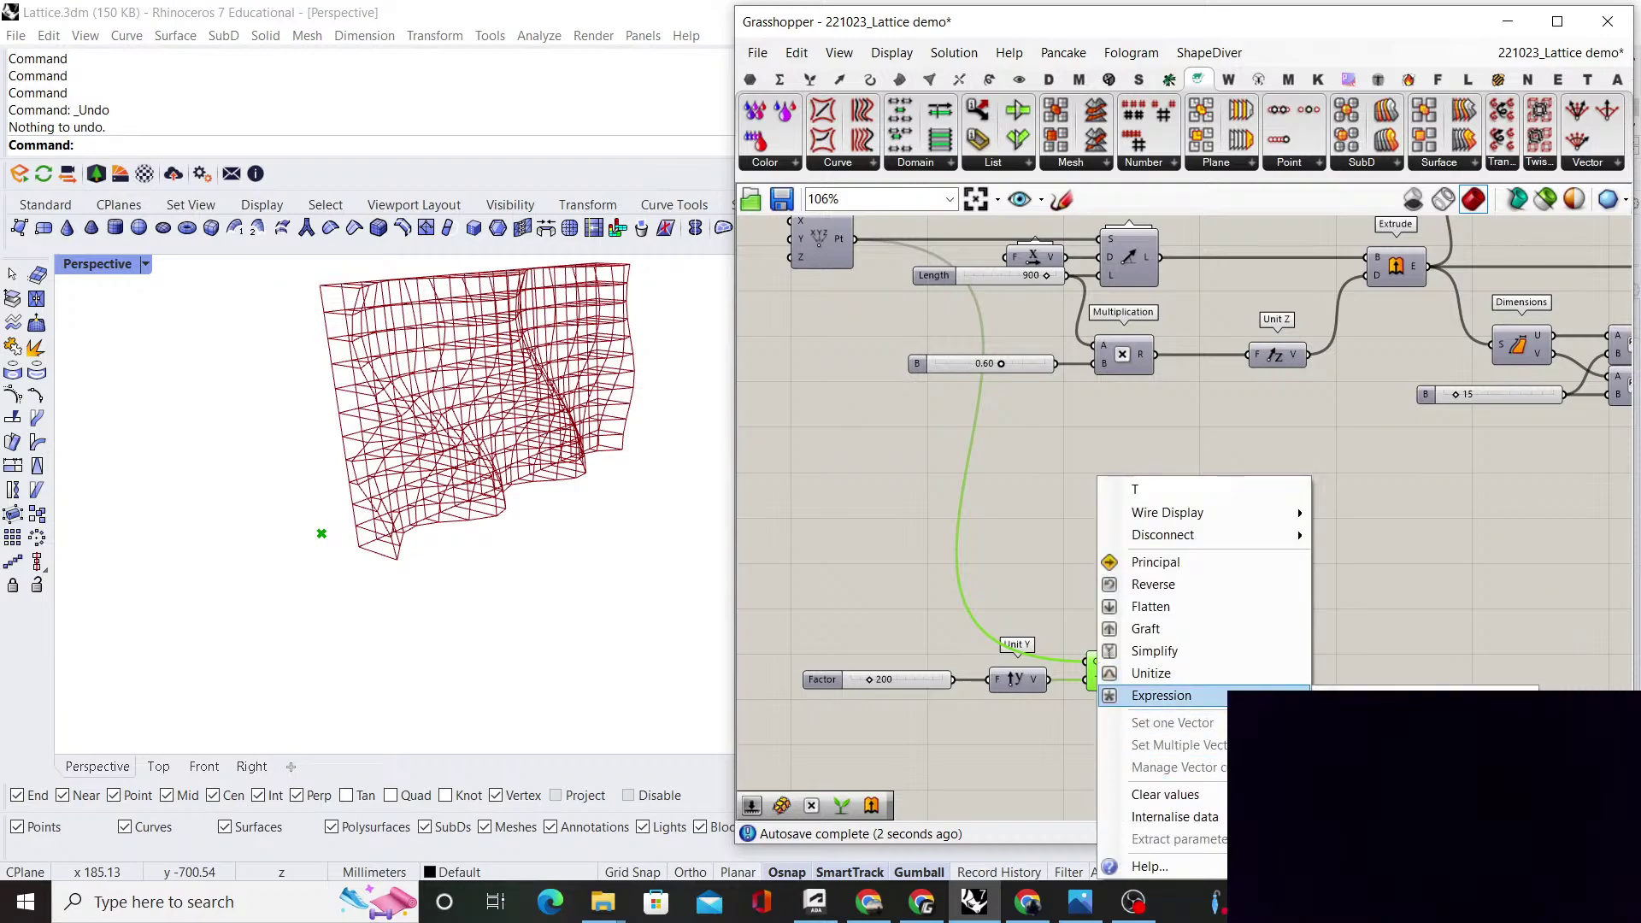
pyautogui.click(1161, 694)
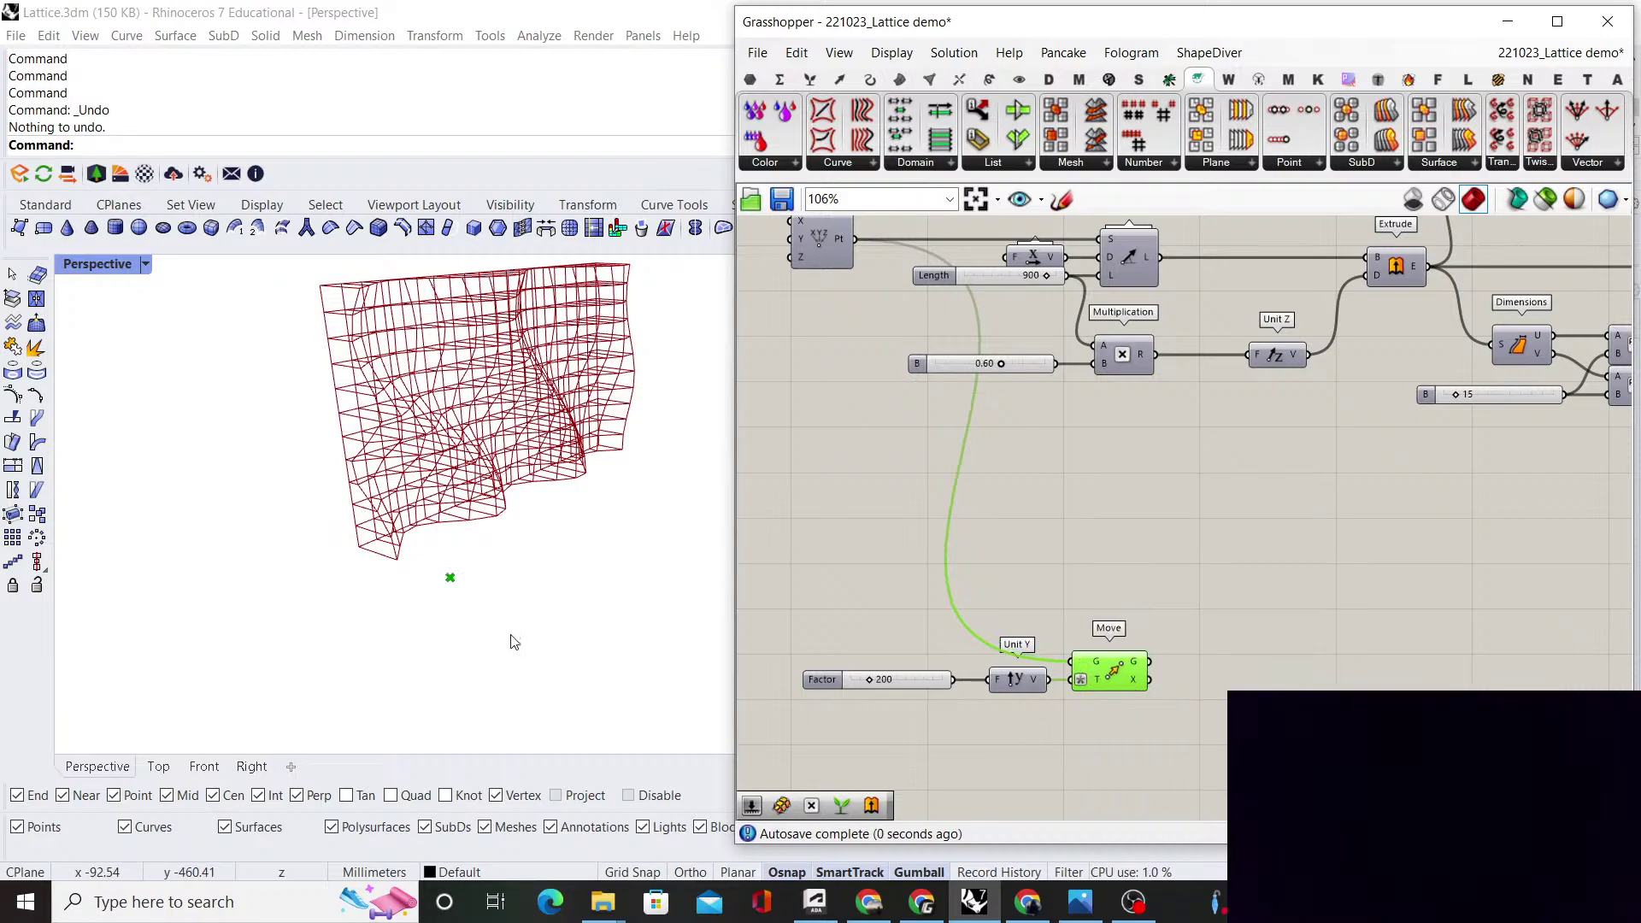
pyautogui.click(1223, 581)
# Add a Center Box after the Move and use the moved point as its base, leaving space between the two components
pyautogui.scroll(5, 1223, 581)
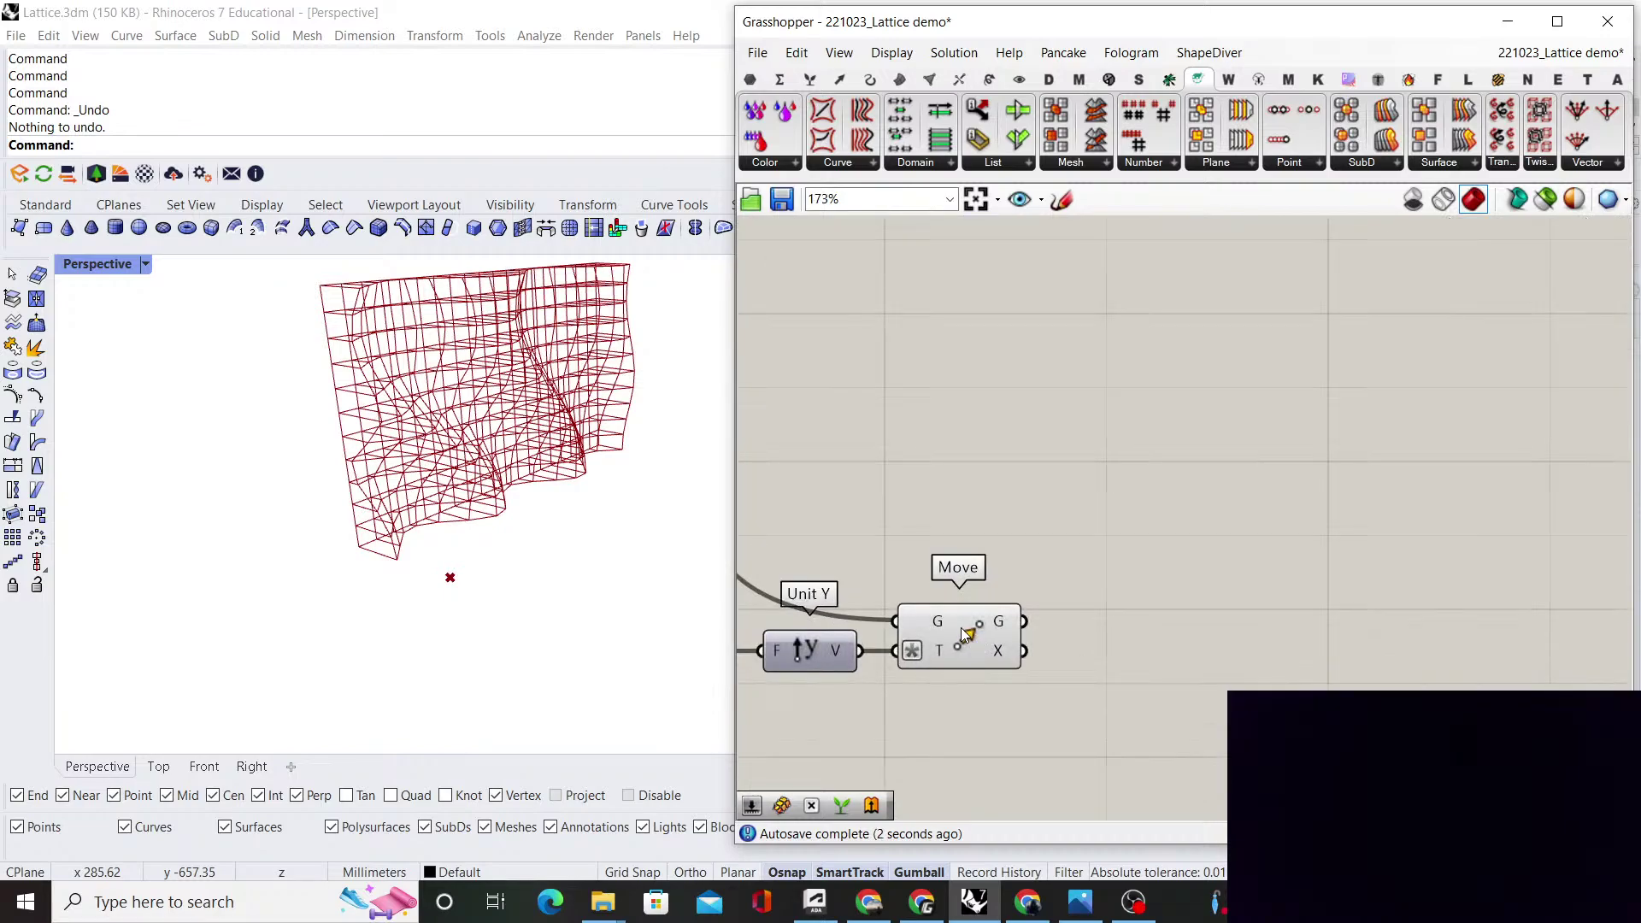
pyautogui.doubleClick(1183, 568)
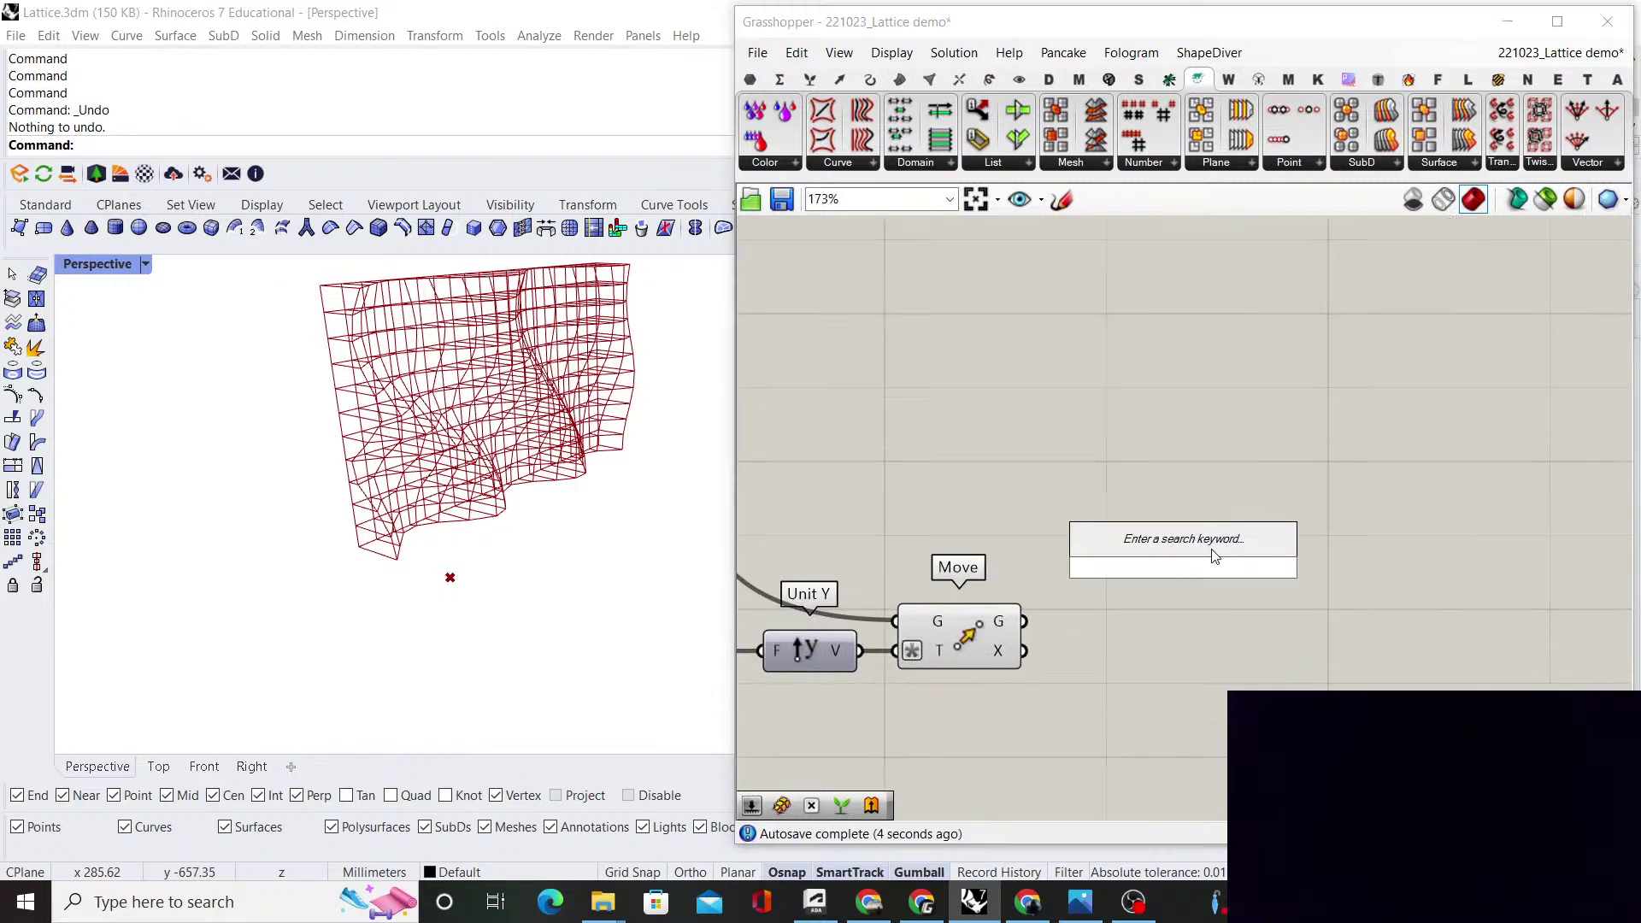
pyautogui.write('center b')
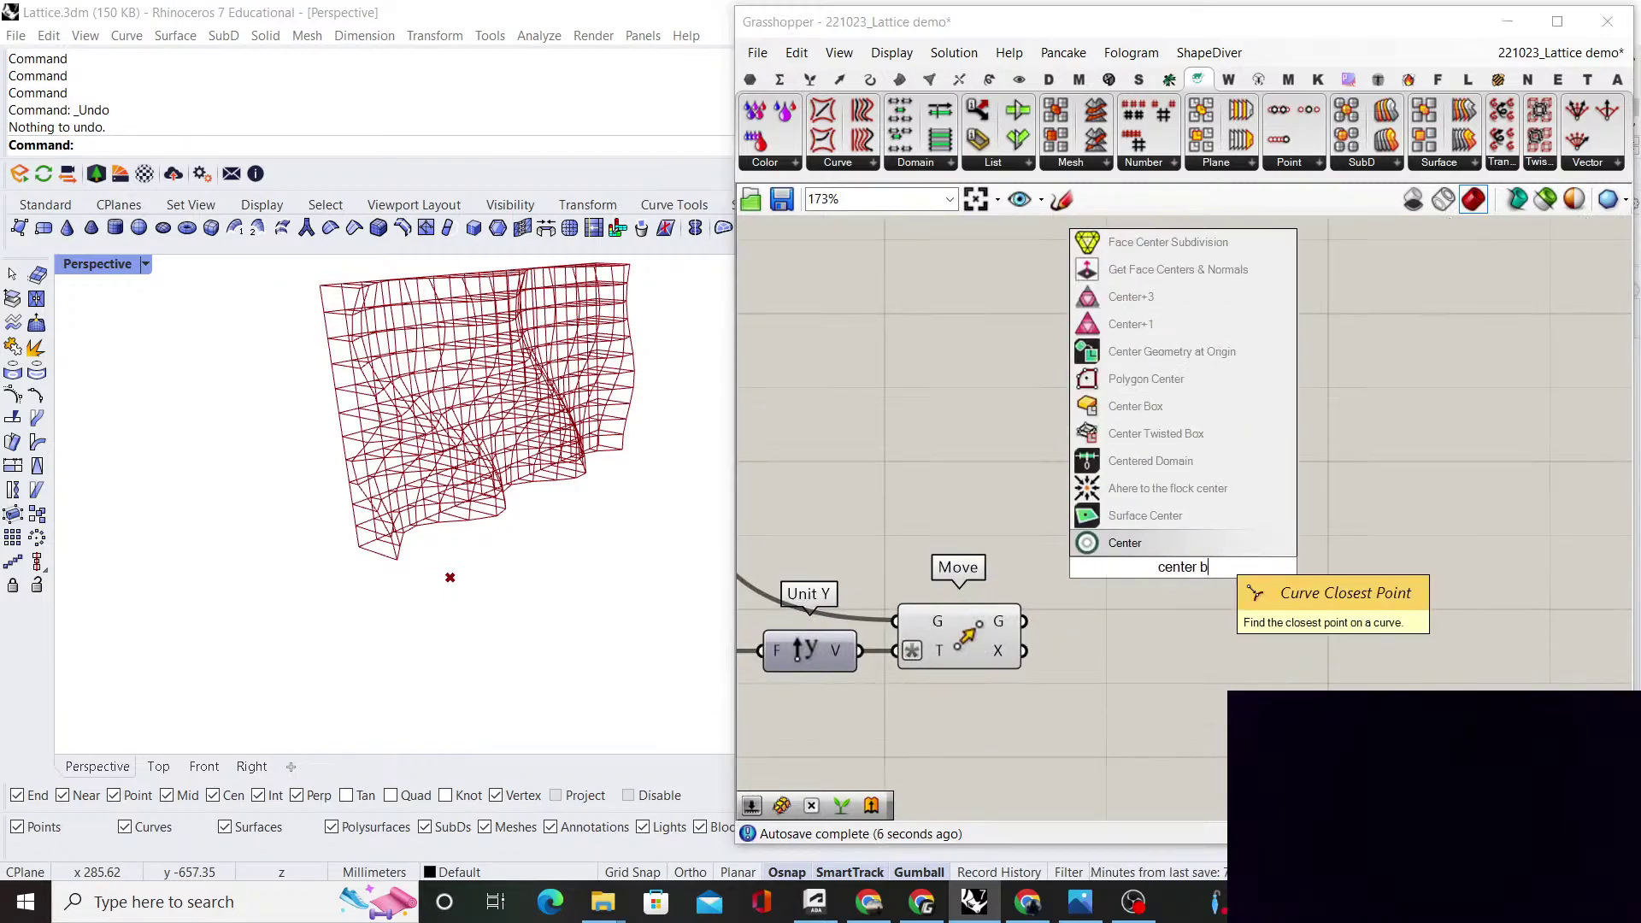
pyautogui.write('ox')
pyautogui.press('Return')
pyautogui.scroll(2, 1198, 542)
pyautogui.moveTo(1002, 621); pyautogui.dragTo(1378, 655)
pyautogui.moveTo(1377, 655); pyautogui.dragTo(1274, 507, button='right')
pyautogui.scroll(-2, 1275, 508)
pyautogui.moveTo(1280, 510); pyautogui.dragTo(1366, 511)
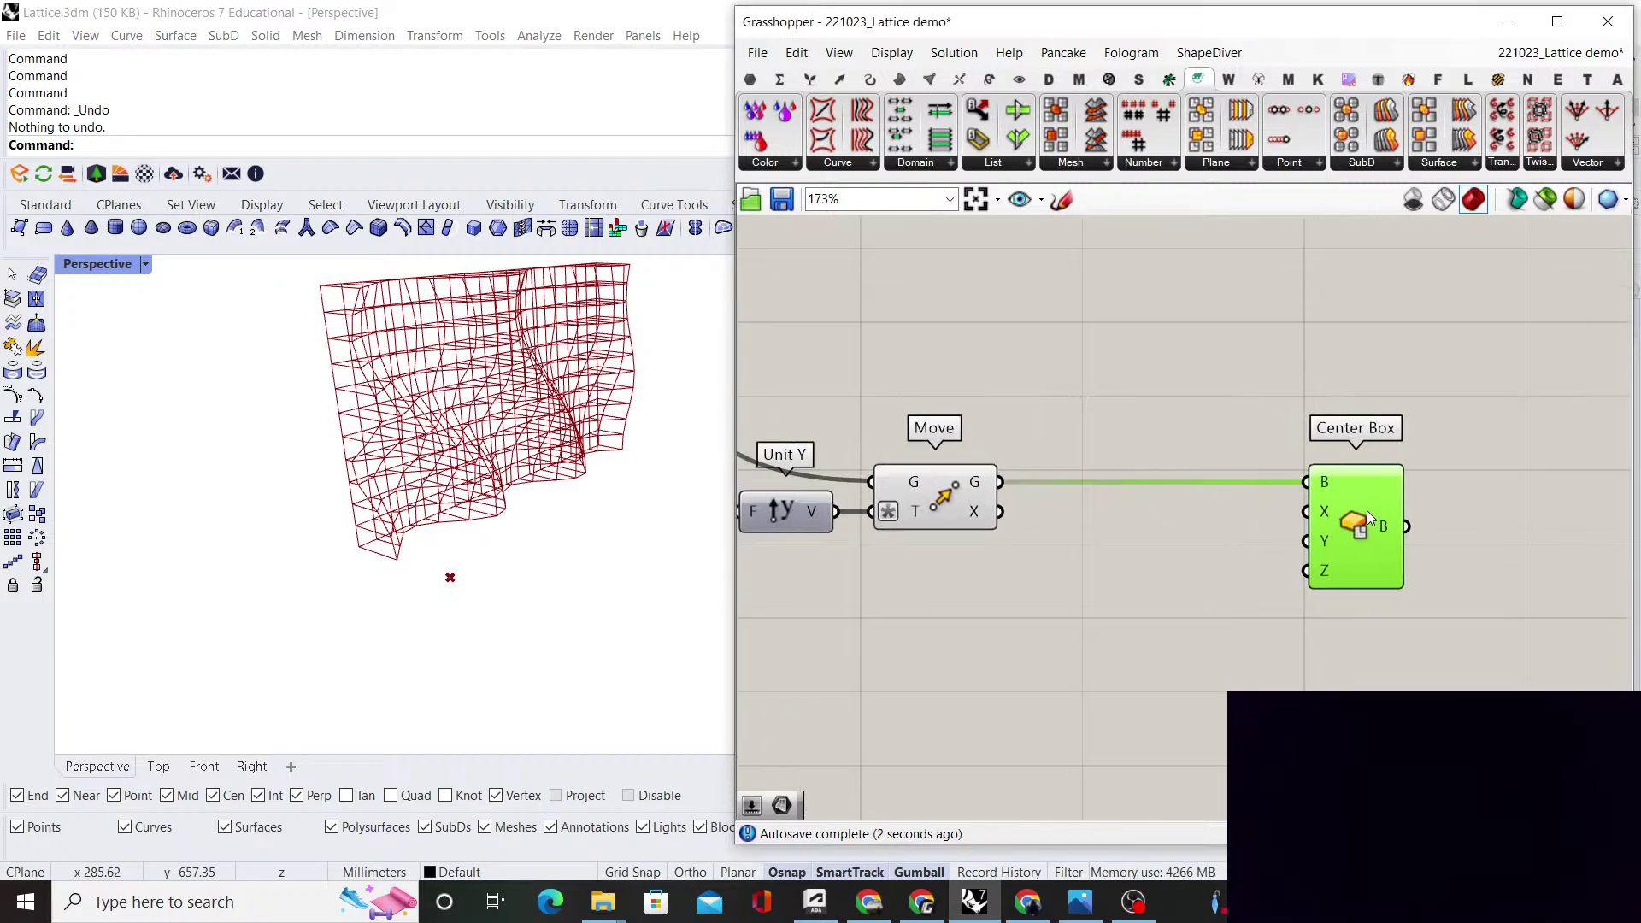
# Insert a relay on the wire from Construct Point to the Move component and place it just before the Move
pyautogui.scroll(-8, 1260, 539)
pyautogui.moveTo(1054, 570); pyautogui.dragTo(933, 523)
pyautogui.scroll(2, 1015, 528)
pyautogui.click(1023, 607)
pyautogui.scroll(4, 952, 610)
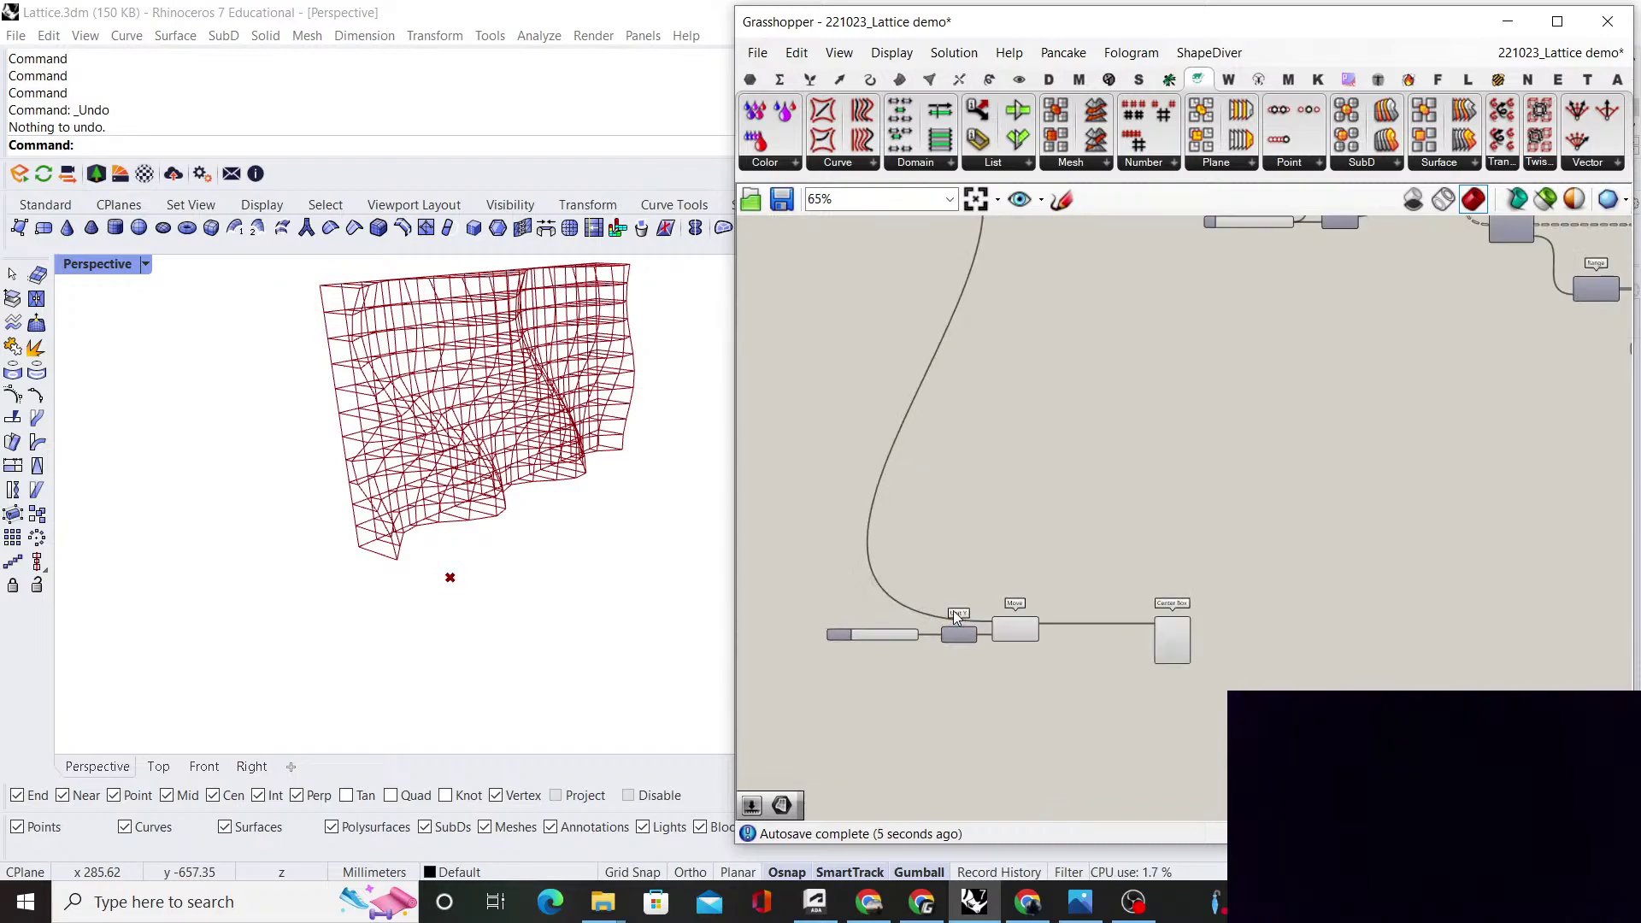
pyautogui.moveTo(945, 622); pyautogui.dragTo(956, 626)
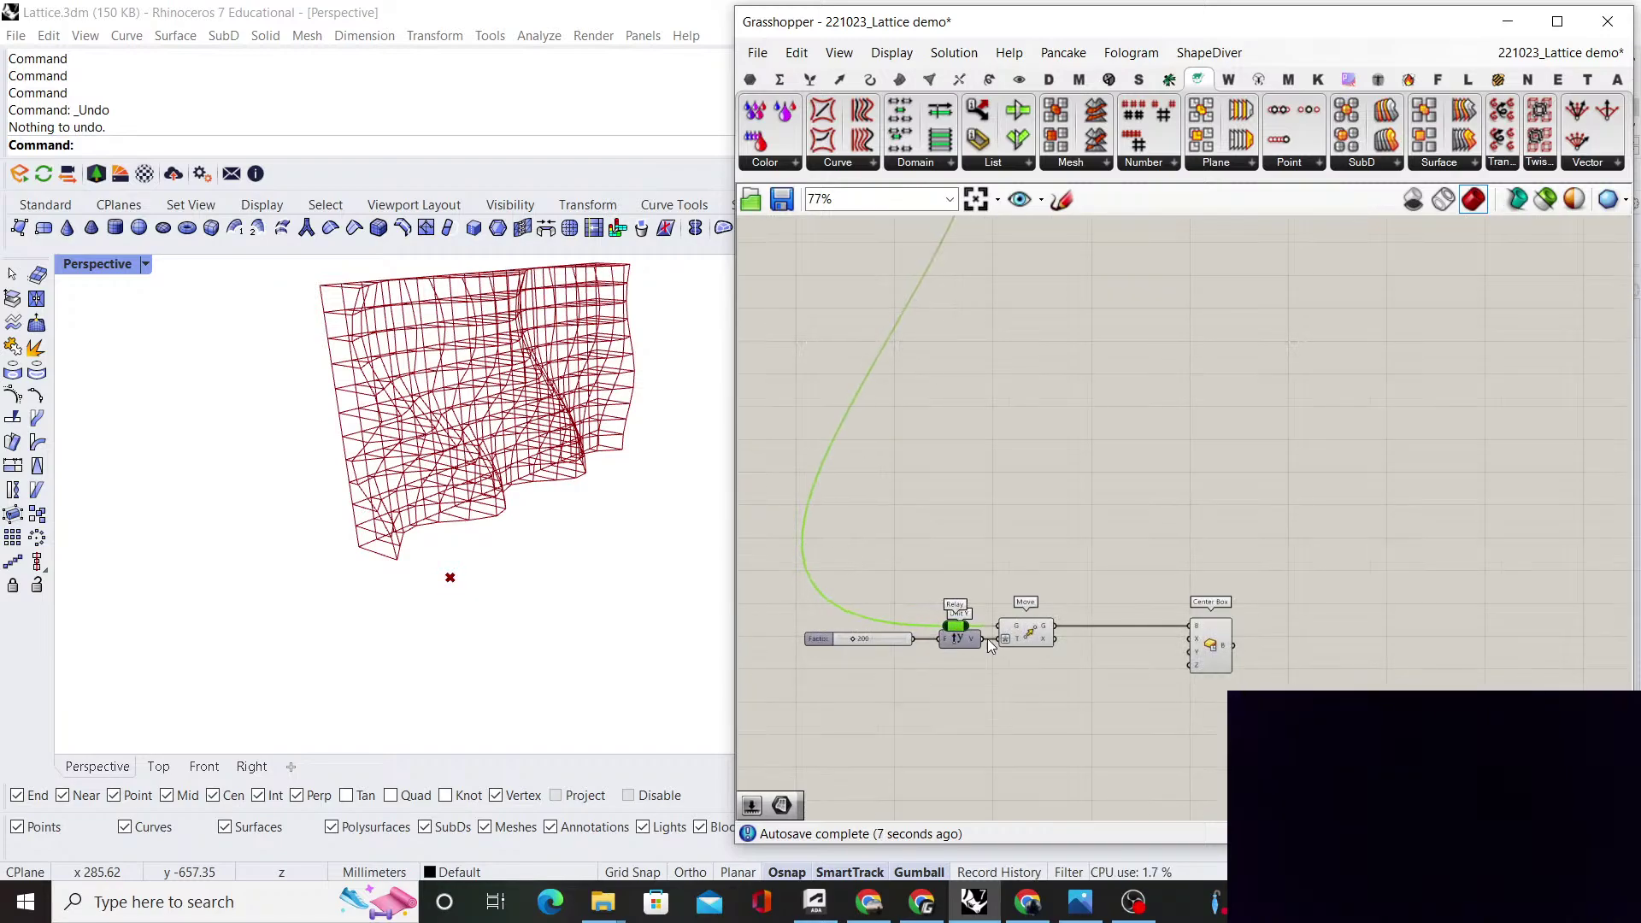
# Relocate the factor slider, Unit Y, Move and Center Box together to the free canvas below the hand-drawn rail sketch
pyautogui.moveTo(1058, 688); pyautogui.dragTo(879, 640)
pyautogui.scroll(-2, 1052, 560)
pyautogui.moveTo(1051, 560); pyautogui.dragTo(858, 530, button='right')
pyautogui.scroll(-5, 880, 556)
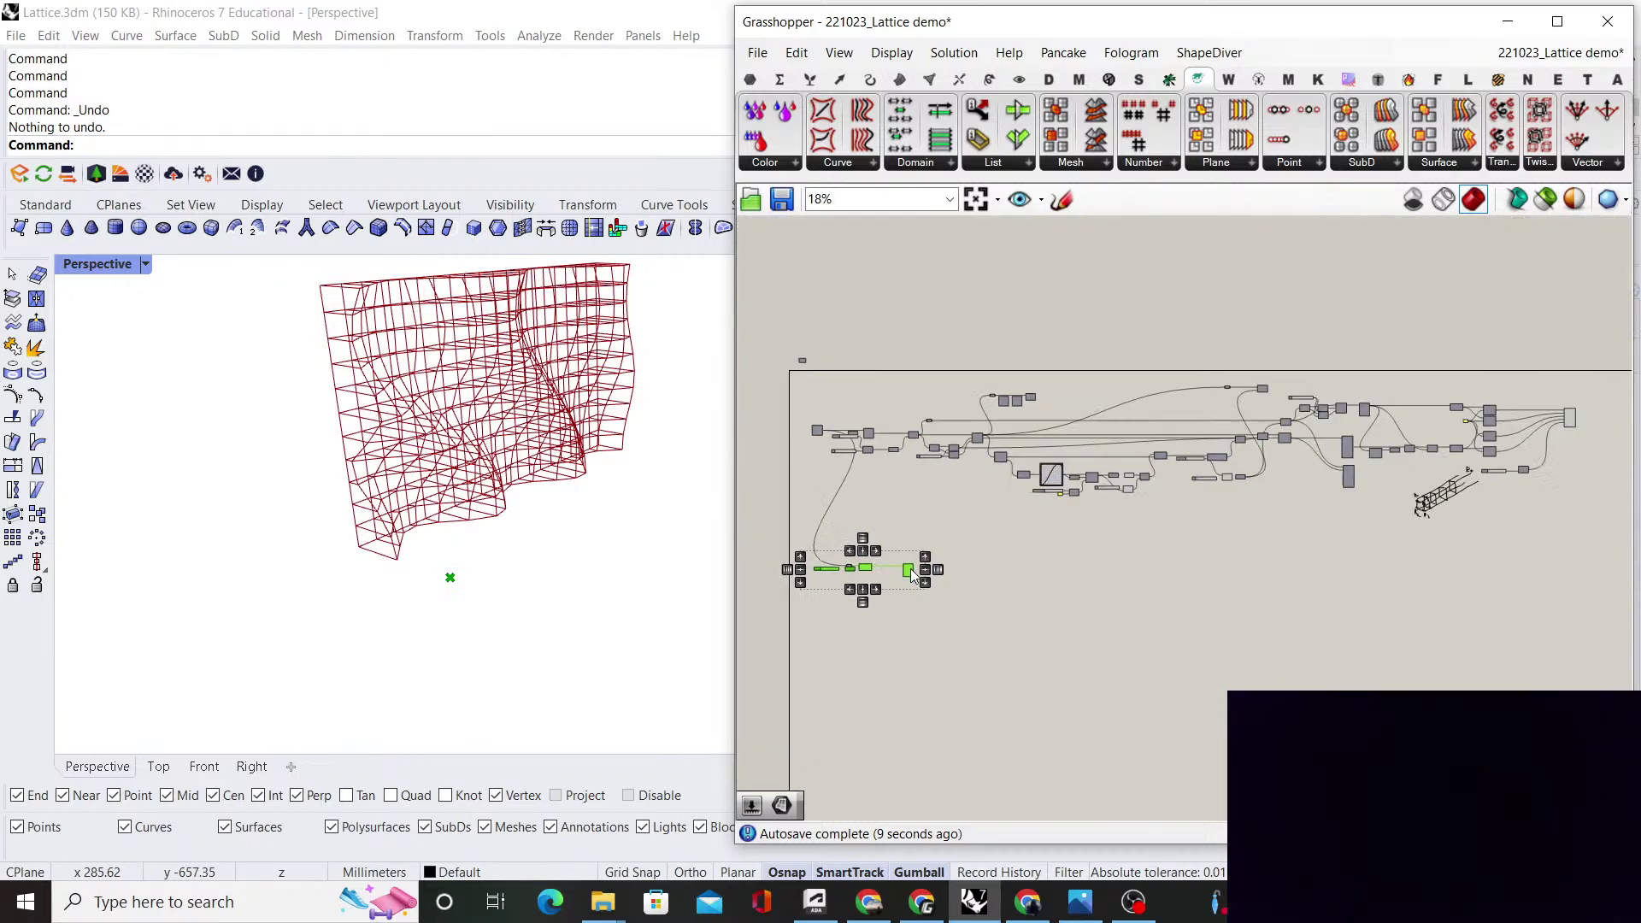
pyautogui.moveTo(911, 568); pyautogui.dragTo(1509, 571)
pyautogui.moveTo(1510, 572); pyautogui.dragTo(1297, 571, button='right')
pyautogui.scroll(4, 1297, 571)
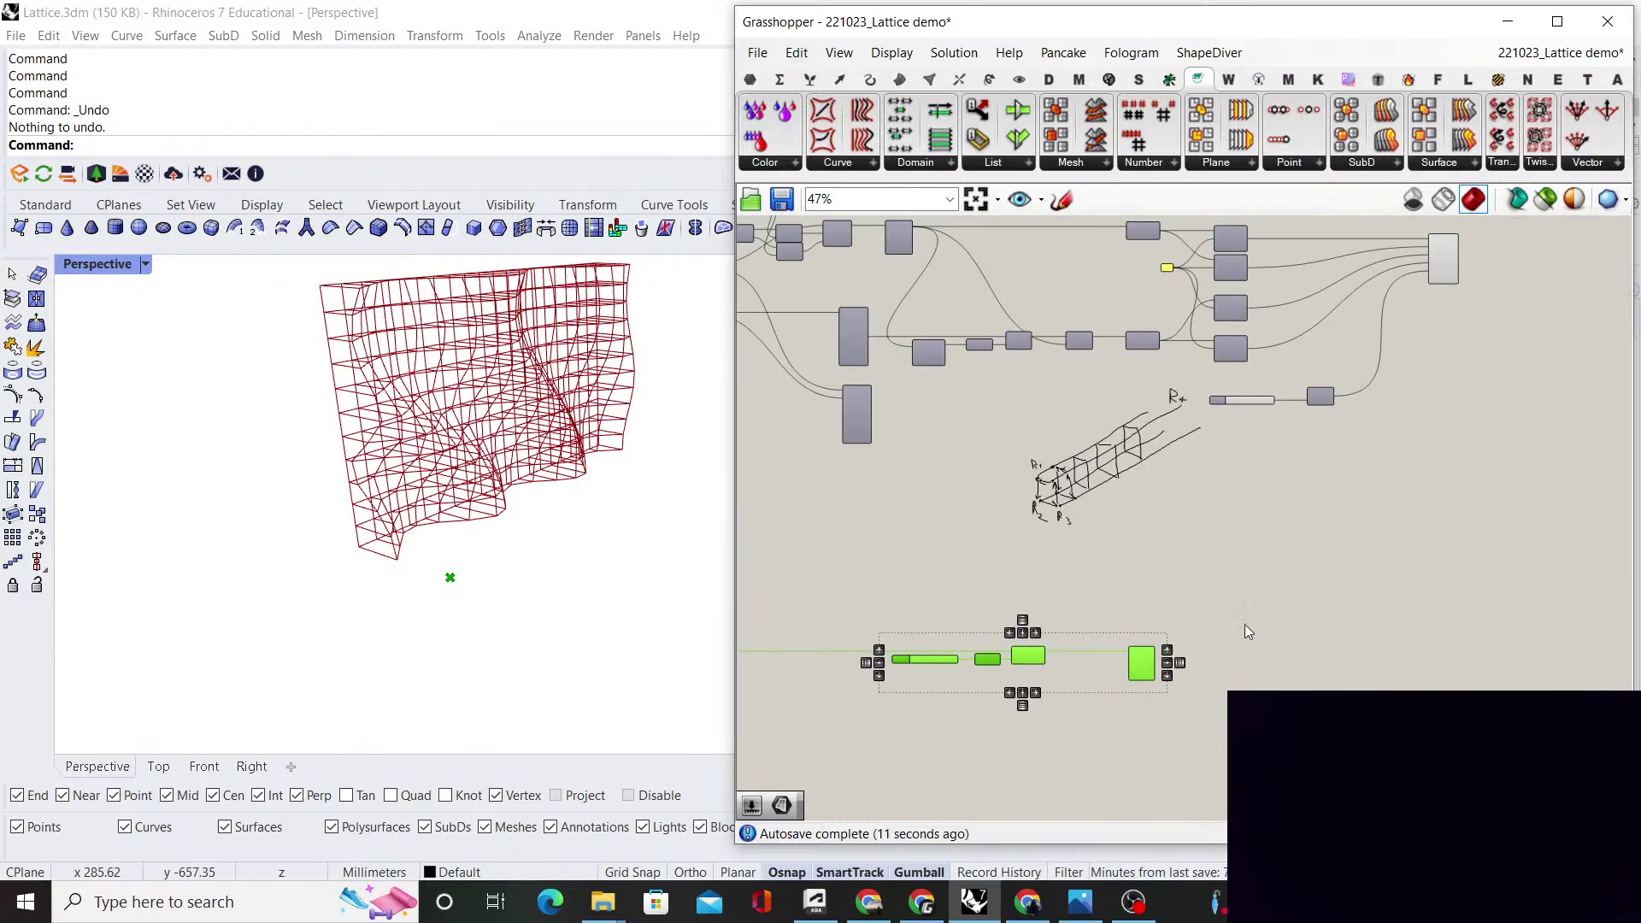
pyautogui.click(1441, 552)
pyautogui.scroll(4, 1441, 561)
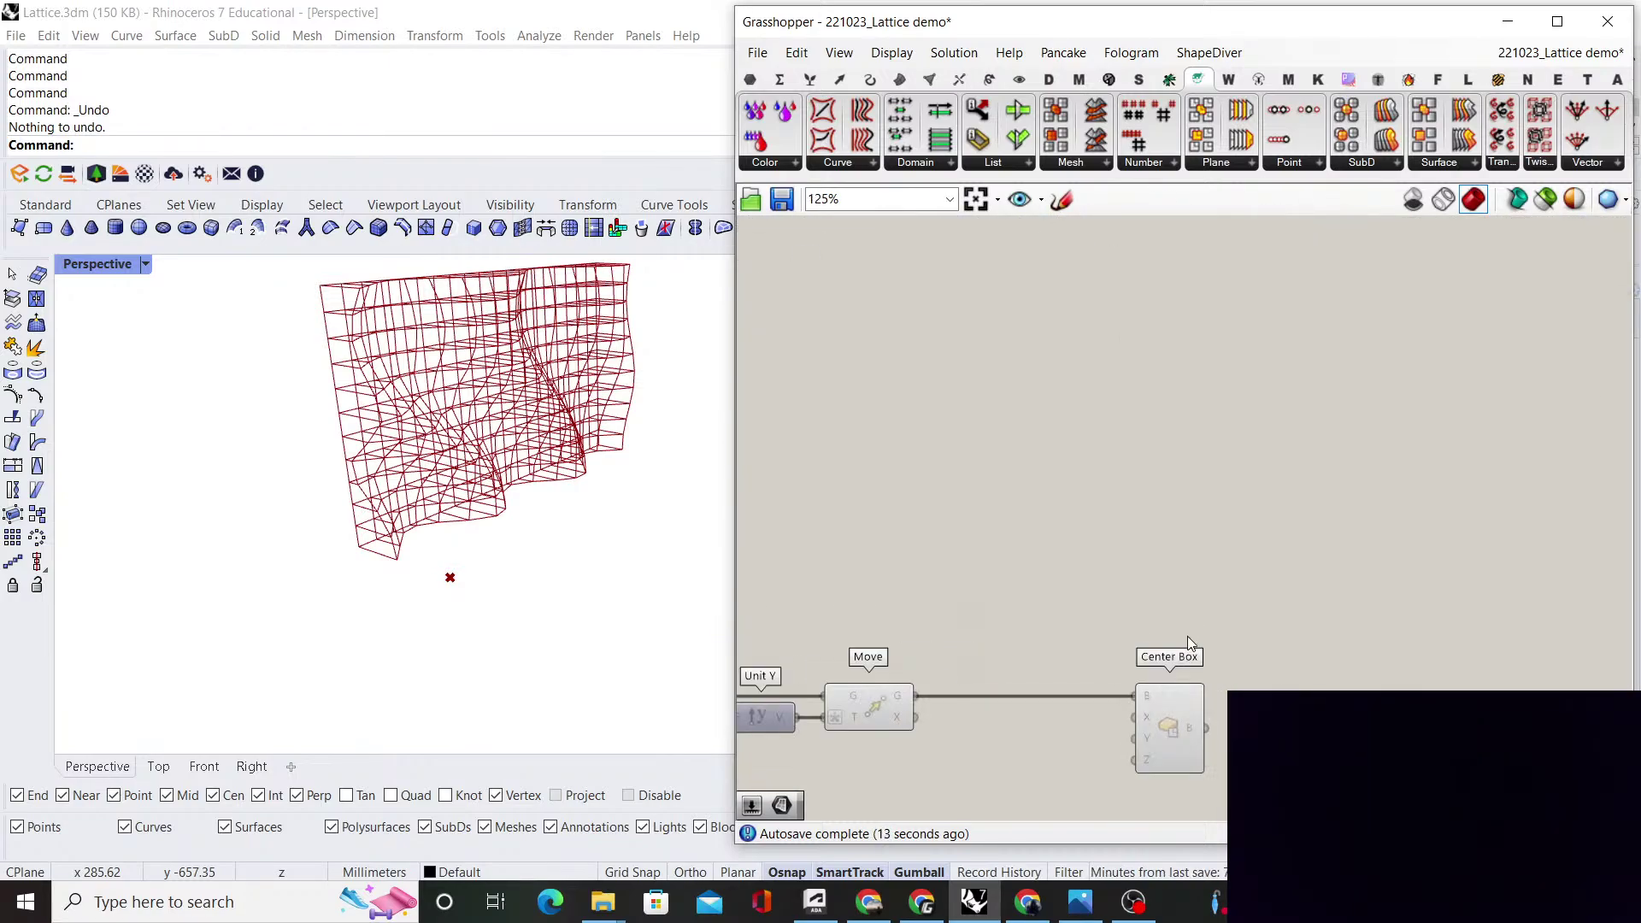
# Turn off the viewport preview of the Move component
pyautogui.click(870, 707)
pyautogui.rightClick(992, 602)
pyautogui.click(1137, 550)
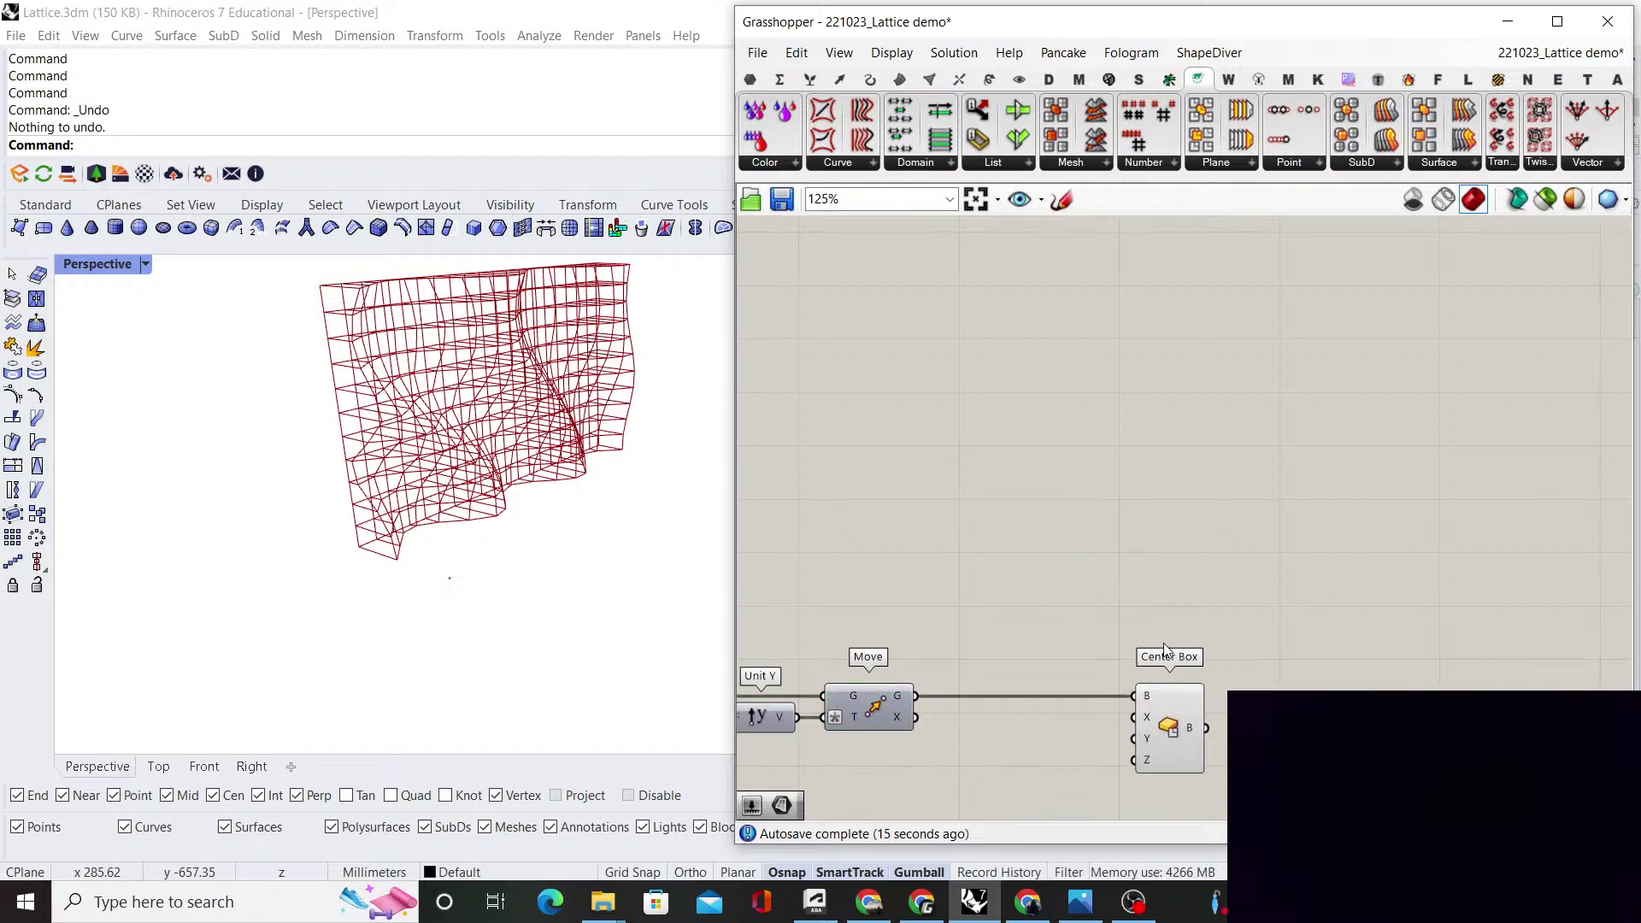
pyautogui.click(1178, 717)
pyautogui.moveTo(1171, 651); pyautogui.dragTo(1214, 611, button='right')
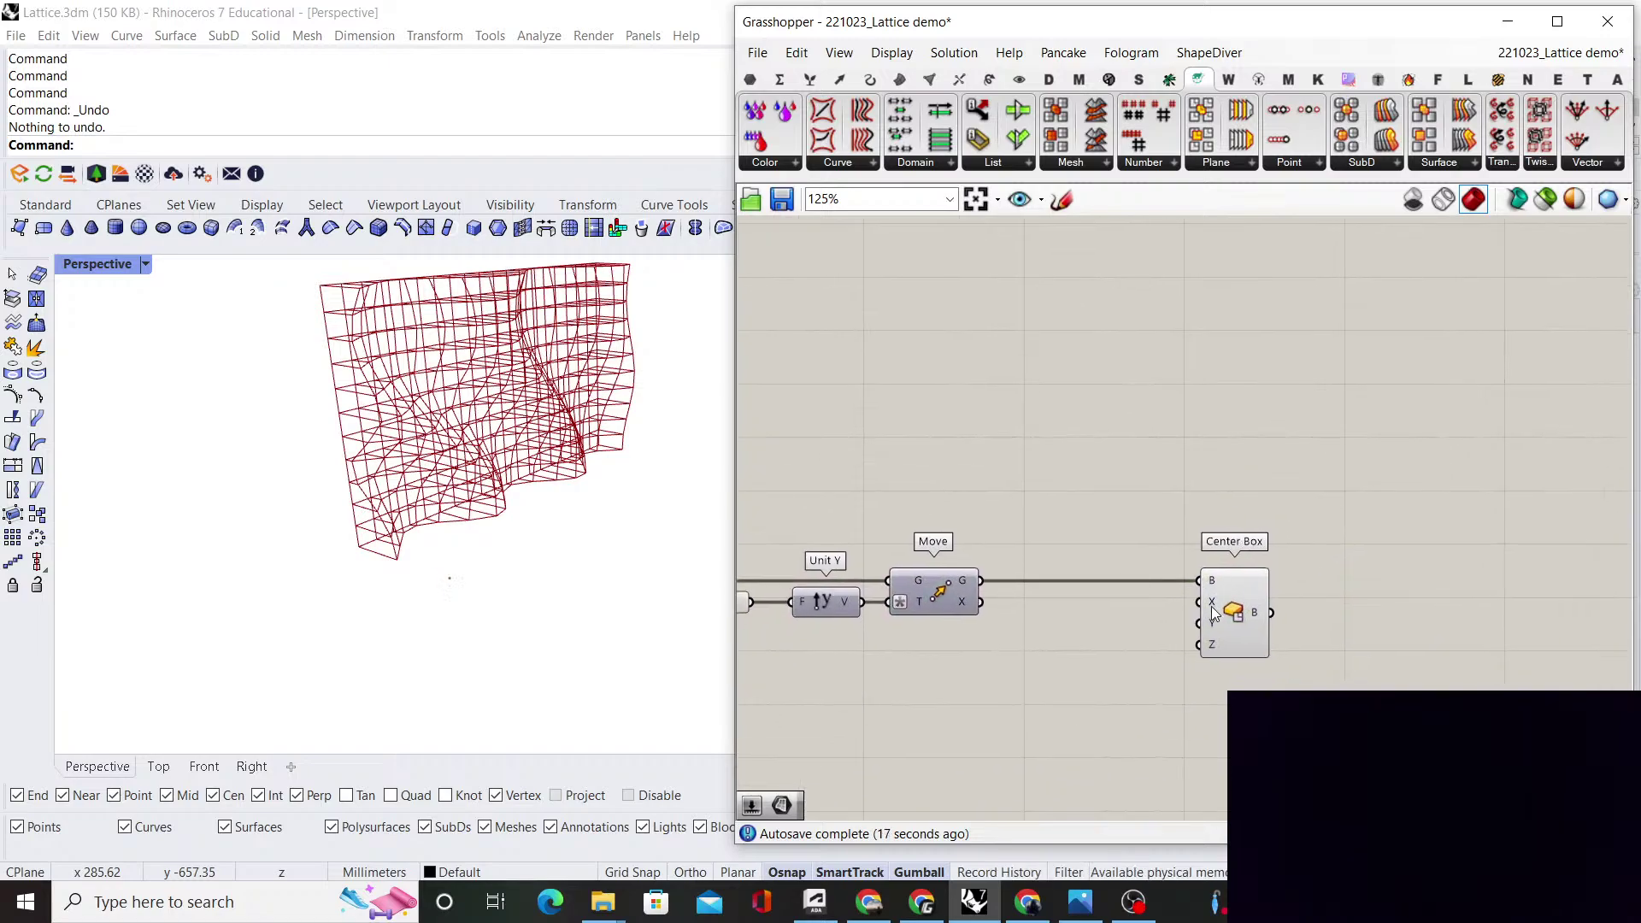
# Add a slider with the value 100 and connect it to the X, Y and Z sizes of the Center Box
pyautogui.doubleClick(1078, 705)
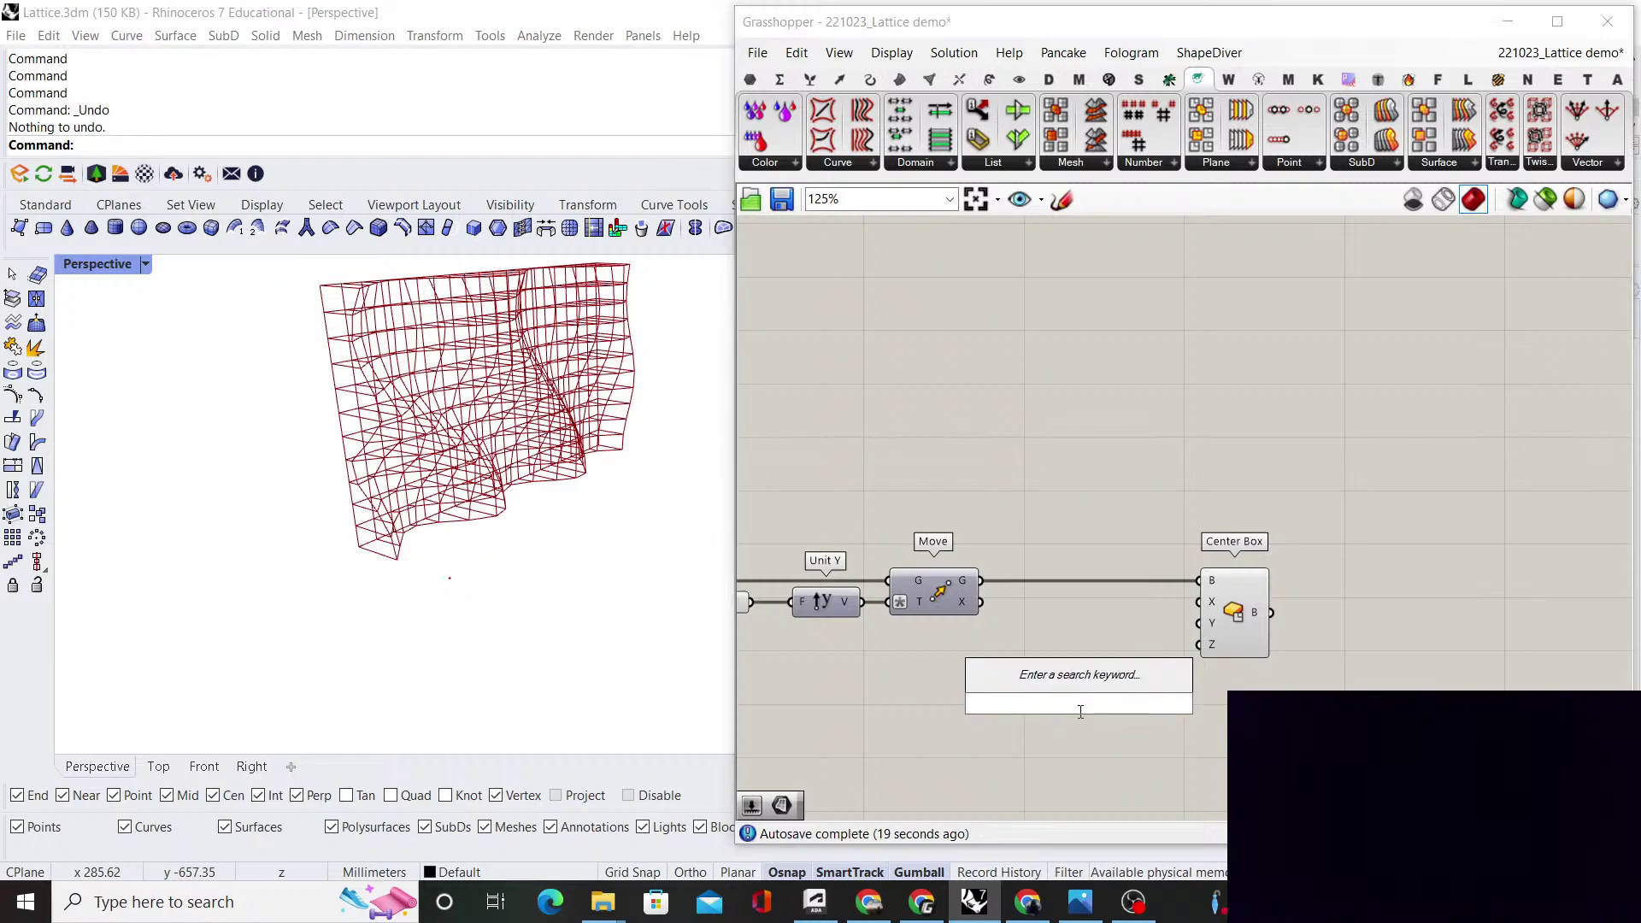
pyautogui.write('100')
pyautogui.press('Return')
pyautogui.scroll(3, 1108, 703)
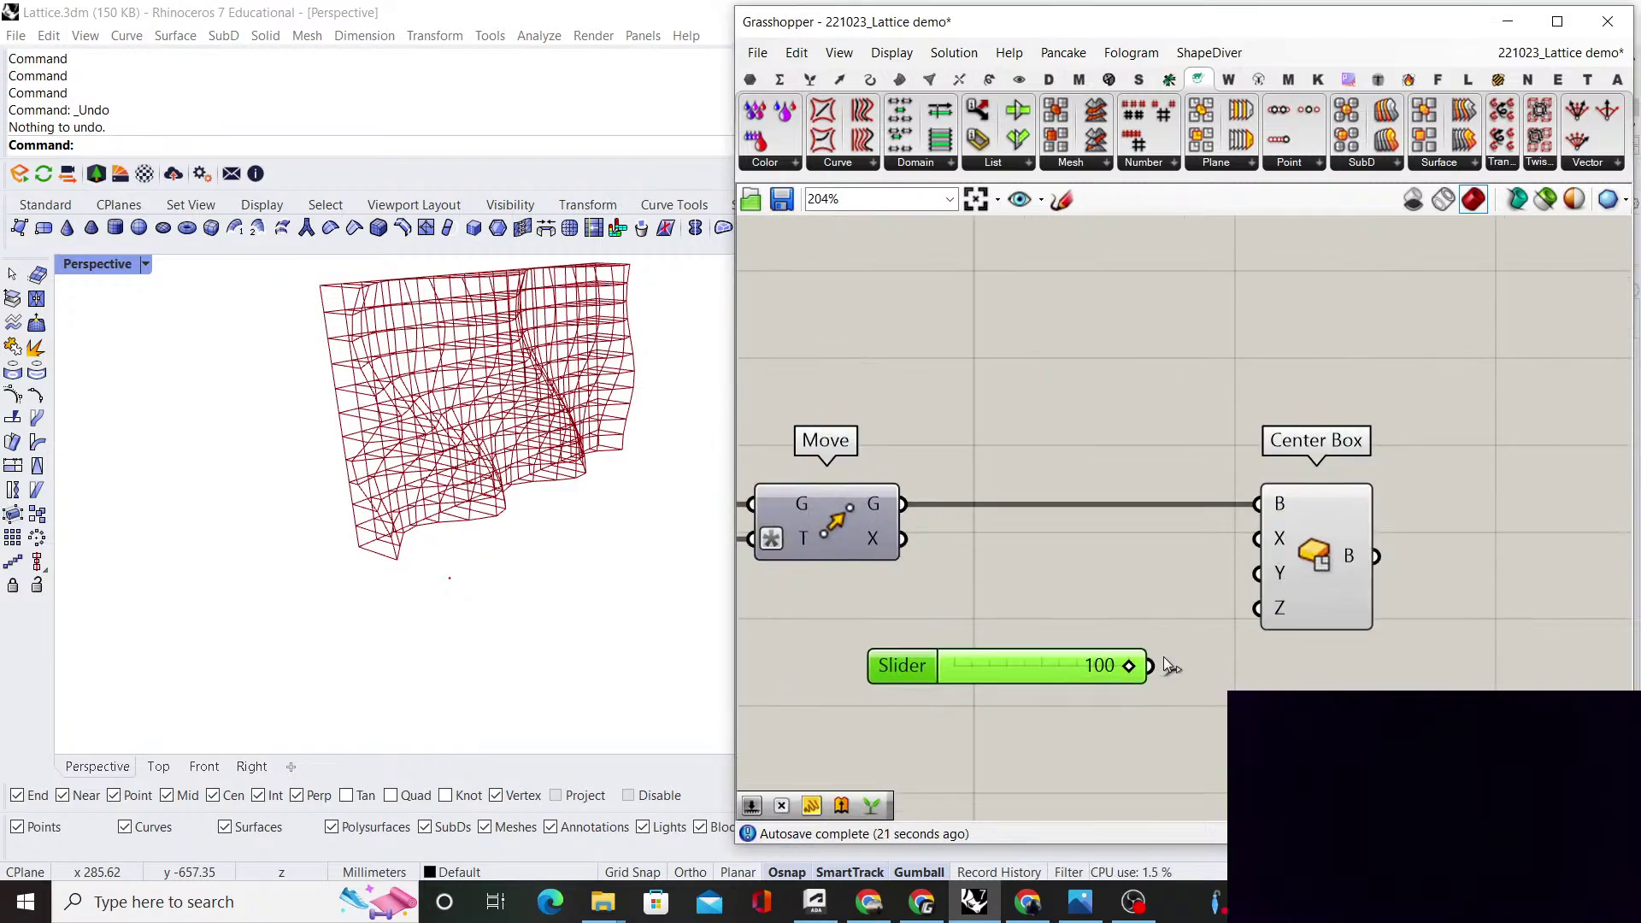
pyautogui.moveTo(1151, 666); pyautogui.dragTo(1257, 539)
pyautogui.moveTo(1151, 666); pyautogui.dragTo(1254, 572)
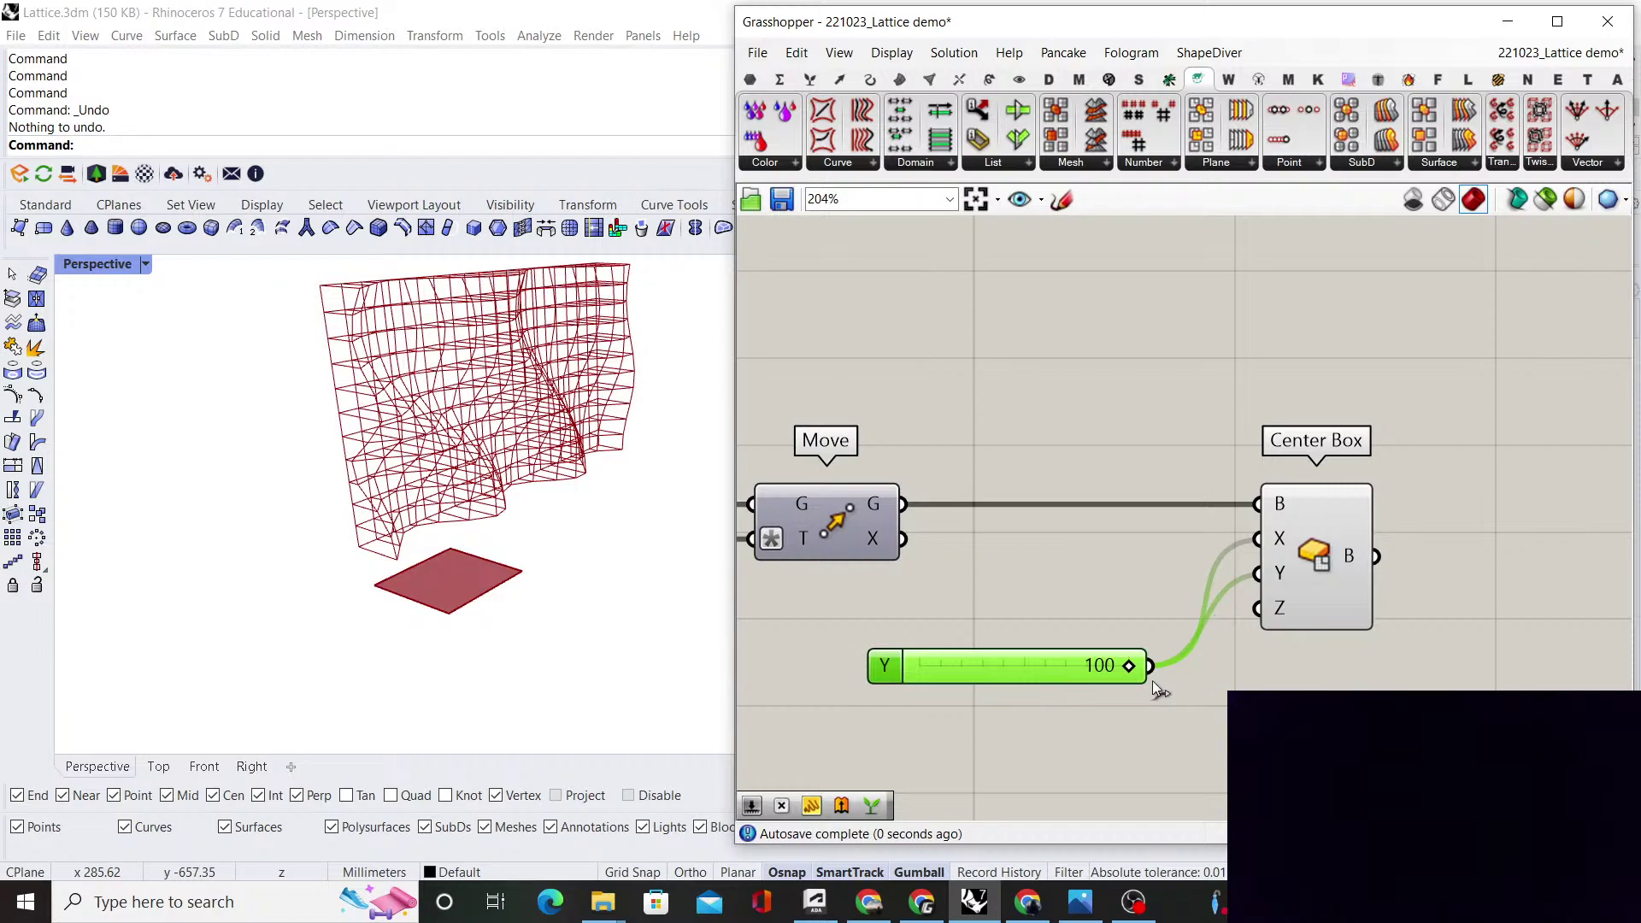
pyautogui.moveTo(1151, 665); pyautogui.dragTo(1209, 622)
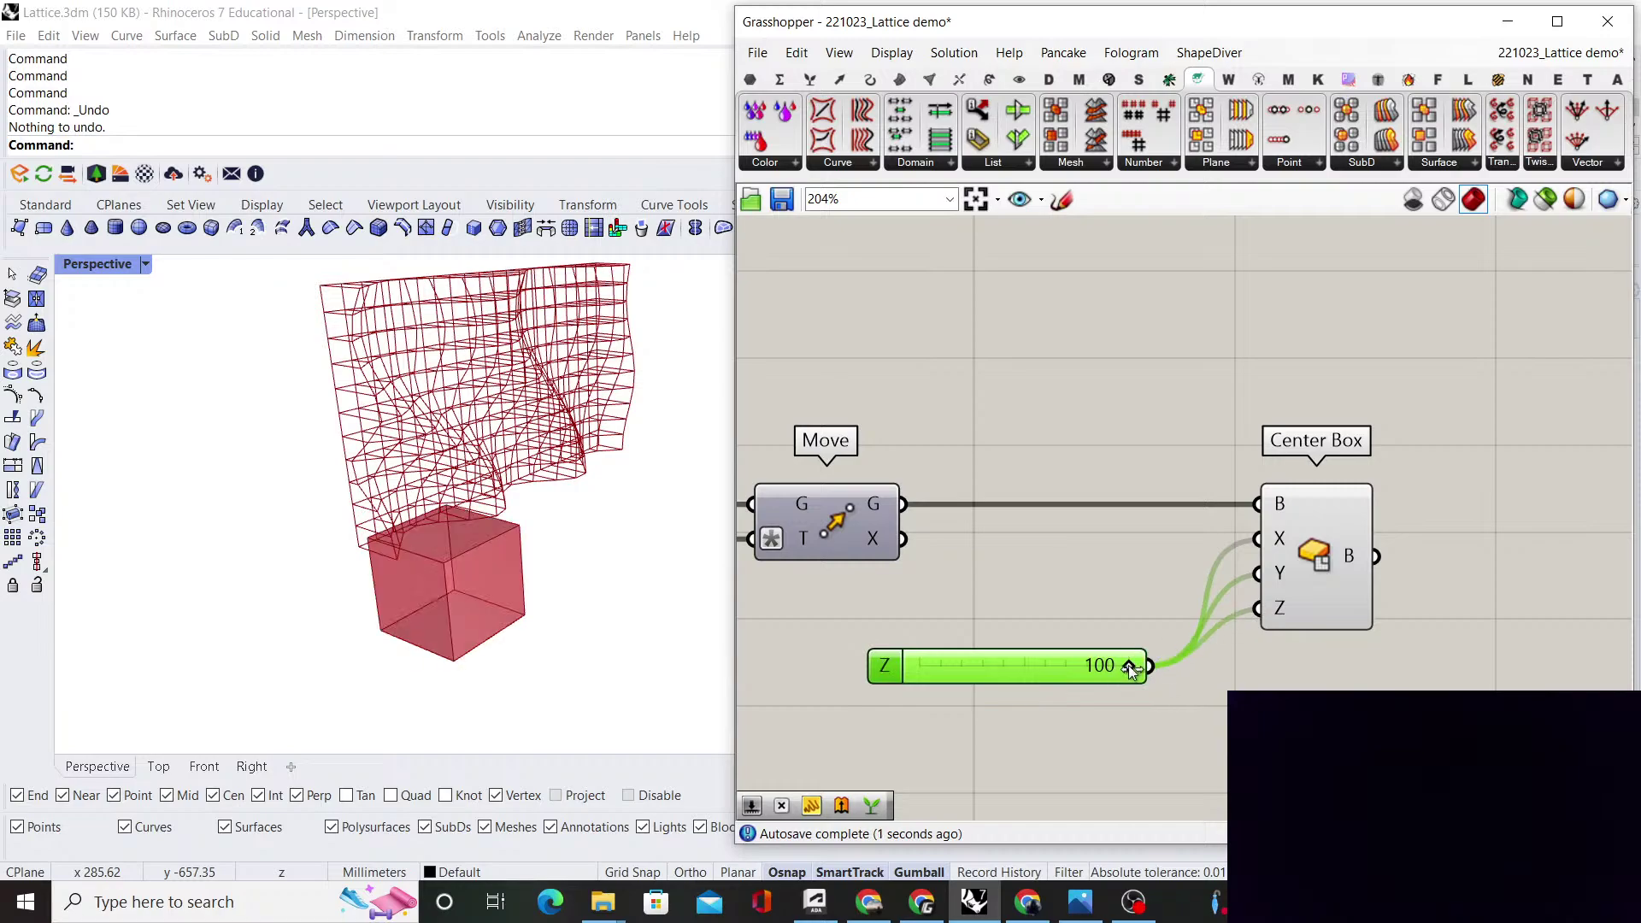
pyautogui.moveTo(459, 562); pyautogui.dragTo(302, 470, button='right')
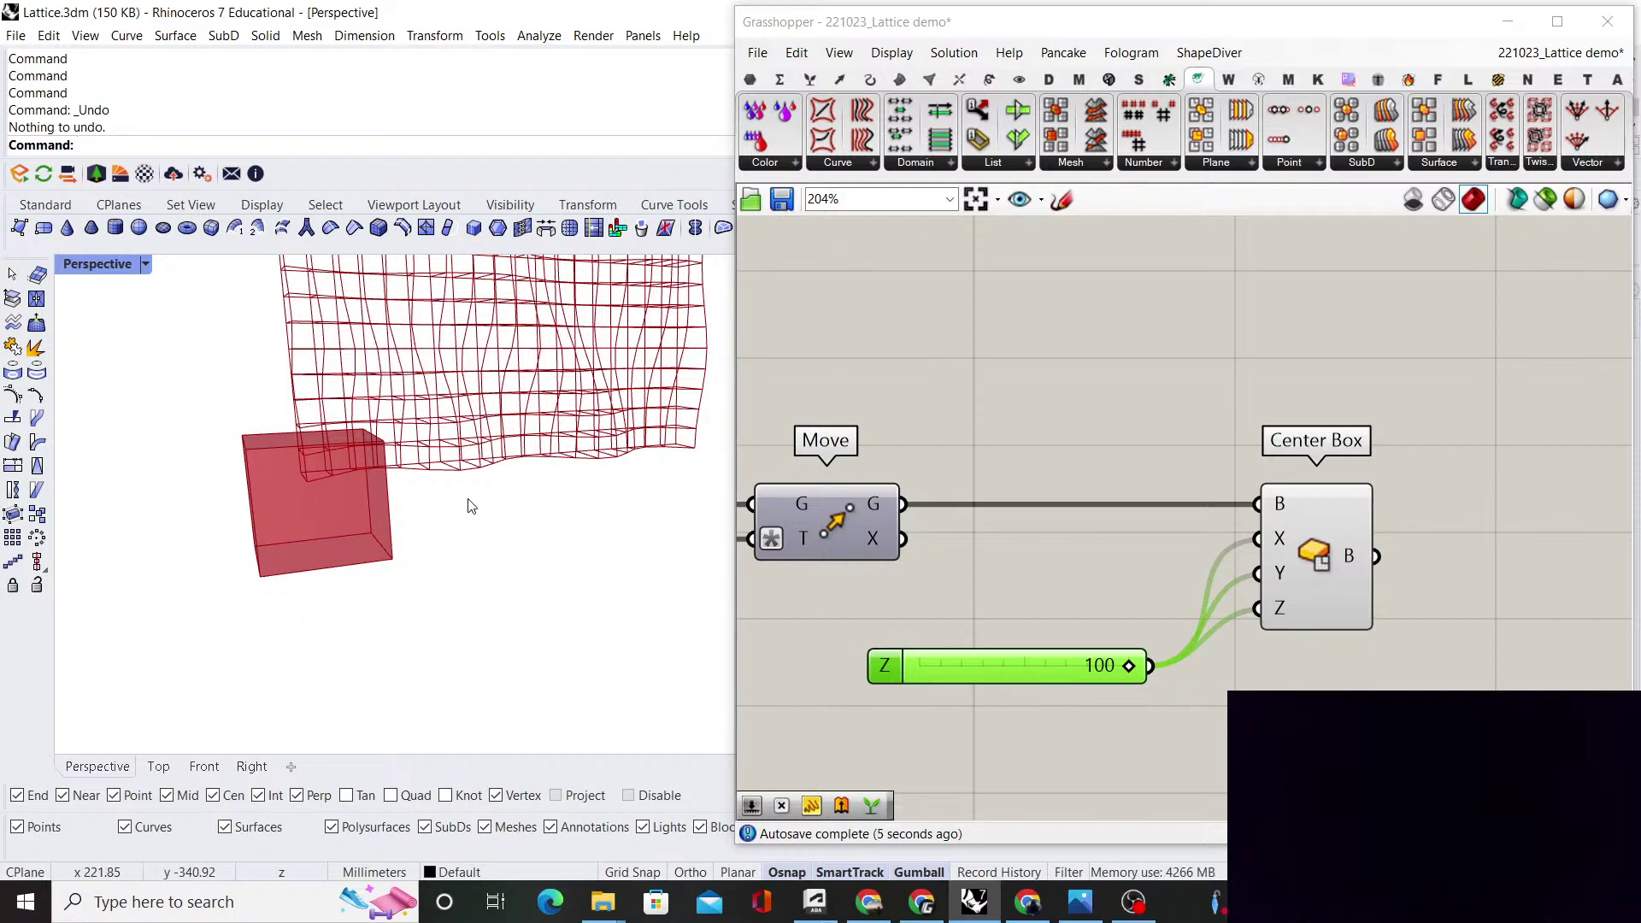
# Set the Center Box size slider to 50 and position it directly below the Move component
pyautogui.scroll(3, 1101, 674)
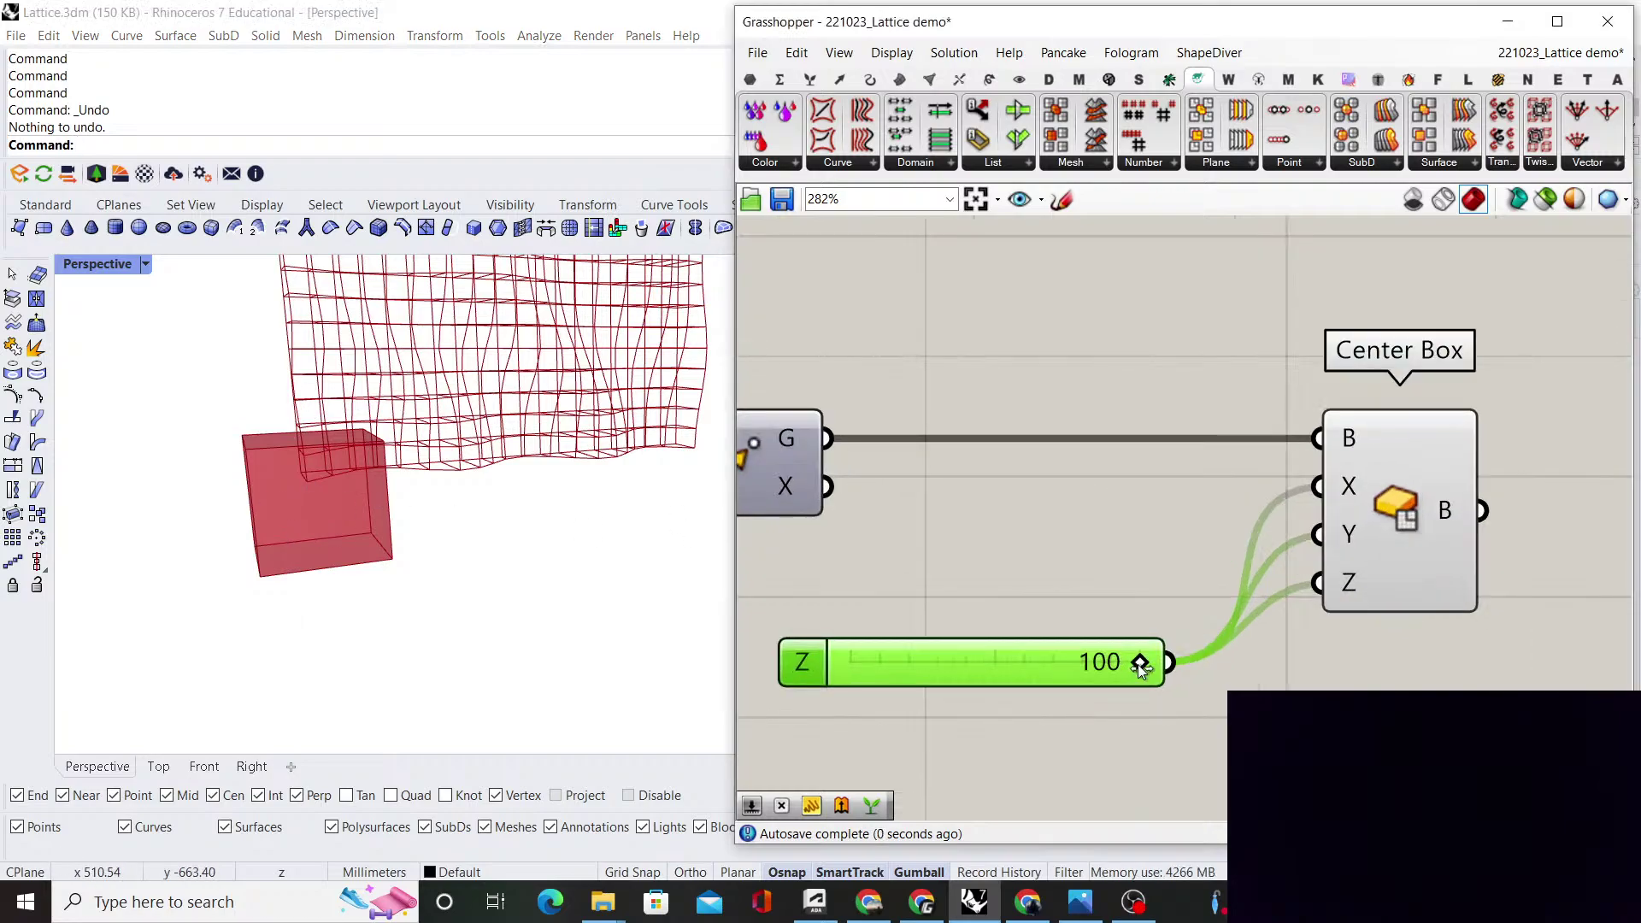
pyautogui.moveTo(1148, 664); pyautogui.dragTo(1006, 677)
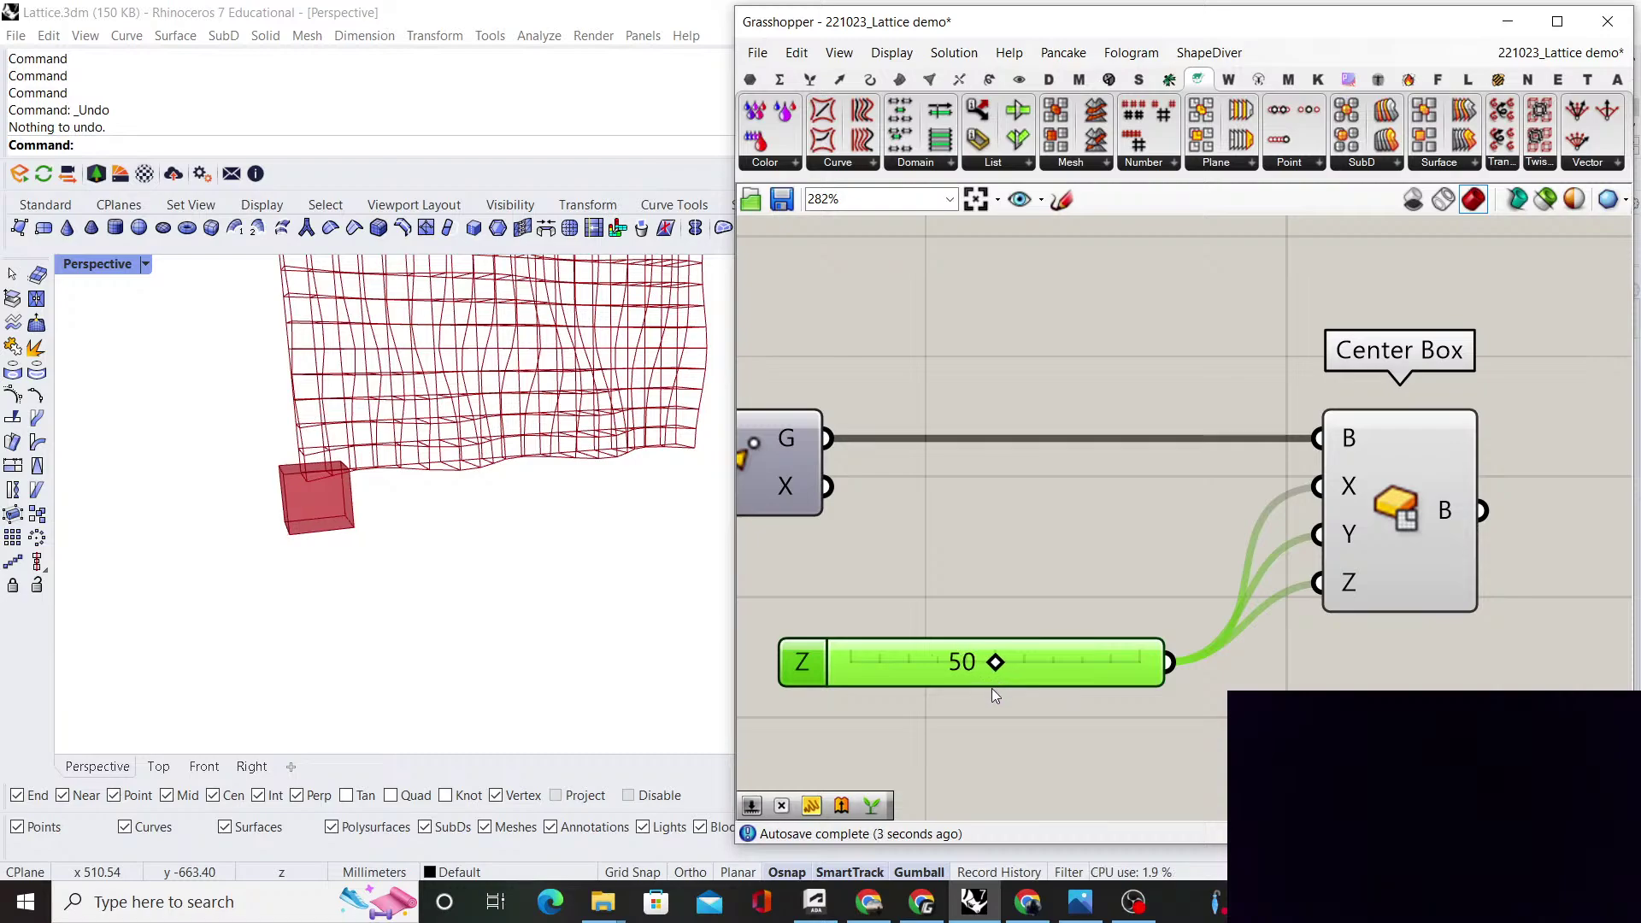
pyautogui.scroll(-3, 1101, 594)
pyautogui.scroll(3, 1103, 602)
pyautogui.moveTo(1247, 695); pyautogui.dragTo(1114, 623)
pyautogui.moveTo(1176, 636); pyautogui.dragTo(1084, 648, button='right')
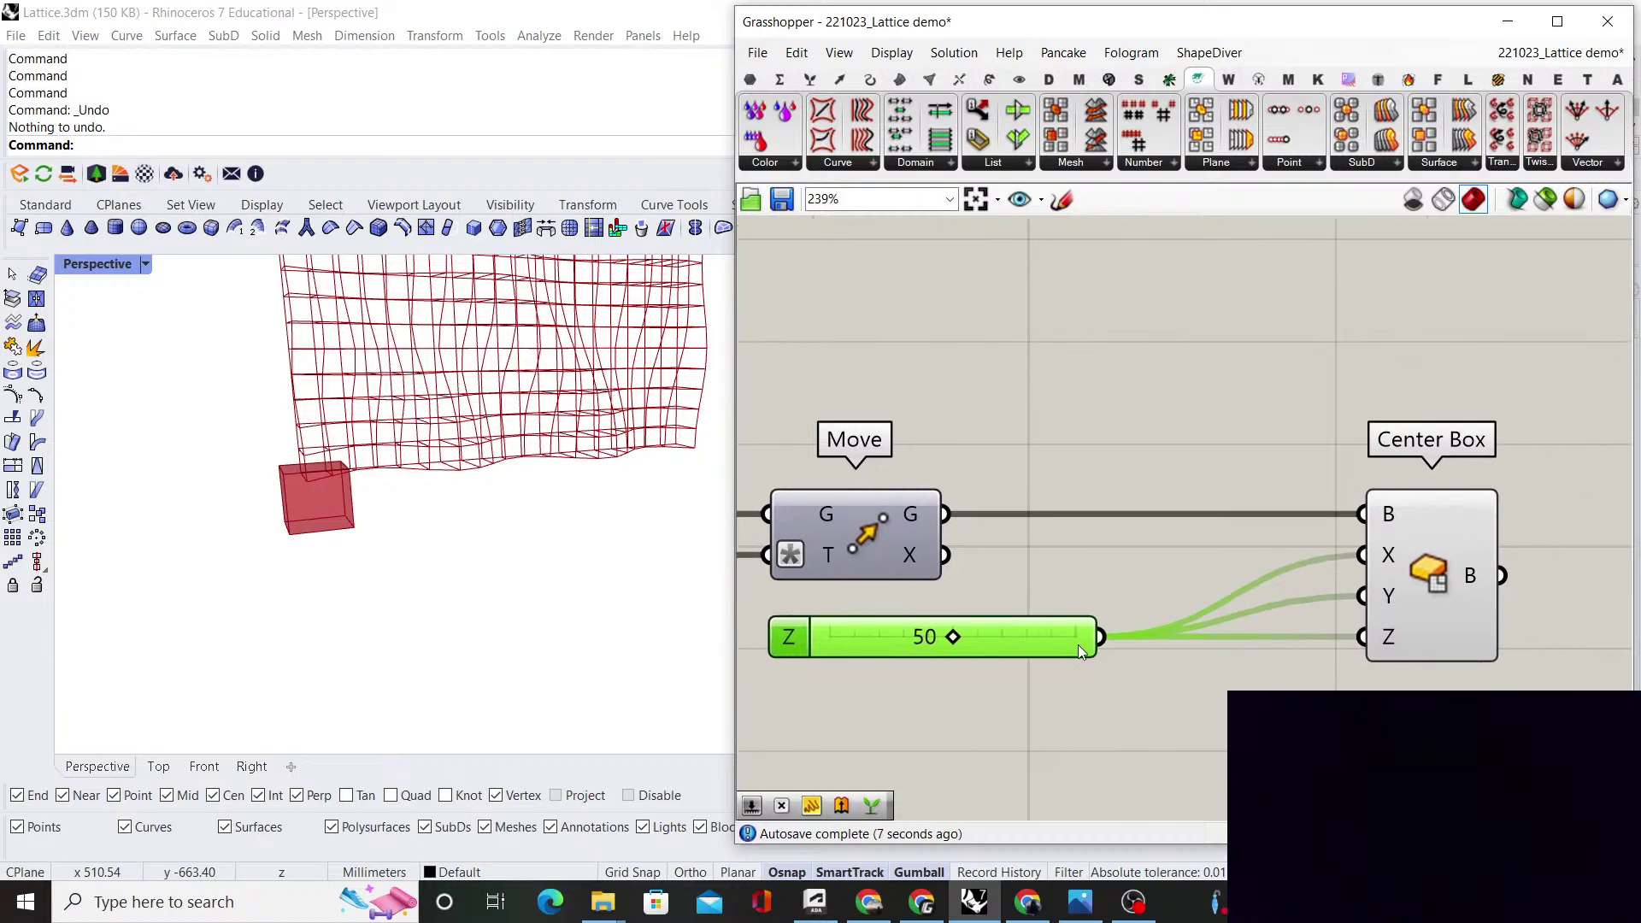
# Shift the Center Box farther along and gather its three size wires through a relay placed just before it
pyautogui.scroll(-2, 1101, 624)
pyautogui.moveTo(1295, 623); pyautogui.dragTo(1144, 631, button='right')
pyautogui.scroll(1, 1147, 631)
pyautogui.moveTo(1193, 617); pyautogui.dragTo(1431, 626)
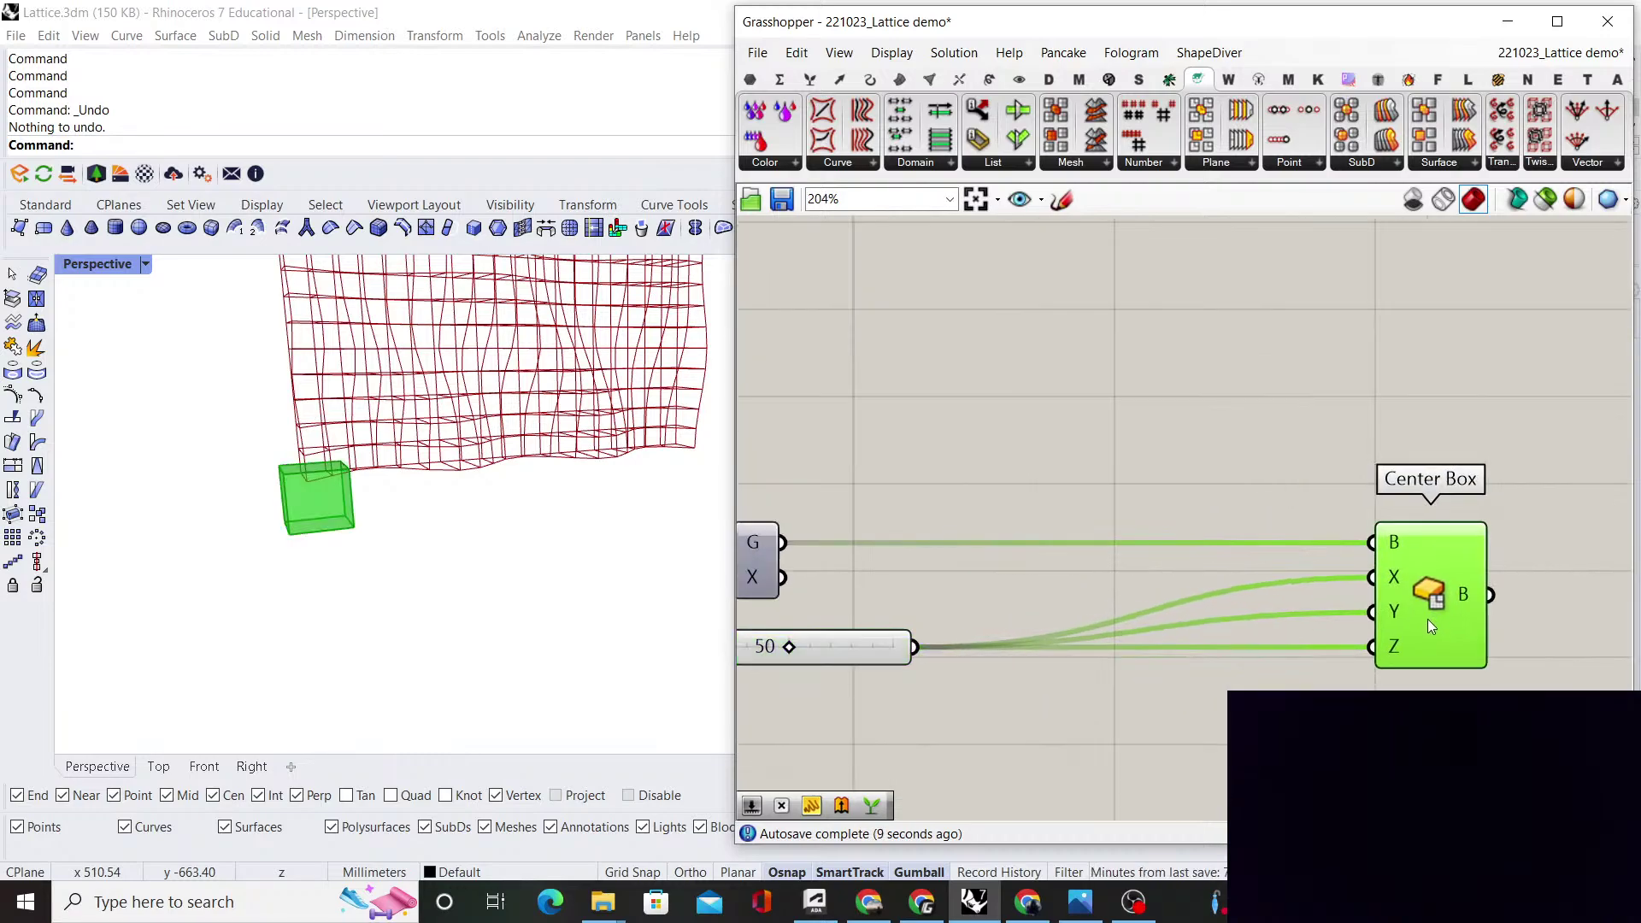
pyautogui.doubleClick(989, 647)
pyautogui.moveTo(989, 647); pyautogui.dragTo(1251, 649)
pyautogui.moveTo(965, 633); pyautogui.dragTo(1007, 605, button='right')
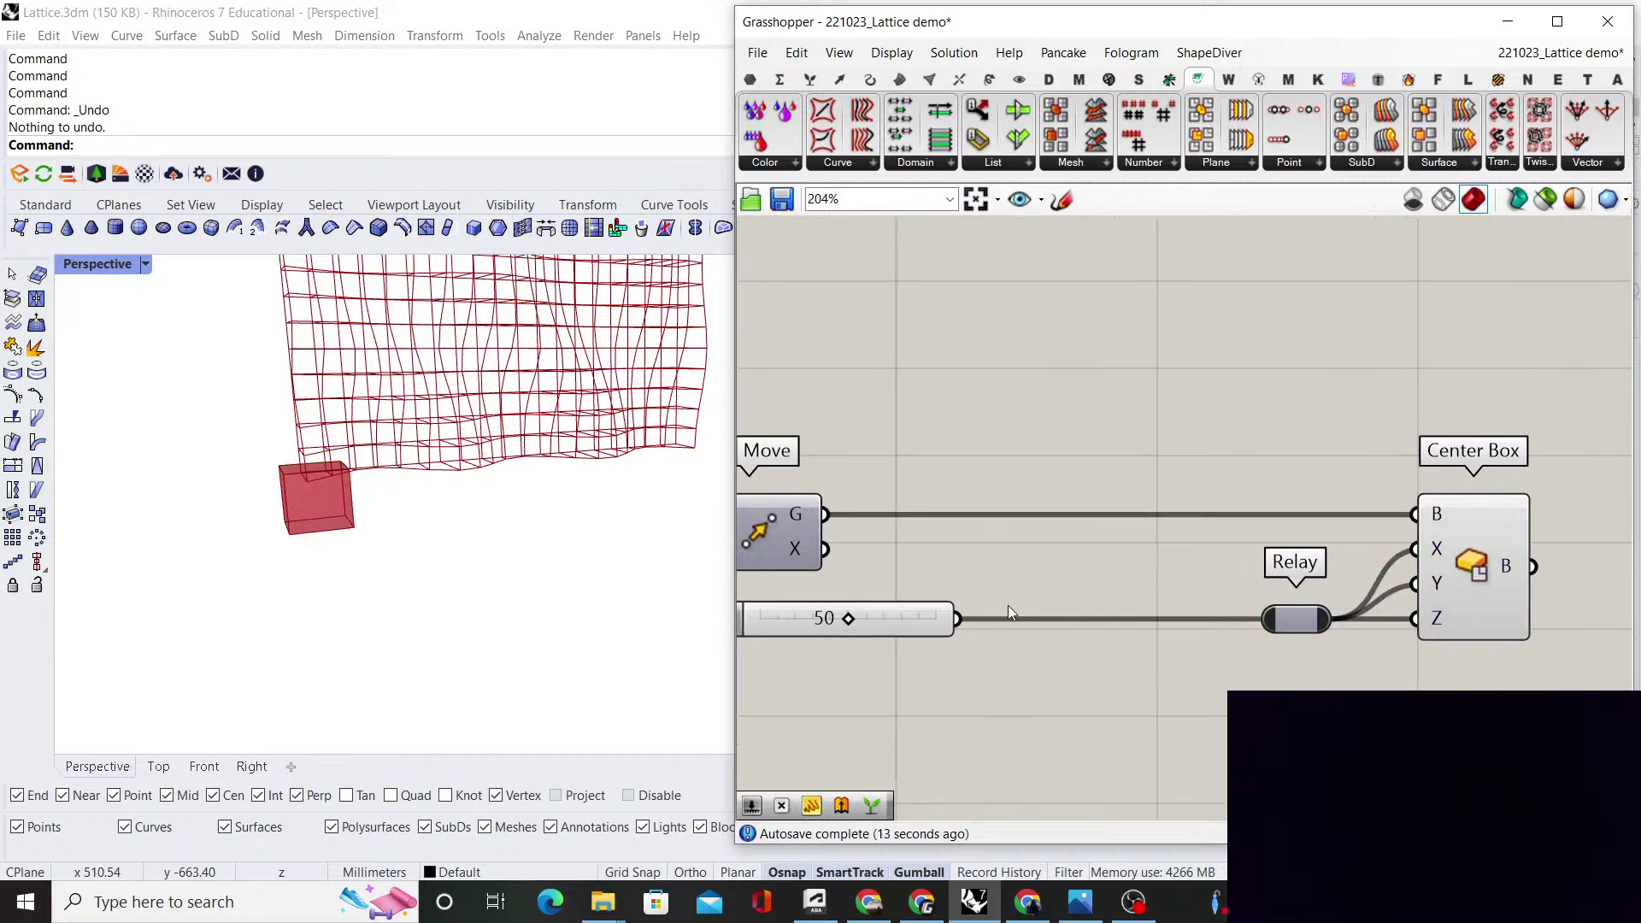
# Add a Division component between the size slider and the relay, with the slider as its dividend A
pyautogui.doubleClick(1125, 723)
pyautogui.write('di')
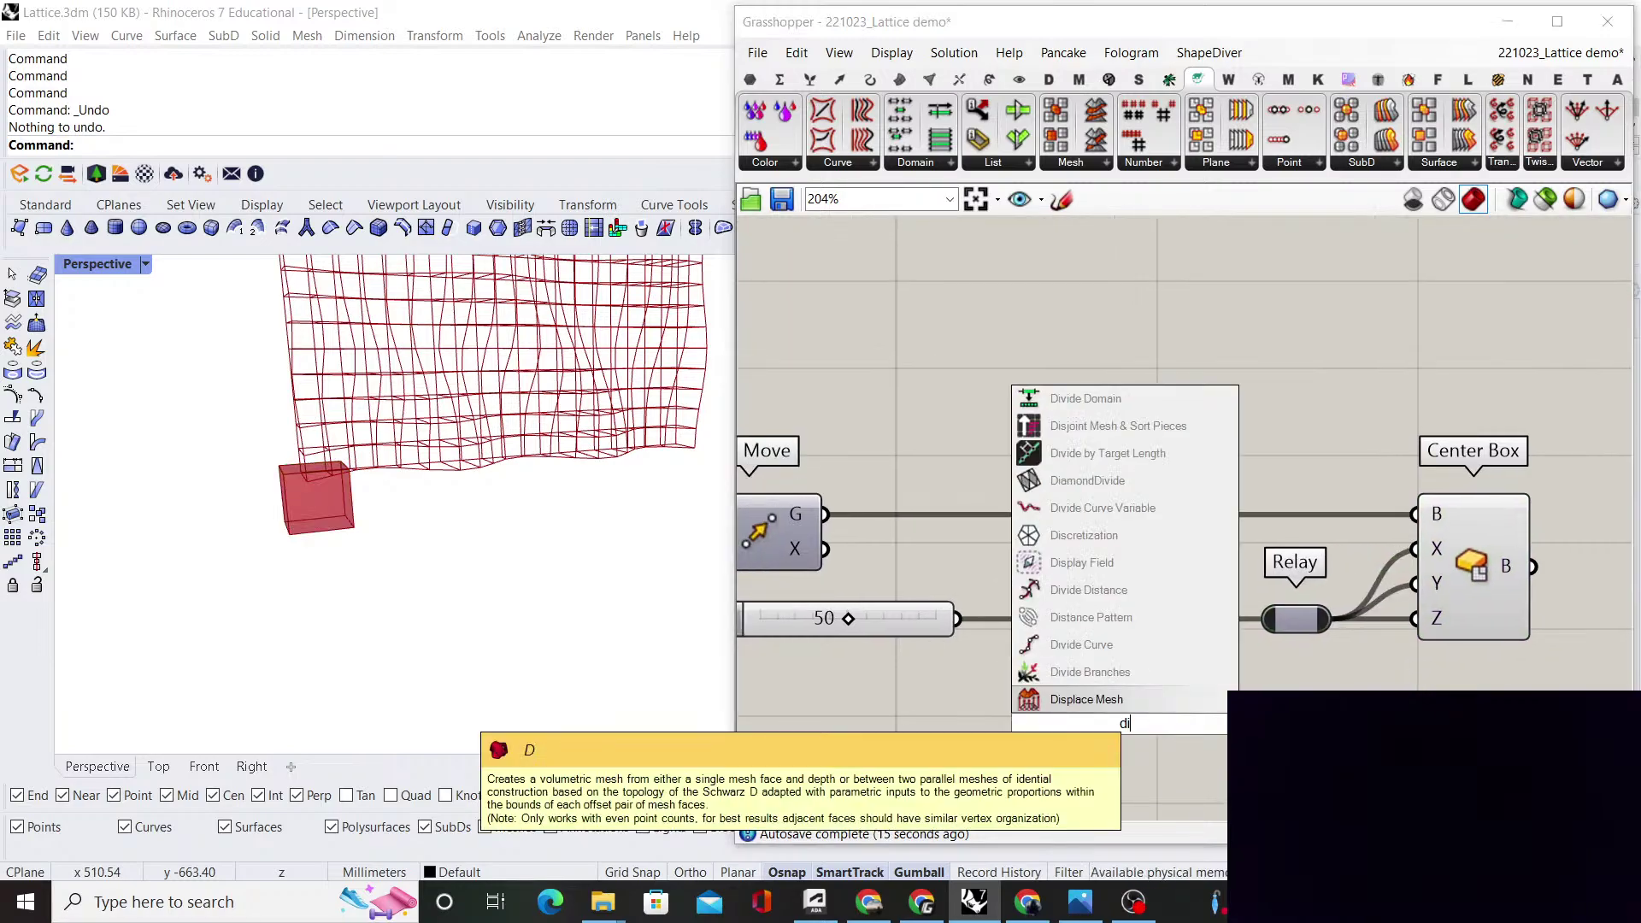
pyautogui.write('vision')
pyautogui.press('Return')
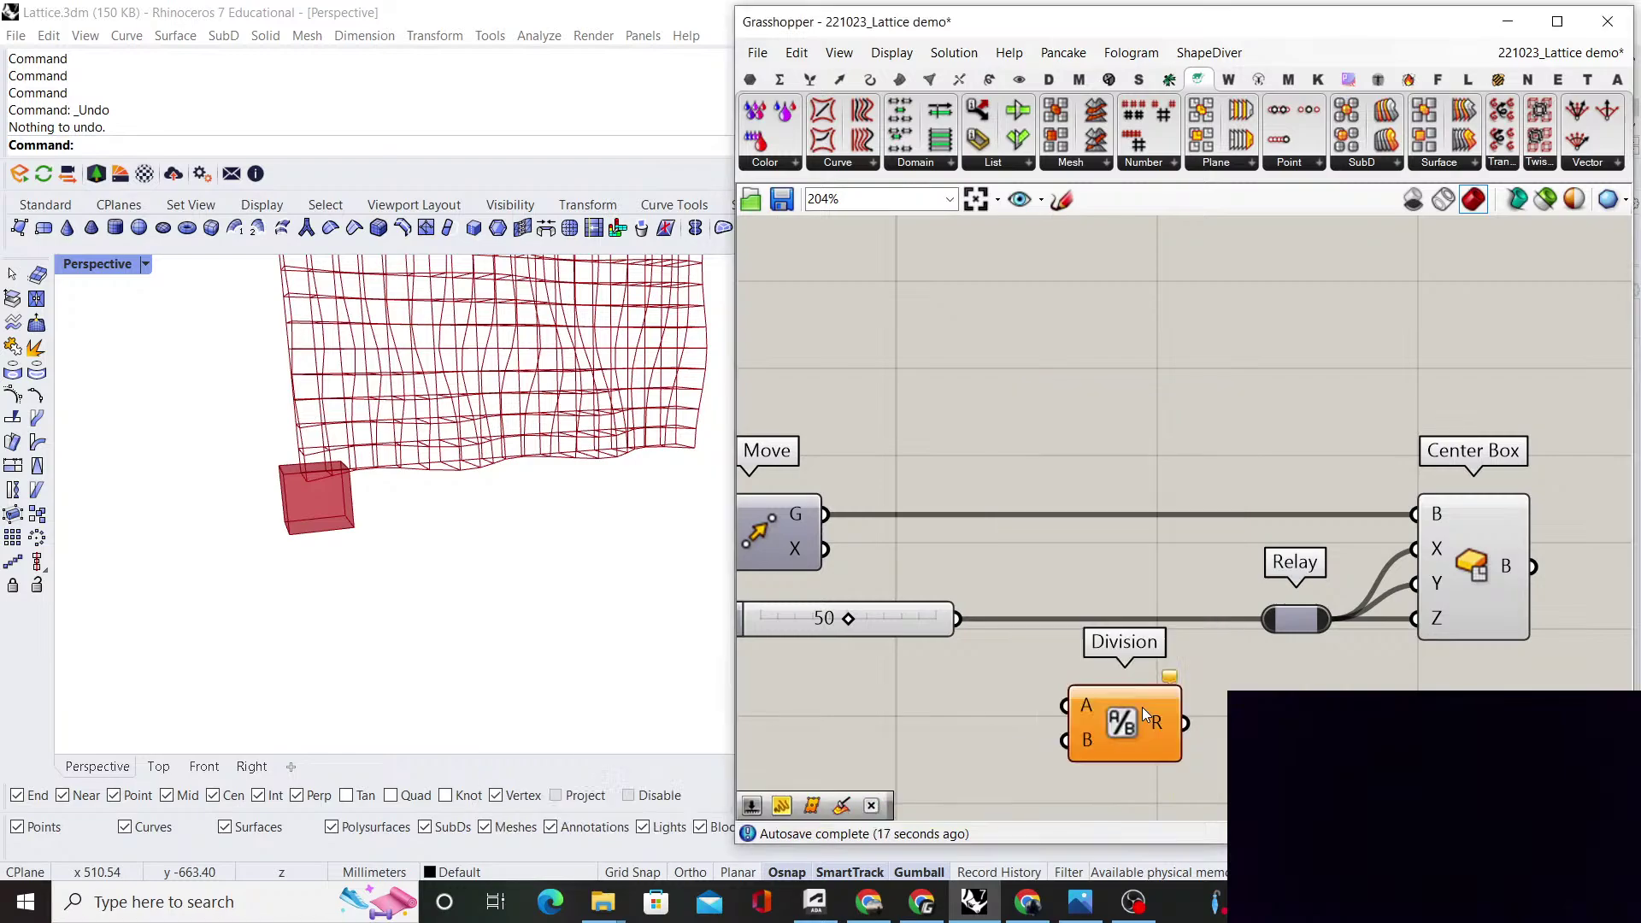
pyautogui.moveTo(1037, 674); pyautogui.dragTo(1065, 705)
pyautogui.moveTo(1125, 723); pyautogui.dragTo(1130, 637)
# Add a panel with the value 2 as the Division's divisor and feed the result into the relay
pyautogui.doubleClick(957, 725)
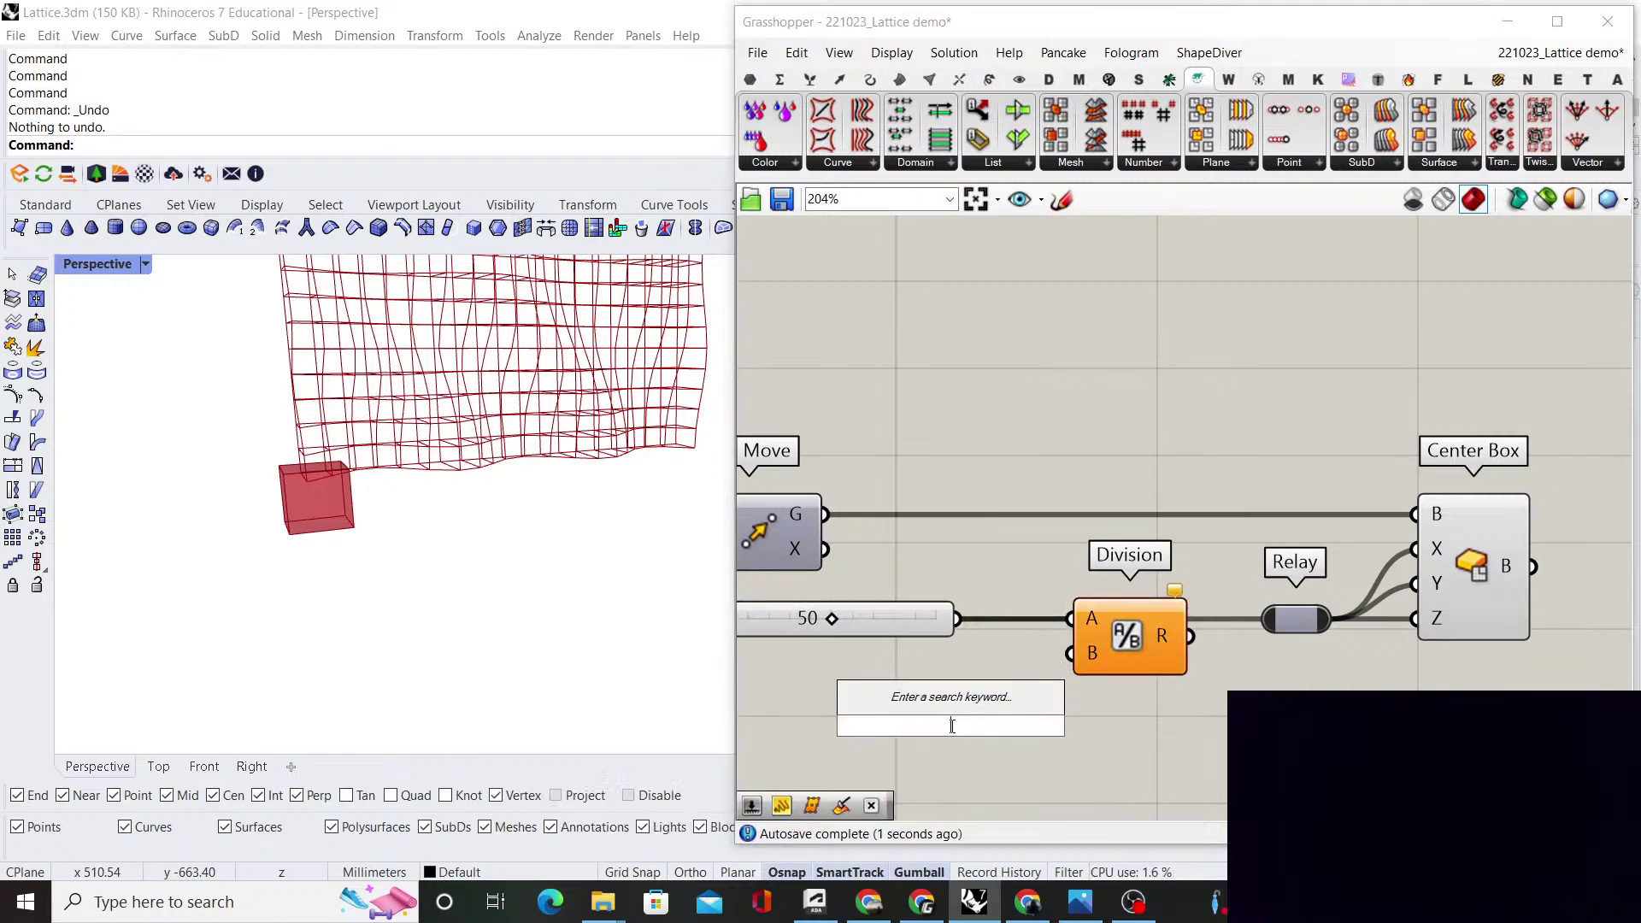
pyautogui.write('//2')
pyautogui.press('Return')
pyautogui.moveTo(981, 725); pyautogui.dragTo(1070, 653)
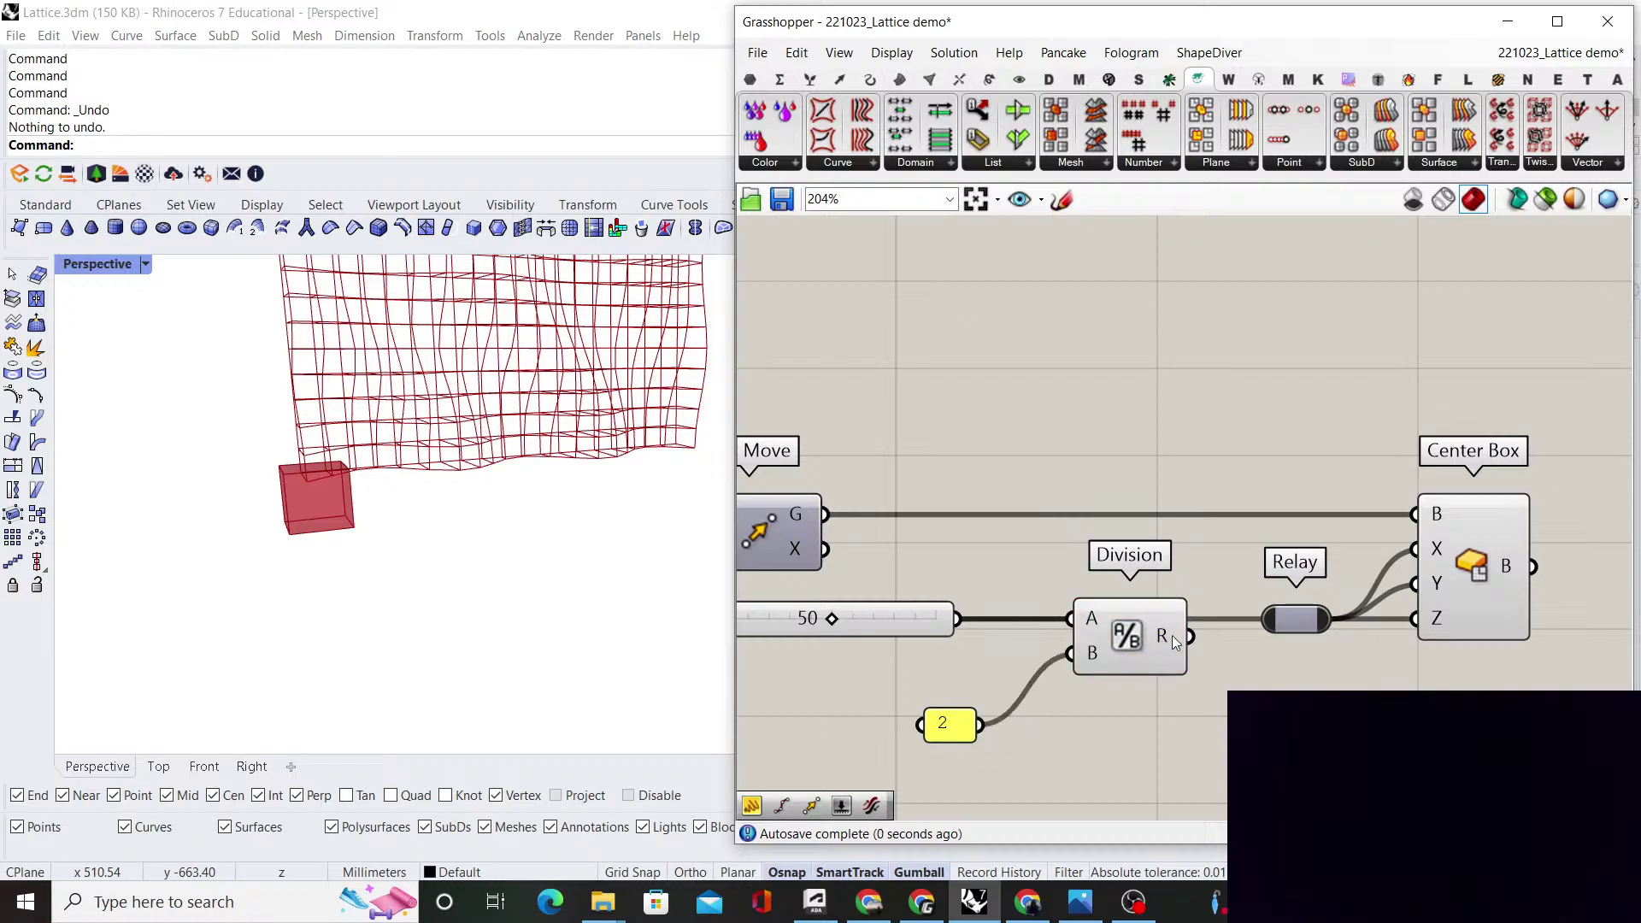
pyautogui.moveTo(1285, 618); pyautogui.dragTo(1284, 635)
pyautogui.click(1293, 682)
pyautogui.moveTo(1293, 684); pyautogui.dragTo(1275, 641, button='right')
pyautogui.scroll(-1, 1274, 643)
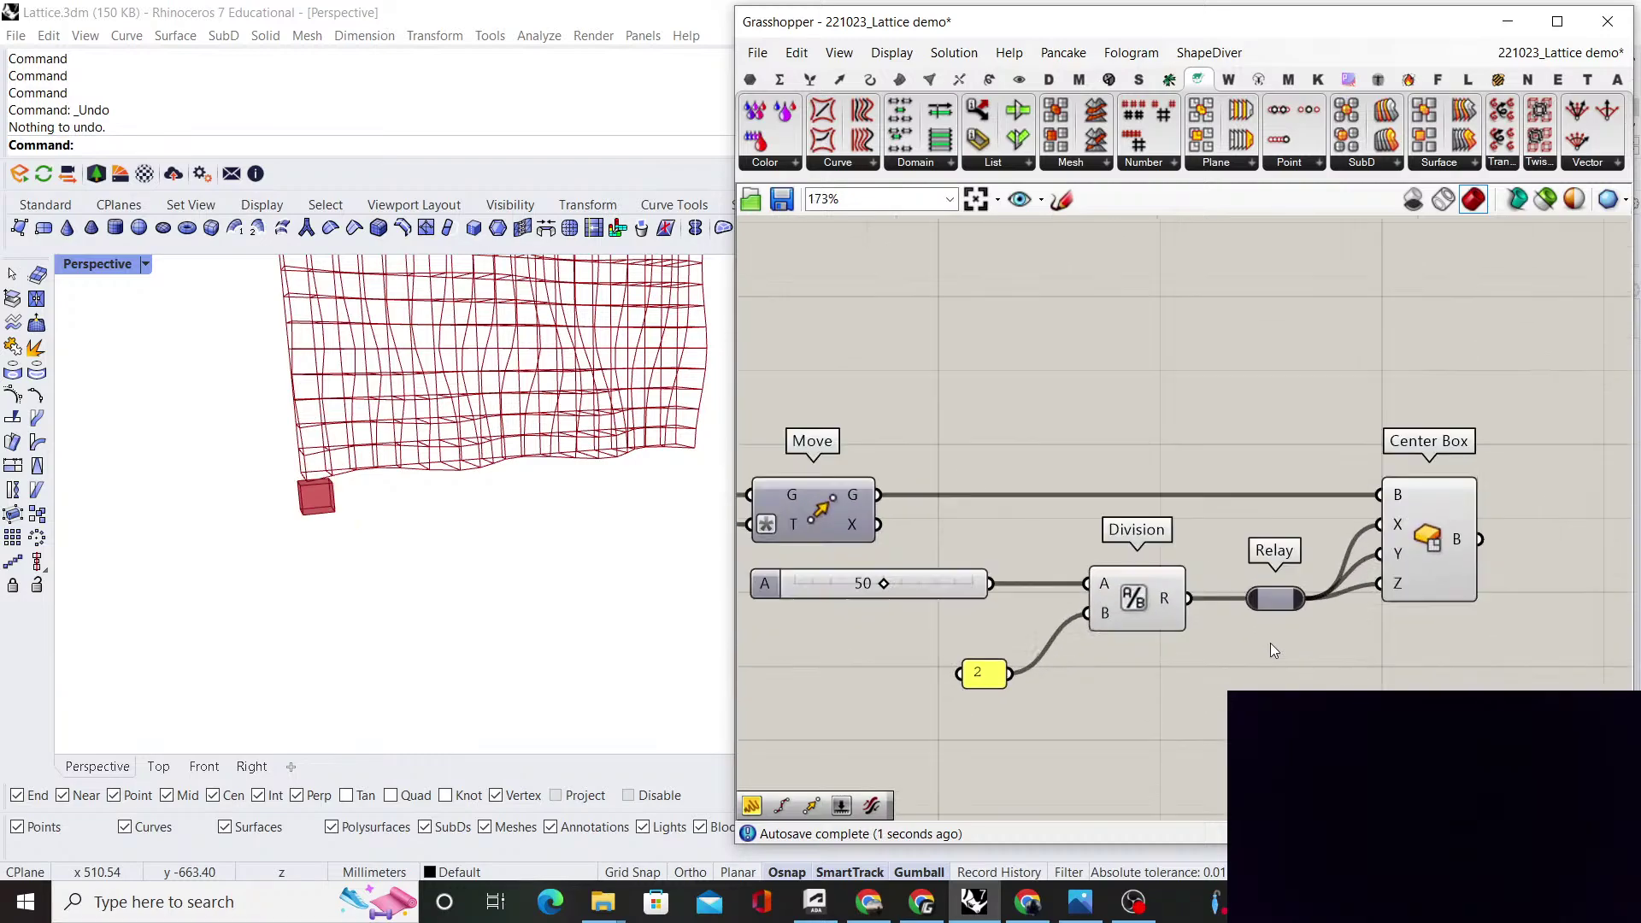
# Line up the relay and Division components and set the slider feeding the Division to 100
pyautogui.scroll(1, 1274, 642)
pyautogui.moveTo(1287, 593); pyautogui.dragTo(1284, 567)
pyautogui.click(1234, 526)
pyautogui.moveTo(1234, 526); pyautogui.dragTo(1253, 556, button='right')
pyautogui.moveTo(1143, 613); pyautogui.dragTo(1151, 589)
pyautogui.moveTo(1135, 513); pyautogui.dragTo(1272, 505, button='right')
pyautogui.moveTo(967, 598); pyautogui.dragTo(1112, 549)
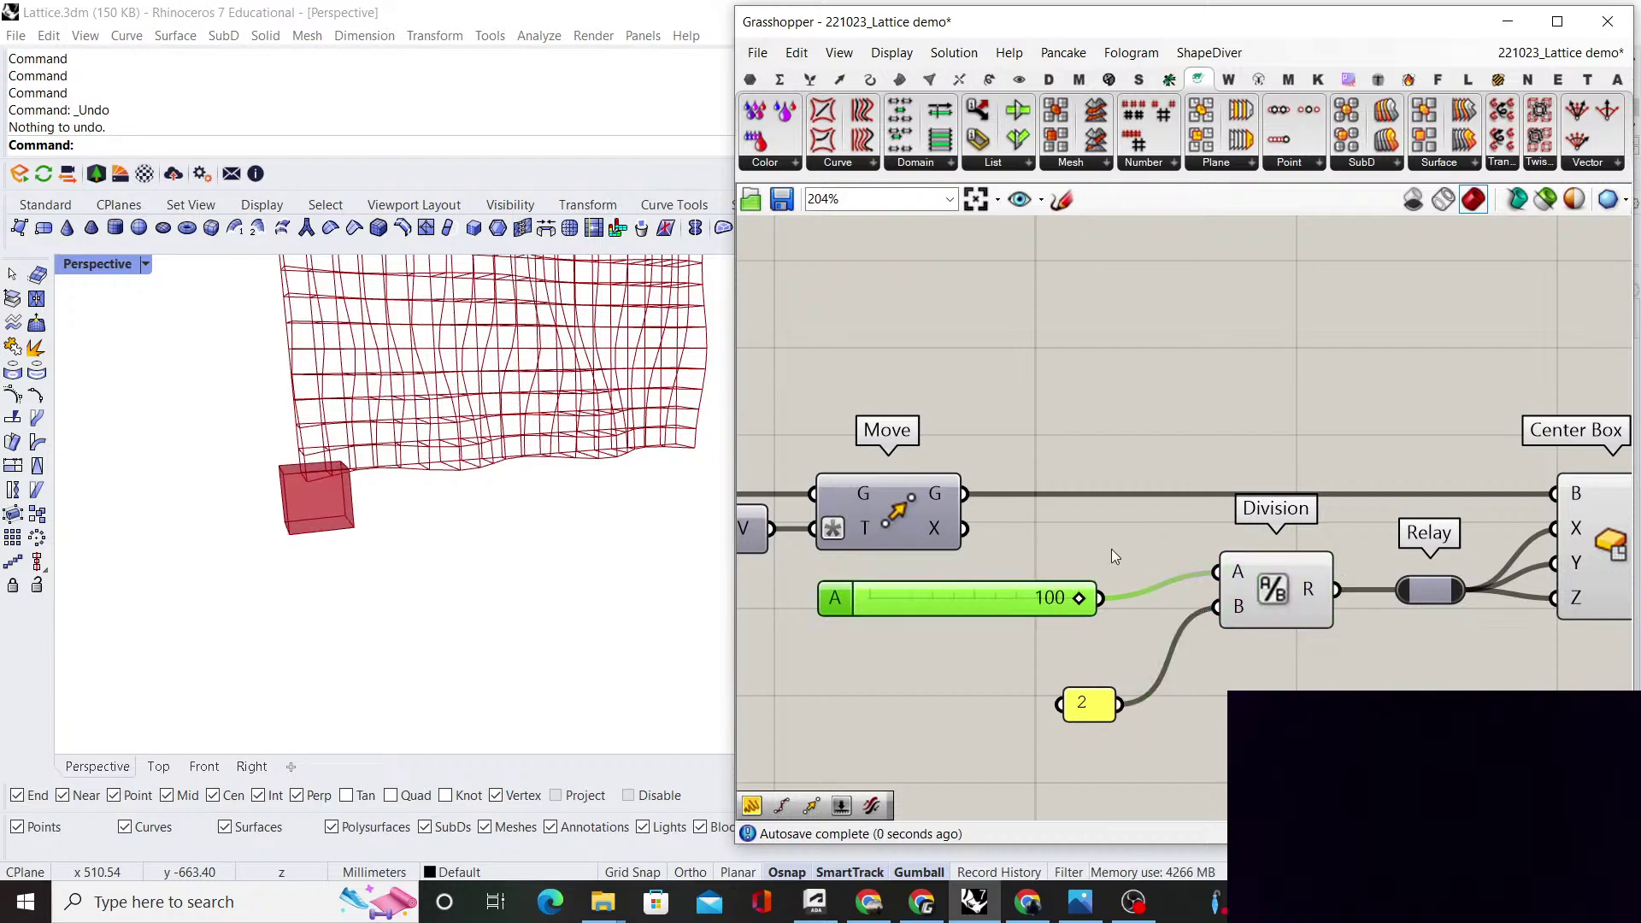
# Stack the size slider and the divisor panel of 2 directly beneath the Move component
pyautogui.moveTo(989, 600); pyautogui.dragTo(993, 572)
pyautogui.moveTo(1096, 706); pyautogui.dragTo(879, 602)
pyautogui.moveTo(885, 642); pyautogui.dragTo(936, 462)
pyautogui.click(949, 466)
pyautogui.scroll(-3, 1133, 493)
pyautogui.scroll(2, 1133, 493)
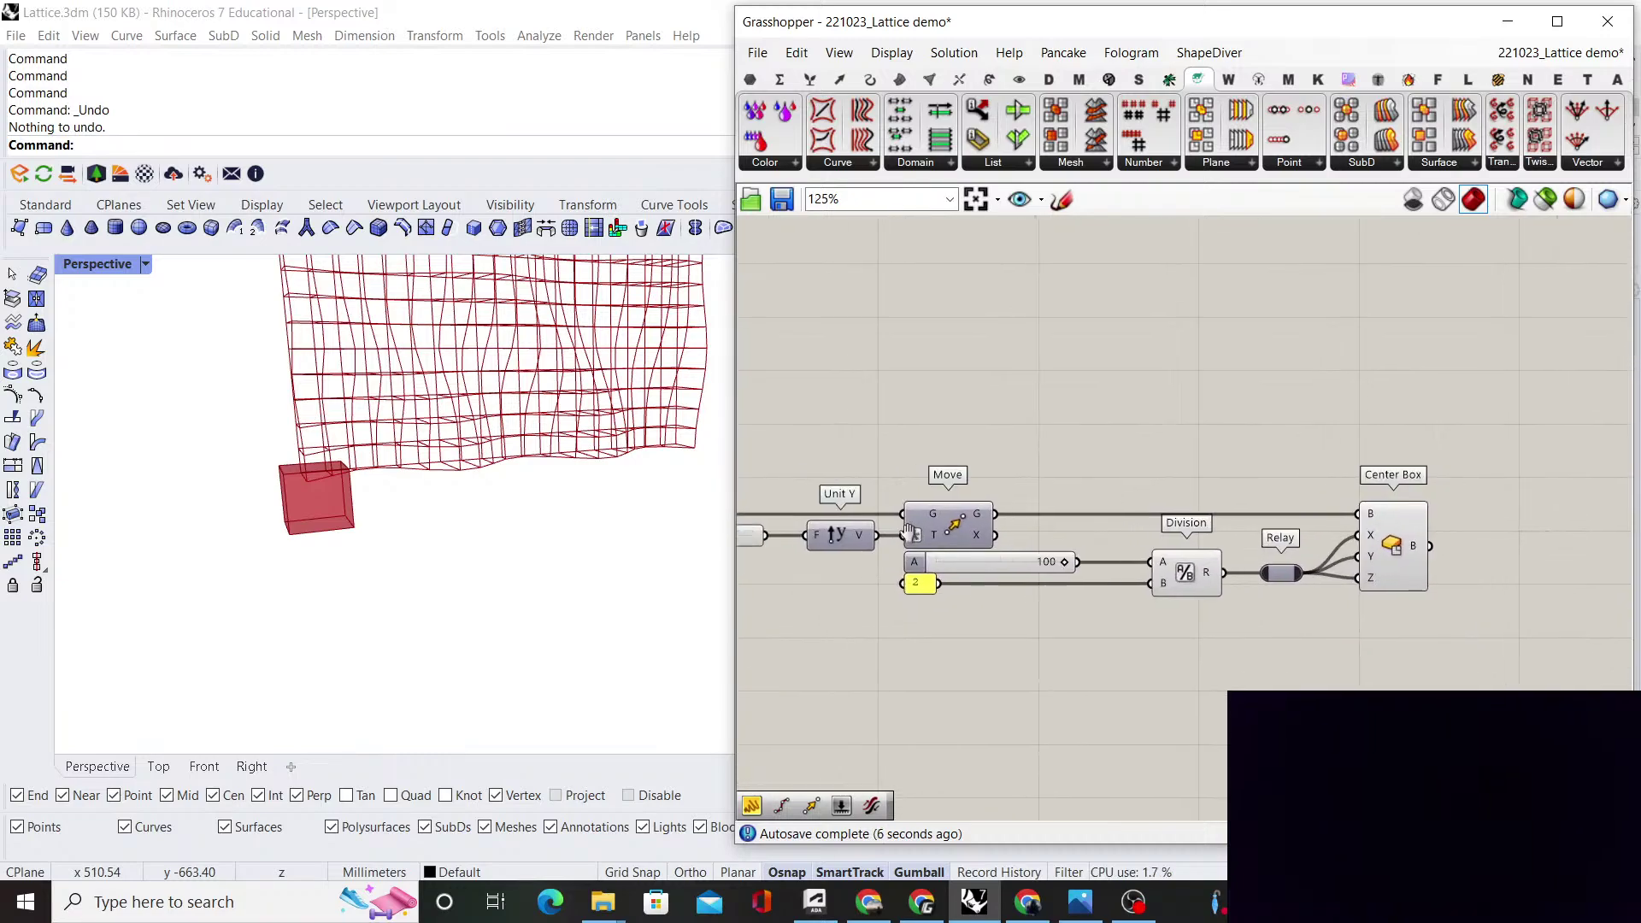
pyautogui.scroll(2, 1226, 450)
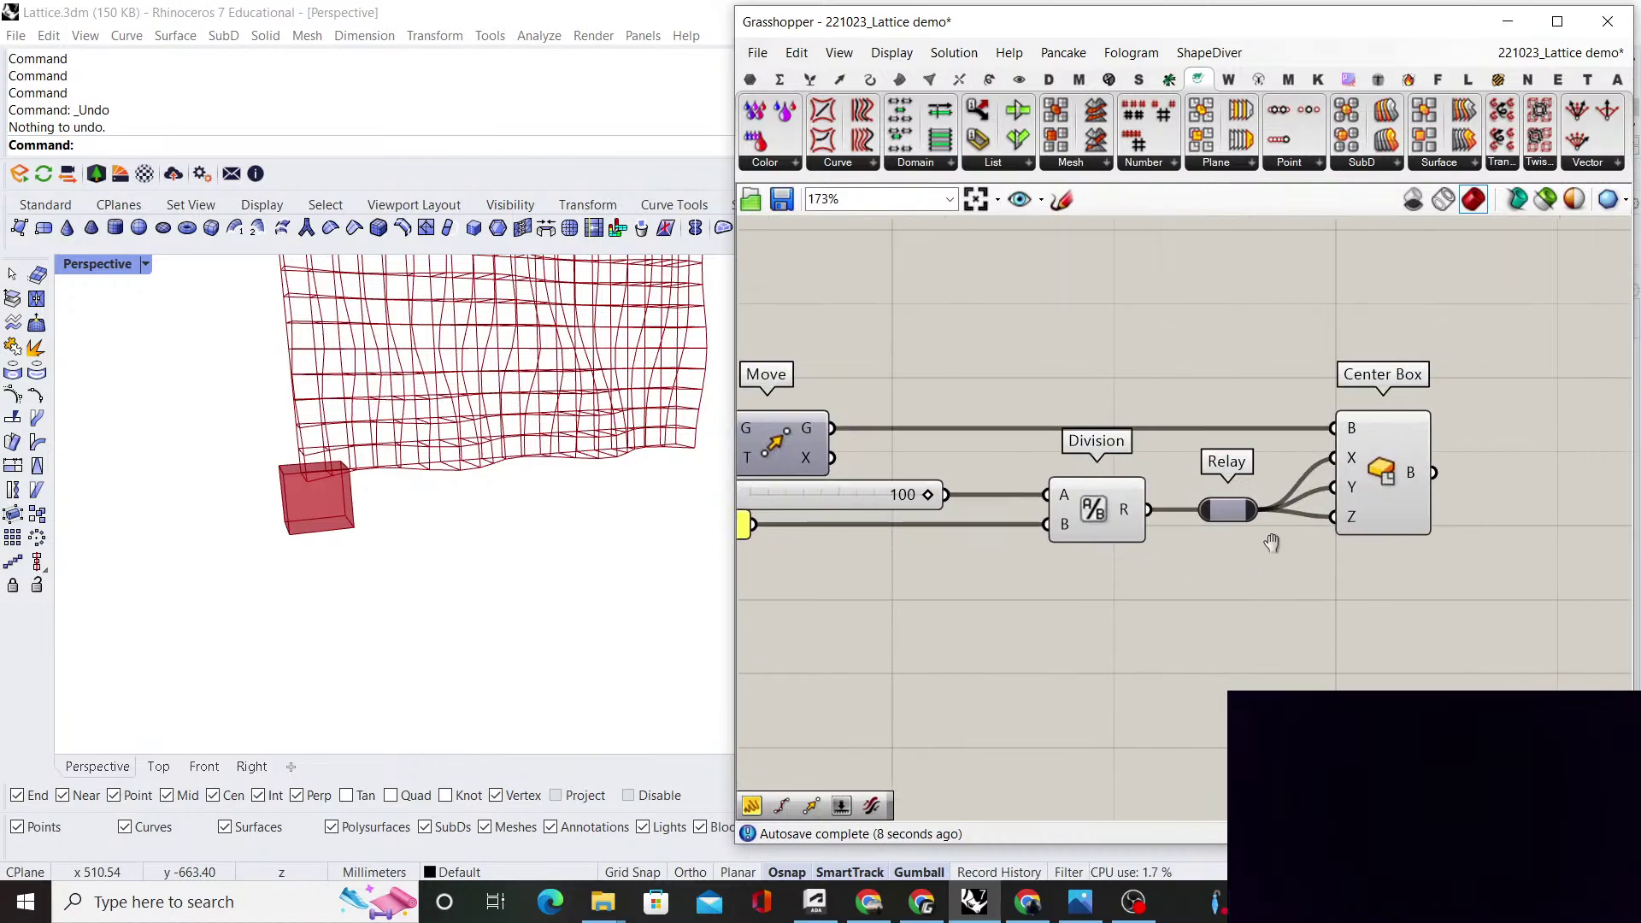
# Add a Scale component beyond the Center Box, feed the box into its geometry input, and leave space between the two
pyautogui.moveTo(1265, 539); pyautogui.dragTo(1169, 494, button='right')
pyautogui.scroll(-4, 1044, 566)
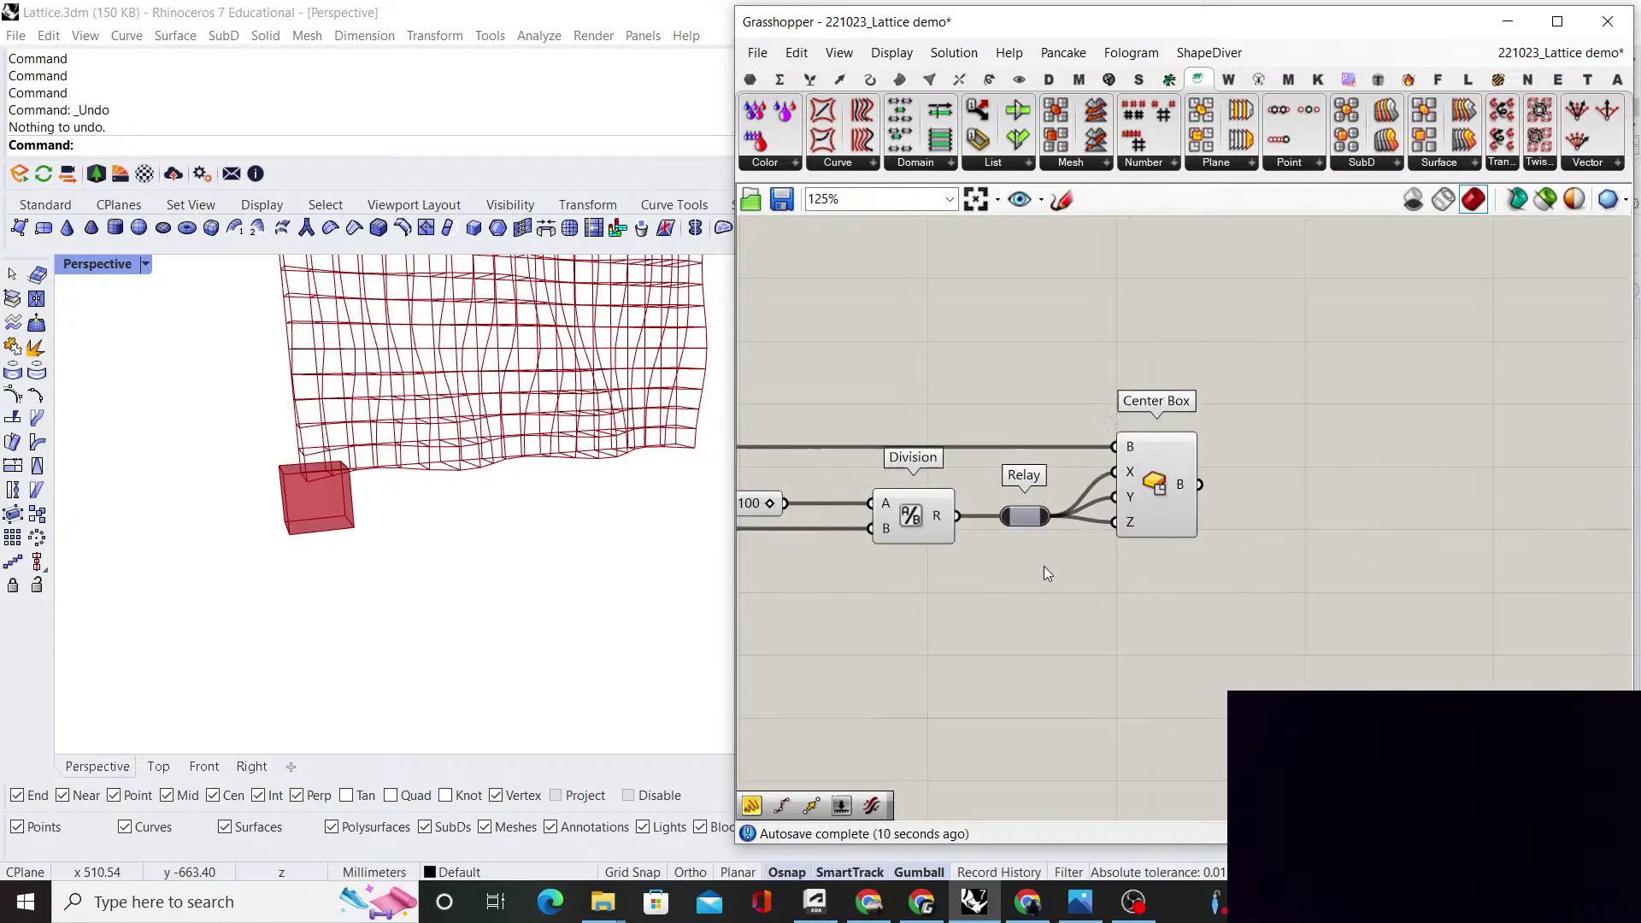
pyautogui.scroll(5, 1171, 523)
pyautogui.scroll(-3, 1299, 549)
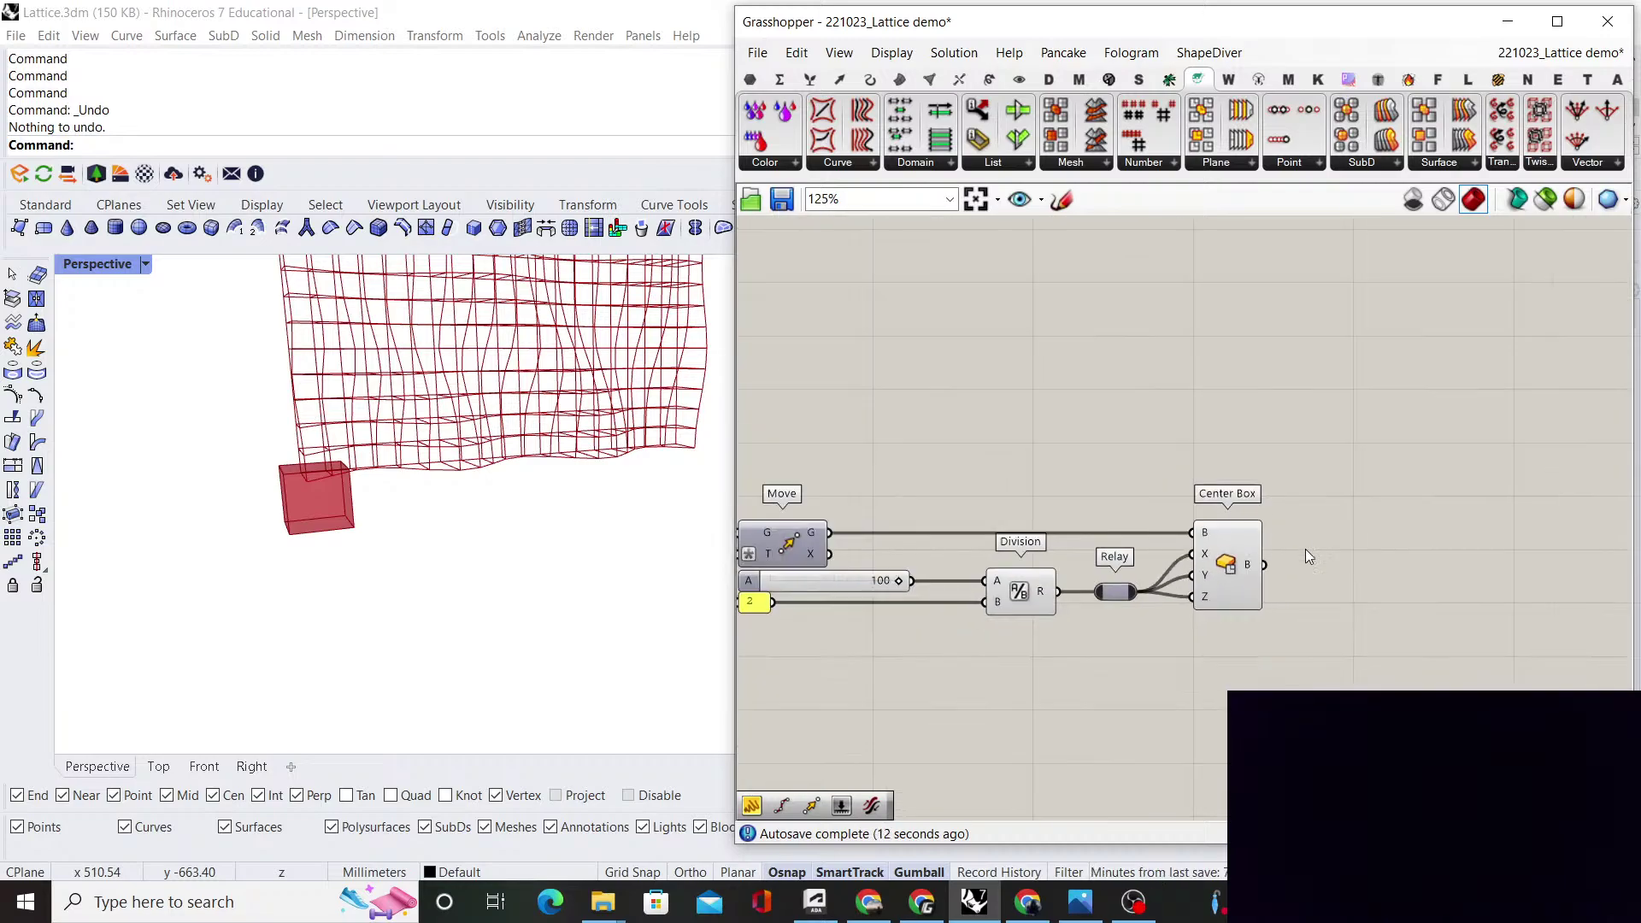
pyautogui.scroll(3, 1367, 545)
pyautogui.click(1133, 547)
pyautogui.moveTo(1286, 519); pyautogui.dragTo(1191, 525, button='right')
pyautogui.click(1207, 521)
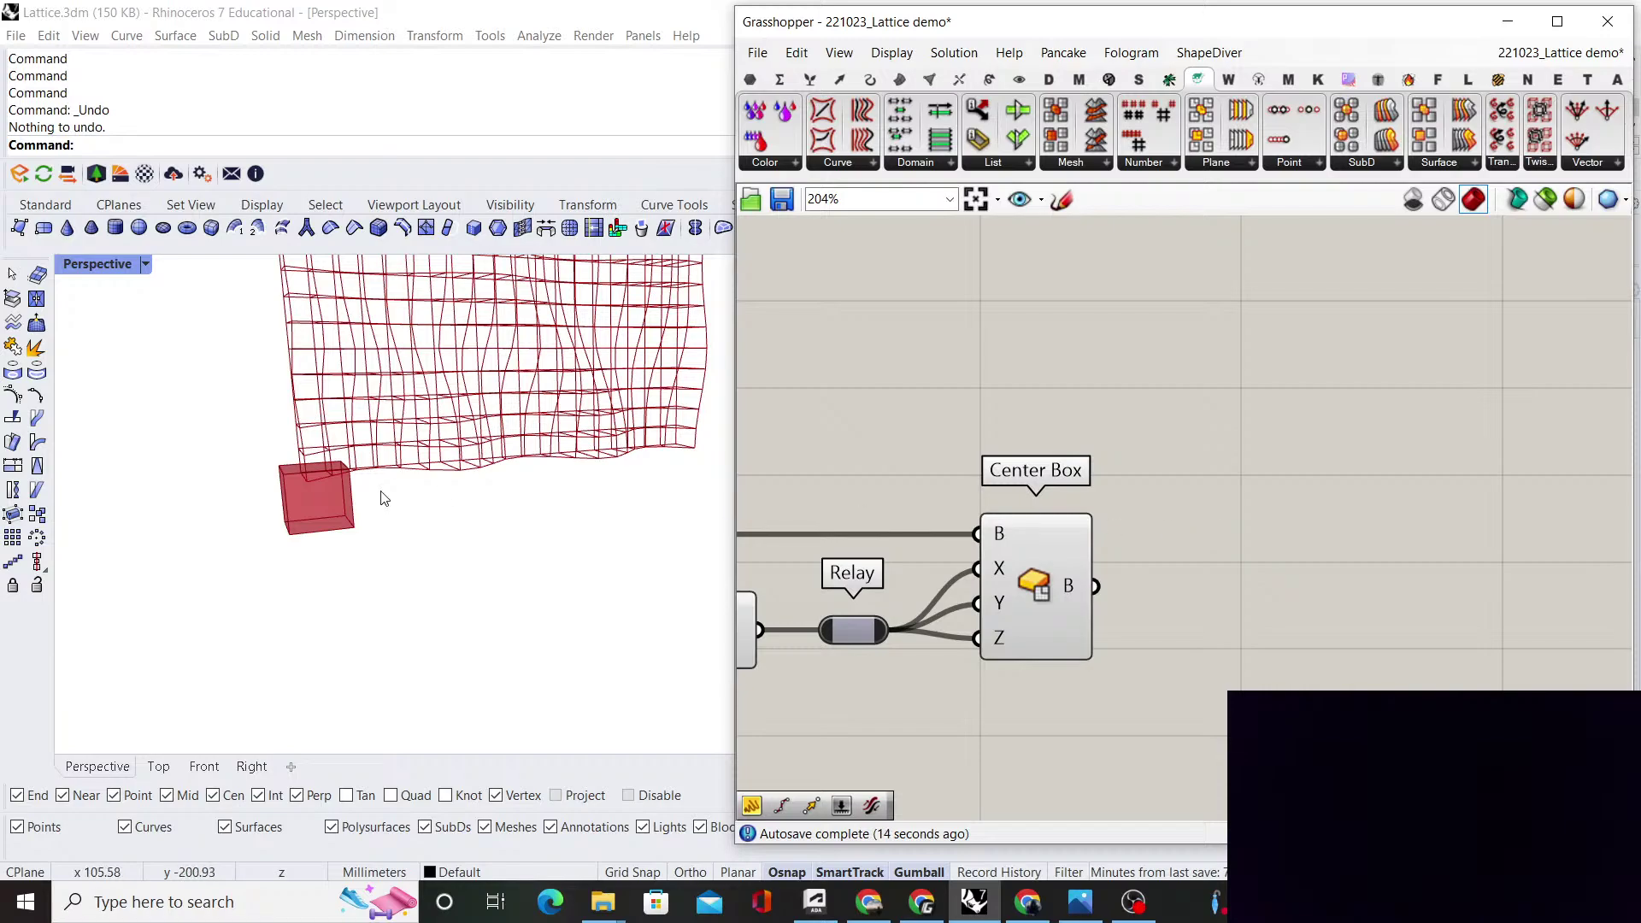
pyautogui.moveTo(377, 492); pyautogui.dragTo(384, 503, button='right')
pyautogui.scroll(3, 388, 505)
pyautogui.doubleClick(1166, 509)
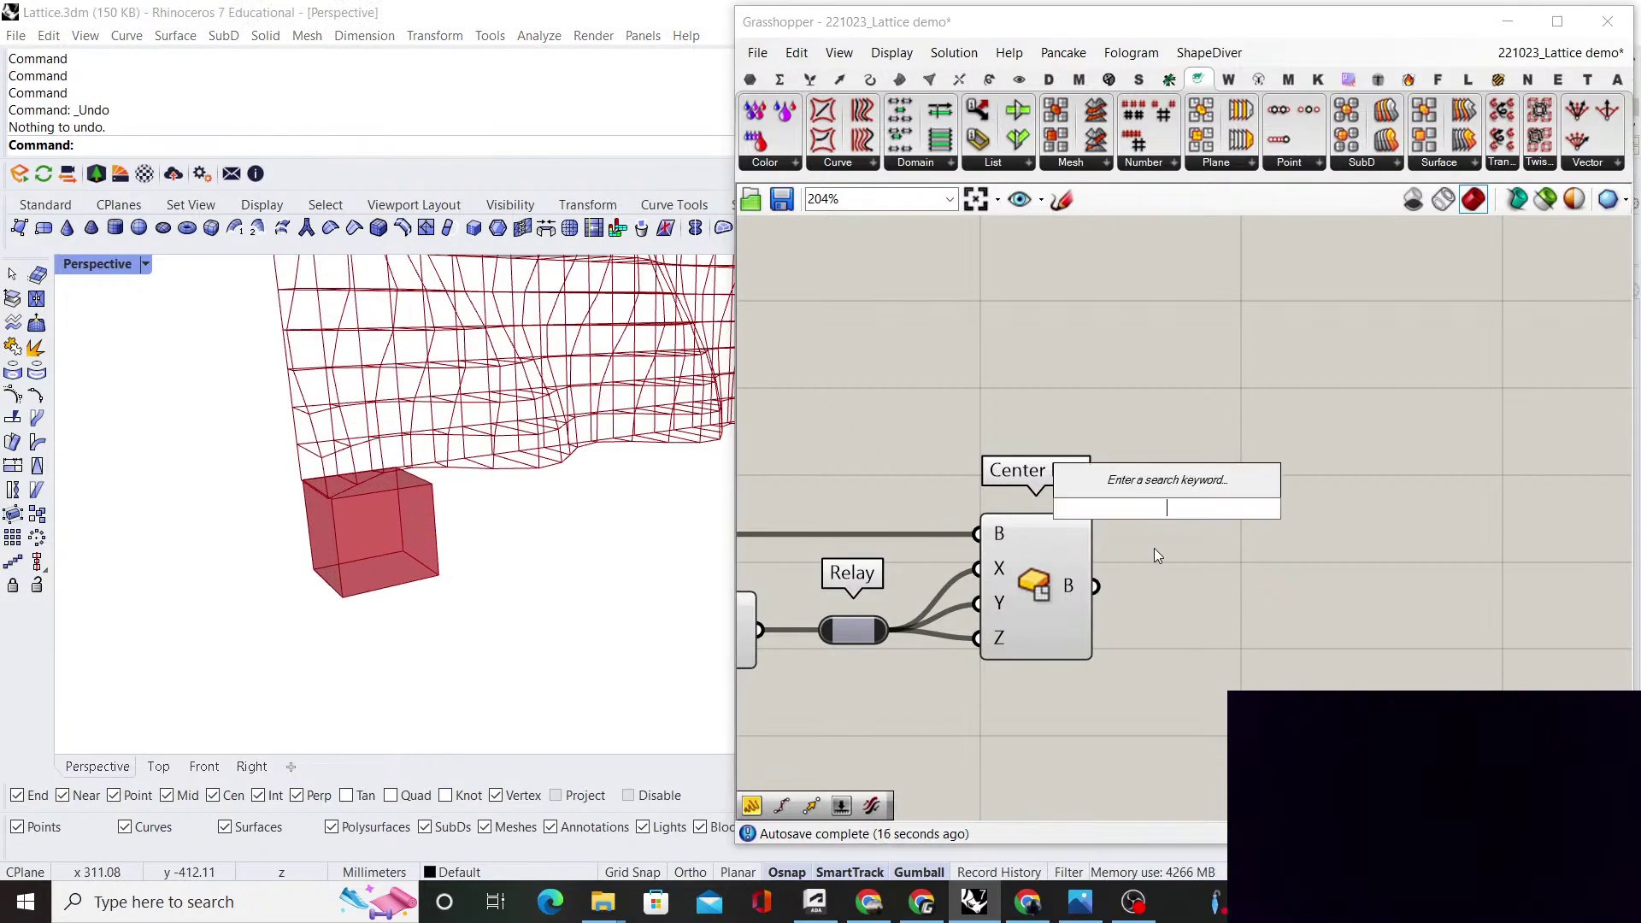
pyautogui.write('scale')
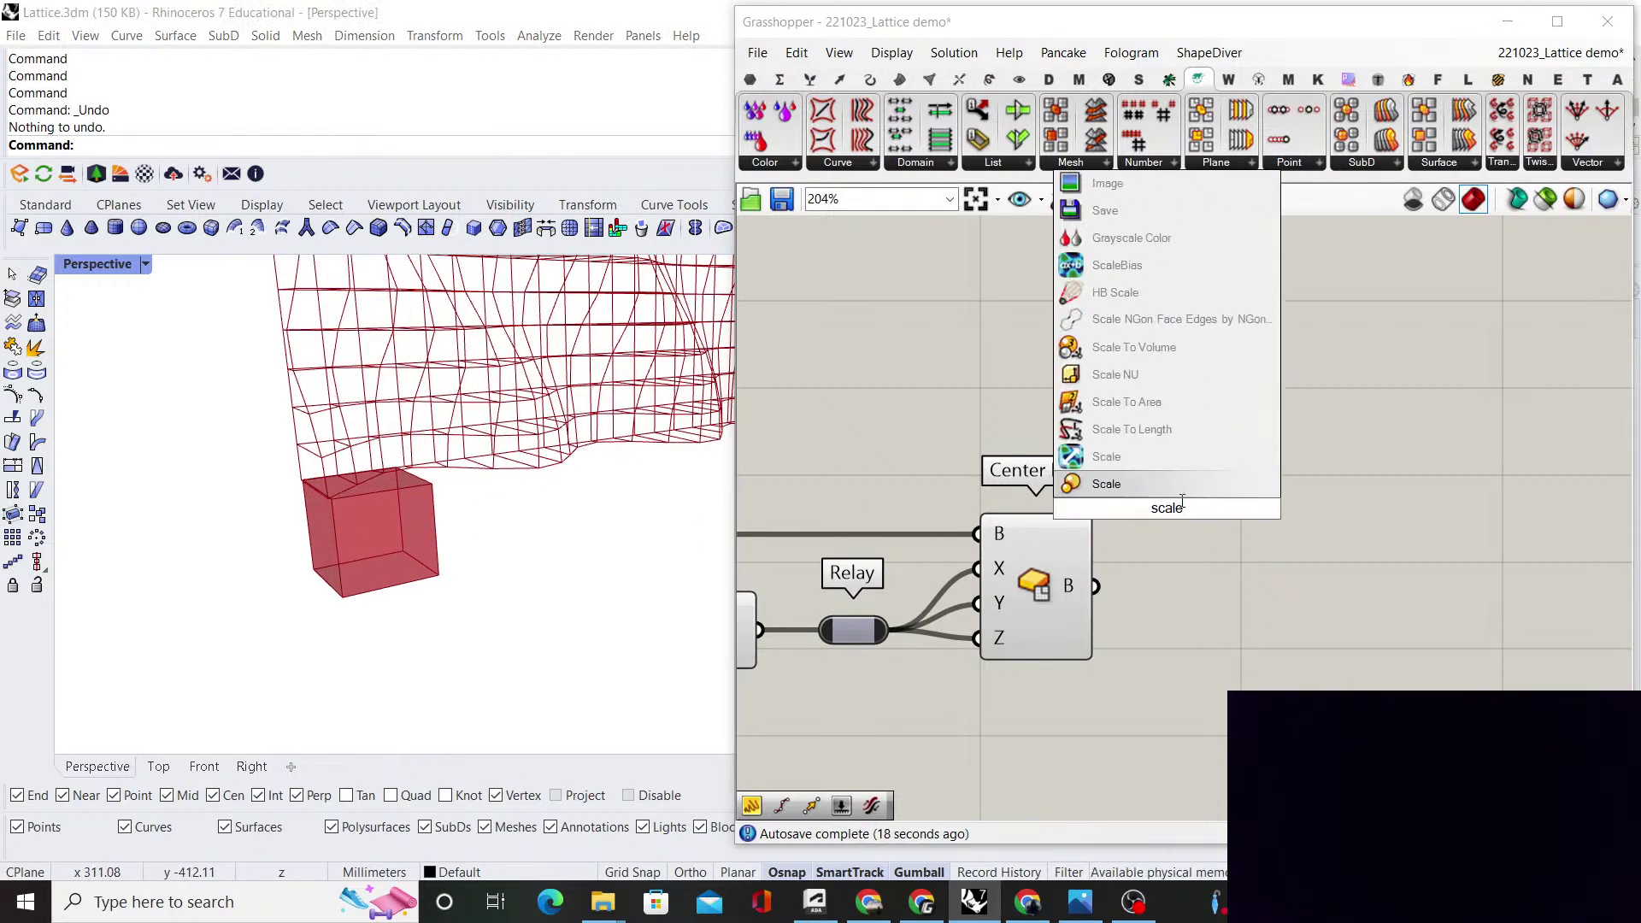
pyautogui.press('Return')
pyautogui.moveTo(1188, 508); pyautogui.dragTo(1378, 598)
pyautogui.scroll(1, 1238, 524)
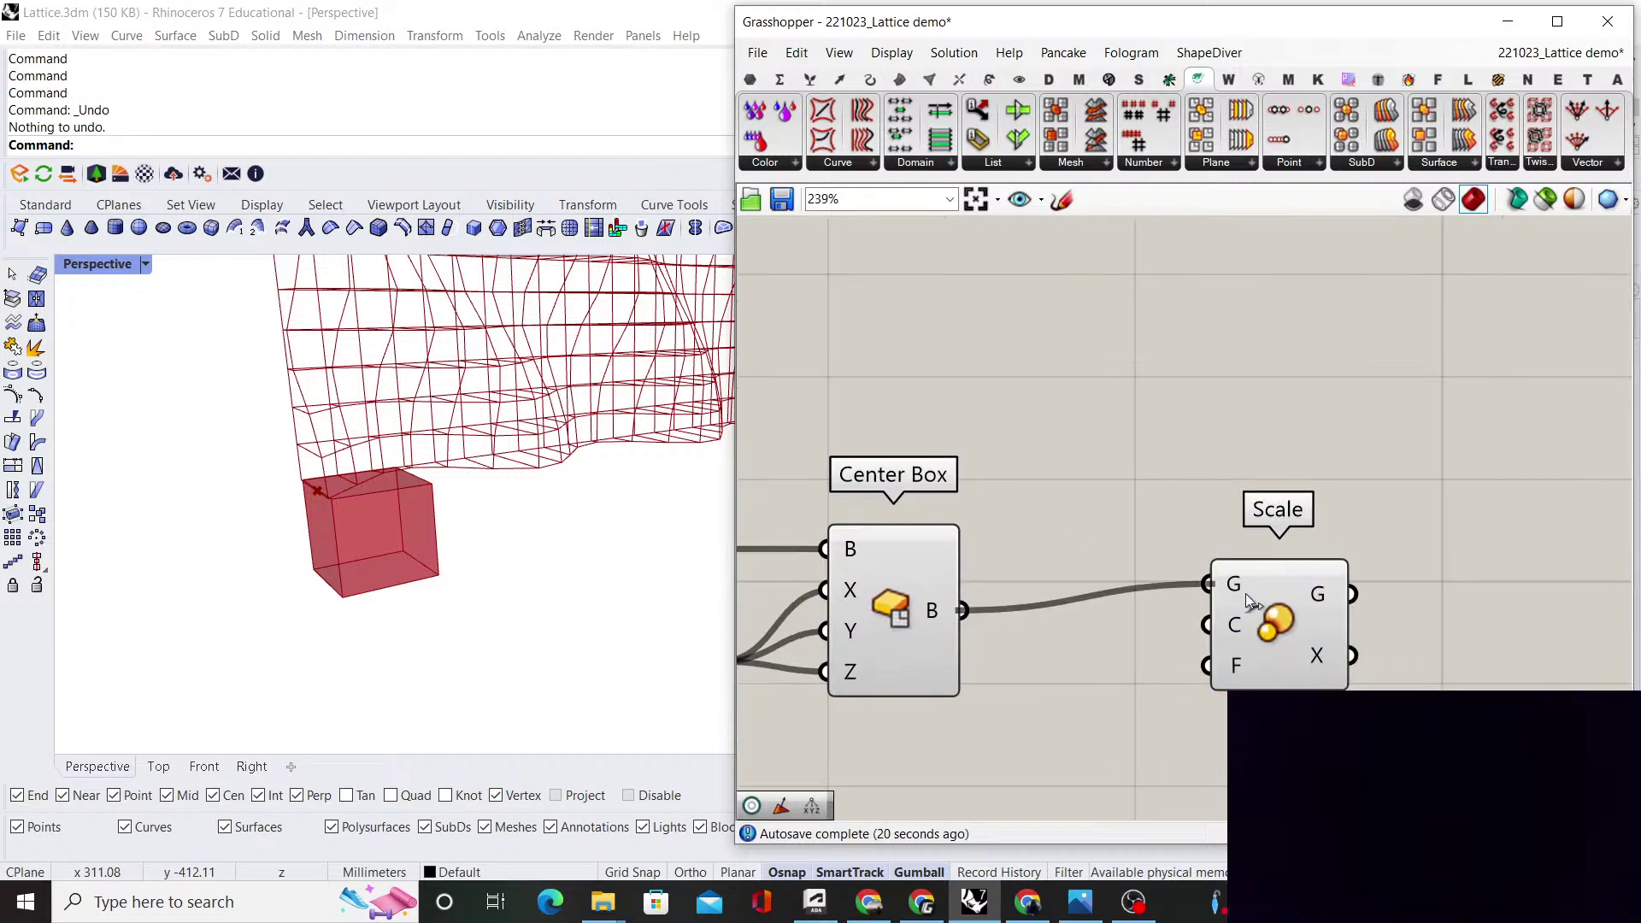
pyautogui.moveTo(1245, 593); pyautogui.dragTo(1424, 629)
# Add a Center component fed by the Center Box and use its C output as the Scale's center
pyautogui.doubleClick(1152, 696)
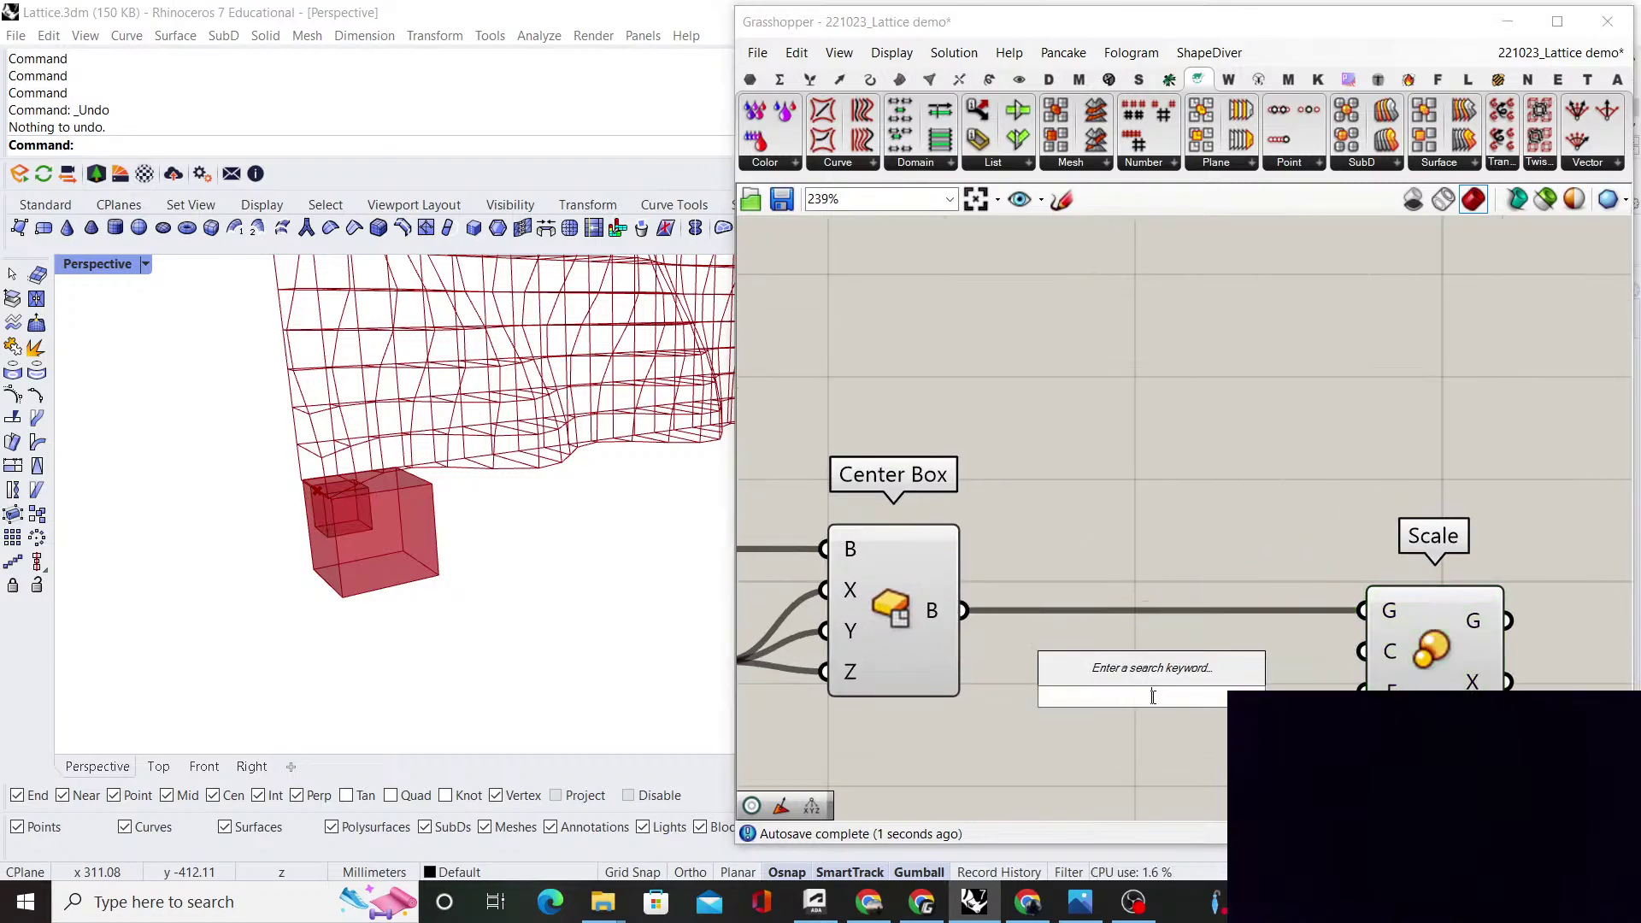
pyautogui.write('center')
pyautogui.press('Return')
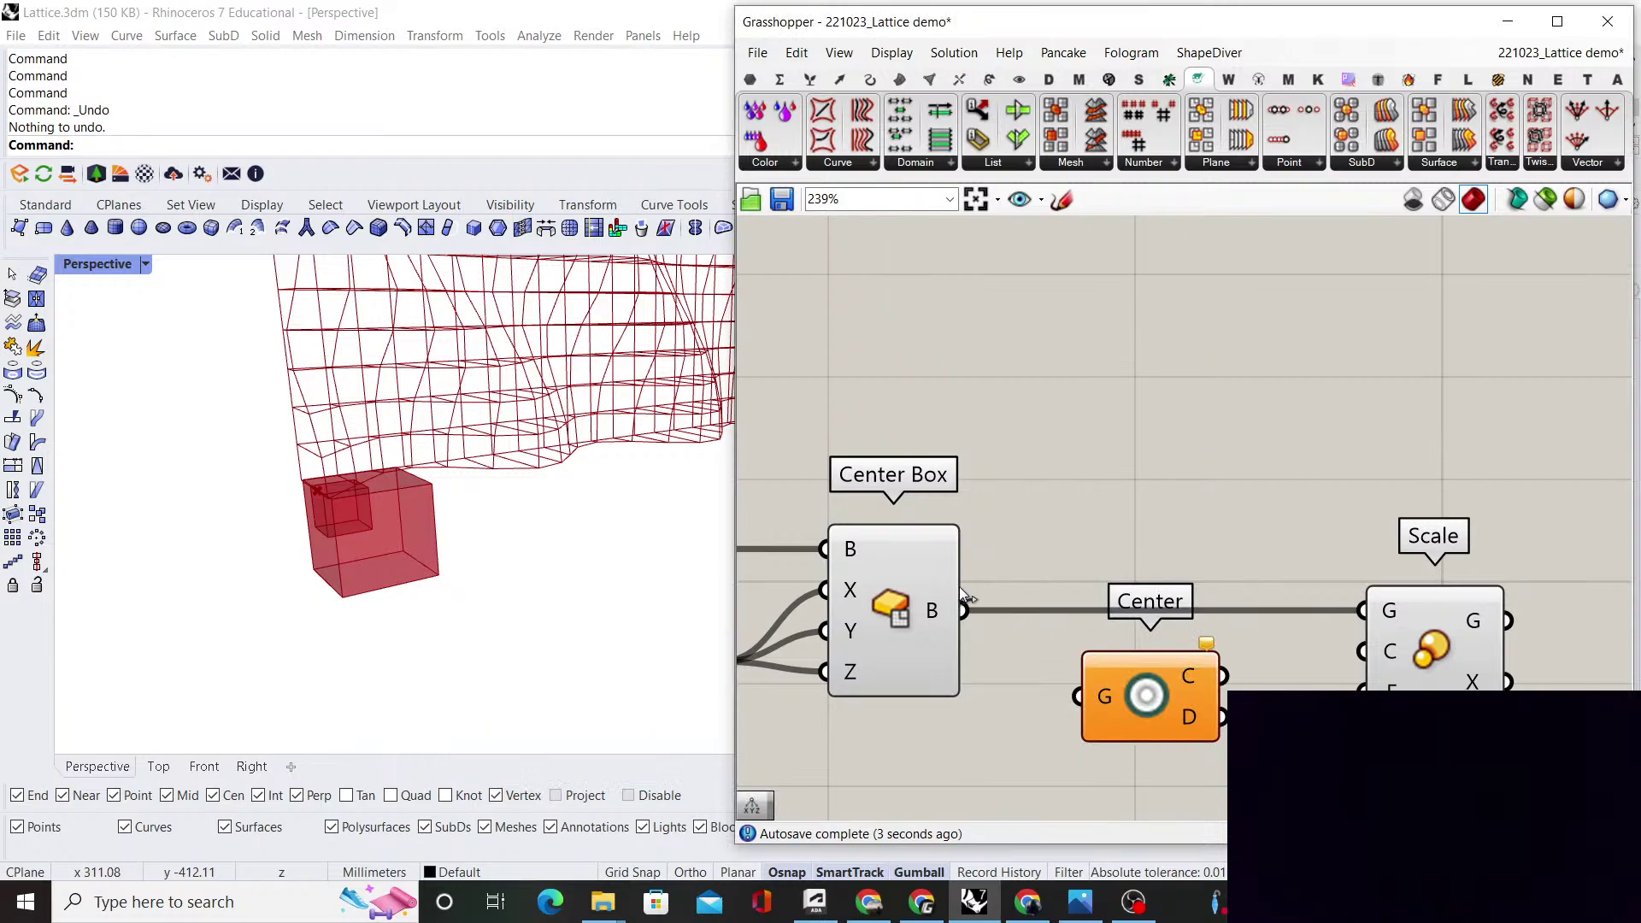
pyautogui.moveTo(961, 598); pyautogui.dragTo(1099, 697)
pyautogui.moveTo(1208, 664); pyautogui.dragTo(1159, 669)
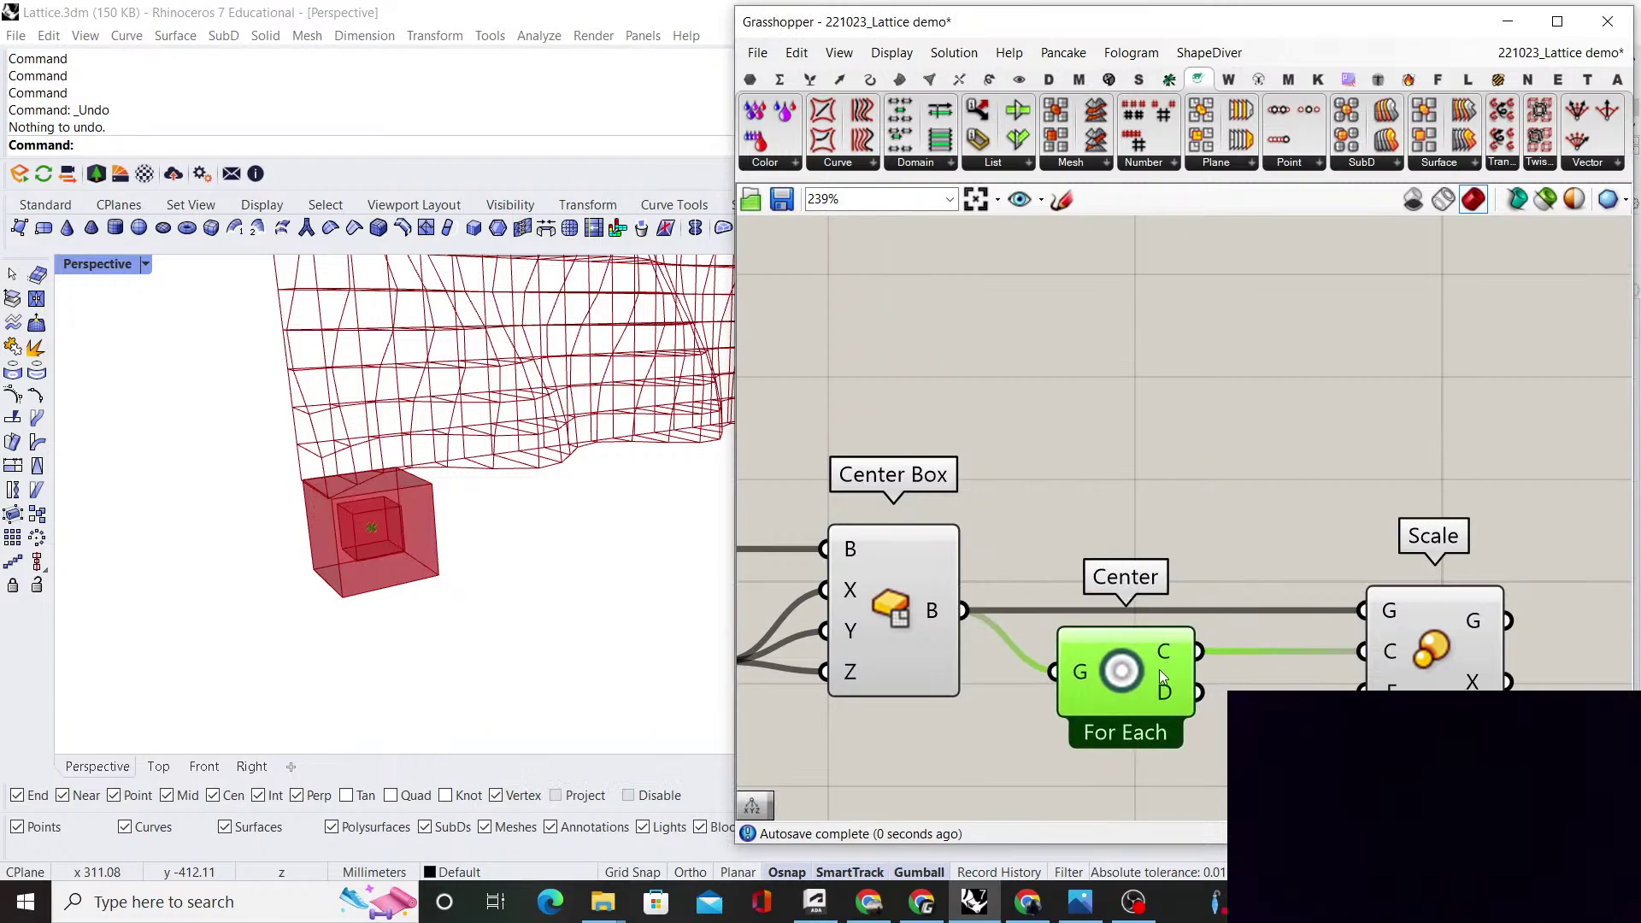
# Wire the Move component's geometry output into the Scale's center input and delete the Center component
pyautogui.click(1025, 570)
pyautogui.scroll(-5, 1025, 570)
pyautogui.moveTo(1025, 570); pyautogui.dragTo(1132, 560, button='right')
pyautogui.moveTo(824, 573); pyautogui.dragTo(986, 525, button='right')
pyautogui.moveTo(895, 504); pyautogui.dragTo(1444, 548)
pyautogui.click(1336, 557)
pyautogui.press('Delete')
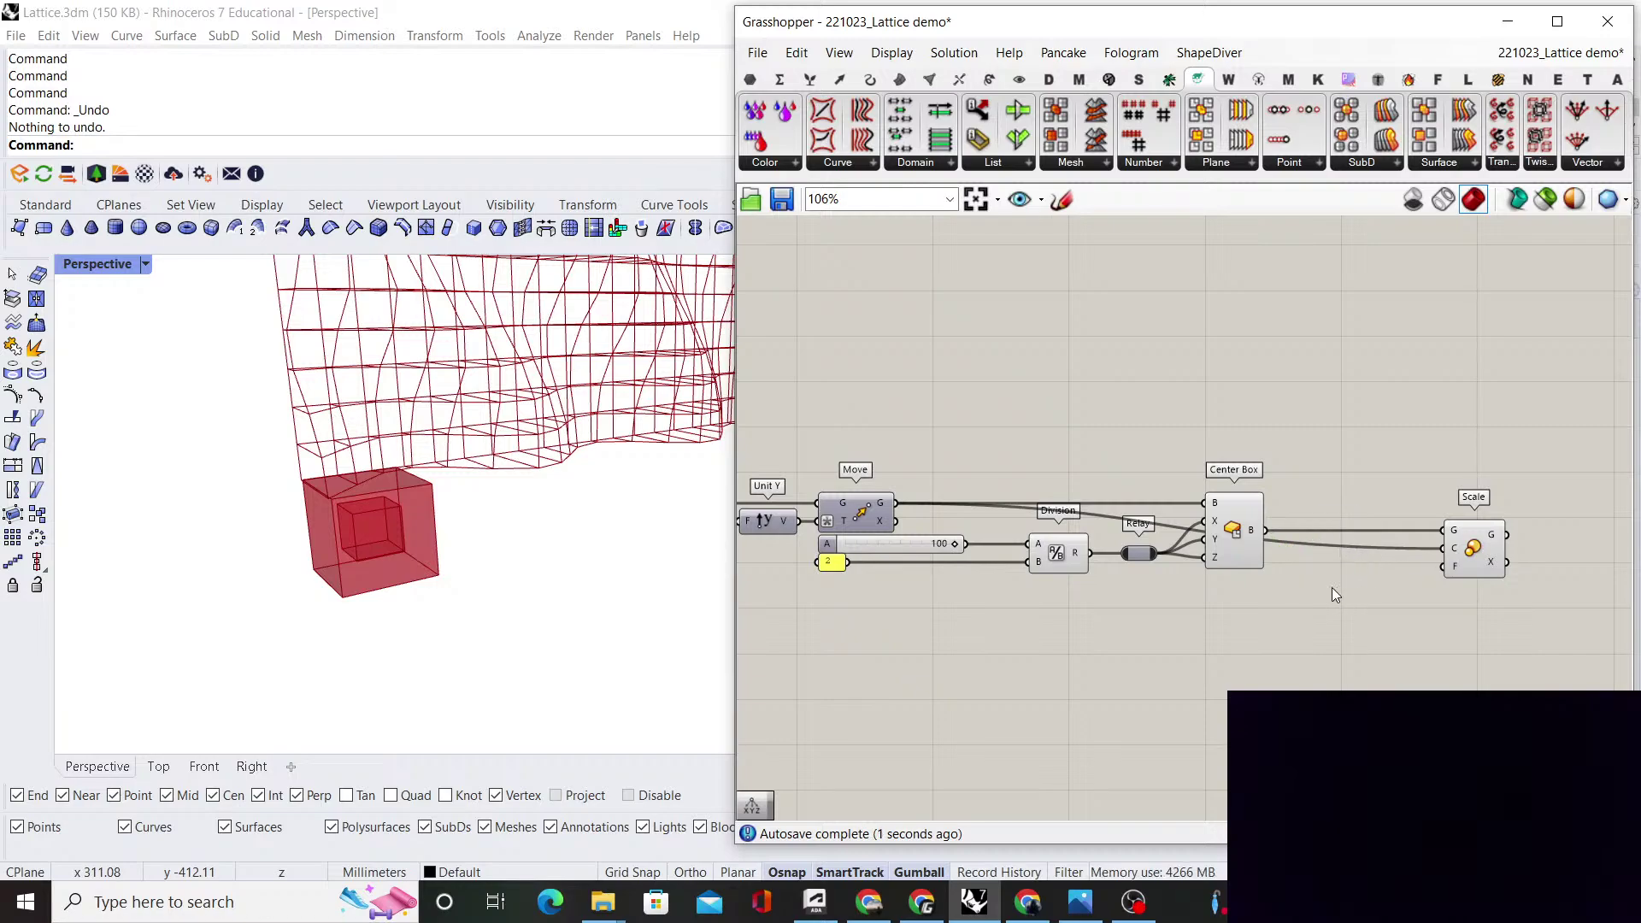
# Add a number slider with the value 0.36 and connect it to the Scale's factor input
pyautogui.scroll(4, 1219, 593)
pyautogui.doubleClick(1116, 677)
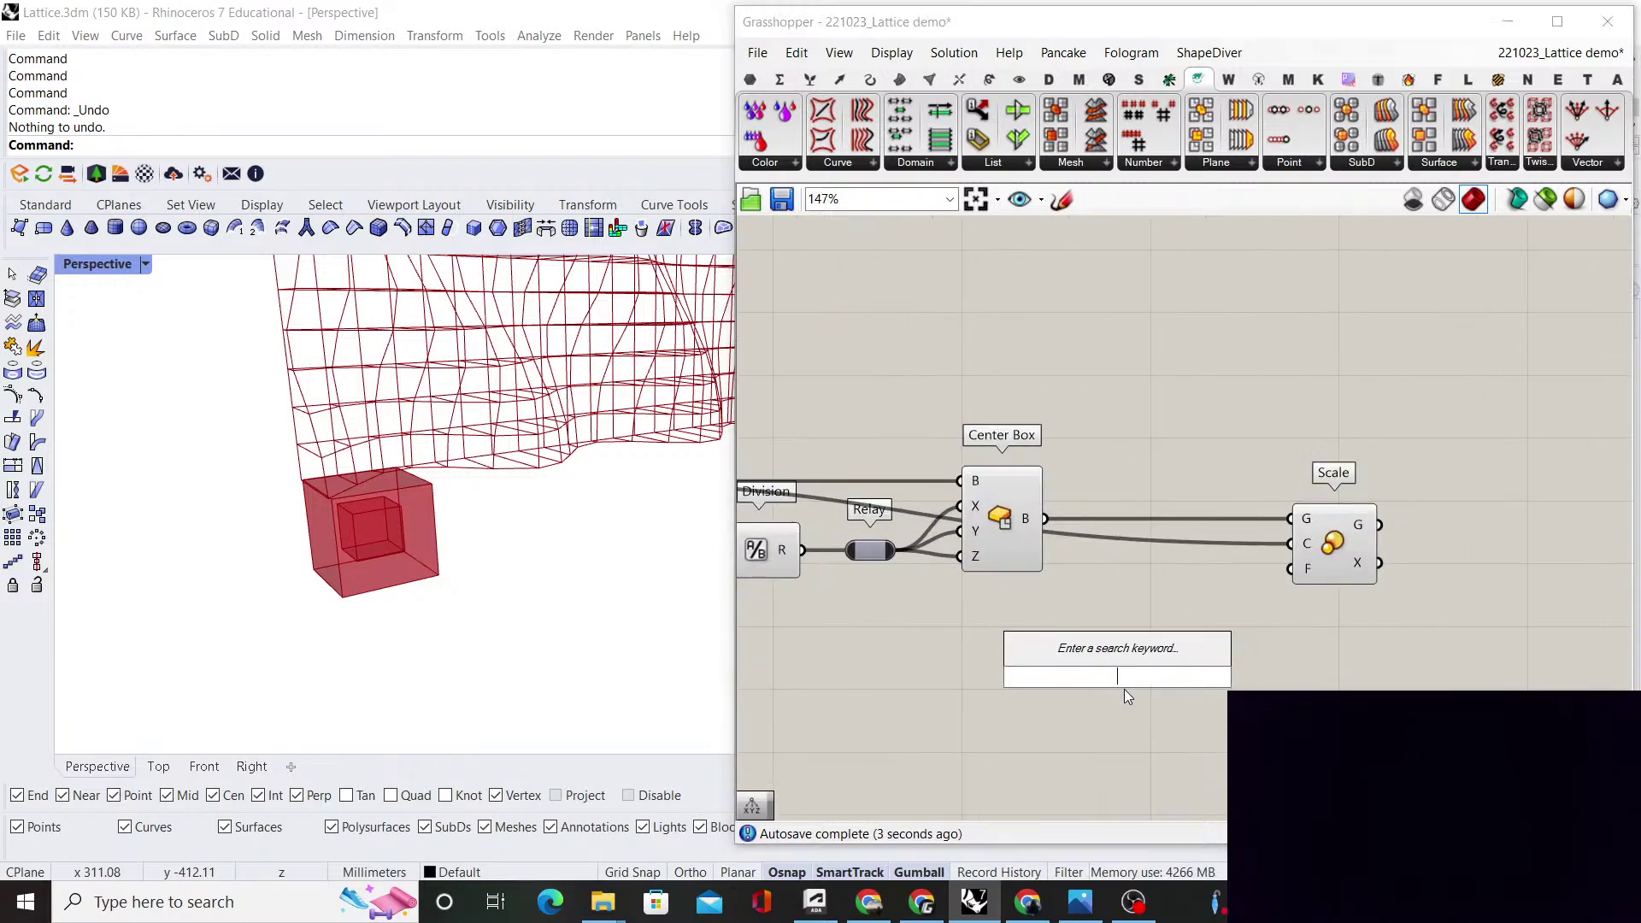
pyautogui.write('0.36')
pyautogui.press('Return')
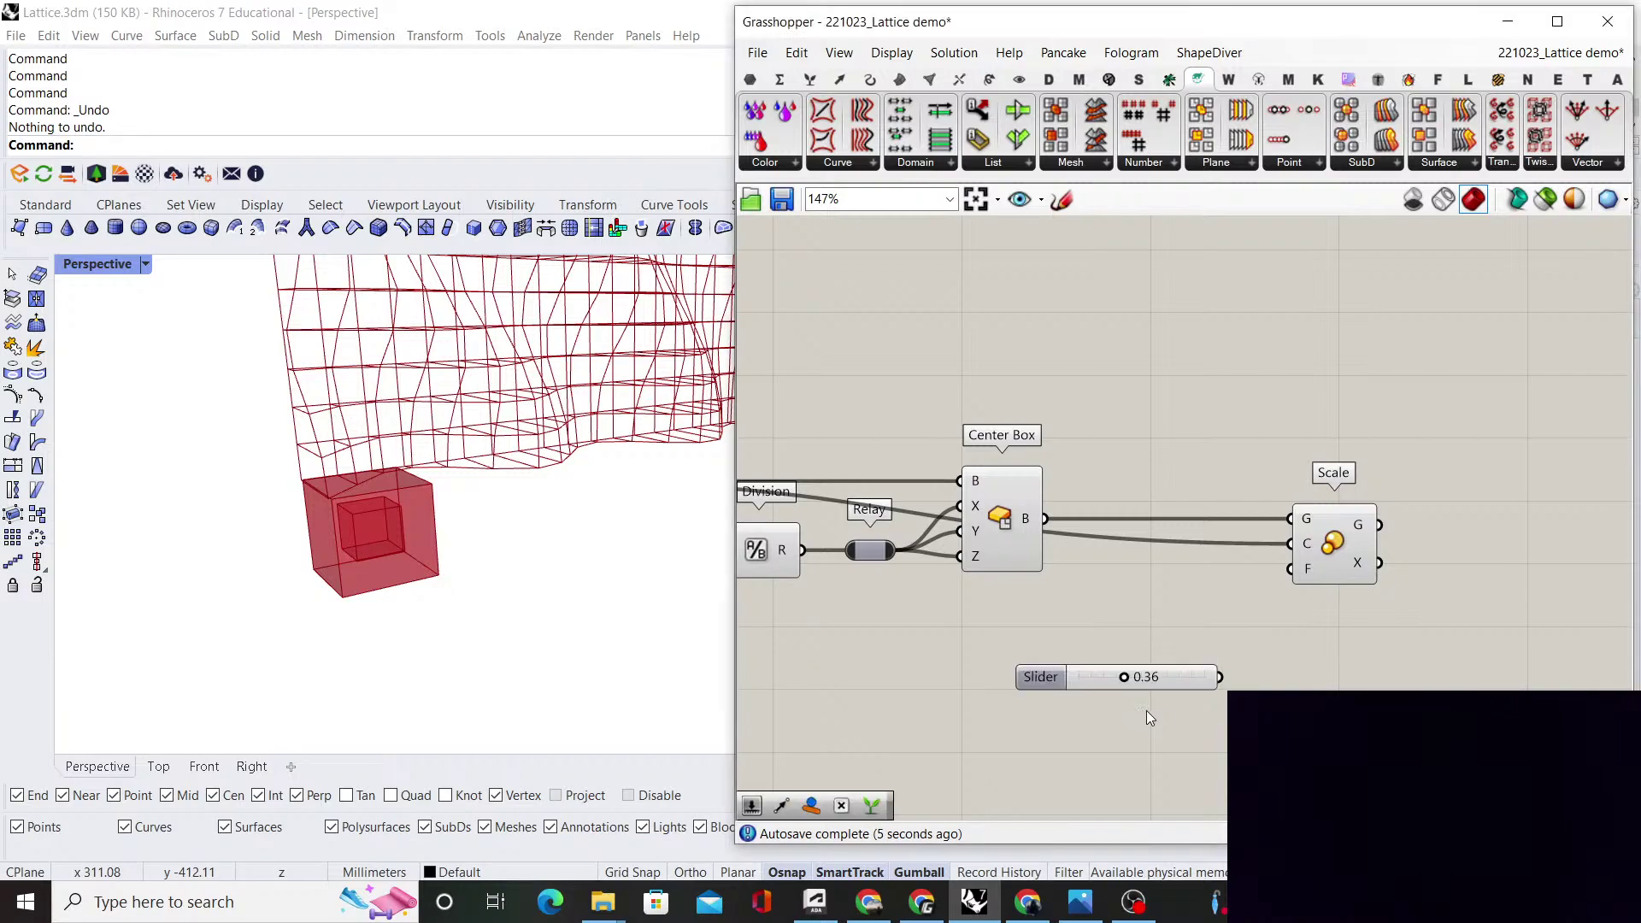
pyautogui.scroll(3, 1146, 710)
pyautogui.moveTo(1183, 633); pyautogui.dragTo(1335, 517)
pyautogui.click(1405, 491)
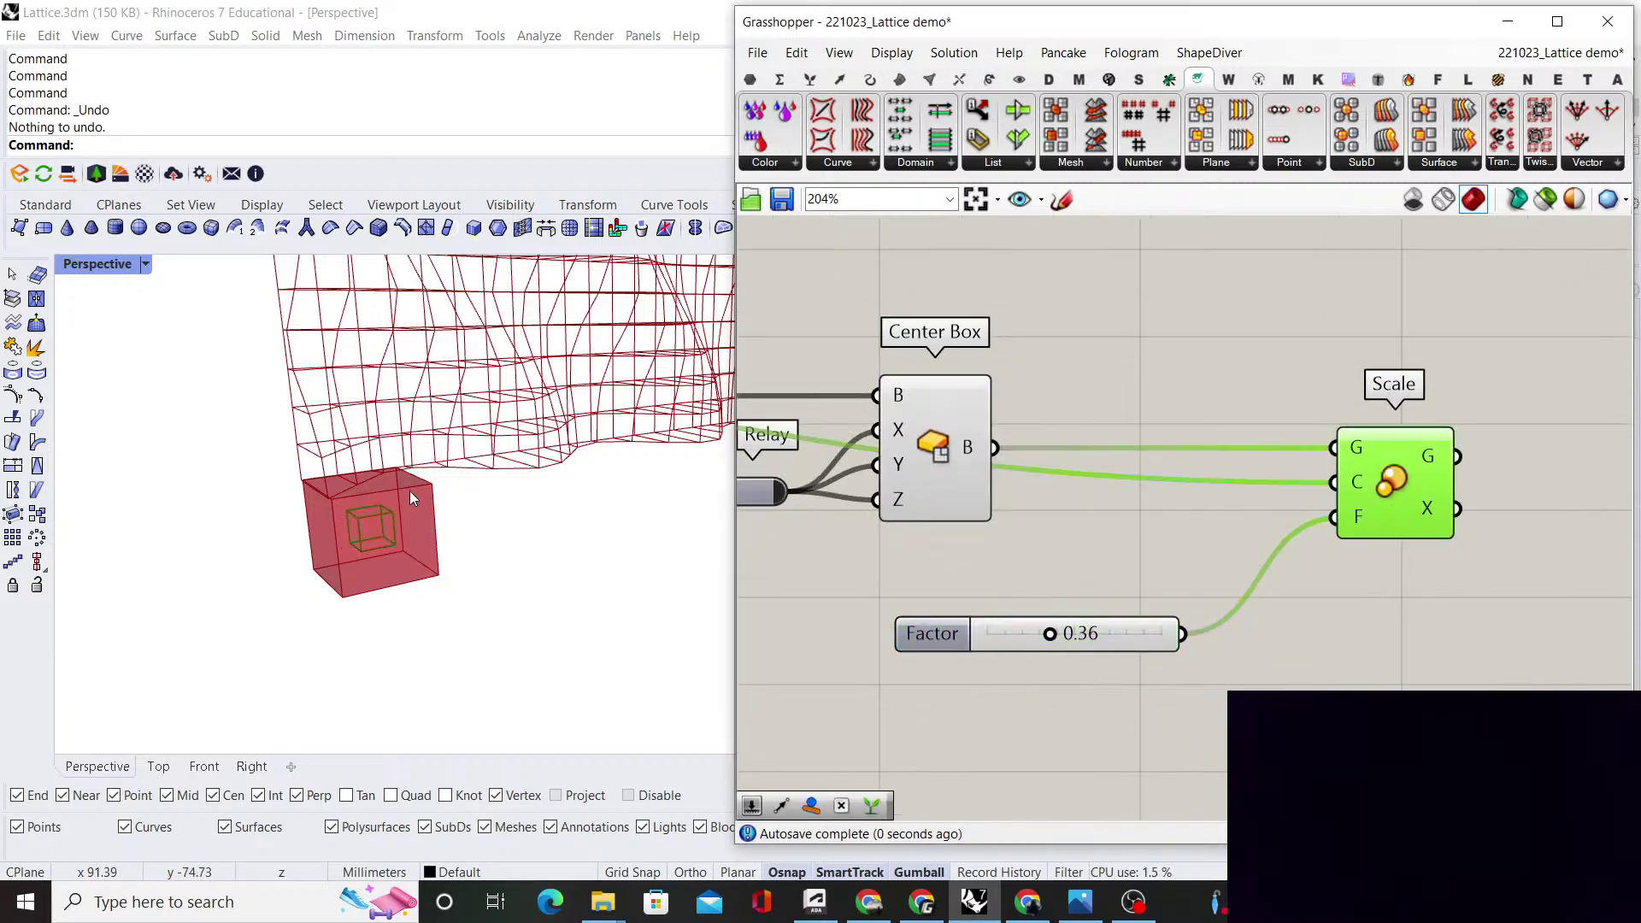
# Turn off the preview of the Center Box component
pyautogui.click(1069, 561)
pyautogui.scroll(-3, 1070, 565)
pyautogui.scroll(3, 1188, 564)
pyautogui.scroll(-6, 1188, 583)
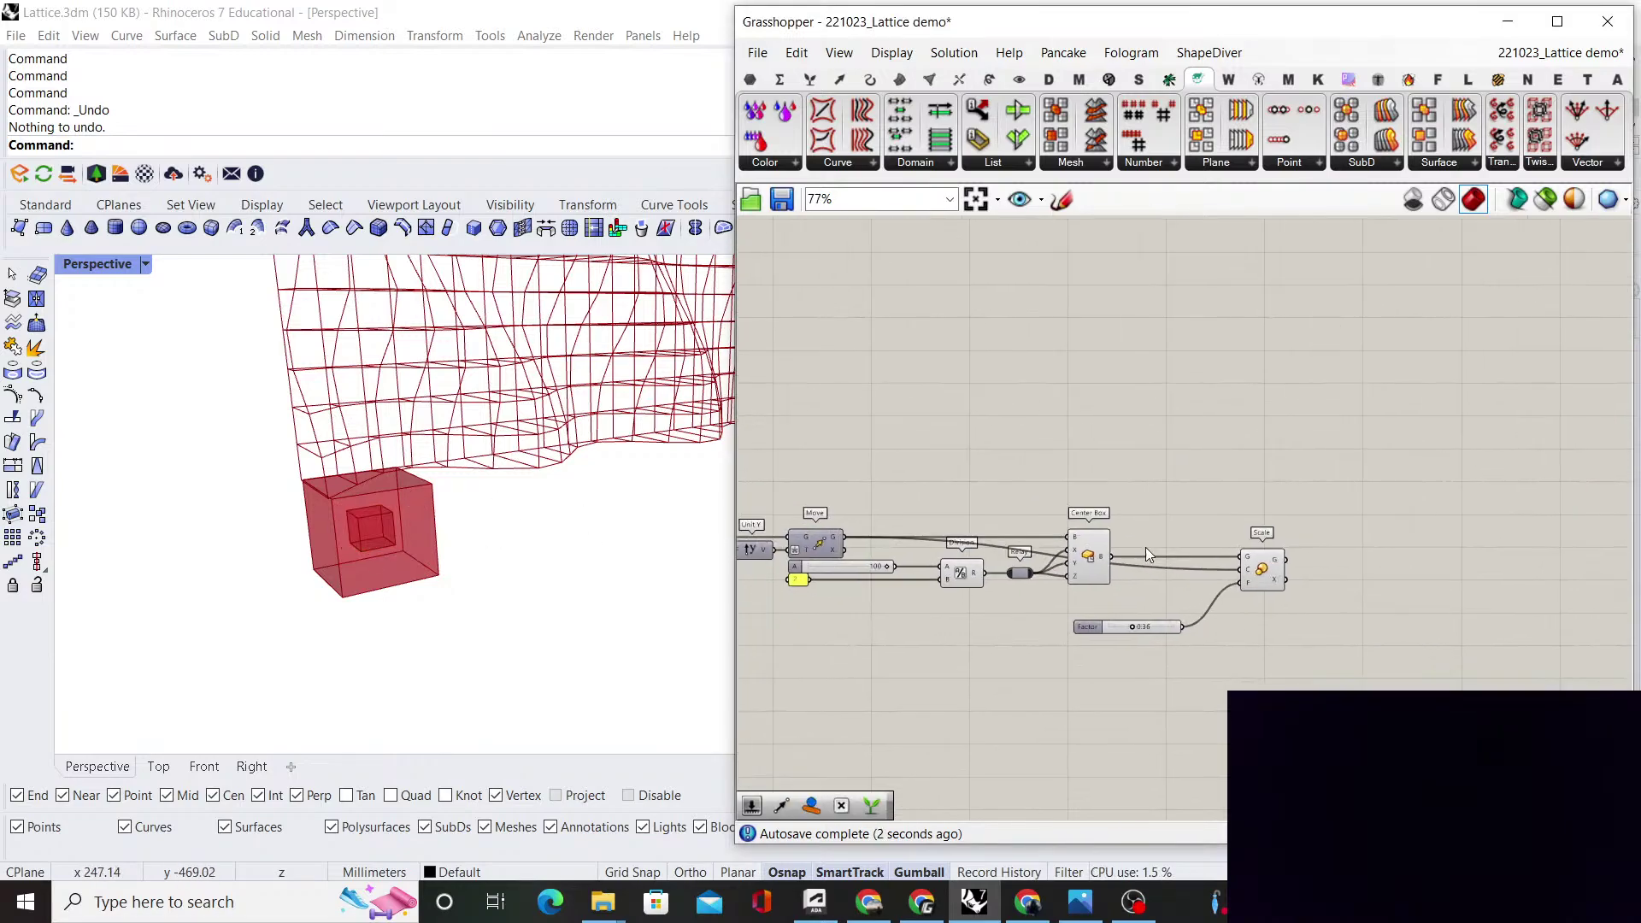
pyautogui.scroll(2, 1125, 571)
pyautogui.scroll(-2, 1110, 567)
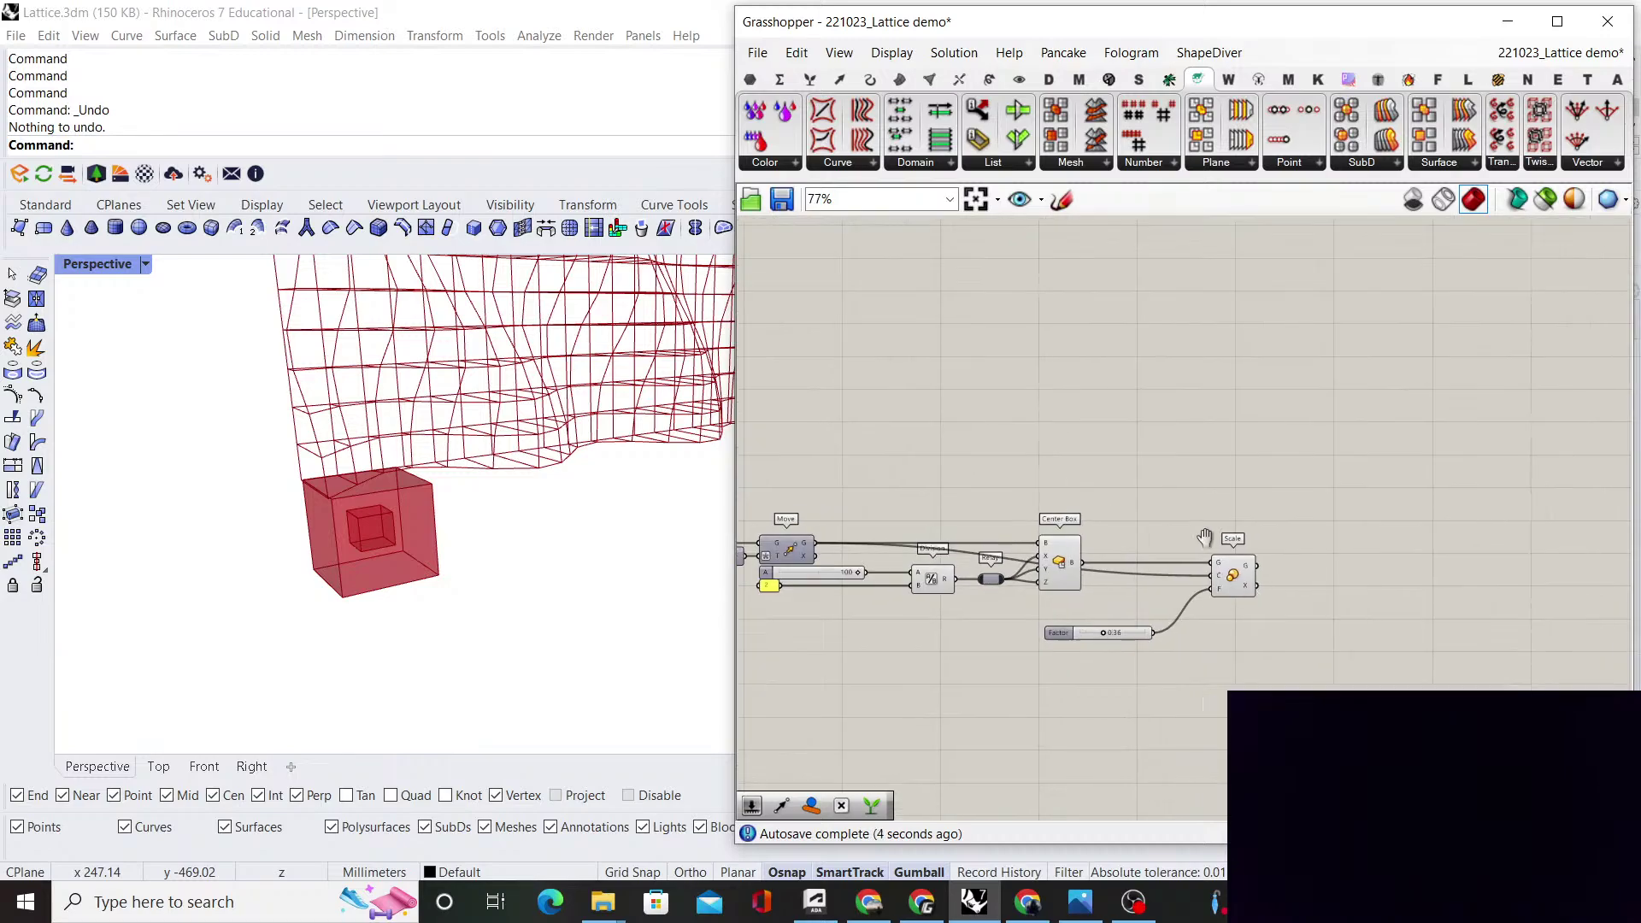
pyautogui.scroll(2, 1118, 599)
pyautogui.click(1054, 556)
pyautogui.rightClick(1159, 494)
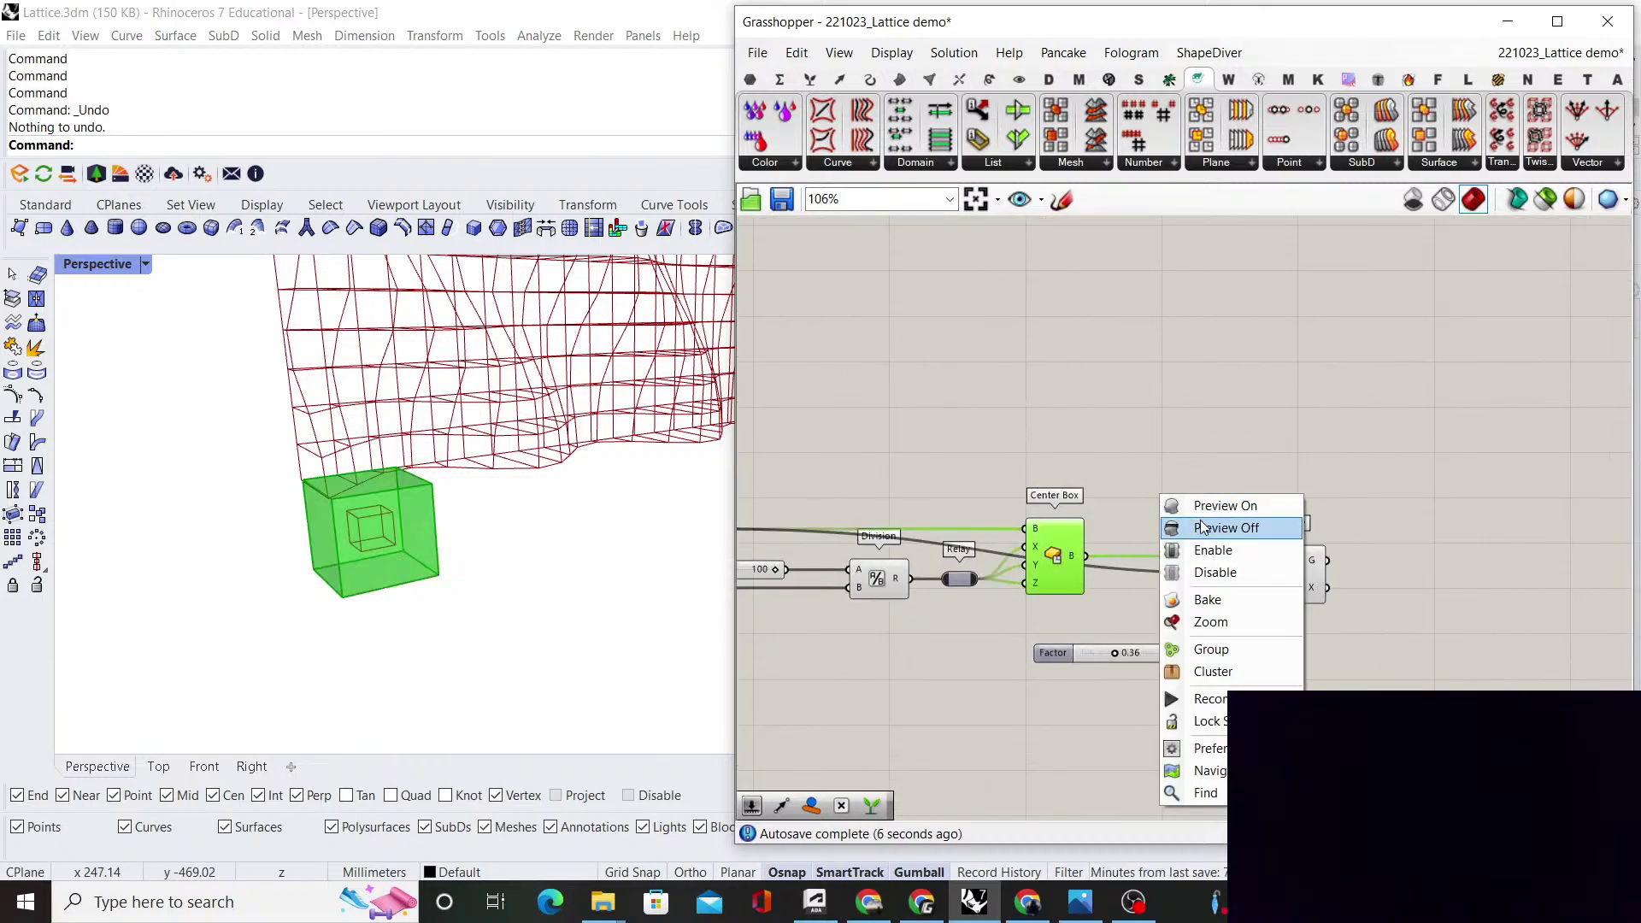
pyautogui.click(1222, 505)
# Add a Deconstruct Brep component fed by the Center Box and place it above the Scale component
pyautogui.moveTo(1230, 469); pyautogui.dragTo(1198, 479, button='right')
pyautogui.doubleClick(1200, 484)
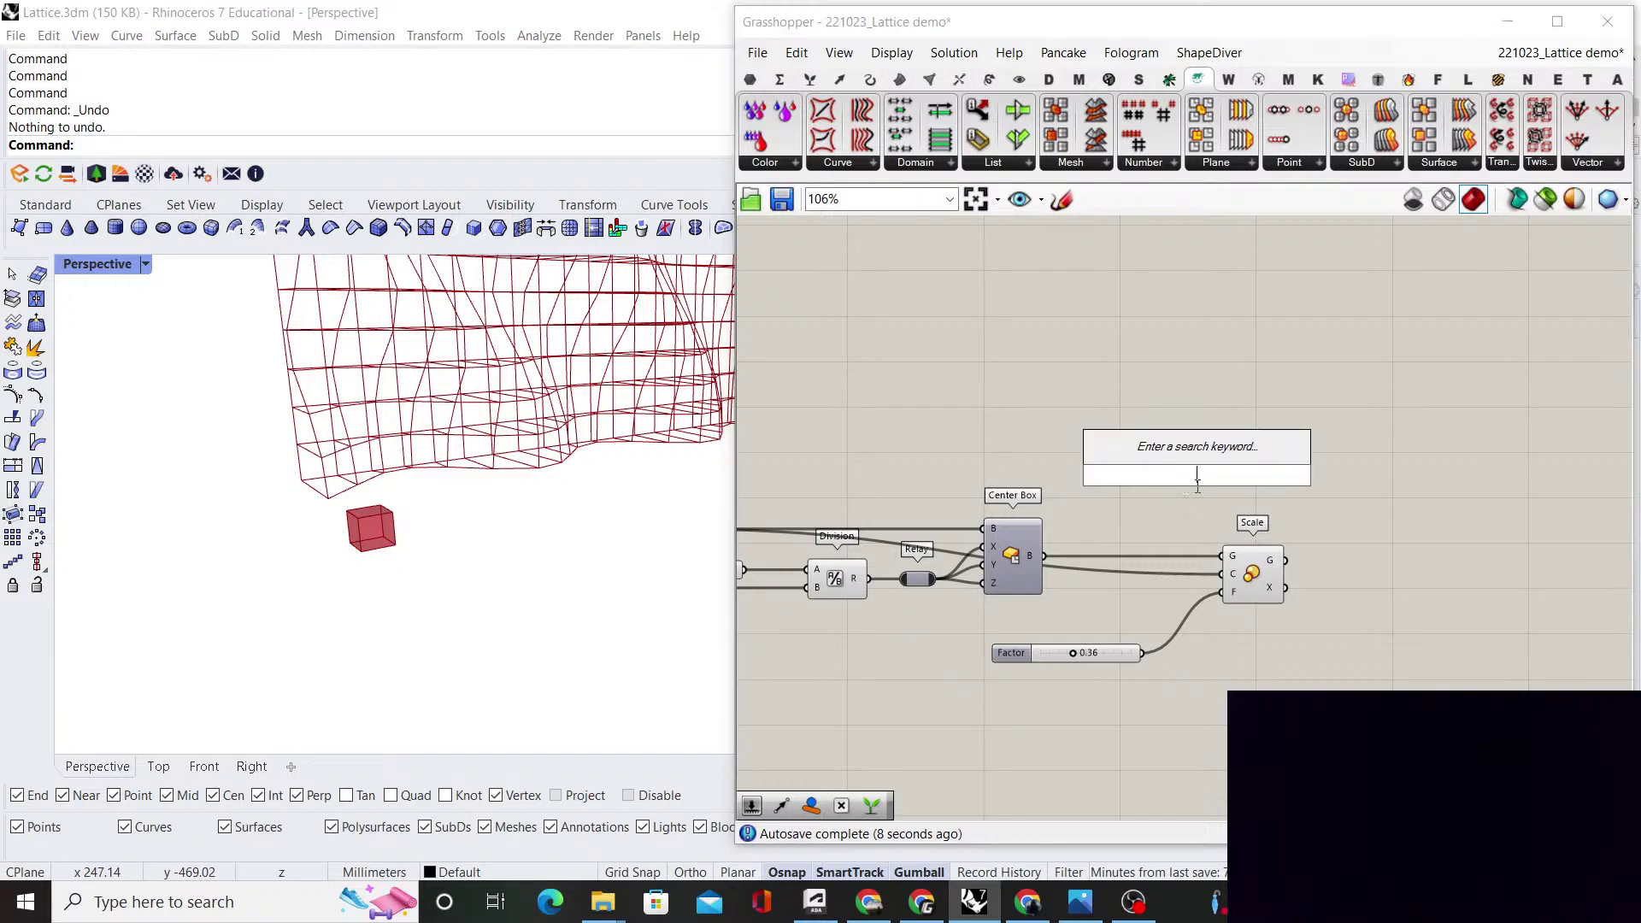
pyautogui.write('brep')
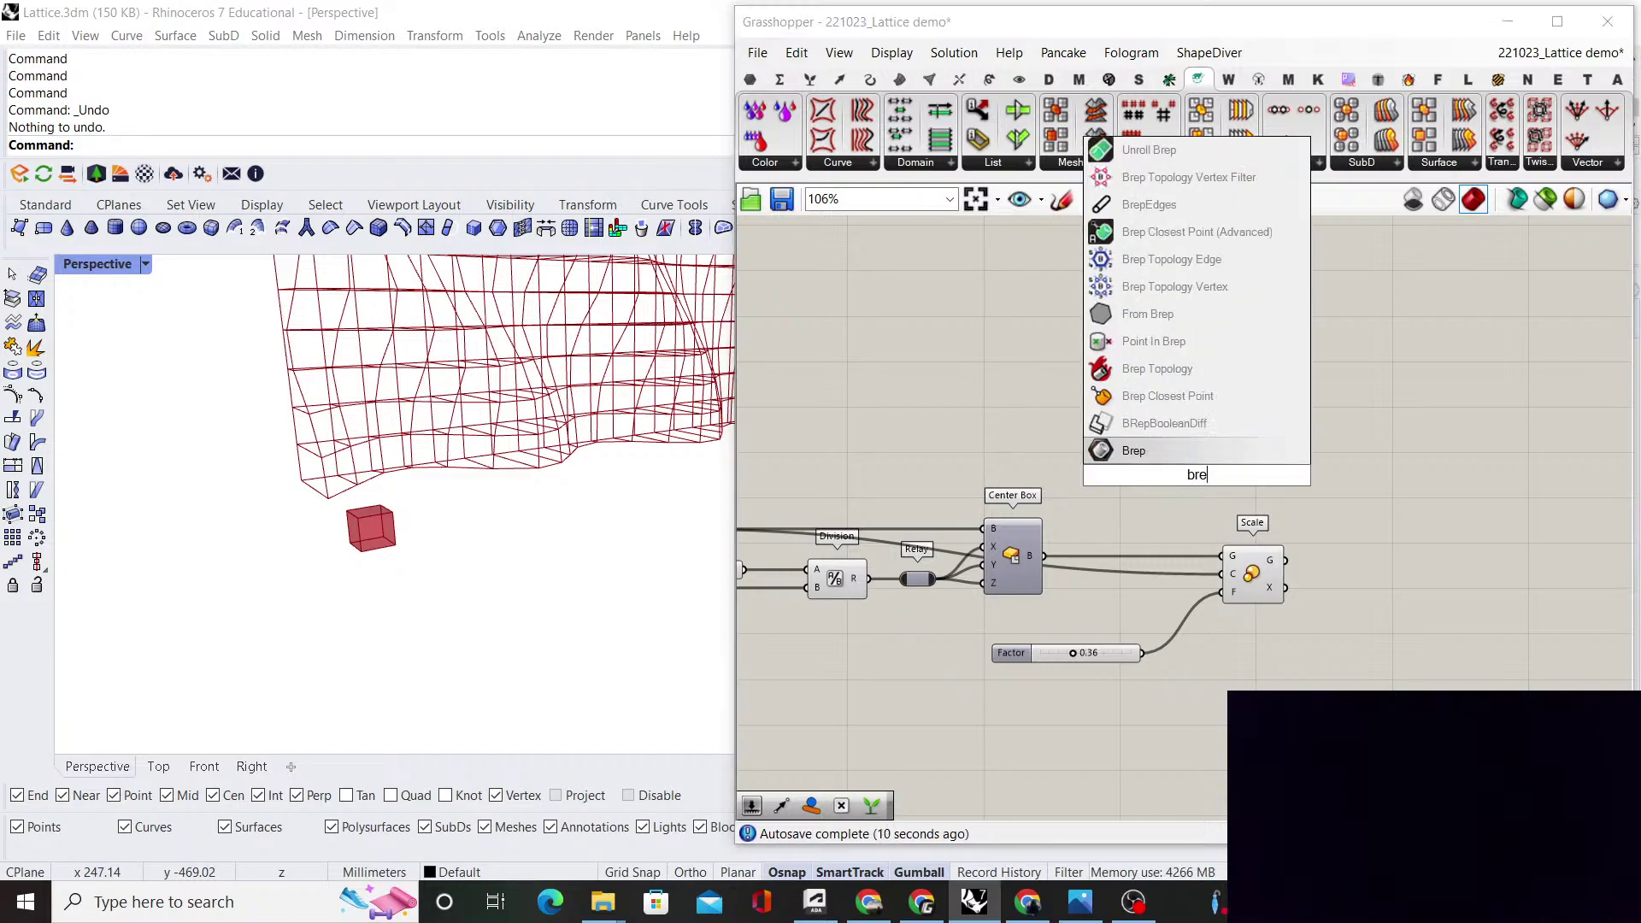
pyautogui.press('BackSpace')
pyautogui.press('BackSpace')
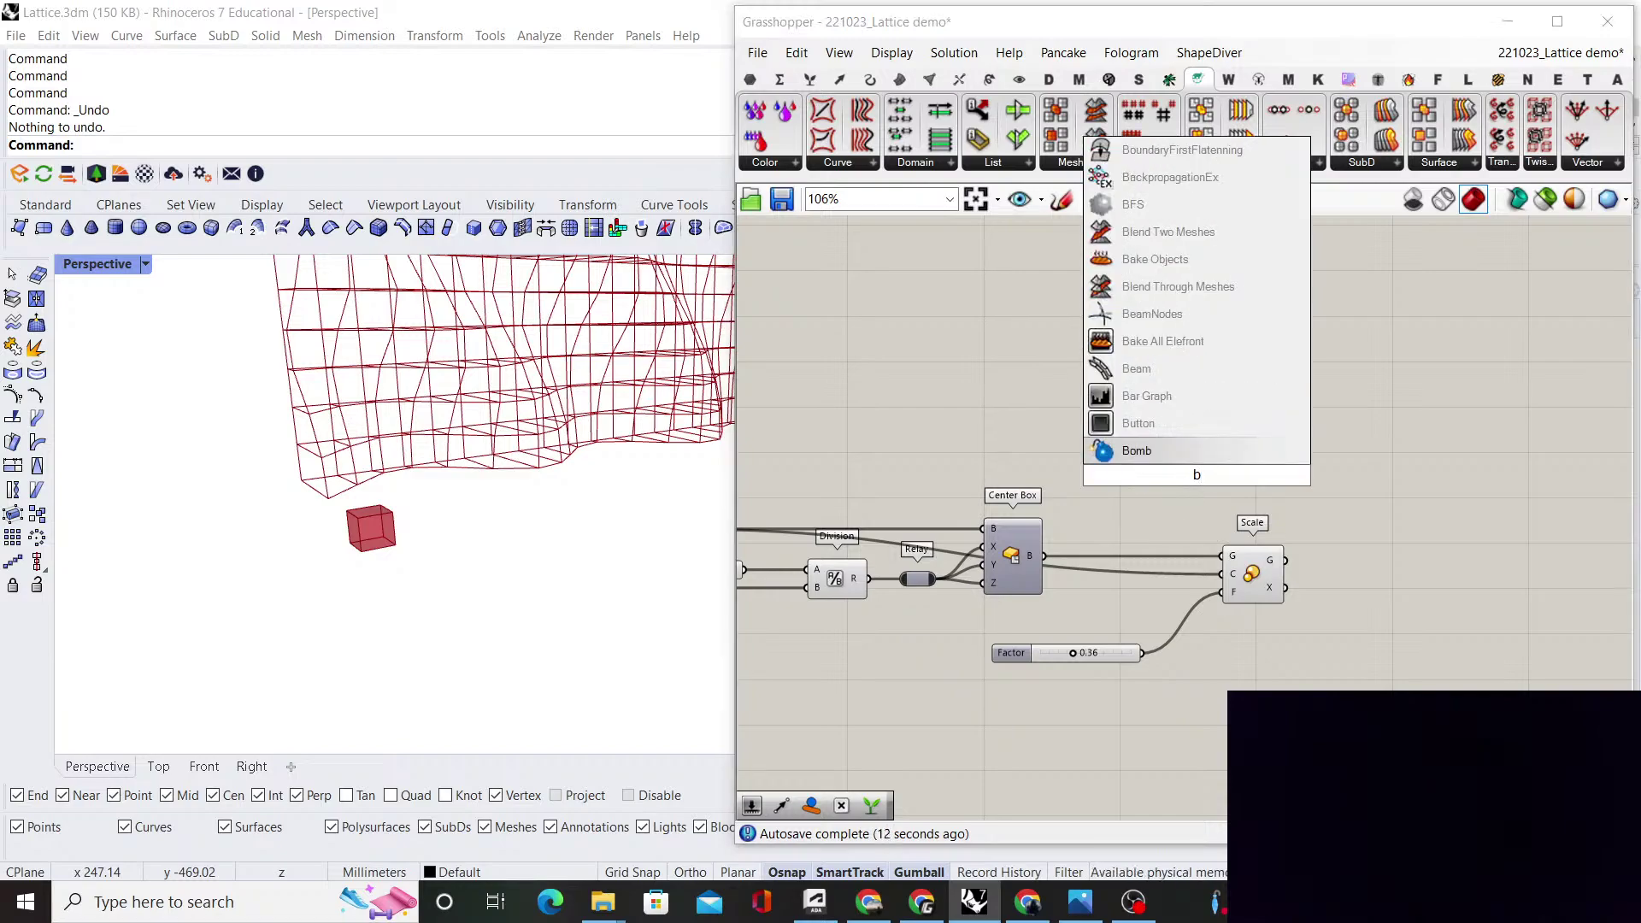
pyautogui.press('BackSpace')
pyautogui.write('deconstr')
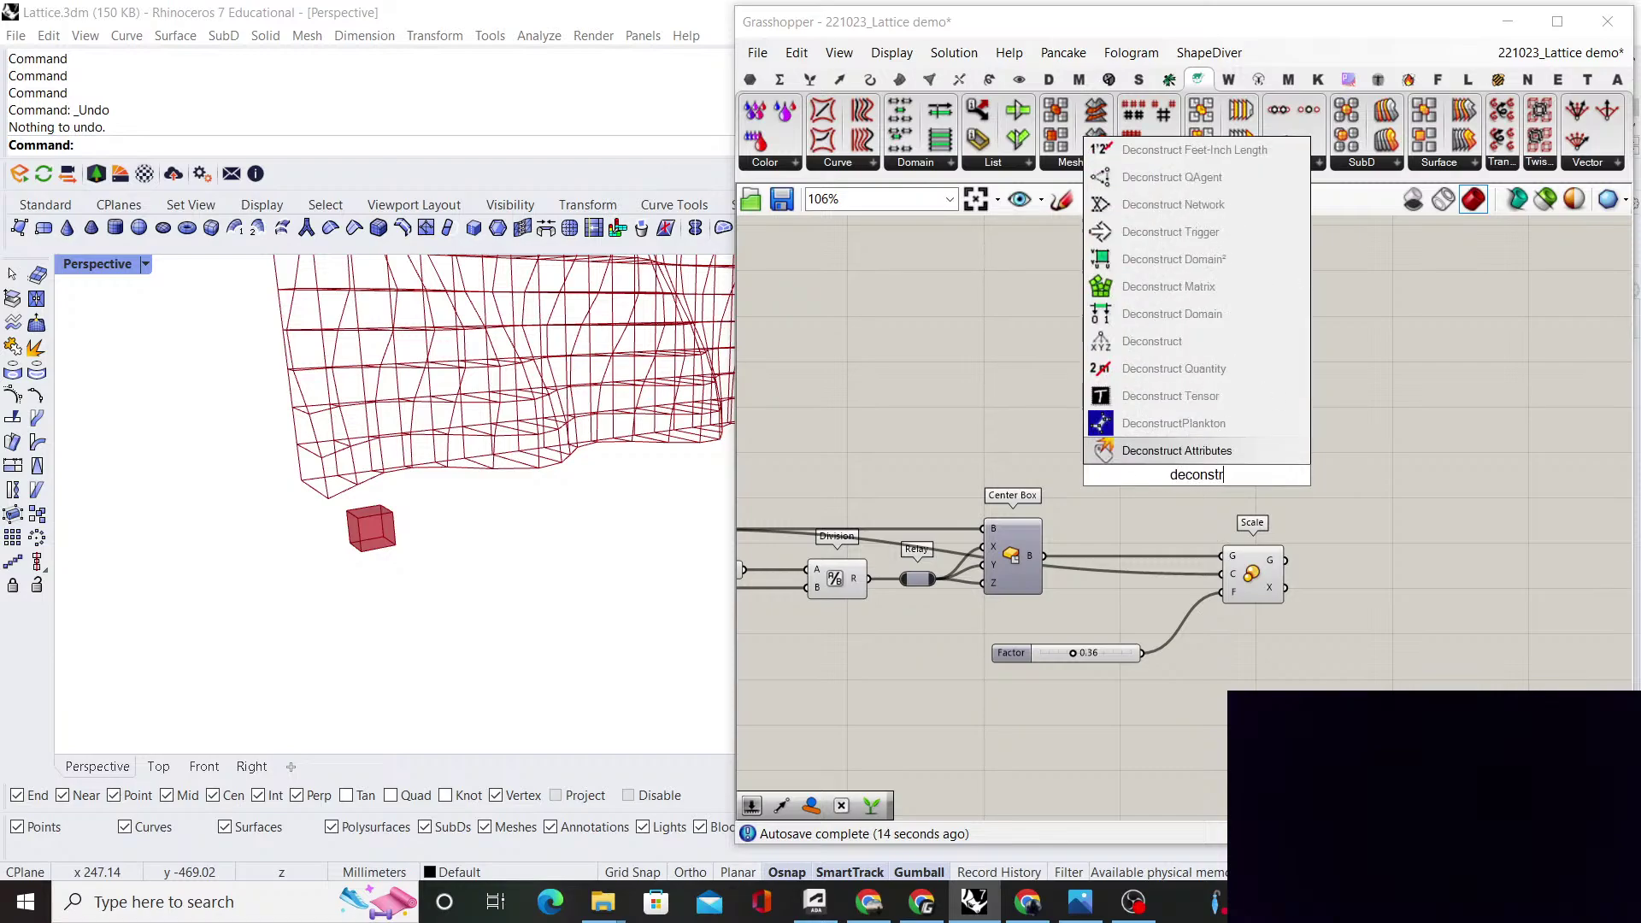
pyautogui.write('uct brep')
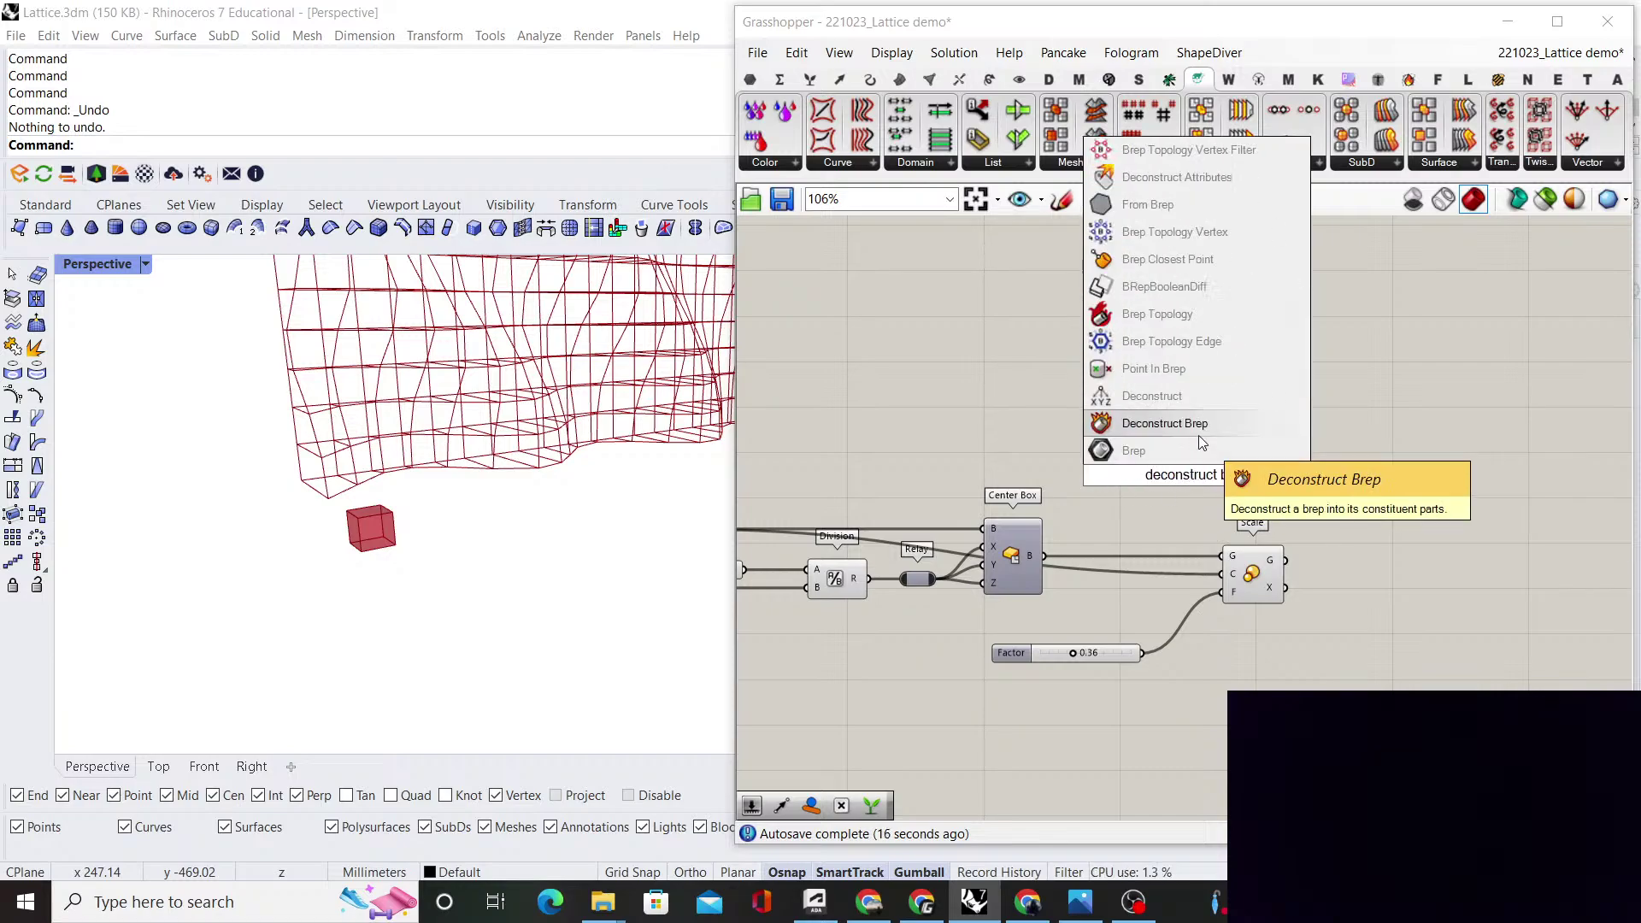
pyautogui.click(1198, 434)
pyautogui.scroll(1, 1064, 517)
pyautogui.moveTo(1042, 563); pyautogui.dragTo(1186, 465)
pyautogui.moveTo(1213, 463); pyautogui.dragTo(1156, 514)
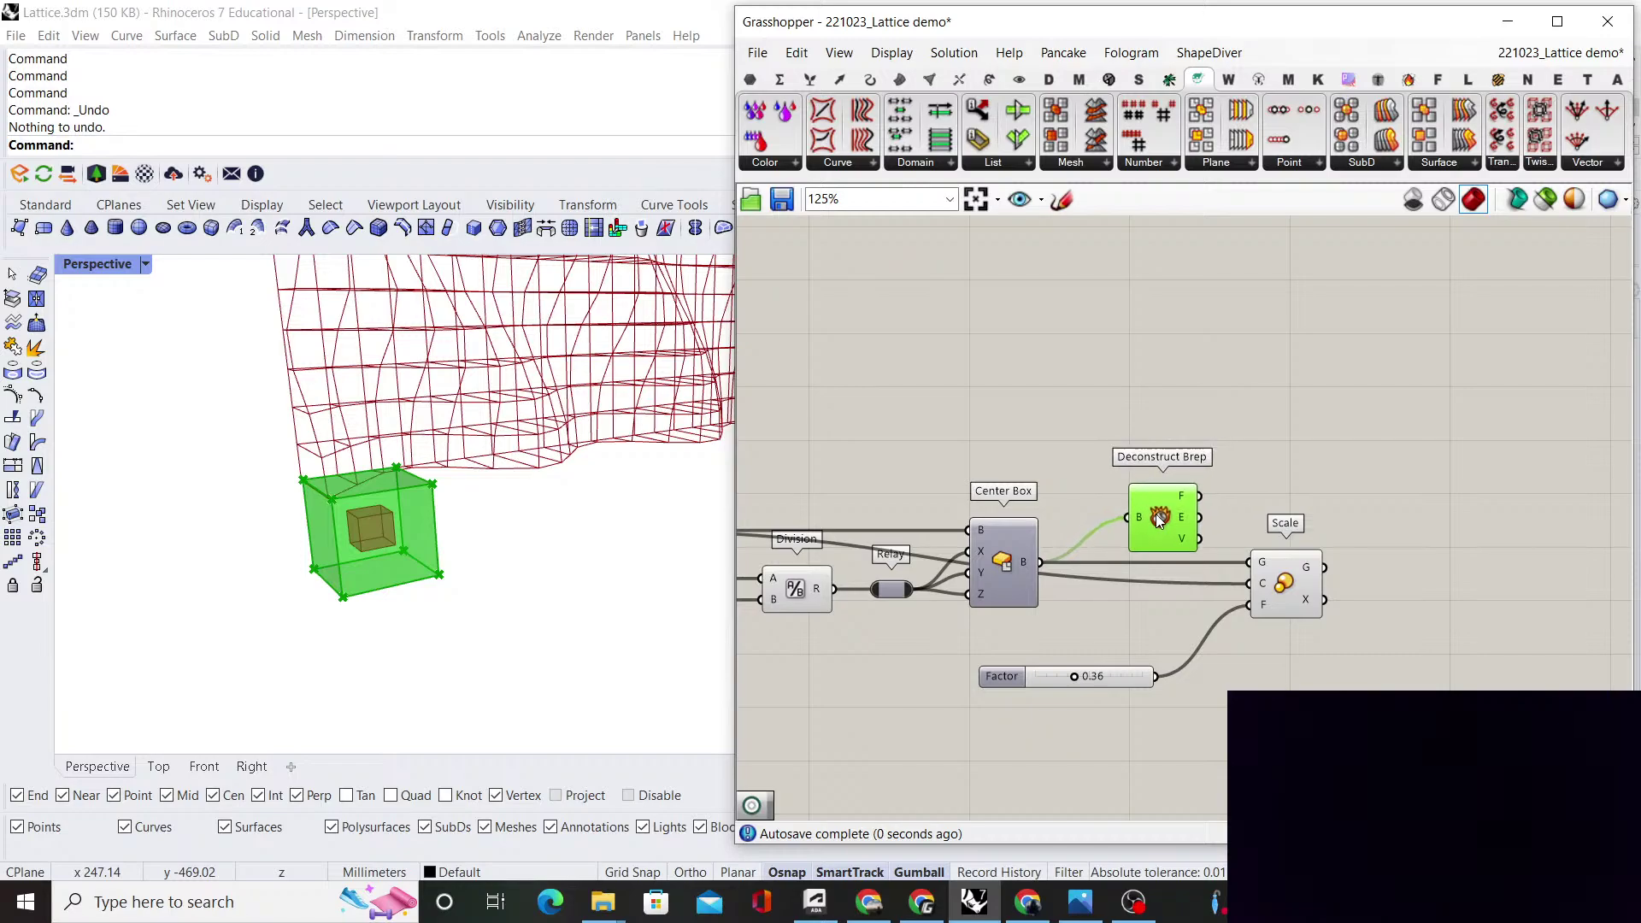
# Duplicate the Deconstruct Brep component and feed the copy with the Scale's geometry output
pyautogui.click(1186, 433)
pyautogui.moveTo(1186, 433); pyautogui.dragTo(1043, 408, button='right')
pyautogui.moveTo(1026, 493); pyautogui.dragTo(1280, 544)
pyautogui.moveTo(1314, 546); pyautogui.dragTo(1339, 545)
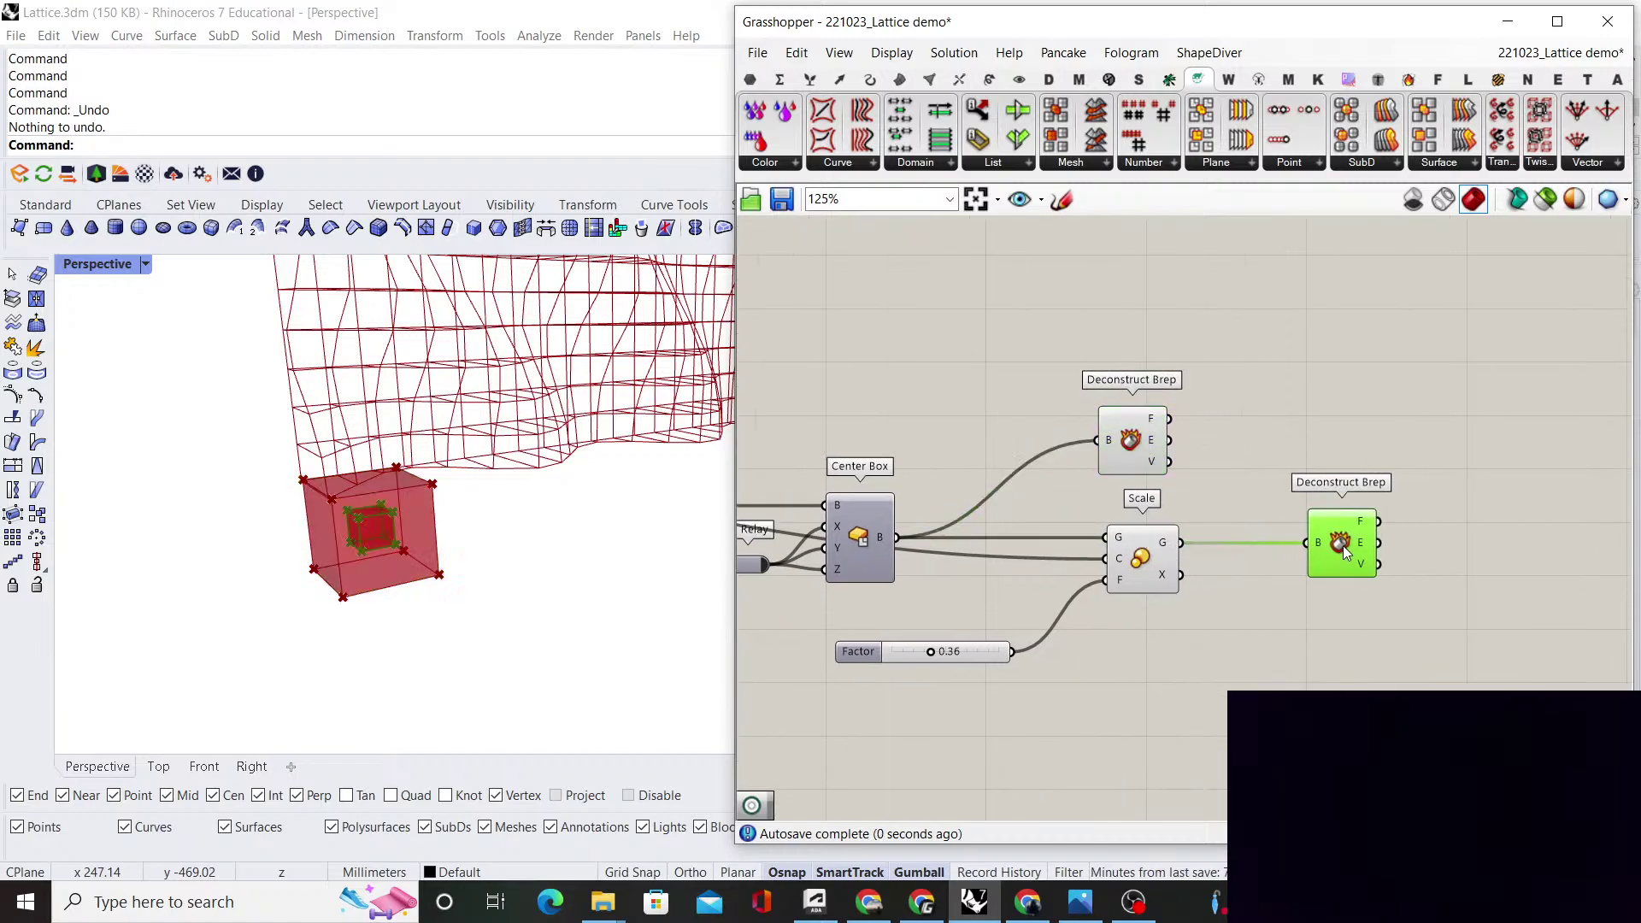
# Insert a relay in the wire to the first Deconstruct Brep and move that component directly above the second one
pyautogui.click(1340, 454)
pyautogui.moveTo(1340, 454); pyautogui.dragTo(1214, 458, button='right')
pyautogui.moveTo(1028, 444); pyautogui.dragTo(1098, 437)
pyautogui.doubleClick(1004, 443)
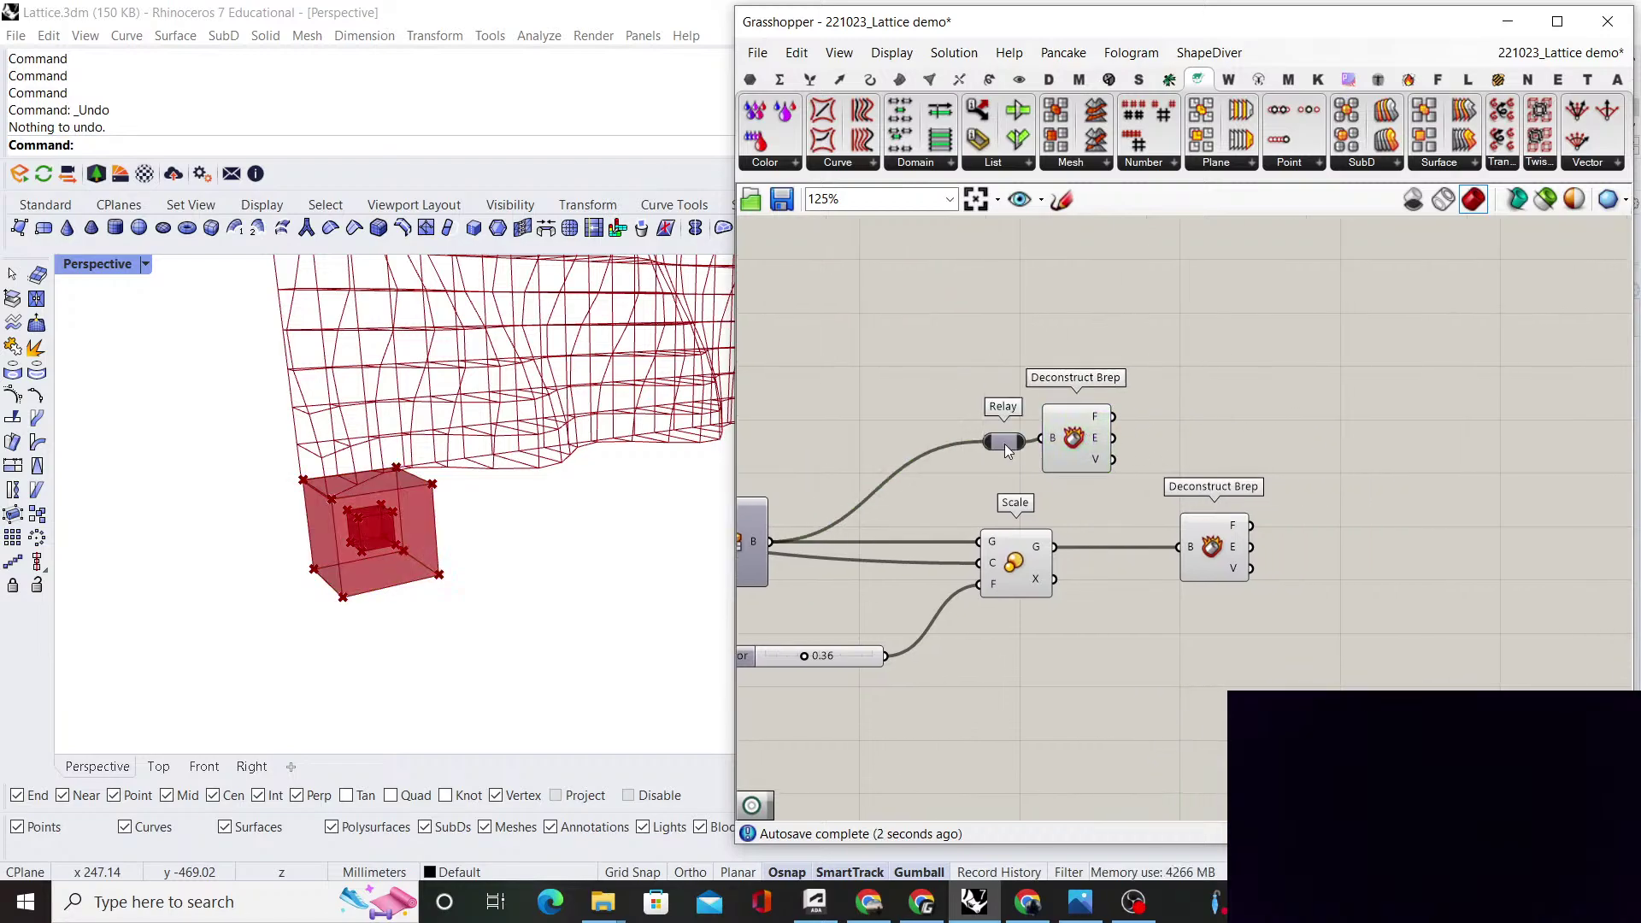
pyautogui.click(1081, 441)
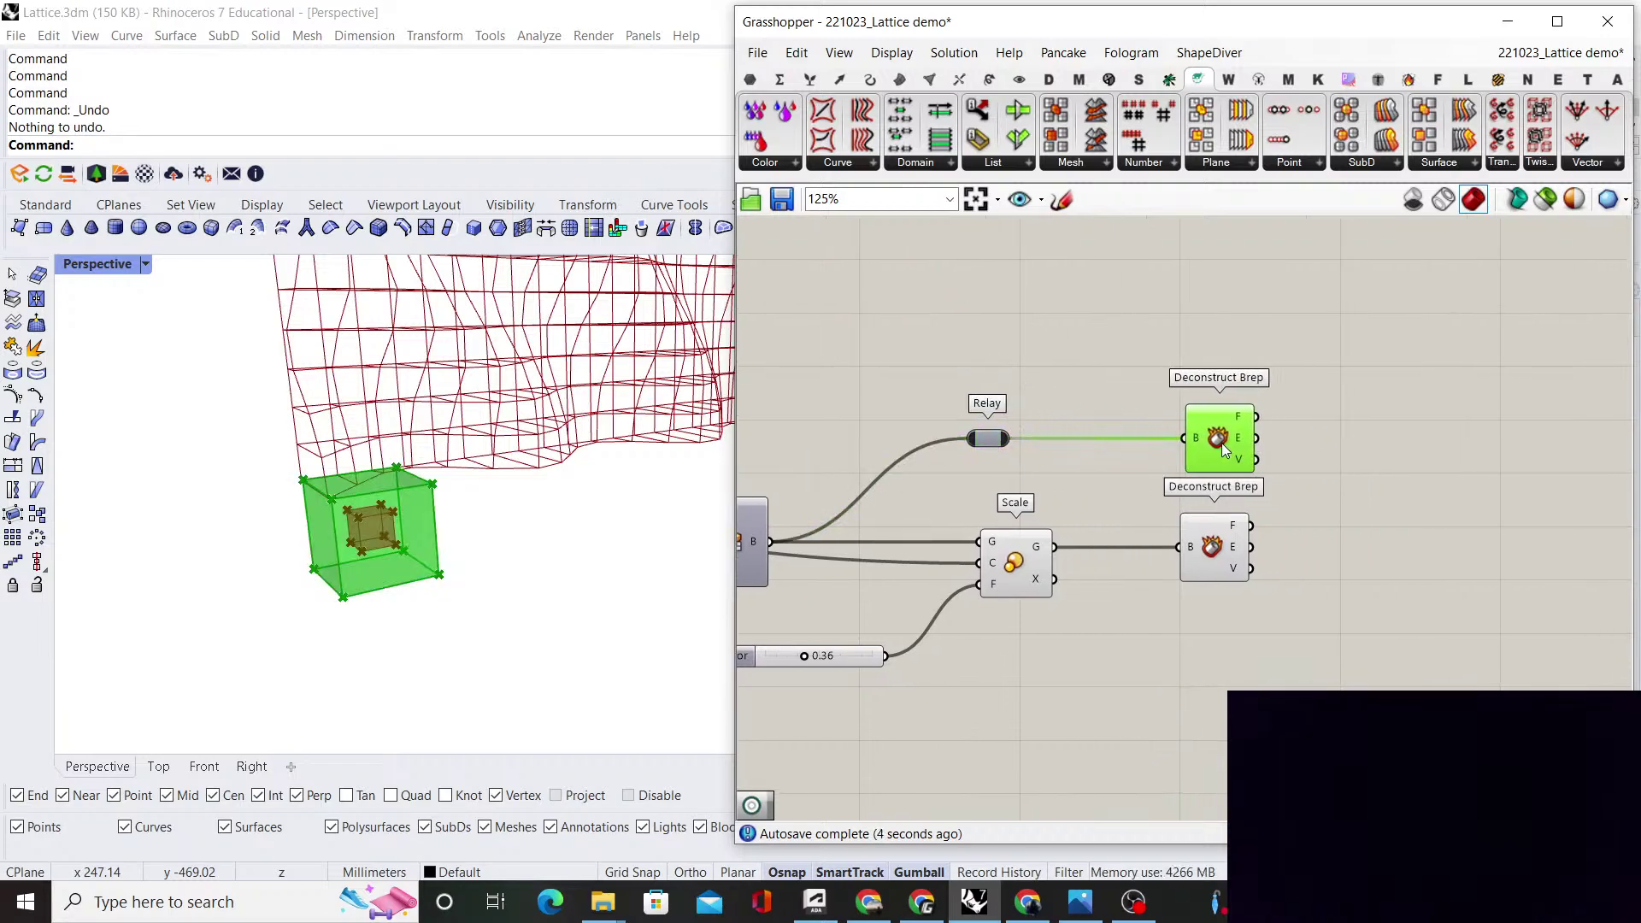
# Add a Line component beyond the two Deconstruct Brep components
pyautogui.click(1335, 458)
pyautogui.moveTo(1335, 458); pyautogui.dragTo(1234, 458, button='right')
pyautogui.doubleClick(1320, 527)
pyautogui.write('line')
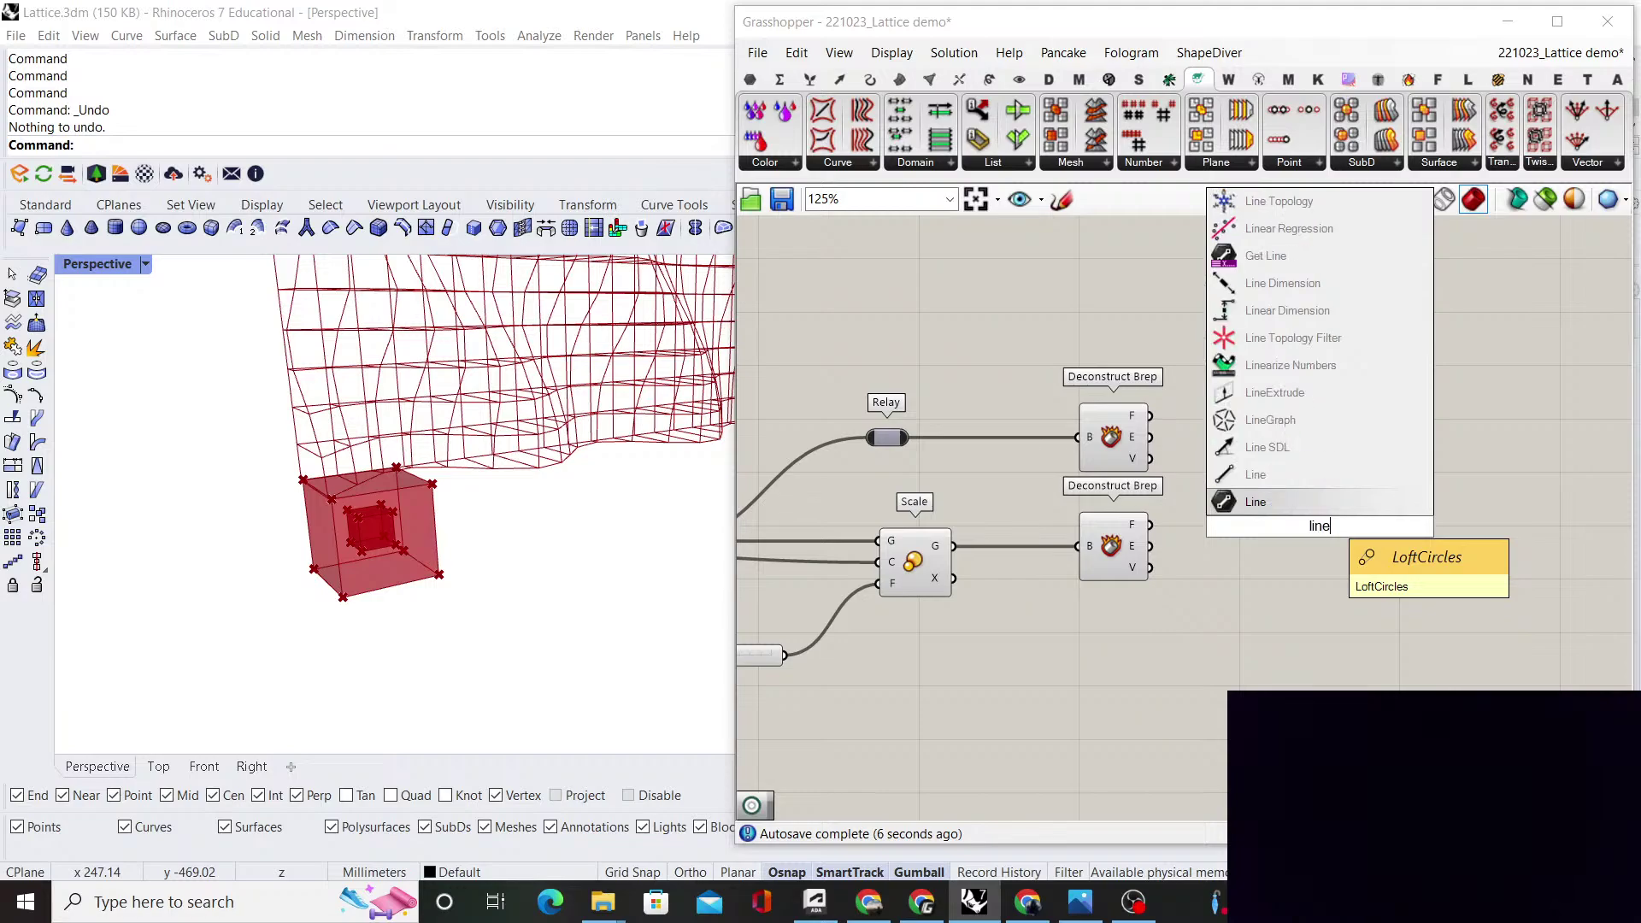
pyautogui.press('Return')
pyautogui.scroll(1, 1122, 516)
# Turn off the preview of the Scale component
pyautogui.click(892, 560)
pyautogui.click(930, 489)
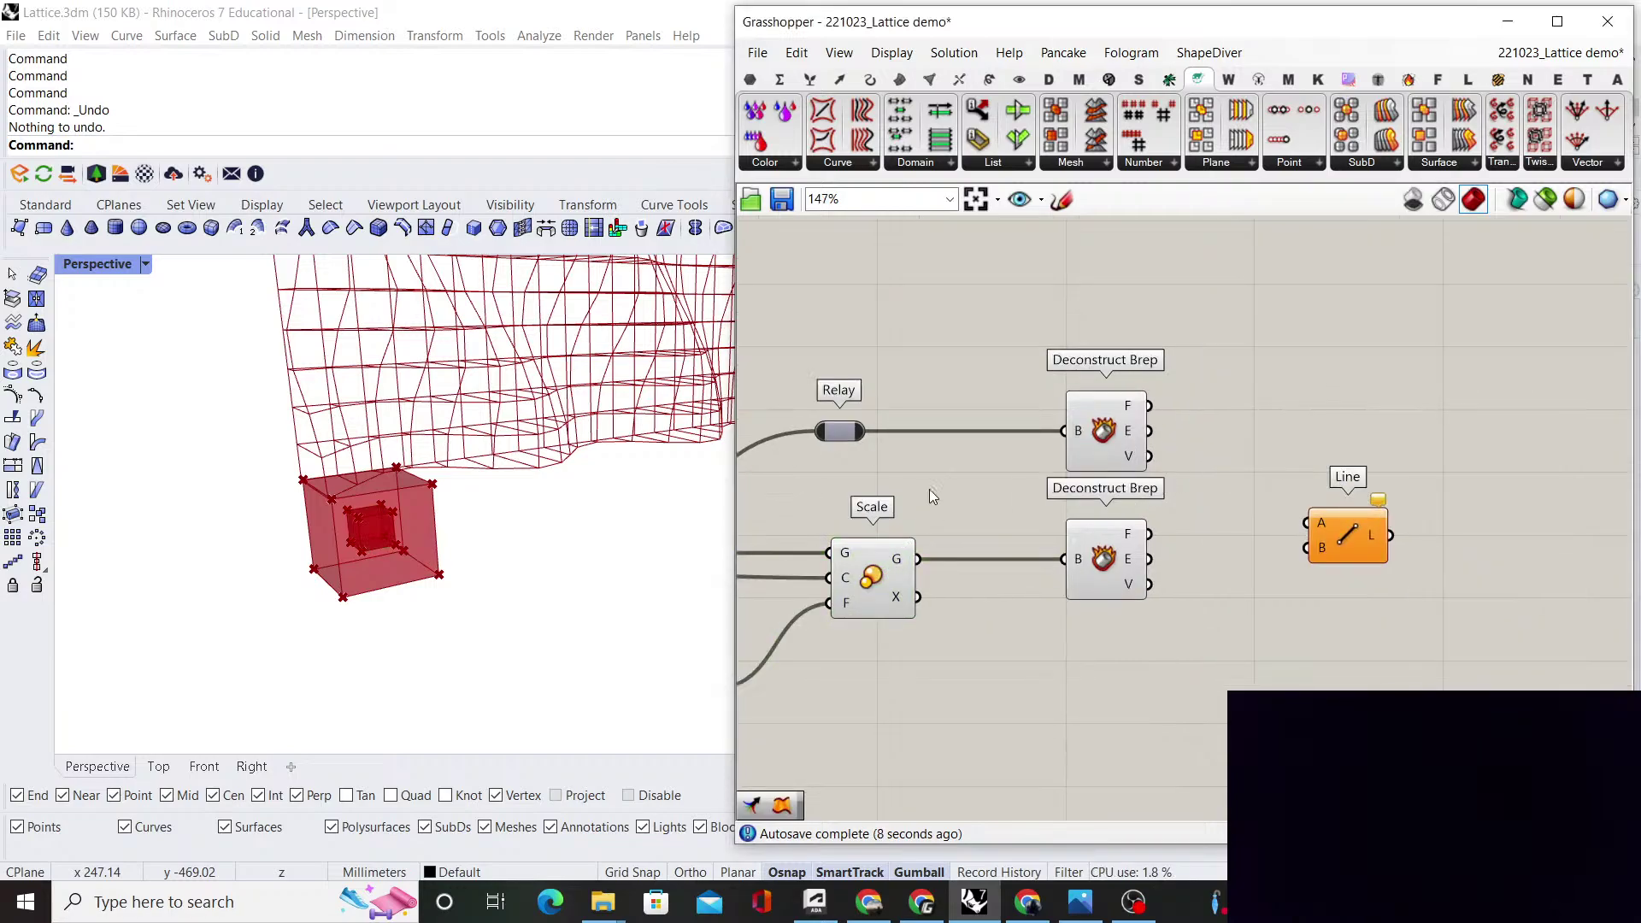
pyautogui.moveTo(926, 513); pyautogui.dragTo(1241, 517, button='right')
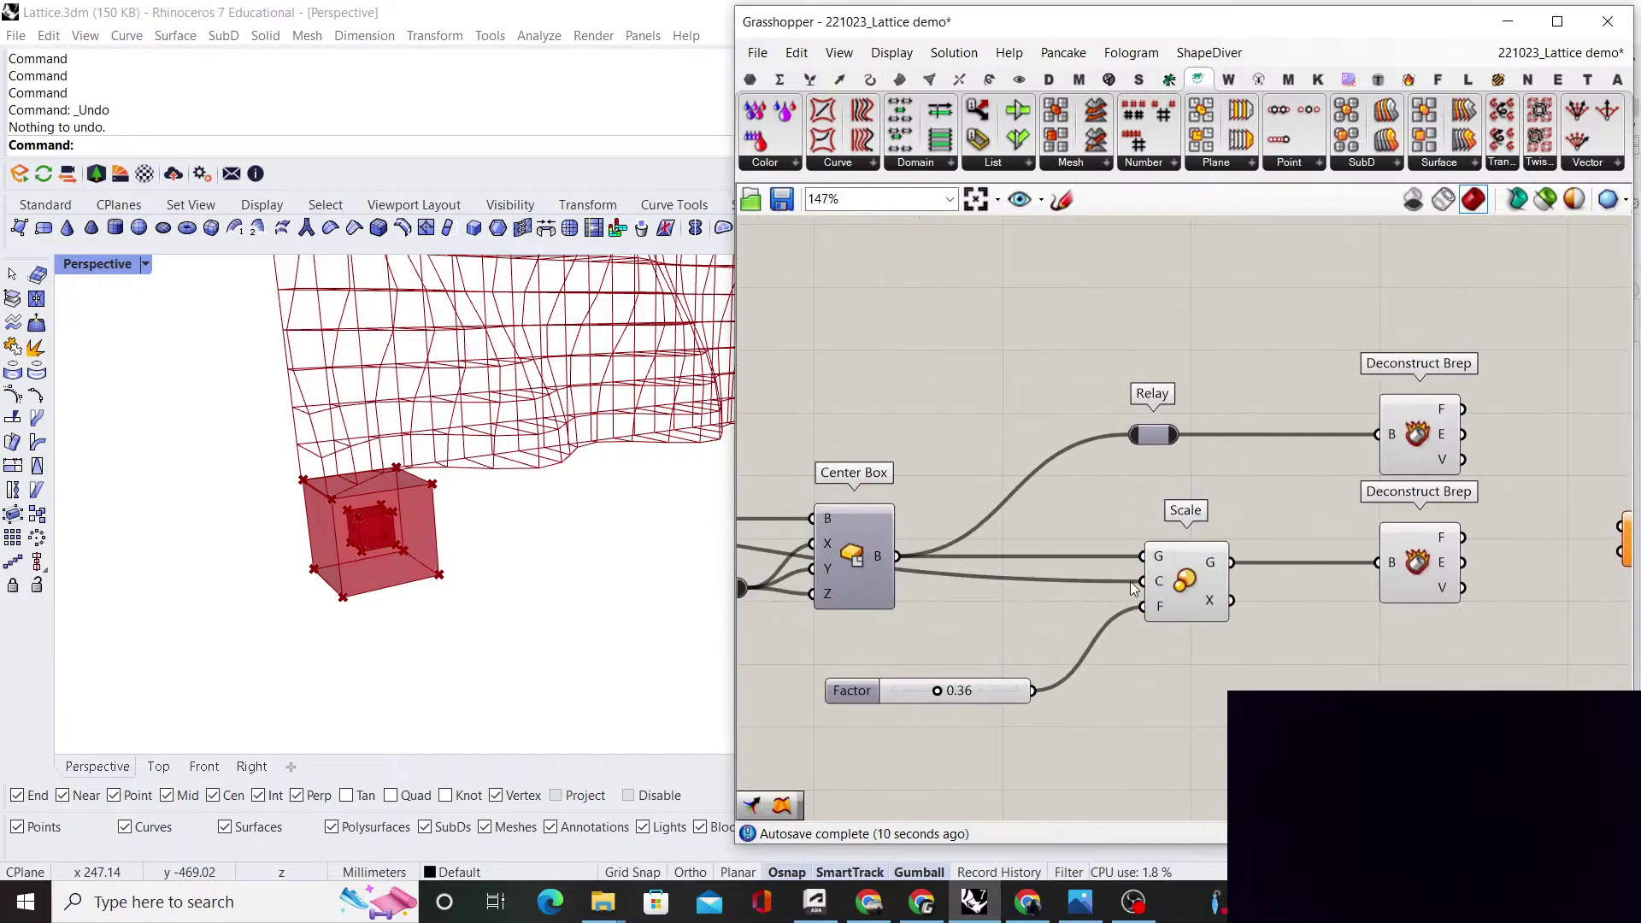
pyautogui.moveTo(1258, 459); pyautogui.dragTo(1215, 485, button='right')
pyautogui.click(1130, 610)
pyautogui.middleClick(1136, 511)
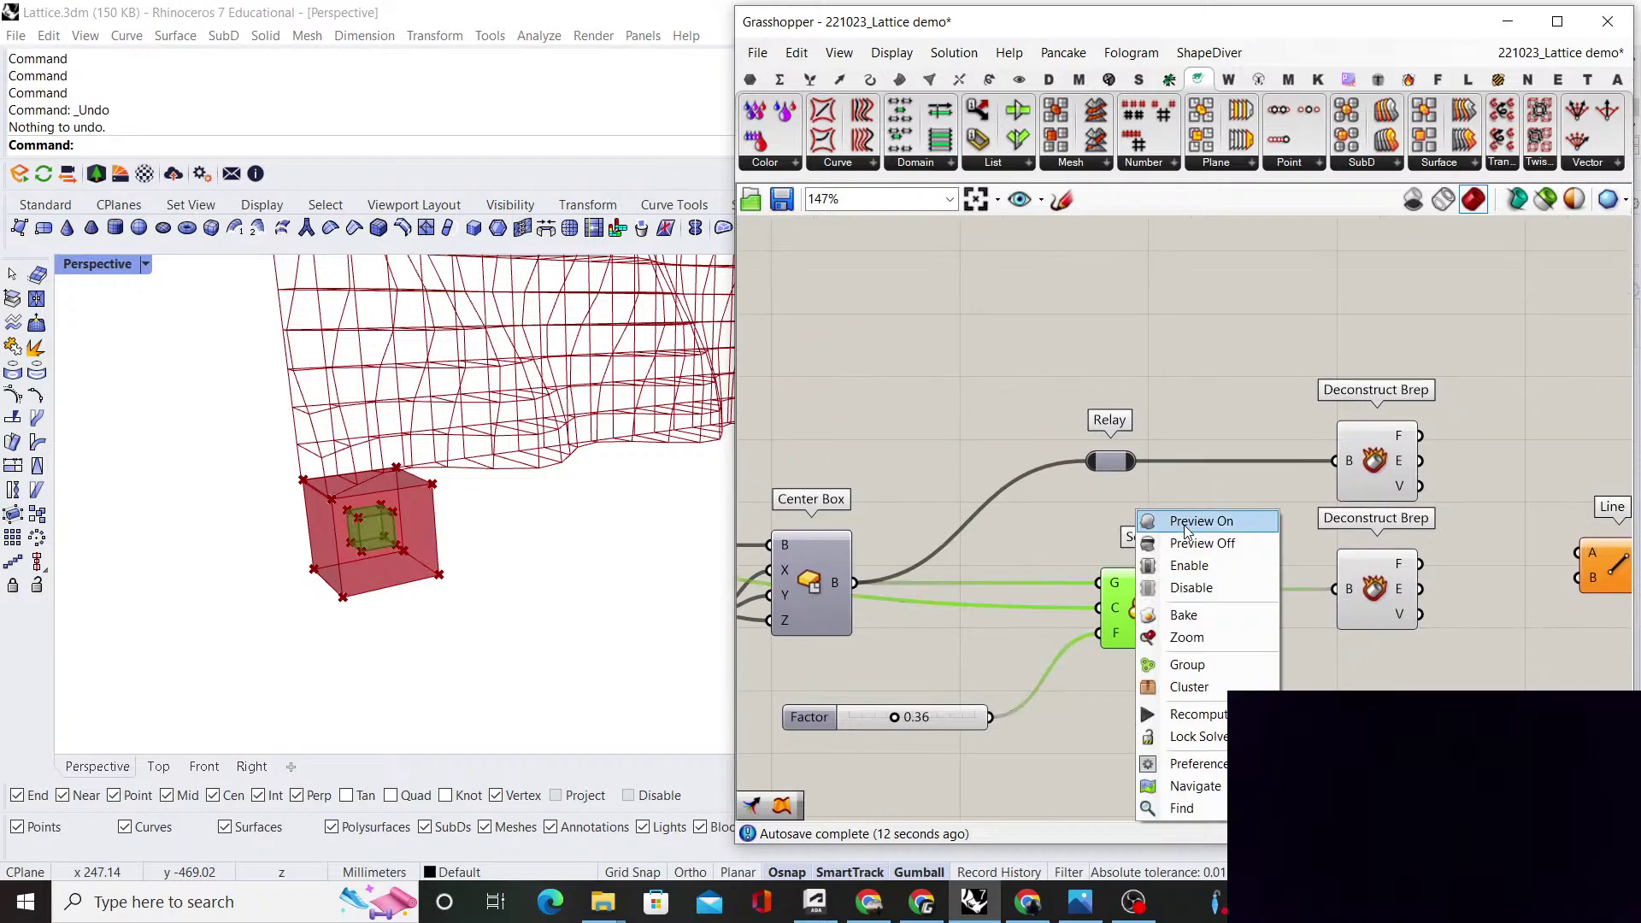
pyautogui.click(1192, 542)
pyautogui.click(1222, 505)
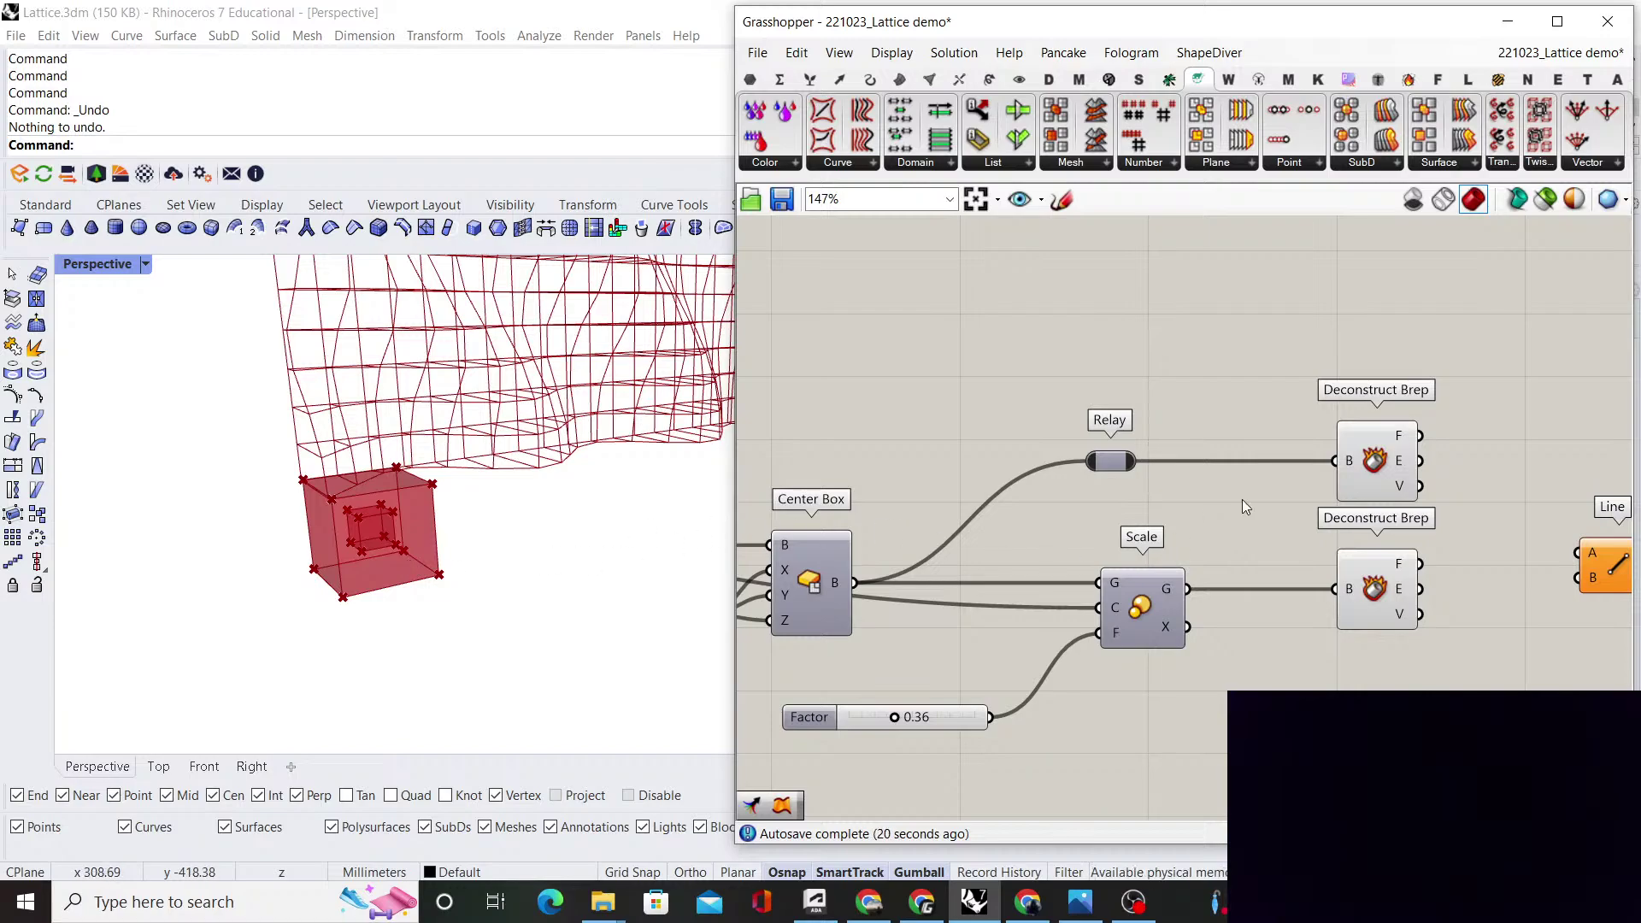
# Connect the outer and inner box vertices to the Line's A and B inputs and level the Line with the first Deconstruct Brep
pyautogui.moveTo(1242, 499); pyautogui.dragTo(1085, 525, button='right')
pyautogui.scroll(3, 1086, 525)
pyautogui.moveTo(1025, 490); pyautogui.dragTo(1244, 582)
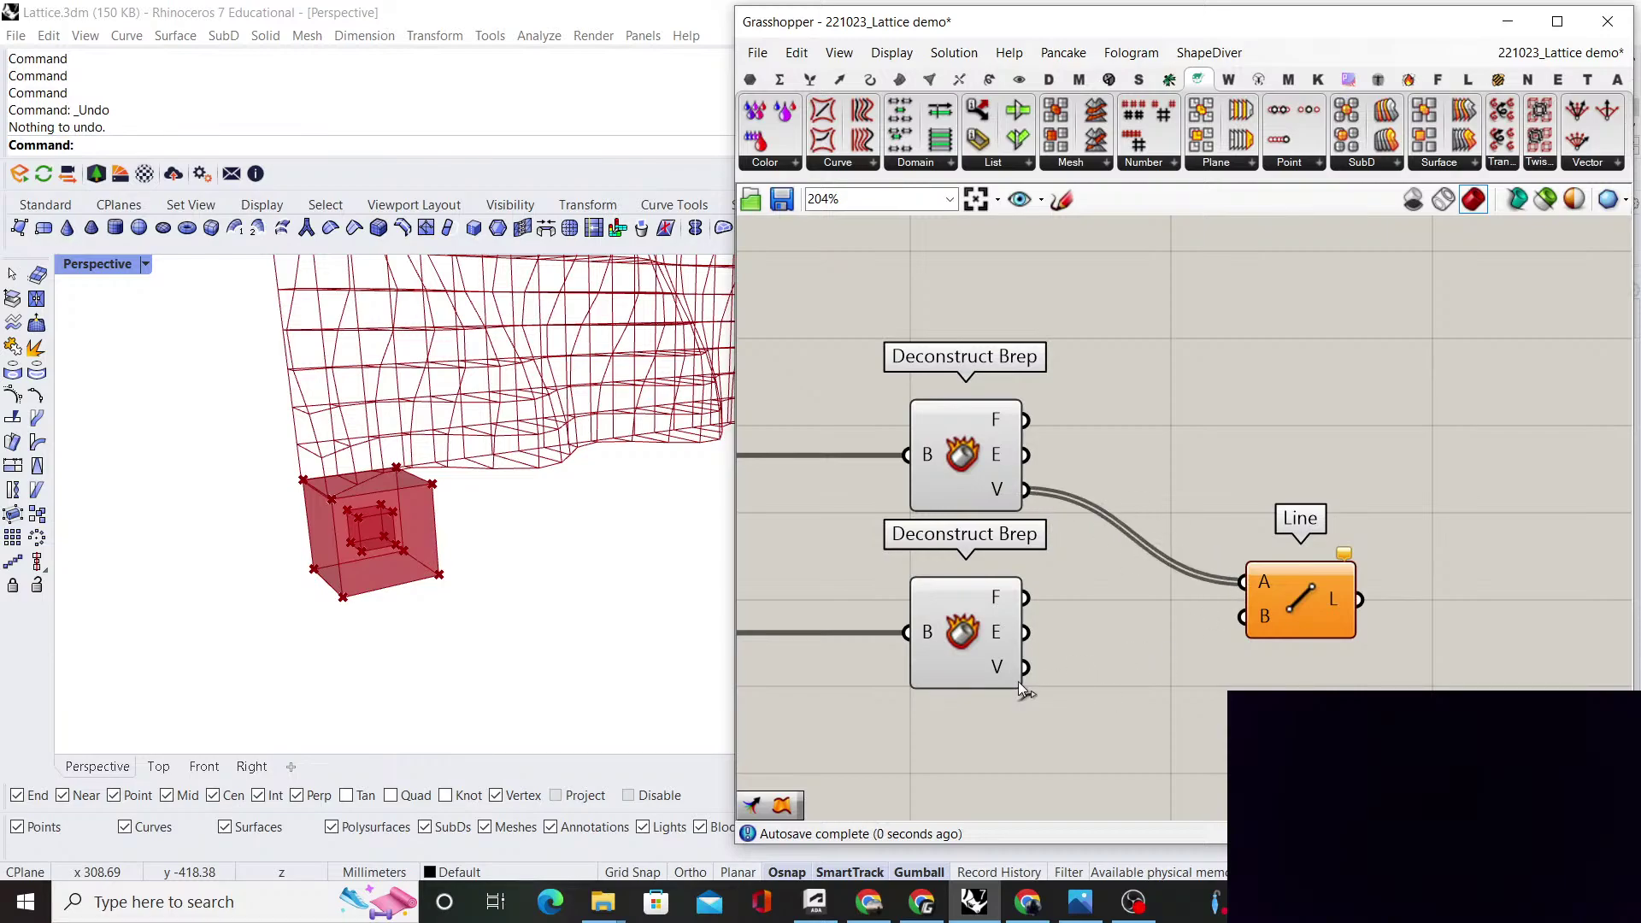
pyautogui.moveTo(1026, 666); pyautogui.dragTo(1205, 506)
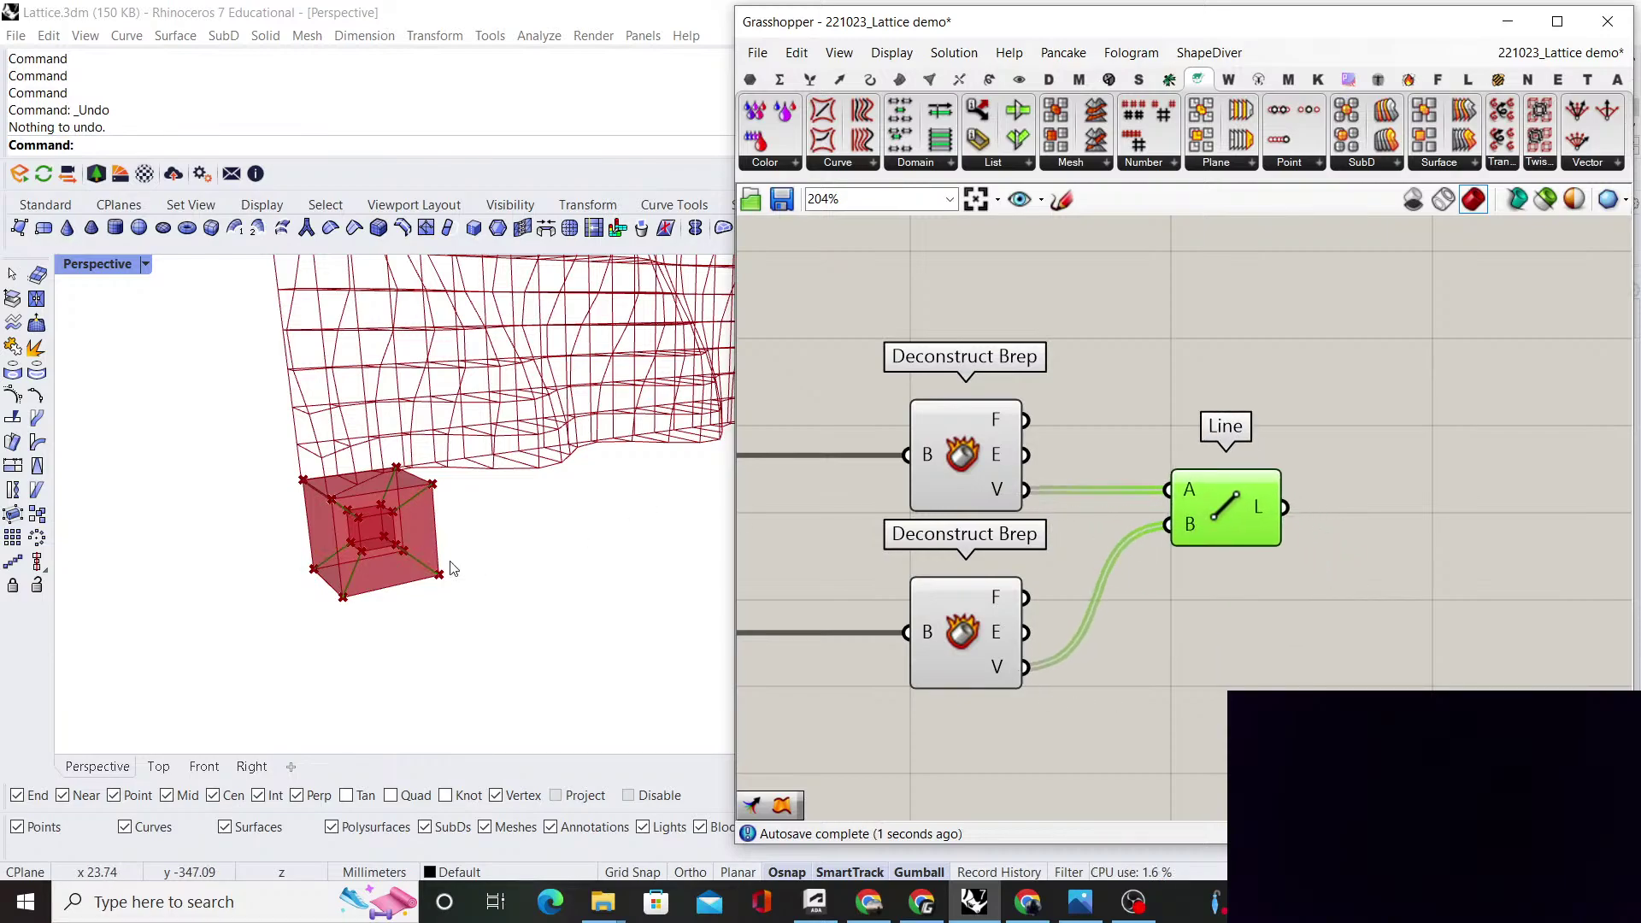
pyautogui.moveTo(453, 570); pyautogui.dragTo(432, 437, button='right')
# Turn off the preview of both Deconstruct Brep components
pyautogui.scroll(-4, 941, 547)
pyautogui.moveTo(1264, 688); pyautogui.dragTo(1117, 376)
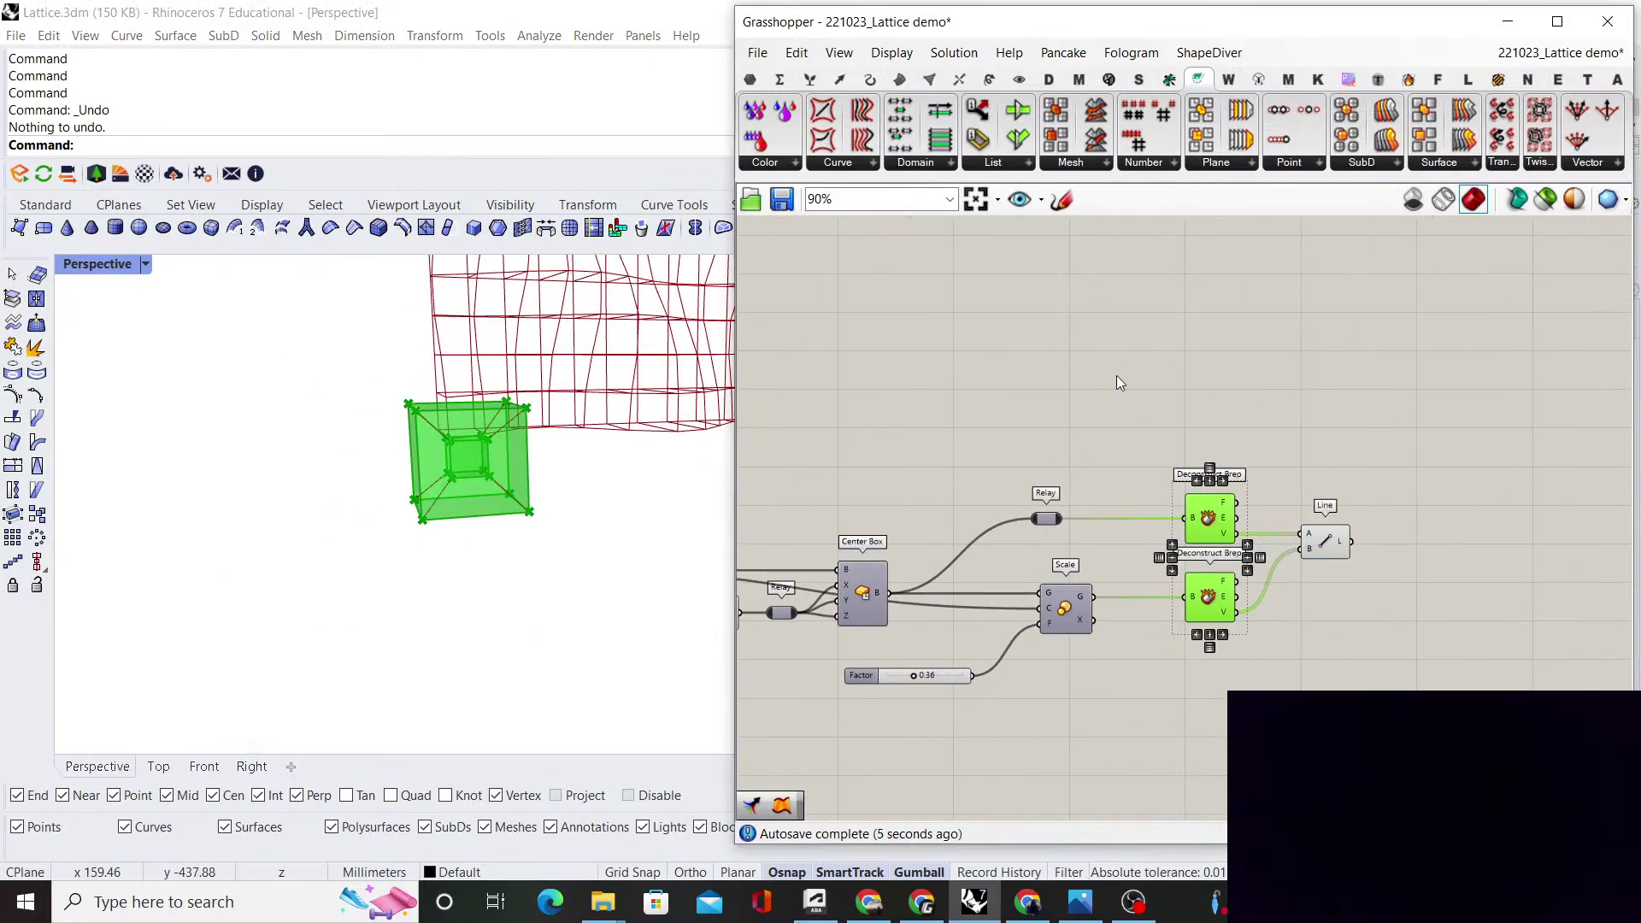
pyautogui.click(1210, 414)
pyautogui.moveTo(630, 454); pyautogui.dragTo(480, 511, button='right')
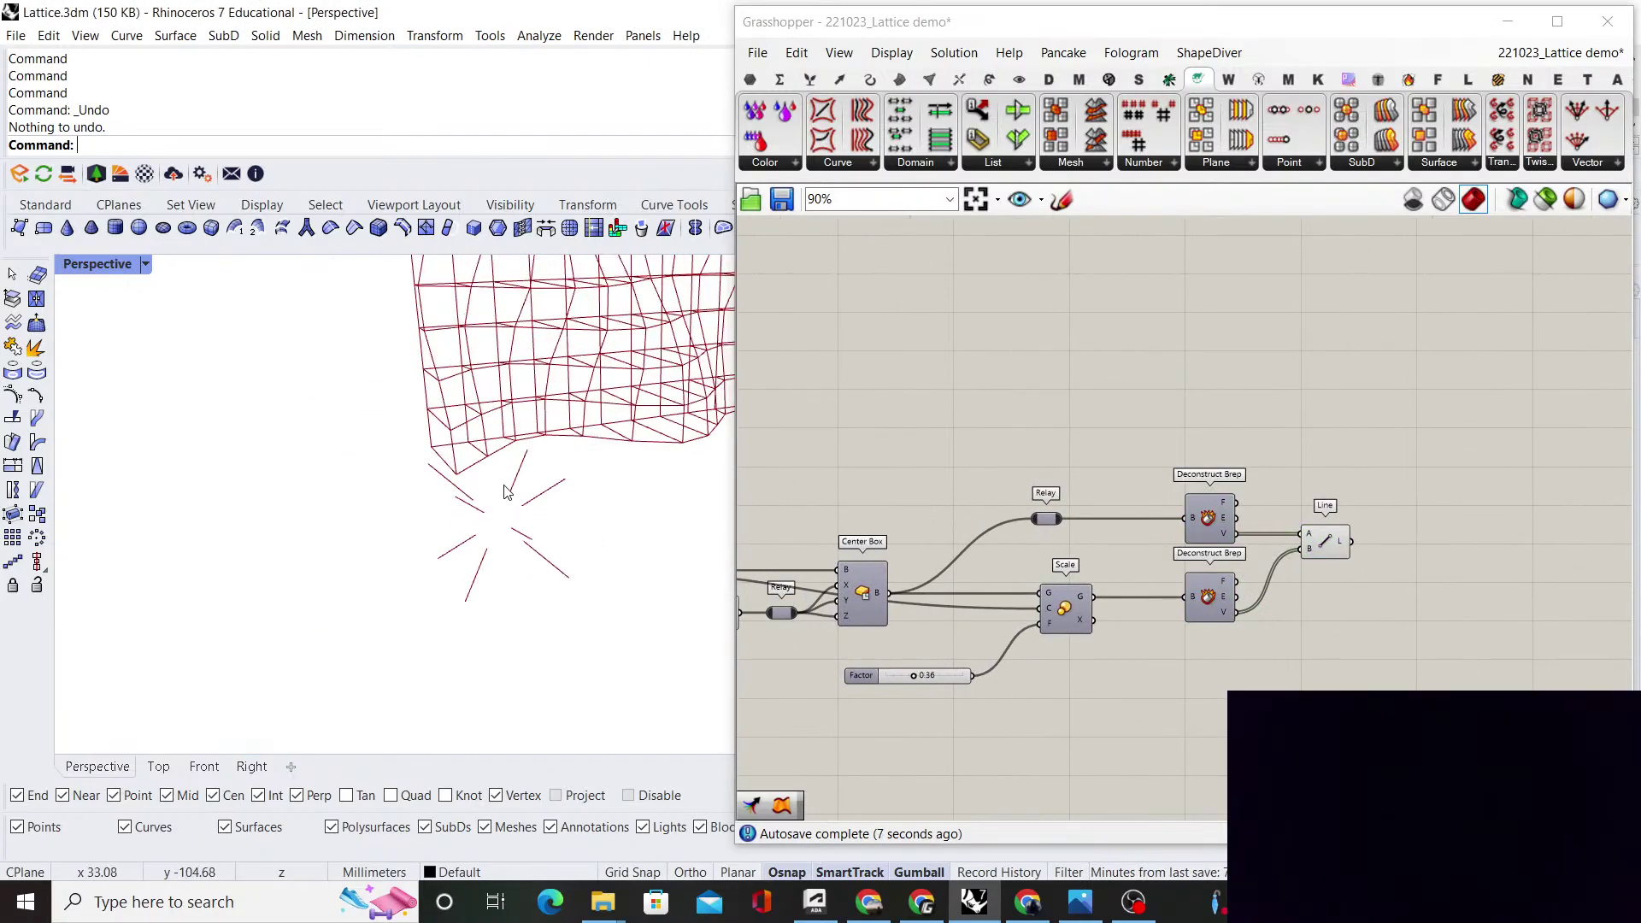
# Add a Curve parameter below the Line component and connect the second Deconstruct Brep's edges (E) to it
pyautogui.scroll(3, 1330, 508)
pyautogui.click(1104, 534)
pyautogui.click(1229, 475)
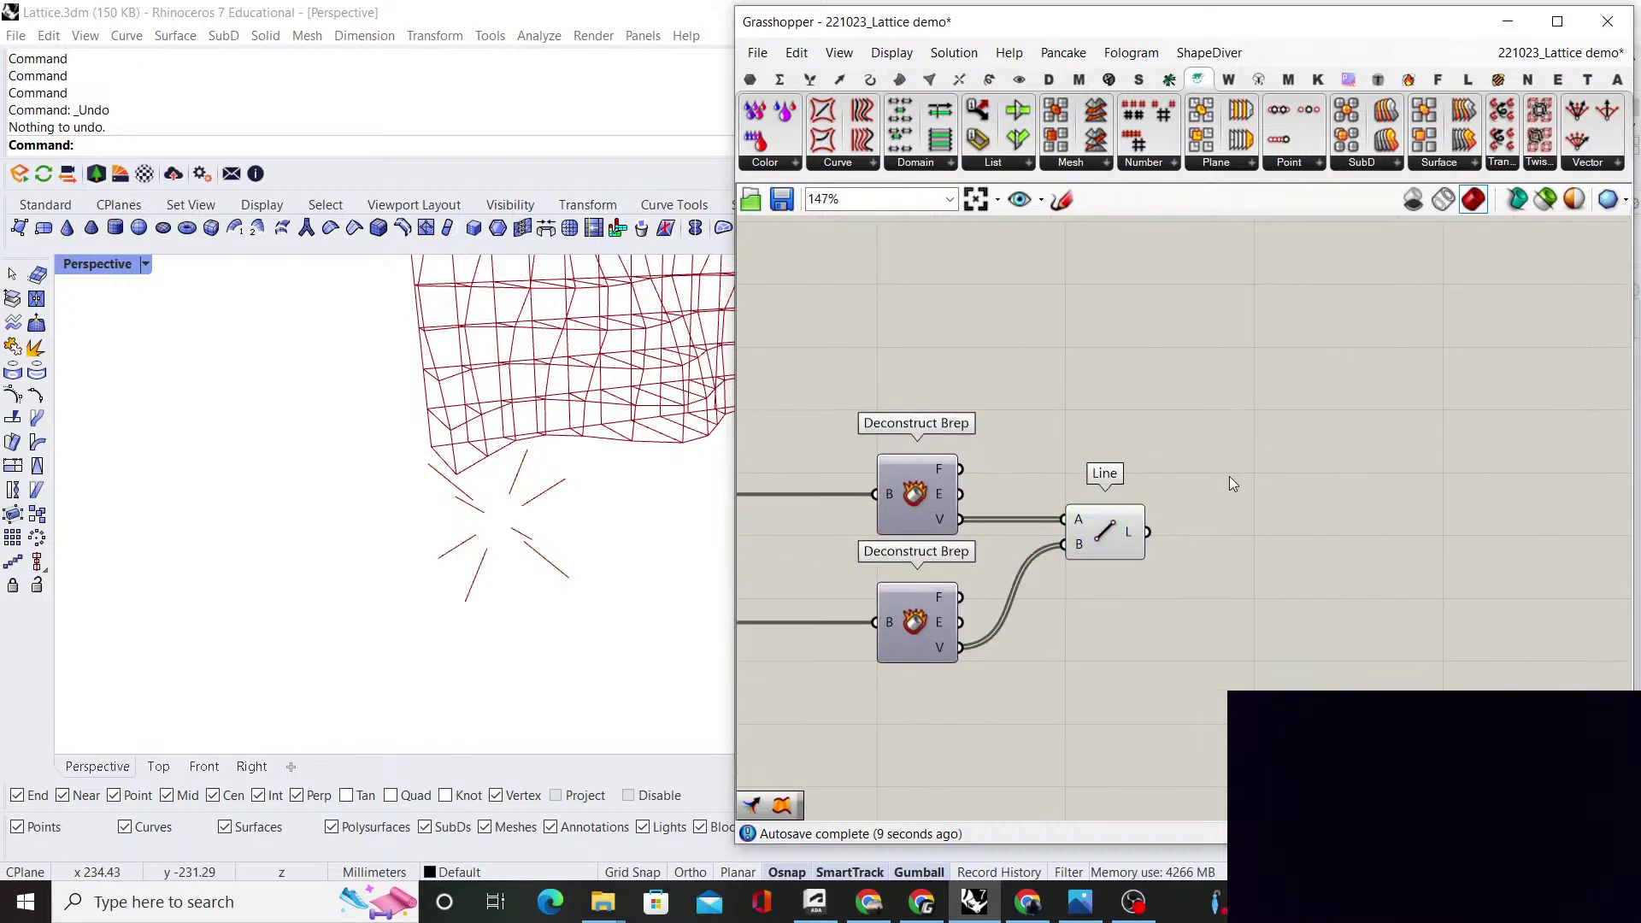
pyautogui.doubleClick(1114, 452)
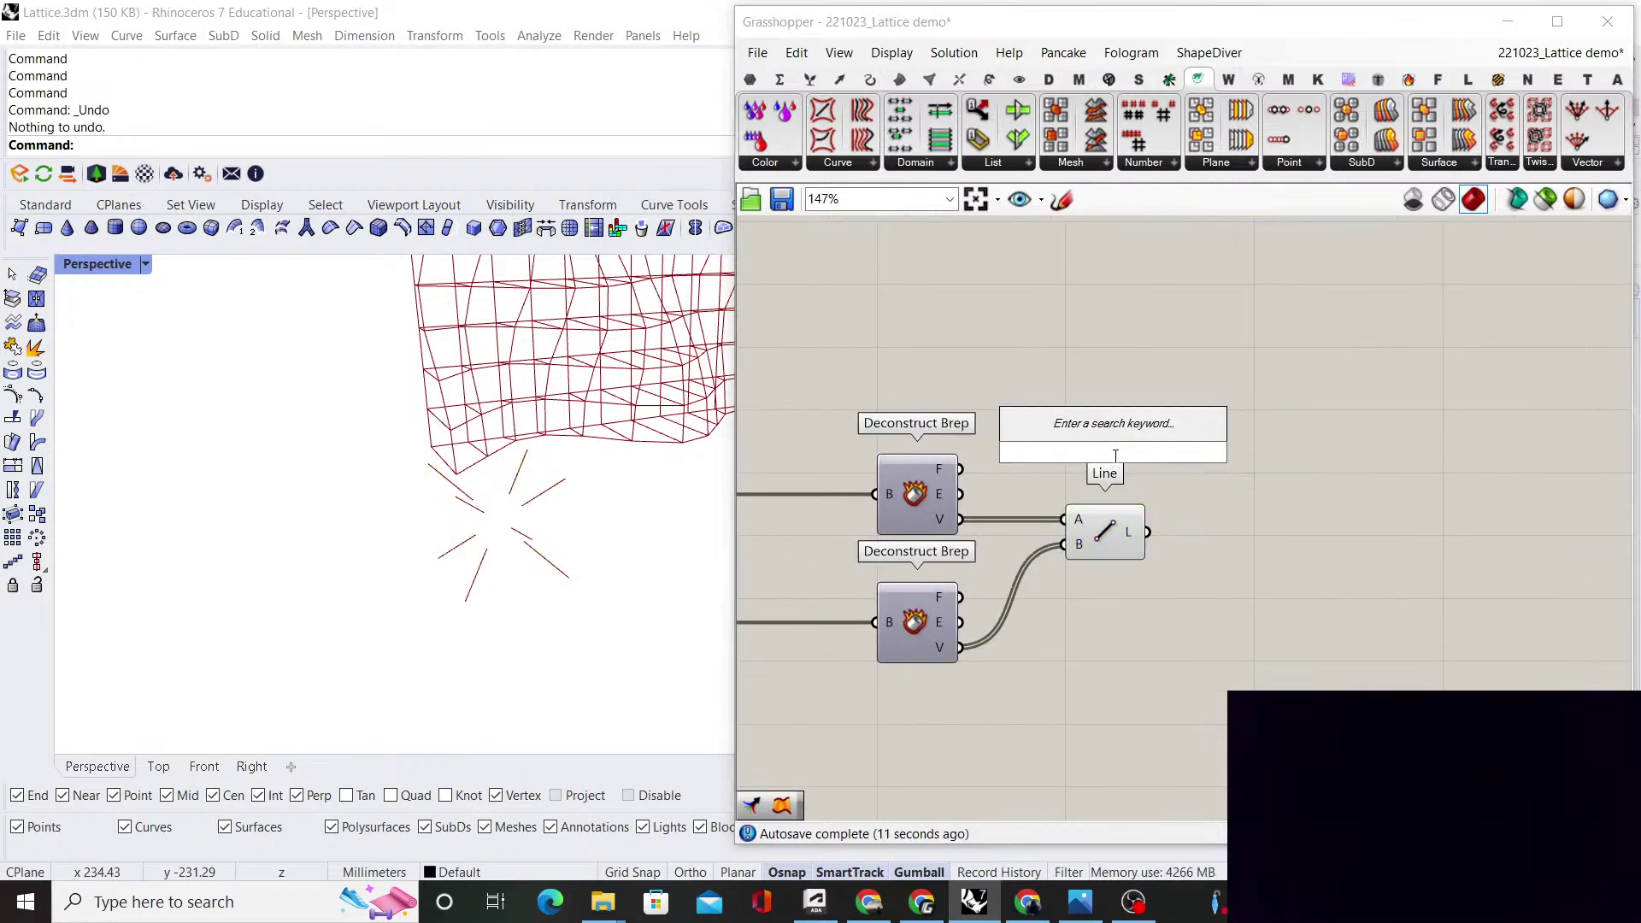
pyautogui.write('curve')
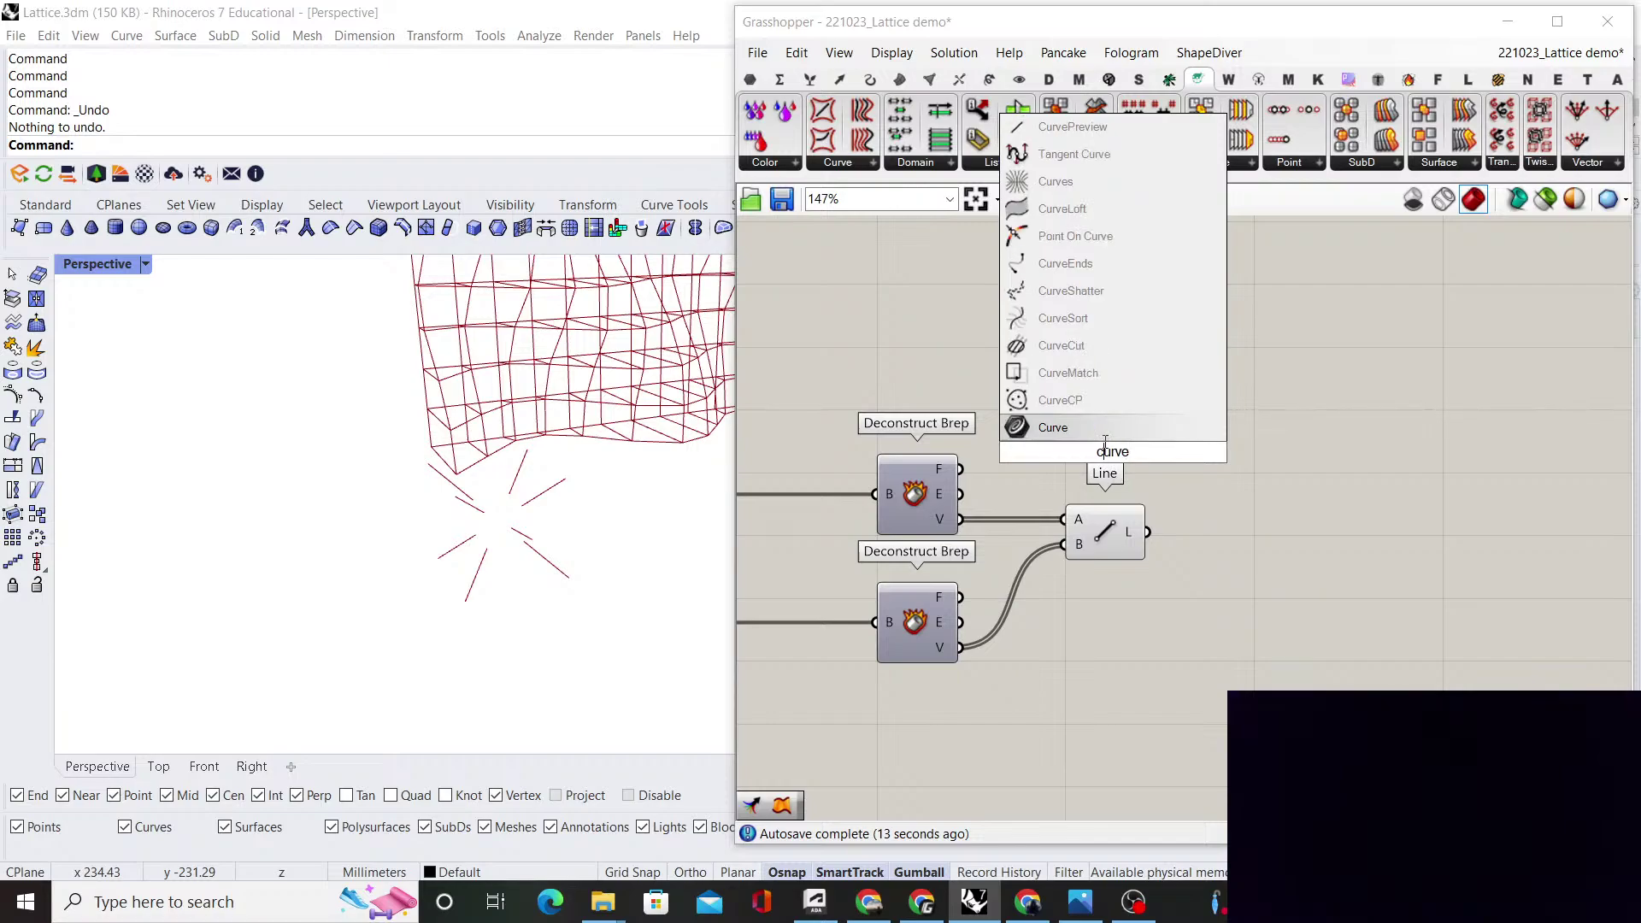
pyautogui.click(1074, 427)
pyautogui.scroll(2, 979, 517)
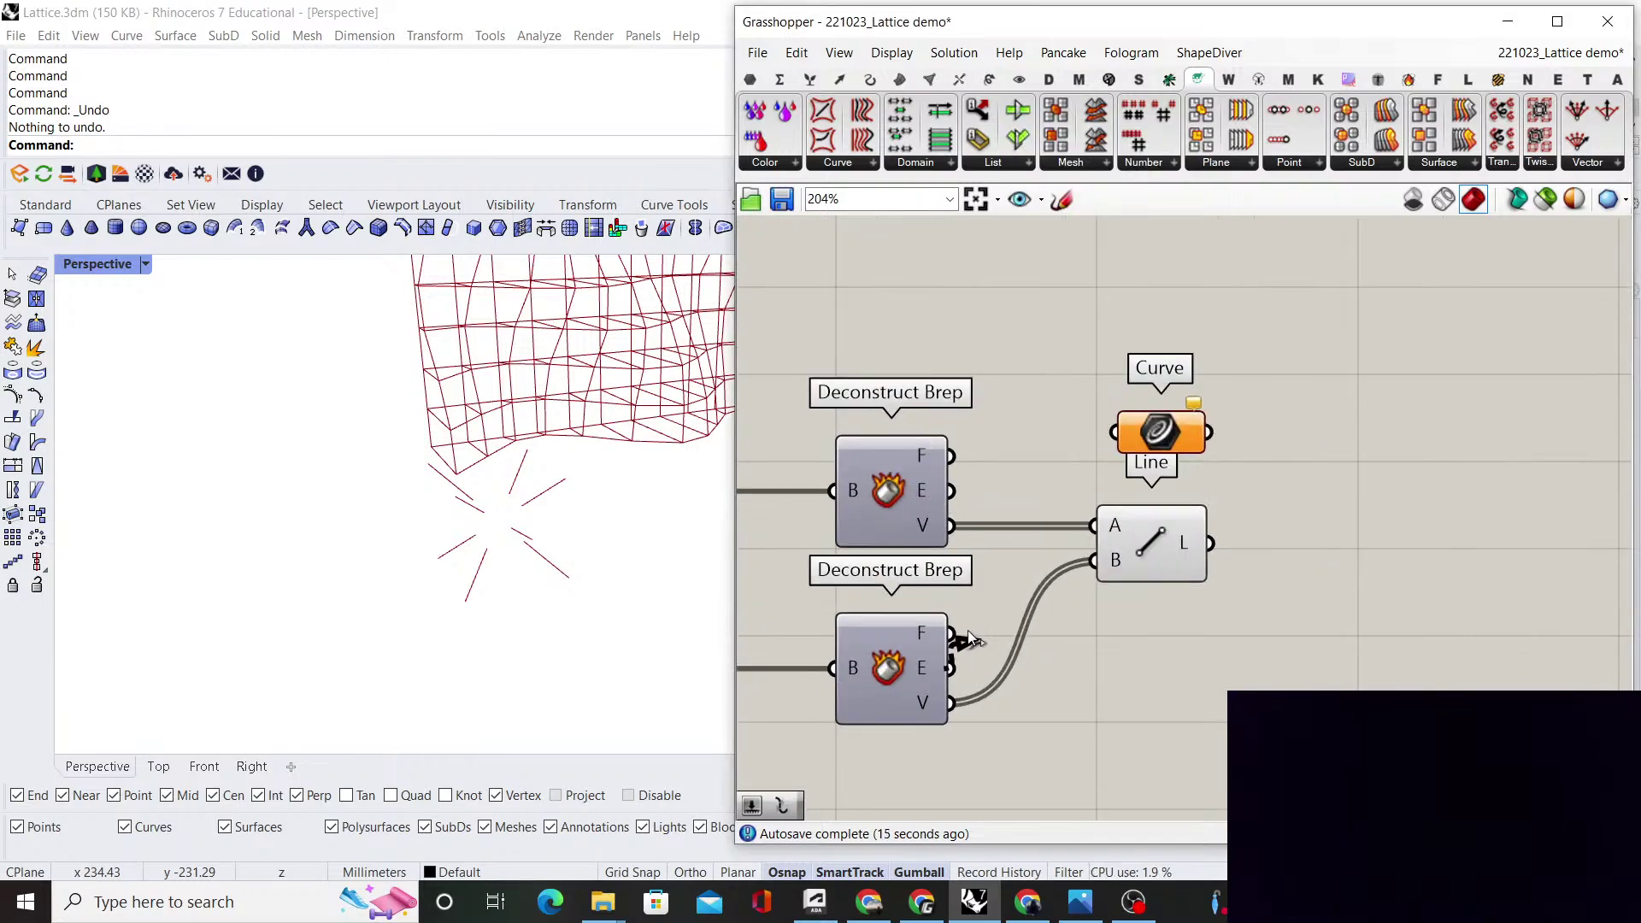
pyautogui.moveTo(968, 640); pyautogui.dragTo(1146, 669)
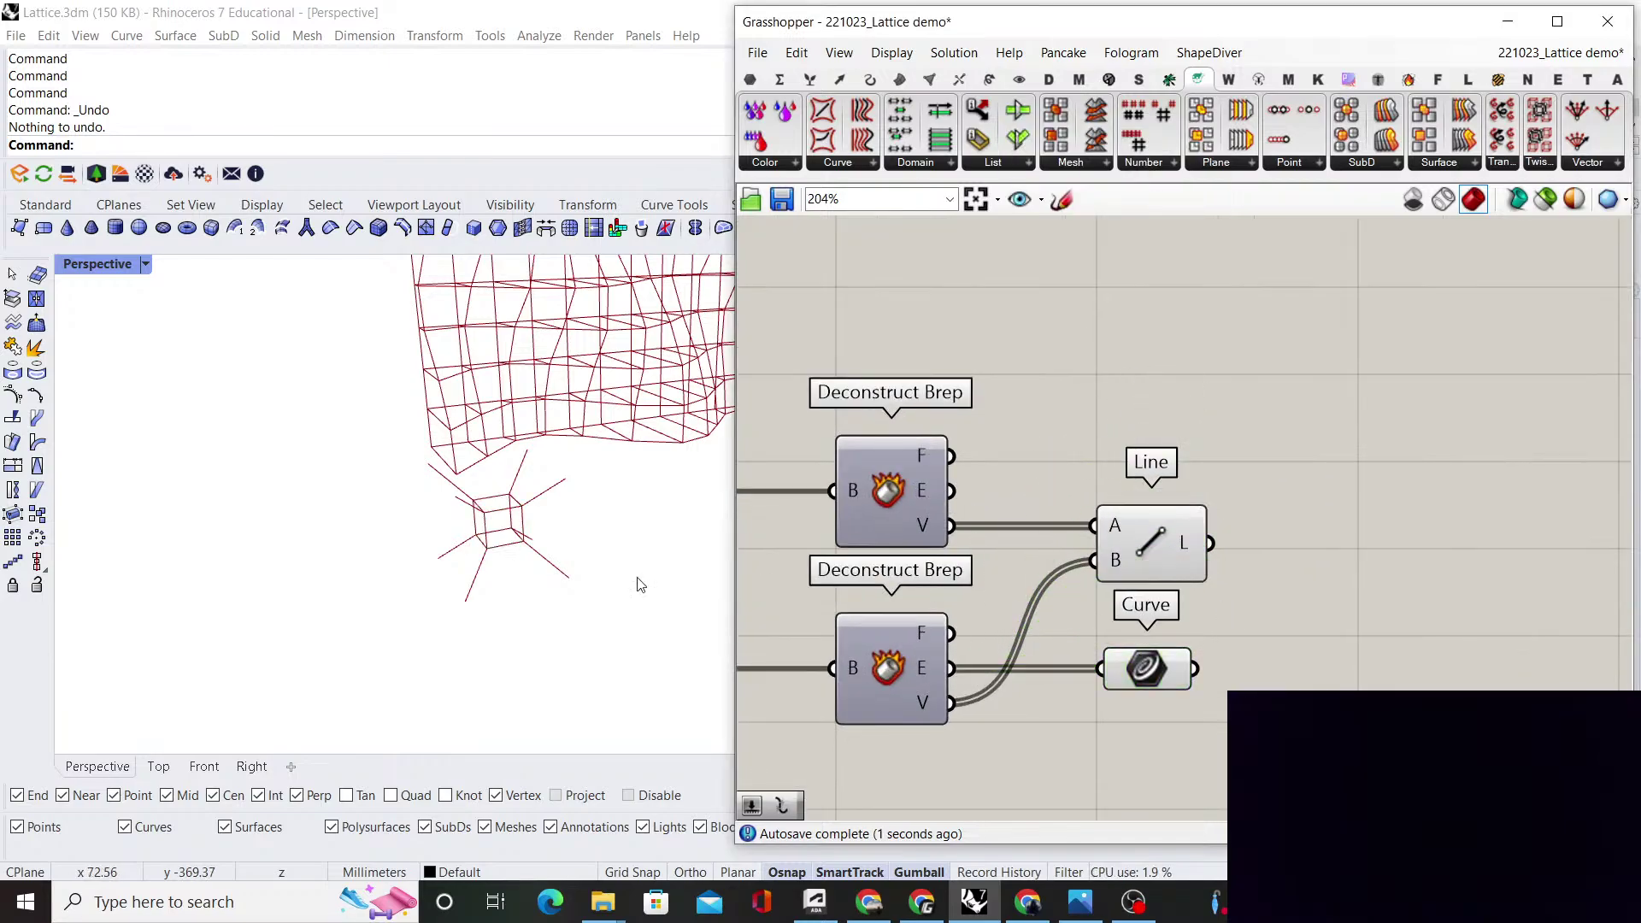
# Examine the reference lattice cell beside the wall of twisted boxes in the Perspective view
pyautogui.moveTo(641, 586); pyautogui.dragTo(381, 556, button='right')
pyautogui.scroll(10, 391, 560)
pyautogui.scroll(-10, 410, 526)
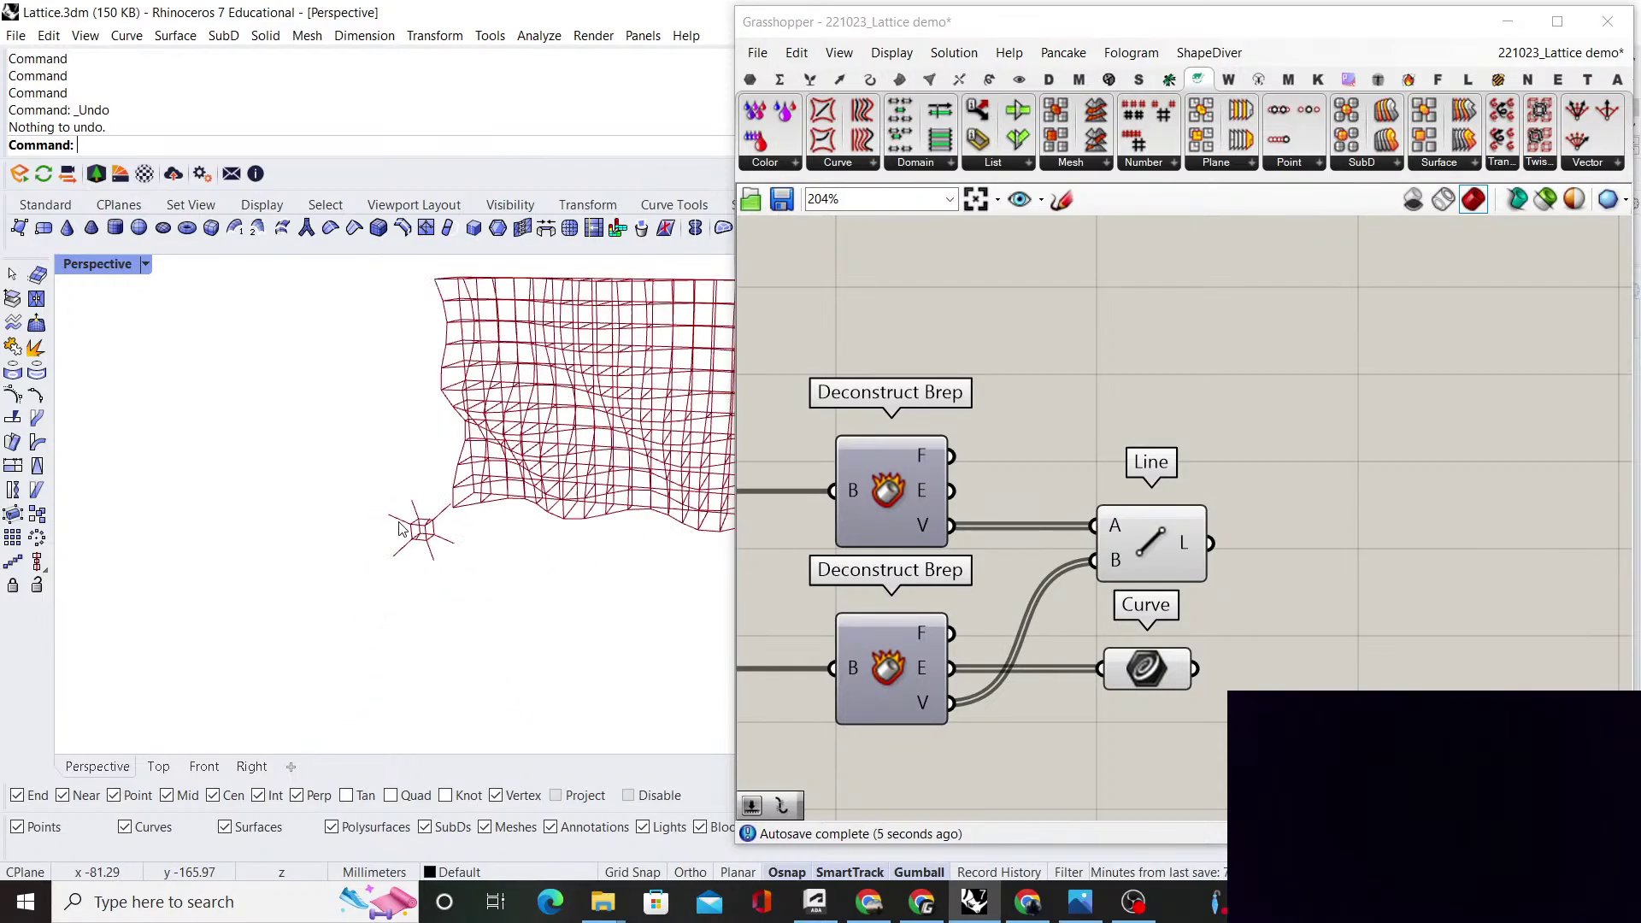
pyautogui.scroll(-3, 418, 521)
pyautogui.scroll(5, 443, 465)
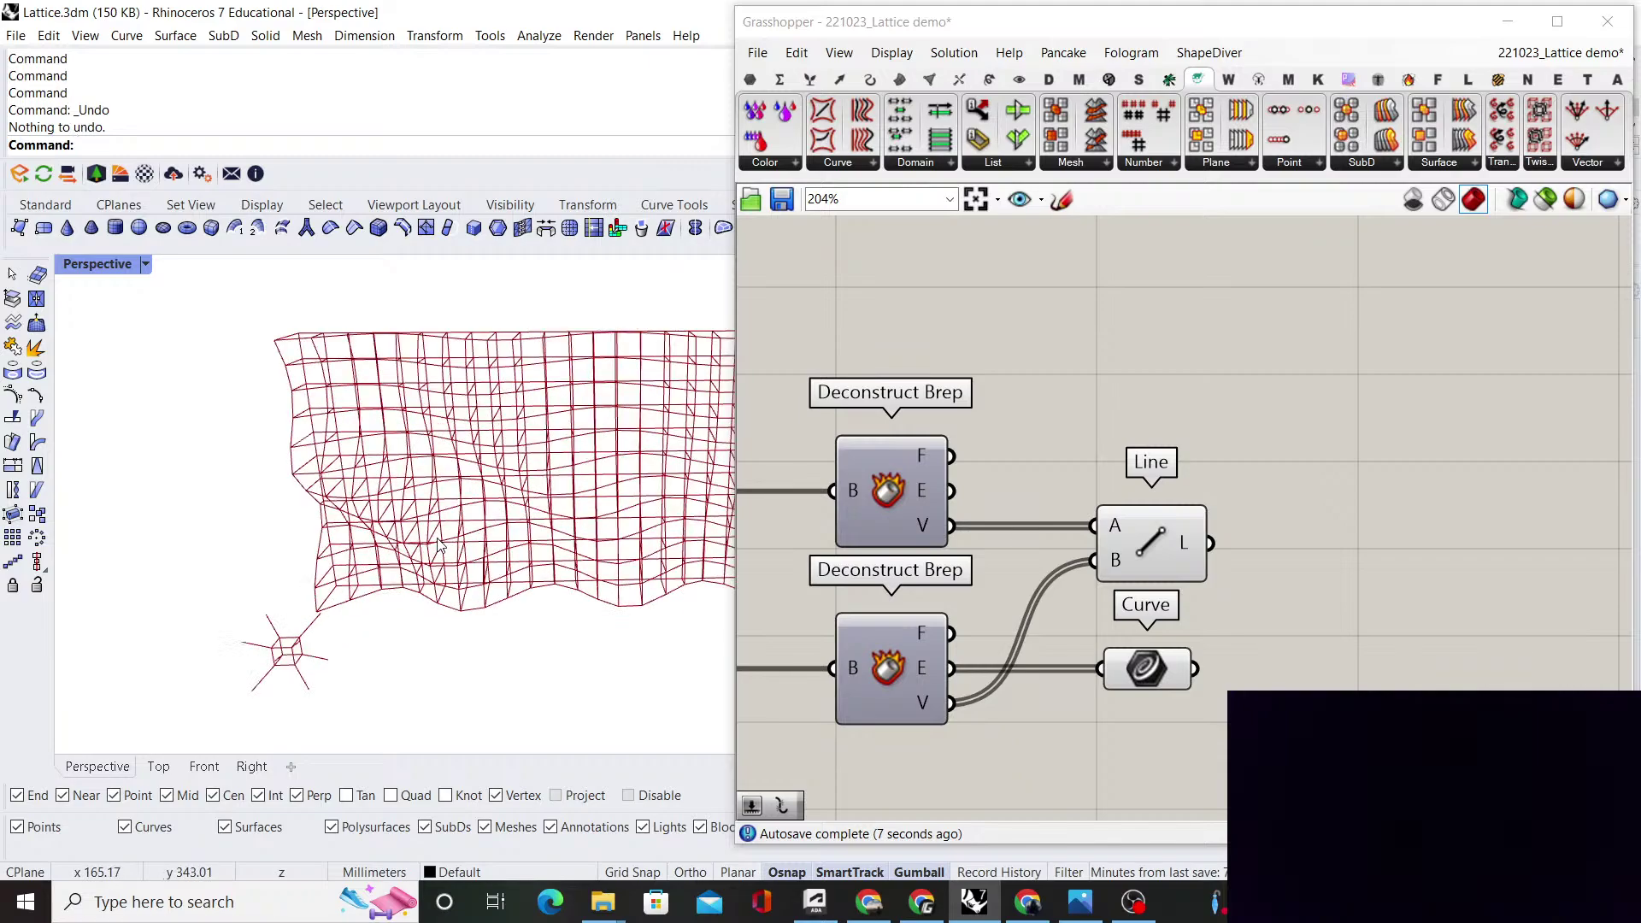
pyautogui.scroll(-3, 1133, 568)
pyautogui.scroll(1, 1136, 569)
# Add a Merge component, connect the Line output to D1 and the Curve output to D2, and level it with the Line
pyautogui.doubleClick(1227, 593)
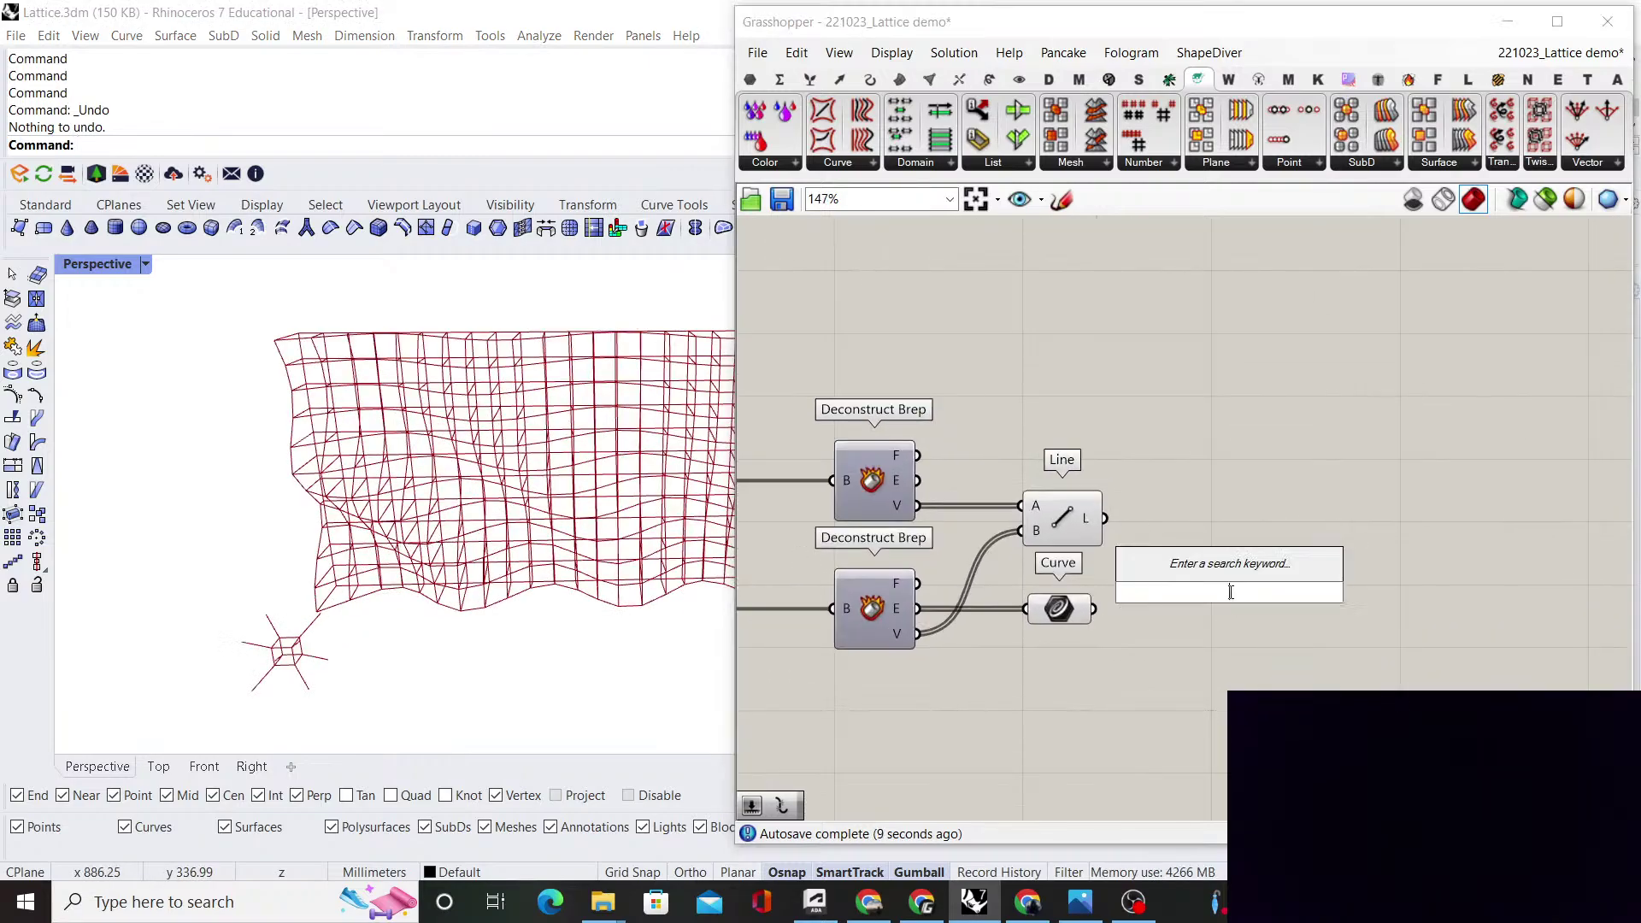
pyautogui.write('merge')
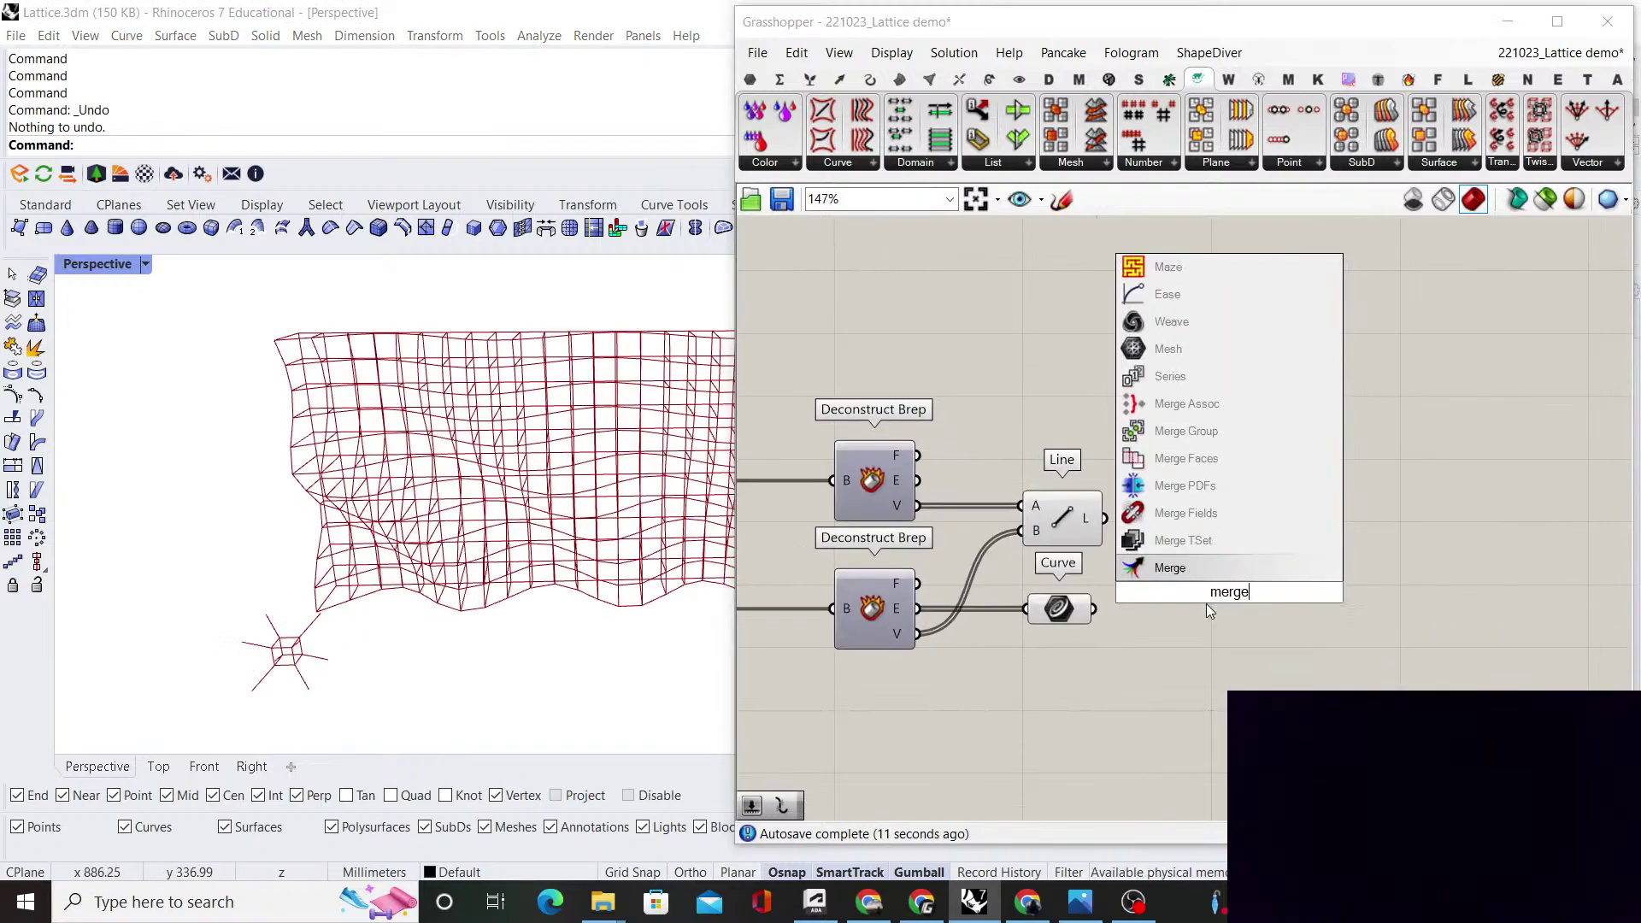
pyautogui.press('Return')
pyautogui.scroll(2, 1123, 514)
pyautogui.moveTo(1096, 518); pyautogui.dragTo(1207, 604)
pyautogui.moveTo(1082, 643); pyautogui.dragTo(1205, 639)
pyautogui.moveTo(1249, 628); pyautogui.dragTo(1286, 542)
# Turn off the preview of the Line and Curve components
pyautogui.click(1156, 669)
pyautogui.moveTo(1156, 670); pyautogui.dragTo(1017, 400)
pyautogui.middleClick(1016, 397)
pyautogui.click(1074, 430)
pyautogui.click(1178, 405)
# Add a Box Morph component above the cell definition and connect the Merge result to its geometry (G) input
pyautogui.moveTo(1177, 405); pyautogui.dragTo(1034, 383, button='right')
pyautogui.moveTo(1202, 531)
pyautogui.scroll(-8, 1073, 500)
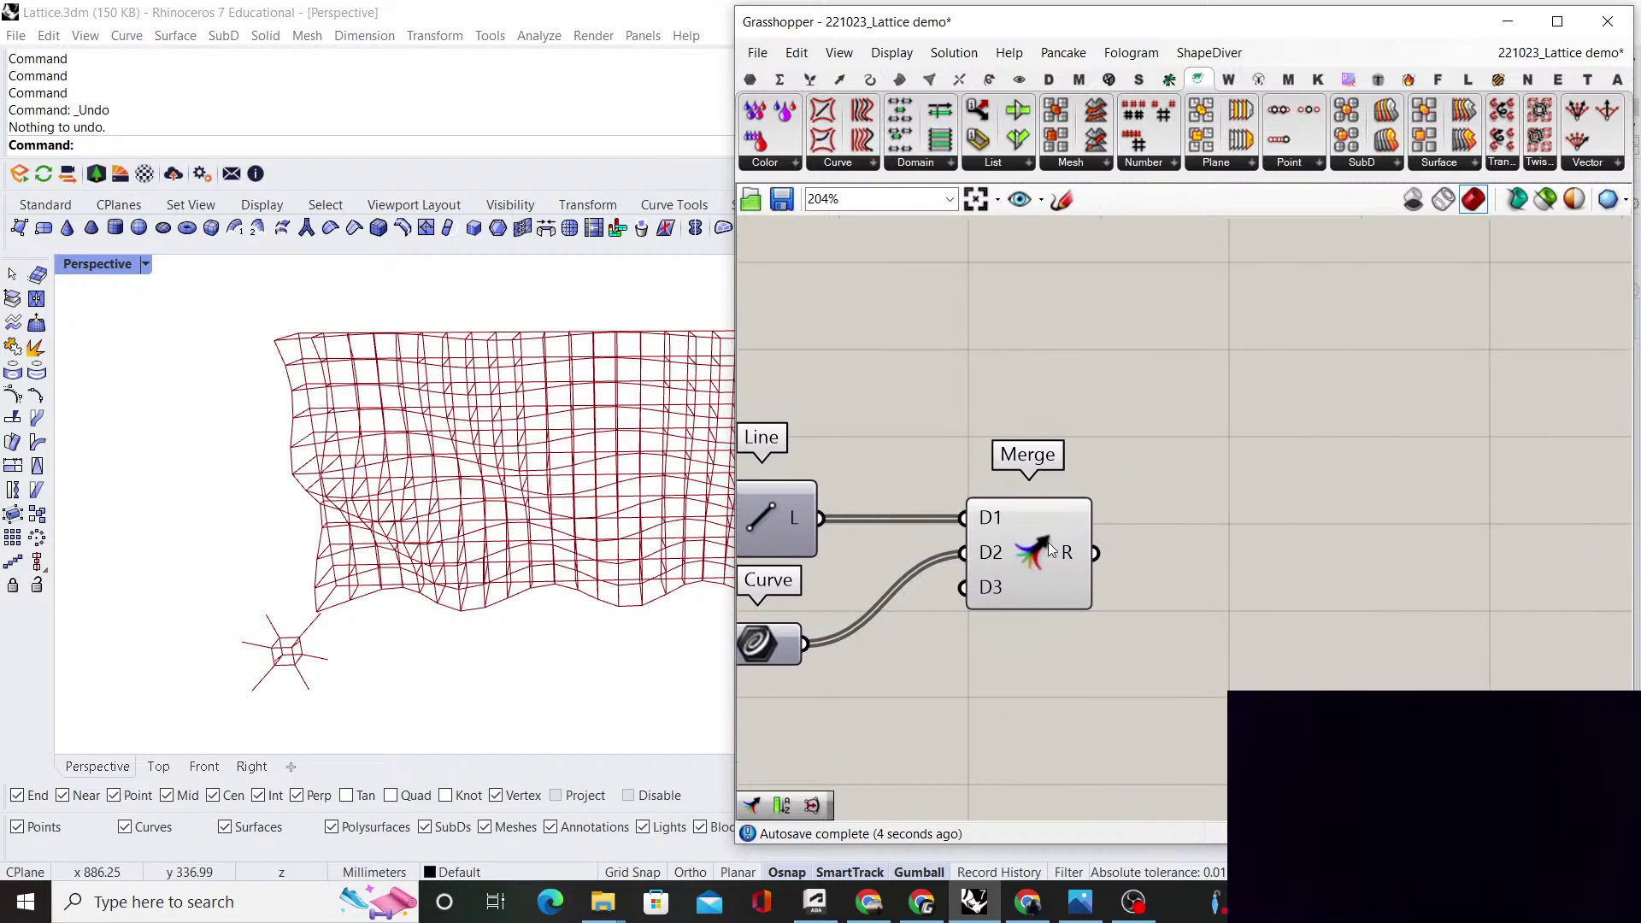
pyautogui.scroll(2, 967, 387)
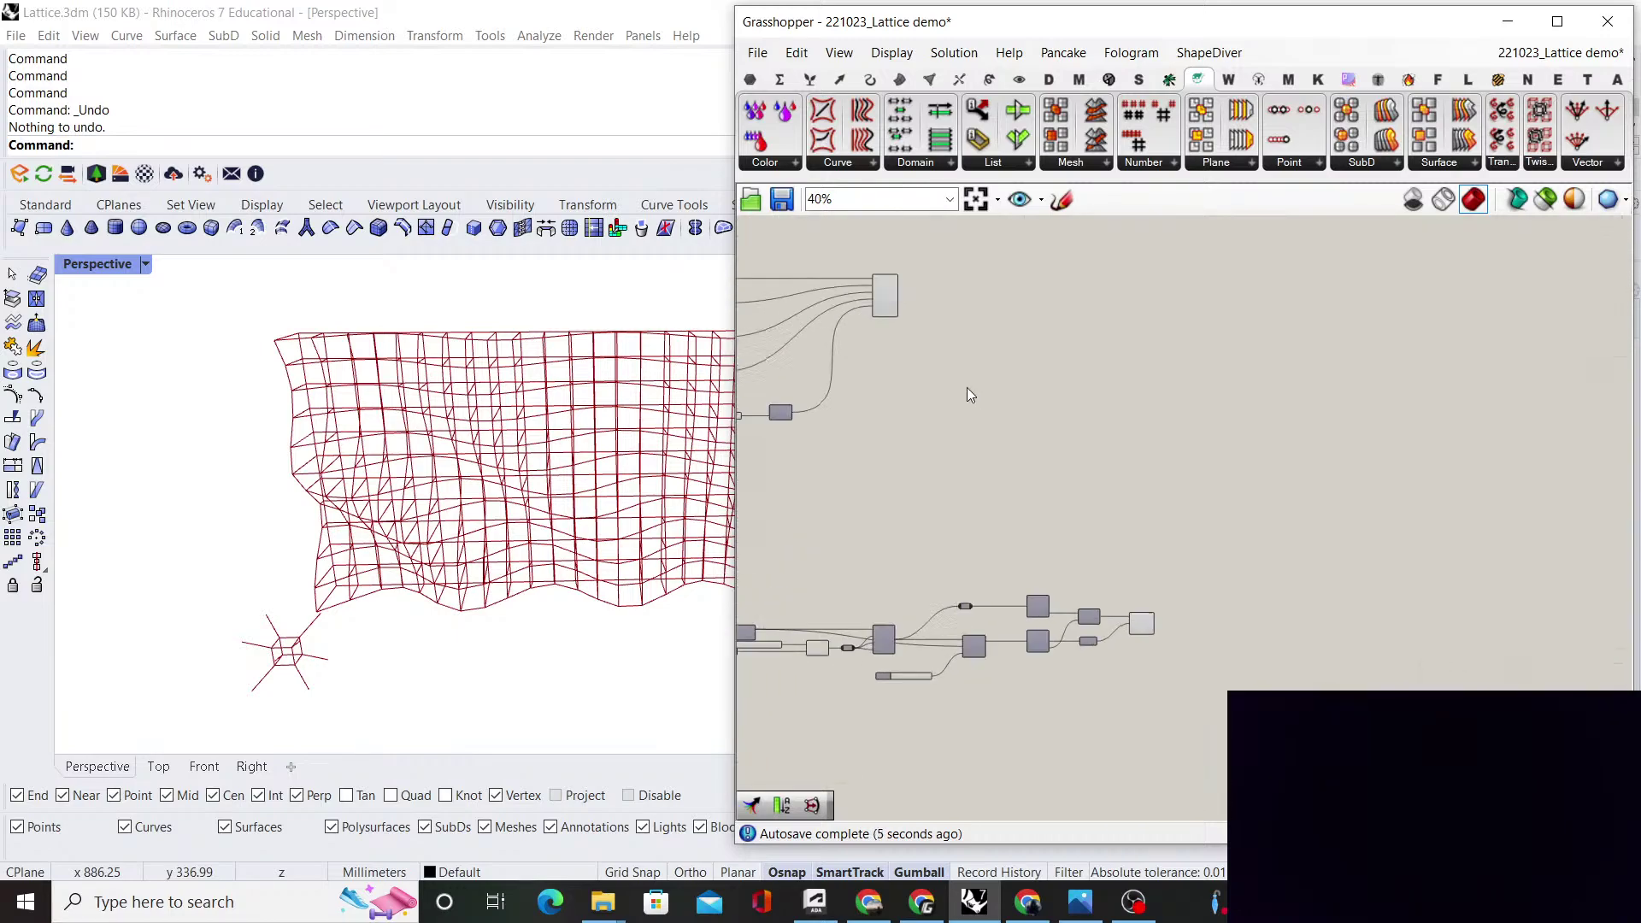
pyautogui.doubleClick(1224, 524)
pyautogui.write('box morph')
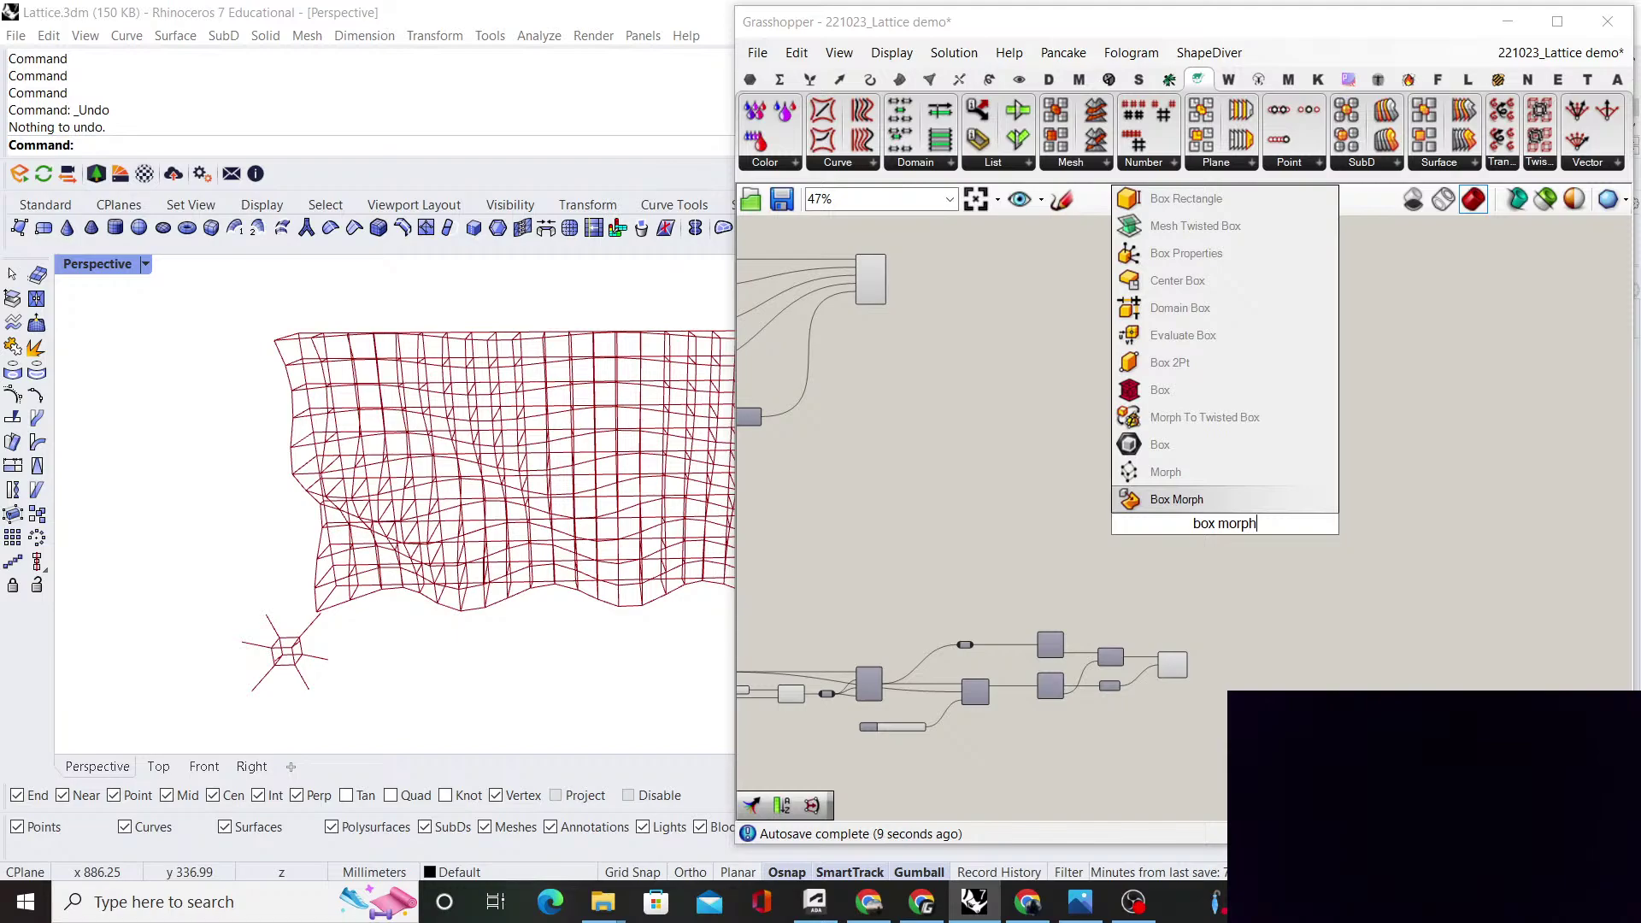
pyautogui.press('Return')
pyautogui.scroll(4, 1234, 549)
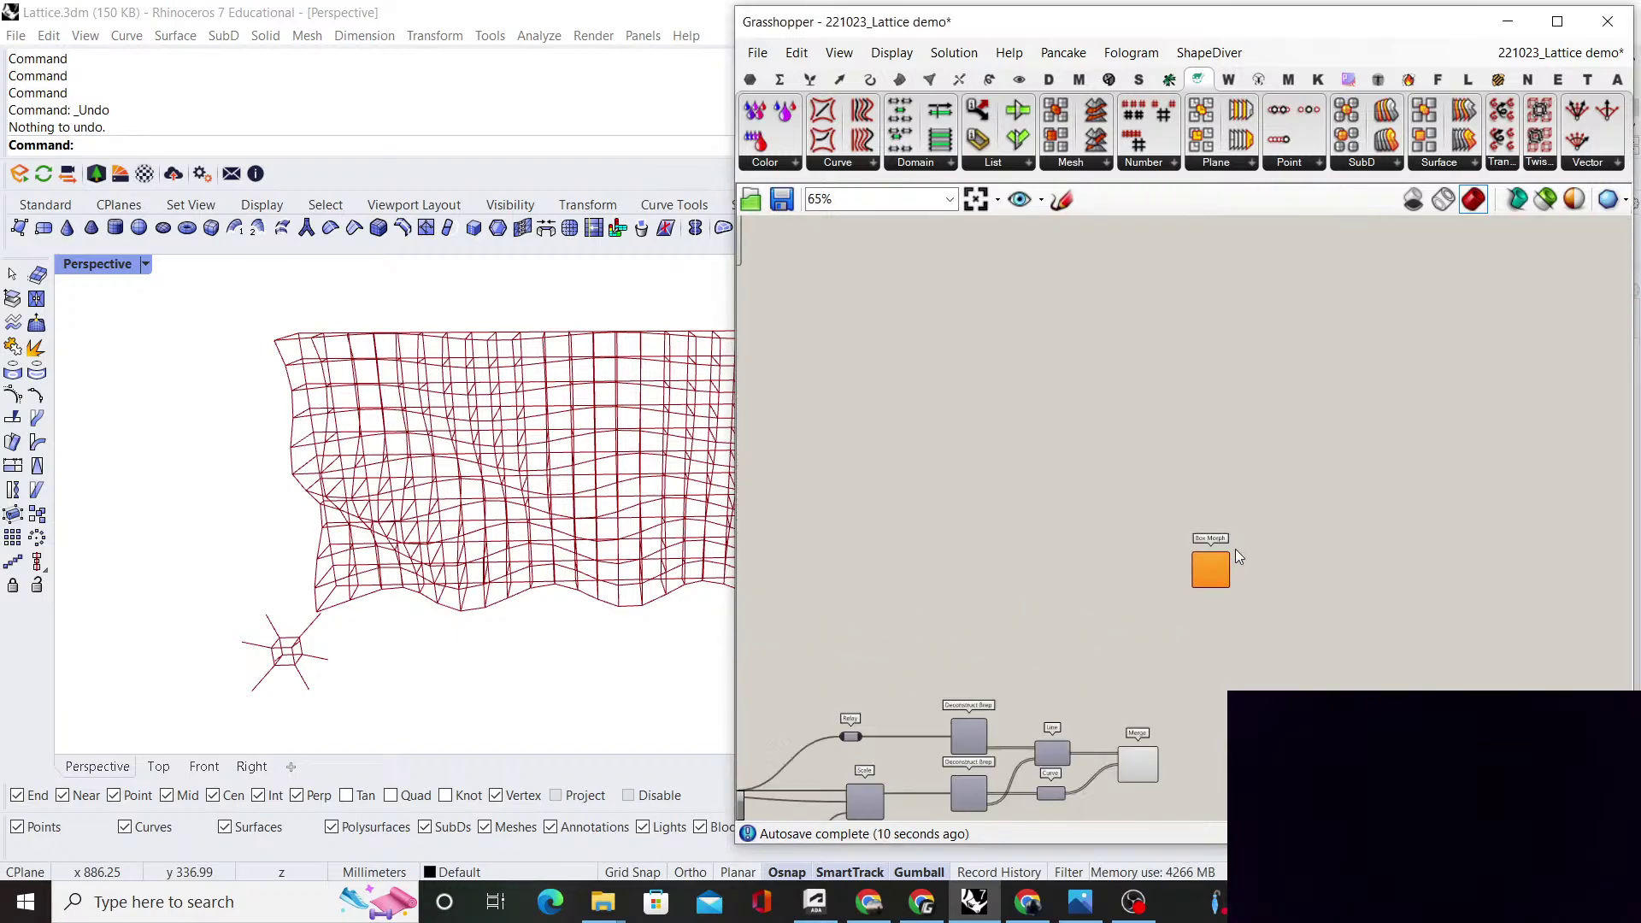
pyautogui.moveTo(1225, 735); pyautogui.dragTo(1287, 402)
# Connect the relay carrying the outer Center Box to the Box Morph's reference (R) input
pyautogui.scroll(-5, 1240, 444)
pyautogui.moveTo(1122, 460); pyautogui.dragTo(1349, 480, button='right')
pyautogui.scroll(4, 1180, 569)
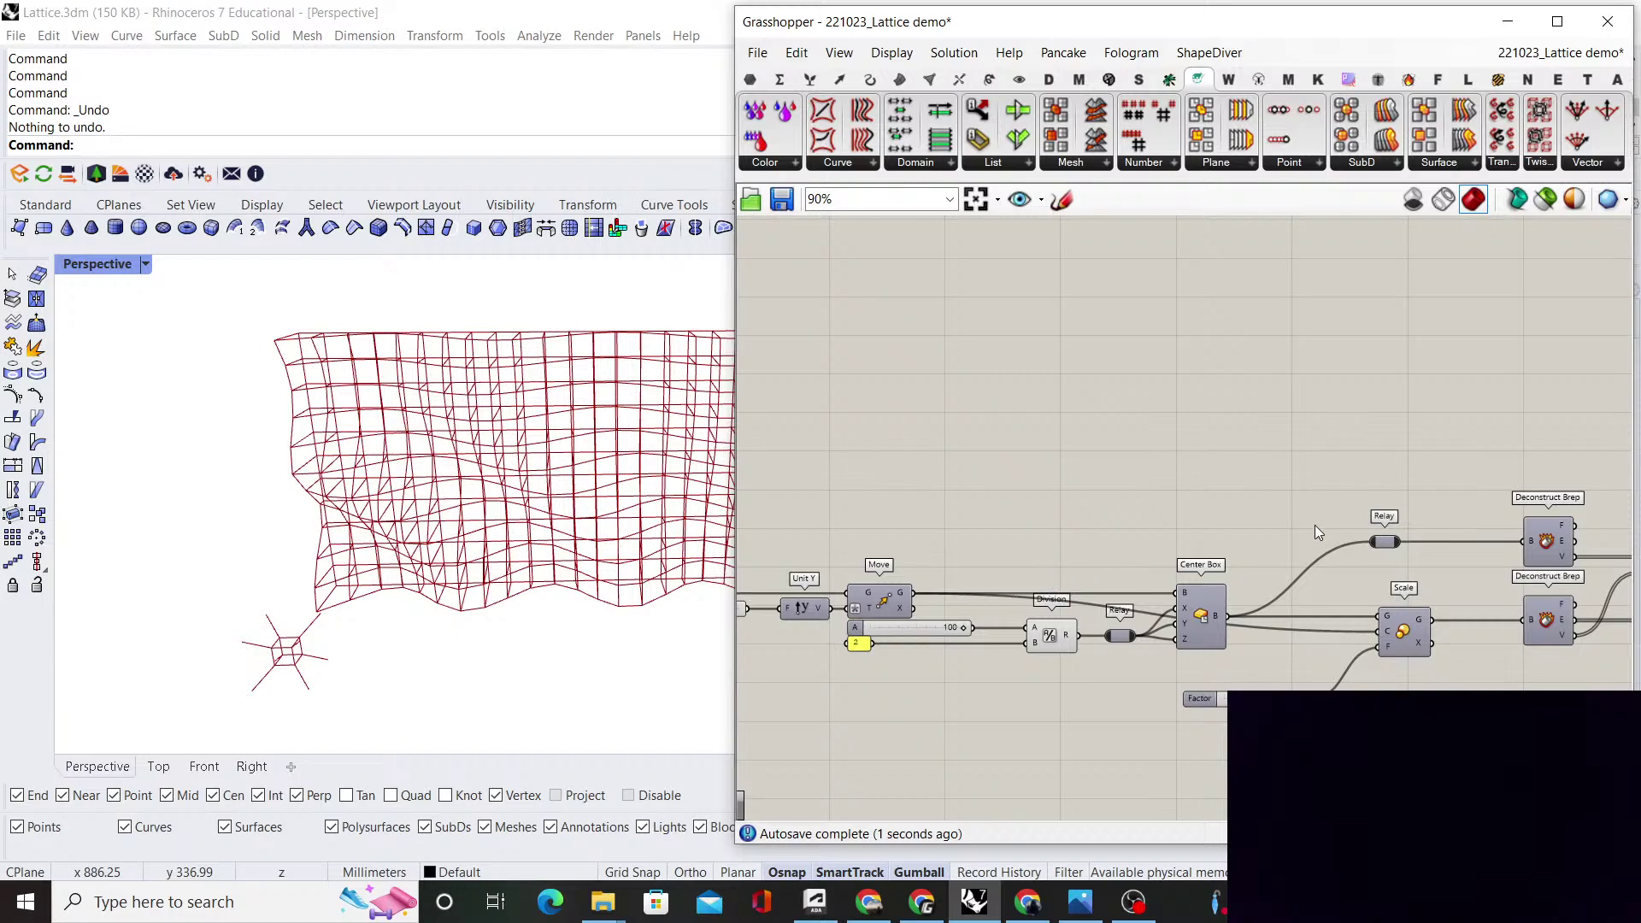
pyautogui.scroll(-2, 1315, 524)
pyautogui.moveTo(1268, 522); pyautogui.dragTo(981, 638, button='right')
pyautogui.scroll(-2, 1113, 532)
pyautogui.scroll(5, 1120, 559)
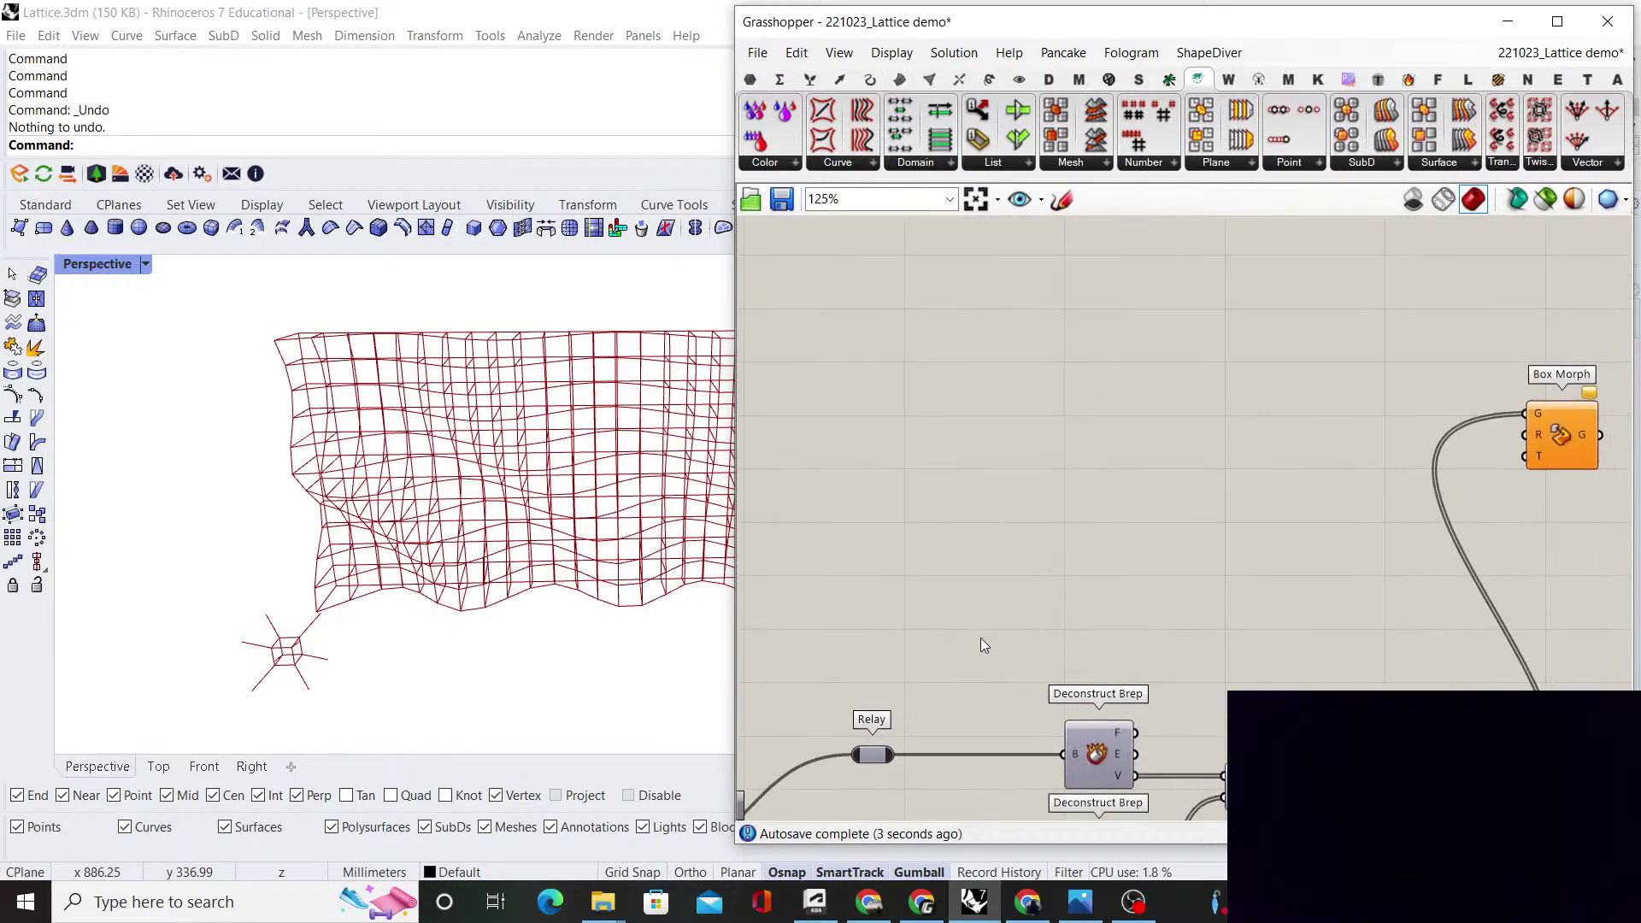
pyautogui.moveTo(892, 754); pyautogui.dragTo(1326, 485)
# Connect the Twisted Box Sweep's TB output to the Box Morph's target (T) input
pyautogui.scroll(-1, 983, 566)
pyautogui.scroll(-2, 979, 567)
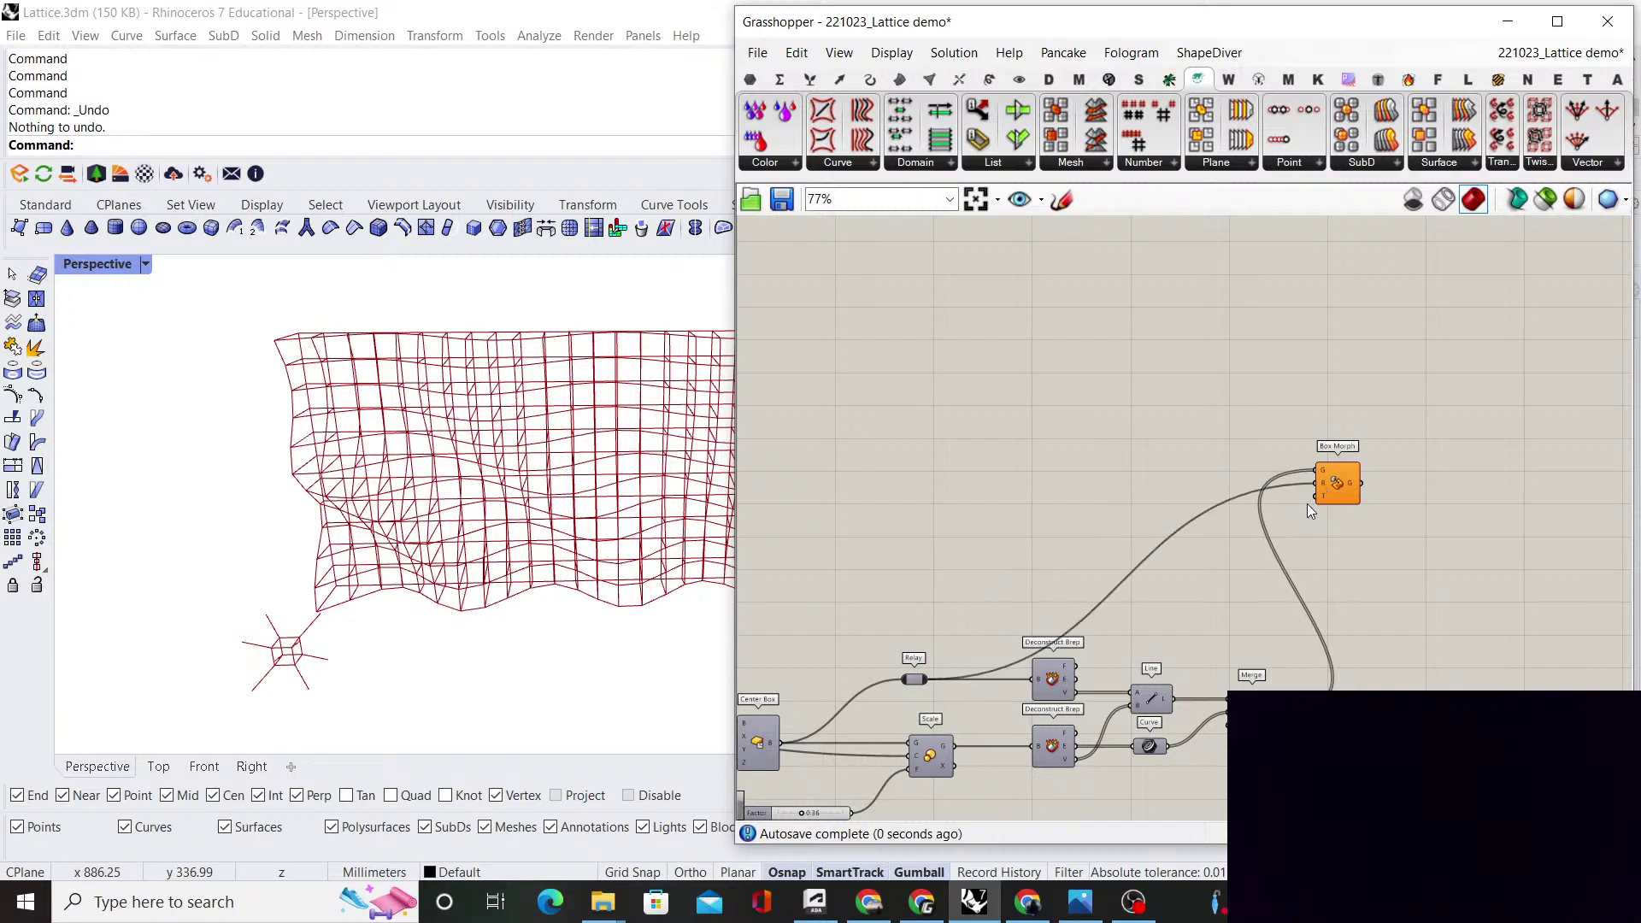
pyautogui.scroll(-1, 1222, 442)
pyautogui.moveTo(1222, 443); pyautogui.dragTo(1436, 632, button='right')
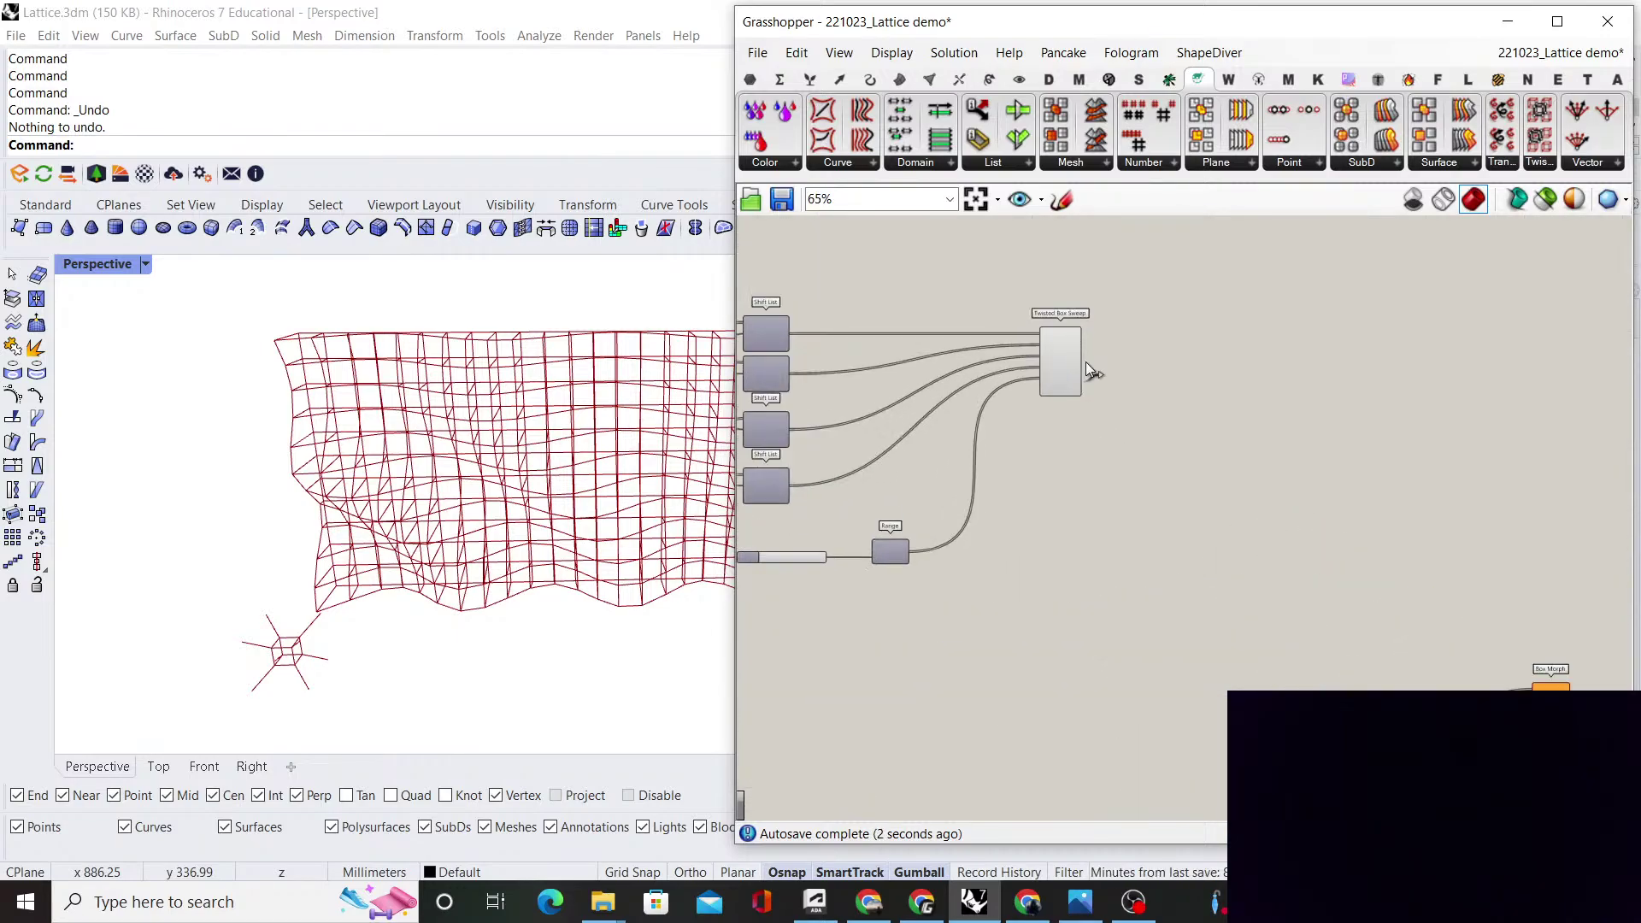
pyautogui.moveTo(1082, 362); pyautogui.dragTo(1530, 697)
# Move the Box Morph component level with the Twisted Box Sweep so their connecting wire runs straight
pyautogui.scroll(5, 1498, 590)
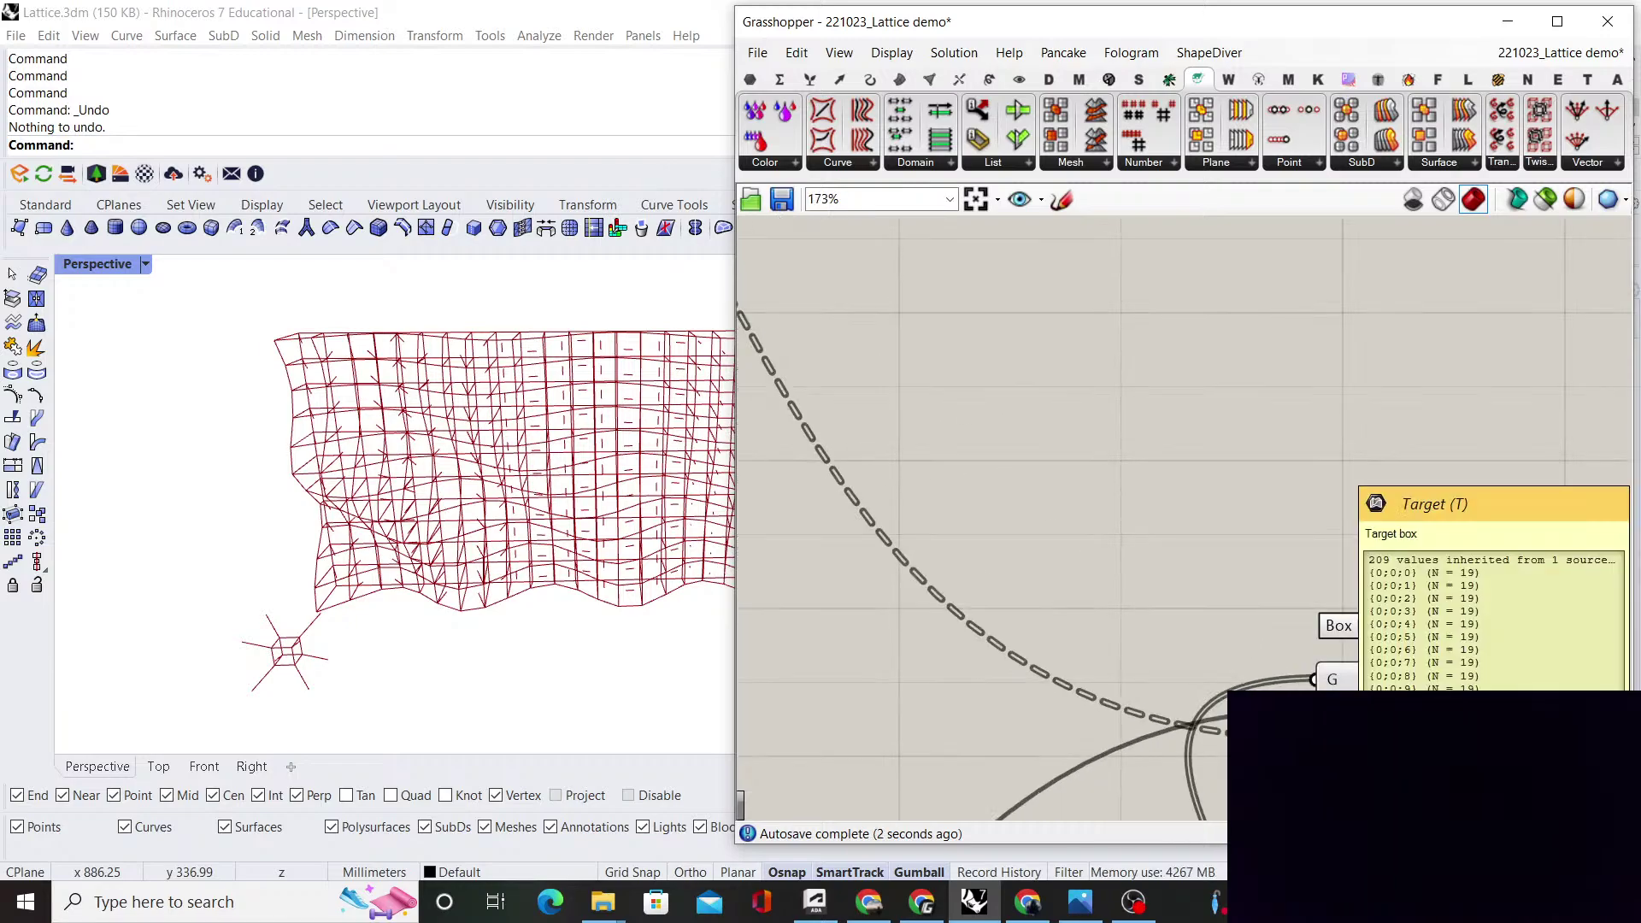
pyautogui.scroll(-3, 1359, 684)
pyautogui.moveTo(1359, 680); pyautogui.dragTo(1381, 275)
pyautogui.moveTo(1381, 275); pyautogui.dragTo(1314, 438, button='right')
pyautogui.click(1277, 513)
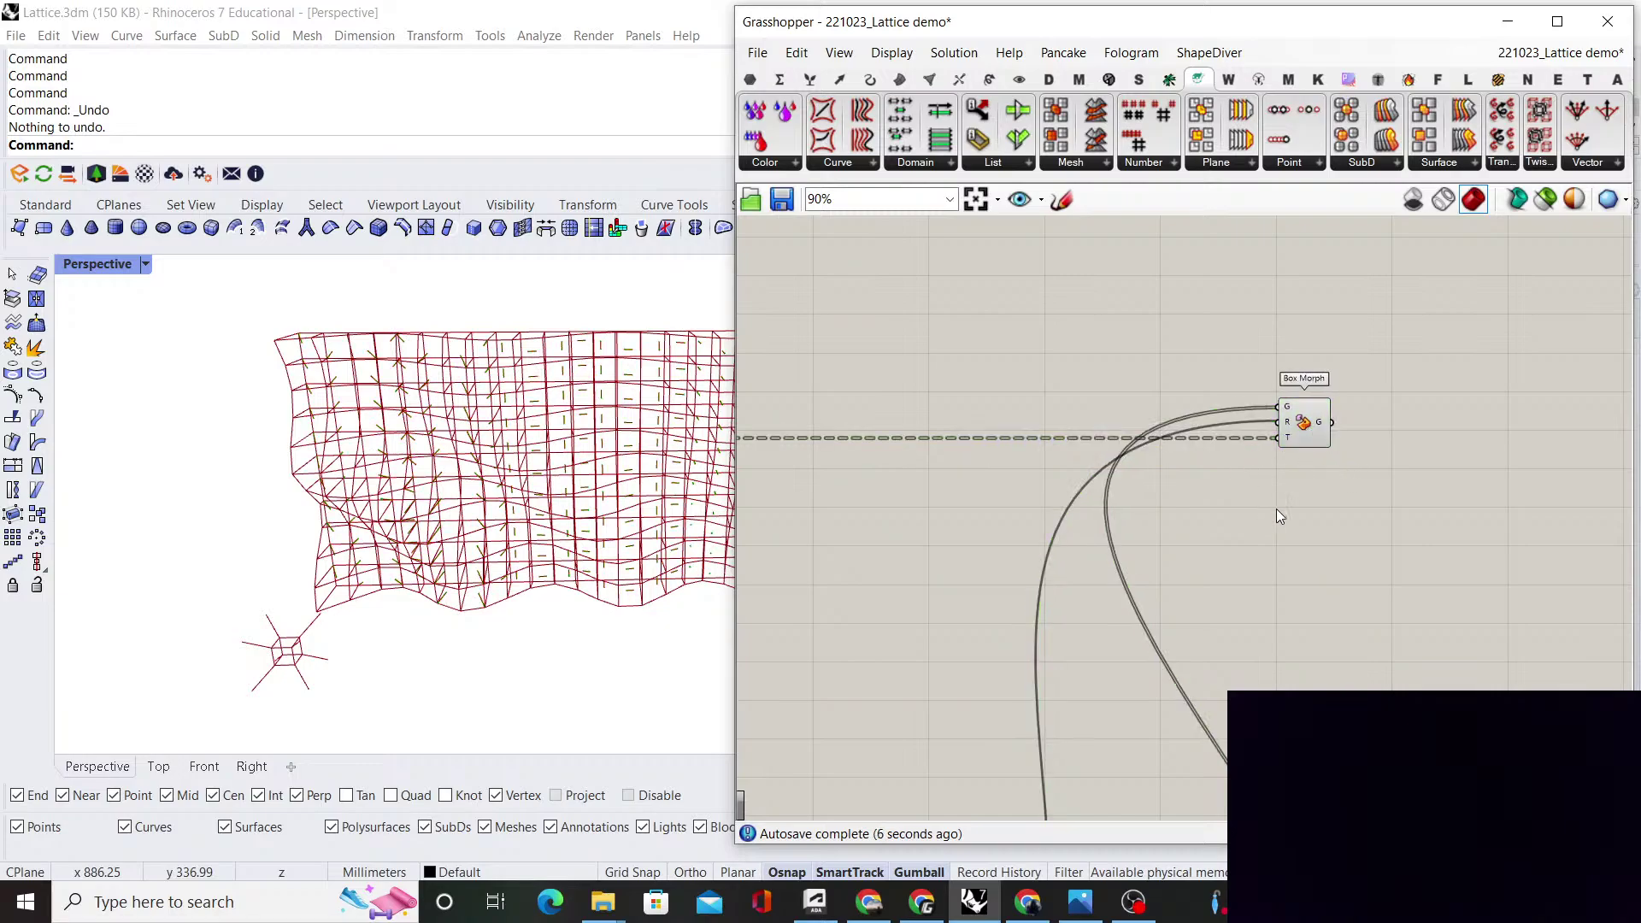
# Examine the morphed lines in the Perspective view and inspect the data of the Box Morph's target and geometry inputs
pyautogui.moveTo(940, 427); pyautogui.dragTo(1163, 453, button='right')
pyautogui.moveTo(513, 478); pyautogui.dragTo(440, 462, button='right')
pyautogui.scroll(6, 440, 462)
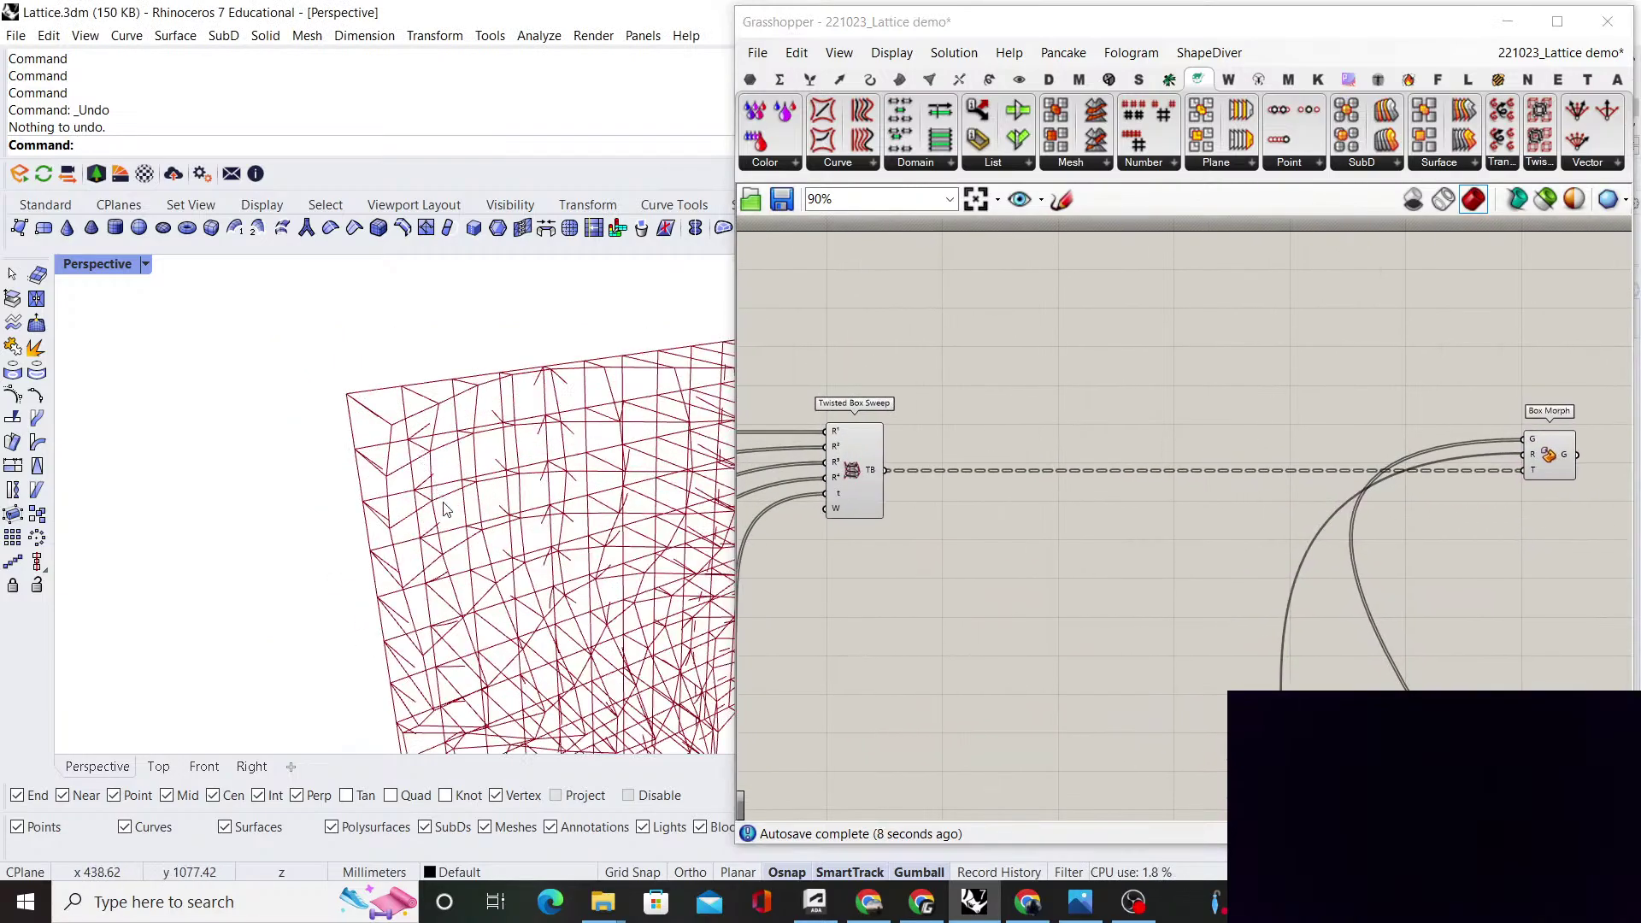
pyautogui.scroll(-5, 450, 706)
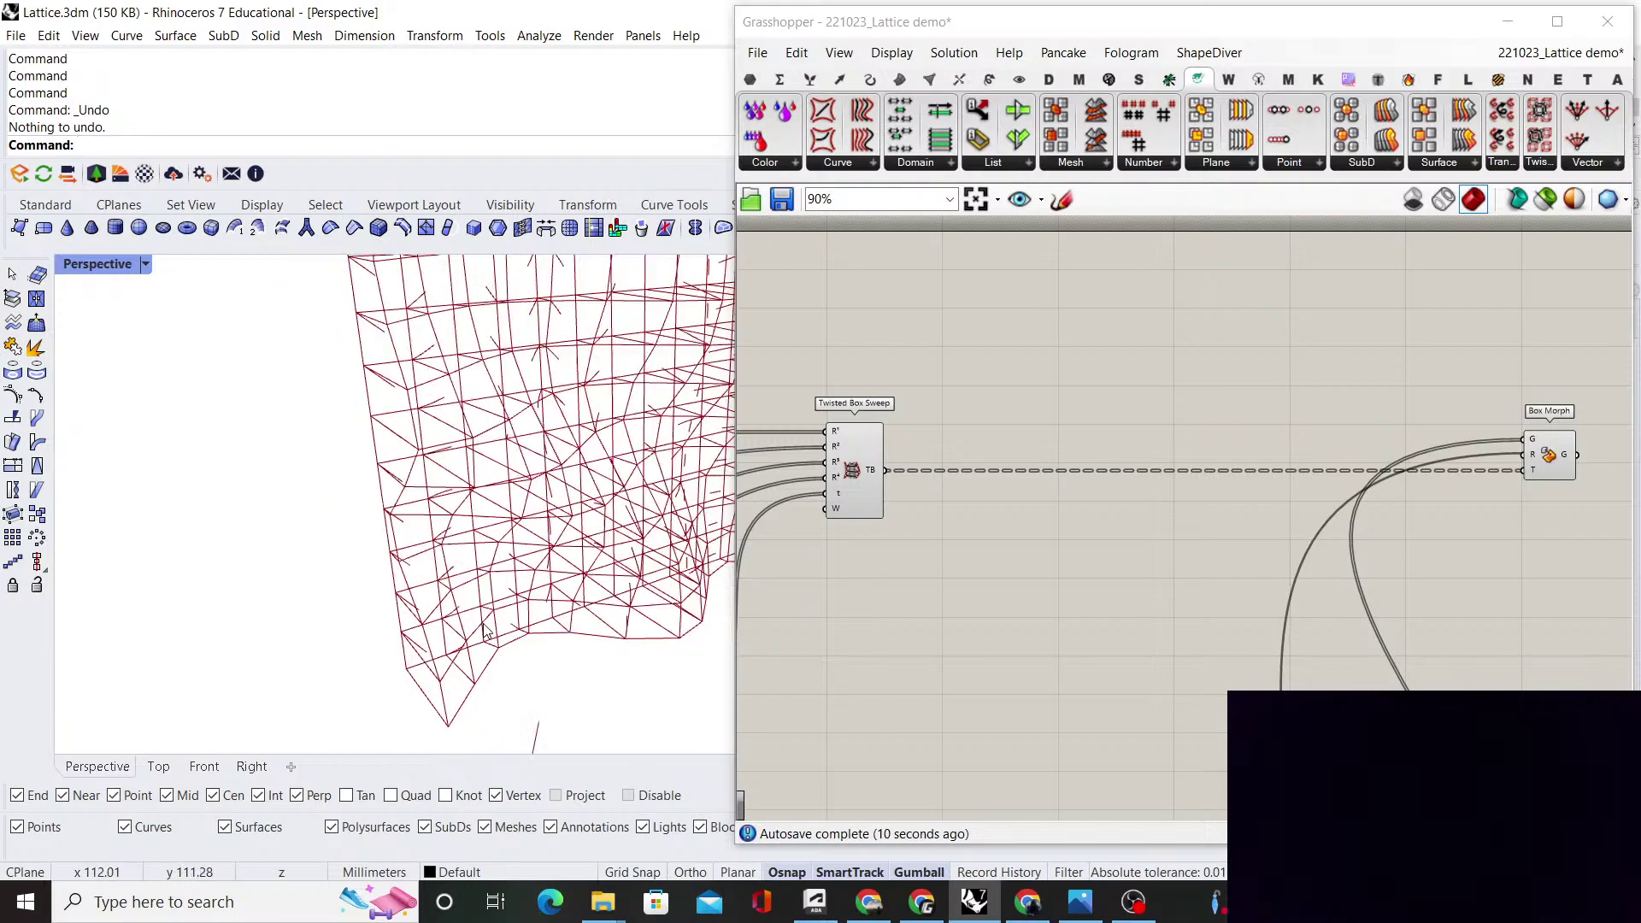
pyautogui.scroll(-1, 1154, 487)
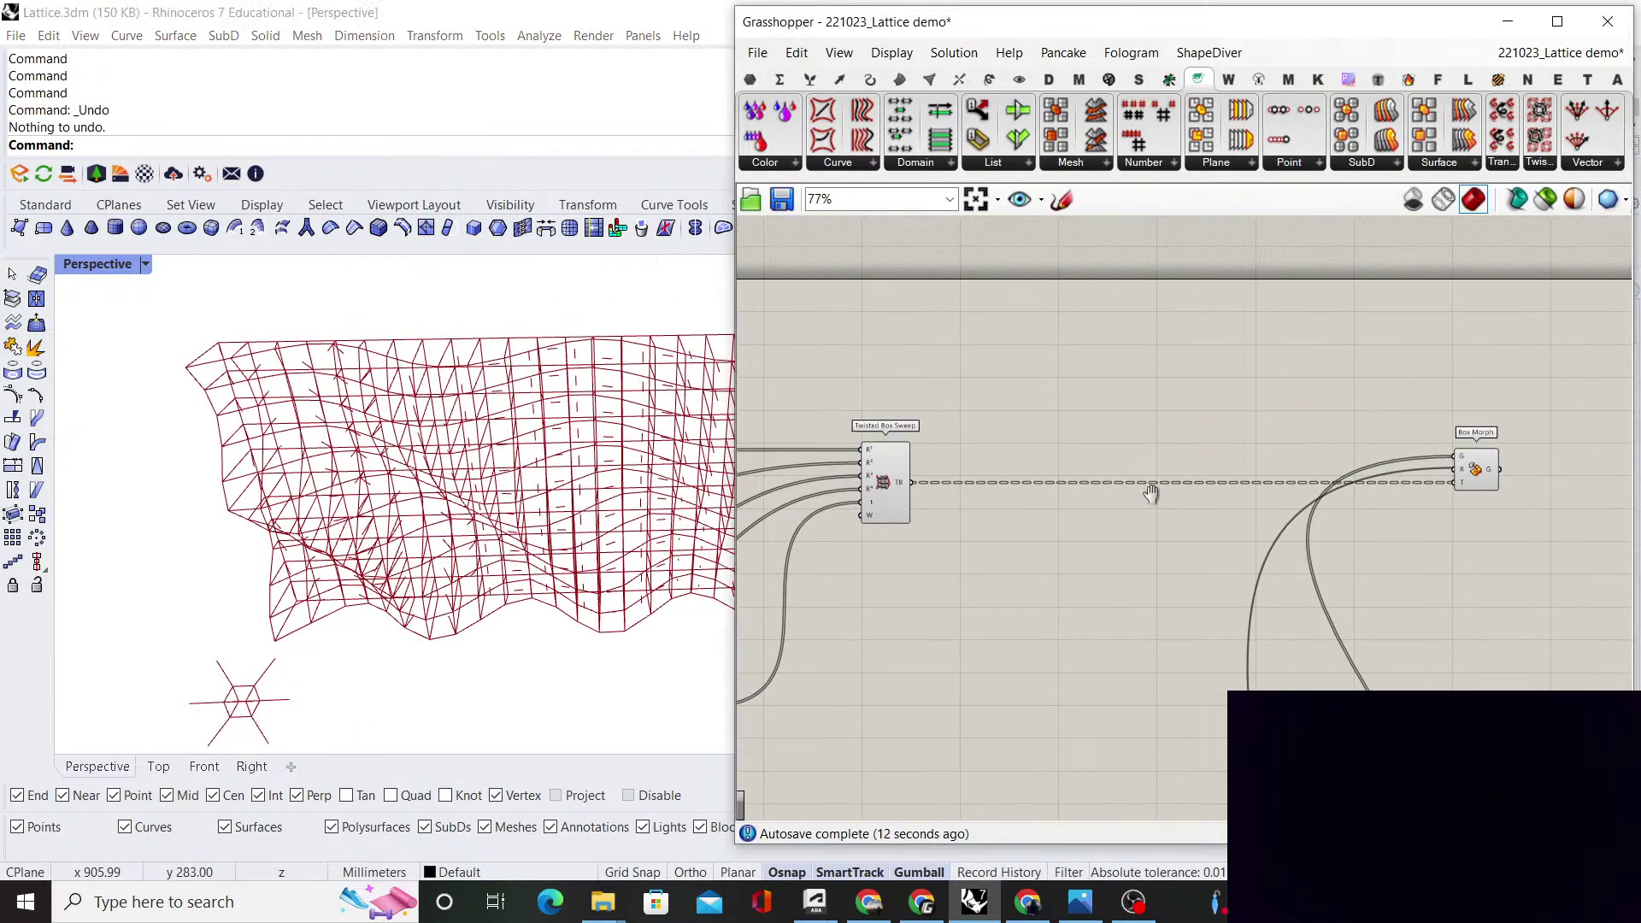
pyautogui.scroll(4, 1446, 490)
pyautogui.moveTo(1330, 510)
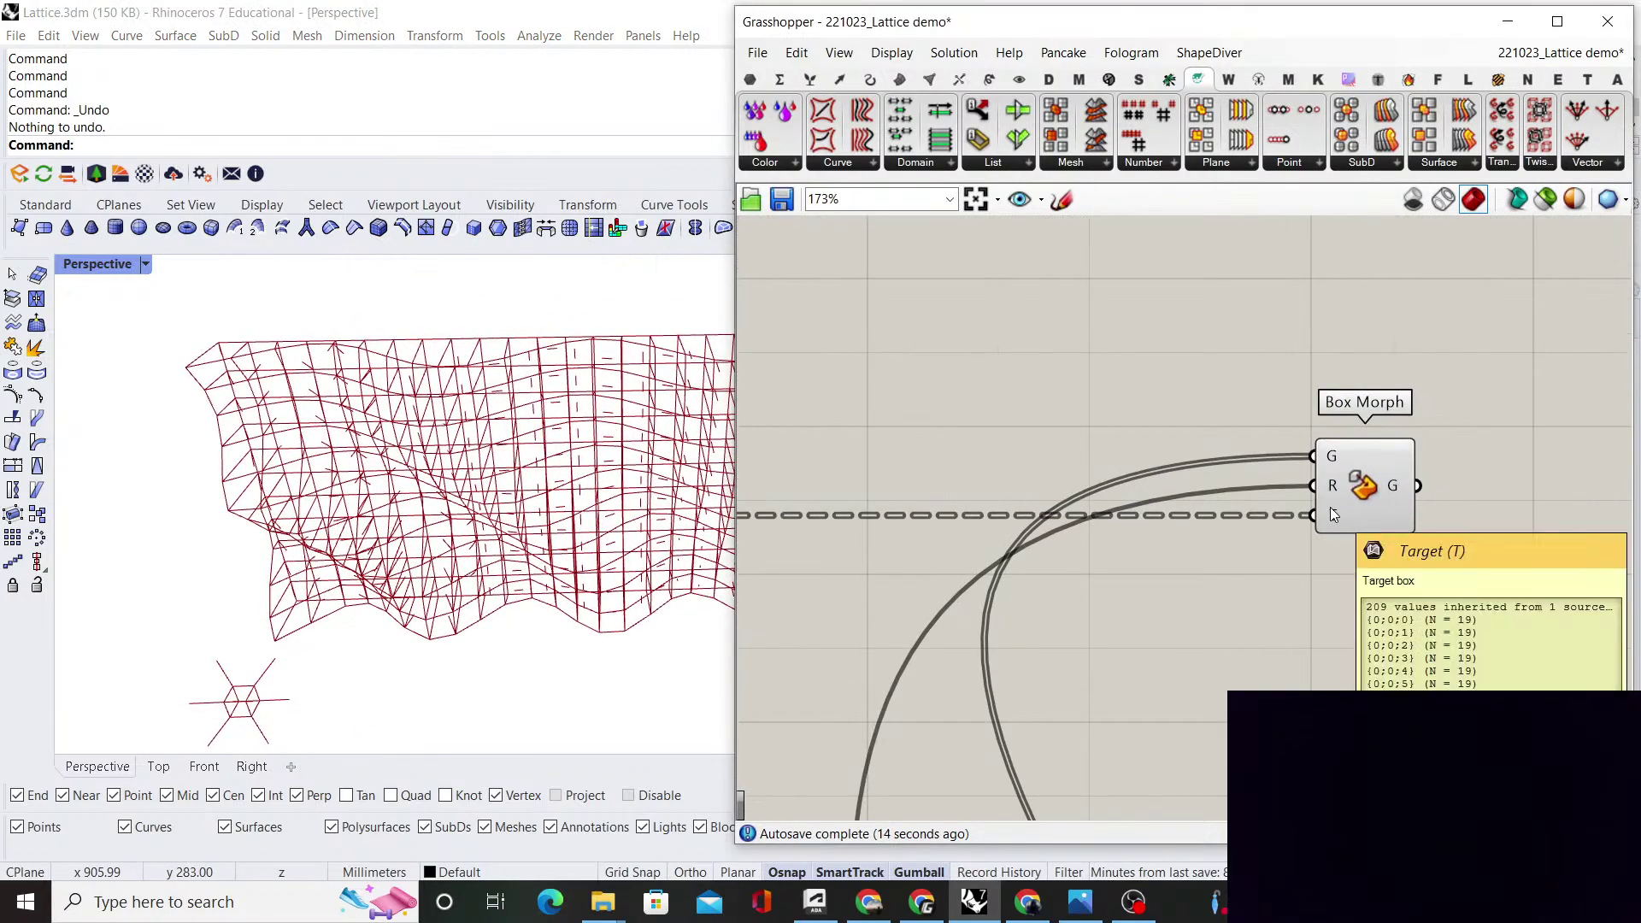
pyautogui.moveTo(1331, 454)
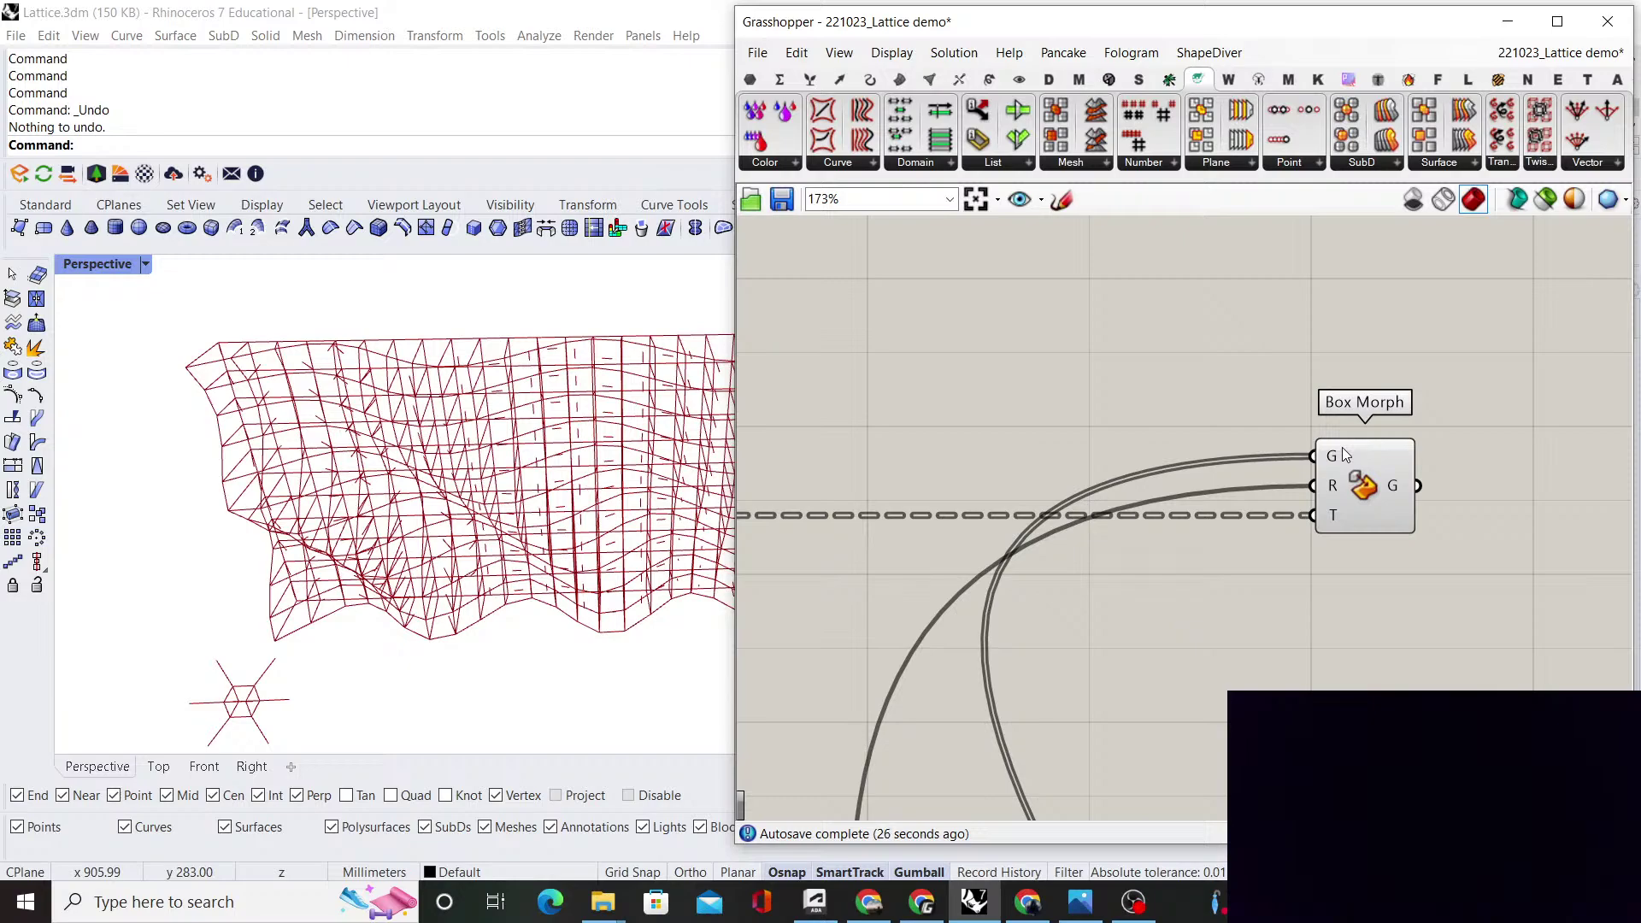
# Graft the Box Morph's target (T) input and check the resulting lattice in the Perspective view
pyautogui.rightClick(1332, 523)
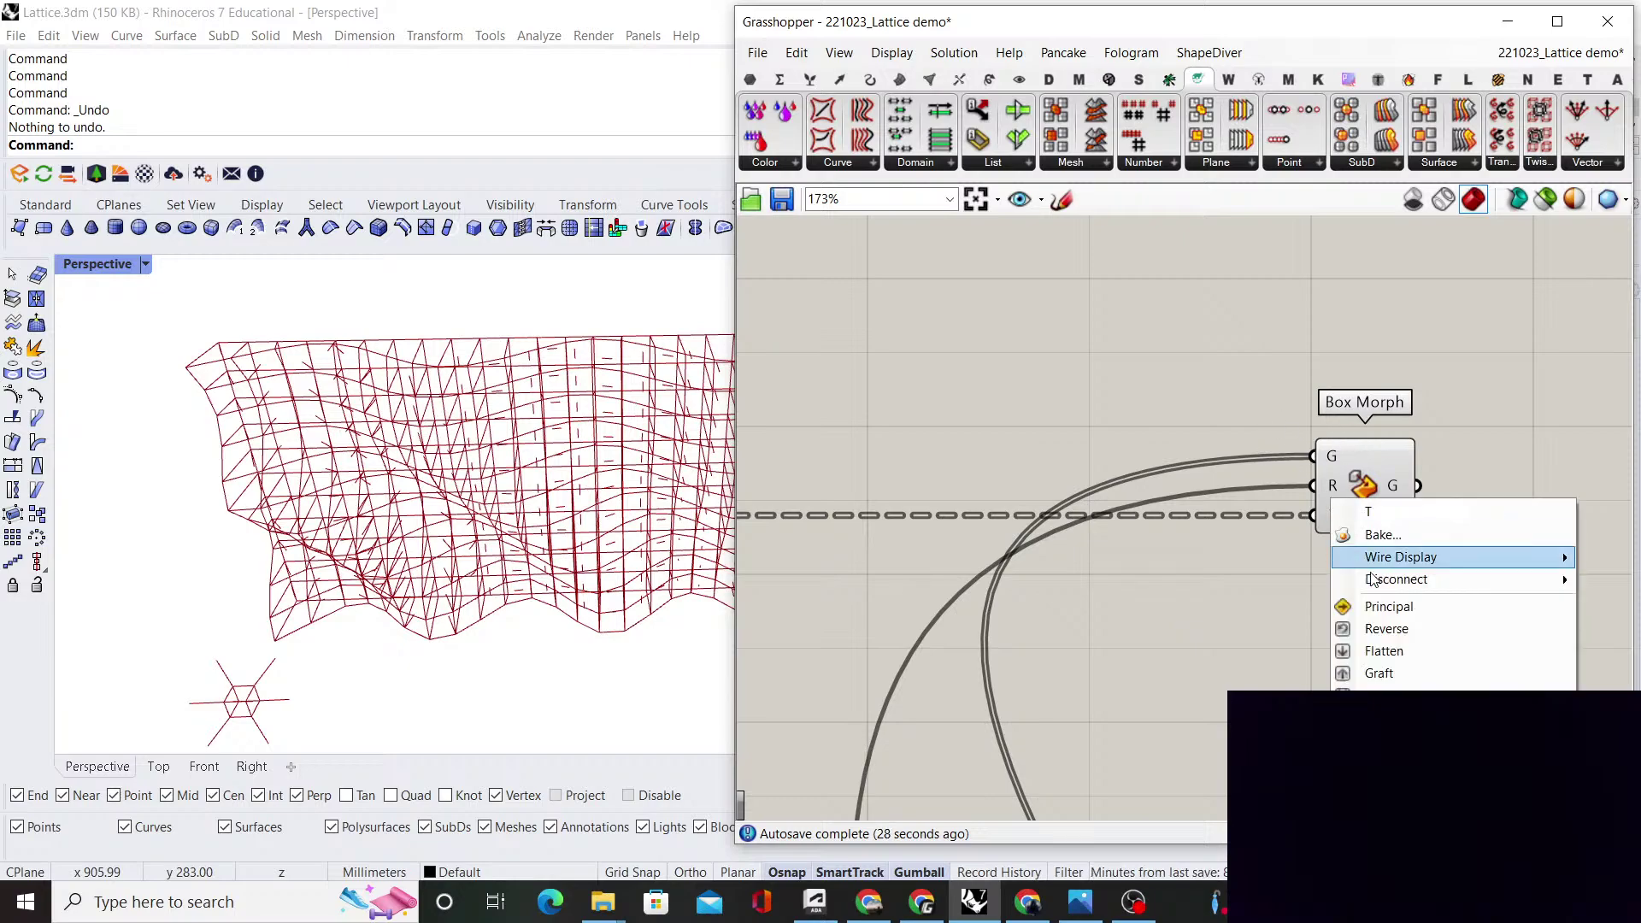
pyautogui.click(1378, 674)
pyautogui.scroll(-3, 444, 547)
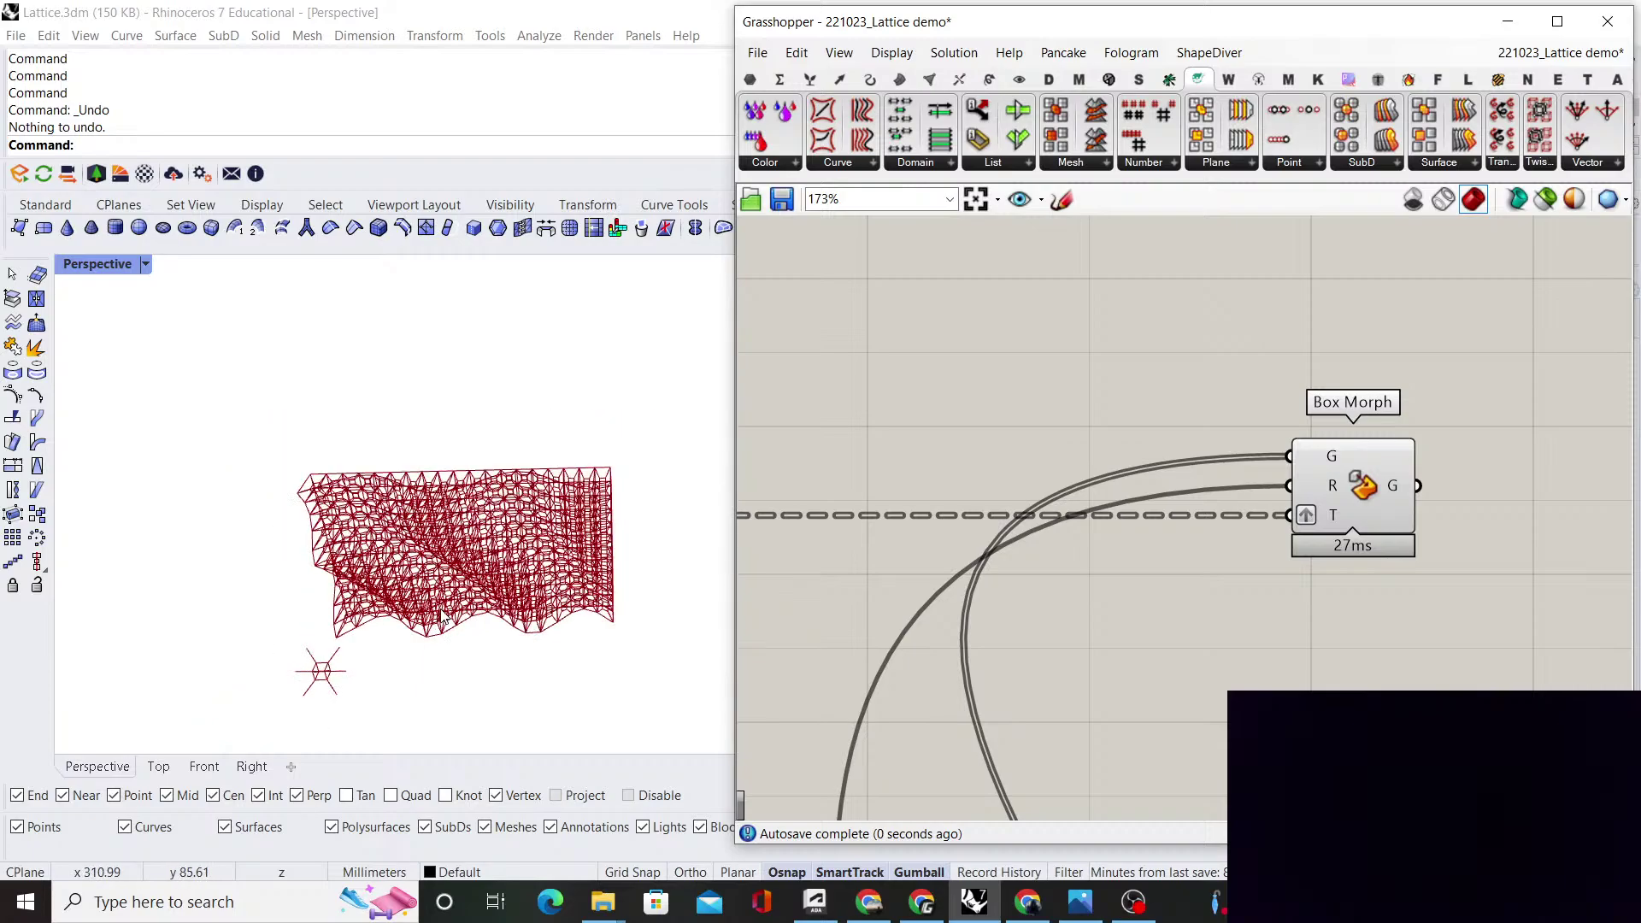
pyautogui.scroll(5, 572, 515)
pyautogui.scroll(-4, 575, 515)
pyautogui.moveTo(575, 515); pyautogui.dragTo(391, 472, button='right')
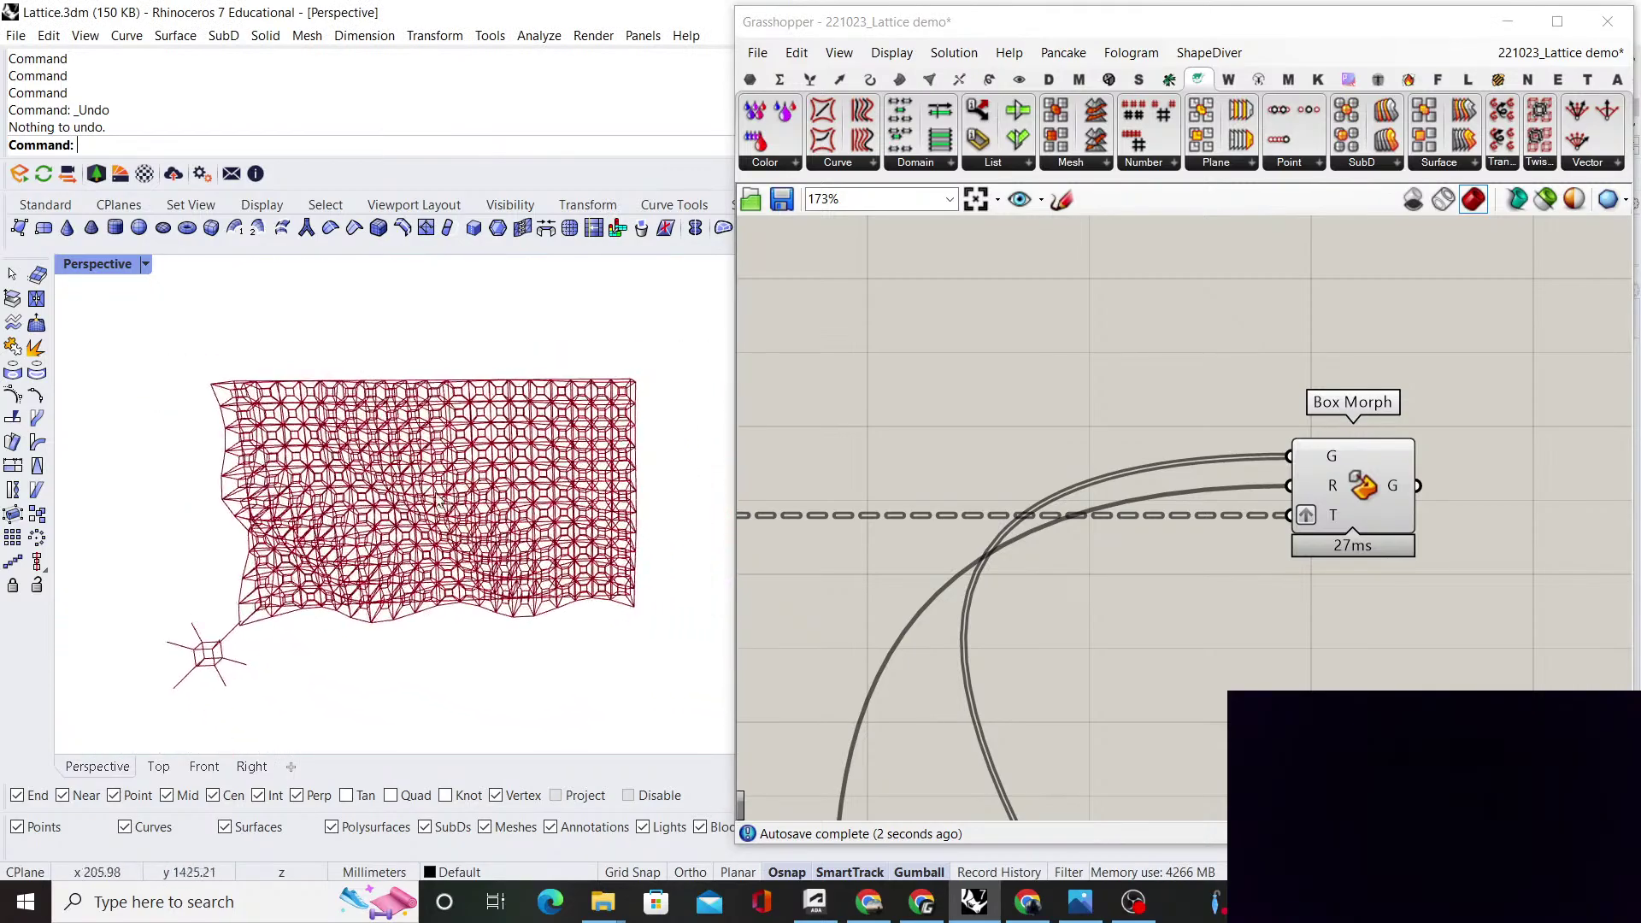
pyautogui.scroll(3, 390, 471)
# Turn off the preview of the Twisted Box Sweep component
pyautogui.scroll(-9, 1197, 471)
pyautogui.scroll(3, 1097, 504)
pyautogui.moveTo(1098, 505); pyautogui.dragTo(1183, 511, button='right')
pyautogui.moveTo(1183, 511); pyautogui.dragTo(1094, 381)
pyautogui.rightClick(1094, 381)
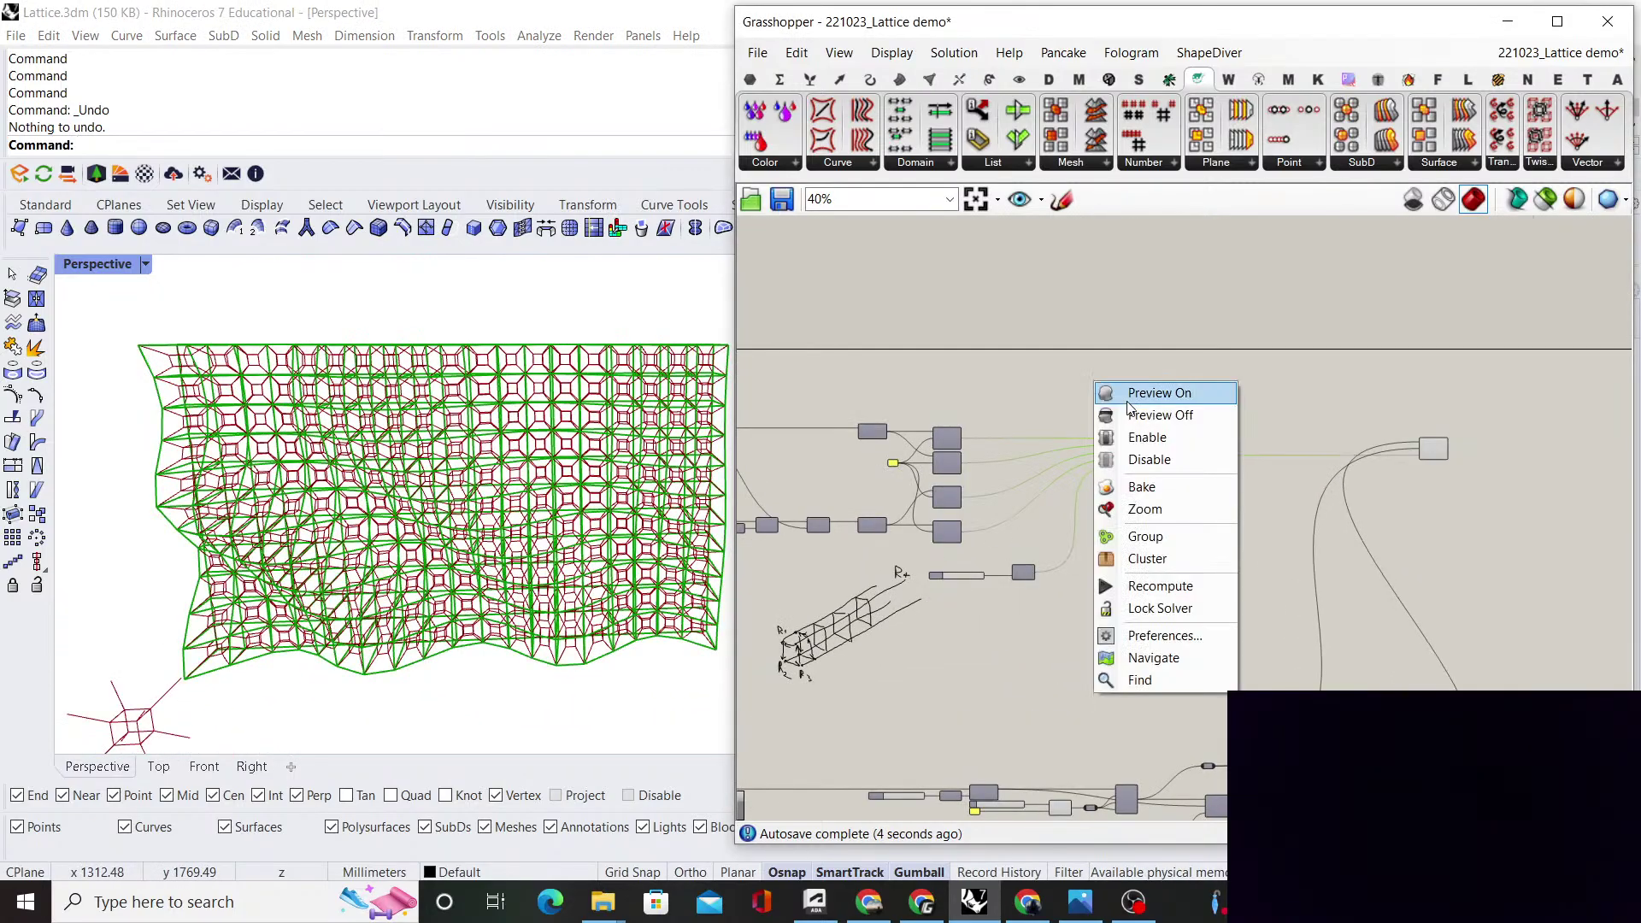
pyautogui.click(1166, 393)
pyautogui.rightClick(1130, 400)
pyautogui.click(1203, 431)
# Inspect the lattice wall, then show it in the Front view with the construction grid hidden
pyautogui.moveTo(444, 513); pyautogui.dragTo(381, 533, button='right')
pyautogui.scroll(-8, 512, 501)
pyautogui.scroll(8, 468, 503)
pyautogui.moveTo(511, 501)
pyautogui.mouseDown(button='right')
pyautogui.moveTo(468, 503)
pyautogui.moveTo(509, 505)
pyautogui.mouseUp(button='right')
pyautogui.scroll(-4, 414, 526)
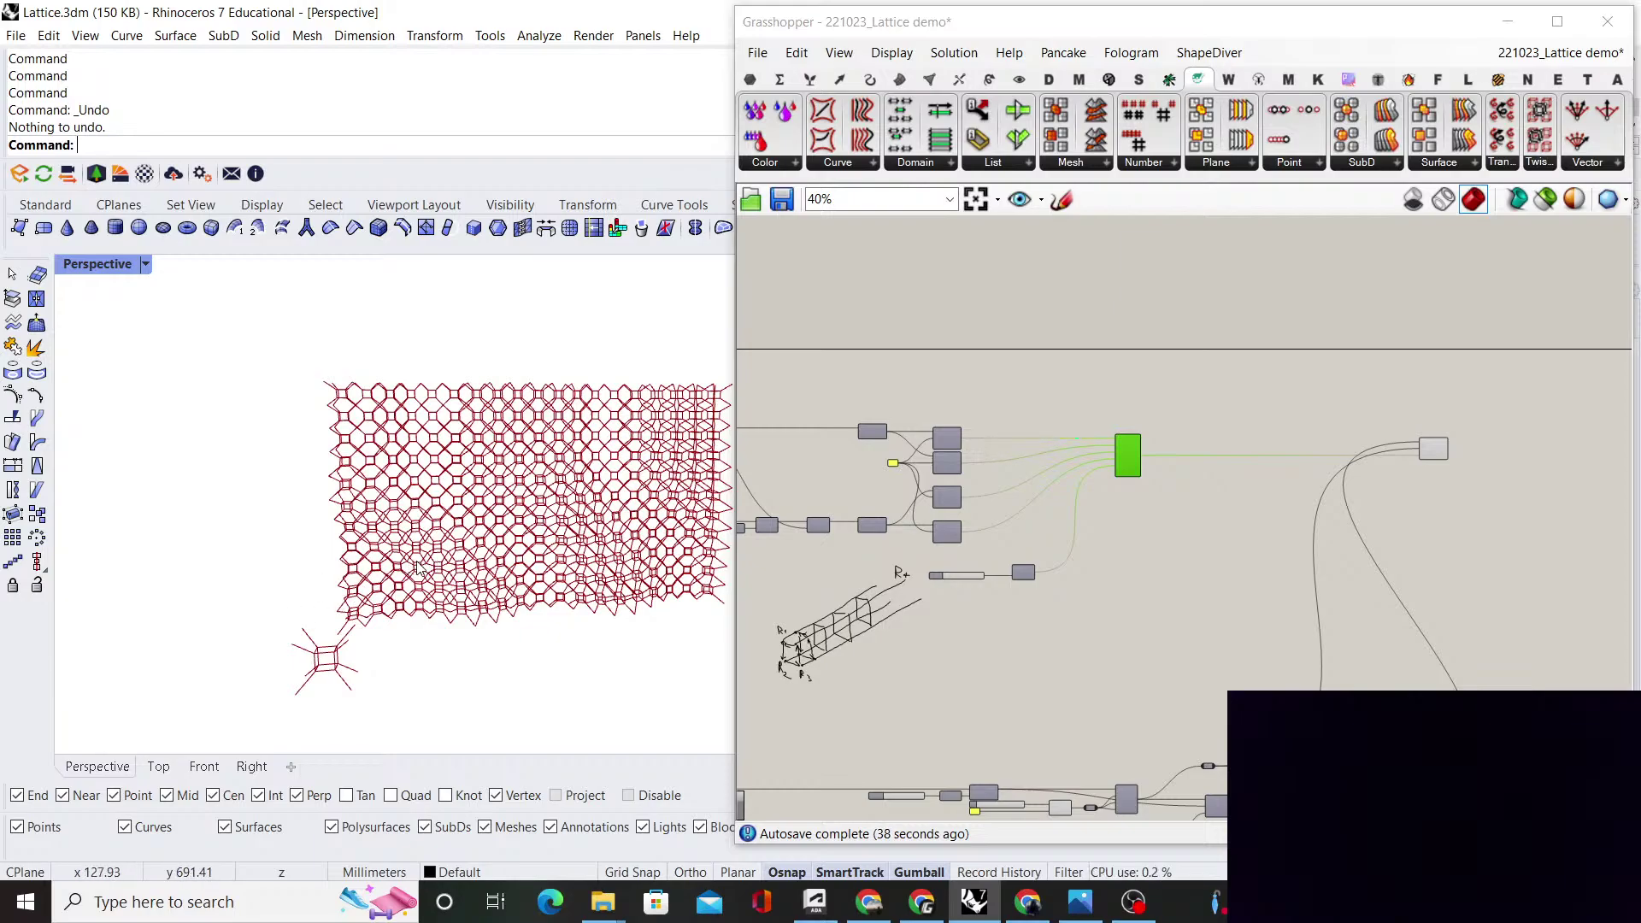
pyautogui.click(207, 769)
pyautogui.hotkey('ctrl', 'shift', 'e')
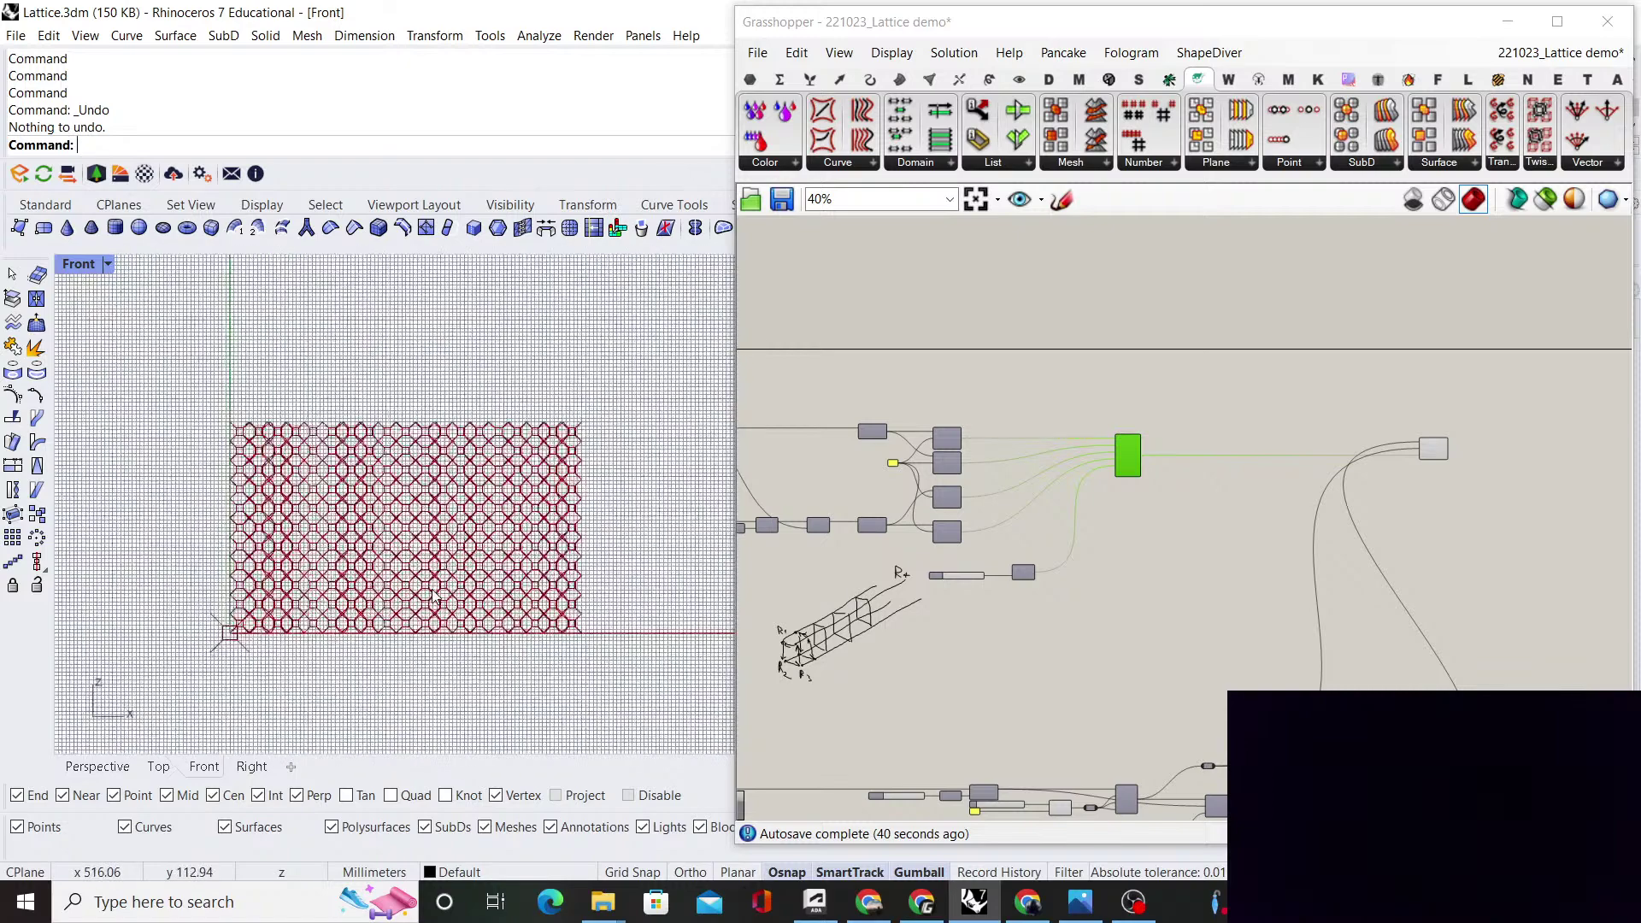
pyautogui.press('F7')
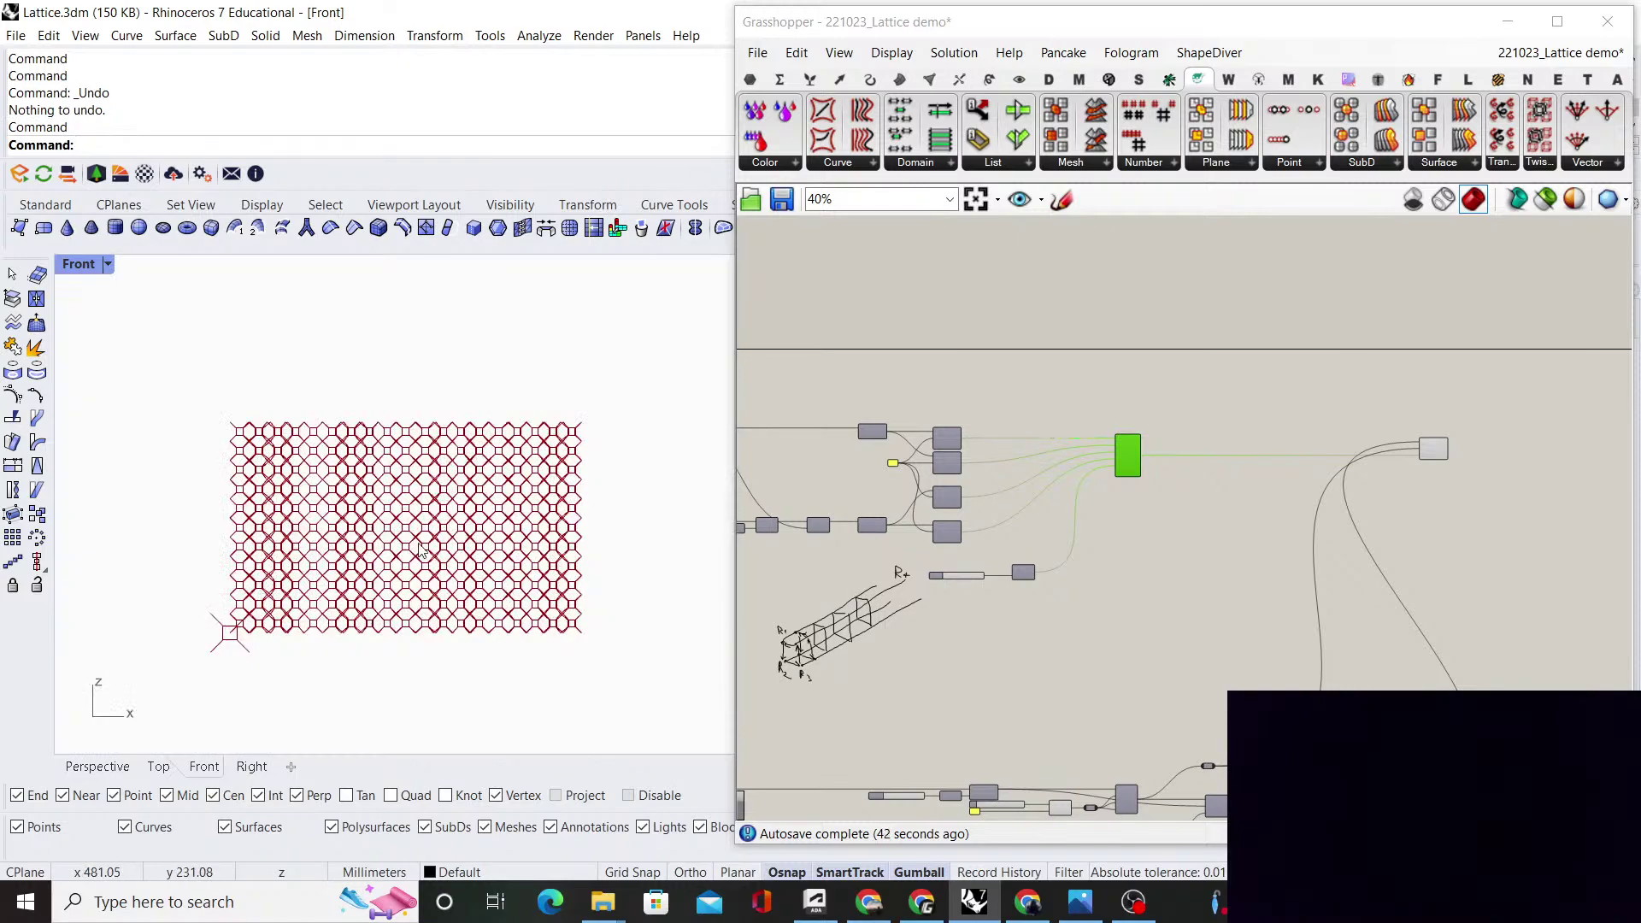
# Draw a free-form degree-3 curve across the lattice wall in the Front view, dipping to the wall's lower edge and rising beyond its far side
pyautogui.click(67, 174)
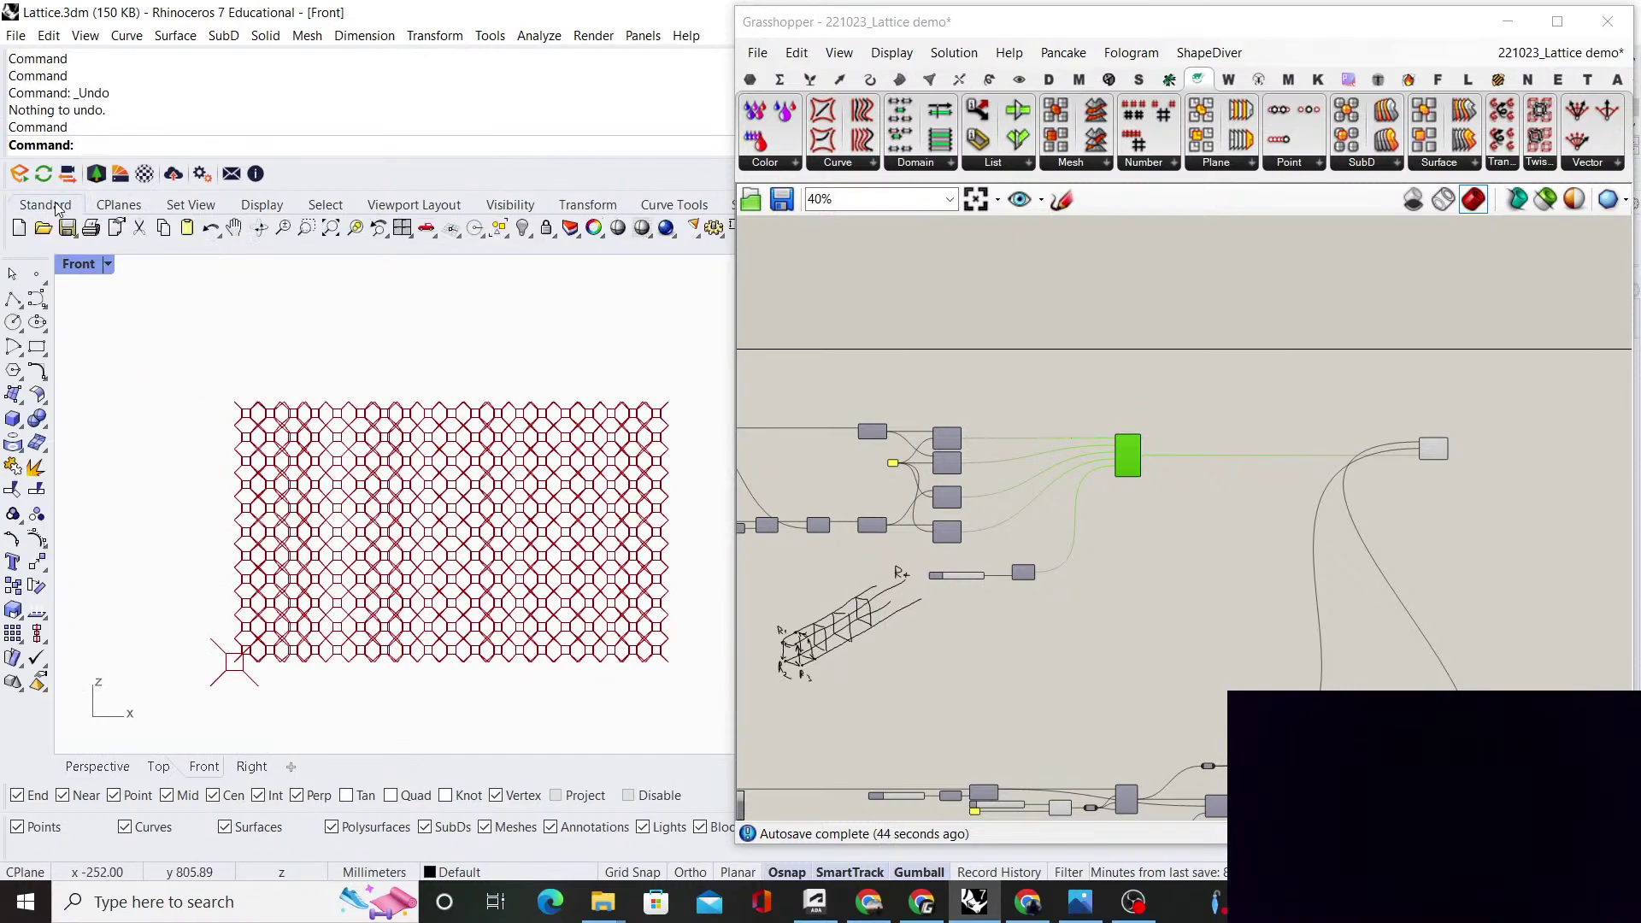
pyautogui.click(238, 499)
pyautogui.click(352, 660)
pyautogui.click(473, 674)
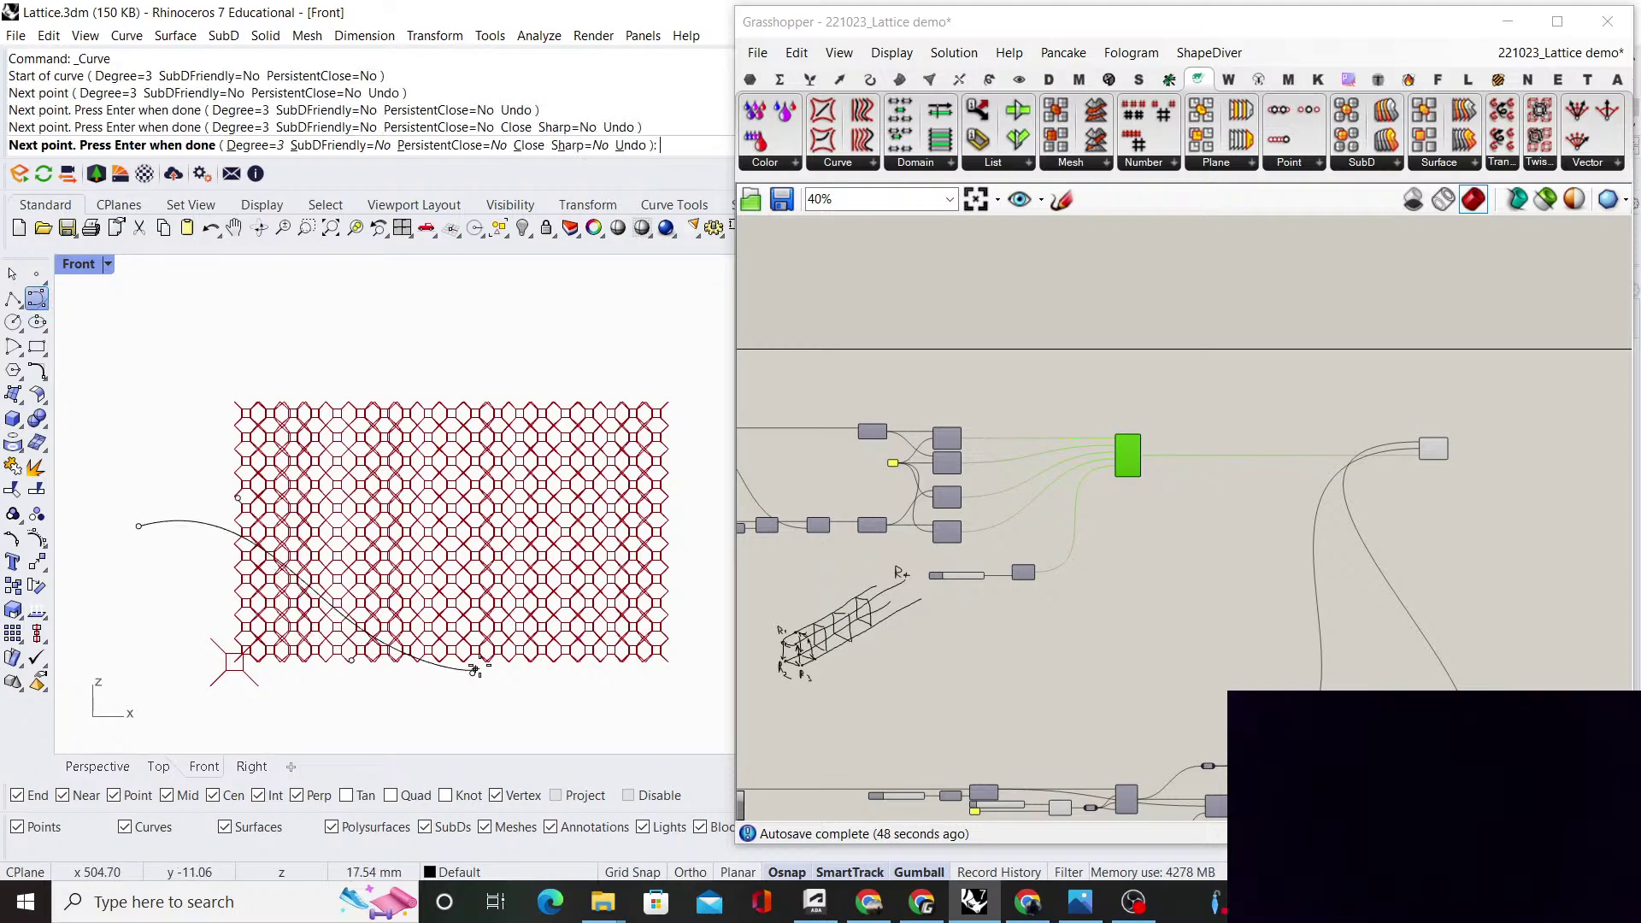
pyautogui.click(652, 511)
pyautogui.click(704, 419)
pyautogui.press('Return')
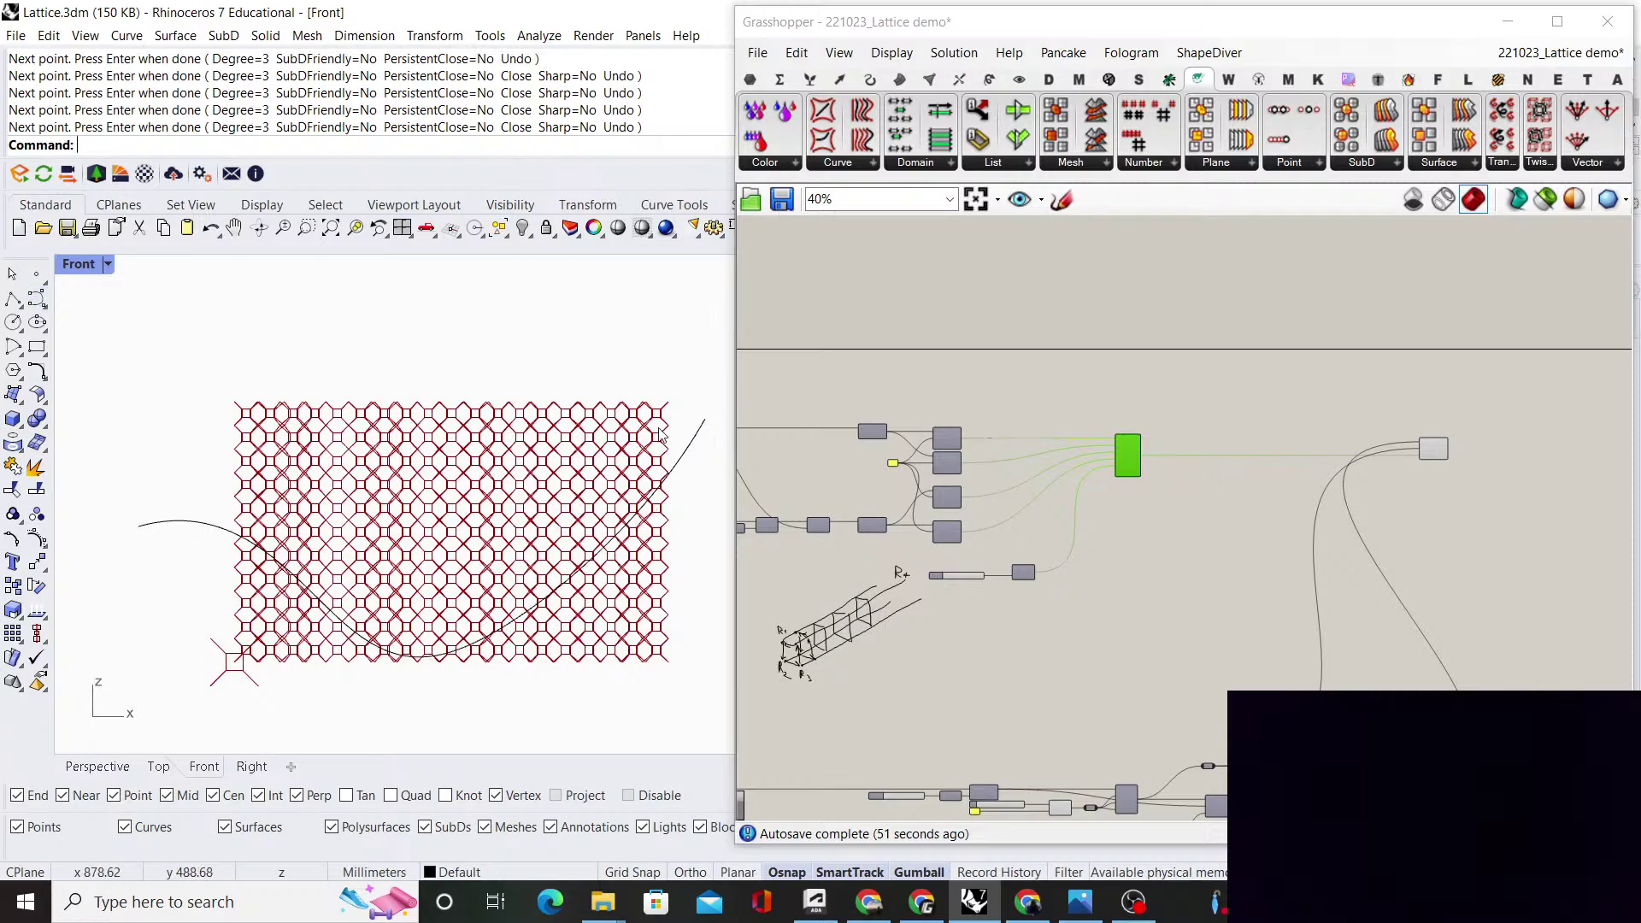
# Move one control point of the new curve in the Perspective view
pyautogui.click(98, 766)
pyautogui.scroll(-3, 337, 504)
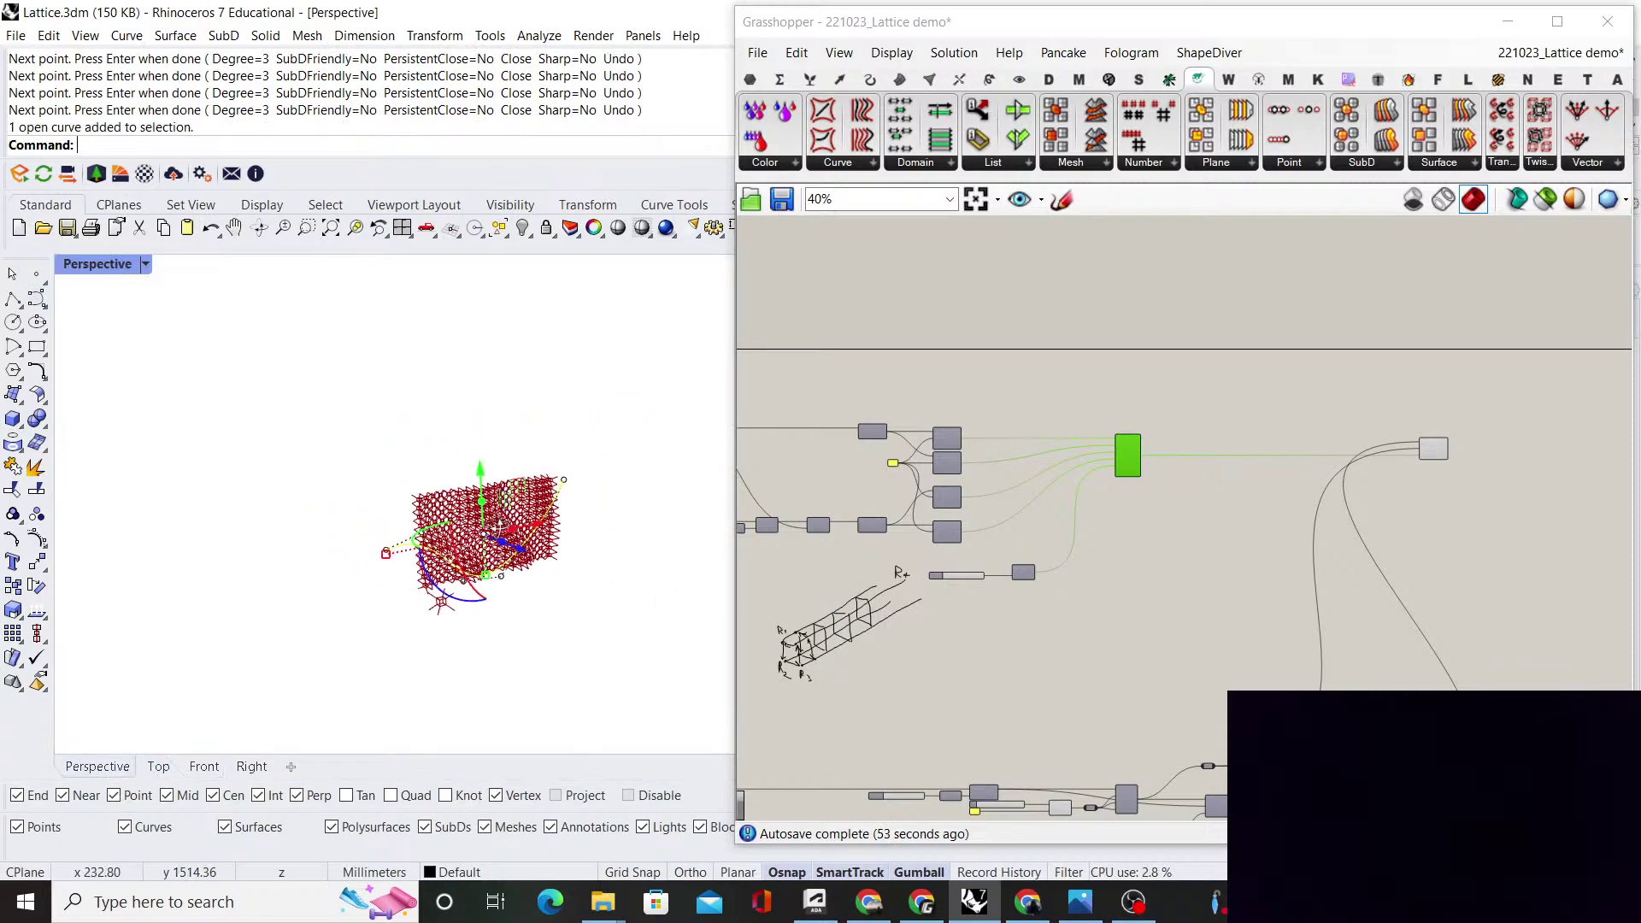
pyautogui.scroll(3, 484, 679)
pyautogui.click(470, 599)
pyautogui.moveTo(471, 608); pyautogui.dragTo(556, 635, button='right')
pyautogui.moveTo(546, 661); pyautogui.dragTo(605, 682)
# Select the two control points at the curve's starting end and shift them together in the Perspective view
pyautogui.scroll(-4, 597, 641)
pyautogui.moveTo(590, 629); pyautogui.dragTo(460, 588, button='right')
pyautogui.moveTo(369, 573); pyautogui.dragTo(500, 693)
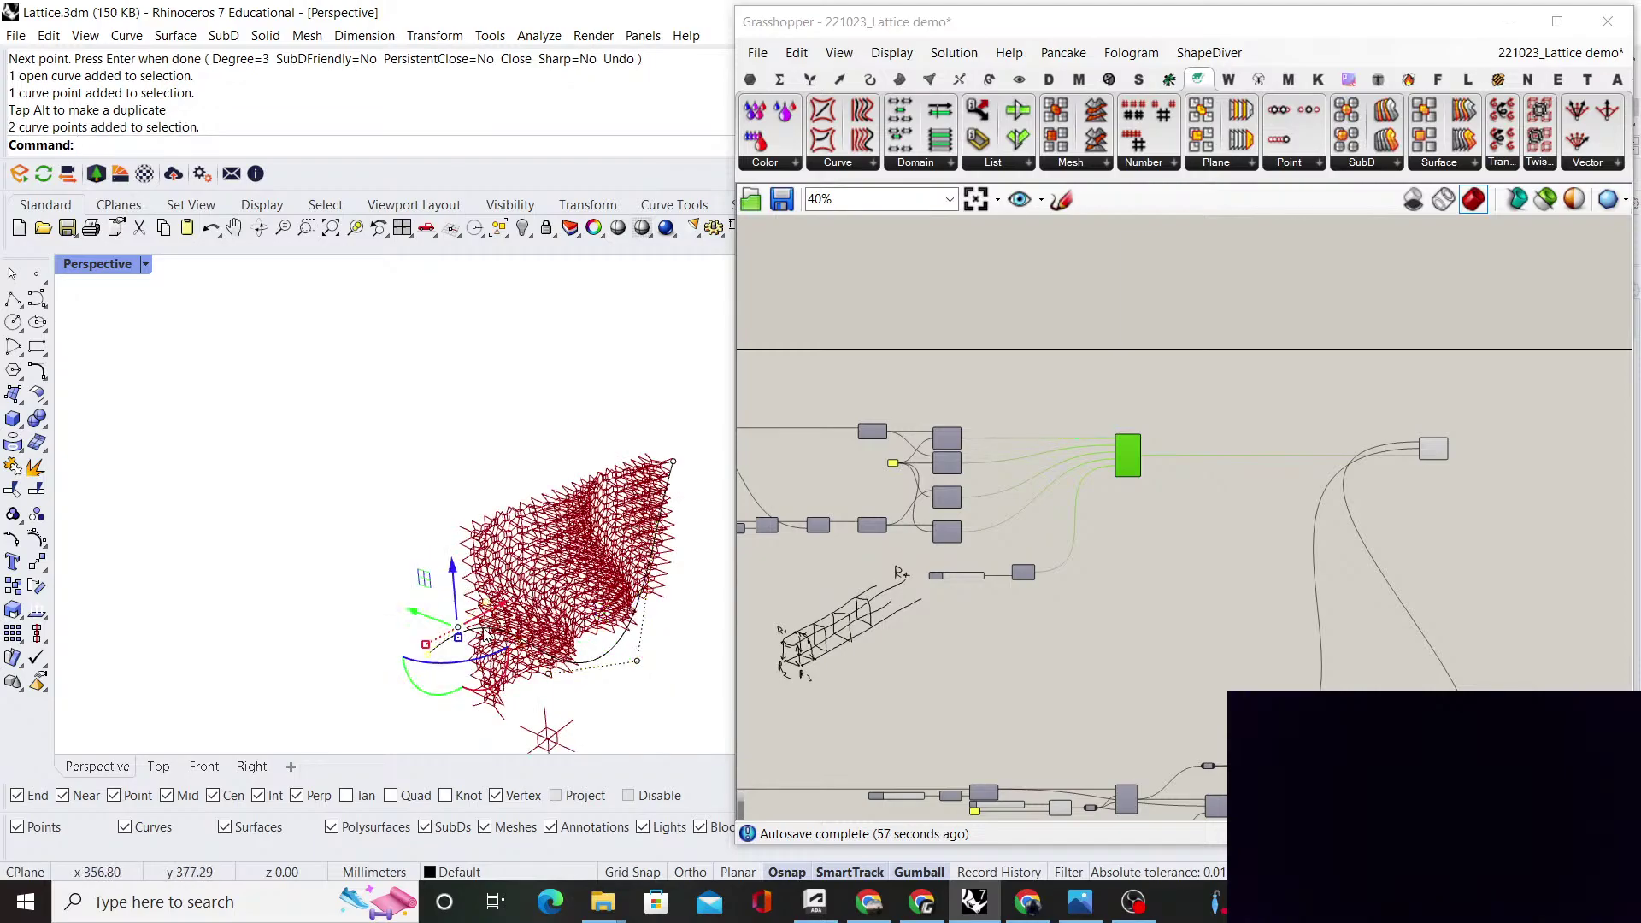
pyautogui.moveTo(429, 622); pyautogui.dragTo(412, 526)
# Move one more control point near the curve's far end, giving the curve a three-dimensional bend
pyautogui.moveTo(626, 428)
pyautogui.mouseDown(button='right')
pyautogui.moveTo(487, 403)
pyautogui.moveTo(538, 421)
pyautogui.moveTo(487, 396)
pyautogui.moveTo(629, 458)
pyautogui.mouseUp(button='right')
pyautogui.scroll(2, 560, 437)
pyautogui.click(588, 459)
pyautogui.moveTo(617, 484); pyautogui.dragTo(598, 487)
pyautogui.moveTo(681, 432); pyautogui.dragTo(551, 521, button='right')
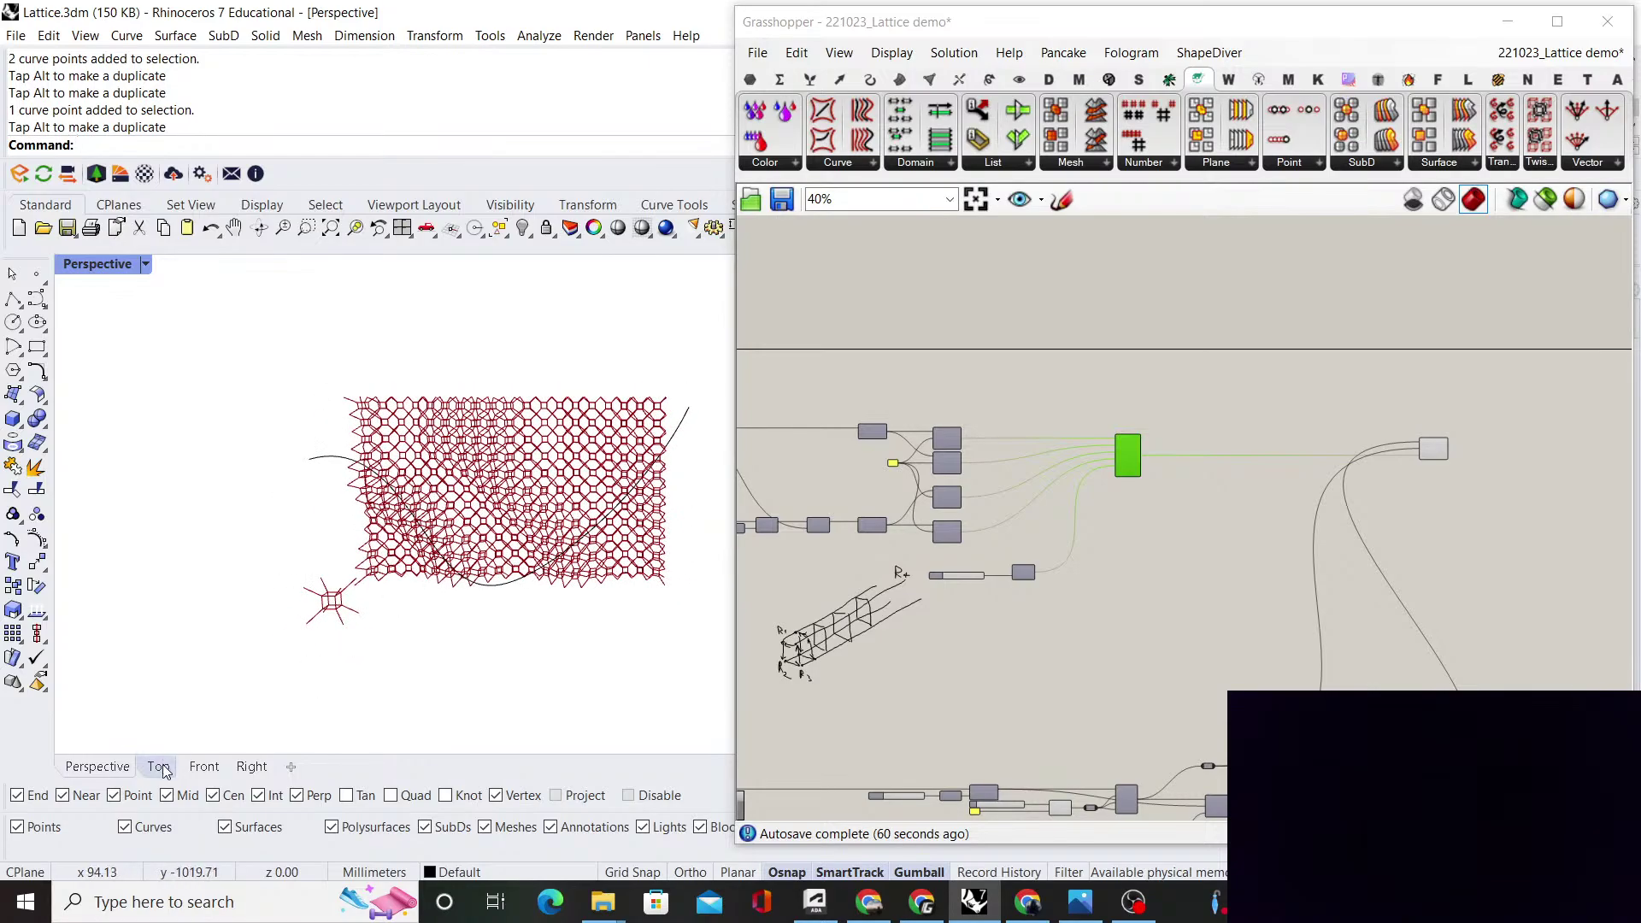
# Examine the lattice cells in the Perspective view and the Deconstruct Brep, Line, Curve and Merge components that define the source cell
pyautogui.scroll(3, 564, 522)
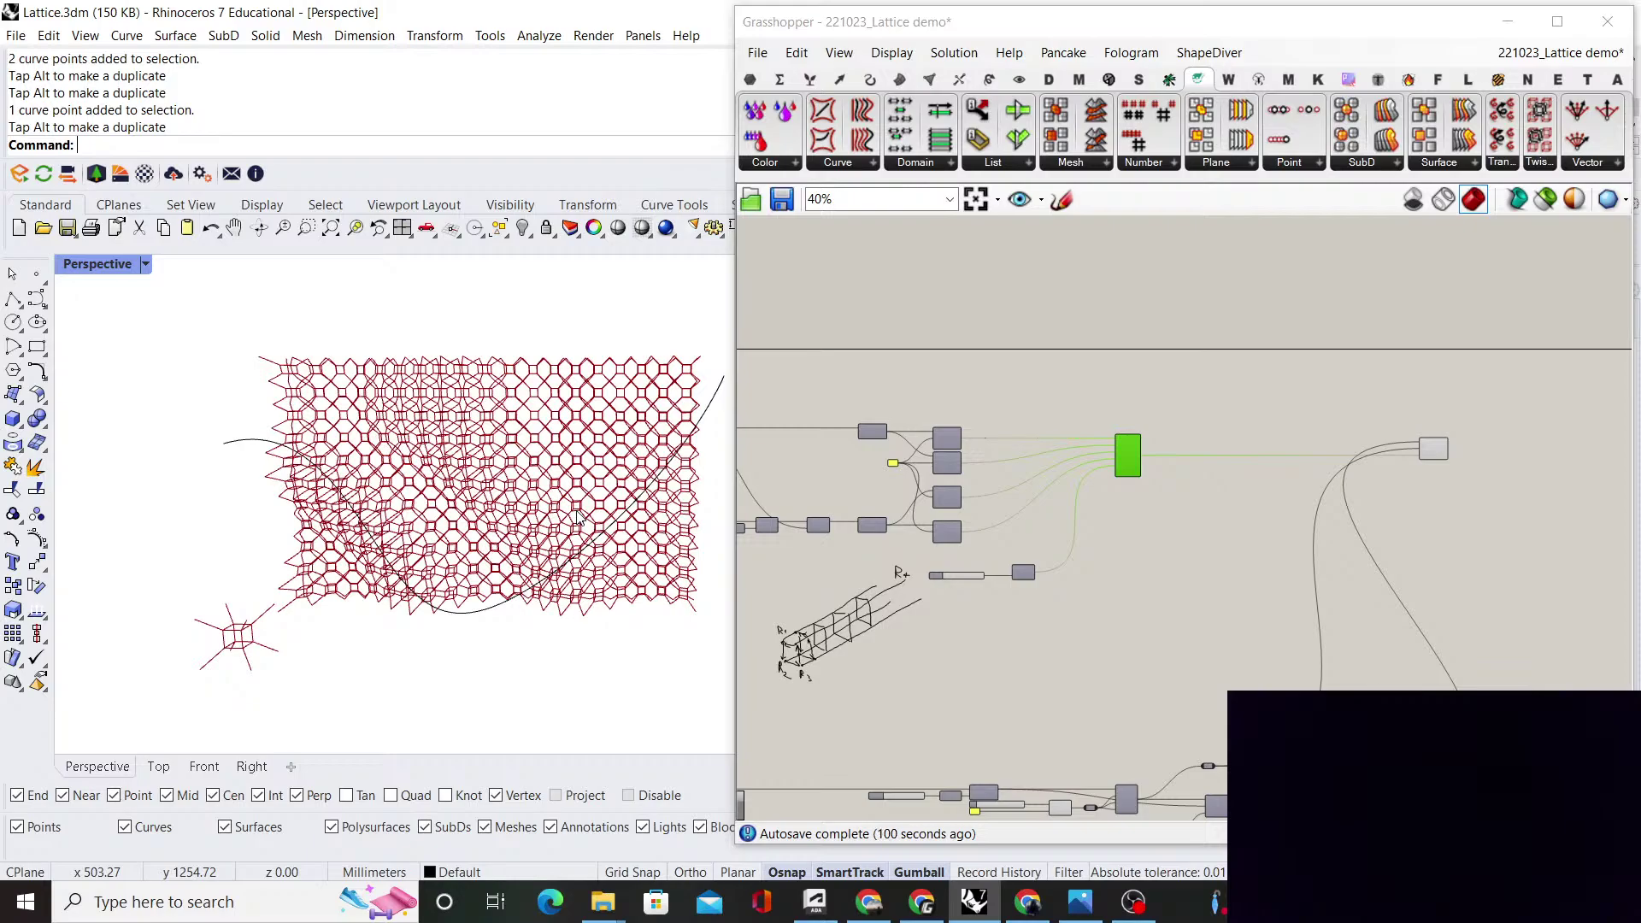
pyautogui.scroll(6, 407, 406)
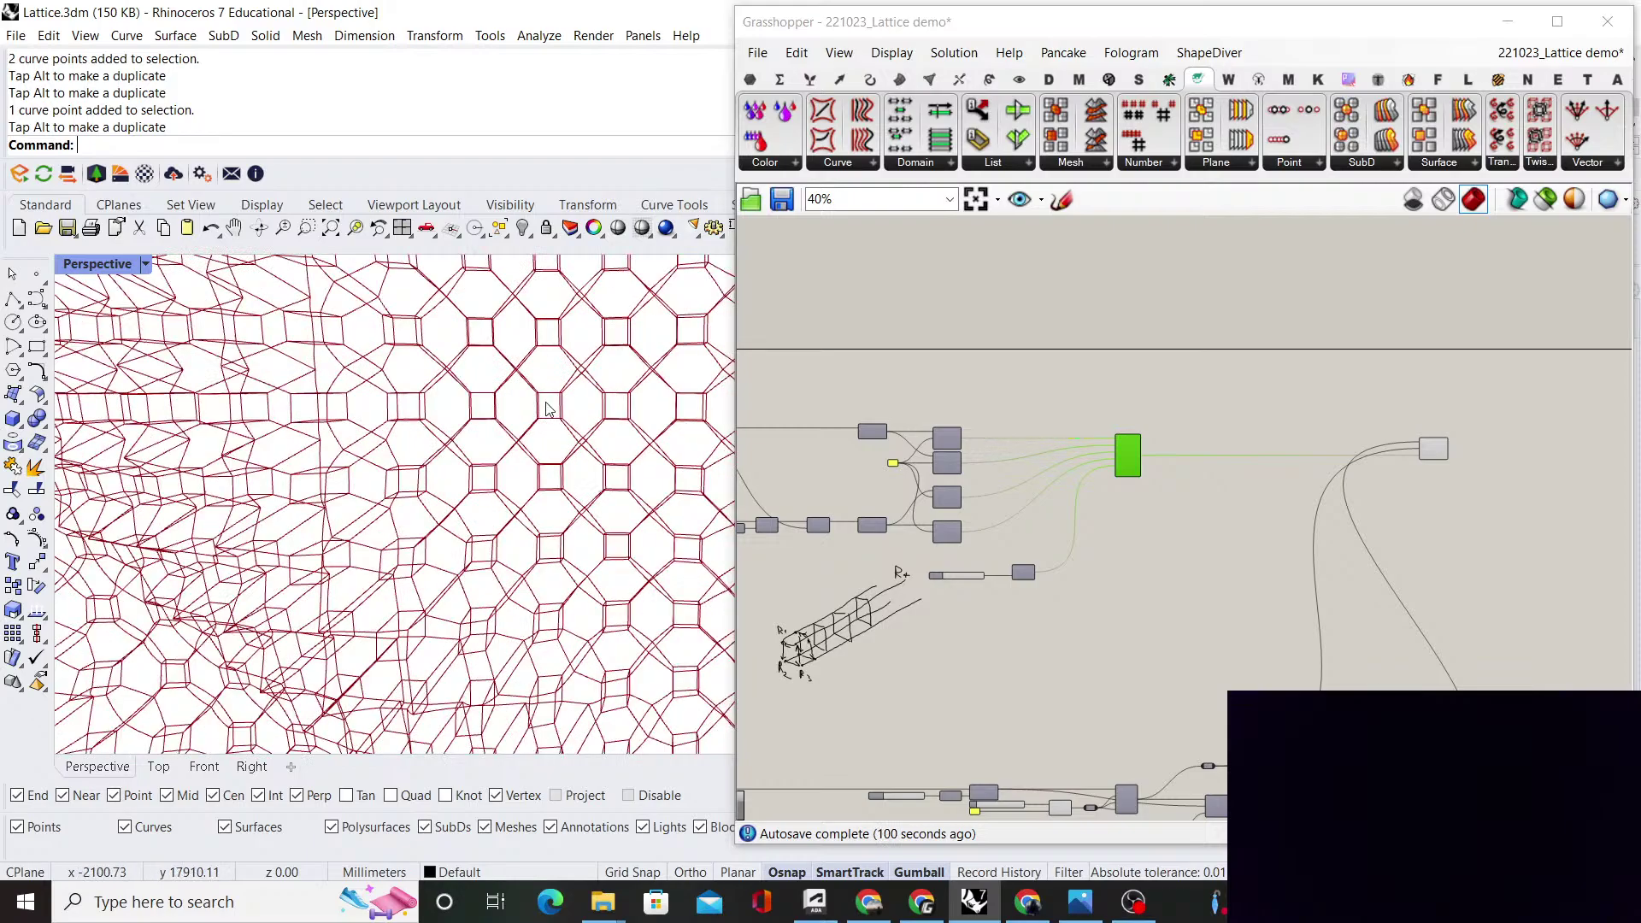
pyautogui.scroll(-6, 410, 406)
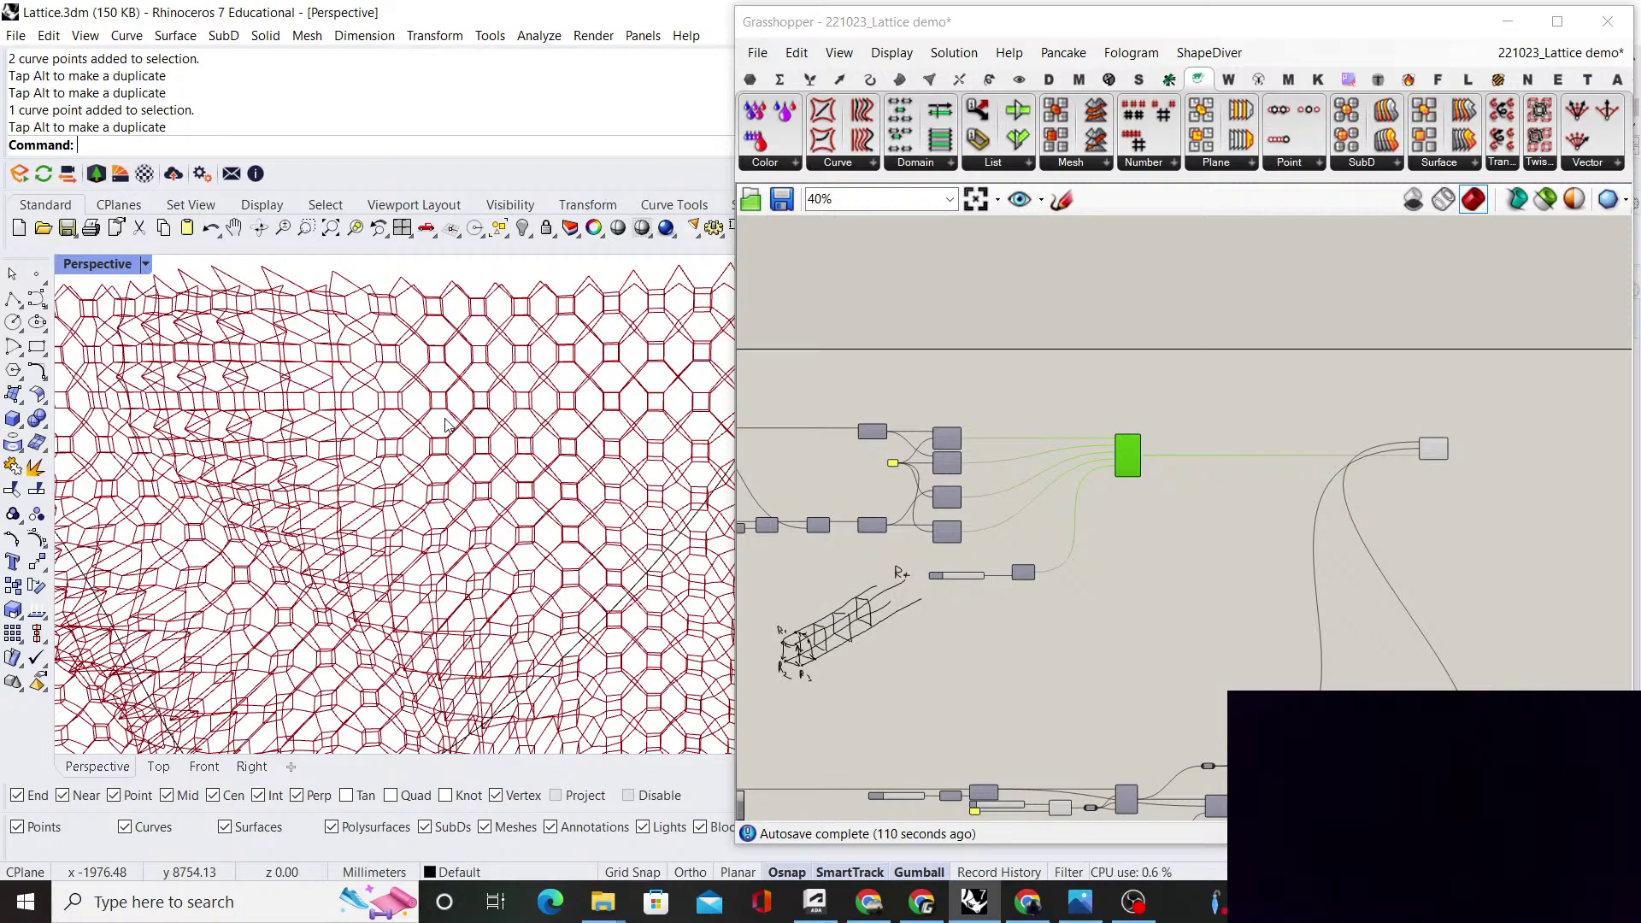
pyautogui.scroll(-4, 446, 425)
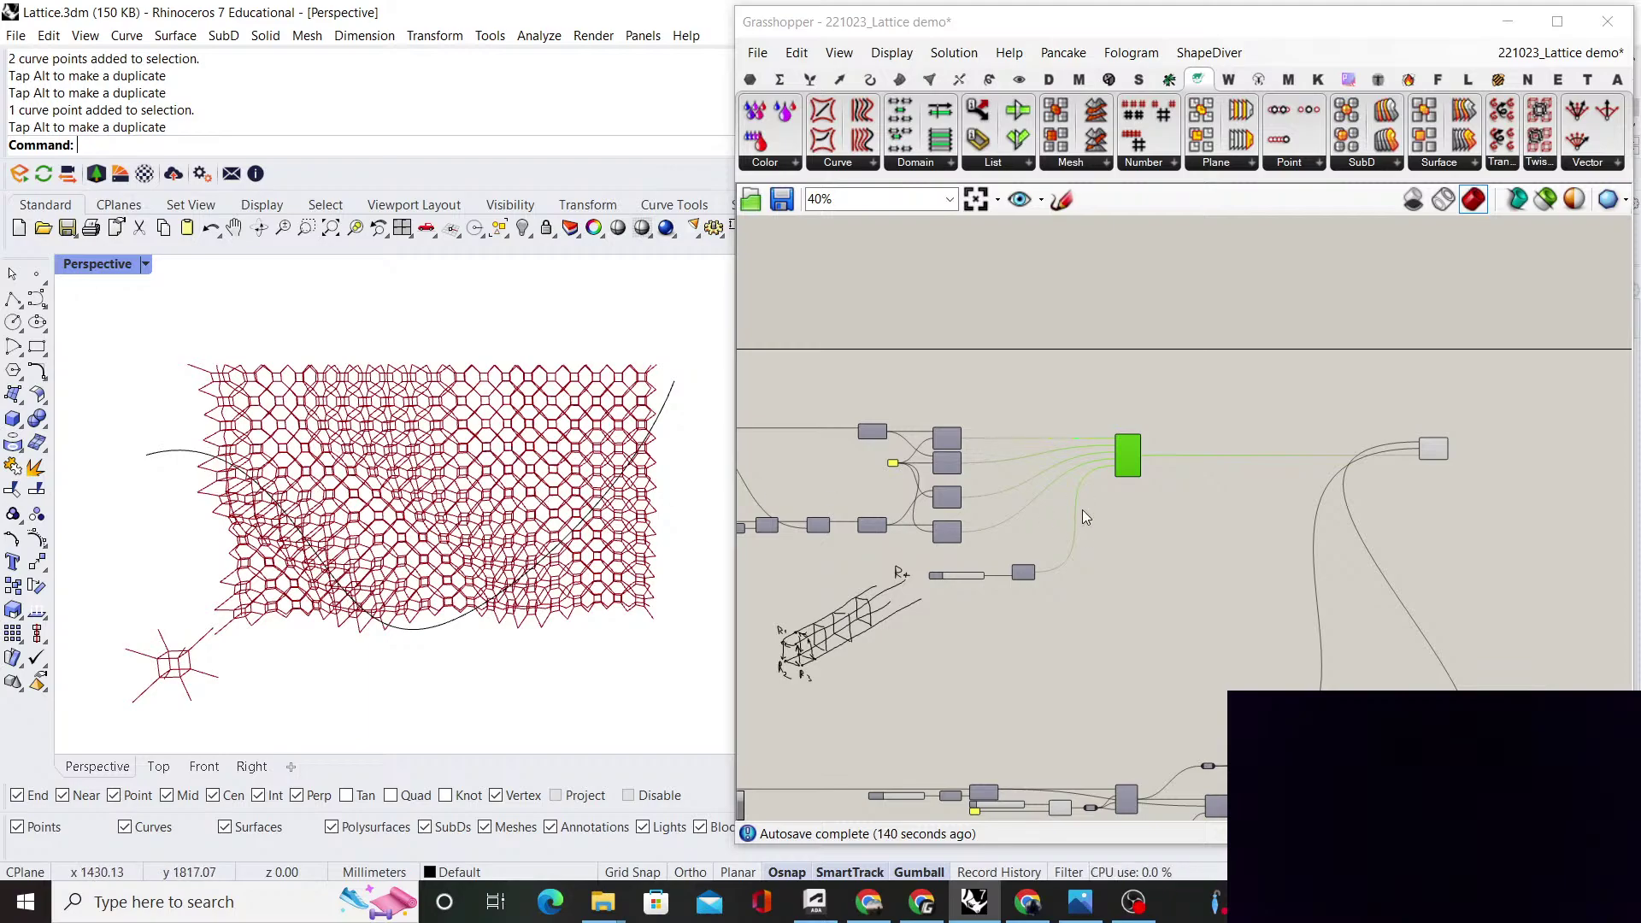
pyautogui.scroll(5, 1152, 491)
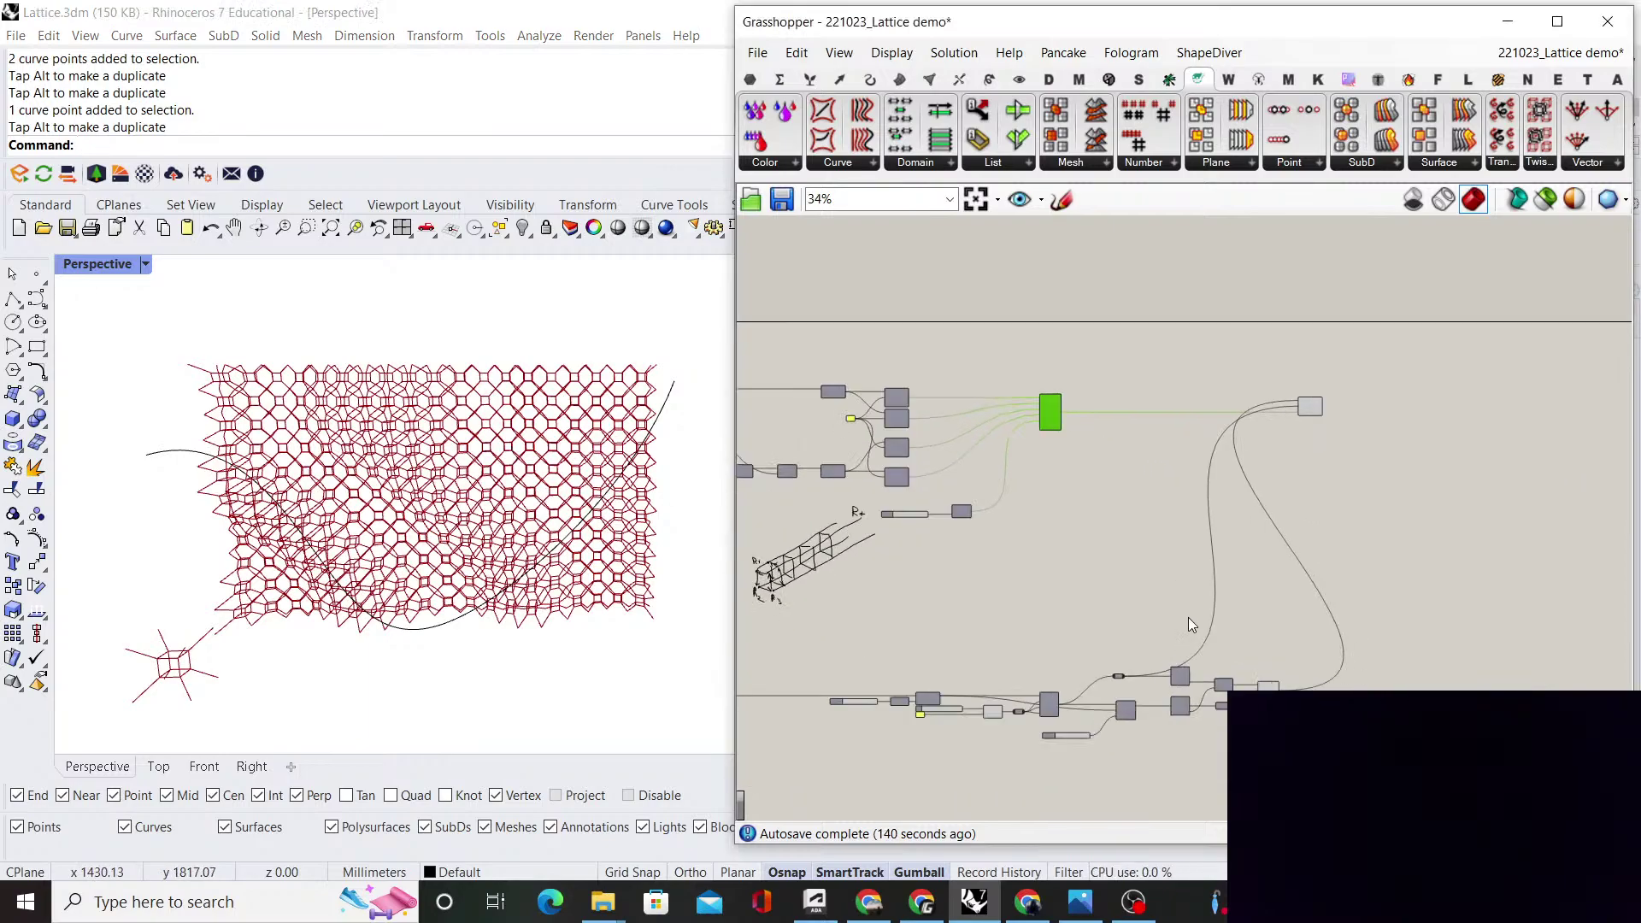
pyautogui.scroll(-2, 1201, 632)
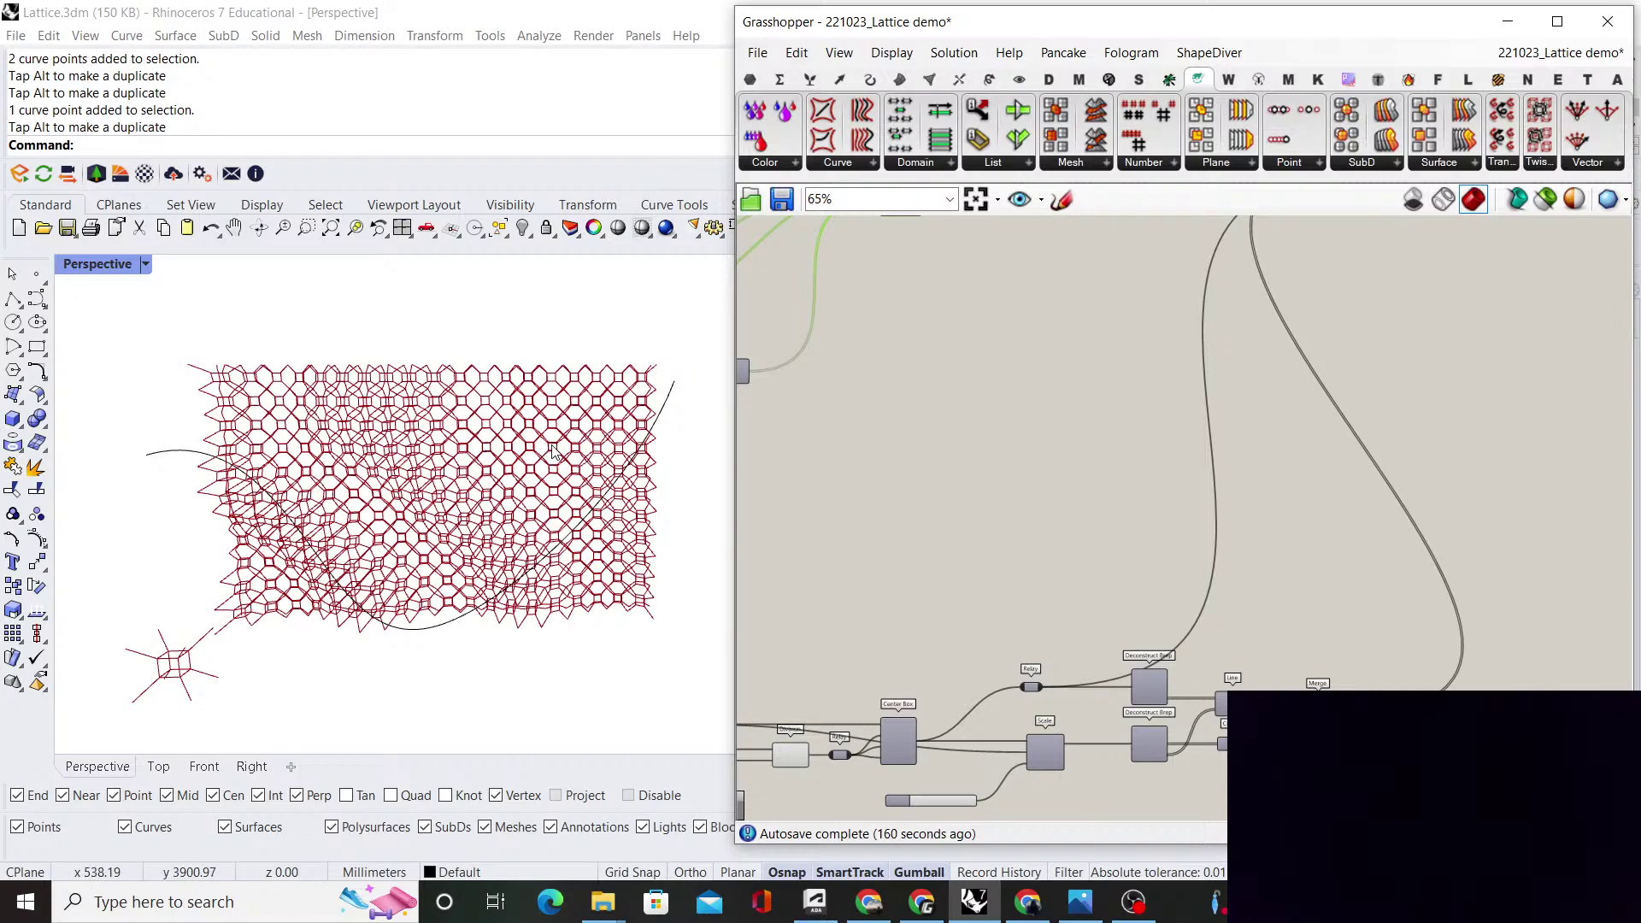
pyautogui.scroll(-4, 547, 449)
pyautogui.scroll(6, 533, 442)
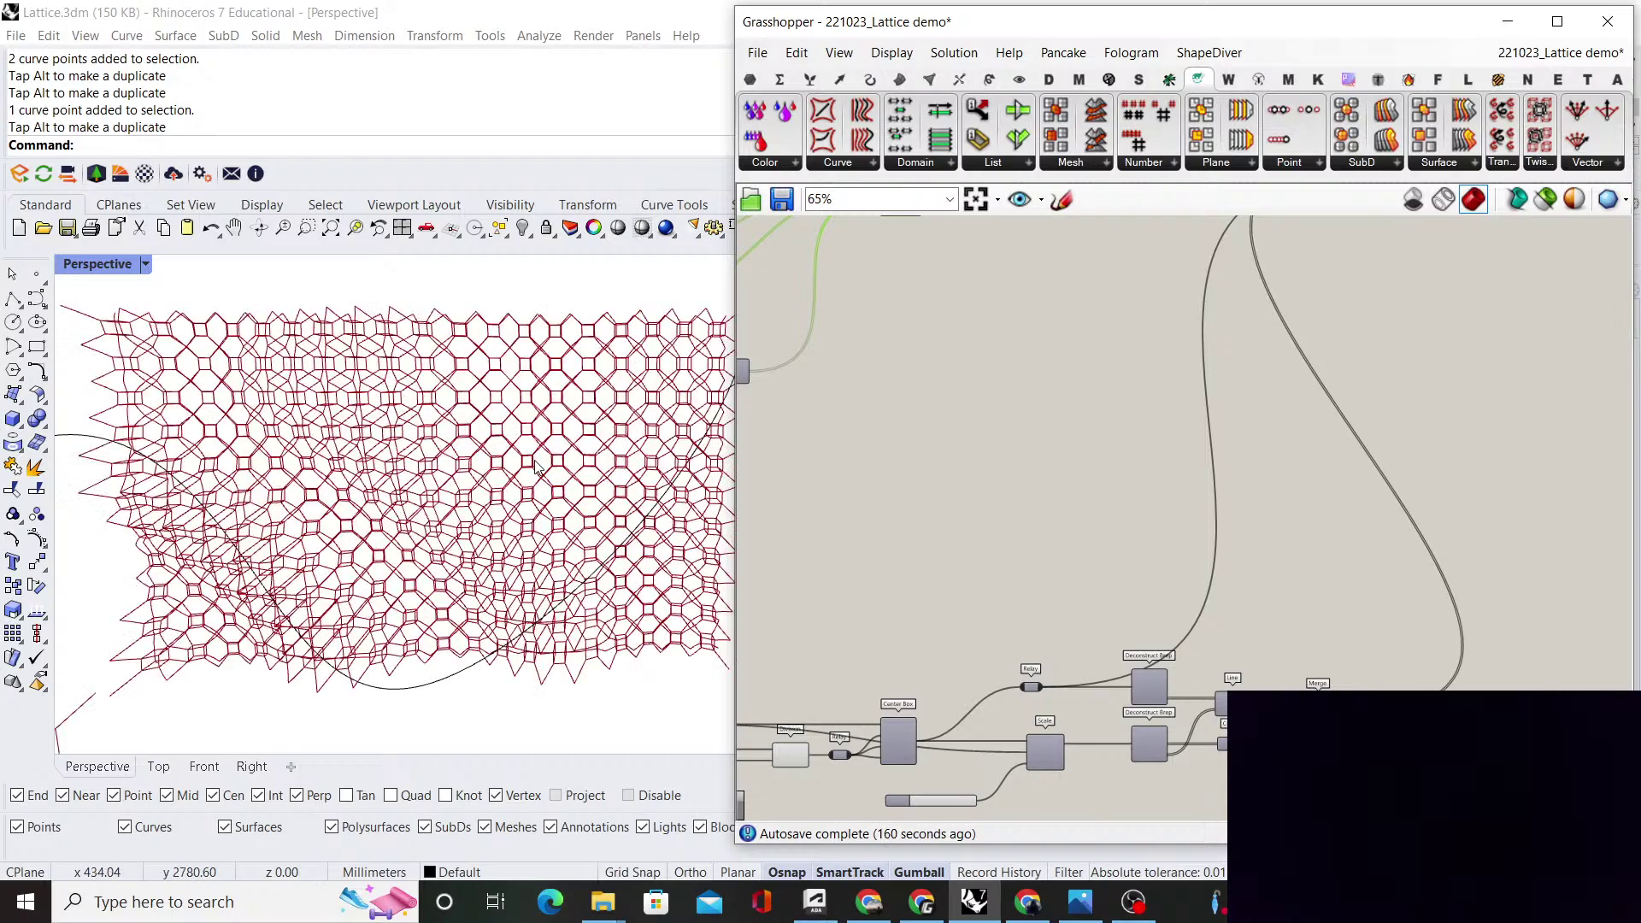
pyautogui.scroll(-3, 1080, 510)
pyautogui.scroll(3, 928, 581)
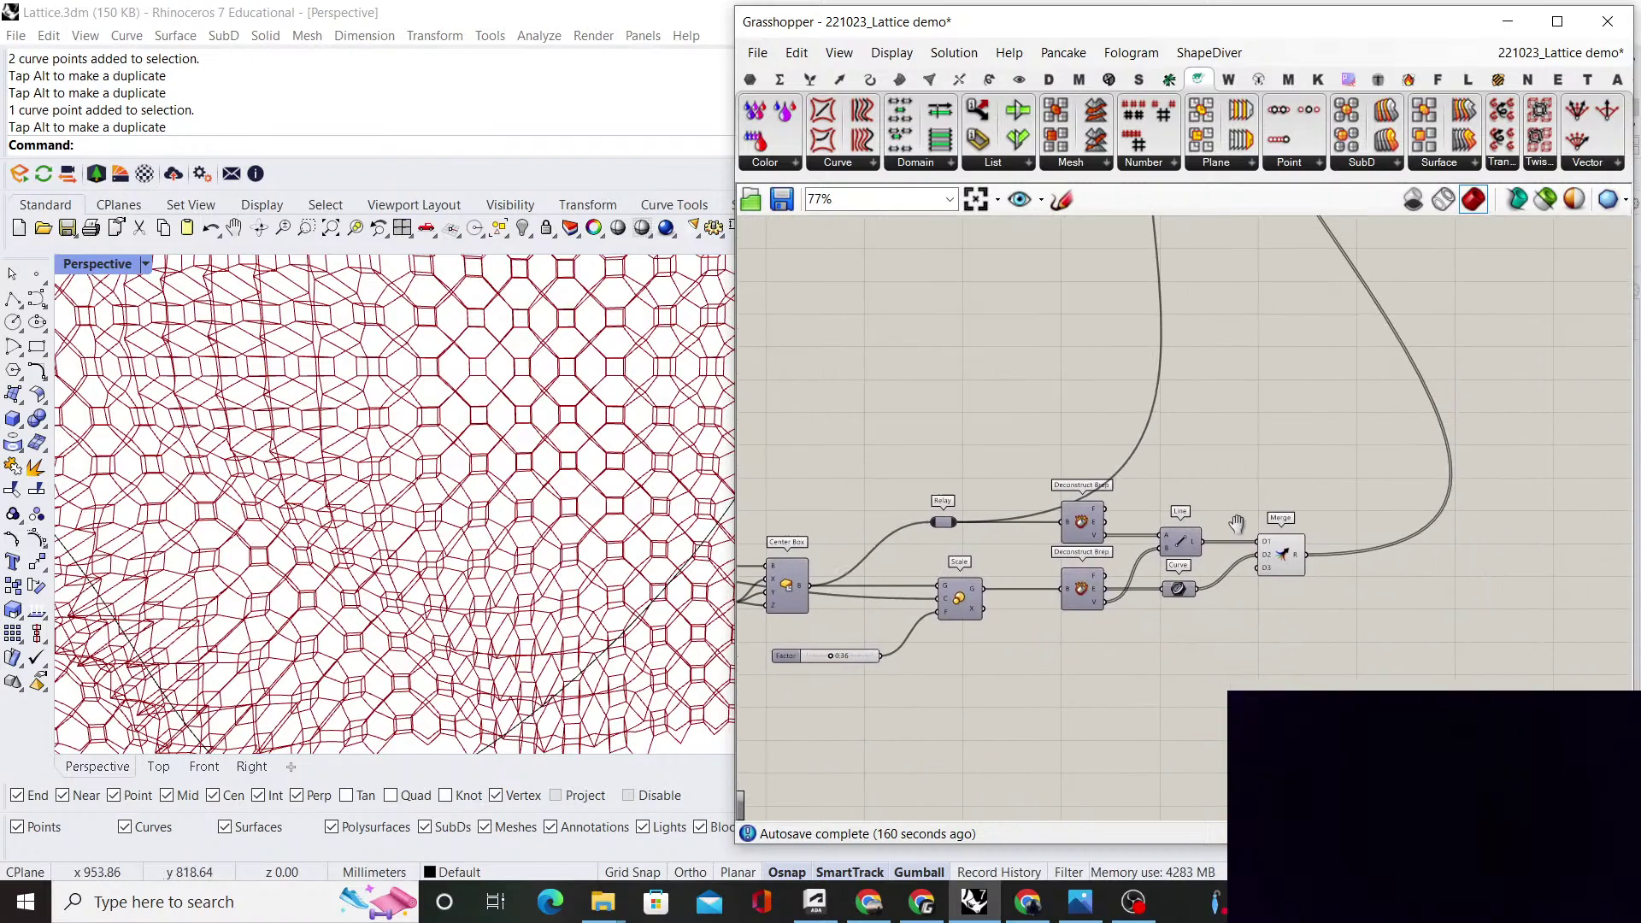
pyautogui.scroll(3, 1280, 554)
pyautogui.click(1274, 538)
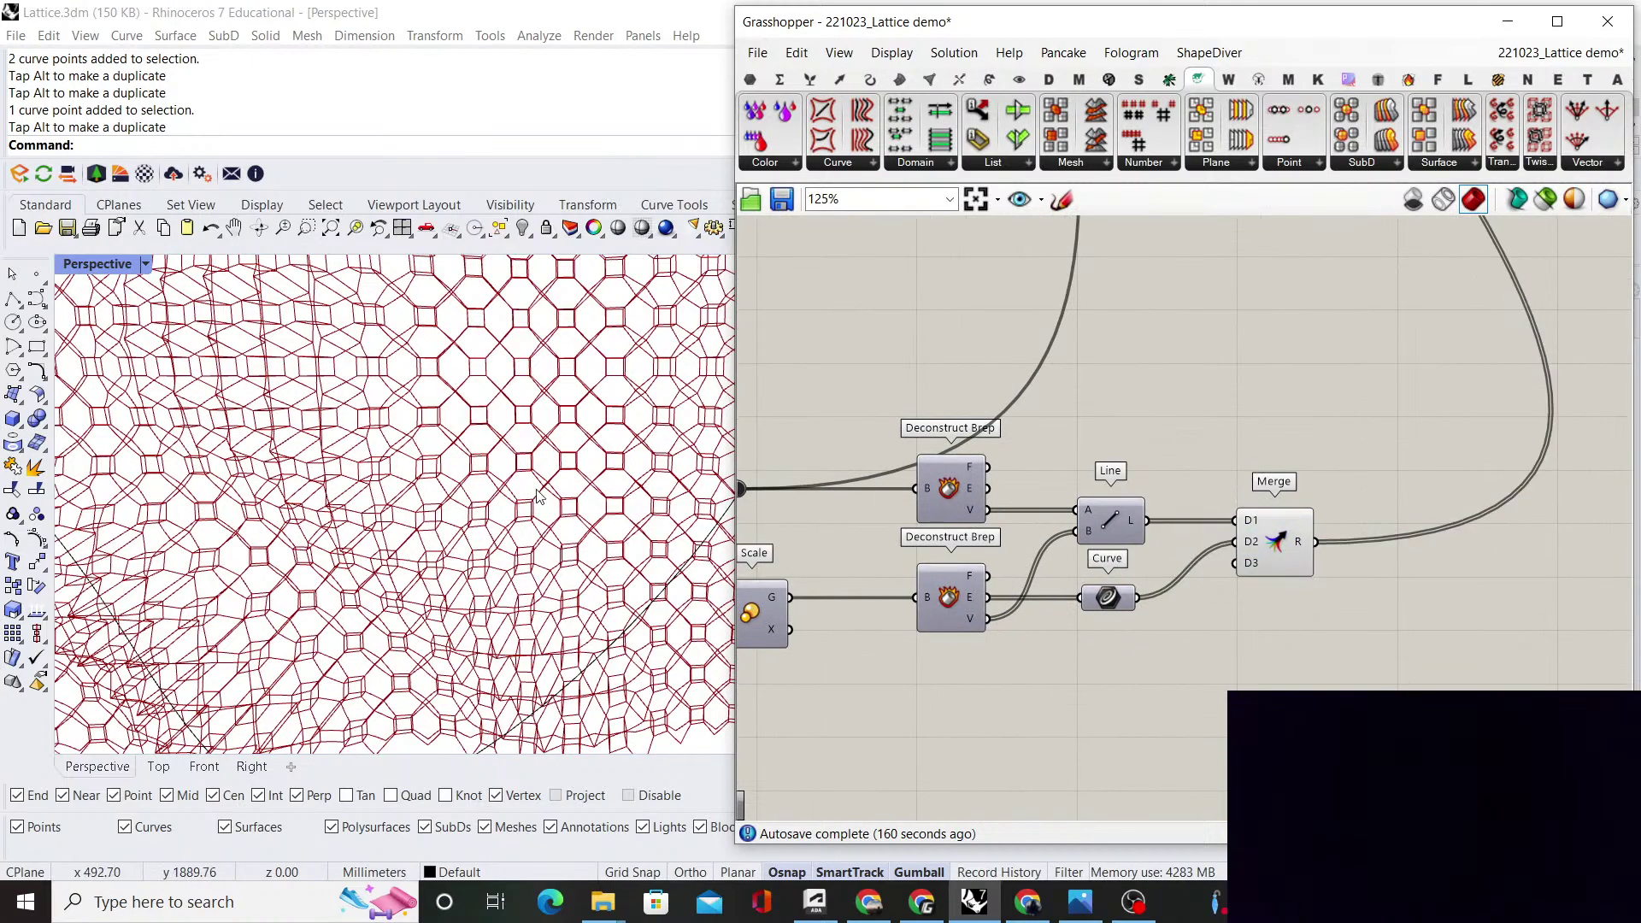
pyautogui.scroll(-4, 1161, 521)
pyautogui.scroll(4, 1165, 498)
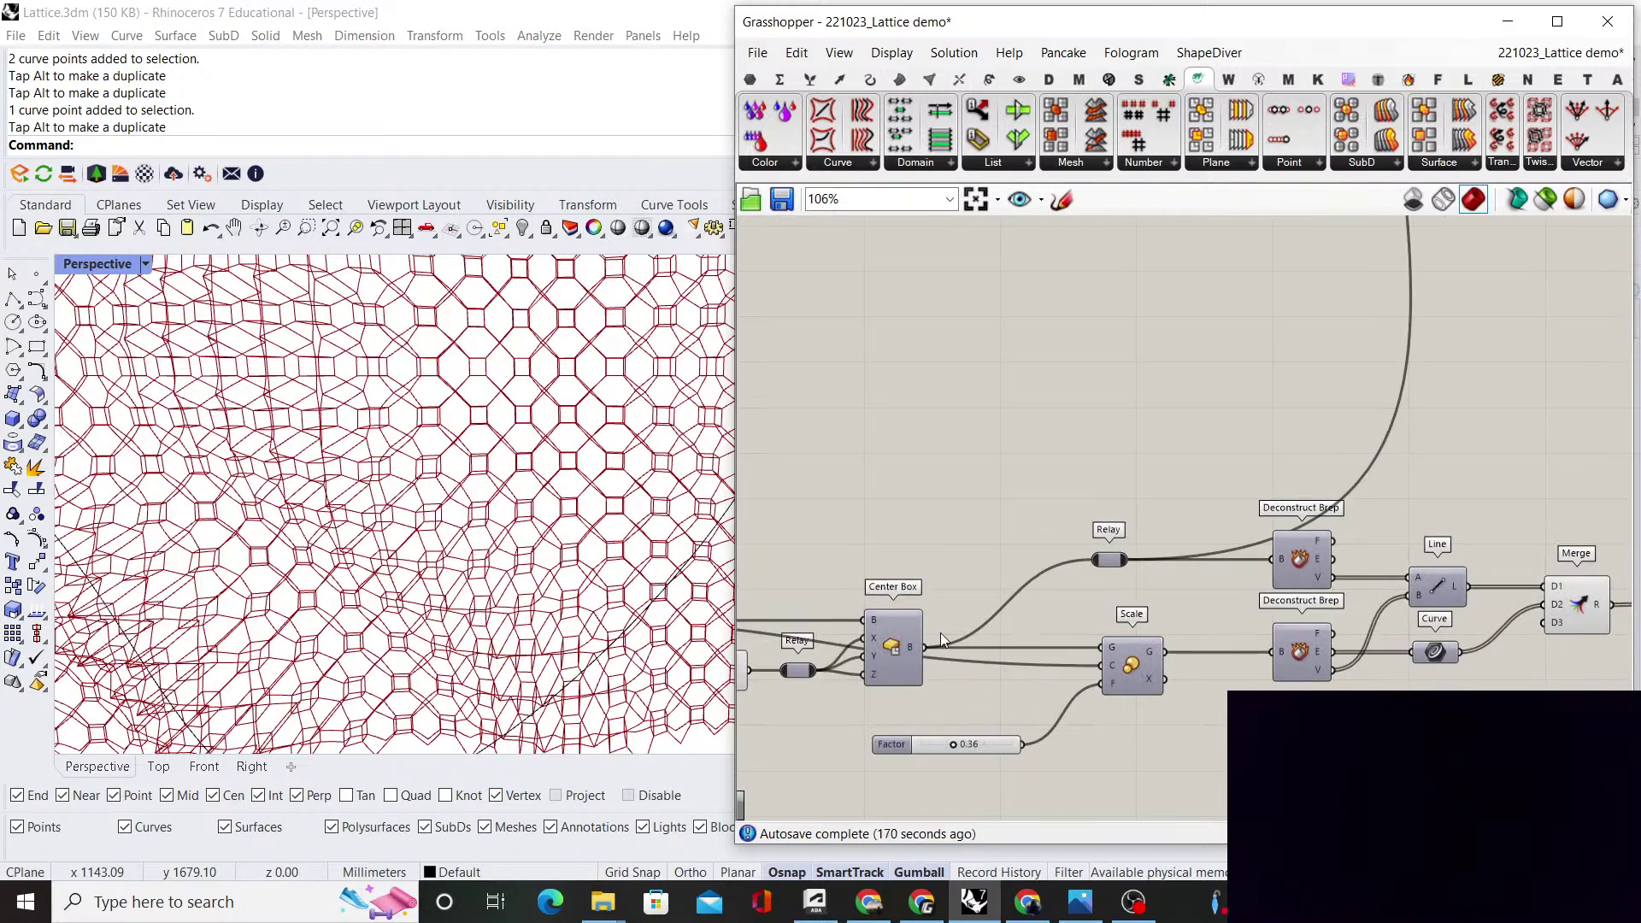
# Add a Merge component above Line and connect the vertices (V) outputs of both Deconstruct Brep components to D1 and D2
pyautogui.scroll(-2, 1335, 516)
pyautogui.scroll(3, 1216, 547)
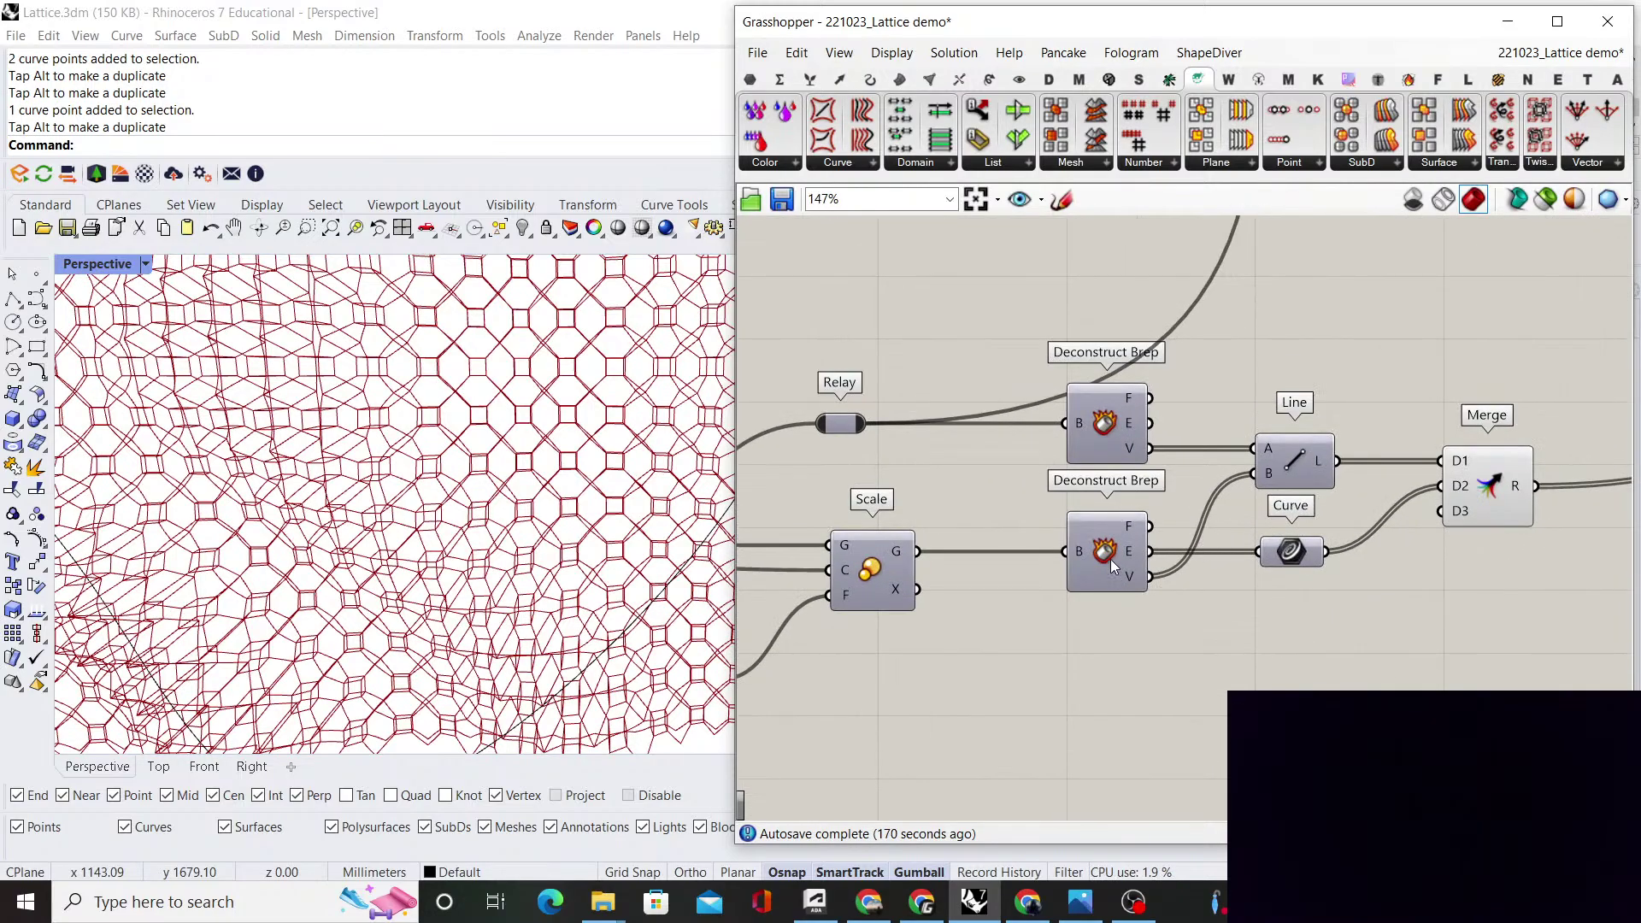
pyautogui.moveTo(1142, 525); pyautogui.dragTo(1077, 578, button='right')
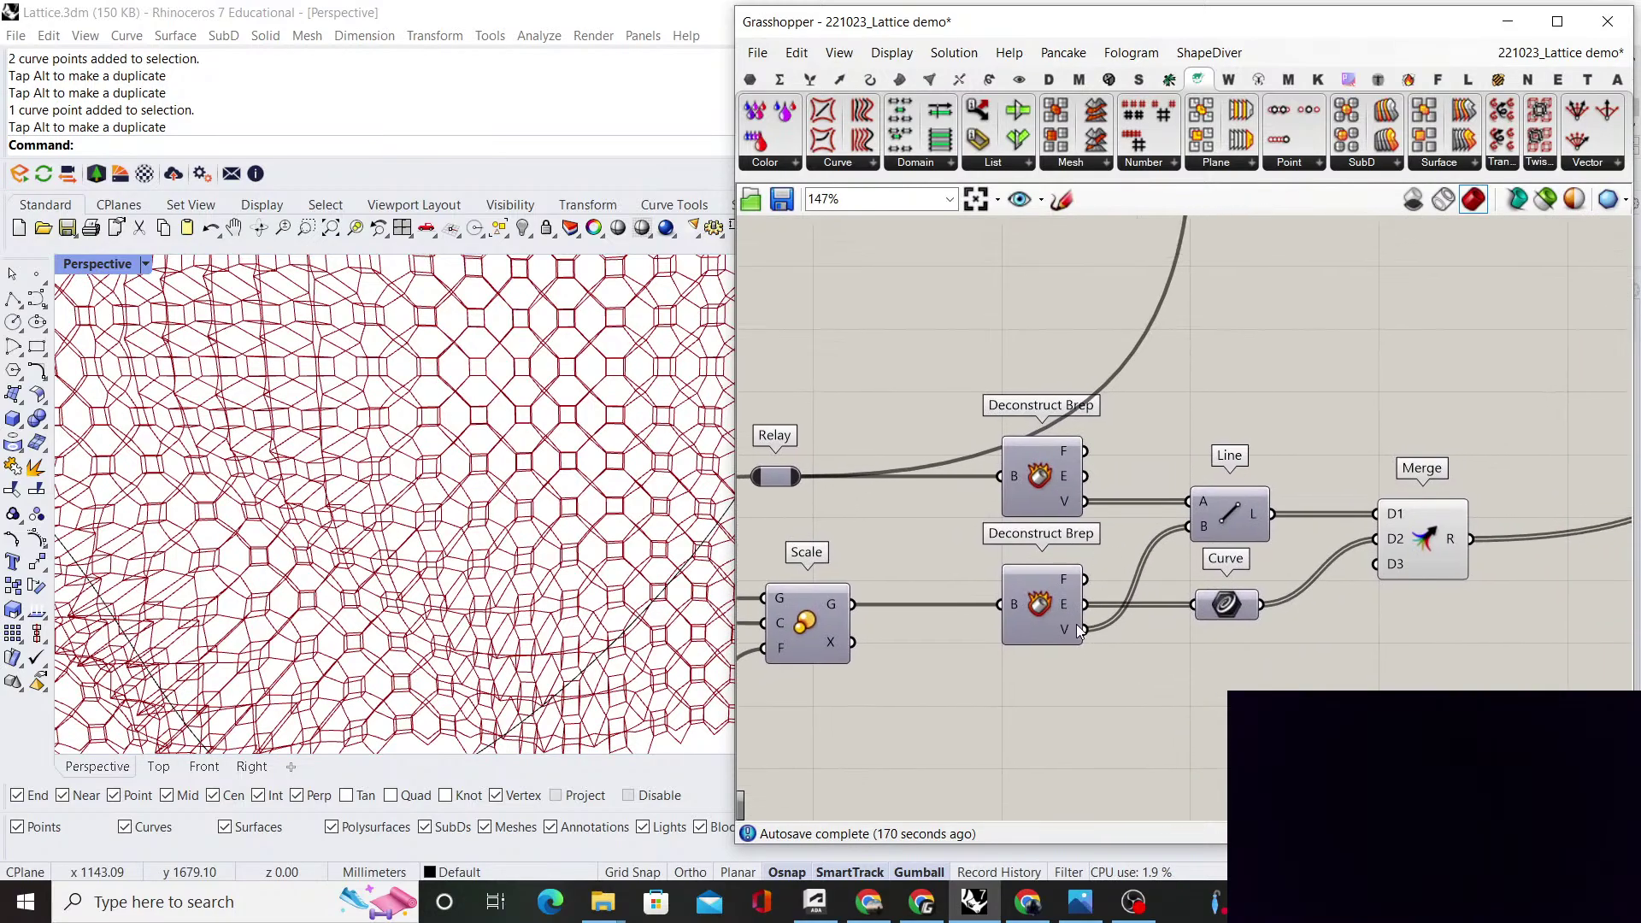
pyautogui.moveTo(1077, 637); pyautogui.dragTo(1018, 675, button='right')
pyautogui.doubleClick(1195, 443)
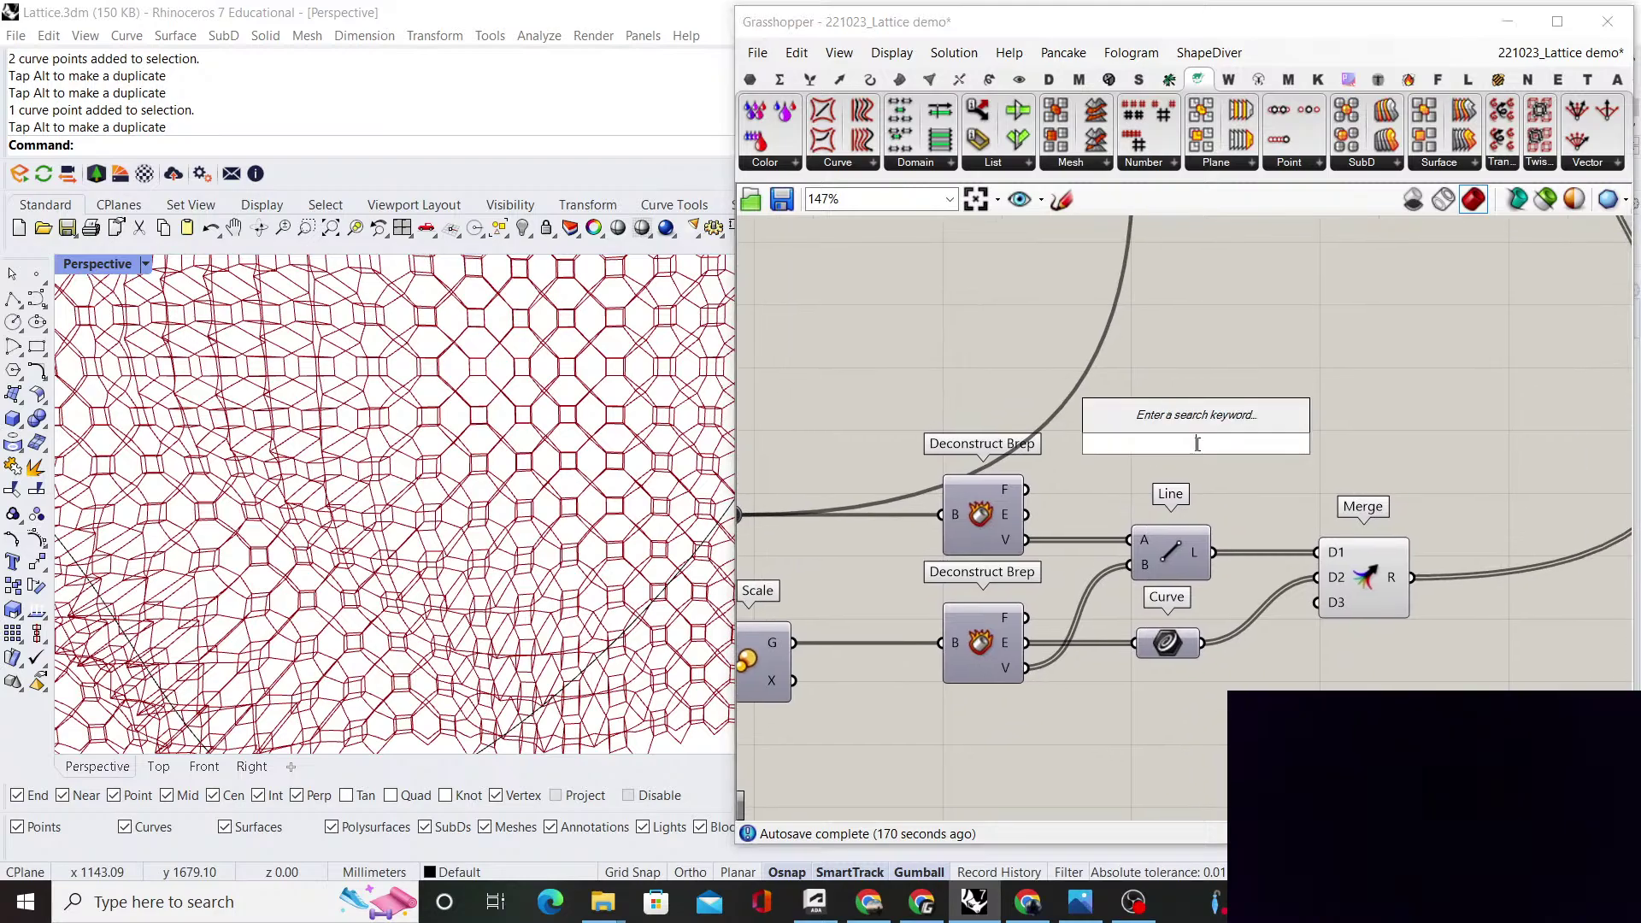
pyautogui.write('merge')
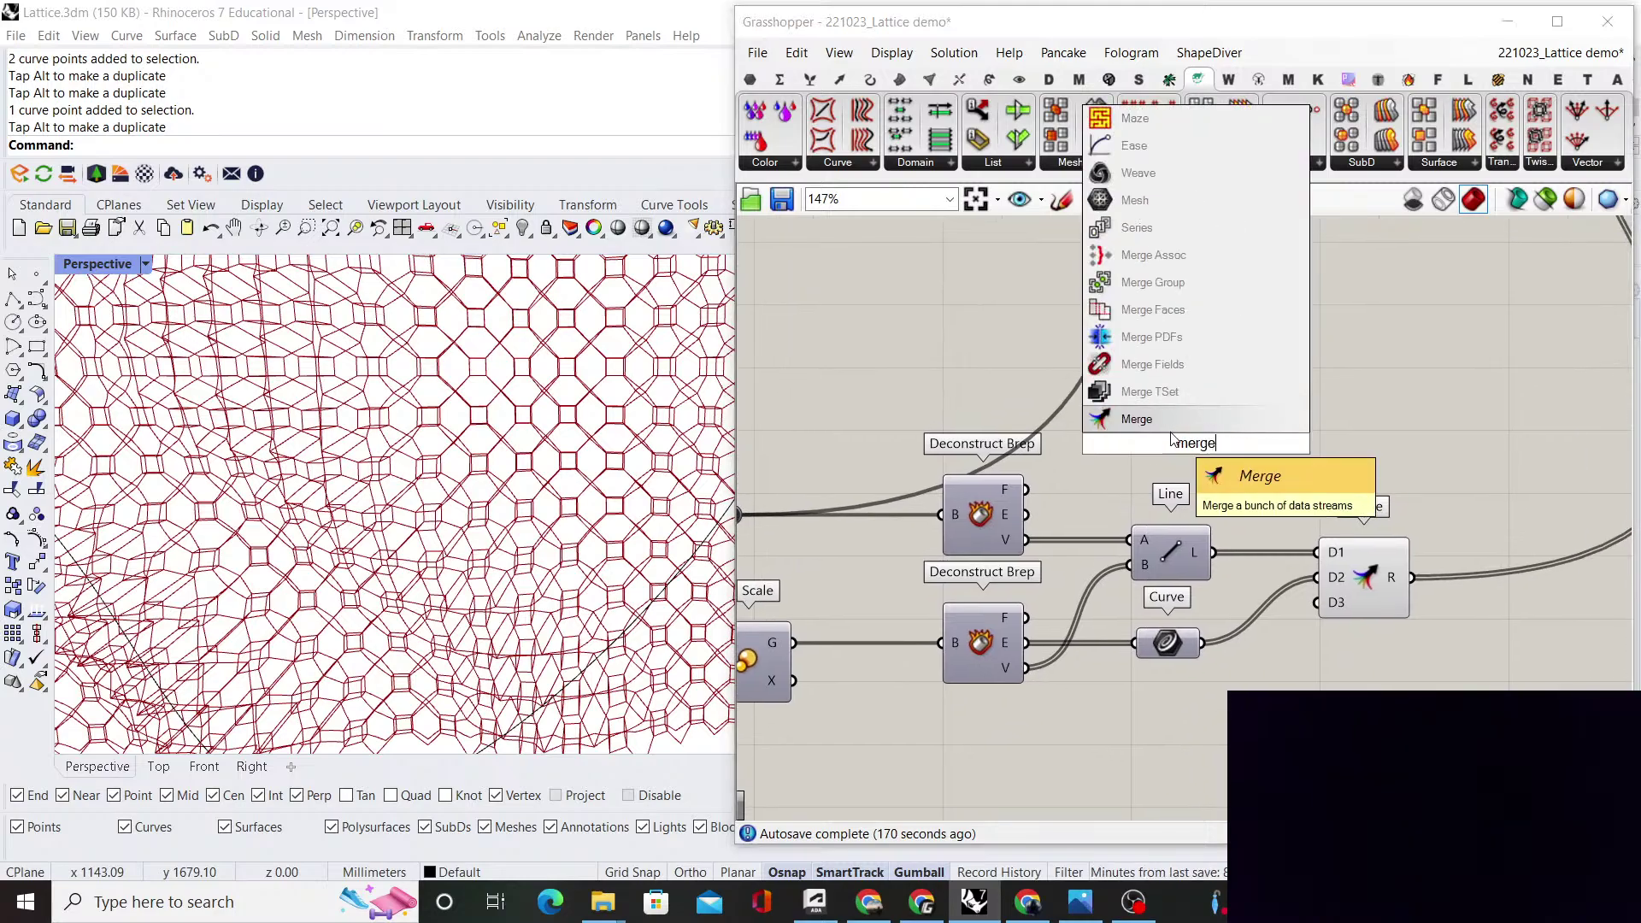
pyautogui.press('Return')
pyautogui.moveTo(1027, 539); pyautogui.dragTo(1143, 451)
pyautogui.moveTo(1025, 667); pyautogui.dragTo(1146, 455)
pyautogui.moveTo(1185, 445); pyautogui.dragTo(1167, 451)
pyautogui.moveTo(1224, 418); pyautogui.dragTo(1113, 426, button='right')
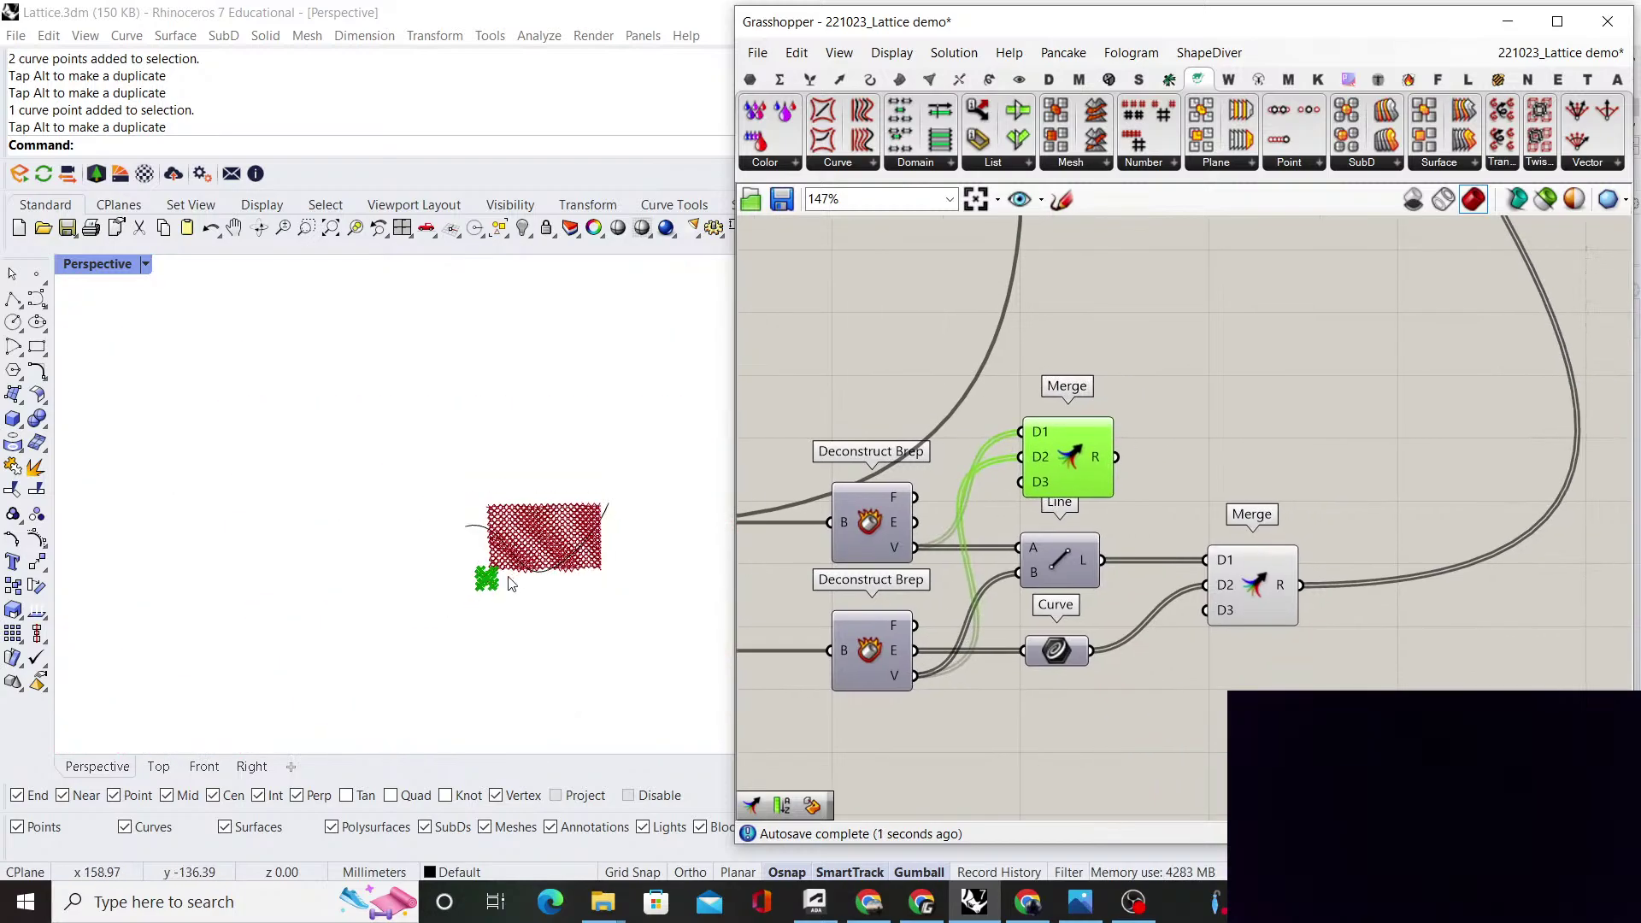
# Check the merged vertices on the source cell in the Perspective view, and delete the extra Merge component
pyautogui.scroll(-2, 1059, 511)
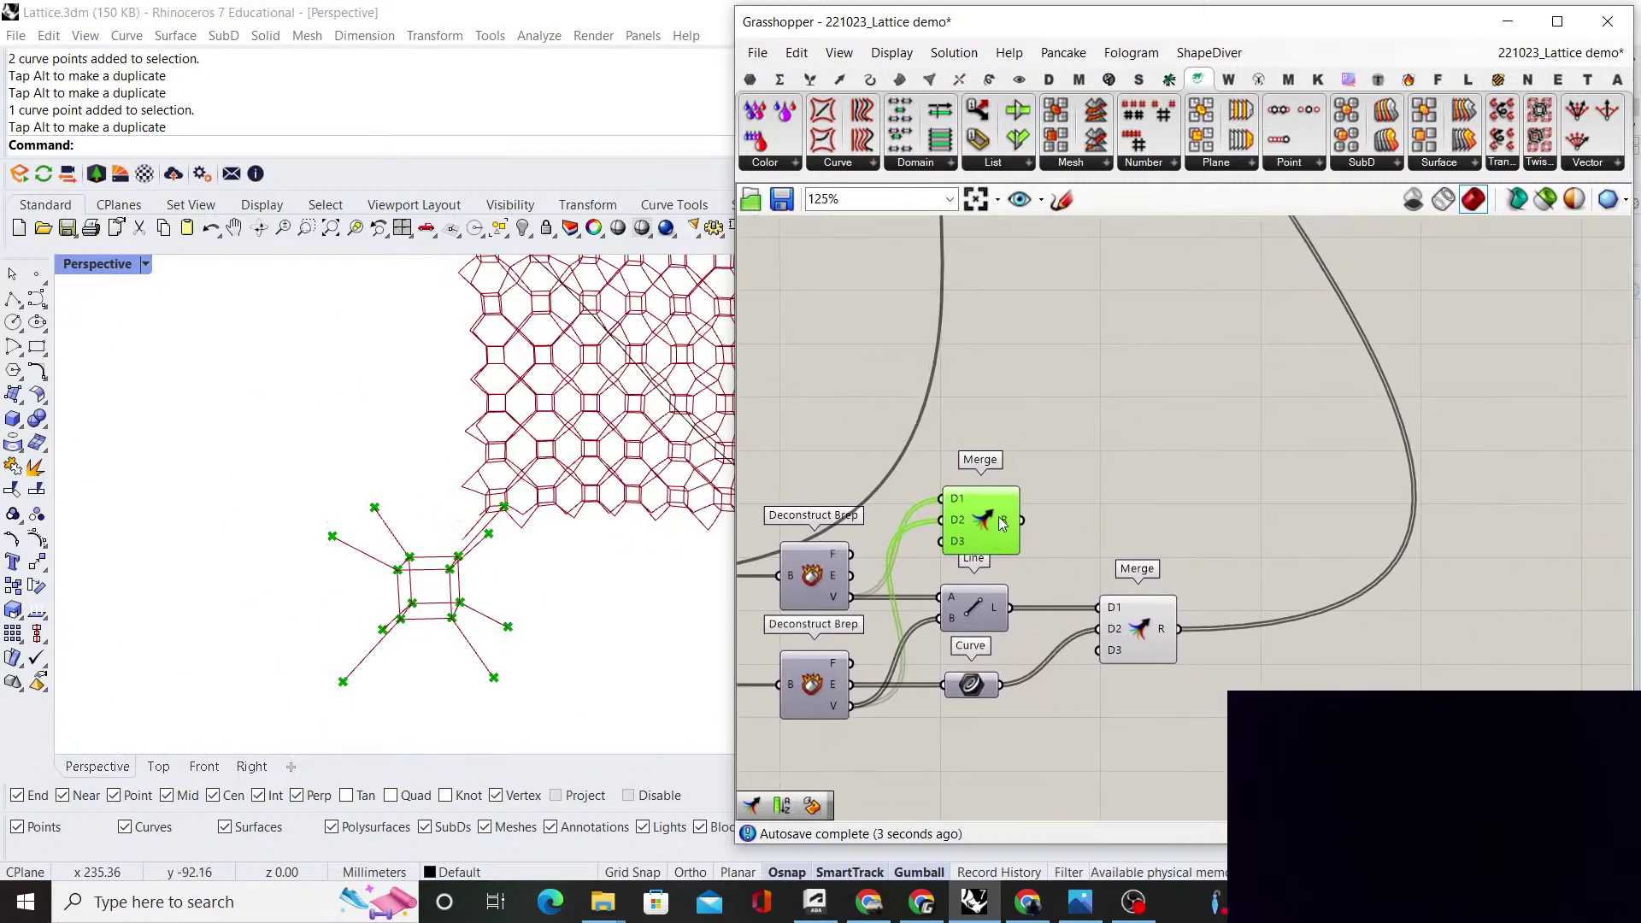
pyautogui.scroll(-2, 1060, 458)
pyautogui.scroll(-3, 479, 496)
pyautogui.moveTo(479, 496); pyautogui.dragTo(455, 522, button='right')
pyautogui.scroll(3, 457, 511)
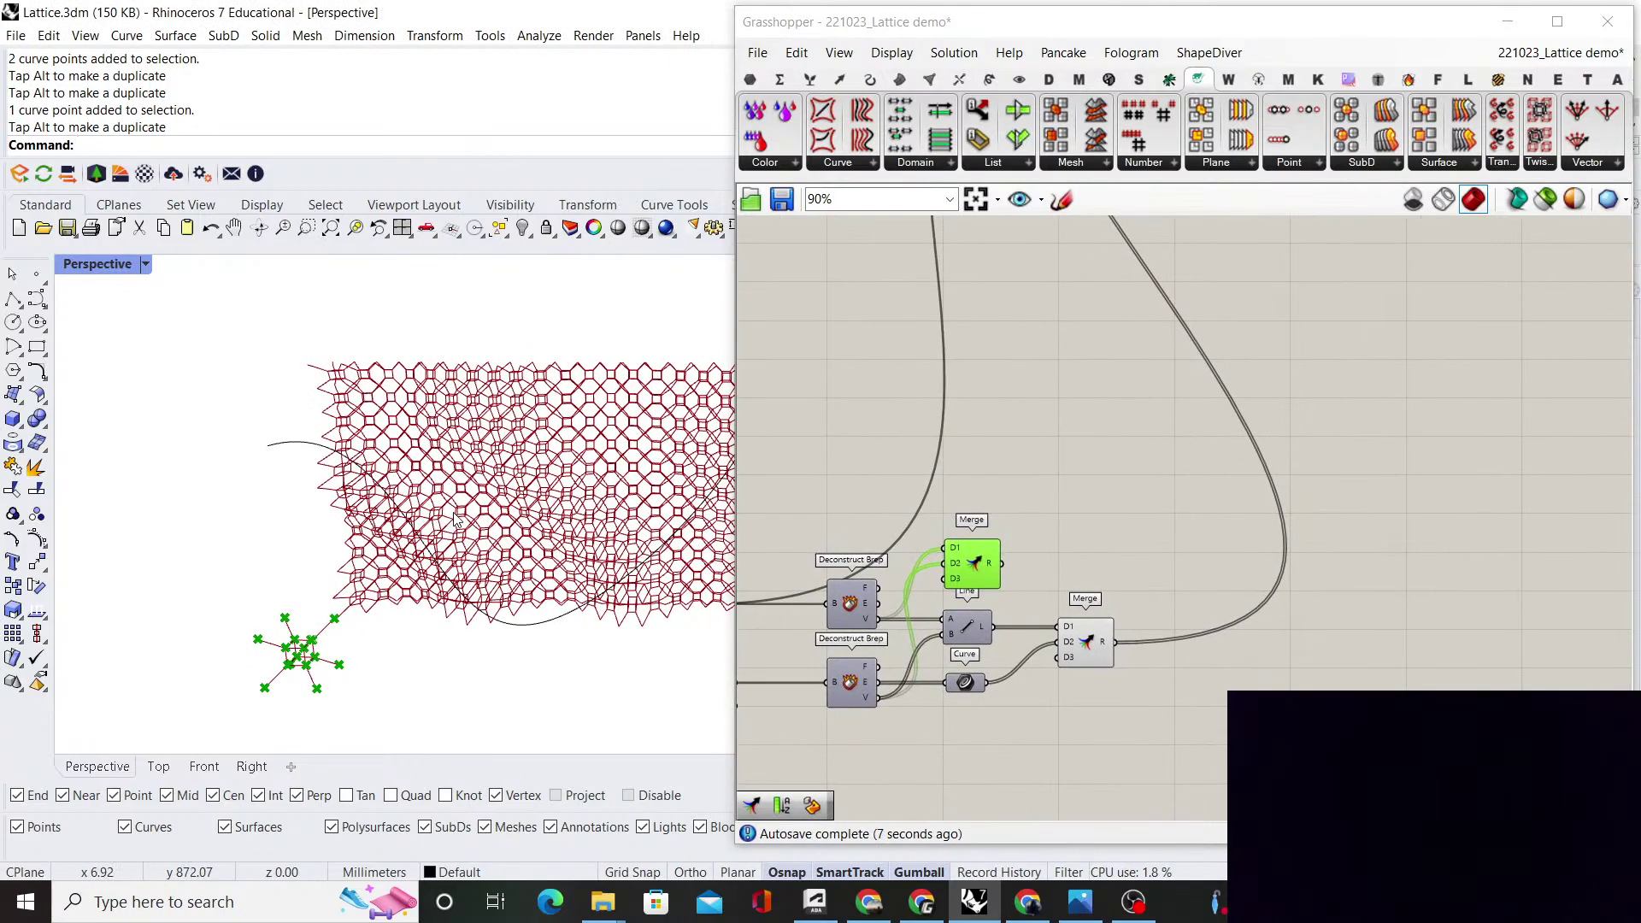
pyautogui.moveTo(983, 527); pyautogui.dragTo(1021, 492, button='right')
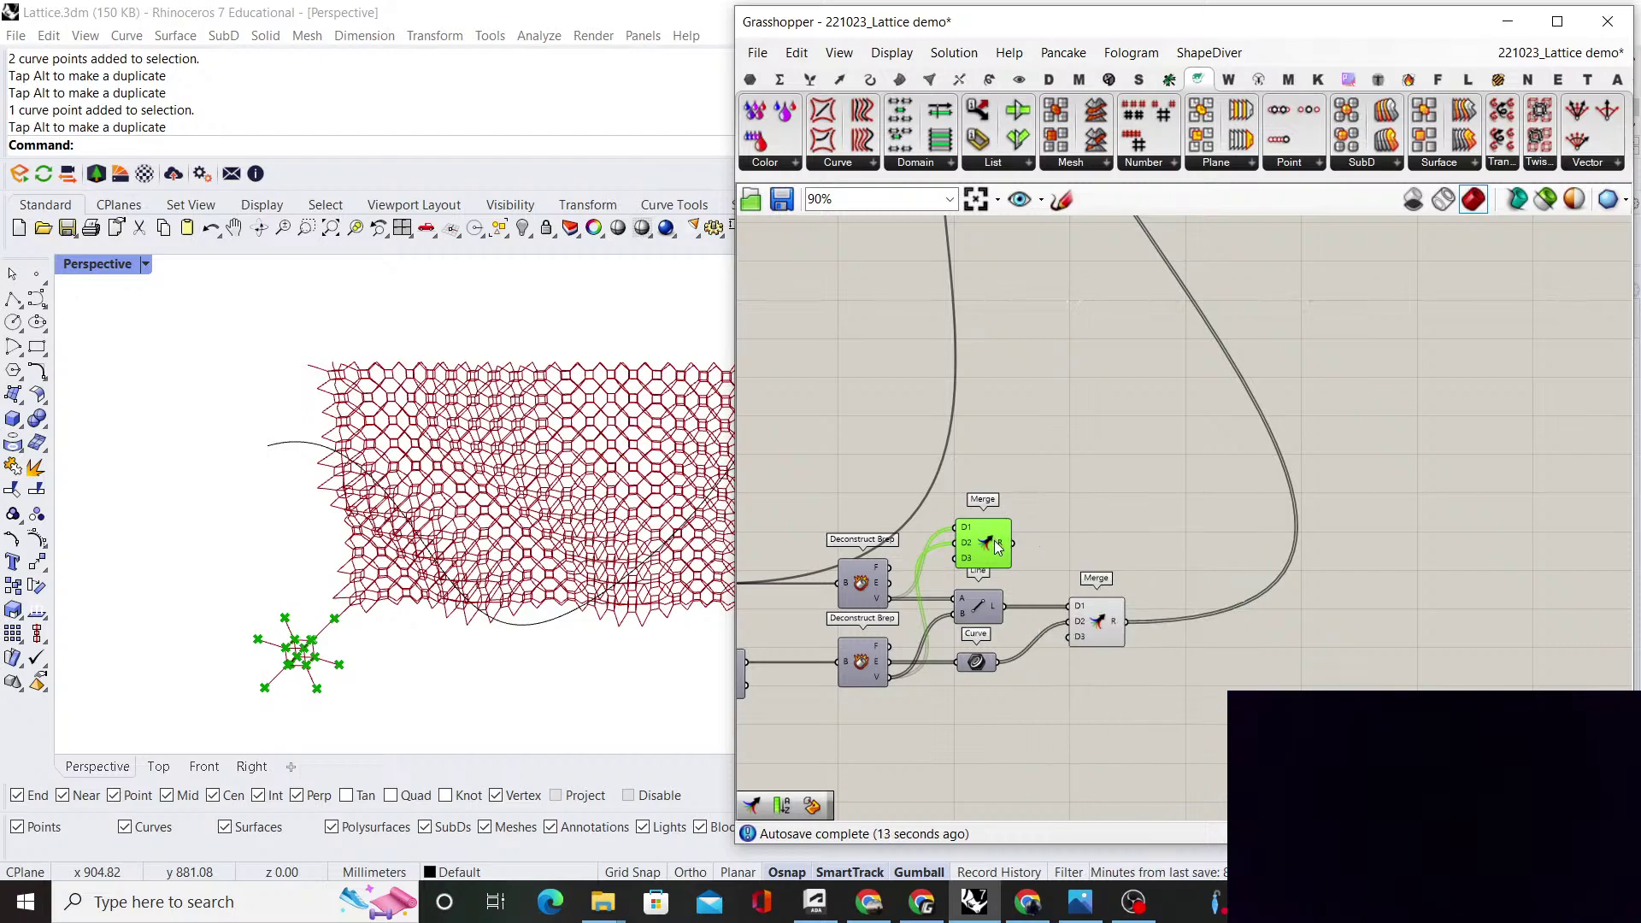
pyautogui.press('Delete')
# Inspect the cell's remaining Merge component, the Box Morph inputs, and the Line and Curve components feeding the merge
pyautogui.click(1100, 624)
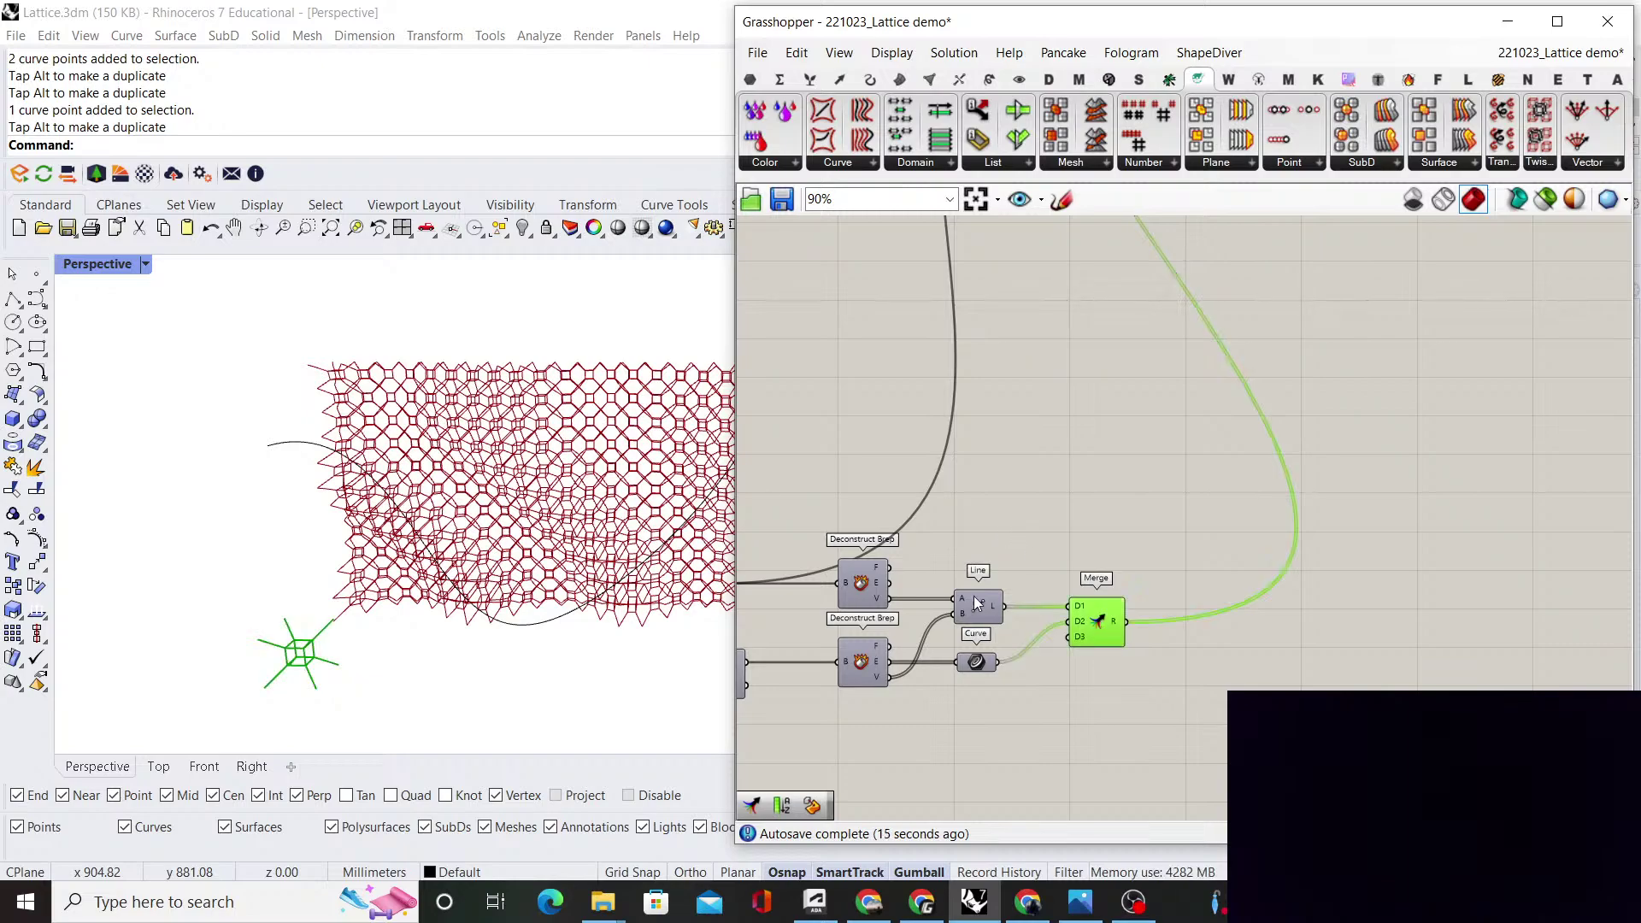
pyautogui.click(1090, 539)
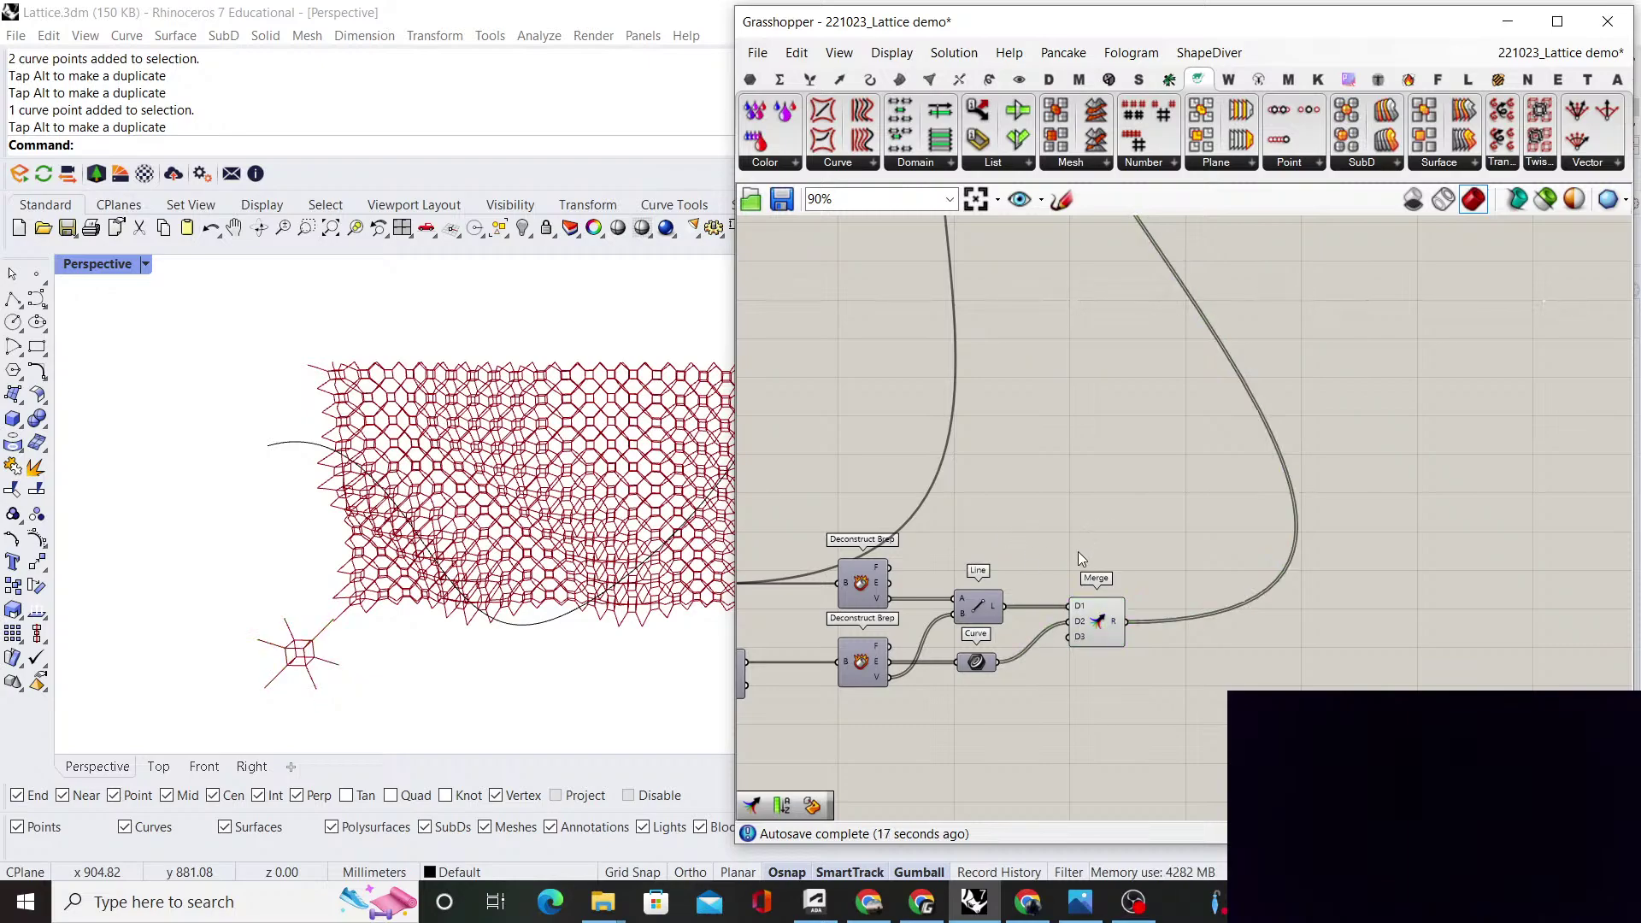
pyautogui.moveTo(1156, 568); pyautogui.dragTo(988, 350, button='right')
pyautogui.scroll(2, 988, 356)
pyautogui.moveTo(988, 356); pyautogui.dragTo(1323, 367)
pyautogui.click(1309, 456)
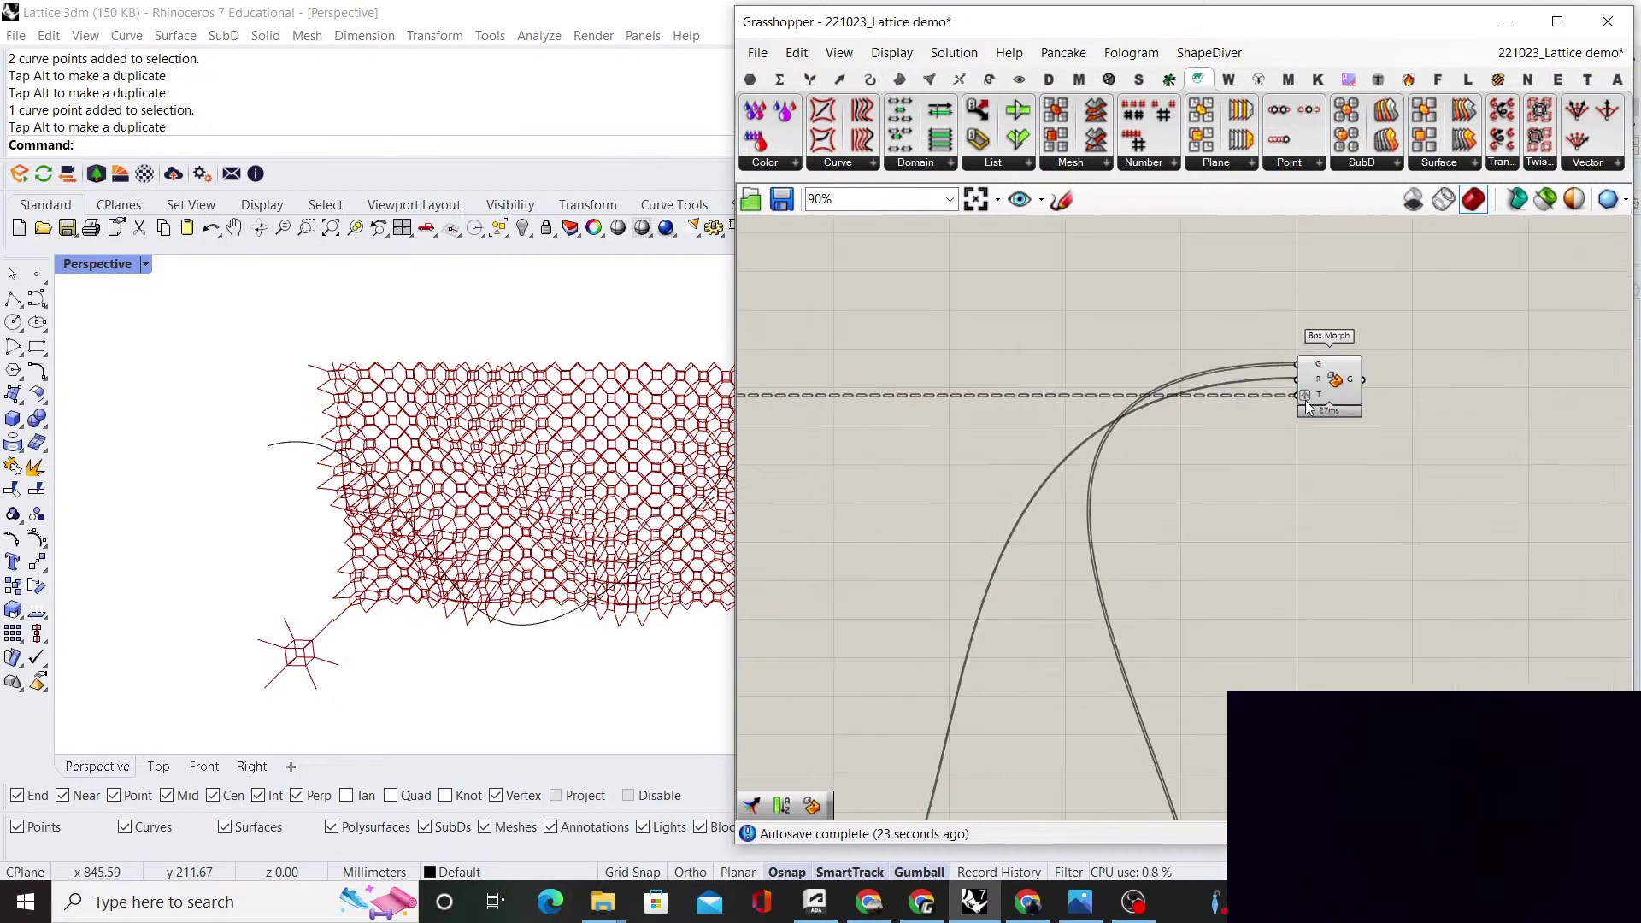
pyautogui.scroll(-2, 1310, 456)
pyautogui.scroll(4, 1171, 583)
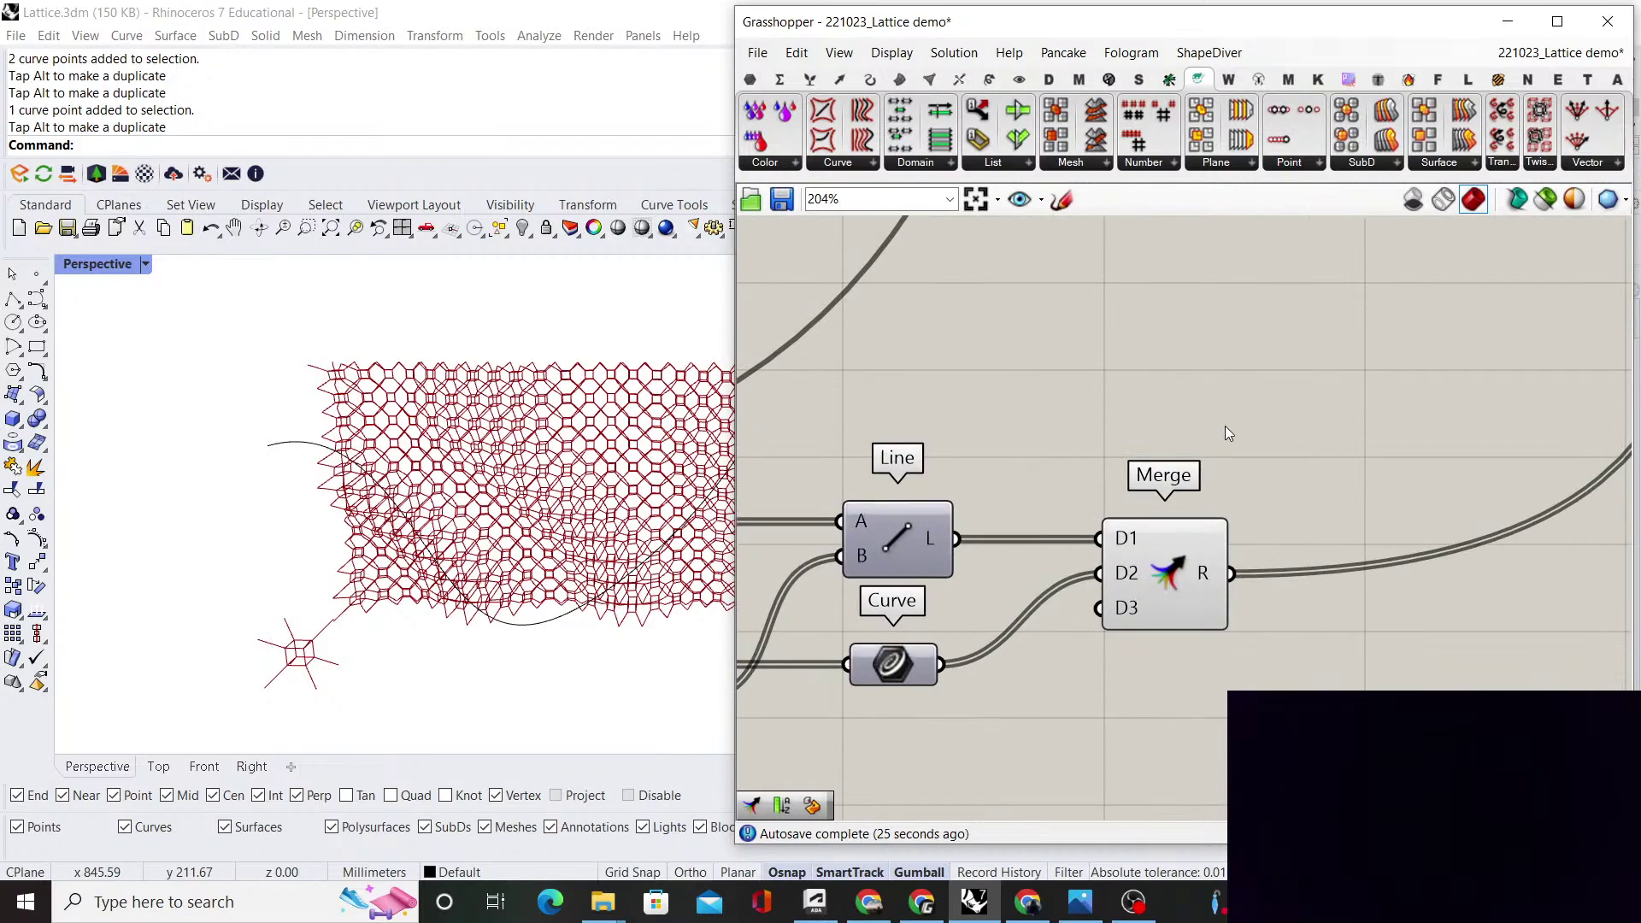
pyautogui.moveTo(996, 492); pyautogui.dragTo(1074, 439, button='right')
pyautogui.moveTo(1060, 662); pyautogui.dragTo(964, 437)
pyautogui.click(964, 437)
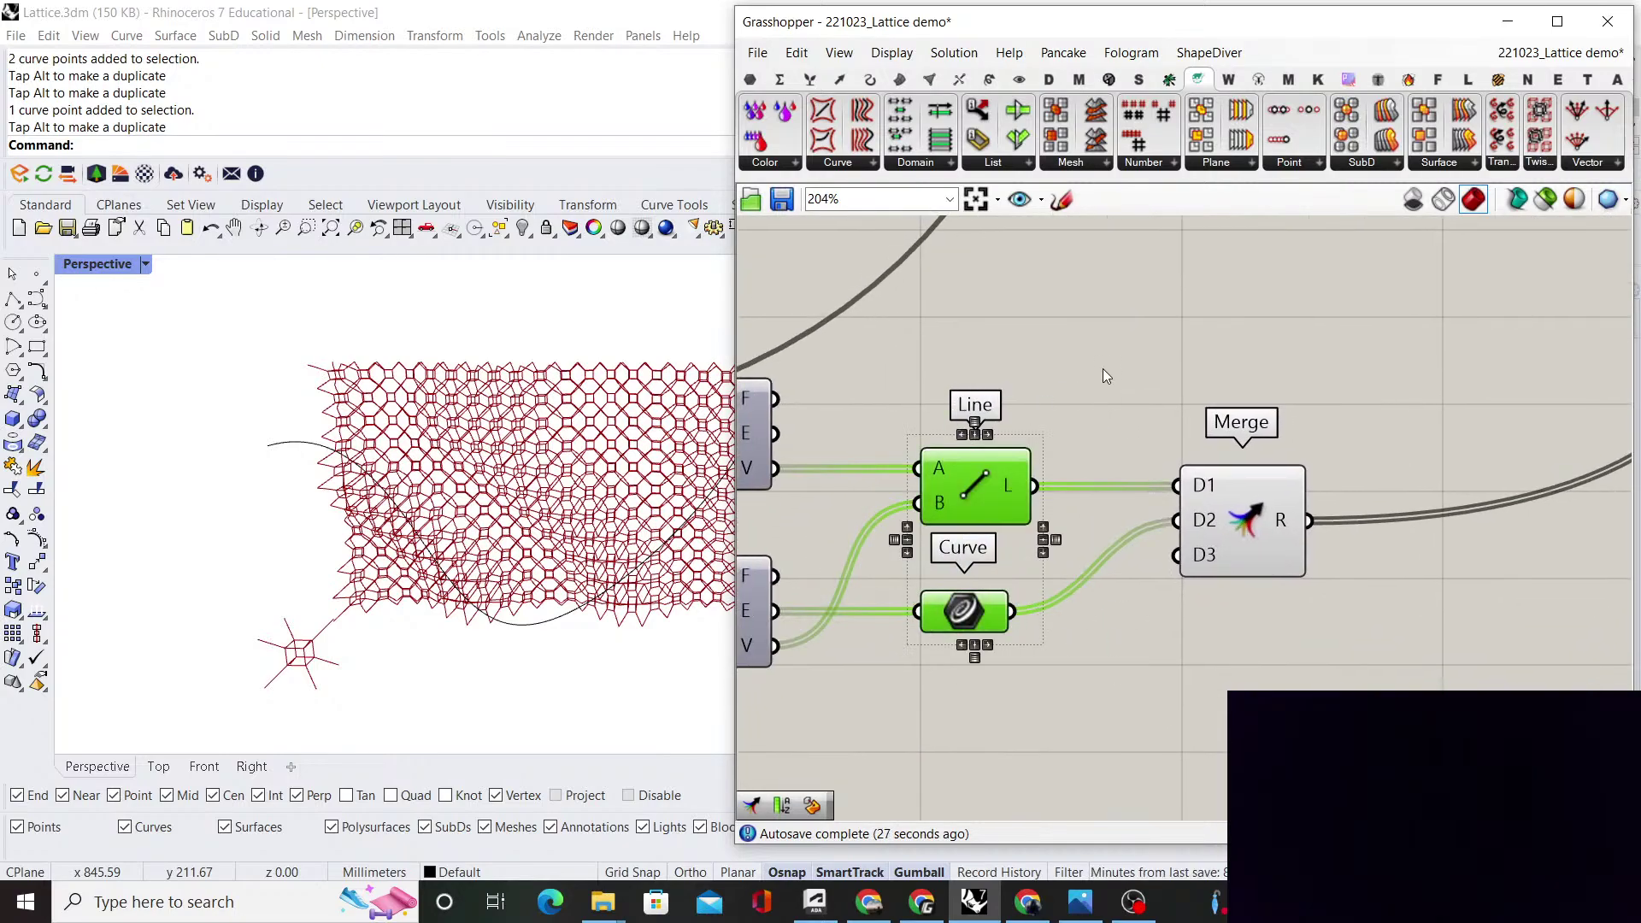
pyautogui.click(1104, 370)
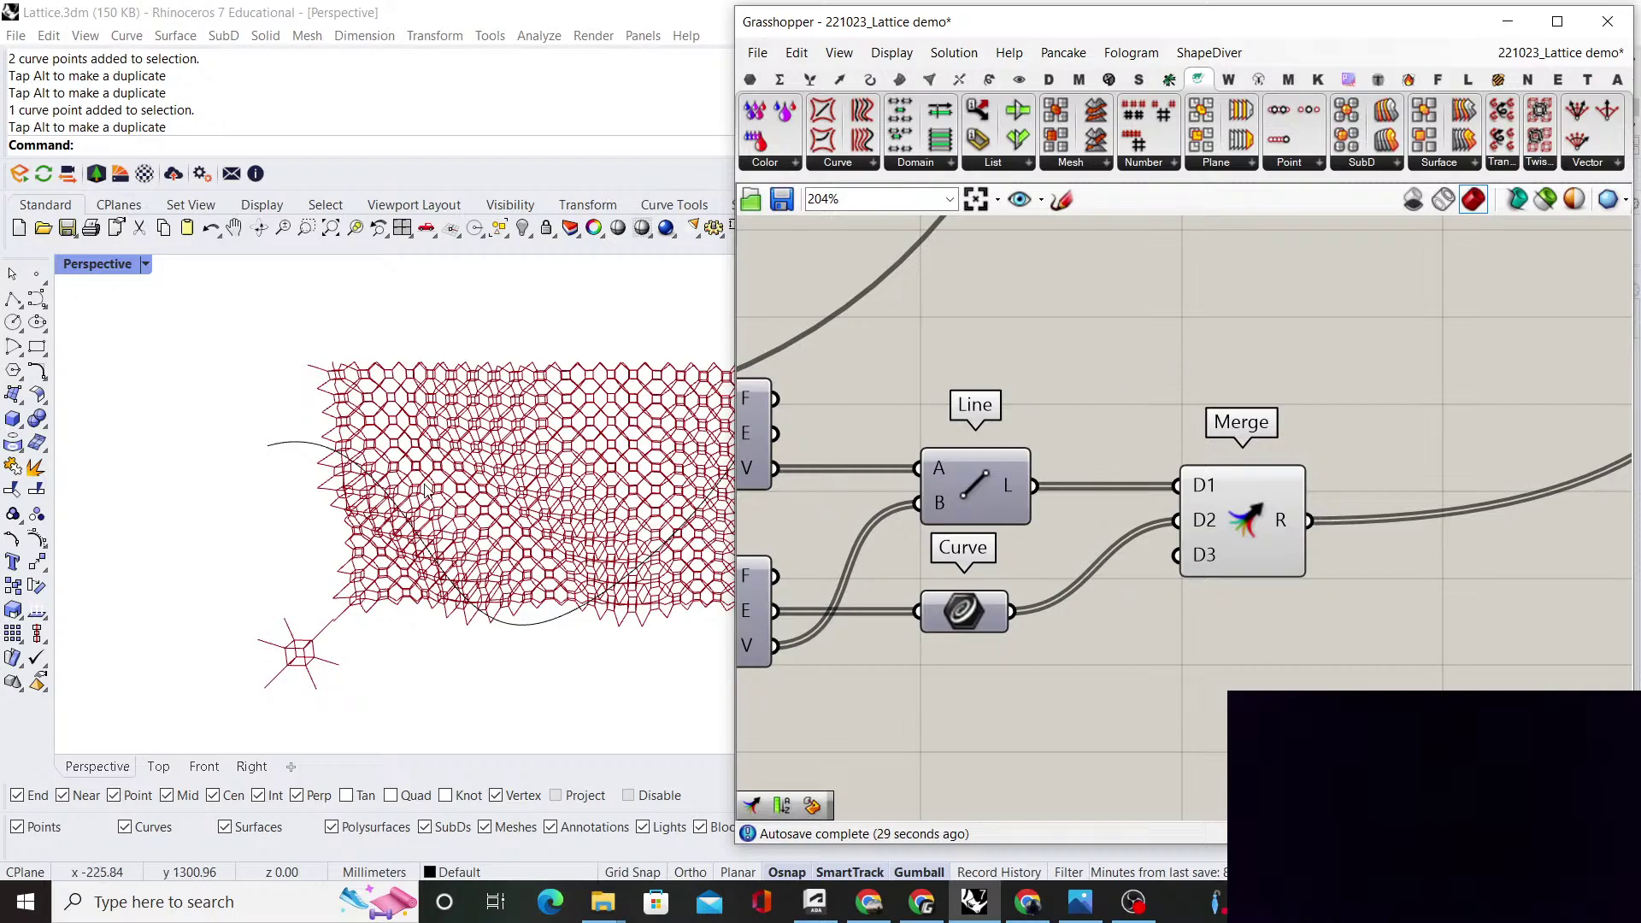
# Compare the lattice wall with its single source cell in the Perspective view and review the cell's component chain
pyautogui.scroll(-2, 475, 483)
pyautogui.scroll(6, 475, 483)
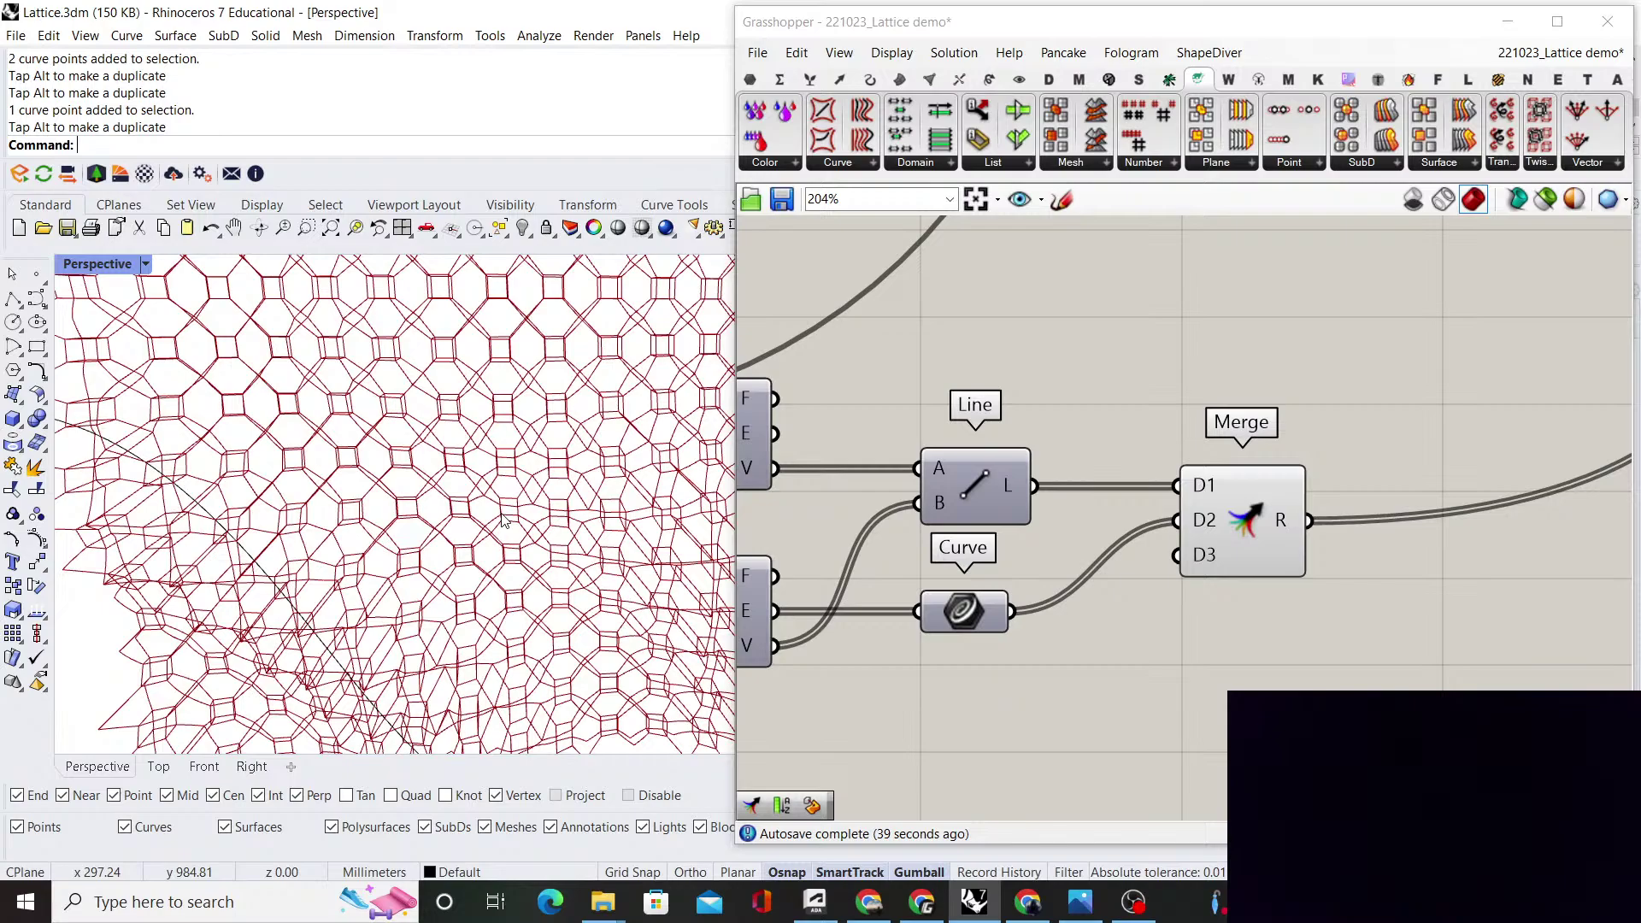
pyautogui.scroll(-6, 1139, 516)
pyautogui.click(1139, 549)
pyautogui.scroll(4, 1139, 551)
pyautogui.click(1223, 495)
pyautogui.click(1171, 589)
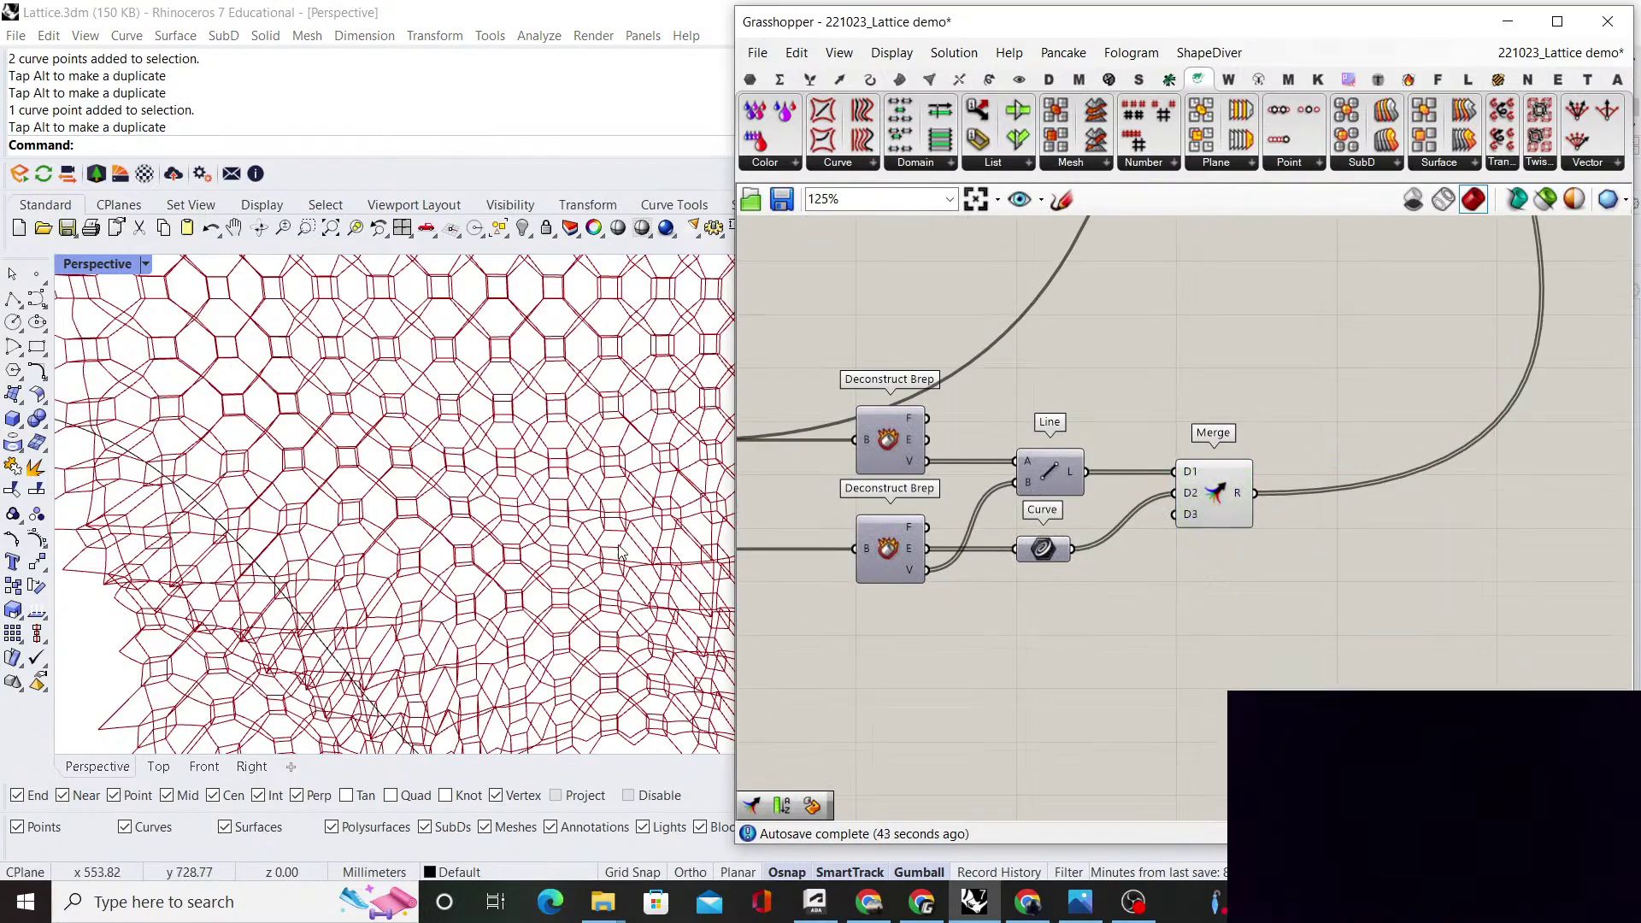
pyautogui.scroll(-8, 407, 617)
pyautogui.scroll(5, 407, 624)
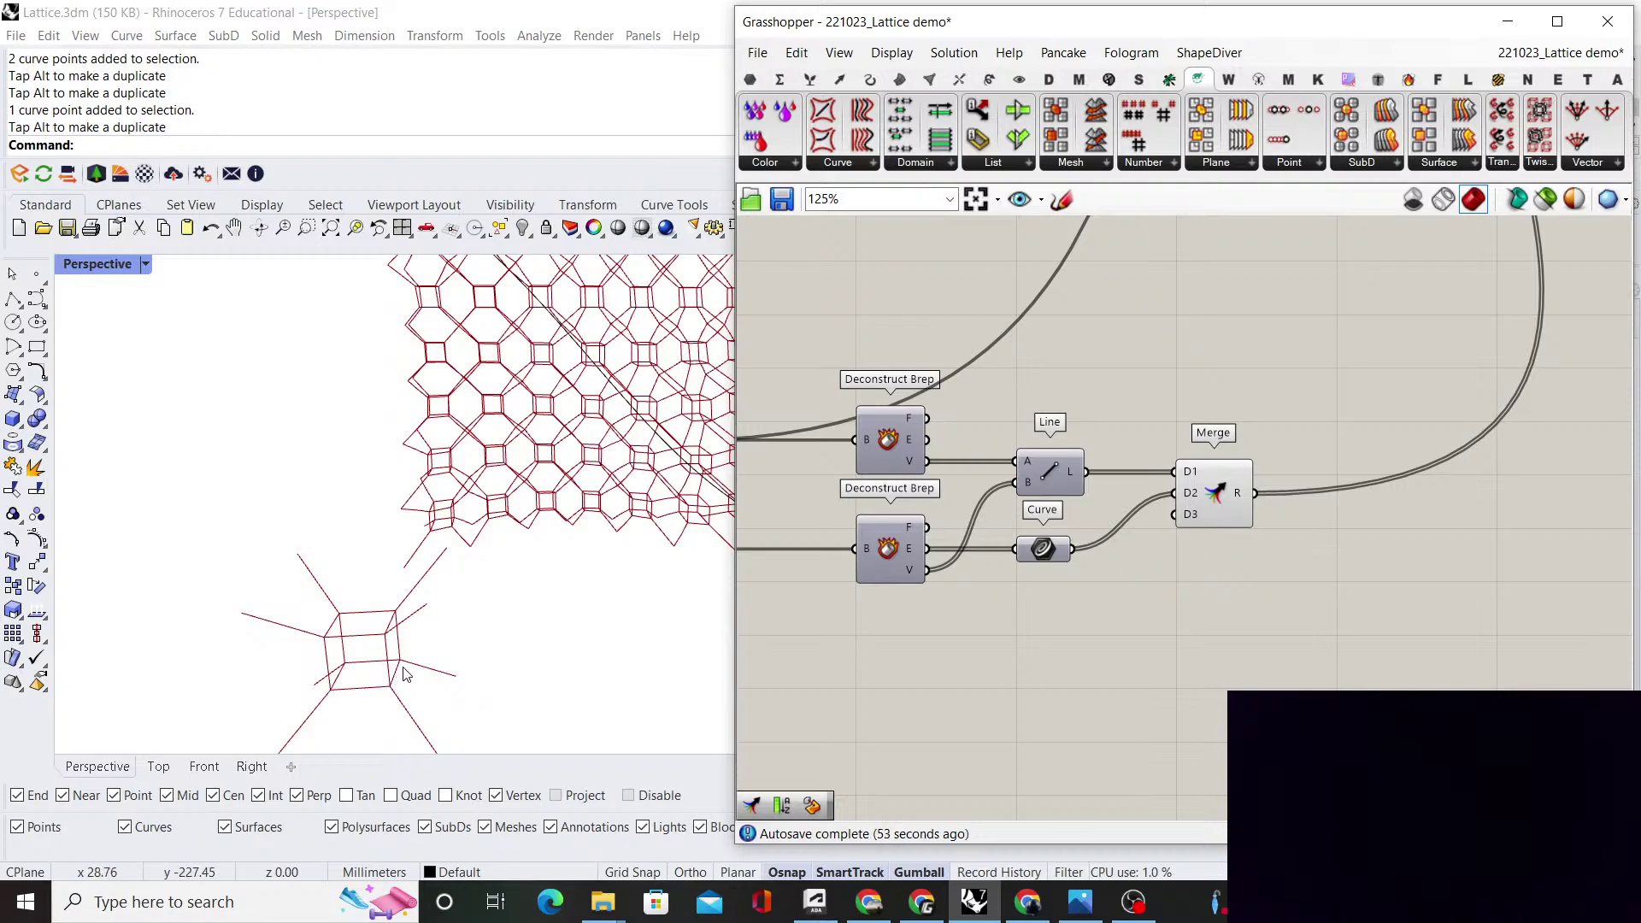
pyautogui.scroll(-3, 1243, 565)
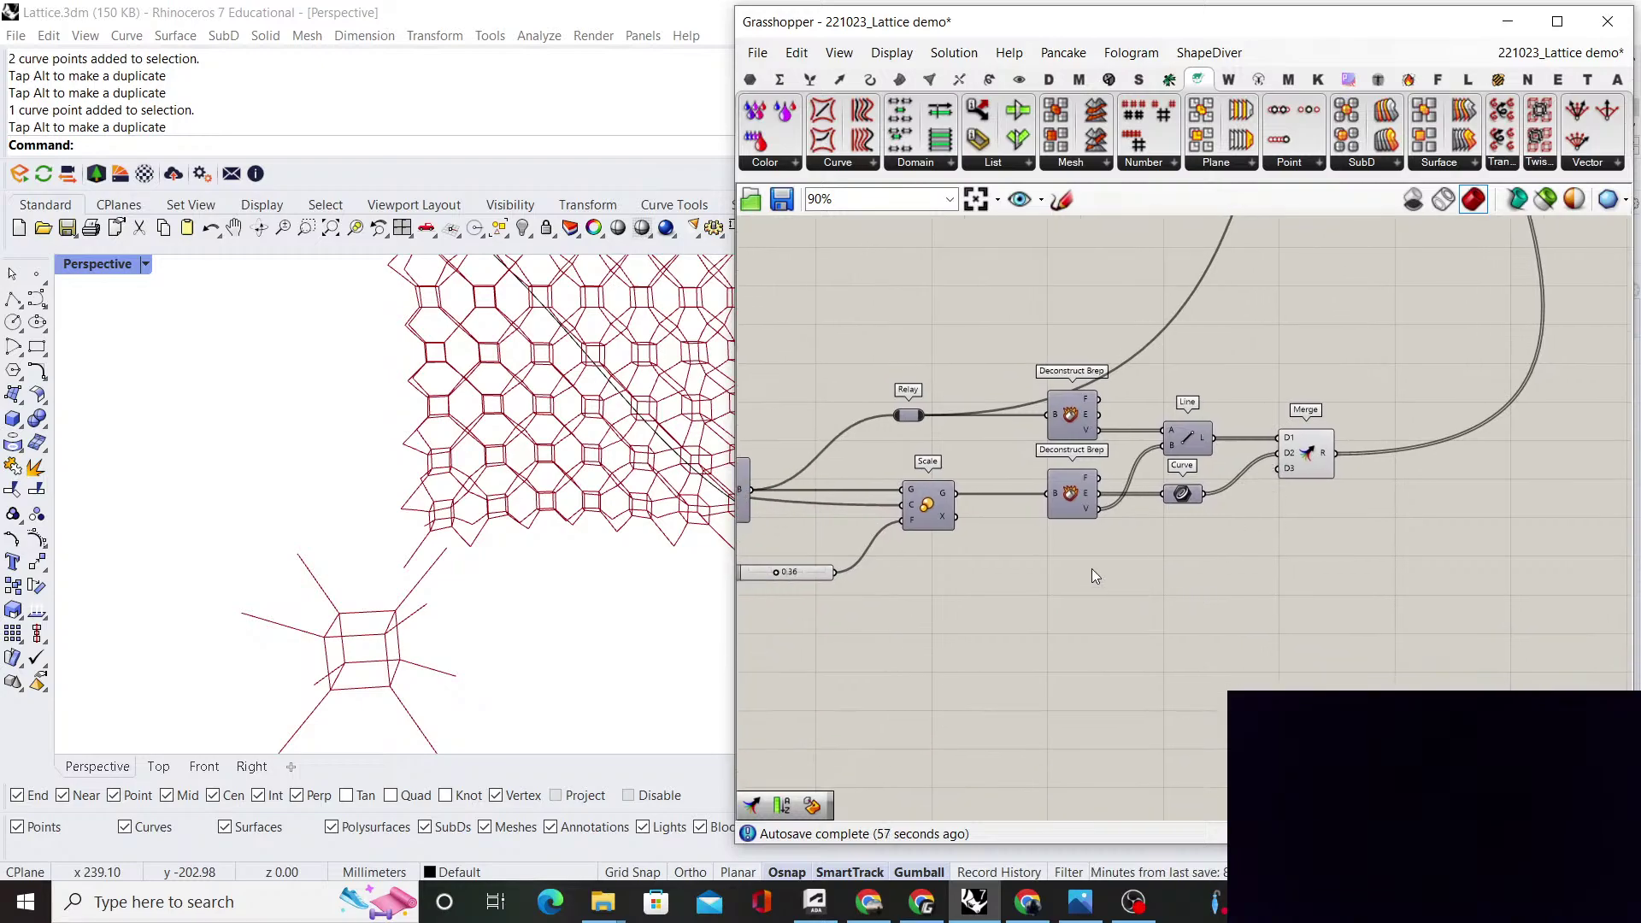
pyautogui.scroll(-1, 1091, 568)
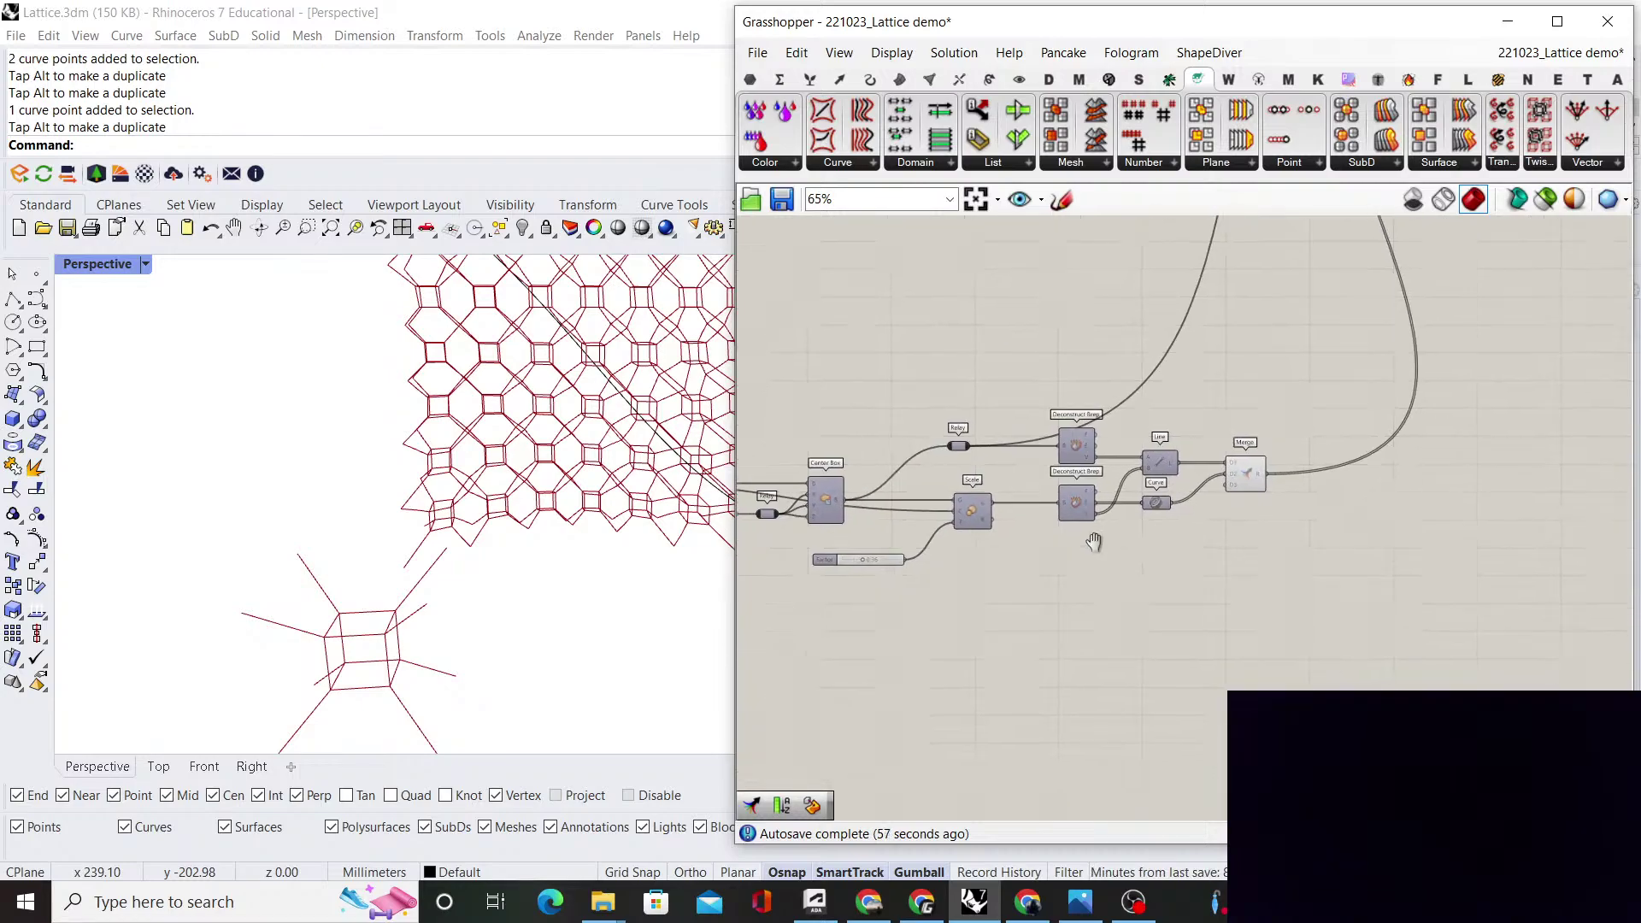
# Compare the lattice wall with the curve running across it in the Perspective view
pyautogui.click(1187, 622)
pyautogui.scroll(-8, 498, 612)
pyautogui.scroll(-2, 378, 554)
pyautogui.scroll(4, 612, 574)
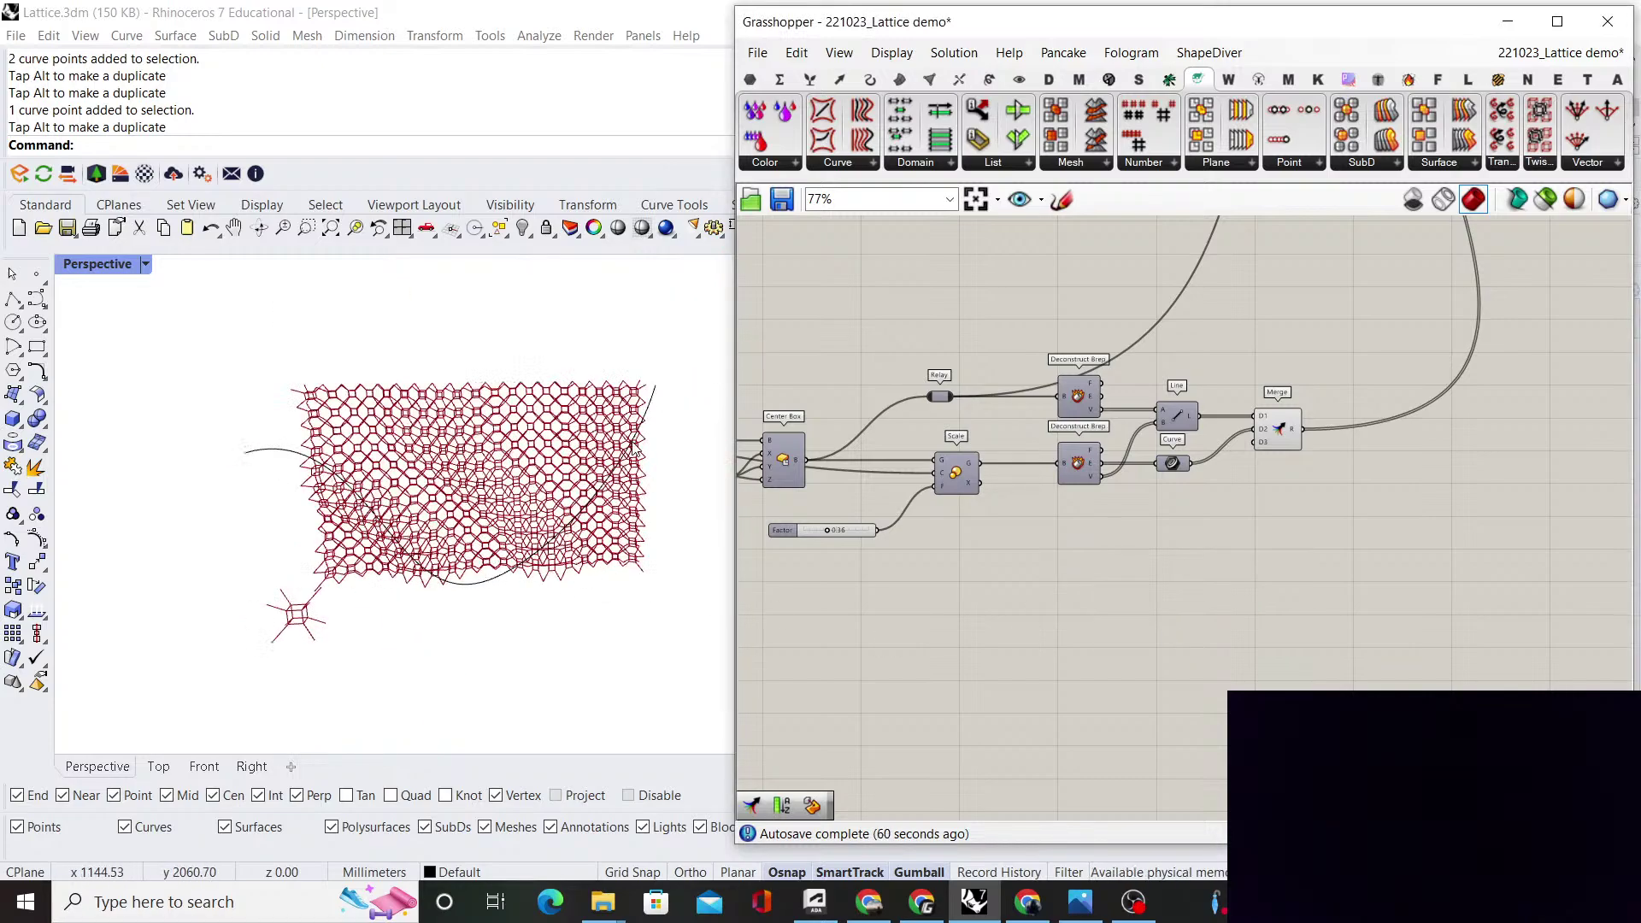
pyautogui.scroll(3, 596, 510)
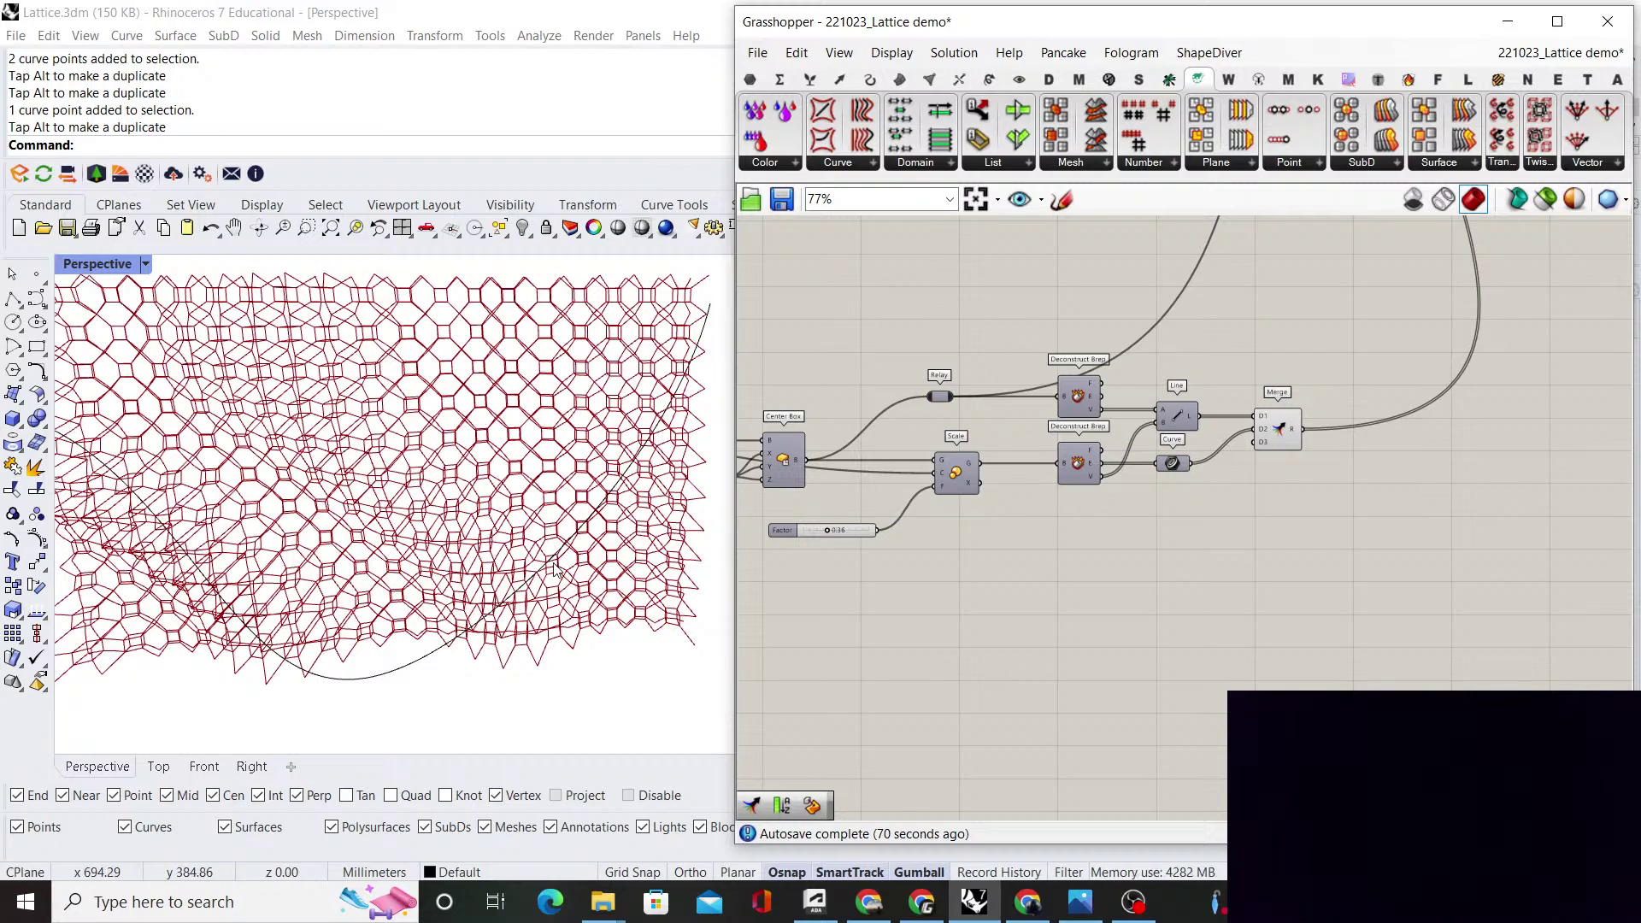
pyautogui.scroll(-2, 592, 473)
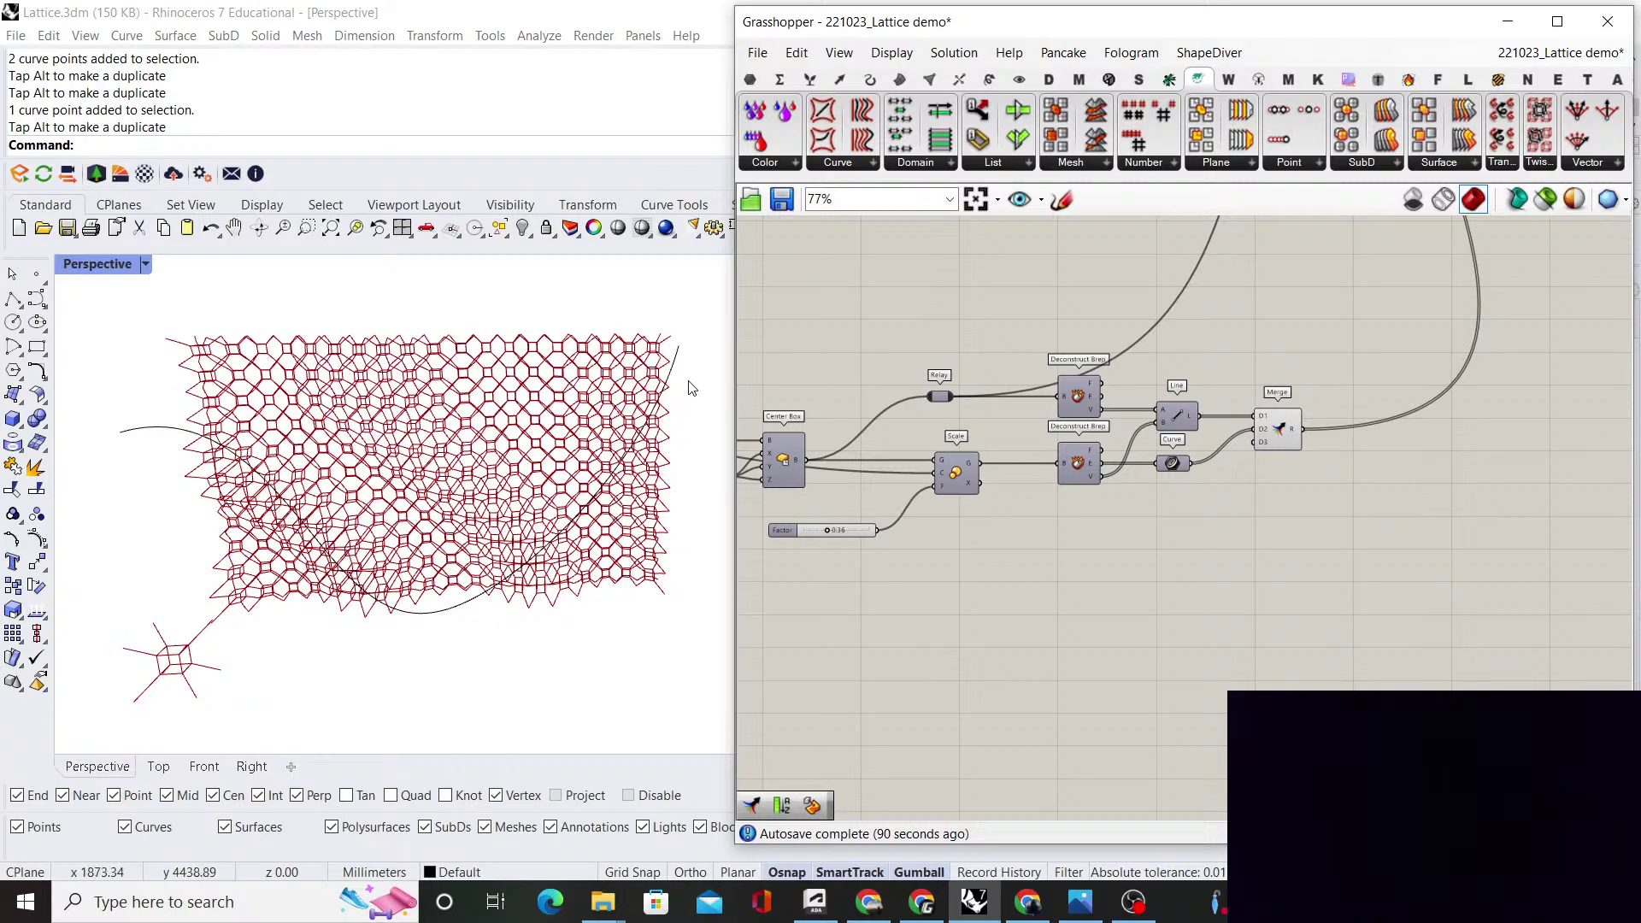
# Add a Center component, feed it the TB output of Twisted Box Sweep, and check the box centers on the lattice wall
pyautogui.scroll(-7, 1132, 461)
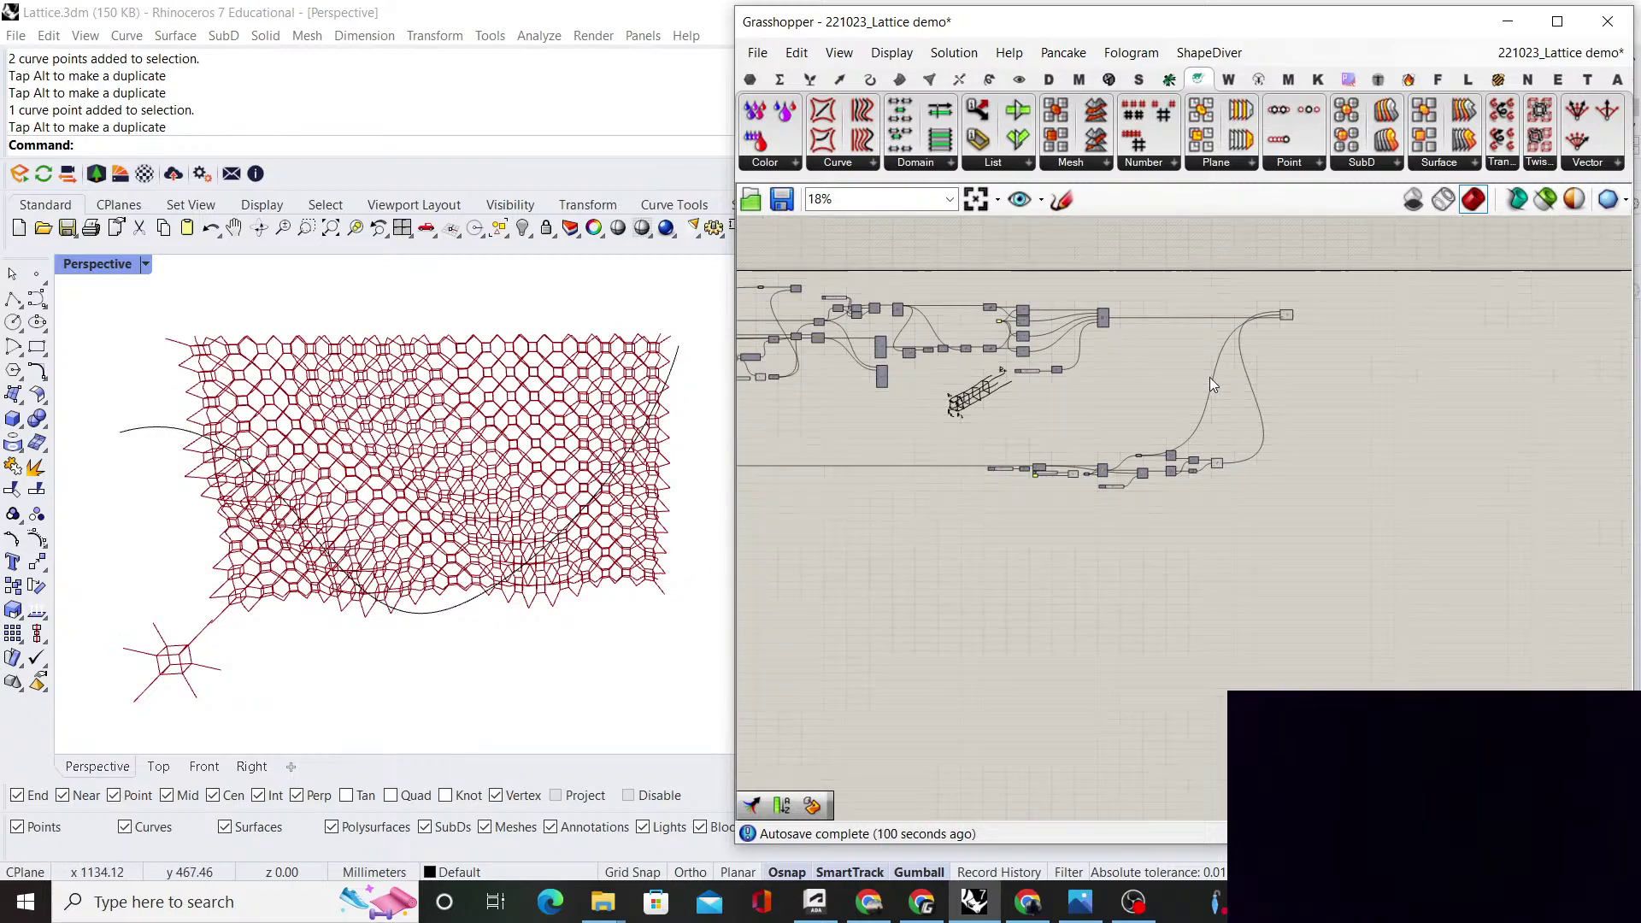
pyautogui.scroll(6, 1133, 342)
pyautogui.scroll(4, 1014, 363)
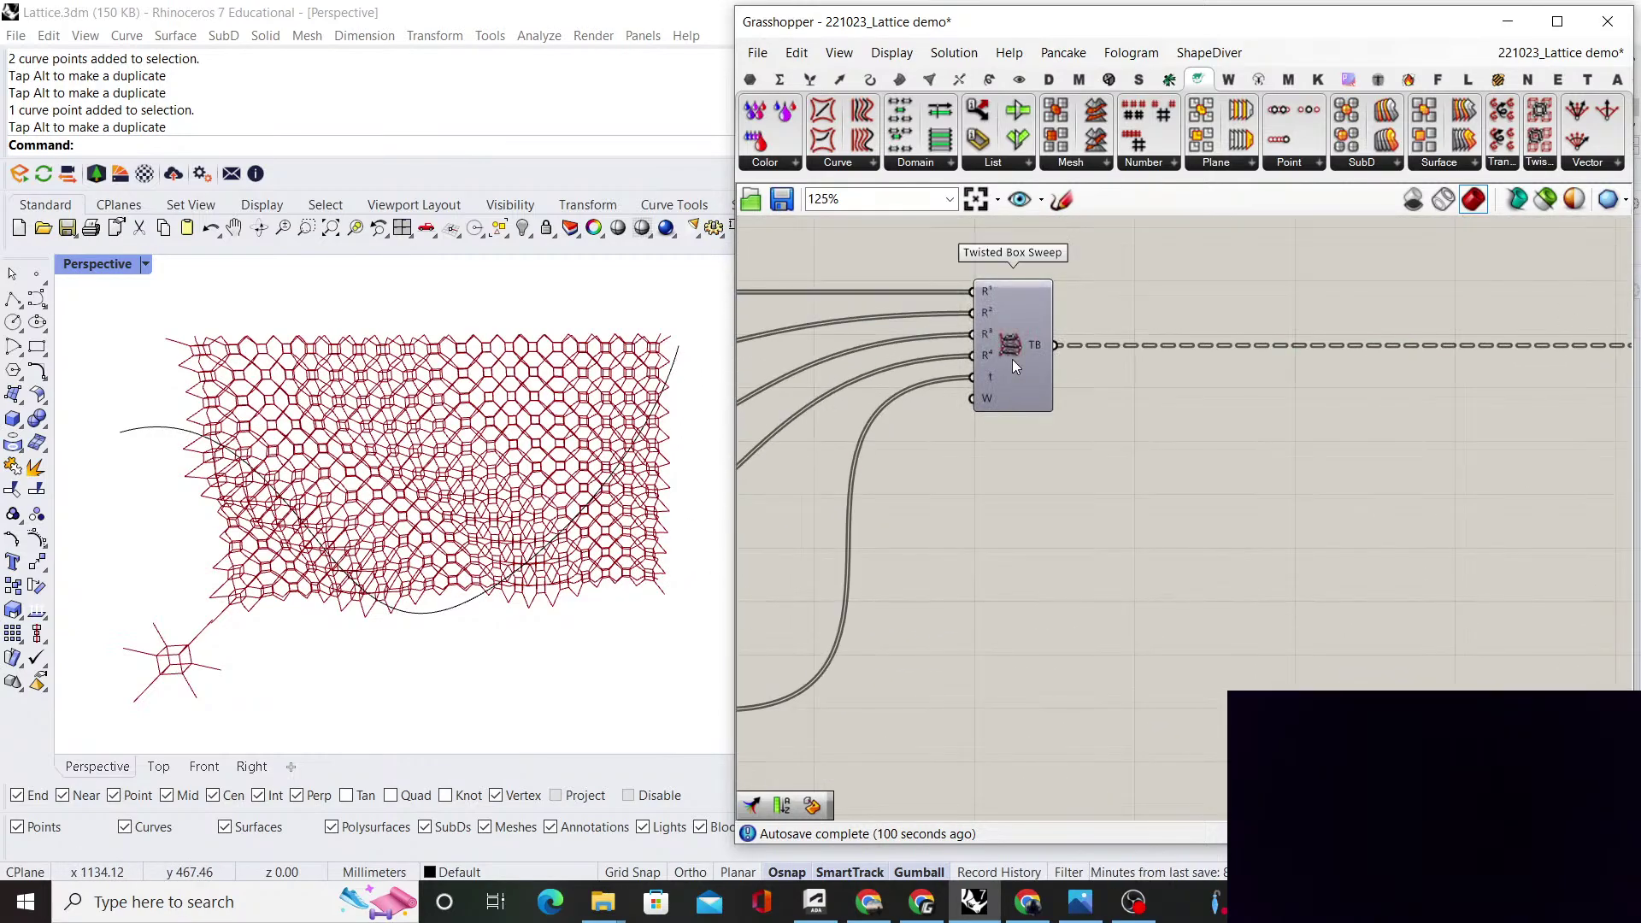
pyautogui.doubleClick(1142, 516)
pyautogui.write('center')
pyautogui.press('Return')
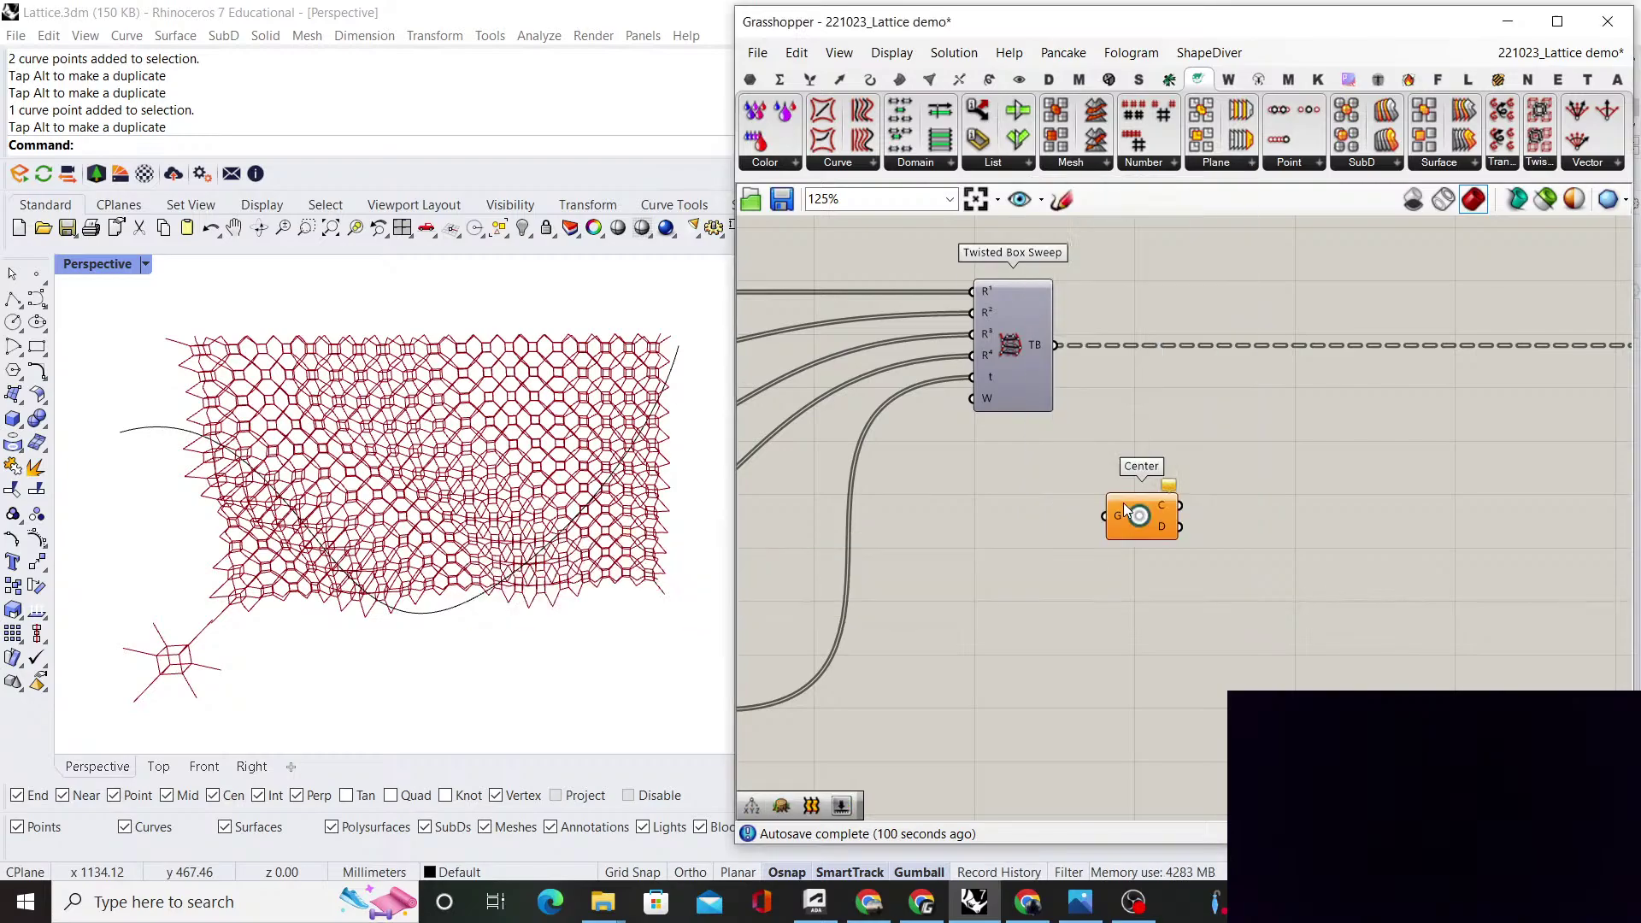
pyautogui.moveTo(1060, 362); pyautogui.dragTo(1105, 516)
pyautogui.scroll(5, 440, 440)
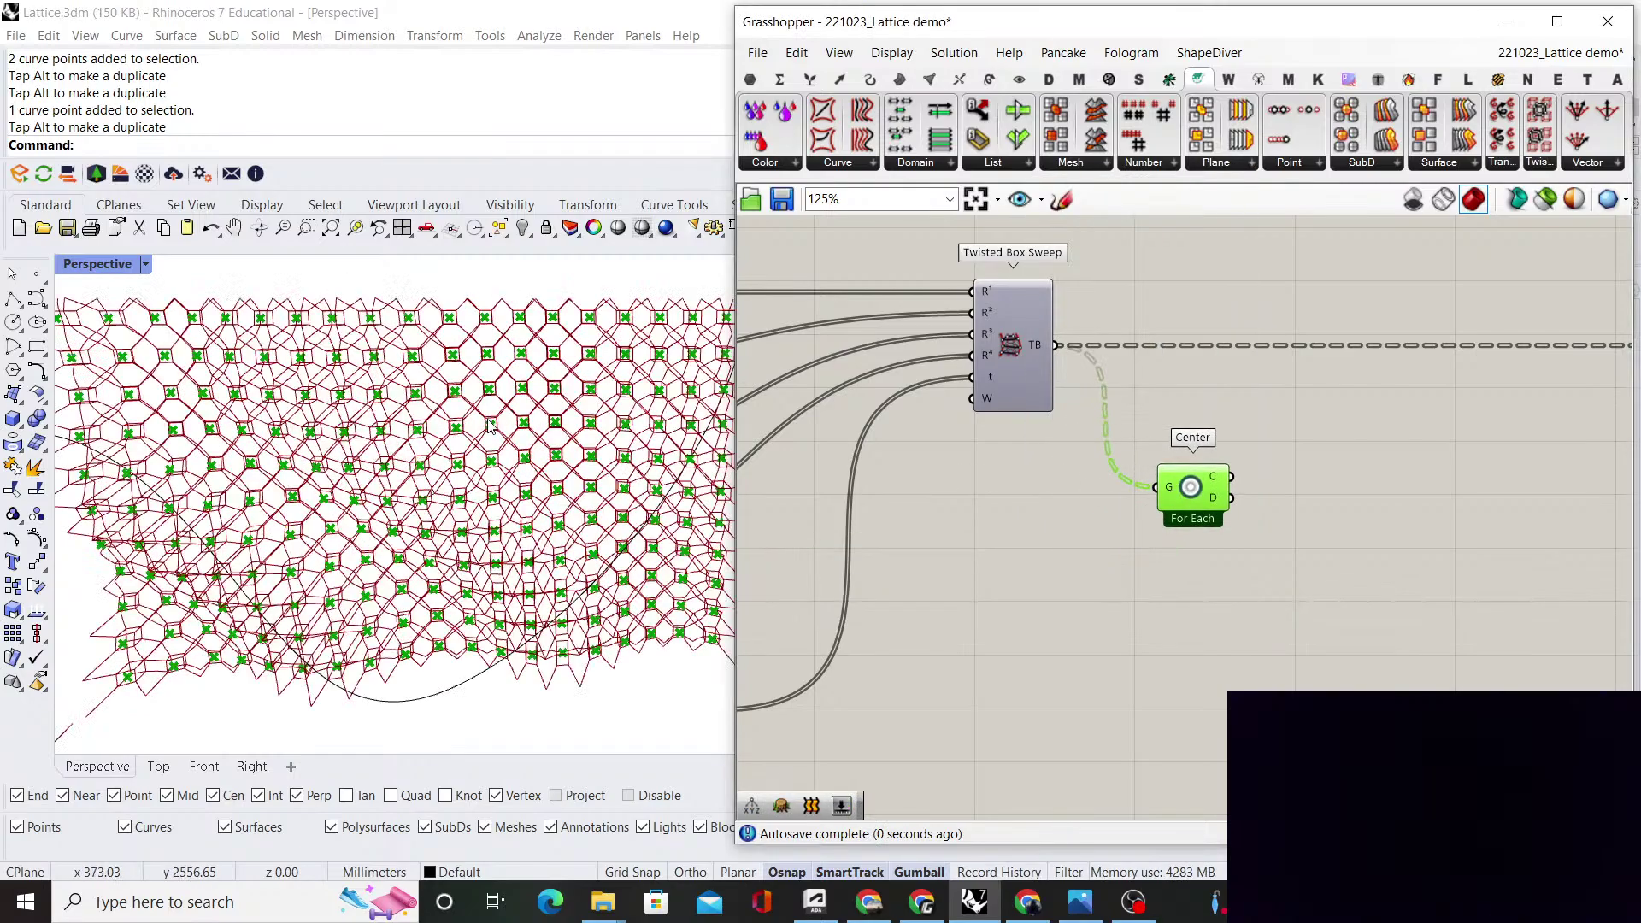
pyautogui.scroll(-5, 440, 440)
pyautogui.scroll(-3, 441, 446)
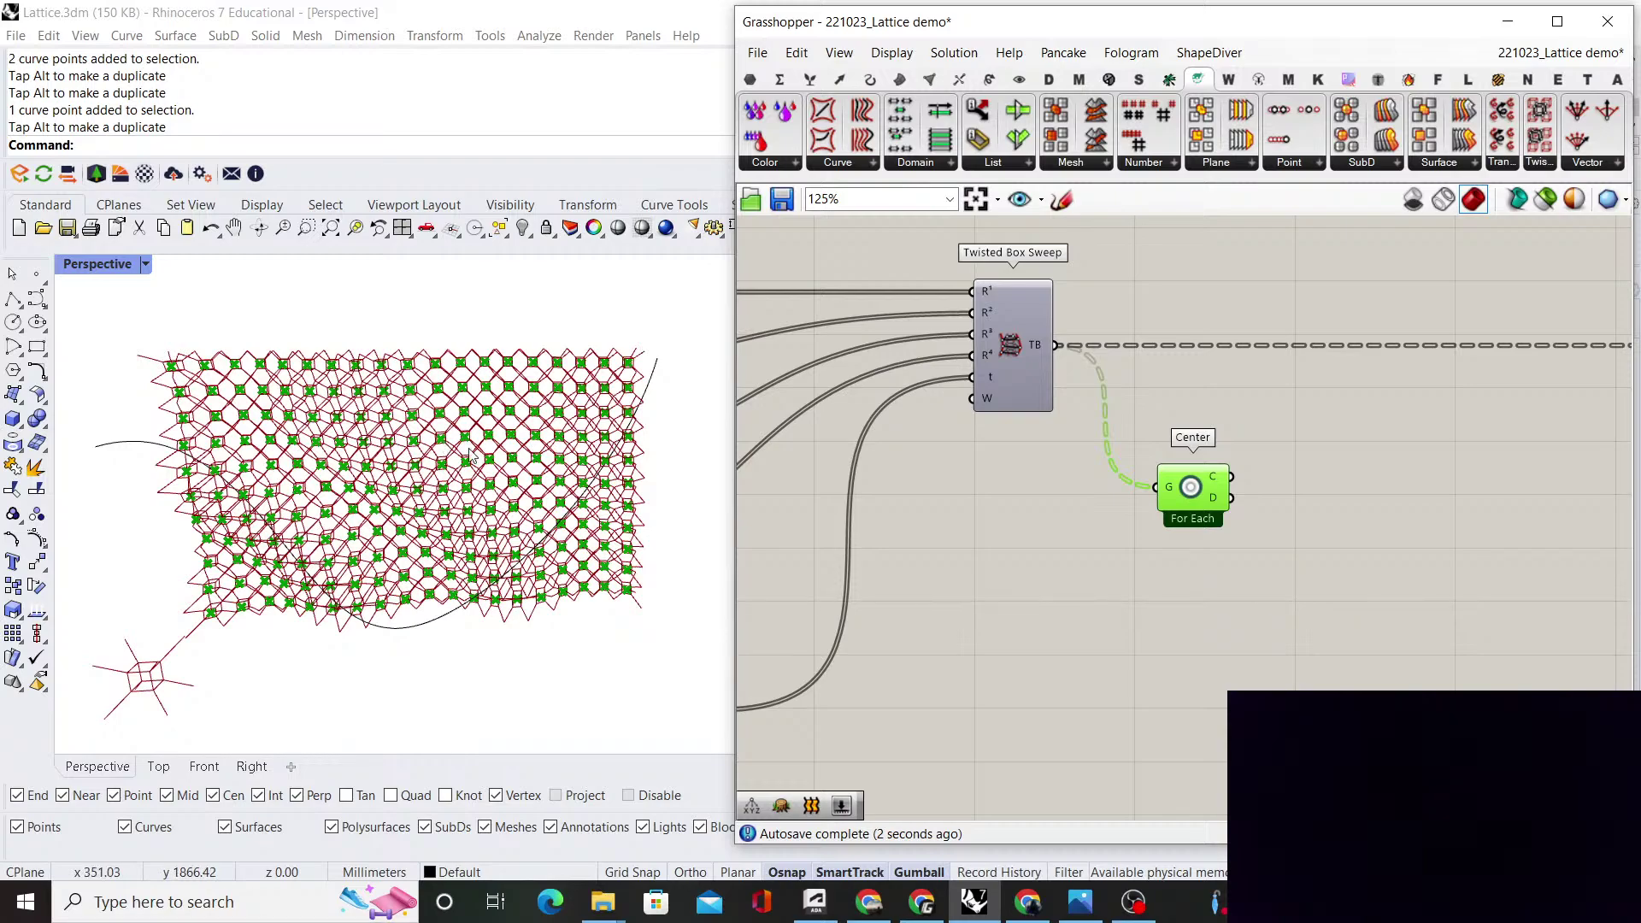
# Move the Center component further below Twisted Box Sweep and deselect it
pyautogui.moveTo(1212, 482)
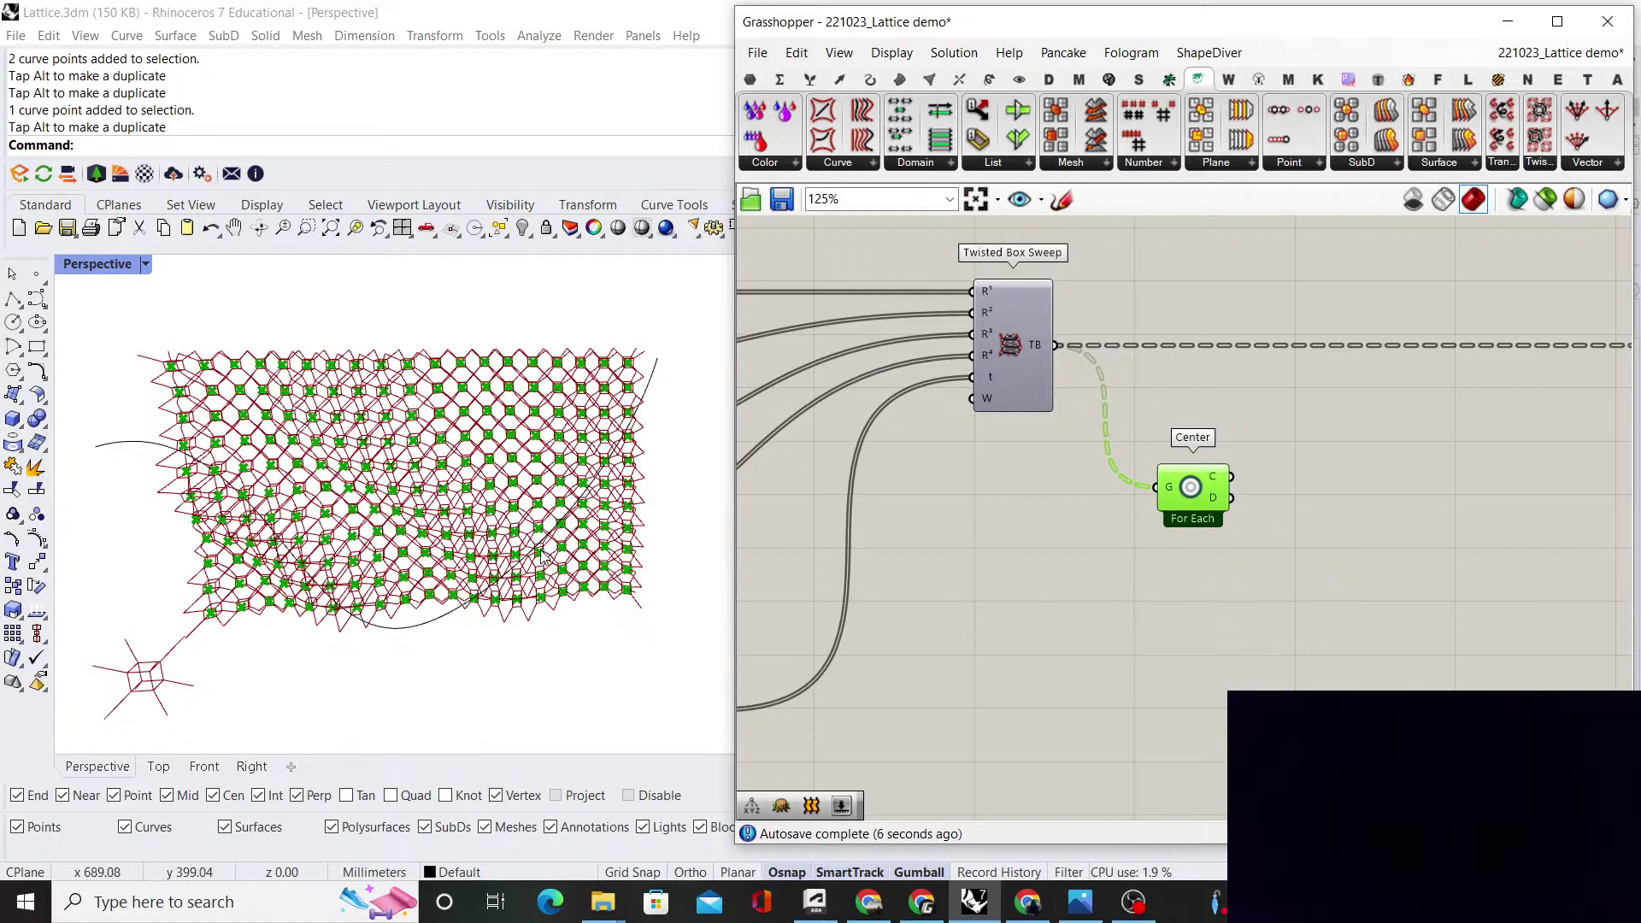
pyautogui.moveTo(1246, 573); pyautogui.dragTo(1146, 534, button='right')
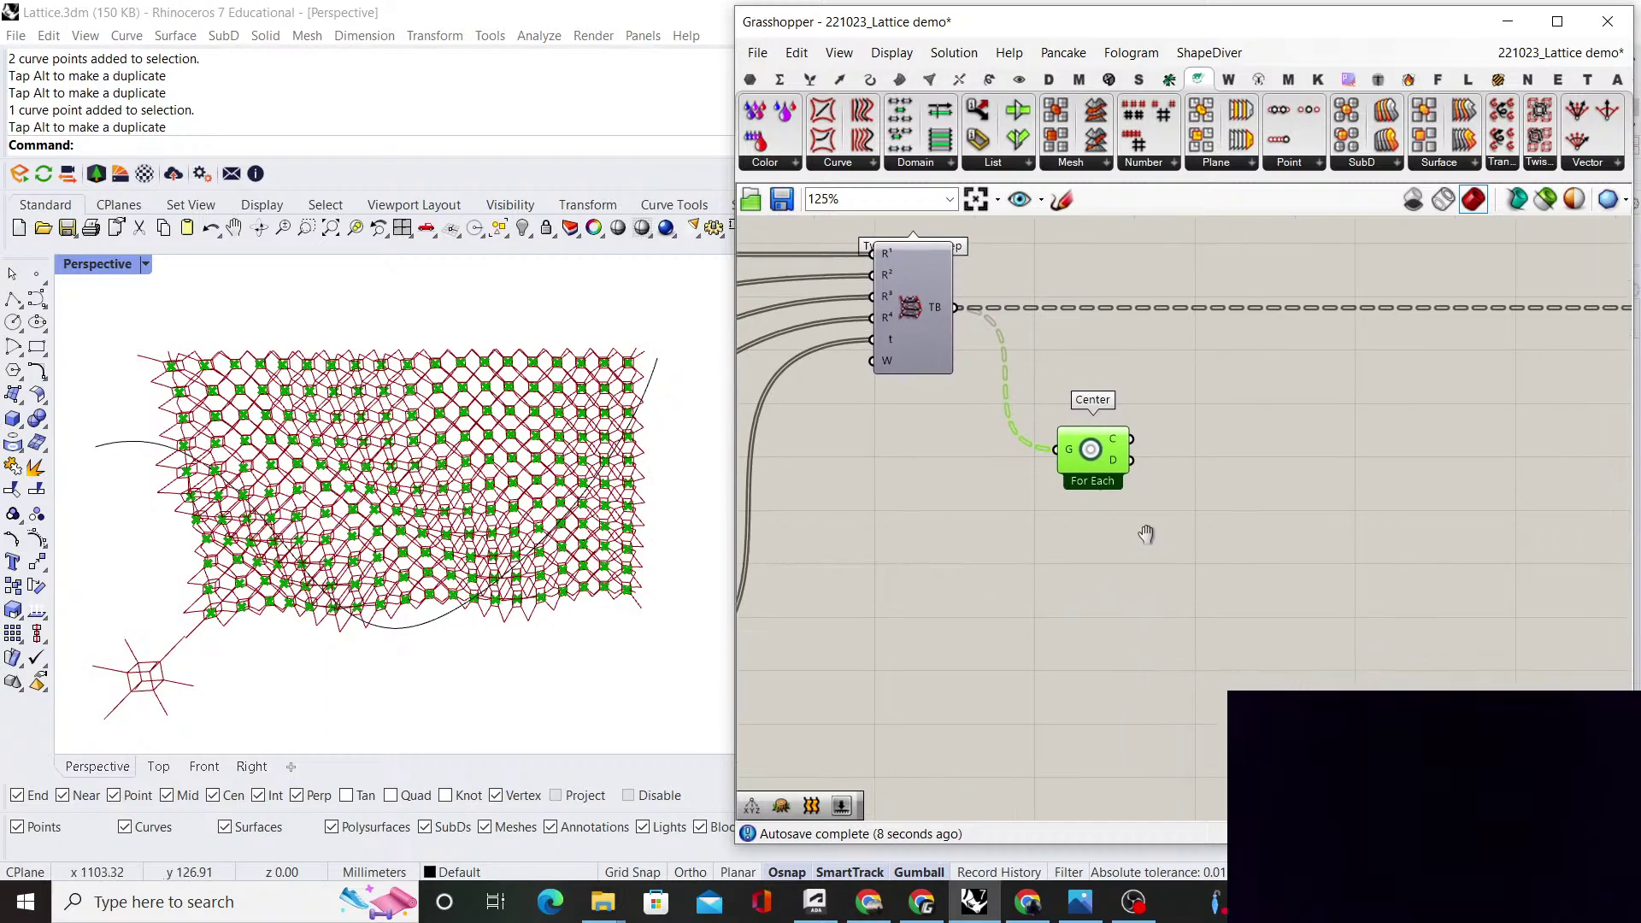
pyautogui.scroll(-2, 1112, 512)
pyautogui.moveTo(1042, 464); pyautogui.dragTo(1022, 566)
pyautogui.scroll(-1, 1128, 581)
pyautogui.click(1049, 669)
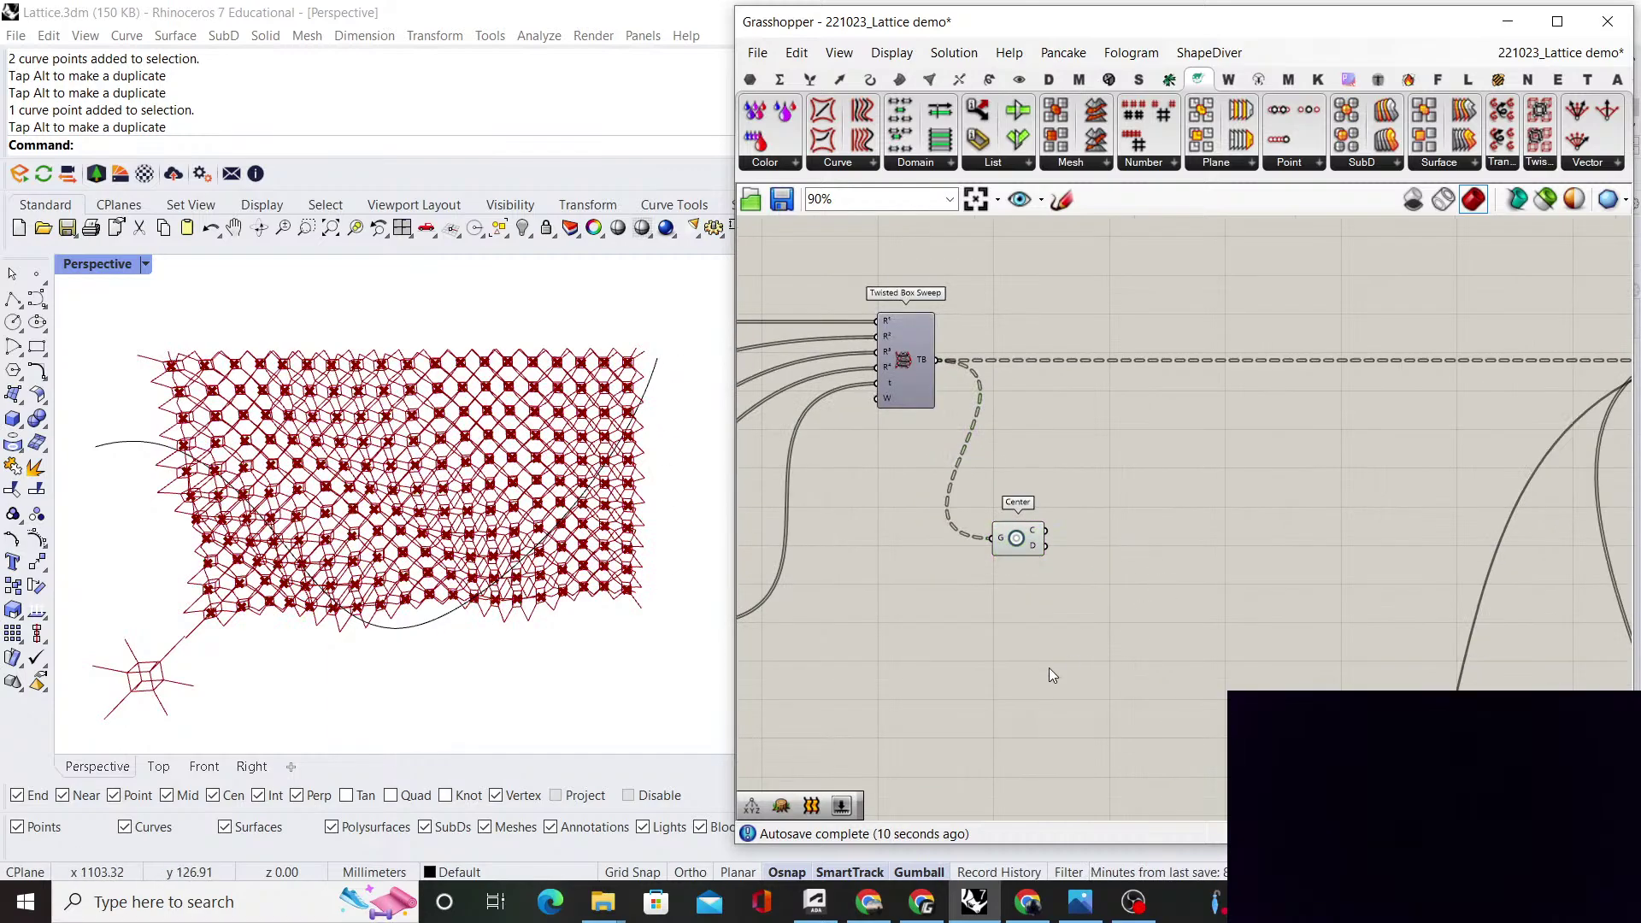
# Add a Curve parameter below Center and reference the curve drawn across the lattice wall in it
pyautogui.doubleClick(1049, 669)
pyautogui.write('curv')
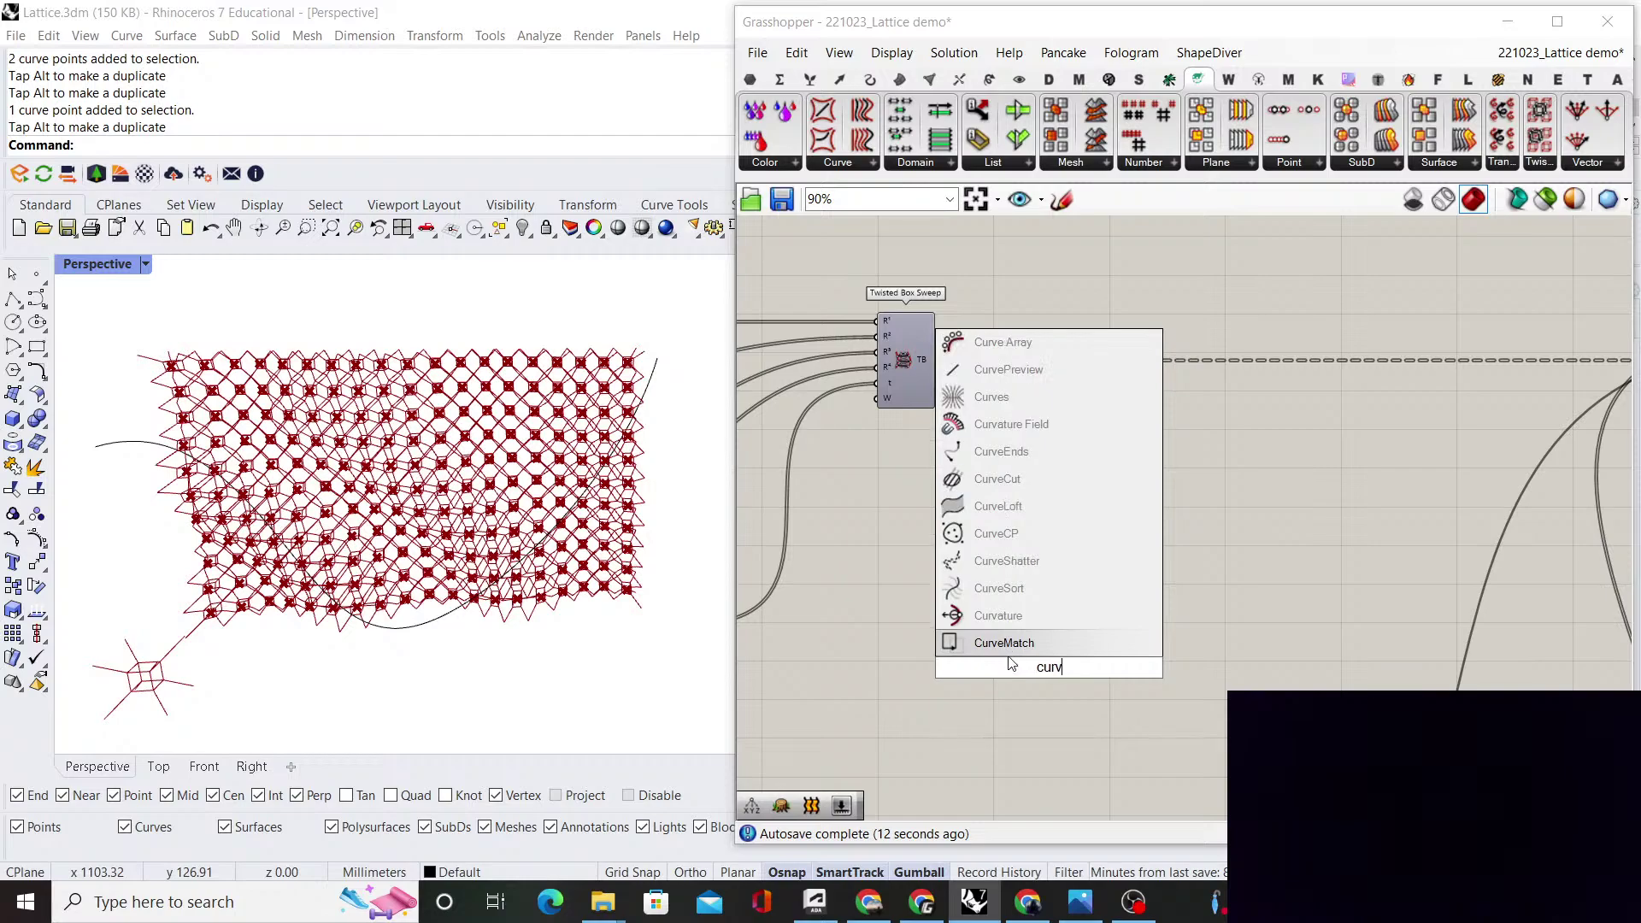
pyautogui.write('e')
pyautogui.press('Return')
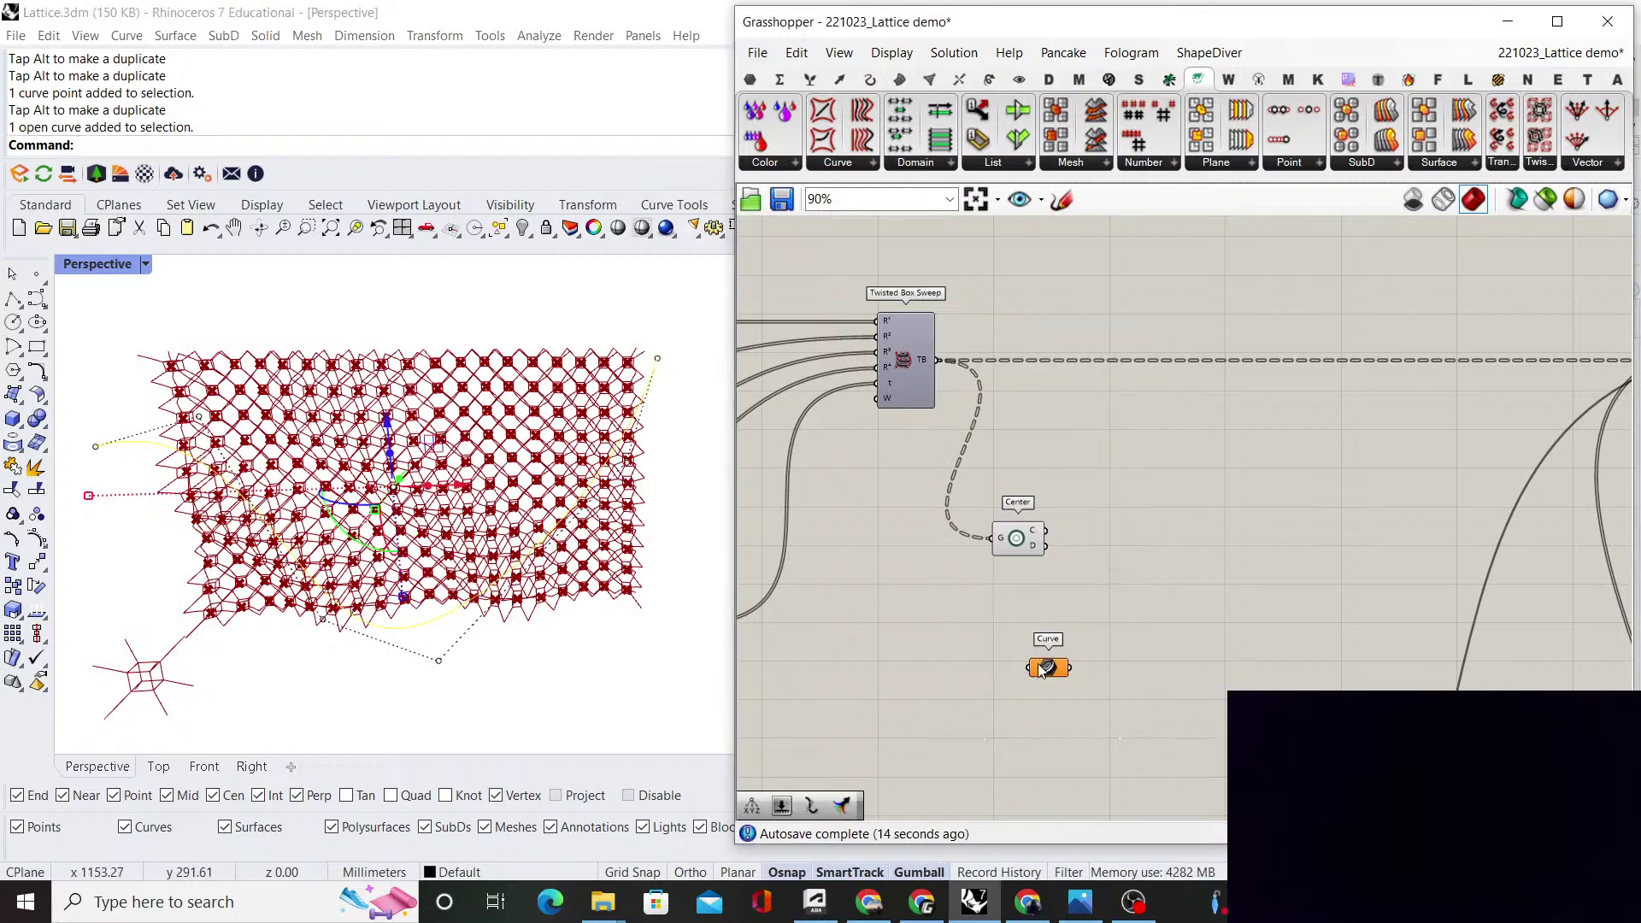
pyautogui.rightClick(1042, 669)
pyautogui.click(1103, 723)
pyautogui.scroll(-3, 1145, 554)
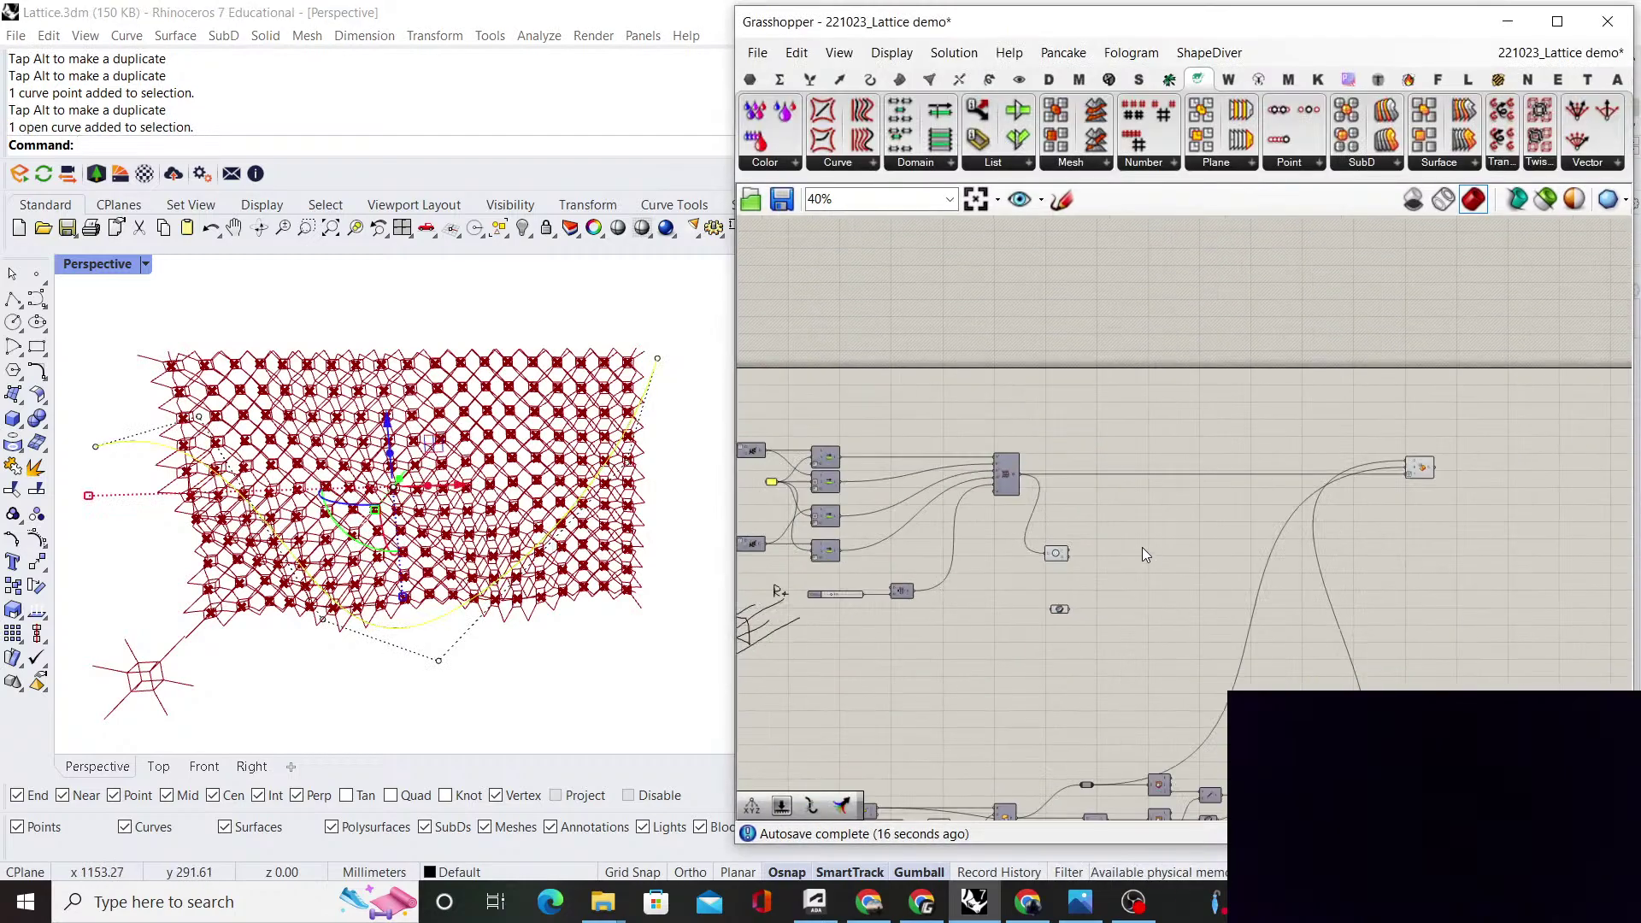
pyautogui.scroll(5, 1083, 622)
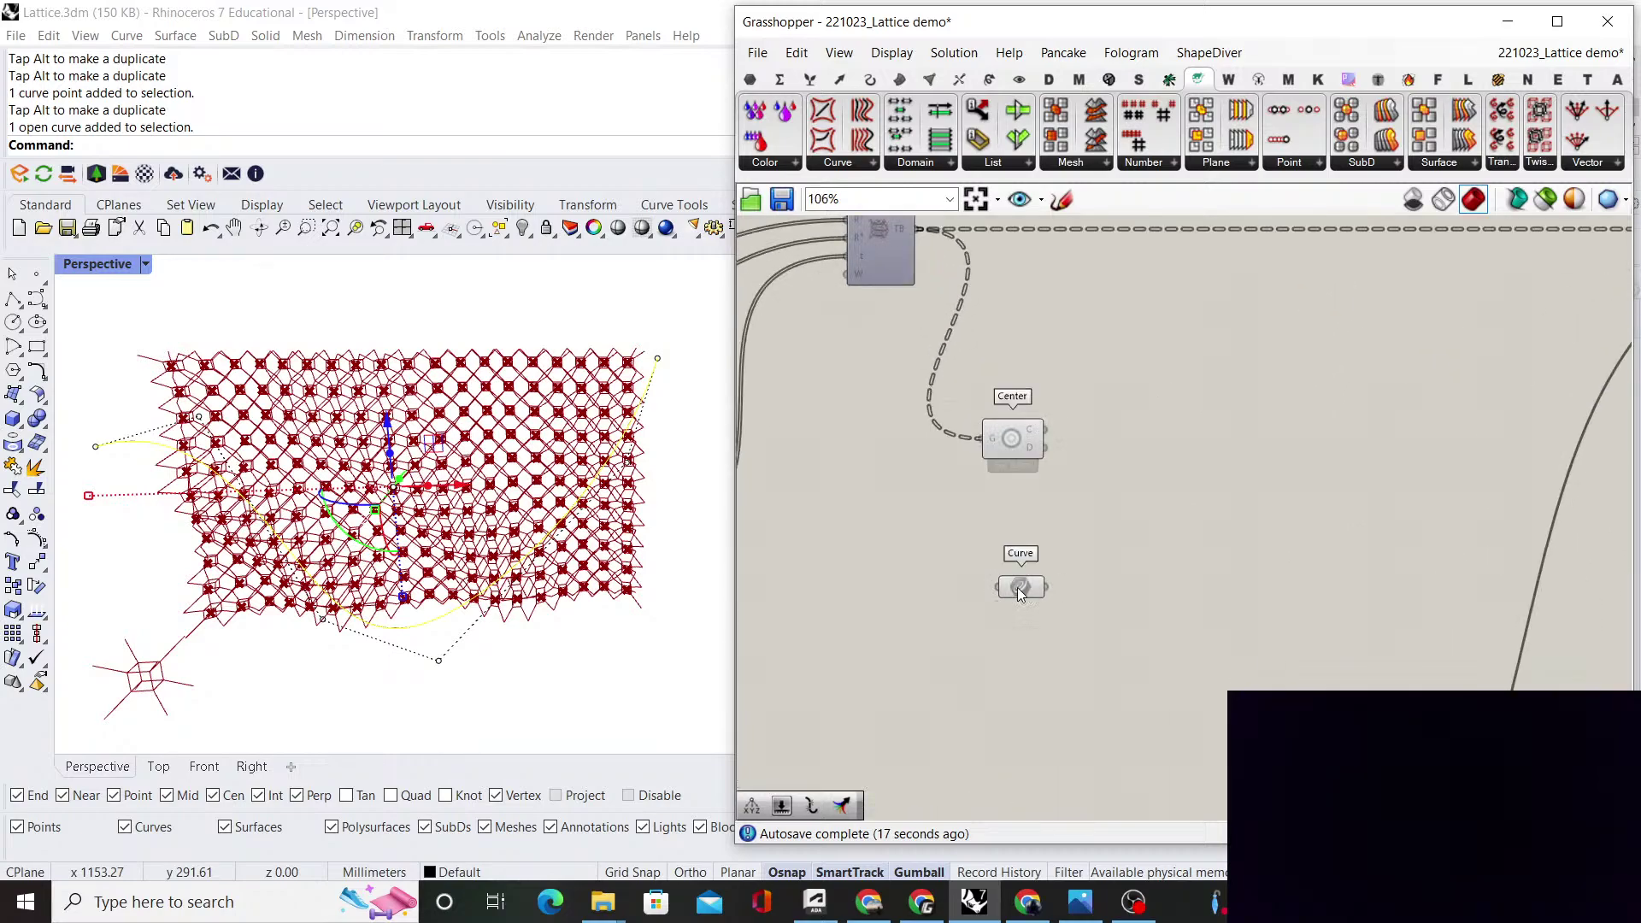
pyautogui.click(716, 596)
# Add a Pull Point component and connect Center's C output to P and the Curve parameter to G
pyautogui.doubleClick(1190, 579)
pyautogui.write('pull point')
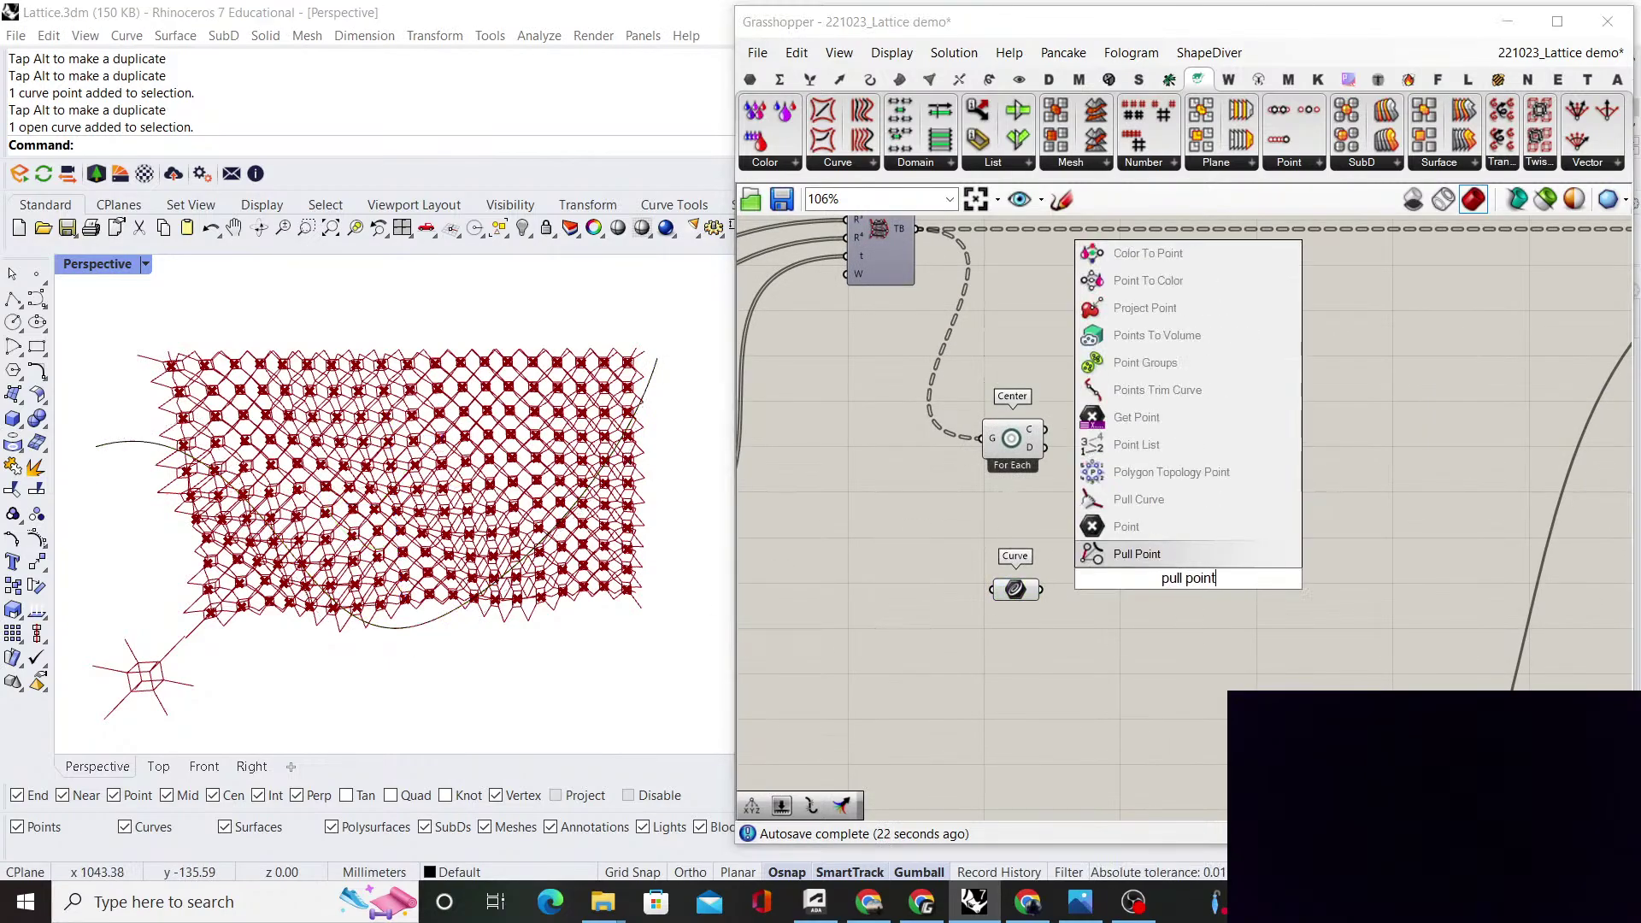
pyautogui.press('Return')
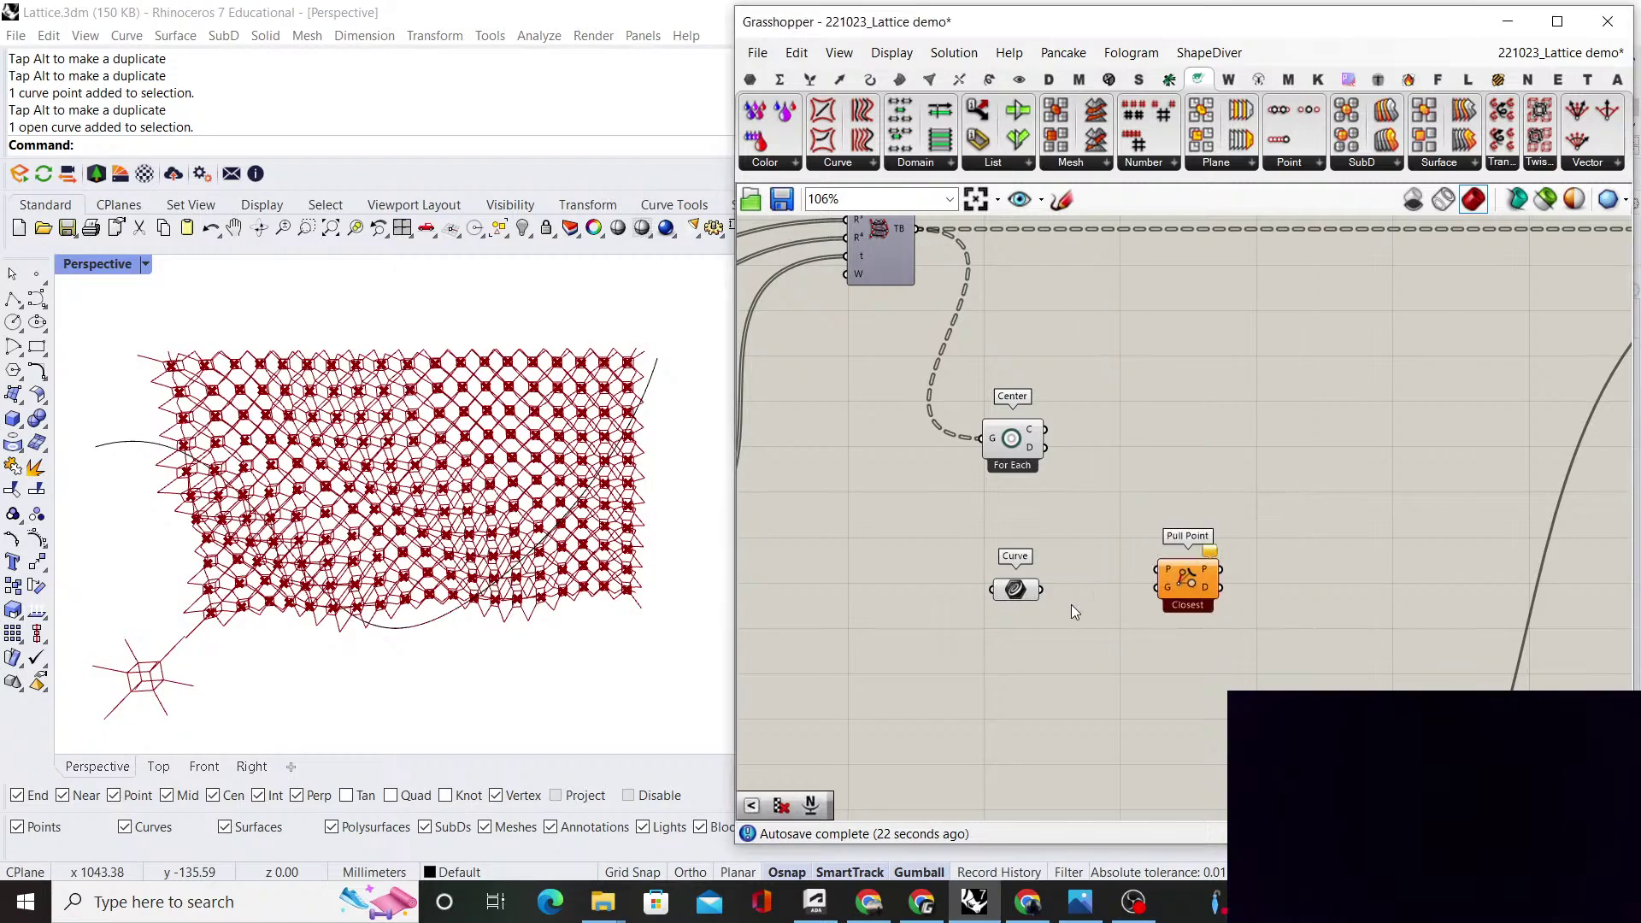
pyautogui.scroll(1, 1072, 604)
pyautogui.moveTo(1035, 586); pyautogui.dragTo(1123, 501)
pyautogui.moveTo(1041, 398); pyautogui.dragTo(1163, 412)
# Turn off the preview of the Center and Curve components and check the points pulled onto the curve
pyautogui.moveTo(1049, 652); pyautogui.dragTo(949, 377)
pyautogui.click(954, 491)
pyautogui.rightClick(1070, 320)
pyautogui.click(1090, 347)
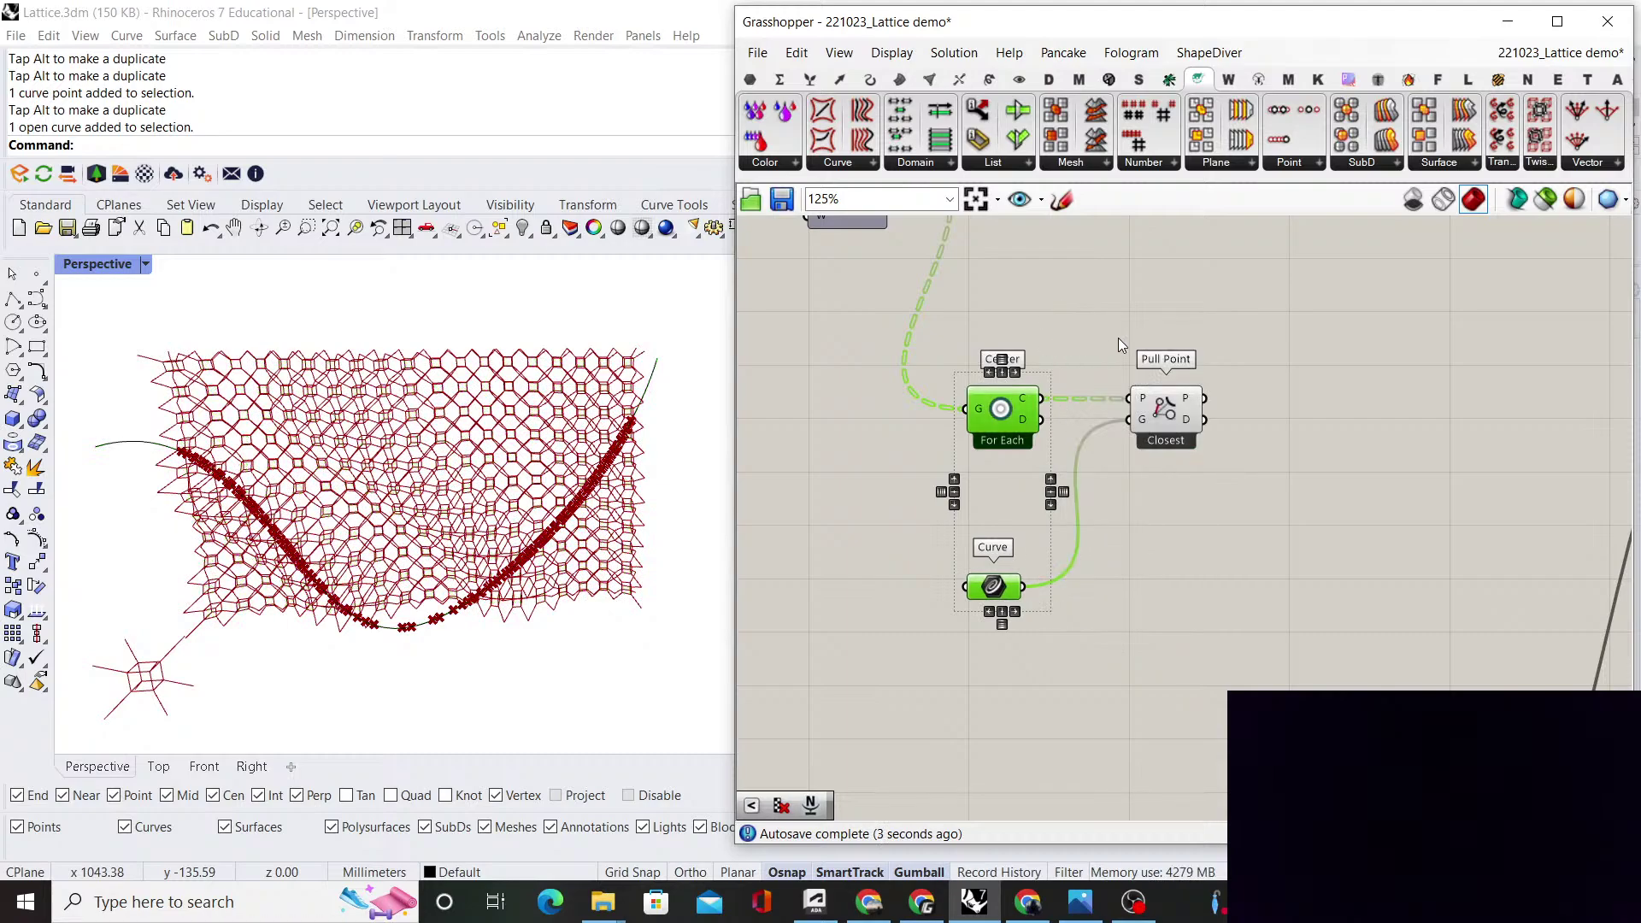
pyautogui.click(1124, 344)
pyautogui.moveTo(1130, 356); pyautogui.dragTo(1060, 361, button='right')
pyautogui.click(1079, 415)
pyautogui.click(1199, 379)
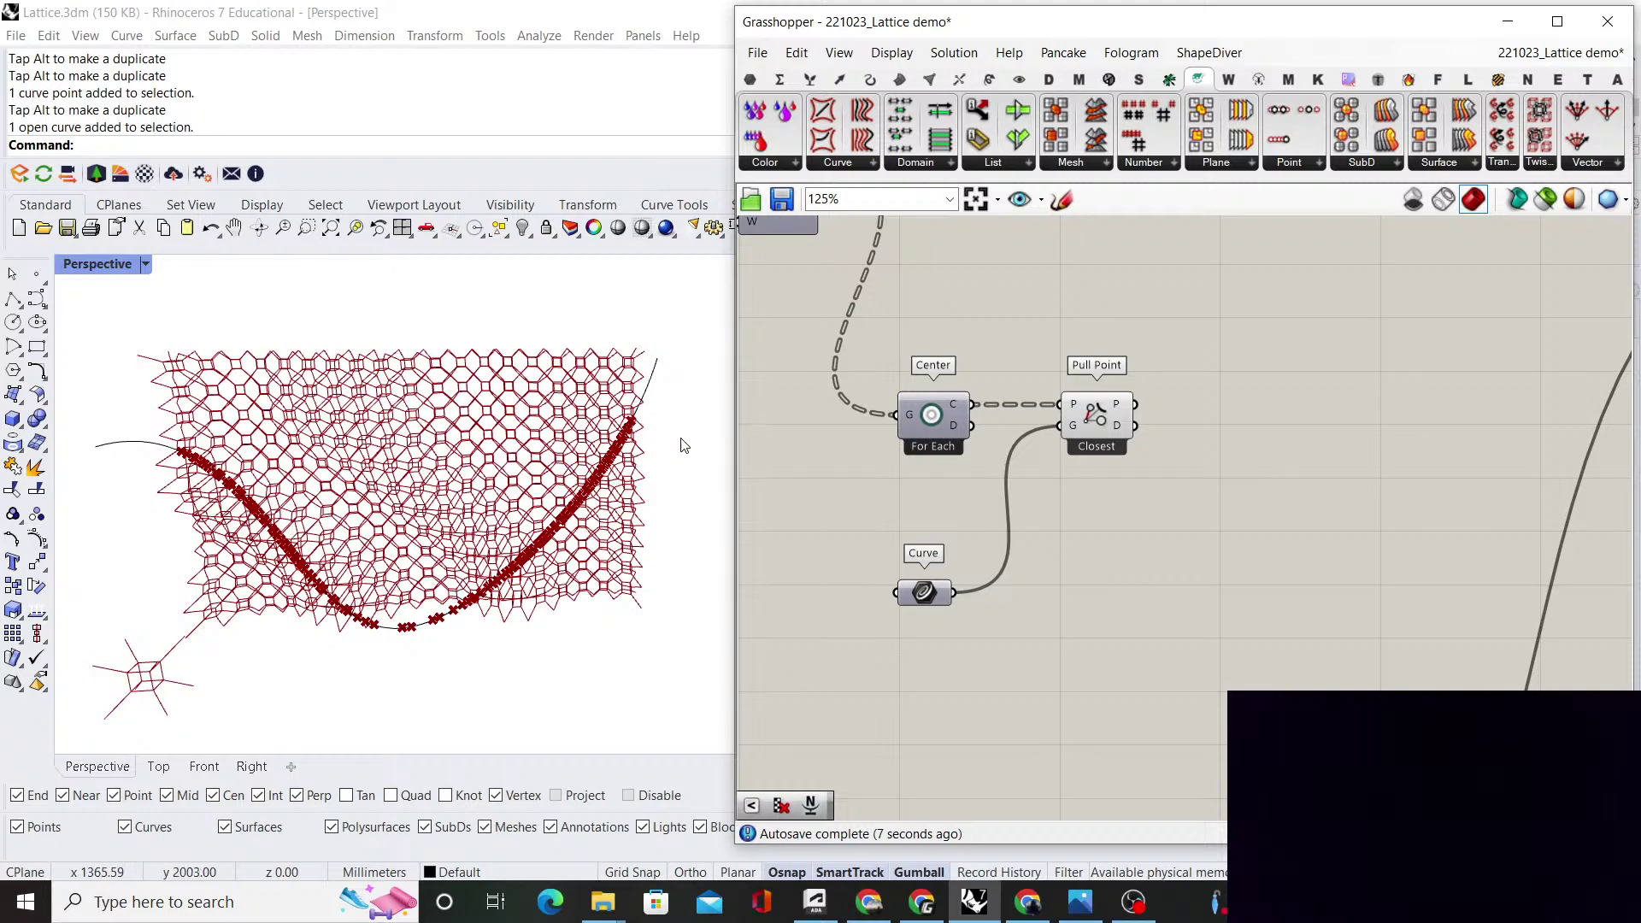
# Add a List Normalizer component, connect Pull Point's D output to it, and space it away from Pull Point
pyautogui.moveTo(1093, 429); pyautogui.dragTo(1042, 433, button='right')
pyautogui.moveTo(1079, 430)
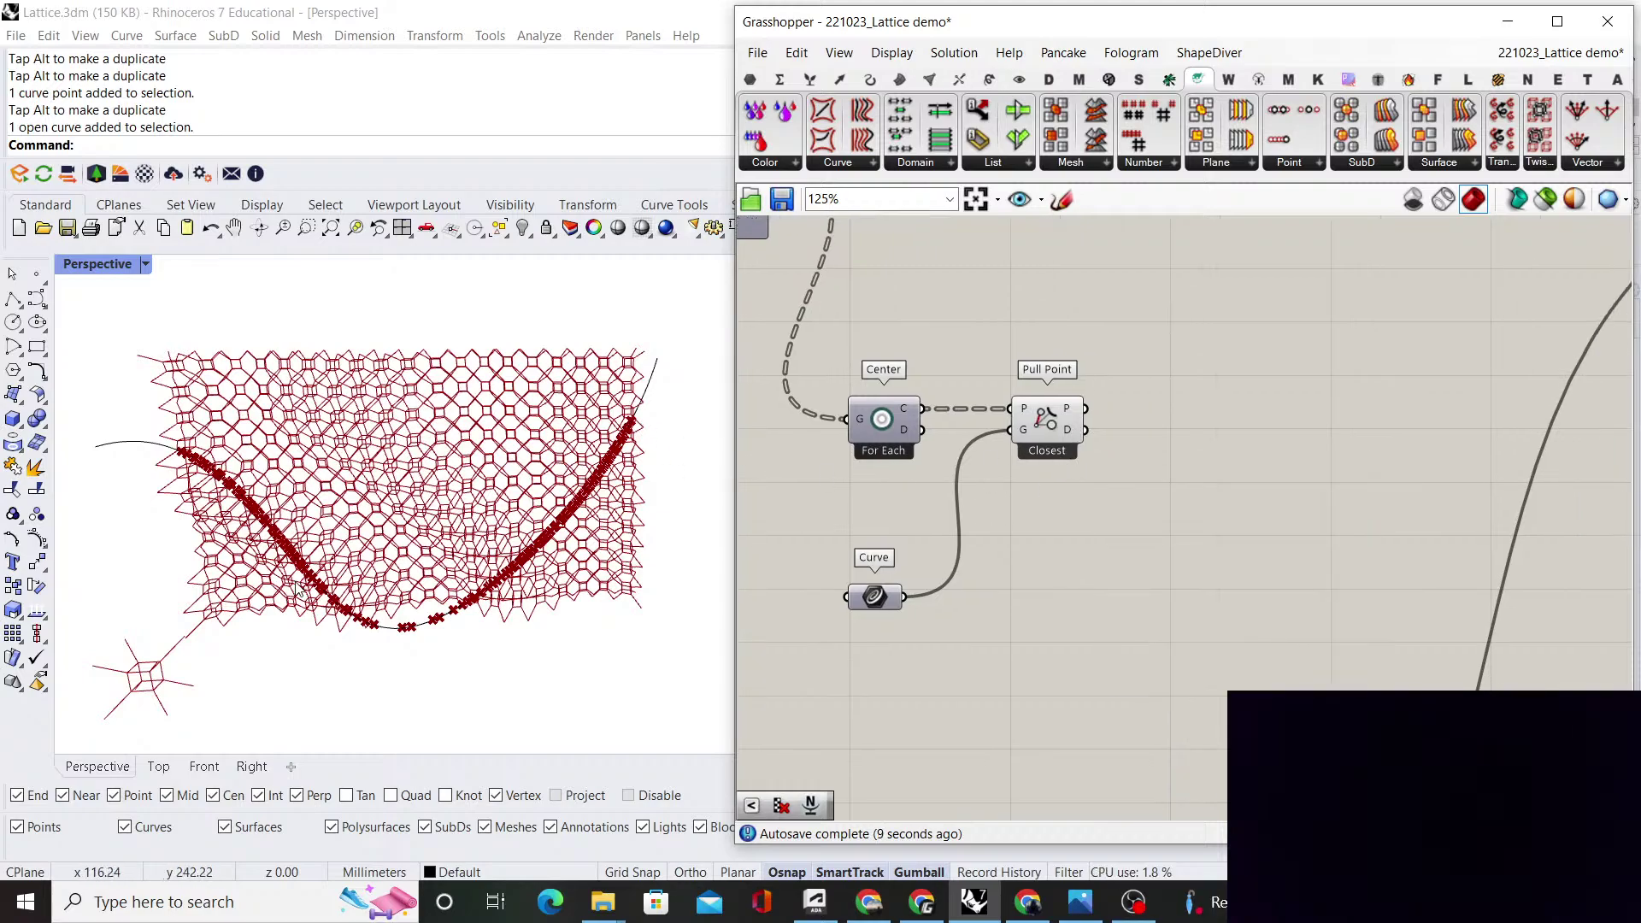
pyautogui.doubleClick(1116, 526)
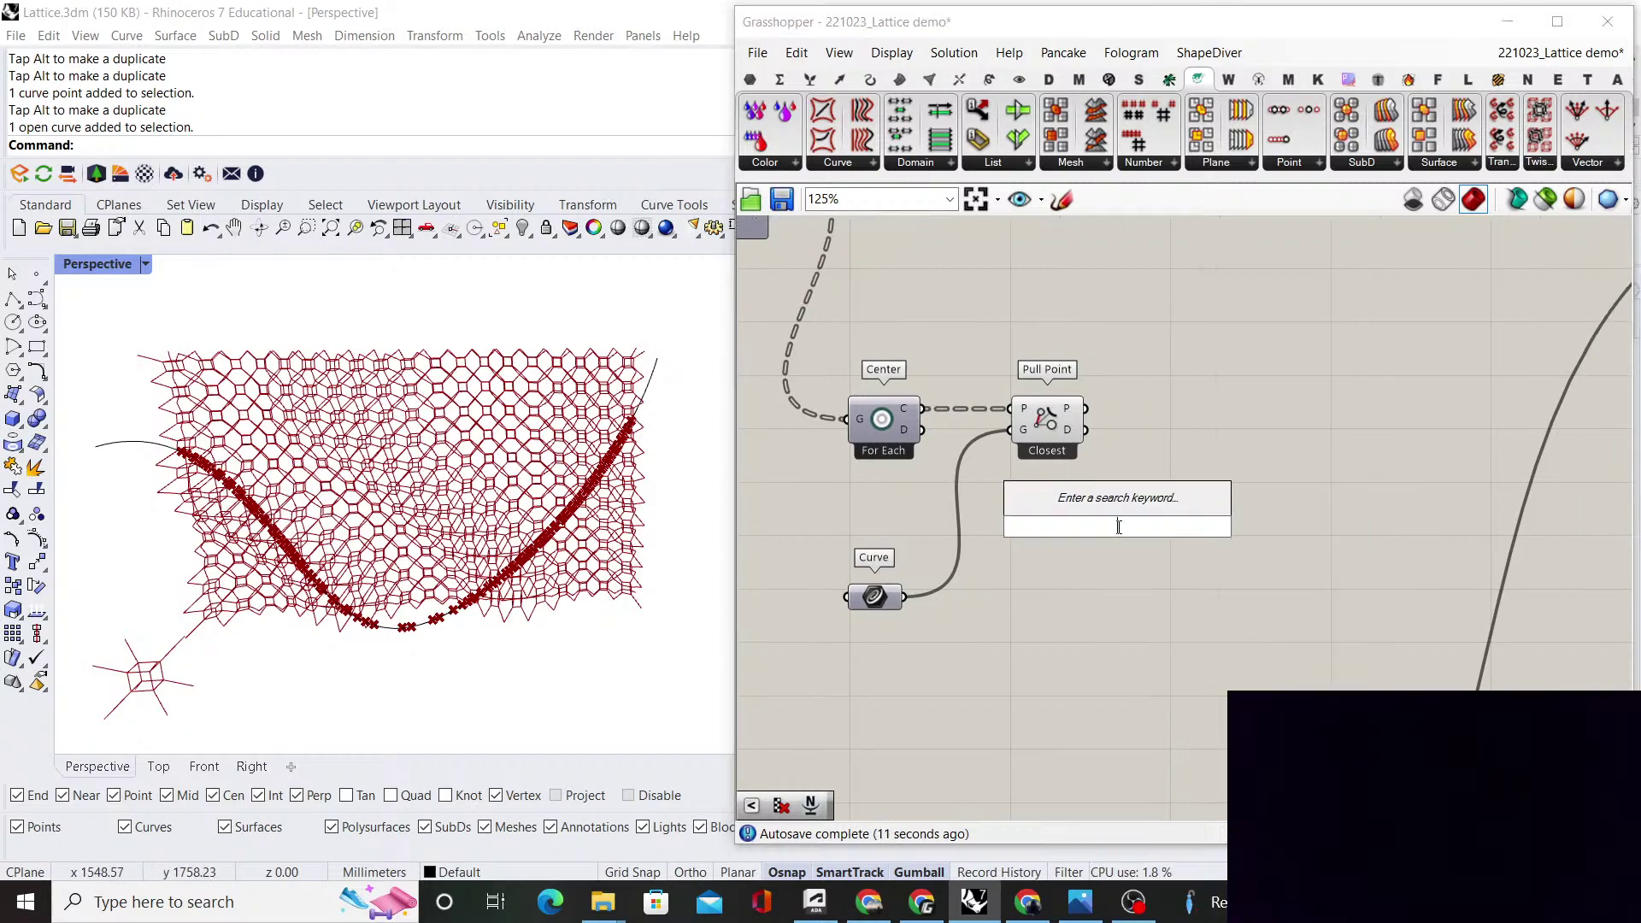
pyautogui.write('normalizer')
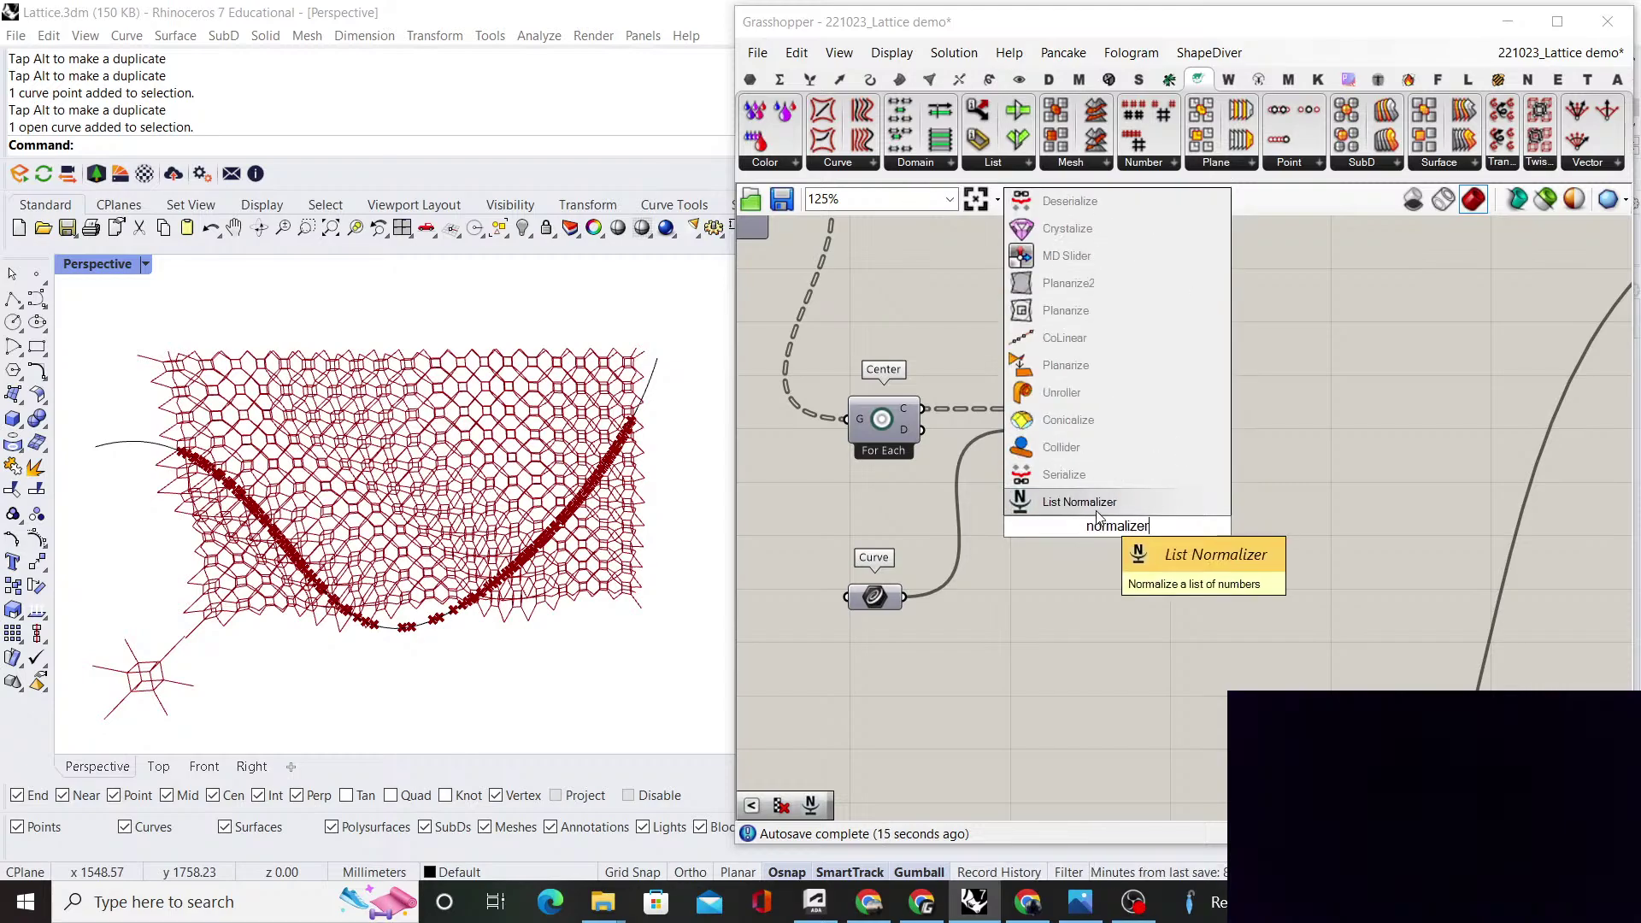
pyautogui.click(1078, 474)
pyautogui.scroll(2, 1078, 444)
pyautogui.click(1178, 432)
pyautogui.moveTo(1178, 432); pyautogui.dragTo(1164, 423)
pyautogui.click(1259, 79)
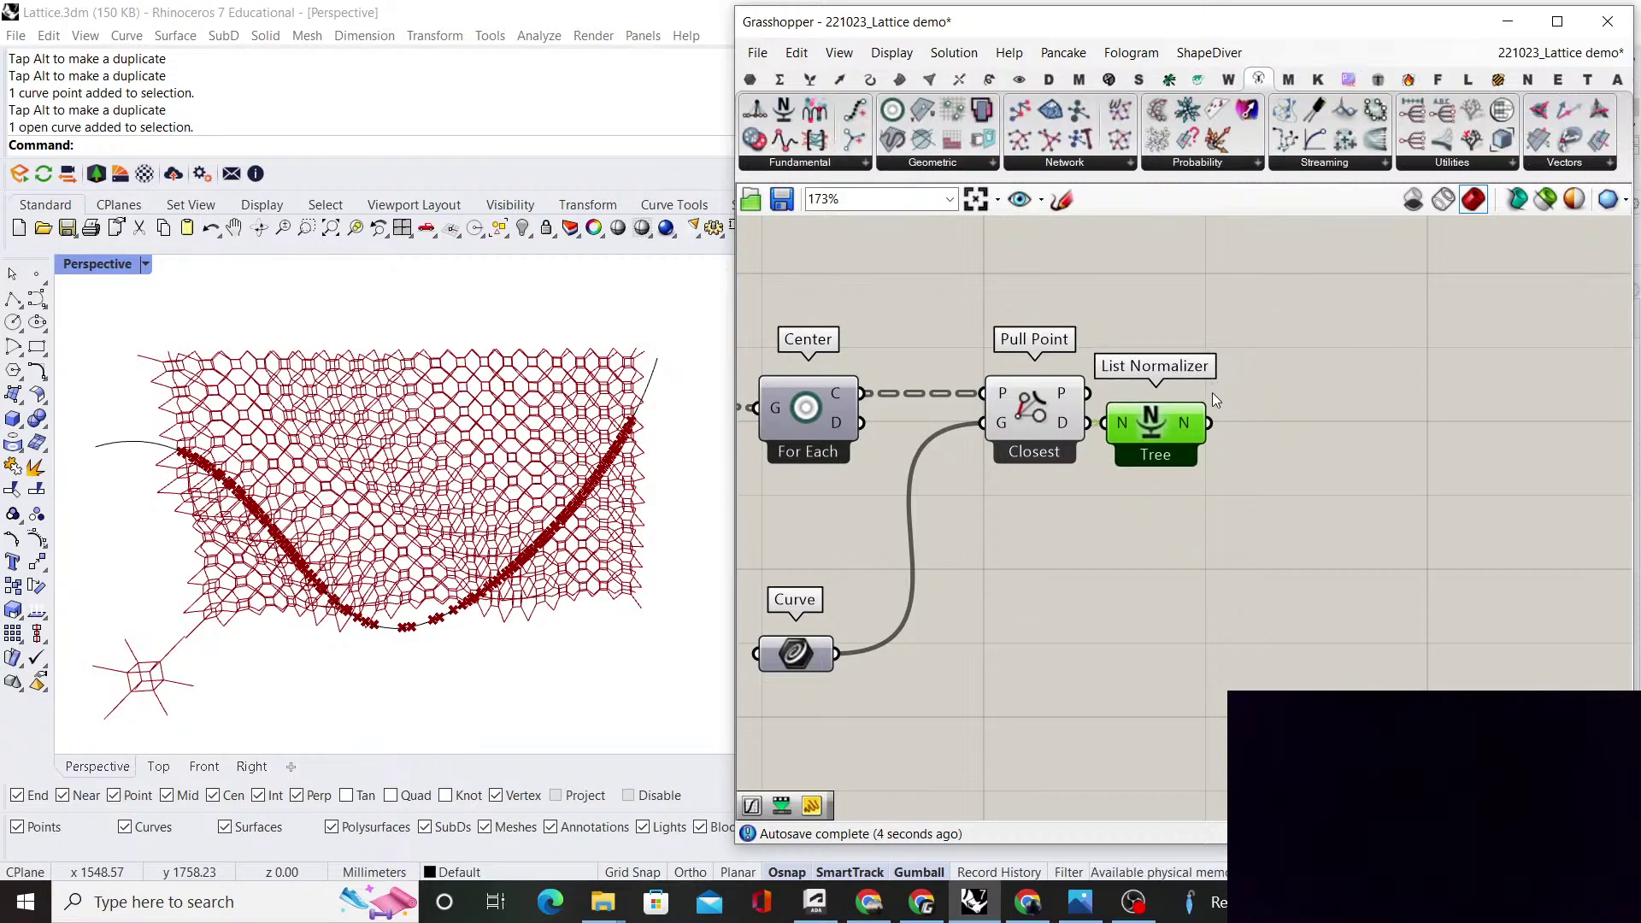
pyautogui.moveTo(1151, 416); pyautogui.dragTo(1250, 415)
# Turn off the preview of the Pull Point component
pyautogui.scroll(2, 1235, 424)
pyautogui.click(1094, 511)
pyautogui.click(979, 438)
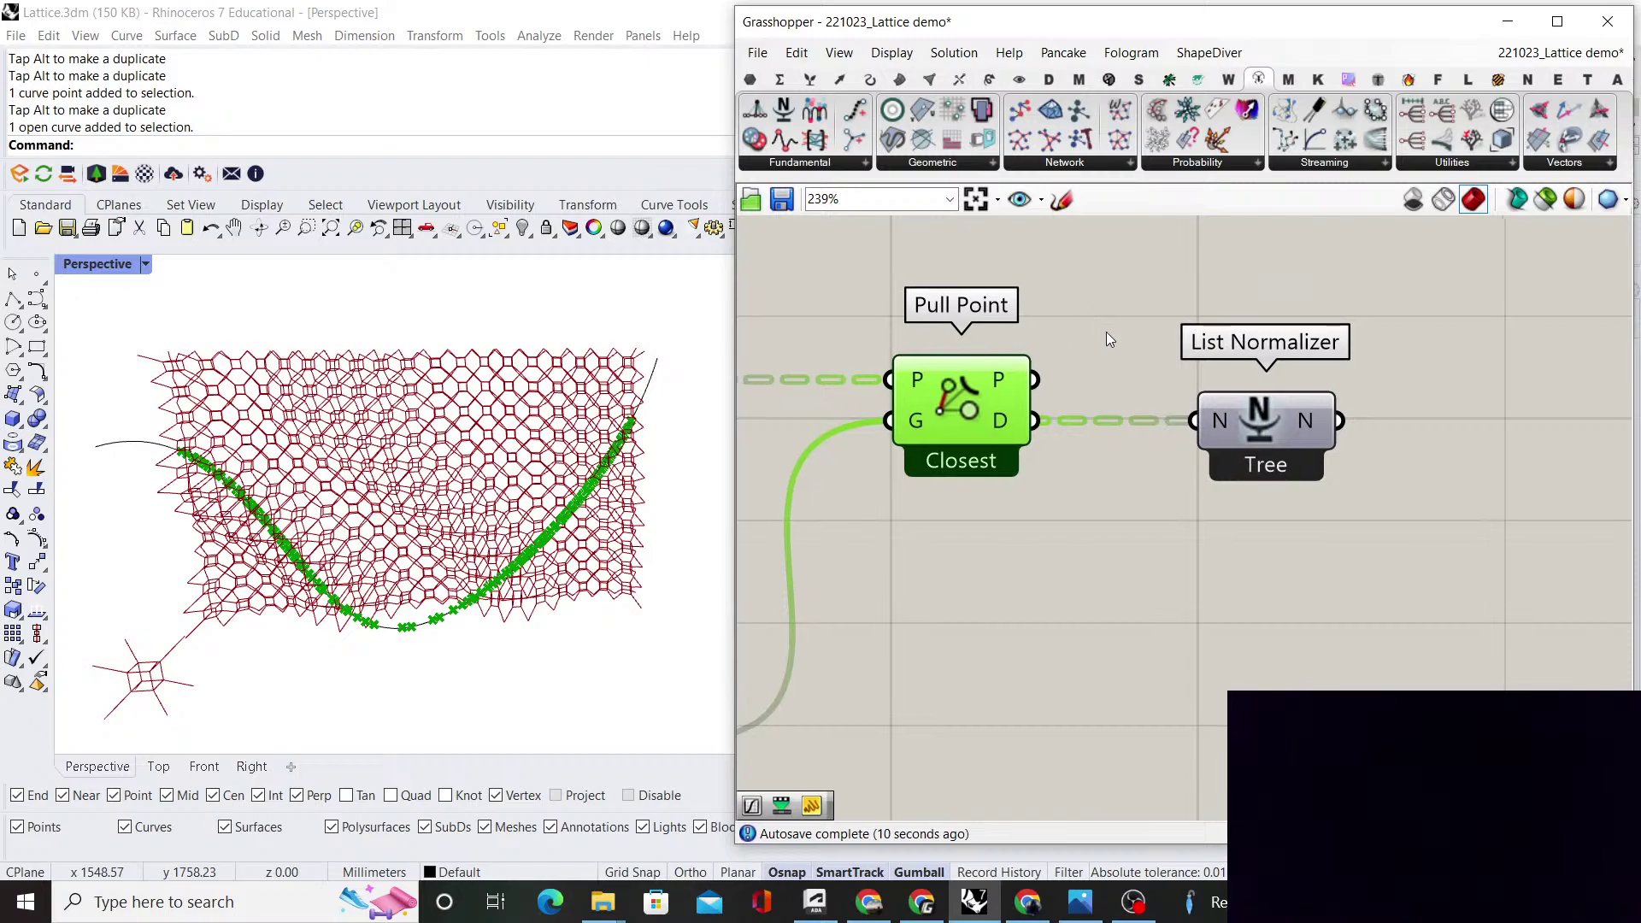
pyautogui.rightClick(1117, 351)
pyautogui.click(1182, 363)
# Inspect the Distance (D) values that Pull Point sends to the List Normalizer
pyautogui.scroll(-3, 1140, 361)
pyautogui.scroll(2, 1121, 372)
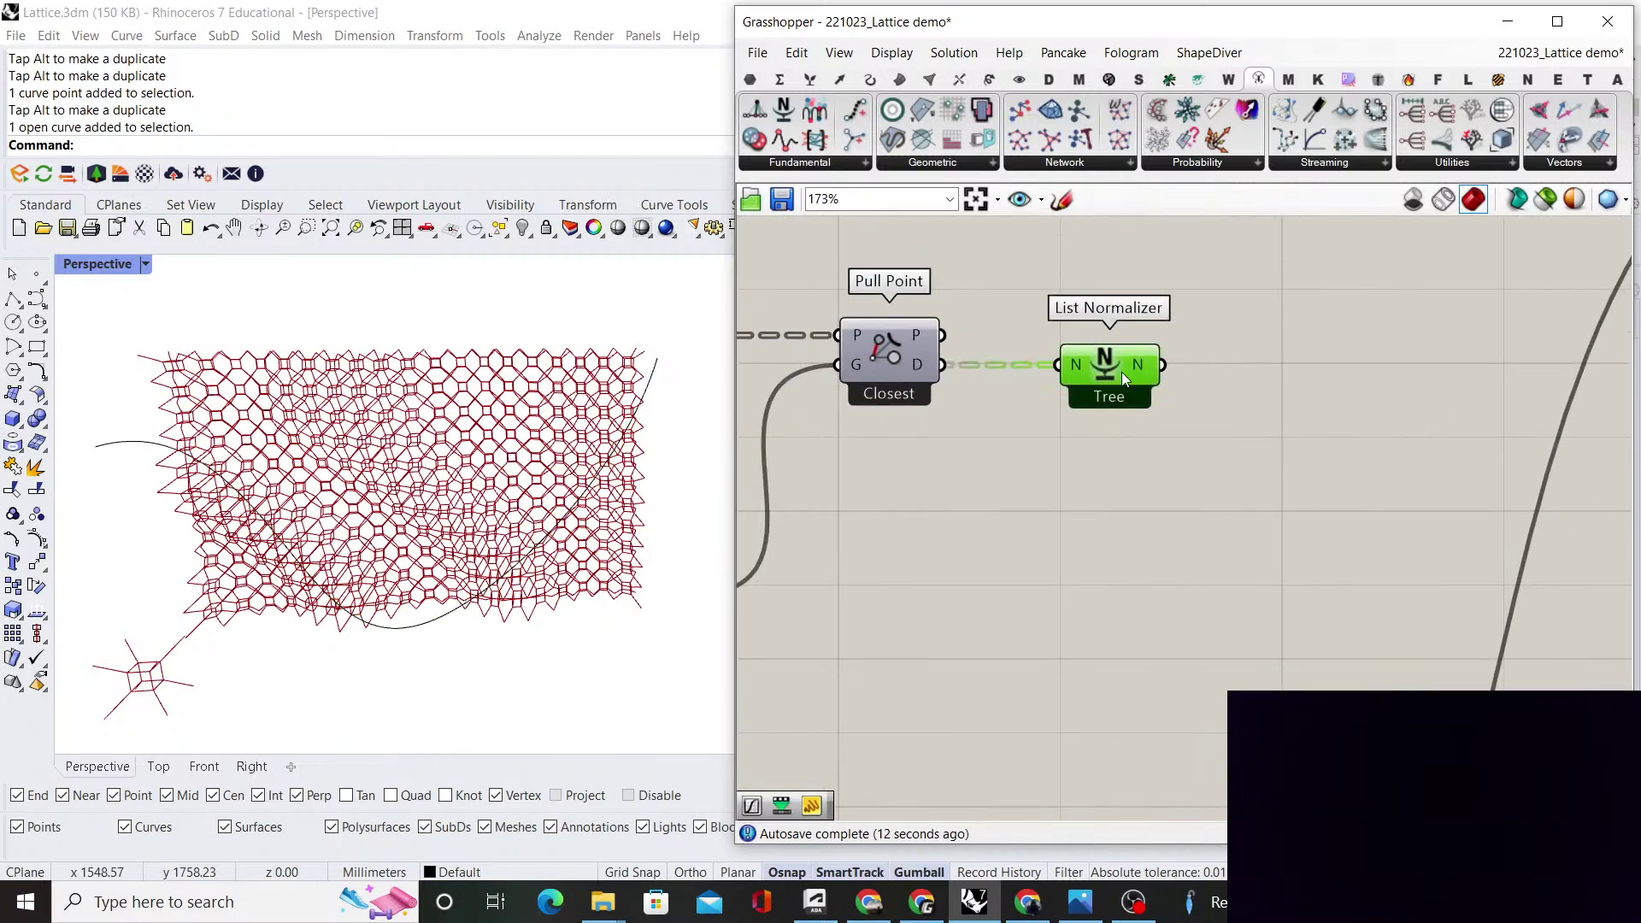
pyautogui.scroll(-3, 1133, 414)
pyautogui.scroll(4, 1046, 432)
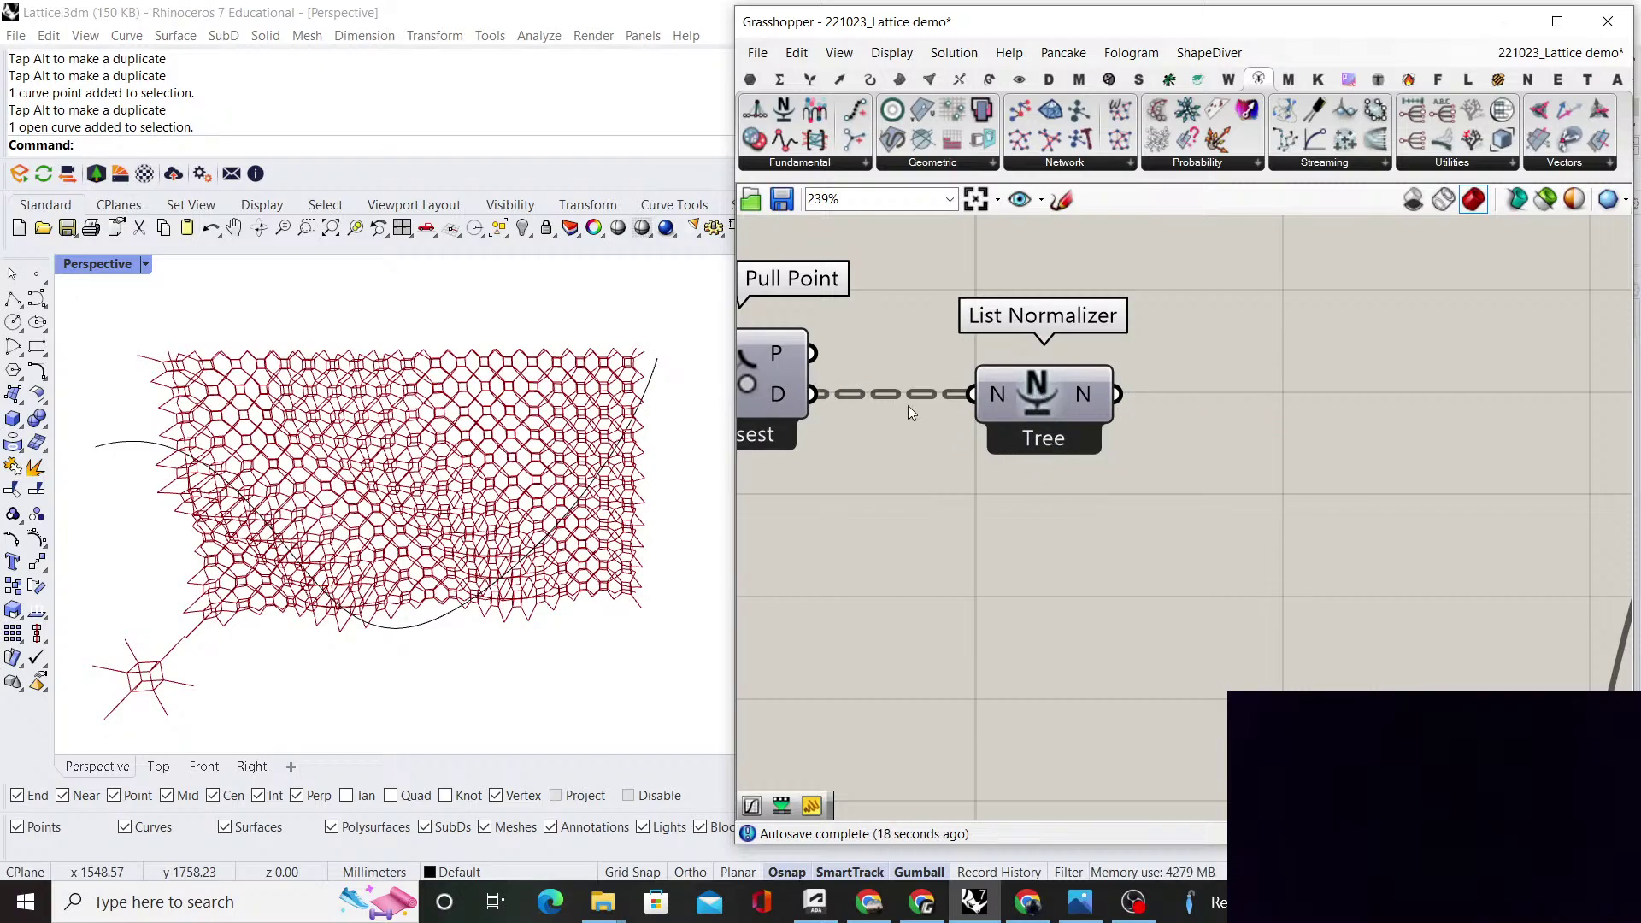
pyautogui.moveTo(774, 389); pyautogui.dragTo(954, 402, button='right')
pyautogui.moveTo(971, 422)
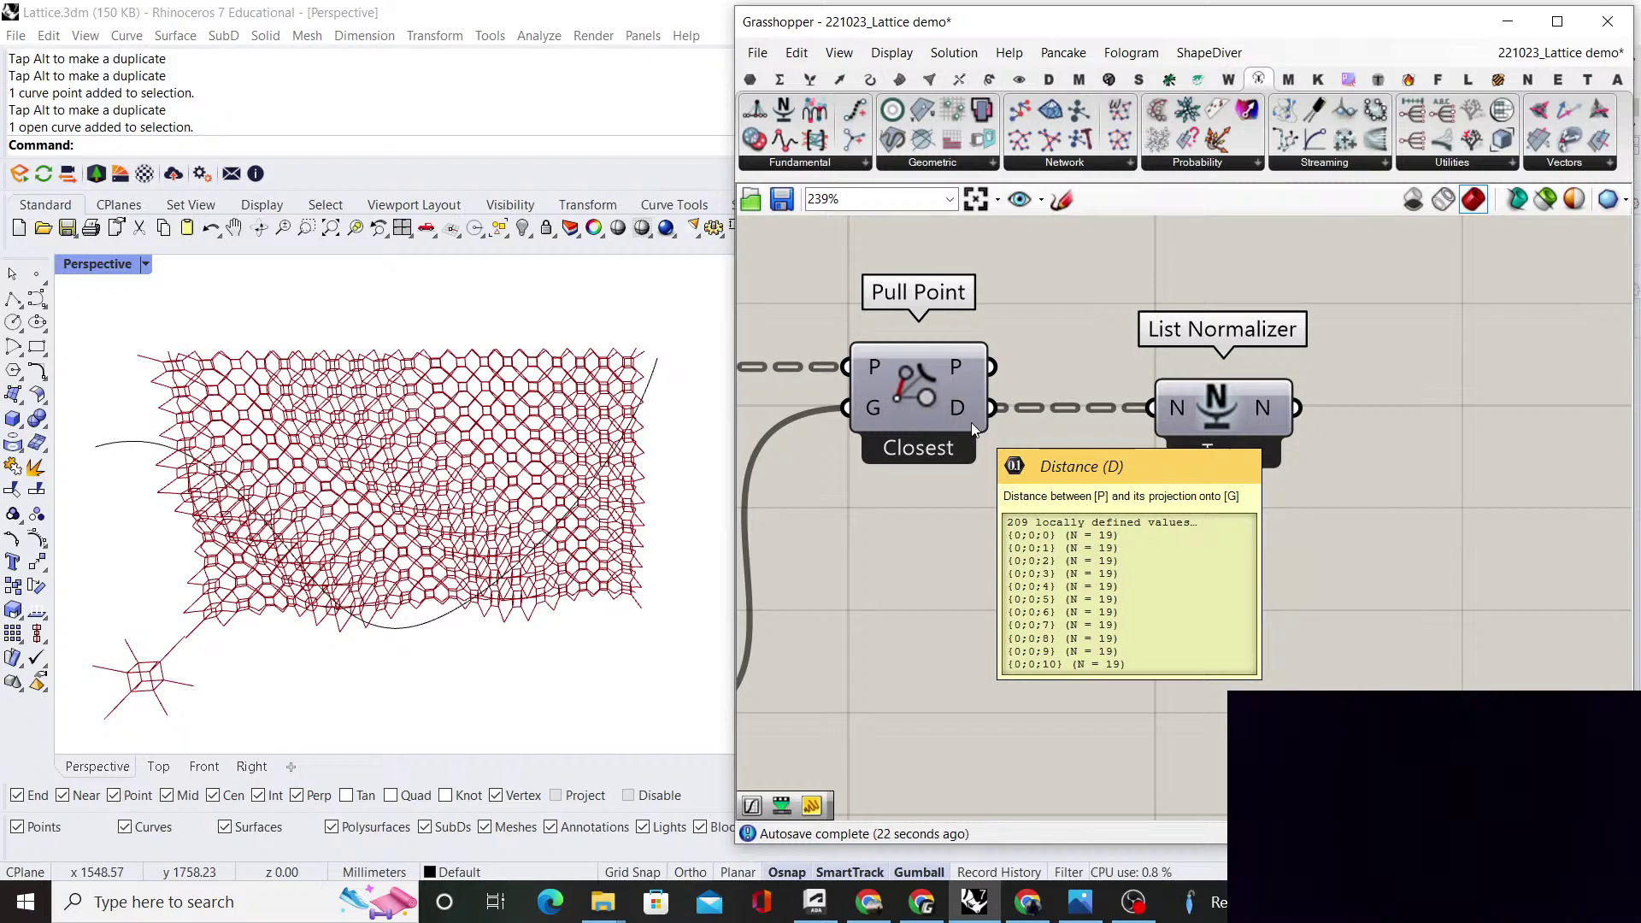
# Add a Graph Mapper component and connect the List Normalizer output to its input
pyautogui.scroll(-5, 1032, 377)
pyautogui.moveTo(1204, 374); pyautogui.dragTo(1109, 438, button='right')
pyautogui.scroll(2, 1103, 441)
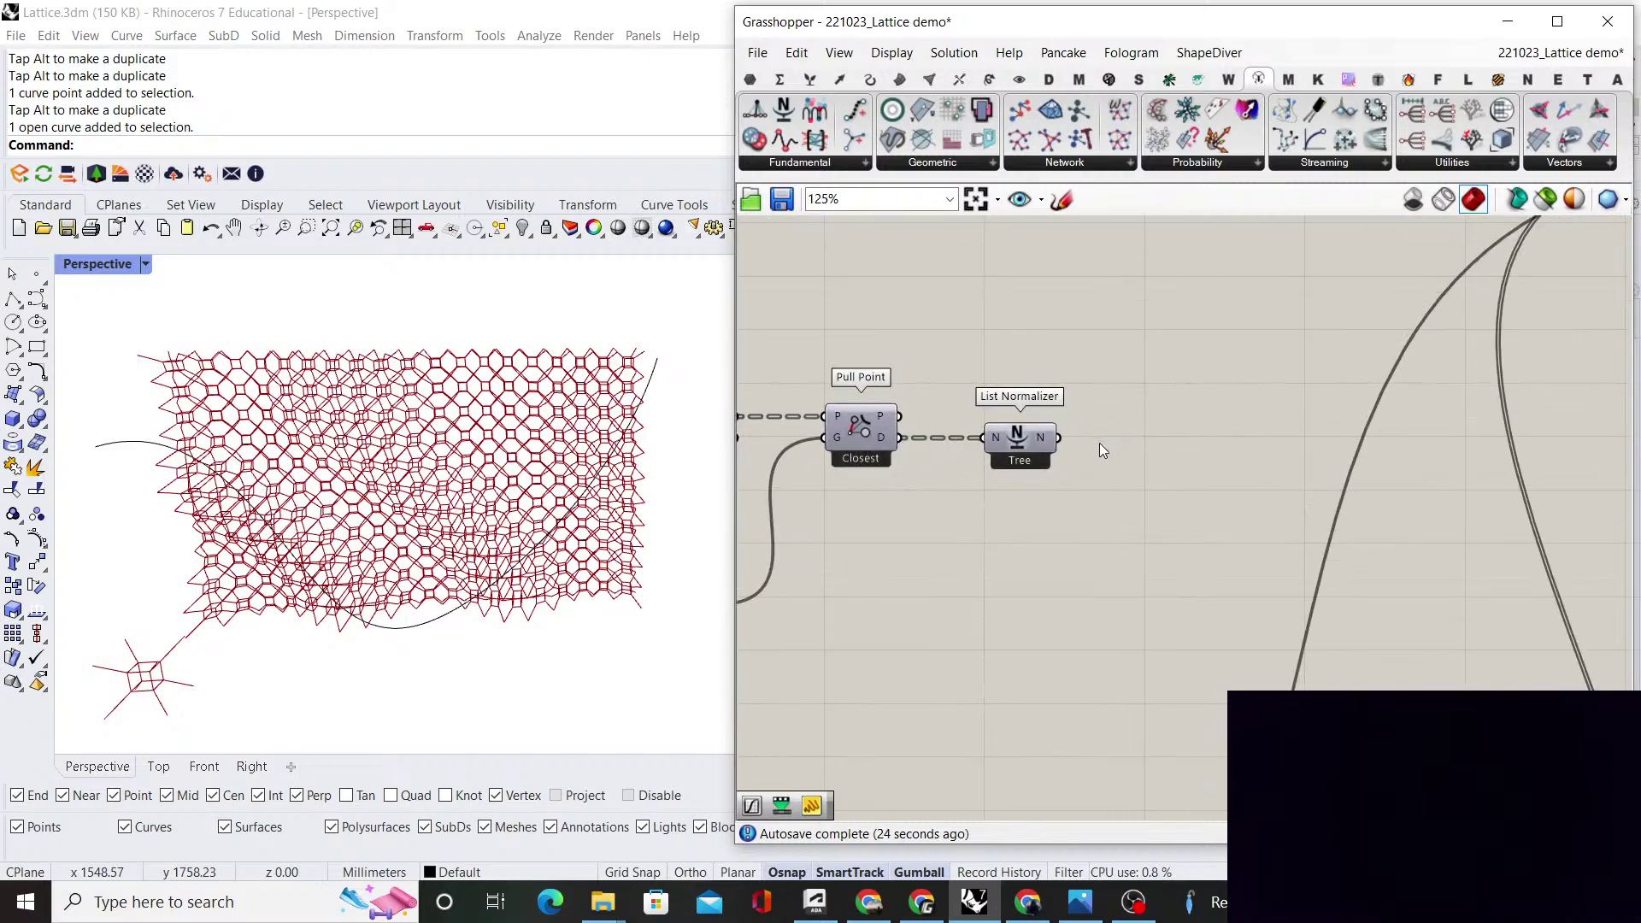
pyautogui.moveTo(1207, 470); pyautogui.dragTo(1162, 499, button='right')
pyautogui.doubleClick(1162, 490)
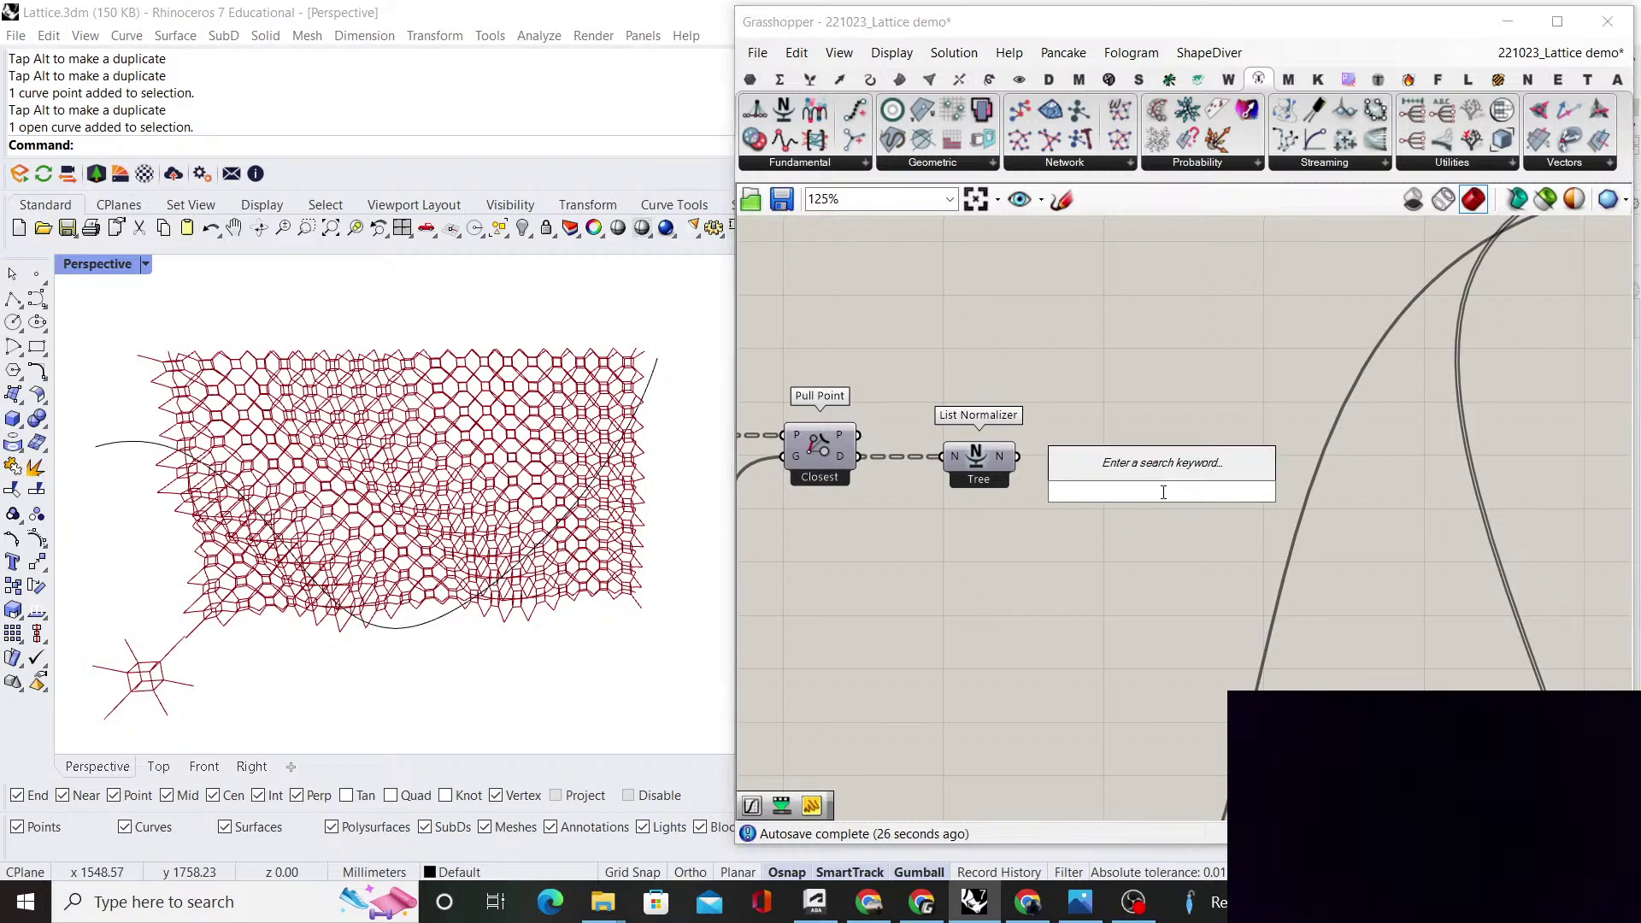
pyautogui.write('graph mapper')
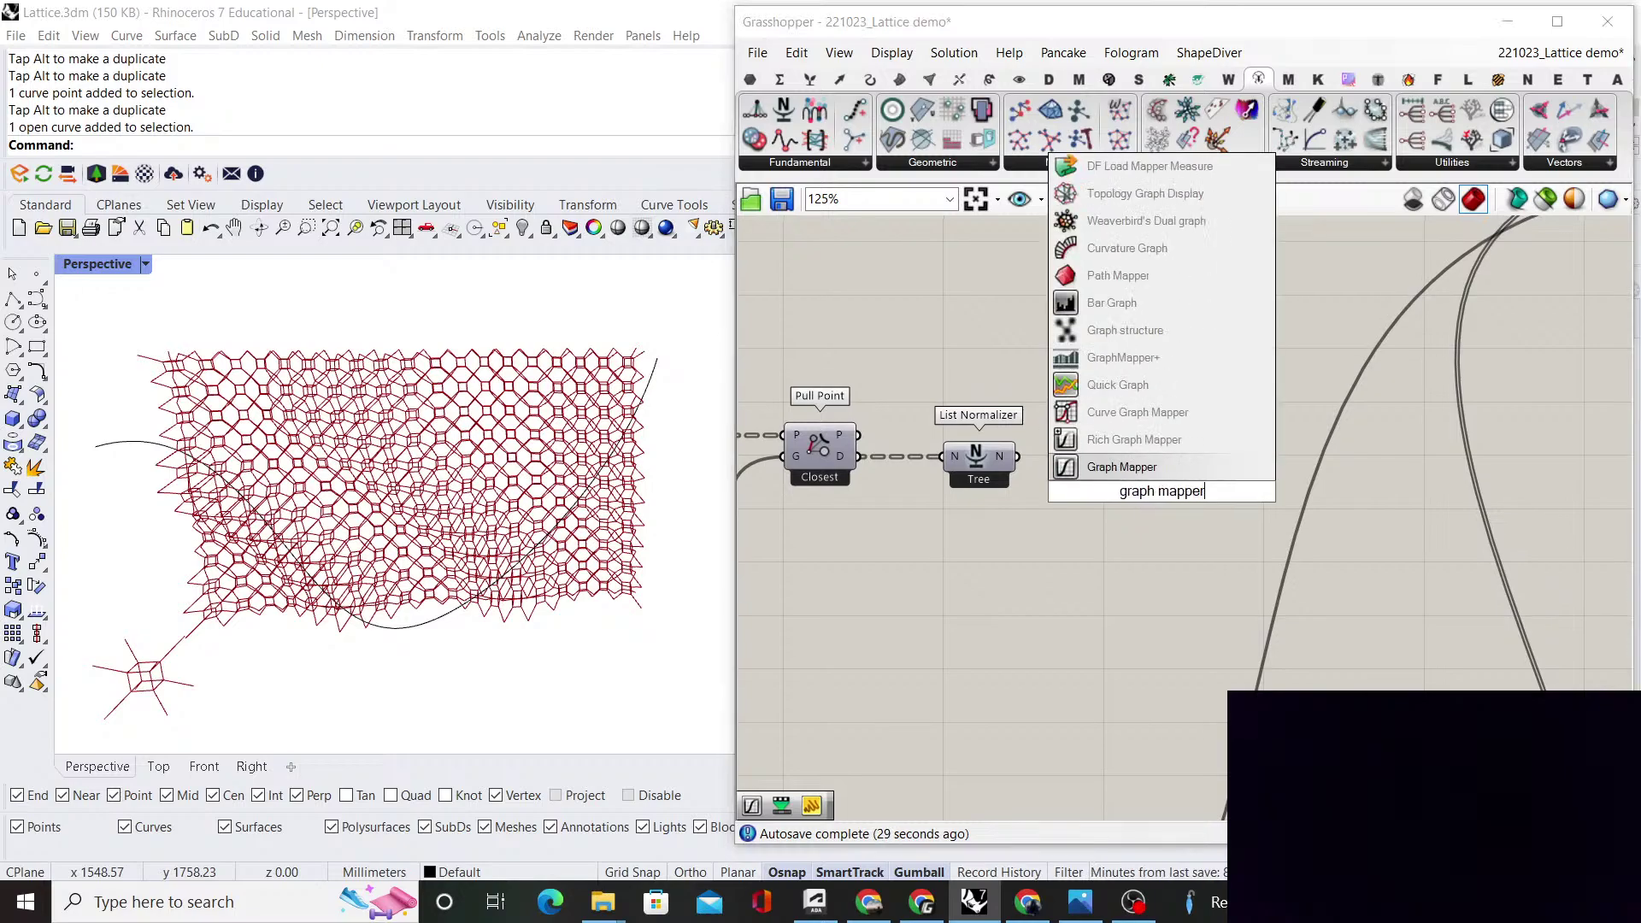
pyautogui.press('Return')
pyautogui.moveTo(1018, 456); pyautogui.dragTo(1110, 456)
# Add a Remap Numbers component and connect the Graph Mapper output to its V input
pyautogui.doubleClick(1128, 608)
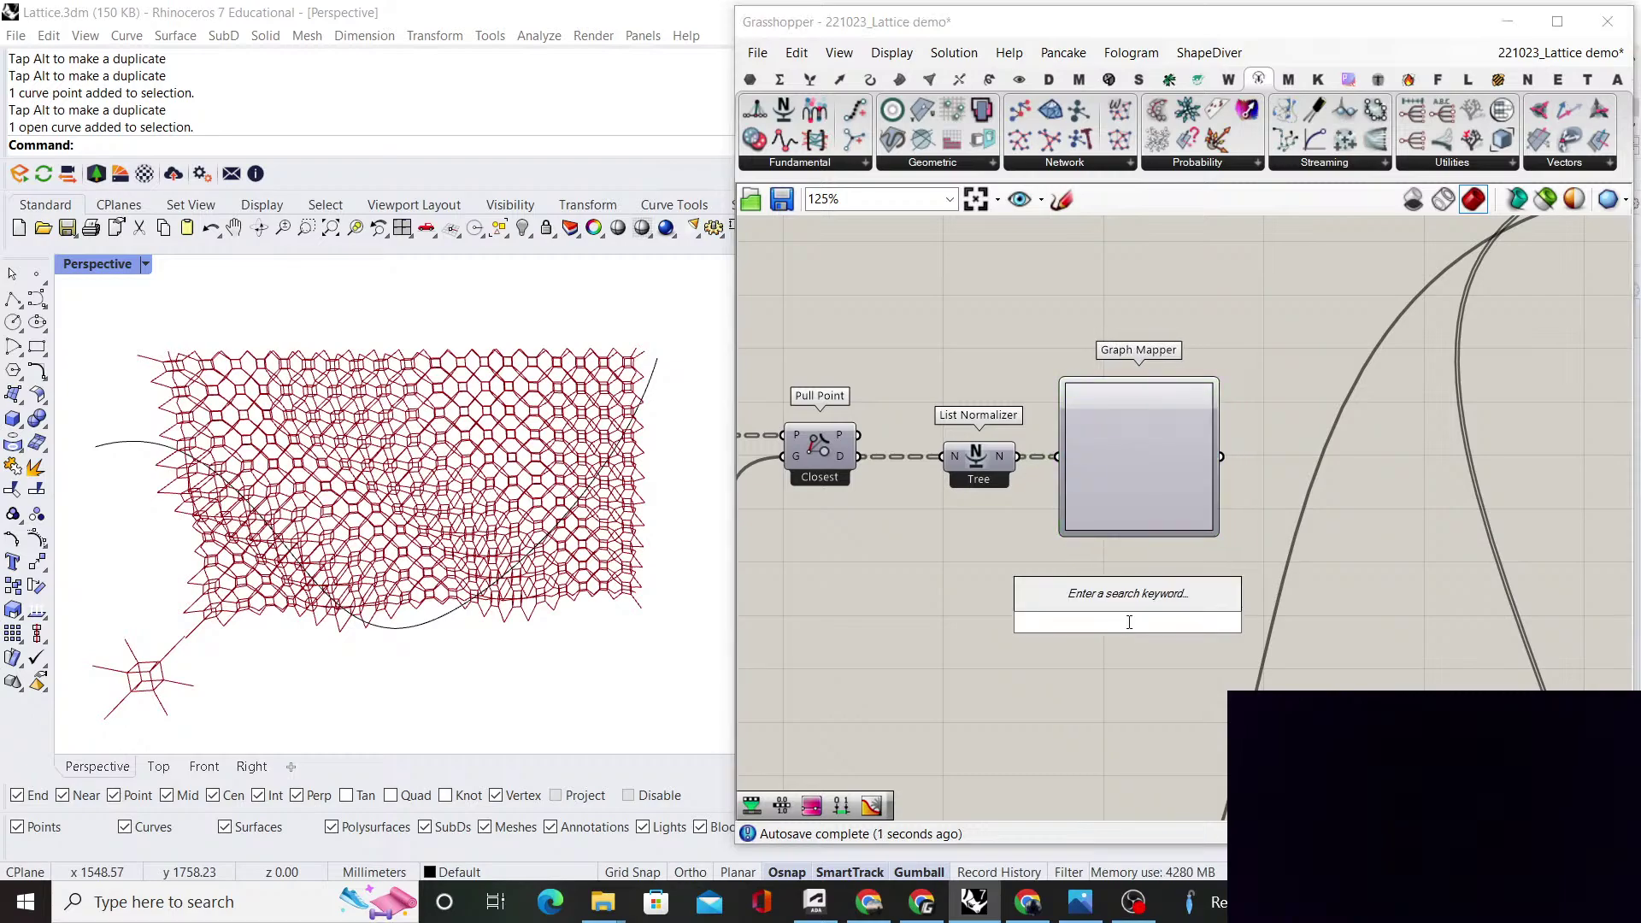
pyautogui.write('remap')
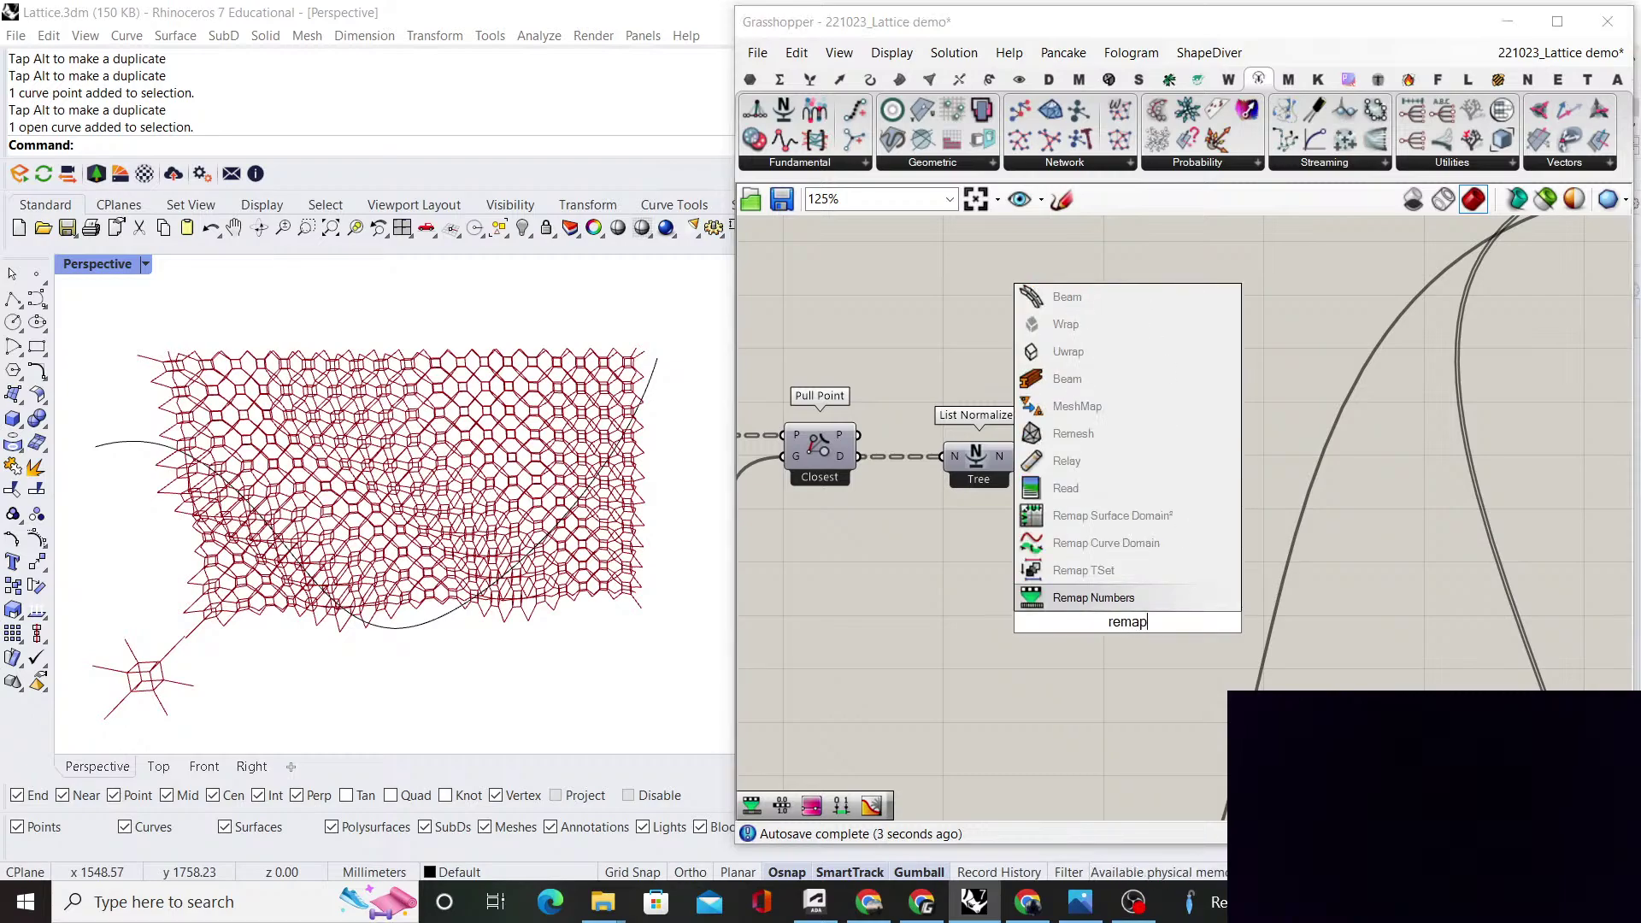
pyautogui.press('Return')
pyautogui.scroll(3, 1182, 468)
pyautogui.moveTo(1168, 478); pyautogui.dragTo(1401, 470)
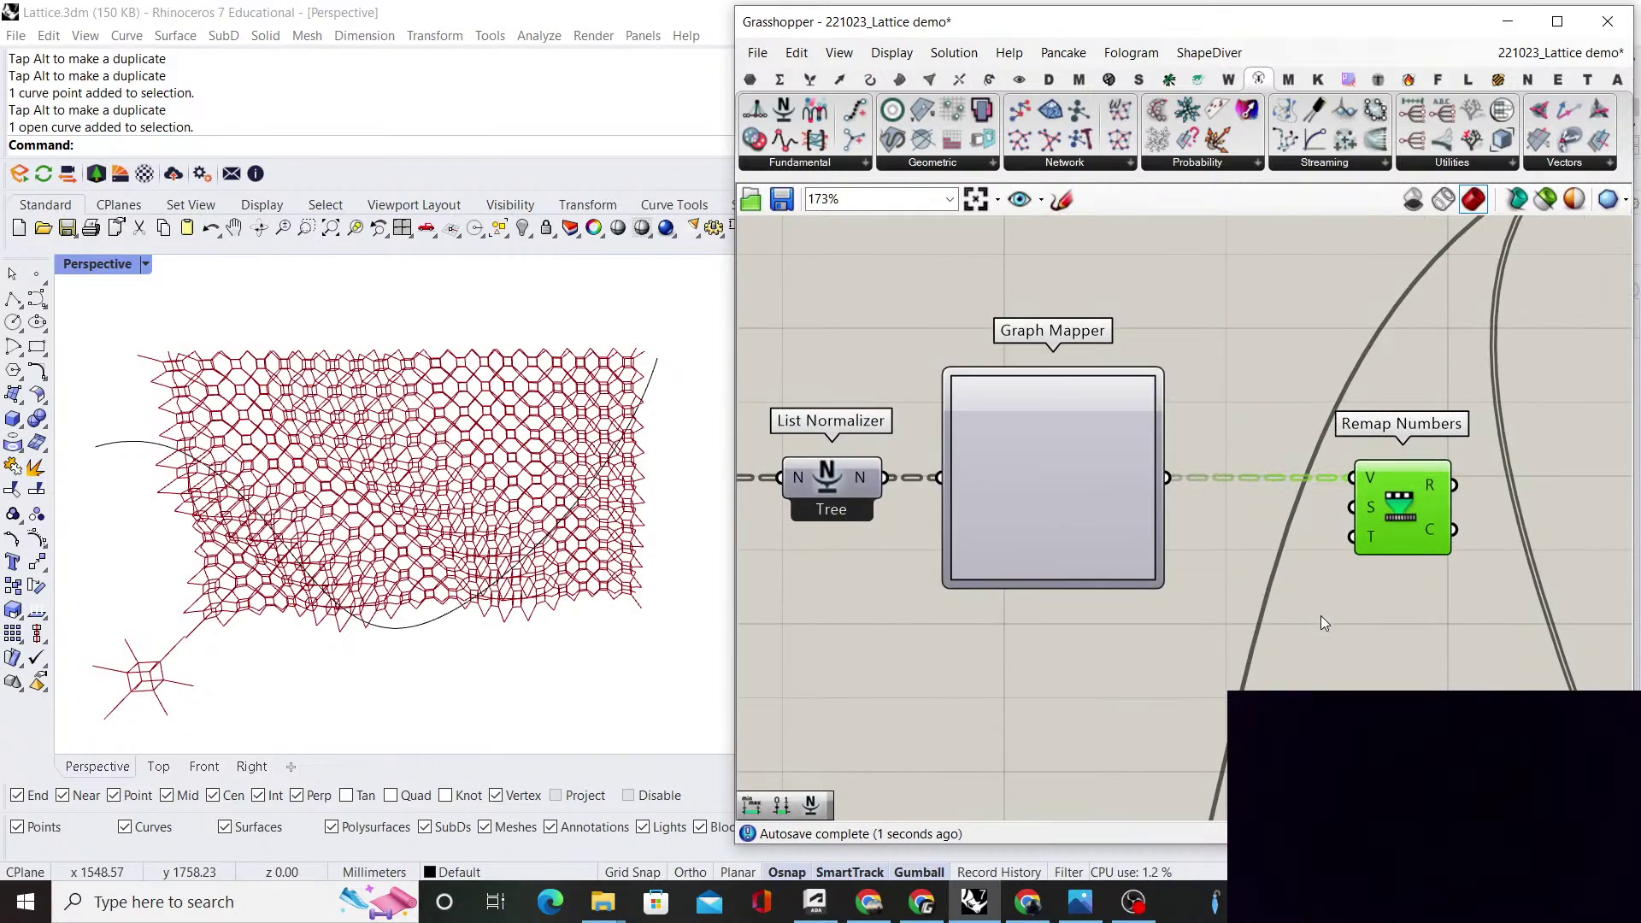
# Add a Bounds component fed by the Graph Mapper, flatten its N input, and connect its I output to Remap Numbers' S input
pyautogui.moveTo(1356, 656); pyautogui.dragTo(1381, 629, button='right')
pyautogui.doubleClick(1378, 629)
pyautogui.write('bounds')
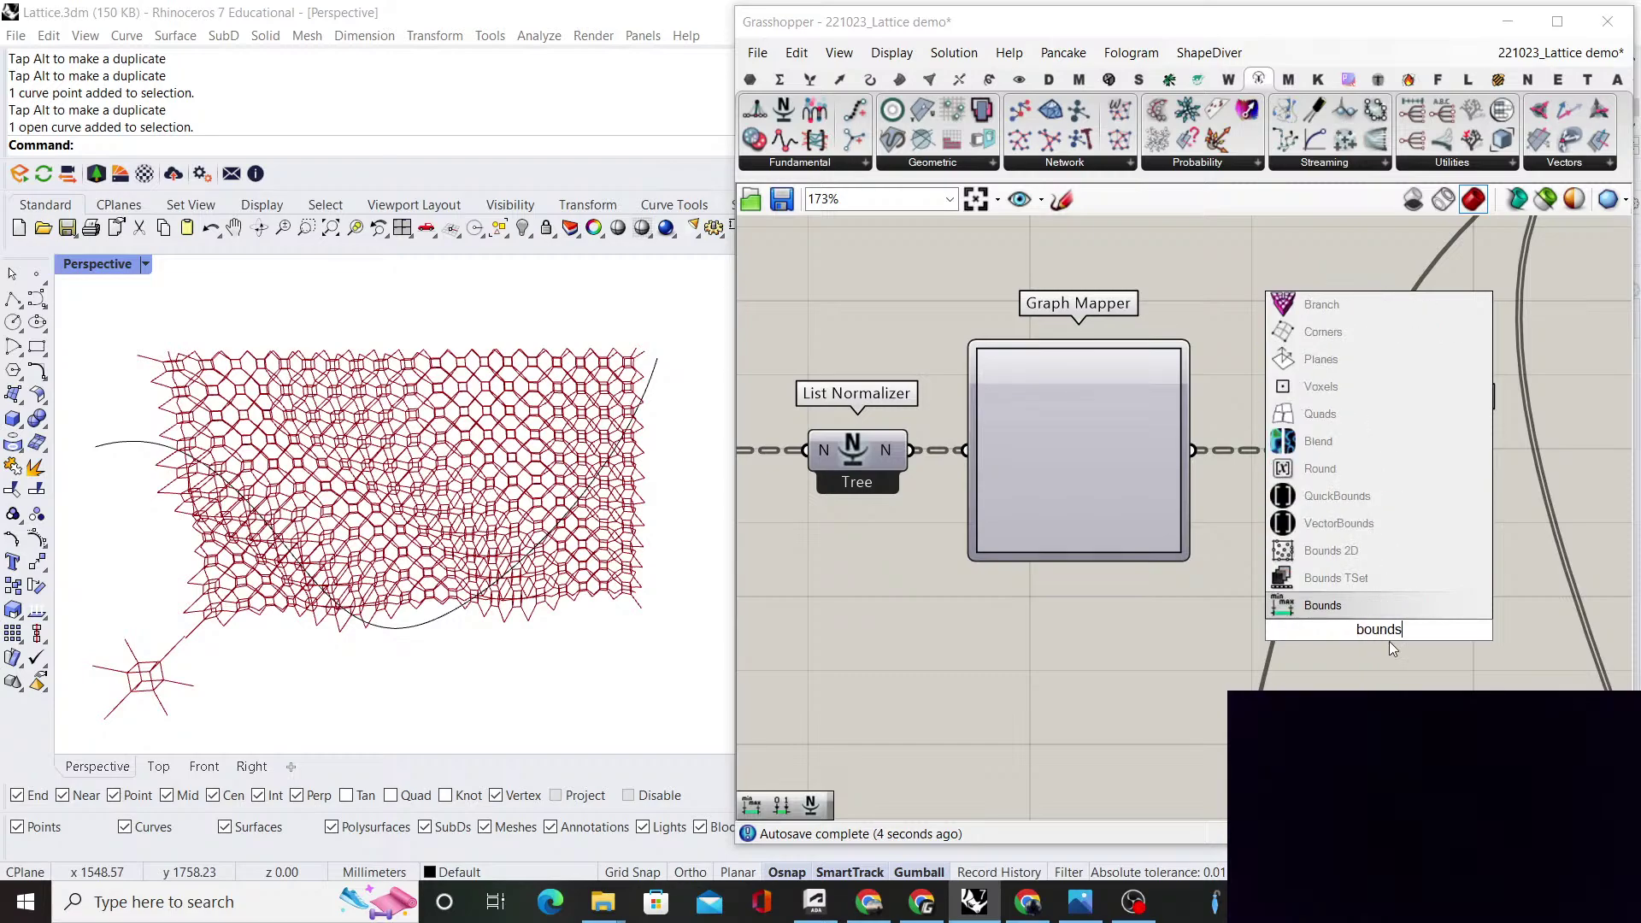
pyautogui.press('Return')
pyautogui.moveTo(1194, 451); pyautogui.dragTo(1305, 480)
pyautogui.rightClick(1331, 630)
pyautogui.click(1421, 629)
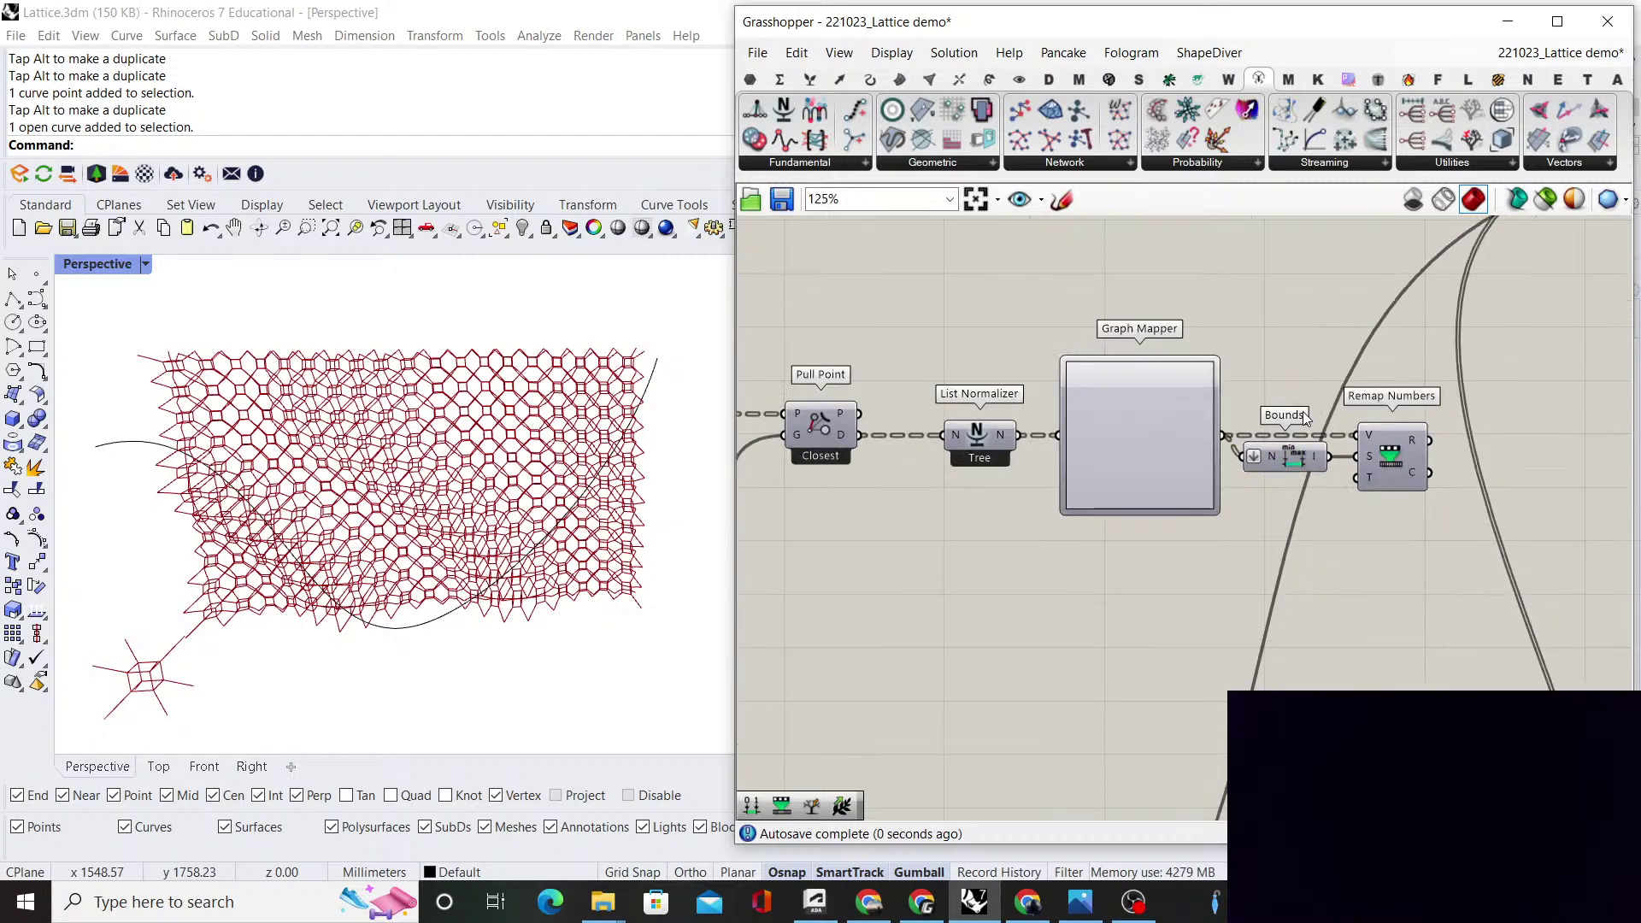
# Add a Construct Domain component and connect a new number slider set to 0 to its A input
pyautogui.moveTo(1158, 670); pyautogui.dragTo(1156, 612, button='right')
pyautogui.doubleClick(1156, 612)
pyautogui.write('construct domain')
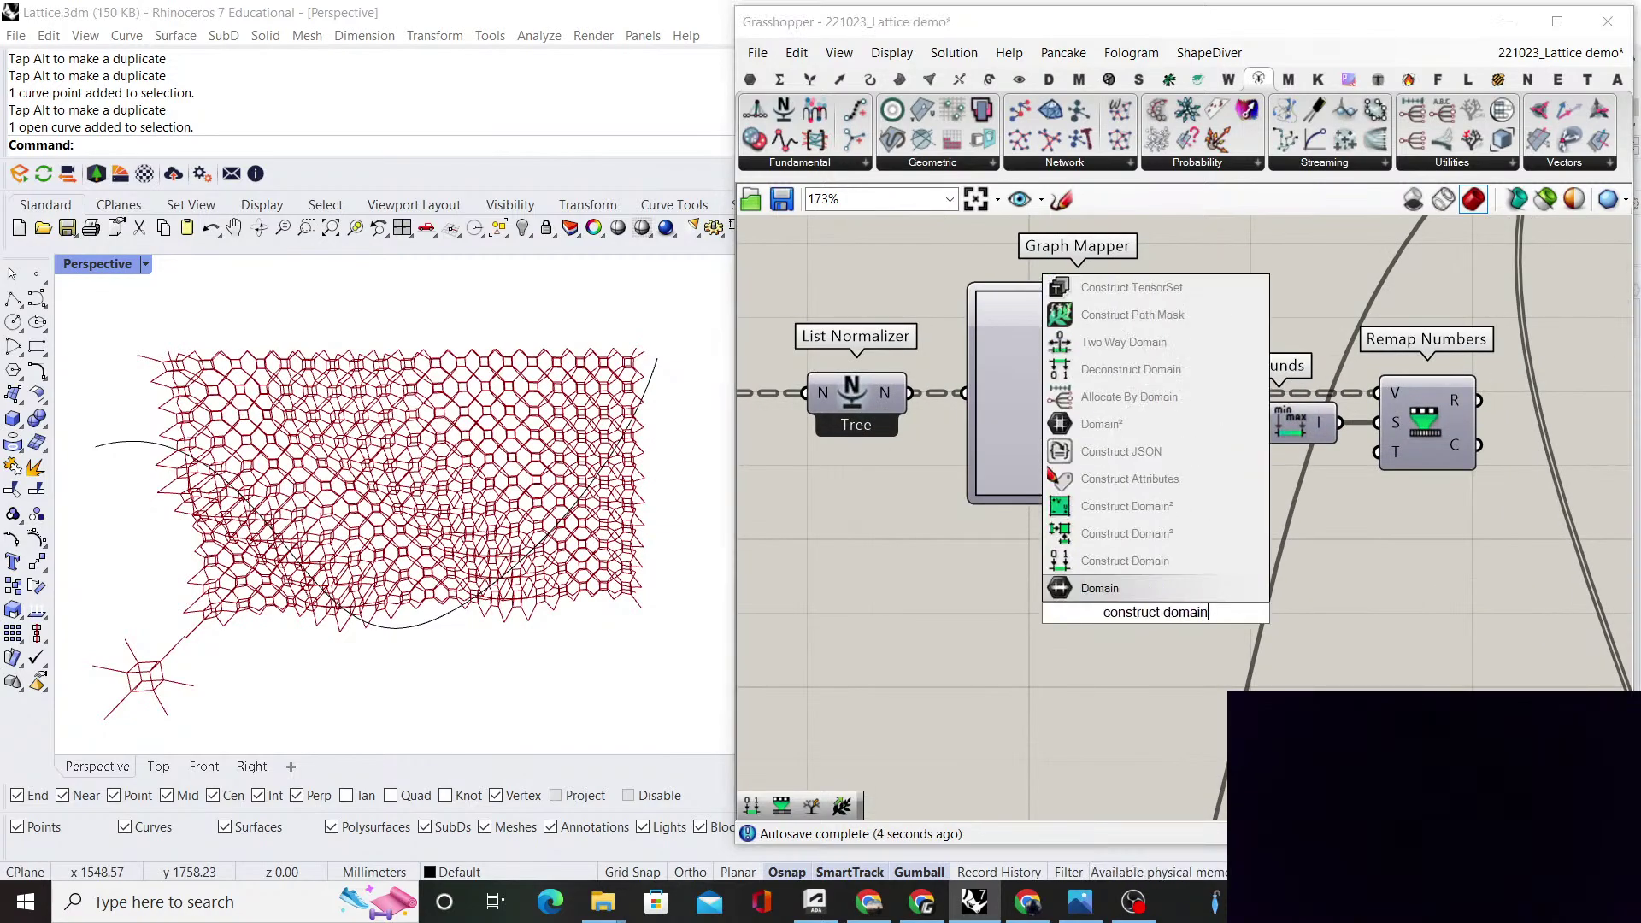
pyautogui.click(1165, 564)
pyautogui.doubleClick(1036, 595)
pyautogui.write('0')
pyautogui.press('Return')
pyautogui.scroll(2, 1039, 595)
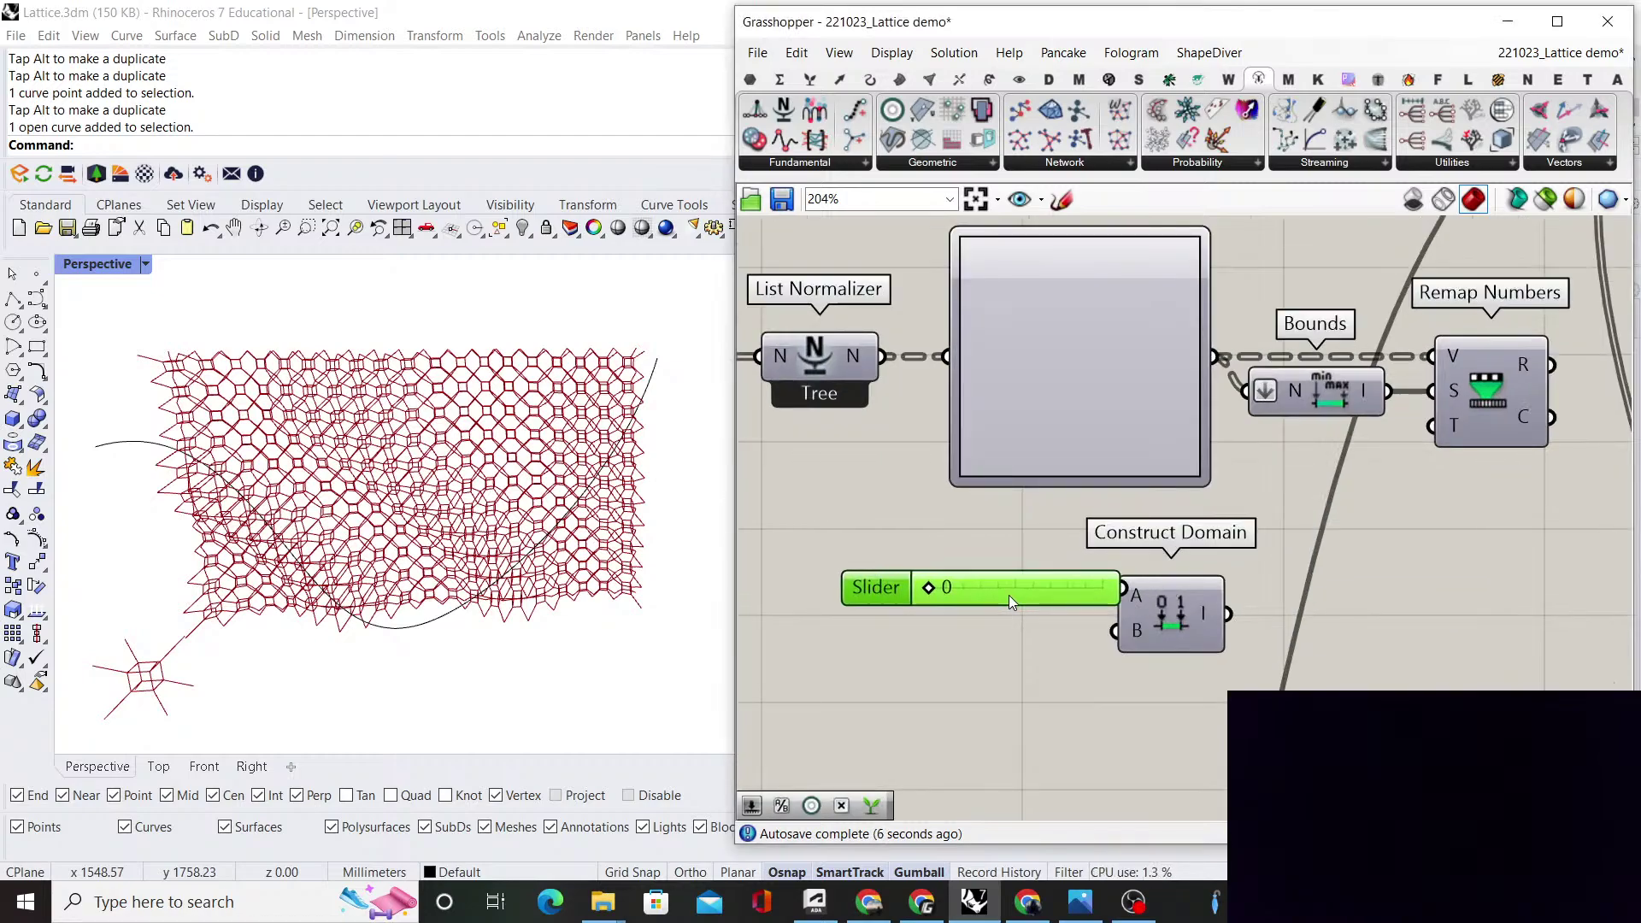
pyautogui.moveTo(1141, 587); pyautogui.dragTo(1222, 598)
# Connect a new slider set to 45 to Construct Domain's B input, and wire its I output to Remap Numbers' T input
pyautogui.doubleClick(1009, 634)
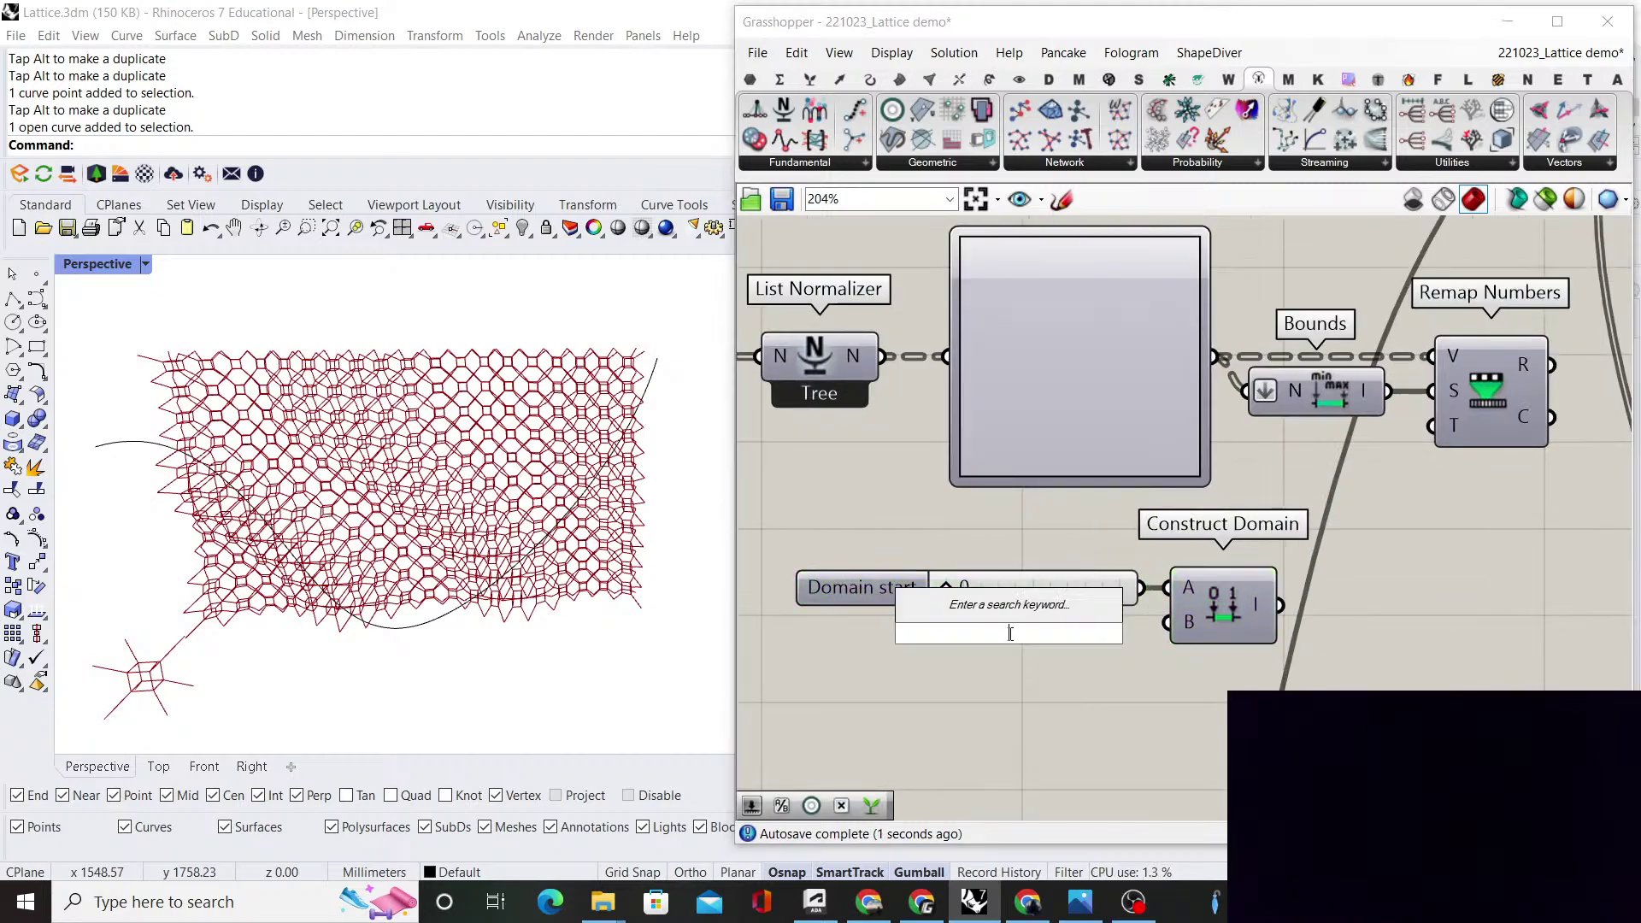
pyautogui.write('45')
pyautogui.press('Return')
pyautogui.moveTo(1130, 633); pyautogui.dragTo(1168, 622)
pyautogui.moveTo(1167, 622); pyautogui.dragTo(1125, 622, button='right')
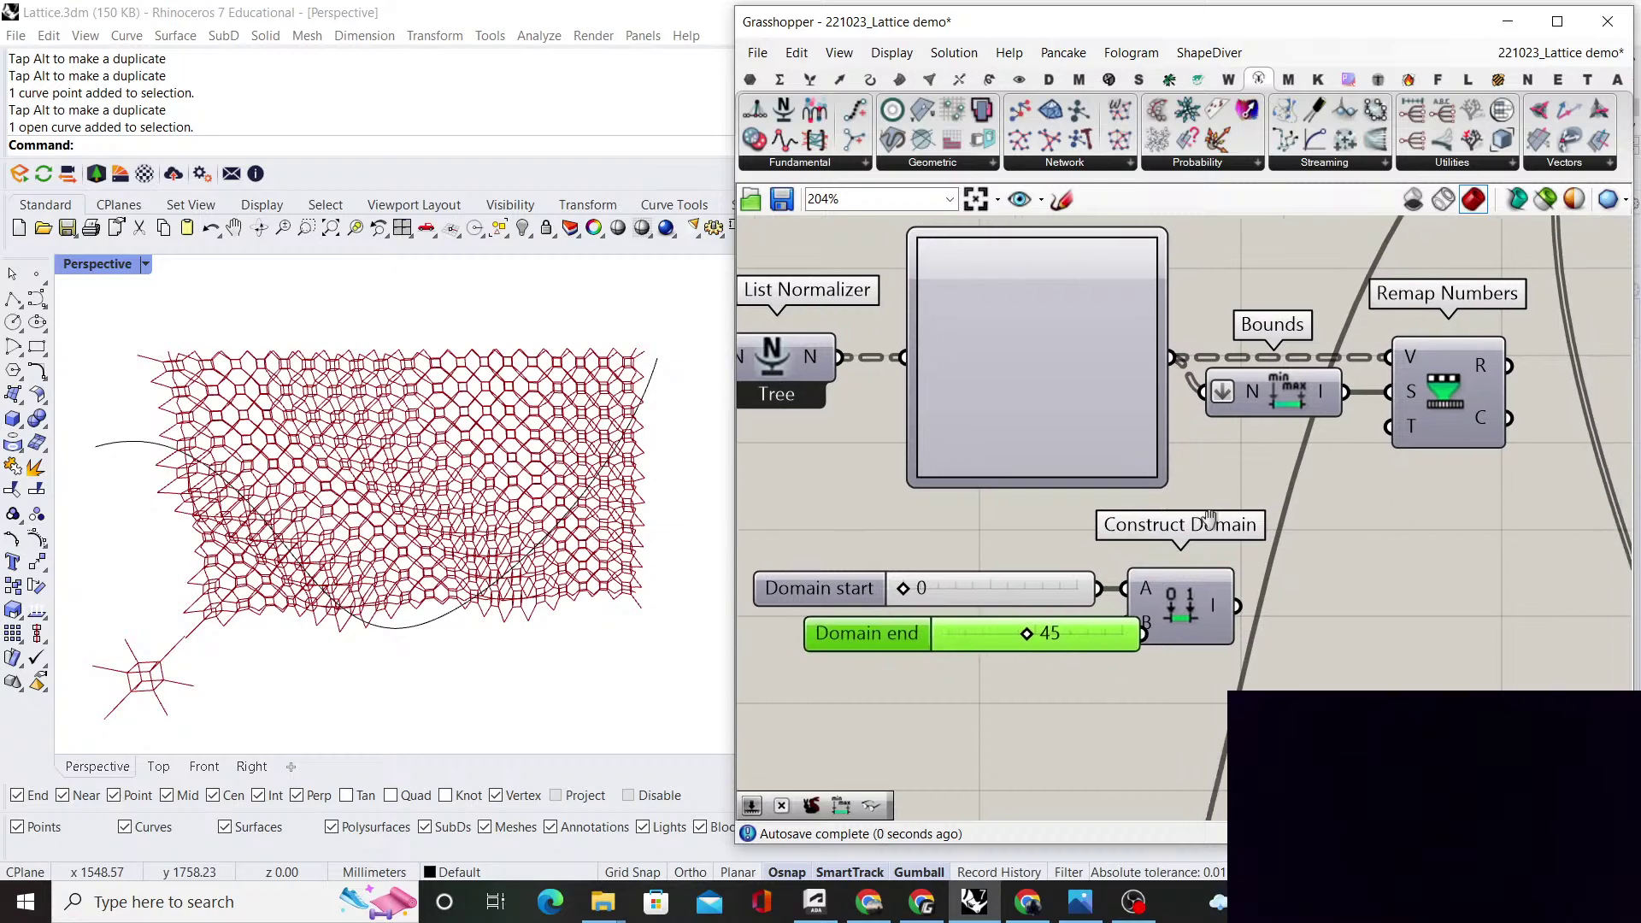
pyautogui.moveTo(1194, 574); pyautogui.dragTo(1055, 593, button='right')
pyautogui.moveTo(1098, 623); pyautogui.dragTo(1248, 442)
pyautogui.scroll(-6, 1244, 479)
pyautogui.moveTo(1171, 466)
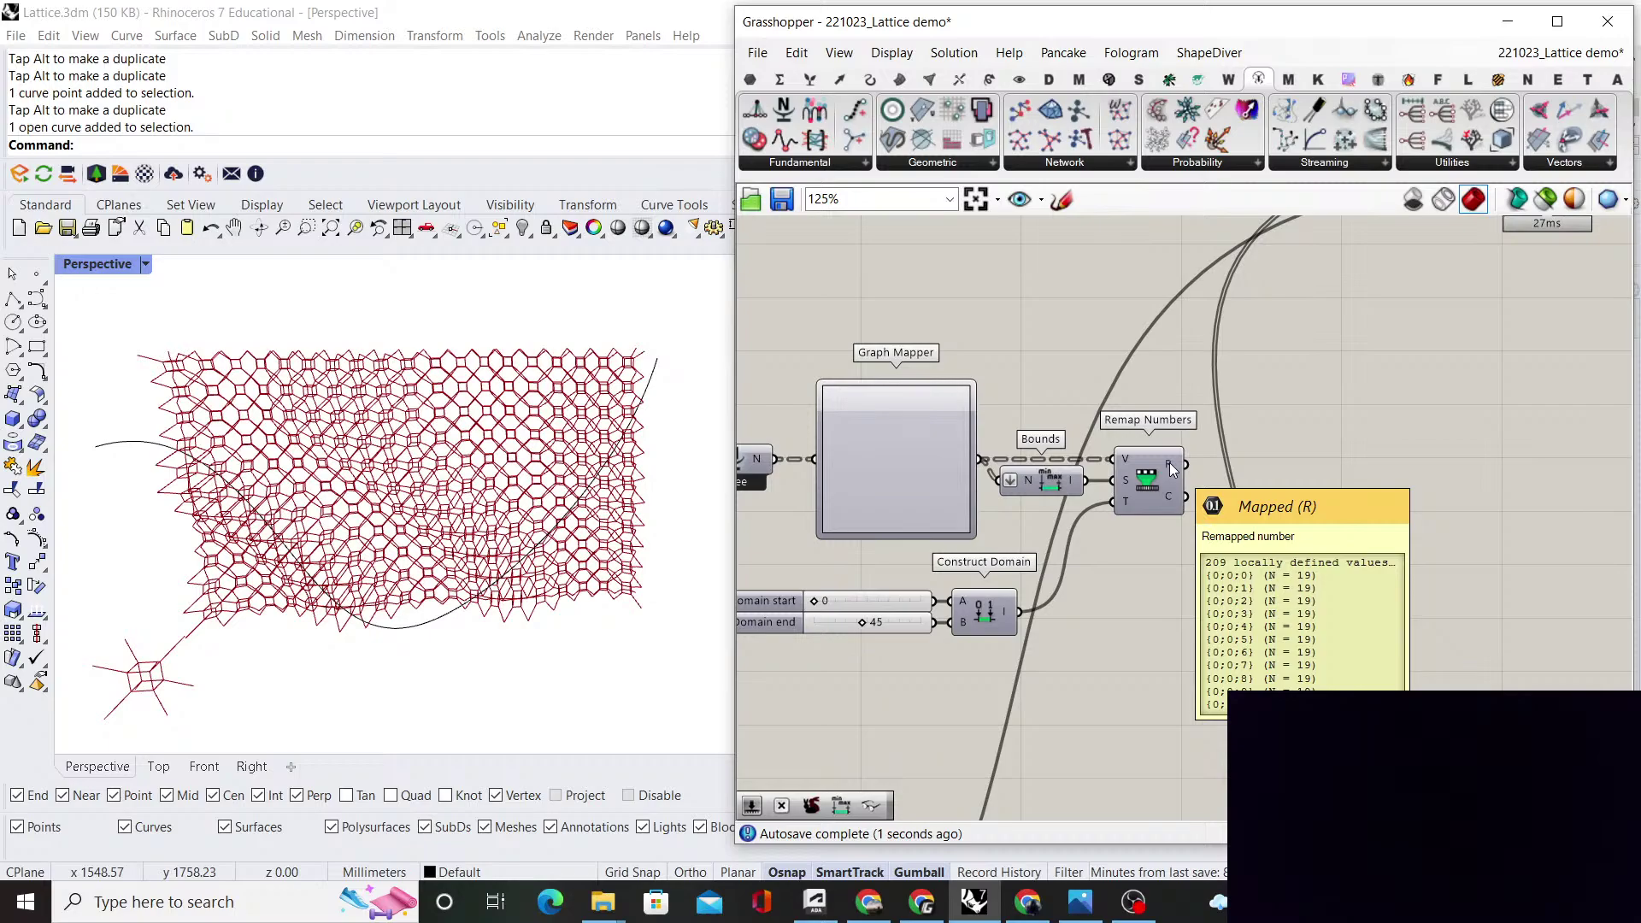
pyautogui.scroll(-3, 1242, 493)
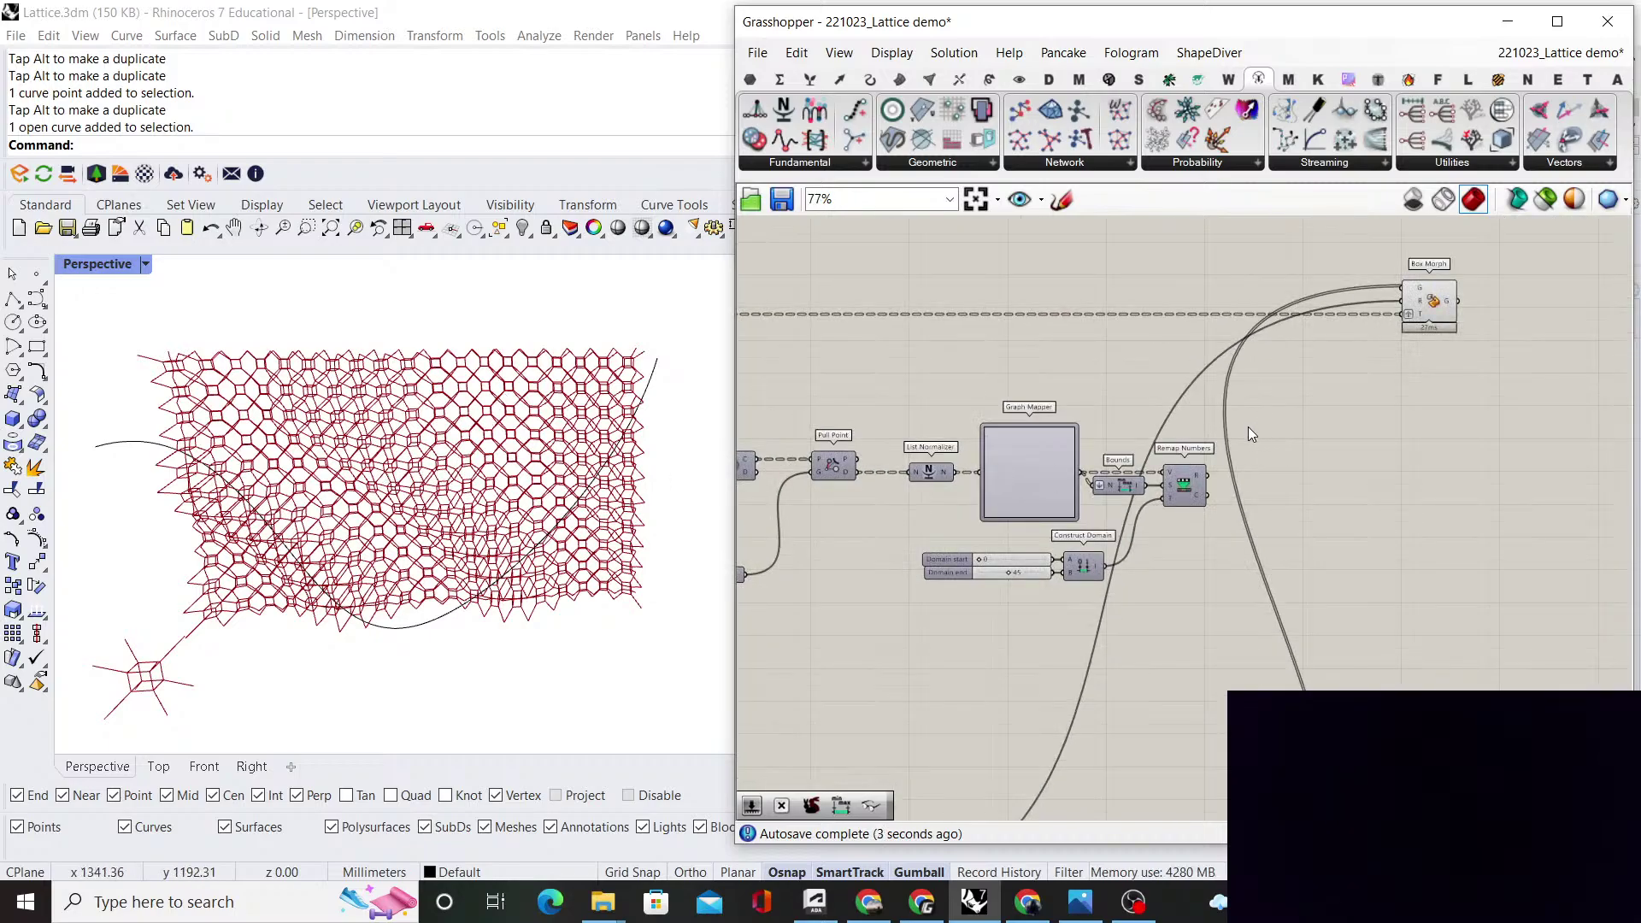
pyautogui.scroll(5, 1257, 427)
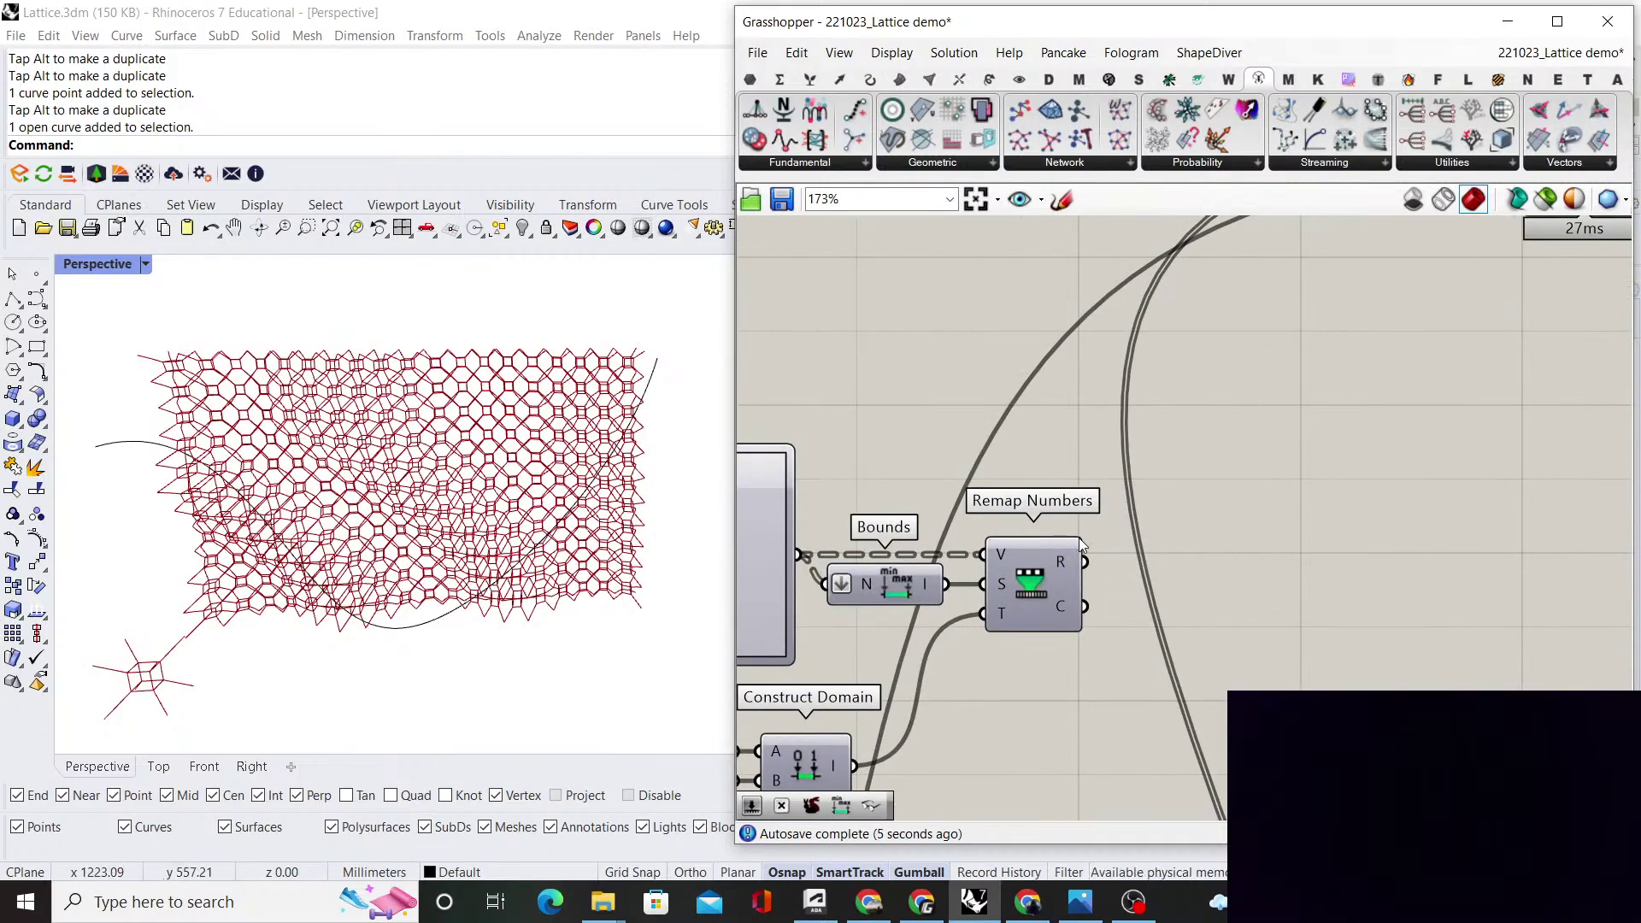
# Undo the displacement of the Graph Mapper component past Remap Numbers
pyautogui.scroll(-10, 1080, 544)
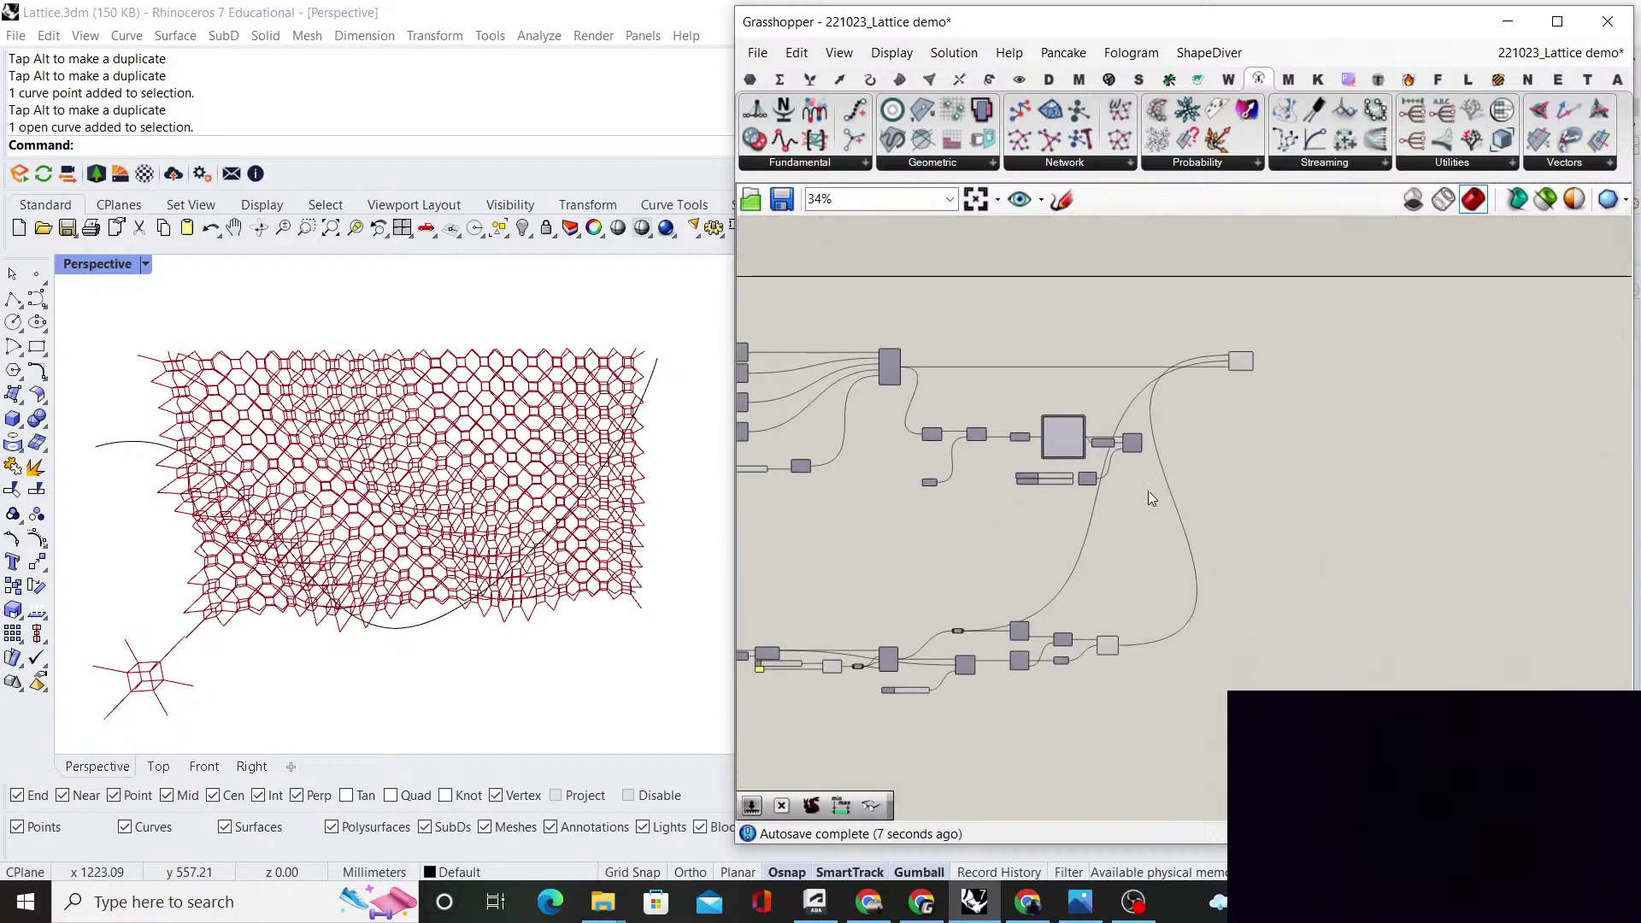
pyautogui.scroll(4, 1147, 490)
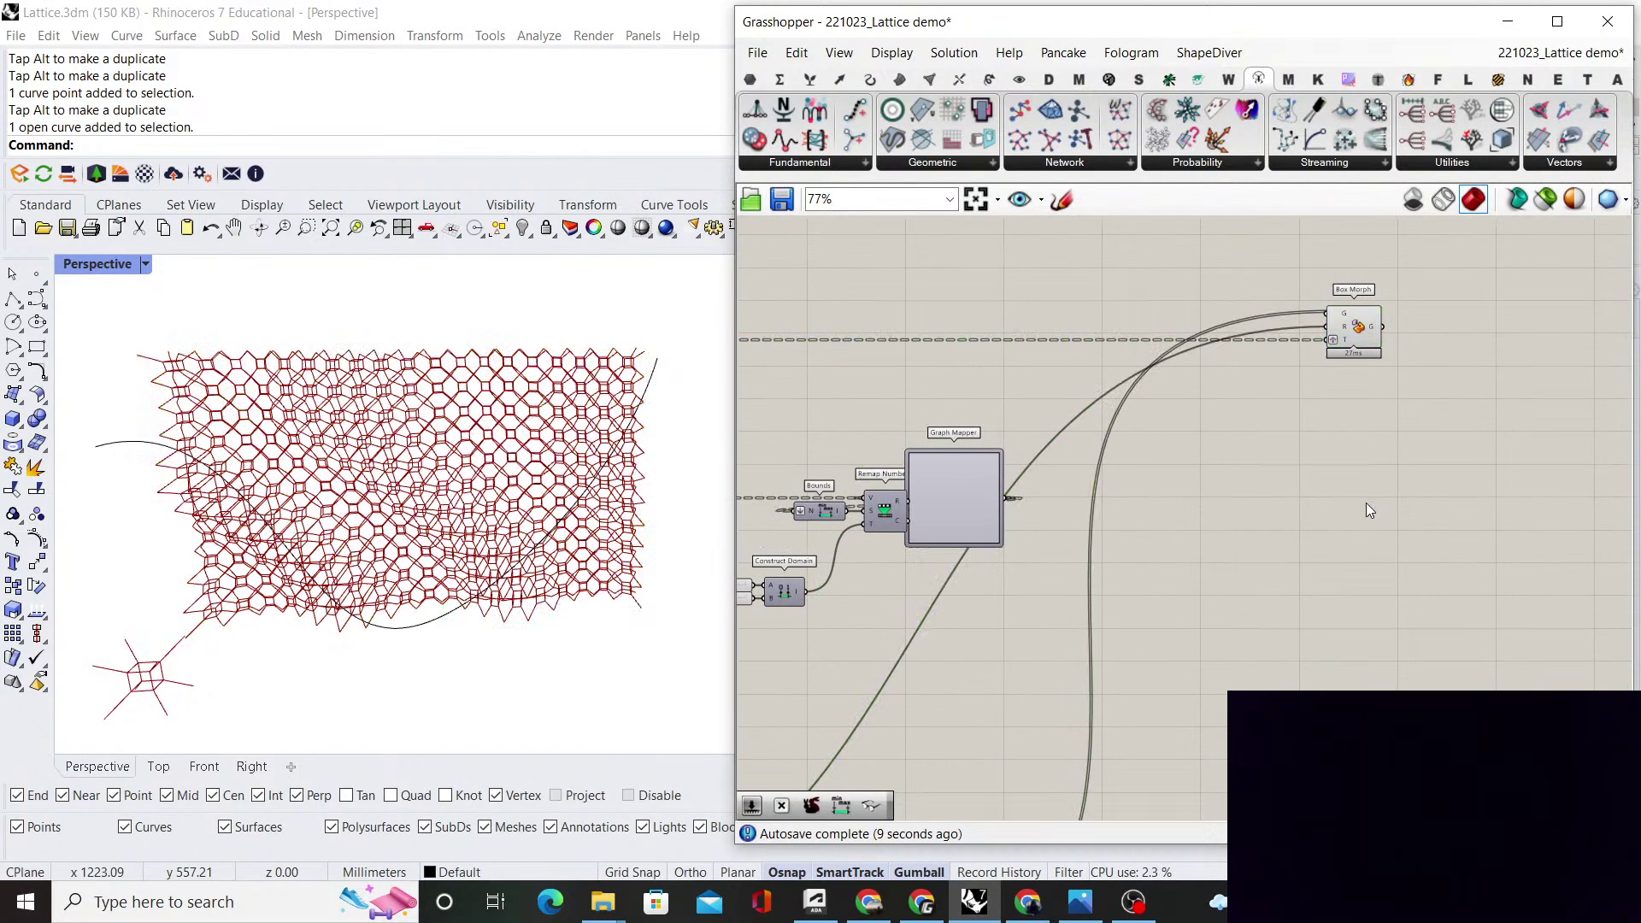
pyautogui.hotkey('ctrl', 'z')
pyautogui.hotkey('ctrl', 'z')
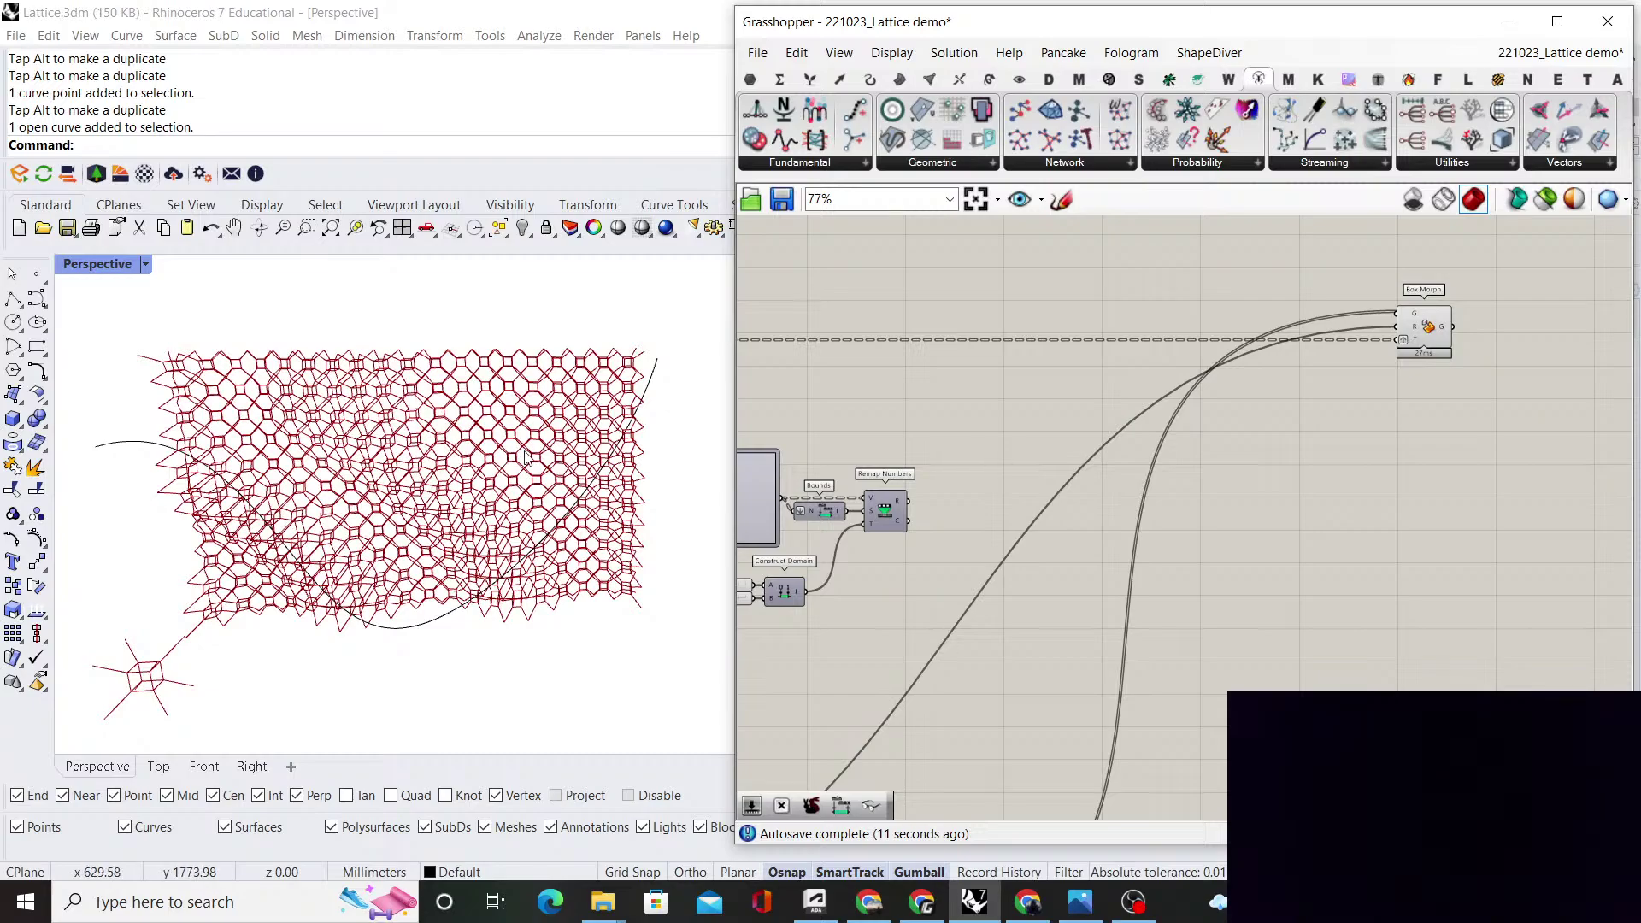
# Examine the lattice wall in the Rhino viewport and the TB output of Twisted Box Sweep
pyautogui.scroll(5, 525, 457)
pyautogui.scroll(-6, 466, 491)
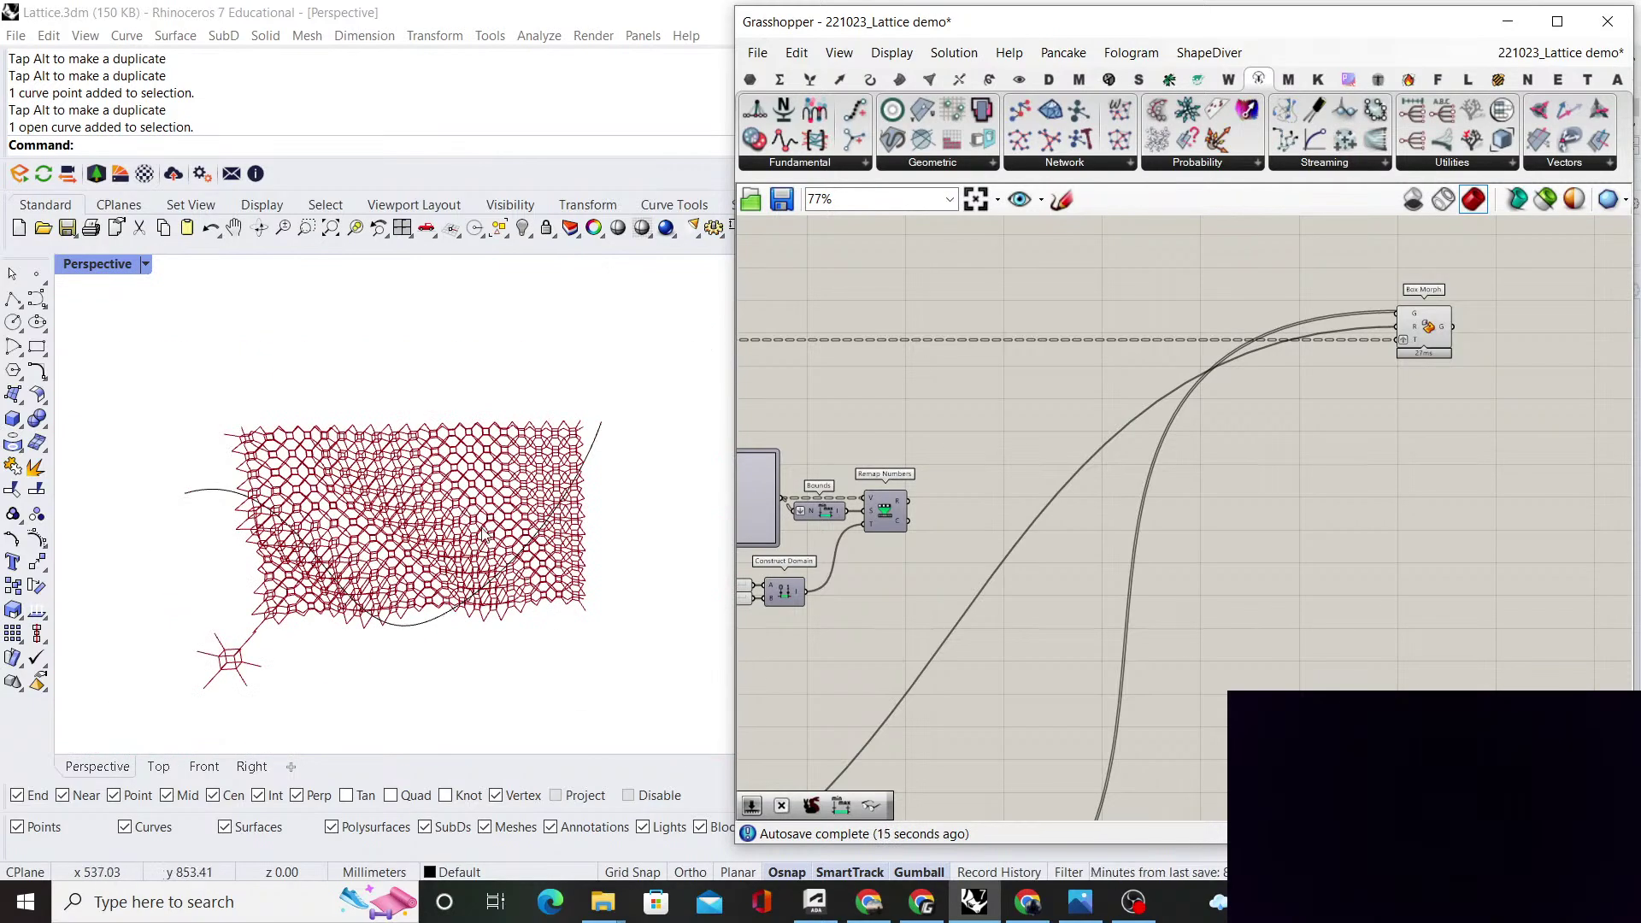
pyautogui.scroll(3, 506, 535)
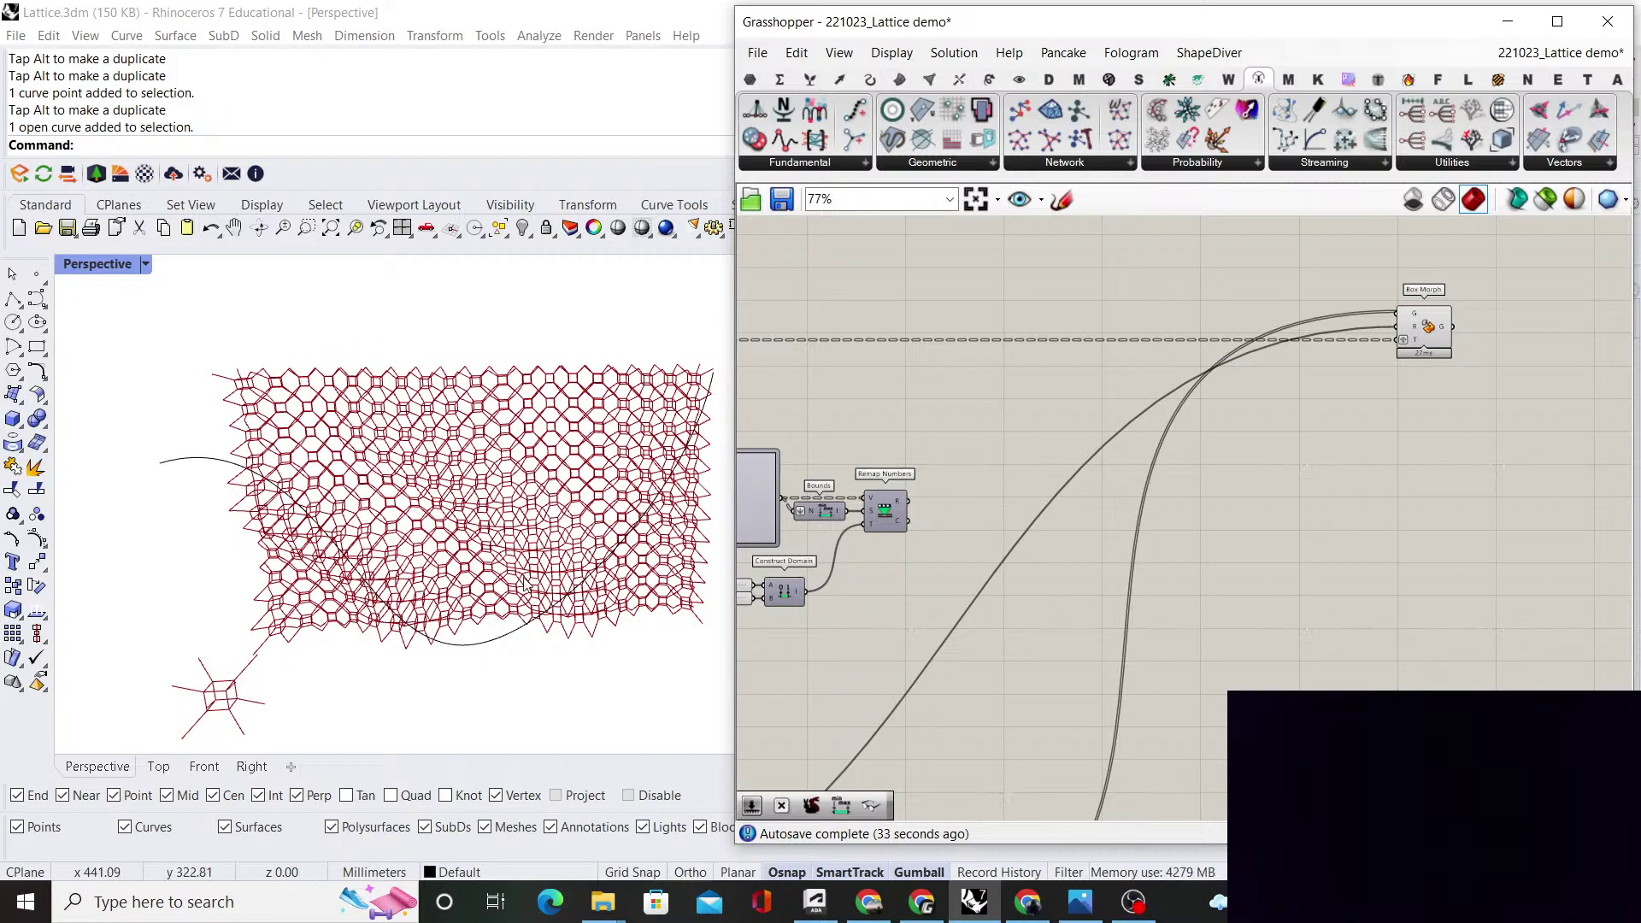
pyautogui.scroll(5, 1129, 347)
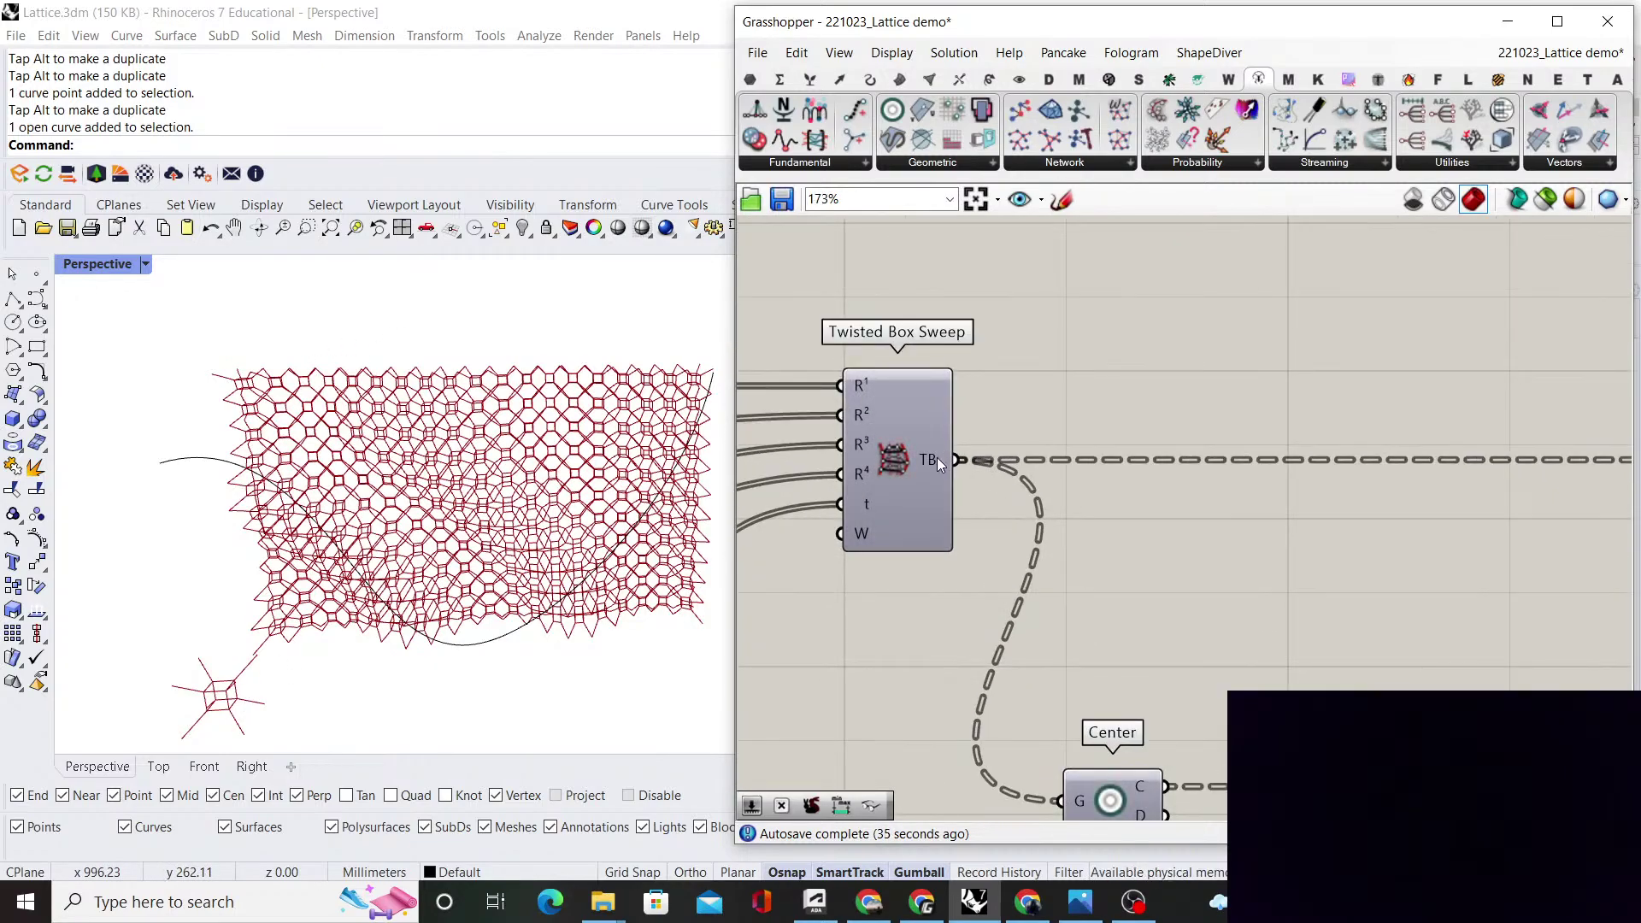
pyautogui.moveTo(937, 458)
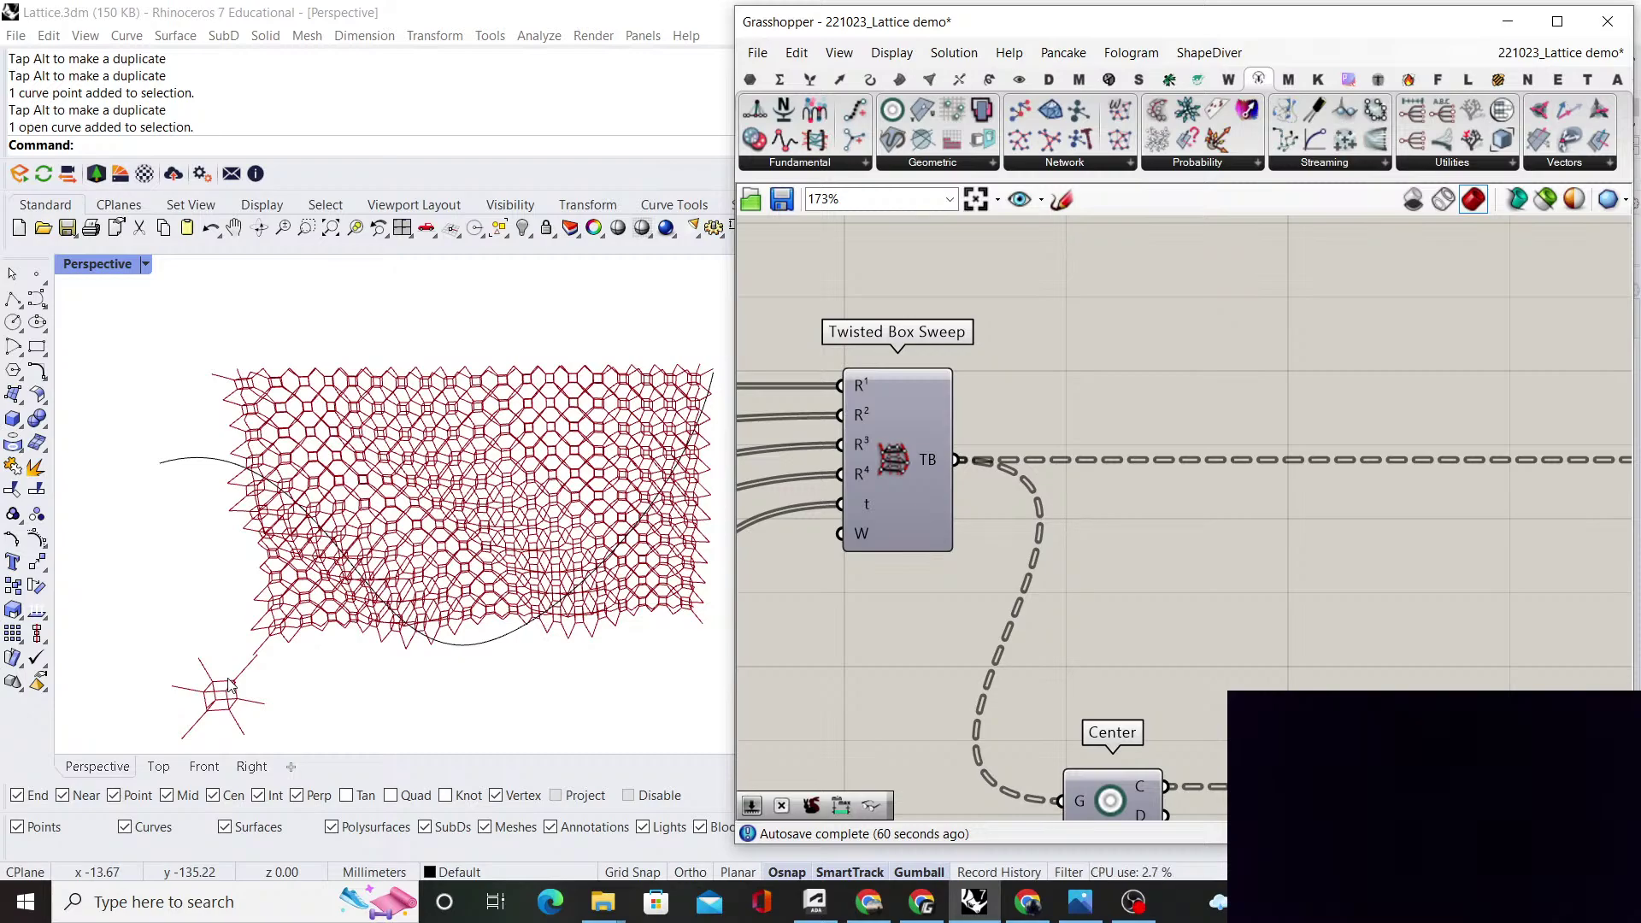
# Shift the Scale component slightly so it lines up beneath the Relay
pyautogui.scroll(-5, 1170, 515)
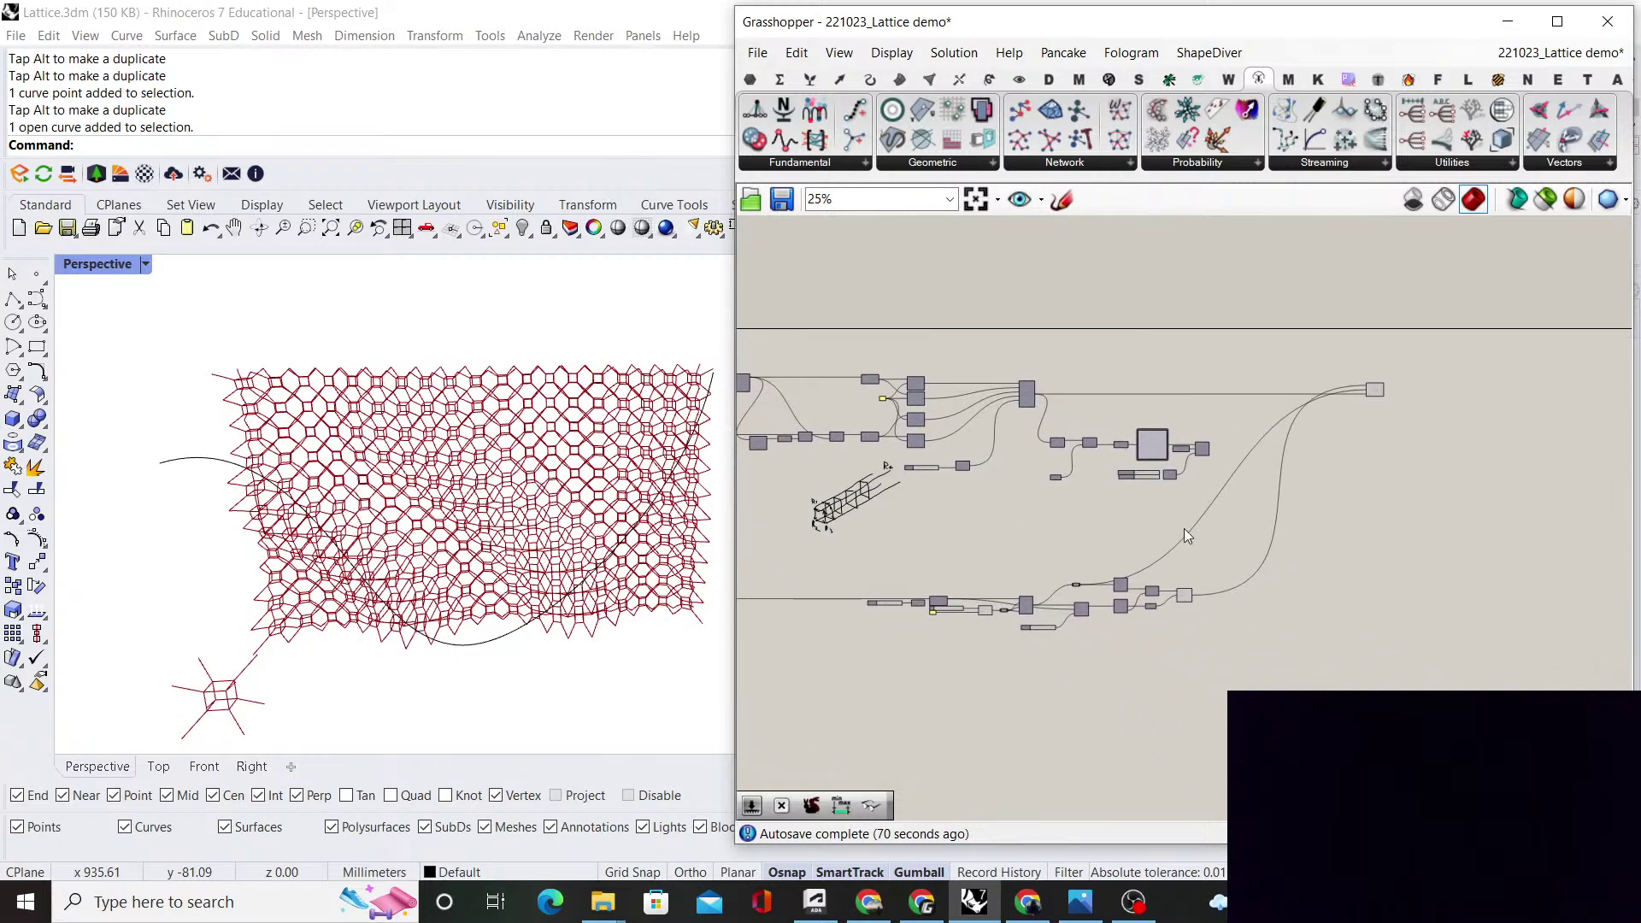
pyautogui.scroll(-2, 1233, 476)
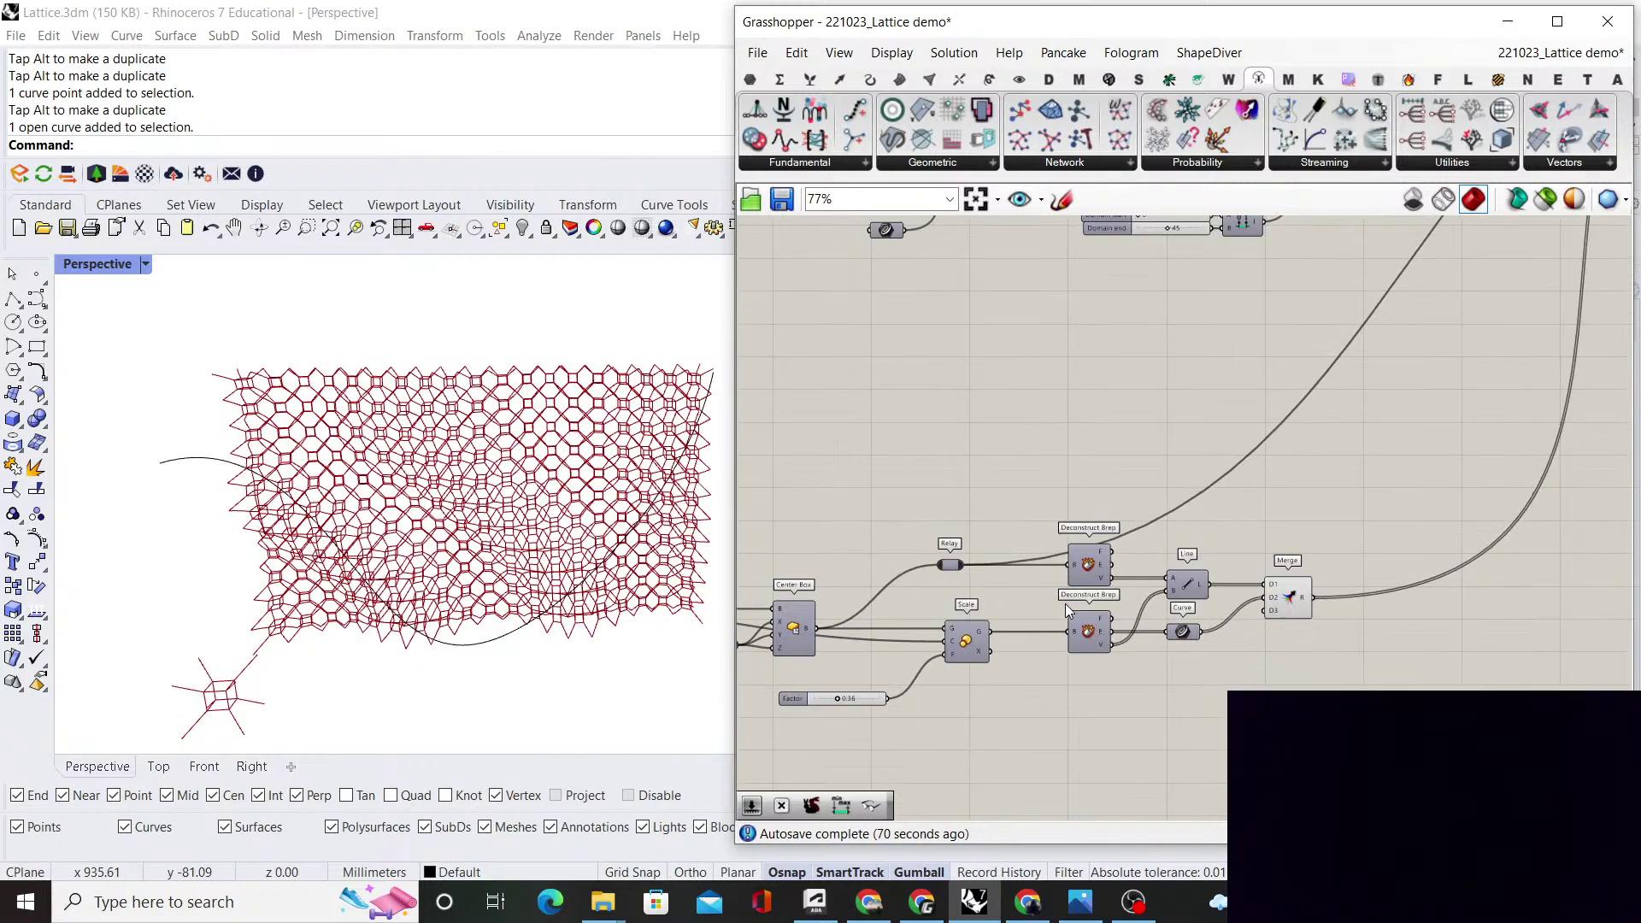
pyautogui.scroll(3, 1080, 629)
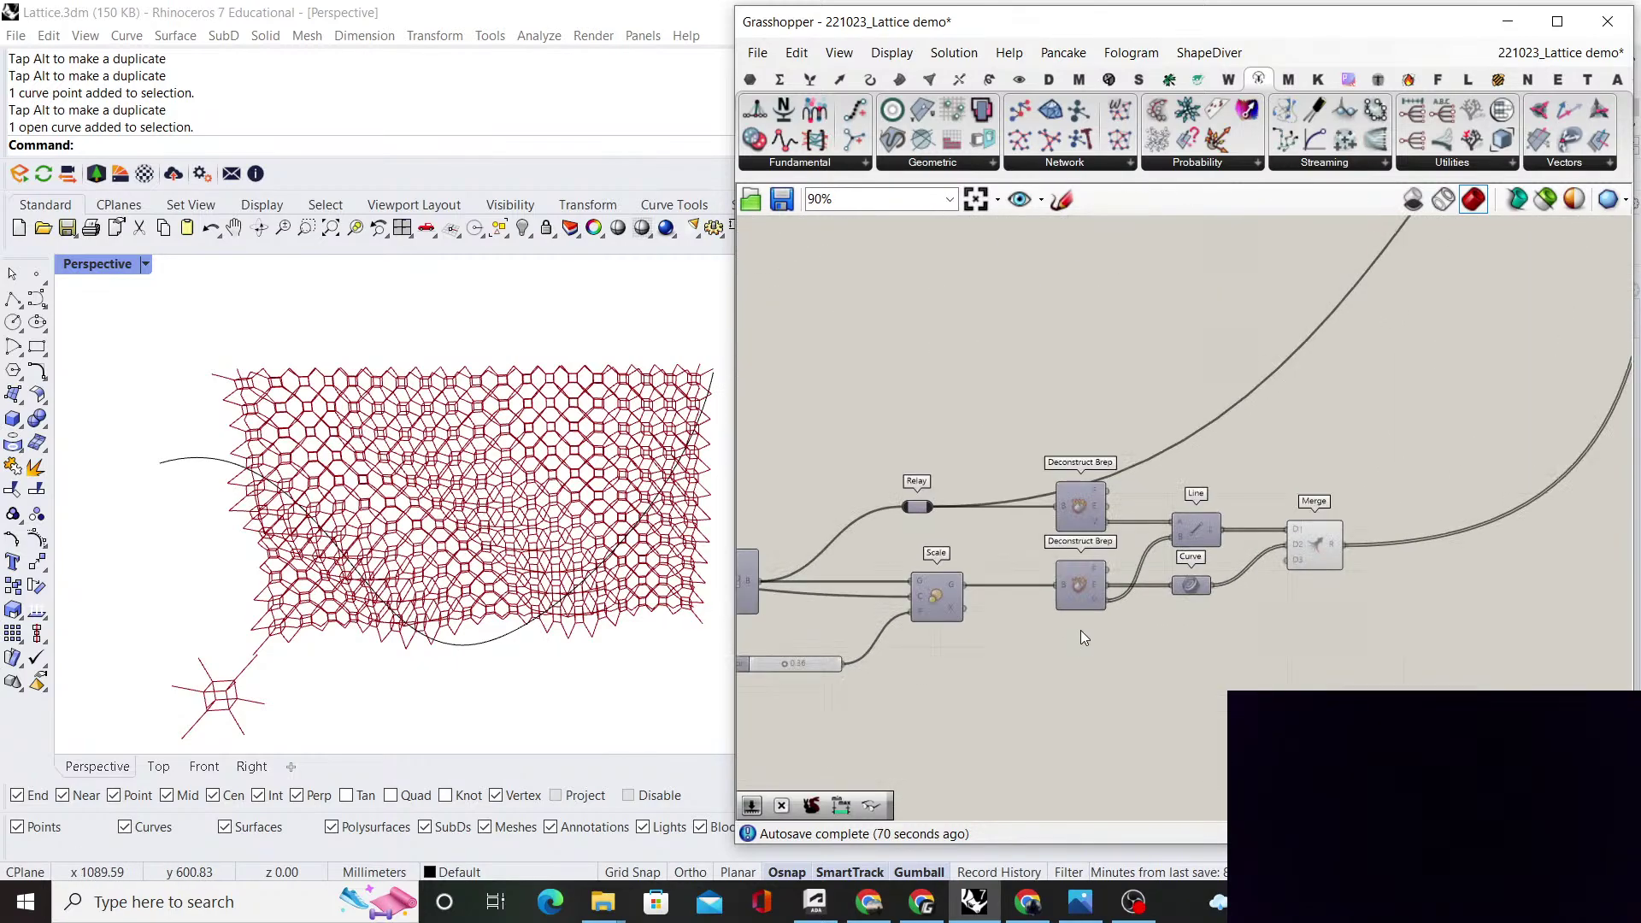
pyautogui.moveTo(1030, 632); pyautogui.dragTo(1101, 581, button='right')
pyautogui.moveTo(975, 552); pyautogui.dragTo(949, 547)
pyautogui.click(1066, 583)
pyautogui.moveTo(1077, 542); pyautogui.dragTo(1124, 521, button='right')
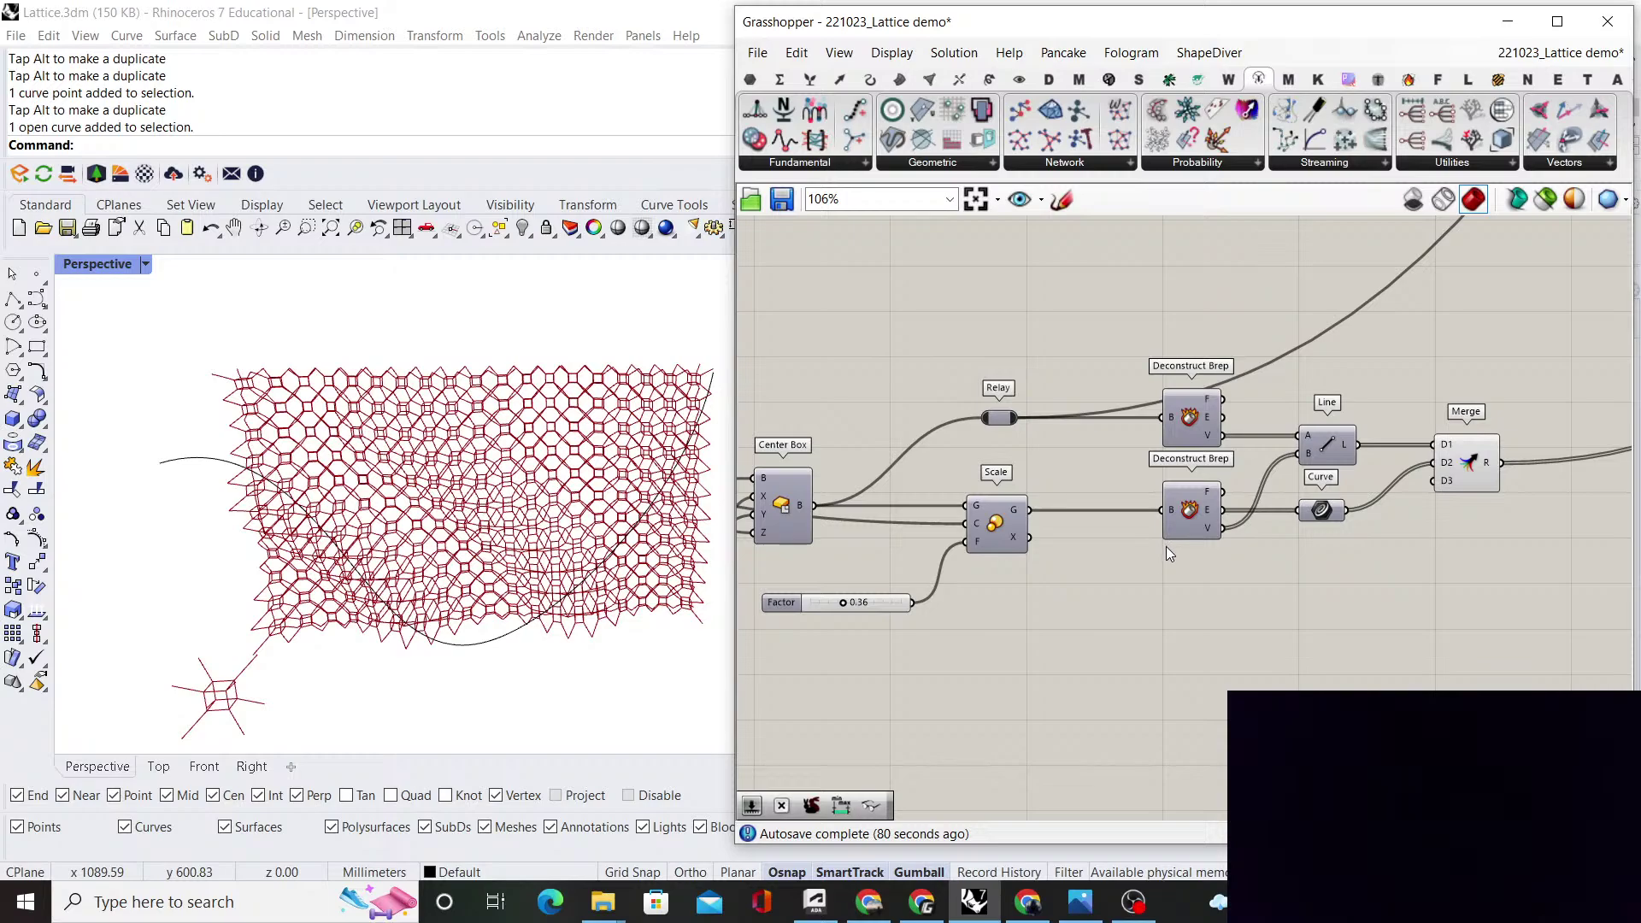
# Highlight Merge's unit cell and Box Morph's lattice in the viewport to compare the two geometries
pyautogui.click(1455, 472)
pyautogui.click(1424, 559)
pyautogui.scroll(3, 1418, 557)
pyautogui.click(1403, 510)
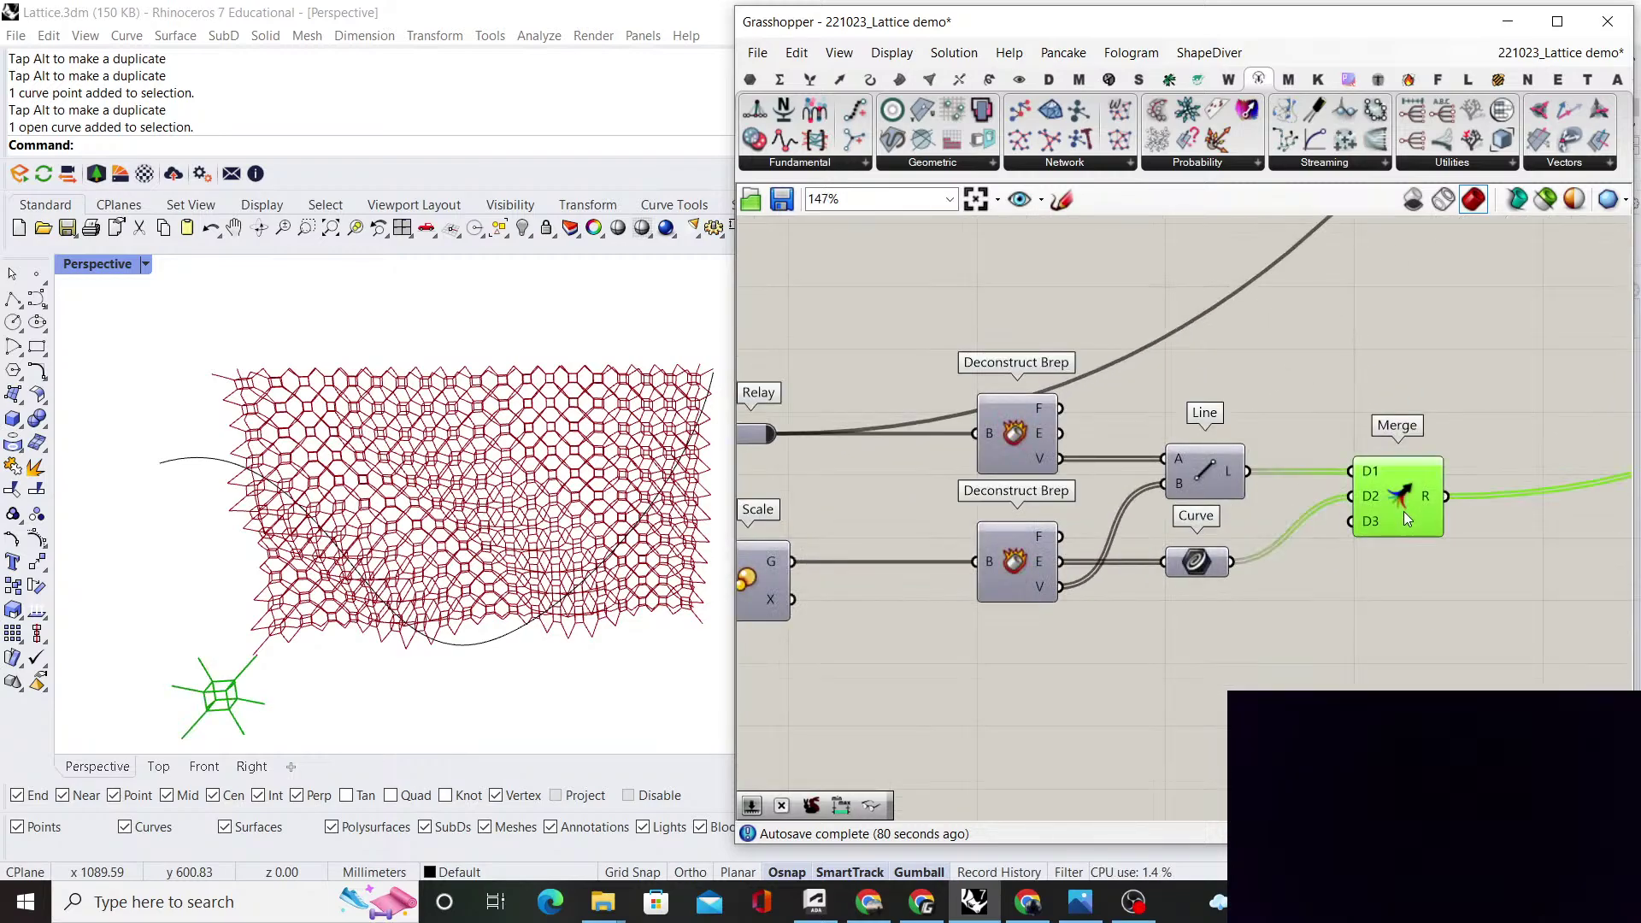
pyautogui.click(1372, 591)
pyautogui.click(1399, 525)
pyautogui.click(1383, 579)
pyautogui.scroll(-8, 1359, 568)
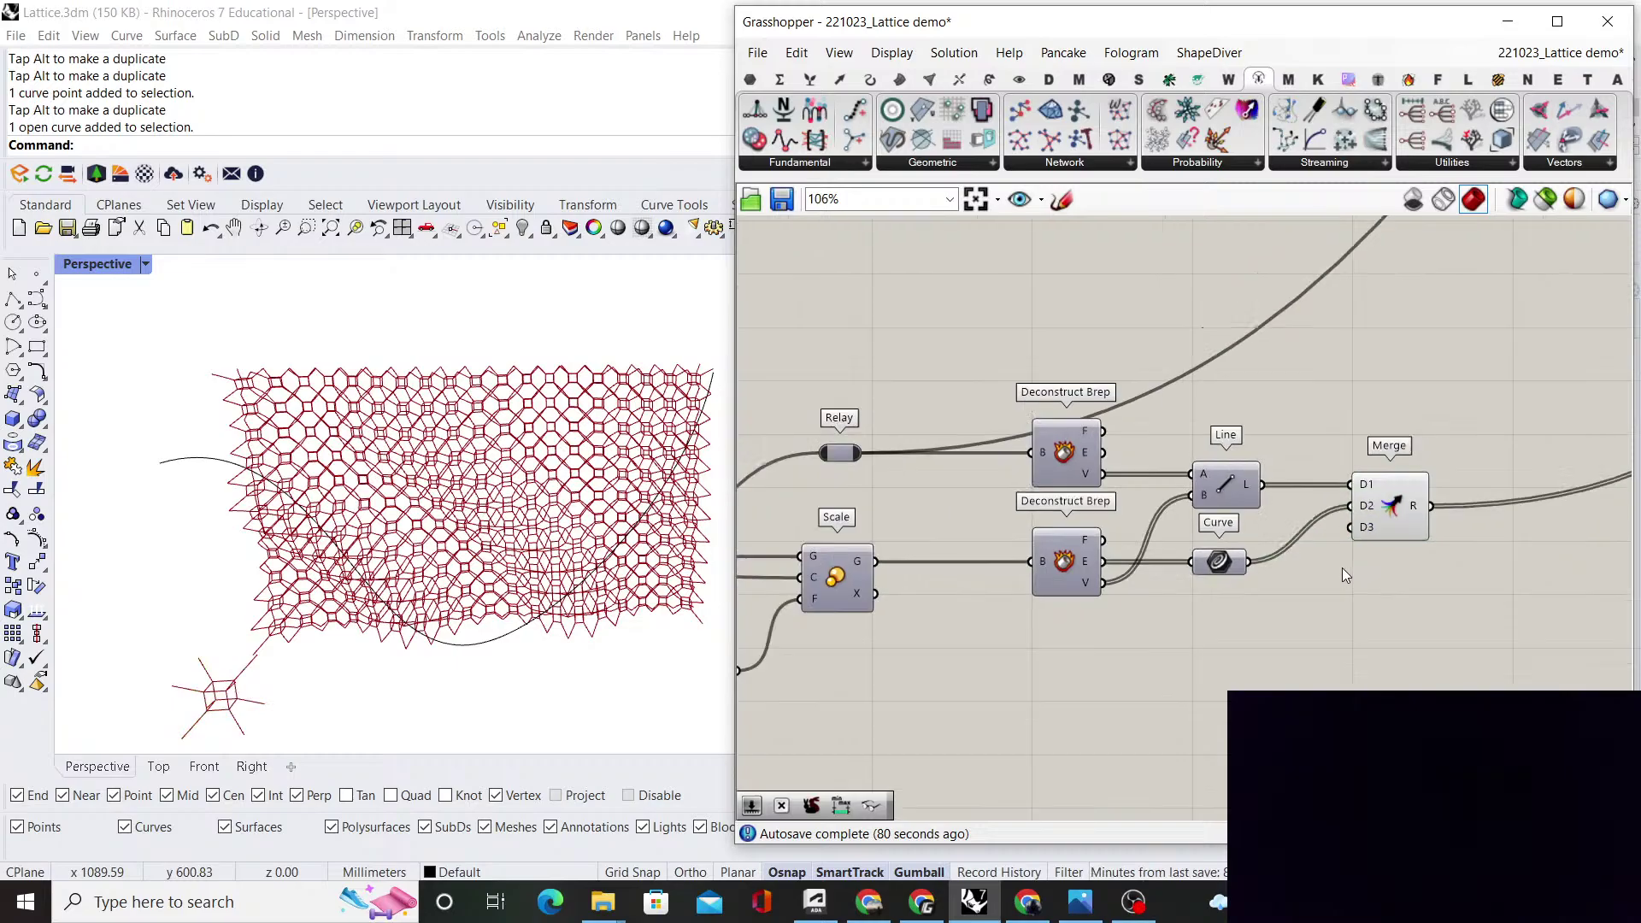
pyautogui.moveTo(1521, 350); pyautogui.dragTo(1294, 451, button='right')
pyautogui.scroll(5, 1367, 338)
pyautogui.click(1504, 299)
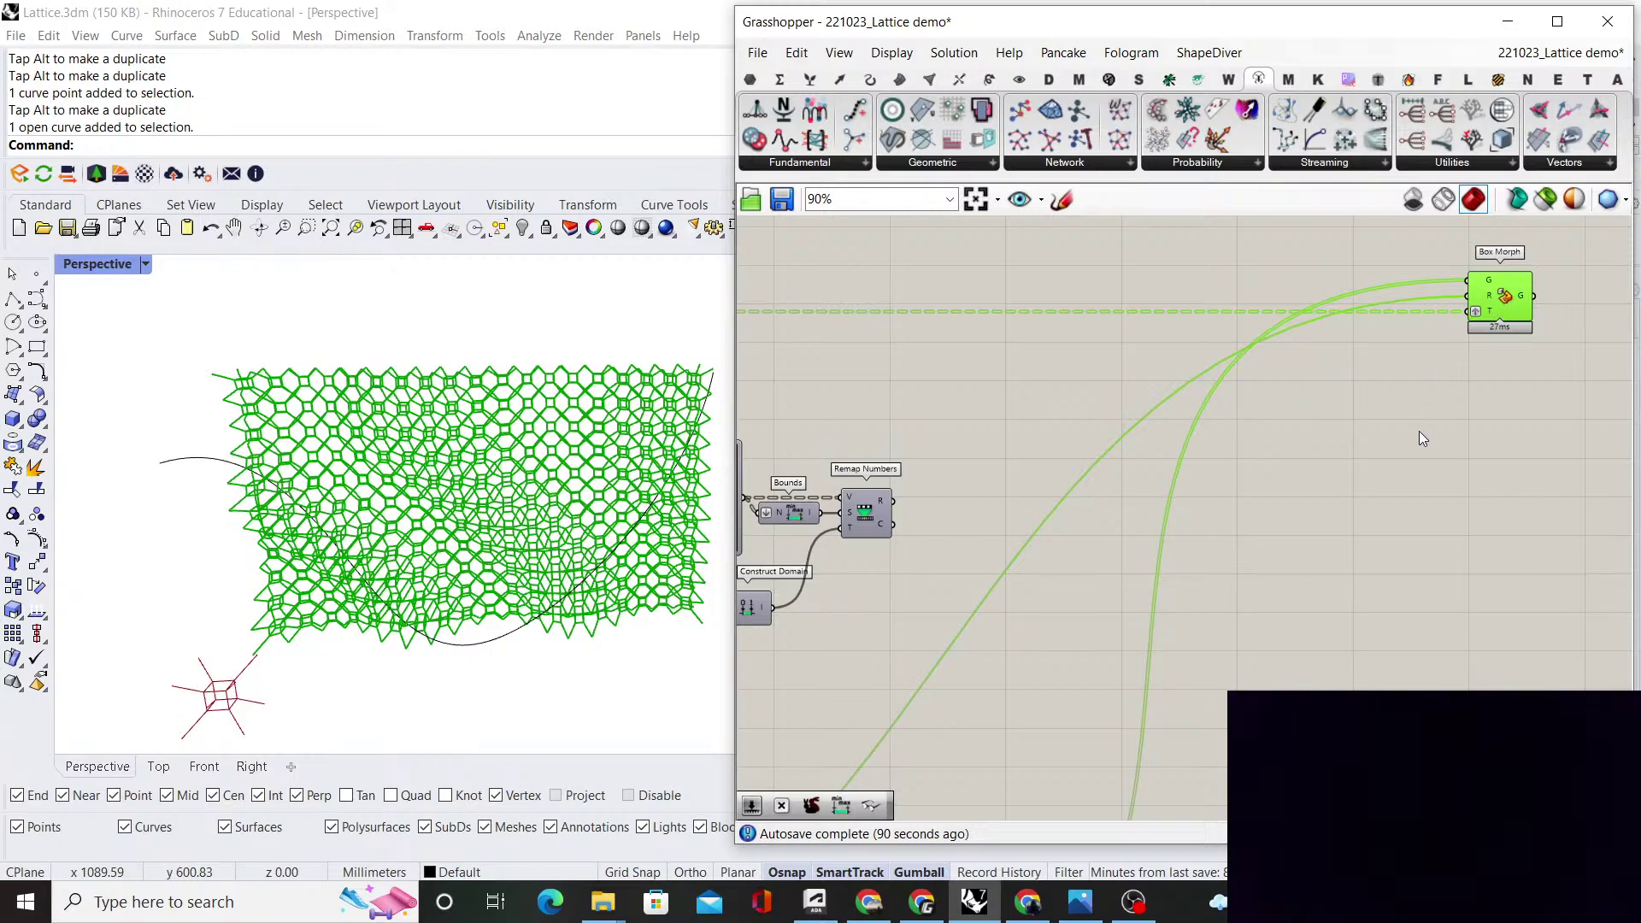
pyautogui.click(1420, 434)
# Trace how the unit cell runs from Center Box through Scale to Merge, relative to the Remap Numbers branch
pyautogui.scroll(-5, 1368, 443)
pyautogui.scroll(4, 1333, 471)
pyautogui.scroll(2, 1222, 539)
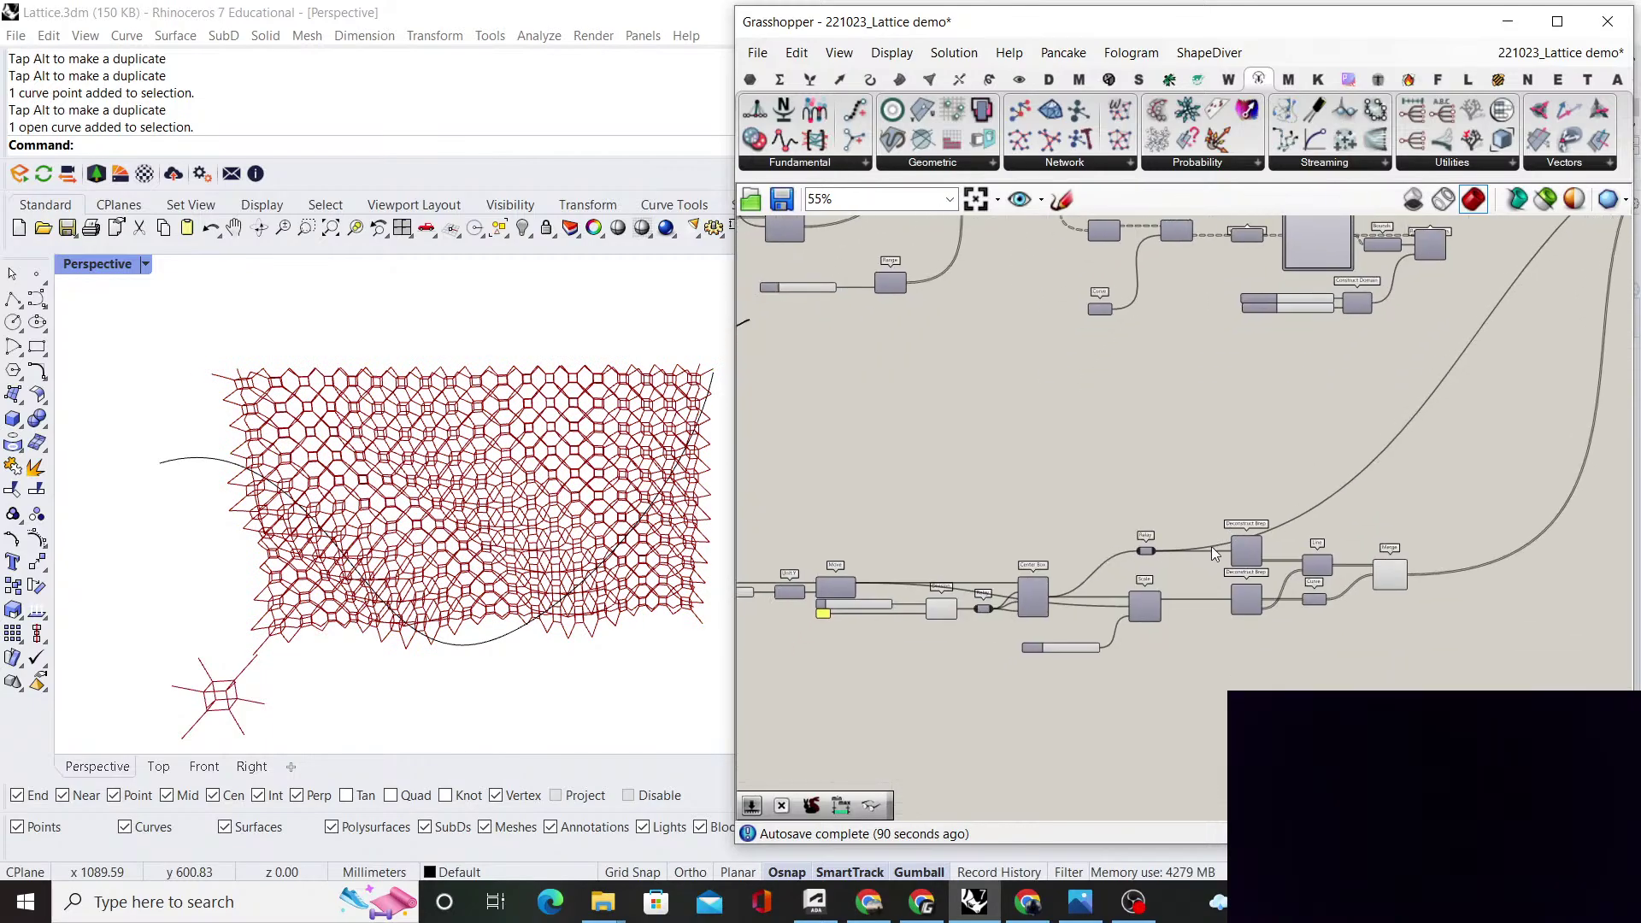
pyautogui.moveTo(1234, 545); pyautogui.dragTo(1110, 592, button='right')
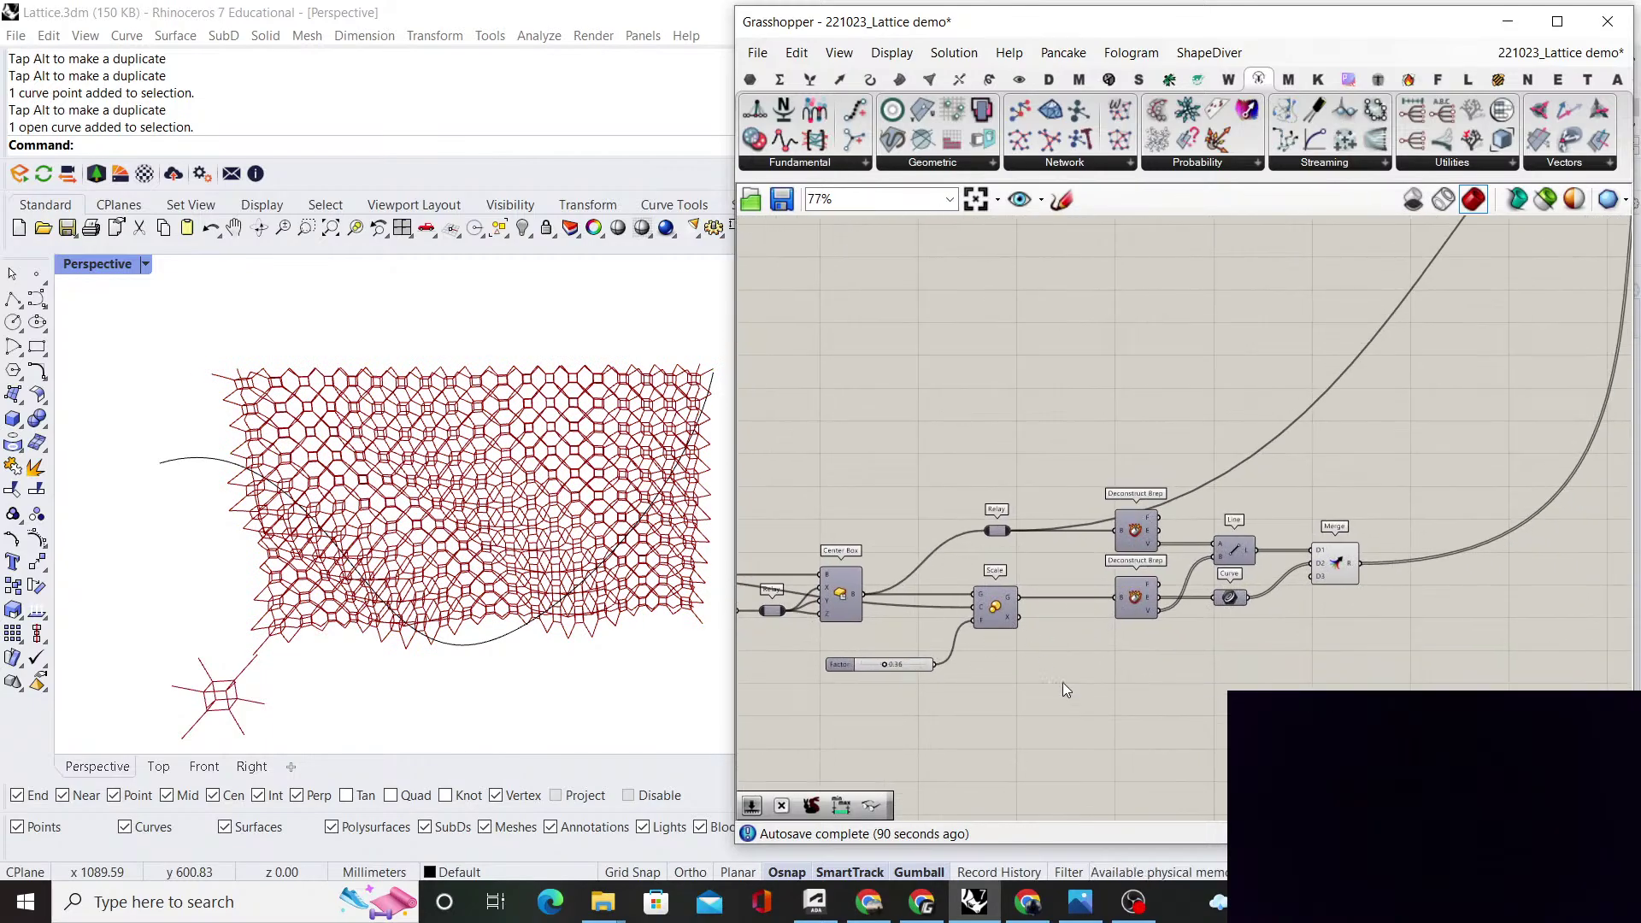
pyautogui.scroll(-6, 1173, 689)
pyautogui.scroll(8, 1253, 485)
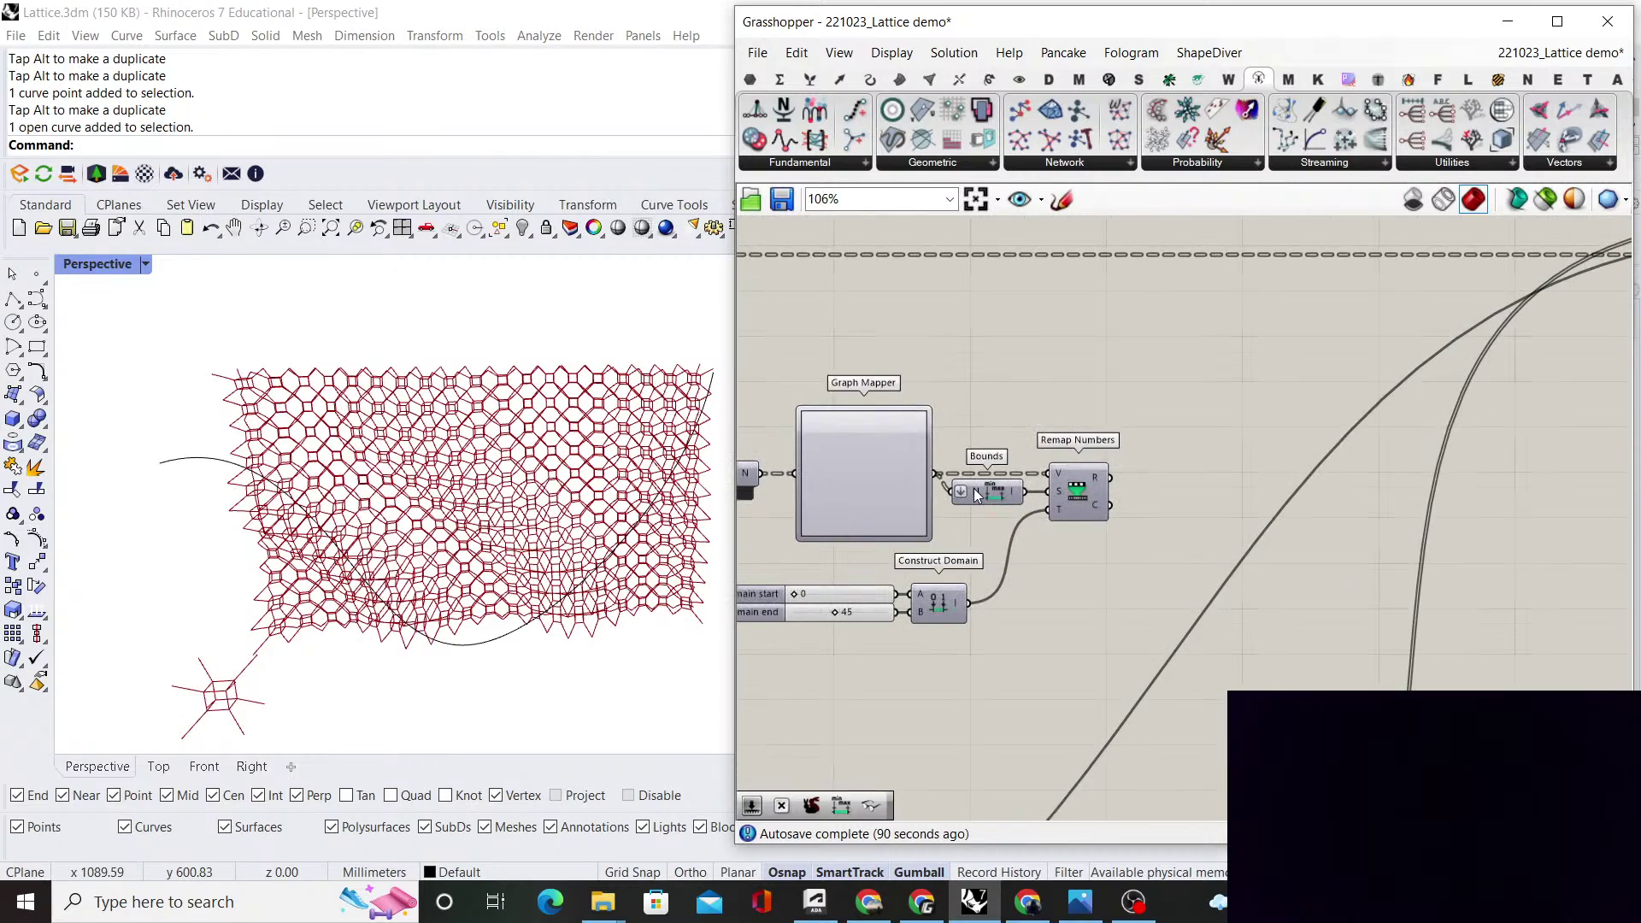
pyautogui.moveTo(977, 496); pyautogui.dragTo(1282, 457, button='right')
pyautogui.scroll(-4, 1358, 481)
pyautogui.moveTo(1356, 508); pyautogui.dragTo(1268, 407, button='right')
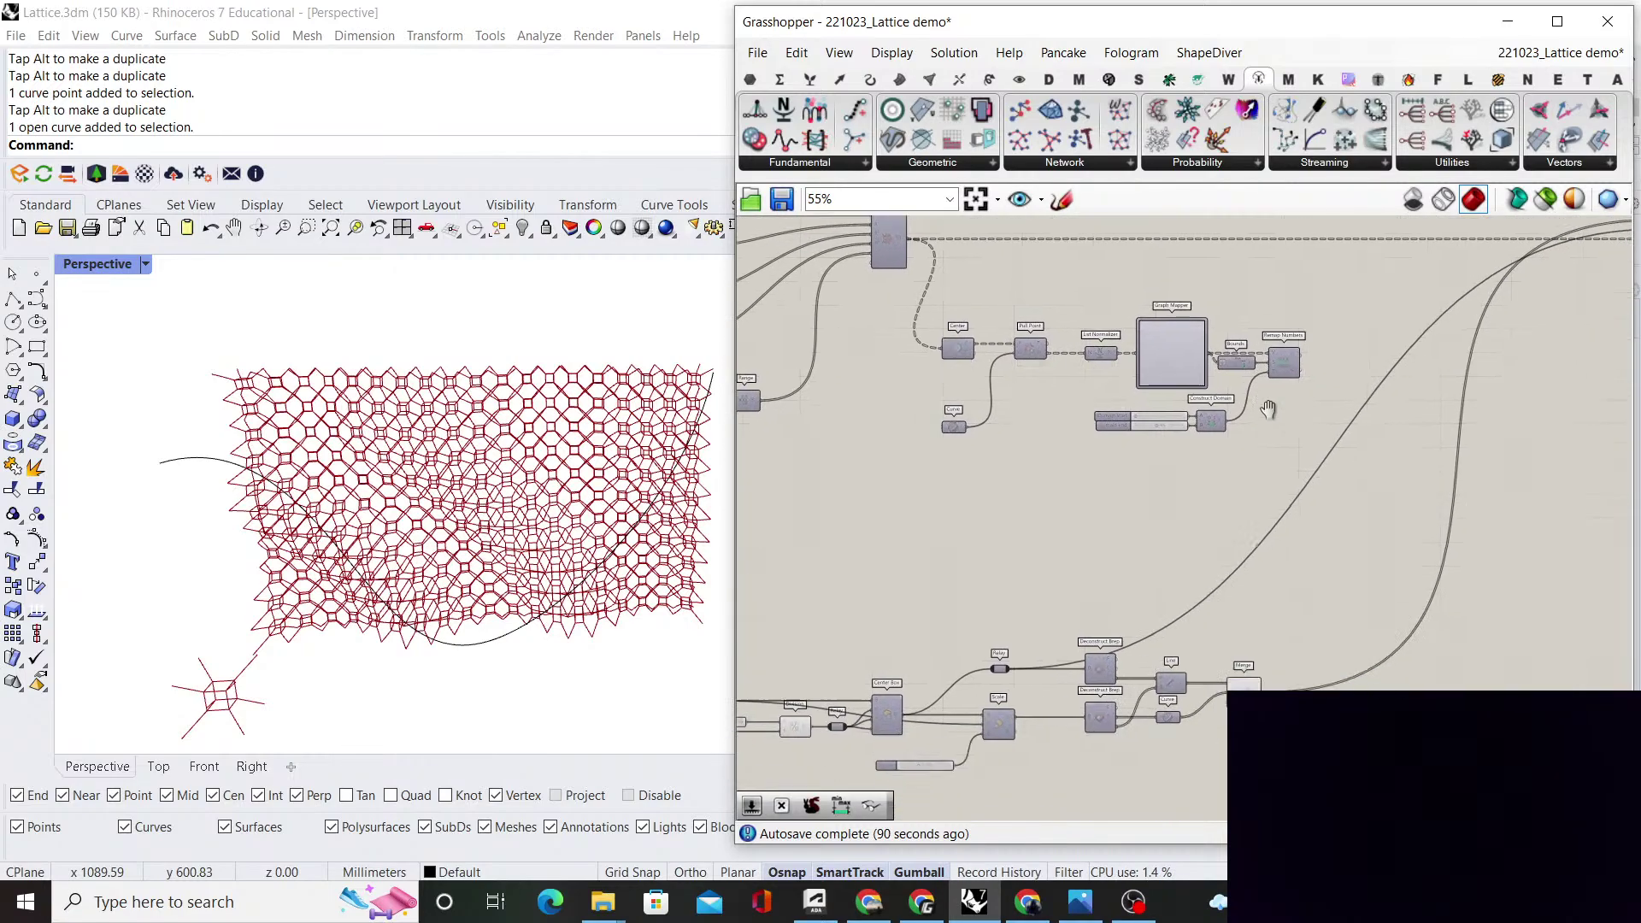
pyautogui.scroll(3, 1126, 665)
pyautogui.moveTo(915, 696); pyautogui.dragTo(1051, 600, button='right')
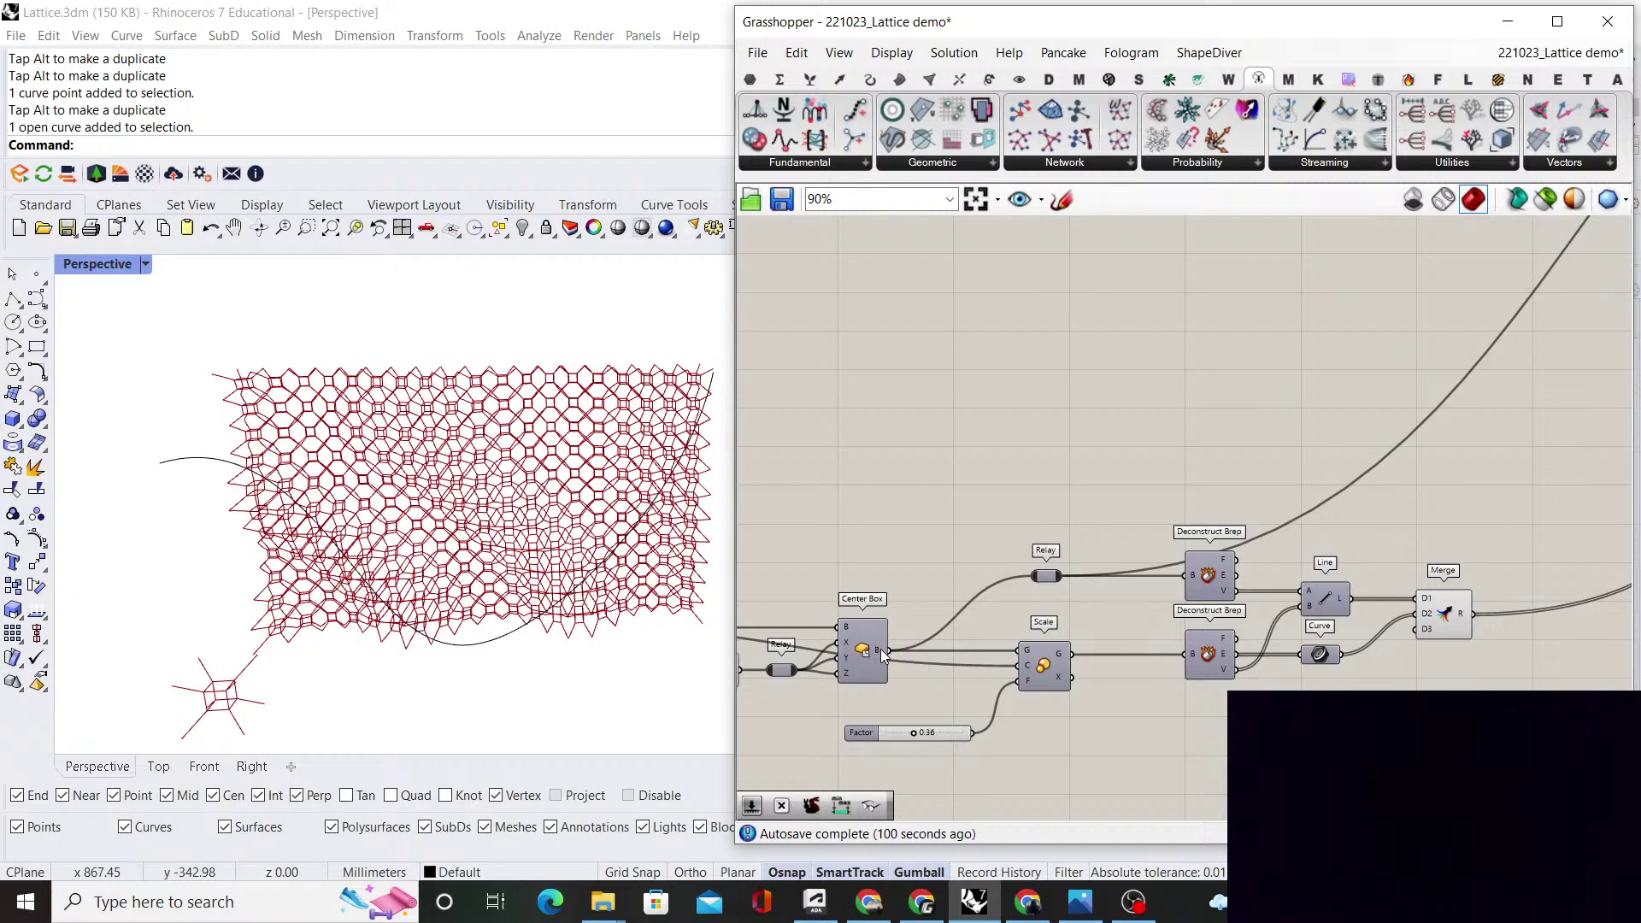
pyautogui.scroll(-2, 867, 418)
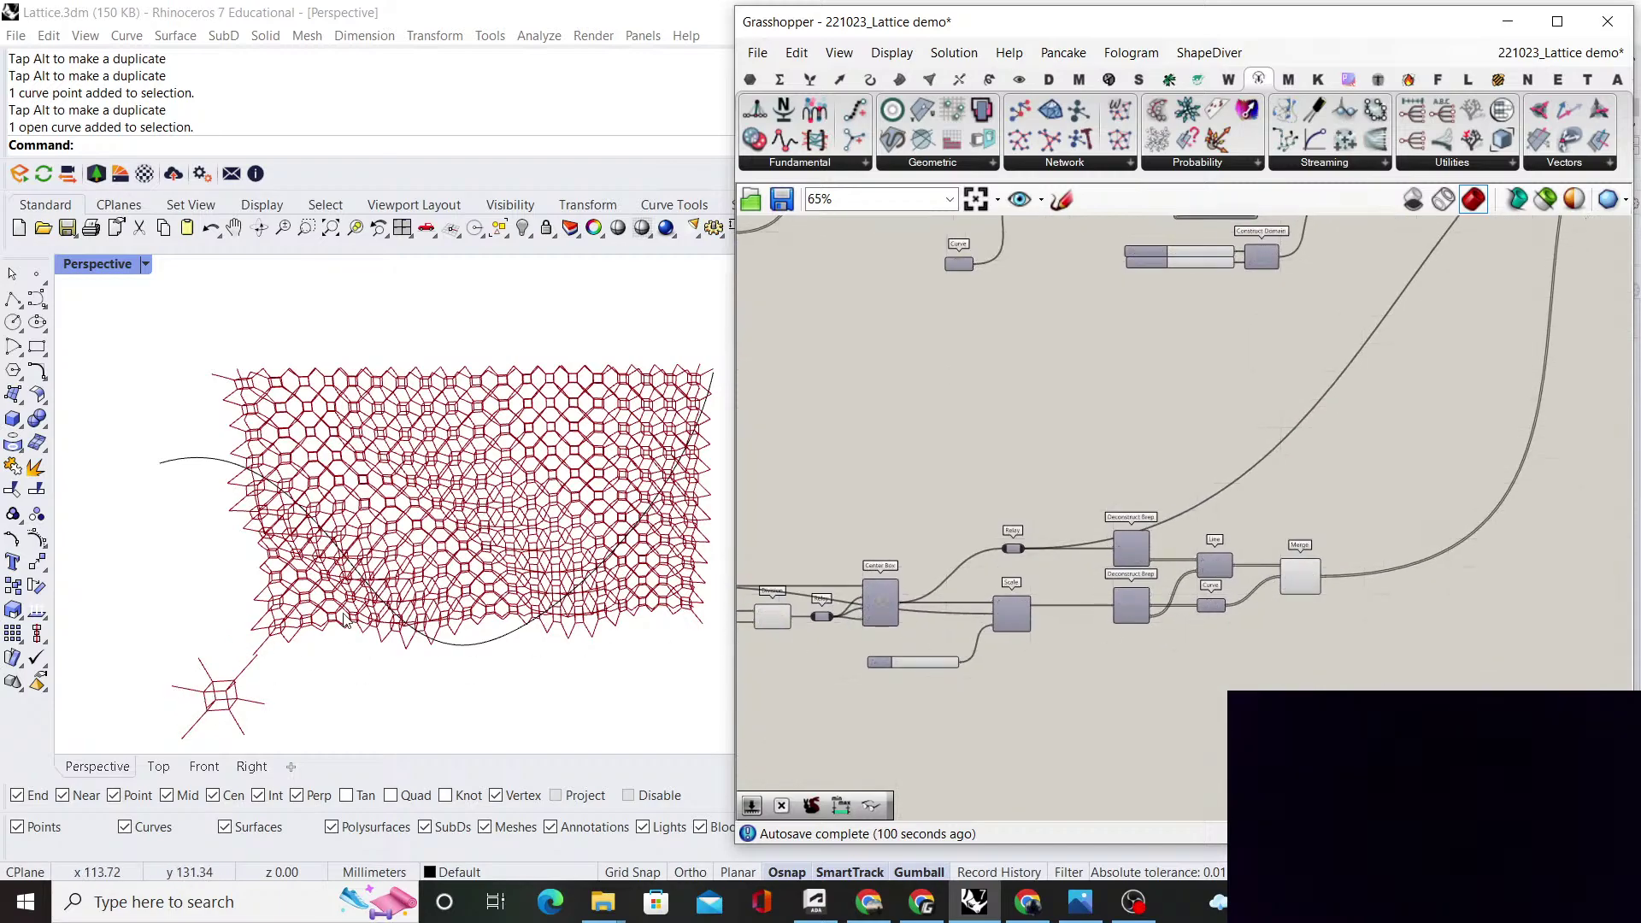
pyautogui.moveTo(1274, 582); pyautogui.dragTo(1221, 503, button='right')
pyautogui.scroll(4, 1220, 501)
pyautogui.click(1207, 458)
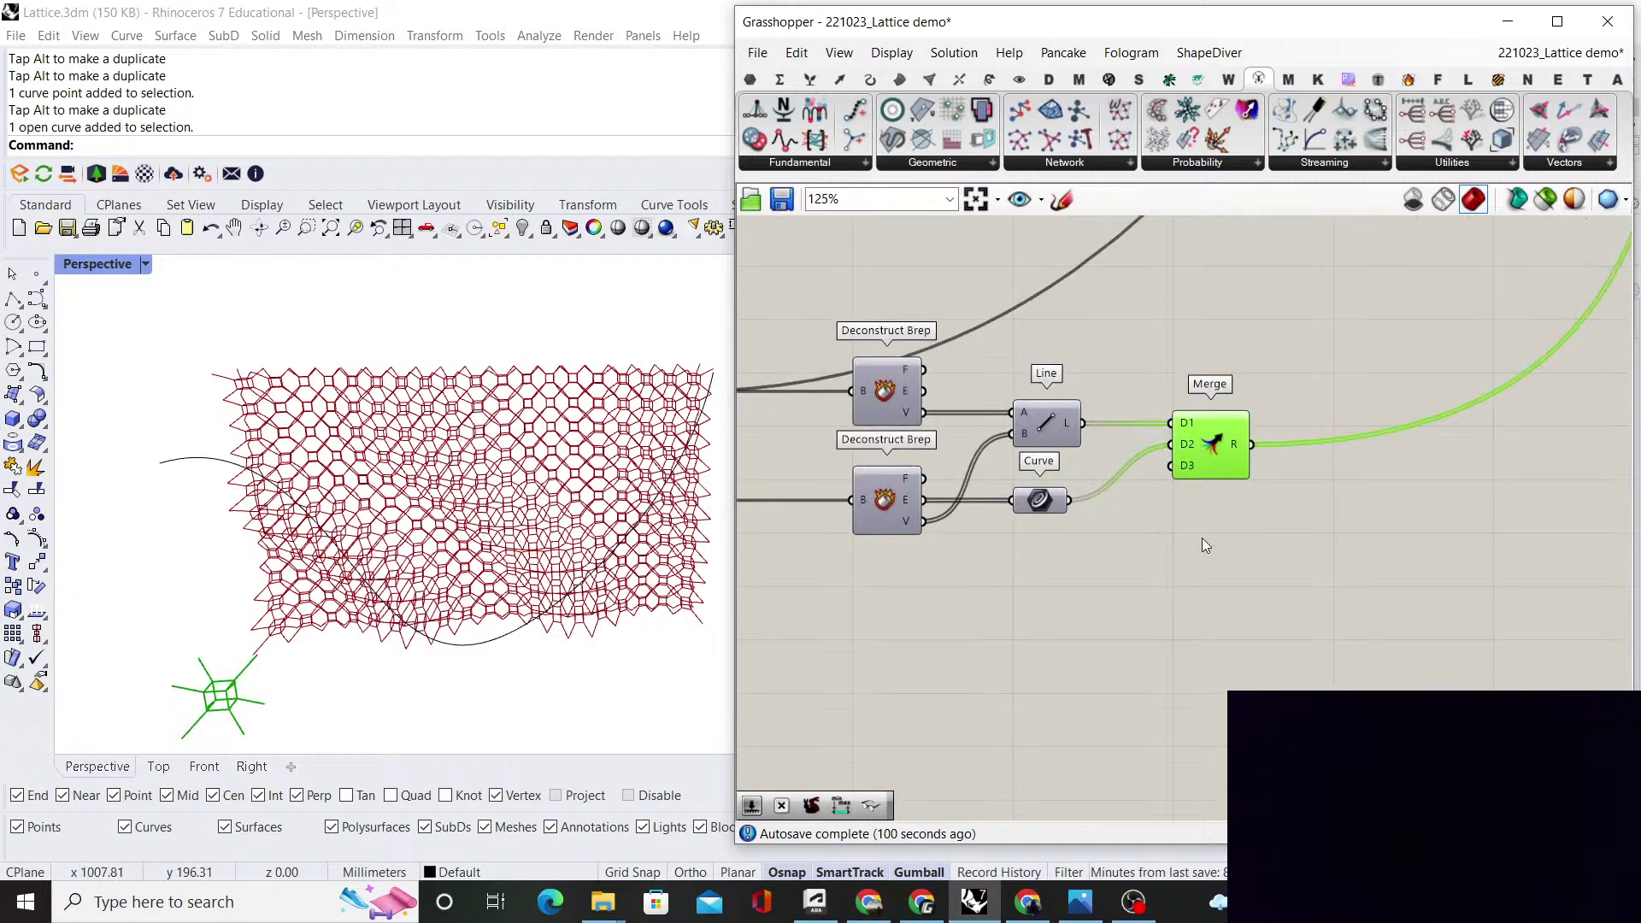
pyautogui.click(1133, 545)
pyautogui.moveTo(1055, 549); pyautogui.dragTo(1303, 555, button='right')
pyautogui.scroll(-3, 1299, 557)
pyautogui.scroll(1, 1176, 554)
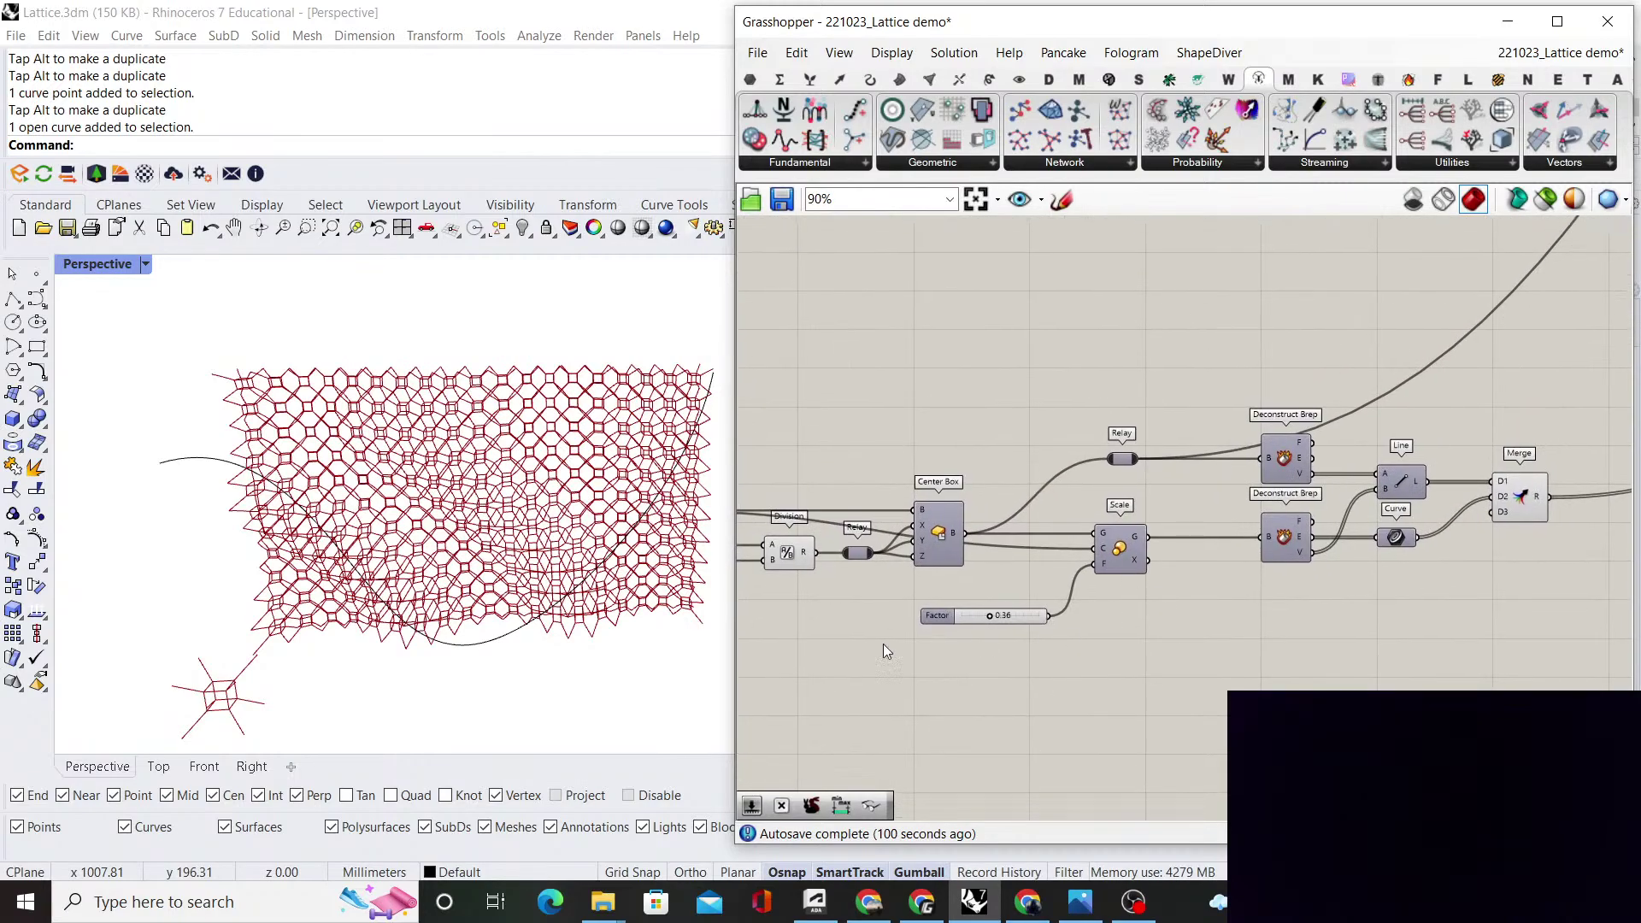
pyautogui.scroll(-2, 1188, 567)
pyautogui.scroll(3, 897, 526)
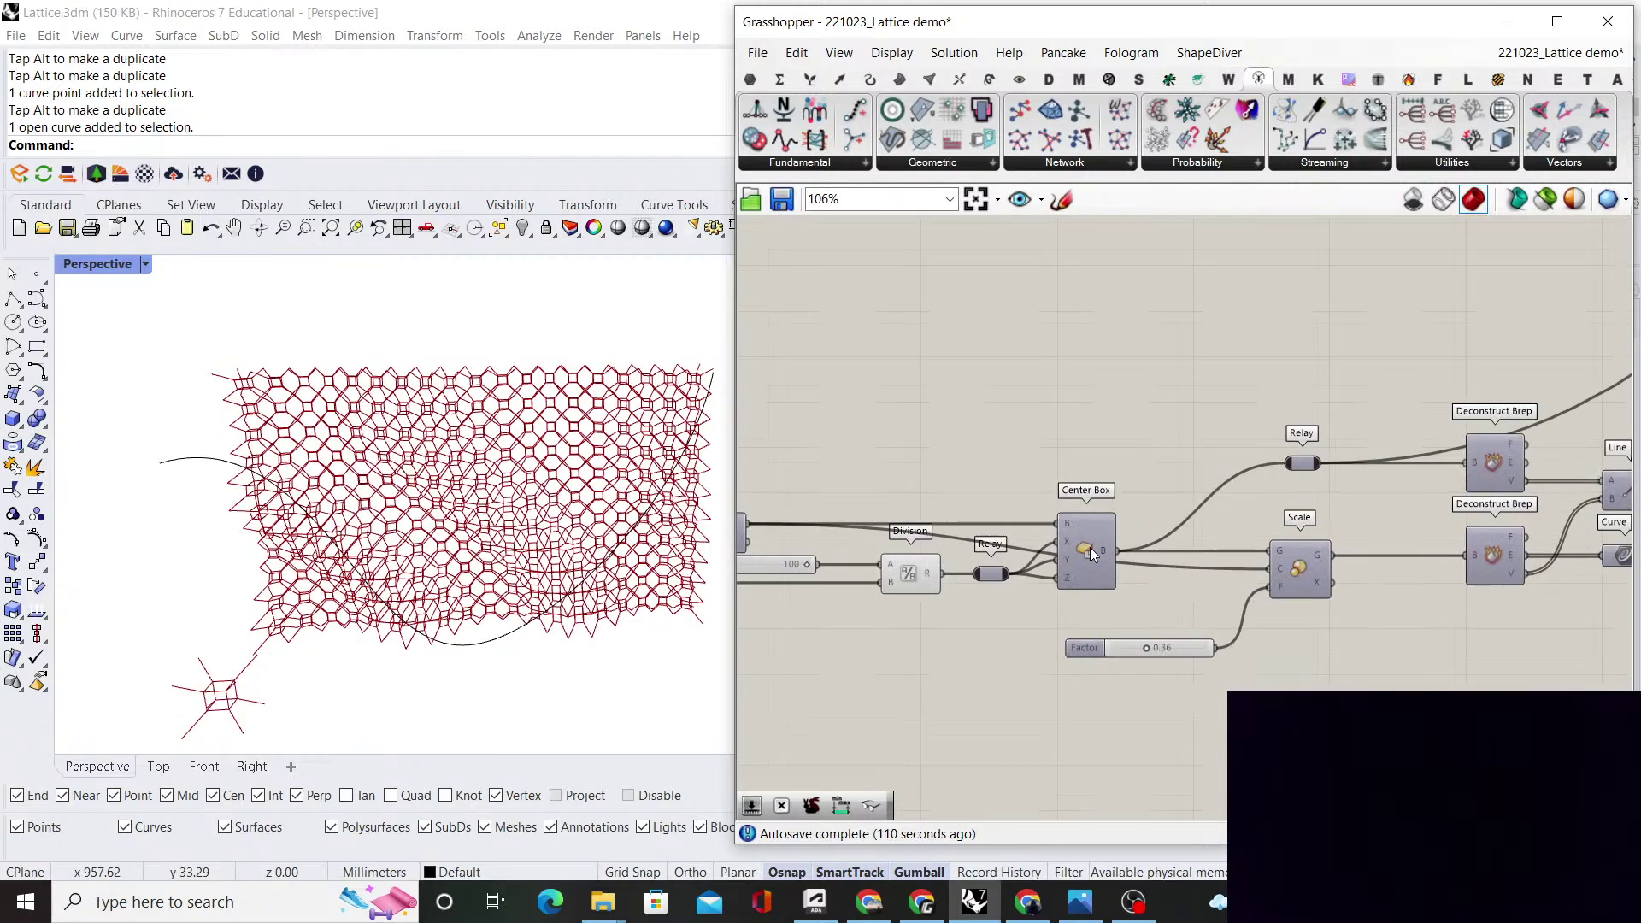
# Move both Deconstruct Brep components farther from Scale to make room in the unit-cell branch
pyautogui.moveTo(1375, 535); pyautogui.dragTo(1032, 520, button='right')
pyautogui.click(940, 551)
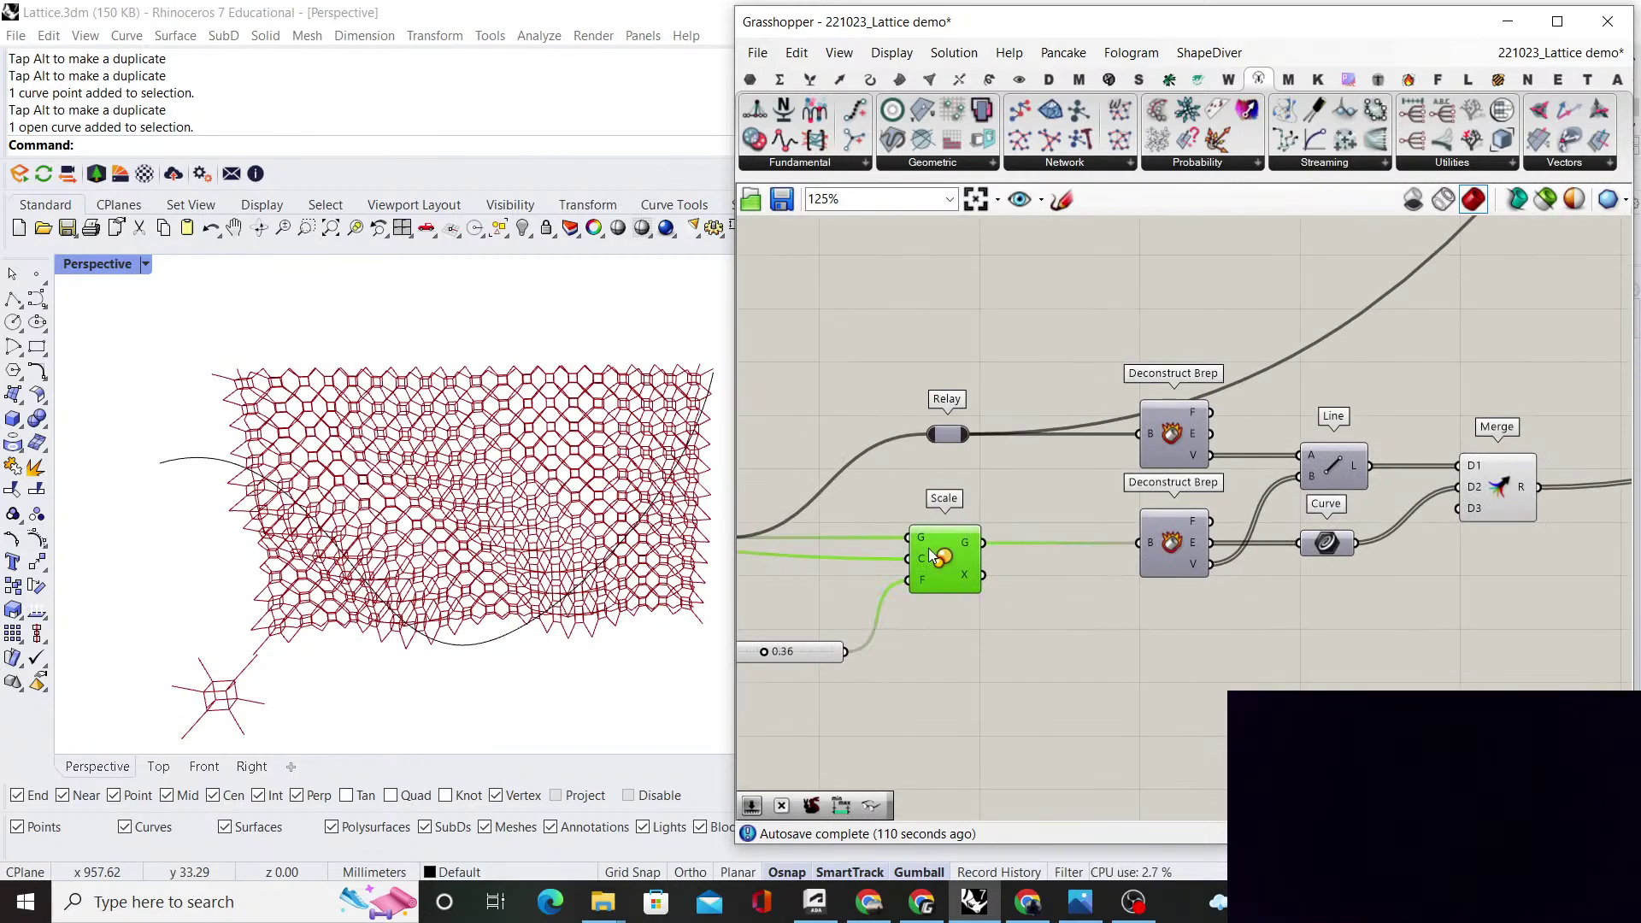
pyautogui.scroll(-1, 940, 551)
pyautogui.moveTo(1372, 516); pyautogui.dragTo(1142, 603, button='right')
pyautogui.moveTo(1193, 610); pyautogui.dragTo(1178, 445)
pyautogui.click(1022, 405)
pyautogui.moveTo(1014, 402); pyautogui.dragTo(1194, 377, button='right')
pyautogui.scroll(2, 862, 523)
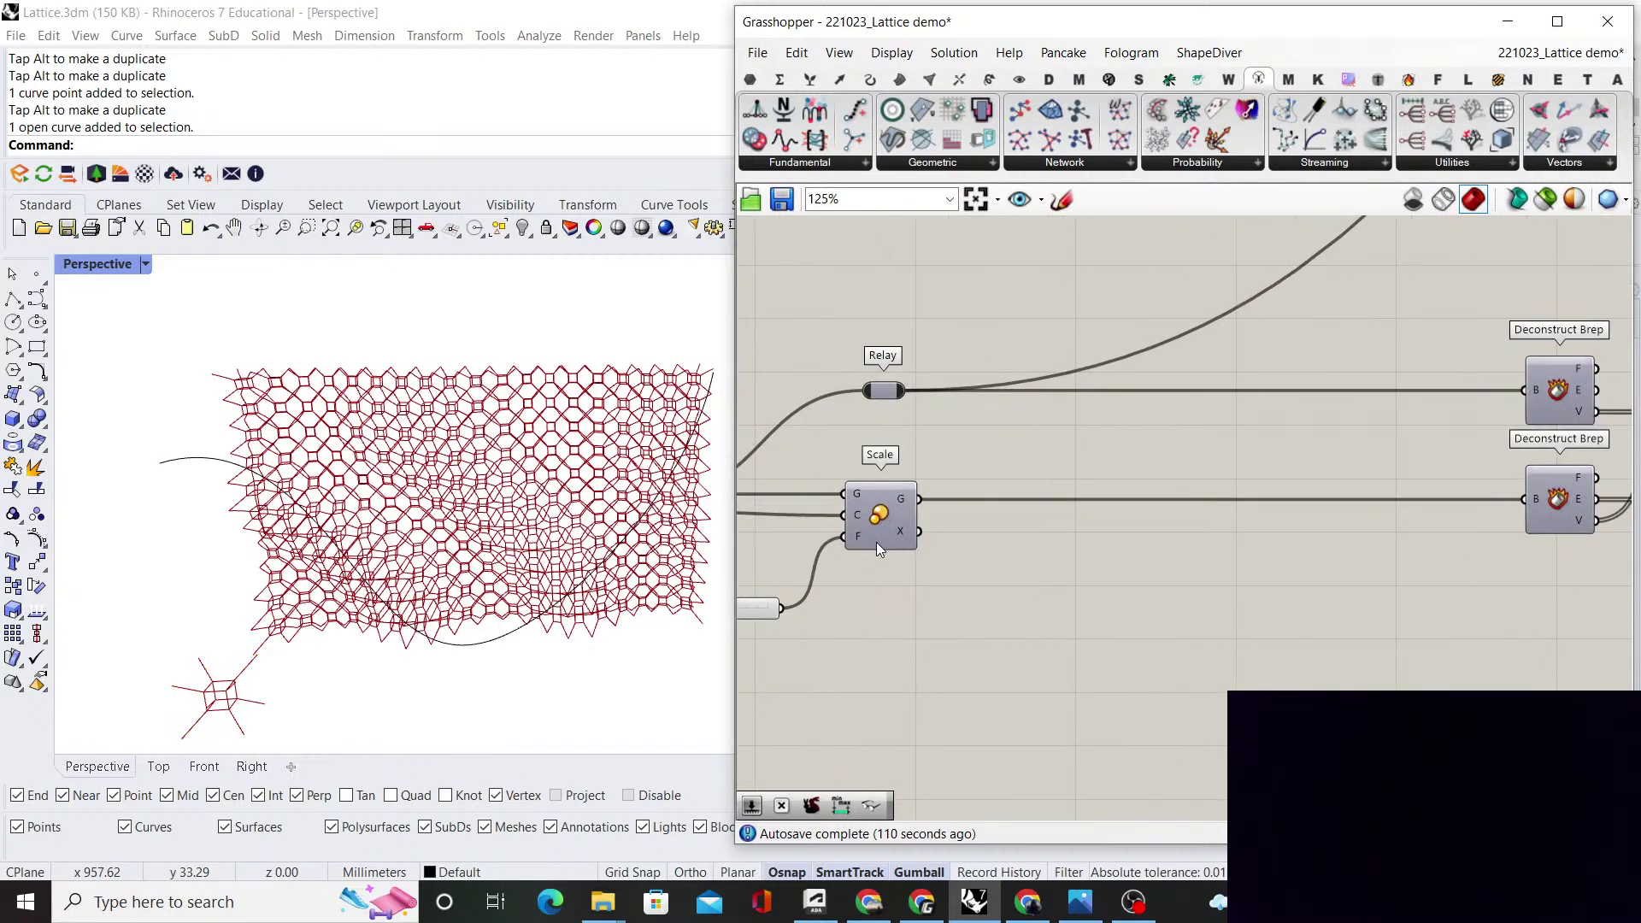
# Turn on the preview of the Scale component to show the scaled inner box
pyautogui.click(875, 541)
pyautogui.rightClick(1111, 590)
pyautogui.click(1174, 588)
# Add a Vector XYZ component below the Scale component in the unit-cell branch
pyautogui.doubleClick(1122, 619)
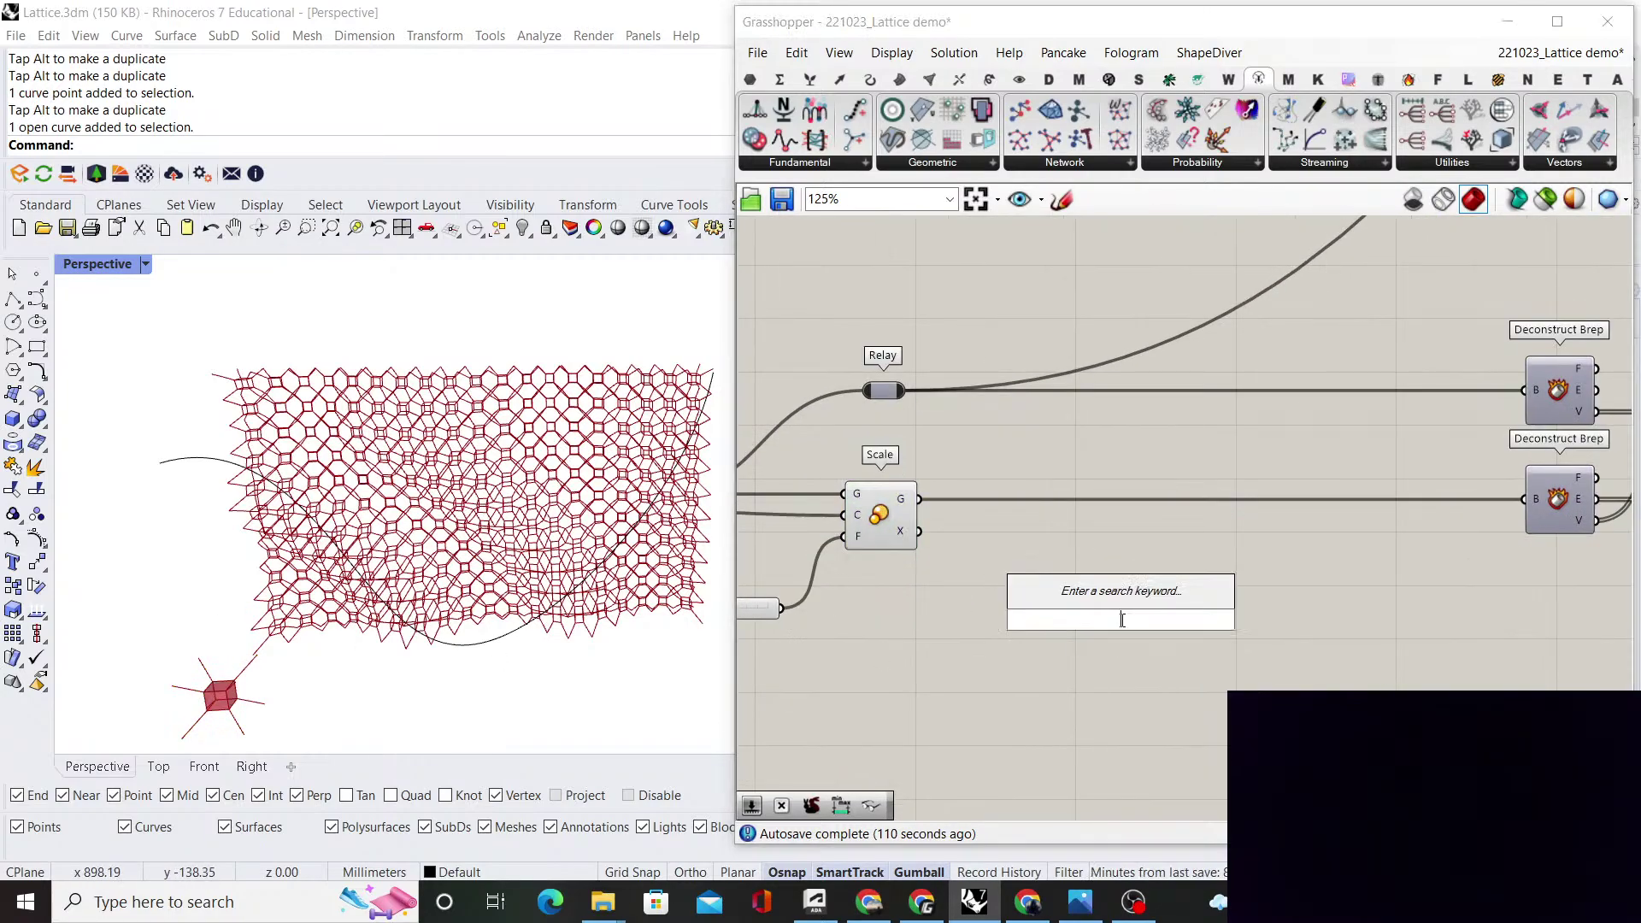
pyautogui.moveTo(1045, 633); pyautogui.dragTo(1176, 627, button='right')
pyautogui.doubleClick(1176, 627)
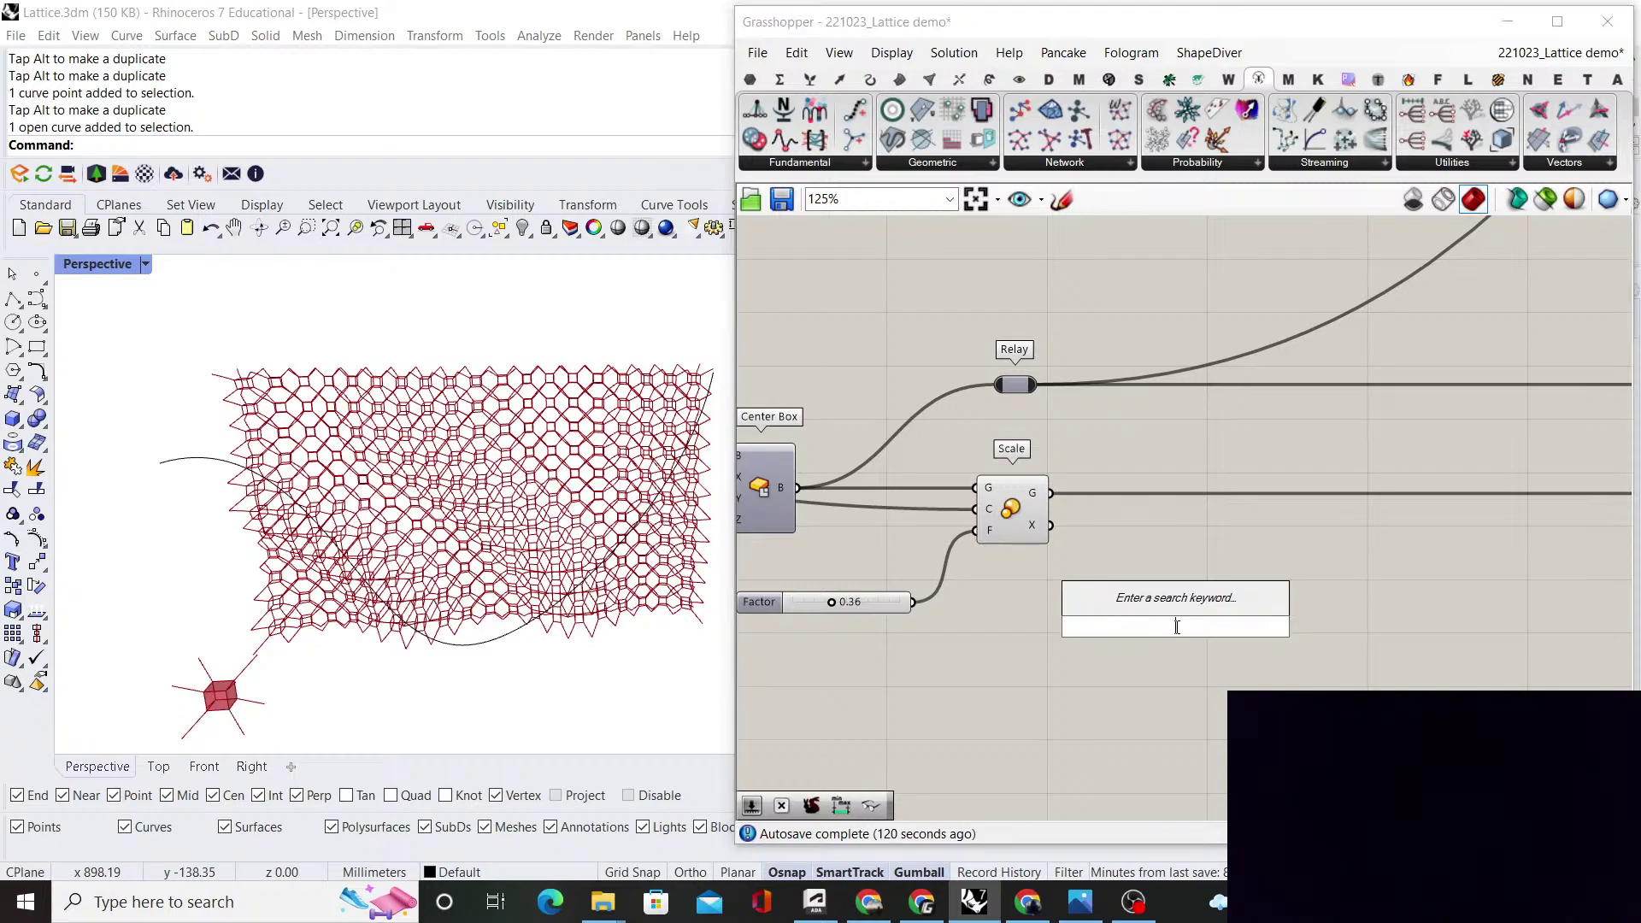
pyautogui.write('vector xyz')
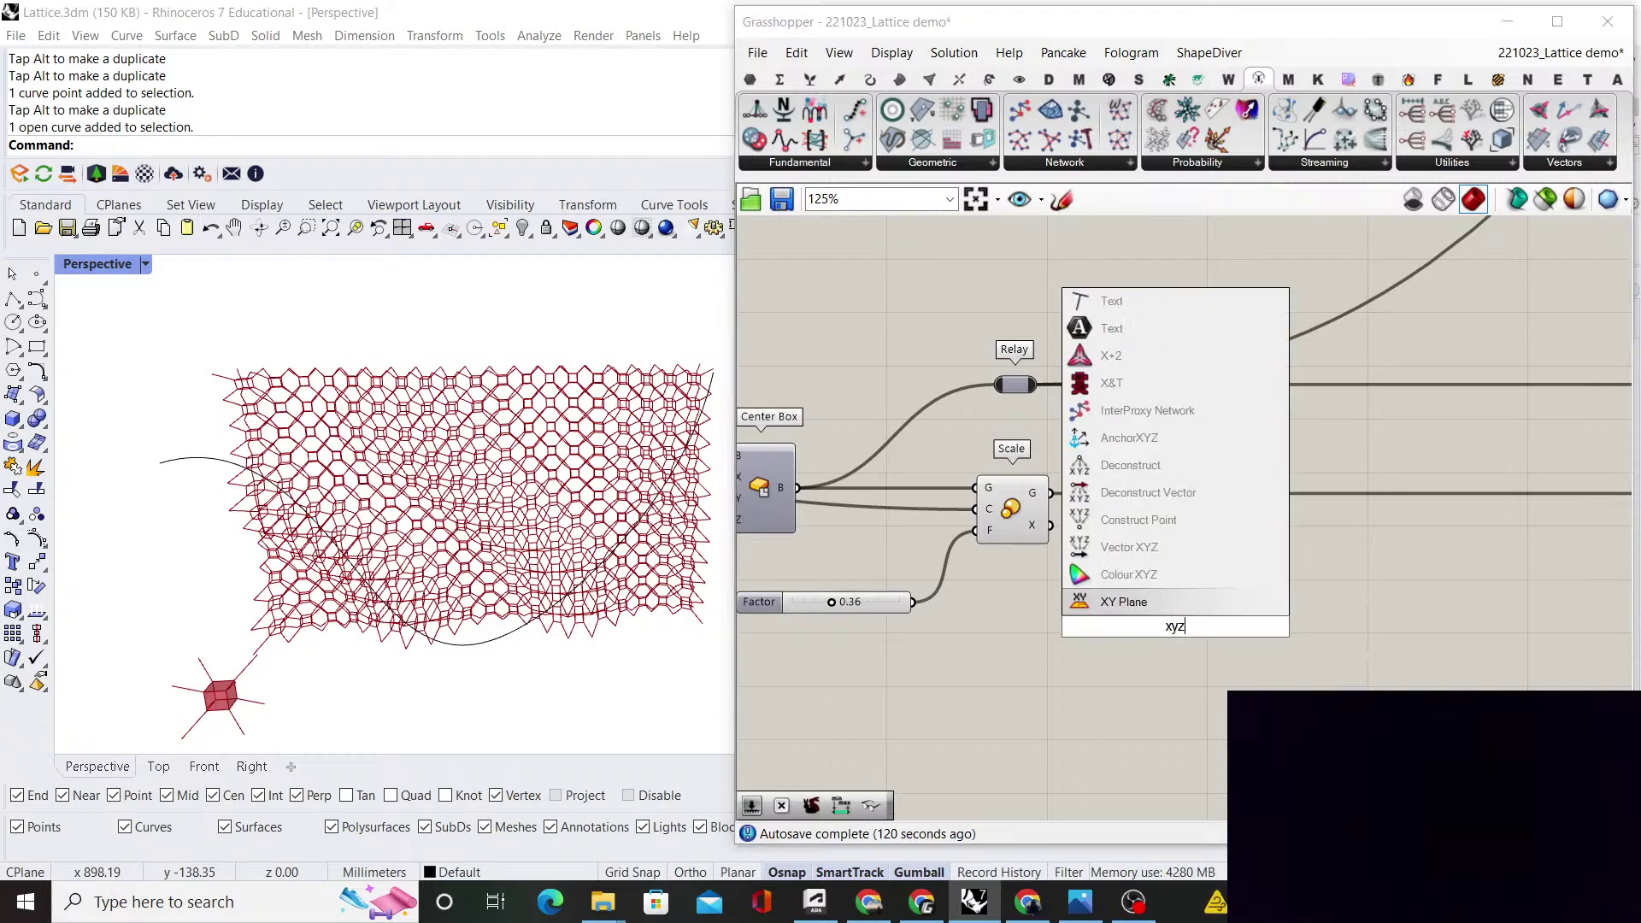
pyautogui.click(1156, 607)
pyautogui.moveTo(1157, 608); pyautogui.dragTo(1009, 673)
pyautogui.moveTo(940, 655); pyautogui.dragTo(1003, 627, button='right')
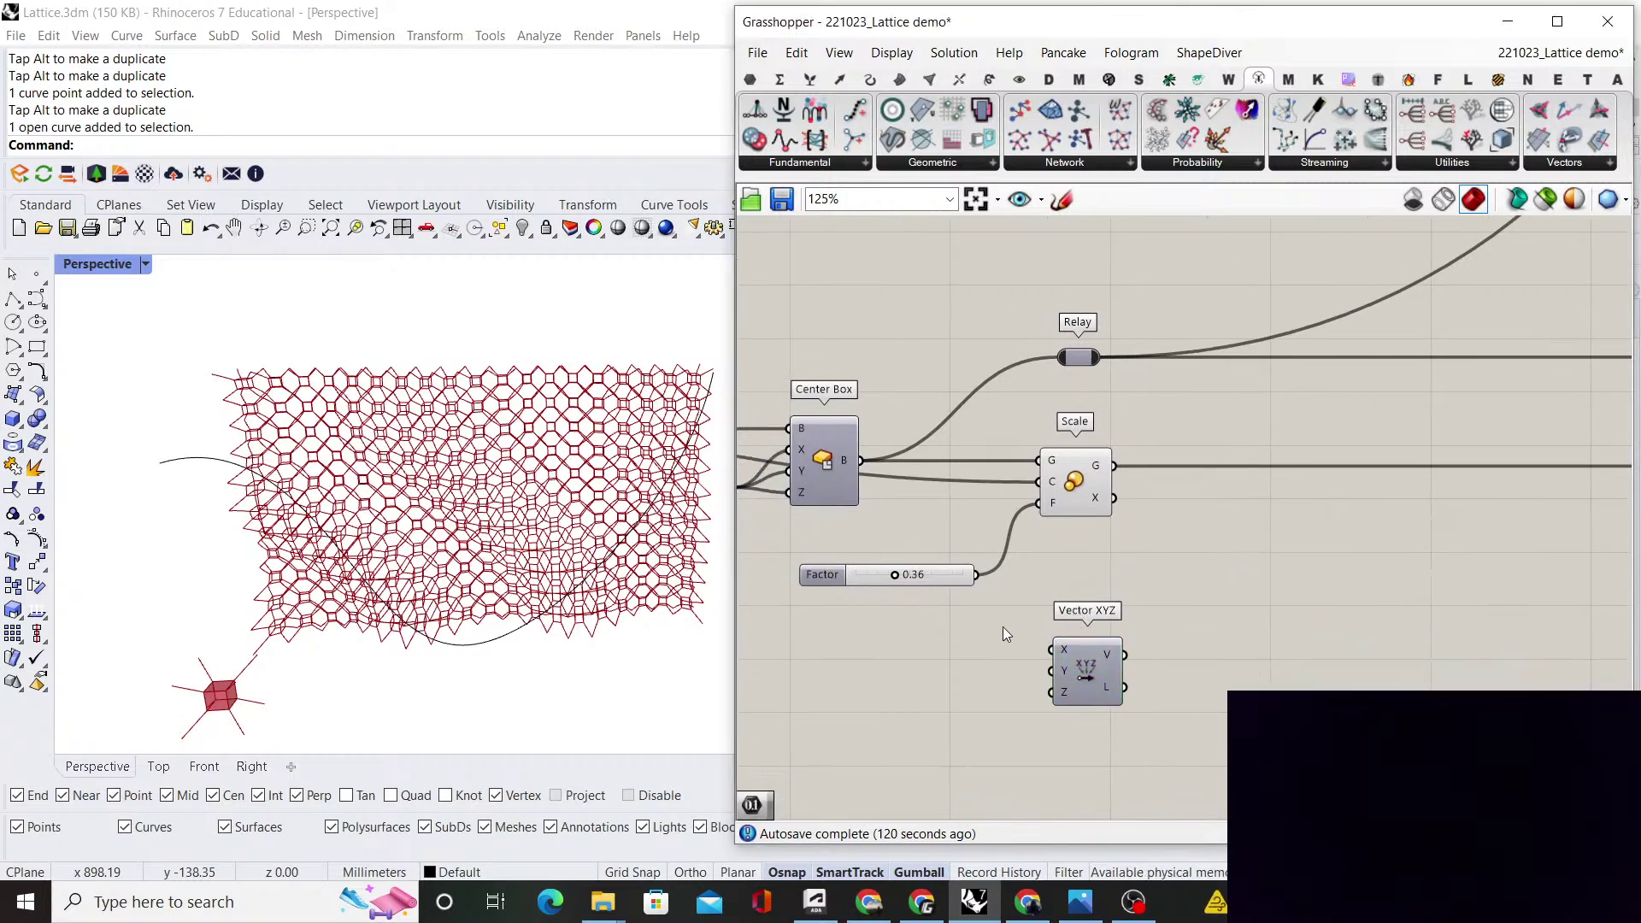
# Create a number slider set to 1 and connect it to Vector XYZ's X, Y and Z inputs
pyautogui.doubleClick(986, 680)
pyautogui.write('1')
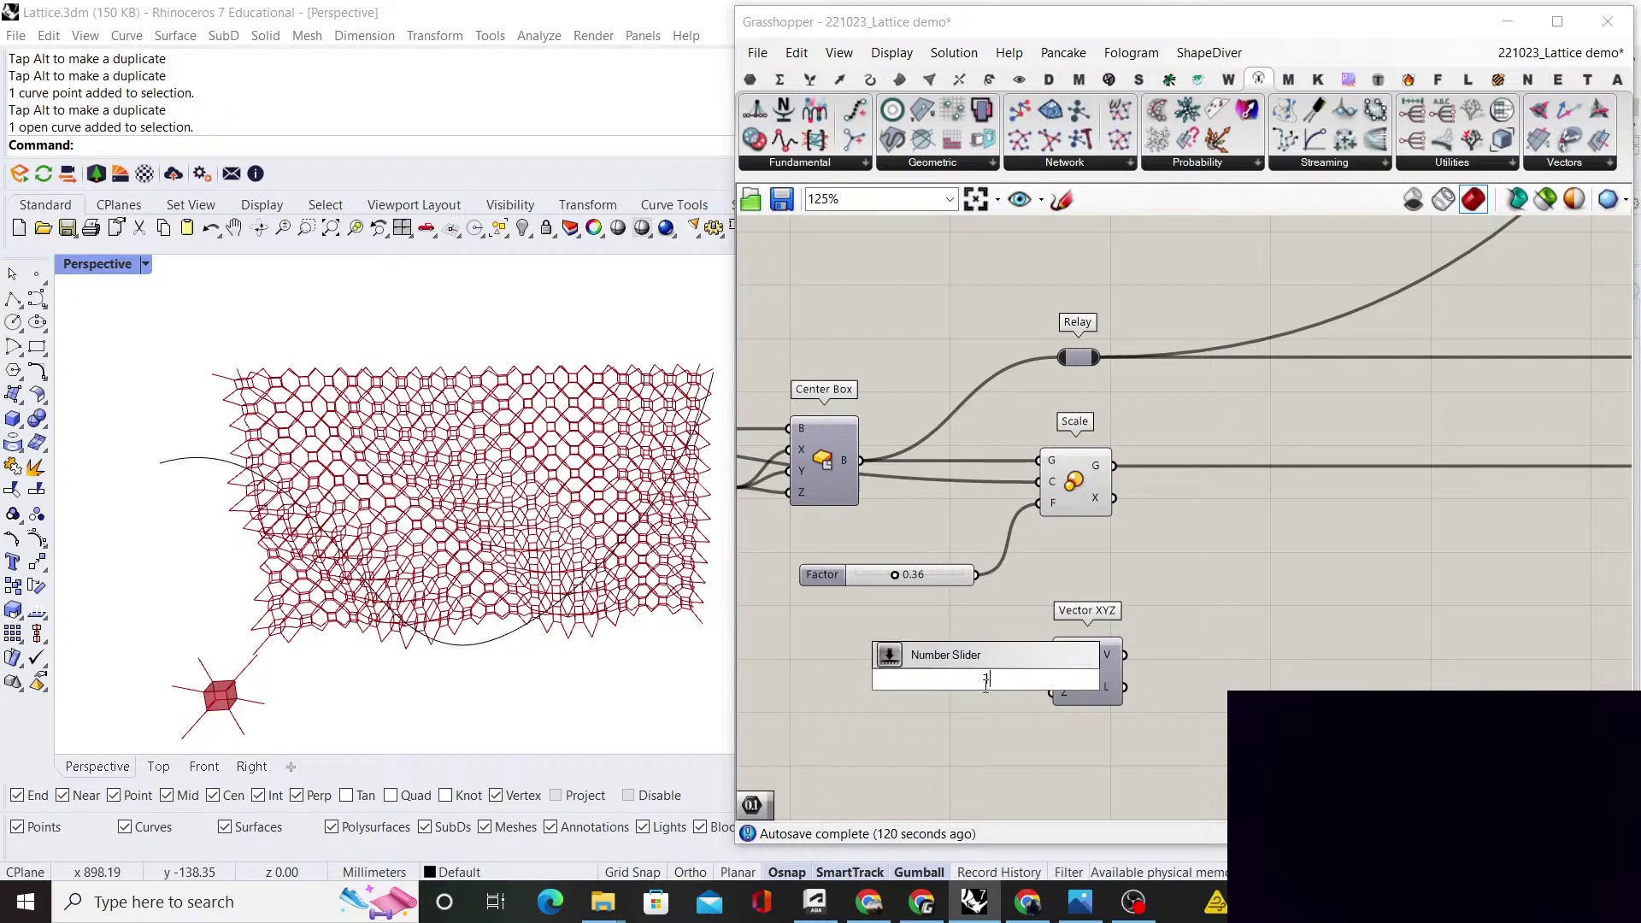
pyautogui.press('Return')
pyautogui.scroll(3, 995, 678)
pyautogui.moveTo(1019, 680); pyautogui.dragTo(1085, 701)
pyautogui.moveTo(889, 664); pyautogui.dragTo(912, 667)
pyautogui.click(987, 622)
pyautogui.moveTo(987, 622); pyautogui.dragTo(835, 621, button='right')
pyautogui.click(1008, 643)
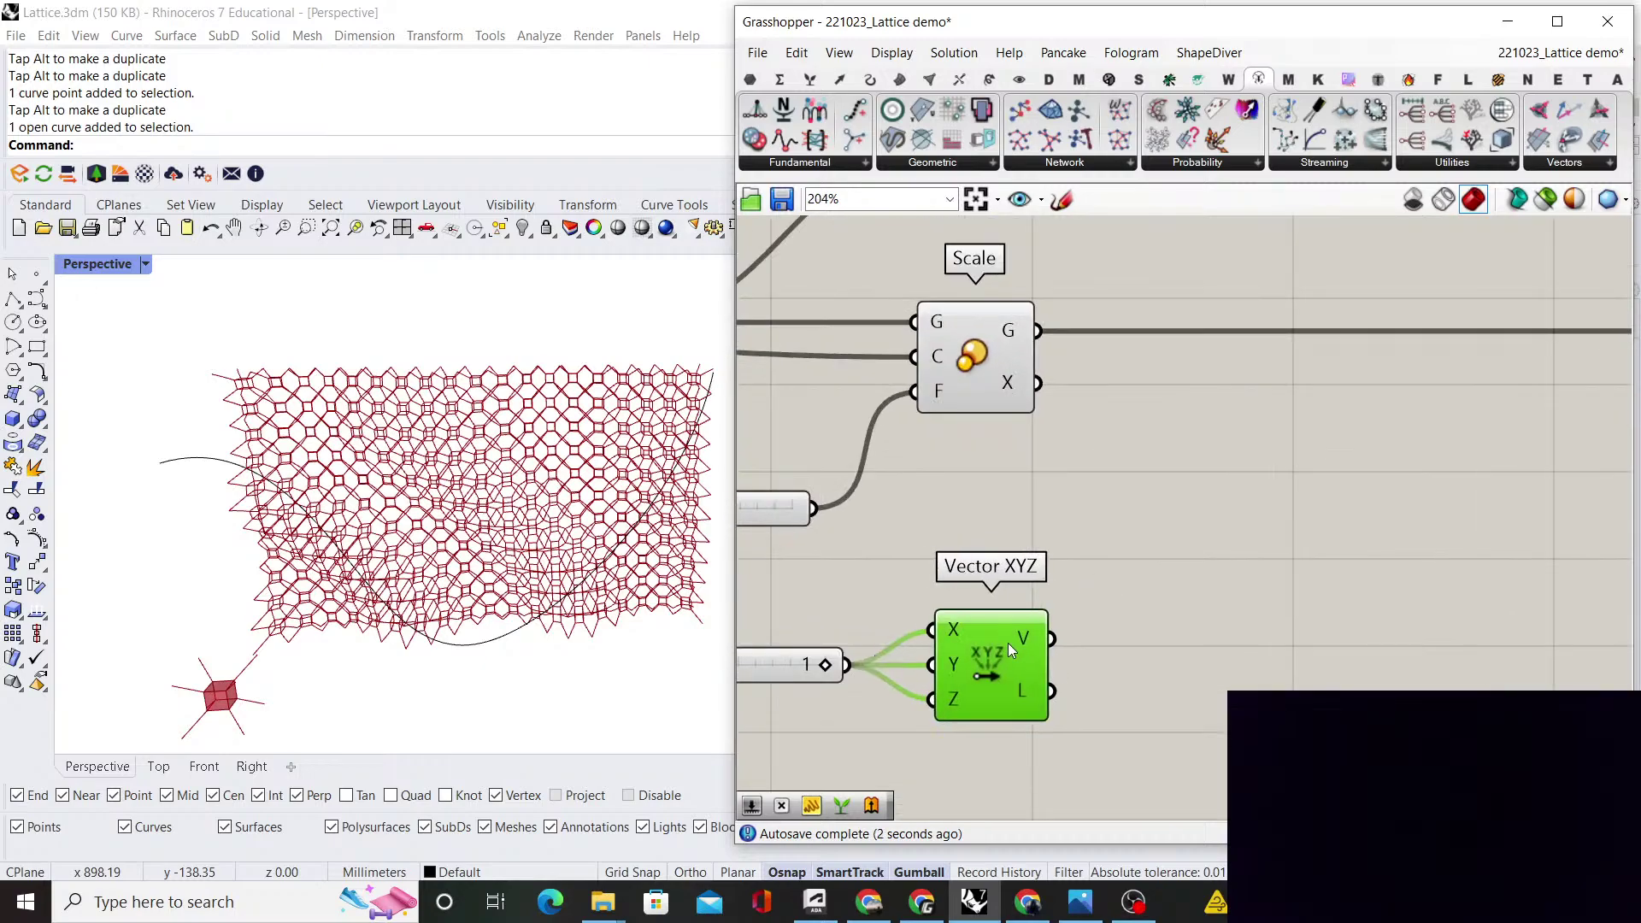
pyautogui.click(1230, 556)
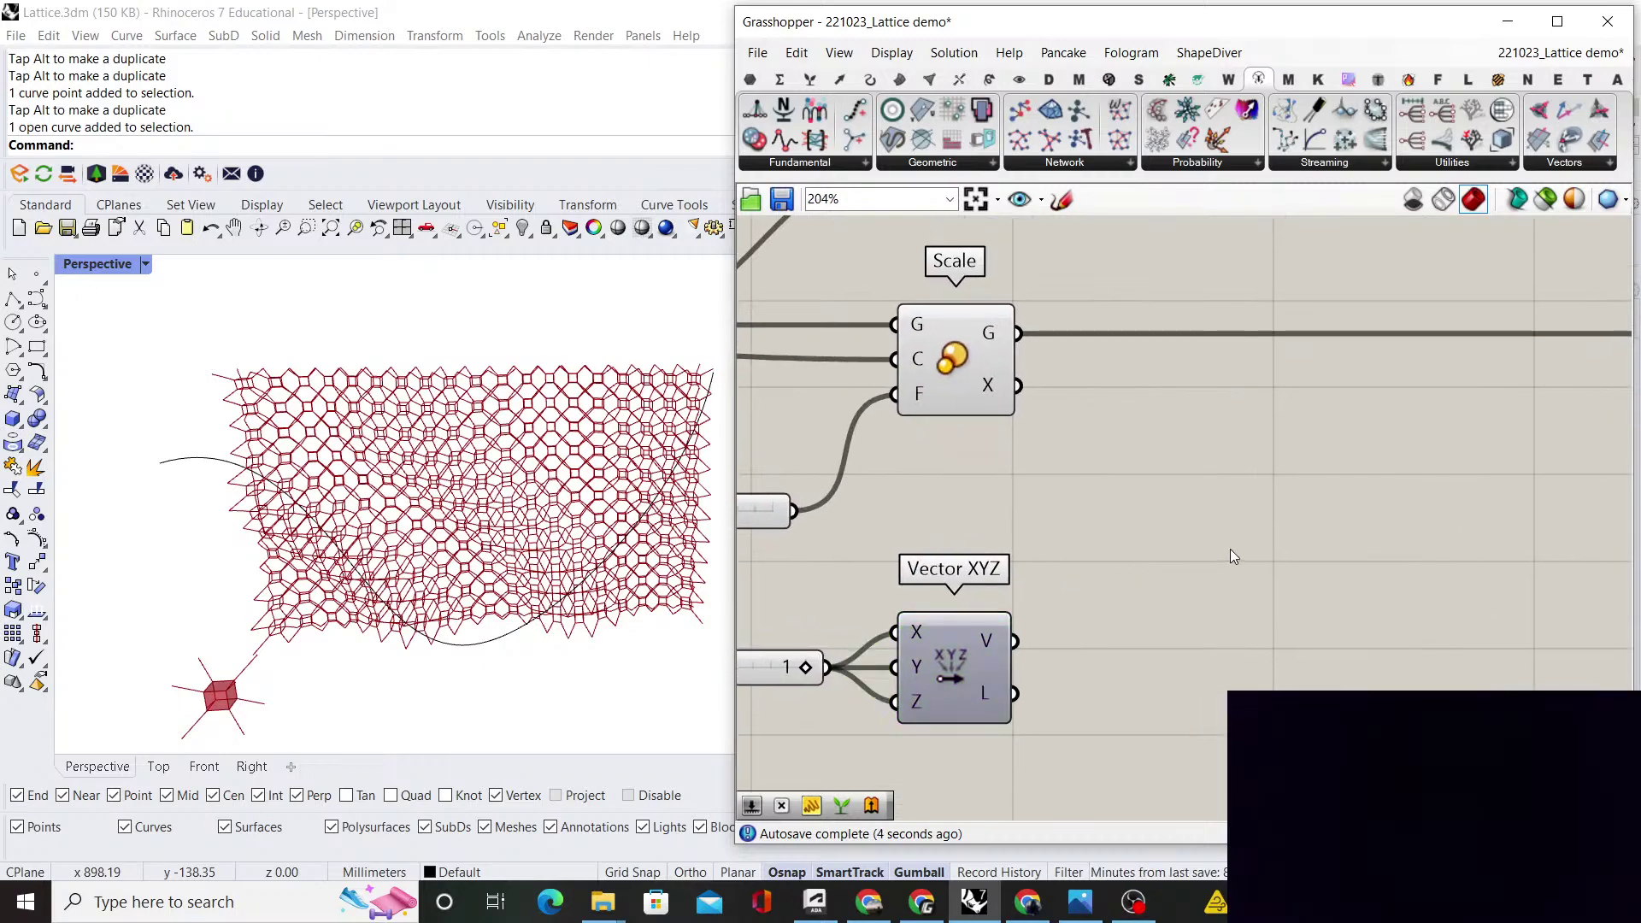
# Add a Rotate 3D component, feeding Scale's geometry into its G input and Vector XYZ's vector into its axis input
pyautogui.doubleClick(1224, 553)
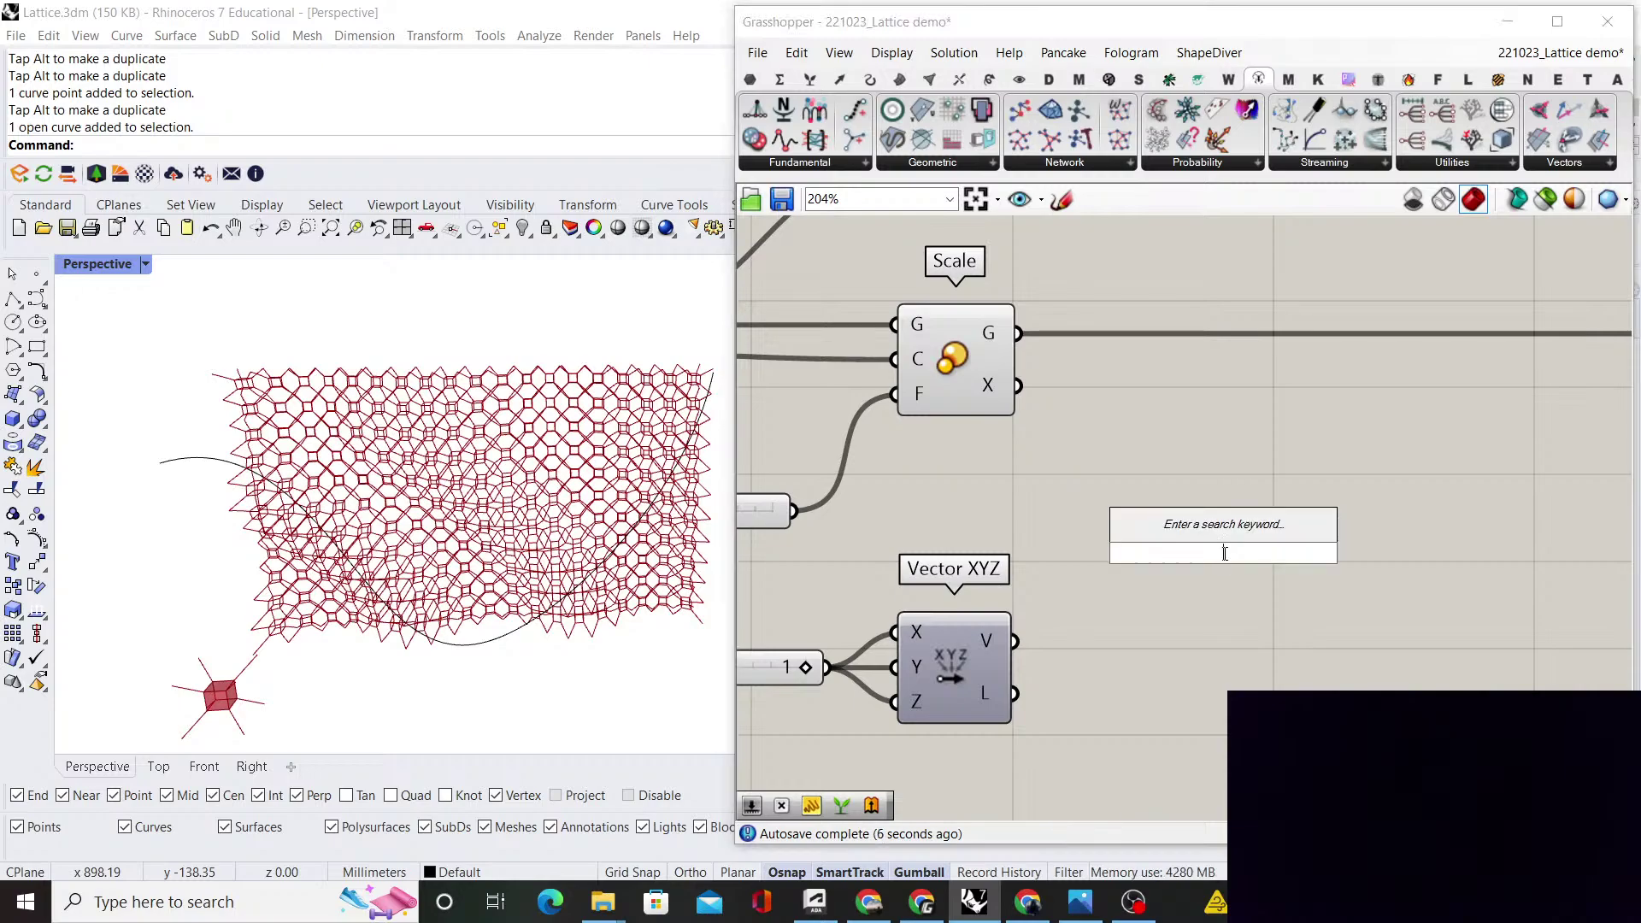
pyautogui.write('rotate')
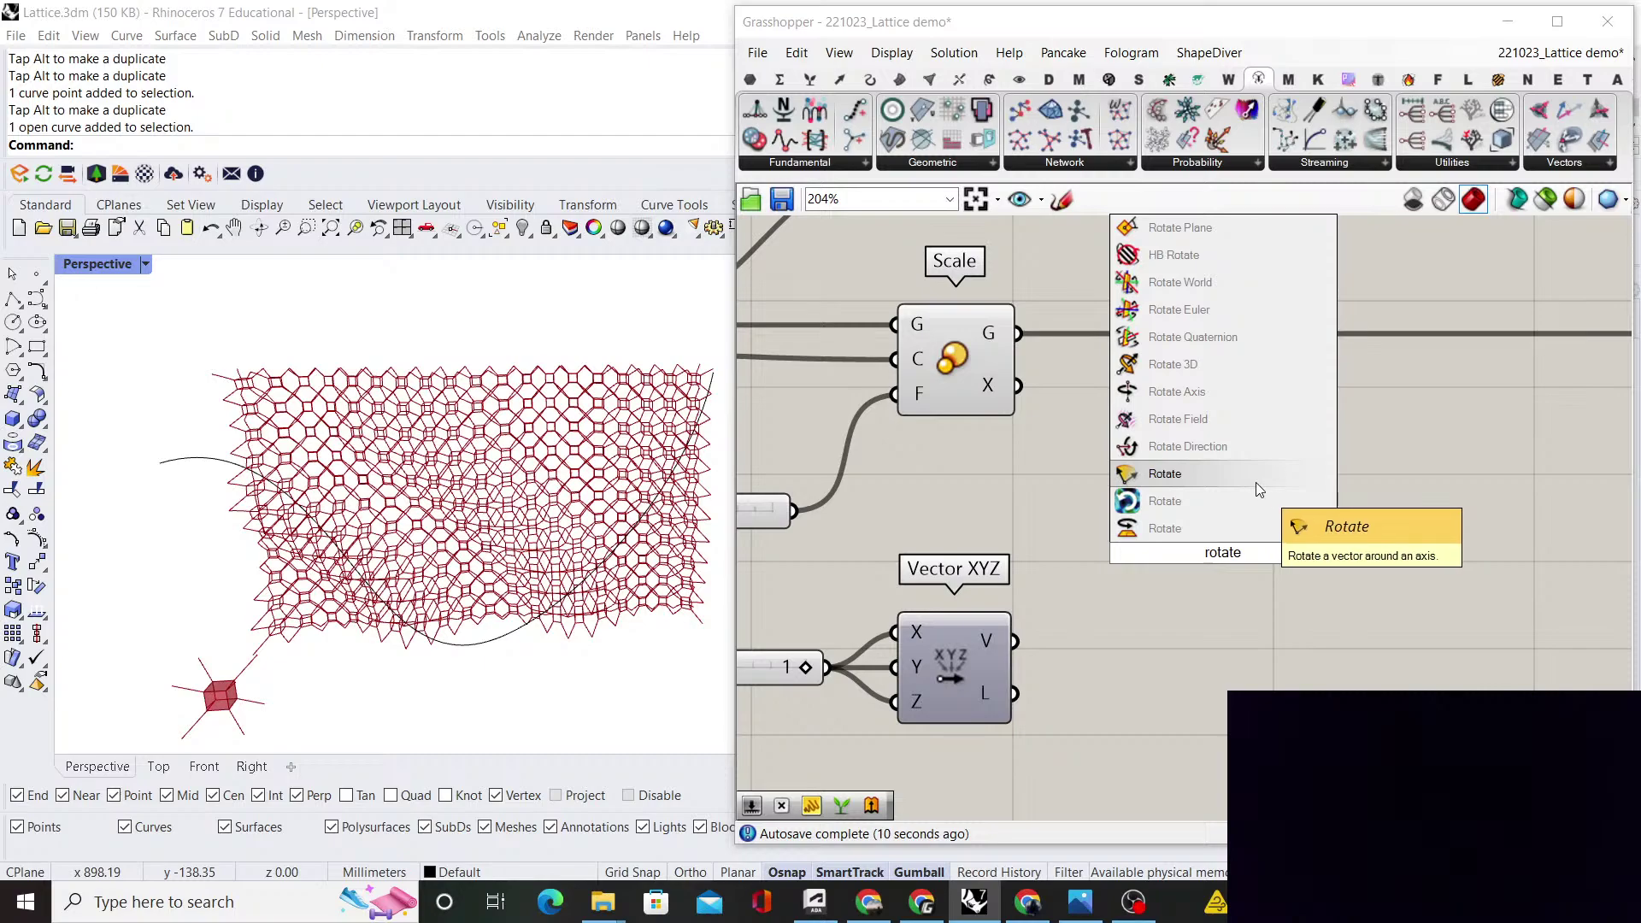
pyautogui.click(1223, 361)
pyautogui.moveTo(1014, 641); pyautogui.dragTo(1120, 635)
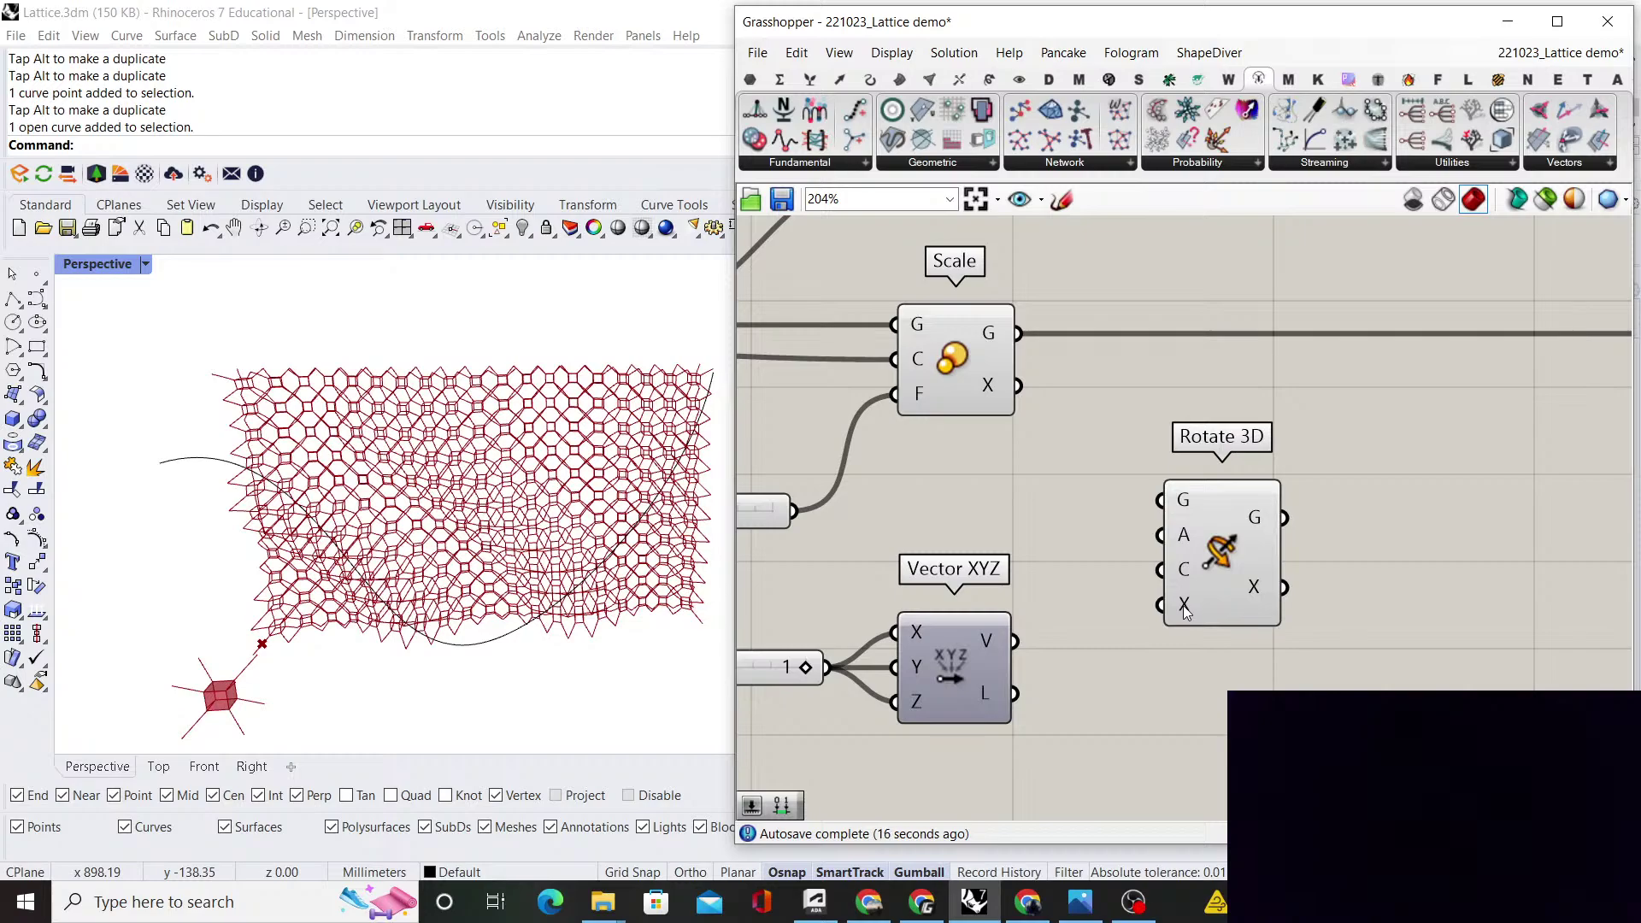
pyautogui.moveTo(1014, 641); pyautogui.dragTo(1203, 614)
pyautogui.click(1176, 491)
pyautogui.moveTo(1017, 333); pyautogui.dragTo(1151, 523)
pyautogui.click(1193, 553)
pyautogui.click(1219, 452)
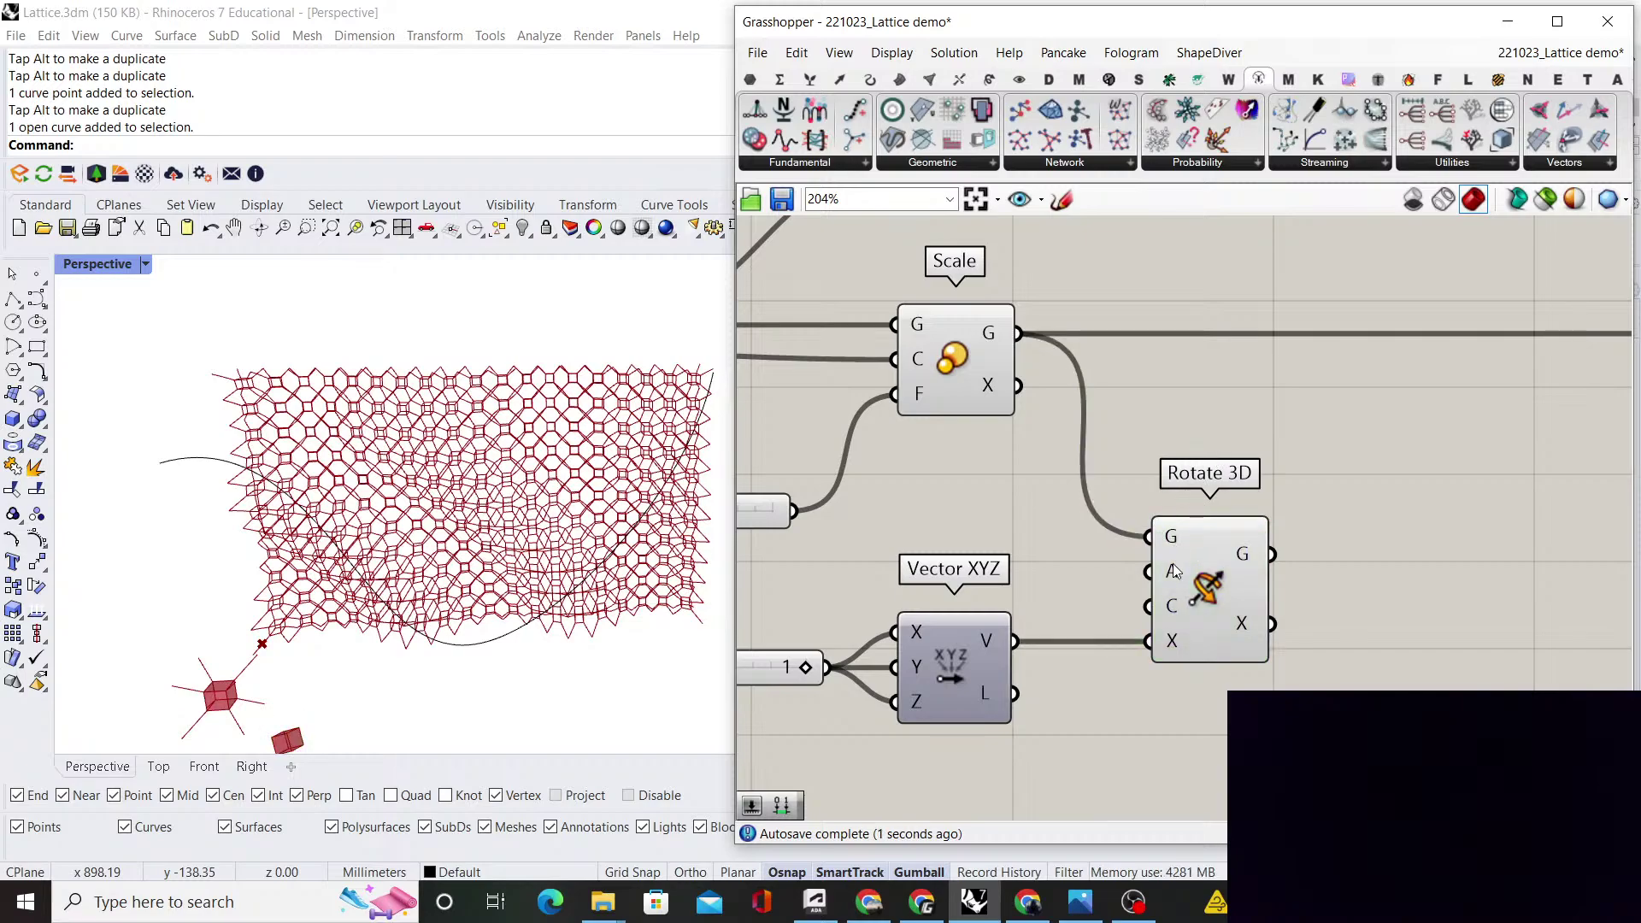
# Insert a relay on the wire into Scale's center input and connect it to Rotate 3D's center input
pyautogui.scroll(-3, 1142, 505)
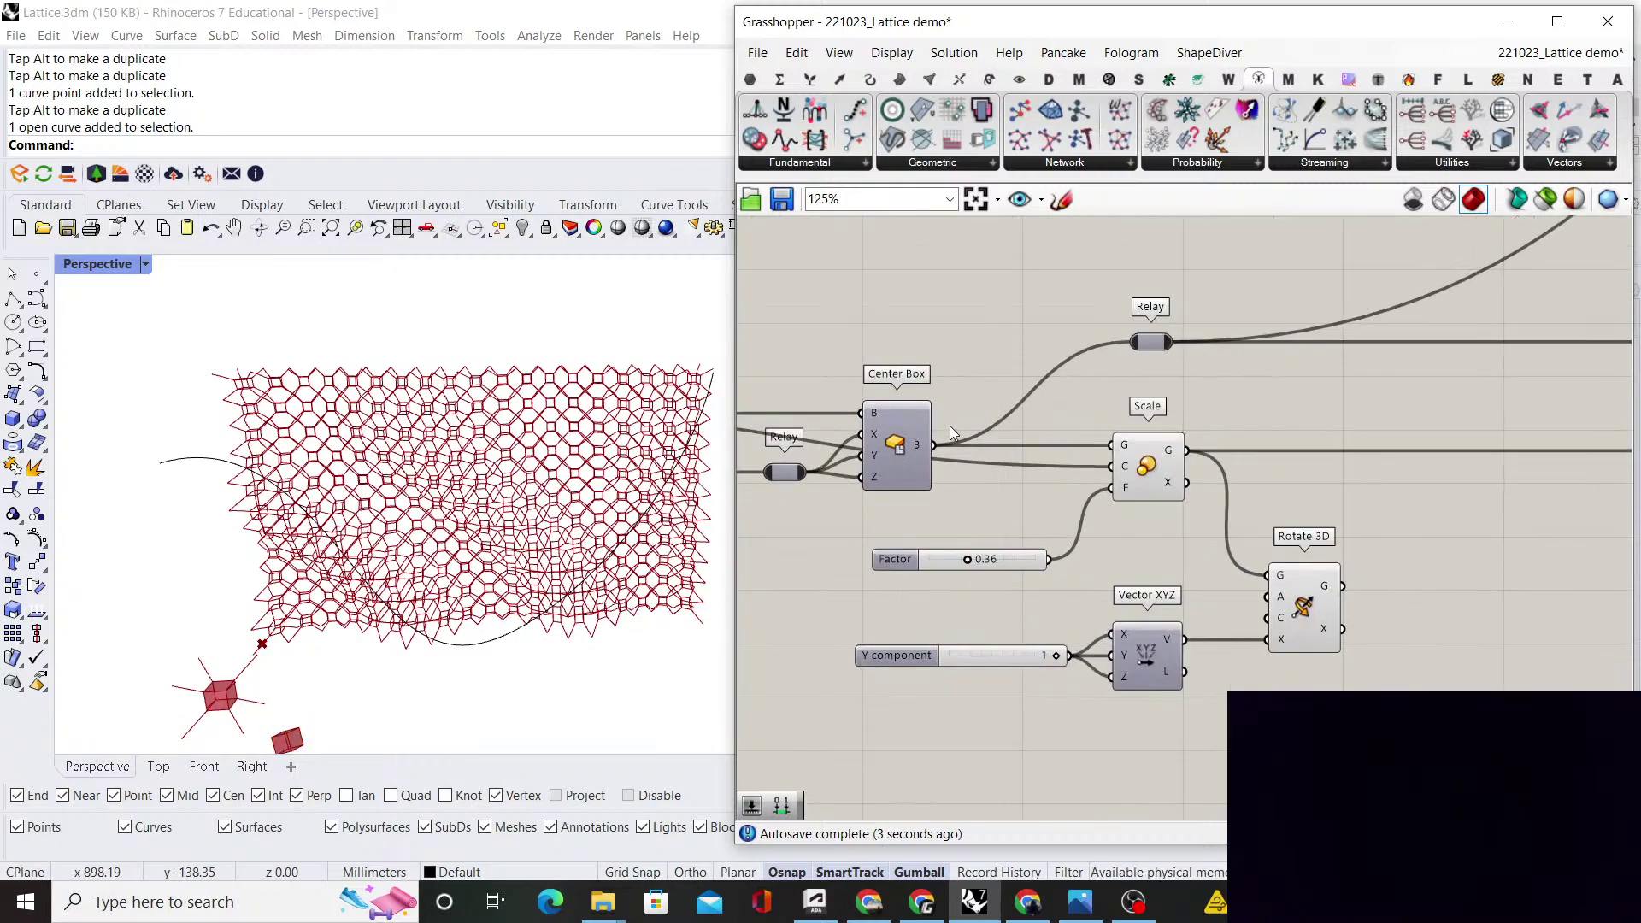
pyautogui.scroll(-2, 951, 426)
pyautogui.moveTo(950, 426); pyautogui.dragTo(1264, 465, button='right')
pyautogui.doubleClick(1260, 462)
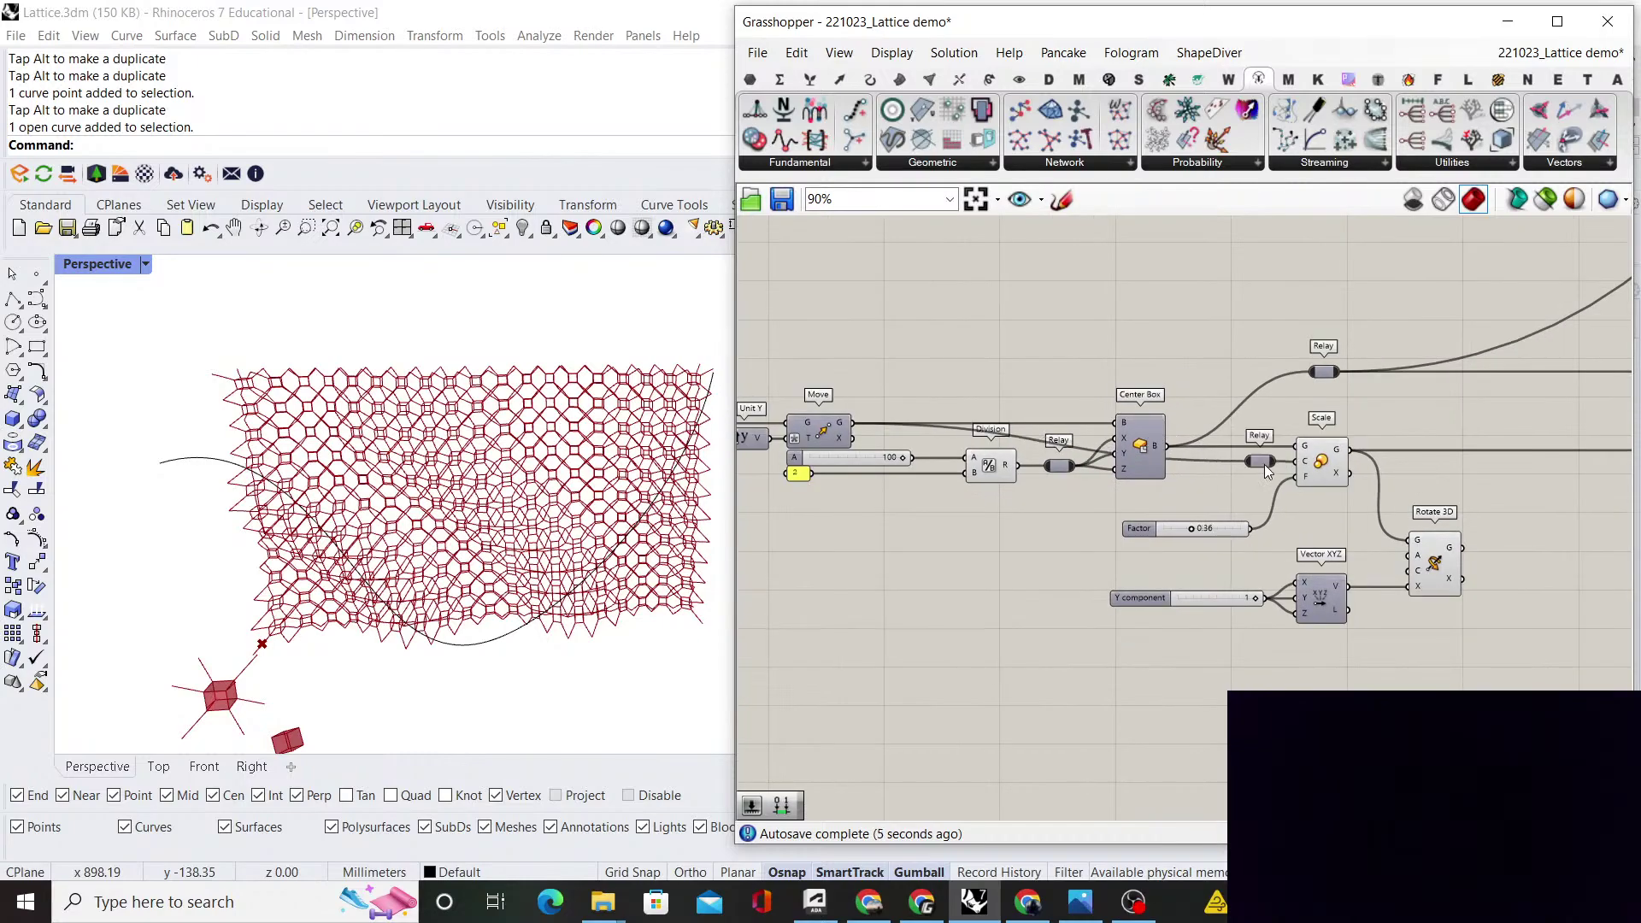
pyautogui.scroll(4, 1264, 464)
pyautogui.click(1111, 465)
pyautogui.moveTo(1126, 465); pyautogui.dragTo(1401, 673)
pyautogui.click(1433, 569)
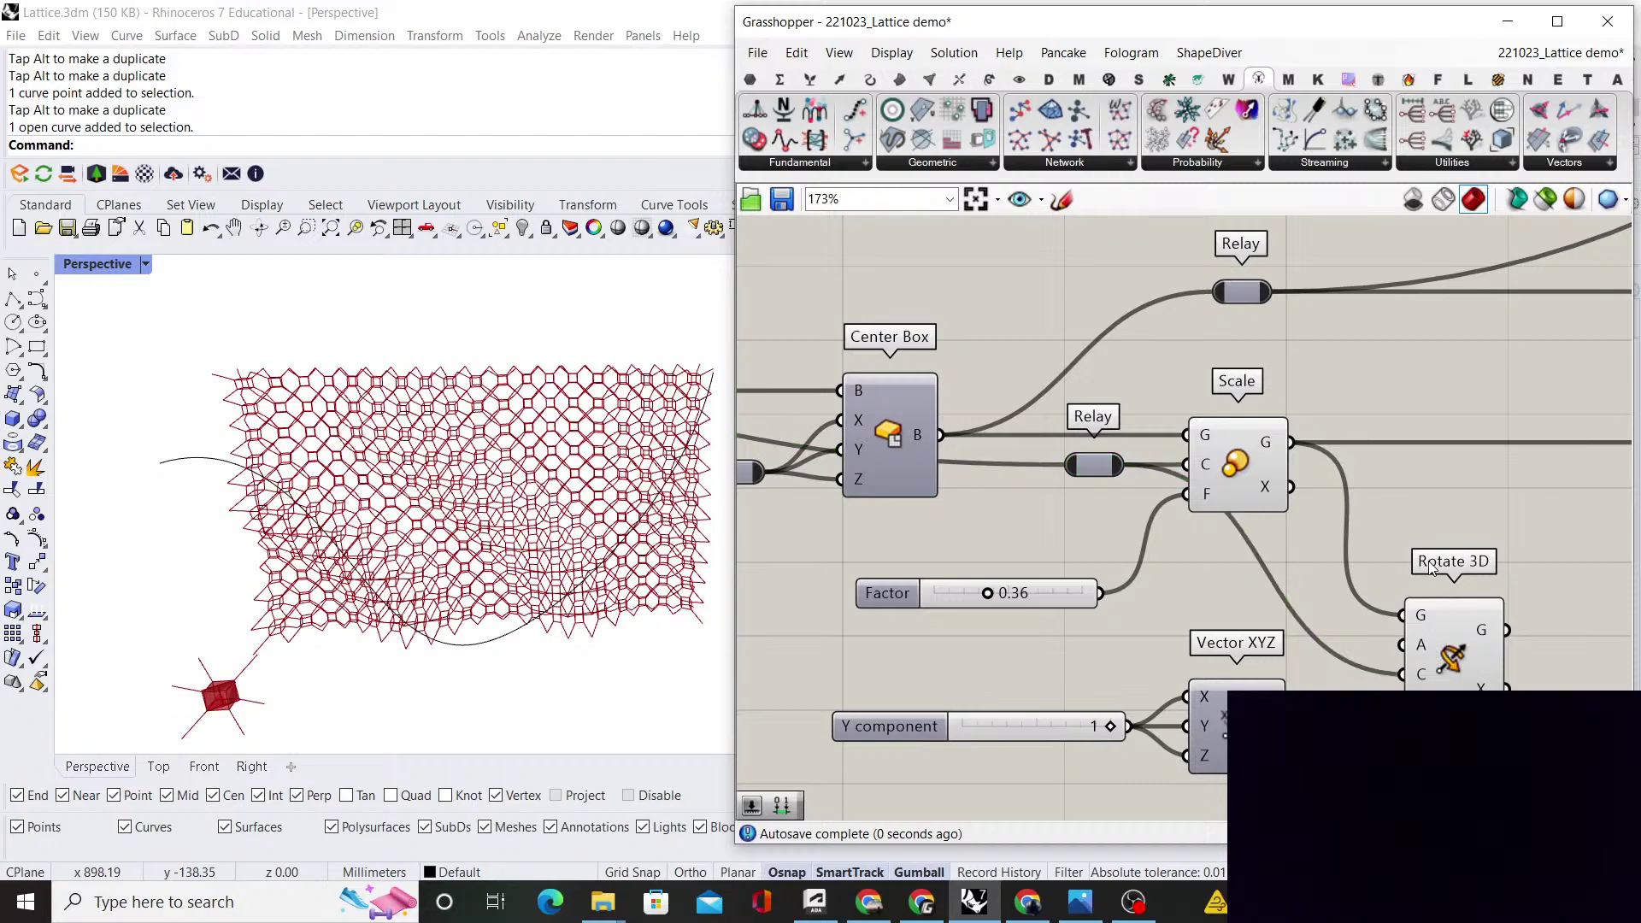
# Move the Rotate 3D component farther from Vector XYZ
pyautogui.scroll(-3, 1433, 568)
pyautogui.click(1168, 533)
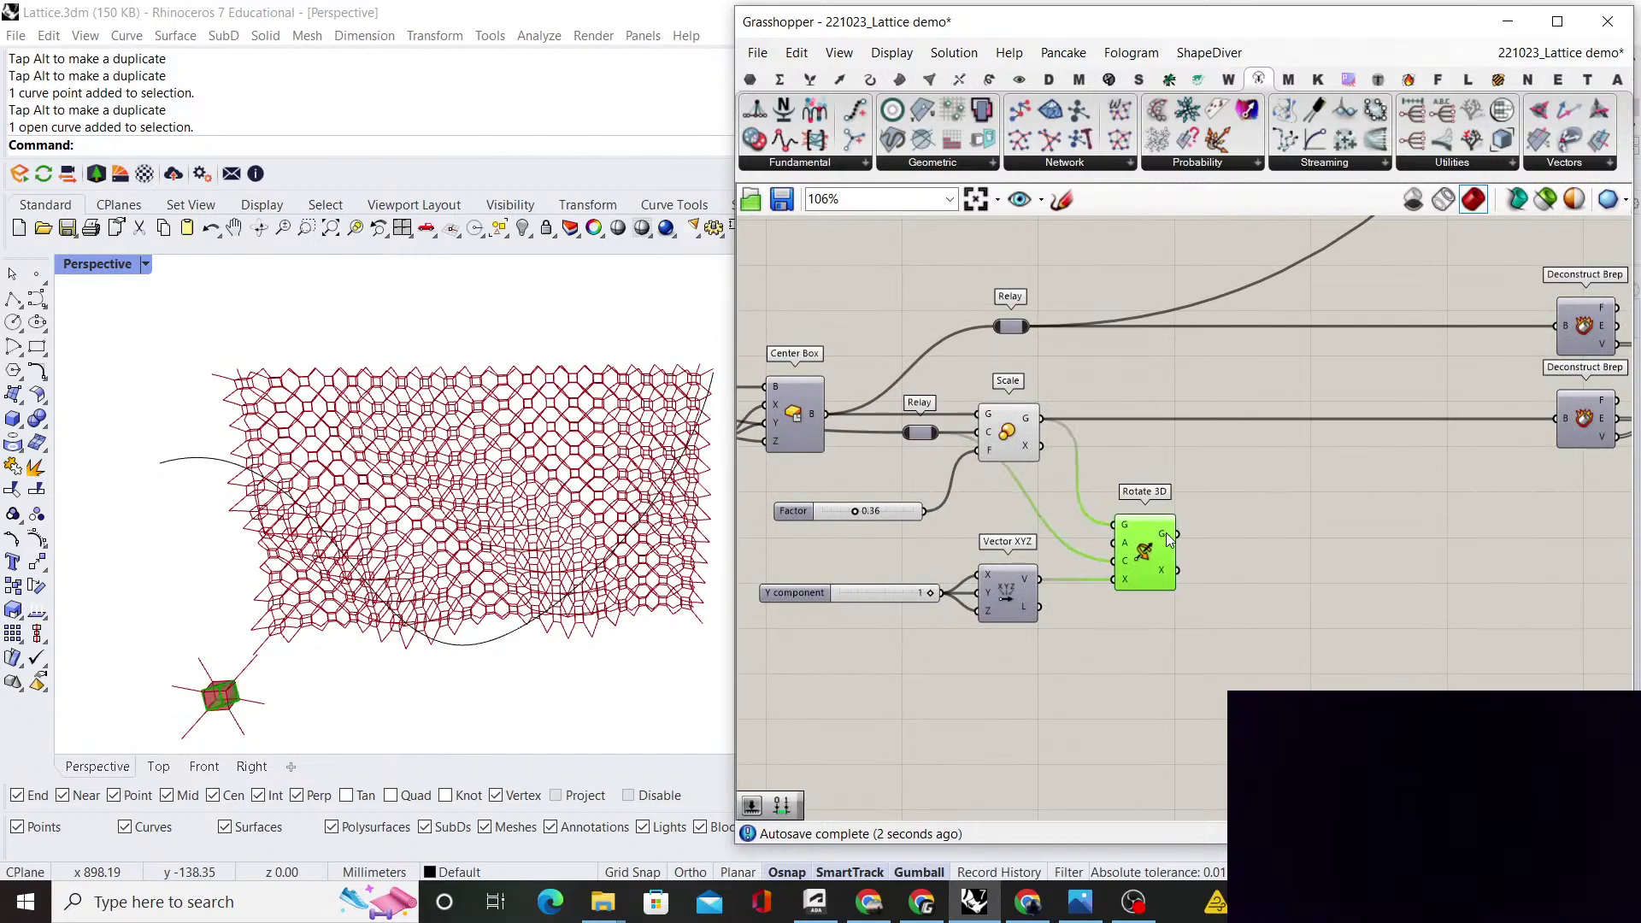
pyautogui.moveTo(1165, 532); pyautogui.dragTo(1264, 532)
pyautogui.click(1308, 435)
pyautogui.scroll(-3, 1308, 427)
pyautogui.moveTo(1266, 275); pyautogui.dragTo(1080, 575, button='right')
pyautogui.scroll(4, 1305, 319)
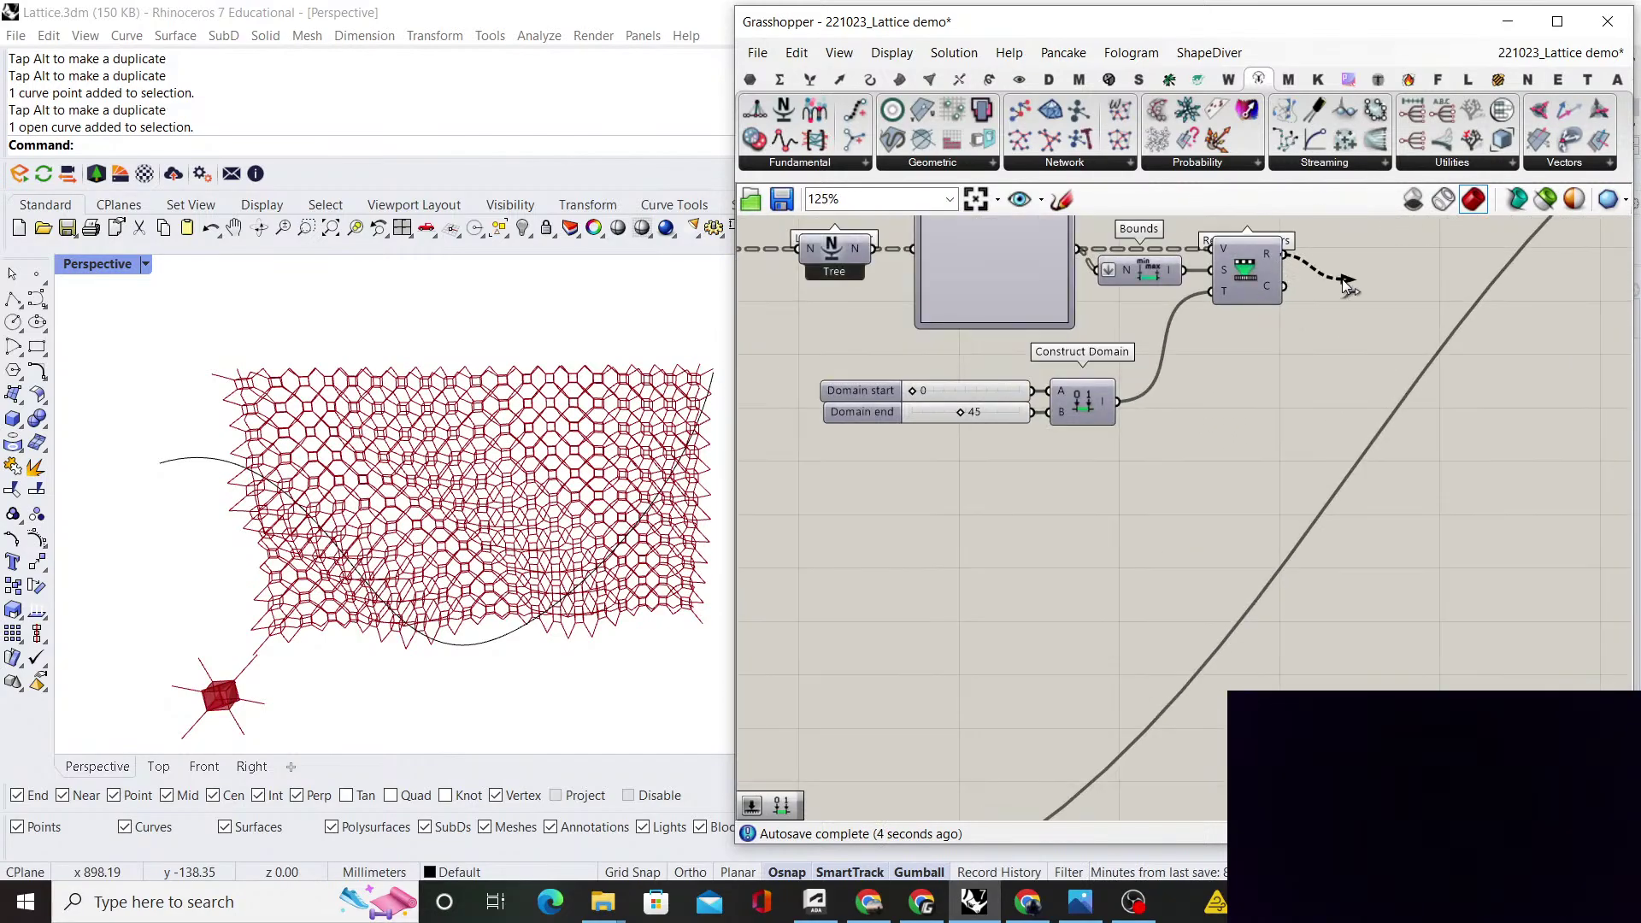
pyautogui.moveTo(1344, 280); pyautogui.dragTo(1343, 280)
pyautogui.scroll(-5, 1316, 275)
pyautogui.moveTo(1197, 588); pyautogui.dragTo(1137, 427, button='right')
pyautogui.scroll(6, 1103, 453)
# Set Rotate 3D's angle input to degrees and move the component closer to the Deconstruct Brep pair
pyautogui.rightClick(1051, 466)
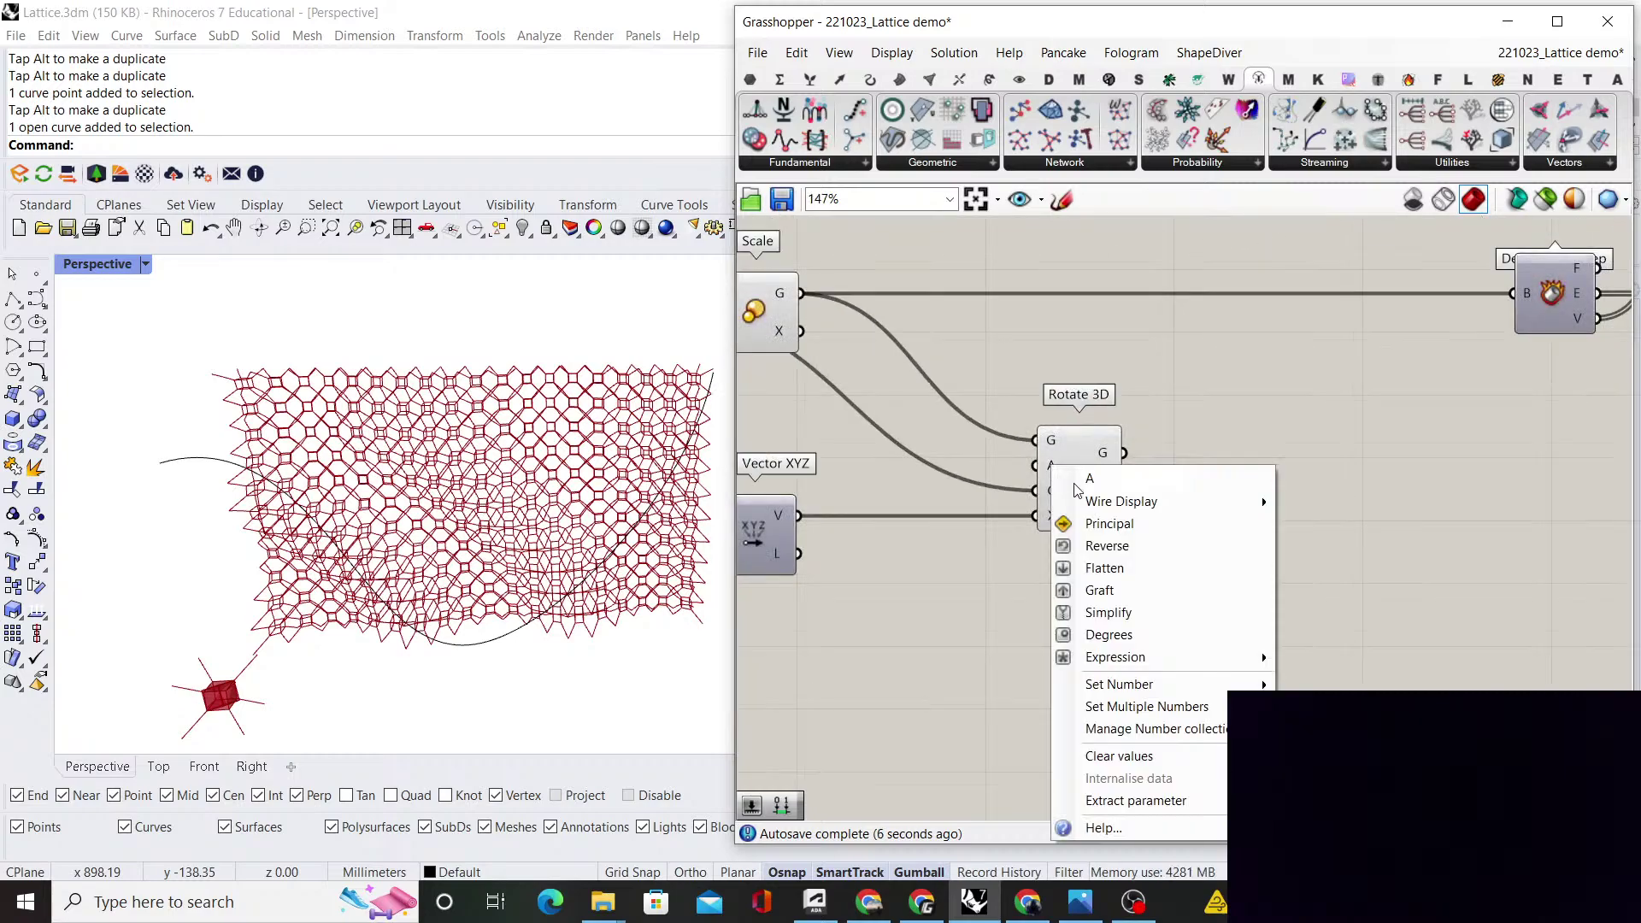
pyautogui.click(1156, 636)
pyautogui.scroll(-3, 1136, 567)
pyautogui.moveTo(1073, 458); pyautogui.dragTo(1250, 462)
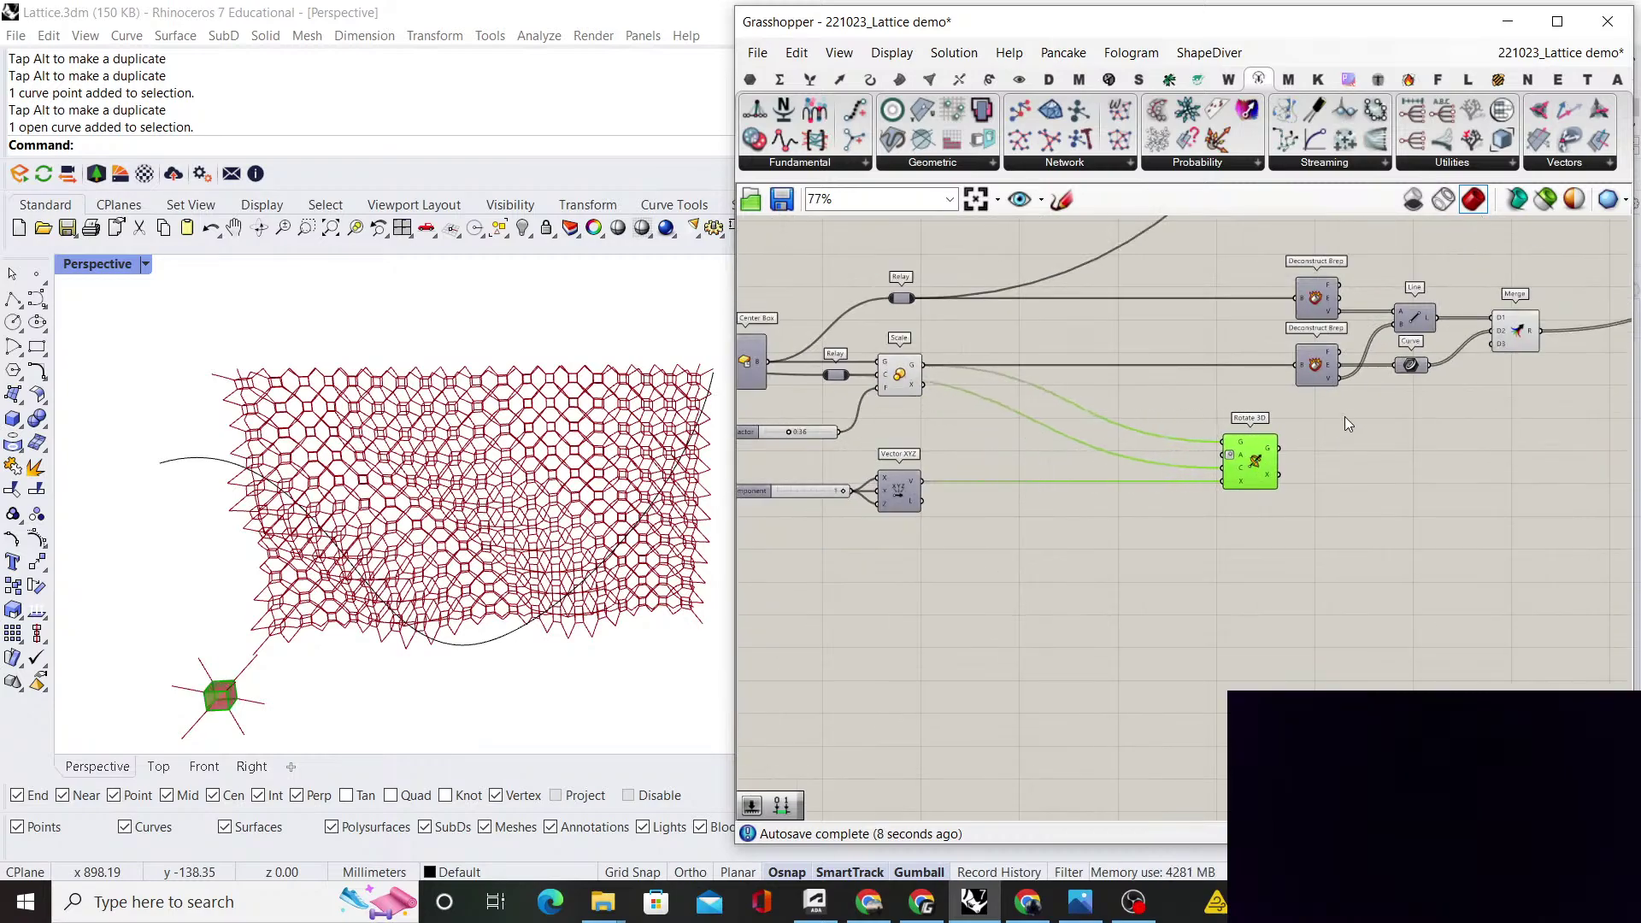
pyautogui.click(1345, 418)
# Move both Deconstruct Brep components away from Line and Curve so they sit above Rotate 3D
pyautogui.moveTo(1341, 420); pyautogui.dragTo(1165, 544, button='right')
pyautogui.scroll(3, 1117, 554)
pyautogui.moveTo(1055, 585); pyautogui.dragTo(1151, 582)
pyautogui.click(1221, 491)
pyautogui.scroll(-3, 1183, 624)
pyautogui.moveTo(1207, 686); pyautogui.dragTo(1120, 427)
pyautogui.scroll(4, 1164, 447)
pyautogui.moveTo(1192, 479); pyautogui.dragTo(1110, 478)
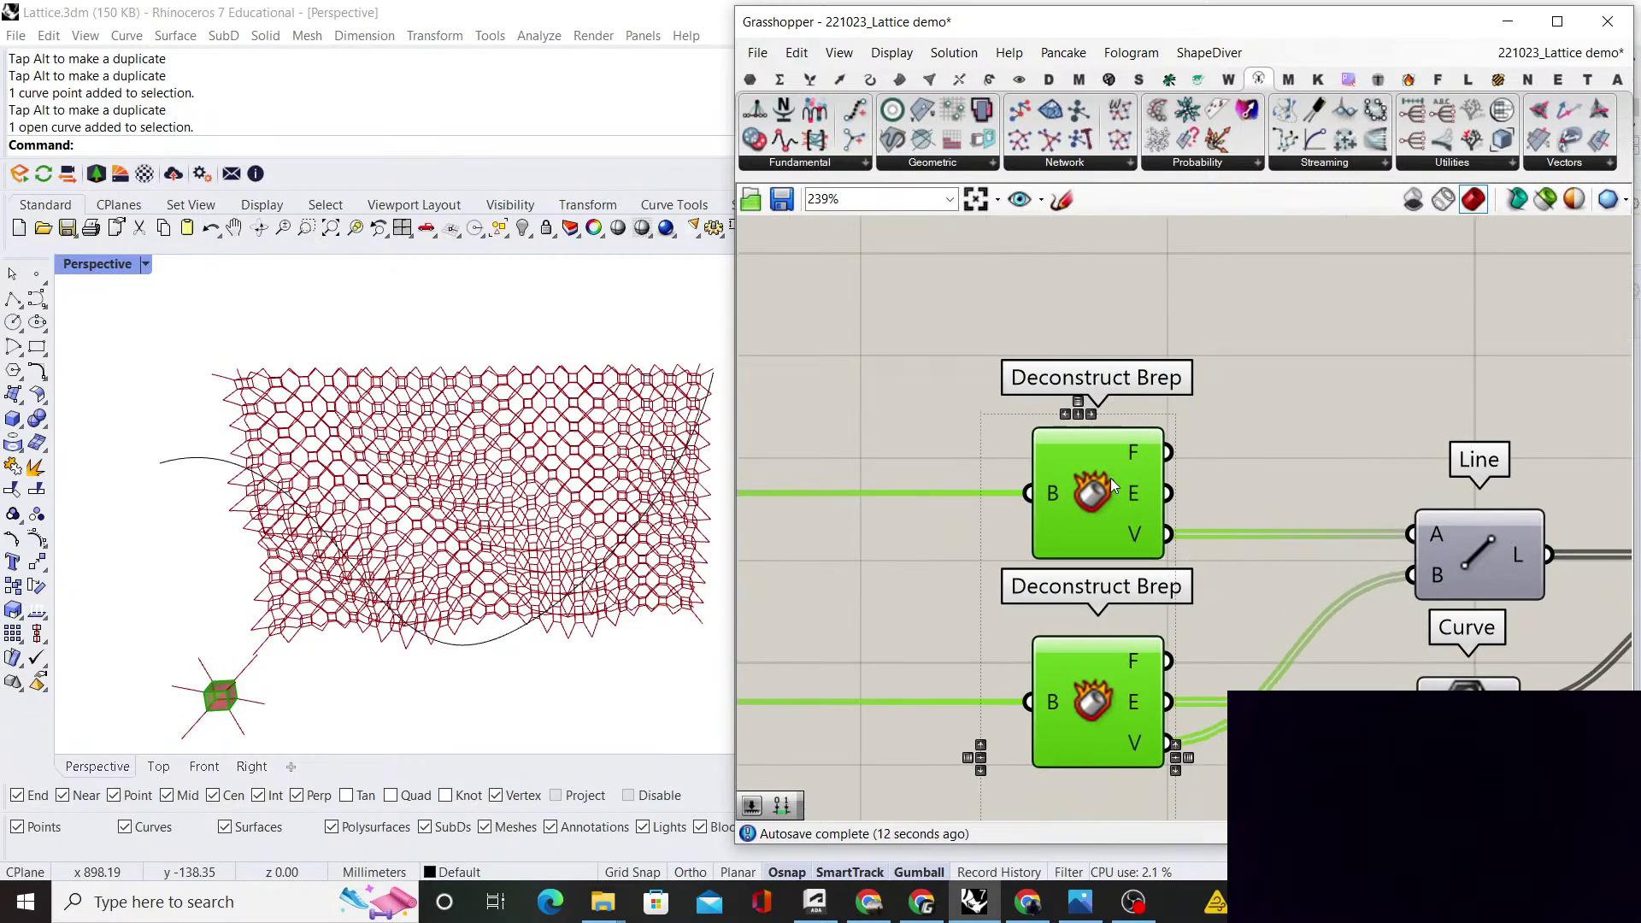
pyautogui.click(1256, 405)
pyautogui.scroll(-4, 1239, 413)
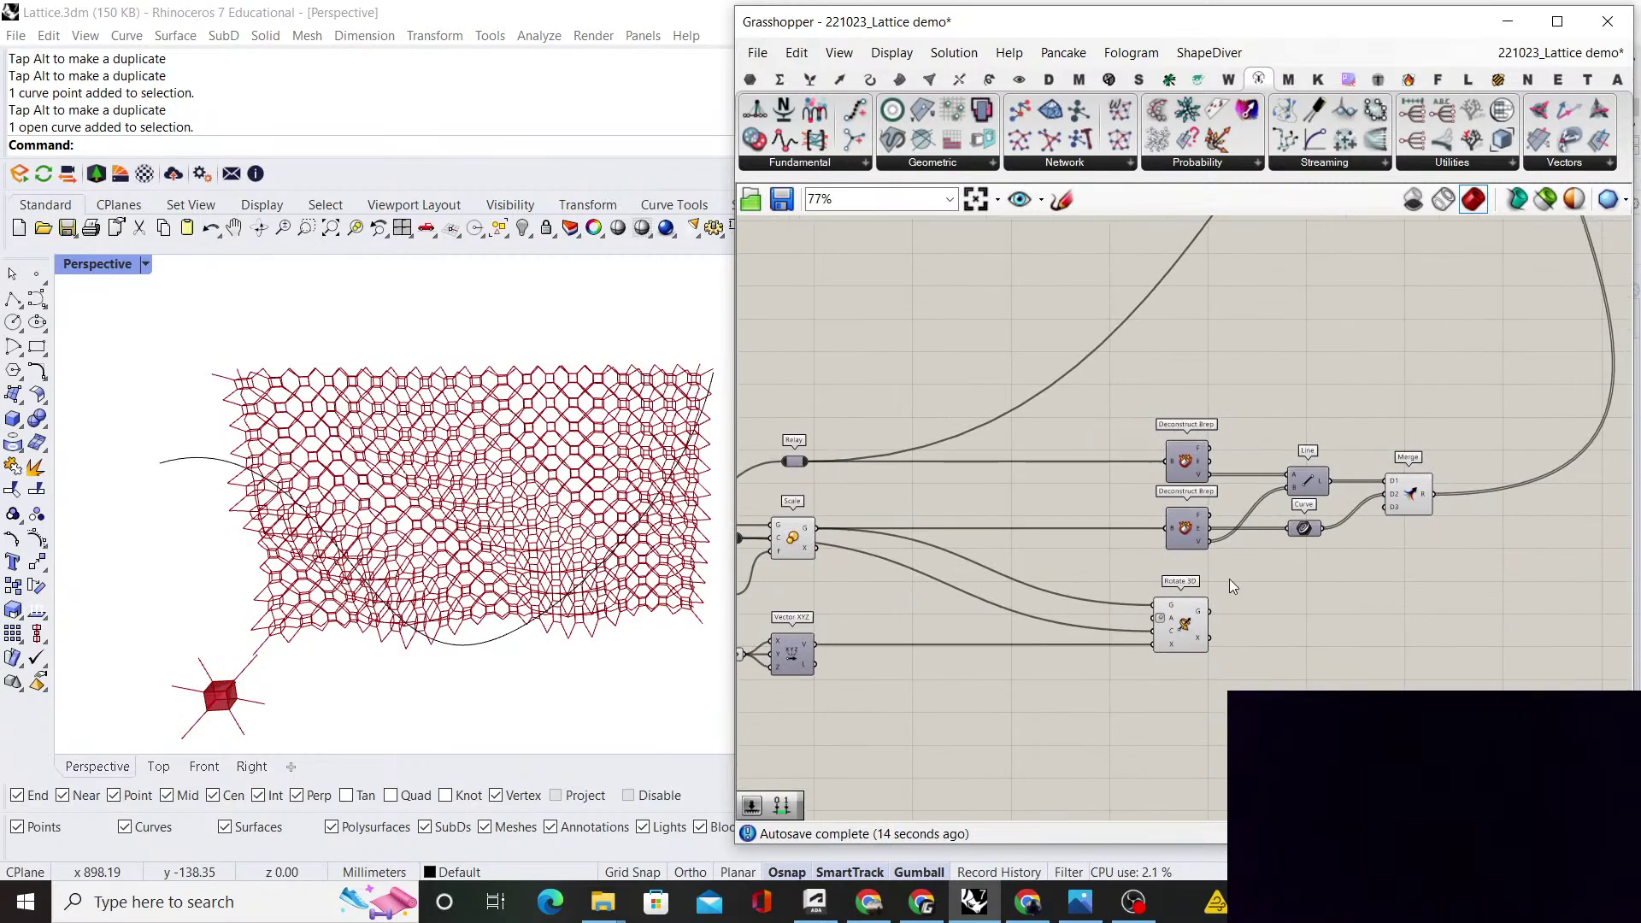
# Connect the R output of Remap Numbers to Rotate 3D's angle input
pyautogui.scroll(2, 1206, 590)
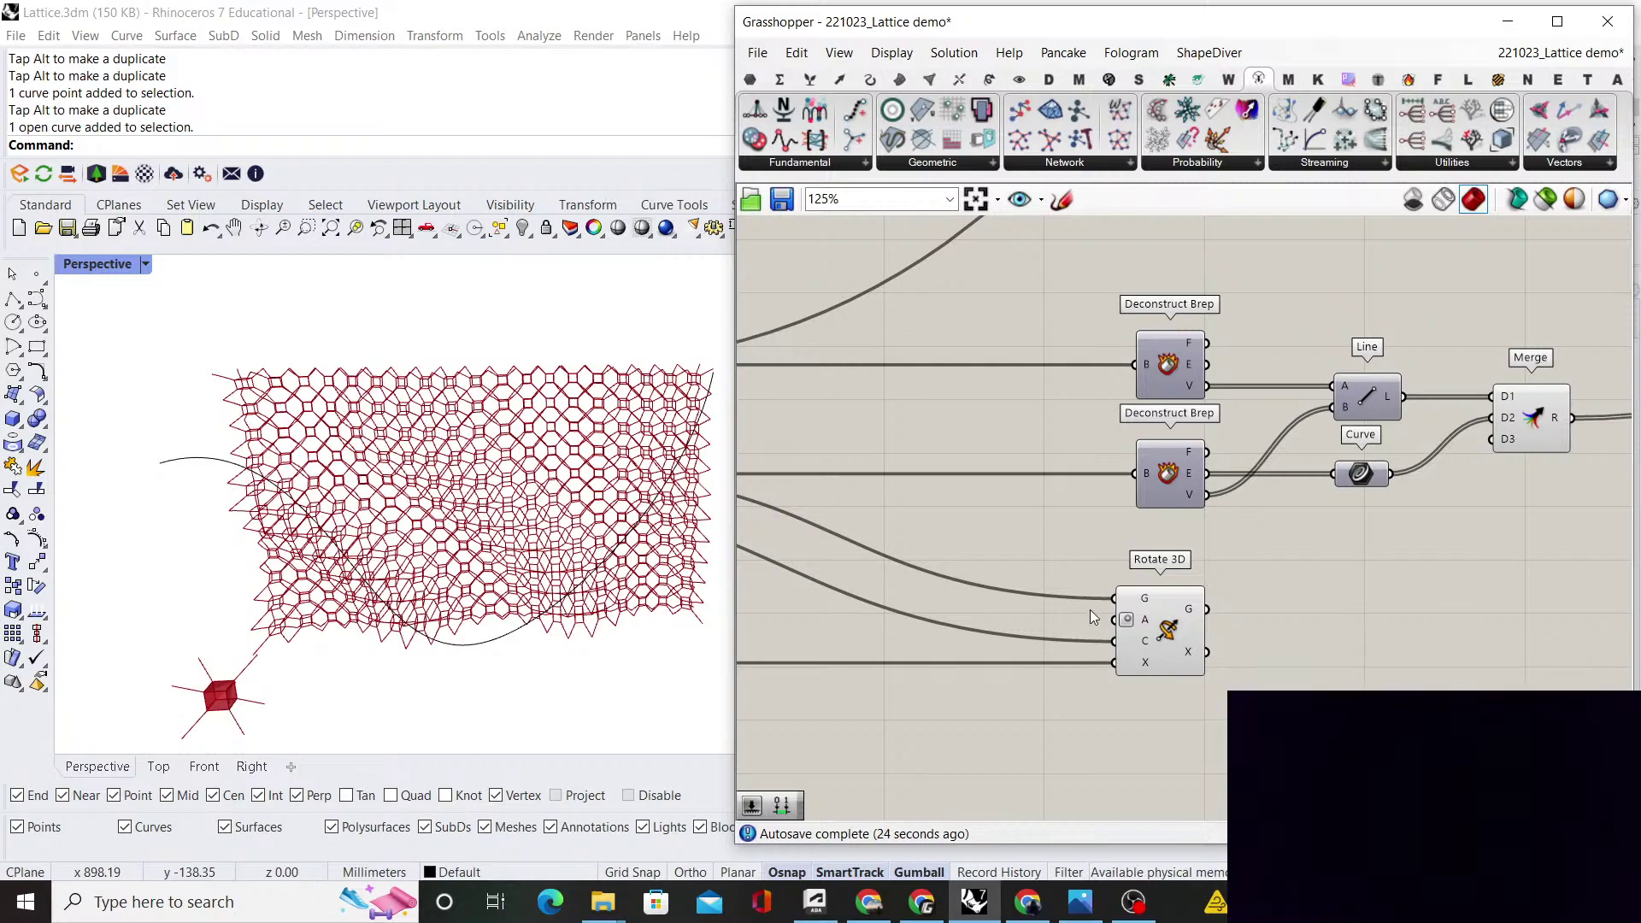
pyautogui.scroll(-5, 1090, 608)
pyautogui.moveTo(1131, 490); pyautogui.dragTo(1153, 562, button='right')
pyautogui.scroll(5, 1143, 292)
pyautogui.moveTo(1182, 367); pyautogui.dragTo(1119, 782)
# Examine the rotated inner boxes of the unit cell up close and in relation to the lattice wall
pyautogui.scroll(-4, 1231, 355)
pyautogui.scroll(5, 1205, 774)
pyautogui.scroll(5, 214, 720)
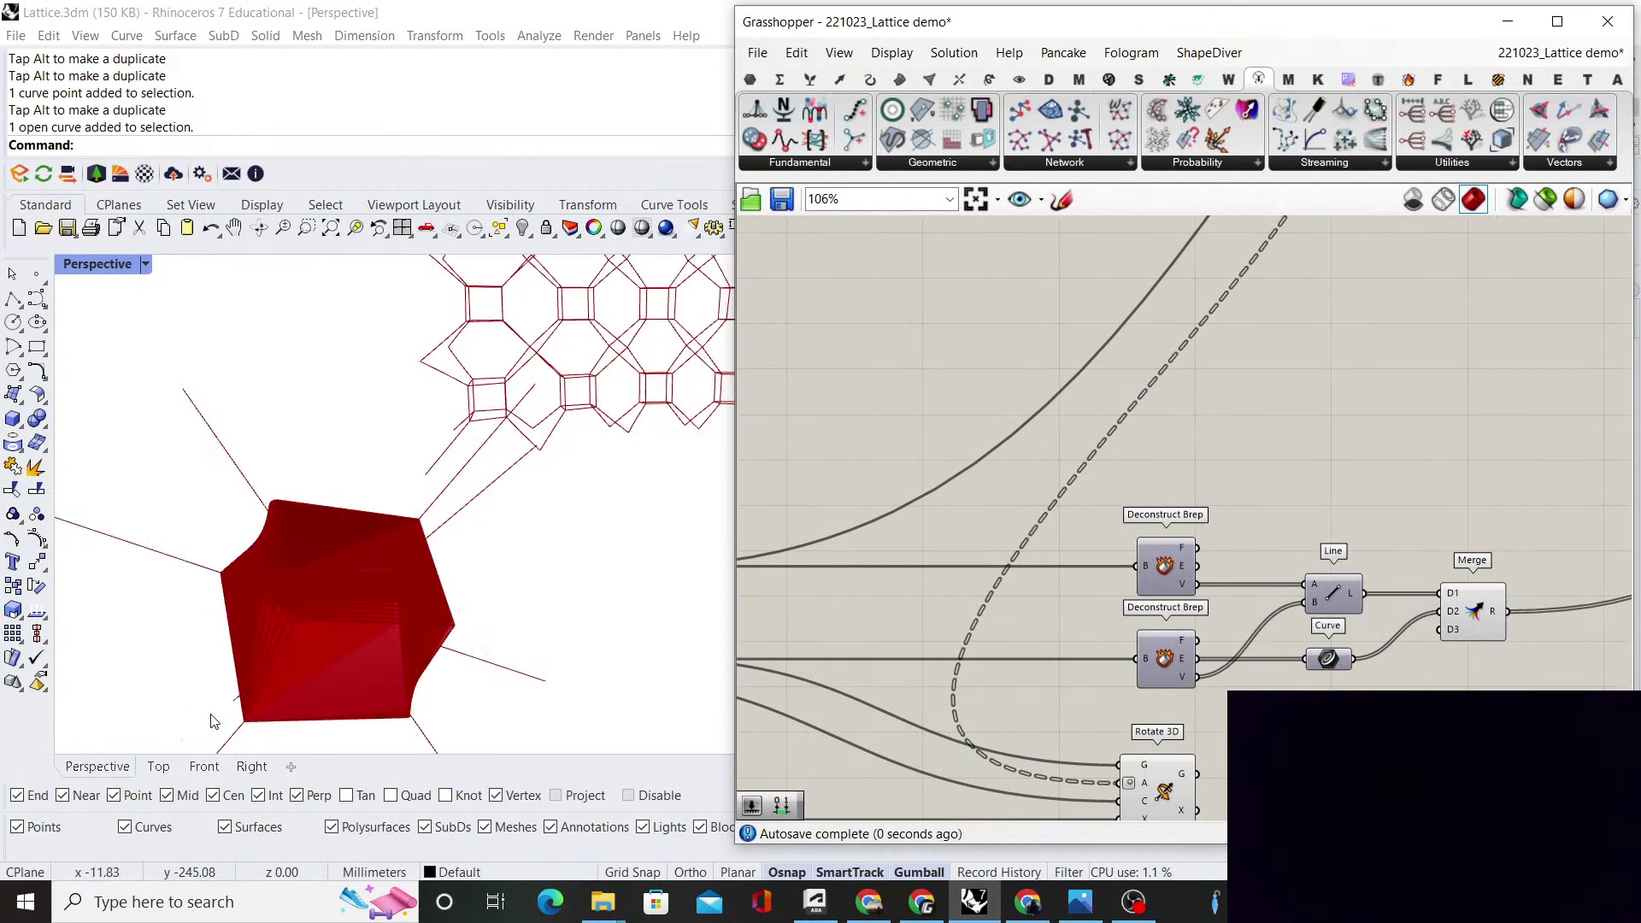
pyautogui.scroll(-3, 424, 536)
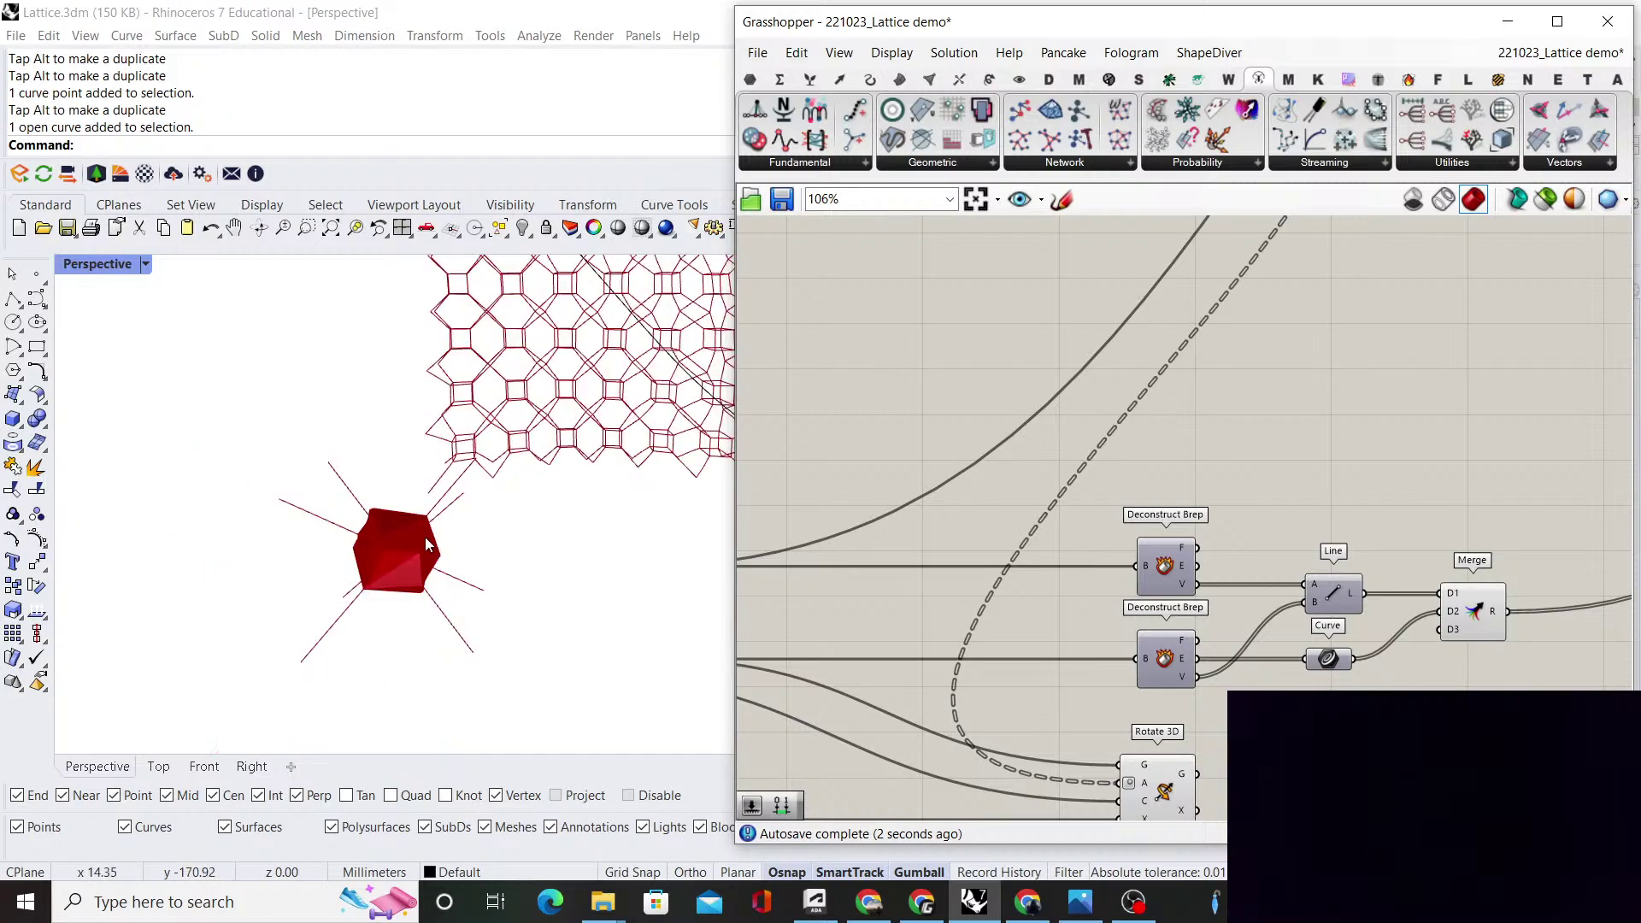
pyautogui.scroll(3, 419, 562)
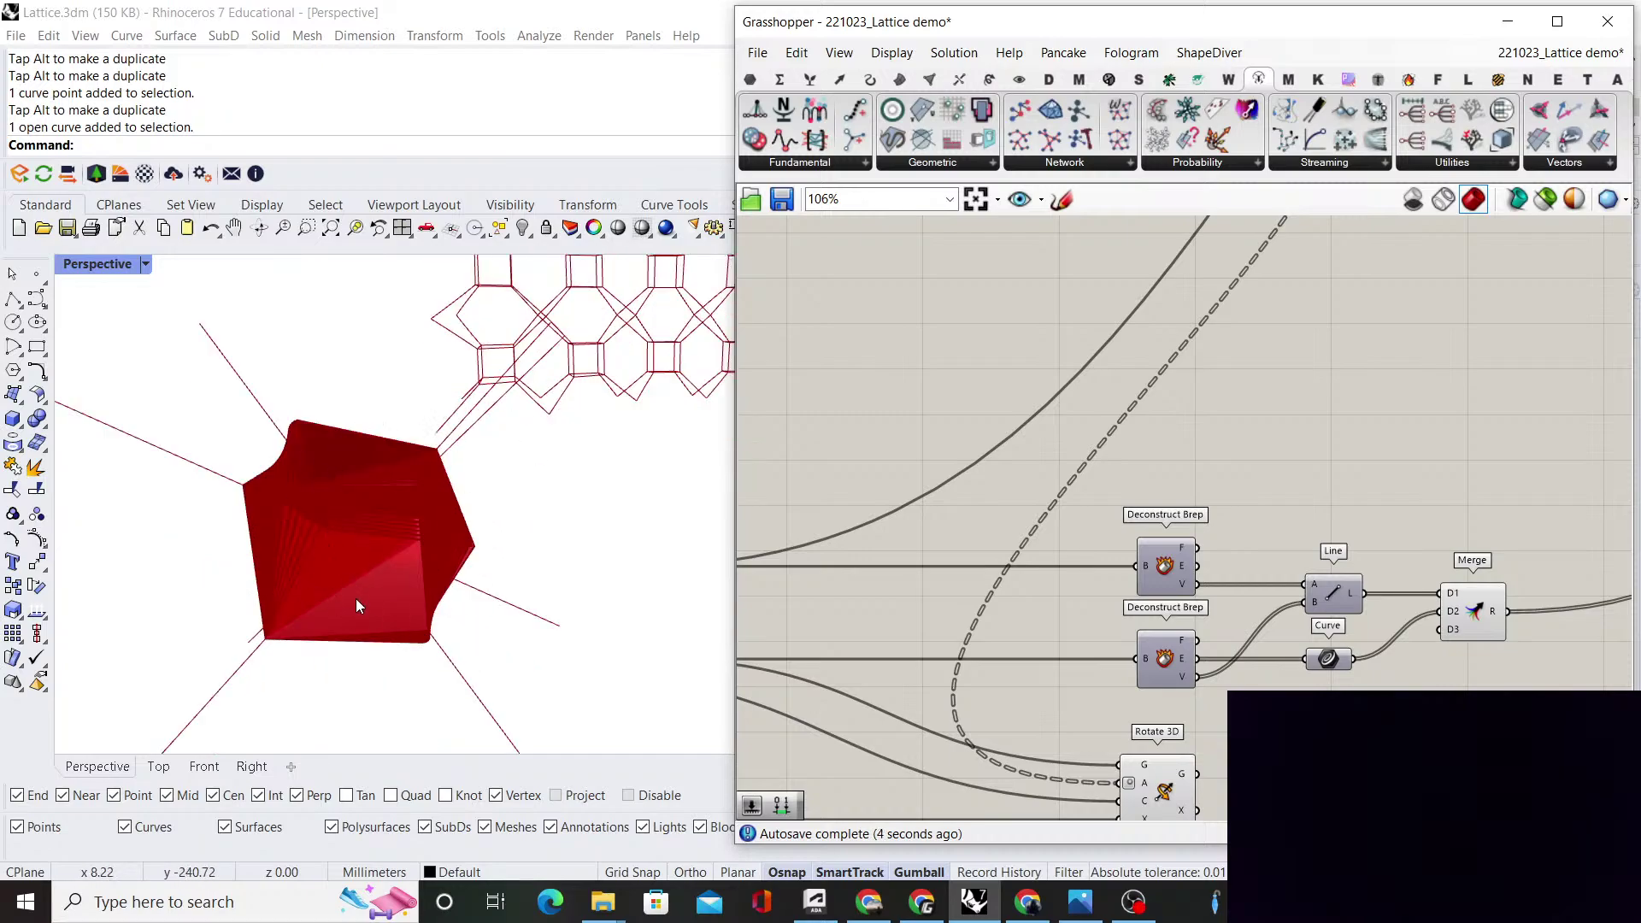
pyautogui.scroll(-5, 347, 608)
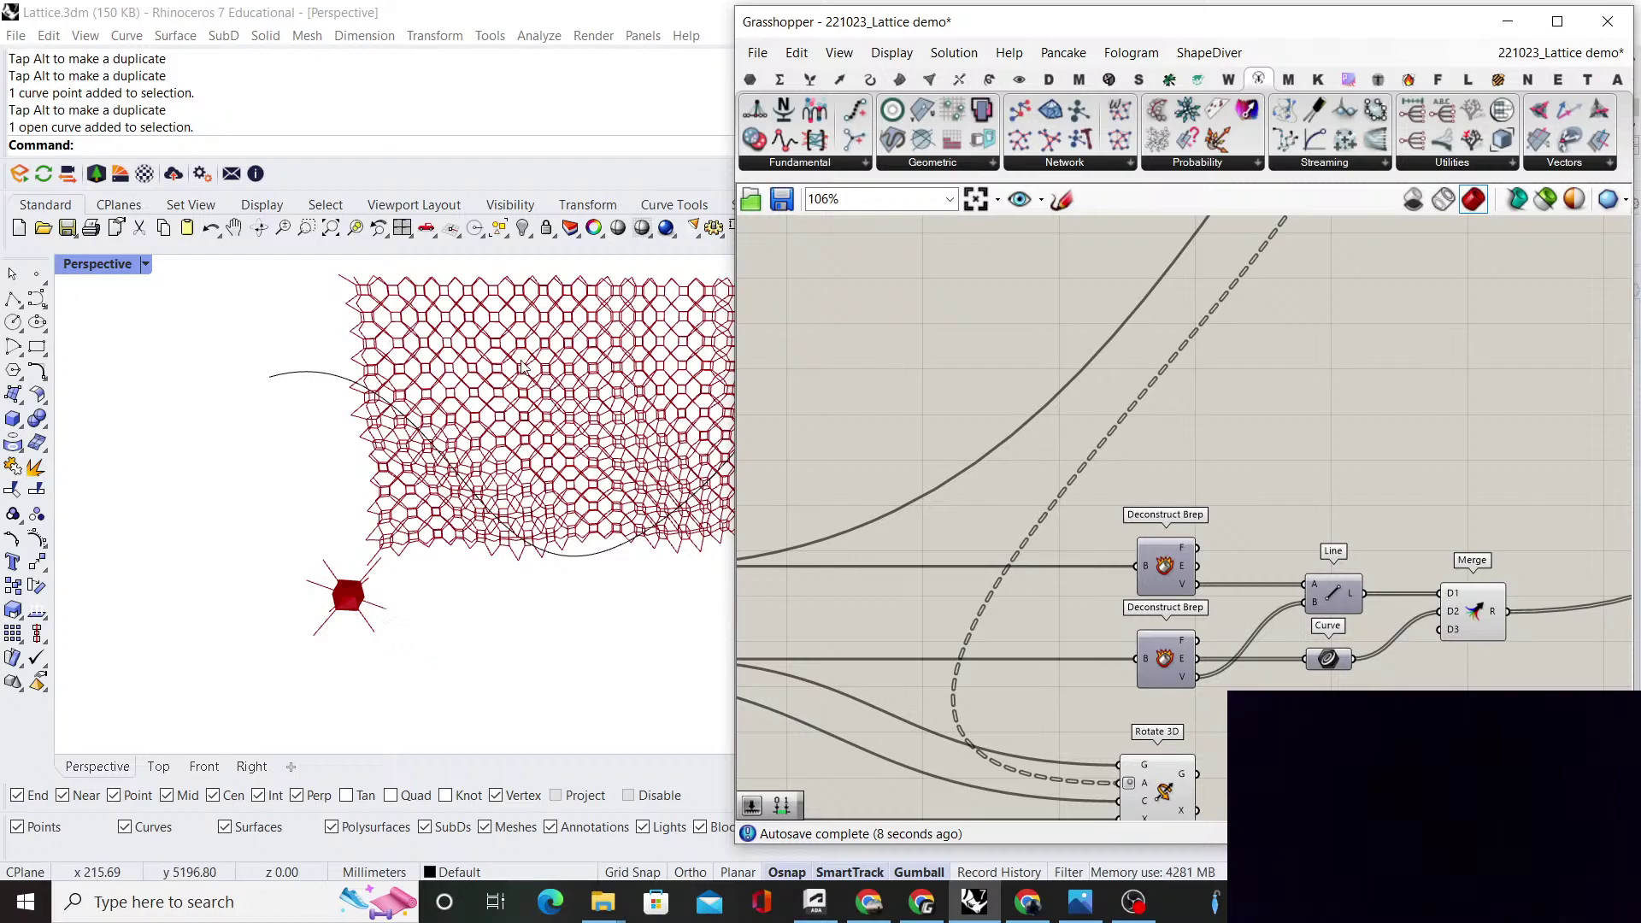
pyautogui.scroll(3, 1149, 635)
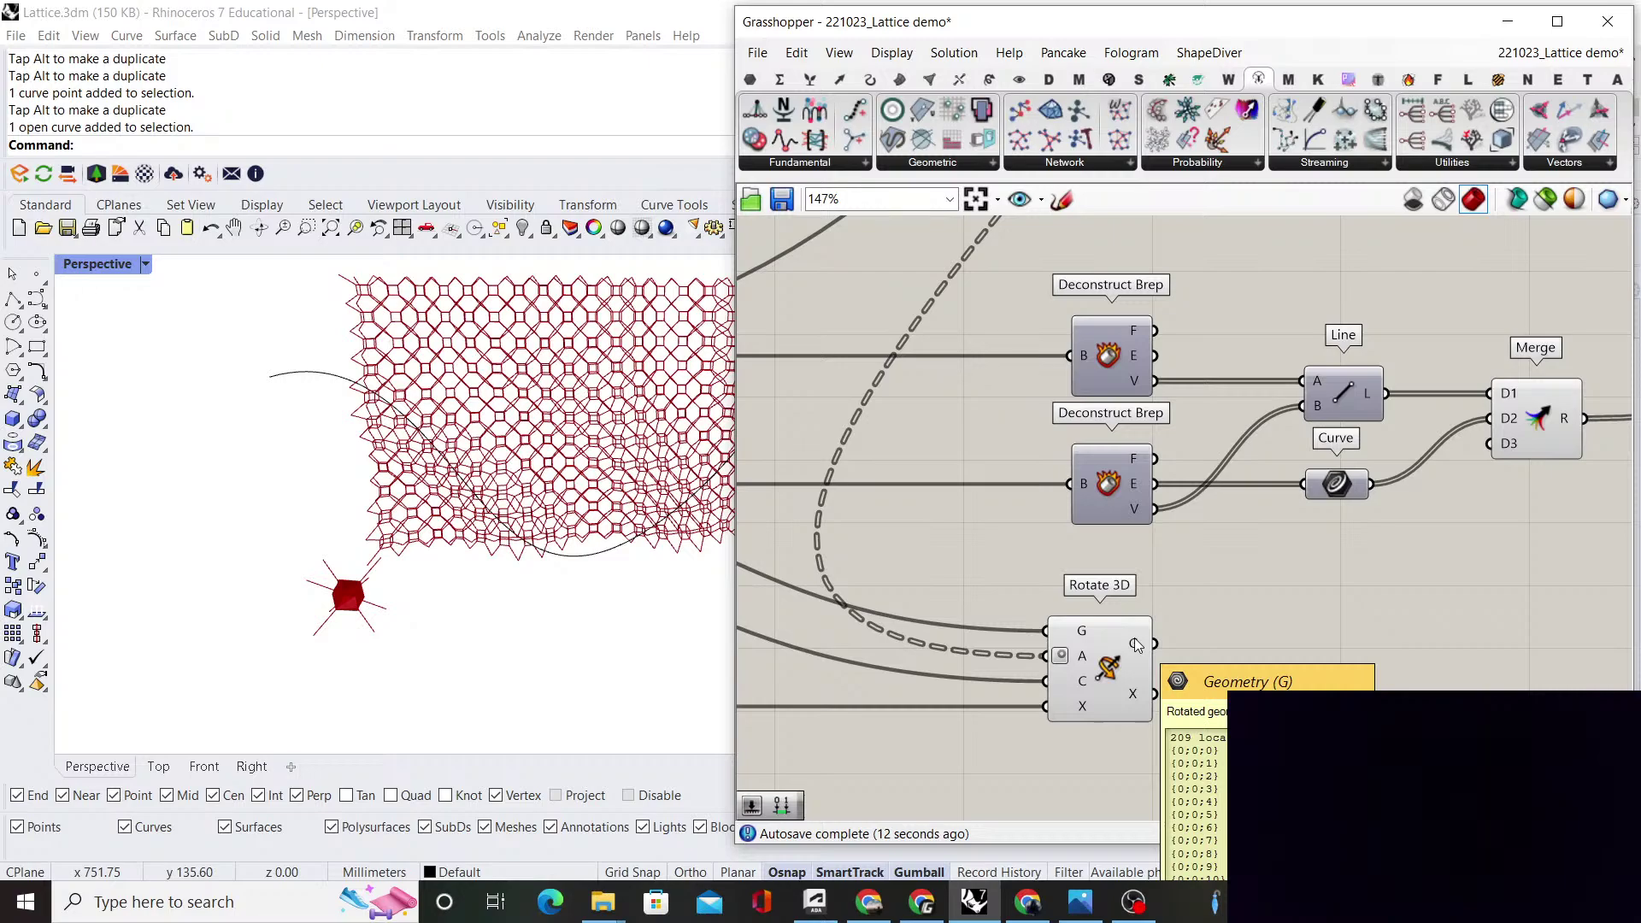
# Move the two Deconstruct Brep, Line, Curve and Merge components farther from Rotate 3D
pyautogui.scroll(-3, 1074, 584)
pyautogui.moveTo(1256, 574); pyautogui.dragTo(1126, 473)
pyautogui.moveTo(983, 648); pyautogui.dragTo(1196, 567, button='right')
pyautogui.scroll(1, 991, 562)
pyautogui.scroll(2, 1150, 588)
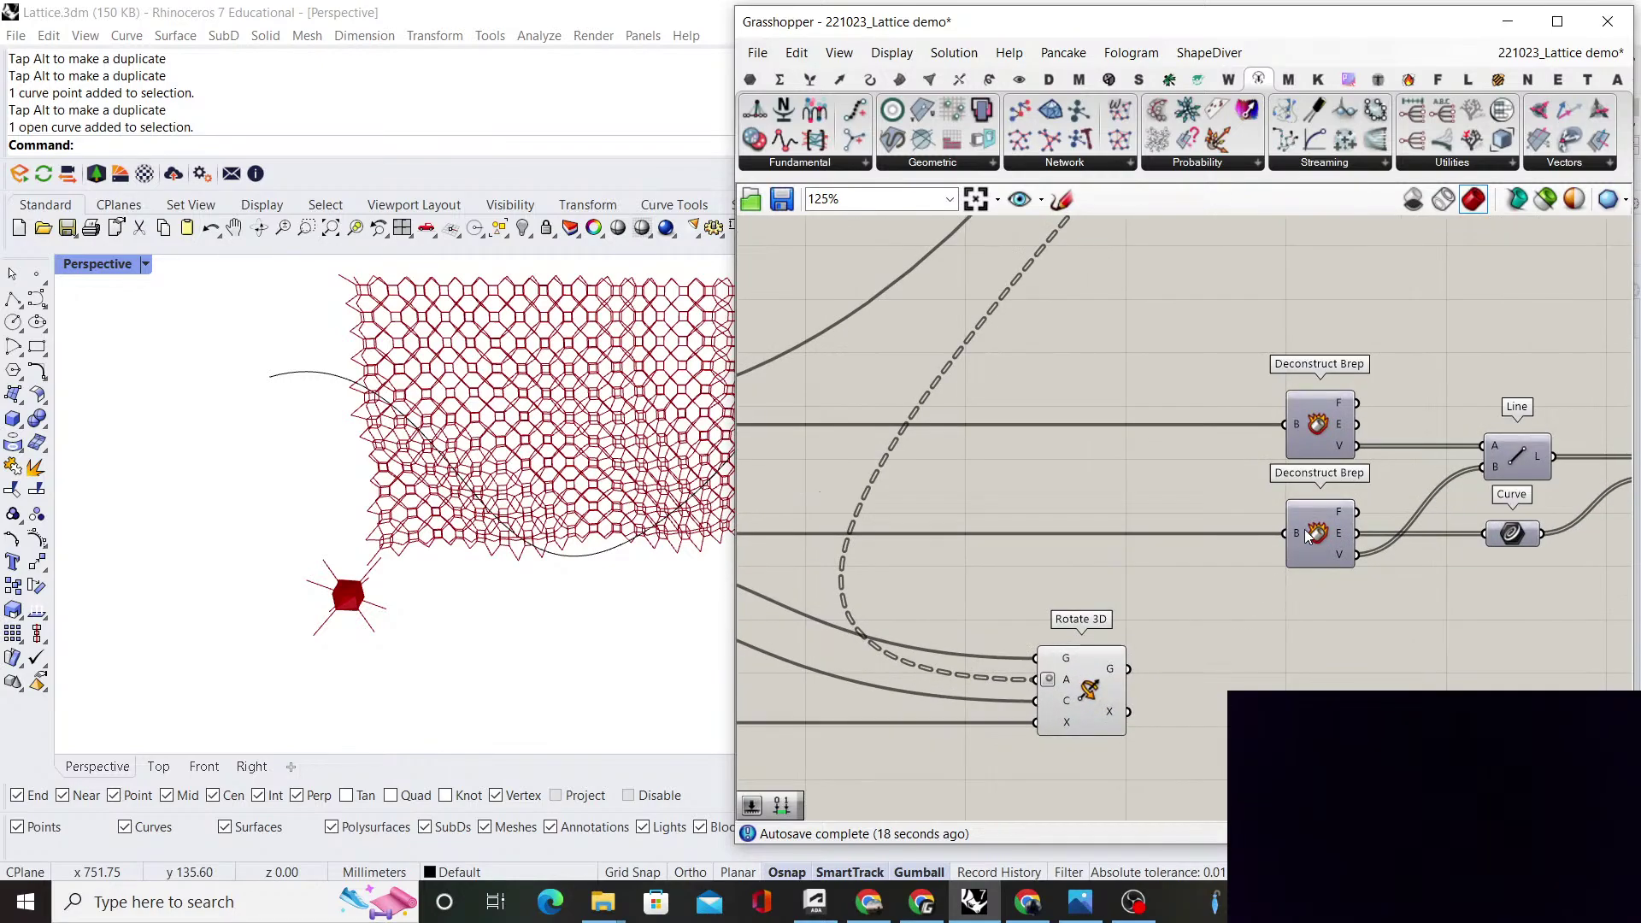
pyautogui.click(1316, 416)
pyautogui.moveTo(1459, 395); pyautogui.dragTo(1222, 408, button='right')
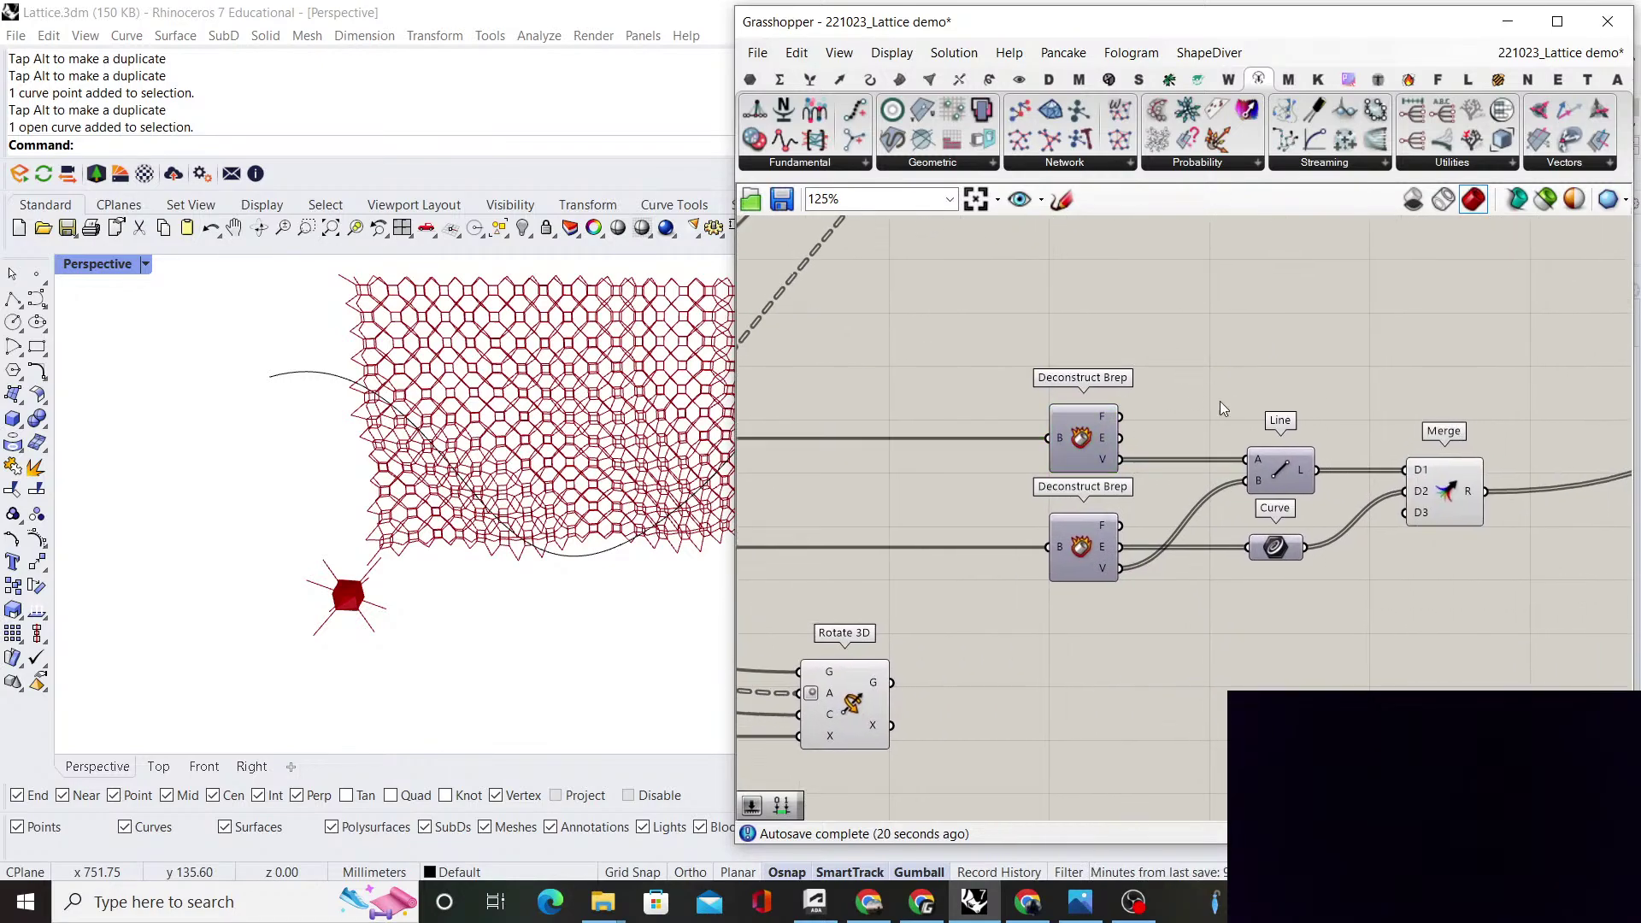
# Turn on the lower Deconstruct Brep's preview and replace its Scale input with Rotate 3D's geometry output
pyautogui.rightClick(1083, 566)
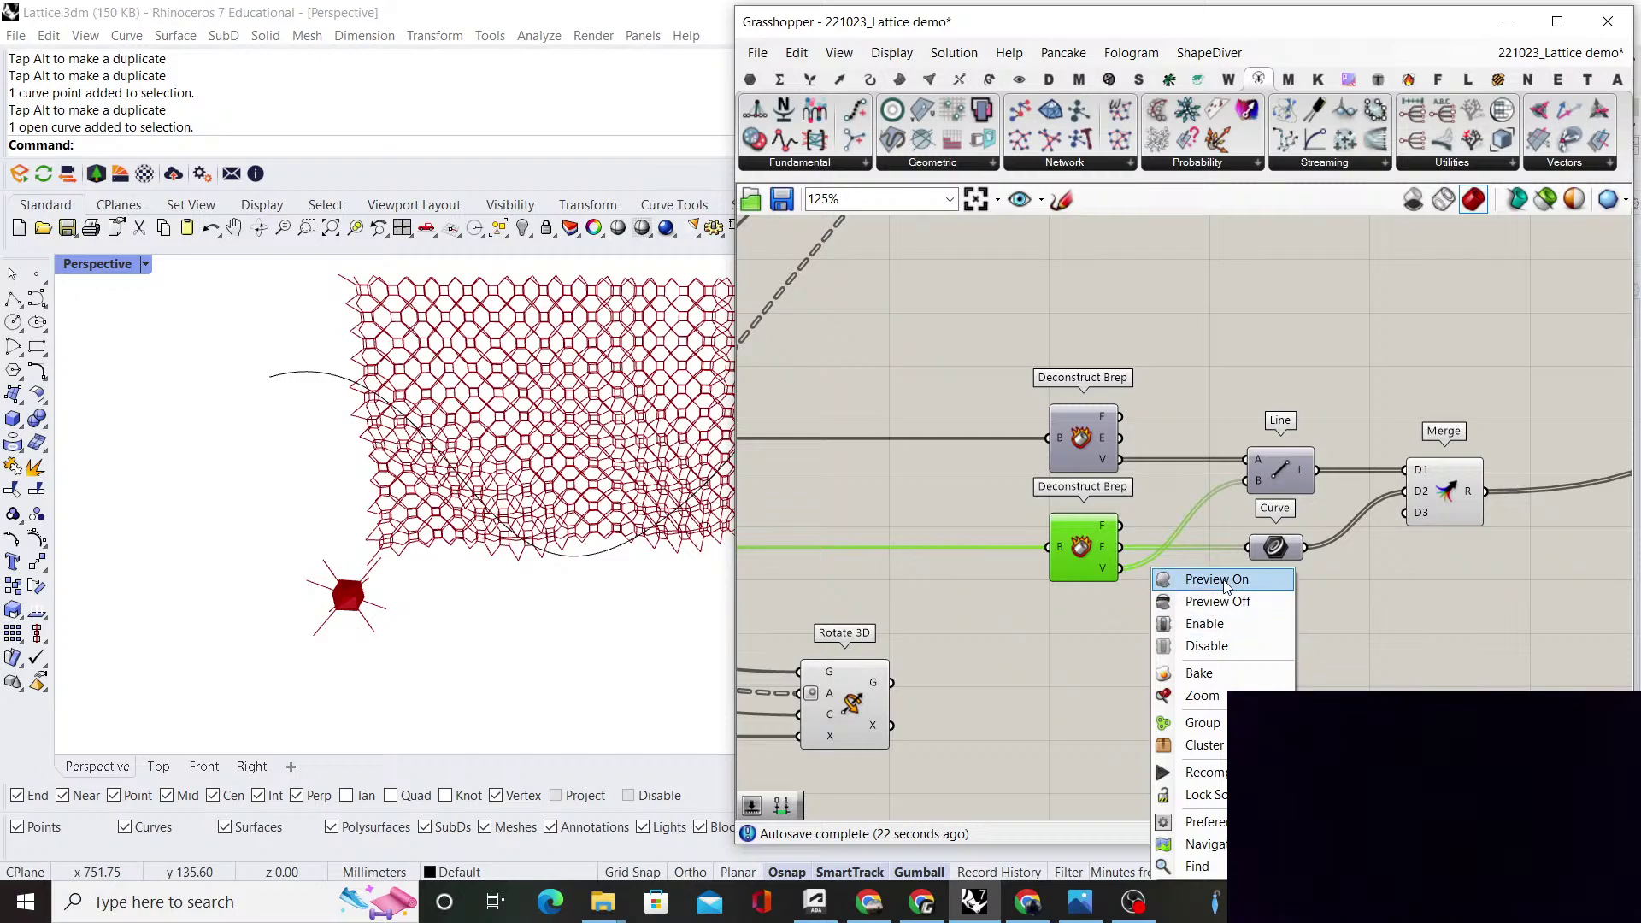
pyautogui.click(1162, 574)
pyautogui.moveTo(938, 686); pyautogui.dragTo(1038, 639, button='right')
pyautogui.moveTo(992, 634); pyautogui.dragTo(1148, 499)
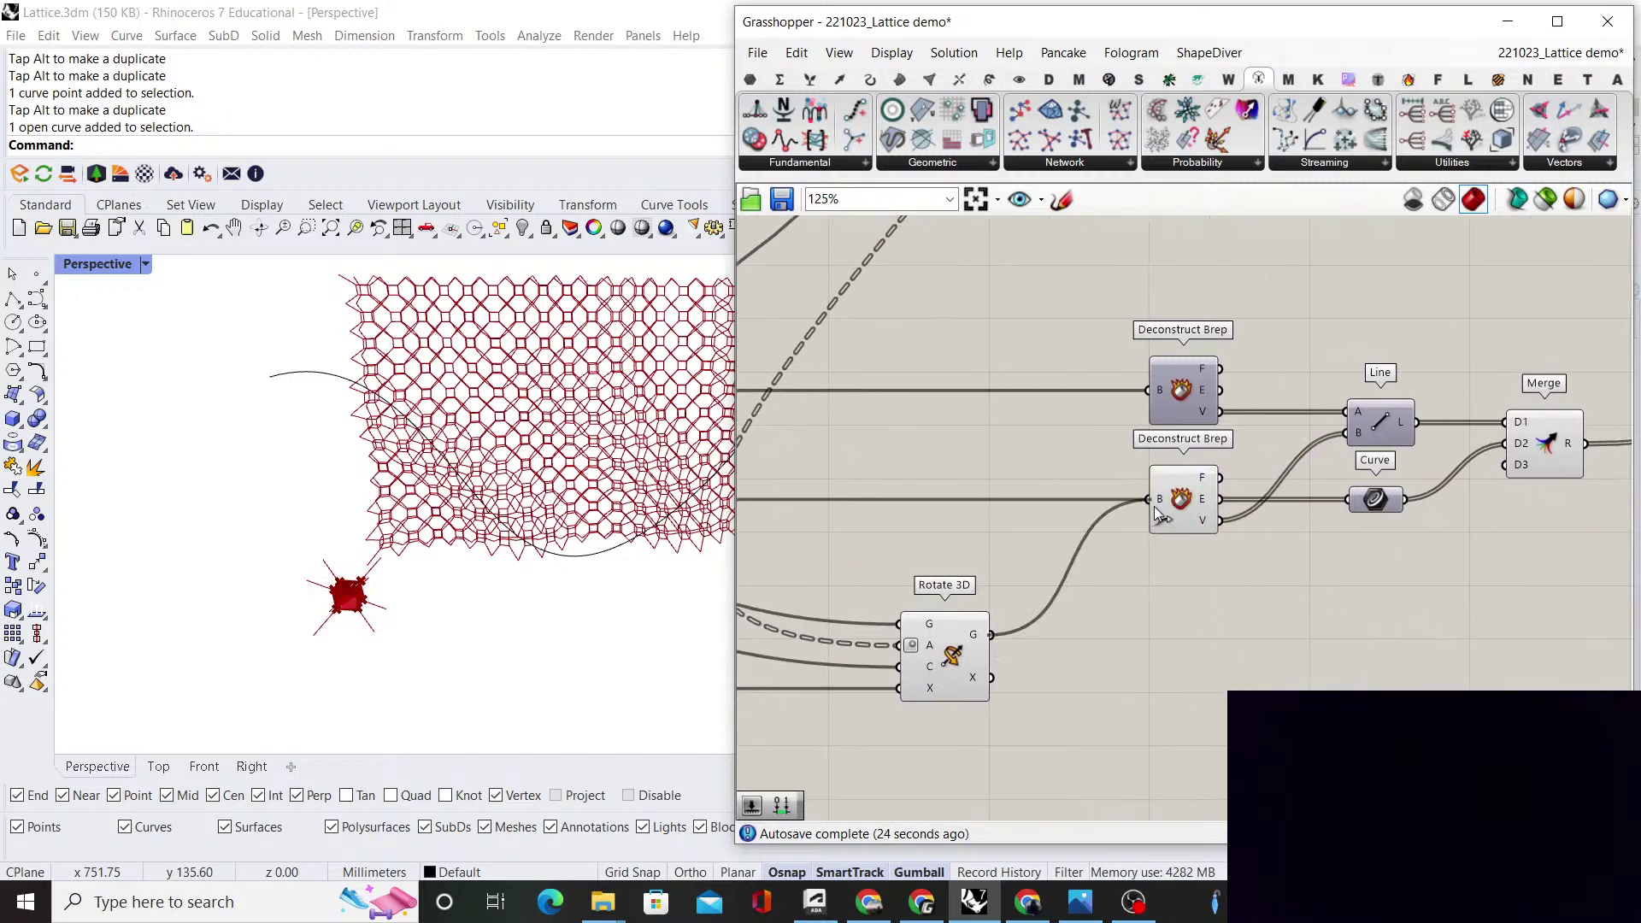
pyautogui.scroll(10, 341, 603)
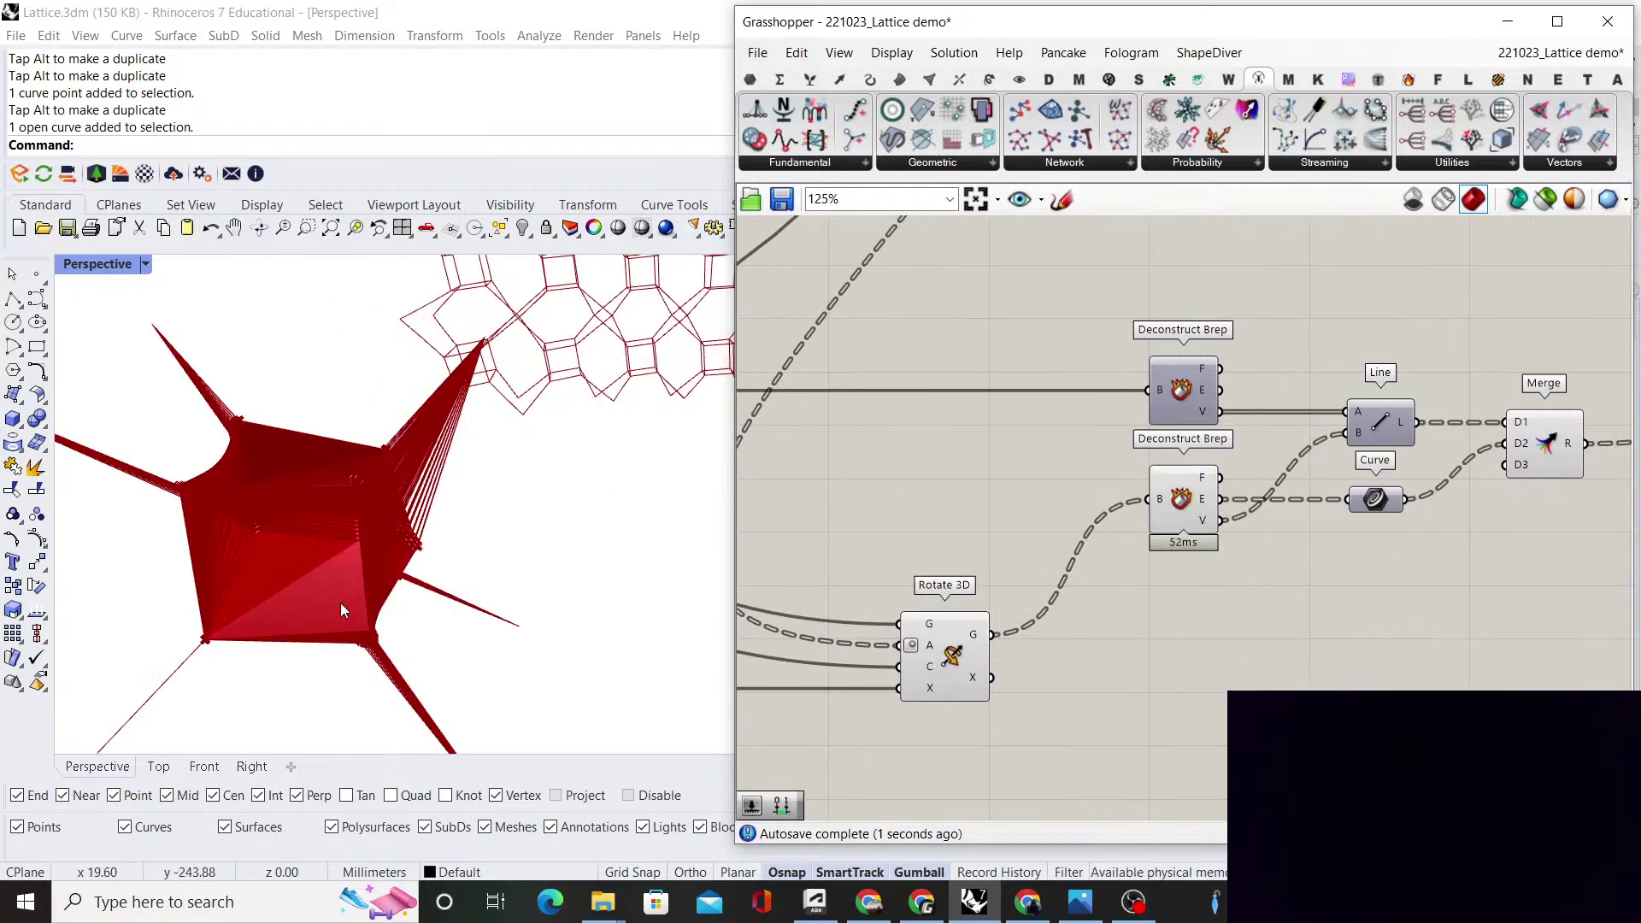
# Turn off Rotate 3D's preview and inspect the data structure of its geometry output
pyautogui.rightClick(955, 643)
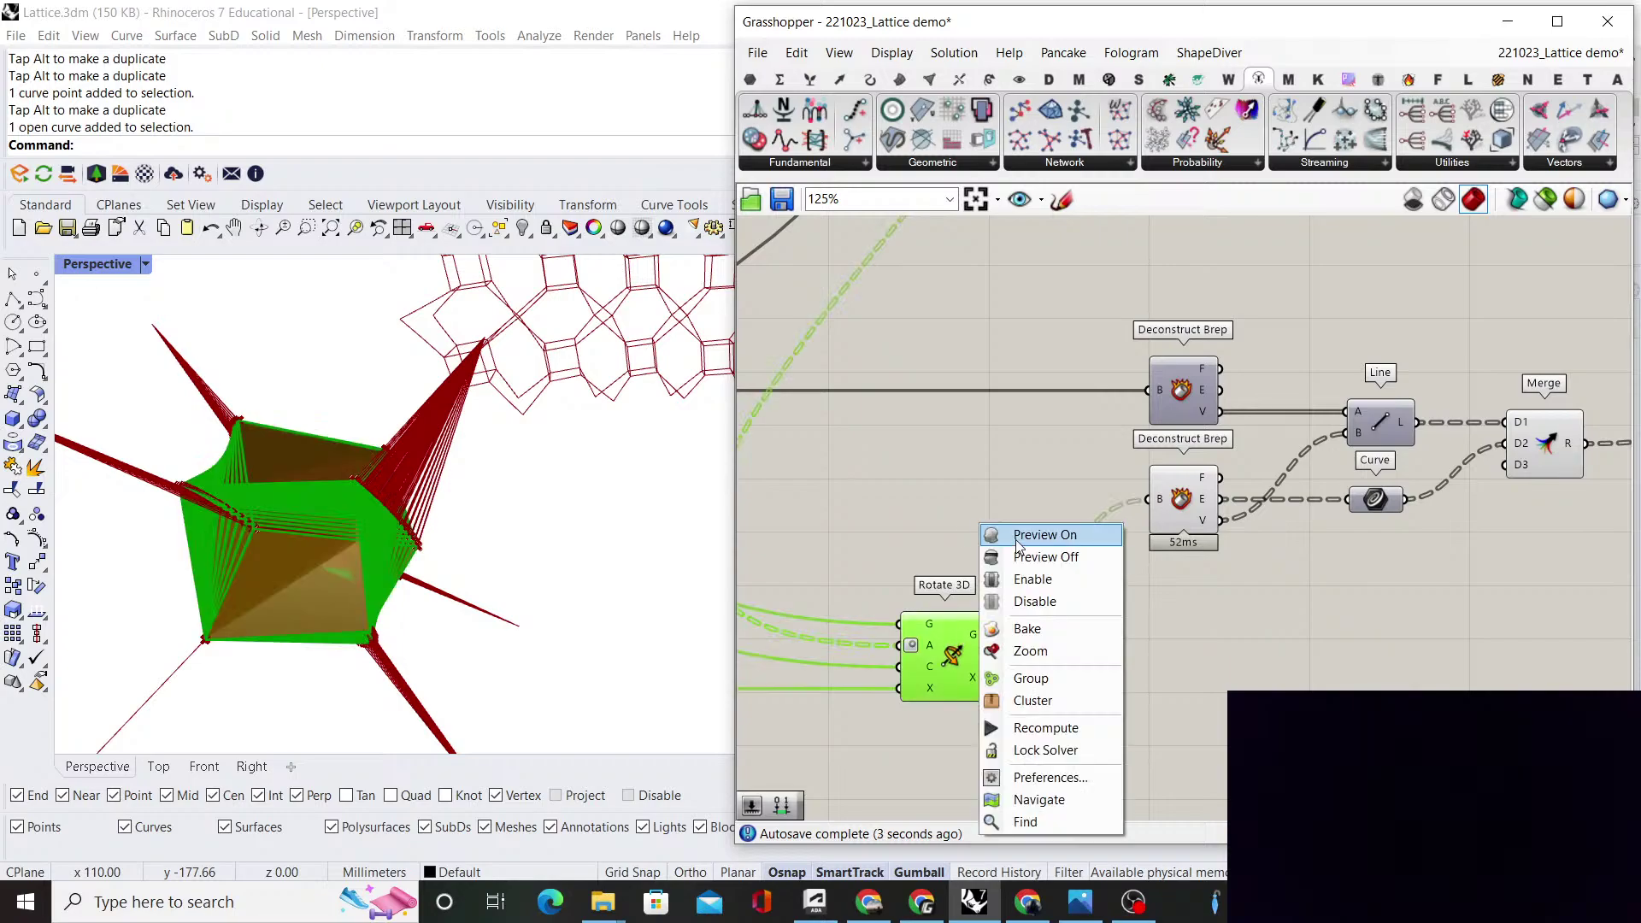
pyautogui.click(1026, 454)
pyautogui.scroll(-3, 1024, 542)
pyautogui.scroll(3, 1108, 457)
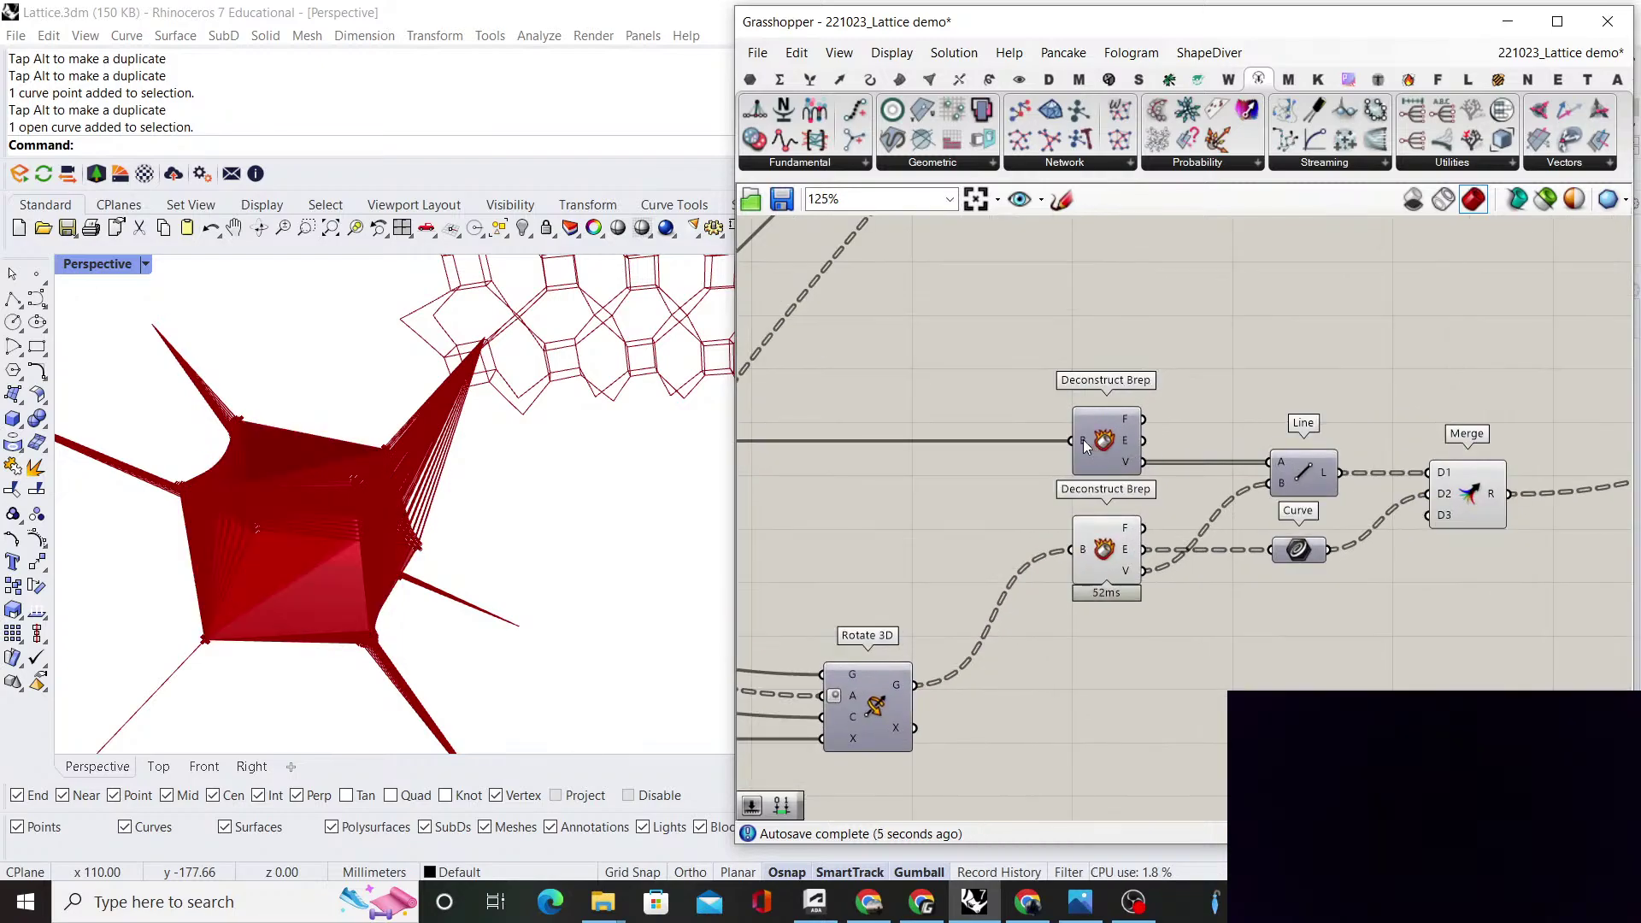
pyautogui.scroll(-3, 1086, 446)
pyautogui.scroll(3, 1257, 446)
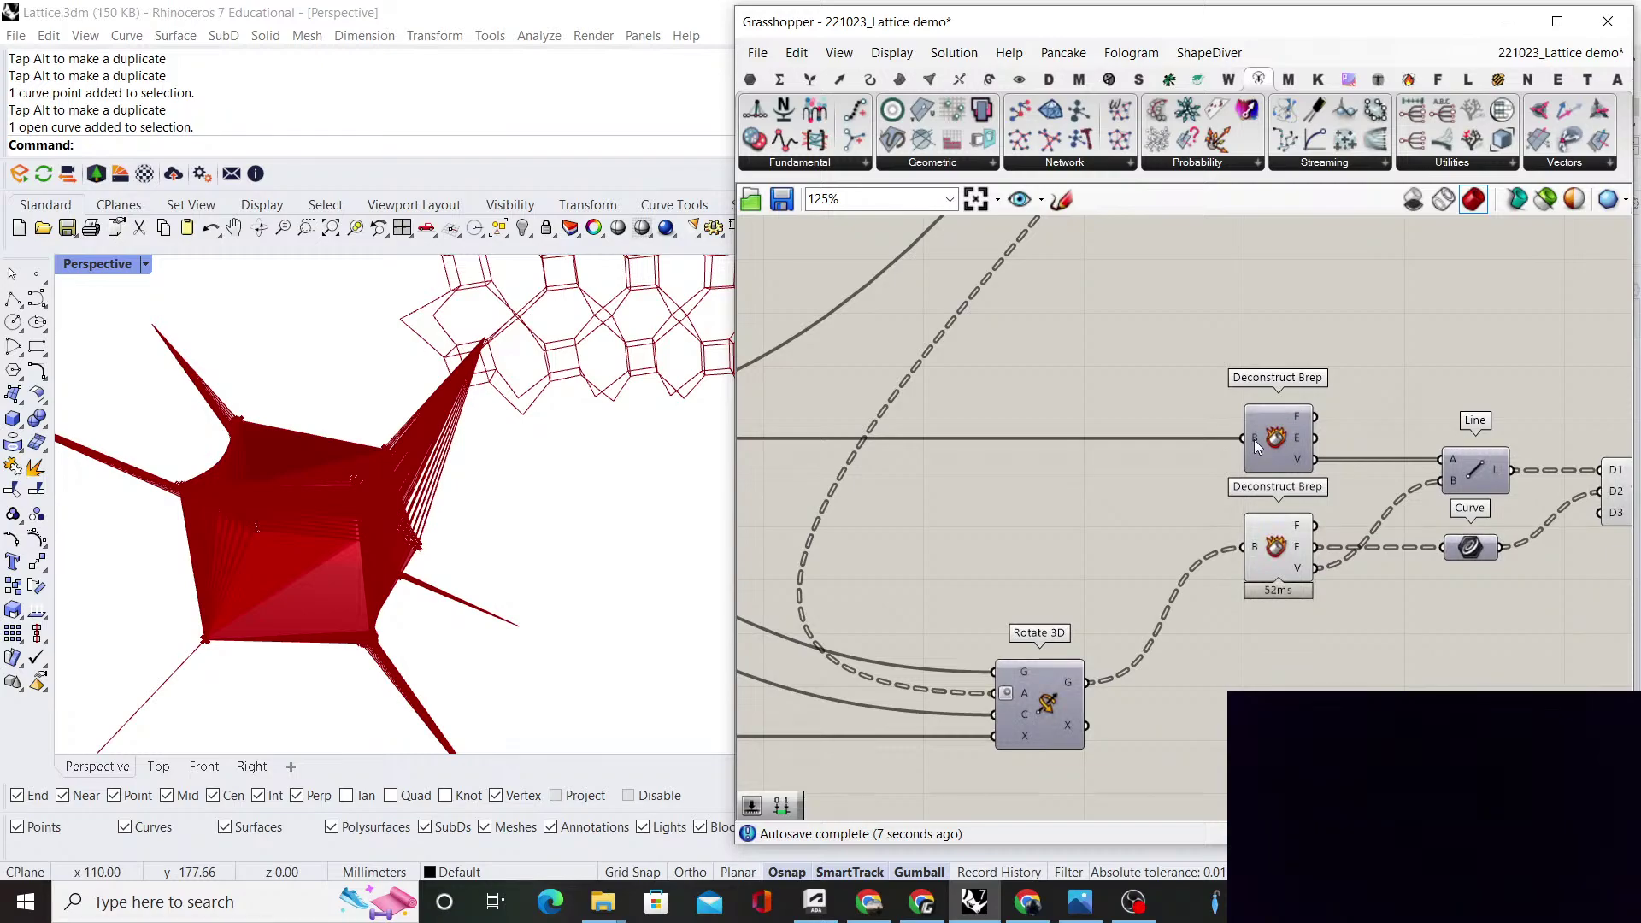
pyautogui.scroll(2, 1171, 590)
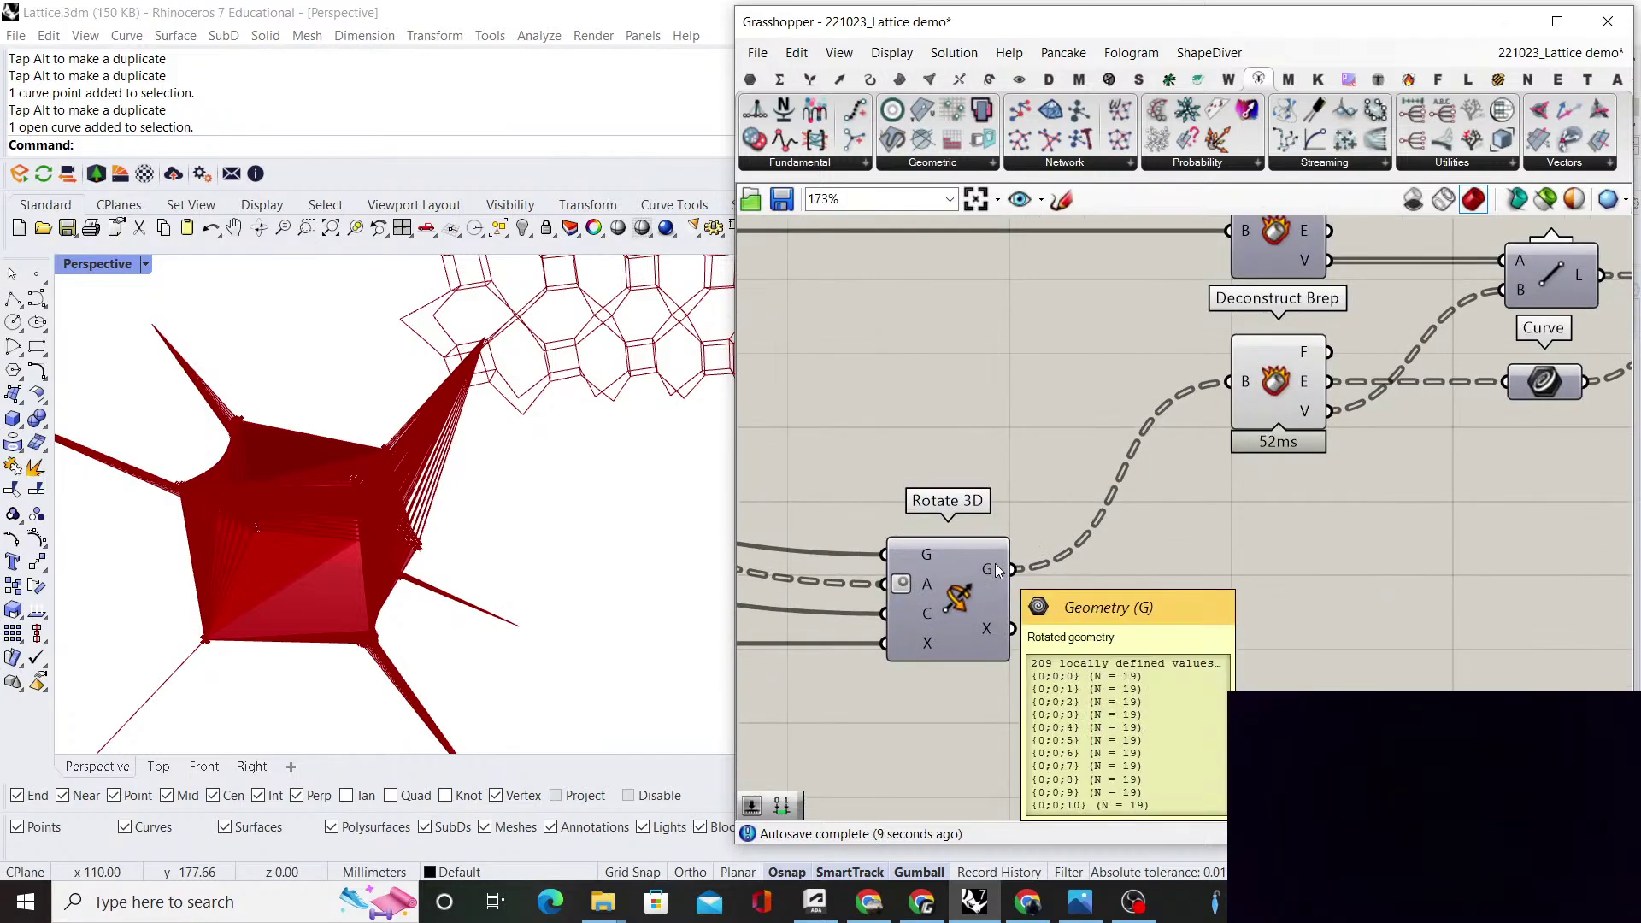
# Graft Rotate 3D's geometry output
pyautogui.rightClick(1004, 569)
pyautogui.click(1056, 652)
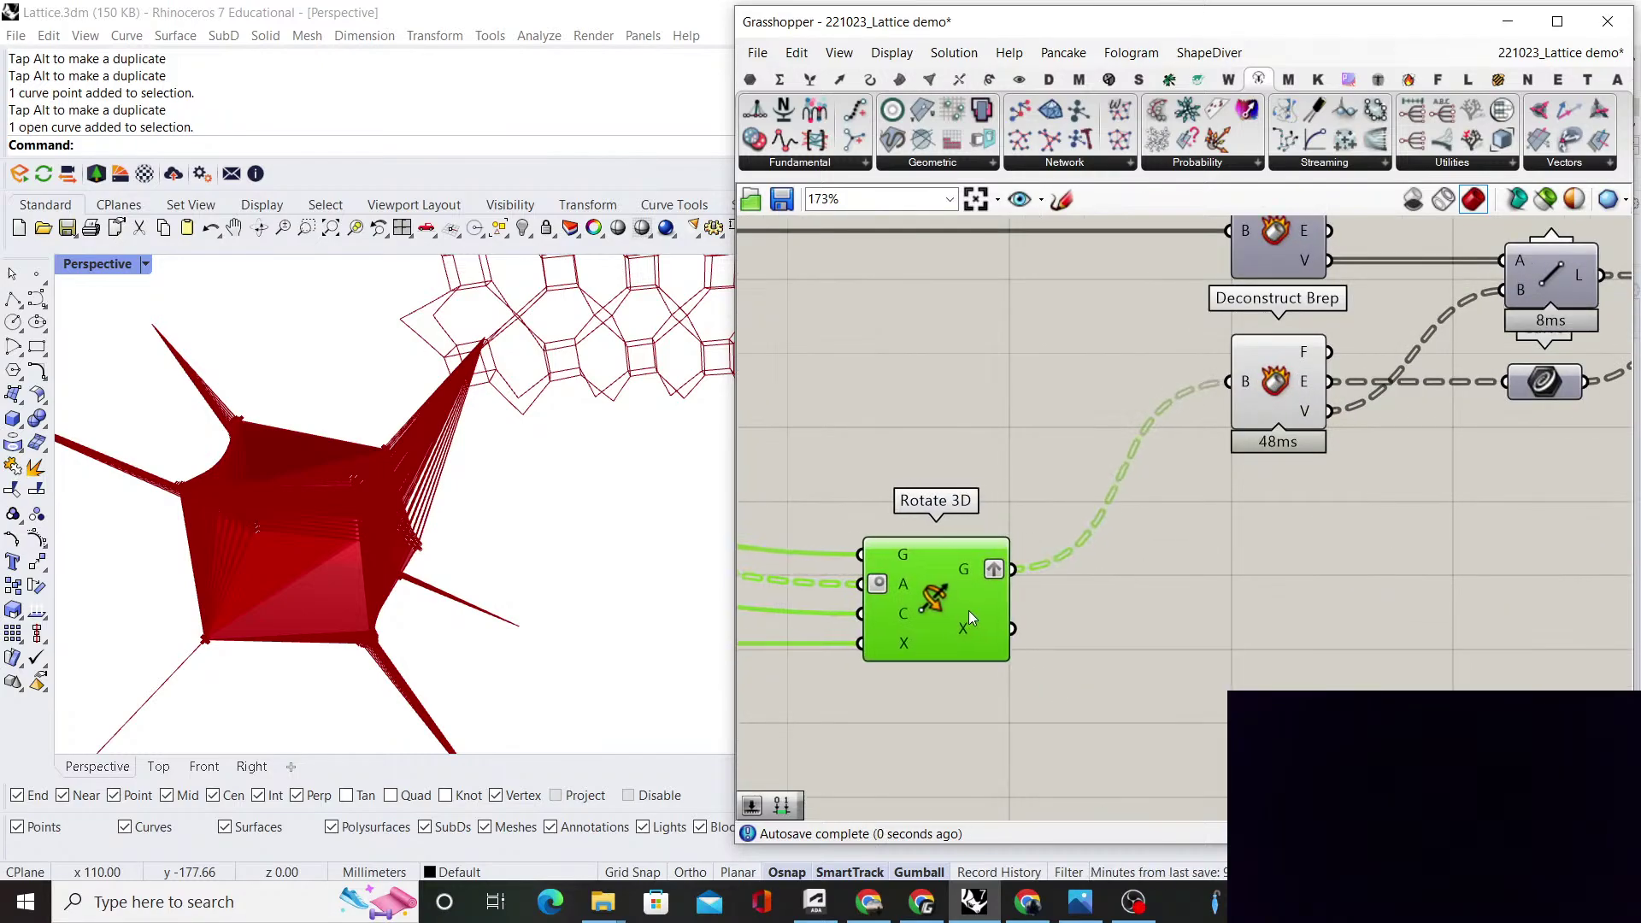
pyautogui.scroll(-5, 1037, 497)
pyautogui.scroll(2, 1051, 530)
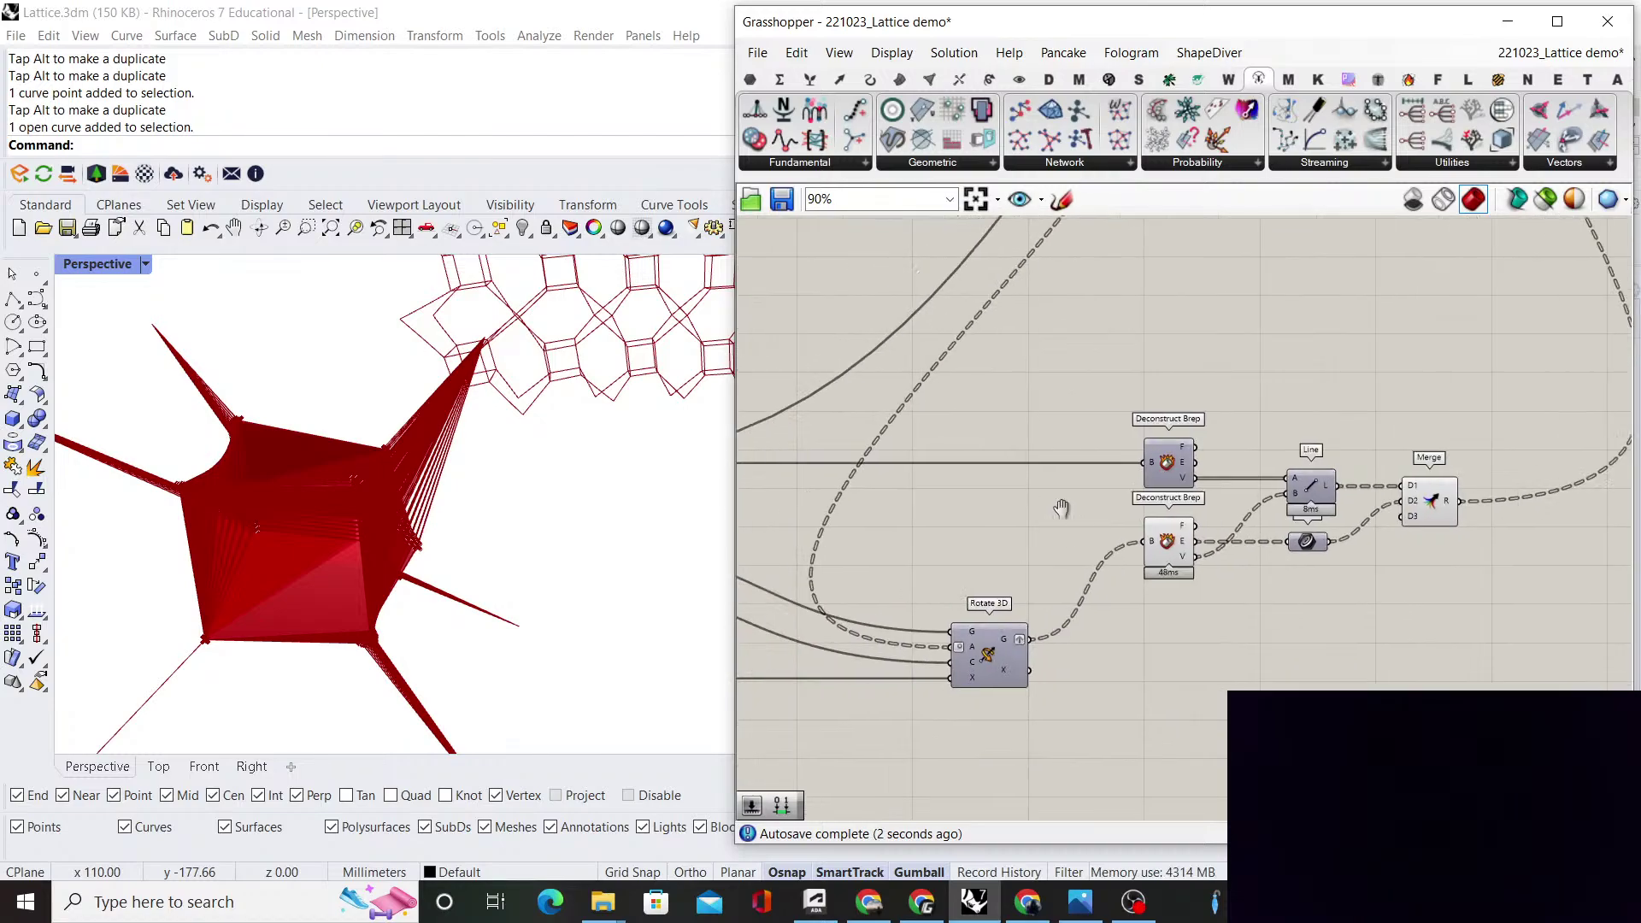
# Add a Tree Statistics component above Rotate 3D and feed it from Rotate 3D's geometry output
pyautogui.doubleClick(1062, 562)
pyautogui.write('tree stat')
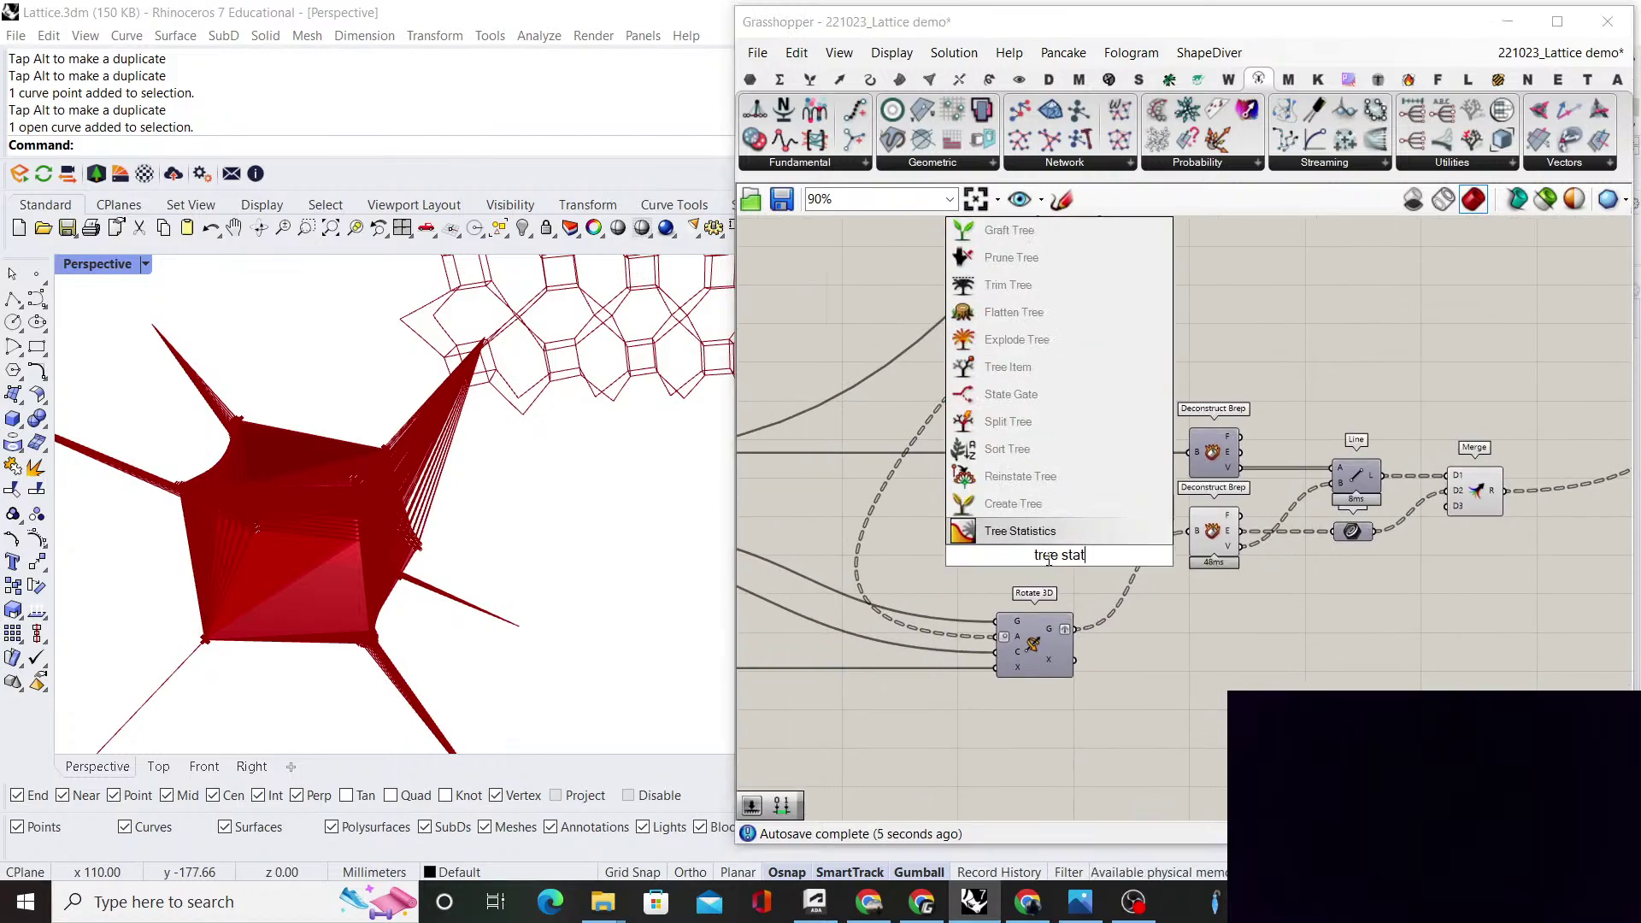
pyautogui.press('Return')
pyautogui.scroll(-2, 1197, 590)
pyautogui.moveTo(1401, 629); pyautogui.dragTo(1248, 610, button='right')
pyautogui.moveTo(1249, 605)
pyautogui.mouseDown()
pyautogui.moveTo(1043, 460)
pyautogui.moveTo(1126, 487)
pyautogui.moveTo(1201, 486)
pyautogui.mouseUp()
pyautogui.scroll(3, 1055, 485)
pyautogui.click(1201, 410)
pyautogui.scroll(2, 991, 679)
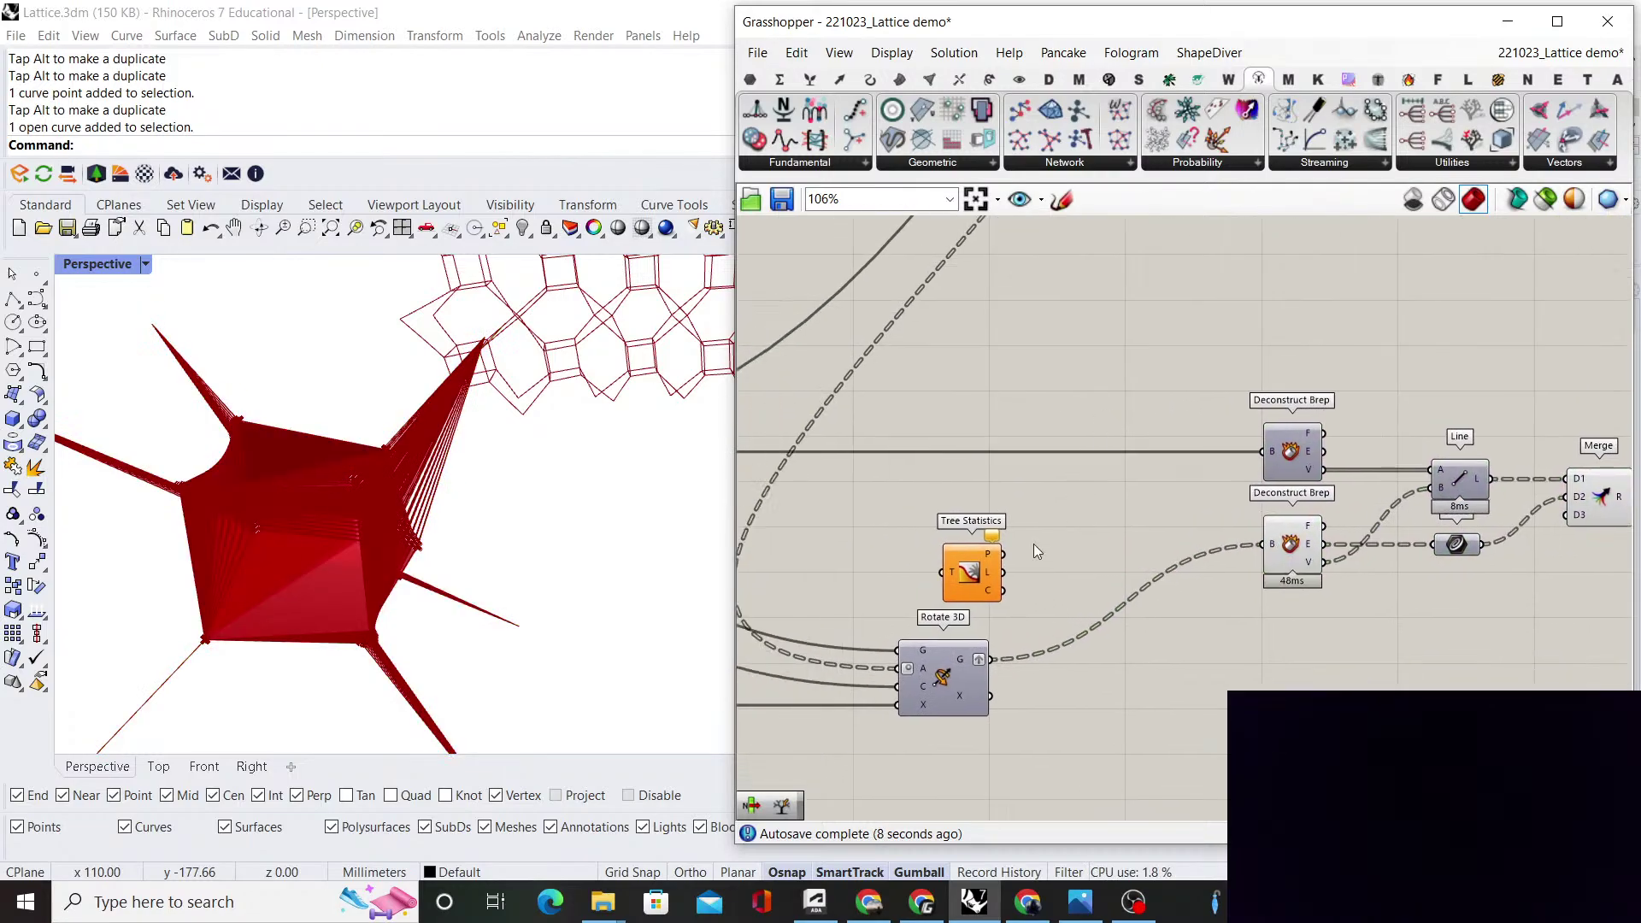
pyautogui.moveTo(990, 678); pyautogui.dragTo(1050, 534)
# Add a Duplicate Data component before the upper Deconstruct Brep and feed its data input from the Relay
pyautogui.doubleClick(1145, 462)
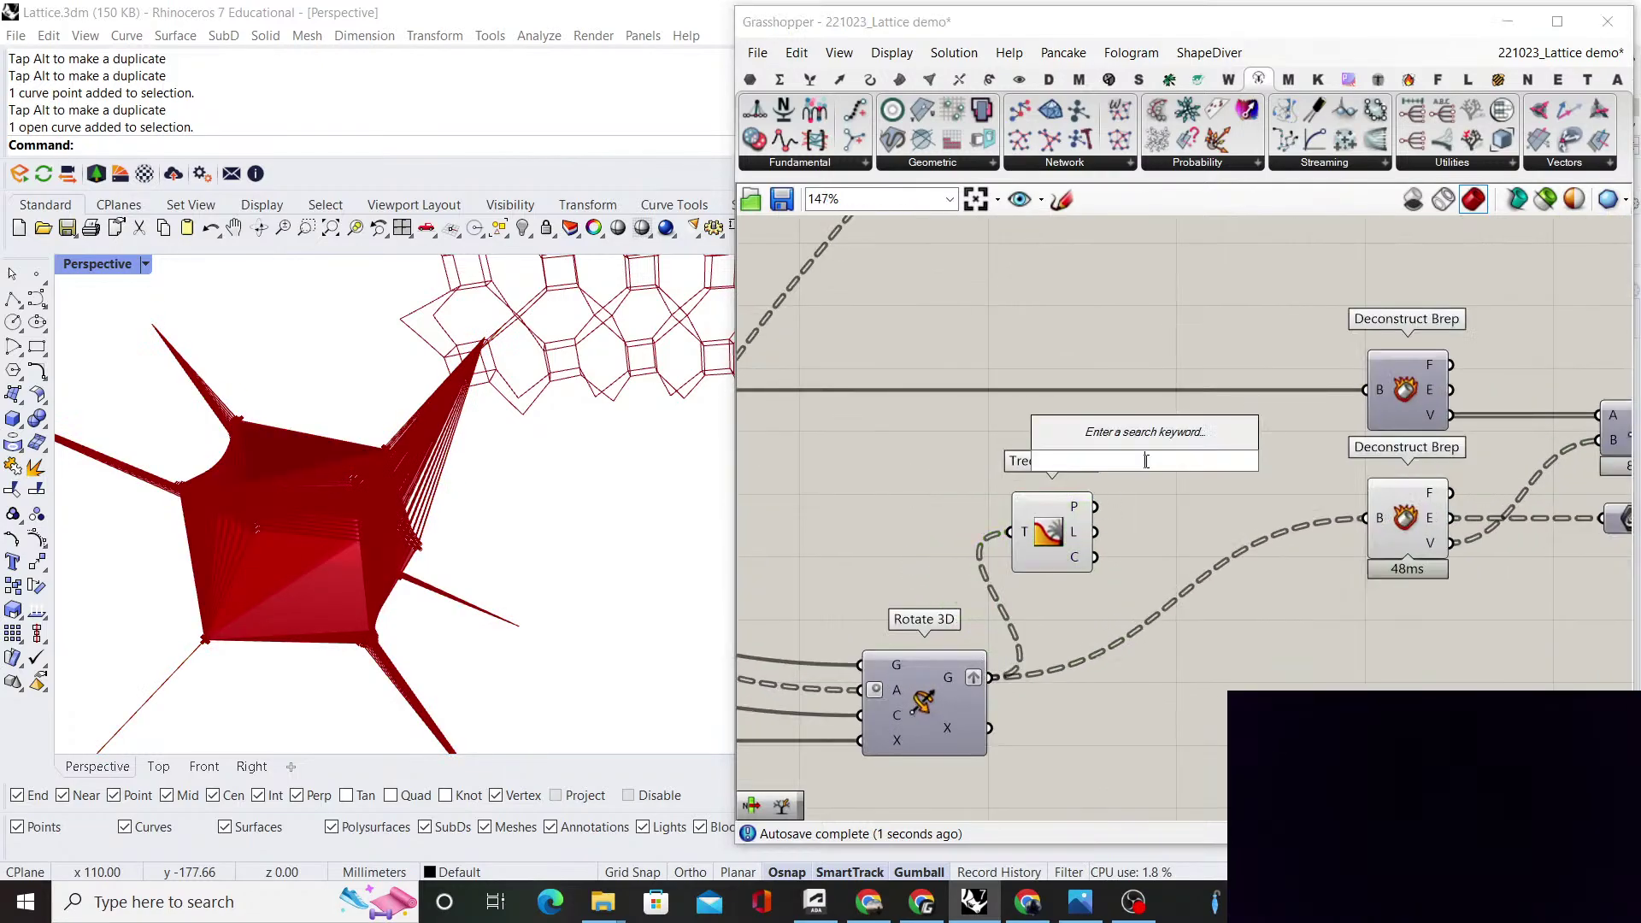
pyautogui.write('duplicate data')
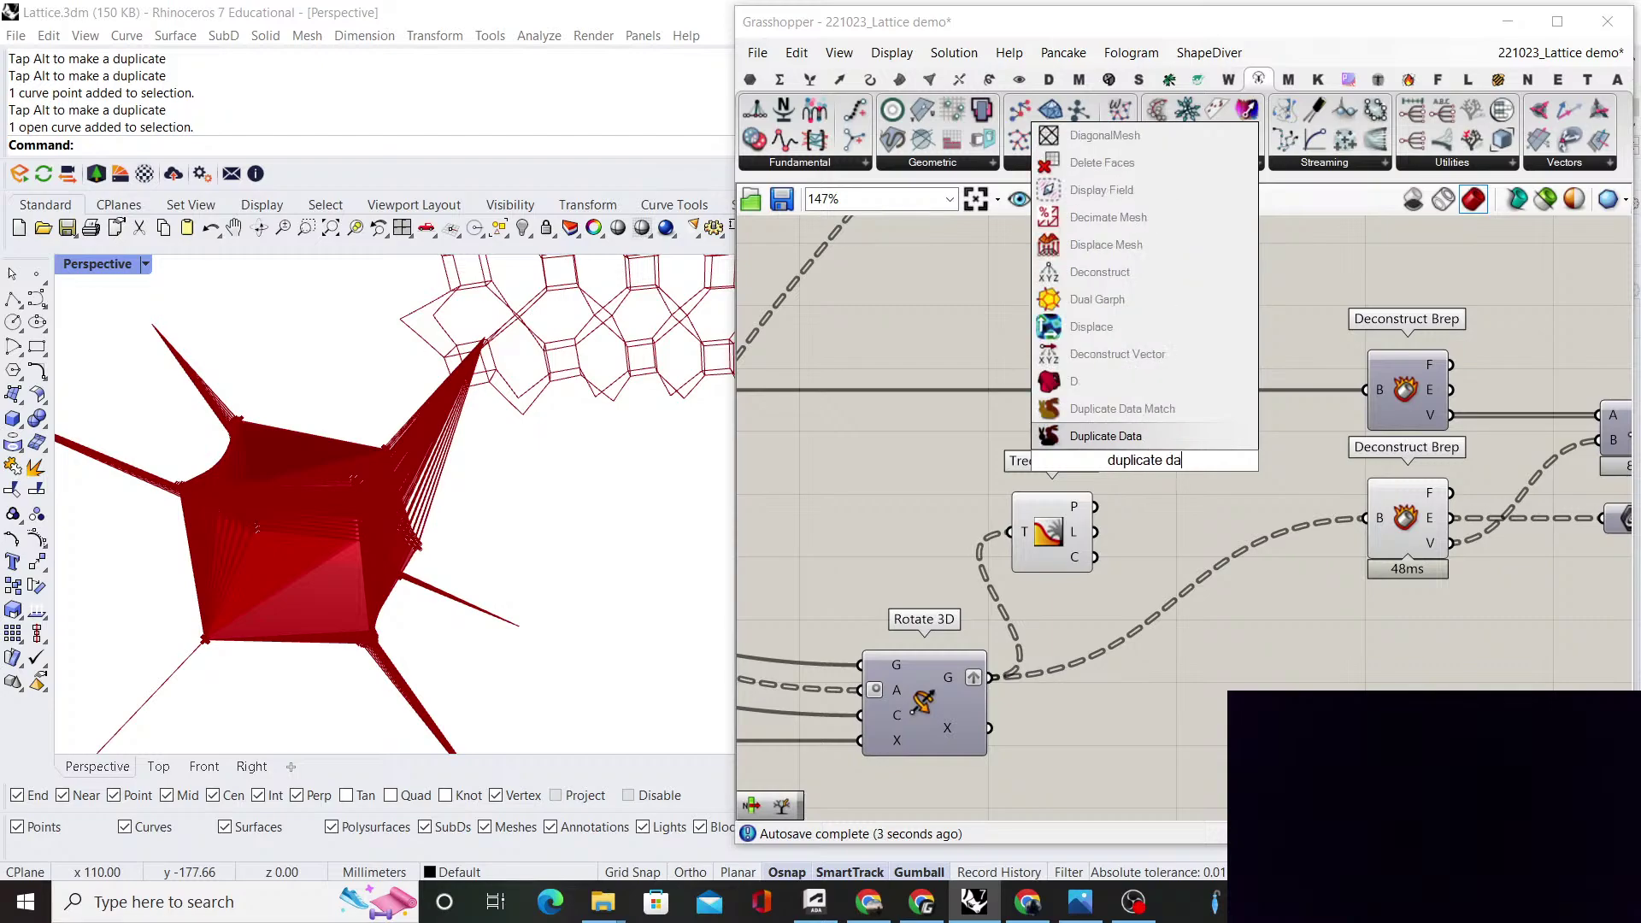
pyautogui.click(1106, 408)
pyautogui.scroll(-3, 1239, 462)
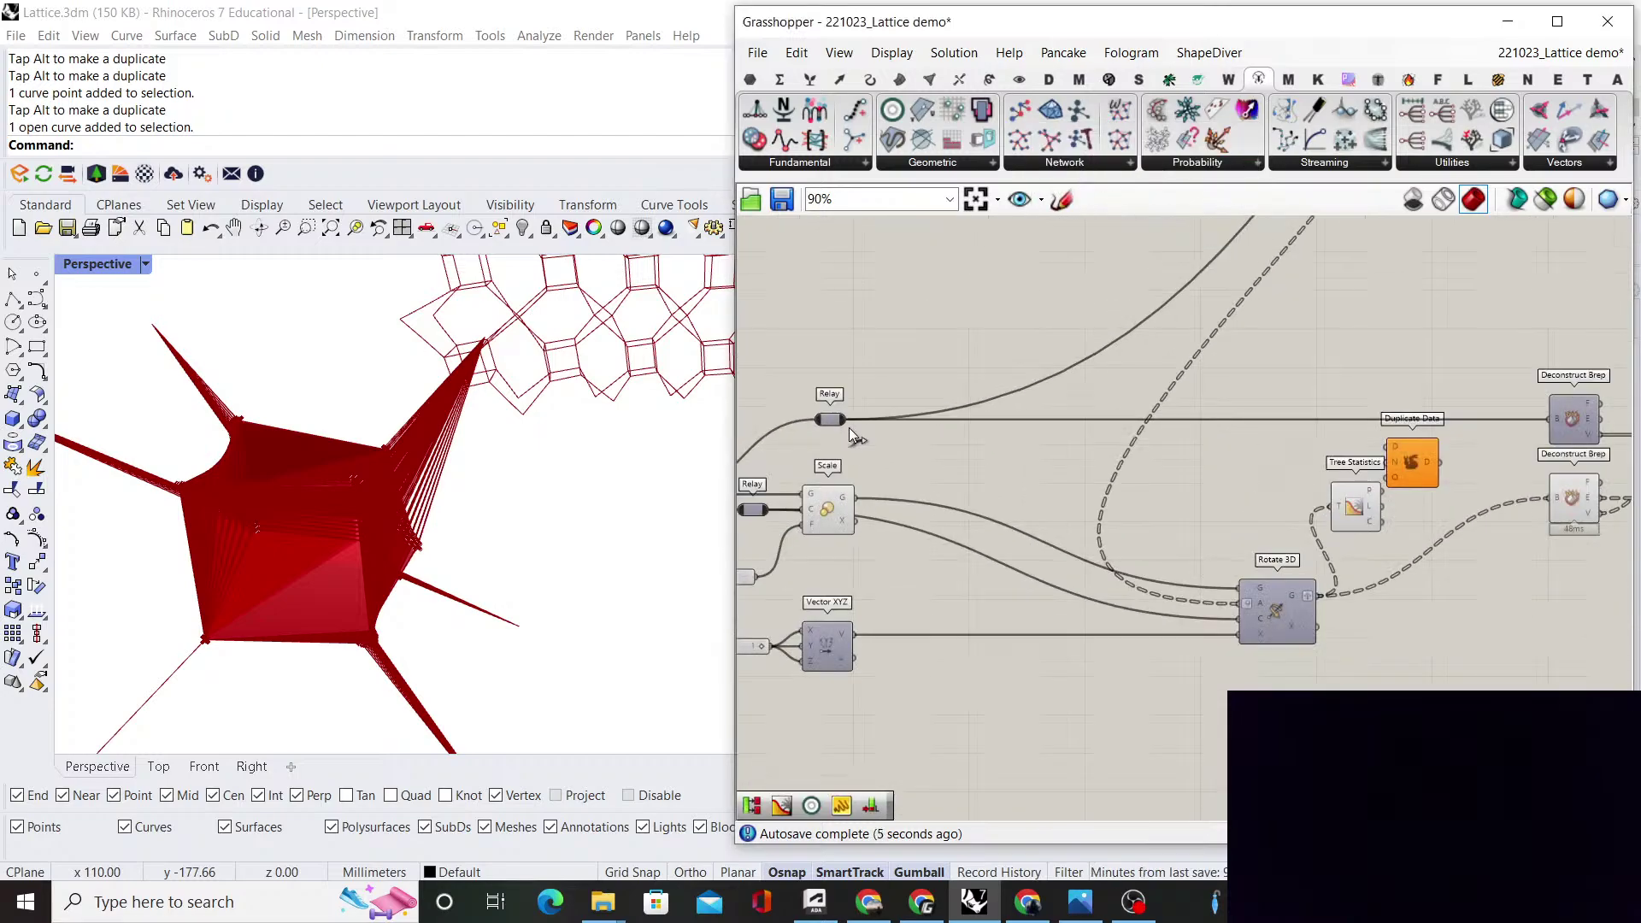
pyautogui.moveTo(844, 418); pyautogui.dragTo(1386, 447)
pyautogui.moveTo(1412, 466); pyautogui.dragTo(1412, 439)
pyautogui.click(1408, 479)
pyautogui.moveTo(1408, 477); pyautogui.dragTo(1266, 472, button='right')
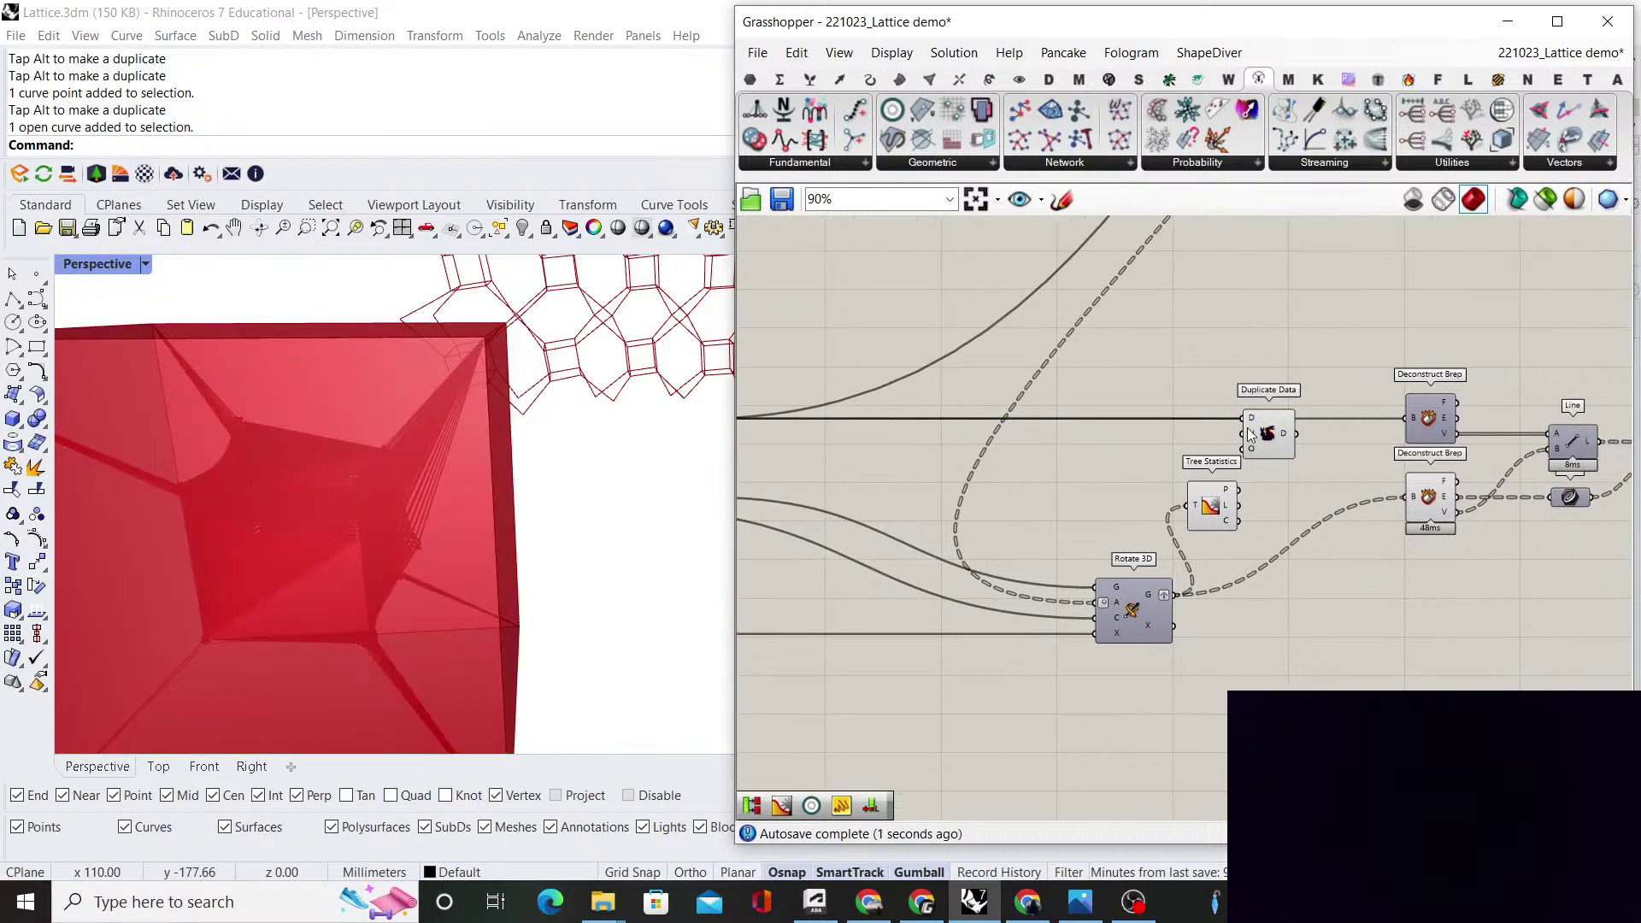
# Connect Tree Statistics' count output to Duplicate Data's order input
pyautogui.scroll(2, 1265, 472)
pyautogui.moveTo(1195, 521); pyautogui.dragTo(1210, 485)
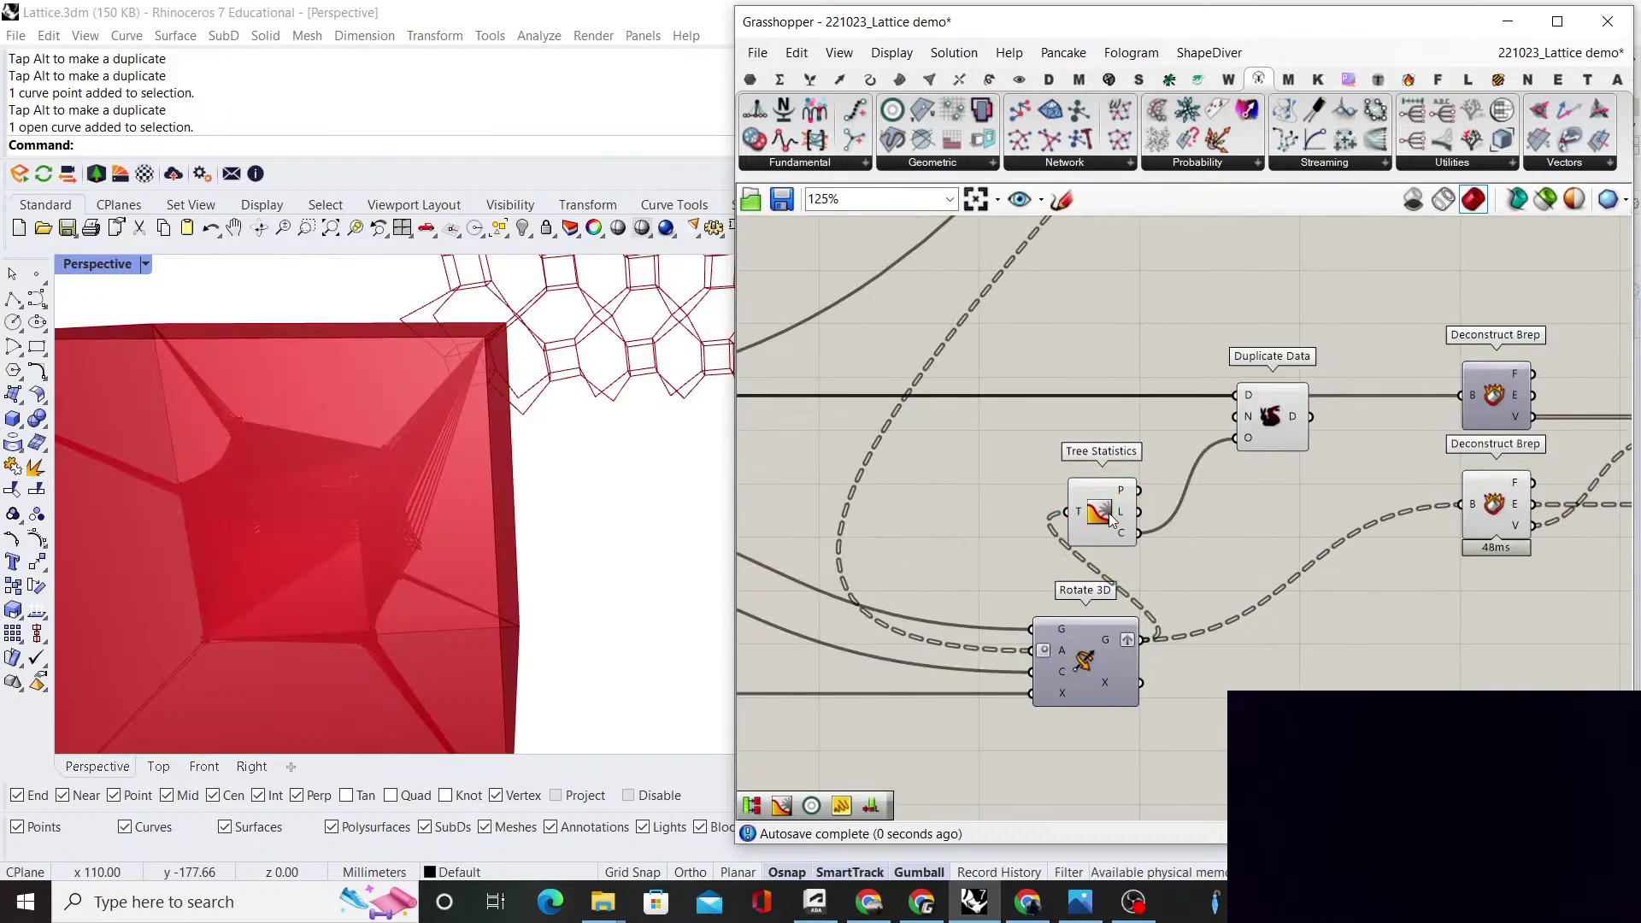
pyautogui.moveTo(1111, 521); pyautogui.dragTo(1181, 528)
# Replace the upper Deconstruct Brep's input with Duplicate Data's output and align the two components
pyautogui.moveTo(1158, 420); pyautogui.dragTo(1004, 440, button='right')
pyautogui.moveTo(1316, 430); pyautogui.dragTo(1310, 417)
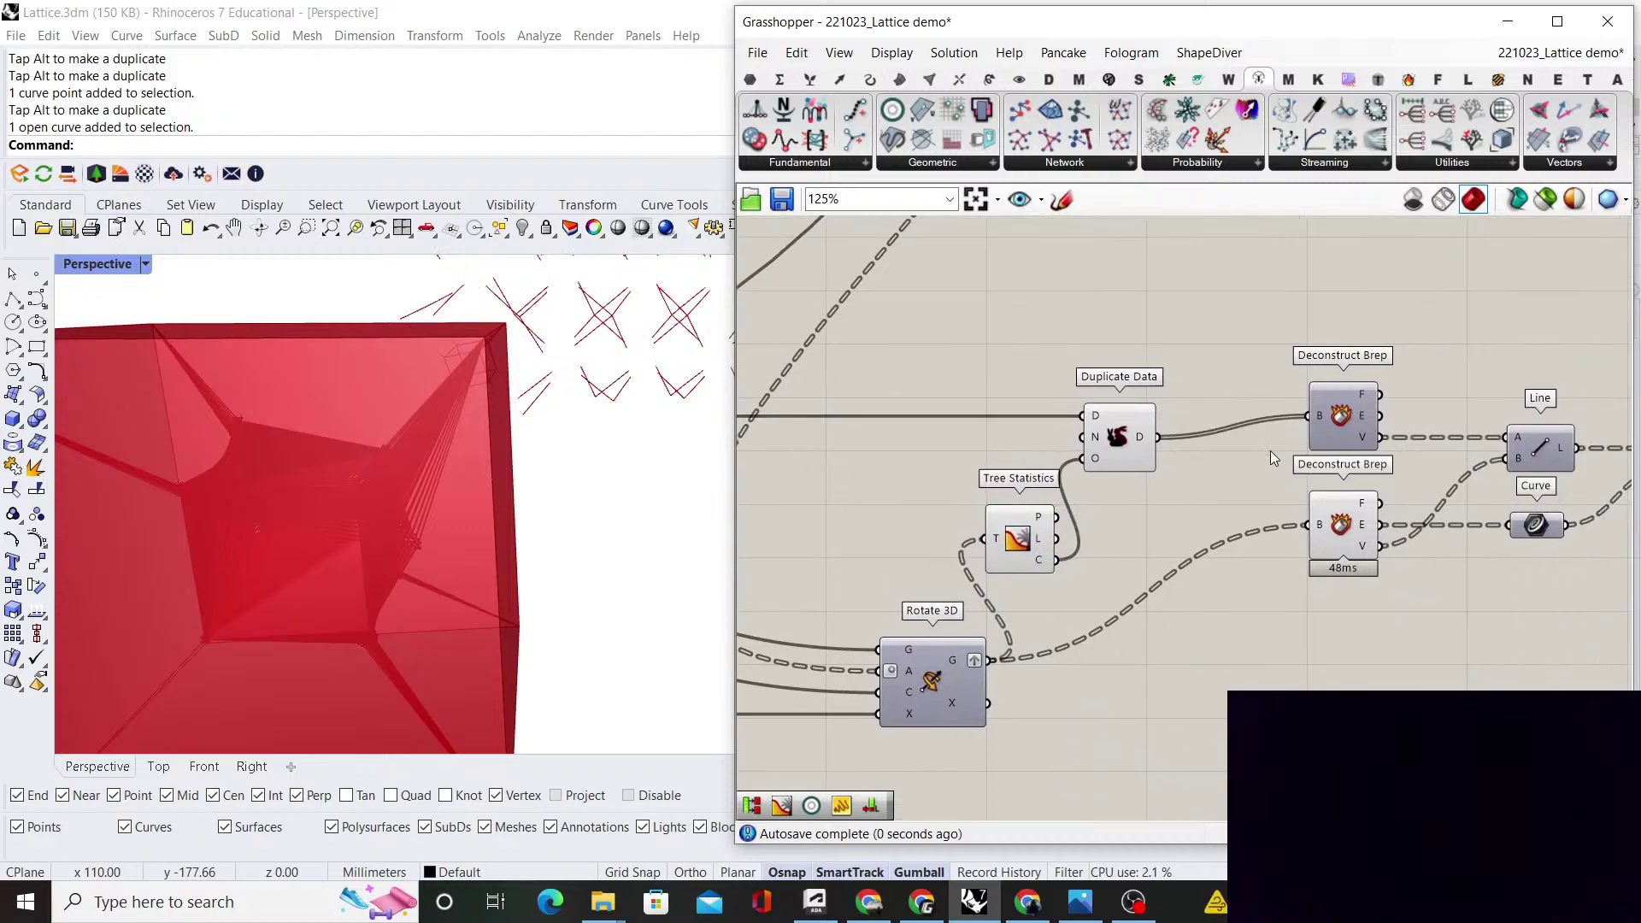
pyautogui.click(987, 337)
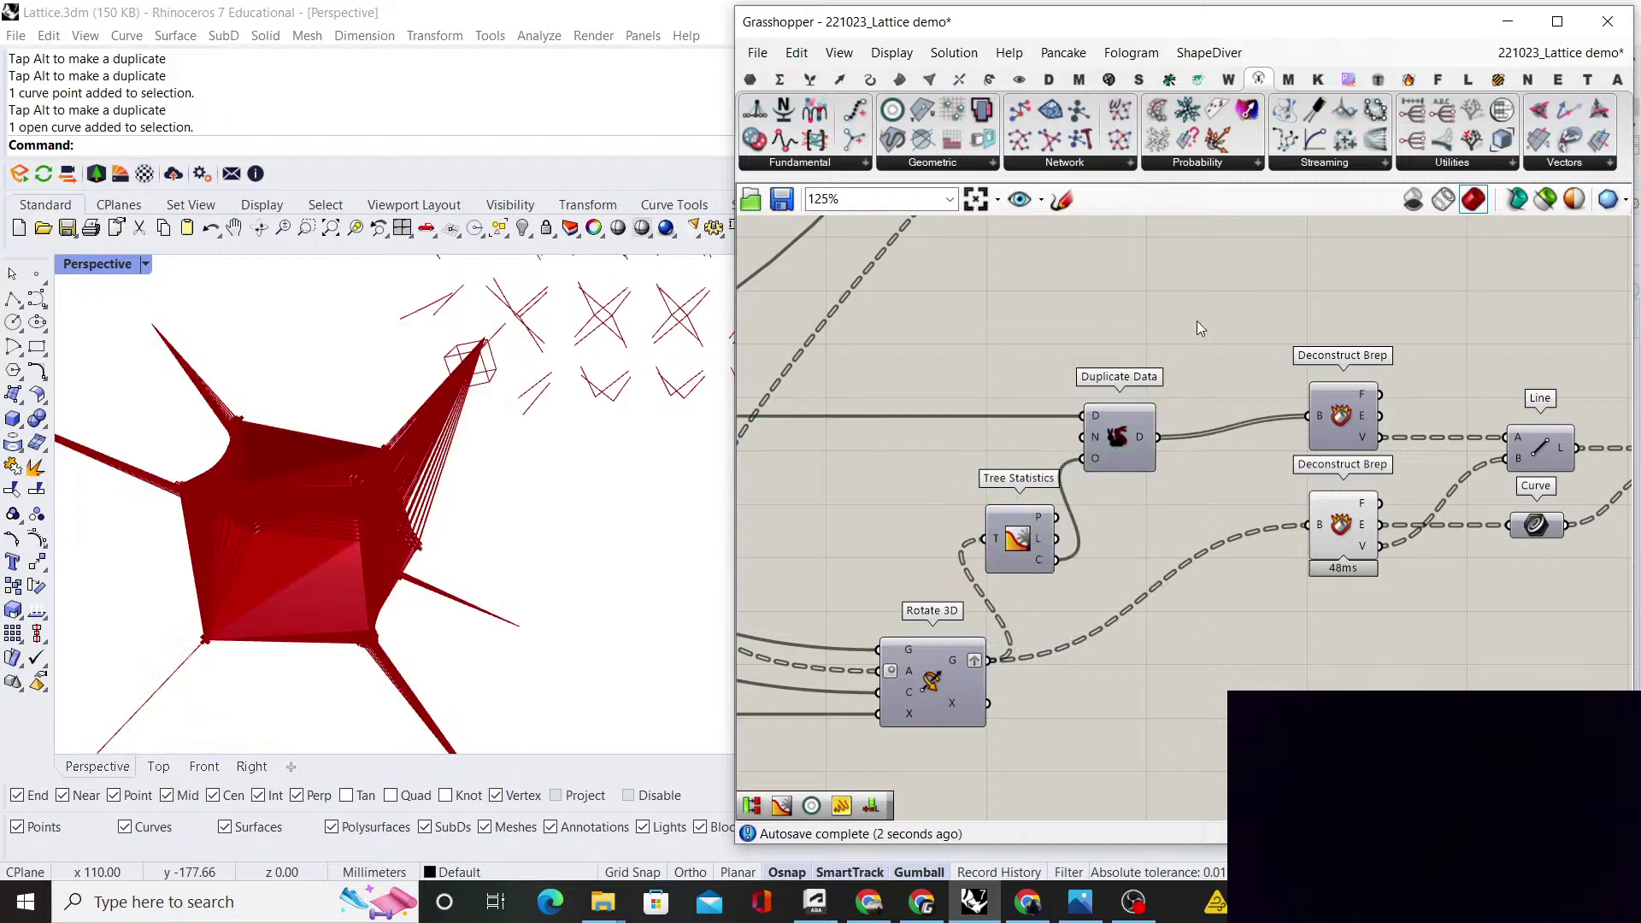
pyautogui.moveTo(986, 336); pyautogui.dragTo(810, 341, button='right')
pyautogui.scroll(-5, 501, 506)
pyautogui.scroll(2, 1166, 470)
pyautogui.moveTo(1176, 421); pyautogui.dragTo(1176, 456)
pyautogui.click(1041, 464)
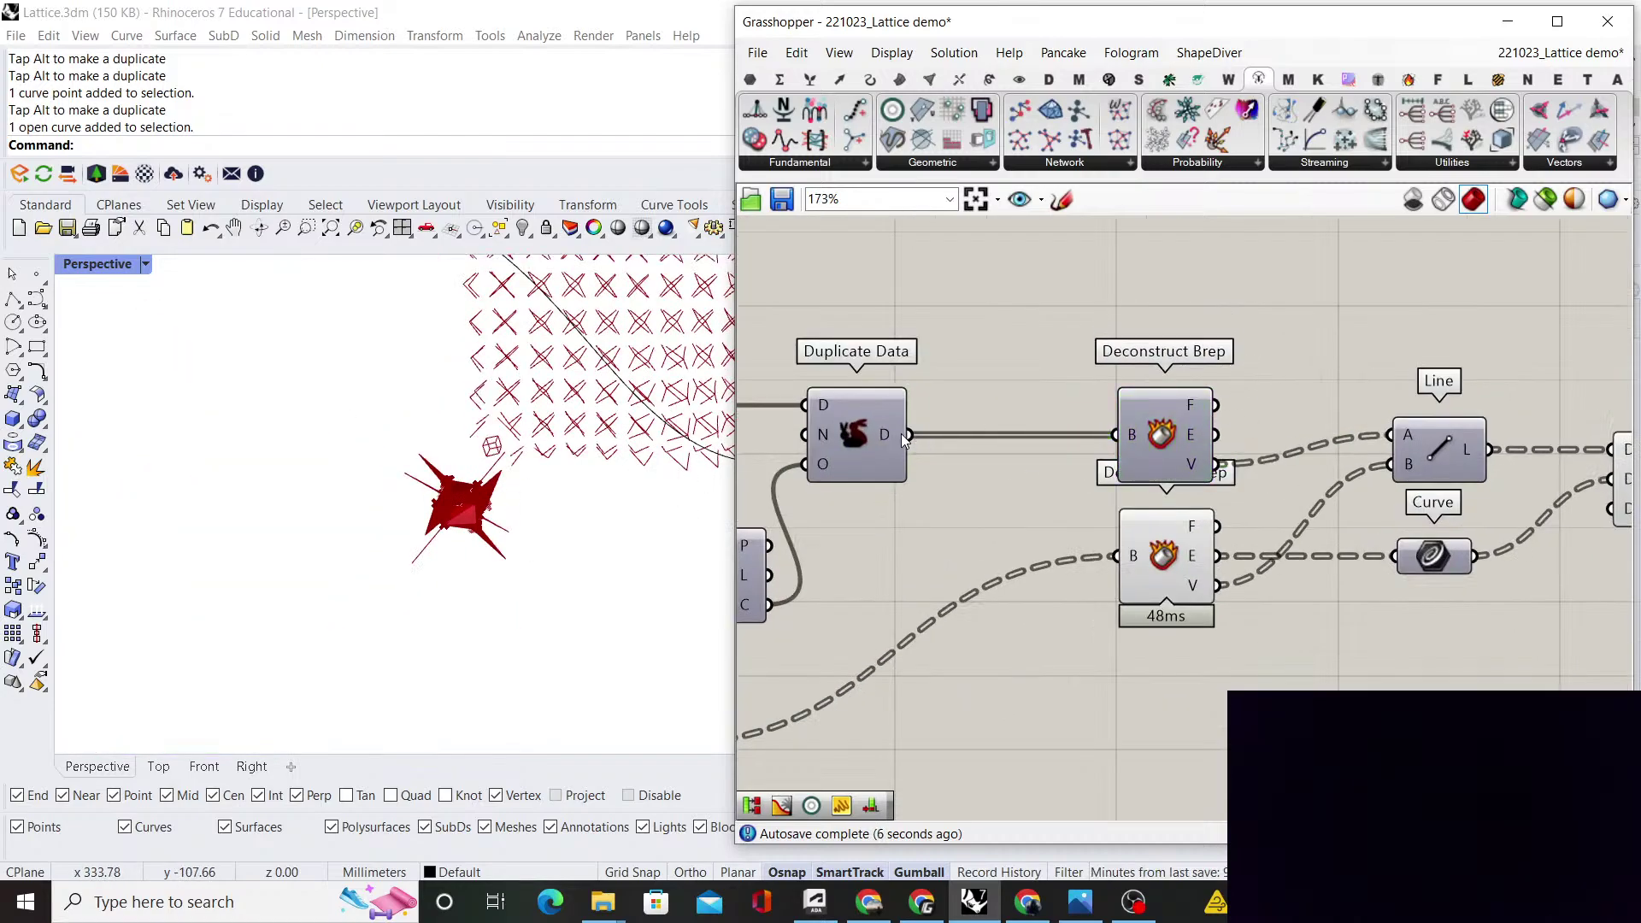
# Connect Tree Statistics' count to Duplicate Data's number input instead of the order input, and graft Duplicate Data's output
pyautogui.scroll(-4, 895, 433)
pyautogui.scroll(3, 983, 464)
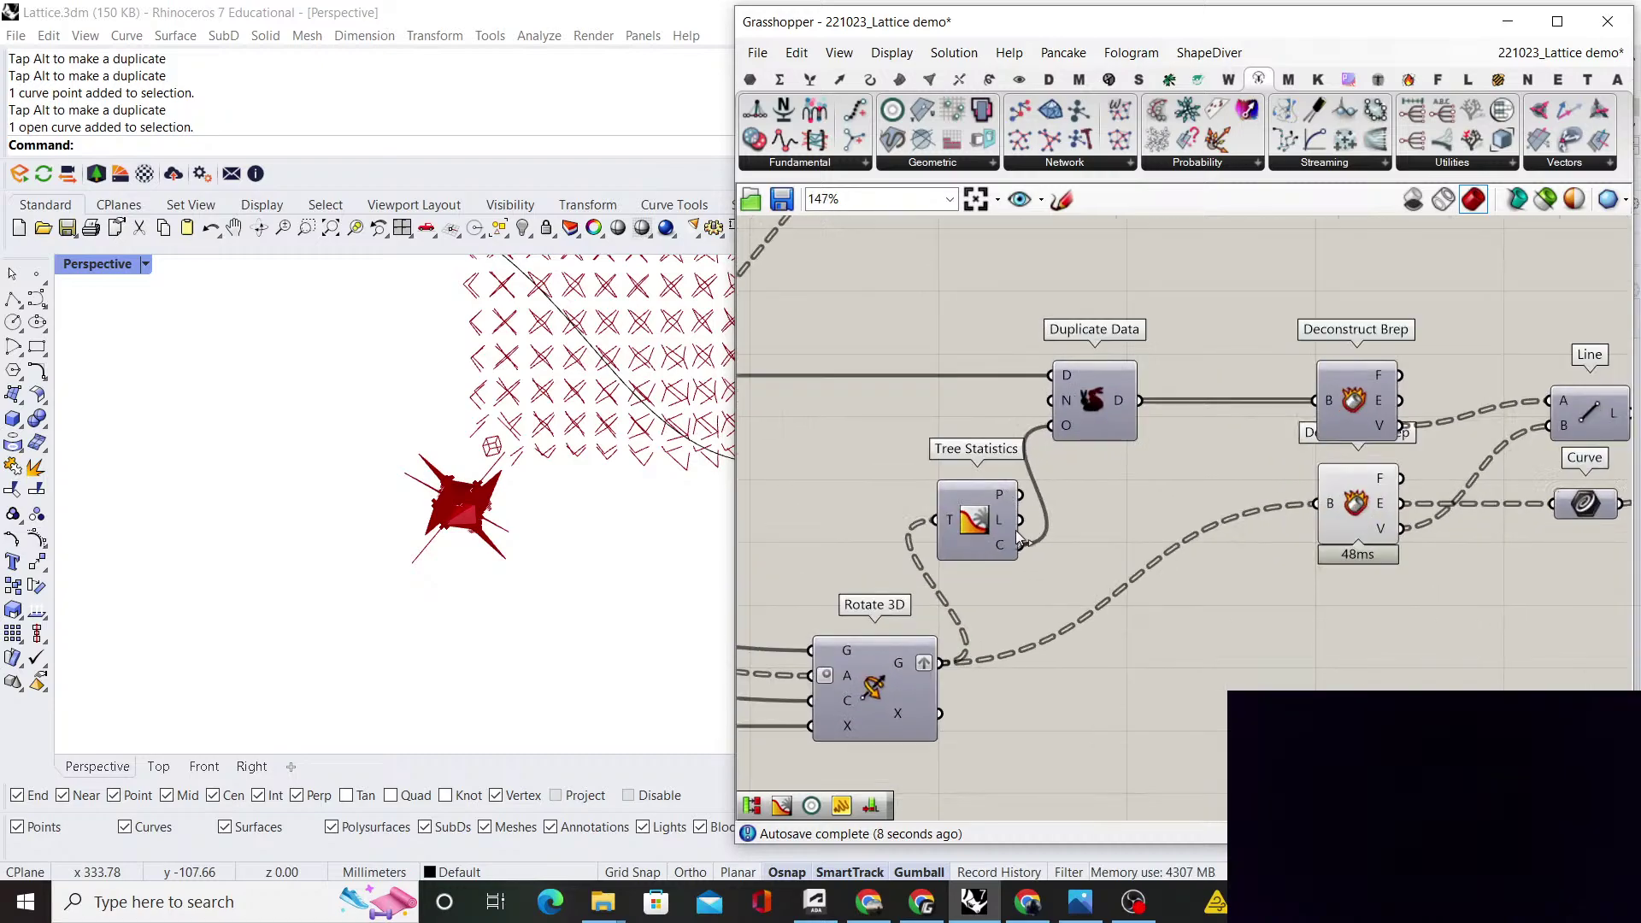
pyautogui.moveTo(1136, 489); pyautogui.dragTo(1019, 543, button='right')
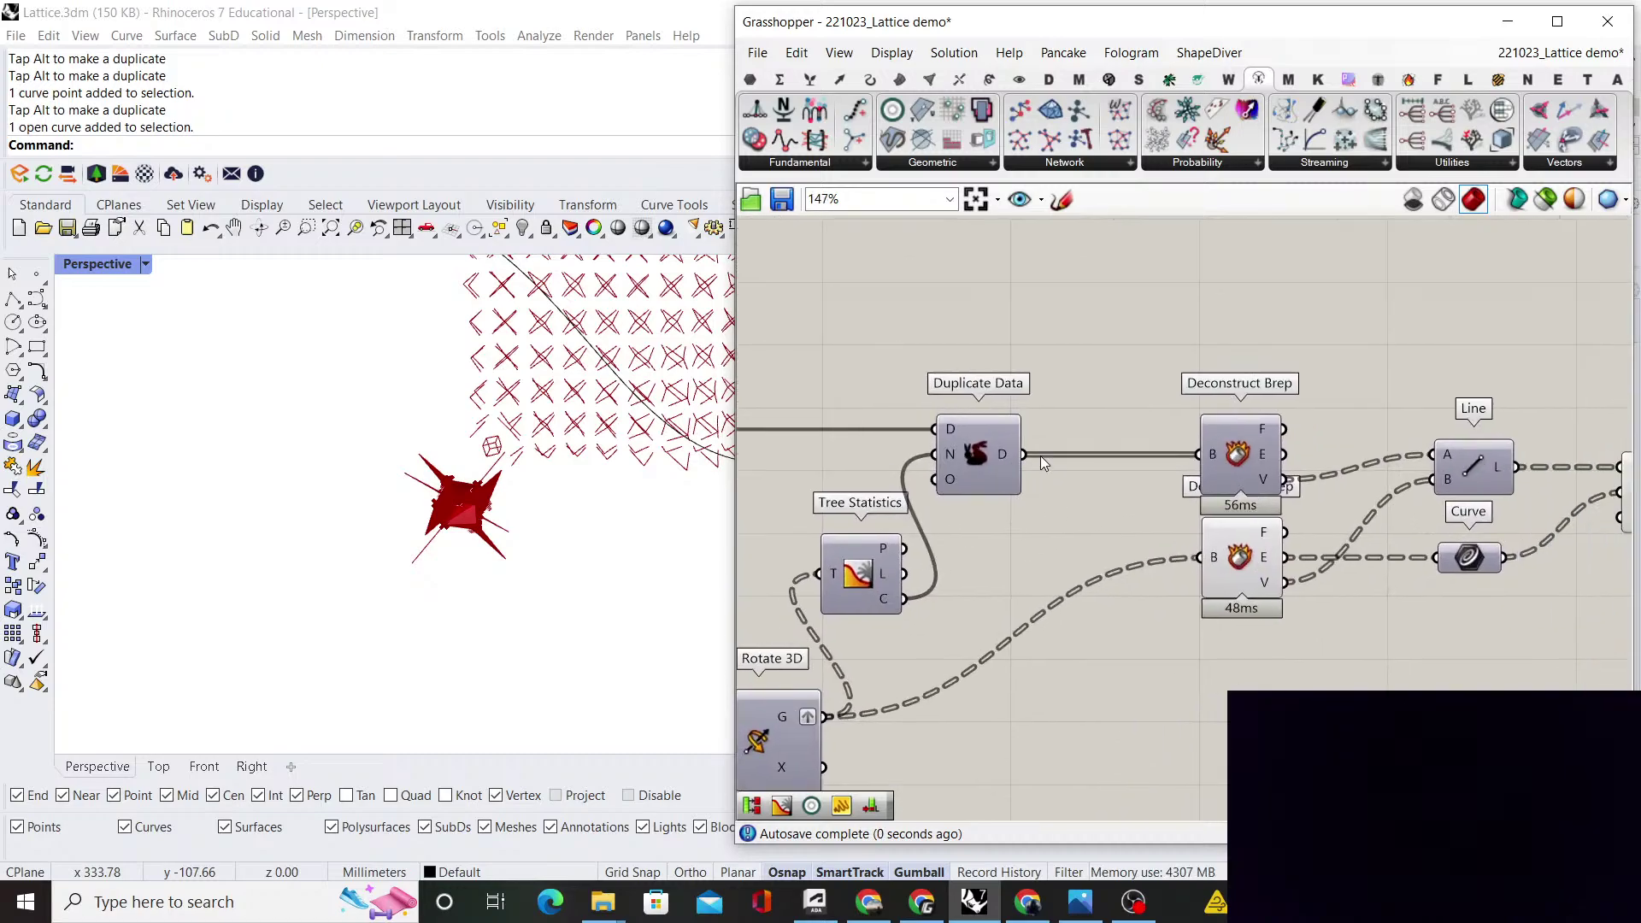
pyautogui.rightClick(1023, 454)
pyautogui.click(1094, 586)
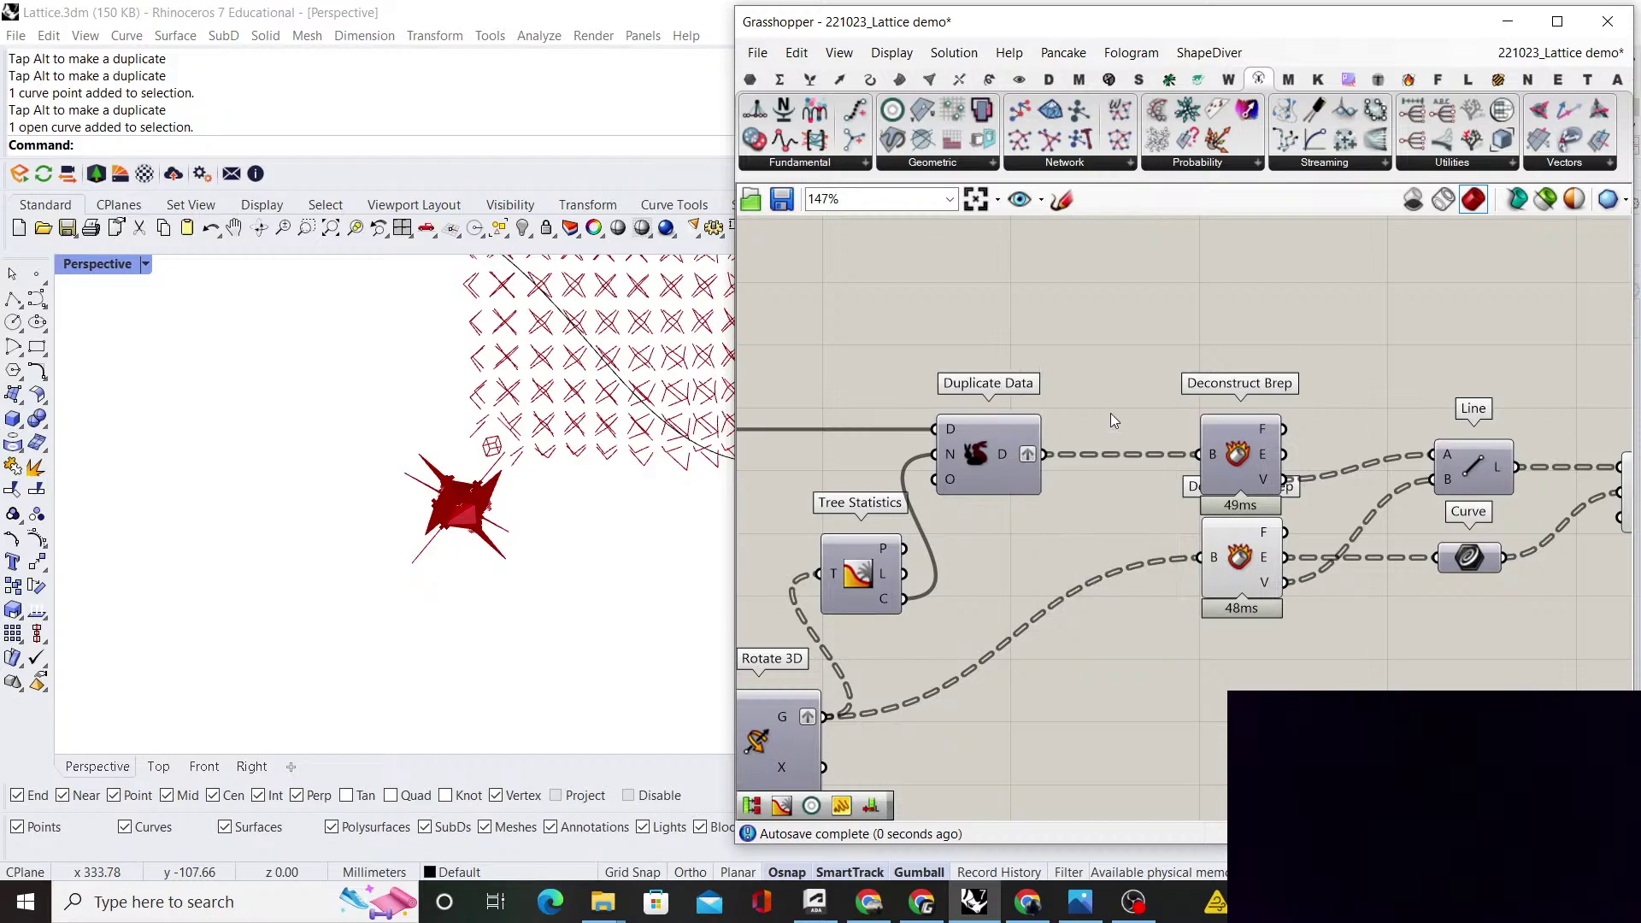
# Examine the unit cell geometry up close and beside the lattice wall
pyautogui.scroll(5, 228, 591)
pyautogui.scroll(5, 259, 573)
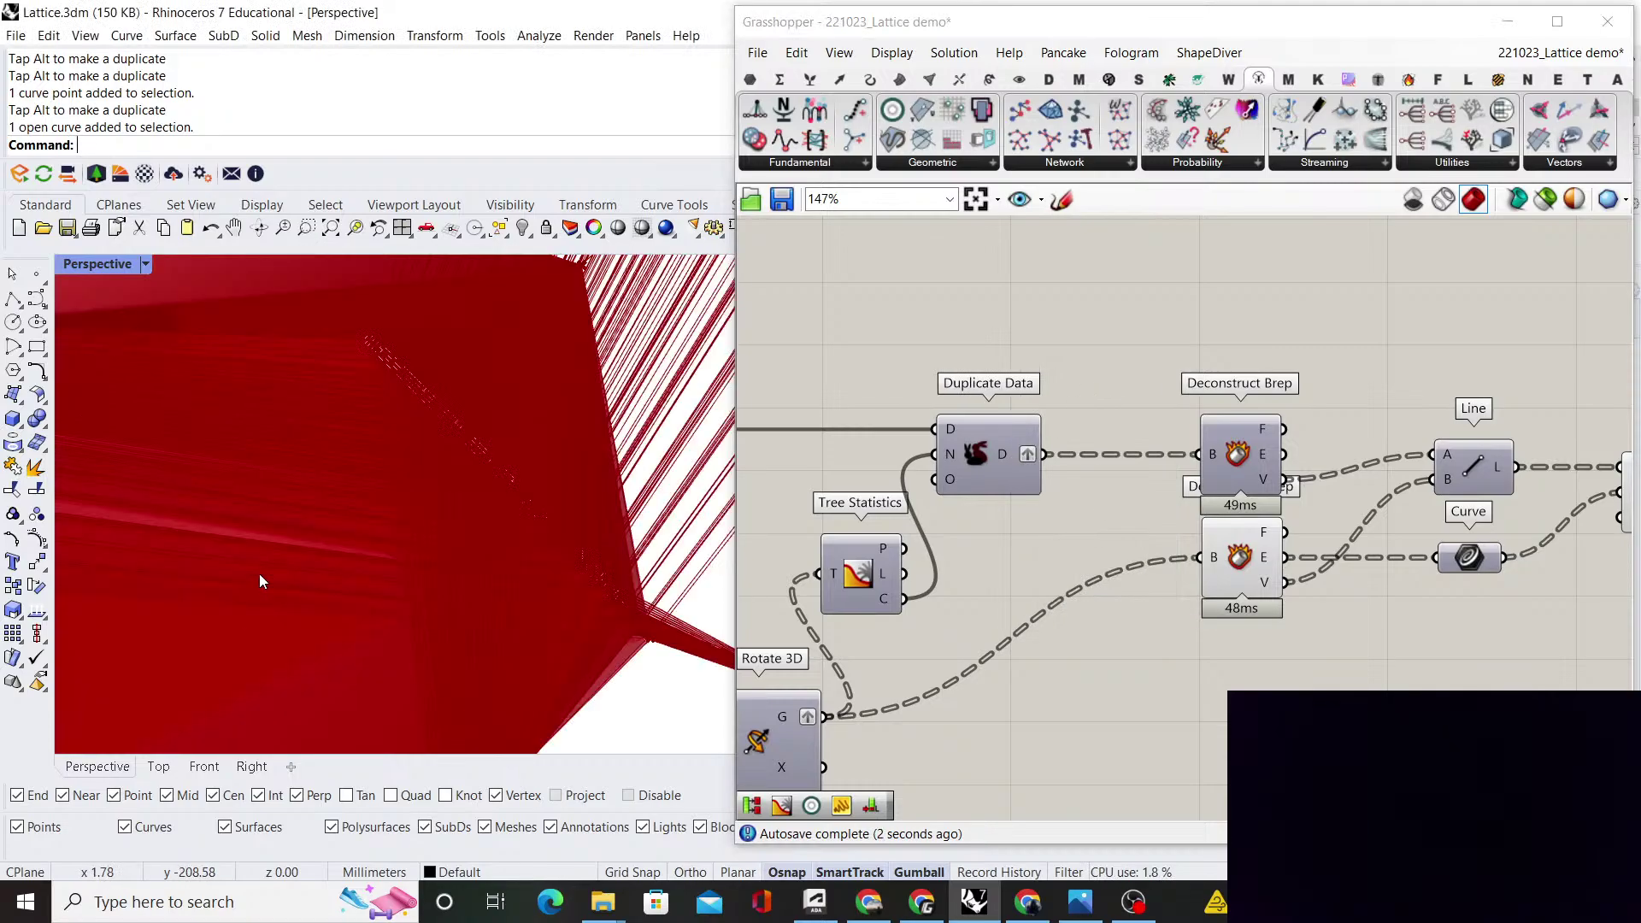
pyautogui.scroll(-5, 352, 524)
pyautogui.moveTo(352, 525); pyautogui.dragTo(617, 506, button='right')
pyautogui.scroll(-5, 411, 510)
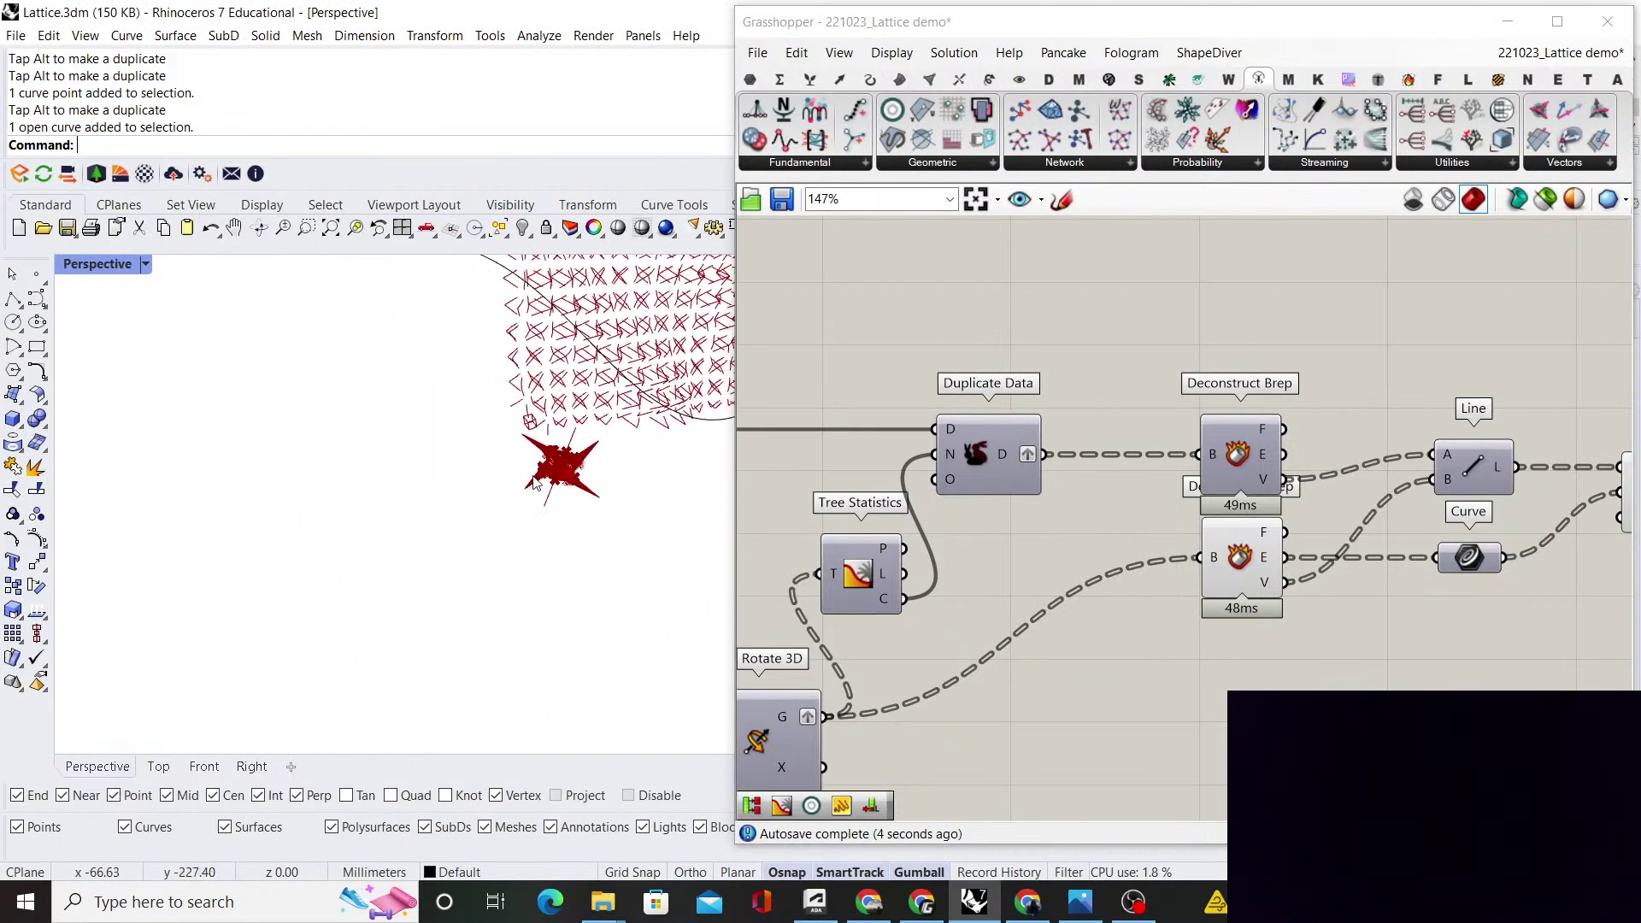
pyautogui.scroll(3, 617, 506)
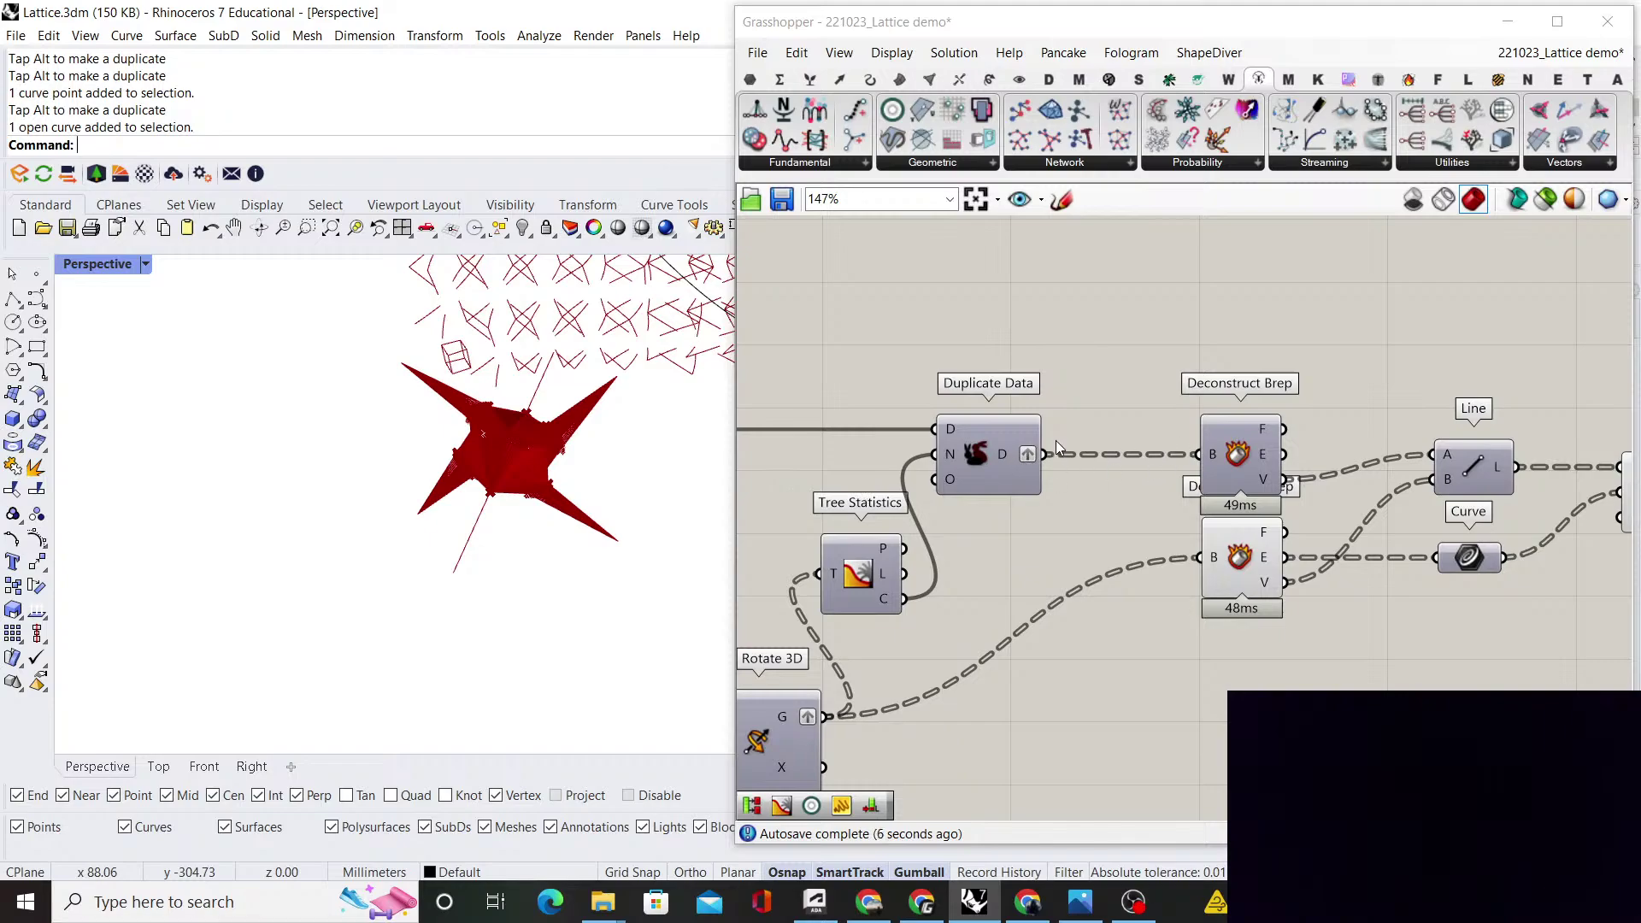
# Reposition the Line and Merge components to line up with the components feeding them
pyautogui.moveTo(1249, 459); pyautogui.dragTo(1046, 466, button='right')
pyautogui.moveTo(1261, 476); pyautogui.dragTo(1261, 502)
pyautogui.click(1326, 409)
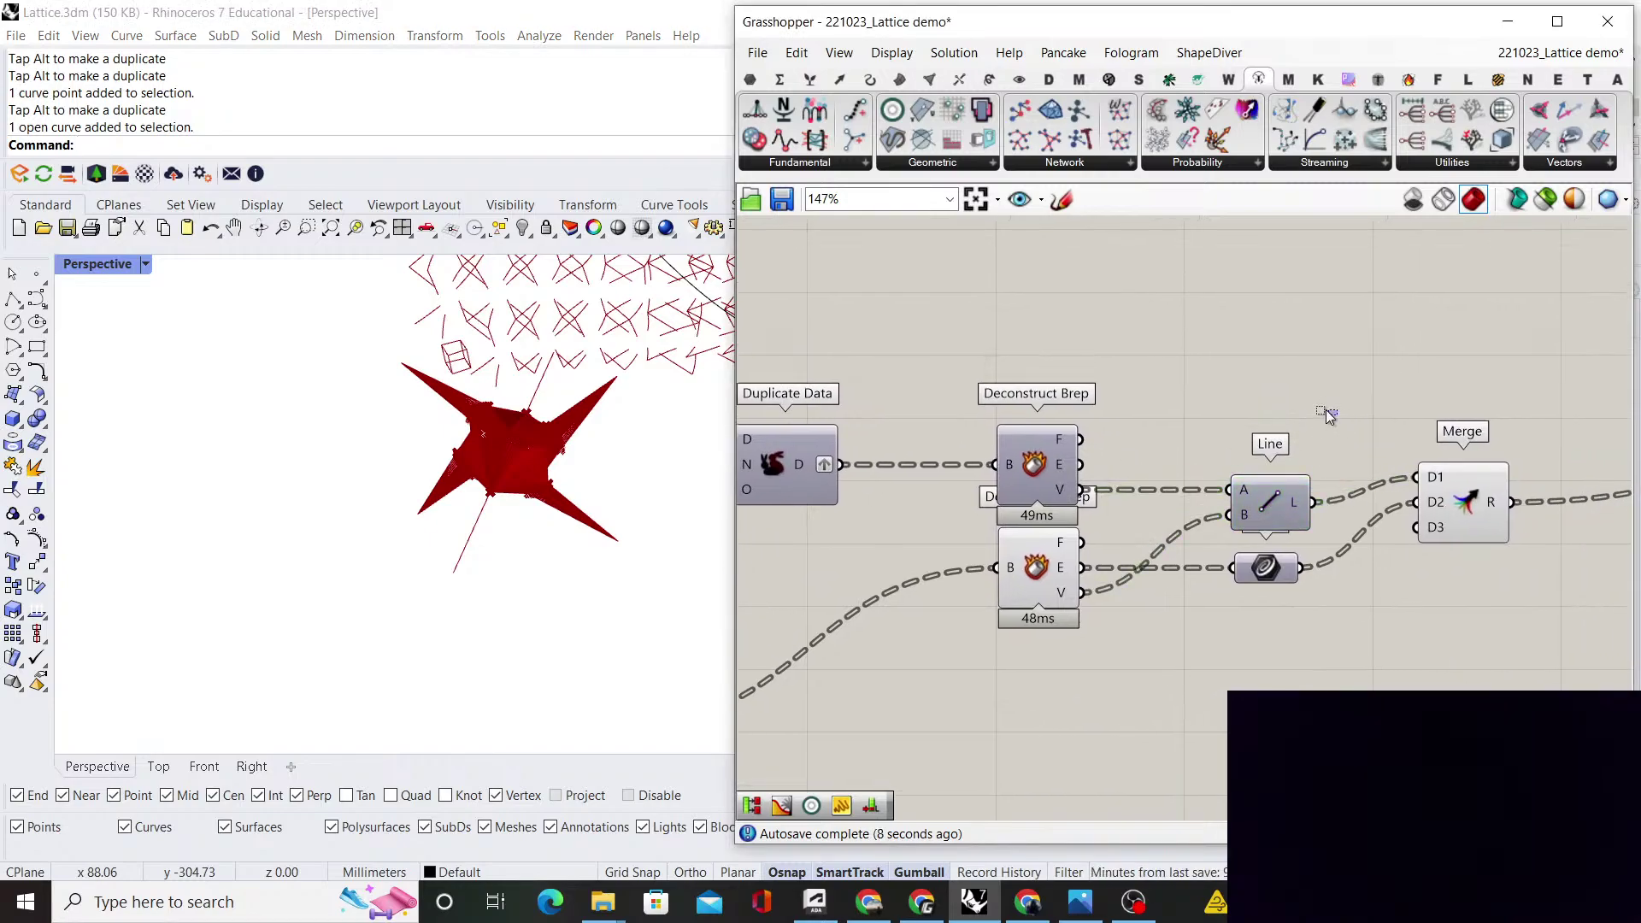
pyautogui.moveTo(1326, 409); pyautogui.dragTo(1156, 414, button='right')
pyautogui.moveTo(1326, 495); pyautogui.dragTo(1315, 516)
pyautogui.click(1358, 525)
pyautogui.moveTo(1358, 525); pyautogui.dragTo(1255, 510, button='right')
# Inspect the data structure of Merge's result and of the Curve parameter, then review the upstream connections
pyautogui.scroll(1, 1255, 510)
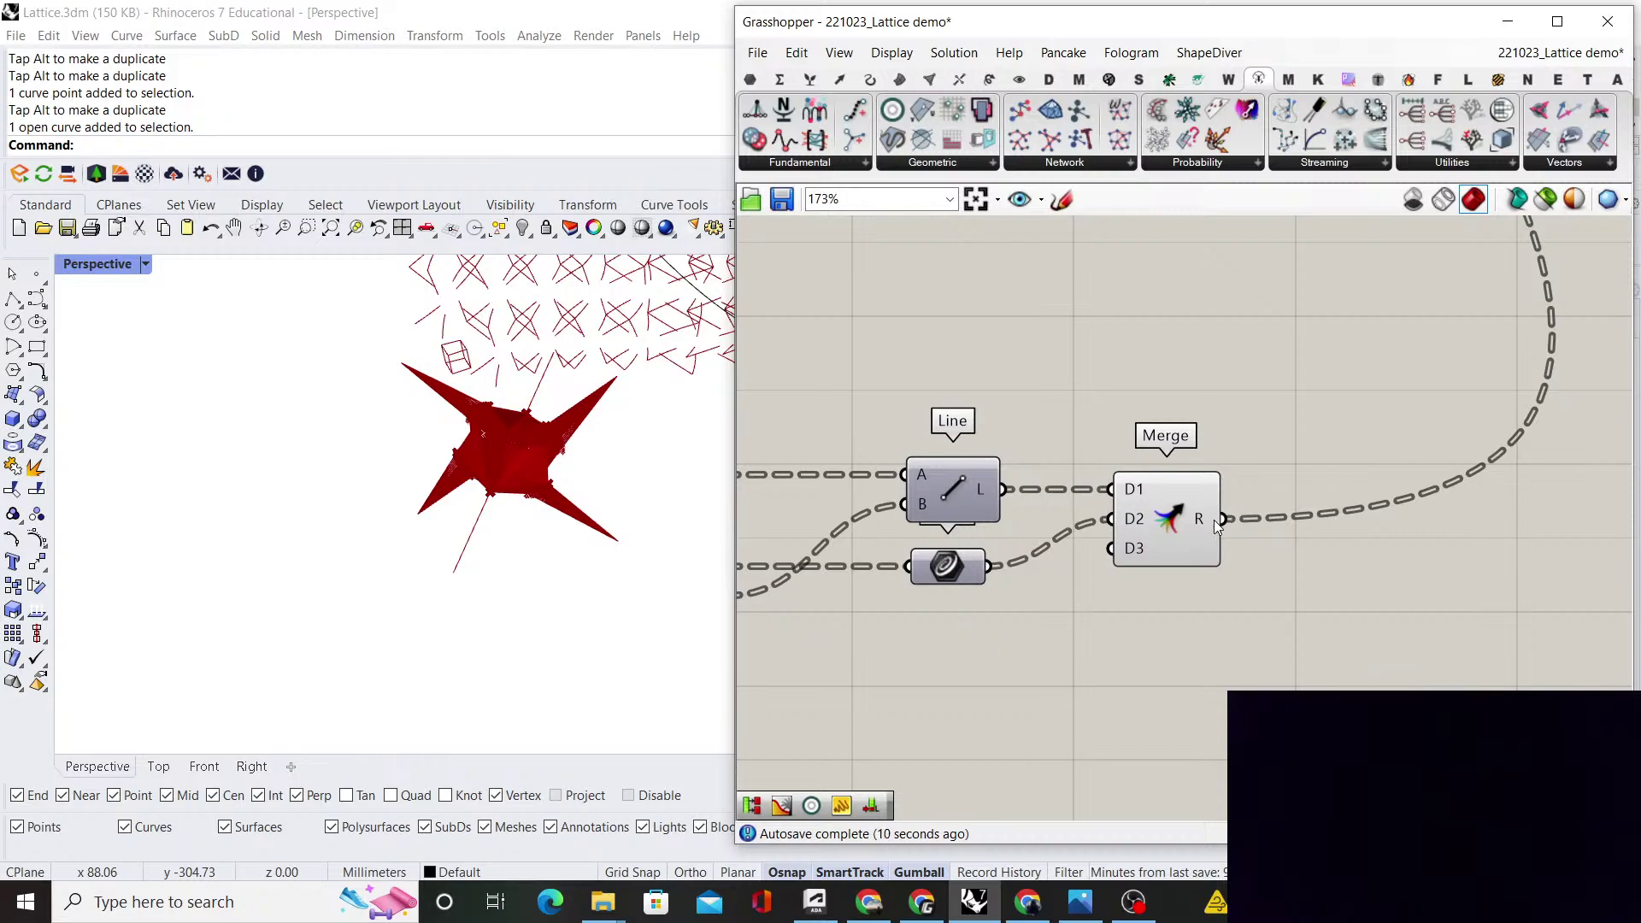
pyautogui.moveTo(1214, 519)
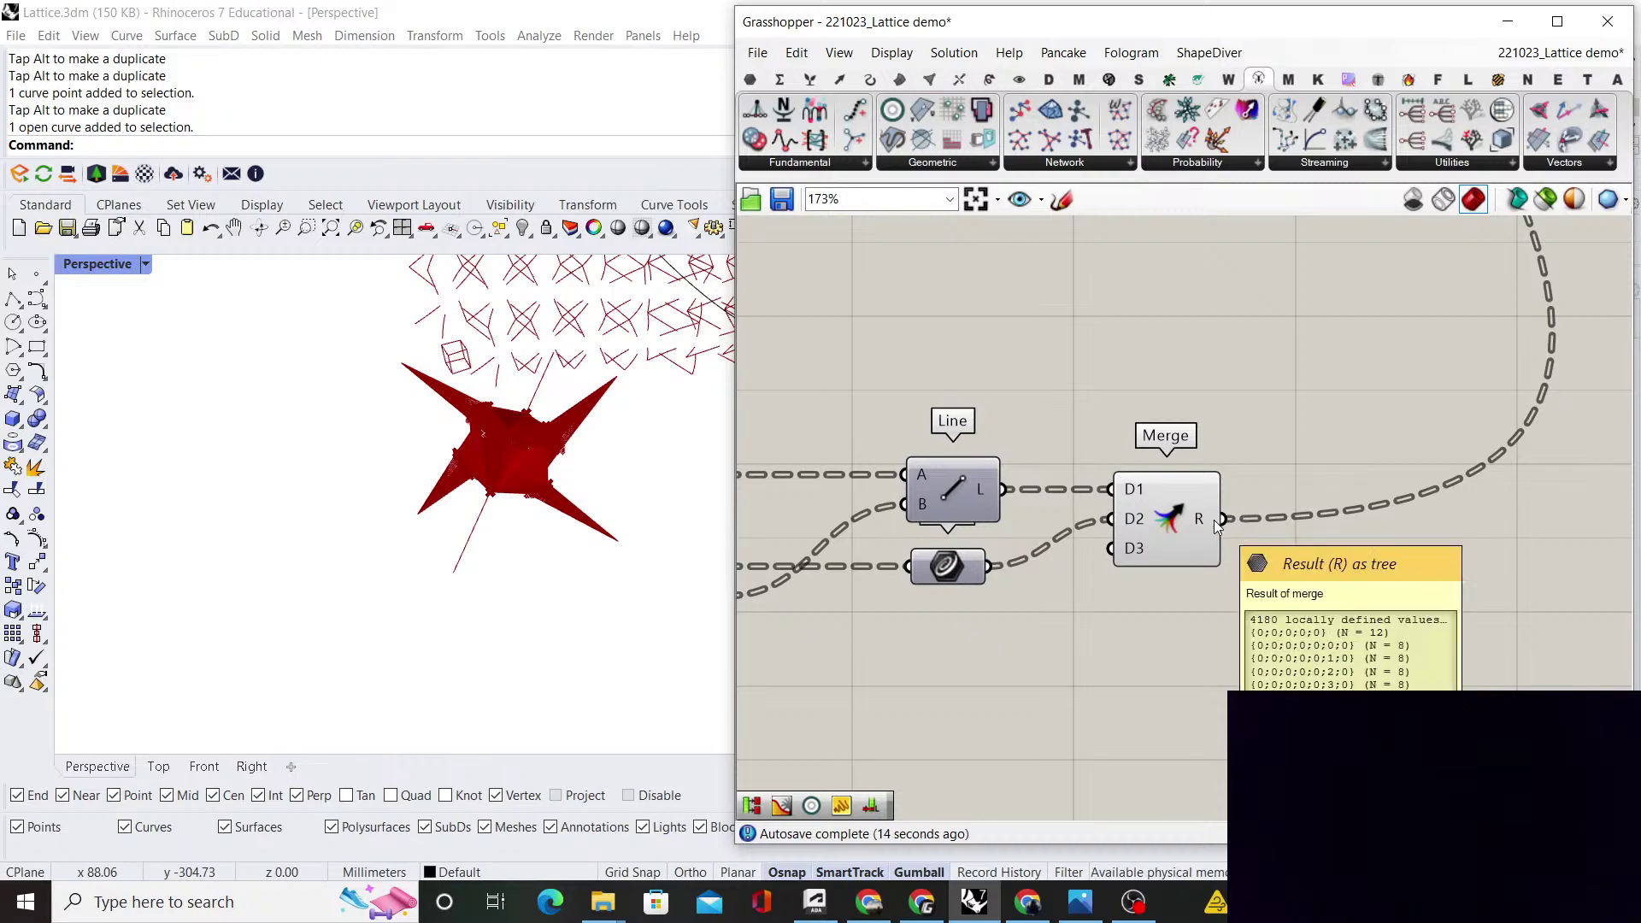
pyautogui.scroll(-2, 1214, 520)
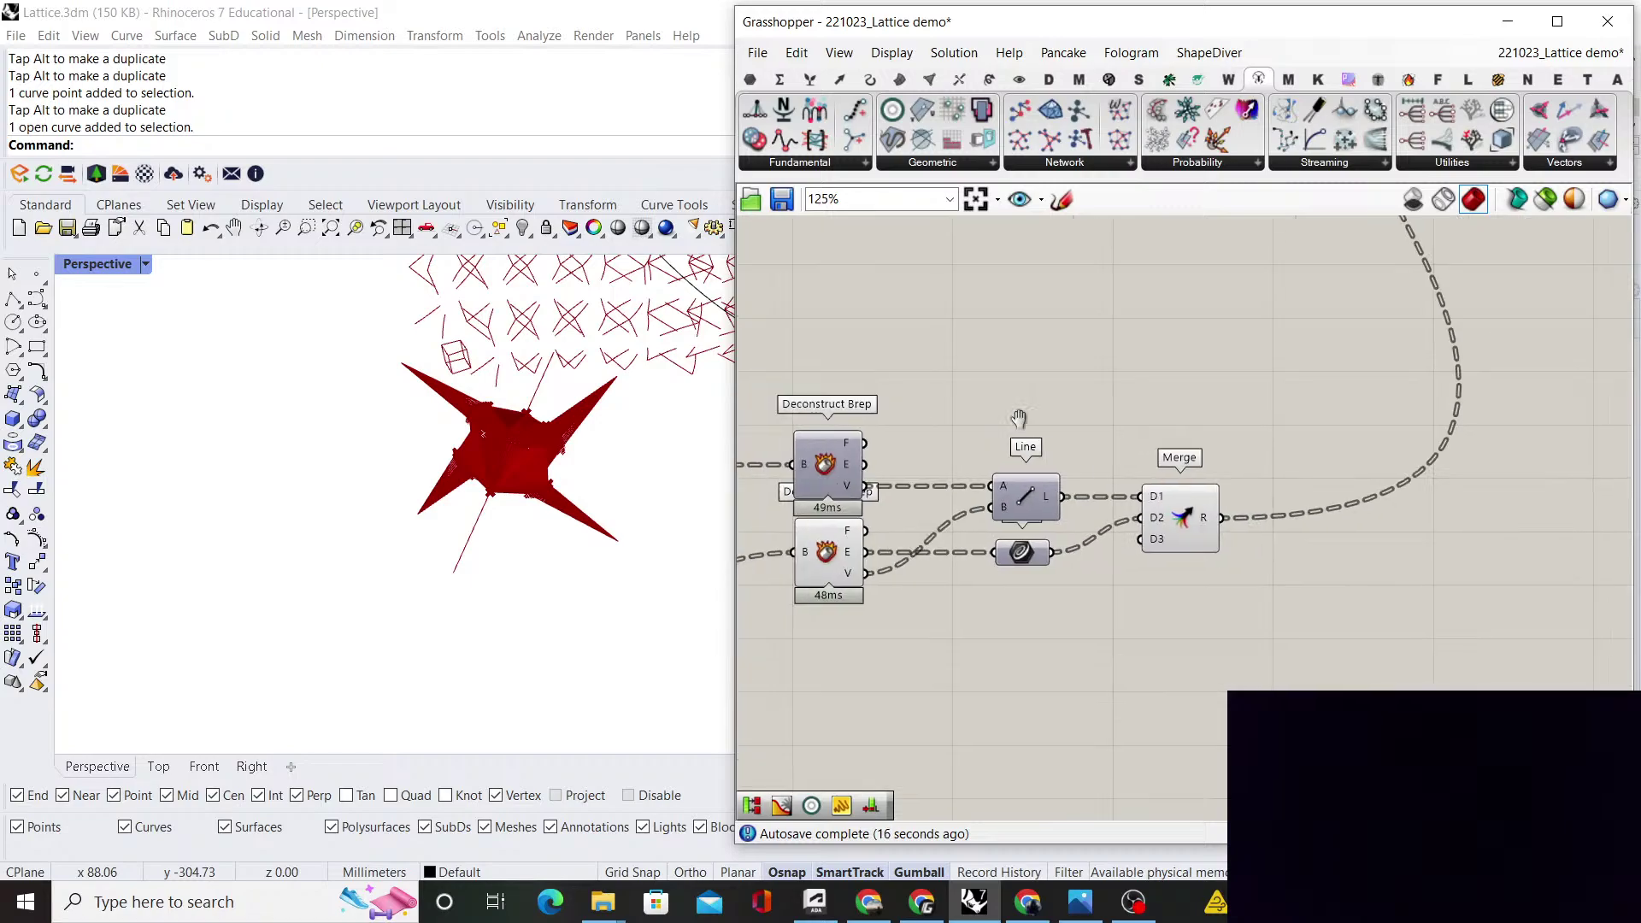
pyautogui.moveTo(1019, 421); pyautogui.dragTo(1092, 437, button='right')
pyautogui.scroll(3, 1125, 503)
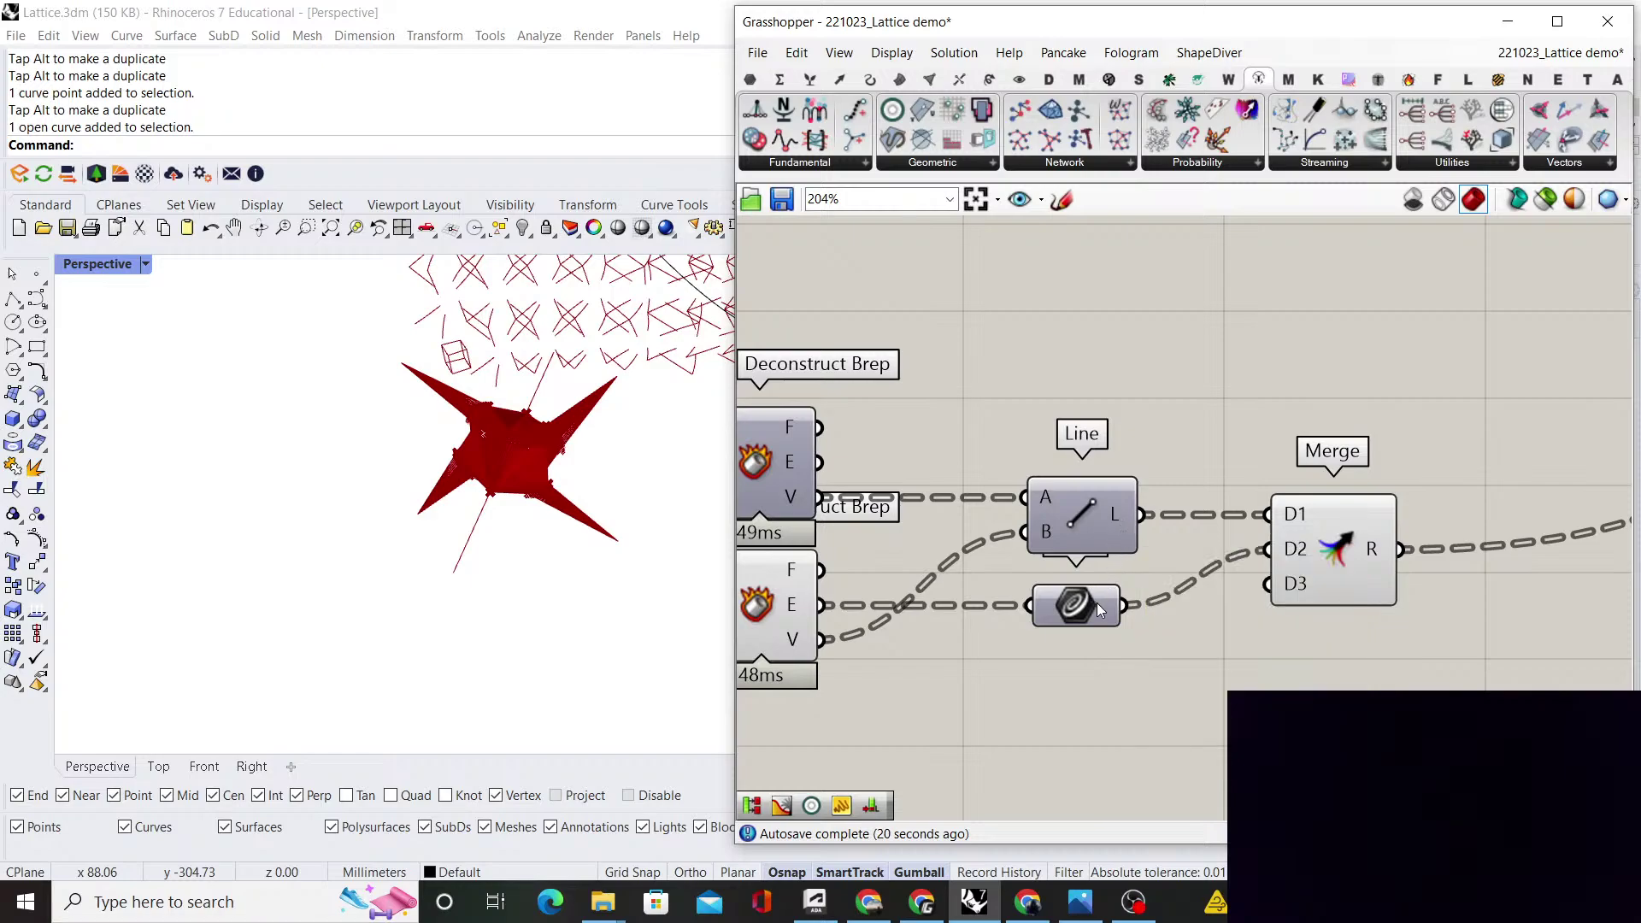
pyautogui.moveTo(1100, 610)
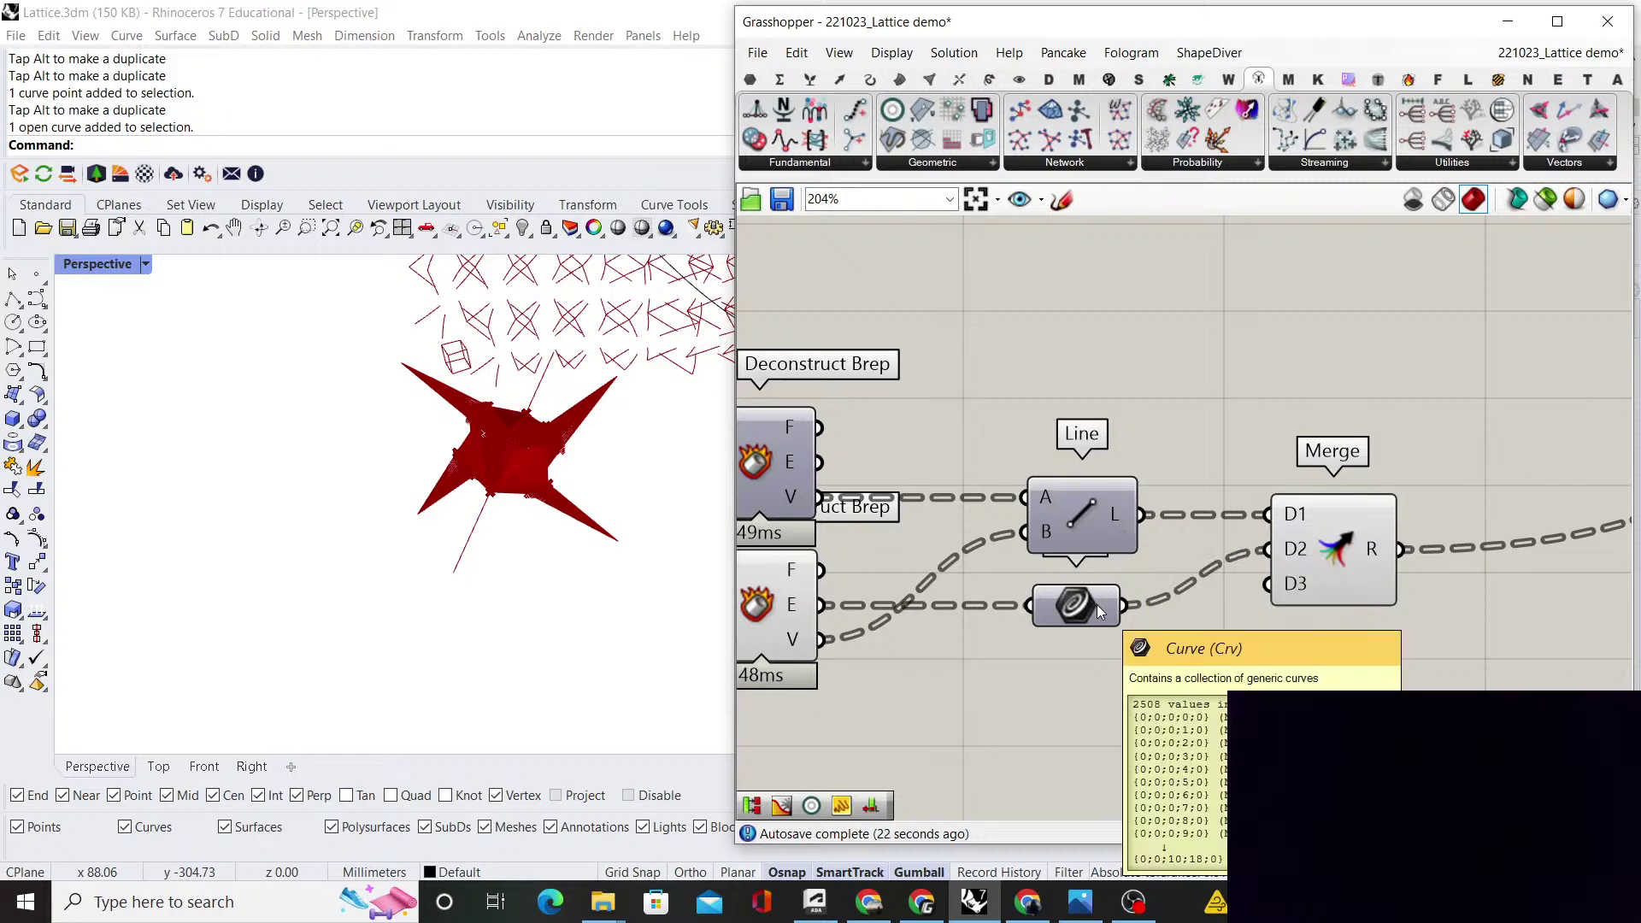
pyautogui.scroll(-2, 963, 572)
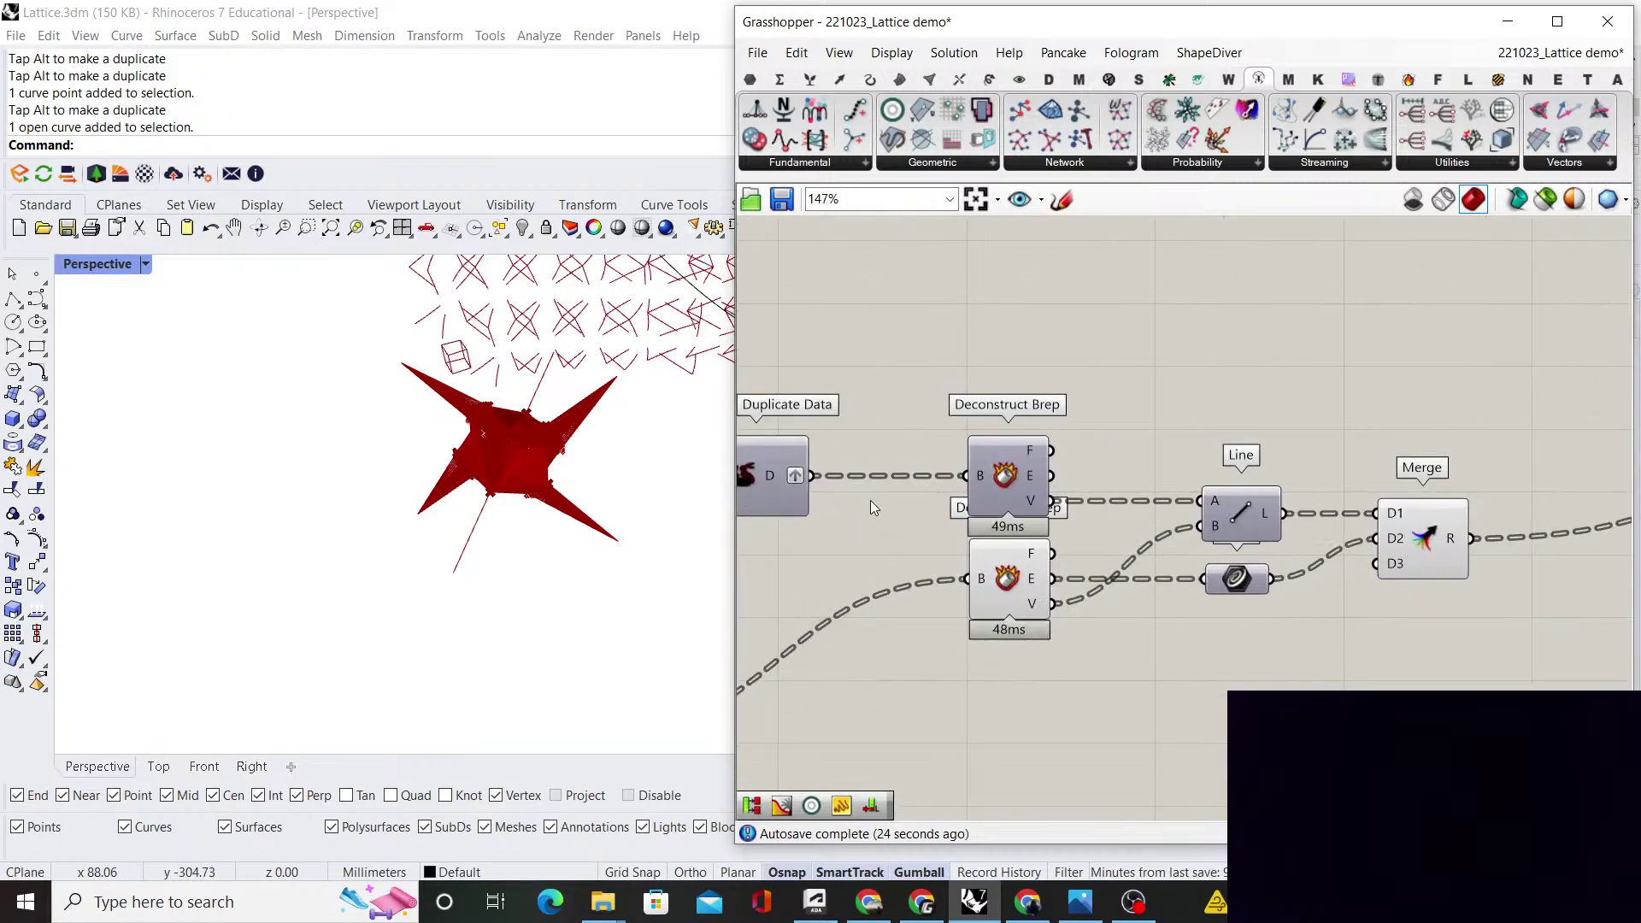
pyautogui.scroll(-3, 870, 501)
pyautogui.moveTo(870, 501); pyautogui.dragTo(1063, 477, button='right')
pyautogui.scroll(2, 989, 492)
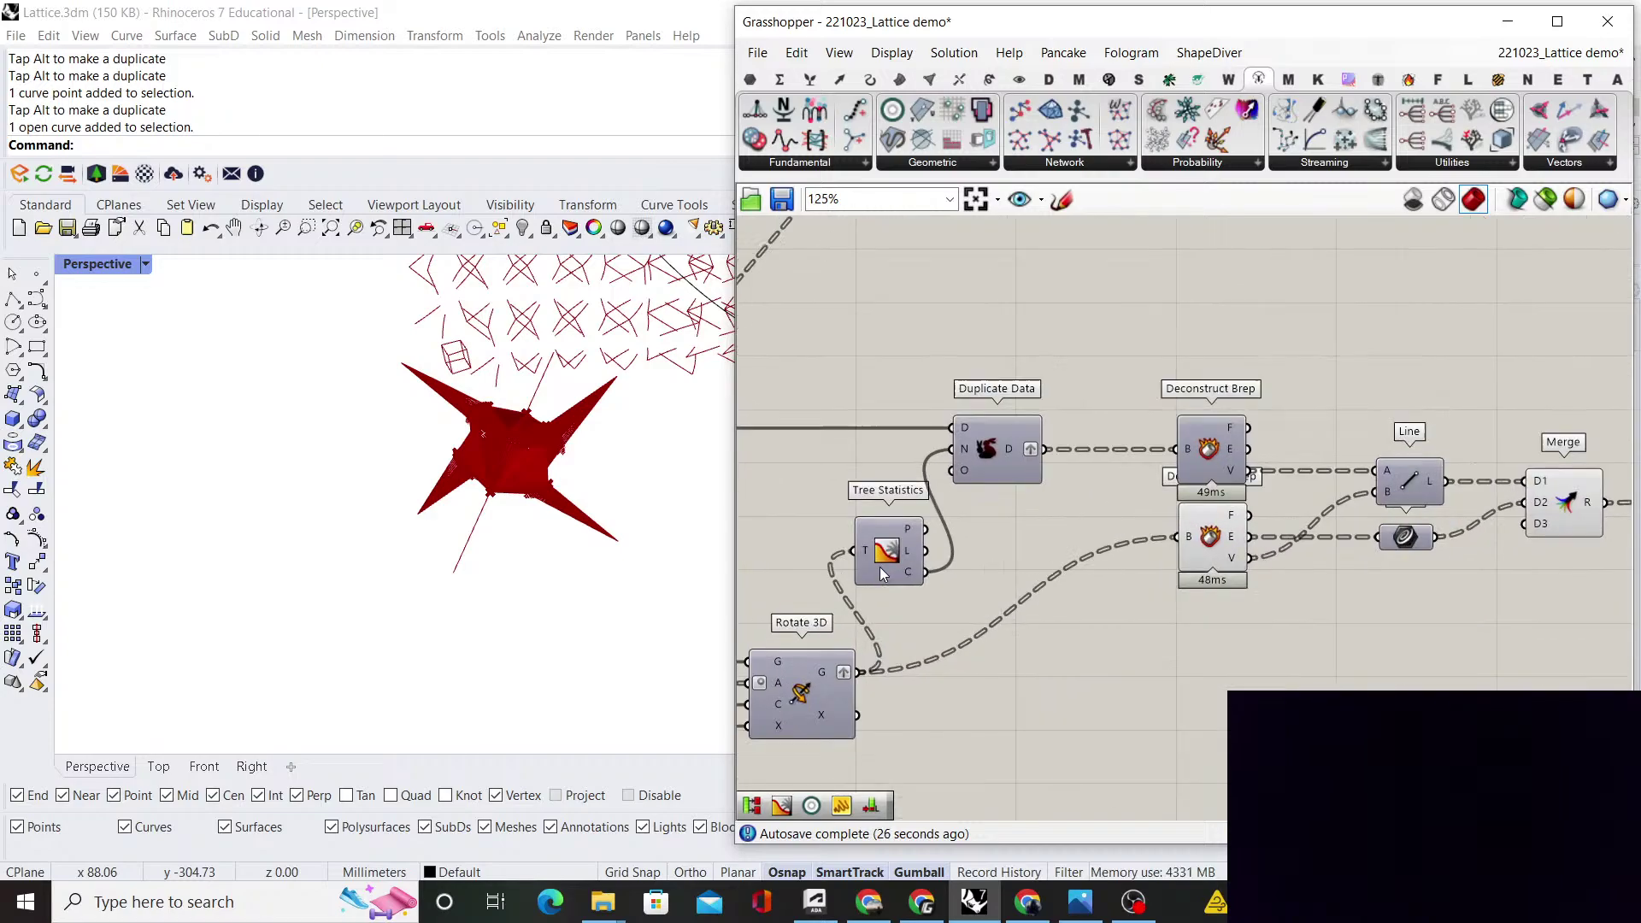
# Simplify the Line component's B input and check the data structure of the Merge and Line outputs
pyautogui.moveTo(1244, 547); pyautogui.dragTo(1090, 533, button='right')
pyautogui.scroll(2, 1091, 532)
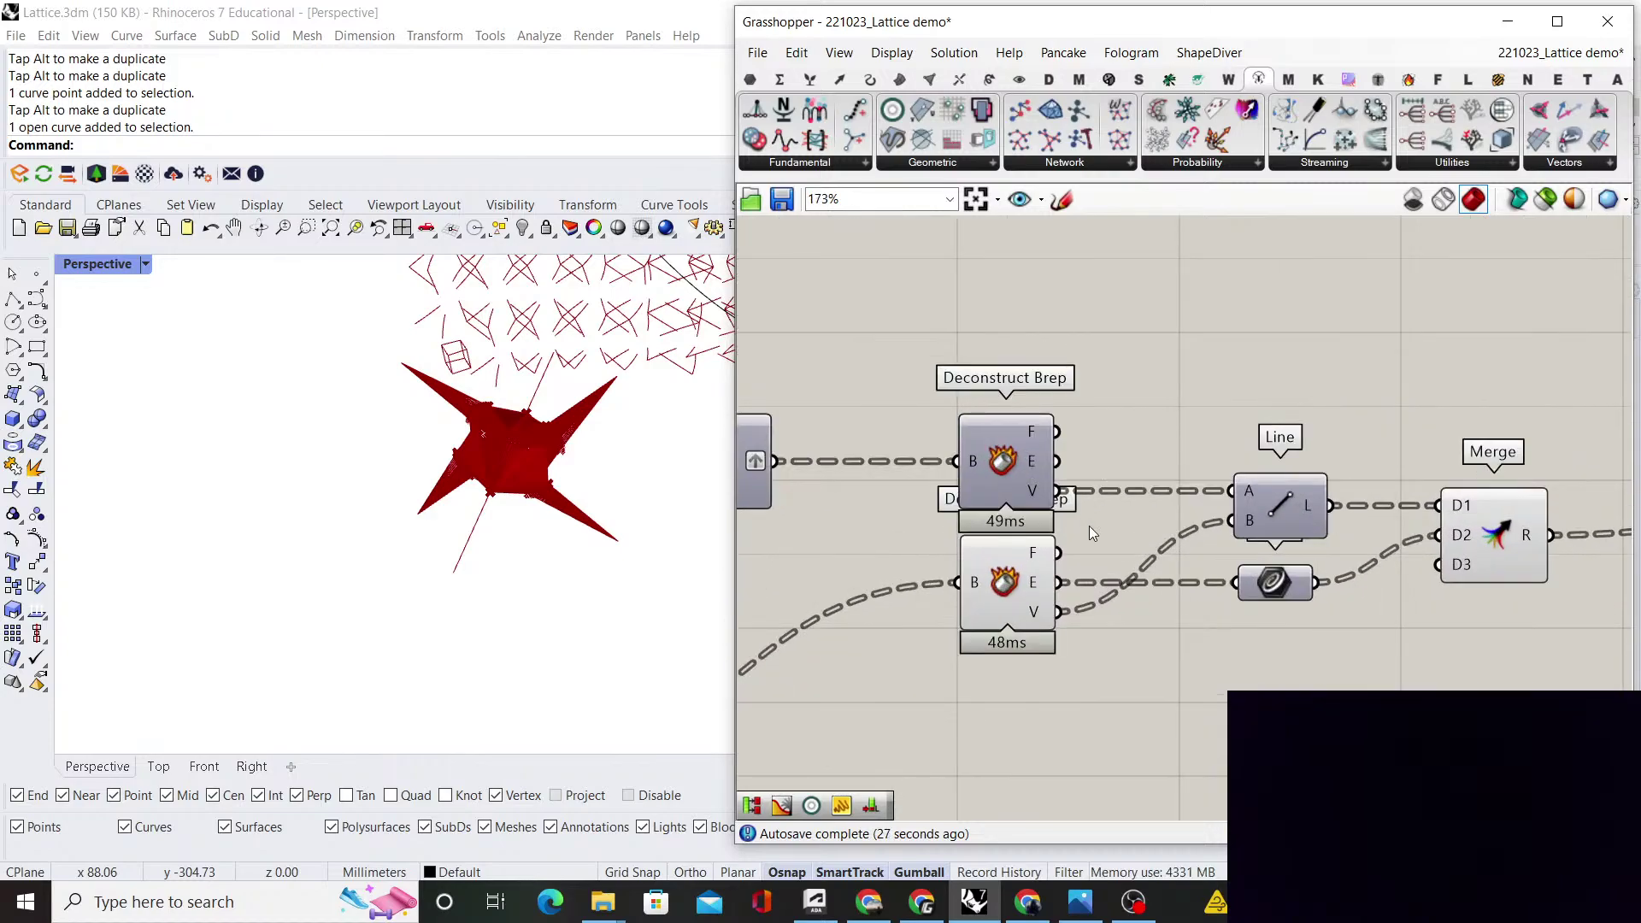
pyautogui.rightClick(1250, 519)
pyautogui.click(1326, 586)
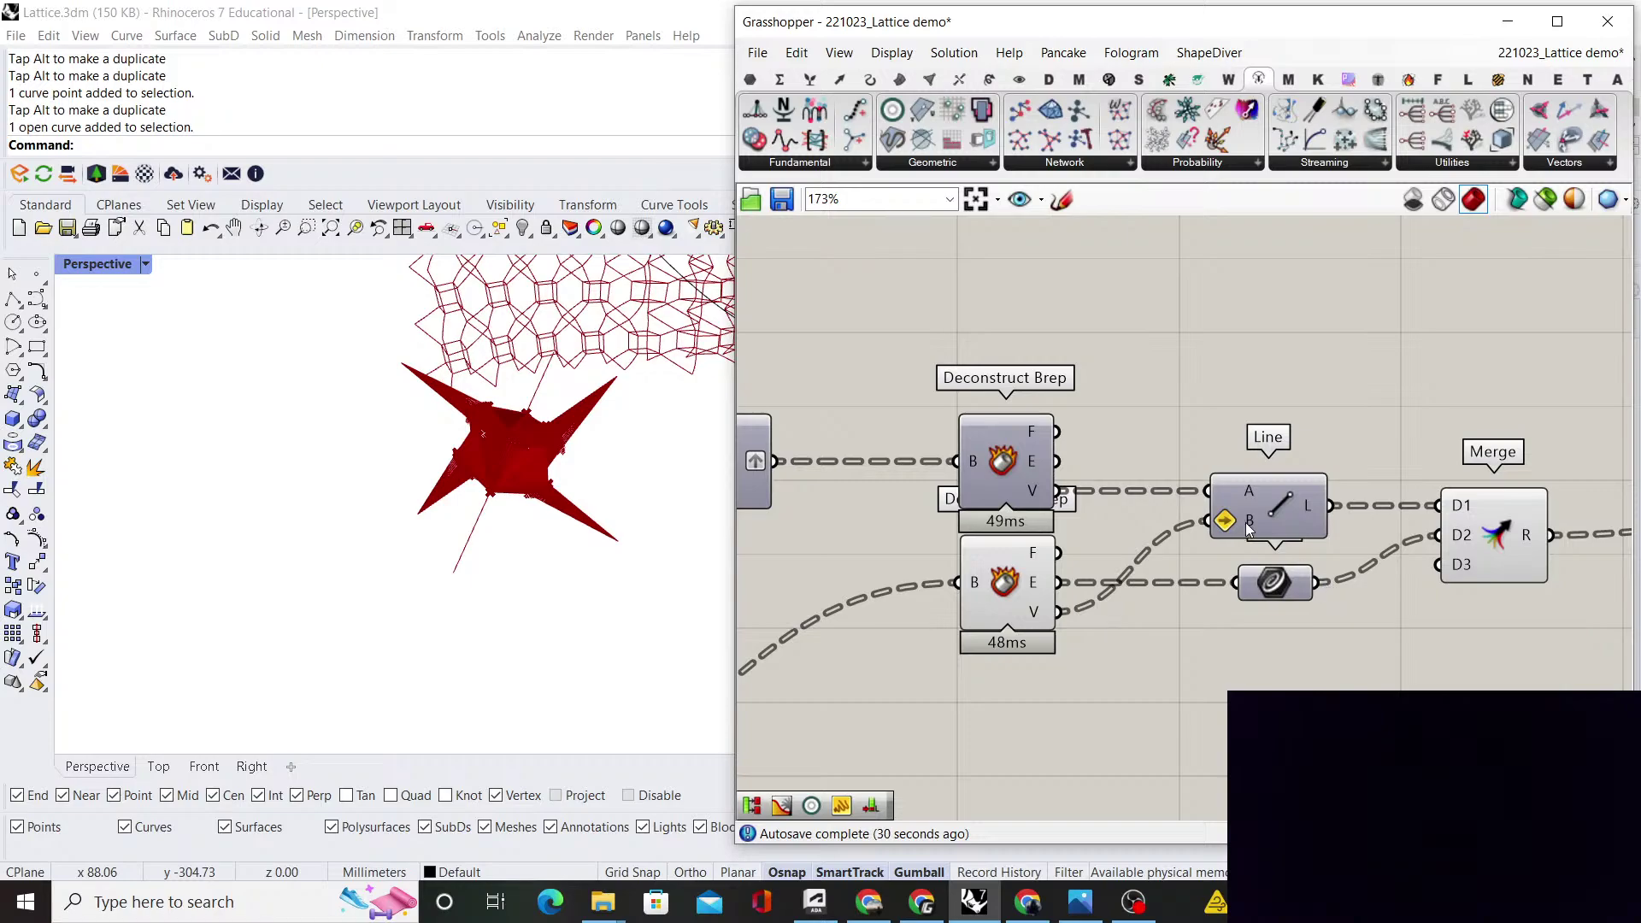
pyautogui.moveTo(1311, 511); pyautogui.dragTo(1214, 553, button='right')
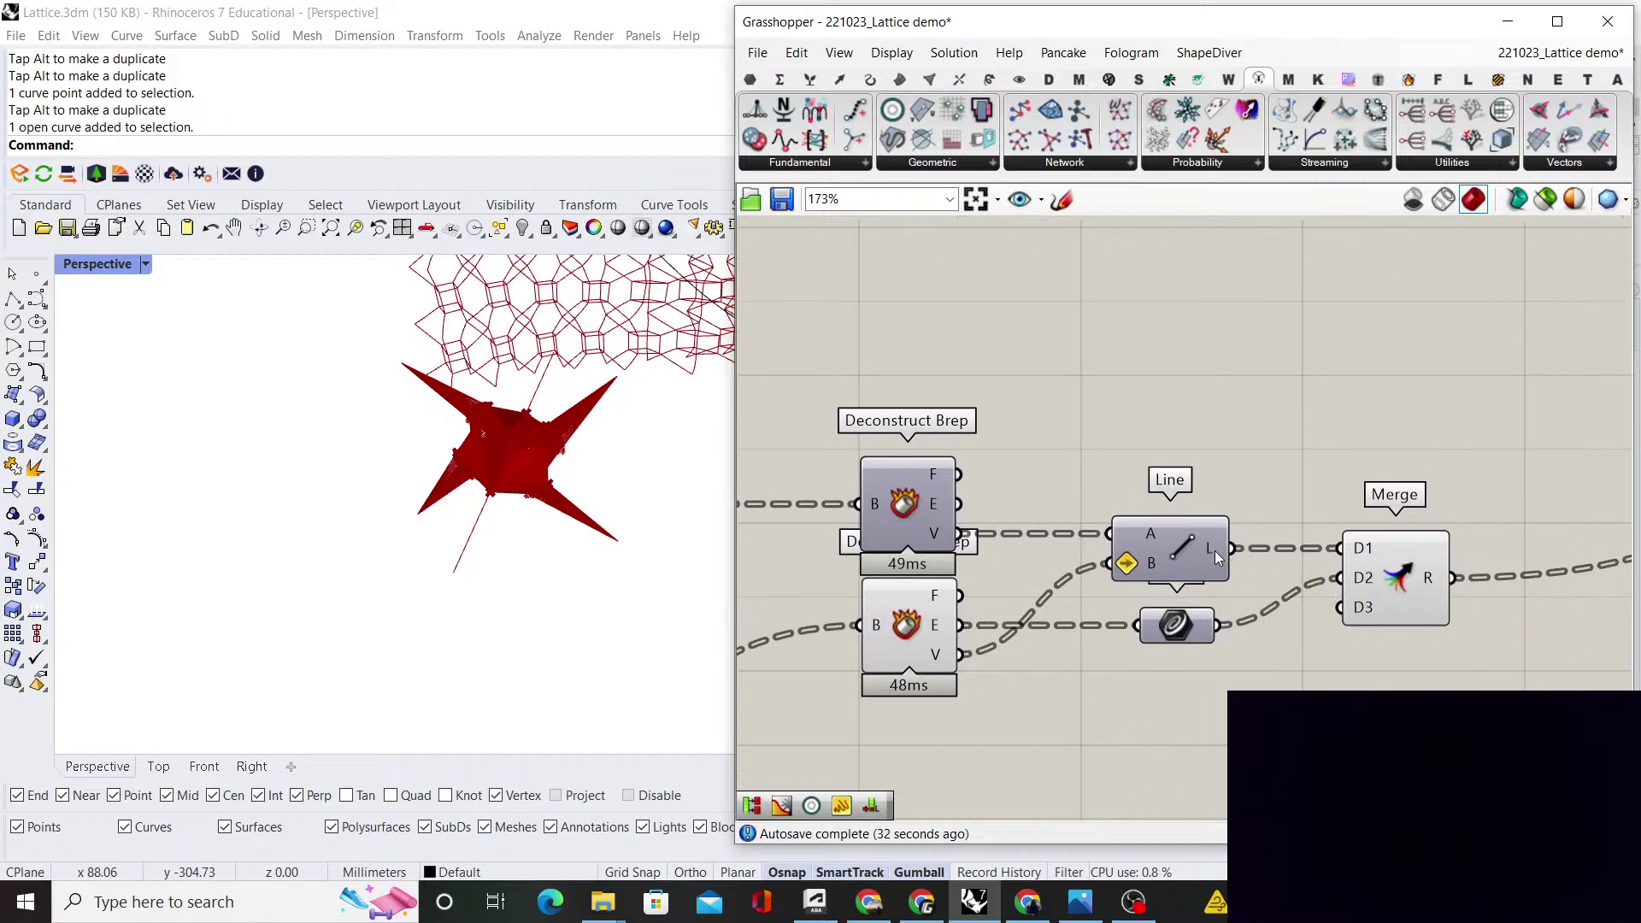
pyautogui.moveTo(1429, 580)
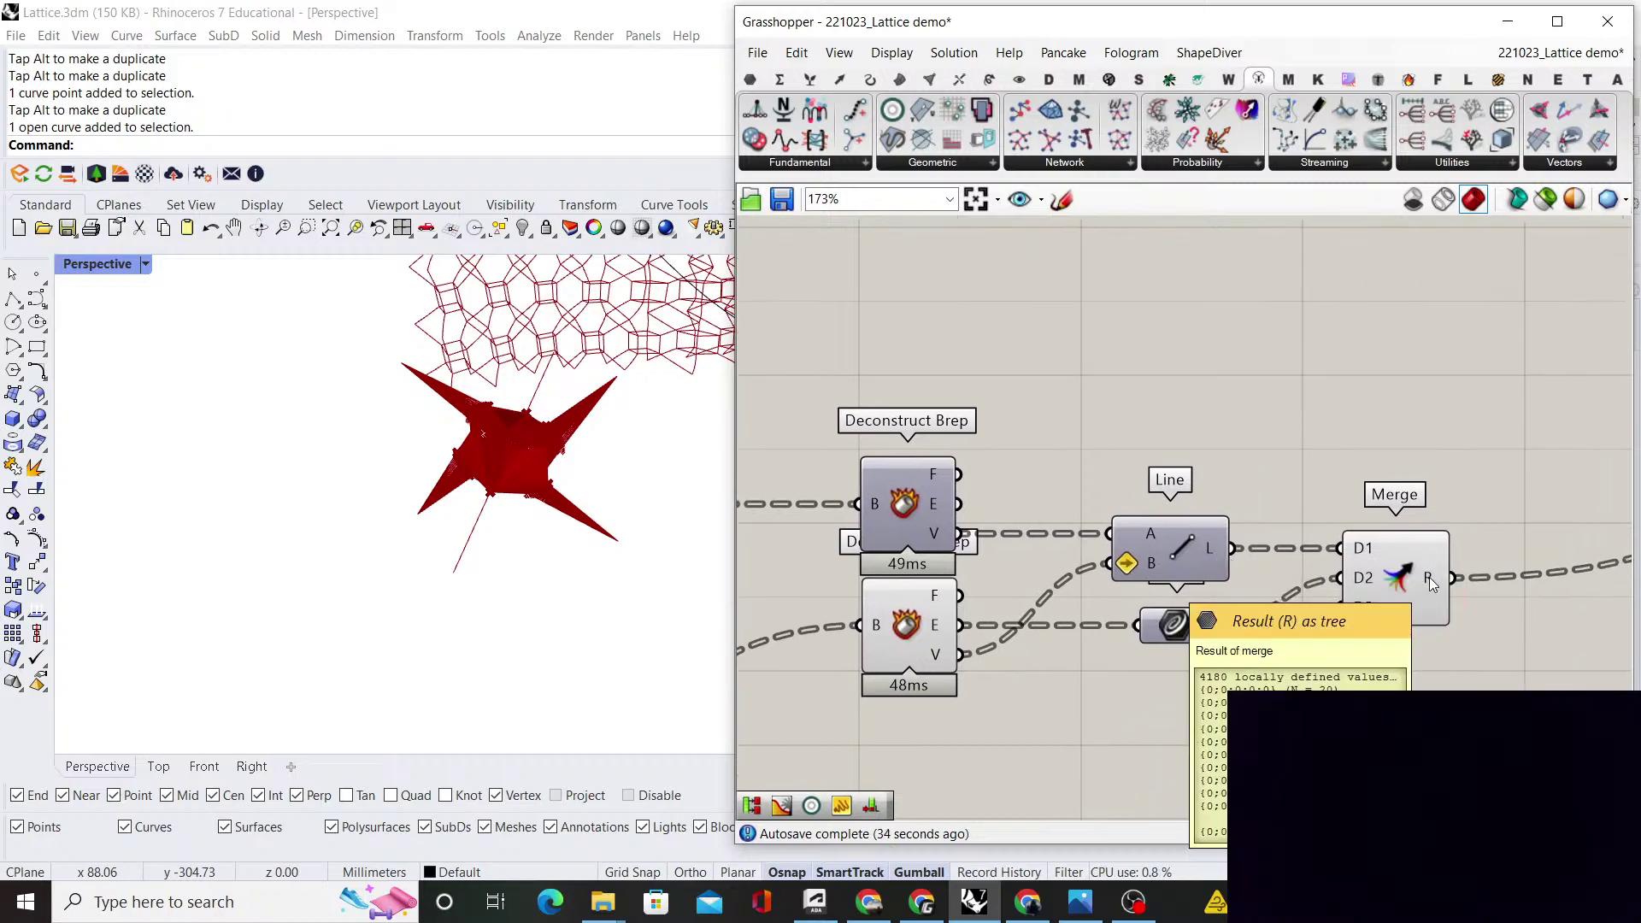
pyautogui.moveTo(1388, 577); pyautogui.dragTo(1320, 553, button='right')
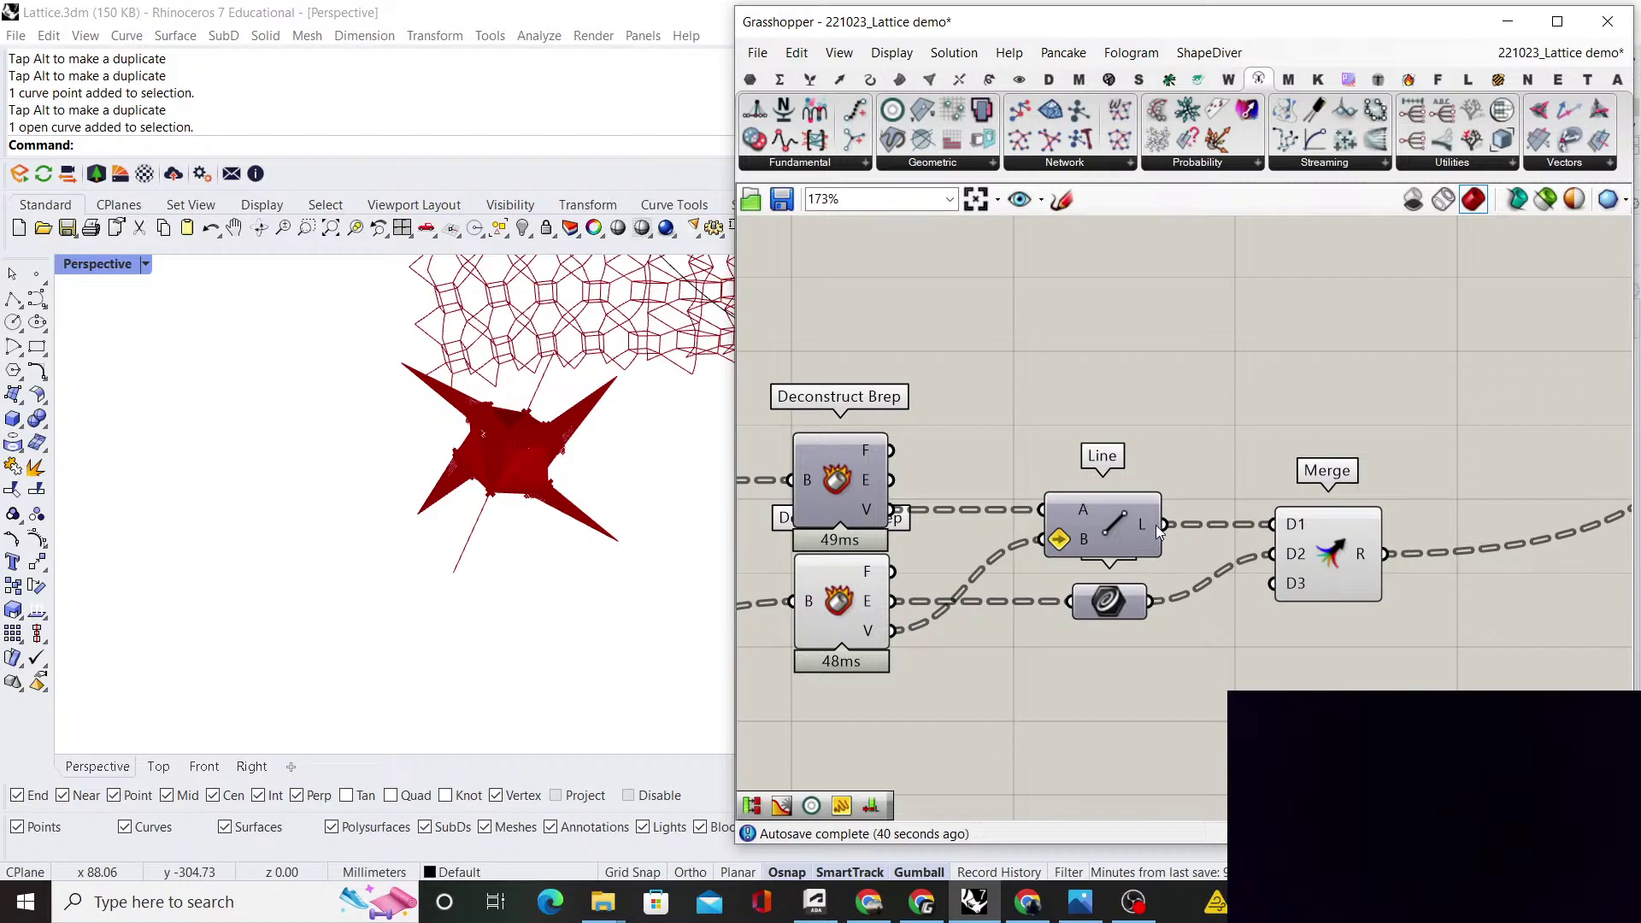
pyautogui.moveTo(1147, 525)
# Move the Line and Curve components closer to the two Deconstruct Breps
pyautogui.moveTo(1181, 649); pyautogui.dragTo(1075, 516)
pyautogui.click(1146, 461)
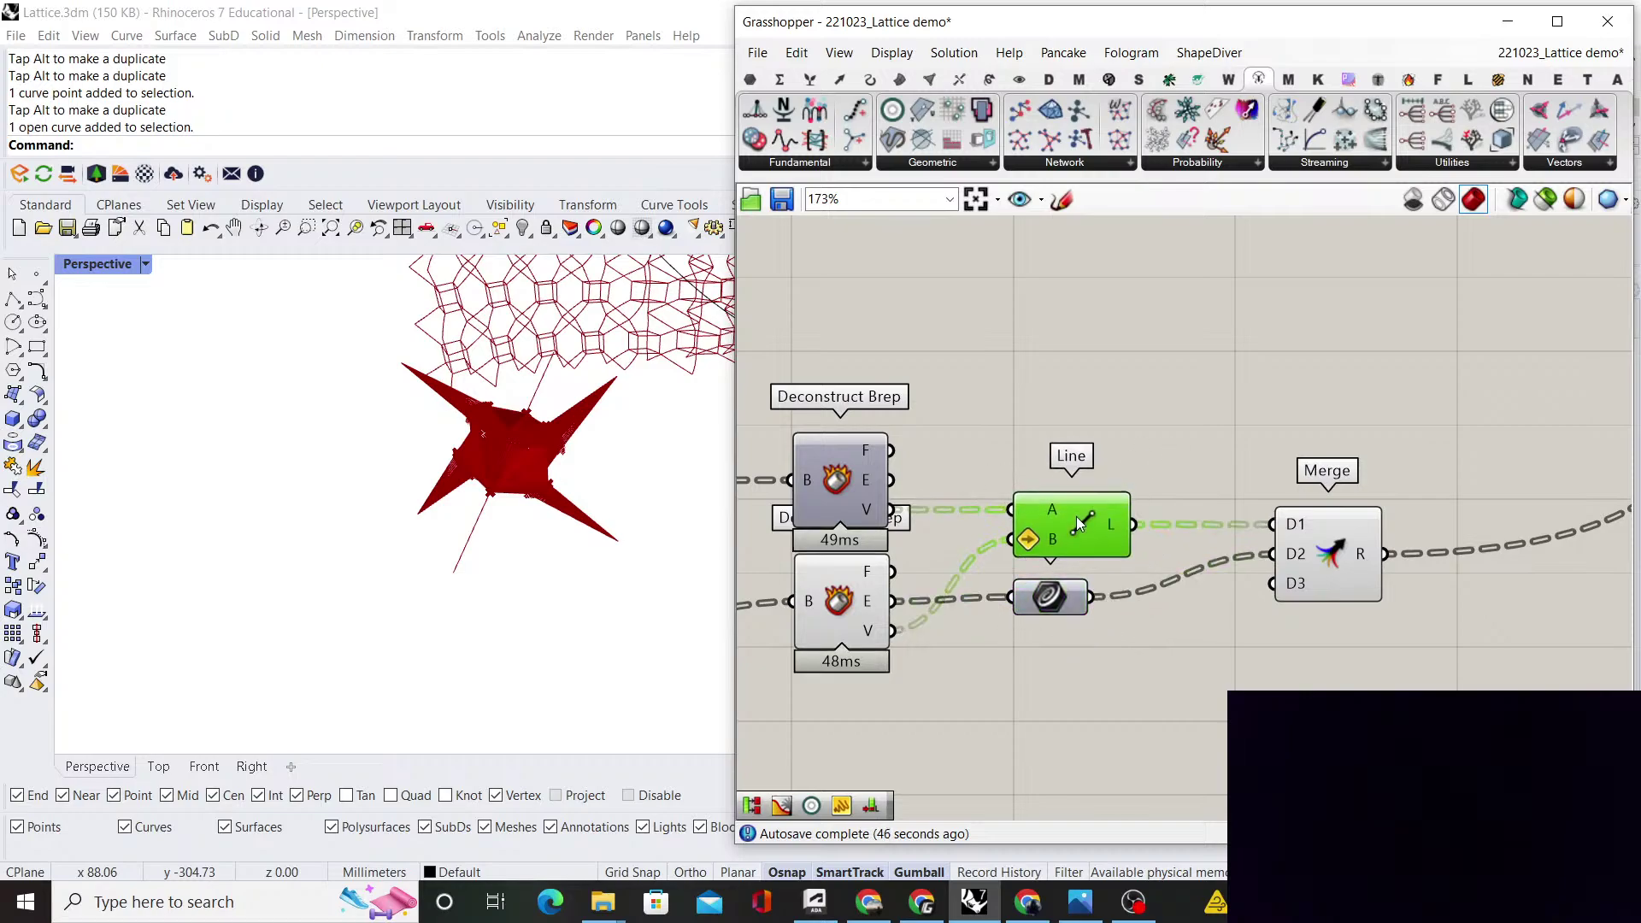
pyautogui.click(1067, 561)
pyautogui.moveTo(1057, 585); pyautogui.dragTo(1056, 589)
pyautogui.click(1200, 398)
# Turn off the preview of the unit-cell components from the Deconstruct Breps through Merge
pyautogui.scroll(-3, 1207, 396)
pyautogui.scroll(-2, 1238, 393)
pyautogui.moveTo(1231, 576); pyautogui.dragTo(899, 346)
pyautogui.rightClick(897, 346)
pyautogui.click(947, 381)
pyautogui.click(1017, 368)
# Locate Box Morph and examine the whole morphed lattice wall in the Perspective and Front views
pyautogui.scroll(-6, 1051, 359)
pyautogui.moveTo(1121, 341); pyautogui.dragTo(1117, 571, button='right')
pyautogui.scroll(7, 1137, 375)
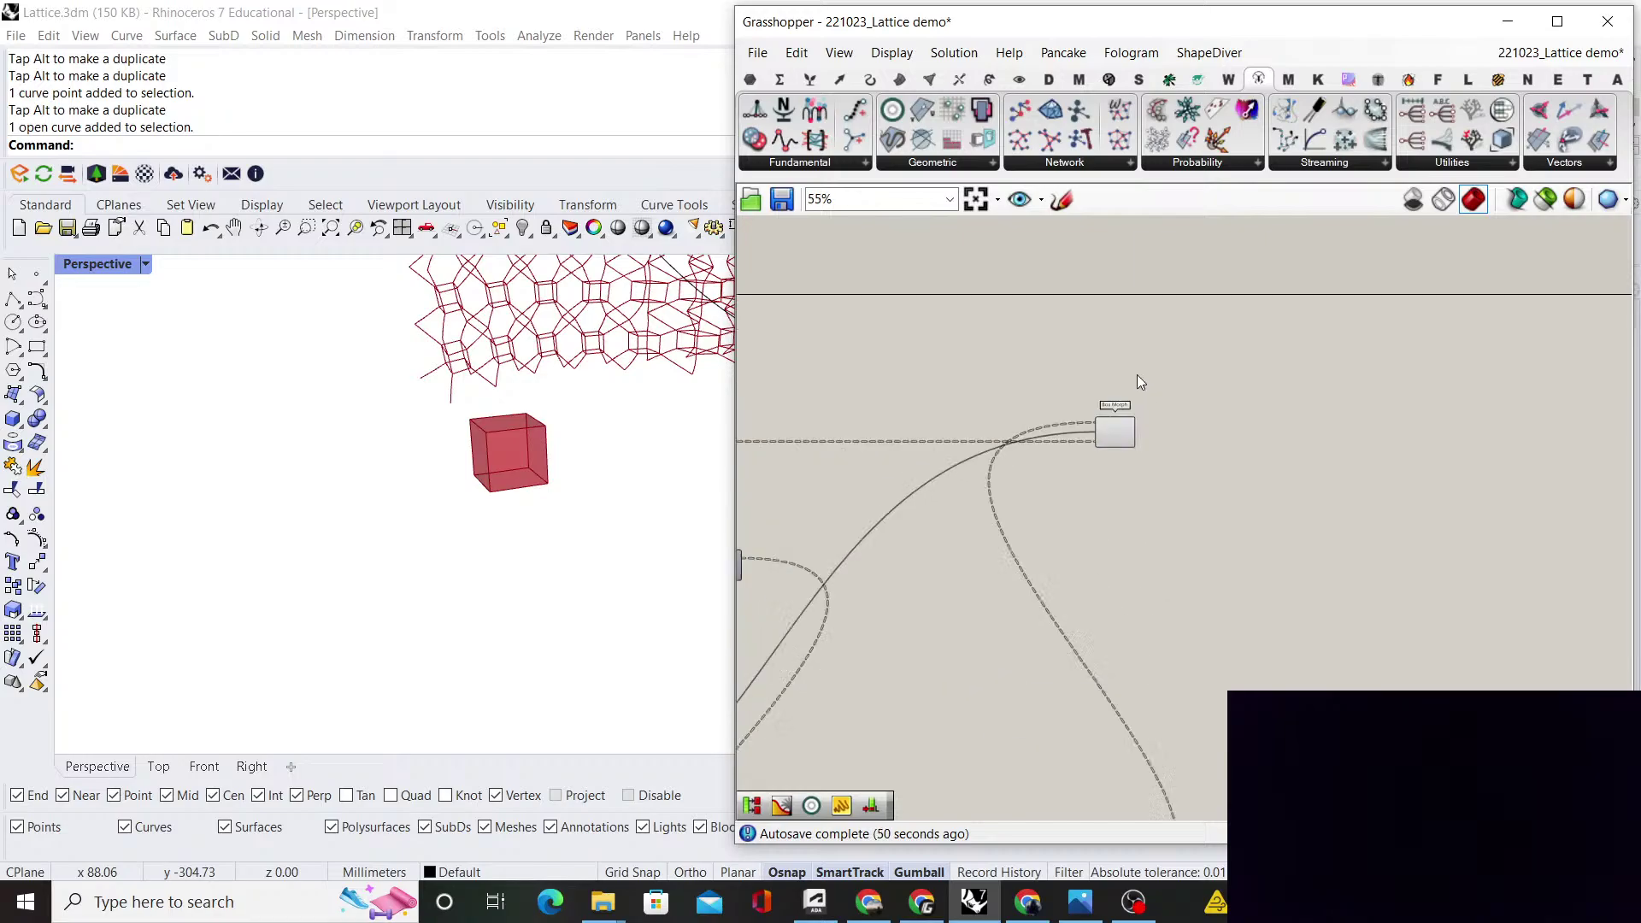
pyautogui.scroll(-8, 495, 556)
pyautogui.moveTo(495, 551)
pyautogui.mouseDown(button='right')
pyautogui.moveTo(520, 498)
pyautogui.moveTo(532, 515)
pyautogui.moveTo(513, 545)
pyautogui.mouseUp(button='right')
pyautogui.scroll(6, 532, 514)
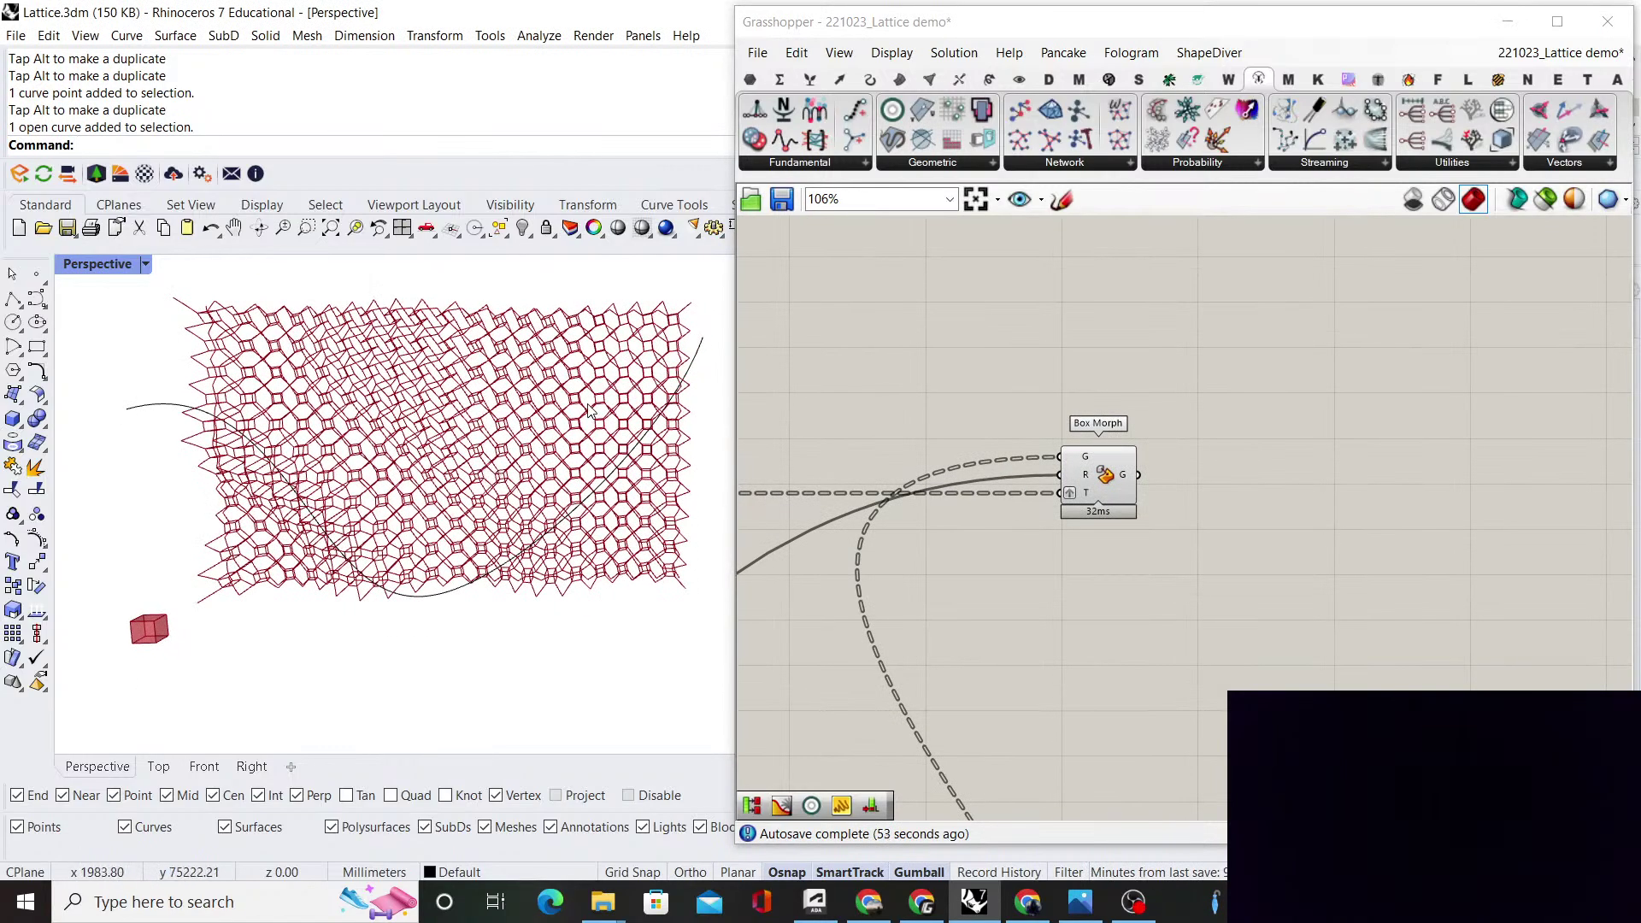
pyautogui.click(204, 767)
pyautogui.scroll(2, 487, 558)
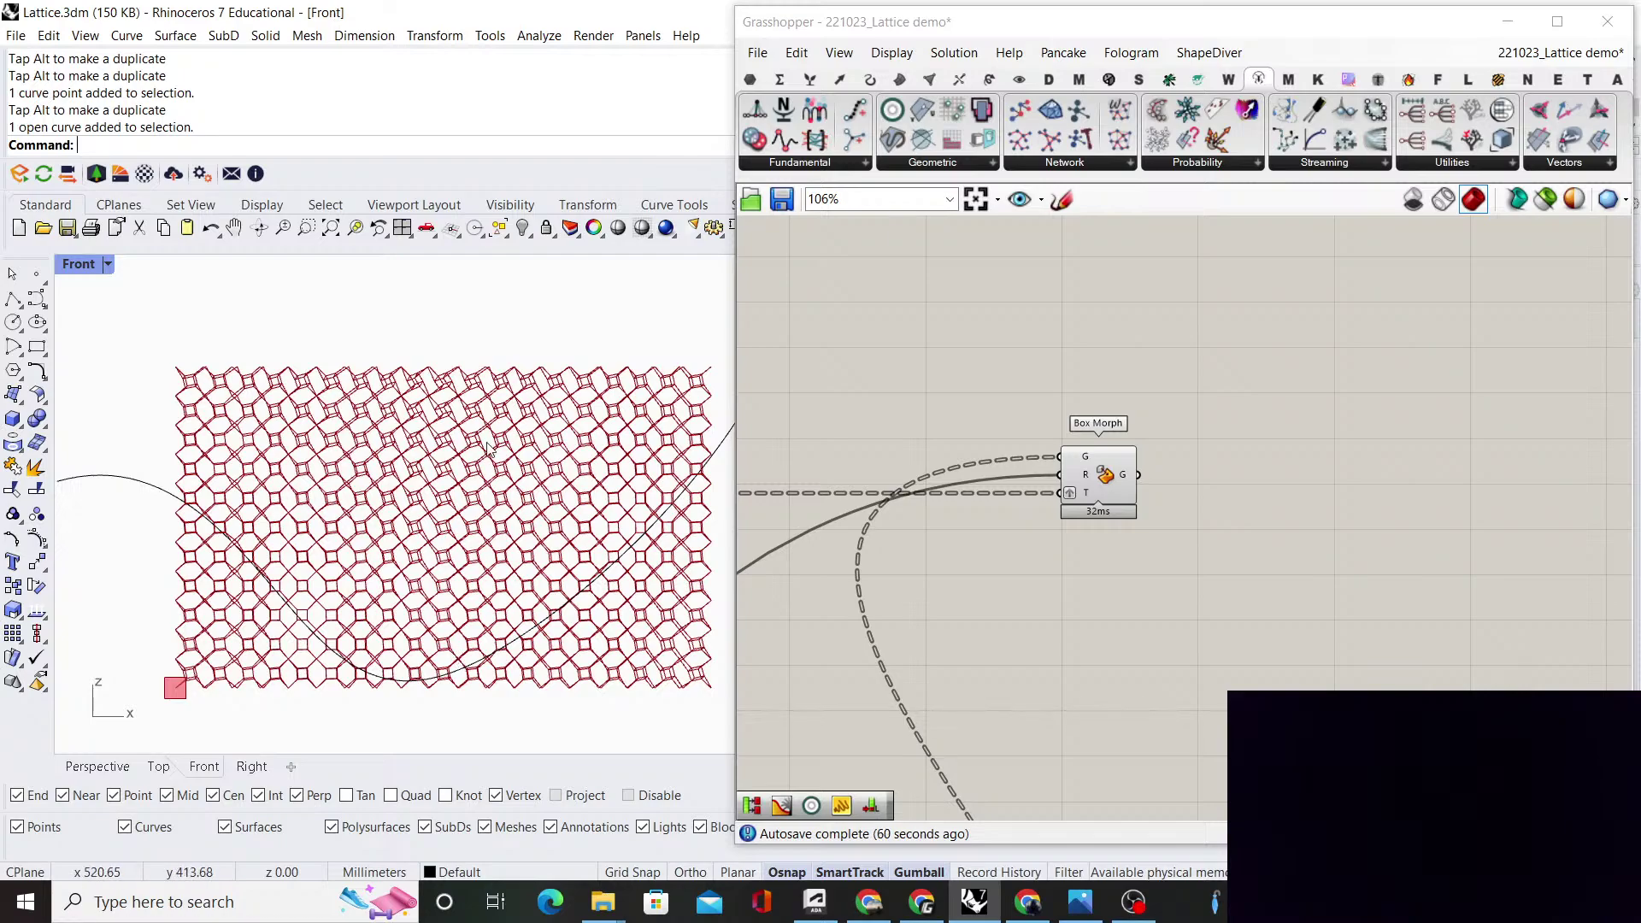
# Swap the two slider connections on Construct Domain so the 45 slider feeds the domain start and the 0 slider the end
pyautogui.scroll(-2, 1048, 444)
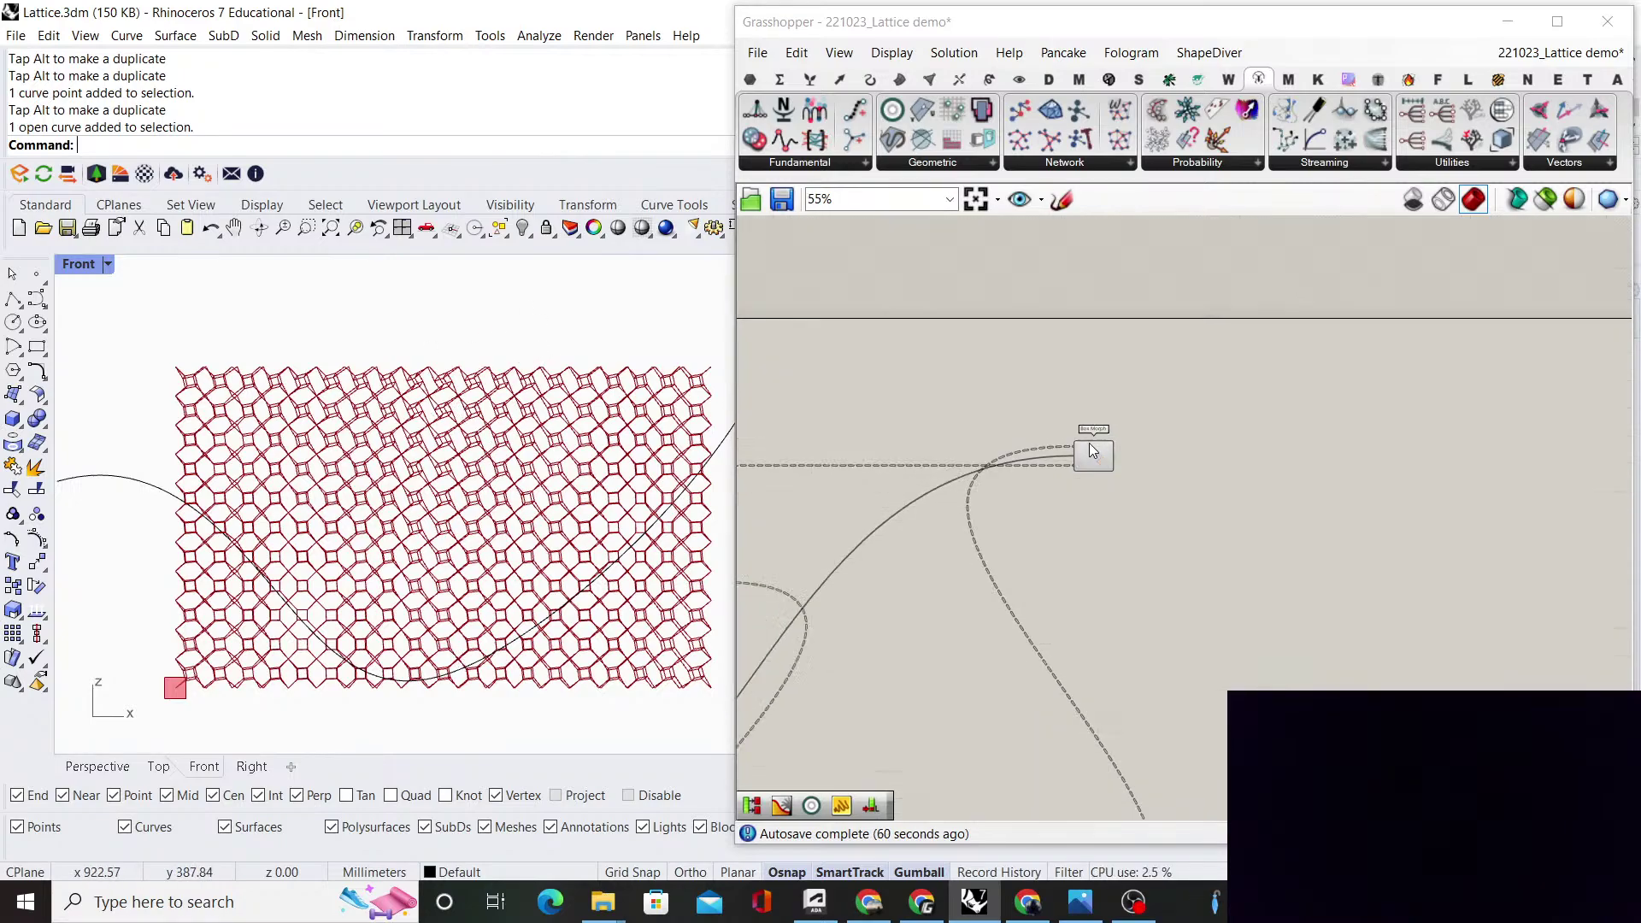
pyautogui.scroll(3, 930, 470)
pyautogui.moveTo(930, 471); pyautogui.dragTo(1138, 773, button='right')
pyautogui.scroll(-3, 1151, 479)
pyautogui.moveTo(1340, 245); pyautogui.dragTo(1188, 550, button='right')
pyautogui.scroll(6, 1188, 550)
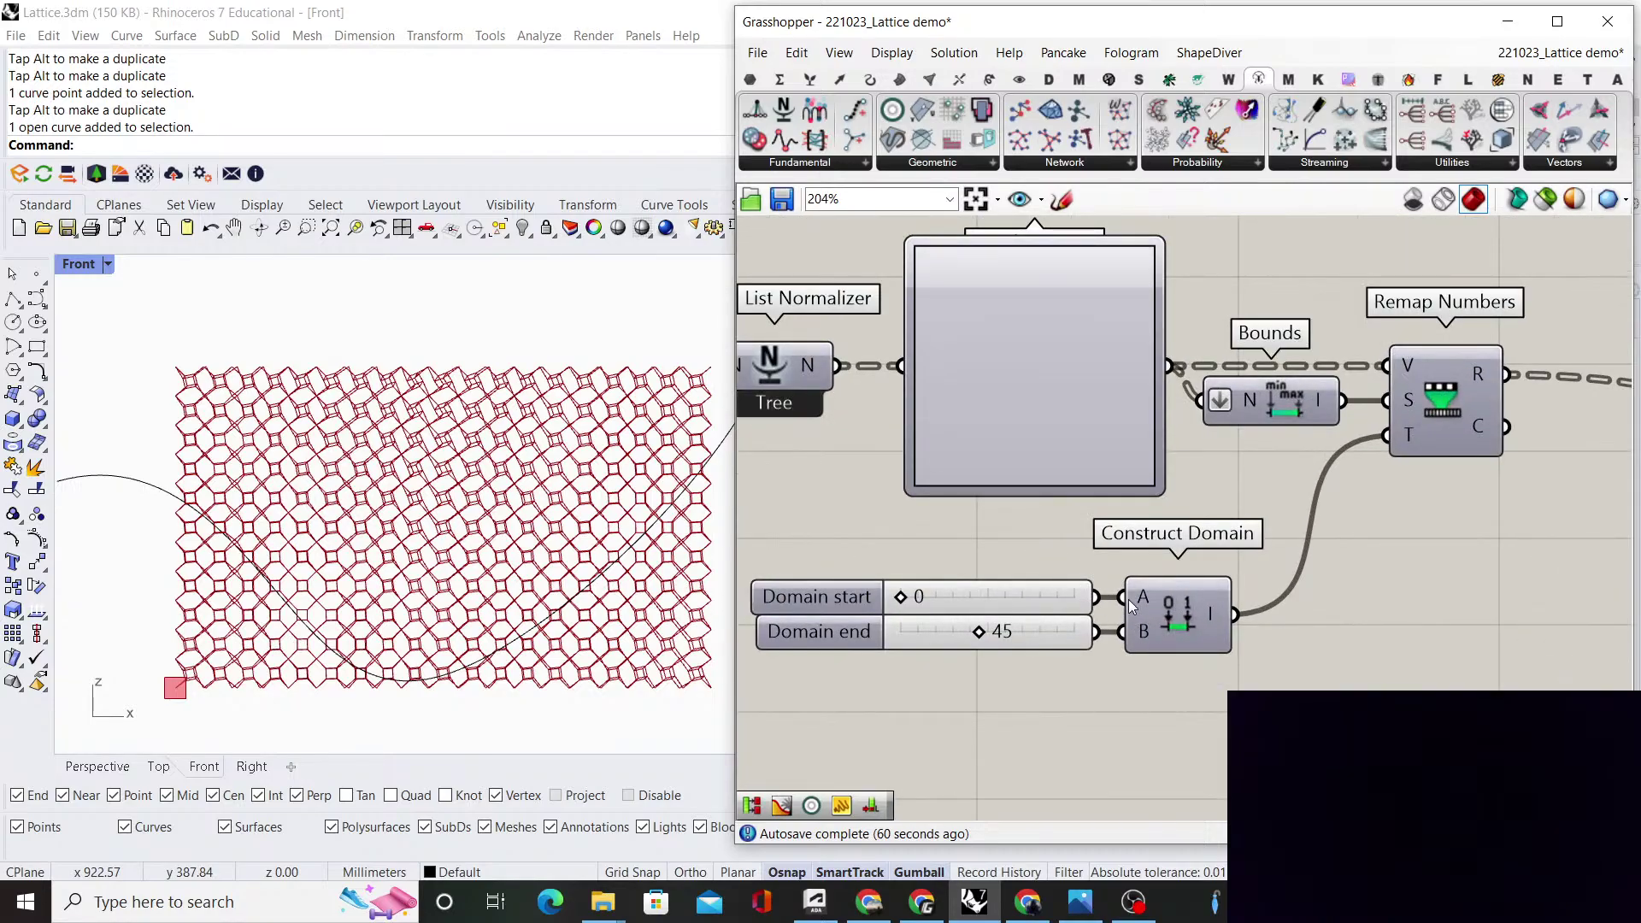
pyautogui.moveTo(1097, 596); pyautogui.dragTo(1155, 581)
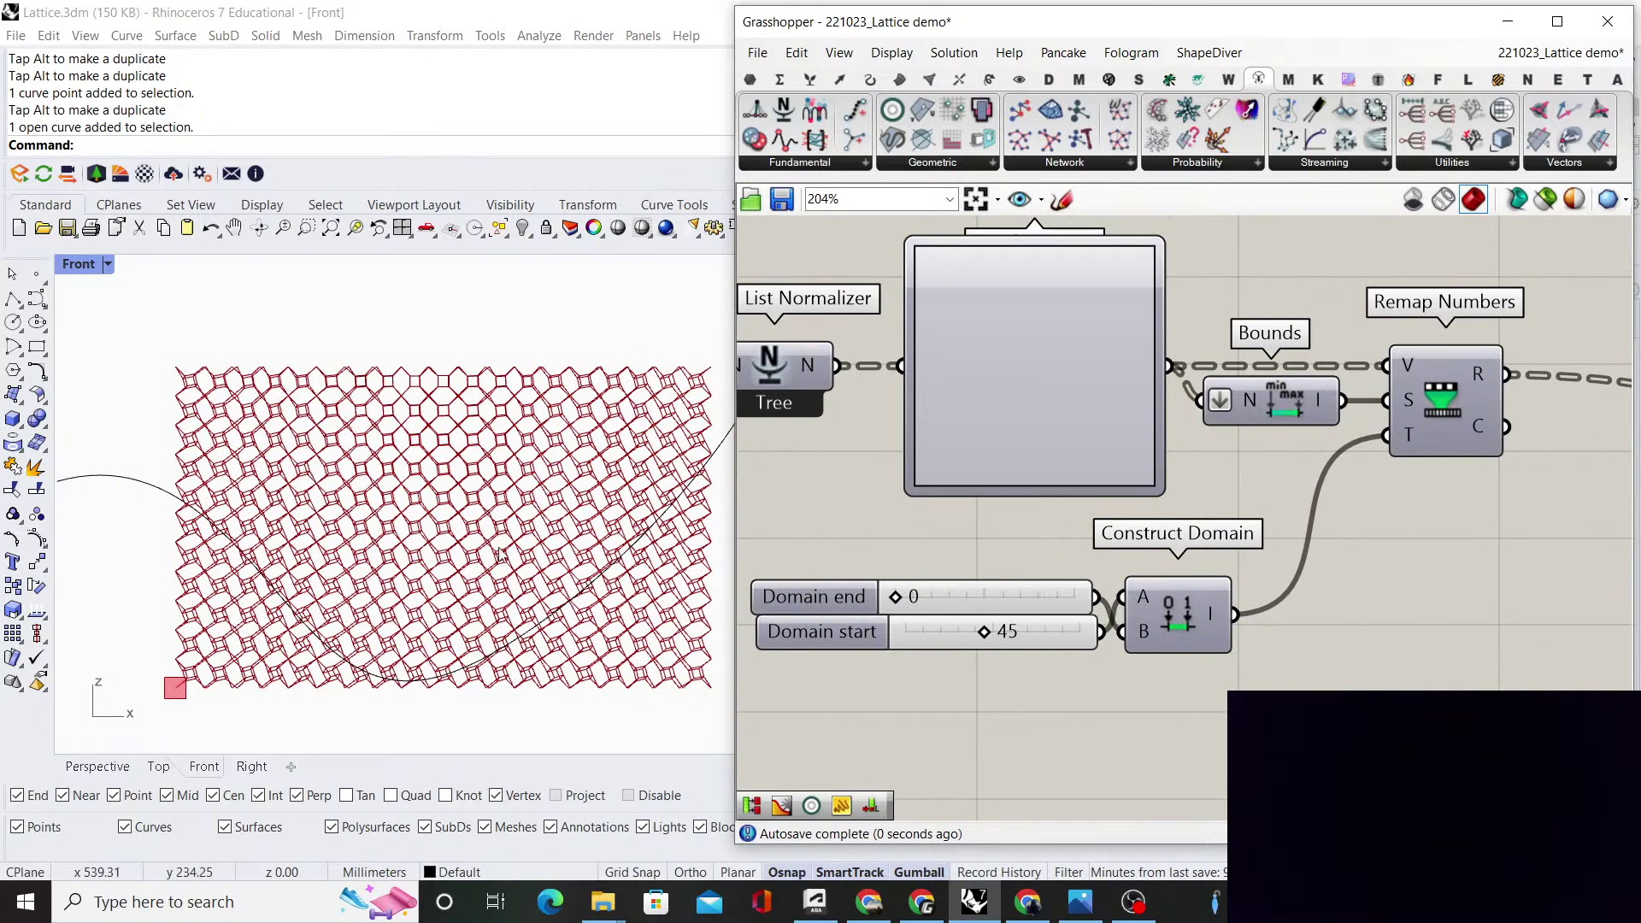
# Try a lower Domain start value on the lattice rotation and reset it to 45
pyautogui.moveTo(988, 633)
pyautogui.mouseDown()
pyautogui.moveTo(1069, 636)
pyautogui.moveTo(977, 637)
pyautogui.mouseUp()
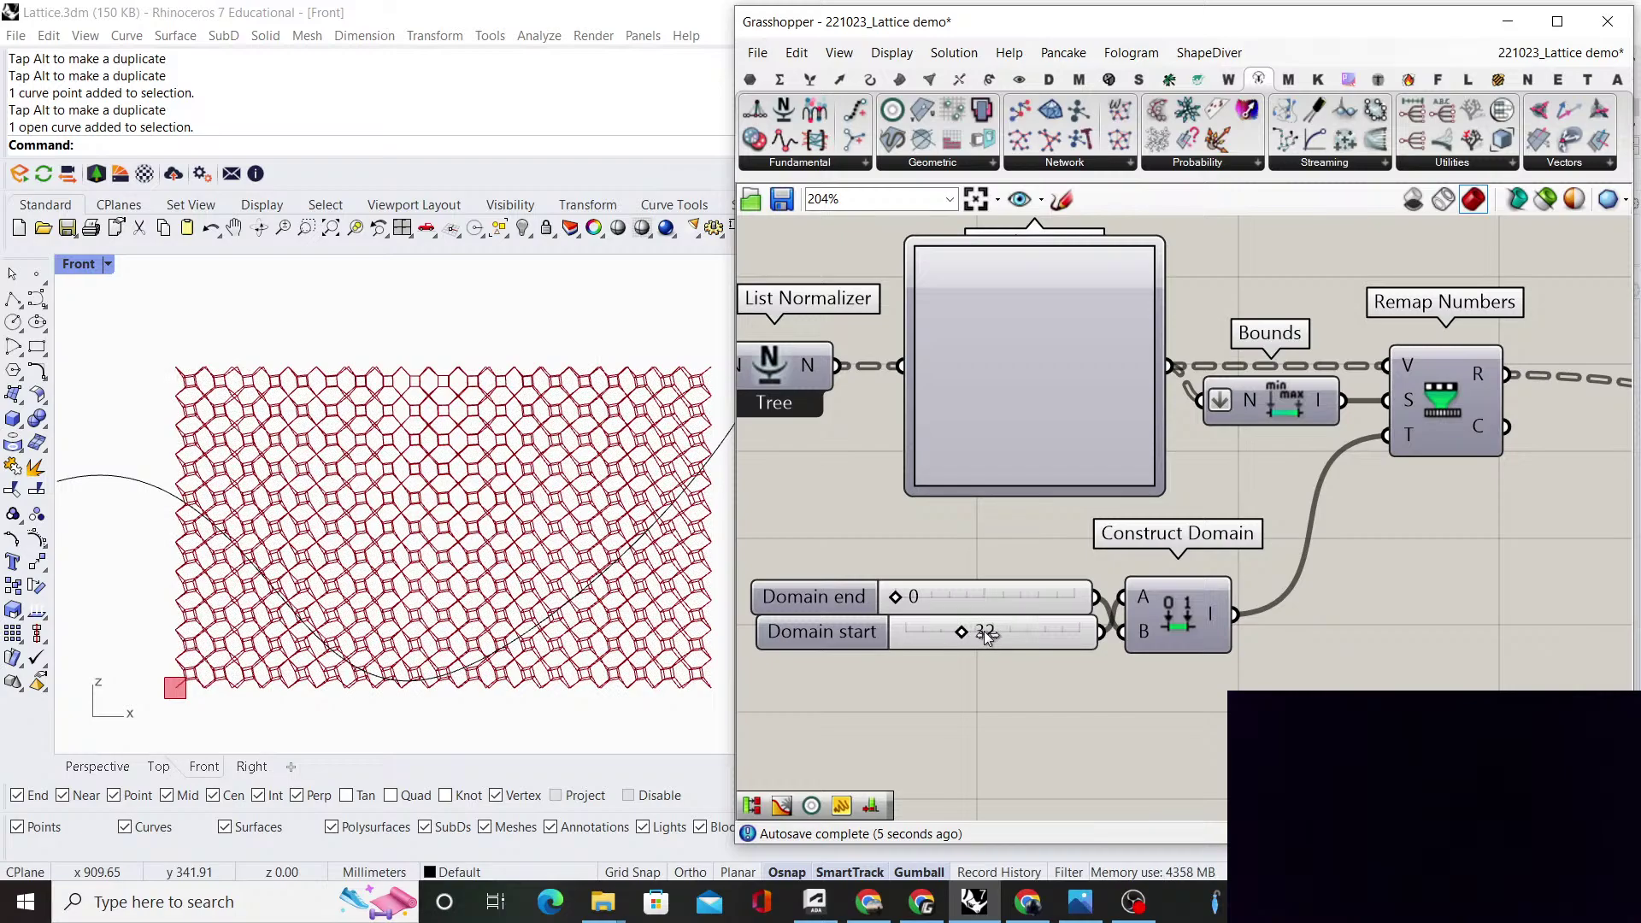
pyautogui.doubleClick(975, 637)
pyautogui.write('45')
pyautogui.press('Return')
# Set the Graph Mapper's graph type to Bezier
pyautogui.scroll(-3, 1053, 563)
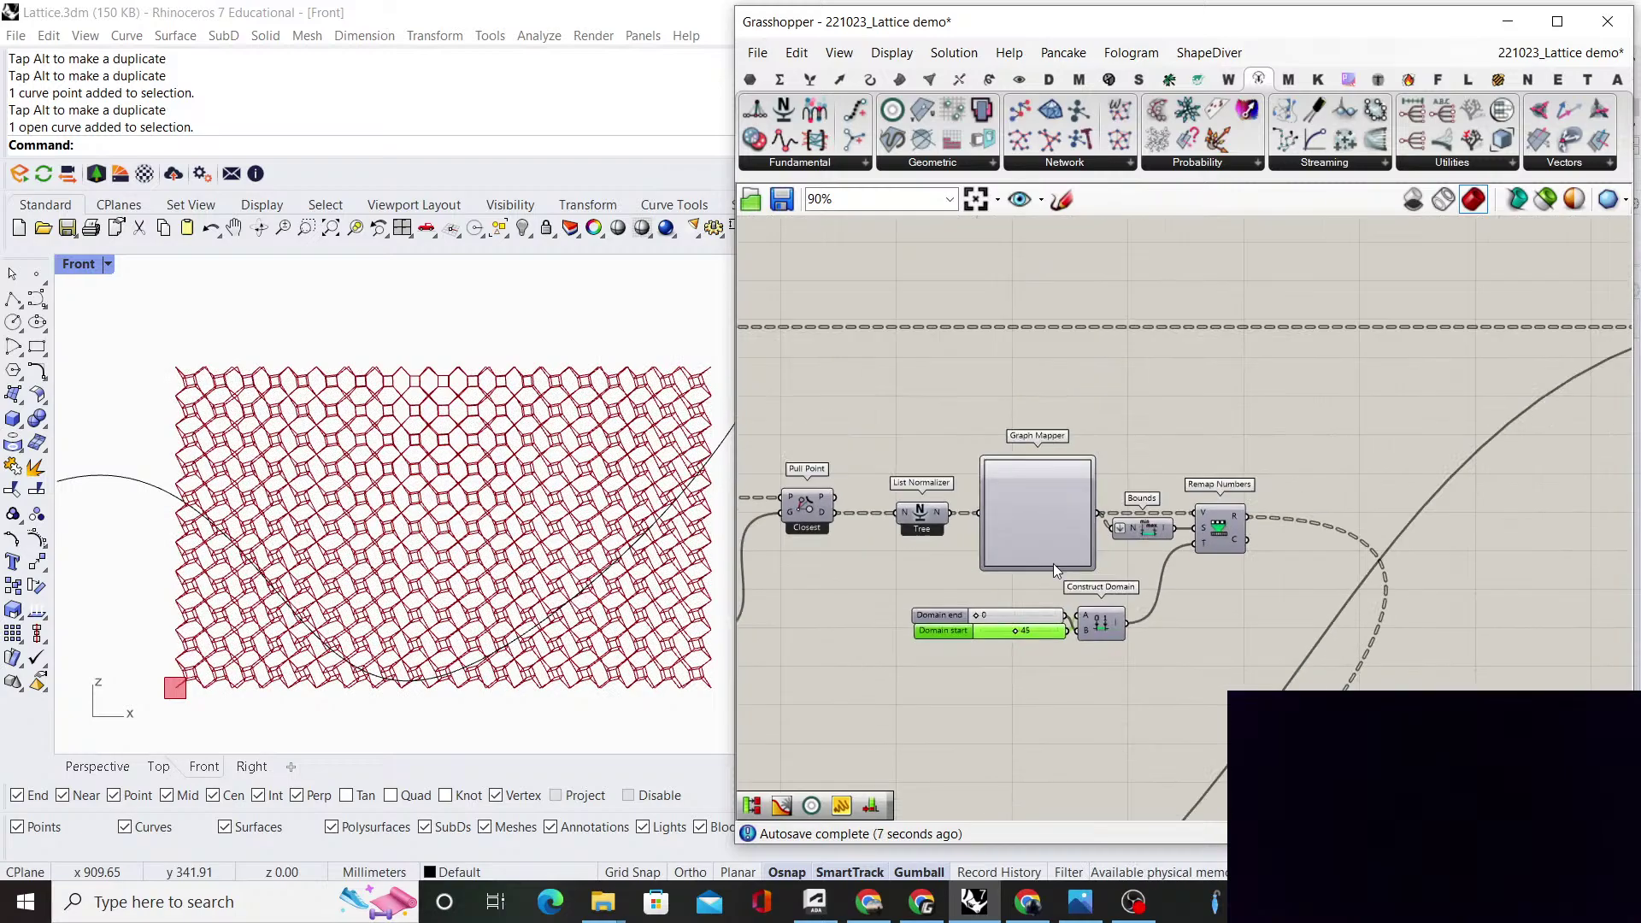
pyautogui.scroll(1, 1027, 566)
pyautogui.rightClick(1028, 567)
pyautogui.moveTo(1160, 808)
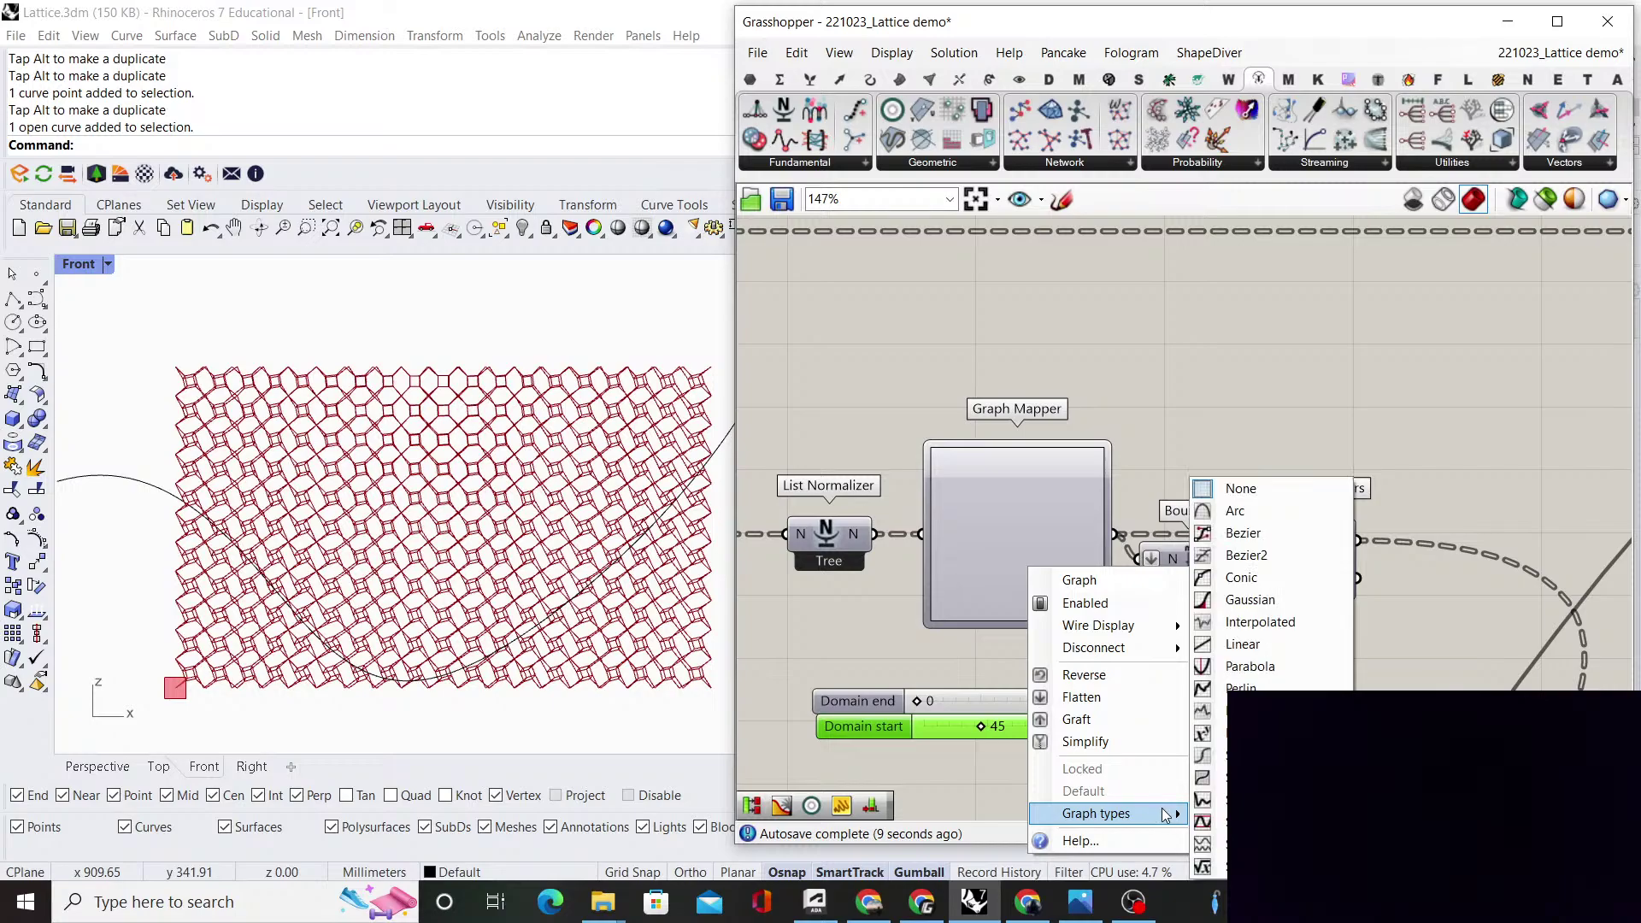
pyautogui.click(1231, 534)
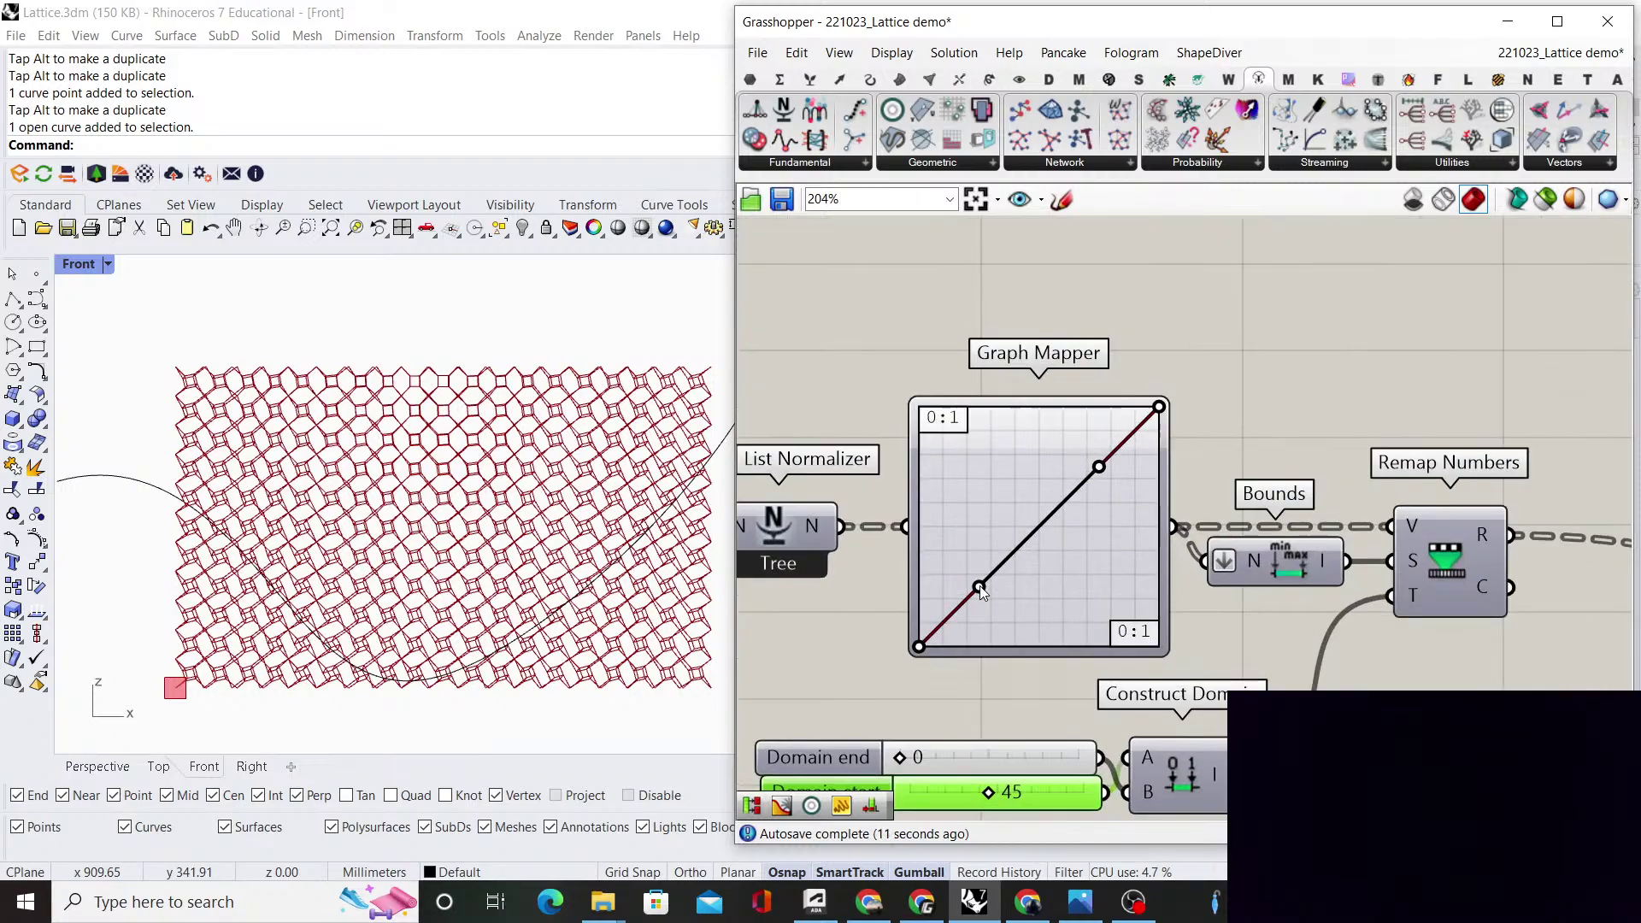
# Shape the Bezier graph into an S-curve with its start handle on the lower edge and its end handle on the upper edge
pyautogui.moveTo(974, 577); pyautogui.dragTo(1058, 634)
pyautogui.scroll(2, 1048, 628)
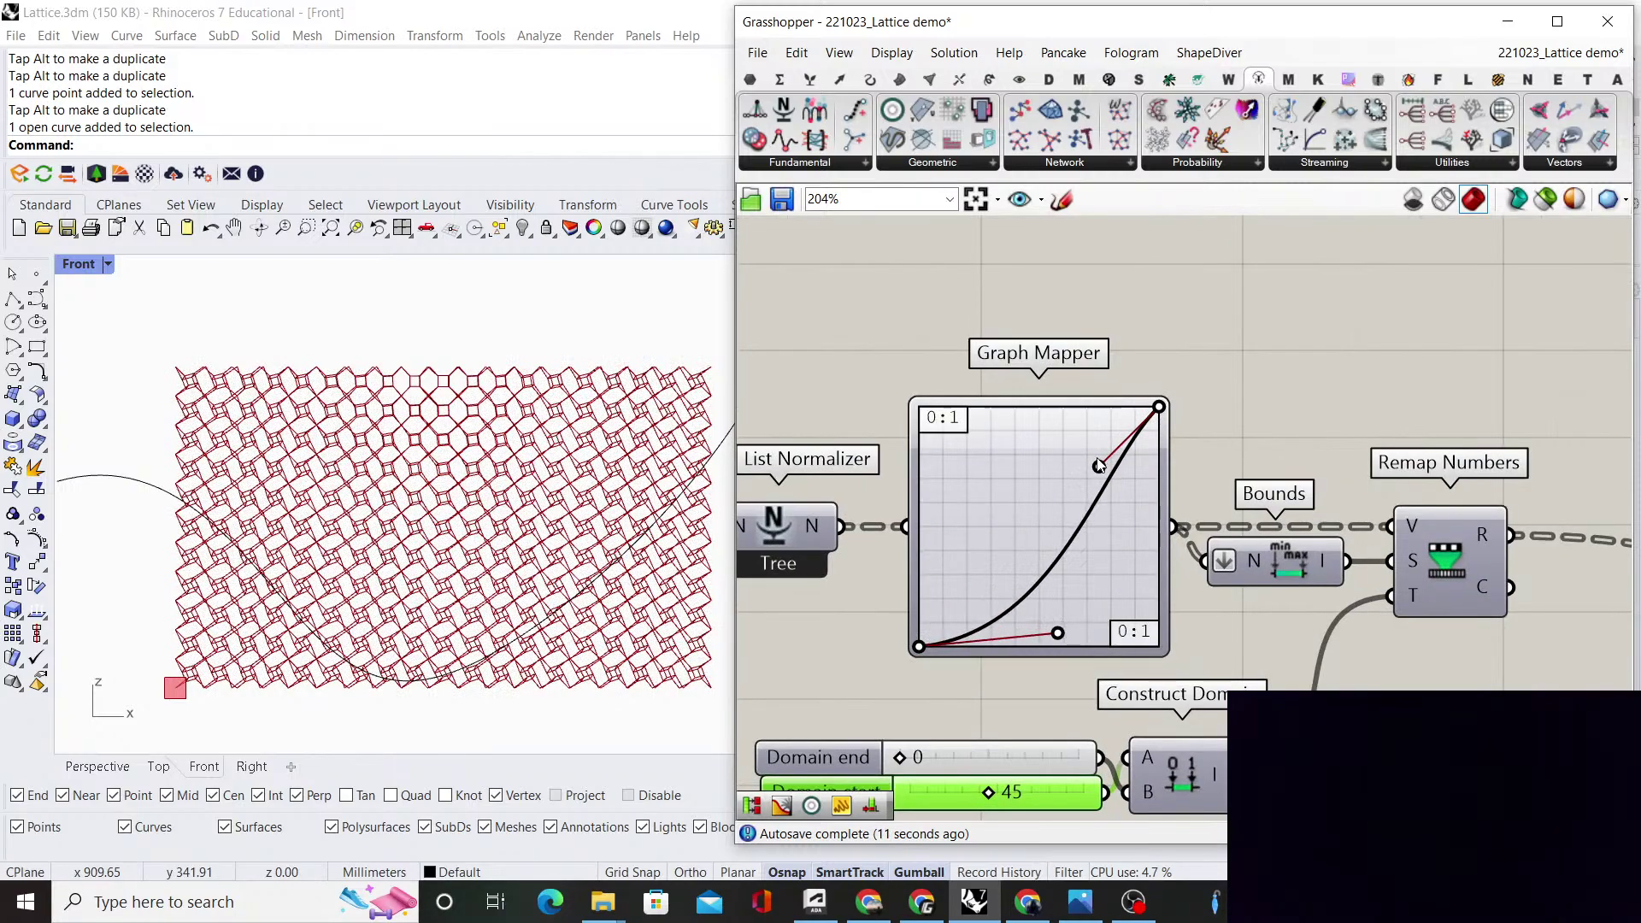
pyautogui.moveTo(1098, 467); pyautogui.dragTo(953, 405)
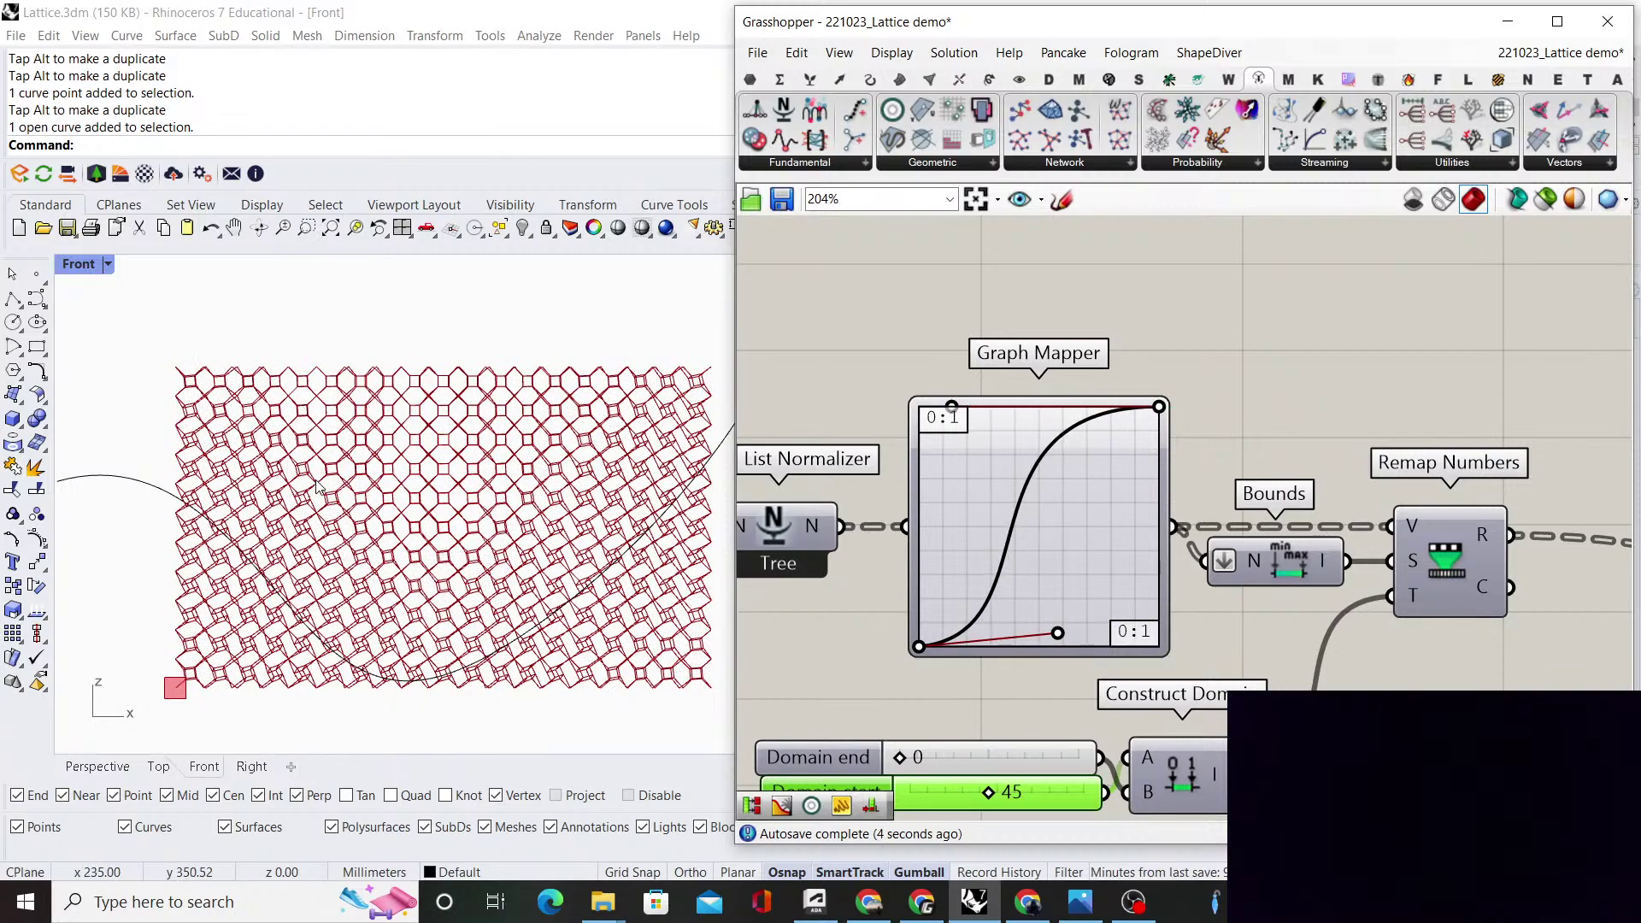
pyautogui.scroll(2, 539, 539)
pyautogui.scroll(-2, 396, 529)
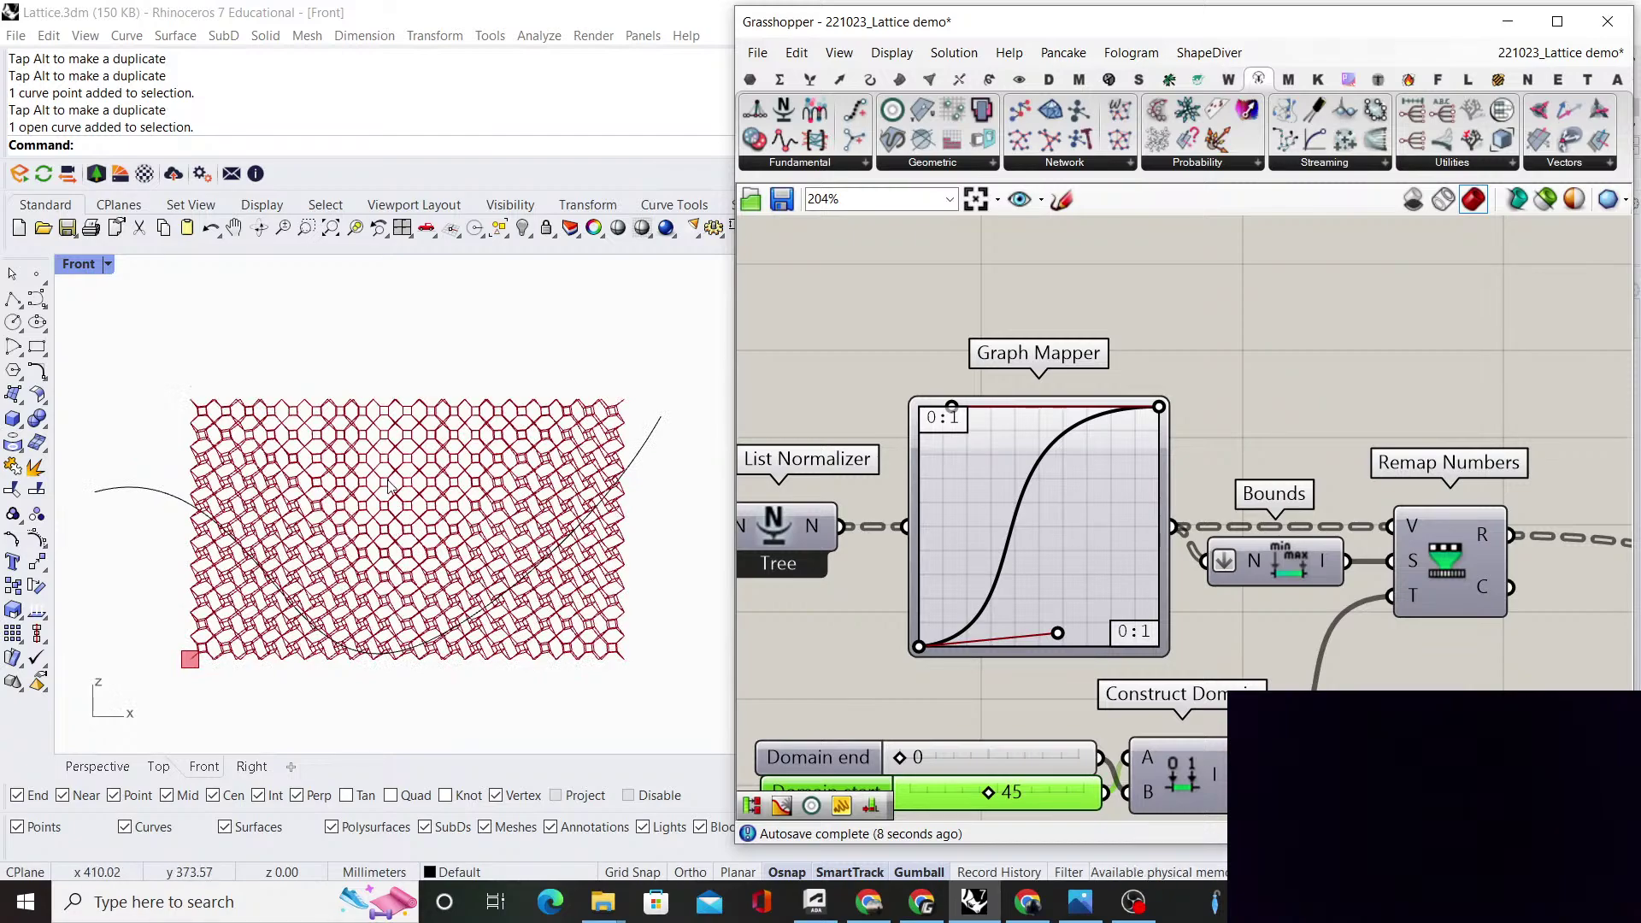
pyautogui.moveTo(1065, 638); pyautogui.dragTo(1028, 663)
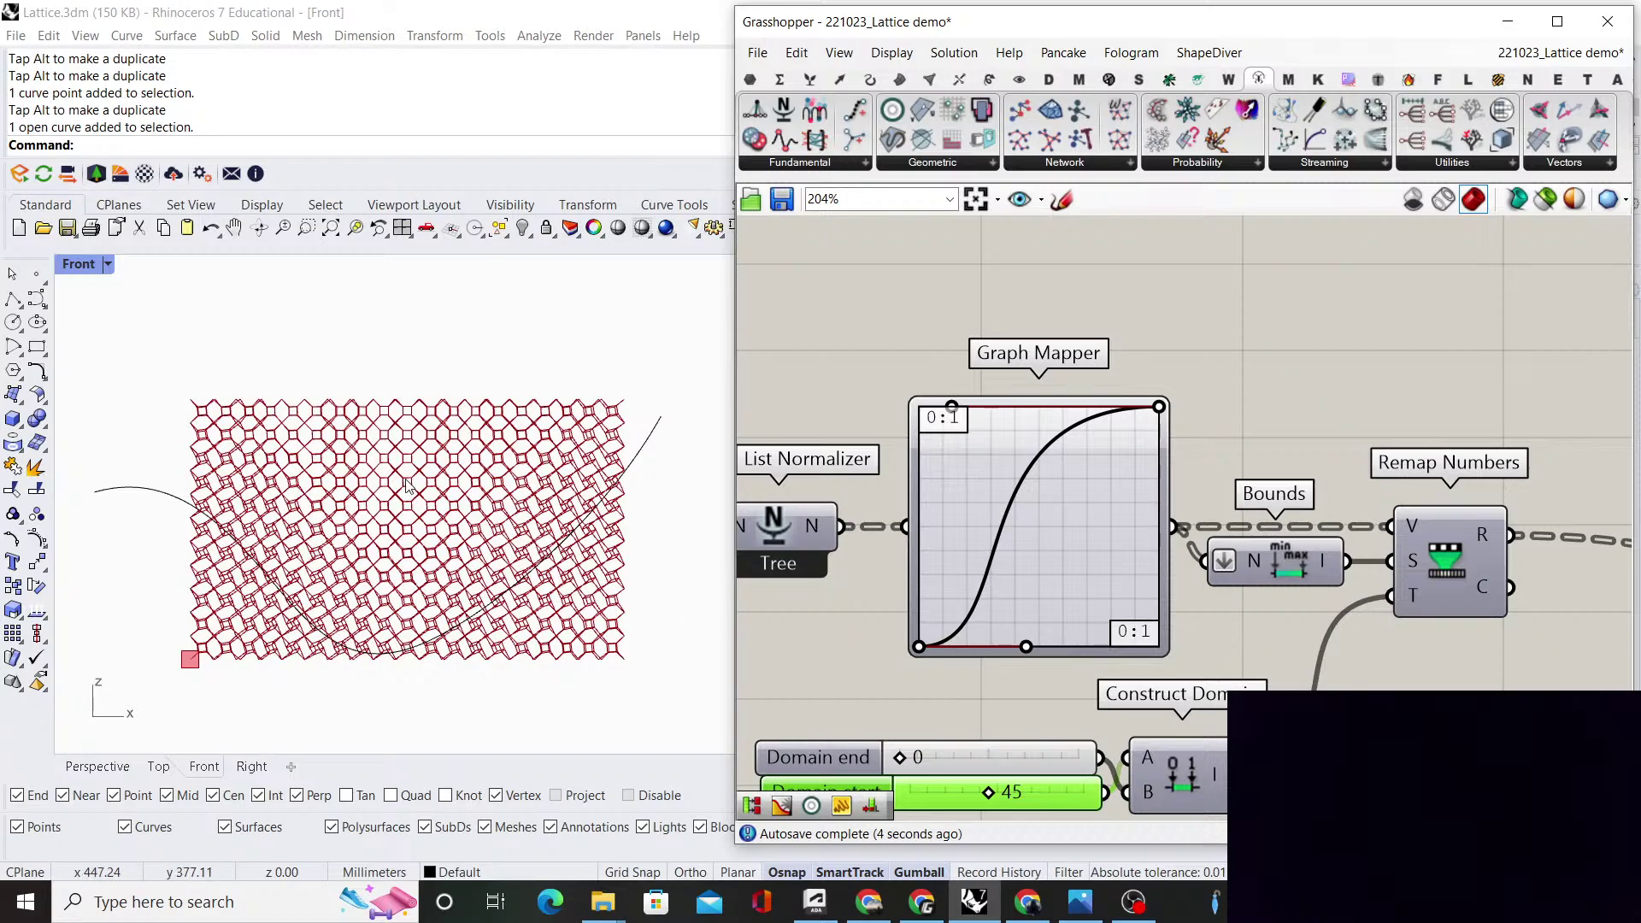
# Turn off the preview of the Scale component in the unit-cell definition
pyautogui.scroll(-6, 1026, 650)
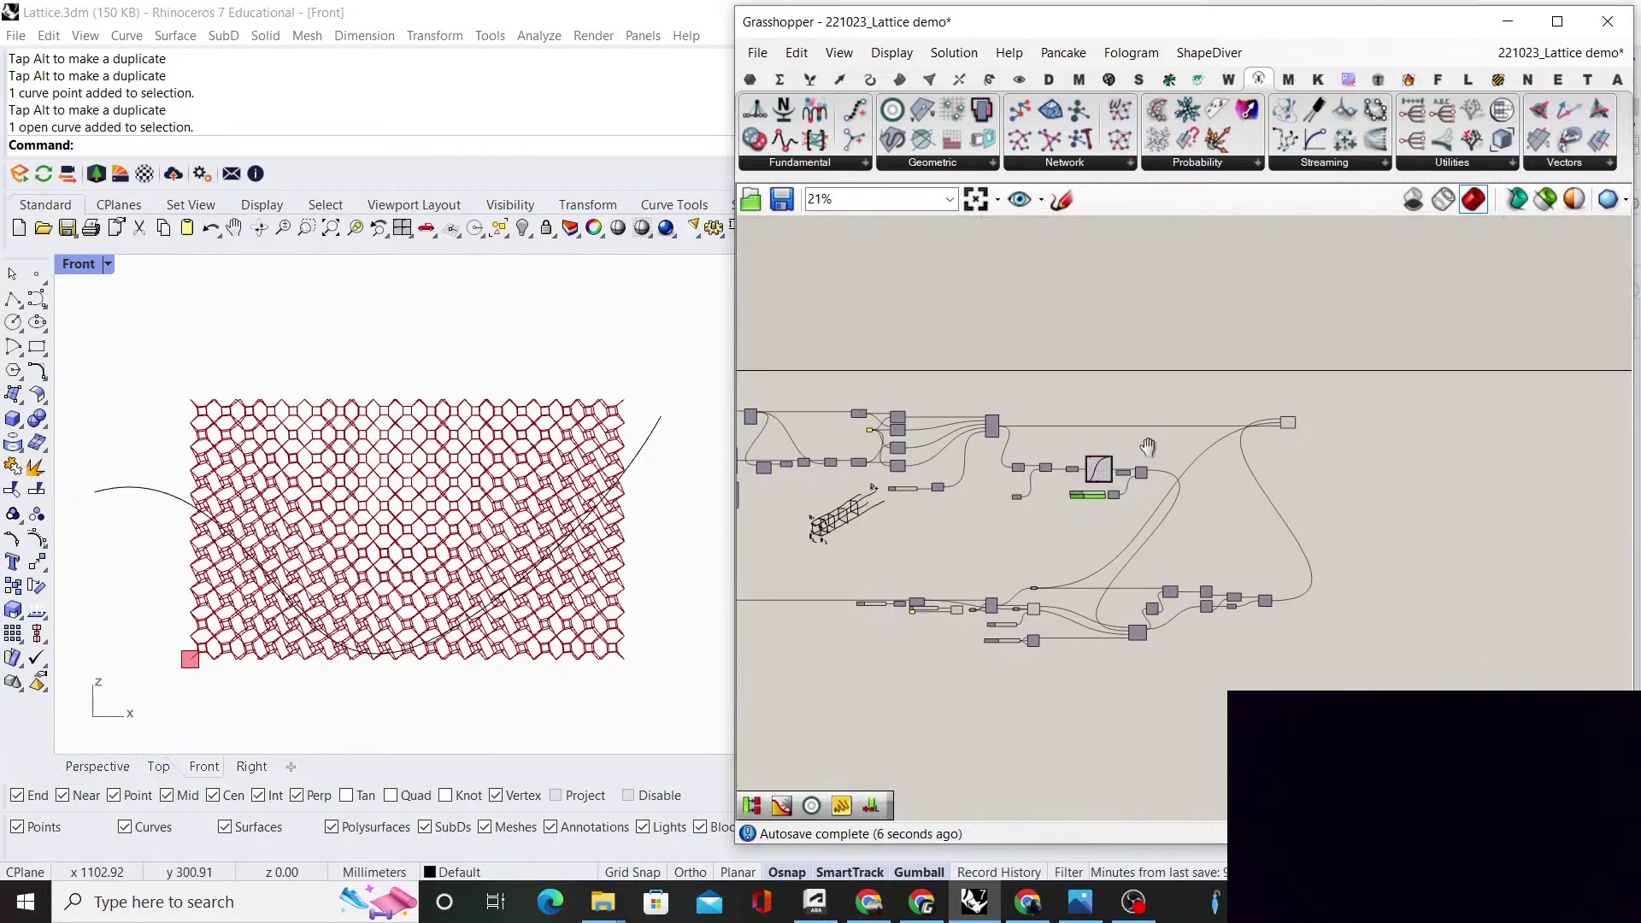
pyautogui.scroll(4, 1052, 622)
pyautogui.click(893, 614)
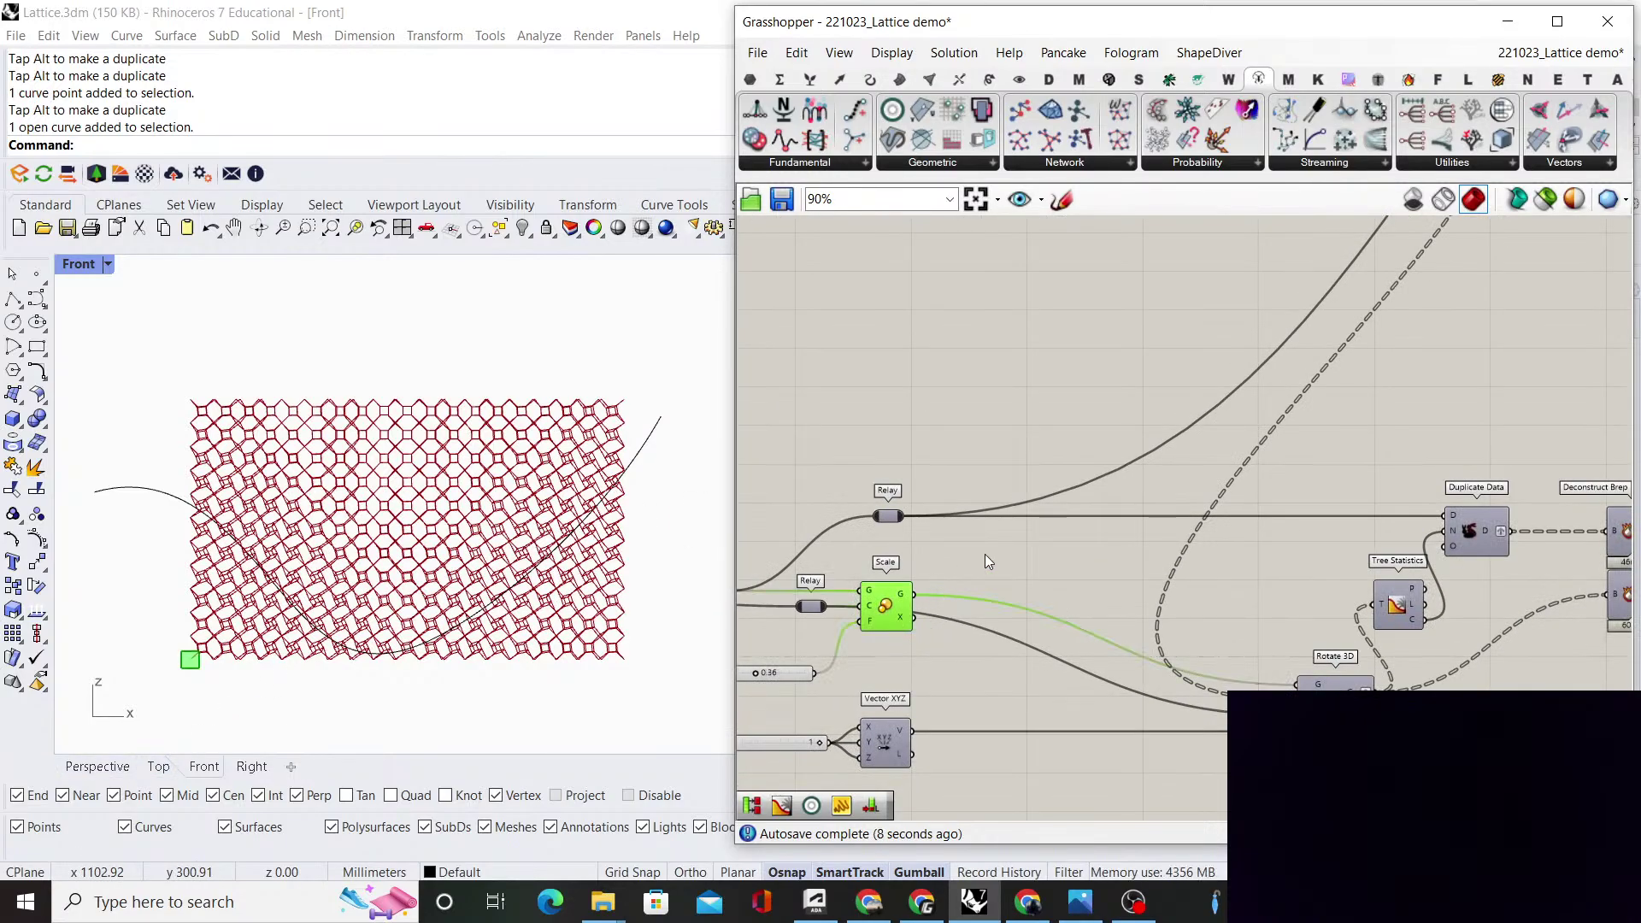
pyautogui.rightClick(985, 553)
pyautogui.click(1033, 592)
pyautogui.click(1110, 531)
# Review the unit-cell chain from Rotate 3D and Tree Statistics through Duplicate Data and the Deconstruct Breps to Merge
pyautogui.scroll(-3, 1298, 512)
pyautogui.scroll(4, 1253, 608)
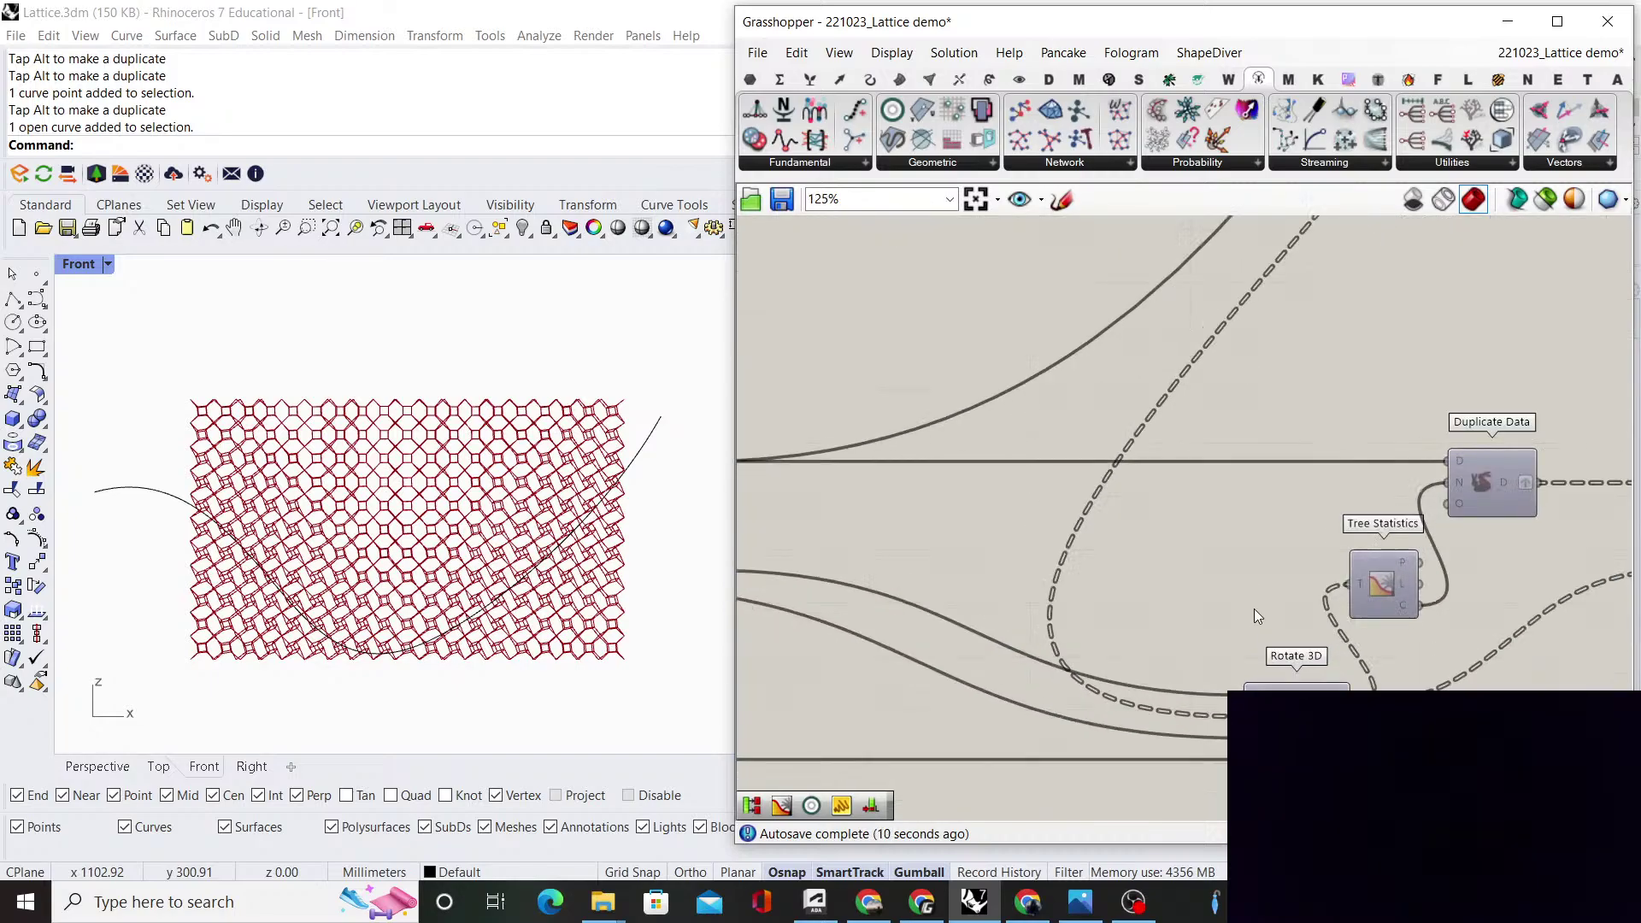
pyautogui.scroll(-6, 1278, 484)
pyautogui.scroll(5, 1163, 560)
pyautogui.moveTo(1069, 676); pyautogui.dragTo(1039, 566)
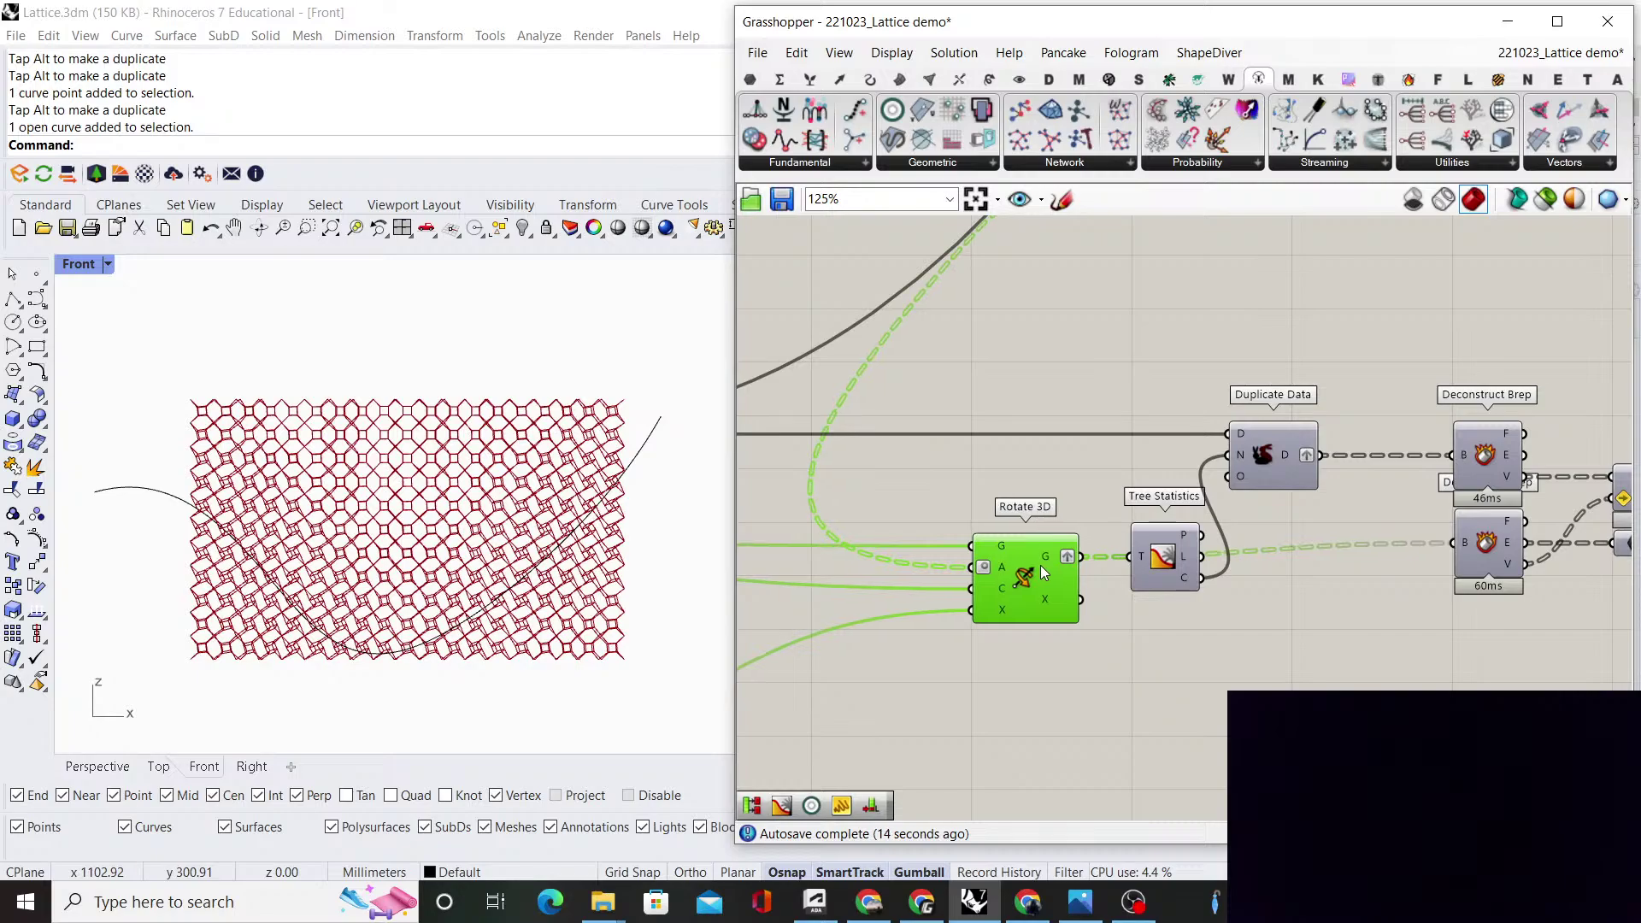
pyautogui.scroll(2, 1235, 564)
pyautogui.click(1102, 552)
pyautogui.click(1121, 447)
pyautogui.scroll(-4, 1038, 466)
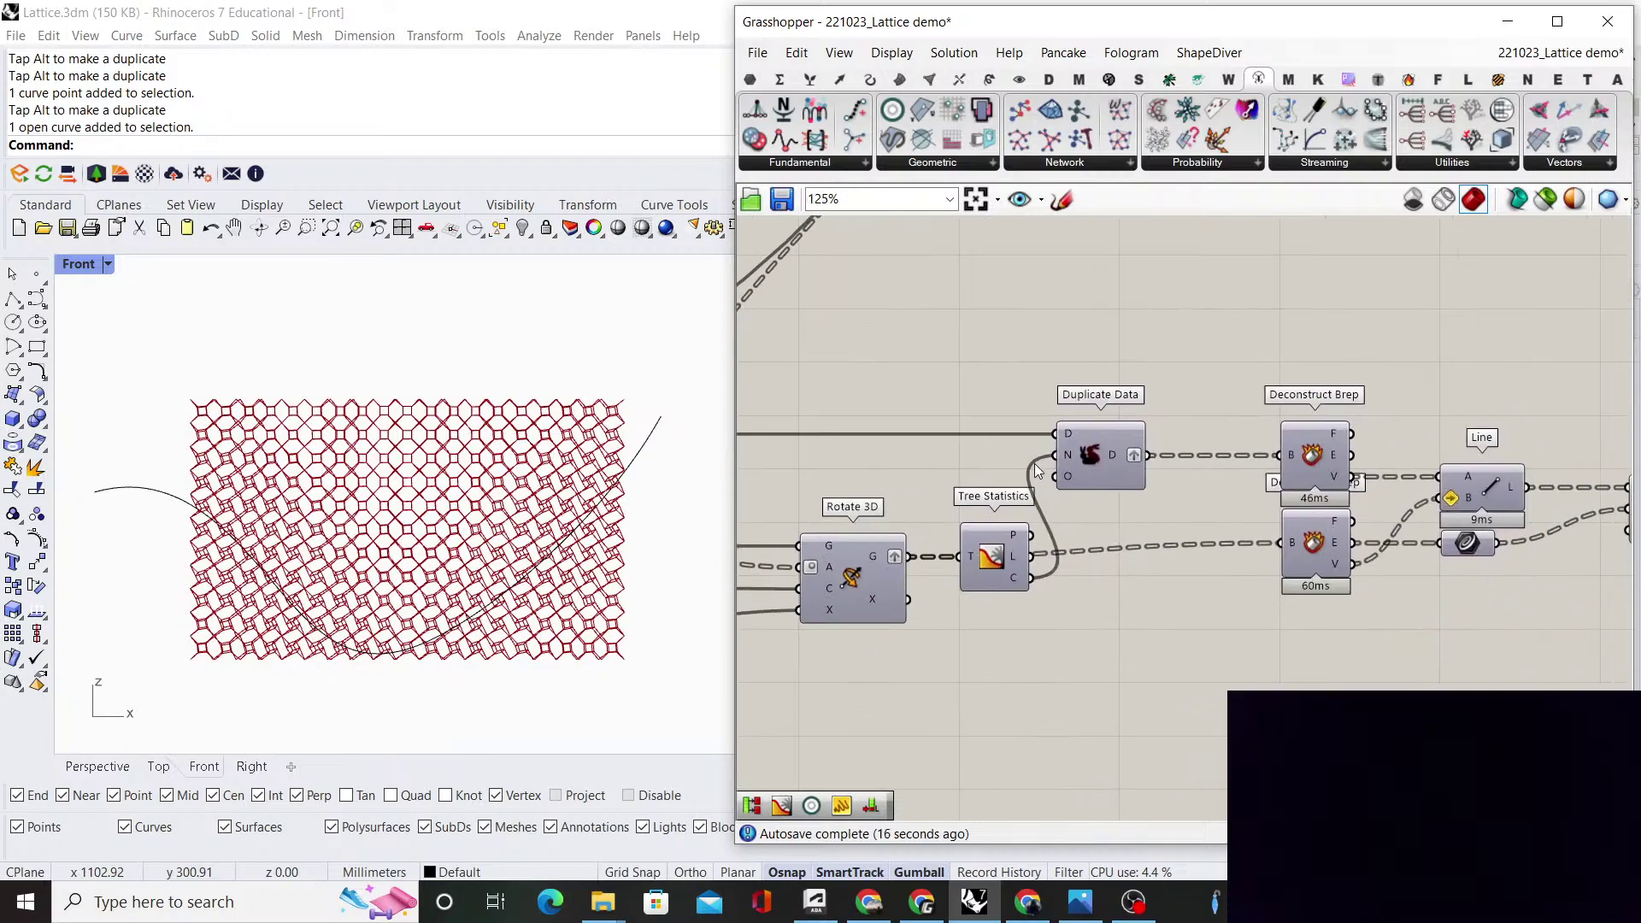
pyautogui.scroll(3, 1221, 542)
pyautogui.scroll(-3, 1222, 542)
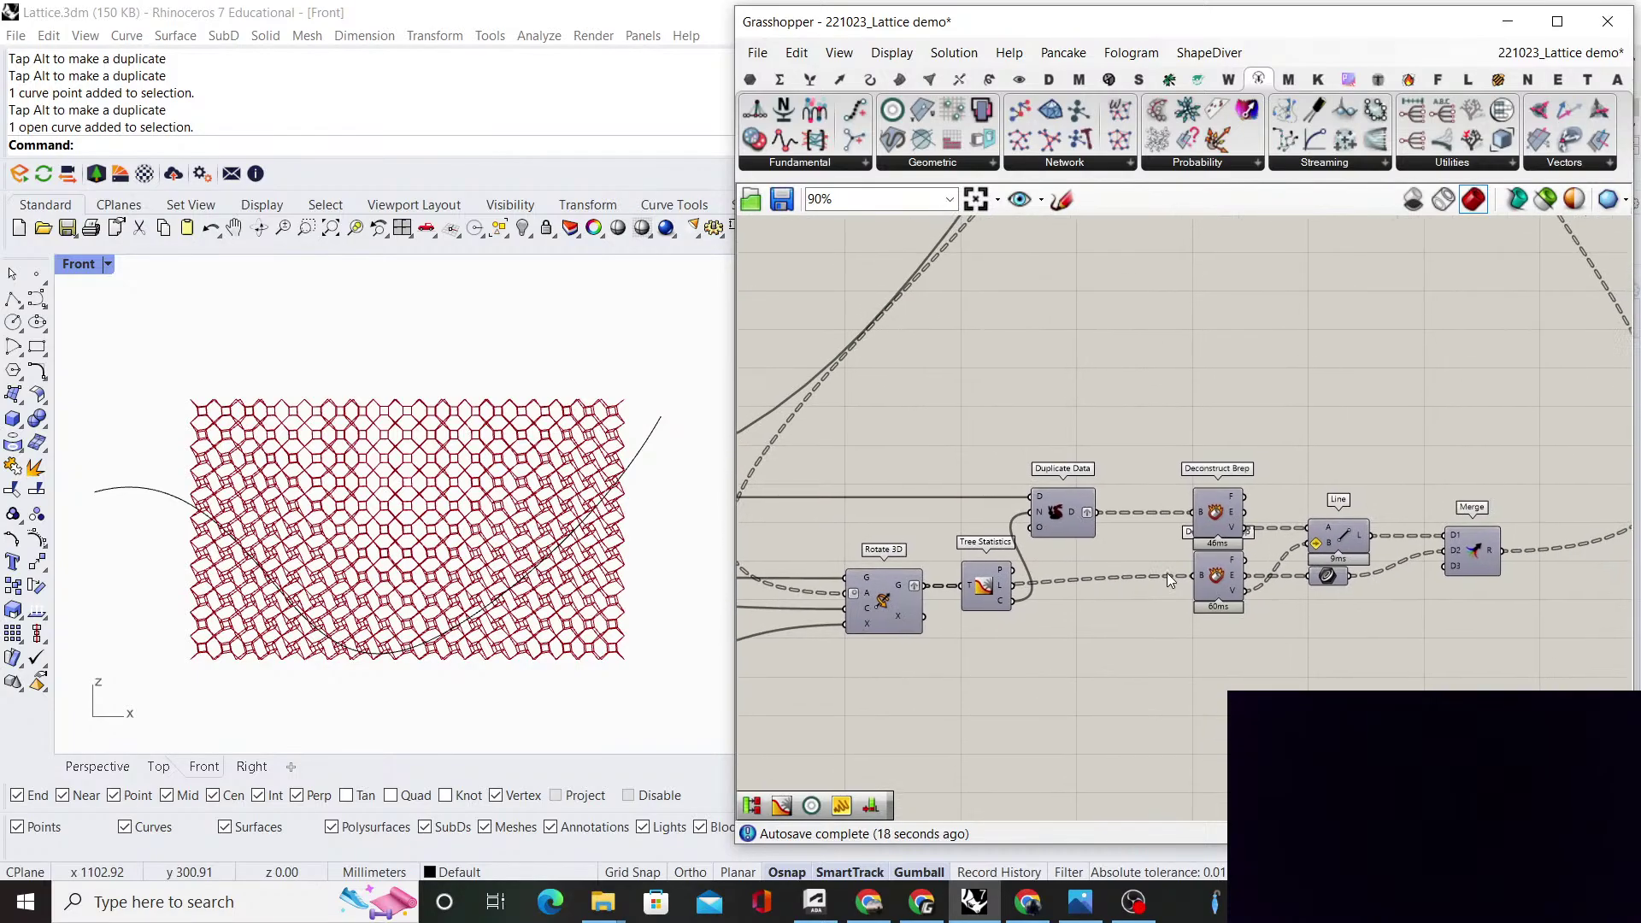
pyautogui.scroll(-5, 1199, 560)
pyautogui.scroll(6, 1216, 469)
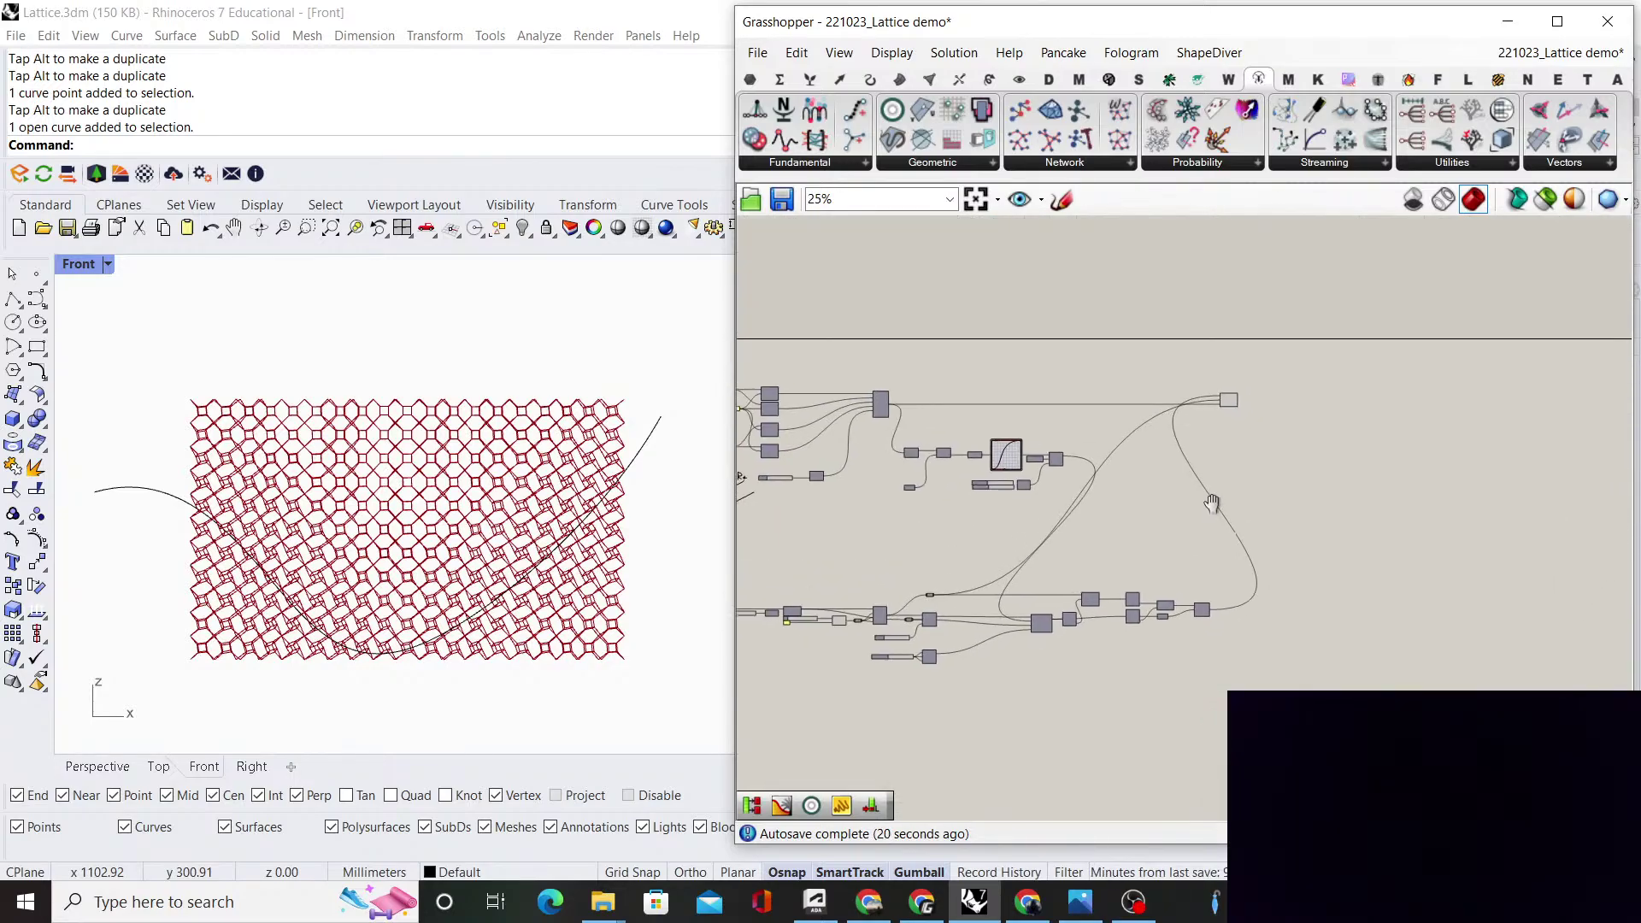
# Highlight the Box Morph lattice, examine its pattern in the Front view and look over the definition feeding it
pyautogui.click(1151, 390)
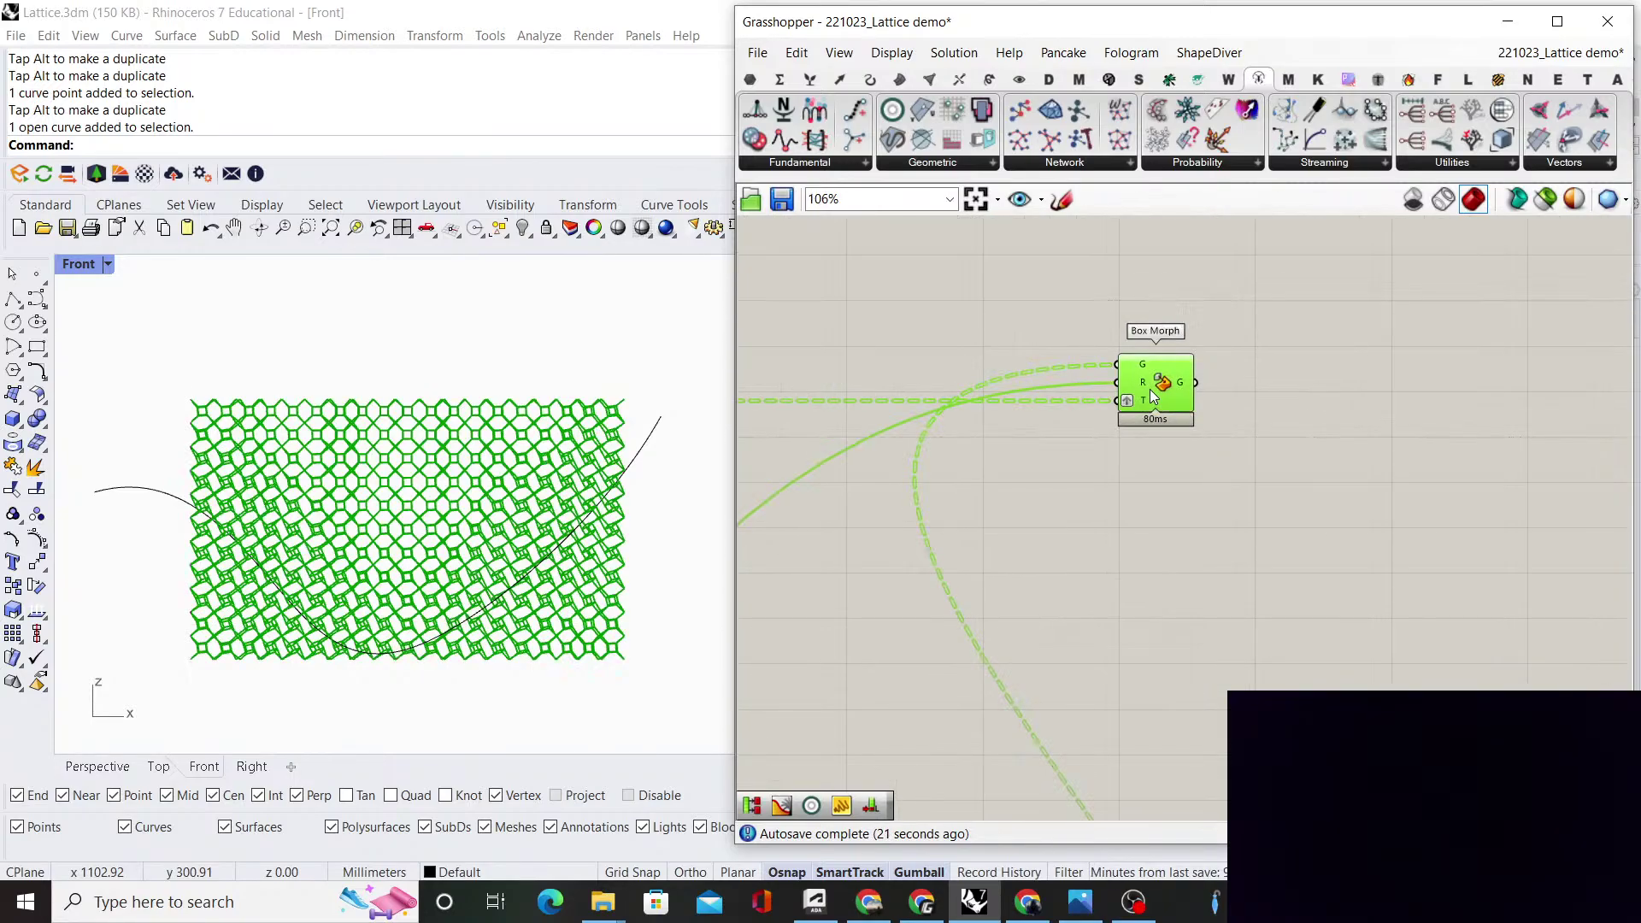
pyautogui.click(824, 500)
pyautogui.scroll(1, 428, 543)
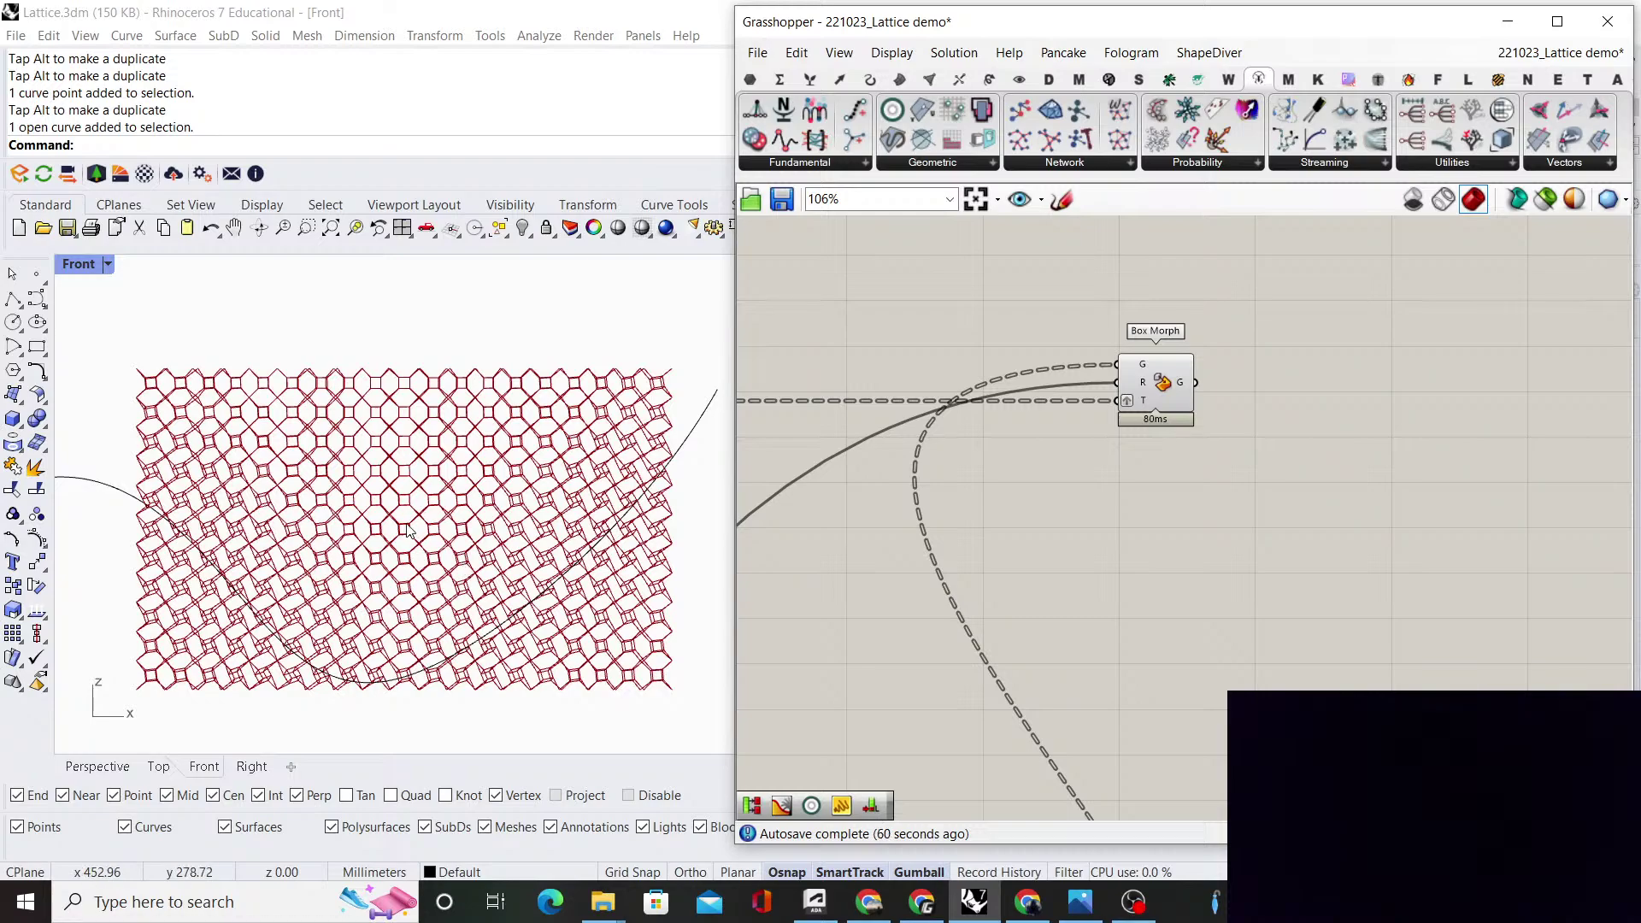
pyautogui.scroll(-4, 1062, 479)
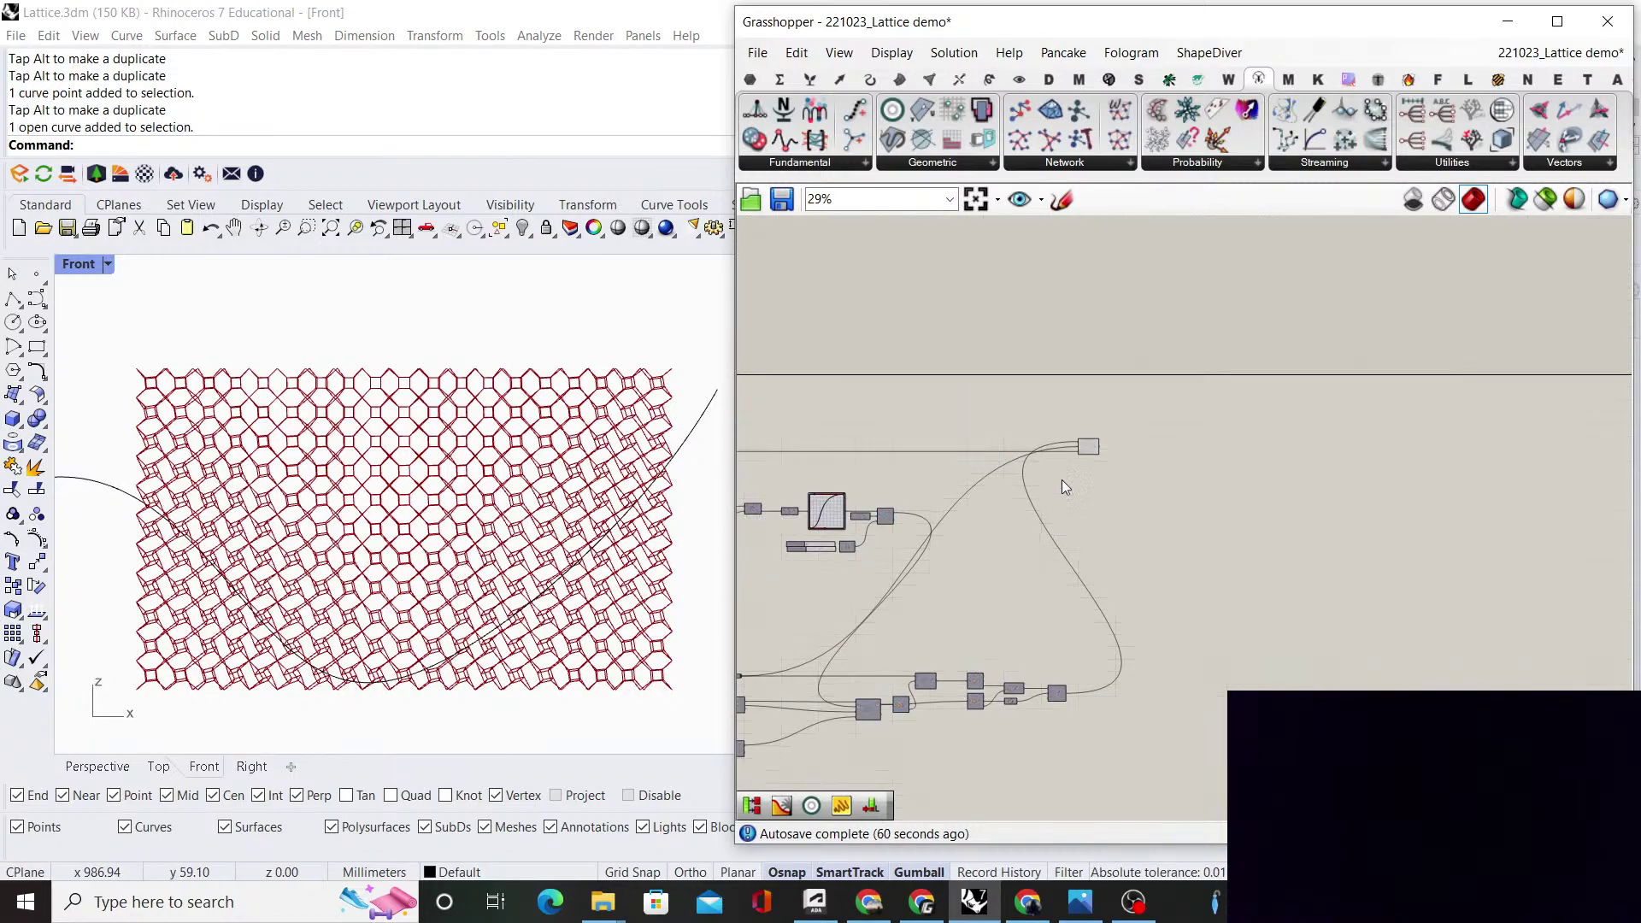
pyautogui.scroll(7, 1116, 572)
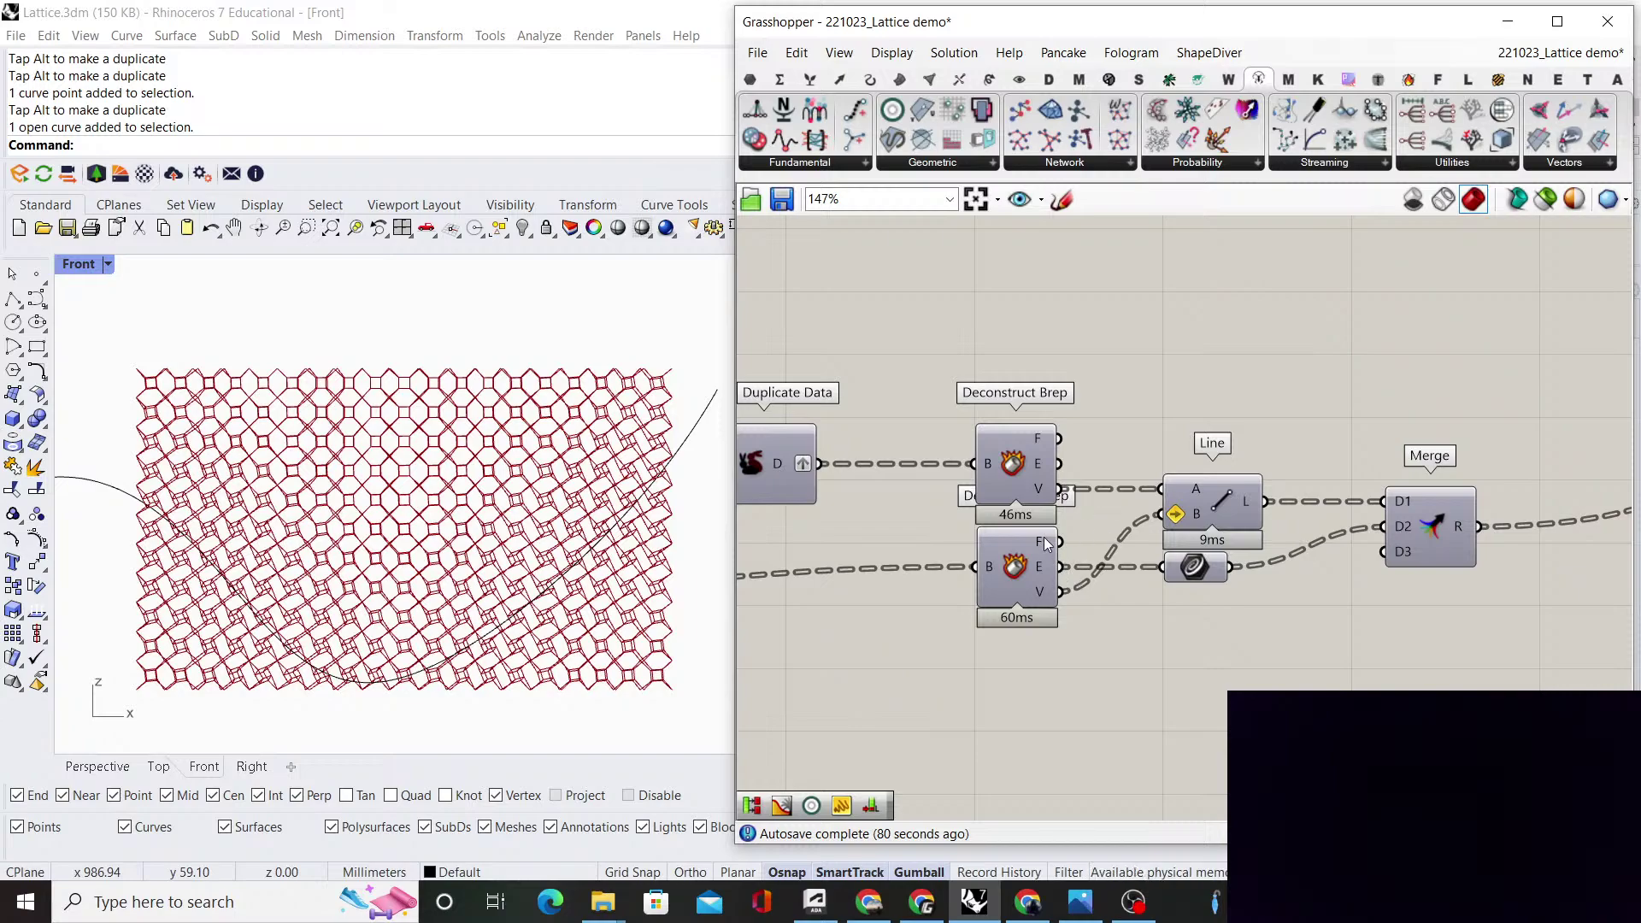
pyautogui.scroll(-3, 1046, 543)
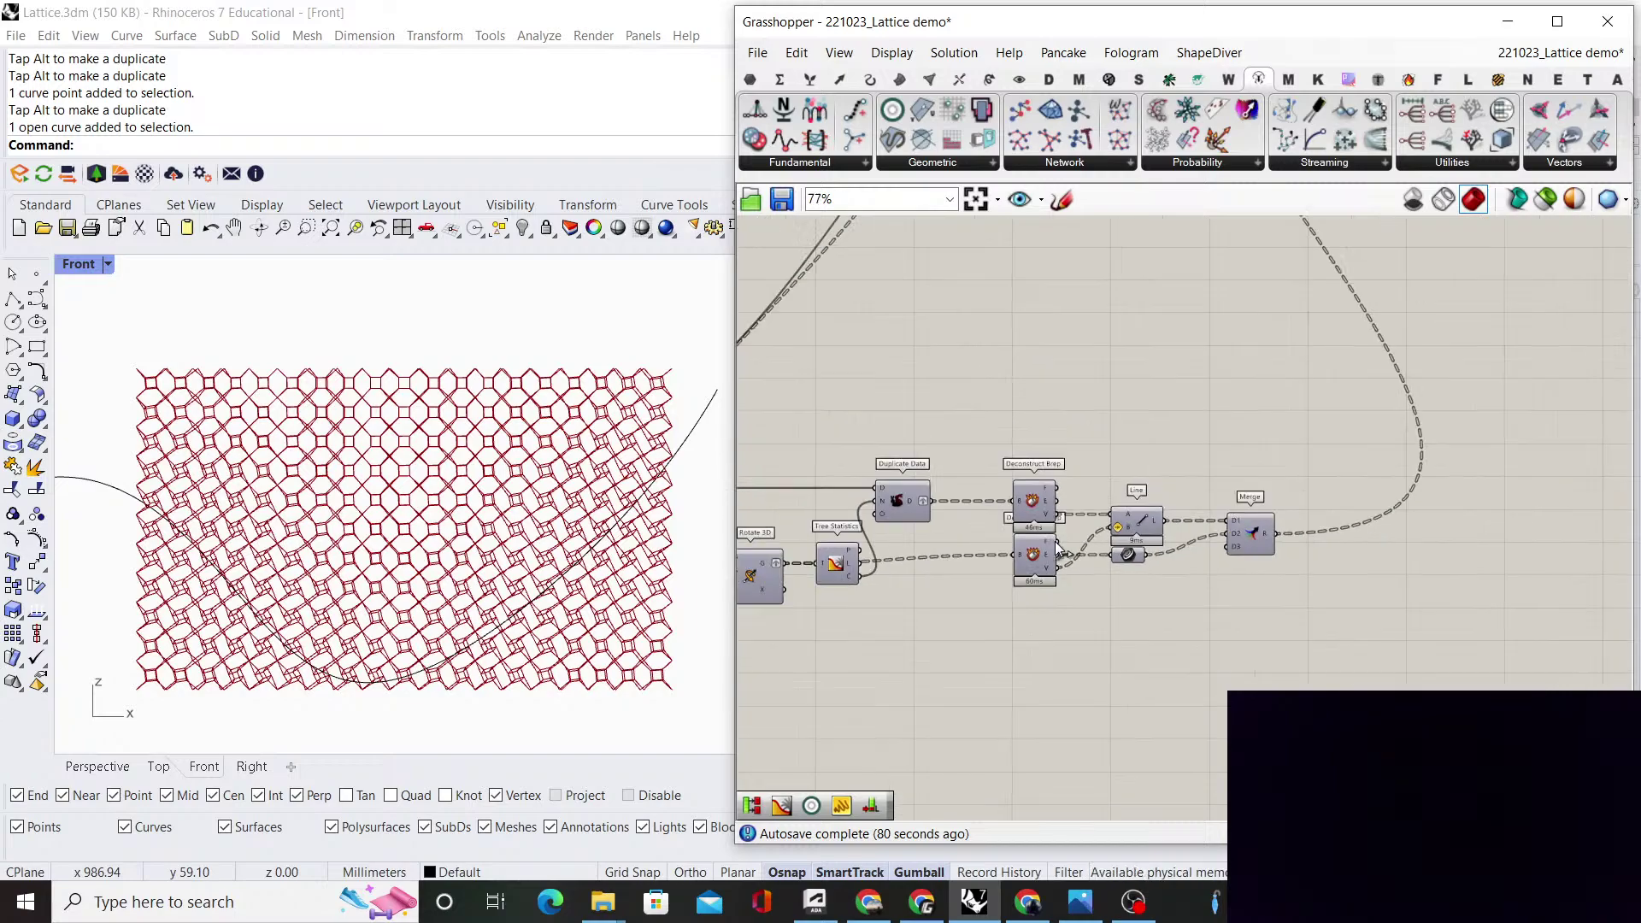
pyautogui.scroll(-3, 1059, 551)
pyautogui.scroll(2, 1106, 542)
pyautogui.scroll(-3, 1109, 547)
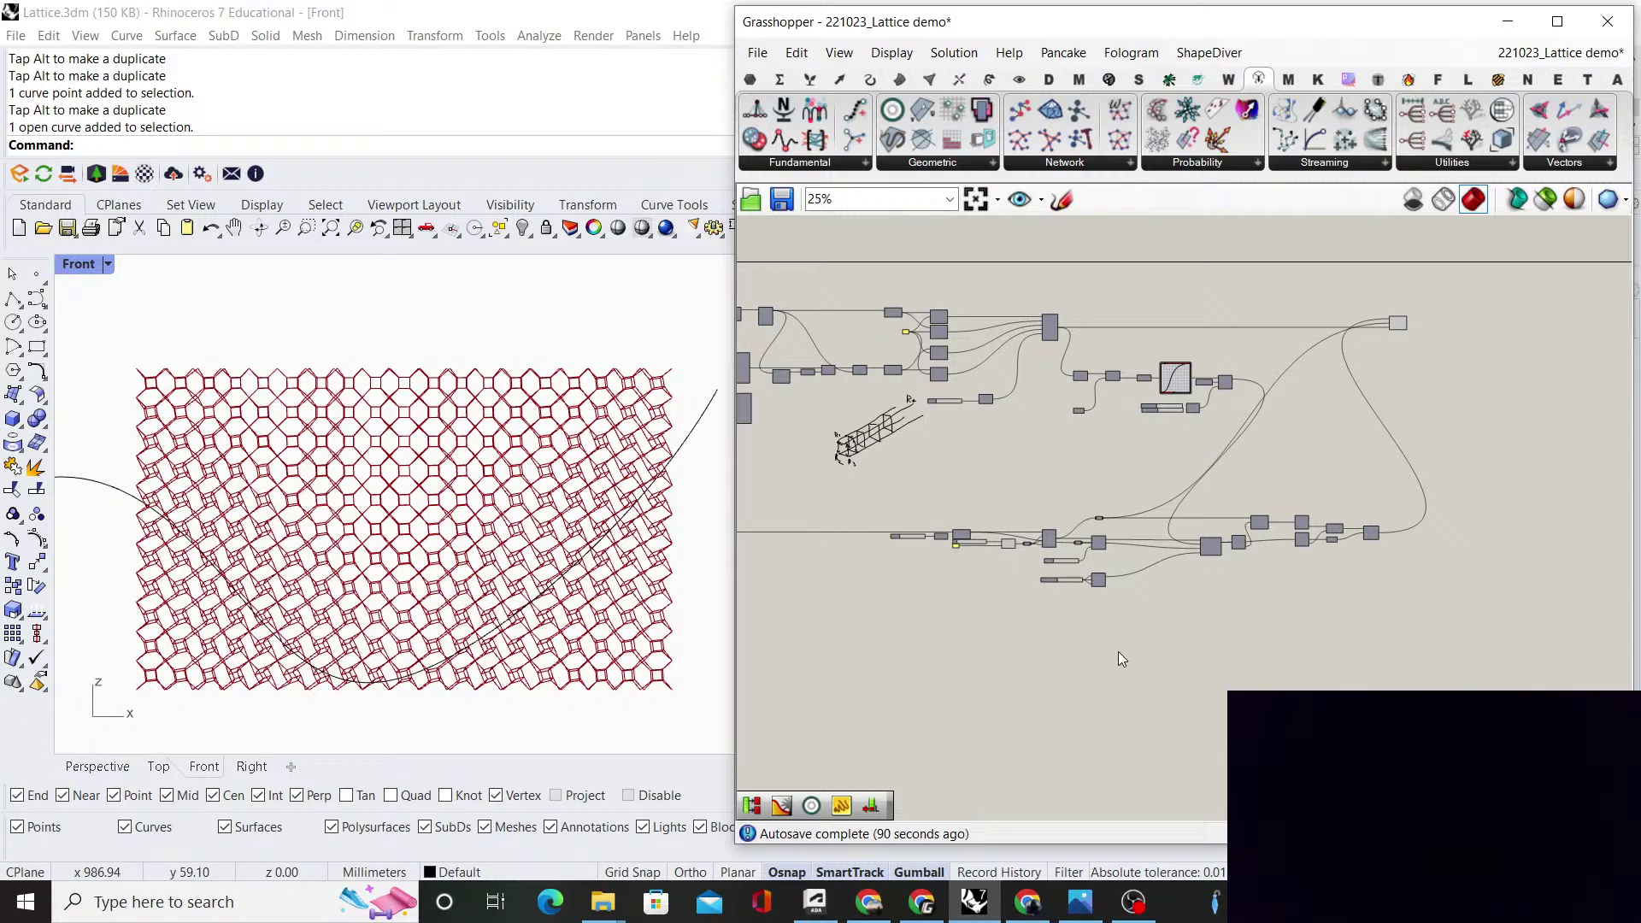
# Move the Box Morph component farther away from the components that feed it
pyautogui.scroll(3, 1154, 495)
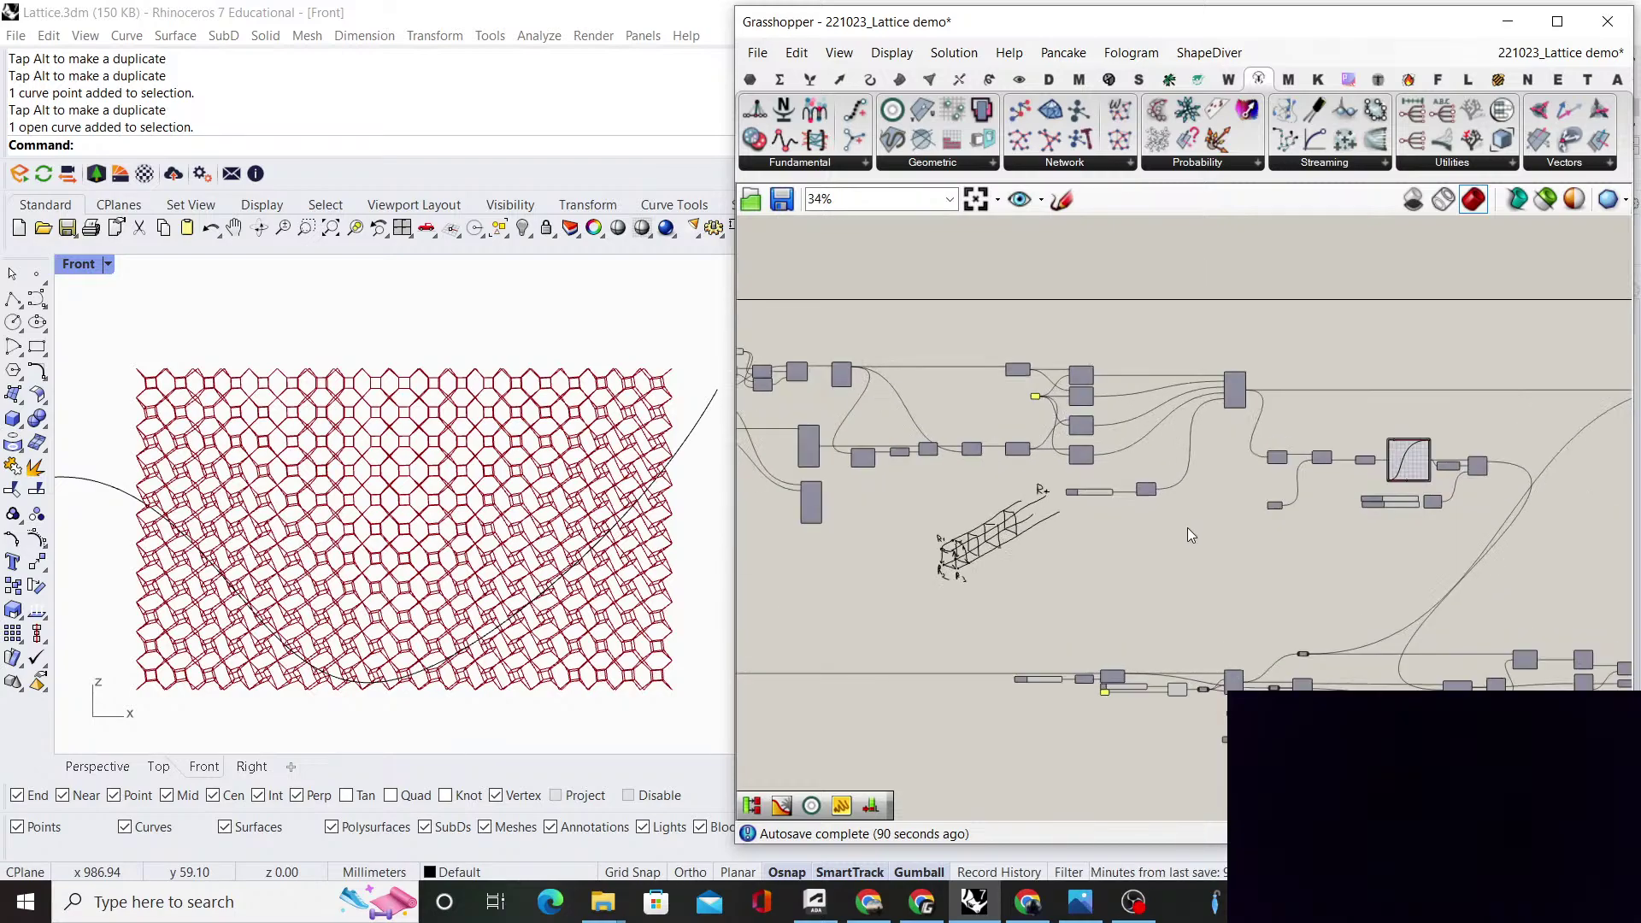
pyautogui.scroll(5, 1398, 408)
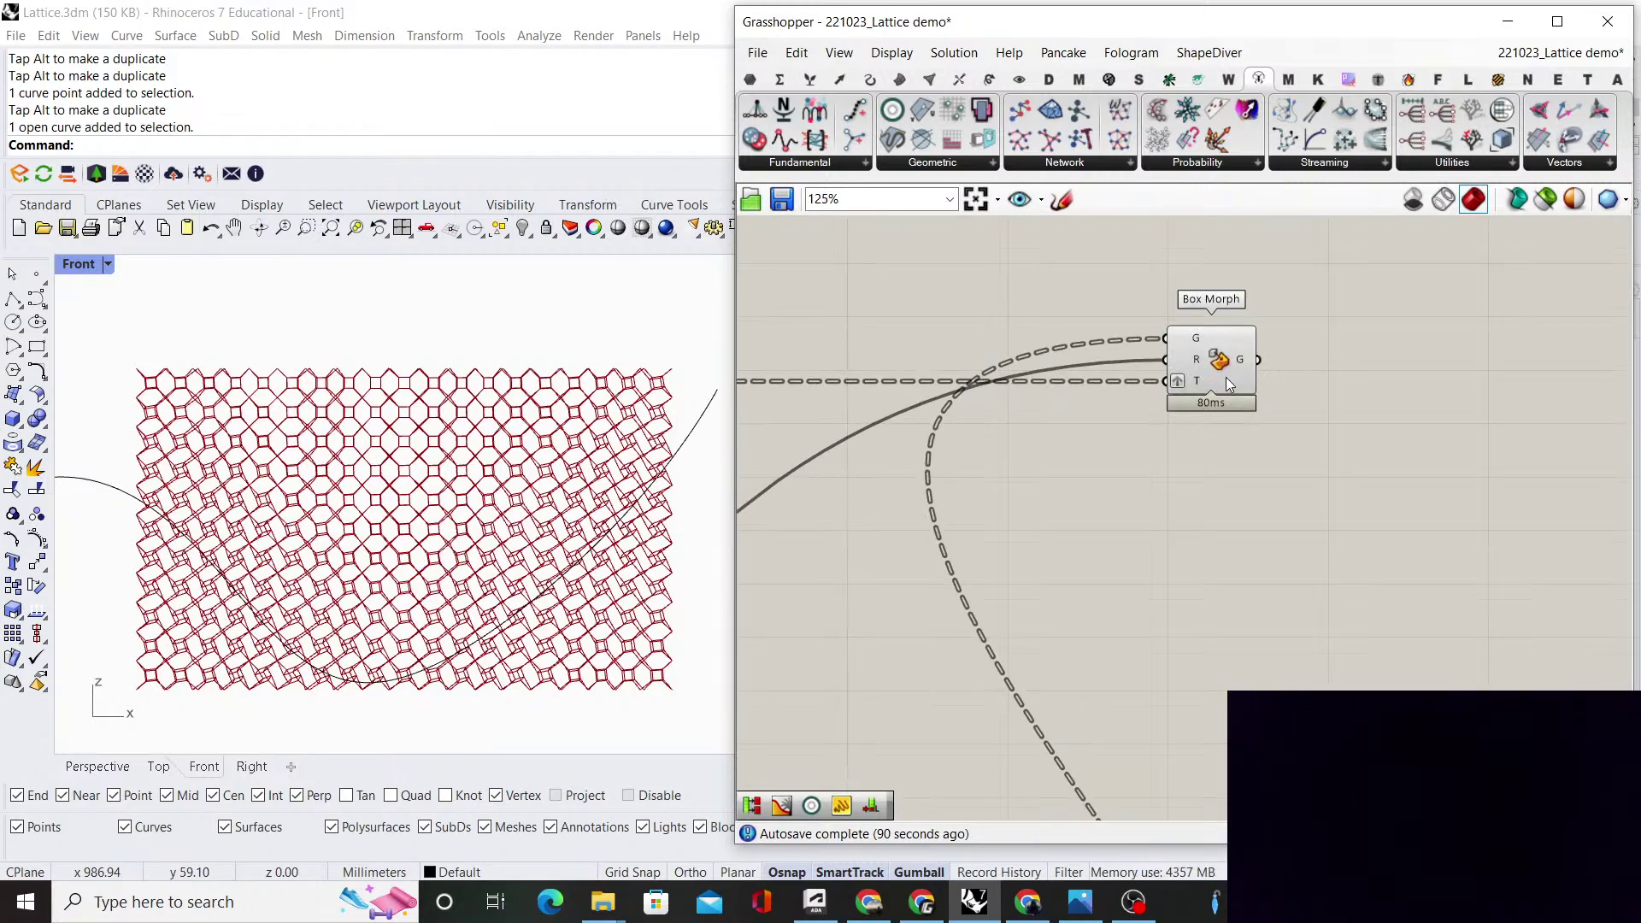
pyautogui.moveTo(1225, 377); pyautogui.dragTo(1391, 378)
pyautogui.click(1453, 433)
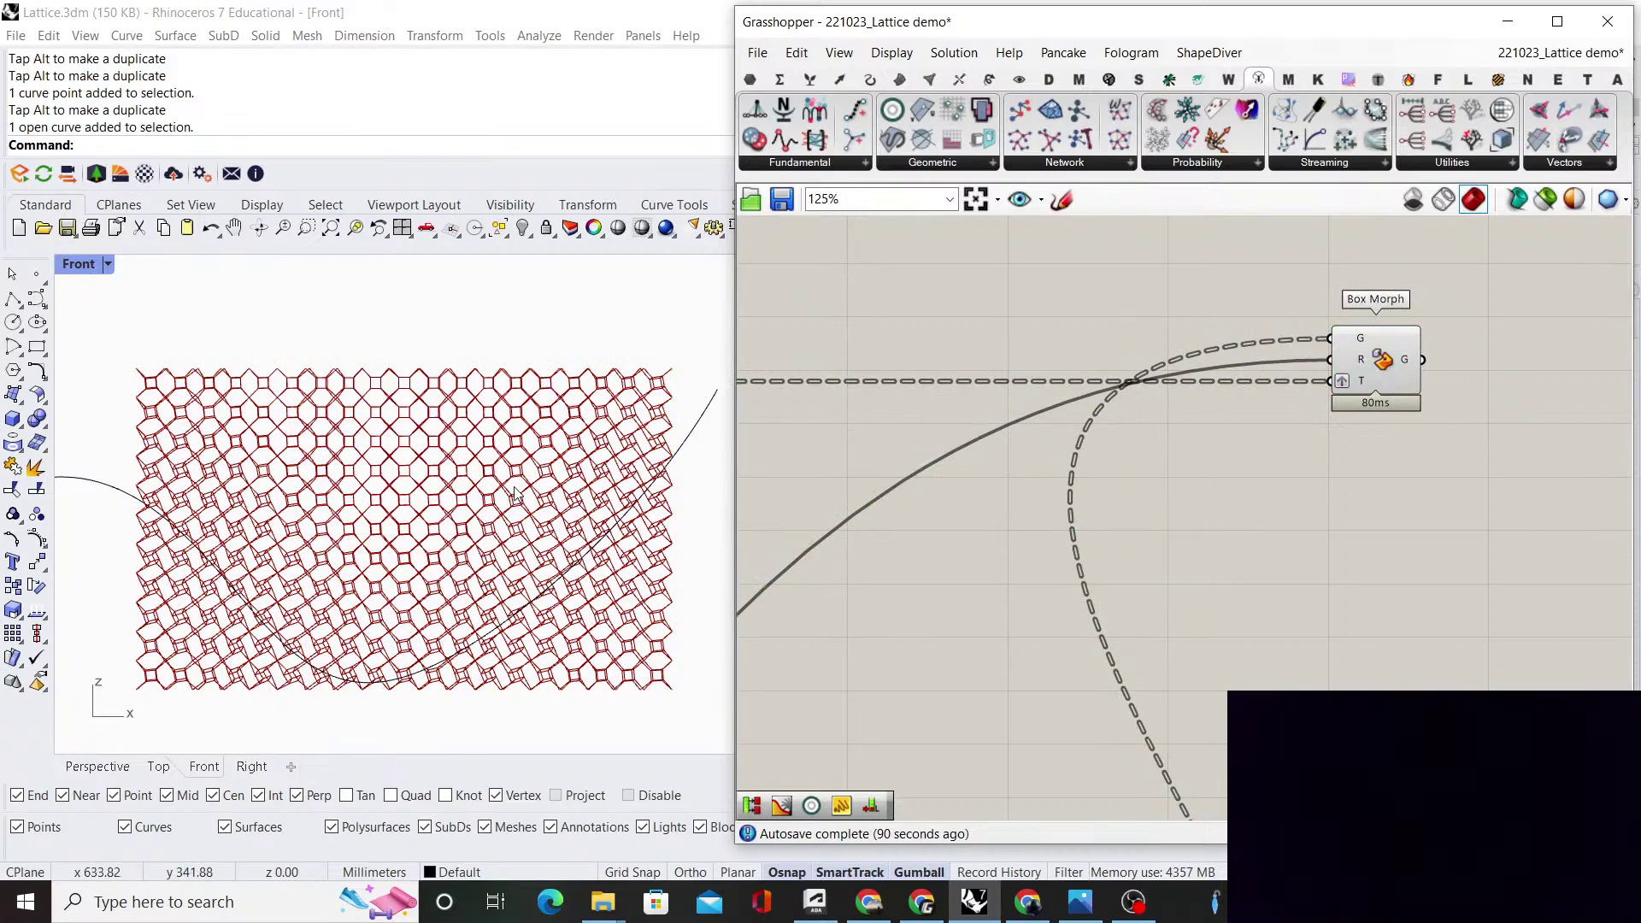
# Examine the whole morphed lattice wall in the Perspective view
pyautogui.click(124, 769)
pyautogui.scroll(-8, 479, 551)
pyautogui.scroll(8, 468, 534)
pyautogui.moveTo(482, 549)
pyautogui.mouseDown(button='right')
pyautogui.moveTo(368, 526)
pyautogui.moveTo(555, 506)
pyautogui.moveTo(479, 511)
pyautogui.moveTo(469, 519)
pyautogui.moveTo(497, 524)
pyautogui.moveTo(487, 538)
pyautogui.mouseUp(button='right')
pyautogui.scroll(-5, 493, 500)
pyautogui.scroll(5, 497, 524)
pyautogui.scroll(-8, 1173, 543)
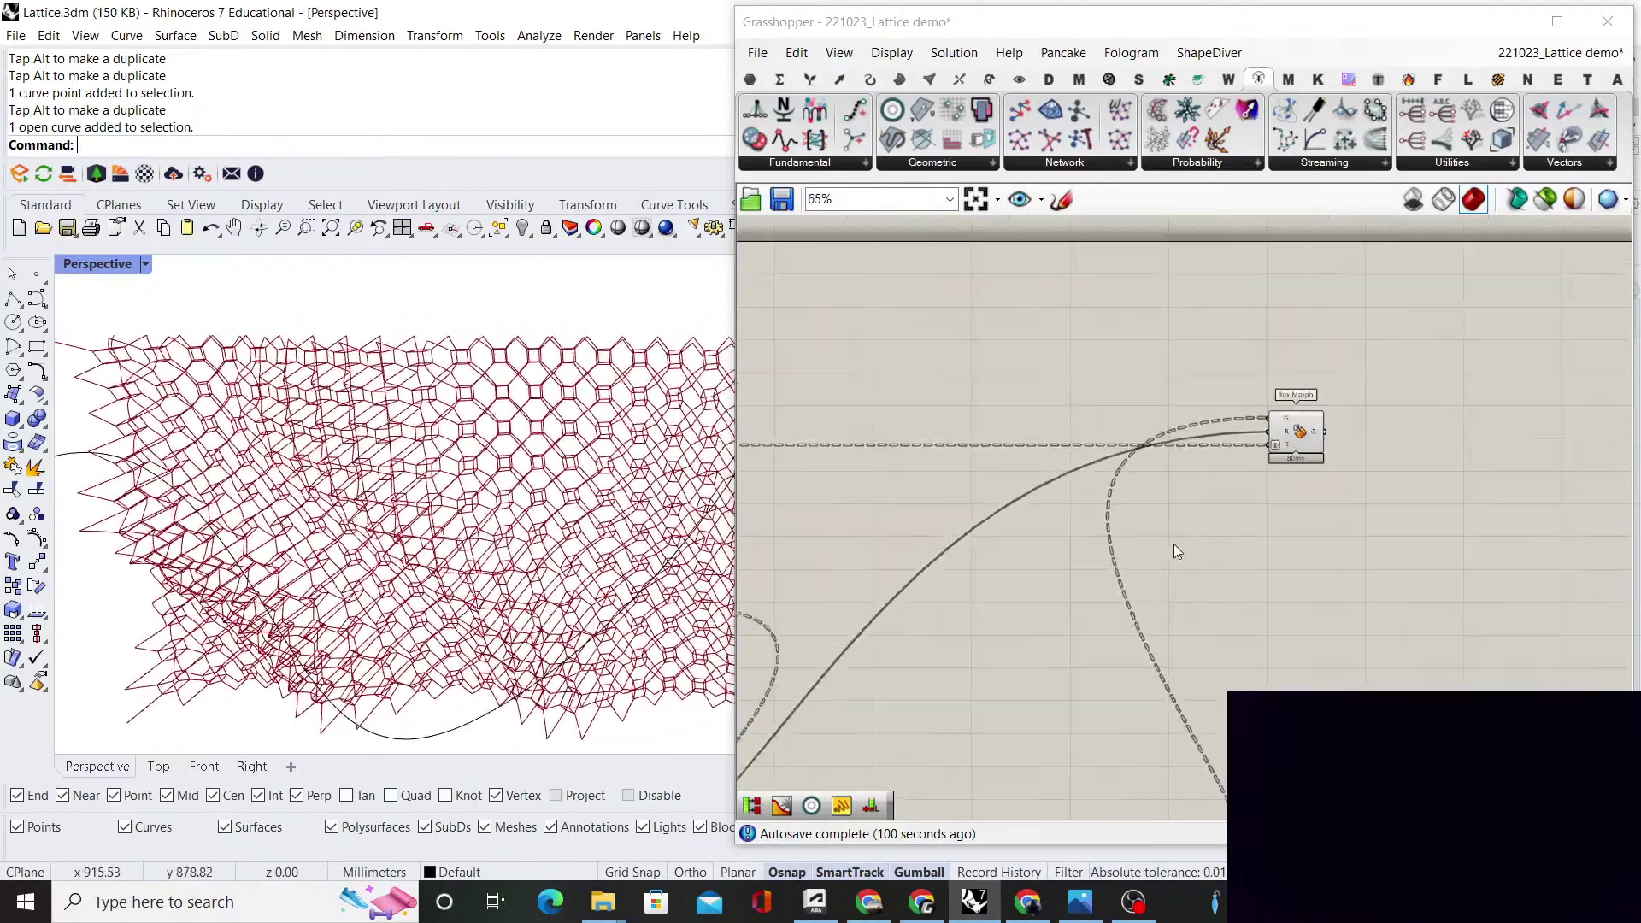
# Turn off the preview of the Box Morph component
pyautogui.scroll(8, 1231, 561)
pyautogui.click(1122, 408)
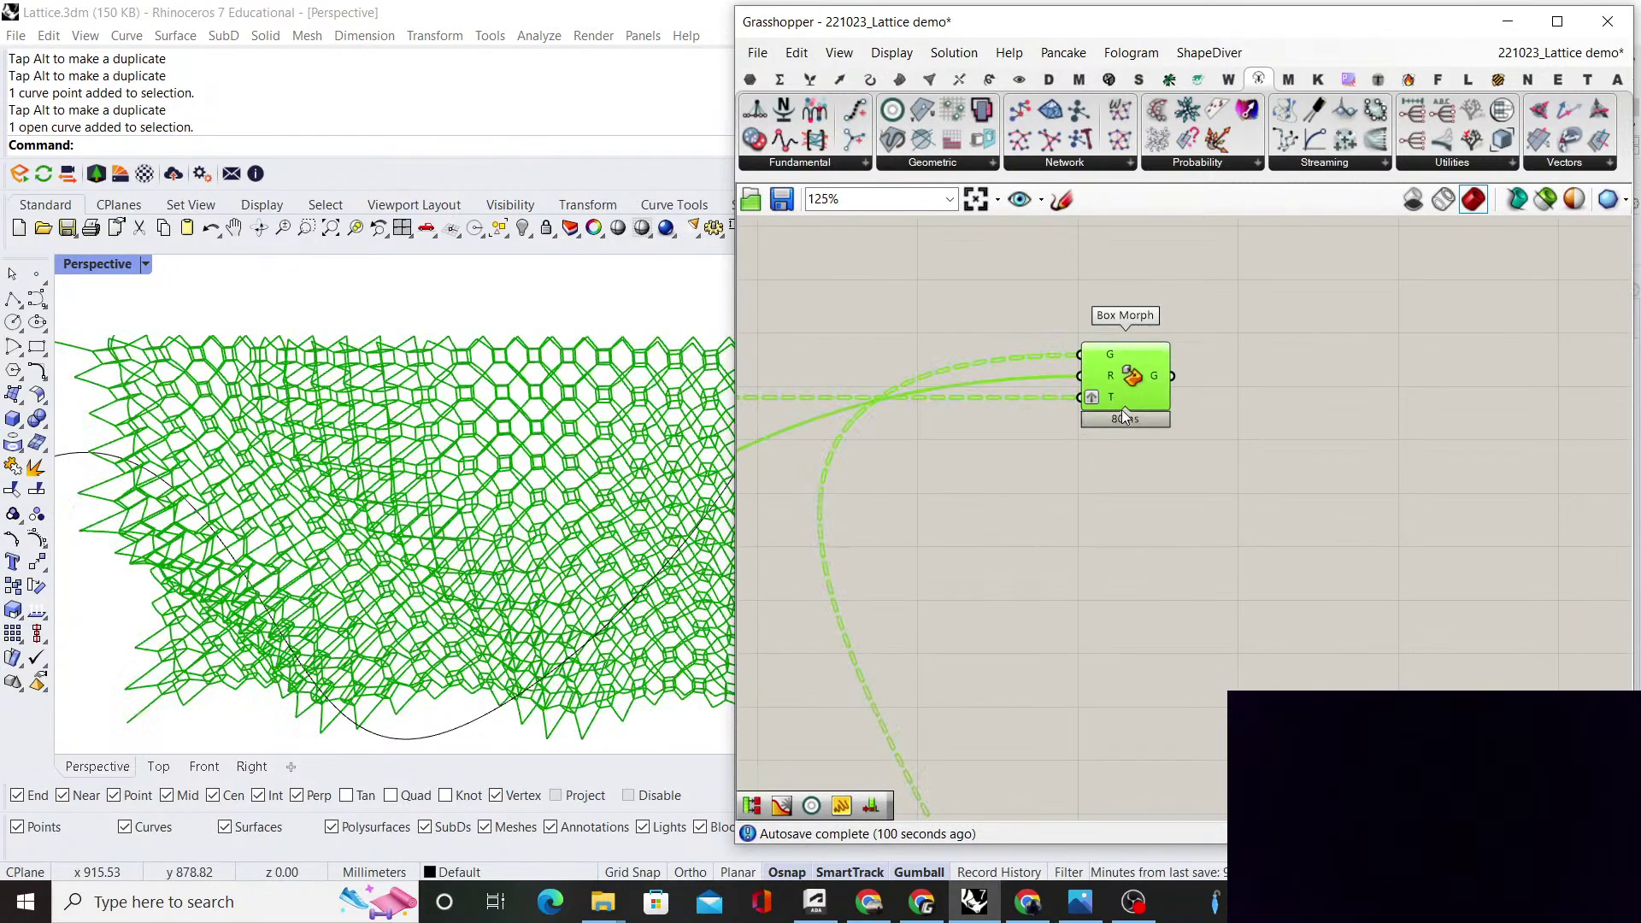
pyautogui.rightClick(1261, 516)
pyautogui.click(1278, 538)
pyautogui.click(1274, 535)
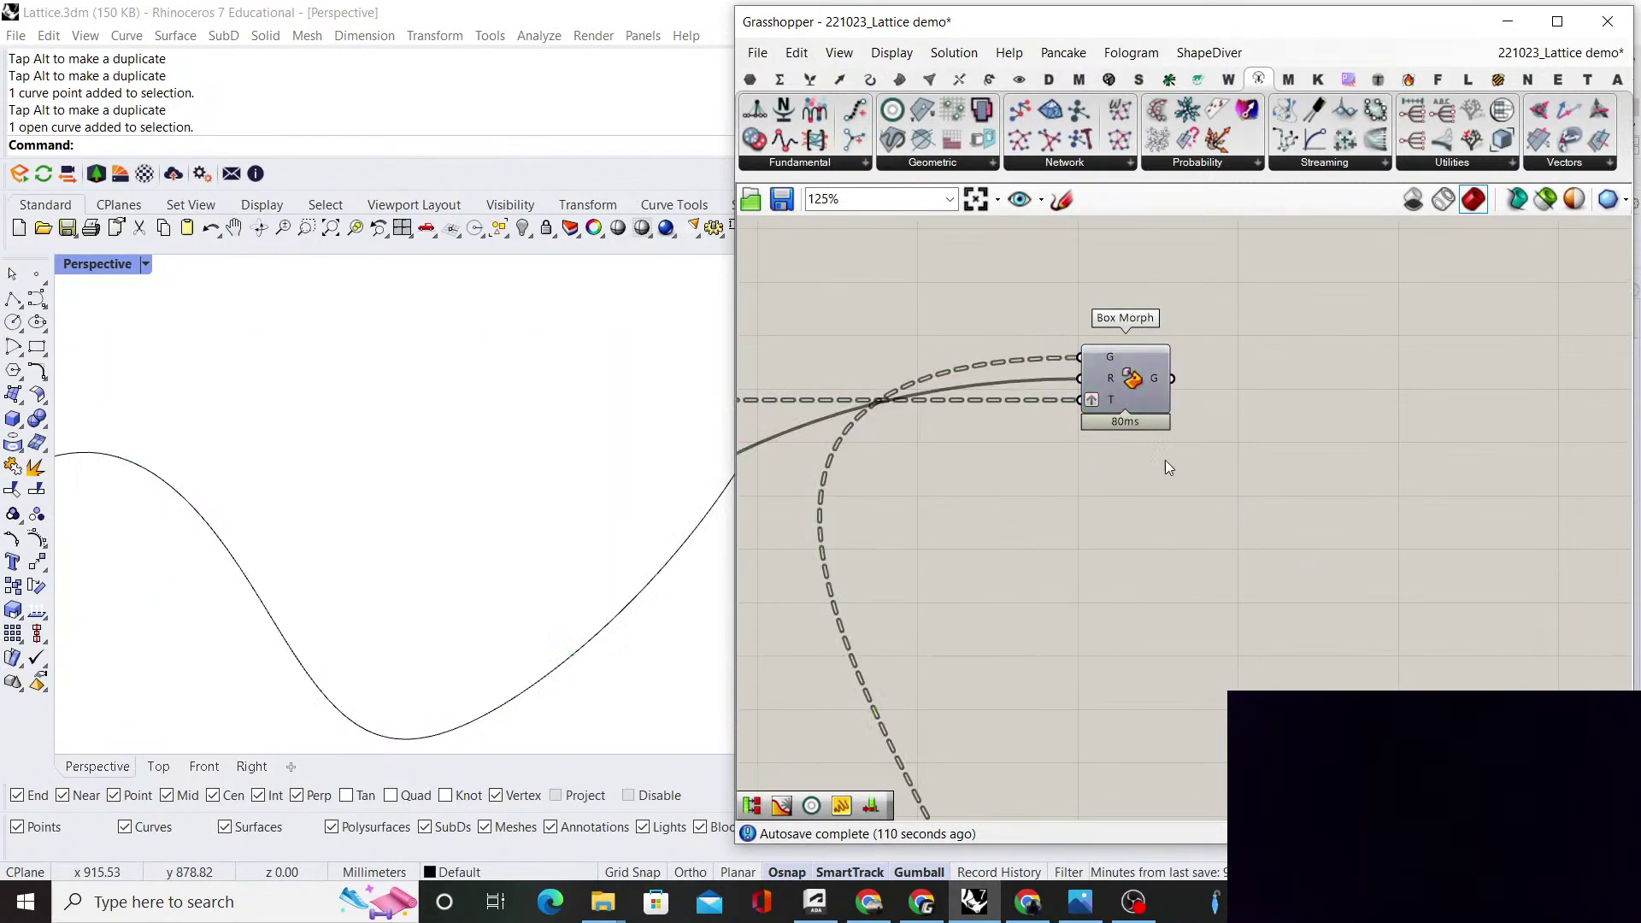
# Duplicate the Box Morph component with its input connections directly below the original
pyautogui.scroll(-5, 1180, 448)
pyautogui.scroll(3, 1194, 443)
pyautogui.keyDown('alt'); pyautogui.moveTo(1167, 405); pyautogui.dragTo(1171, 500); pyautogui.keyUp('alt')
pyautogui.scroll(-5, 1197, 513)
# Turn on the preview of Rotate 3D and inspect the rotated inner boxes up close in the Perspective view
pyautogui.scroll(2, 1213, 539)
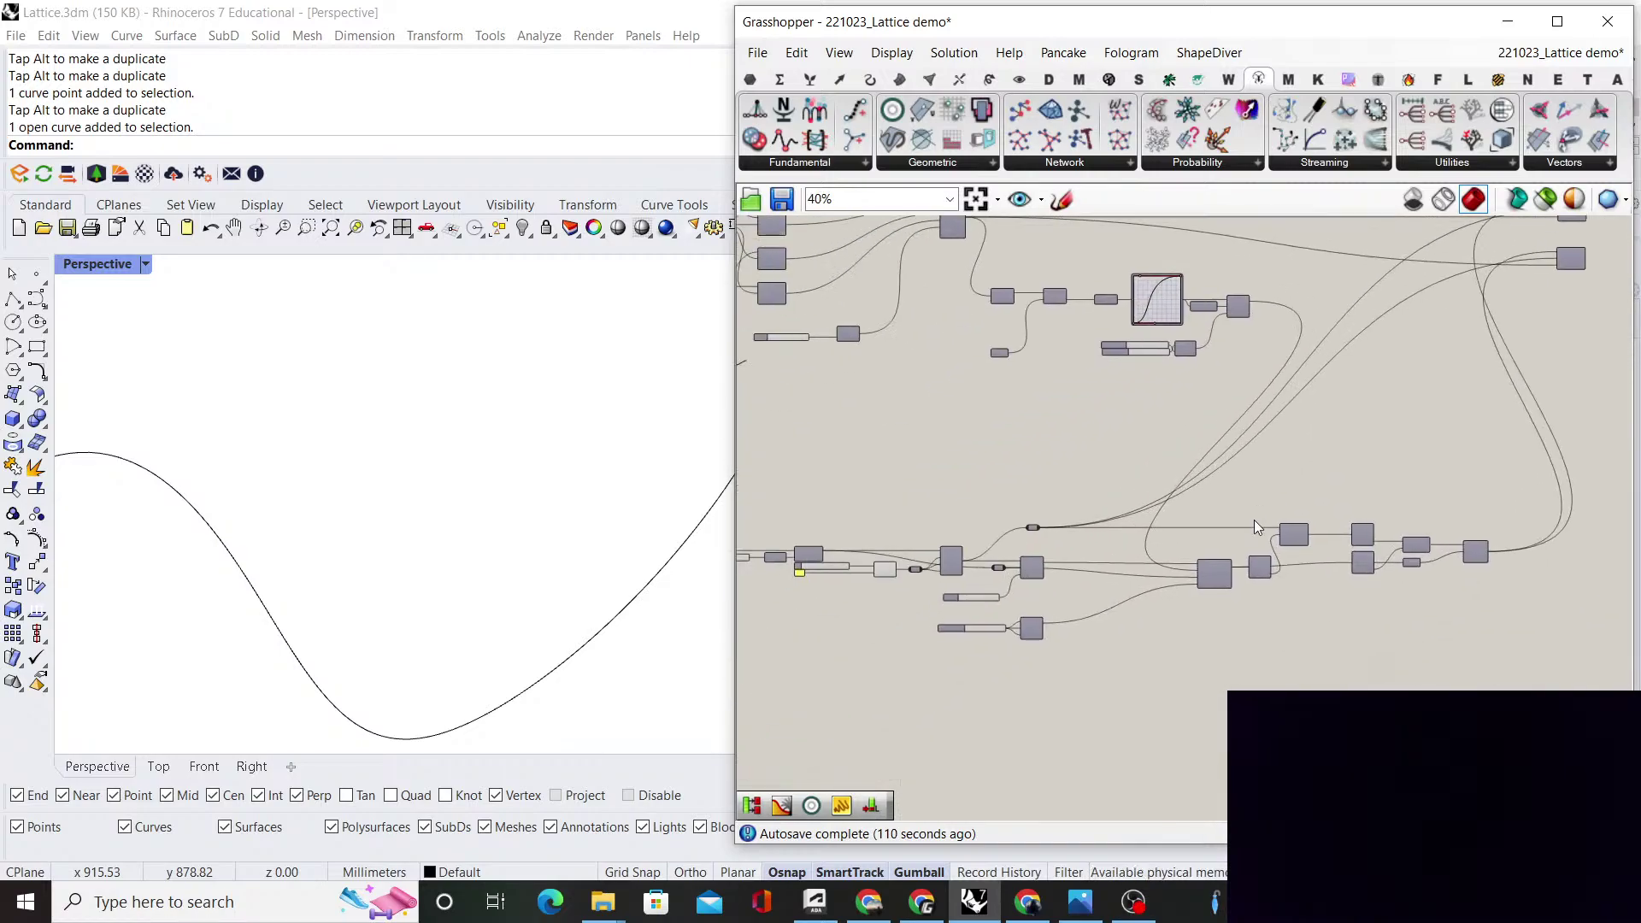
pyautogui.scroll(4, 1254, 521)
pyautogui.scroll(-4, 1180, 599)
pyautogui.scroll(5, 1167, 628)
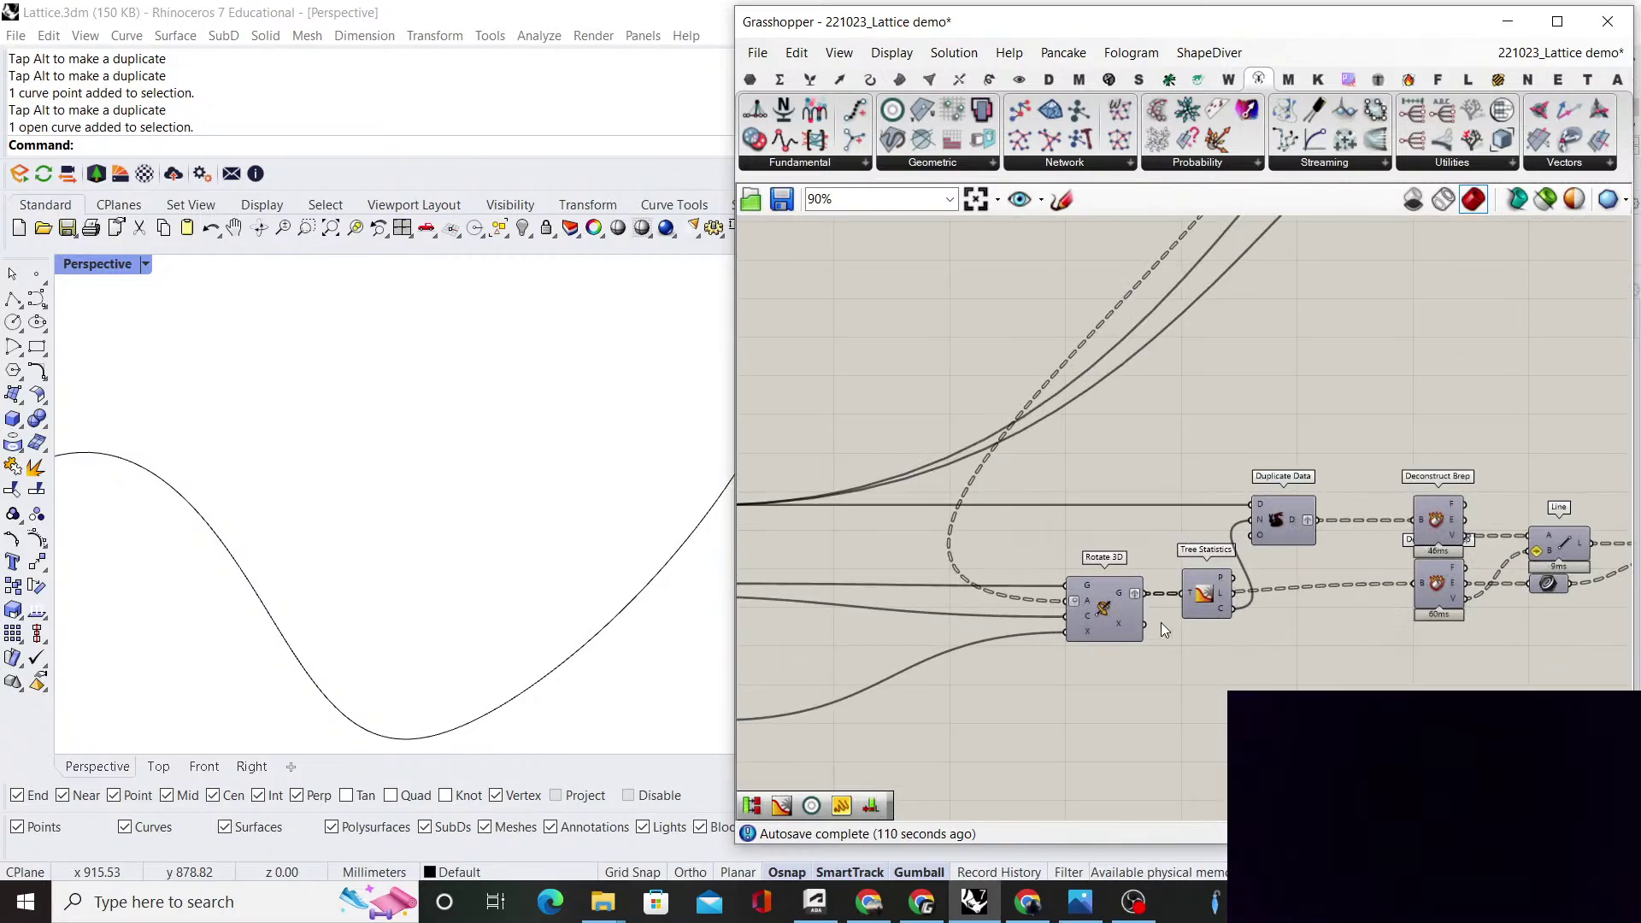
pyautogui.click(1132, 609)
pyautogui.rightClick(1170, 453)
pyautogui.click(1197, 466)
pyautogui.click(841, 441)
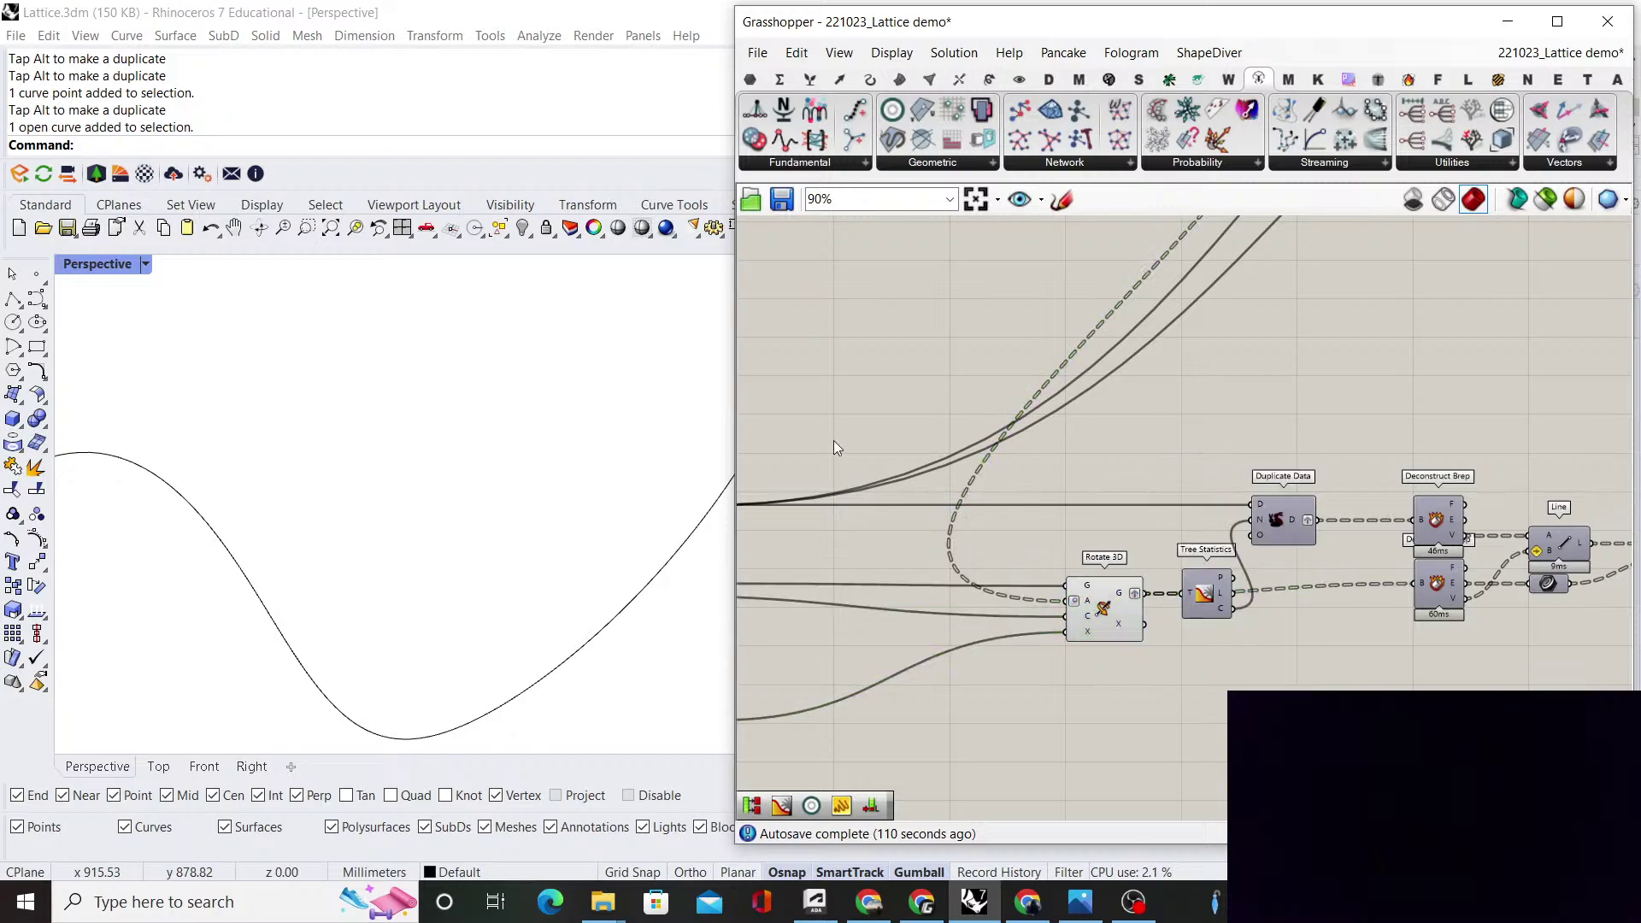
pyautogui.scroll(-8, 564, 451)
pyautogui.scroll(8, 375, 544)
pyautogui.scroll(5, 373, 548)
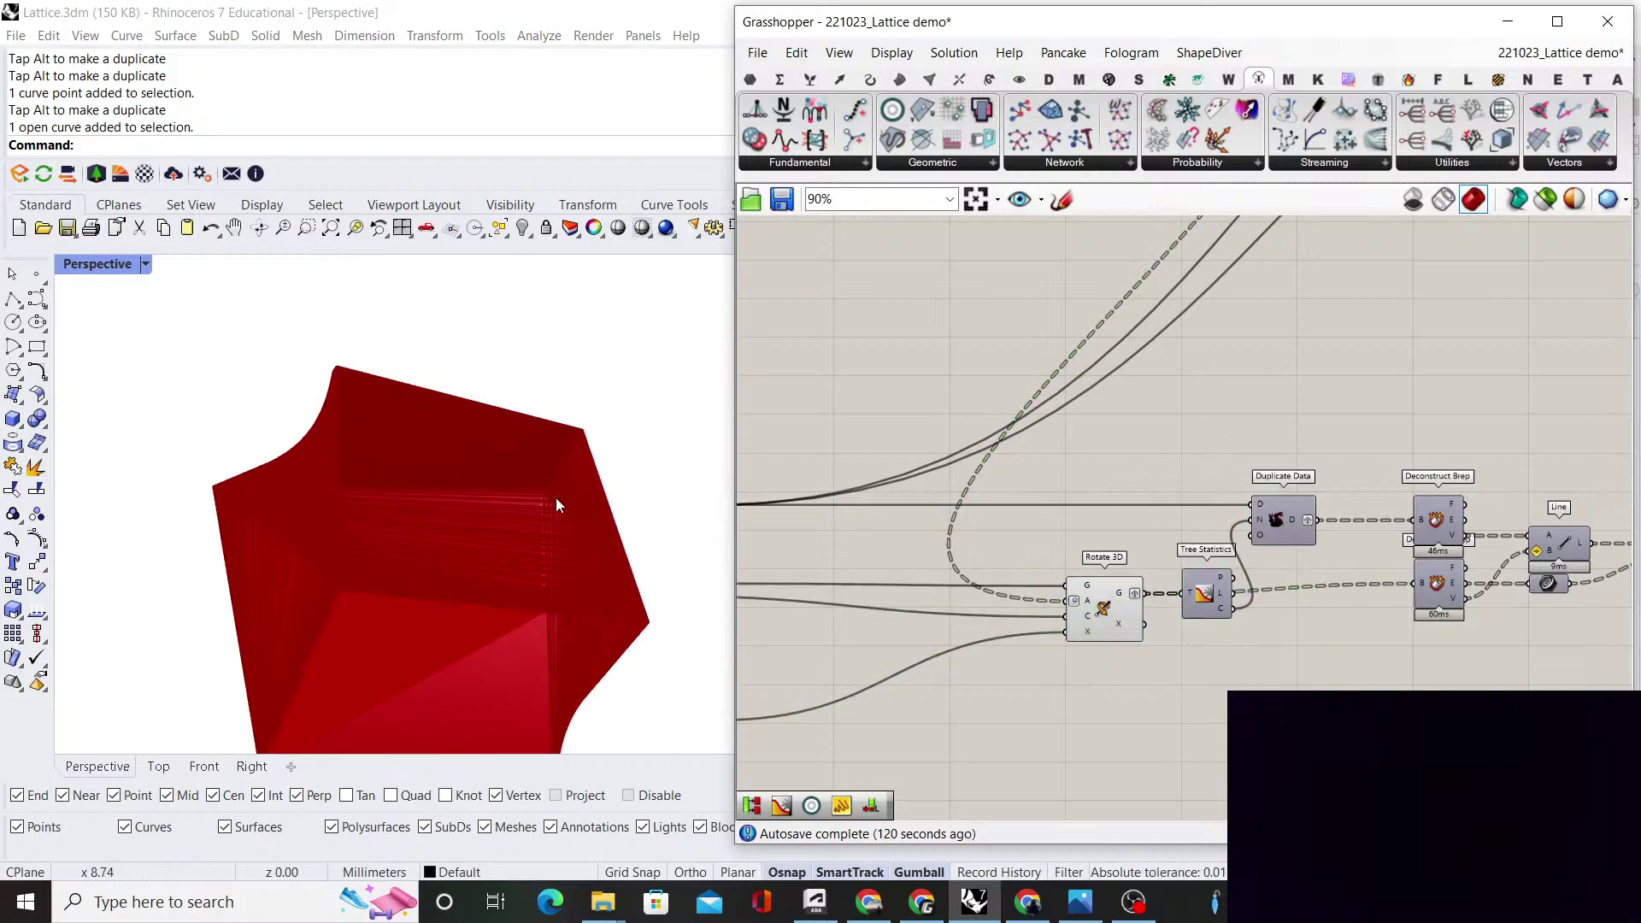
# Turn off the preview of the Rotate 3D component
pyautogui.click(1129, 586)
pyautogui.rightClick(1156, 441)
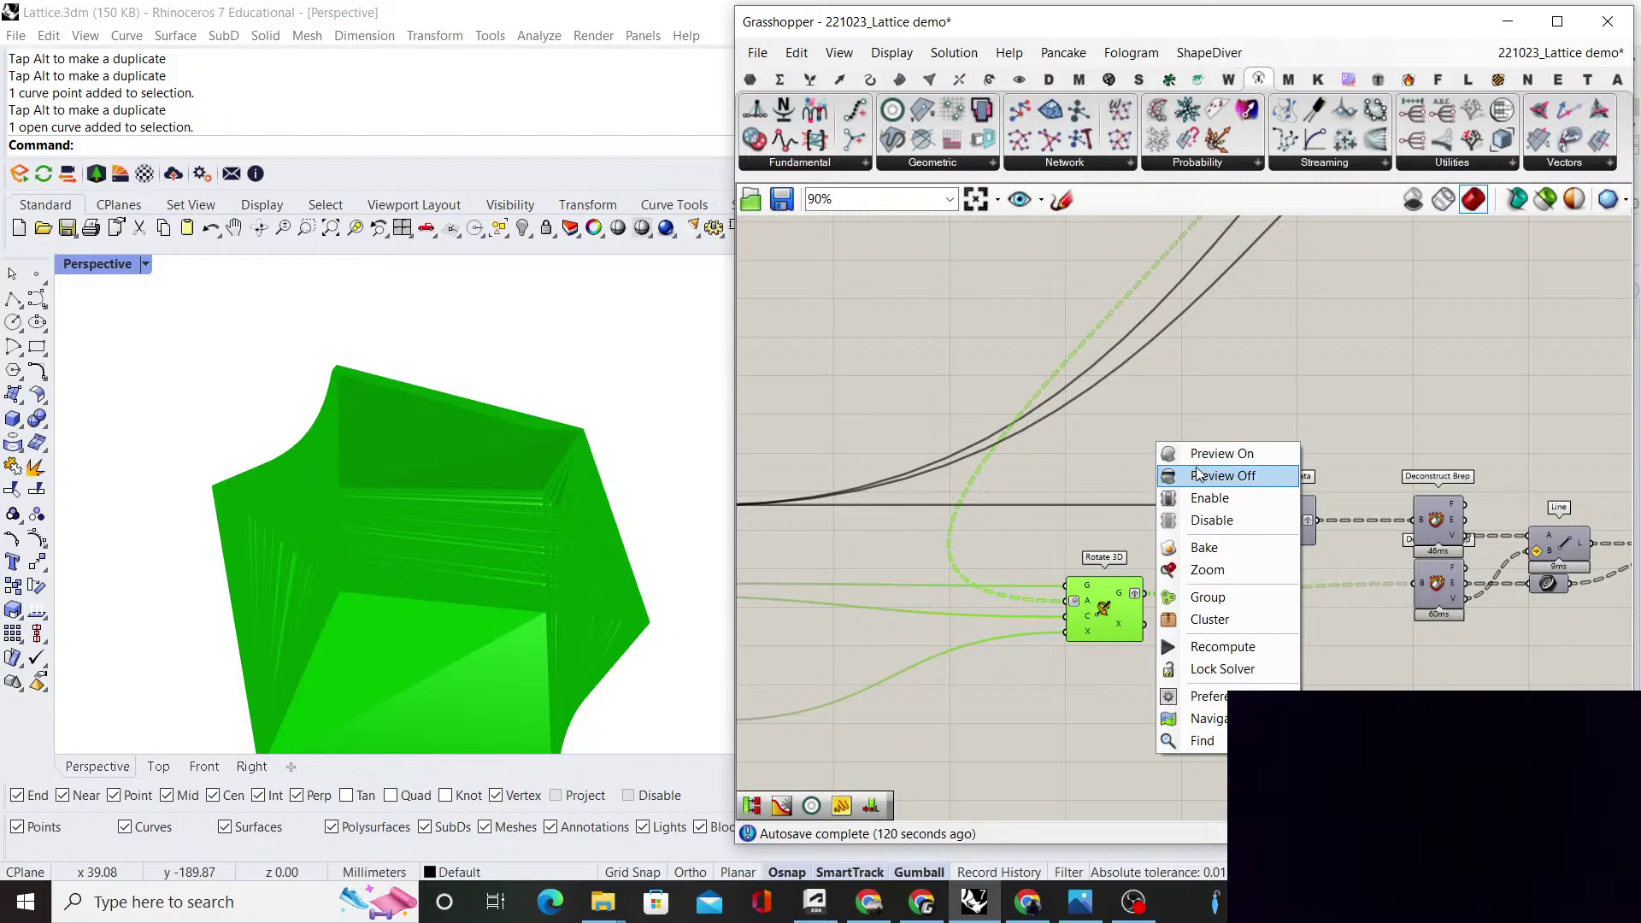
pyautogui.click(1197, 477)
pyautogui.click(1224, 422)
# Shift the component chain from Center to Remap Numbers further left on the canvas, away from the Box Morph wires
pyautogui.scroll(-5, 1224, 422)
pyautogui.scroll(3, 1140, 372)
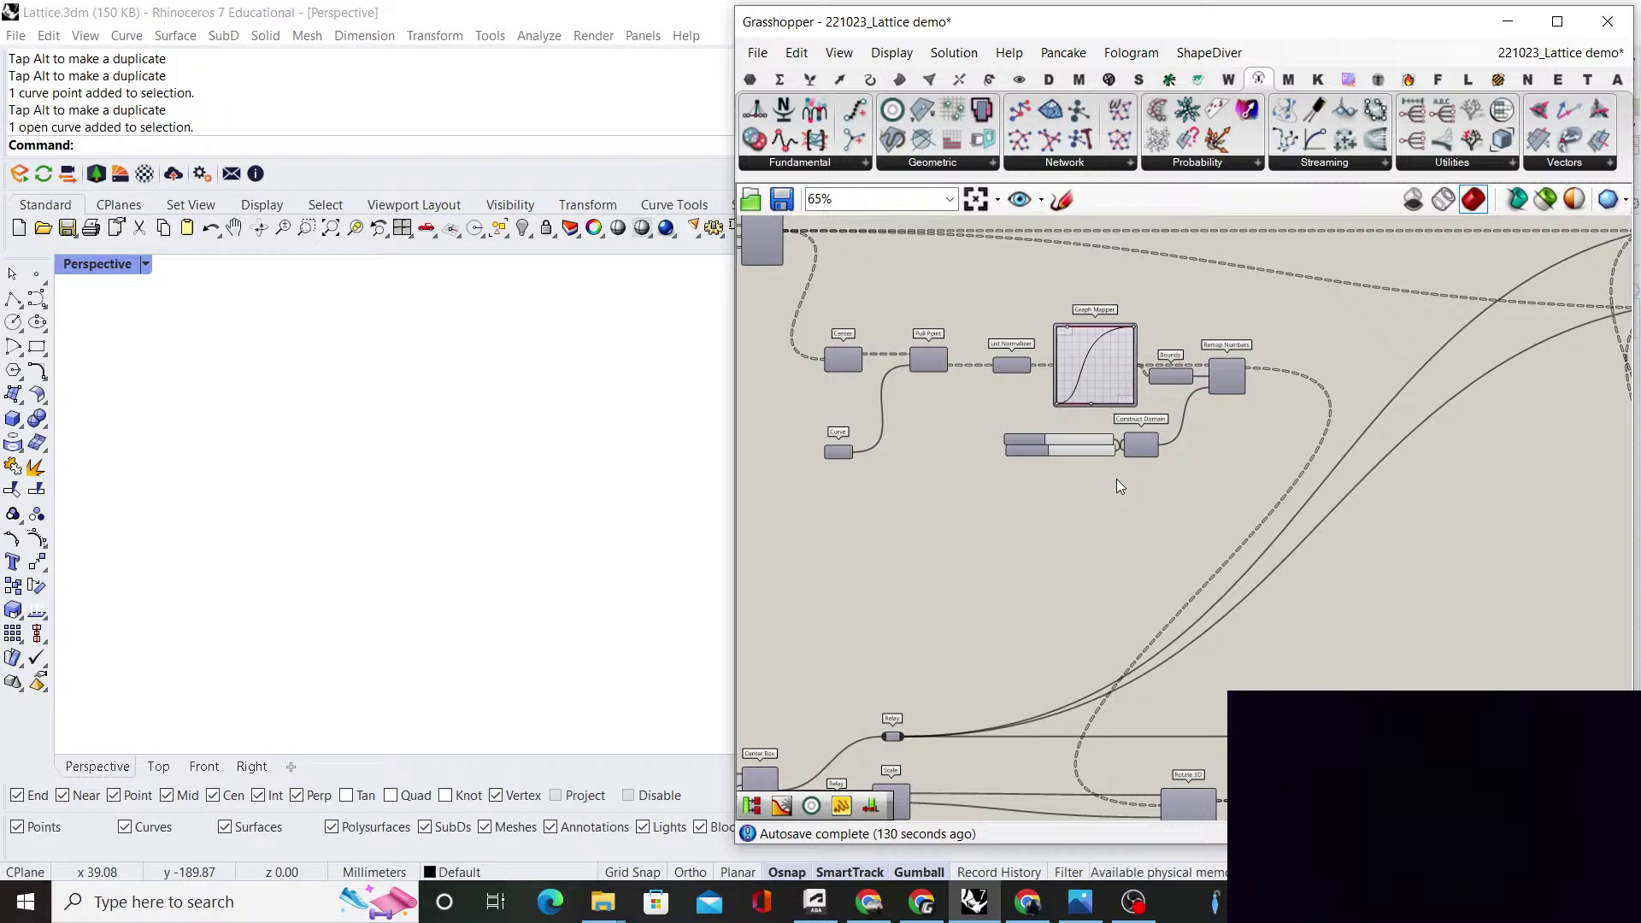
pyautogui.scroll(-3, 1068, 494)
pyautogui.moveTo(1147, 455); pyautogui.dragTo(1254, 441, button='right')
pyautogui.scroll(3, 1291, 475)
pyautogui.moveTo(1295, 477); pyautogui.dragTo(894, 530)
pyautogui.scroll(-2, 868, 318)
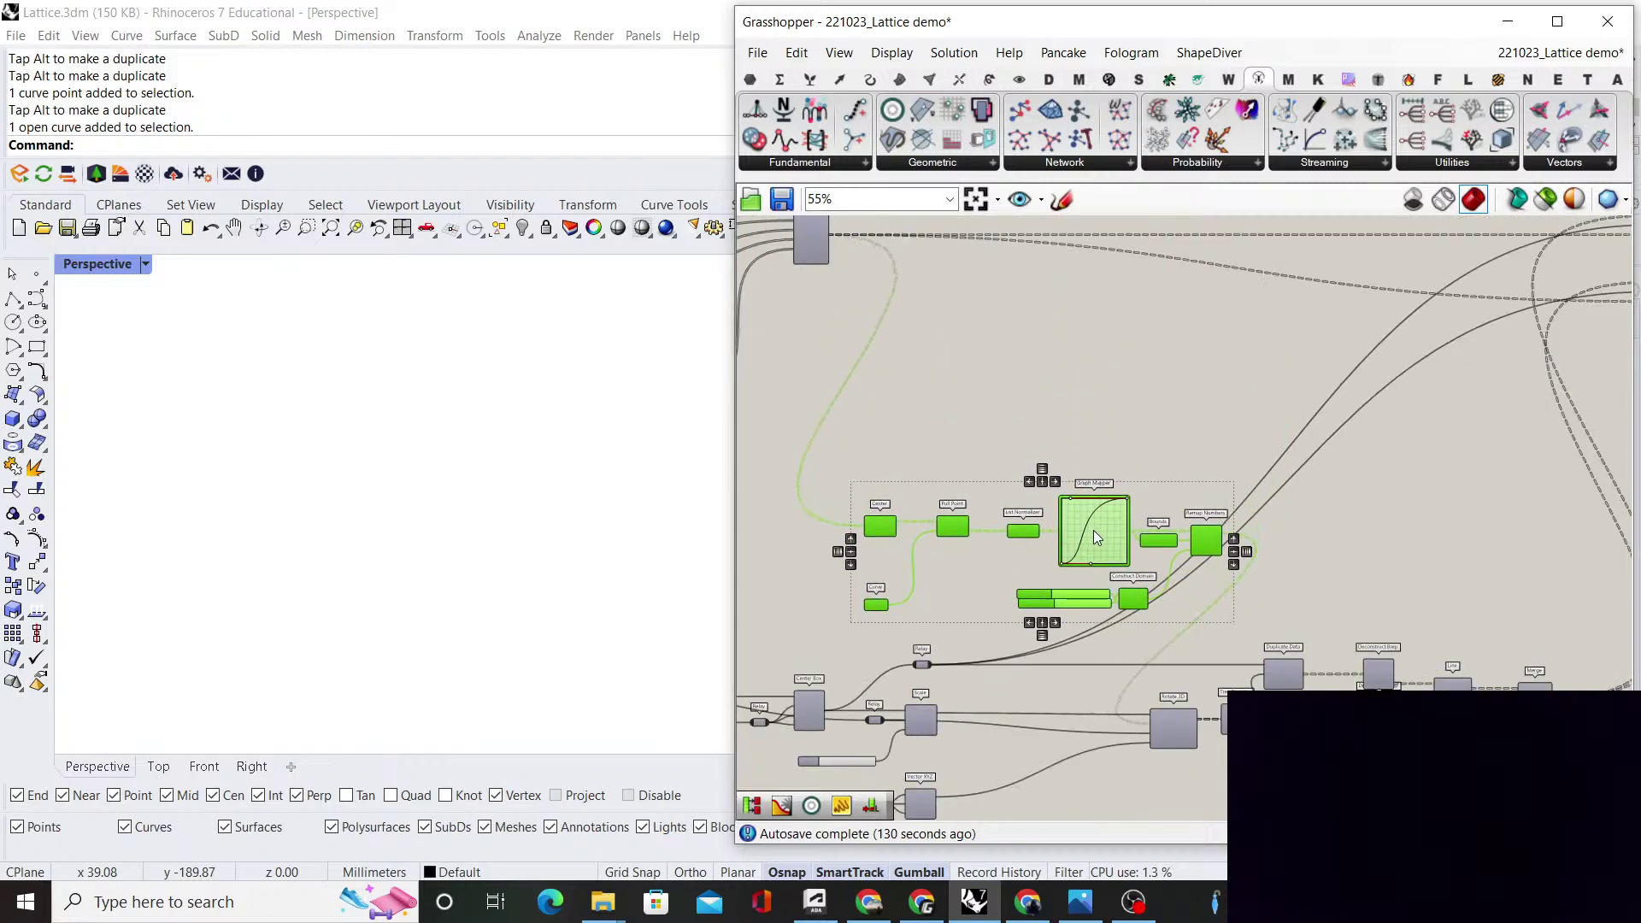
pyautogui.moveTo(1094, 537); pyautogui.dragTo(1022, 542)
pyautogui.click(1089, 412)
# Raise the Graph Mapper component chain and its Curve and domain inputs above the Rotate 3D row
pyautogui.scroll(-2, 1099, 458)
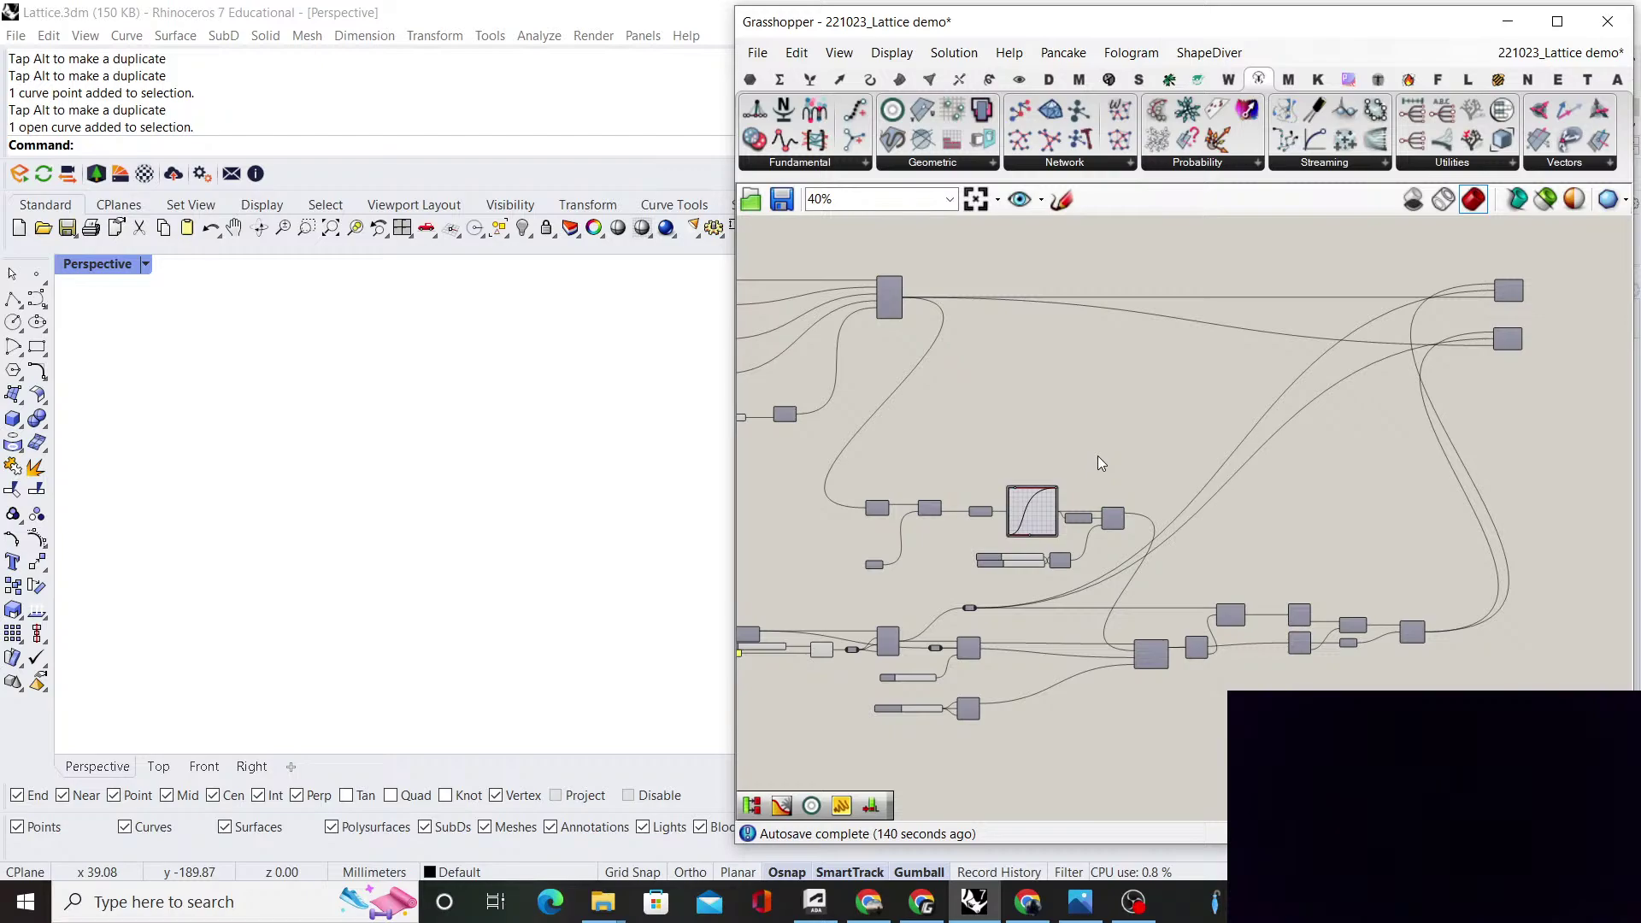
pyautogui.scroll(3, 1136, 457)
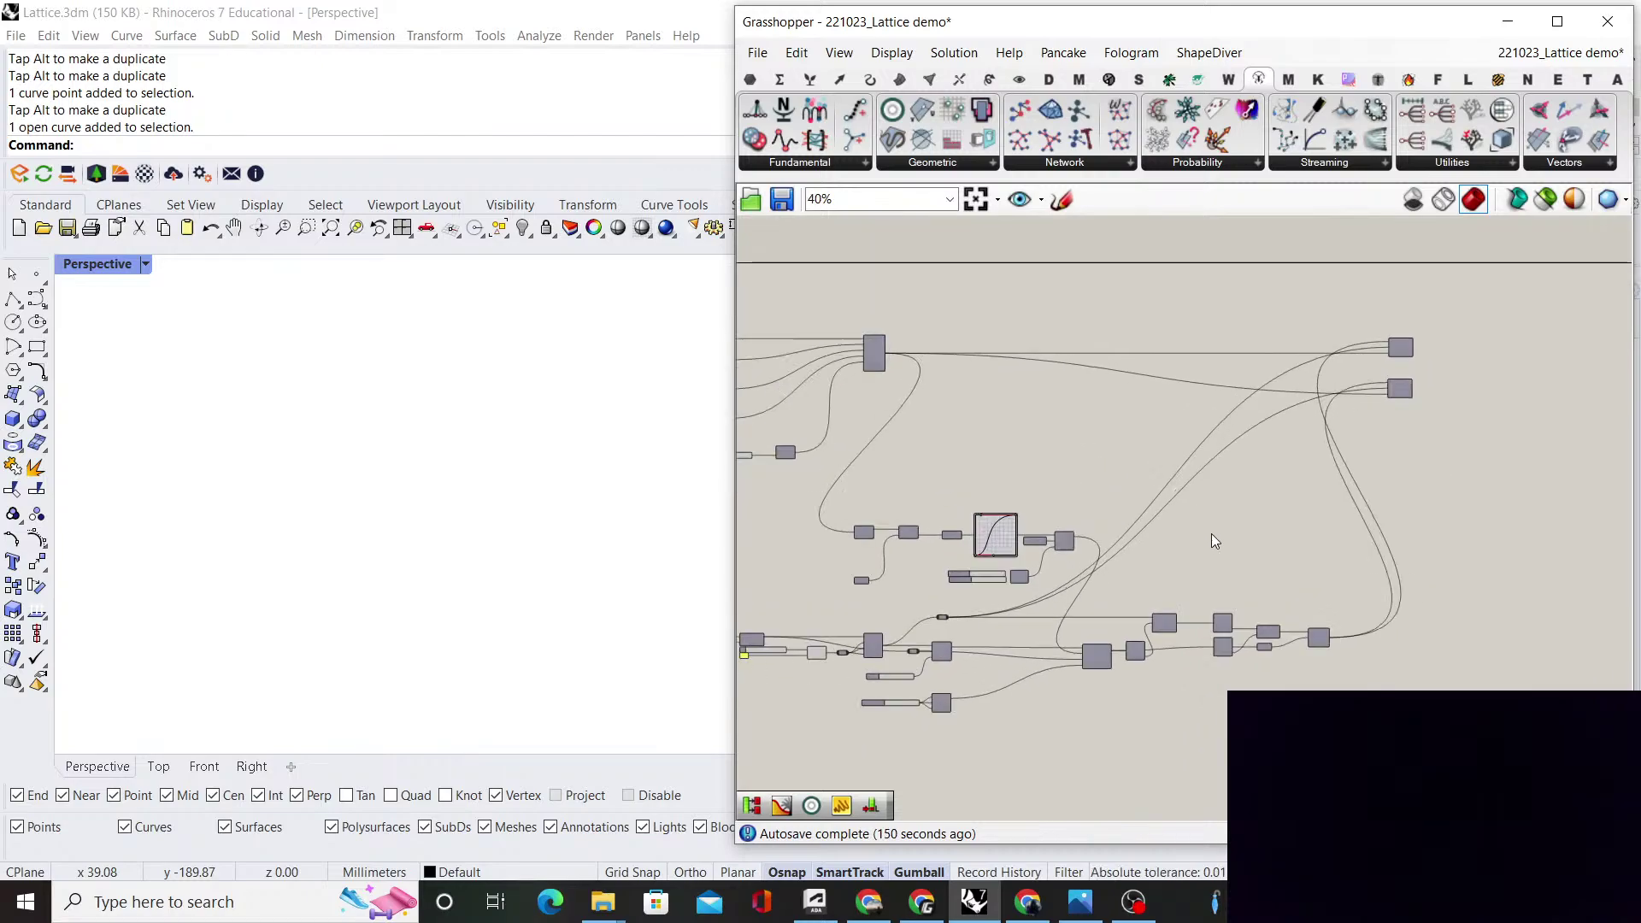
pyautogui.scroll(-2, 1222, 564)
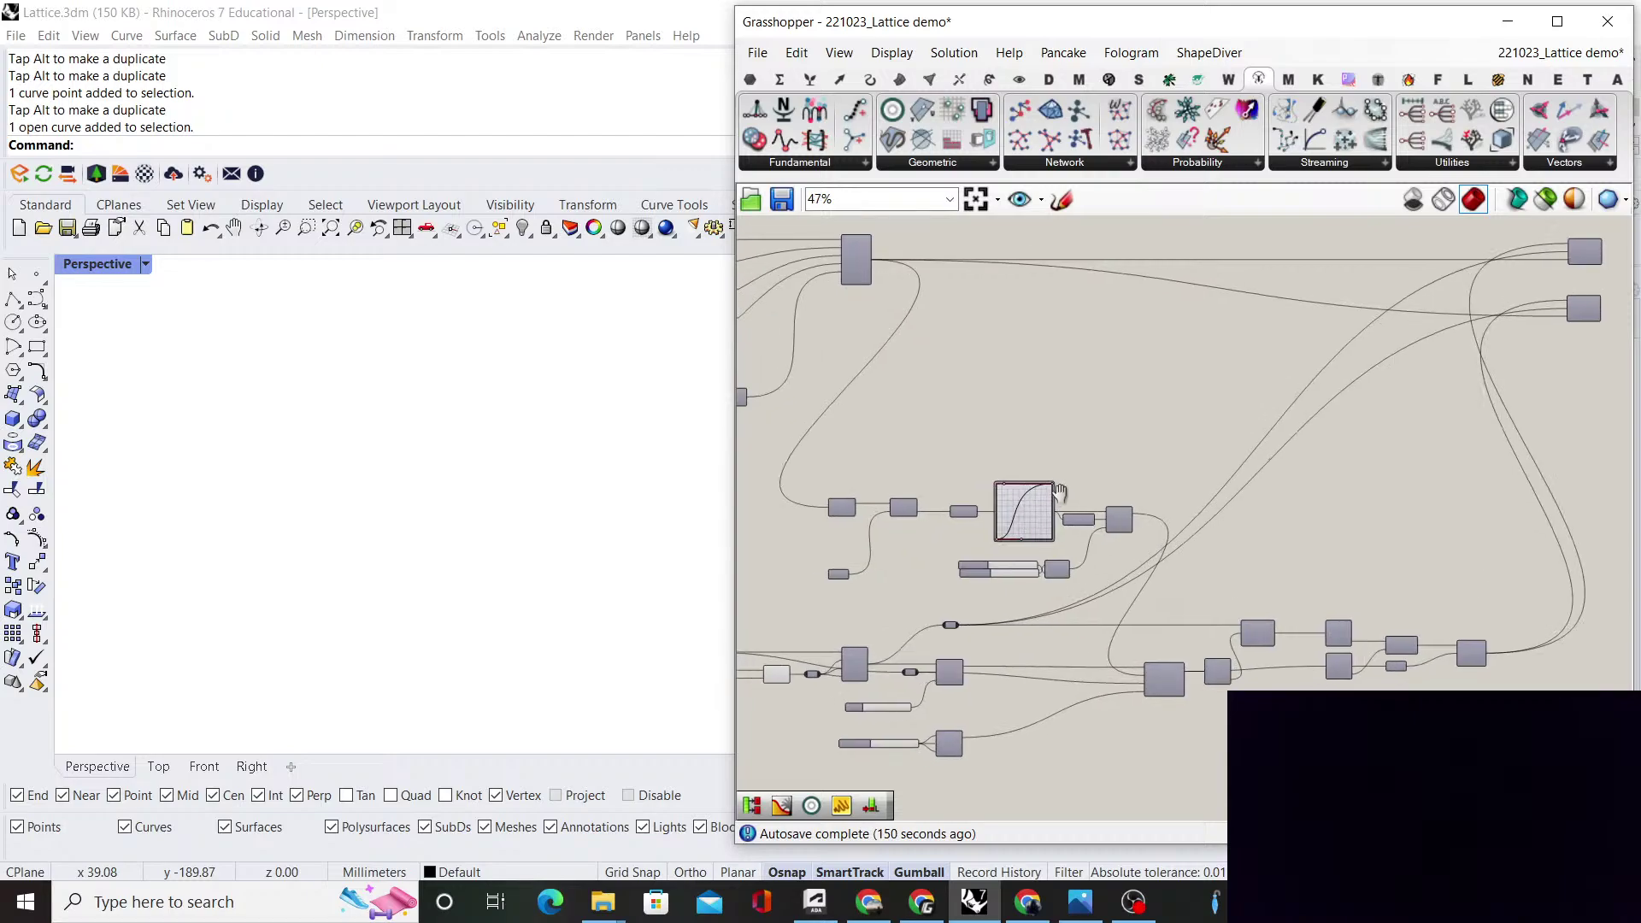
pyautogui.moveTo(1325, 518); pyautogui.dragTo(1332, 556, button='right')
pyautogui.moveTo(1338, 554); pyautogui.dragTo(968, 443)
pyautogui.scroll(2, 1143, 439)
pyautogui.click(1308, 427)
pyautogui.scroll(-4, 1240, 478)
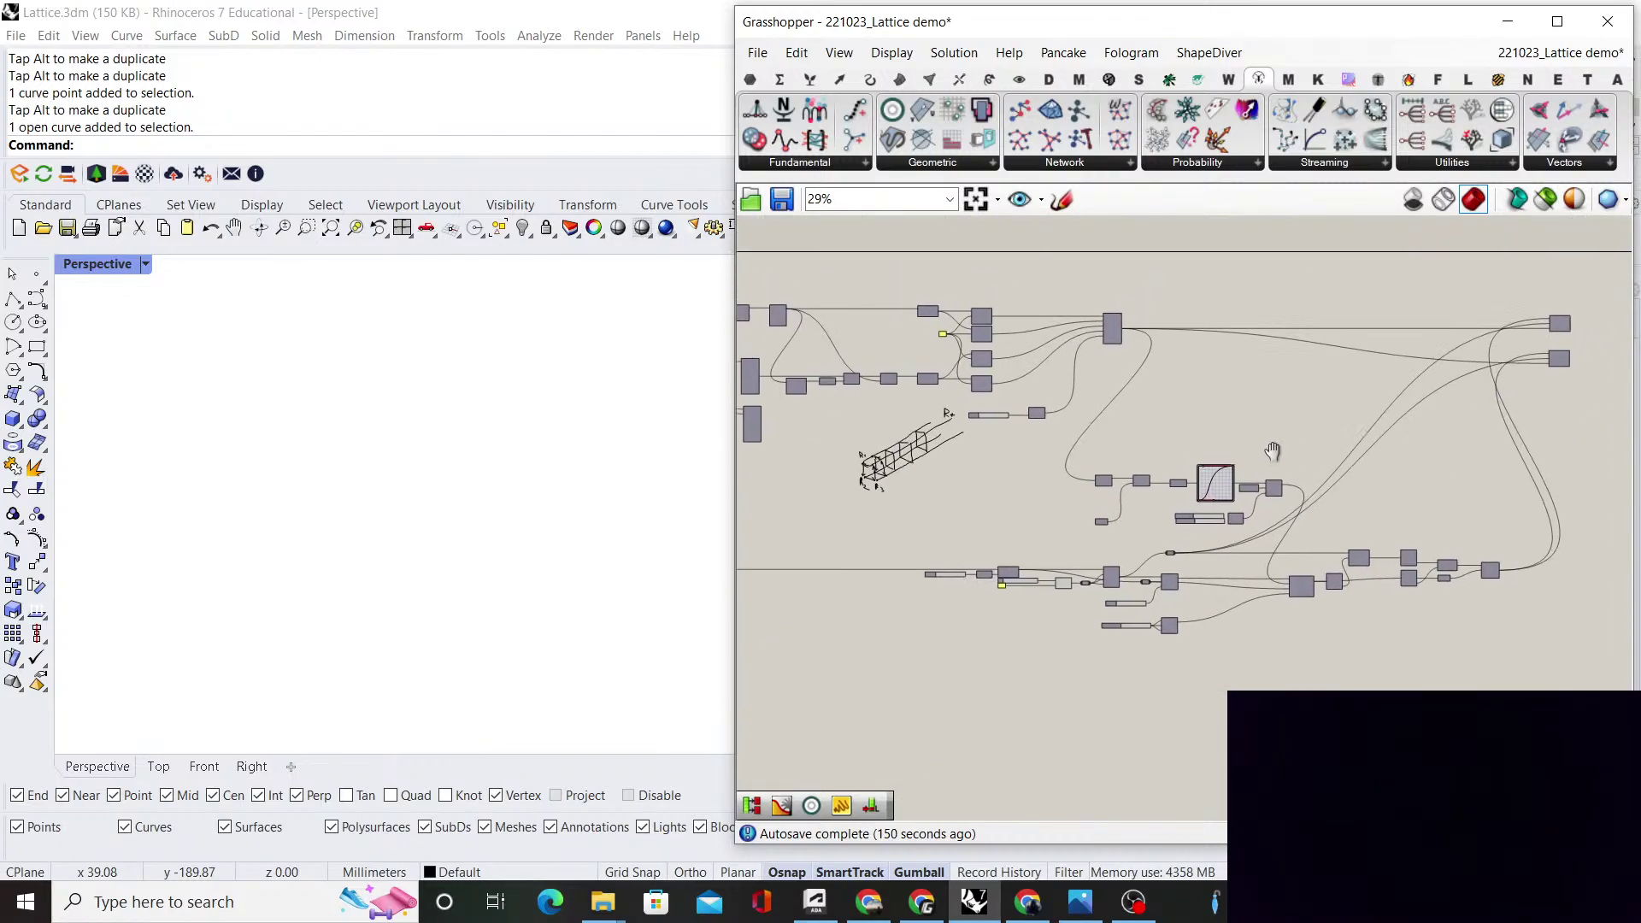
pyautogui.scroll(1, 1198, 536)
pyautogui.moveTo(1223, 608); pyautogui.dragTo(917, 499)
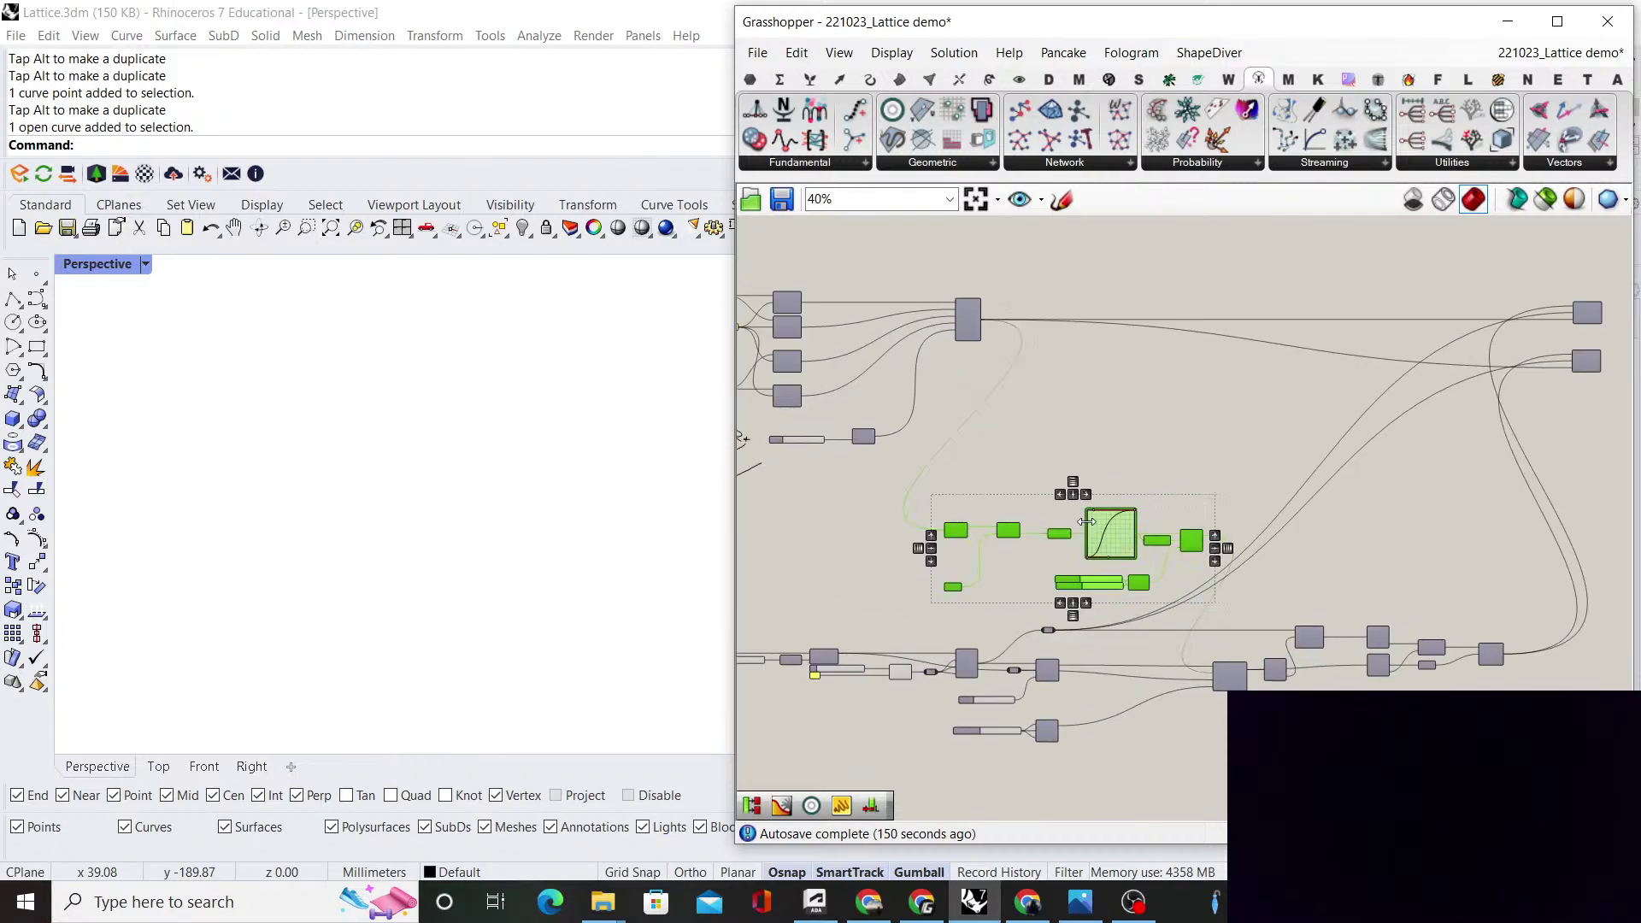
pyautogui.moveTo(1115, 526); pyautogui.dragTo(1114, 466)
pyautogui.click(1216, 425)
# Move the lower Box Morph component down, away from the upper one and closer to the Merge row
pyautogui.scroll(3, 1194, 623)
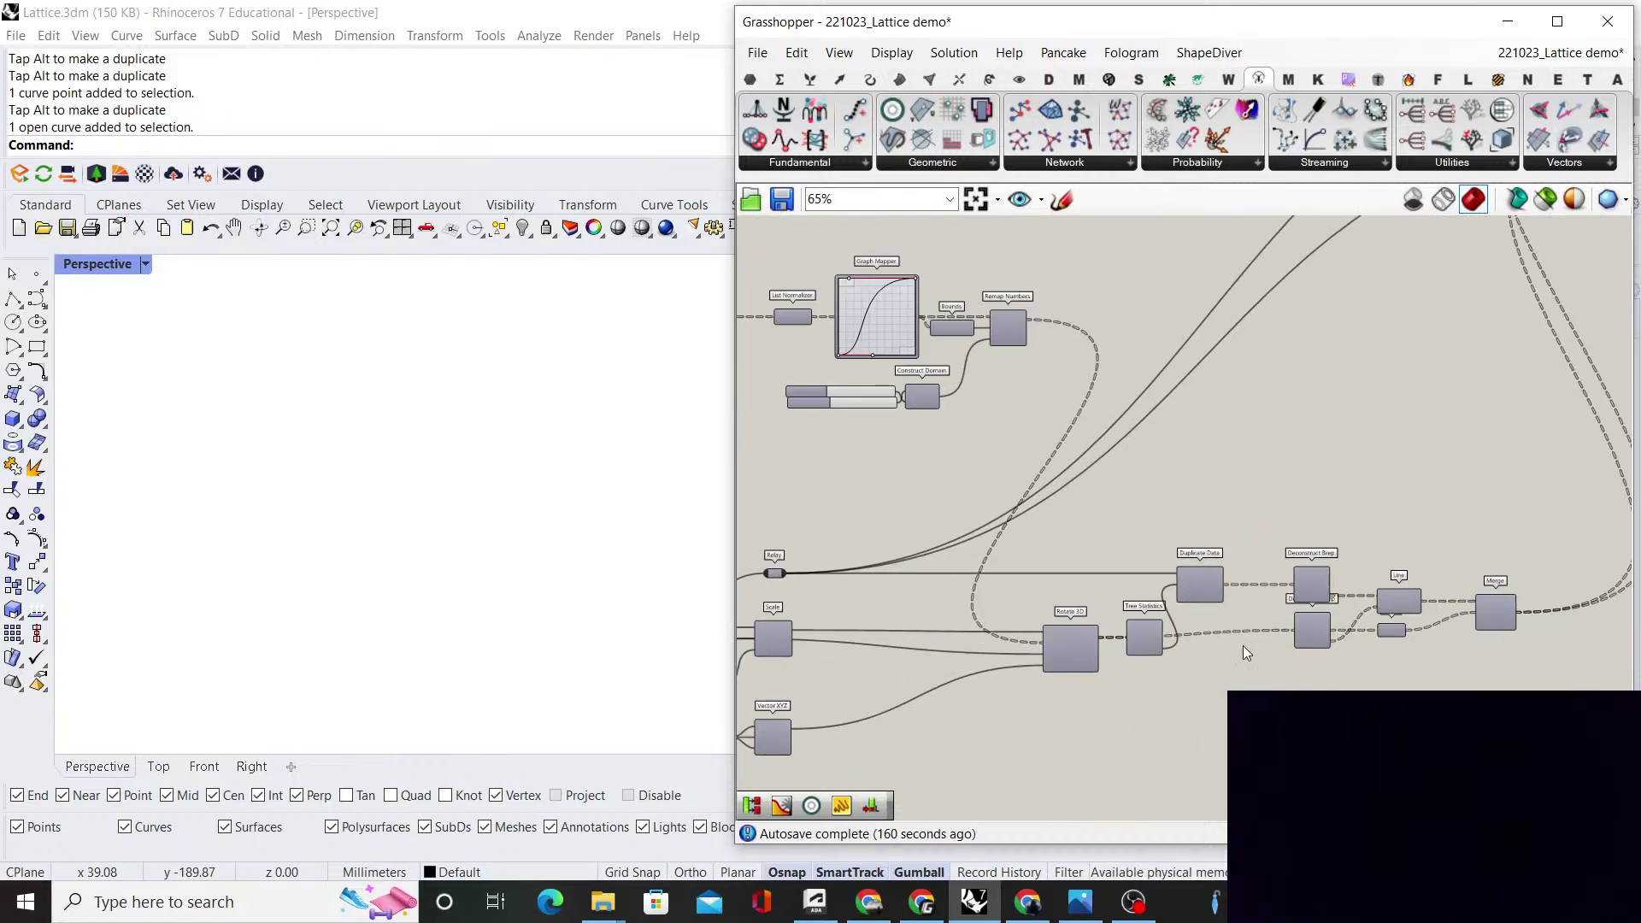
pyautogui.scroll(-4, 1242, 644)
pyautogui.moveTo(1282, 649); pyautogui.dragTo(1224, 607, button='right')
pyautogui.scroll(7, 1214, 602)
pyautogui.scroll(-3, 1056, 516)
pyautogui.moveTo(1056, 515); pyautogui.dragTo(1245, 546, button='right')
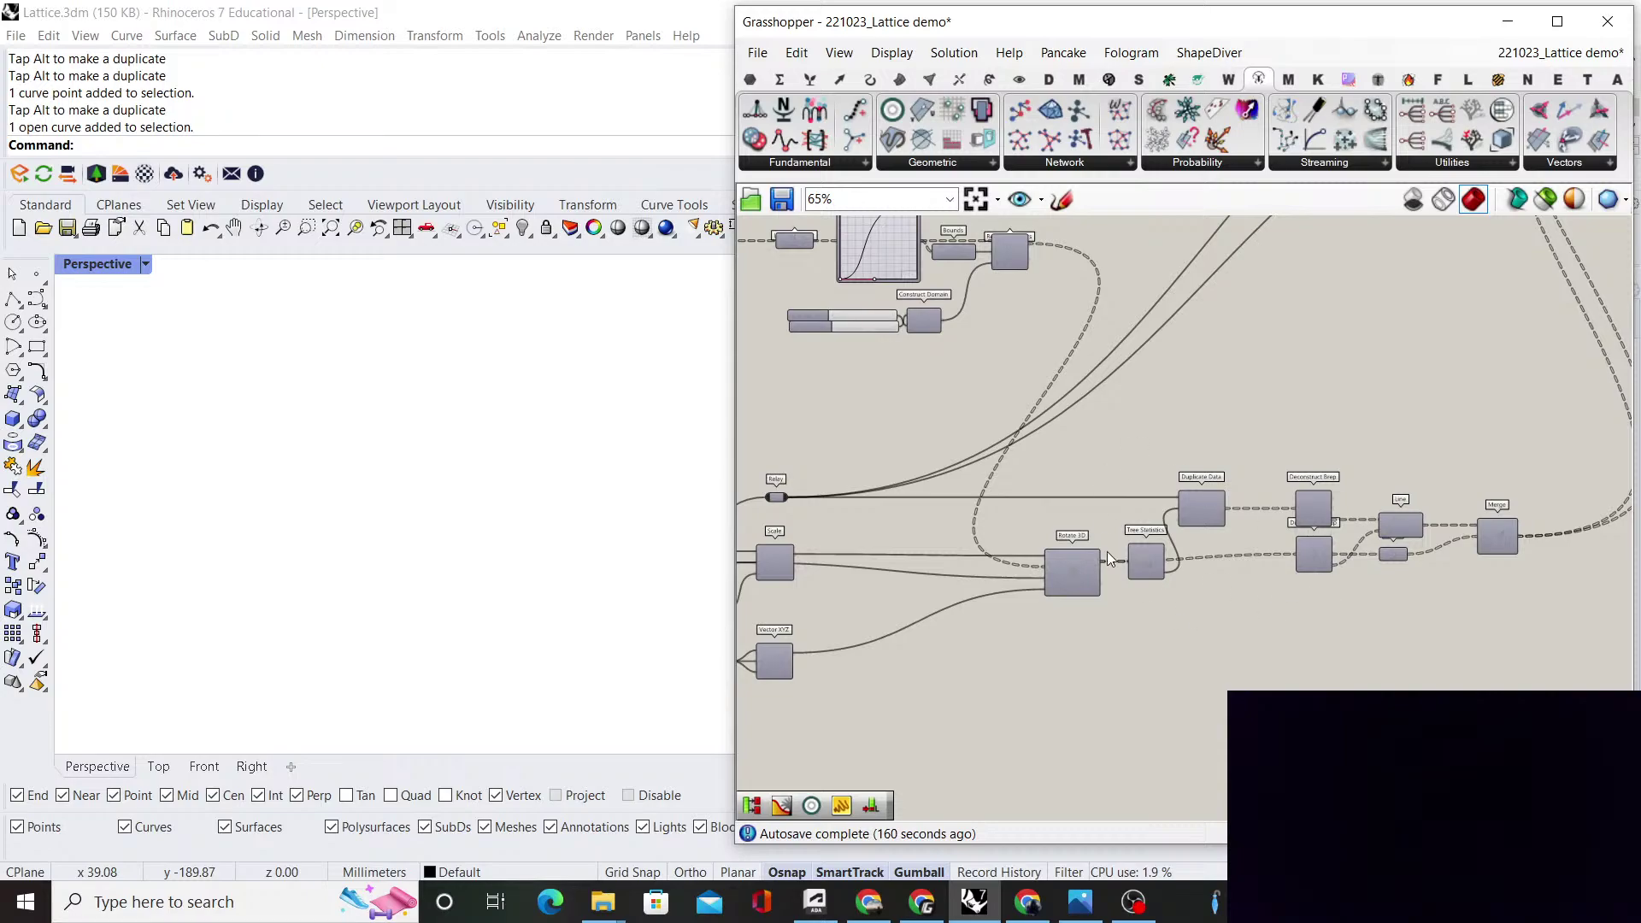
pyautogui.scroll(-5, 1273, 497)
pyautogui.scroll(7, 1294, 448)
pyautogui.moveTo(1394, 298); pyautogui.dragTo(1288, 416, button='right')
pyautogui.scroll(-4, 1294, 454)
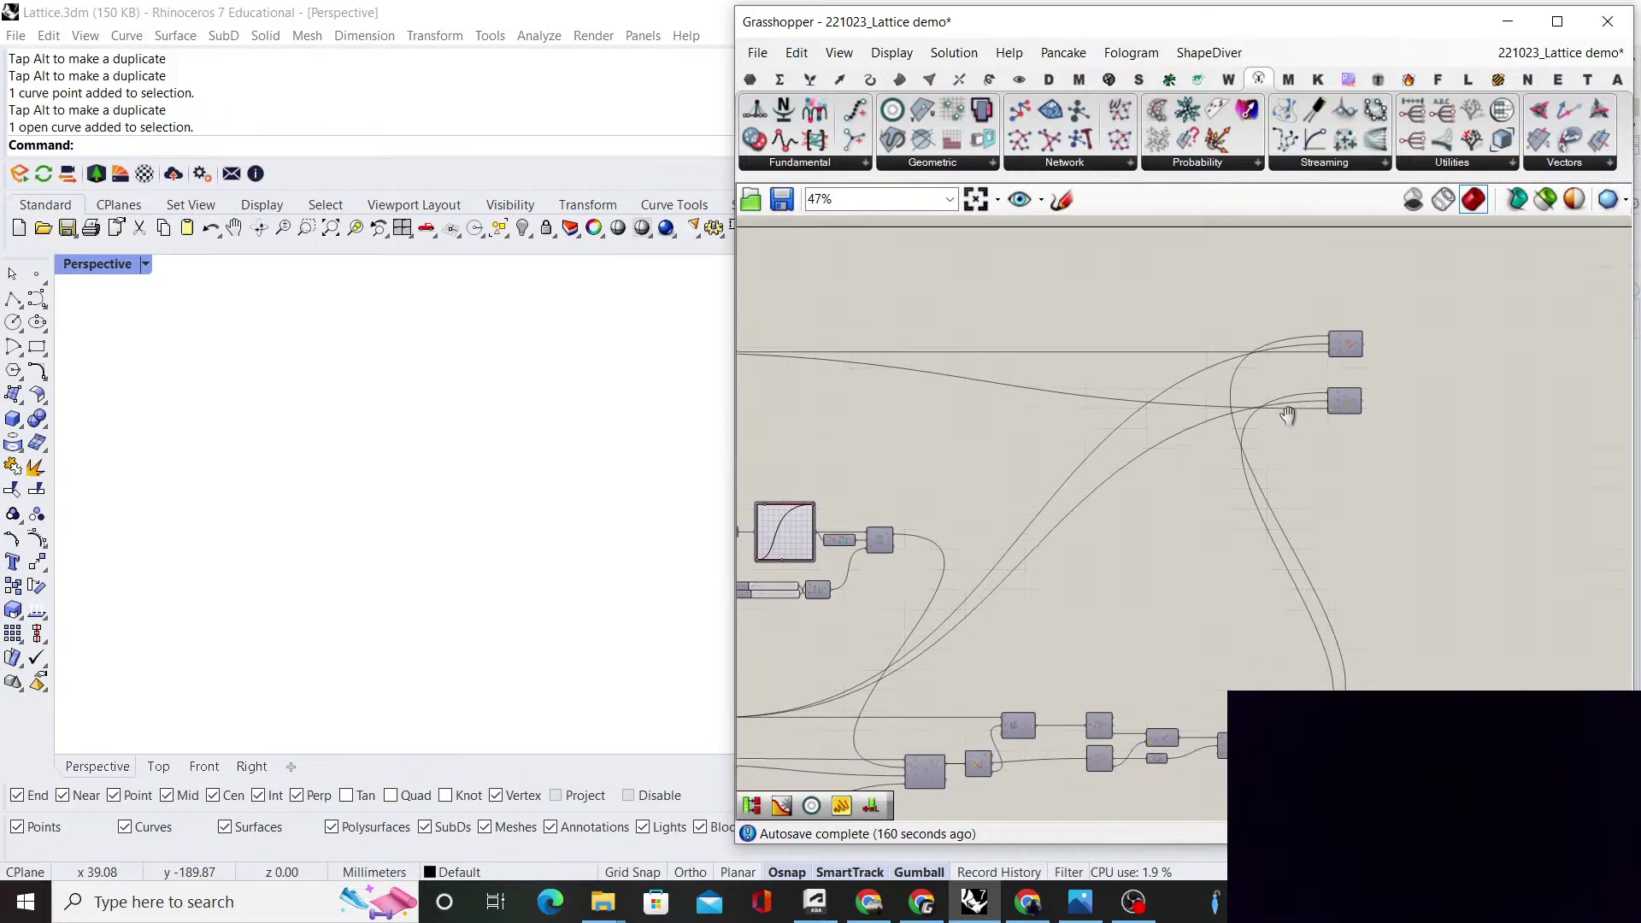
pyautogui.moveTo(1347, 402); pyautogui.dragTo(1372, 588)
pyautogui.click(1258, 563)
# Examine the component chain from Rotate 3D through Duplicate Data and Deconstruct Brep to Line and Merge
pyautogui.moveTo(1258, 562); pyautogui.dragTo(1398, 494, button='right')
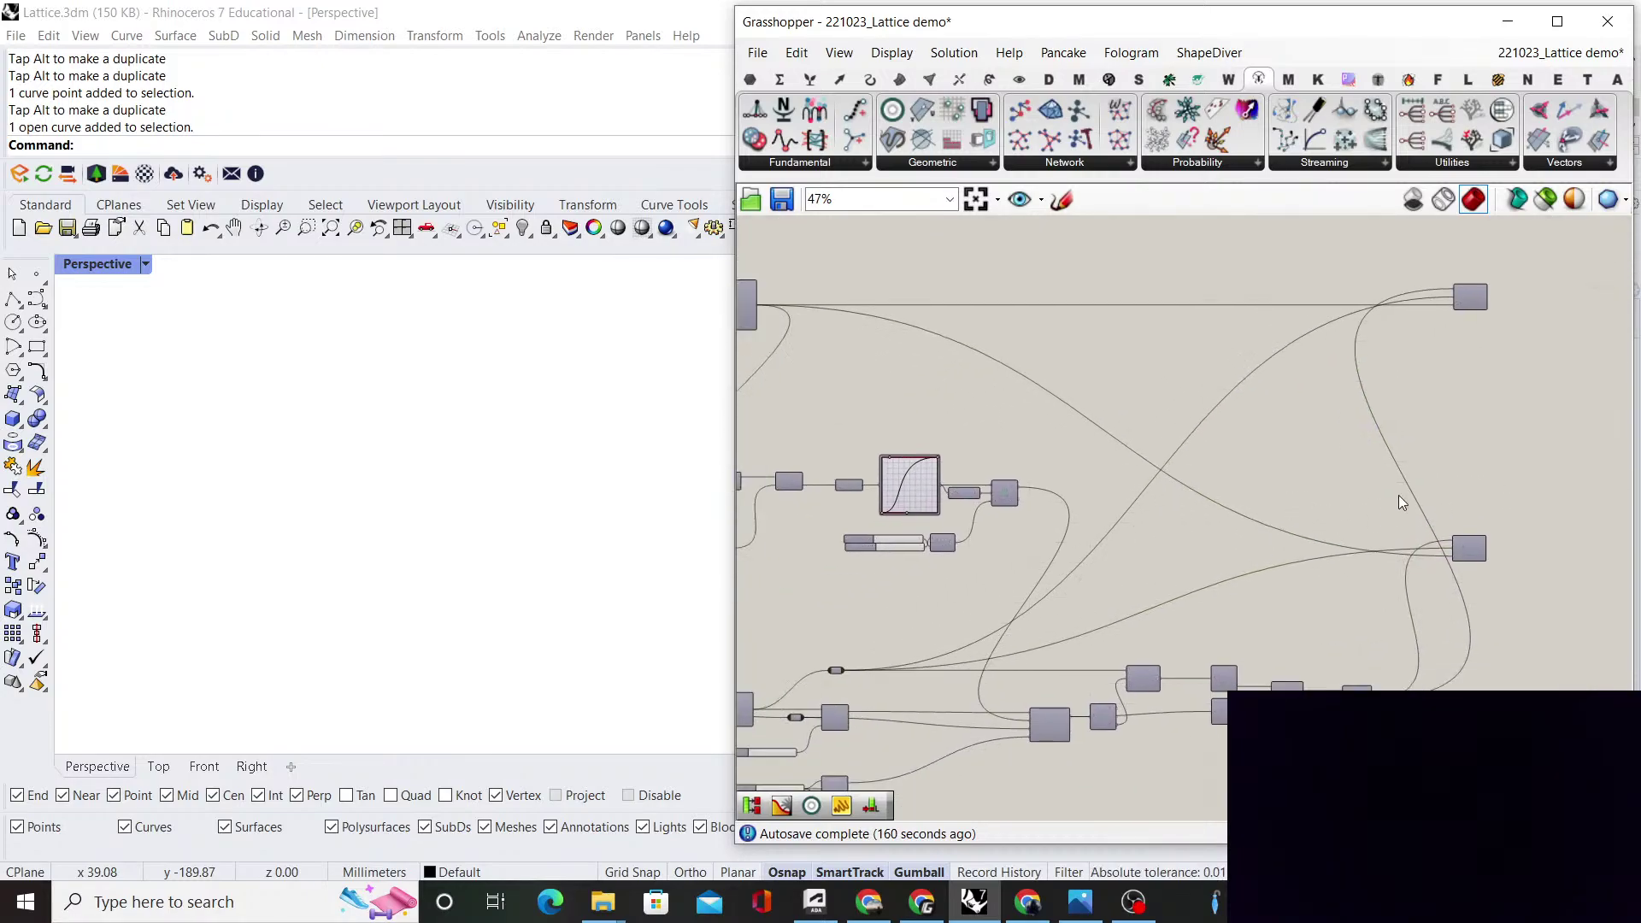
pyautogui.moveTo(1510, 455); pyautogui.dragTo(1367, 481, button='right')
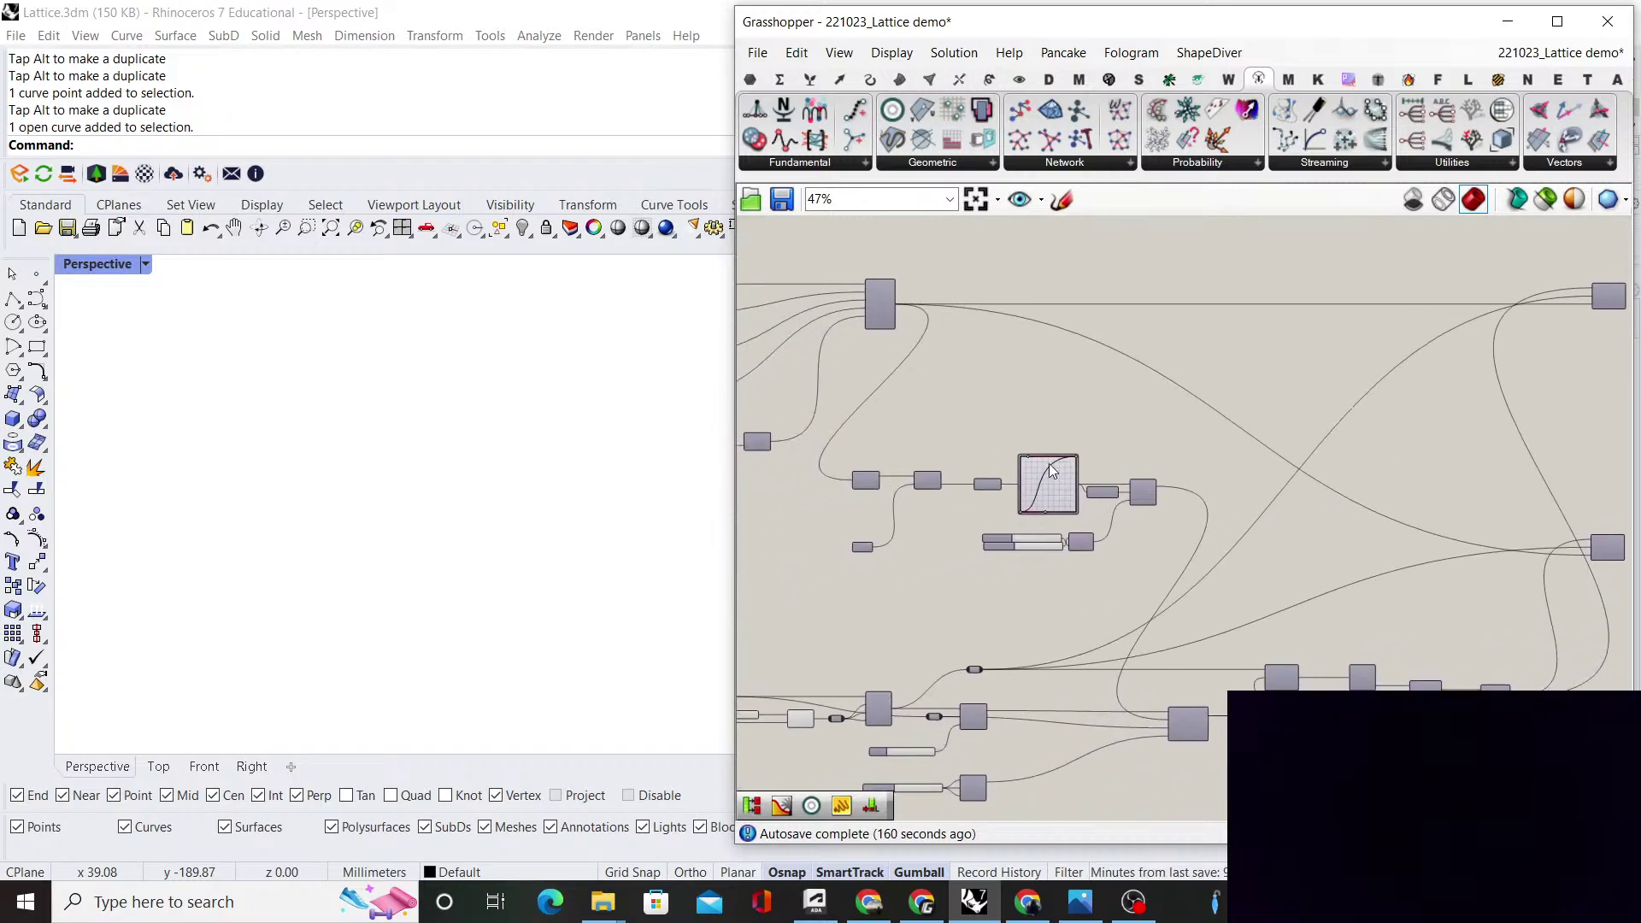
pyautogui.scroll(4, 1019, 588)
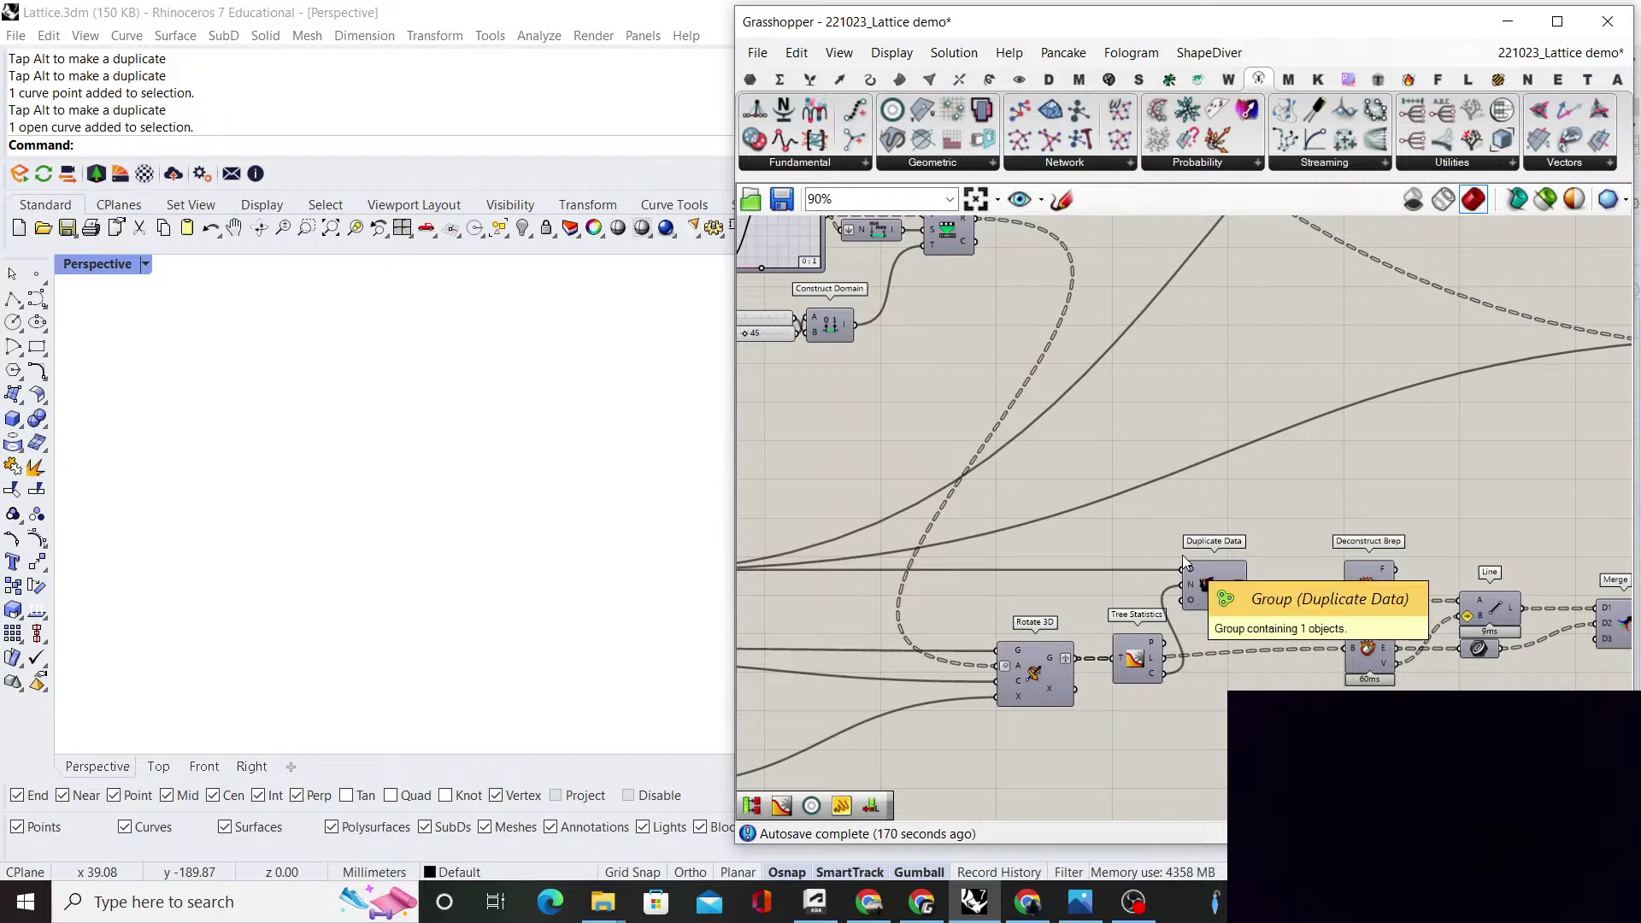
pyautogui.scroll(-1, 1333, 524)
pyautogui.moveTo(1406, 557); pyautogui.dragTo(1382, 577, button='right')
pyautogui.scroll(2, 1382, 577)
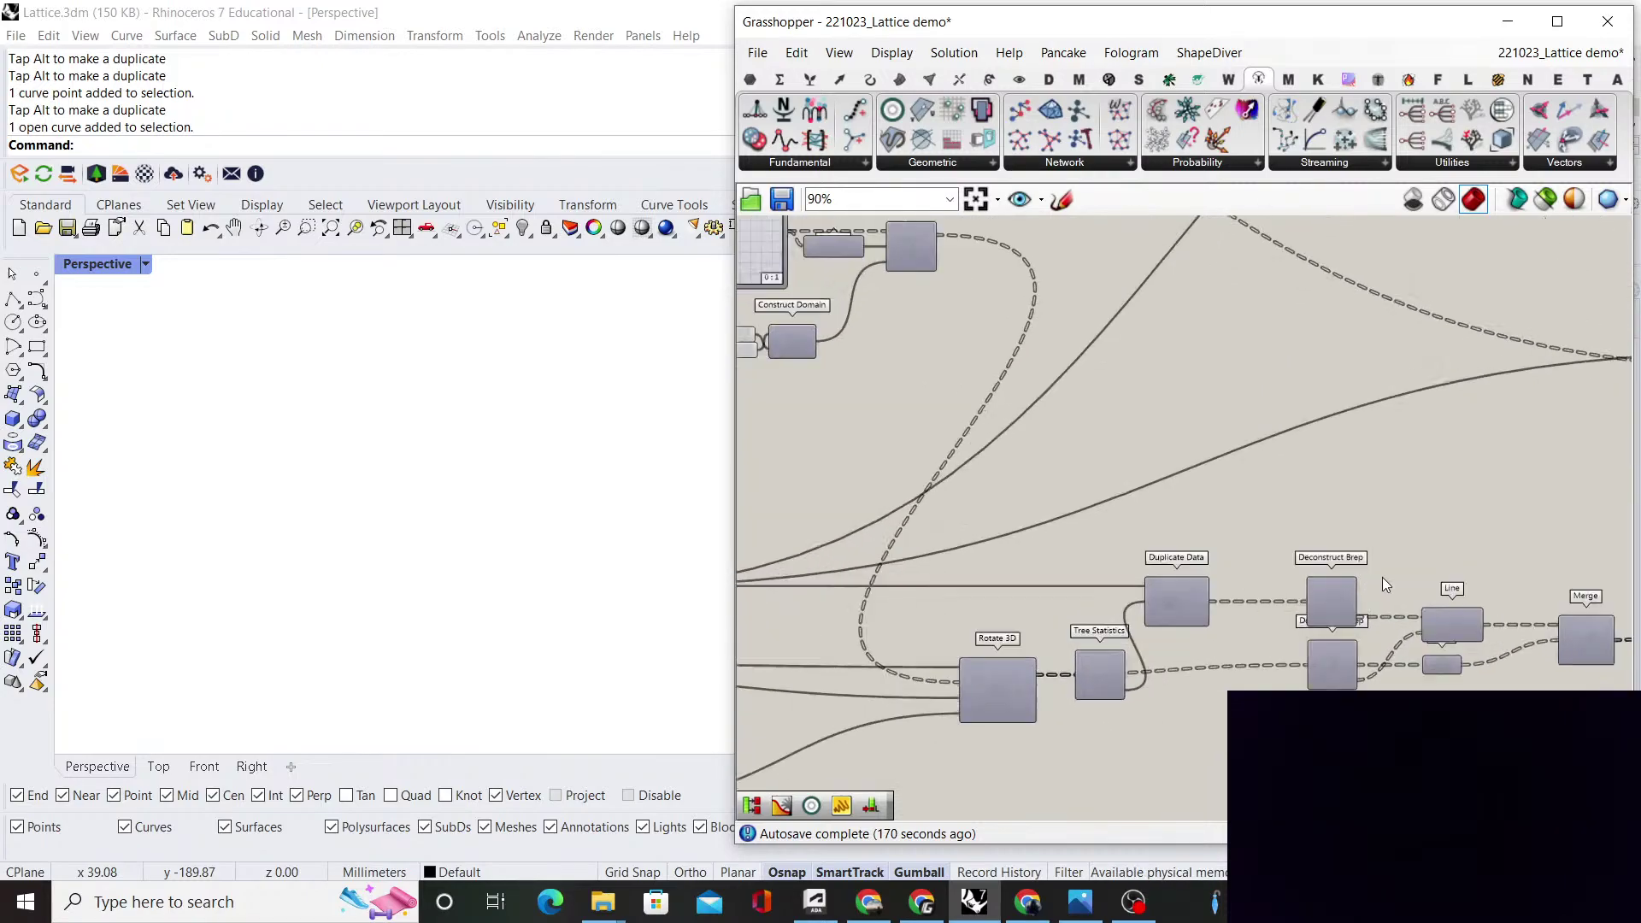
pyautogui.moveTo(1266, 574); pyautogui.dragTo(991, 482, button='right')
pyautogui.moveTo(1196, 494); pyautogui.dragTo(1135, 516, button='right')
pyautogui.doubleClick(1106, 473)
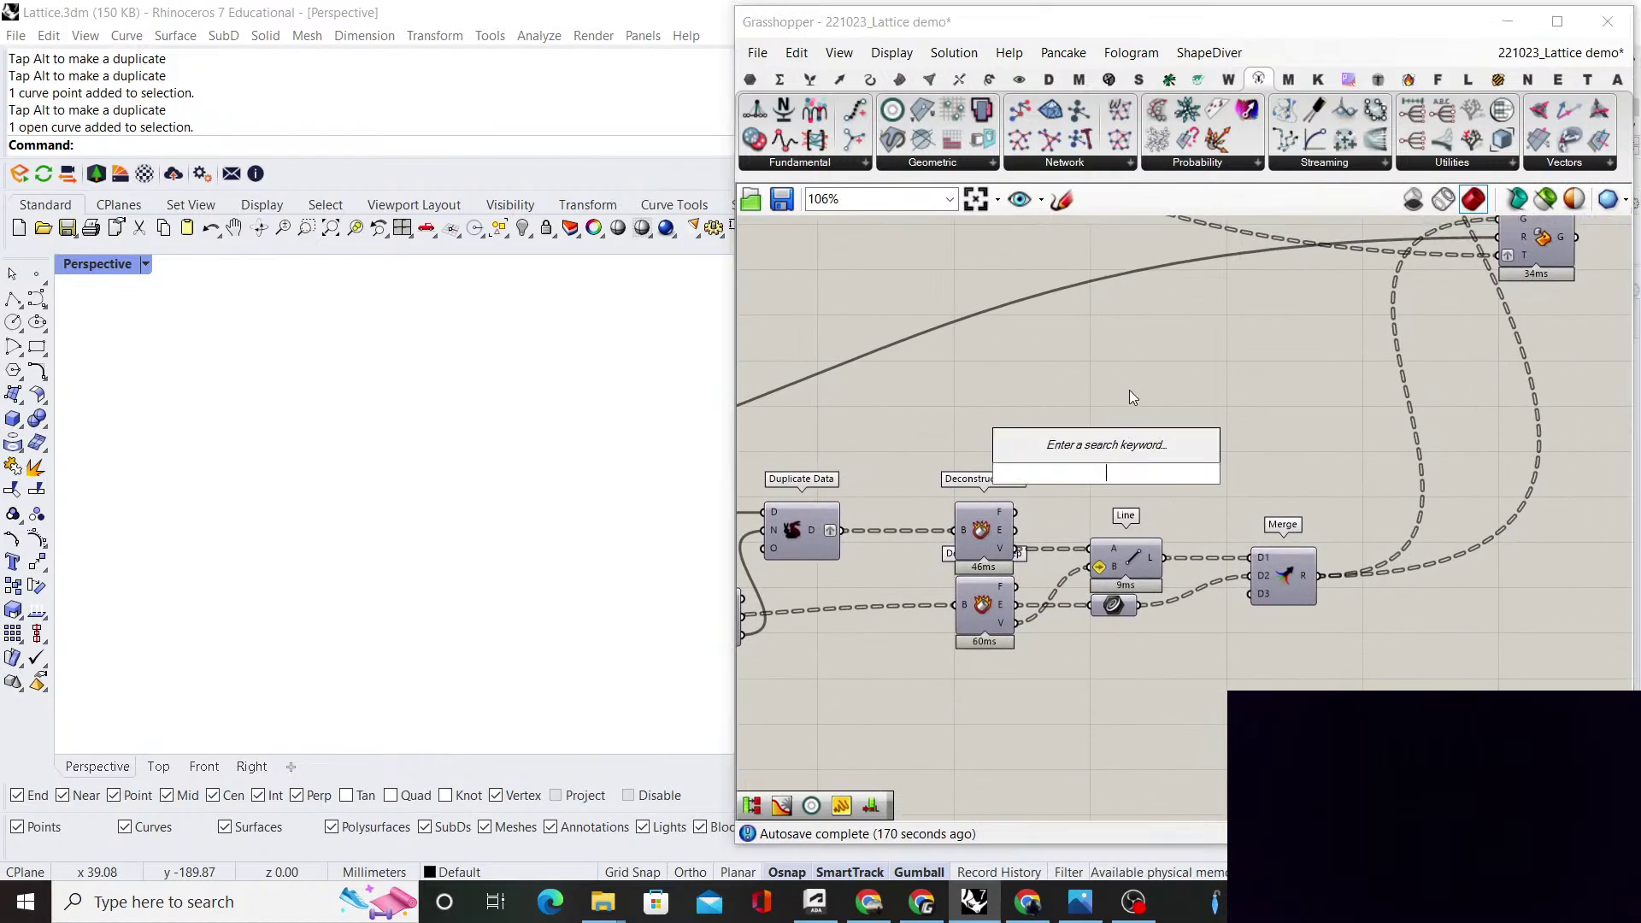
# Preview the upper Deconstruct Brep's geometry in the viewport, and hide the preview again
pyautogui.scroll(-2, 1128, 514)
pyautogui.moveTo(972, 533); pyautogui.dragTo(1134, 530, button='right')
pyautogui.scroll(1, 1128, 513)
pyautogui.rightClick(1136, 540)
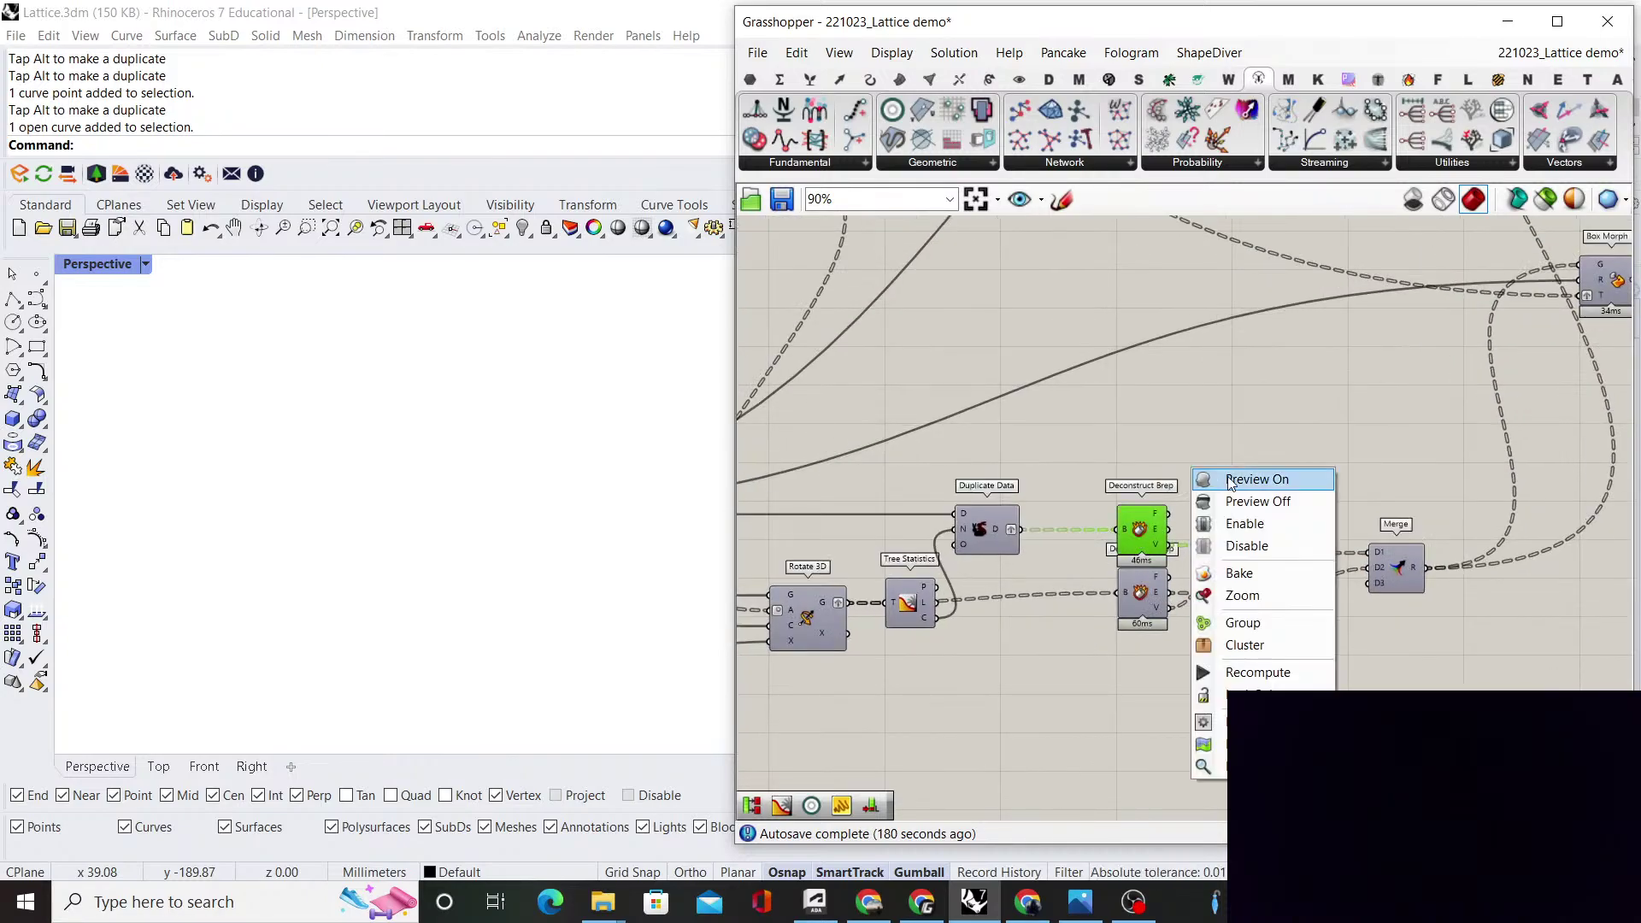
pyautogui.click(1256, 479)
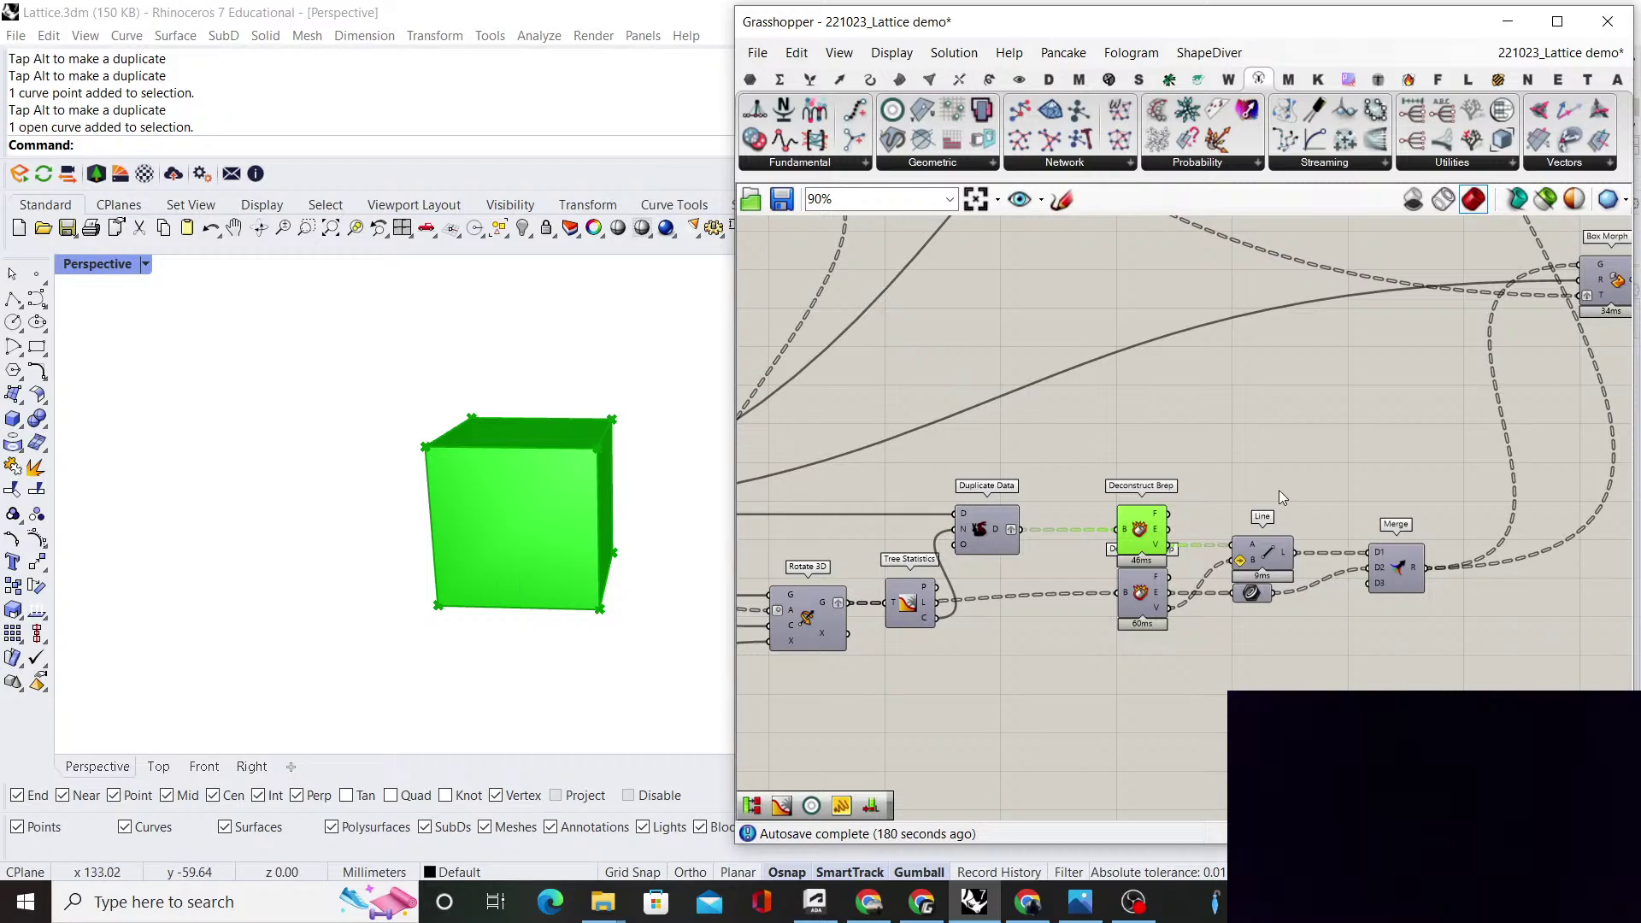
pyautogui.rightClick(1250, 461)
pyautogui.click(1265, 489)
# Add a Point component above Line and connect the upper Deconstruct Brep's vertices output to it
pyautogui.moveTo(1253, 455); pyautogui.dragTo(1048, 505, button='right')
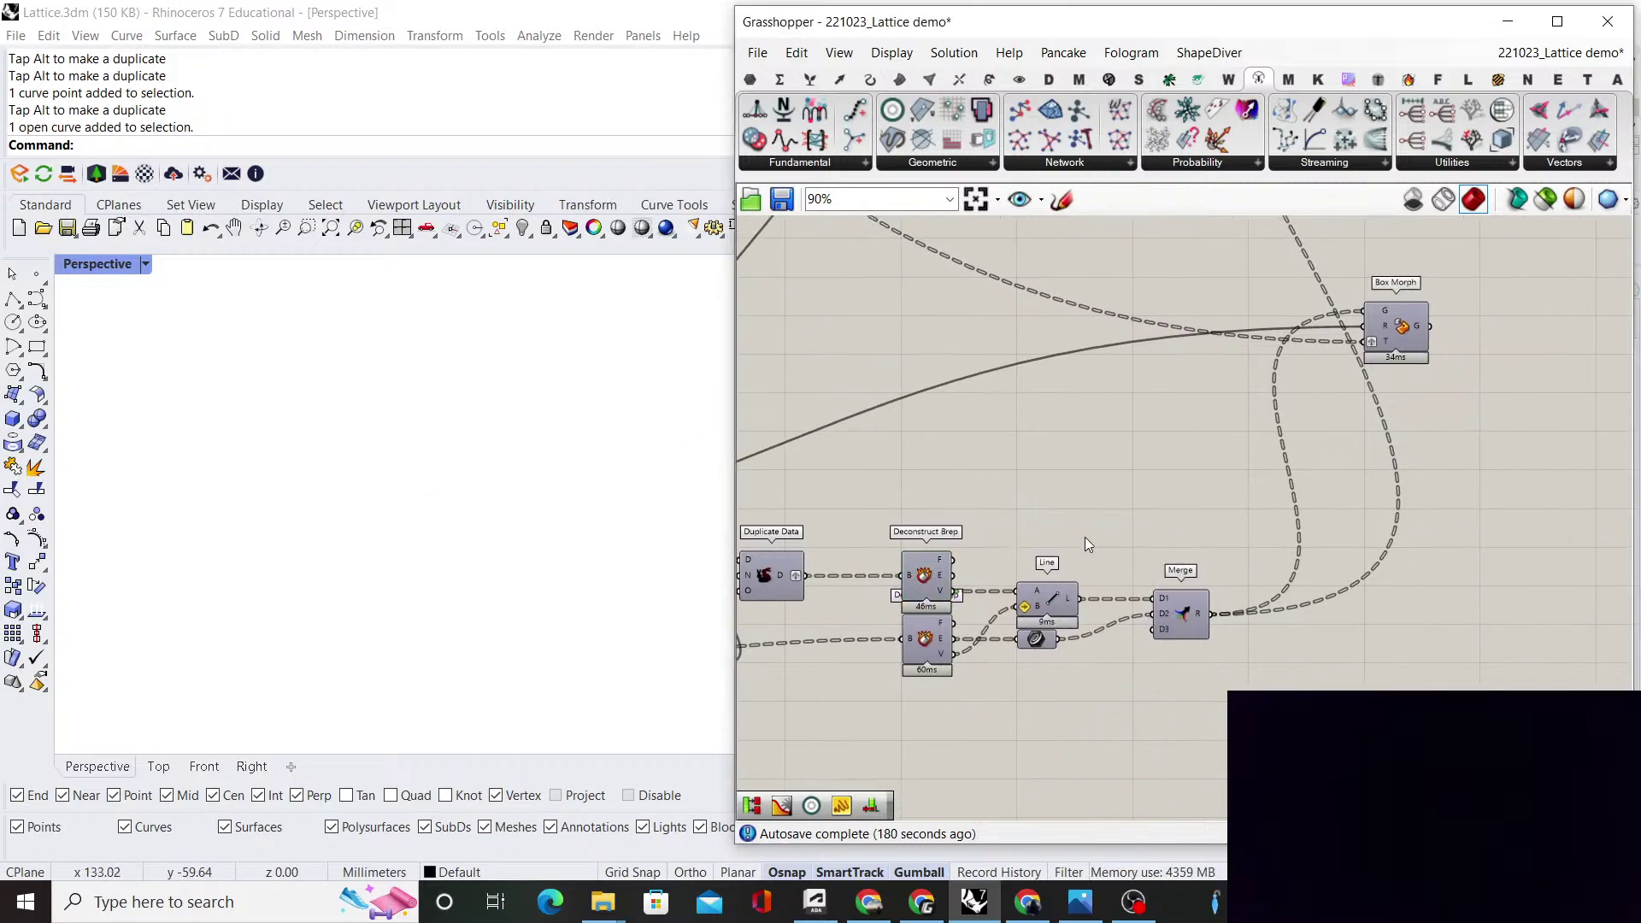
pyautogui.doubleClick(1039, 516)
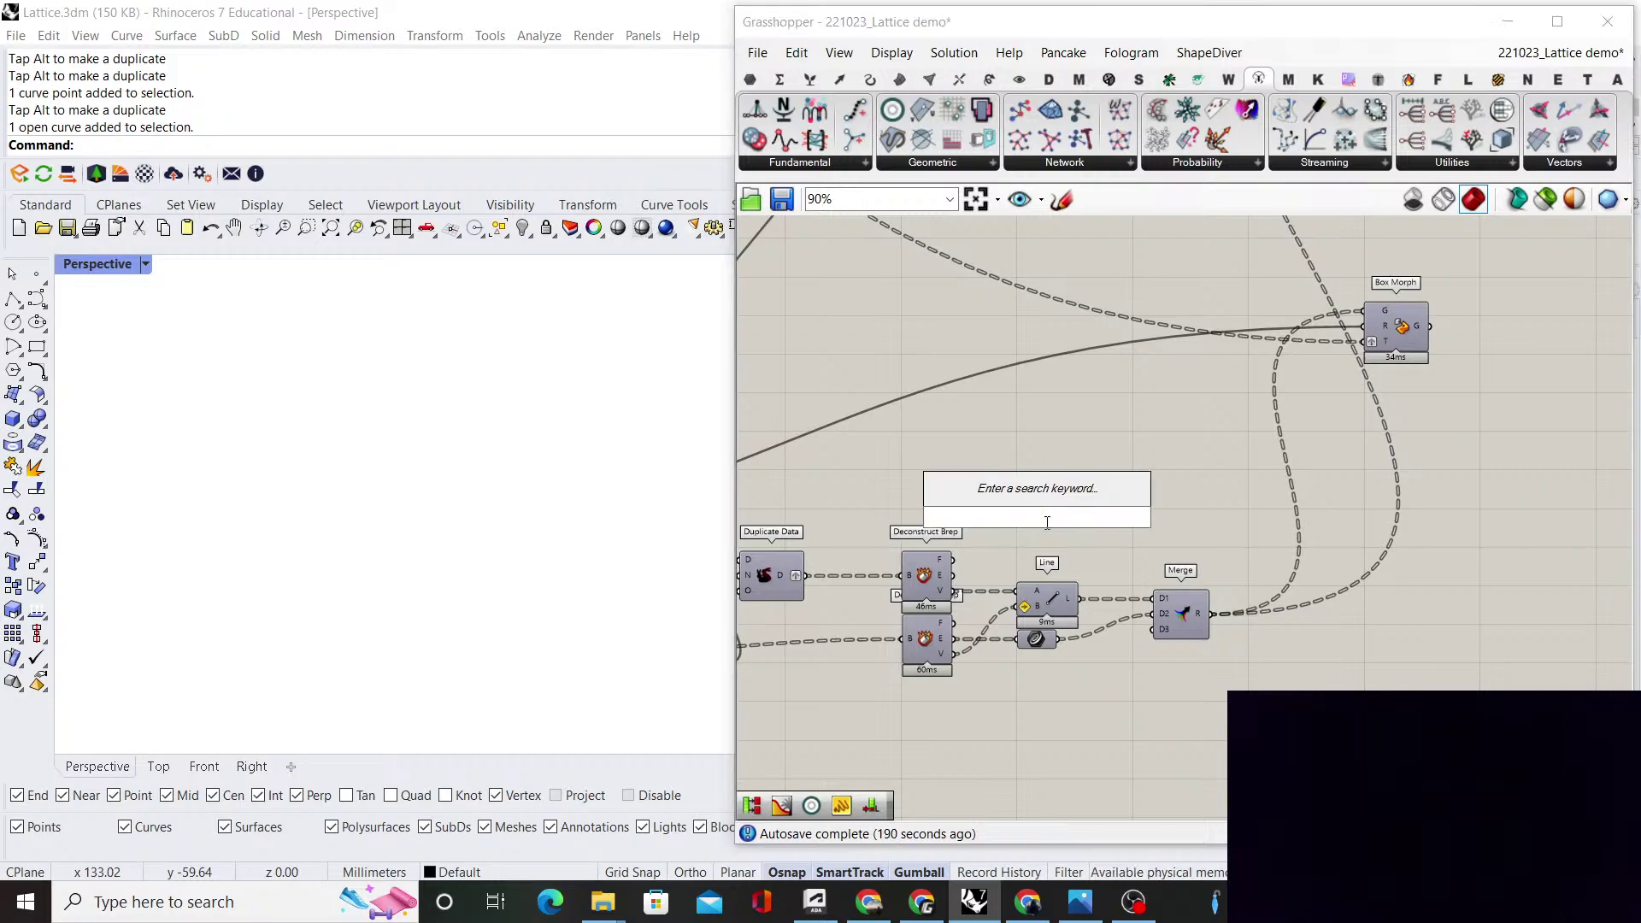
pyautogui.write('point')
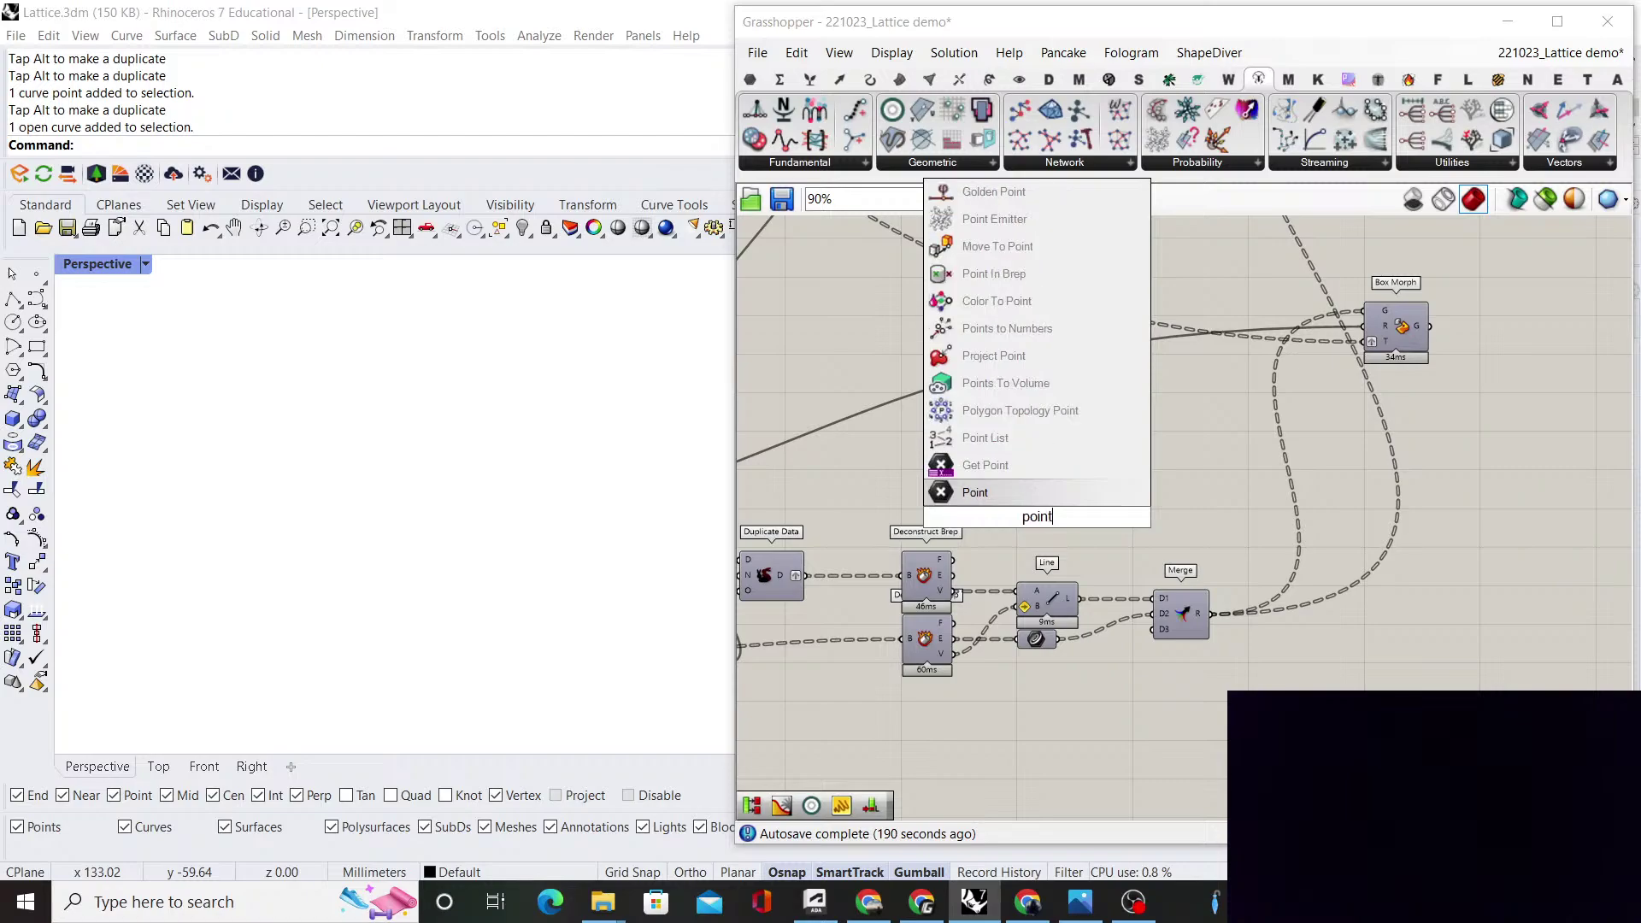
pyautogui.press('Return')
pyautogui.scroll(3, 987, 549)
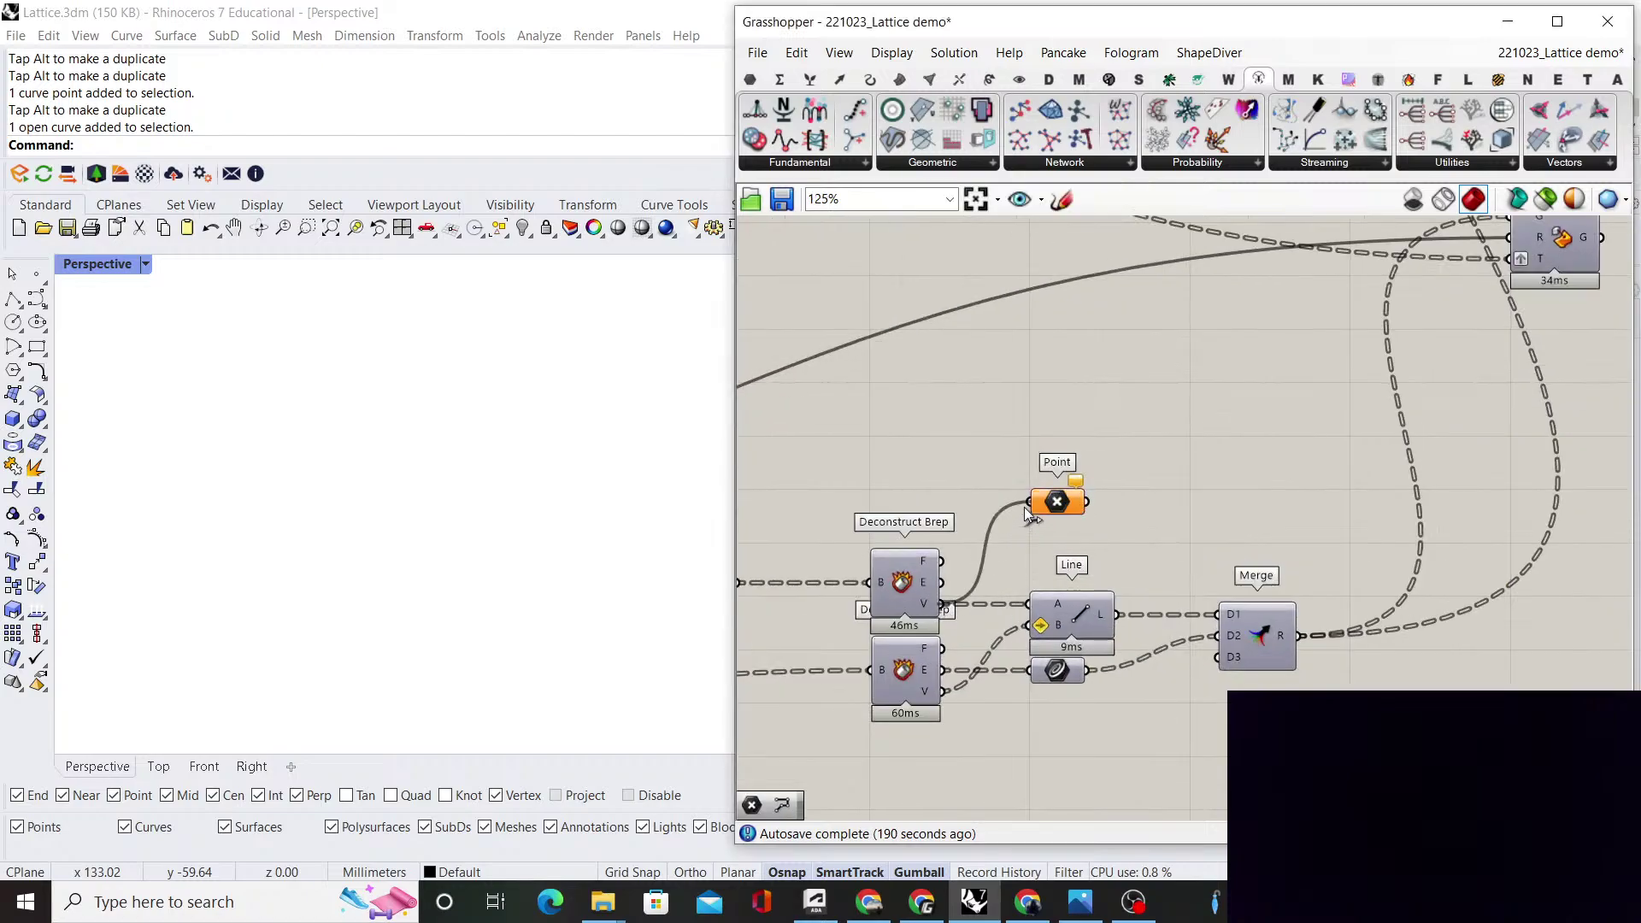
pyautogui.moveTo(1028, 514); pyautogui.dragTo(1029, 513)
# Wire the Point component into the lower Box Morph's geometry input and line Box Morph up with Point
pyautogui.scroll(-3, 1084, 410)
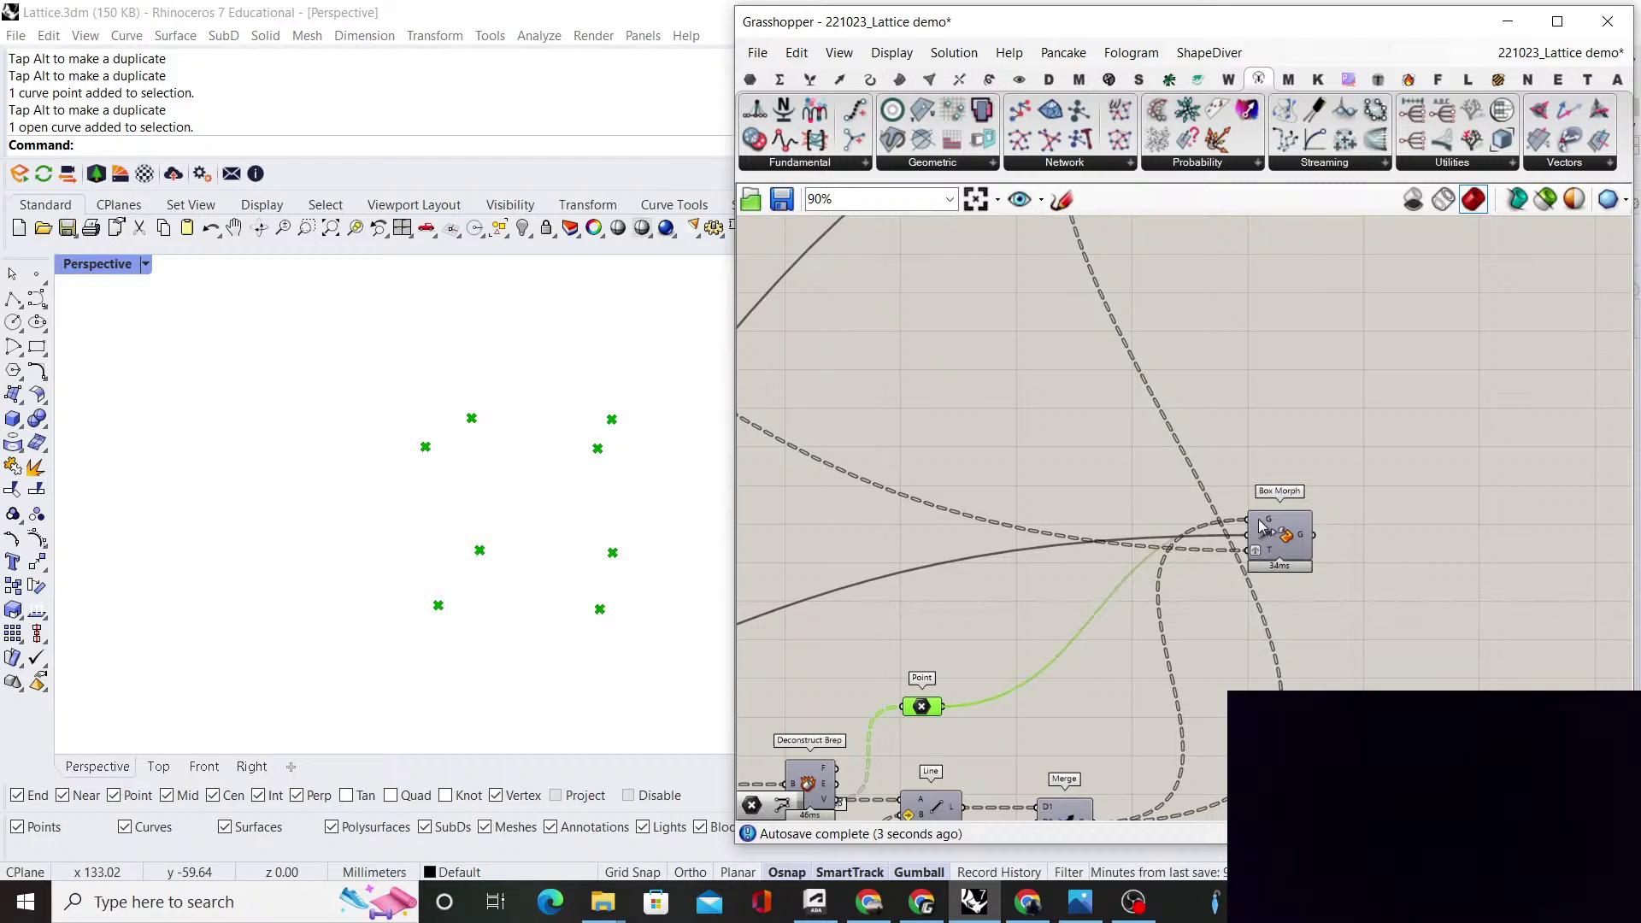
pyautogui.moveTo(1263, 525); pyautogui.dragTo(1249, 711)
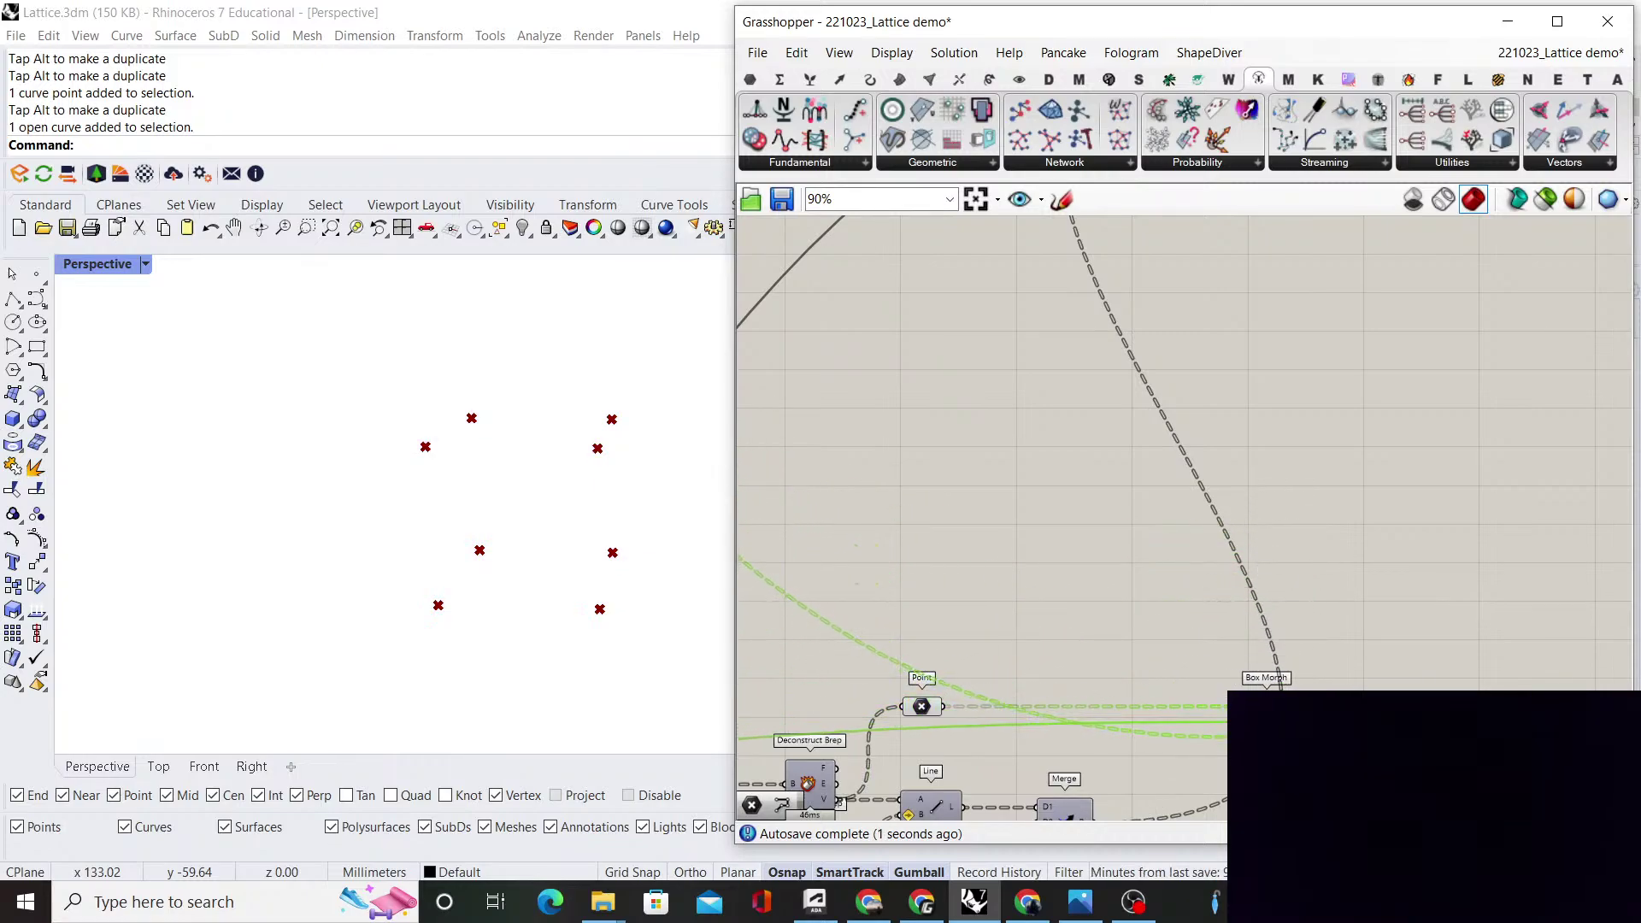
# Turn on the preview of the lower Box Morph and turn off the preview of the Point component
pyautogui.rightClick(1325, 567)
pyautogui.click(1367, 579)
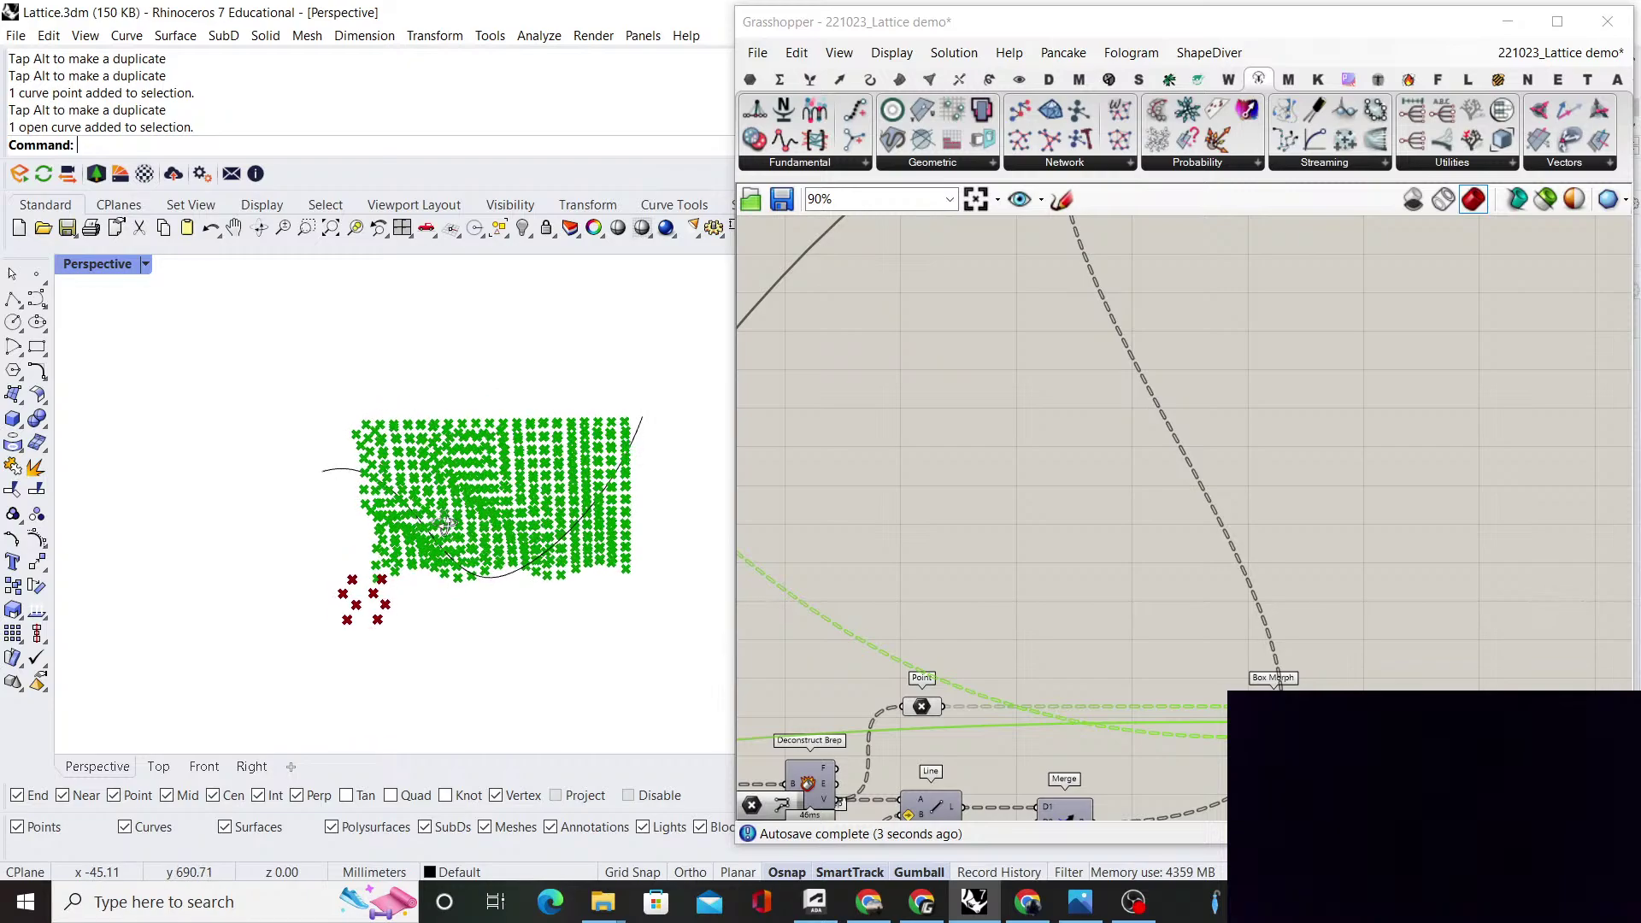
pyautogui.scroll(5, 445, 524)
pyautogui.moveTo(1073, 574); pyautogui.dragTo(1159, 487, button='right')
pyautogui.moveTo(1058, 531); pyautogui.dragTo(1019, 617)
pyautogui.rightClick(1058, 521)
pyautogui.click(1148, 511)
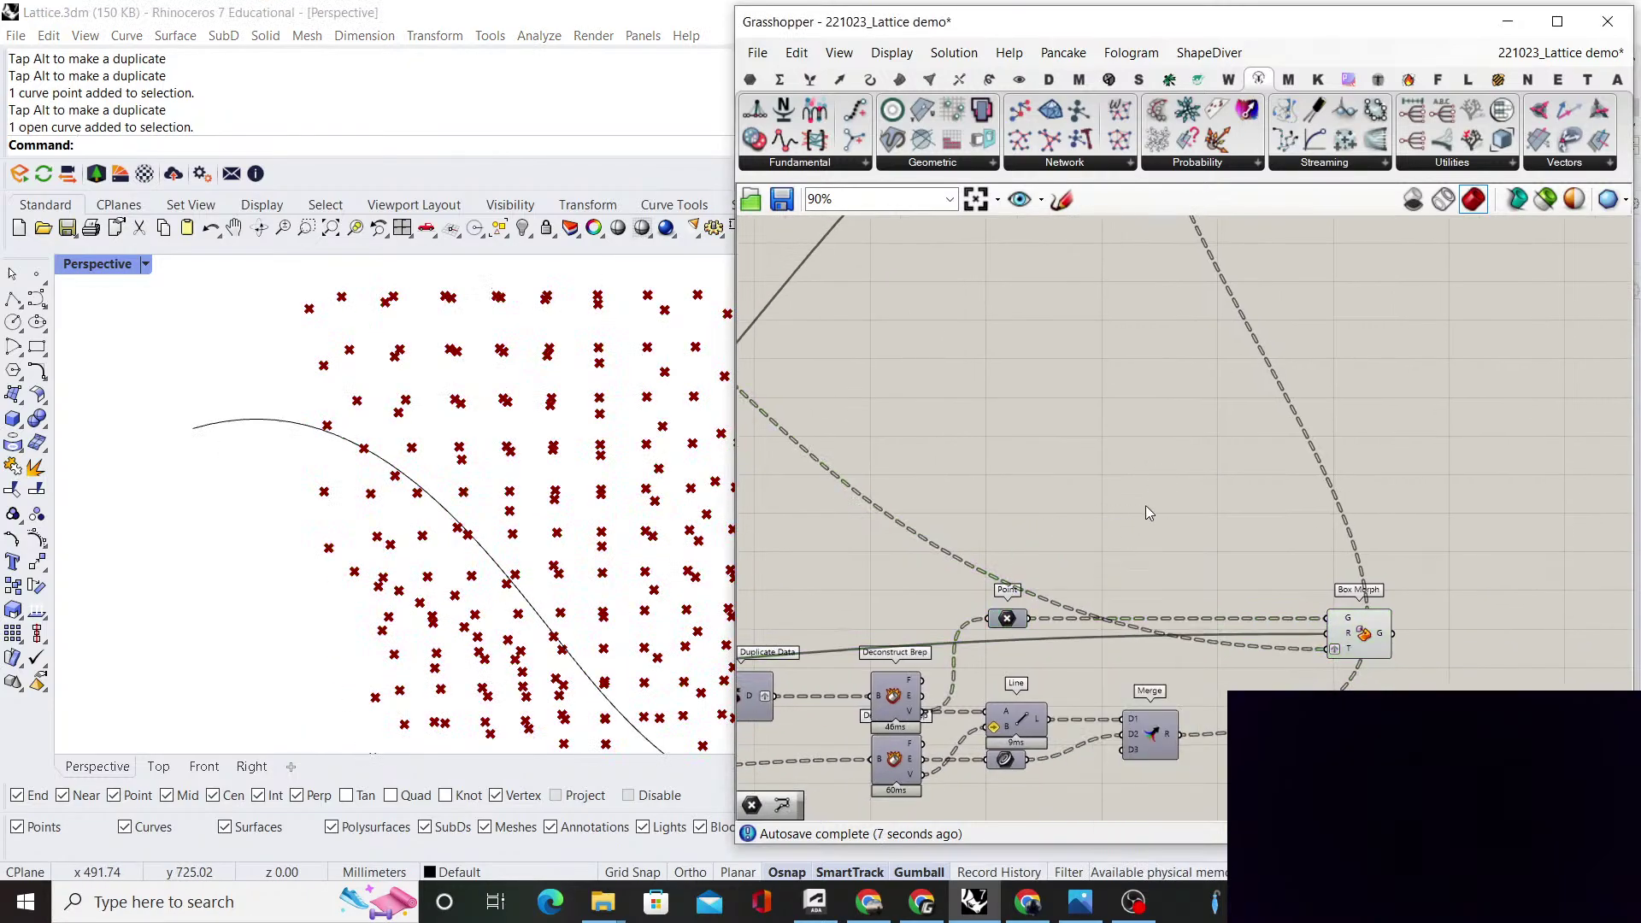
# Trace the definition from Box Morph back through Rotate 3D to the Pull Point and Graph Mapper components
pyautogui.scroll(-2, 1145, 537)
pyautogui.scroll(3, 1144, 537)
pyautogui.scroll(-2, 1196, 538)
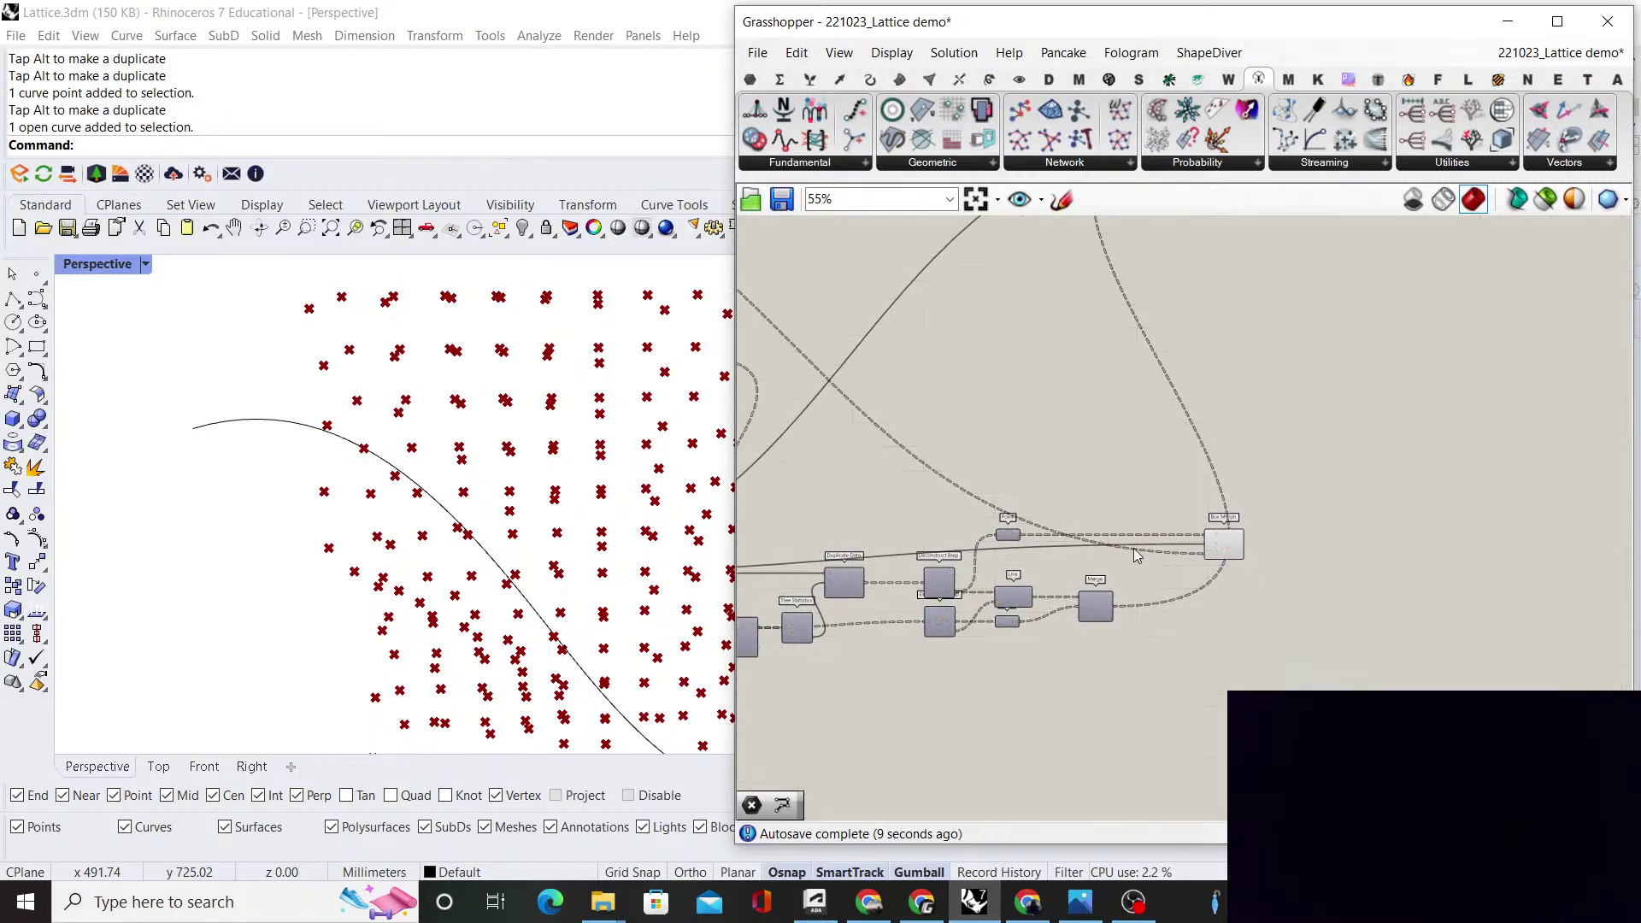
pyautogui.scroll(2, 1245, 543)
pyautogui.scroll(-2, 982, 493)
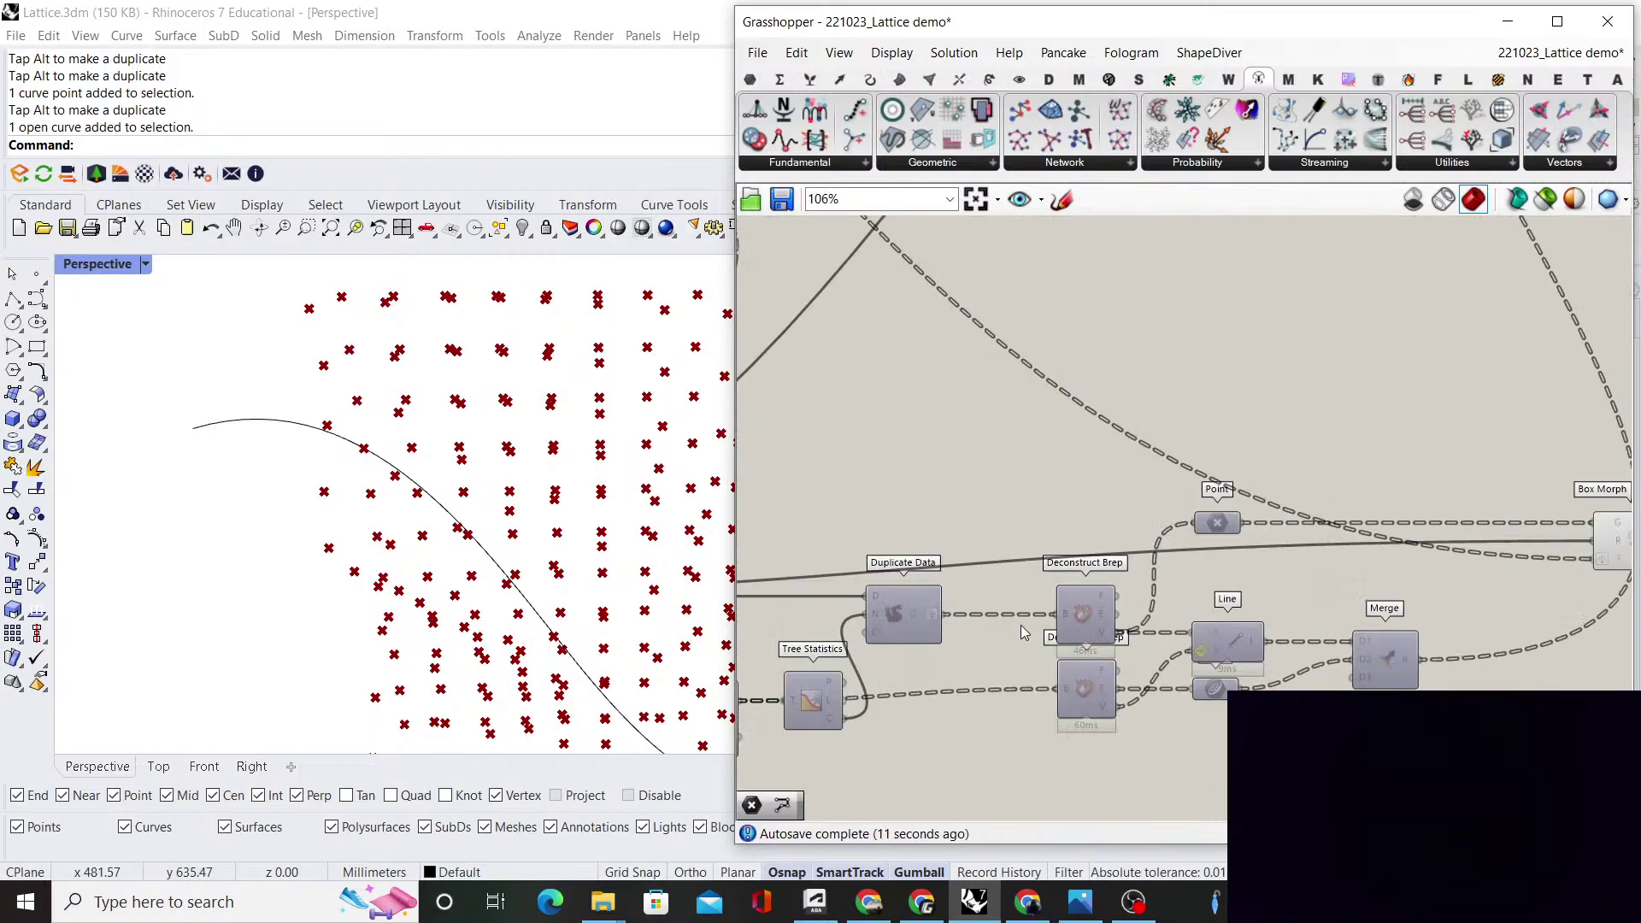
pyautogui.scroll(2, 1047, 622)
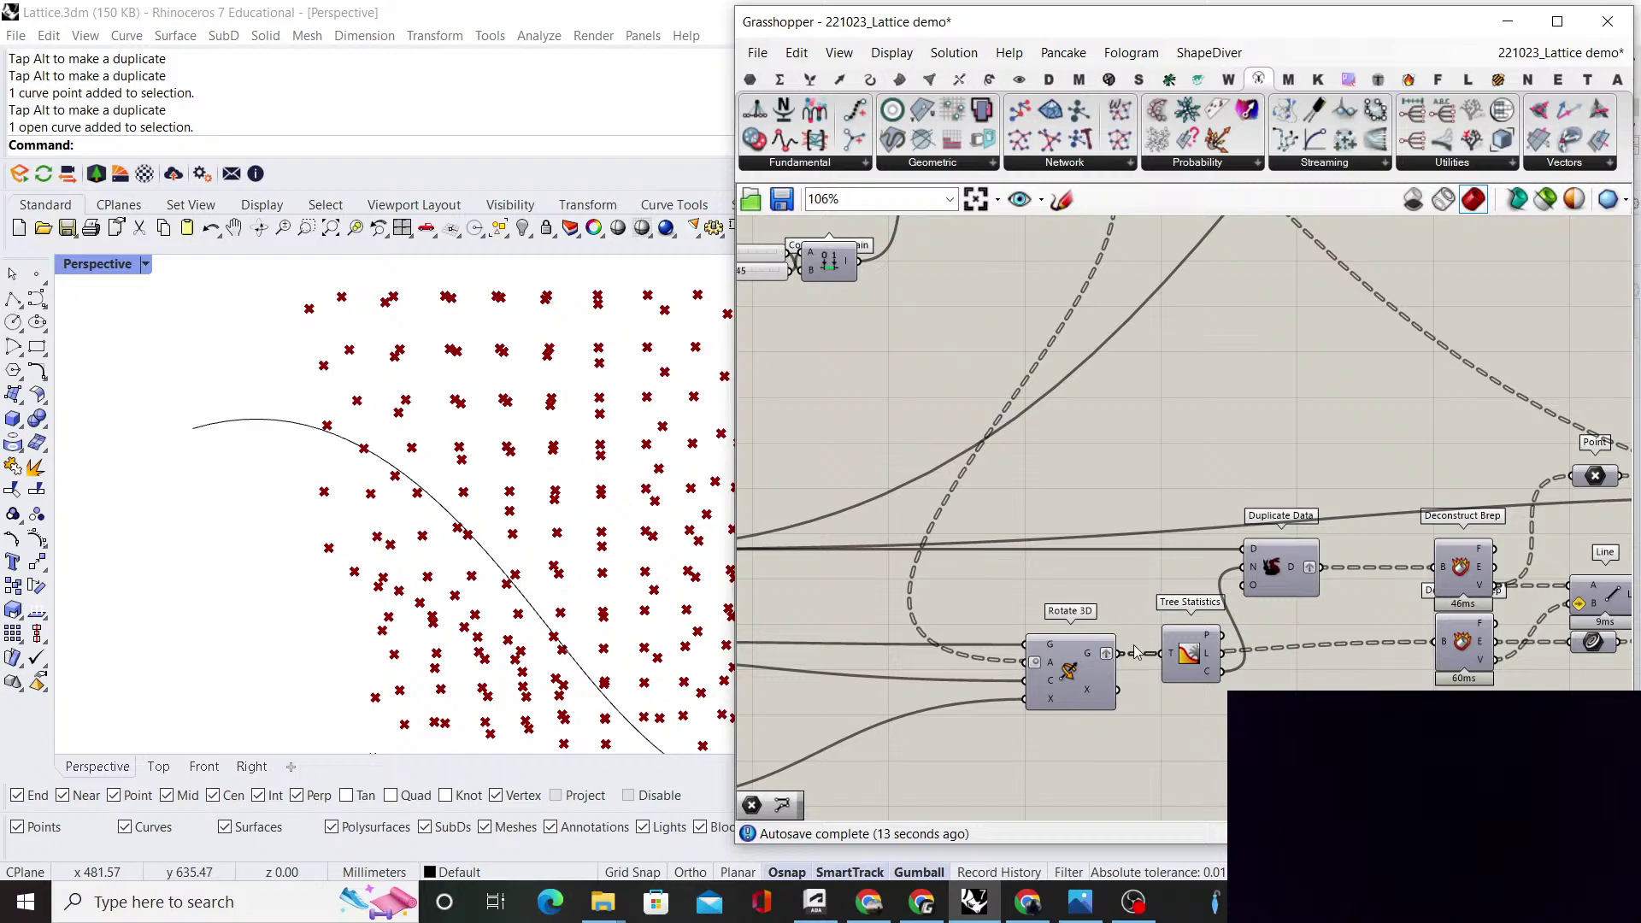
pyautogui.click(1087, 666)
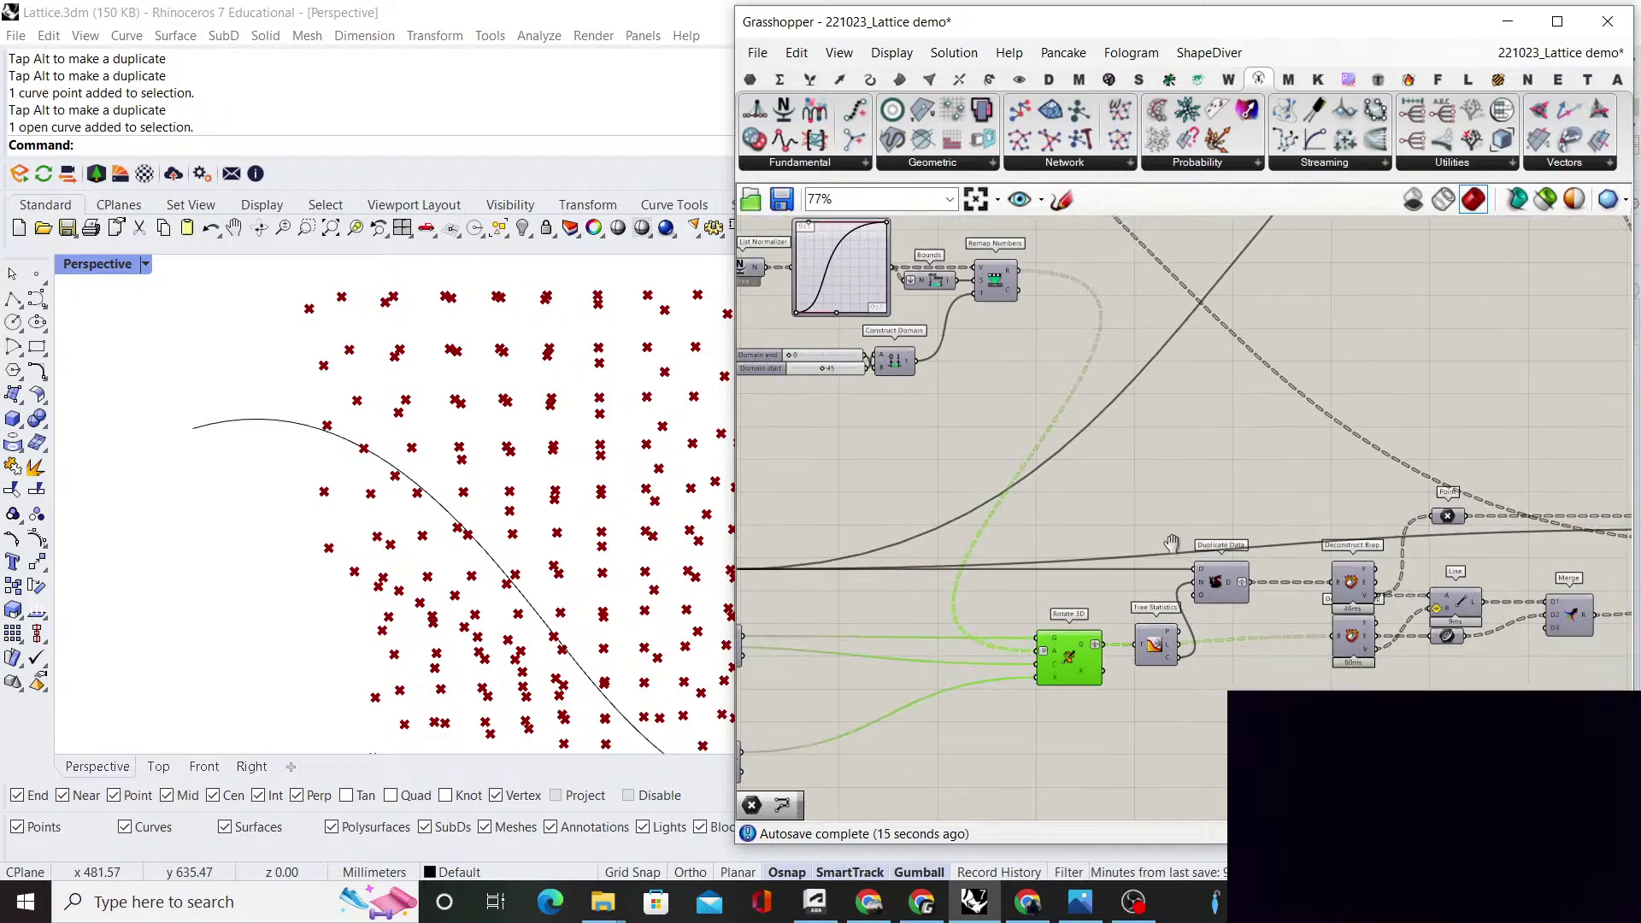
pyautogui.scroll(-3, 1088, 665)
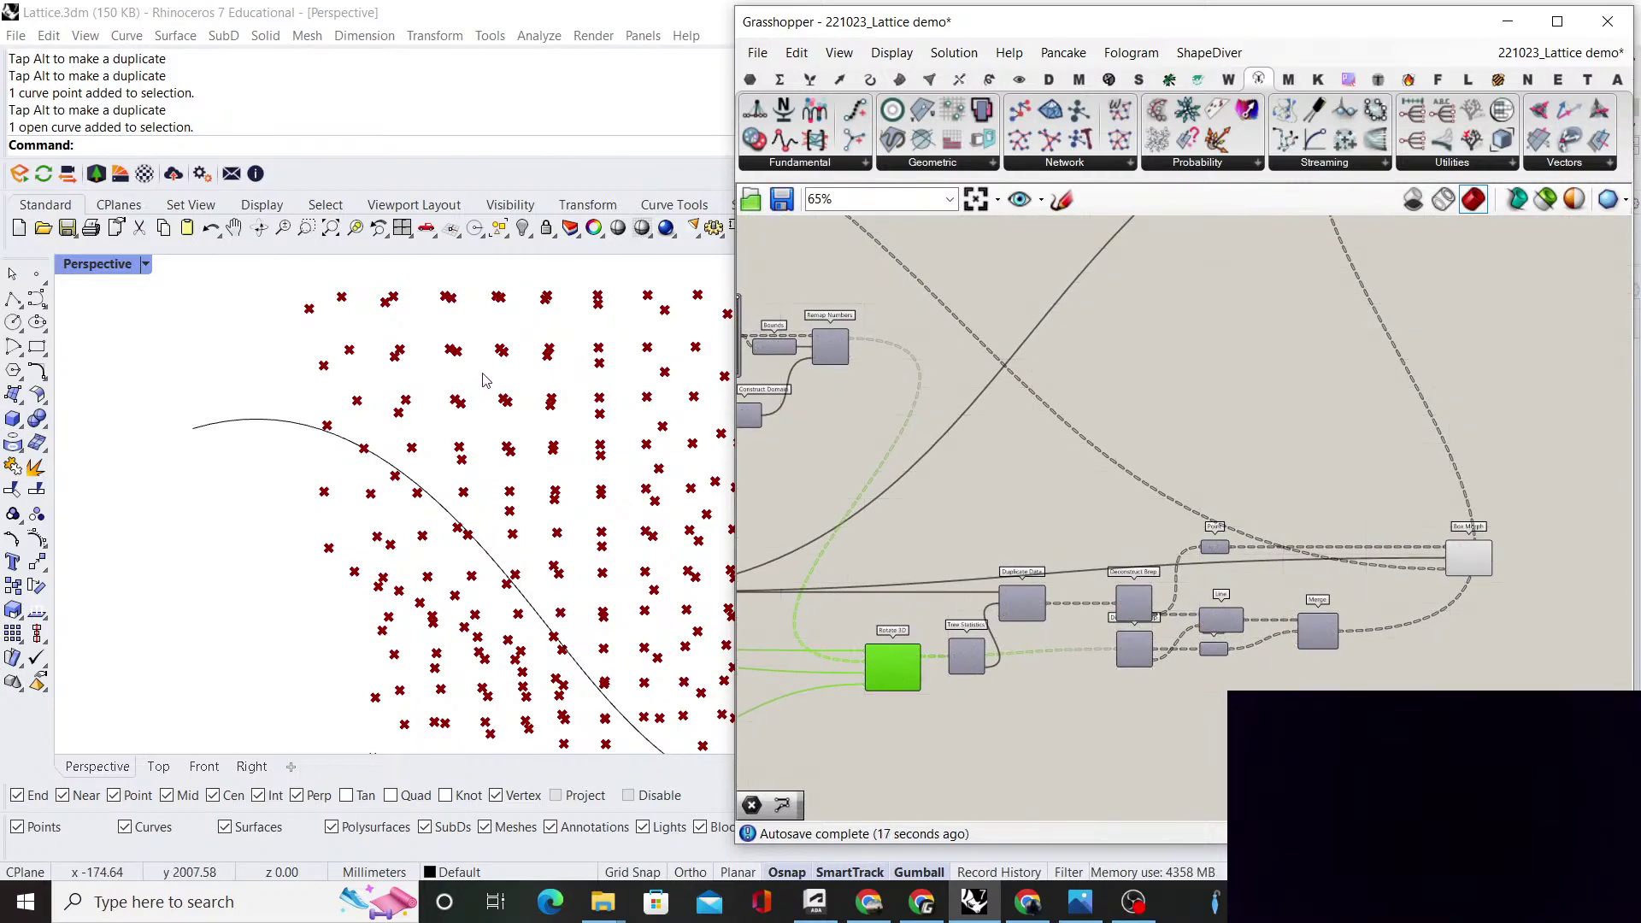
pyautogui.scroll(3, 1163, 590)
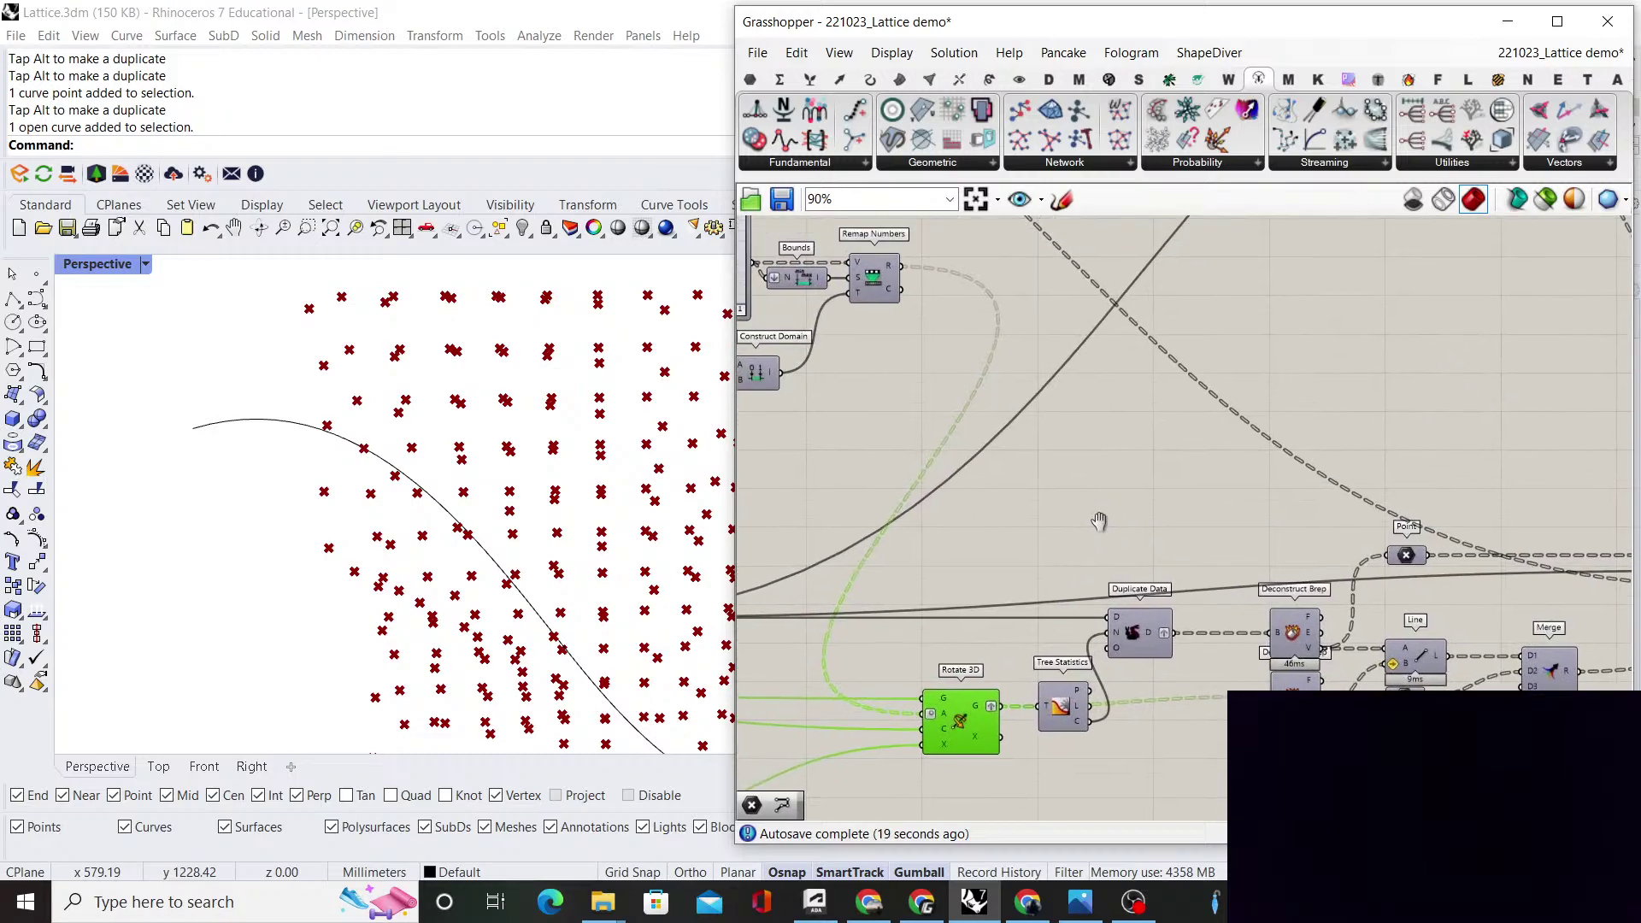
pyautogui.scroll(-3, 1111, 572)
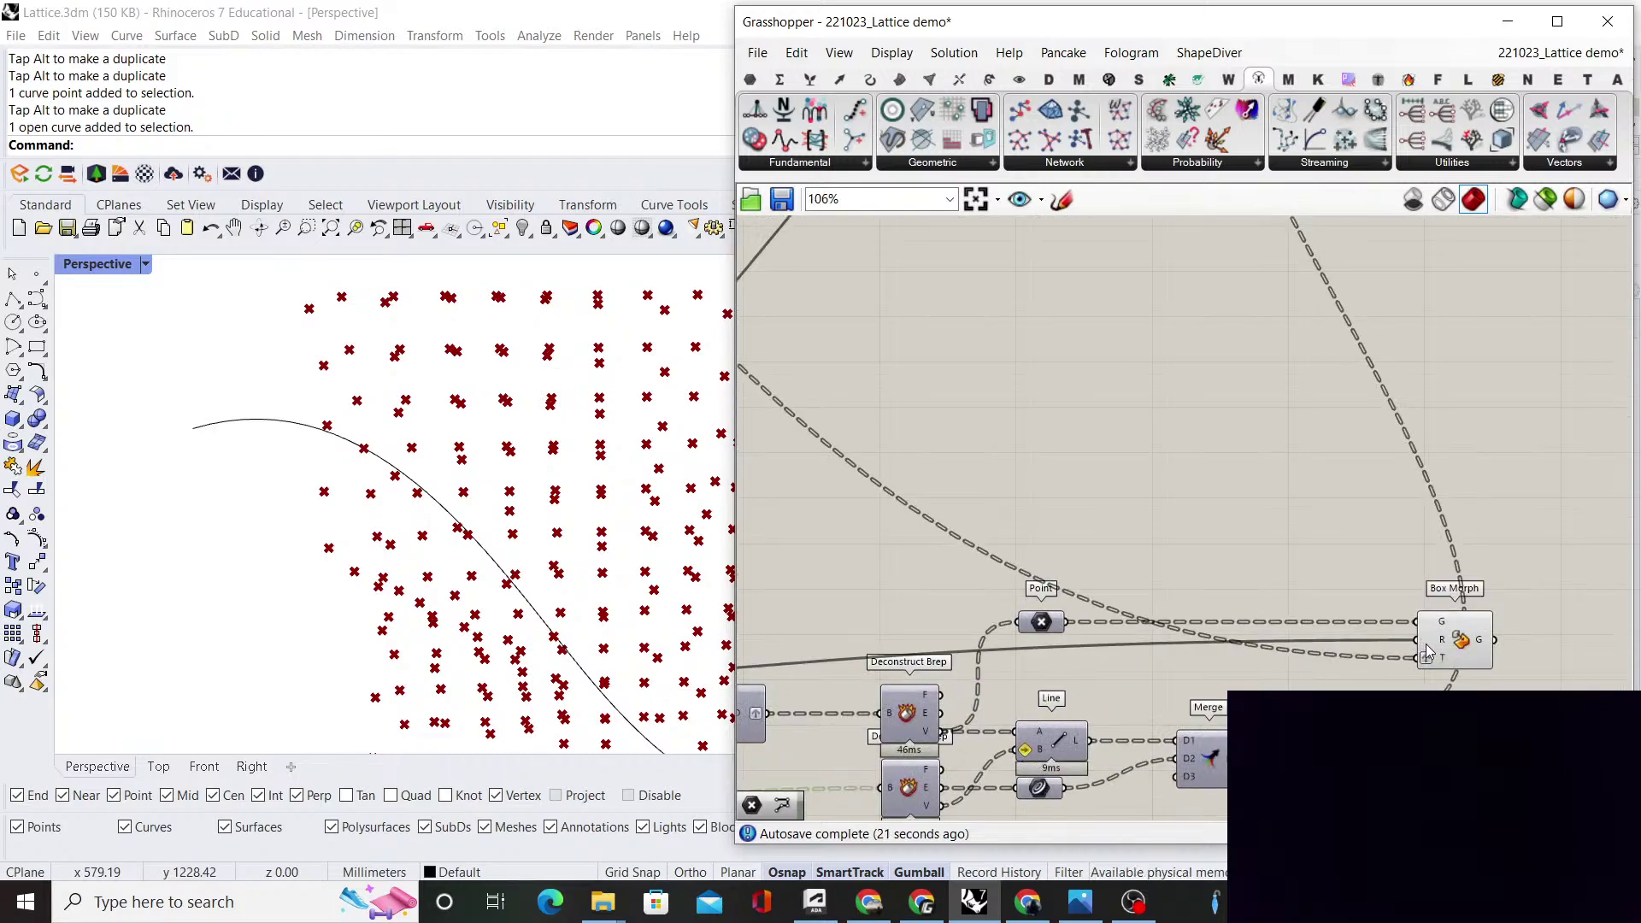
pyautogui.scroll(5, 1111, 530)
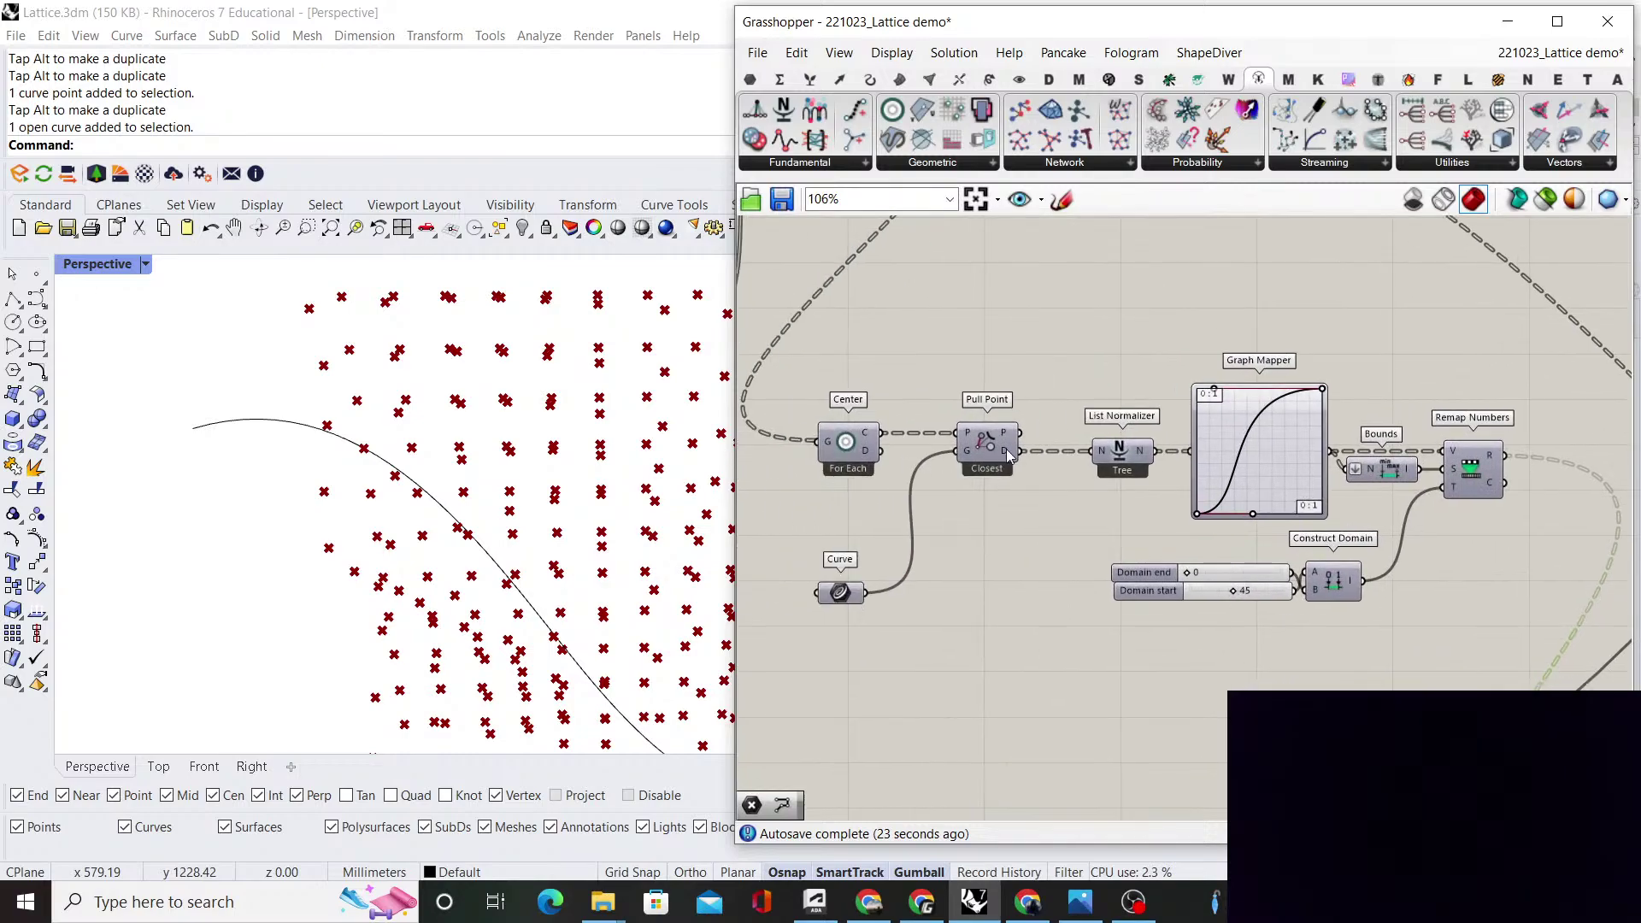
# Add a Point component below Pull Point and feed it Center's centre output through a relay
pyautogui.doubleClick(1005, 664)
pyautogui.write('point')
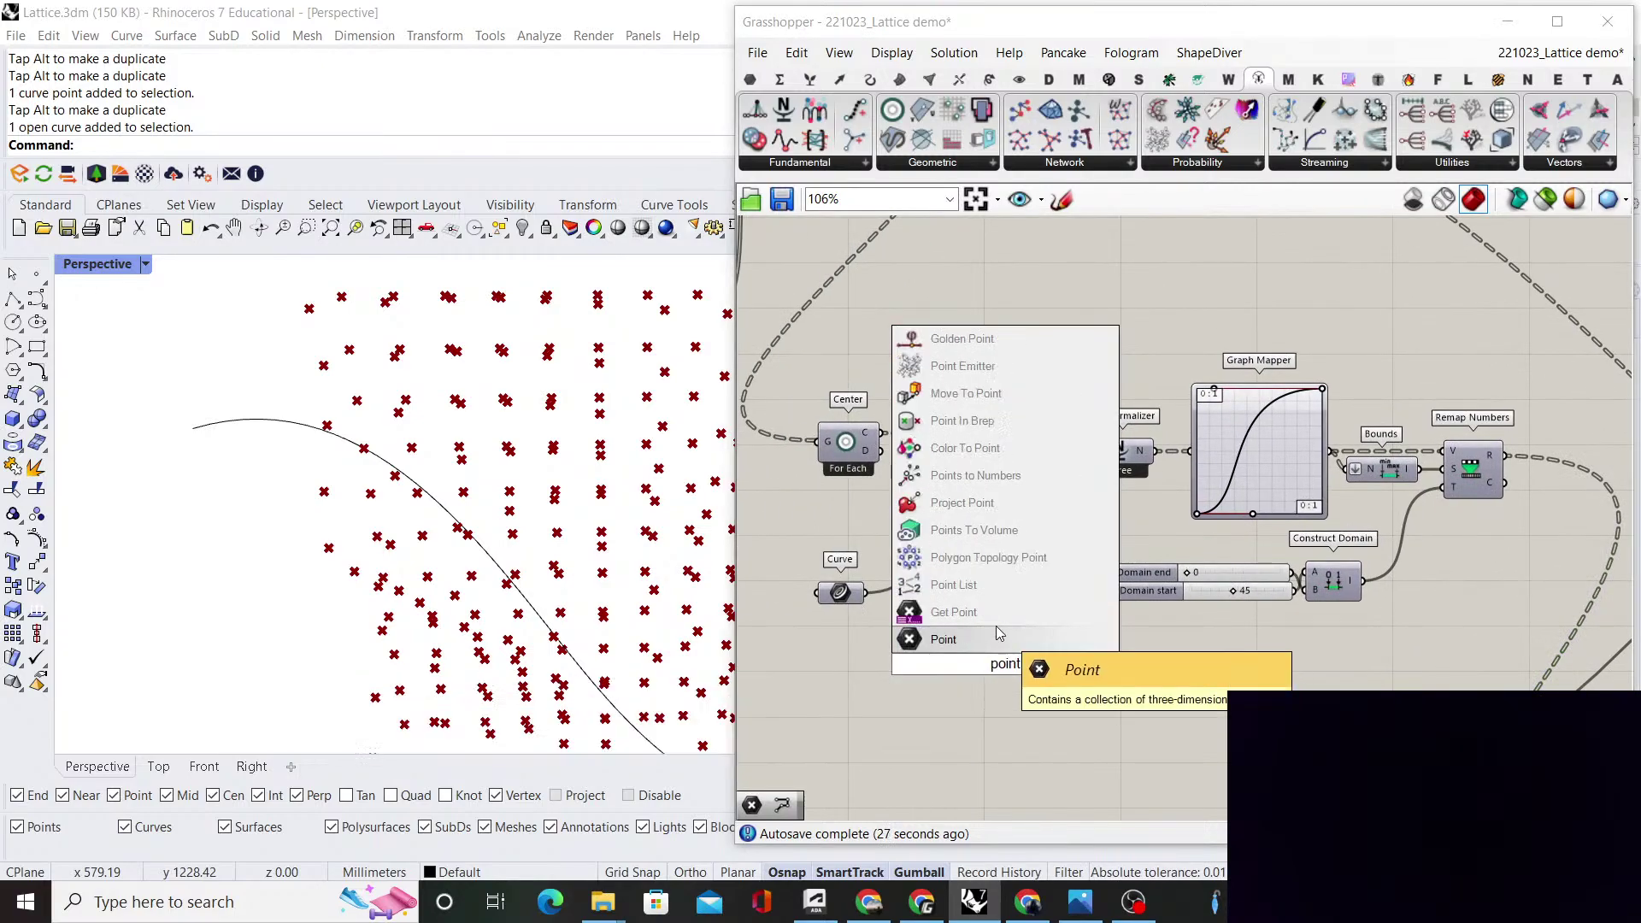
pyautogui.press('Return')
pyautogui.moveTo(1012, 658); pyautogui.dragTo(1009, 662)
pyautogui.moveTo(1007, 664)
pyautogui.mouseDown()
pyautogui.moveTo(1174, 681)
pyautogui.moveTo(1002, 679)
pyautogui.mouseUp()
pyautogui.doubleClick(1103, 676)
pyautogui.scroll(-3, 1029, 619)
pyautogui.moveTo(1029, 619); pyautogui.dragTo(815, 547, button='right')
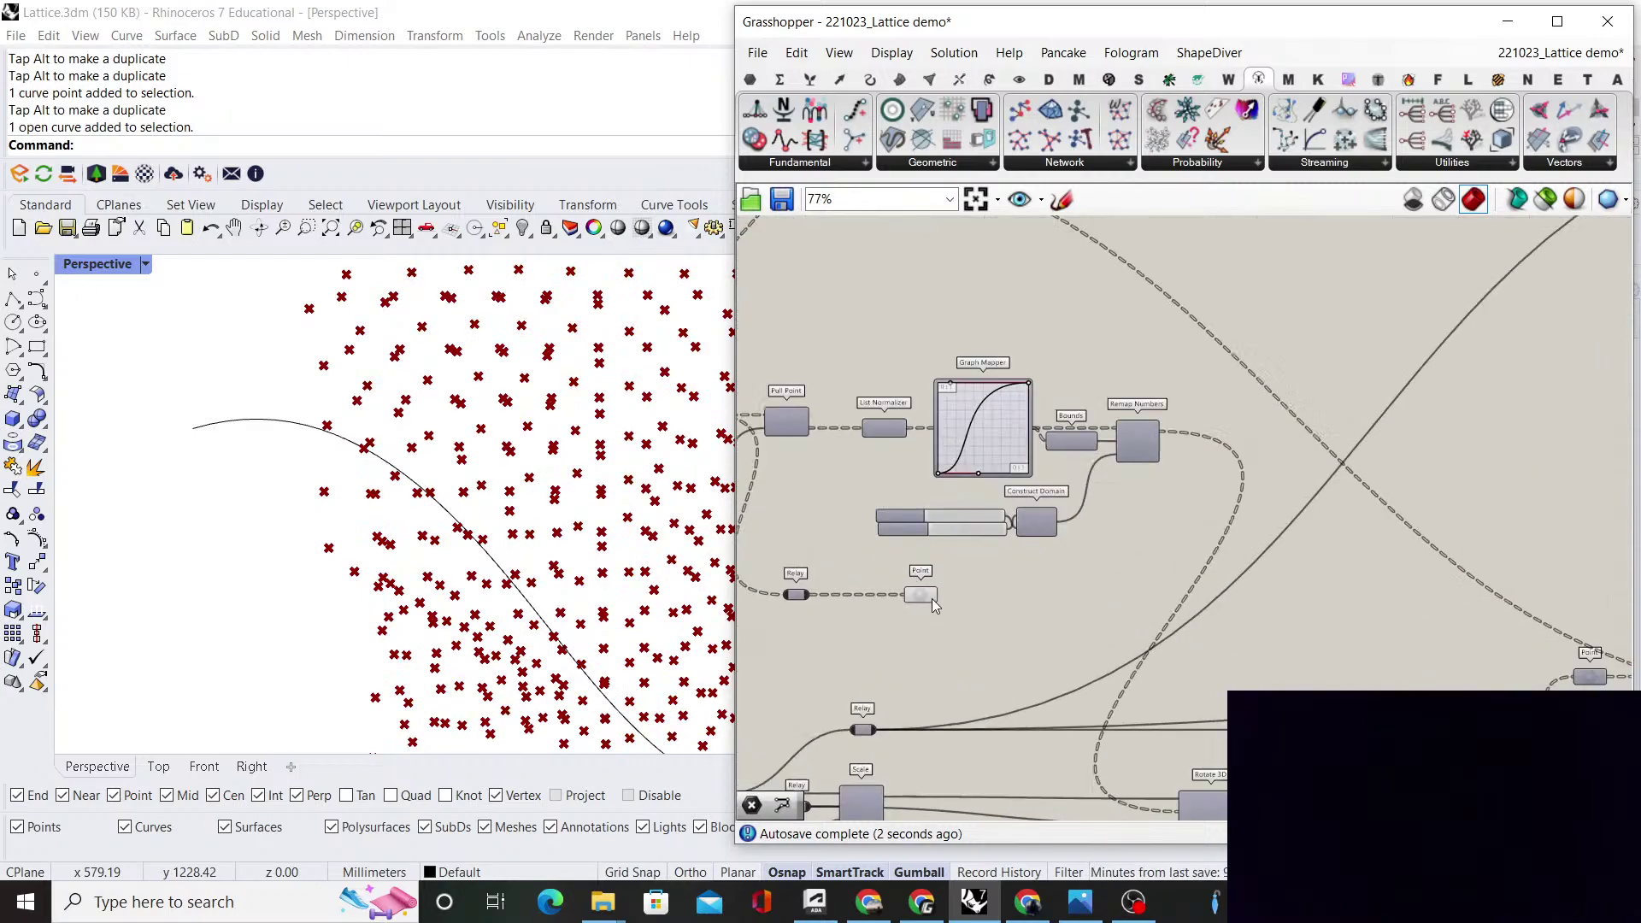
# Move the new Point component along to the free area above the Duplicate Data and Deconstruct Brep components
pyautogui.moveTo(918, 595); pyautogui.dragTo(1431, 607)
pyautogui.click(1559, 520)
pyautogui.moveTo(1546, 587); pyautogui.dragTo(1136, 515, button='right')
pyautogui.click(1026, 521)
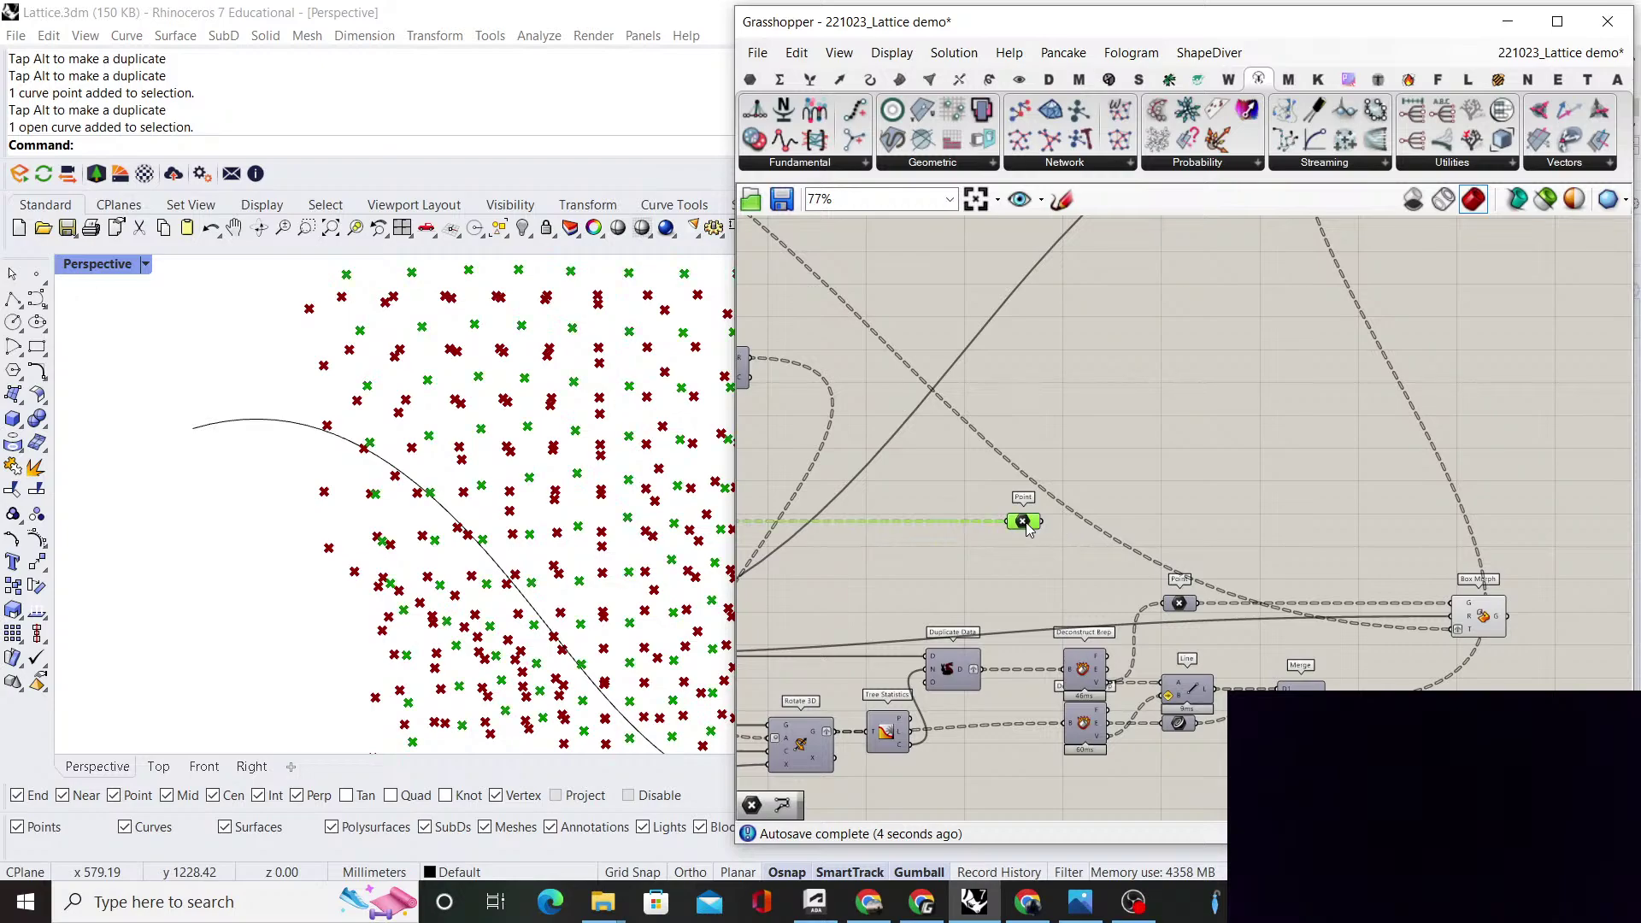
# Add a Move To Point component above Deconstruct Brep and place the Point component just before it
pyautogui.doubleClick(1163, 444)
pyautogui.write('m')
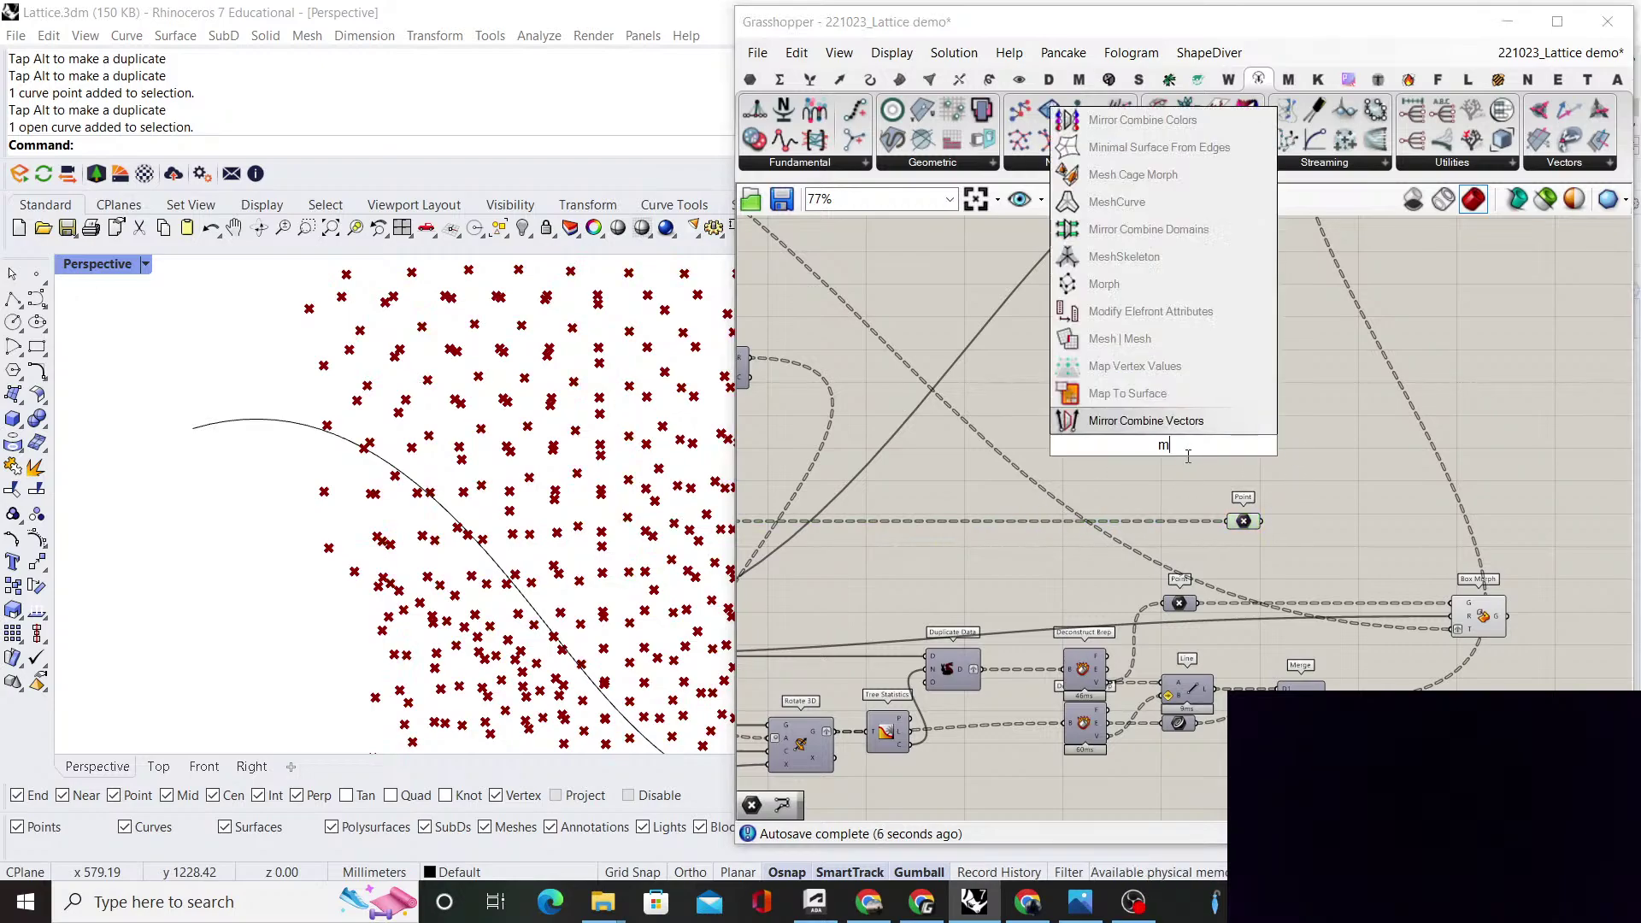
pyautogui.write('ove')
pyautogui.click(1180, 419)
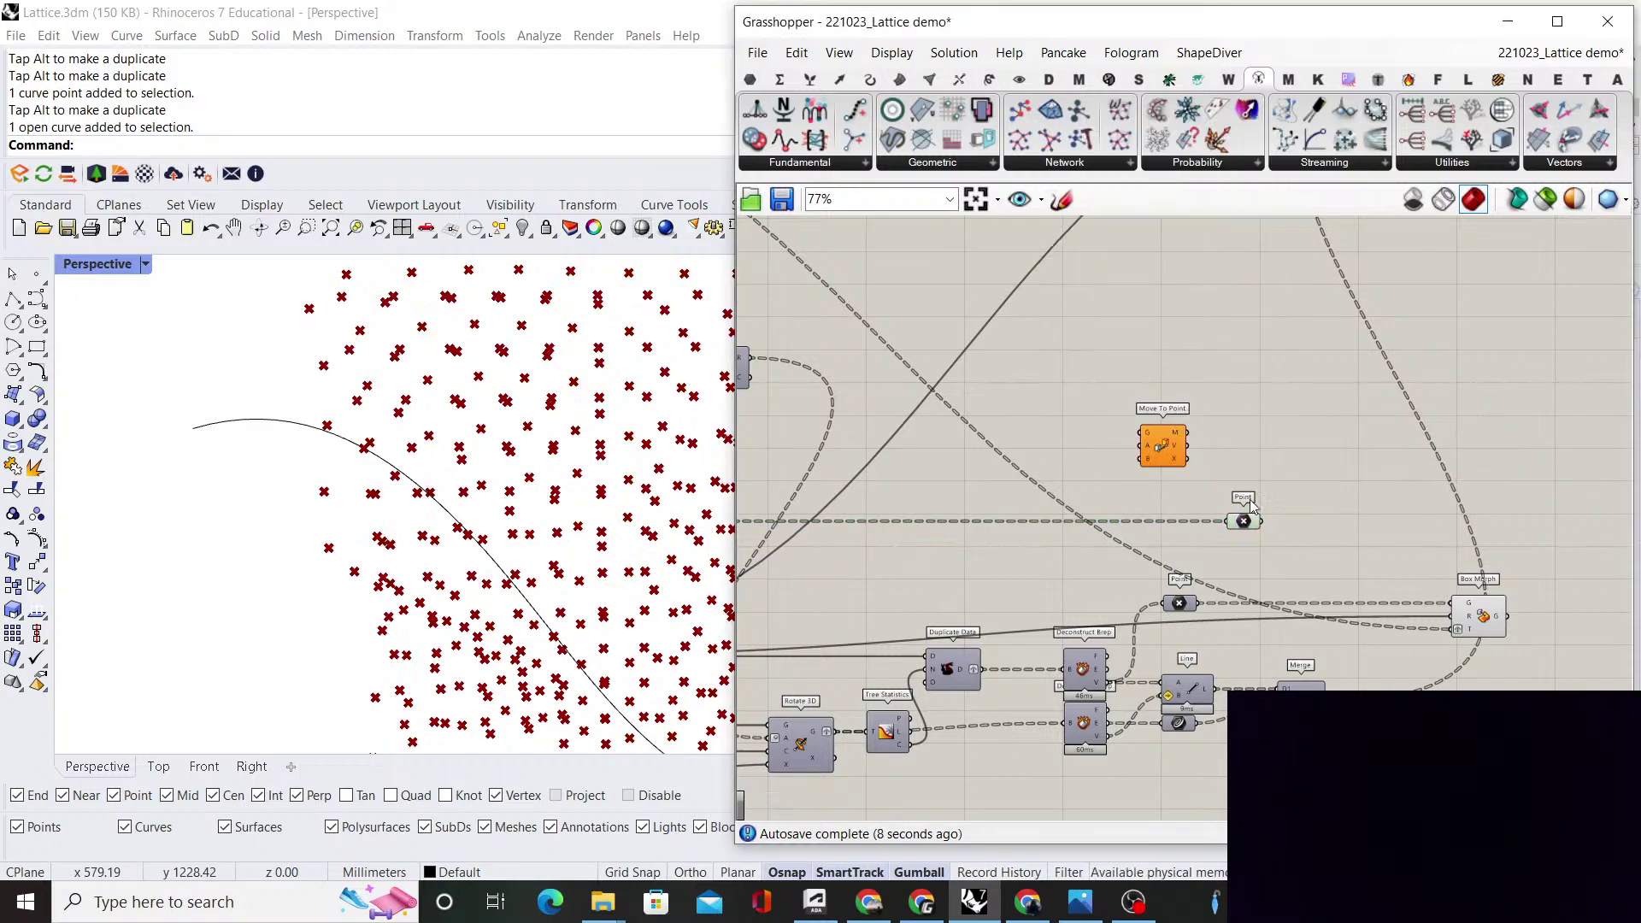
pyautogui.scroll(2, 1244, 528)
pyautogui.moveTo(1244, 528); pyautogui.dragTo(1014, 529)
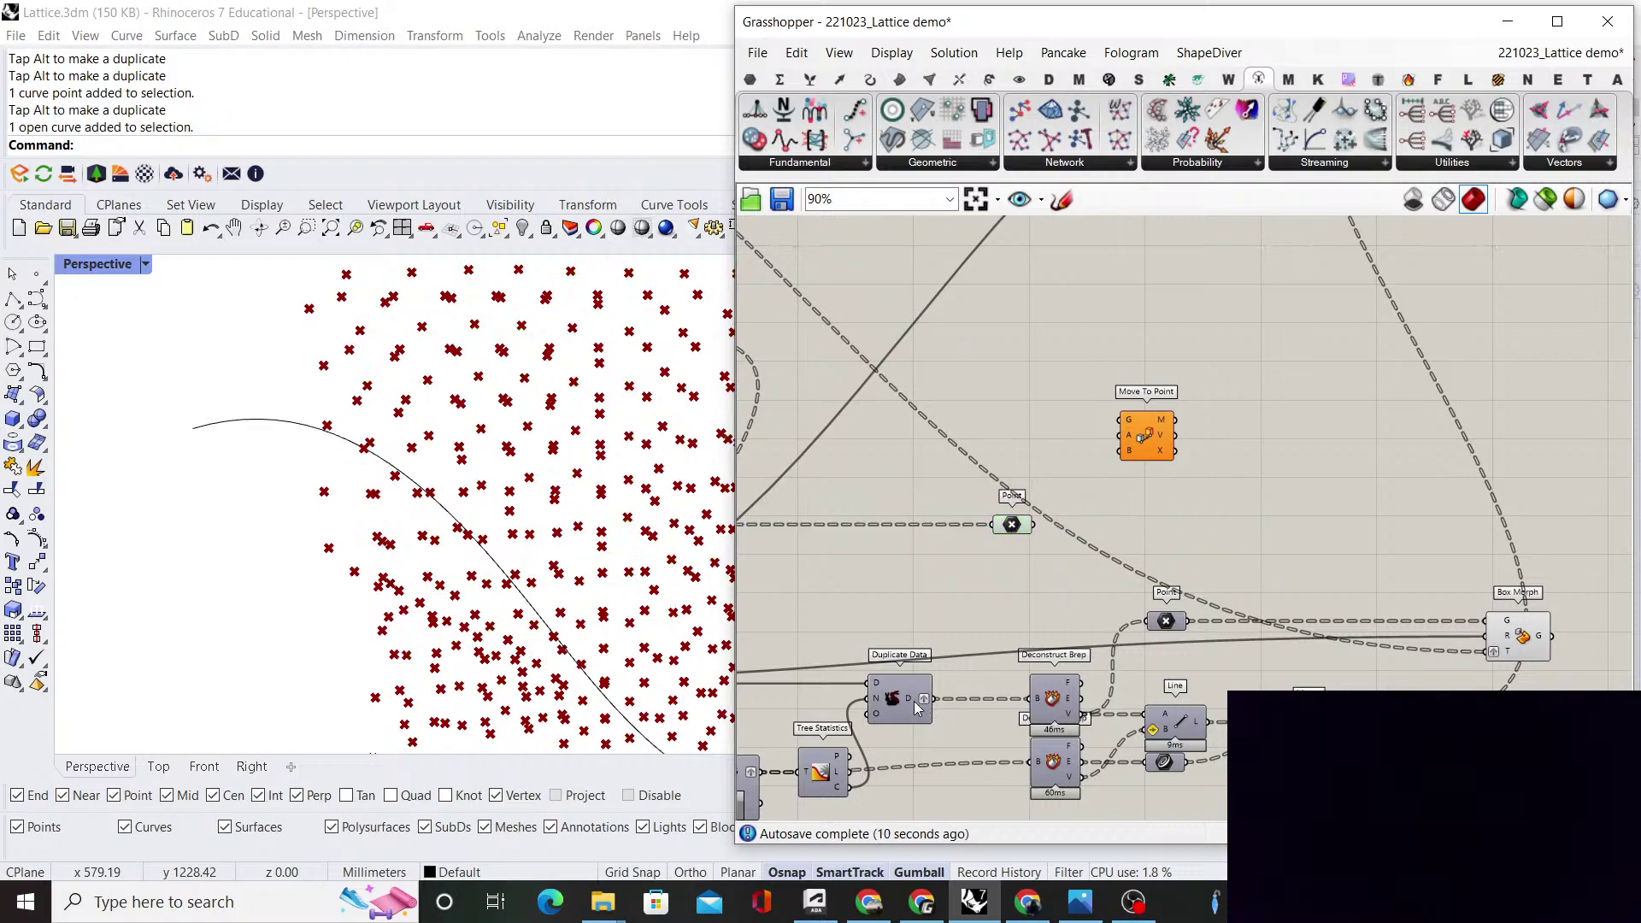
# Connect Duplicate Data's output to the geometry input of Move To Point
pyautogui.moveTo(861, 769); pyautogui.dragTo(933, 732, button='right')
pyautogui.scroll(1, 1010, 682)
pyautogui.click(1010, 682)
pyautogui.moveTo(957, 720); pyautogui.dragTo(1386, 306)
pyautogui.moveTo(1412, 324); pyautogui.dragTo(1356, 231)
pyautogui.moveTo(1276, 367); pyautogui.dragTo(1167, 436, button='right')
pyautogui.scroll(-2, 1168, 436)
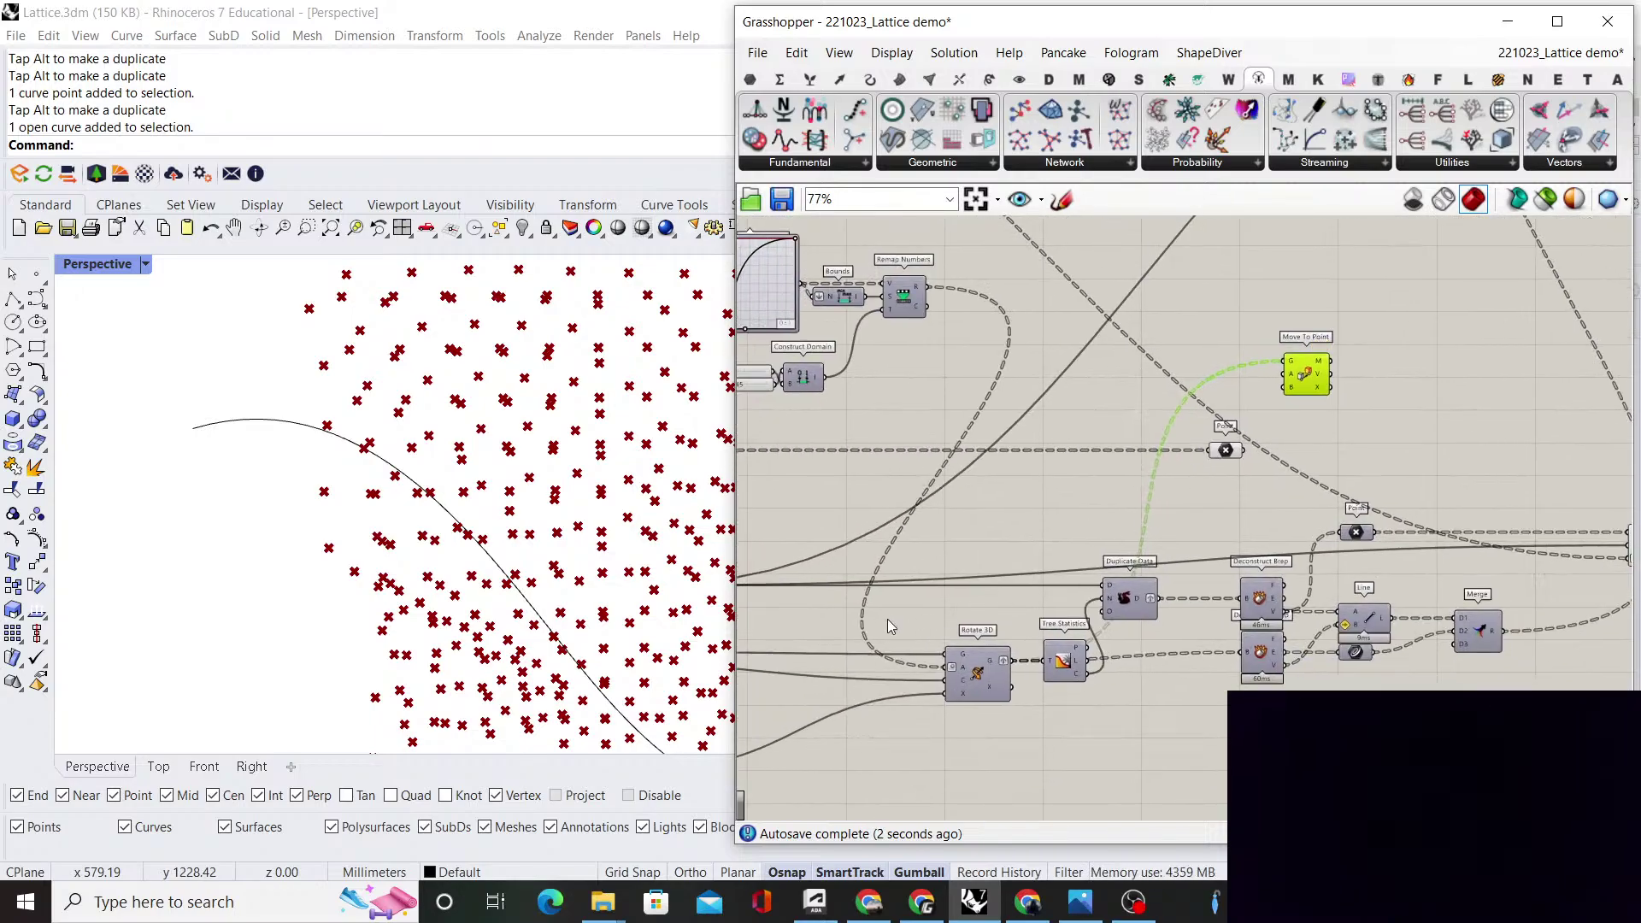
# Wire the relay feeding Rotate 3D's centre into Move To Point's A input and the Point component into its B input
pyautogui.click(1188, 665)
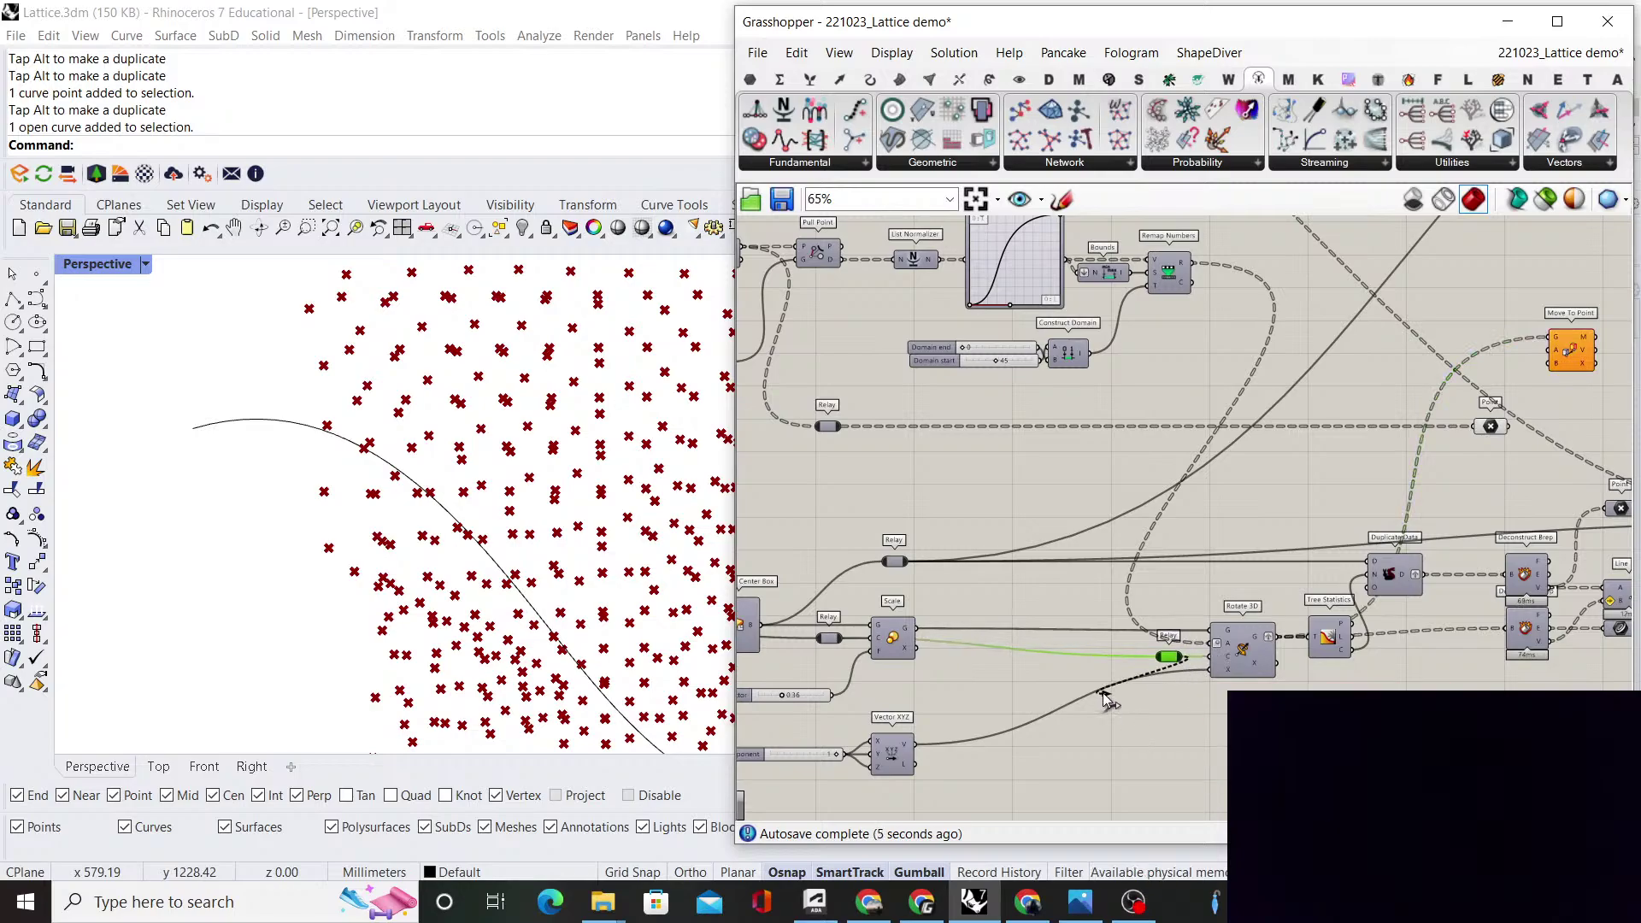
pyautogui.scroll(5, 1409, 438)
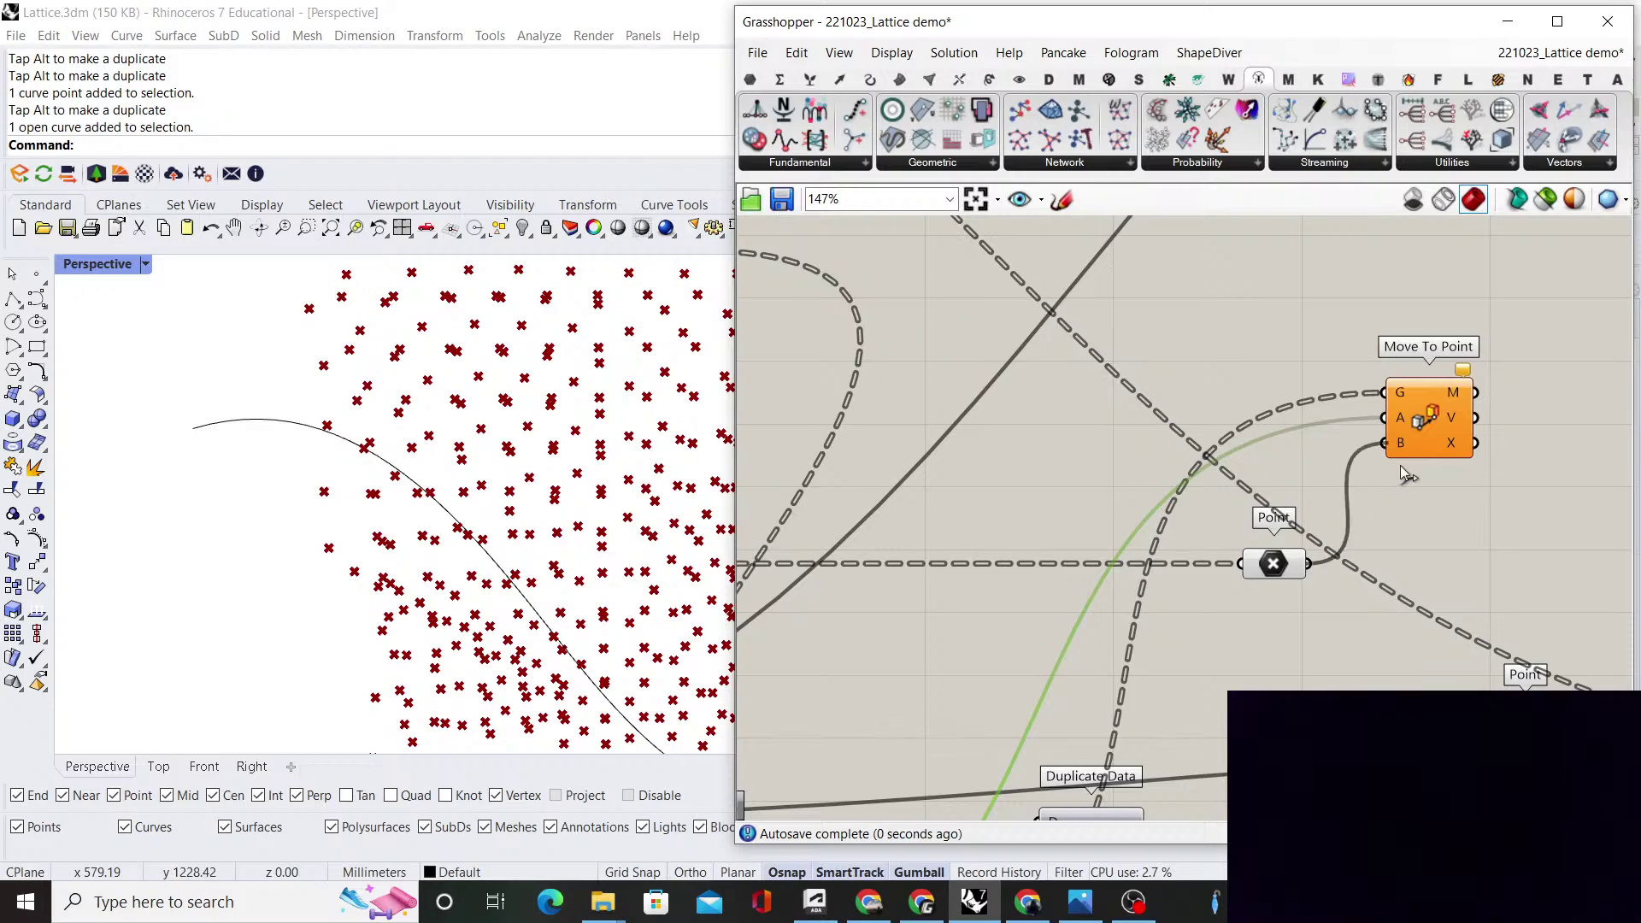
pyautogui.moveTo(1409, 464); pyautogui.dragTo(1390, 585)
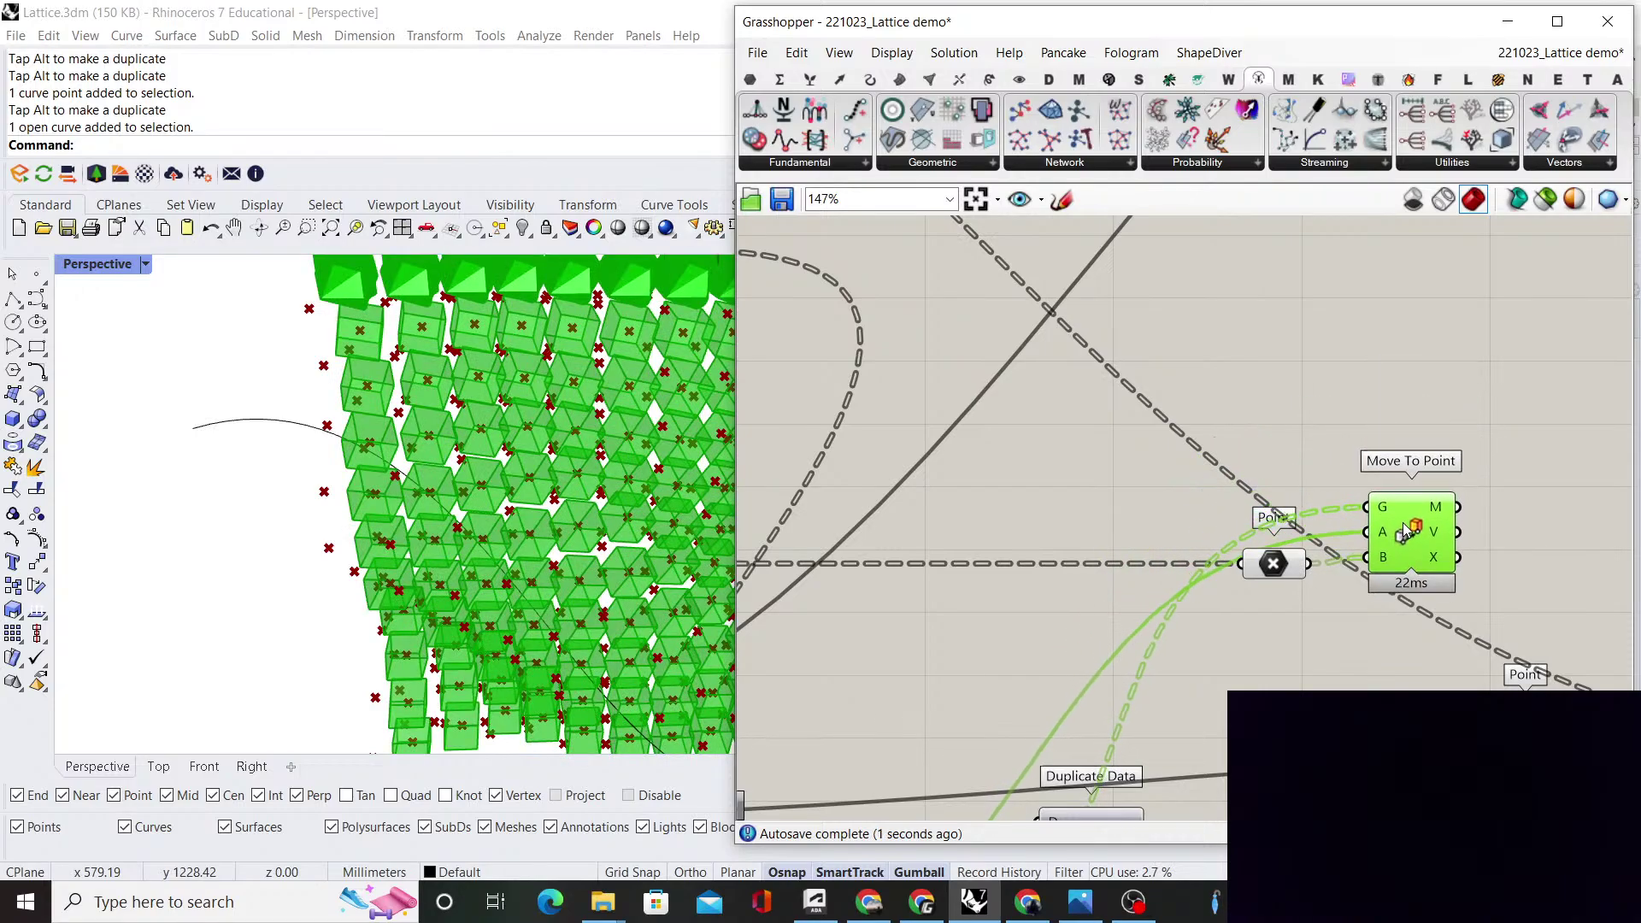
pyautogui.moveTo(527, 489); pyautogui.dragTo(436, 505, button='right')
pyautogui.click(1256, 412)
pyautogui.scroll(1, 1196, 431)
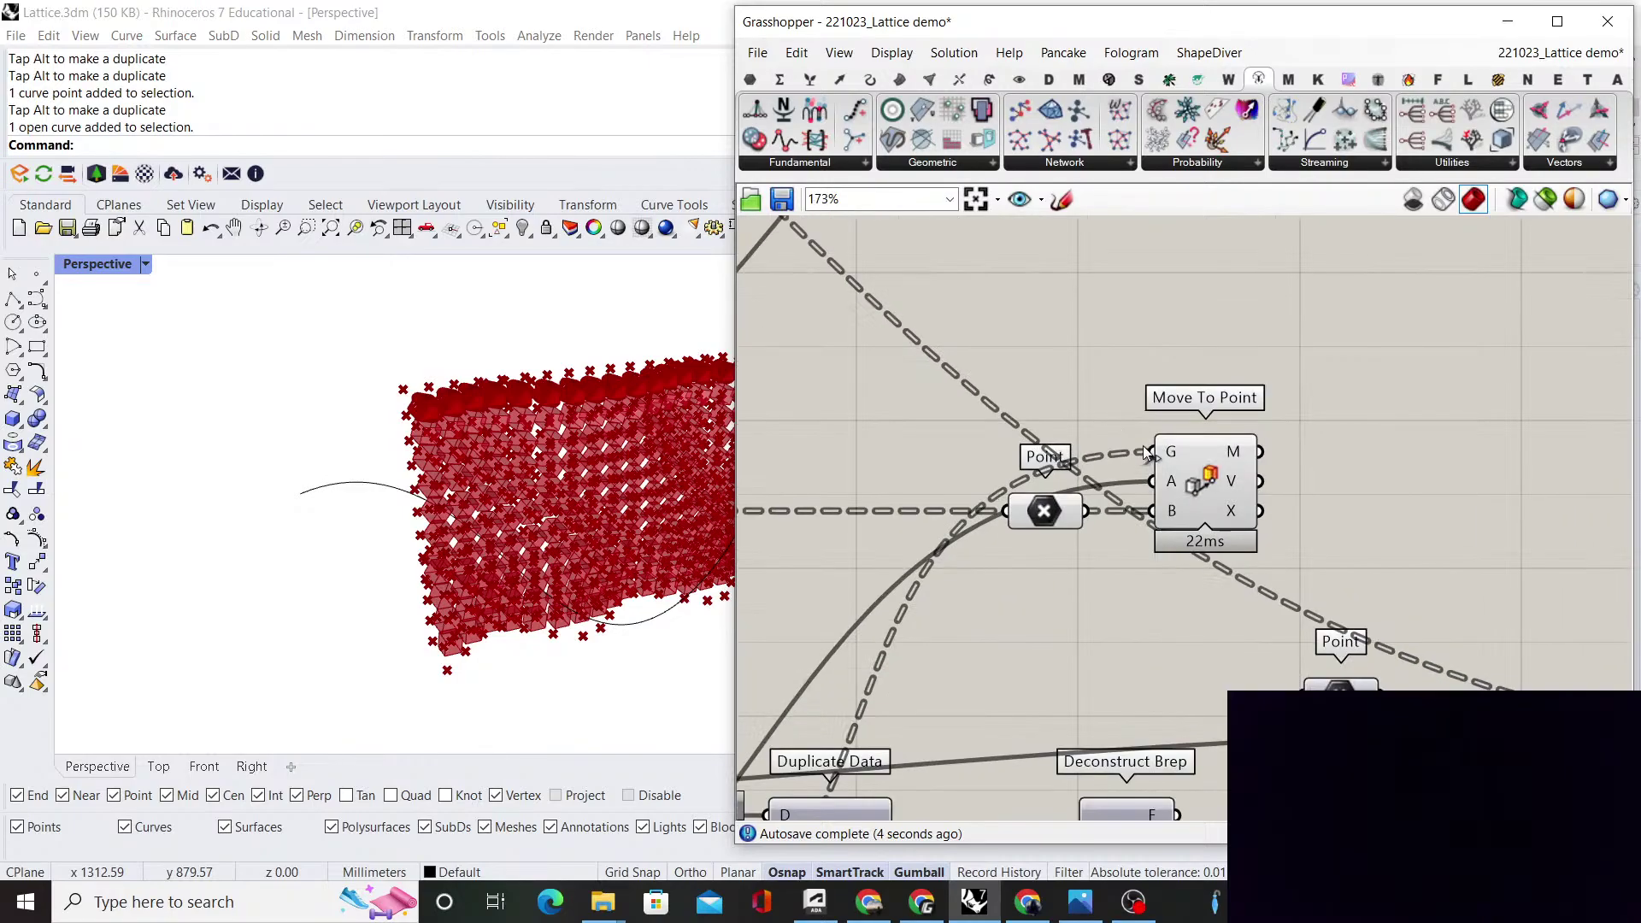
# Graft the Point component that feeds Move To Point and check the moved boxes in the perspective view
pyautogui.rightClick(1168, 511)
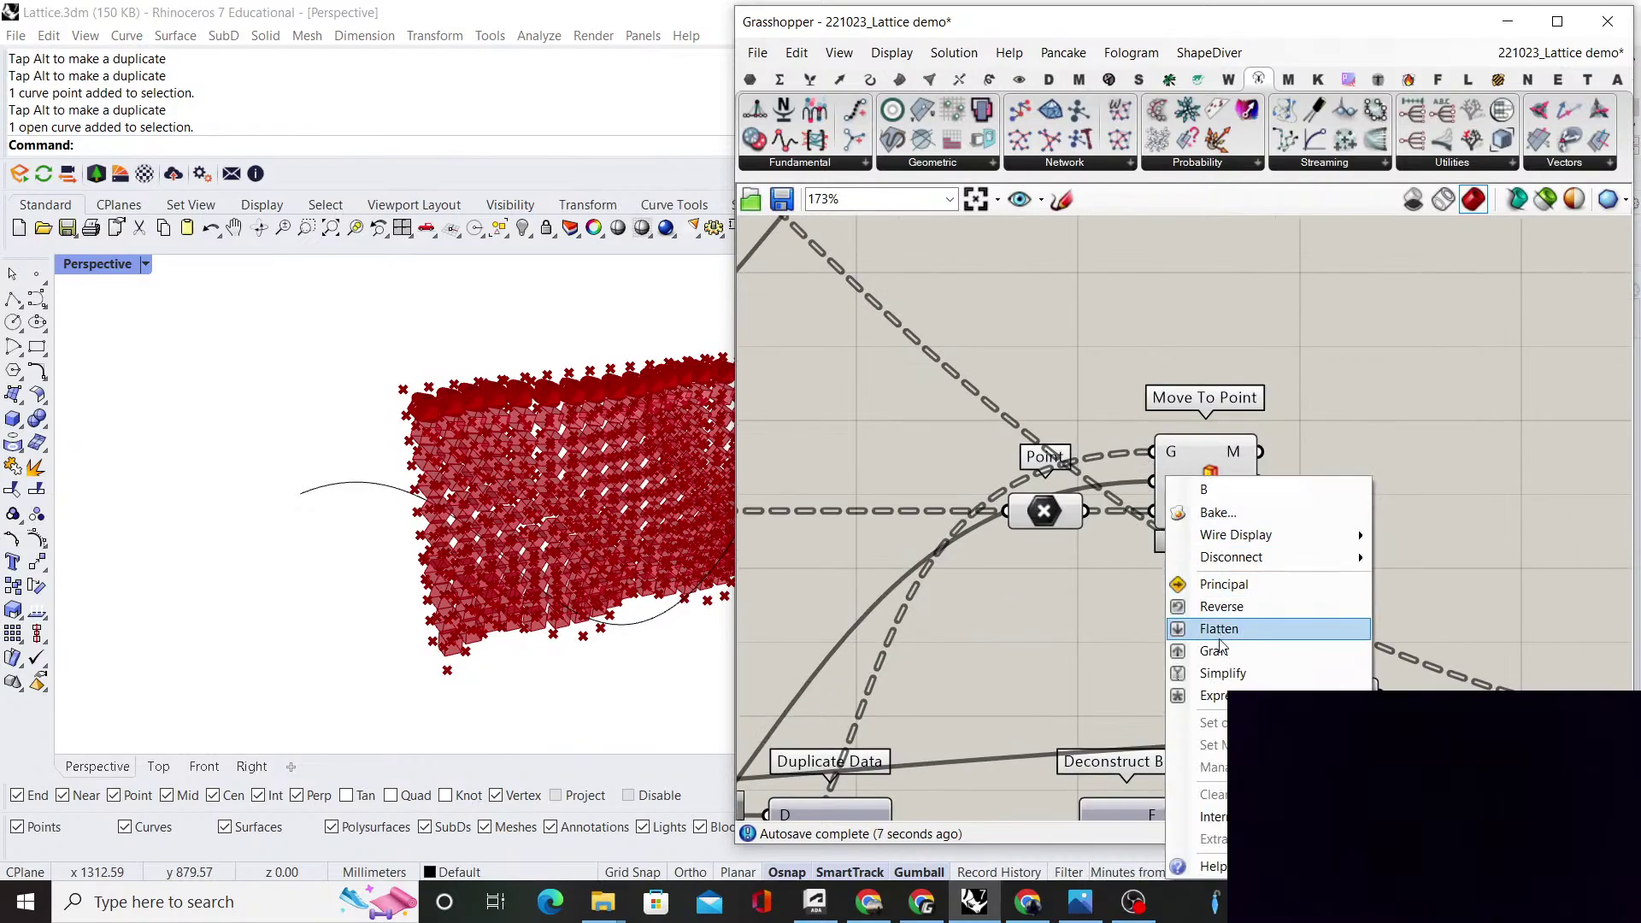
pyautogui.rightClick(1019, 516)
pyautogui.click(1108, 648)
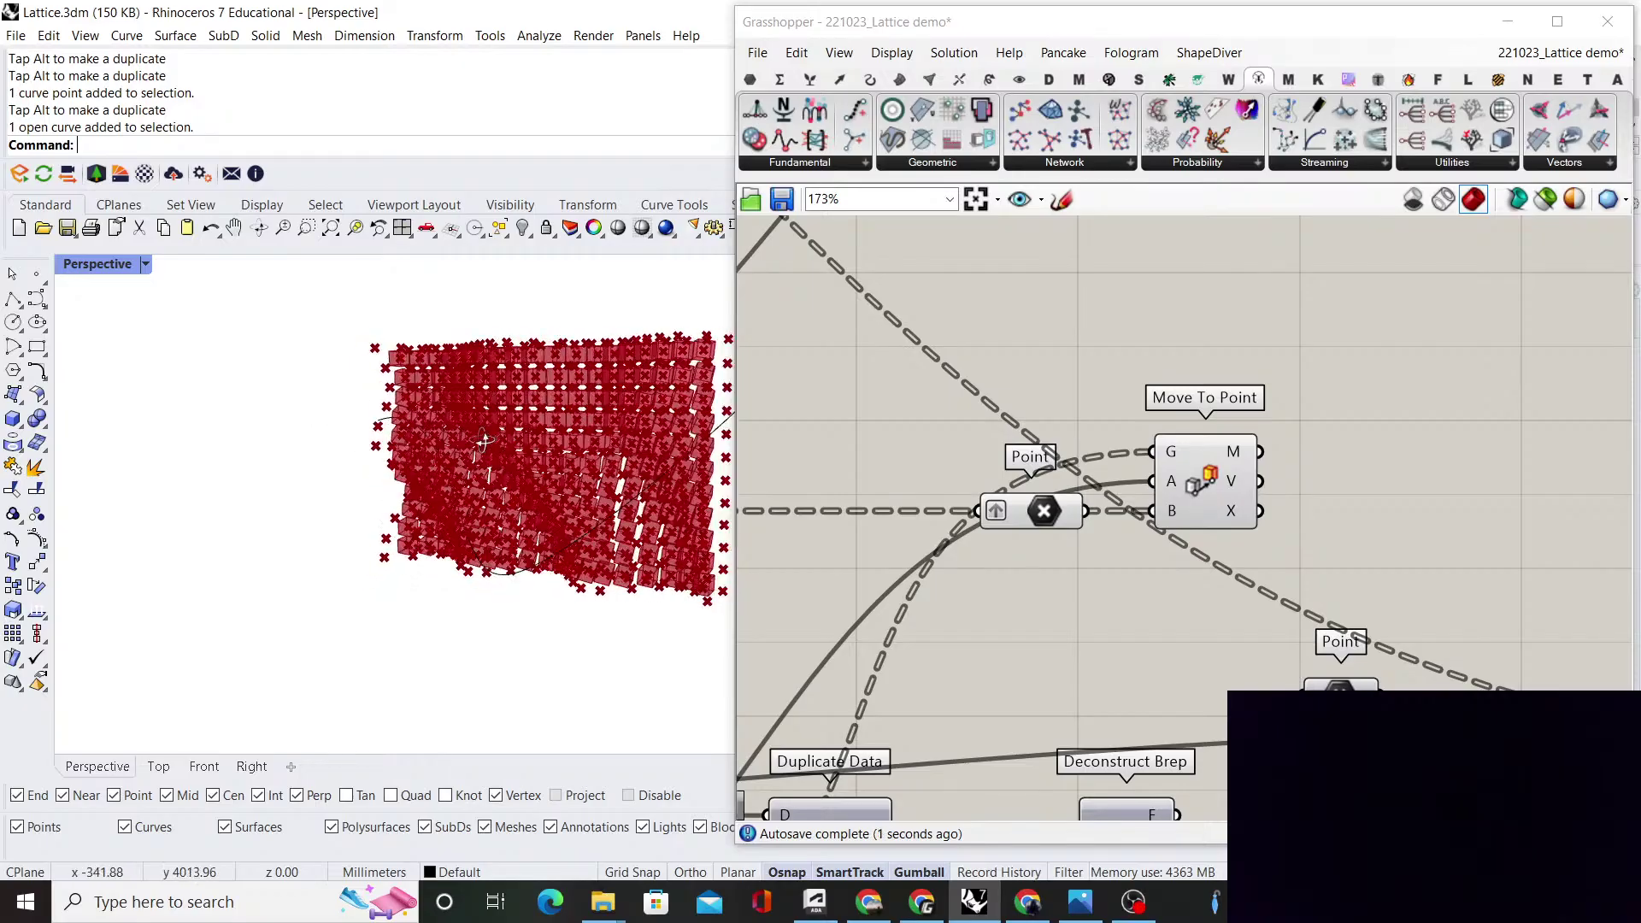
pyautogui.scroll(6, 483, 441)
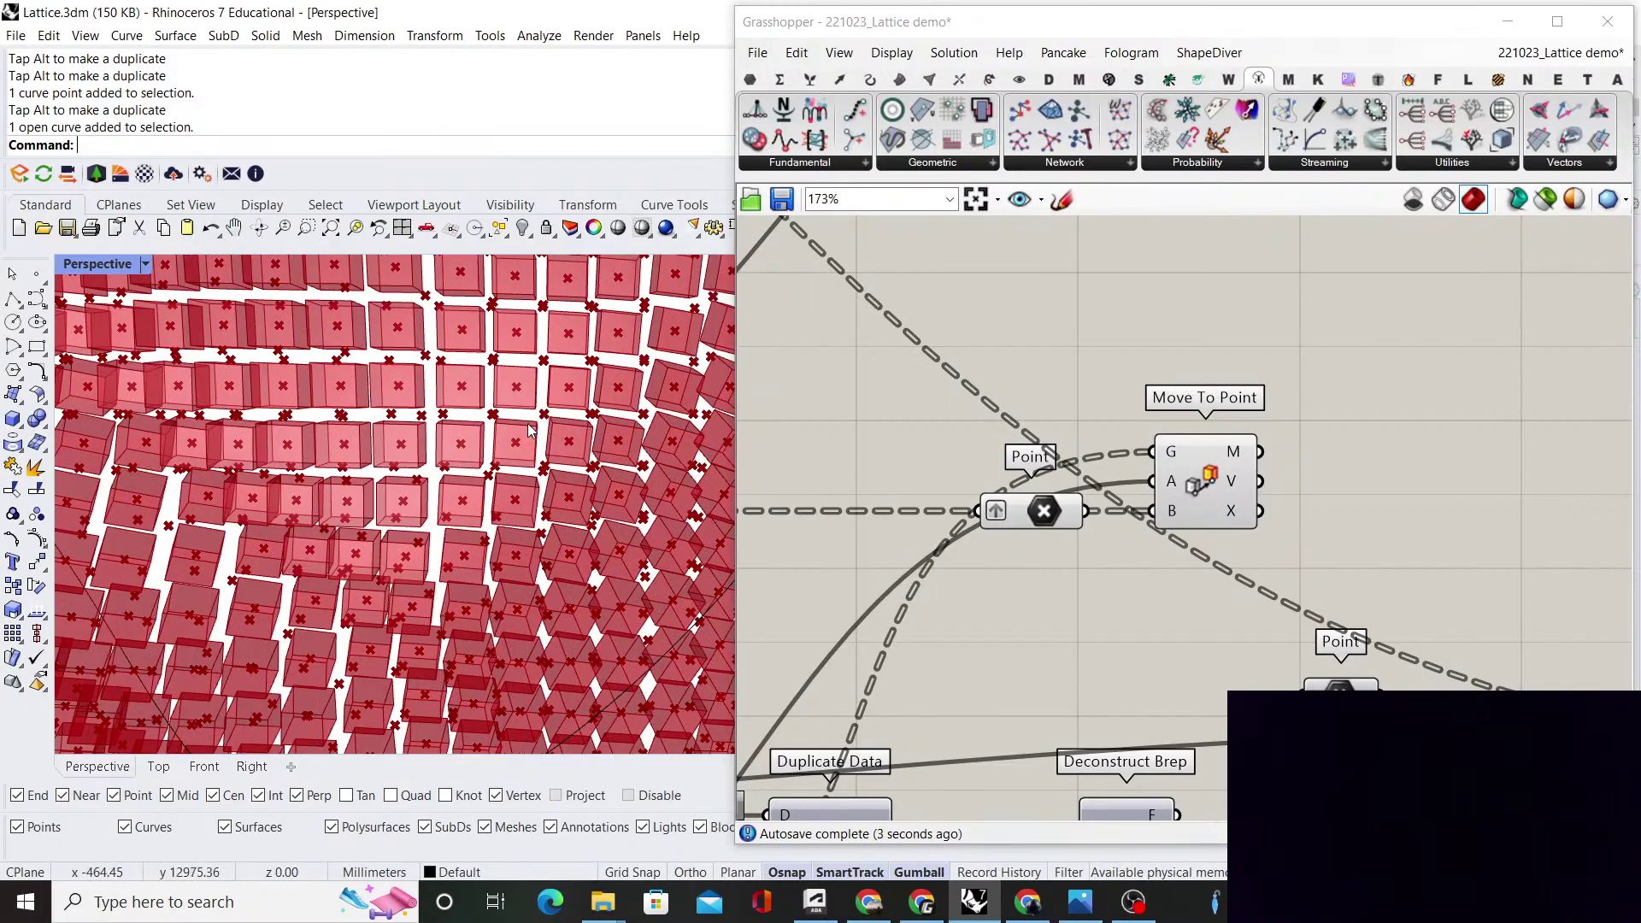
pyautogui.scroll(-4, 530, 432)
pyautogui.moveTo(523, 428)
pyautogui.mouseDown(button='right')
pyautogui.moveTo(376, 402)
pyautogui.moveTo(493, 391)
pyautogui.moveTo(493, 419)
pyautogui.mouseUp(button='right')
pyautogui.scroll(-3, 493, 424)
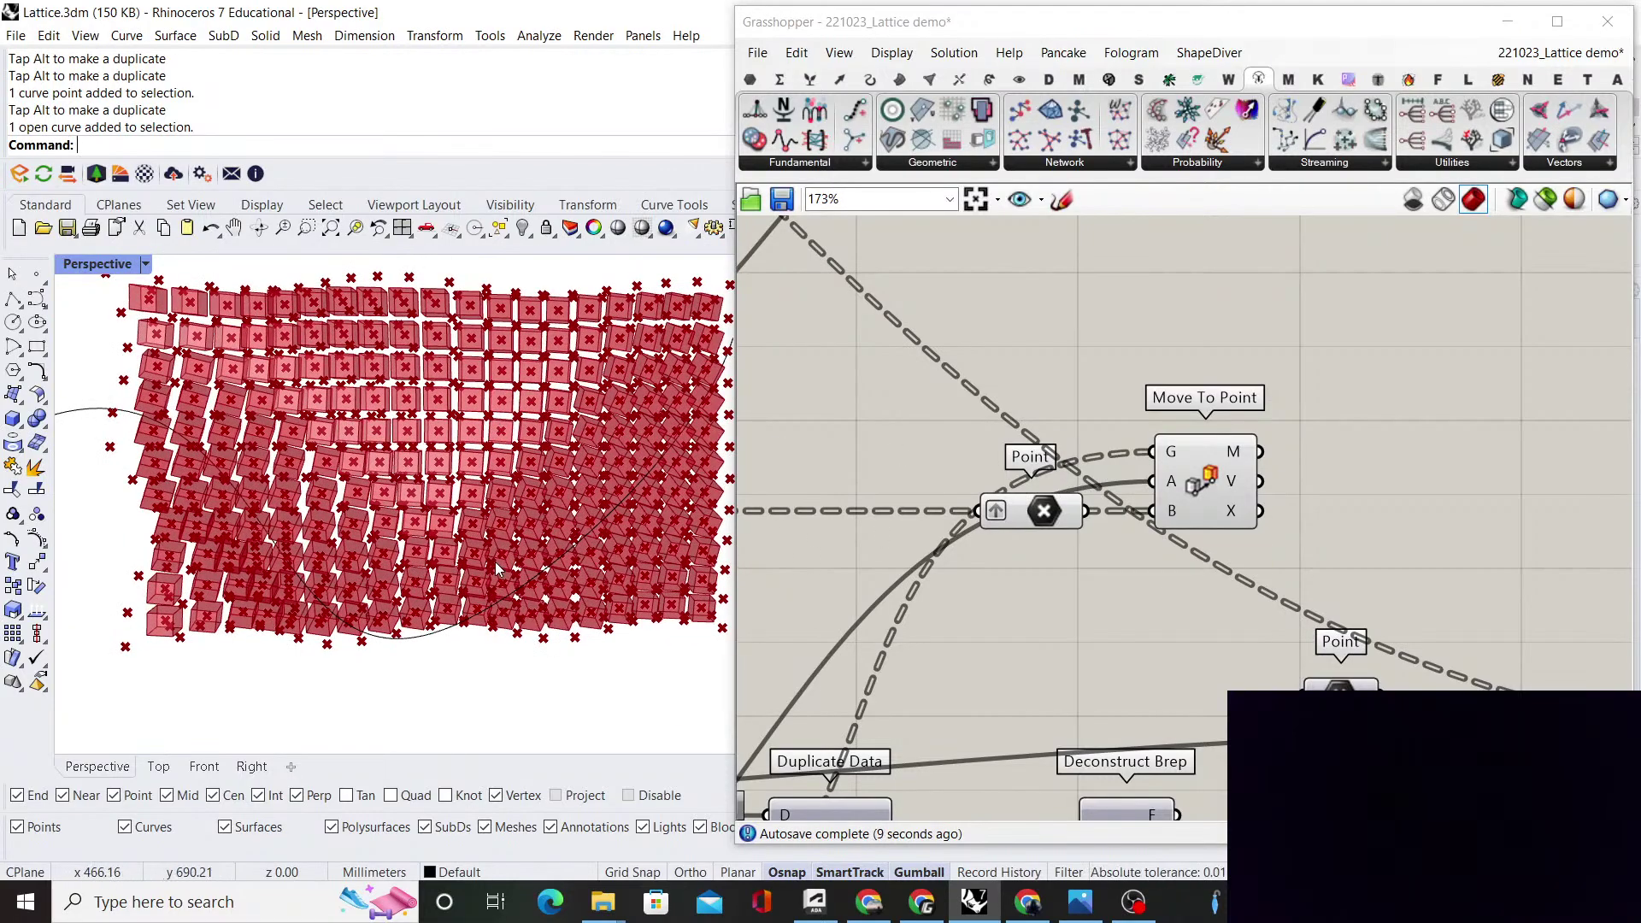
pyautogui.scroll(-4, 1006, 479)
# Turn off the preview of the Point component that feeds Move To Point
pyautogui.click(1084, 495)
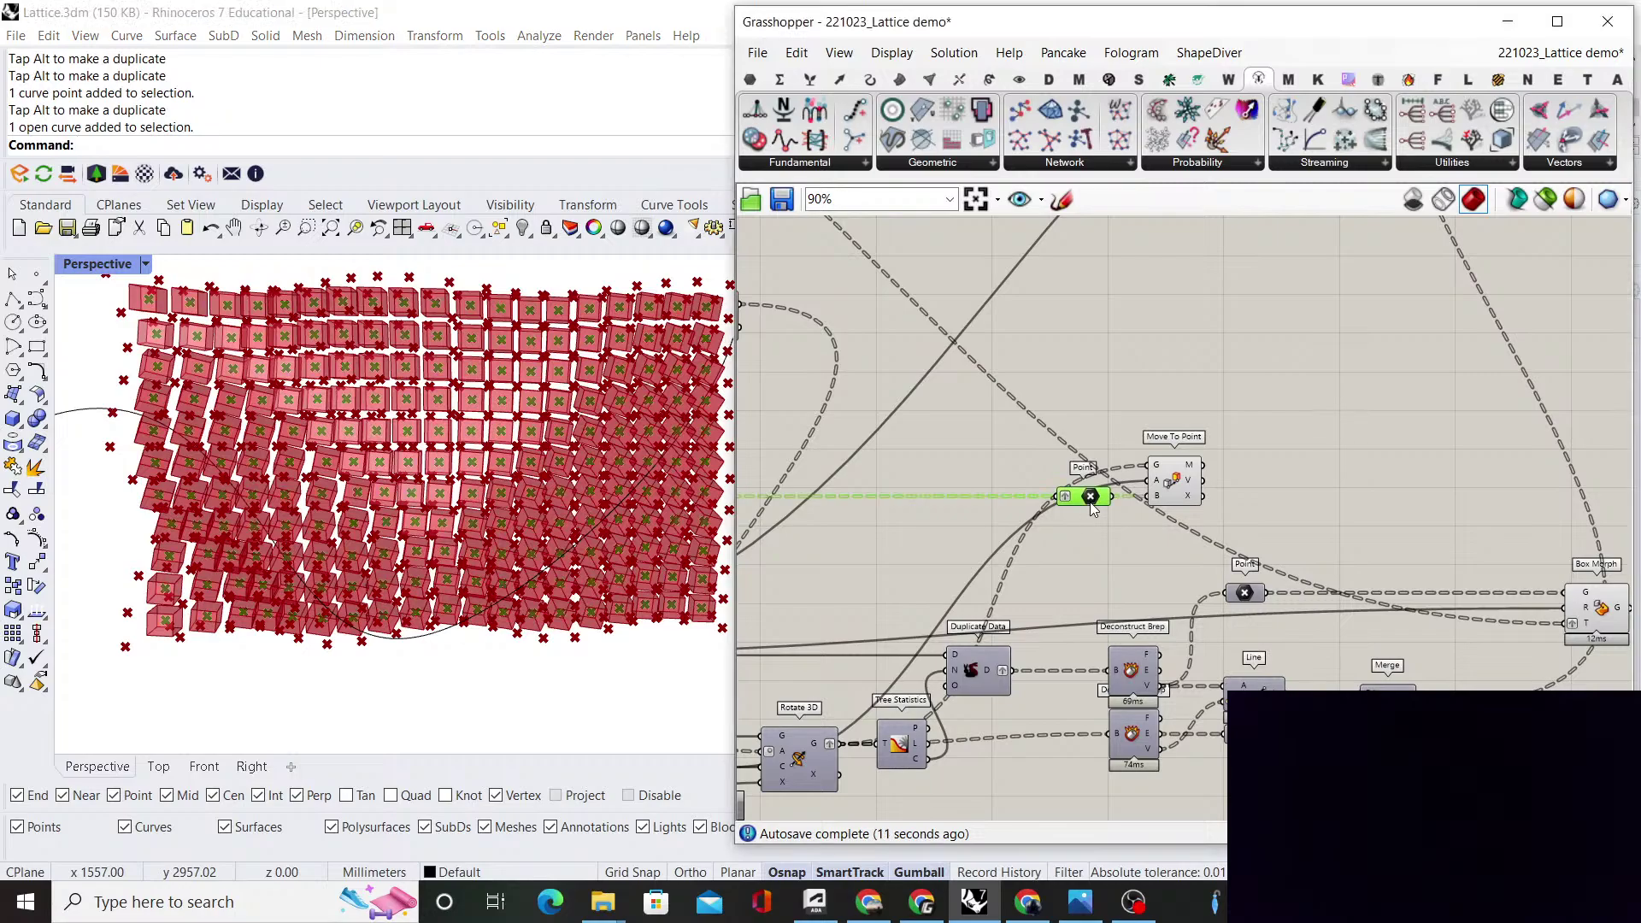
pyautogui.rightClick(1070, 421)
pyautogui.click(1115, 452)
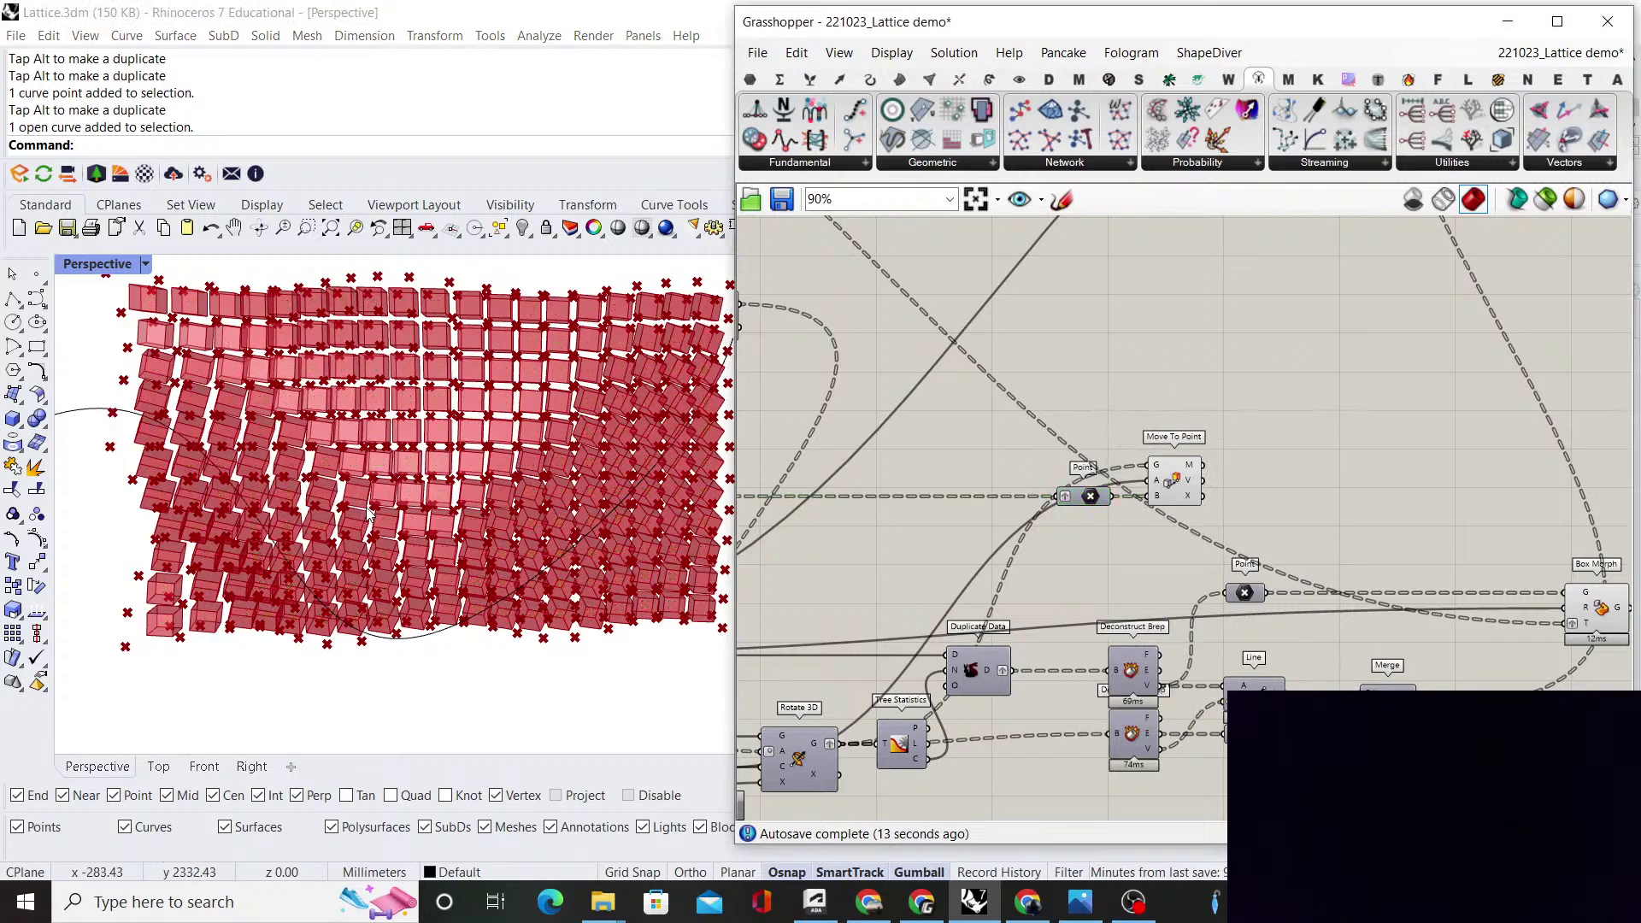
# Trace the definition from the Box Morph components back through Center Box and Scale to Twisted Box Sweep
pyautogui.moveTo(776, 820); pyautogui.dragTo(983, 631, button='right')
pyautogui.scroll(-2, 1148, 521)
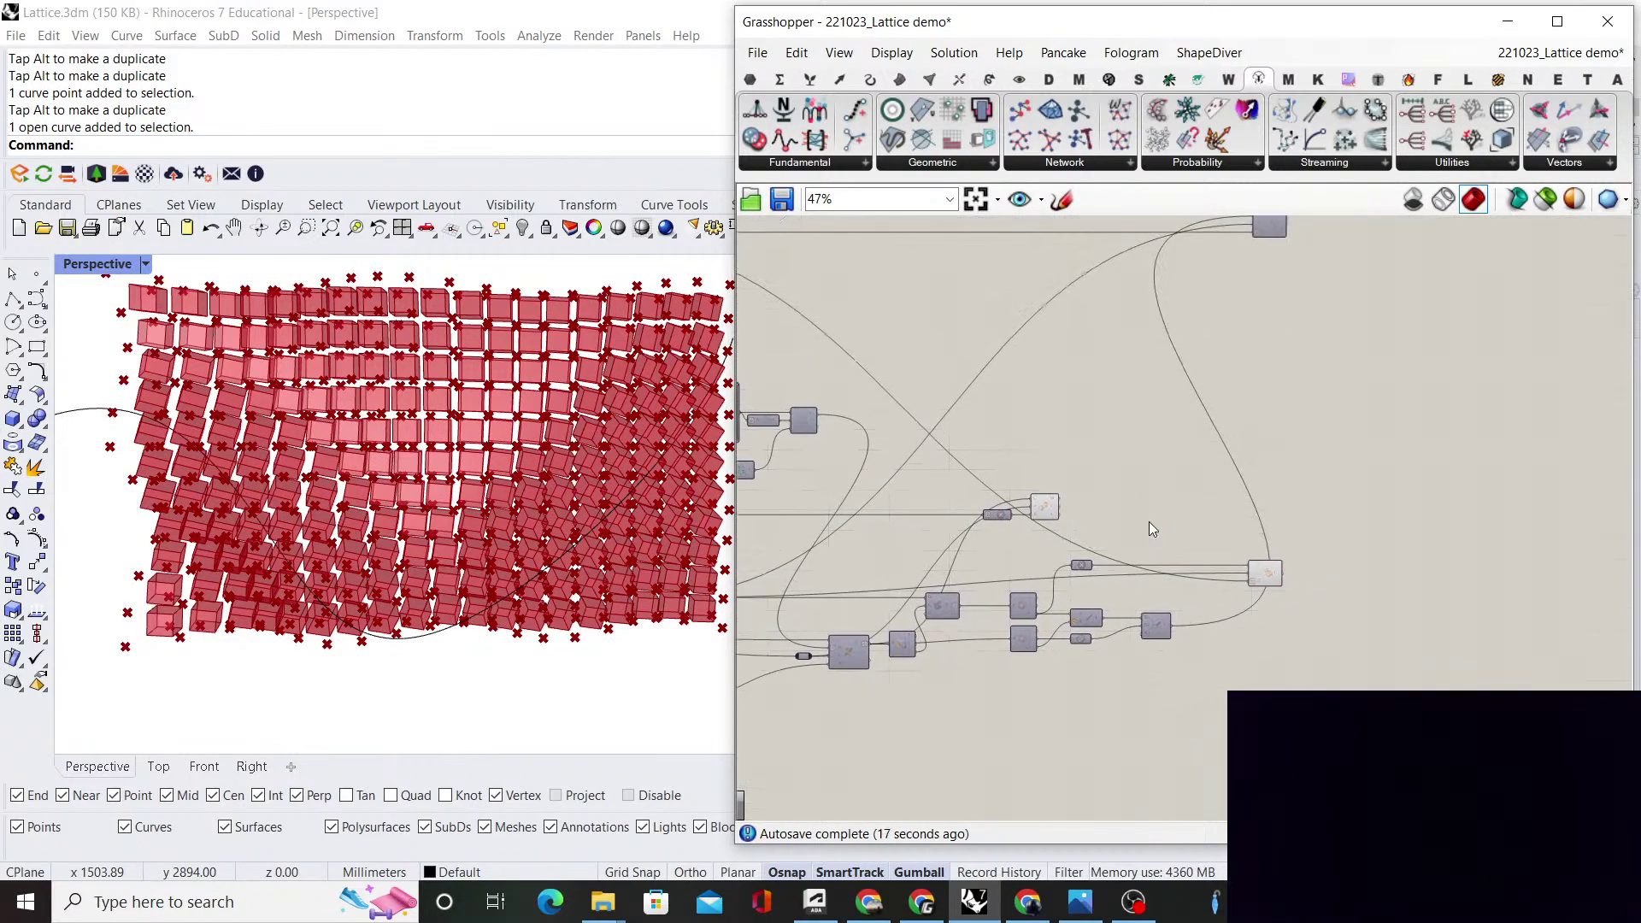
pyautogui.moveTo(1149, 521); pyautogui.dragTo(1178, 414, button='right')
pyautogui.scroll(3, 1151, 483)
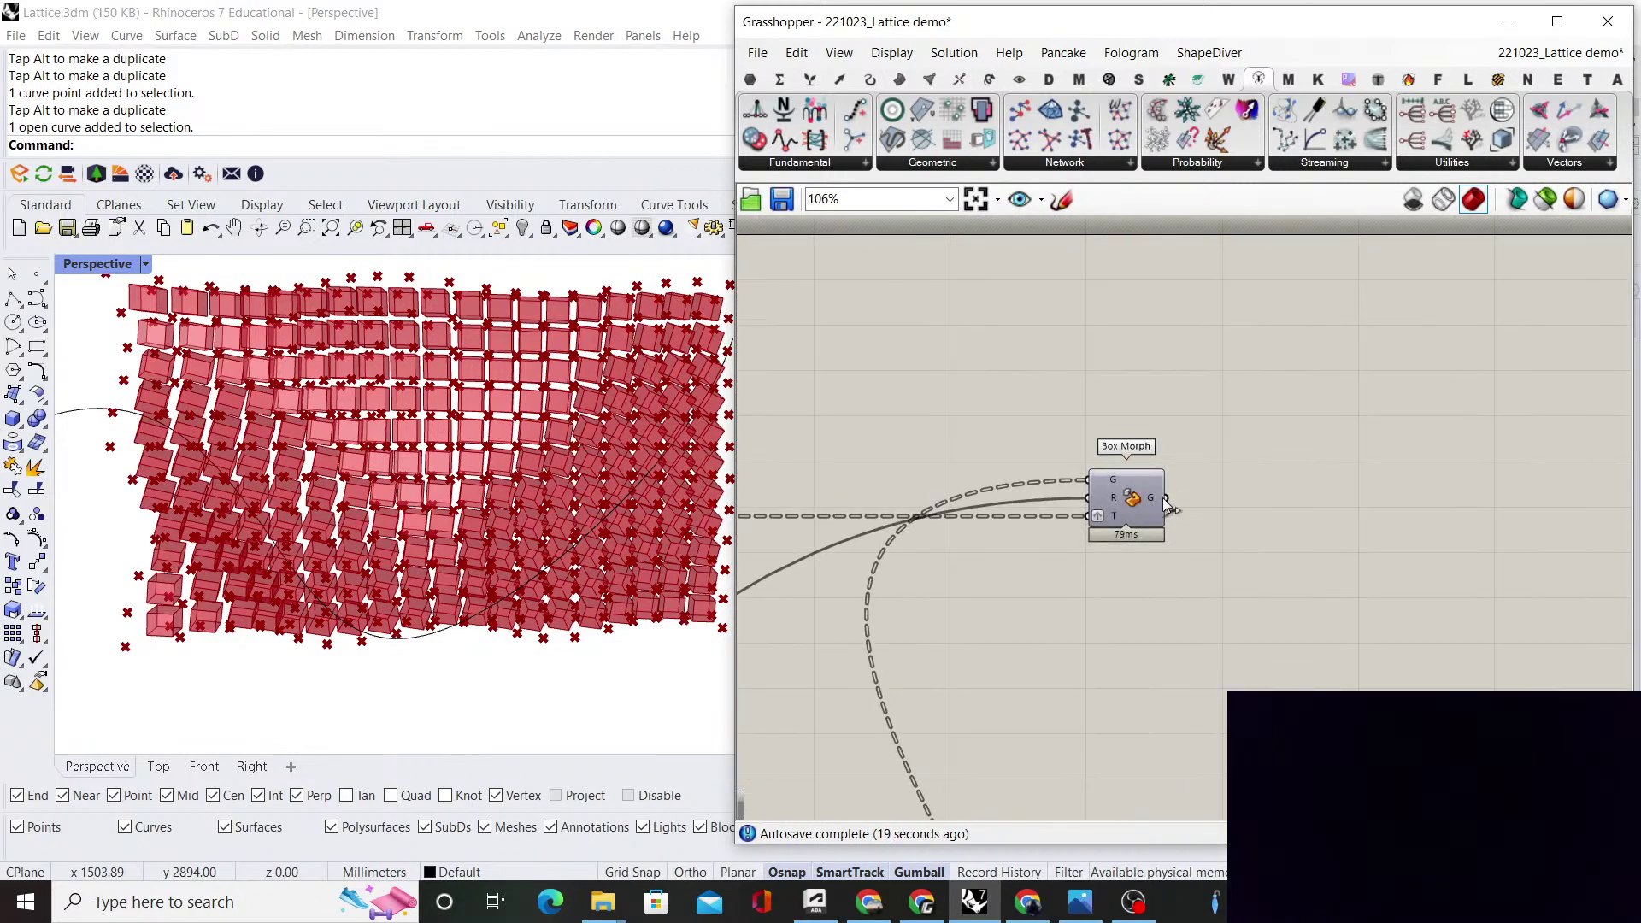
pyautogui.scroll(-12, 1313, 493)
pyautogui.moveTo(1155, 617); pyautogui.dragTo(1340, 577, button='right')
pyautogui.scroll(9, 1316, 583)
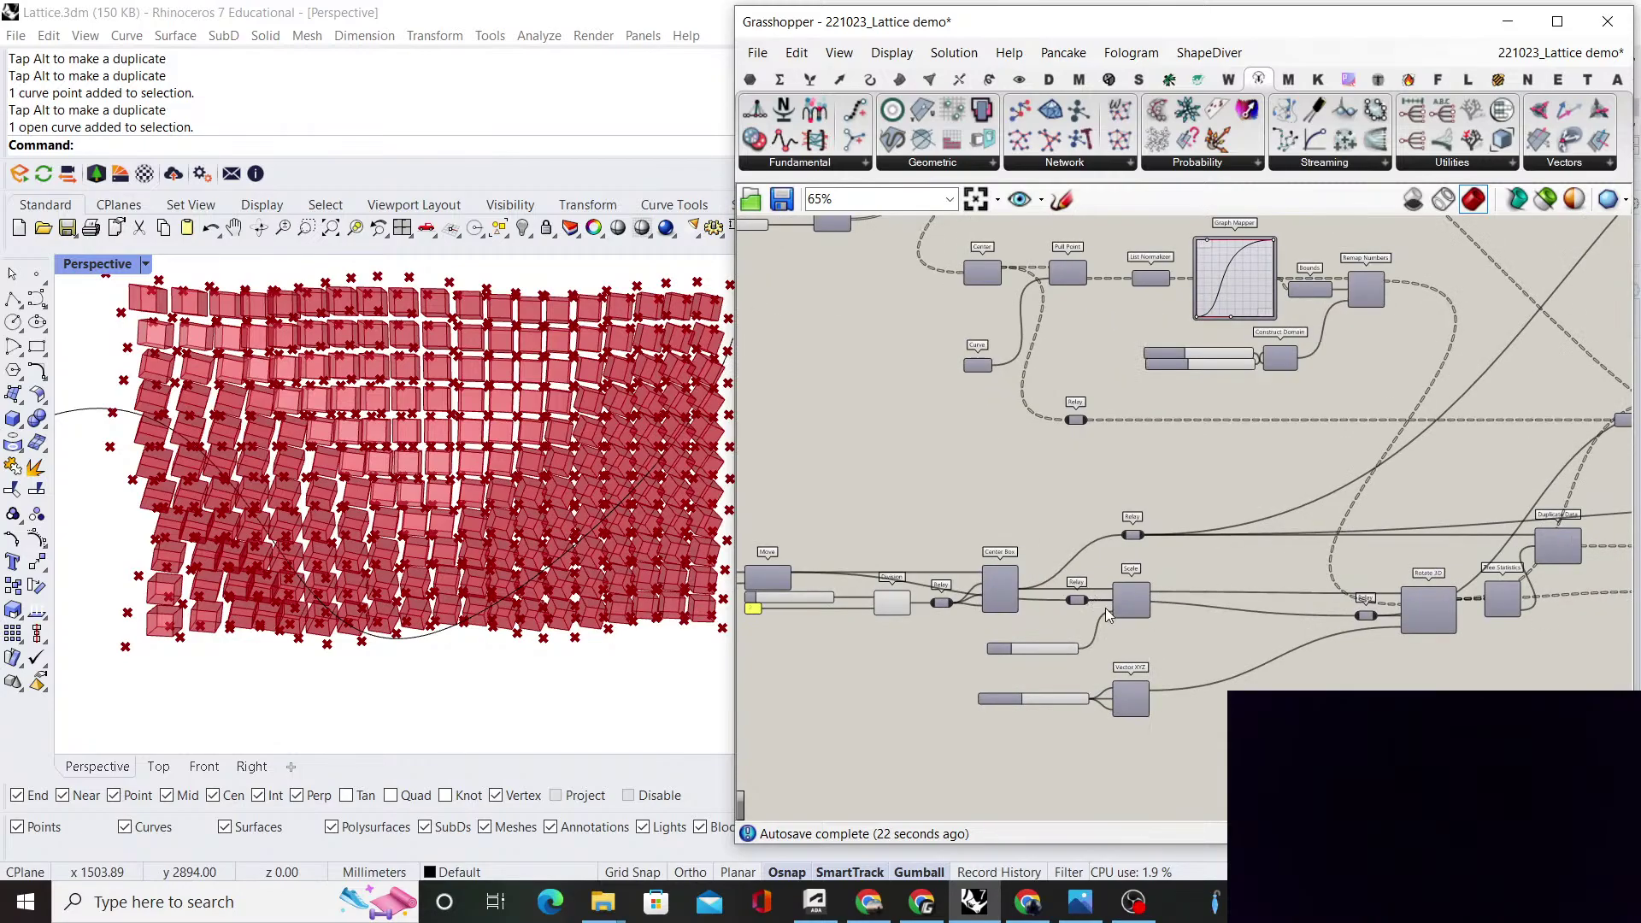
pyautogui.scroll(-10, 1105, 608)
pyautogui.scroll(9, 1207, 566)
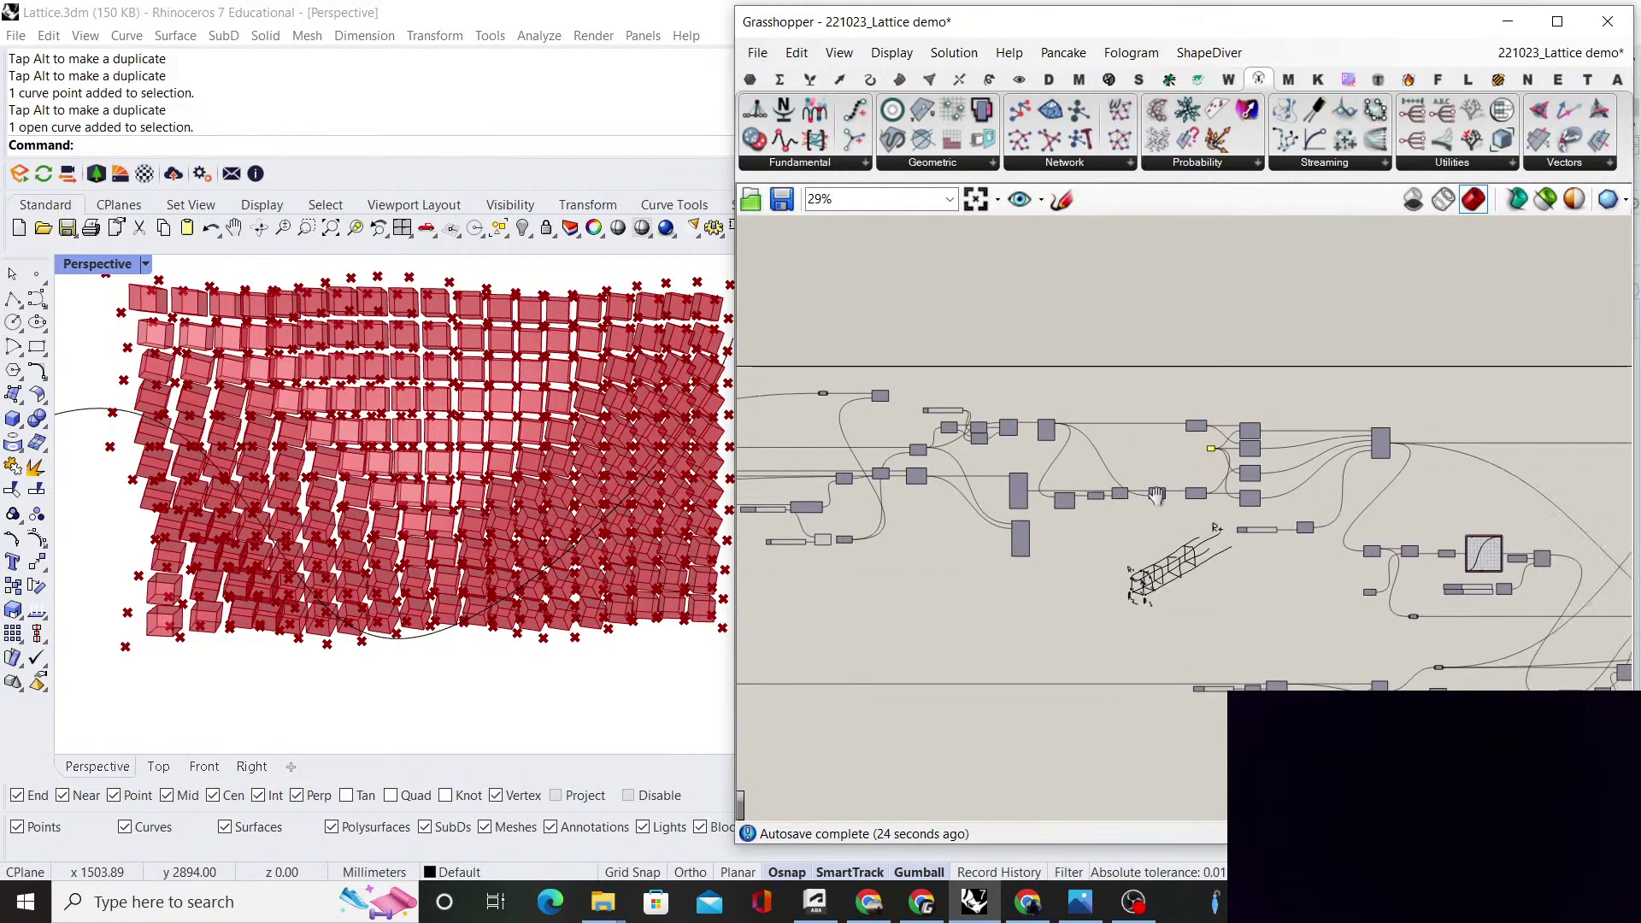
pyautogui.scroll(5, 1260, 544)
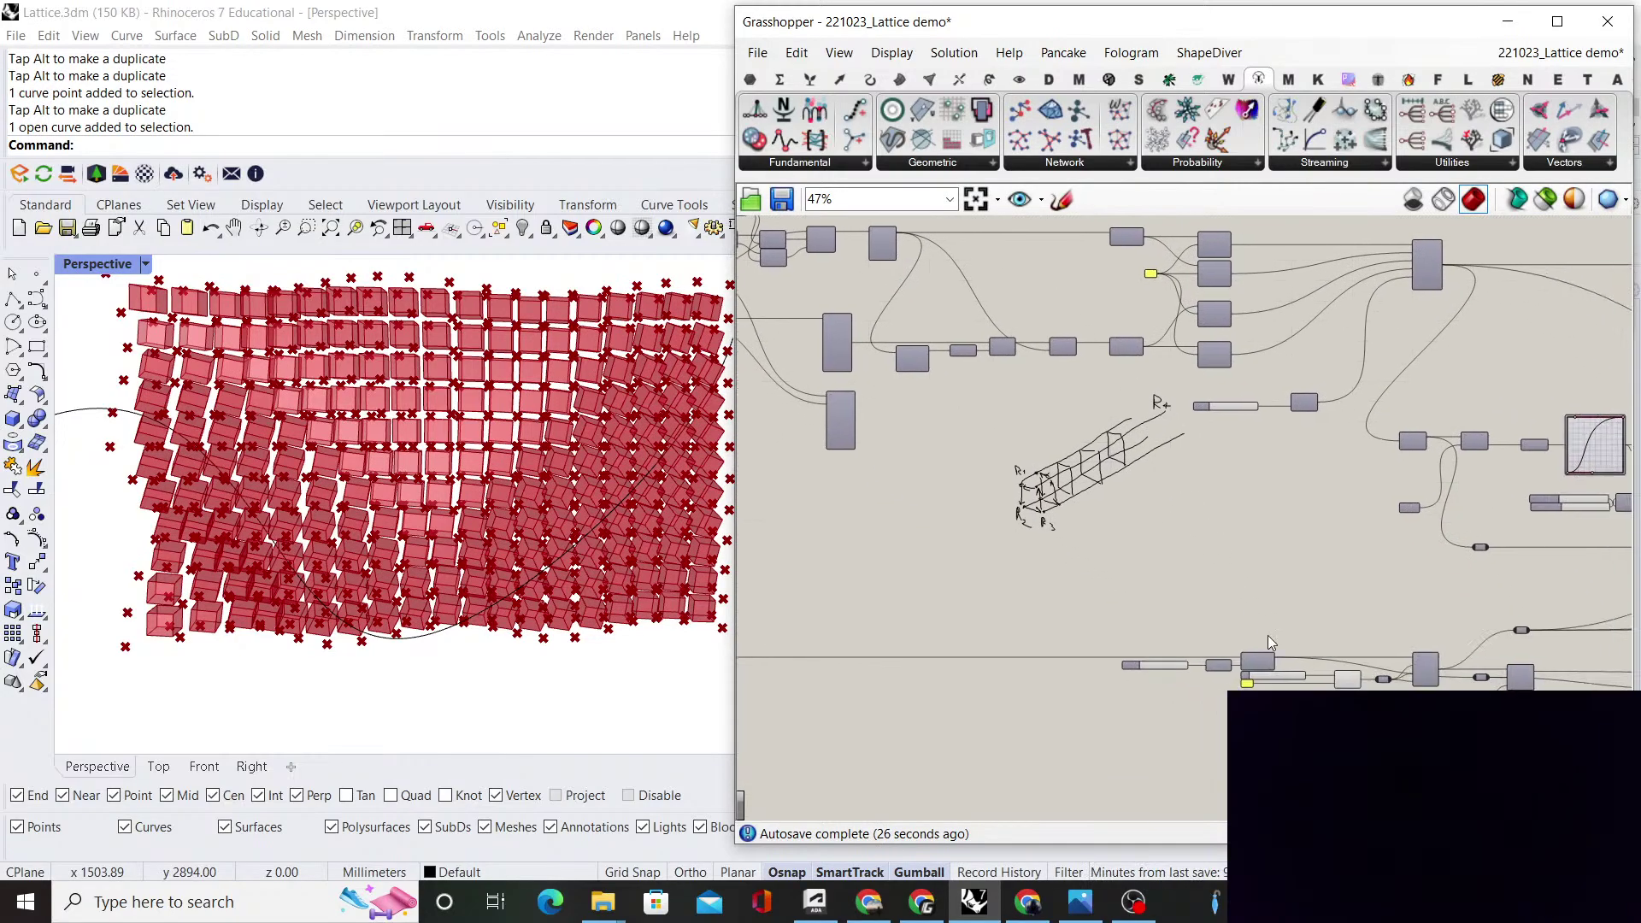
pyautogui.scroll(-5, 1207, 550)
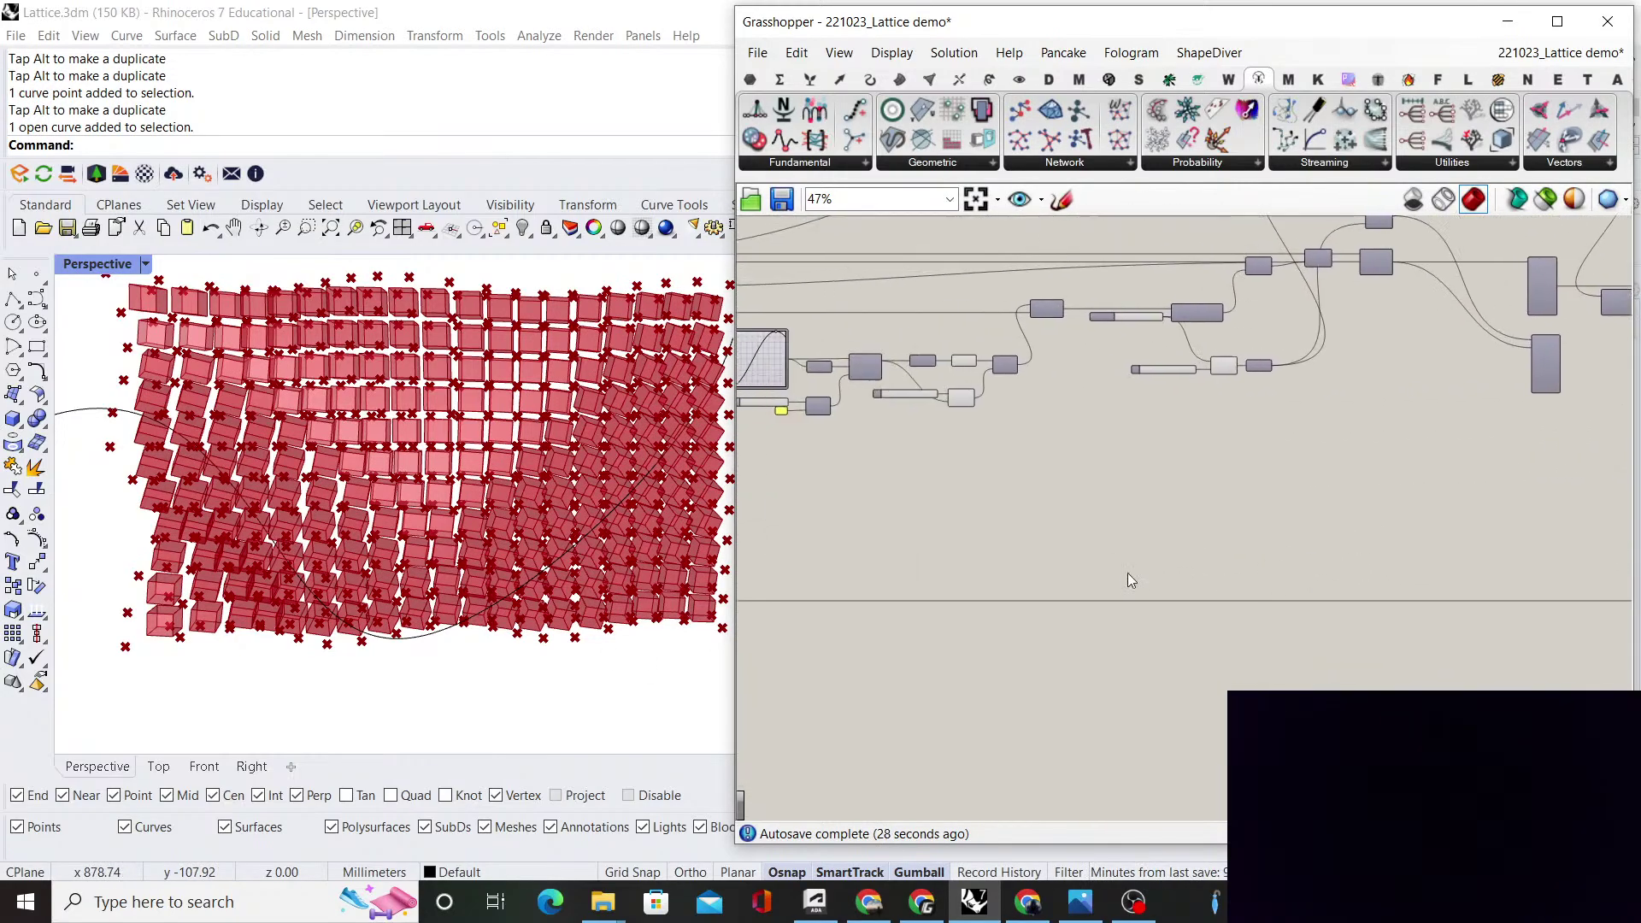
pyautogui.scroll(10, 1212, 525)
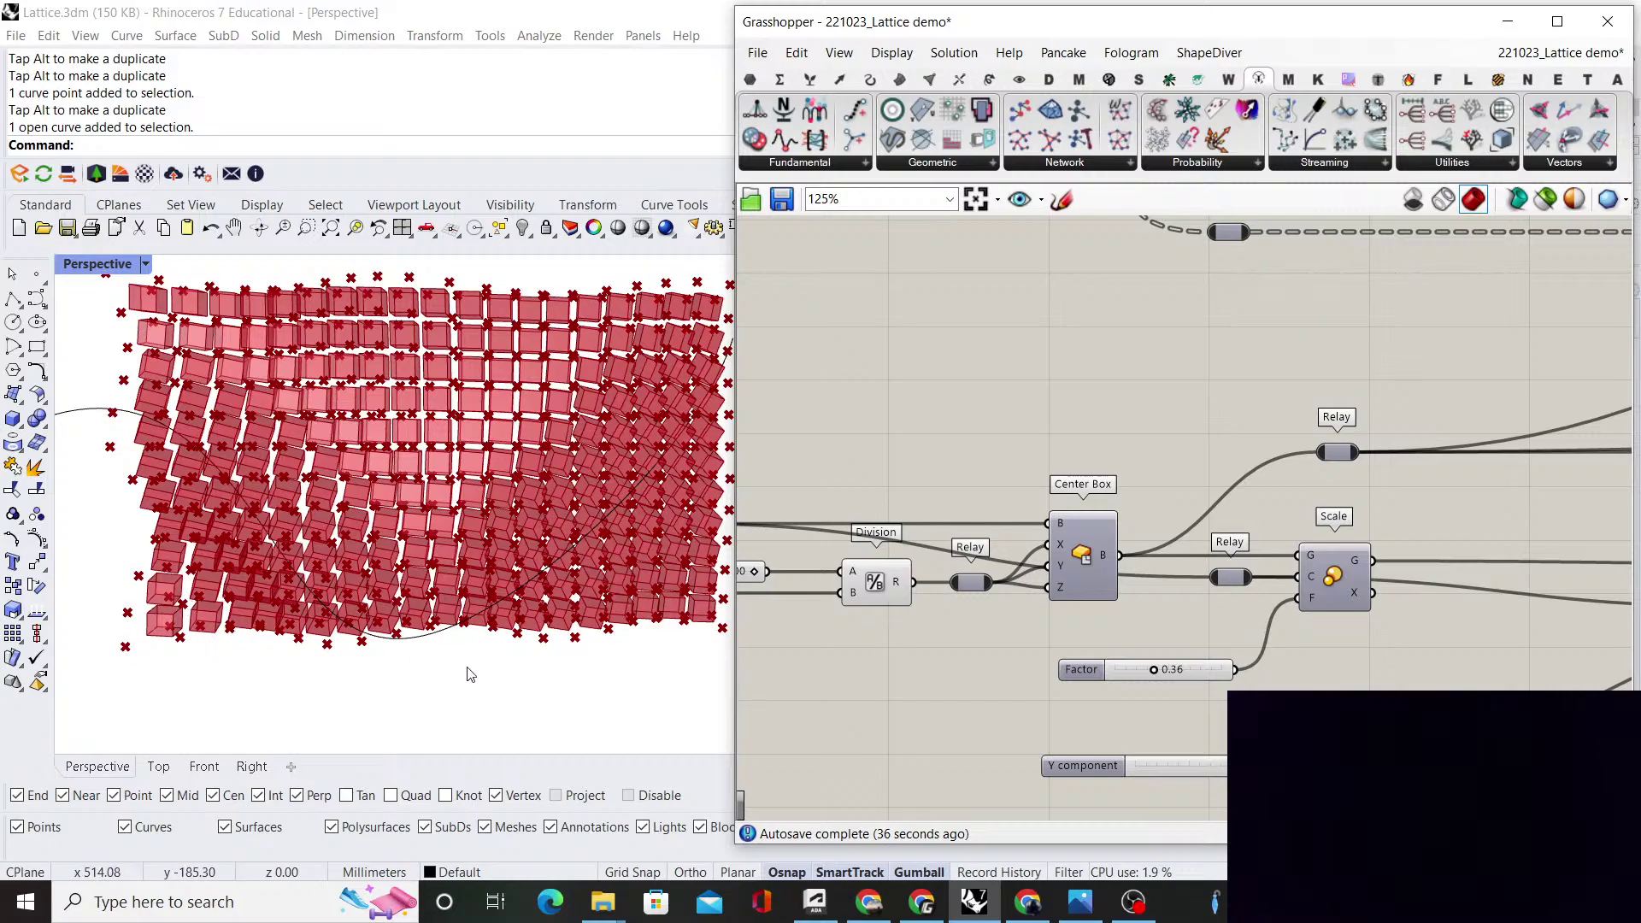
pyautogui.scroll(-6, 1105, 475)
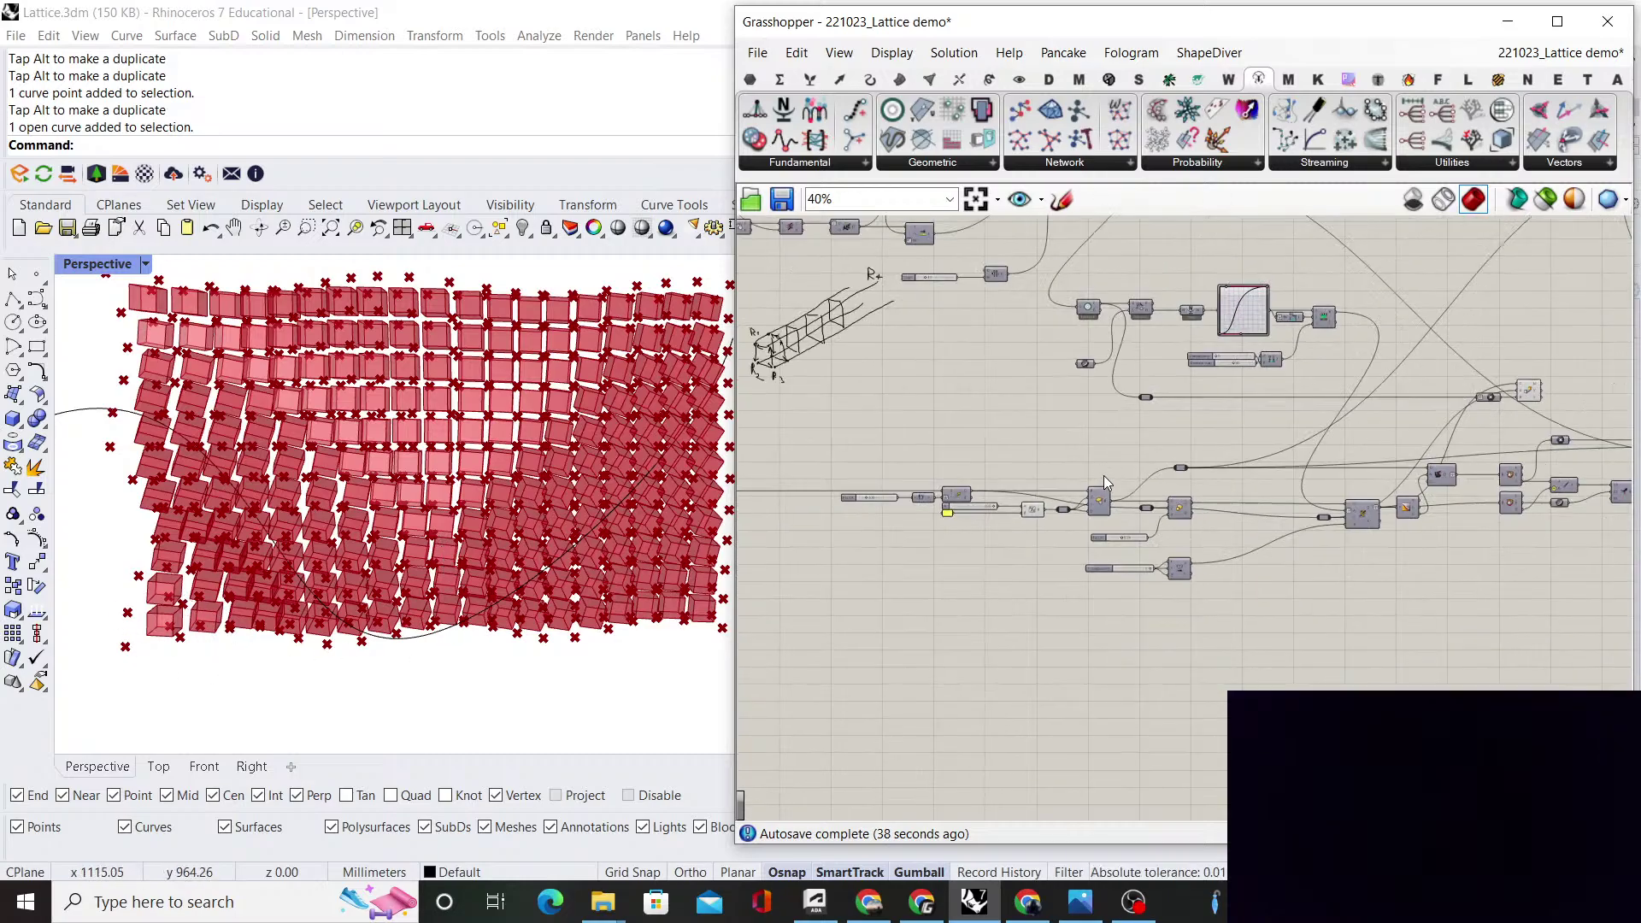
pyautogui.scroll(5, 1029, 404)
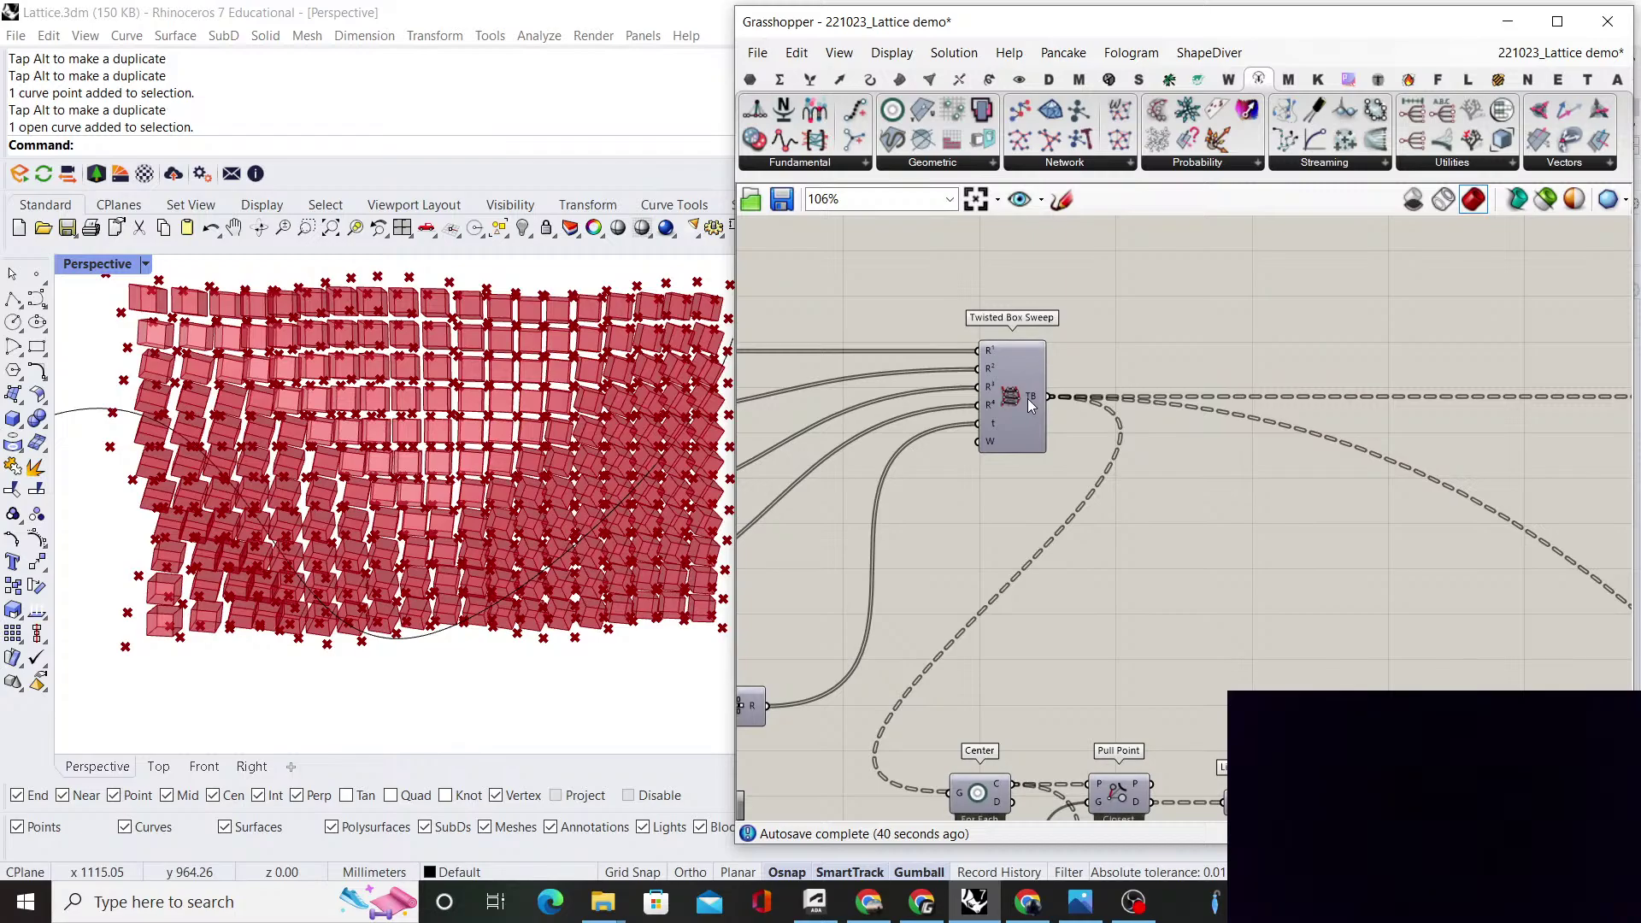
# Add a List Item component below Twisted Box Sweep and connect the sweep's TB output to its list input
pyautogui.doubleClick(1121, 590)
pyautogui.write('list')
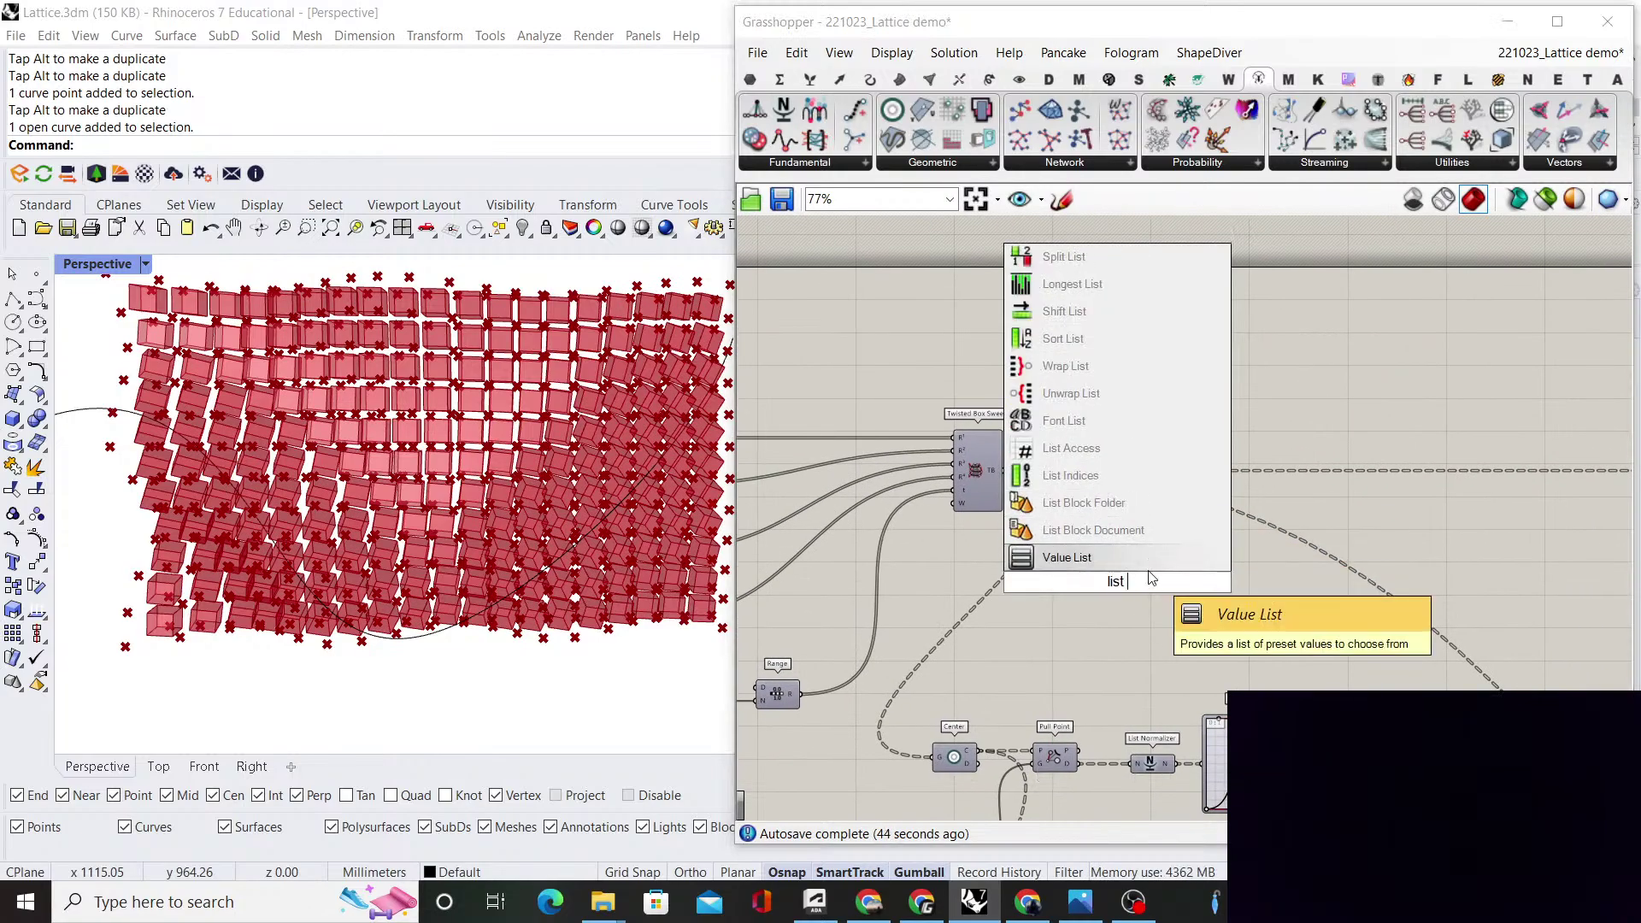
pyautogui.write(' item')
pyautogui.press('Return')
pyautogui.scroll(2, 1051, 474)
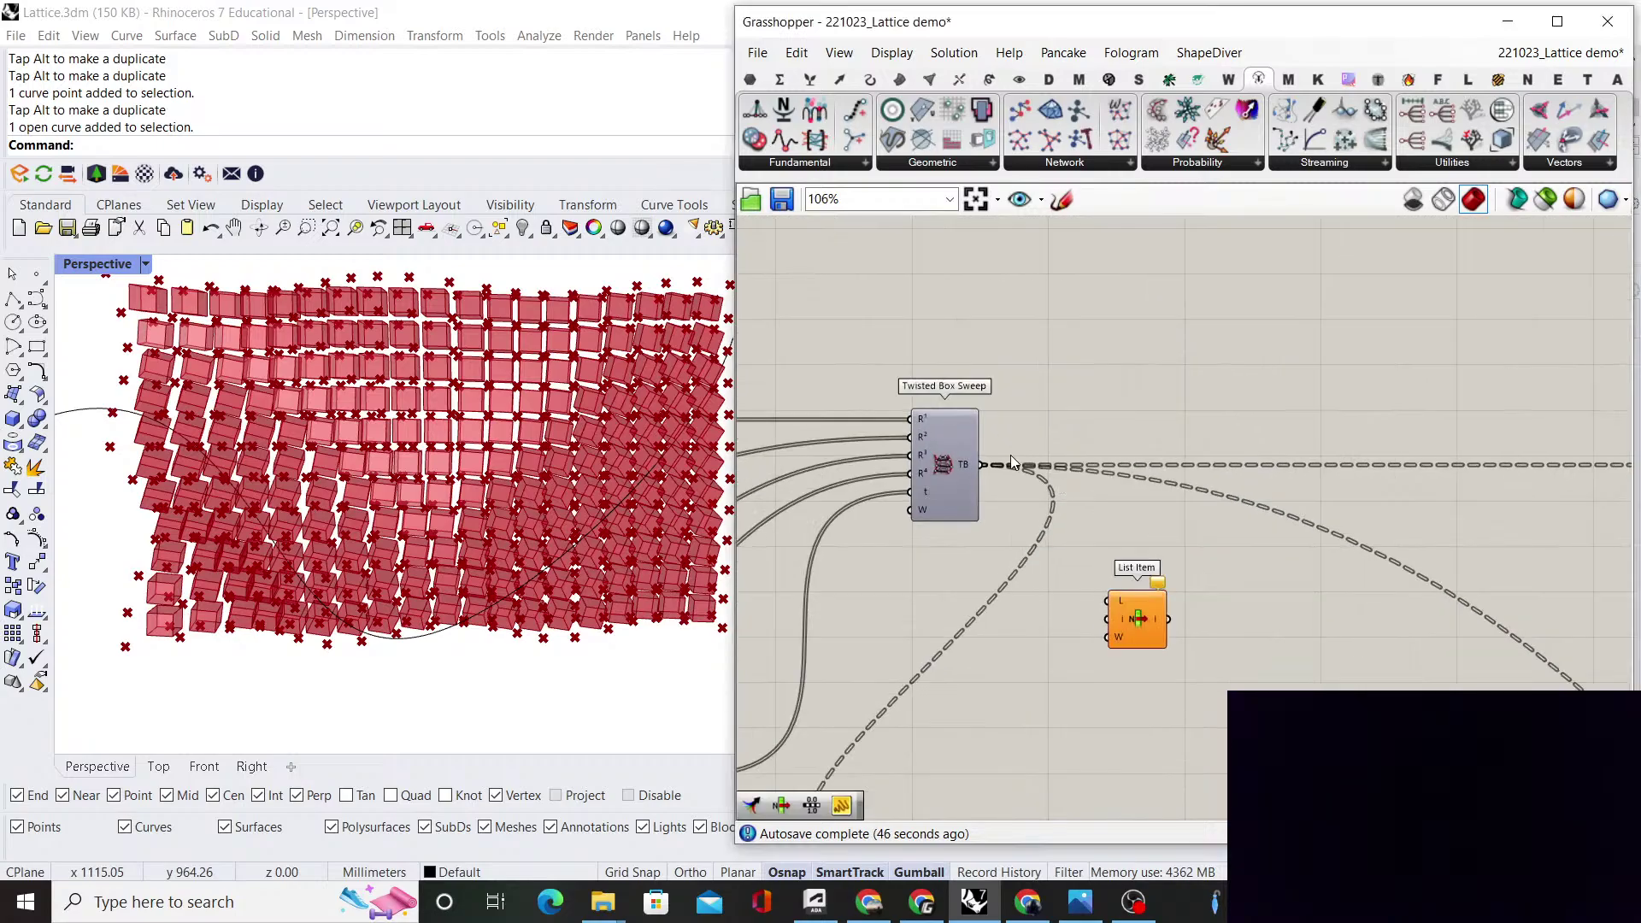
pyautogui.moveTo(982, 465); pyautogui.dragTo(1115, 601)
# Flatten List Item's list input and leave it without Reverse
pyautogui.rightClick(1121, 595)
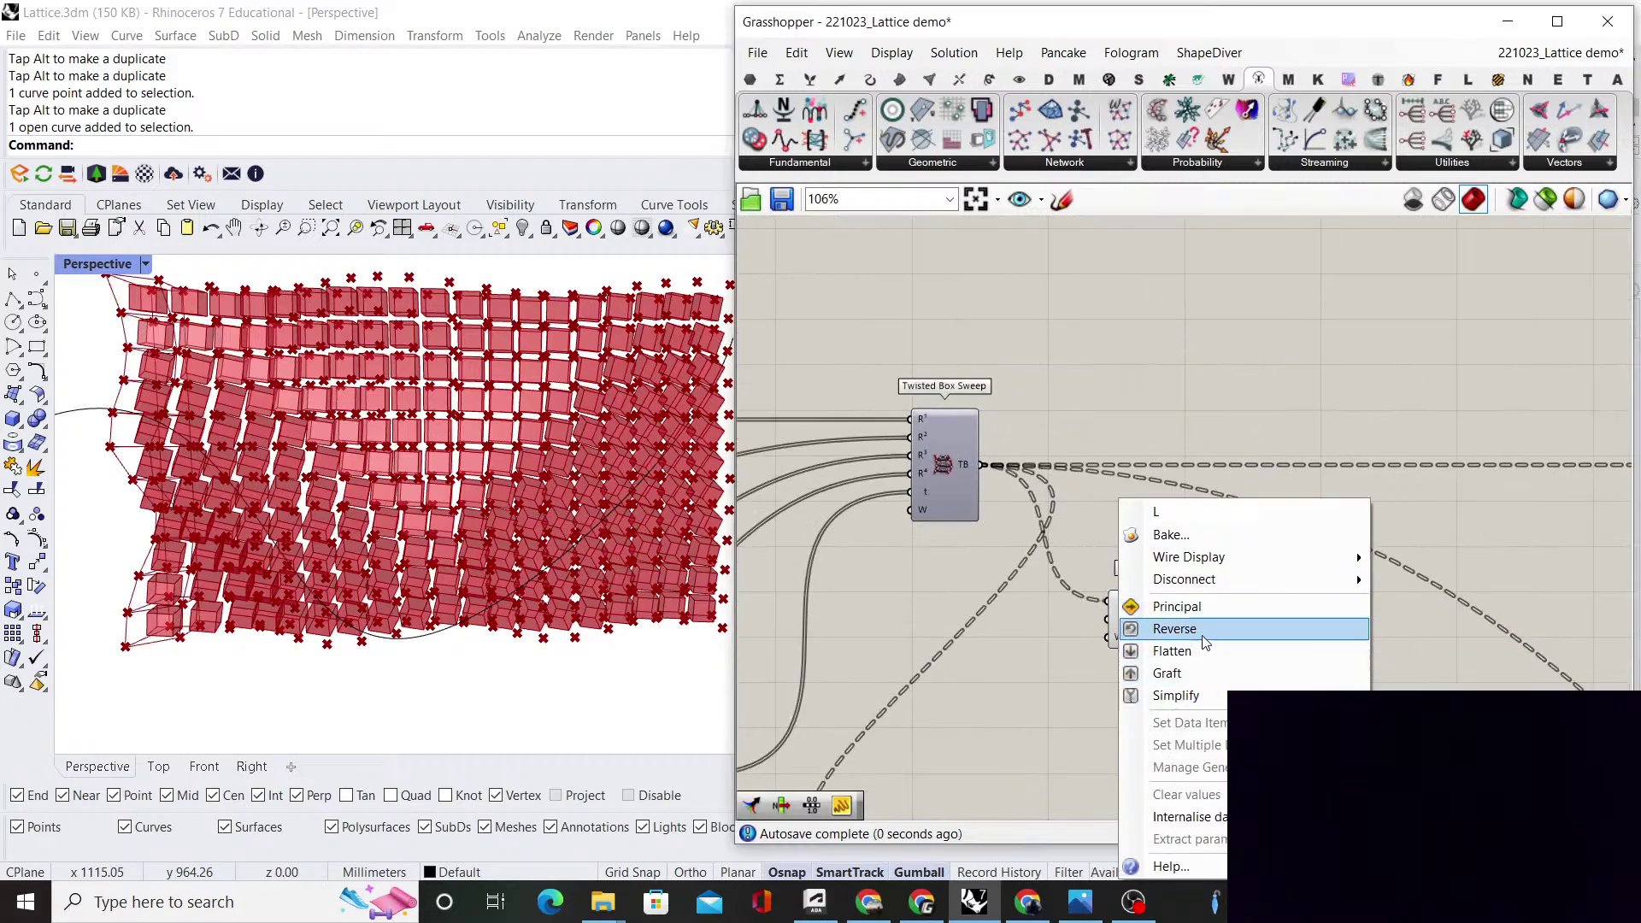
pyautogui.click(1163, 627)
pyautogui.rightClick(1111, 607)
pyautogui.click(1183, 657)
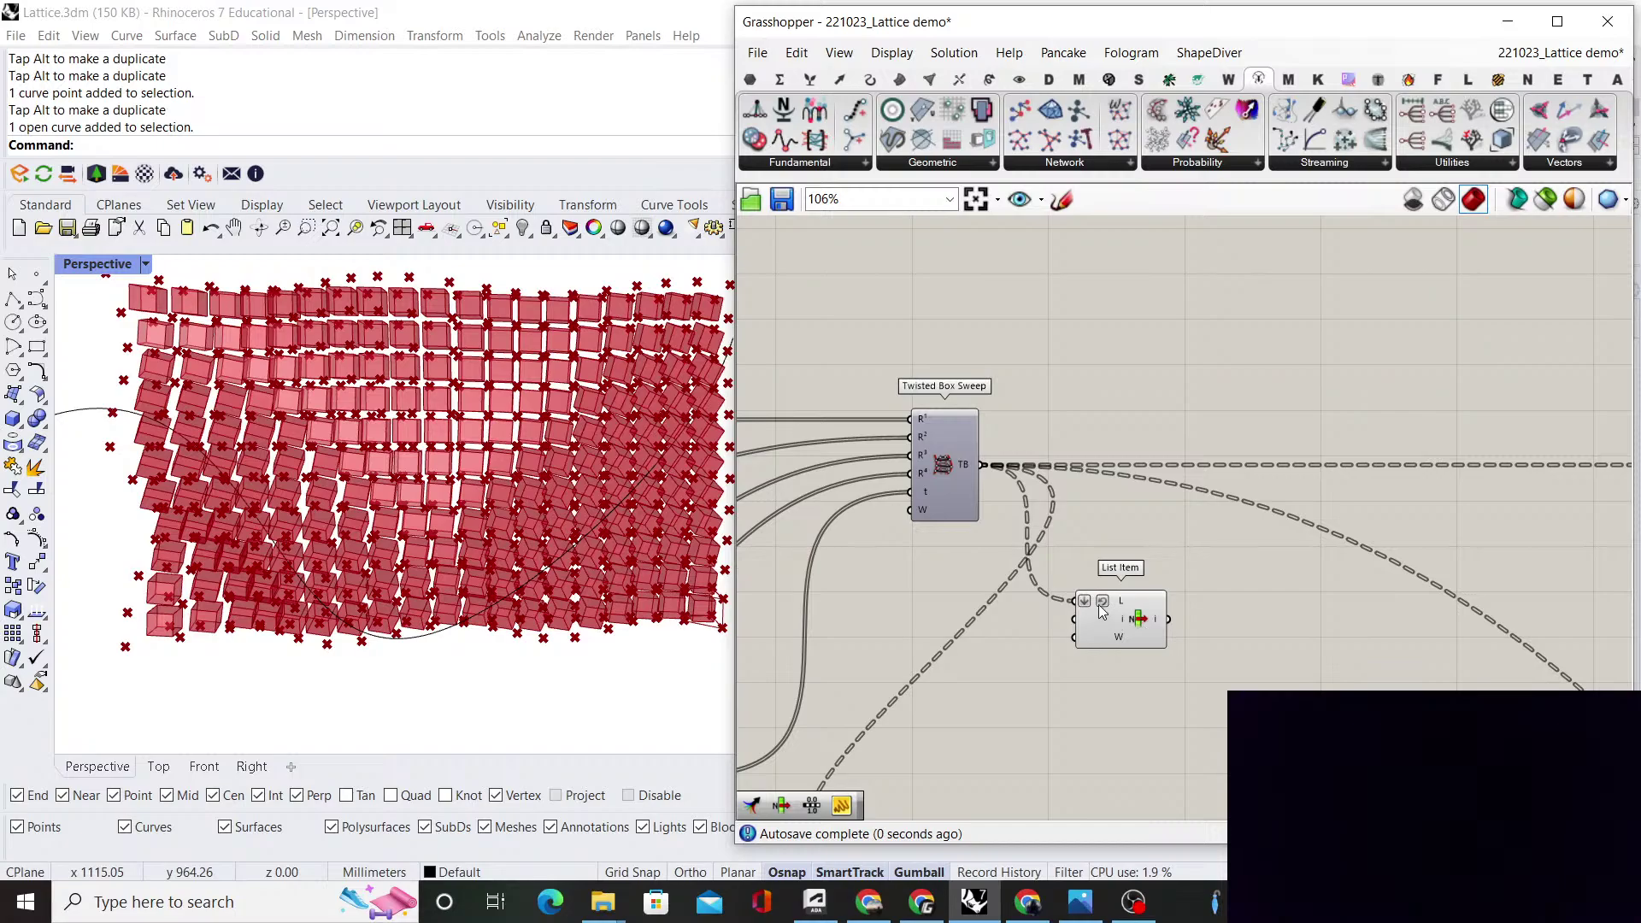
pyautogui.rightClick(1100, 605)
pyautogui.click(1117, 624)
# Move List Item down above the Unit Y and Move components and inspect its picked box in the perspective view
pyautogui.moveTo(1116, 620); pyautogui.dragTo(913, 731)
pyautogui.scroll(-4, 1111, 566)
pyautogui.scroll(3, 915, 728)
pyautogui.scroll(-6, 340, 547)
pyautogui.moveTo(325, 552); pyautogui.dragTo(384, 565, button='right')
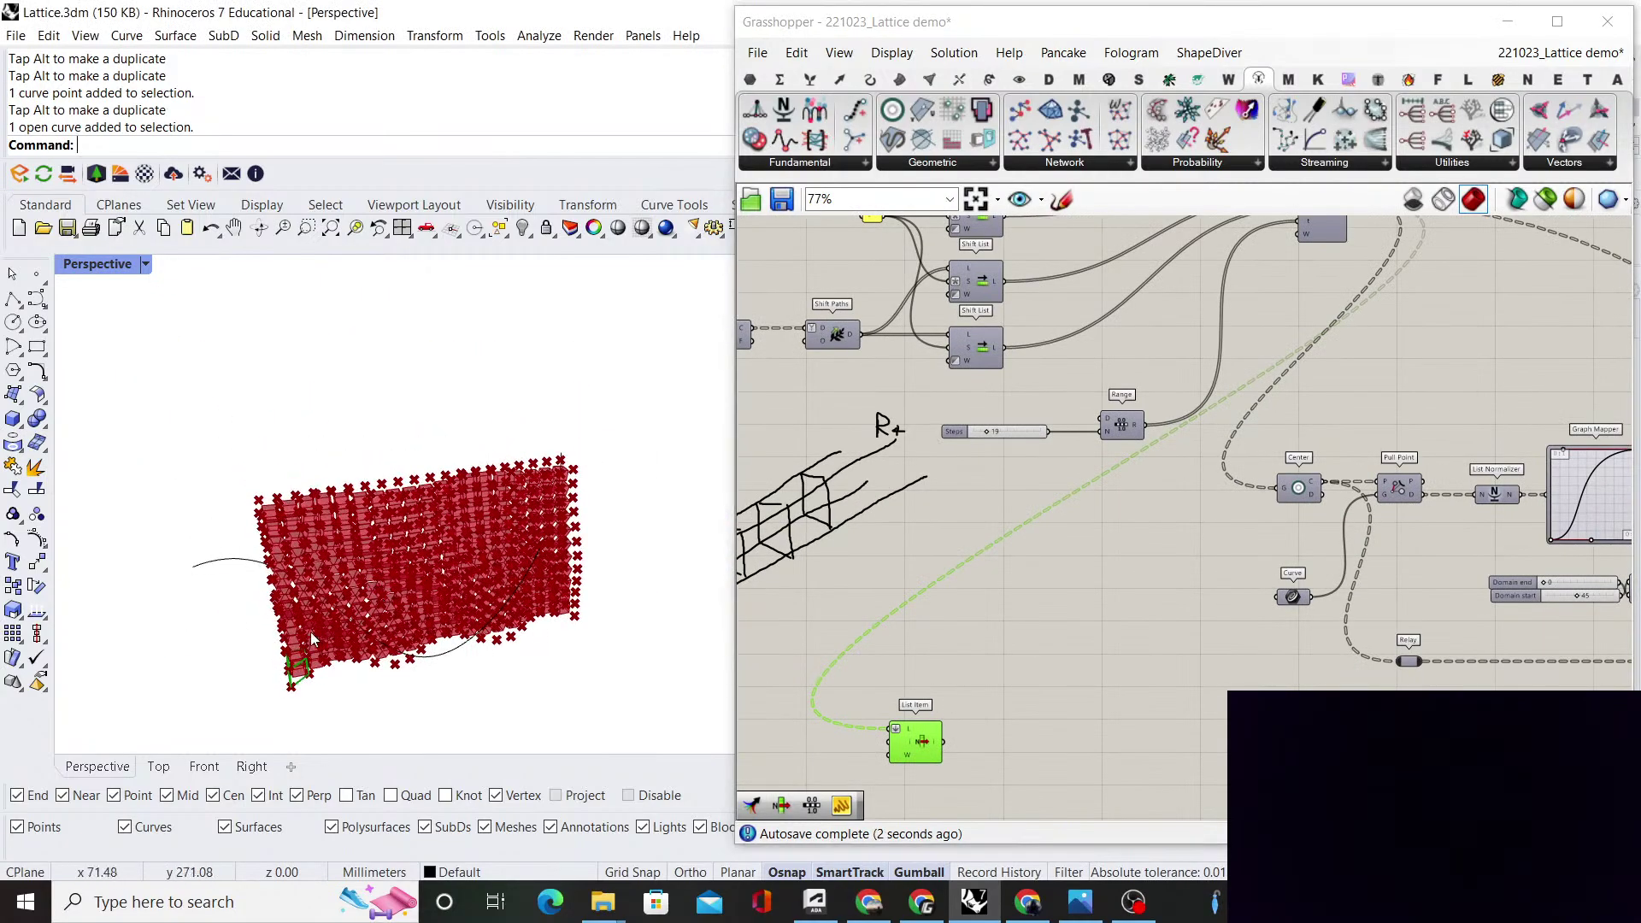
pyautogui.scroll(9, 287, 697)
pyautogui.moveTo(288, 707); pyautogui.dragTo(376, 623, button='right')
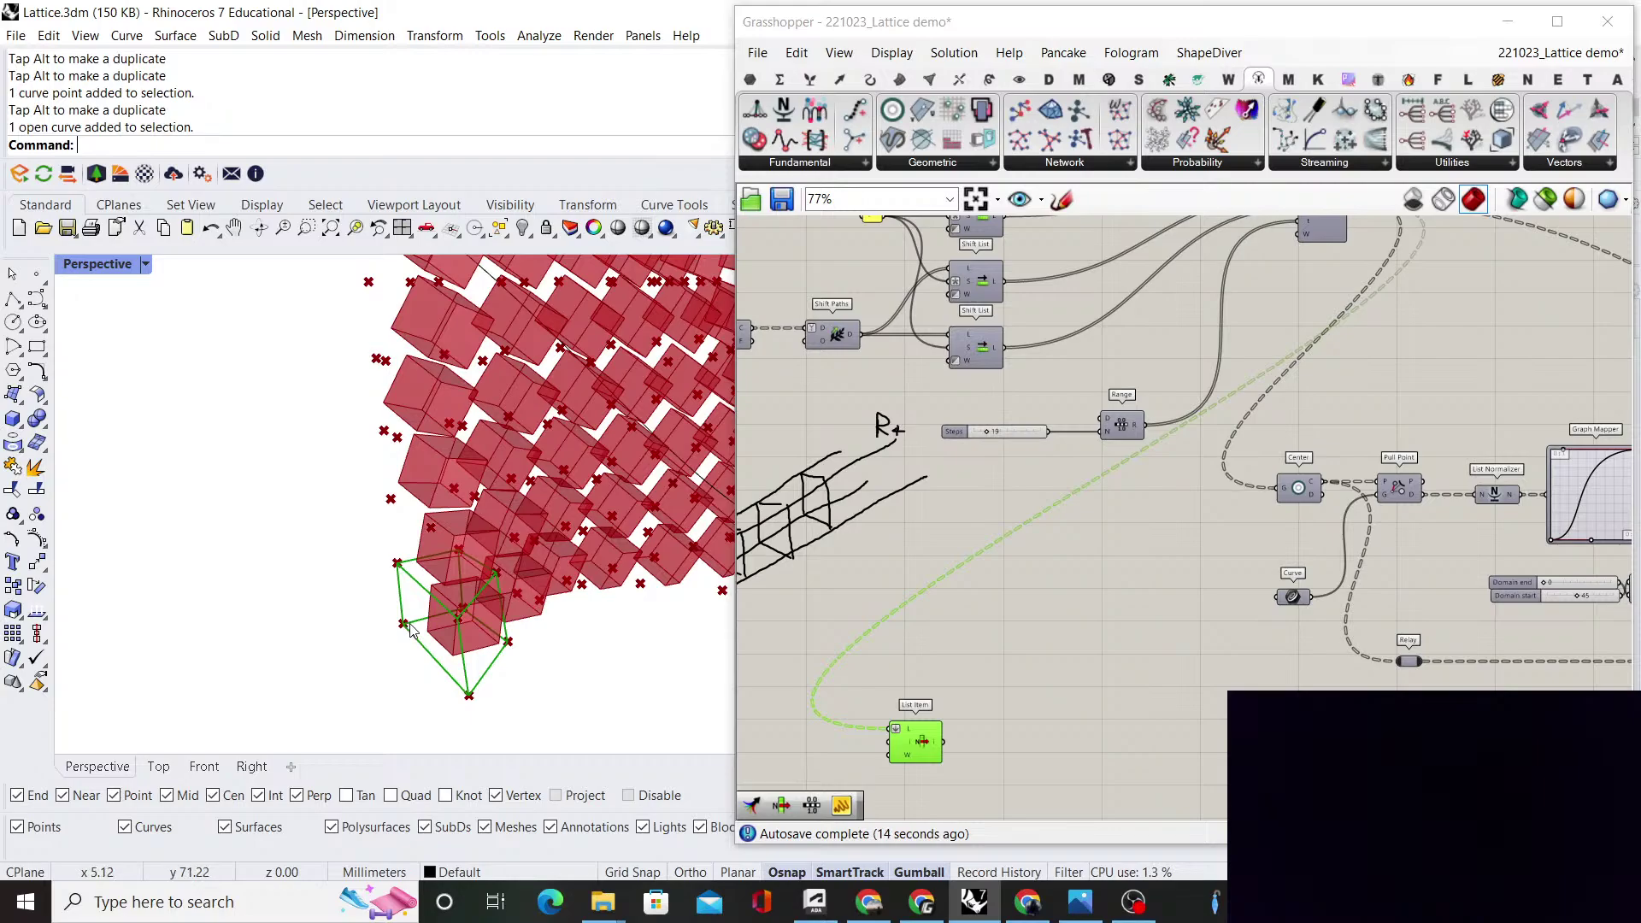
# Add a Bounding Box component after List Item and connect the picked item to its content input
pyautogui.scroll(3, 1039, 657)
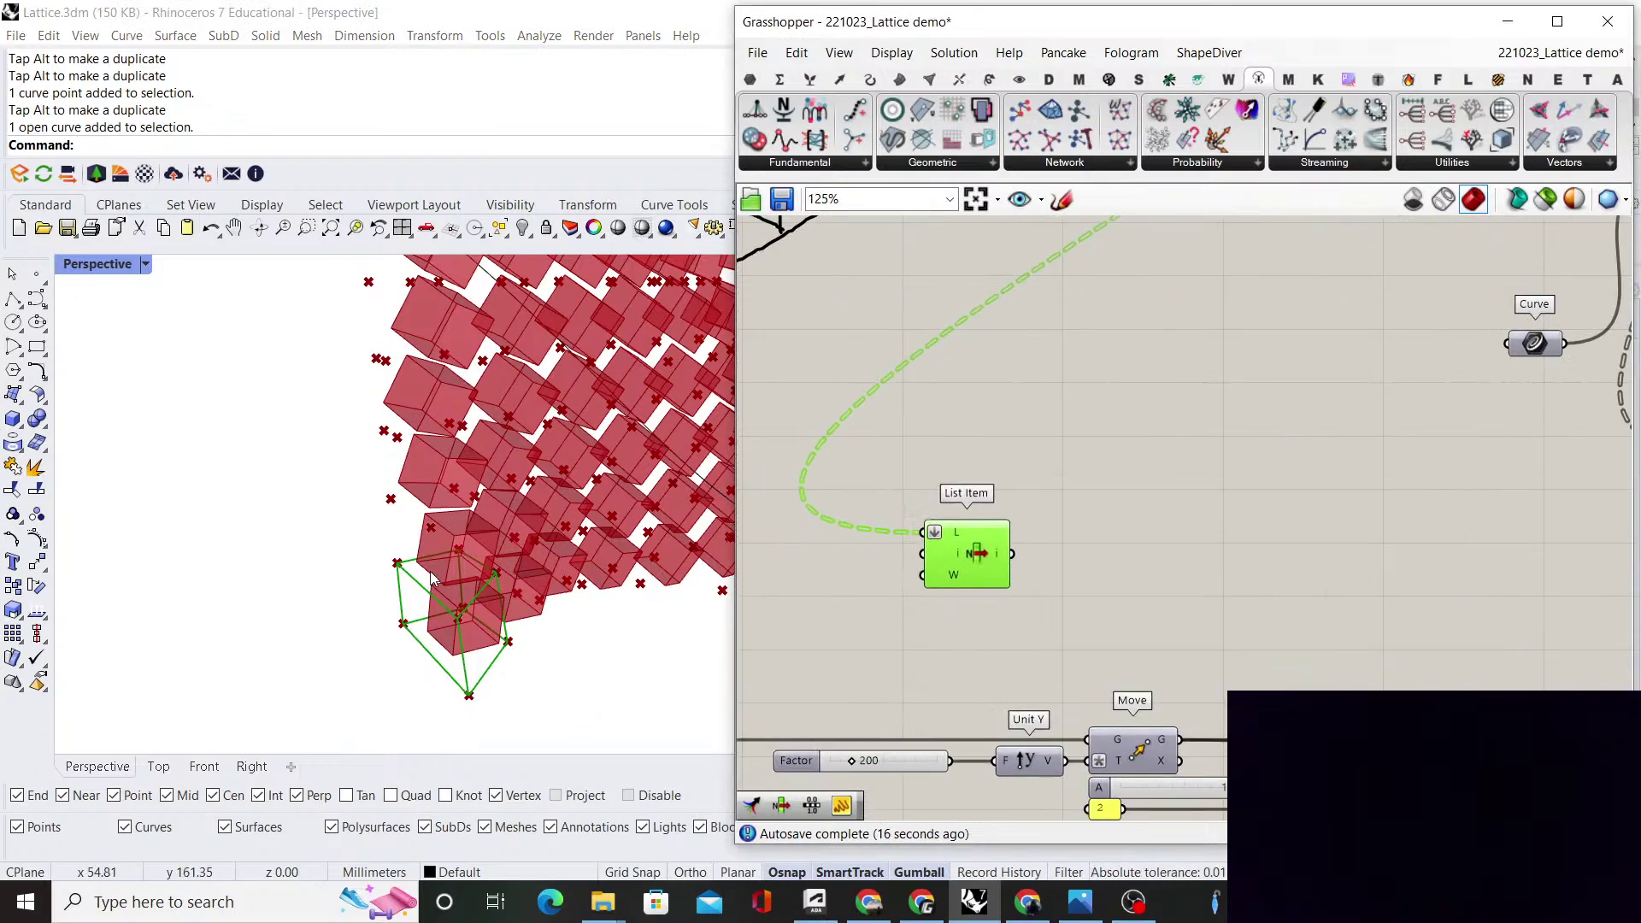
pyautogui.scroll(-5, 484, 499)
pyautogui.scroll(2, 983, 547)
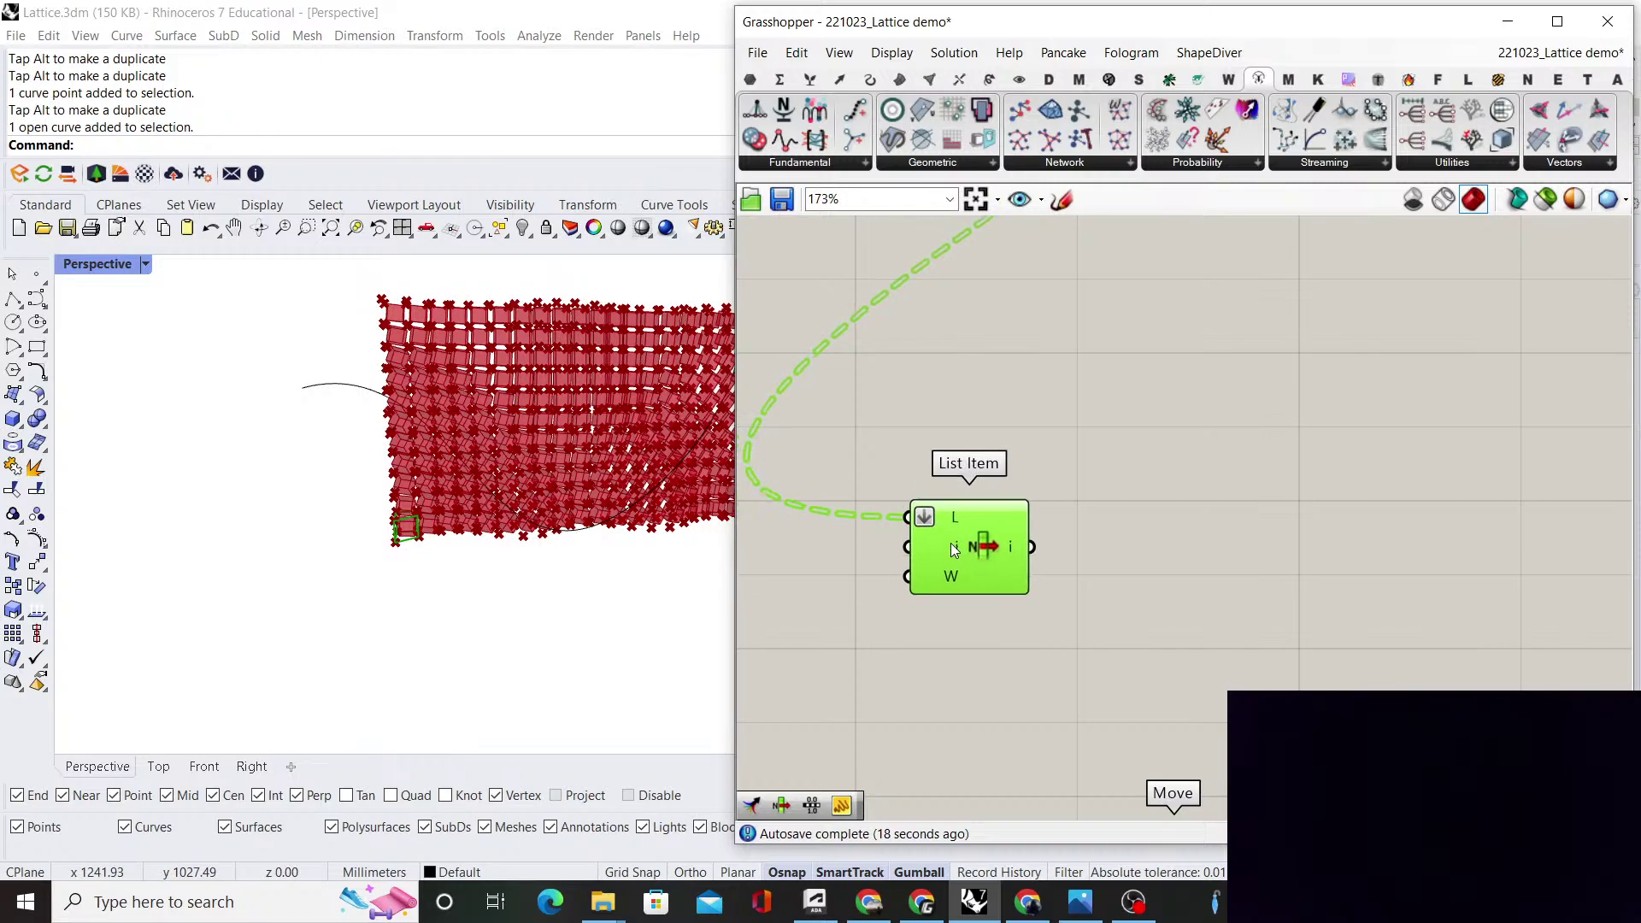
pyautogui.click(1130, 542)
pyautogui.doubleClick(1129, 536)
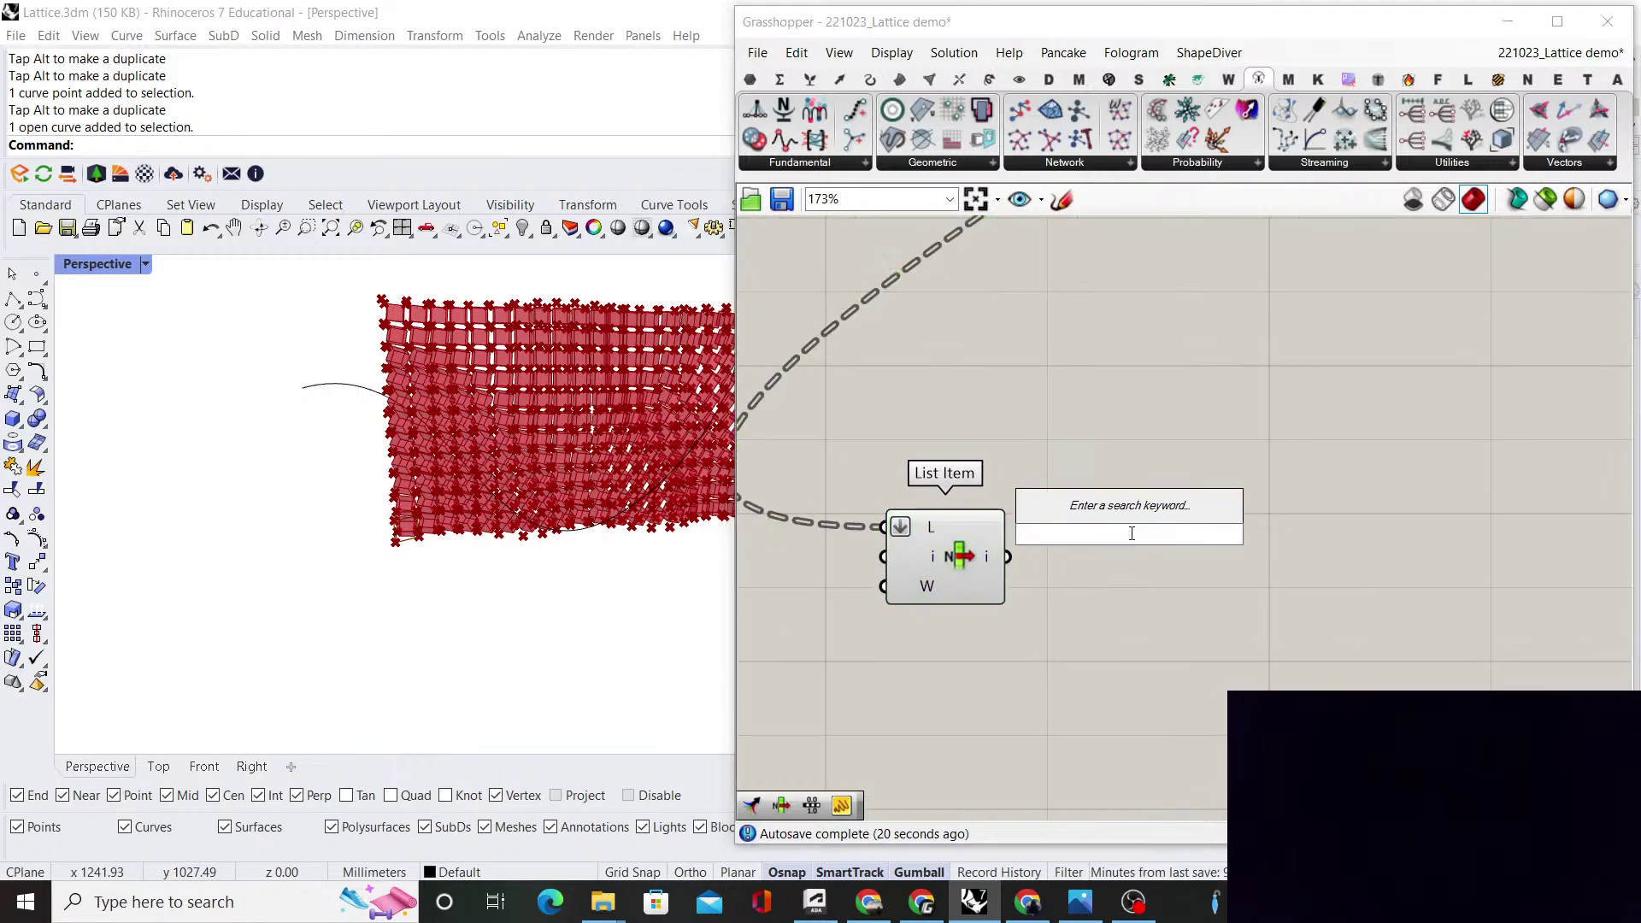
pyautogui.write('bounding bo')
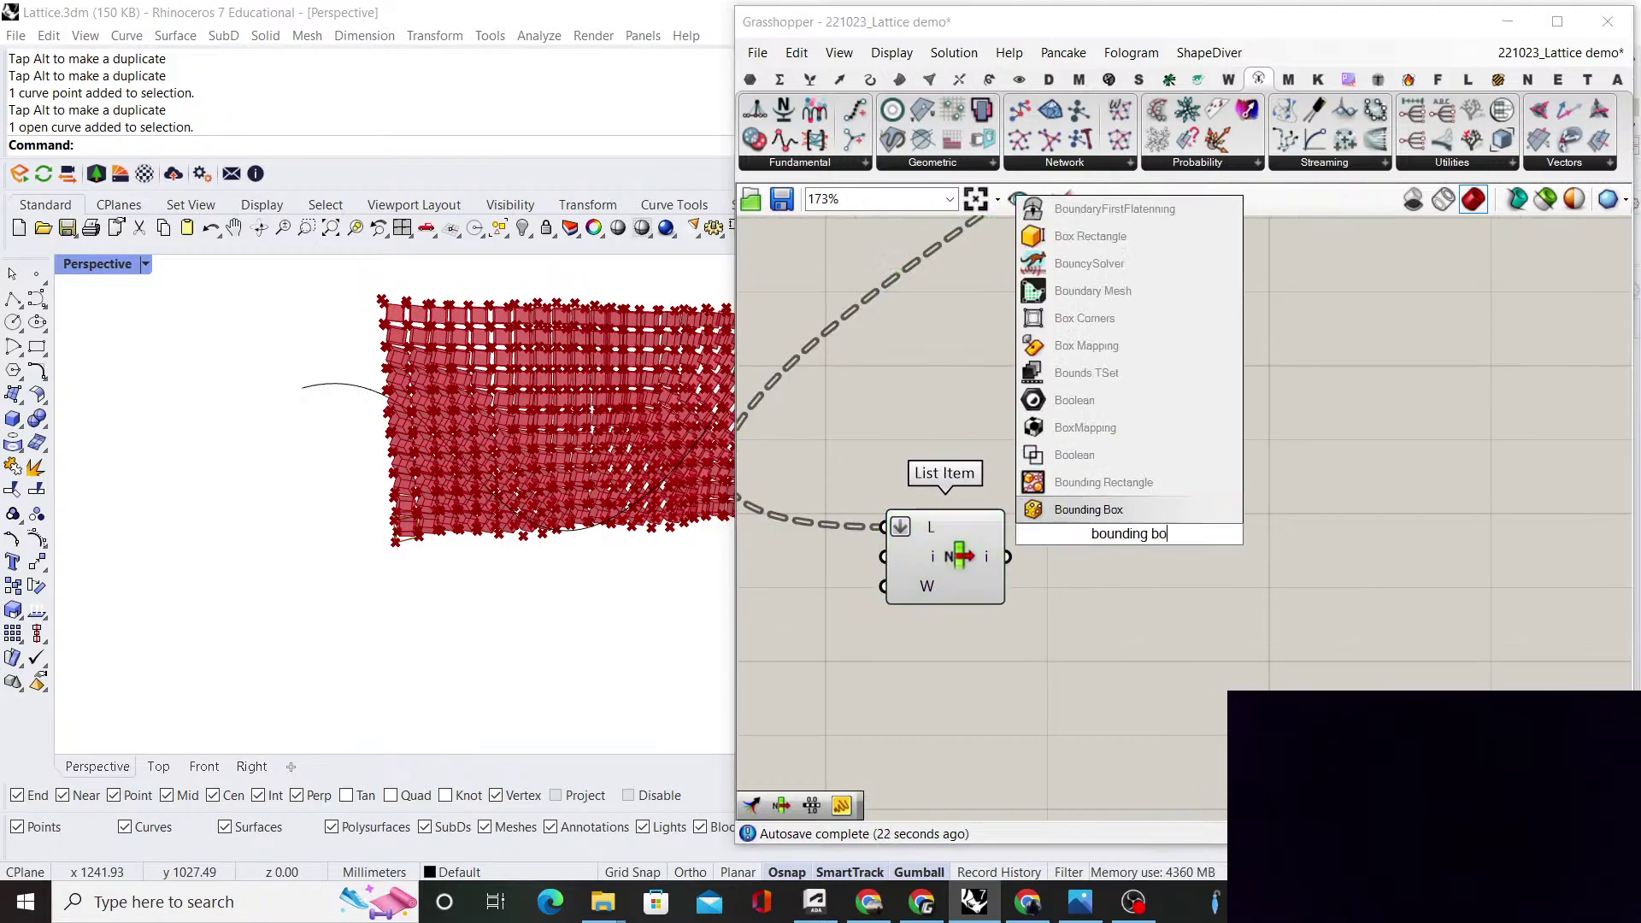
pyautogui.write('x')
pyautogui.press('Return')
pyautogui.scroll(1, 1007, 556)
pyautogui.moveTo(1007, 556); pyautogui.dragTo(1058, 556)
pyautogui.click(1122, 571)
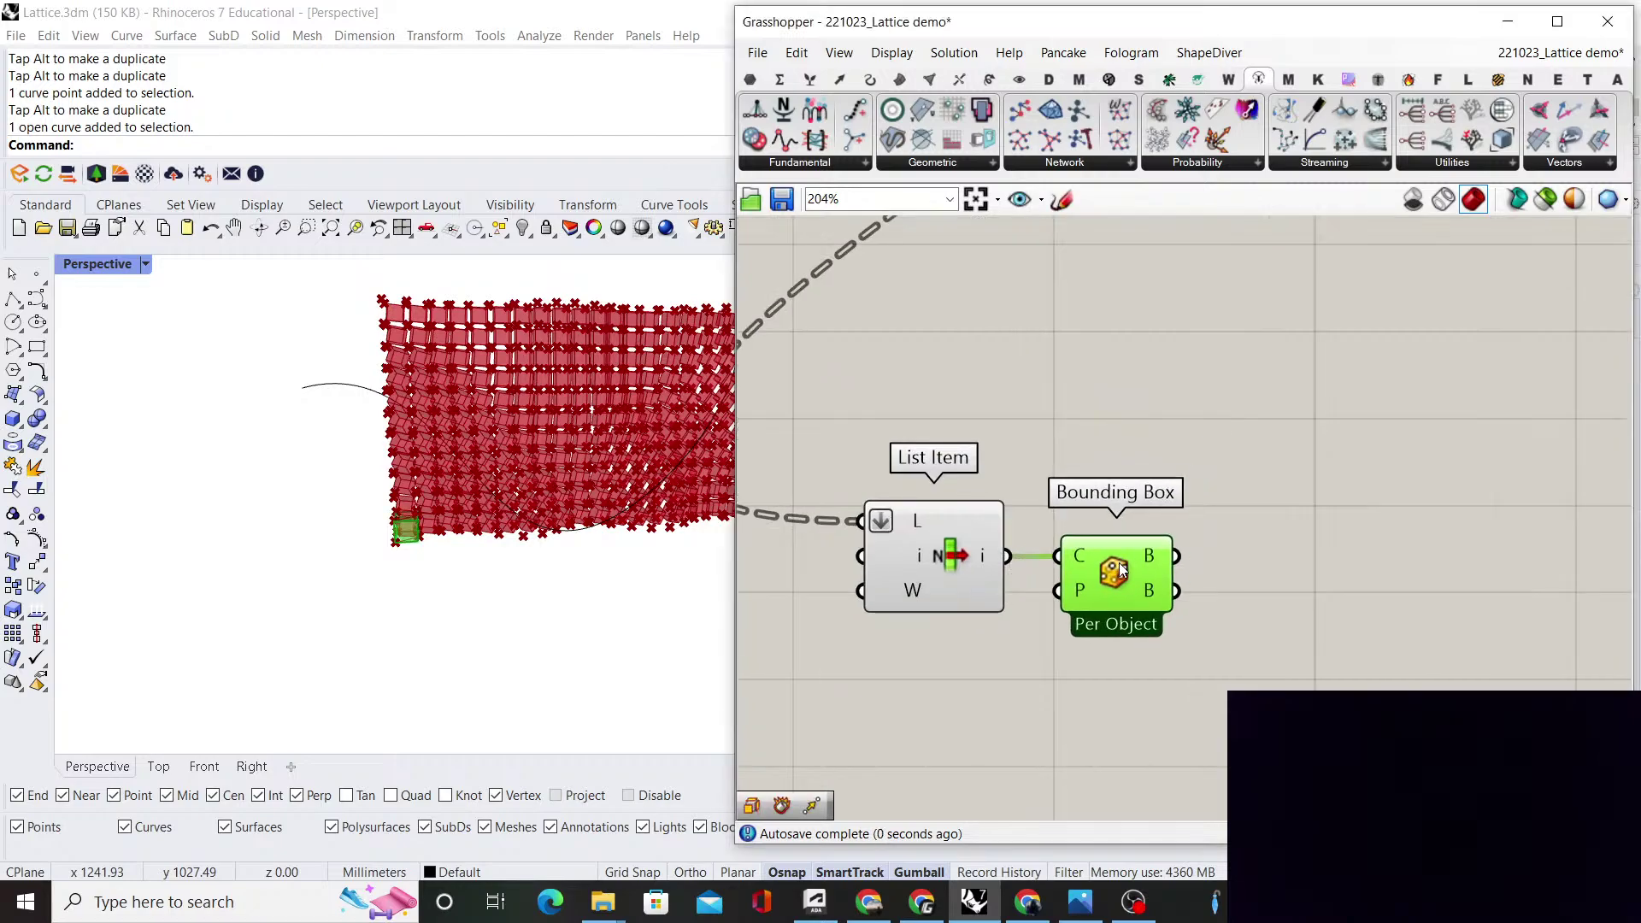
# Add a Deconstruct Box component after Bounding Box and connect the first box output to its B input
pyautogui.doubleClick(1275, 525)
pyautogui.write('decons')
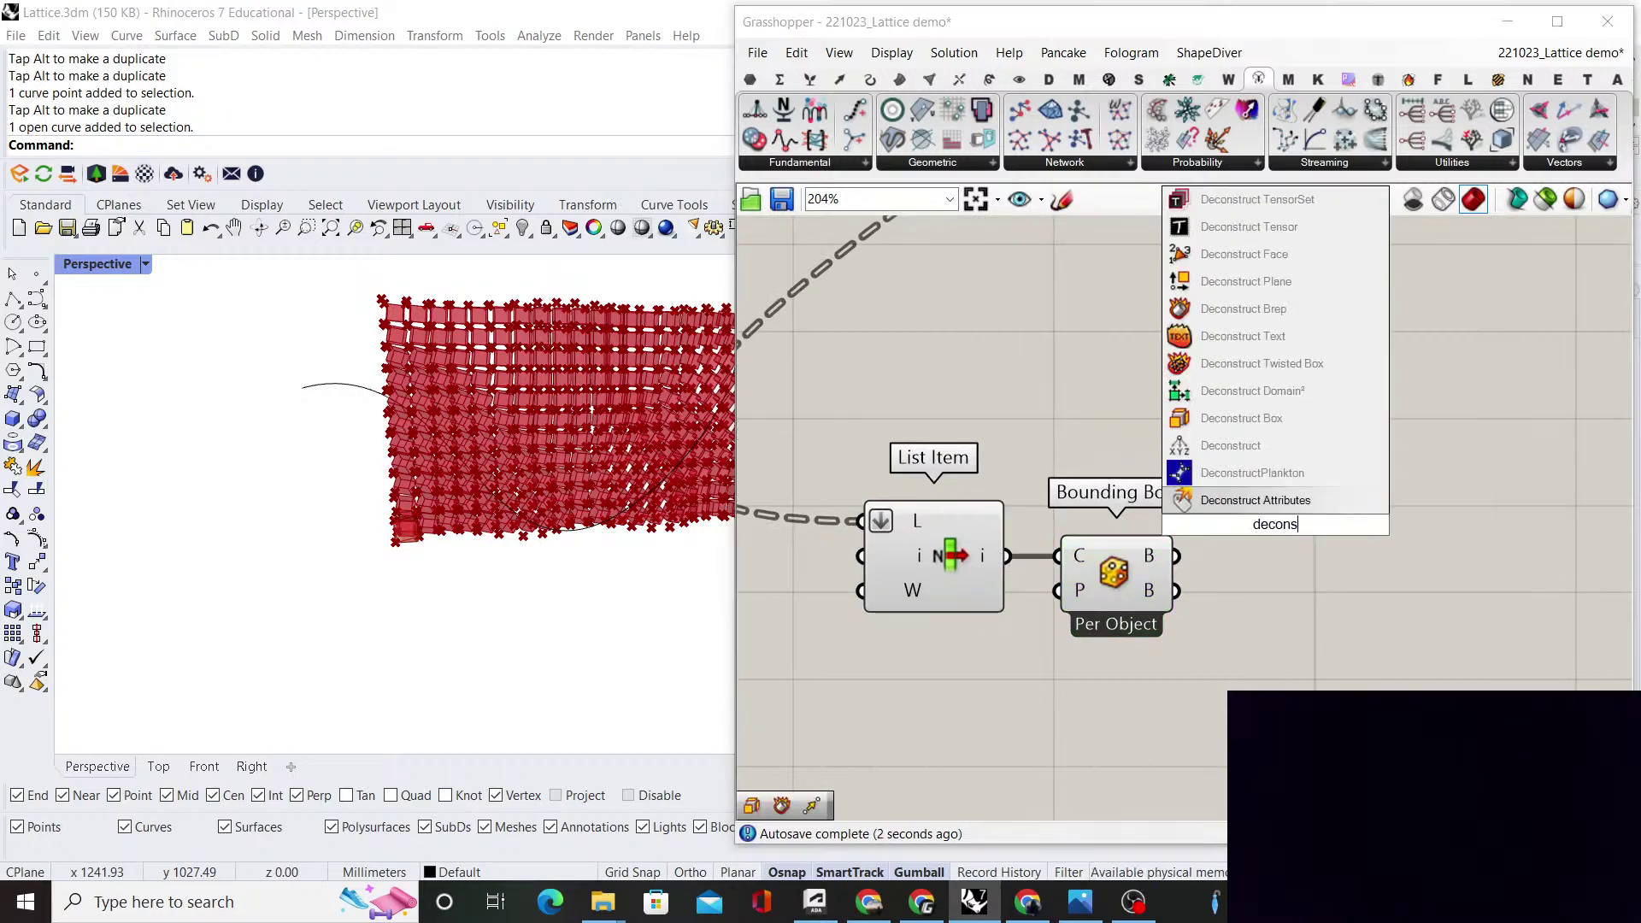
pyautogui.write('truct box')
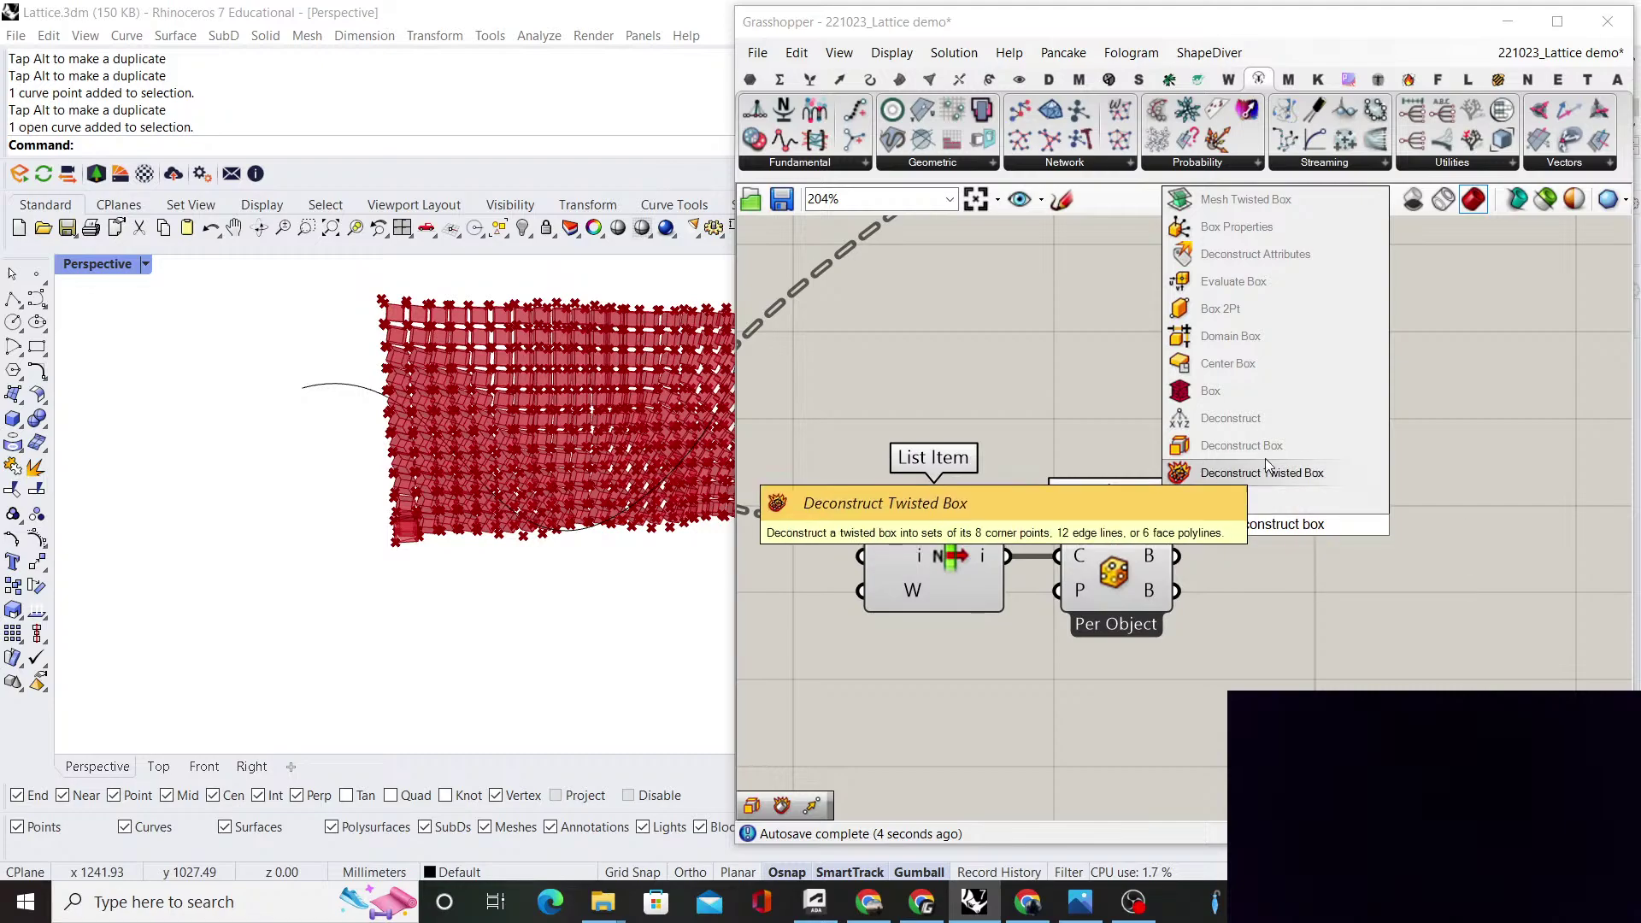
pyautogui.click(1265, 452)
pyautogui.moveTo(1177, 556); pyautogui.dragTo(1220, 524)
pyautogui.moveTo(1267, 524); pyautogui.dragTo(1262, 556)
pyautogui.moveTo(1143, 568); pyautogui.dragTo(1139, 566)
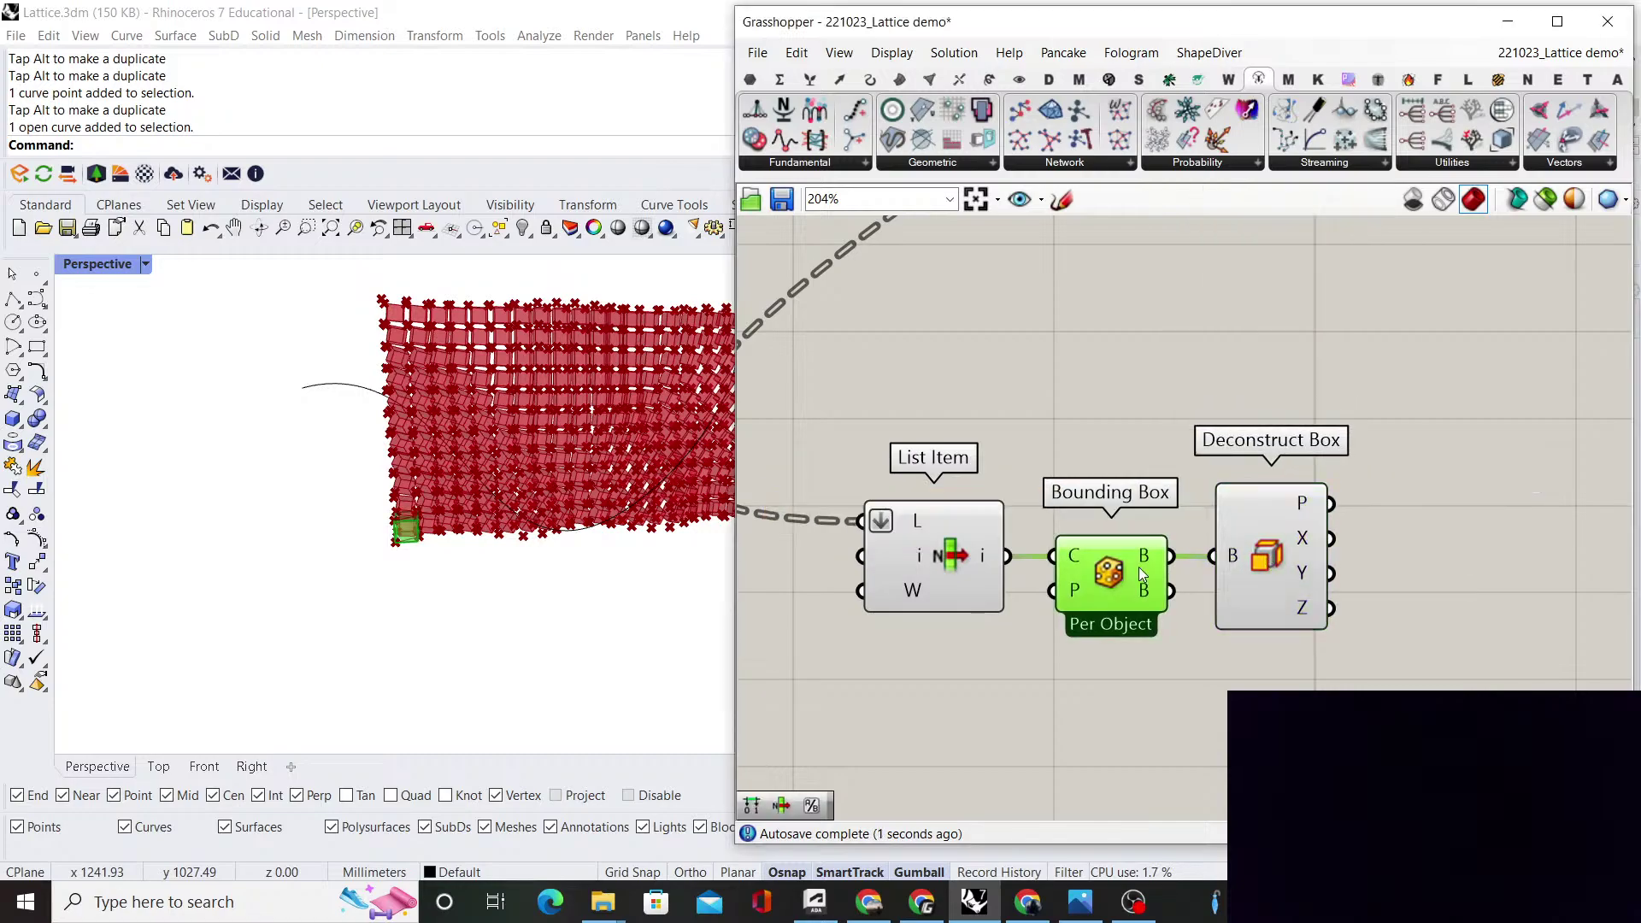
# Turn off the preview of List Item and Bounding Box and shift Deconstruct Box slightly closer to them
pyautogui.moveTo(1140, 662); pyautogui.dragTo(933, 422)
pyautogui.middleClick(933, 422)
pyautogui.click(984, 460)
pyautogui.click(1141, 398)
pyautogui.moveTo(1150, 397); pyautogui.dragTo(944, 357, button='right')
pyautogui.scroll(1, 1076, 507)
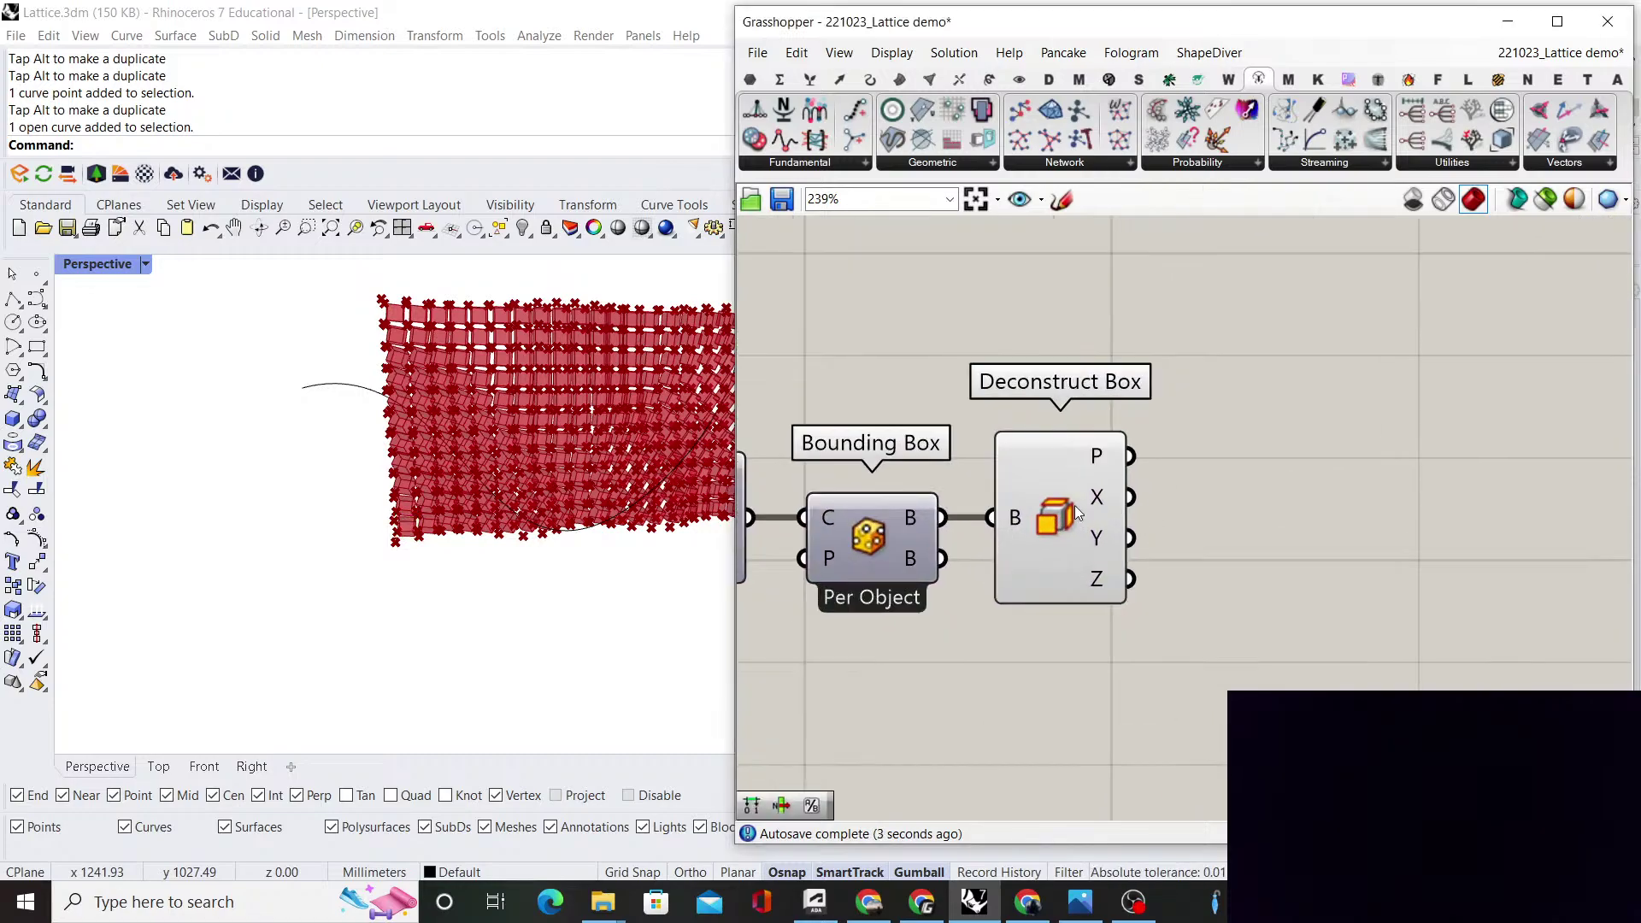
pyautogui.moveTo(1075, 507); pyautogui.dragTo(1061, 506)
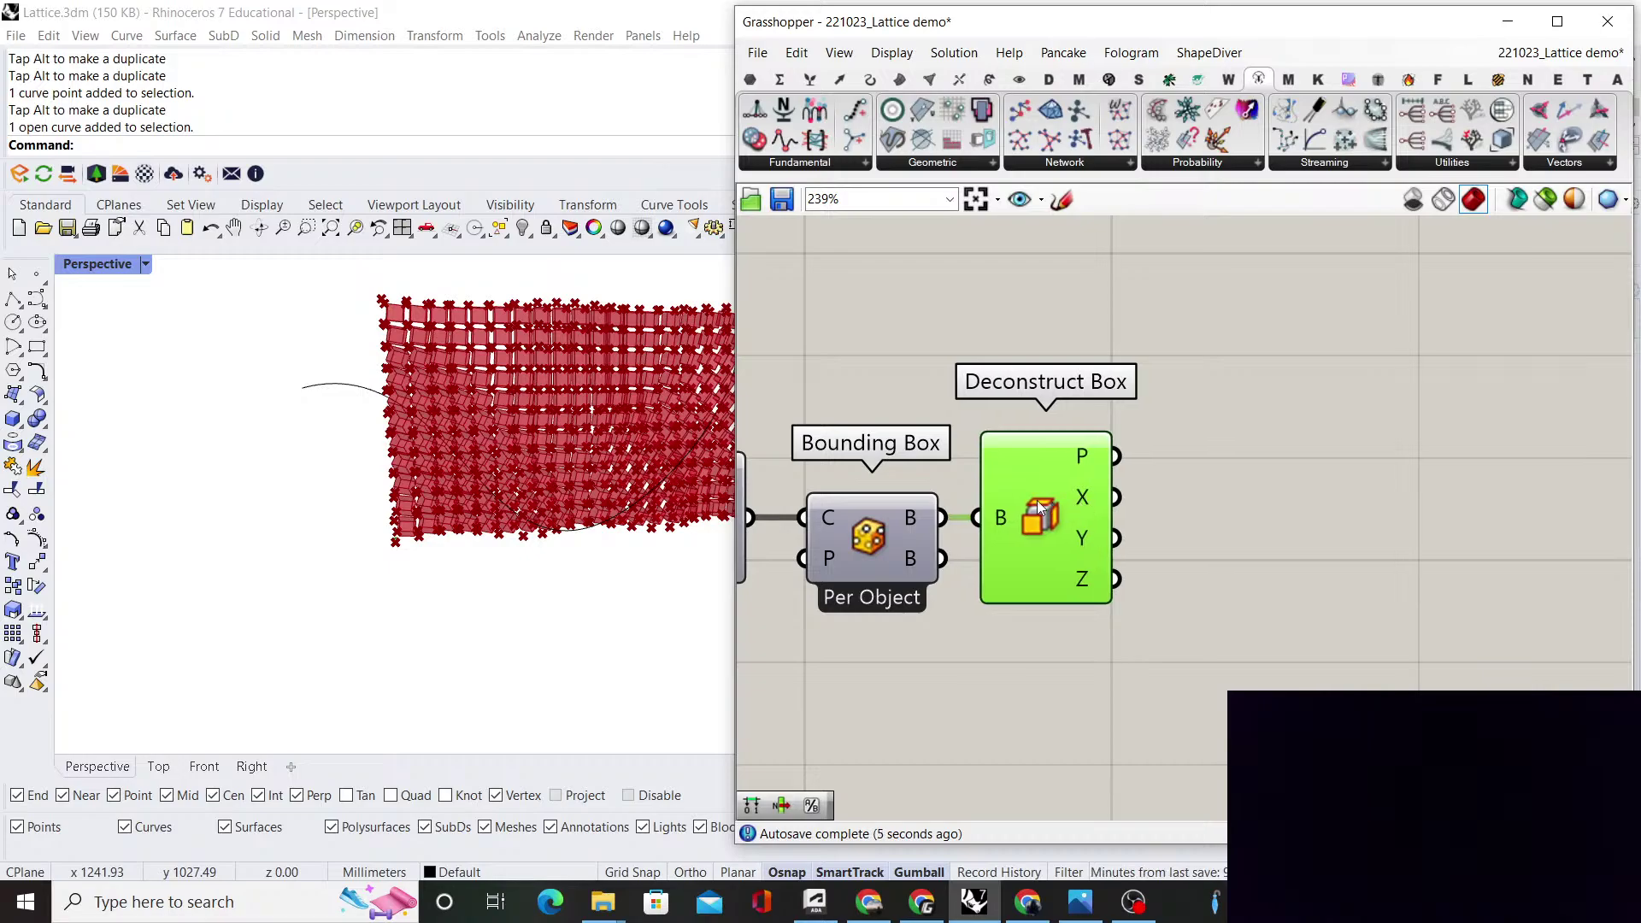
# Temporarily show the Bounding Box preview and inspect the box at the lattice corner in the perspective view
pyautogui.click(894, 511)
pyautogui.rightClick(894, 511)
pyautogui.click(919, 381)
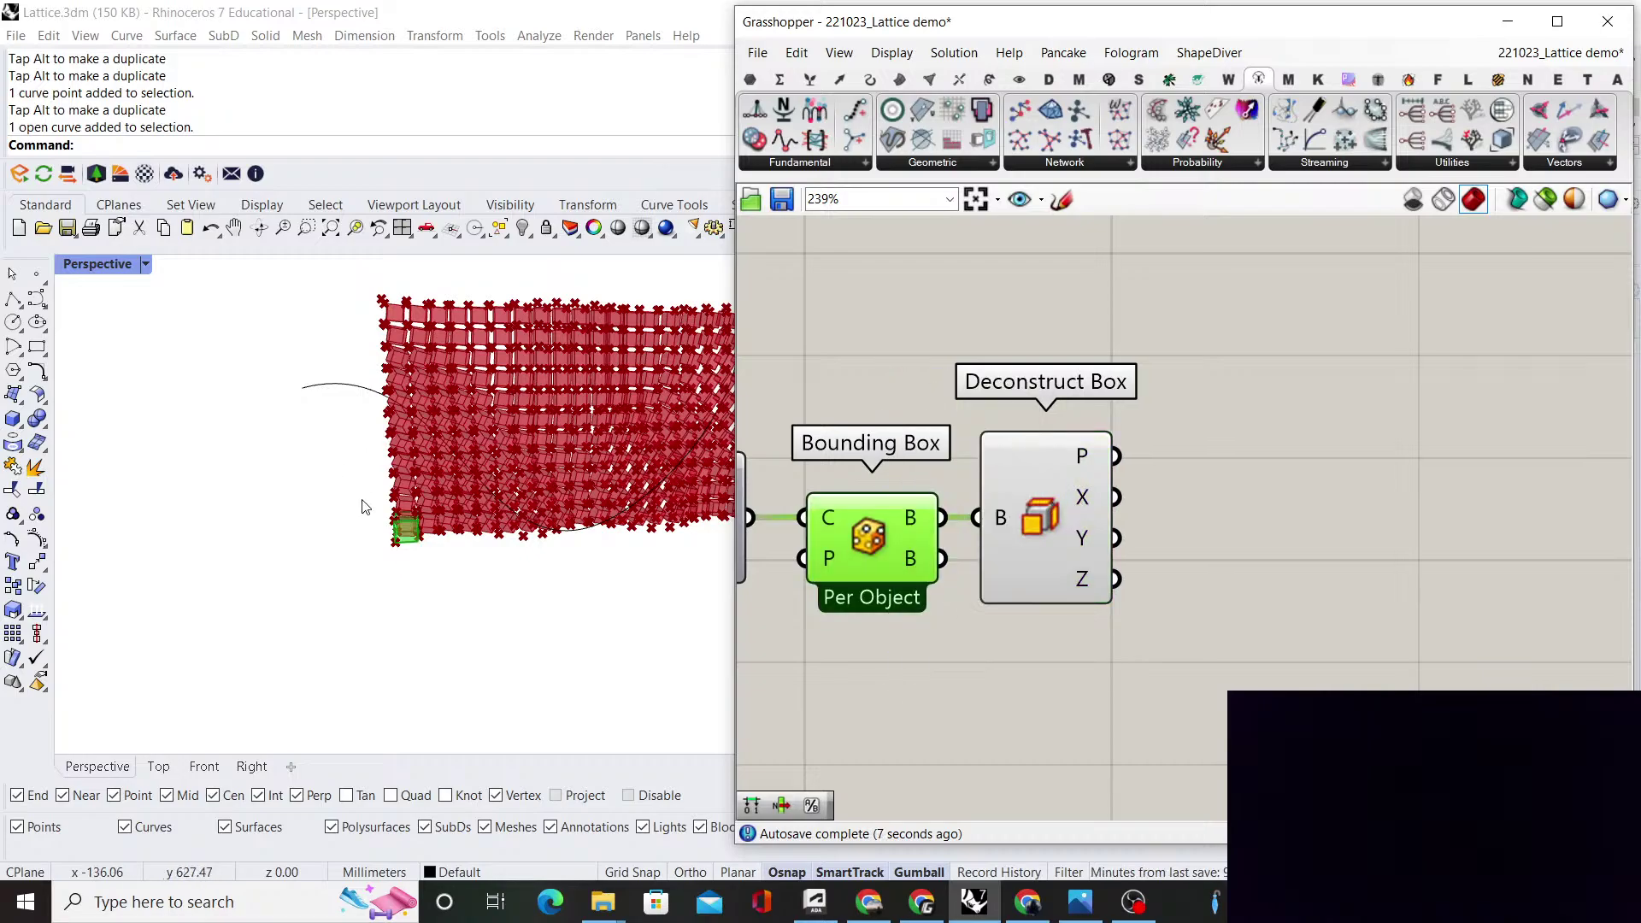
pyautogui.moveTo(365, 507); pyautogui.dragTo(524, 547, button='right')
pyautogui.scroll(7, 596, 567)
pyautogui.rightClick(915, 531)
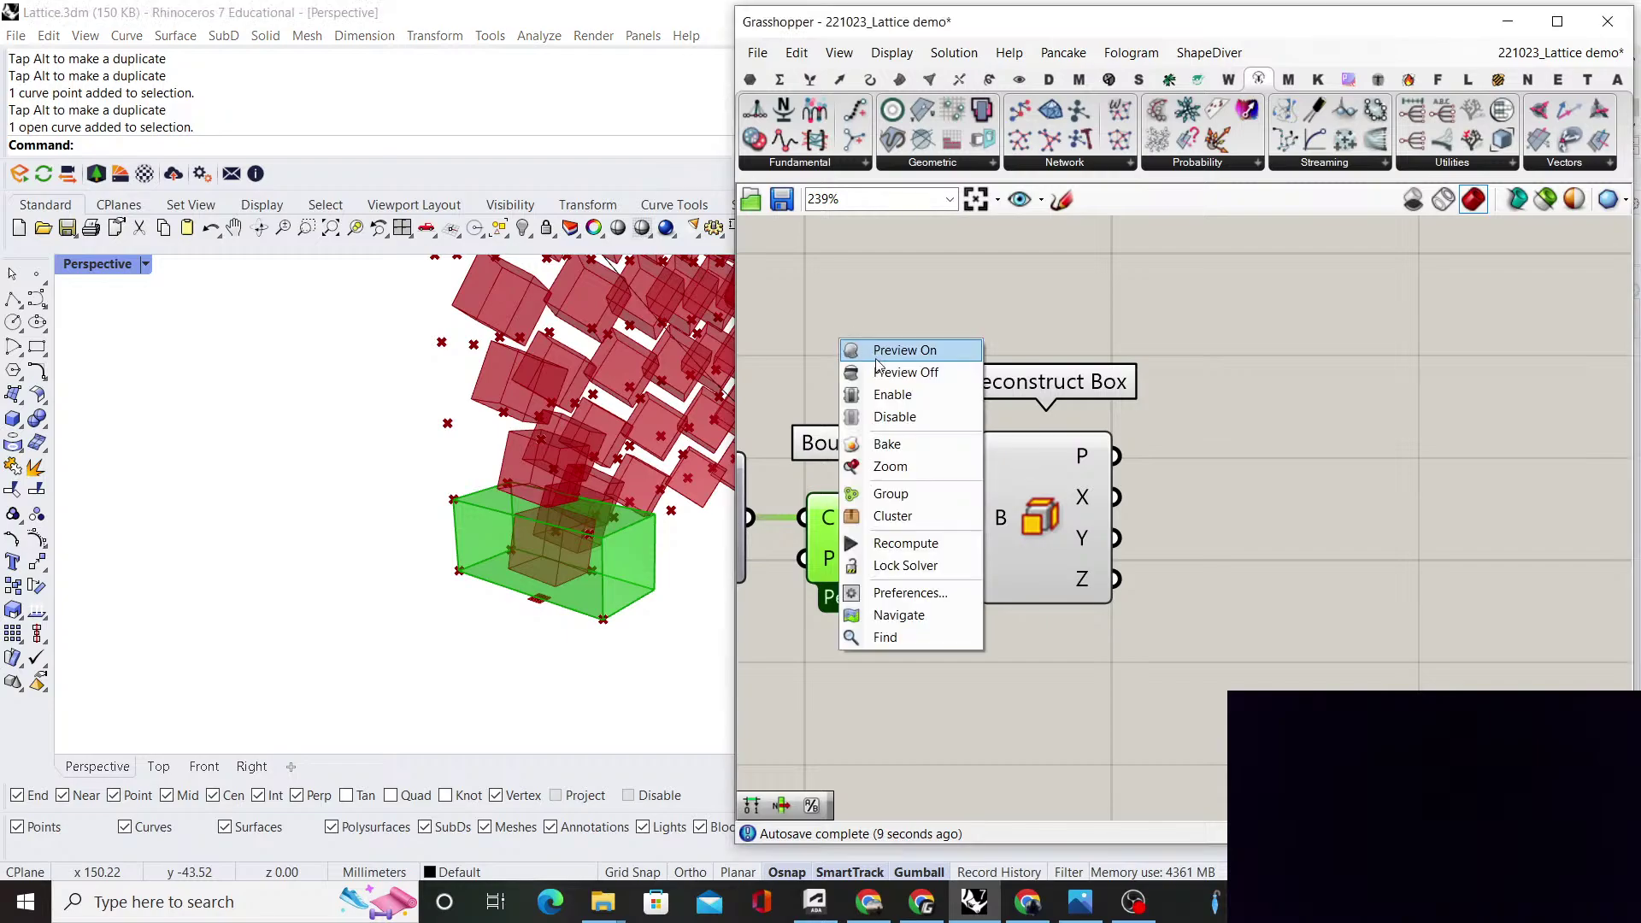
pyautogui.click(899, 371)
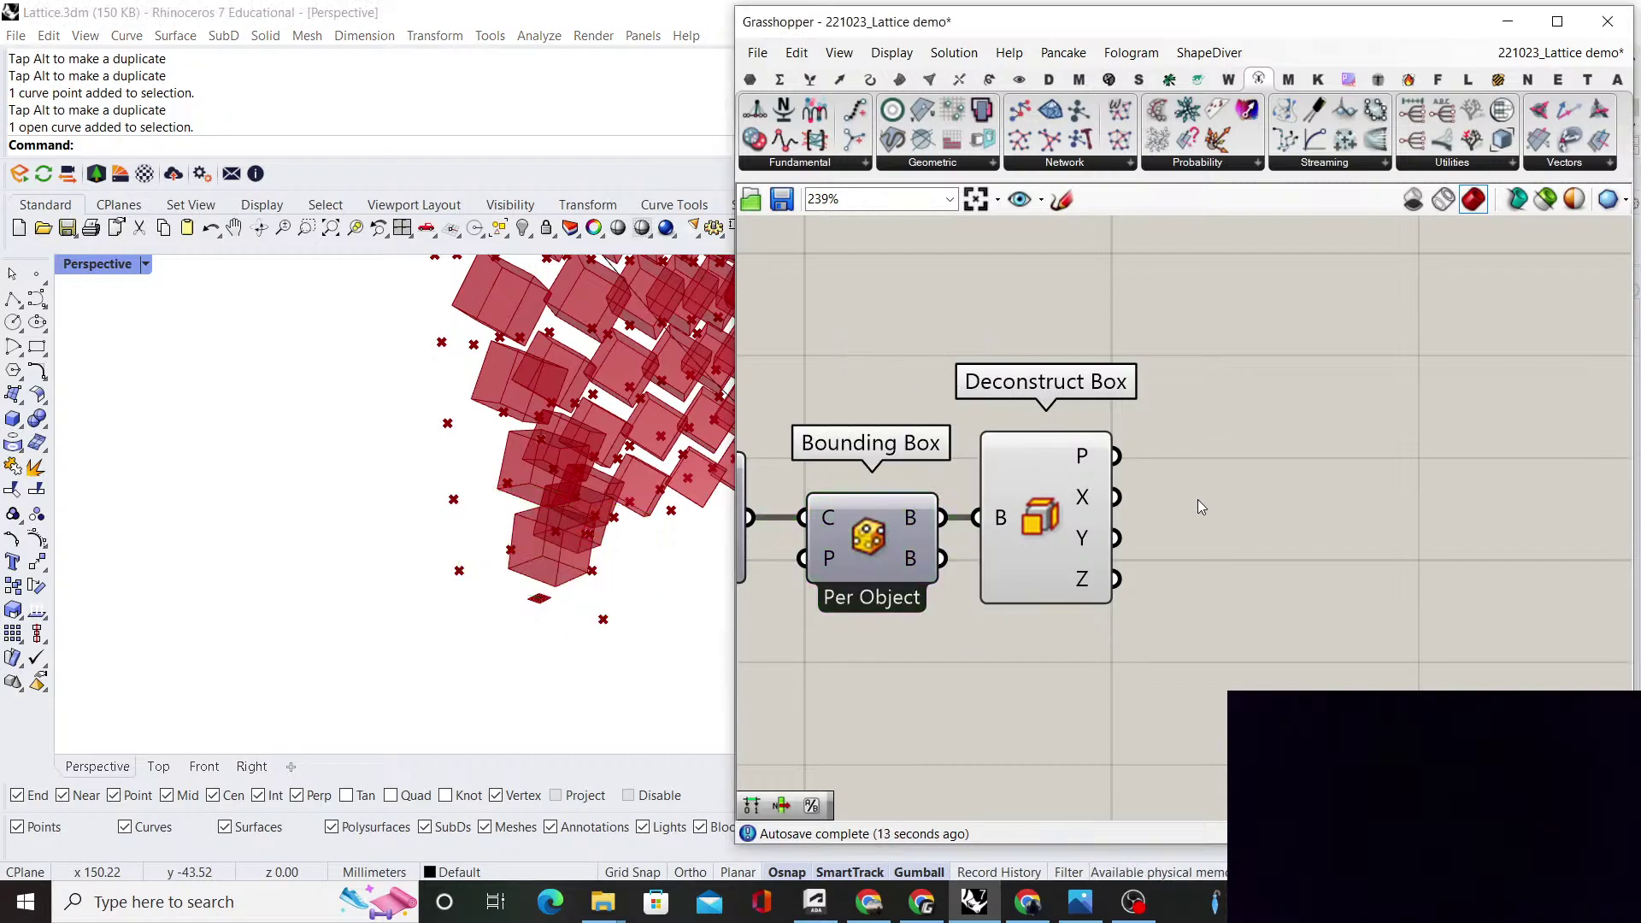
# Add a Deconstruct Domain component, connect Deconstruct Box's X, Y and Z outputs to its input, and check the start and end values
pyautogui.doubleClick(1241, 479)
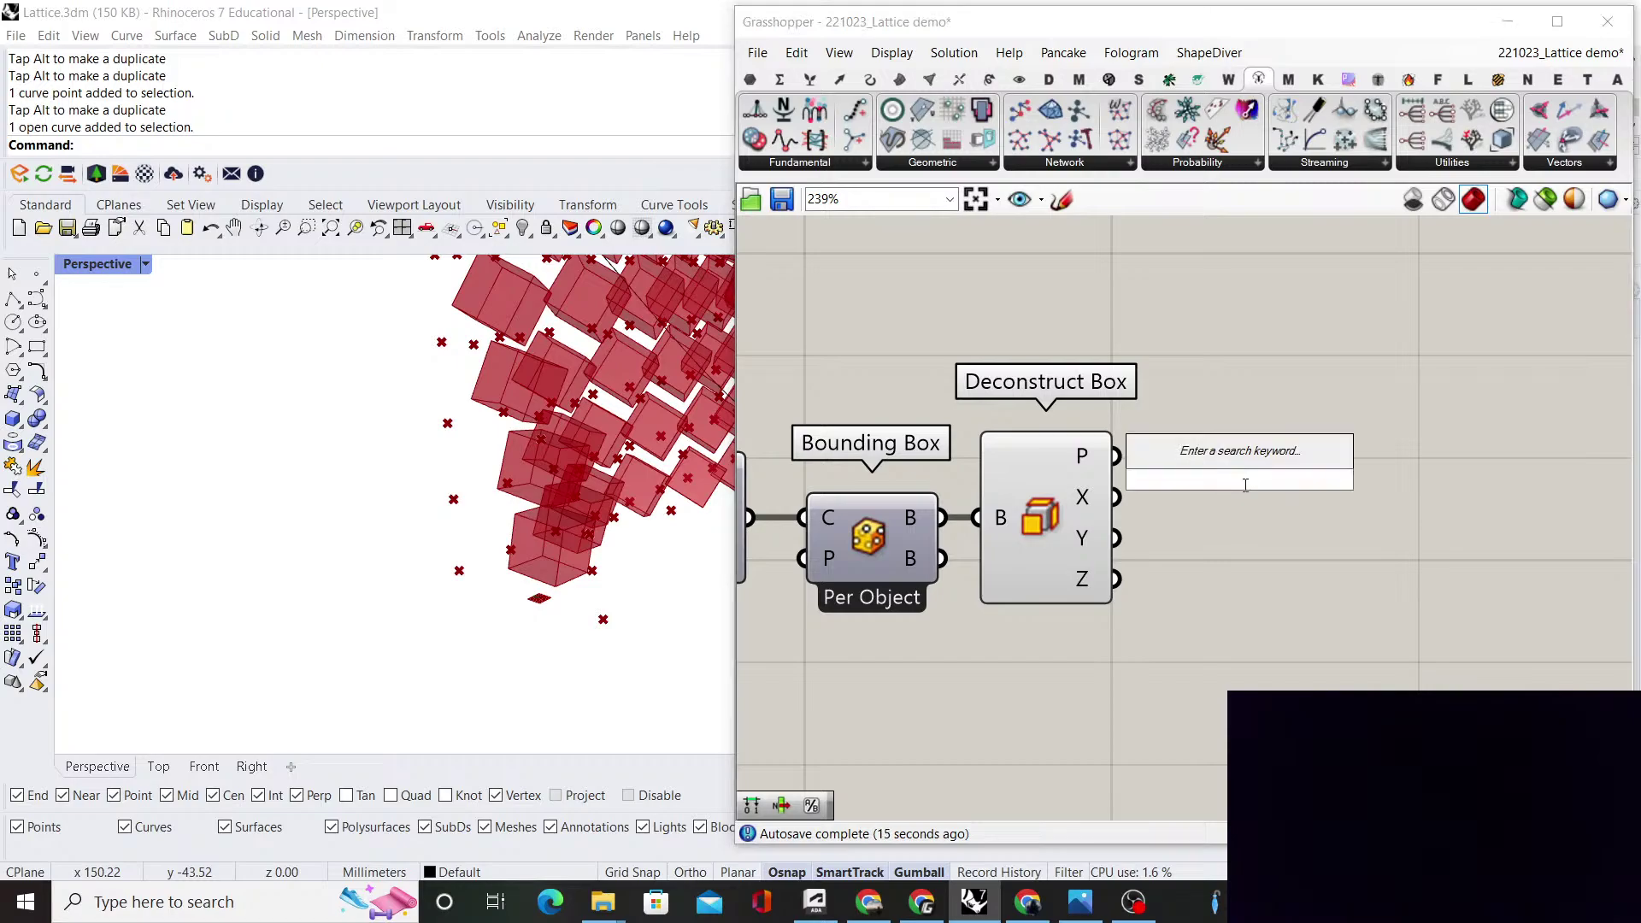
pyautogui.doubleClick(1268, 518)
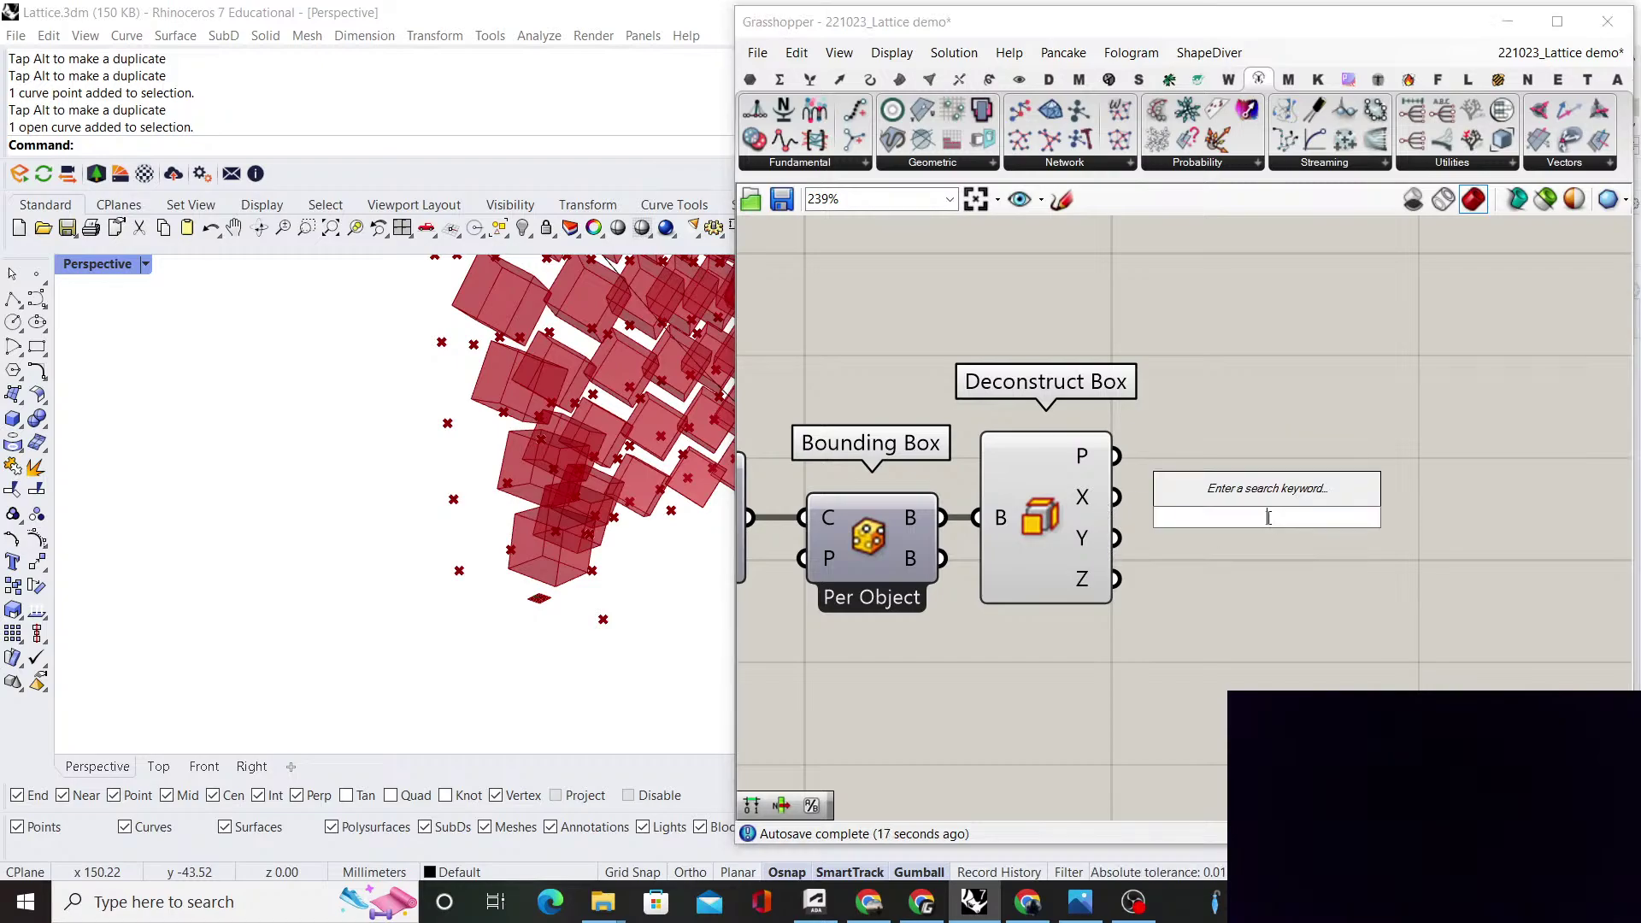
pyautogui.write('deconstruct')
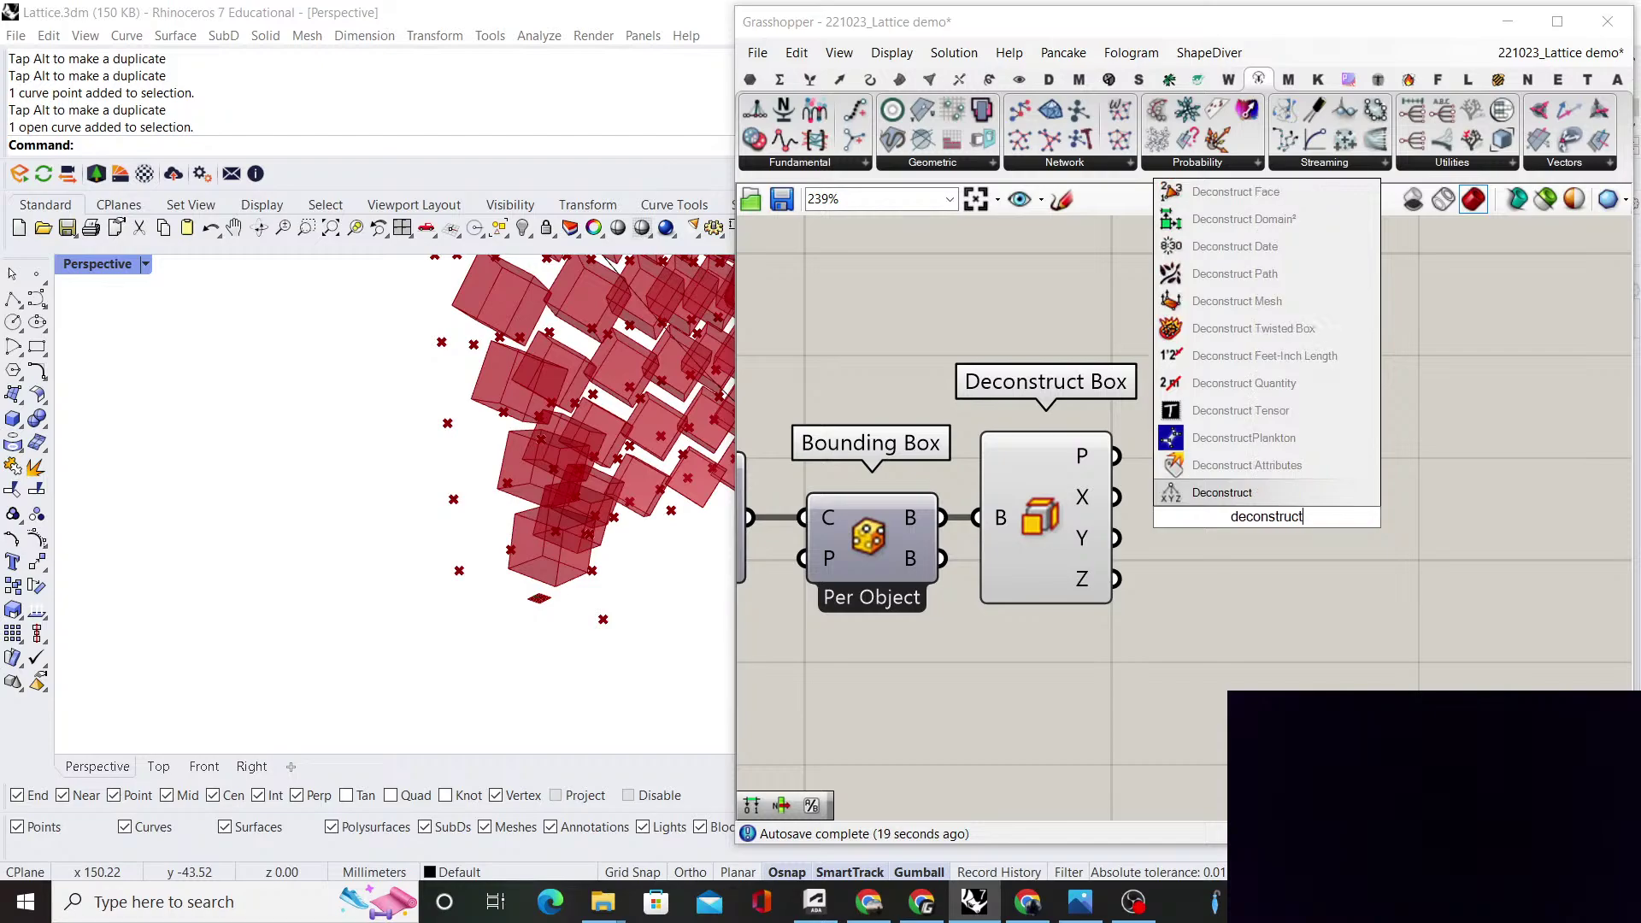
pyautogui.write(' domain')
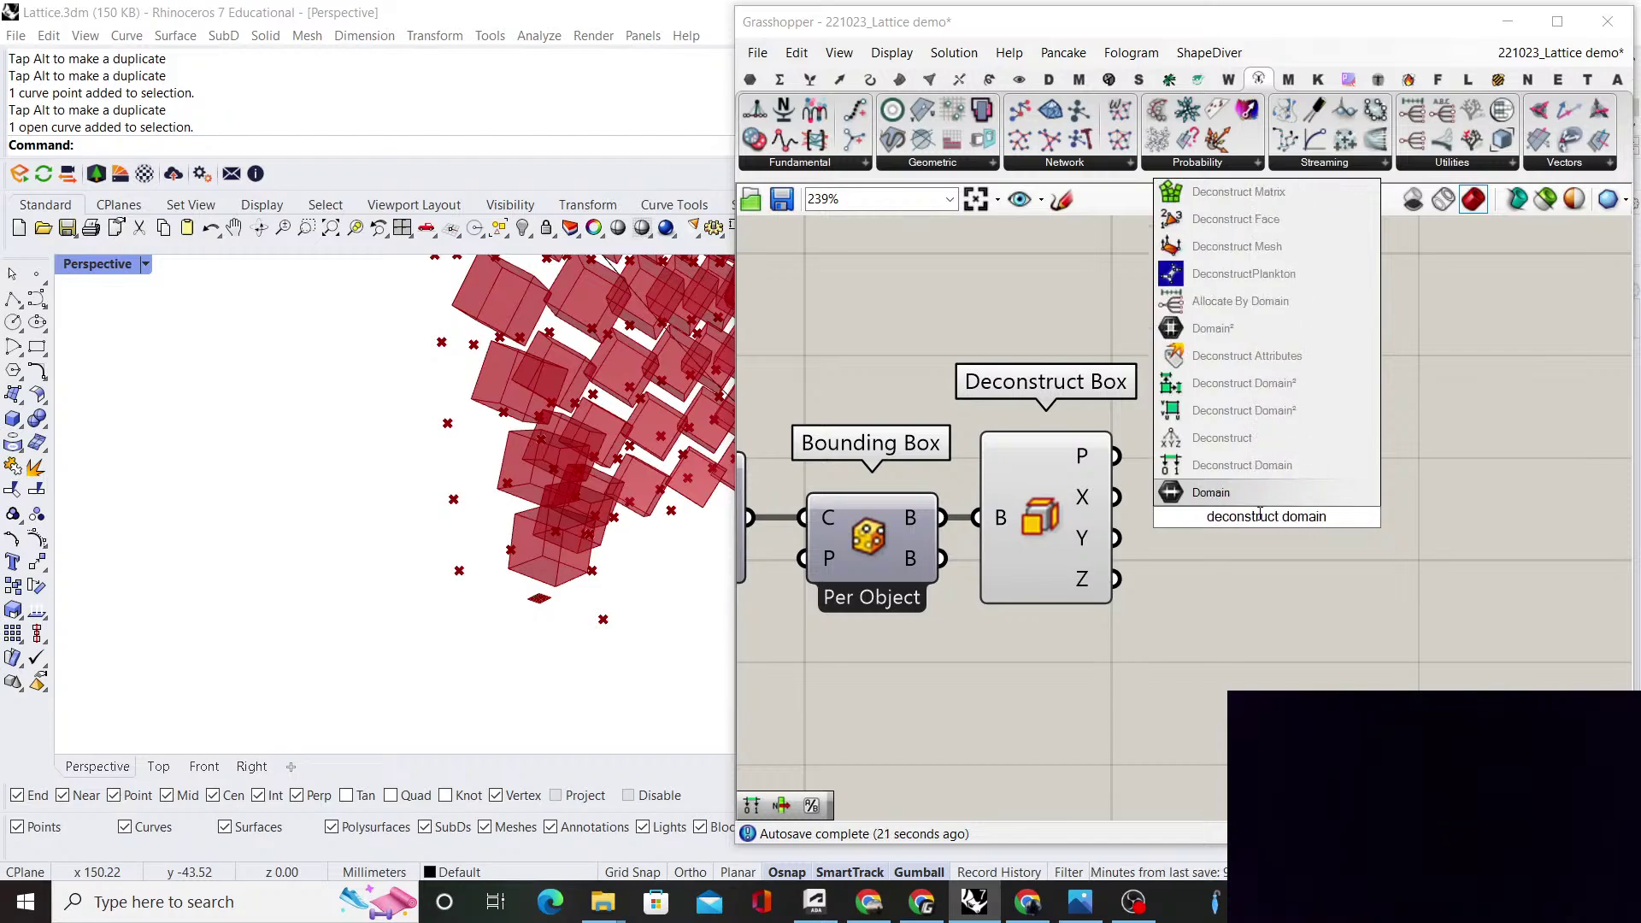
pyautogui.click(1242, 465)
pyautogui.moveTo(1117, 496); pyautogui.dragTo(1197, 518)
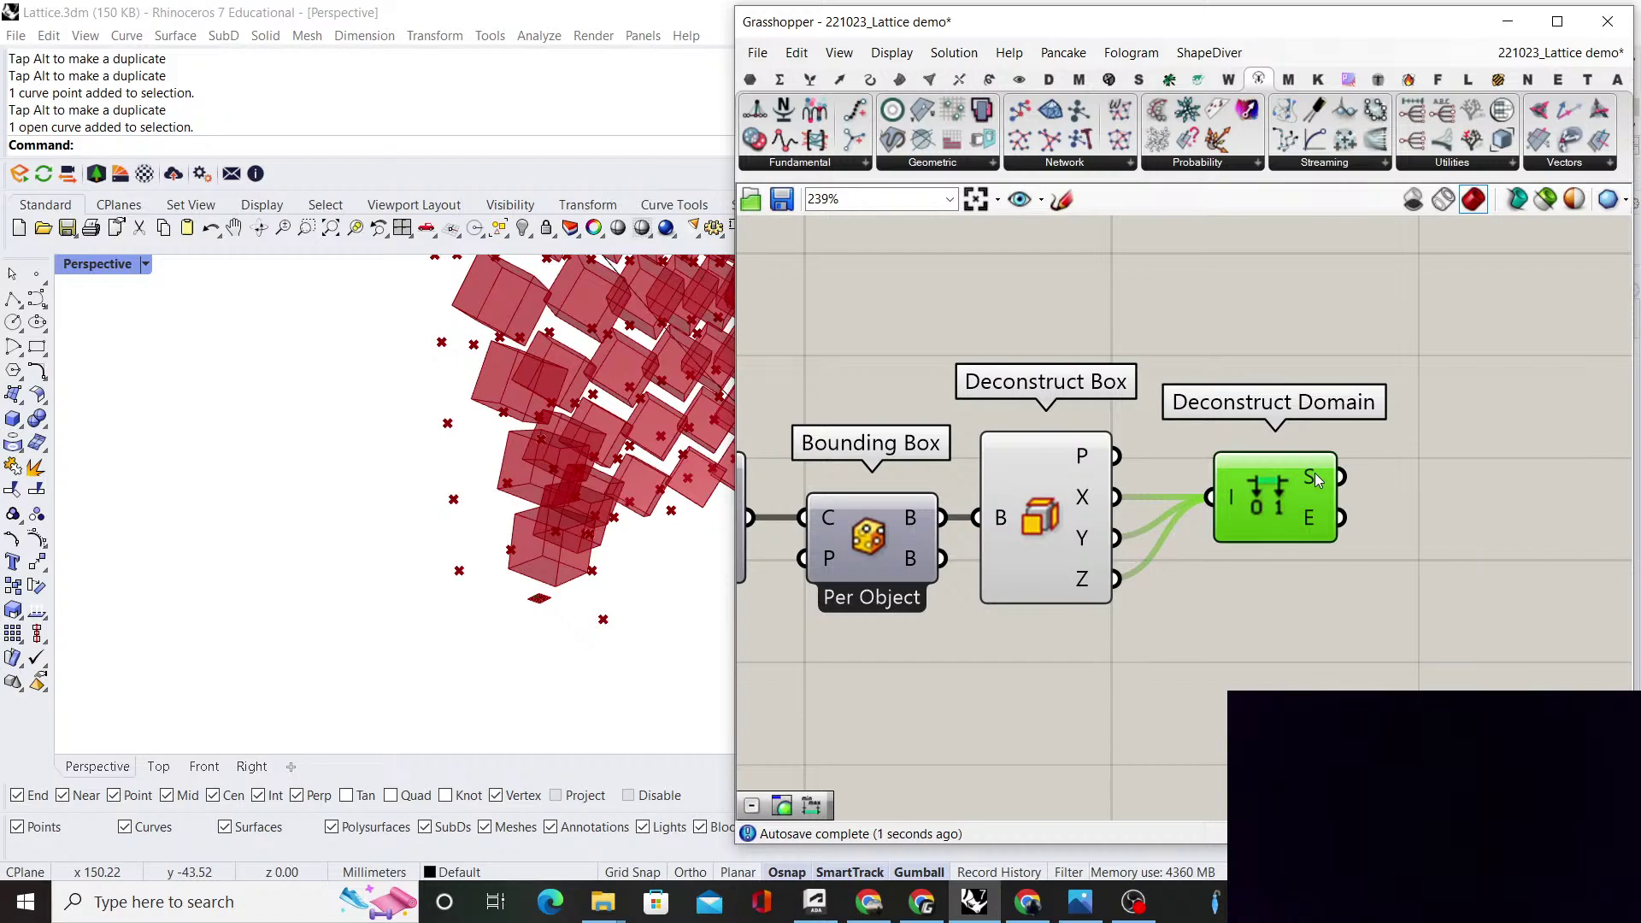
pyautogui.moveTo(1318, 481); pyautogui.dragTo(1063, 463, button='right')
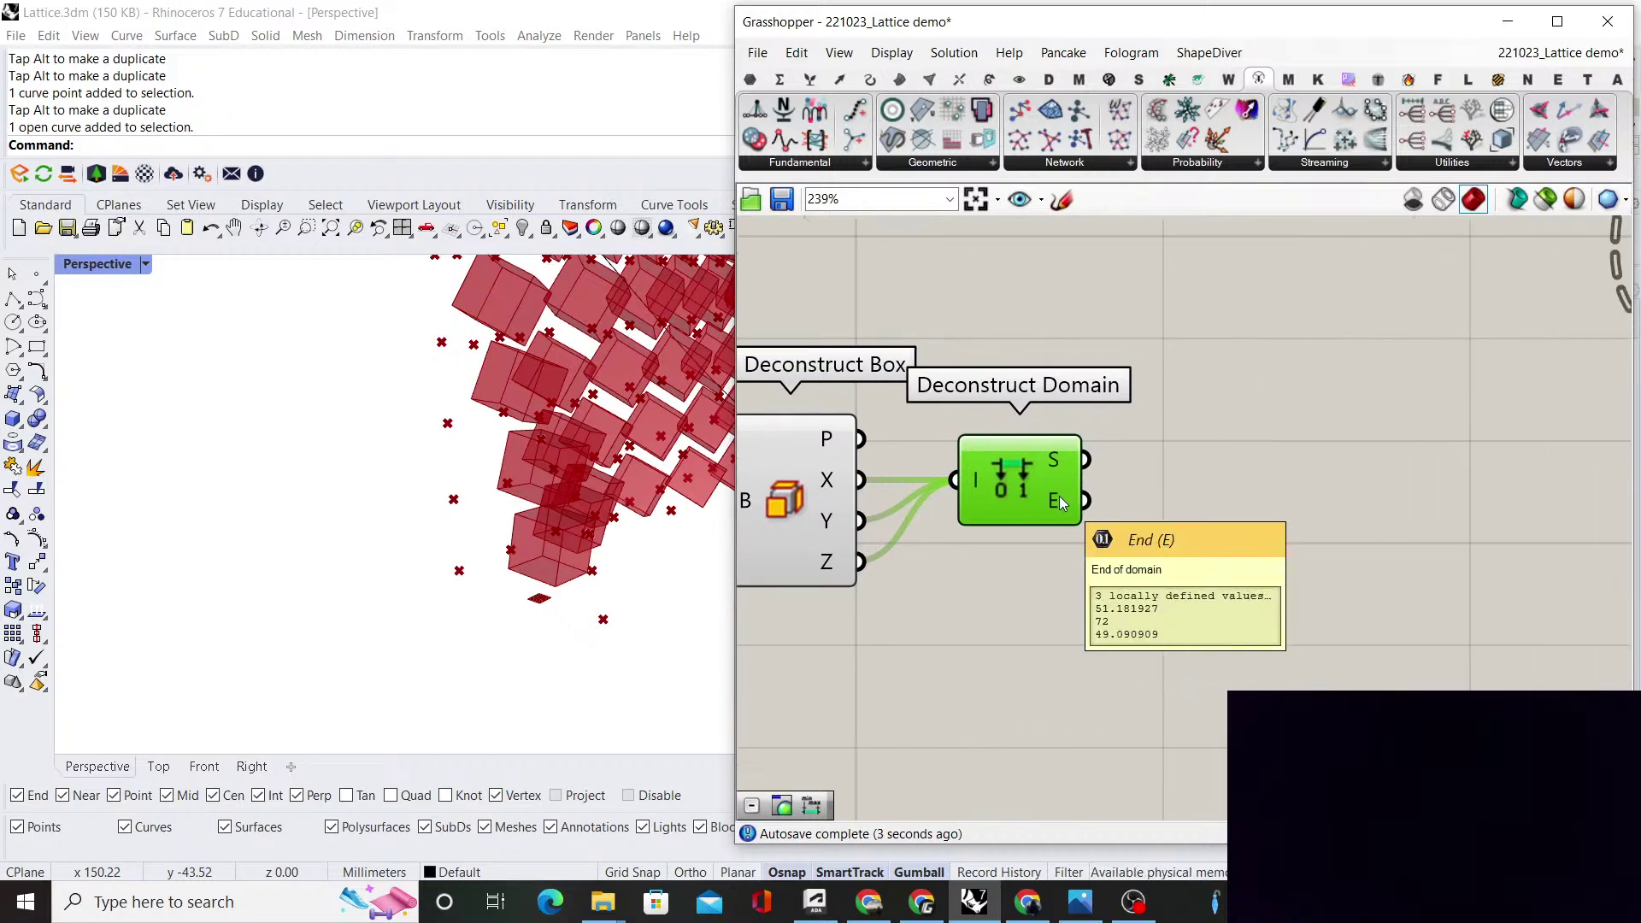
pyautogui.moveTo(1067, 462)
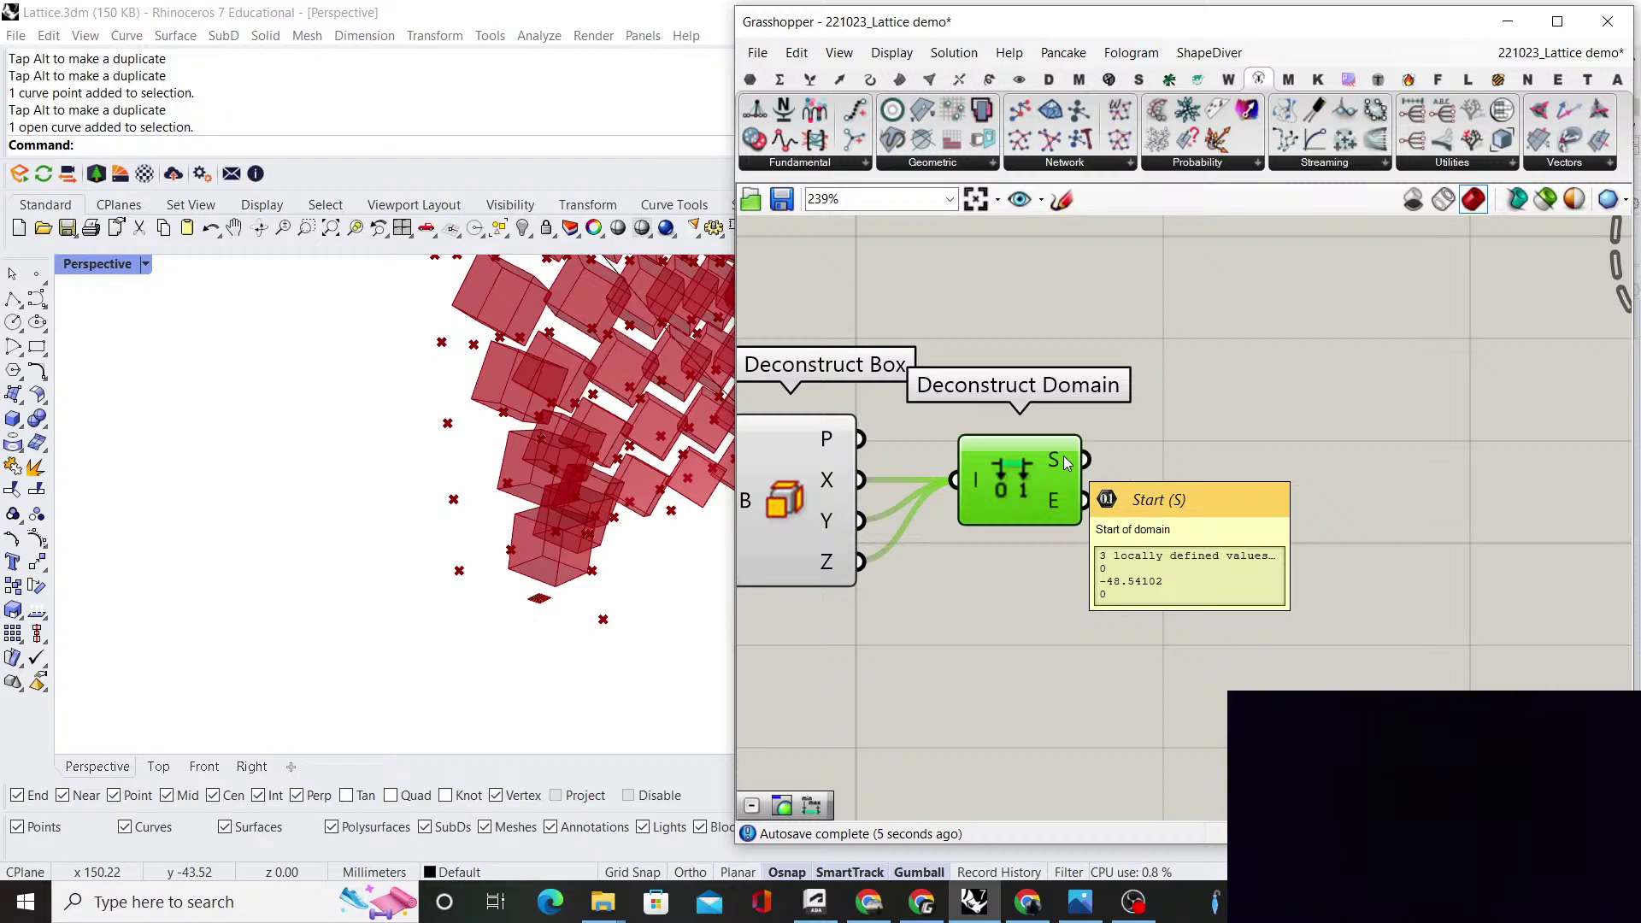
# Add a Subtraction component with the domain's End output connected to A and its Start output to B
pyautogui.doubleClick(1280, 470)
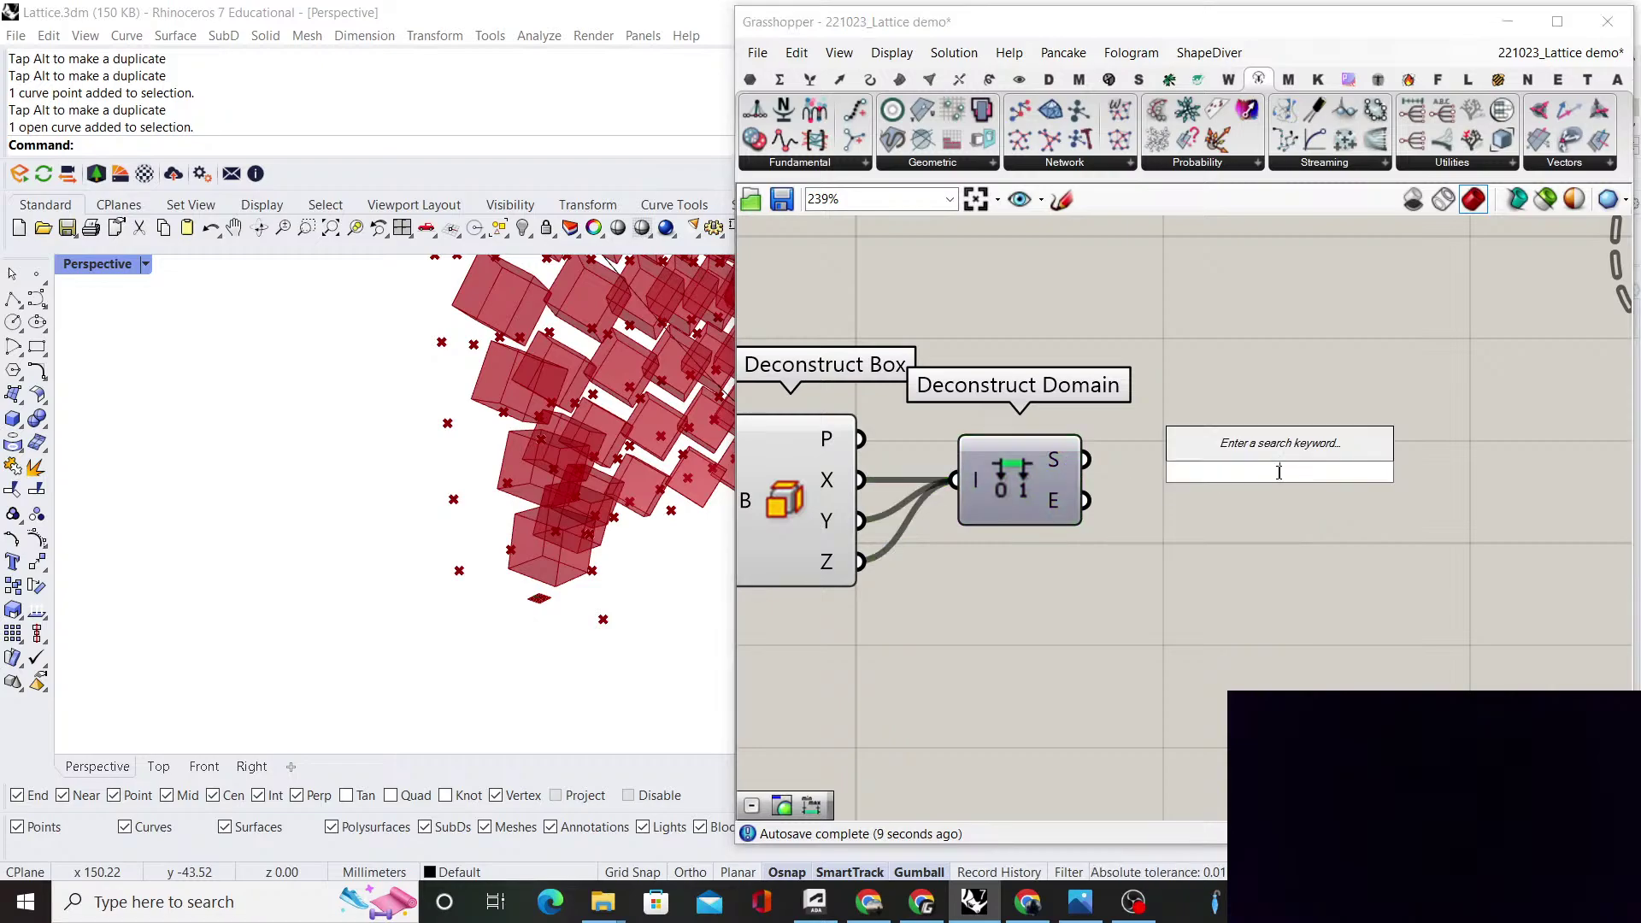
pyautogui.write('subtract')
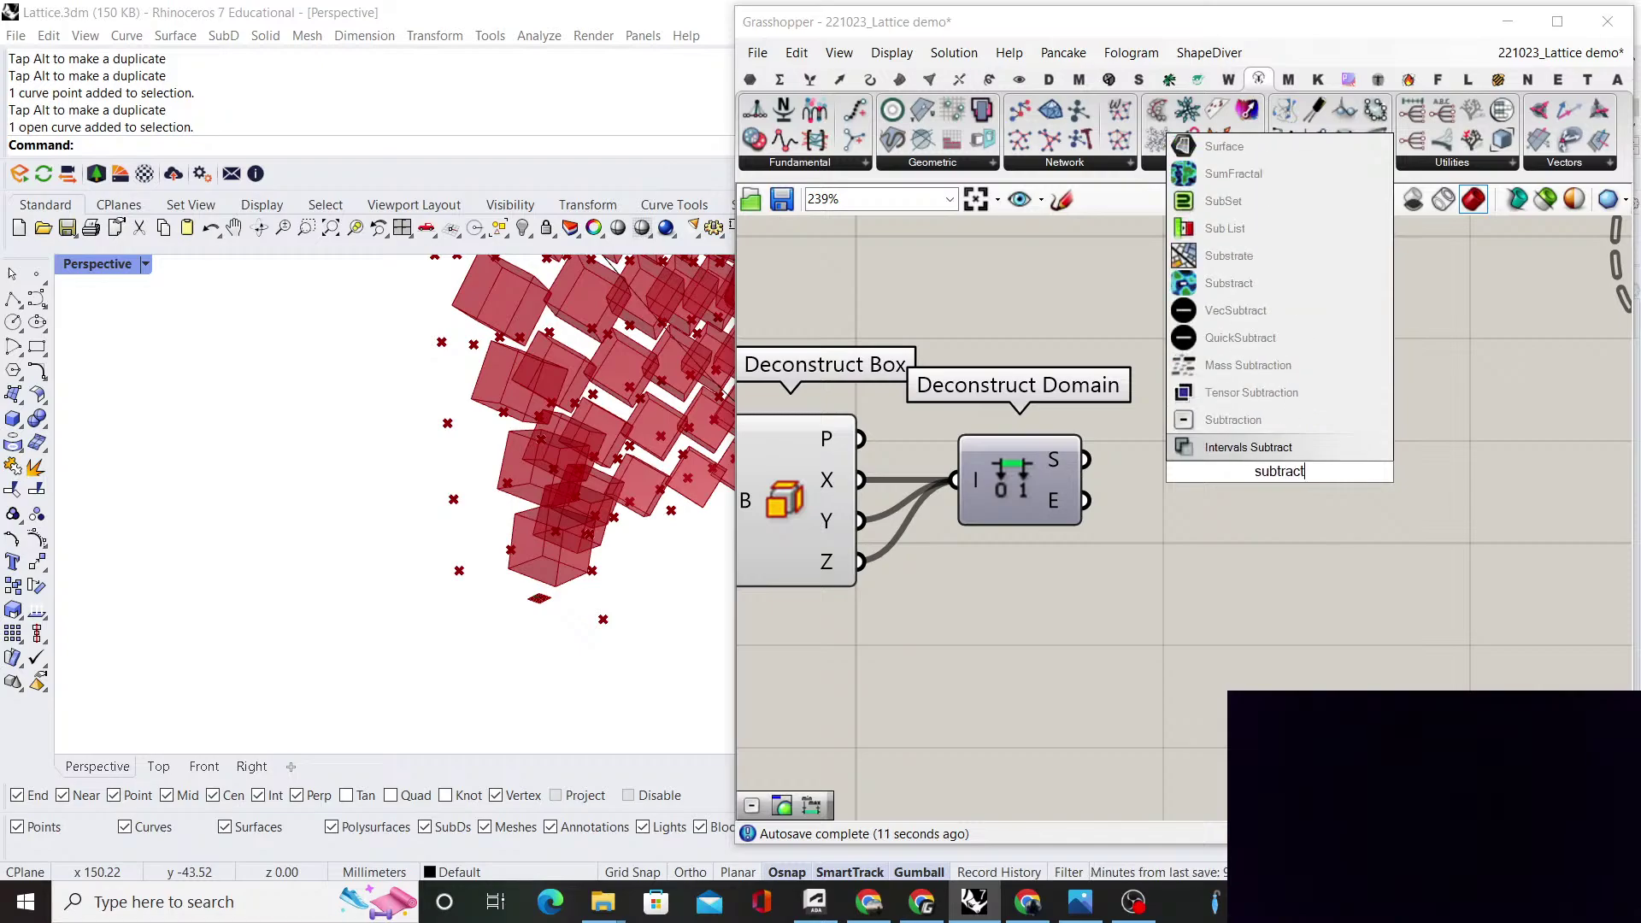
pyautogui.click(1282, 421)
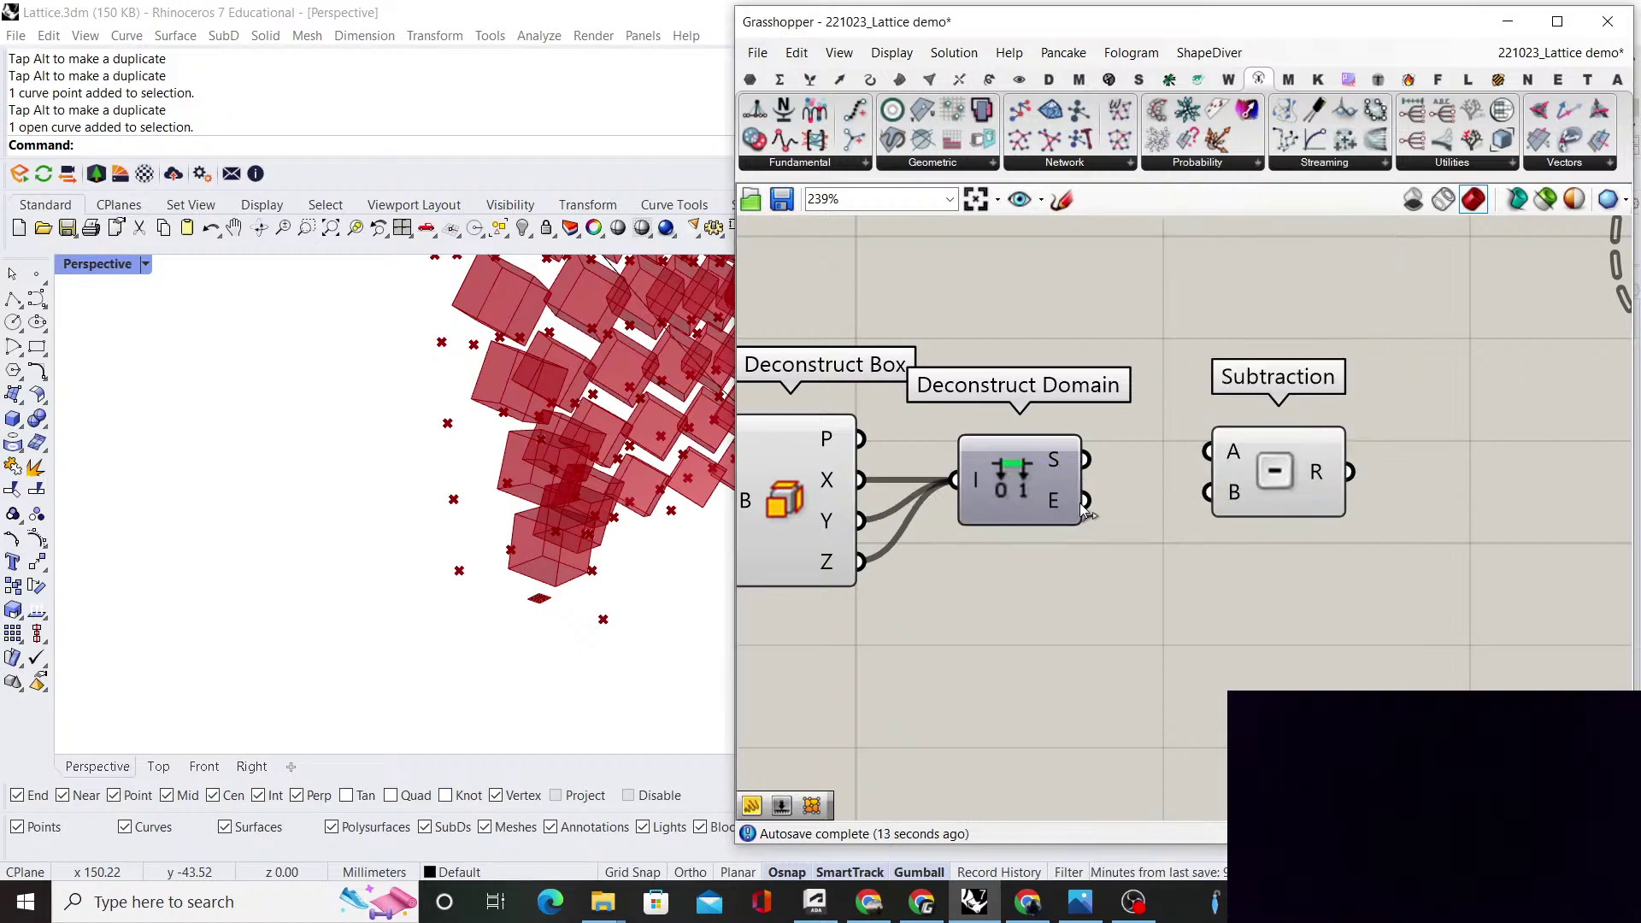
pyautogui.moveTo(1084, 500); pyautogui.dragTo(1208, 451)
pyautogui.moveTo(1083, 459); pyautogui.dragTo(1208, 491)
pyautogui.moveTo(1321, 473); pyautogui.dragTo(1273, 522)
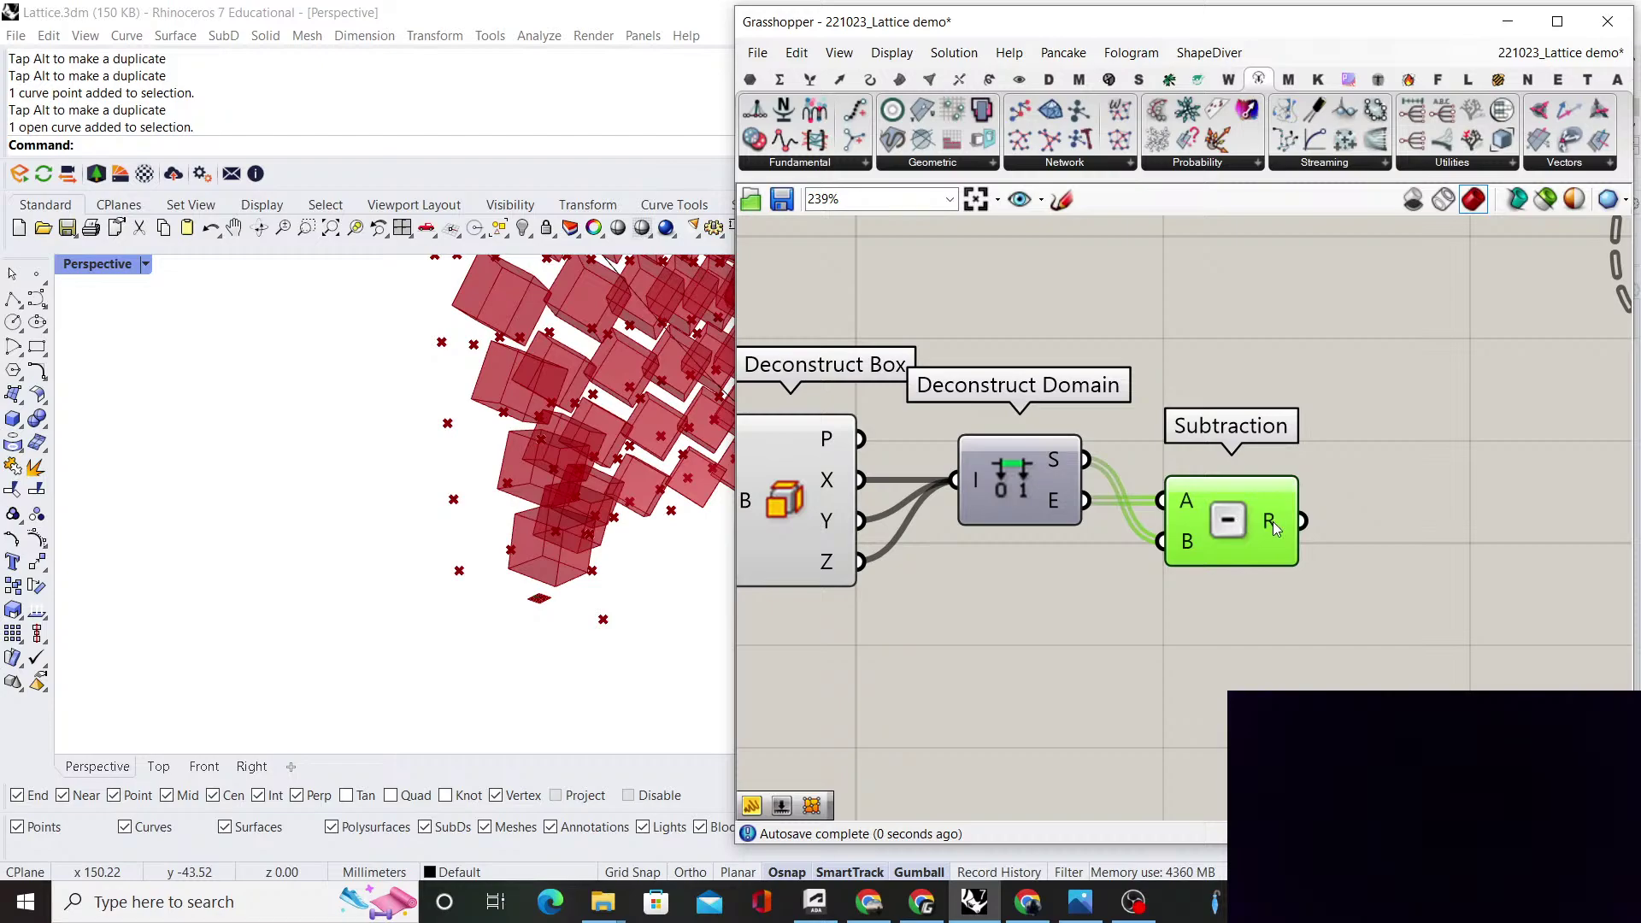
# Add an Average component after Subtraction and feed it with the subtraction result
pyautogui.doubleClick(1365, 612)
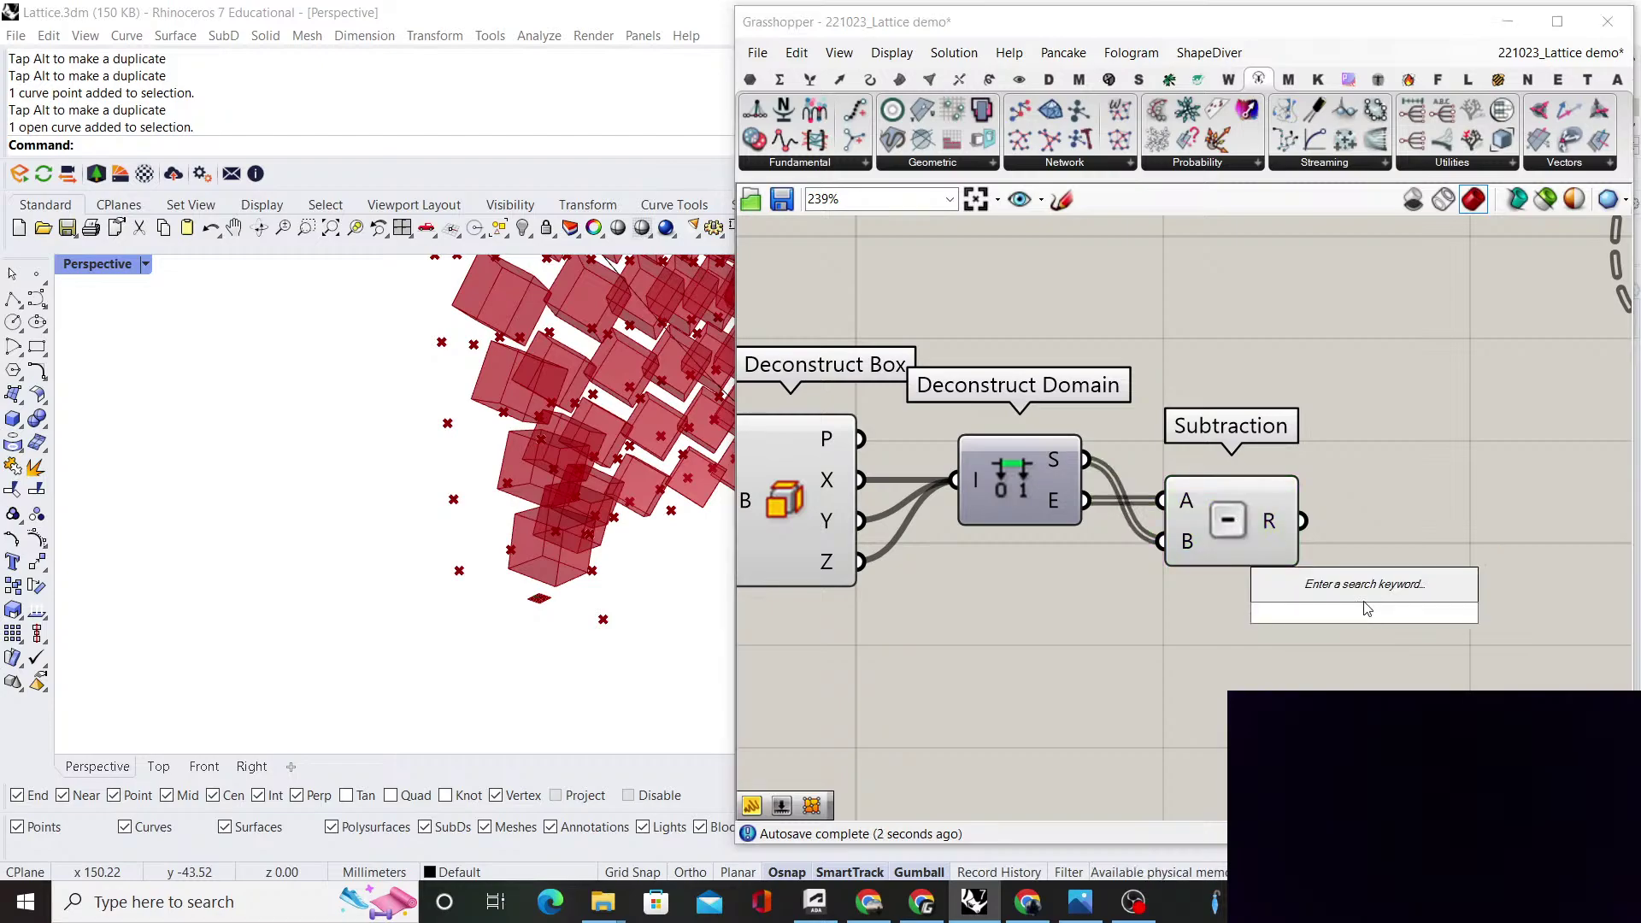
pyautogui.write('average')
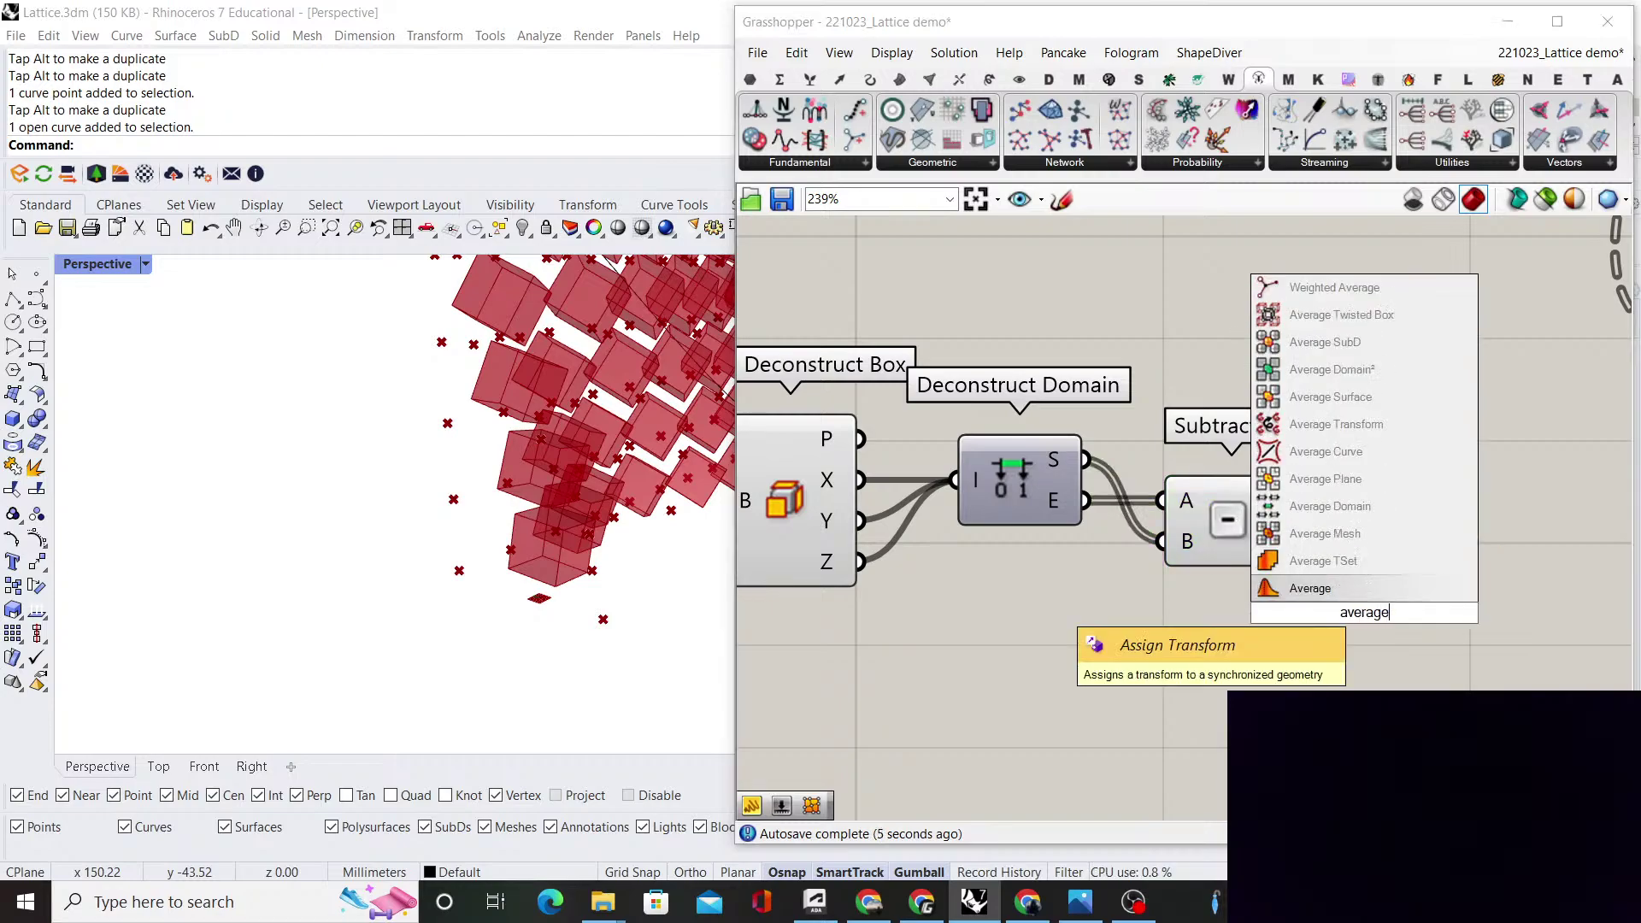
pyautogui.click(1359, 588)
# Turn off the preview of Subtraction, Deconstruct Box and Deconstruct Domain
pyautogui.moveTo(1342, 608); pyautogui.dragTo(1208, 412)
pyautogui.middleClick(1206, 409)
pyautogui.click(1254, 437)
pyautogui.scroll(-3, 1156, 518)
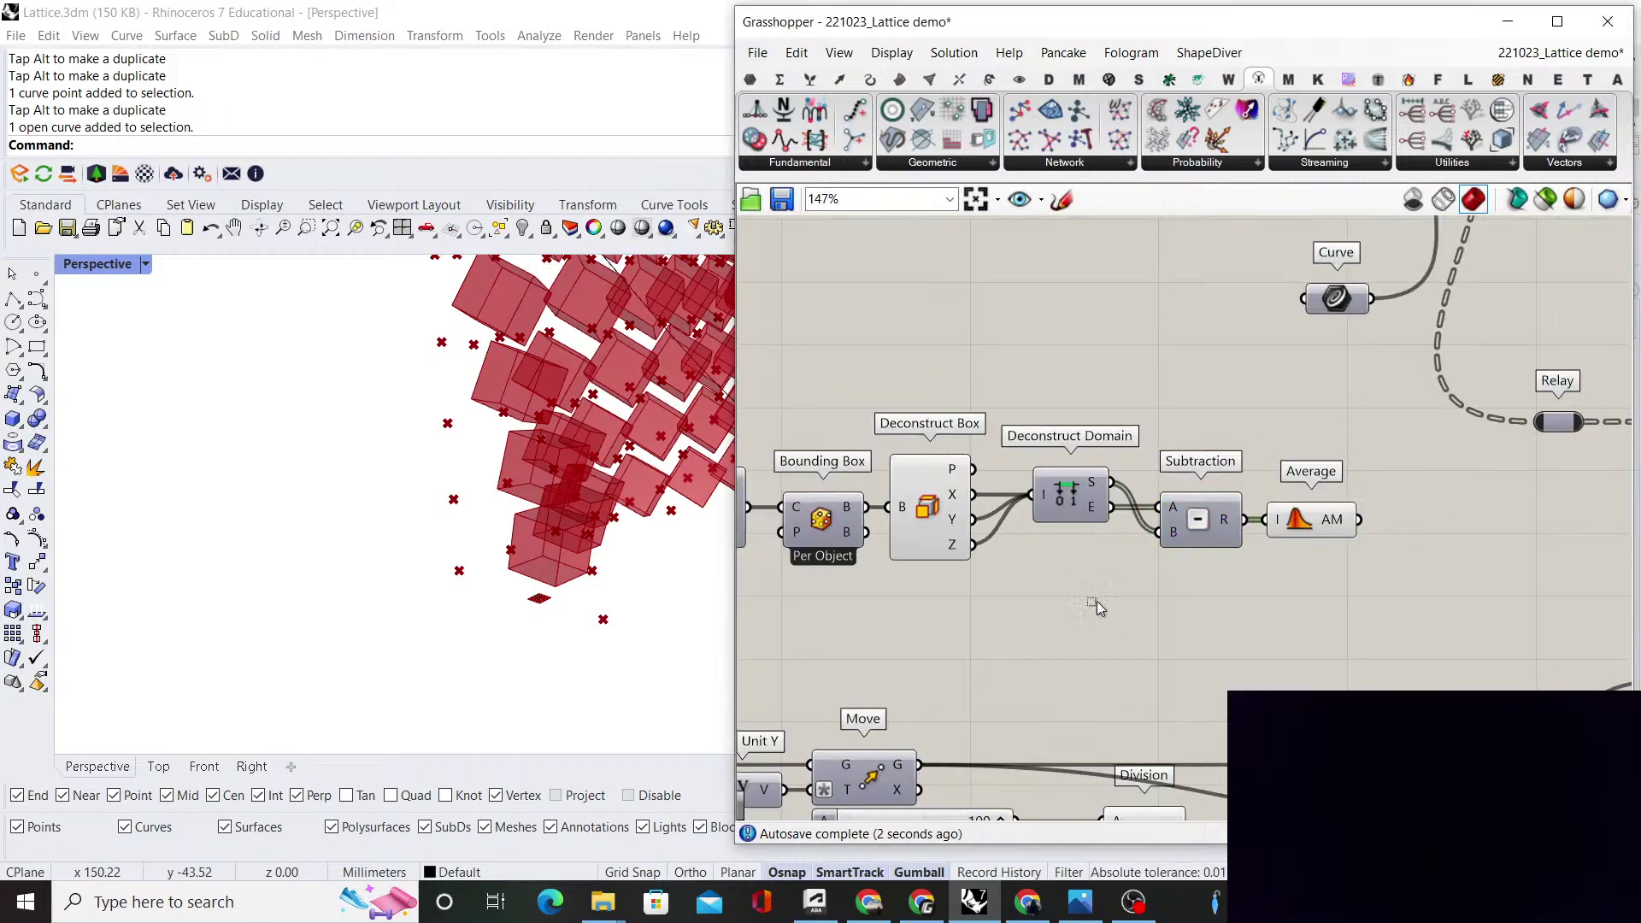
pyautogui.moveTo(1096, 602); pyautogui.dragTo(941, 393)
pyautogui.middleClick(939, 392)
pyautogui.click(994, 428)
pyautogui.click(1152, 403)
# Connect Average's AM output to Division's A input and delete the 100 slider it replaces
pyautogui.moveTo(1352, 532); pyautogui.dragTo(1270, 521, button='right')
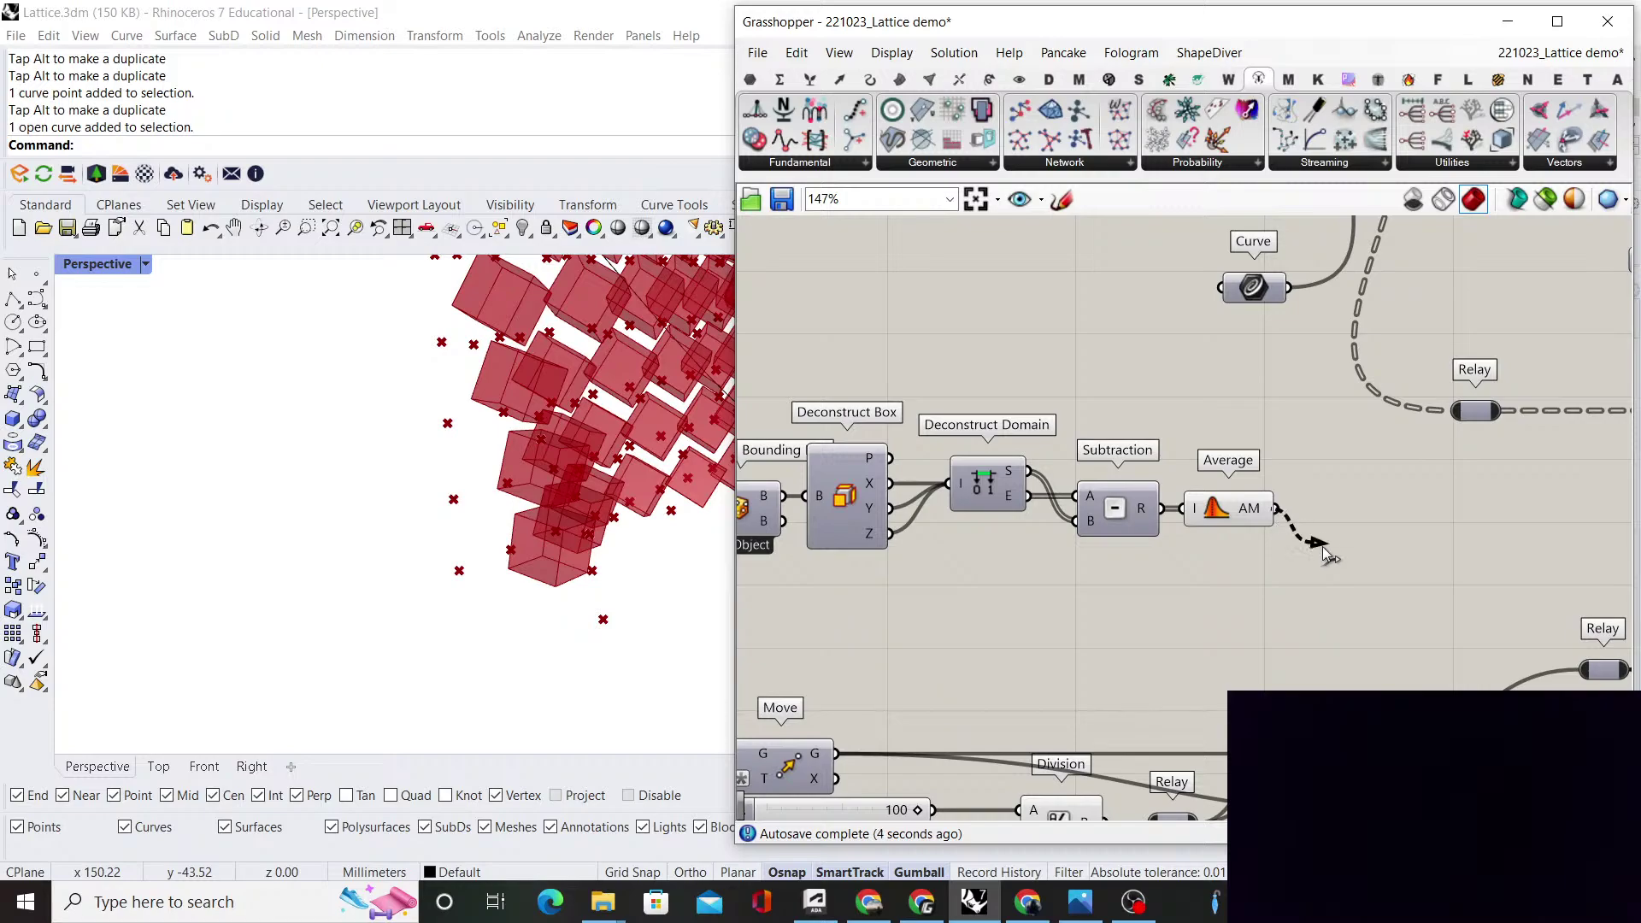
pyautogui.scroll(-6, 1348, 555)
pyautogui.moveTo(1324, 554)
pyautogui.mouseDown()
pyautogui.moveTo(1349, 554)
pyautogui.moveTo(1247, 641)
pyautogui.moveTo(1267, 576)
pyautogui.moveTo(1205, 640)
pyautogui.moveTo(1348, 532)
pyautogui.mouseUp()
pyautogui.scroll(4, 1247, 641)
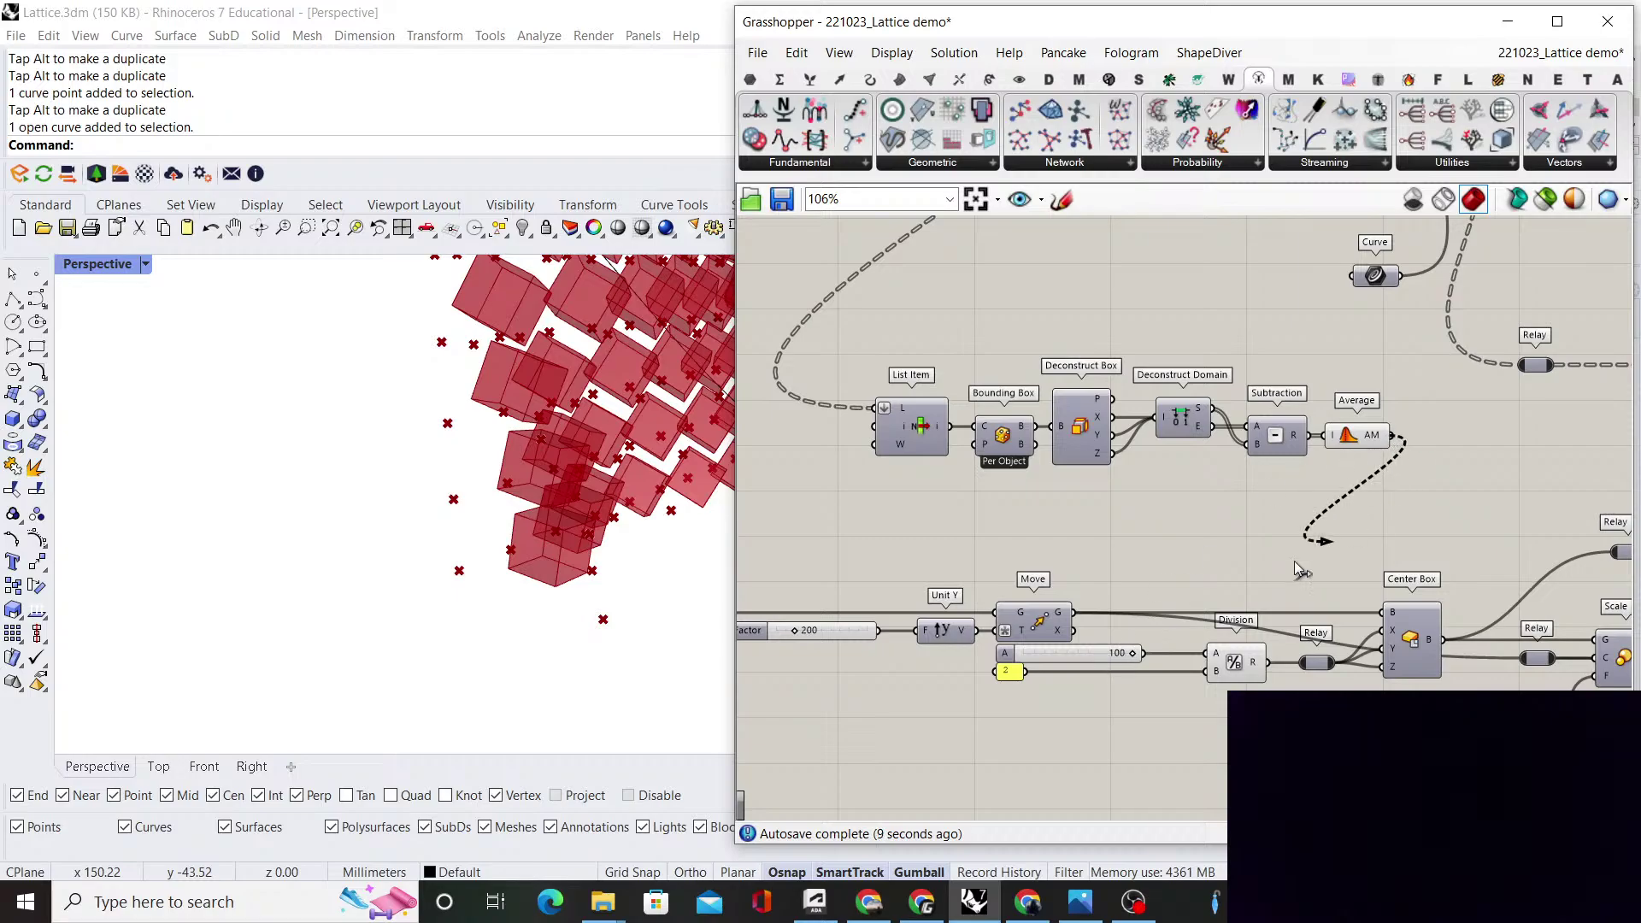
pyautogui.moveTo(1294, 561); pyautogui.dragTo(1215, 646)
pyautogui.scroll(-3, 466, 521)
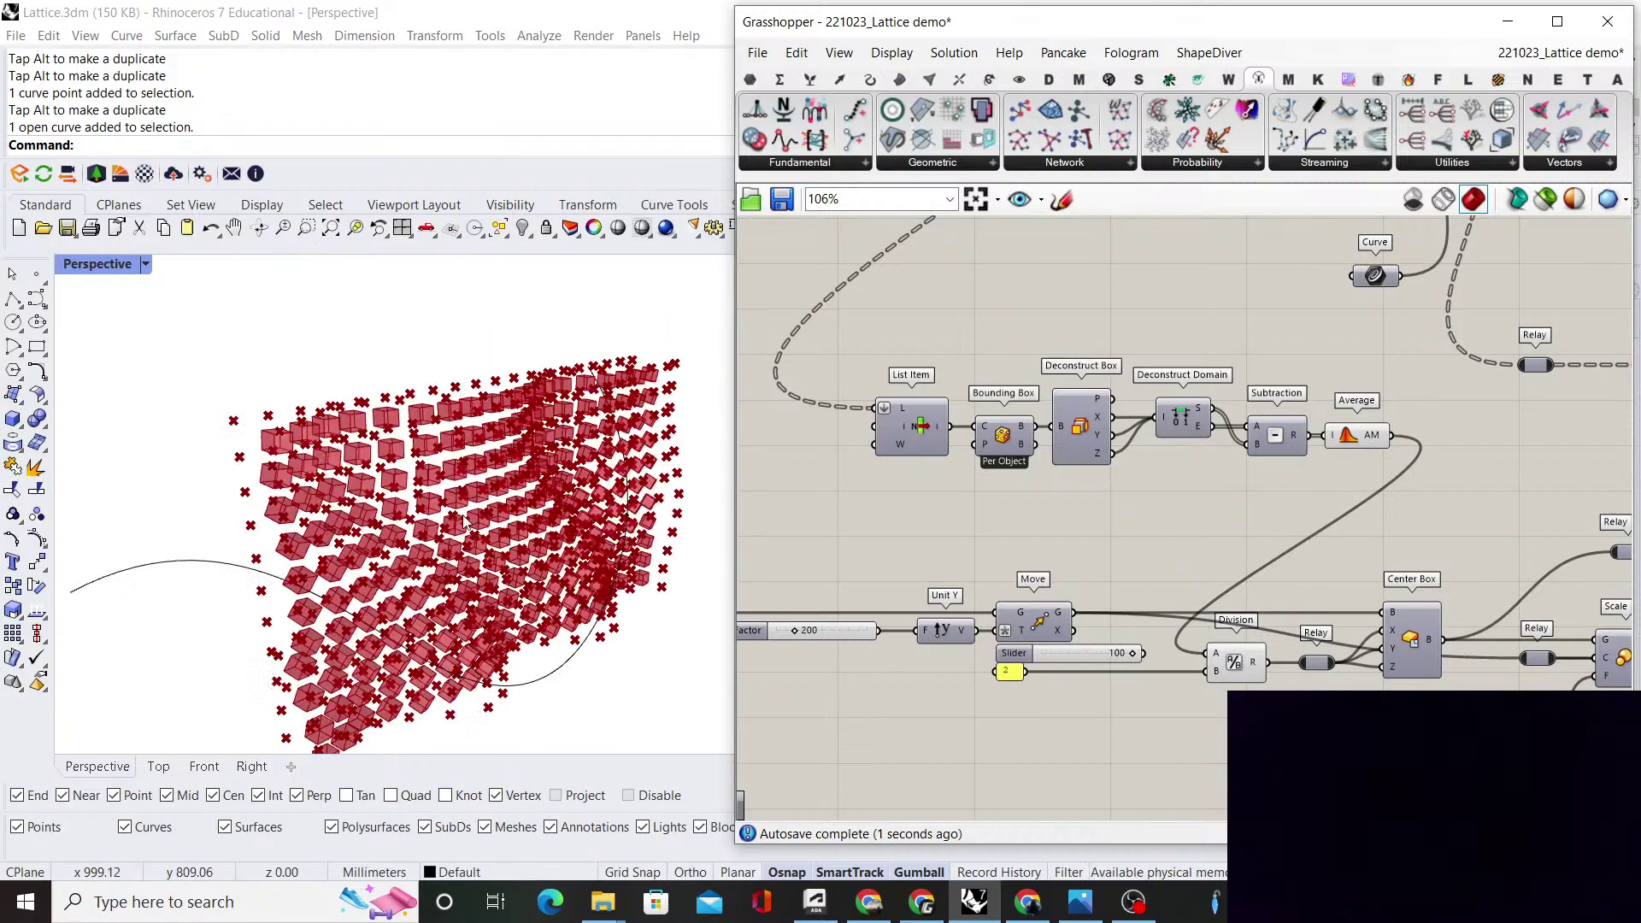
pyautogui.scroll(3, 466, 522)
pyautogui.moveTo(466, 522); pyautogui.dragTo(347, 466, button='right')
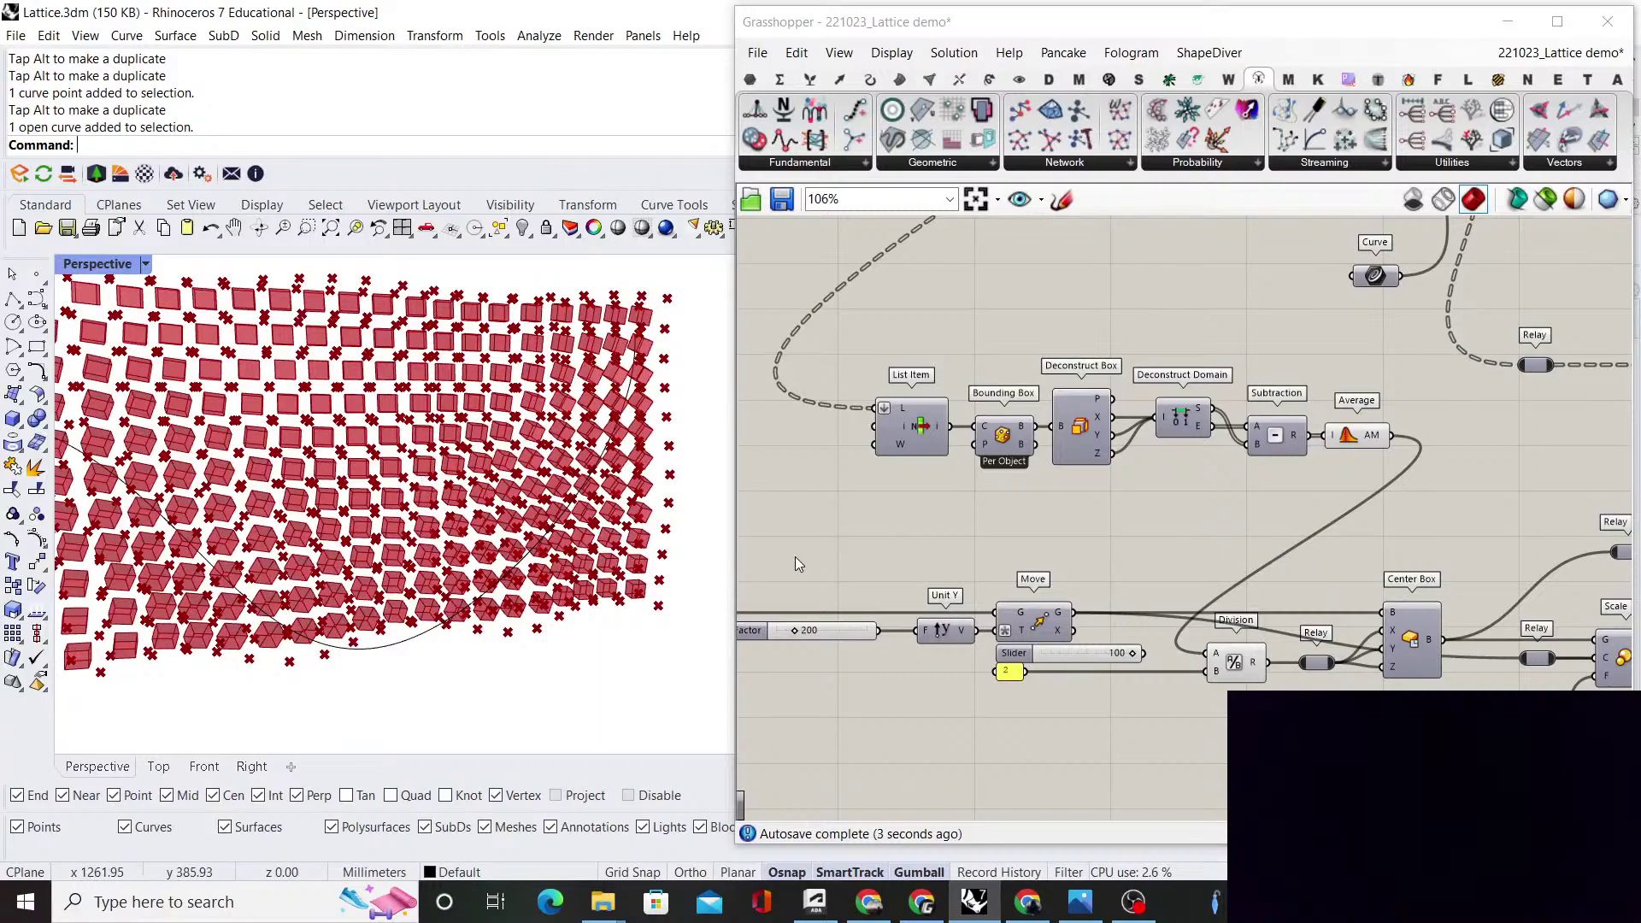
pyautogui.click(1104, 659)
# Turn on the preview of the Box Morph component and inspect the morphed lattice in the perspective view
pyautogui.scroll(-5, 1103, 547)
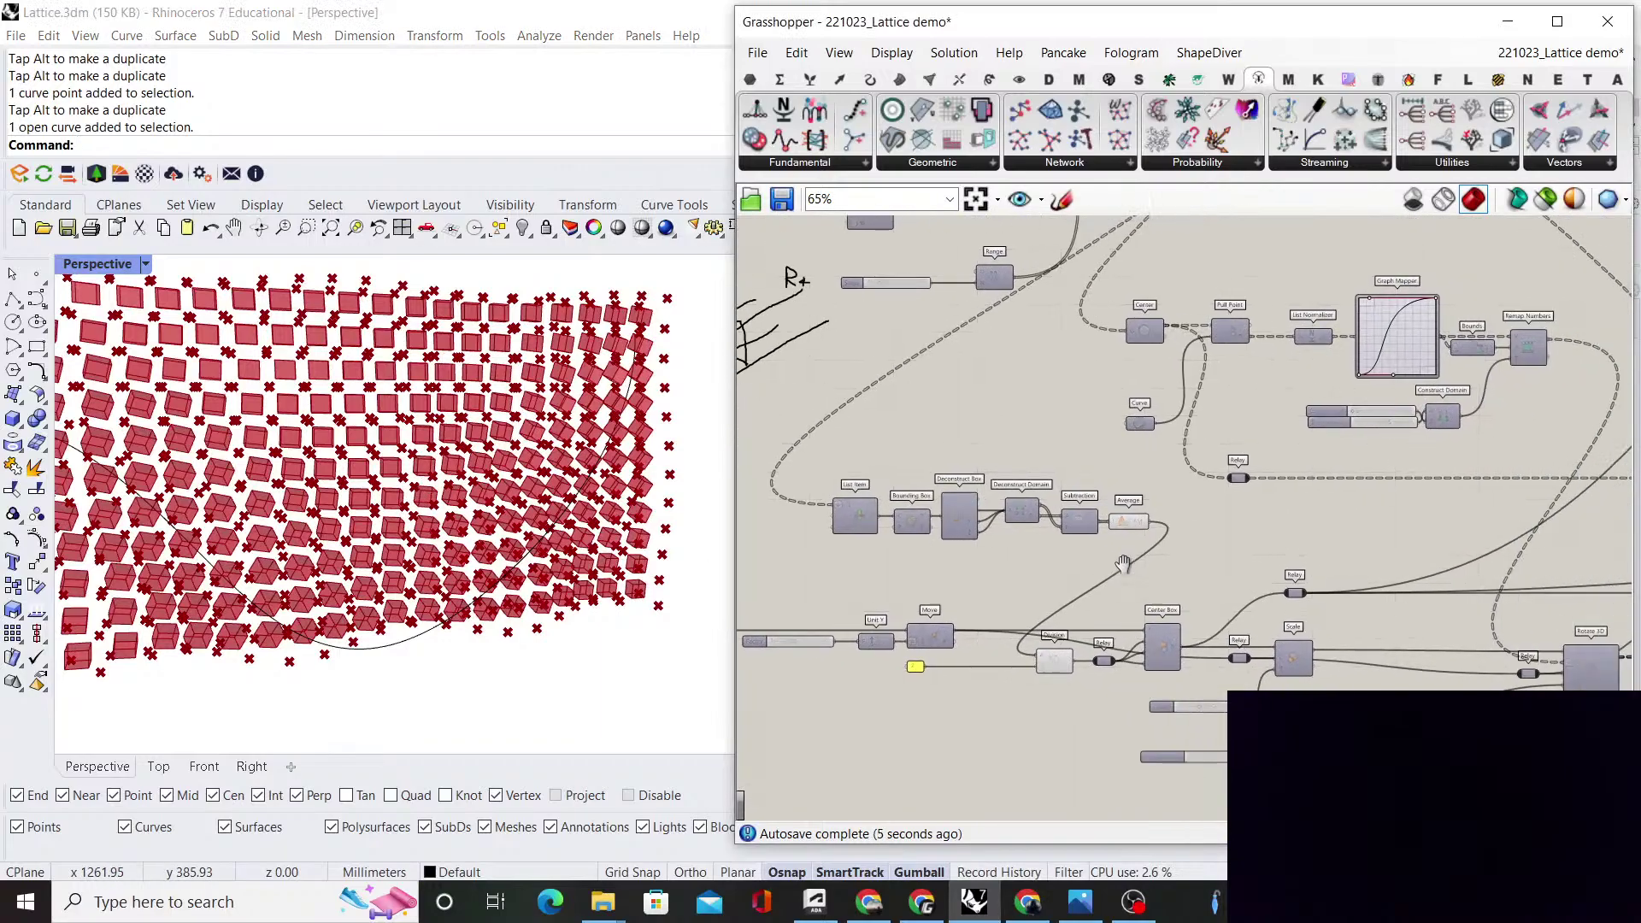
pyautogui.scroll(3, 1274, 347)
pyautogui.rightClick(1302, 393)
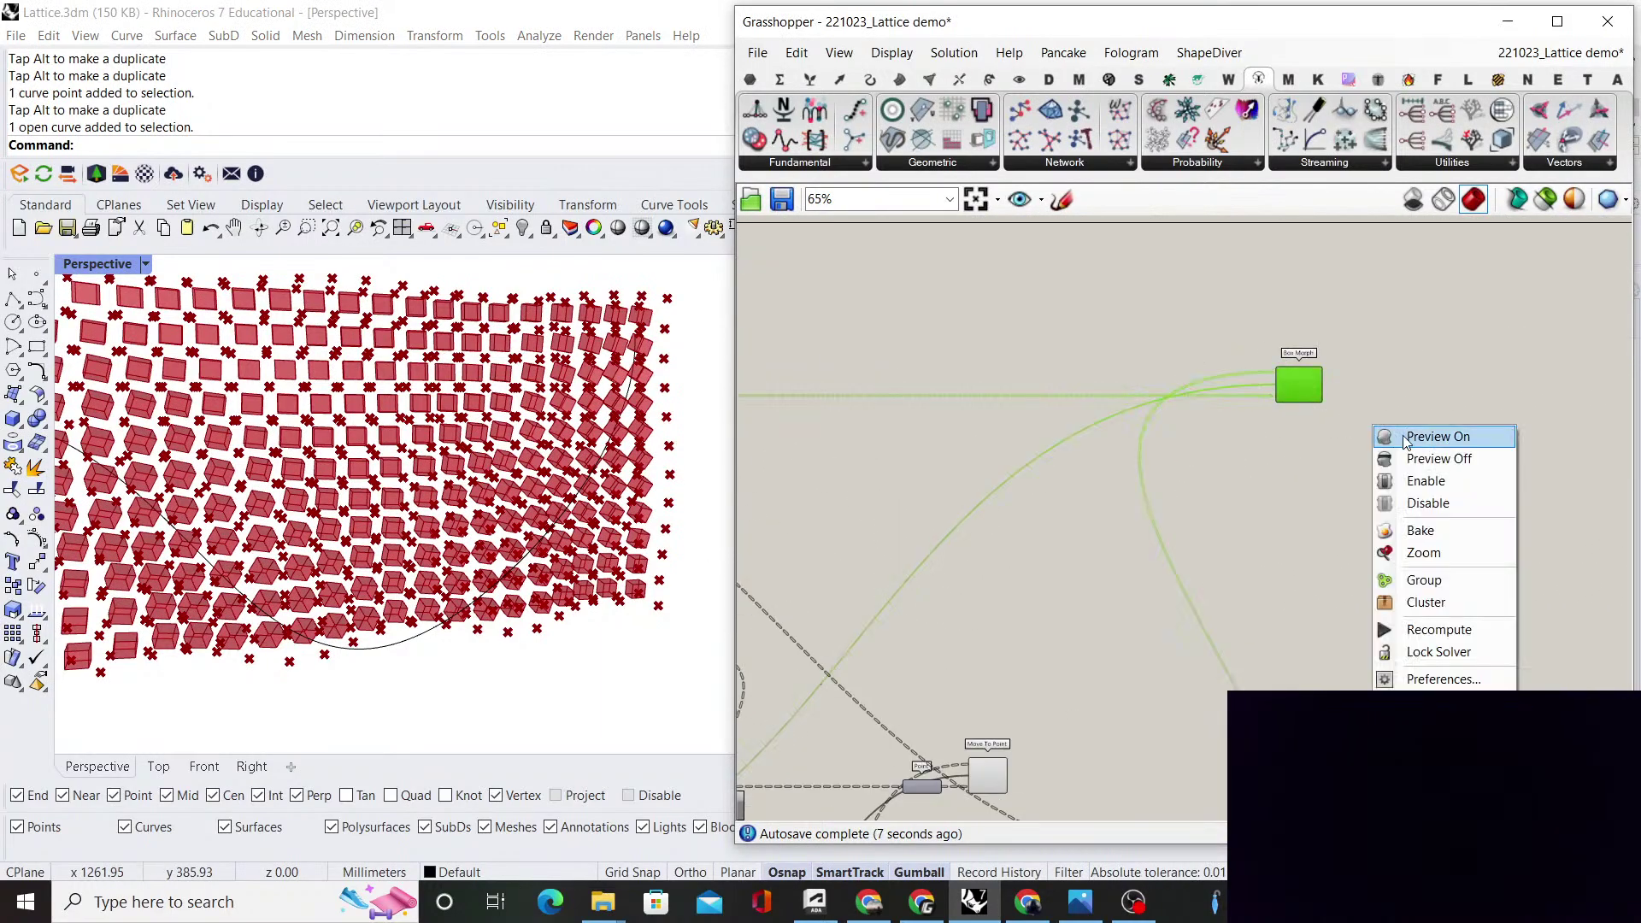
pyautogui.click(1426, 438)
pyautogui.scroll(5, 451, 471)
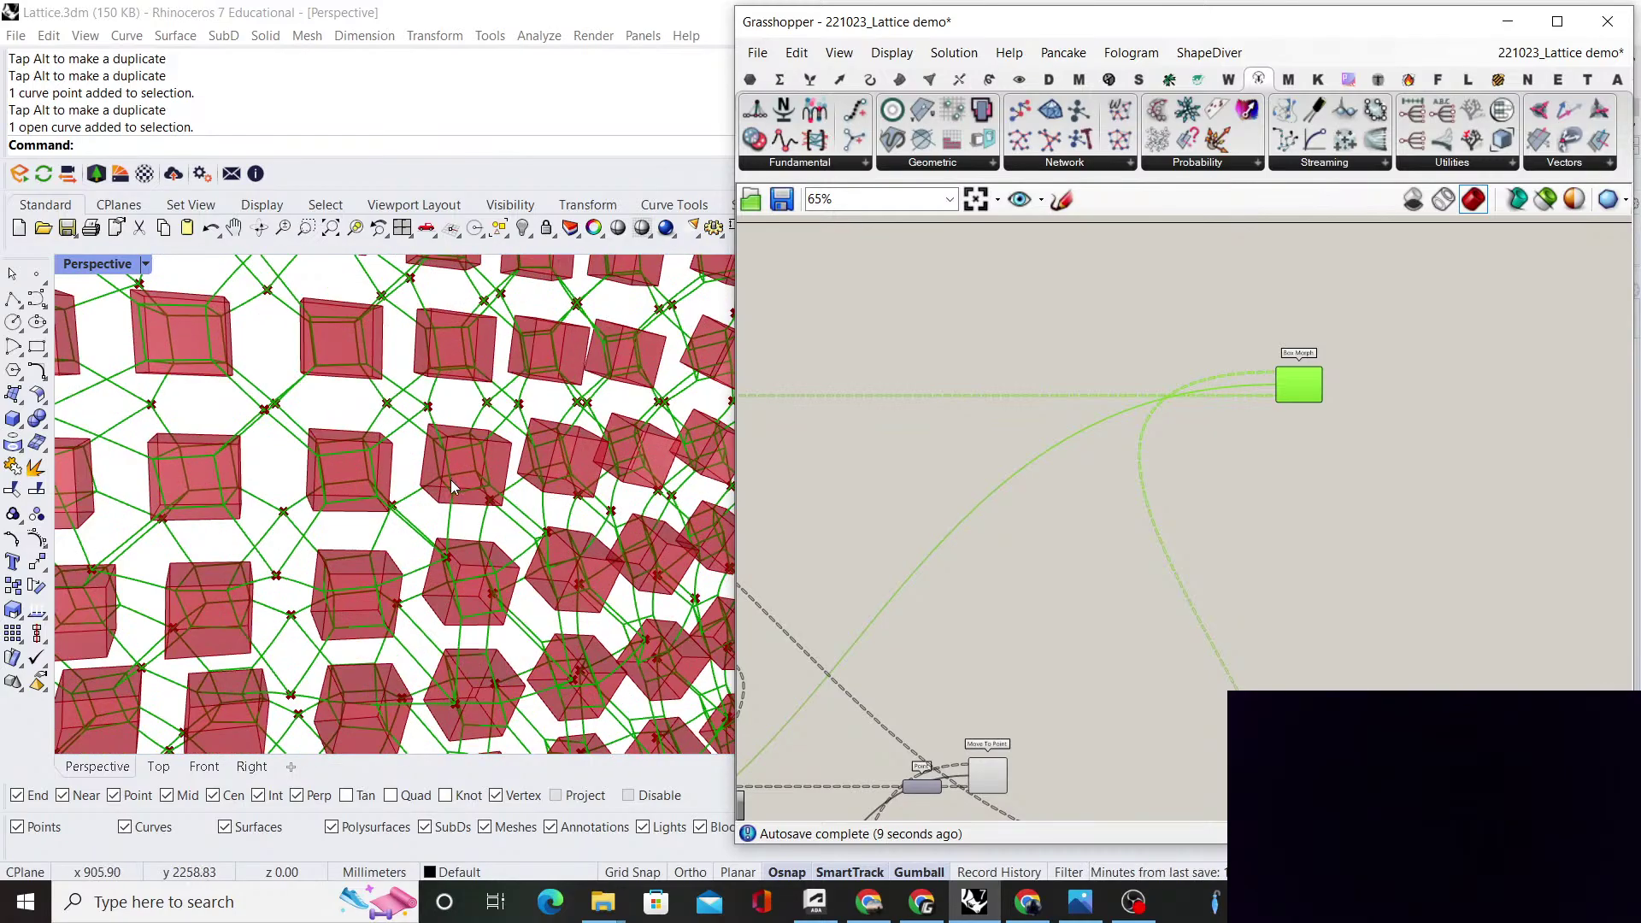
pyautogui.scroll(-5, 450, 480)
pyautogui.moveTo(450, 480); pyautogui.dragTo(367, 428, button='right')
pyautogui.scroll(-5, 363, 428)
pyautogui.scroll(5, 358, 426)
pyautogui.scroll(3, 359, 427)
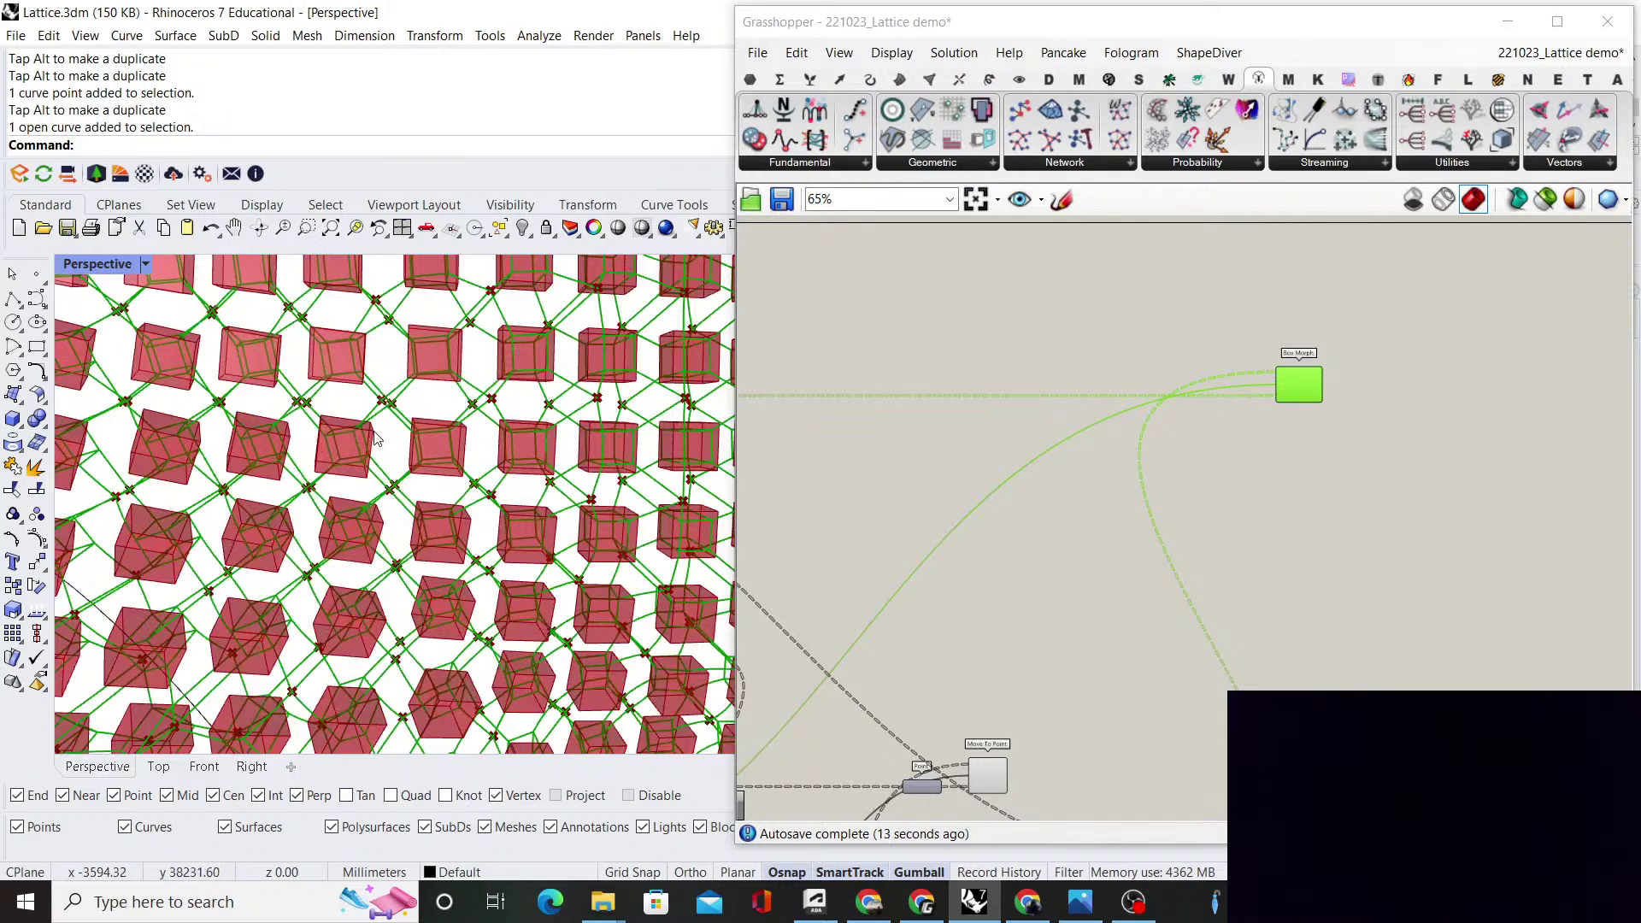
# Turn off the preview of the Box Morph component
pyautogui.rightClick(1397, 464)
pyautogui.click(1445, 486)
pyautogui.scroll(-2, 1359, 474)
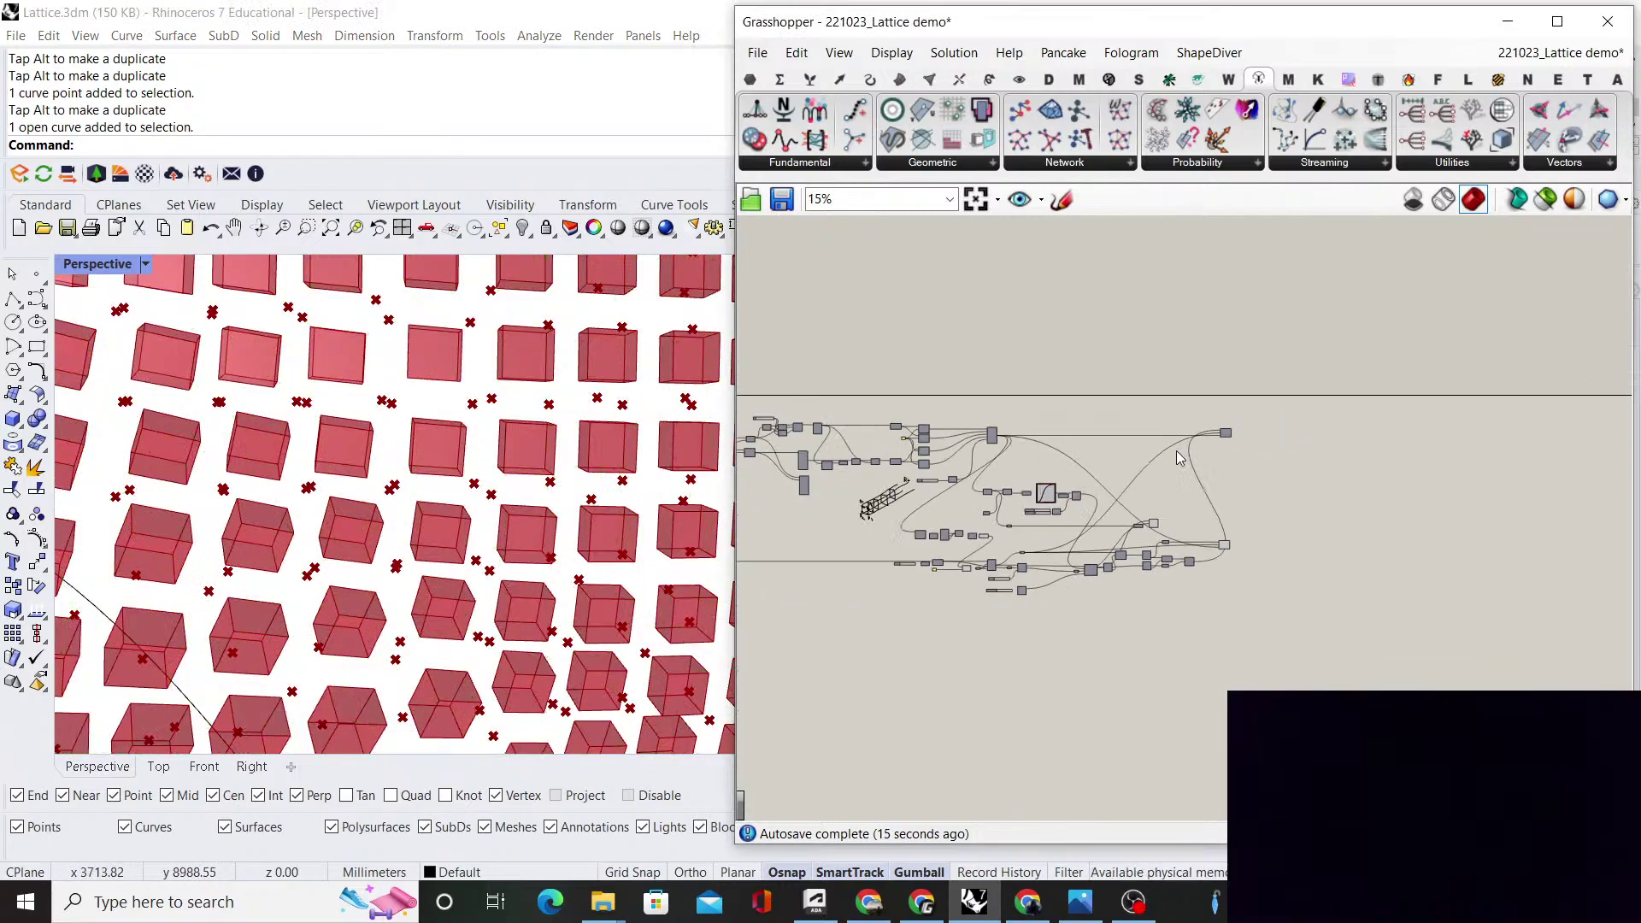
pyautogui.moveTo(1358, 474); pyautogui.dragTo(1081, 509, button='right')
pyautogui.scroll(4, 1078, 508)
pyautogui.scroll(2, 1098, 534)
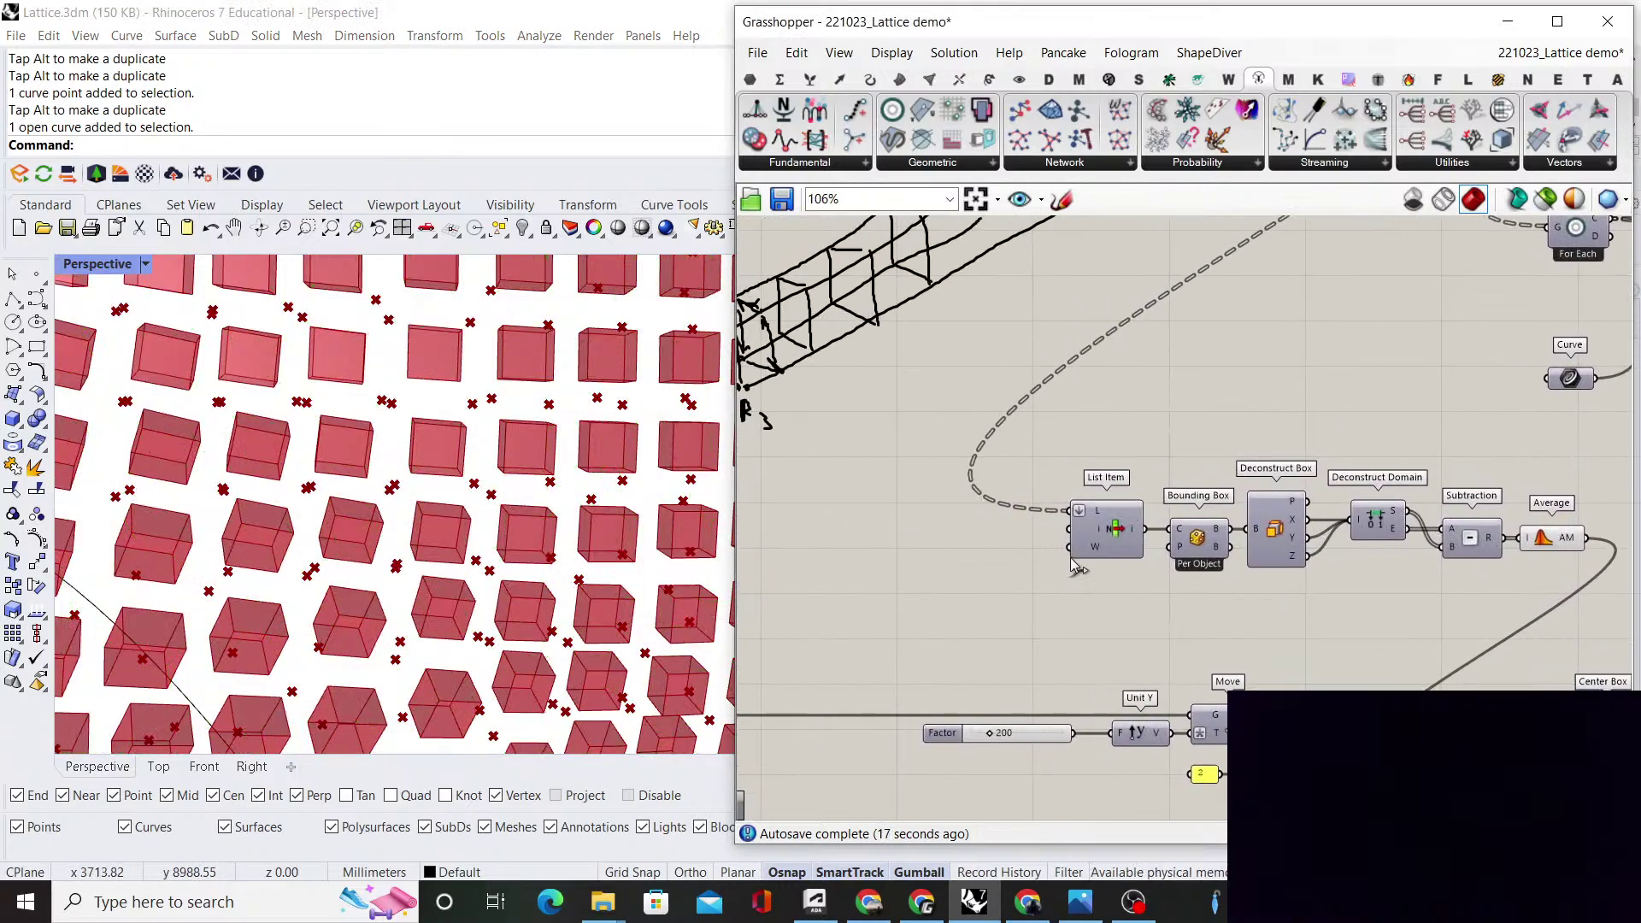
pyautogui.doubleClick(956, 634)
pyautogui.write('0')
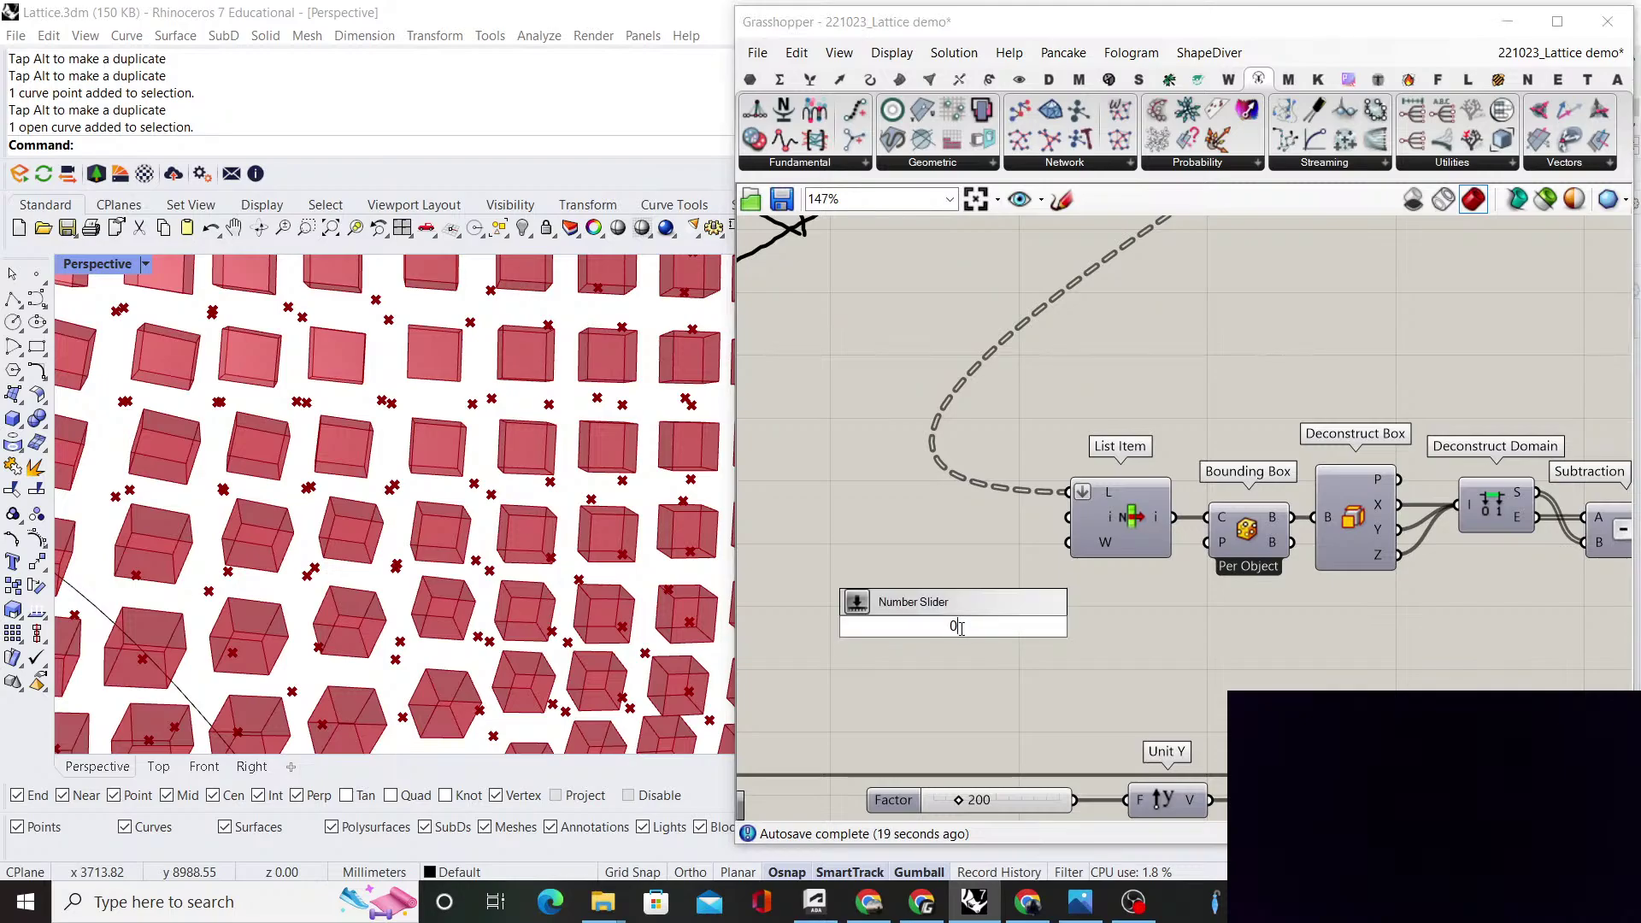
pyautogui.click(1106, 563)
pyautogui.moveTo(1106, 563); pyautogui.dragTo(1000, 588, button='right')
pyautogui.click(1145, 552)
pyautogui.moveTo(1137, 466); pyautogui.dragTo(1135, 469, button='right')
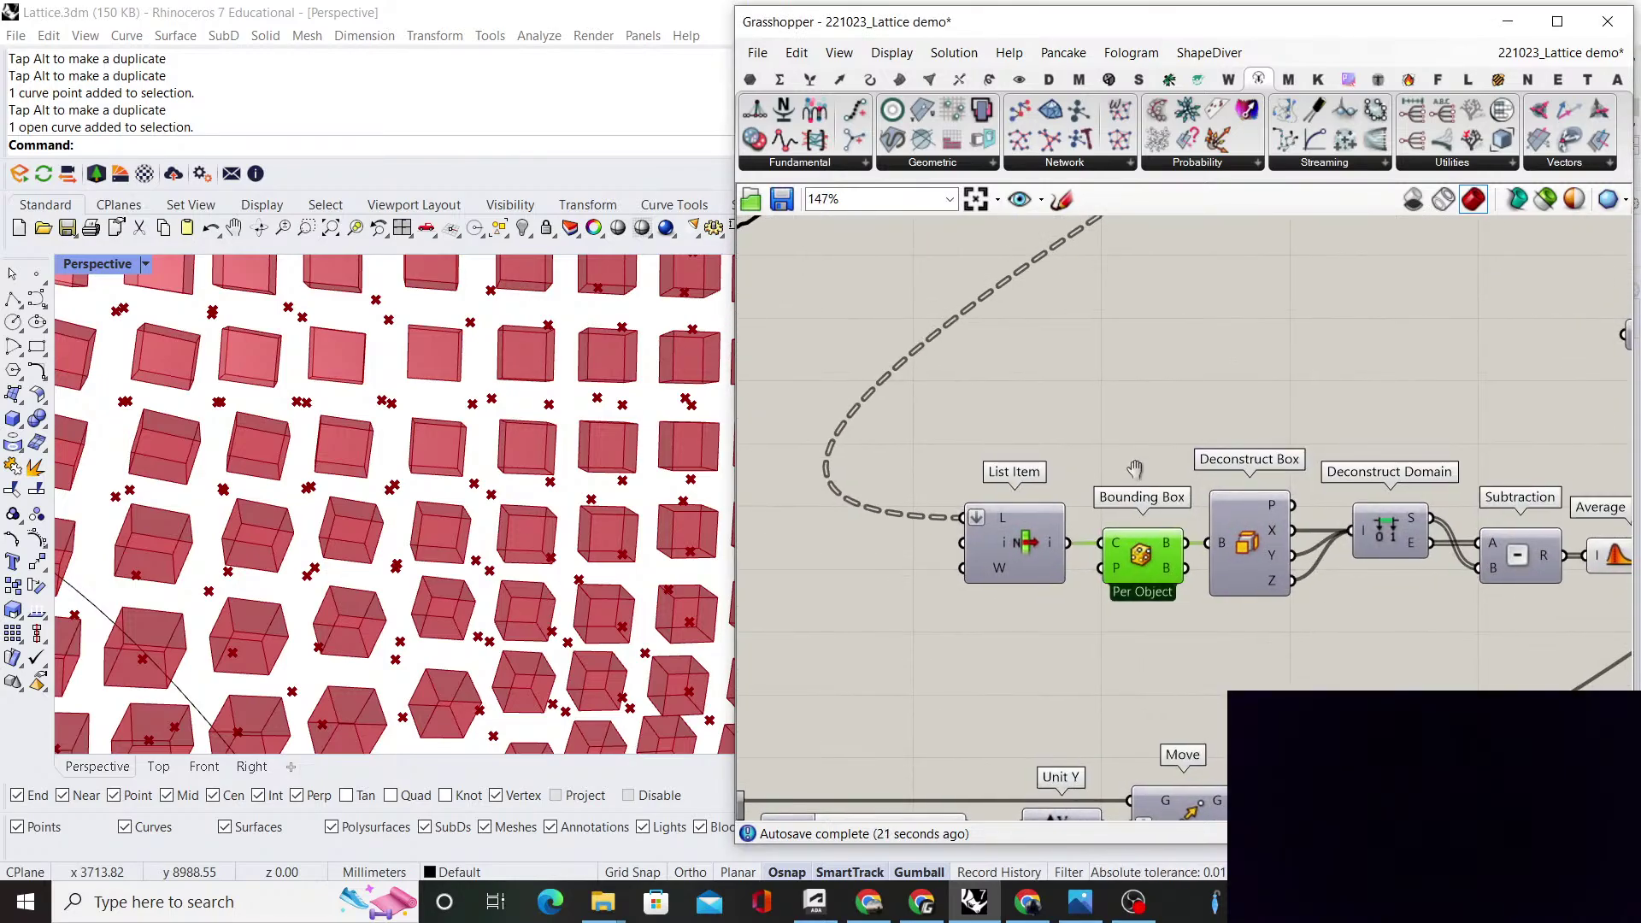
# Examine the distribution and size of the rotated boxes in the perspective view
pyautogui.moveTo(478, 505); pyautogui.dragTo(601, 610, button='right')
pyautogui.rightClick(1111, 555)
pyautogui.click(1161, 454)
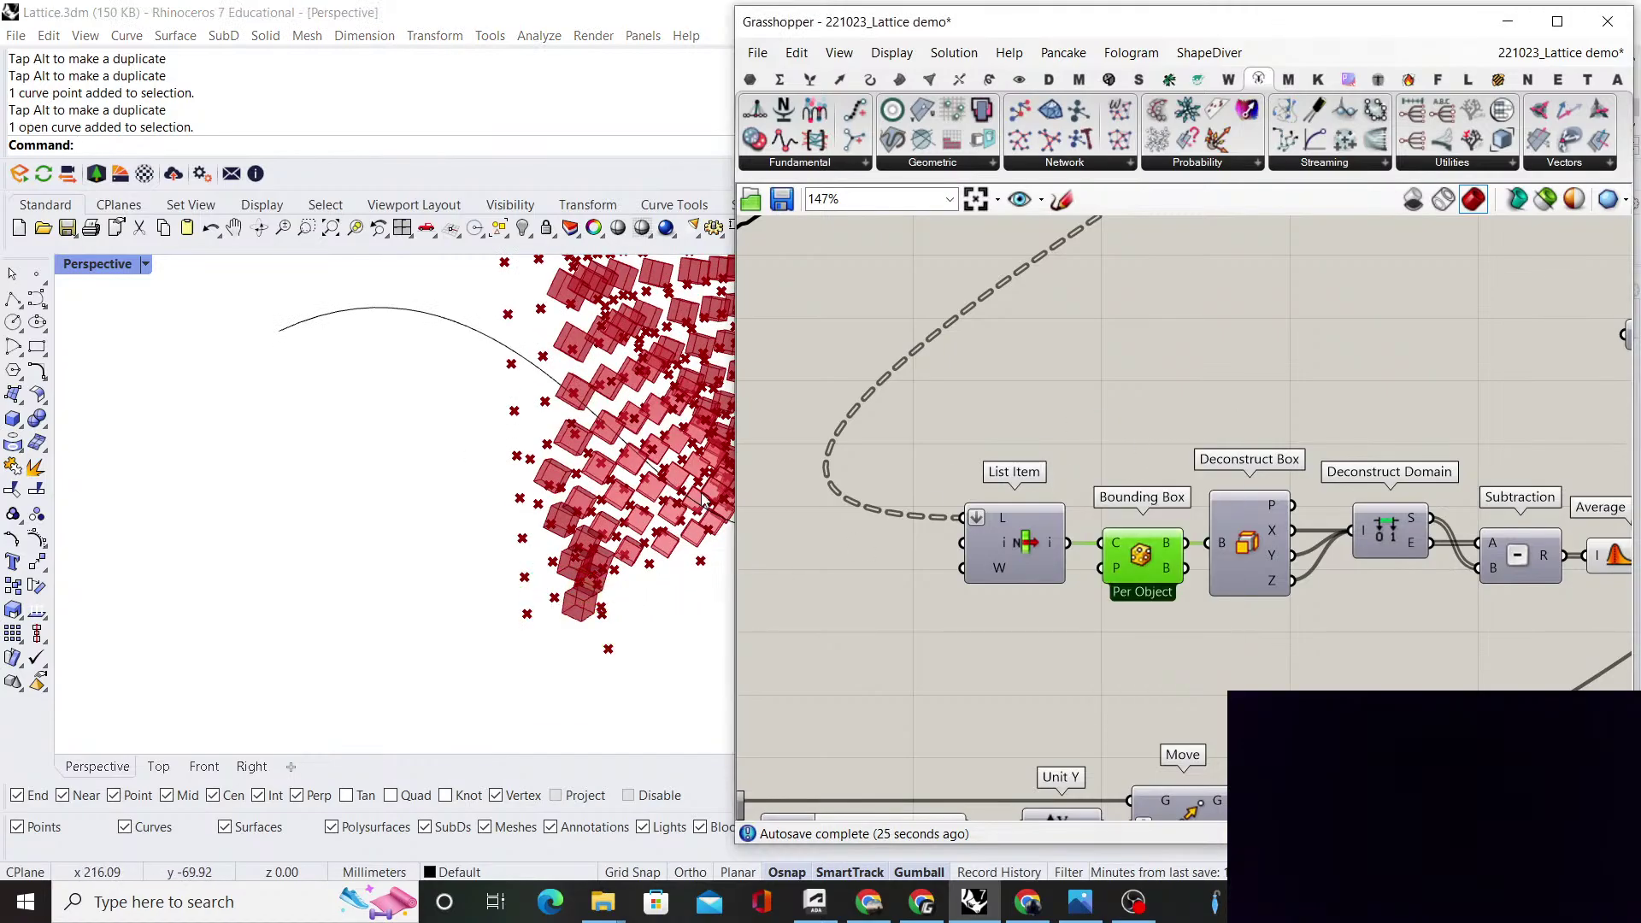
pyautogui.moveTo(667, 445); pyautogui.dragTo(599, 354, button='right')
pyautogui.scroll(5, 567, 448)
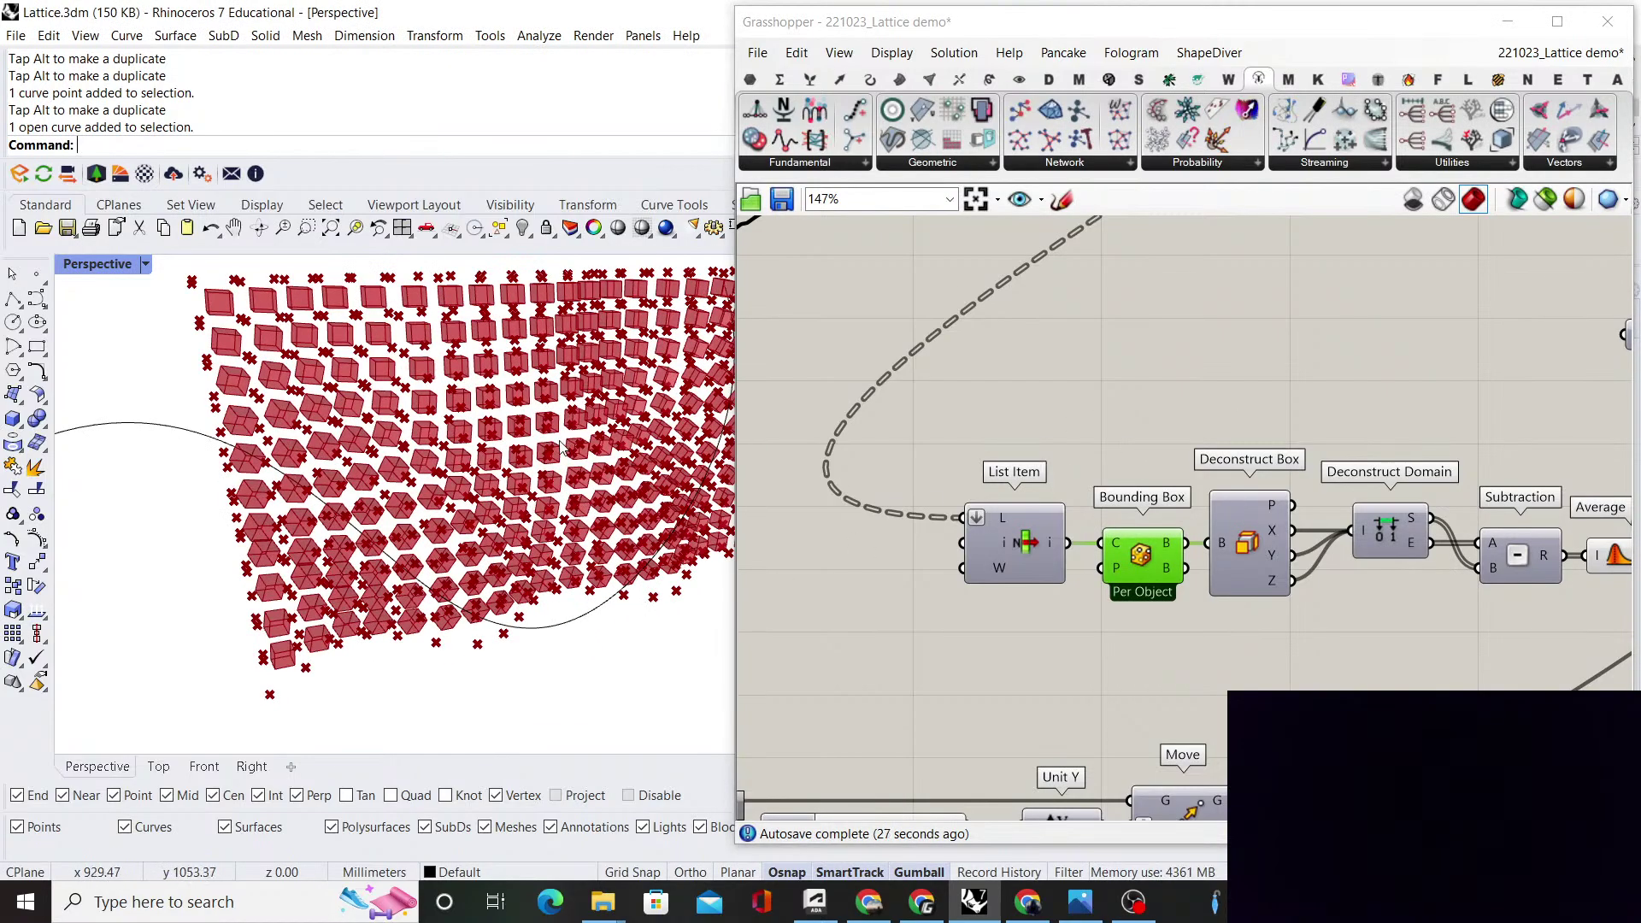
pyautogui.scroll(-5, 1111, 478)
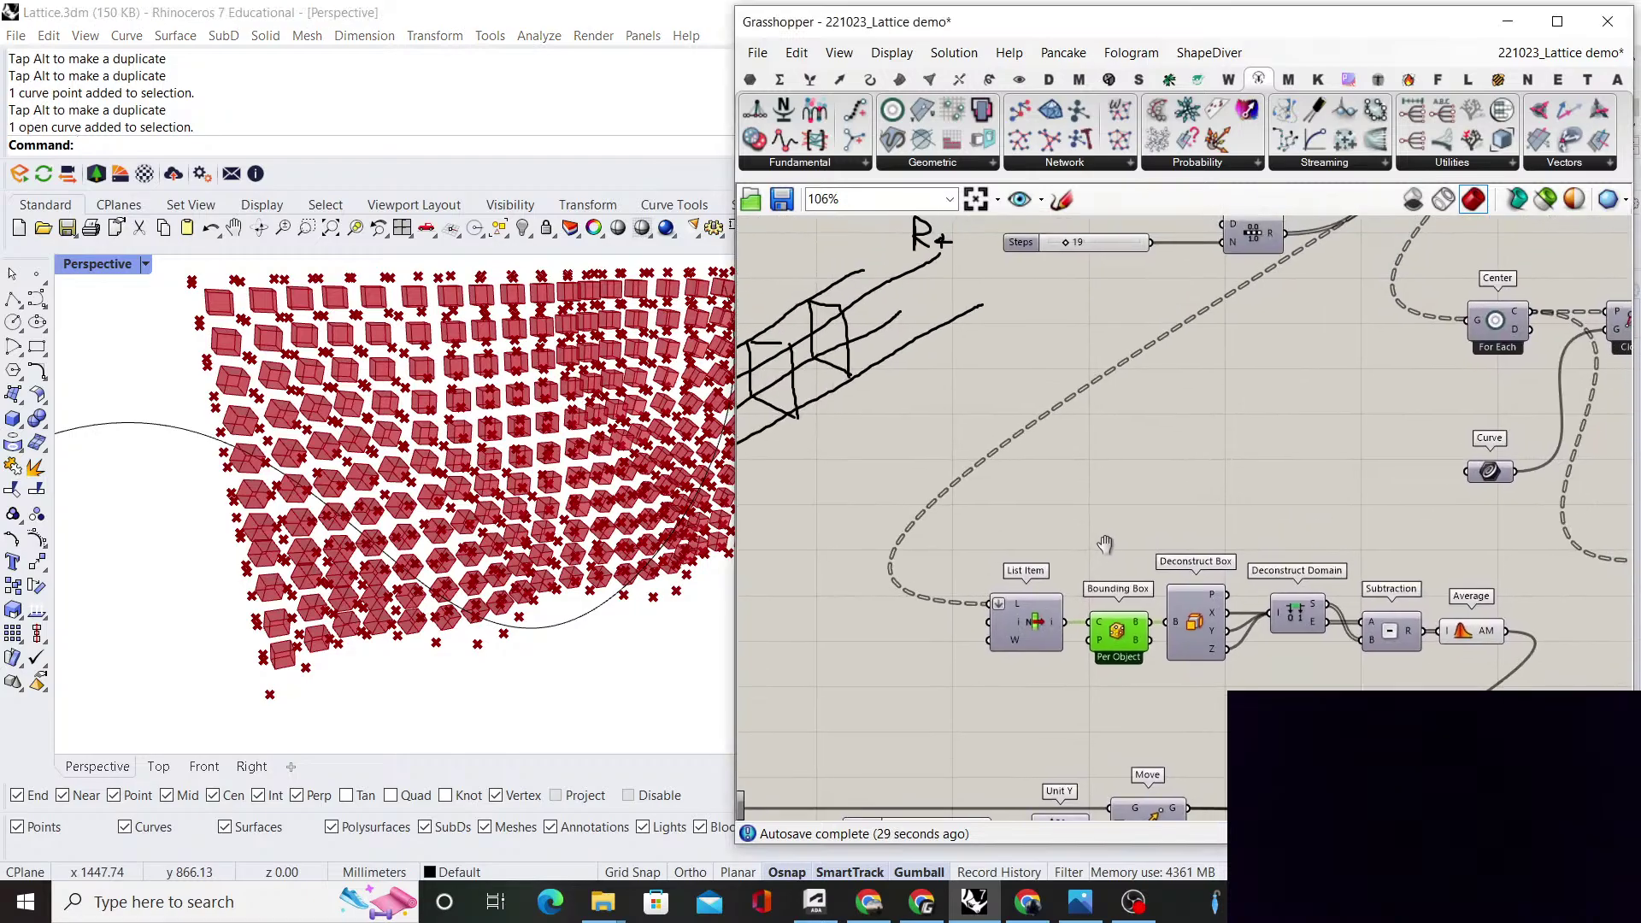
pyautogui.moveTo(1105, 538); pyautogui.dragTo(1099, 557, button='right')
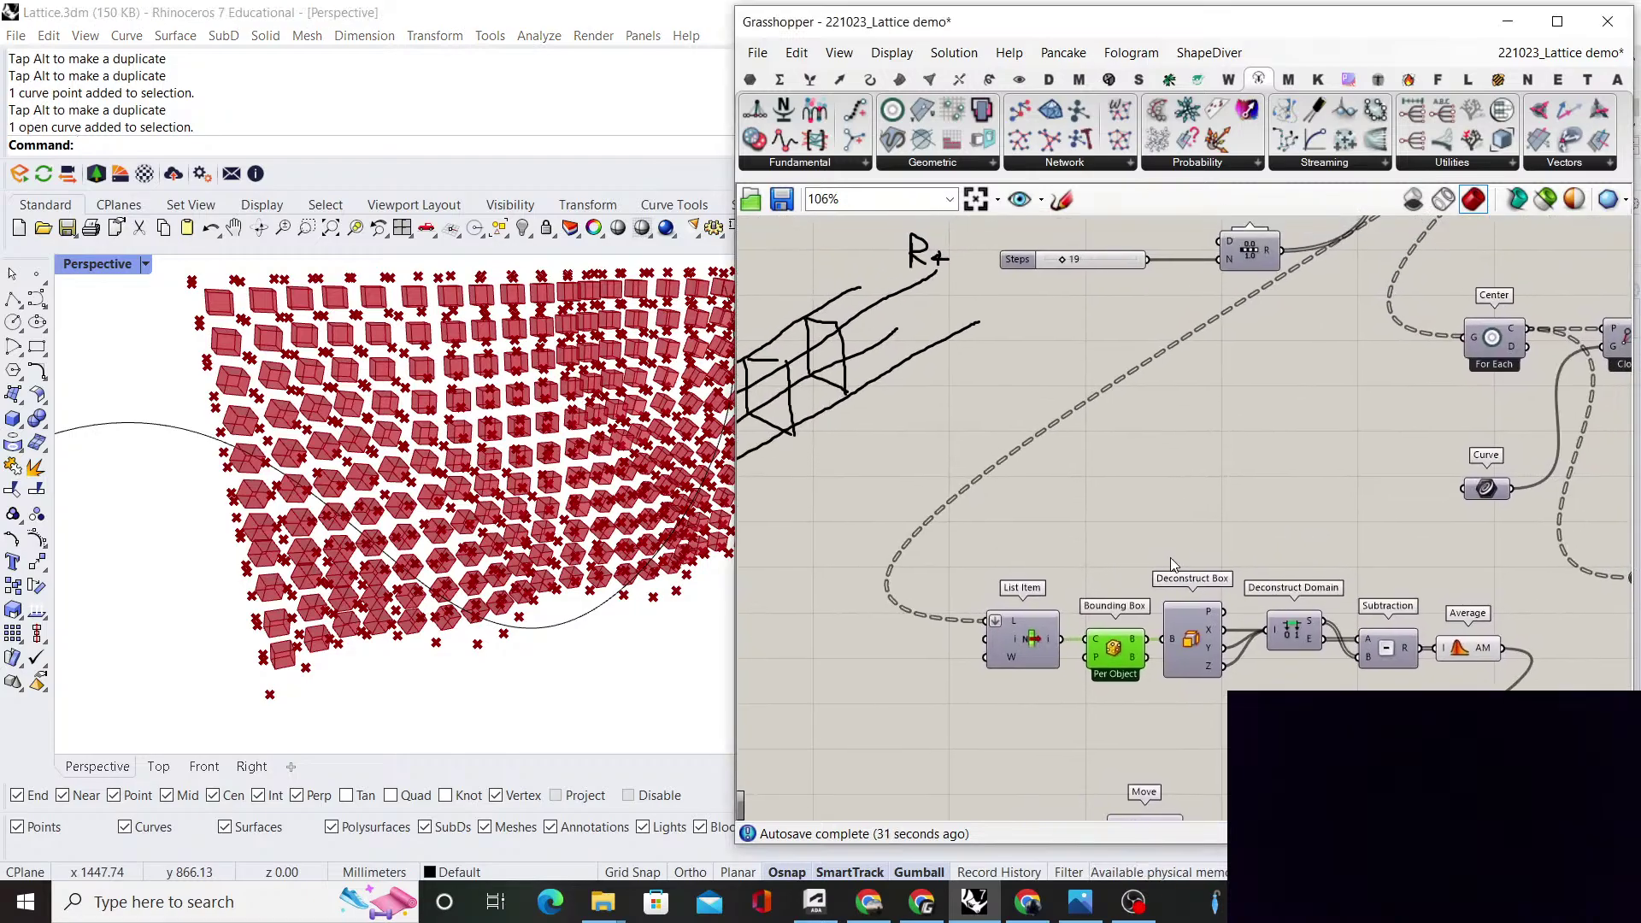
# Add a Volume component above the Deconstruct Box component
pyautogui.doubleClick(1187, 523)
pyautogui.write('volume')
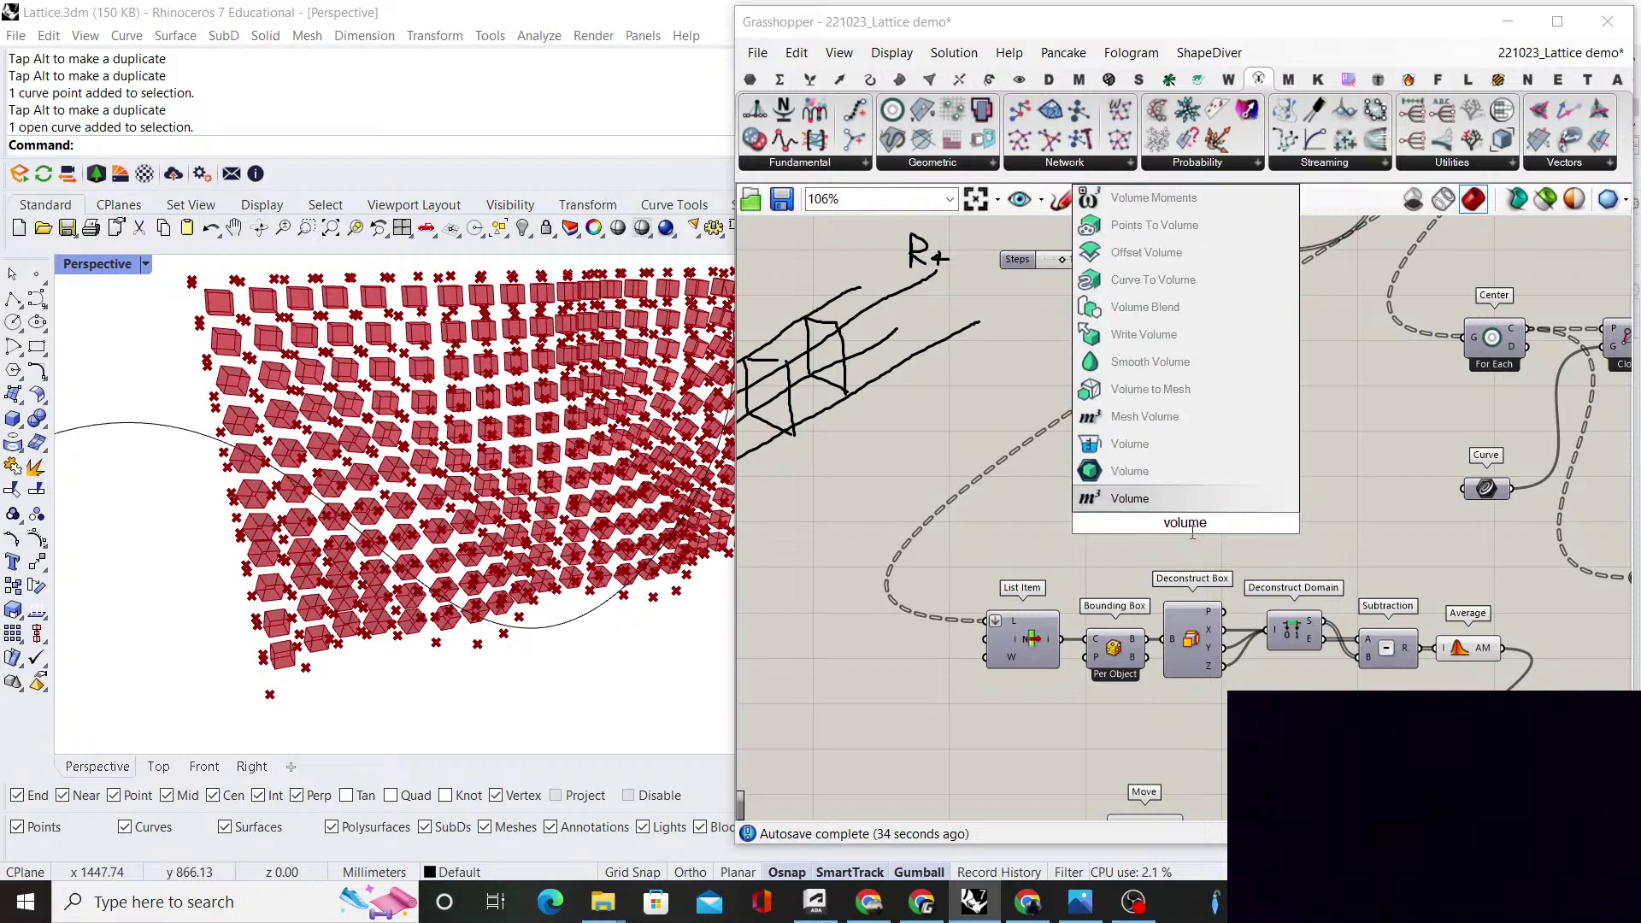
pyautogui.press('Return')
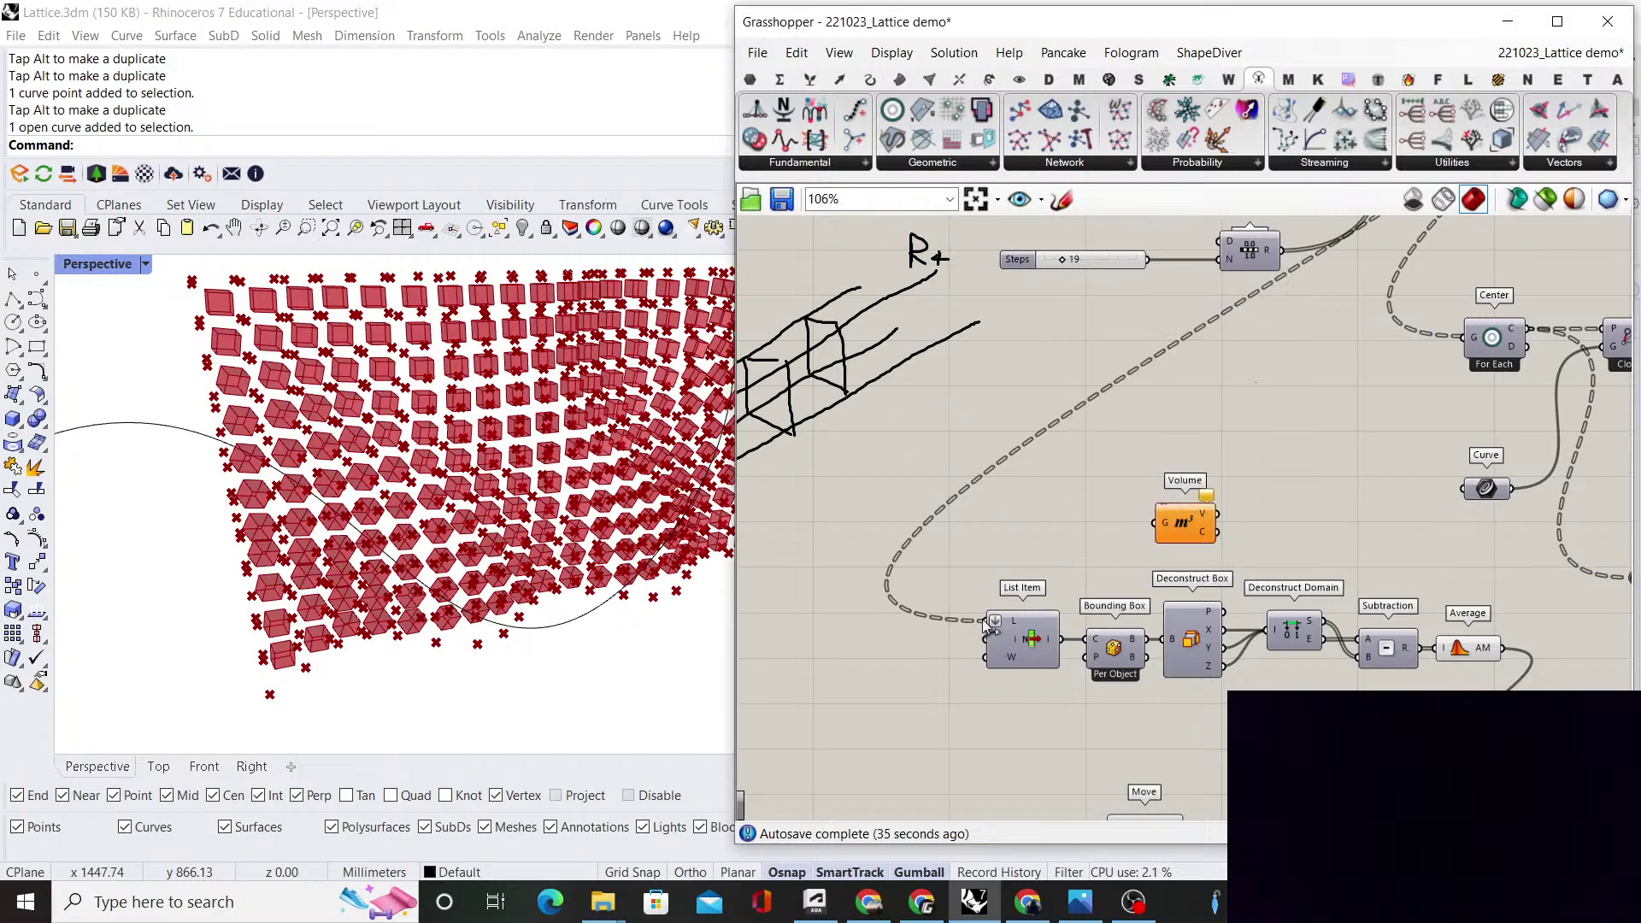
# Add a Flatten Tree component, feed it the twisted boxes through a Relay placed before List Item, and connect its output to Volume's G input
pyautogui.doubleClick(894, 649)
pyautogui.write('flatten')
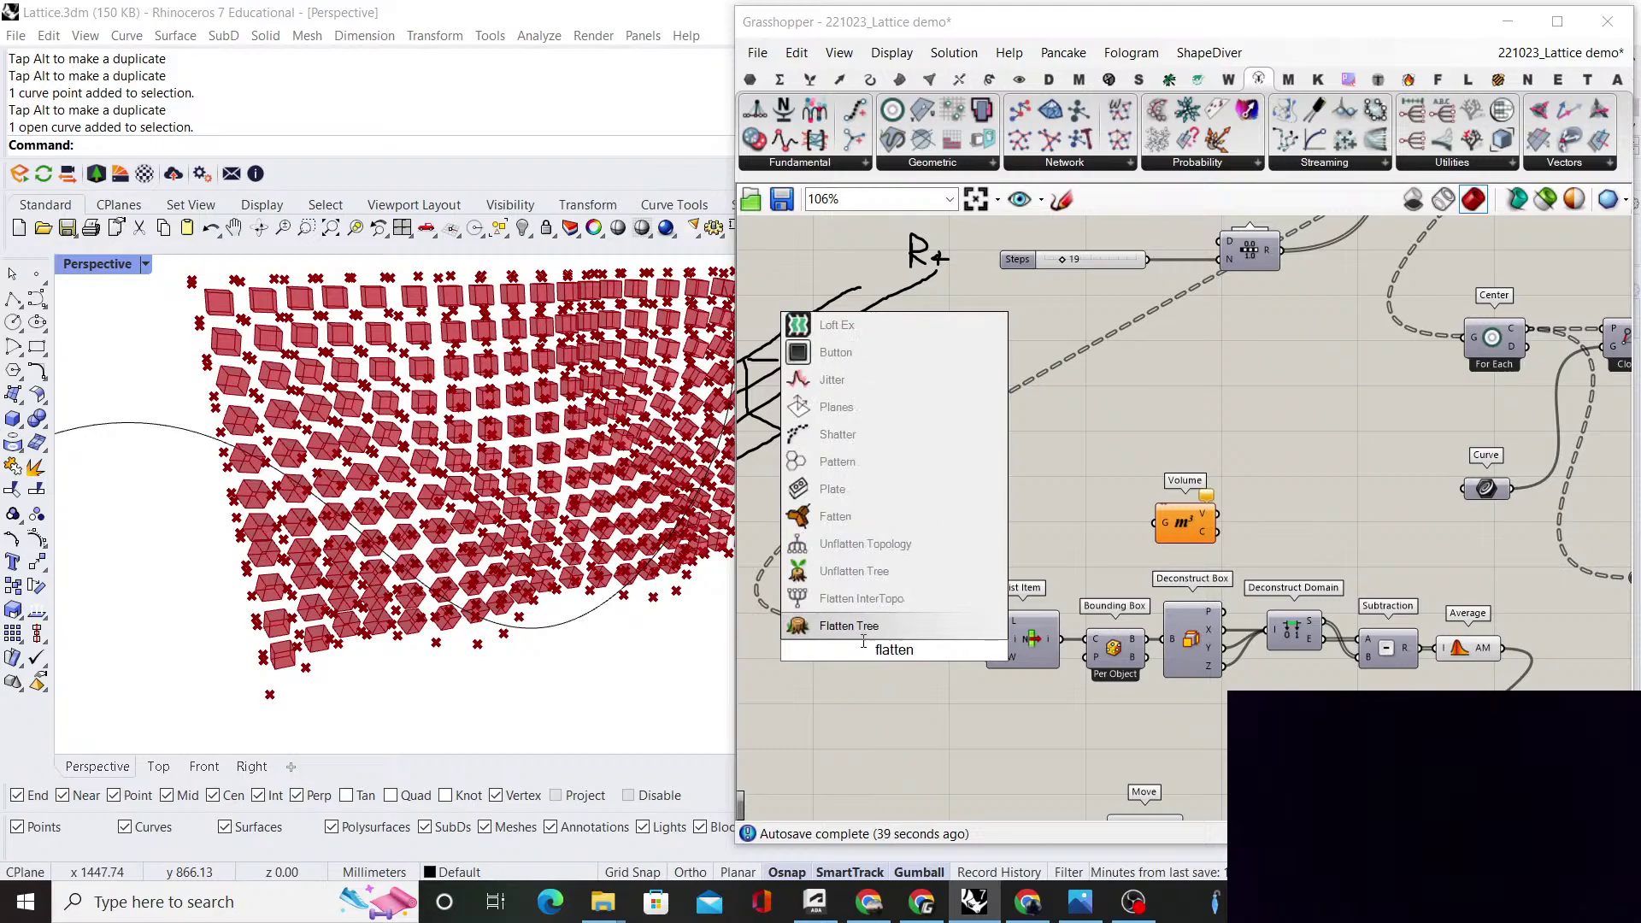
pyautogui.press('Return')
pyautogui.moveTo(923, 656); pyautogui.dragTo(996, 560)
pyautogui.moveTo(1018, 532)
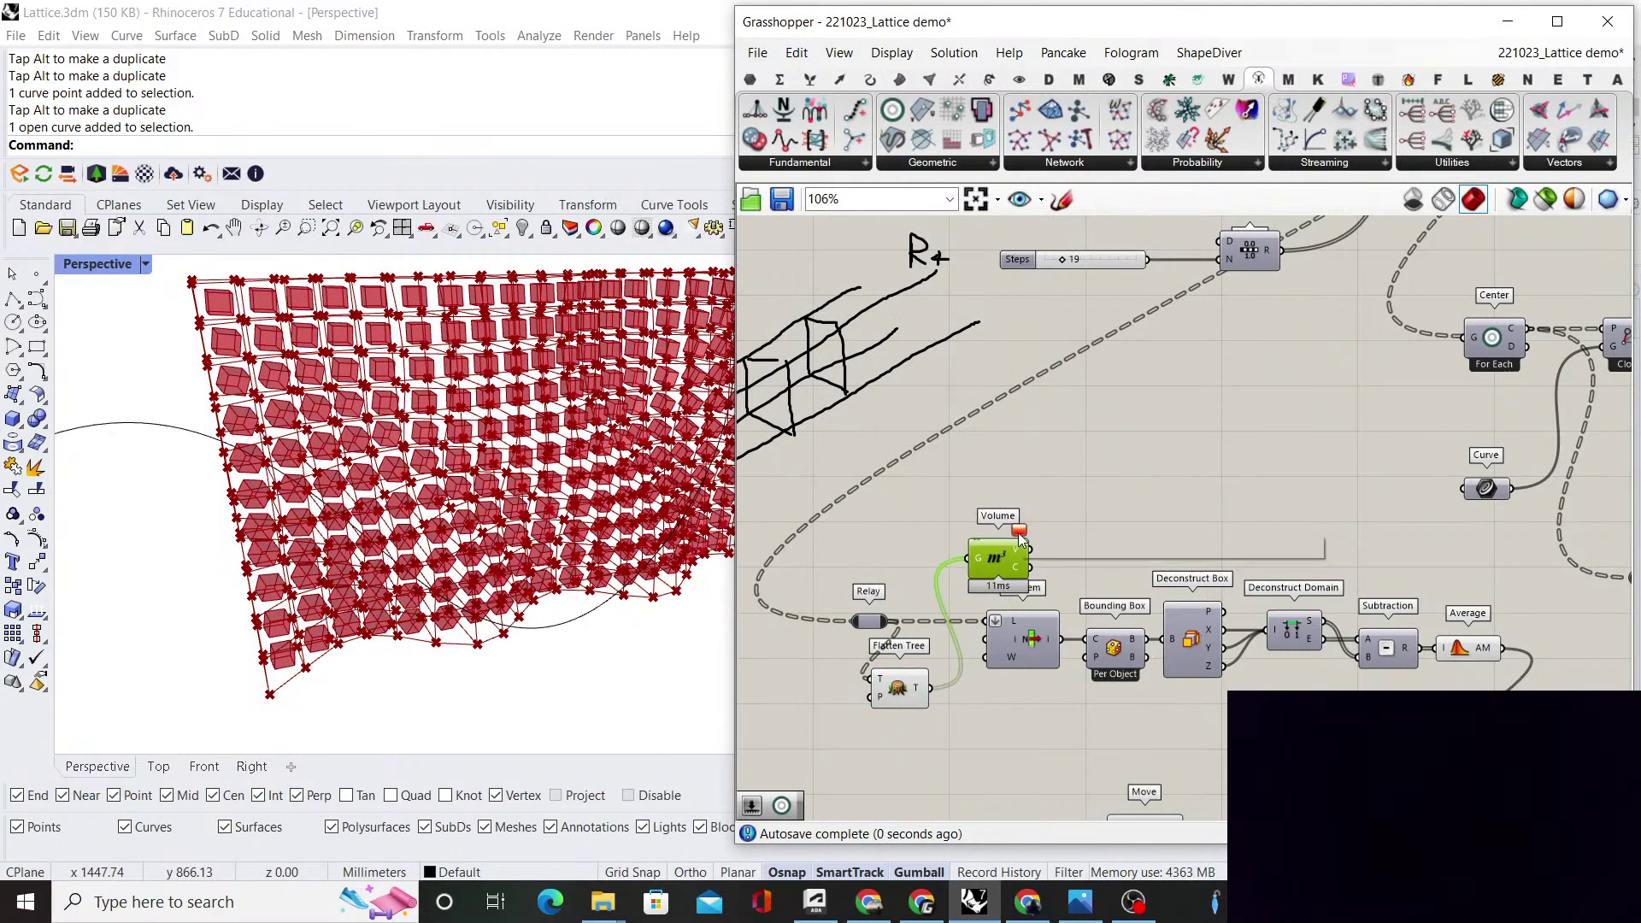
pyautogui.click(1065, 492)
# Line up Flatten Tree and Volume in a row above the List Item chain
pyautogui.moveTo(925, 688)
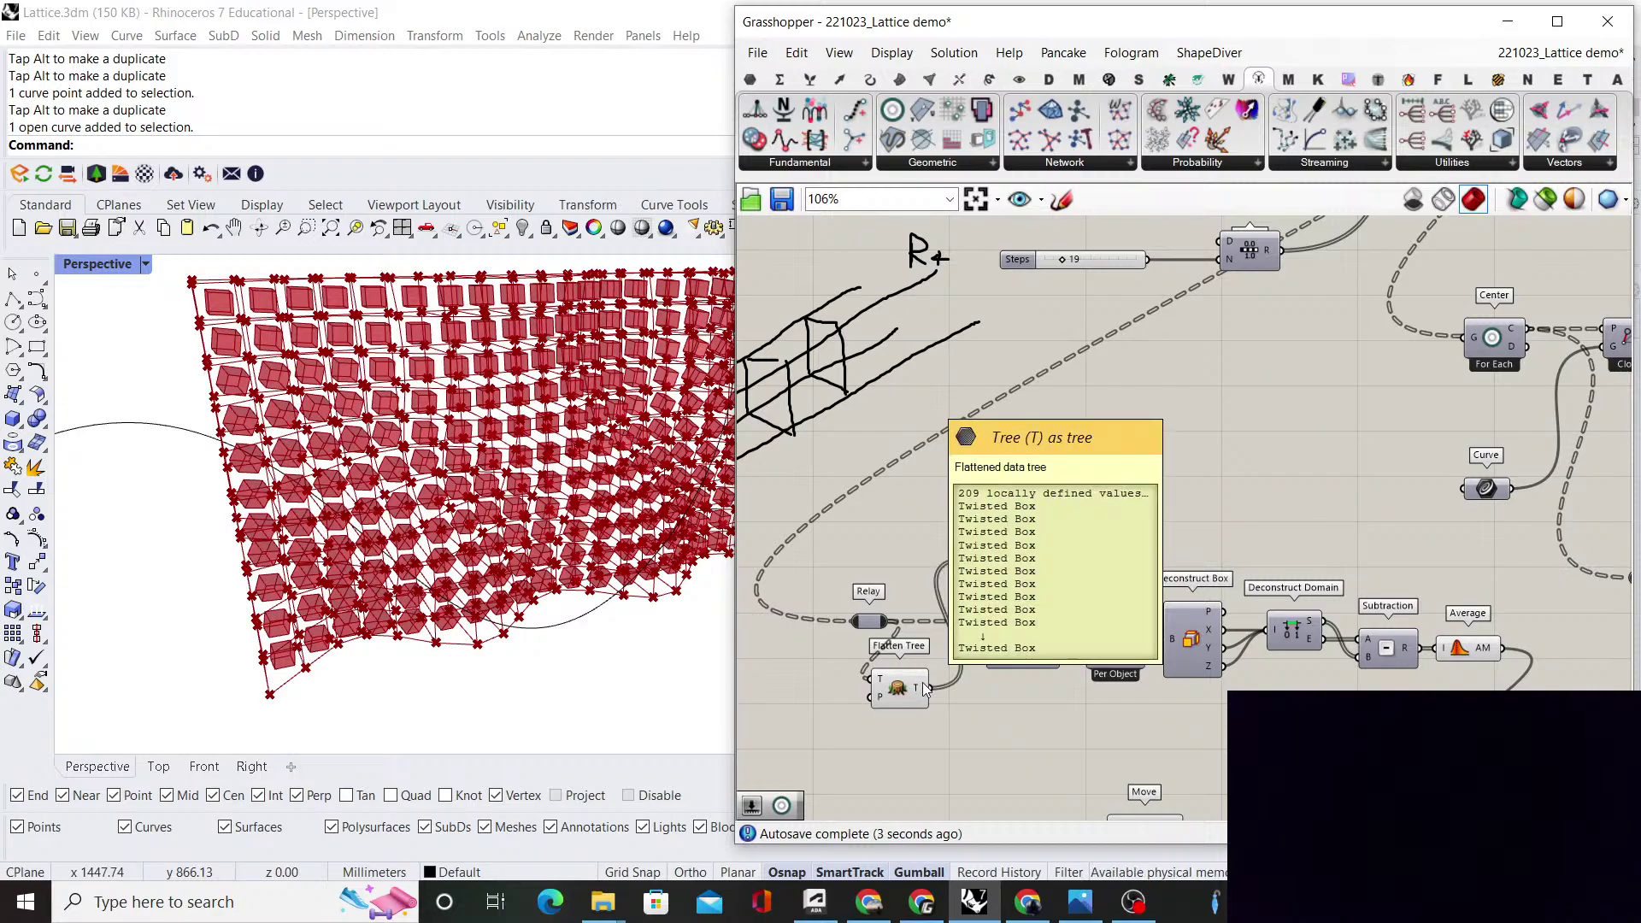
pyautogui.moveTo(940, 757); pyautogui.dragTo(952, 691, button='right')
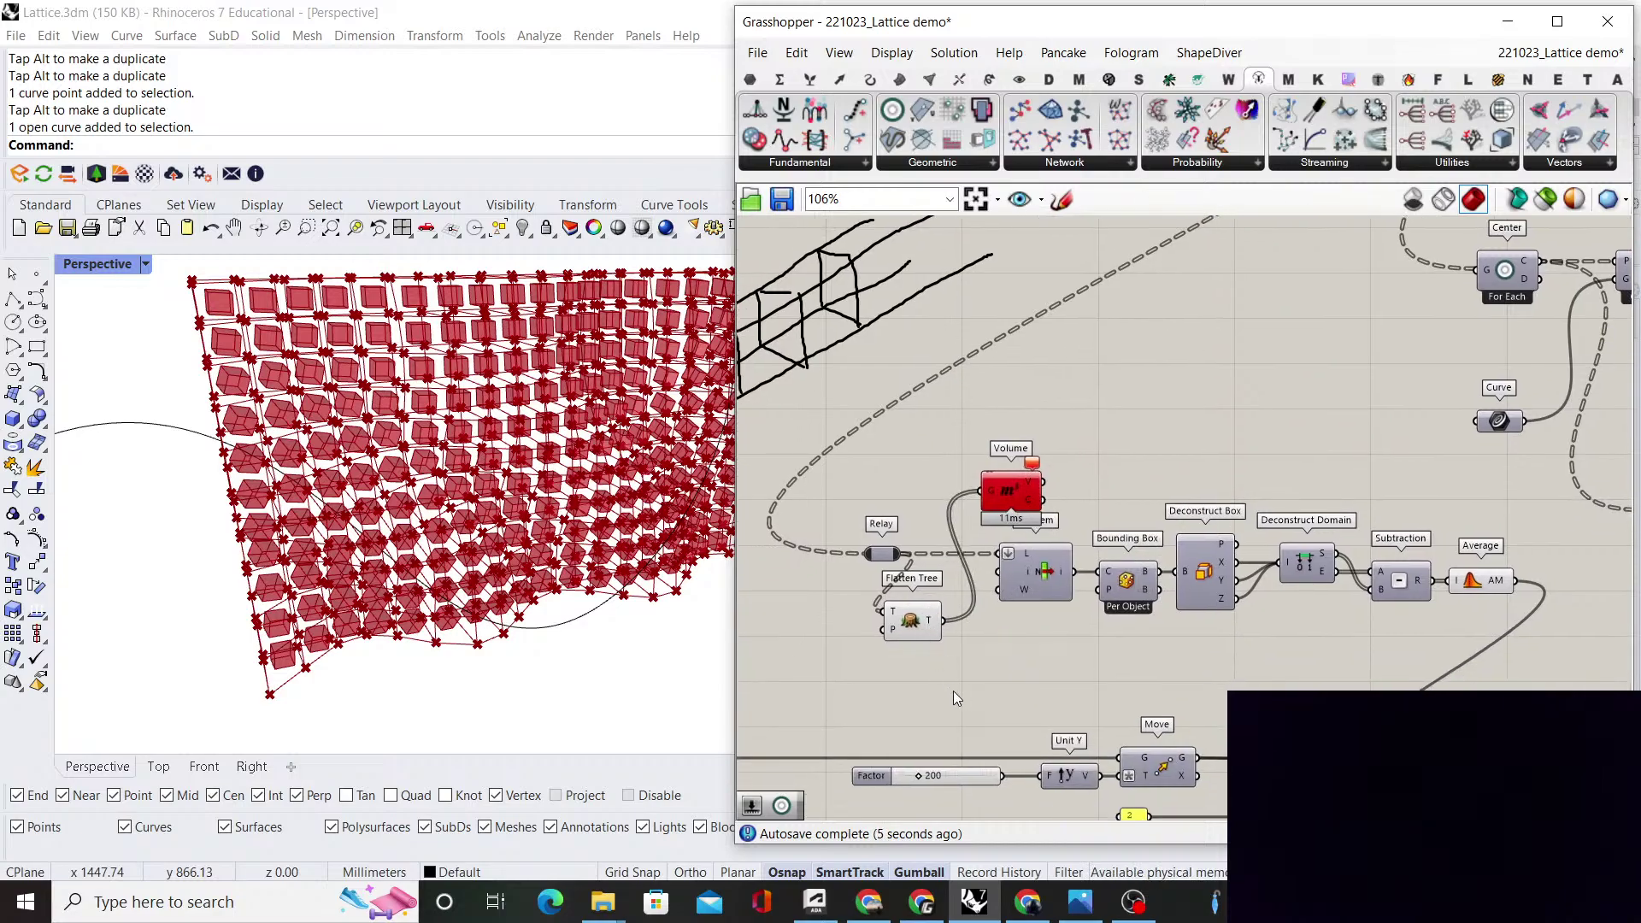
pyautogui.moveTo(1007, 494); pyautogui.dragTo(1151, 458)
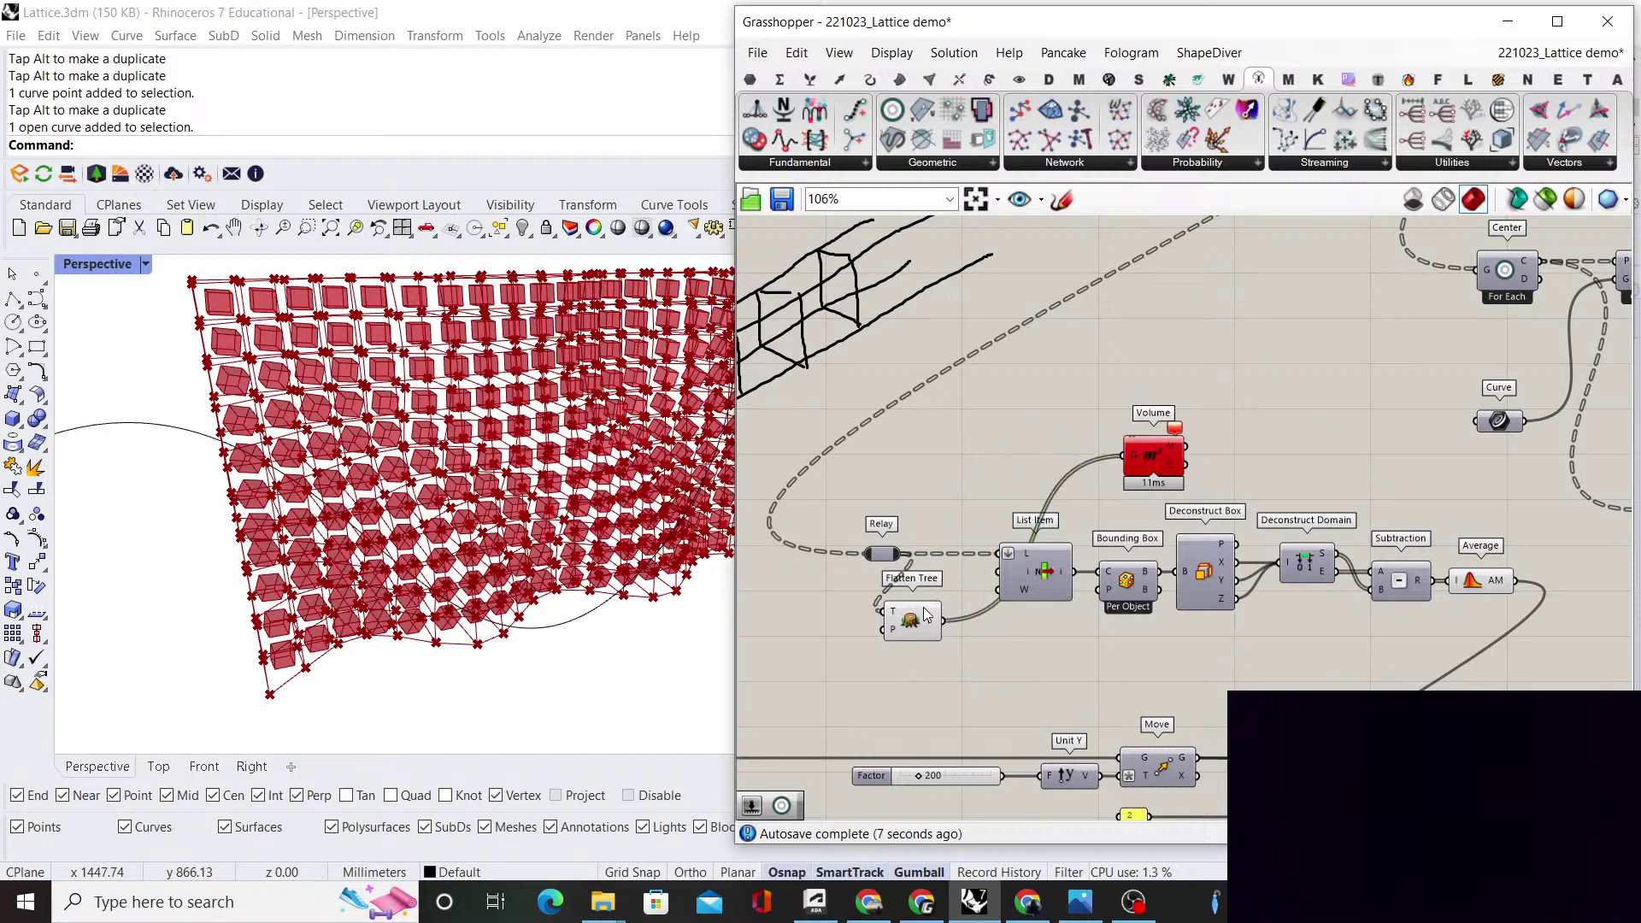
pyautogui.moveTo(911, 620); pyautogui.dragTo(1150, 465)
pyautogui.click(1075, 402)
pyautogui.scroll(3, 1069, 444)
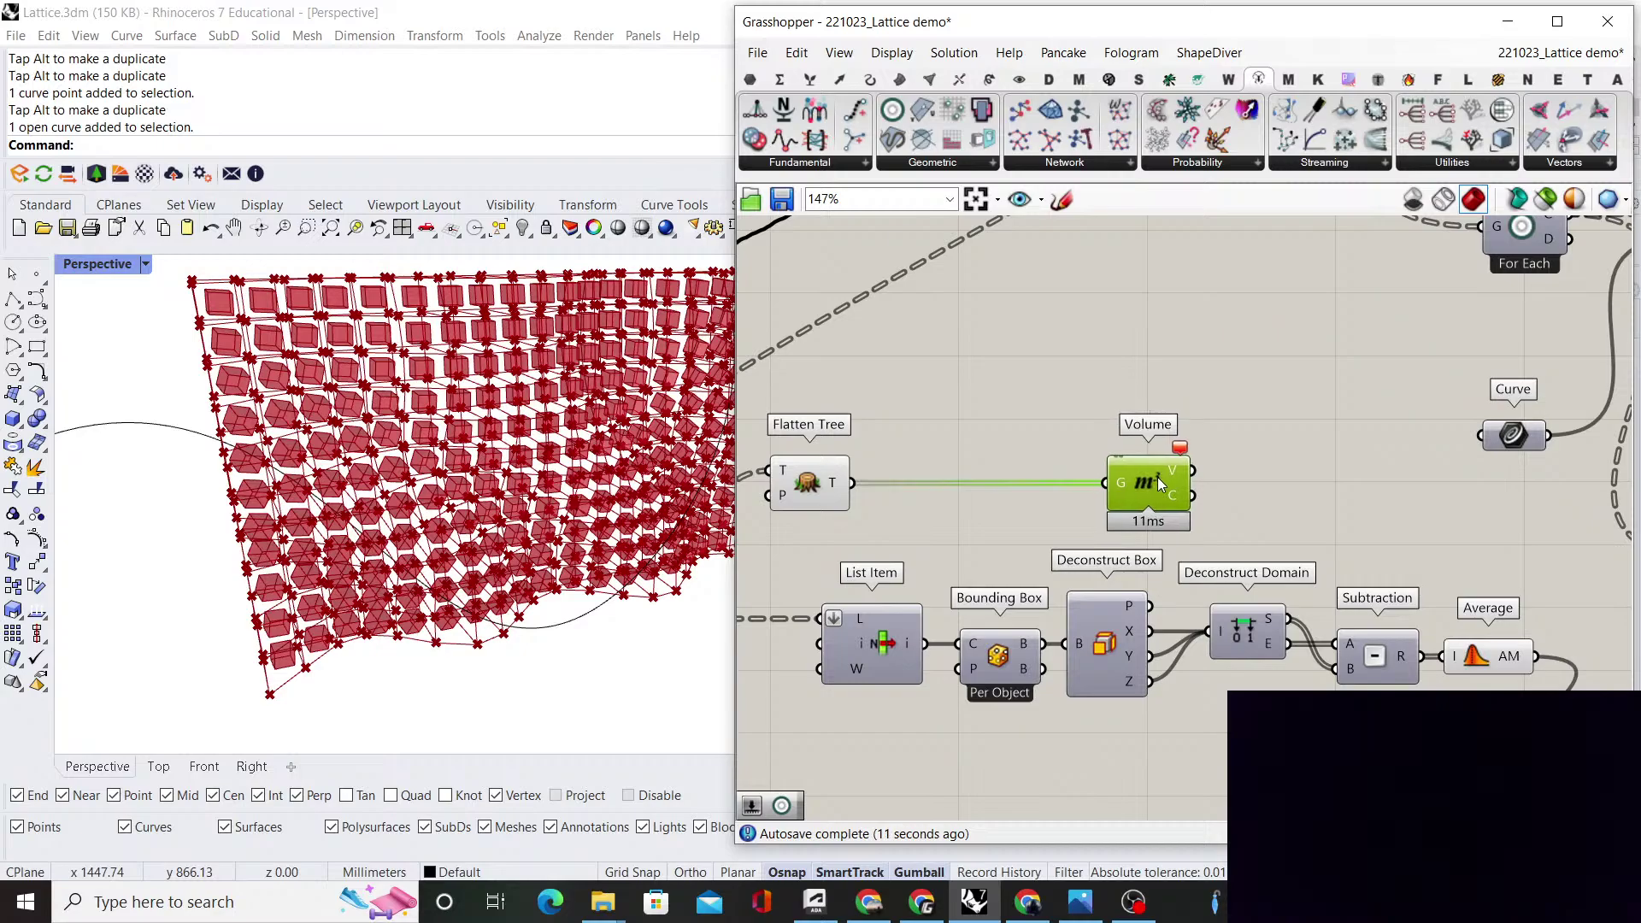
# Duplicate the Per Object Bounding Box and insert the copy between Flatten Tree and Volume, moving Volume close behind it
pyautogui.click(1033, 618)
pyautogui.keyDown('alt'); pyautogui.moveTo(1005, 651); pyautogui.dragTo(974, 506); pyautogui.keyUp('alt')
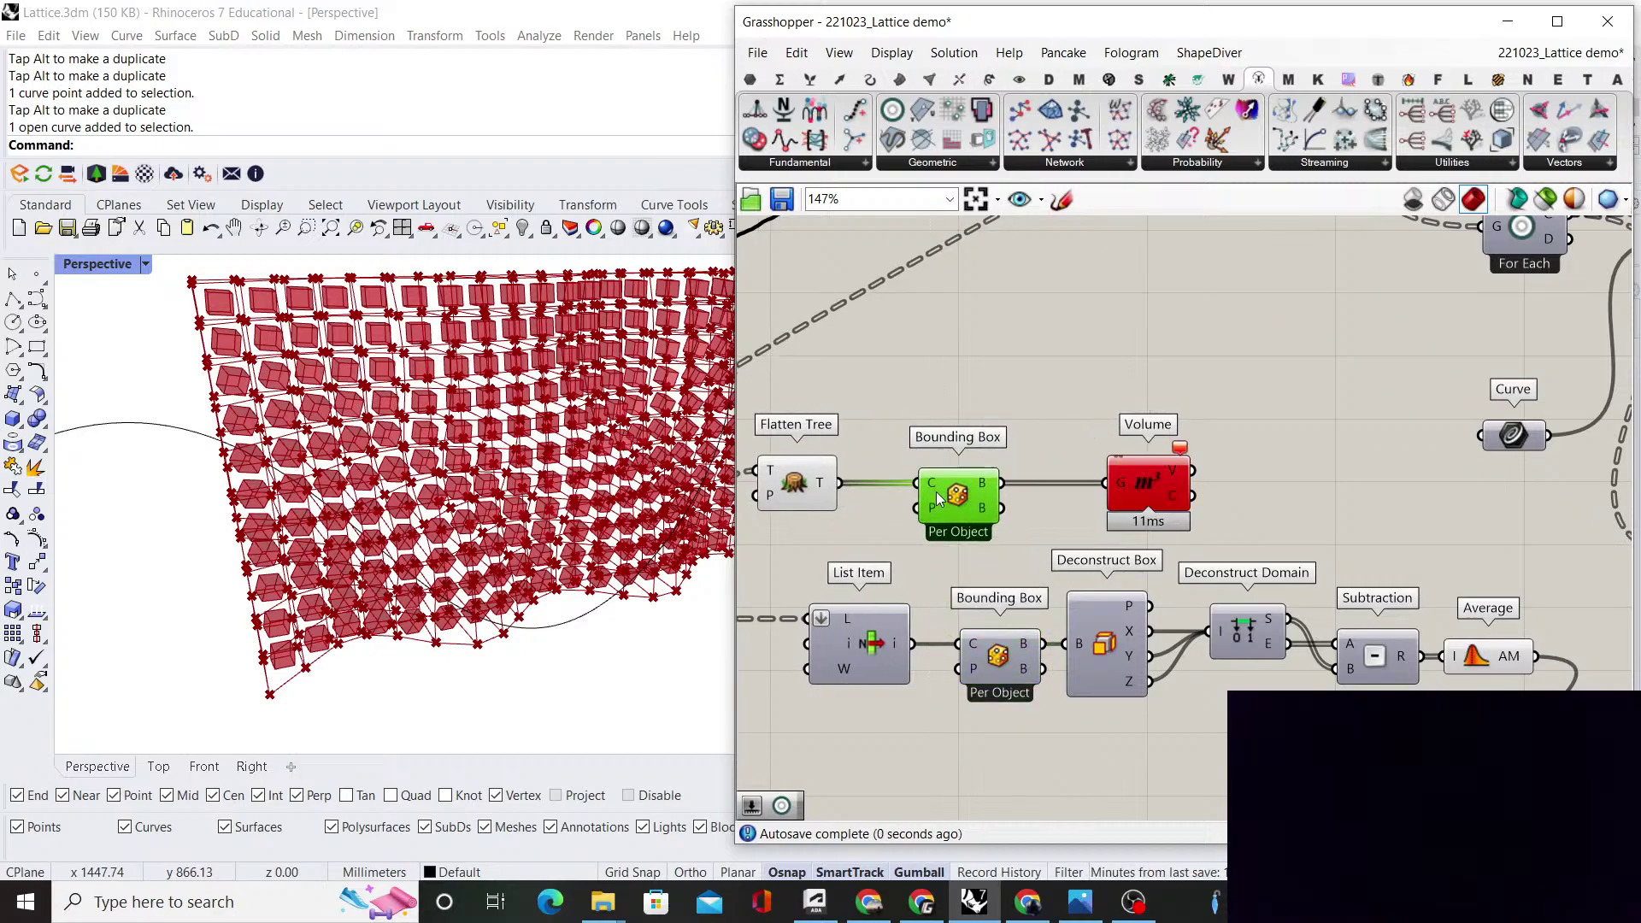
pyautogui.click(983, 432)
pyautogui.hotkey('ctrl', 'z')
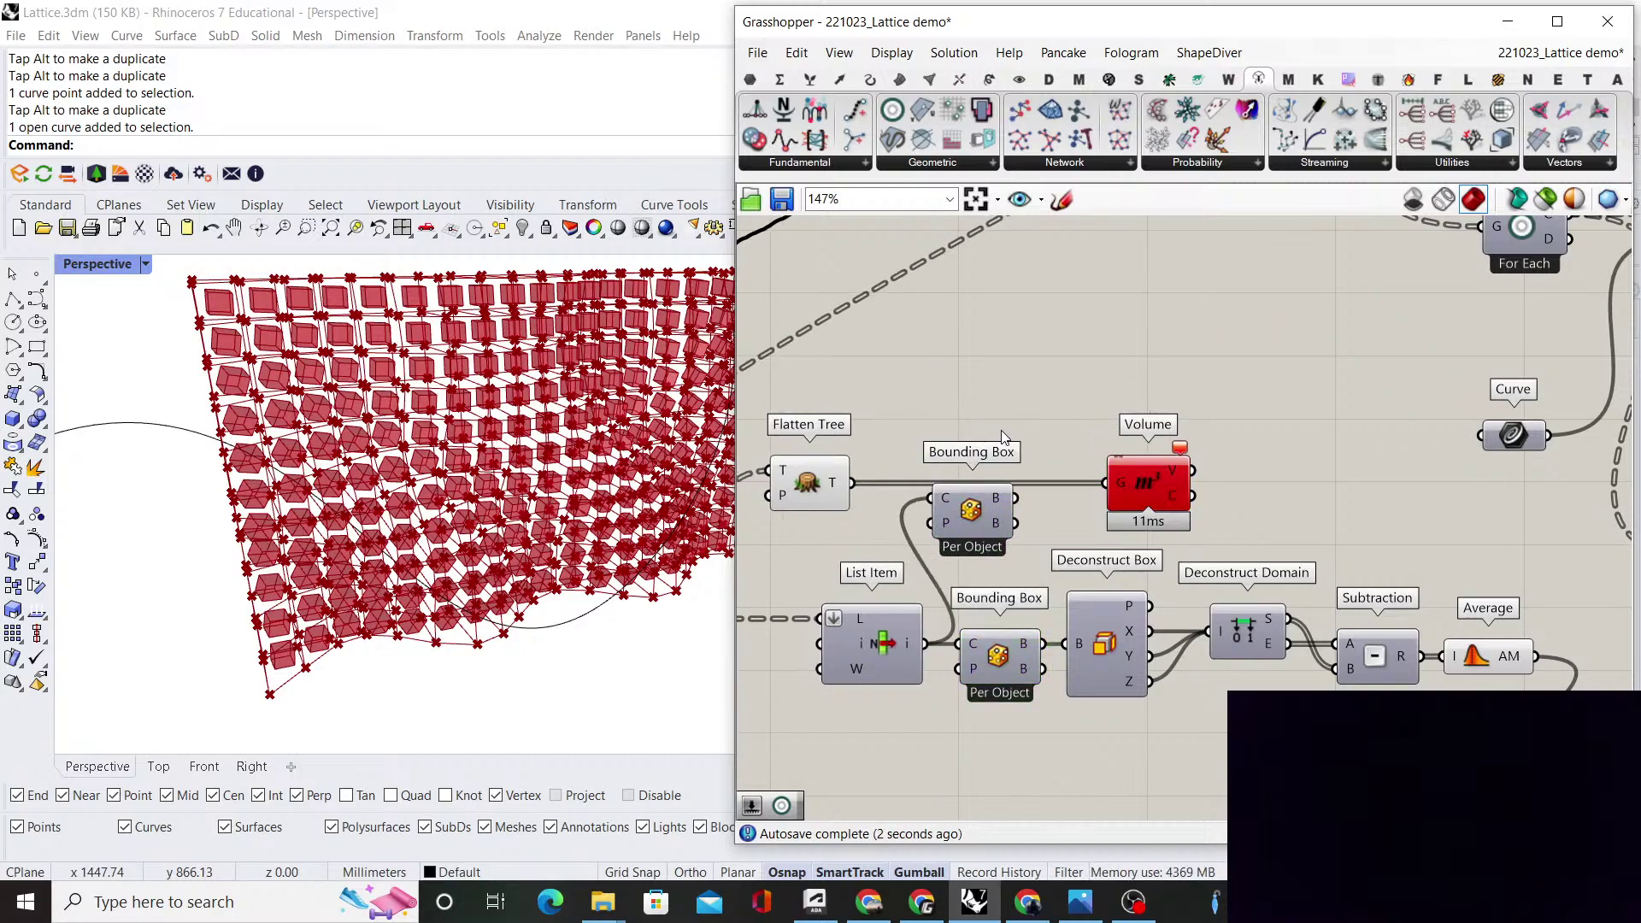
pyautogui.moveTo(961, 502); pyautogui.dragTo(911, 485)
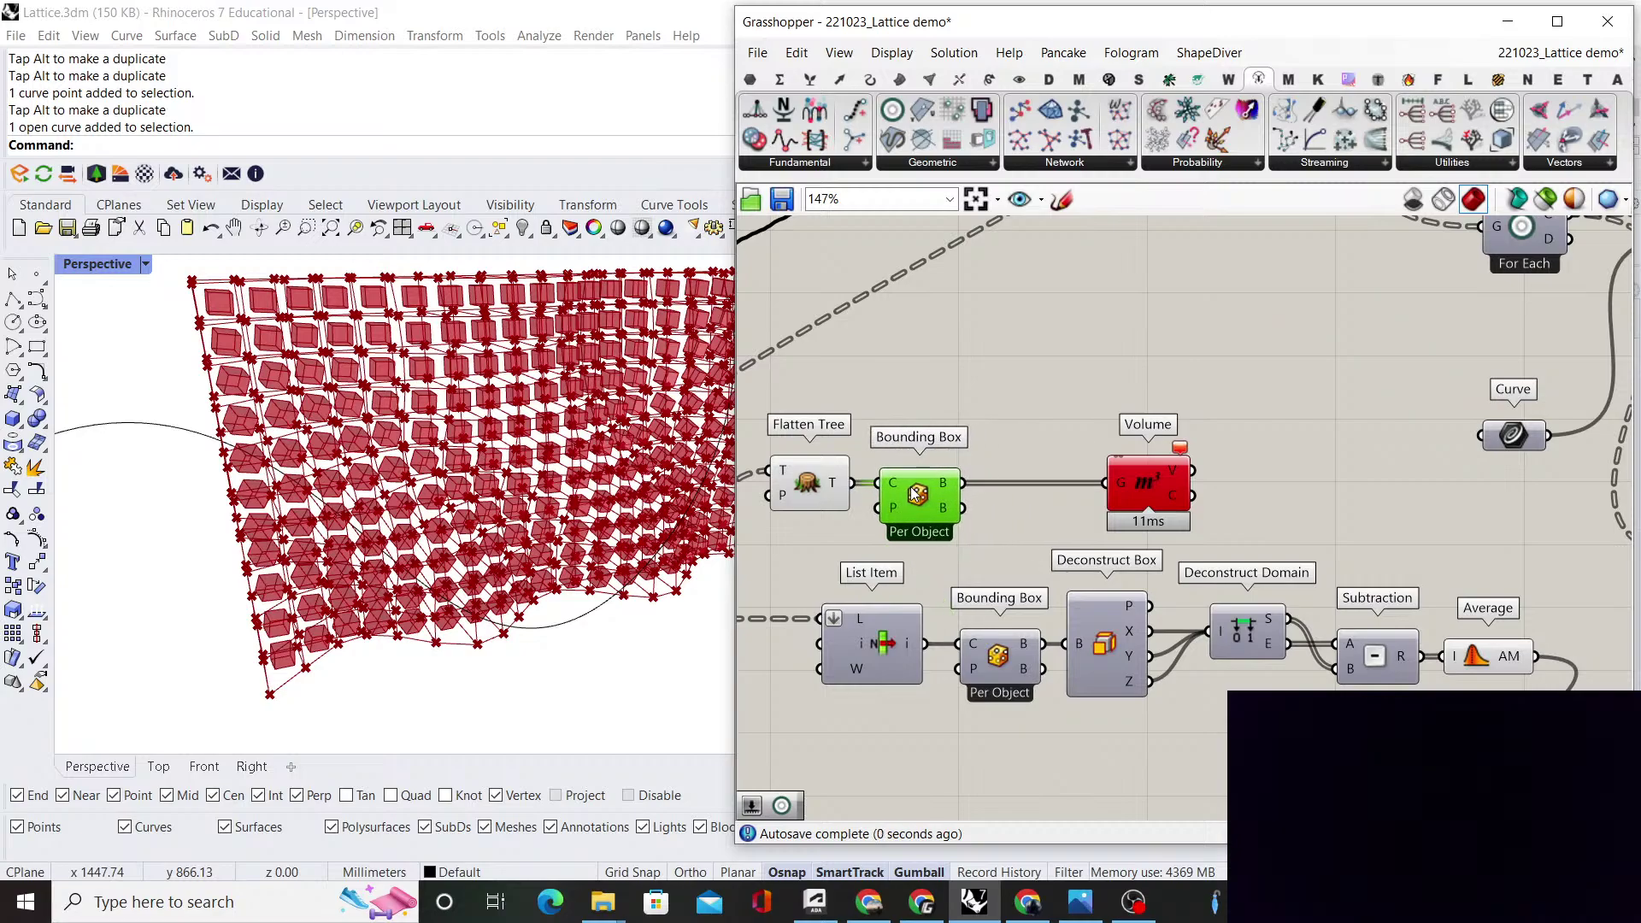
pyautogui.moveTo(983, 433); pyautogui.dragTo(956, 434, button='right')
pyautogui.moveTo(1095, 480); pyautogui.dragTo(1001, 485)
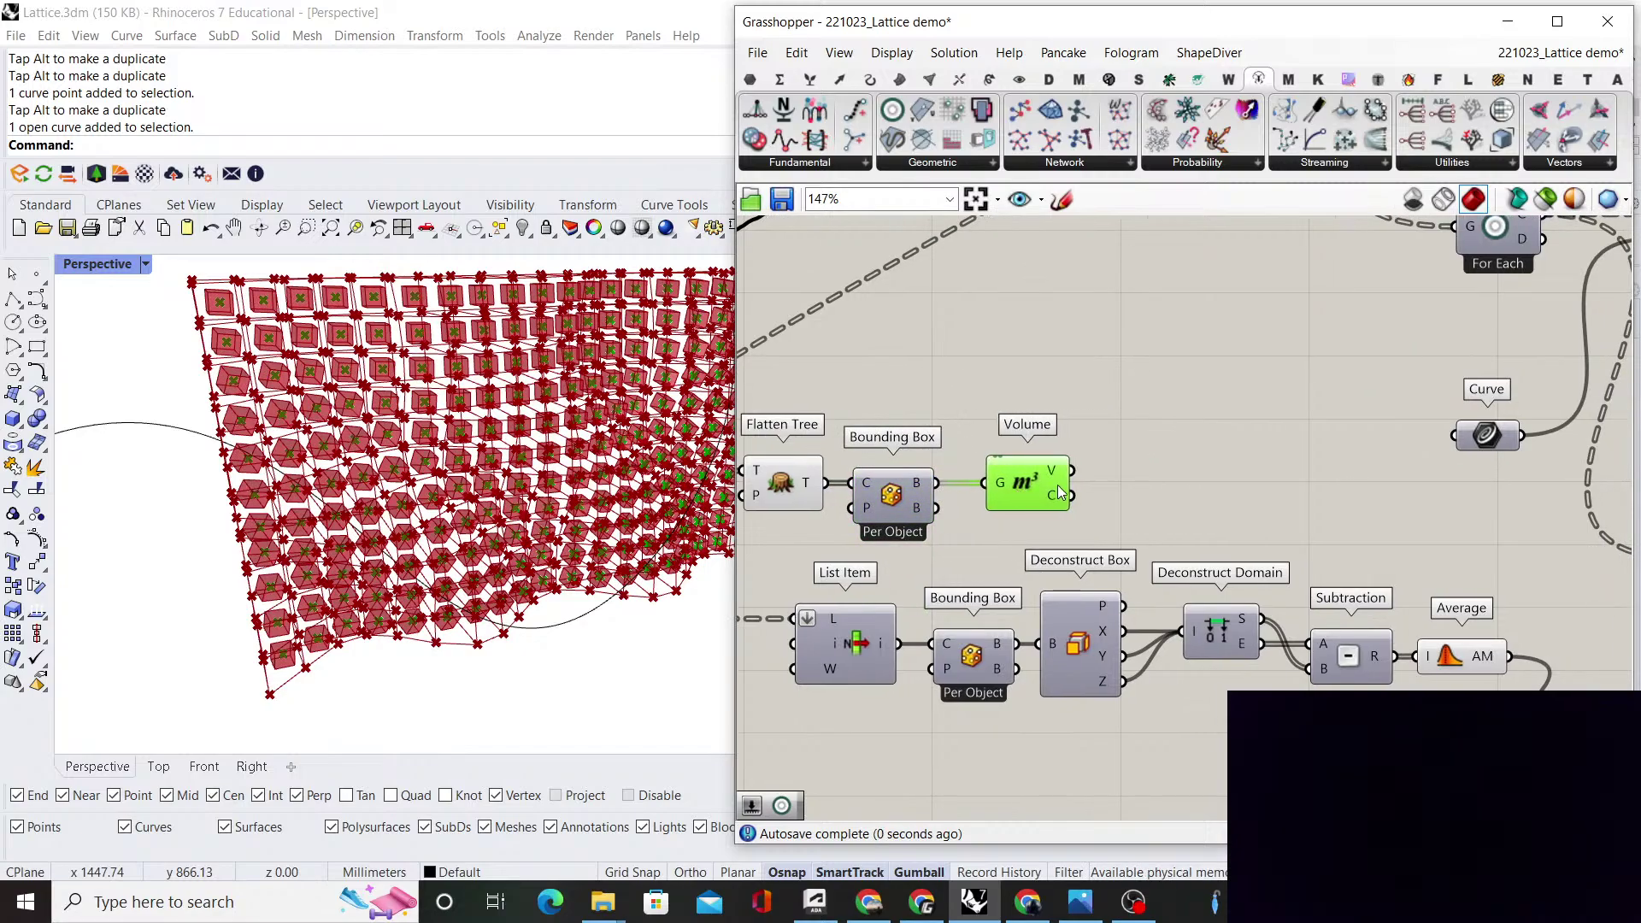
# Add an Average component after Volume and feed it with Volume's V output
pyautogui.doubleClick(1135, 467)
pyautogui.write('average')
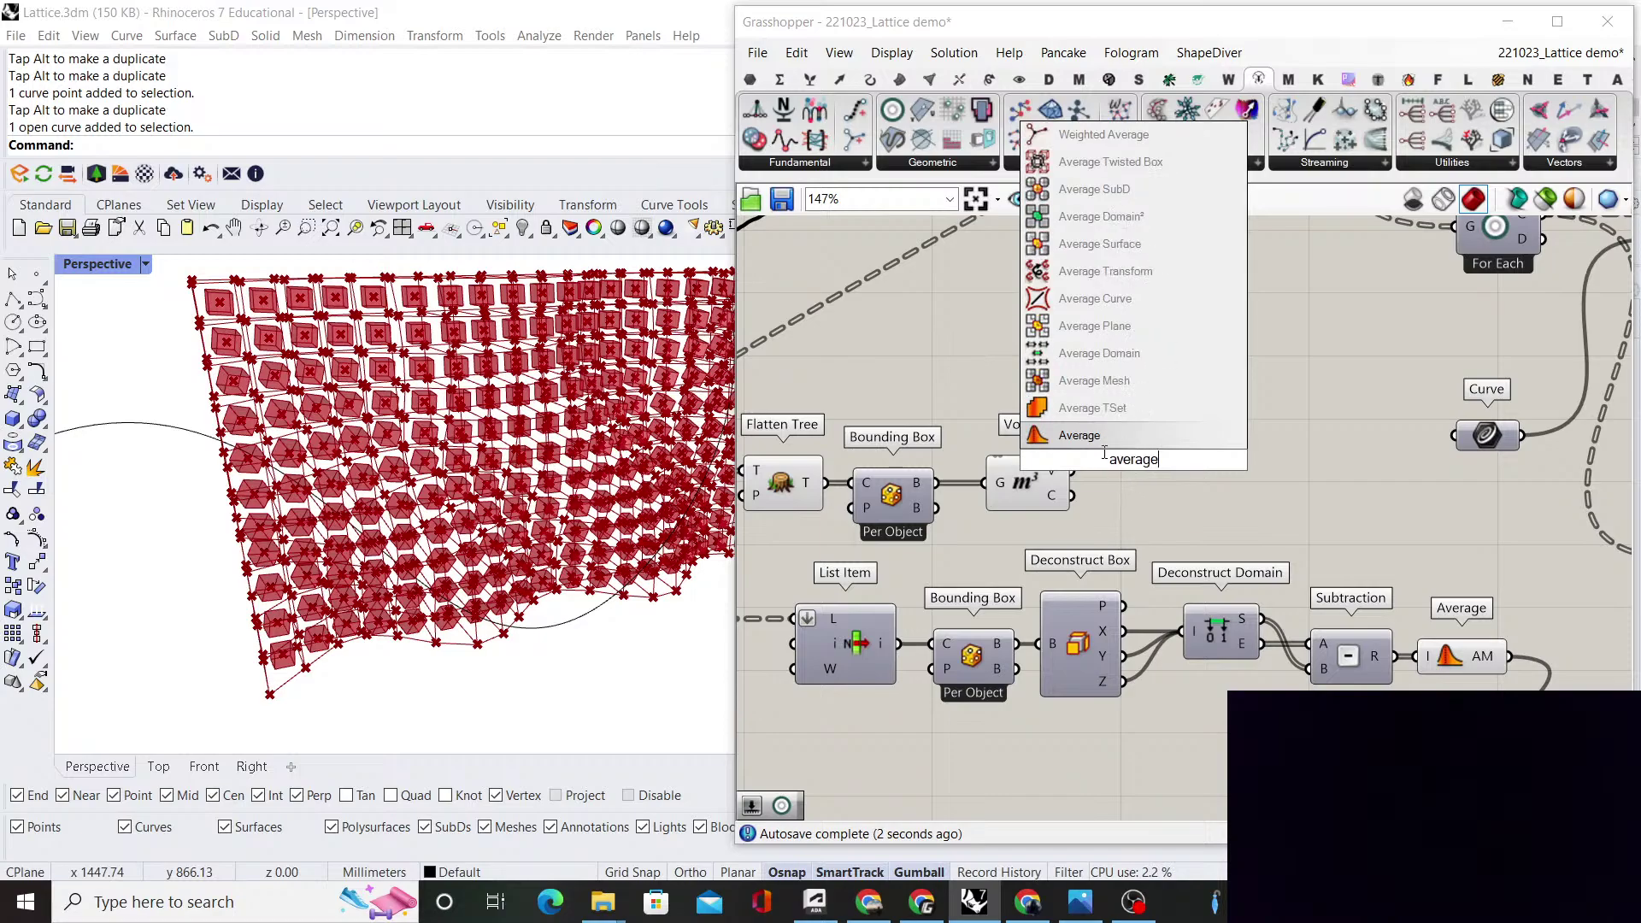
pyautogui.press('Return')
pyautogui.moveTo(1128, 466); pyautogui.dragTo(1156, 468)
pyautogui.click(1138, 395)
# Turn off the preview of Flatten Tree, the upper Bounding Box and Volume
pyautogui.scroll(-3, 1128, 462)
pyautogui.moveTo(1115, 535); pyautogui.dragTo(939, 403)
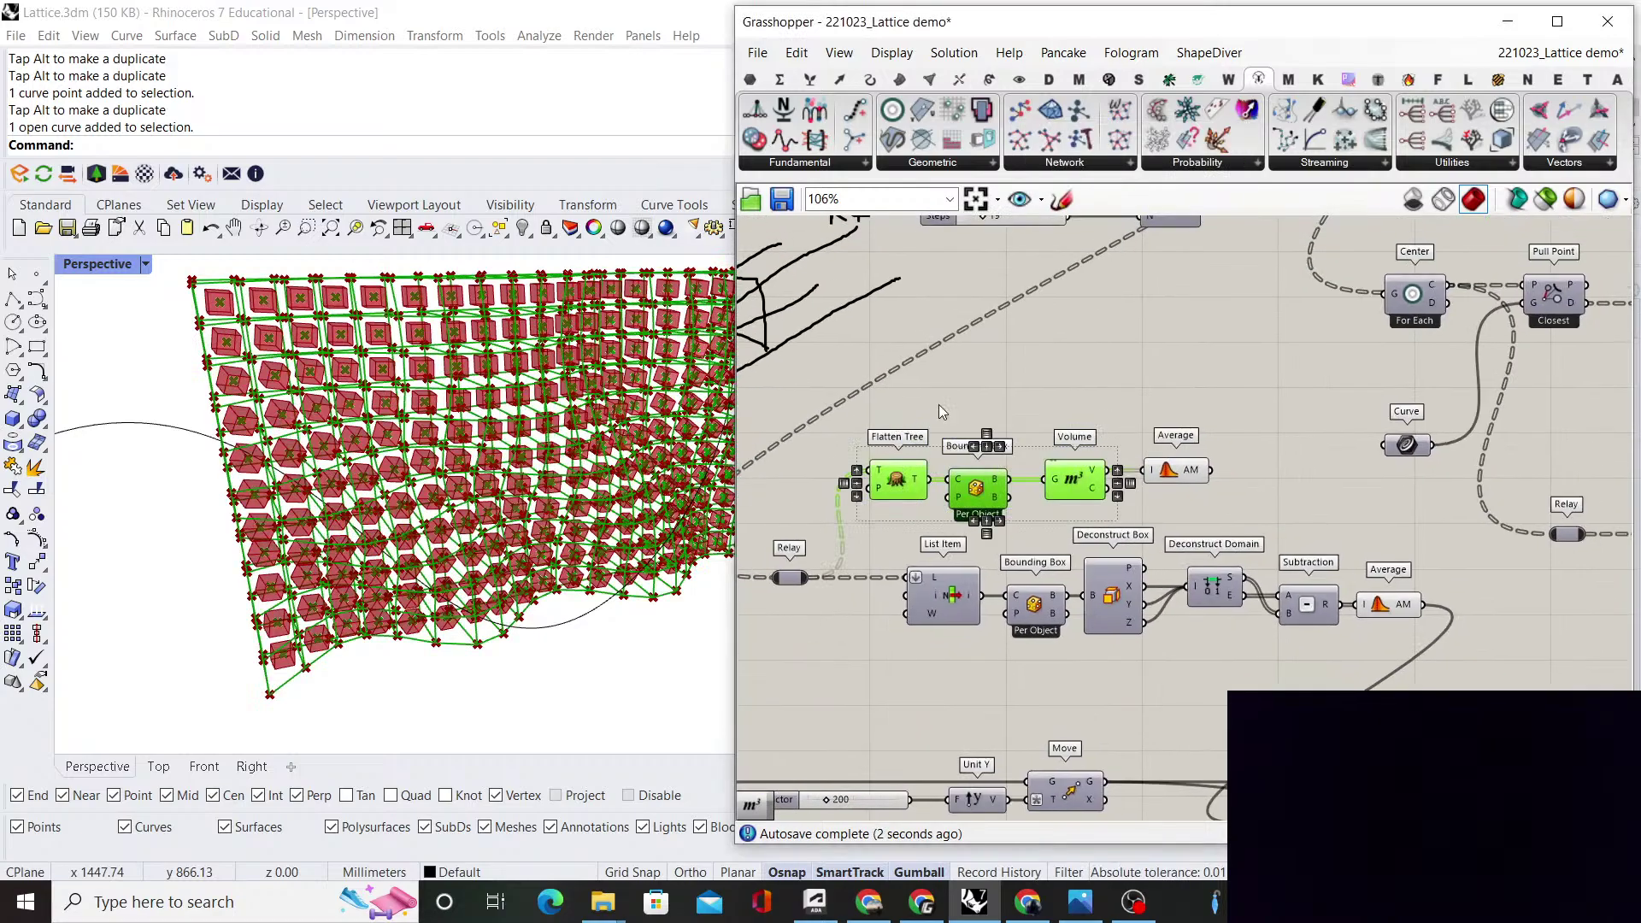
pyautogui.rightClick(938, 376)
pyautogui.click(974, 383)
pyautogui.click(1147, 378)
# Add an Equality Within Tolerance component after the upper Average, with Volume's V output in A and Average's AM output in B
pyautogui.scroll(3, 1149, 478)
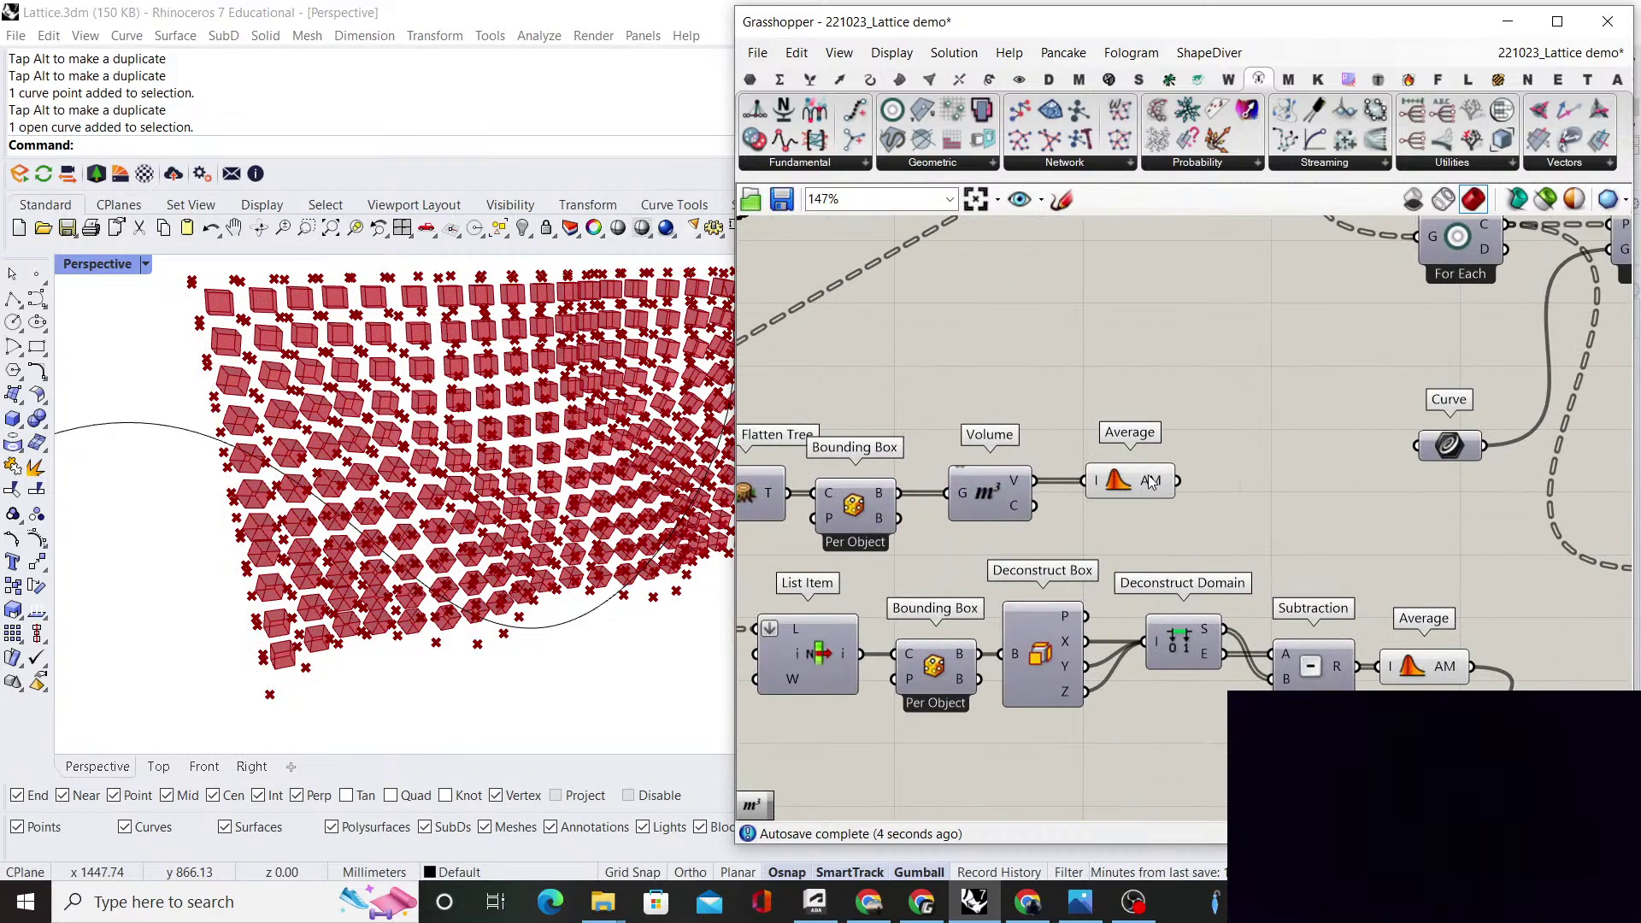
pyautogui.doubleClick(1146, 415)
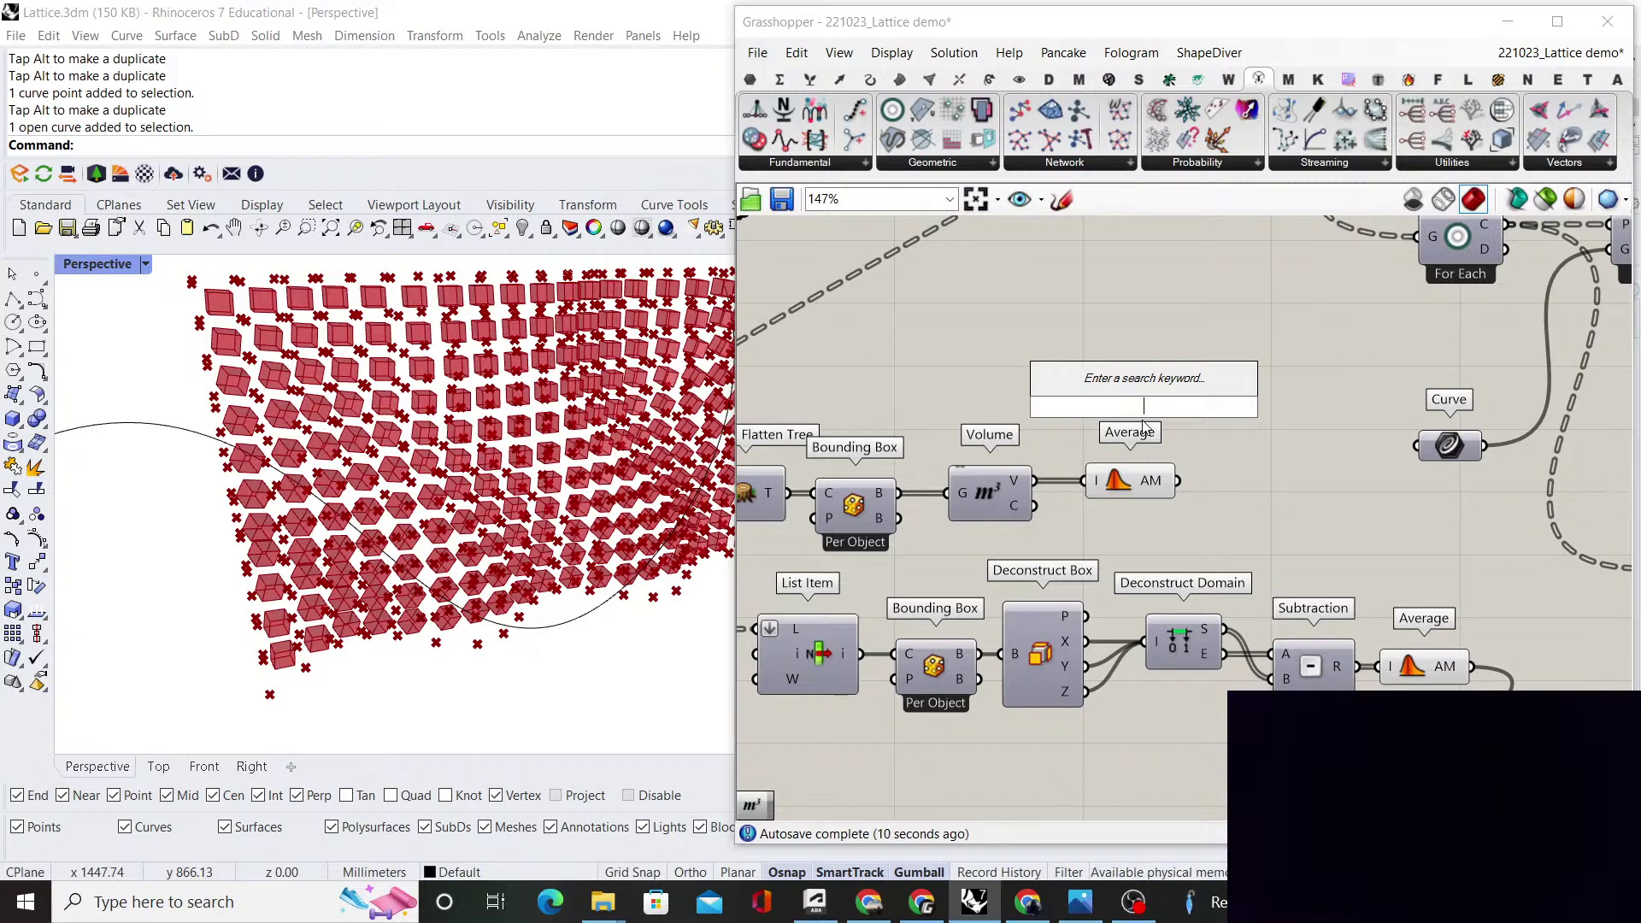
pyautogui.write('equality')
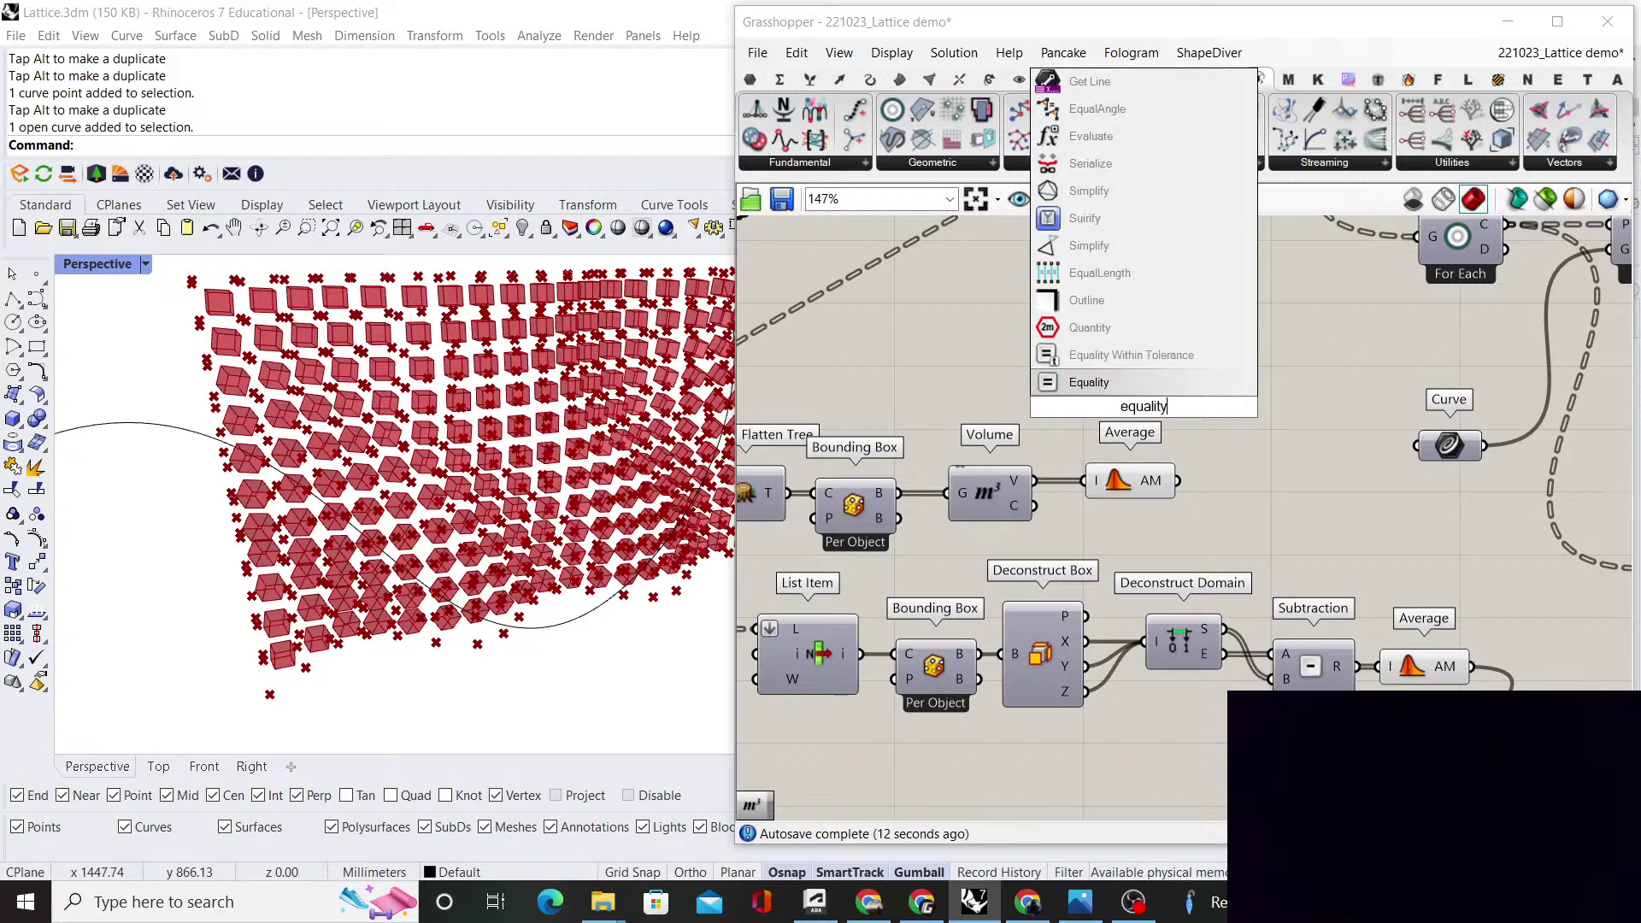
pyautogui.moveTo(1131, 355)
pyautogui.mouseDown()
pyautogui.moveTo(1128, 508)
pyautogui.moveTo(1234, 491)
pyautogui.moveTo(1243, 516)
pyautogui.mouseUp()
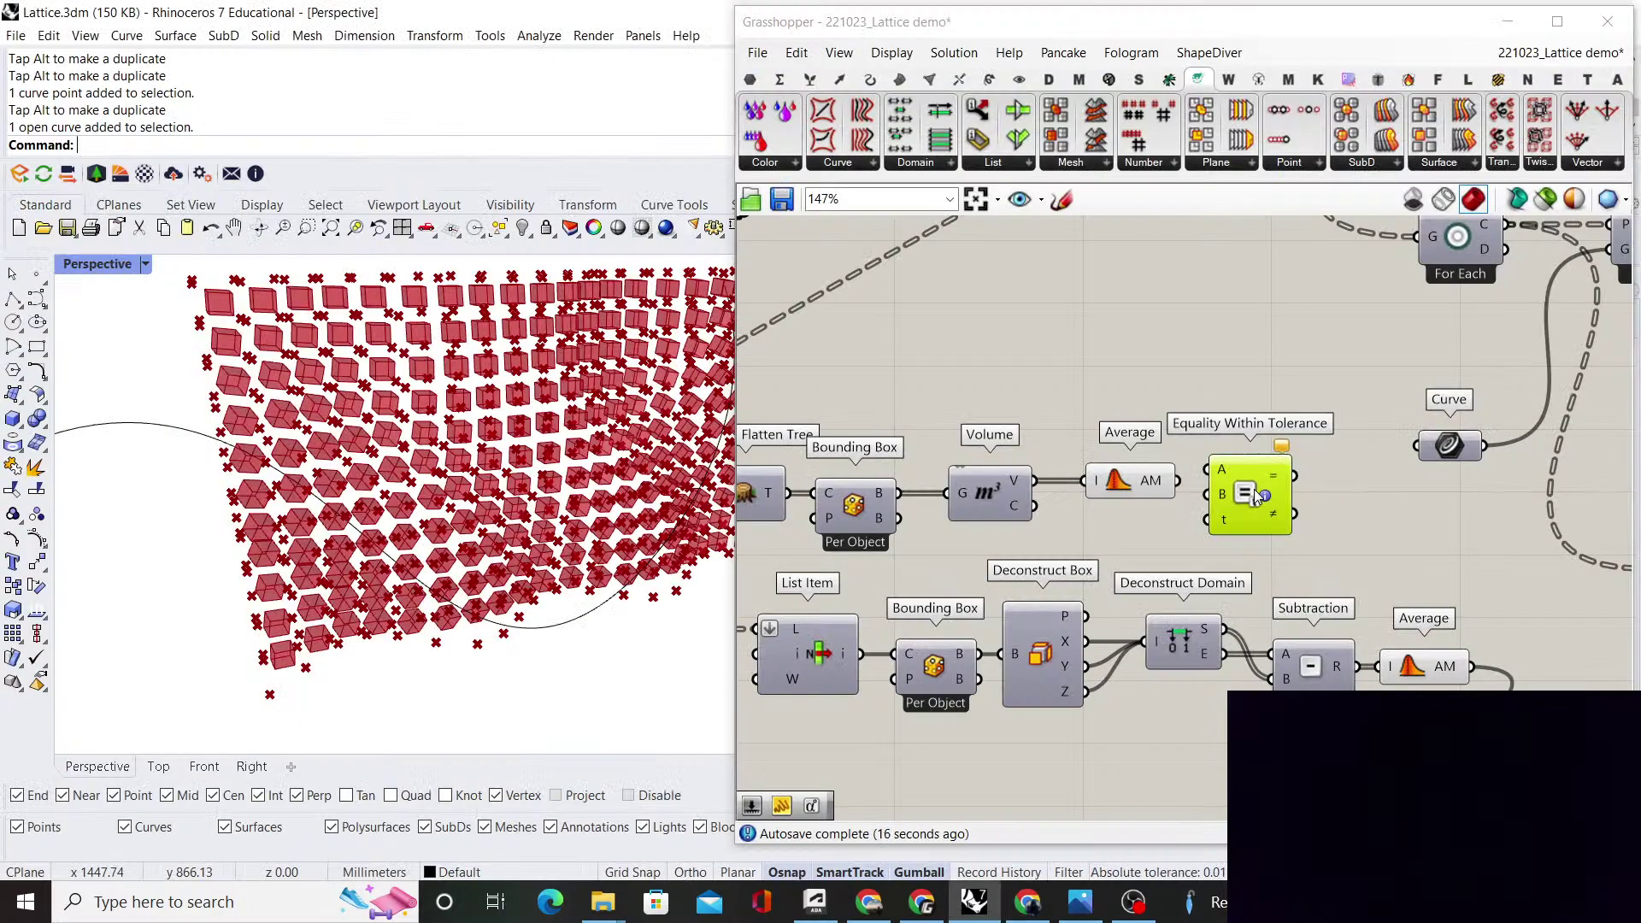
pyautogui.click(1209, 440)
pyautogui.scroll(-5, 1209, 439)
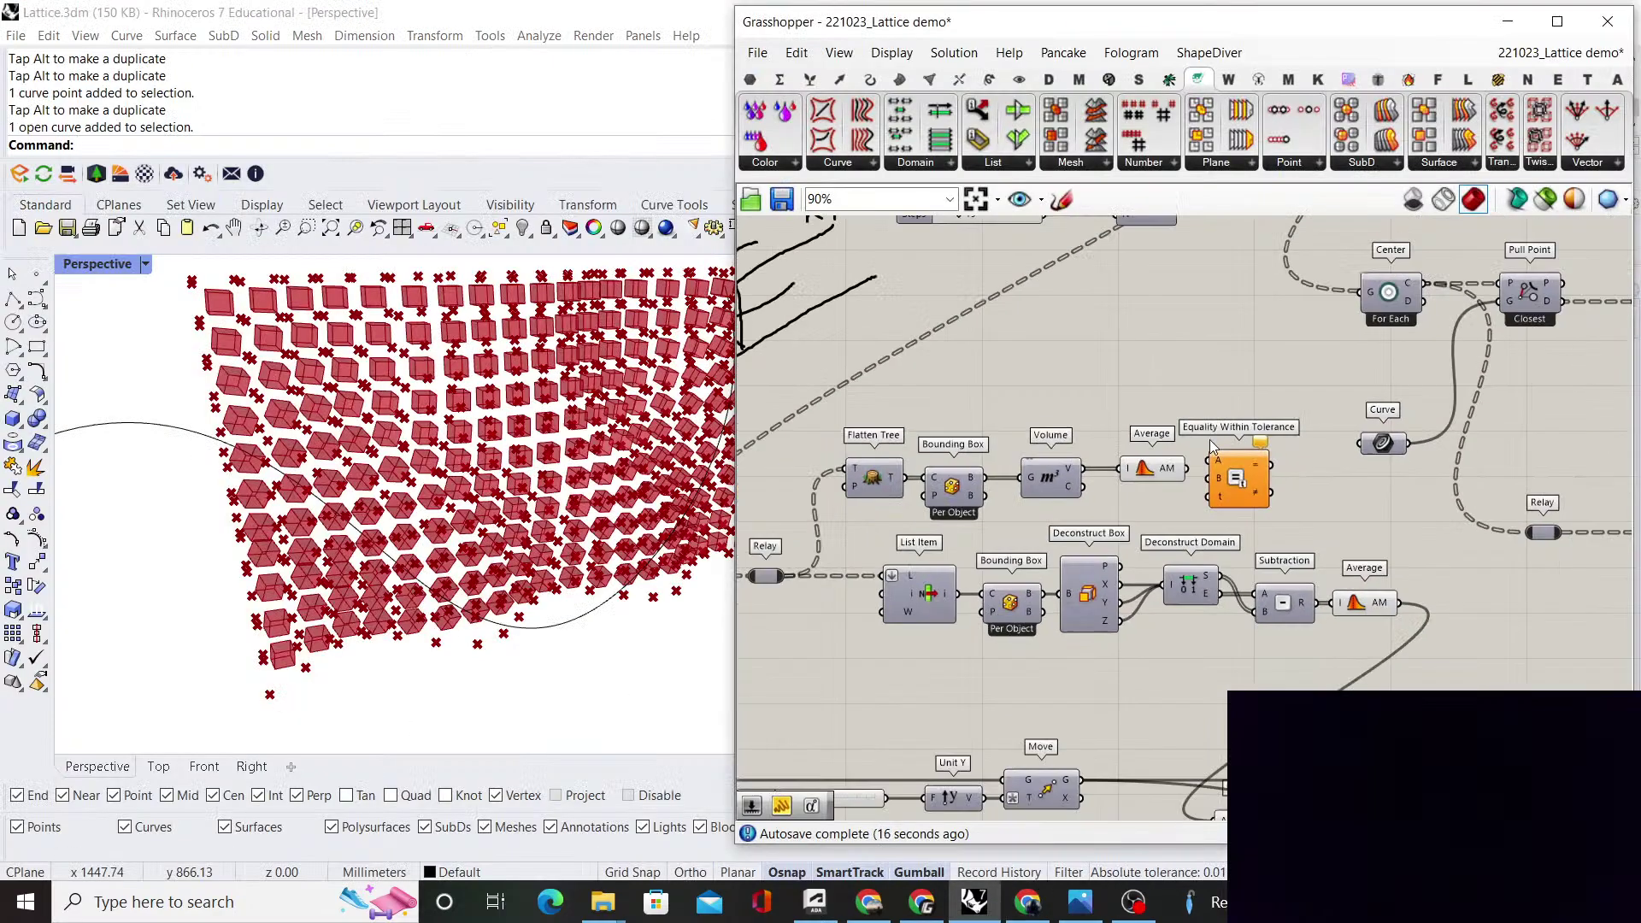
pyautogui.scroll(4, 1232, 472)
pyautogui.moveTo(1267, 500); pyautogui.dragTo(1268, 448)
pyautogui.click(1145, 455)
# Add a 2000 number slider and connect it to the t input of Equality Within Tolerance
pyautogui.doubleClick(1215, 396)
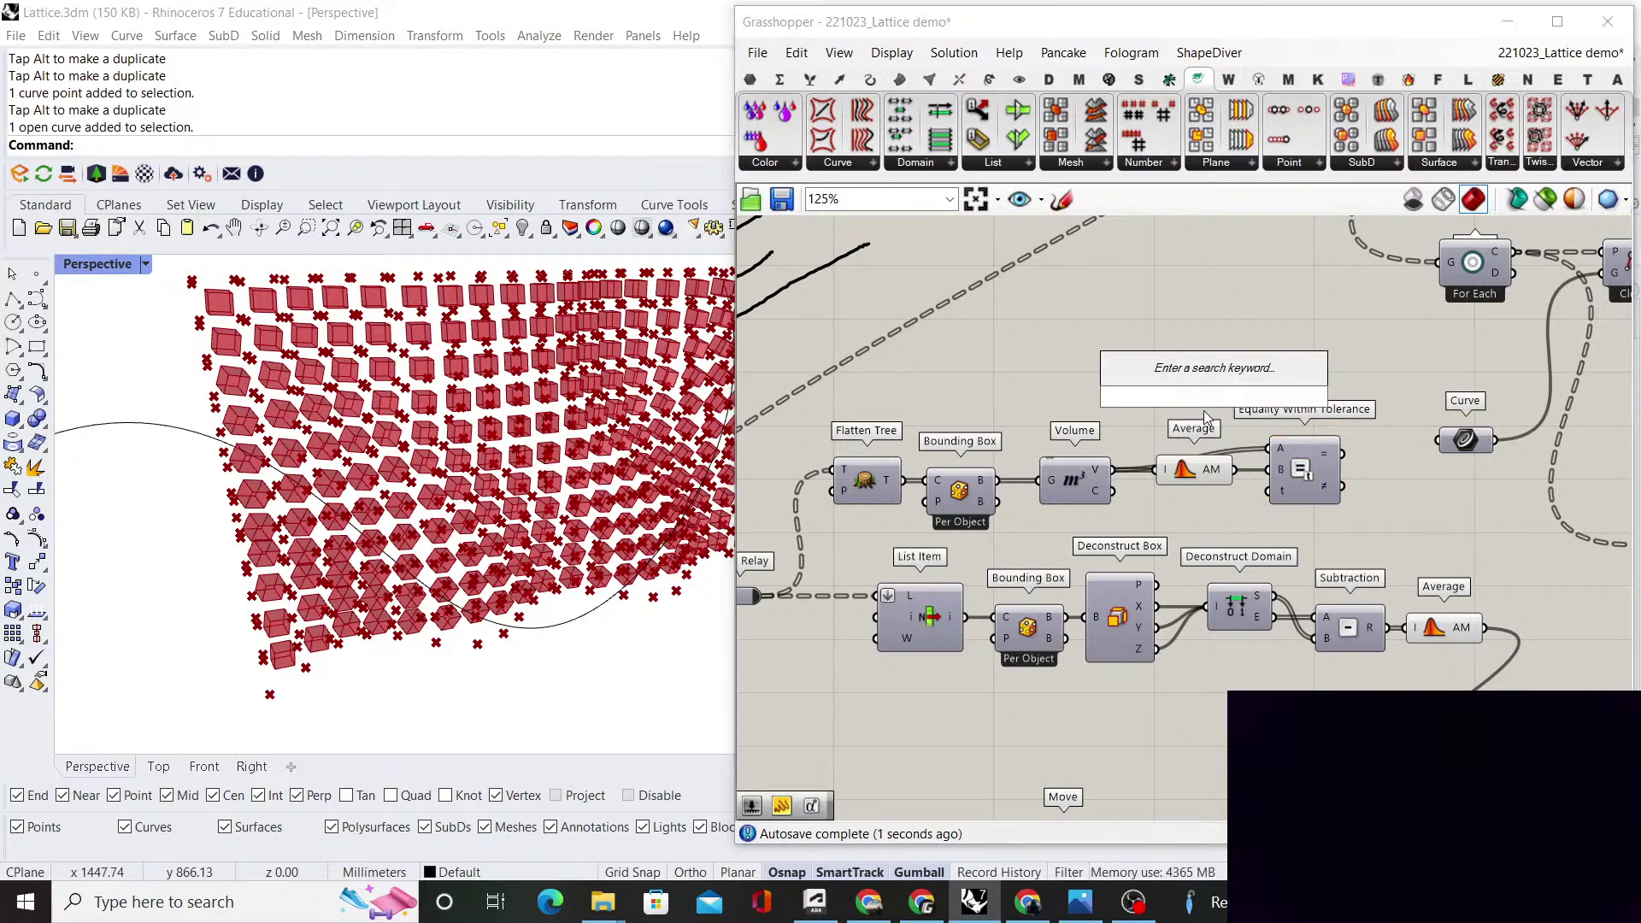
pyautogui.write('2000')
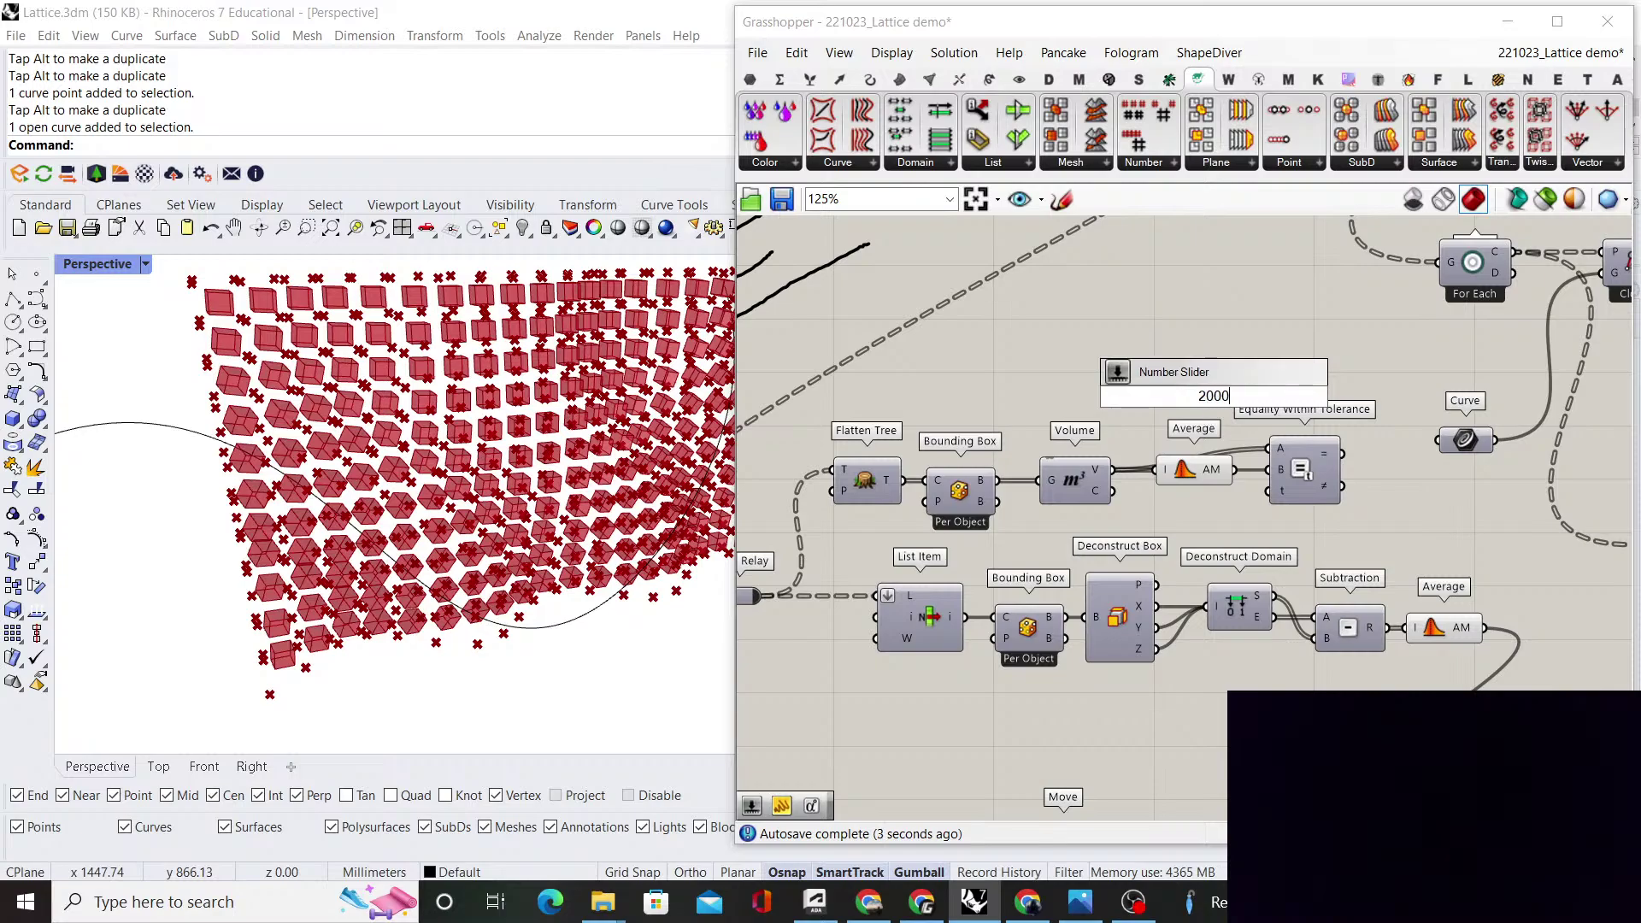
pyautogui.press('Return')
pyautogui.moveTo(1282, 389); pyautogui.dragTo(1180, 395)
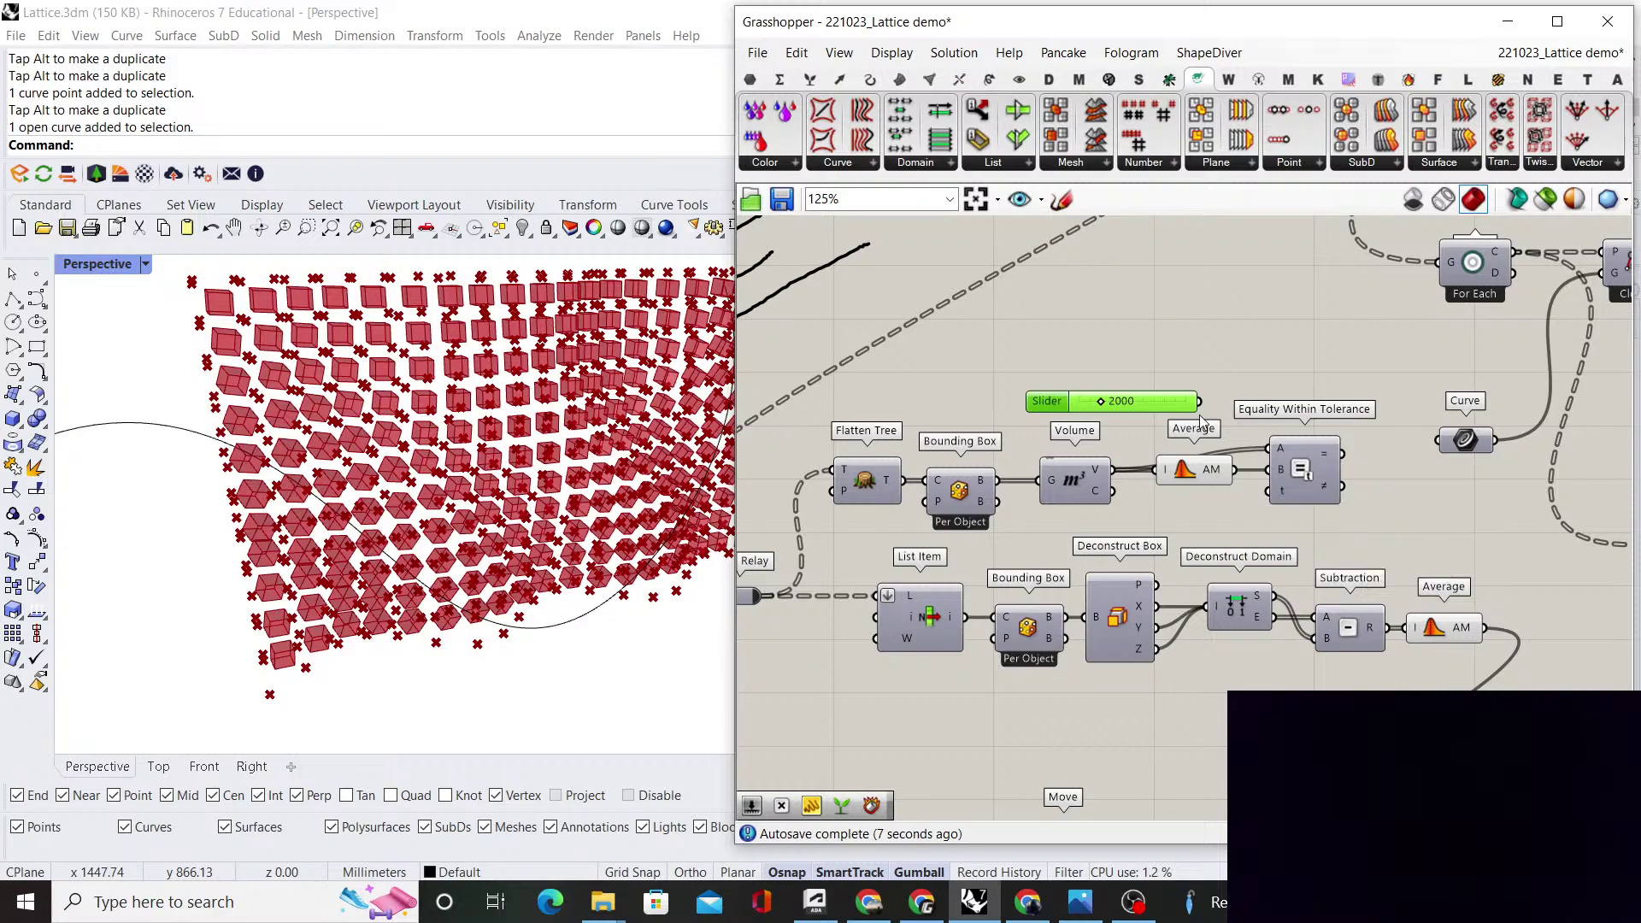
# Shift the whole volume comparison row, from Flatten Tree to Equality Within Tolerance with its Tolerance slider, back to free up space
pyautogui.moveTo(1293, 525); pyautogui.dragTo(851, 350)
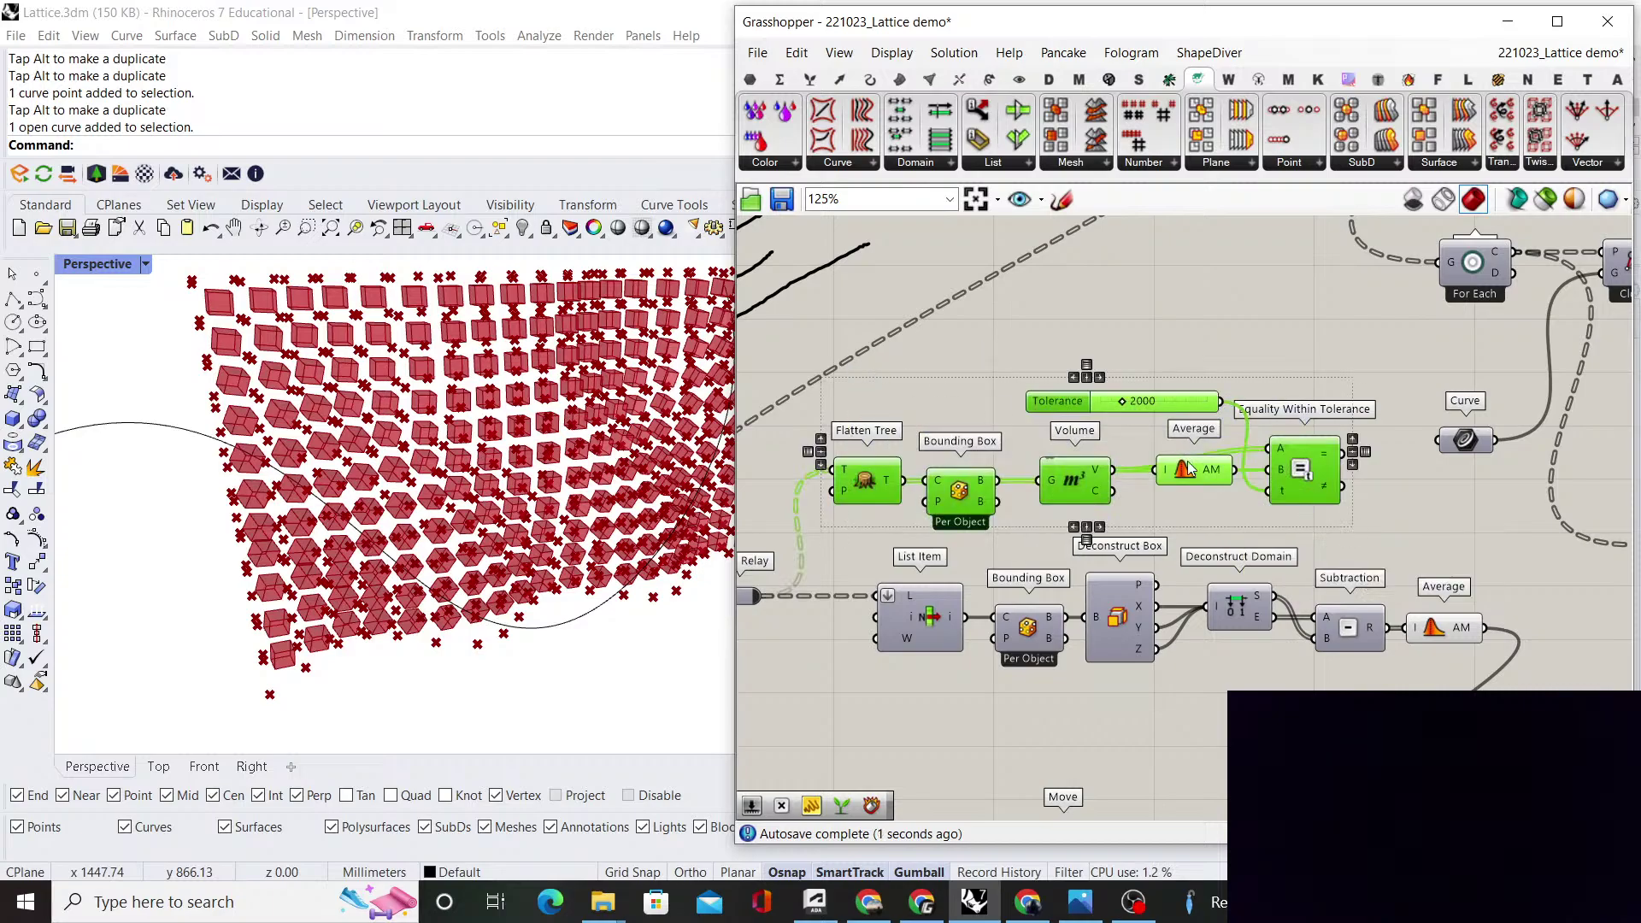
pyautogui.moveTo(1292, 479); pyautogui.dragTo(1235, 478)
pyautogui.click(1262, 381)
pyautogui.moveTo(1263, 384); pyautogui.dragTo(1188, 383, button='right')
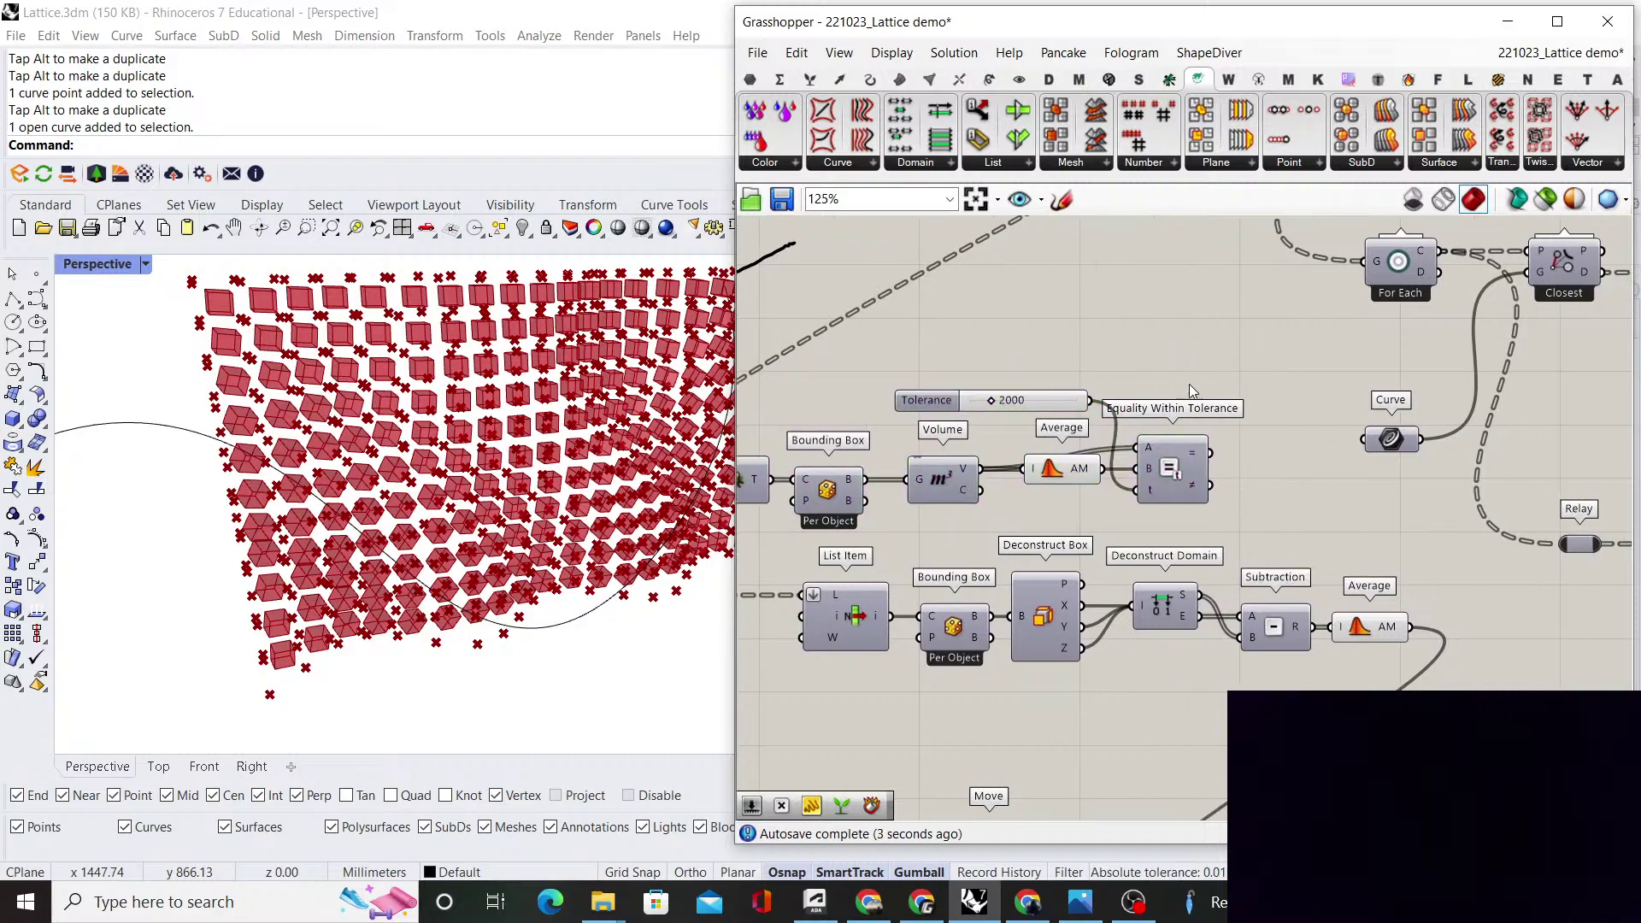
# Add a Cull Pattern after Equality Within Tolerance, with its = output in P and the upper Bounding Box's B output in L
pyautogui.doubleClick(1226, 387)
pyautogui.write('cull pattern')
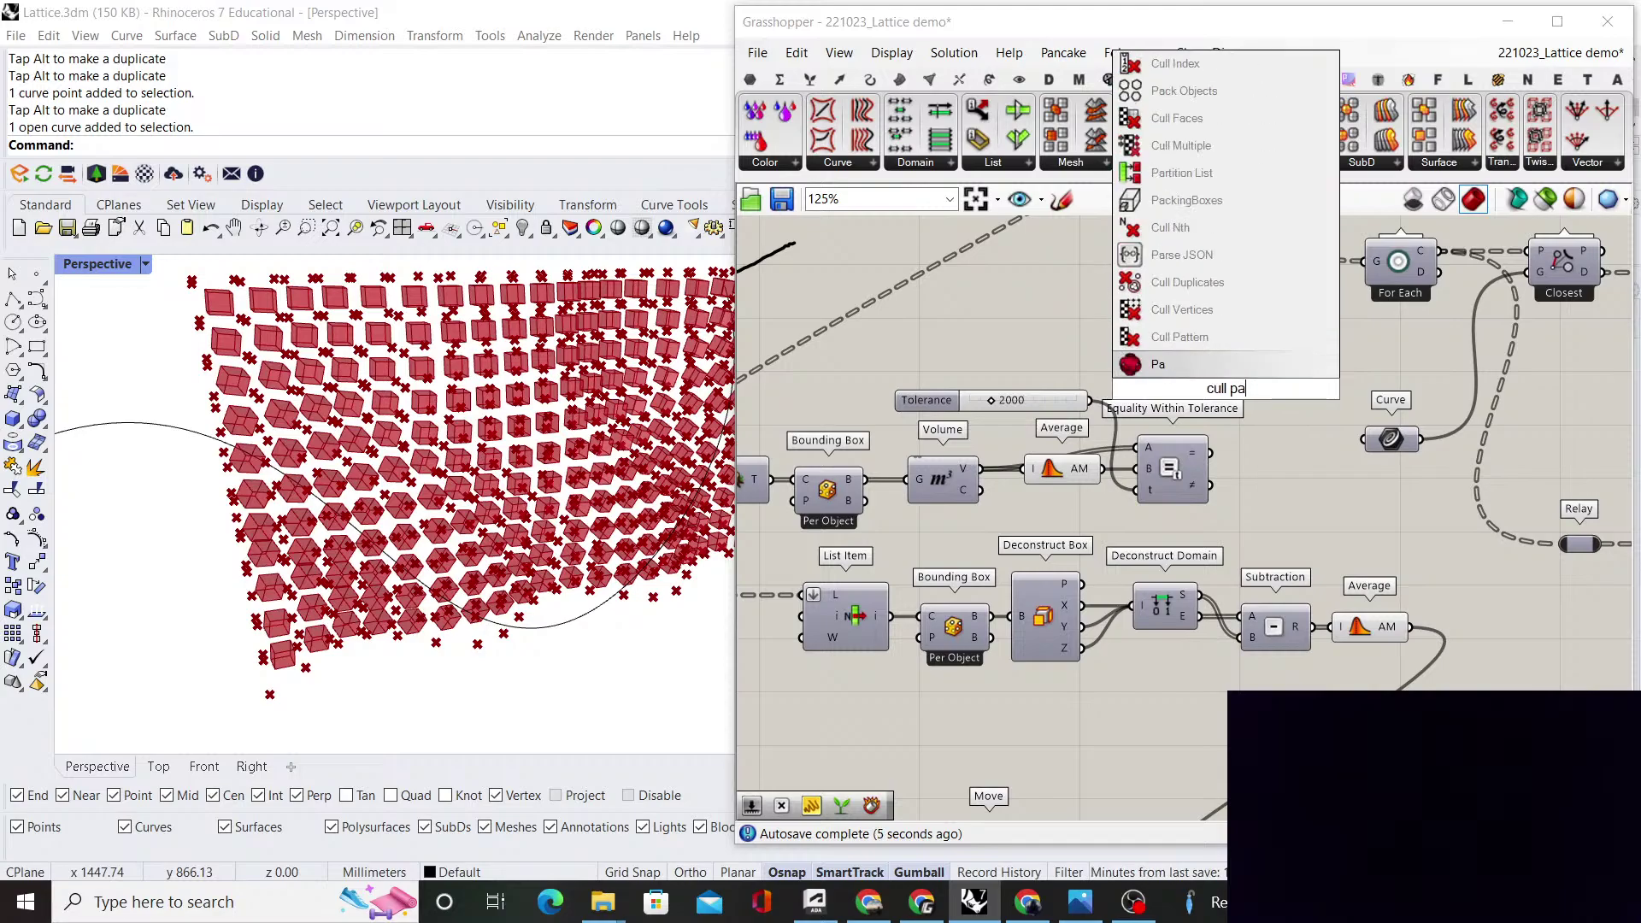
pyautogui.click(1190, 373)
pyautogui.scroll(1, 1212, 458)
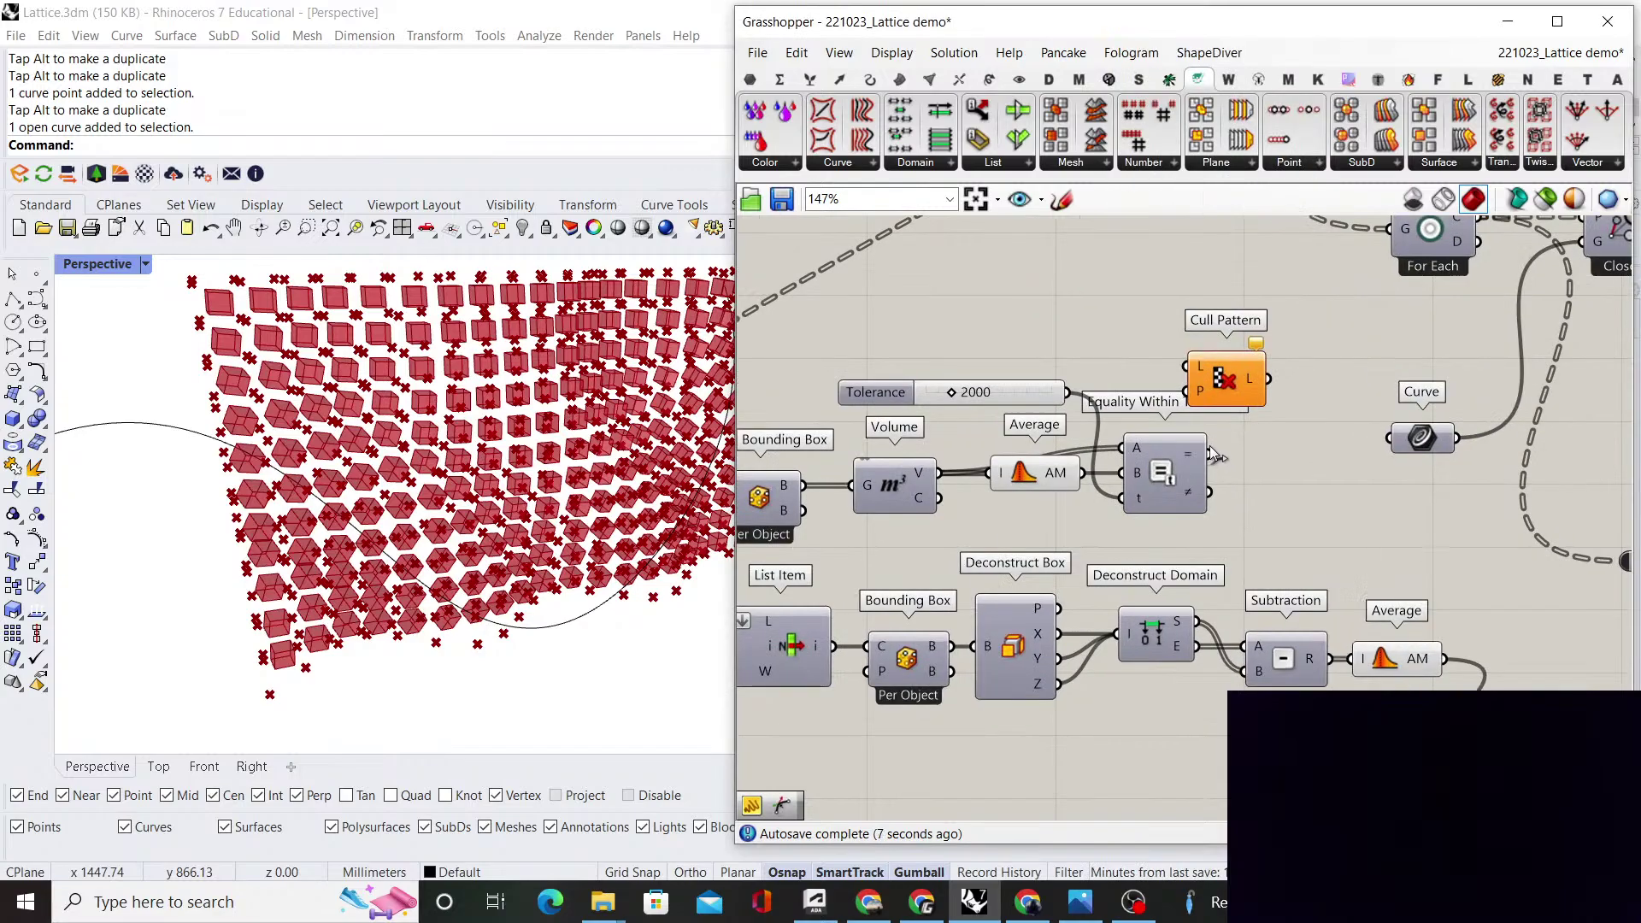
pyautogui.moveTo(1209, 452); pyautogui.dragTo(1187, 390)
pyautogui.moveTo(1213, 386); pyautogui.dragTo(1272, 450)
pyautogui.scroll(-2, 1273, 453)
pyautogui.scroll(1, 1062, 488)
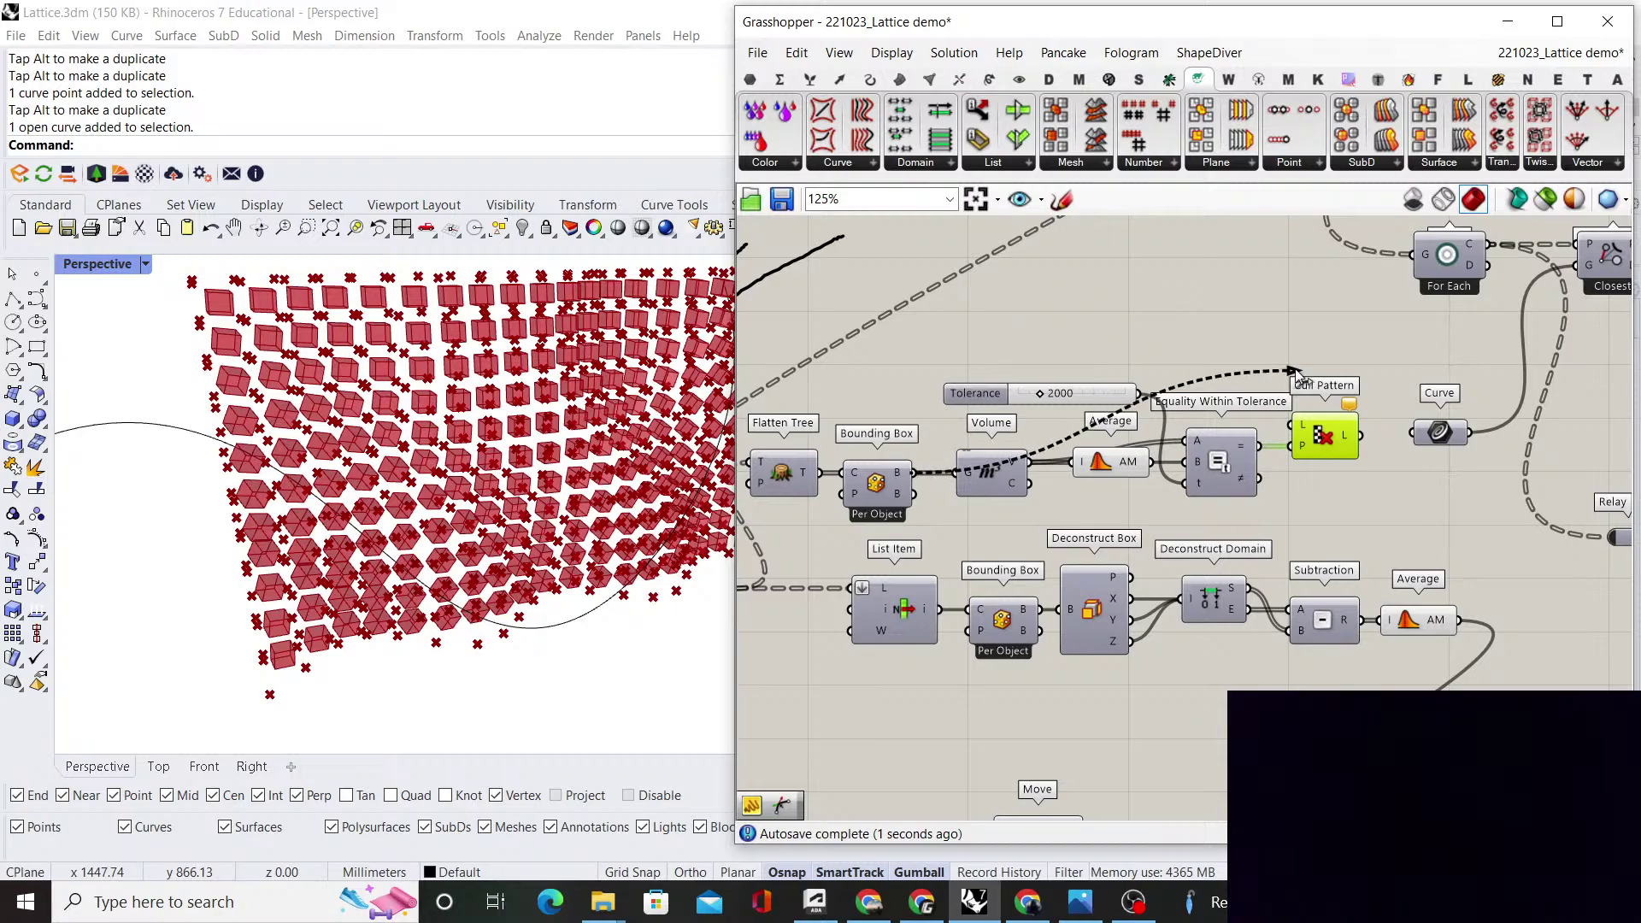
pyautogui.moveTo(1295, 373); pyautogui.dragTo(1292, 425)
# Inspect the boxes kept by Cull Pattern in the viewport and restore the Tolerance slider to 2000
pyautogui.scroll(-3, 363, 554)
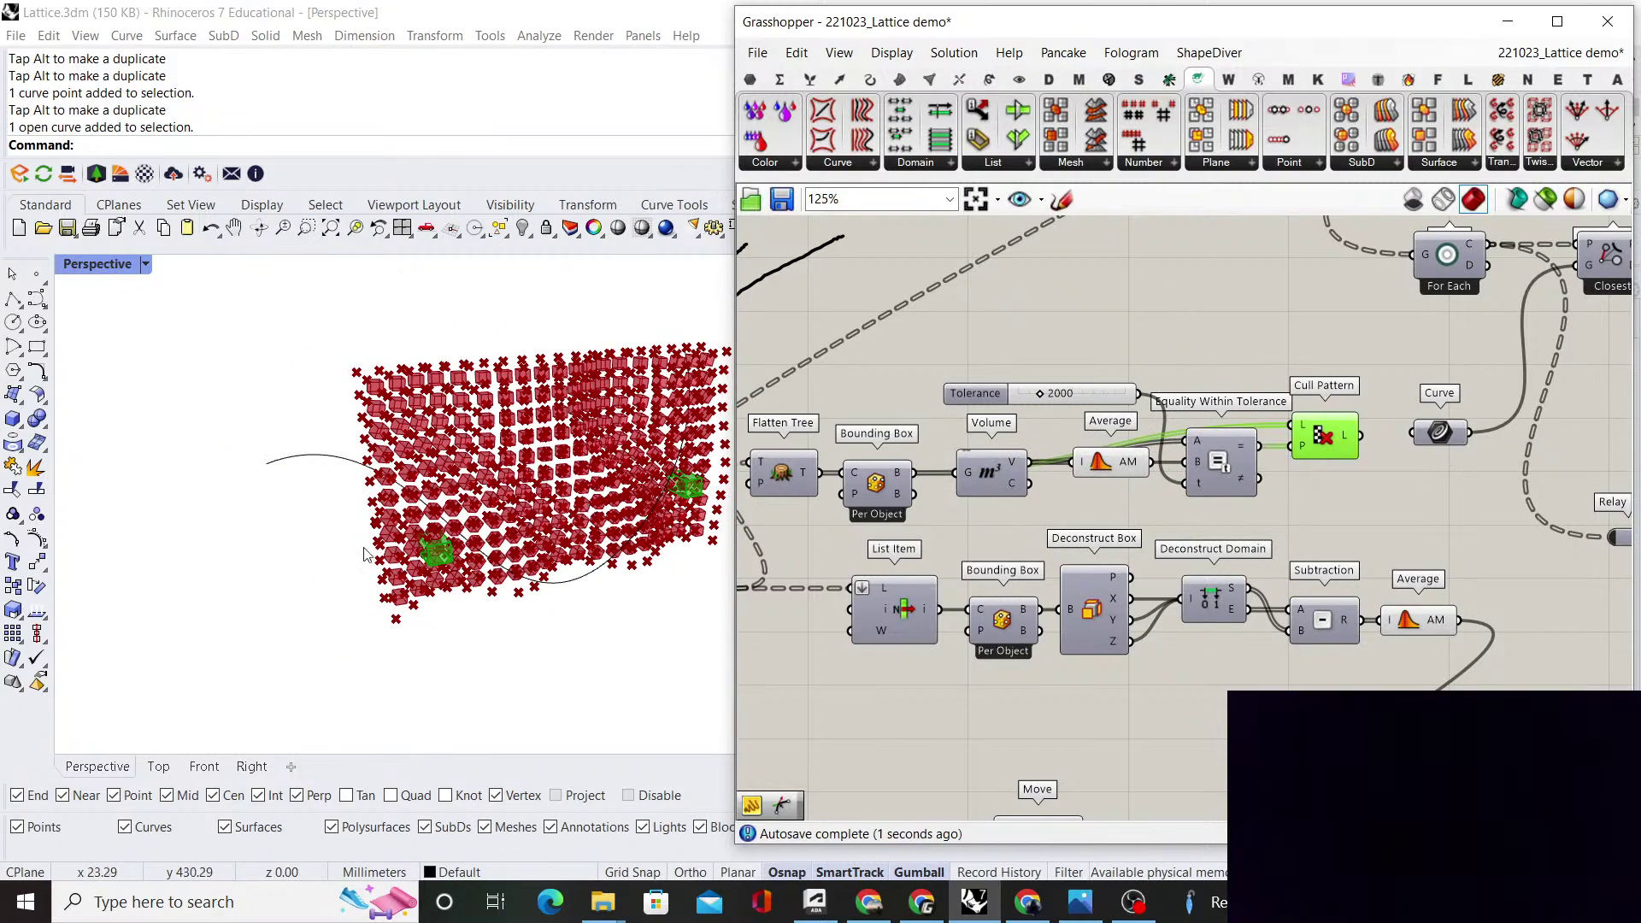
pyautogui.moveTo(402, 555); pyautogui.dragTo(554, 568, button='right')
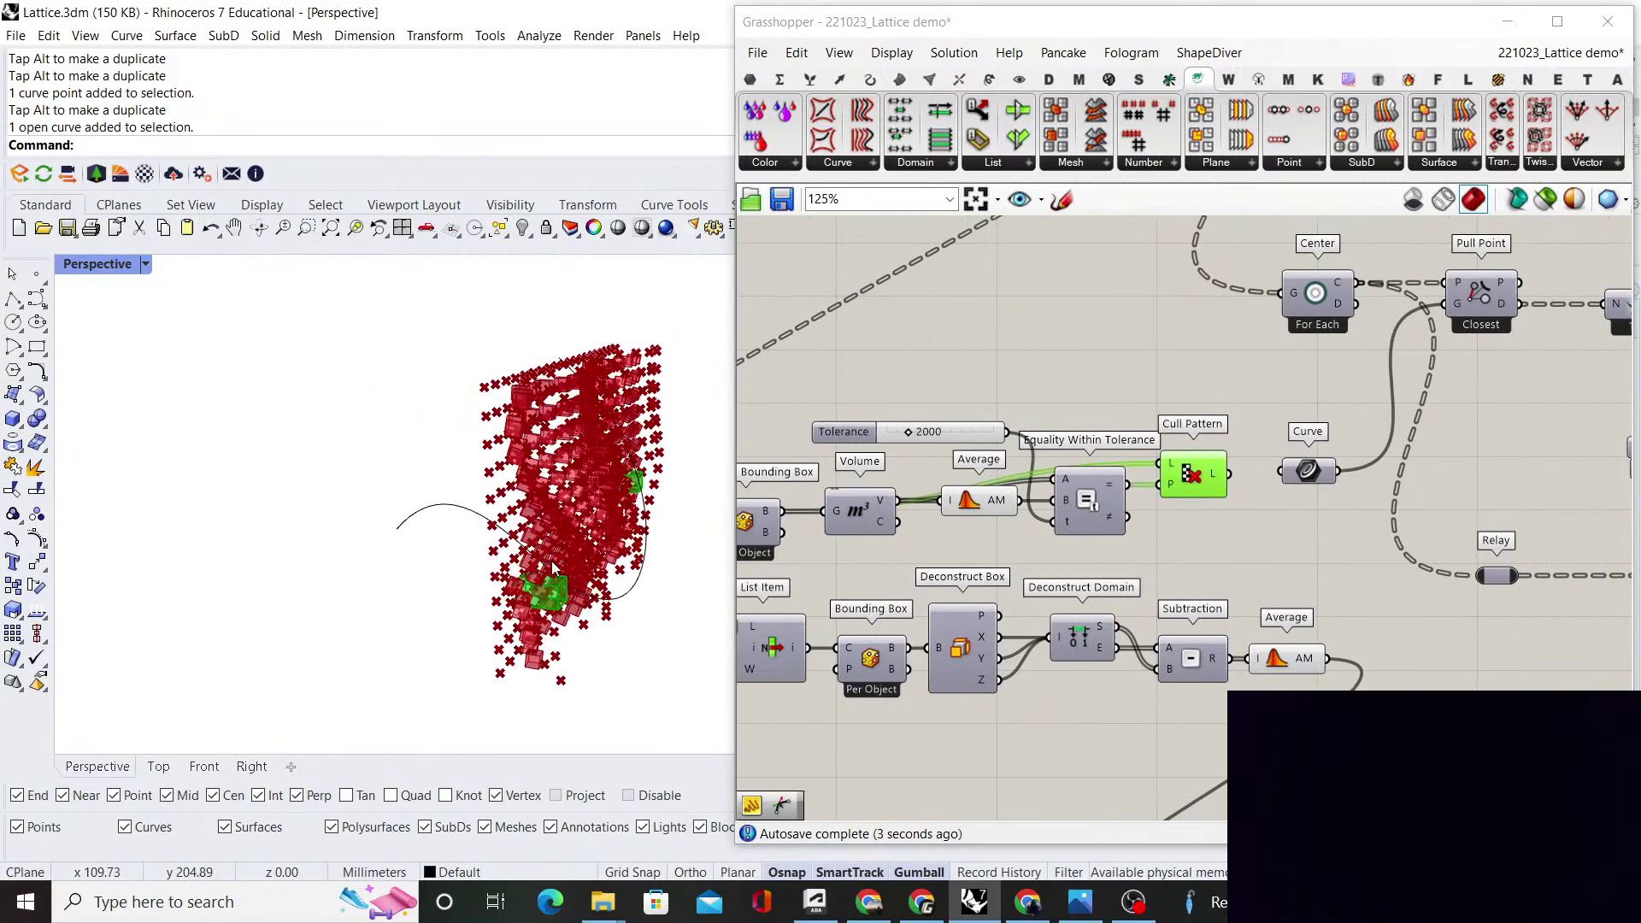
pyautogui.scroll(3, 553, 569)
pyautogui.scroll(4, 961, 469)
pyautogui.moveTo(906, 450); pyautogui.dragTo(905, 457)
pyautogui.scroll(-3, 905, 458)
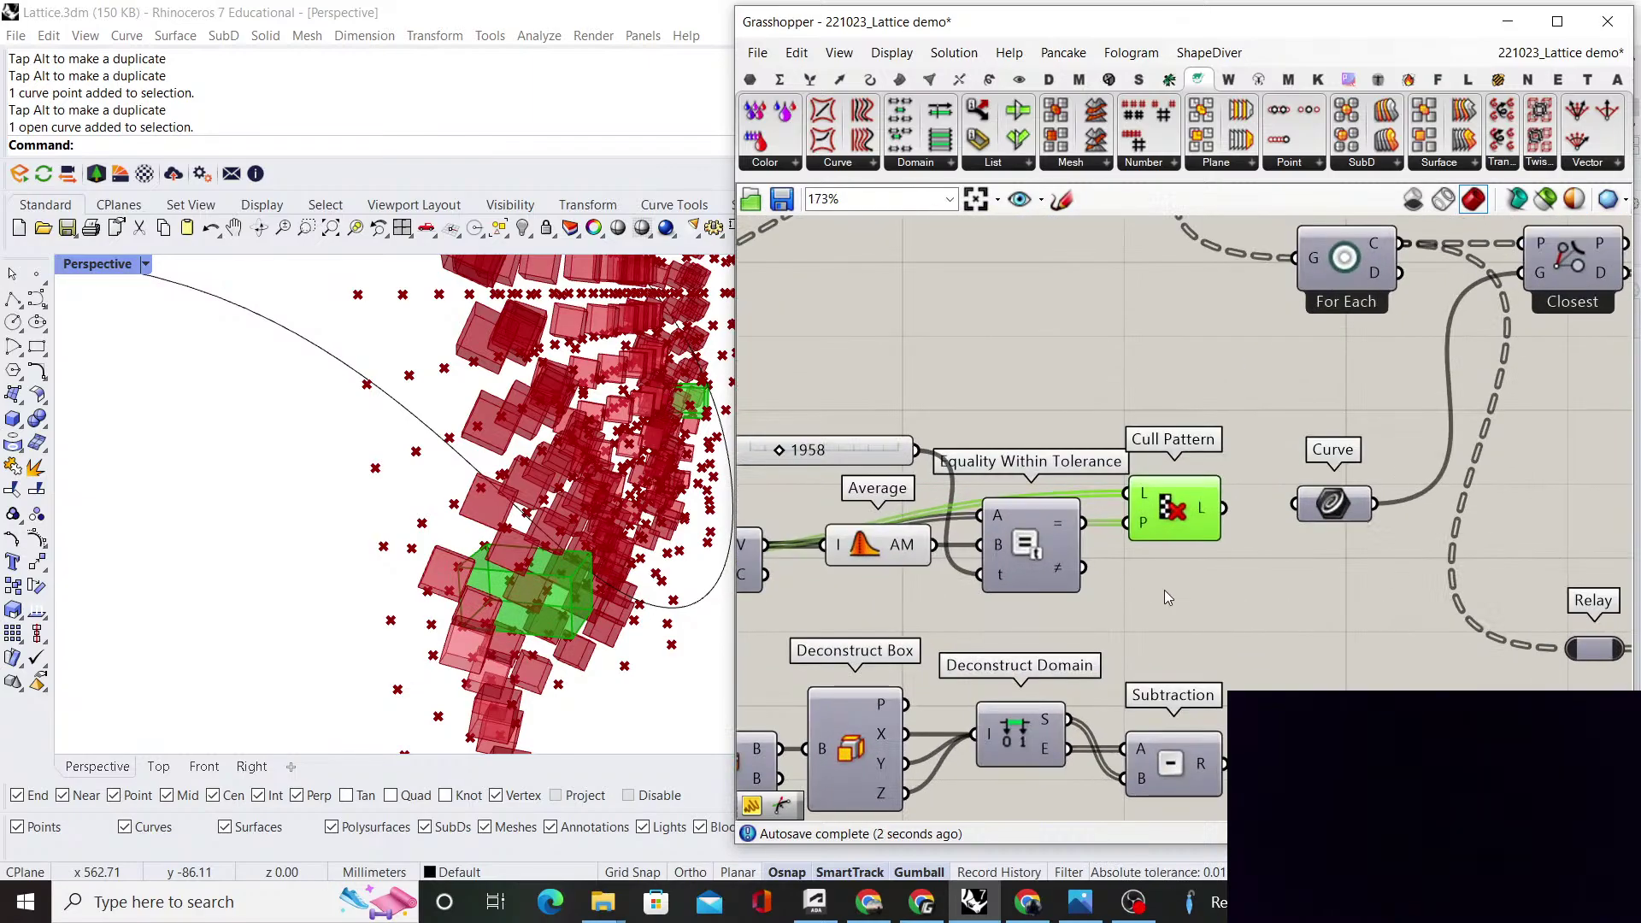
pyautogui.doubleClick(871, 467)
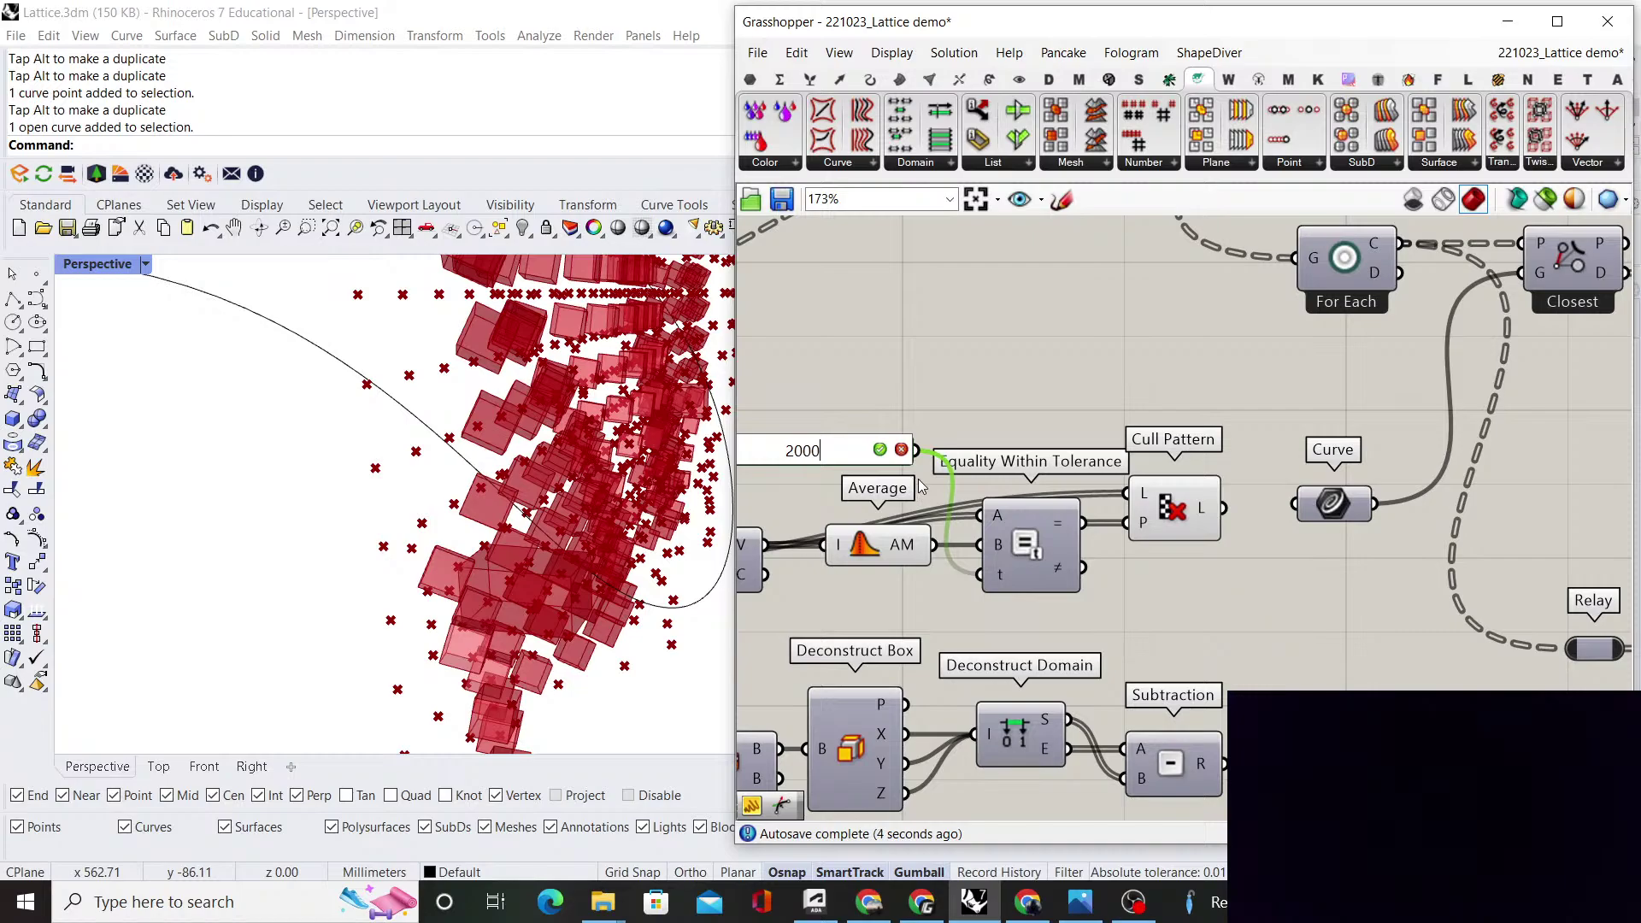
pyautogui.press('Return')
pyautogui.scroll(-3, 1162, 516)
pyautogui.doubleClick(1162, 514)
pyautogui.write('l')
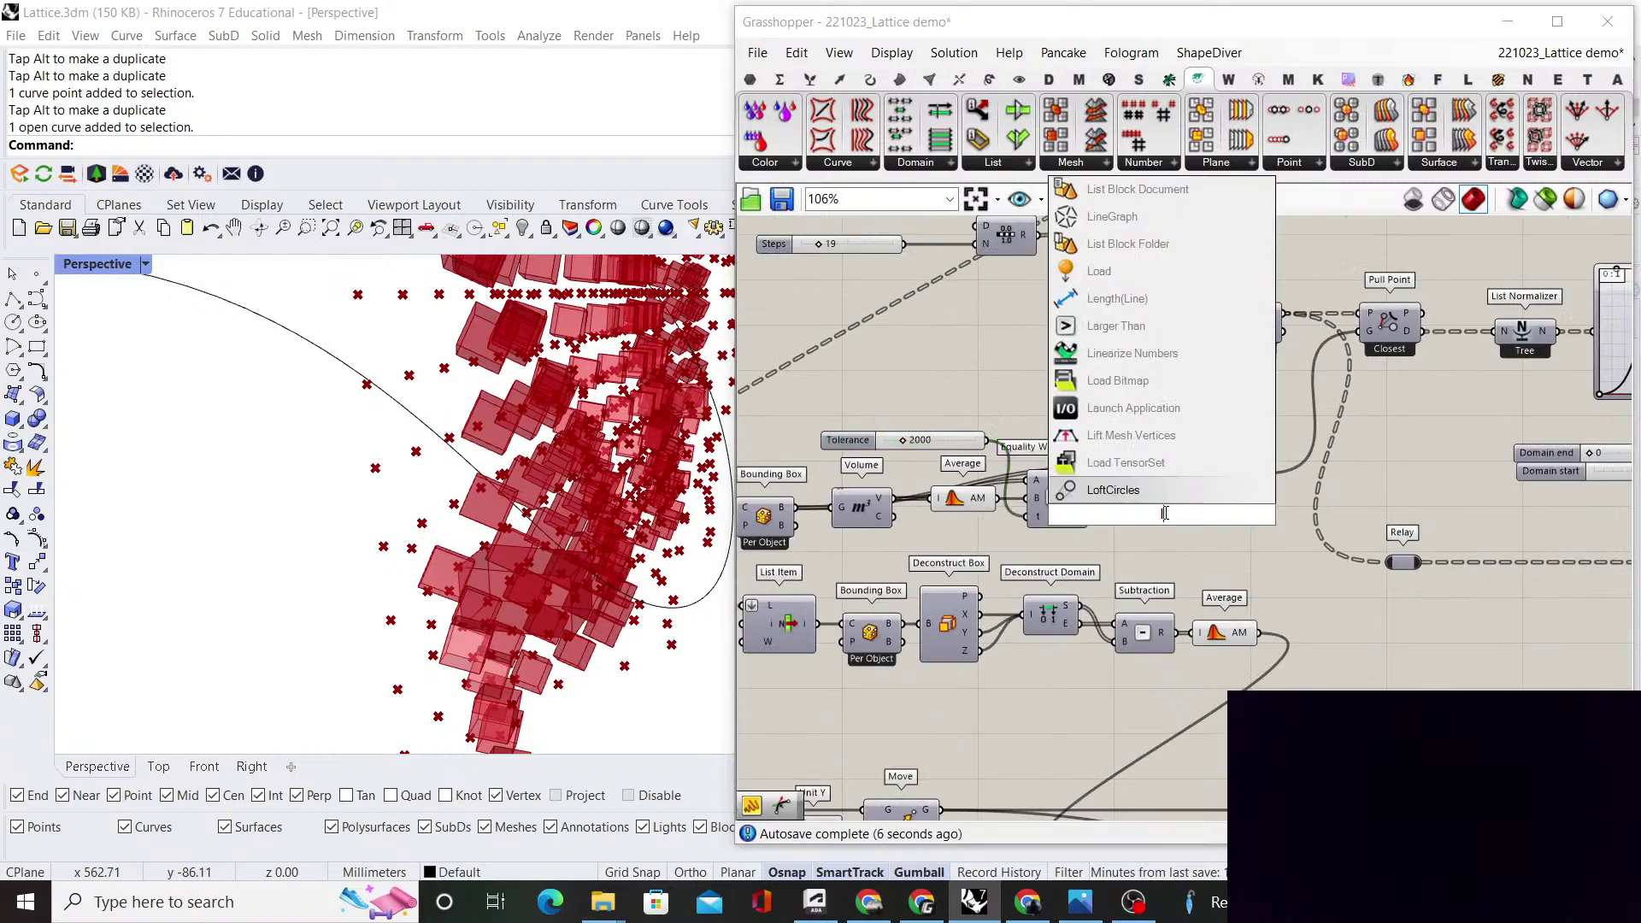
pyautogui.write('i')
pyautogui.press('Escape')
# Connect the Cull Pattern's L output to the L input of List Item in the lower row
pyautogui.scroll(-1, 1135, 513)
pyautogui.moveTo(842, 585); pyautogui.dragTo(1003, 564, button='right')
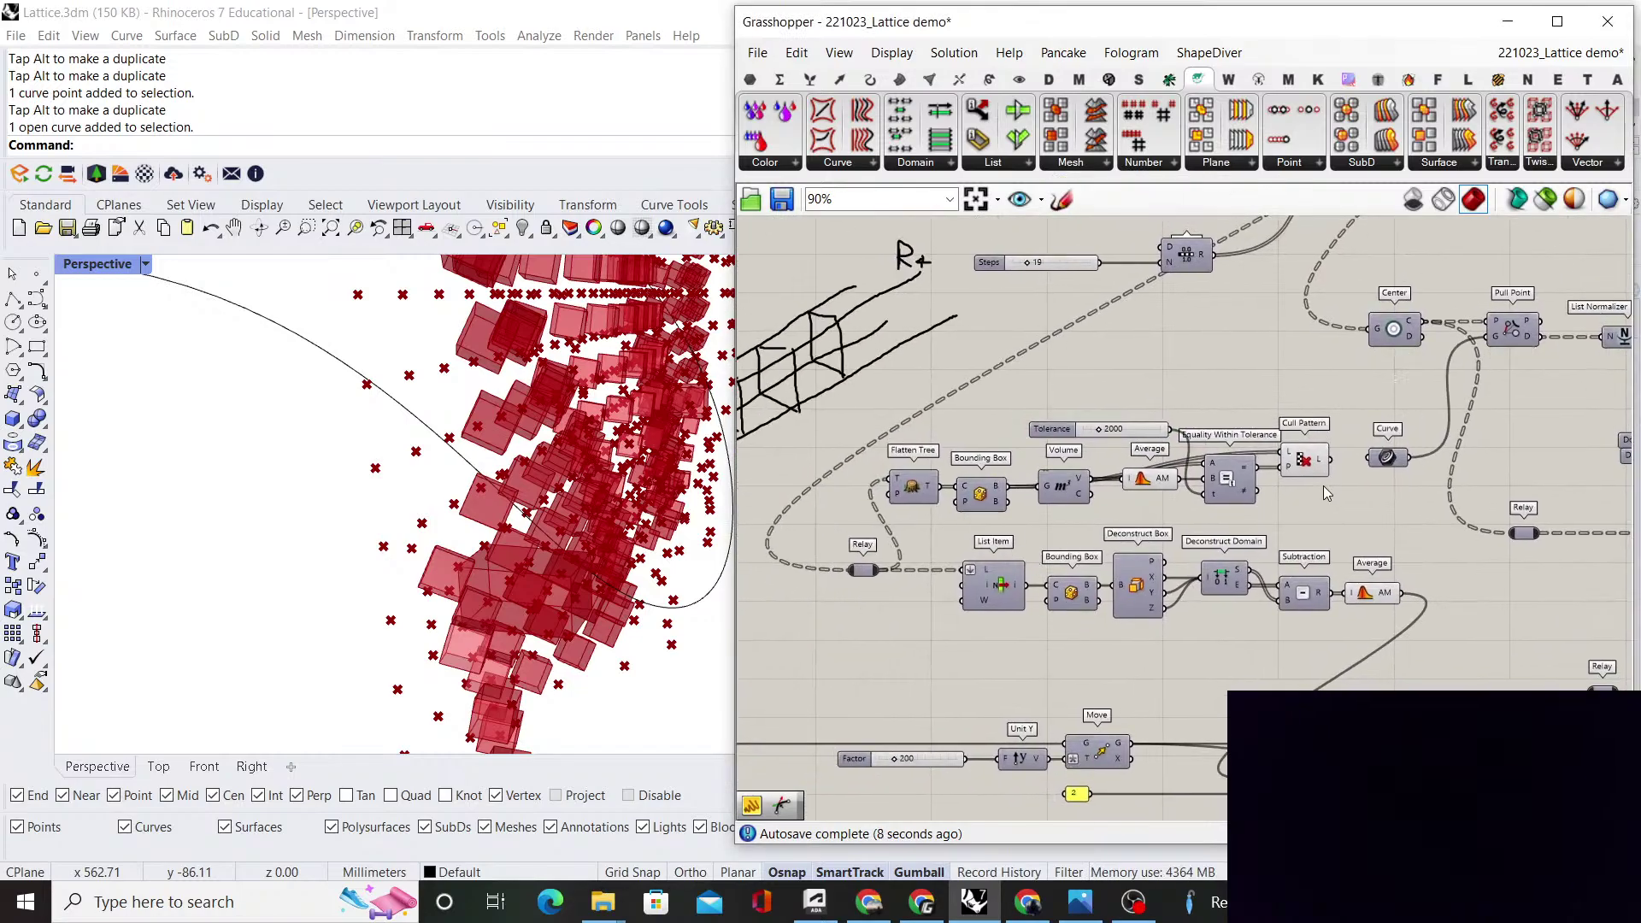
pyautogui.moveTo(1294, 516); pyautogui.dragTo(962, 569)
# Cluster the components from Flatten Tree to Cull Pattern and move the cluster between the Relay and List Item
pyautogui.moveTo(1292, 500); pyautogui.dragTo(887, 445)
pyautogui.rightClick(1175, 350)
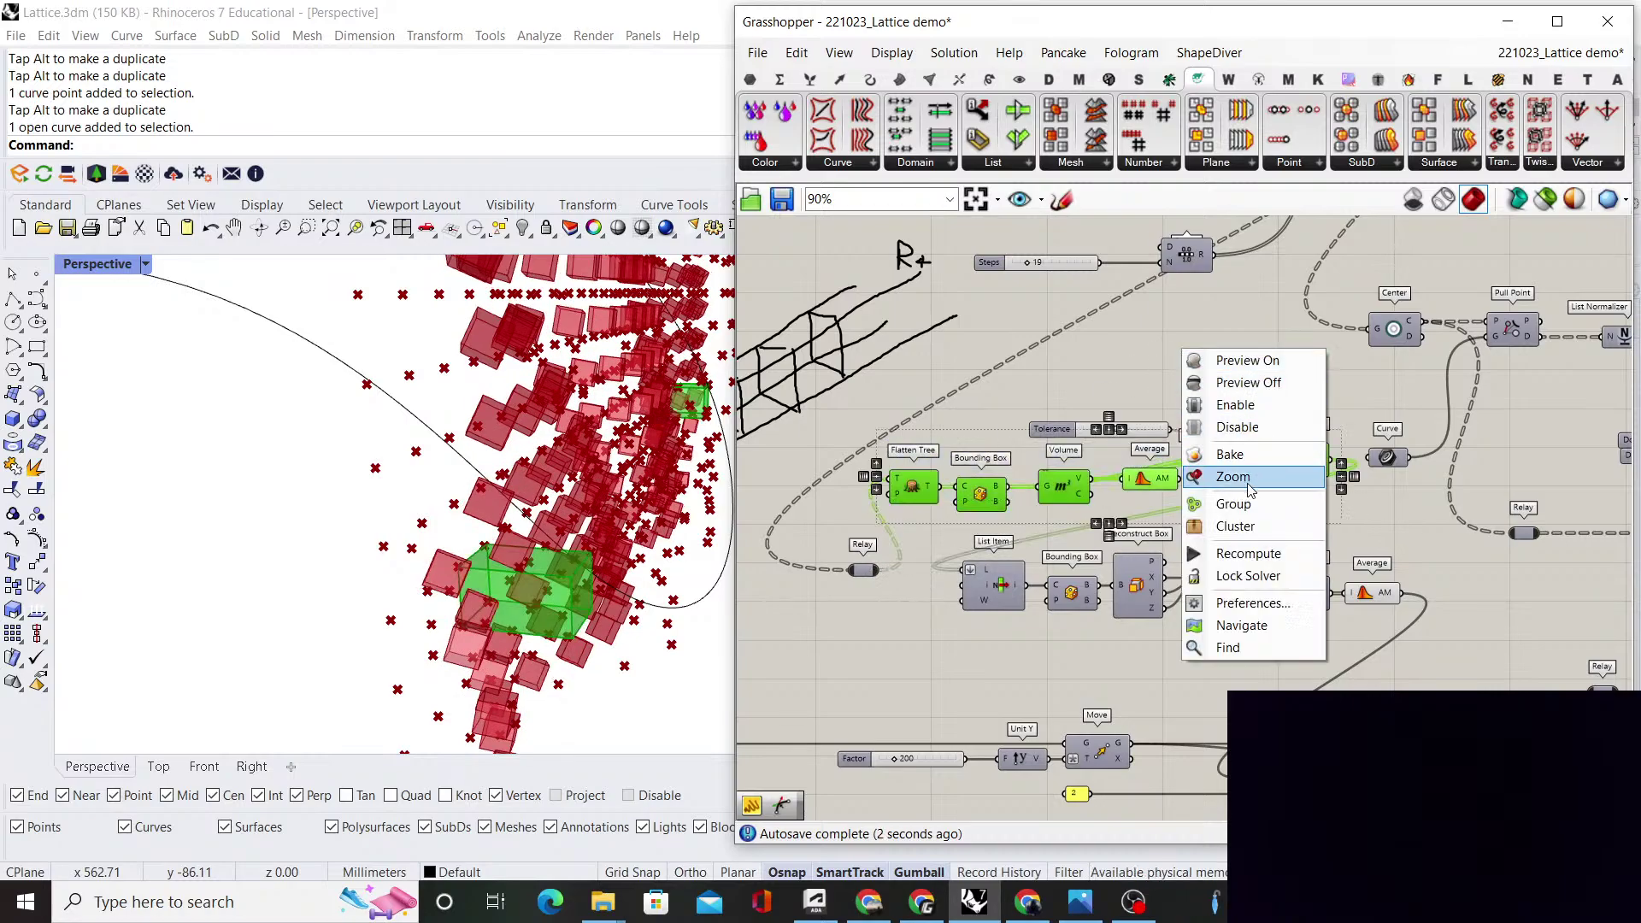
pyautogui.click(1231, 527)
pyautogui.scroll(1, 1197, 496)
pyautogui.moveTo(1098, 479); pyautogui.dragTo(769, 578)
pyautogui.click(878, 577)
pyautogui.scroll(3, 774, 578)
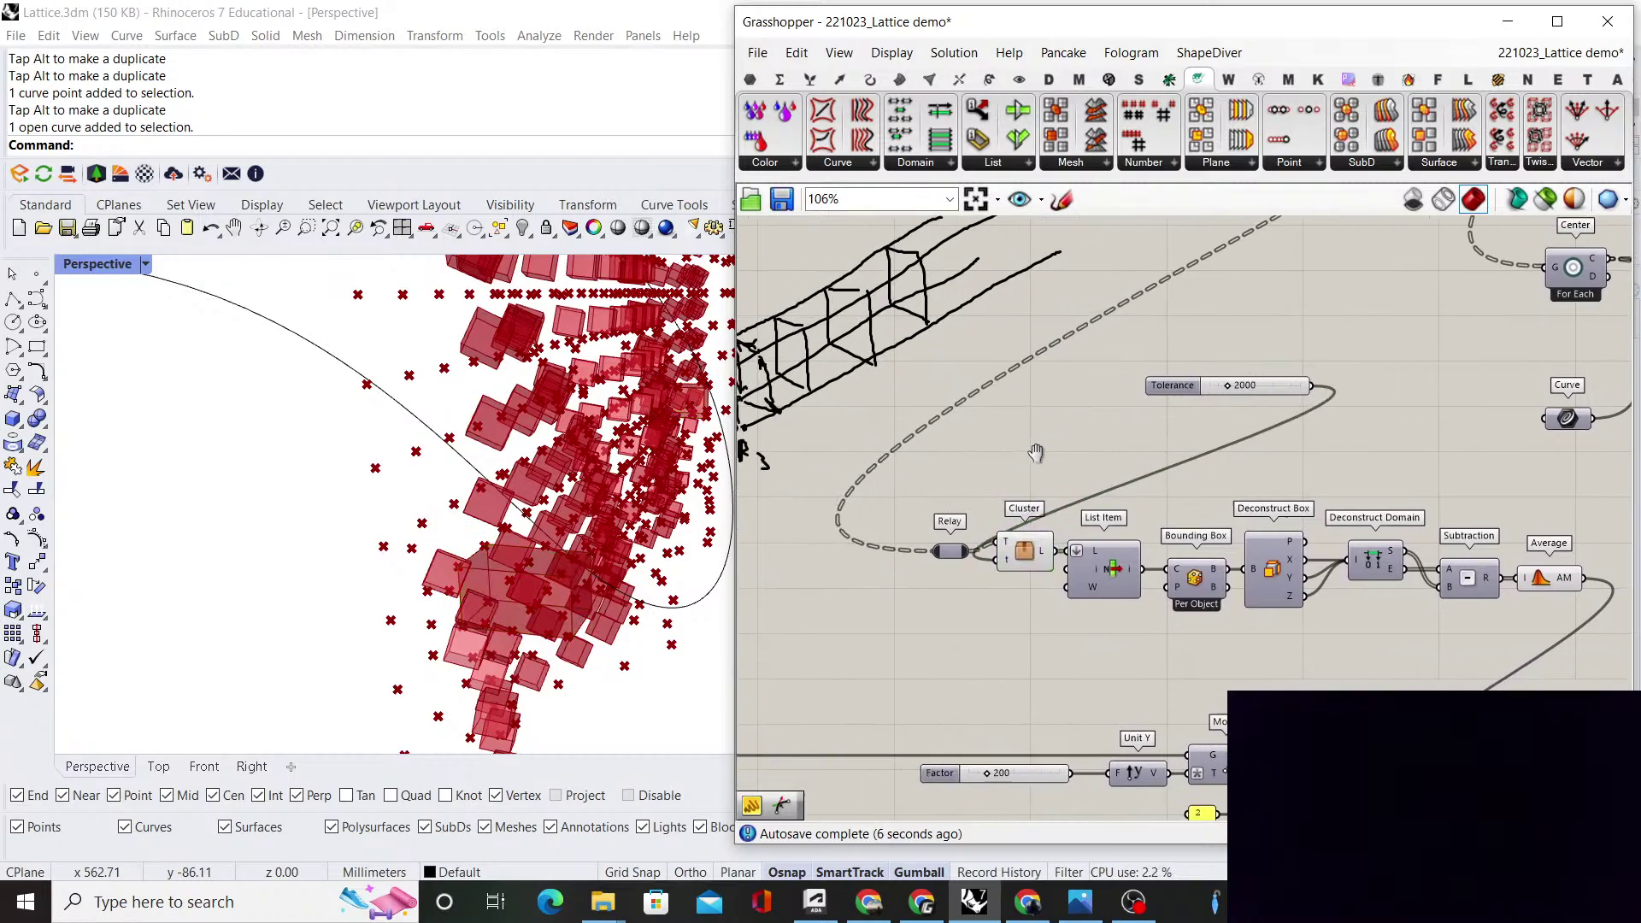
# Line up the Relay and Tolerance slider in front of the cluster's inputs and turn off the cluster's preview
pyautogui.click(948, 520)
pyautogui.moveTo(885, 547); pyautogui.dragTo(882, 549)
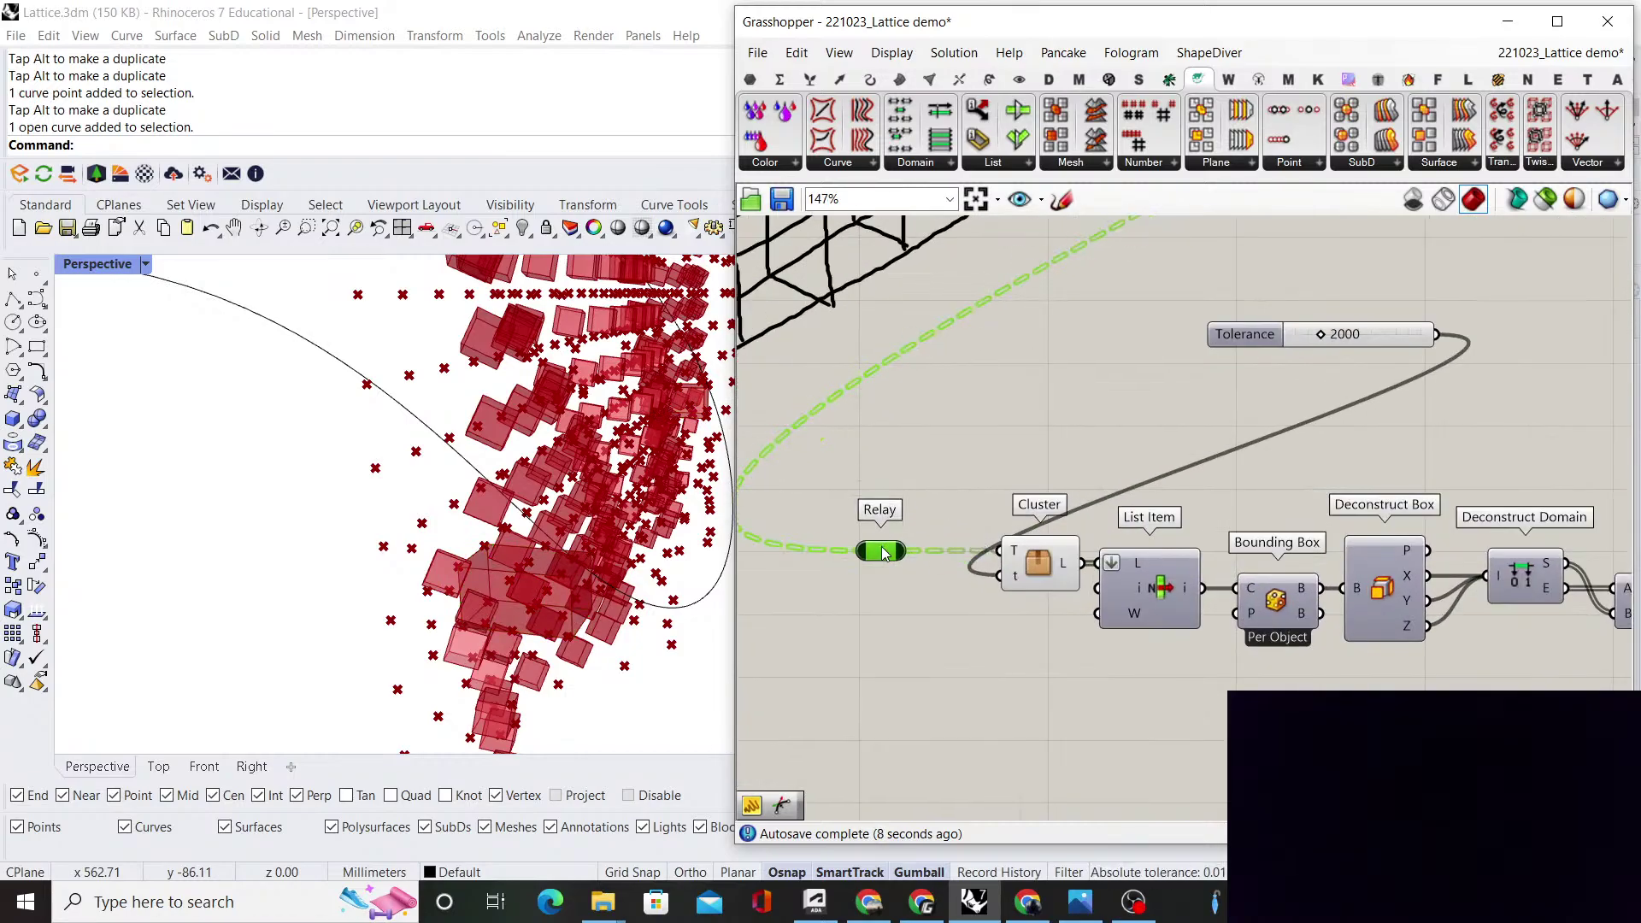
pyautogui.click(915, 526)
pyautogui.moveTo(1389, 328); pyautogui.dragTo(866, 598)
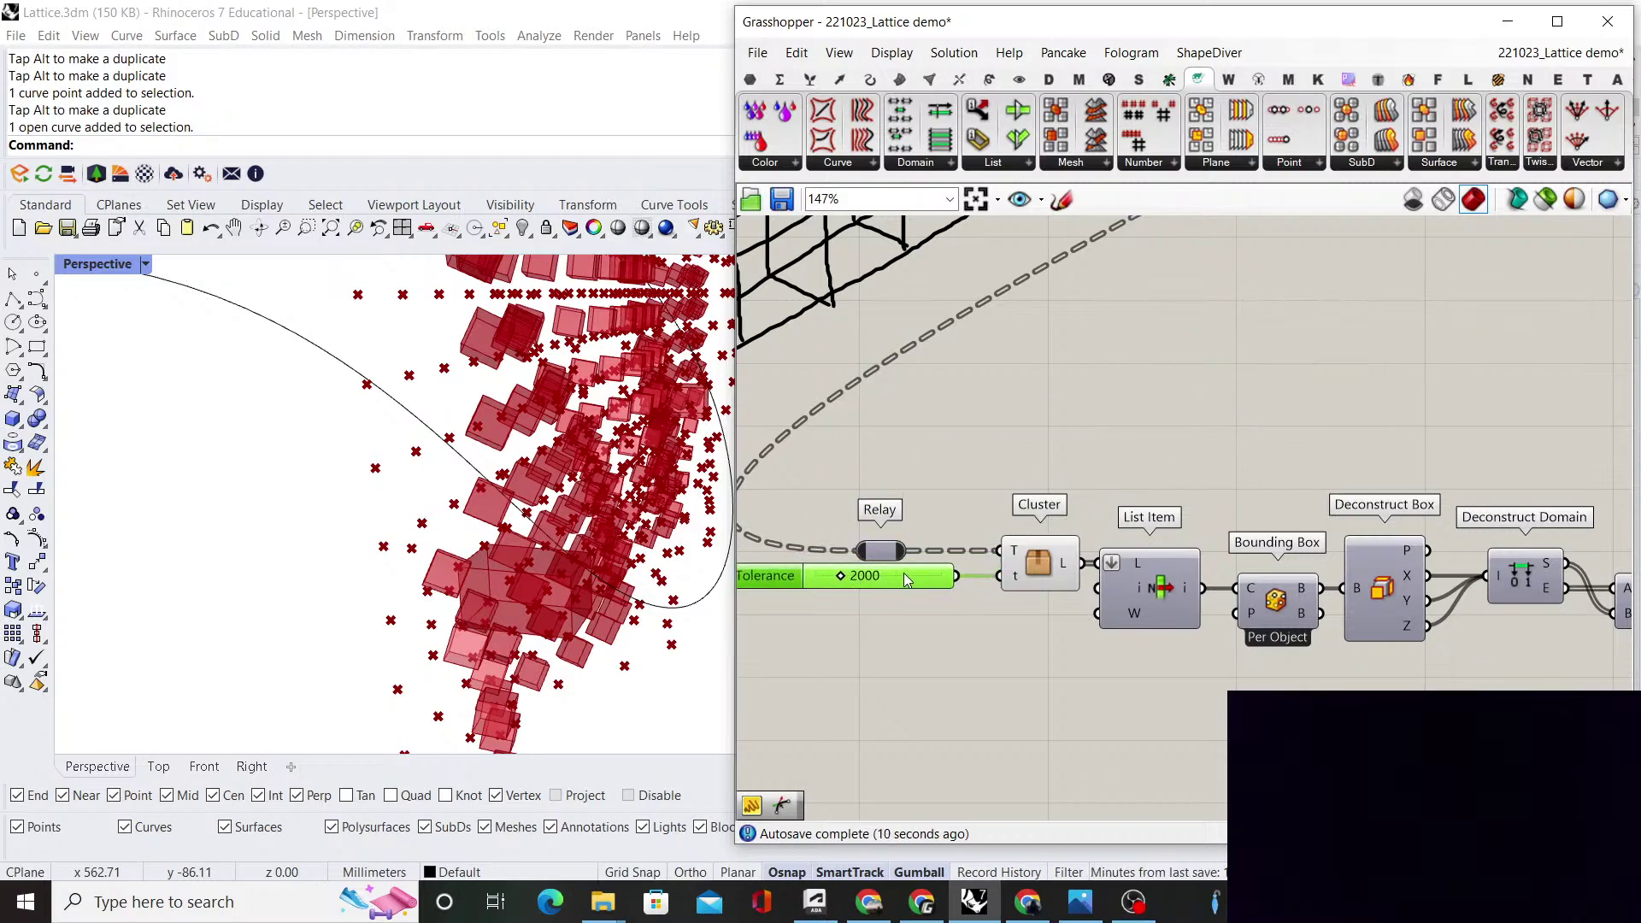
pyautogui.keyDown('shift'); pyautogui.click(872, 537); pyautogui.keyUp('shift')
pyautogui.moveTo(872, 537); pyautogui.dragTo(840, 557)
pyautogui.moveTo(1038, 562); pyautogui.dragTo(990, 561)
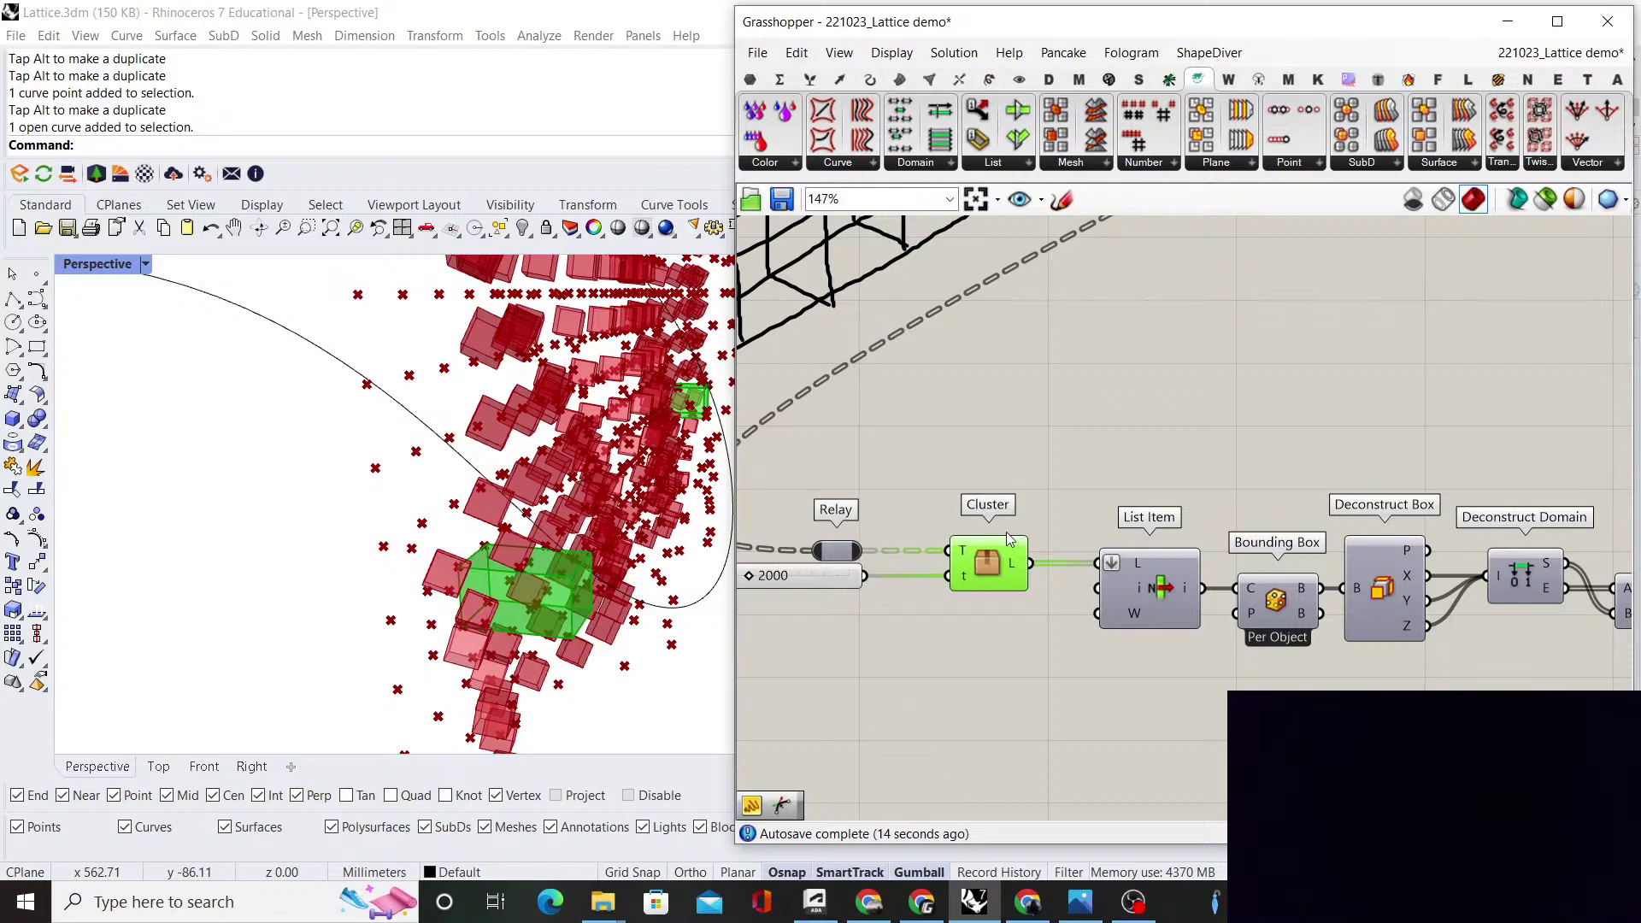
pyautogui.rightClick(1078, 463)
pyautogui.click(1117, 498)
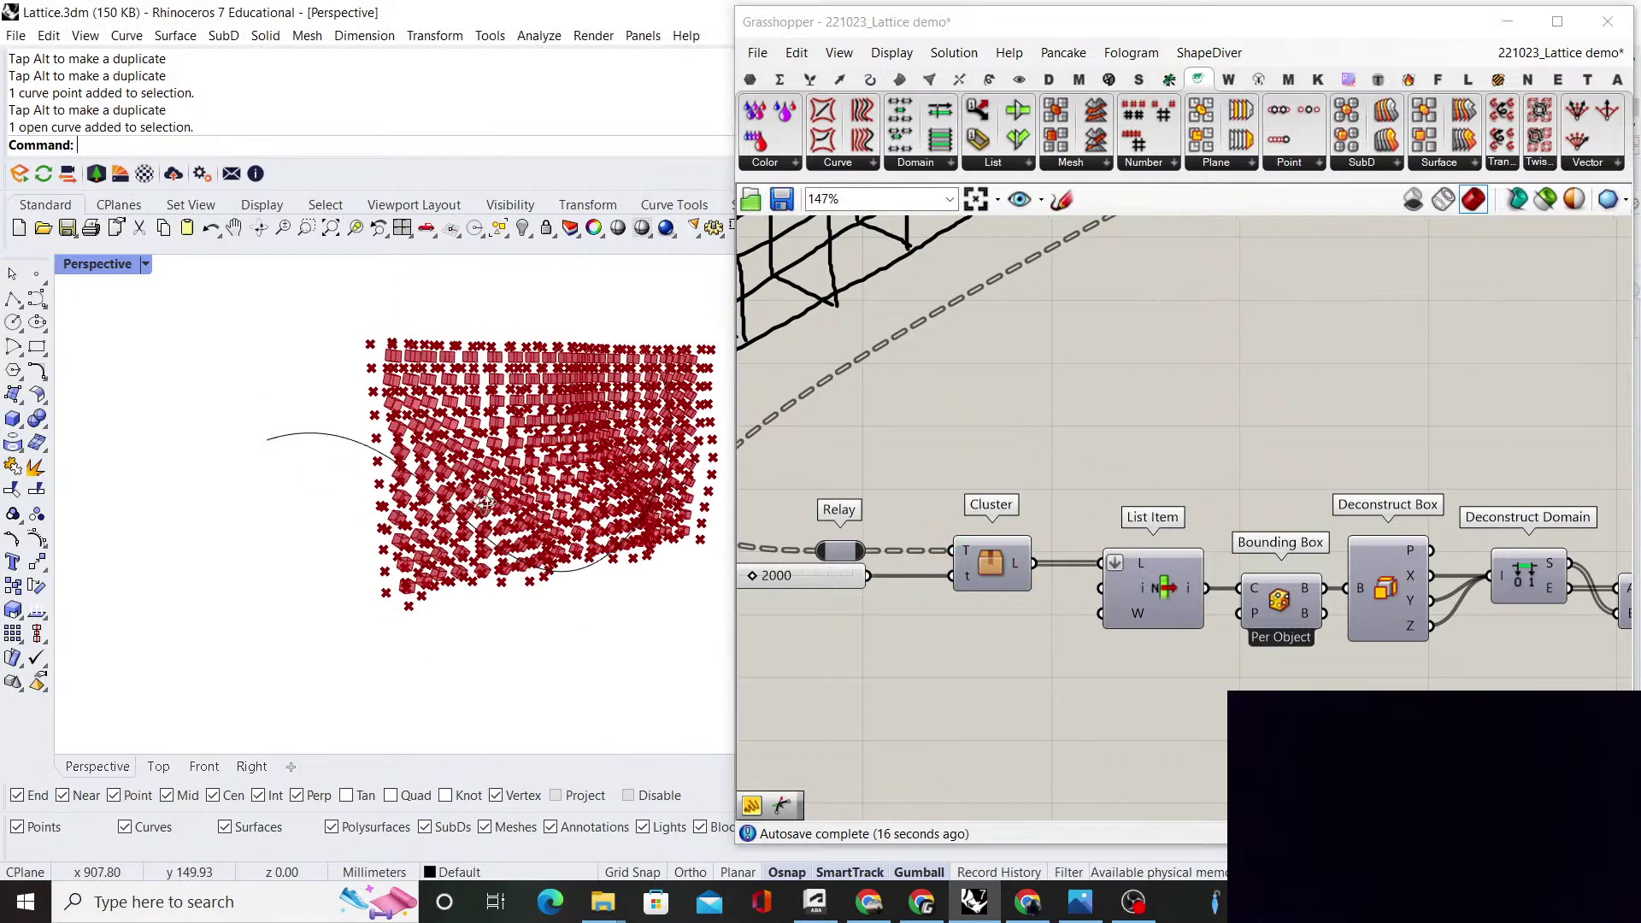
# Examine the rotated boxes in the viewport from several angles, up close and from a distance
pyautogui.scroll(5, 516, 530)
pyautogui.scroll(-6, 515, 530)
pyautogui.moveTo(518, 530); pyautogui.dragTo(572, 531, button='right')
pyautogui.scroll(6, 571, 532)
pyautogui.scroll(-6, 541, 557)
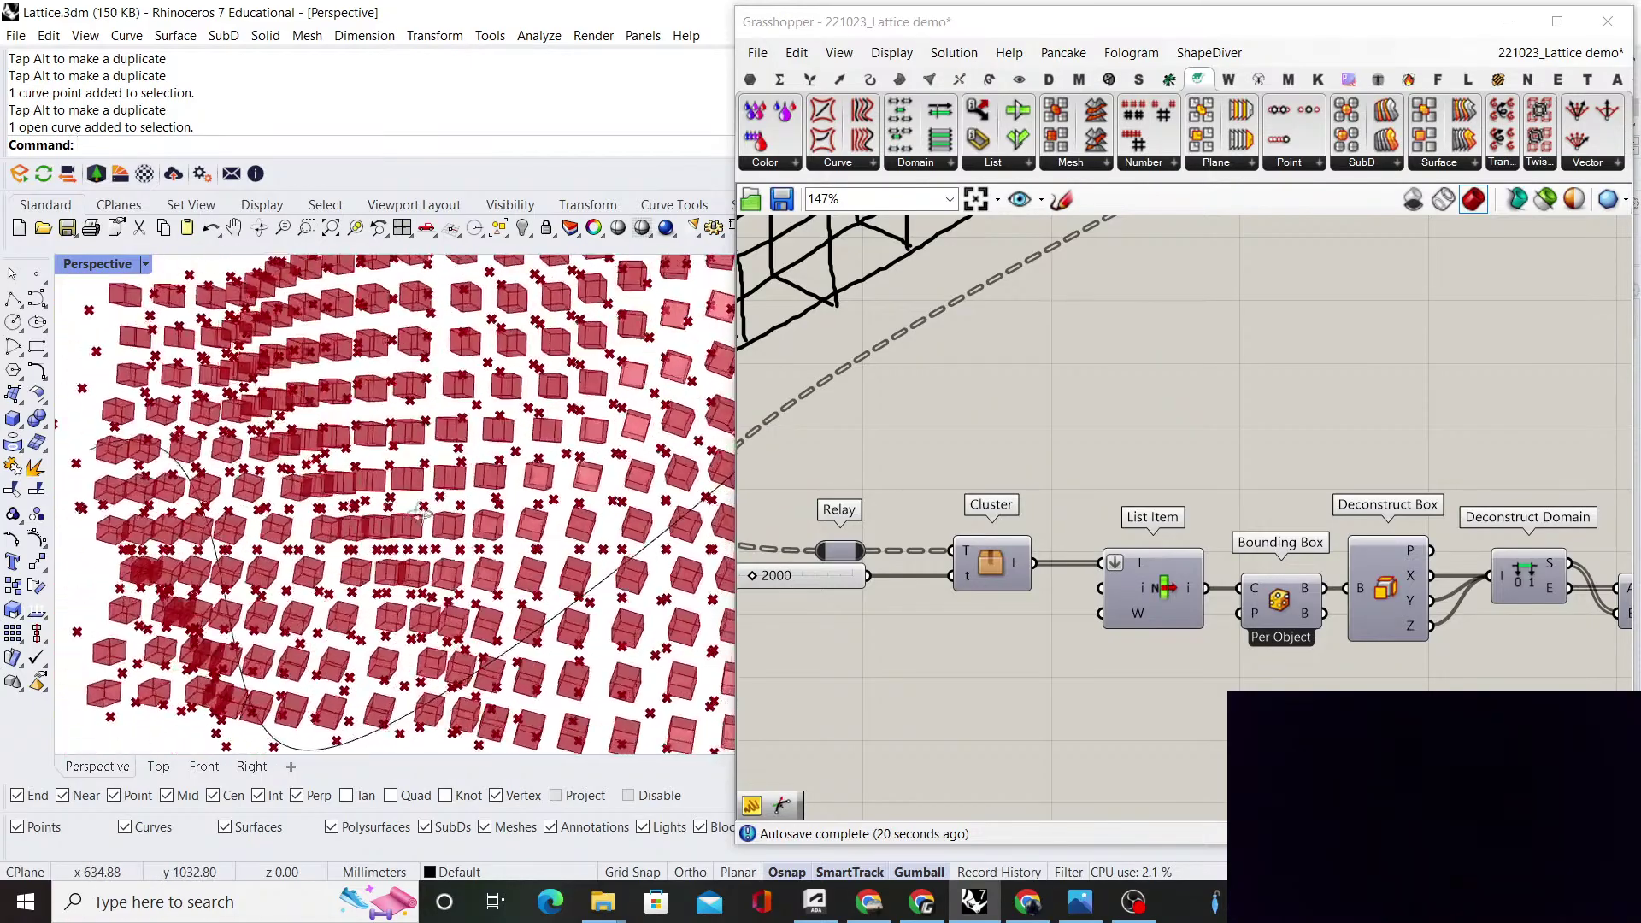
pyautogui.moveTo(513, 517); pyautogui.dragTo(564, 513, button='right')
pyautogui.scroll(-8, 1097, 484)
pyautogui.scroll(5, 1204, 491)
# Turn off the preview of the Average component after Subtraction
pyautogui.click(1188, 434)
pyautogui.middleClick(1166, 366)
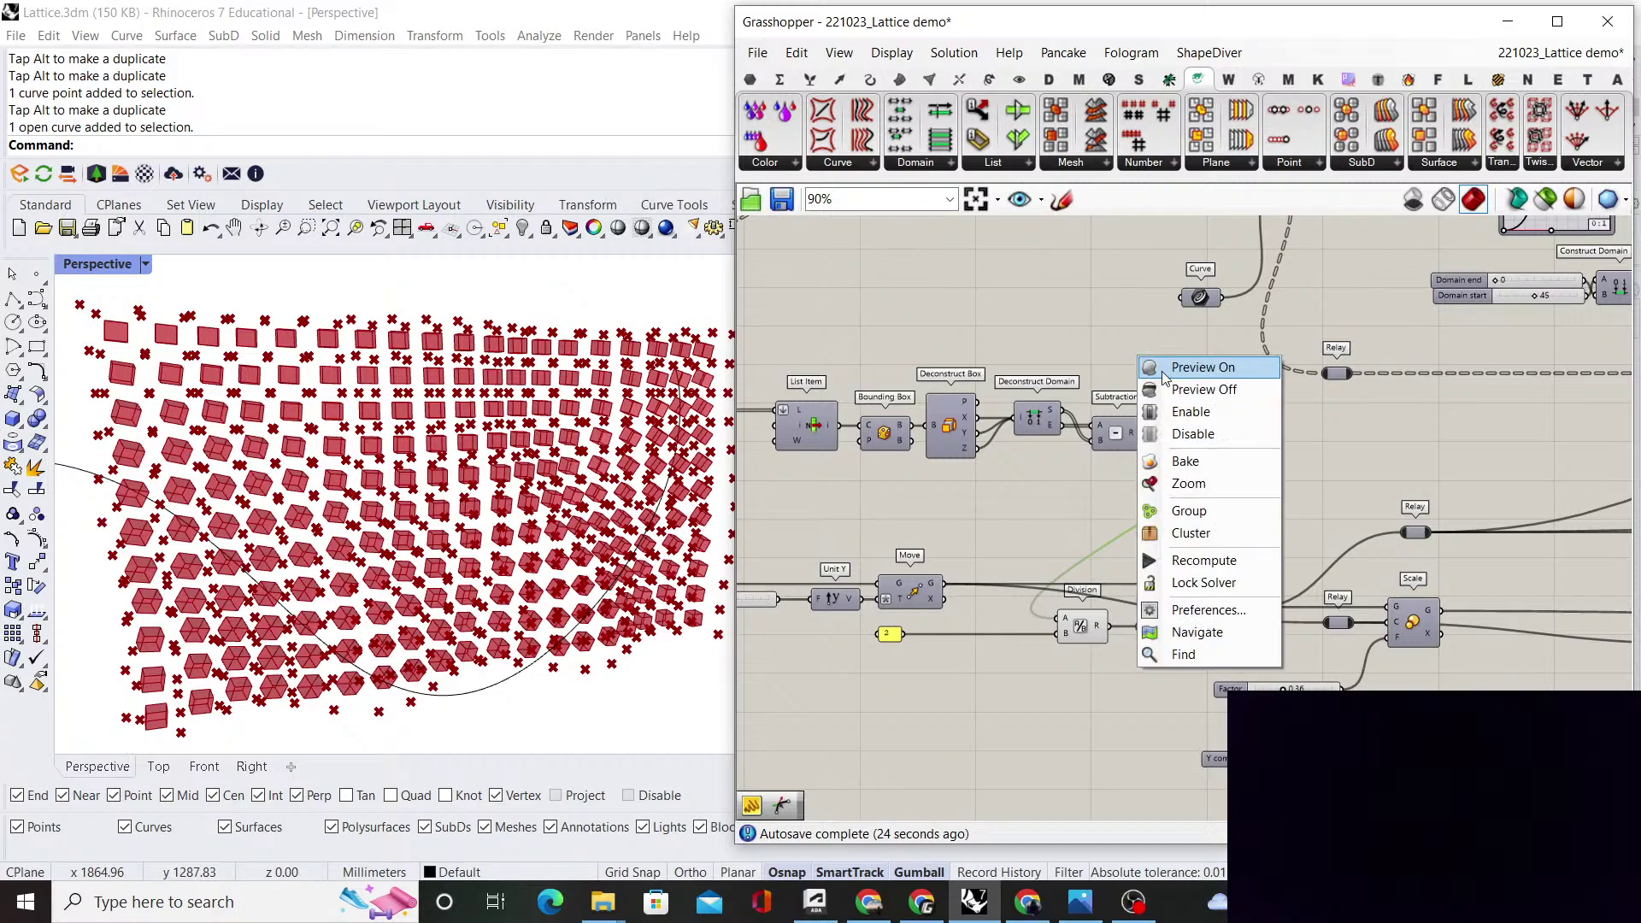
pyautogui.click(1173, 388)
pyautogui.click(1176, 390)
# Place a copy of Deconstruct Brep after Move To Point and feed Move To Point's M output into its B input
pyautogui.scroll(-6, 1197, 427)
pyautogui.moveTo(1384, 451); pyautogui.dragTo(1125, 458, button='right')
pyautogui.scroll(6, 1125, 458)
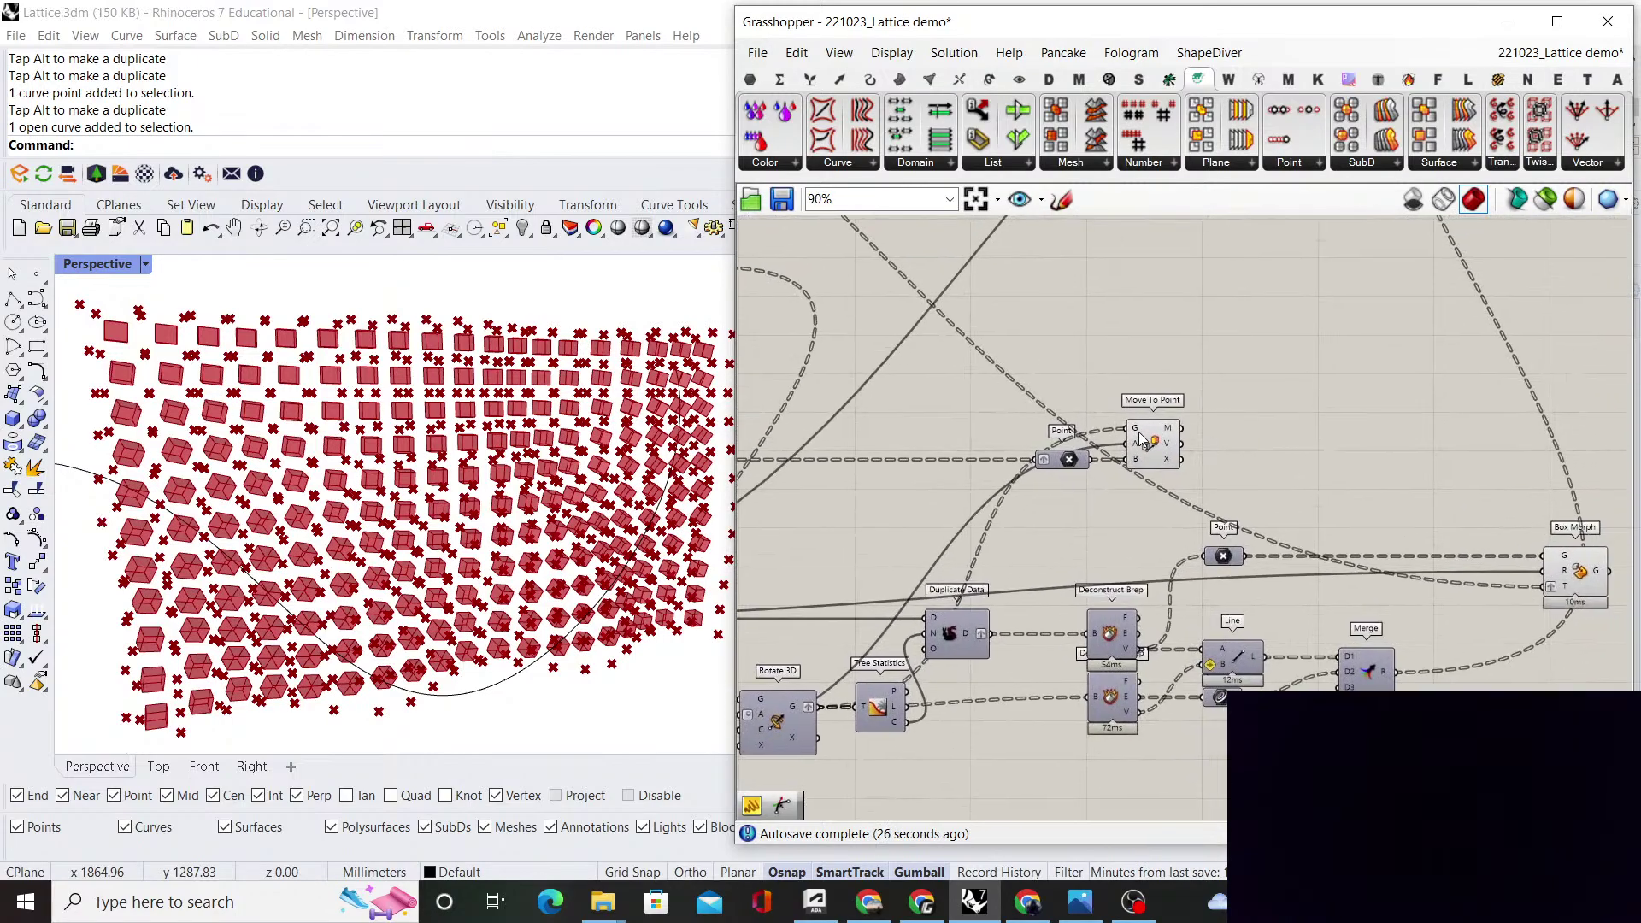
pyautogui.click(1153, 443)
pyautogui.doubleClick(1271, 388)
pyautogui.keyDown('alt'); pyautogui.moveTo(1113, 631); pyautogui.dragTo(1248, 422); pyautogui.keyUp('alt')
pyautogui.moveTo(1266, 425); pyautogui.dragTo(1228, 433)
pyautogui.click(1284, 436)
pyautogui.moveTo(1283, 437); pyautogui.dragTo(1215, 433, button='right')
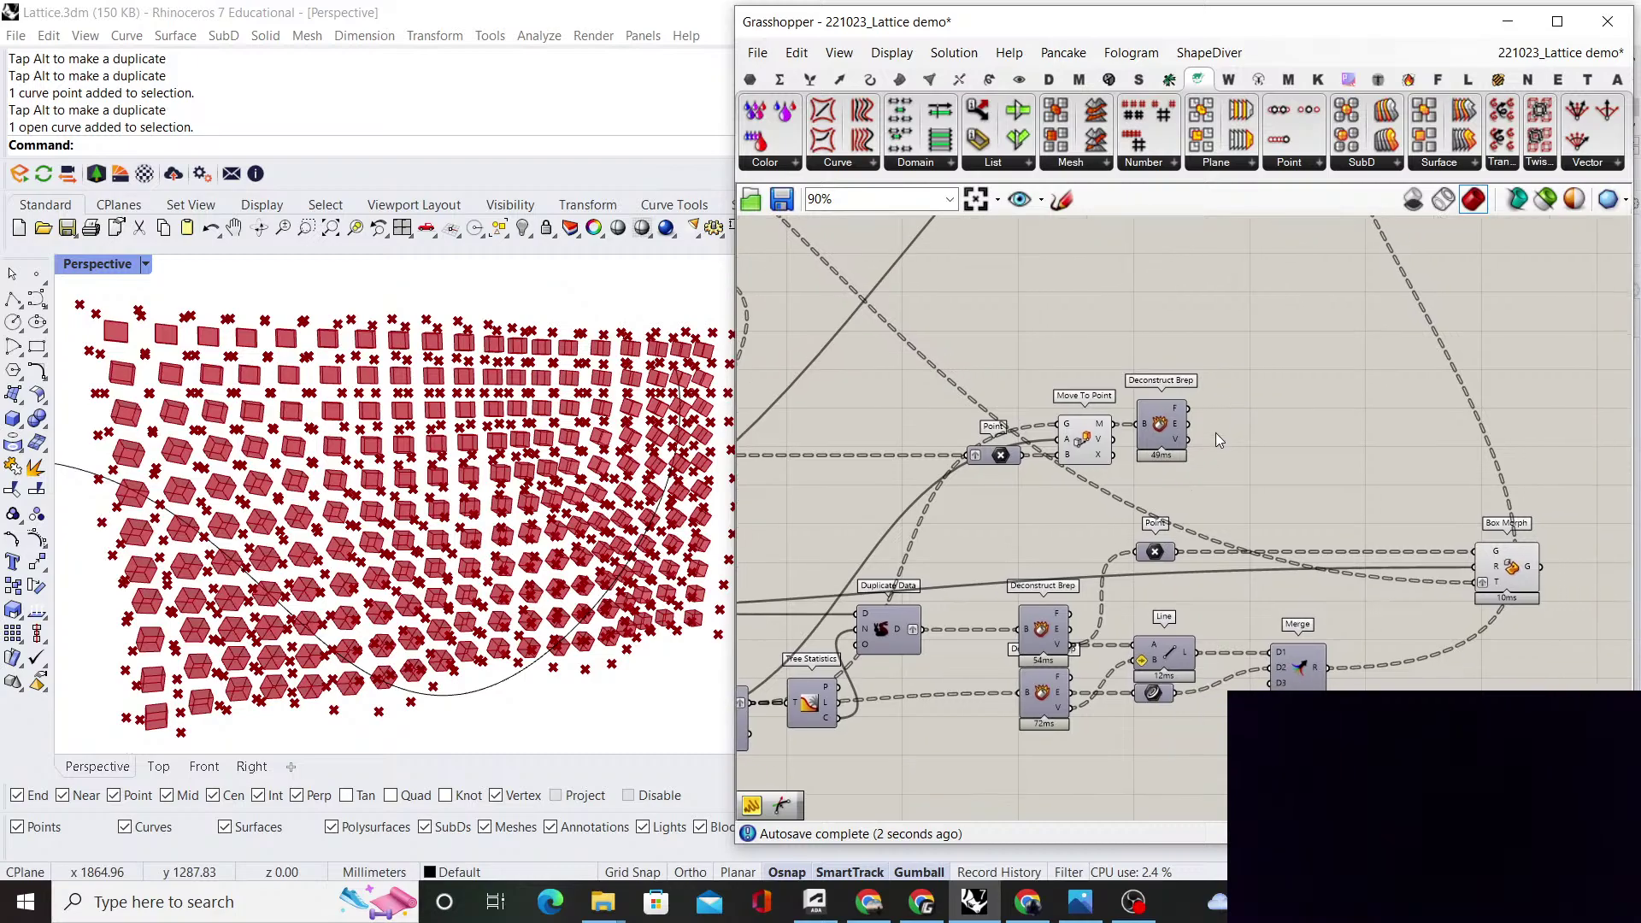
# Add a Line component with the copied Deconstruct Brep's V output in A and the lower Point's output in B
pyautogui.doubleClick(1291, 446)
pyautogui.write('line')
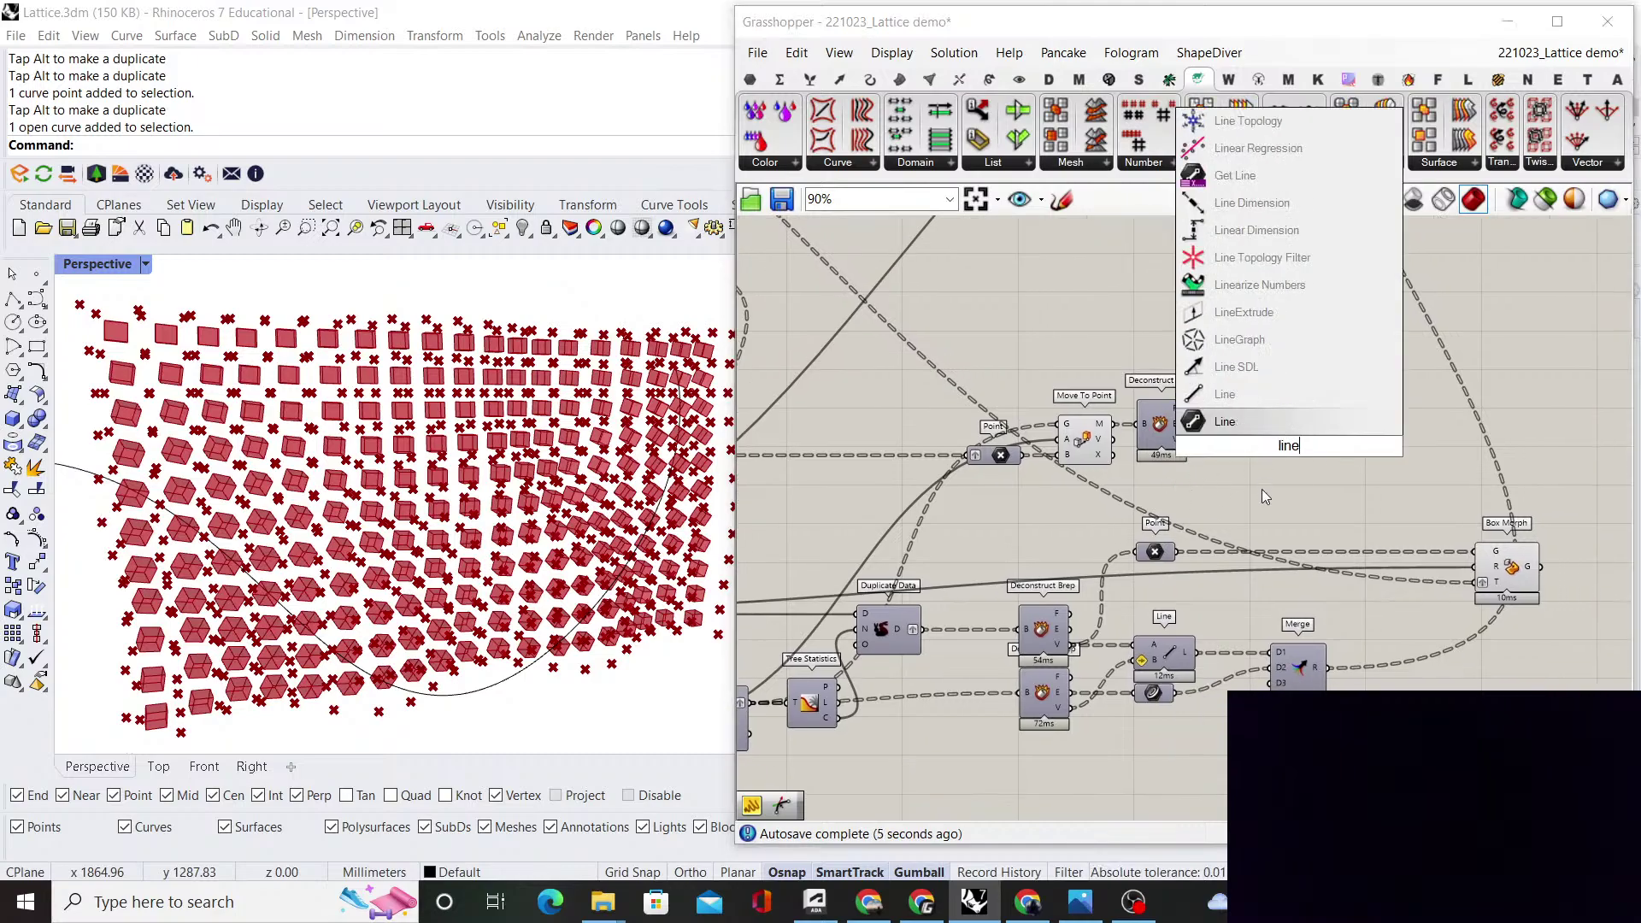
pyautogui.press('Return')
pyautogui.scroll(2, 1186, 446)
pyautogui.moveTo(1187, 433); pyautogui.dragTo(1289, 445)
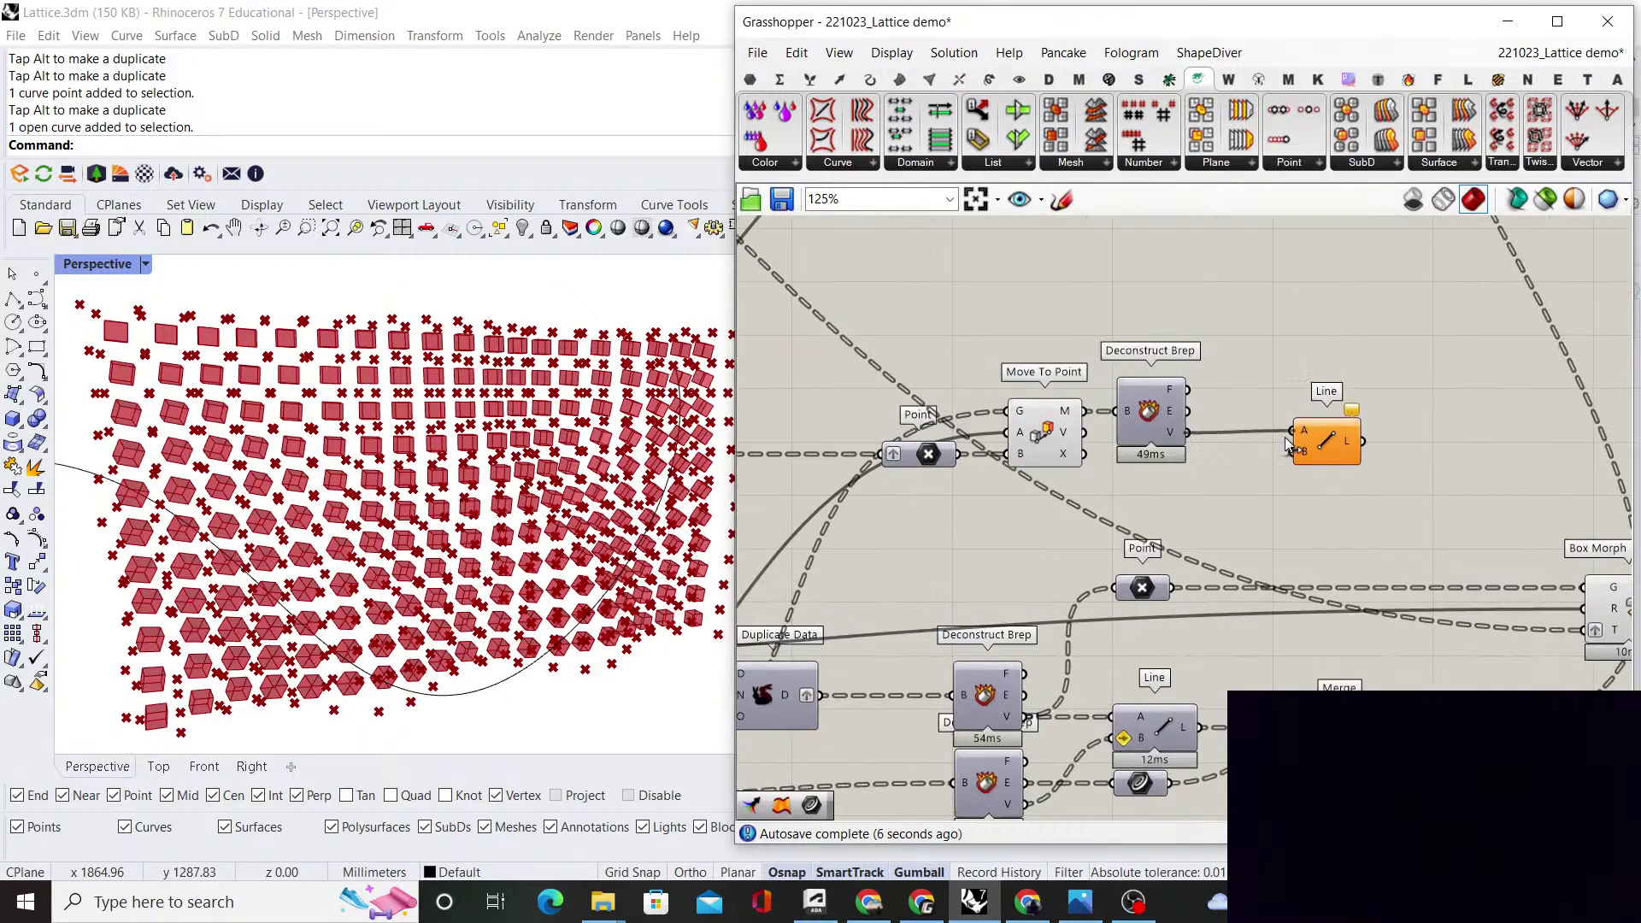
pyautogui.moveTo(1174, 588); pyautogui.dragTo(1313, 444)
pyautogui.click(1361, 347)
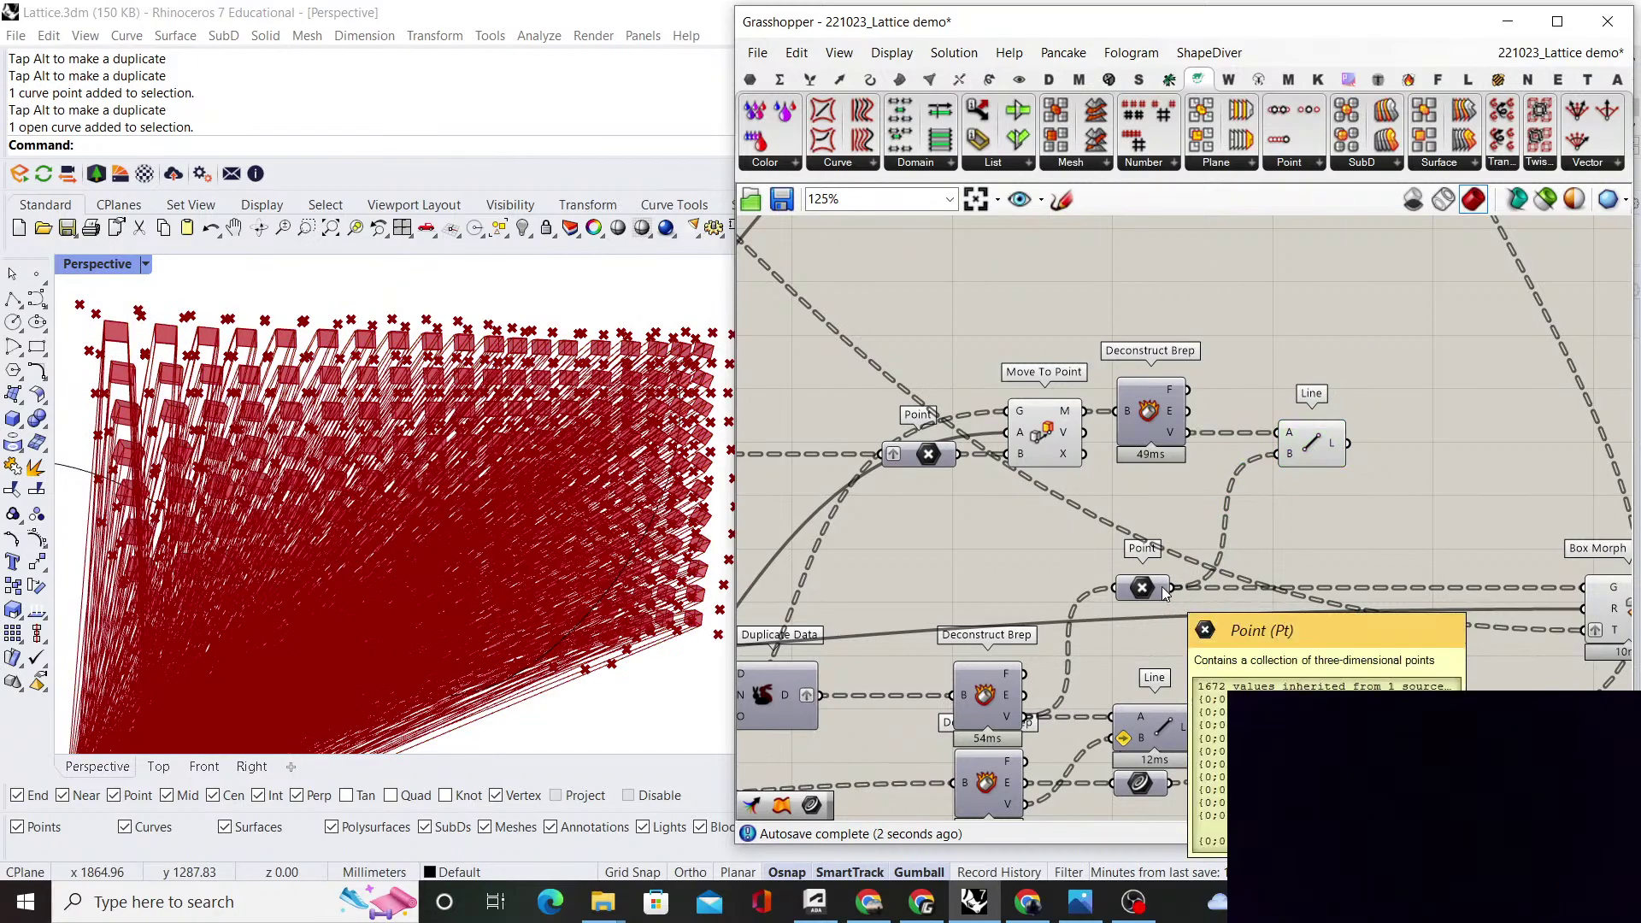
# Move Box Morph close behind its Point and connect its G output to the B input of the upper Line, replacing the Point
pyautogui.scroll(-2, 1178, 515)
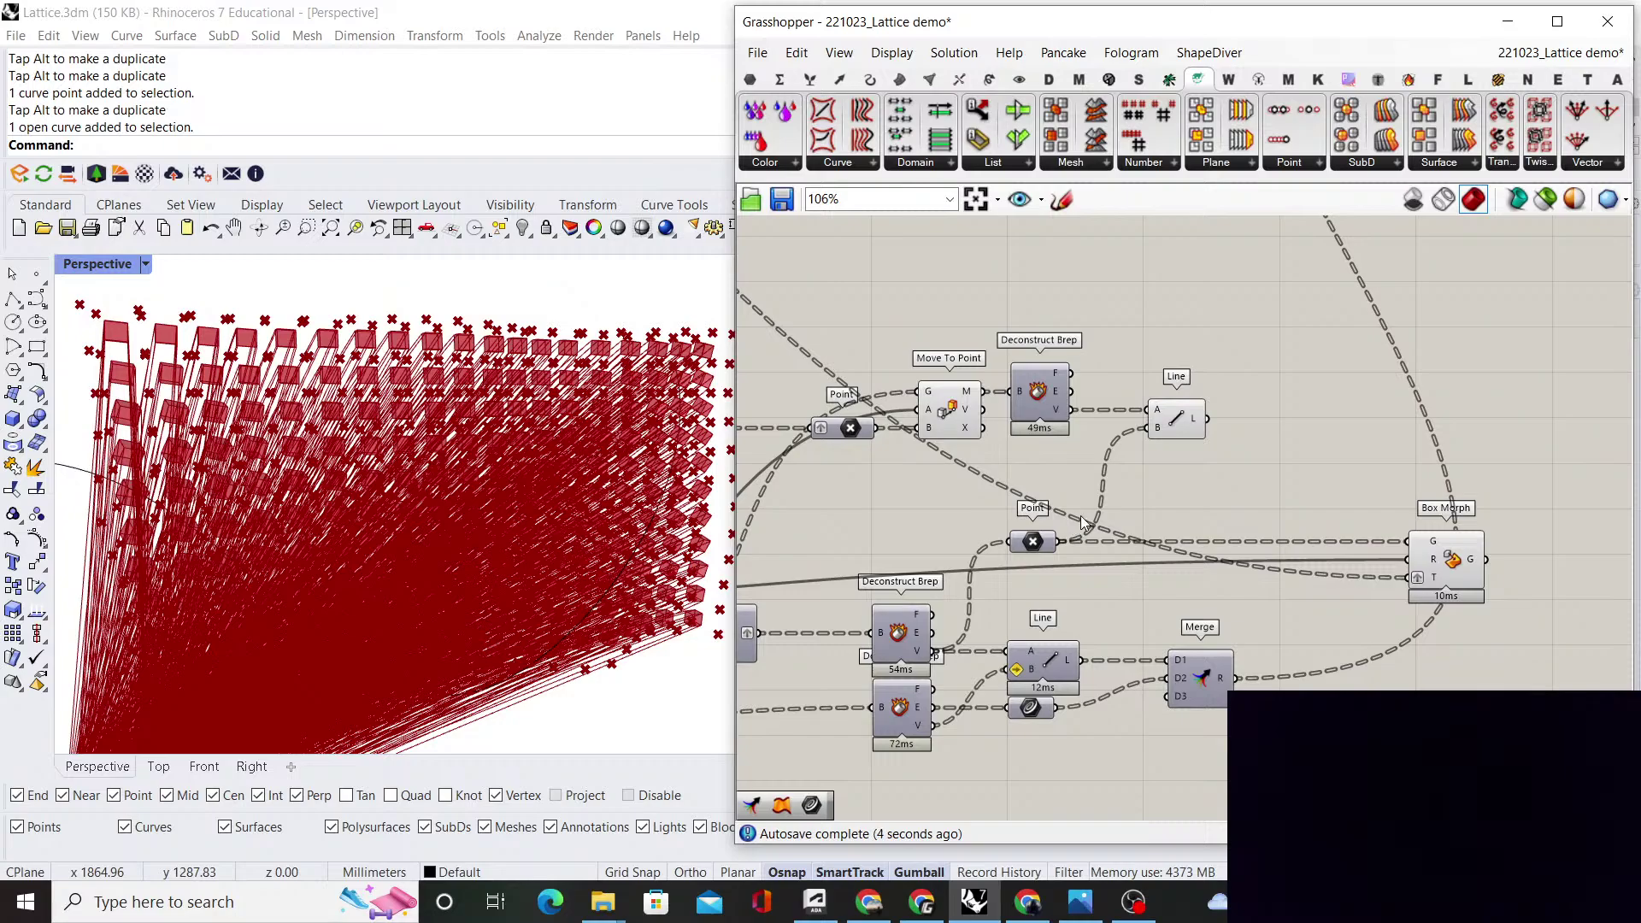
pyautogui.moveTo(1449, 564); pyautogui.dragTo(1187, 564)
pyautogui.click(1247, 541)
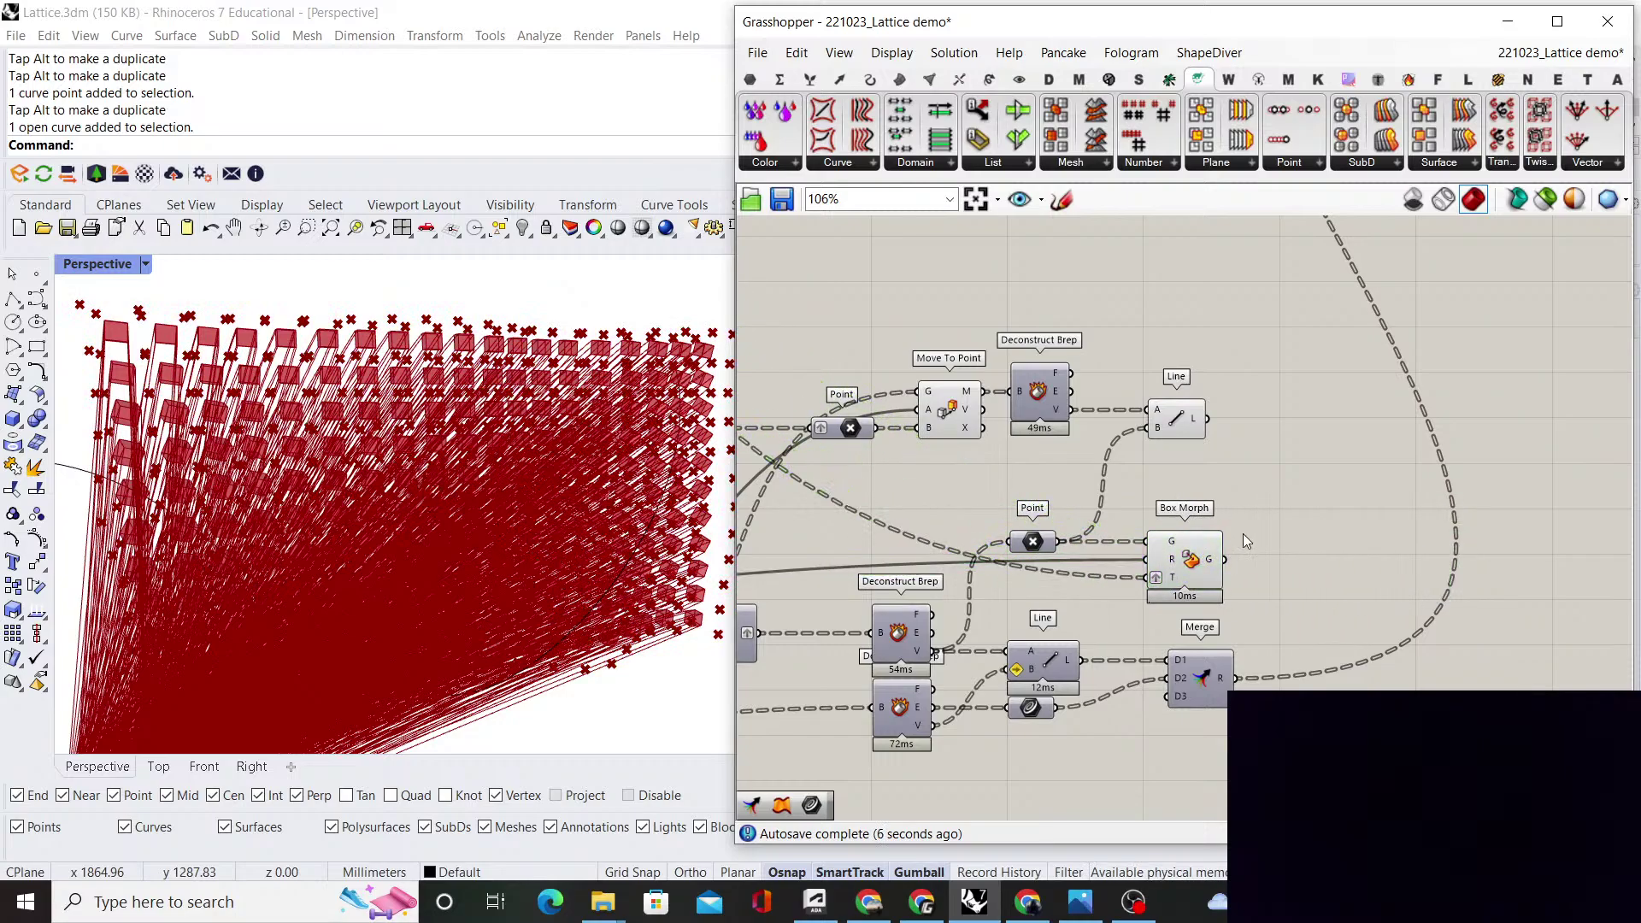
pyautogui.moveTo(1173, 440); pyautogui.dragTo(1294, 417)
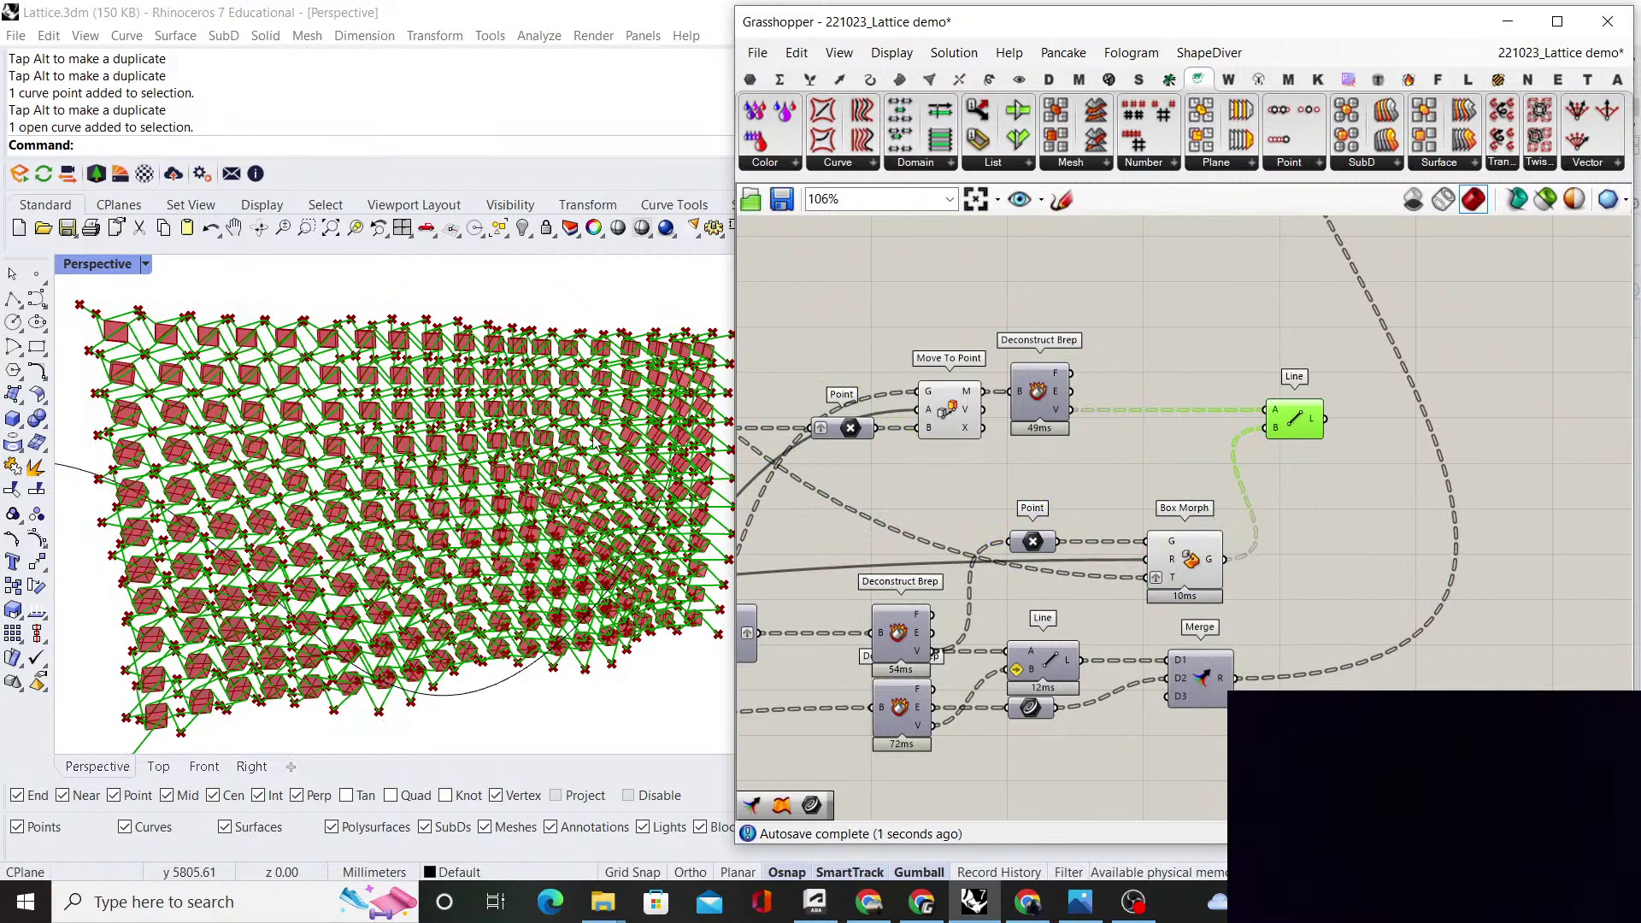
pyautogui.scroll(8, 387, 402)
pyautogui.moveTo(376, 420); pyautogui.dragTo(394, 475, button='right')
pyautogui.click(1202, 453)
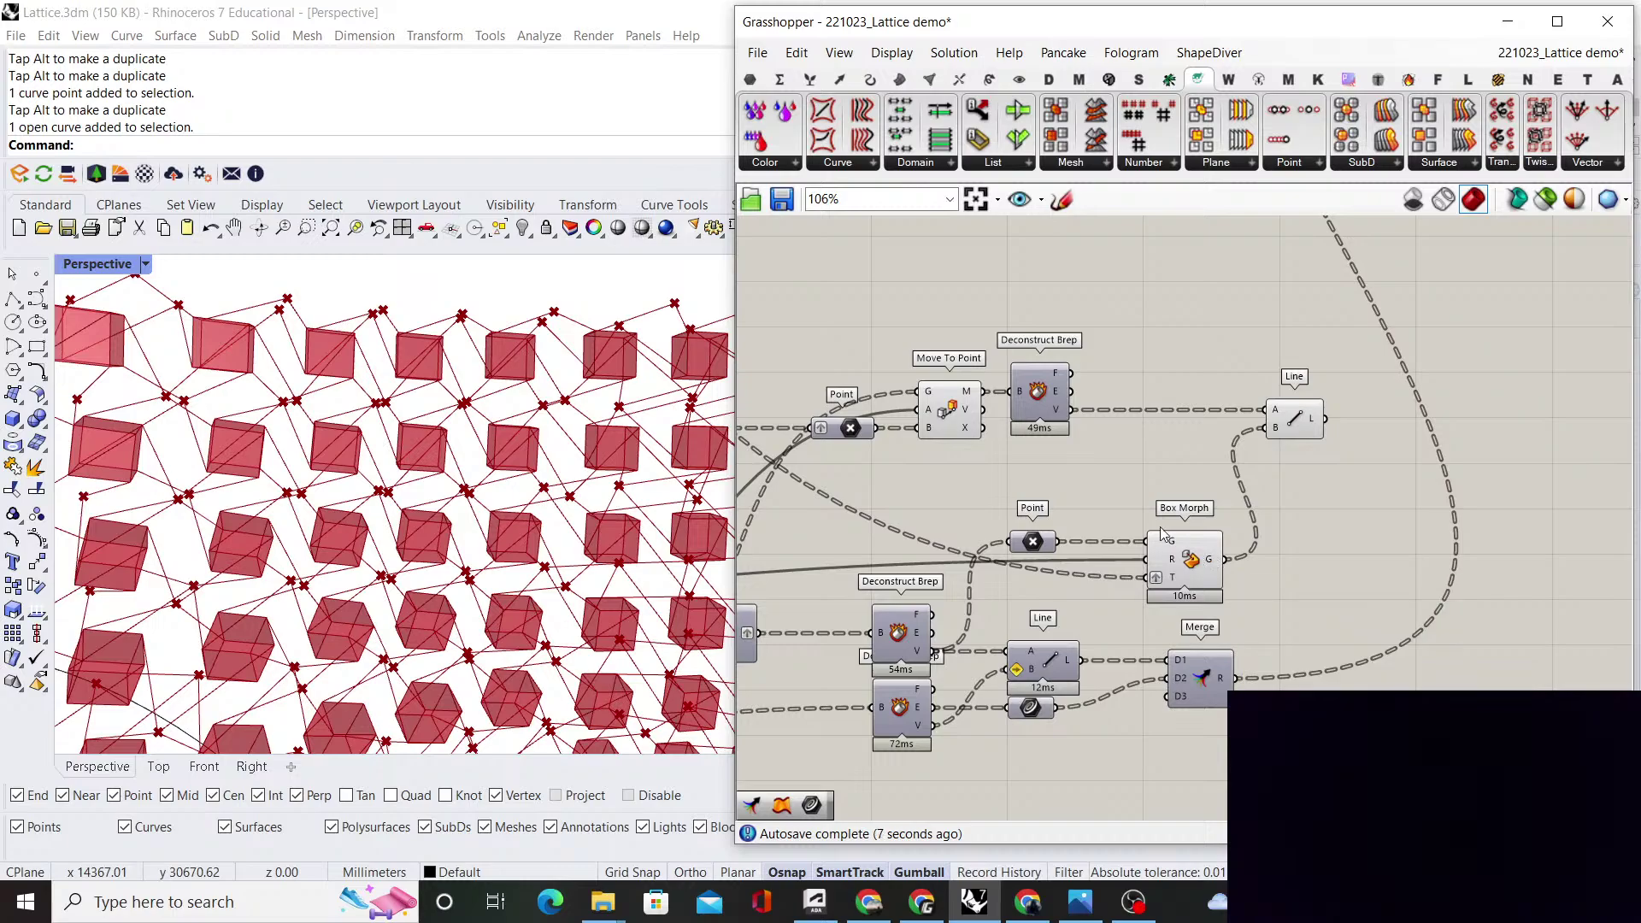
# Shift Deconstruct Brep, Move To Point and its Point closer to the upper Line, and turn off Move To Point's preview
pyautogui.moveTo(1053, 416); pyautogui.dragTo(1185, 412)
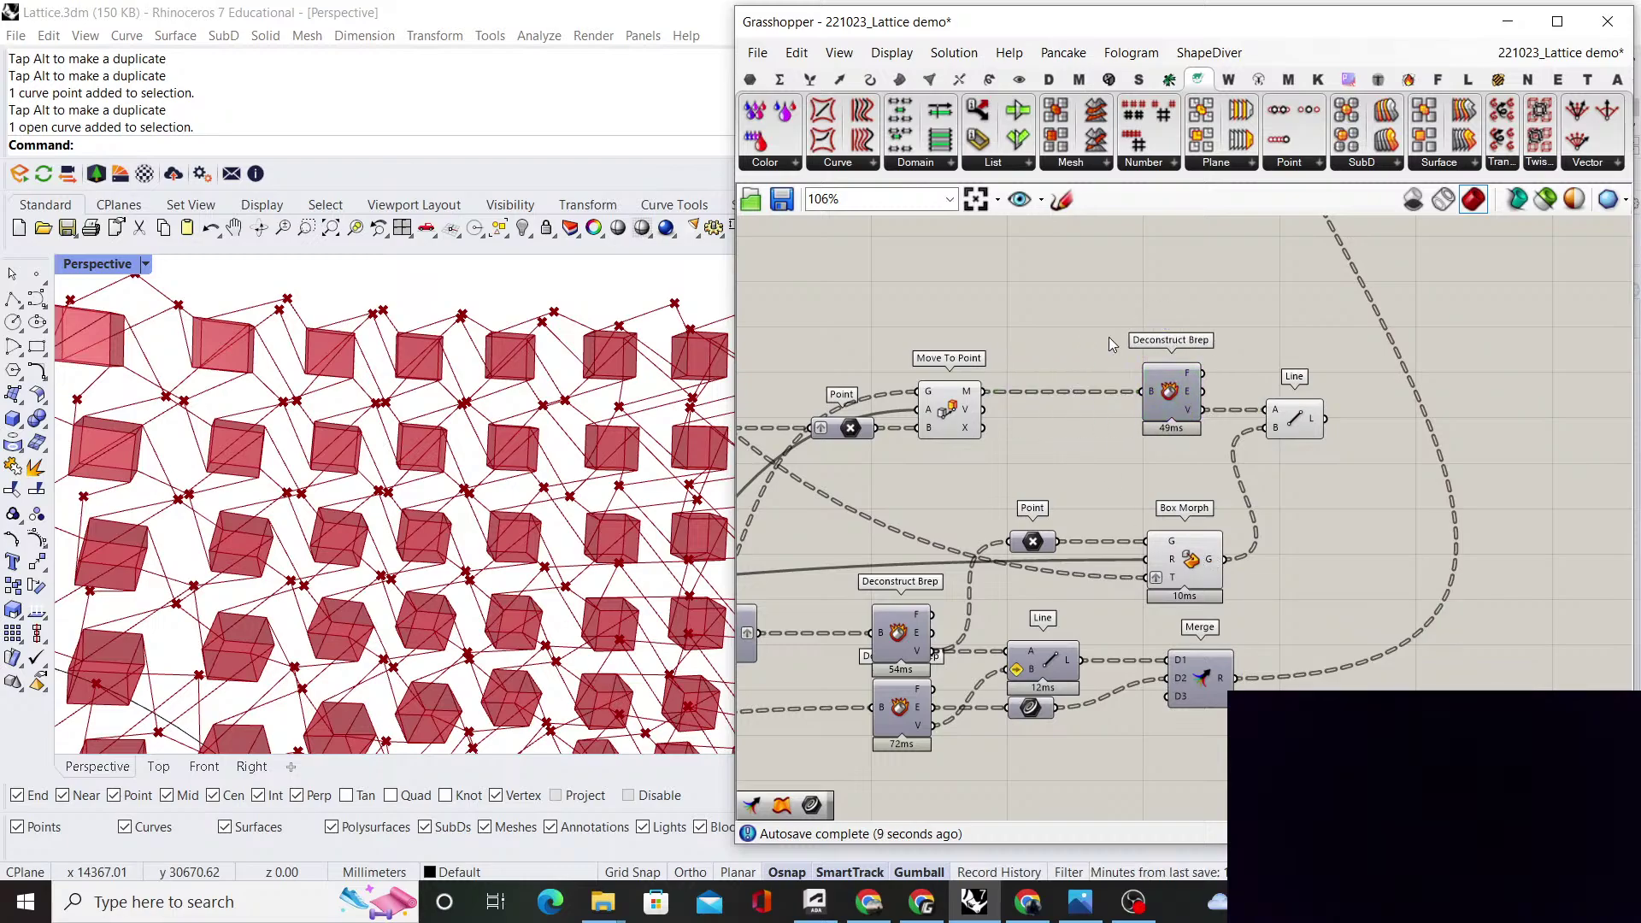
pyautogui.moveTo(958, 418); pyautogui.dragTo(1044, 419)
pyautogui.rightClick(1016, 336)
pyautogui.click(1034, 369)
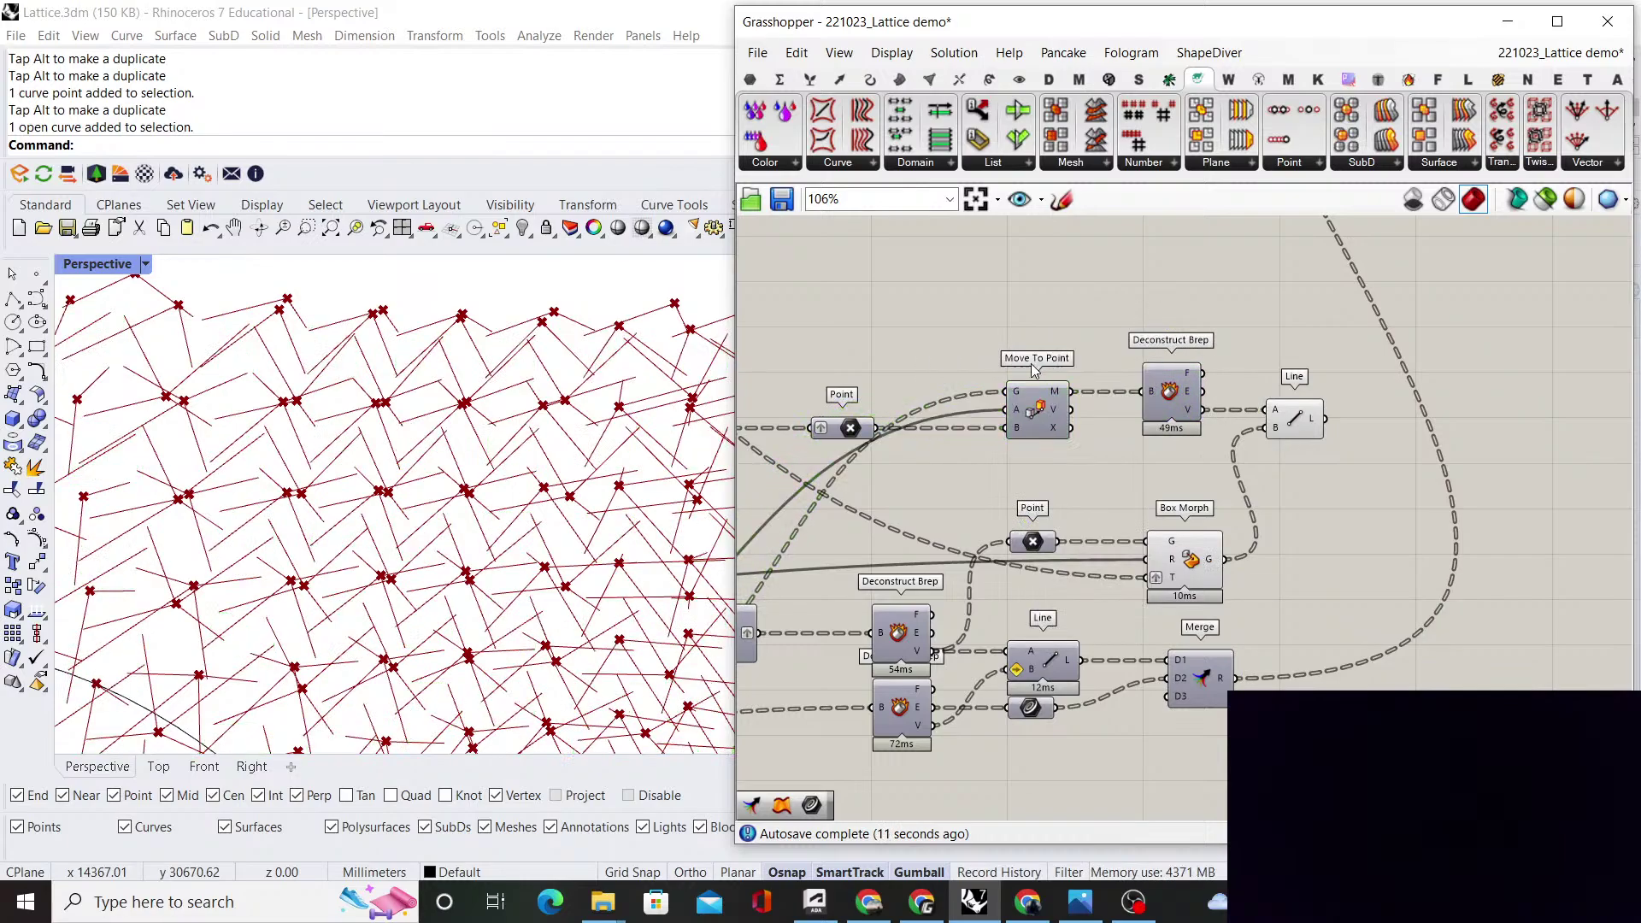
pyautogui.moveTo(852, 429); pyautogui.dragTo(889, 430)
pyautogui.click(1088, 381)
pyautogui.moveTo(1088, 383); pyautogui.dragTo(1036, 372, button='right')
pyautogui.moveTo(1244, 409); pyautogui.dragTo(1248, 409)
pyautogui.click(1285, 480)
# Turn off the preview of Box Morph
pyautogui.moveTo(427, 534); pyautogui.dragTo(521, 513, button='right')
pyautogui.moveTo(1174, 599); pyautogui.dragTo(1107, 581, button='right')
pyautogui.rightClick(1180, 523)
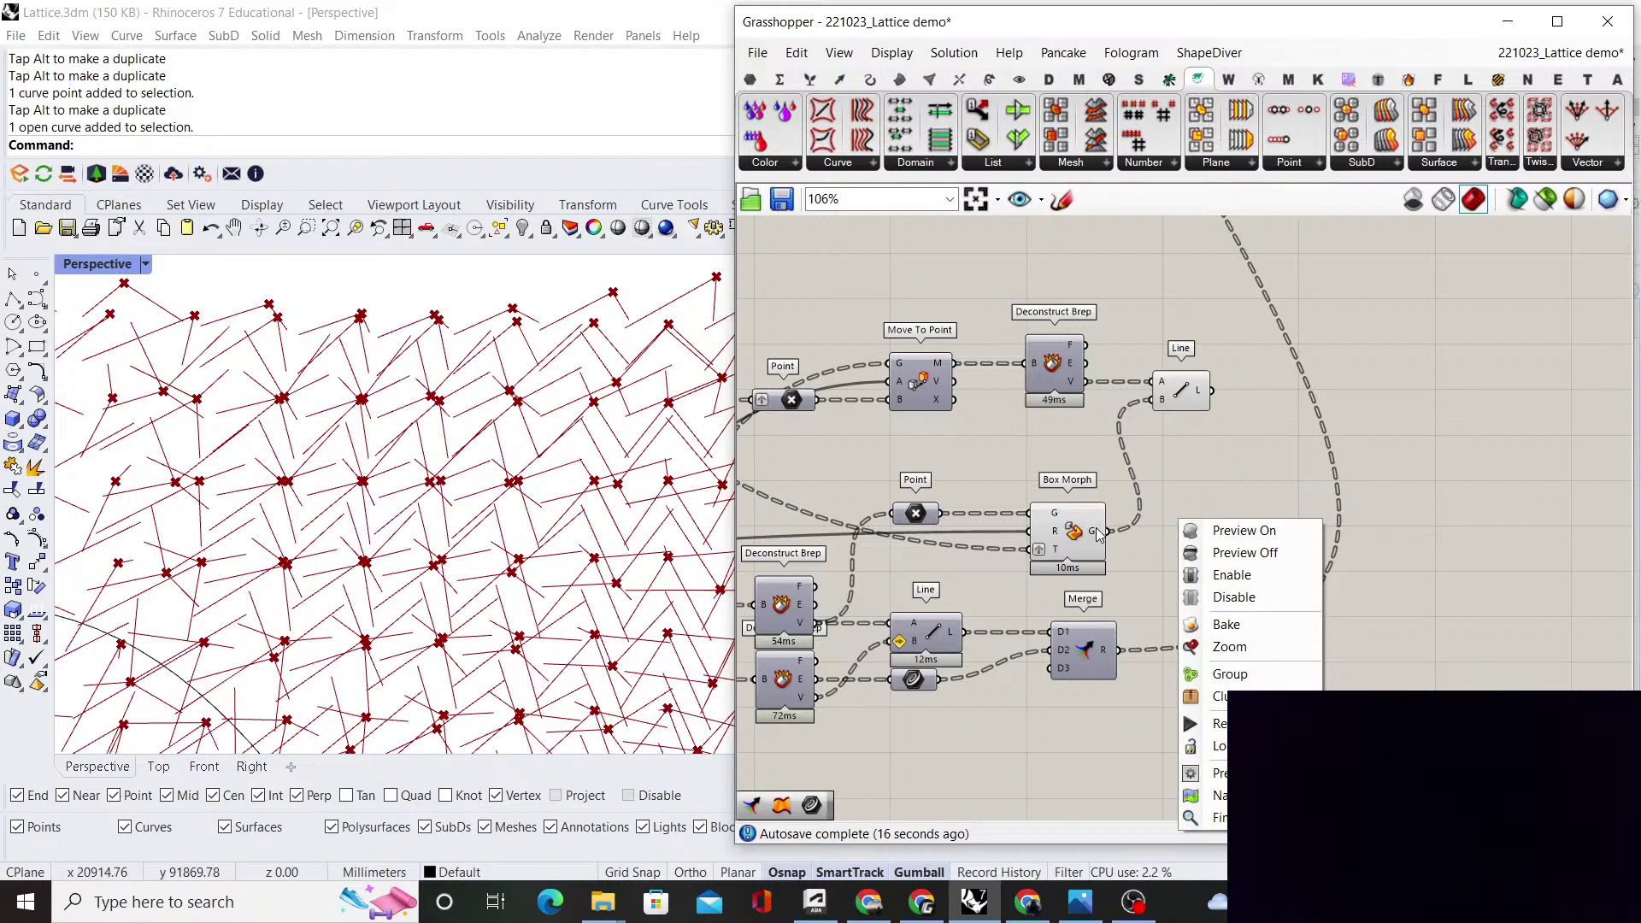
pyautogui.click(1097, 530)
pyautogui.rightClick(1153, 486)
pyautogui.click(1213, 519)
pyautogui.click(1212, 486)
pyautogui.moveTo(1212, 484); pyautogui.dragTo(1153, 487, button='right')
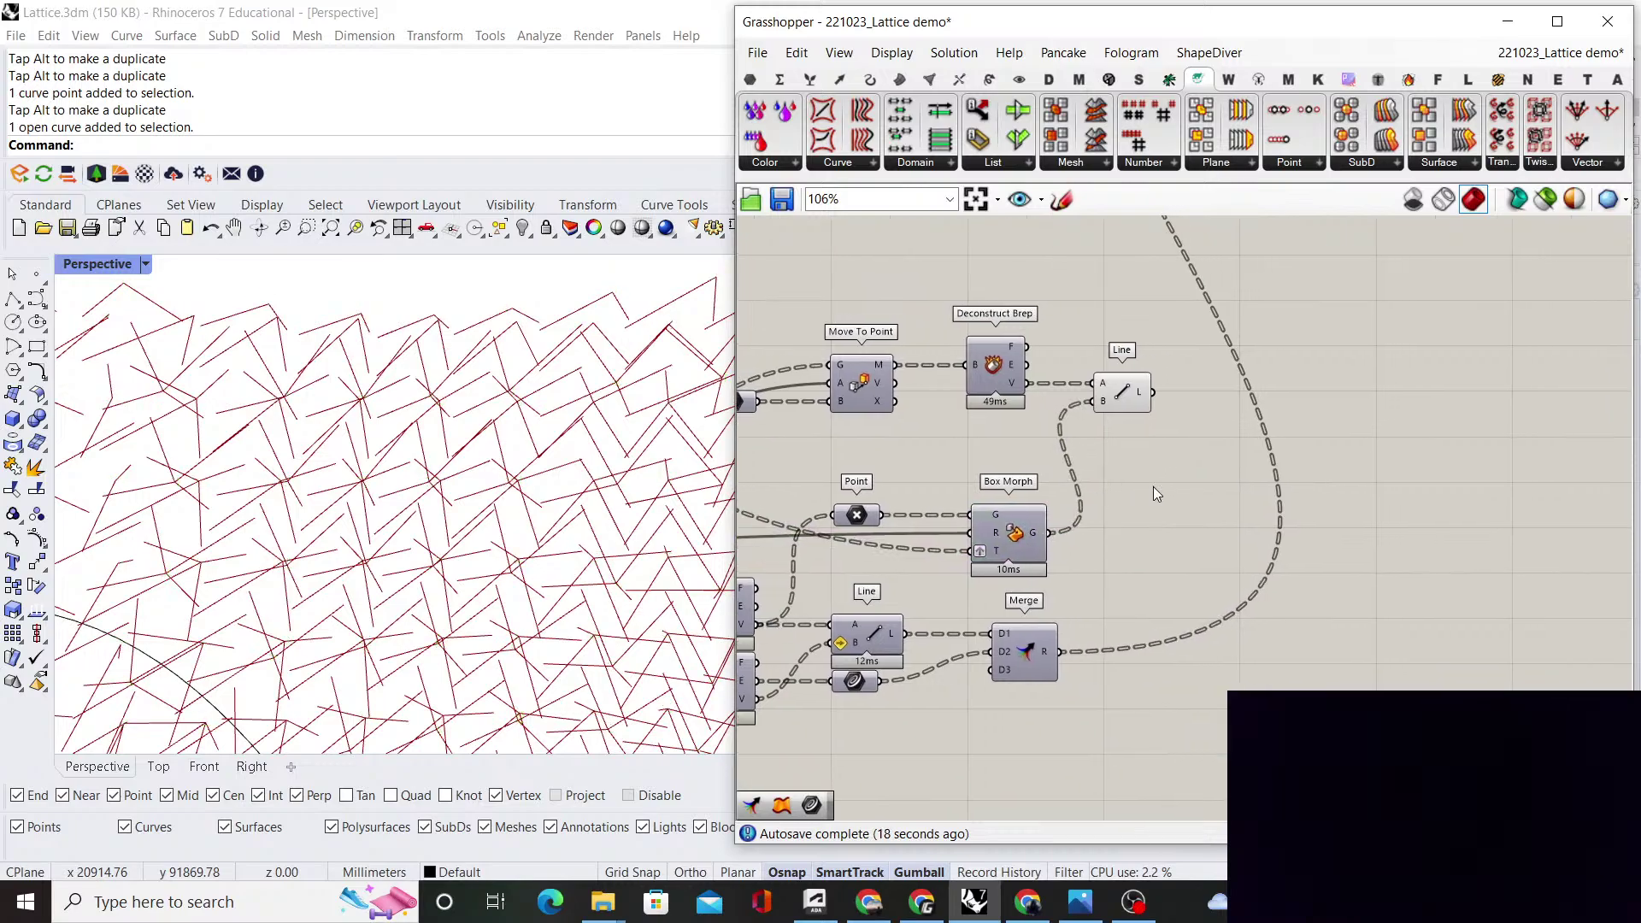
# Add a Merge component below the upper Line and shift the existing lower Merge into line with it
pyautogui.doubleClick(1154, 493)
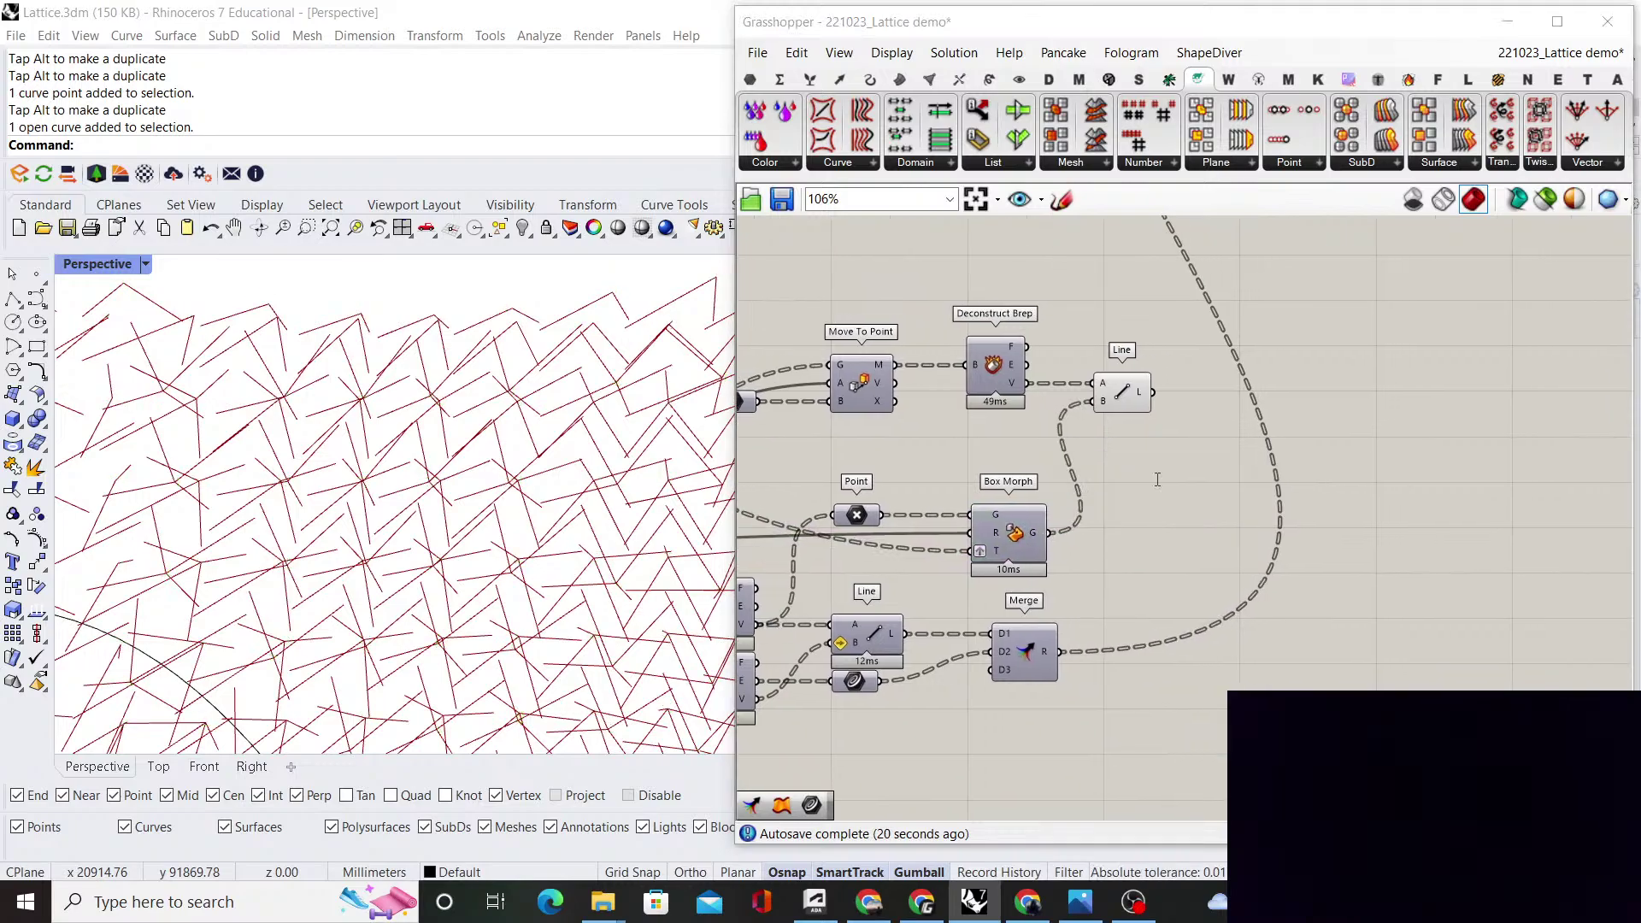
pyautogui.doubleClick(1143, 479)
pyautogui.write('merge')
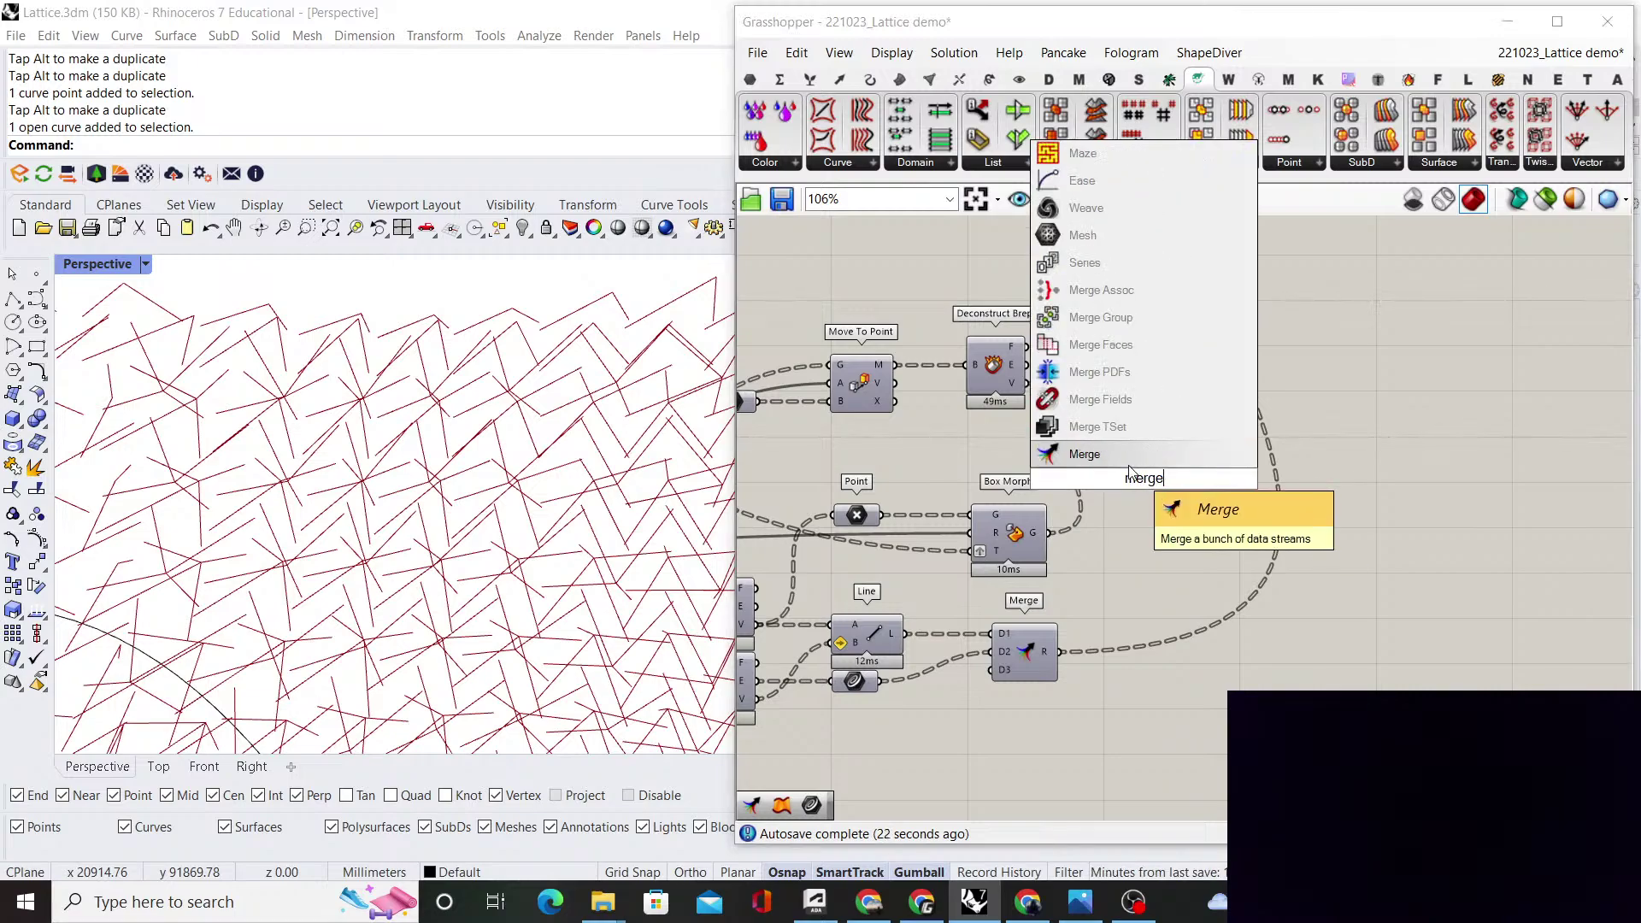
pyautogui.press('Return')
pyautogui.moveTo(1012, 621); pyautogui.dragTo(1128, 622)
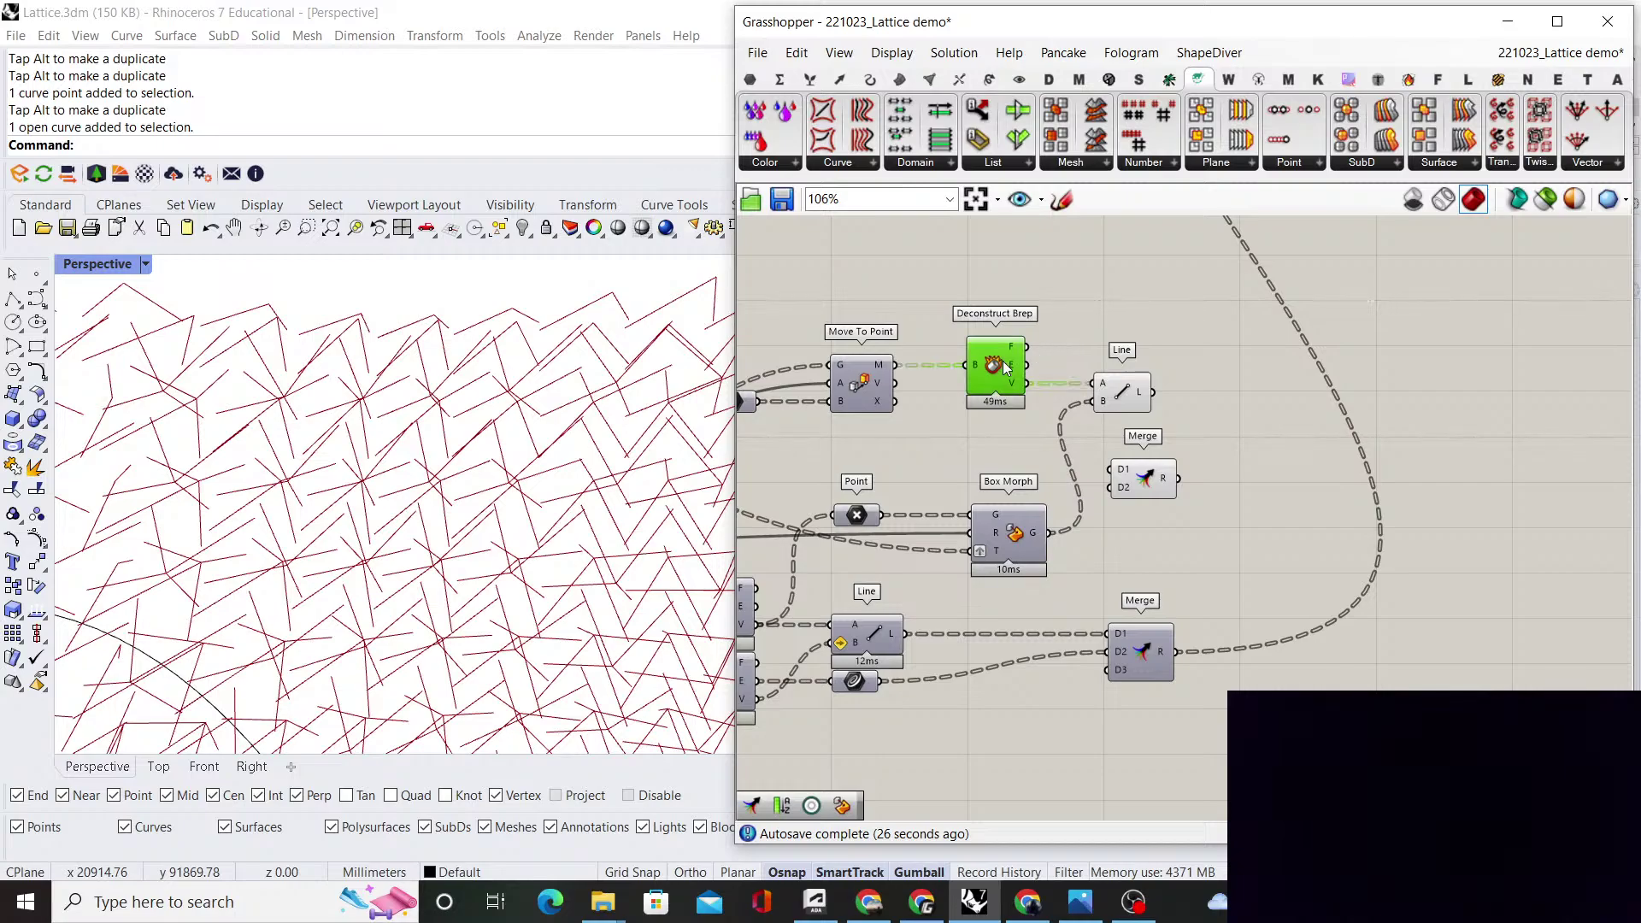
# Turn off the upper Deconstruct Brep's preview, and connect its E output and Line's L output to D1 and D2 of the new Merge
pyautogui.rightClick(1069, 316)
pyautogui.click(1110, 328)
pyautogui.rightClick(1108, 326)
pyautogui.click(1135, 346)
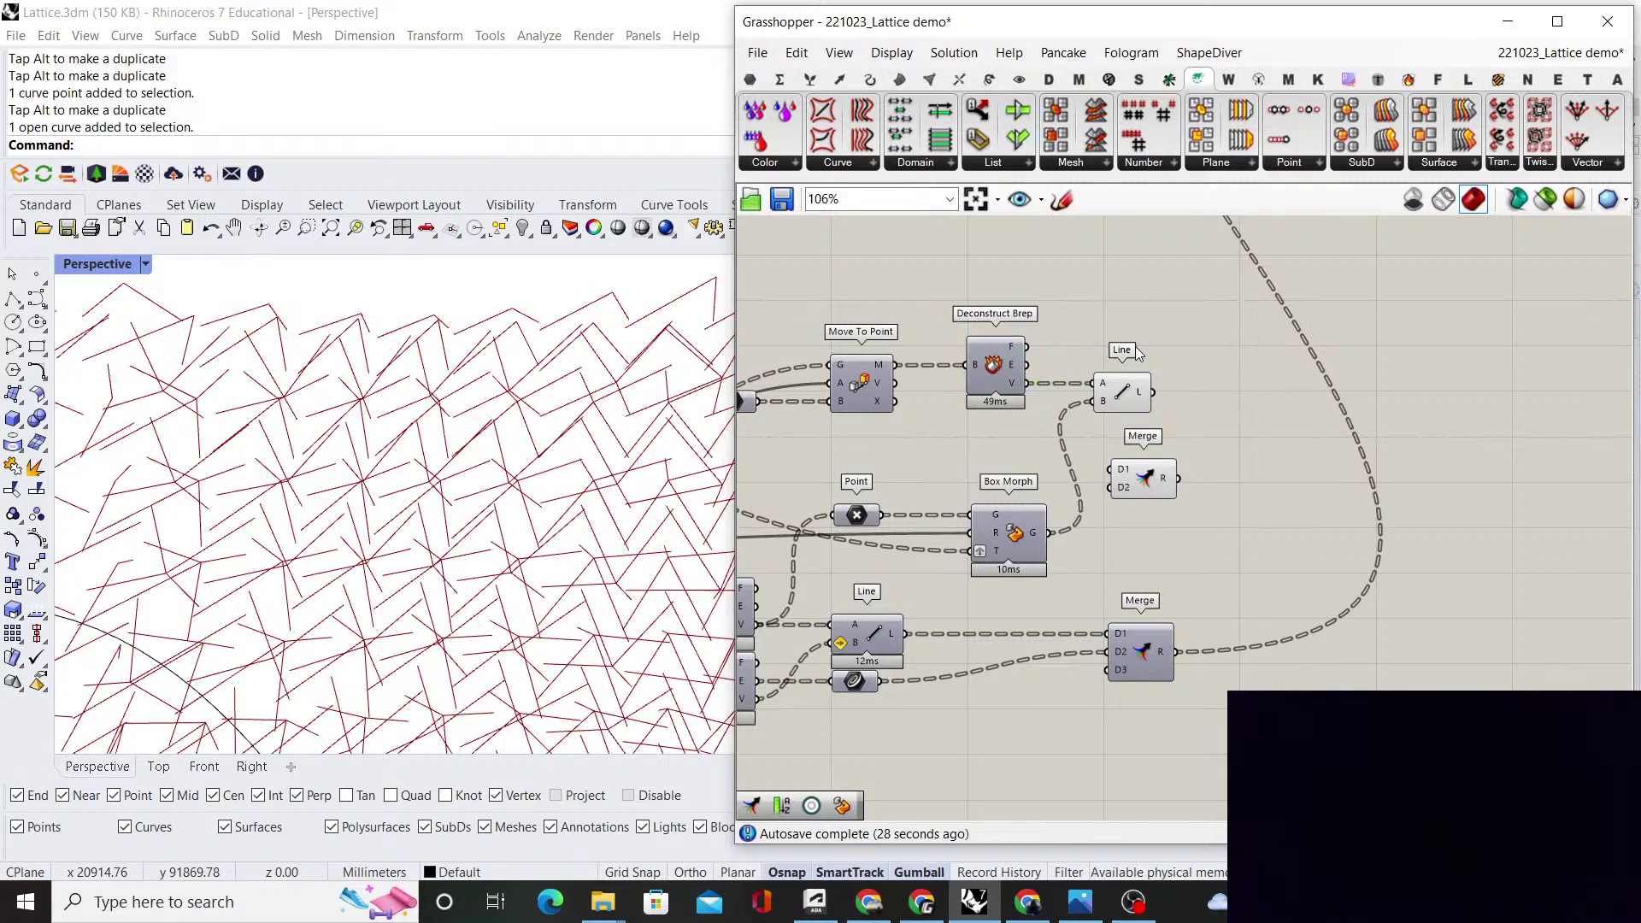
pyautogui.moveTo(1028, 366); pyautogui.dragTo(1219, 386)
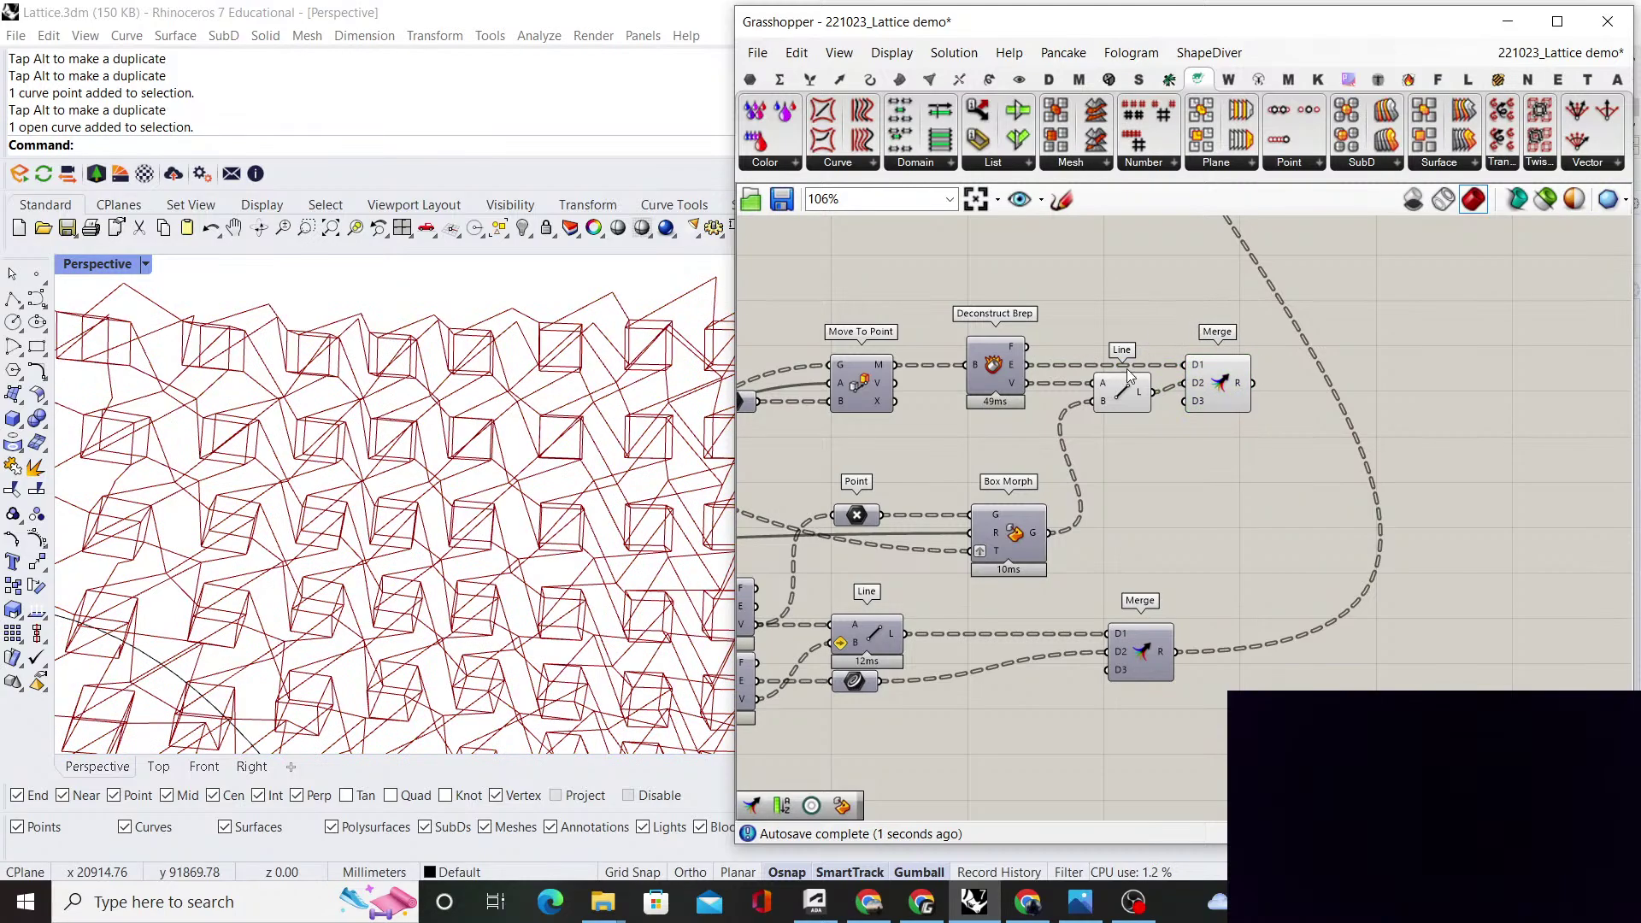
# Shift the upper Line and its Merge slightly farther from Deconstruct Brep to space the components out
pyautogui.moveTo(1119, 394); pyautogui.dragTo(1130, 394)
pyautogui.click(1215, 385)
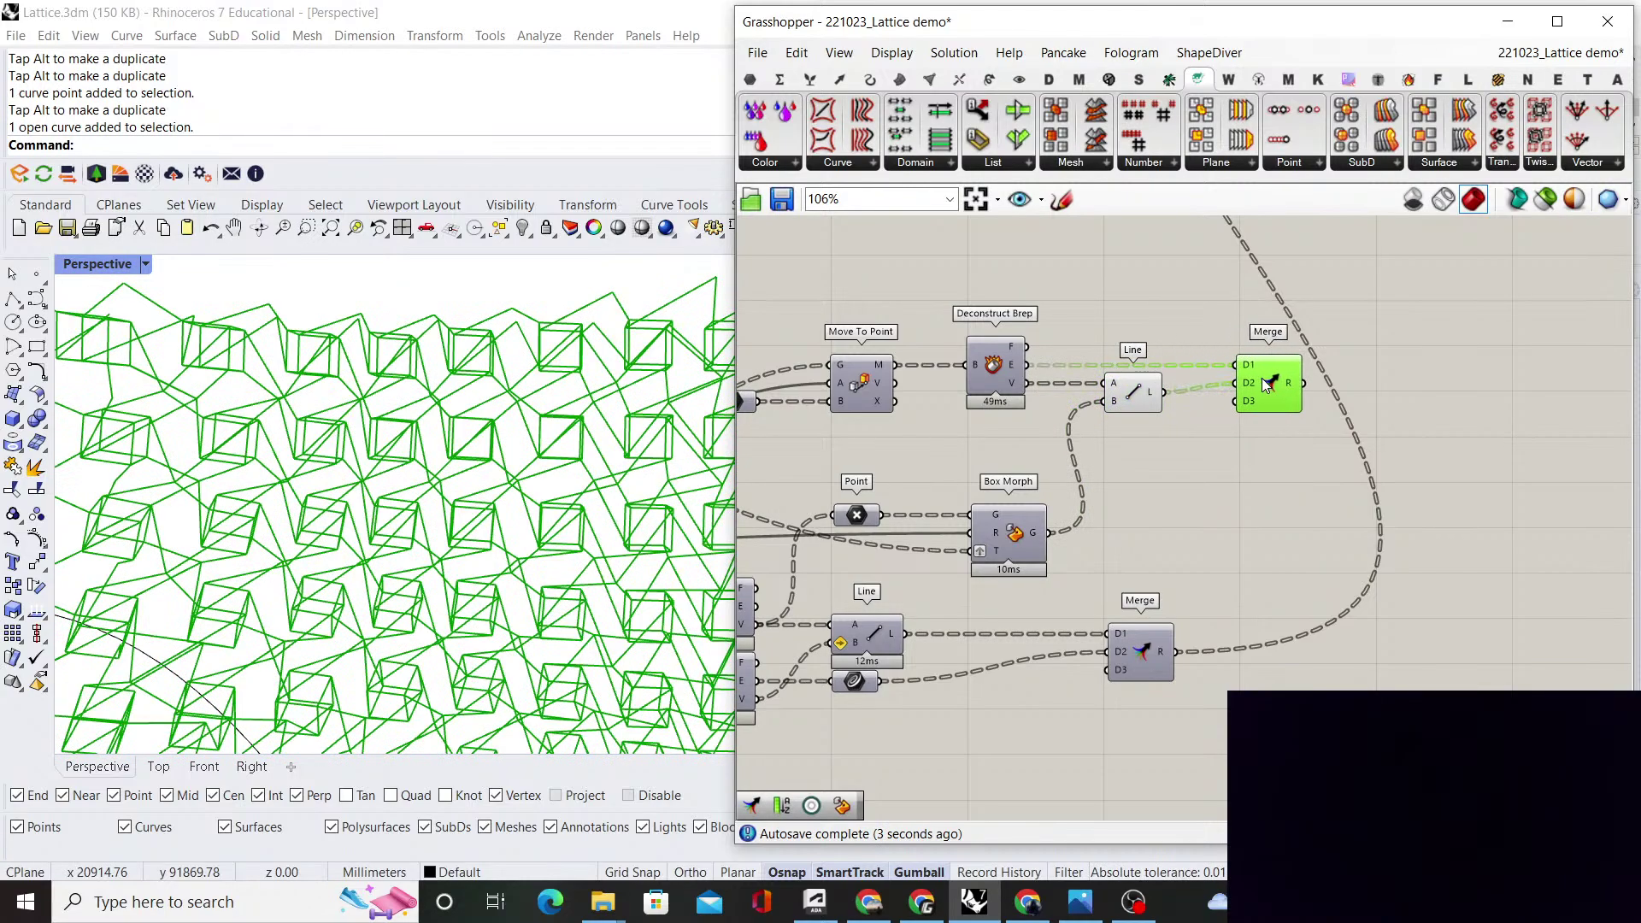
pyautogui.click(1174, 343)
pyautogui.scroll(-3, 574, 476)
pyautogui.moveTo(569, 477)
pyautogui.mouseDown(button='right')
pyautogui.moveTo(515, 490)
pyautogui.moveTo(583, 477)
pyautogui.mouseUp(button='right')
pyautogui.scroll(6, 588, 471)
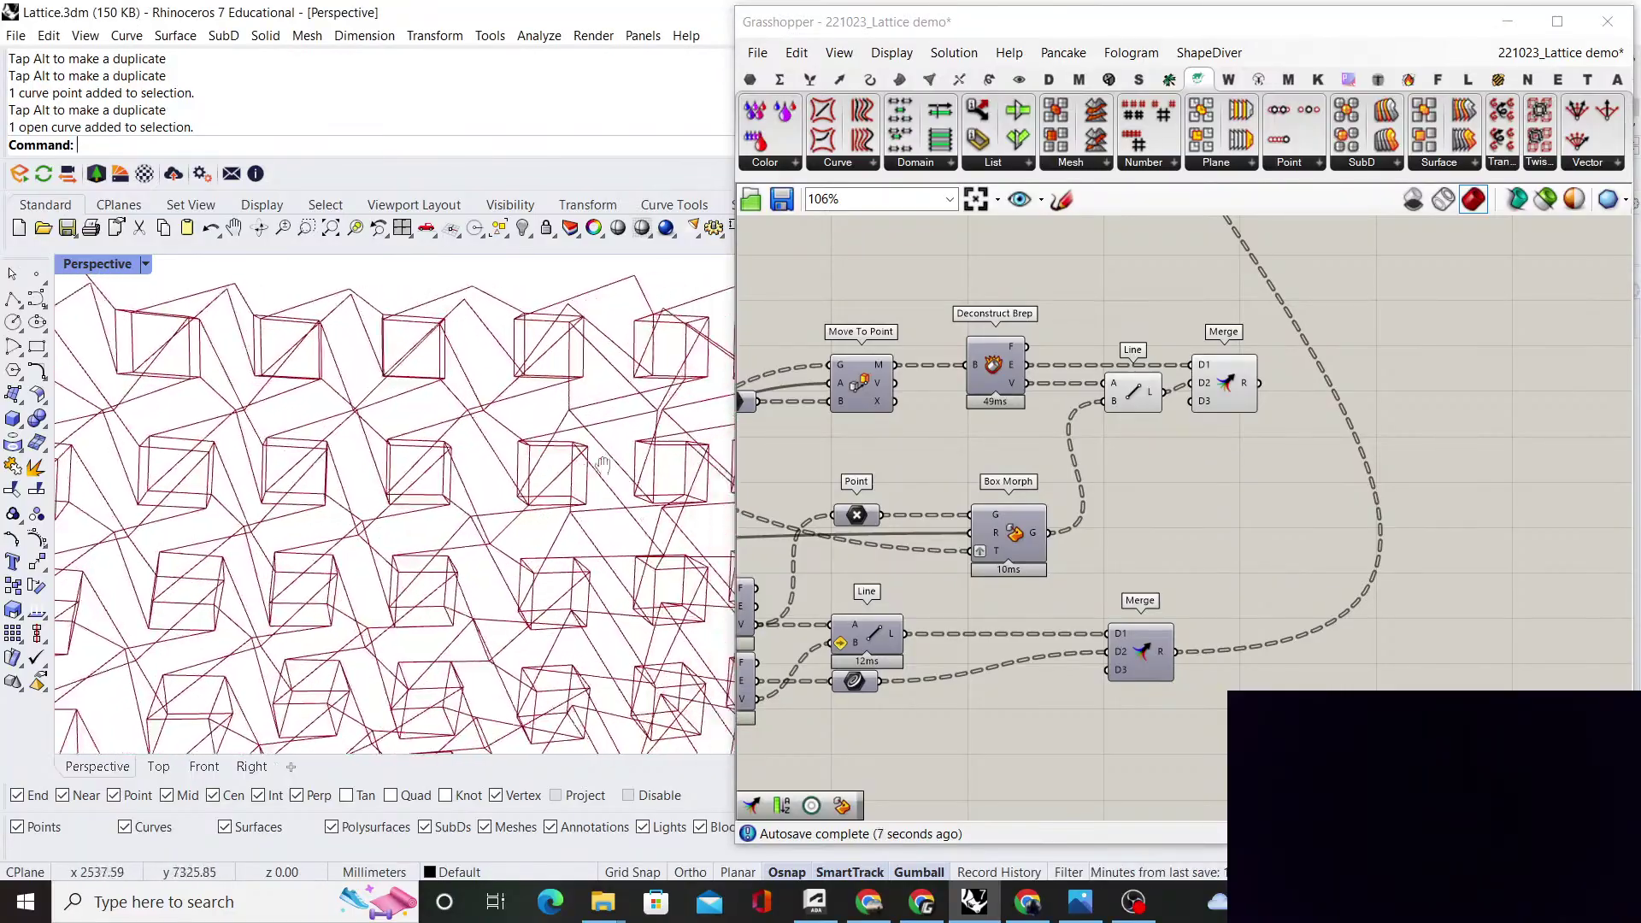
pyautogui.scroll(-4, 517, 531)
pyautogui.moveTo(517, 528); pyautogui.dragTo(555, 459, button='right')
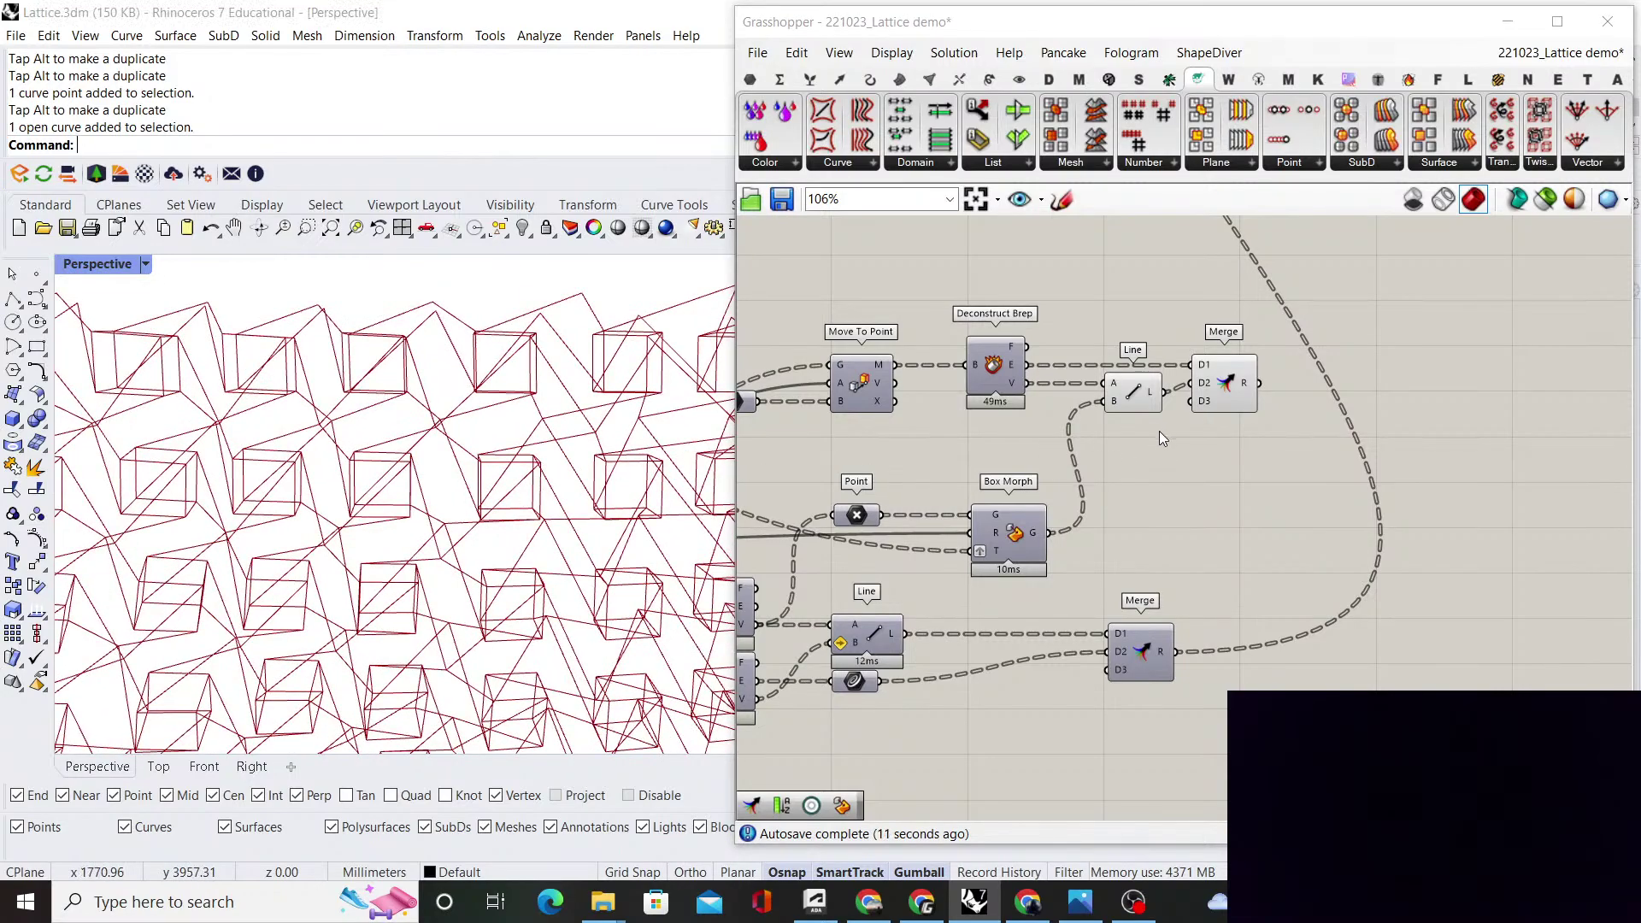
pyautogui.scroll(3, 1159, 430)
pyautogui.doubleClick(1130, 515)
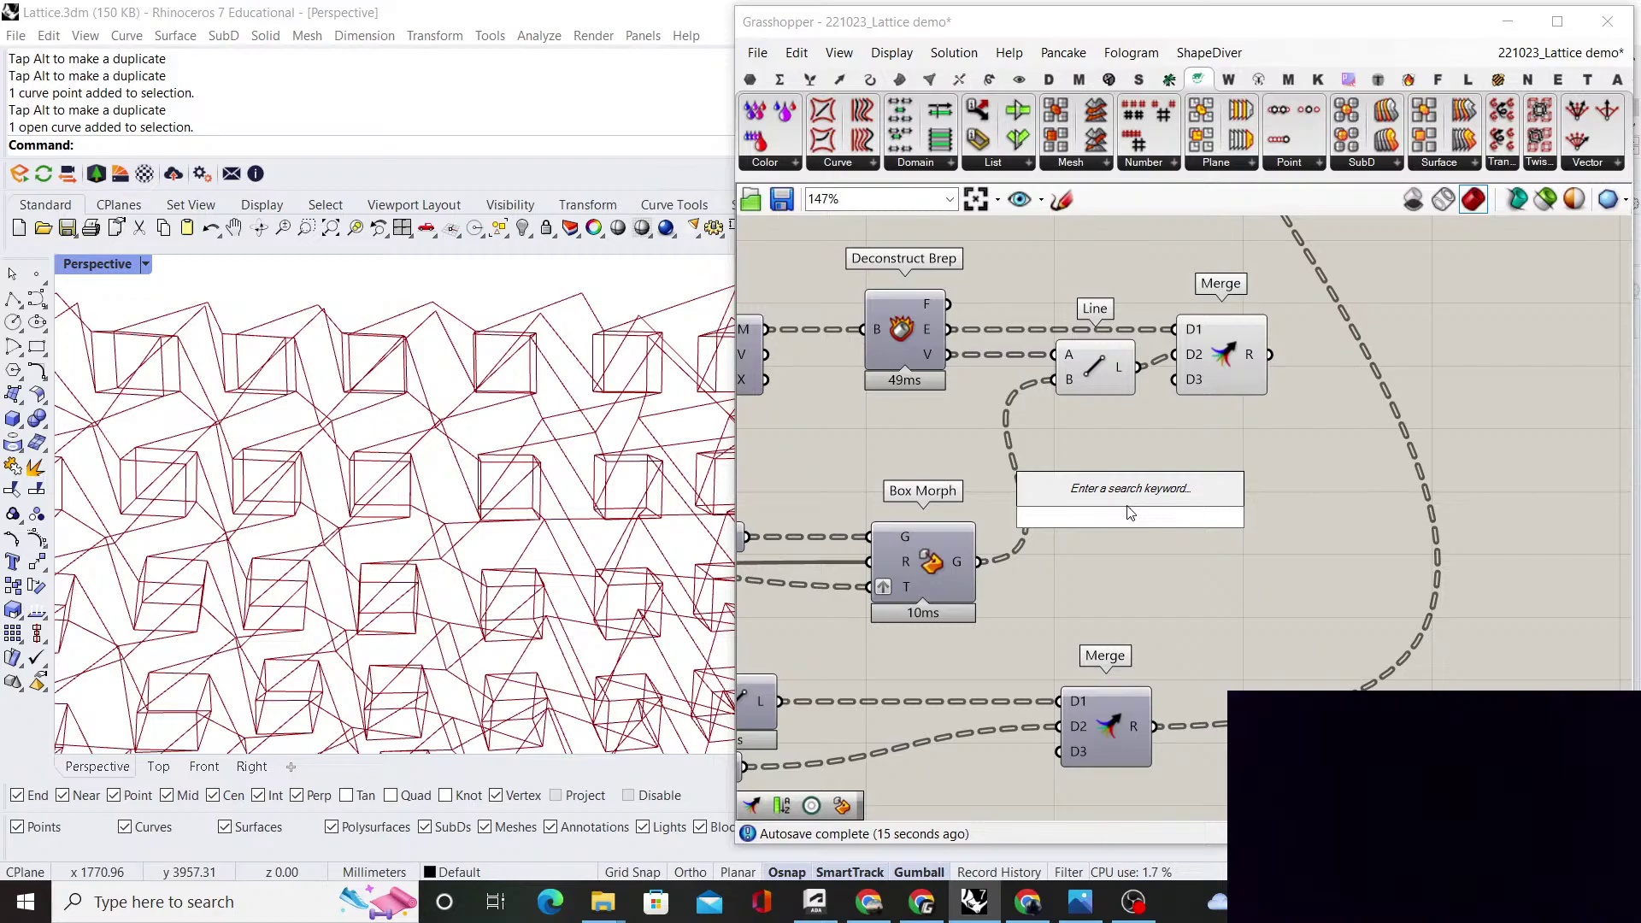
pyautogui.write('shift list')
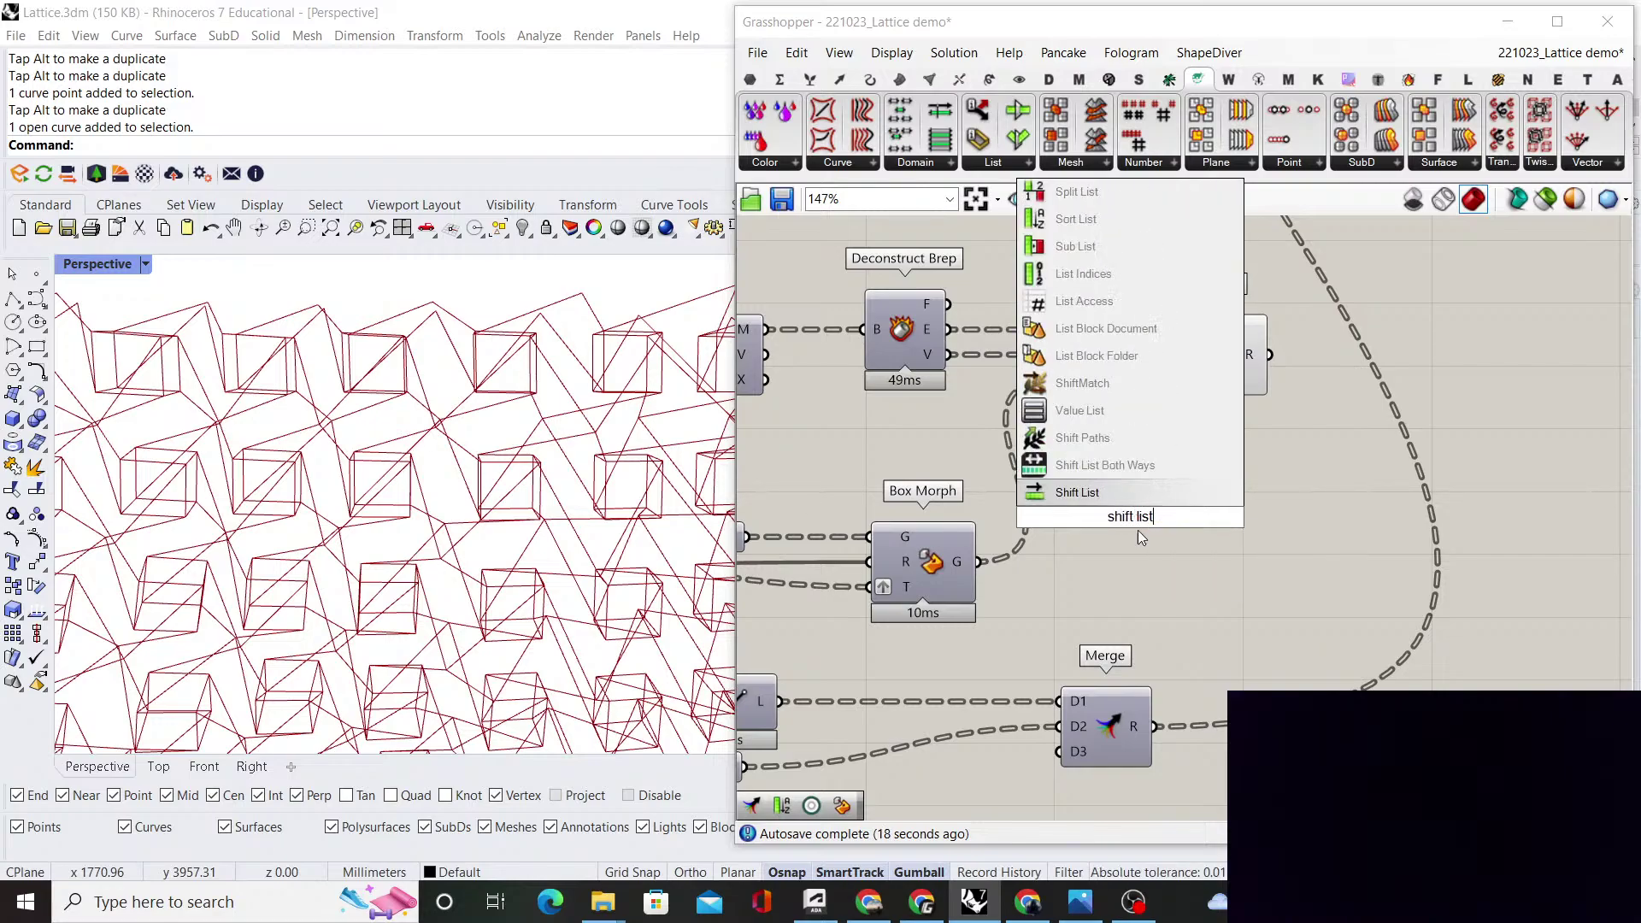
pyautogui.press('Escape')
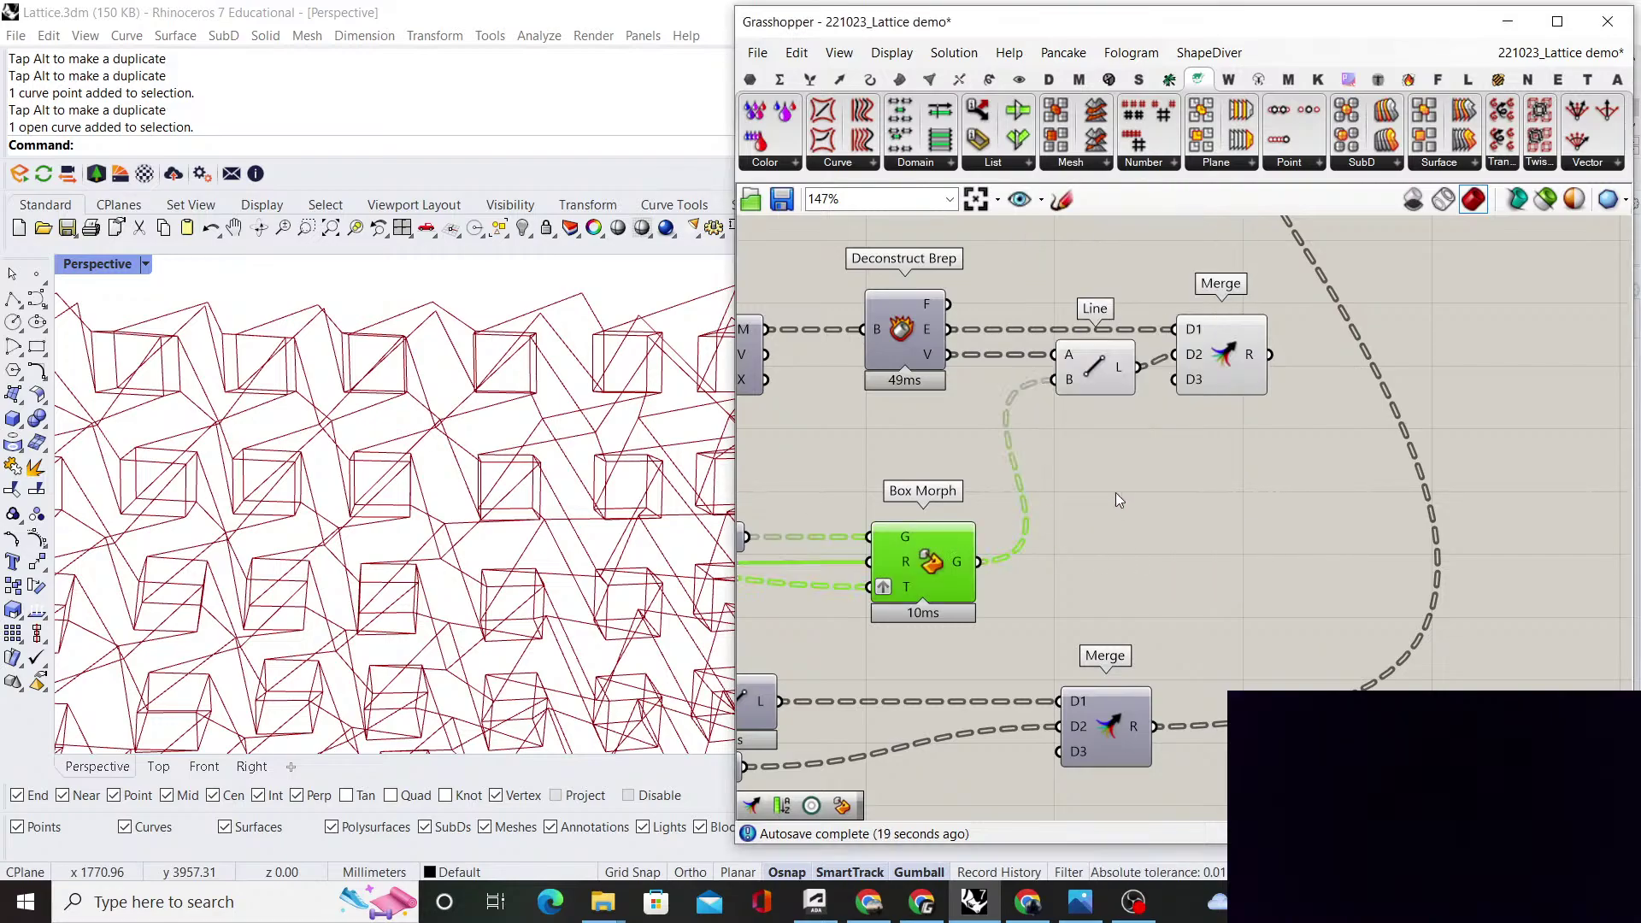
# Add a Closest Point component, connecting the upper Deconstruct Brep's V output to P and Box Morph's G output to C
pyautogui.scroll(-1, 509, 485)
pyautogui.moveTo(509, 486); pyautogui.dragTo(633, 468, button='right')
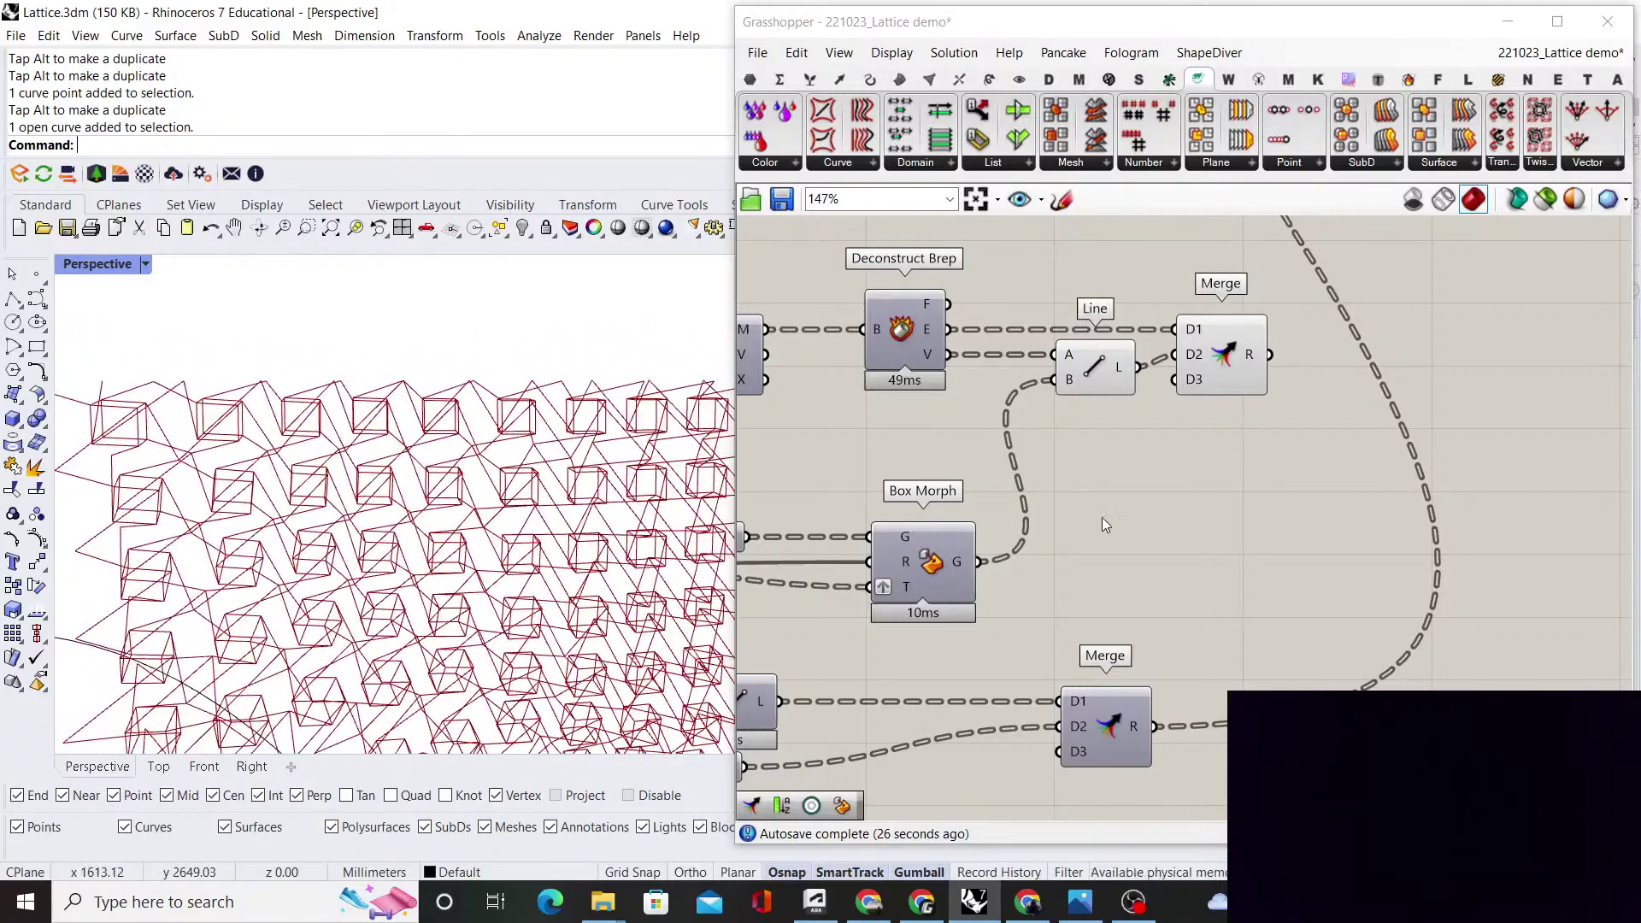
pyautogui.doubleClick(1156, 517)
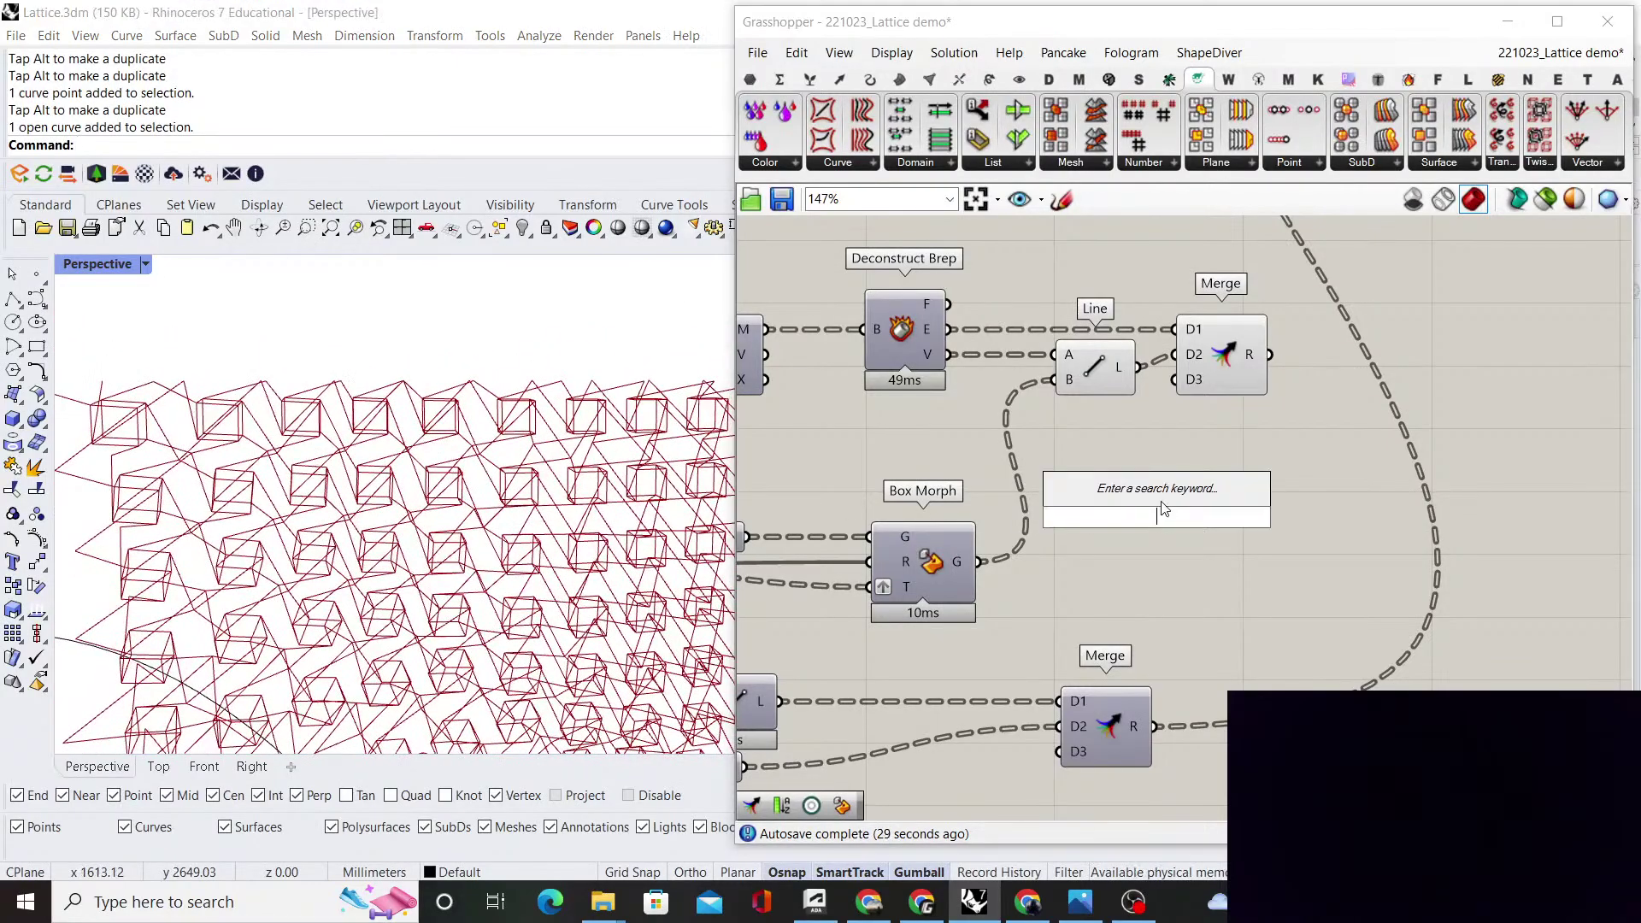
pyautogui.write('closest point')
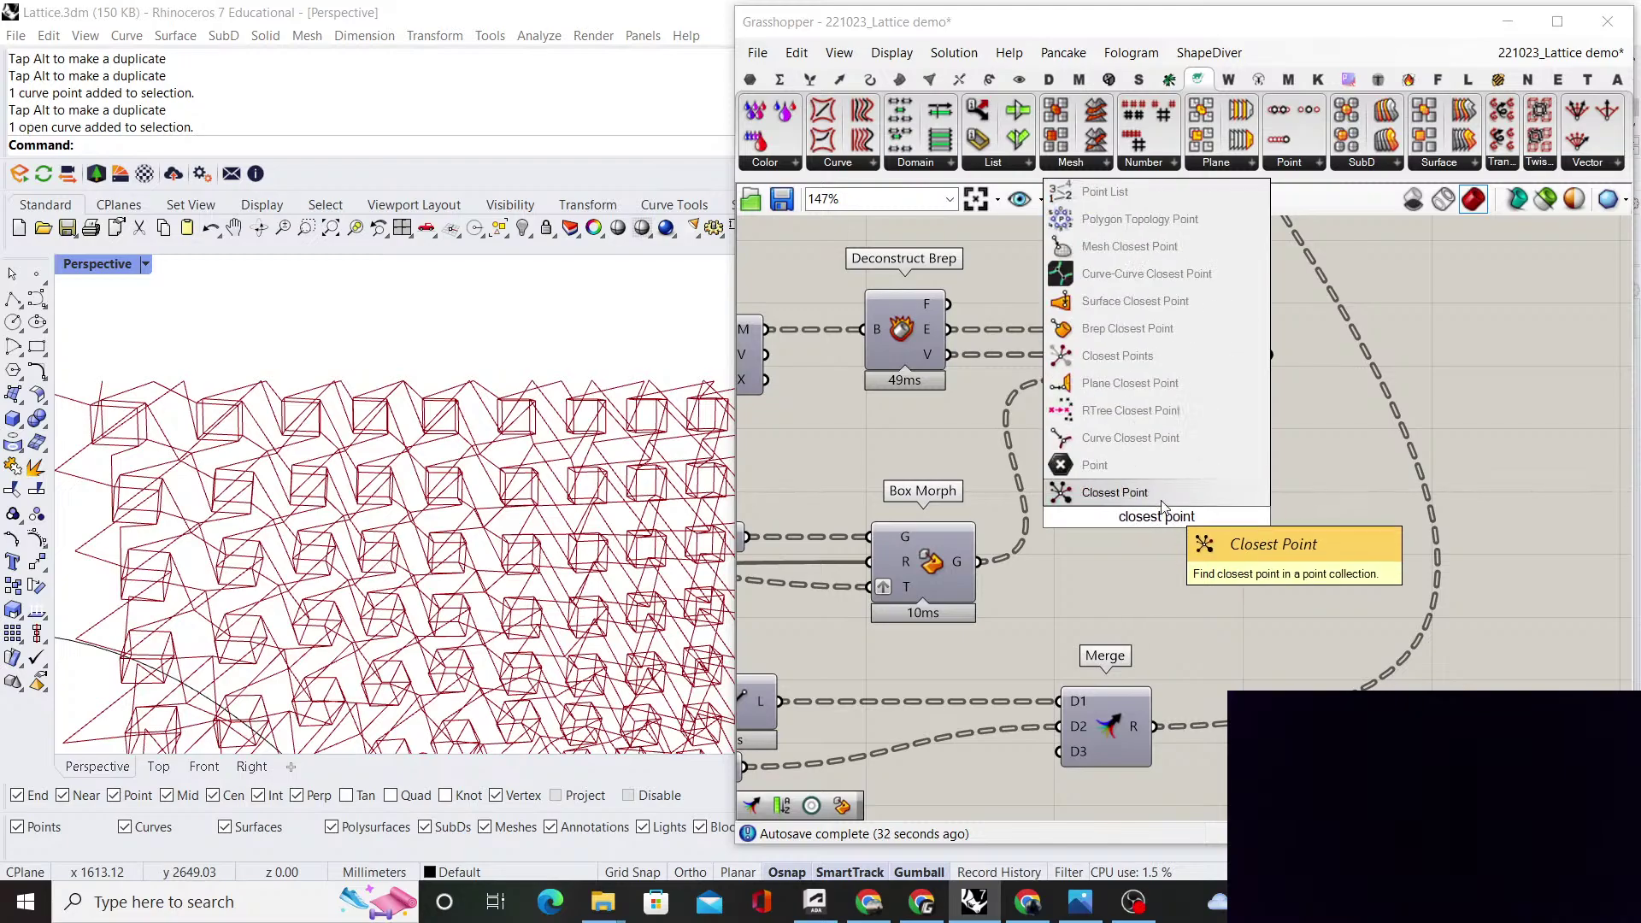
pyautogui.press('Return')
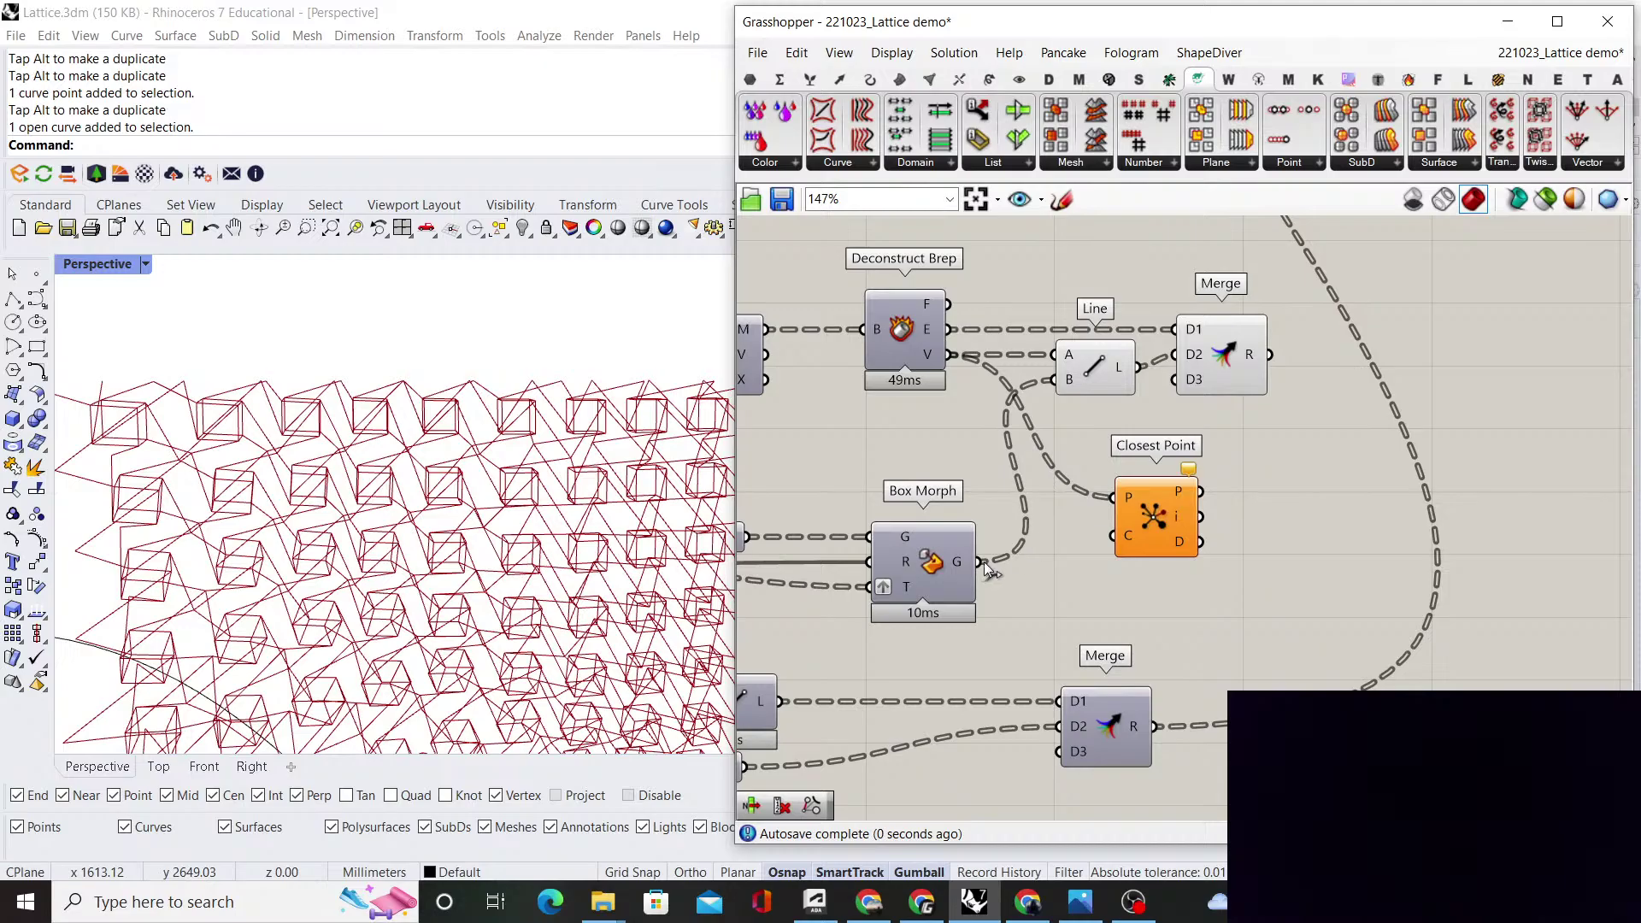
pyautogui.moveTo(979, 561); pyautogui.dragTo(1081, 561)
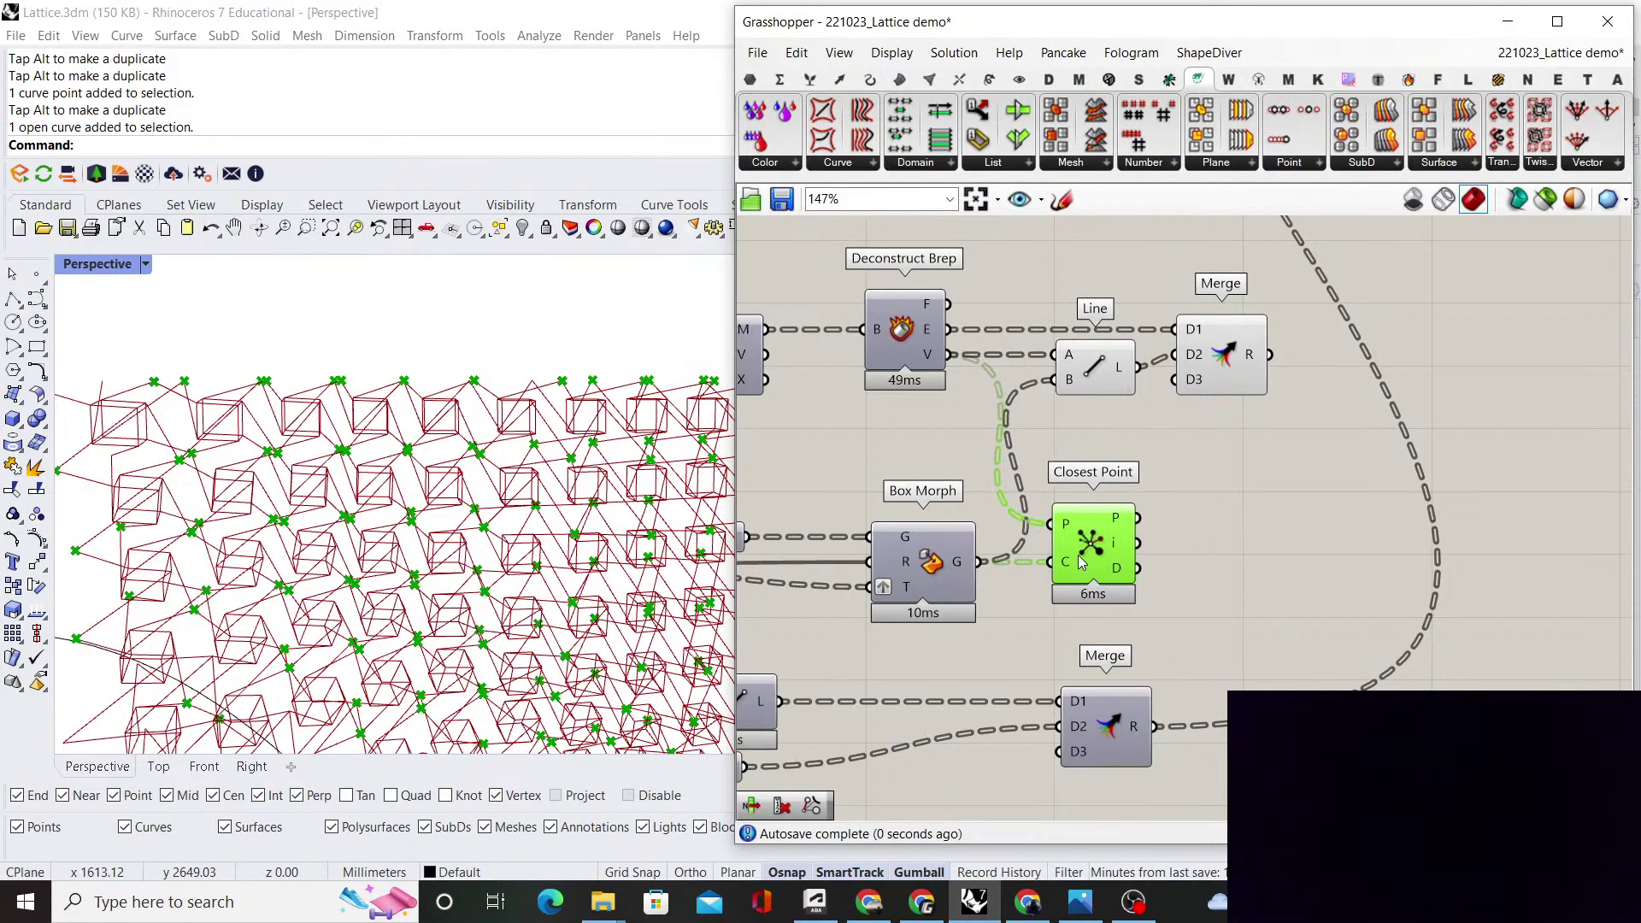
# Connect Closest Point's P output to the upper Line's A input, replacing the Deconstruct Brep vertices, and inspect the lattice
pyautogui.scroll(-4, 523, 530)
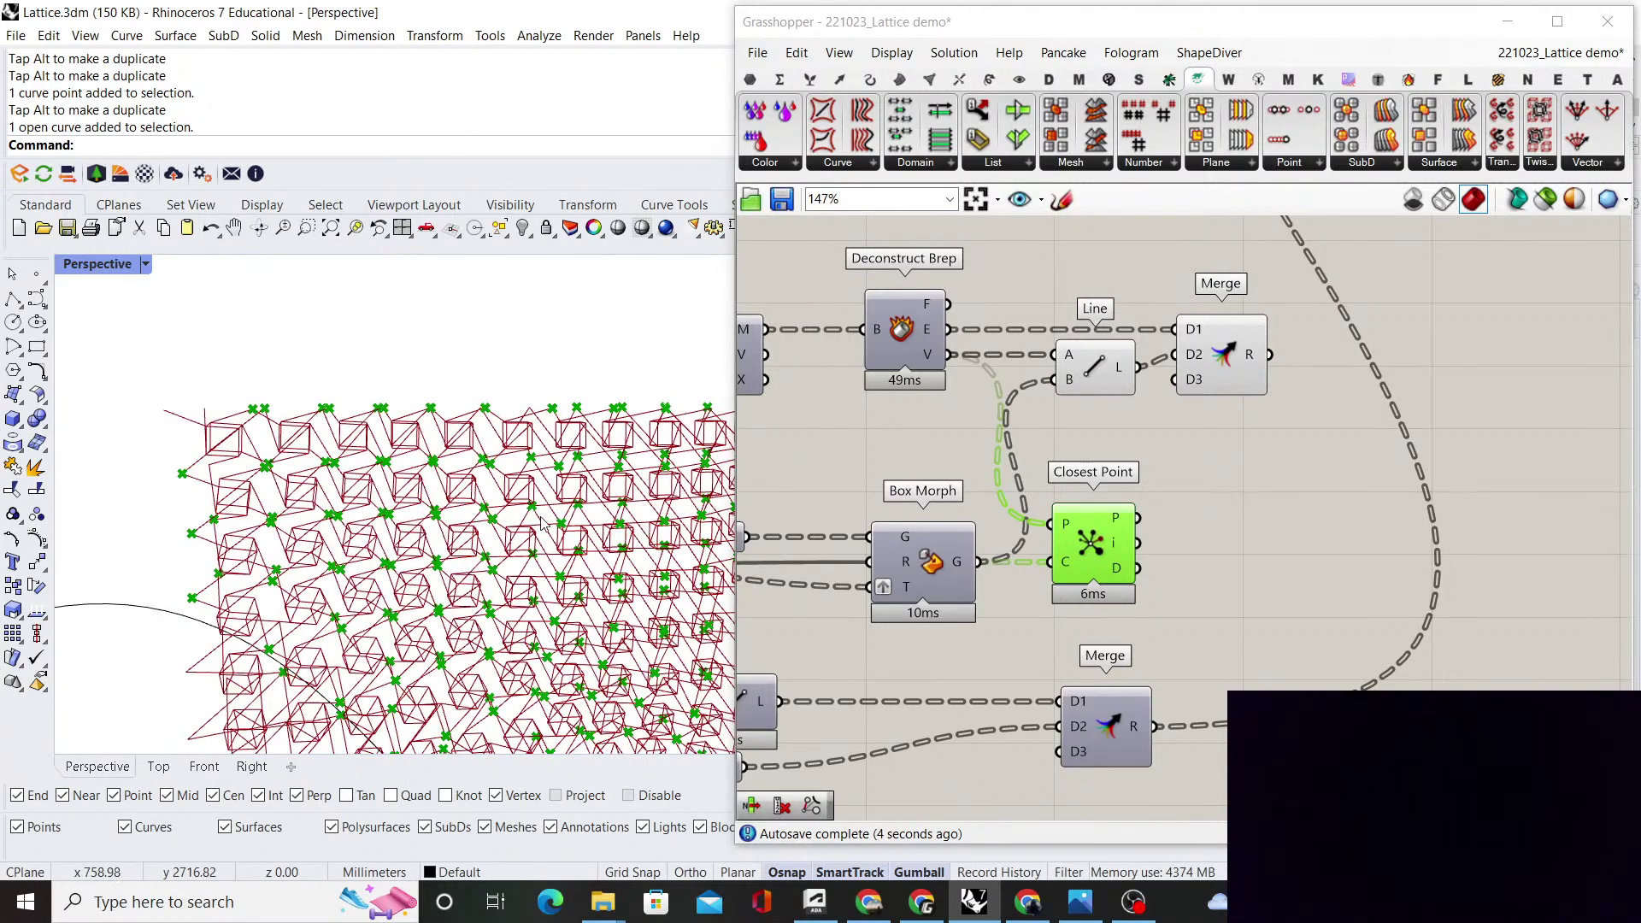
pyautogui.moveTo(1146, 517); pyautogui.dragTo(1087, 544, button='right')
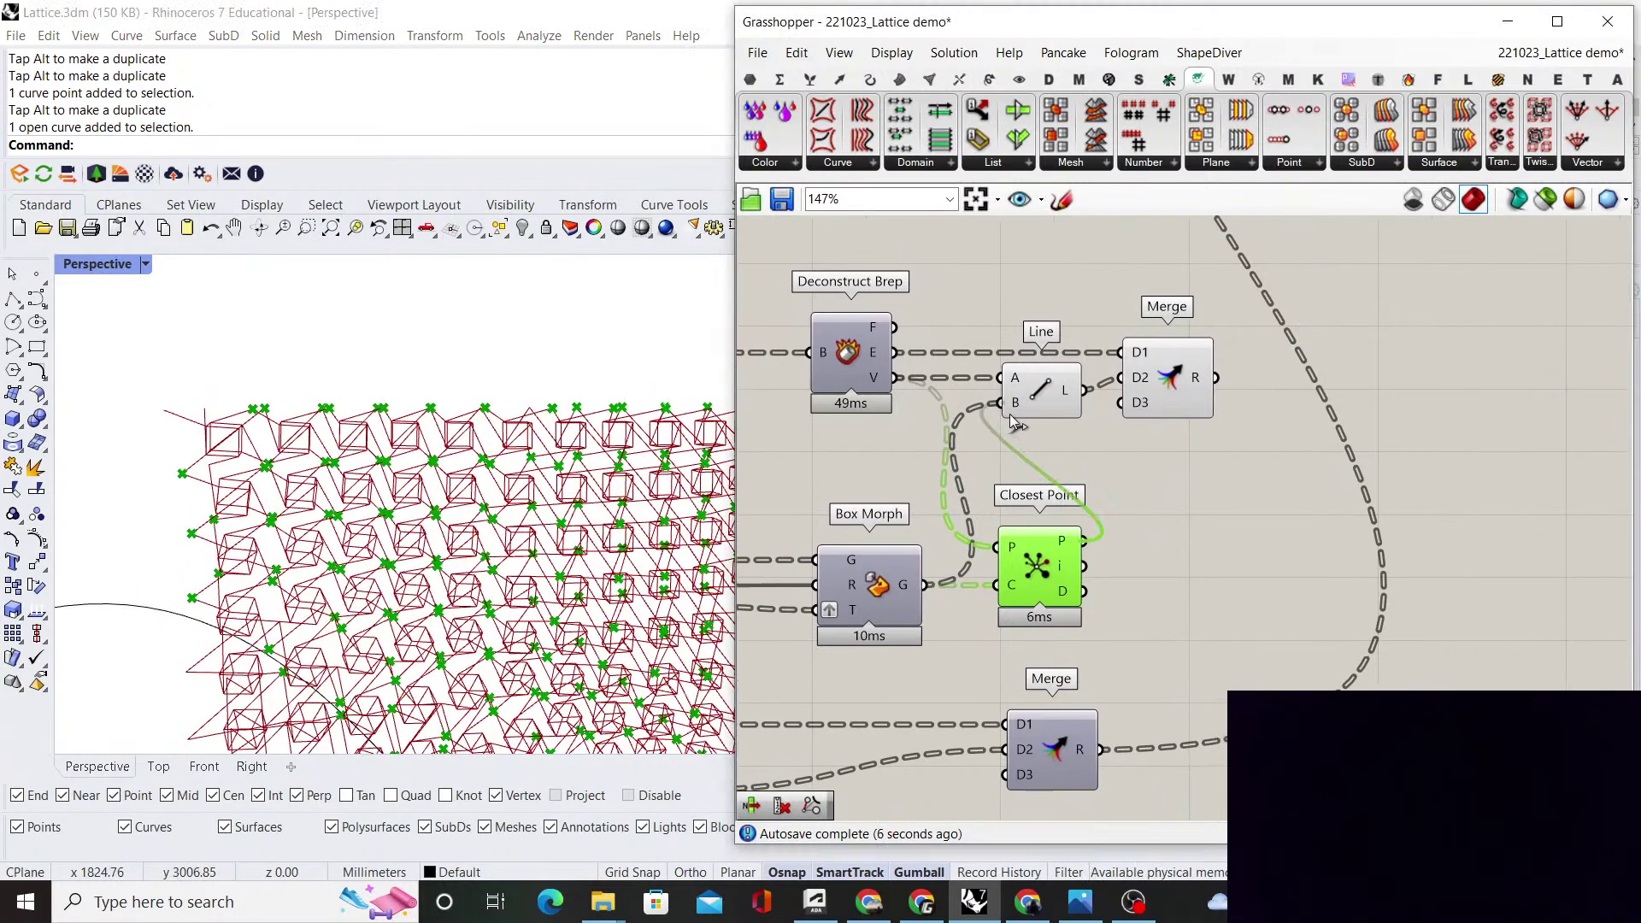
pyautogui.moveTo(1008, 395); pyautogui.dragTo(1013, 401)
pyautogui.click(1177, 502)
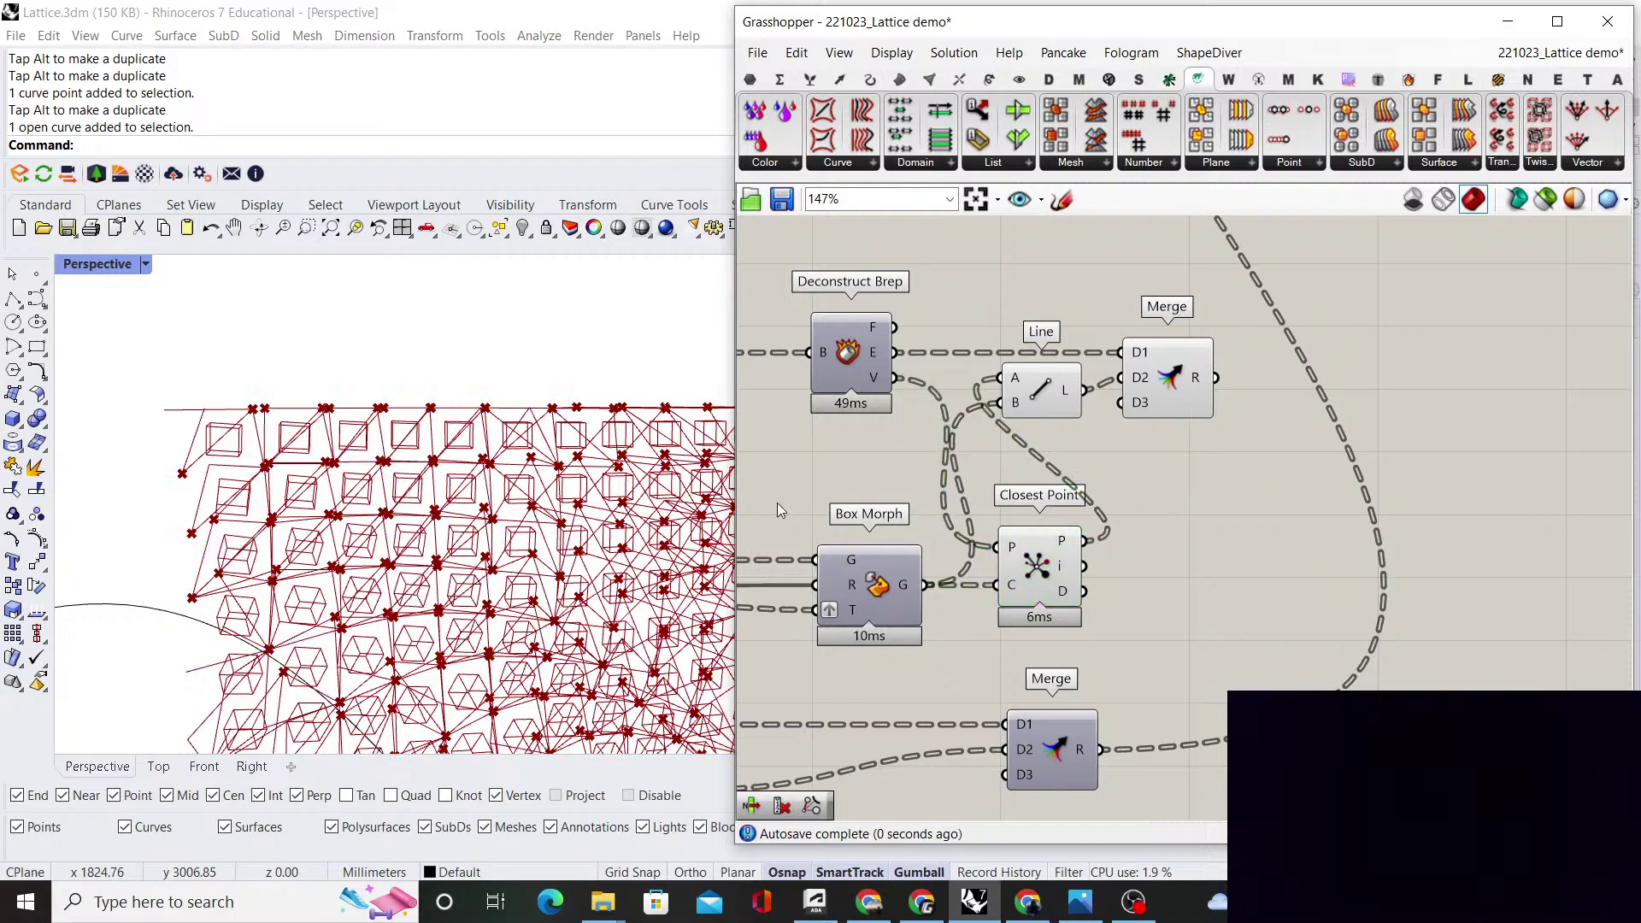
pyautogui.moveTo(513, 547); pyautogui.dragTo(393, 496, button='right')
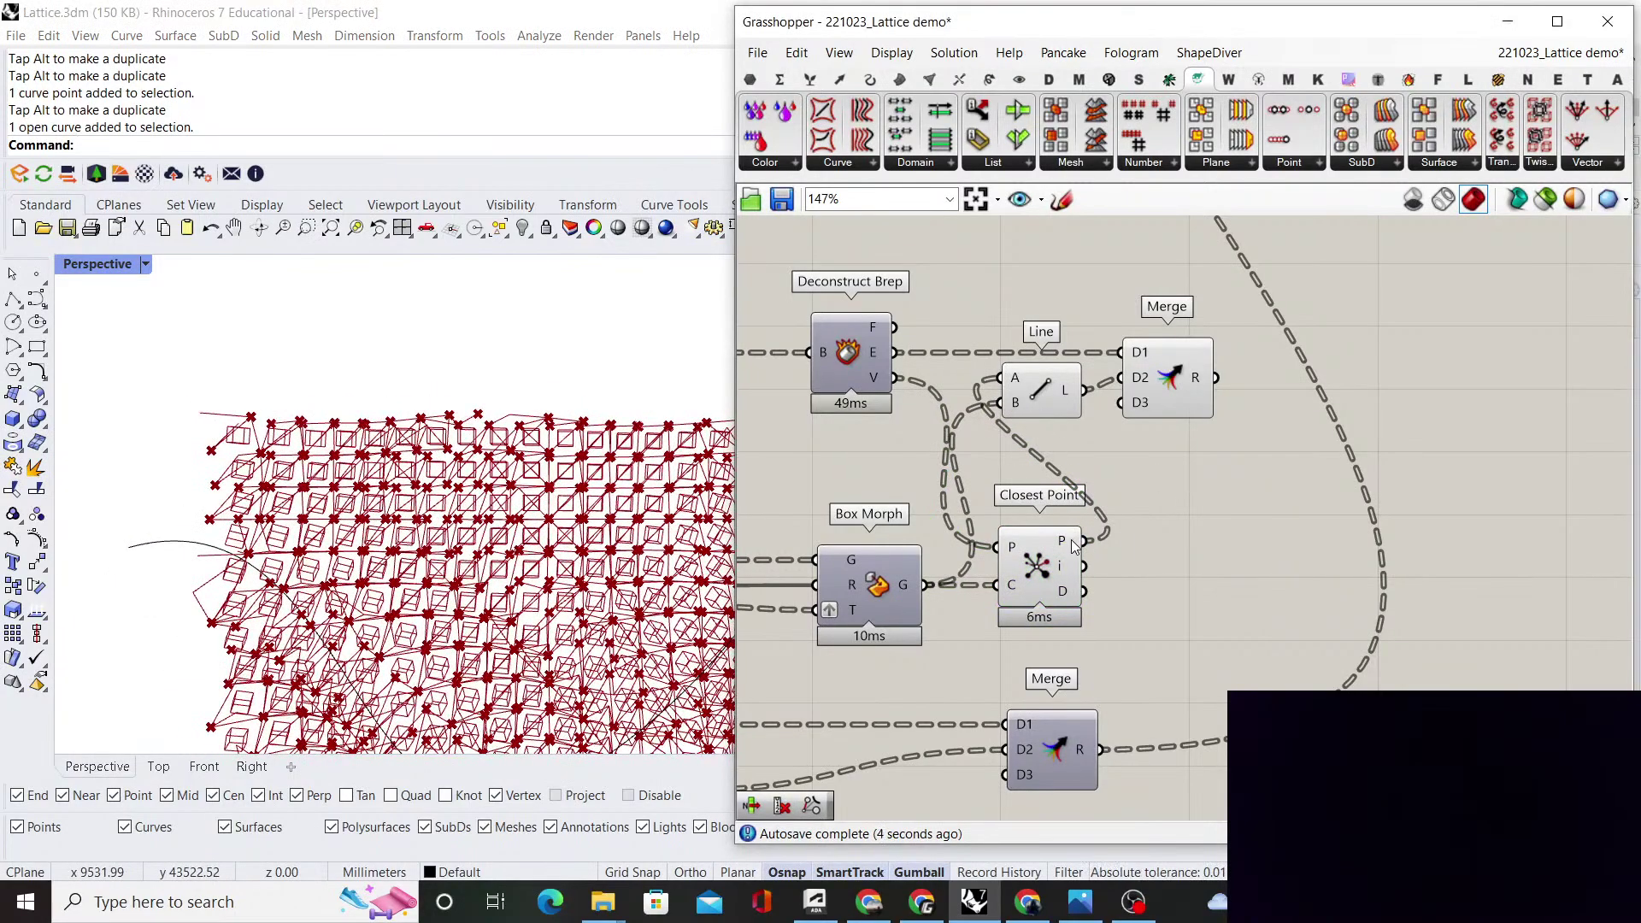
# Undo the rewiring of the upper Line and delete the Closest Point component
pyautogui.hotkey('ctrl', 'z')
pyautogui.click(1054, 562)
pyautogui.press('Delete')
pyautogui.scroll(-2, 1060, 561)
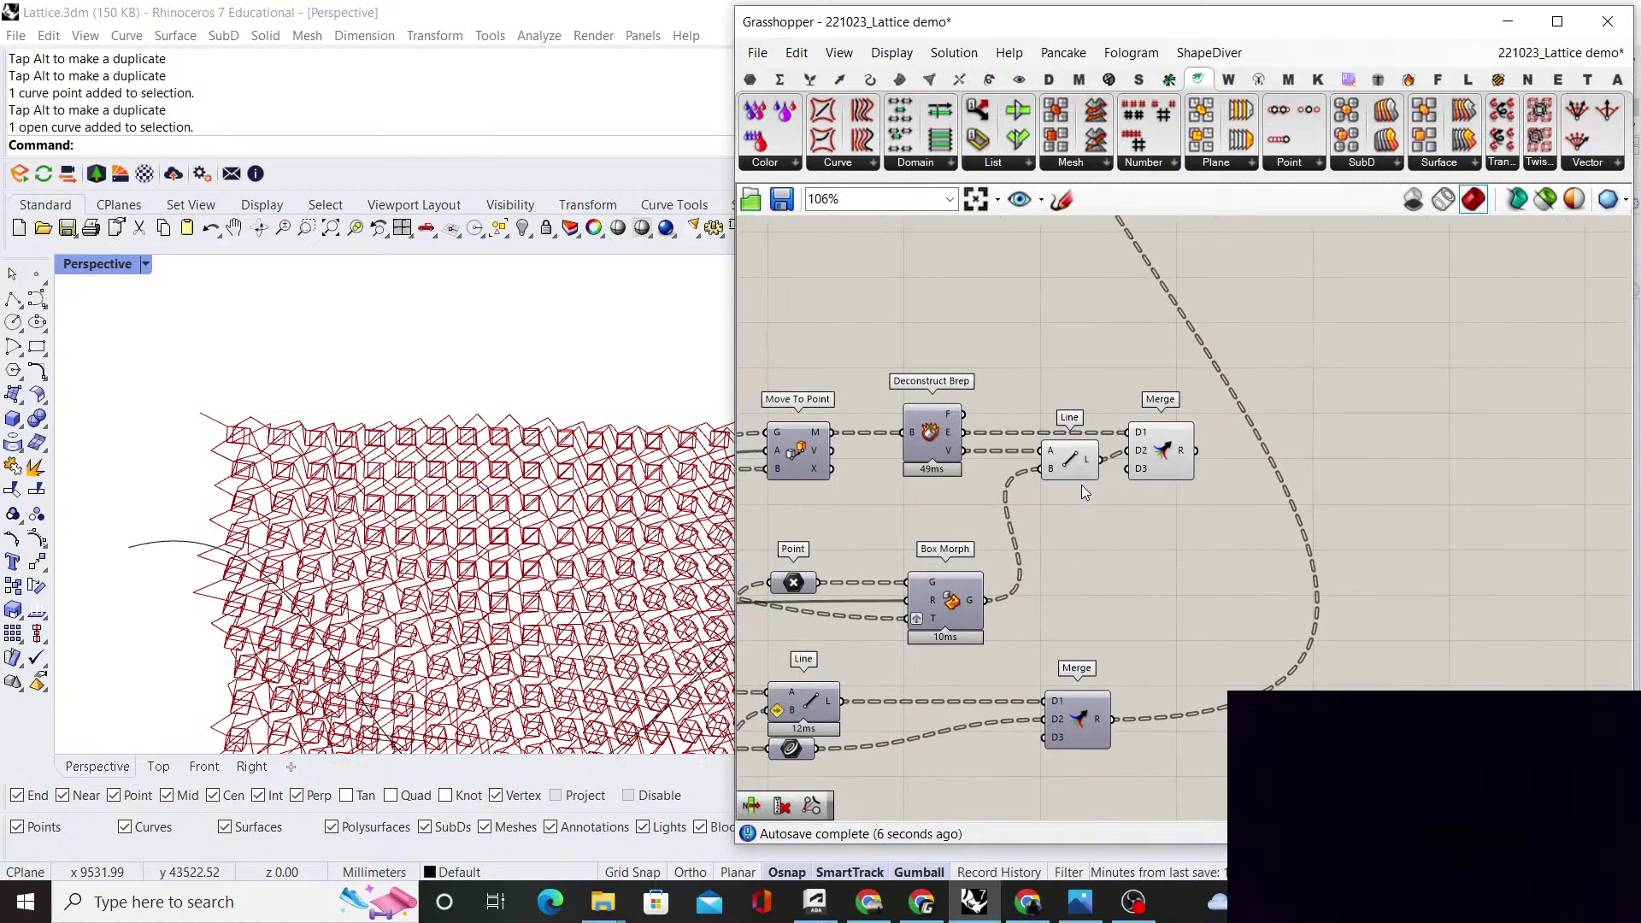
# Turn off the preview of the upper Line
pyautogui.click(1068, 459)
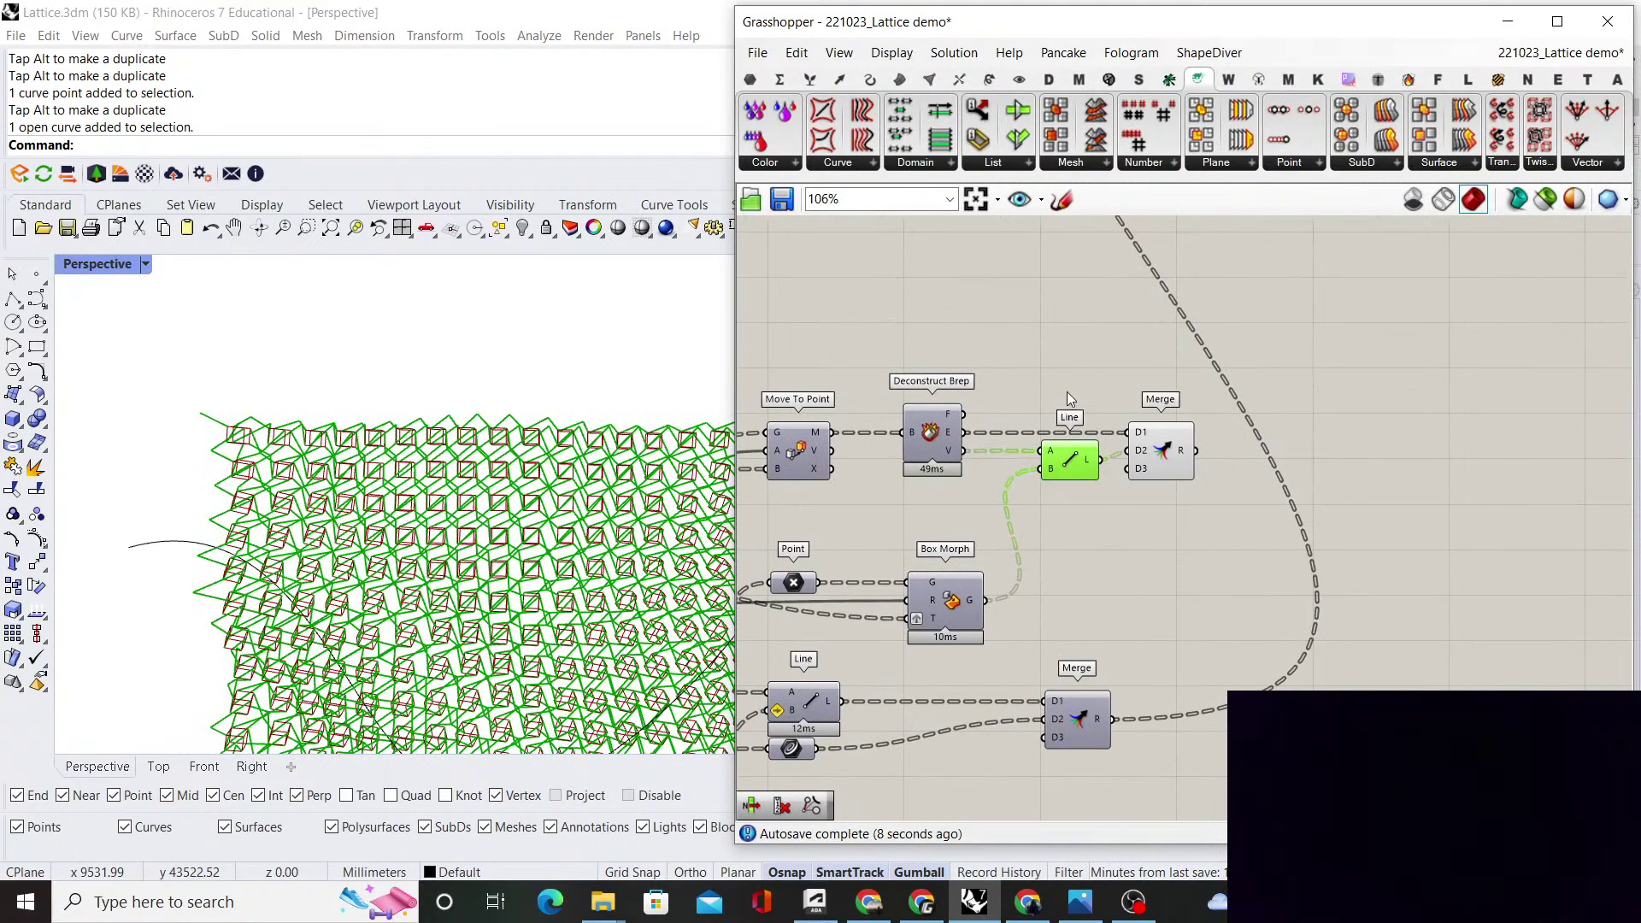
pyautogui.rightClick(1068, 398)
pyautogui.click(1118, 377)
pyautogui.scroll(3, 1099, 447)
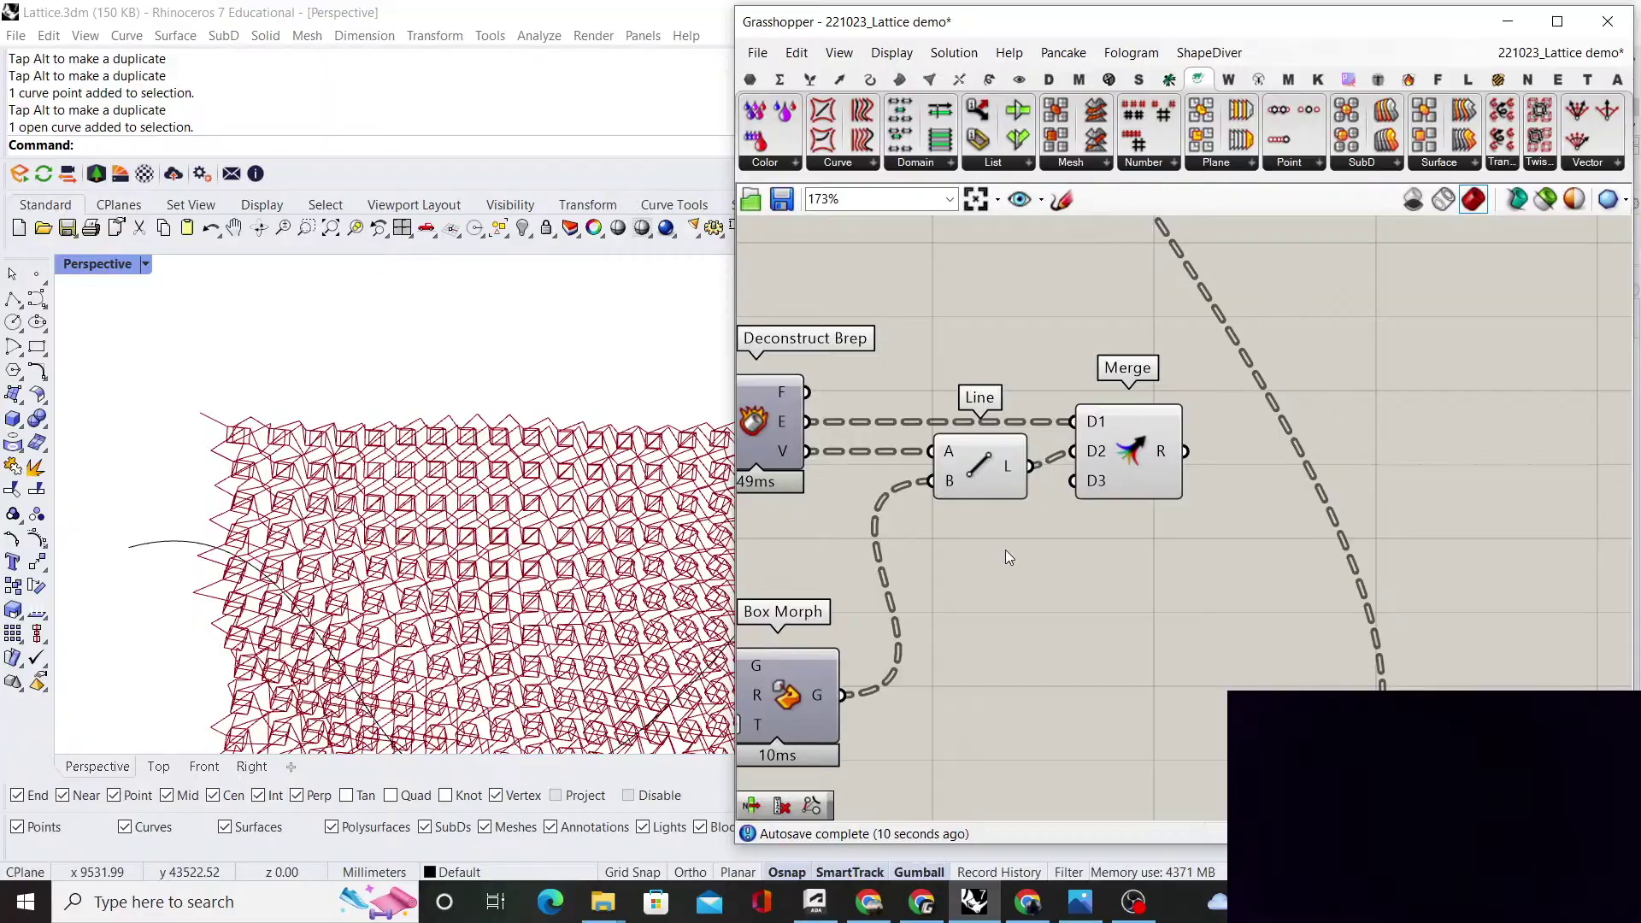
pyautogui.click(983, 470)
pyautogui.rightClick(941, 368)
pyautogui.click(986, 398)
pyautogui.click(1018, 371)
# Examine the rotated cells and their connecting lines up close in the Perspective viewport
pyautogui.scroll(-6, 414, 547)
pyautogui.scroll(9, 415, 600)
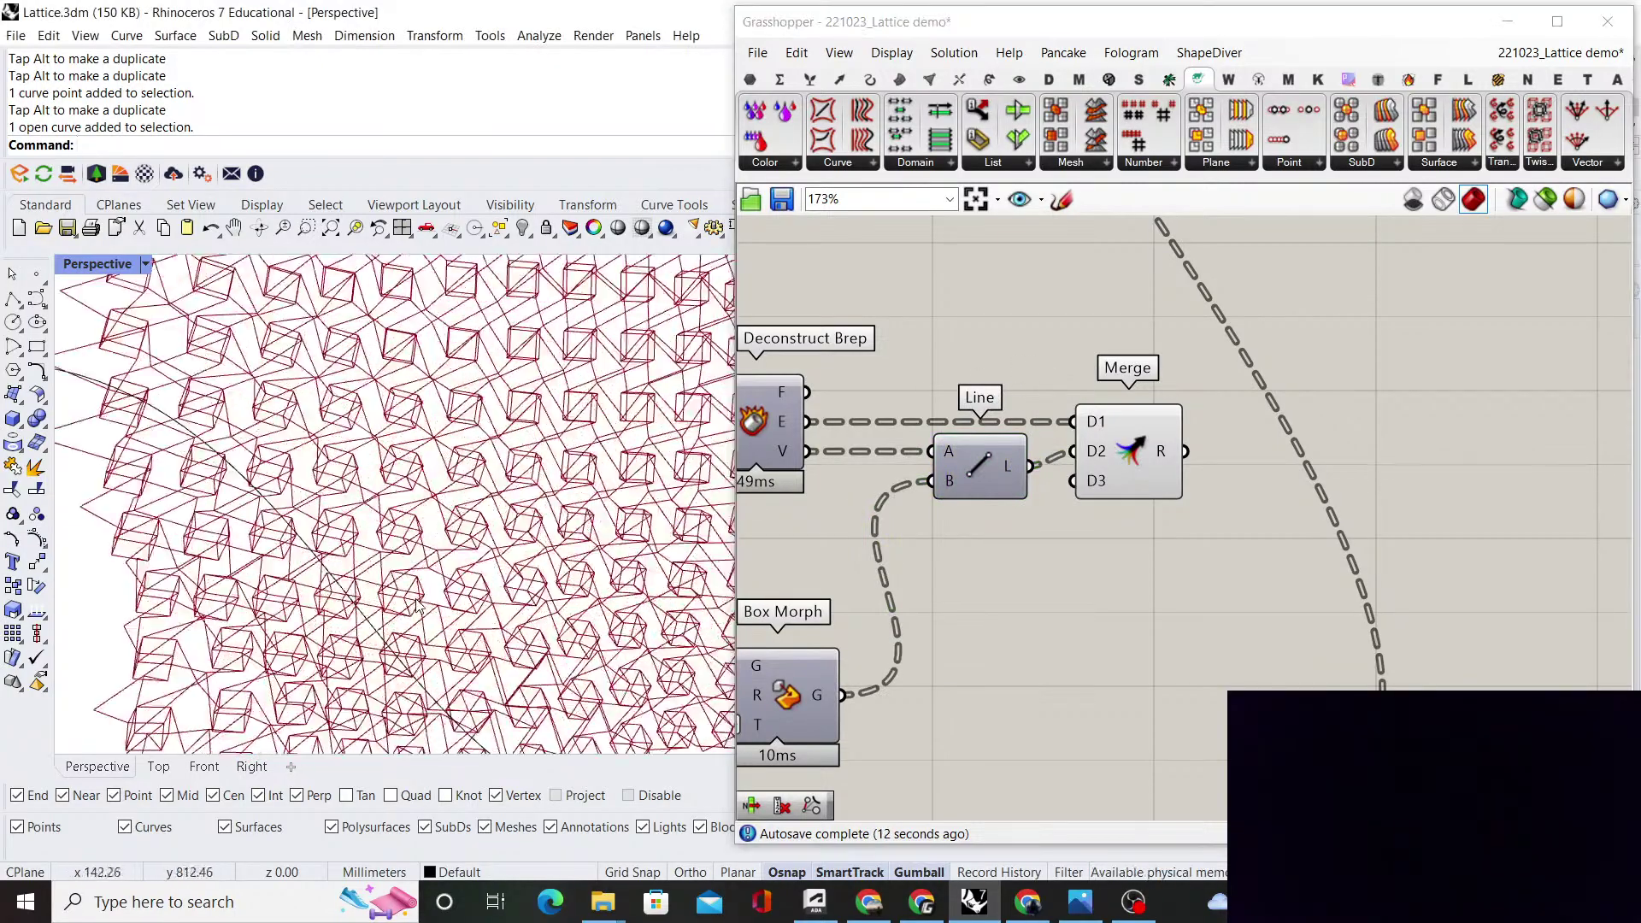
pyautogui.moveTo(383, 529); pyautogui.dragTo(477, 470, button='right')
pyautogui.scroll(8, 377, 487)
pyautogui.scroll(-6, 377, 487)
pyautogui.scroll(5, 467, 522)
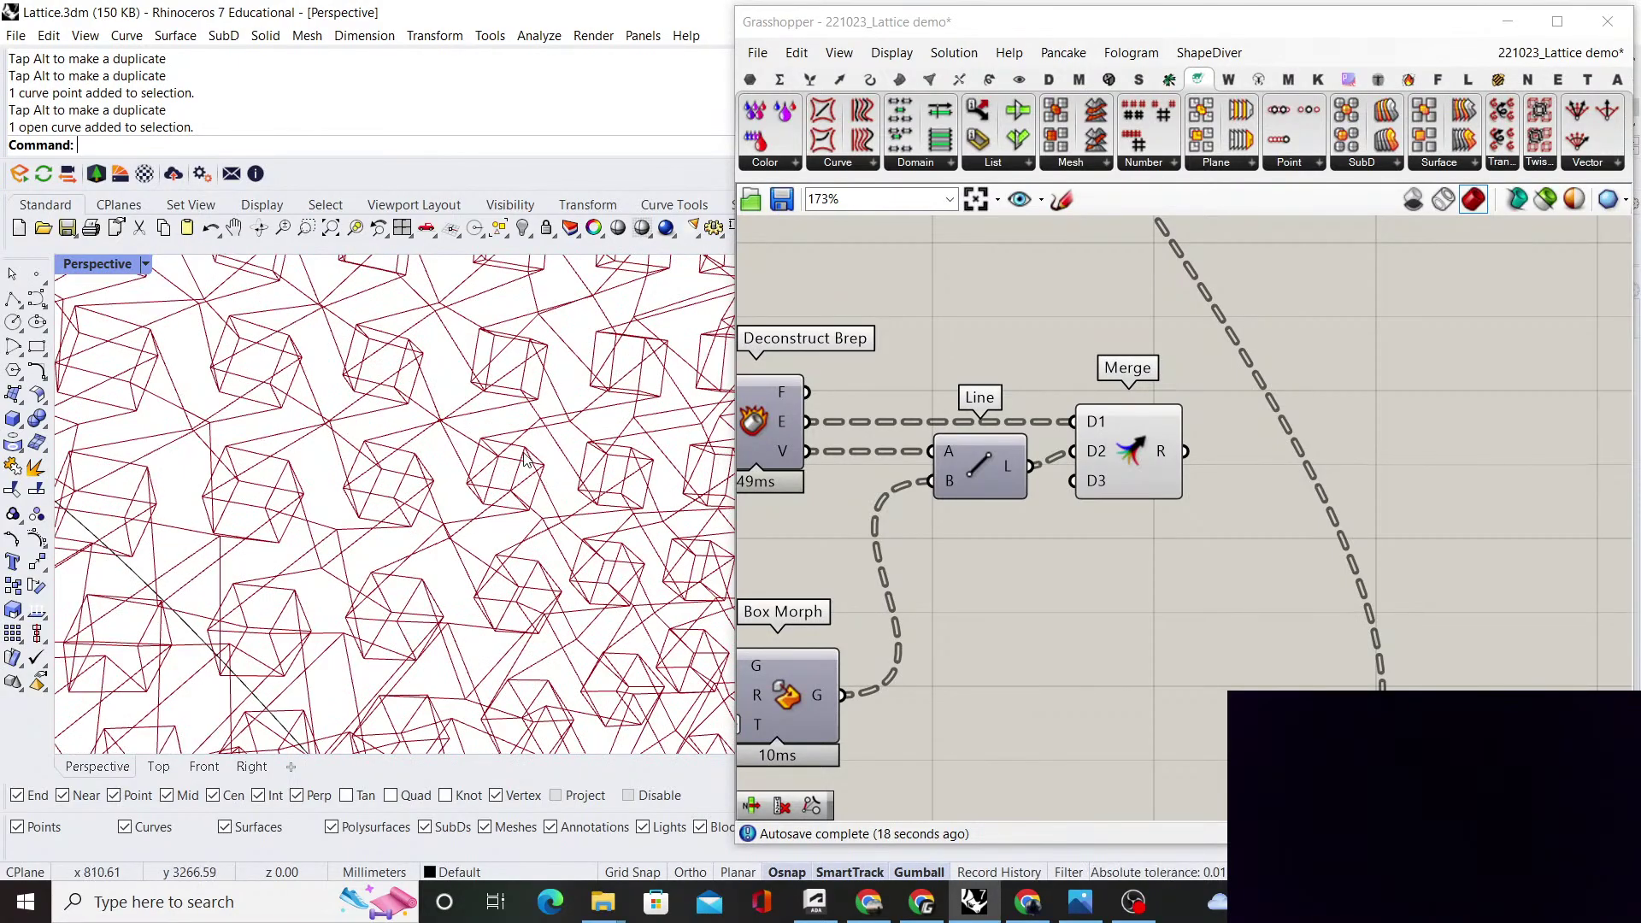
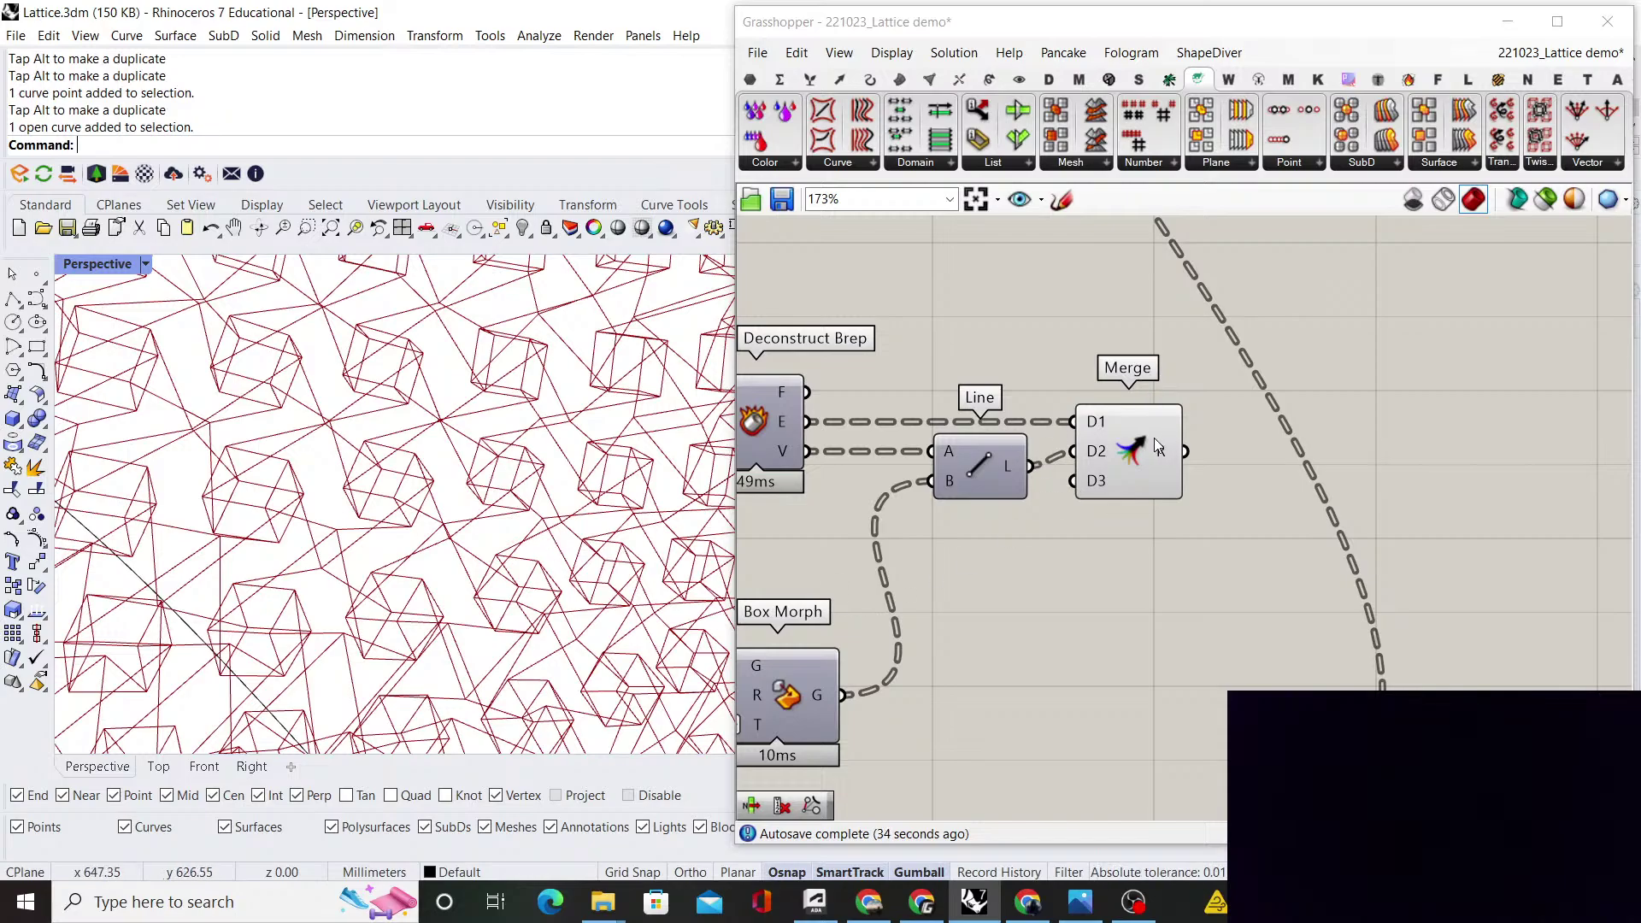
# Try hiding the preview of the upper Merge
pyautogui.moveTo(1158, 445); pyautogui.dragTo(1130, 446)
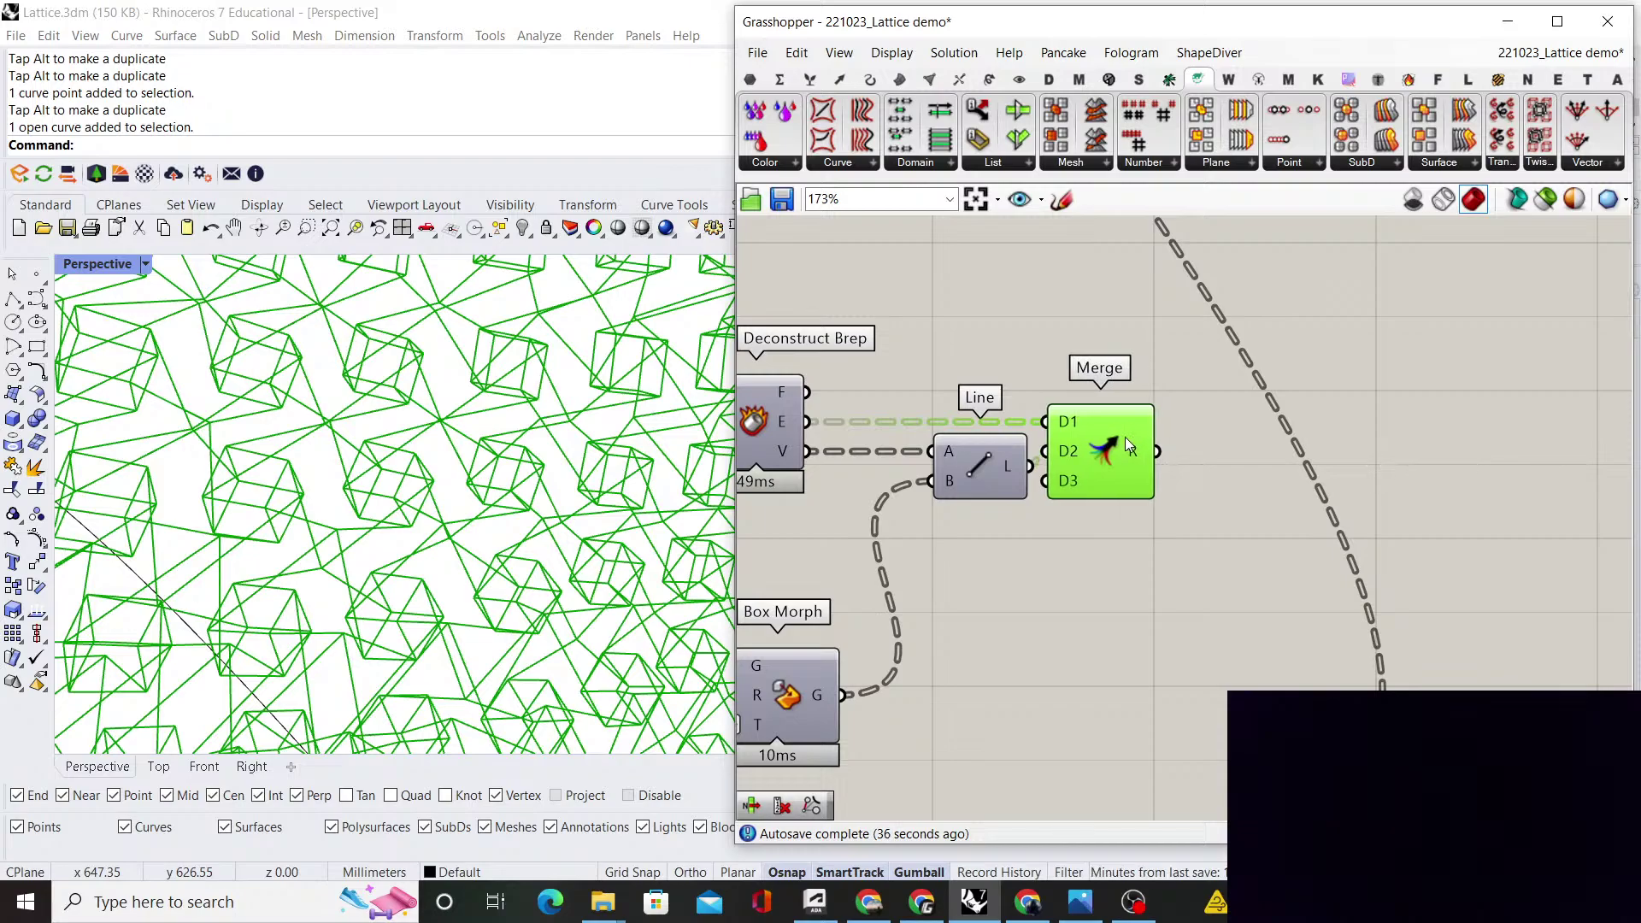
pyautogui.rightClick(1045, 358)
pyautogui.click(1070, 383)
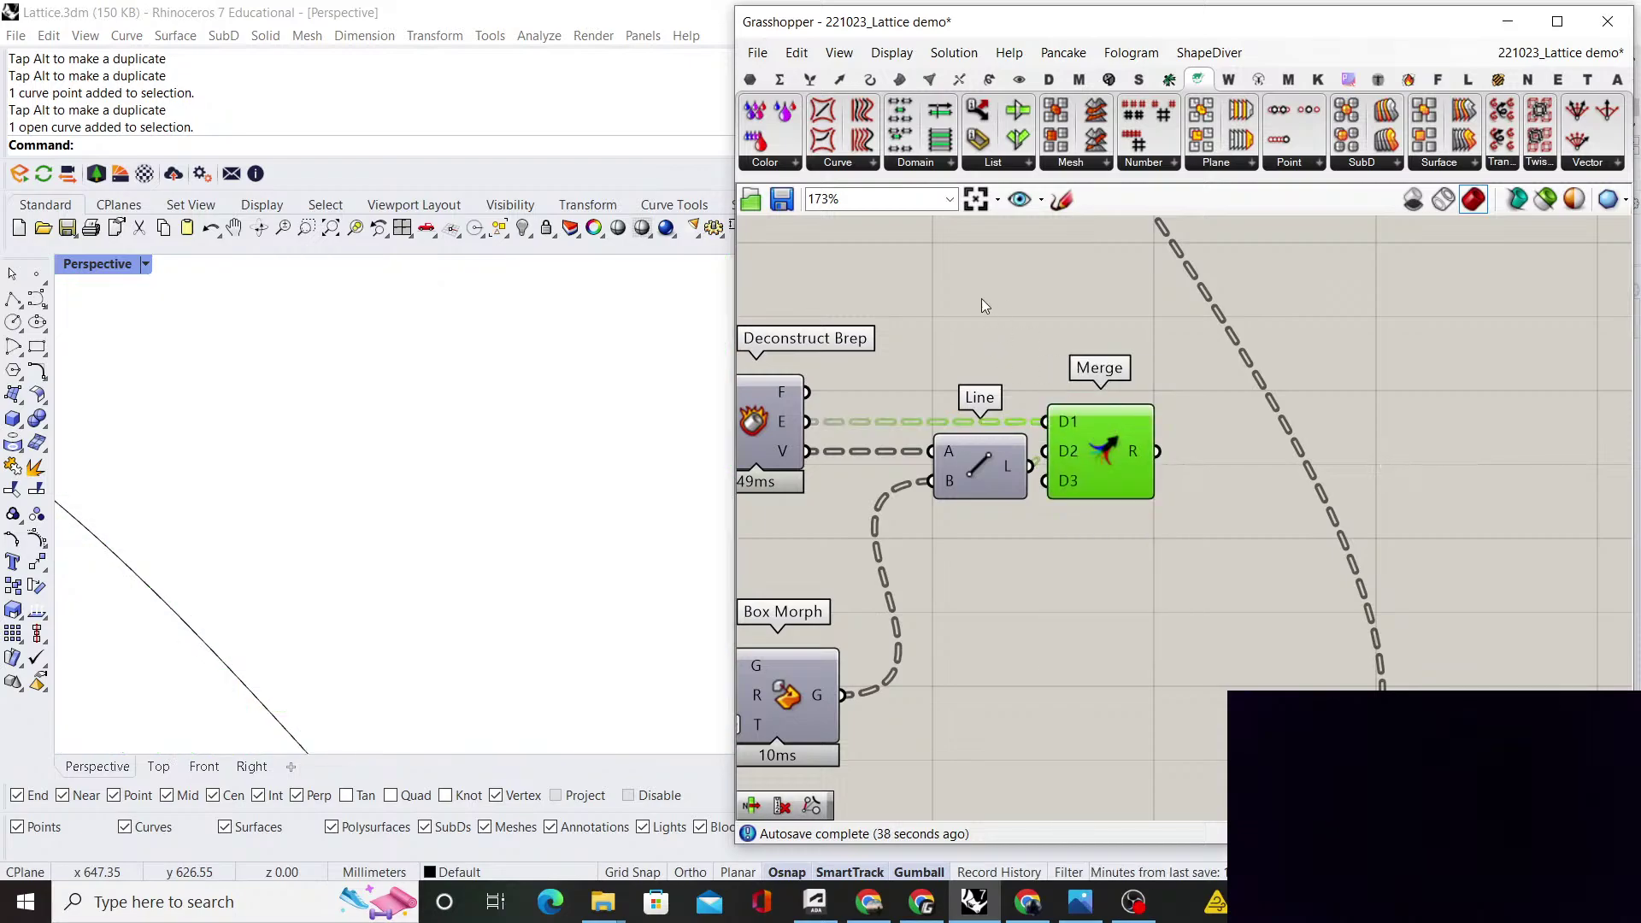
pyautogui.click(1054, 325)
pyautogui.scroll(-2, 385, 504)
pyautogui.scroll(-4, 983, 496)
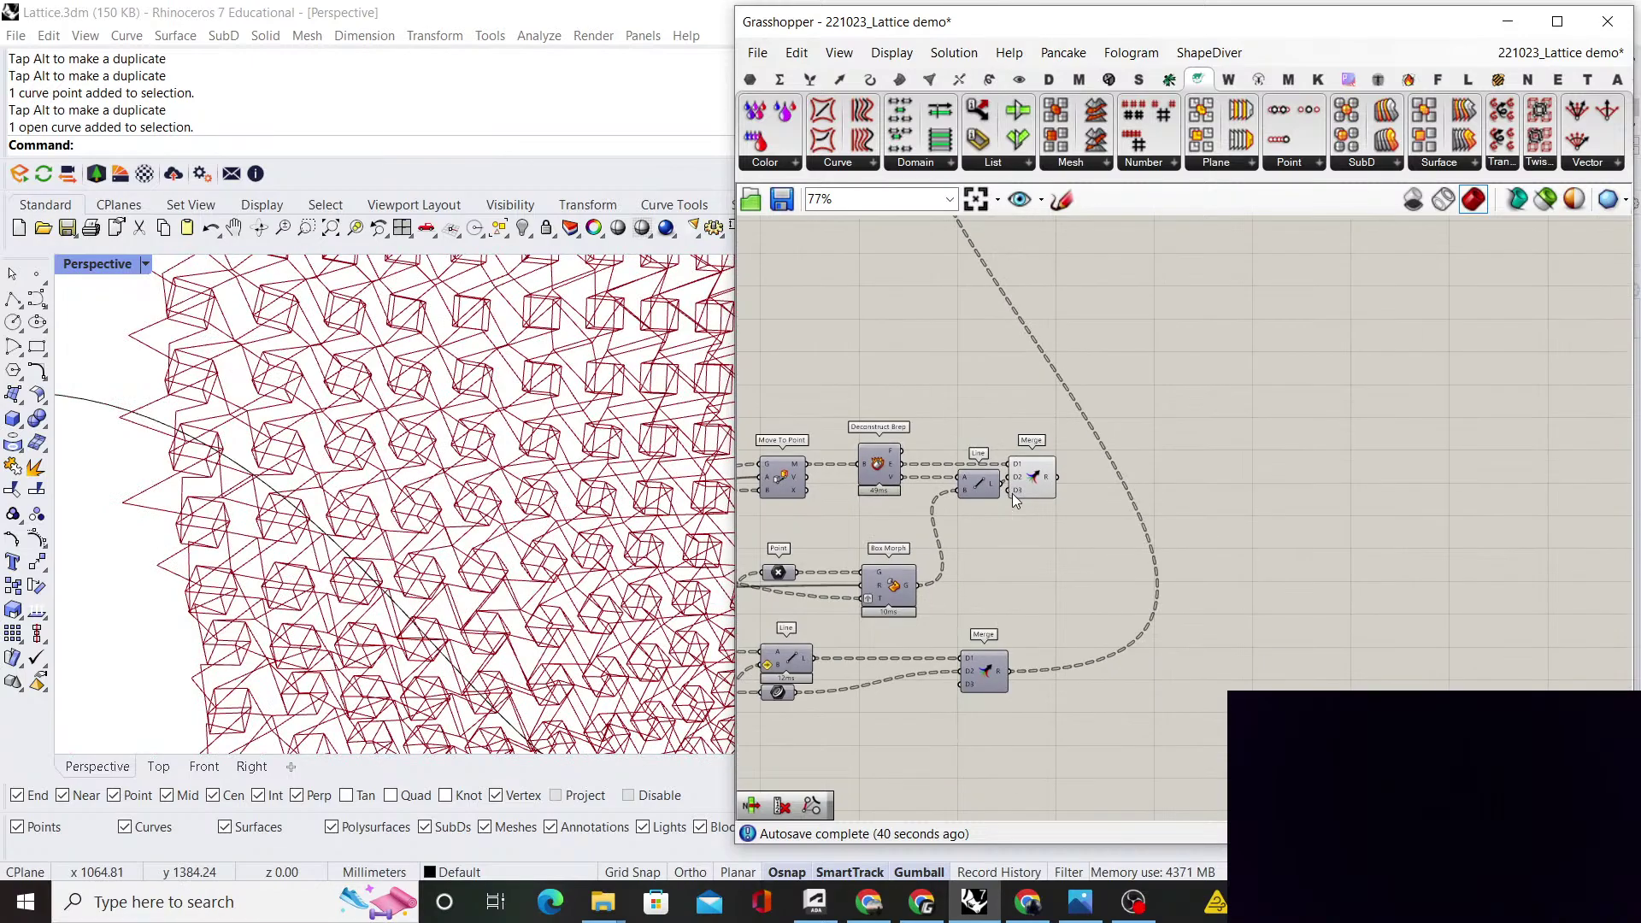
# Shift the upper Merge away from Line, add a Curve parameter well beyond it, and connect Merge's R output to Curve
pyautogui.scroll(2, 1026, 549)
pyautogui.click(944, 659)
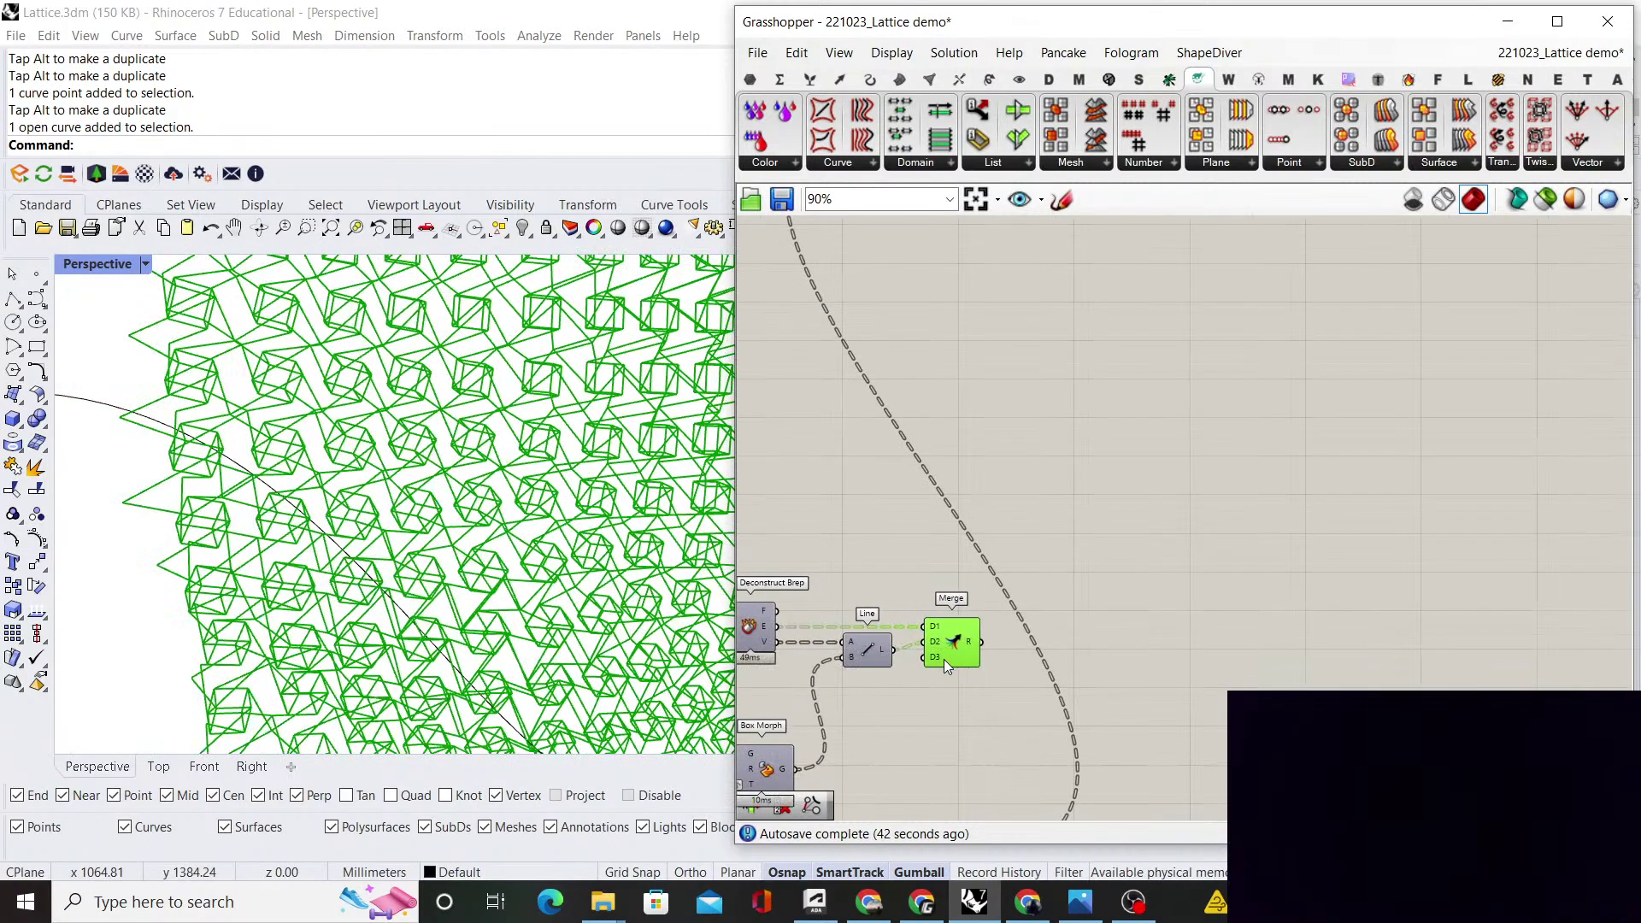
pyautogui.click(1060, 526)
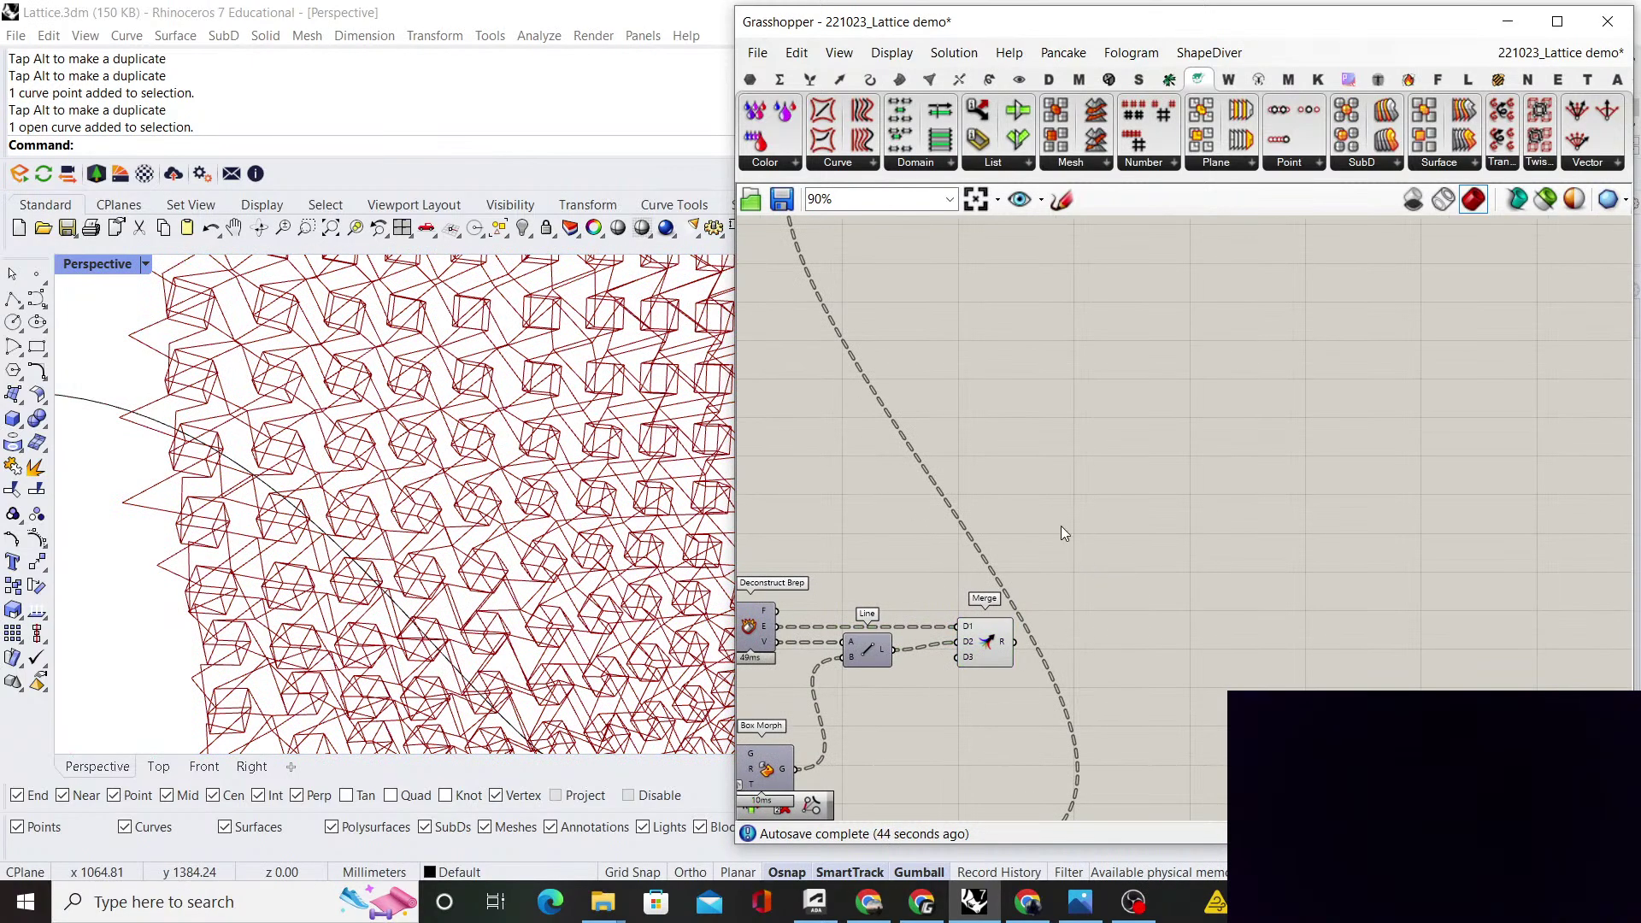
pyautogui.moveTo(1082, 612); pyautogui.dragTo(1039, 542, button='right')
pyautogui.scroll(1, 1040, 549)
pyautogui.doubleClick(1077, 535)
pyautogui.write('curve')
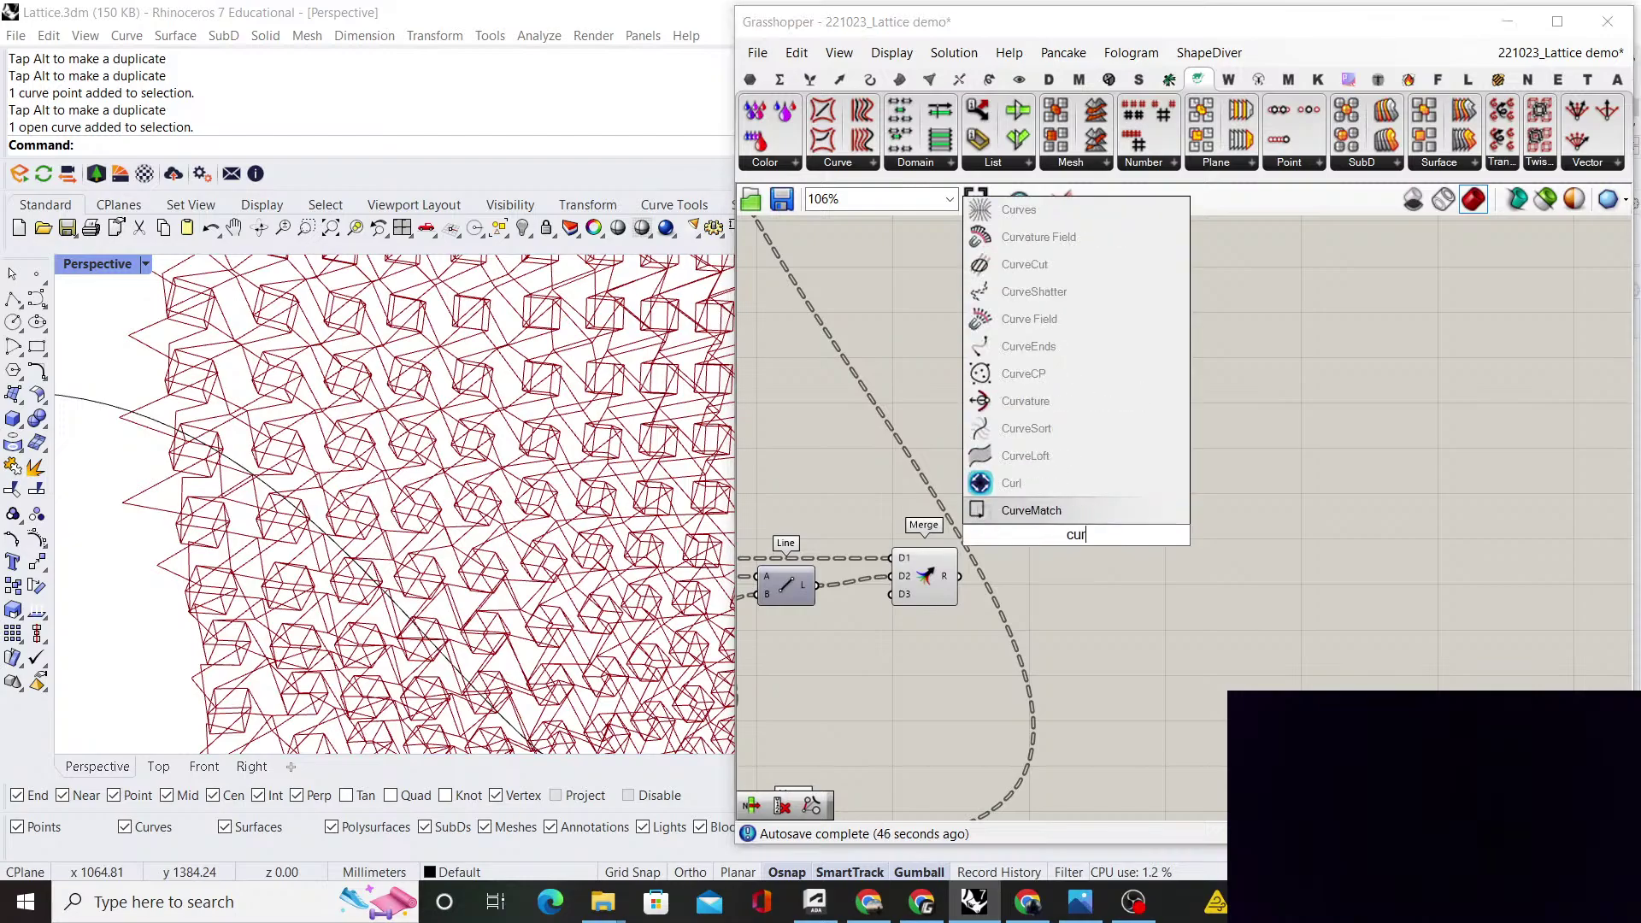
pyautogui.press('Return')
pyautogui.scroll(1, 955, 590)
pyautogui.moveTo(959, 576); pyautogui.dragTo(1068, 524)
pyautogui.moveTo(1099, 524); pyautogui.dragTo(1199, 574)
pyautogui.moveTo(1231, 584); pyautogui.dragTo(1240, 577)
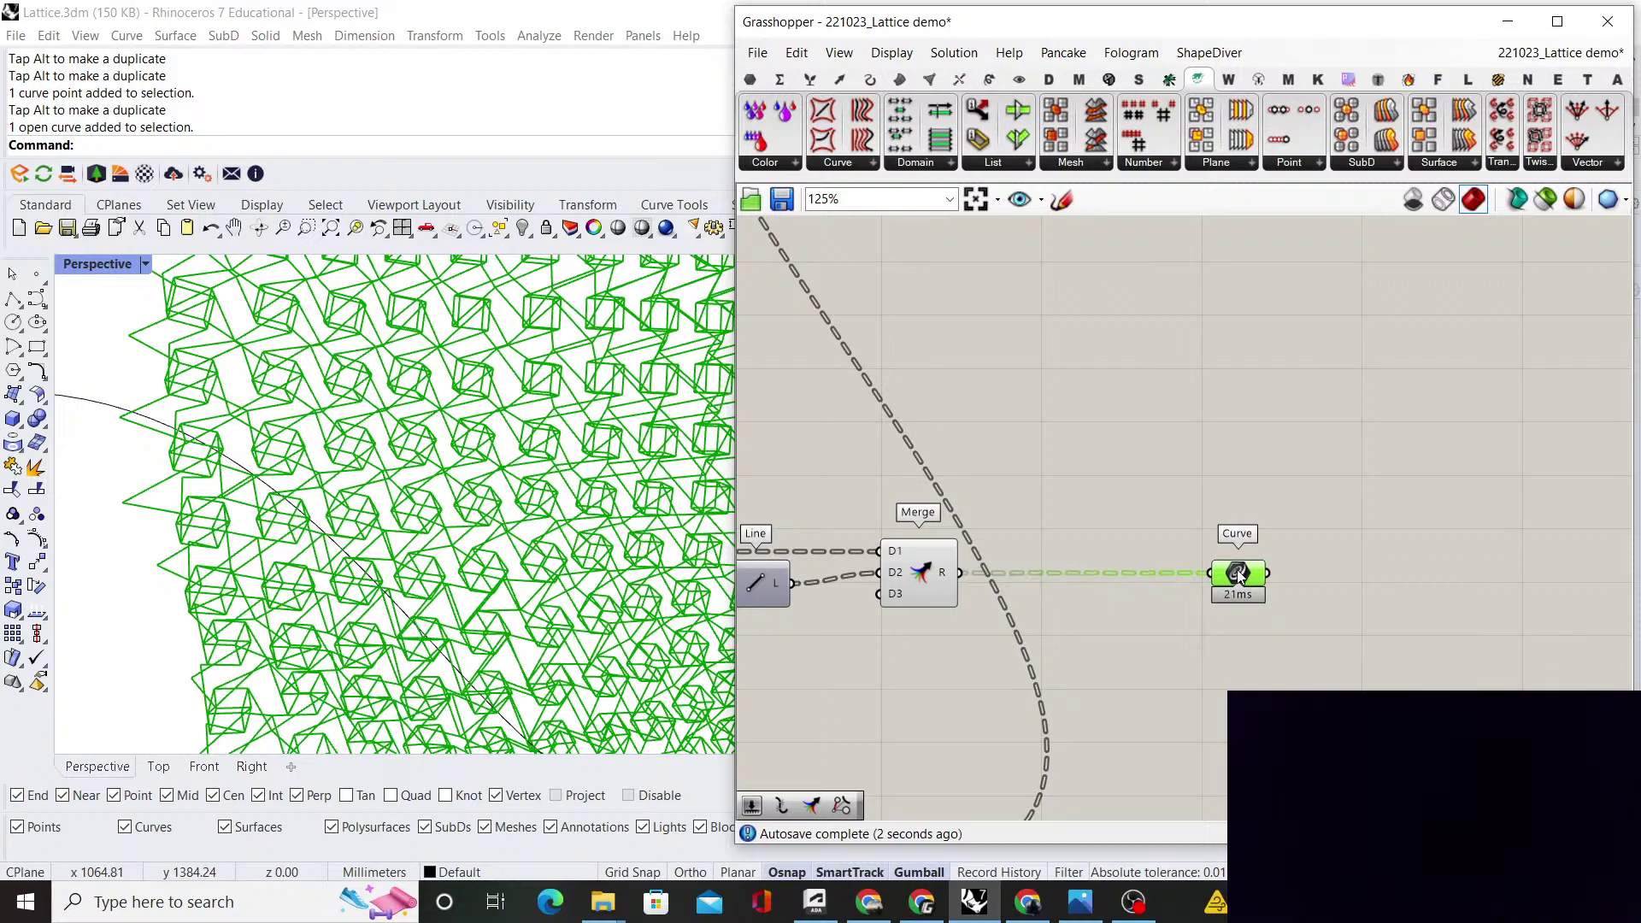
# Turn off the preview of the upper Merge now feeding the Curve parameter
pyautogui.click(1097, 659)
pyautogui.click(919, 573)
pyautogui.rightClick(994, 452)
pyautogui.click(1041, 484)
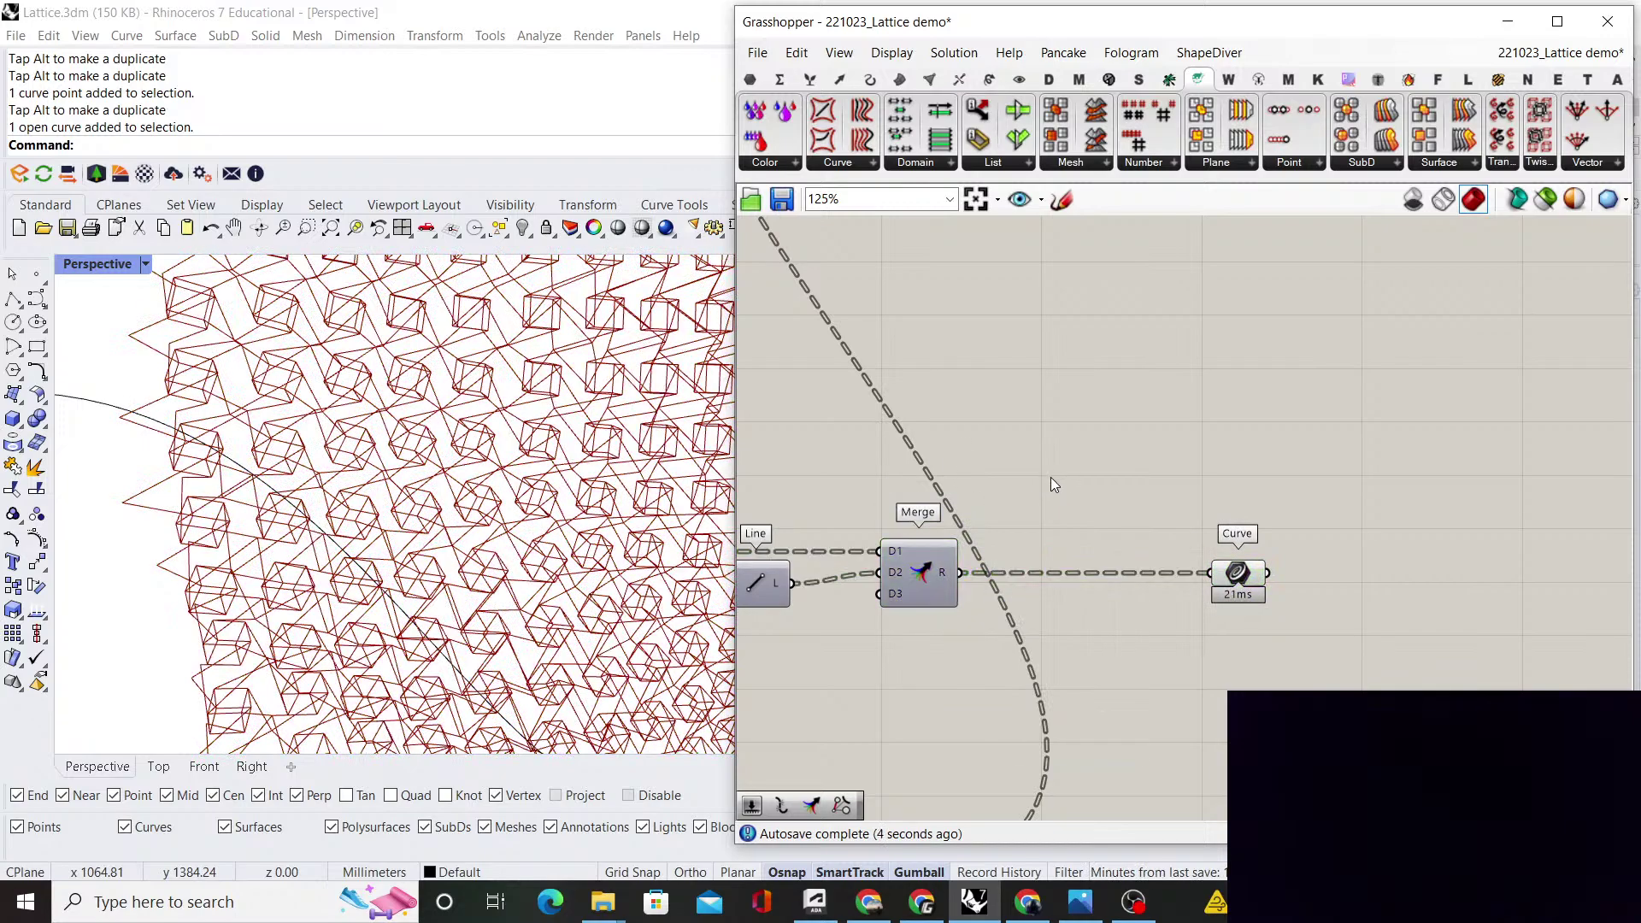
# Add a Rotate component that rotates an object in a plane, placing it below the upper Merge
pyautogui.scroll(-3, 1212, 499)
pyautogui.scroll(4, 1063, 624)
pyautogui.scroll(-3, 1119, 535)
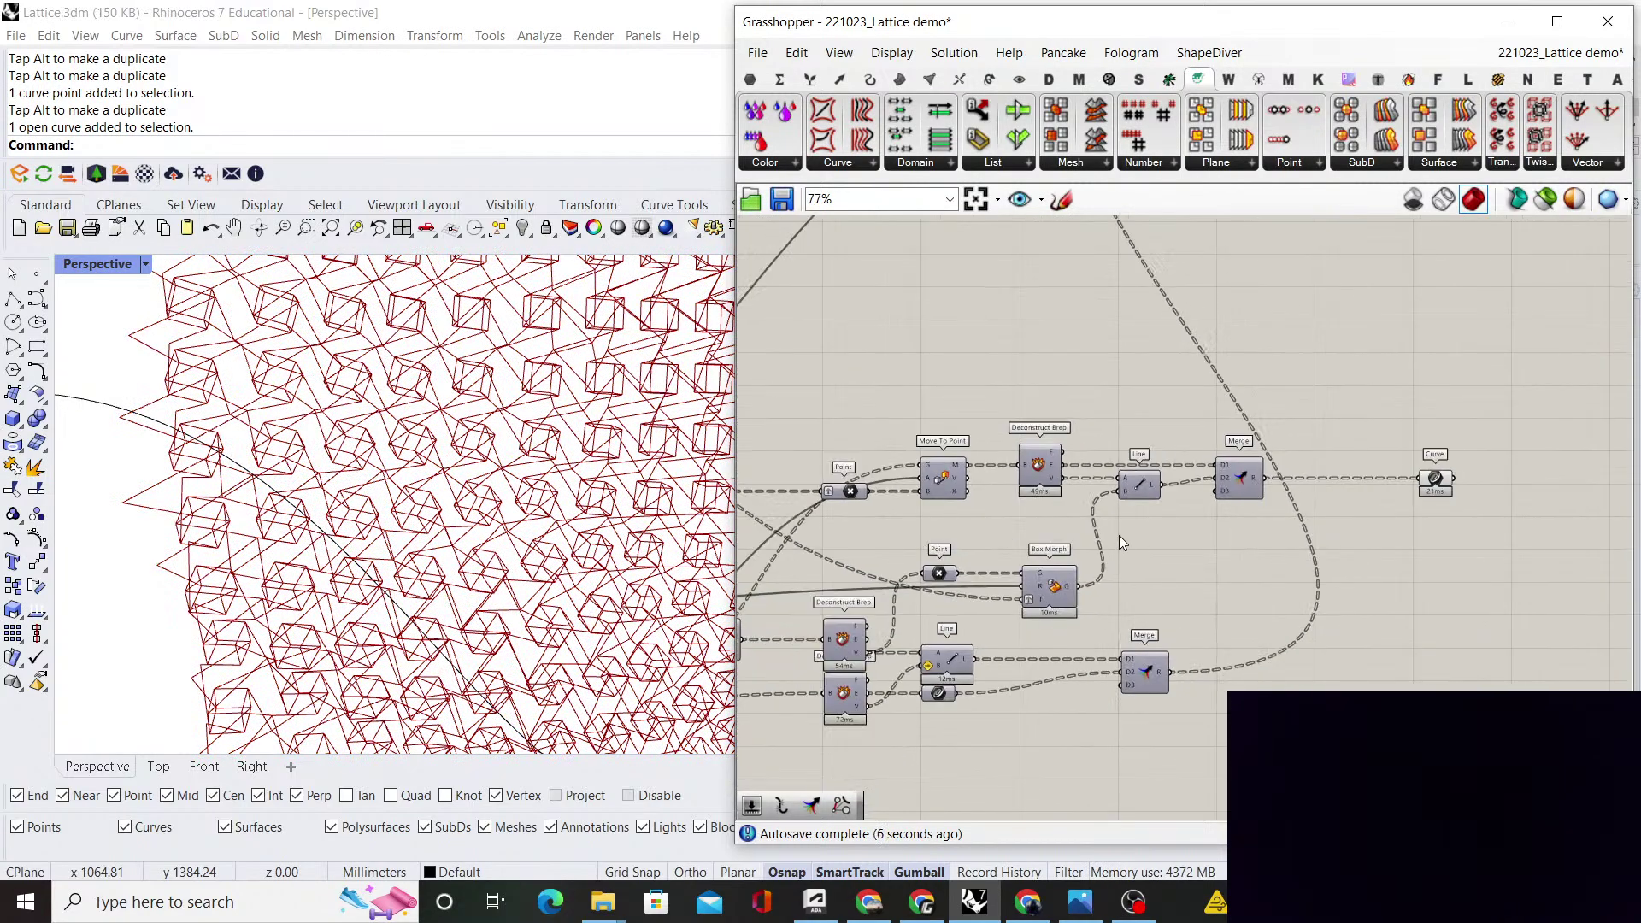
pyautogui.scroll(2, 1217, 612)
pyautogui.doubleClick(1231, 613)
pyautogui.write('rotate')
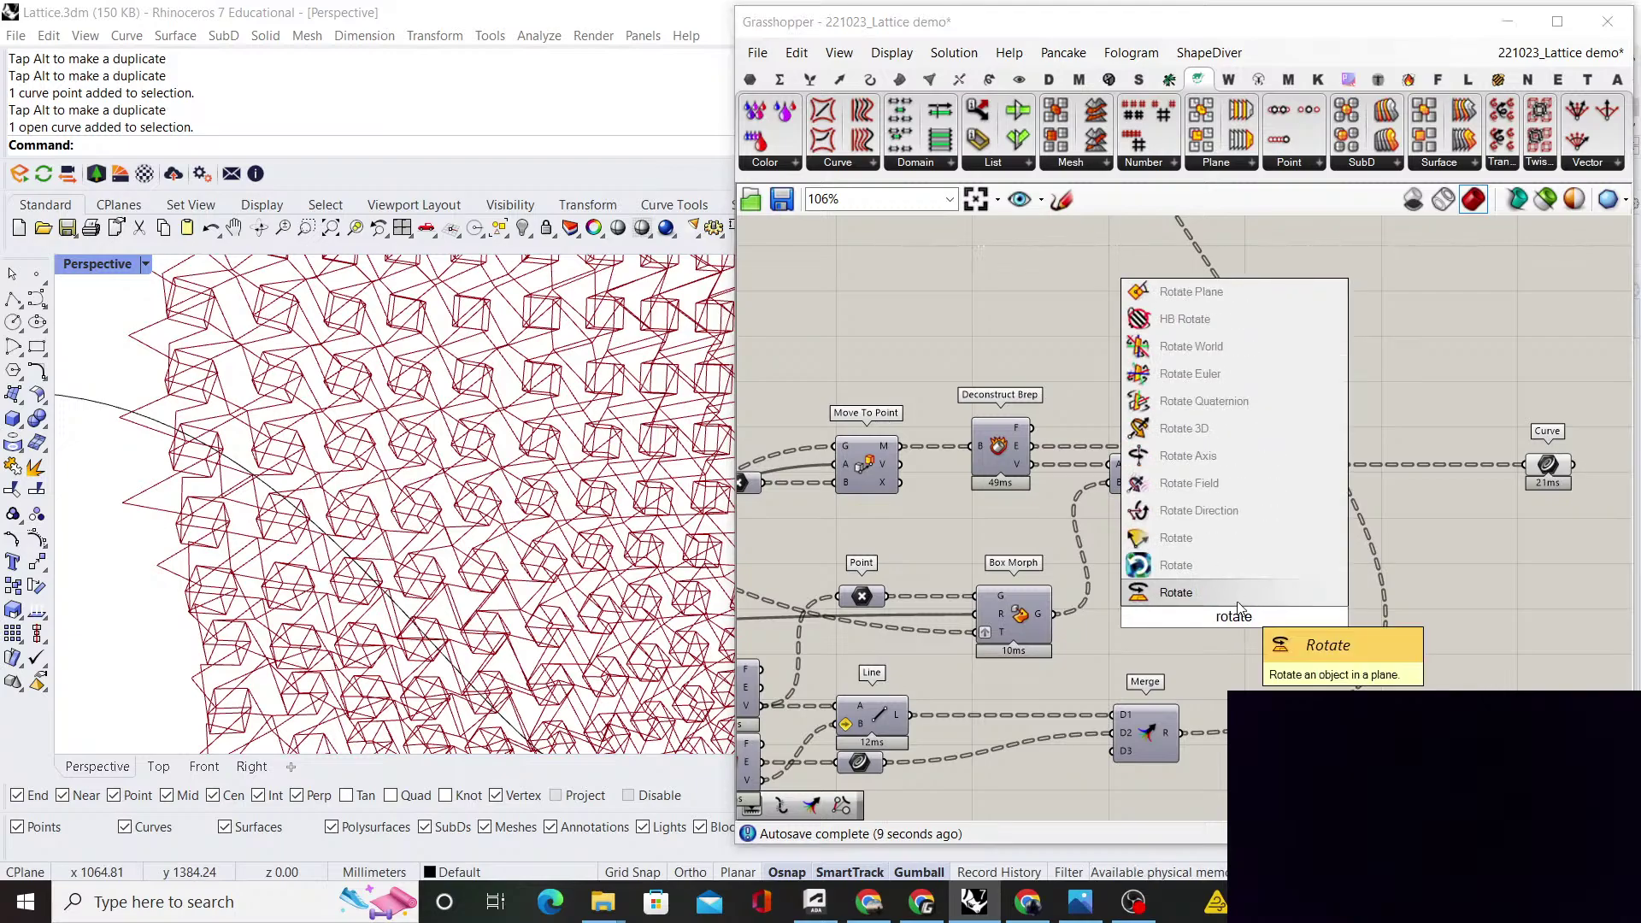
pyautogui.press('Return')
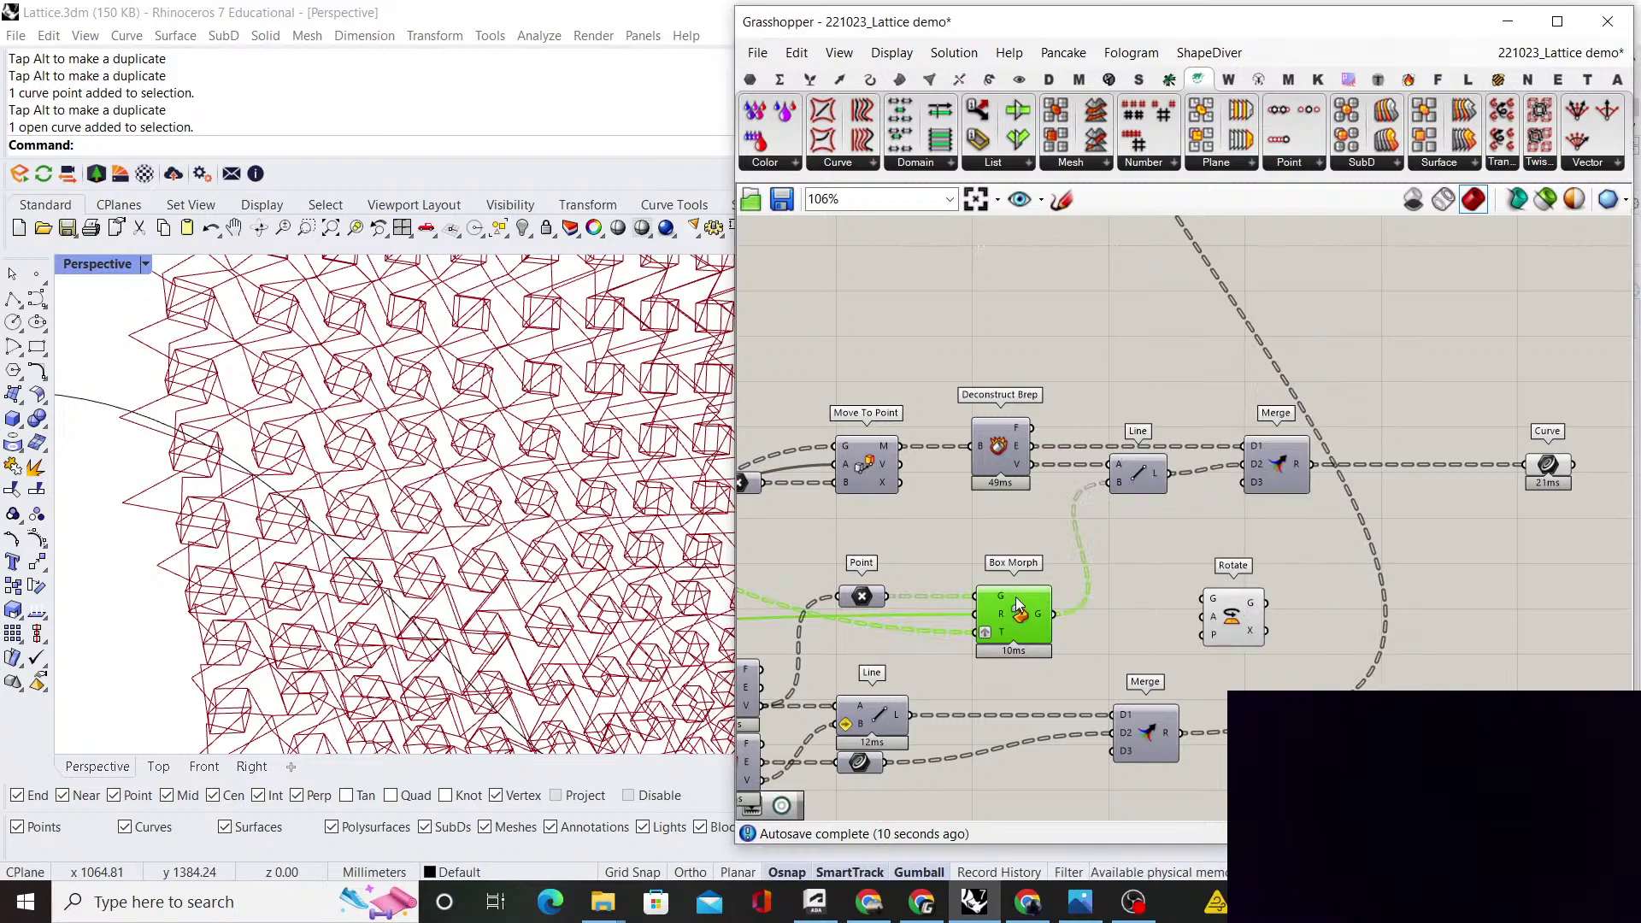
# Move Rotate above Deconstruct Brep and connect Move To Point's M output to Rotate's G input
pyautogui.scroll(-3, 1051, 564)
pyautogui.scroll(1, 1020, 520)
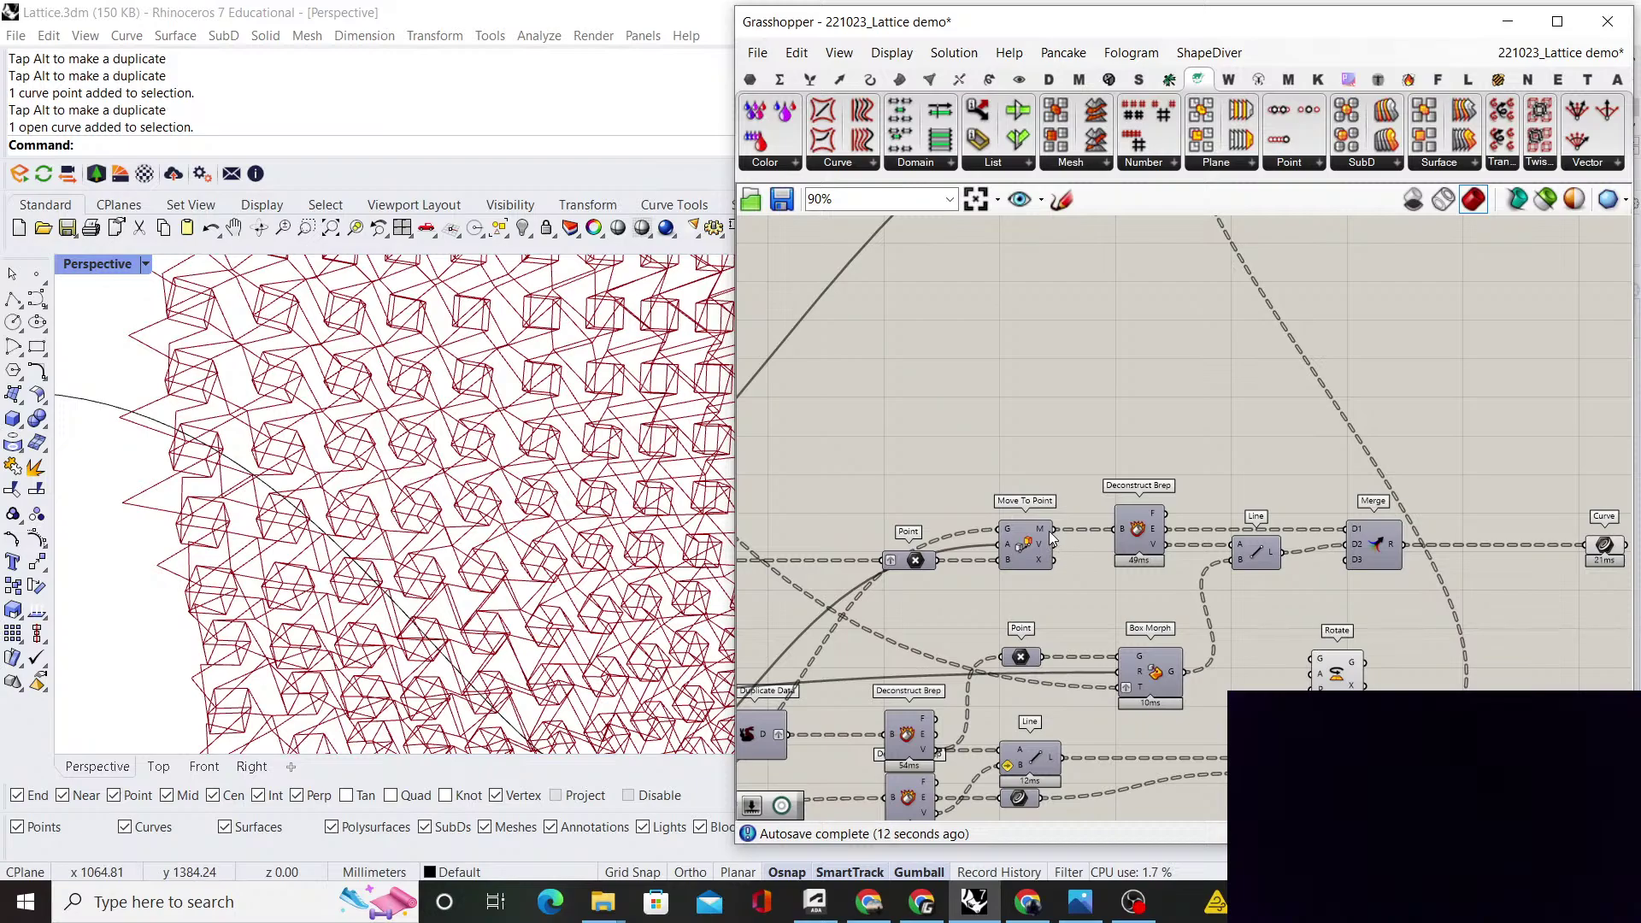
pyautogui.moveTo(1055, 530); pyautogui.dragTo(1097, 436)
pyautogui.doubleClick(1008, 407)
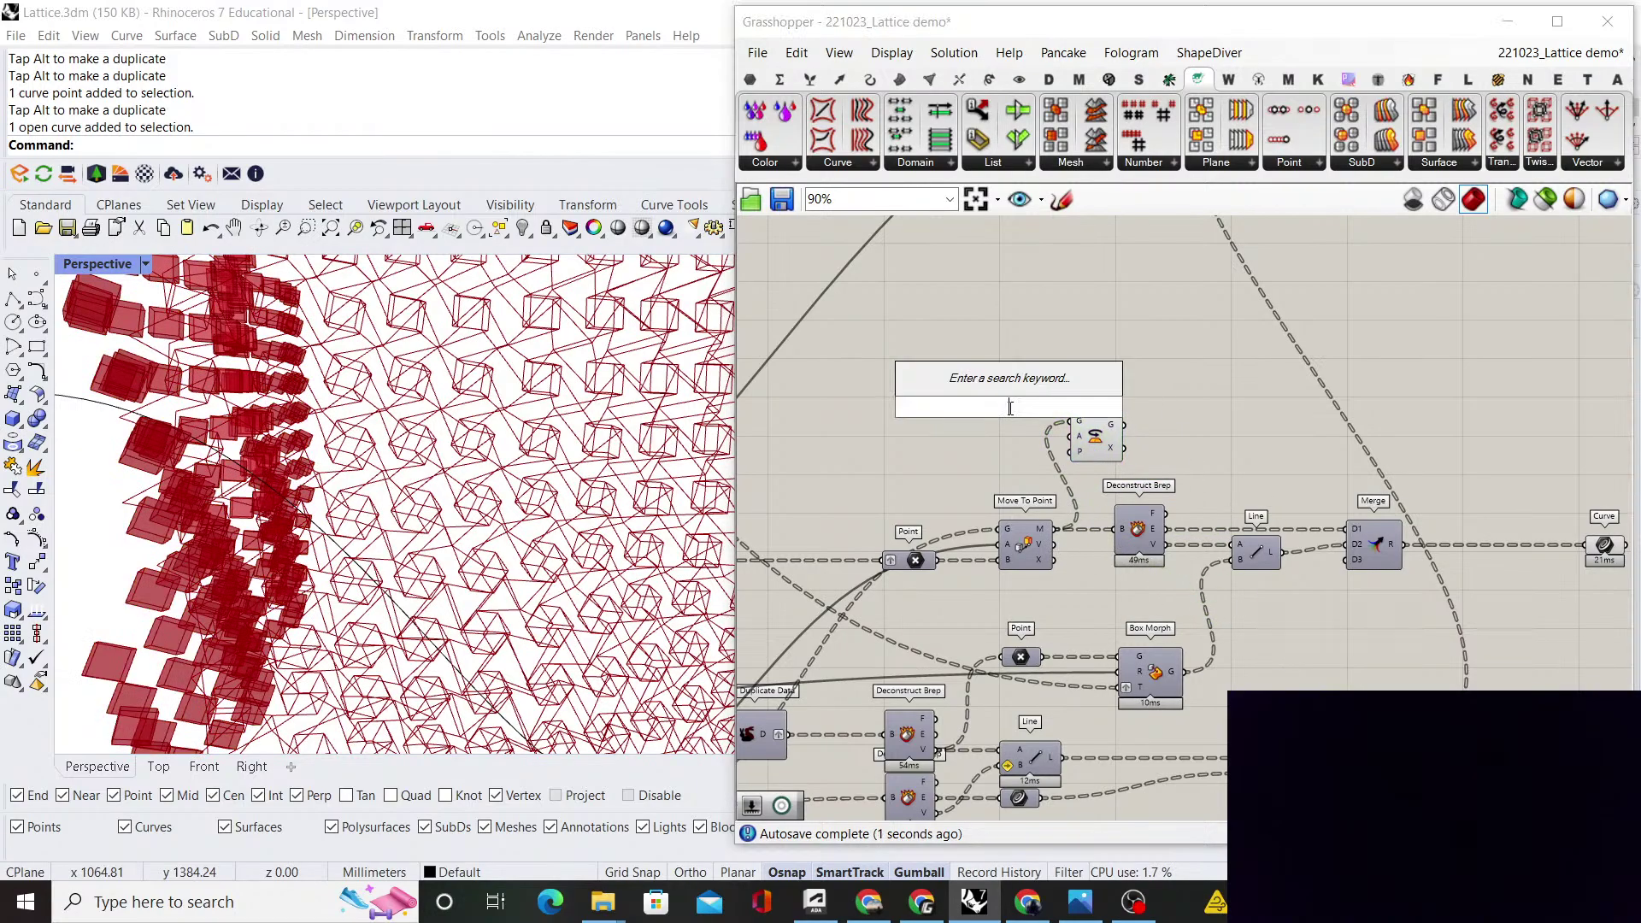
pyautogui.write('cent')
pyautogui.press('Escape')
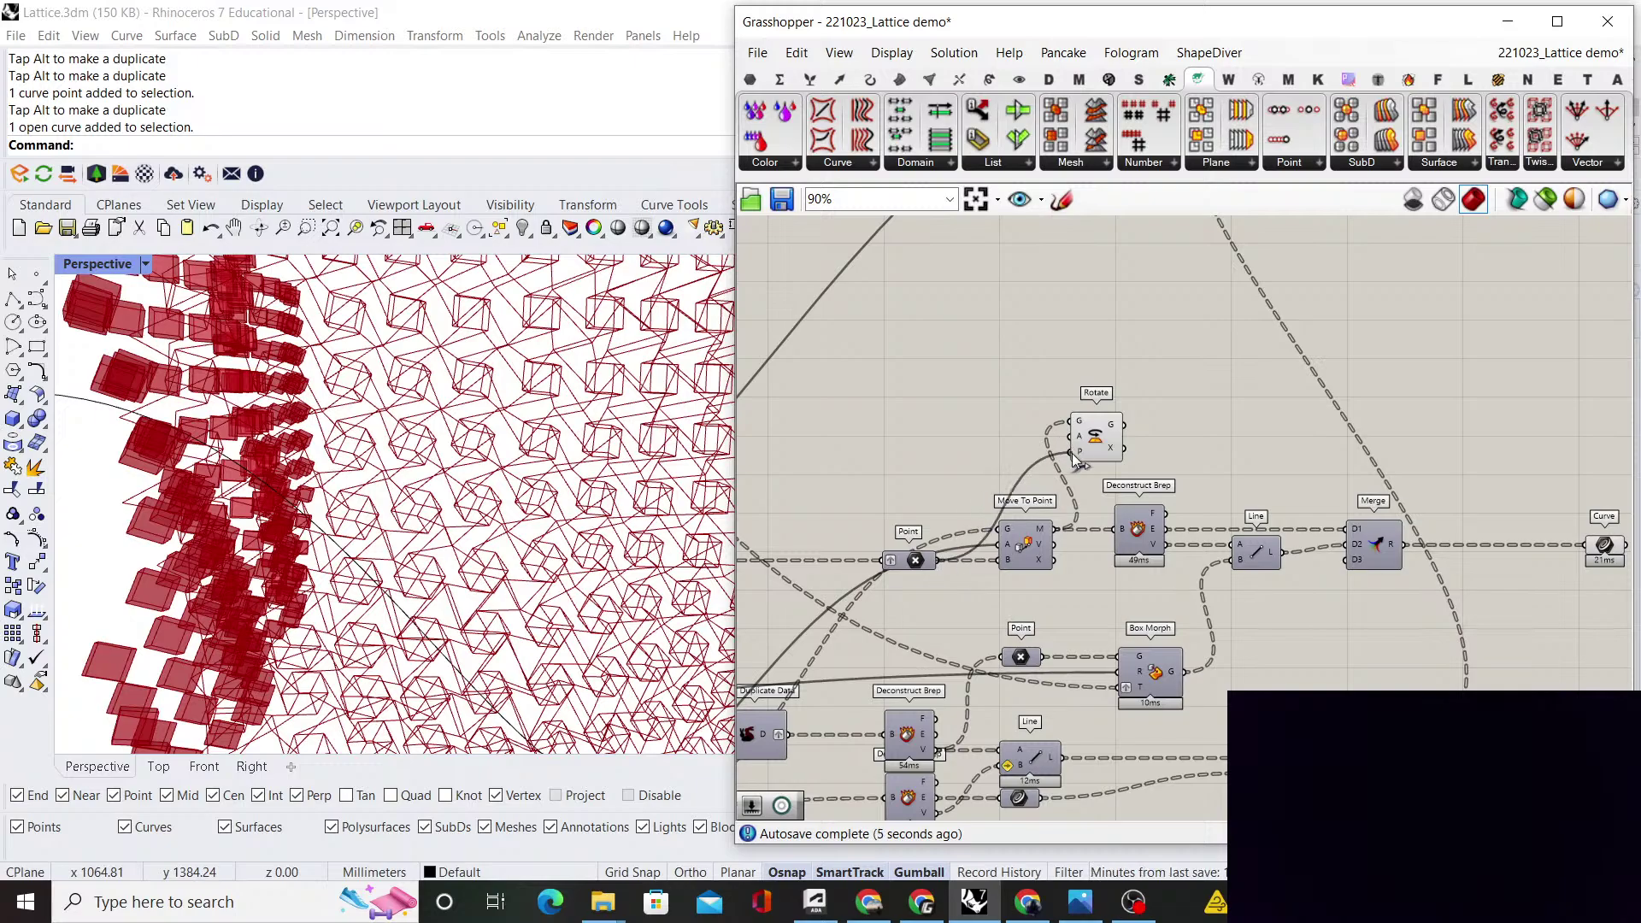
# Connect the Point parameter's output to Rotate's P input and add a number slider set to 90 before Rotate
pyautogui.moveTo(1076, 459); pyautogui.dragTo(1092, 459)
pyautogui.moveTo(989, 282); pyautogui.dragTo(982, 311, button='right')
pyautogui.doubleClick(983, 416)
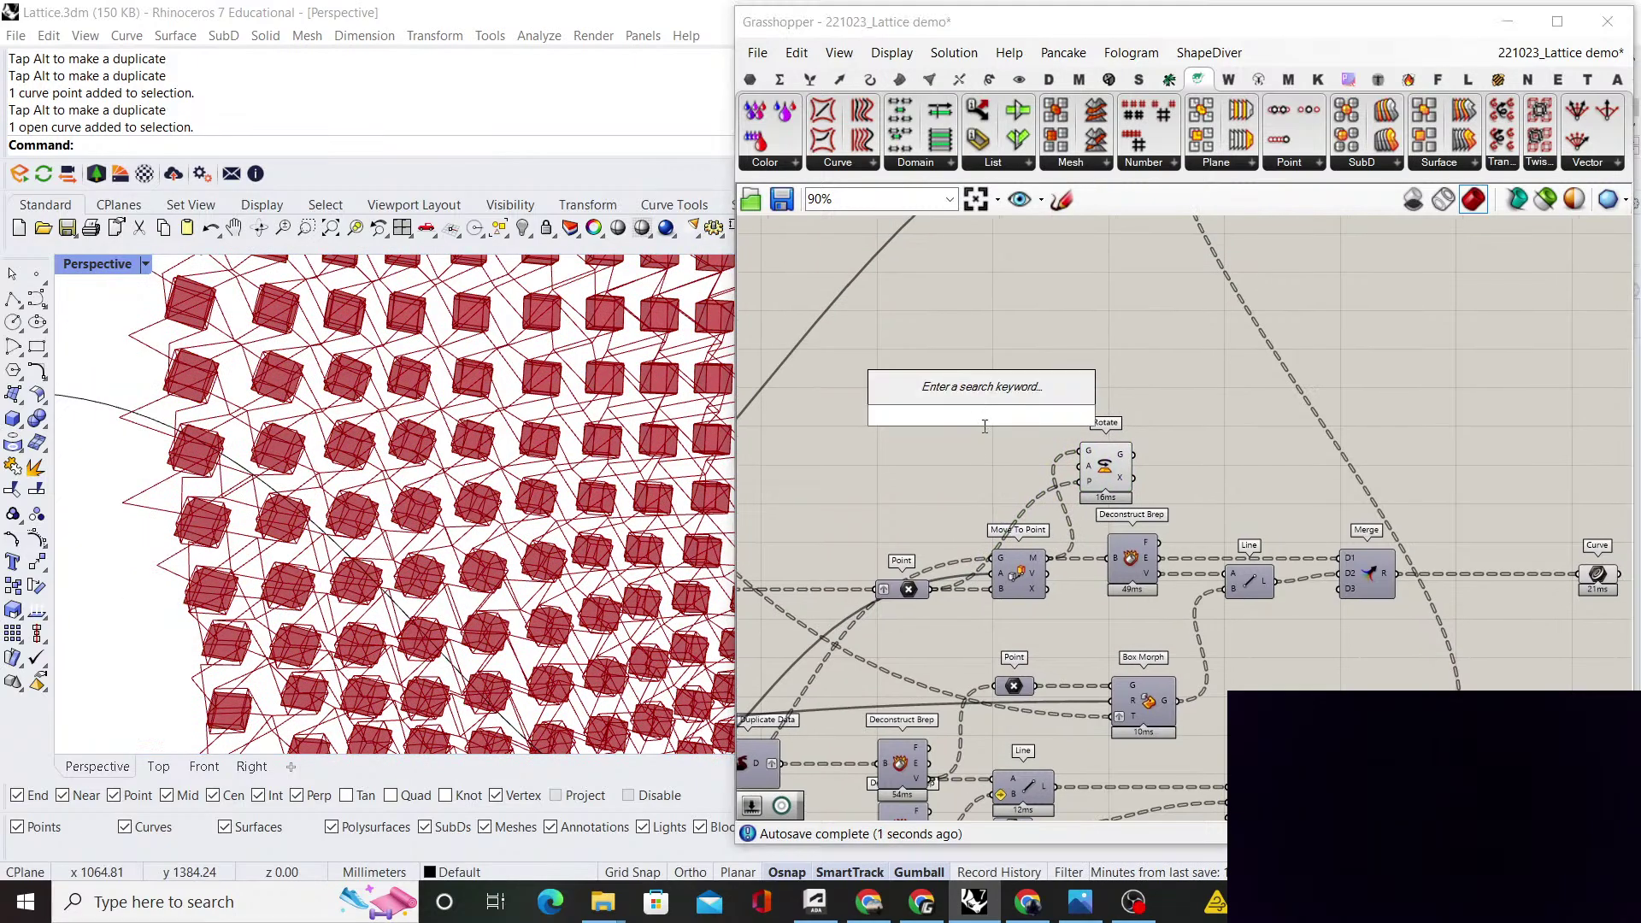
pyautogui.write('90')
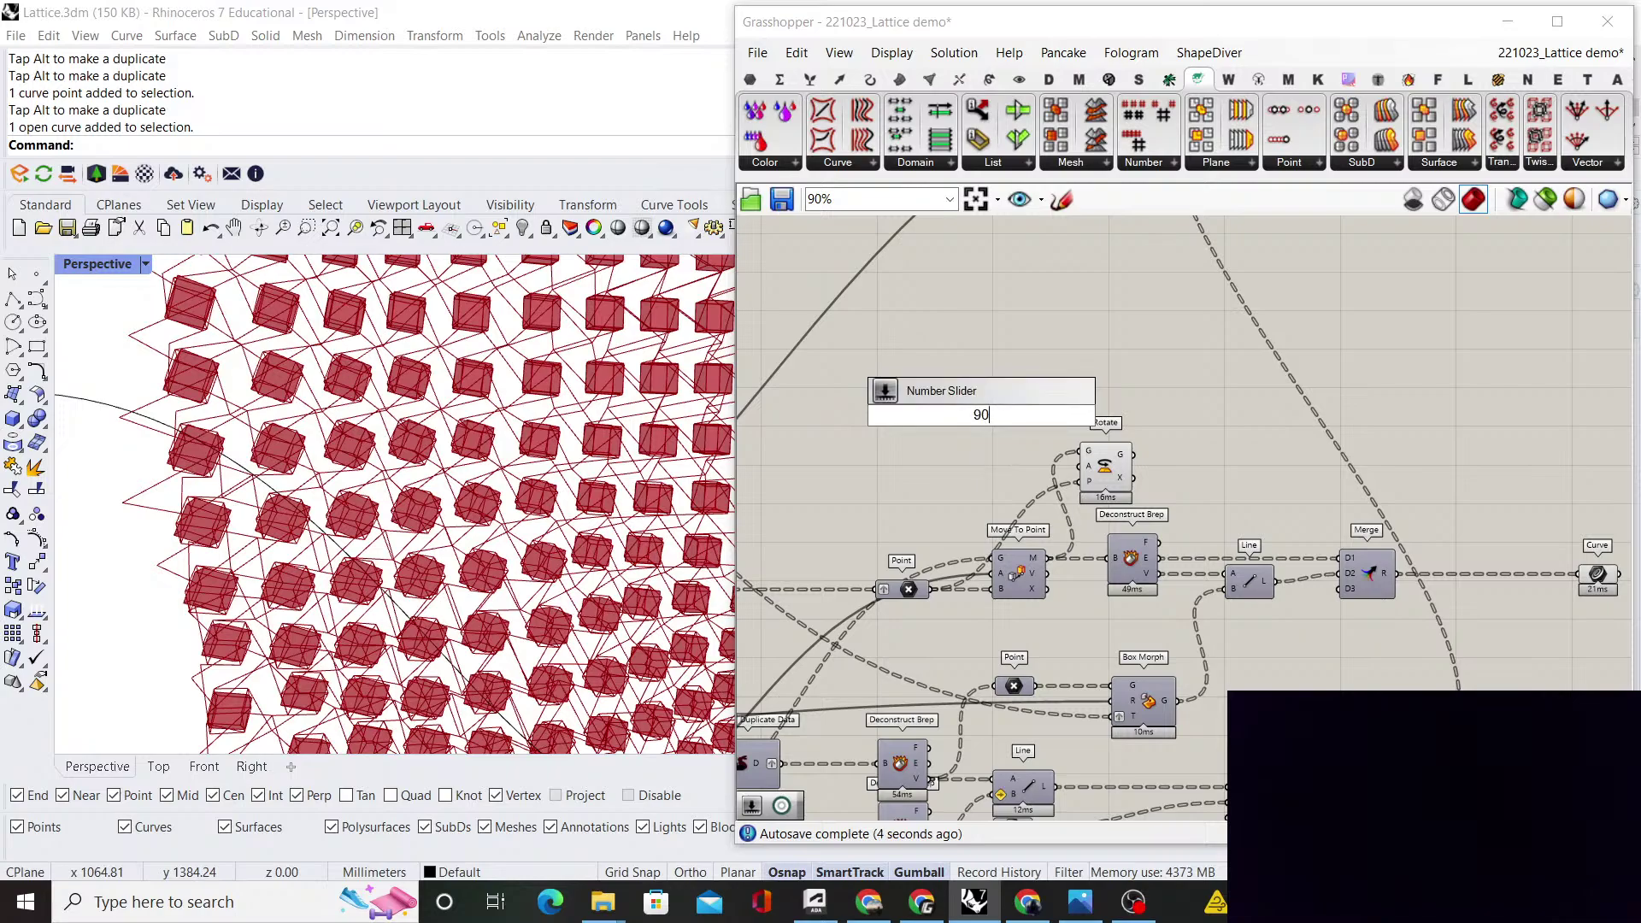
pyautogui.press('Return')
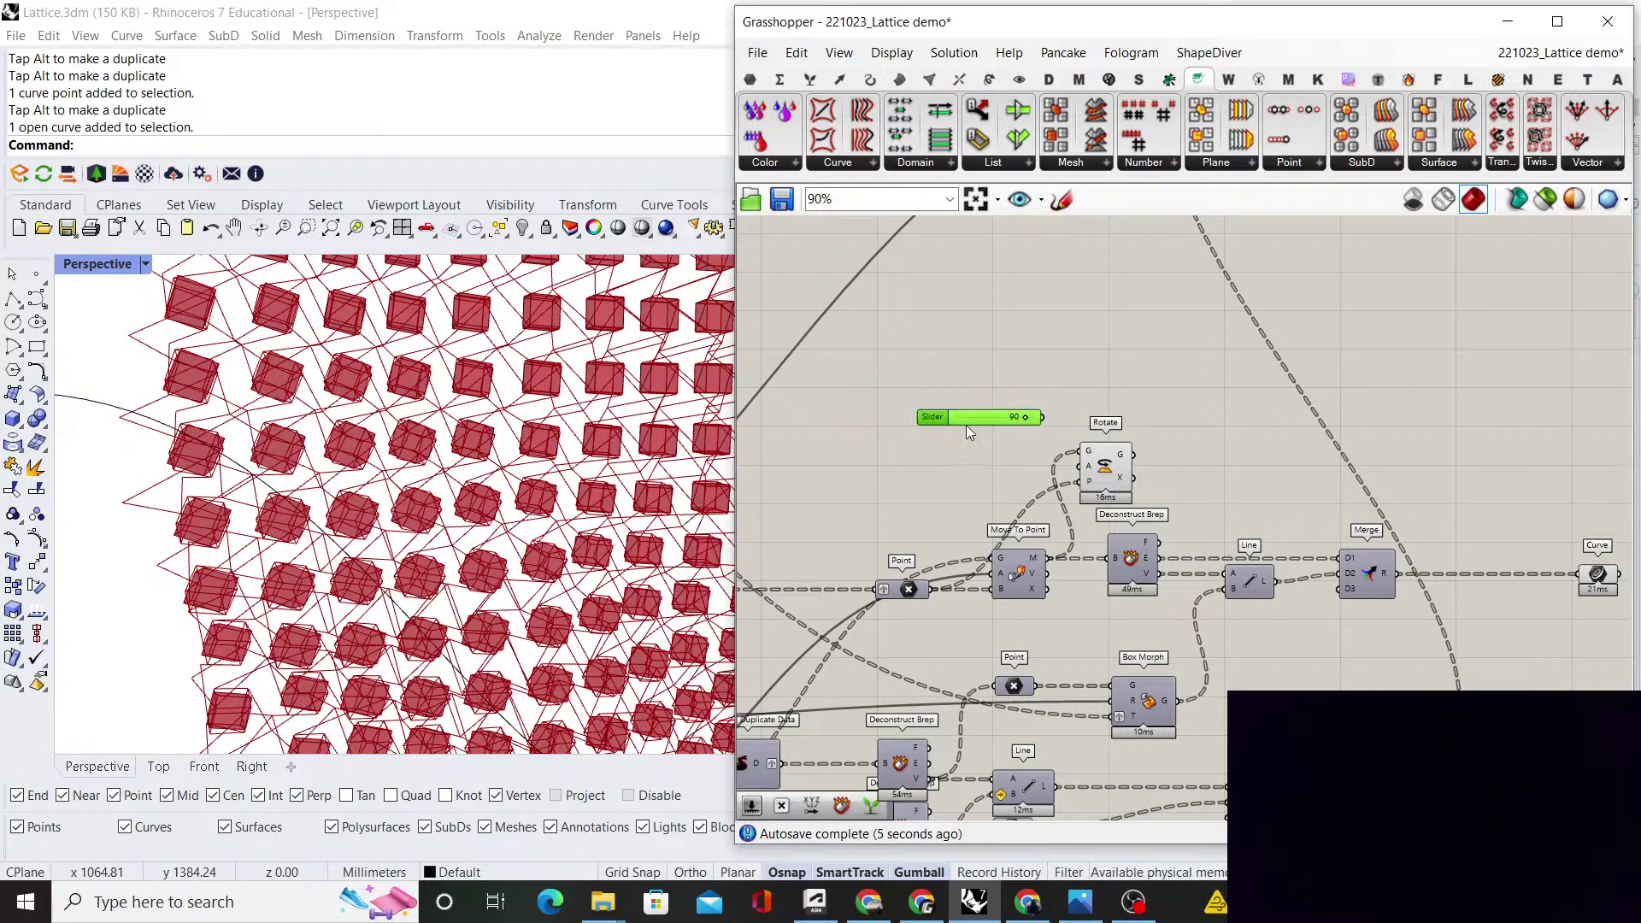
pyautogui.moveTo(966, 422); pyautogui.dragTo(899, 448)
# Switch Rotate's A input to read its angle in degrees
pyautogui.scroll(3, 1082, 482)
pyautogui.rightClick(1078, 451)
pyautogui.click(1171, 627)
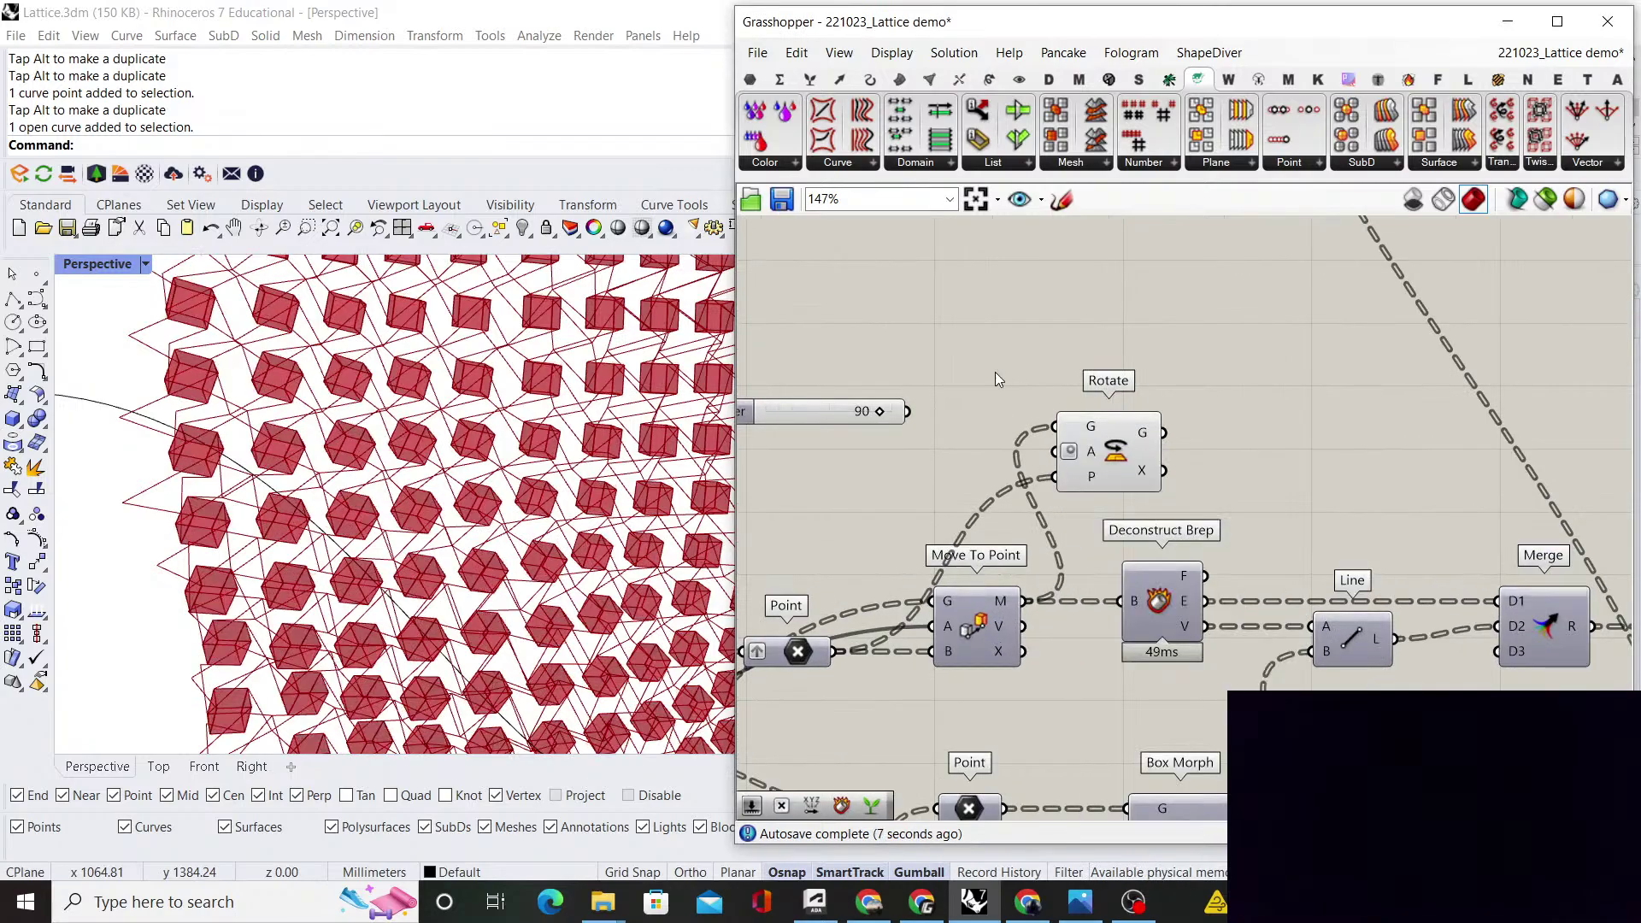
# Add a Multiplication component between the slider and Rotate, with the 90 slider connected to its A input
pyautogui.doubleClick(947, 379)
pyautogui.write('multipl')
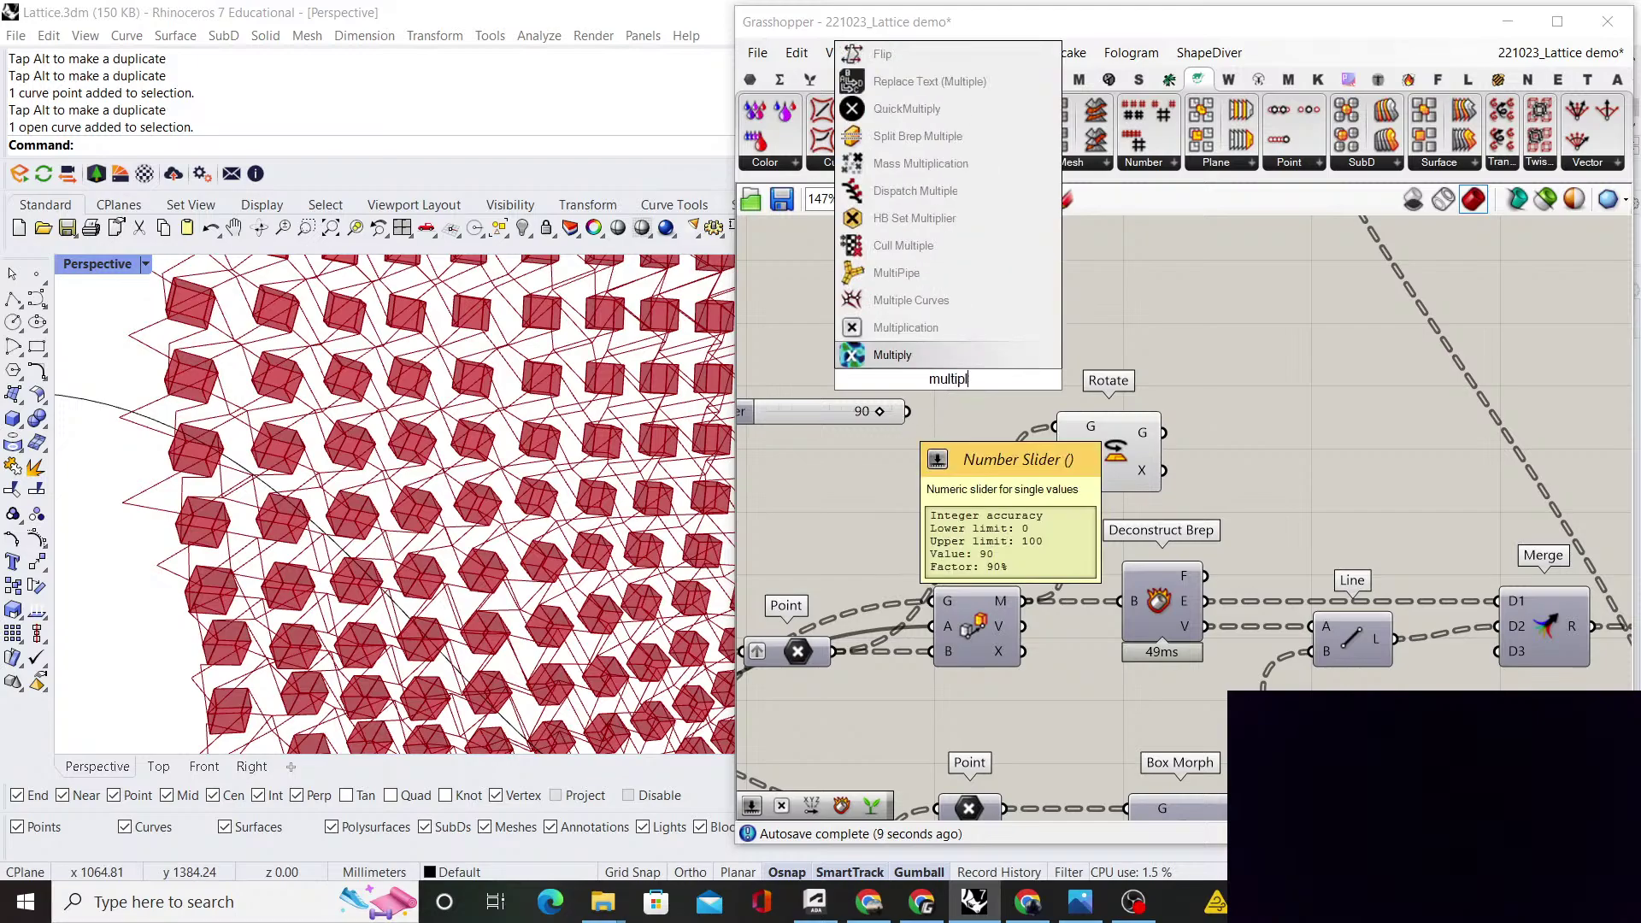
pyautogui.write('icat')
pyautogui.press('Return')
pyautogui.scroll(3, 928, 419)
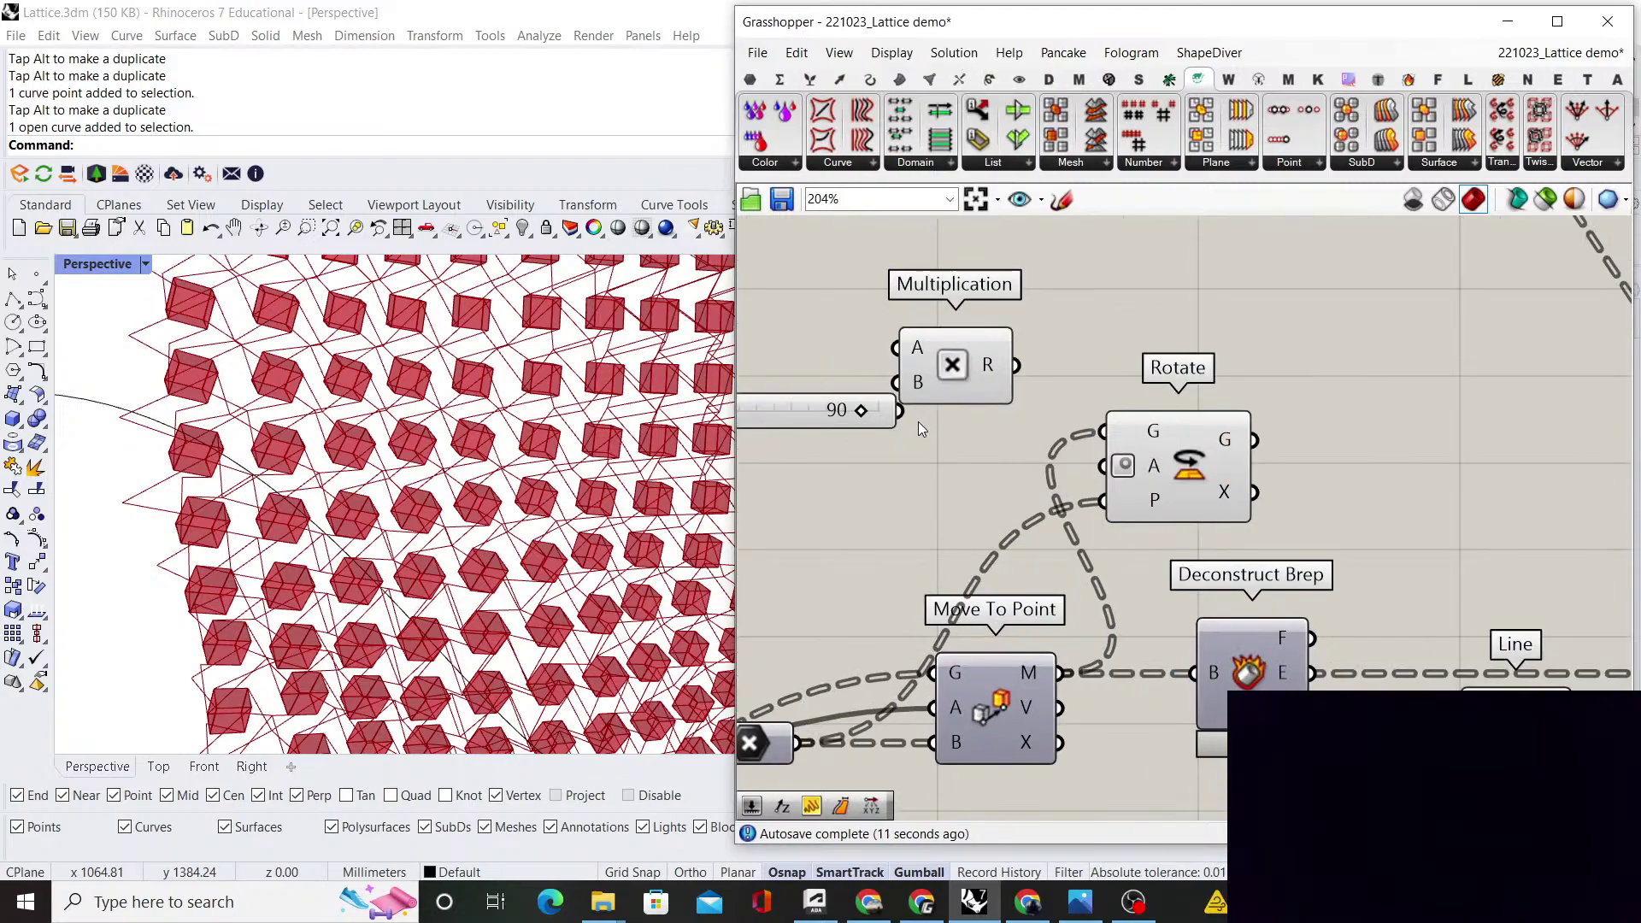
pyautogui.moveTo(941, 360); pyautogui.dragTo(979, 423)
# Add a number slider of 2 for Multiplication's B input and connect the R output to Rotate's A input
pyautogui.doubleClick(898, 500)
pyautogui.write('2')
pyautogui.press('Return')
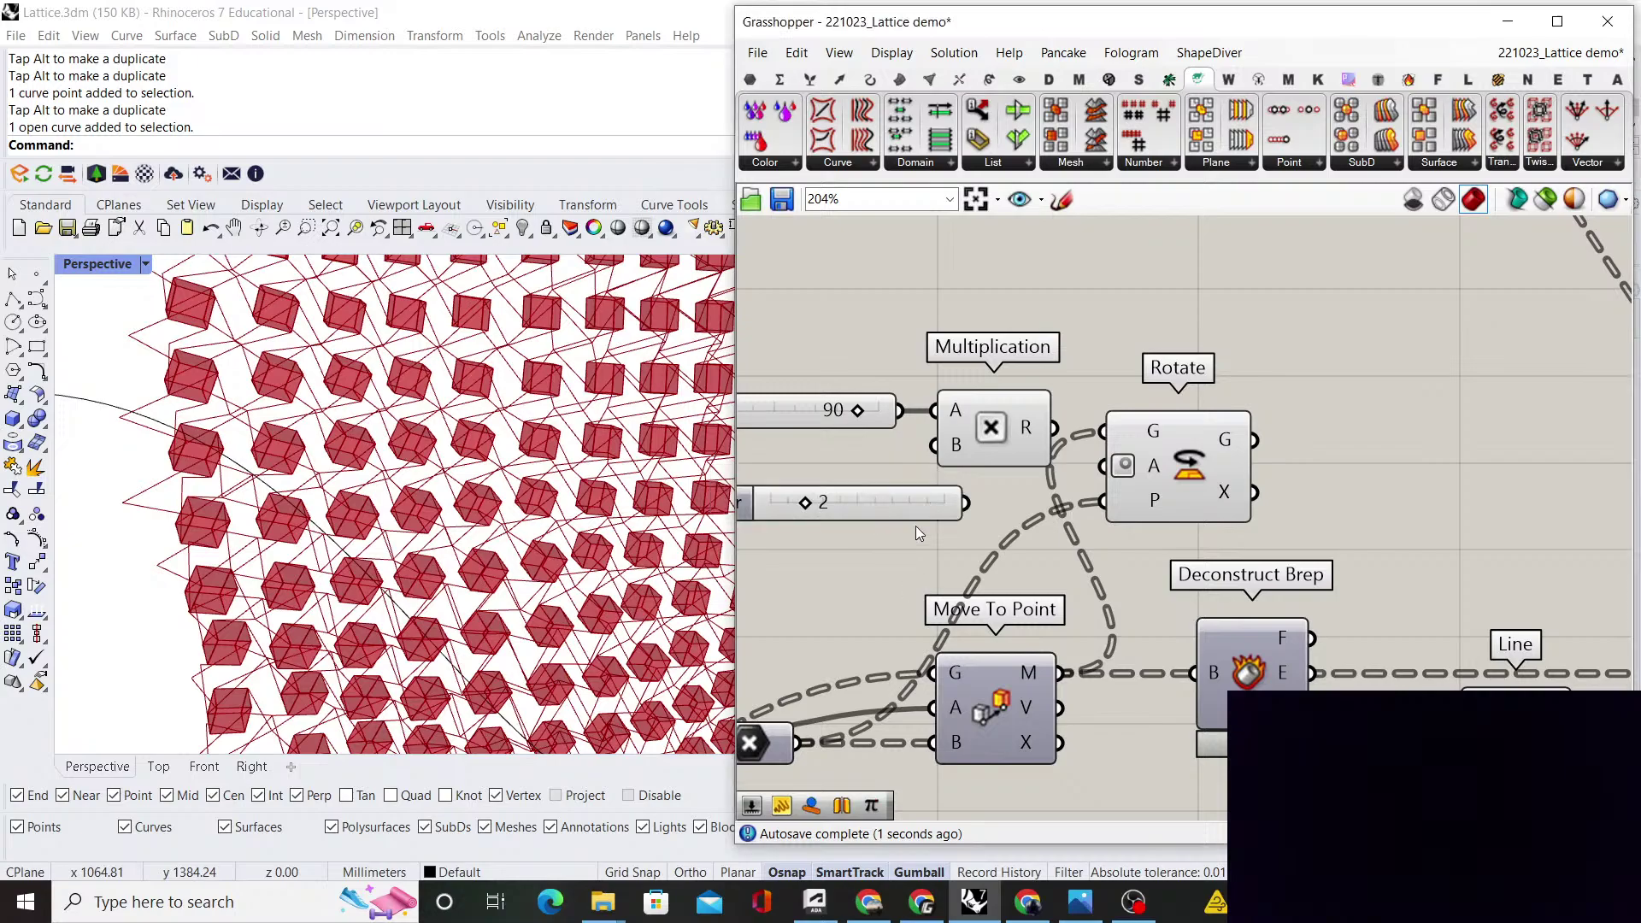
pyautogui.moveTo(1079, 453); pyautogui.dragTo(1104, 466)
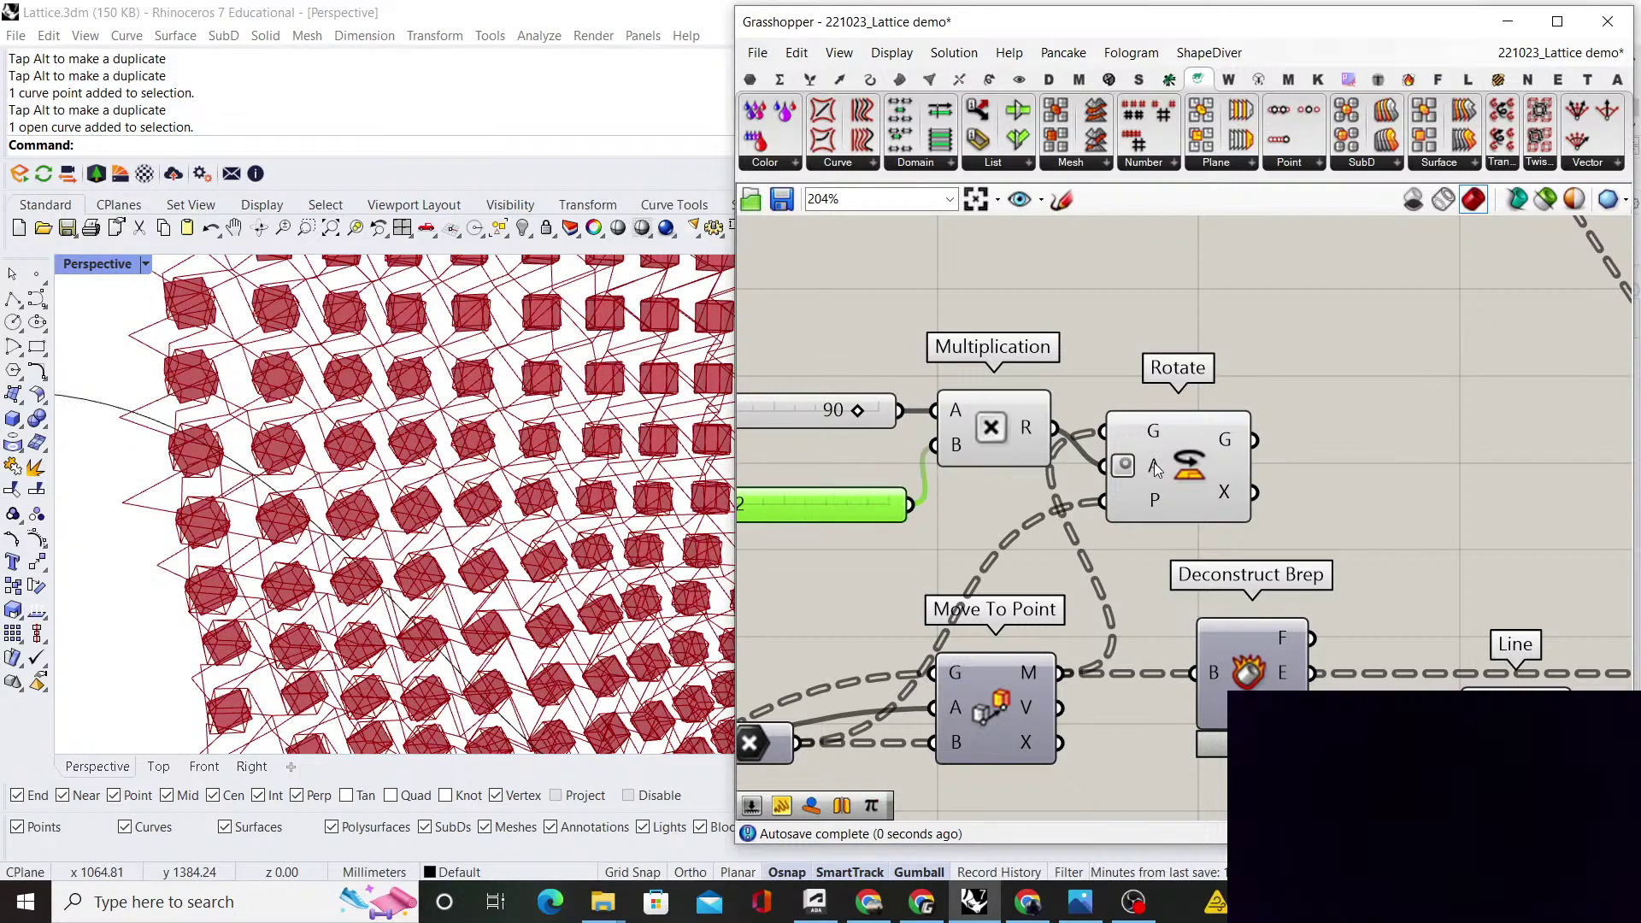
# Connect Rotate's G output to the upper Deconstruct Brep's B input and turn off Rotate's preview
pyautogui.moveTo(1254, 439); pyautogui.dragTo(1194, 673)
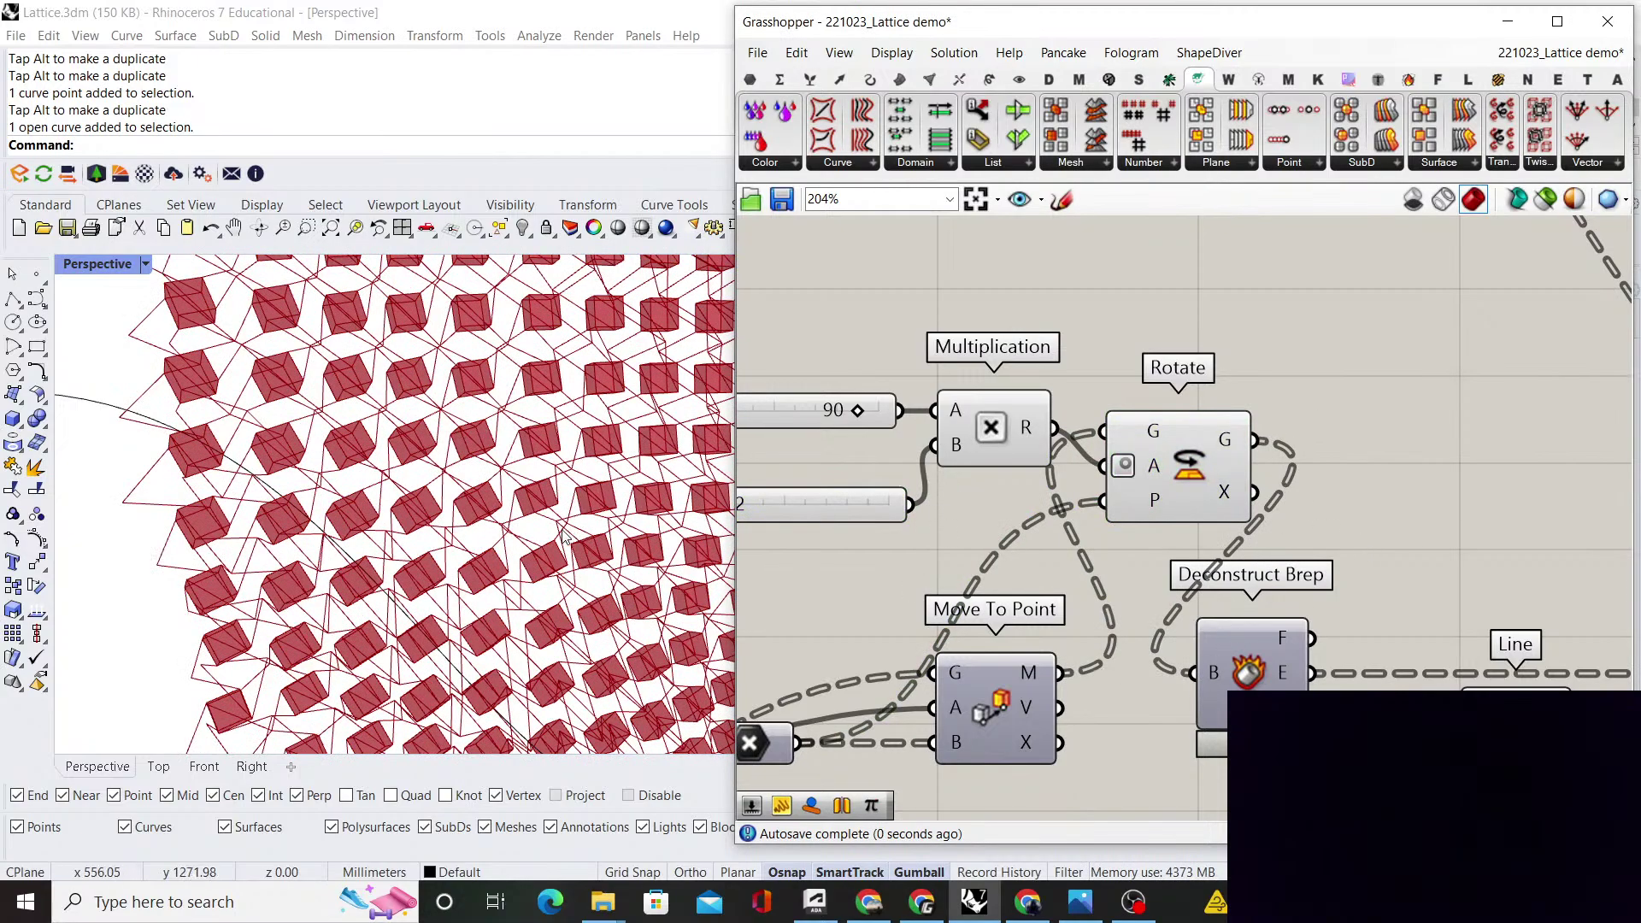
pyautogui.moveTo(565, 536); pyautogui.dragTo(1216, 522, button='right')
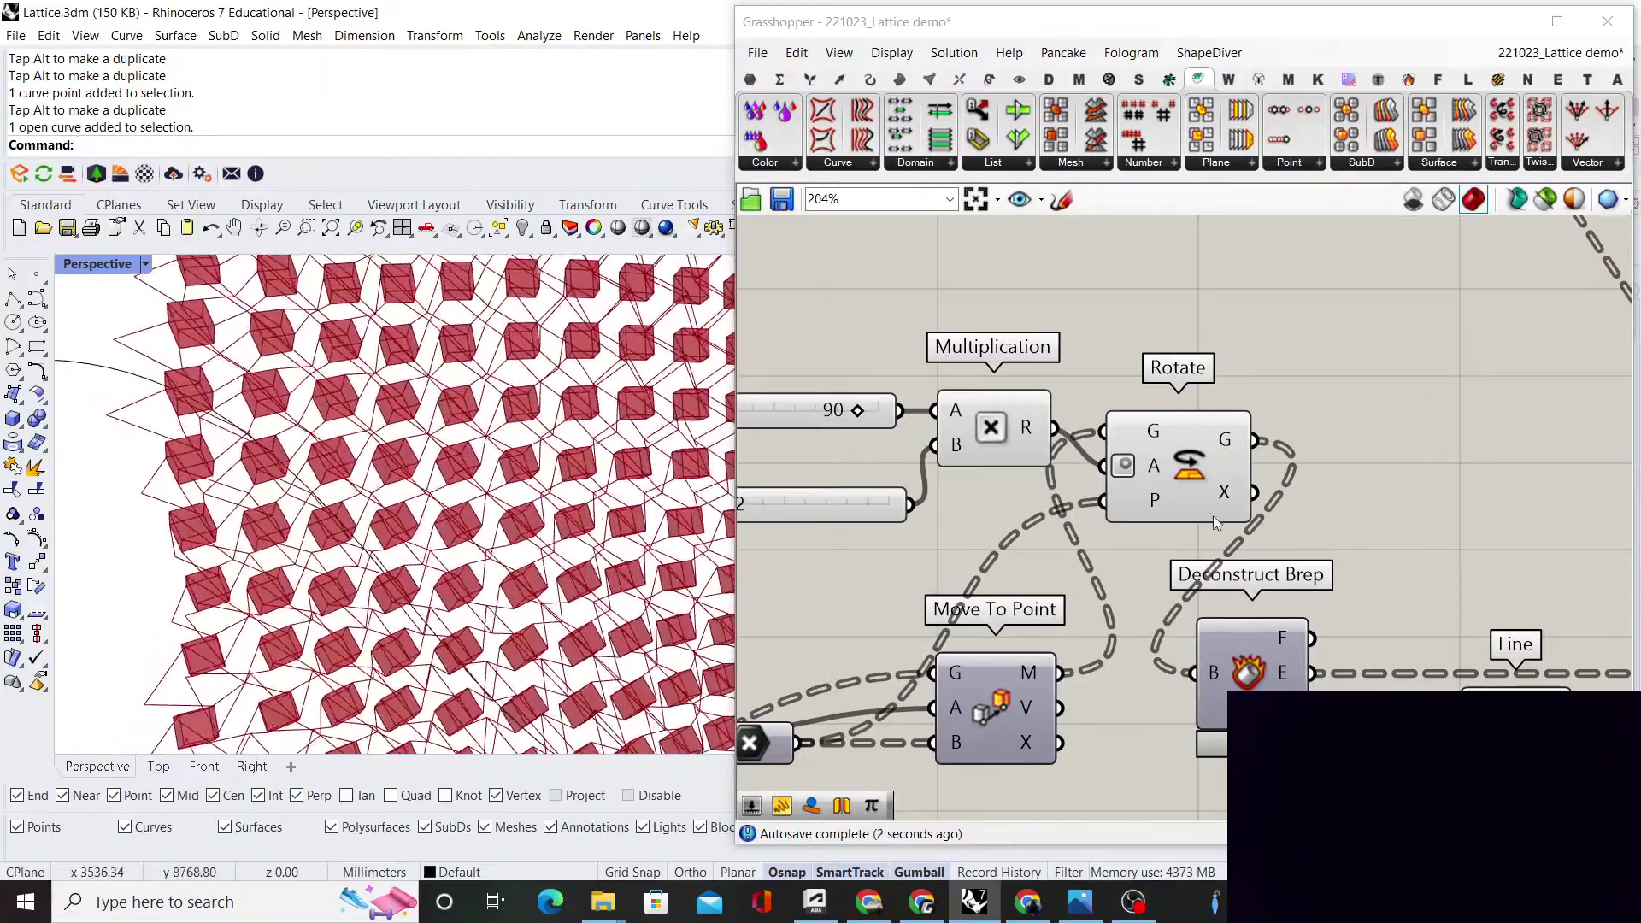
pyautogui.scroll(-3, 1231, 513)
pyautogui.moveTo(1094, 346); pyautogui.dragTo(1351, 525)
pyautogui.rightClick(1057, 332)
pyautogui.click(1103, 356)
# Set Multiplication's B slider to 1 to try a 90-degree cell rotation
pyautogui.scroll(-5, 459, 470)
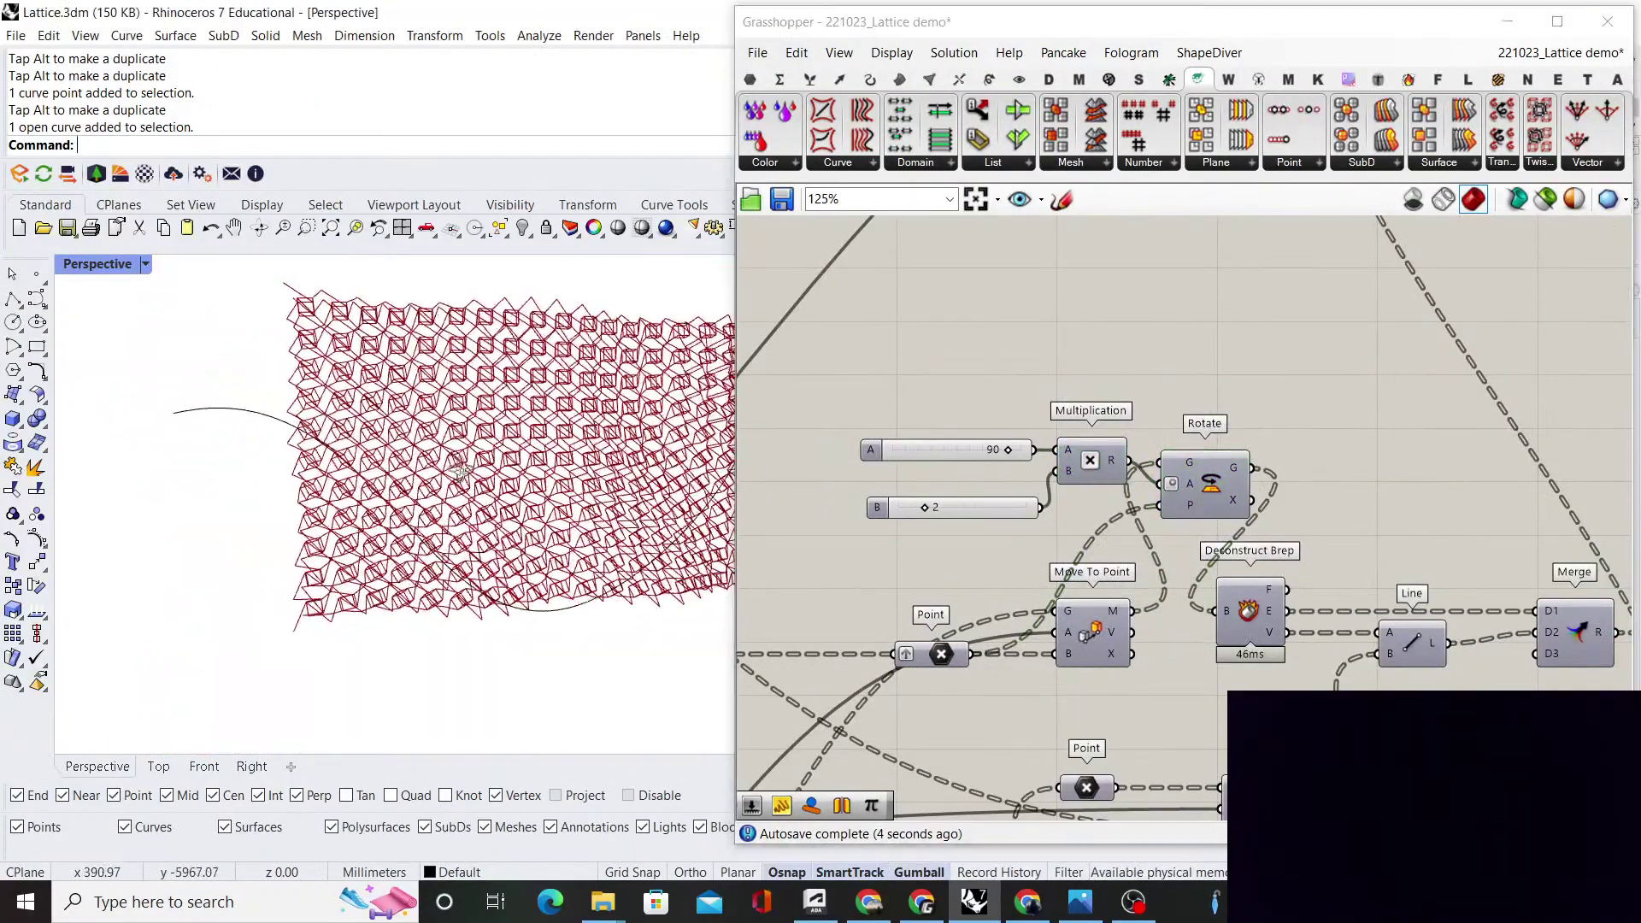
pyautogui.scroll(10, 458, 470)
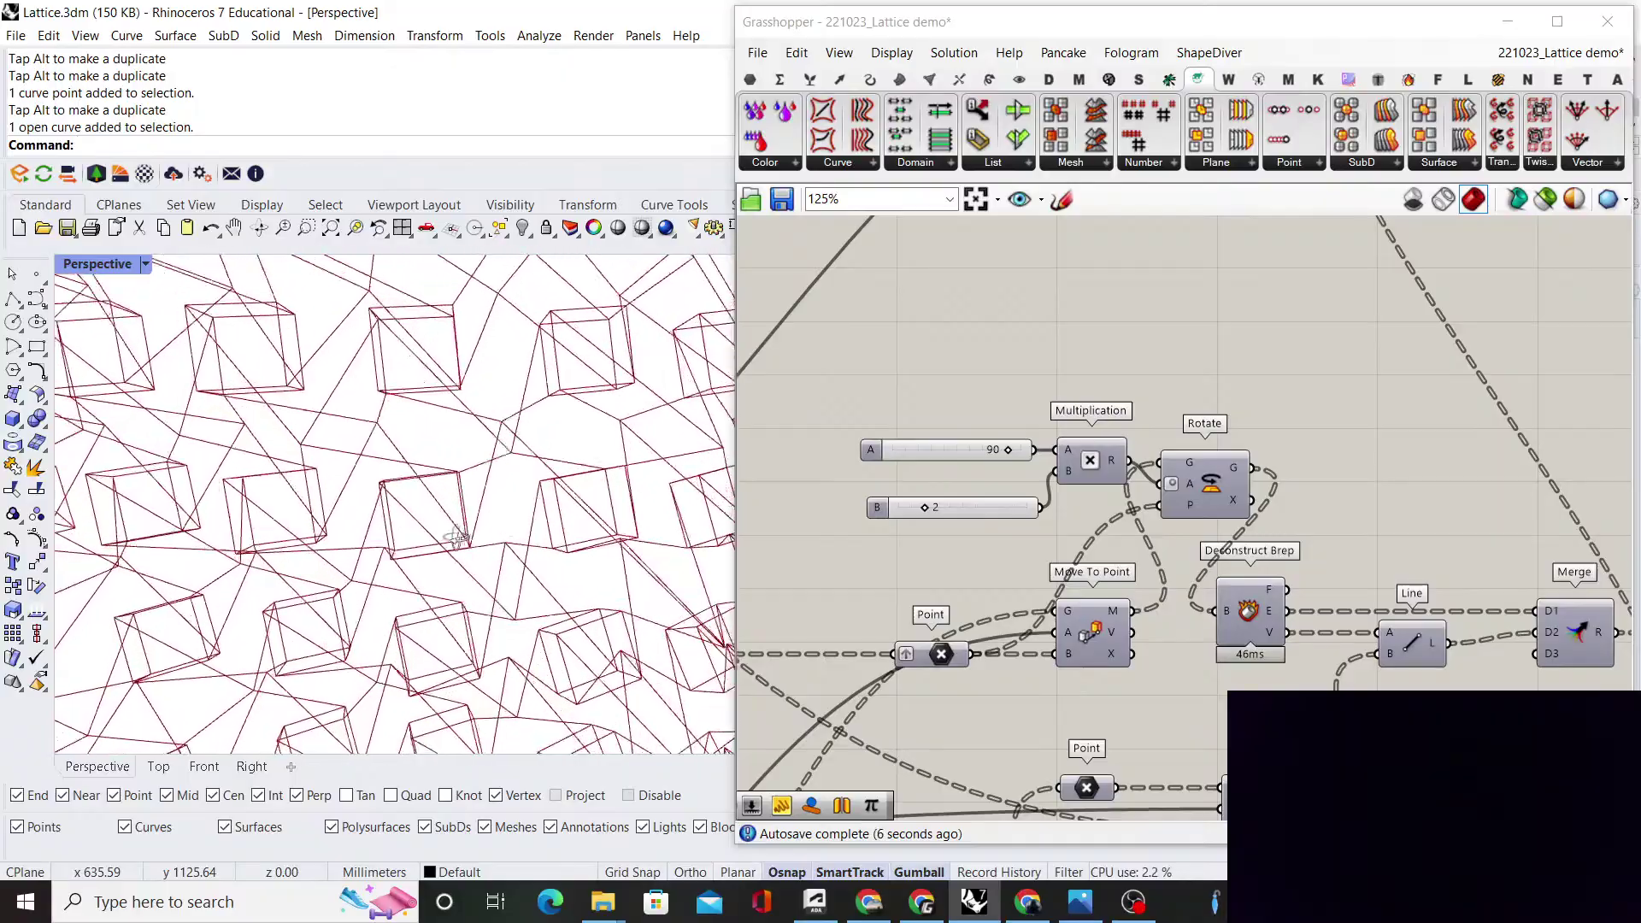
pyautogui.scroll(2, 456, 537)
pyautogui.scroll(3, 926, 552)
pyautogui.moveTo(932, 548); pyautogui.dragTo(918, 551)
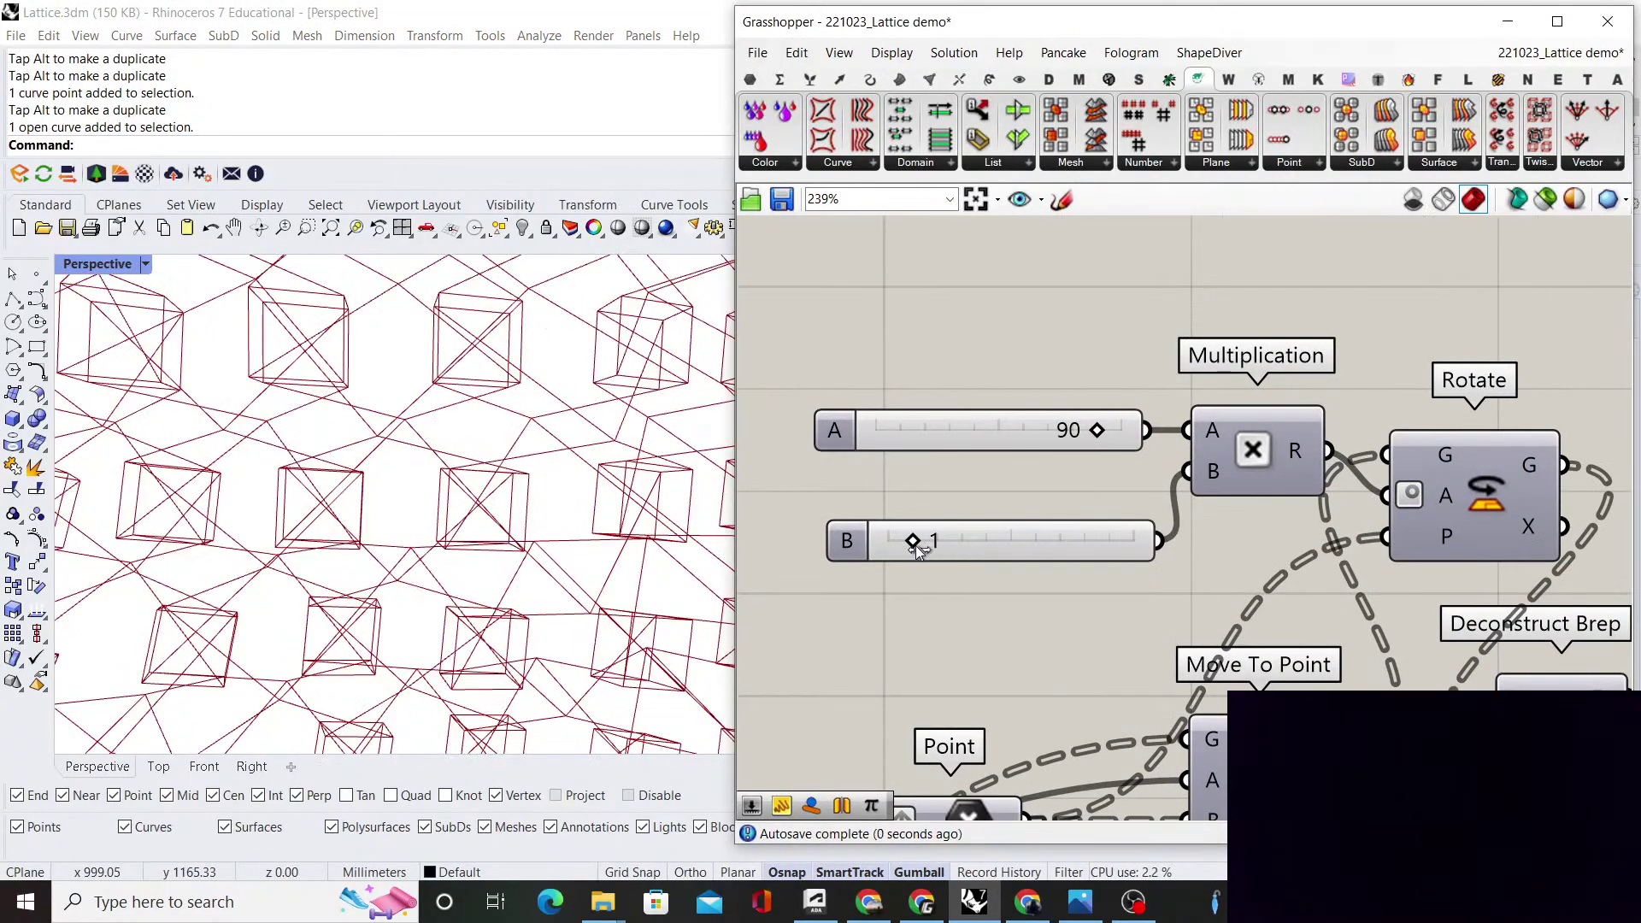
# Set Multiplication's B slider to 3 and check the rotated cells across the lattice
pyautogui.scroll(-5, 442, 529)
pyautogui.moveTo(442, 528)
pyautogui.mouseDown(button='right')
pyautogui.moveTo(410, 513)
pyautogui.moveTo(472, 526)
pyautogui.mouseUp(button='right')
pyautogui.scroll(2, 899, 544)
pyautogui.moveTo(916, 547); pyautogui.dragTo(983, 550)
pyautogui.moveTo(473, 536); pyautogui.dragTo(463, 489, button='right')
pyautogui.click(989, 540)
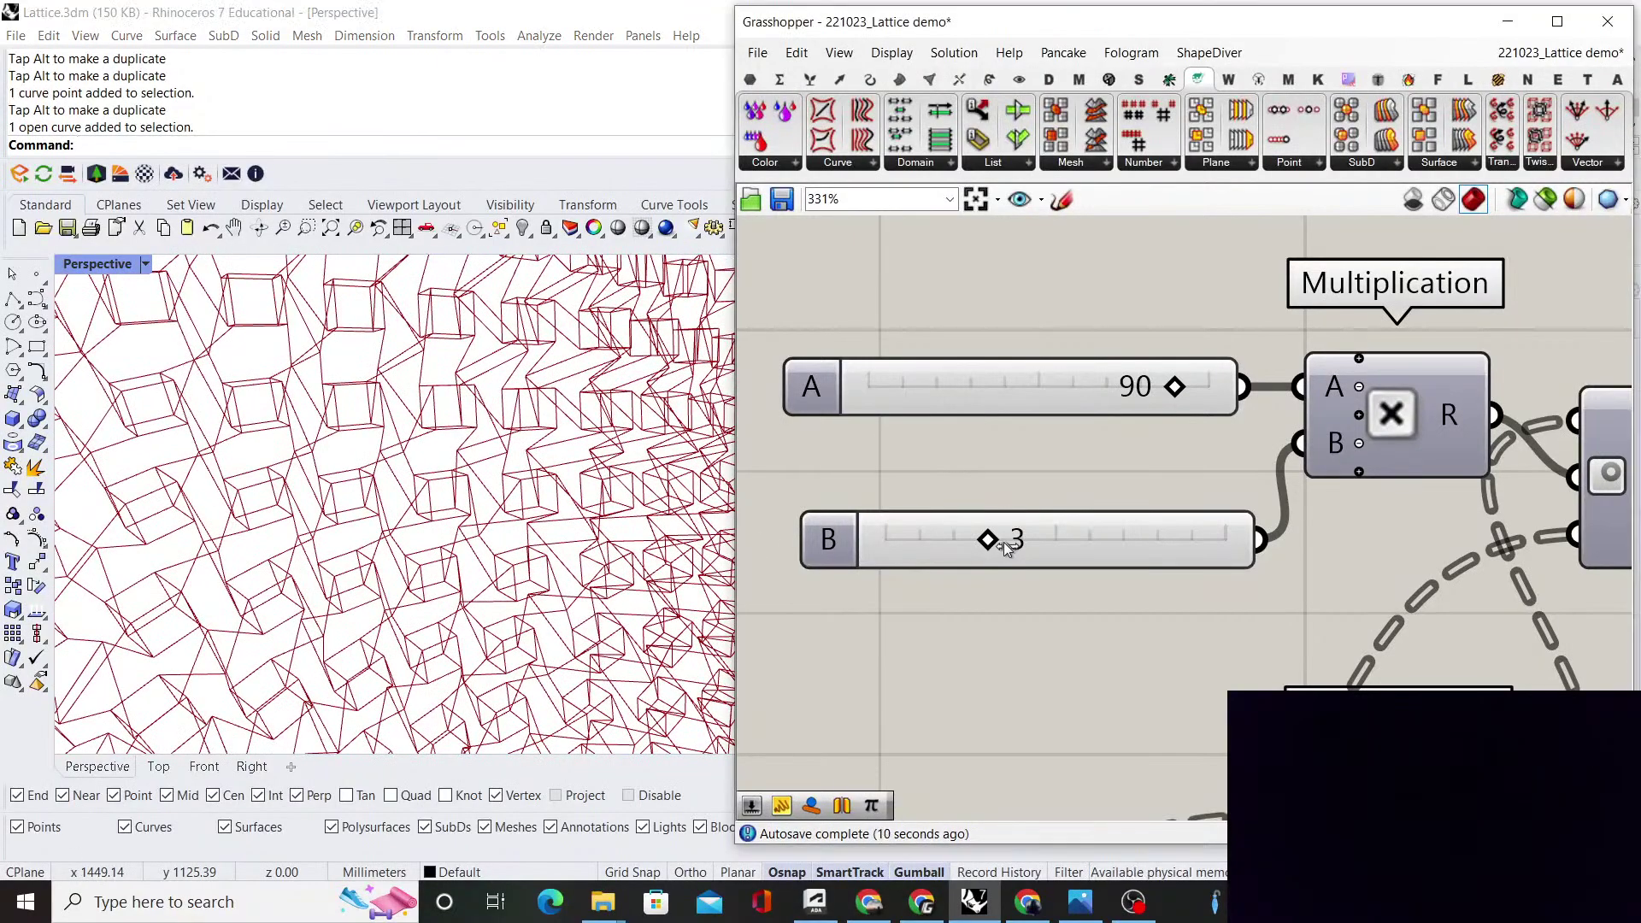
pyautogui.moveTo(1006, 547)
pyautogui.mouseDown()
pyautogui.moveTo(1021, 542)
pyautogui.moveTo(957, 547)
pyautogui.moveTo(983, 548)
pyautogui.mouseUp()
pyautogui.scroll(-5, 718, 538)
pyautogui.scroll(-5, 1368, 513)
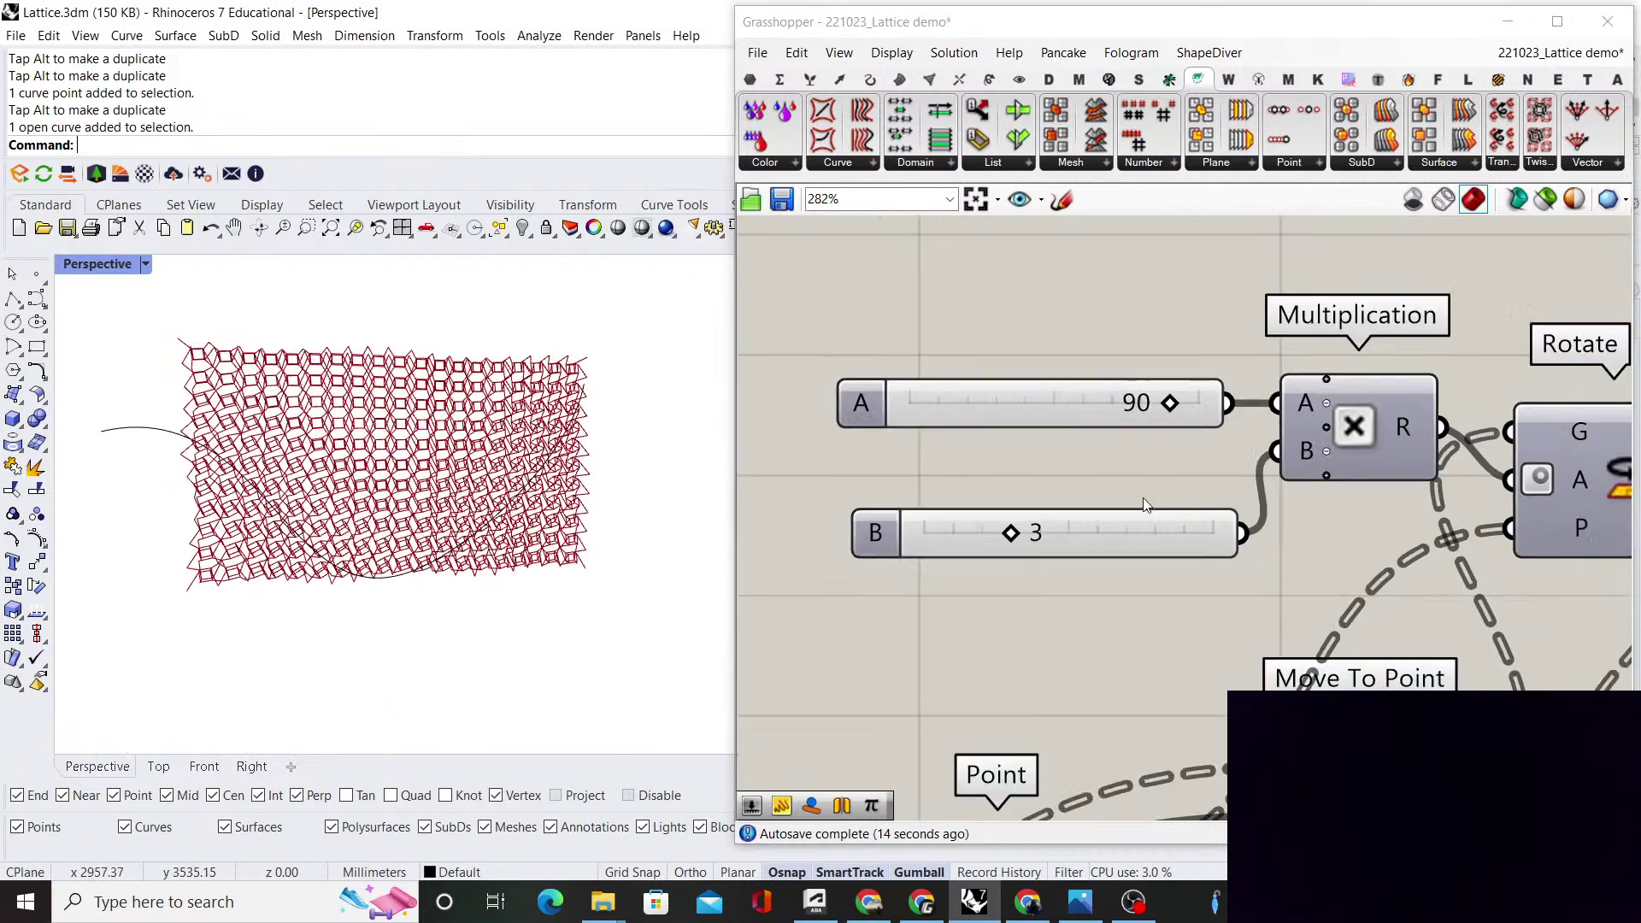
# Shift the upper Deconstruct Brep, Line, Merge and Curve together with the lower Box Morph further along to make room for Rotate
pyautogui.scroll(-5, 1402, 540)
pyautogui.moveTo(1401, 541); pyautogui.dragTo(1191, 502, button='right')
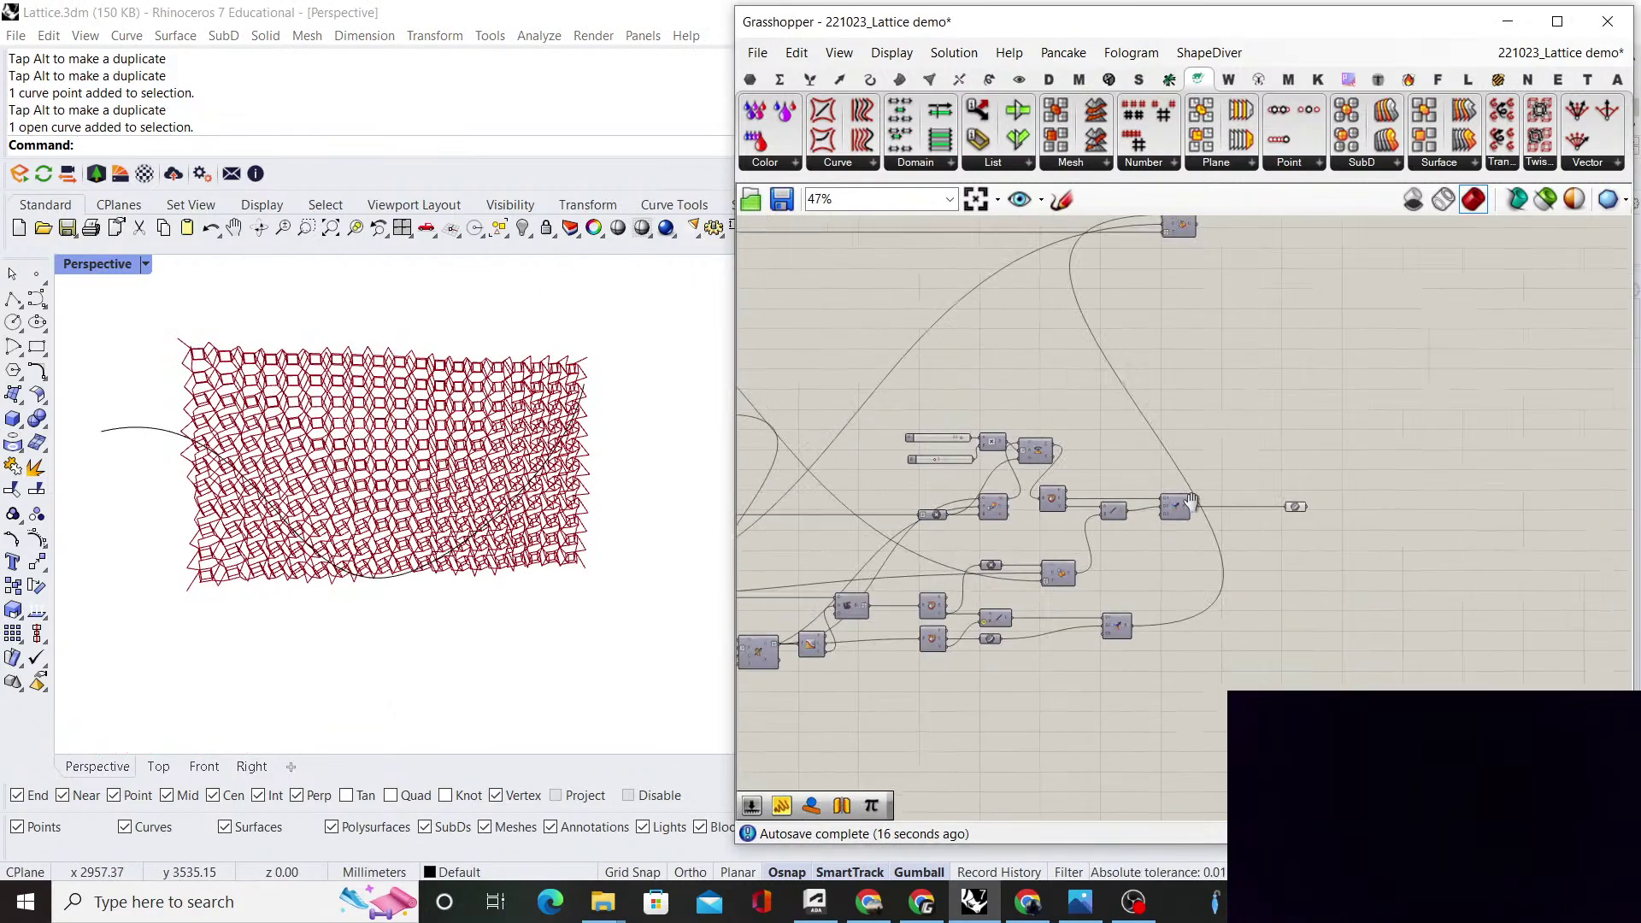
pyautogui.scroll(5, 1327, 531)
pyautogui.scroll(-3, 1304, 531)
pyautogui.moveTo(1304, 531); pyautogui.dragTo(1391, 535, button='right')
pyautogui.moveTo(1430, 543); pyautogui.dragTo(1039, 469)
pyautogui.scroll(3, 1115, 528)
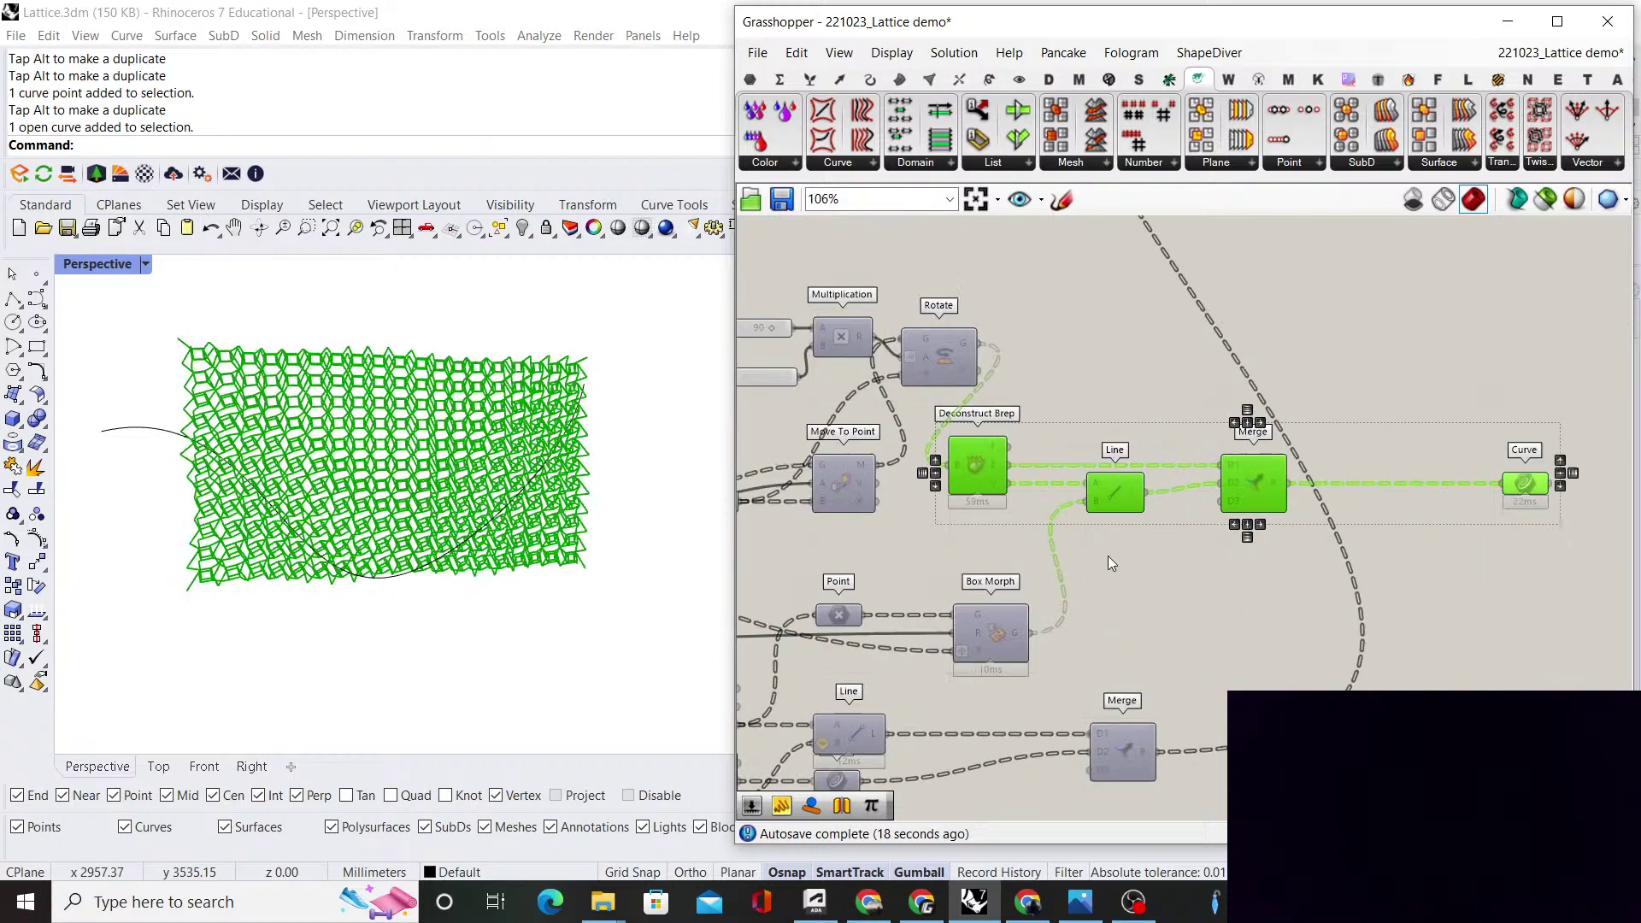
pyautogui.keyDown('shift'); pyautogui.click(1002, 641); pyautogui.keyUp('shift')
pyautogui.moveTo(1003, 643); pyautogui.dragTo(1125, 644, button='right')
pyautogui.moveTo(1124, 643); pyautogui.dragTo(1145, 644)
pyautogui.click(1190, 560)
# Place Rotate between Move To Point and Deconstruct Brep, and align Move To Point and Point with it
pyautogui.moveTo(1025, 453); pyautogui.dragTo(1319, 487, button='right')
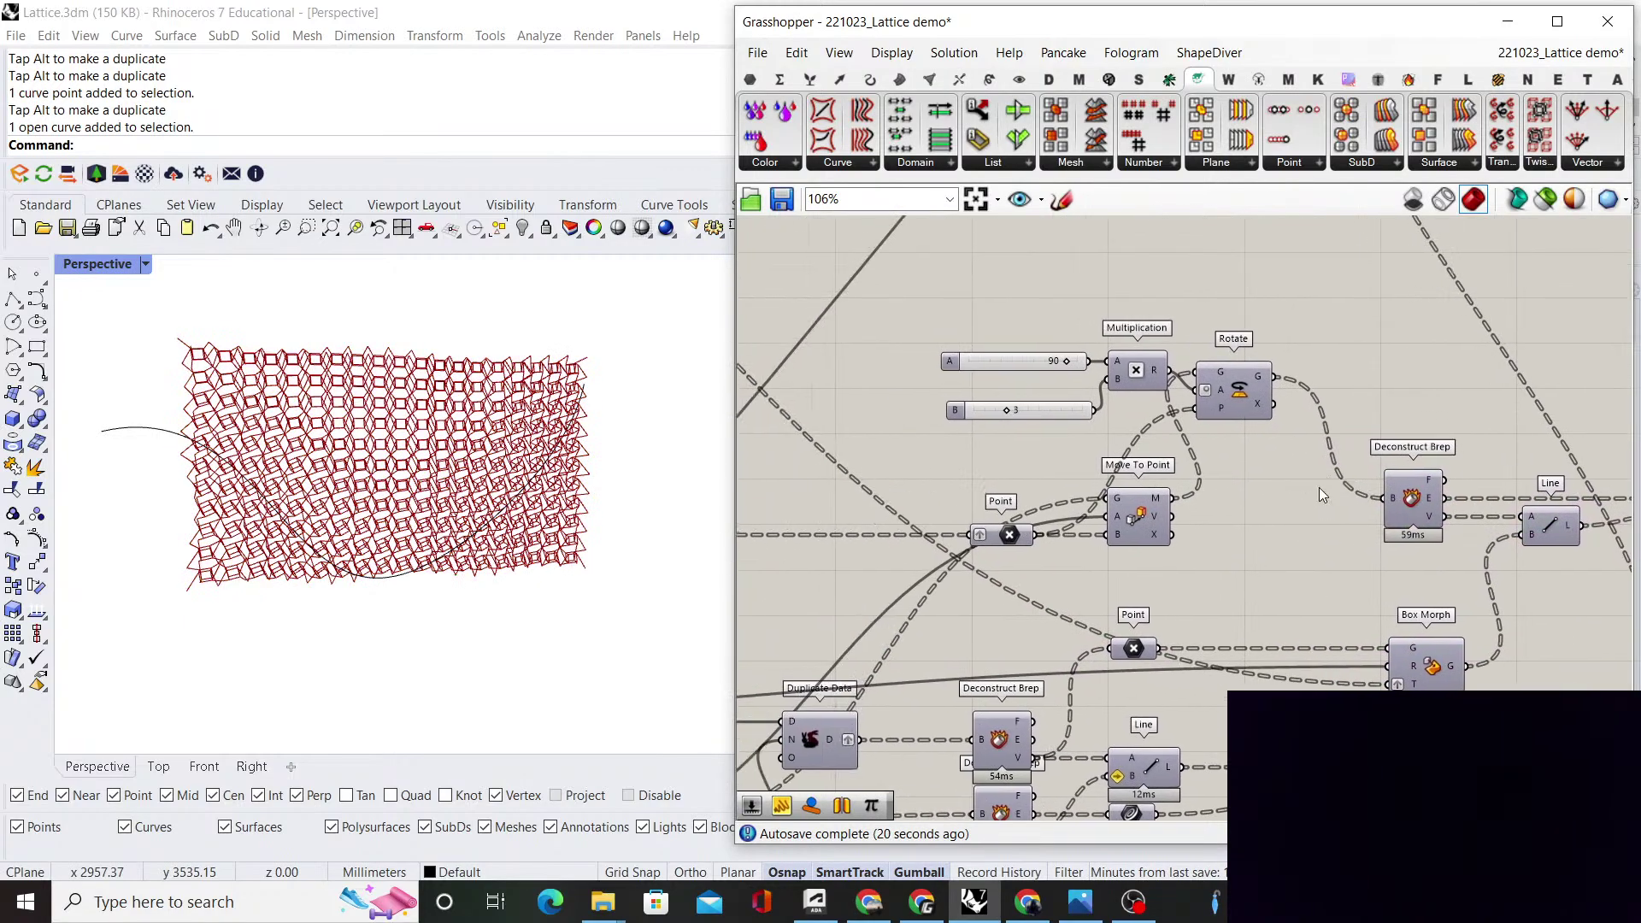
pyautogui.moveTo(1155, 567); pyautogui.dragTo(1330, 560, button='right')
pyautogui.moveTo(1344, 481); pyautogui.dragTo(1227, 492, button='right')
pyautogui.moveTo(1215, 377); pyautogui.dragTo(1282, 498)
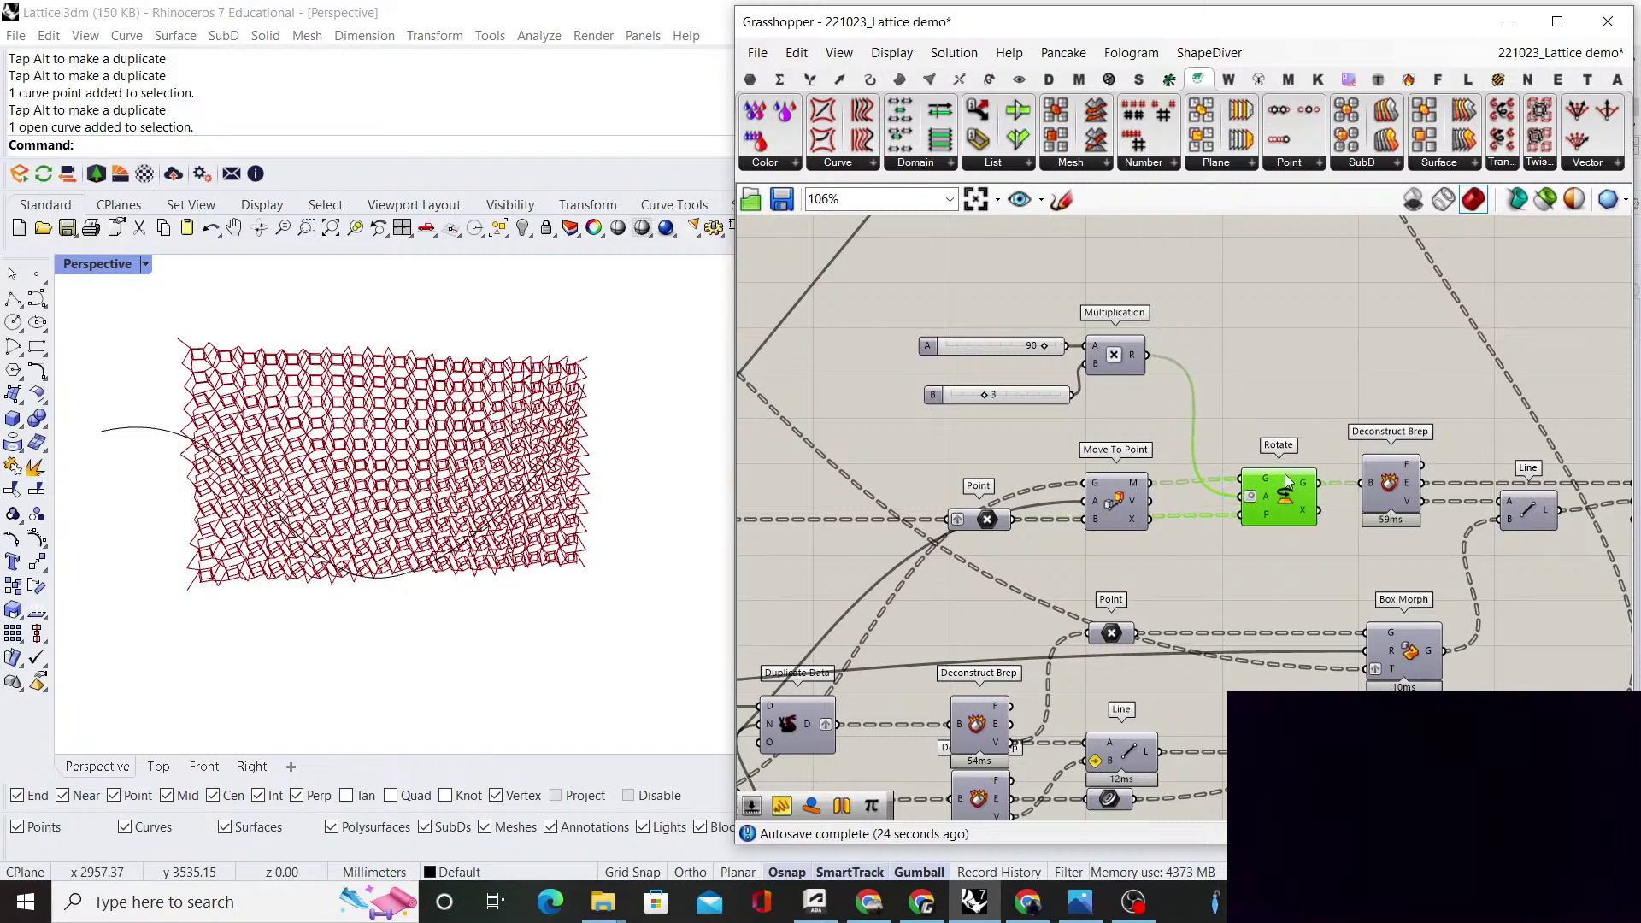
pyautogui.moveTo(1115, 506); pyautogui.dragTo(1115, 500)
pyautogui.moveTo(983, 522); pyautogui.dragTo(983, 517)
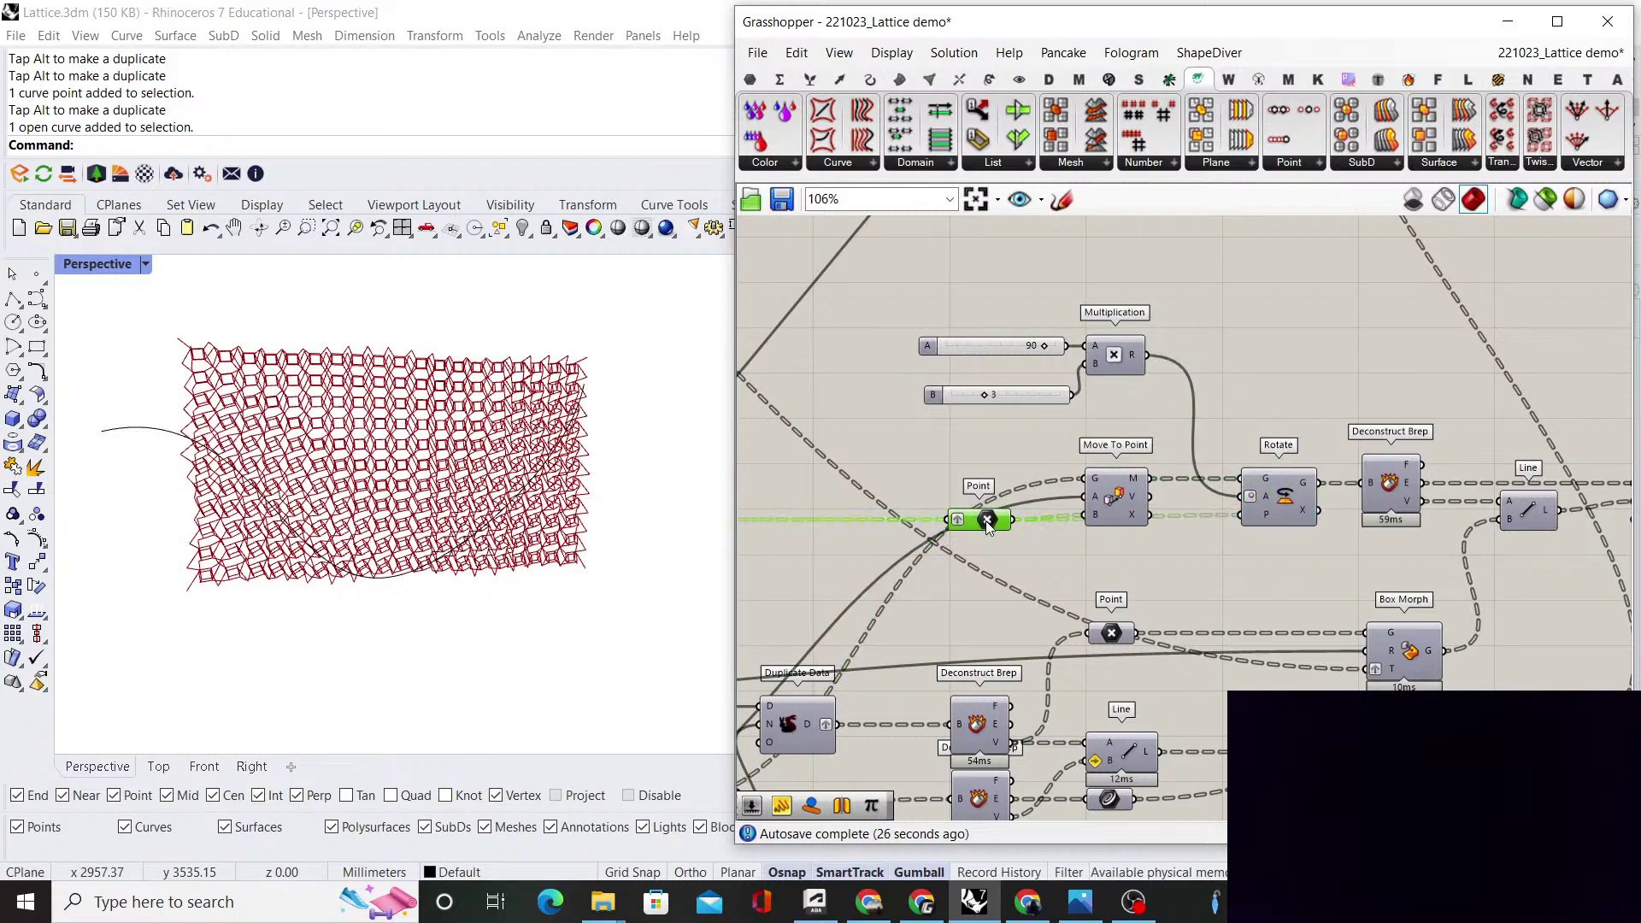
# Add a Curve parameter beyond the topmost Box Morph and connect Box Morph's G output to it
pyautogui.moveTo(1156, 404); pyautogui.dragTo(1128, 547)
pyautogui.scroll(-5, 1202, 381)
pyautogui.scroll(3, 1058, 488)
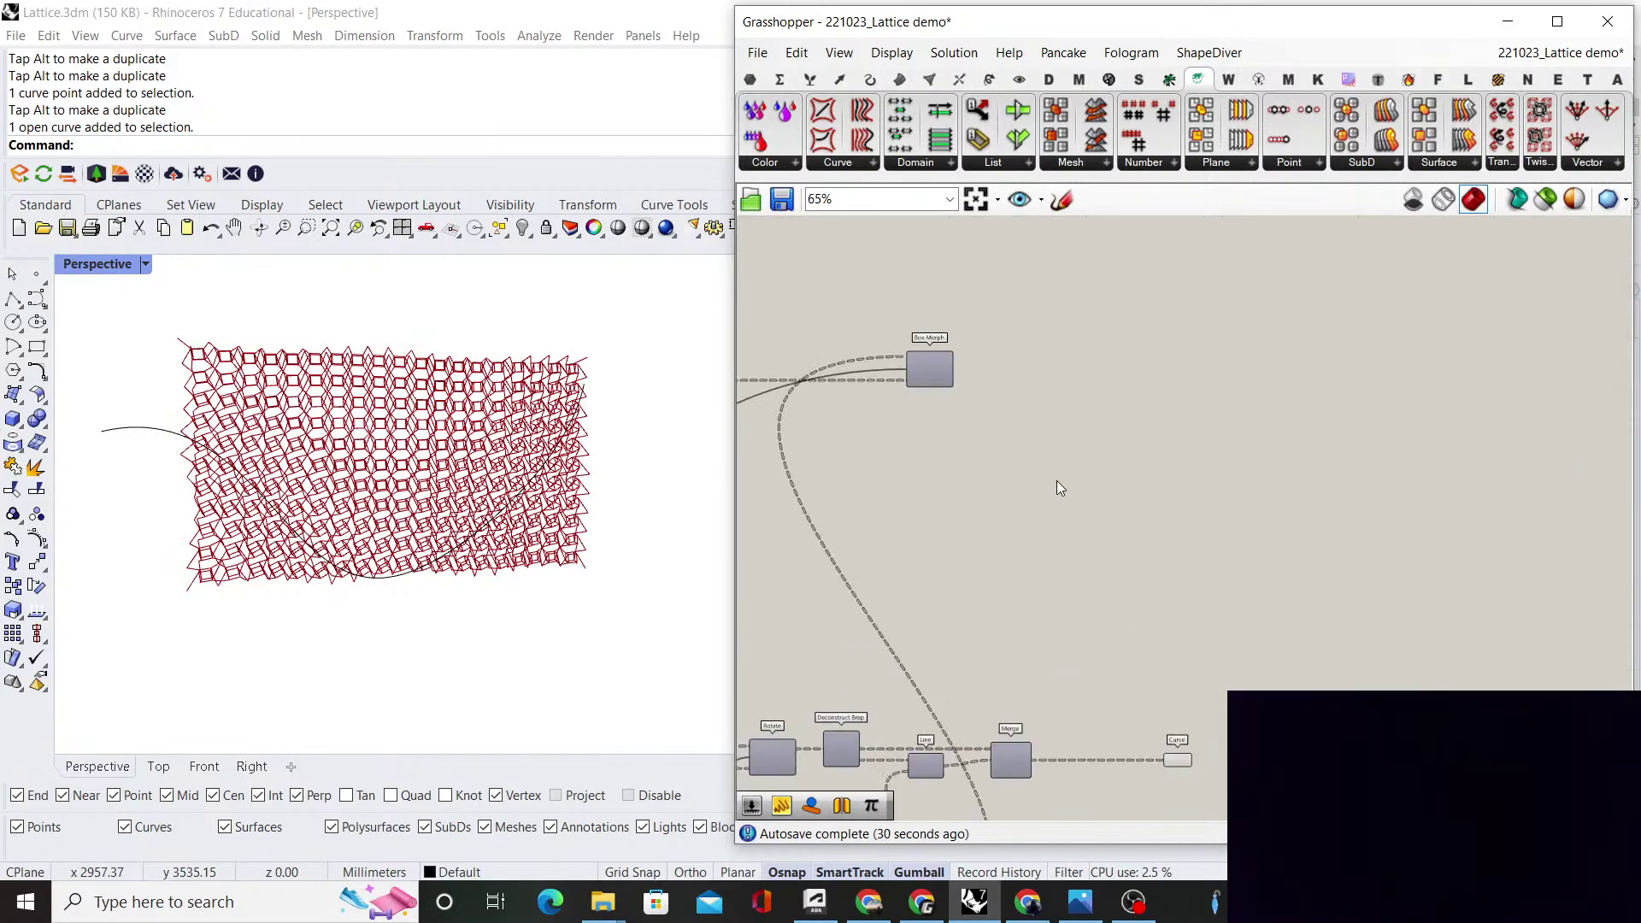
pyautogui.doubleClick(1137, 500)
pyautogui.write('curve')
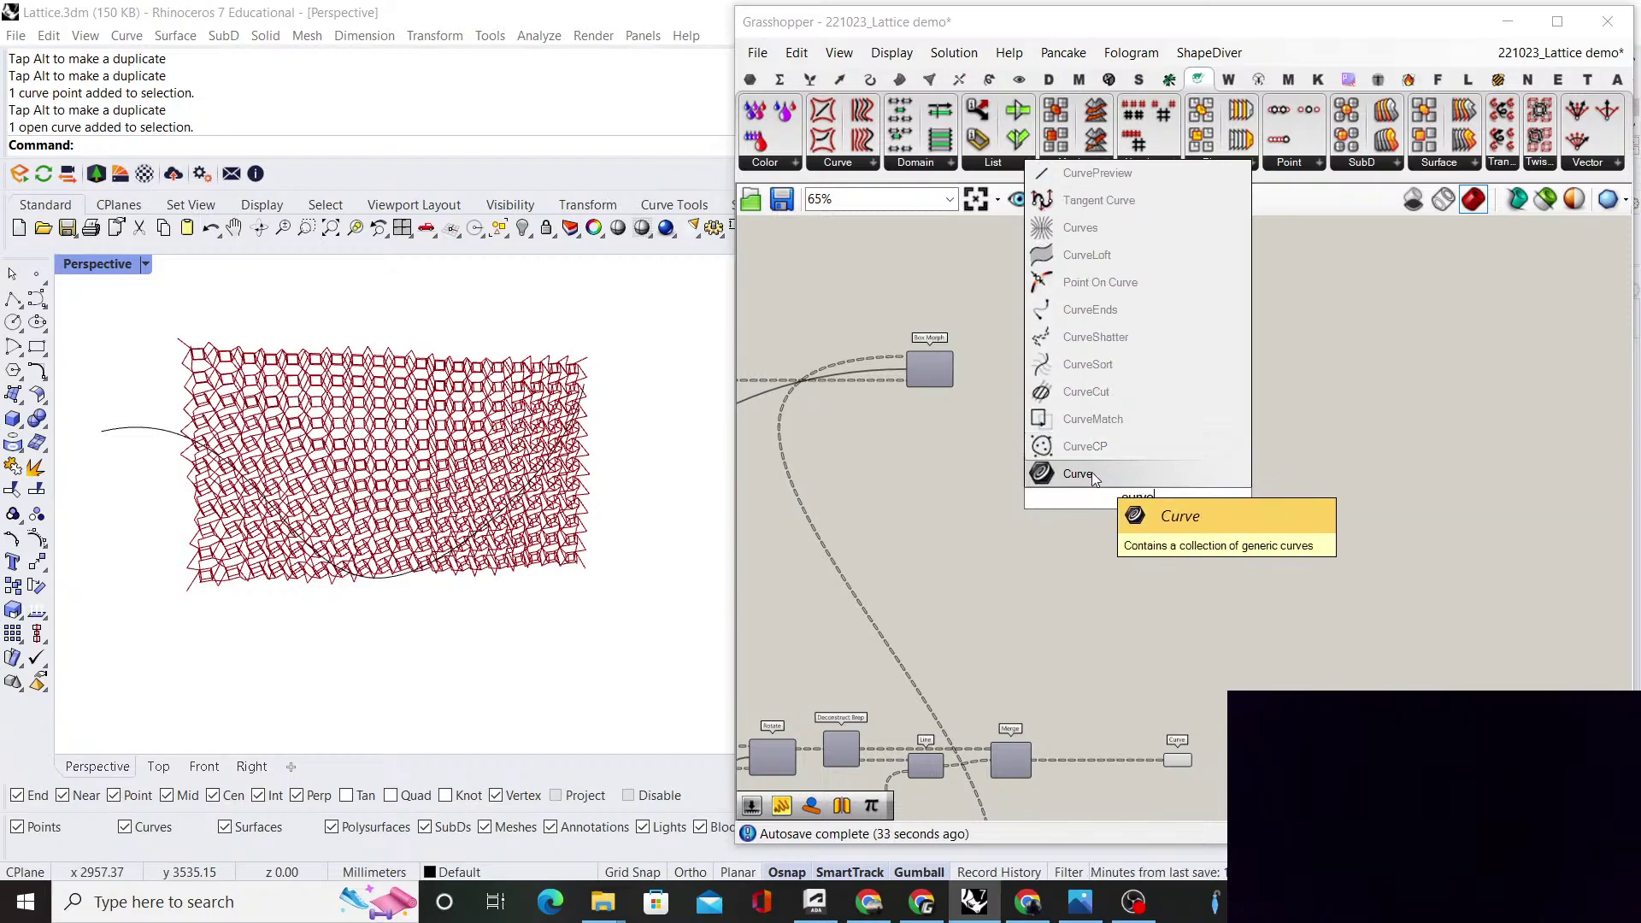
pyautogui.click(1090, 472)
pyautogui.scroll(3, 968, 382)
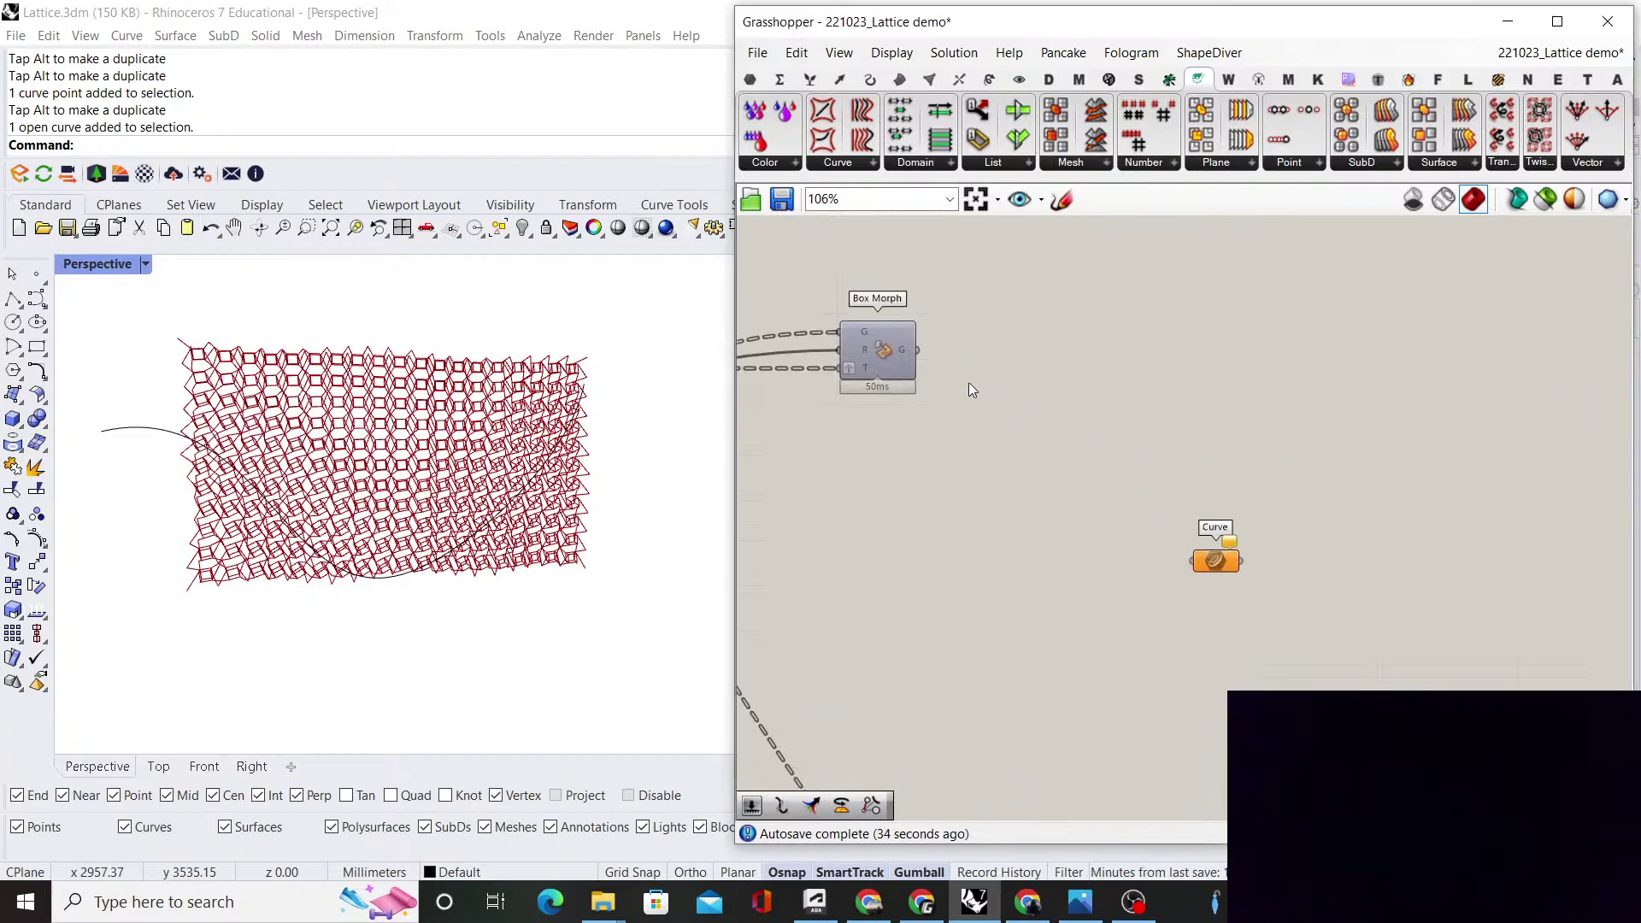
pyautogui.moveTo(920, 351); pyautogui.dragTo(1220, 350)
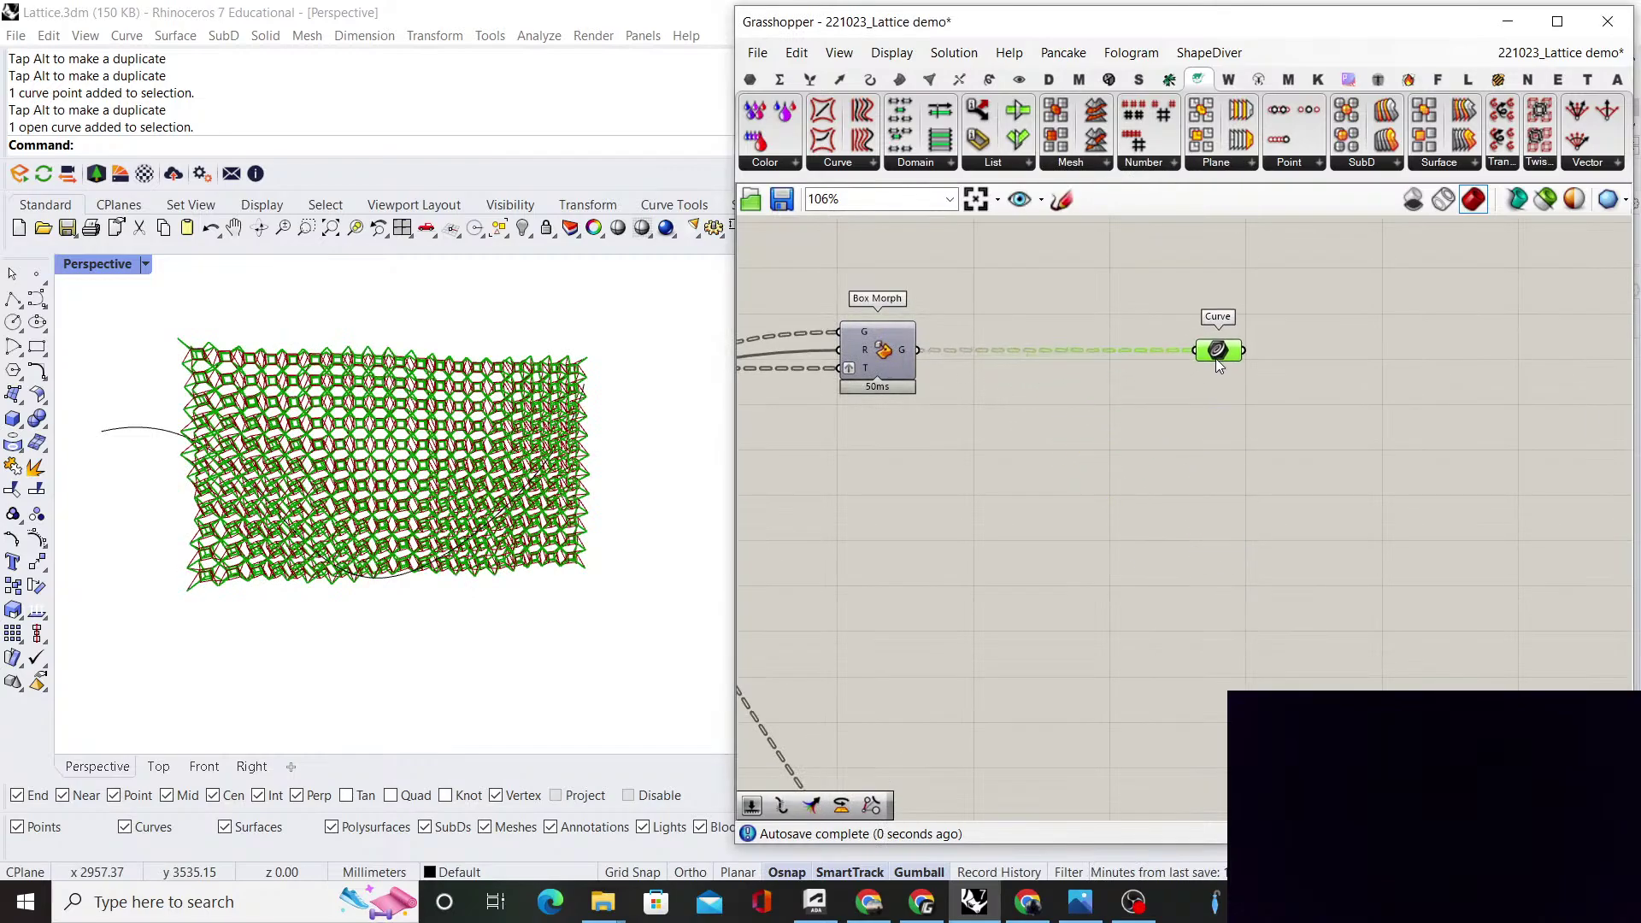
pyautogui.click(1316, 382)
# Turn off the preview of the Curve fed by the upper Merge and move it closer to Merge
pyautogui.scroll(7, 402, 463)
pyautogui.scroll(-6, 1103, 508)
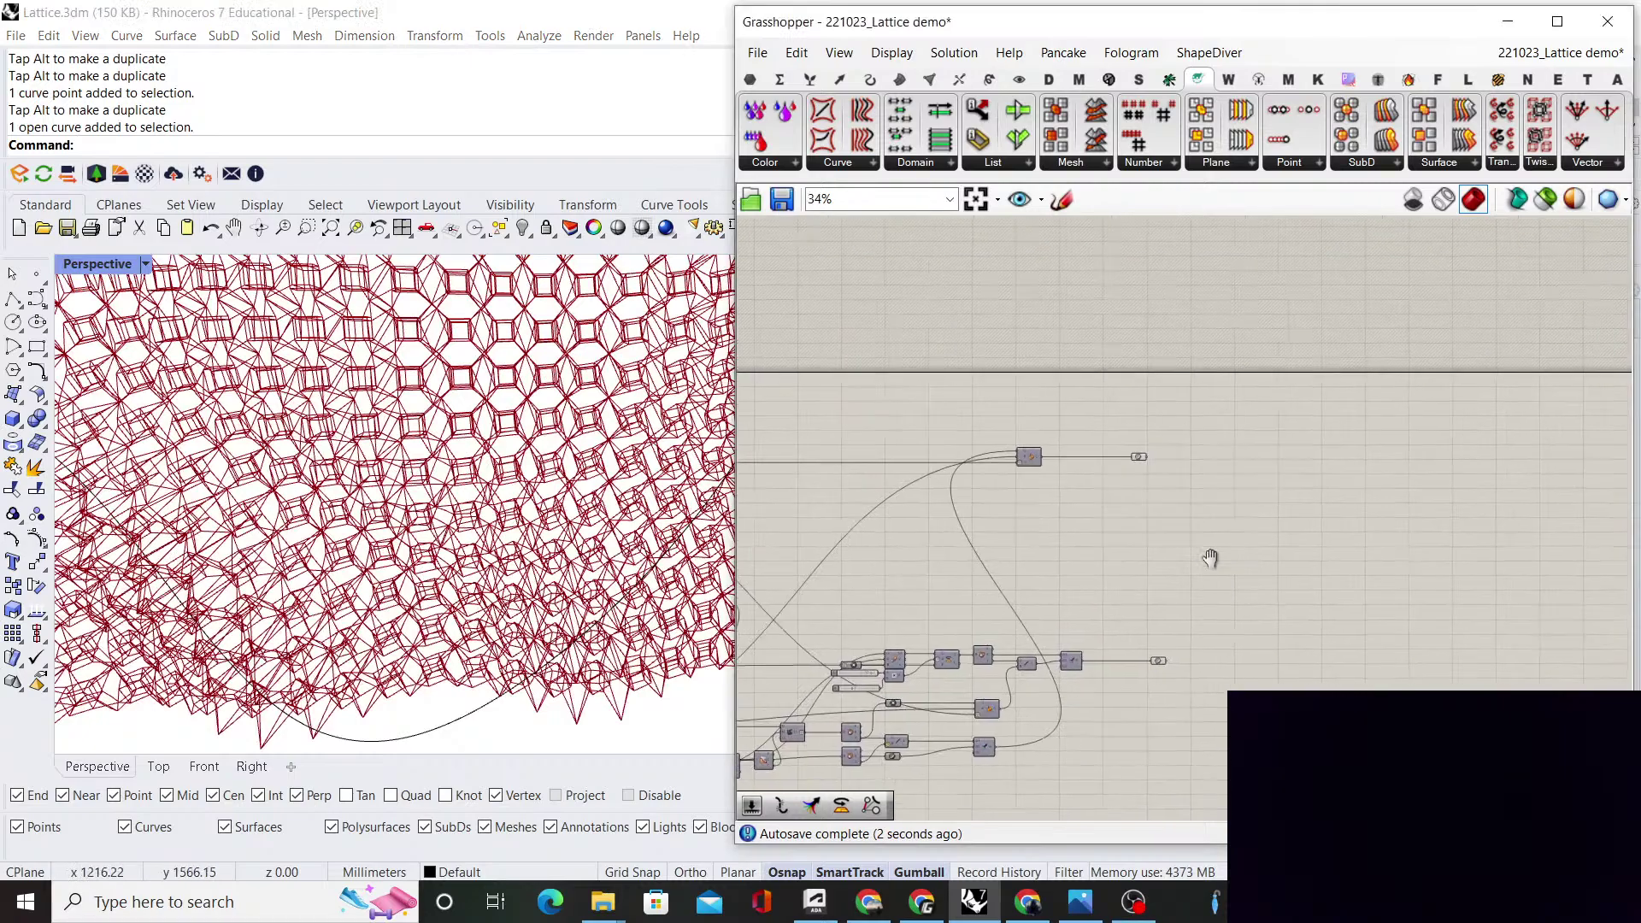
pyautogui.moveTo(1211, 557); pyautogui.dragTo(1176, 376, button='right')
pyautogui.scroll(3, 1176, 376)
pyautogui.moveTo(1143, 587); pyautogui.dragTo(1036, 446)
pyautogui.rightClick(1034, 442)
pyautogui.click(1097, 481)
pyautogui.scroll(5, 1098, 520)
pyautogui.moveTo(1058, 528); pyautogui.dragTo(970, 527)
pyautogui.click(1168, 456)
# Review the whole definition and highlight the geometry held by the Curve after the topmost Box Morph
pyautogui.scroll(-5, 1169, 457)
pyautogui.scroll(-2, 1168, 457)
pyautogui.moveTo(1004, 453); pyautogui.dragTo(1442, 580, button='right')
pyautogui.scroll(-3, 1339, 535)
pyautogui.scroll(-2, 1295, 537)
pyautogui.scroll(10, 1315, 497)
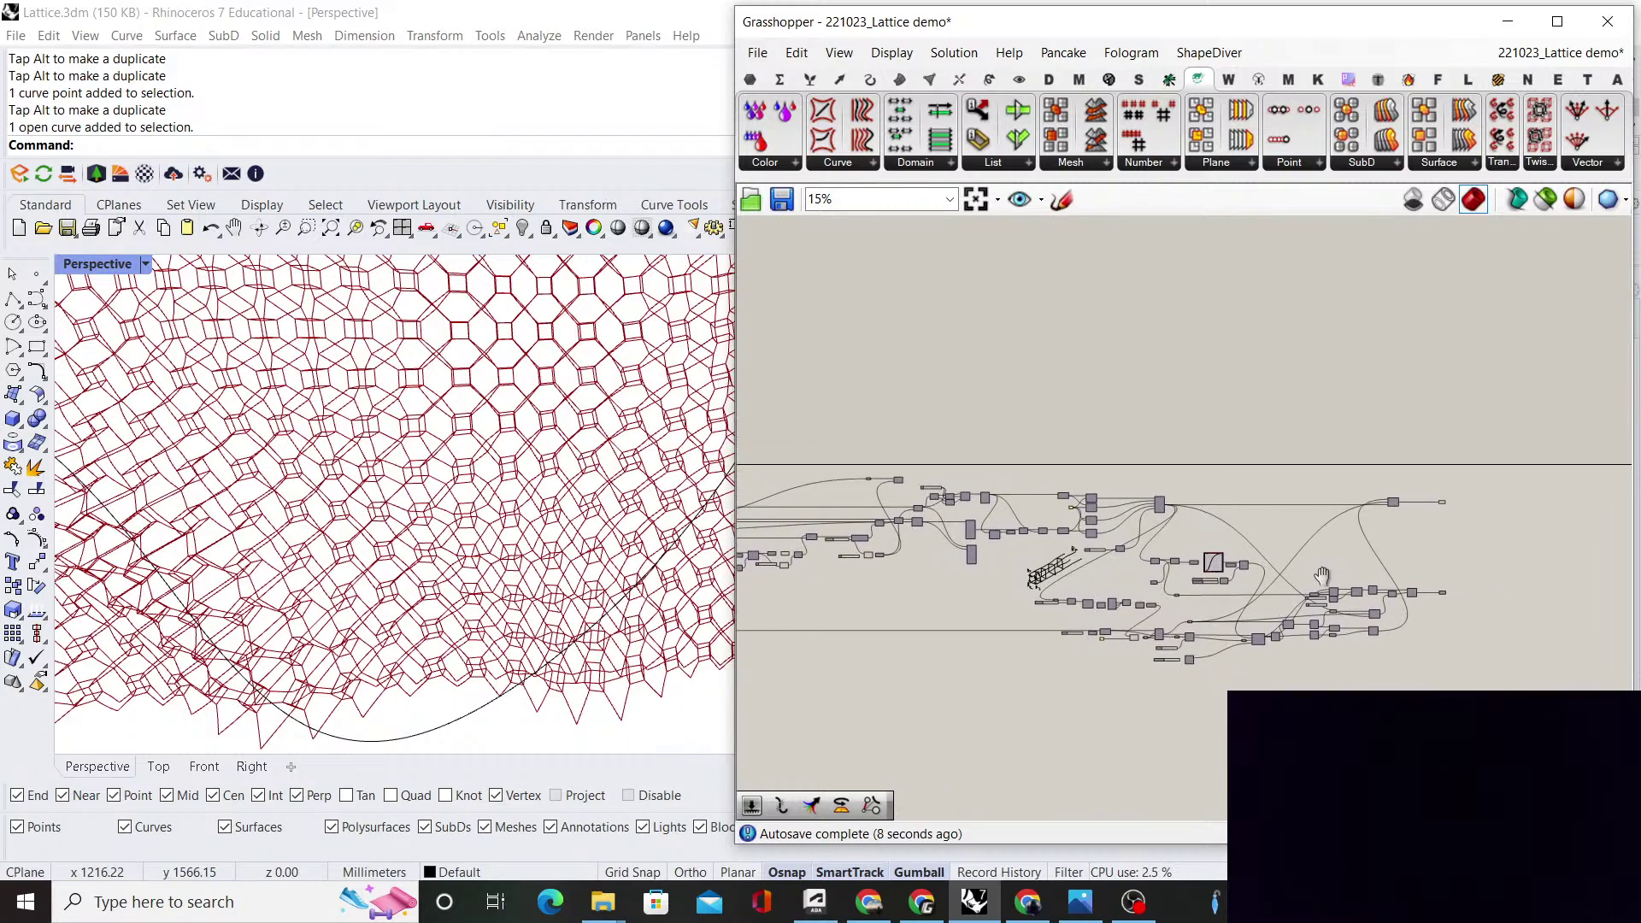
pyautogui.click(1273, 503)
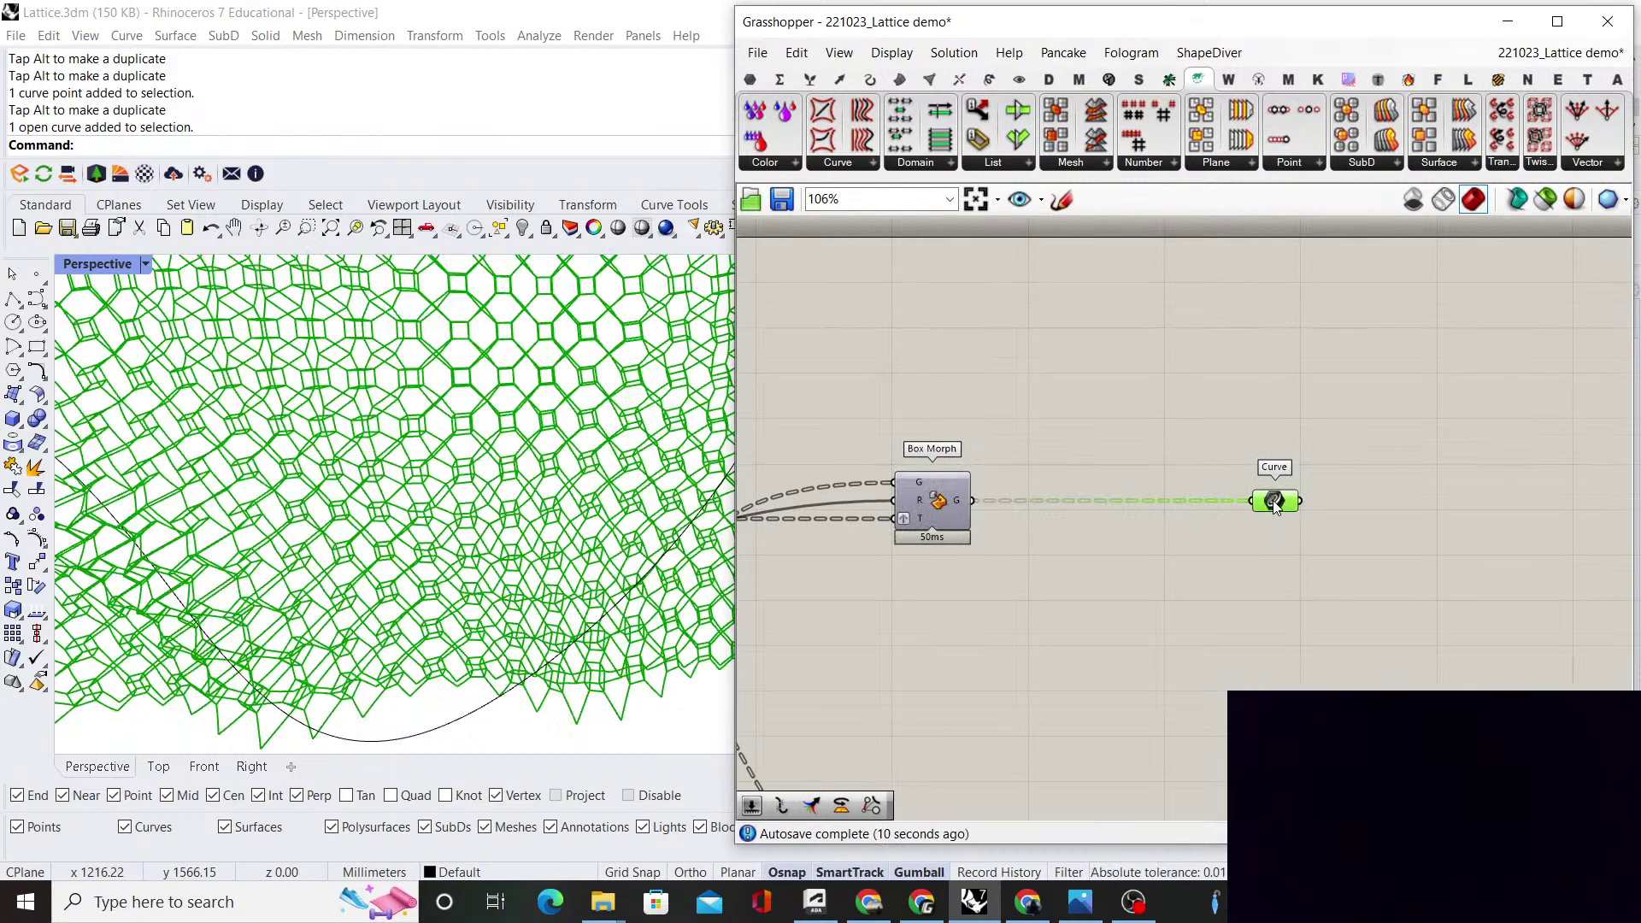
pyautogui.click(1086, 566)
# Examine the lattice's cells and connecting lines up close and as a whole in the Perspective view
pyautogui.scroll(5, 402, 500)
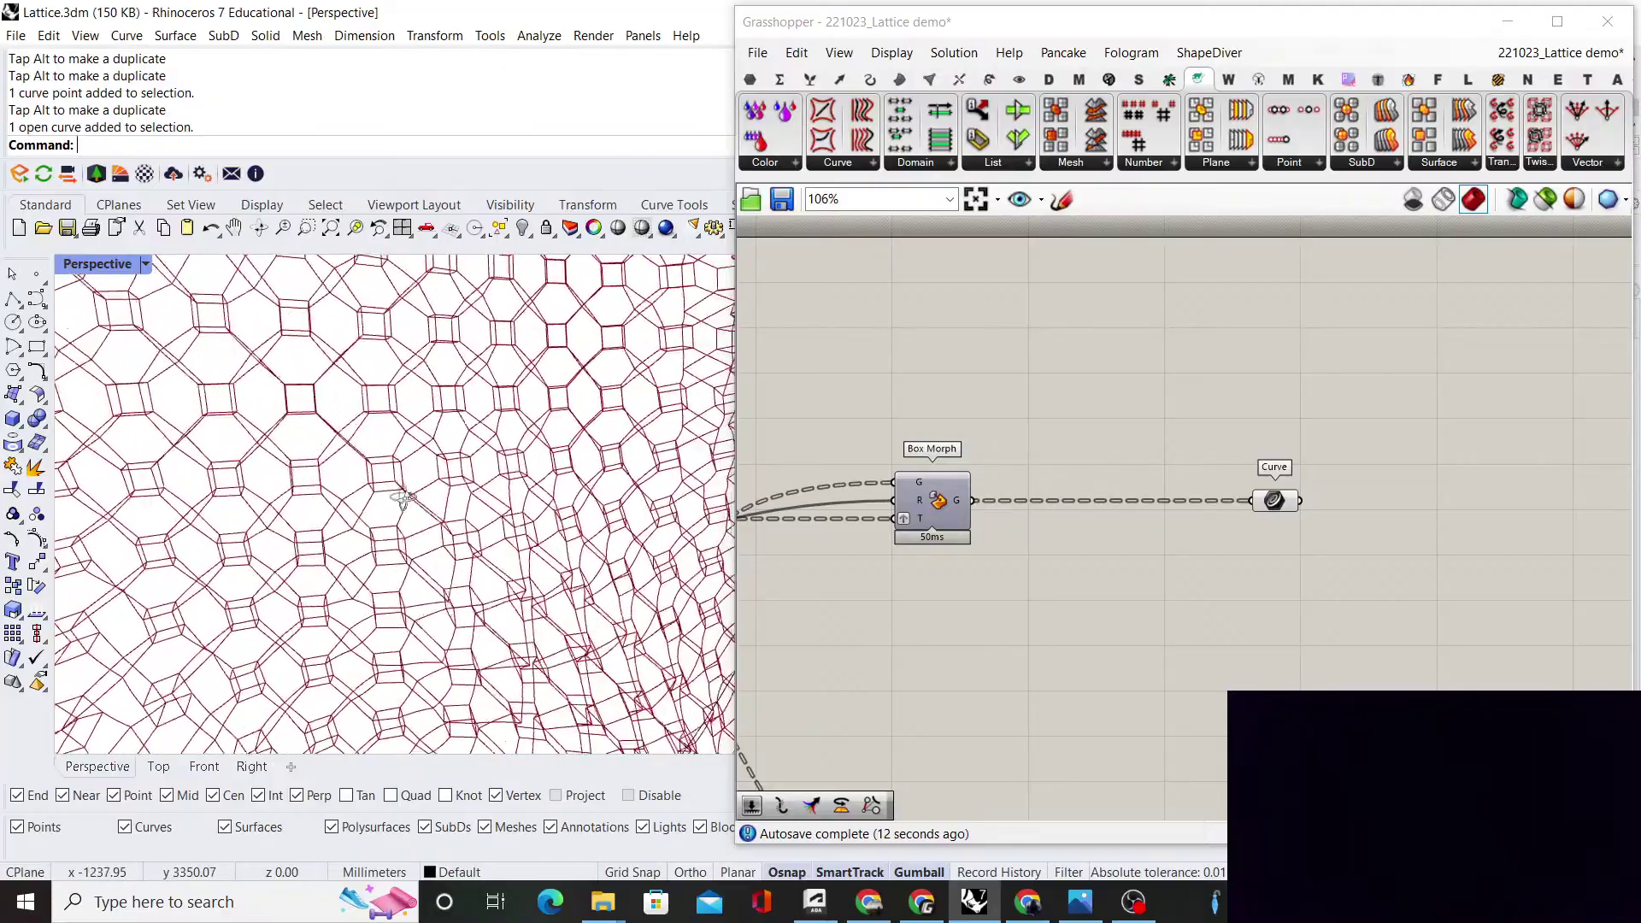
pyautogui.scroll(8, 402, 500)
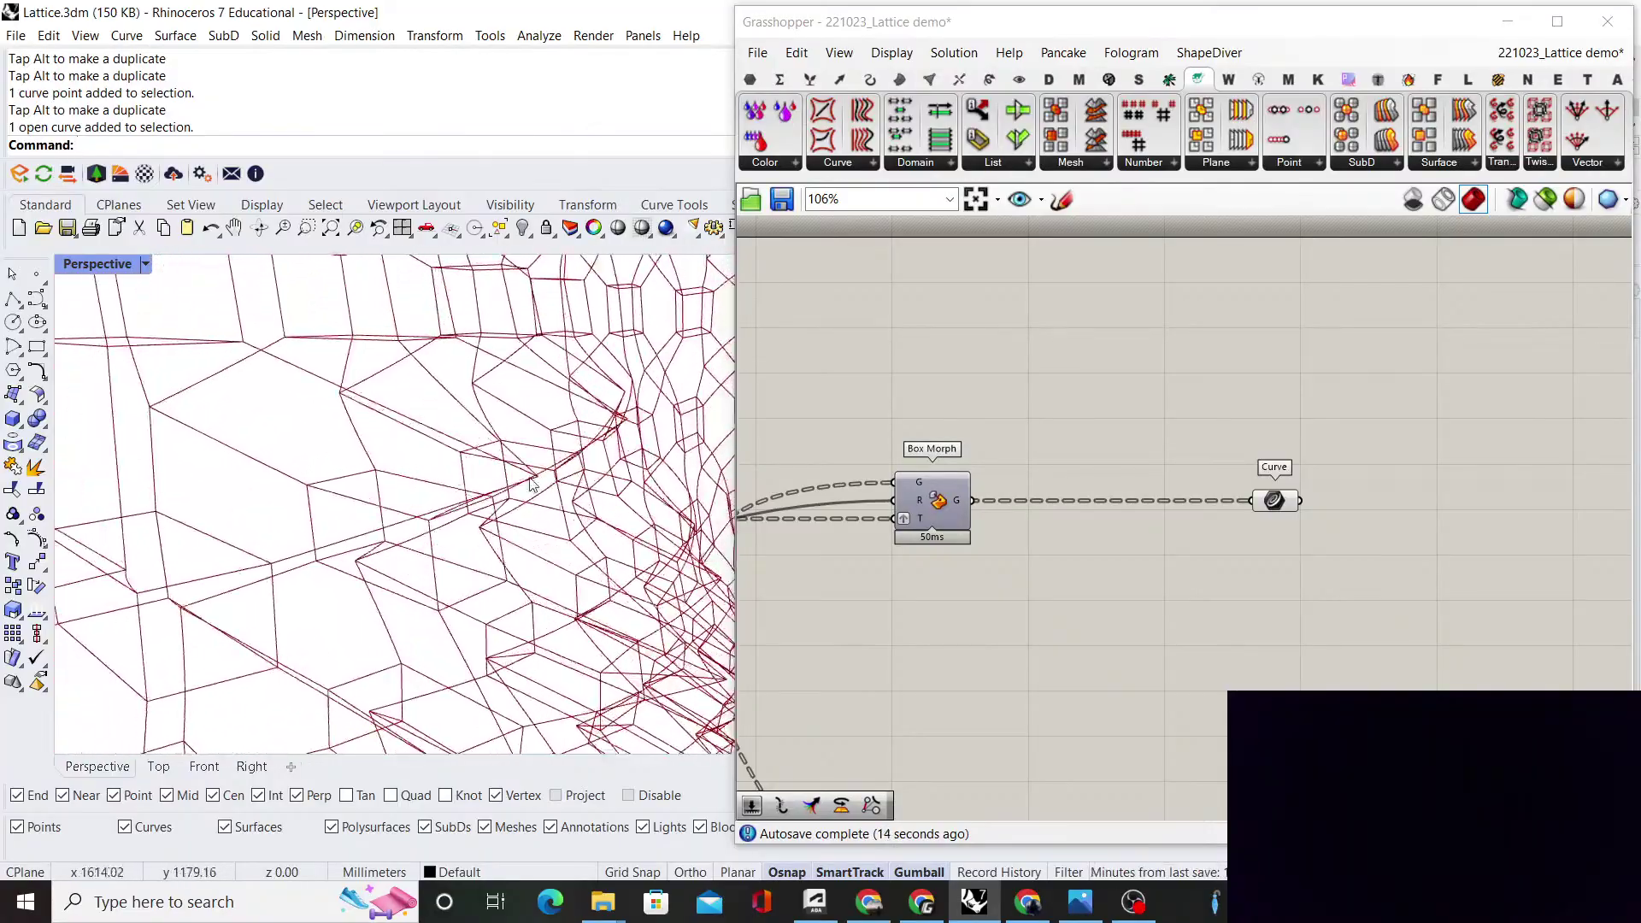
pyautogui.scroll(-12, 530, 485)
pyautogui.moveTo(530, 485); pyautogui.dragTo(468, 577, button='right')
pyautogui.scroll(-7, 513, 460)
pyautogui.scroll(8, 468, 577)
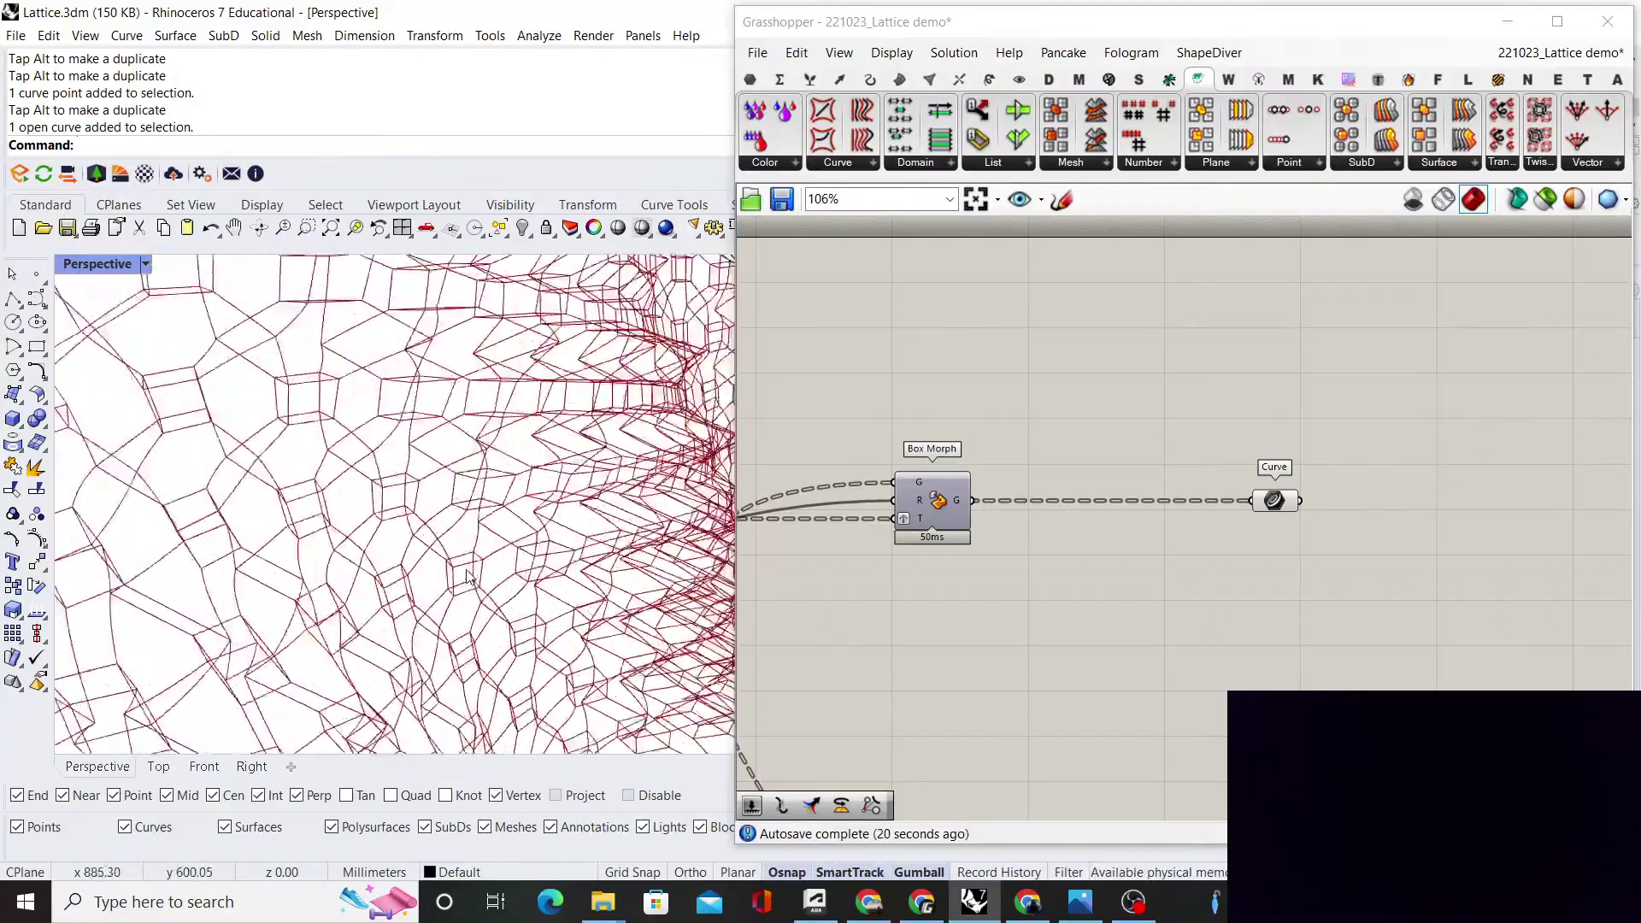
pyautogui.scroll(3, 467, 577)
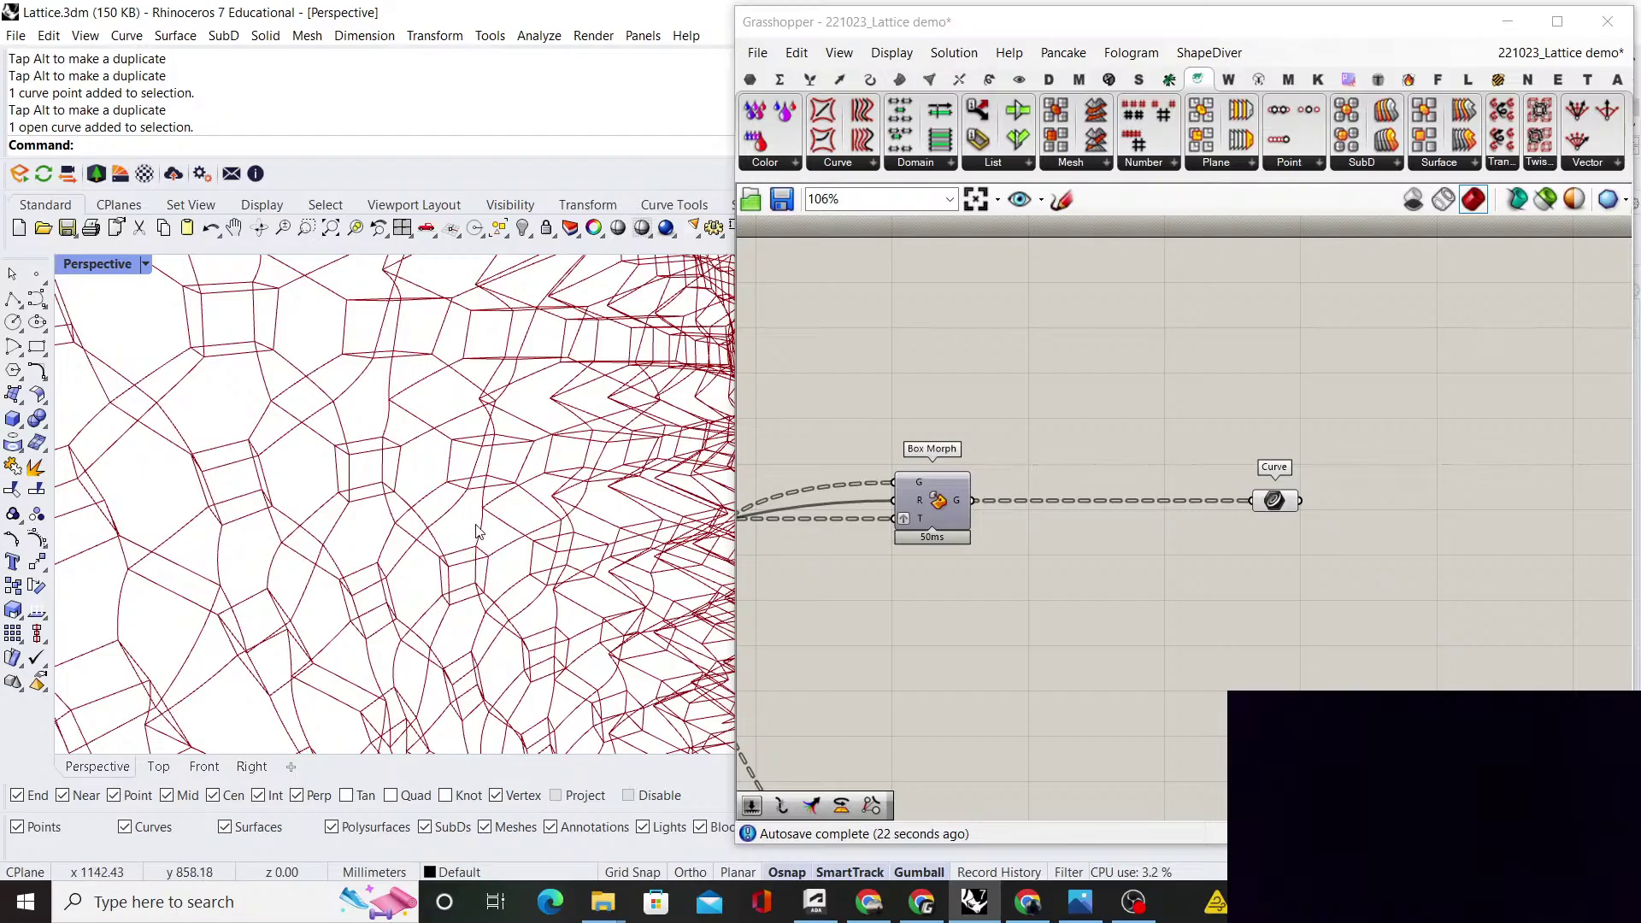
pyautogui.scroll(-10, 635, 529)
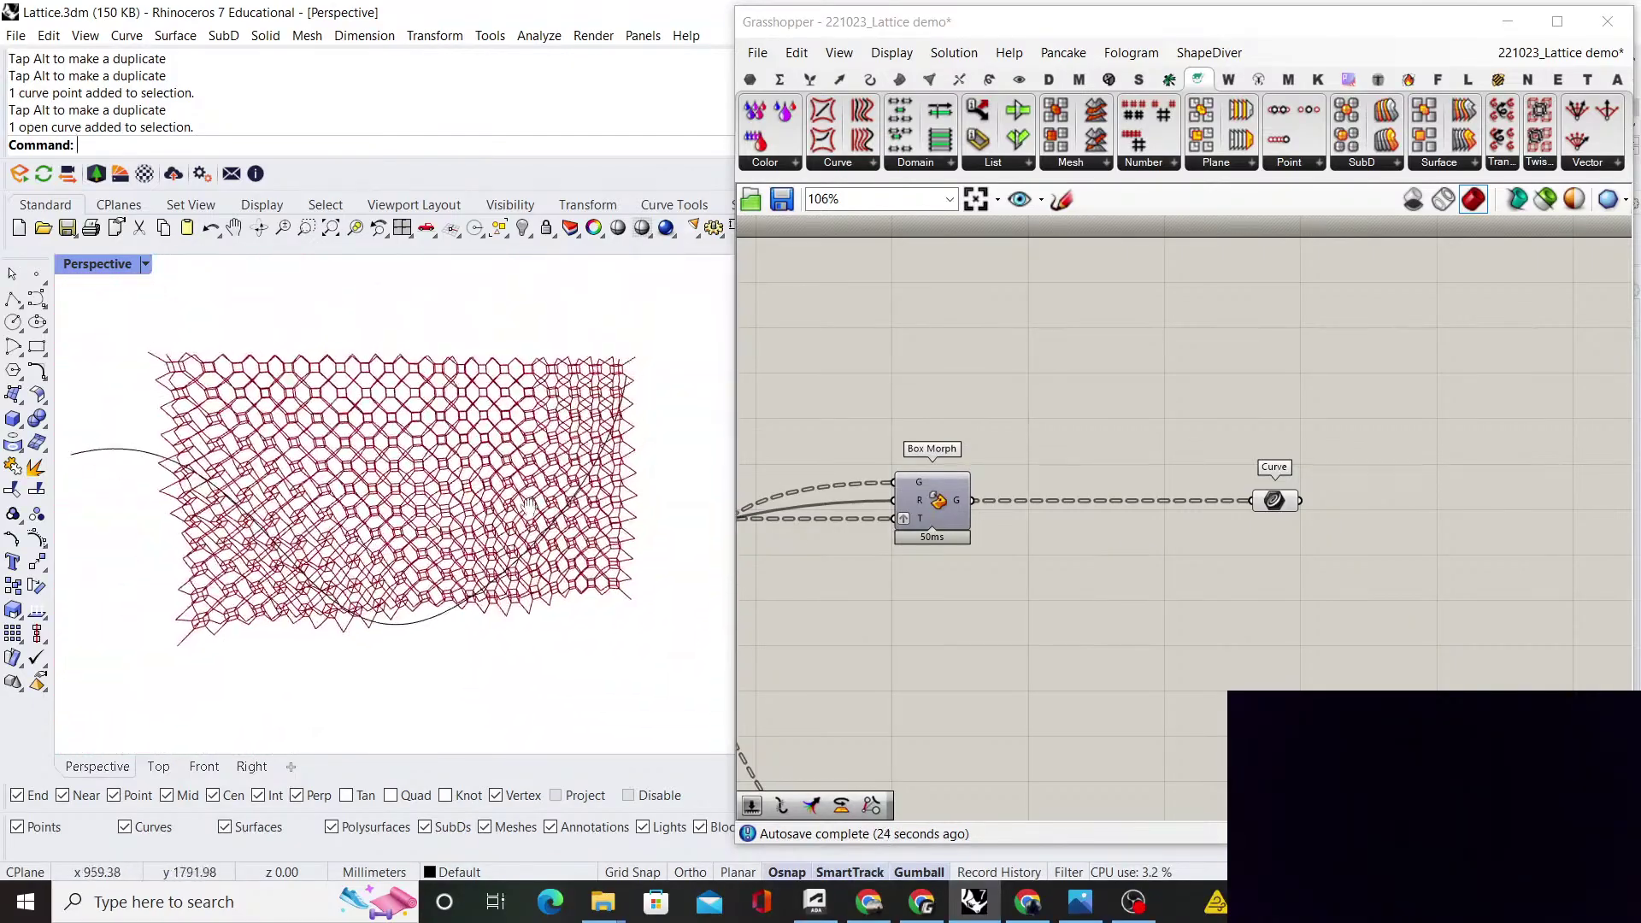
pyautogui.scroll(6, 437, 493)
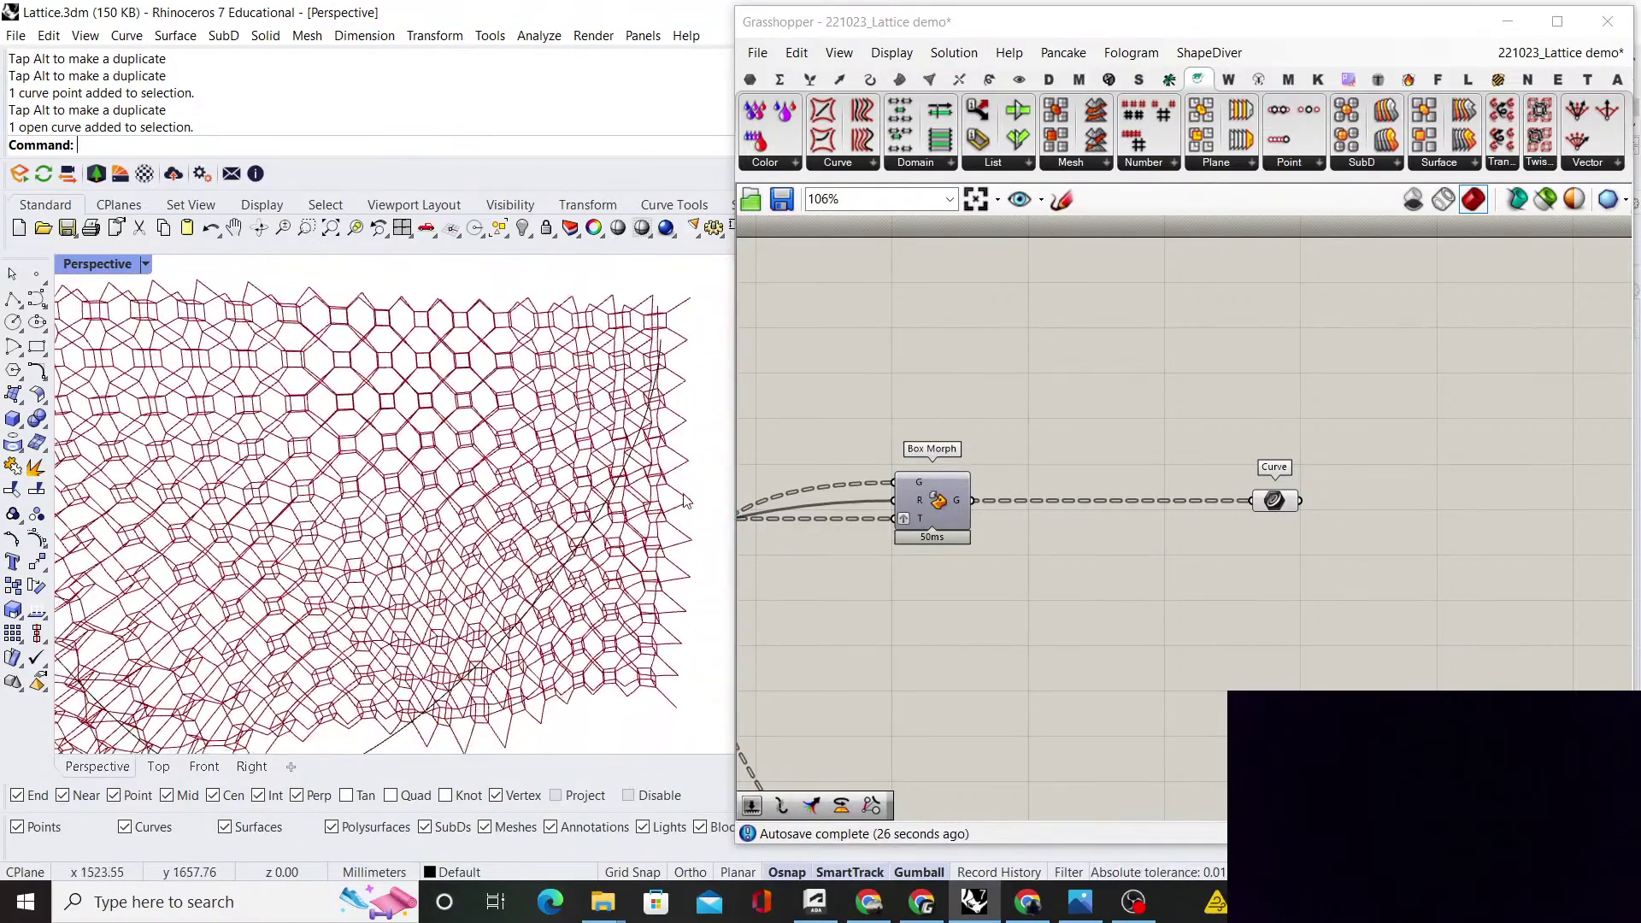
pyautogui.scroll(-2, 1153, 480)
pyautogui.scroll(4, 1154, 479)
pyautogui.click(1055, 491)
pyautogui.click(1142, 449)
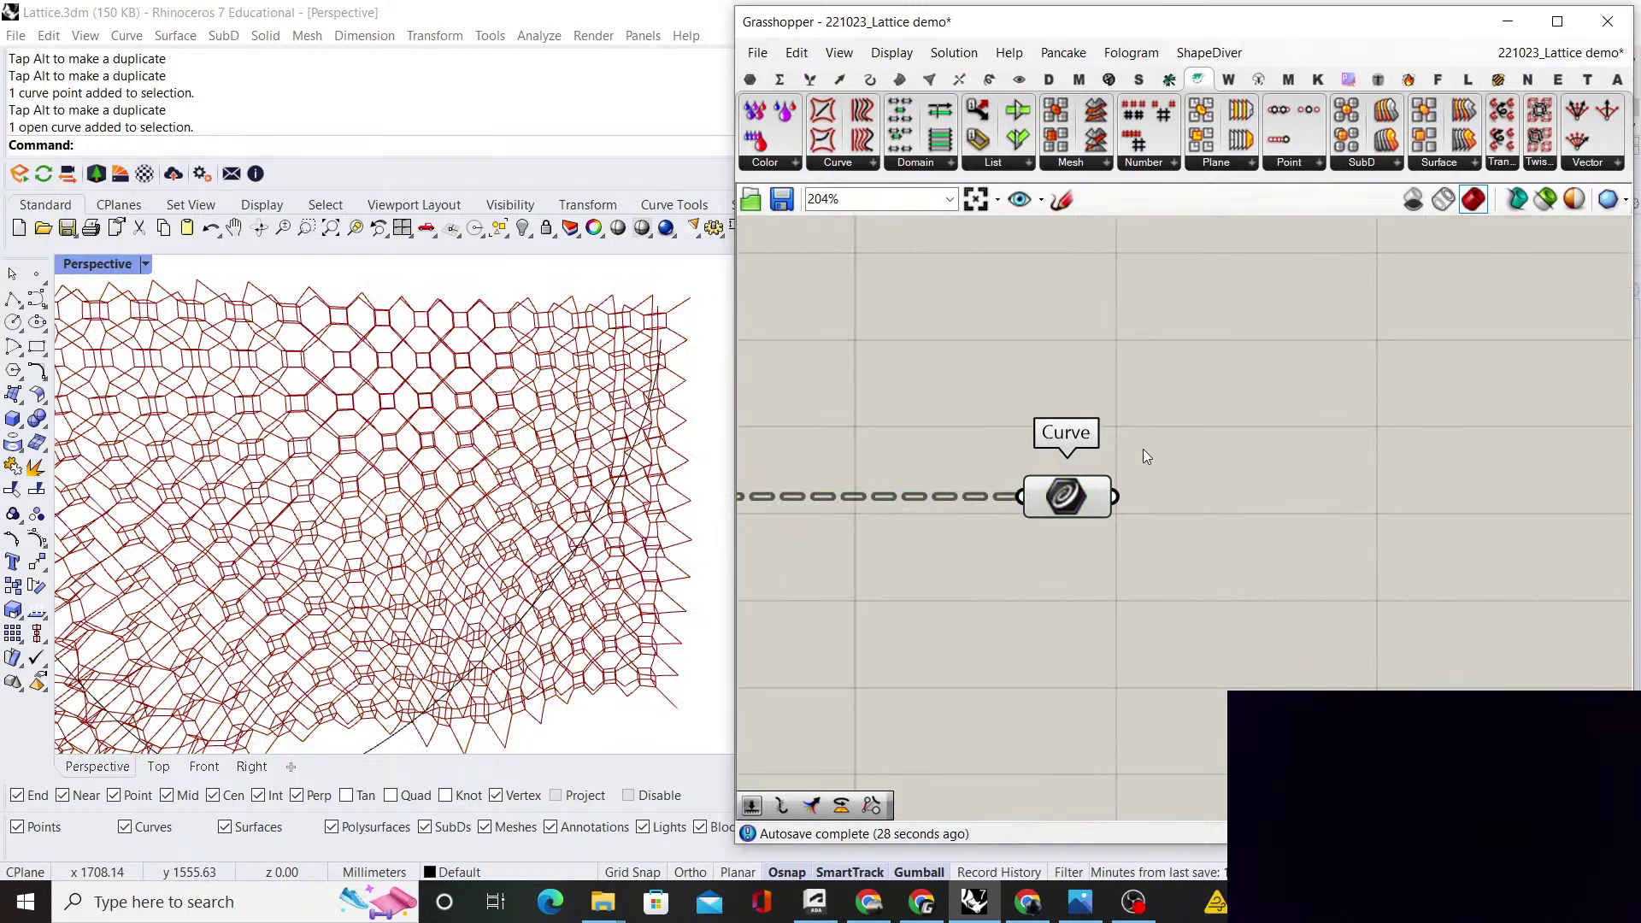
pyautogui.moveTo(1142, 449); pyautogui.dragTo(1141, 425, button='right')
pyautogui.scroll(-10, 1101, 496)
pyautogui.scroll(14, 1078, 619)
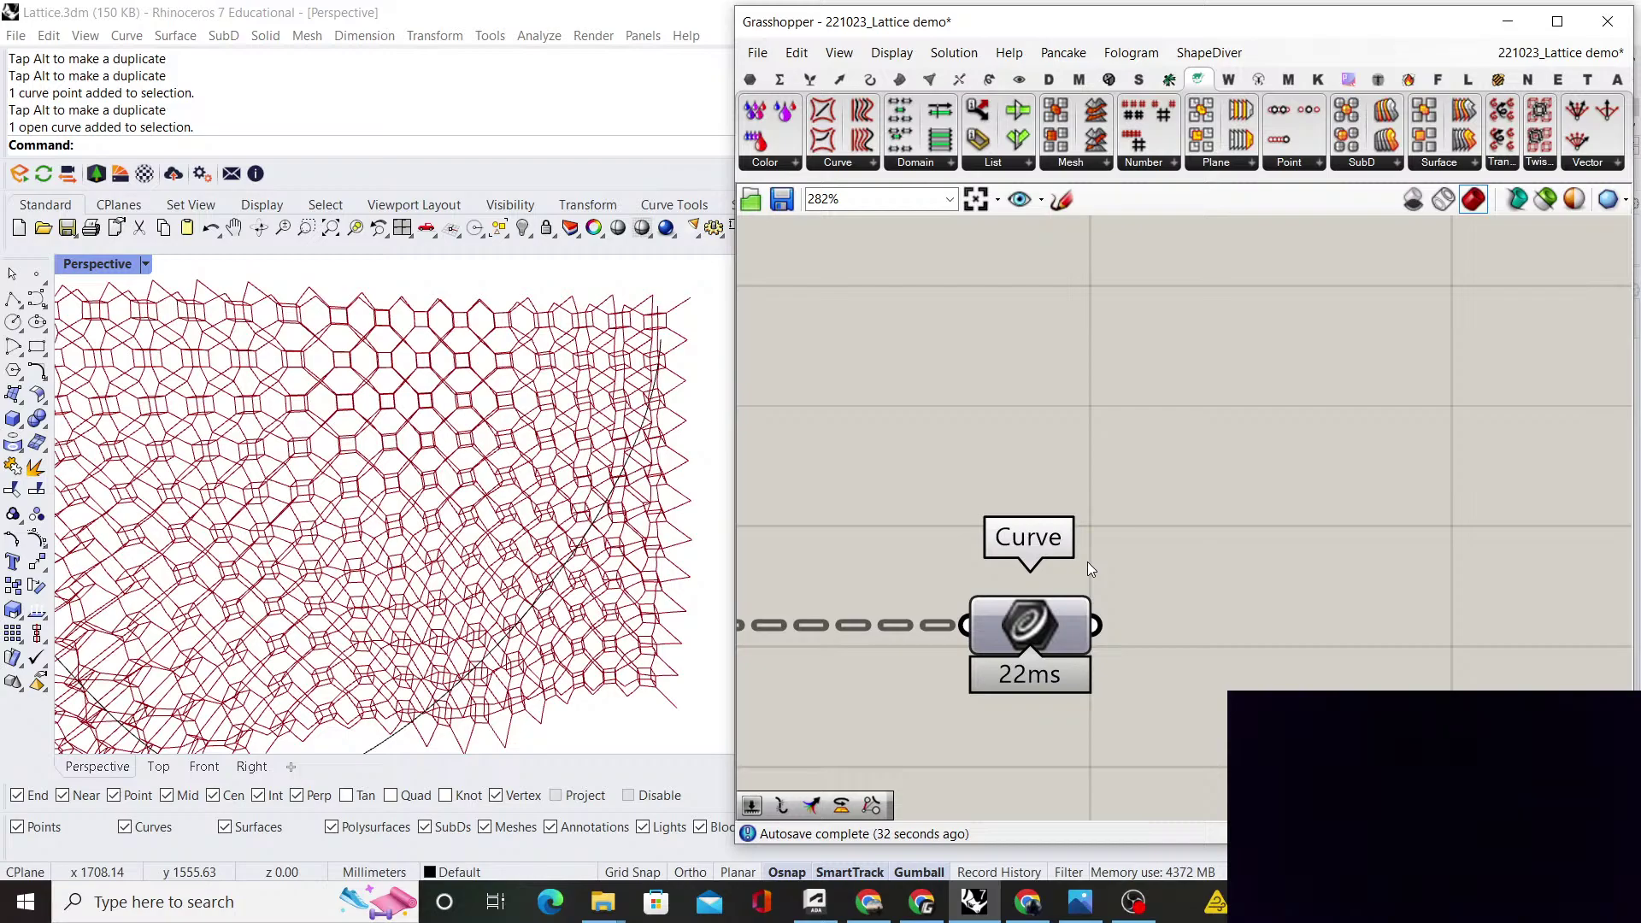
# Highlight the geometry held by the Curve after the topmost Box Morph and examine the whole lattice in the Perspective view
pyautogui.scroll(-6, 1088, 562)
pyautogui.scroll(5, 1082, 439)
pyautogui.scroll(5, 998, 448)
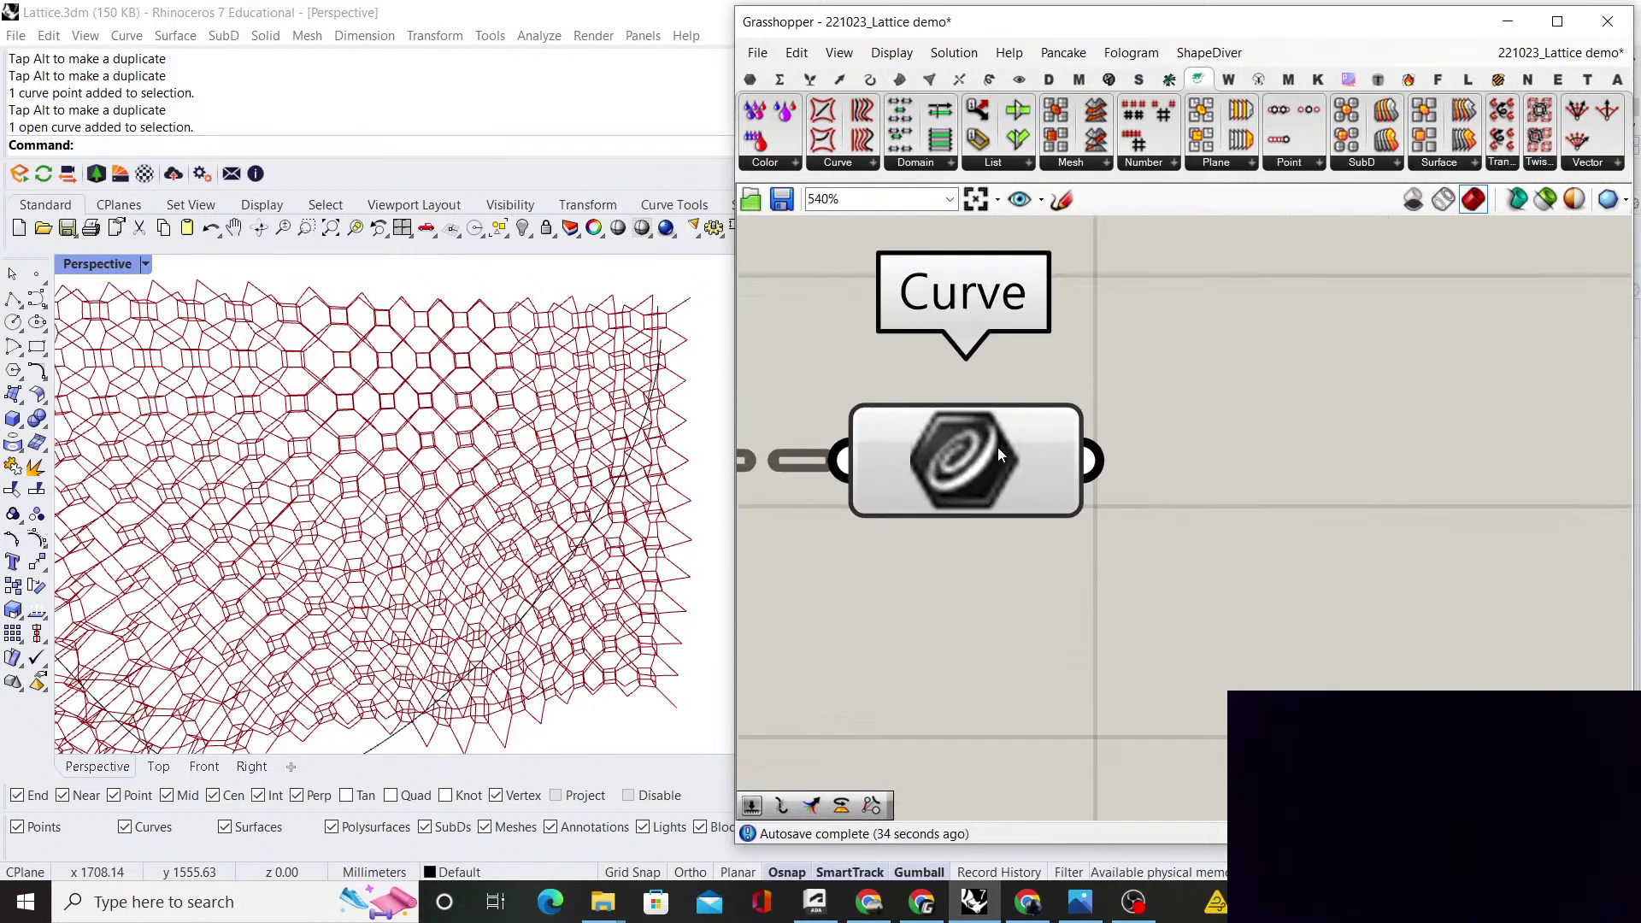
pyautogui.click(974, 464)
pyautogui.click(1177, 419)
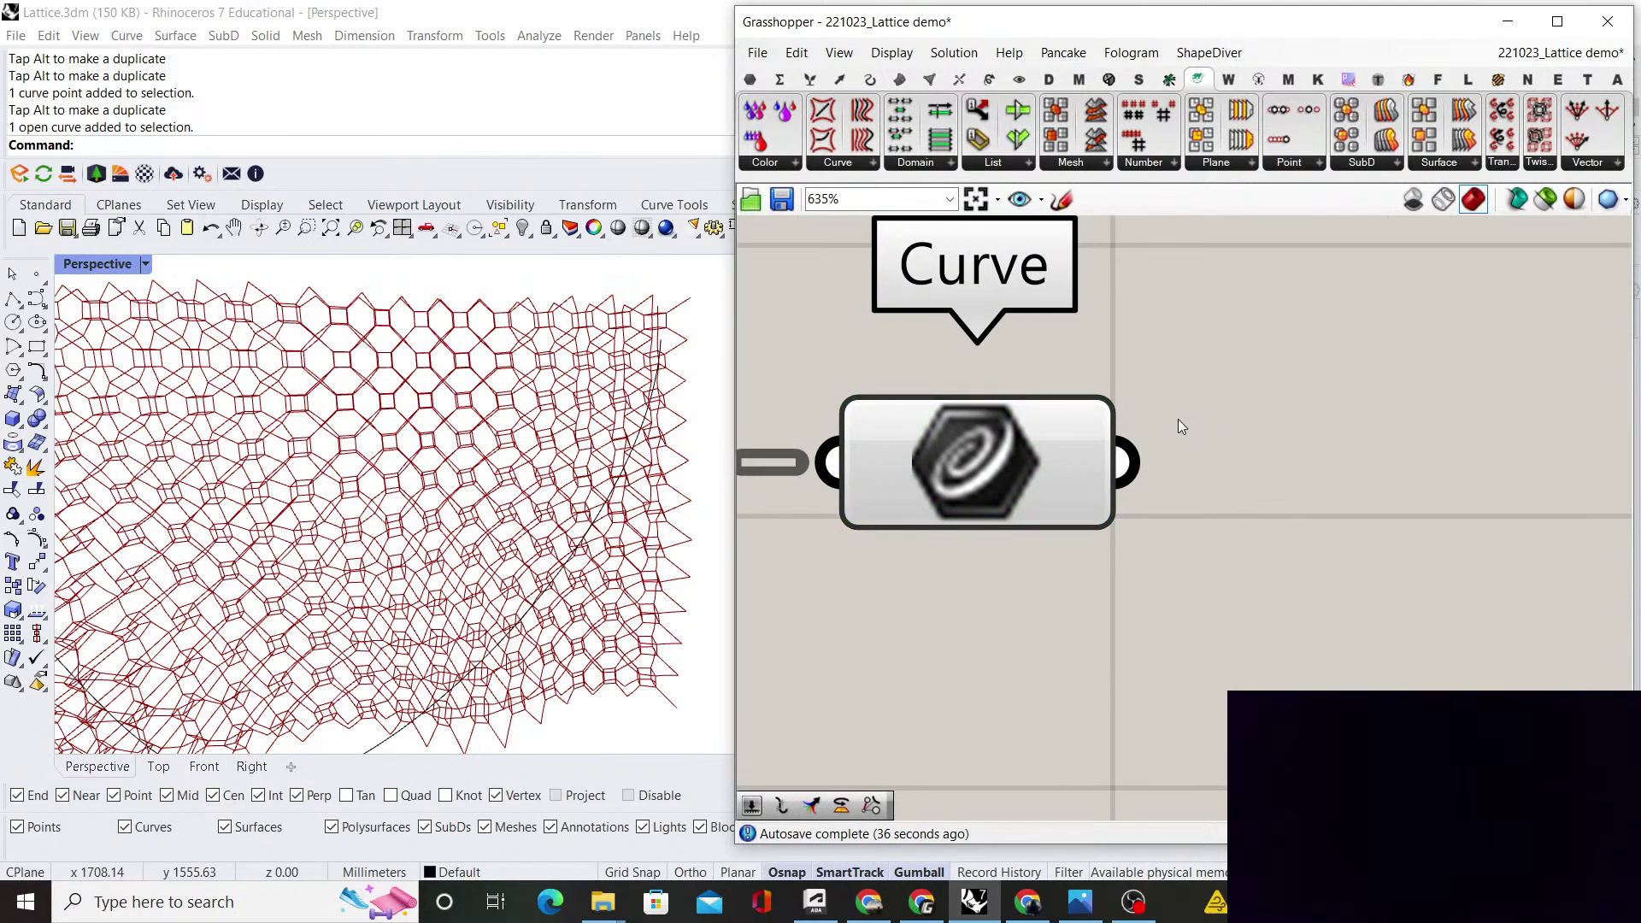
pyautogui.scroll(-5, 1132, 473)
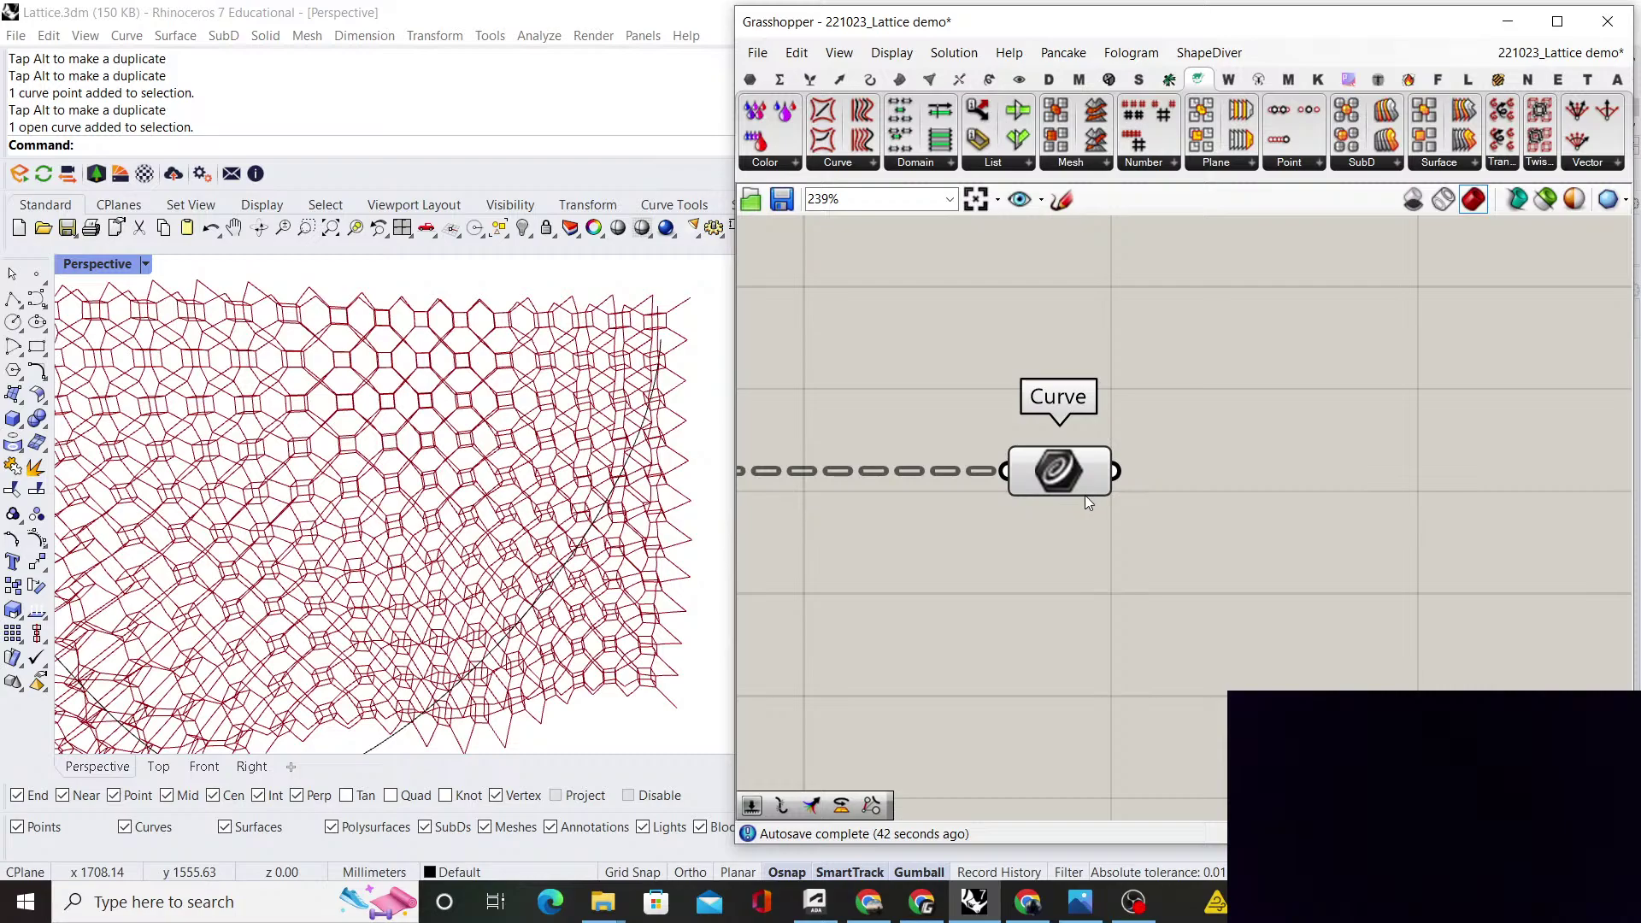
pyautogui.moveTo(1085, 499)
pyautogui.click(1060, 472)
pyautogui.click(1240, 524)
pyautogui.moveTo(533, 552); pyautogui.dragTo(554, 549, button='right')
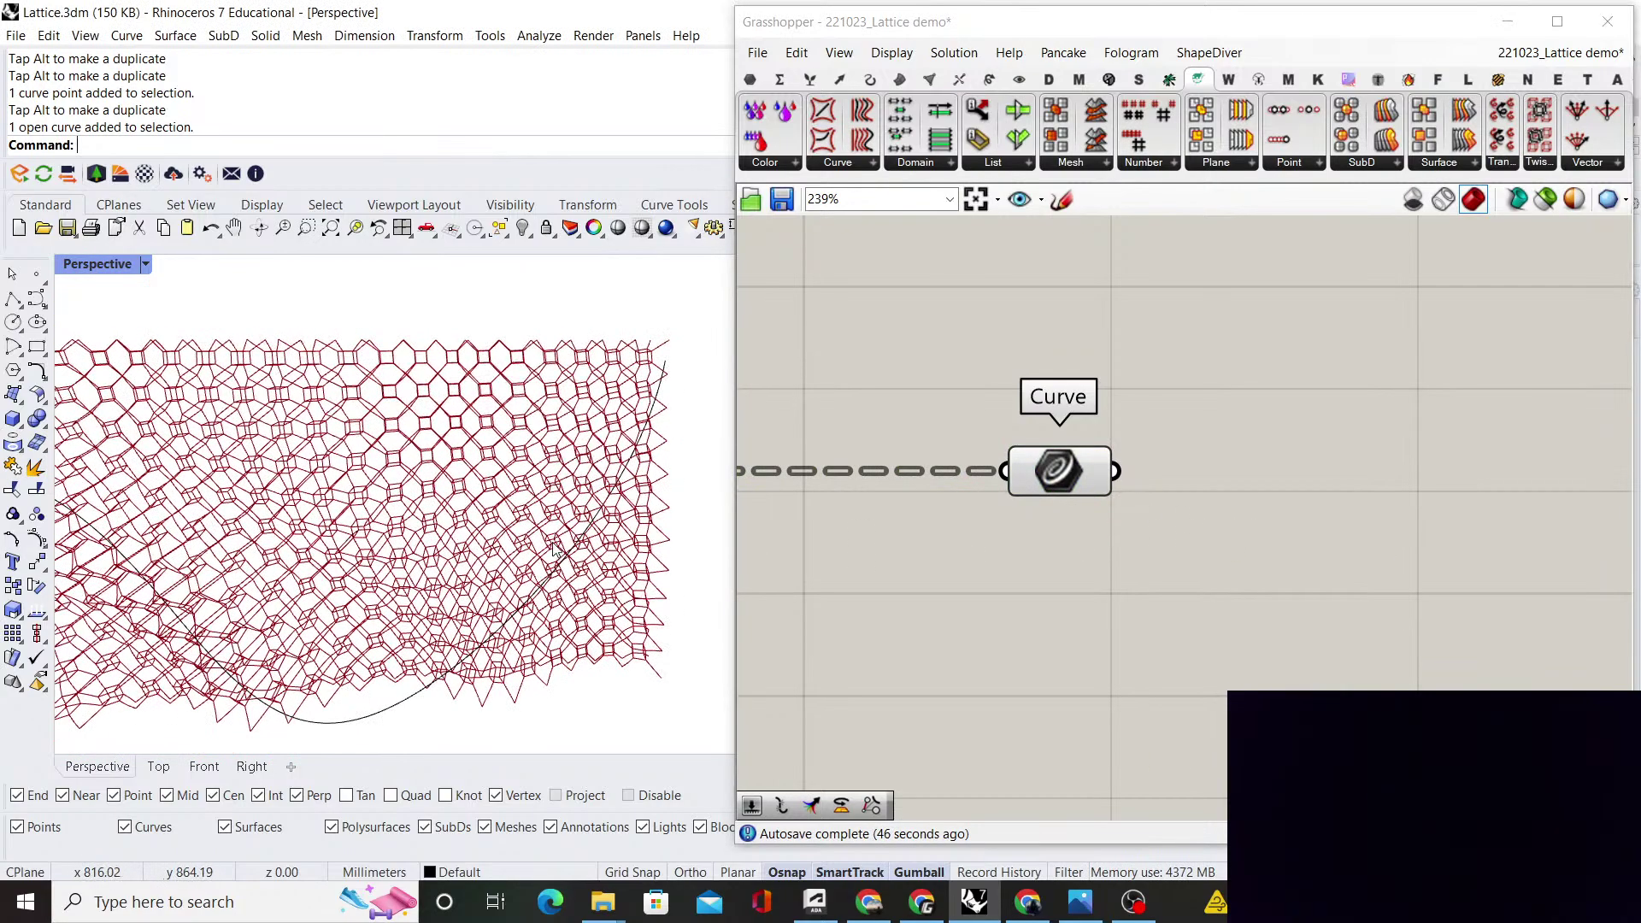
pyautogui.click(1063, 477)
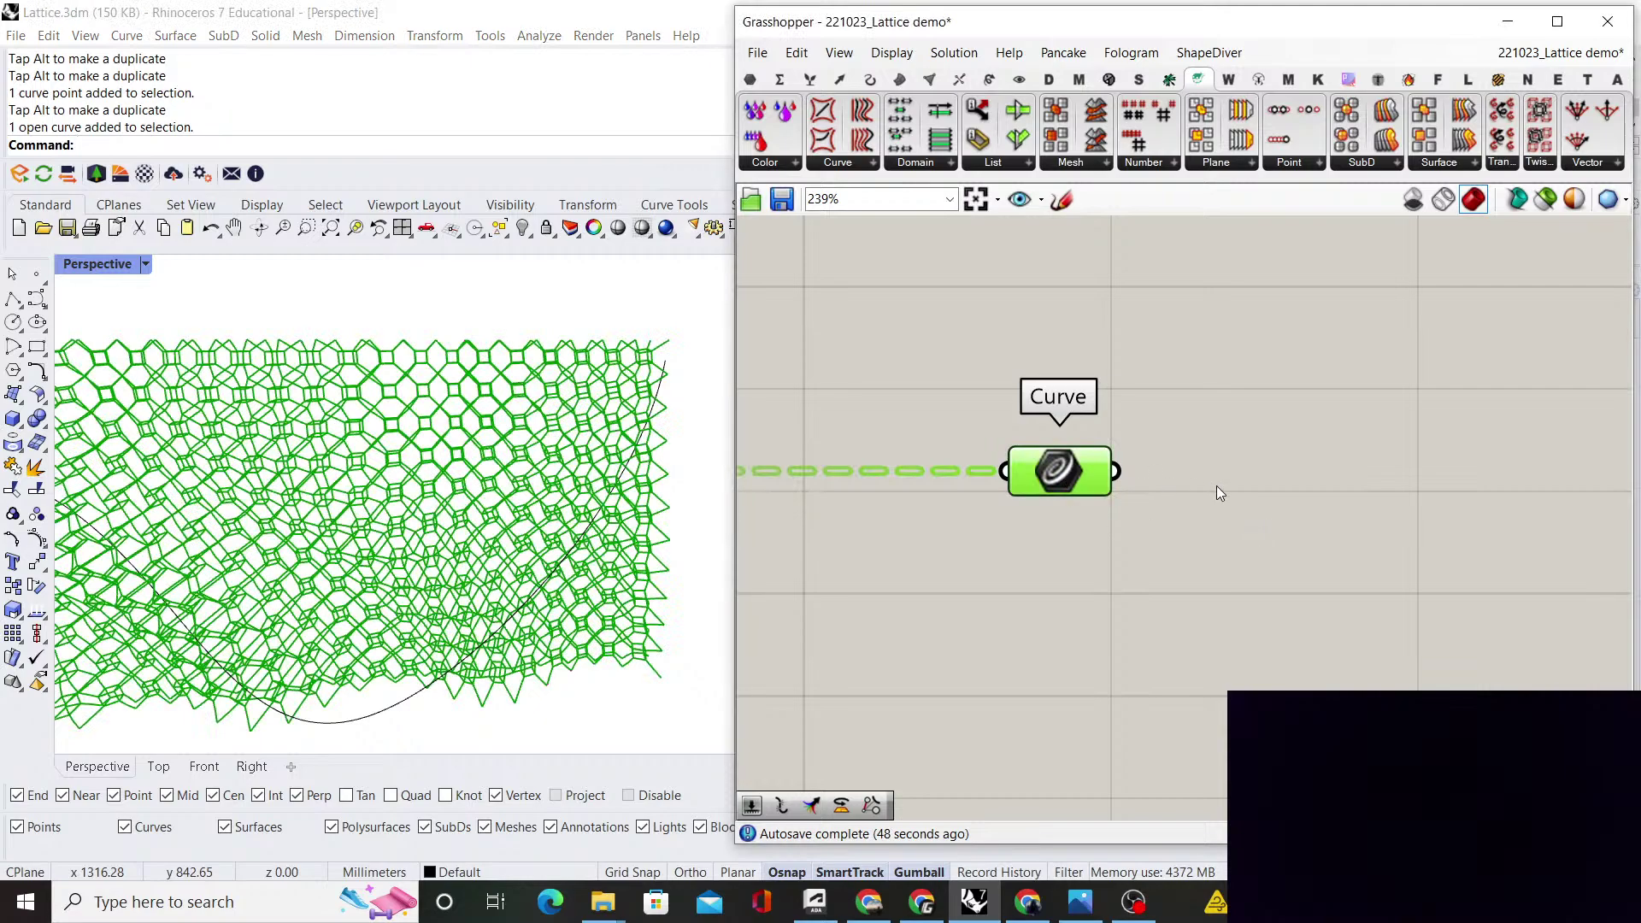
pyautogui.click(1179, 470)
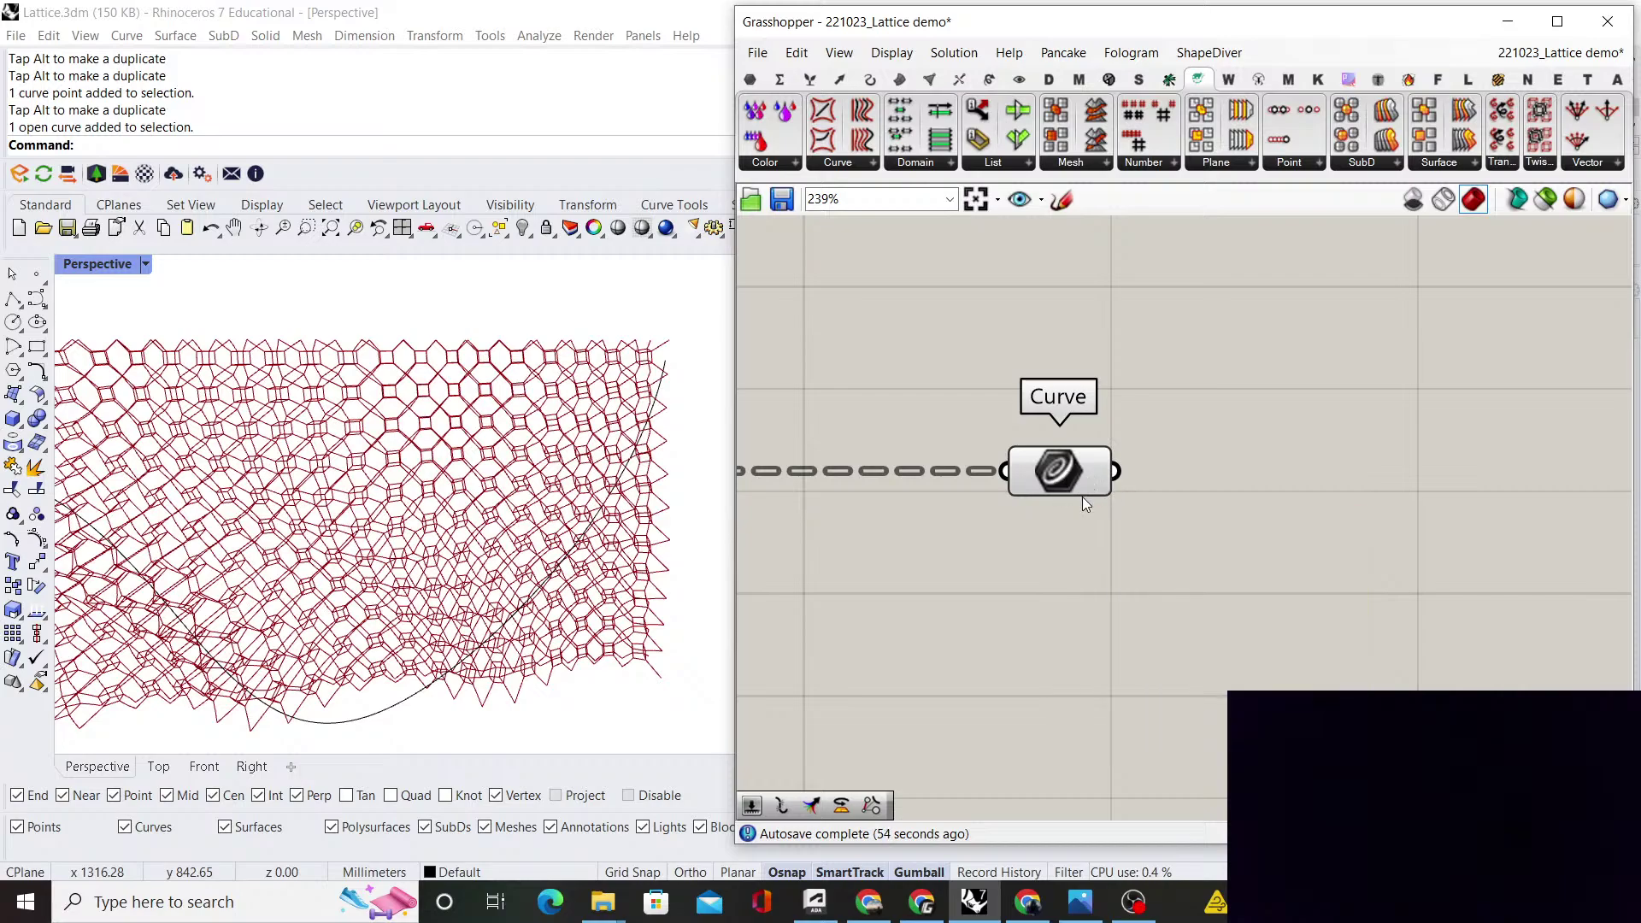
pyautogui.scroll(-2, 1241, 521)
pyautogui.scroll(2, 1013, 464)
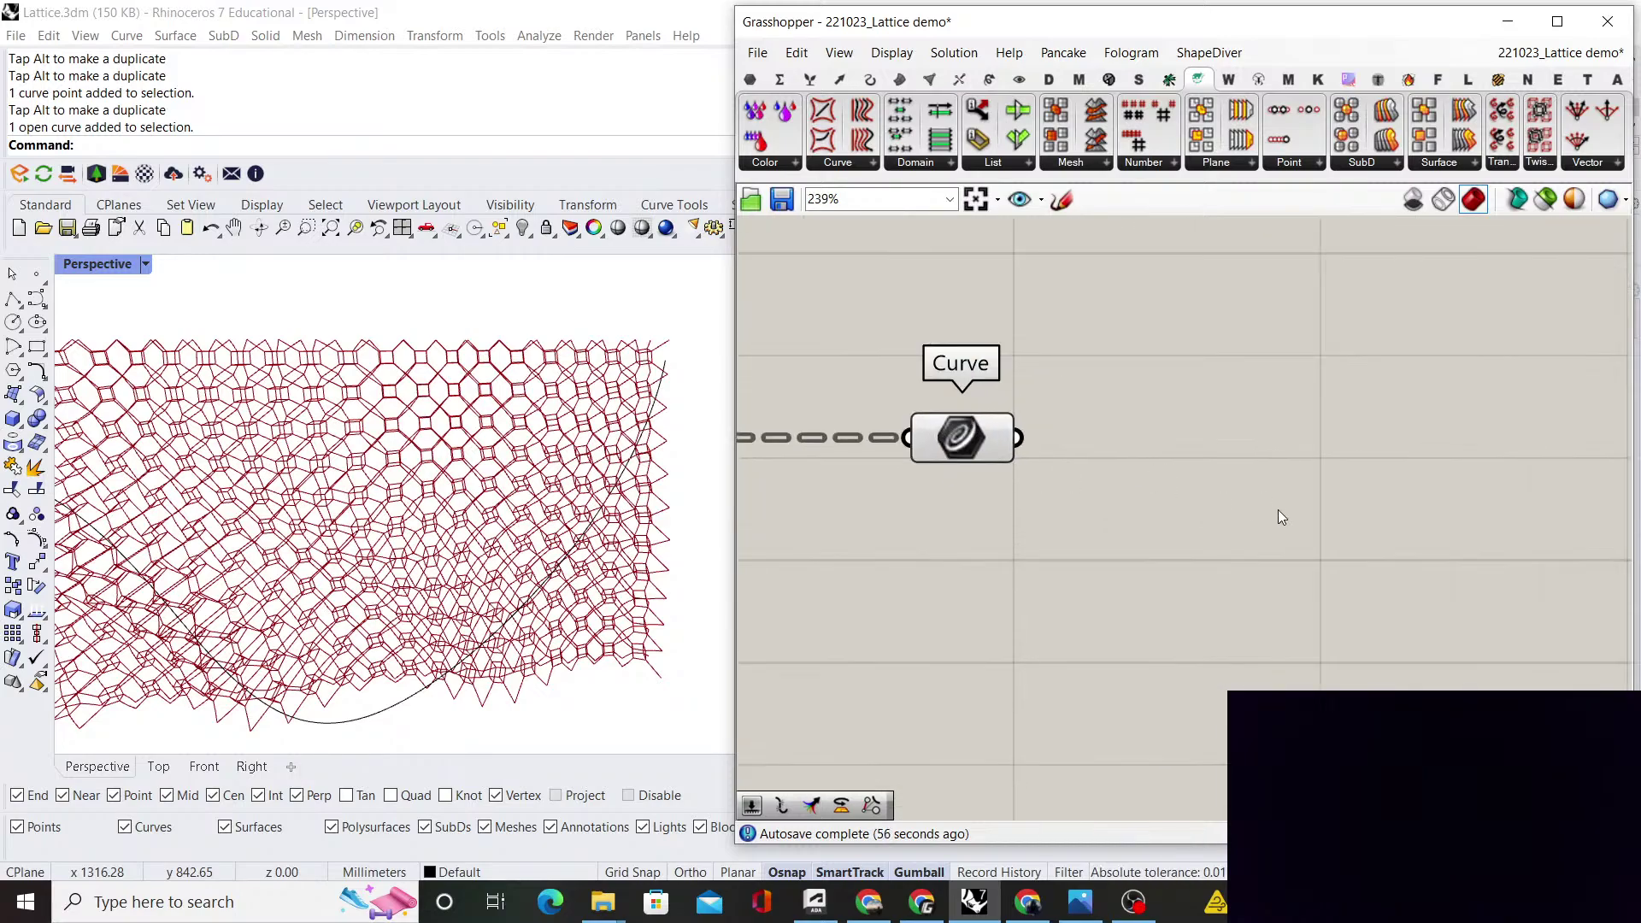
# Flatten the Curve after the topmost Box Morph, add a Discontinuity component, and connect the Curve to its C input
pyautogui.rightClick(994, 434)
pyautogui.click(1111, 617)
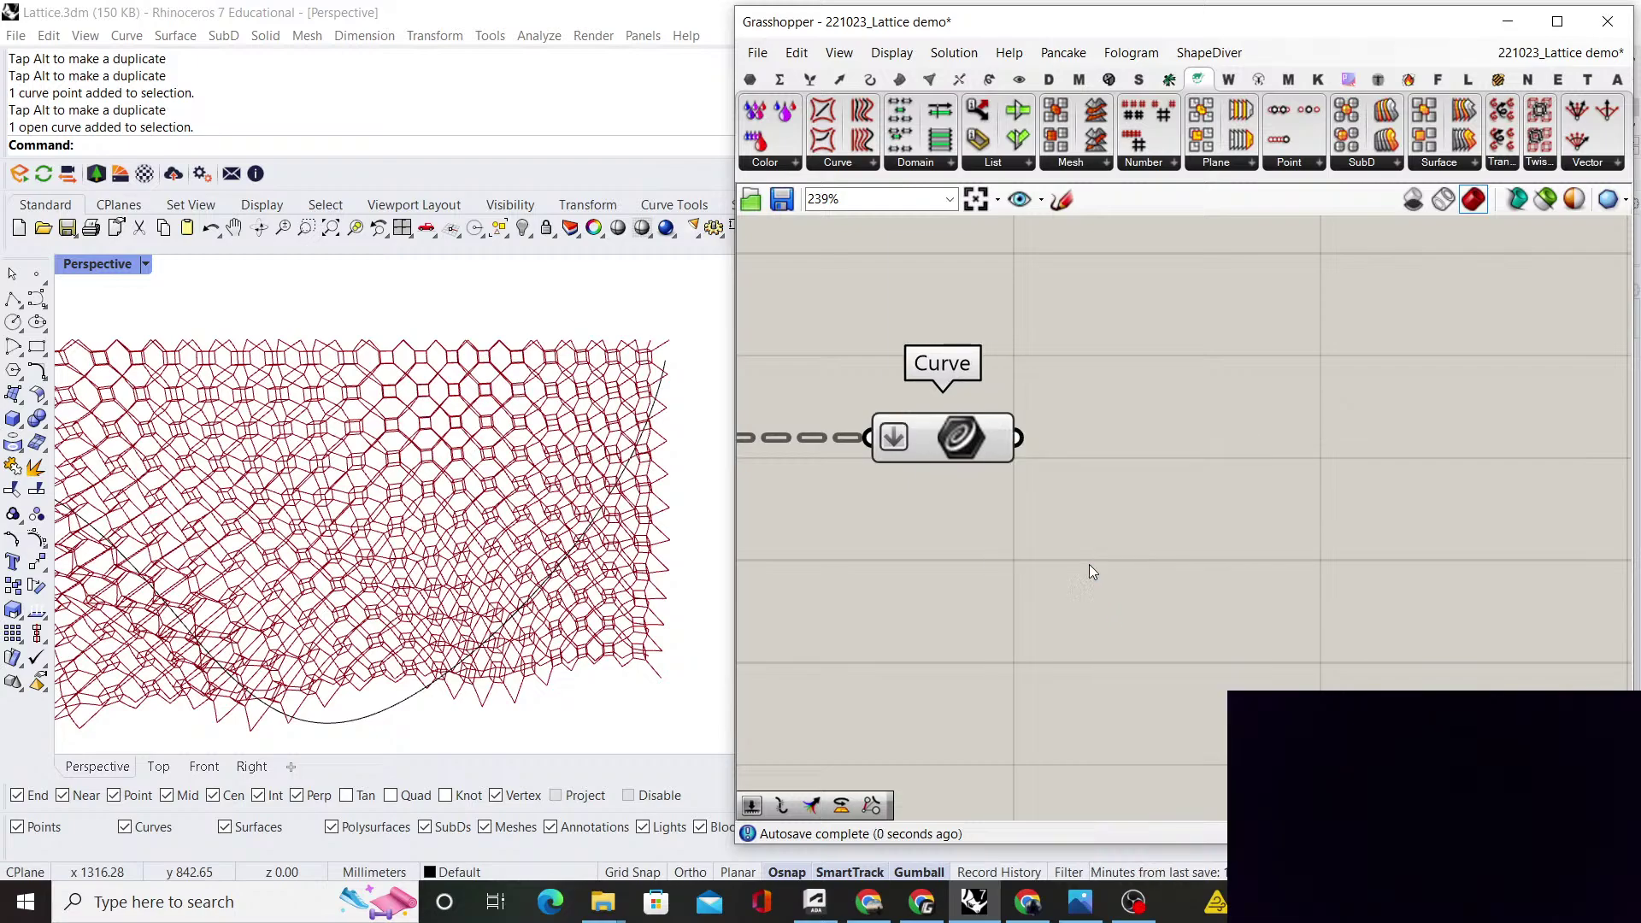
pyautogui.doubleClick(1217, 490)
pyautogui.write('disconti')
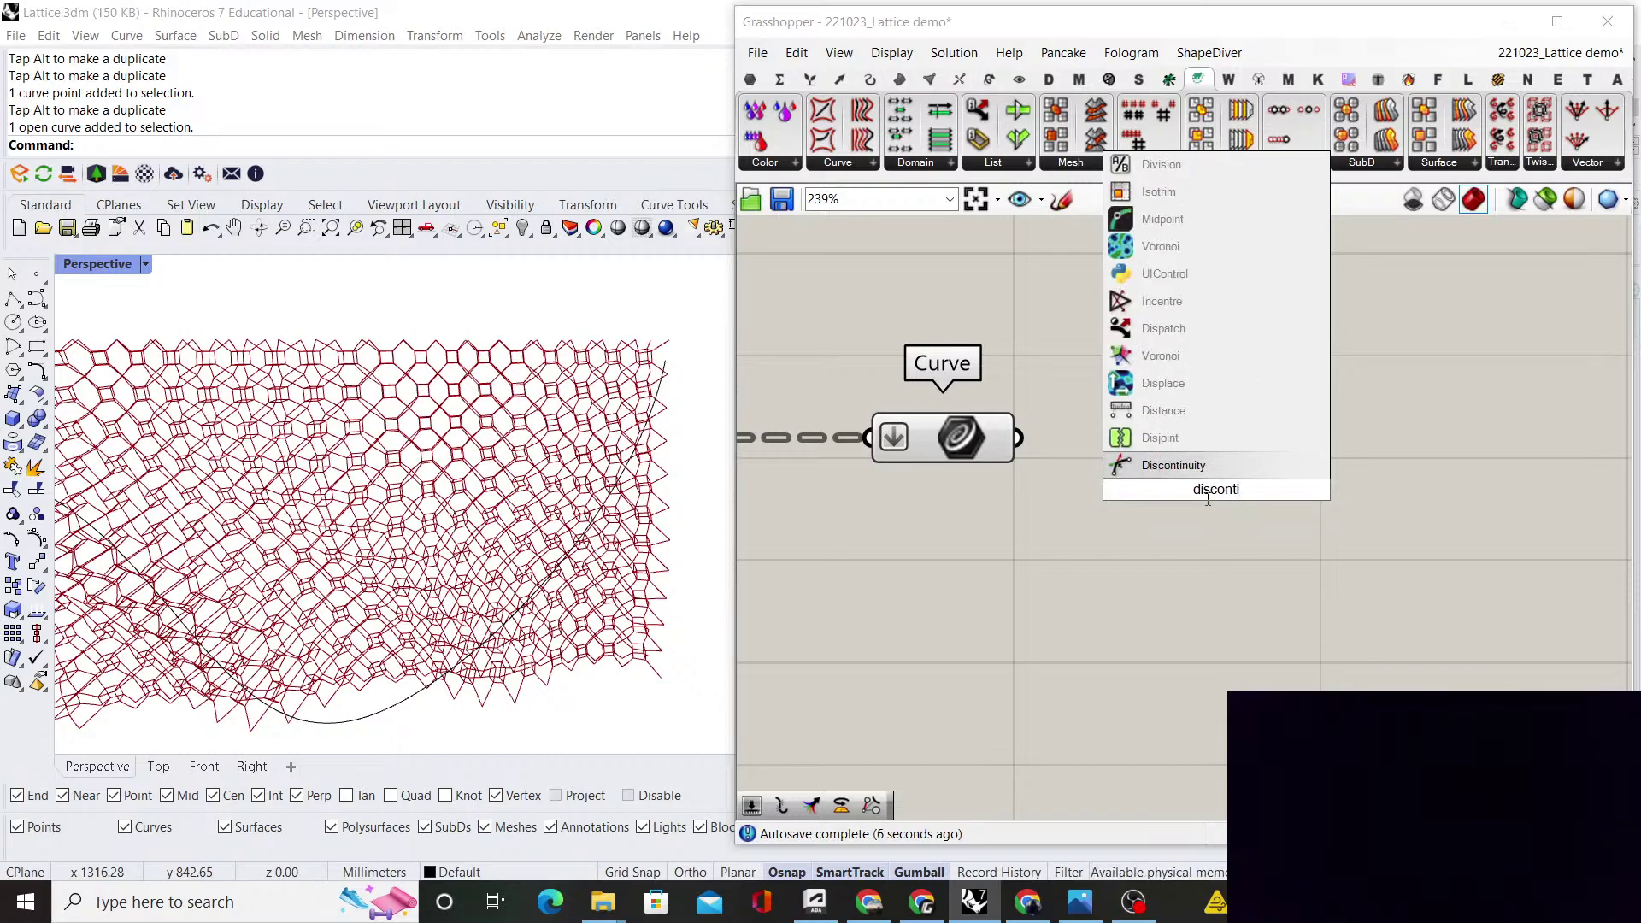
pyautogui.click(1176, 465)
pyautogui.moveTo(1019, 438); pyautogui.dragTo(1146, 446)
pyautogui.click(1237, 448)
# Add a Flatten Tree component after Discontinuity and connect Discontinuity's P output to its T input
pyautogui.doubleClick(1263, 447)
pyautogui.write('flatten')
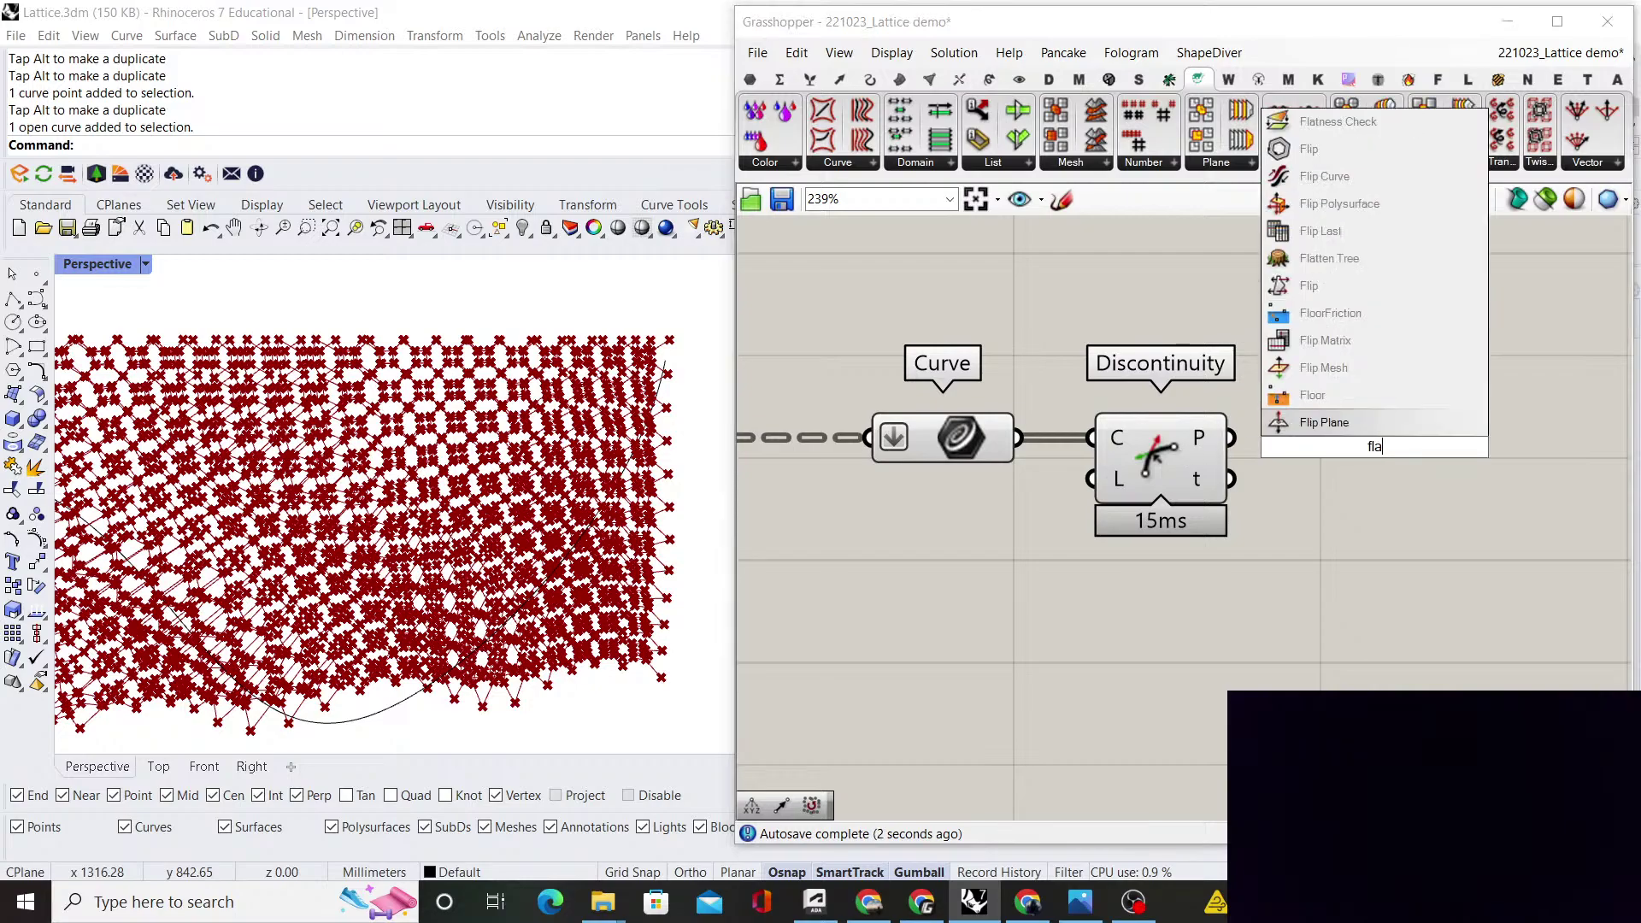
pyautogui.click(1329, 422)
pyautogui.scroll(1, 1275, 429)
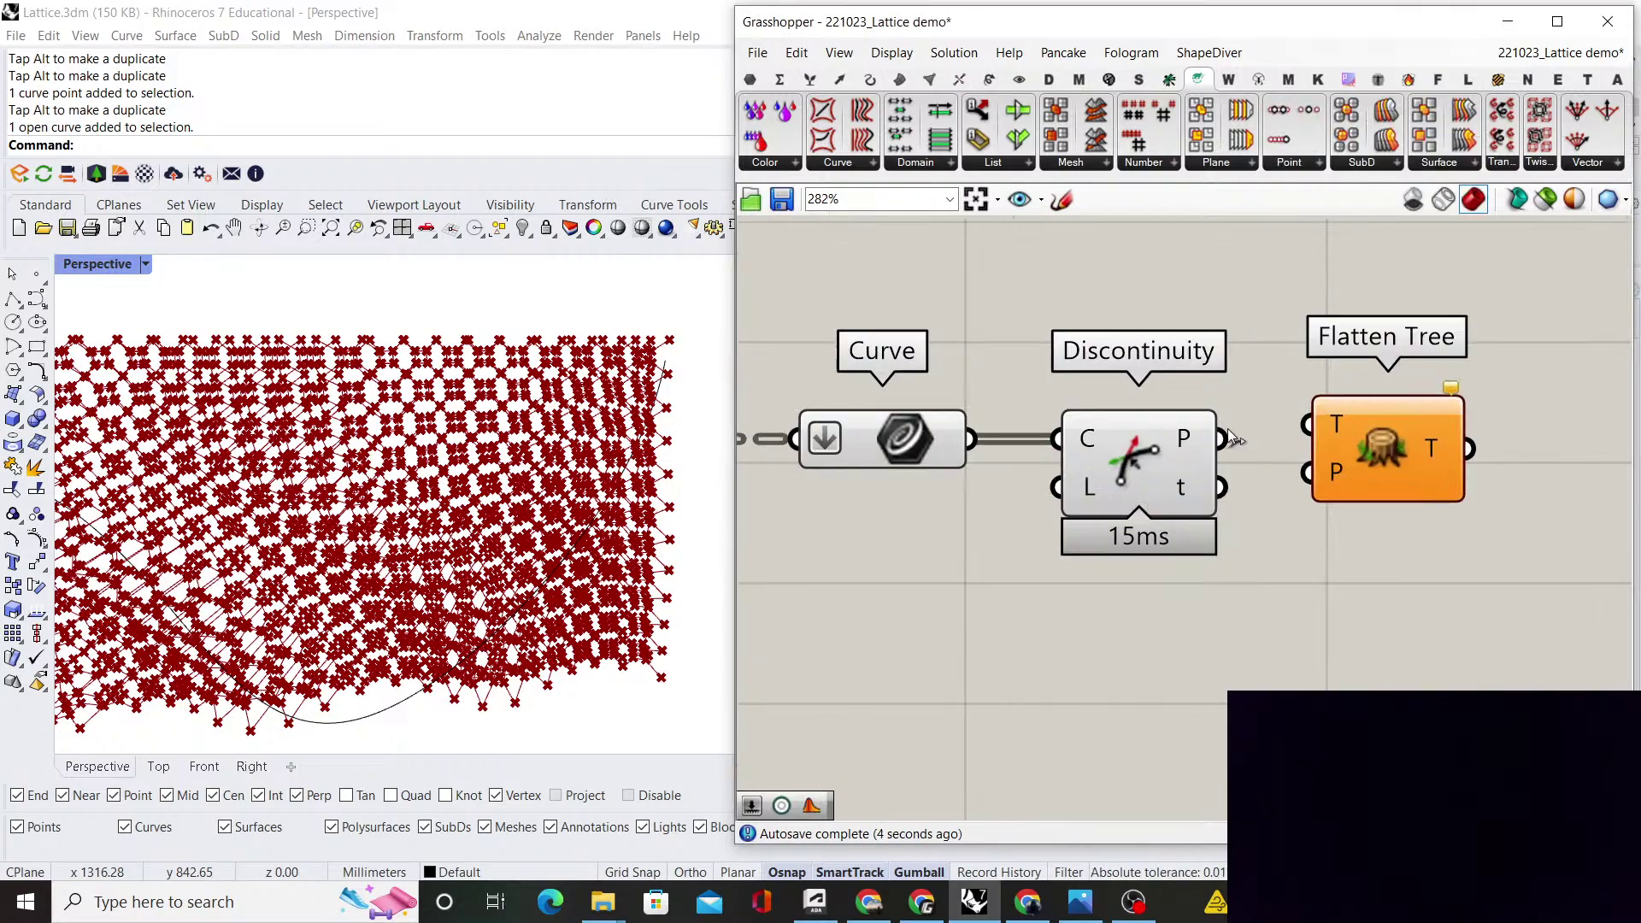
pyautogui.moveTo(1222, 439); pyautogui.dragTo(1367, 454)
pyautogui.click(1314, 577)
# Turn off the preview of the flattened Curve and the Discontinuity component
pyautogui.scroll(-3, 1229, 612)
pyautogui.moveTo(1227, 630); pyautogui.dragTo(1121, 423)
pyautogui.rightClick(1164, 454)
pyautogui.click(1209, 482)
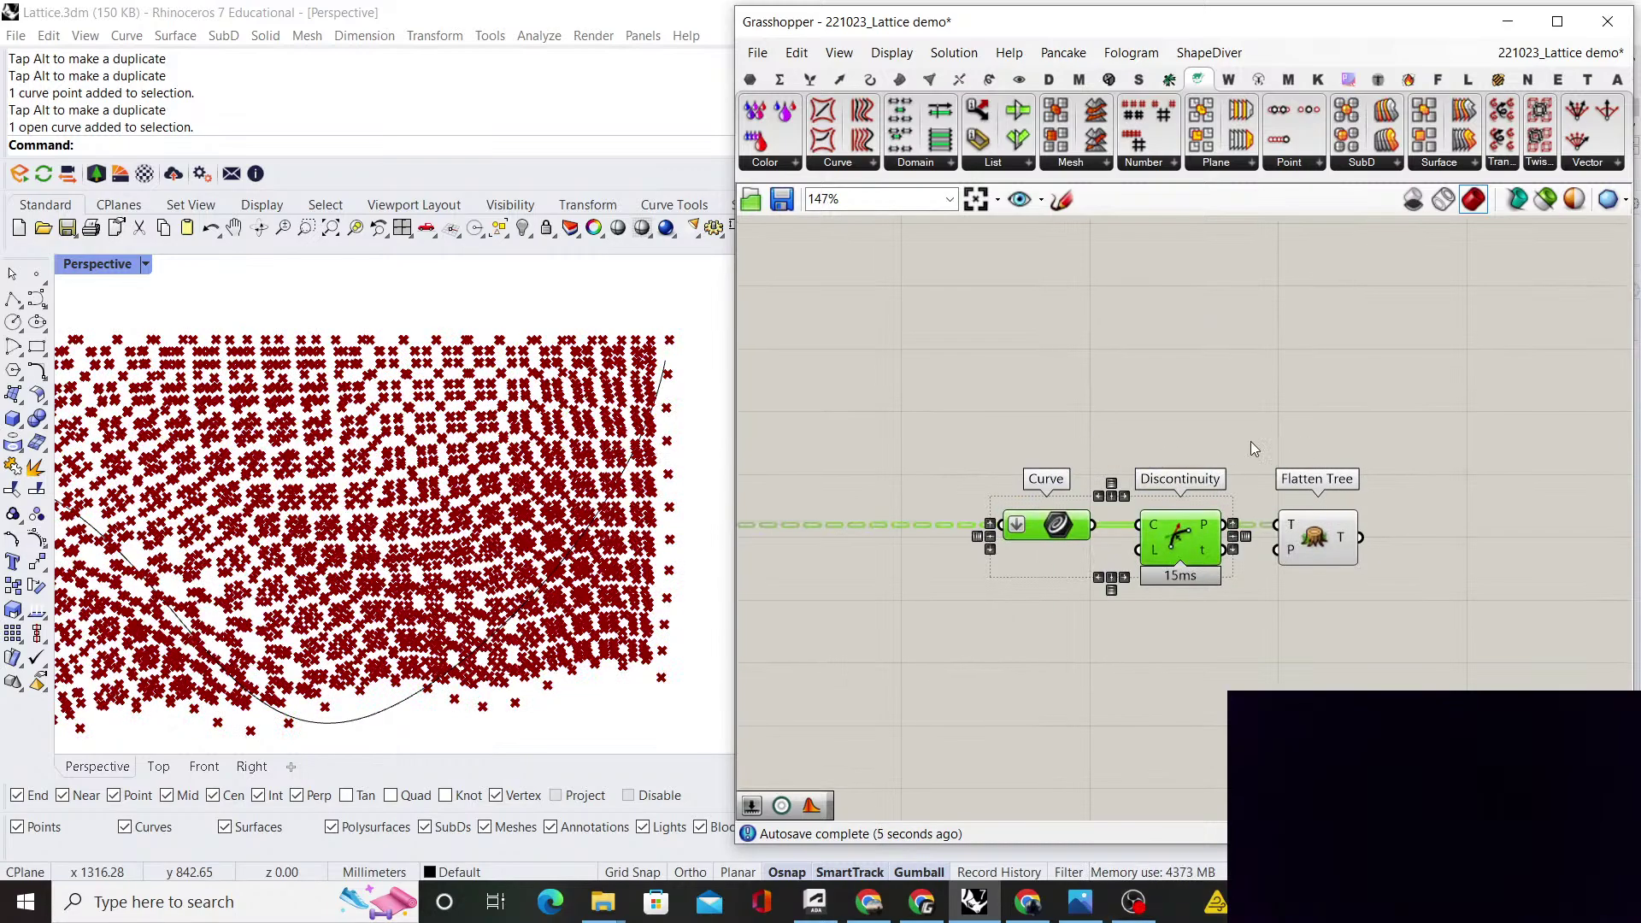
pyautogui.click(1274, 442)
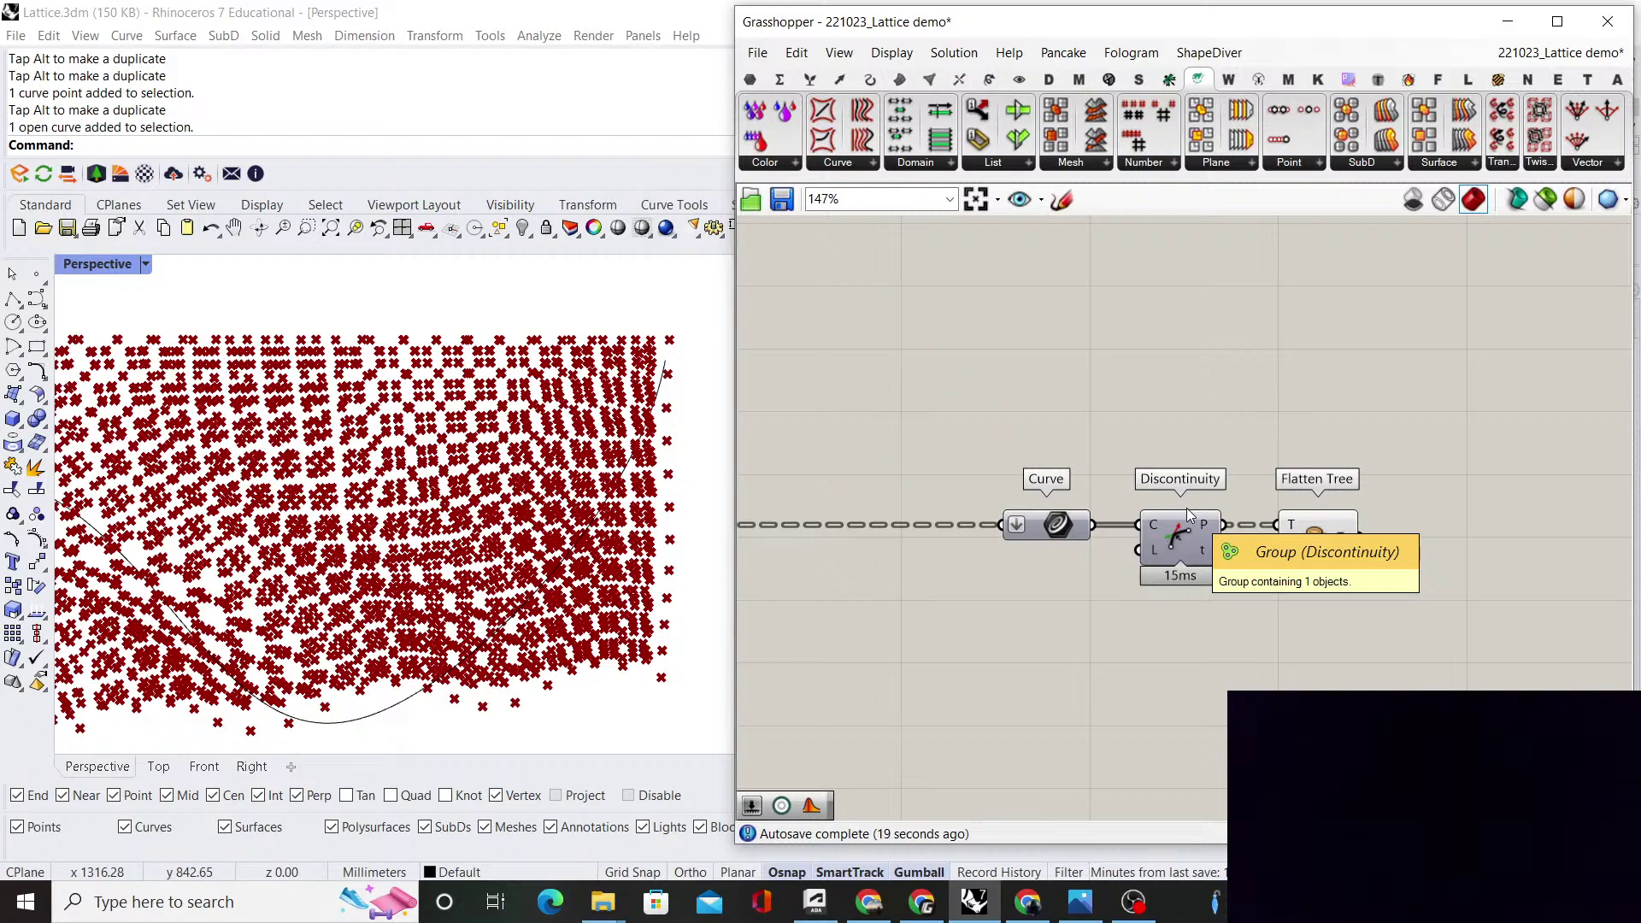
# Review the Curve, Discontinuity and Flatten Tree chain and highlight the points held by Flatten Tree in the viewport
pyautogui.scroll(1, 1186, 509)
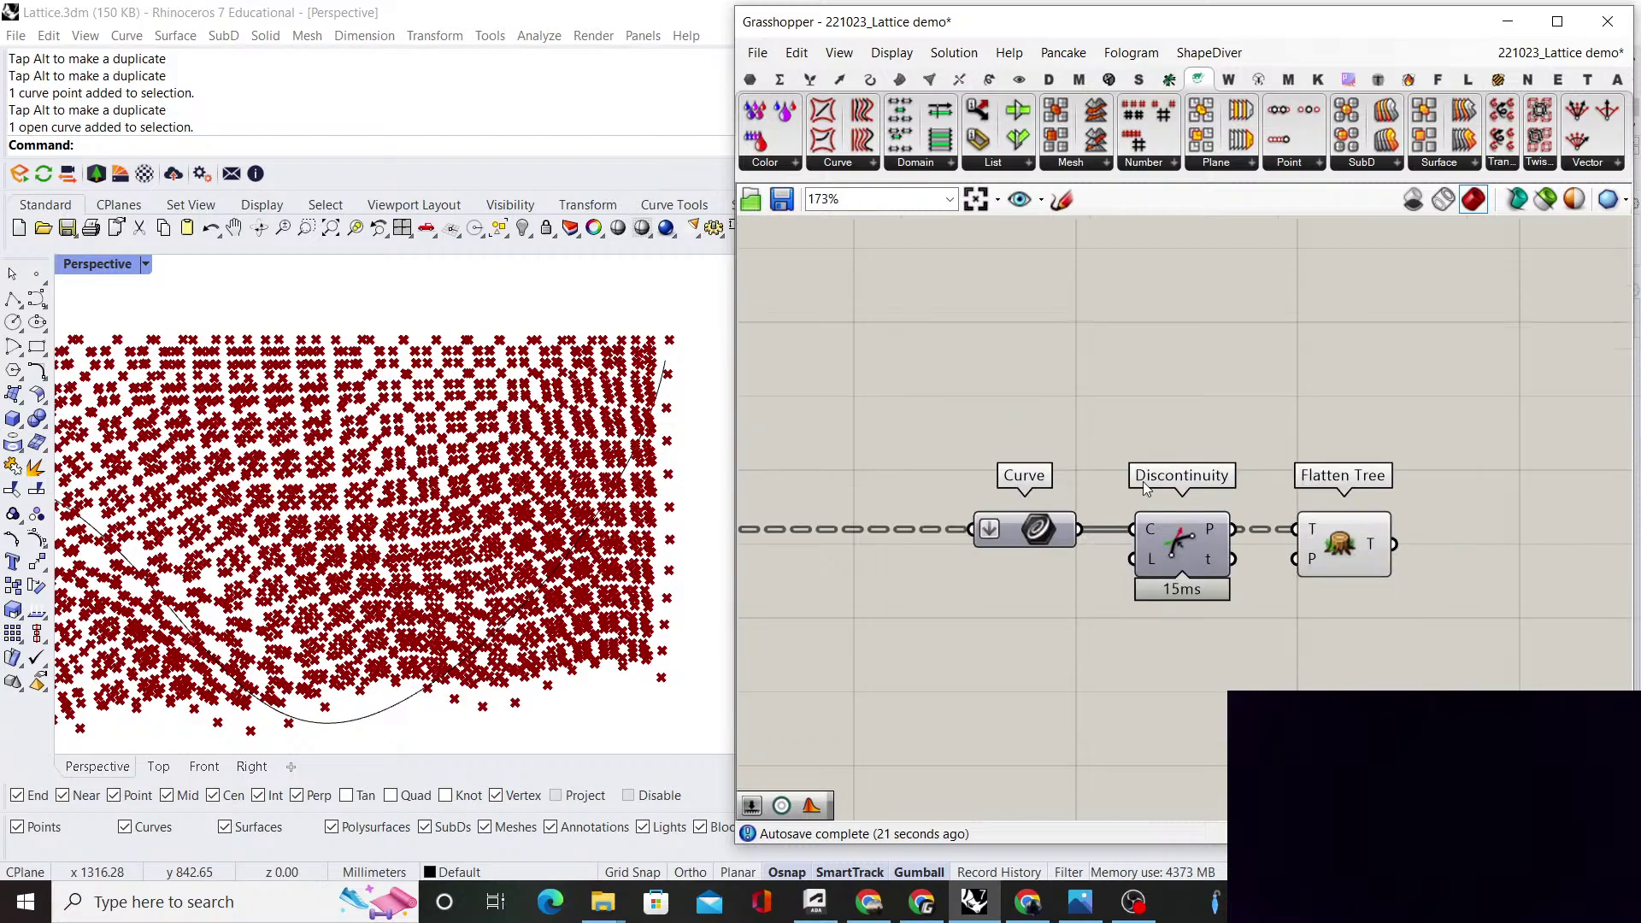
pyautogui.scroll(-4, 906, 494)
pyautogui.scroll(5, 1159, 493)
pyautogui.click(1111, 552)
pyautogui.click(1217, 500)
pyautogui.moveTo(1219, 507); pyautogui.dragTo(1174, 501, button='right')
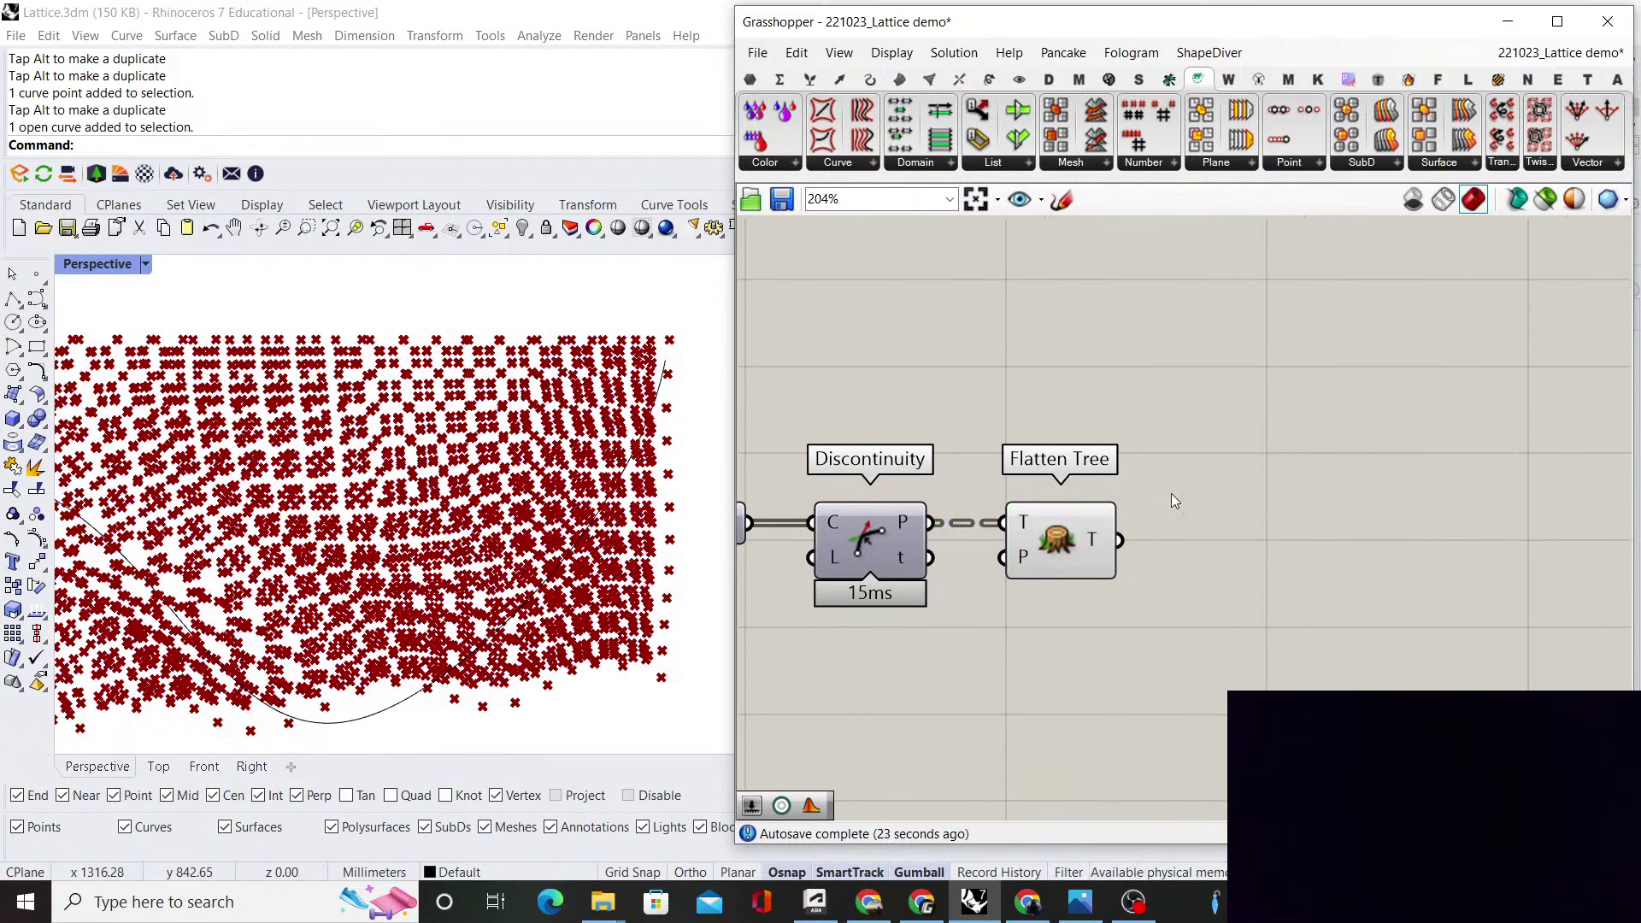
pyautogui.click(1095, 538)
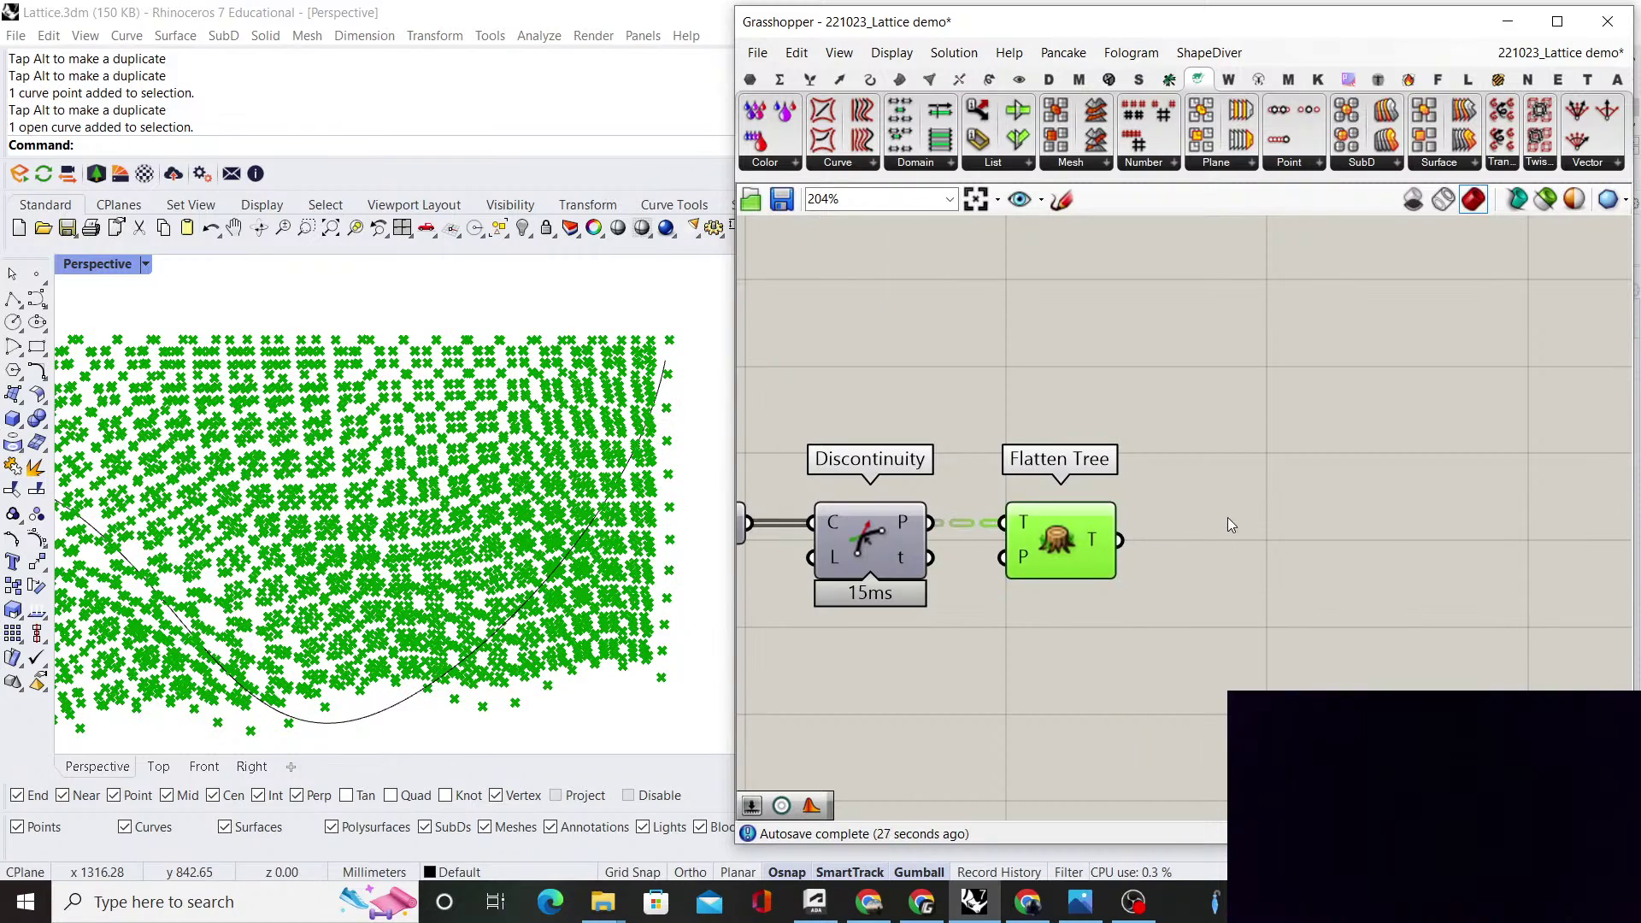
pyautogui.click(1227, 521)
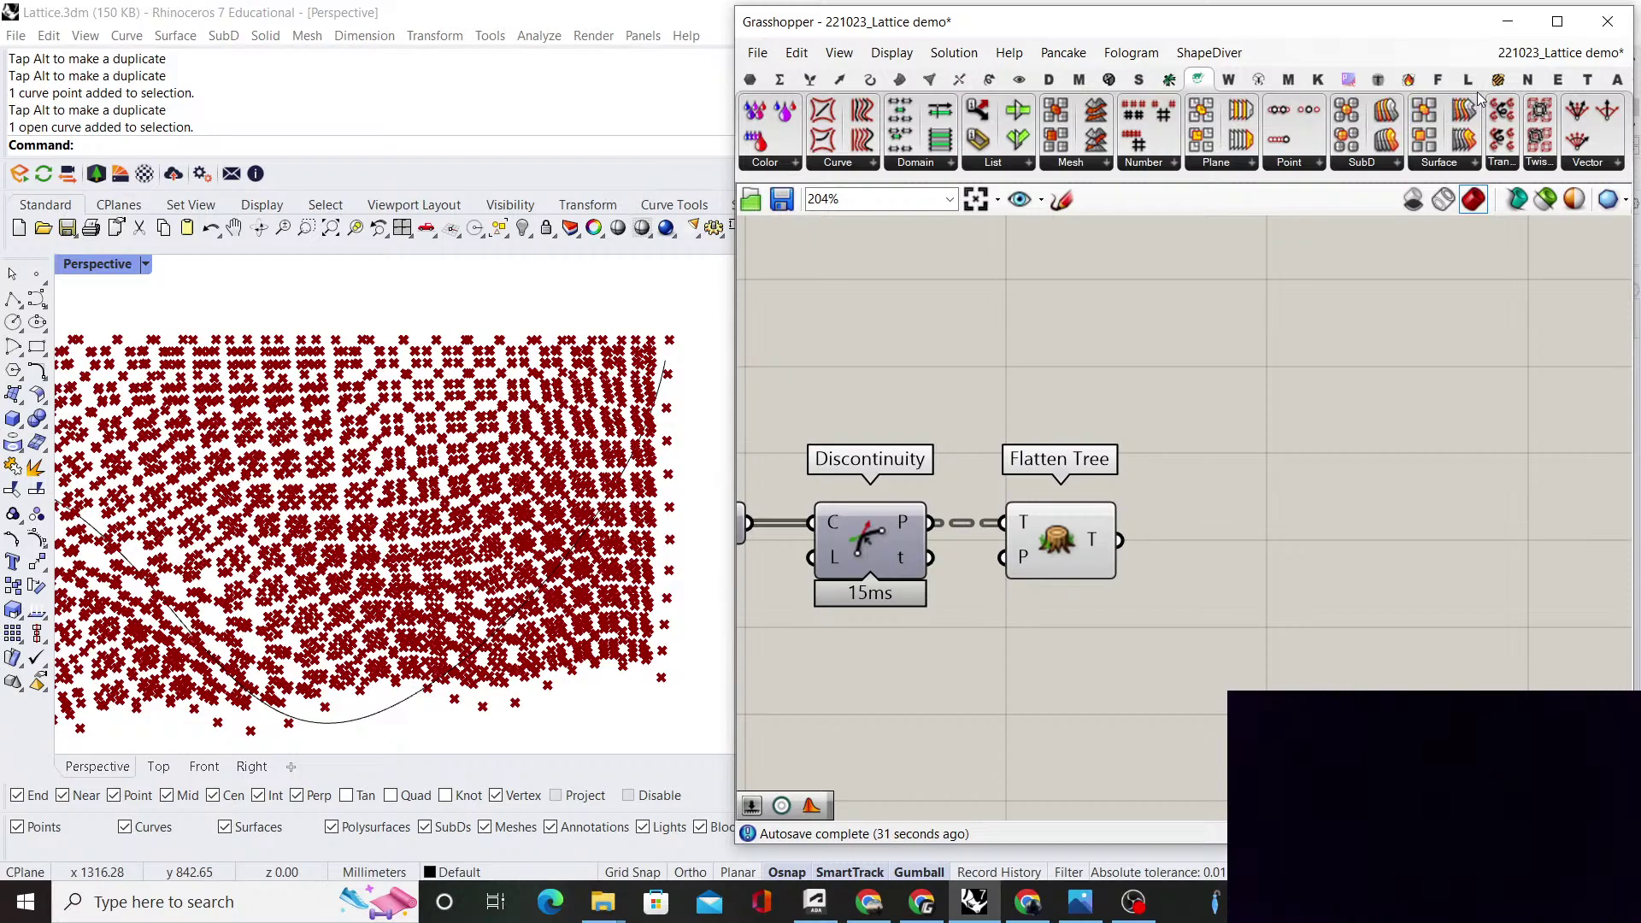
# Add a MultiPipe component and place it well beyond Flatten Tree
pyautogui.doubleClick(1296, 439)
pyautogui.write('multip')
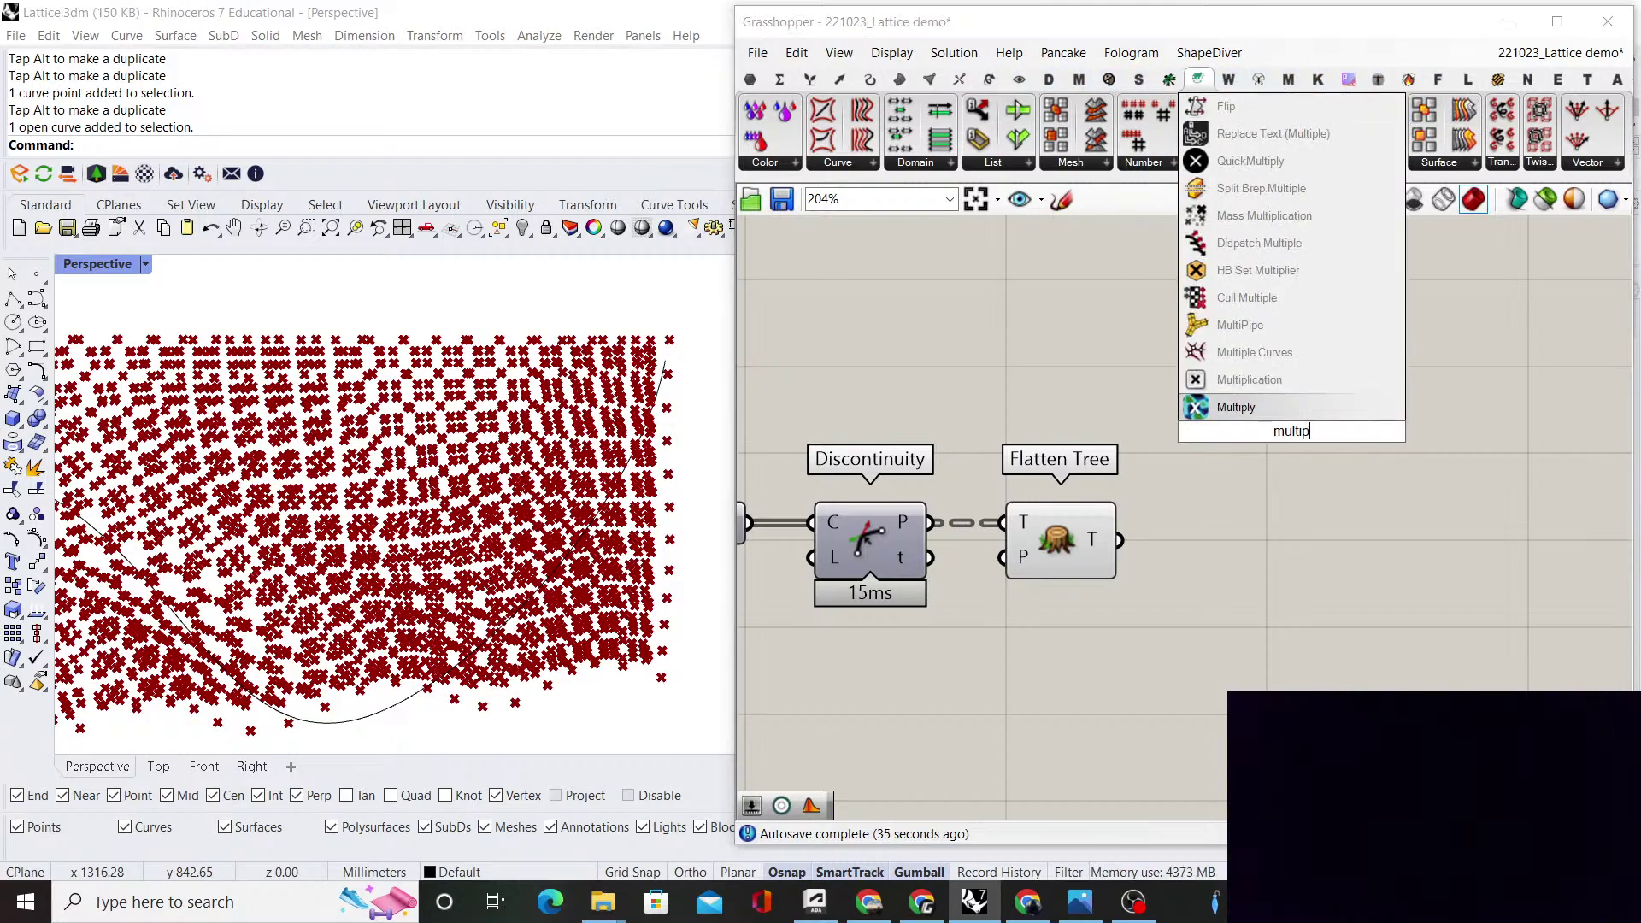
pyautogui.click(1240, 325)
pyautogui.scroll(-2, 1245, 416)
pyautogui.moveTo(1245, 415); pyautogui.dragTo(1415, 612)
# Move Flatten Tree and Discontinuity so that they sit lower than the flattened Curve parameter
pyautogui.moveTo(1110, 529); pyautogui.dragTo(1127, 613)
pyautogui.click(1060, 560)
pyautogui.moveTo(959, 500); pyautogui.dragTo(954, 592)
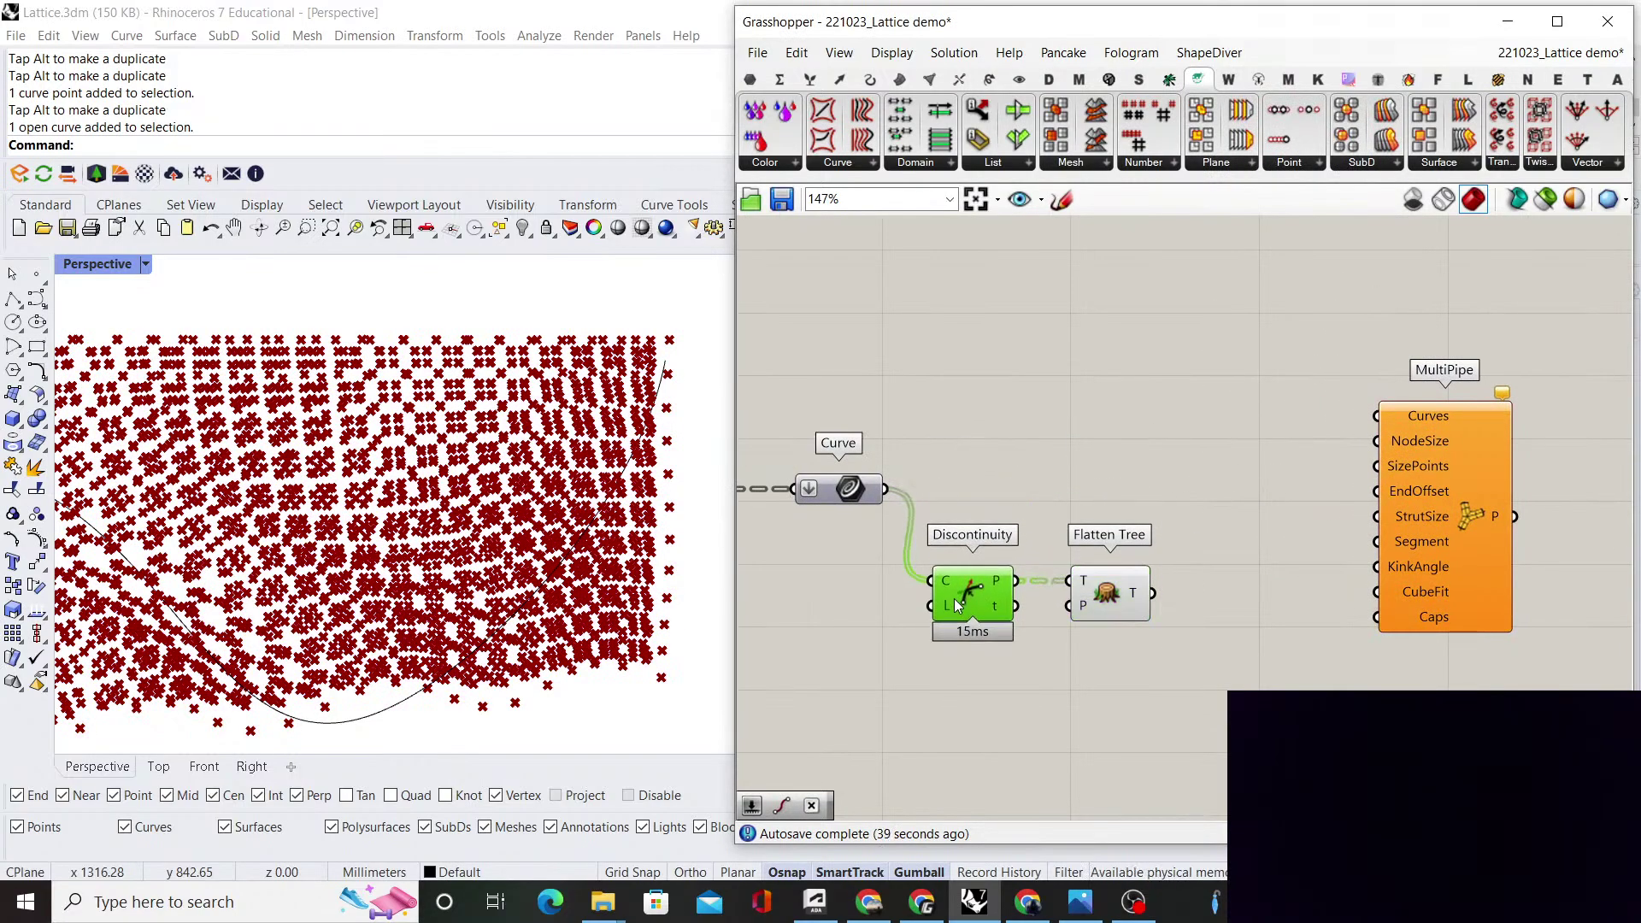
pyautogui.click(907, 547)
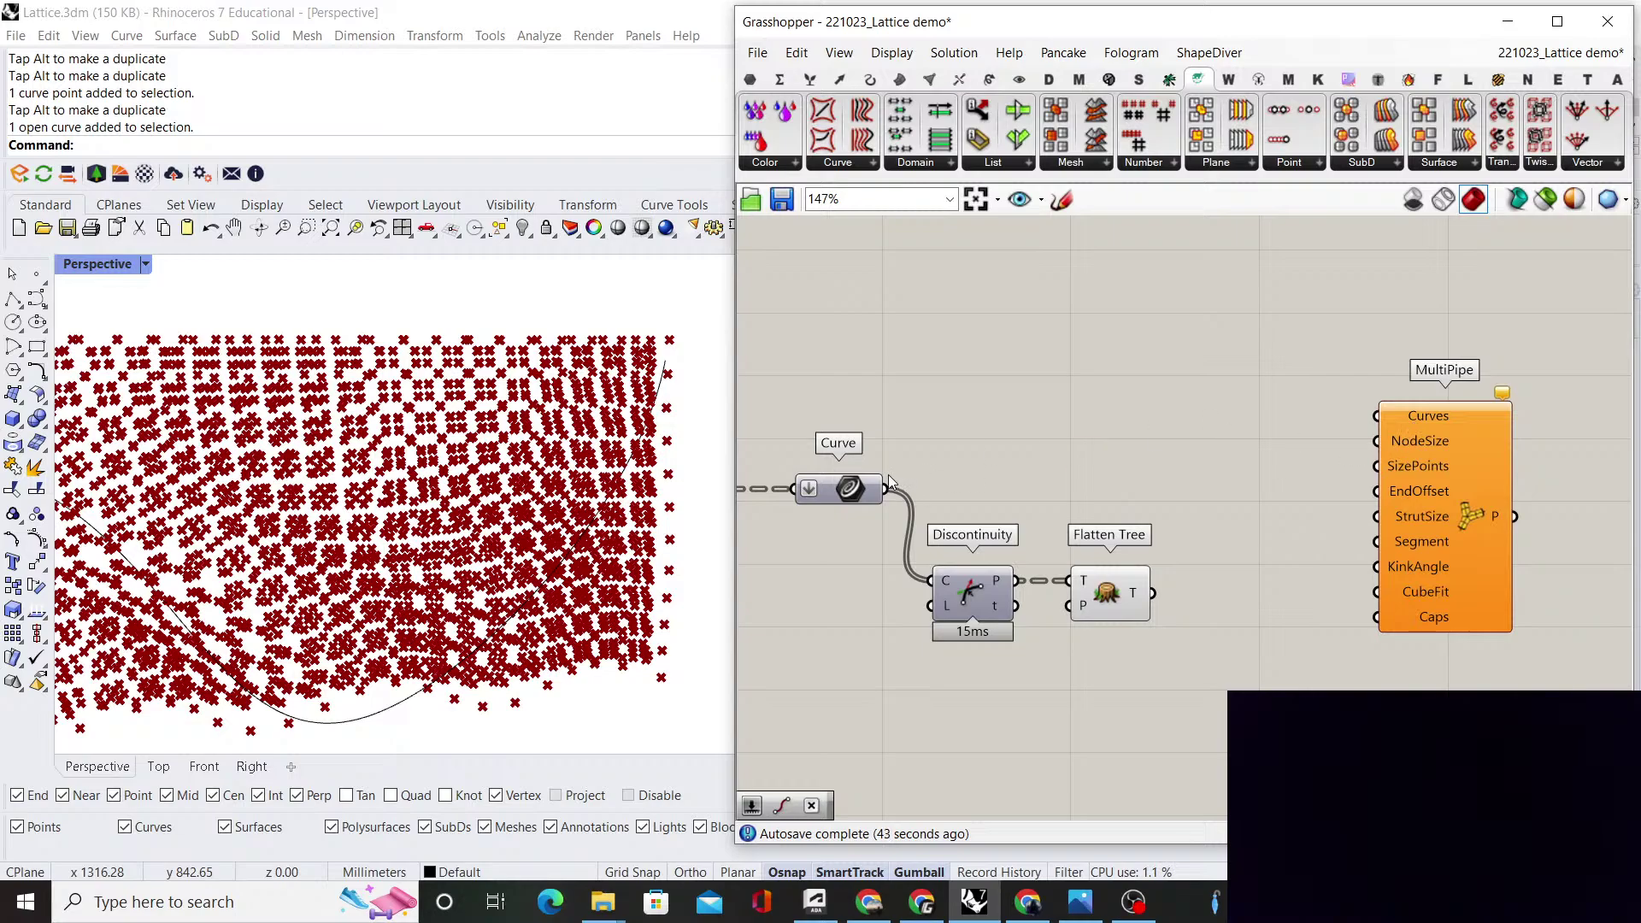
# Move MultiPipe farther from Flatten Tree to leave room between them
pyautogui.moveTo(885, 489); pyautogui.dragTo(1301, 445)
pyautogui.moveTo(1429, 495); pyautogui.dragTo(1444, 560)
pyautogui.moveTo(1314, 438); pyautogui.dragTo(1194, 391, button='right')
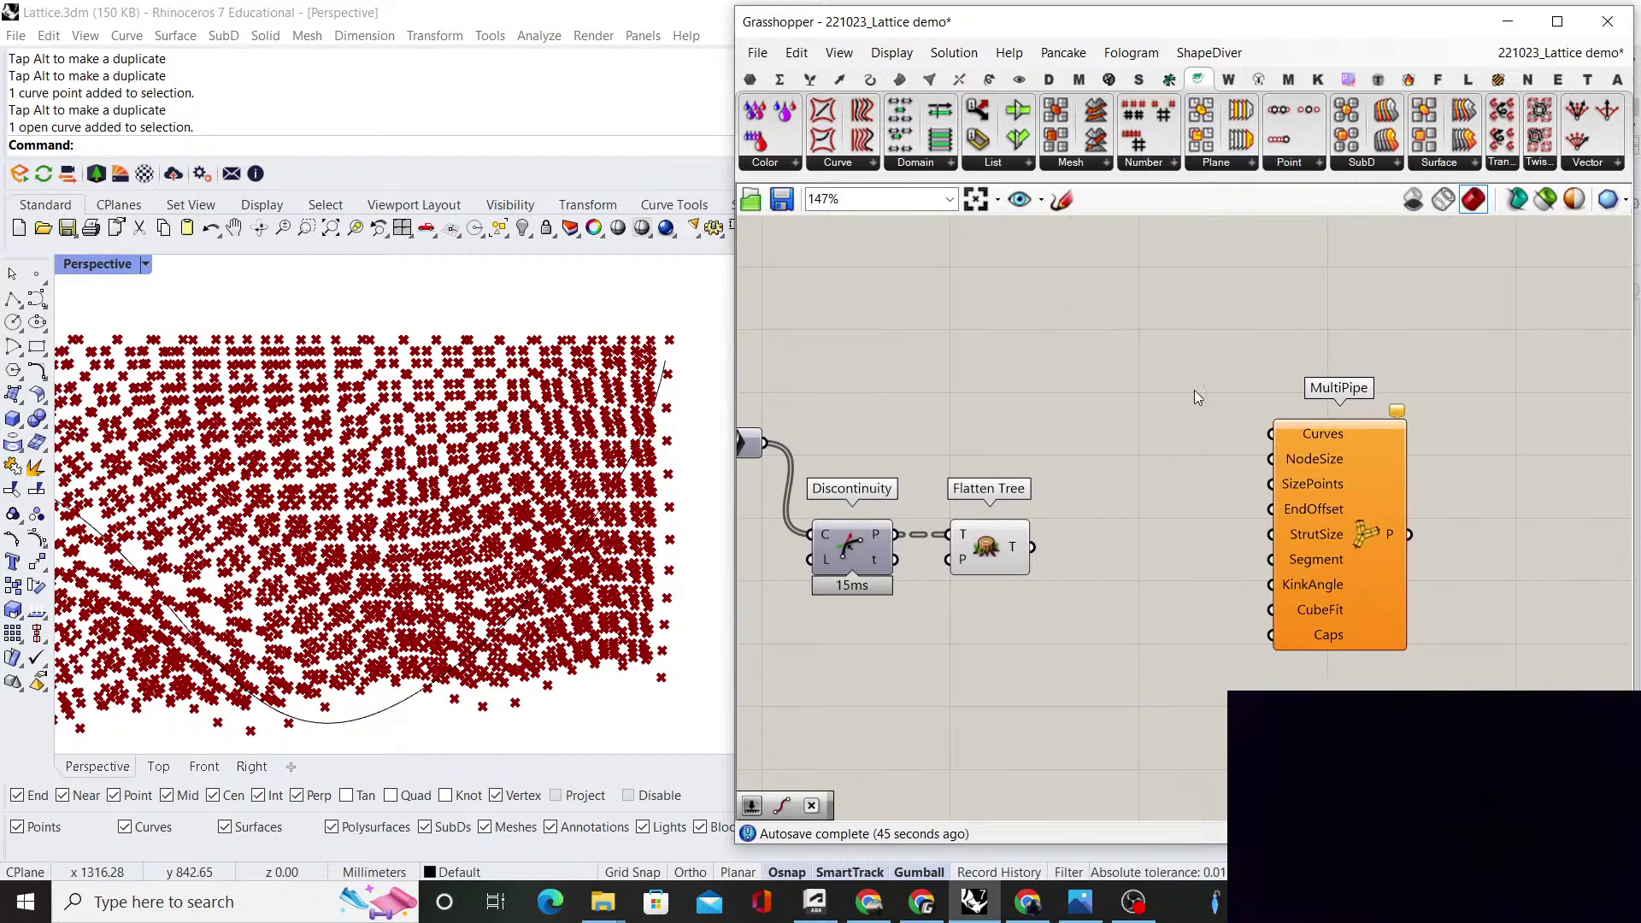
pyautogui.moveTo(1321, 489); pyautogui.dragTo(1416, 490)
pyautogui.click(1150, 639)
pyautogui.doubleClick(1128, 658)
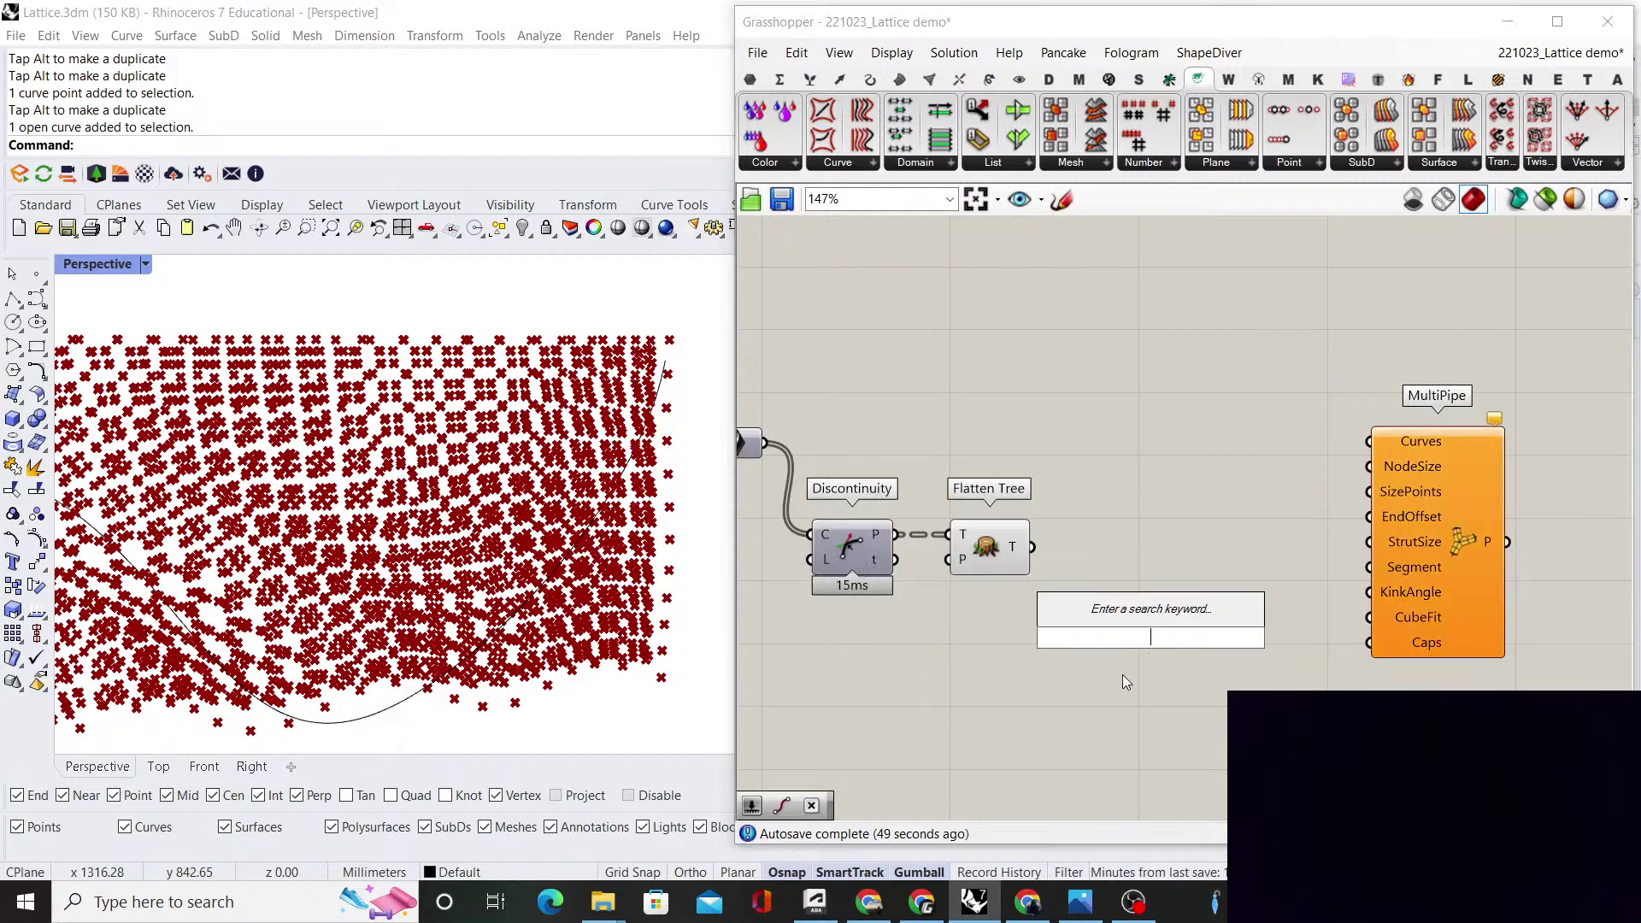
# Move the Domain start slider above the Domain end slider feeding the Construct Domain component
pyautogui.scroll(-4, 1121, 649)
pyautogui.scroll(-3, 1117, 566)
pyautogui.scroll(8, 988, 590)
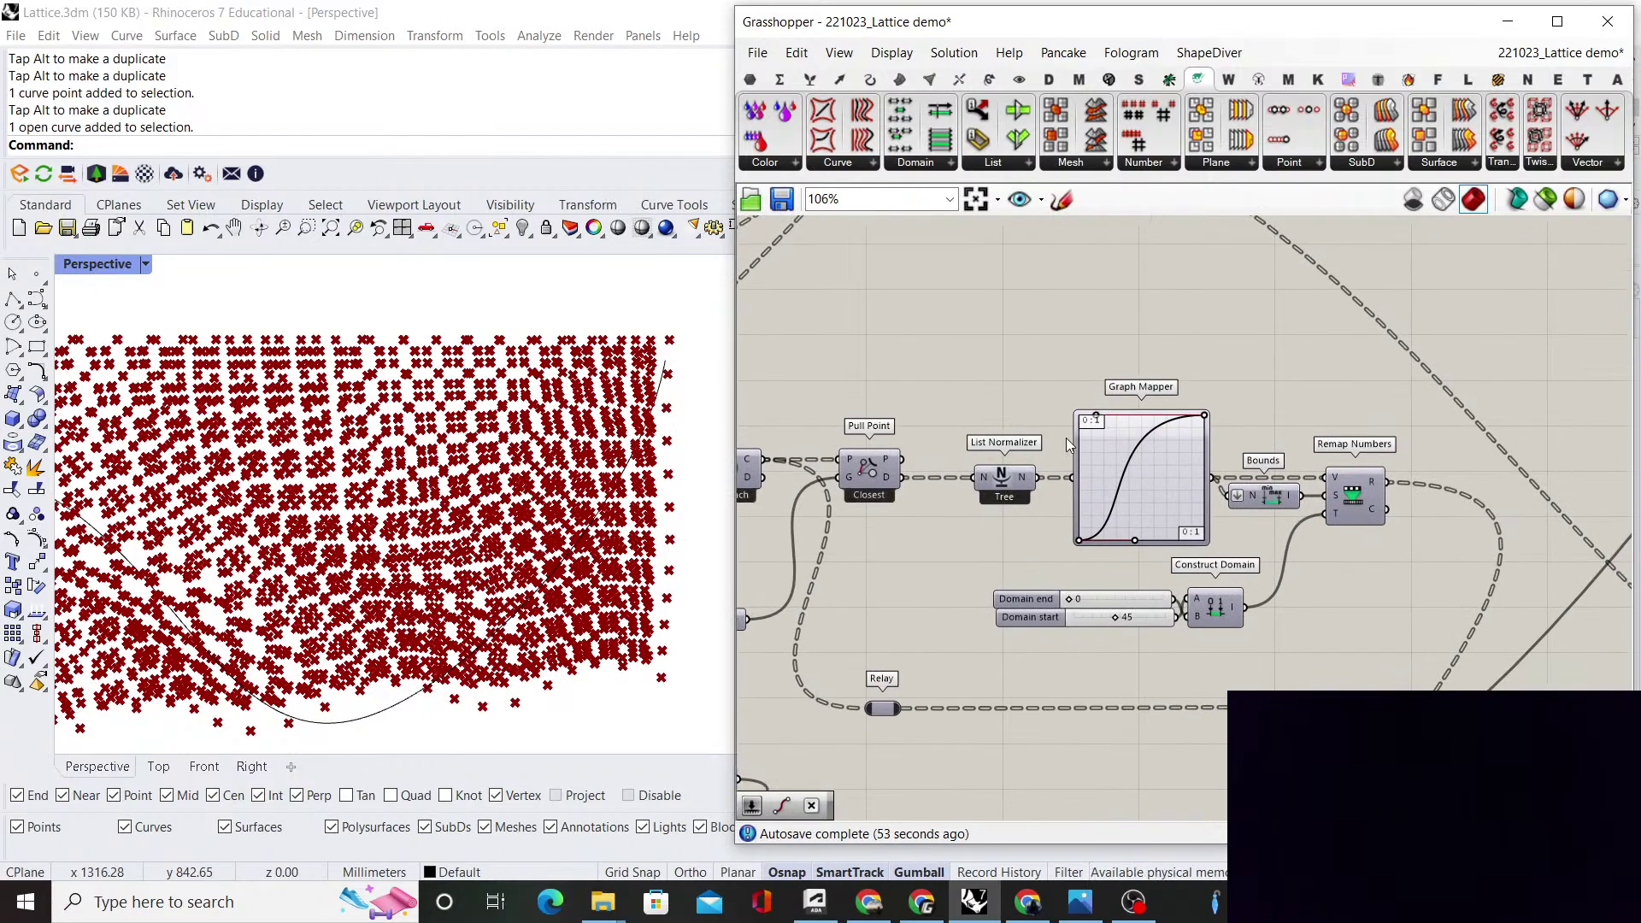
pyautogui.moveTo(1152, 623)
pyautogui.mouseDown()
pyautogui.moveTo(1147, 590)
pyautogui.moveTo(1151, 618)
pyautogui.moveTo(1155, 601)
pyautogui.mouseUp()
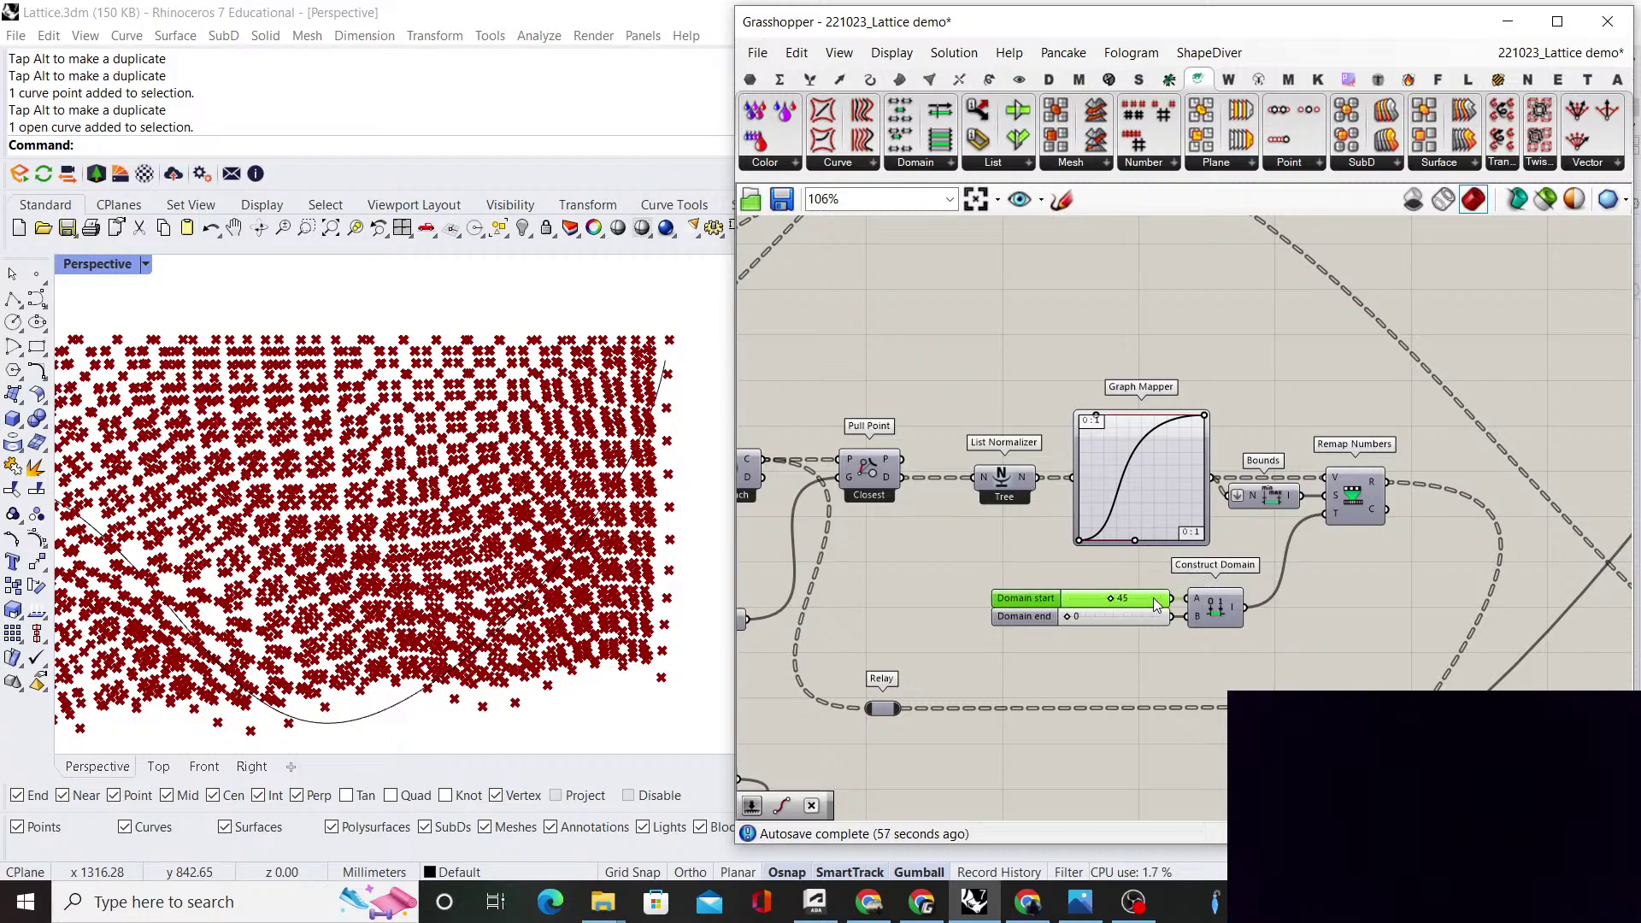
pyautogui.click(1215, 548)
# Duplicate the chain from Pull Point to Remap Numbers, including its Construct Domain and sliders, and place the copy below Flatten Tree
pyautogui.scroll(-2, 1216, 547)
pyautogui.moveTo(1355, 627); pyautogui.dragTo(964, 419)
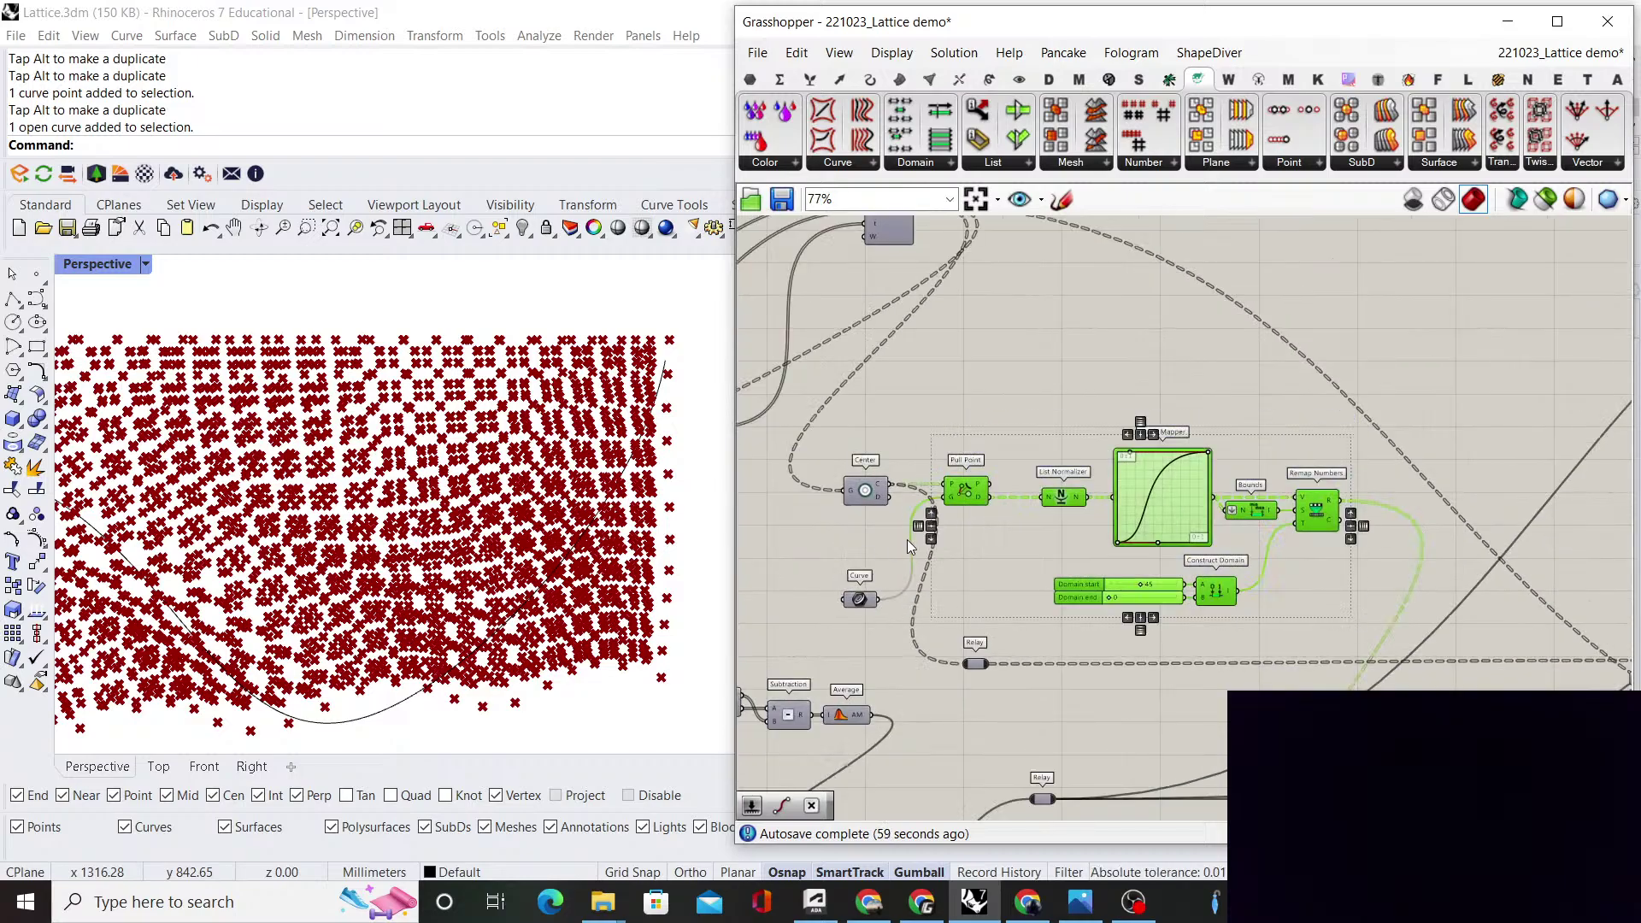
pyautogui.moveTo(968, 494); pyautogui.dragTo(1182, 518)
pyautogui.click(1399, 403)
pyautogui.scroll(2, 1367, 367)
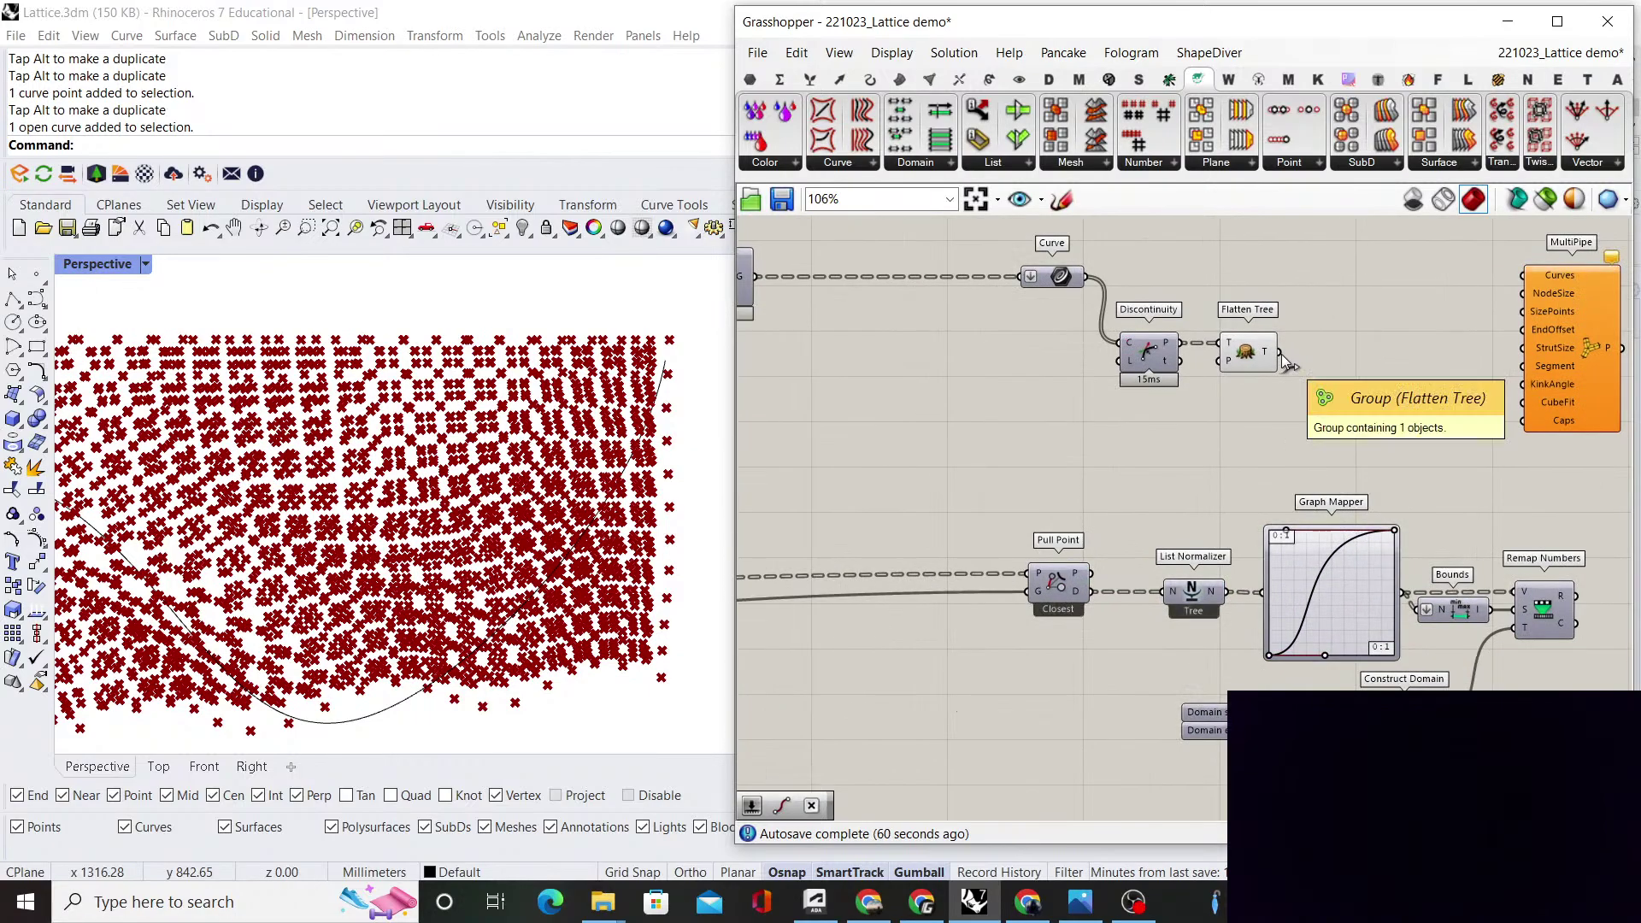
# Connect Flatten Tree's T output to the P input of the duplicated Pull Point
pyautogui.moveTo(1278, 351); pyautogui.dragTo(1029, 577)
pyautogui.scroll(-3, 1166, 561)
pyautogui.scroll(3, 1530, 574)
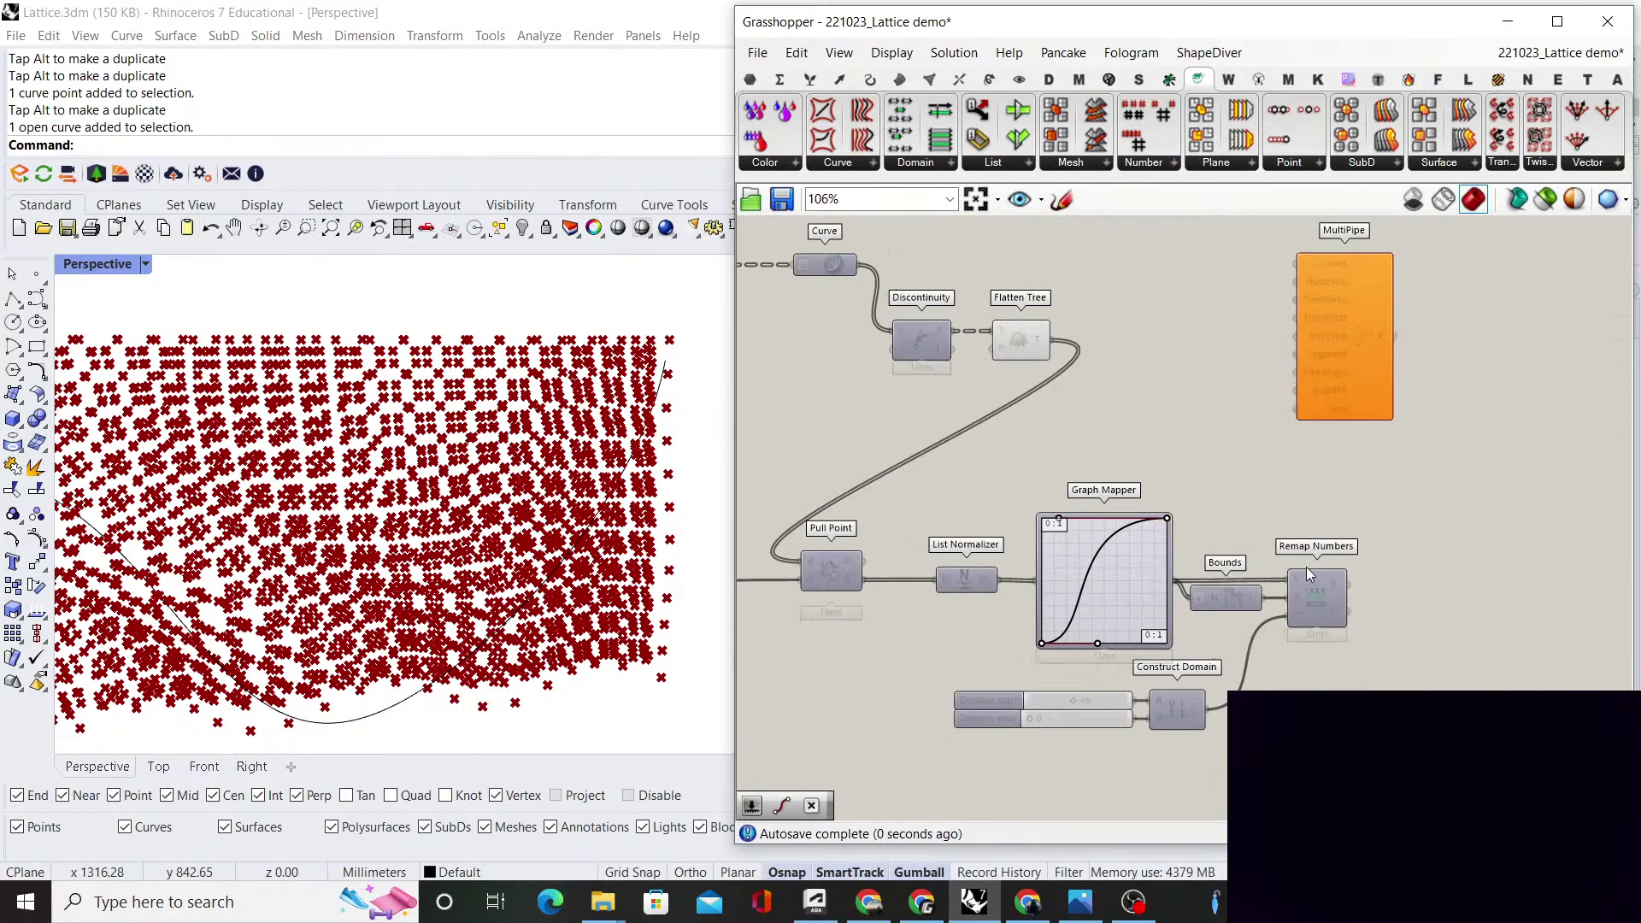
# Set the duplicated Domain start slider's value to 5
pyautogui.scroll(3, 1095, 728)
pyautogui.doubleClick(1089, 679)
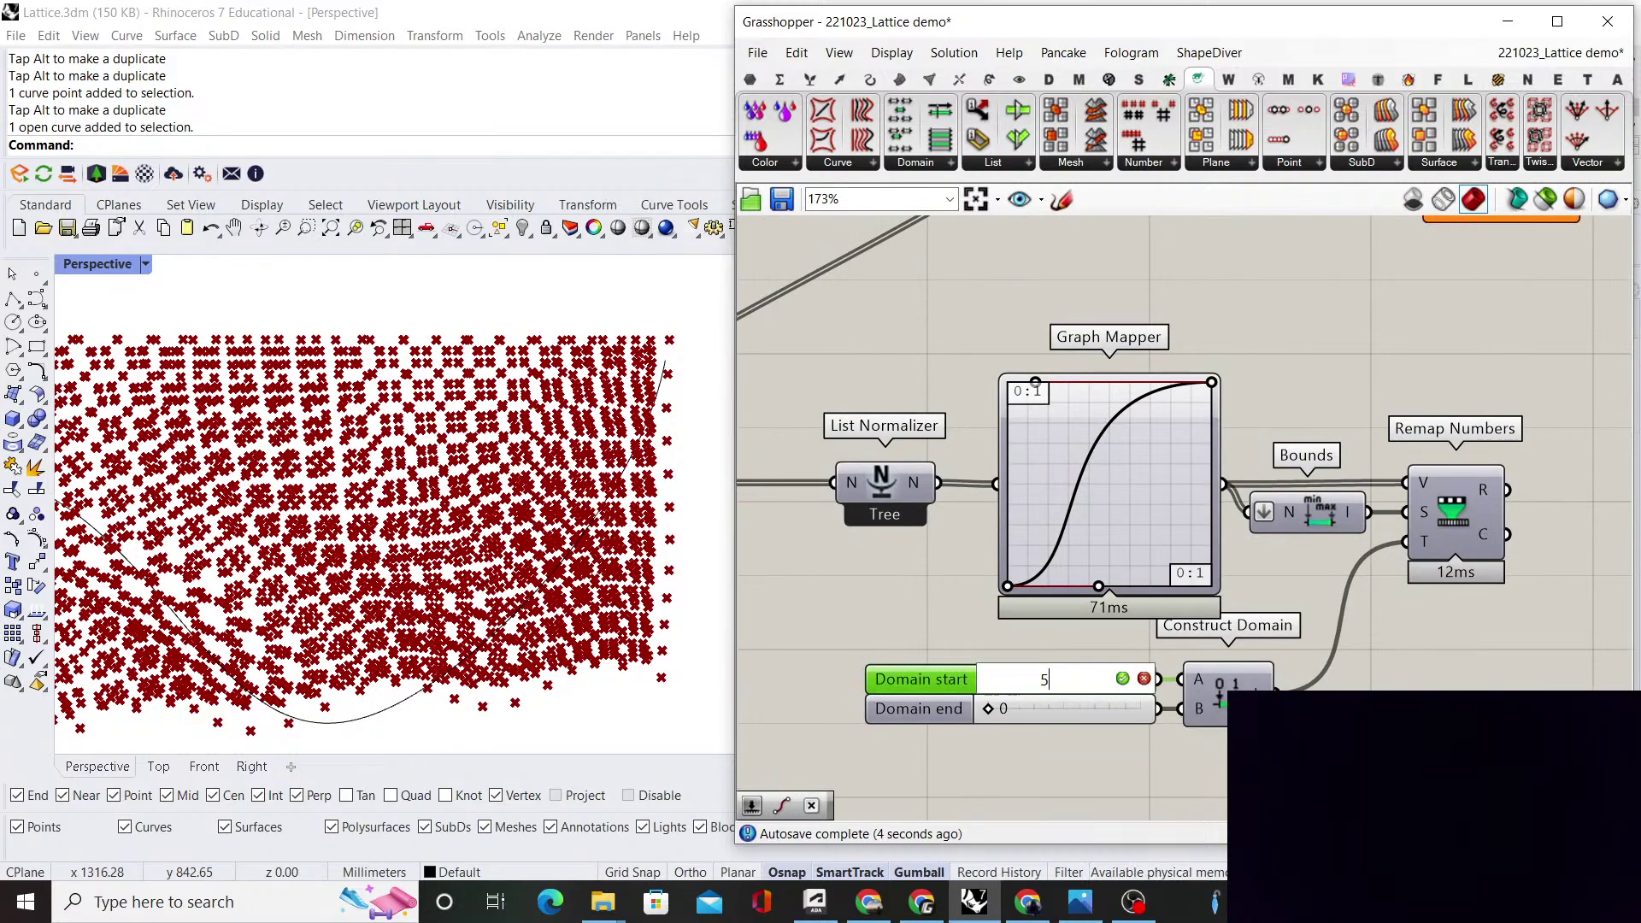
pyautogui.write('5')
pyautogui.press('Return')
pyautogui.scroll(-3, 1088, 658)
pyautogui.scroll(4, 1101, 654)
# Give the duplicated Domain start slider a maximum of 10, R rounding and 1 digit of accuracy
pyautogui.rightClick(1101, 654)
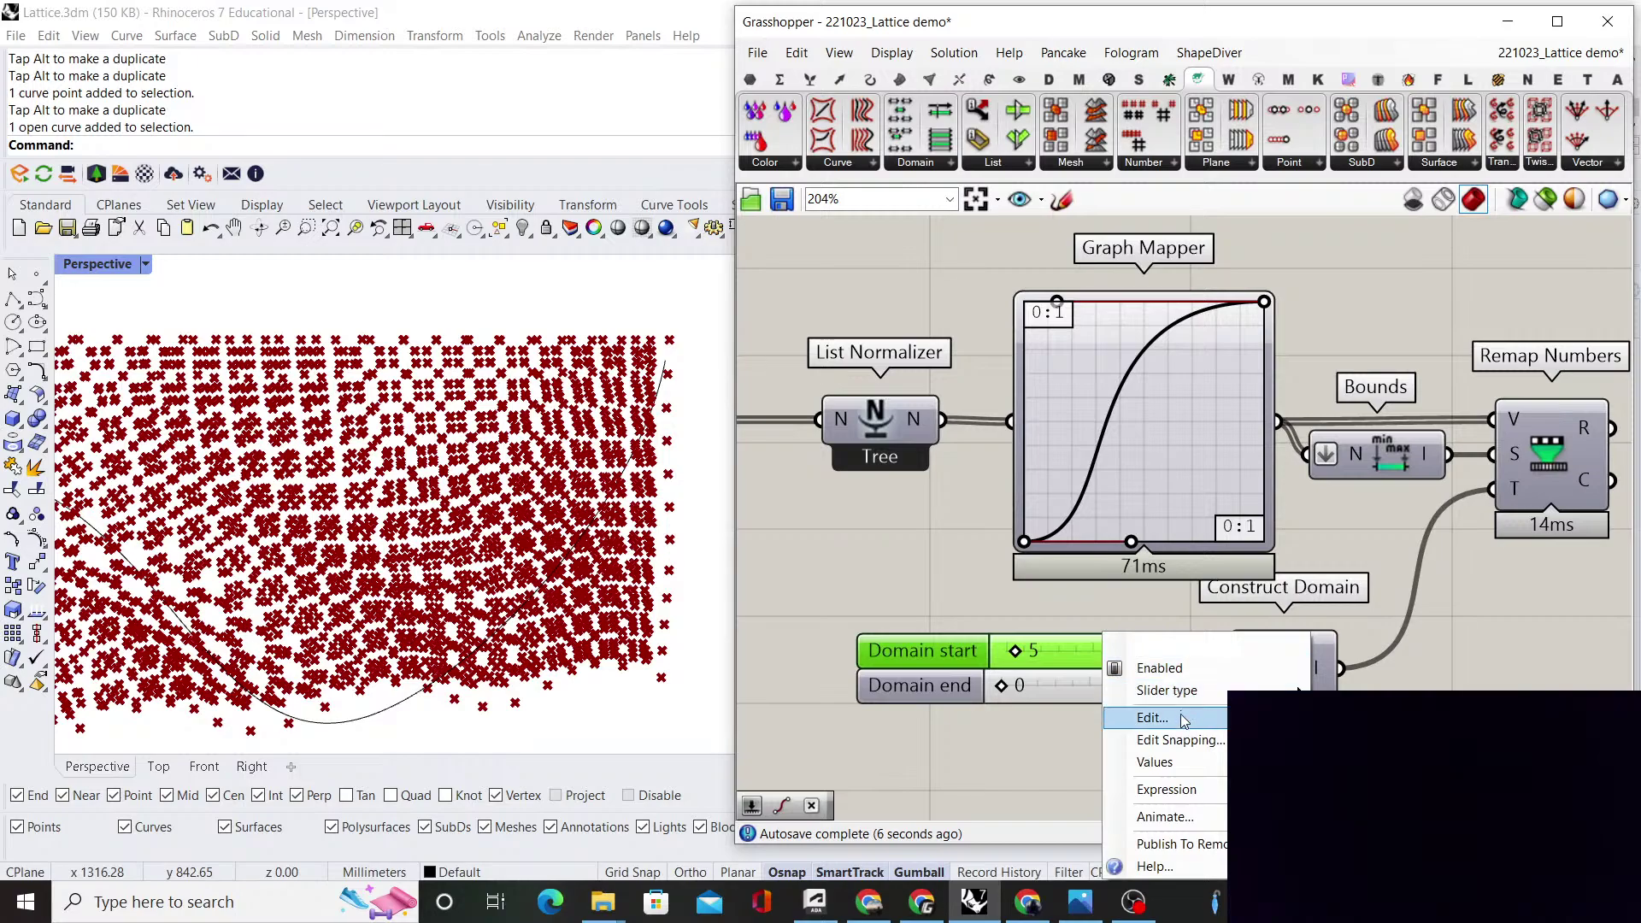
pyautogui.click(1183, 720)
pyautogui.click(1180, 706)
pyautogui.write('10')
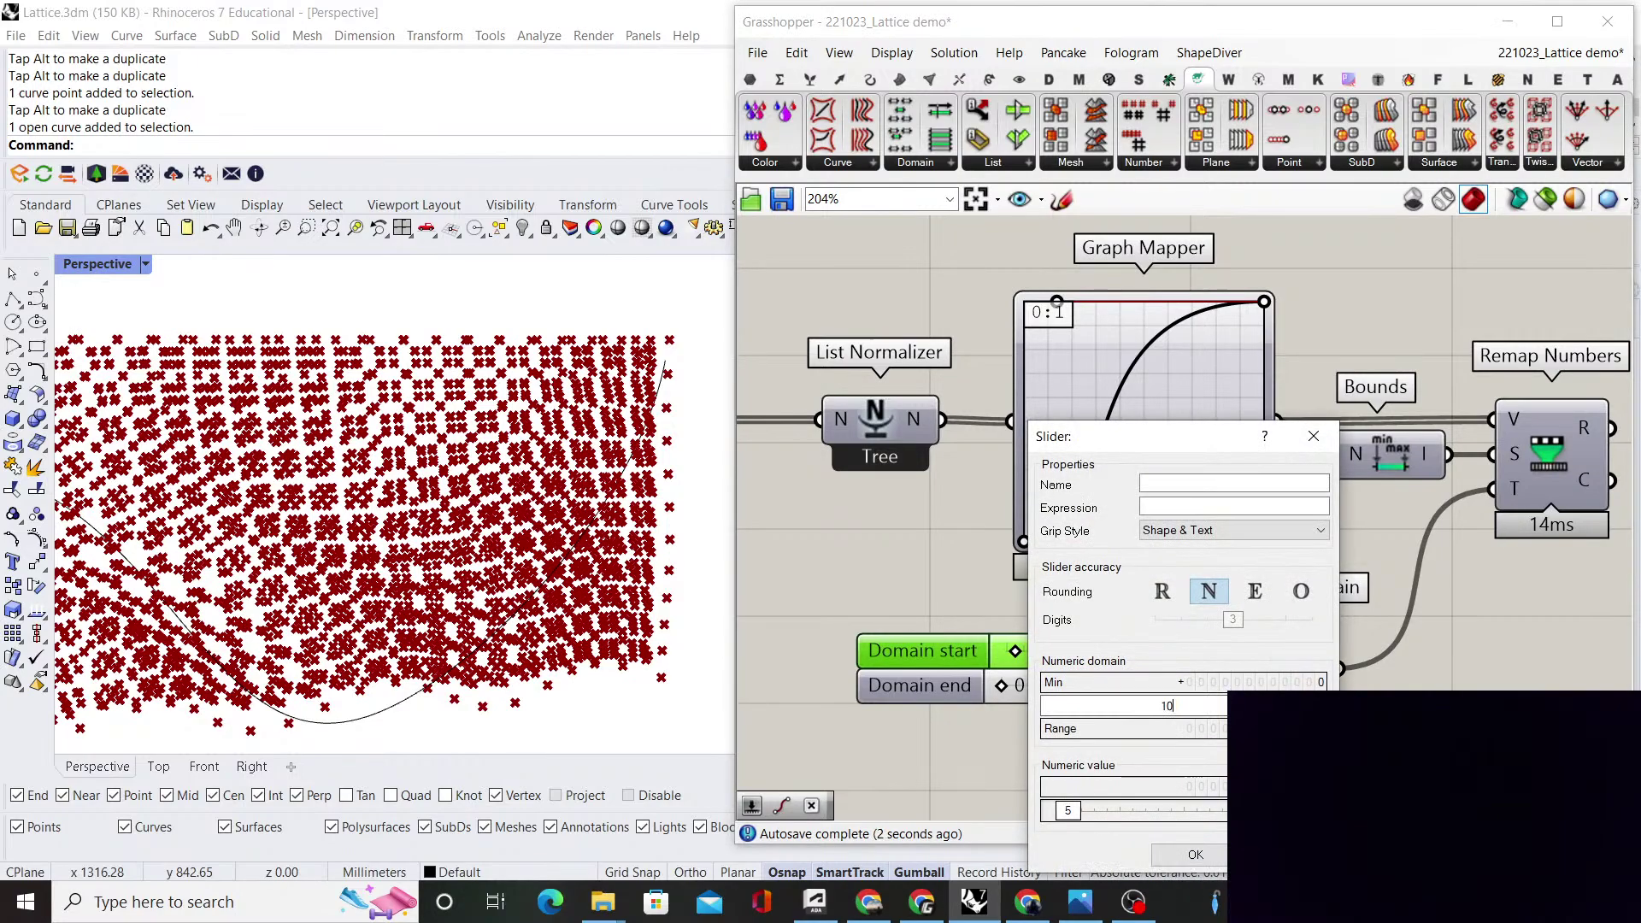
pyautogui.press('Return')
pyautogui.click(1163, 592)
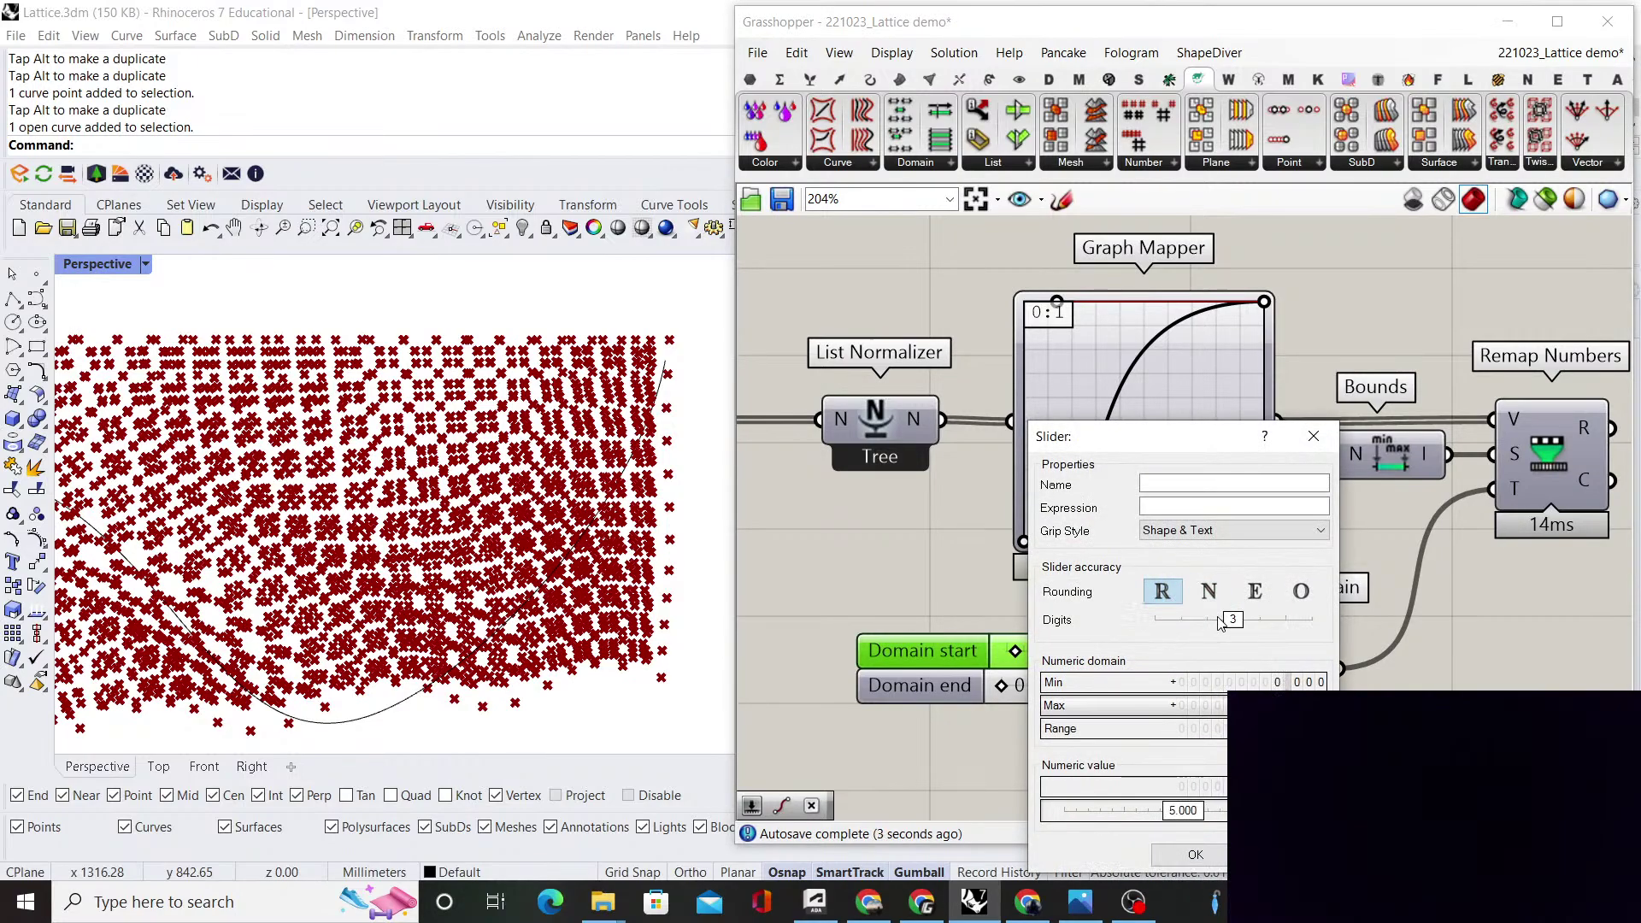
pyautogui.moveTo(1227, 628); pyautogui.dragTo(1183, 621)
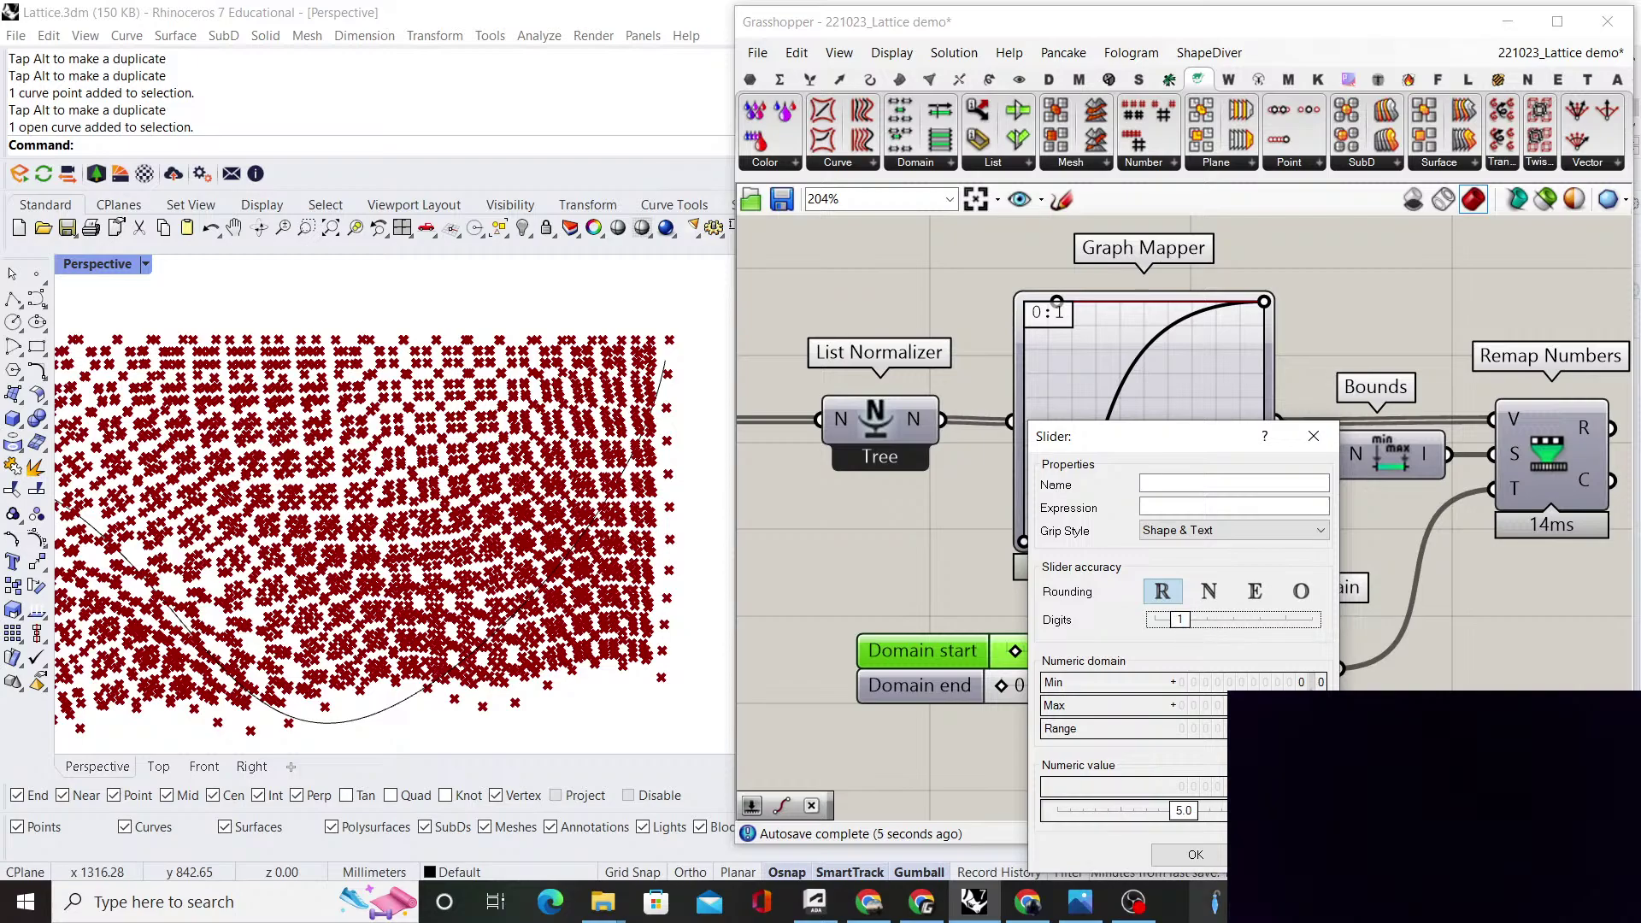
pyautogui.click(1195, 855)
pyautogui.scroll(-4, 1198, 595)
pyautogui.scroll(2, 1198, 595)
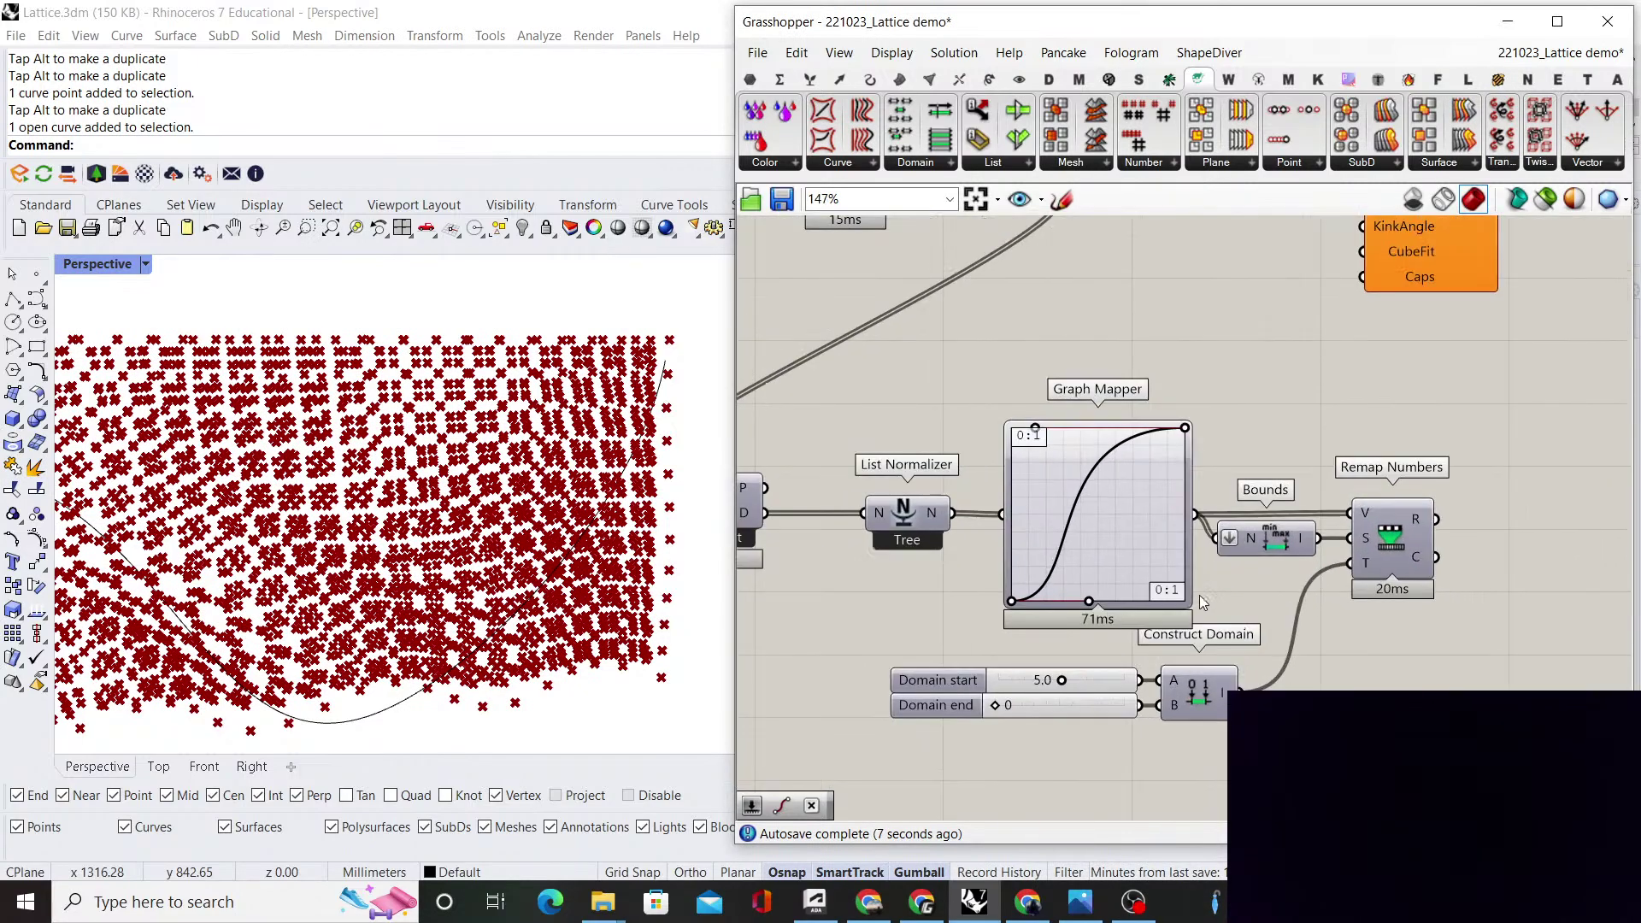
# Add a number slider of 0.5 below the duplicated Domain end slider
pyautogui.doubleClick(1069, 704)
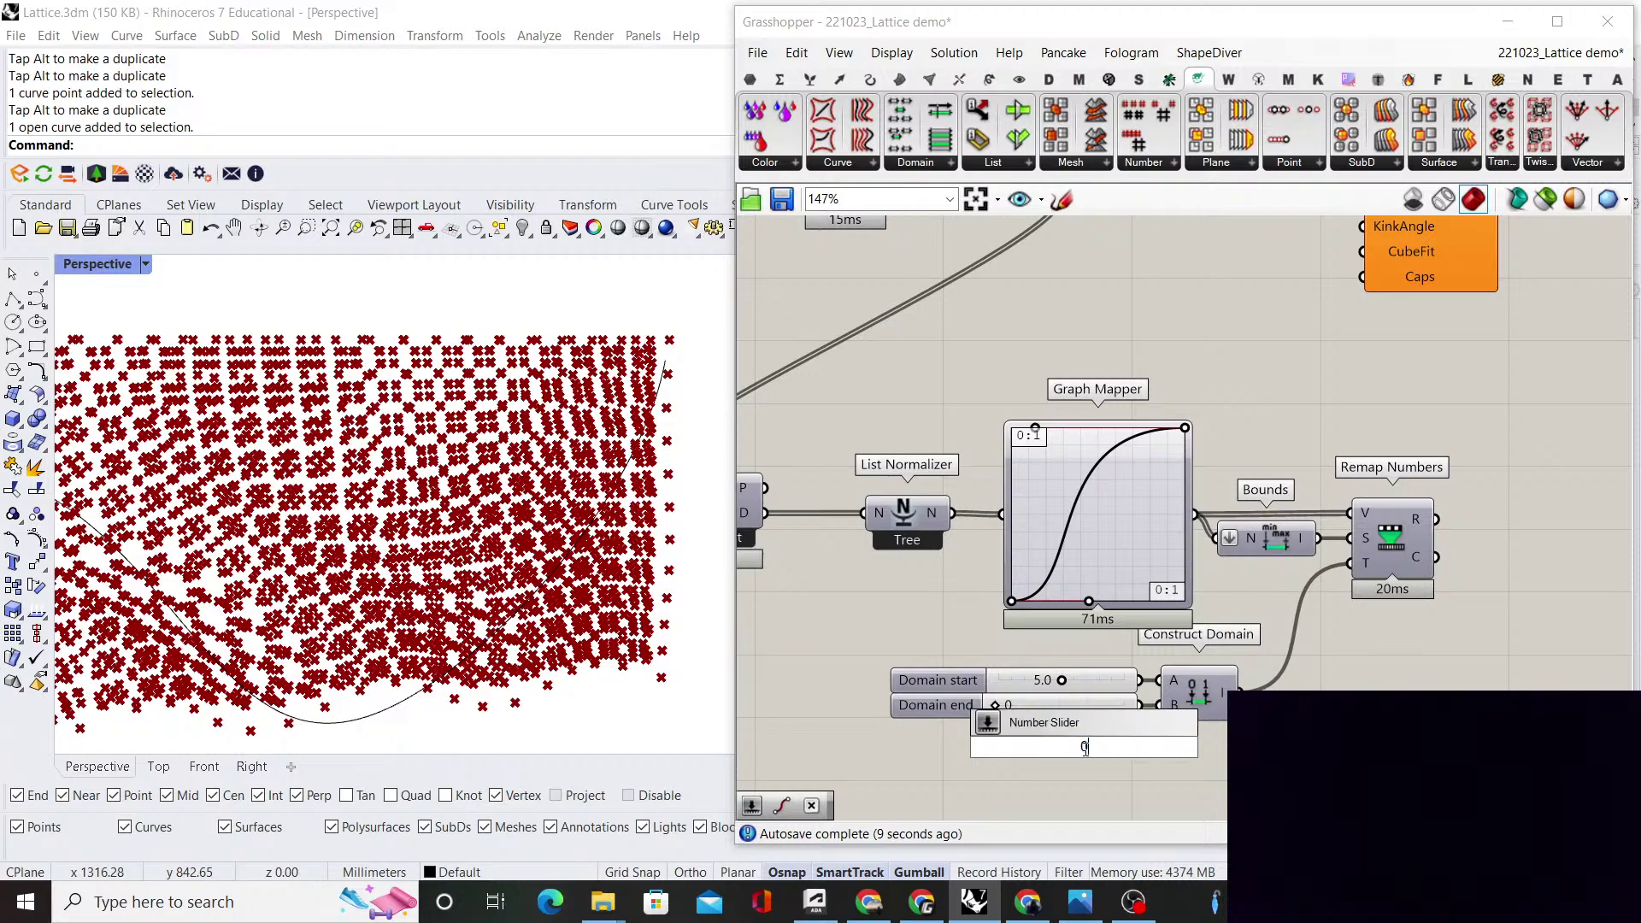
pyautogui.write('.5')
pyautogui.press('Return')
pyautogui.scroll(2, 1127, 755)
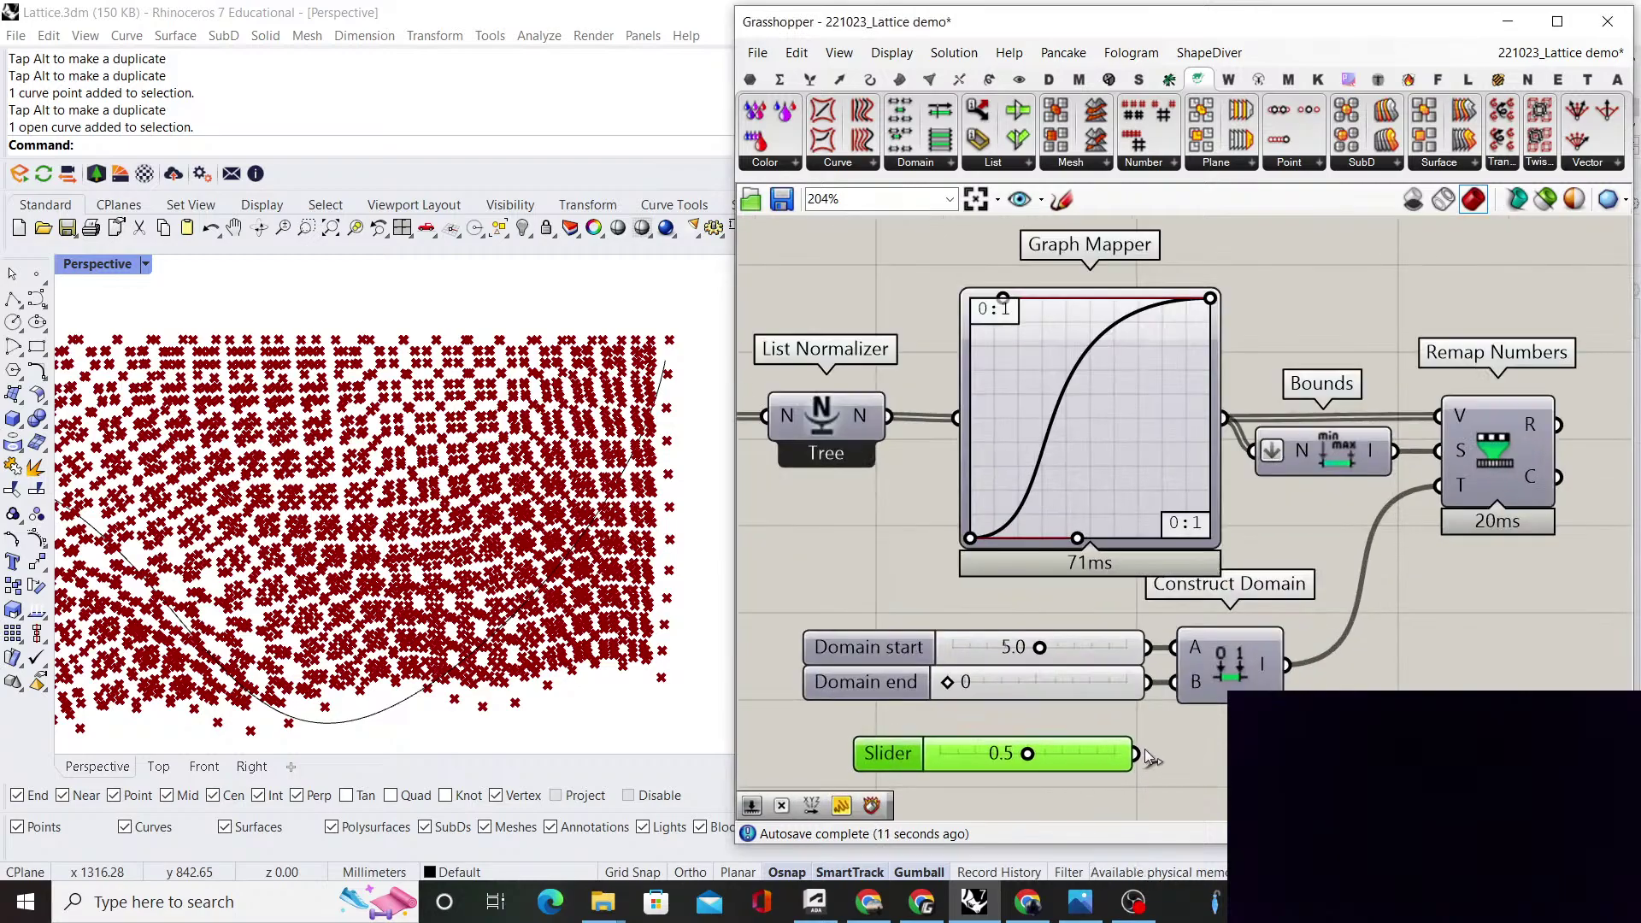
# Replace the duplicated Domain end slider with the new 0.5 slider, feeding Construct Domain's B input
pyautogui.moveTo(1168, 675); pyautogui.dragTo(1168, 677)
pyautogui.click(1134, 689)
pyautogui.press('Delete')
pyautogui.moveTo(1142, 752); pyautogui.dragTo(1093, 682)
pyautogui.scroll(-3, 1092, 680)
pyautogui.scroll(1, 1187, 443)
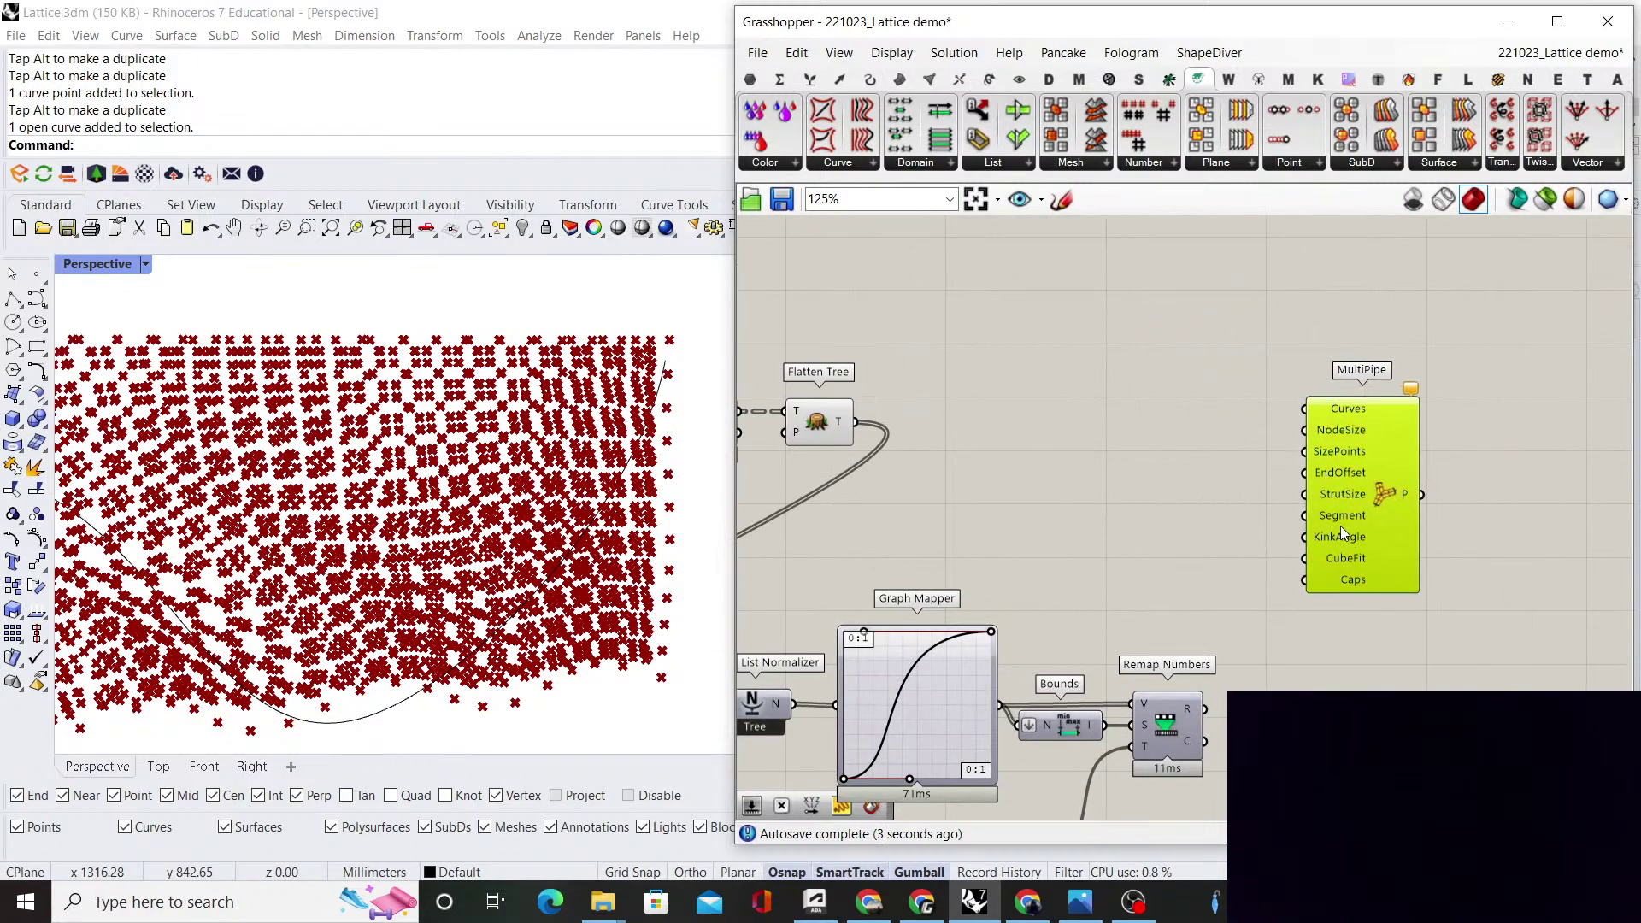
# Disable the MultiPipe component and connect the Curve output to its Curves input
pyautogui.press('space')
pyautogui.click(1312, 440)
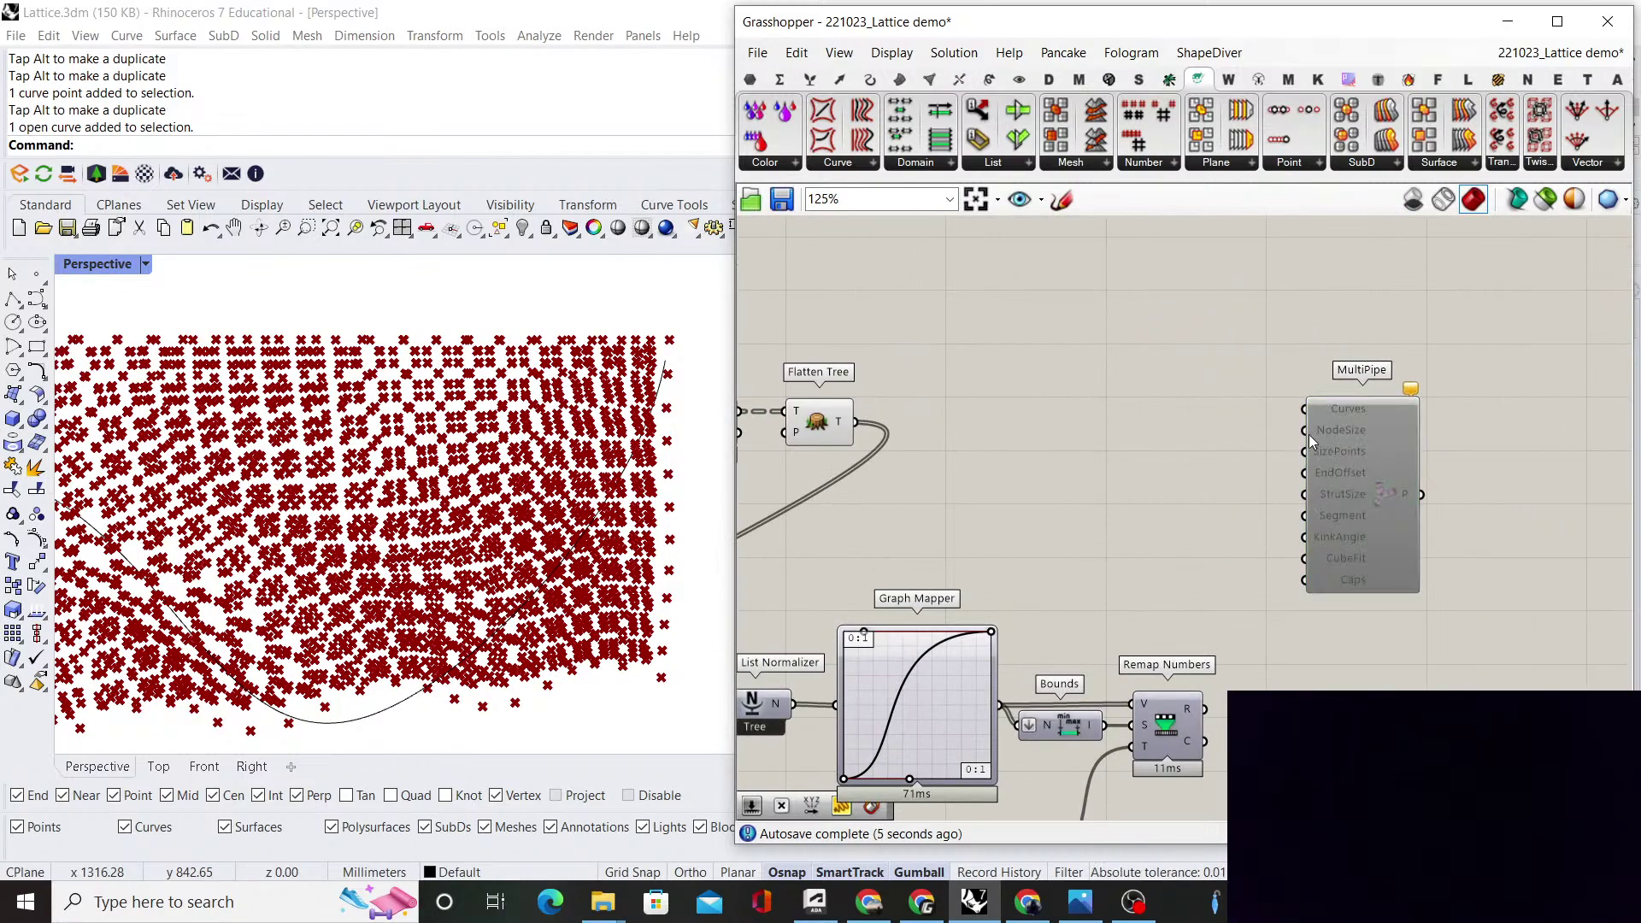
pyautogui.moveTo(930, 446); pyautogui.dragTo(1034, 422, button='right')
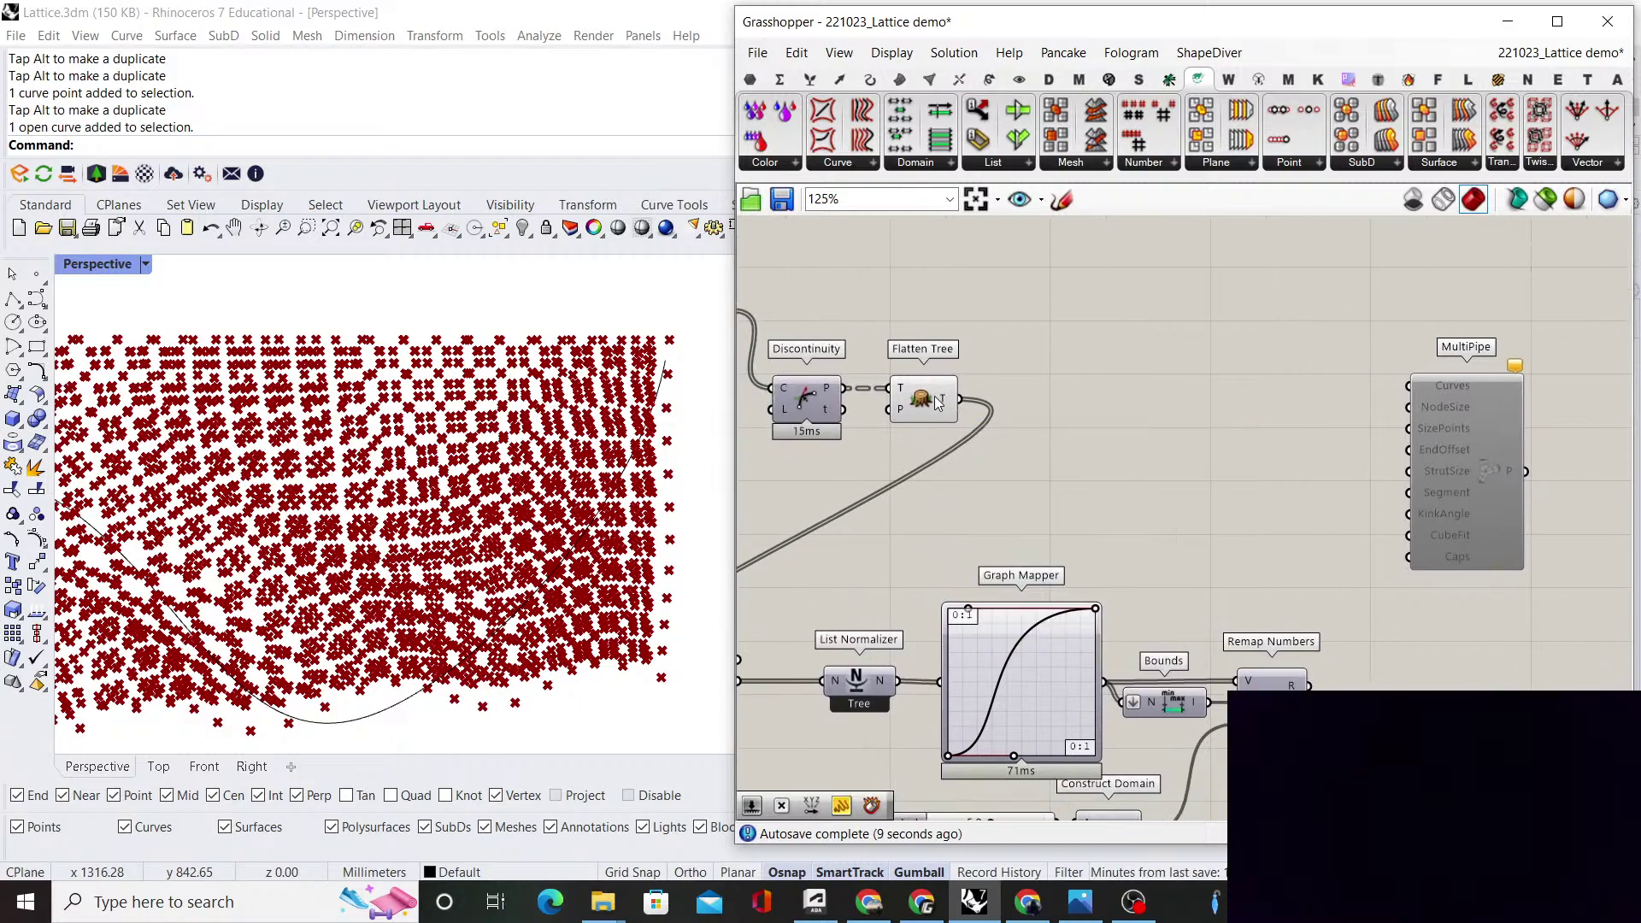
pyautogui.moveTo(912, 363); pyautogui.dragTo(1112, 393, button='right')
pyautogui.moveTo(938, 344); pyautogui.dragTo(1527, 362)
pyautogui.scroll(-1, 1180, 376)
pyautogui.click(1525, 422)
pyautogui.click(1429, 527)
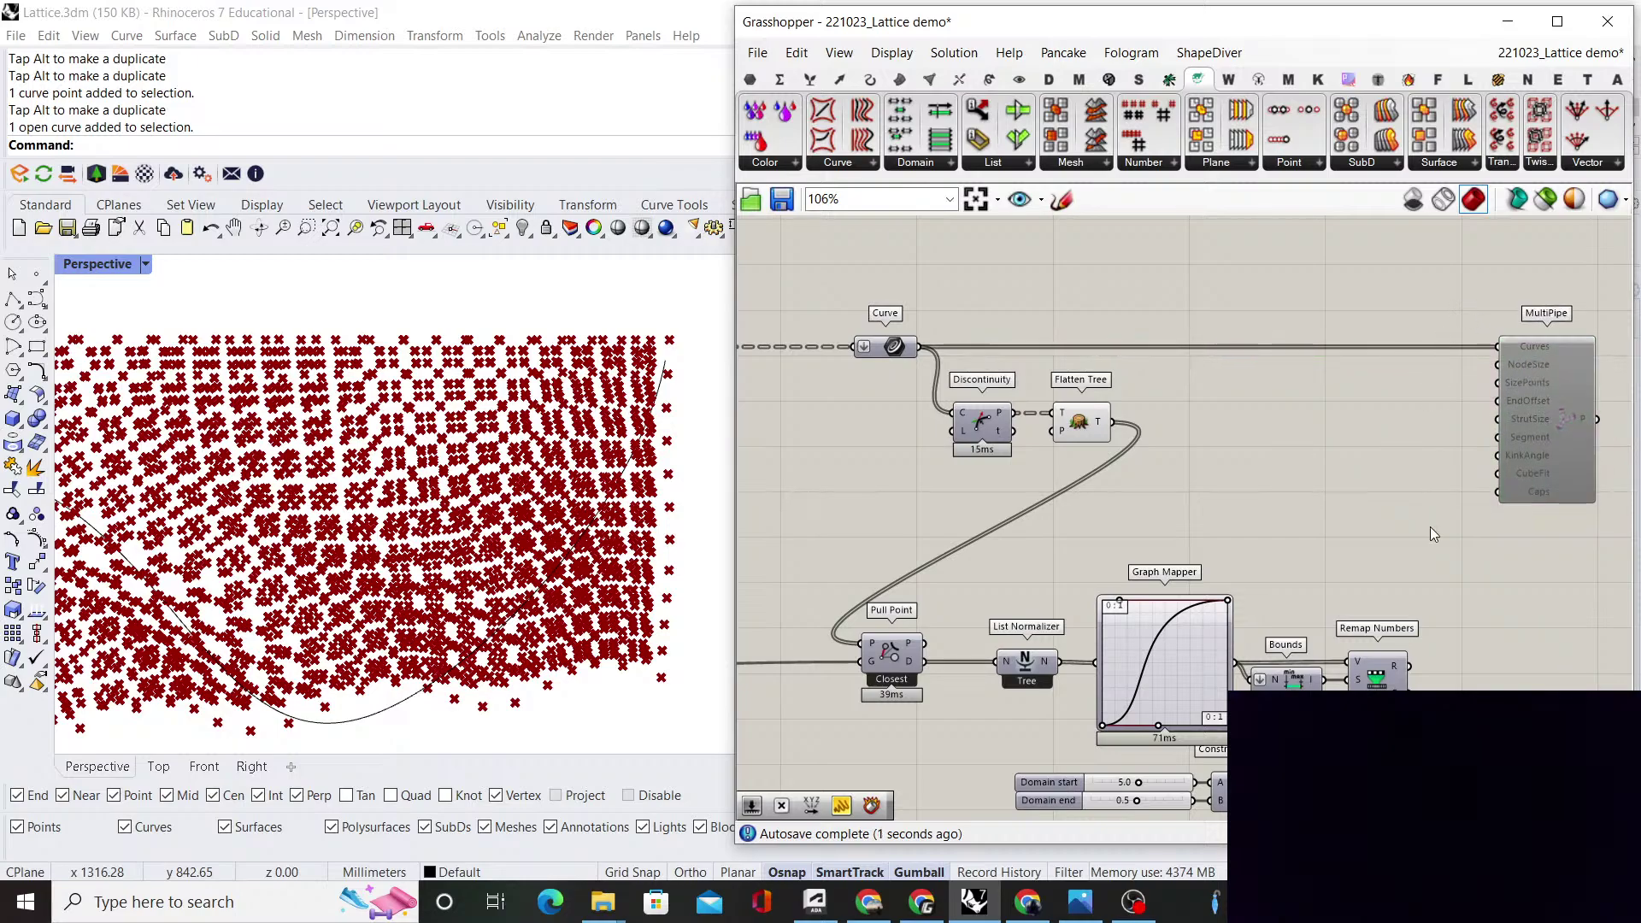
# Connect Remap Numbers' R output to MultiPipe's NodeSize input and Flatten Tree's T output to SizePoints
pyautogui.moveTo(1408, 666); pyautogui.dragTo(1473, 374)
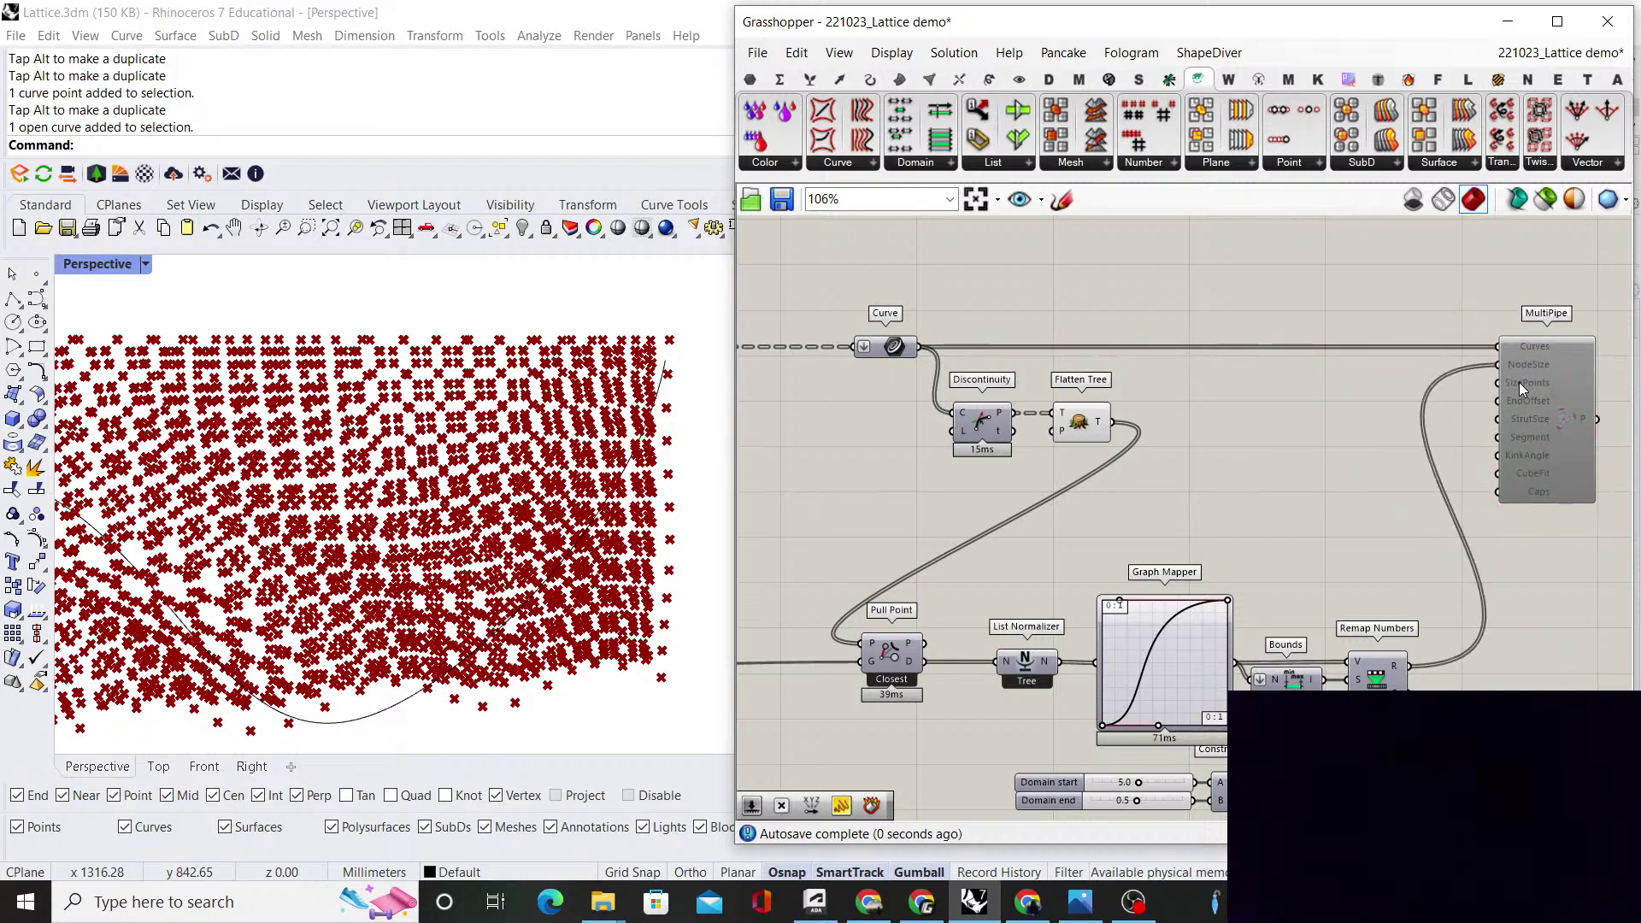
pyautogui.moveTo(1110, 422); pyautogui.dragTo(1497, 382)
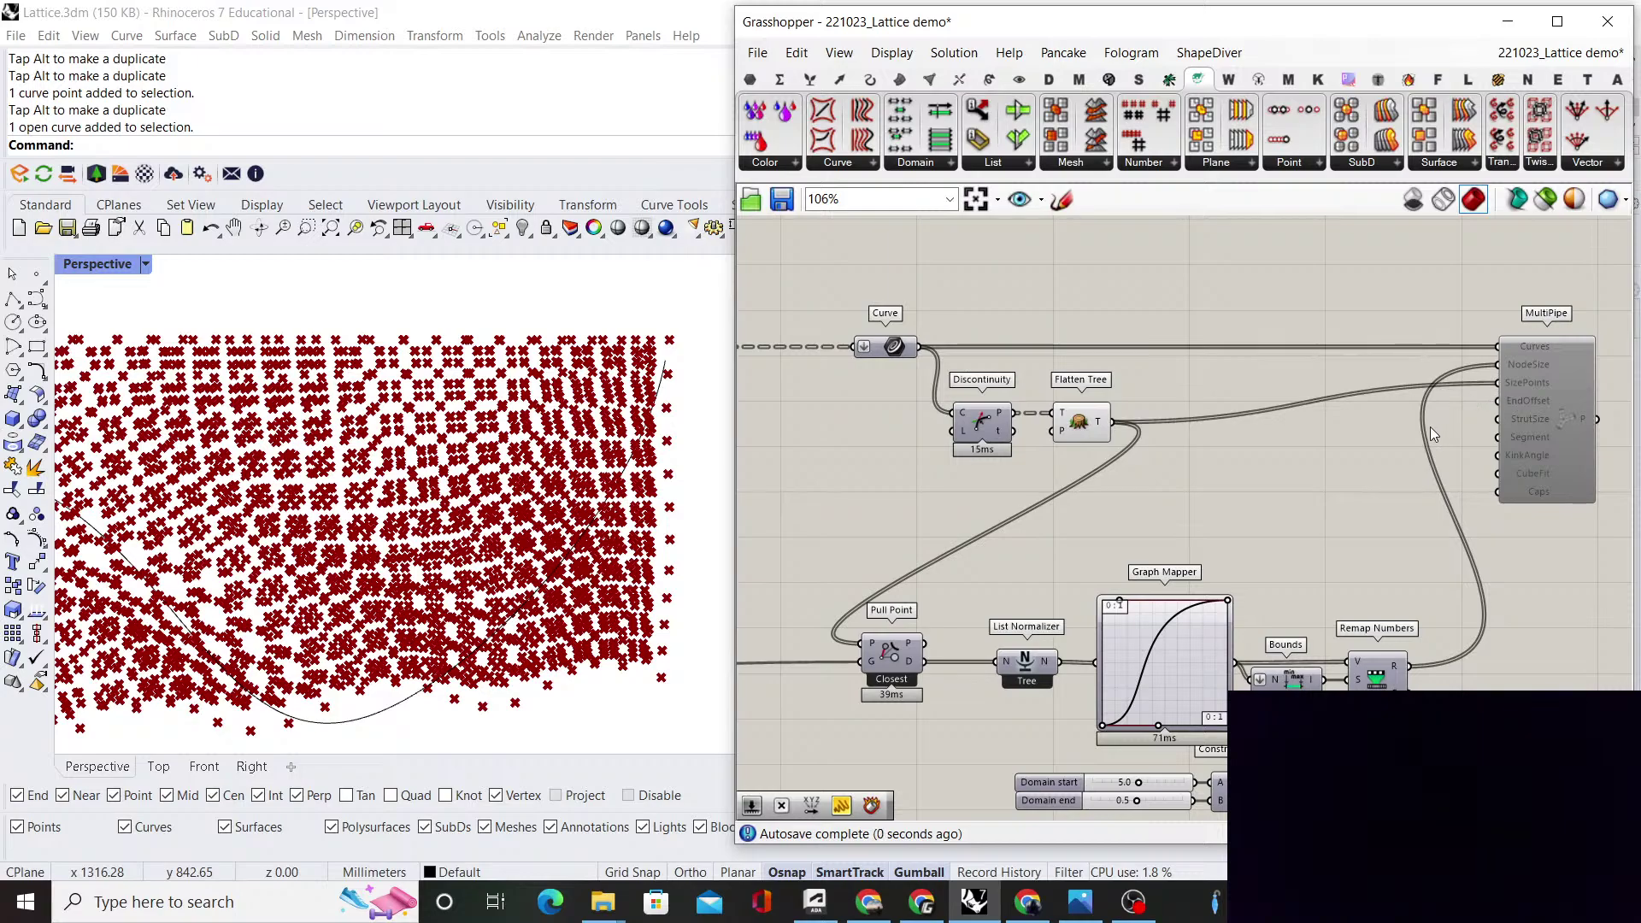
pyautogui.scroll(-1, 1429, 427)
pyautogui.moveTo(1431, 491); pyautogui.dragTo(1292, 524, button='right')
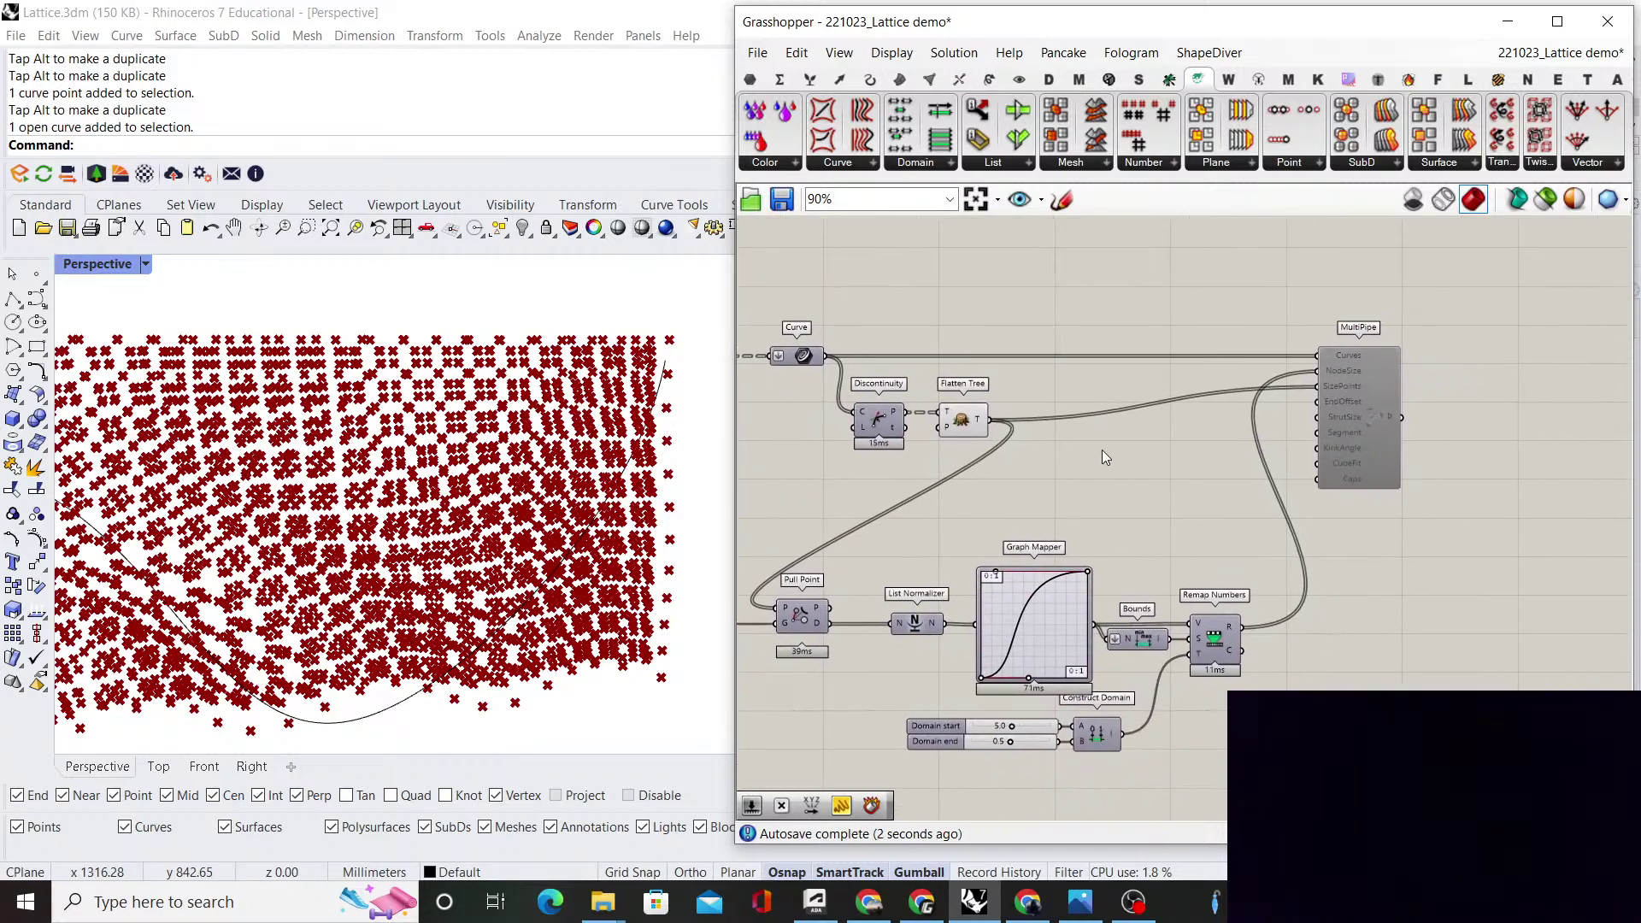
# Straighten the Flatten Tree wire to SizePoints and line Discontinuity up beside it
pyautogui.scroll(3, 1102, 458)
pyautogui.click(1115, 412)
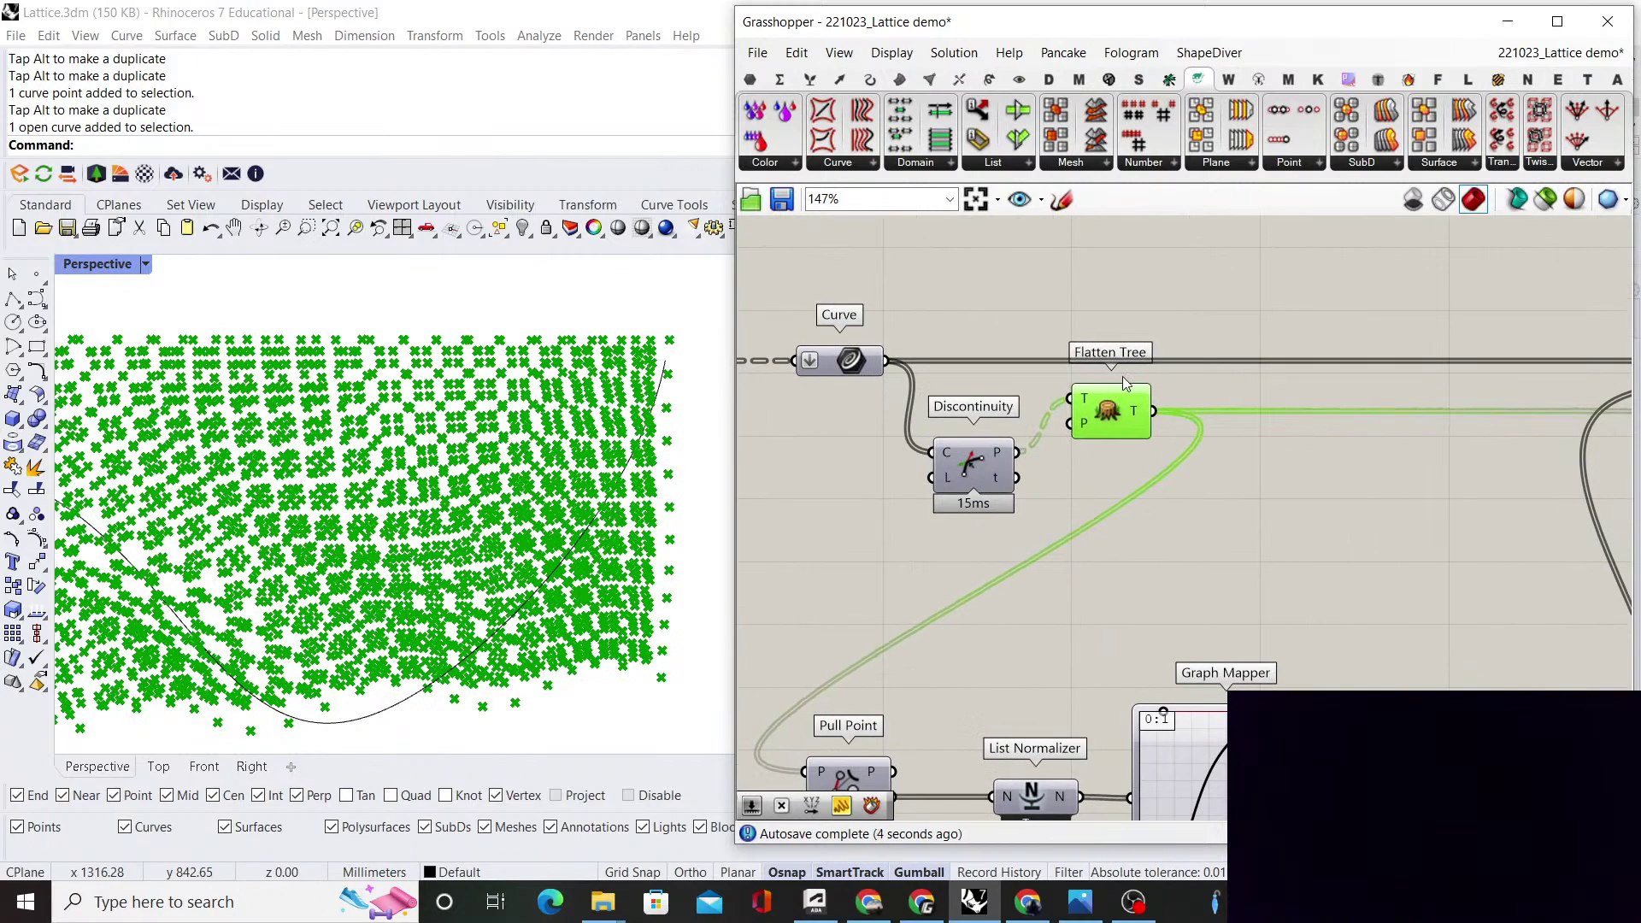
pyautogui.moveTo(980, 456); pyautogui.dragTo(981, 400)
pyautogui.click(1069, 327)
pyautogui.scroll(-5, 1103, 346)
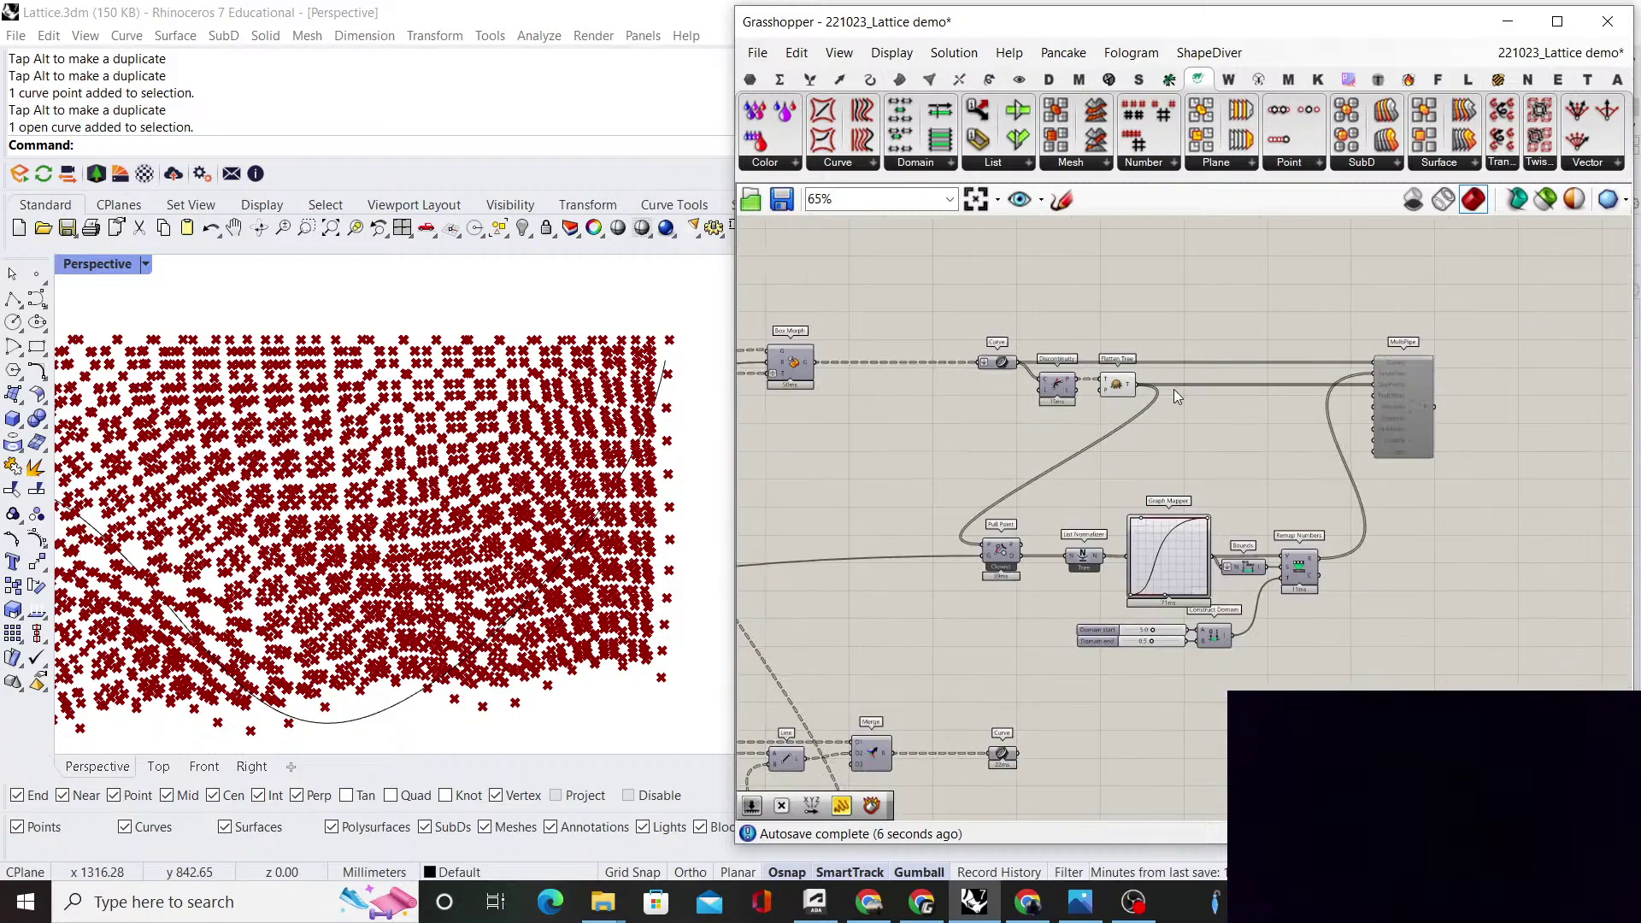
# Shift the Curve, Discontinuity and Flatten Tree components closer to Box Morph, keeping them in a compact row
pyautogui.moveTo(1173, 388); pyautogui.dragTo(1188, 414, button='right')
pyautogui.scroll(5, 983, 386)
pyautogui.scroll(-3, 1044, 389)
pyautogui.moveTo(1045, 389); pyautogui.dragTo(1214, 414, button='right')
pyautogui.scroll(2, 1214, 413)
pyautogui.moveTo(1215, 419); pyautogui.dragTo(1057, 420)
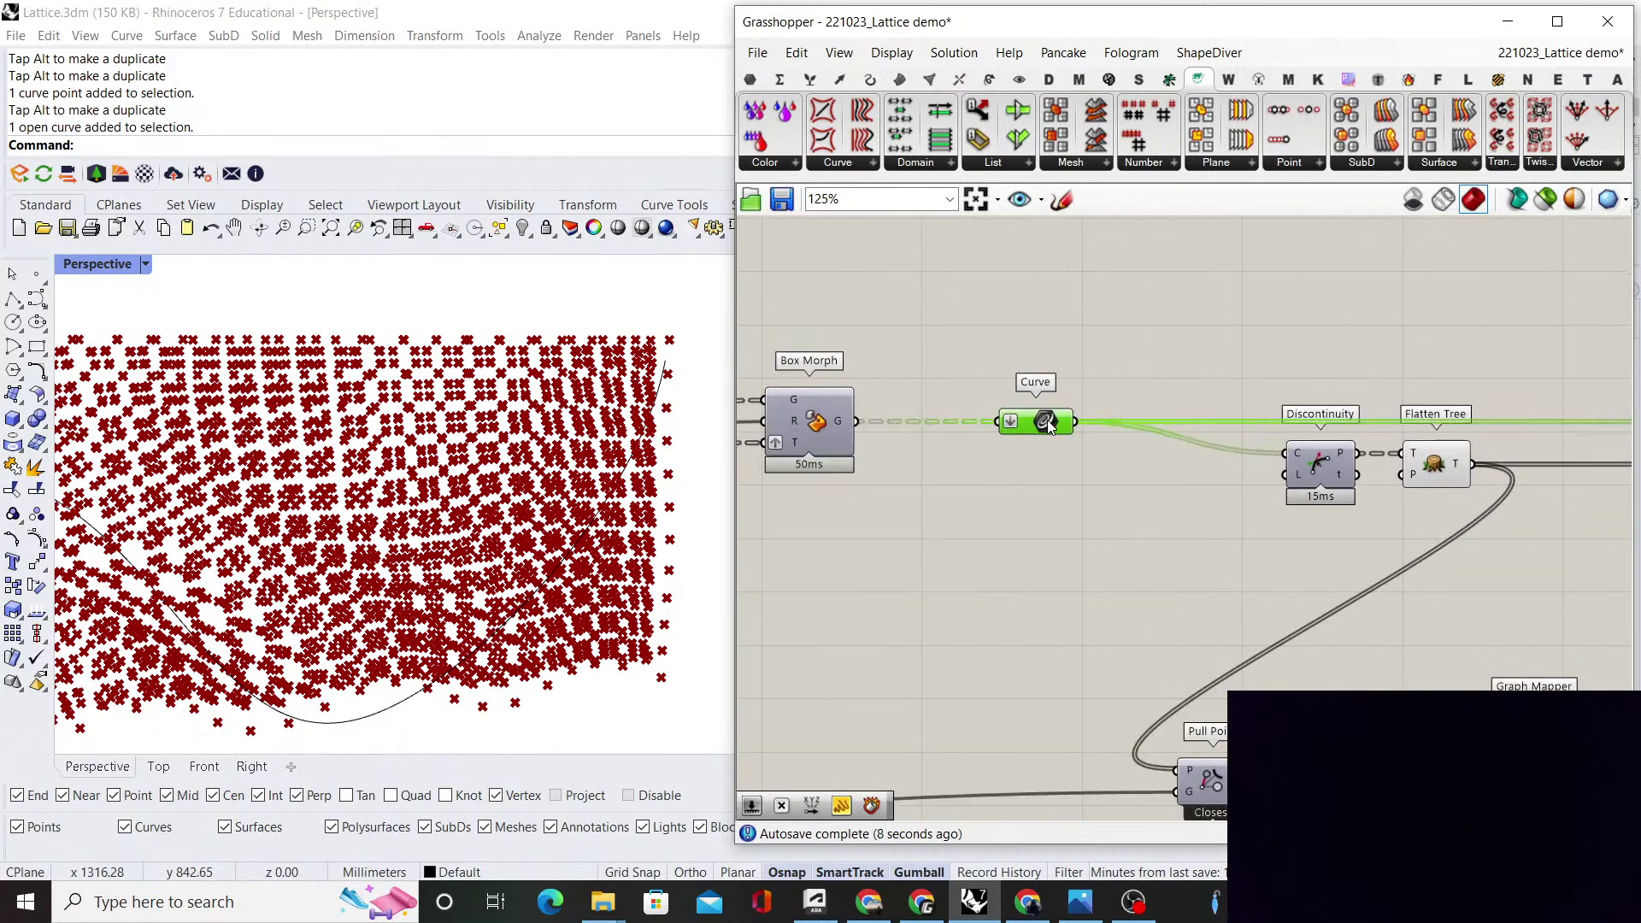
pyautogui.click(1168, 387)
pyautogui.moveTo(1287, 461); pyautogui.dragTo(1198, 461)
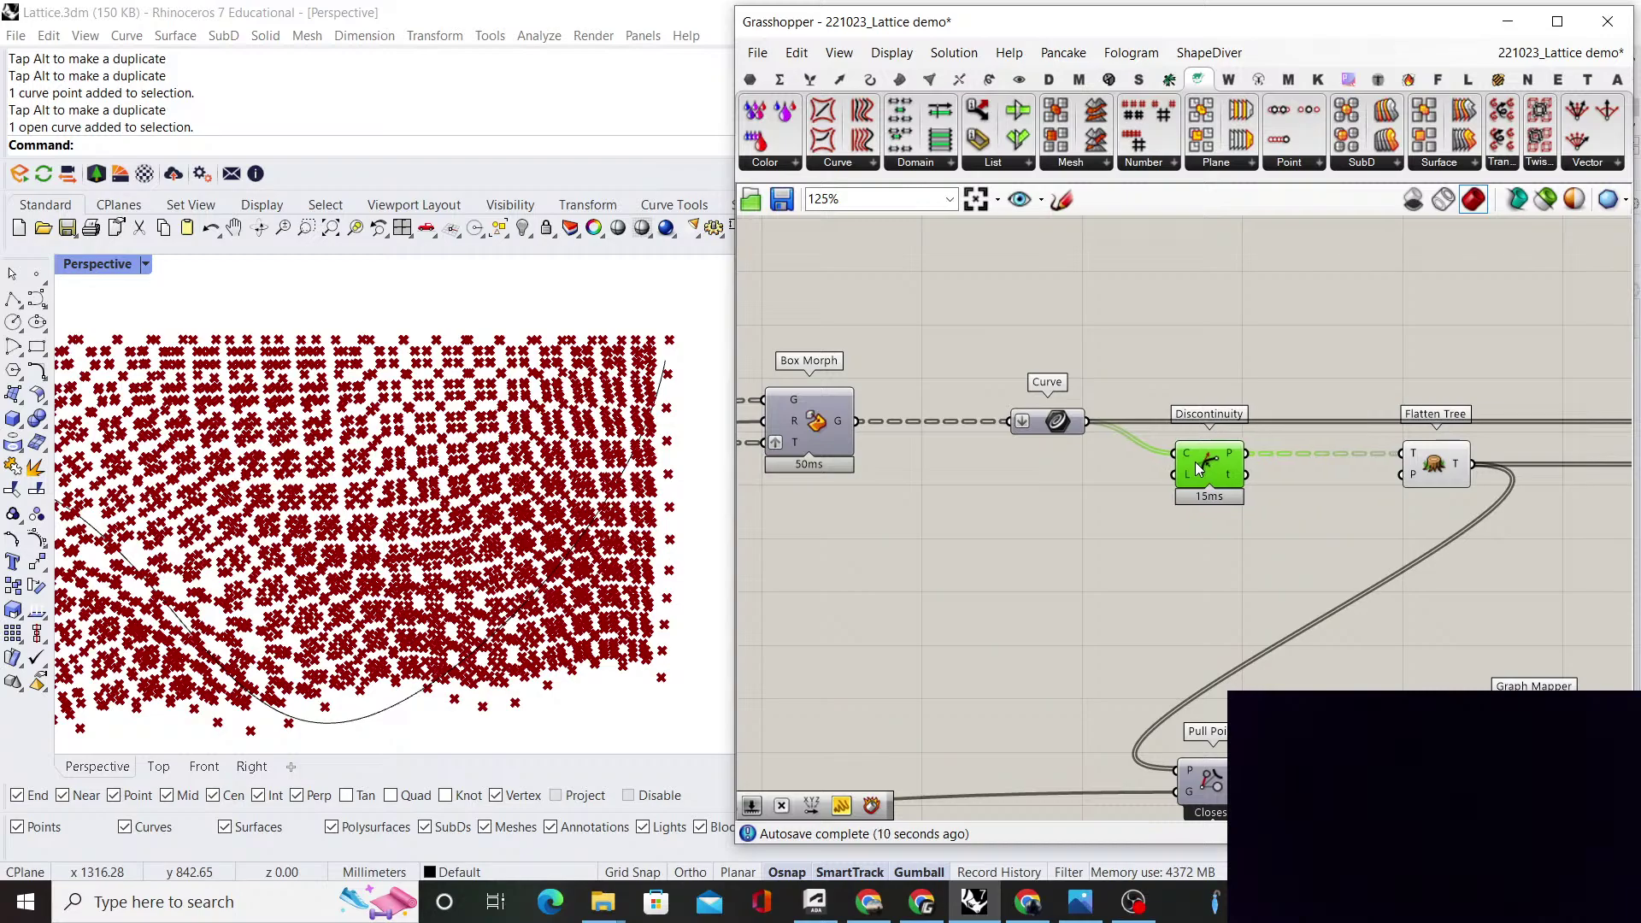
pyautogui.moveTo(1434, 463); pyautogui.dragTo(1368, 464)
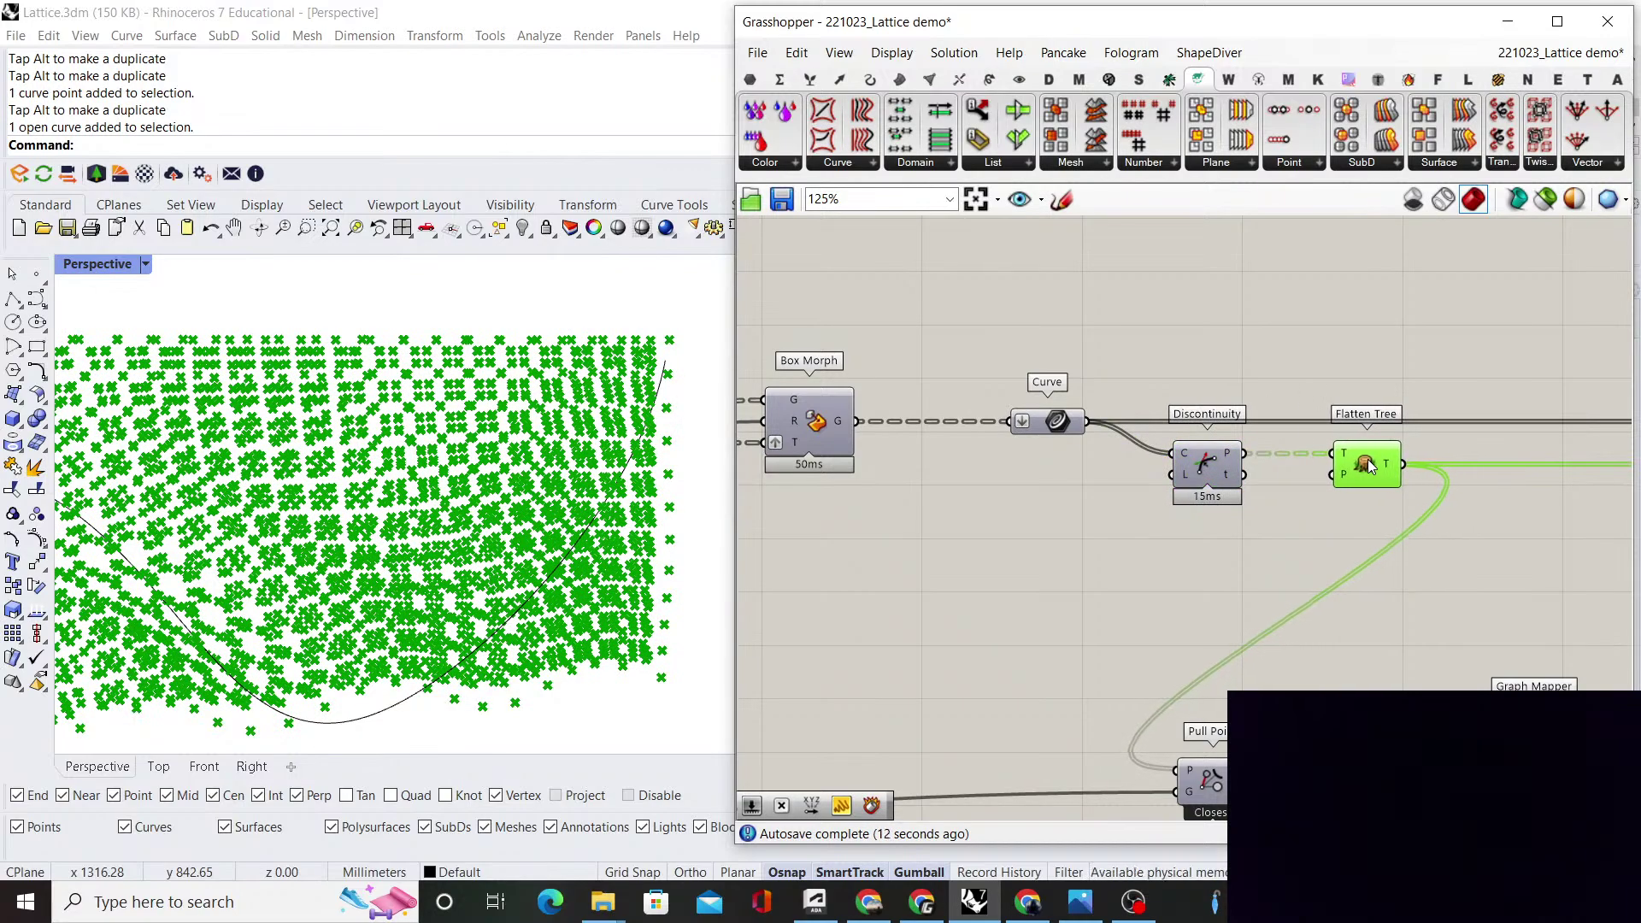
# Turn off the preview of the Flatten Tree points
pyautogui.middleClick(1279, 358)
pyautogui.click(1316, 391)
pyautogui.click(1307, 386)
pyautogui.scroll(-4, 1282, 386)
# Shift the Pull Point to Remap Numbers chain and MultiPipe together, further downstream of Flatten Tree
pyautogui.moveTo(1279, 392); pyautogui.dragTo(1172, 387, button='right')
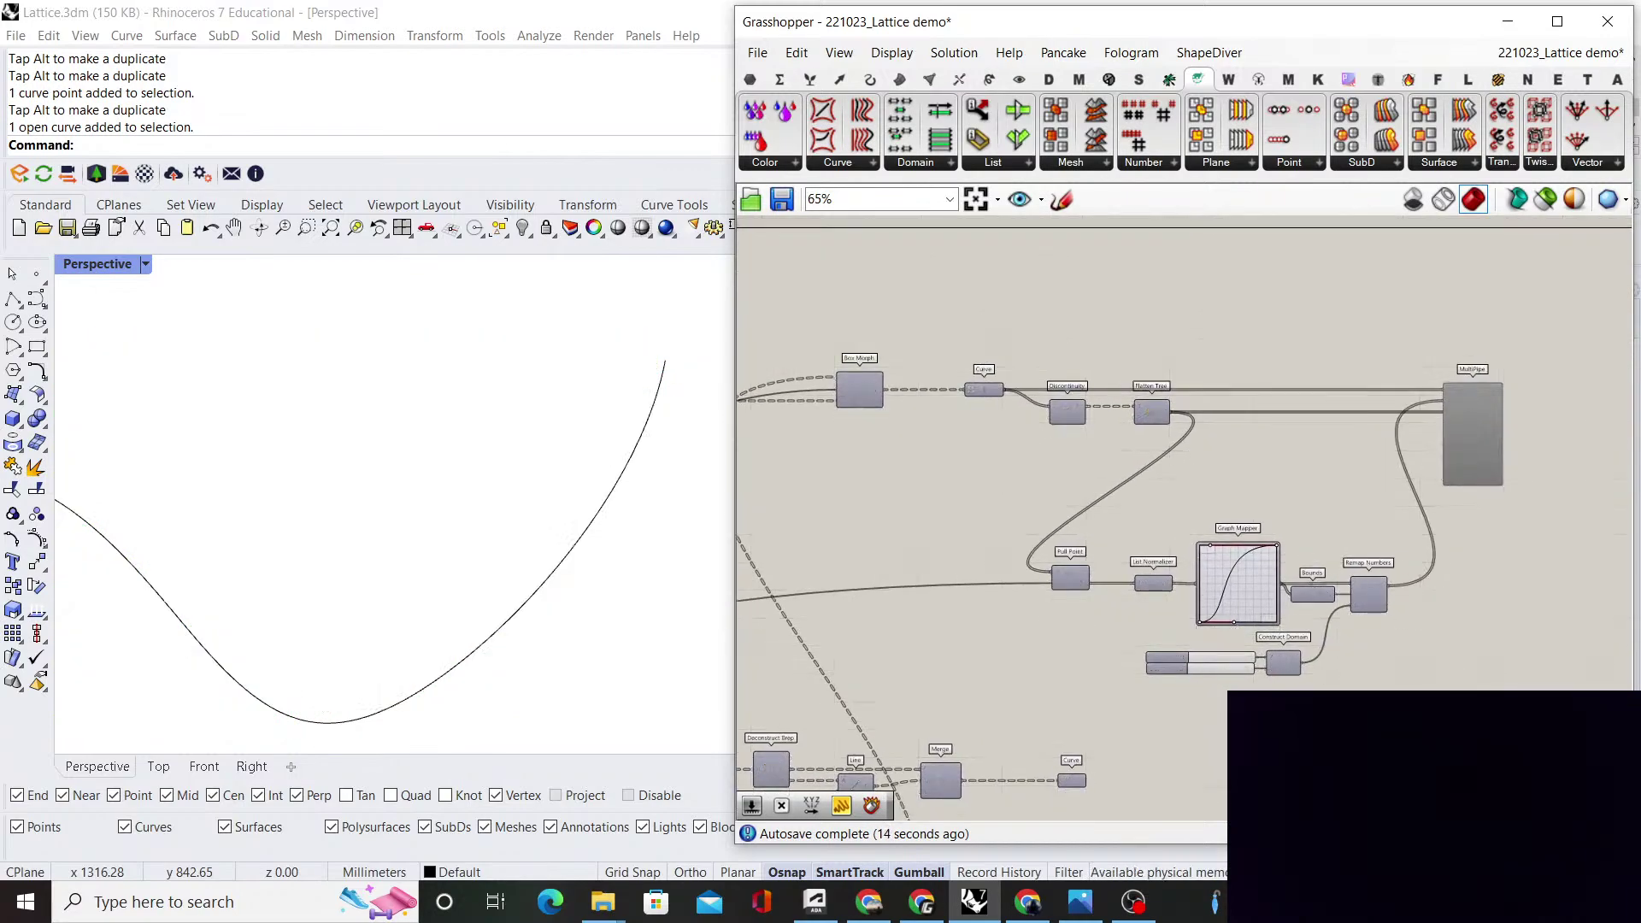
pyautogui.moveTo(1414, 686); pyautogui.dragTo(1030, 513)
pyautogui.moveTo(1168, 496); pyautogui.dragTo(993, 474, button='right')
pyautogui.keyDown('shift'); pyautogui.click(1295, 408); pyautogui.keyUp('shift')
pyautogui.moveTo(1295, 409); pyautogui.dragTo(1417, 409)
pyautogui.click(1337, 341)
pyautogui.moveTo(1337, 341); pyautogui.dragTo(1270, 349, button='right')
pyautogui.scroll(3, 1382, 436)
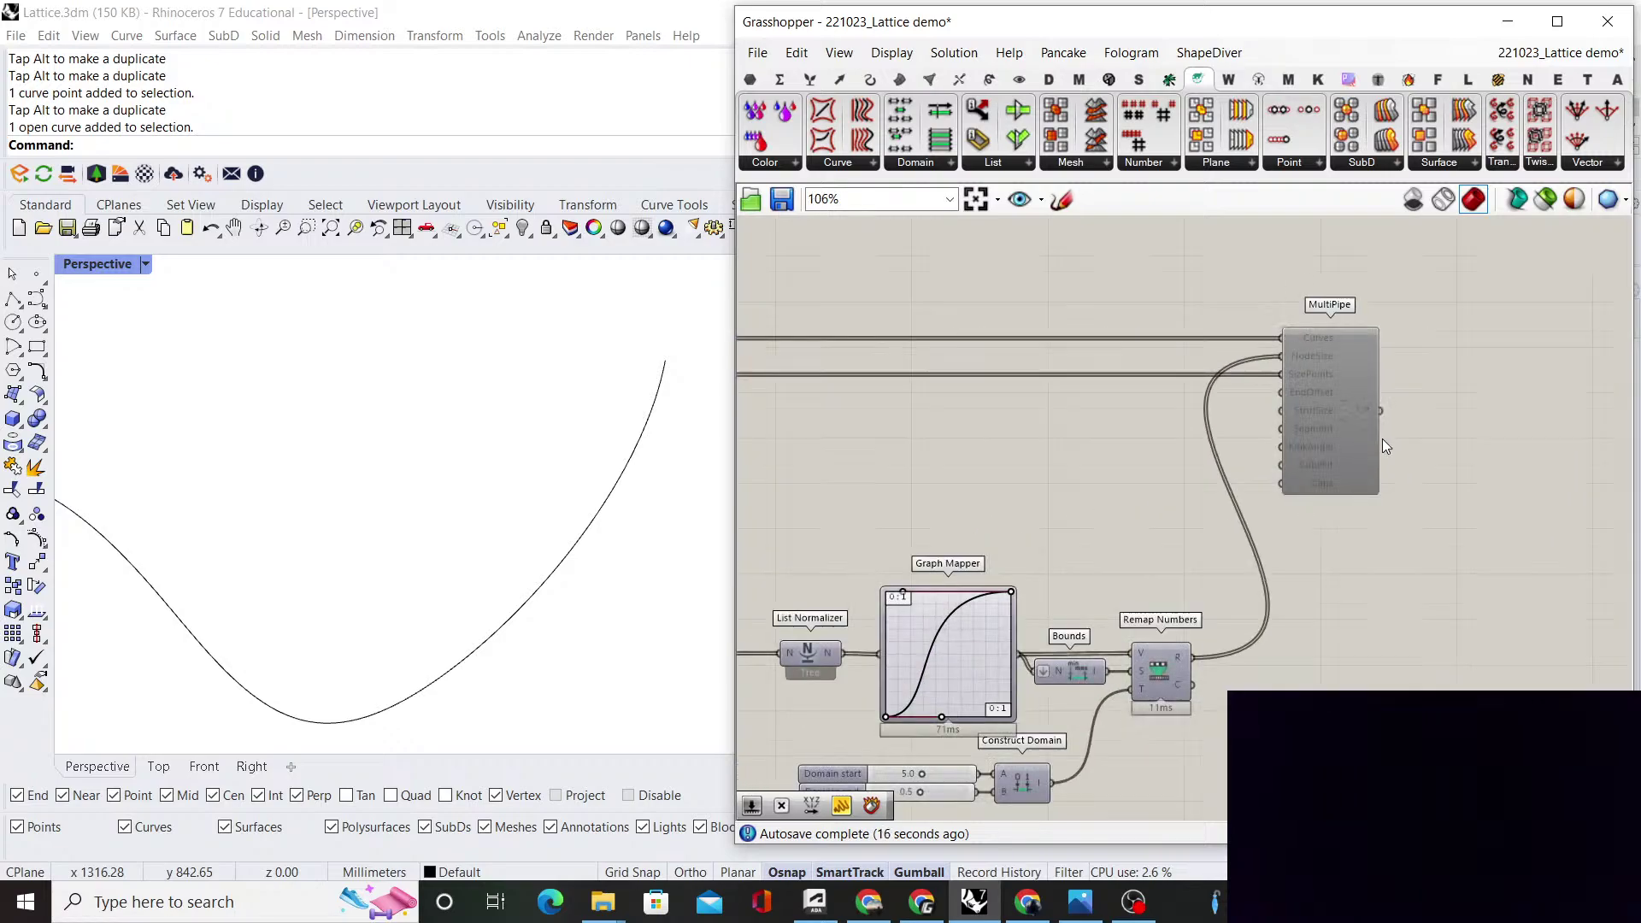
# Move the chain from Pull Point to Remap Numbers, with its domain sliders, up close beneath Flatten Tree
pyautogui.scroll(-4, 1382, 440)
pyautogui.moveTo(1321, 636); pyautogui.dragTo(1094, 527)
pyautogui.scroll(4, 1094, 527)
pyautogui.keyDown('shift'); pyautogui.click(931, 571); pyautogui.keyUp('shift')
pyautogui.keyDown('shift'); pyautogui.moveTo(931, 571); pyautogui.dragTo(967, 380); pyautogui.keyUp('shift')
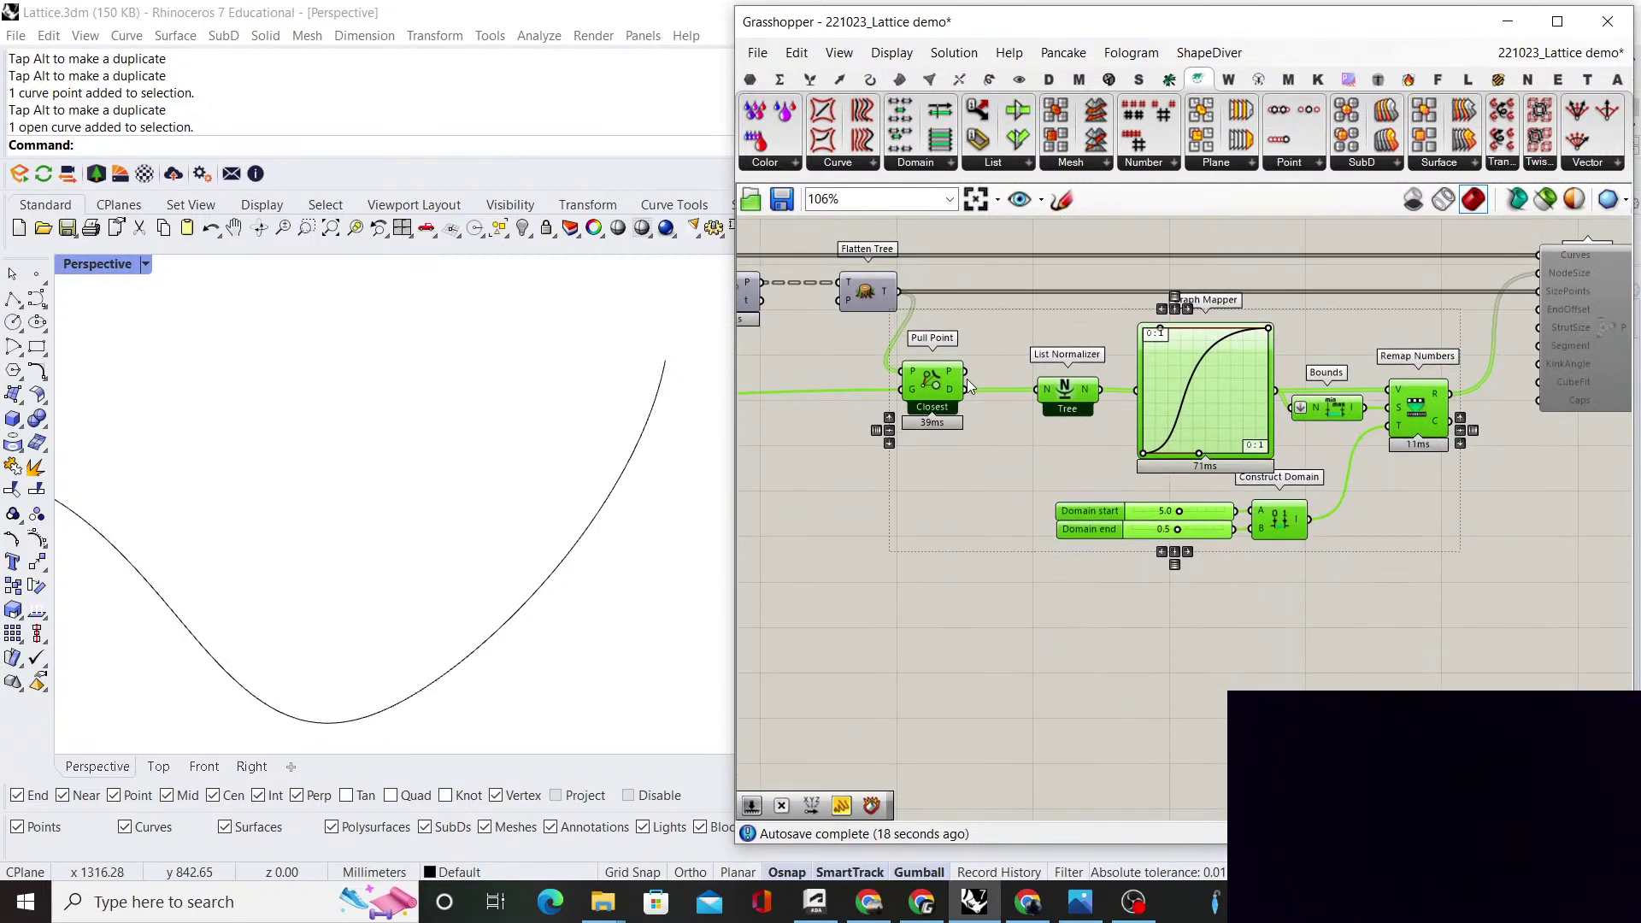
pyautogui.click(1035, 323)
# Save the Grasshopper definition, move MultiPipe slightly away from Remap Numbers and enable it
pyautogui.scroll(-3, 1214, 257)
pyautogui.moveTo(1473, 274); pyautogui.dragTo(1315, 491, button='right')
pyautogui.scroll(4, 1314, 490)
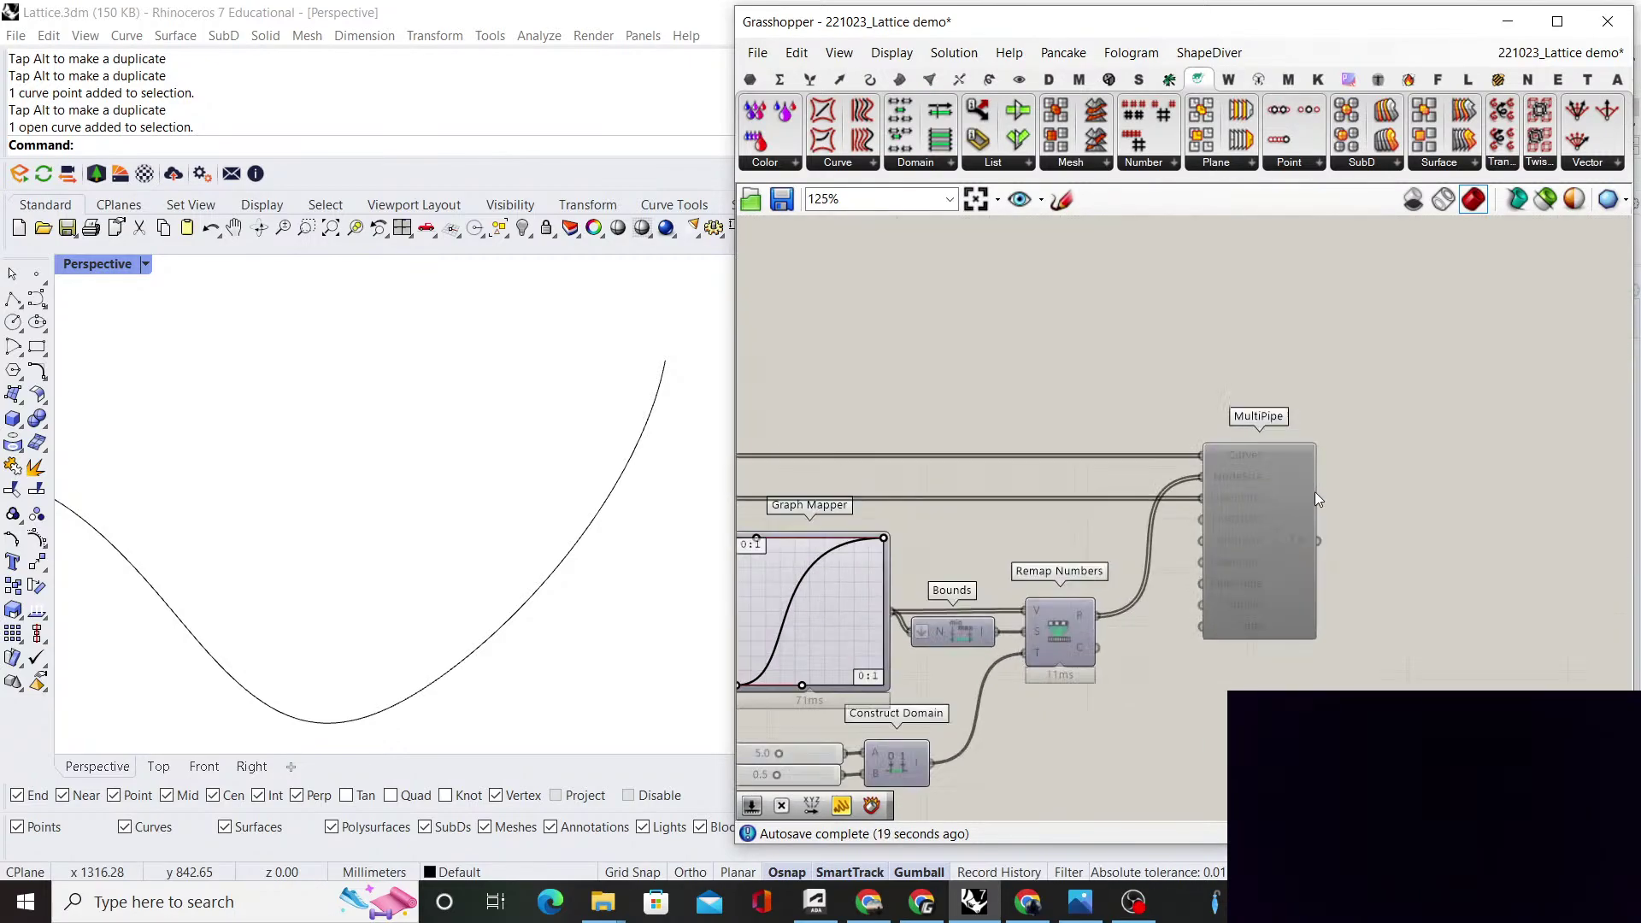
pyautogui.click(781, 211)
pyautogui.rightClick(1267, 526)
pyautogui.click(1260, 480)
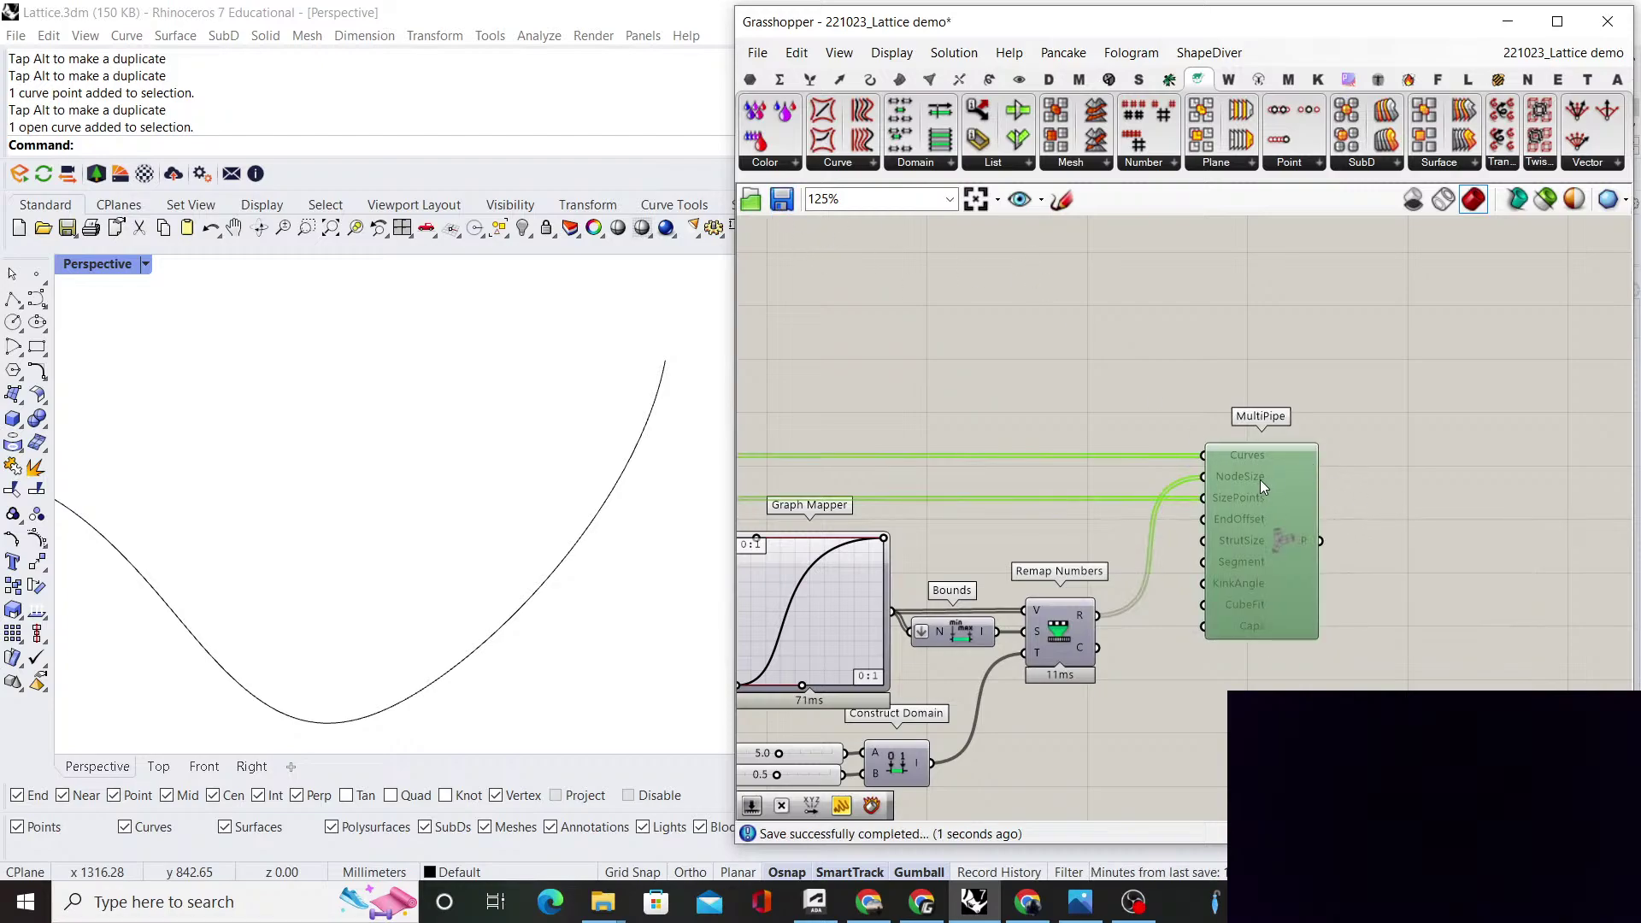
pyautogui.moveTo(1259, 479); pyautogui.dragTo(1305, 473)
pyautogui.rightClick(1429, 496)
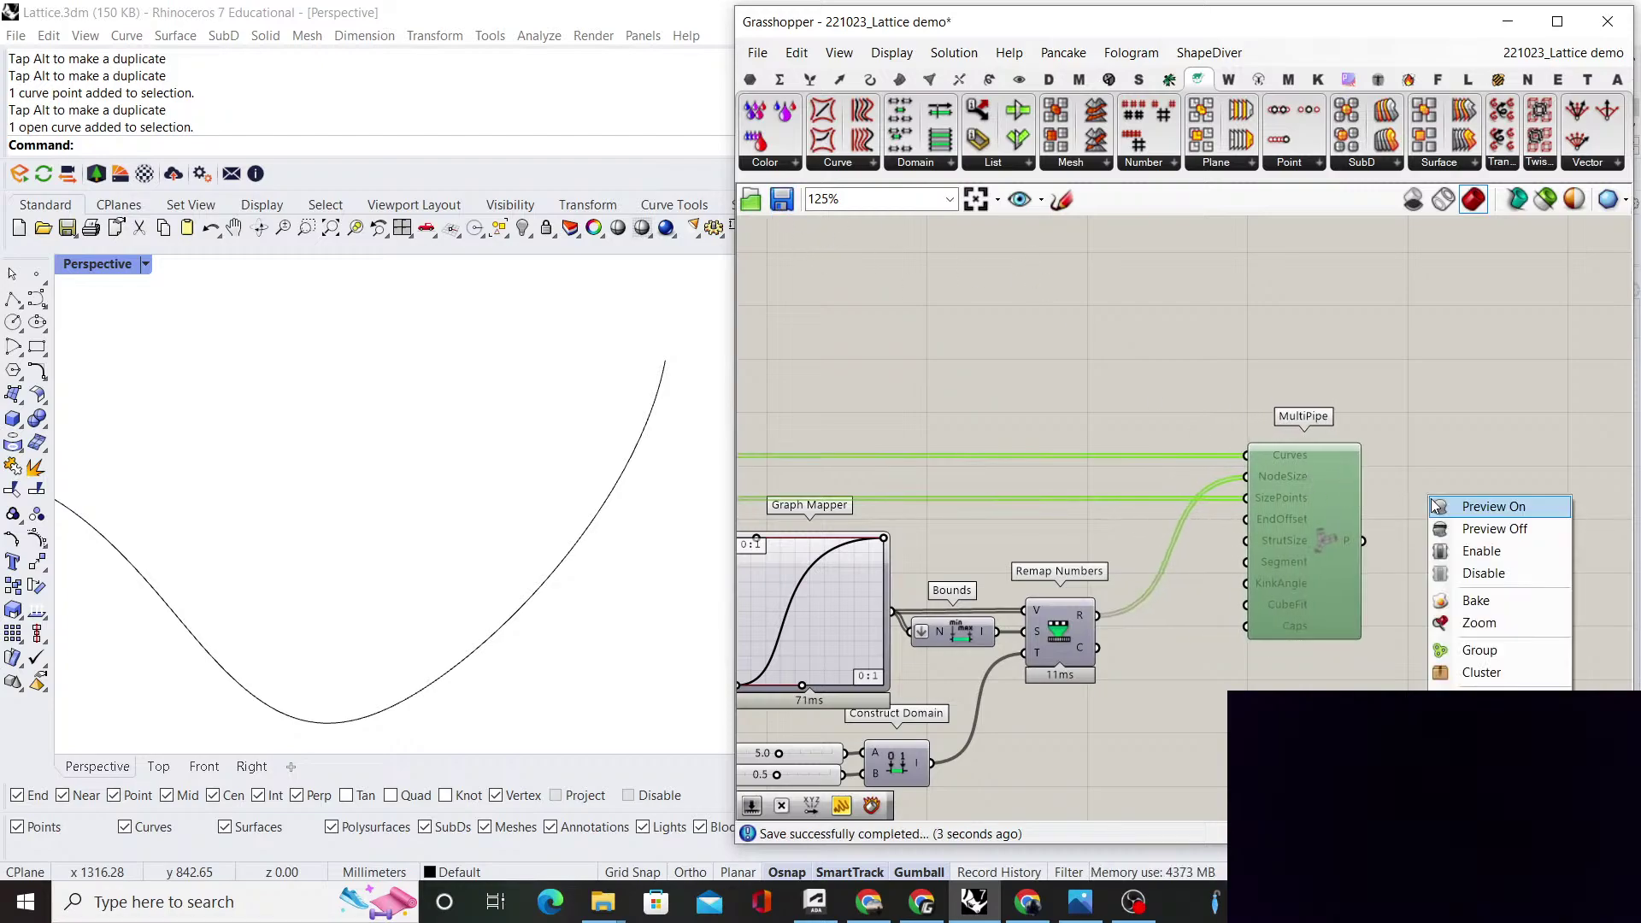
pyautogui.click(1481, 552)
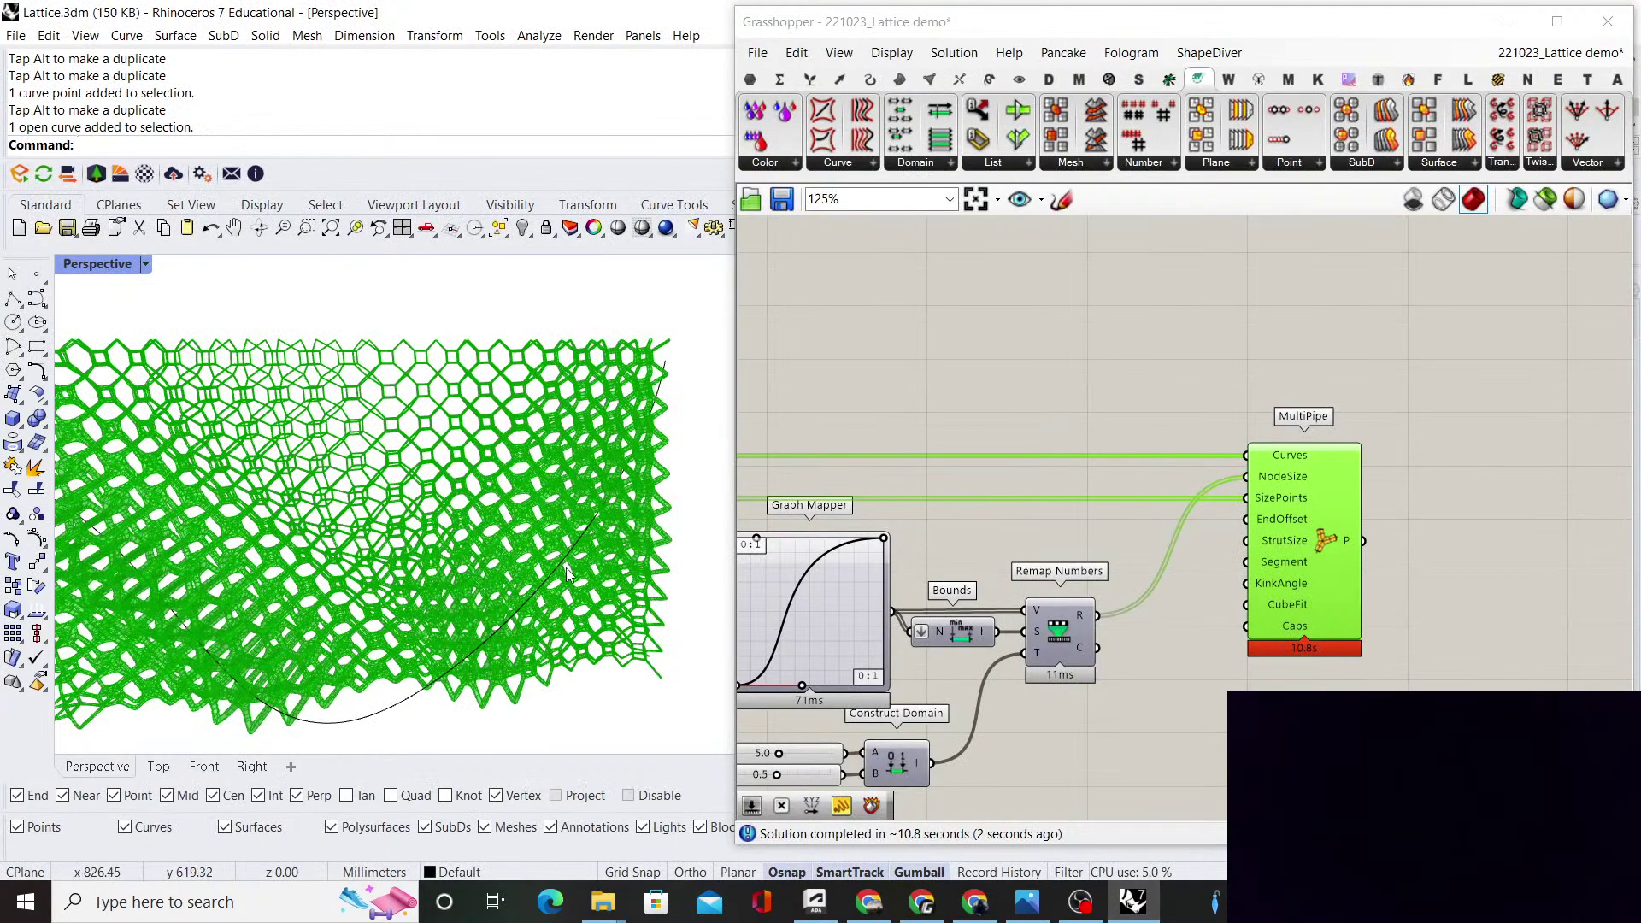
# Examine the piped lattice from several angles and distances, checking how strut thickness varies around the attractor curve
pyautogui.scroll(-4, 569, 575)
pyautogui.scroll(8, 411, 489)
pyautogui.scroll(-7, 410, 488)
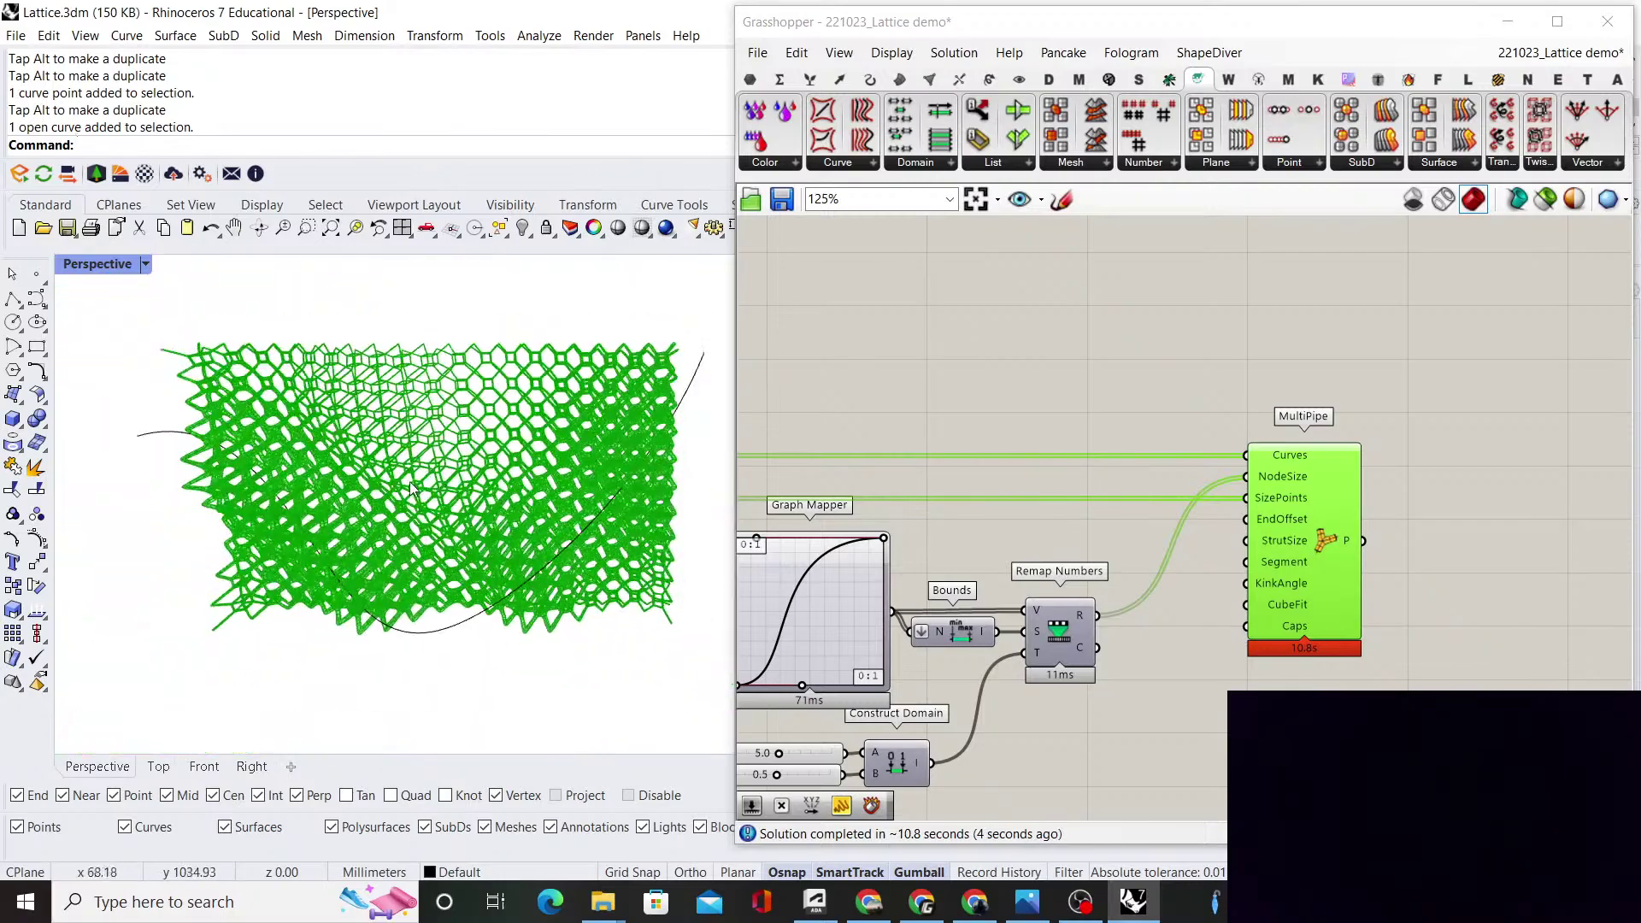
pyautogui.scroll(6, 419, 513)
pyautogui.scroll(2, 495, 512)
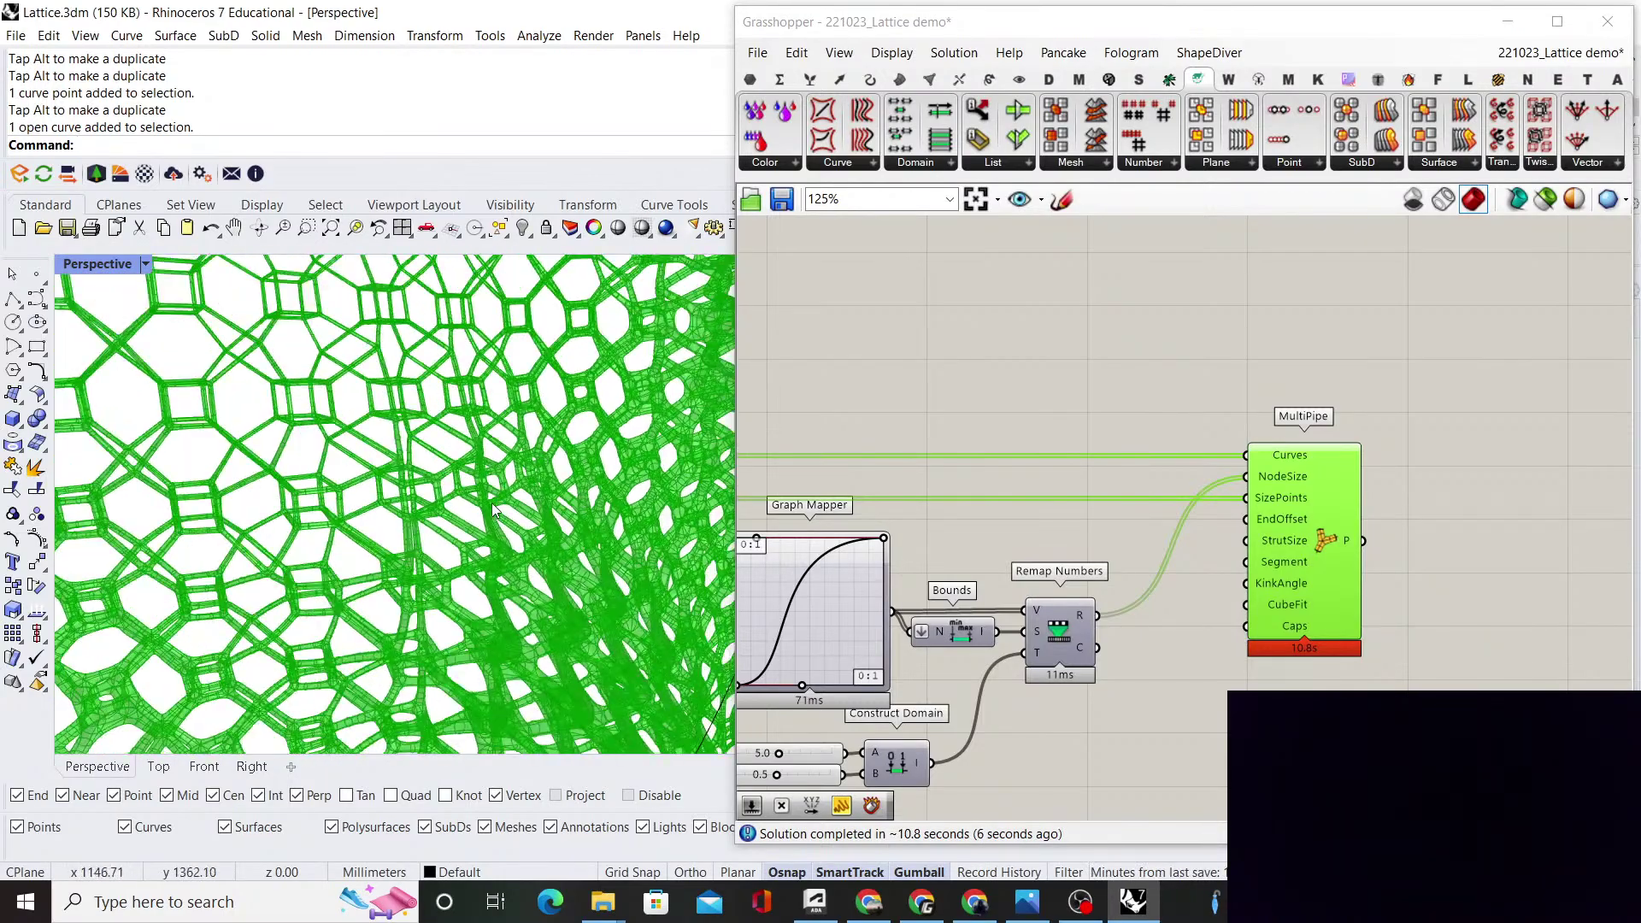
pyautogui.scroll(-8, 505, 506)
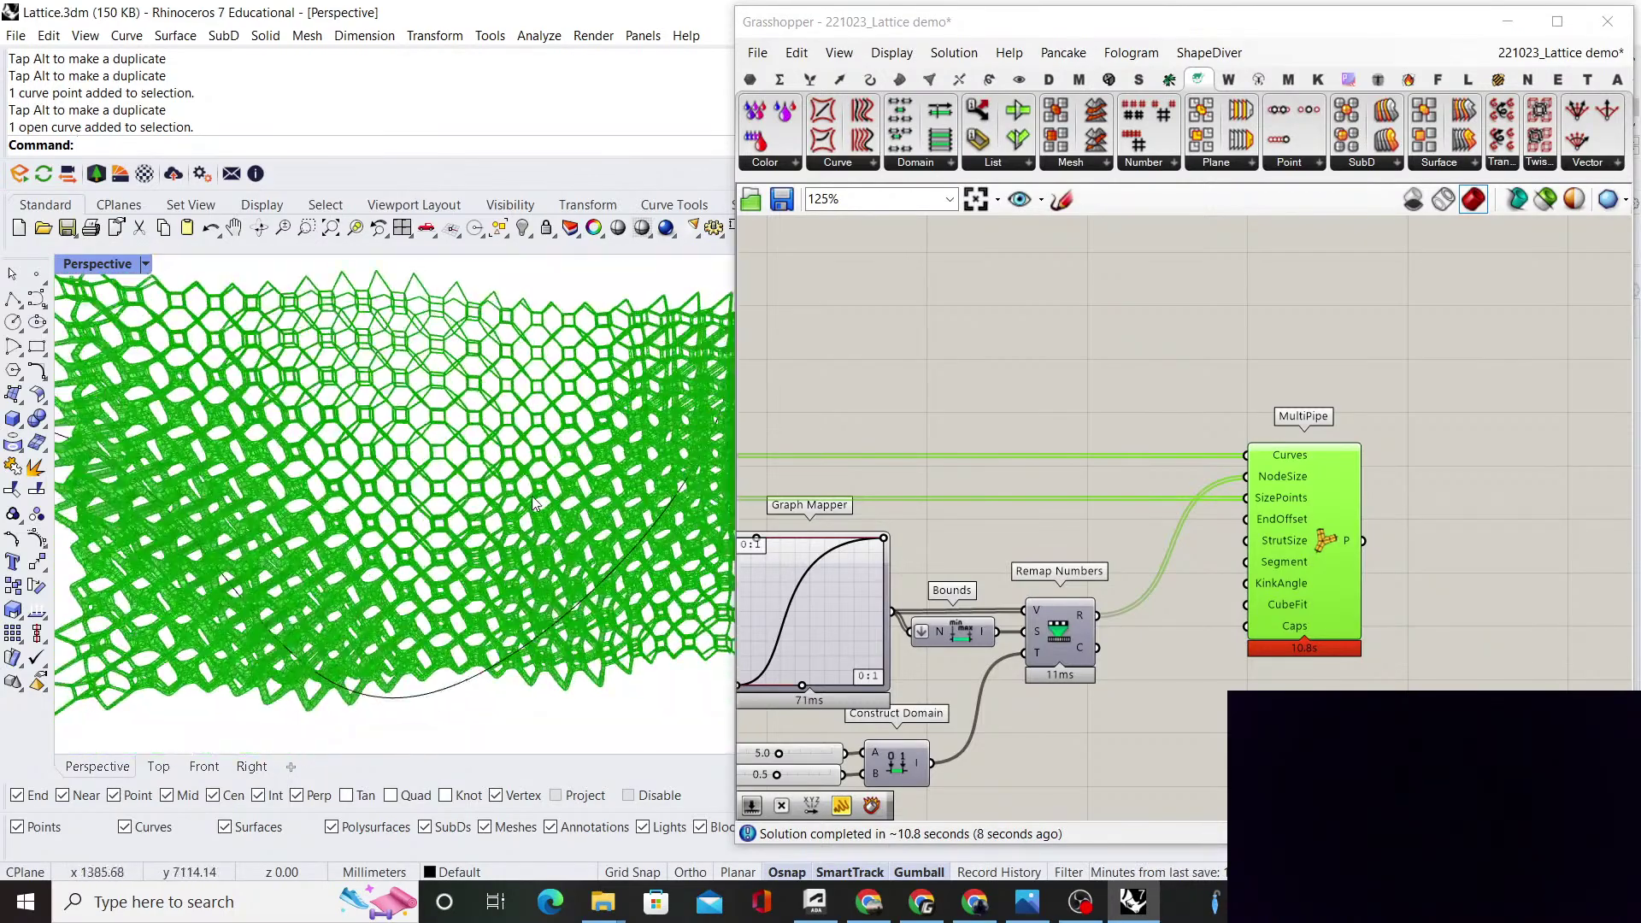
pyautogui.scroll(-5, 532, 496)
pyautogui.moveTo(530, 500); pyautogui.dragTo(462, 521, button='right')
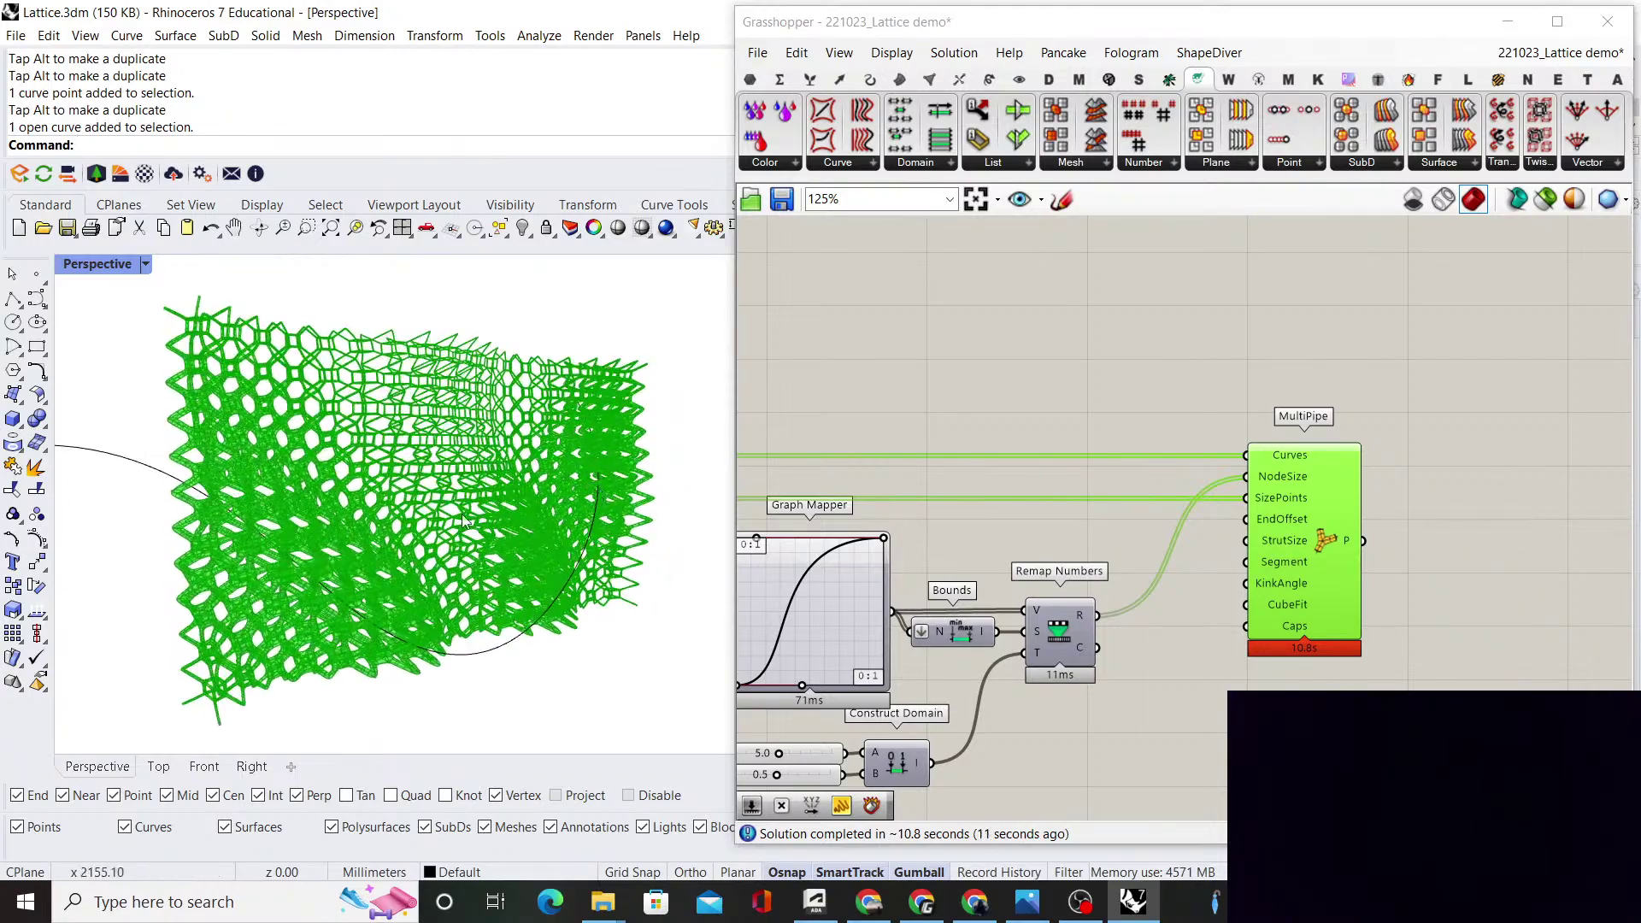
pyautogui.scroll(7, 427, 526)
pyautogui.scroll(-7, 479, 523)
pyautogui.moveTo(566, 517); pyautogui.dragTo(508, 516, button='right')
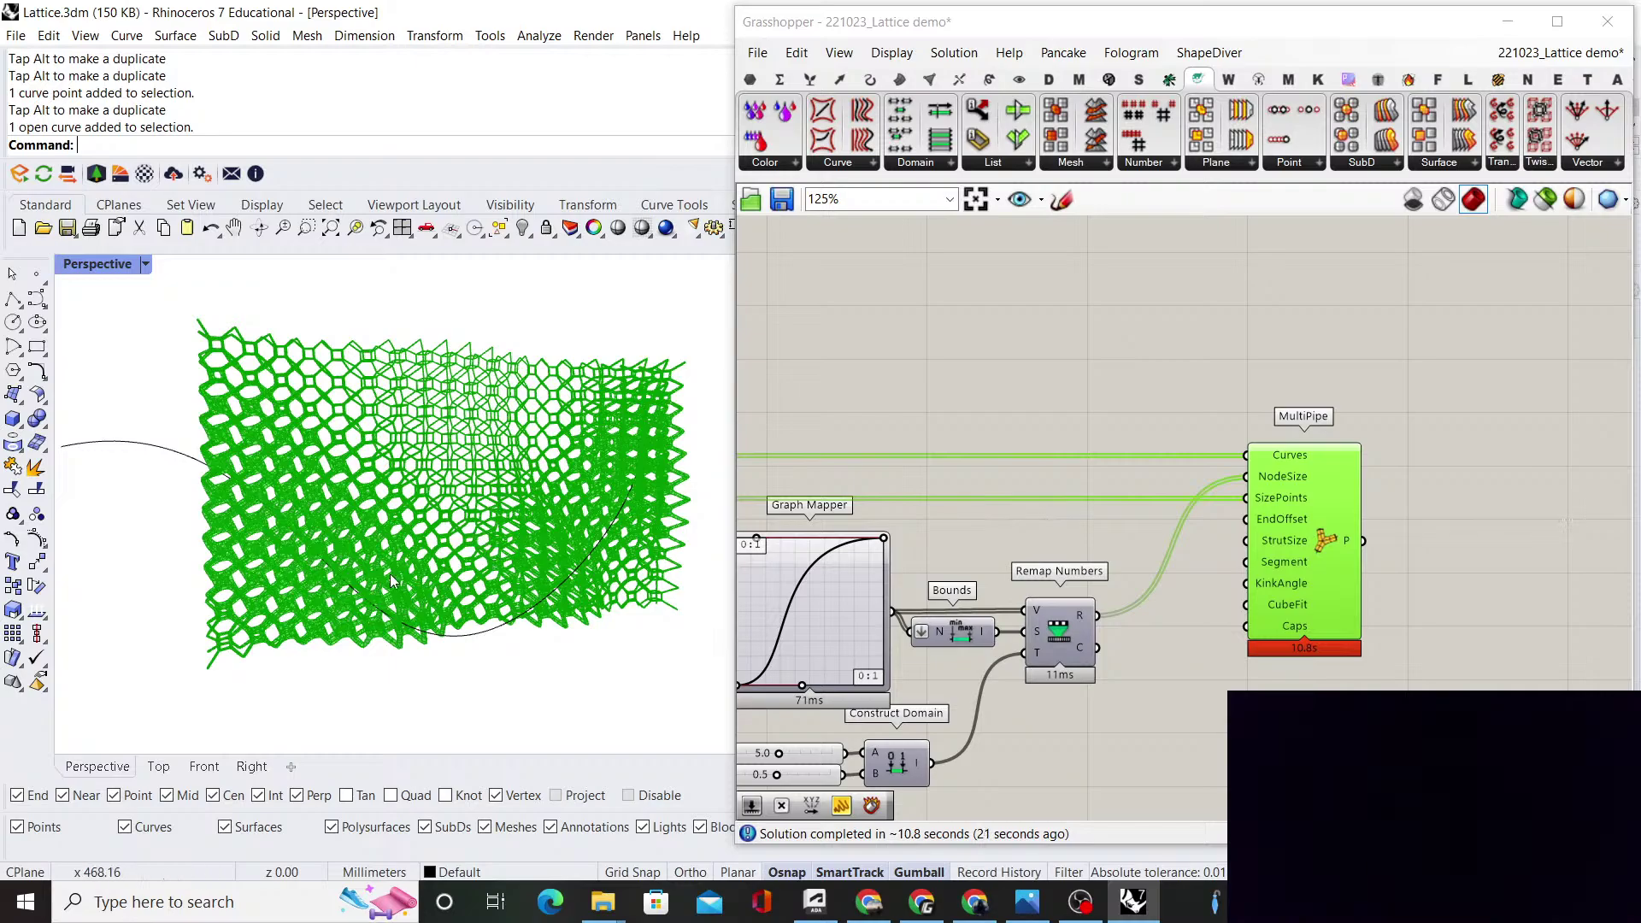
pyautogui.moveTo(398, 569); pyautogui.dragTo(436, 510, button='right')
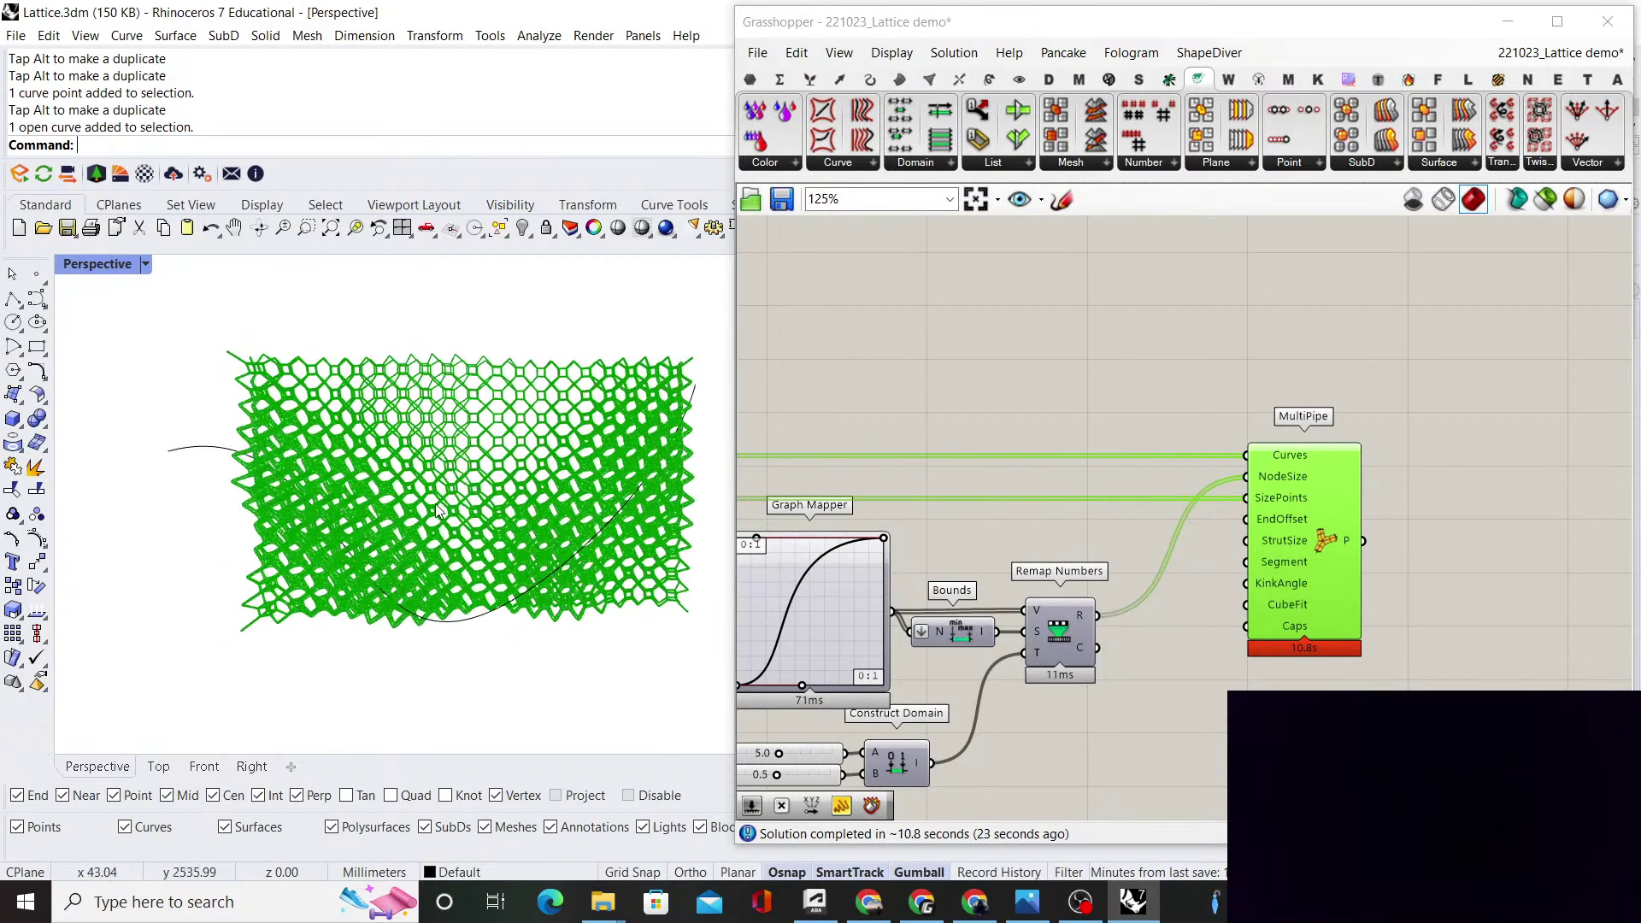
pyautogui.scroll(6, 478, 540)
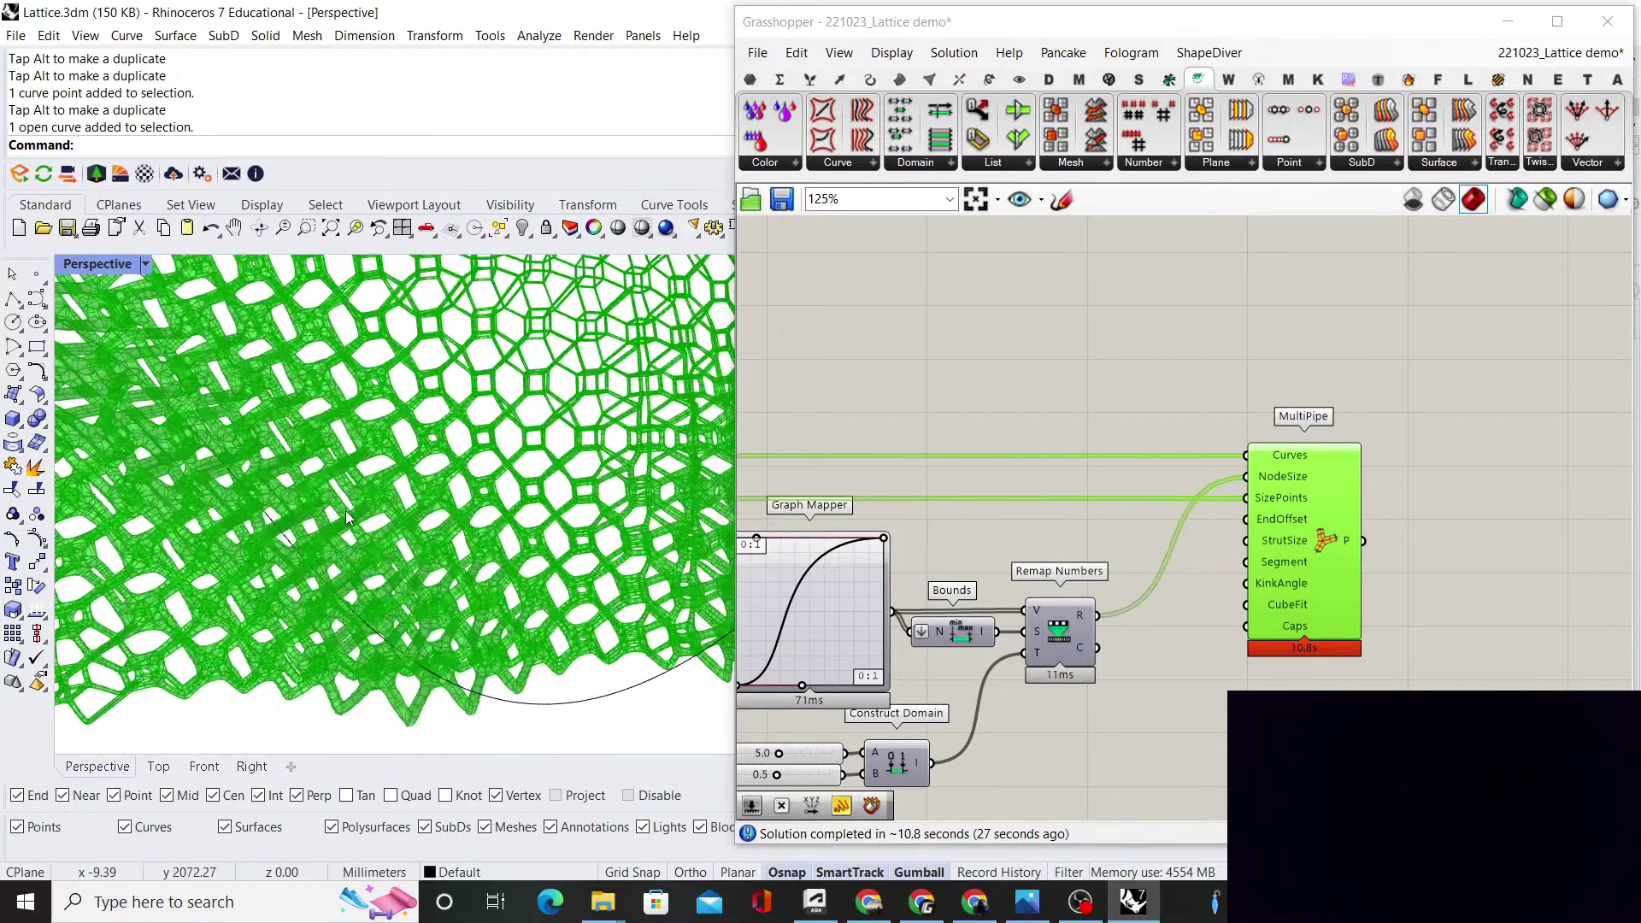
pyautogui.scroll(-6, 395, 514)
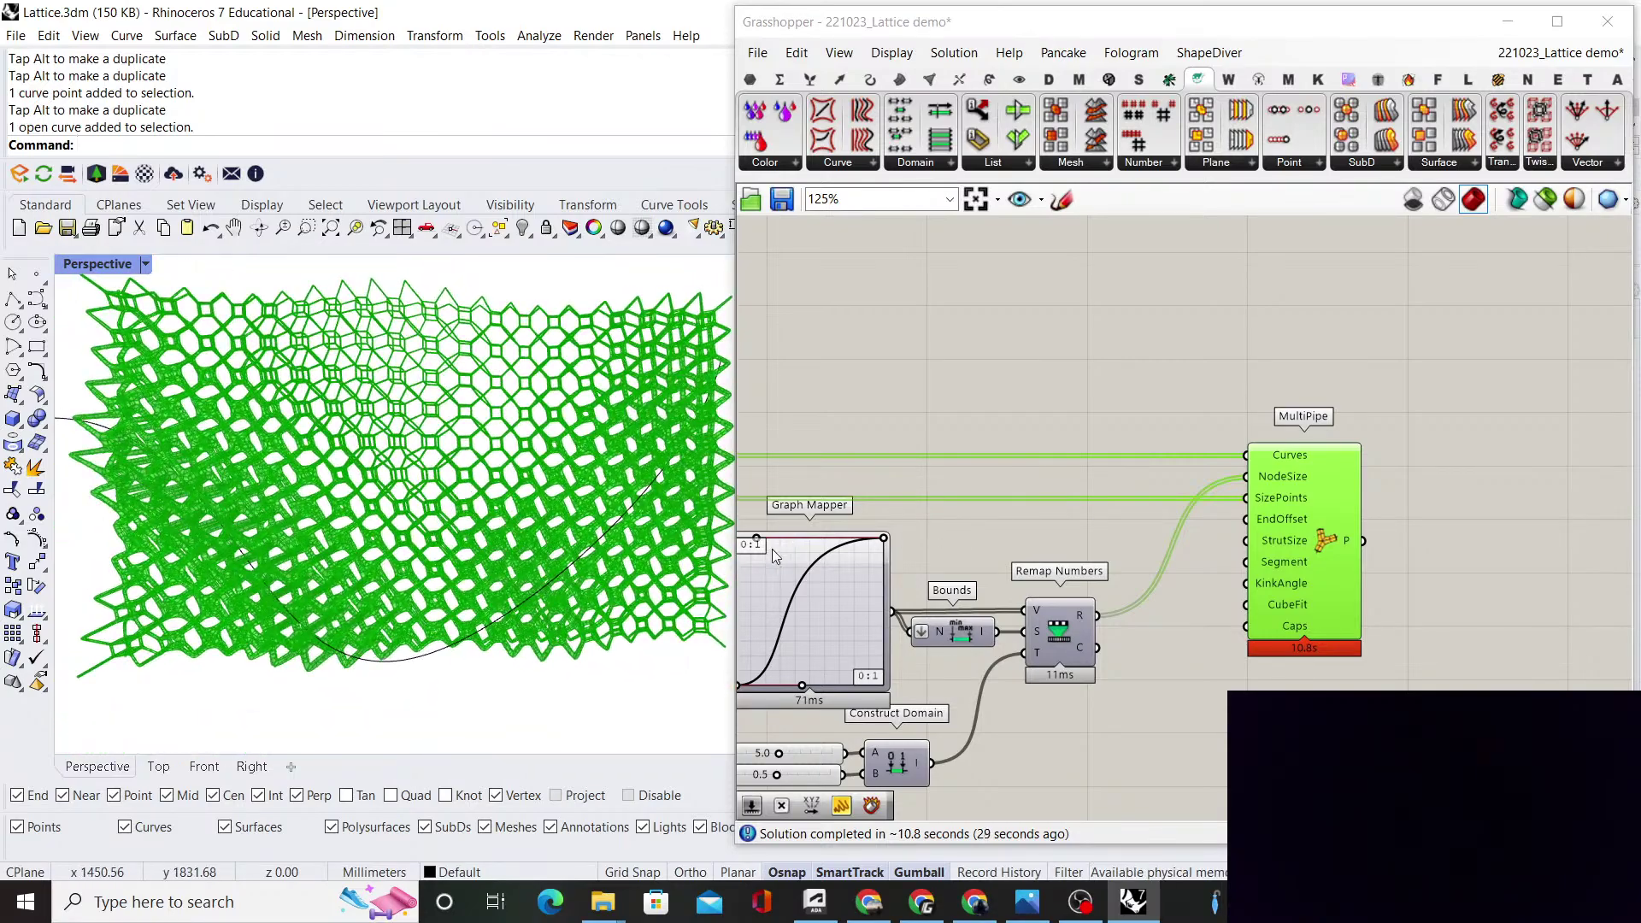
# Lock the solver and swap Construct Domain's inputs so the 0.5 slider feeds A and the 5.0 slider feeds B
pyautogui.scroll(-5, 1007, 603)
pyautogui.moveTo(1007, 603); pyautogui.dragTo(1202, 535, button='right')
pyautogui.scroll(9, 1150, 585)
pyautogui.moveTo(1215, 478); pyautogui.dragTo(1133, 447, button='right')
pyautogui.click(1147, 450)
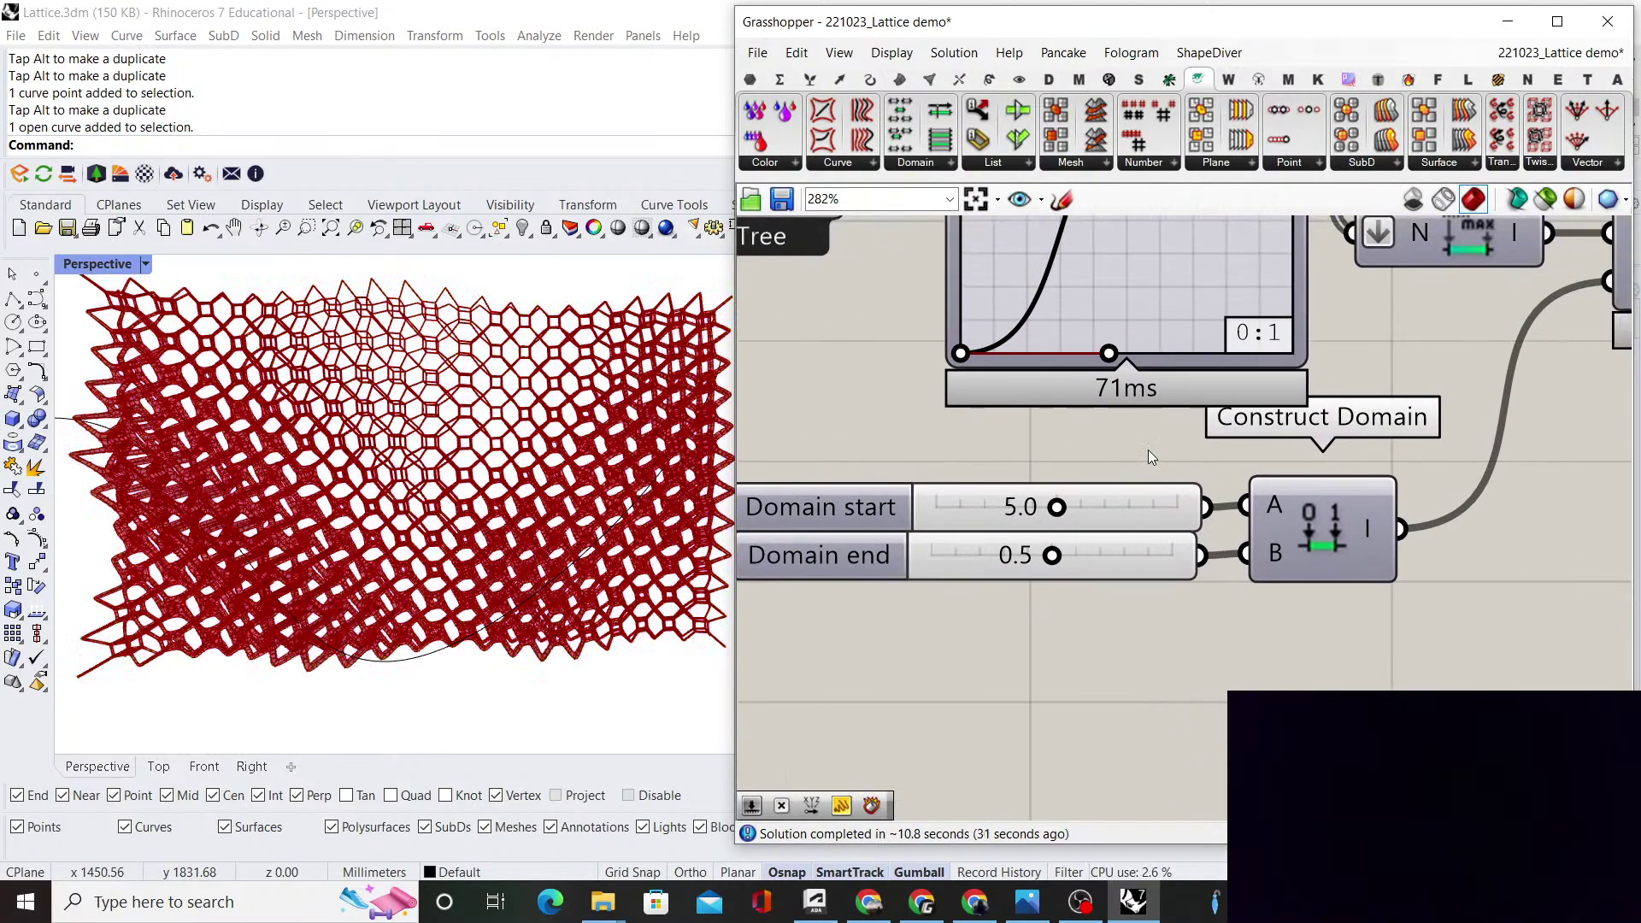
pyautogui.moveTo(1235, 534); pyautogui.dragTo(1118, 522, button='right')
pyautogui.scroll(3, 1118, 521)
pyautogui.middleClick(1129, 653)
pyautogui.click(1116, 601)
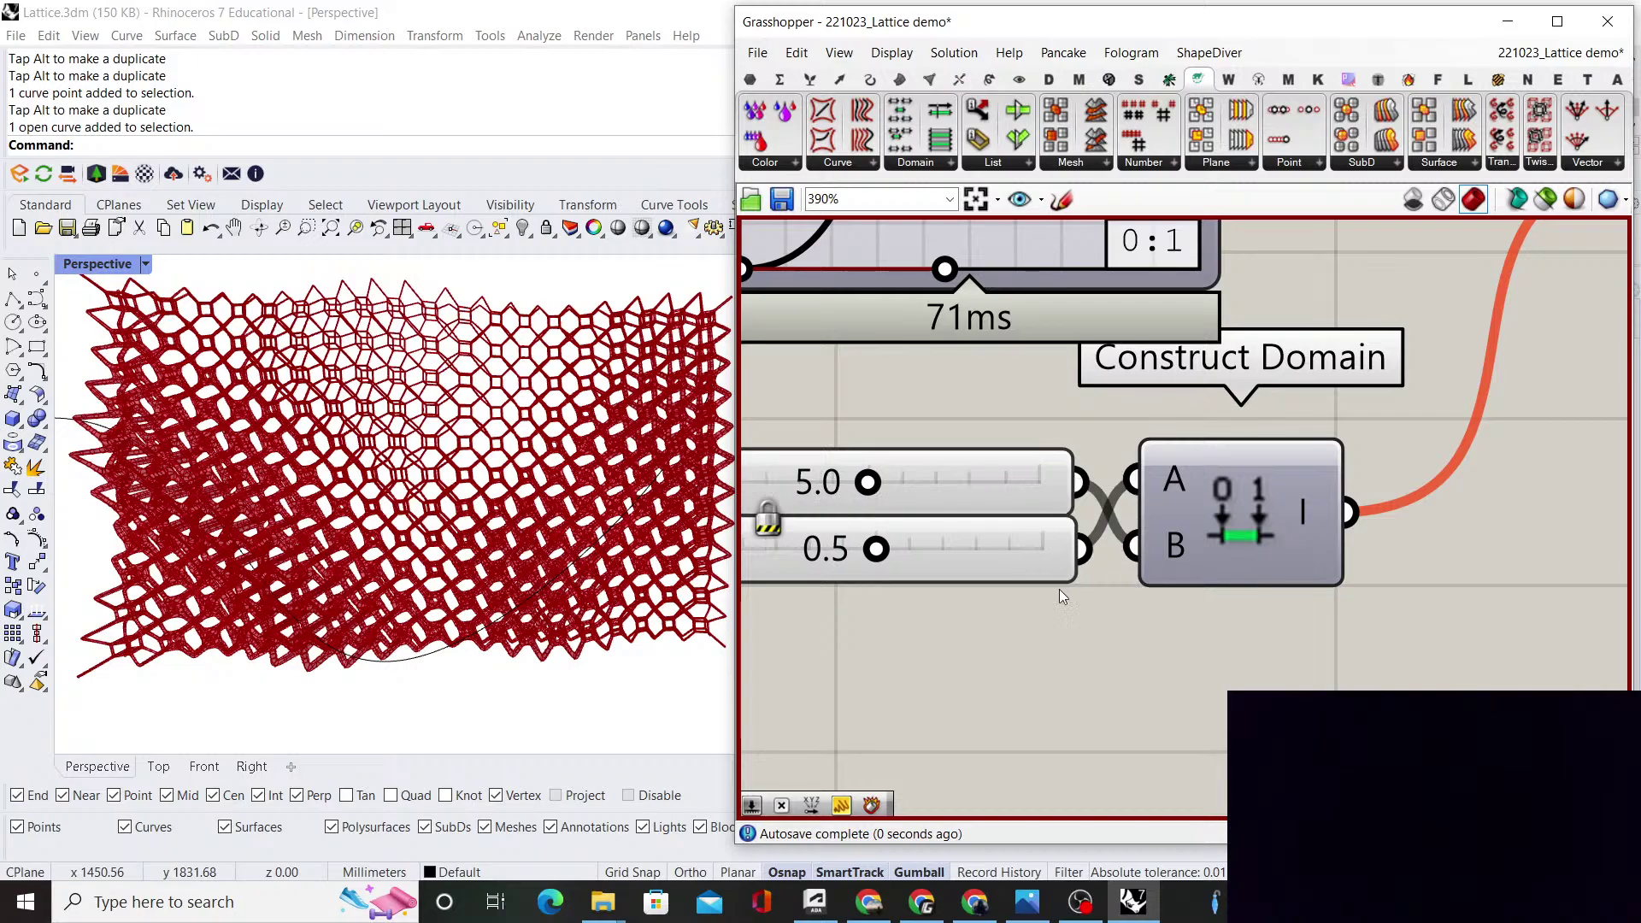
# Reorder the domain sliders with 0.5 above 5.0 and move the pair slightly away from Construct Domain
pyautogui.scroll(-2, 1059, 588)
pyautogui.moveTo(1042, 566); pyautogui.dragTo(1017, 535)
pyautogui.moveTo(1017, 449); pyautogui.dragTo(1025, 487)
pyautogui.click(1078, 462)
pyautogui.scroll(-5, 1083, 479)
pyautogui.moveTo(1083, 479); pyautogui.dragTo(1160, 484, button='right')
pyautogui.moveTo(1153, 475); pyautogui.dragTo(1010, 517)
pyautogui.scroll(5, 1005, 510)
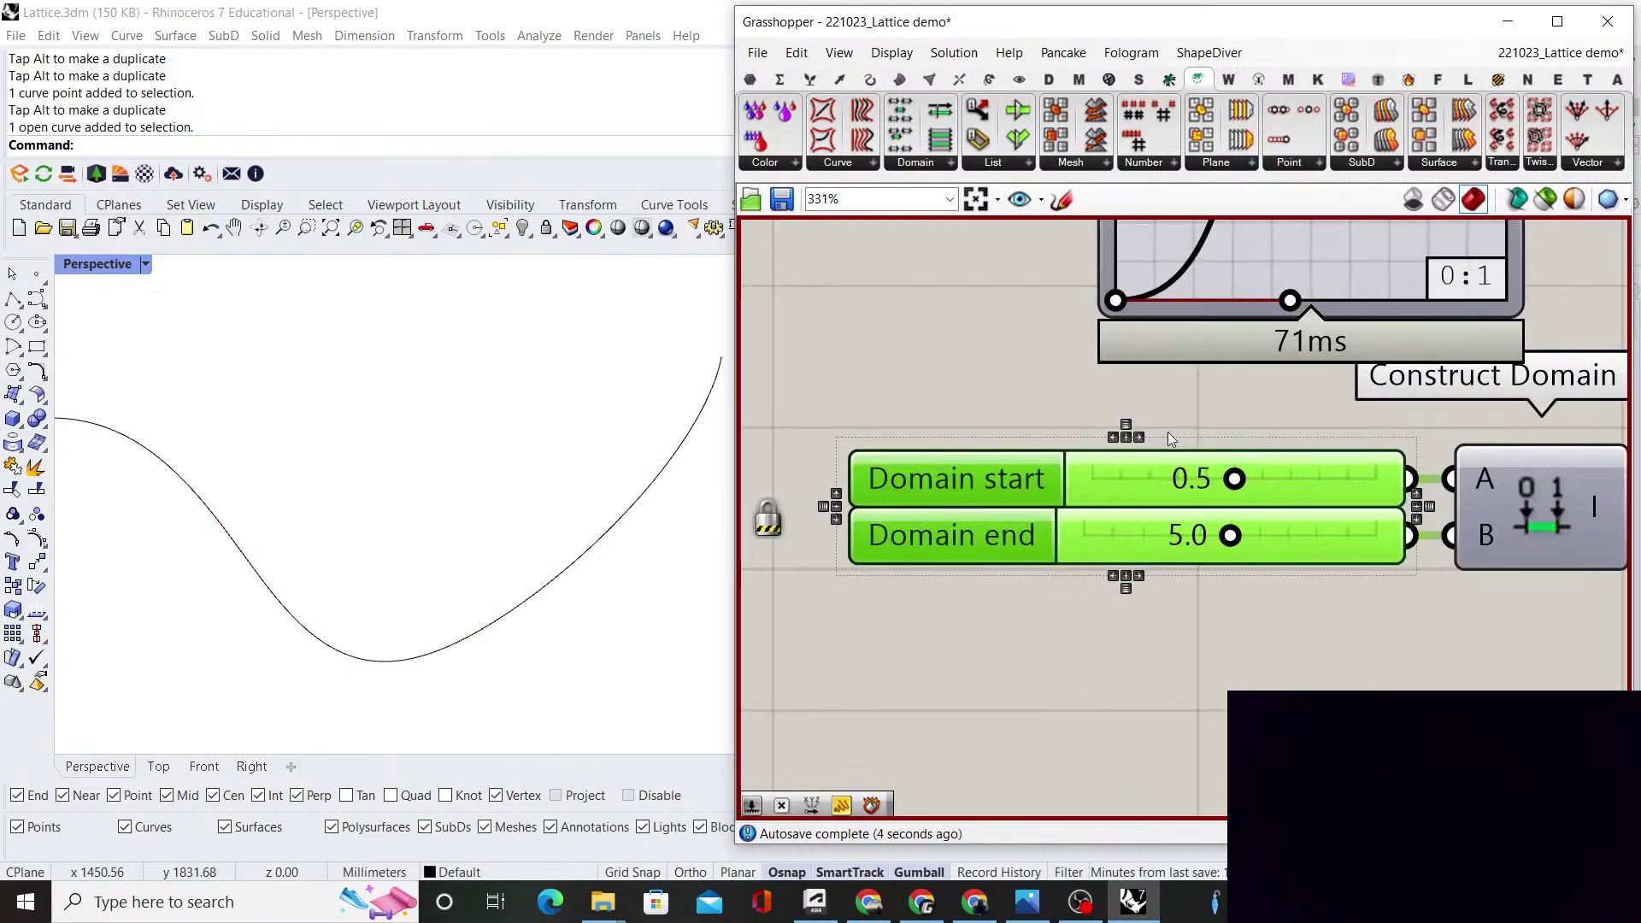
pyautogui.scroll(-1, 973, 468)
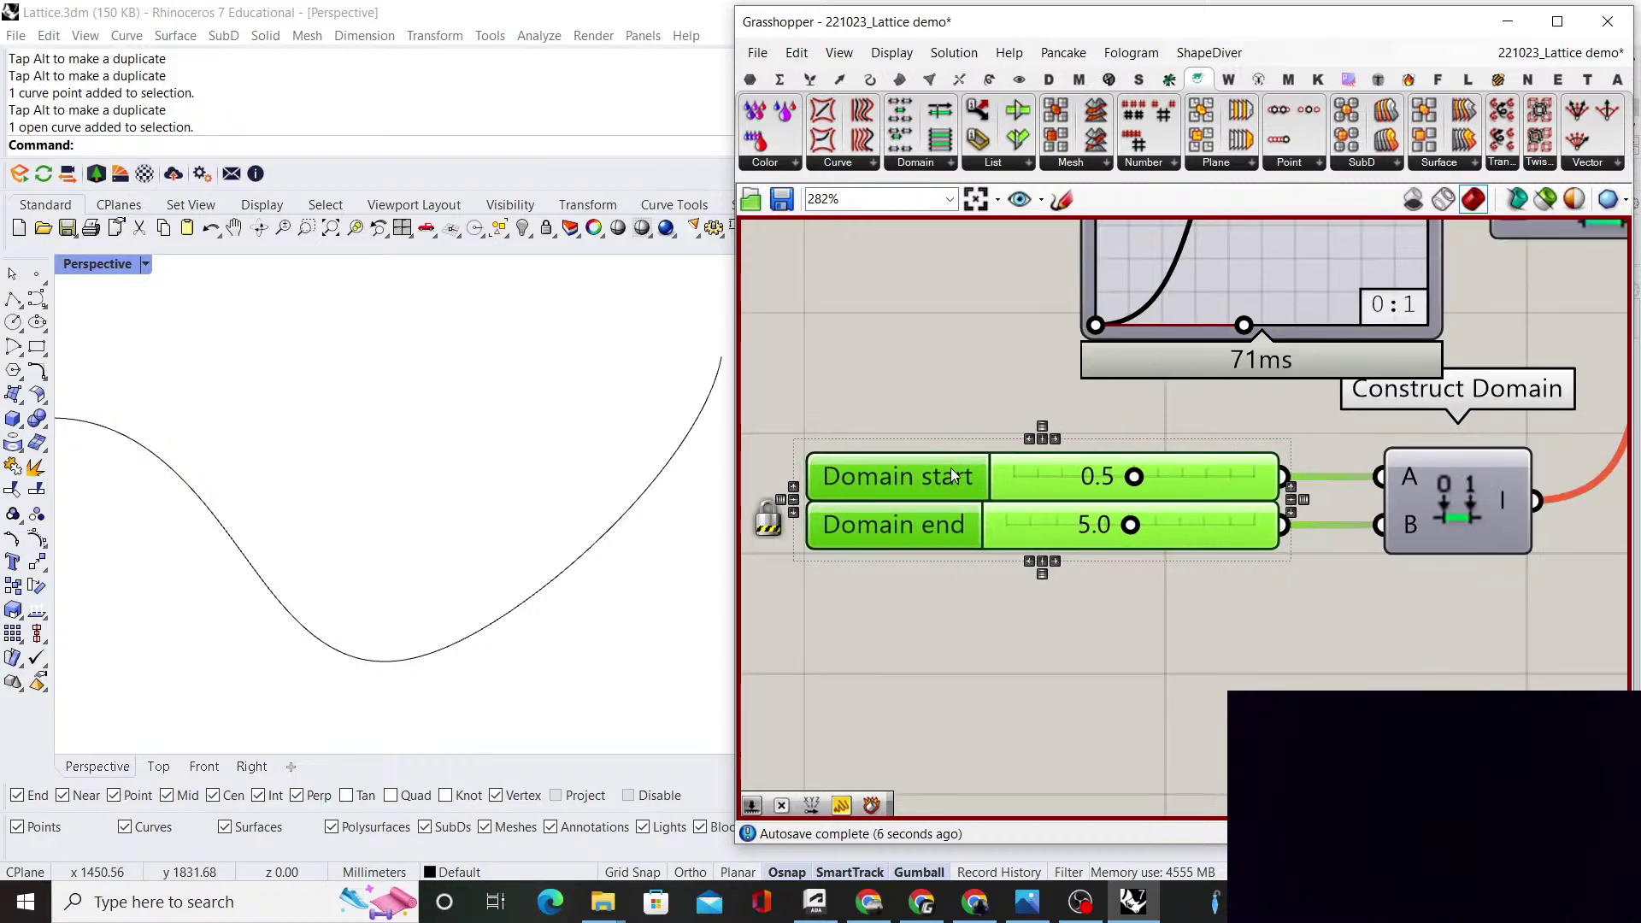
pyautogui.click(962, 447)
# Add a Custom Preview component and connect MultiPipe's P output to its G input
pyautogui.scroll(-3, 961, 447)
pyautogui.scroll(4, 1188, 423)
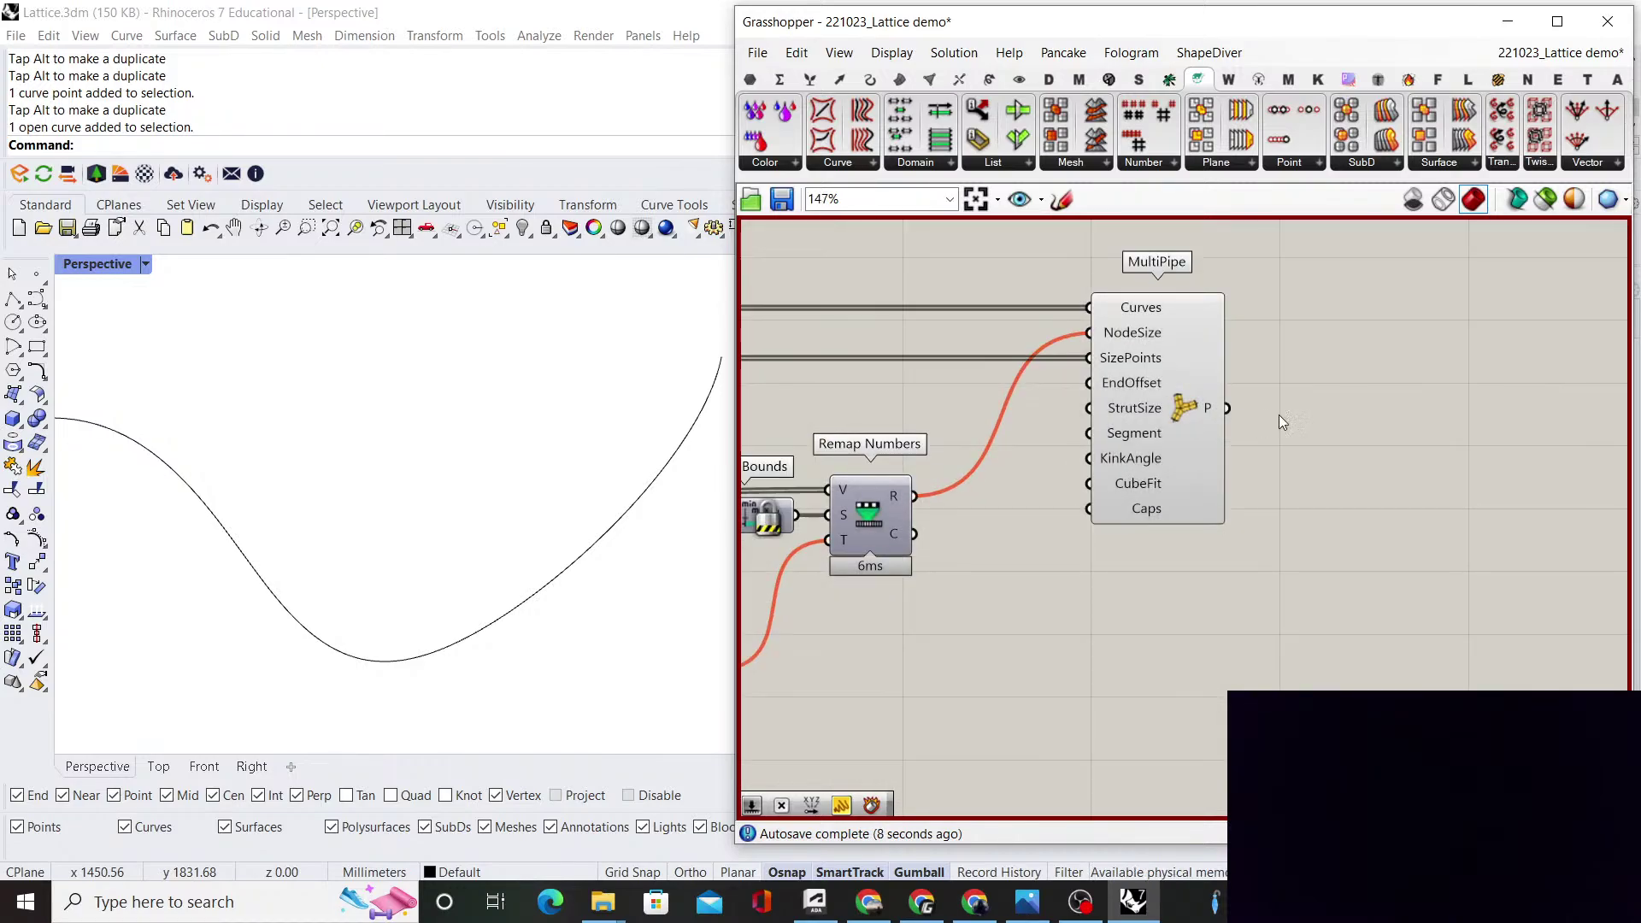
pyautogui.doubleClick(1362, 450)
pyautogui.write('custo')
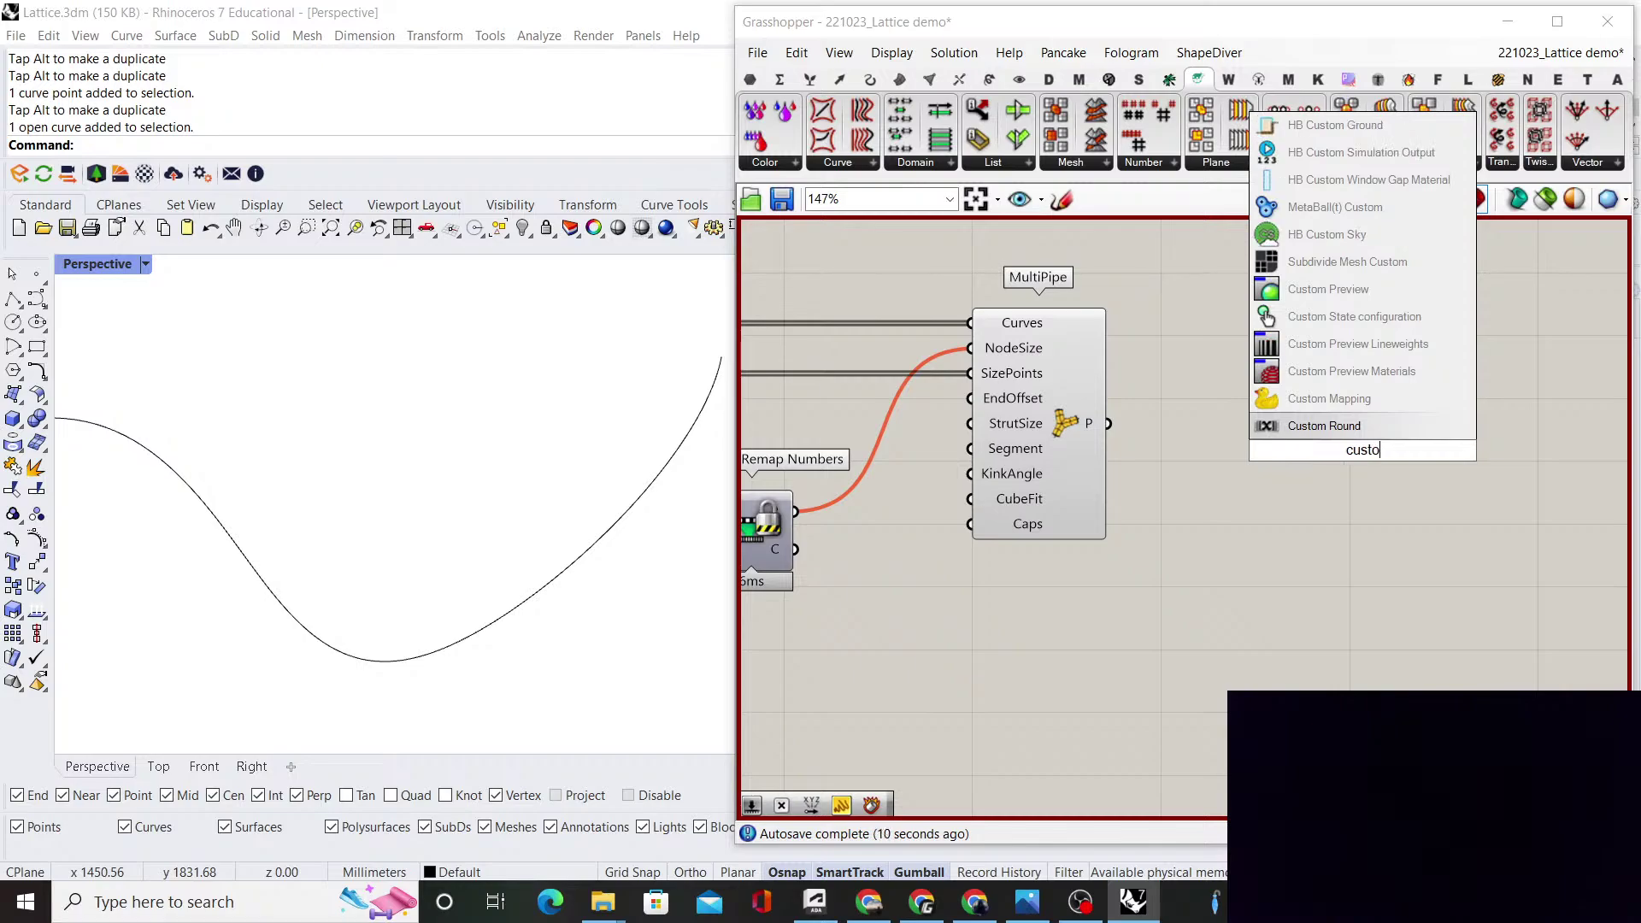
pyautogui.write('m preview')
pyautogui.press('Return')
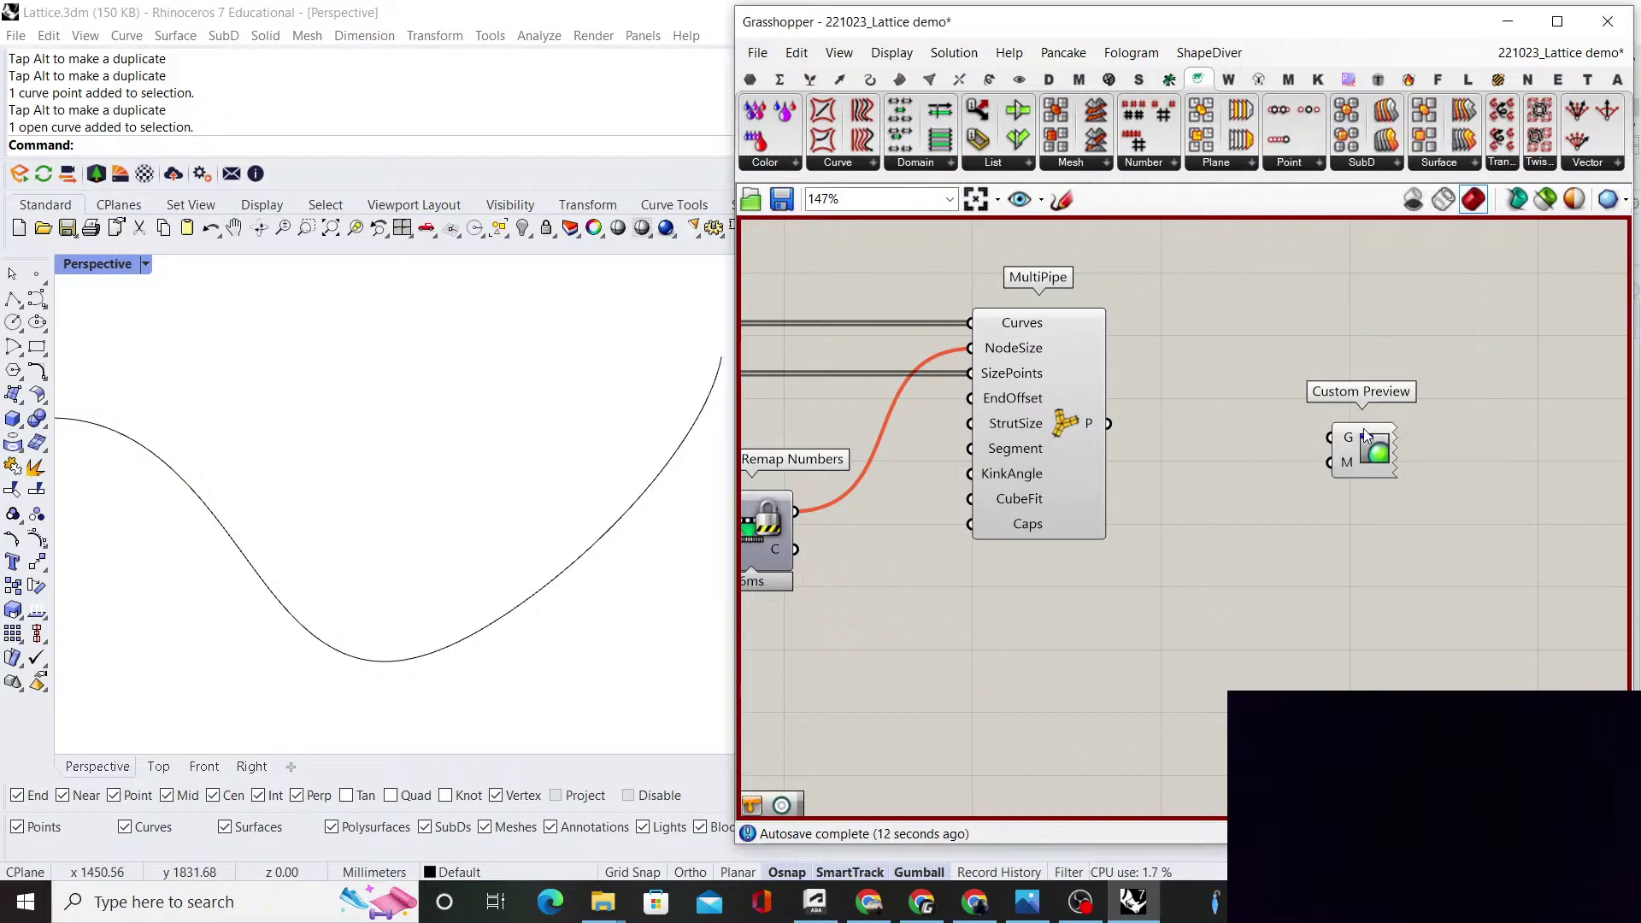
pyautogui.moveTo(1292, 427); pyautogui.dragTo(1329, 438)
pyautogui.moveTo(1361, 449); pyautogui.dragTo(1489, 433)
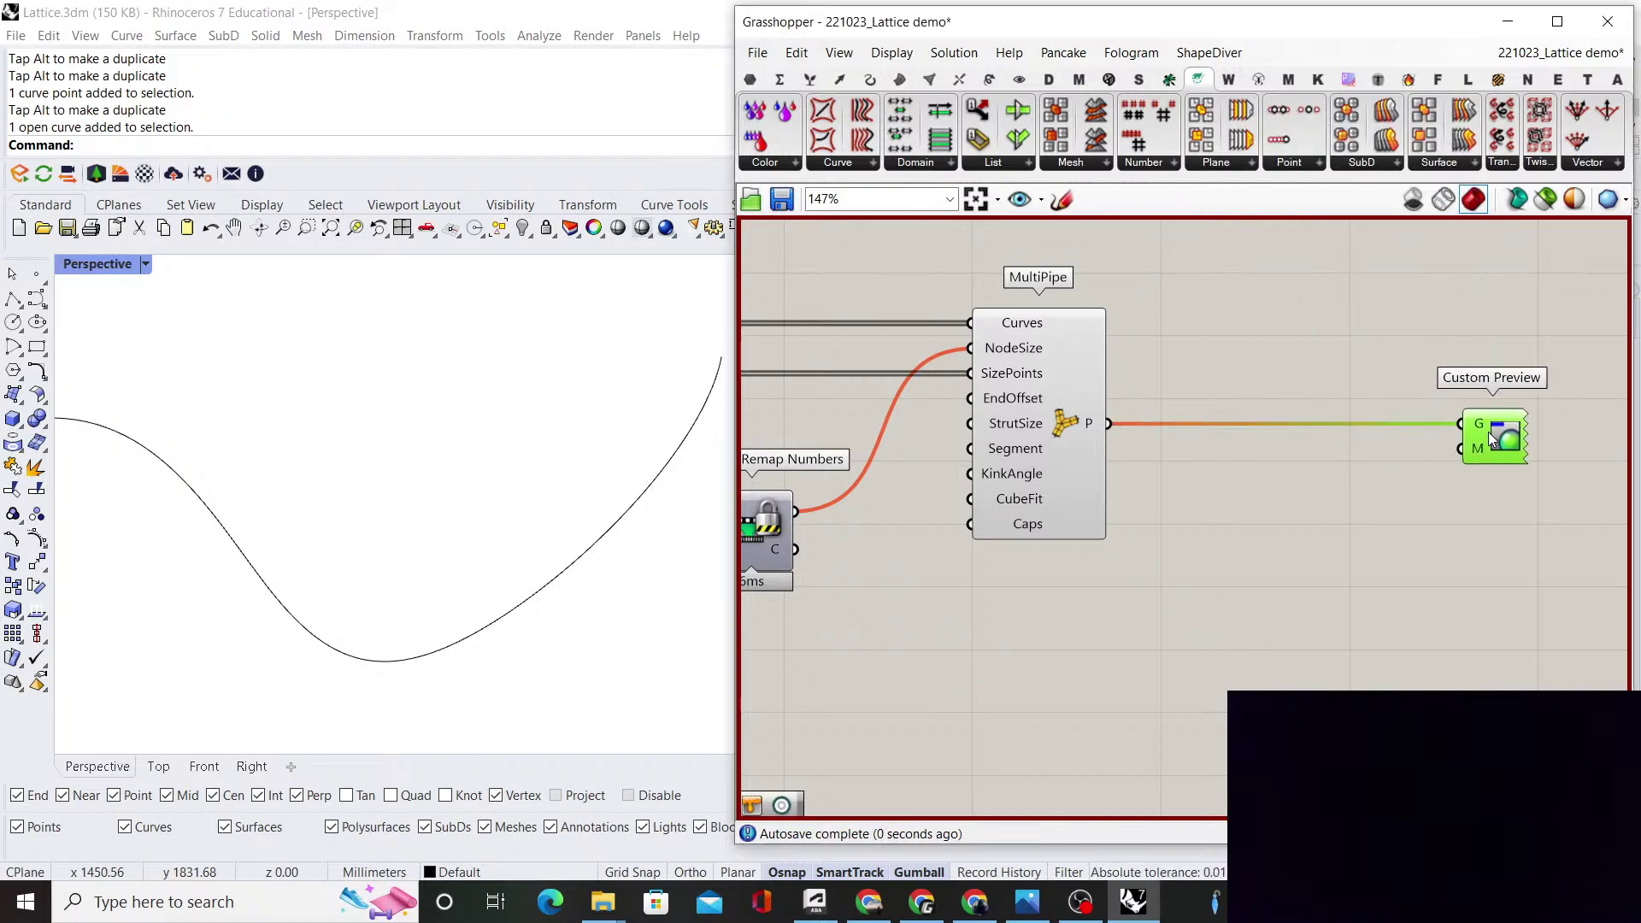
# Add a Colour Swatch component near Custom Preview and set its colour to violet
pyautogui.doubleClick(1398, 534)
pyautogui.write('swatch')
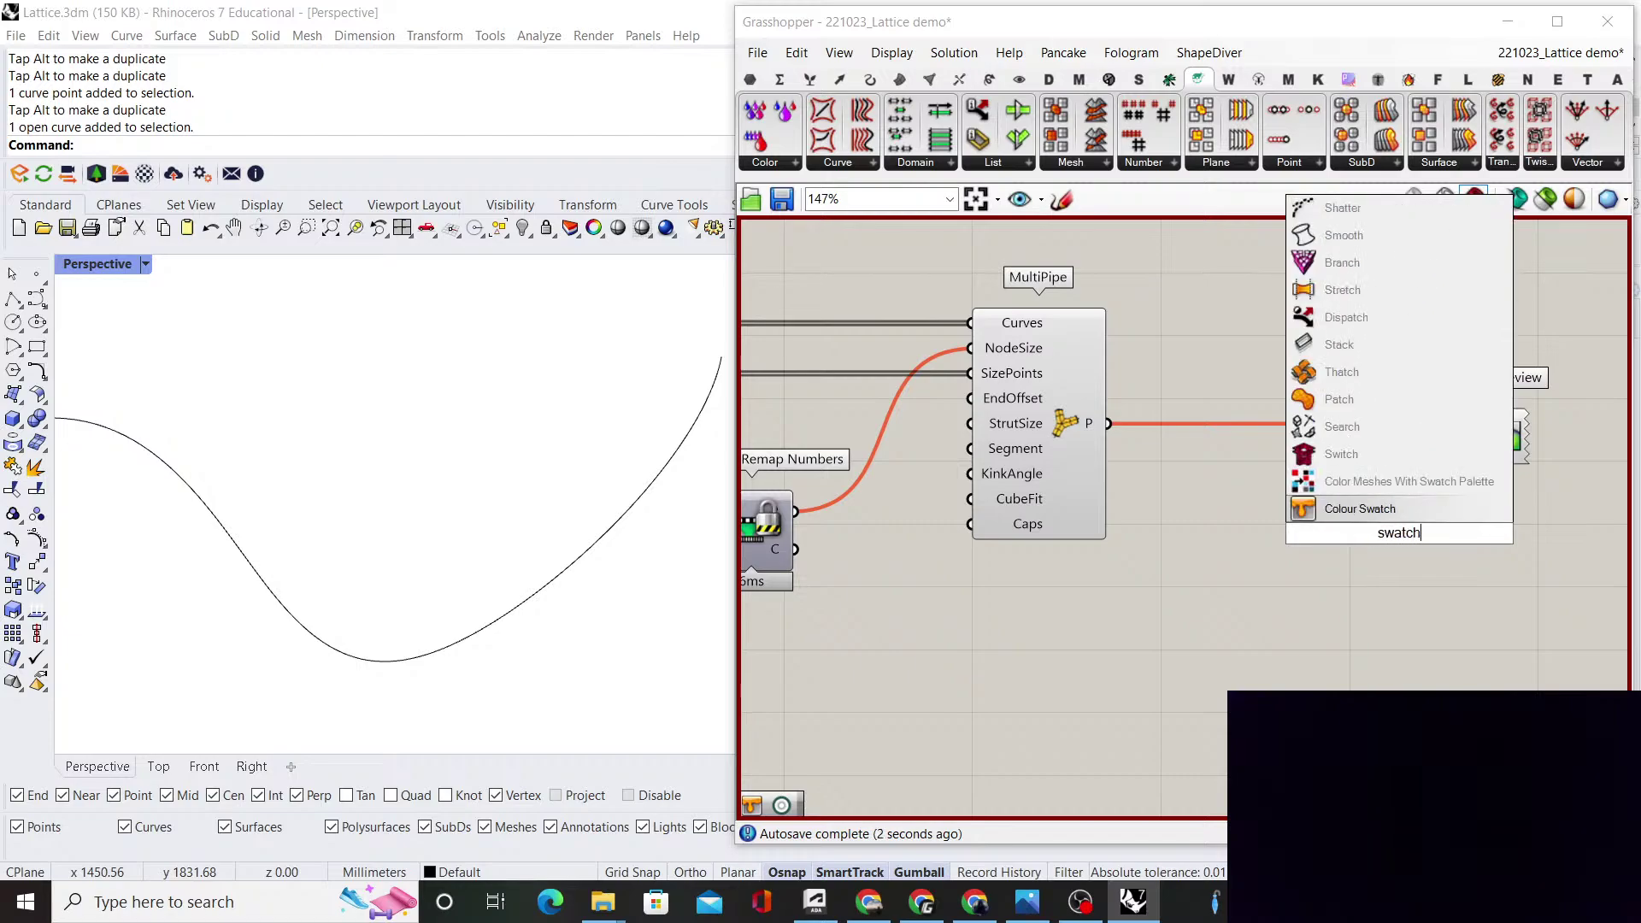
pyautogui.press('Return')
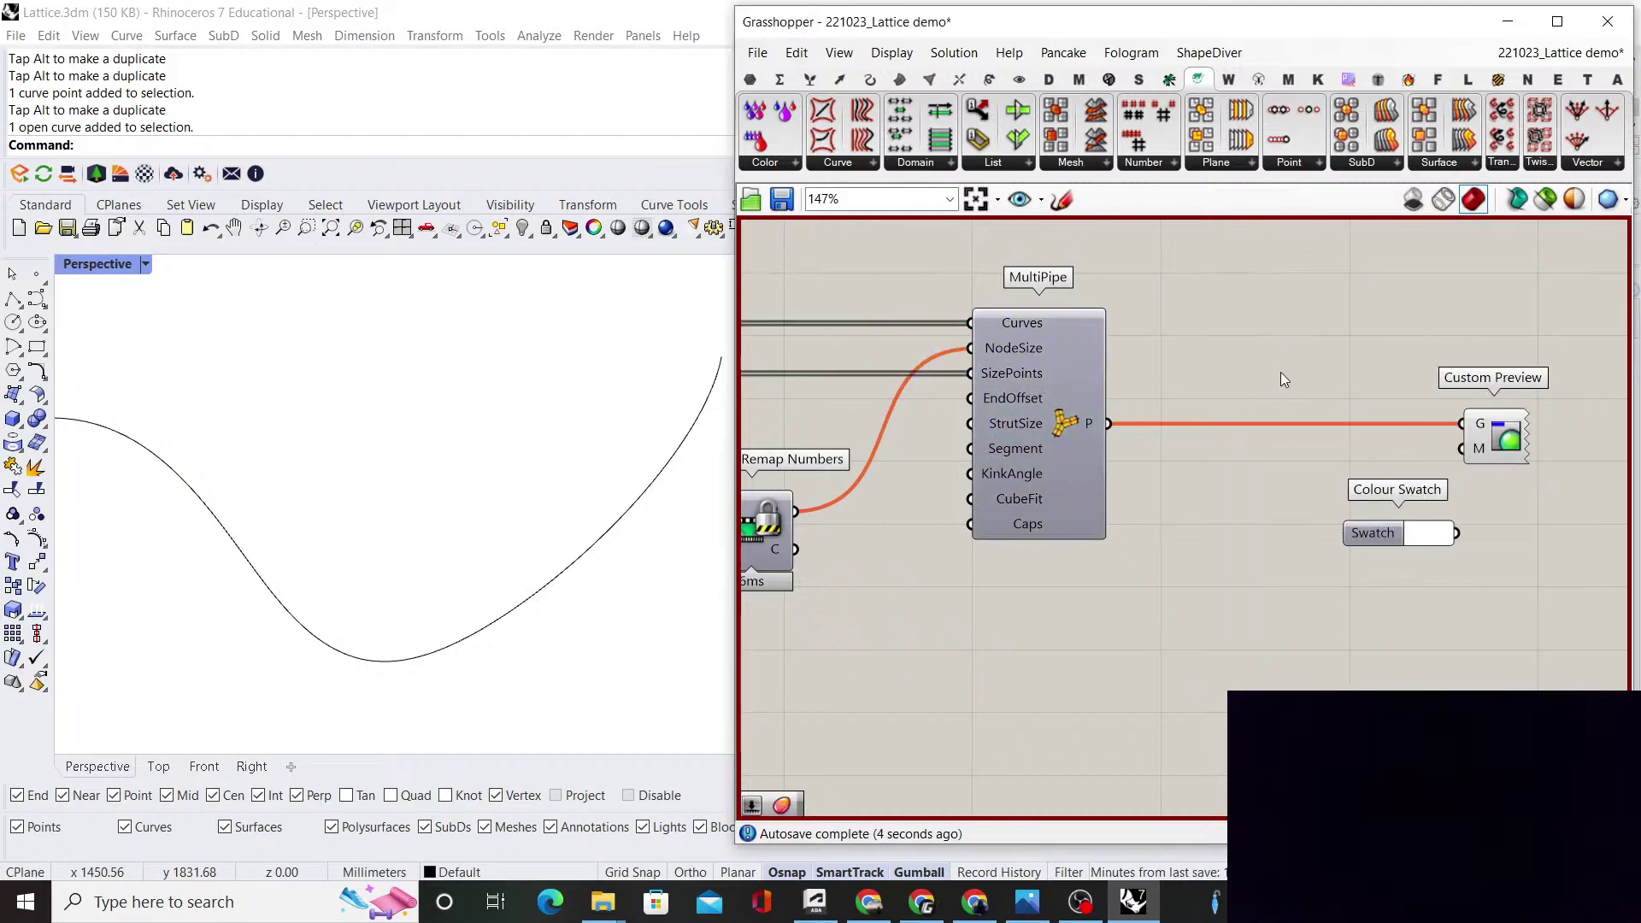
pyautogui.moveTo(1377, 532); pyautogui.dragTo(1301, 530, button='right')
pyautogui.click(1353, 530)
pyautogui.click(1507, 675)
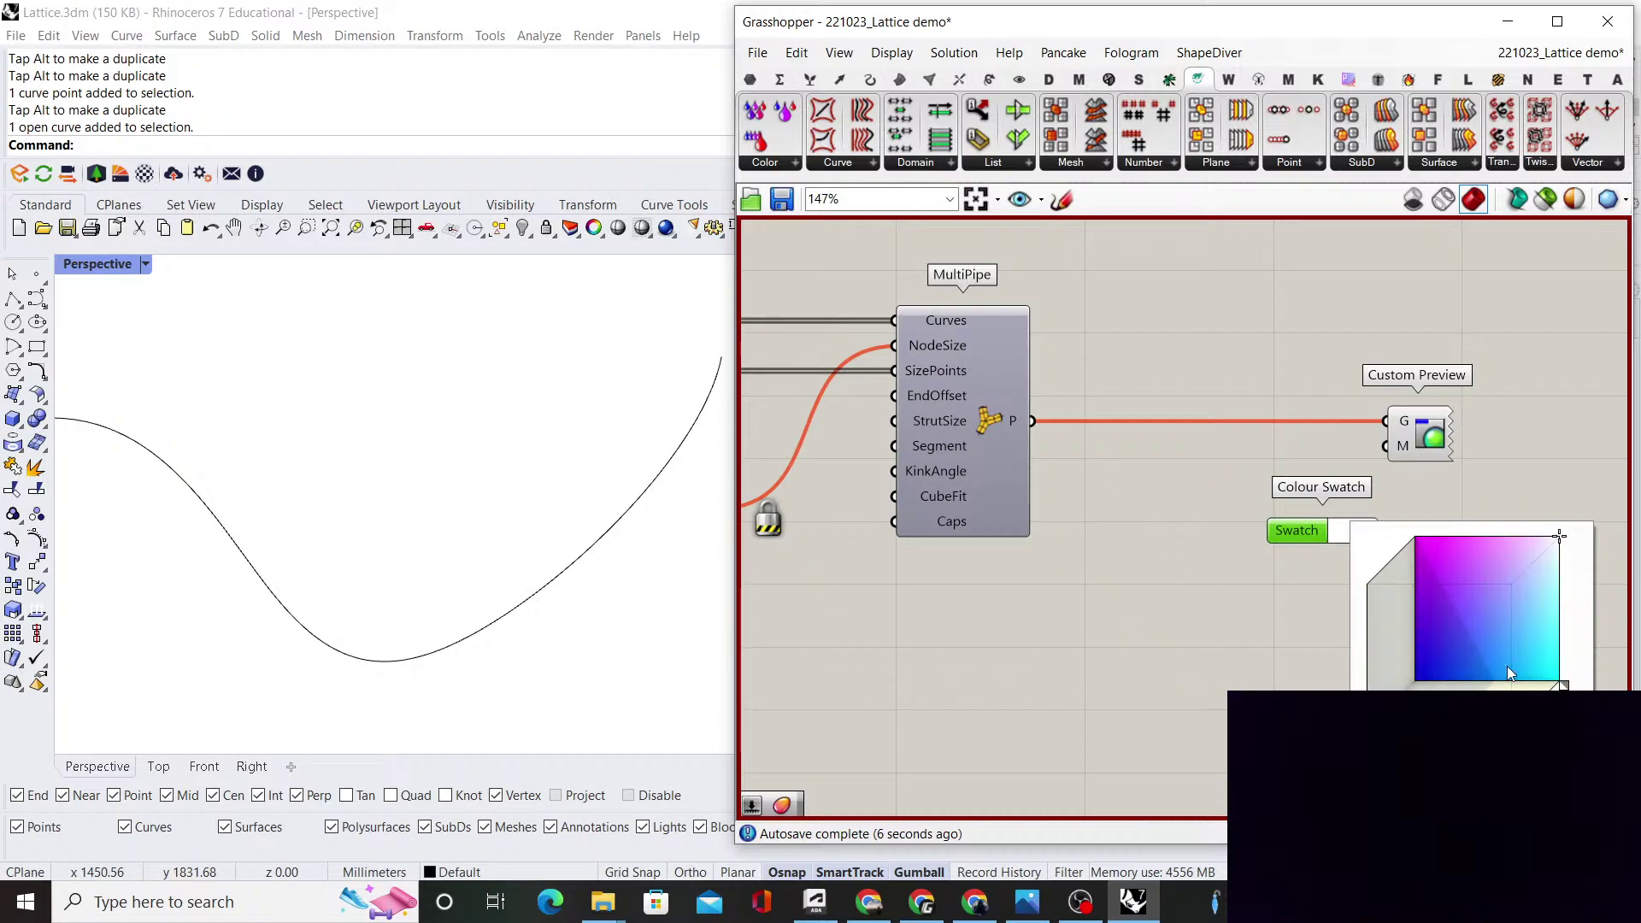
pyautogui.moveTo(1470, 597); pyautogui.dragTo(1463, 600)
pyautogui.click(1513, 505)
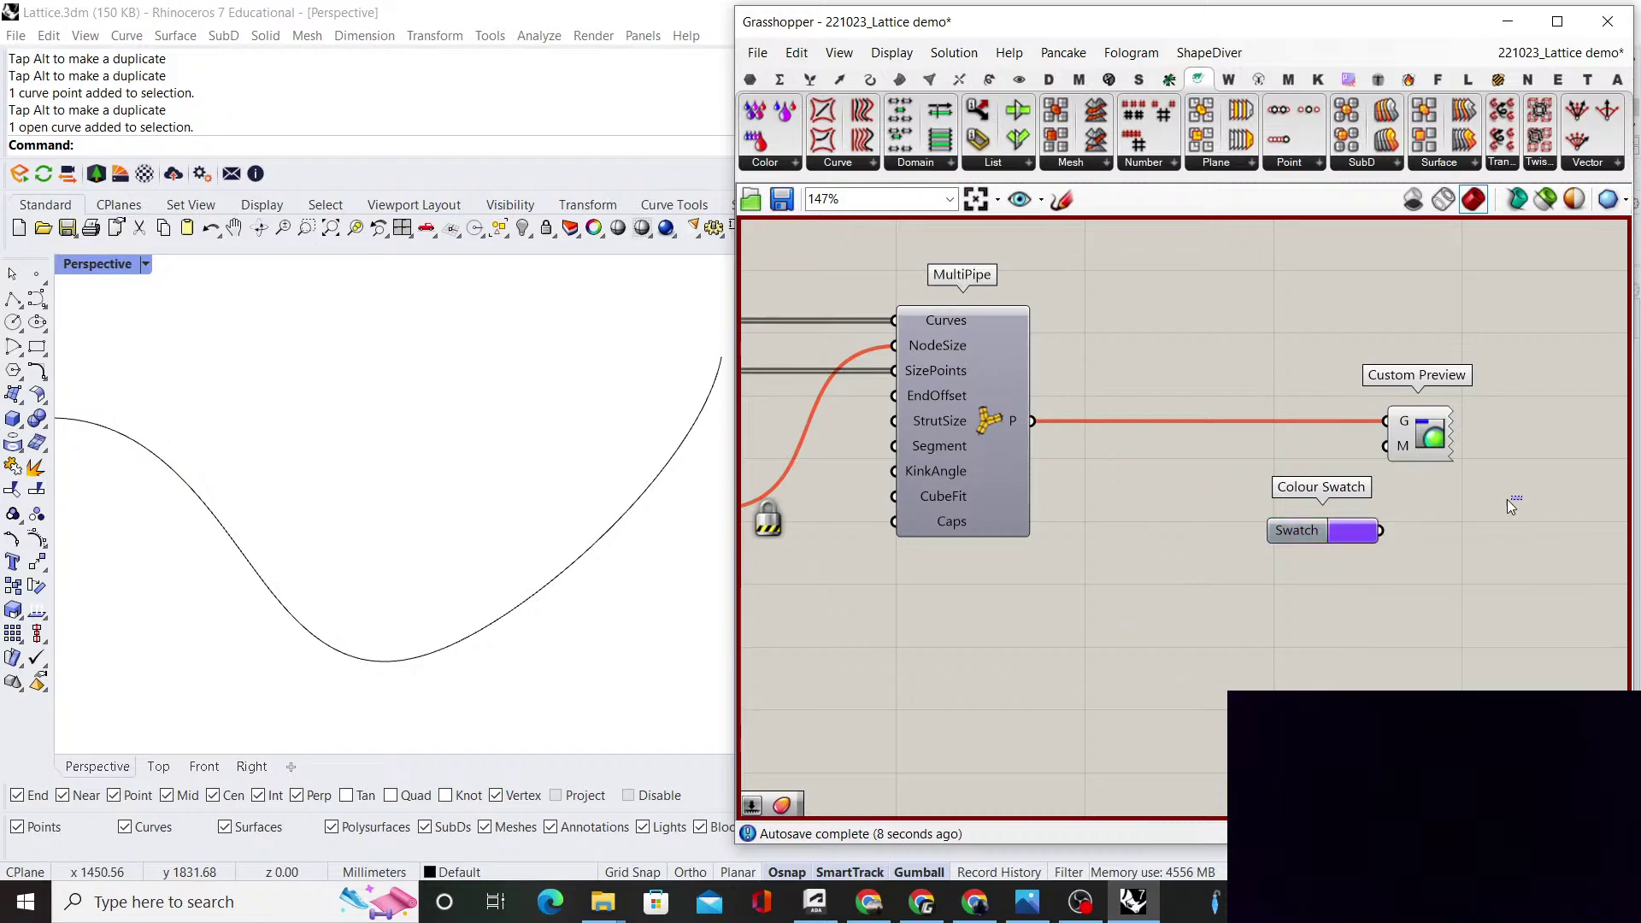
# Place the Colour Swatch beside Custom Preview, wired into its M input, and re-enable the solver
pyautogui.moveTo(1342, 533); pyautogui.dragTo(1212, 455)
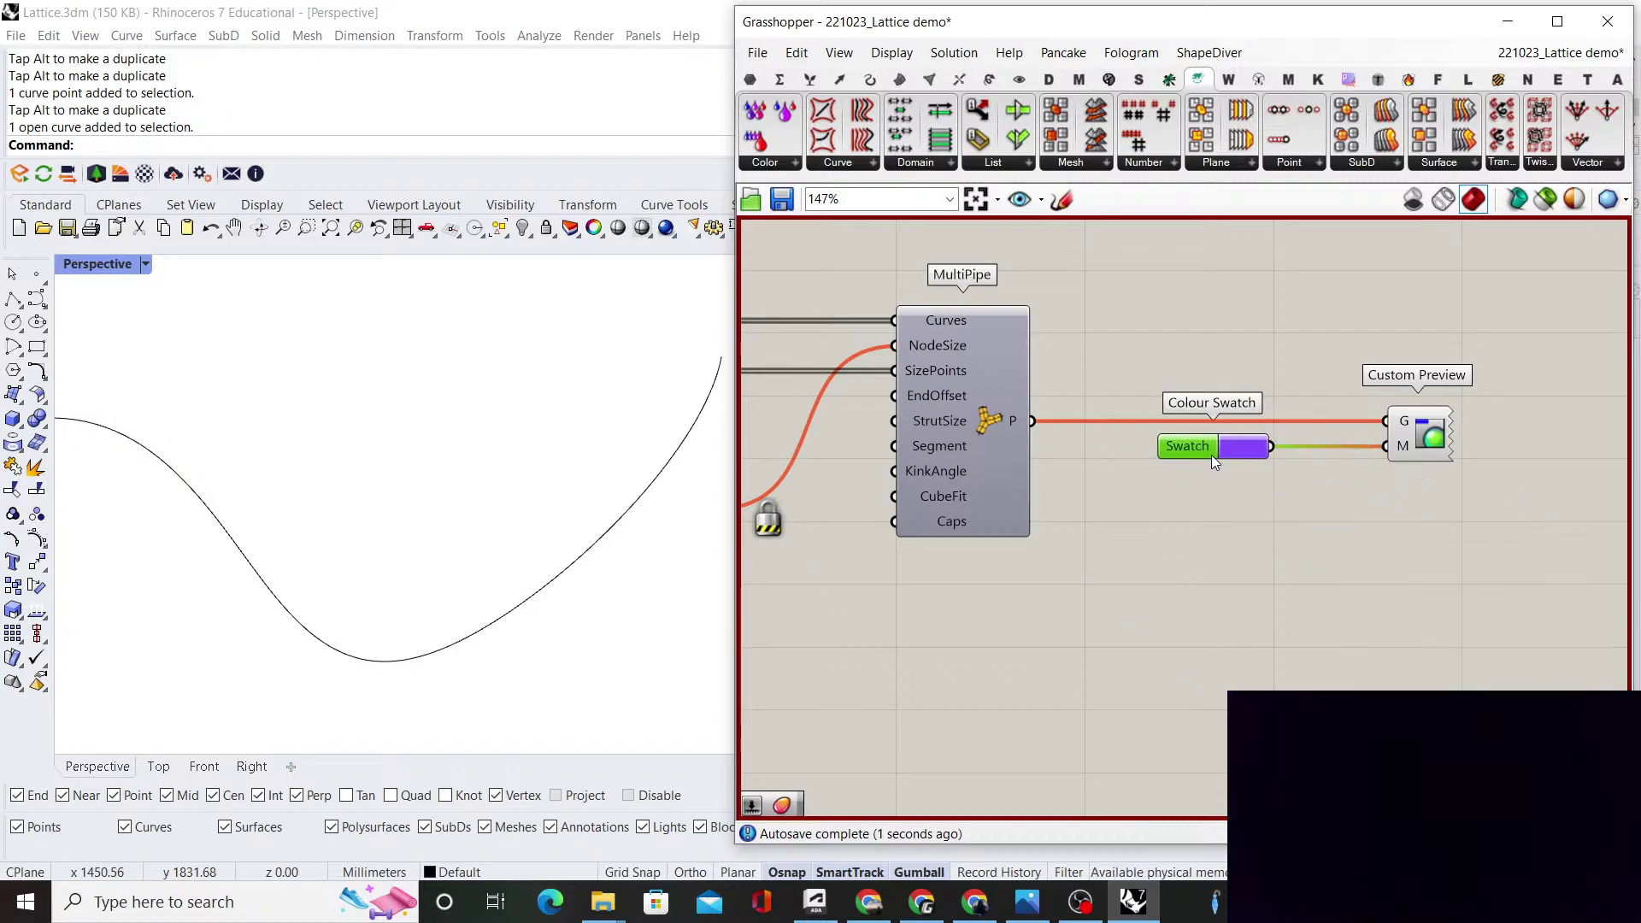
pyautogui.scroll(-5, 1308, 474)
pyautogui.scroll(-5, 1373, 459)
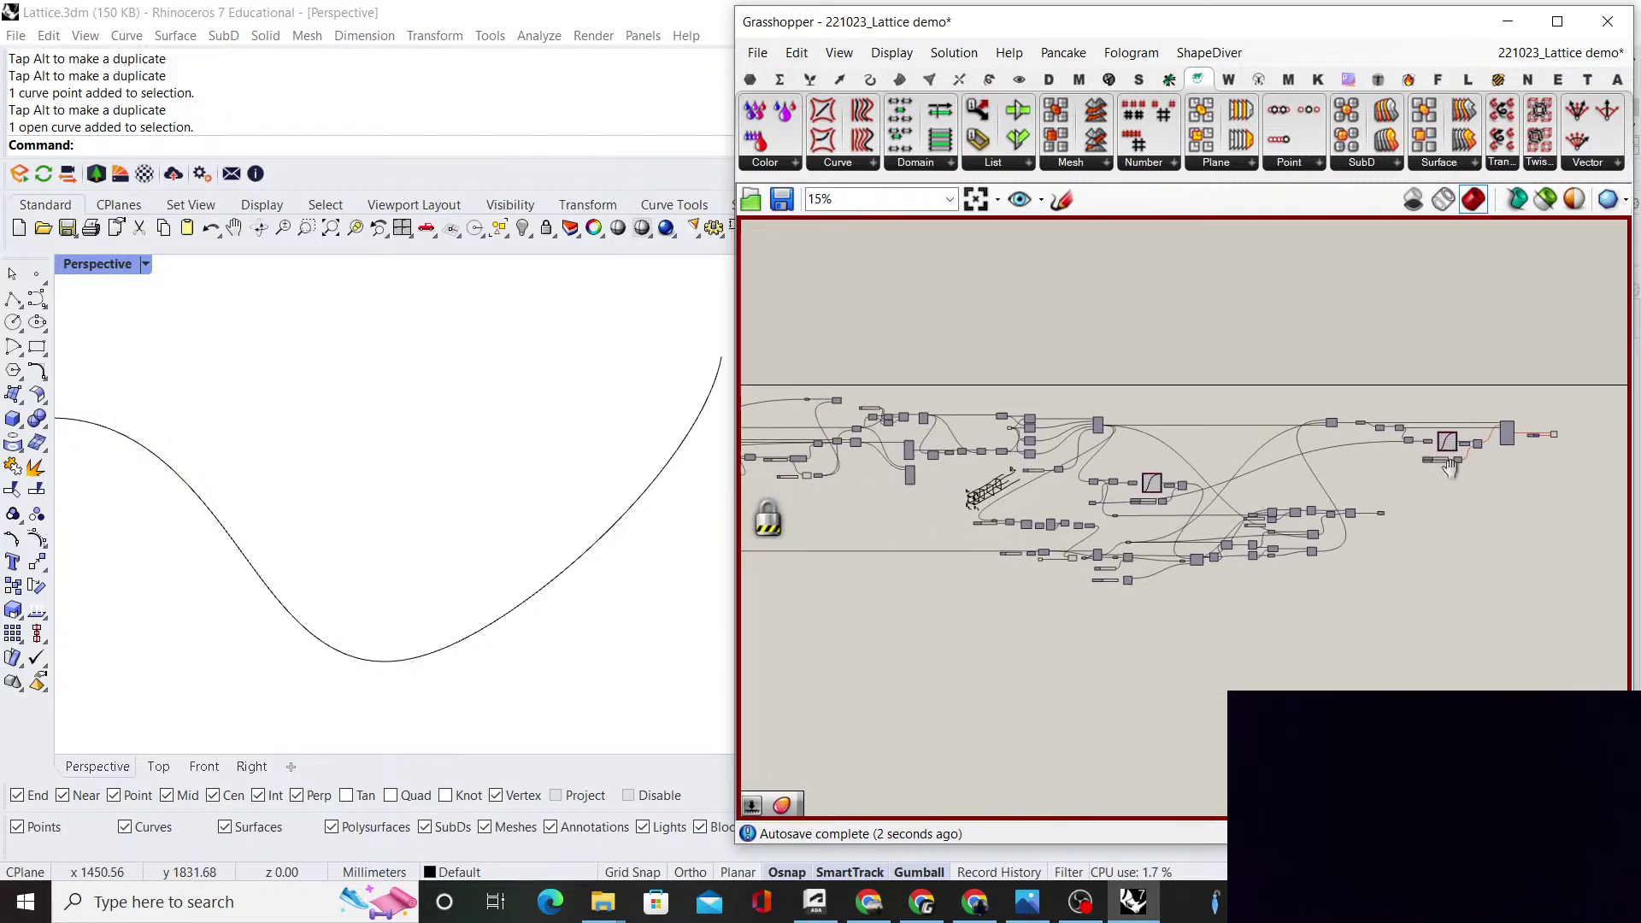
pyautogui.scroll(8, 1412, 501)
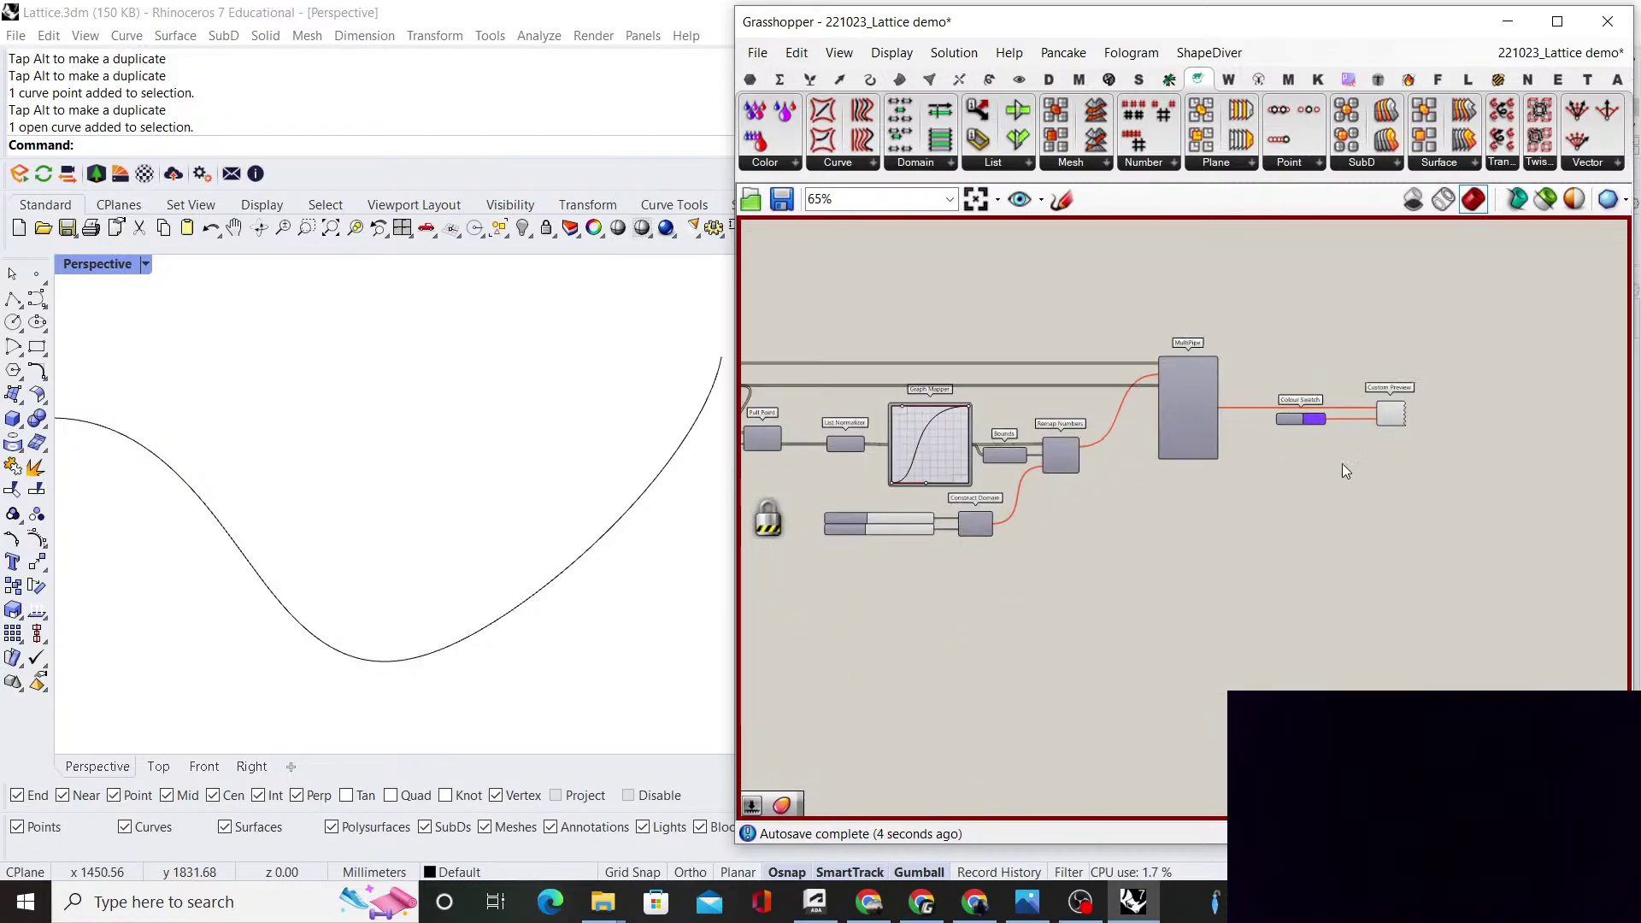
pyautogui.middleClick(1228, 540)
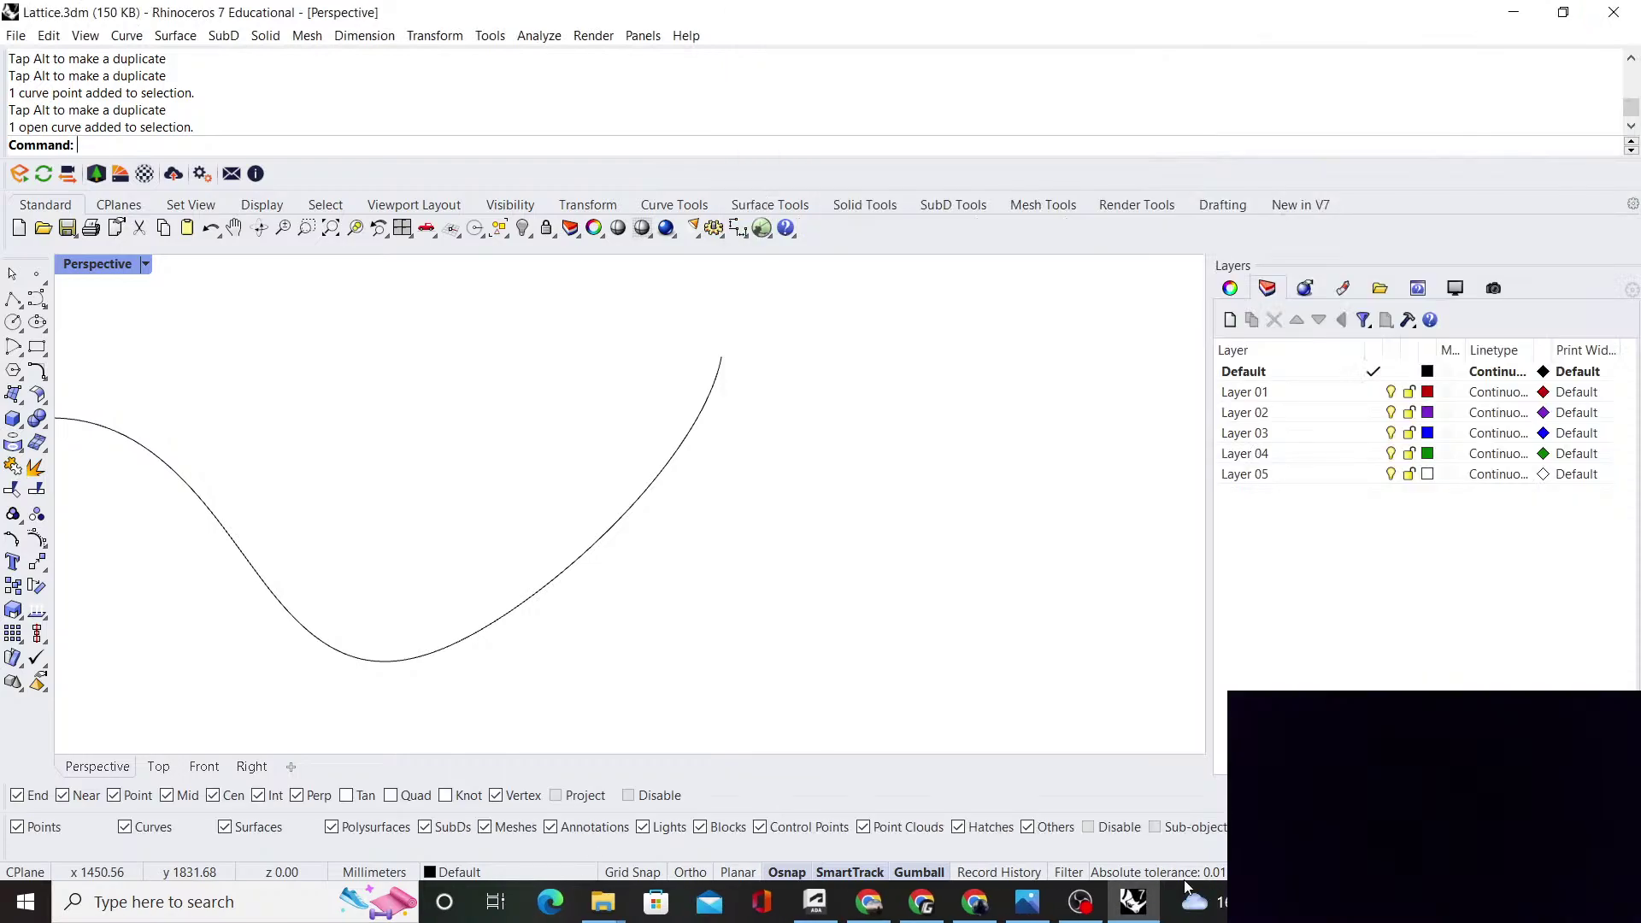
pyautogui.click(1137, 902)
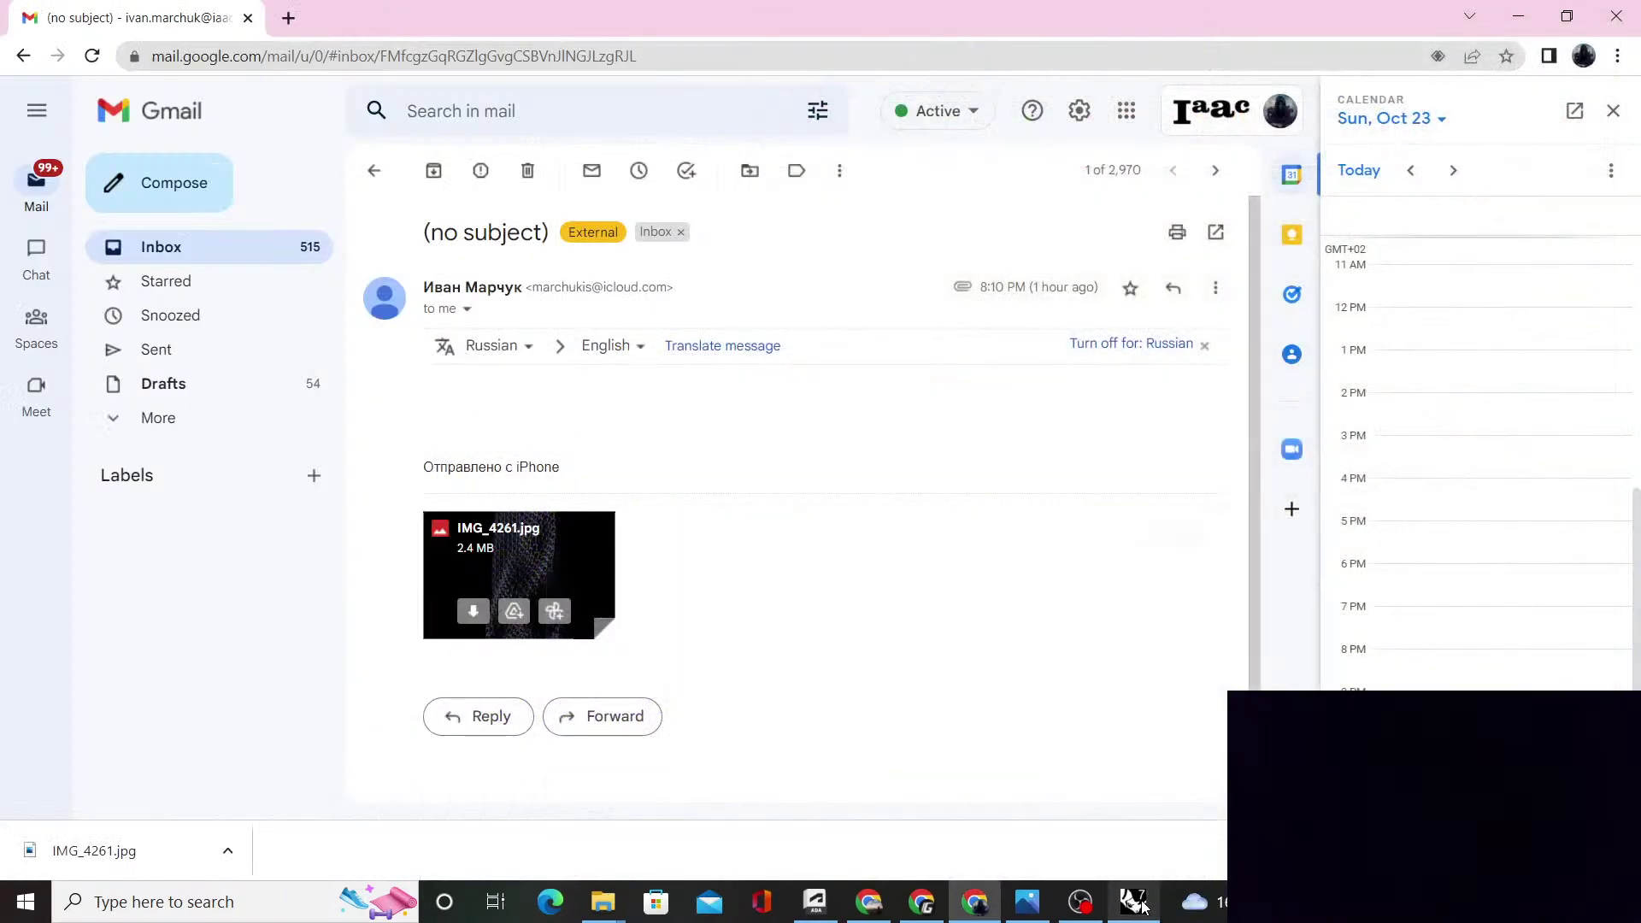
pyautogui.click(1137, 903)
# Switch the Perspective viewport to Rendered display mode and inspect the violet lattice up close
pyautogui.moveTo(539, 416); pyautogui.dragTo(257, 342, button='right')
pyautogui.click(147, 264)
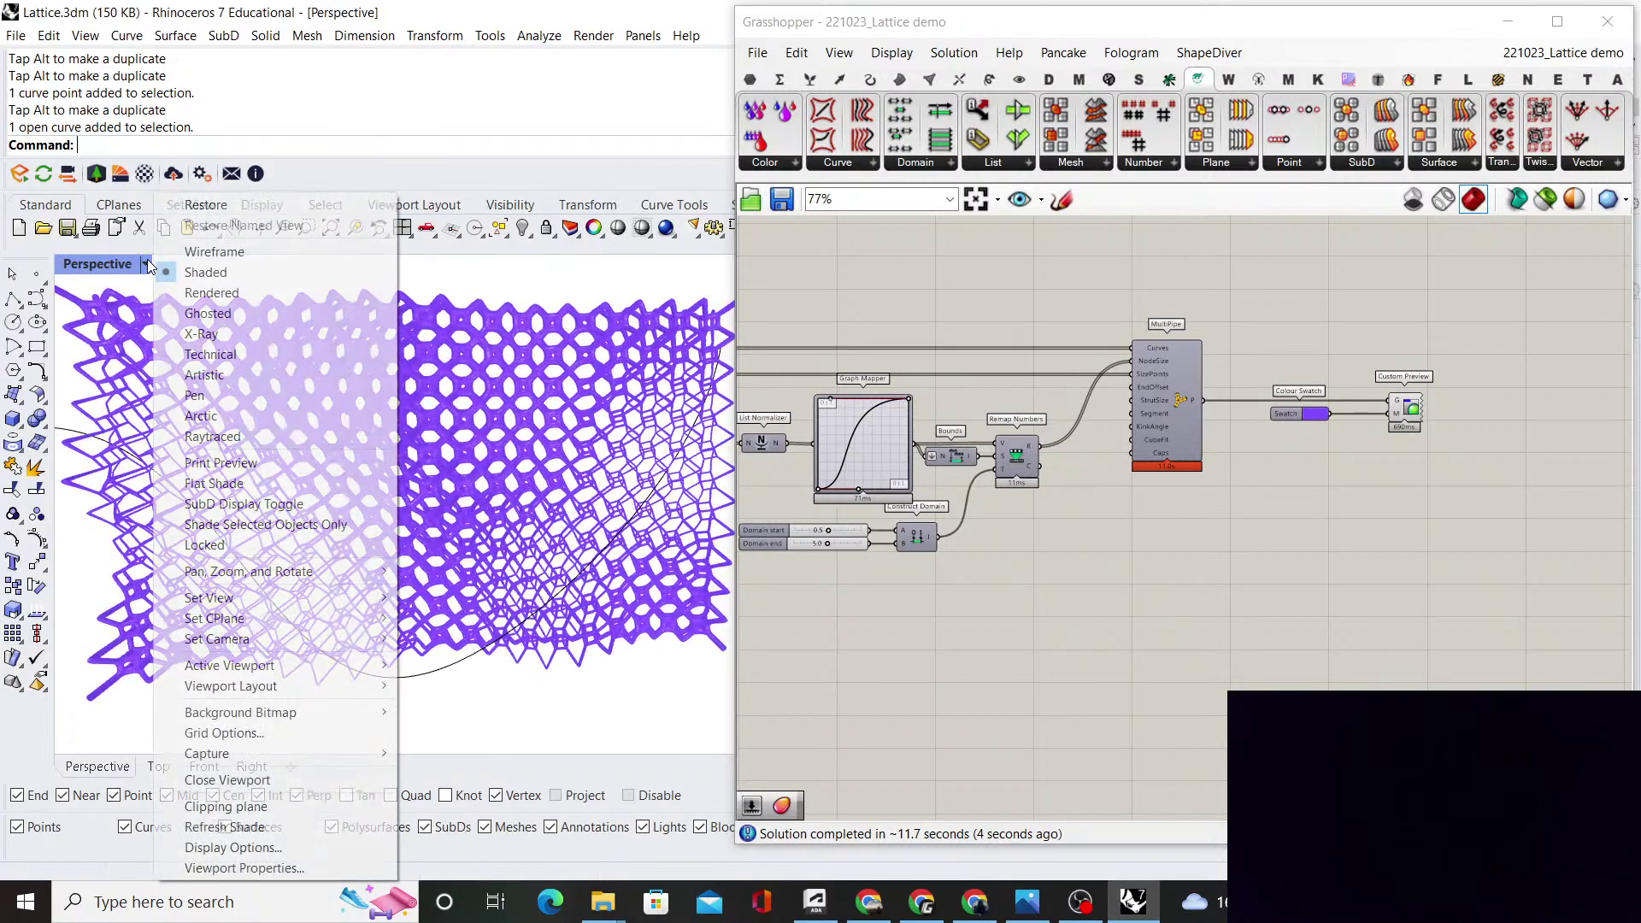
pyautogui.click(211, 293)
pyautogui.scroll(10, 475, 422)
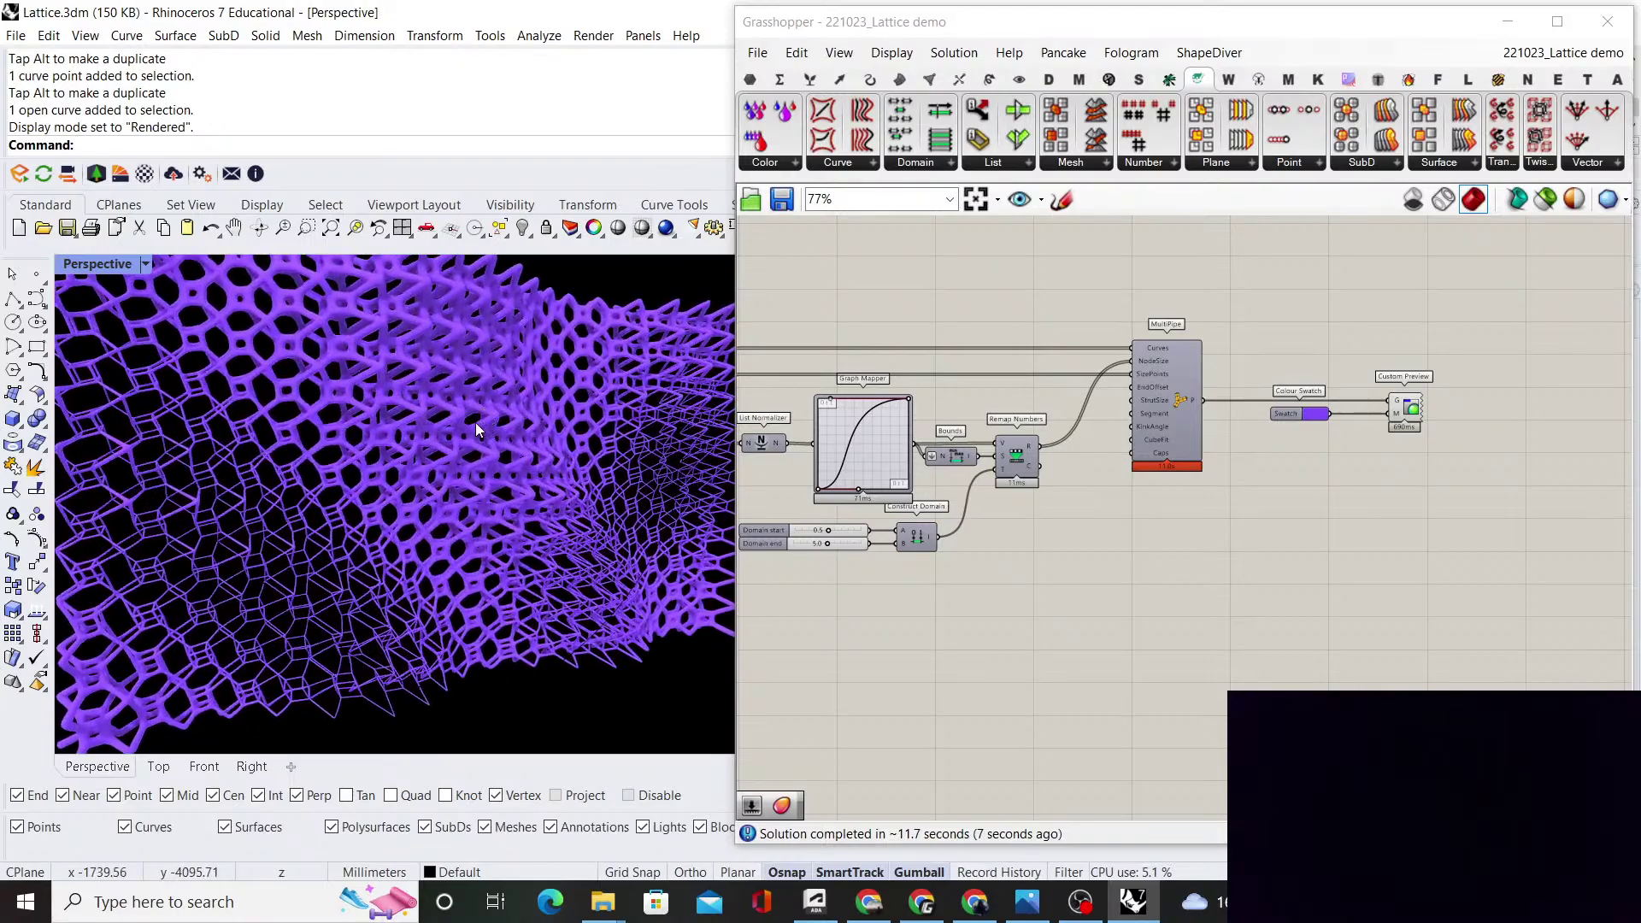
pyautogui.scroll(-10, 477, 426)
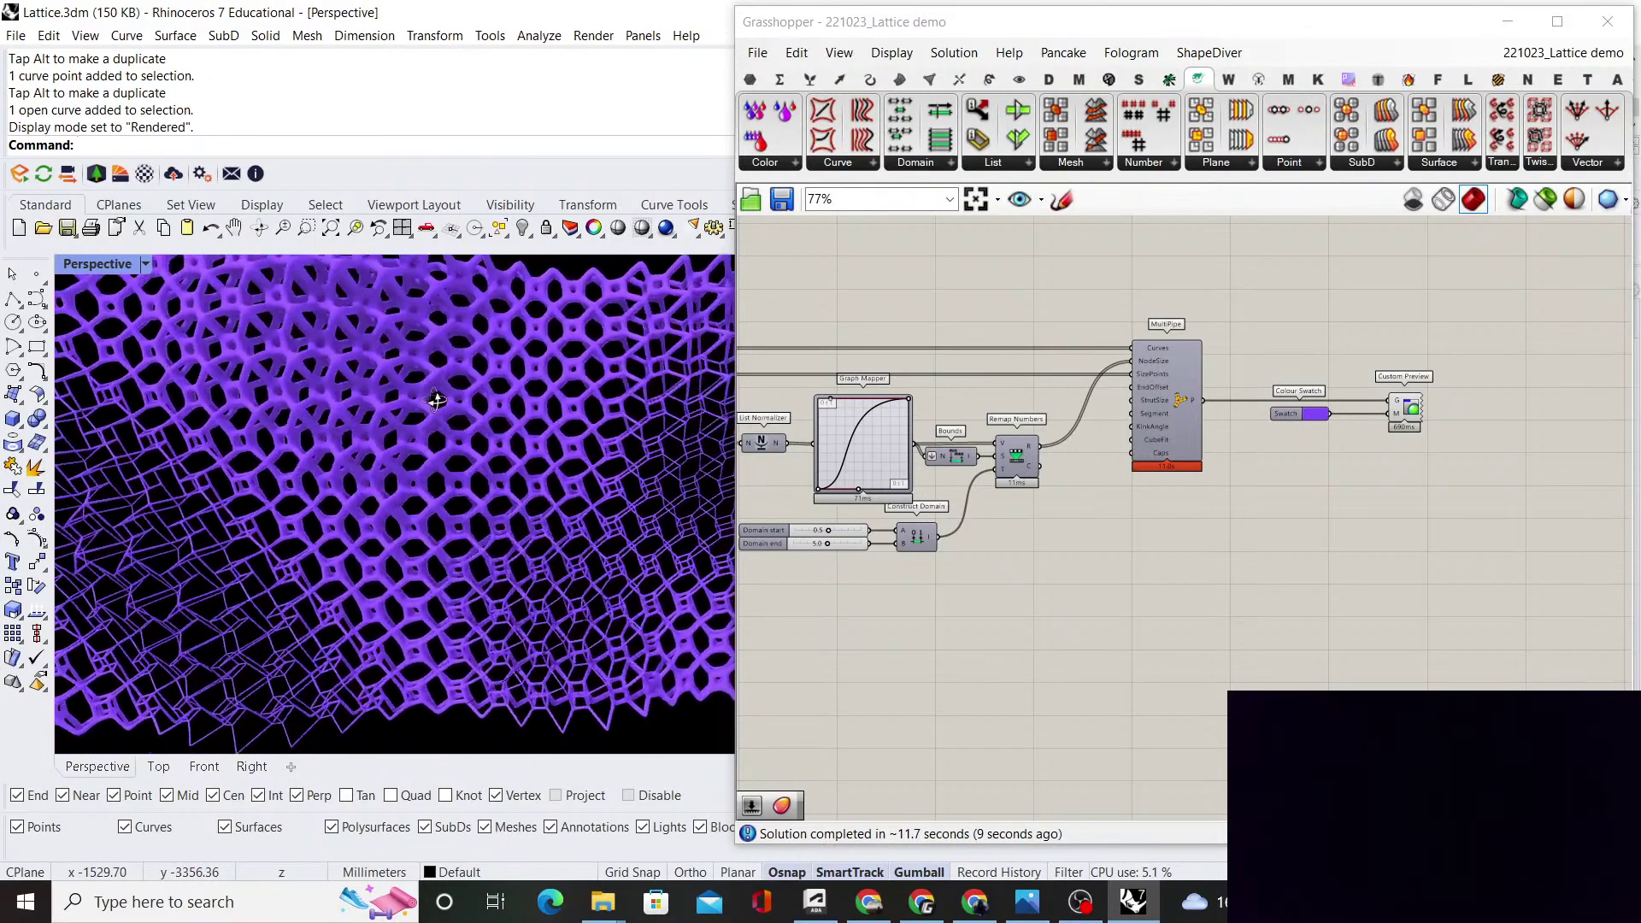
pyautogui.moveTo(428, 442)
pyautogui.mouseDown(button='right')
pyautogui.moveTo(425, 425)
pyautogui.moveTo(479, 381)
pyautogui.moveTo(367, 465)
pyautogui.moveTo(289, 458)
pyautogui.moveTo(294, 395)
pyautogui.moveTo(439, 414)
pyautogui.moveTo(418, 436)
pyautogui.moveTo(454, 441)
pyautogui.moveTo(427, 444)
pyautogui.mouseUp(button='right')
# Lighten the Colour Swatch to a pale violet and inspect the recoloured lattice from several angles
pyautogui.scroll(5, 1172, 483)
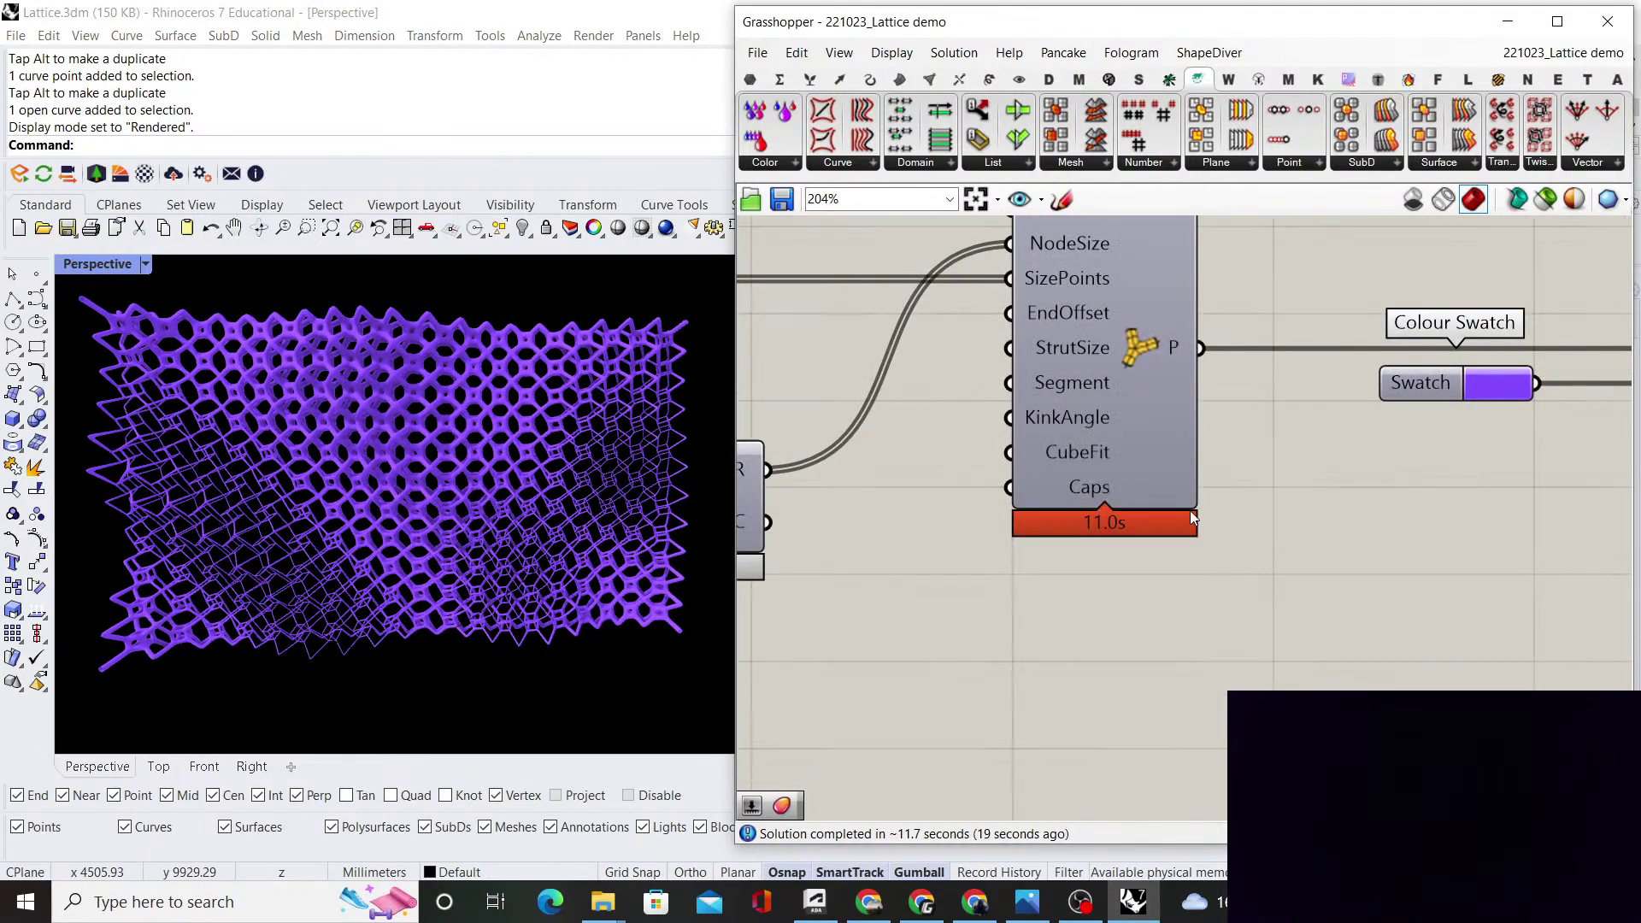
pyautogui.scroll(-2, 1193, 495)
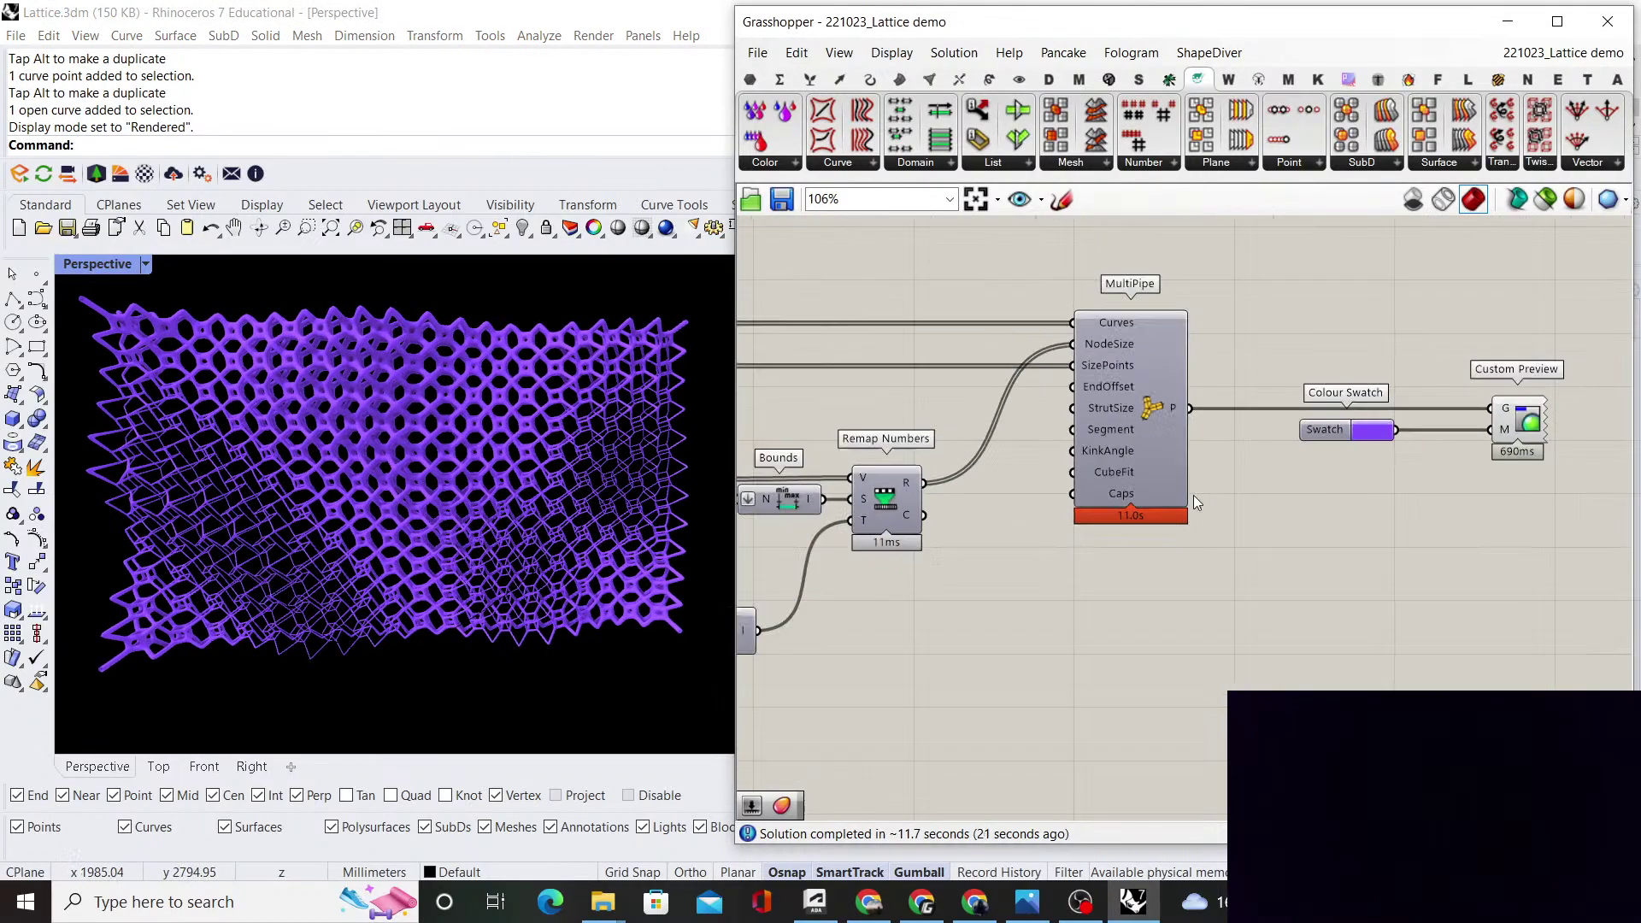
pyautogui.moveTo(1193, 494); pyautogui.dragTo(1027, 463, button='right')
pyautogui.scroll(3, 1028, 464)
pyautogui.click(1064, 466)
pyautogui.moveTo(1187, 560); pyautogui.dragTo(1208, 539)
pyautogui.click(1204, 349)
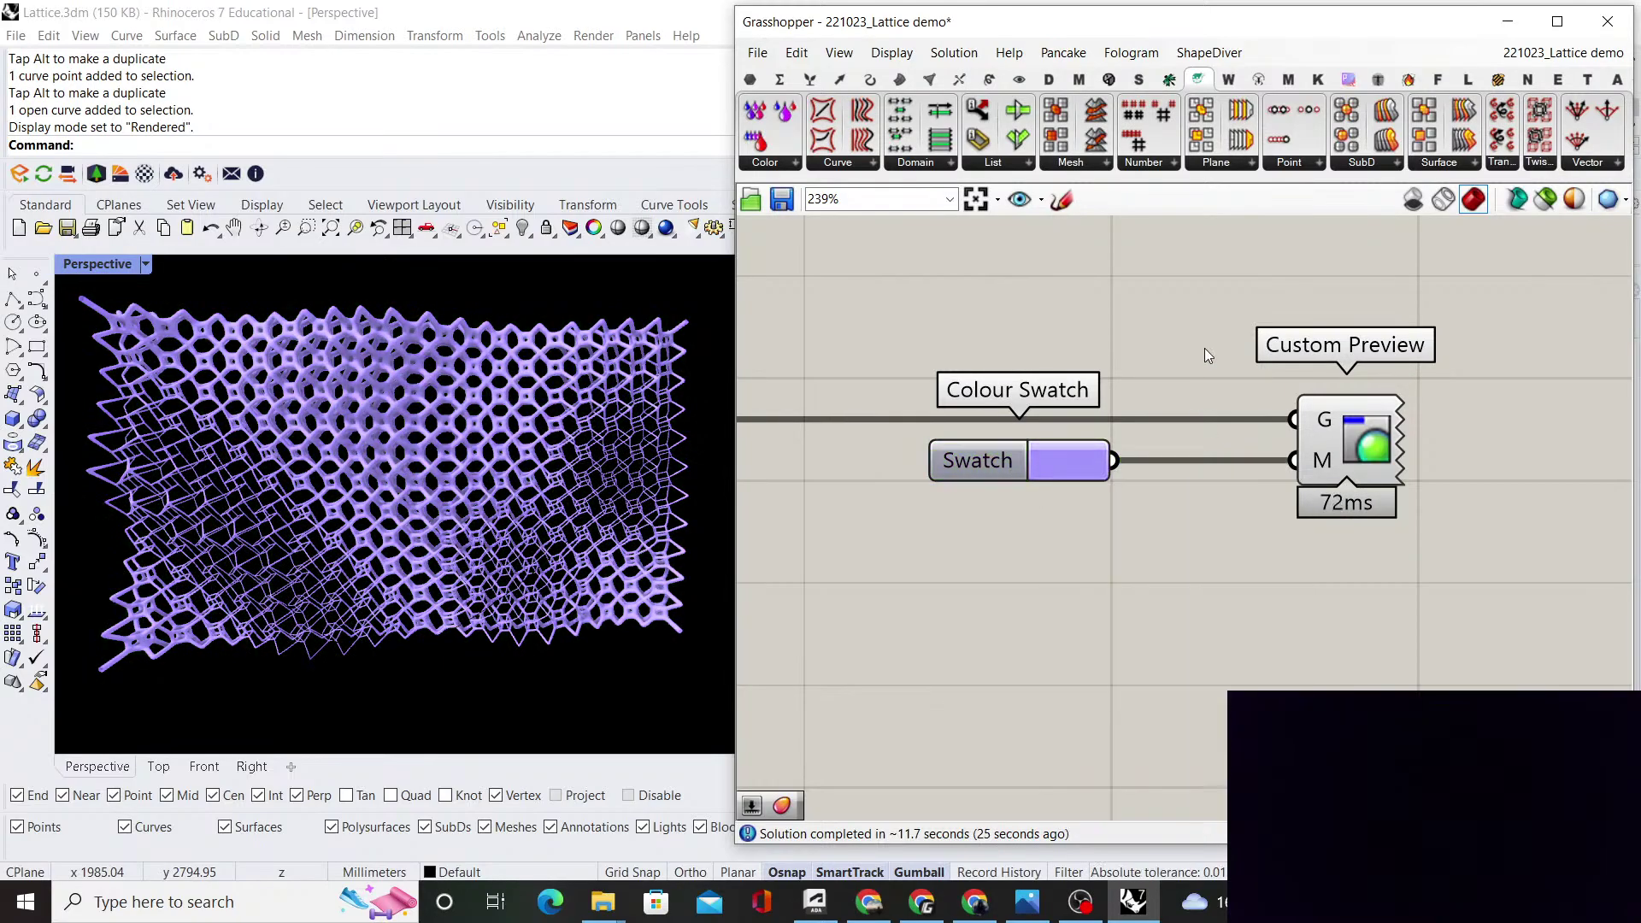
pyautogui.moveTo(431, 523); pyautogui.dragTo(371, 495, button='right')
pyautogui.scroll(5, 350, 484)
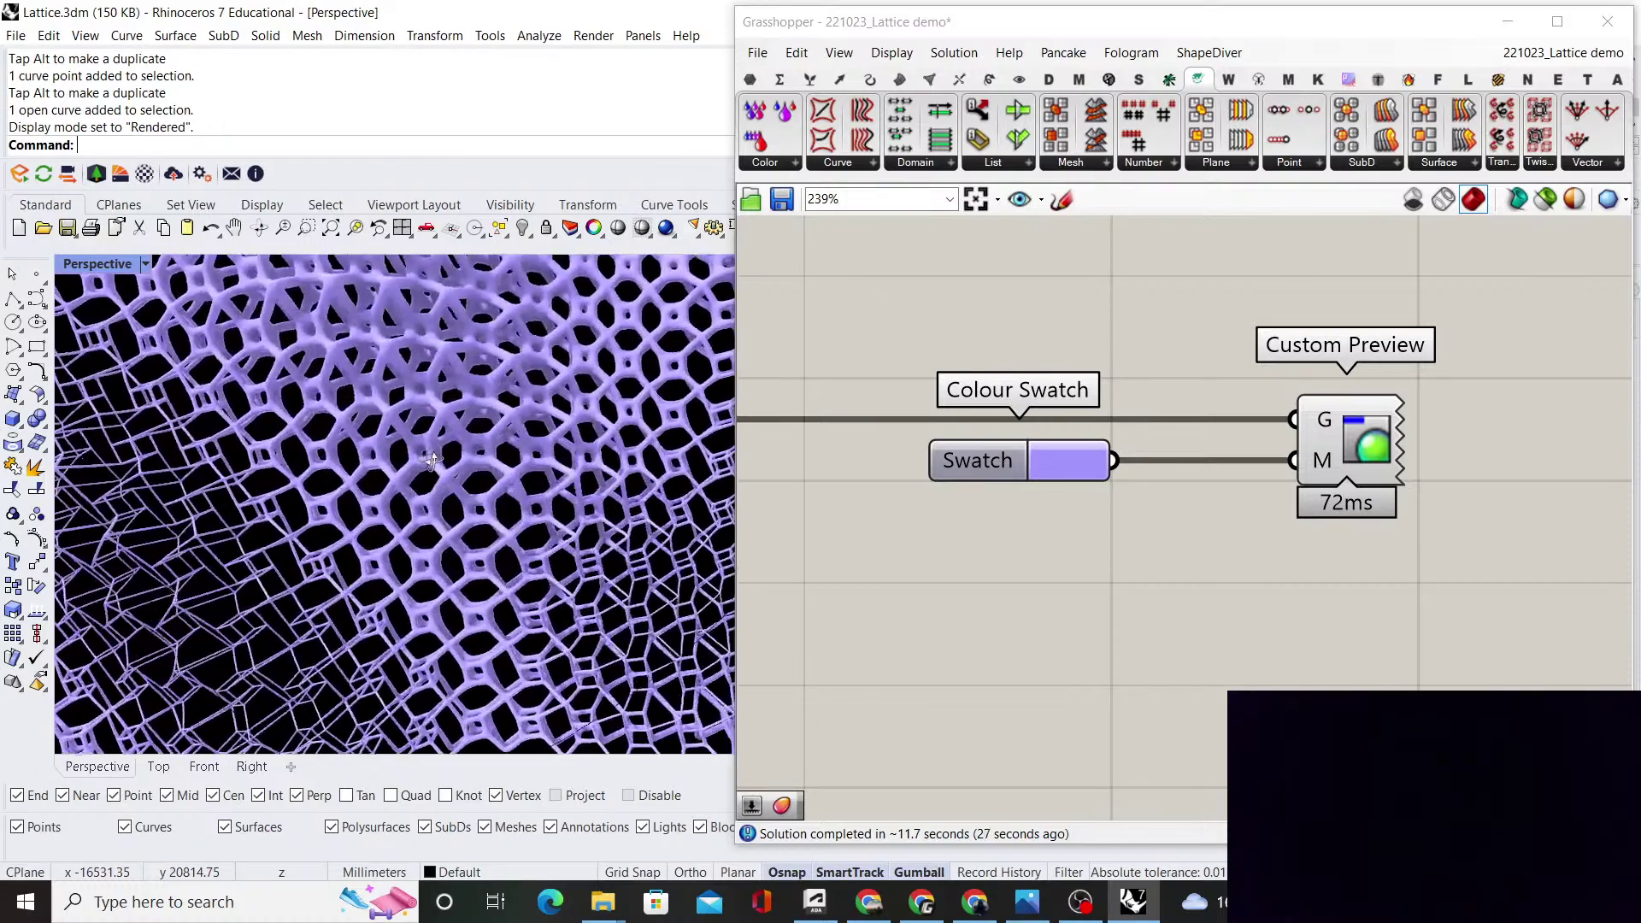
pyautogui.scroll(-5, 427, 488)
pyautogui.moveTo(479, 478); pyautogui.dragTo(489, 528, button='right')
pyautogui.scroll(6, 455, 518)
pyautogui.scroll(-4, 453, 525)
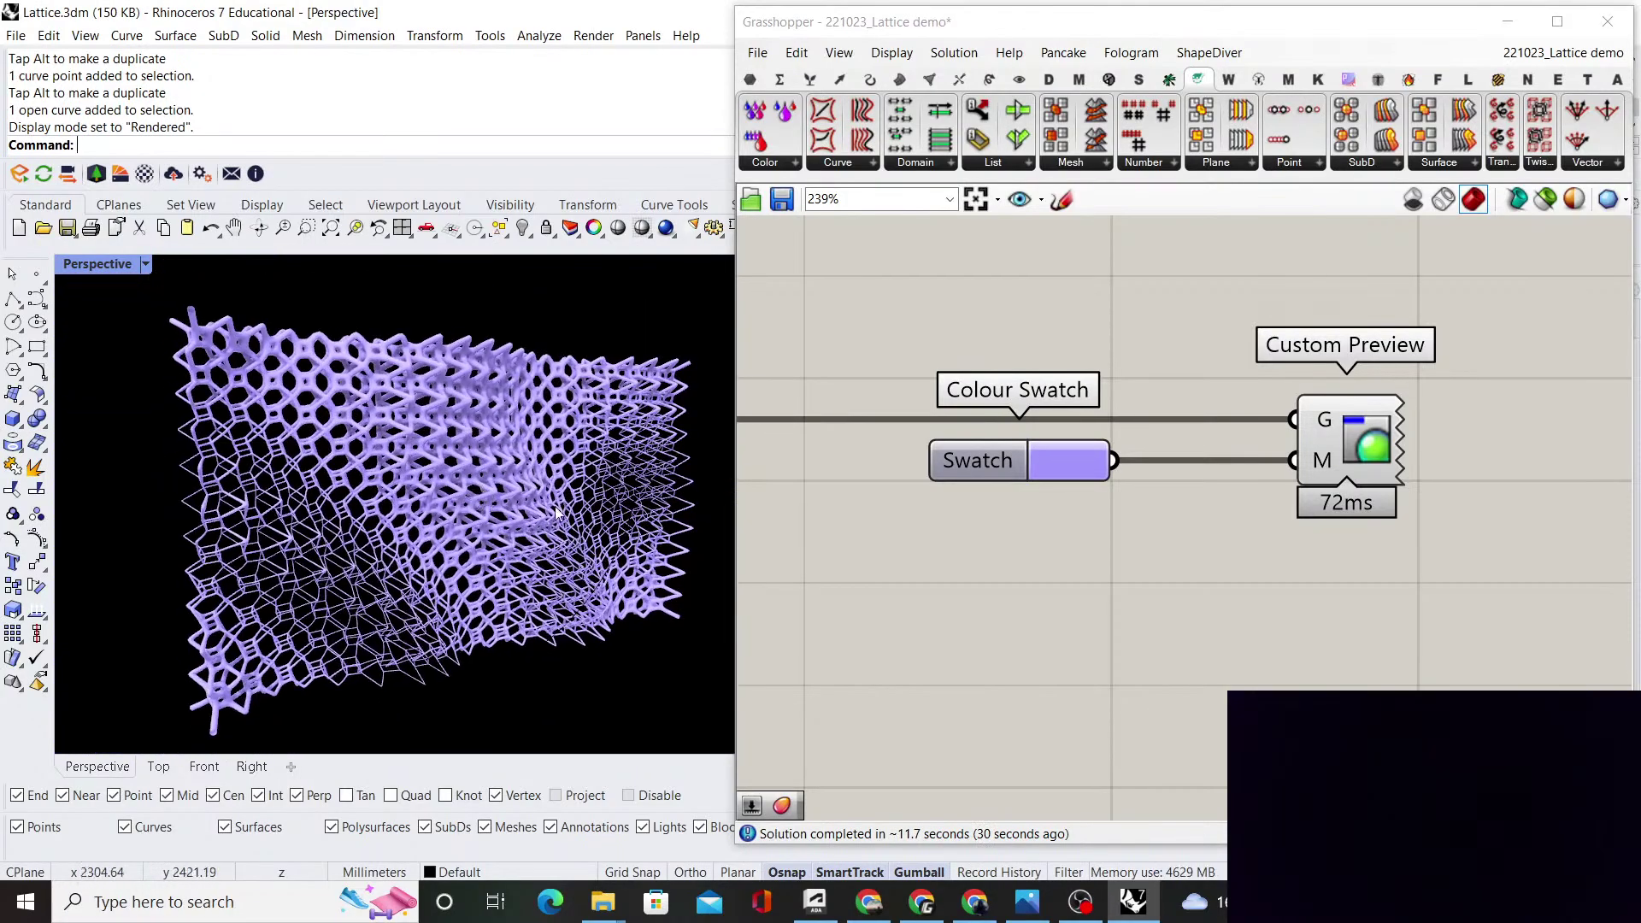
# Review the Pull Point, List Normalizer, Graph Mapper and domain components that drive MultiPipe's node sizes
pyautogui.scroll(-7, 825, 590)
pyautogui.moveTo(826, 590); pyautogui.dragTo(1282, 516, button='right')
pyautogui.scroll(5, 901, 626)
pyautogui.scroll(-2, 1060, 547)
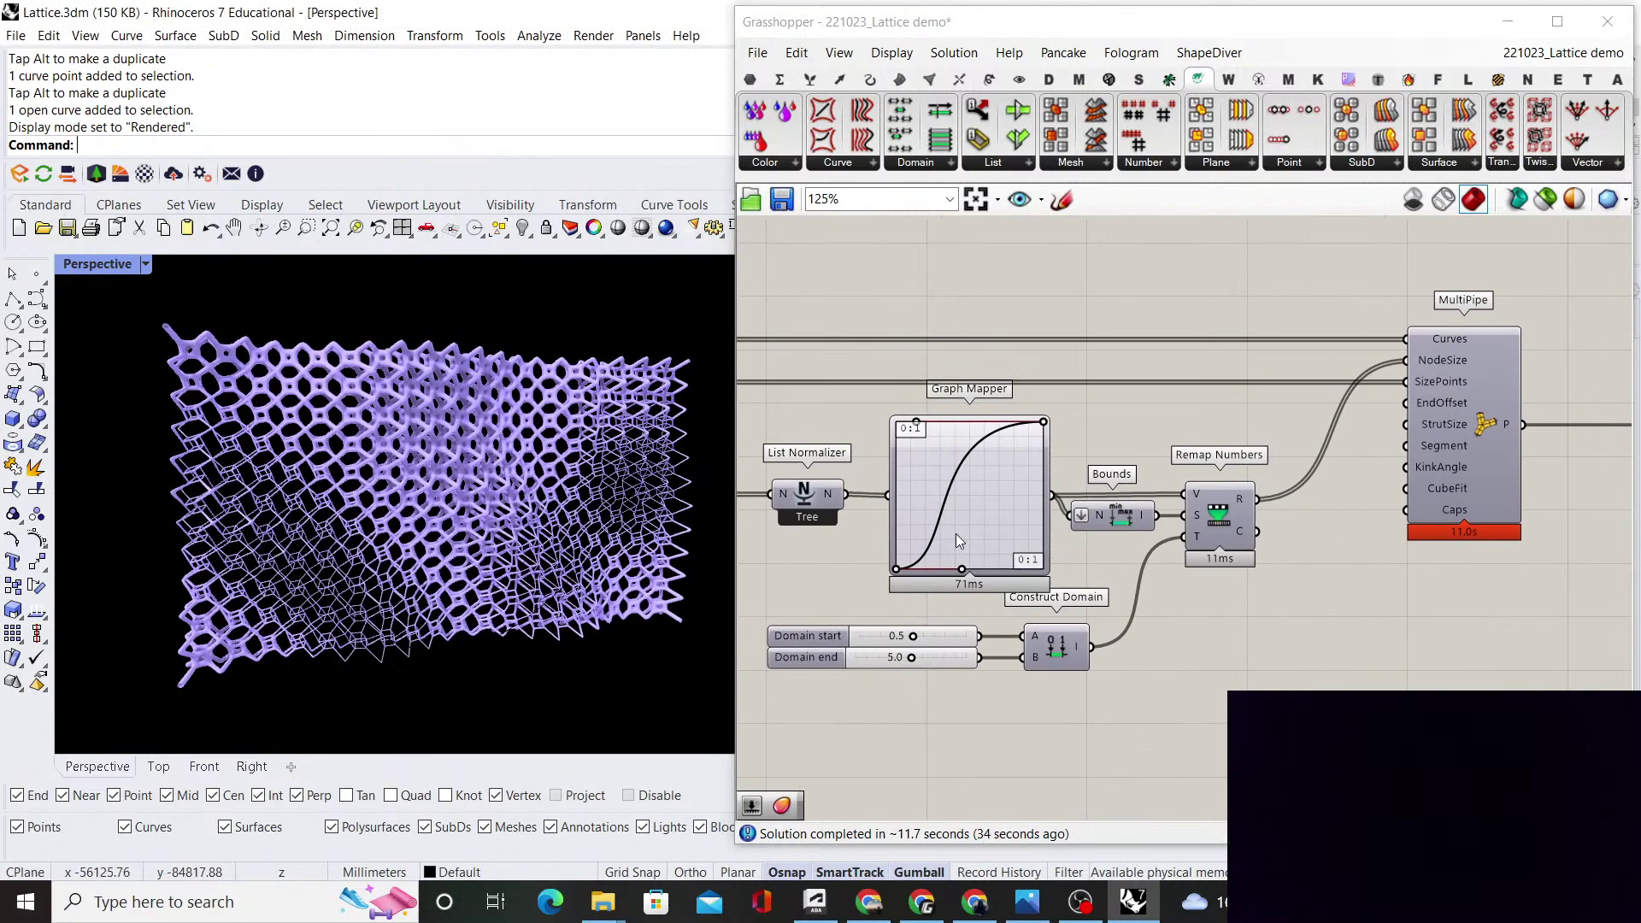
pyautogui.moveTo(956, 534); pyautogui.dragTo(923, 517, button='right')
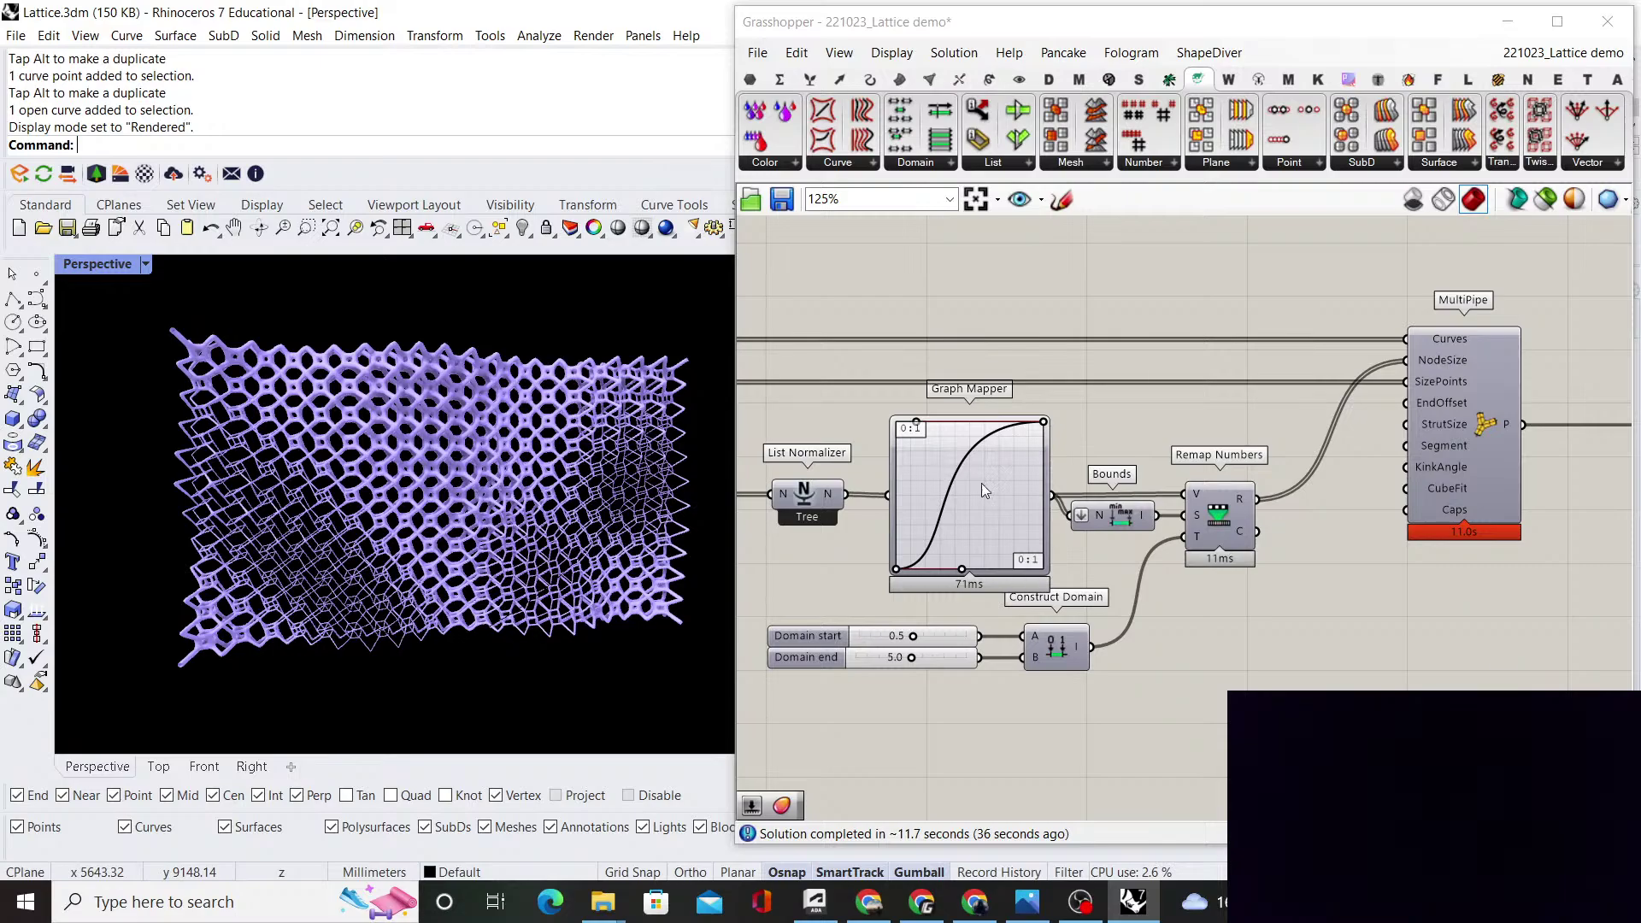
pyautogui.moveTo(916, 484); pyautogui.dragTo(1084, 538, button='right')
pyautogui.scroll(3, 1050, 565)
pyautogui.moveTo(1007, 543); pyautogui.dragTo(1008, 544)
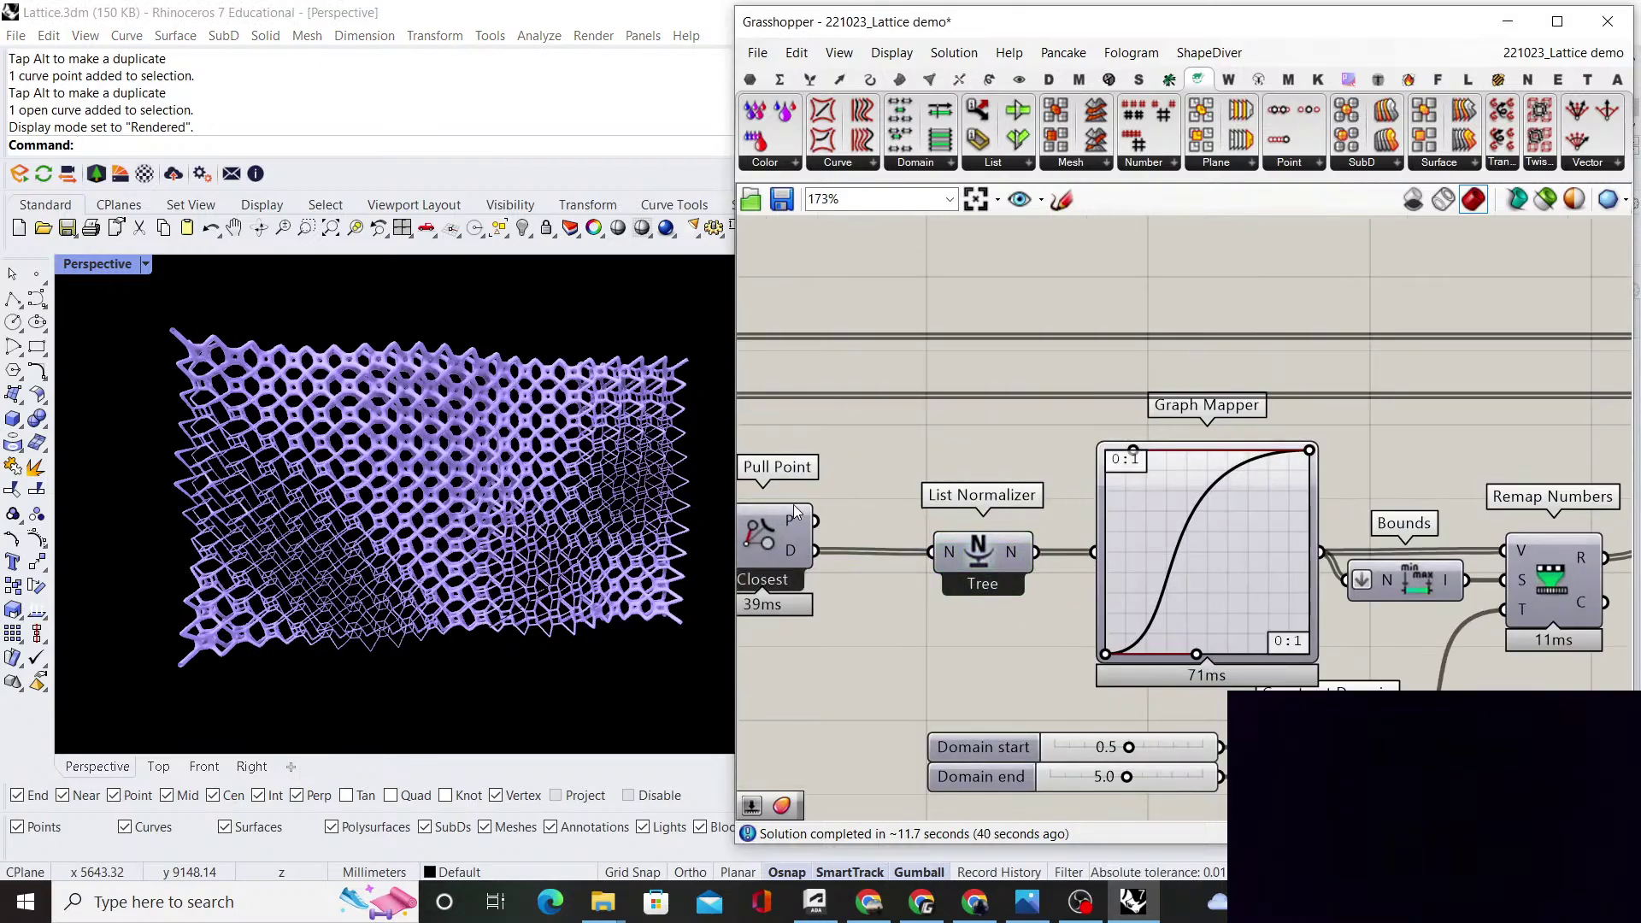
pyautogui.moveTo(793, 505); pyautogui.dragTo(957, 498, button='right')
pyautogui.click(927, 517)
pyautogui.click(1024, 471)
pyautogui.scroll(-5, 1024, 471)
pyautogui.moveTo(1316, 480); pyautogui.dragTo(1139, 516, button='right')
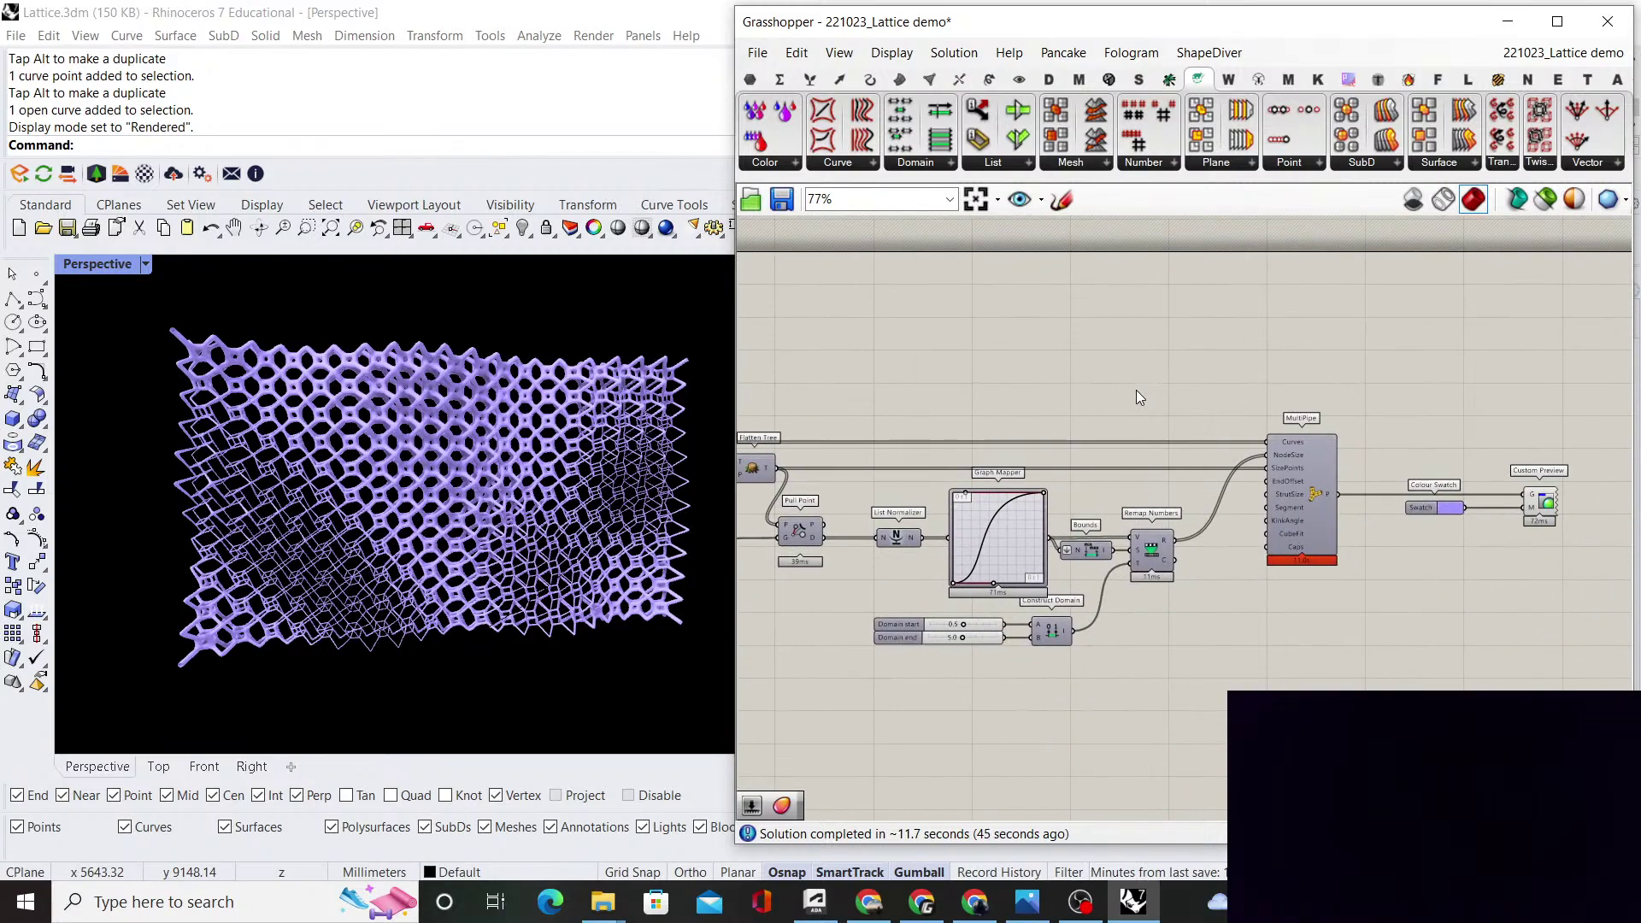
# Lock the solver and change the Graph Mapper's graph type to Sine Summation
pyautogui.middleClick(1136, 390)
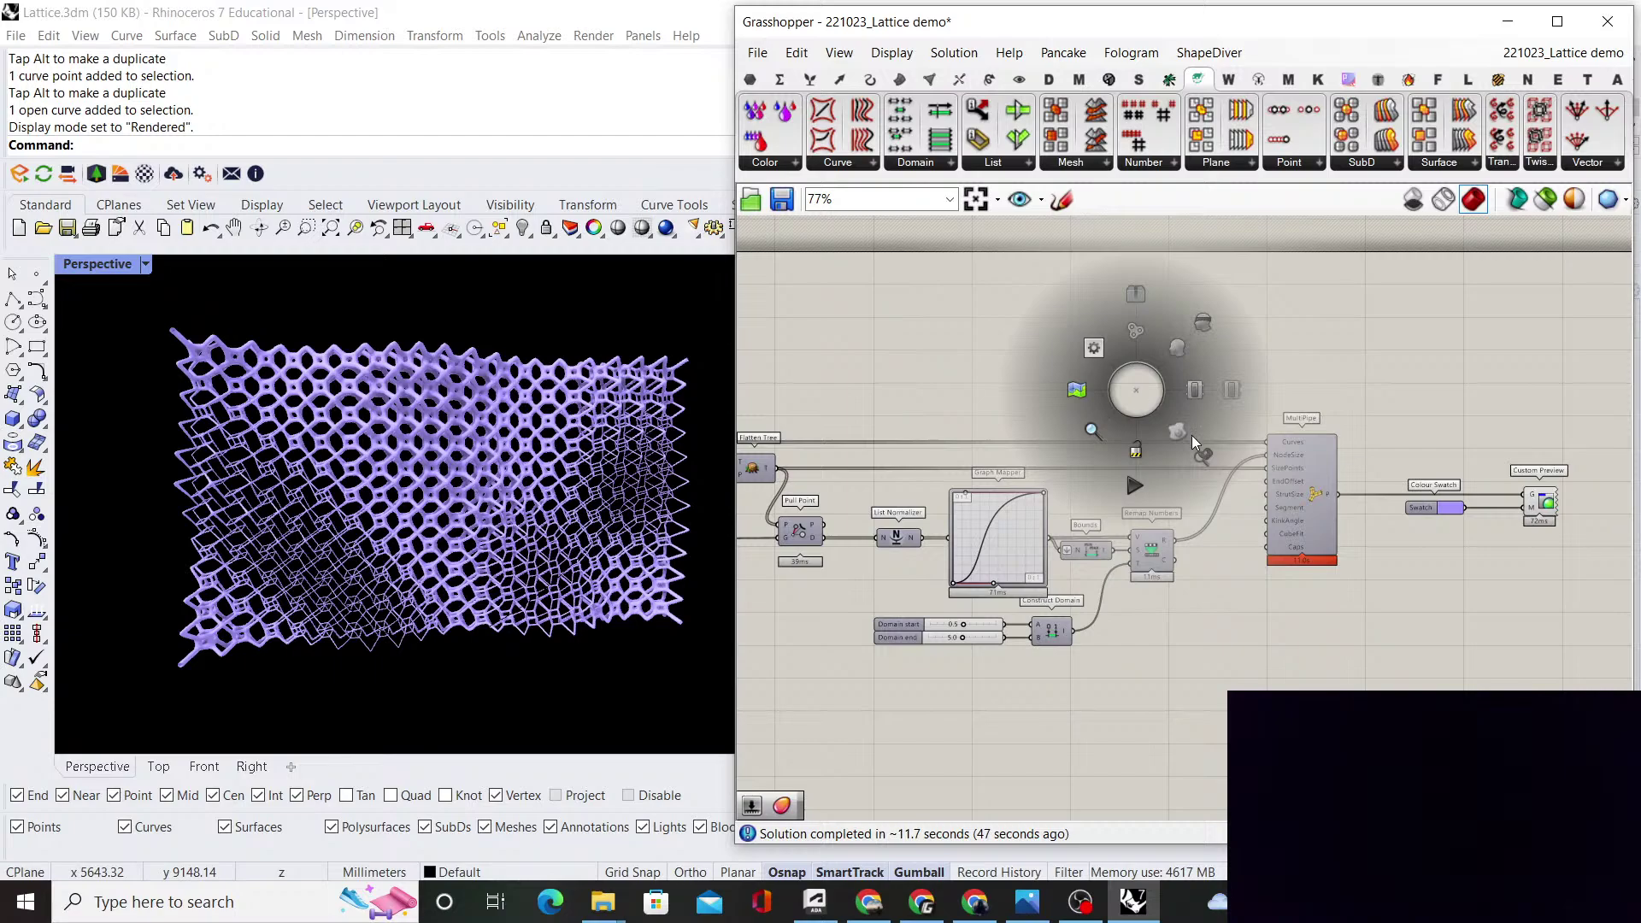
pyautogui.click(1134, 450)
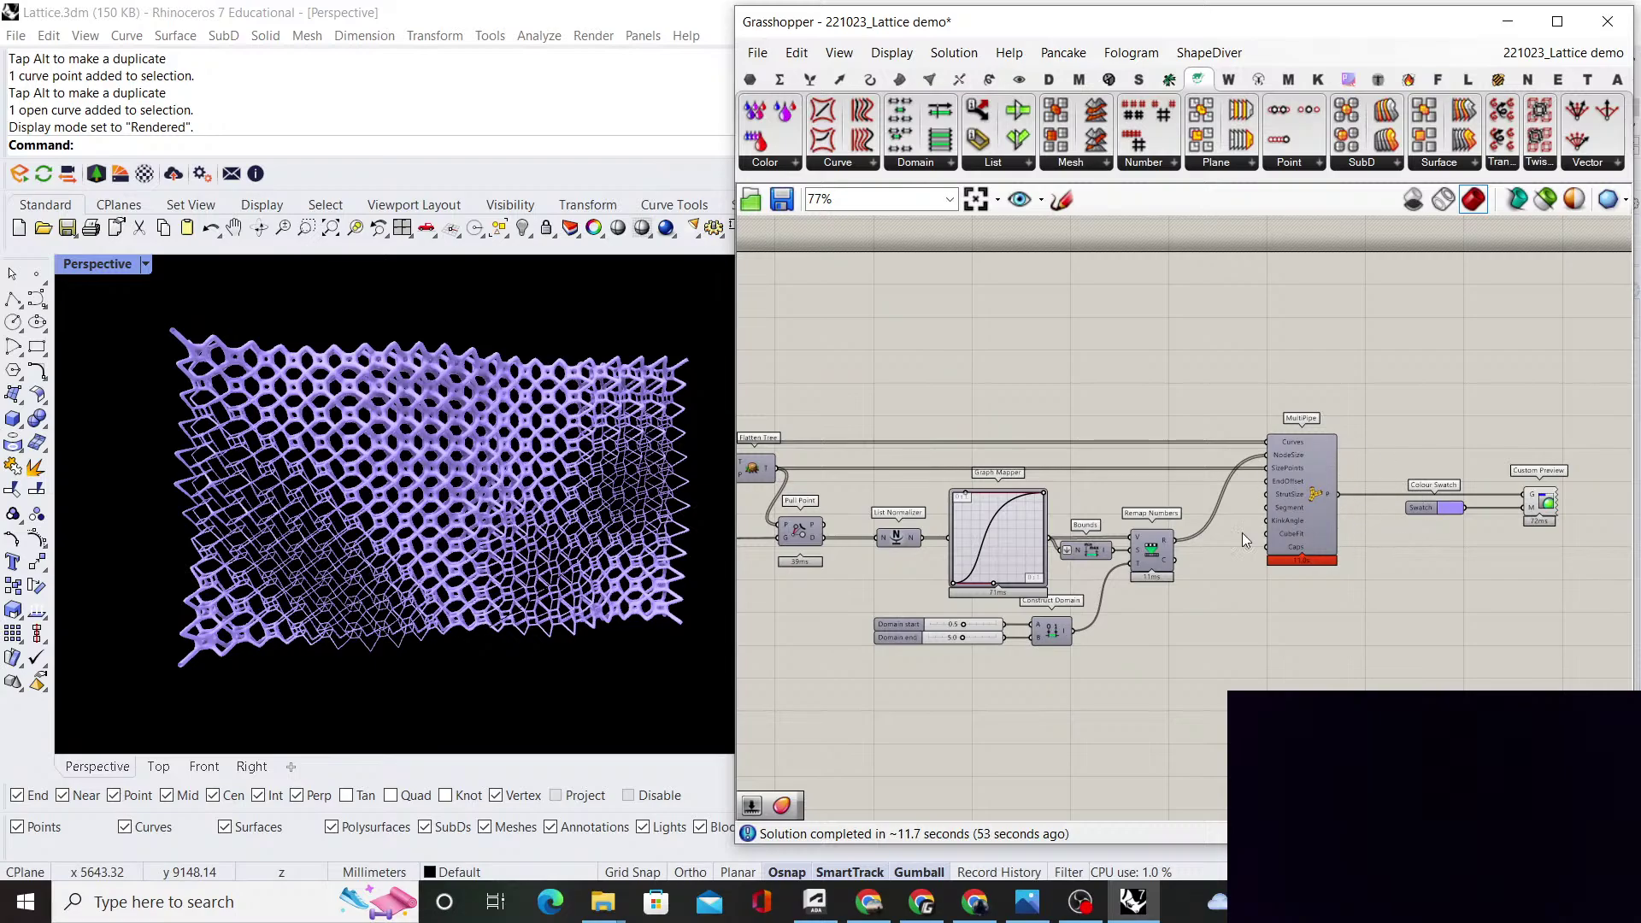
pyautogui.scroll(4, 1030, 504)
pyautogui.middleClick(1198, 342)
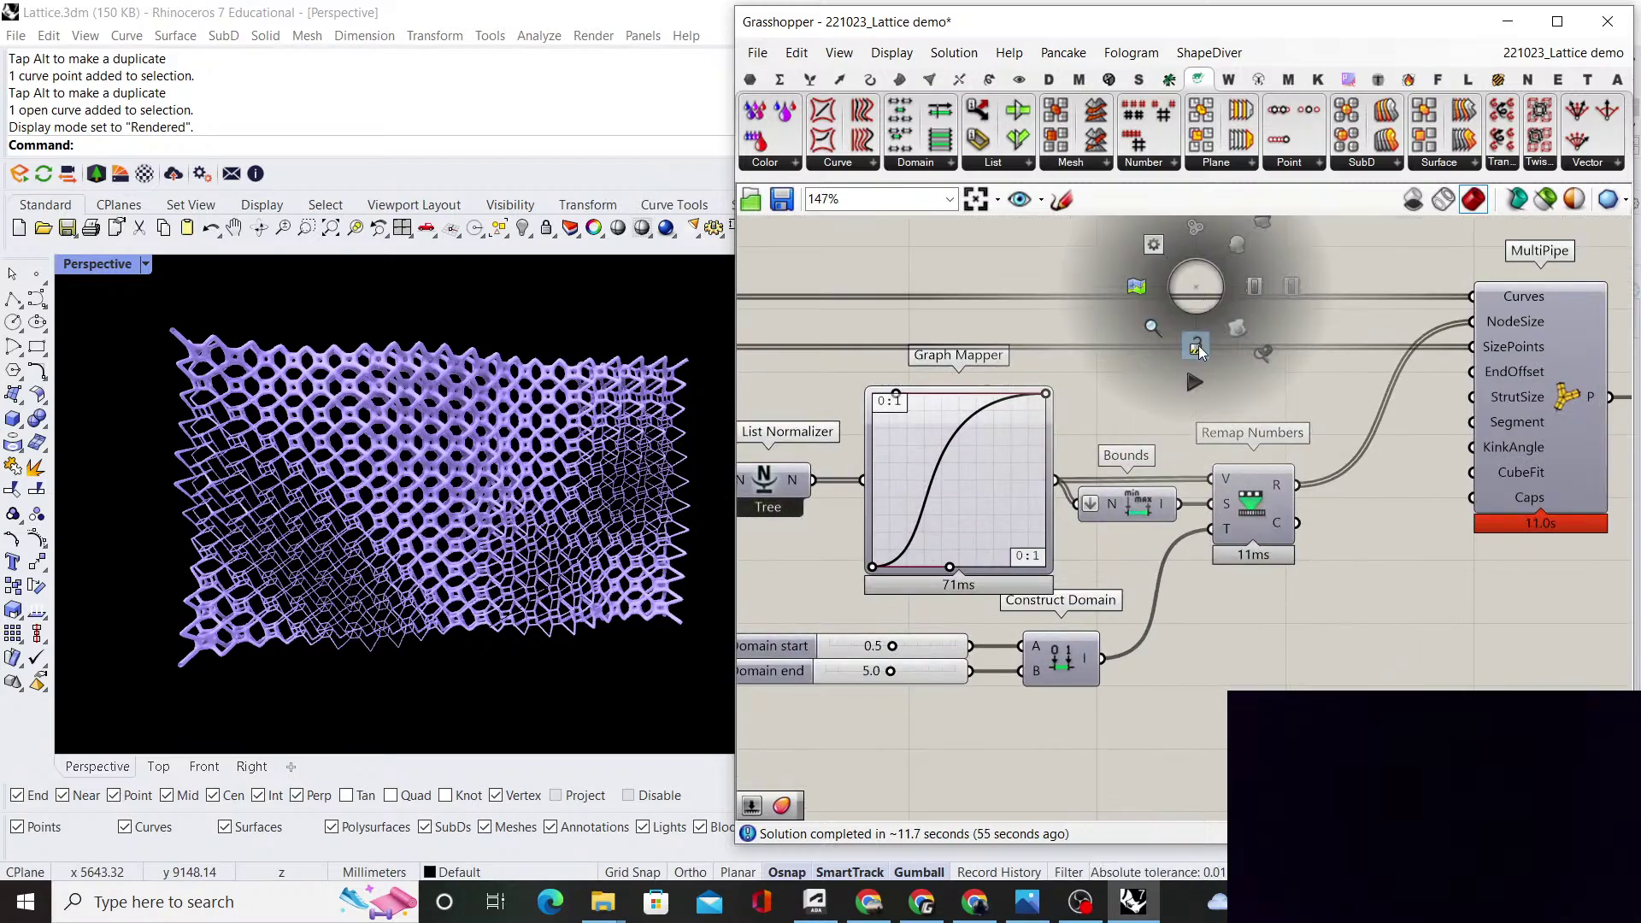
pyautogui.rightClick(977, 523)
pyautogui.moveTo(1047, 768)
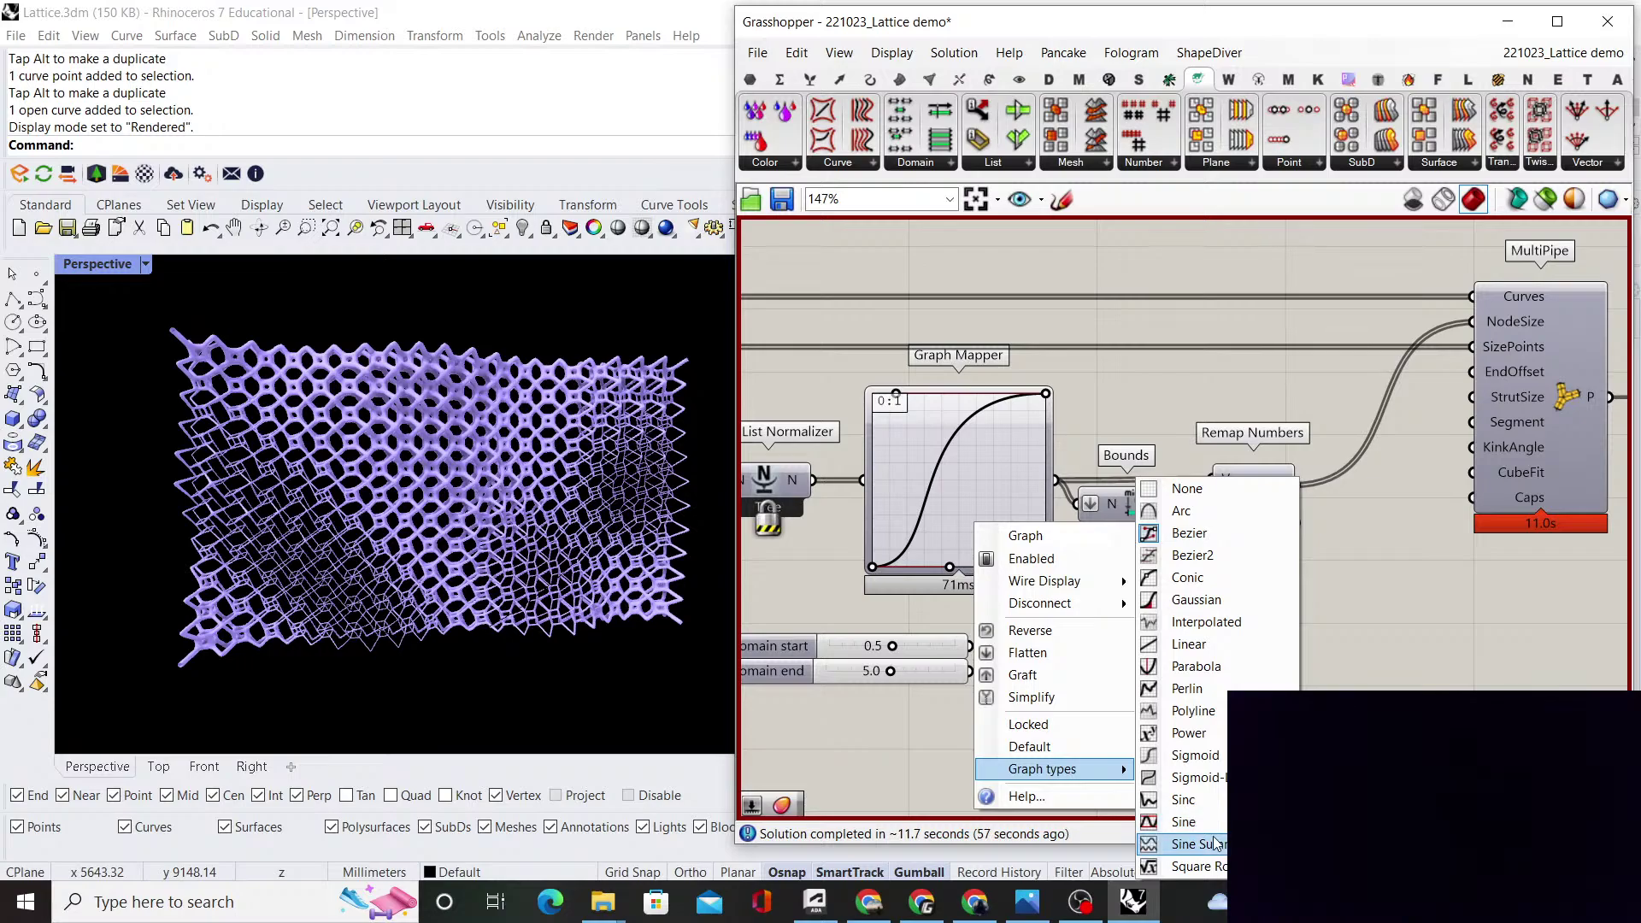
pyautogui.click(1222, 800)
# Reshape the Graph Mapper's summed sine curve with its control handles and re-enable the solver
pyautogui.moveTo(1028, 481)
pyautogui.mouseDown()
pyautogui.moveTo(994, 453)
pyautogui.moveTo(1017, 477)
pyautogui.mouseUp()
pyautogui.moveTo(929, 512); pyautogui.dragTo(926, 495)
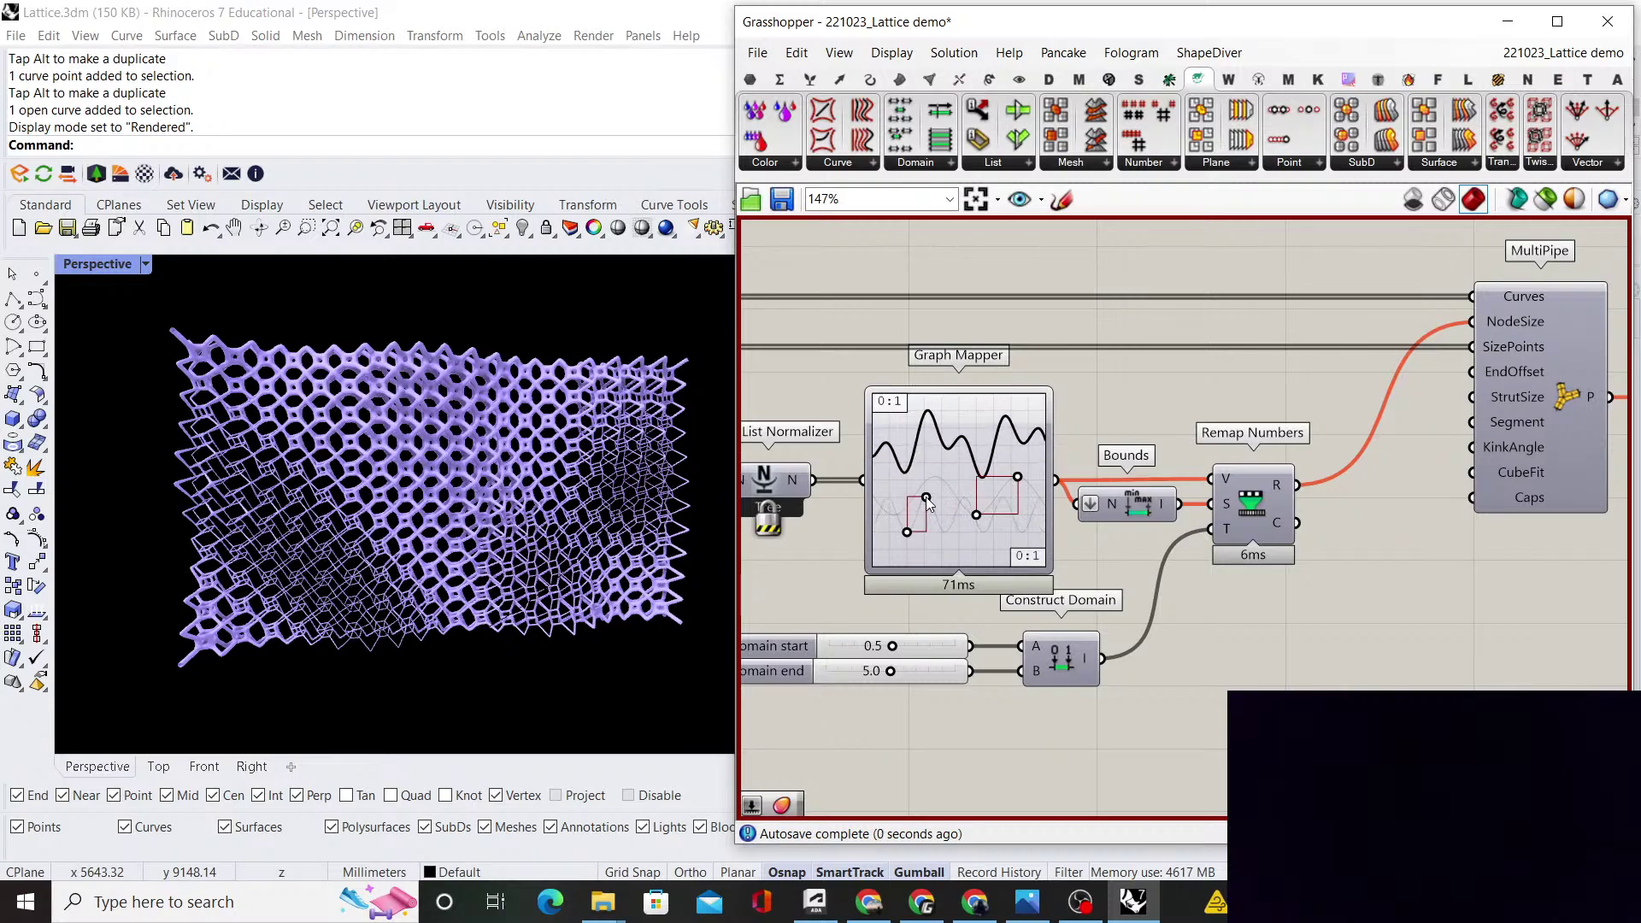
pyautogui.scroll(-4, 944, 525)
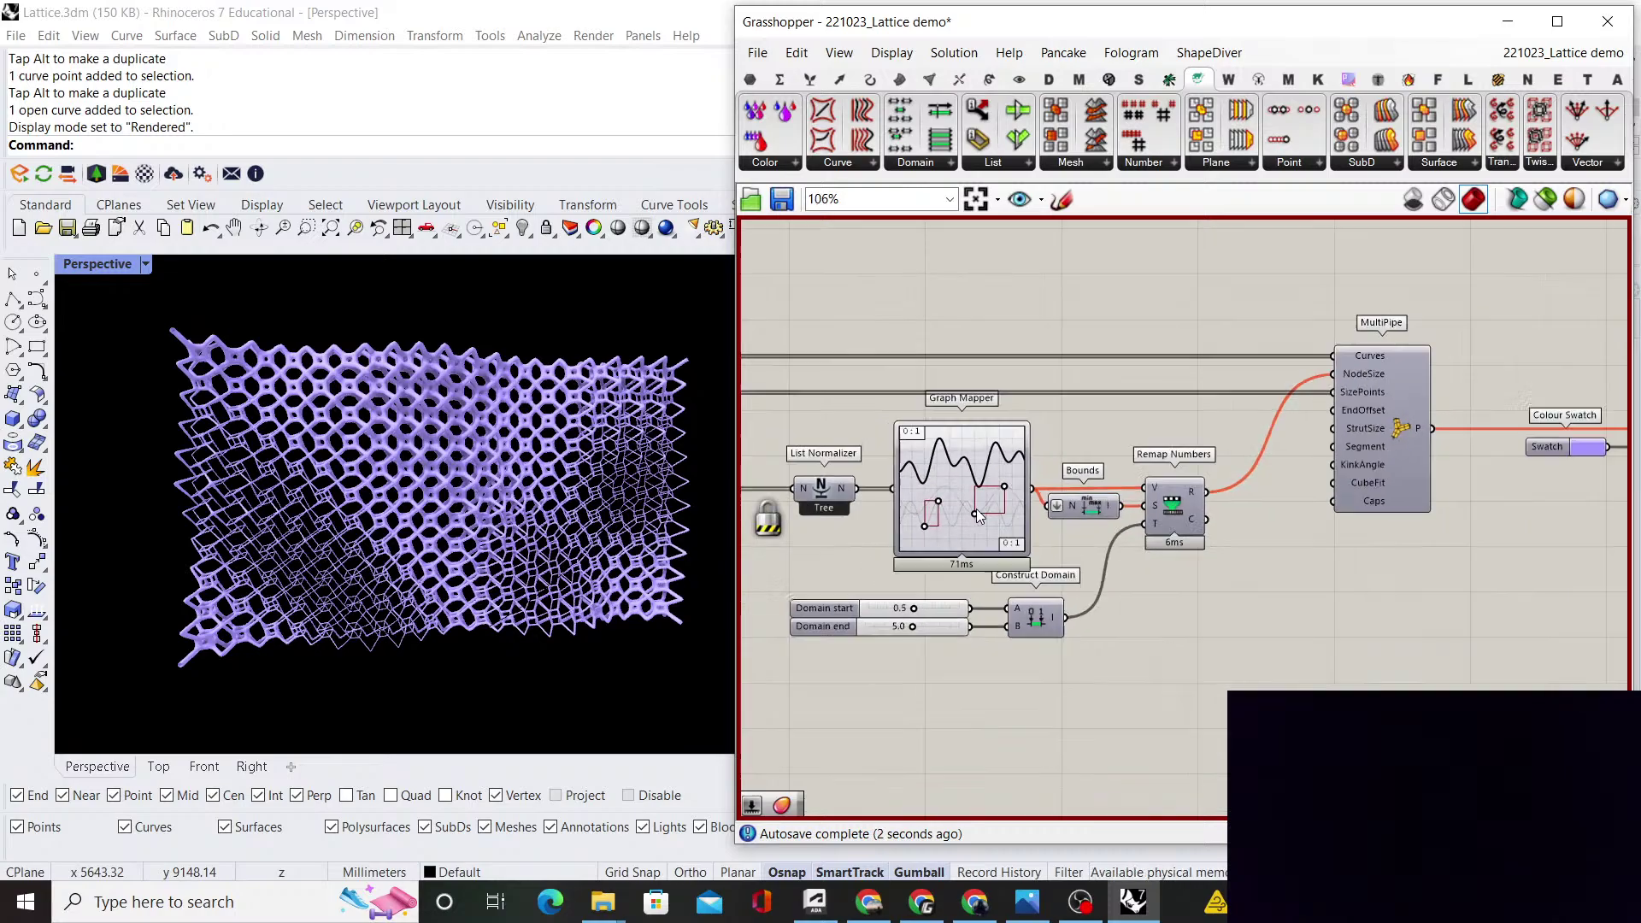
pyautogui.scroll(2, 1014, 519)
pyautogui.scroll(-1, 1014, 519)
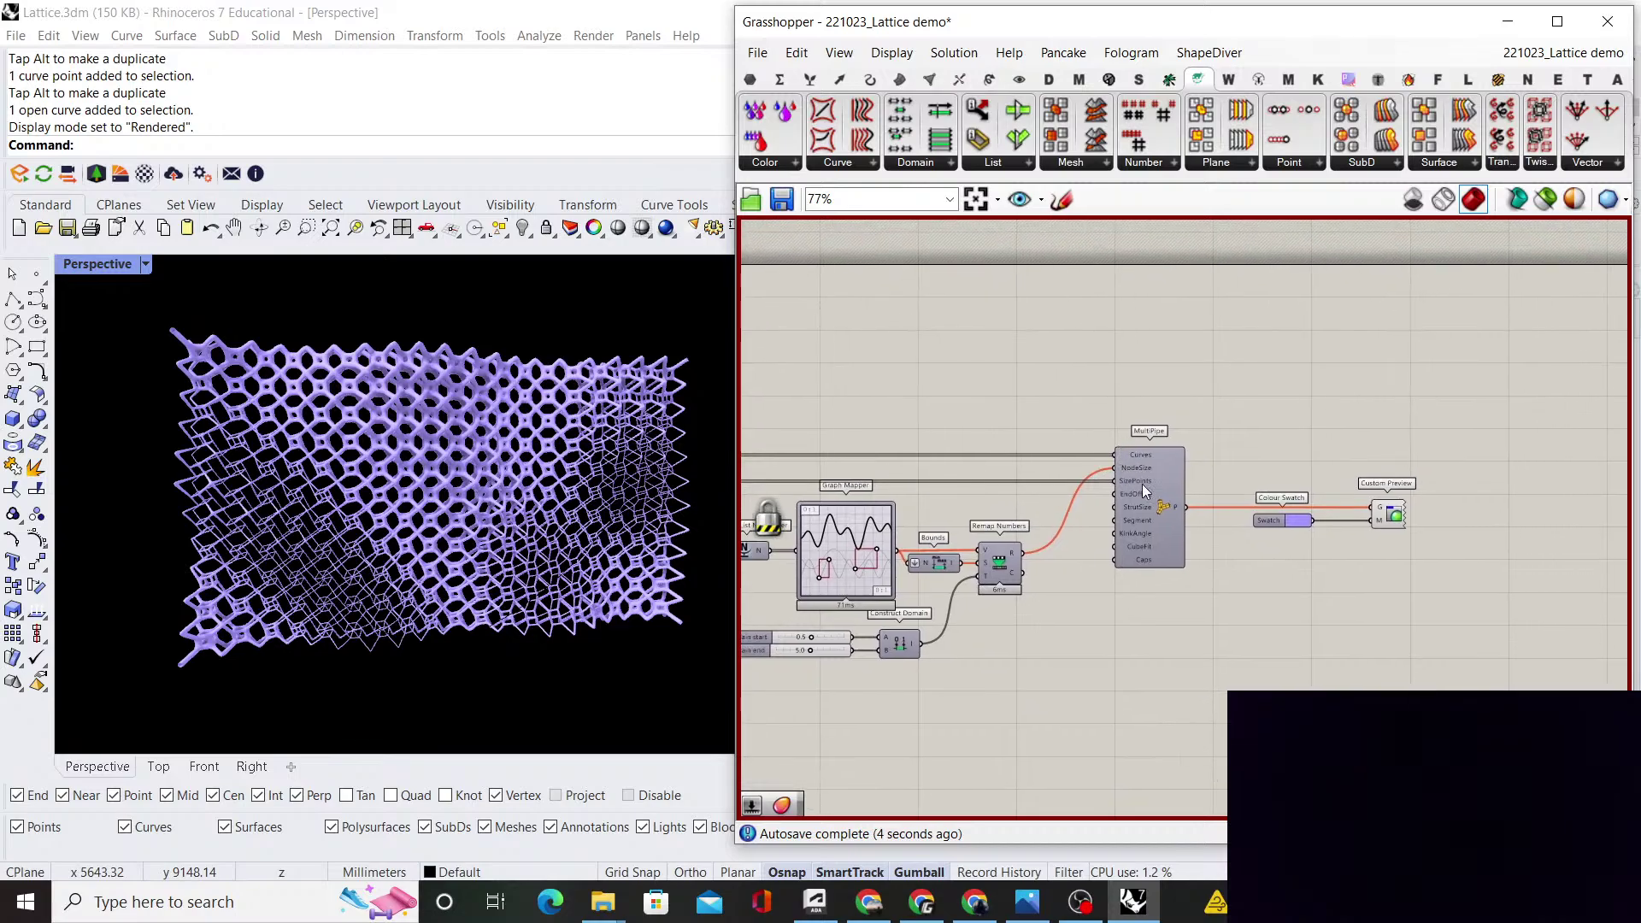
pyautogui.middleClick(1259, 357)
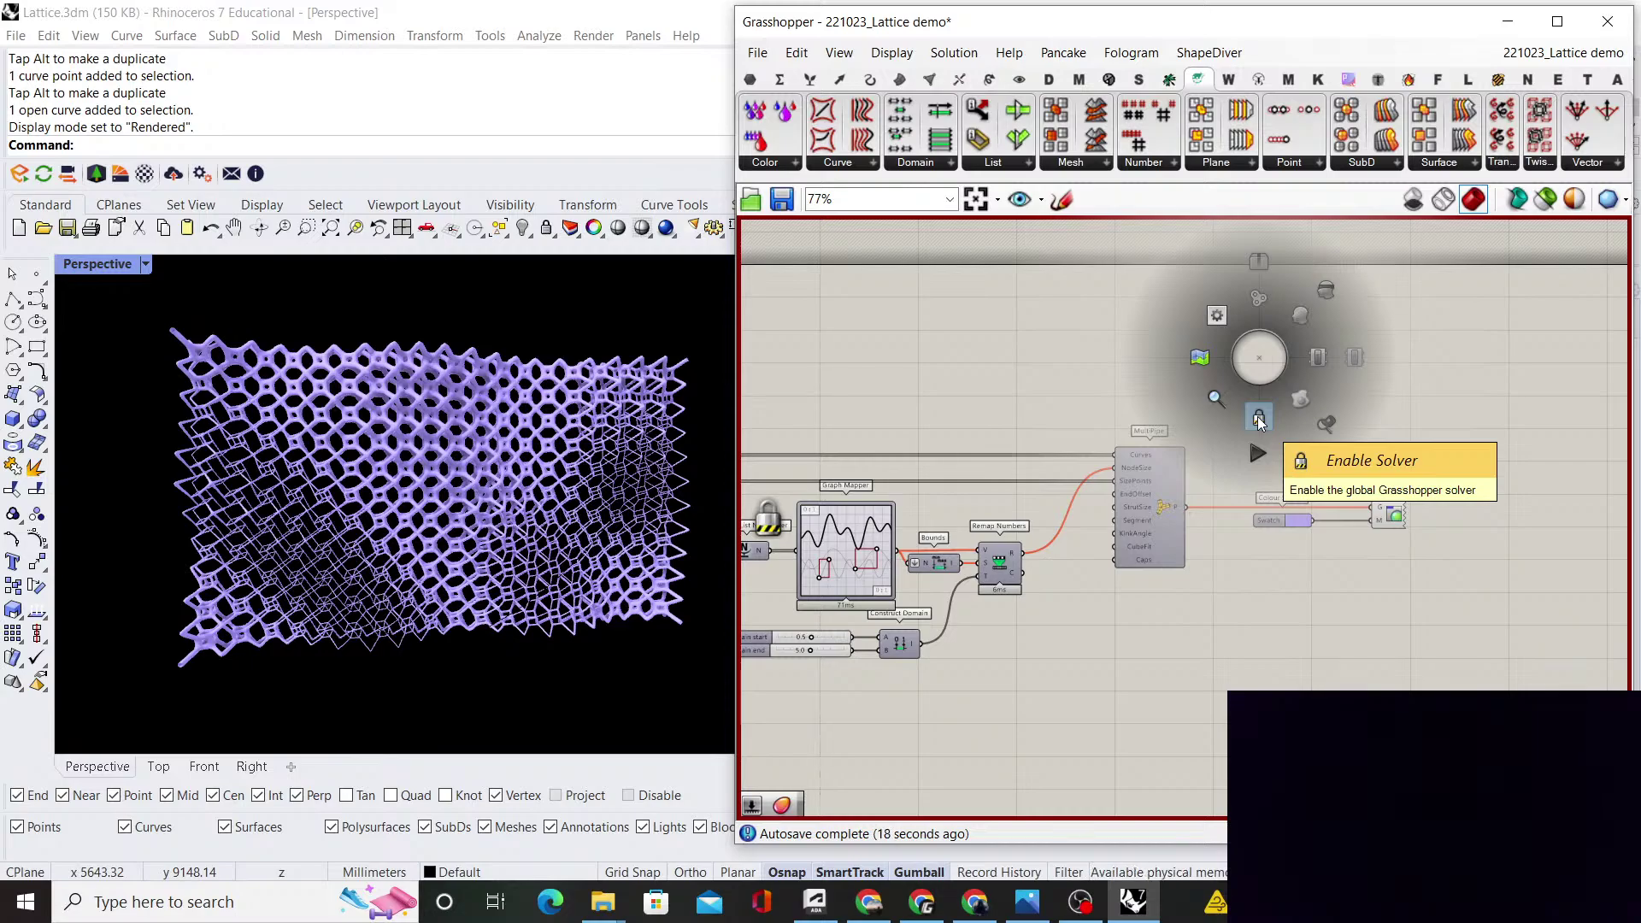
pyautogui.click(1260, 419)
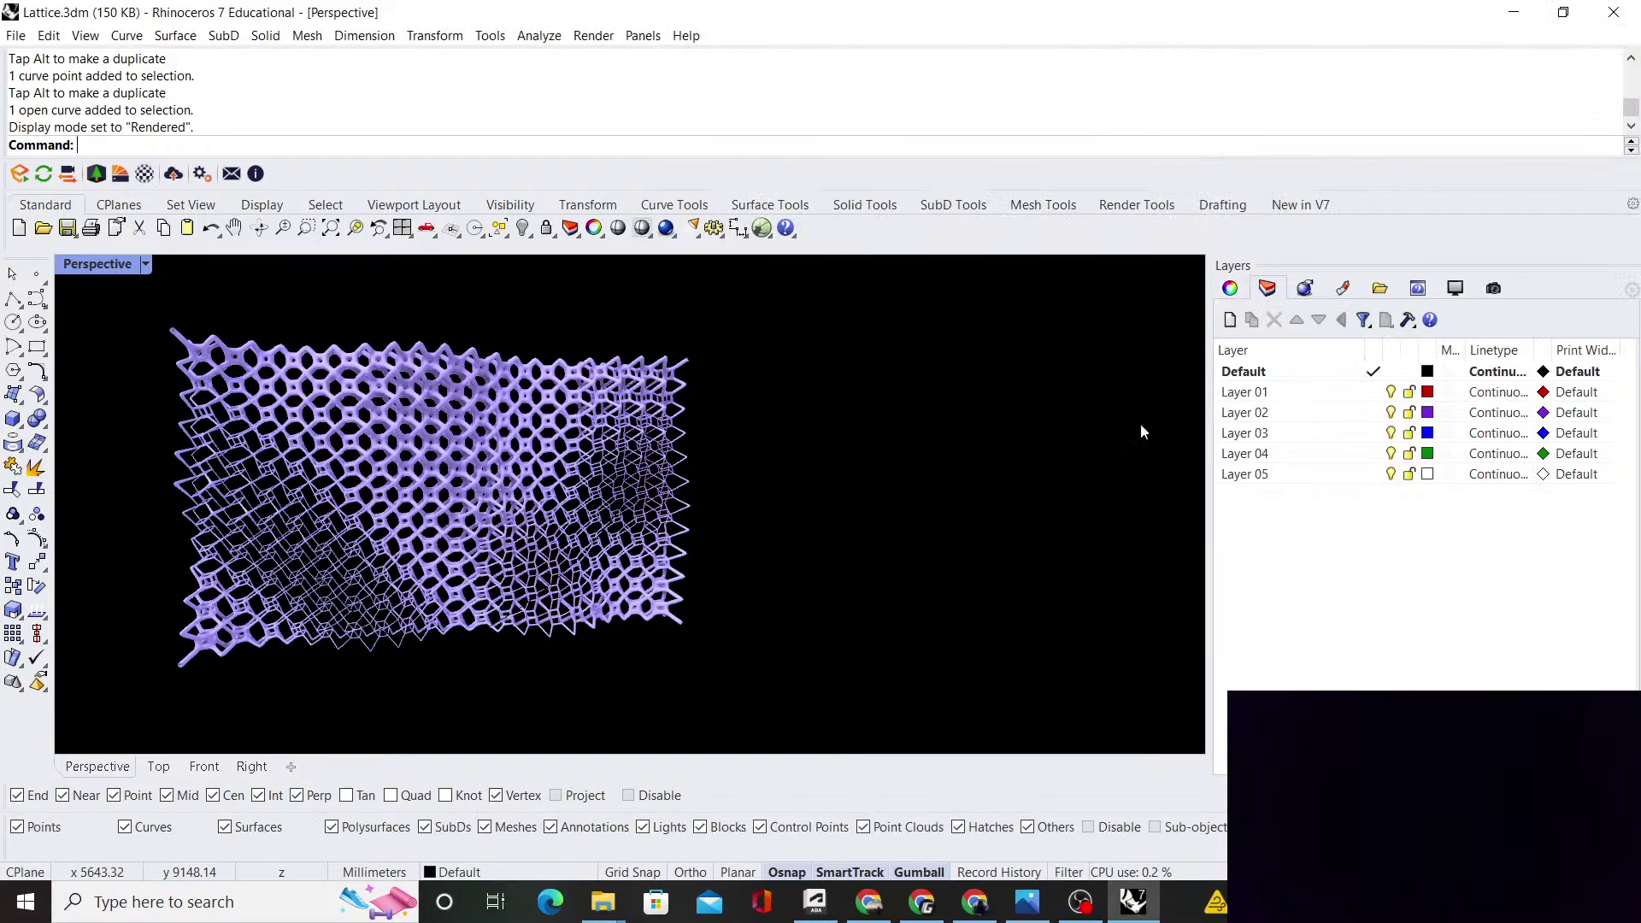
# Examine the updated lattice from several angles and distances, checking how the strut thickness follows the wave pattern
pyautogui.scroll(5, 450, 505)
pyautogui.moveTo(488, 509); pyautogui.dragTo(583, 475, button='right')
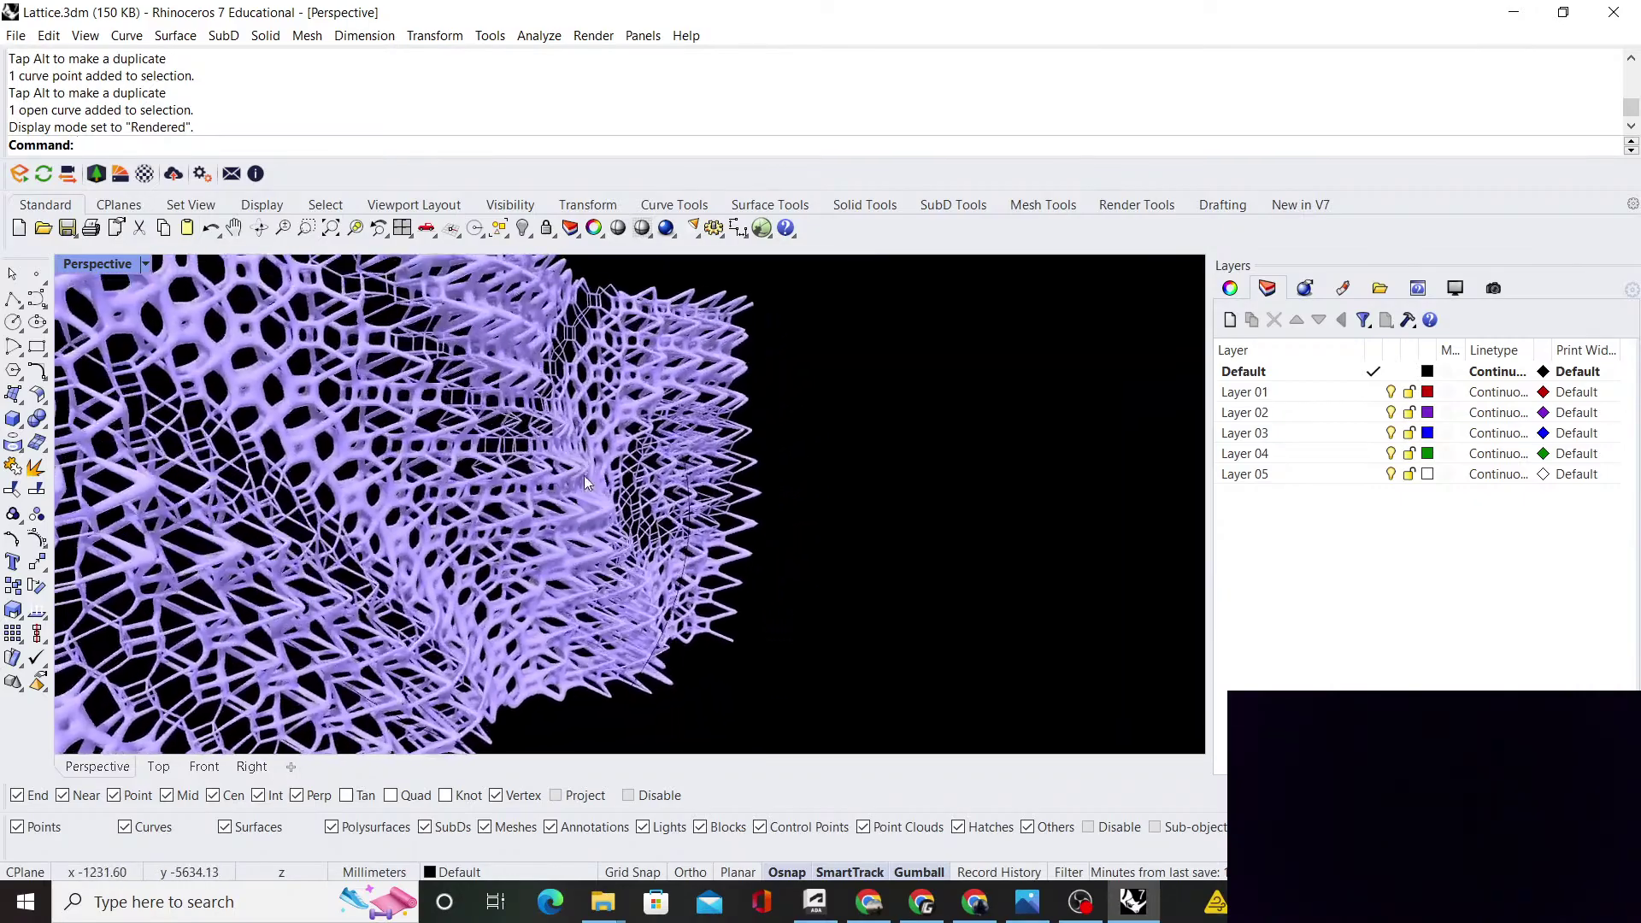
pyautogui.scroll(-5, 583, 475)
pyautogui.scroll(4, 740, 401)
pyautogui.moveTo(740, 402); pyautogui.dragTo(645, 511, button='right')
pyautogui.scroll(-3, 581, 436)
pyautogui.scroll(5, 684, 572)
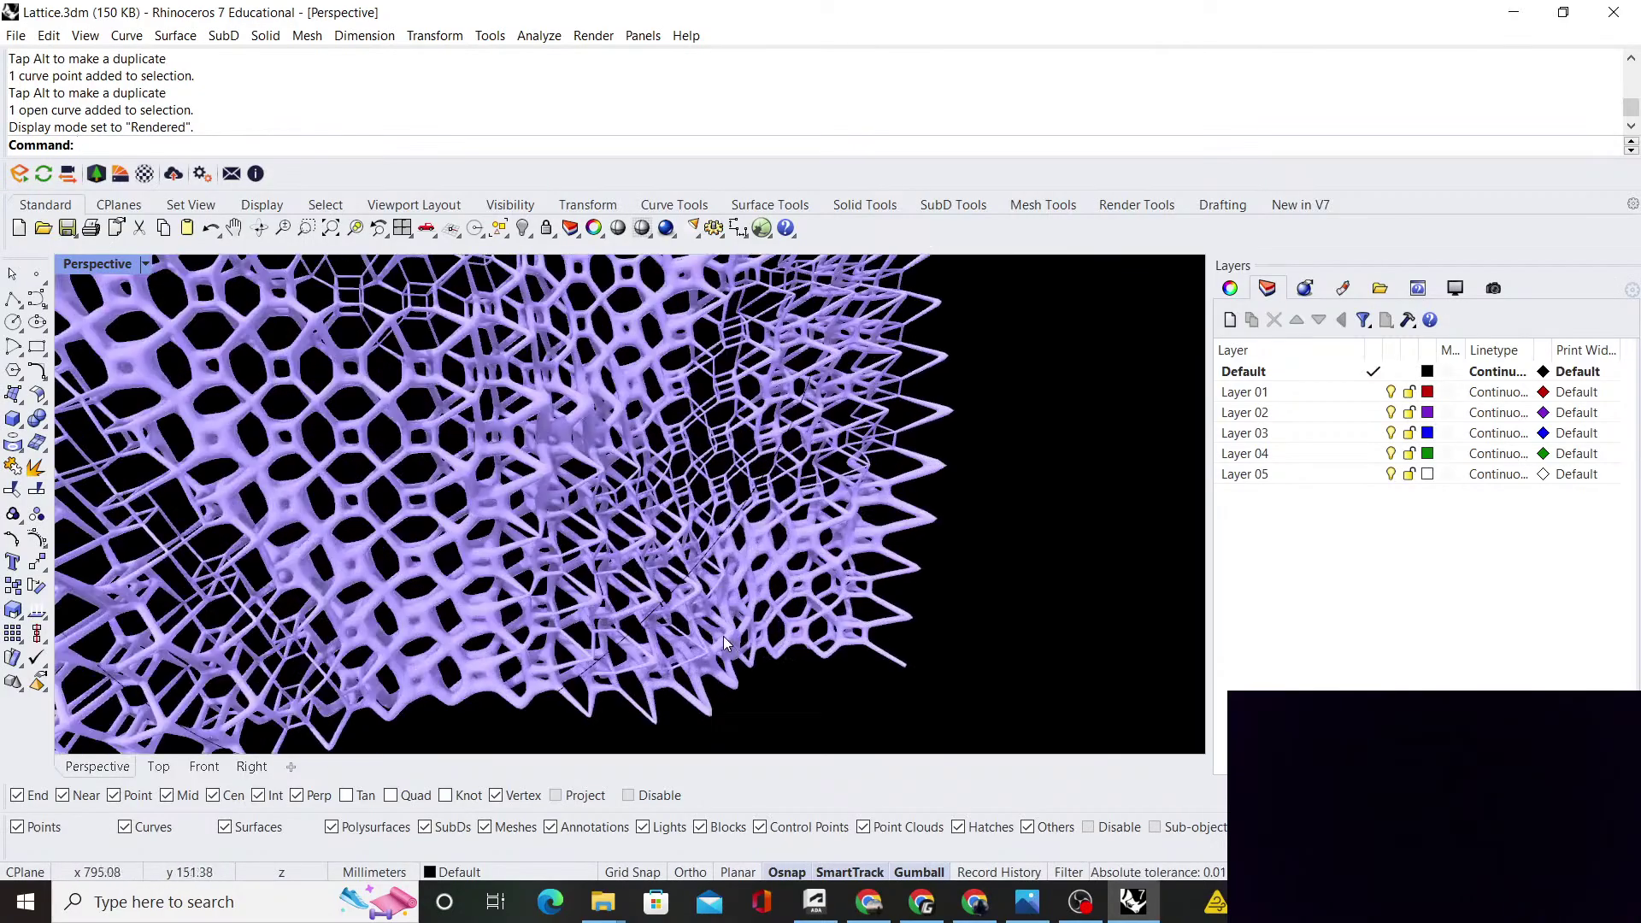
pyautogui.moveTo(723, 636); pyautogui.dragTo(627, 516, button='right')
pyautogui.scroll(-5, 737, 574)
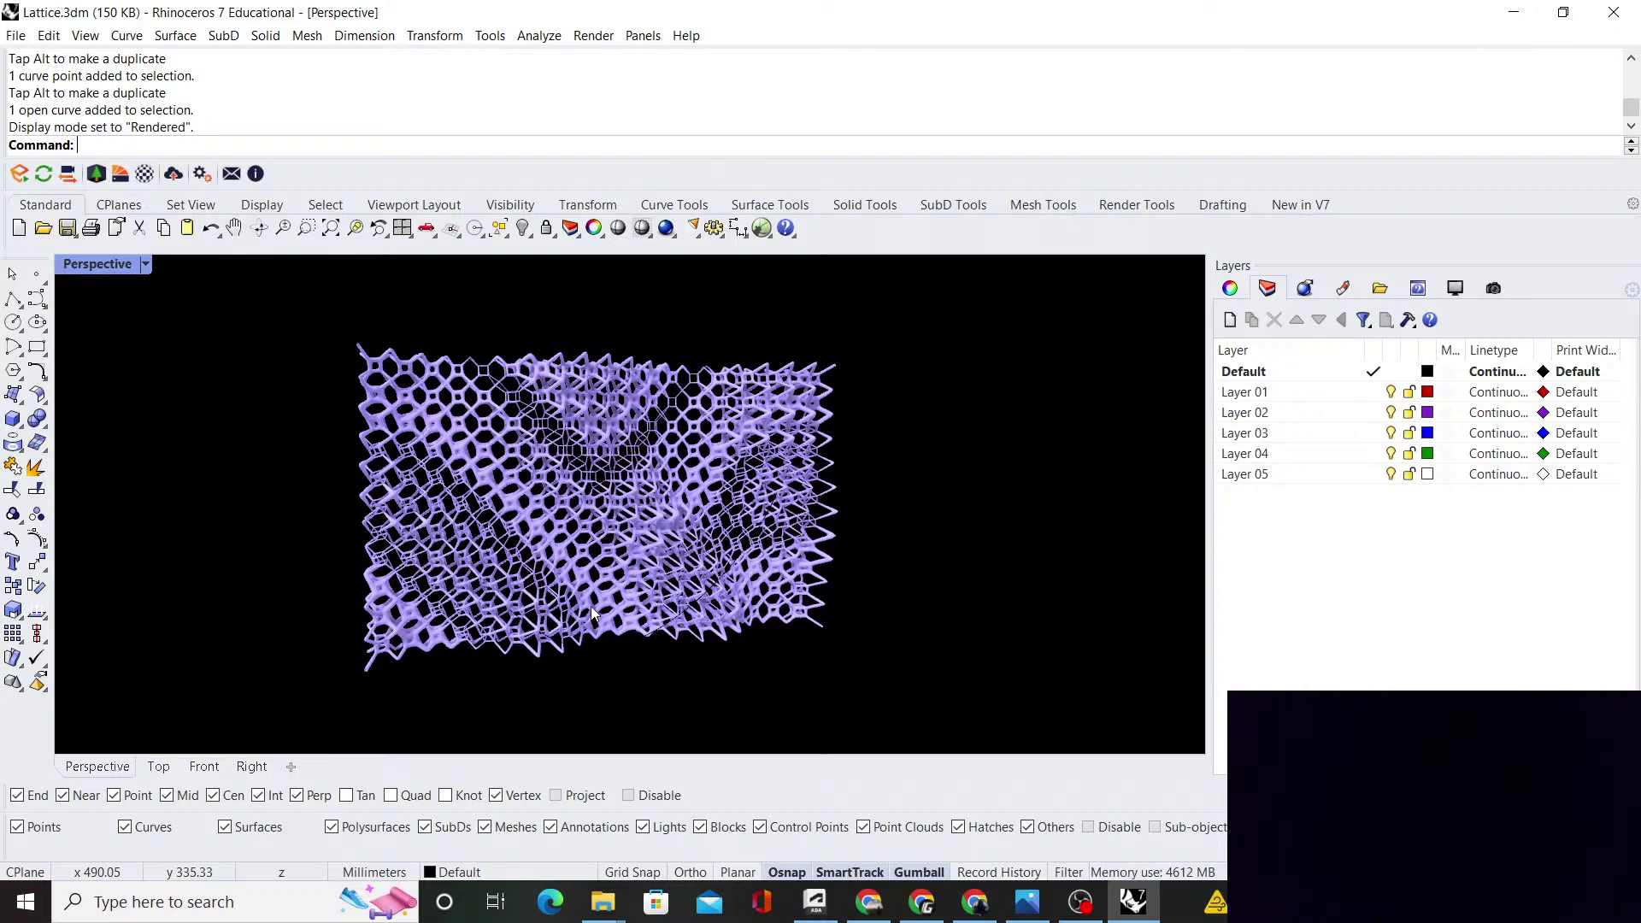
pyautogui.moveTo(591, 607); pyautogui.dragTo(685, 527, button='right')
pyautogui.scroll(4, 658, 528)
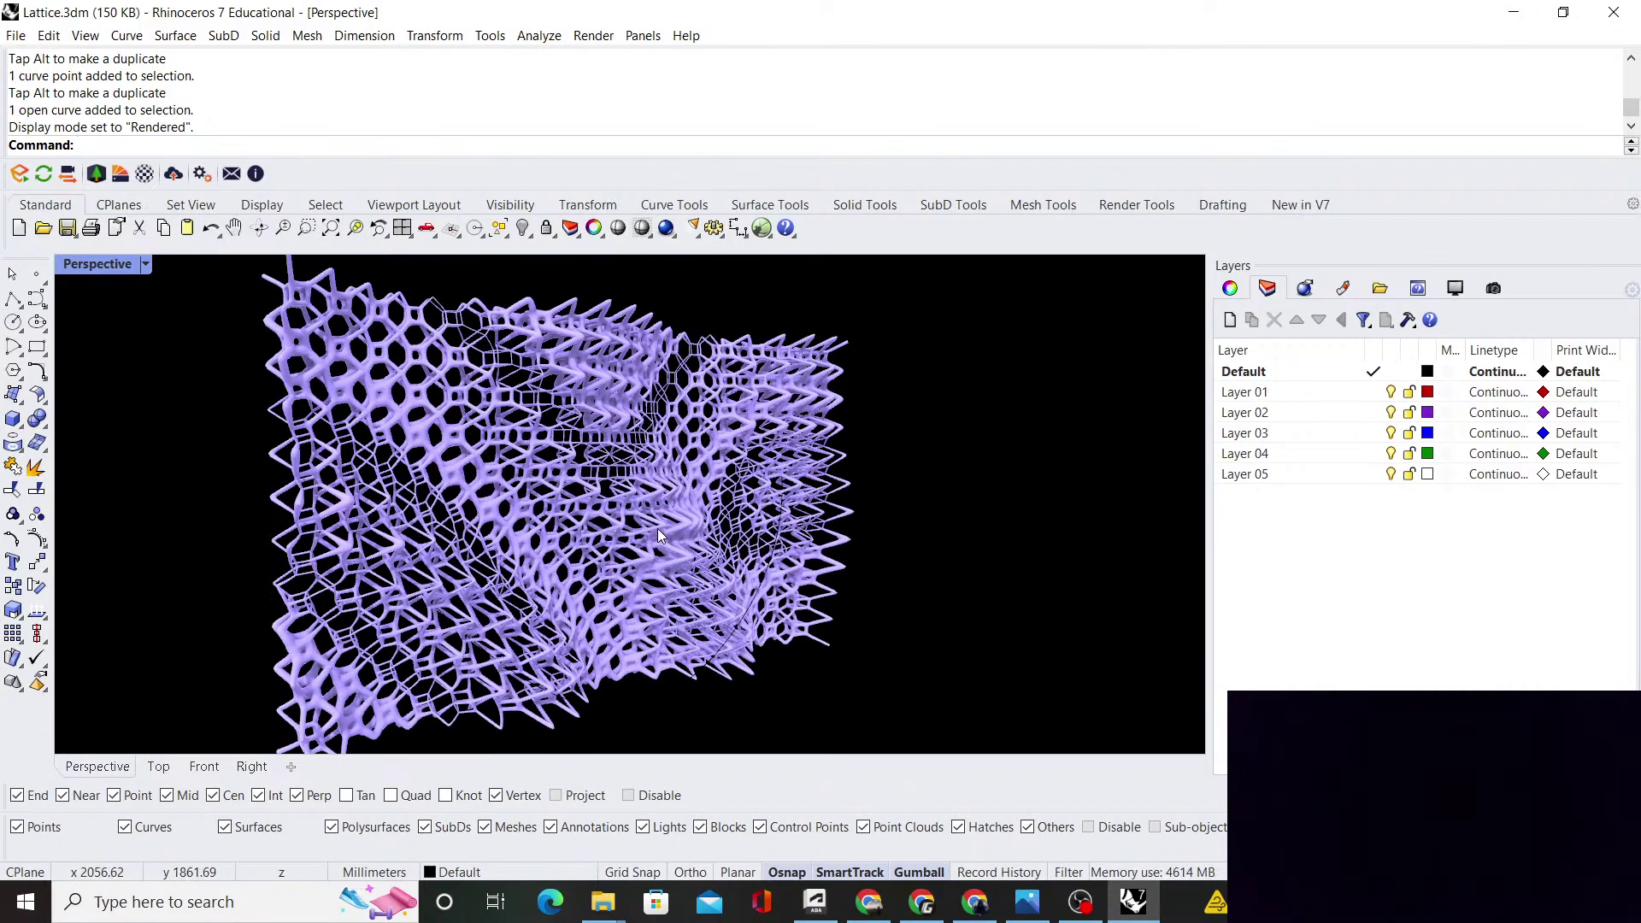